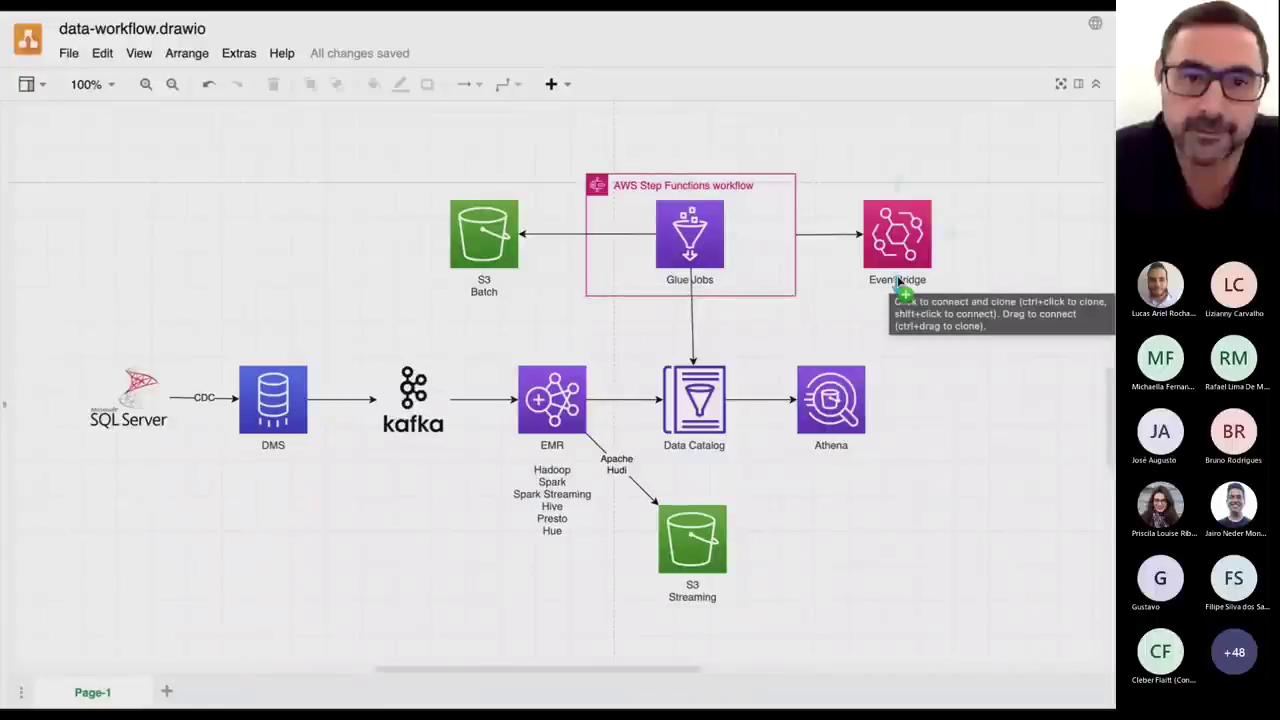
Leave the draw.io diagram and bring forward the EMR clusters list showing the demo cluster.
key("ctrl+Right")
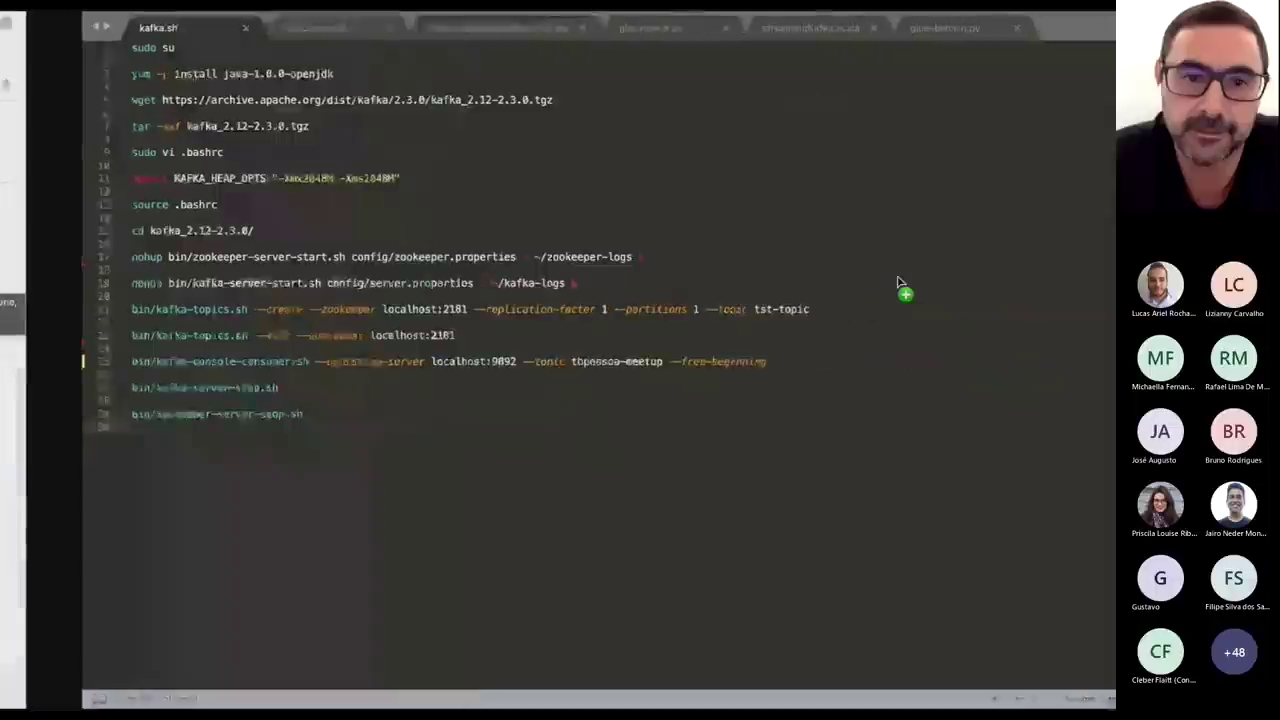
key("ctrl+Right")
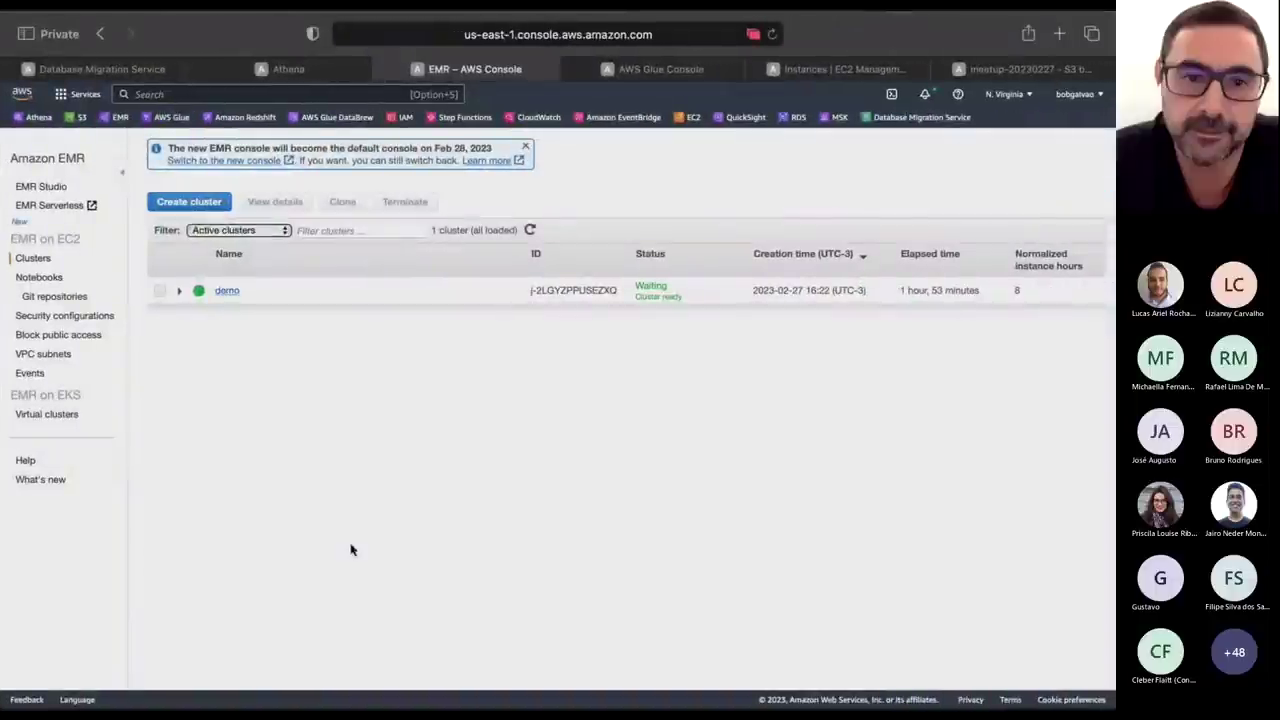
Add a Glue Data Catalog database named meetup, then go to the DMS Endpoints page.
left_click(285, 70)
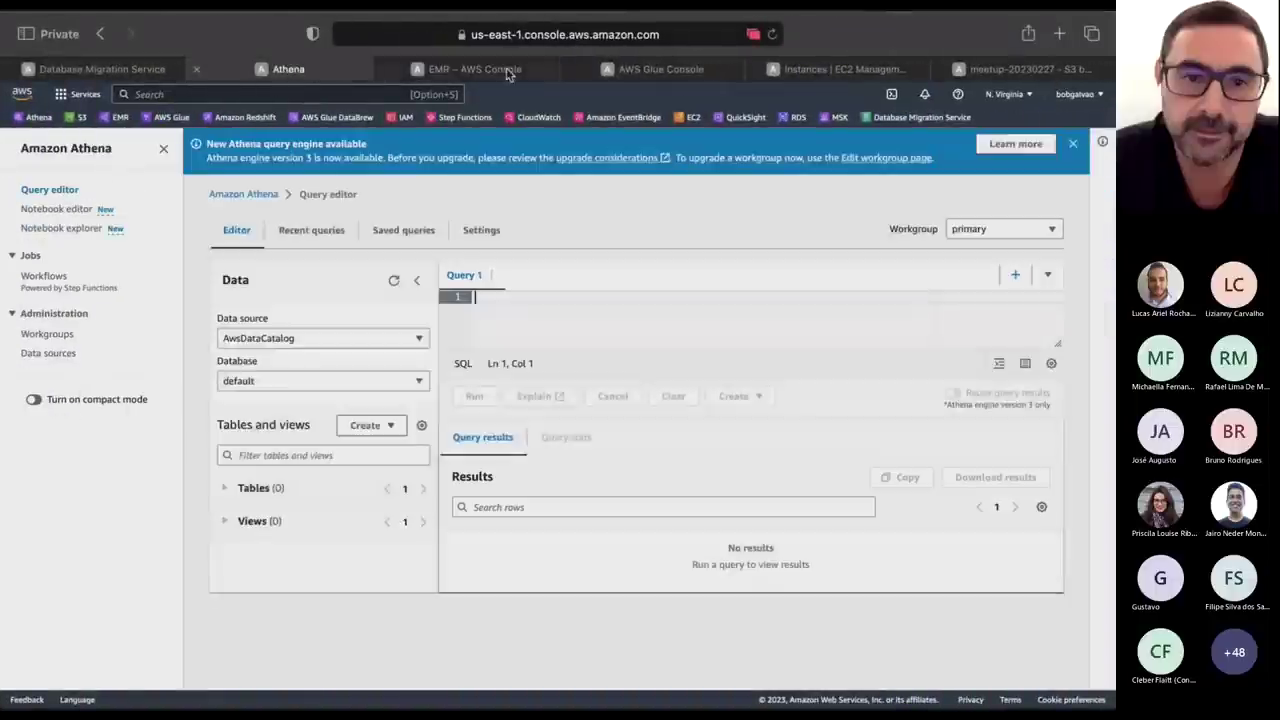
left_click(665, 69)
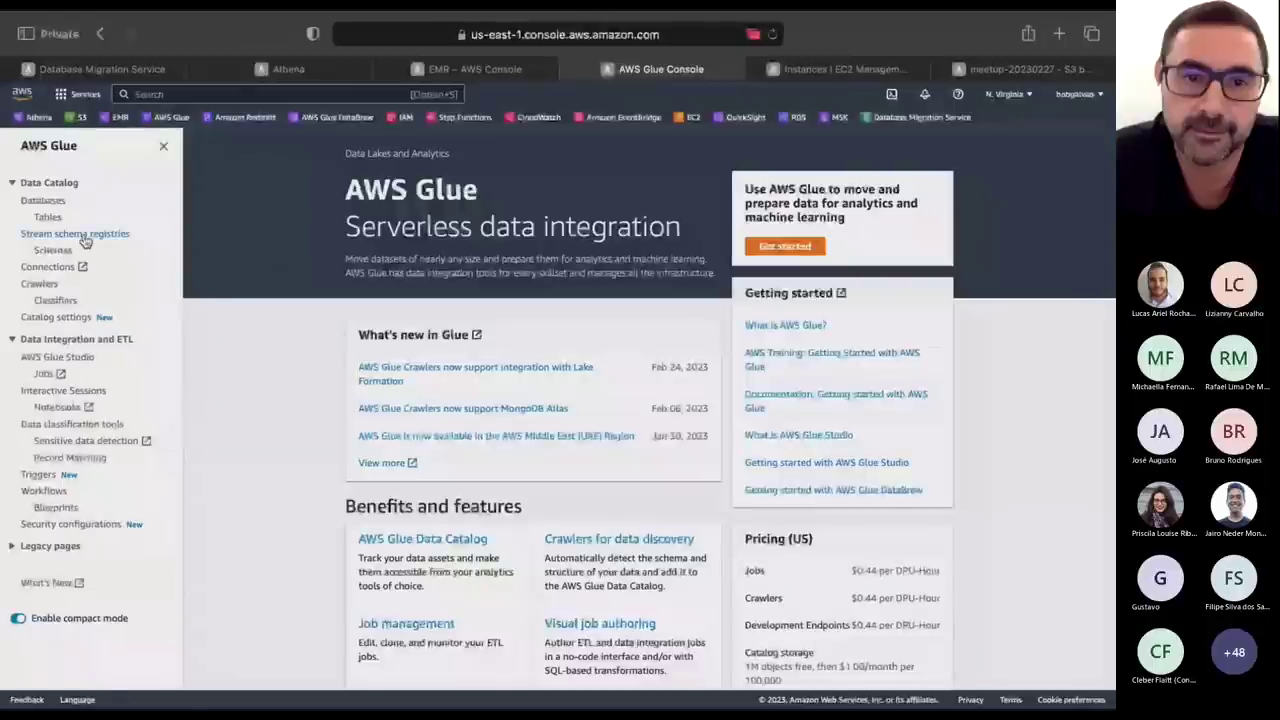
left_click(28, 201)
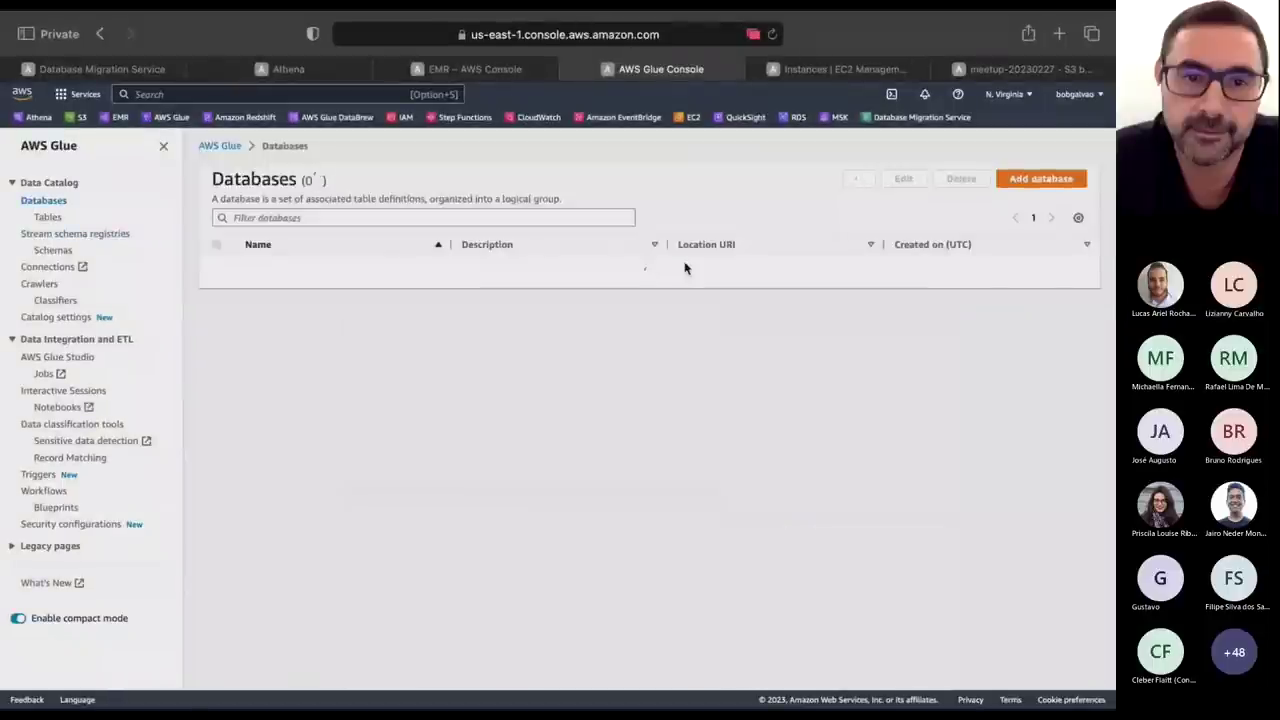
mouse_move(240, 700)
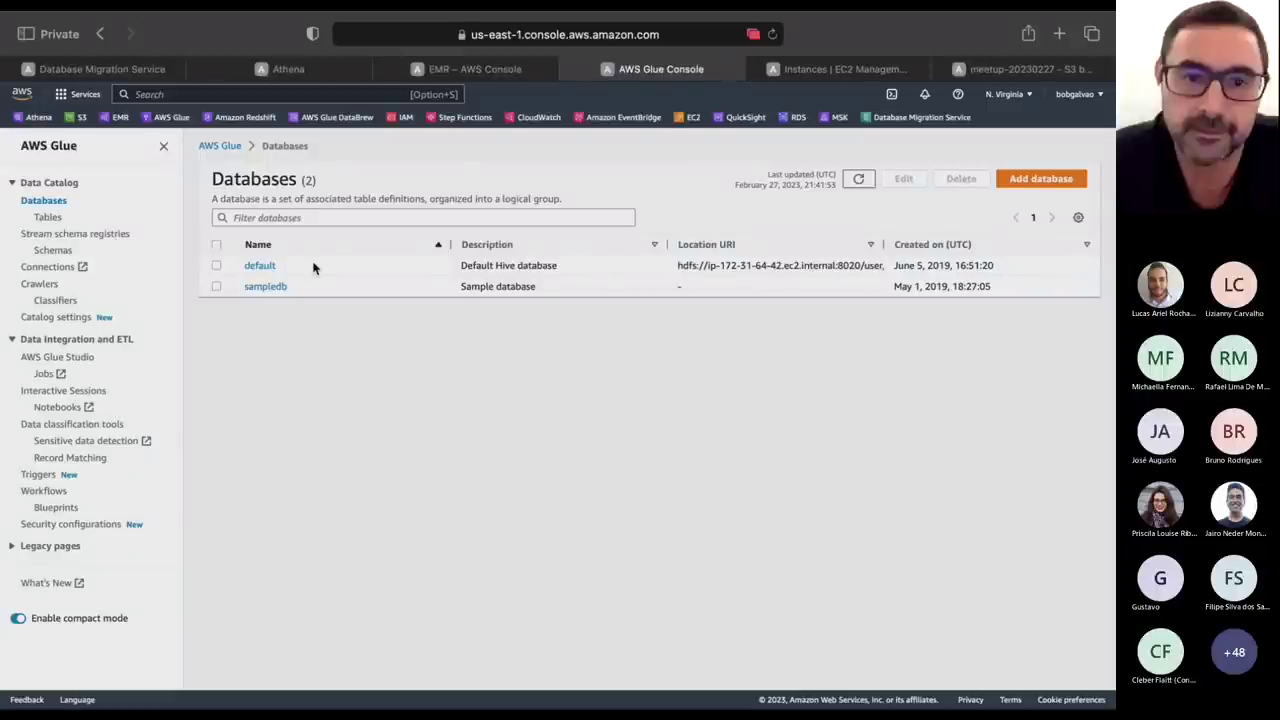
left_click(1040, 178)
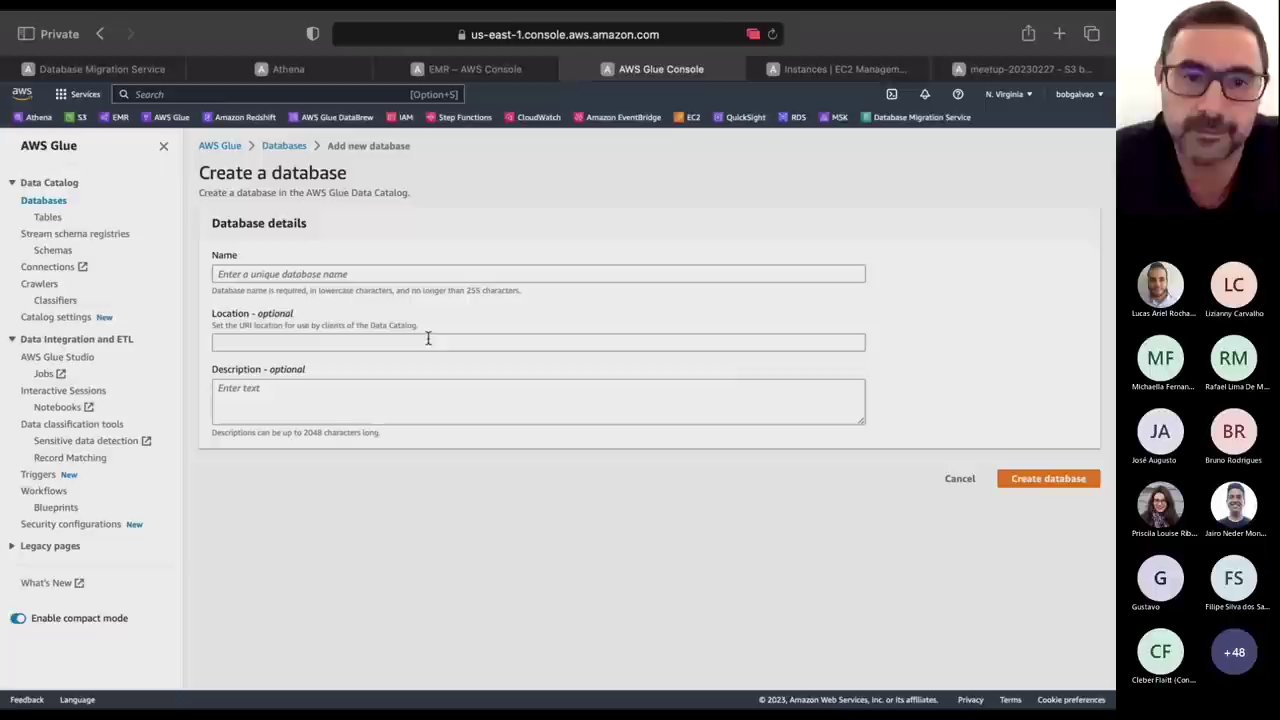
left_click(303, 277)
type("mee")
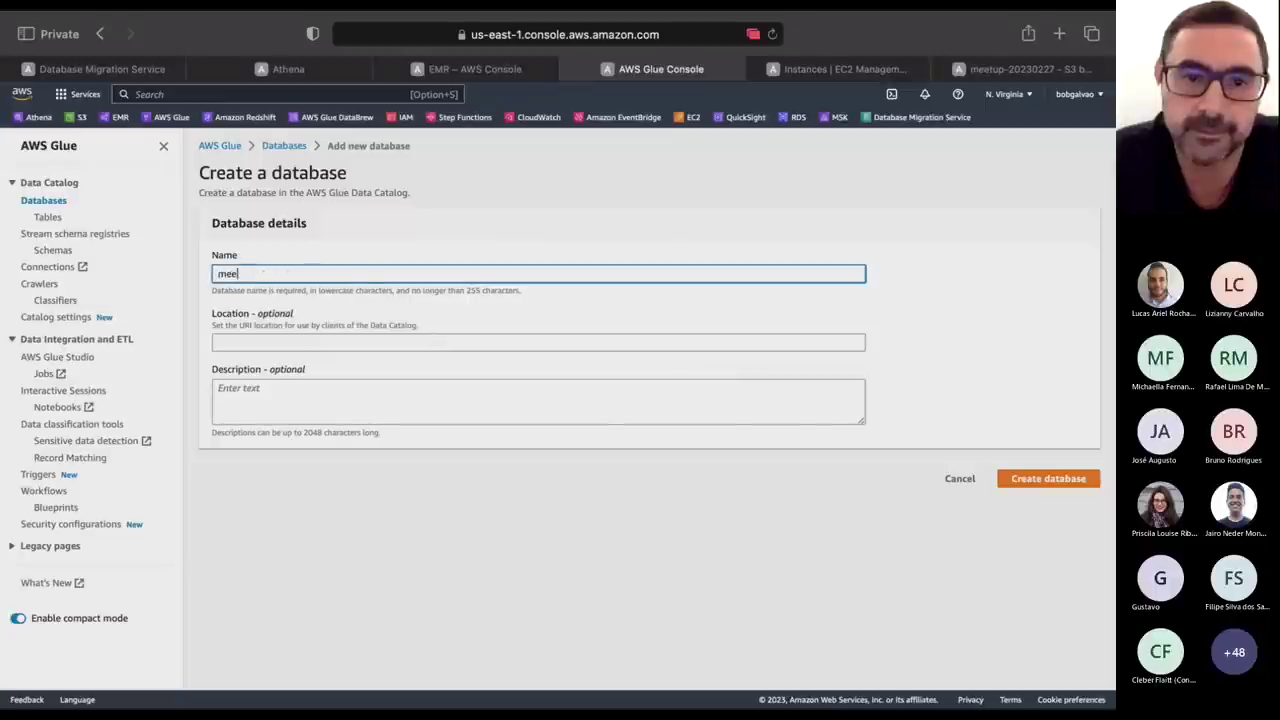
type("tup")
left_click(1074, 490)
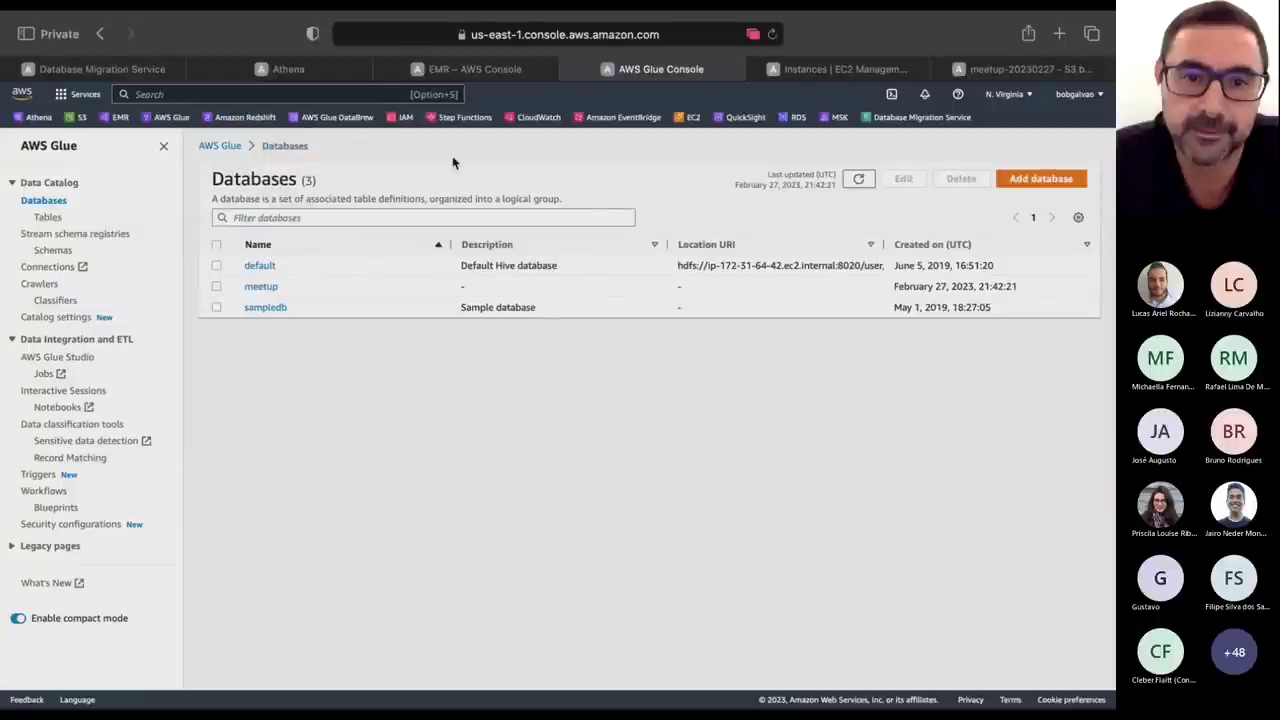
left_click(113, 70)
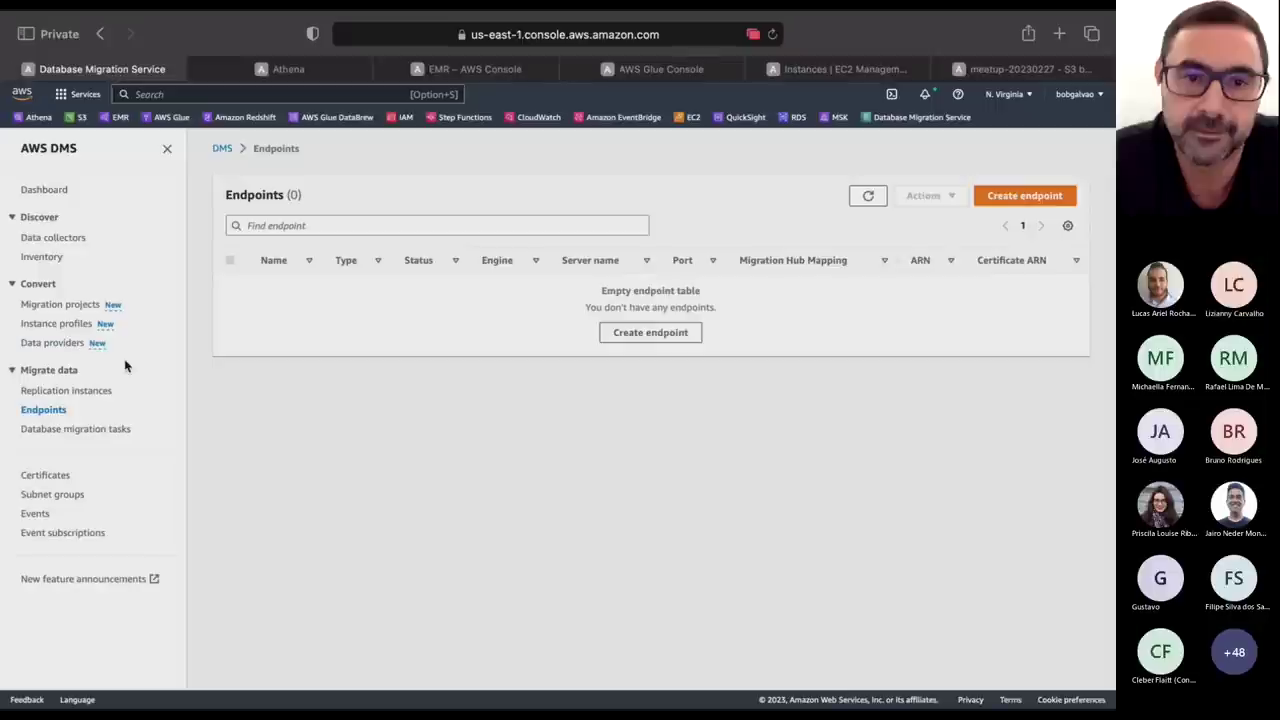
Start a new DMS replication instance and name it meetup.
left_click(87, 391)
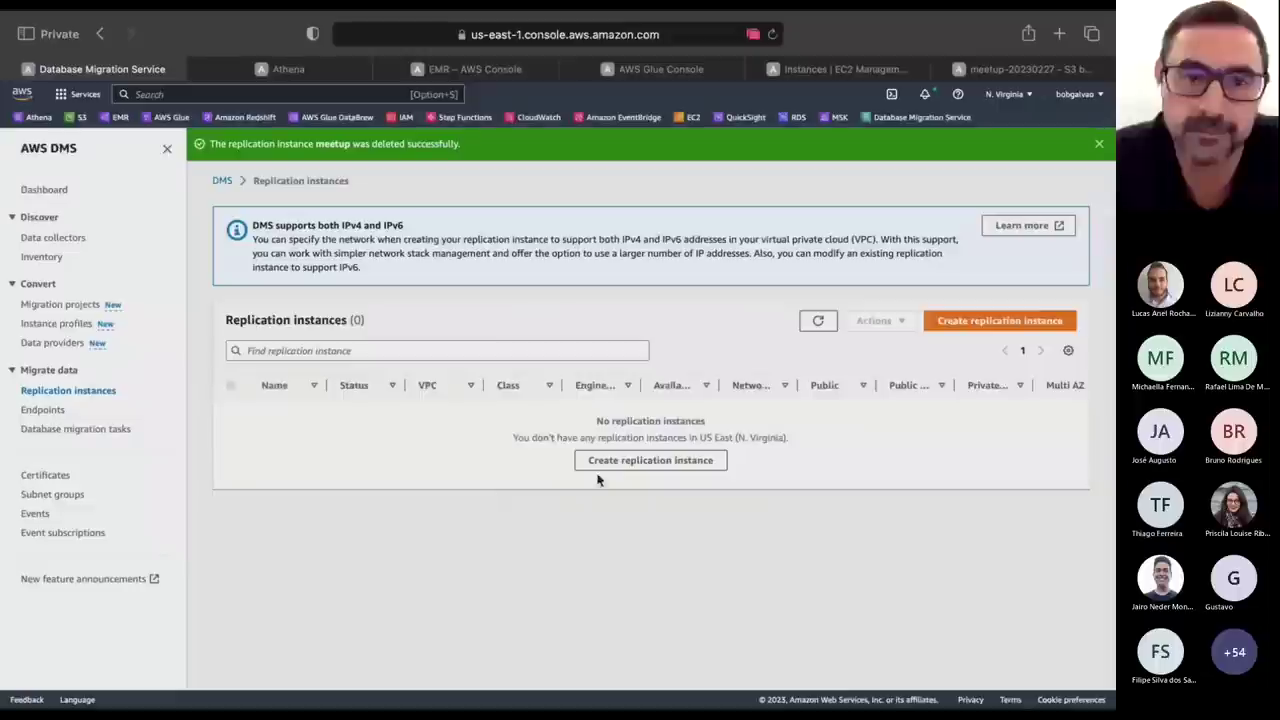
left_click(997, 320)
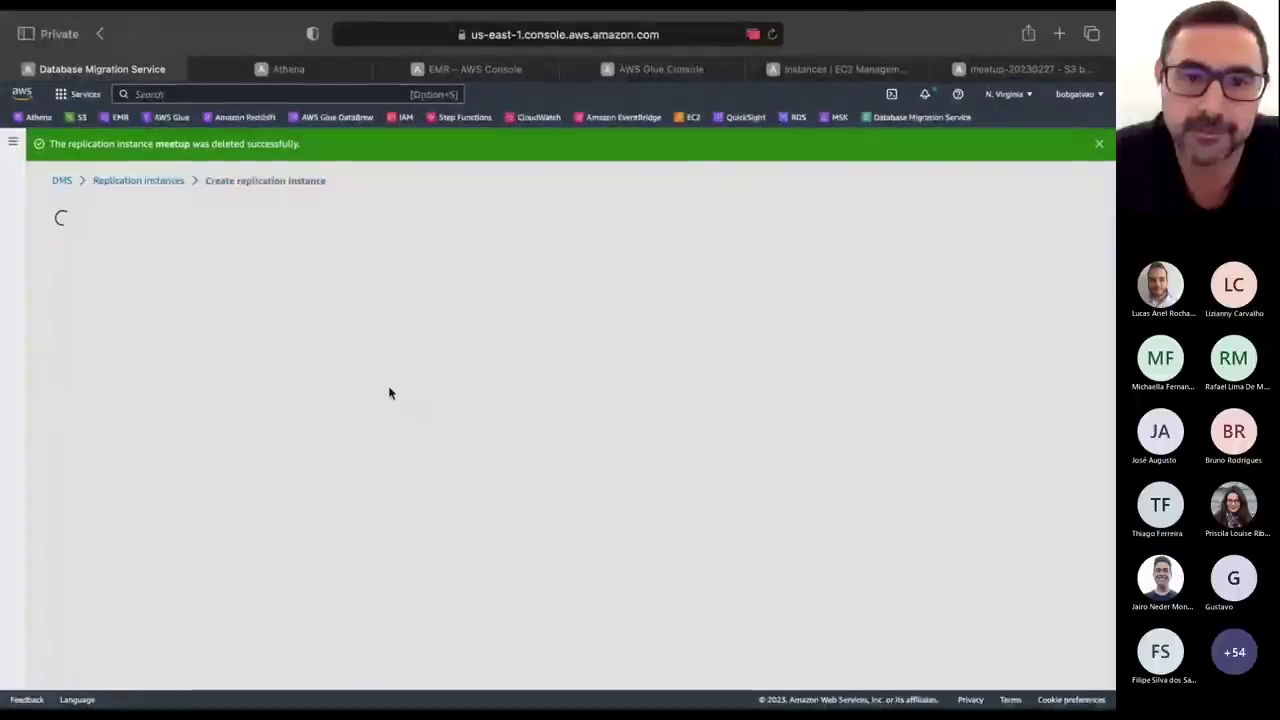
left_click(245, 344)
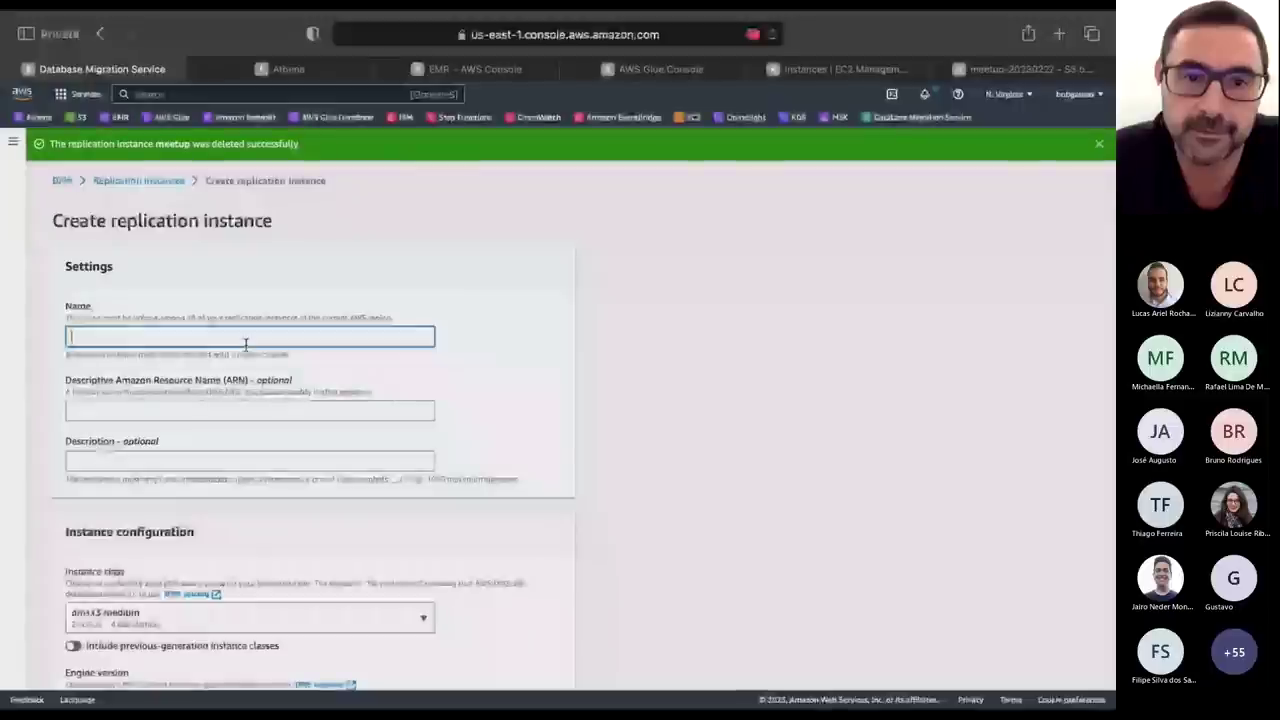
type("r")
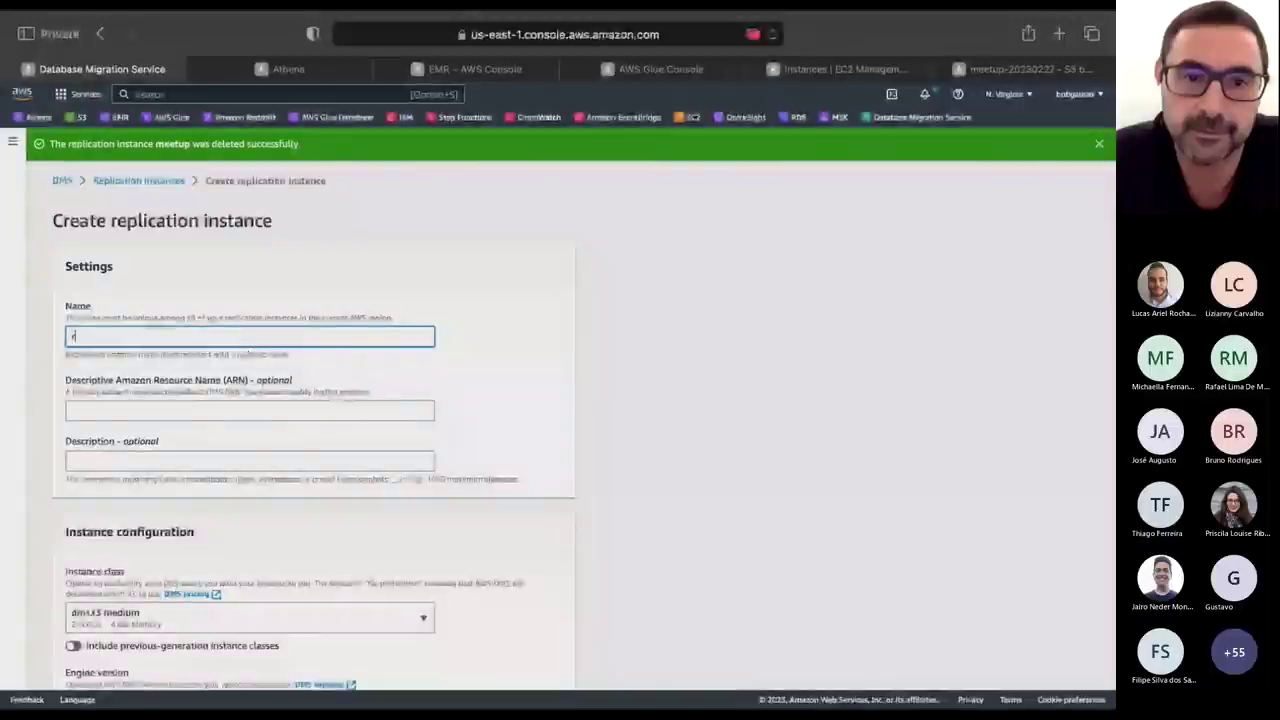
type("m")
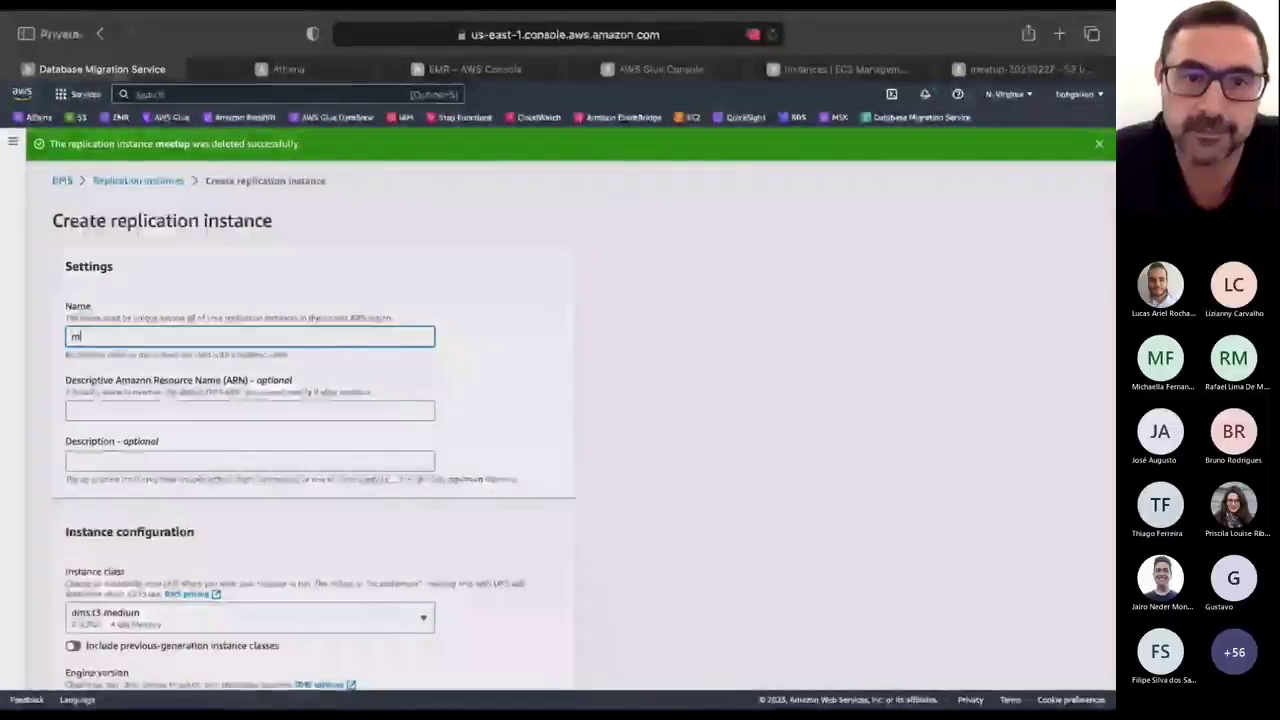
type("eetup")
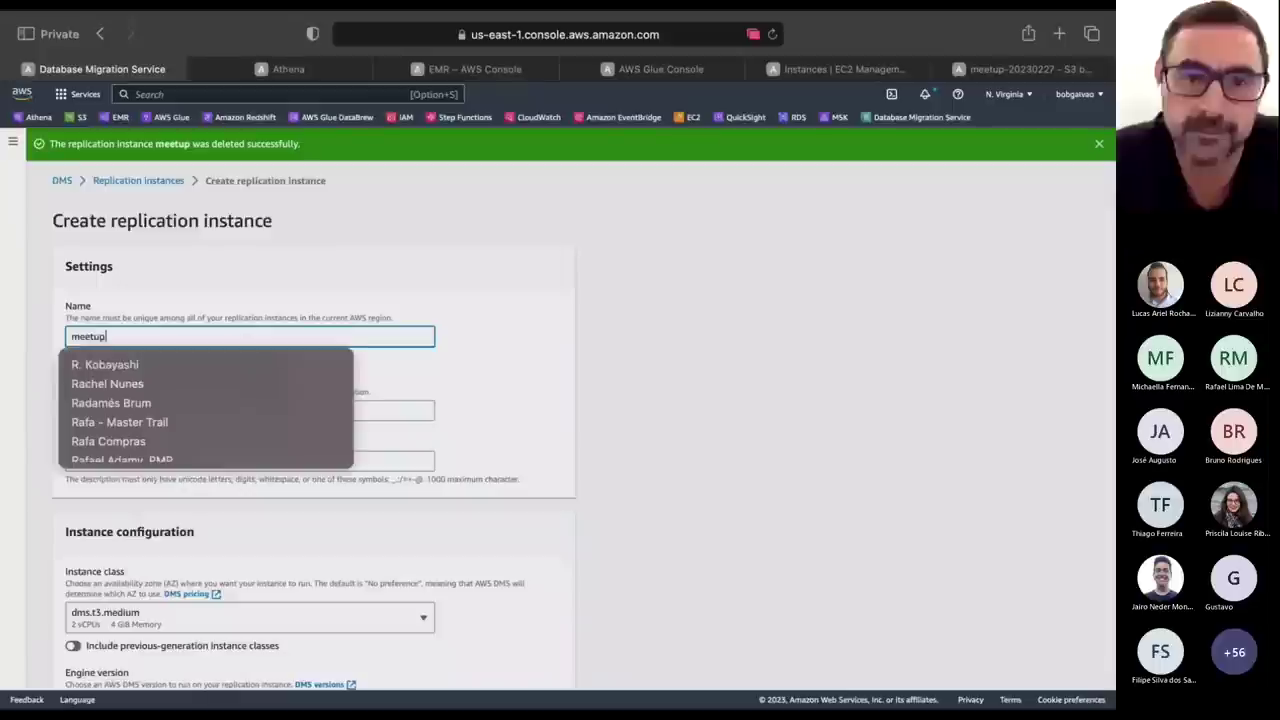
left_click(284, 287)
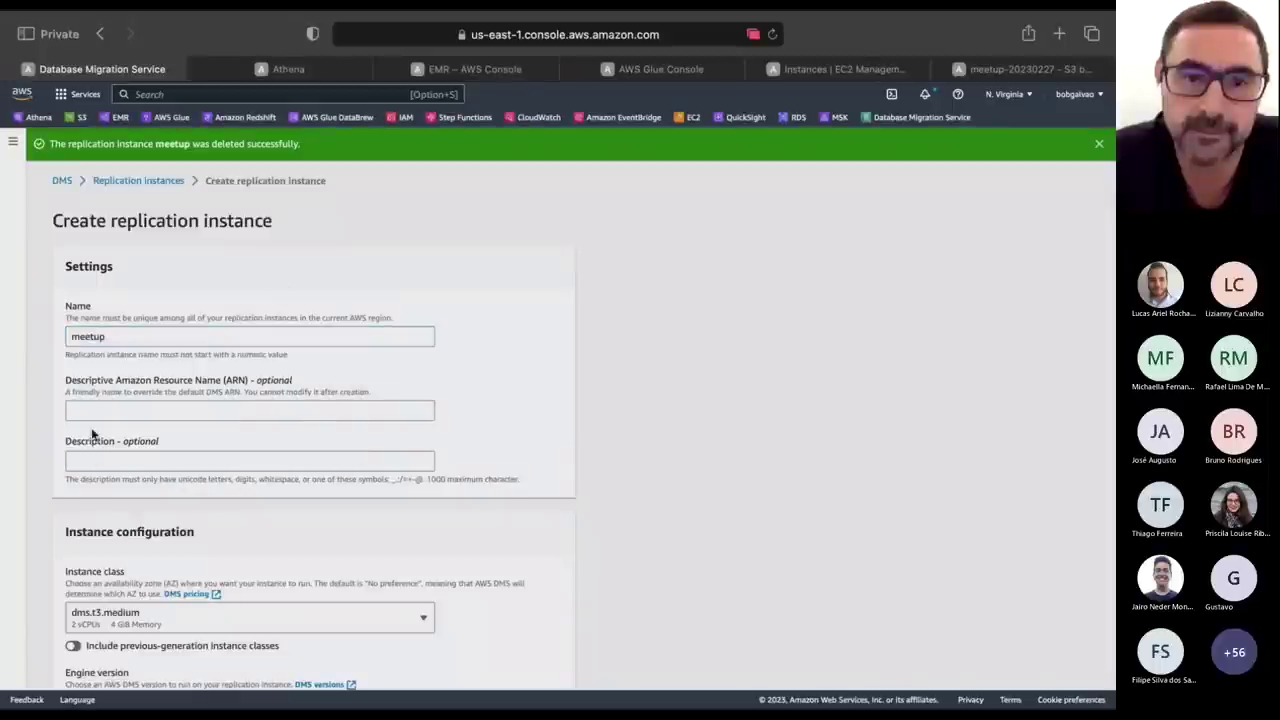
scroll(255, 433, "down", 3)
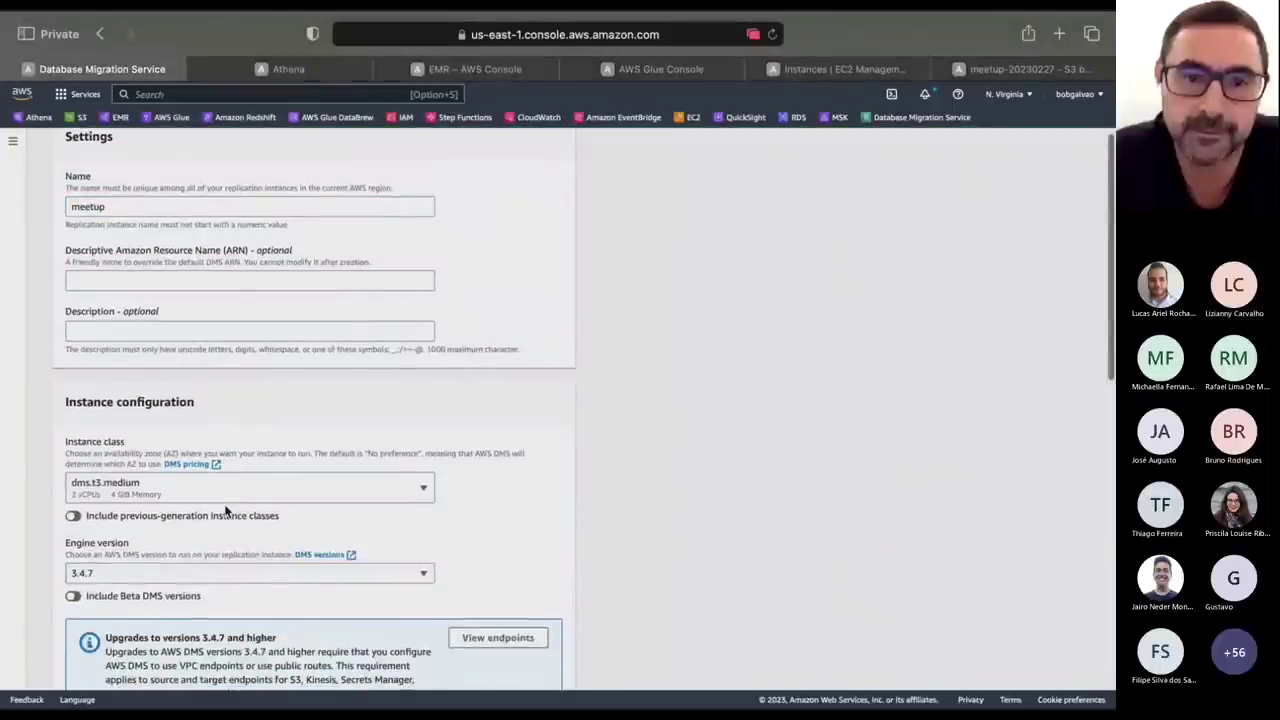
scroll(216, 380, "down", 3)
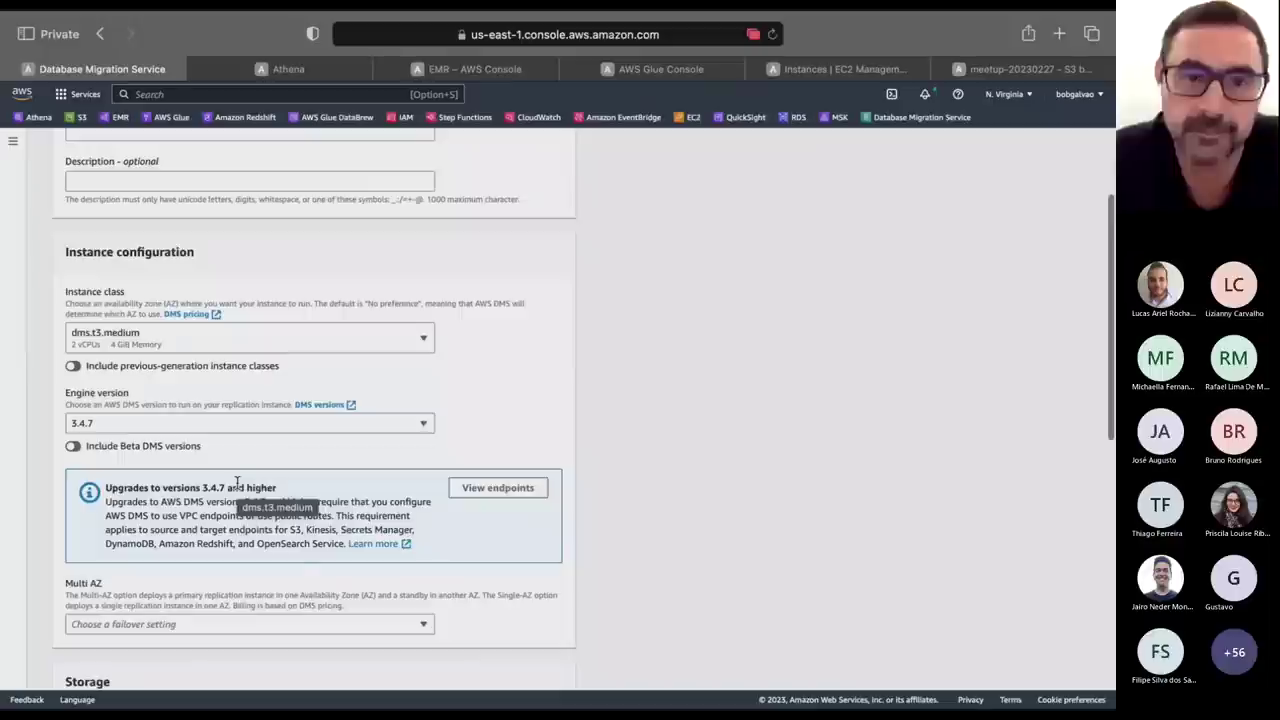
Choose engine 3.4.6 and the Single-AZ dev/test workload, then create the instance.
left_click(214, 424)
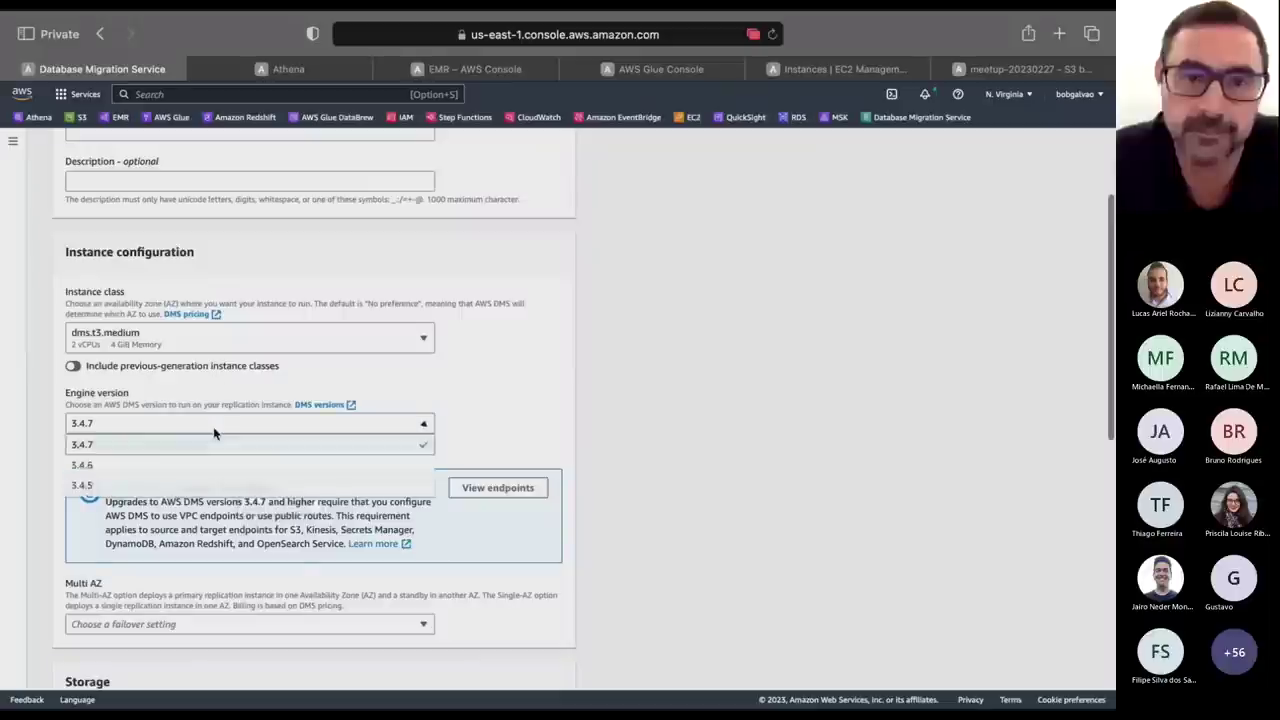
left_click(214, 465)
scroll(546, 440, "down", 2)
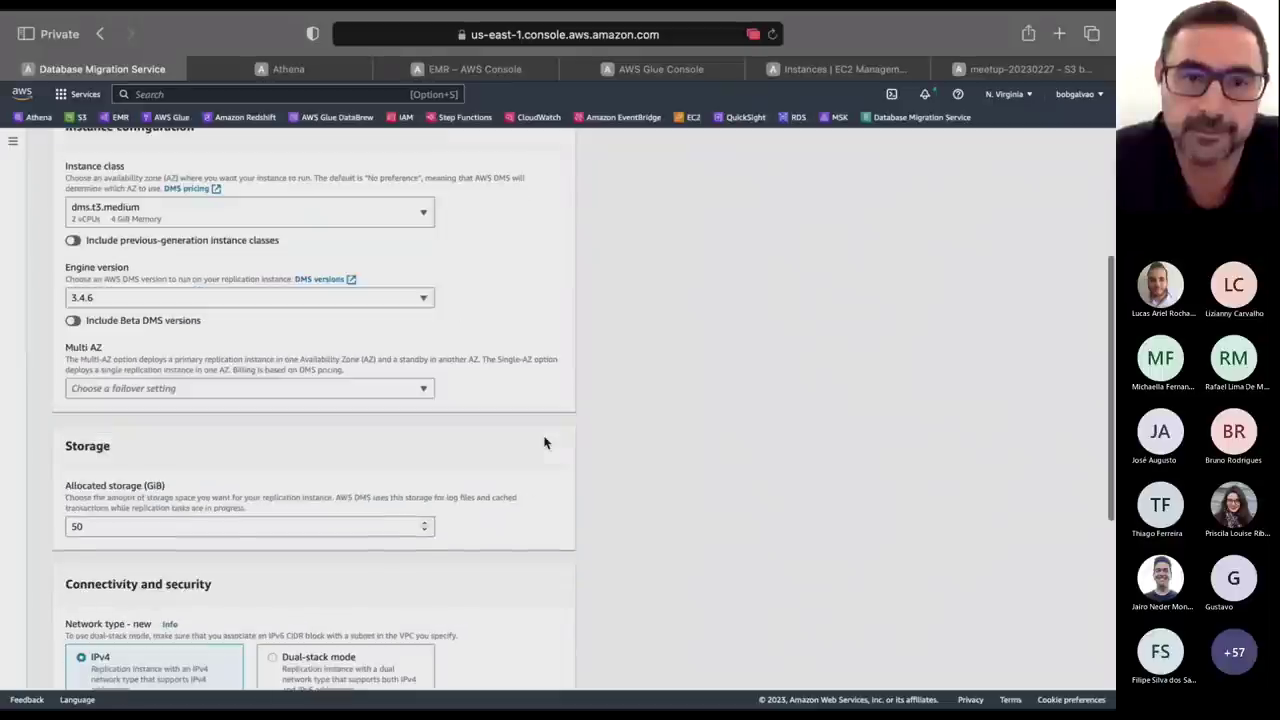
left_click(246, 388)
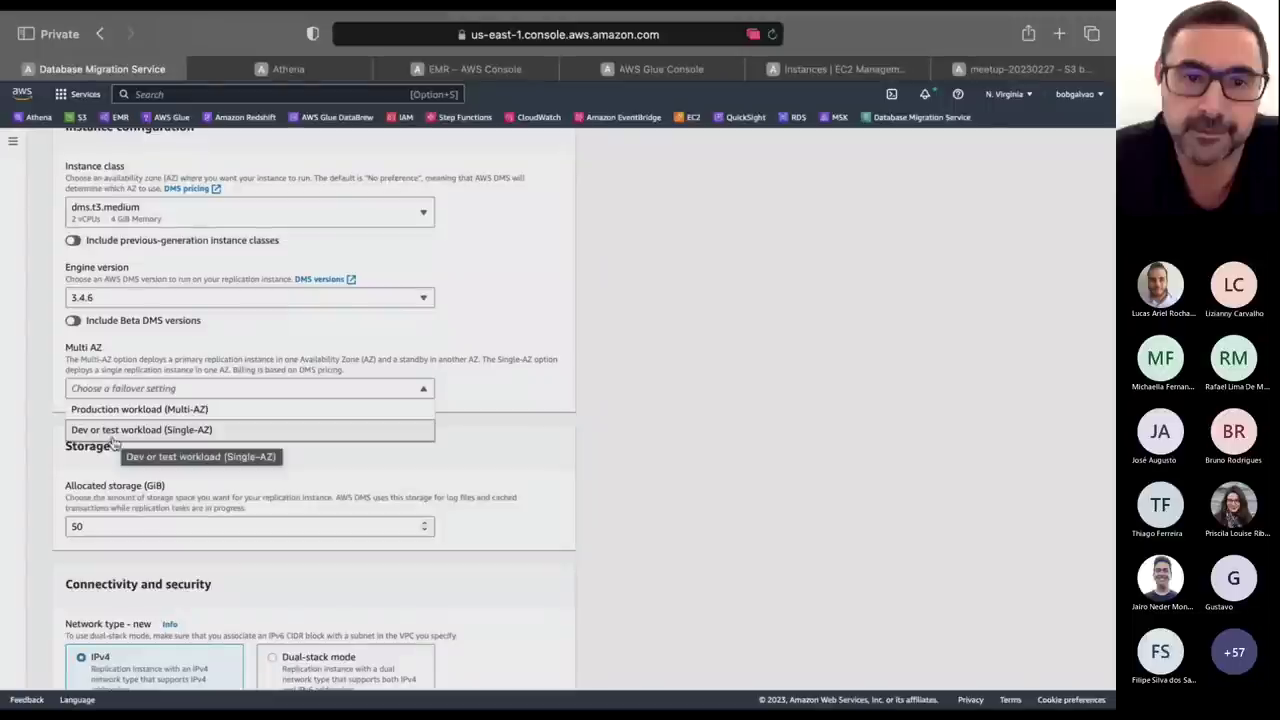
left_click(125, 432)
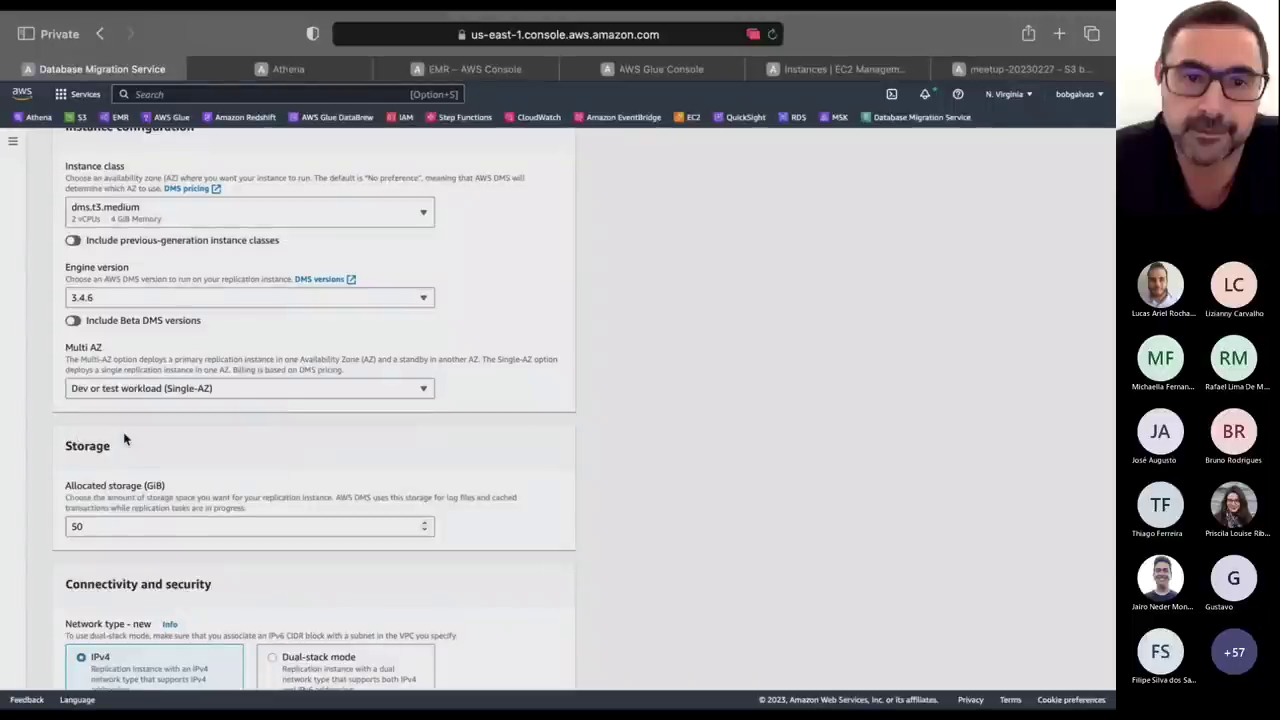
scroll(229, 378, "down", 3)
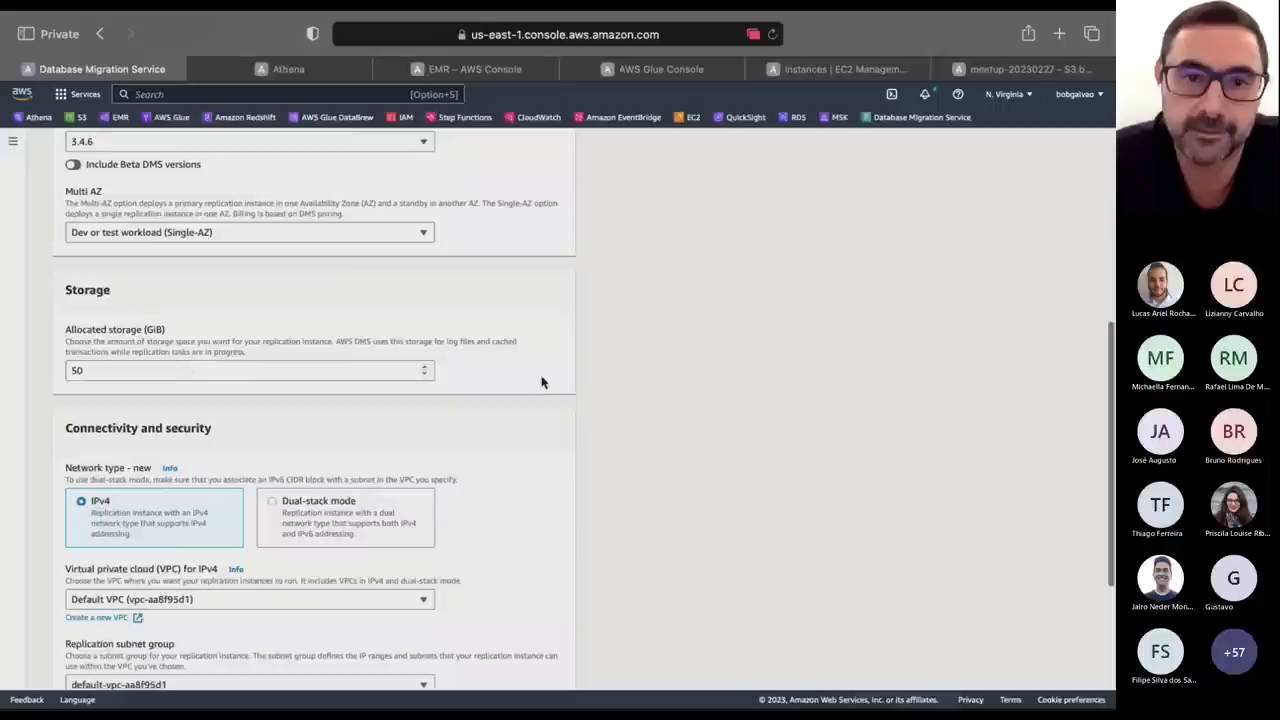
scroll(542, 382, "down", 5)
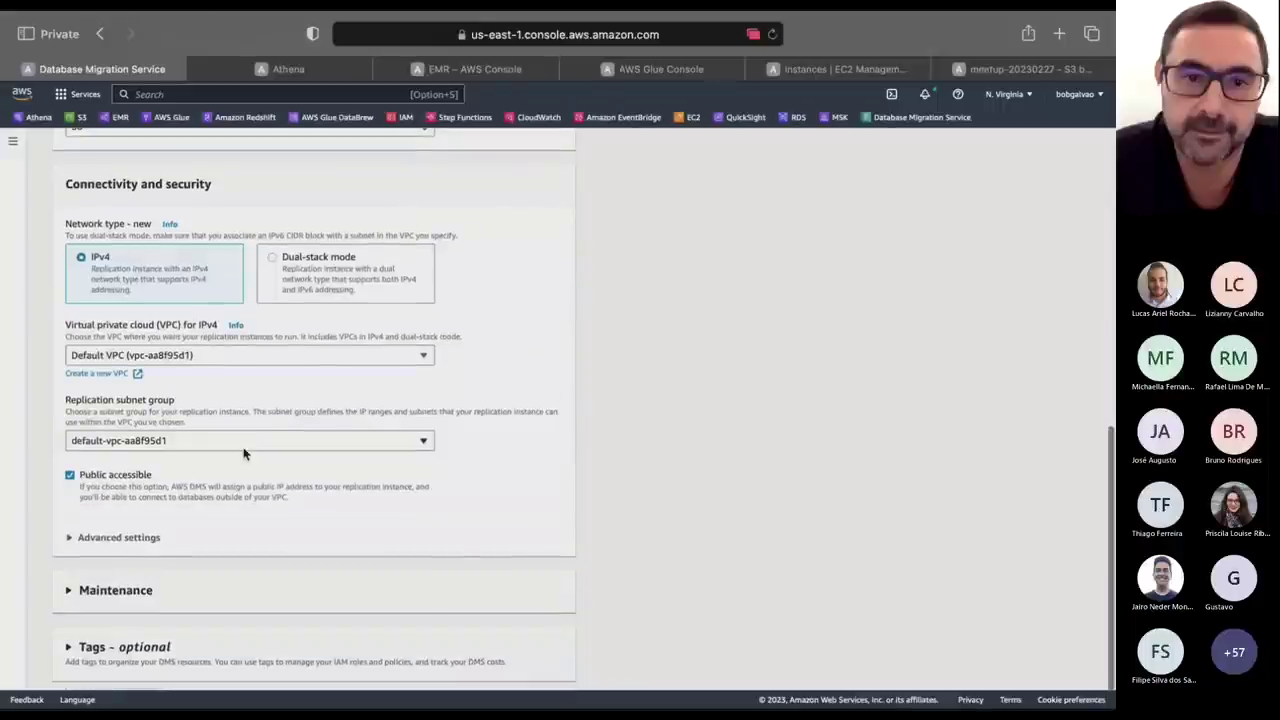
scroll(243, 452, "down", 1)
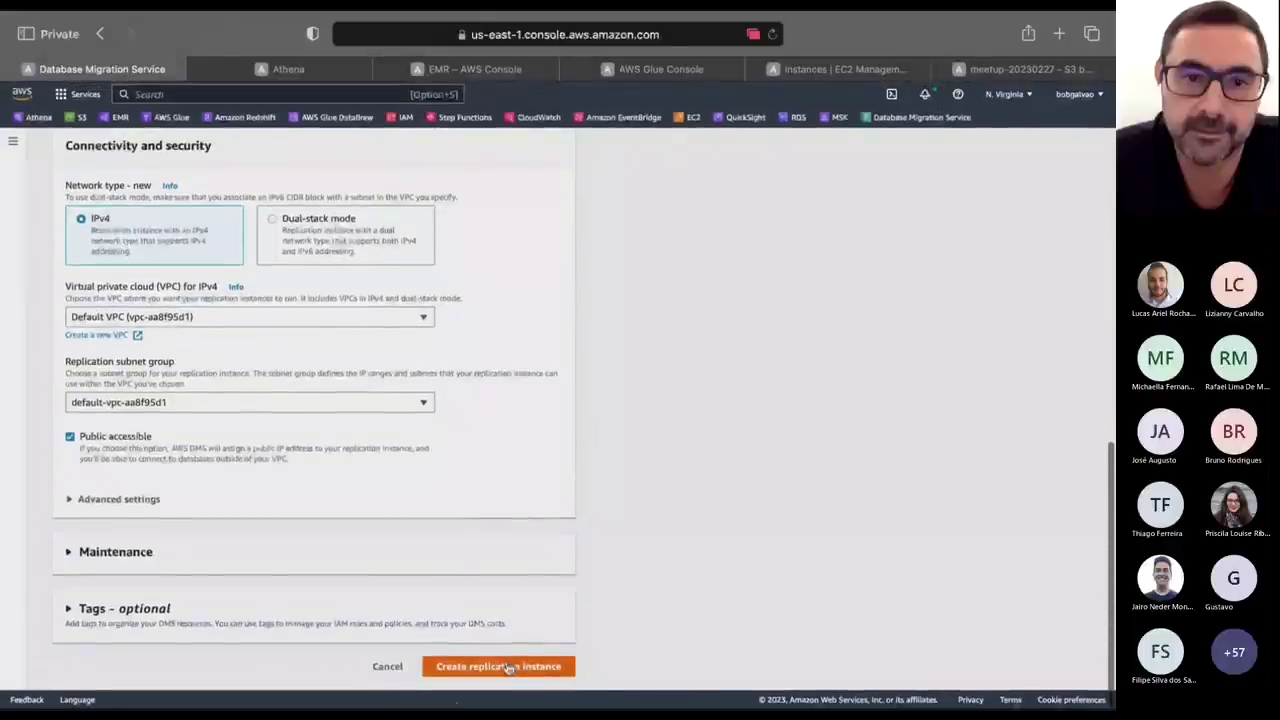
left_click(509, 667)
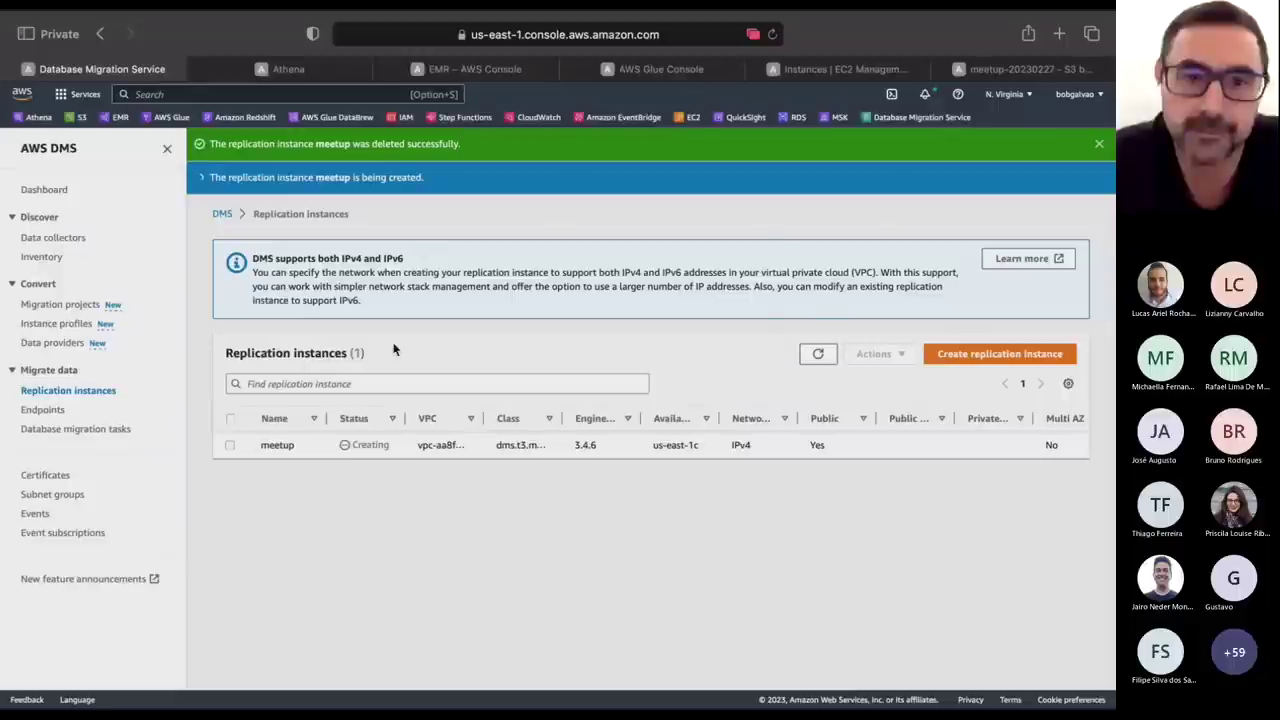
key("super+Tab")
key("super+Tab")
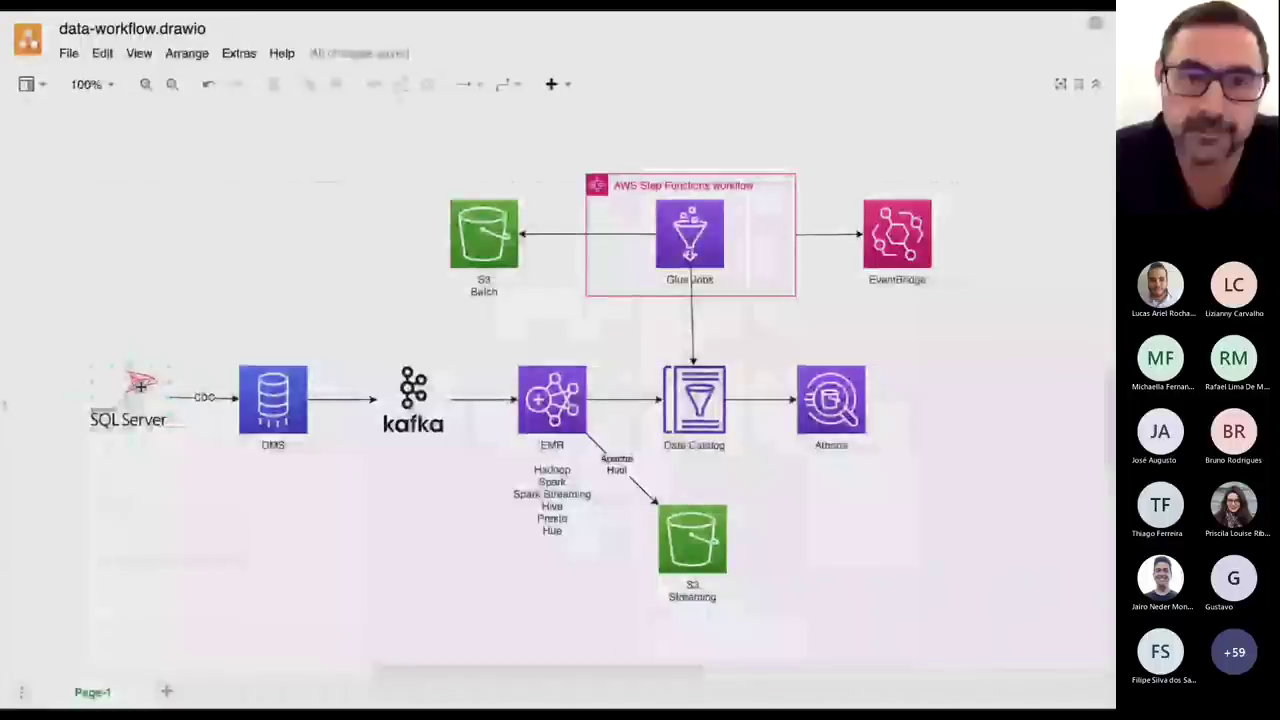
Review the SQL Server shape in the diagram and the kafka.sh script, then return to DMS.
left_click(141, 385)
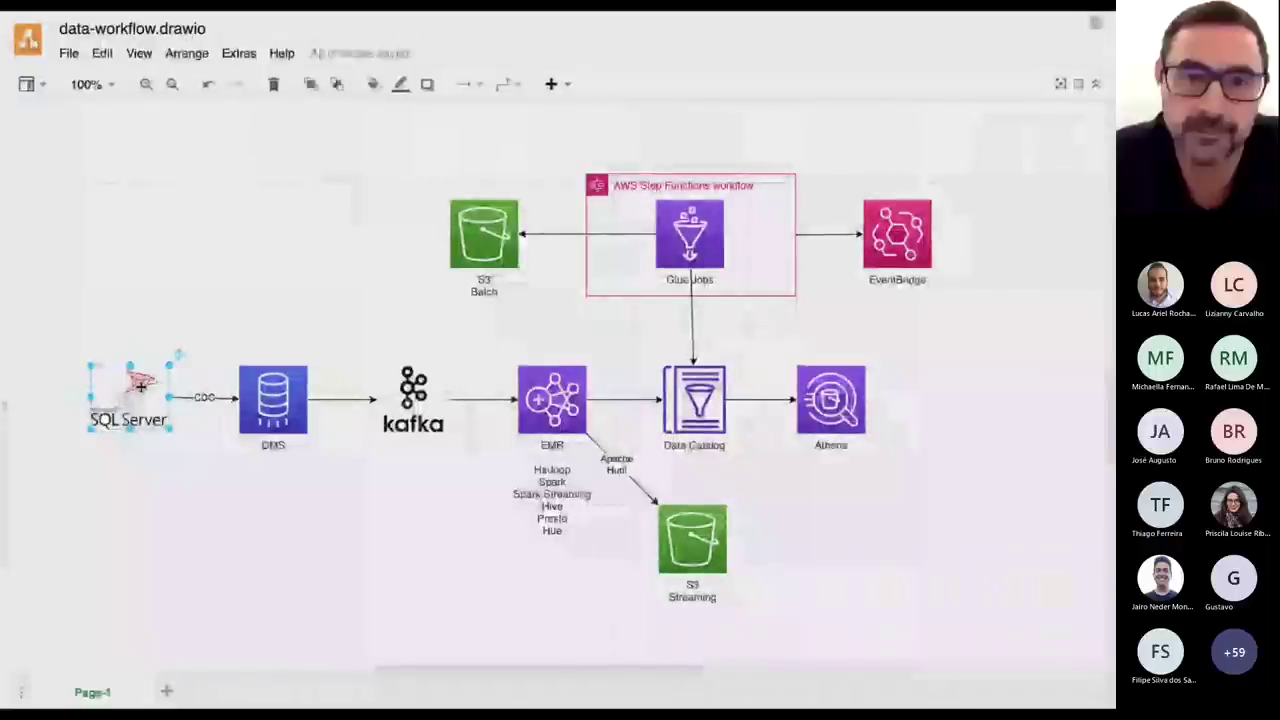
key("ctrl+Right")
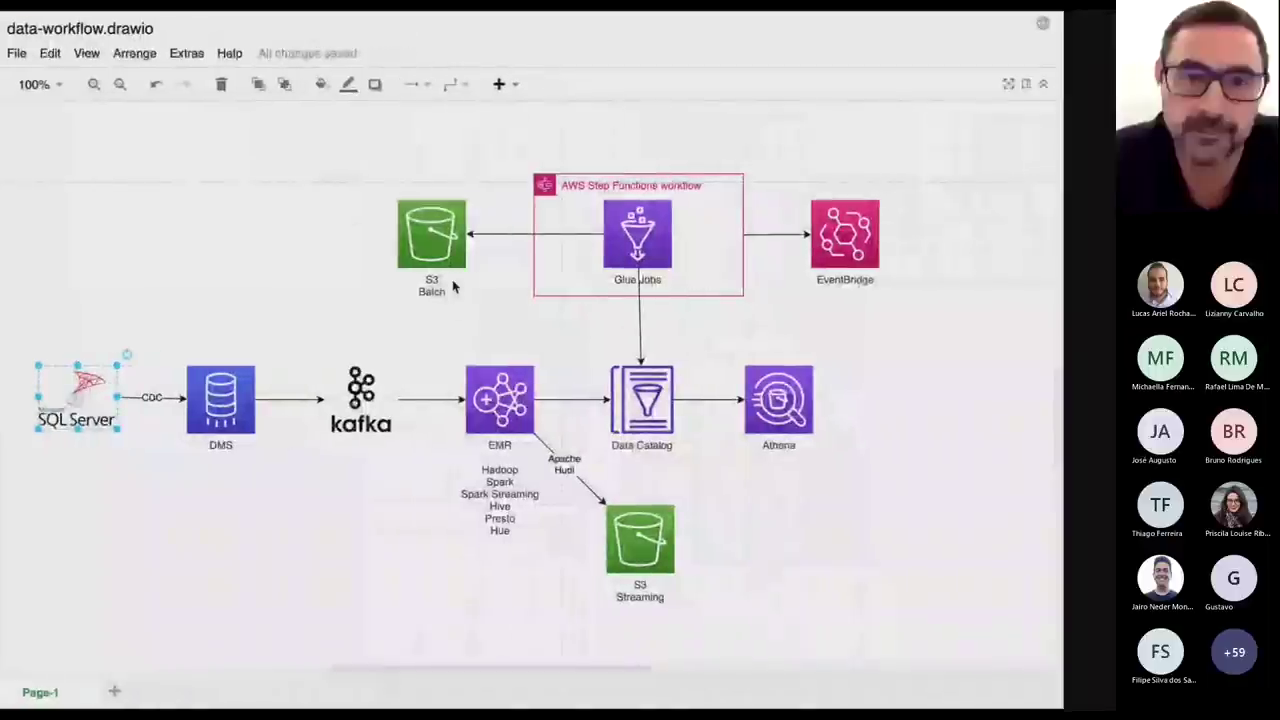
key("ctrl+Left")
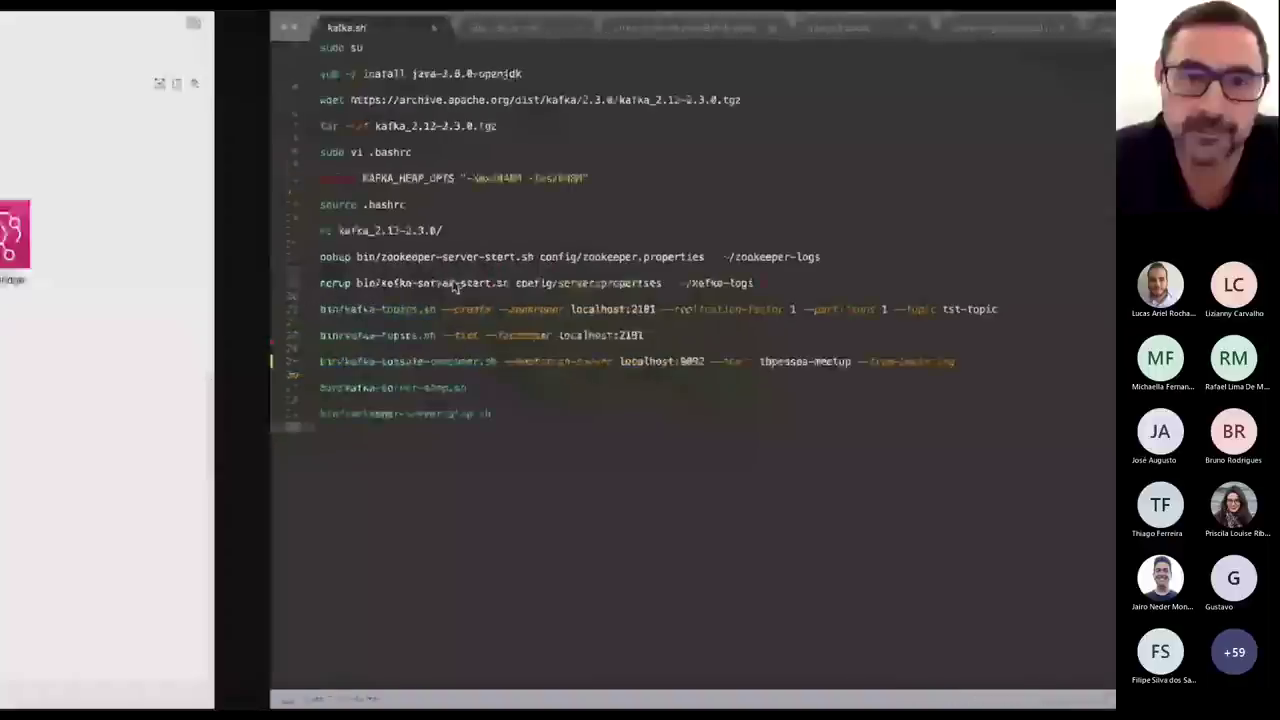
key("ctrl+Right")
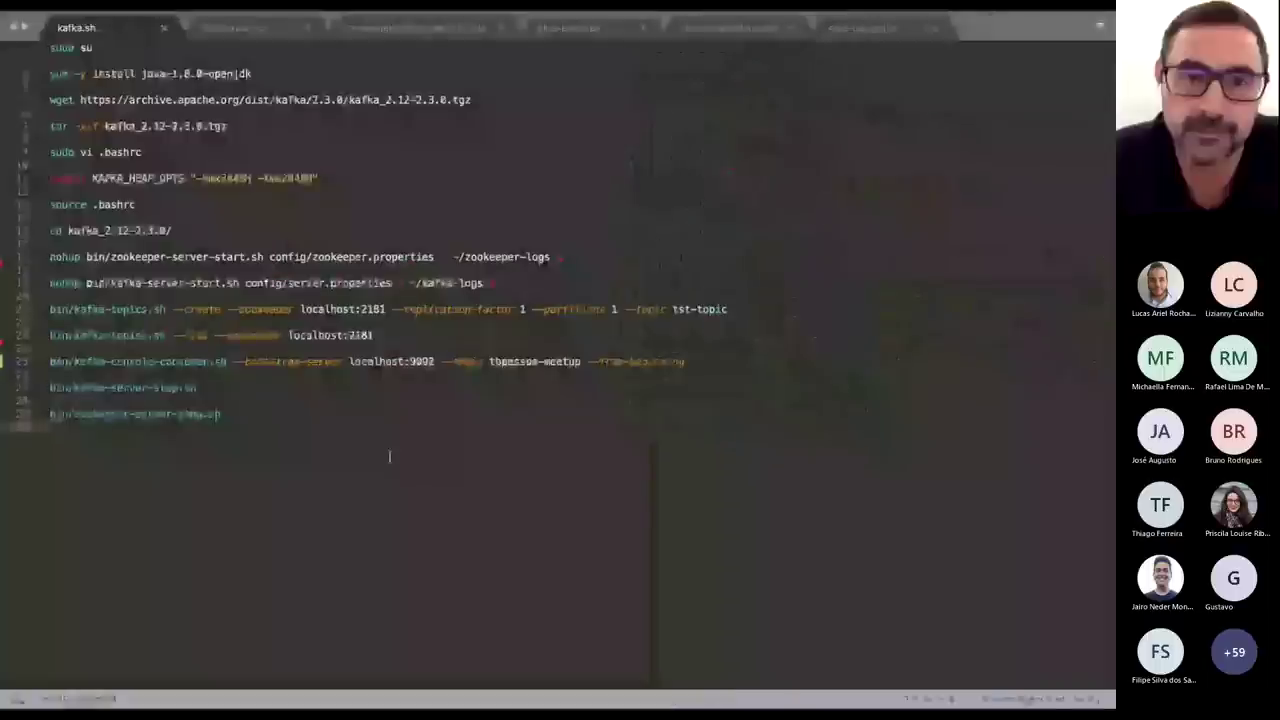
key("ctrl+Left")
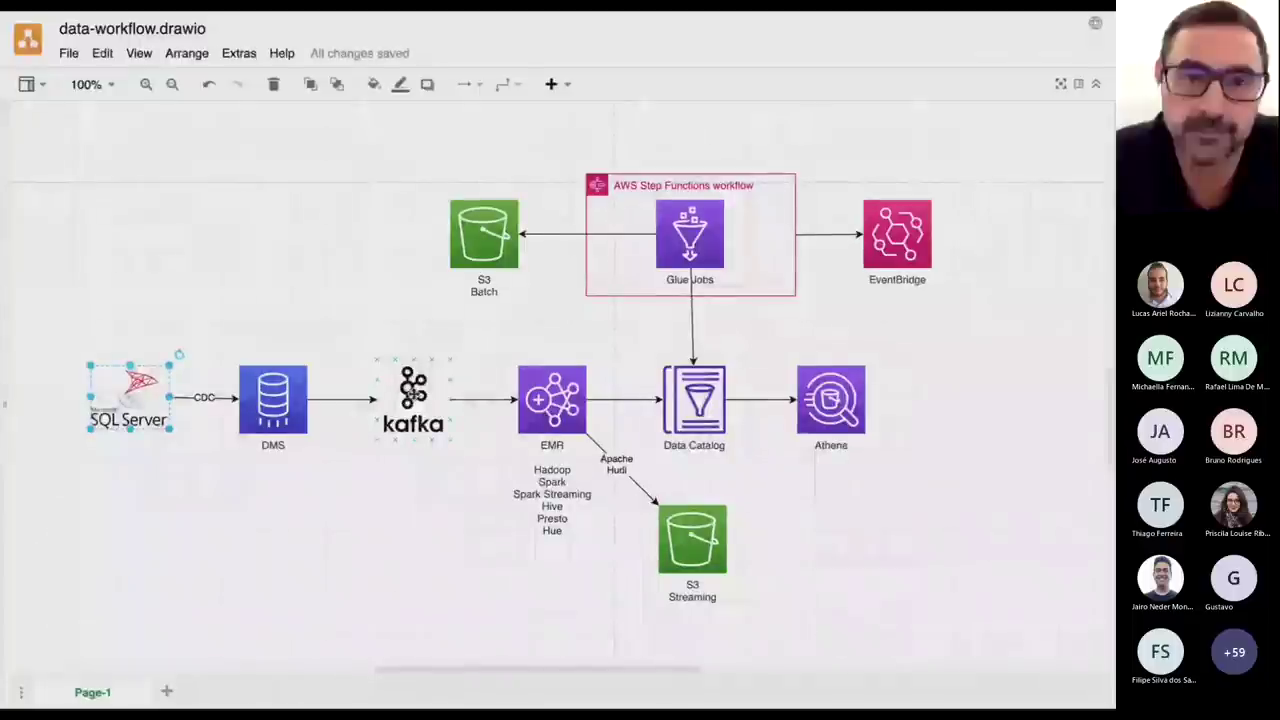
key("ctrl+Right")
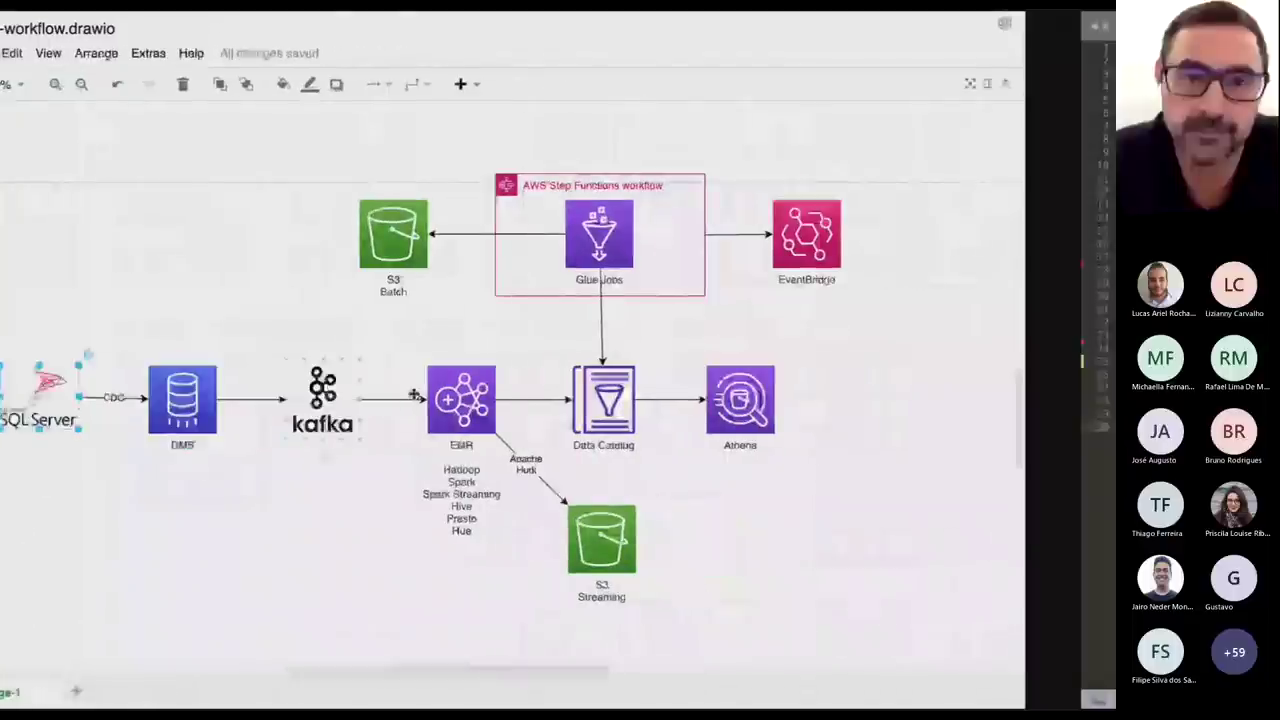
key("ctrl+Right")
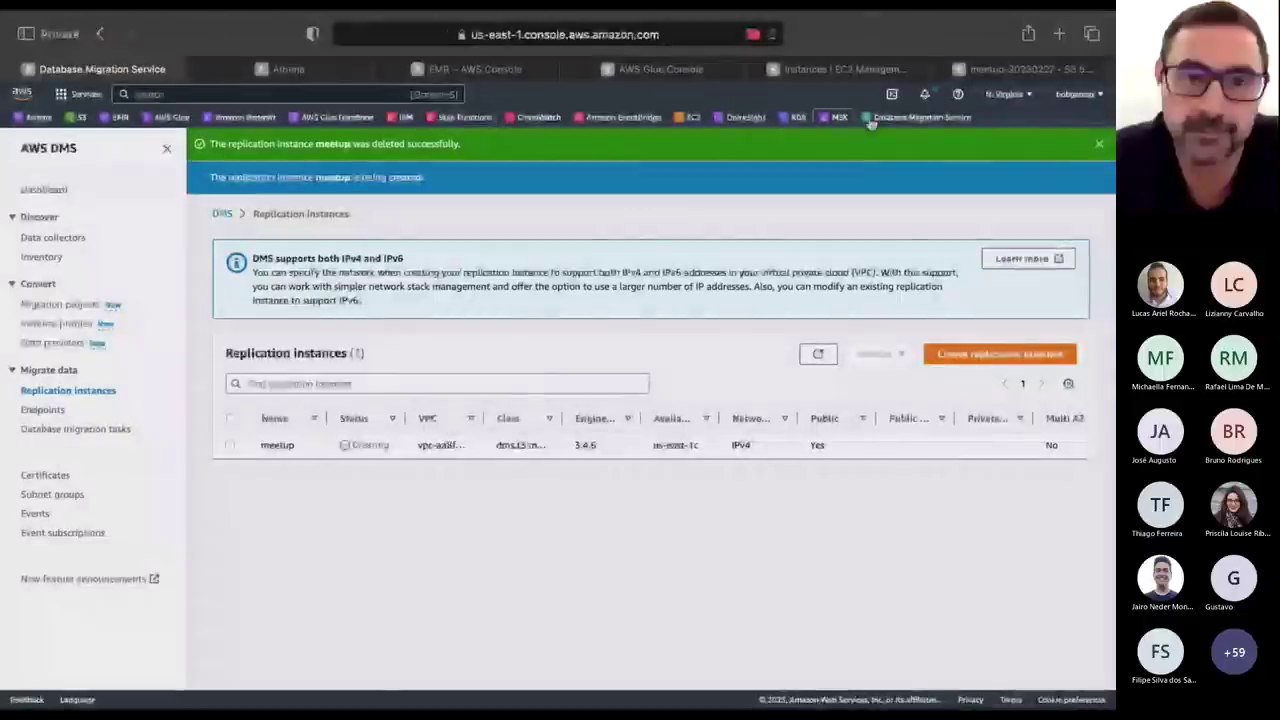
Begin launching a new EC2 instance and name it meetup.
left_click(845, 69)
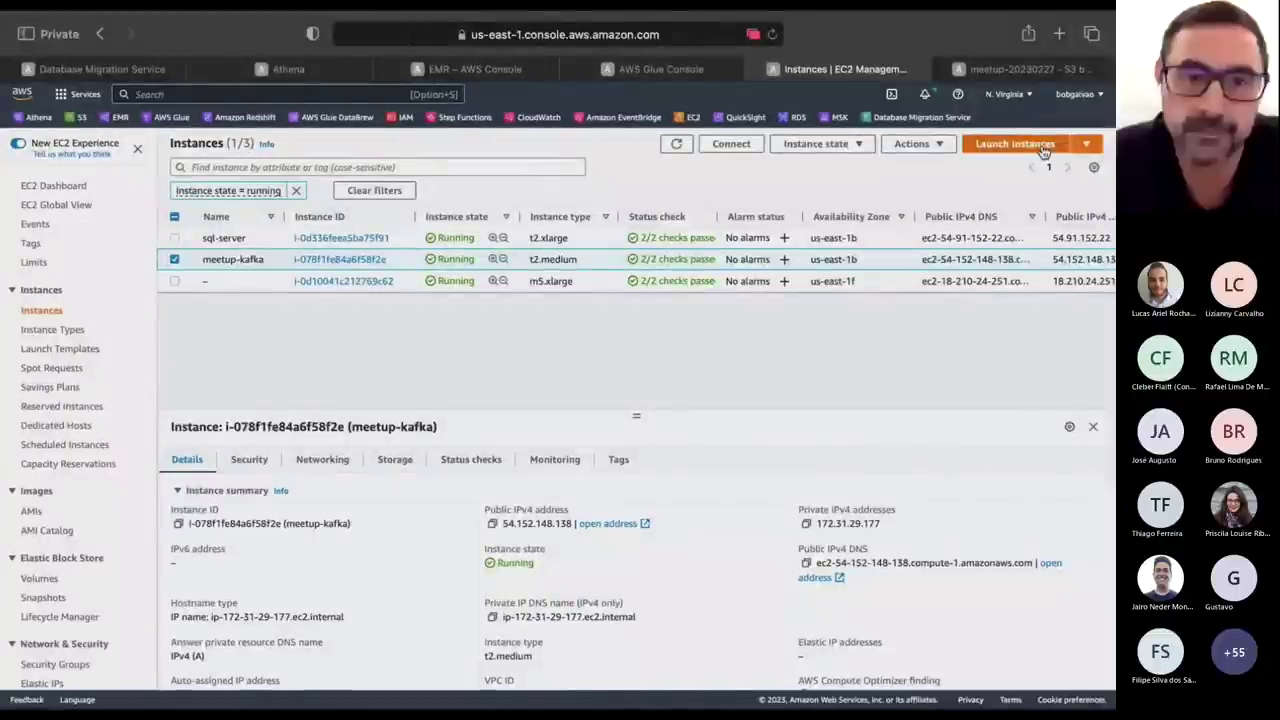
left_click(1043, 148)
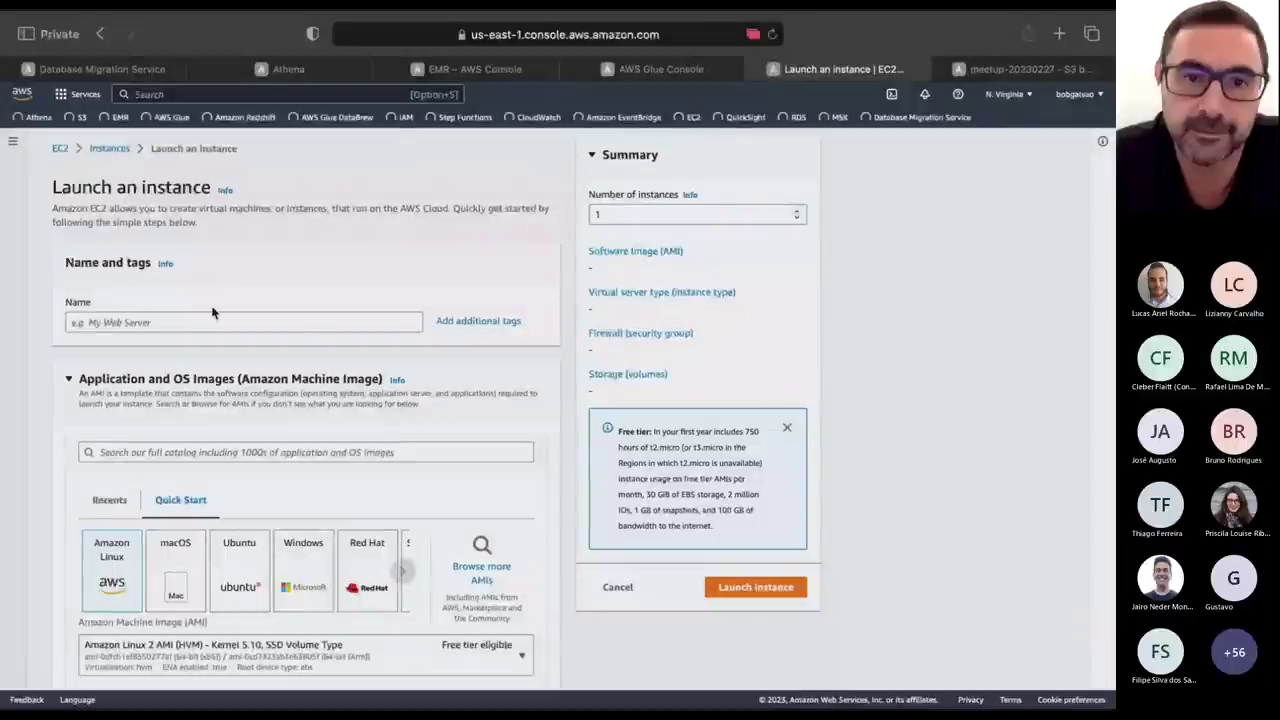
left_click(133, 322)
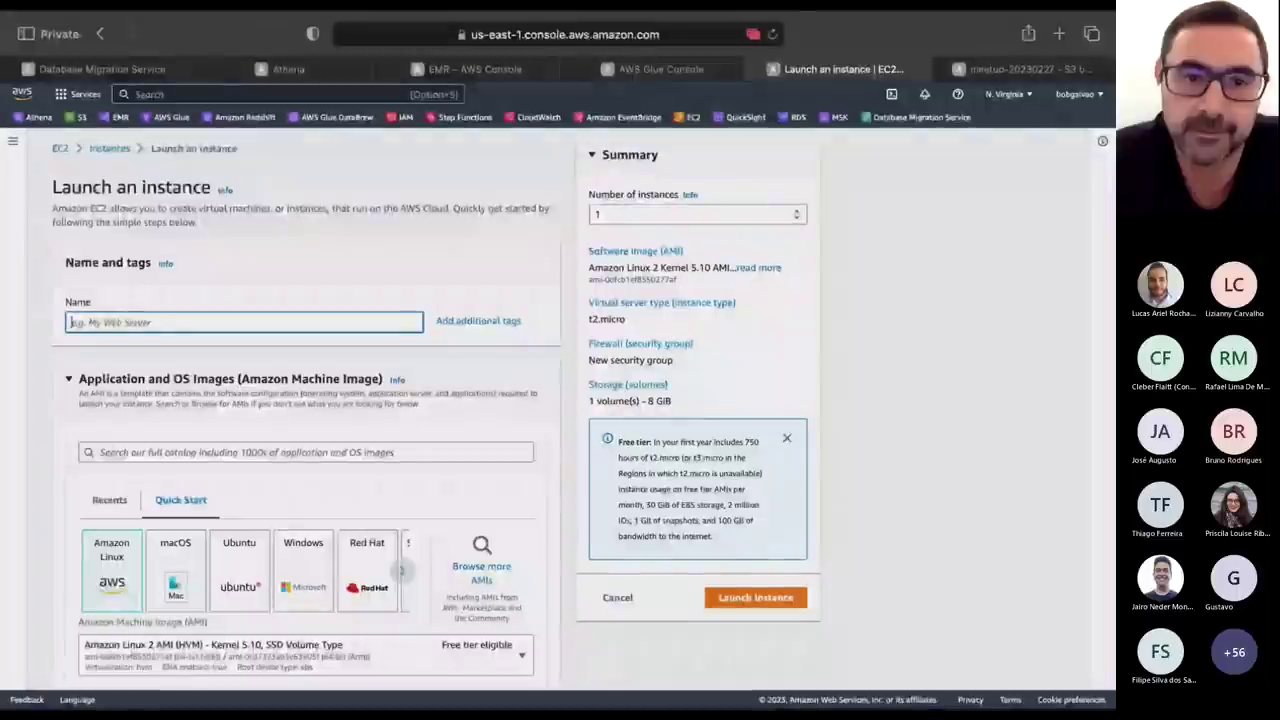
type("m")
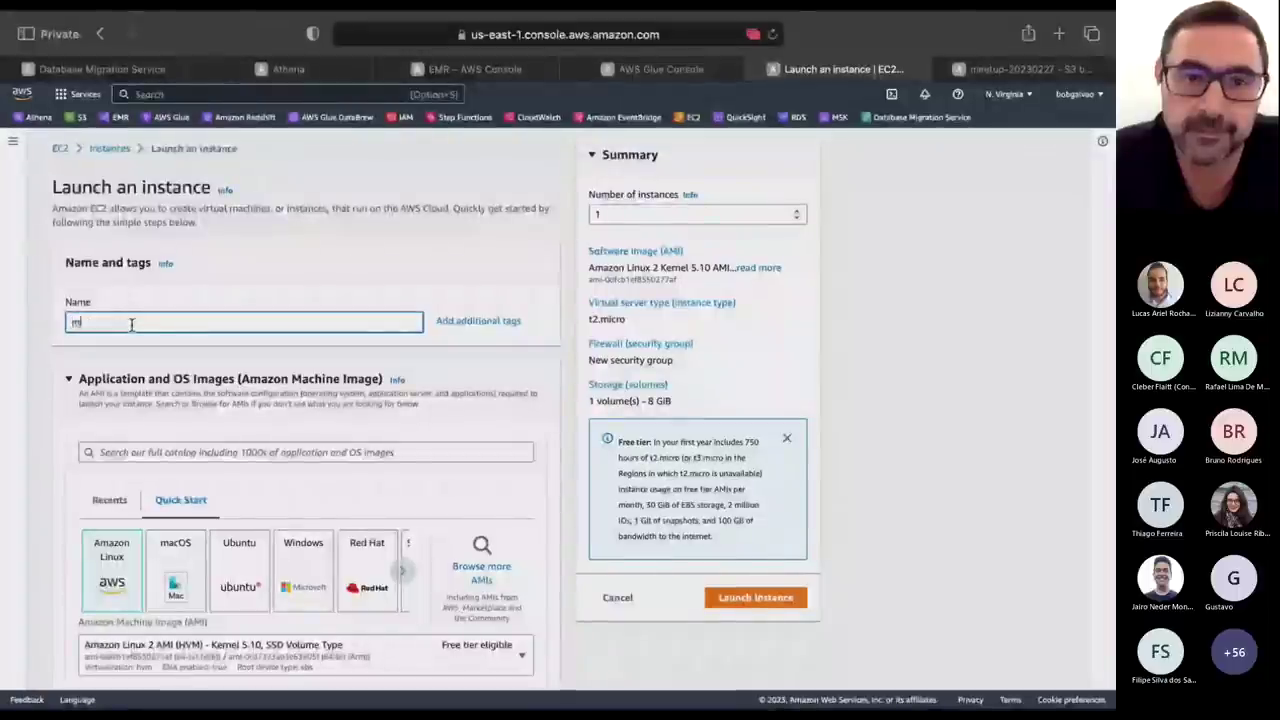
type("e")
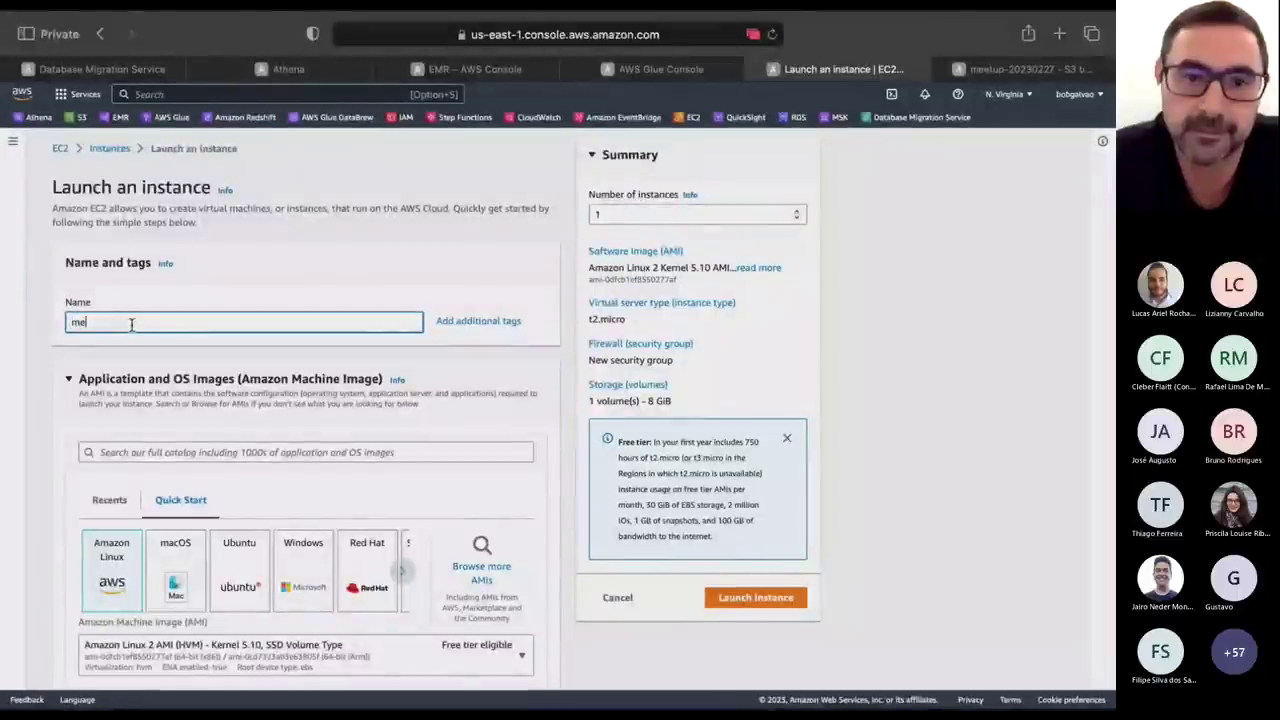
type("e")
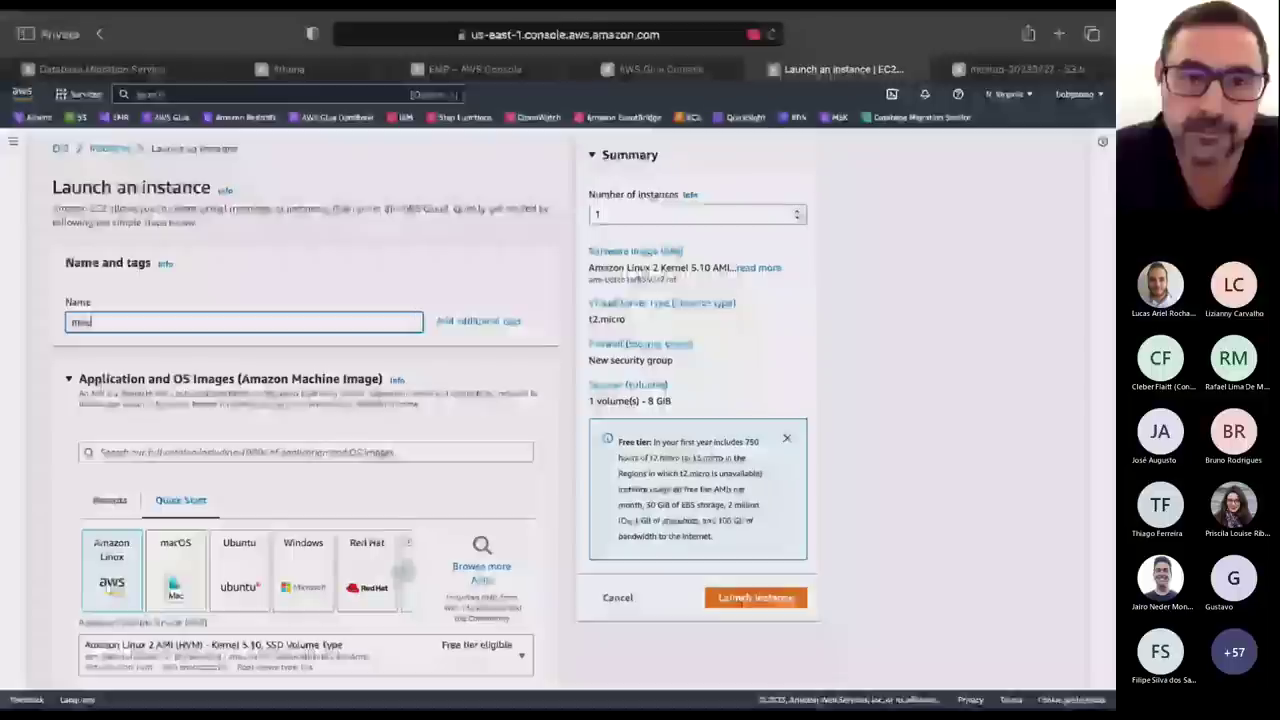
type("tu")
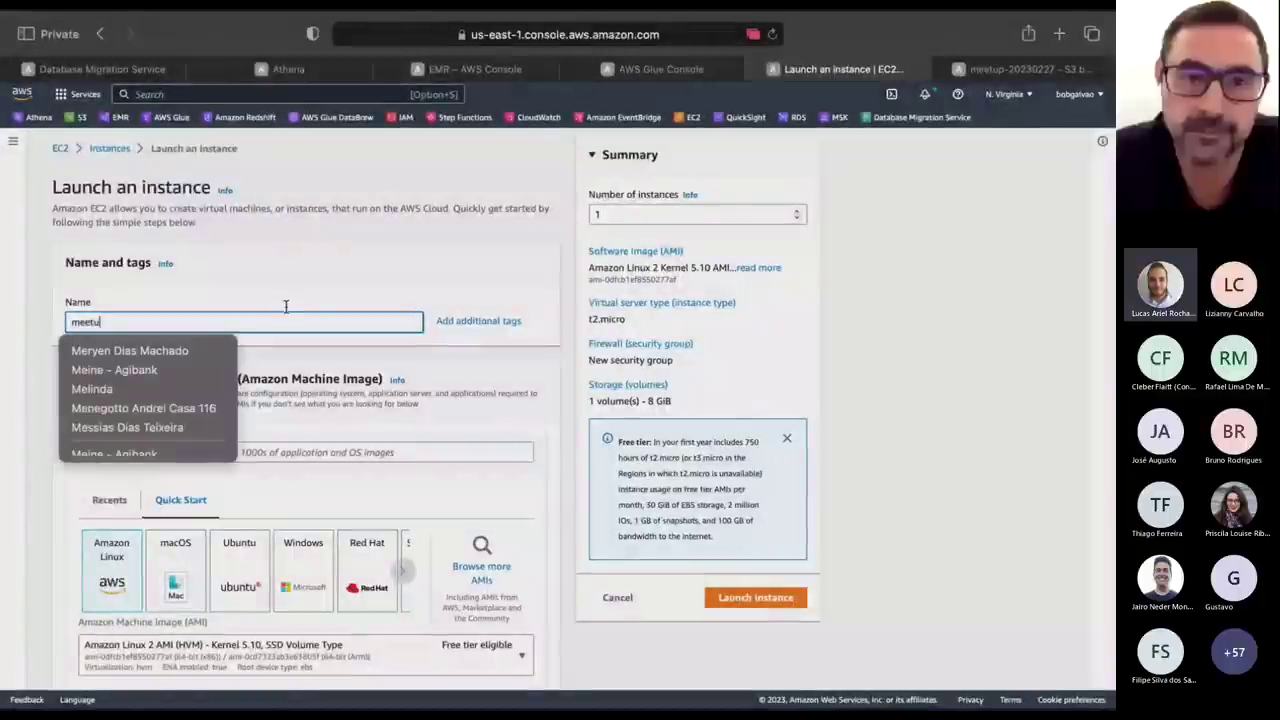
type("p")
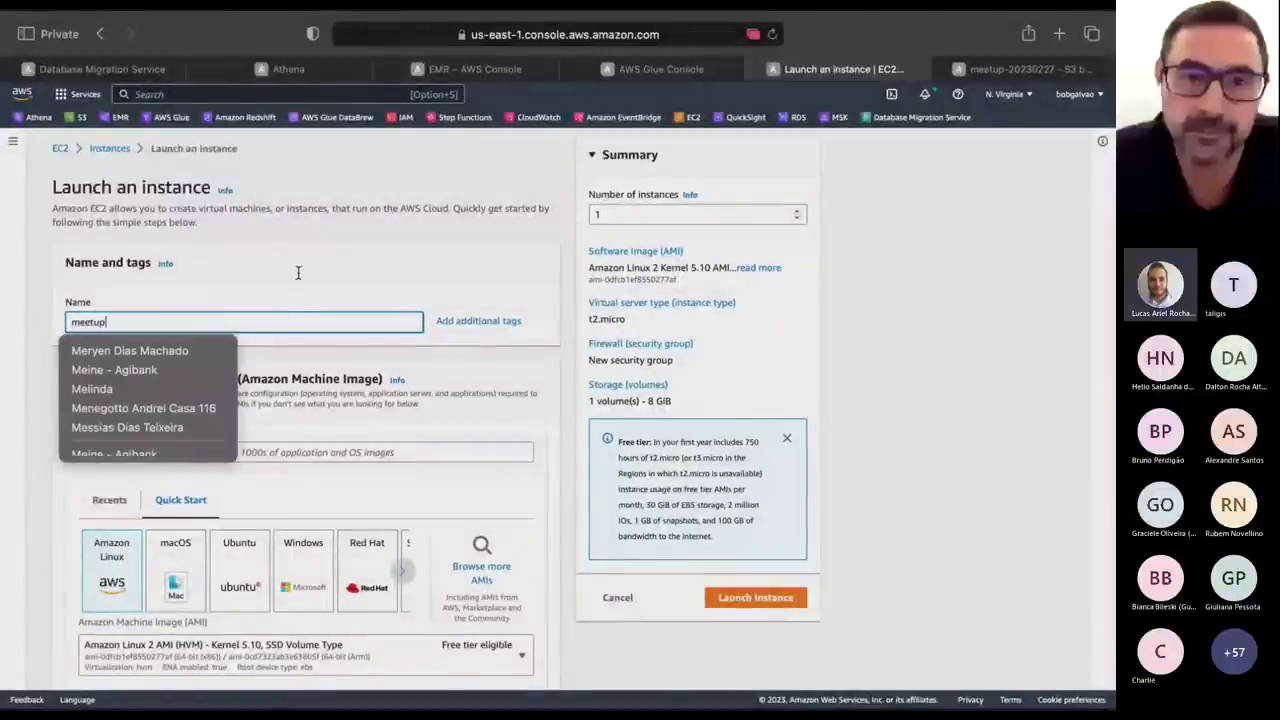
left_click(298, 279)
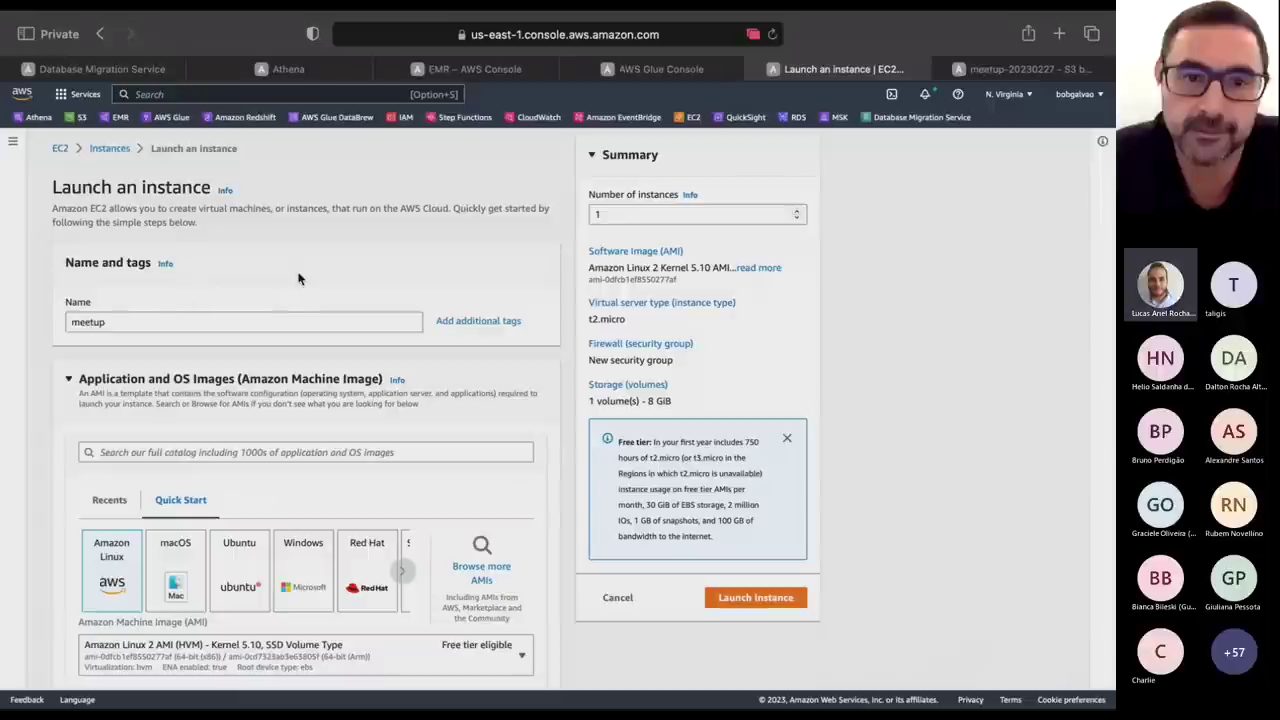
Turn off the camera in the Teams meeting and return to the EC2 launch form.
key("ctrl+Left")
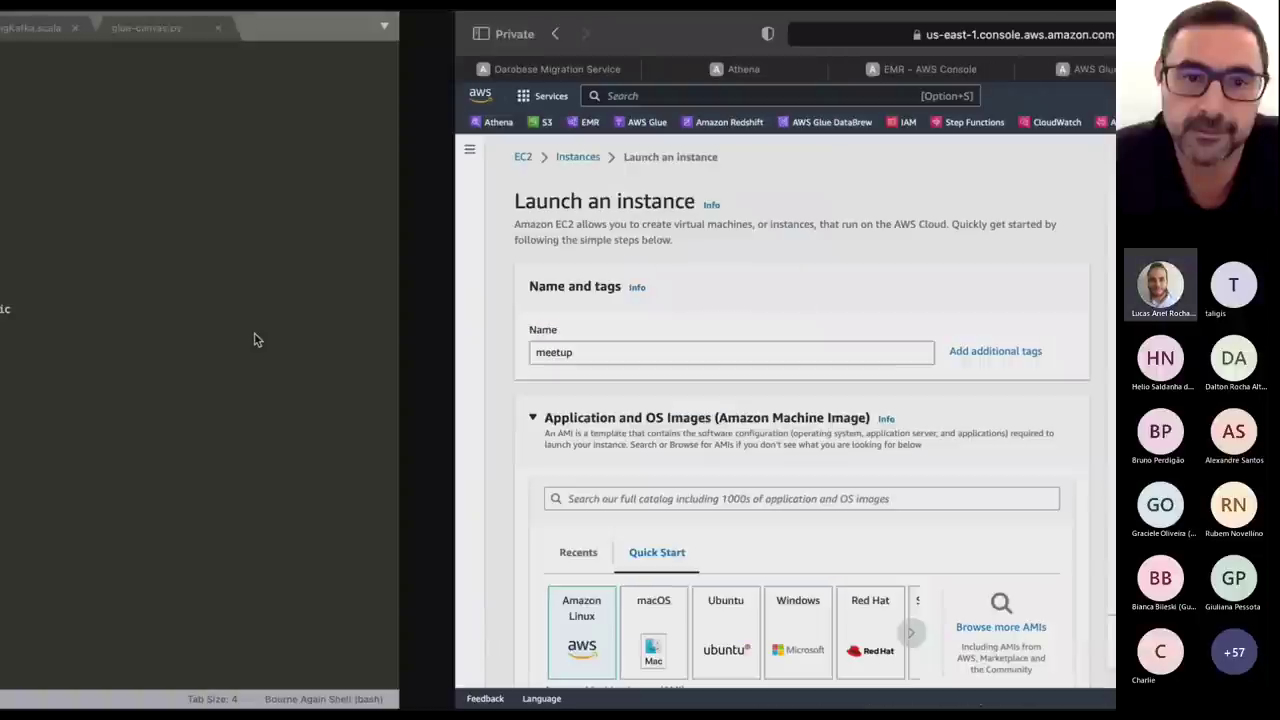
key("ctrl+Left")
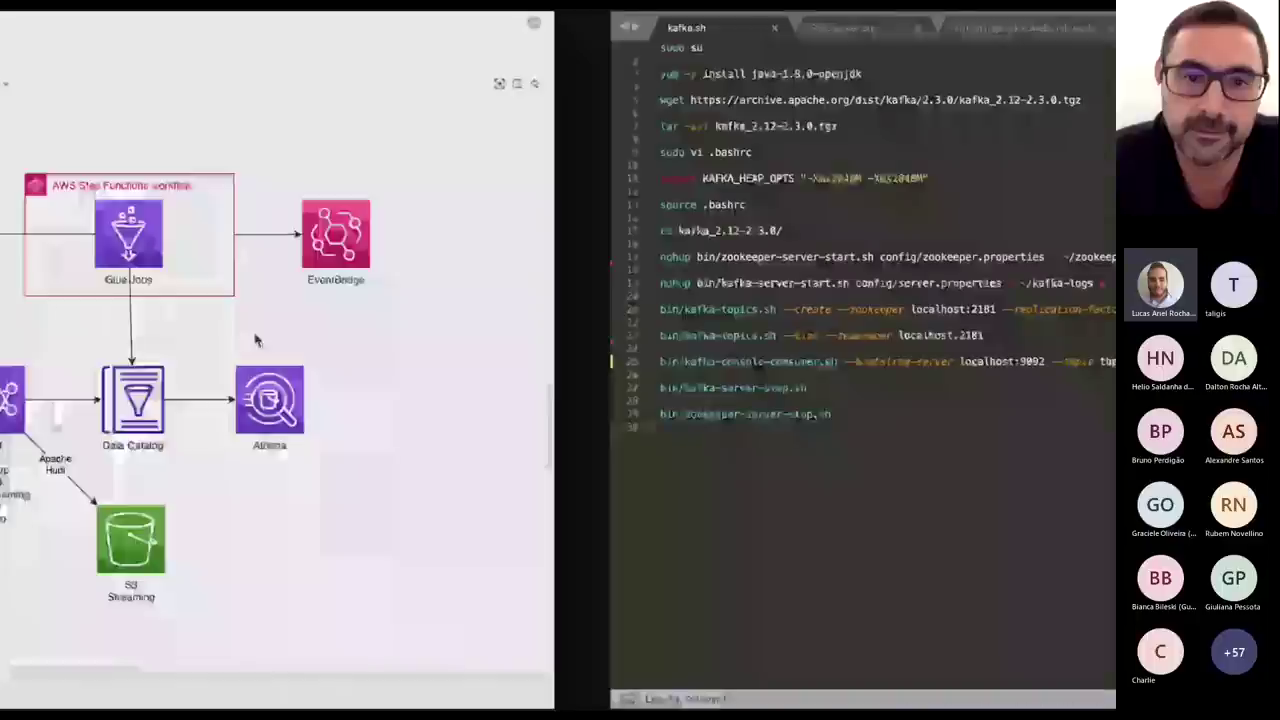
key("ctrl+Left")
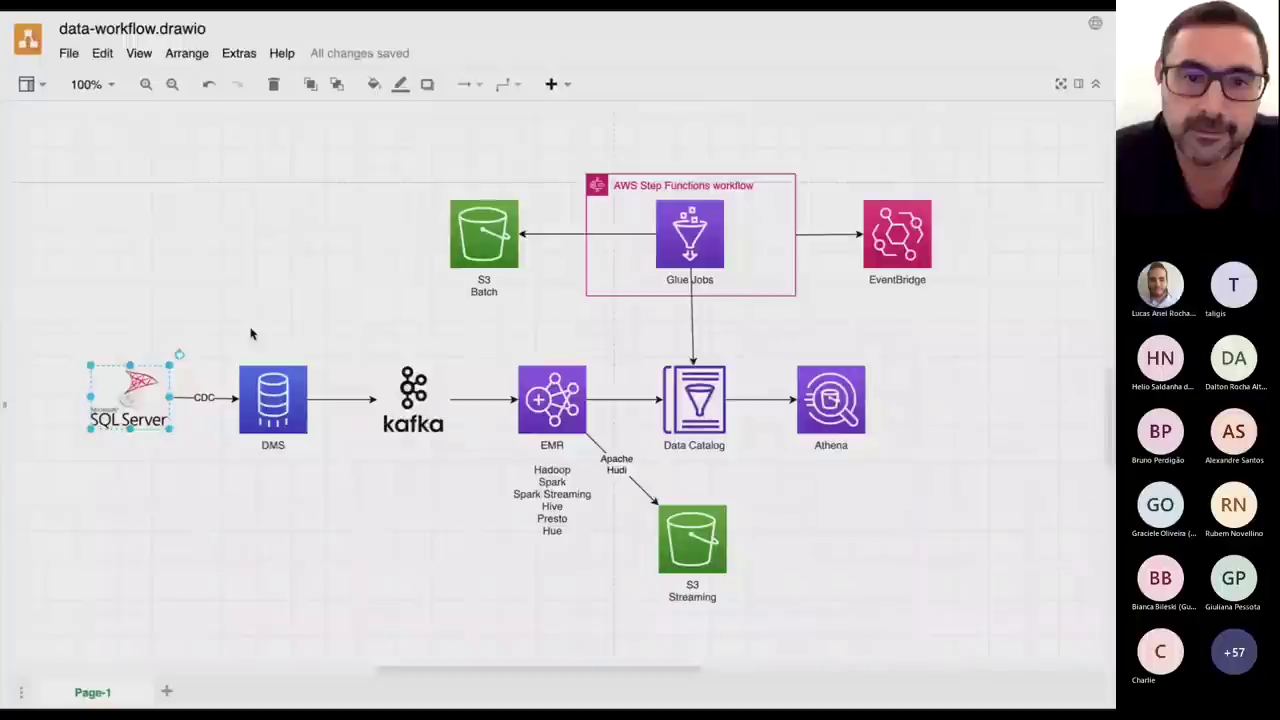
key("ctrl+Left")
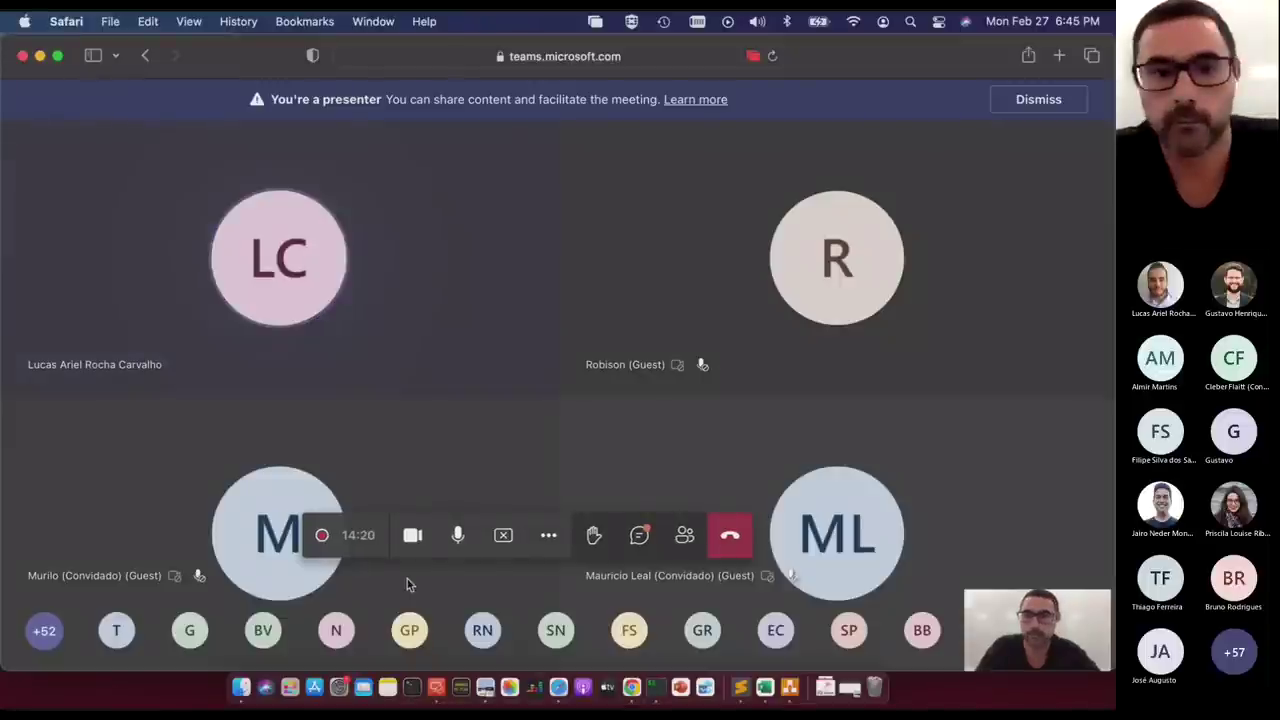
left_click(414, 537)
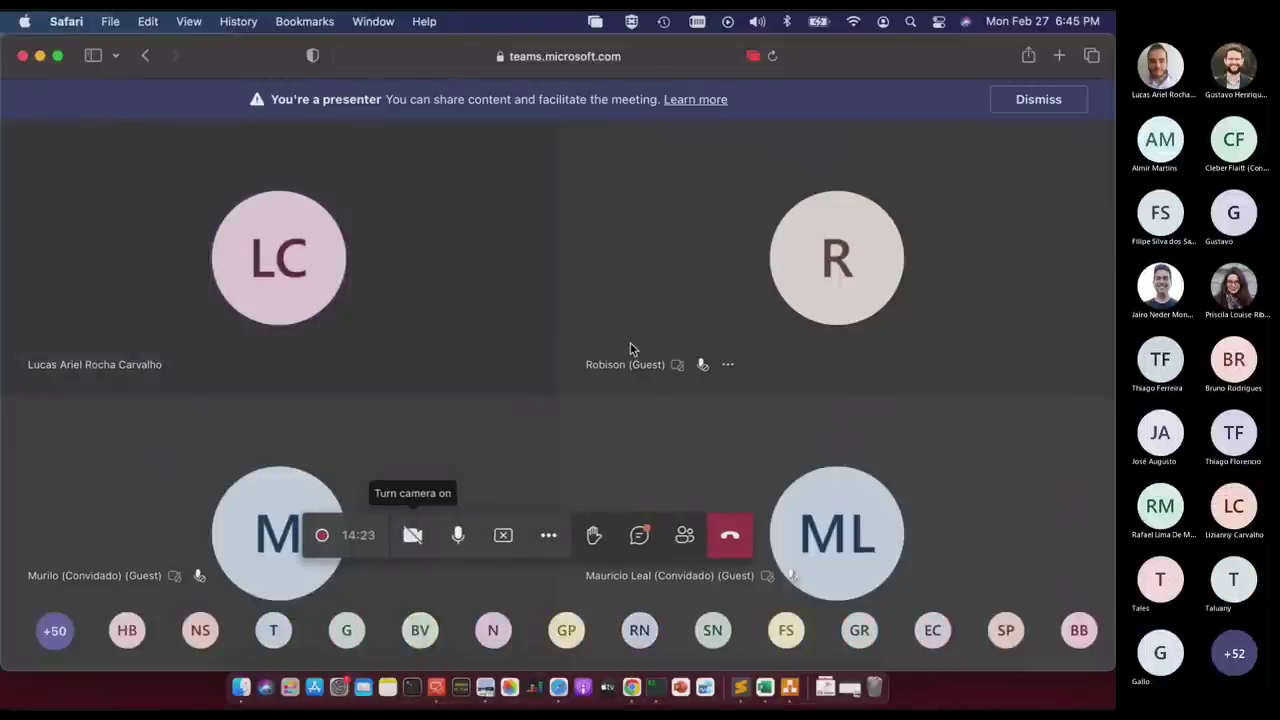
key("ctrl+Right")
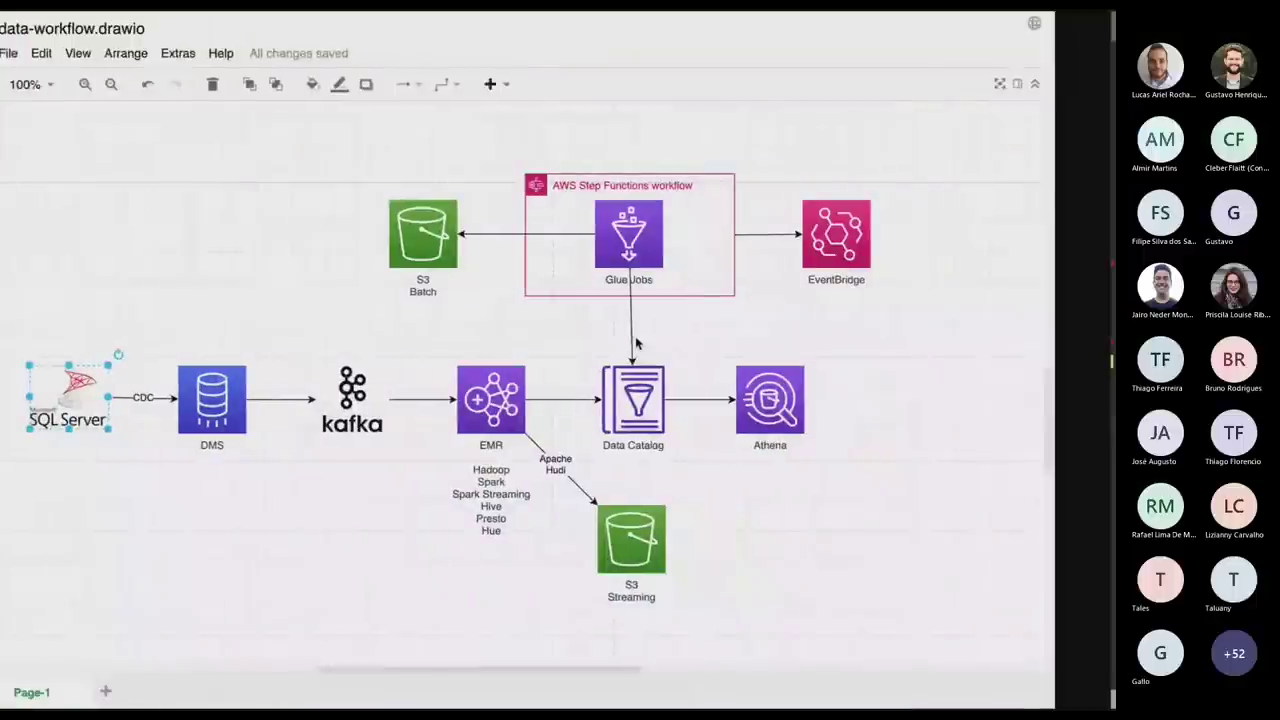
key("ctrl+Right")
key("ctrl+Right")
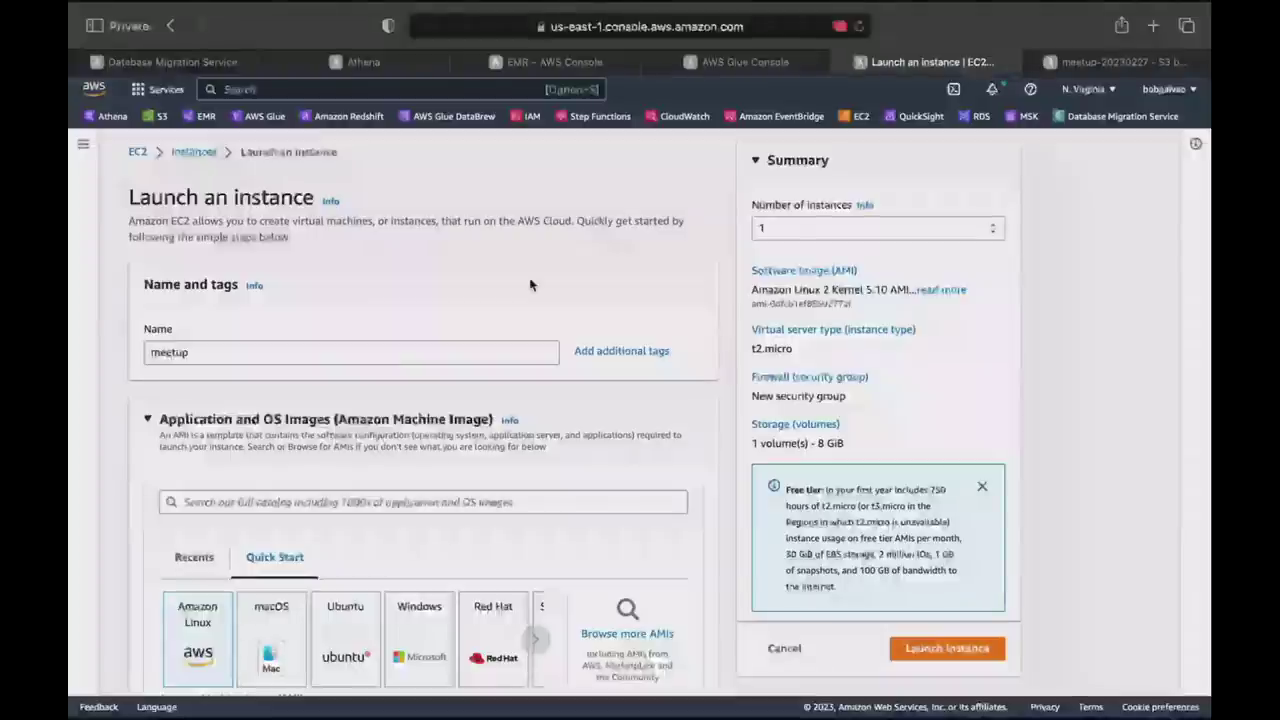
Choose the Amazon Linux 2 Kernel 4.14 image and the t2.medium instance type.
scroll(530, 285, "down", 3)
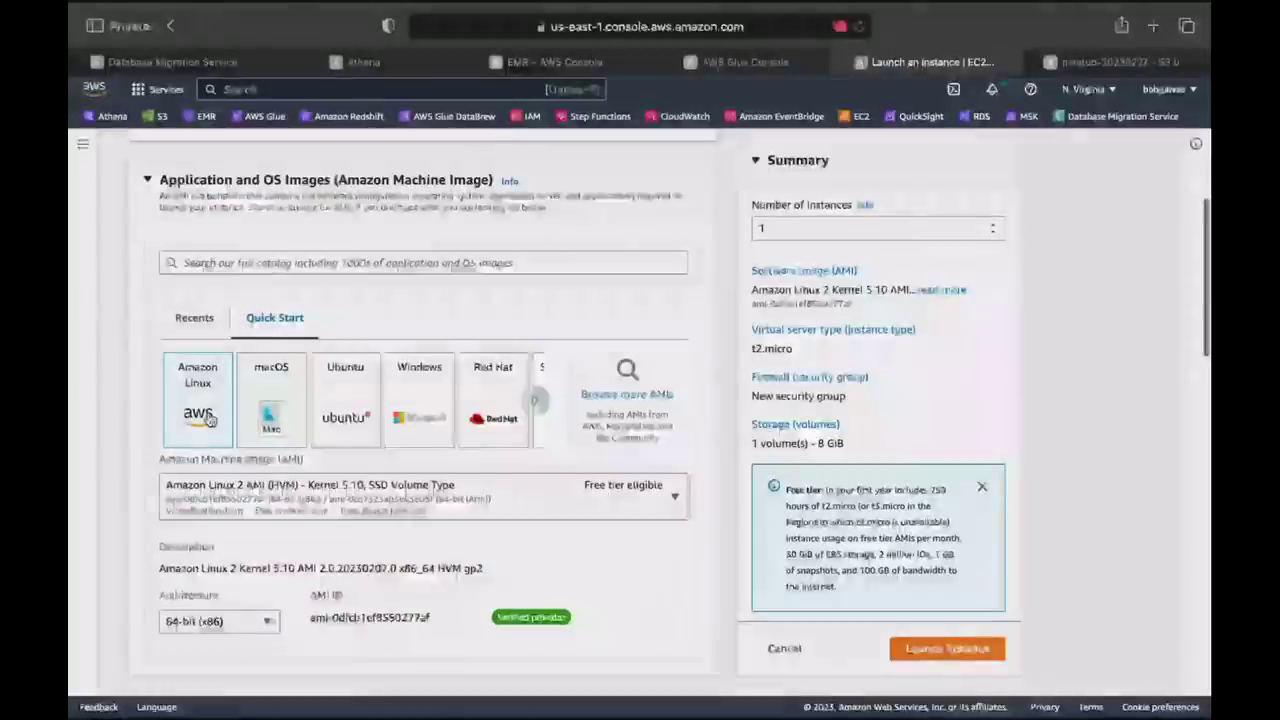
left_click(672, 498)
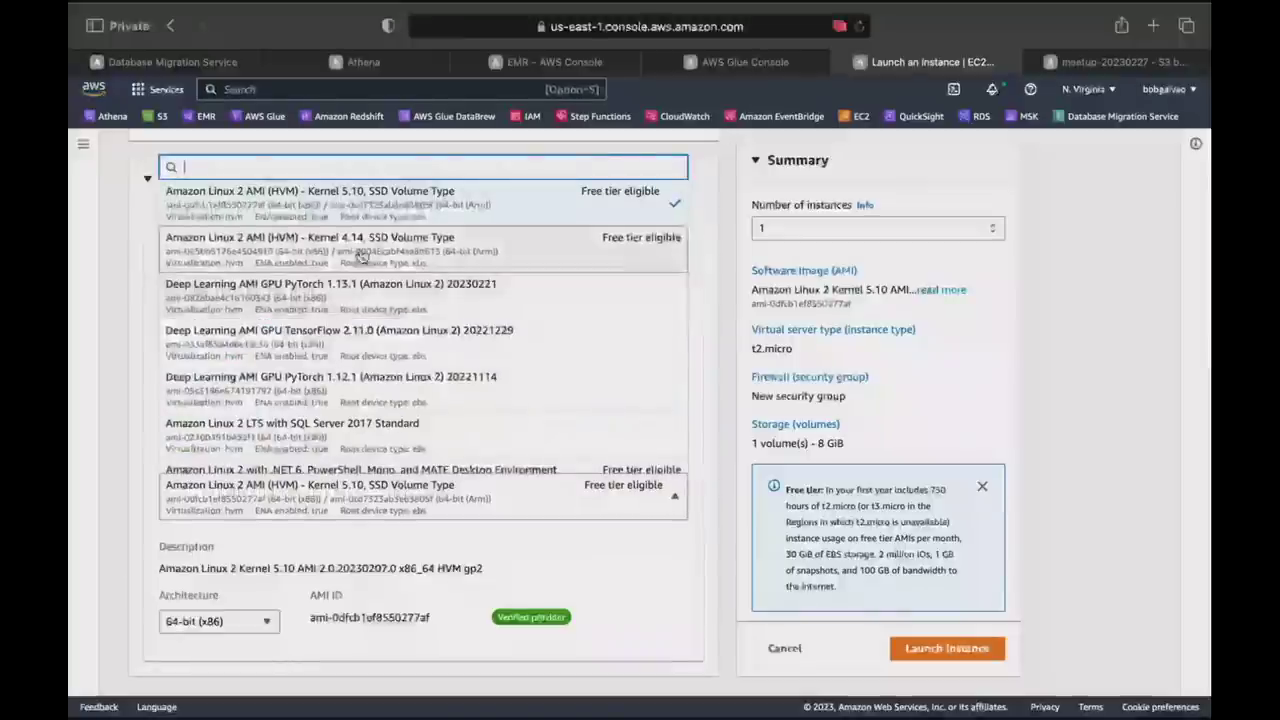
left_click(361, 255)
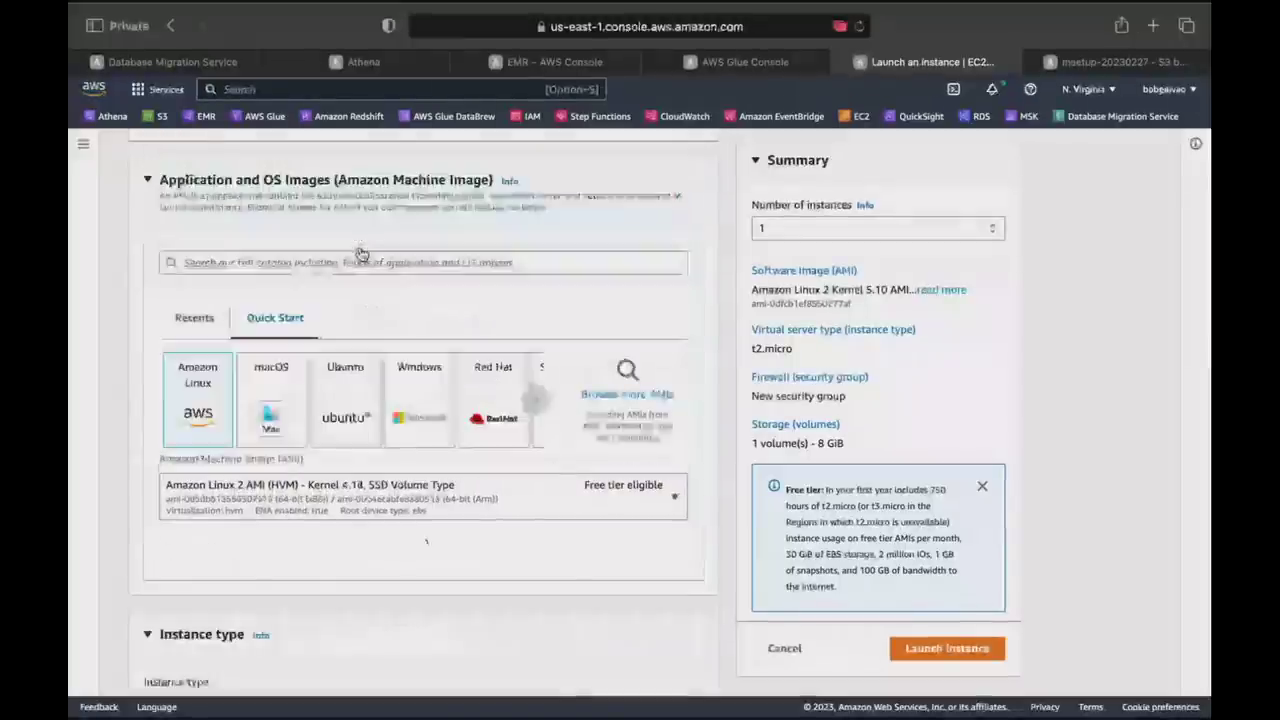
scroll(361, 255, "down", 5)
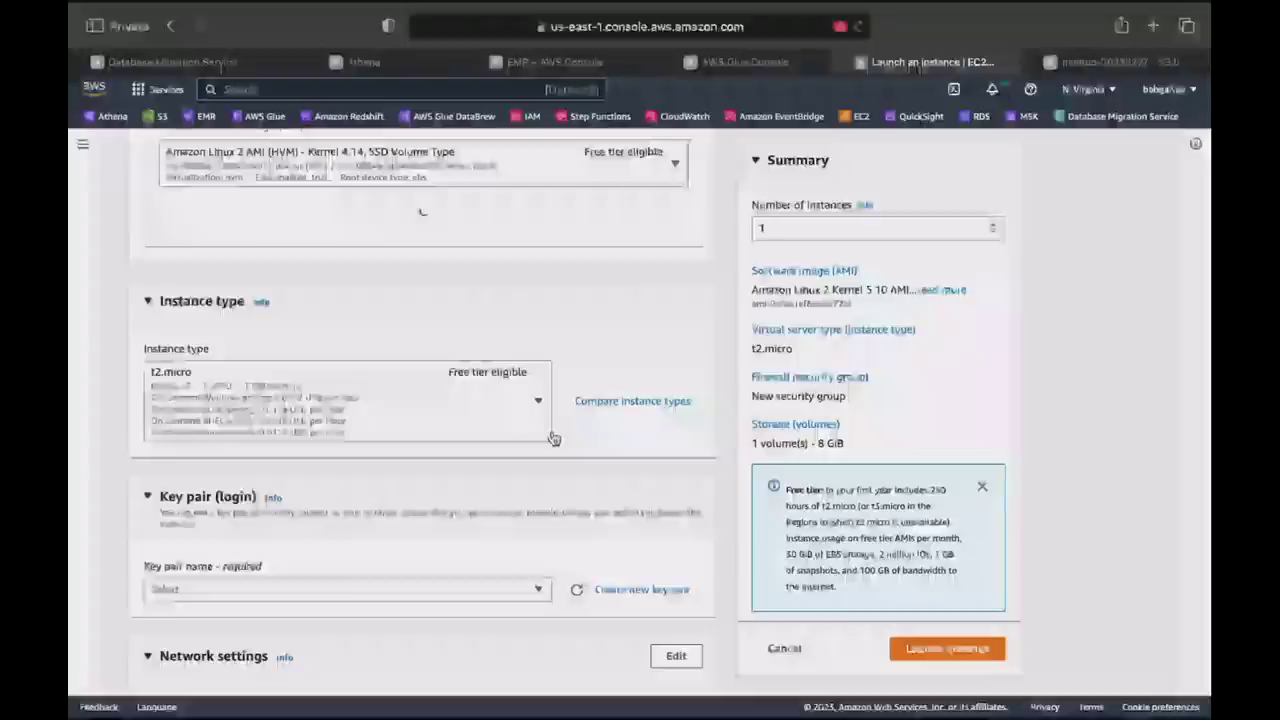
left_click(540, 484)
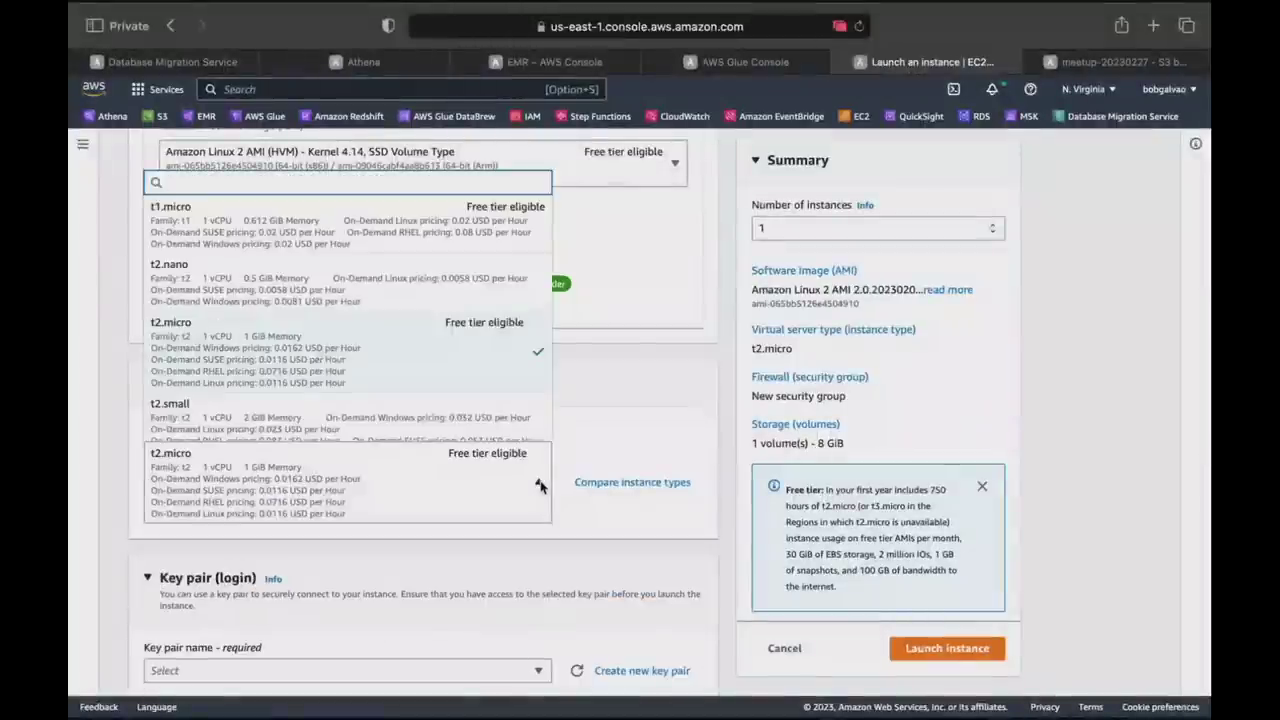
scroll(400, 355, "down", 3)
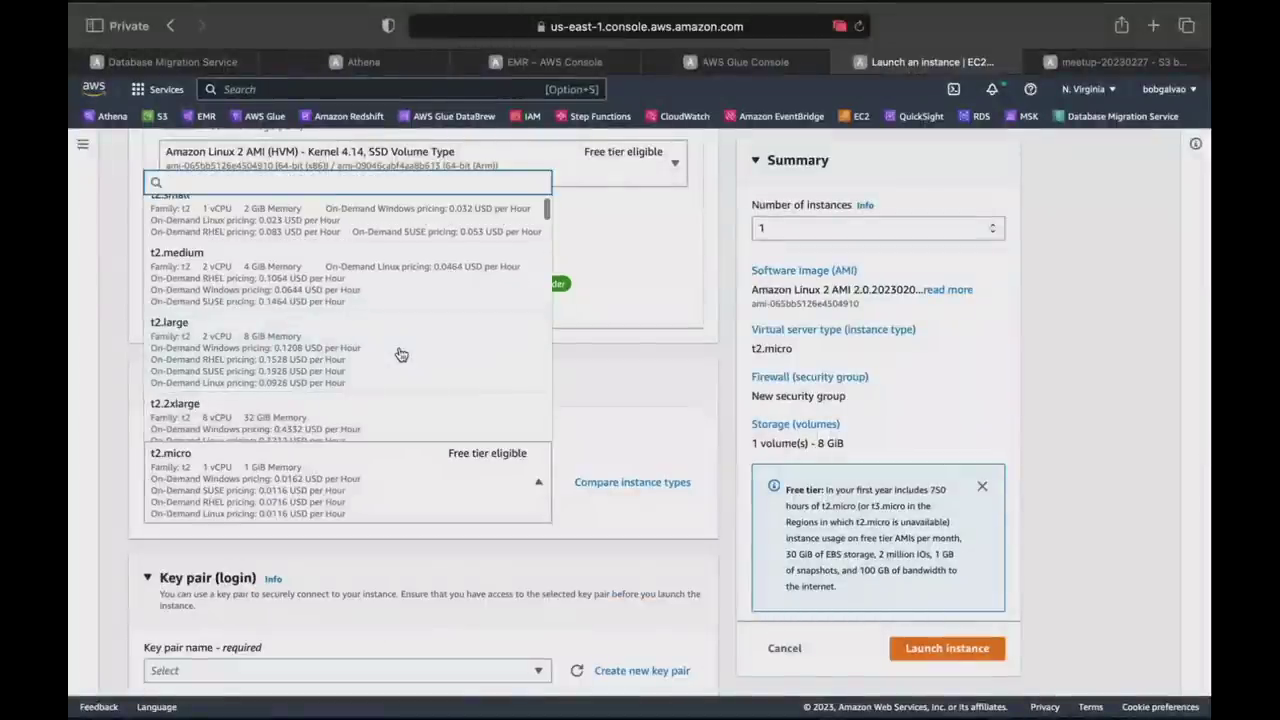
scroll(400, 355, "down", 3)
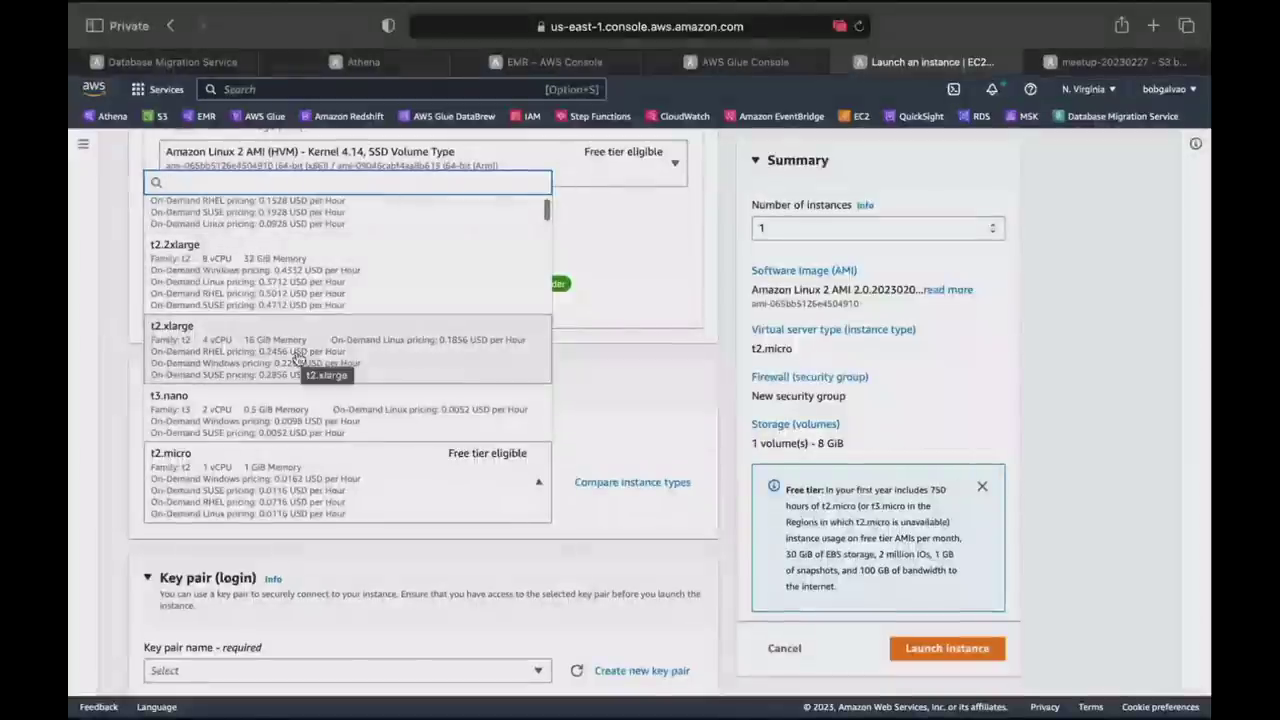
scroll(298, 360, "up", 2)
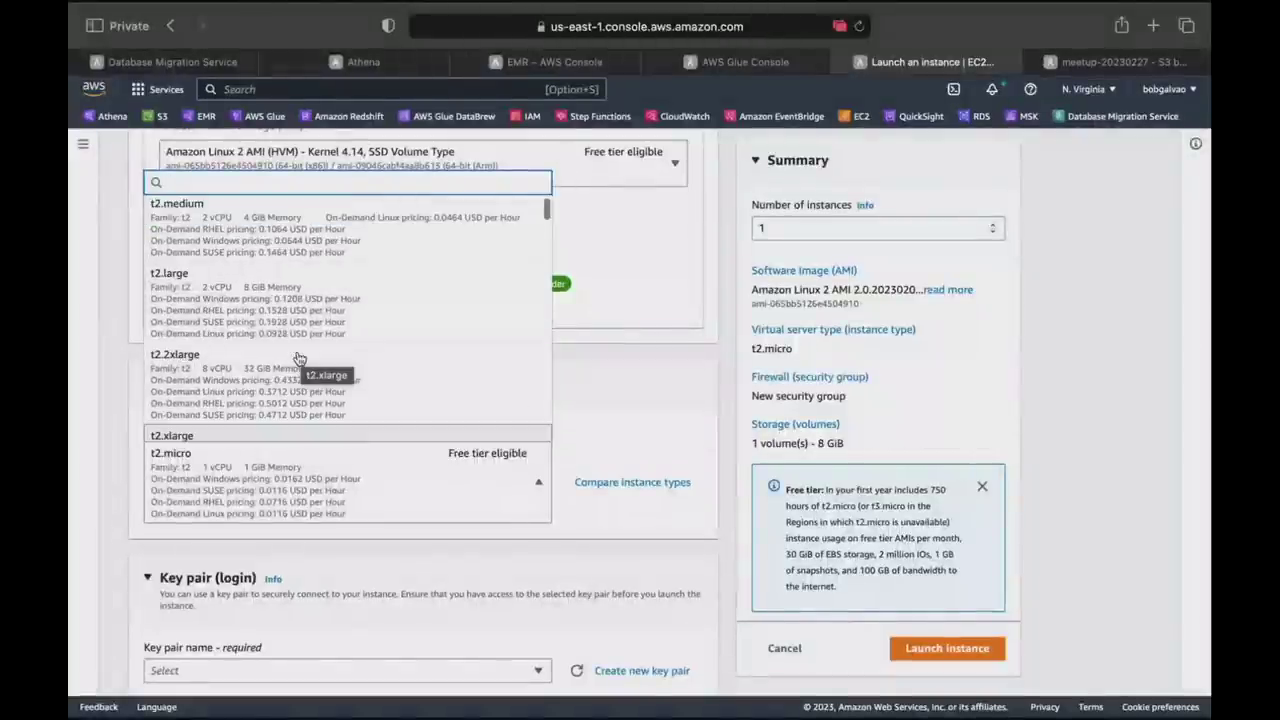
scroll(298, 362, "up", 1)
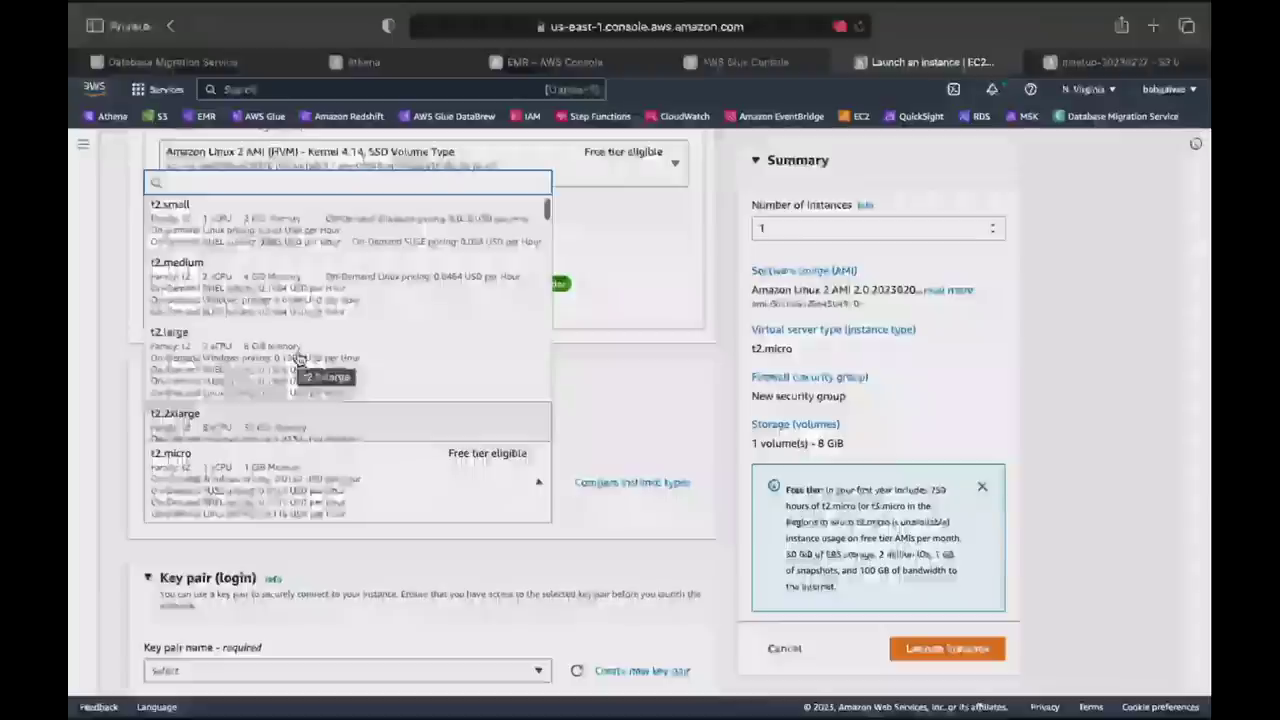
left_click(255, 293)
Use the existing bobkey key pair, set a 30 GiB root volume, and launch.
scroll(646, 400, "down", 5)
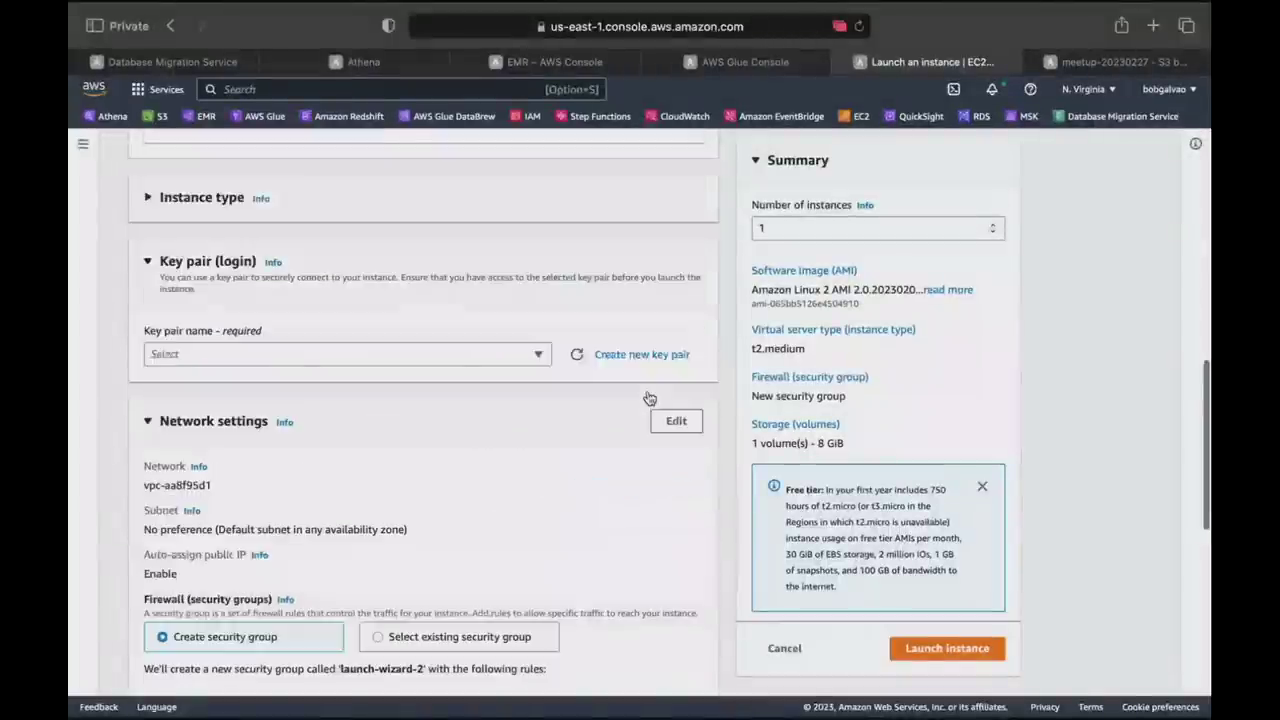
left_click(364, 305)
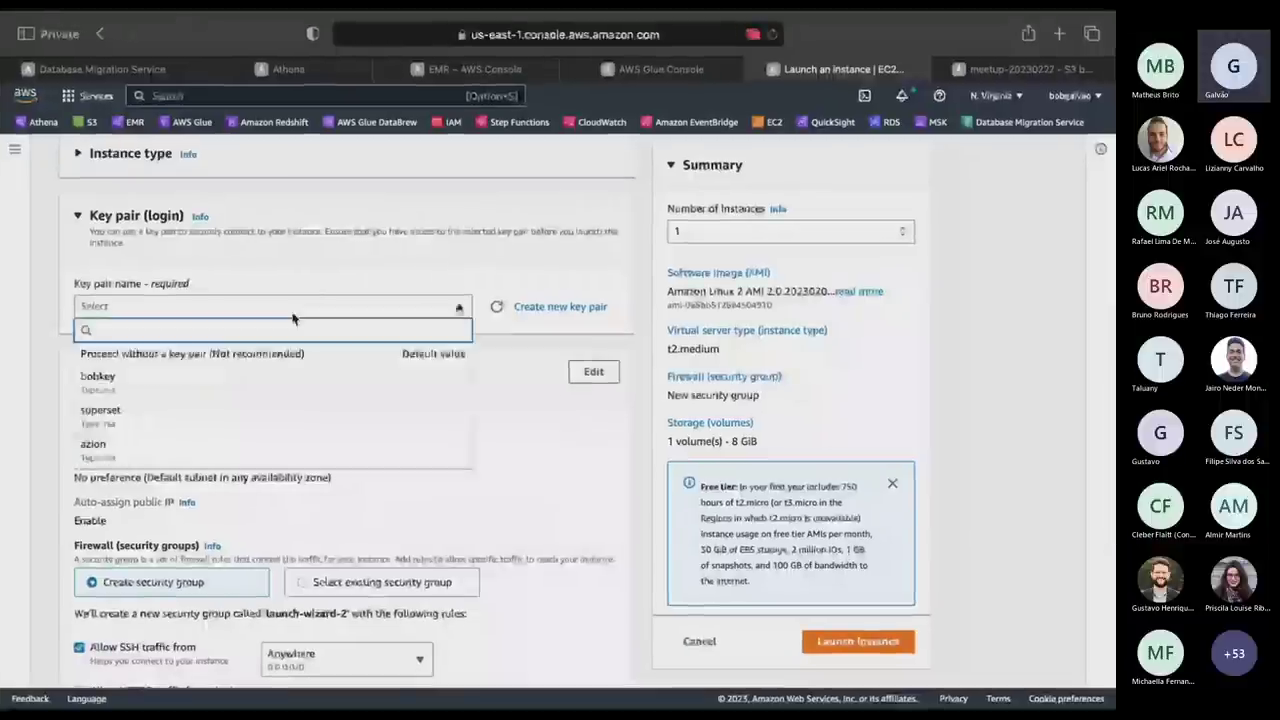
left_click(150, 382)
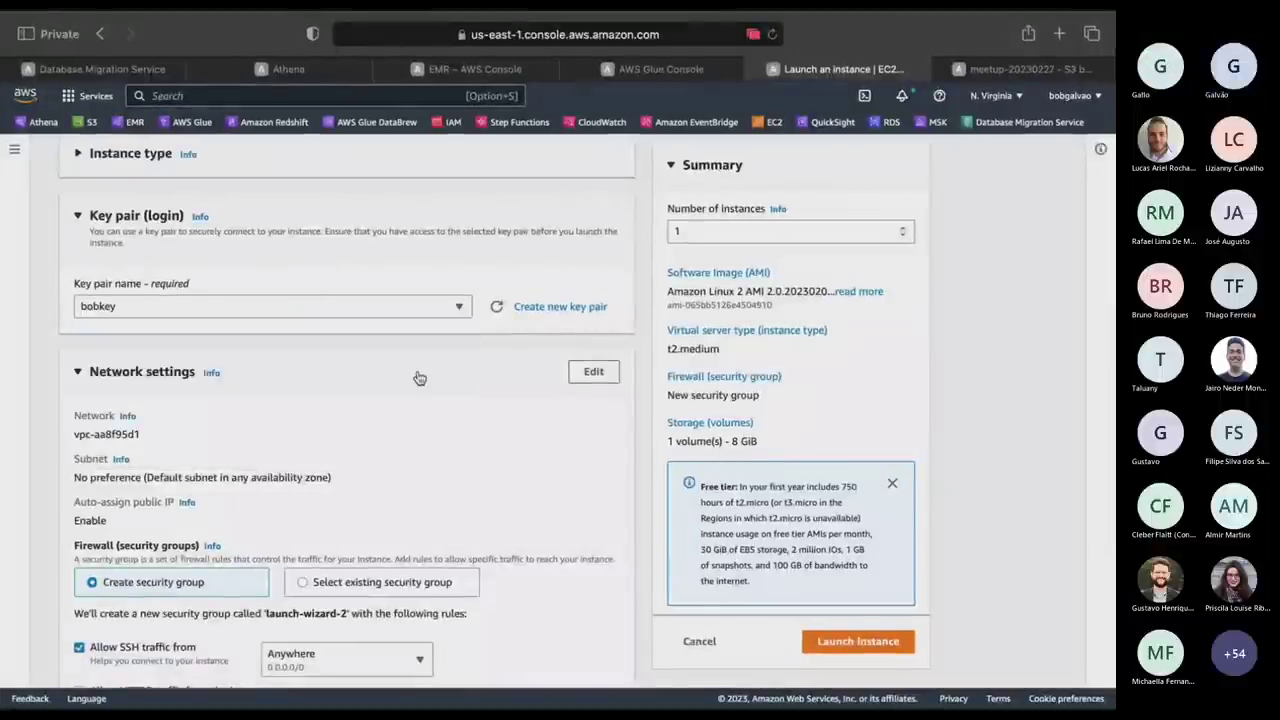
scroll(445, 435, "up", 5)
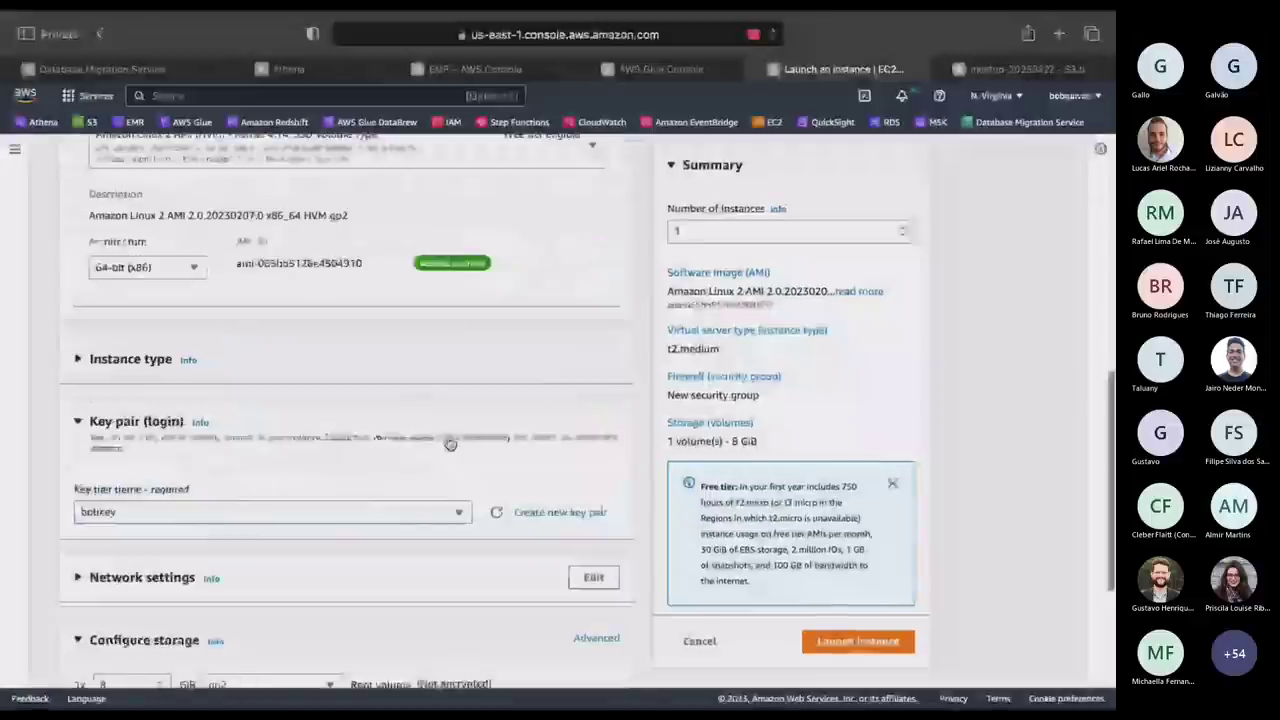
scroll(447, 441, "down", 5)
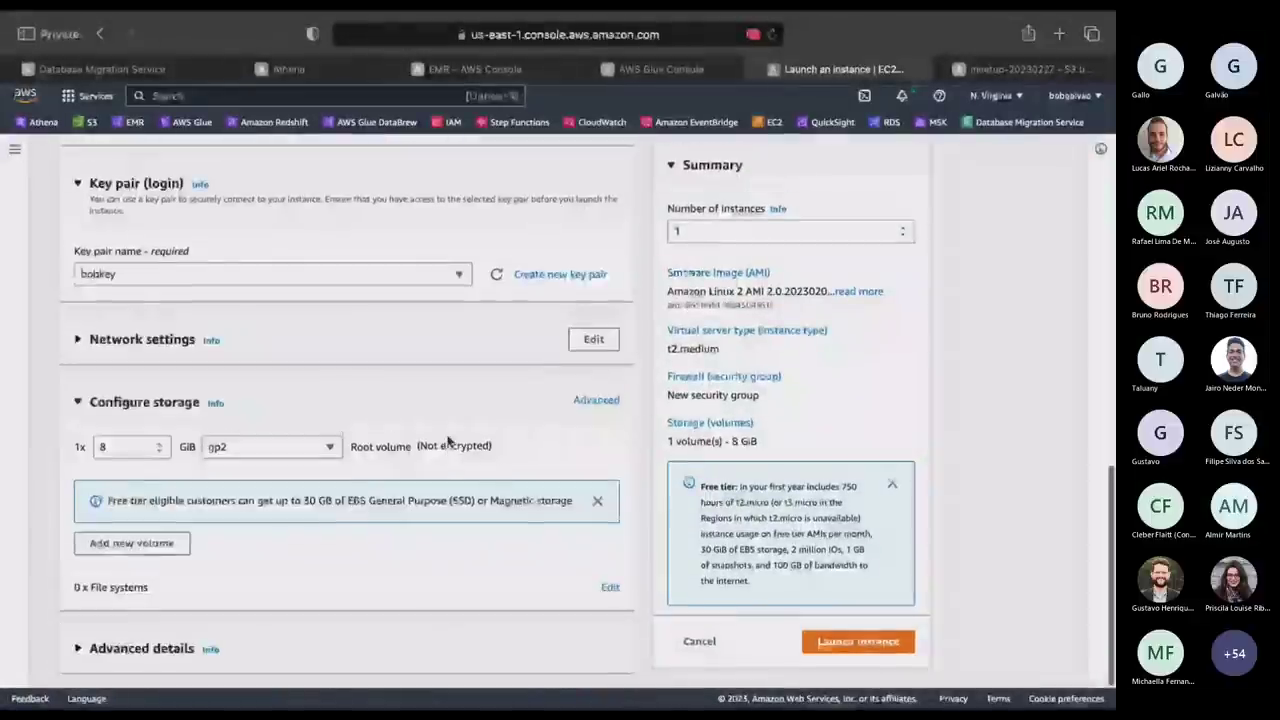
left_click(120, 444)
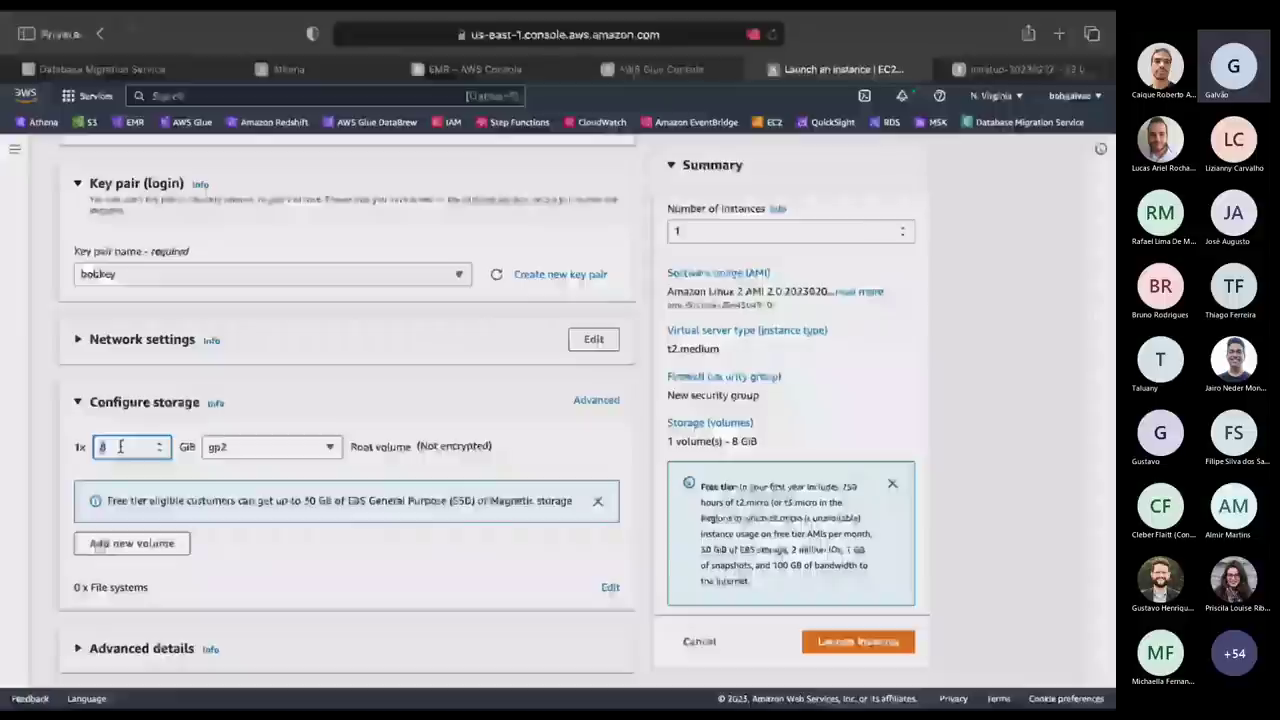
type("30")
left_click(414, 637)
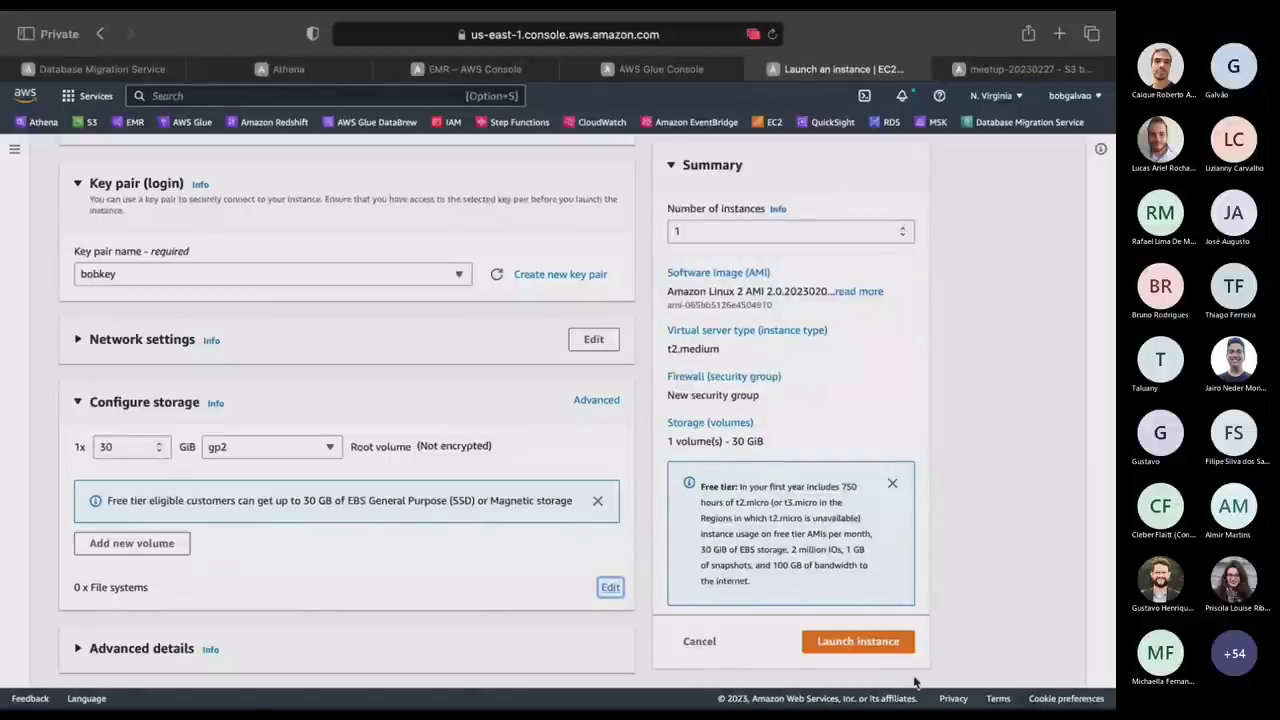
left_click(880, 645)
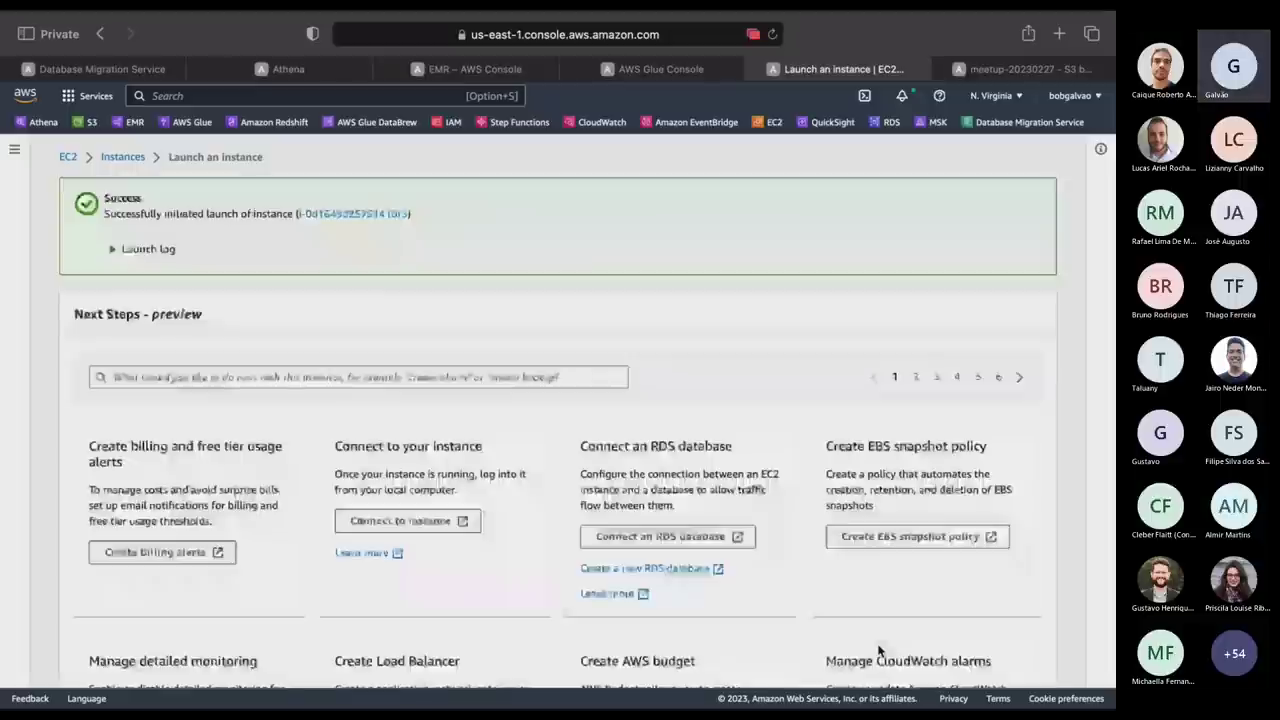
Check the status of the new EC2 instance and the DMS replication instance.
left_click(380, 214)
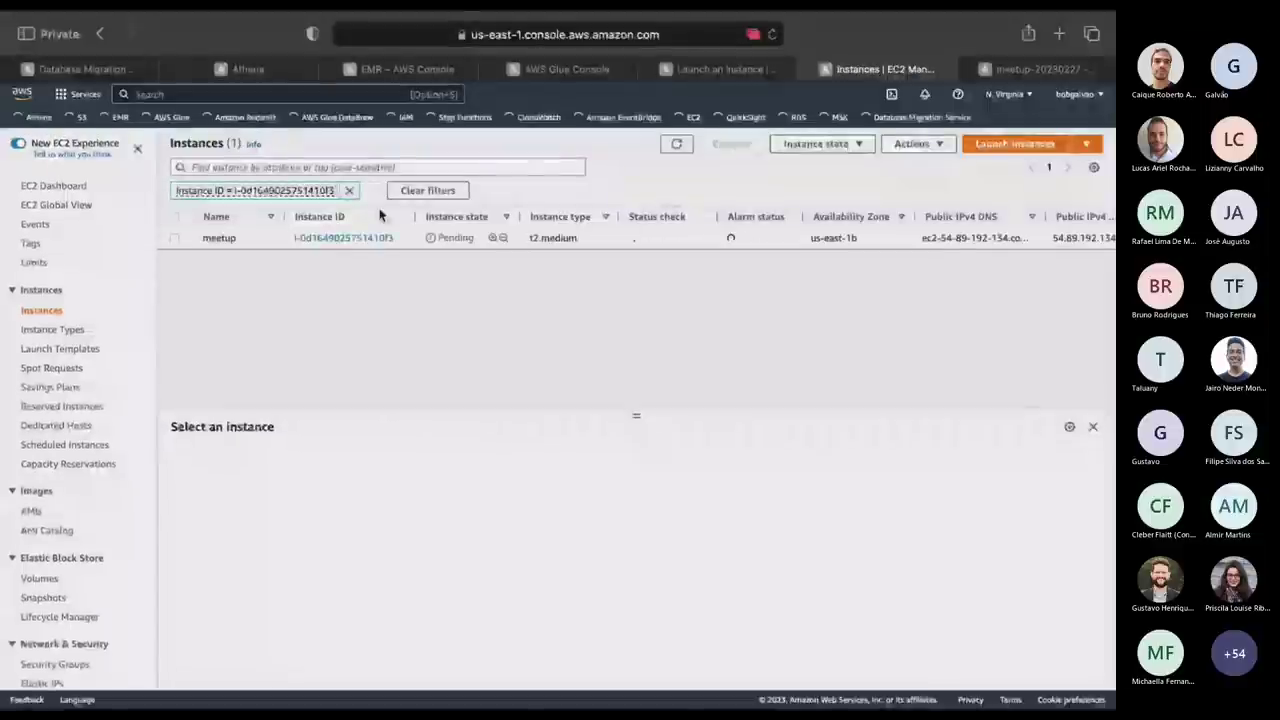
left_click(678, 144)
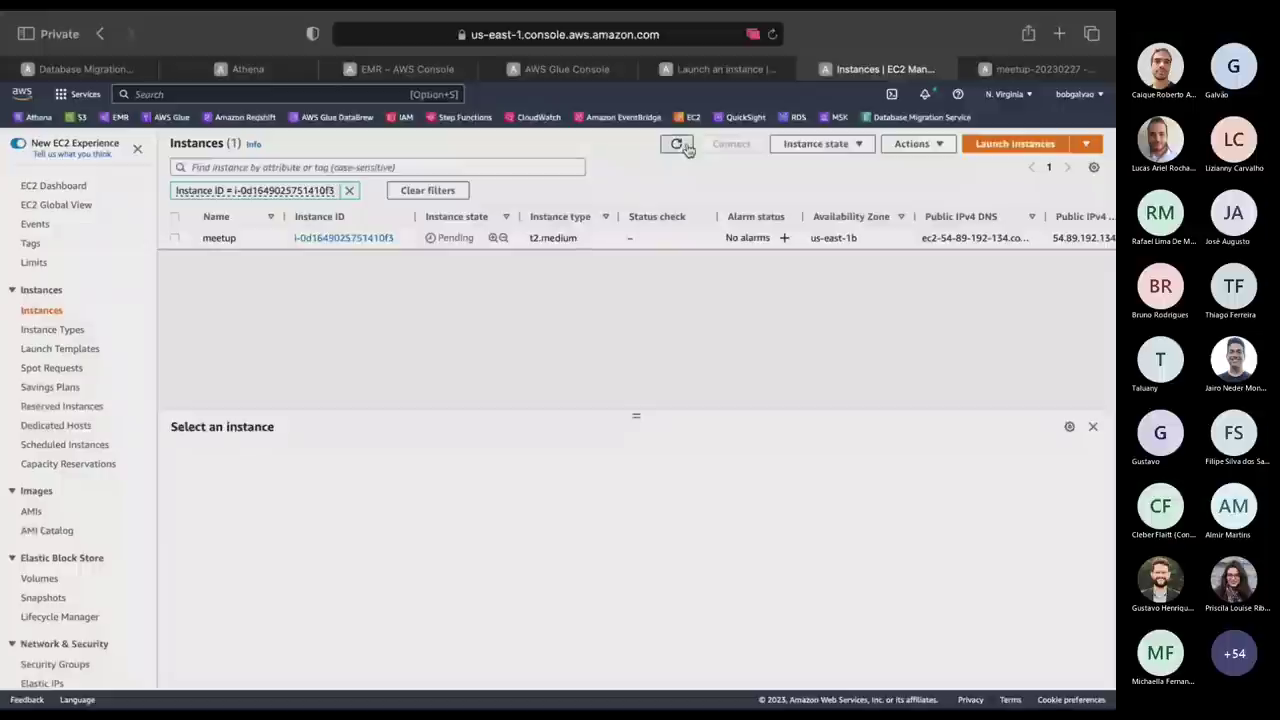
left_click(686, 147)
left_click(85, 69)
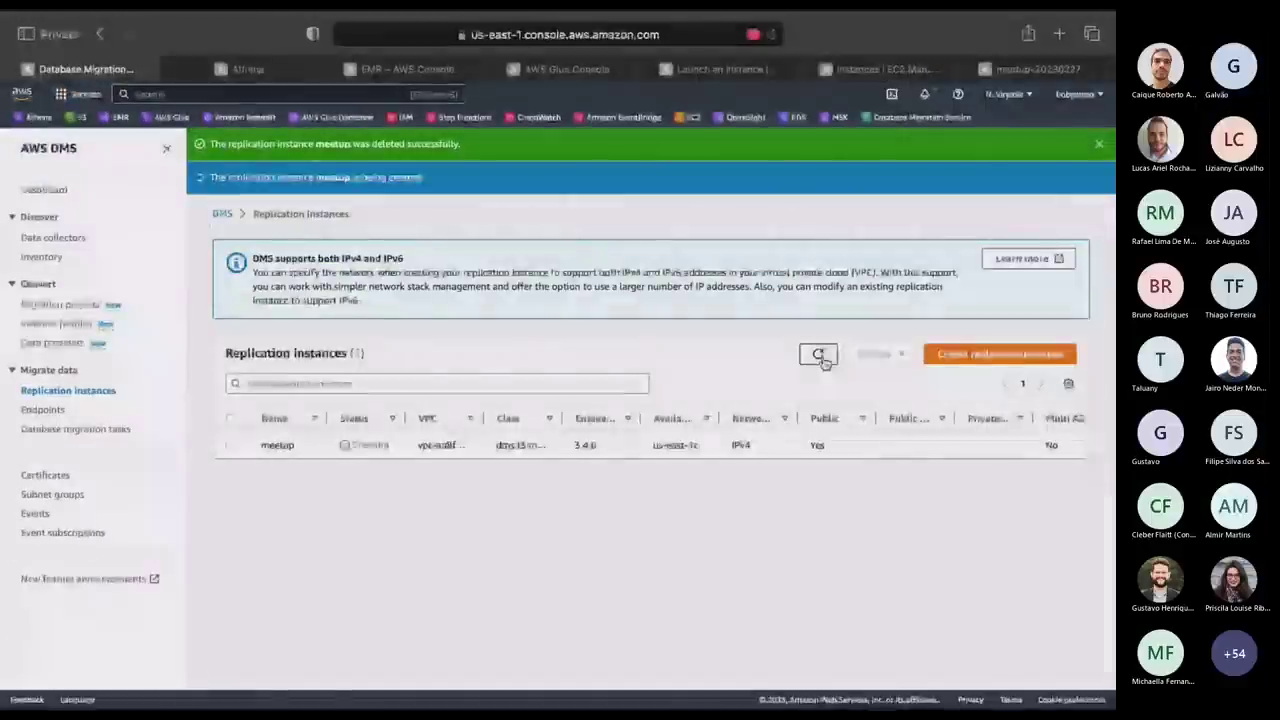
left_click(820, 356)
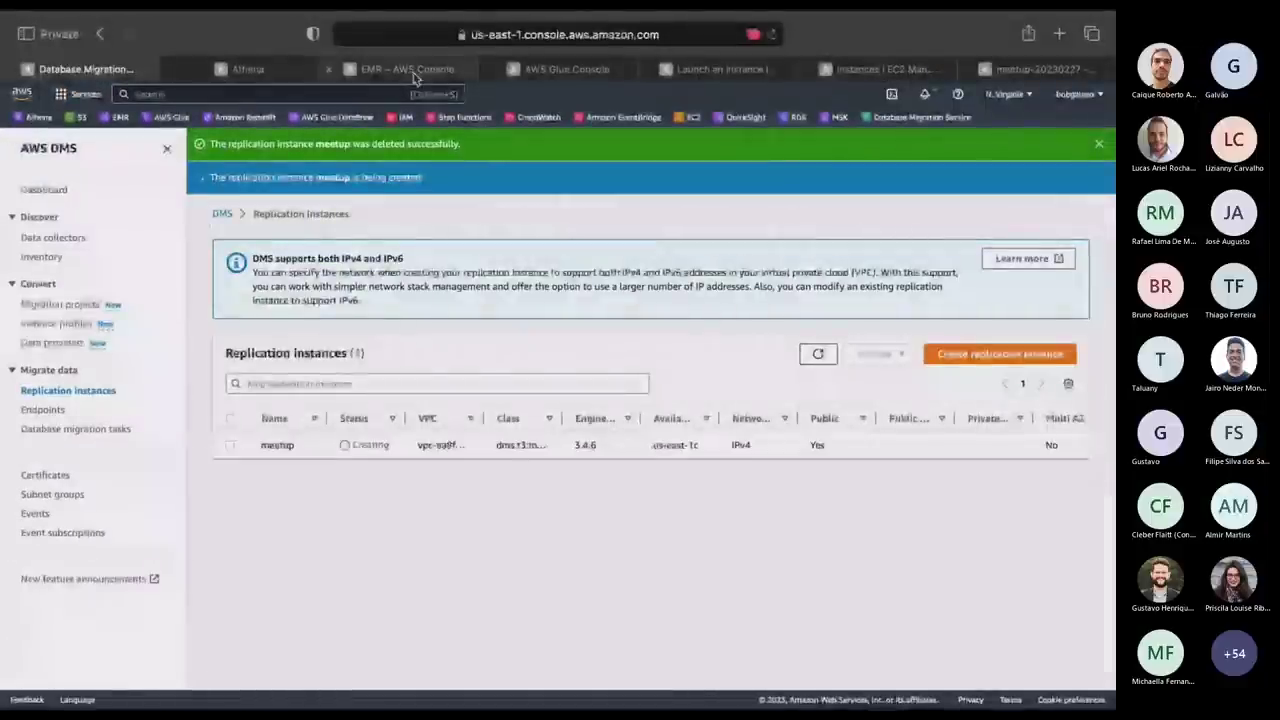
Copy the meetup instance's private IPv4 address 172.31.28.39.
left_click(880, 69)
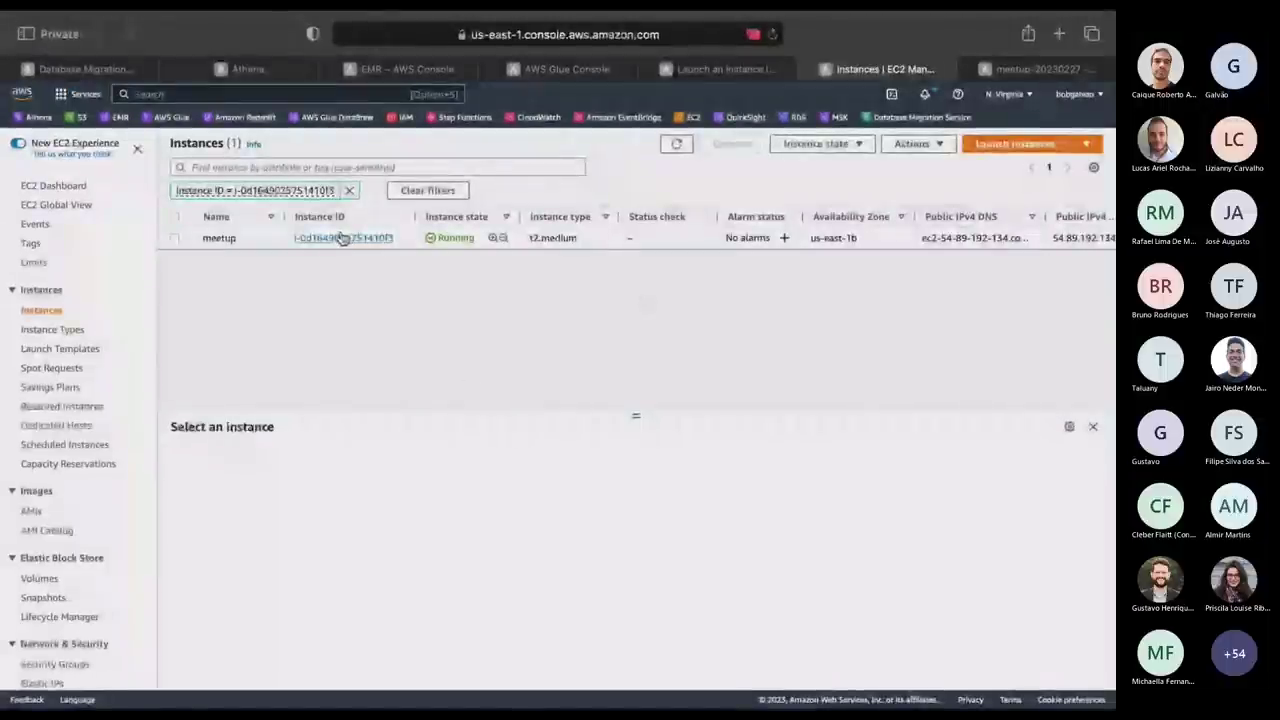
left_click(207, 239)
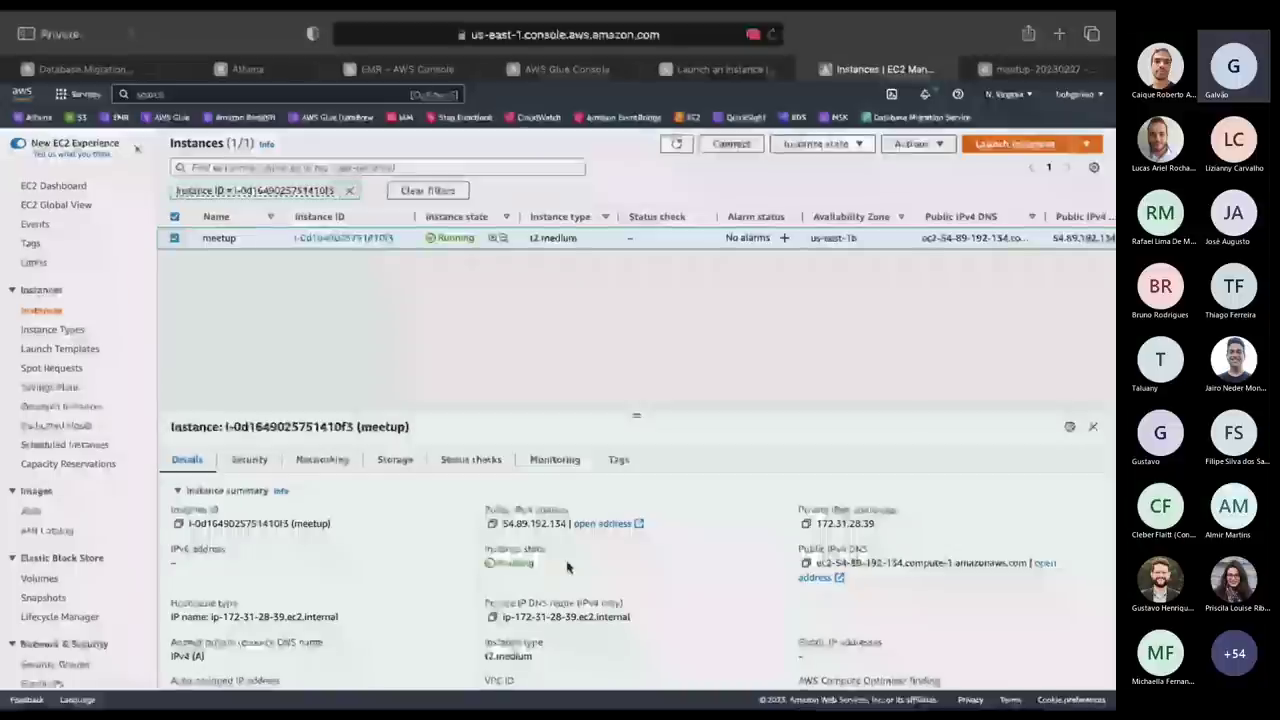
left_click(808, 528)
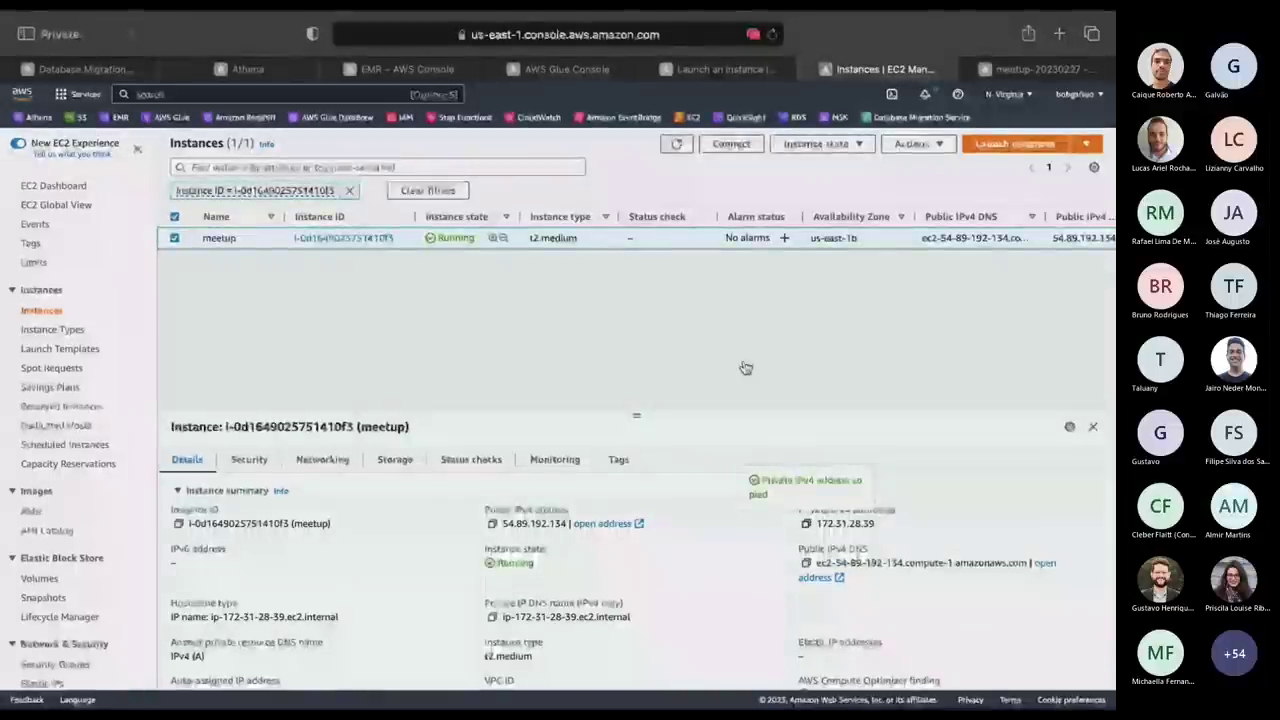
SSH with bobkey.pem to ec2-user at 172.31.28.39 and enlarge the terminal text.
mouse_move(752, 18)
key("super+Tab")
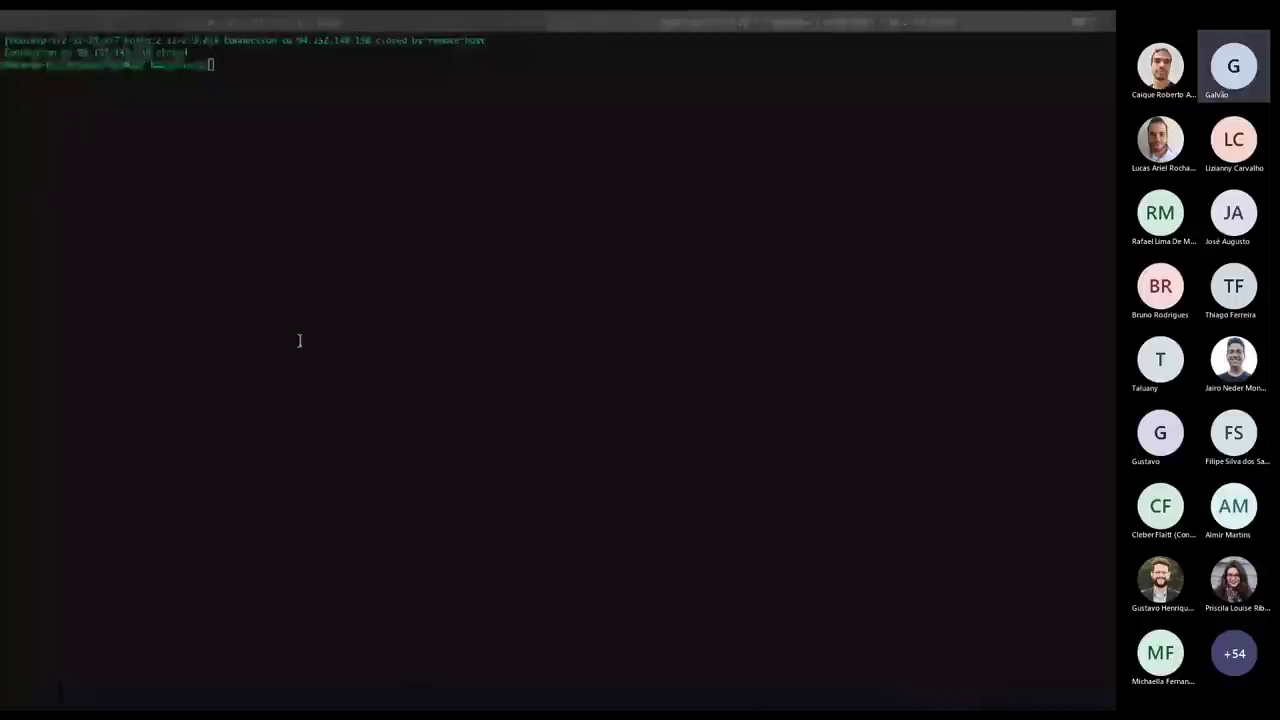
key("Up")
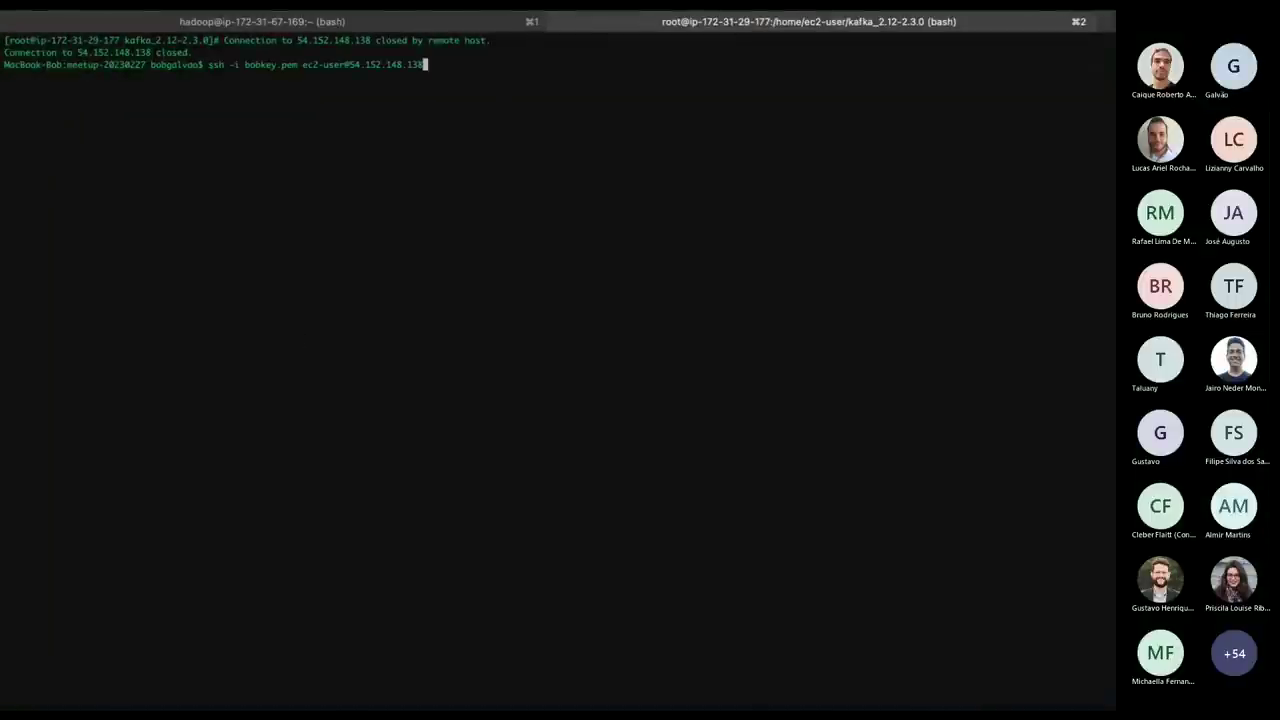
key("BackSpace")
key("BackSpace")
key("BackSpace")
key("BackSpace")
key("BackSpace")
key("BackSpace")
key("BackSpace")
key("BackSpace")
key("BackSpace")
key("BackSpace")
key("BackSpace")
key("BackSpace")
key("BackSpace")
key("BackSpace")
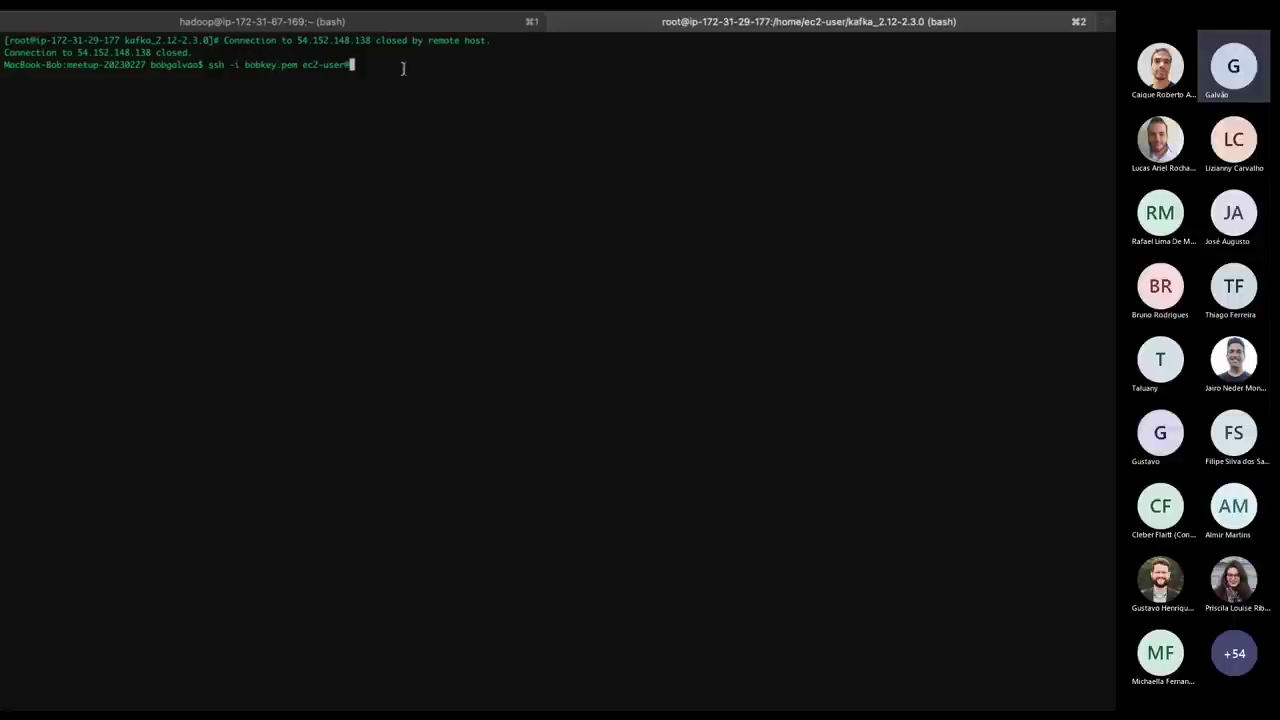
key("super+v")
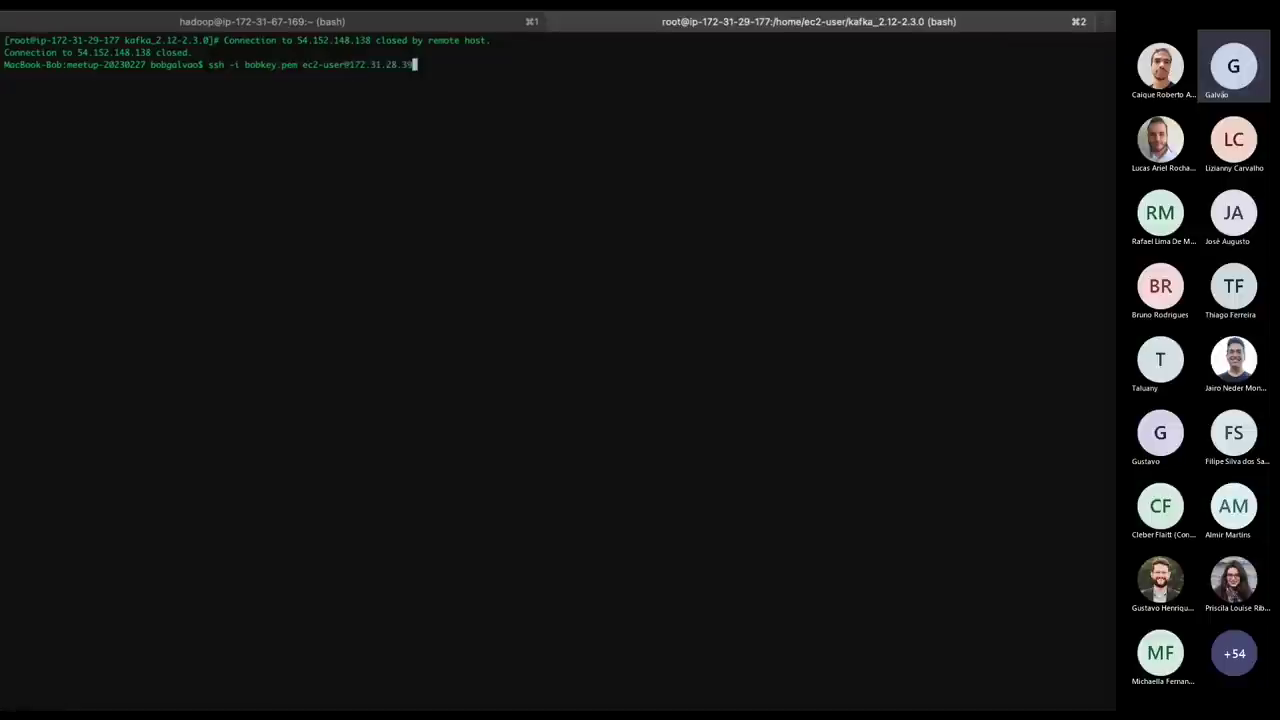
key("Return")
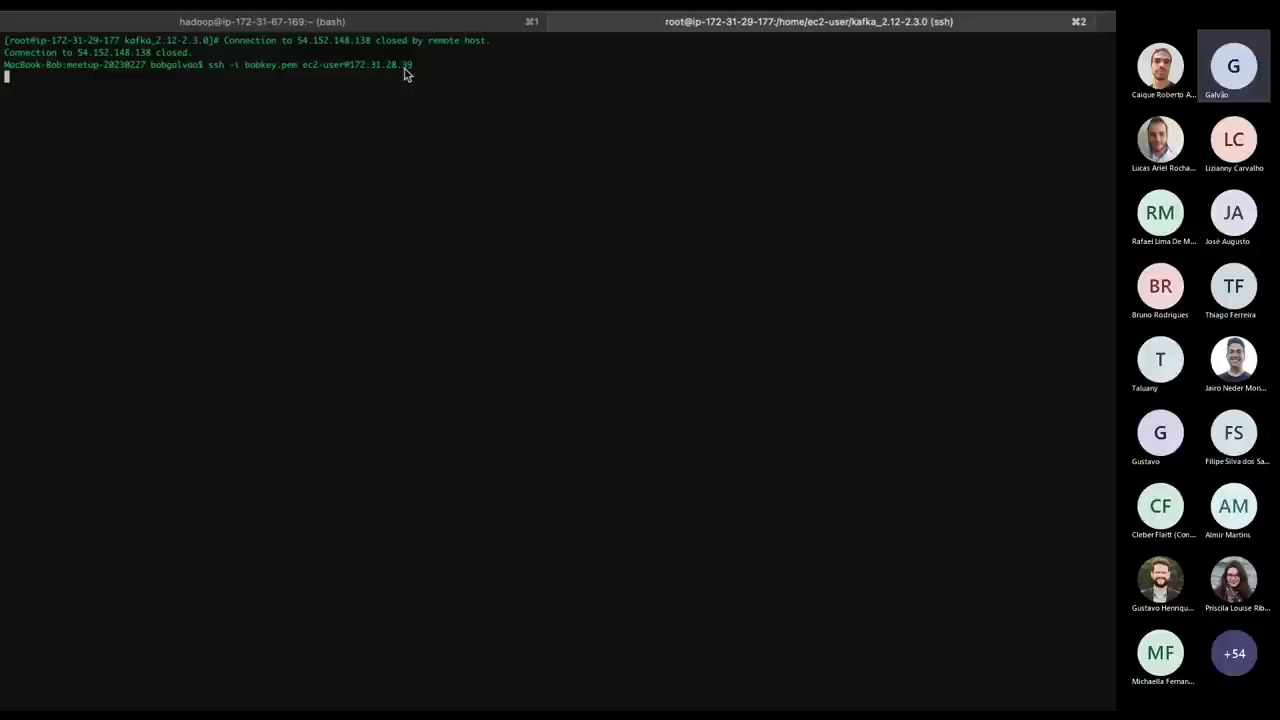
key("super+plus")
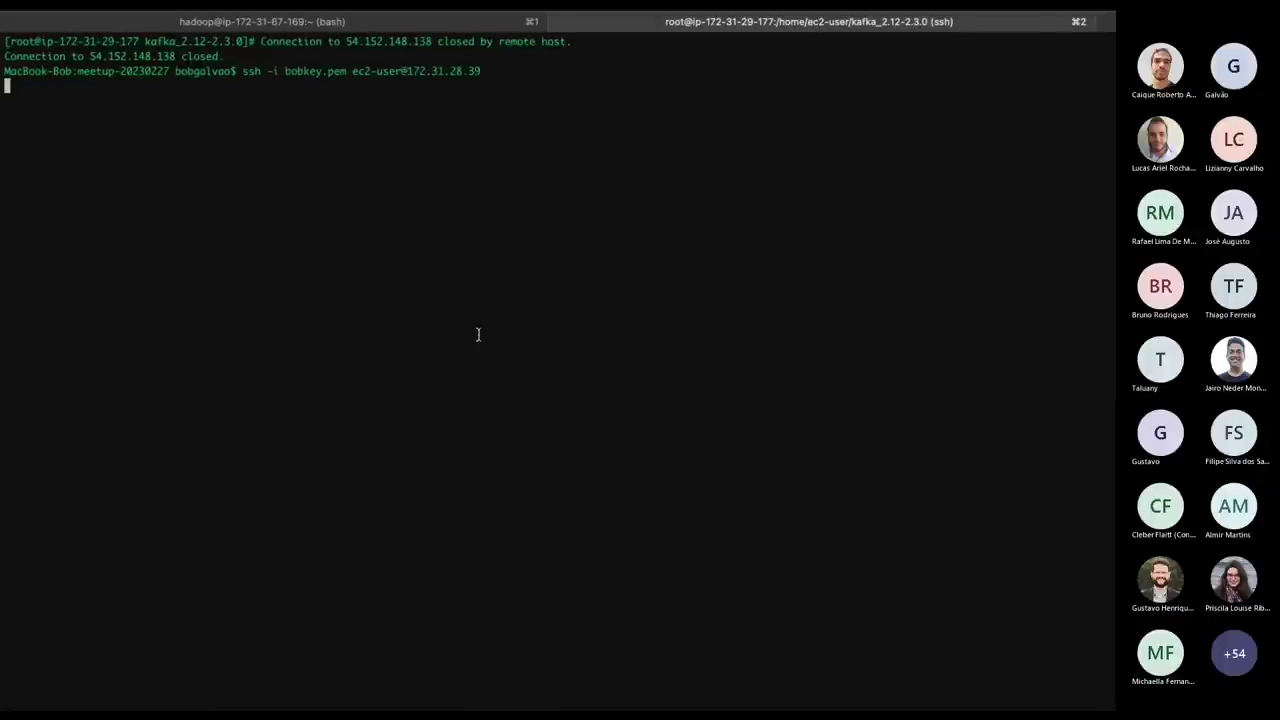
Cancel the hanging ssh connection and refresh the meetup instance's status checks repeatedly.
key("super+Tab")
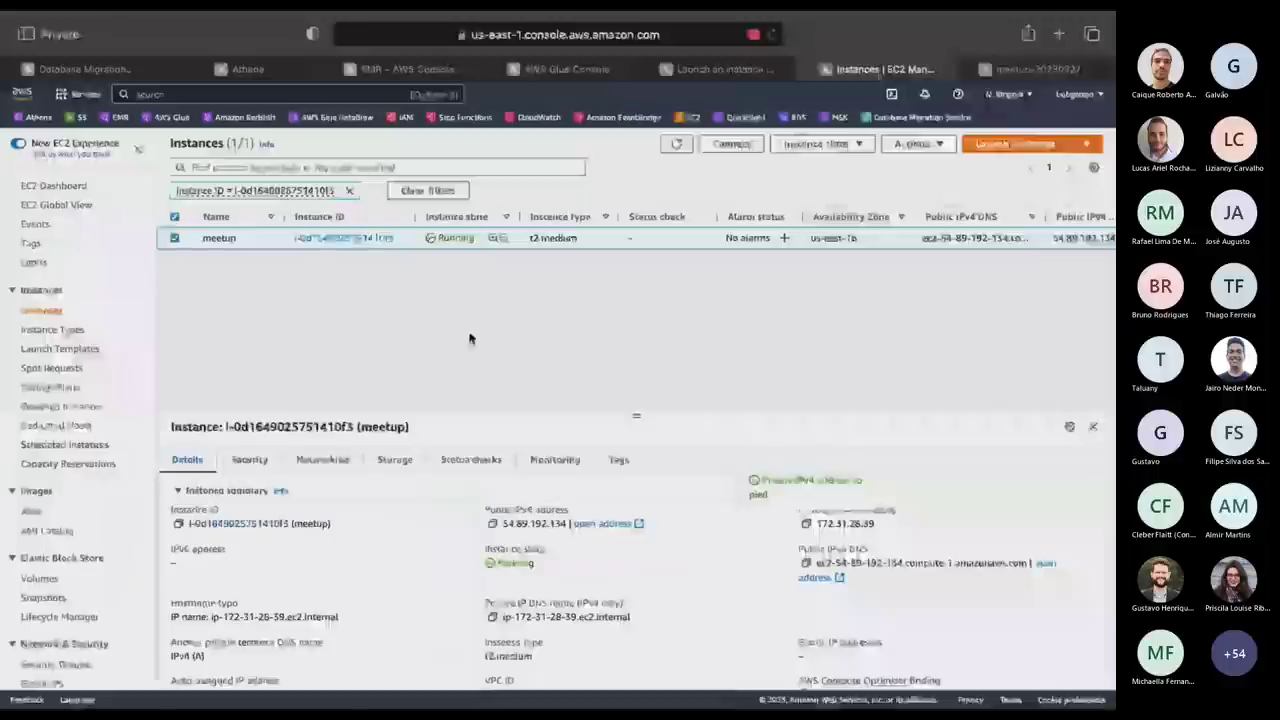
left_click(675, 145)
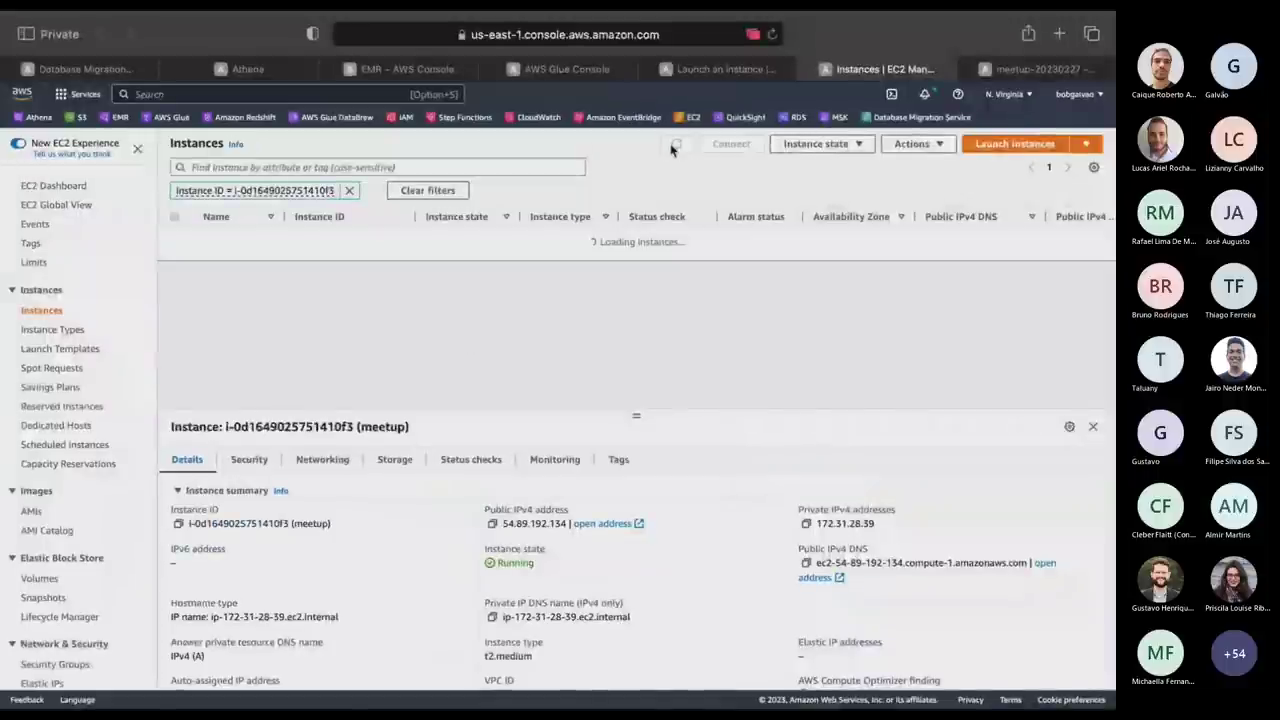
key("super+Tab")
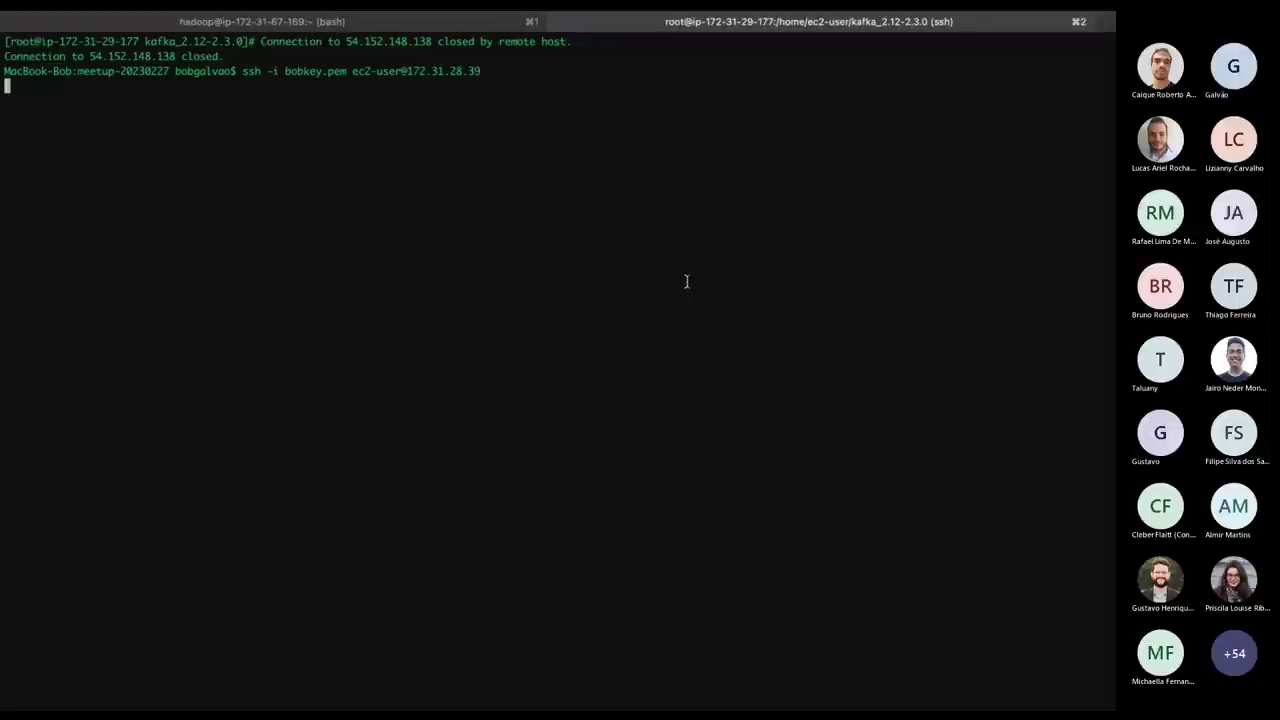
key("ctrl+c")
key("super+Tab")
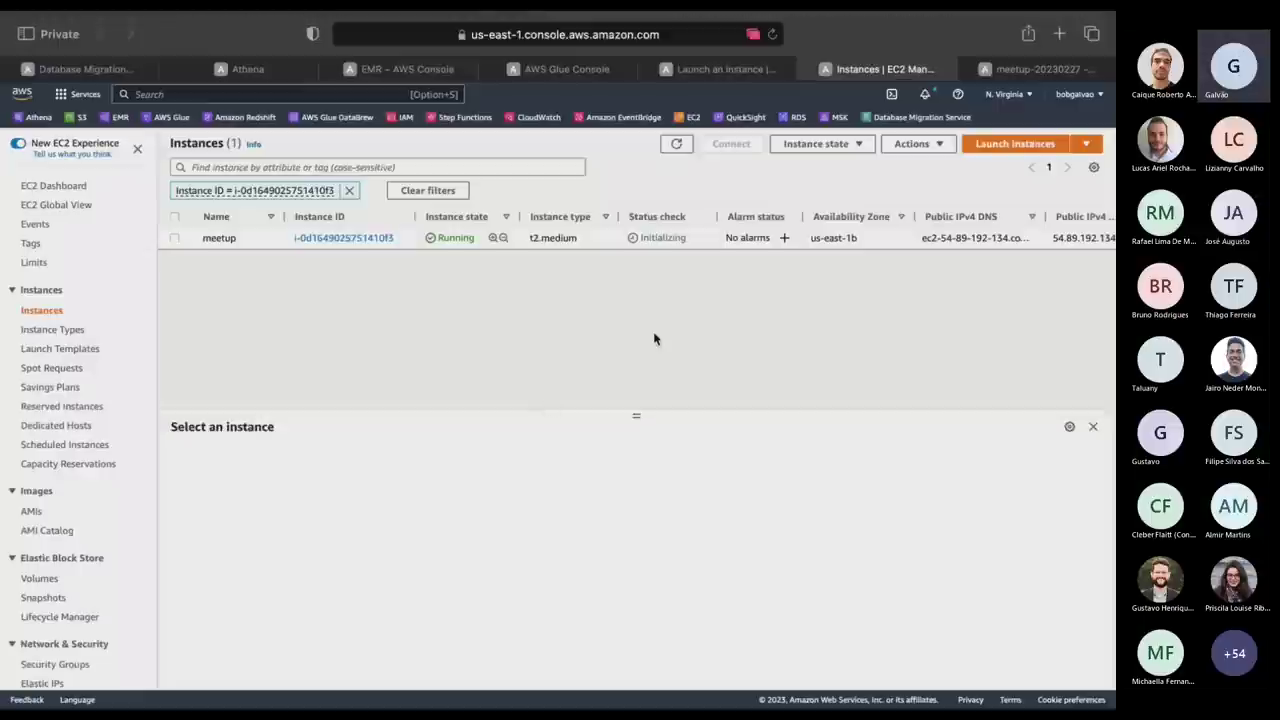
left_click(681, 148)
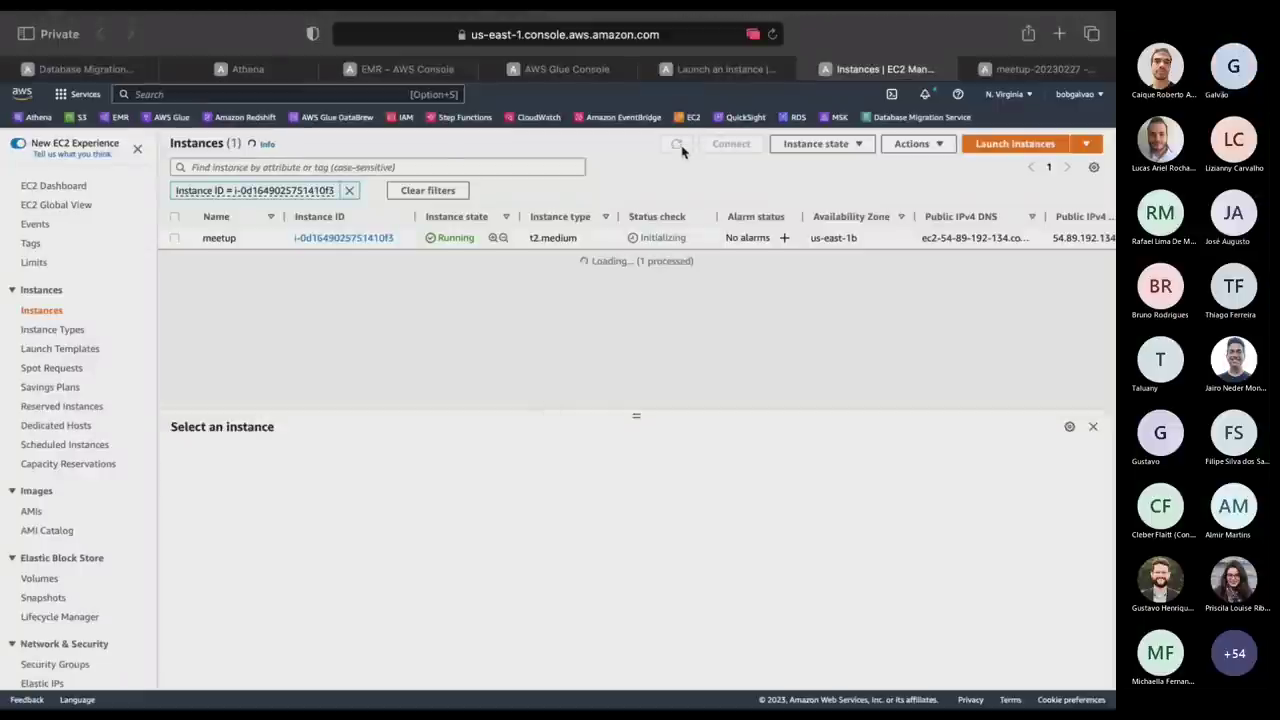
left_click(677, 146)
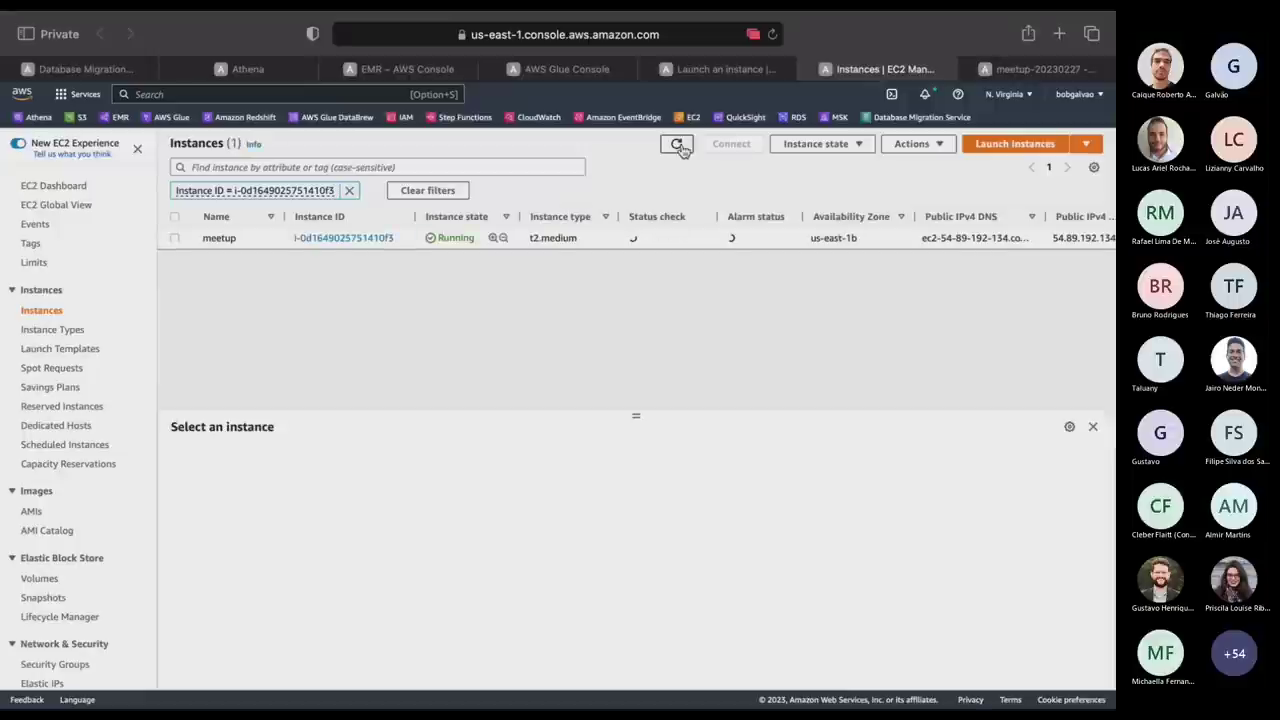
left_click(677, 146)
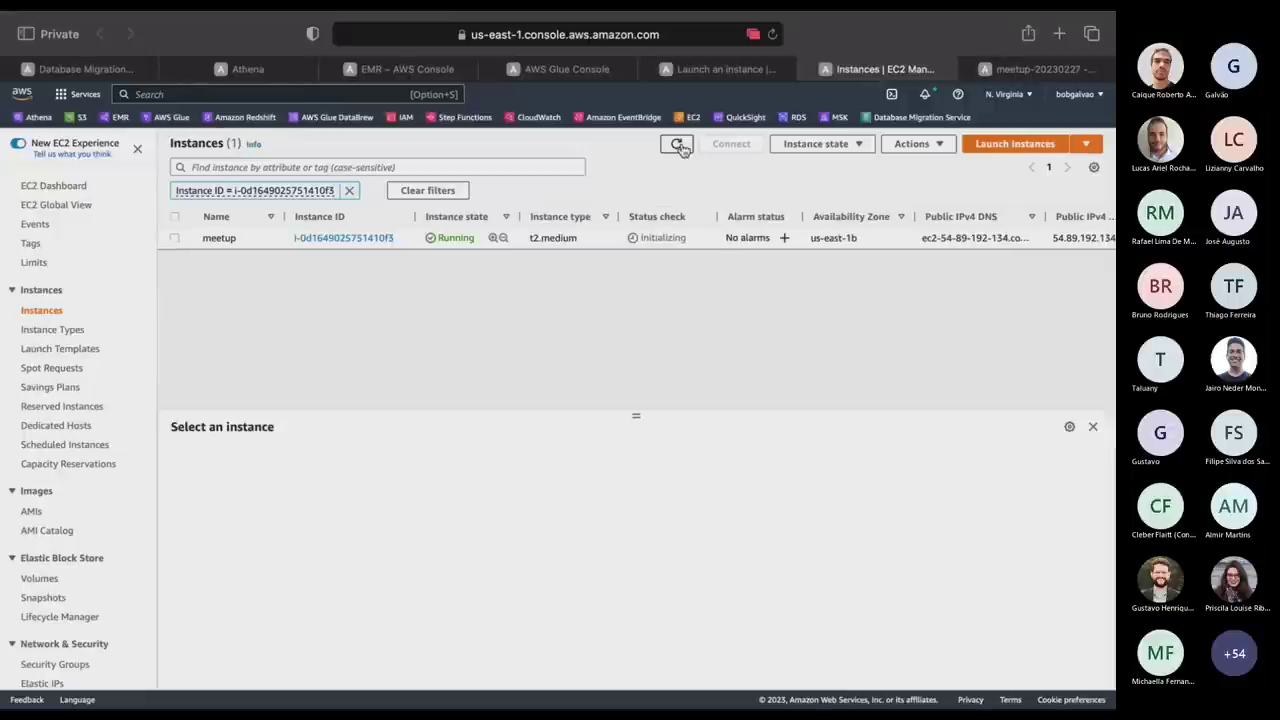
left_click(678, 146)
left_click(678, 146)
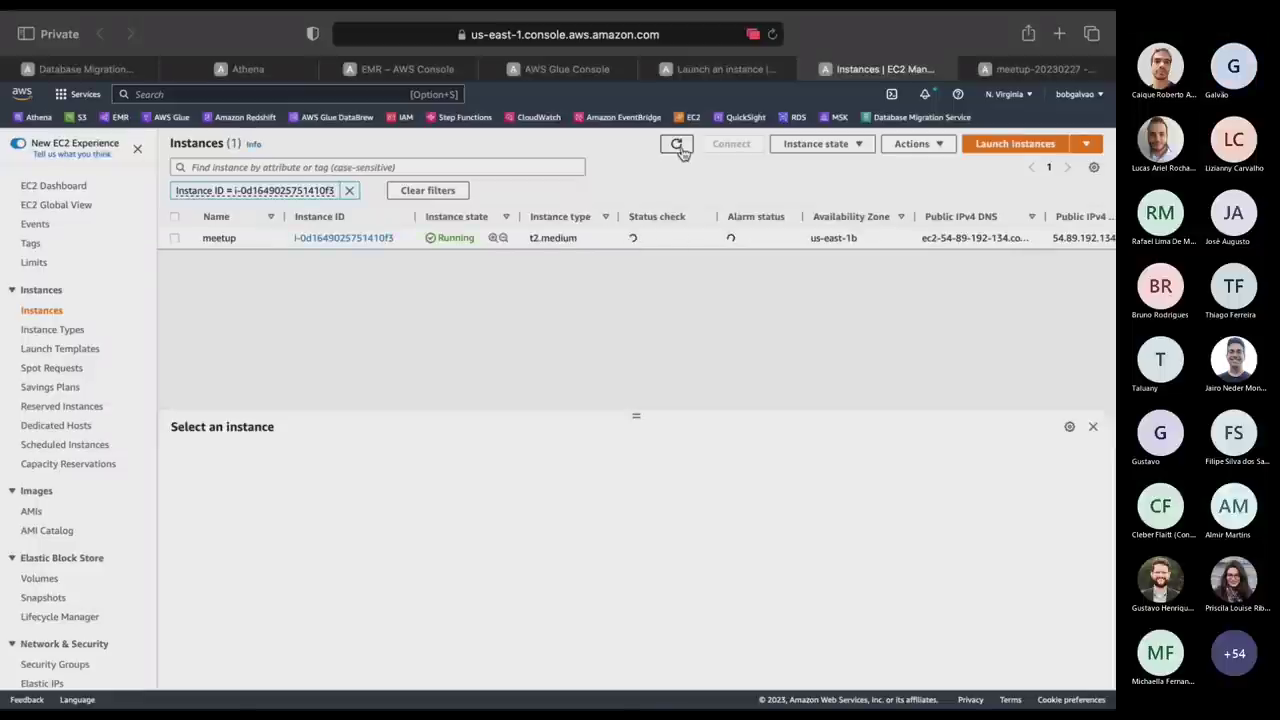
Rearrange desktops so the Sublime Text space sits after iTerm2.
key("ctrl+Up")
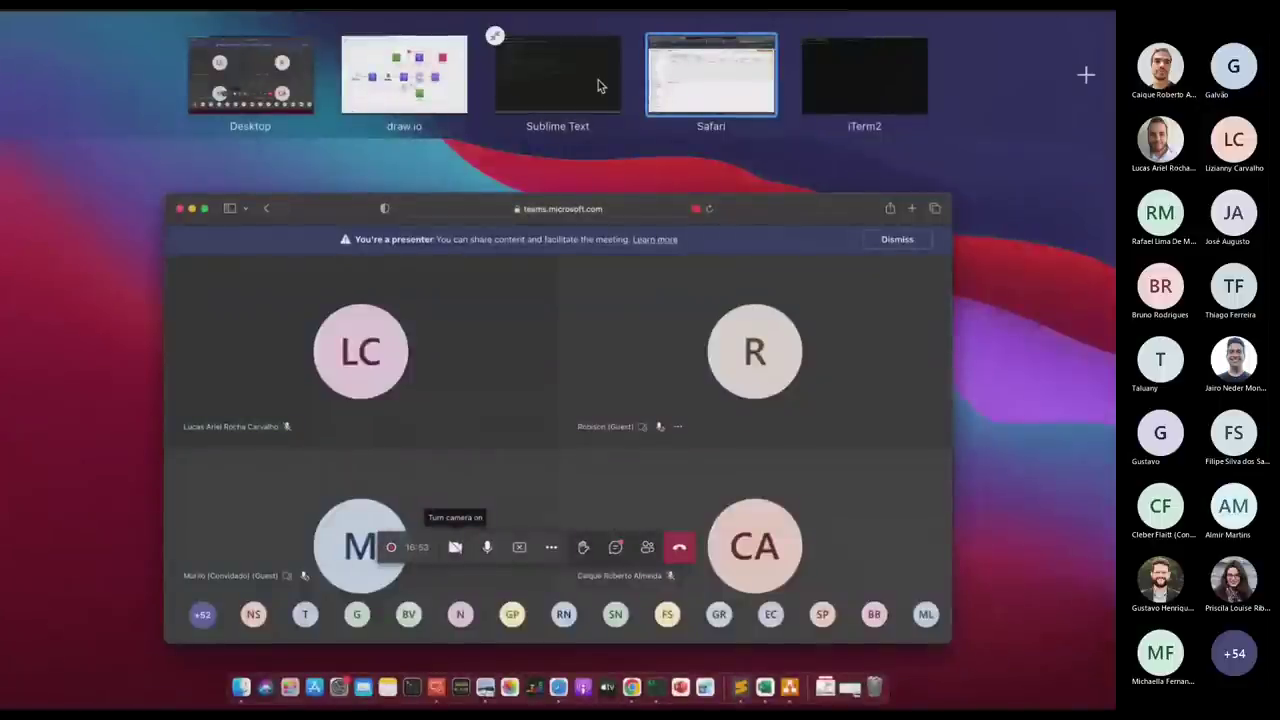
left_click_drag(597, 86, 967, 81)
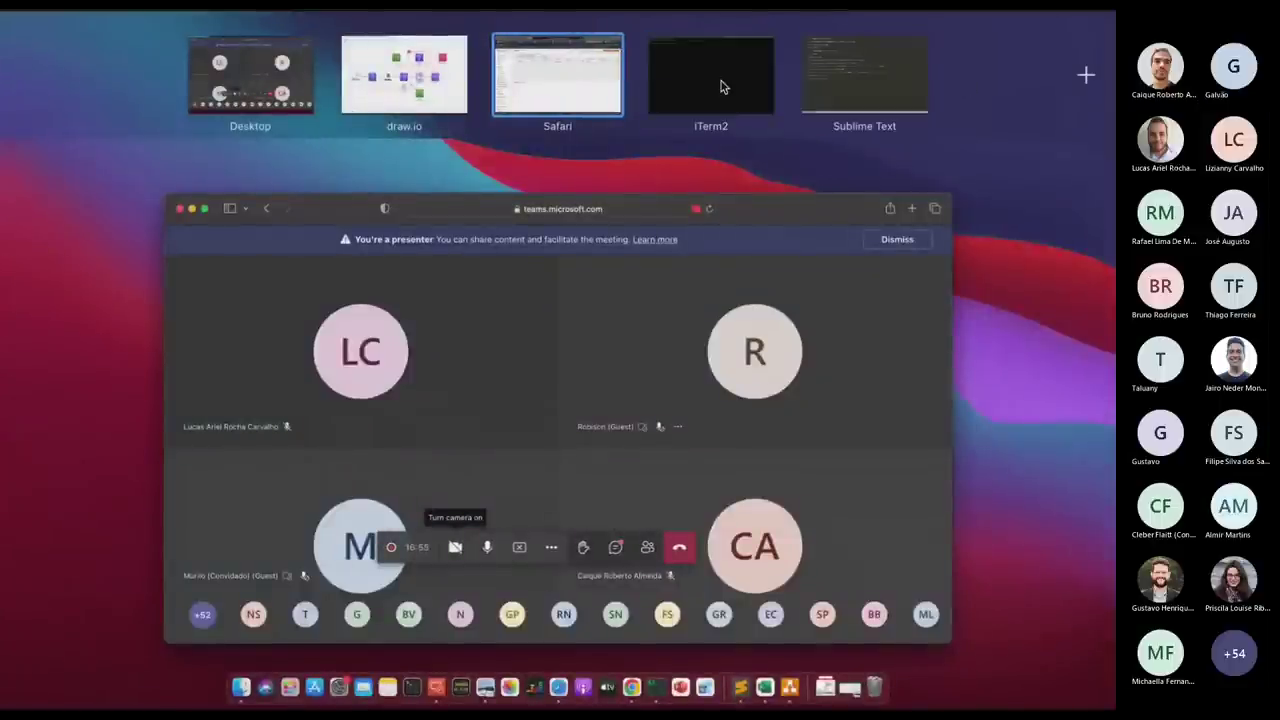
key("ctrl+Up")
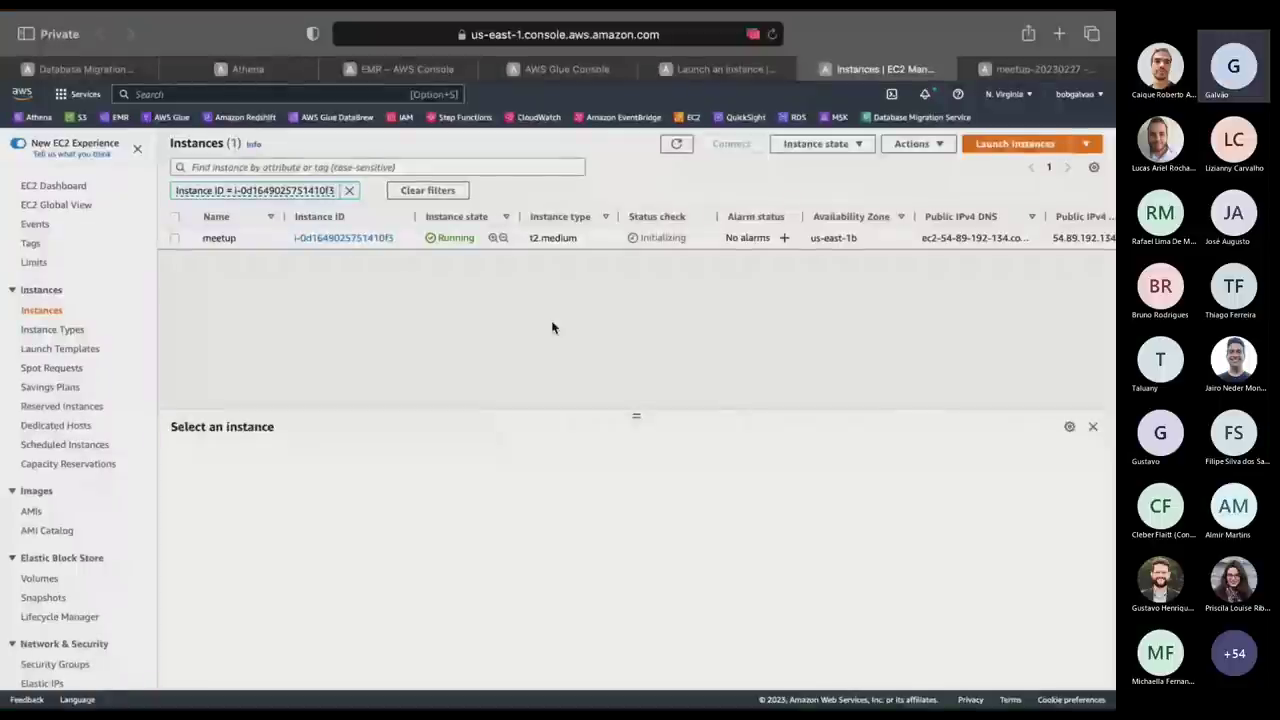
Keep reloading the EC2 instance list while the meetup status check initializes.
left_click(680, 146)
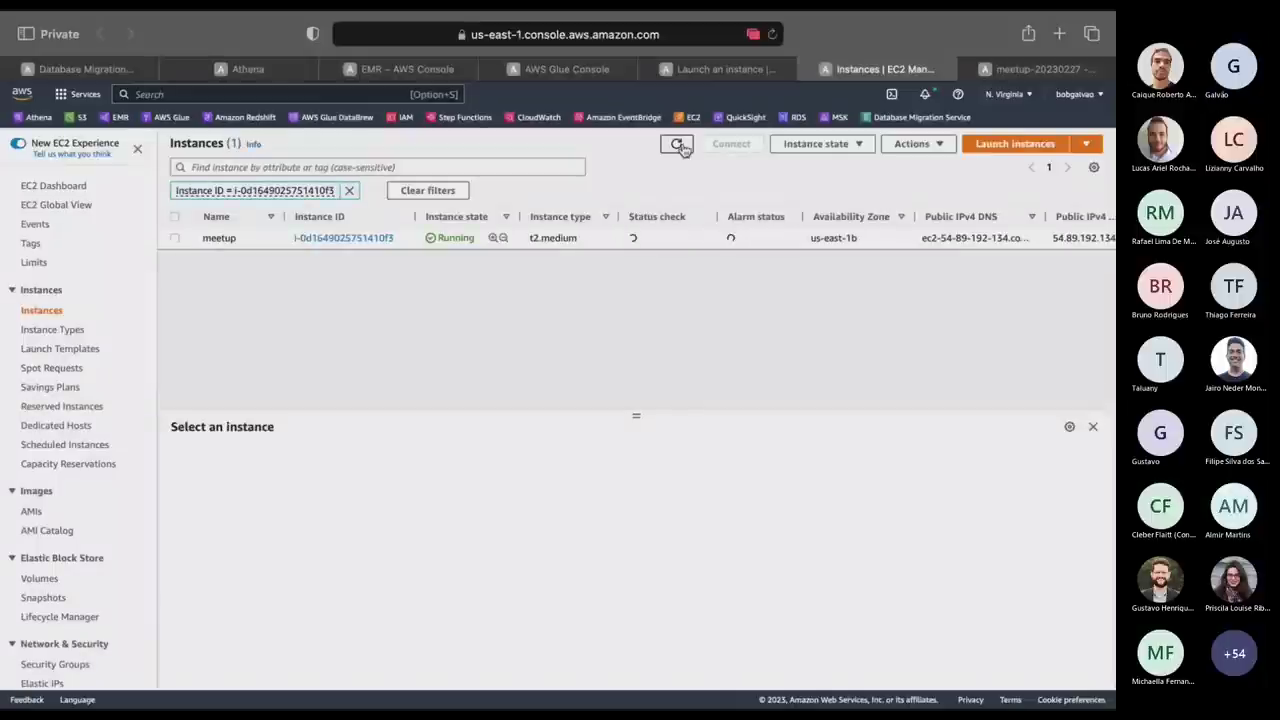
left_click(678, 145)
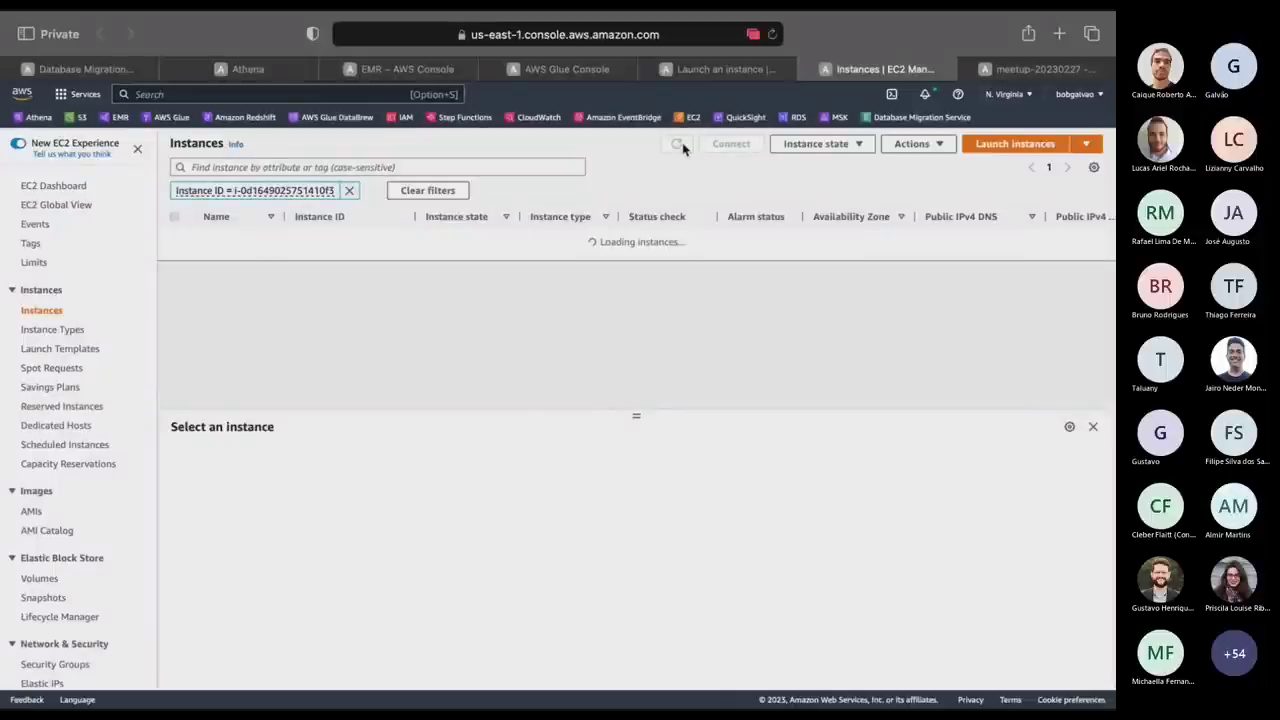
left_click(679, 146)
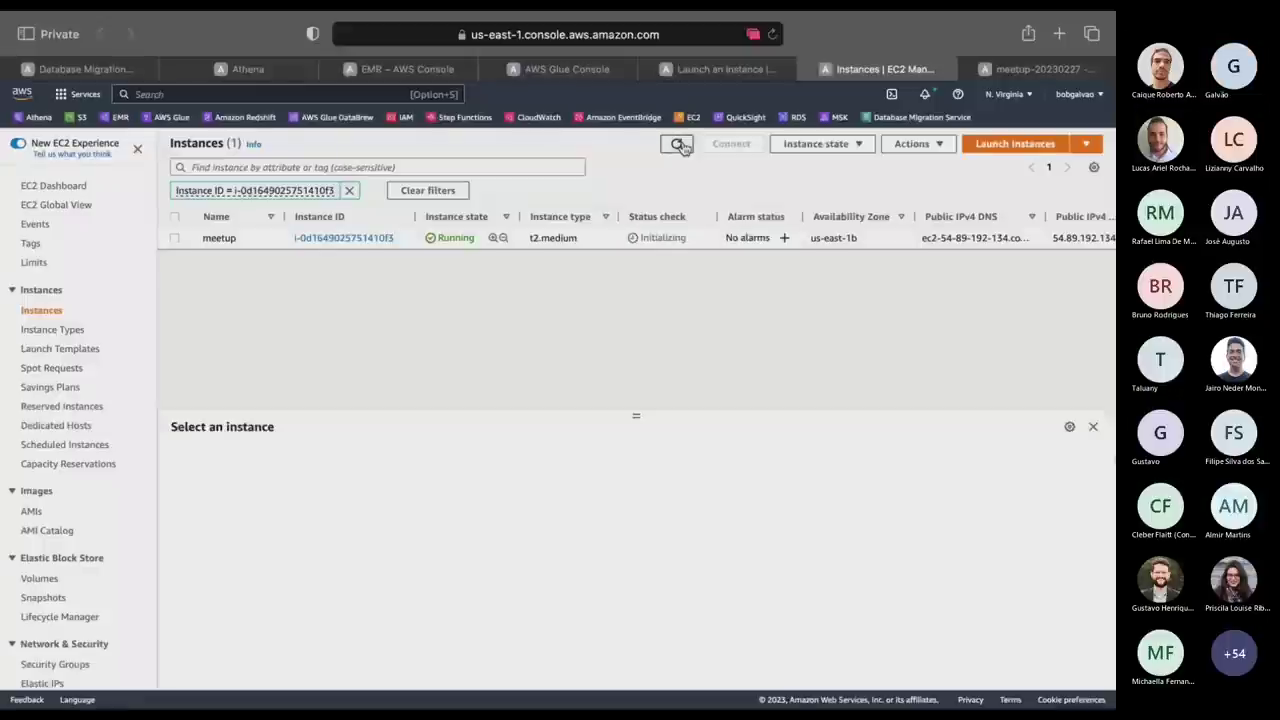
left_click(678, 145)
left_click(678, 145)
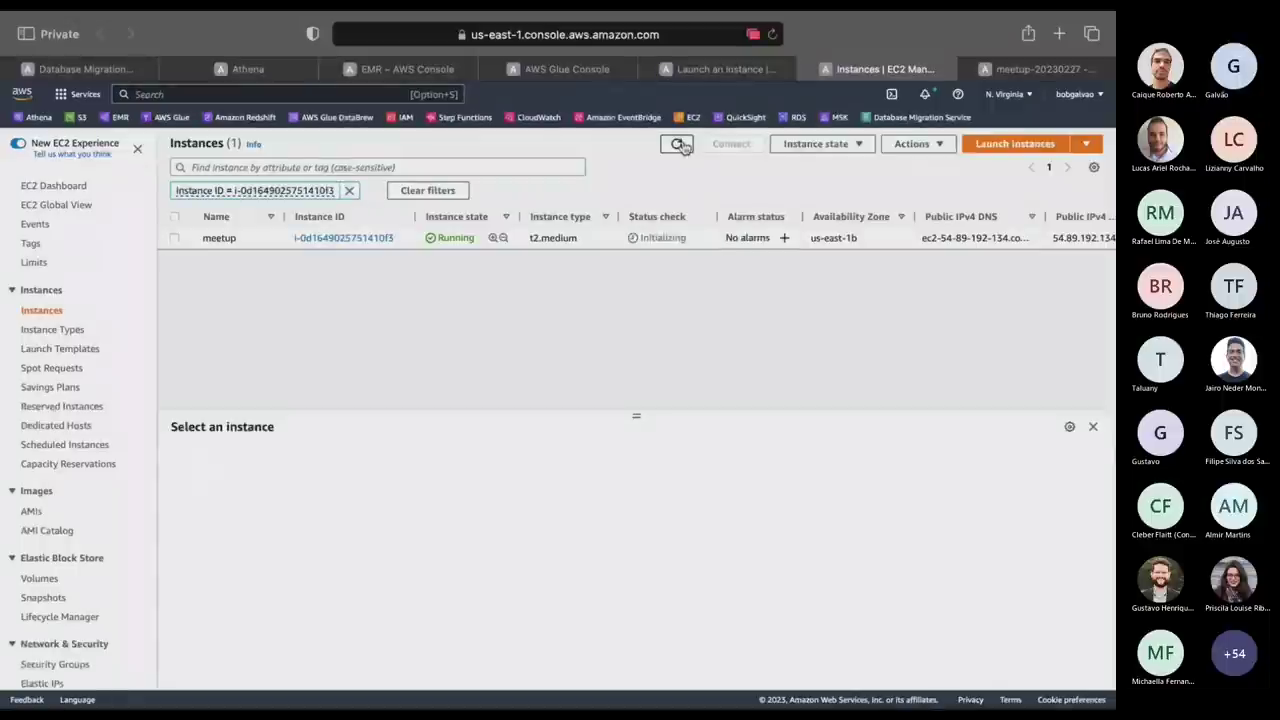
left_click(678, 145)
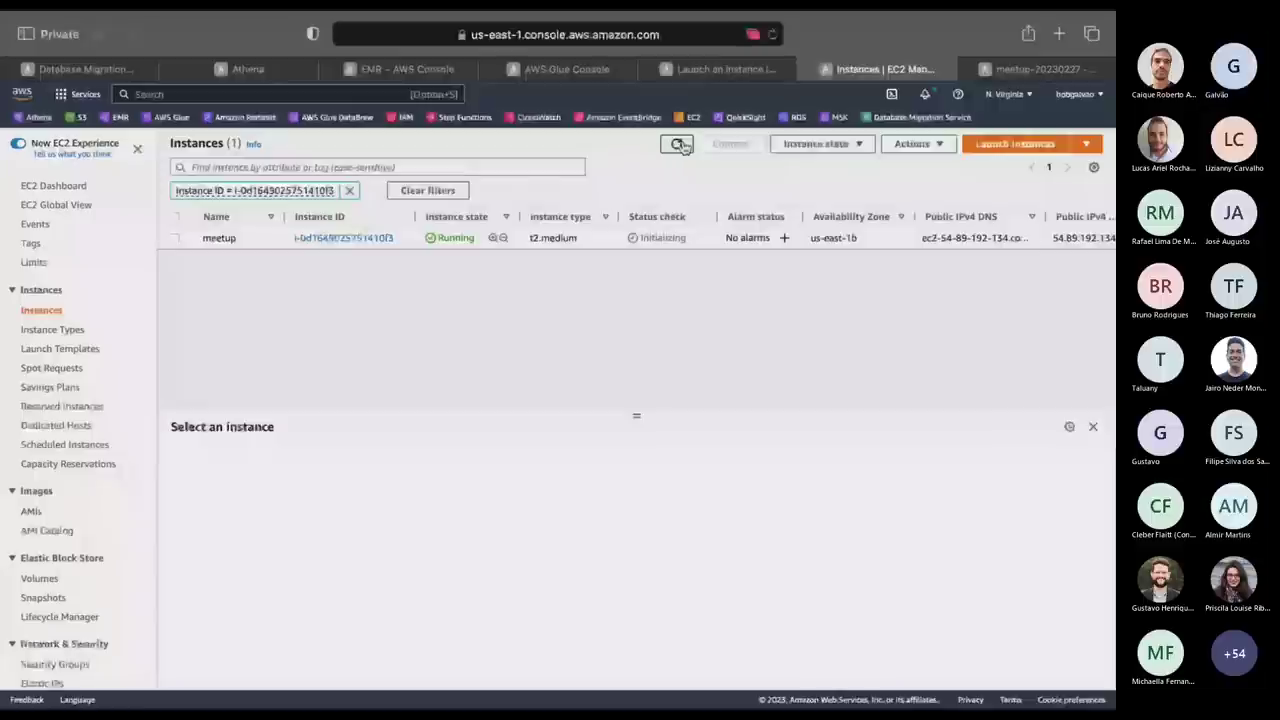
left_click(678, 145)
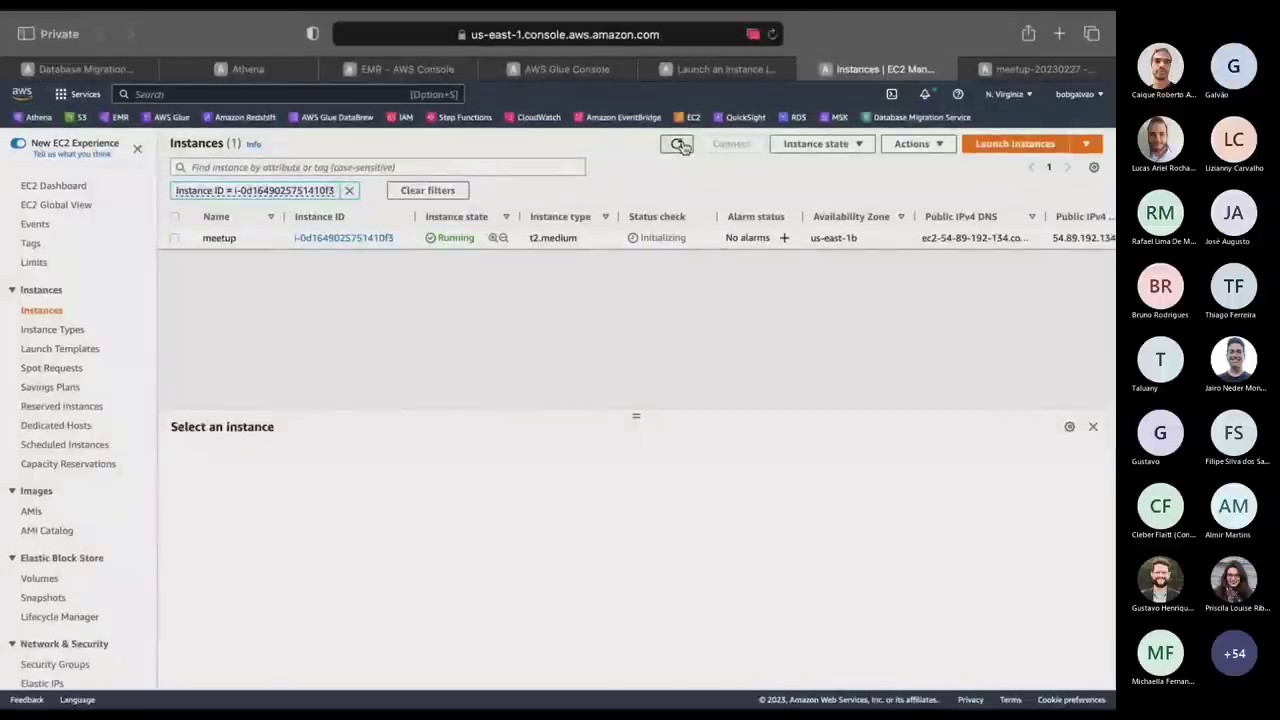
left_click(678, 145)
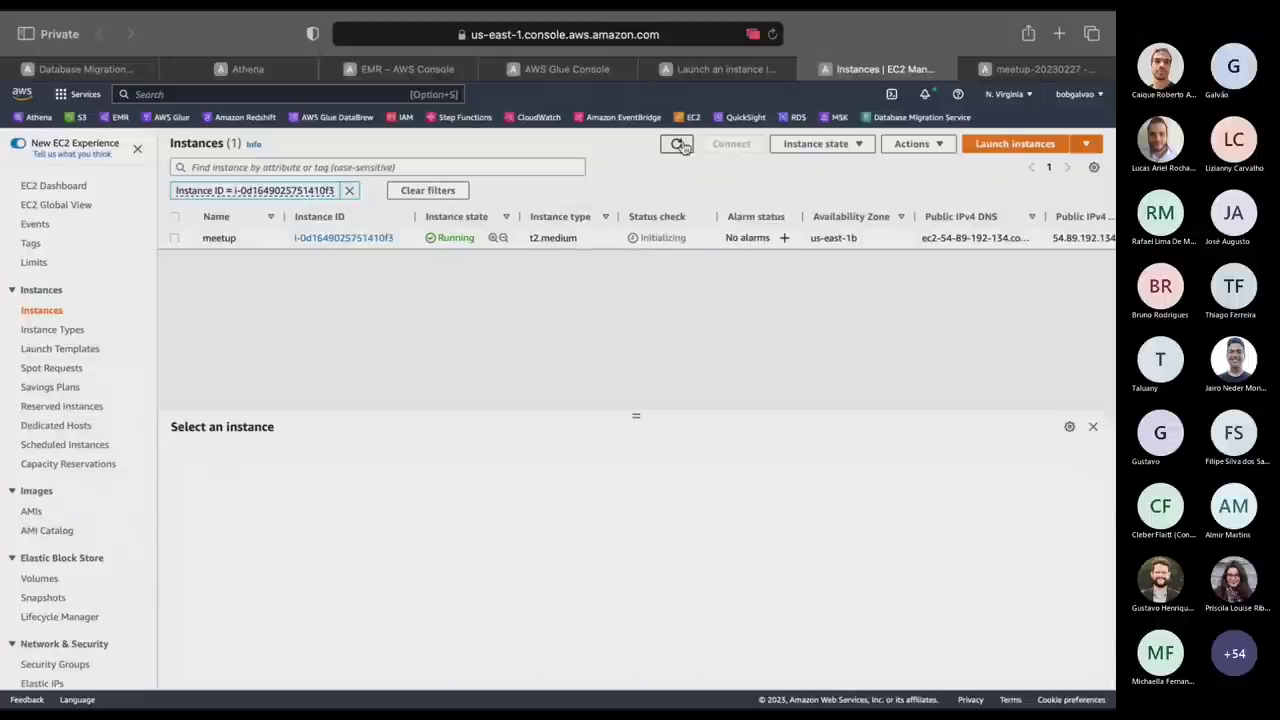
left_click(678, 145)
key("super+Tab")
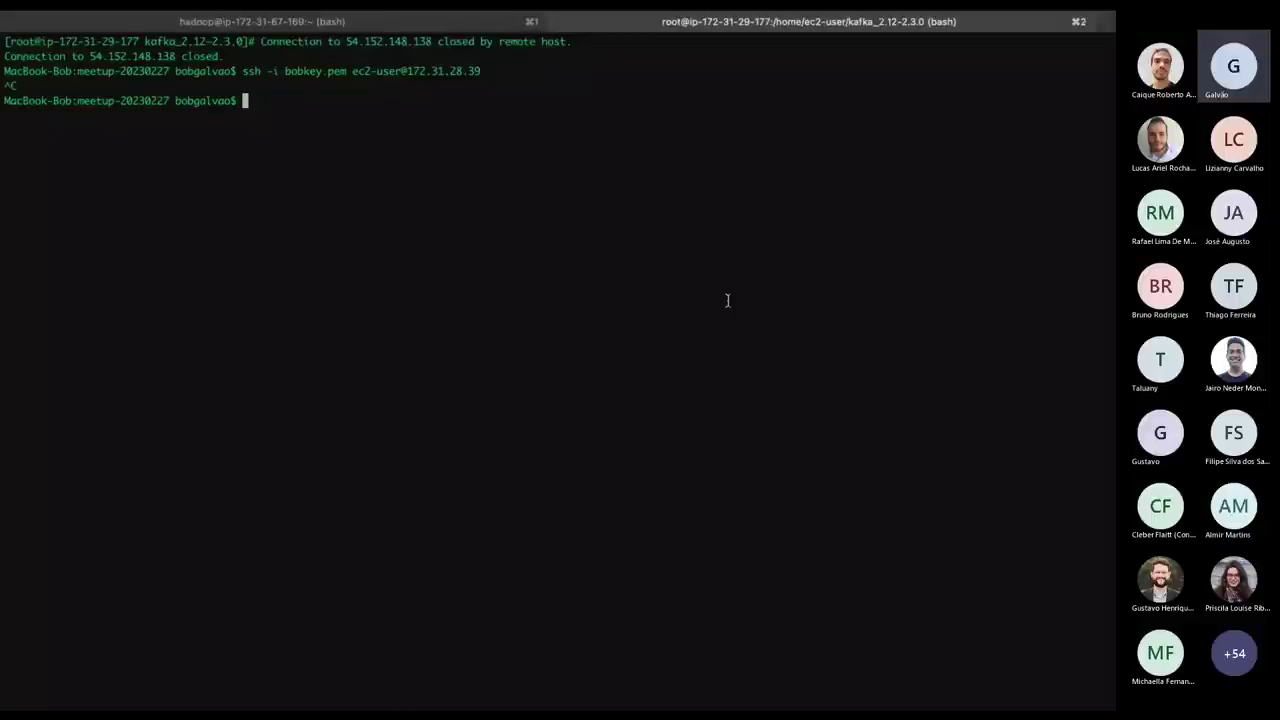
Rerun the ssh to 172.31.28.39, cancel it, and recheck the instance status.
key("Up")
key("Return")
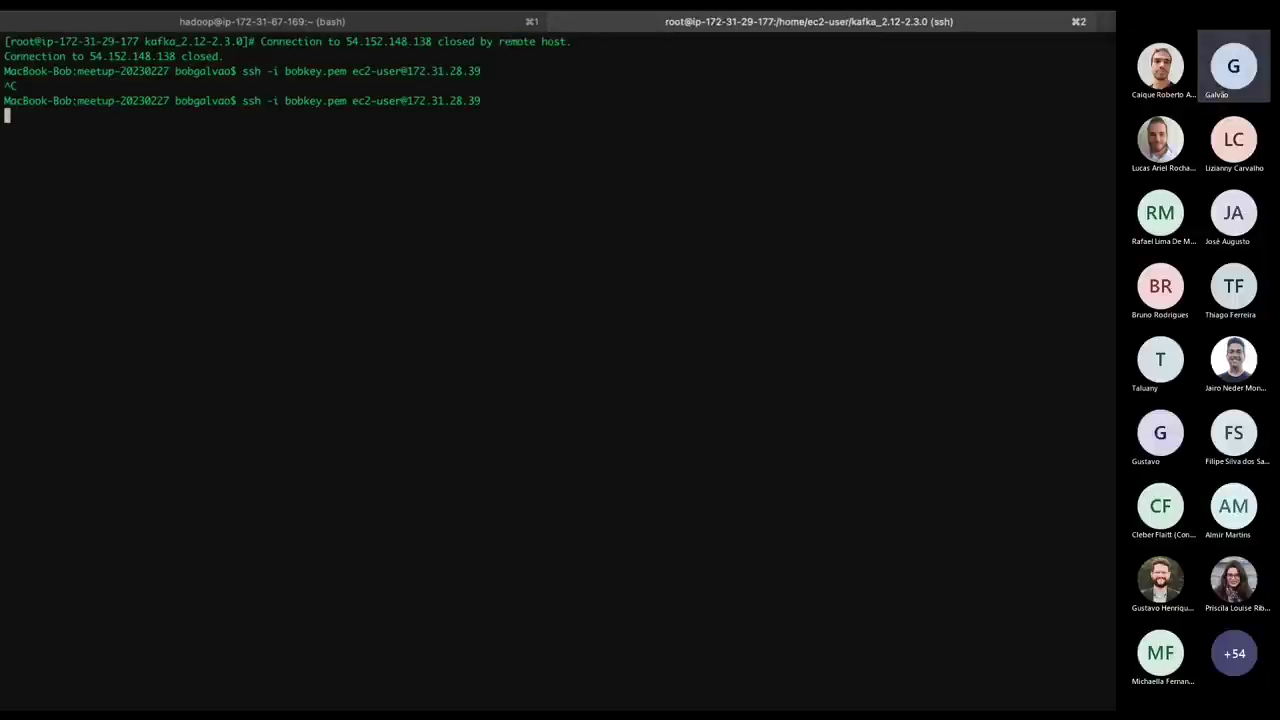
key("ctrl+c")
key("super+Tab")
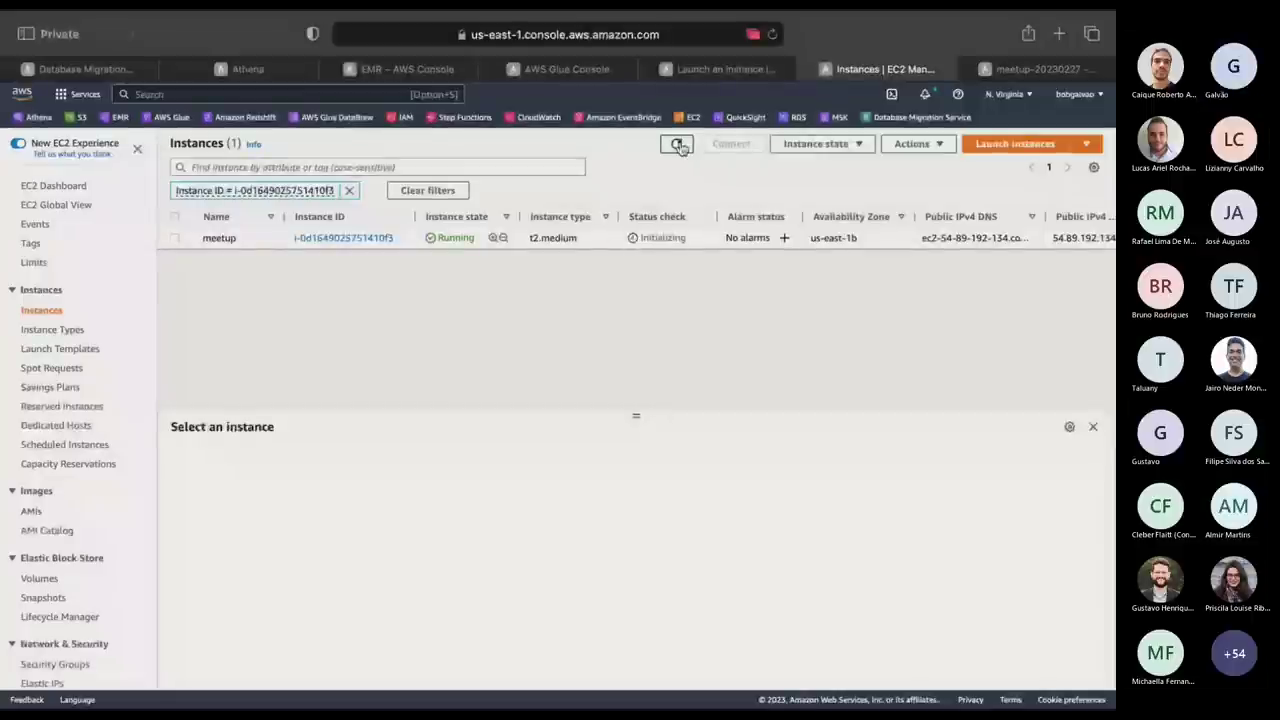
left_click(678, 145)
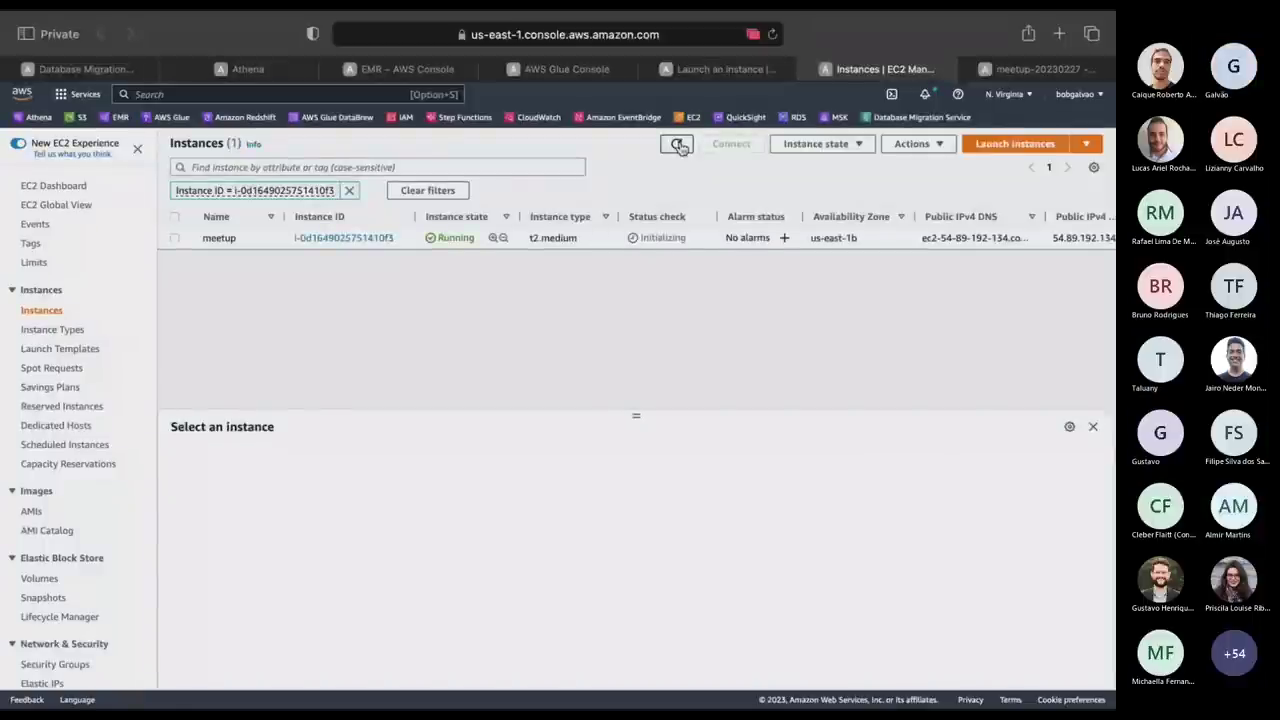
left_click(678, 146)
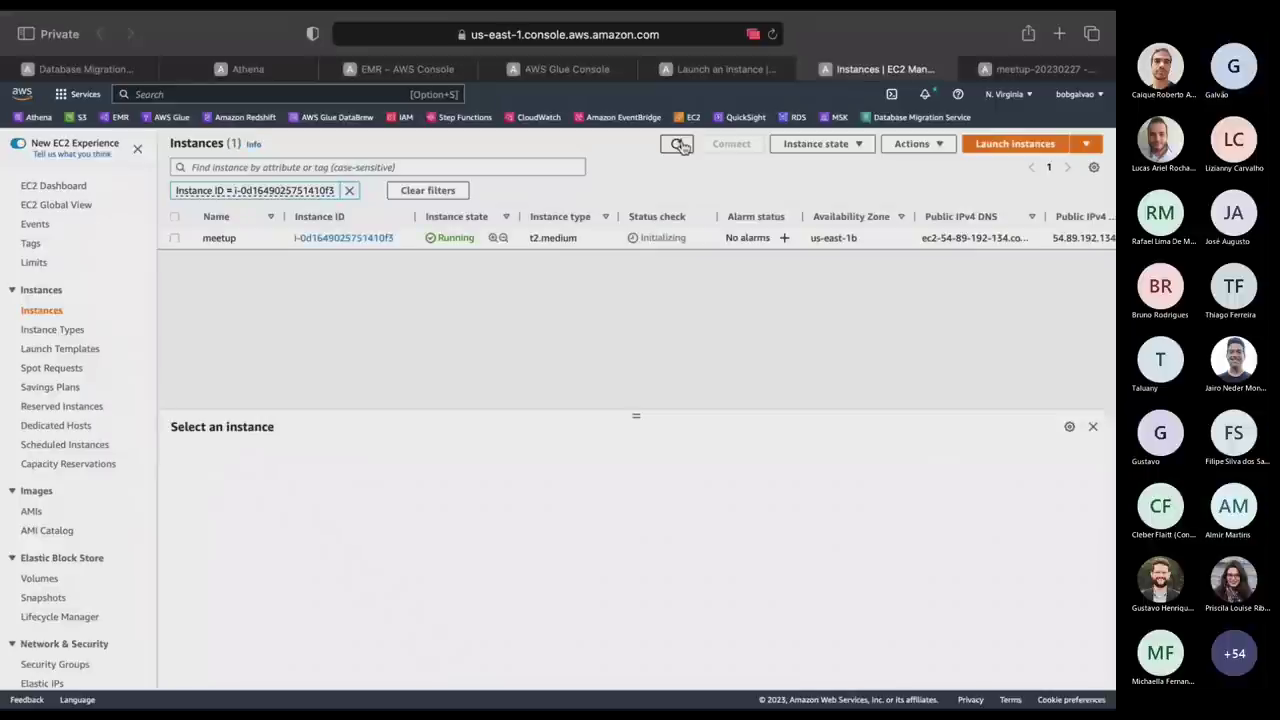
left_click(678, 146)
Retry the ssh connection once more, cancel it, and return to the EC2 console.
key("ctrl+Right")
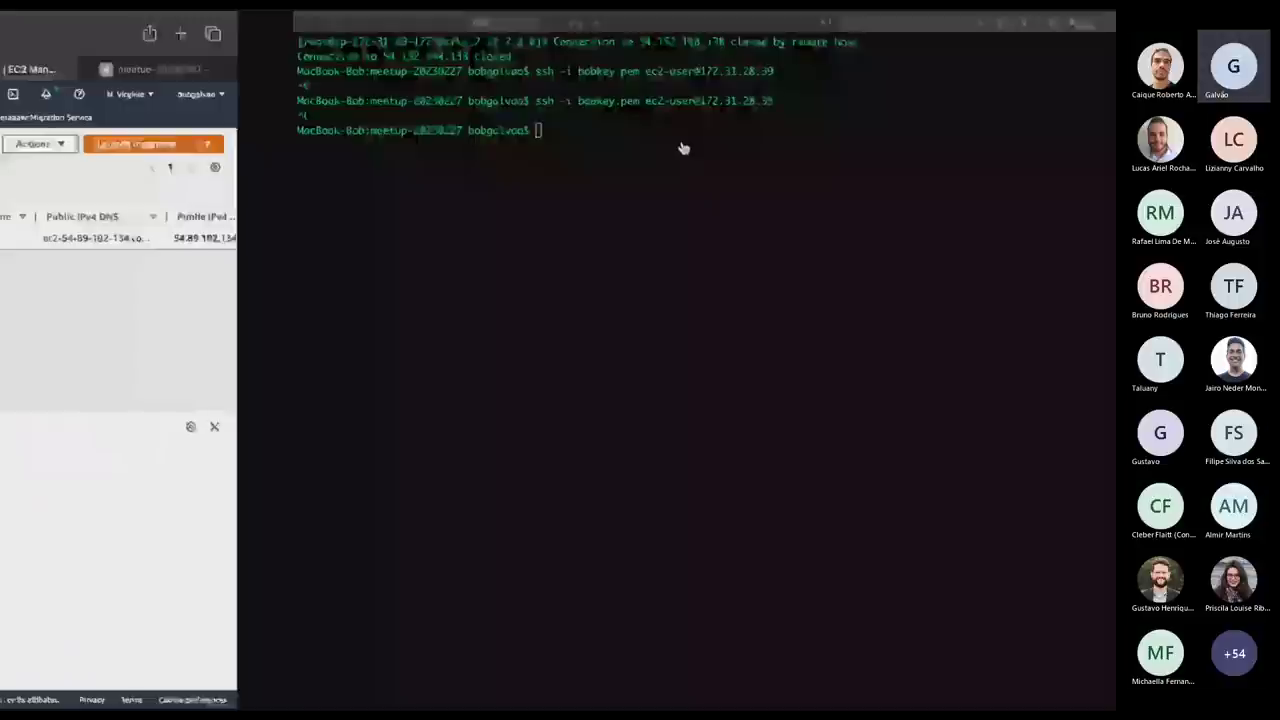
key("Up")
key("Return")
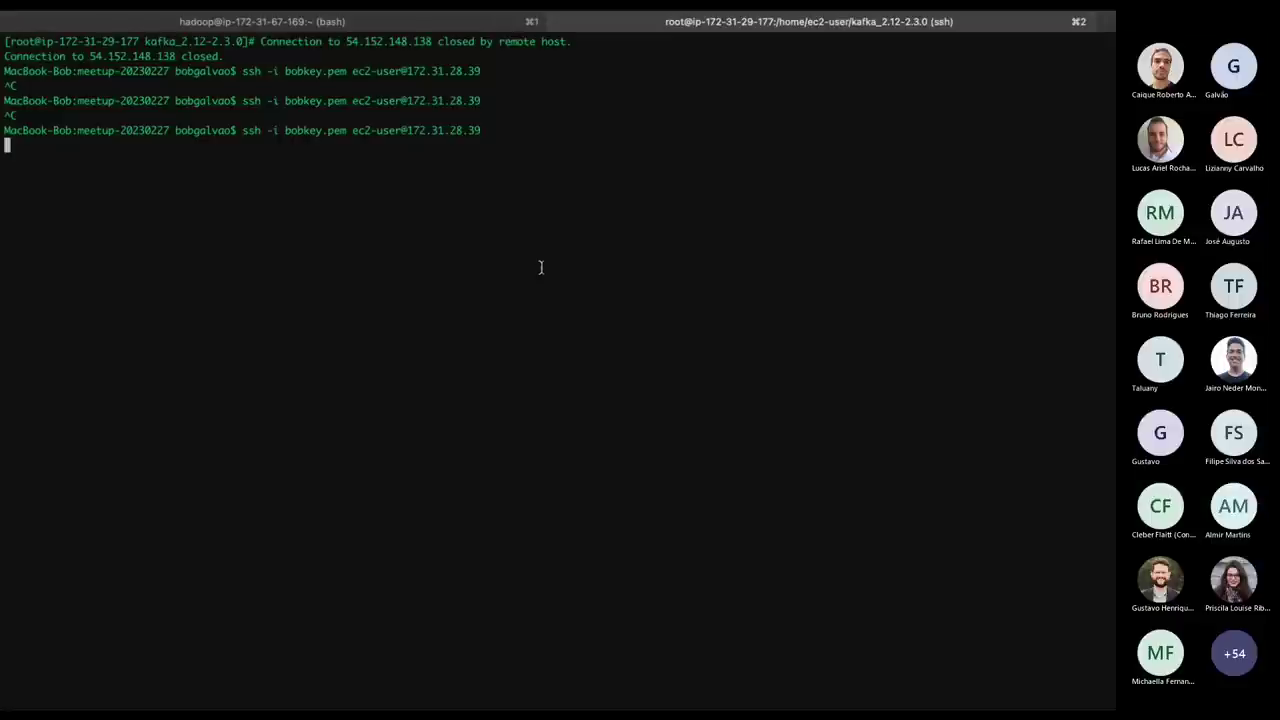
key("ctrl+c")
key("super+Tab")
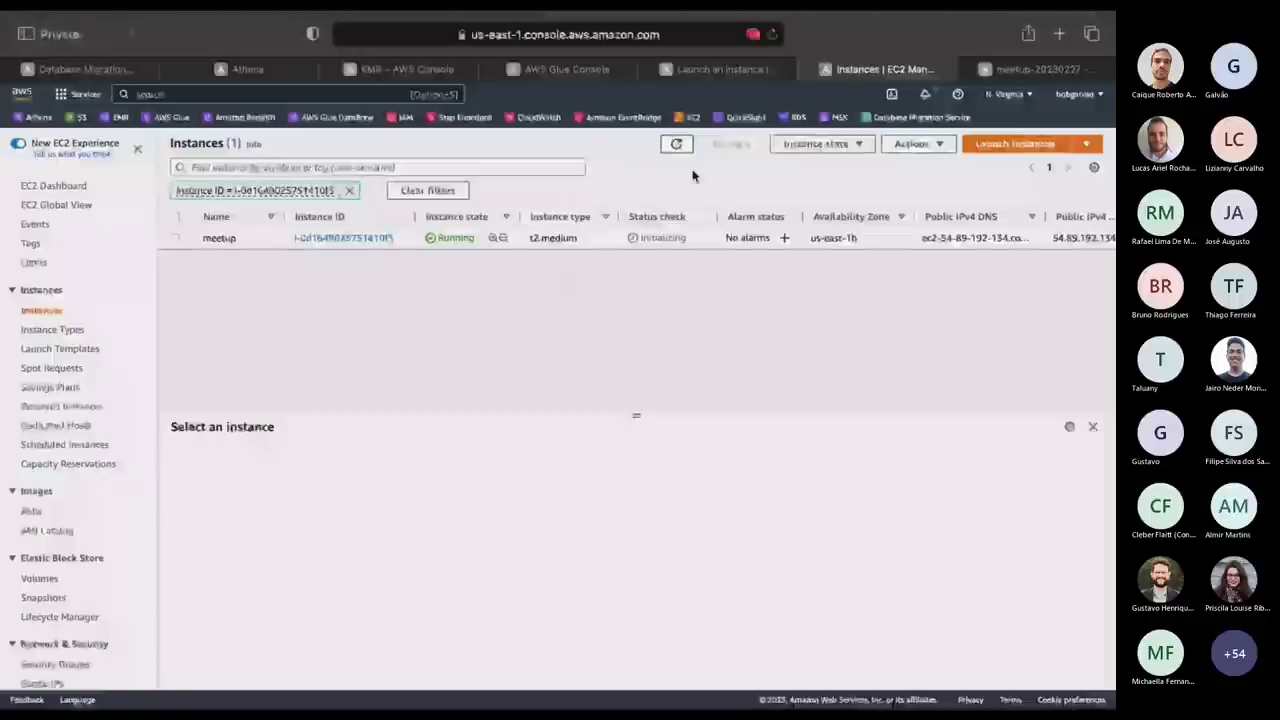
Keep refreshing the EC2 Instances list while meetup's status check reads Initializing, then return to the terminal.
left_click(677, 146)
left_click(677, 146)
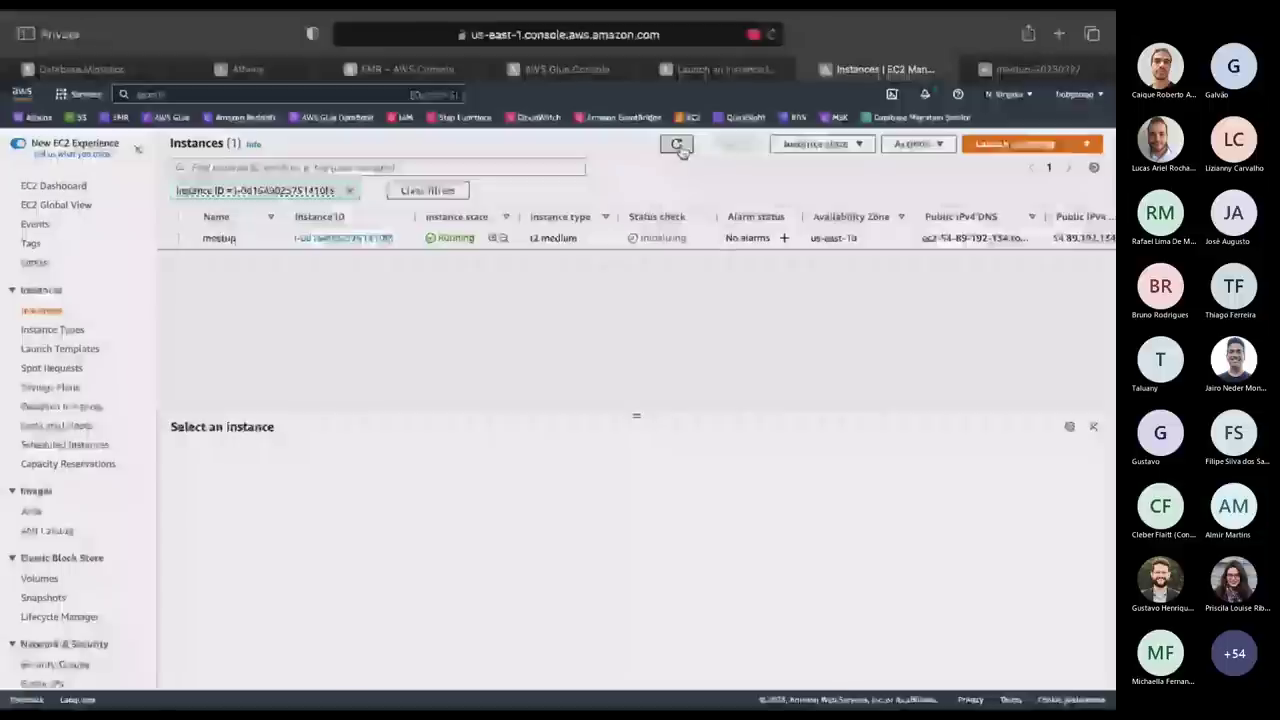
left_click(677, 146)
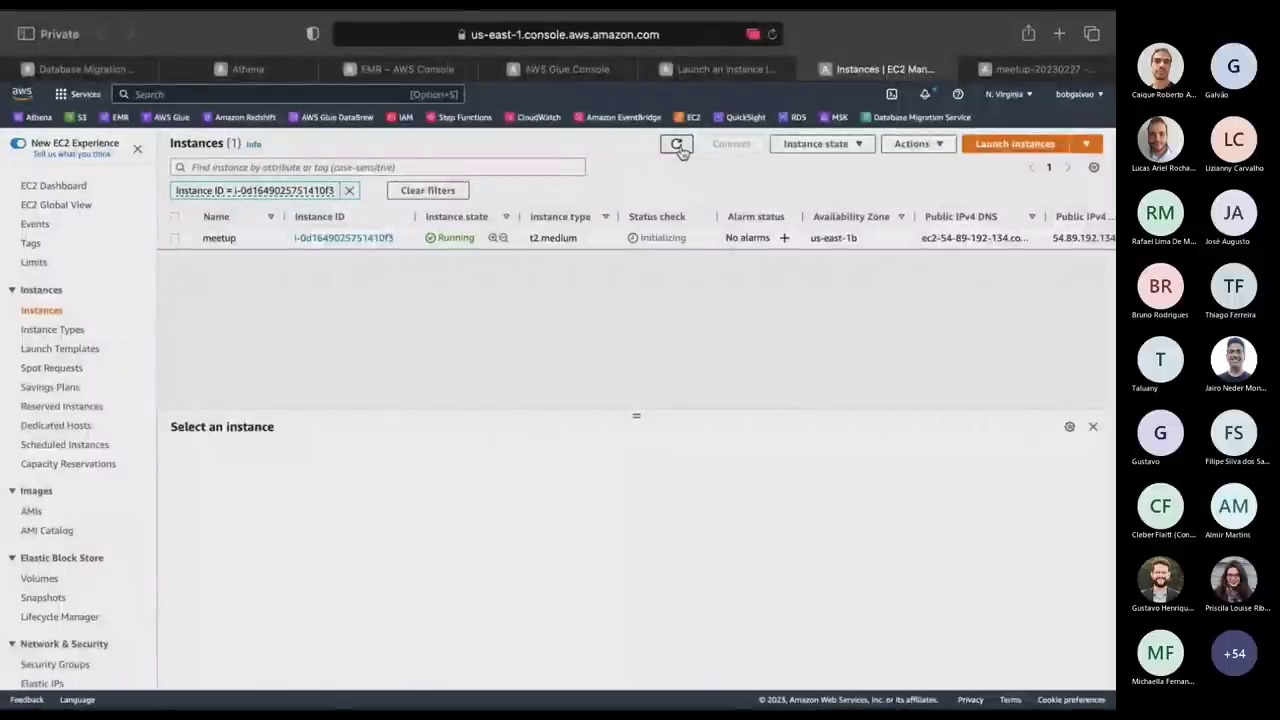
left_click(677, 146)
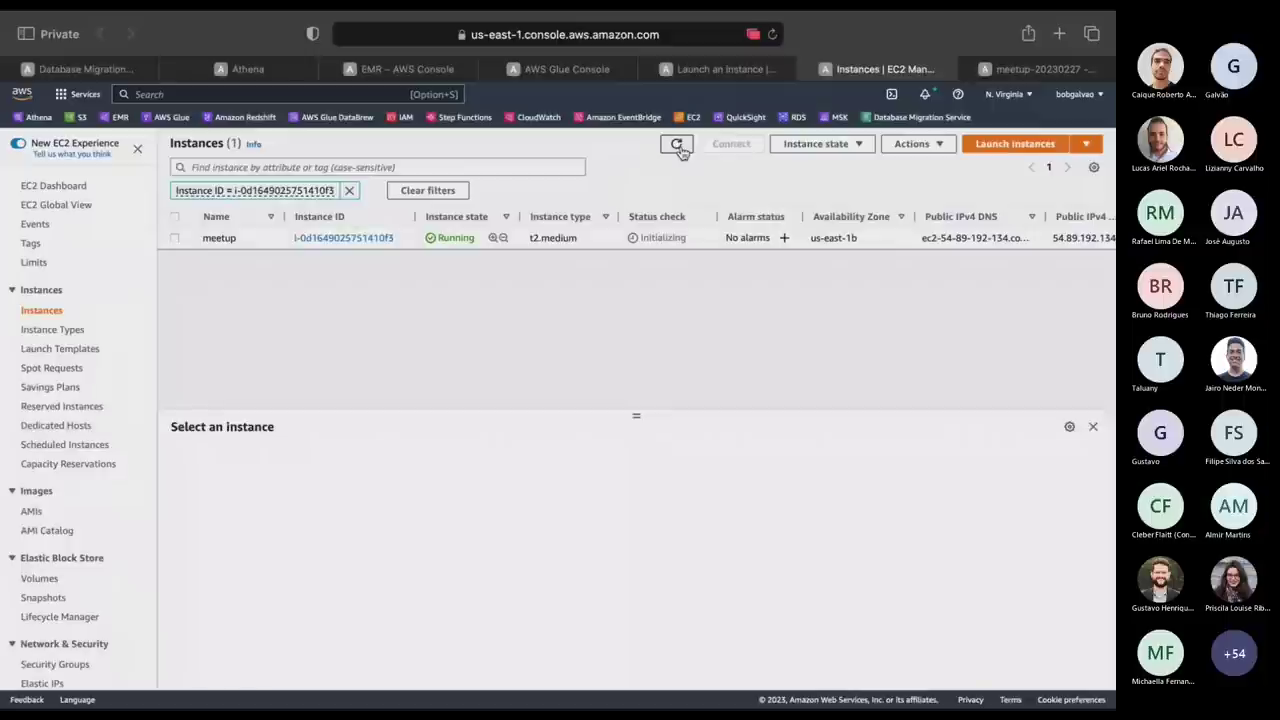
left_click(677, 146)
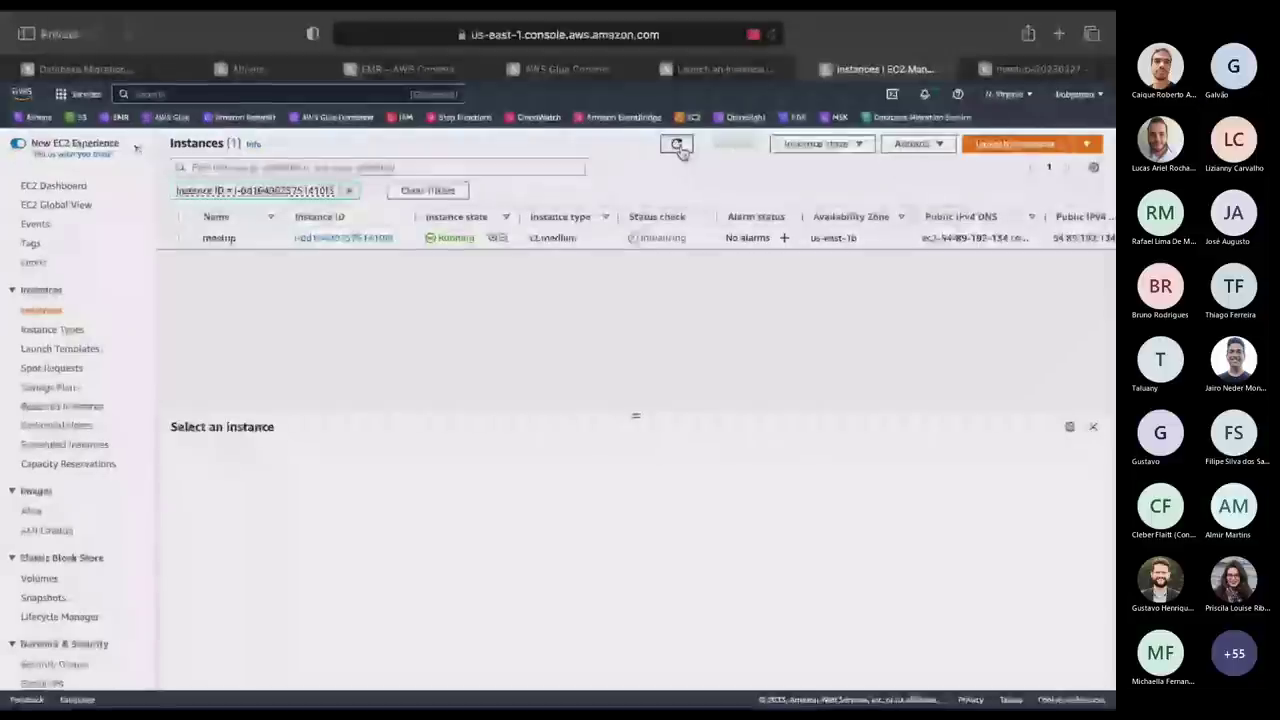
left_click(677, 146)
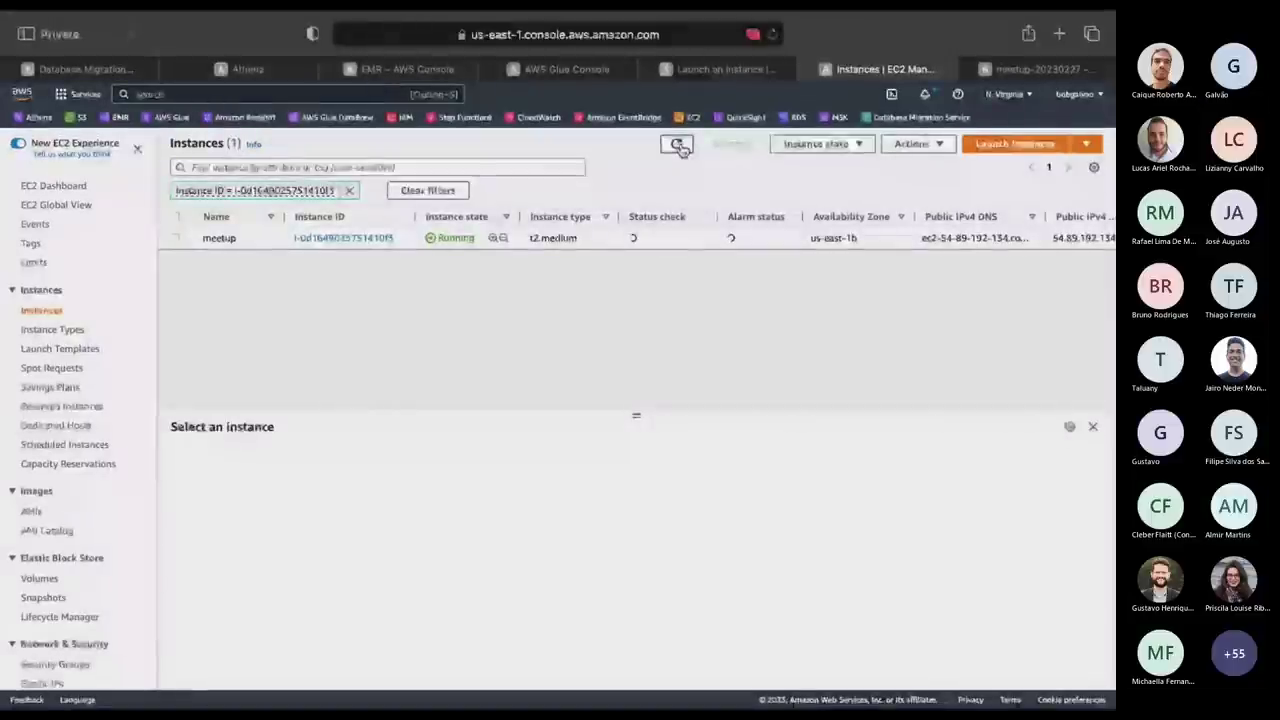
left_click(677, 146)
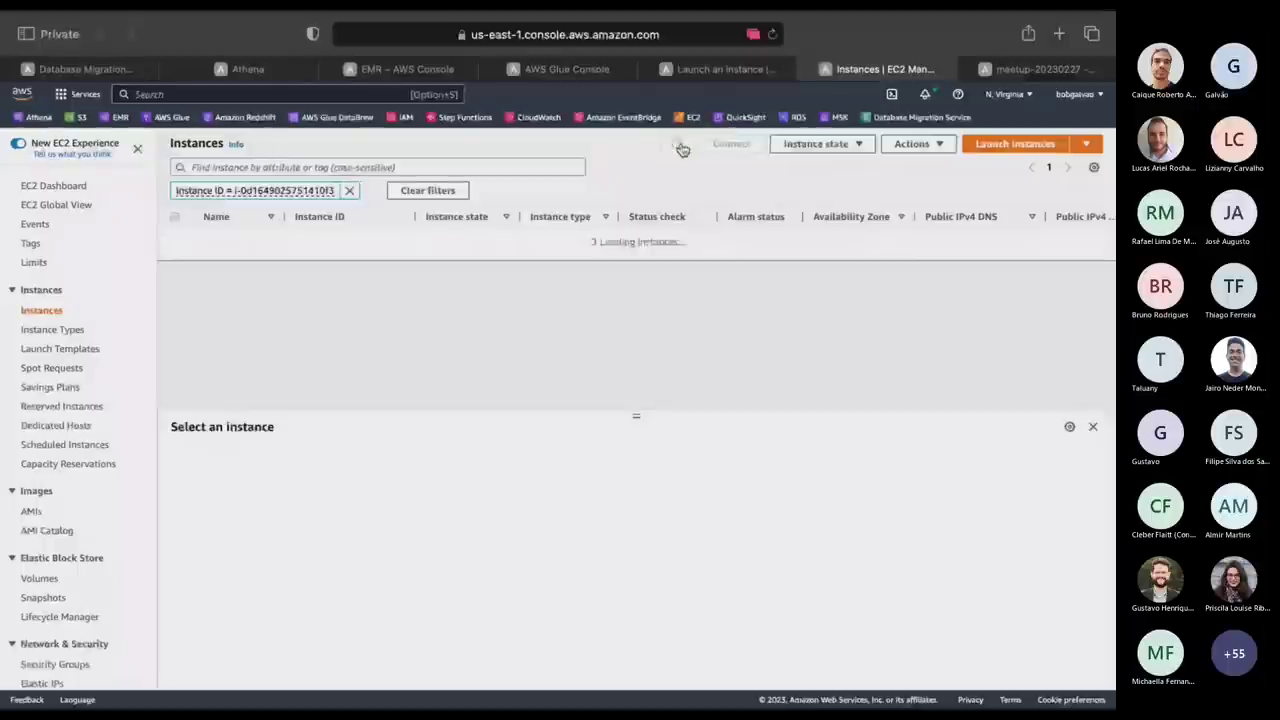
left_click(677, 146)
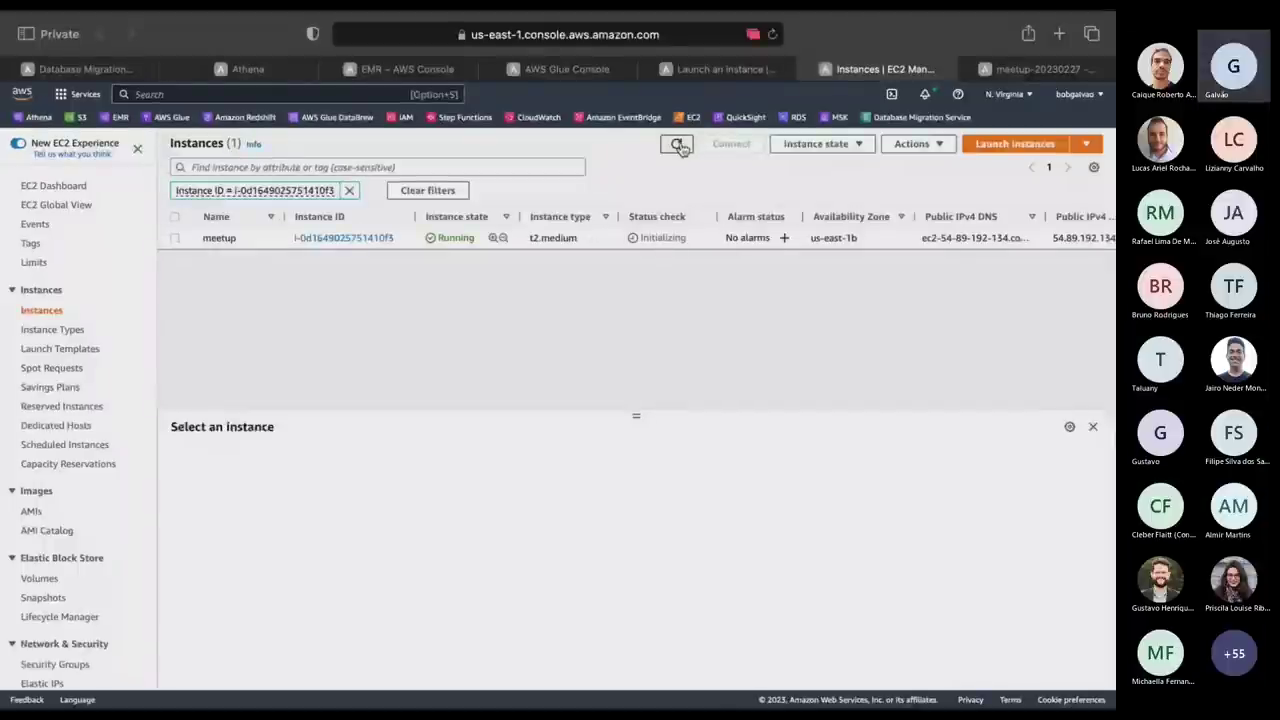
left_click(677, 146)
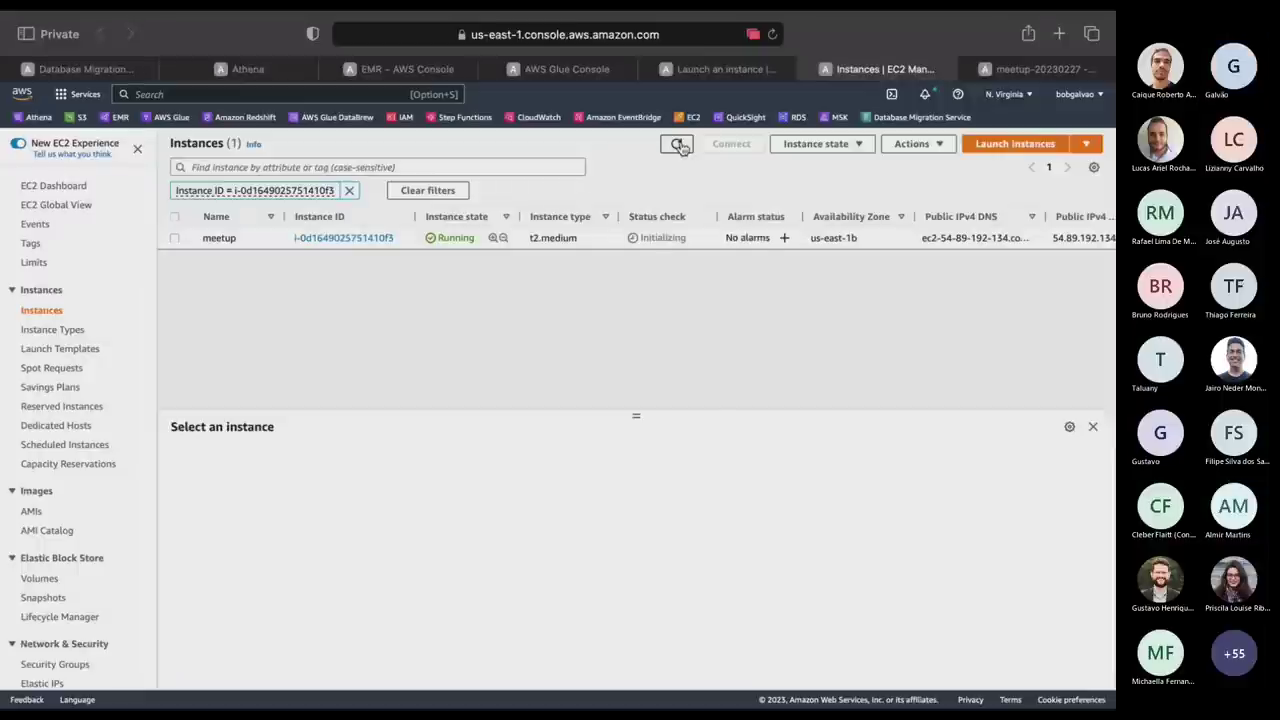
left_click(677, 146)
left_click(677, 146)
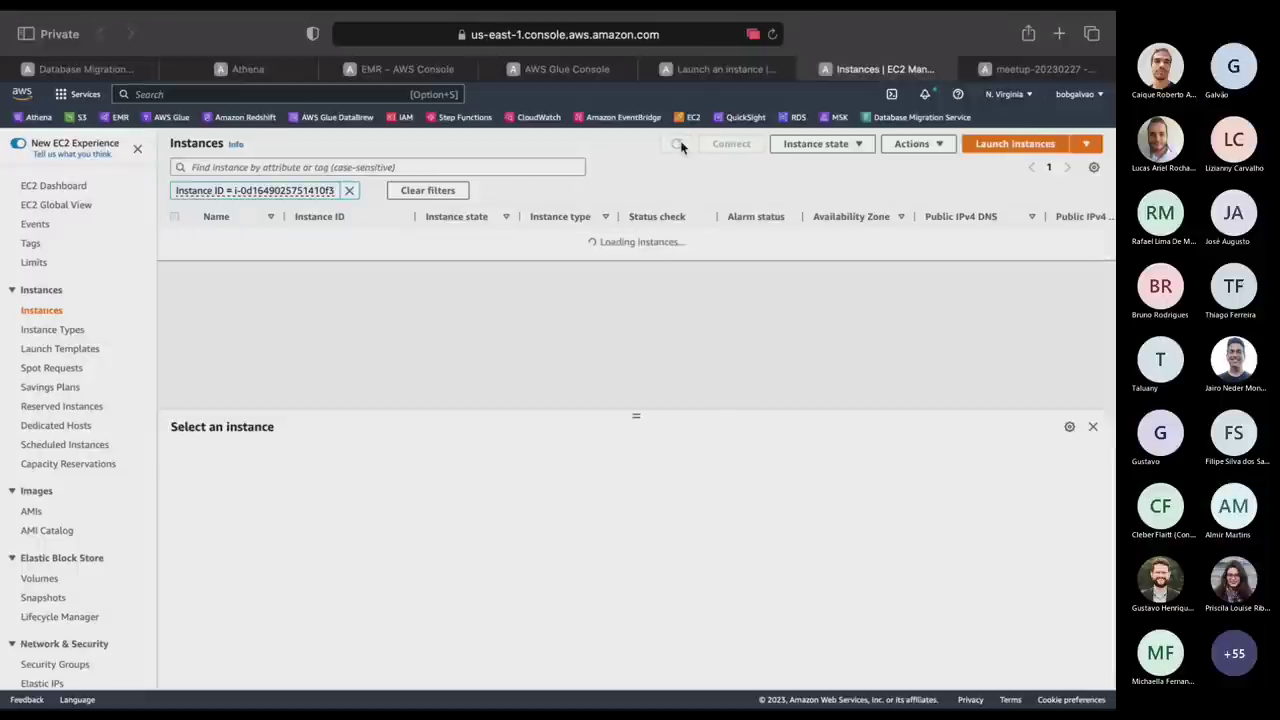
left_click(677, 146)
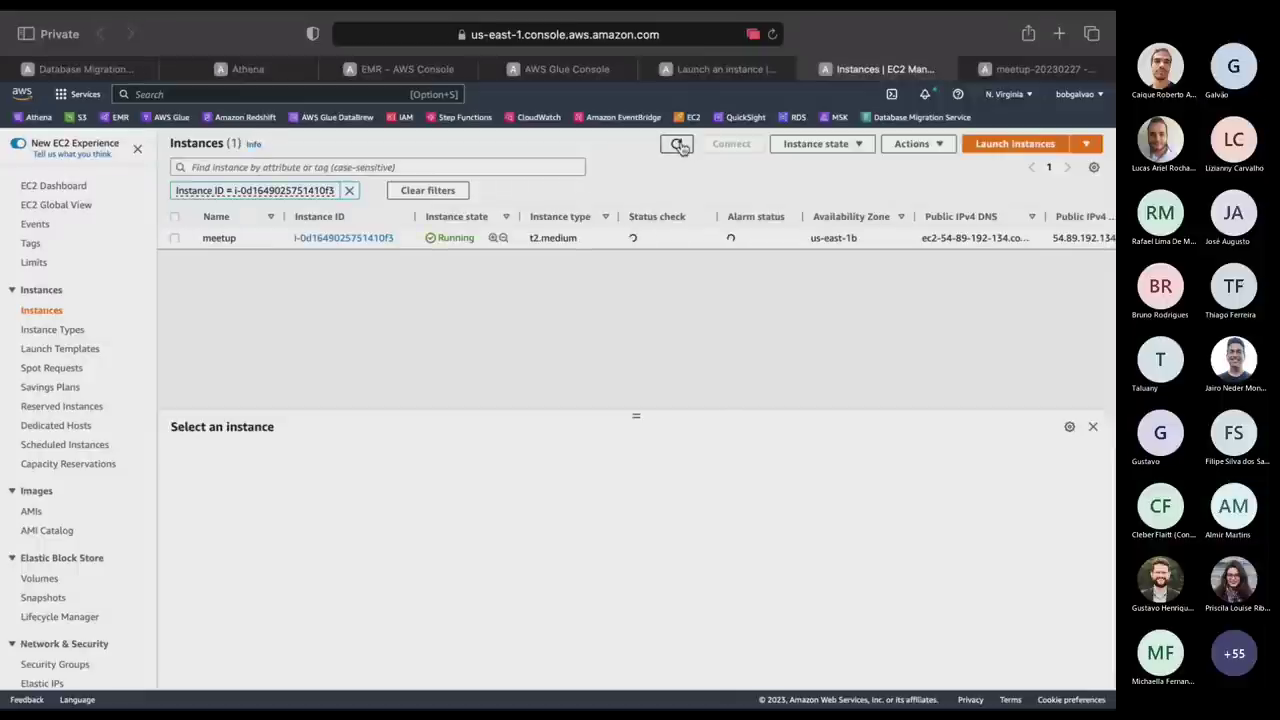
left_click(679, 147)
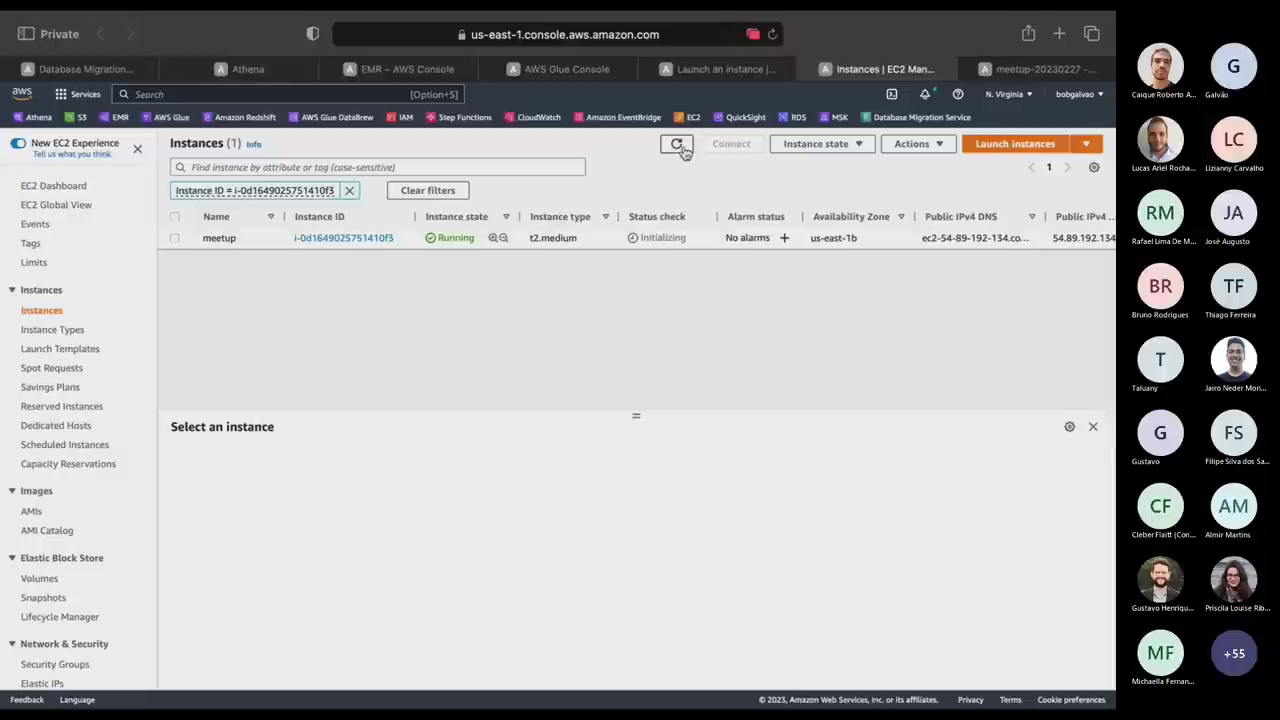
left_click(679, 147)
left_click(679, 147)
left_click(679, 147)
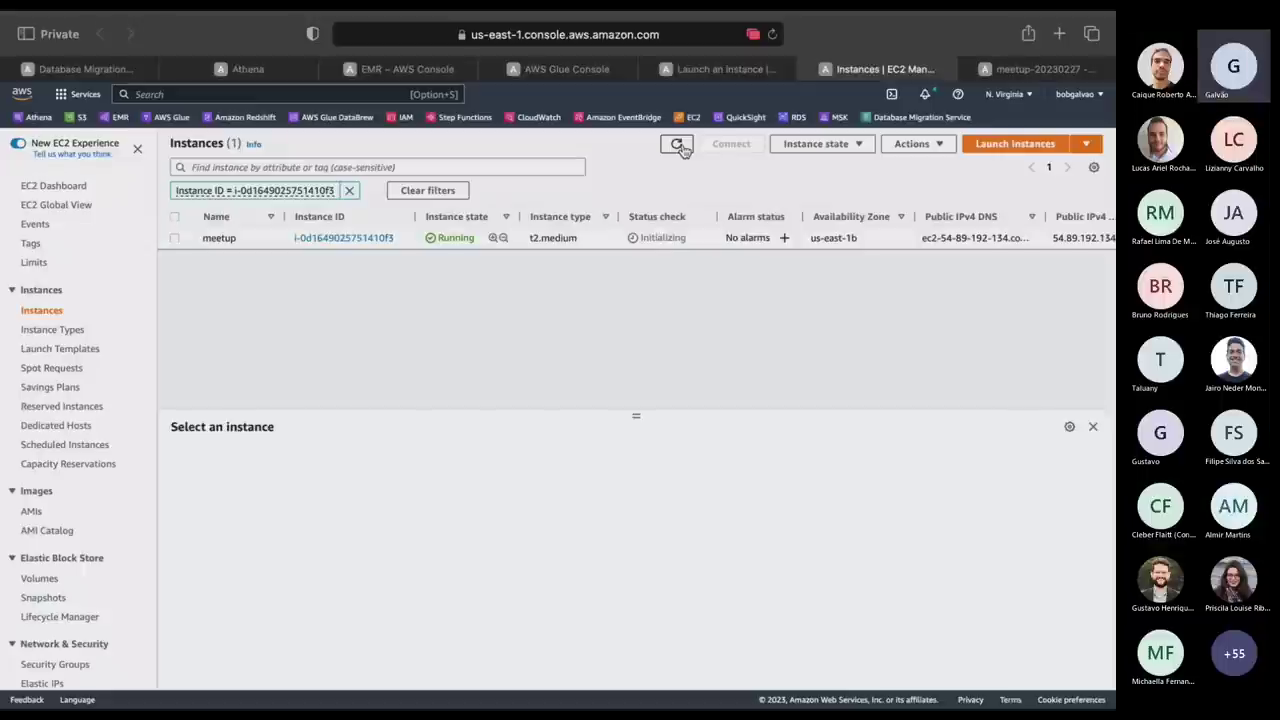
left_click(679, 147)
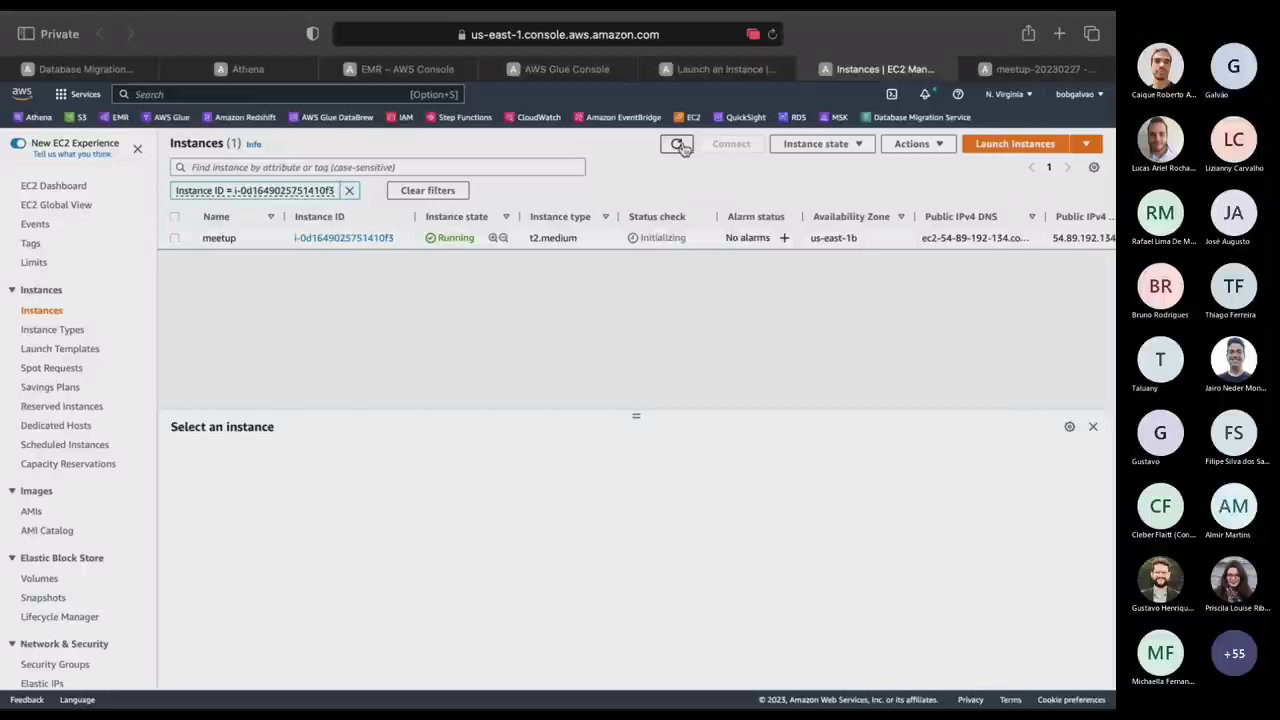
left_click(679, 147)
left_click(677, 147)
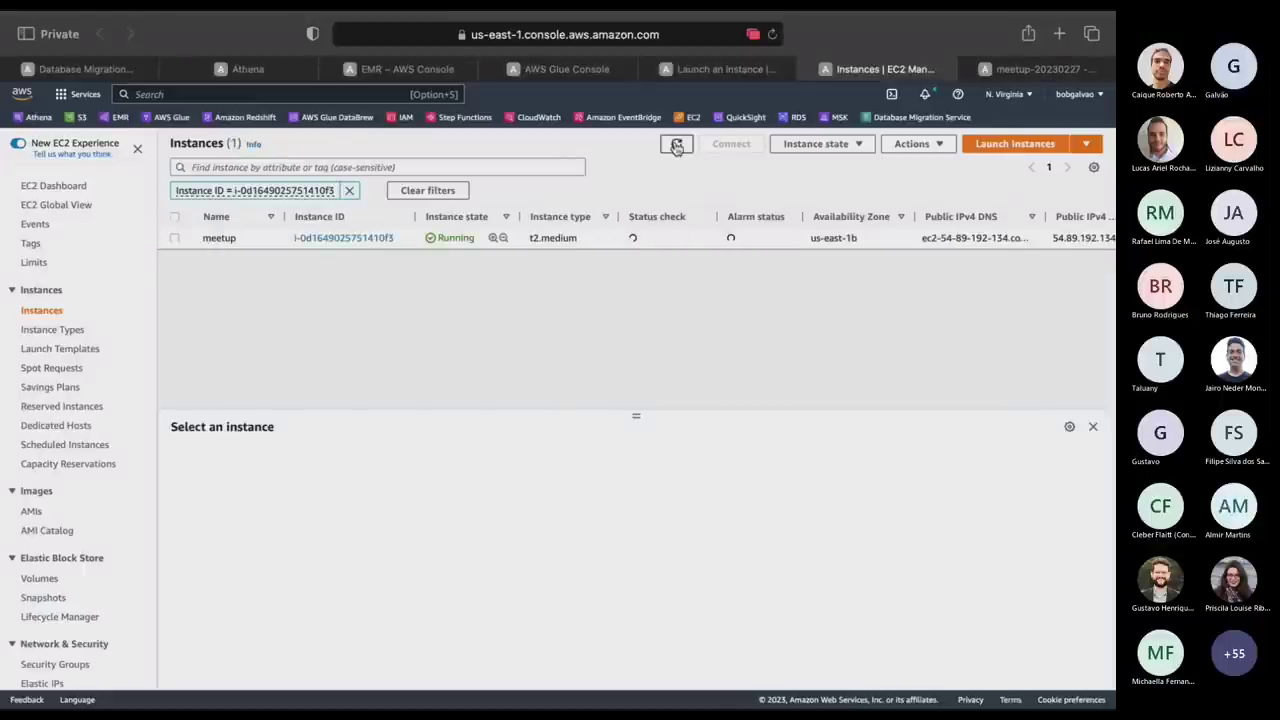
key("ctrl+Right")
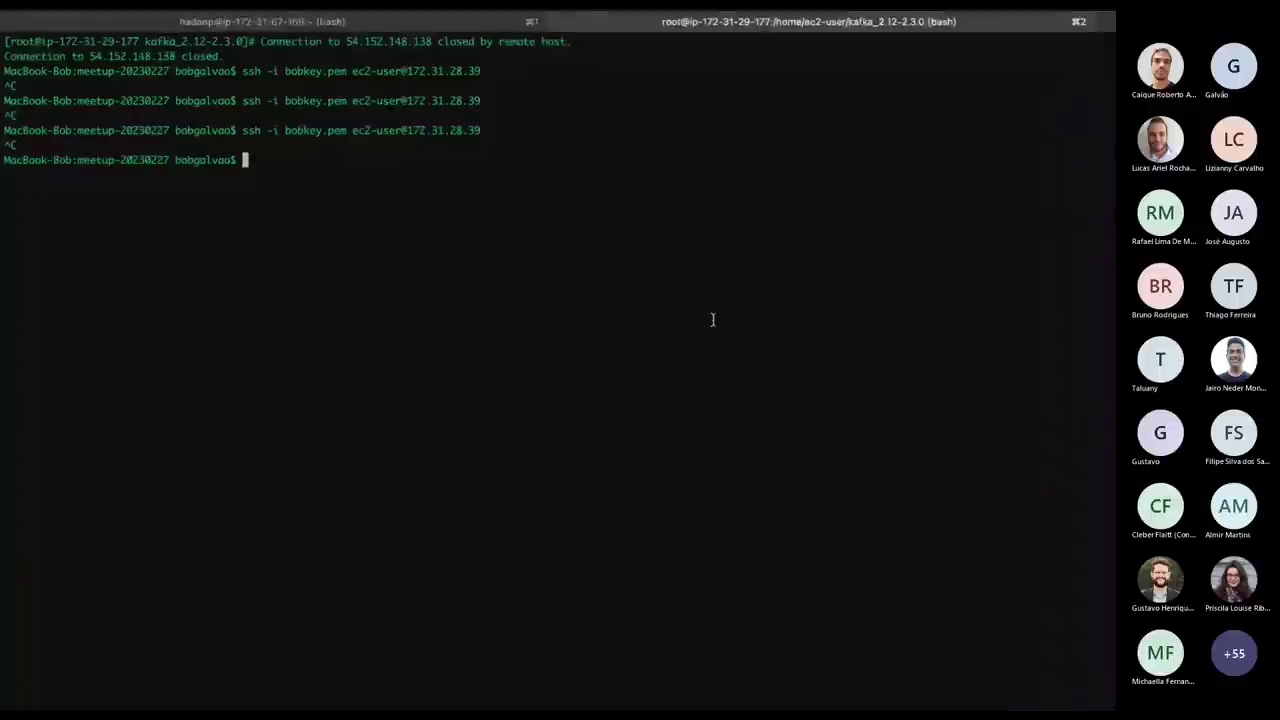
Rerun the ssh command to 172.31.28.39, cancel it when it hangs, and go back to the EC2 console.
key("Up")
key("Return")
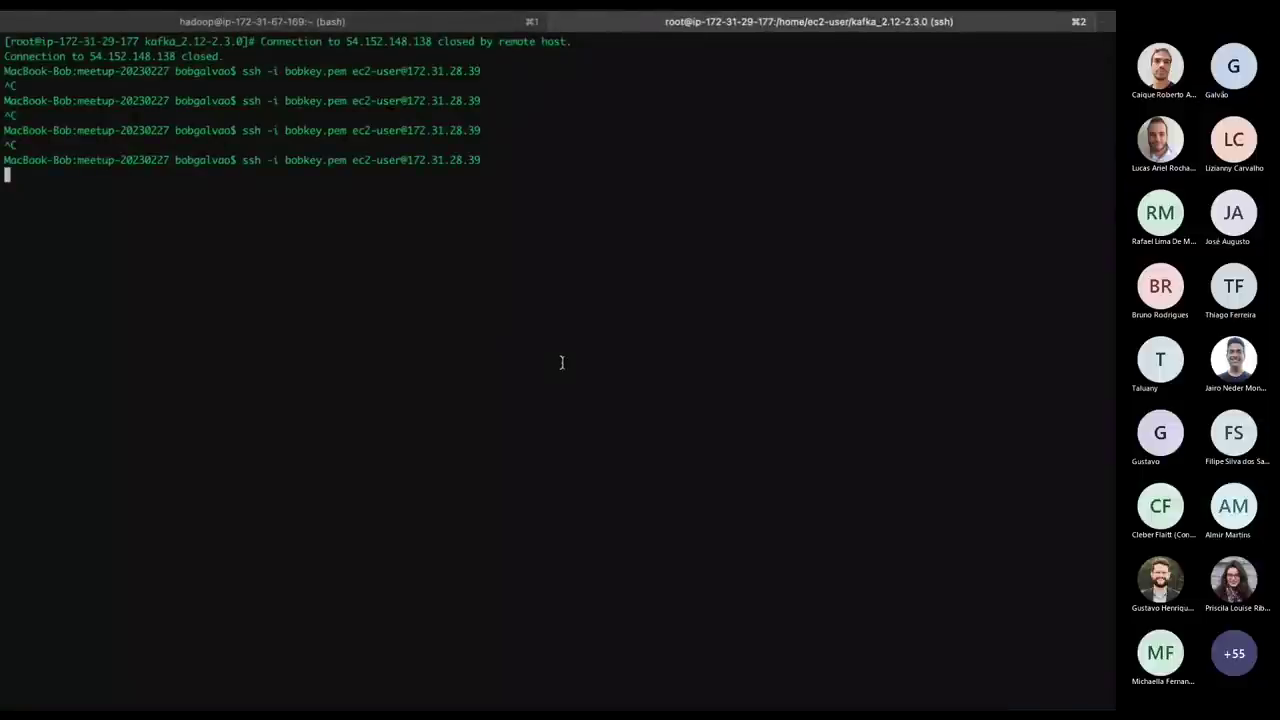
key("ctrl+c")
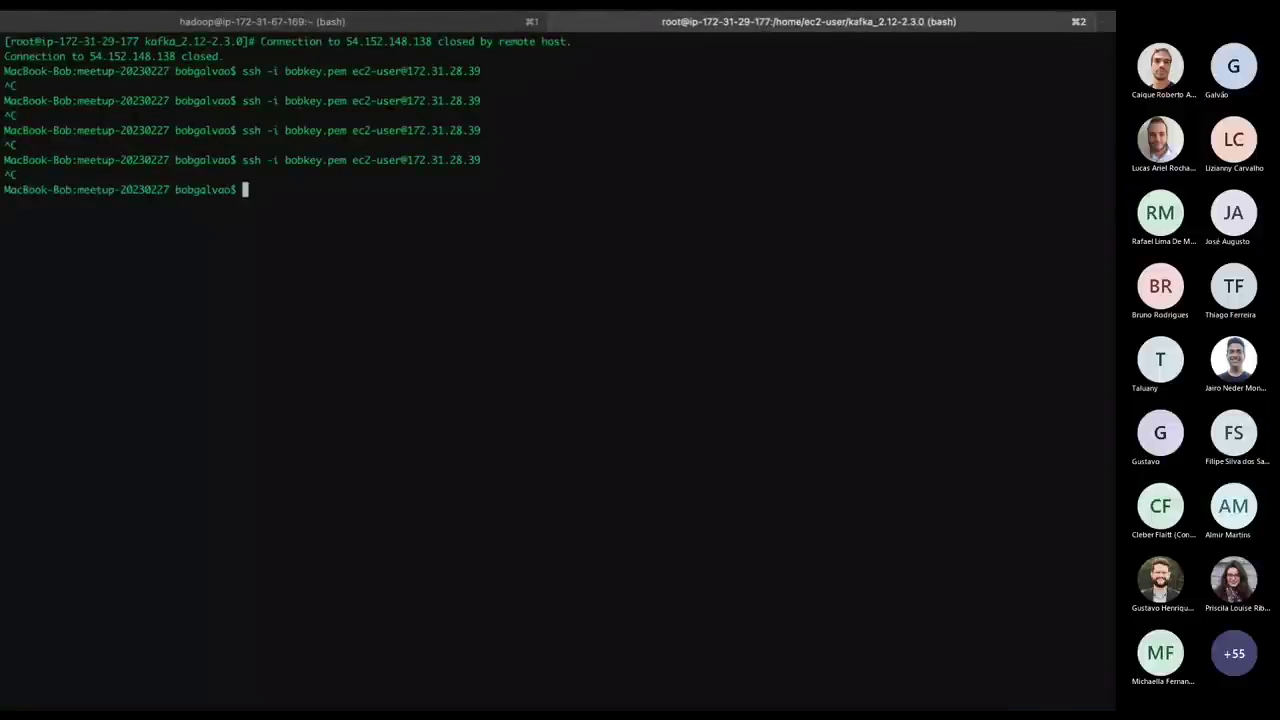
key("ctrl+Left")
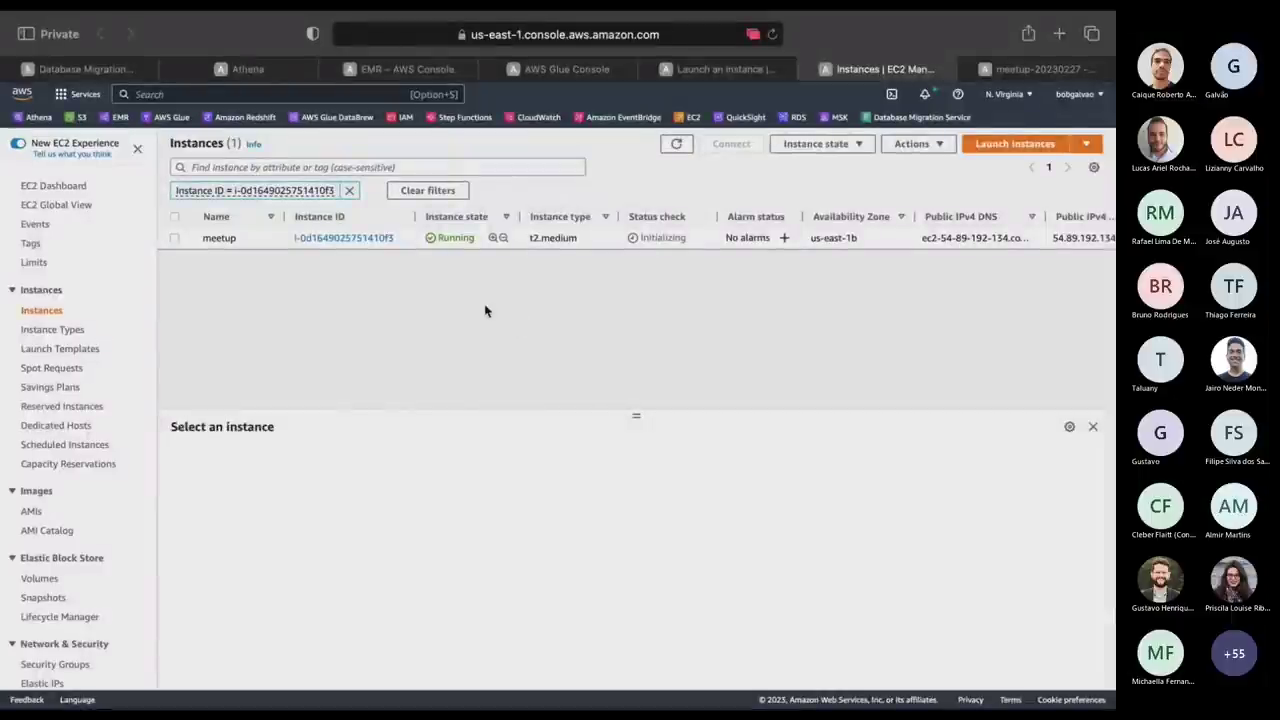
Select the meetup instance and refresh the list until its status check shows 2/2 passed.
left_click(222, 237)
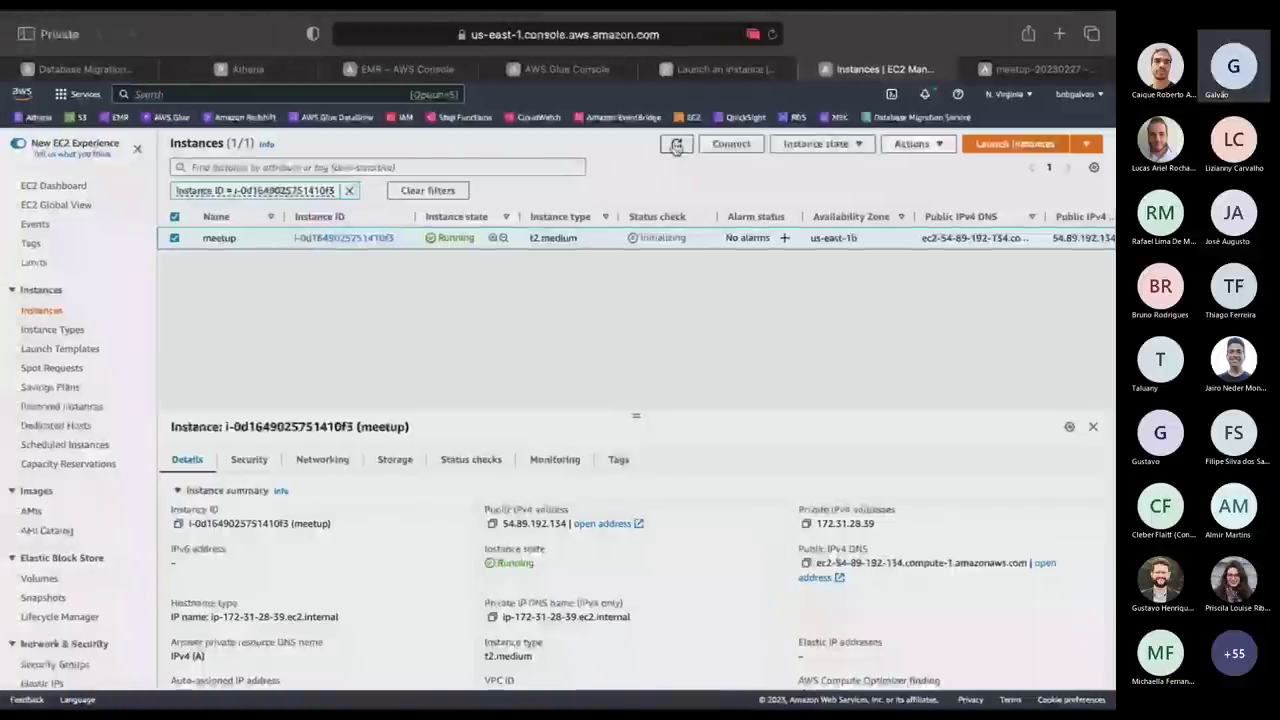
left_click(676, 145)
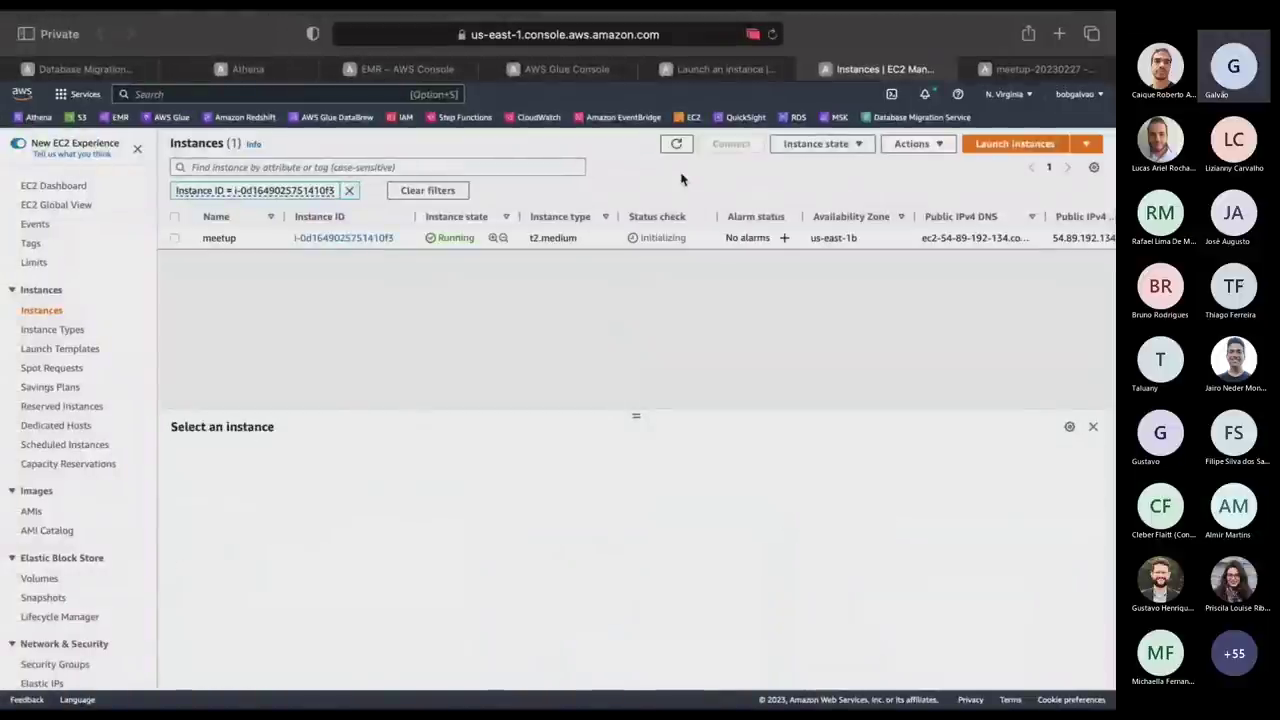
left_click(679, 145)
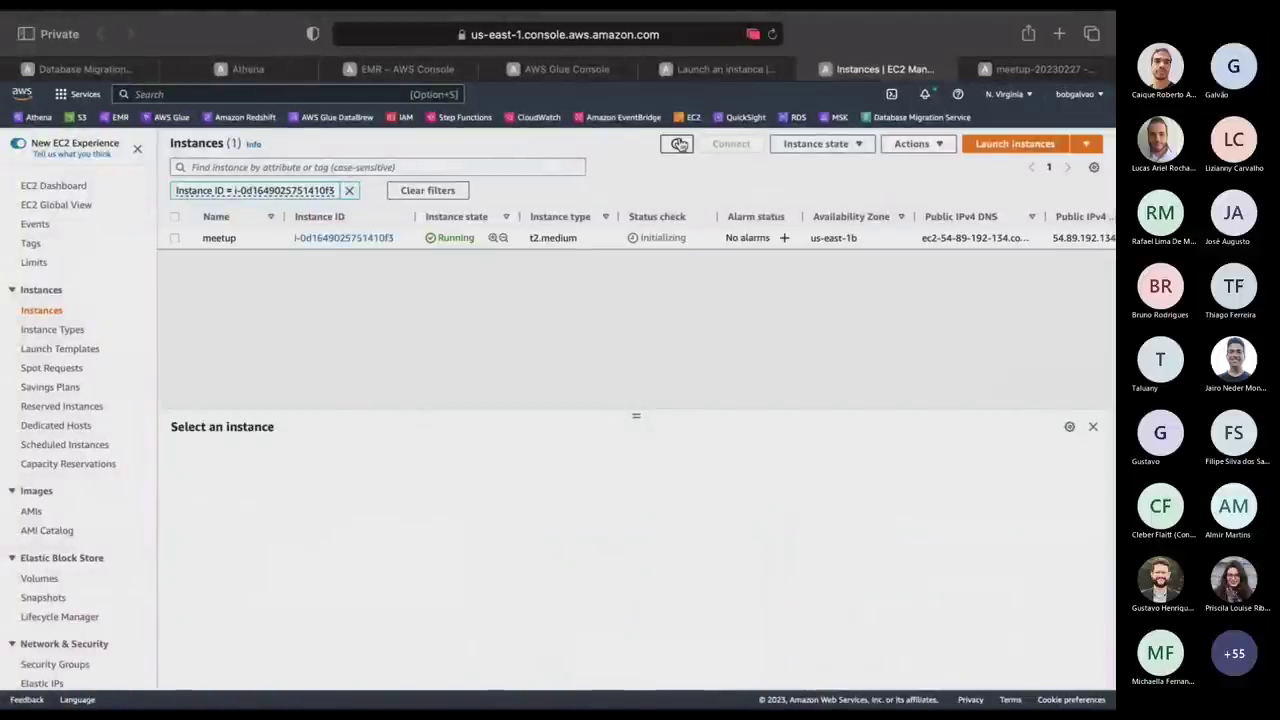
left_click(679, 145)
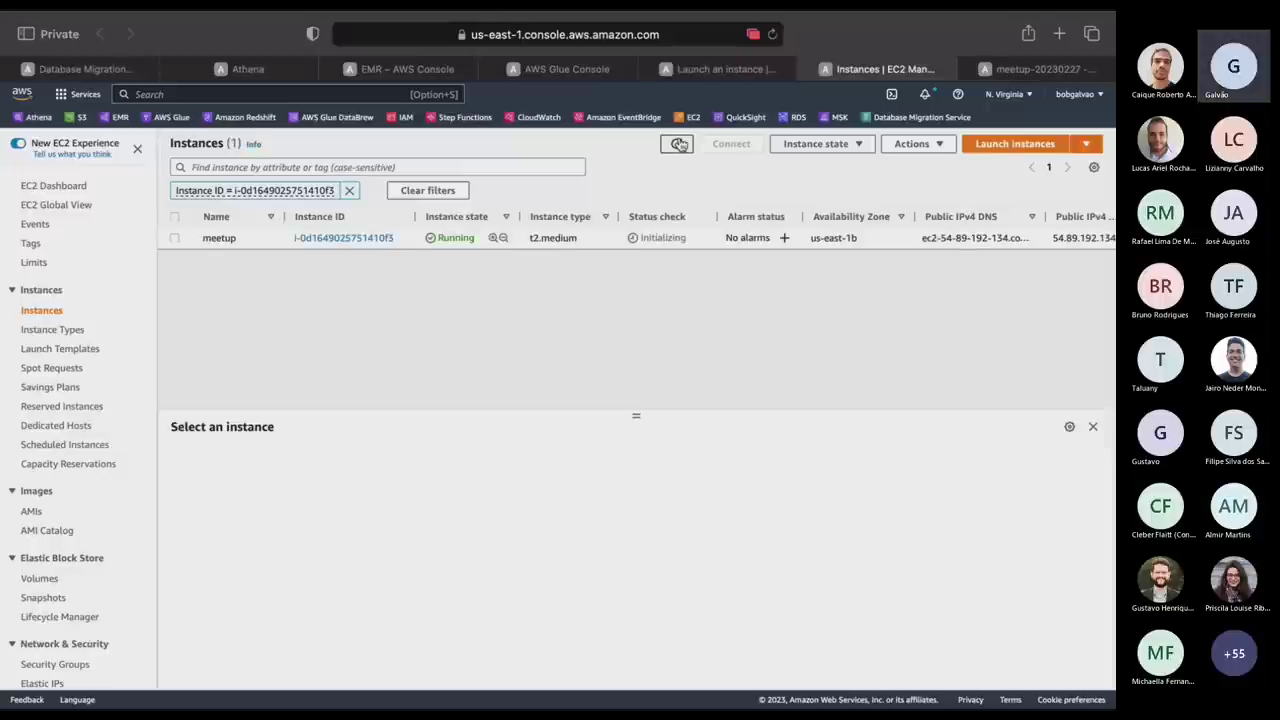
left_click(679, 145)
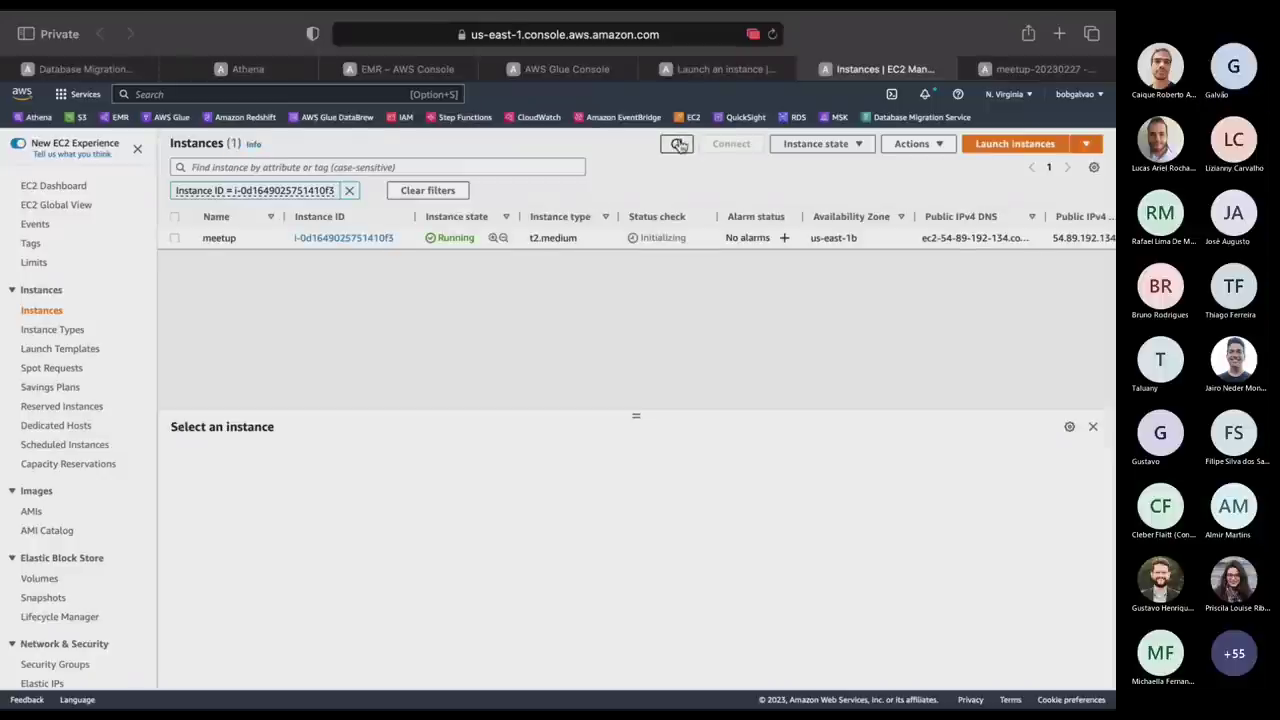
left_click(679, 145)
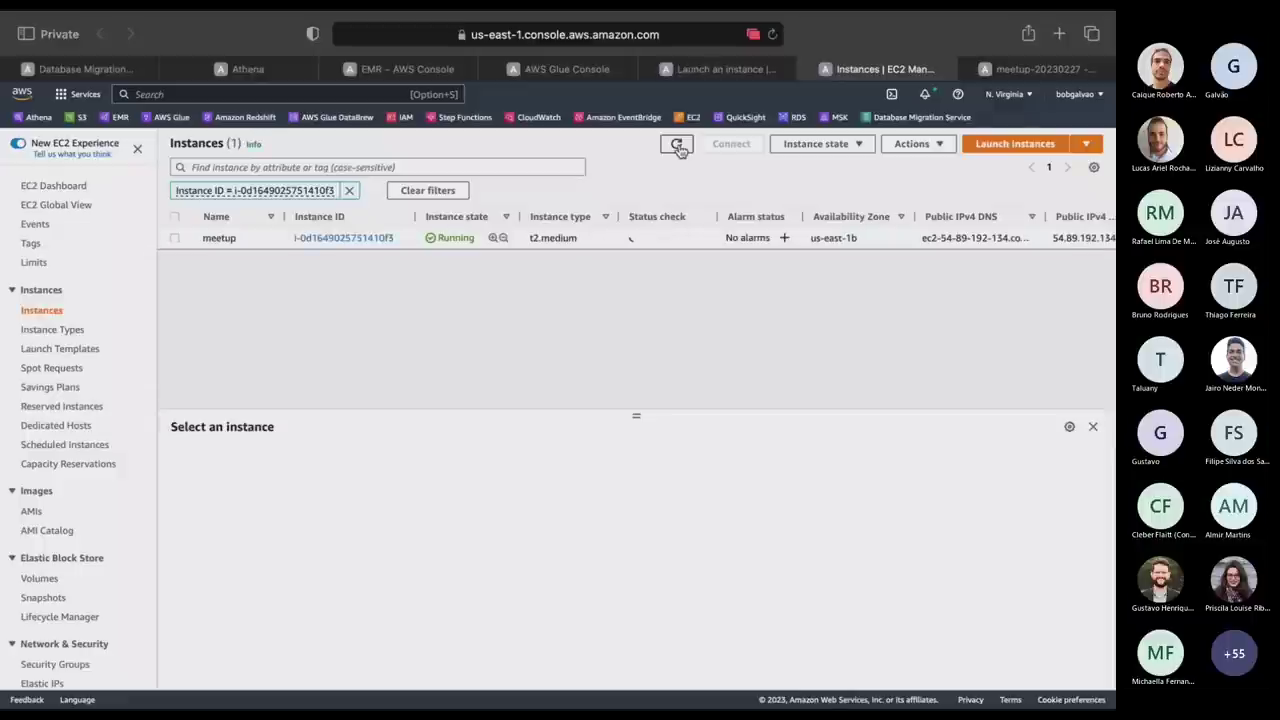
left_click(679, 145)
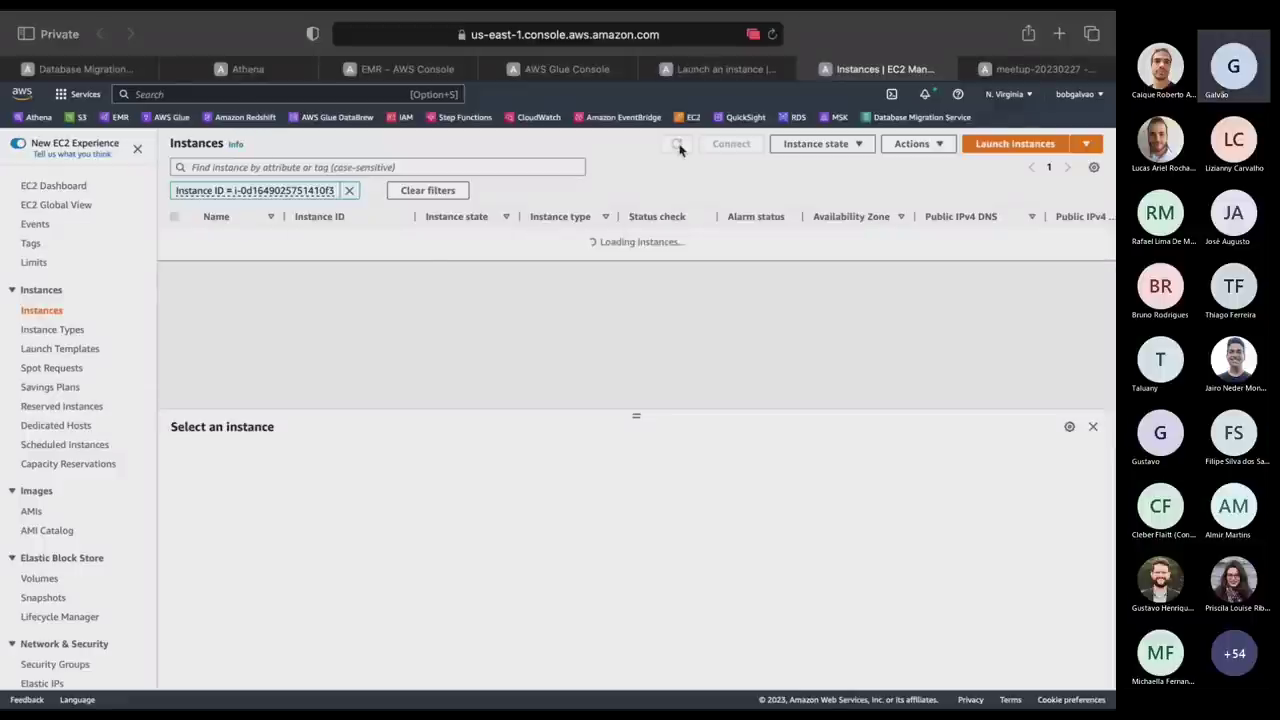
Cancel and retry the hanging ssh, then look up meetup's public IPv4 address 54.89.192.134.
key("super+Tab")
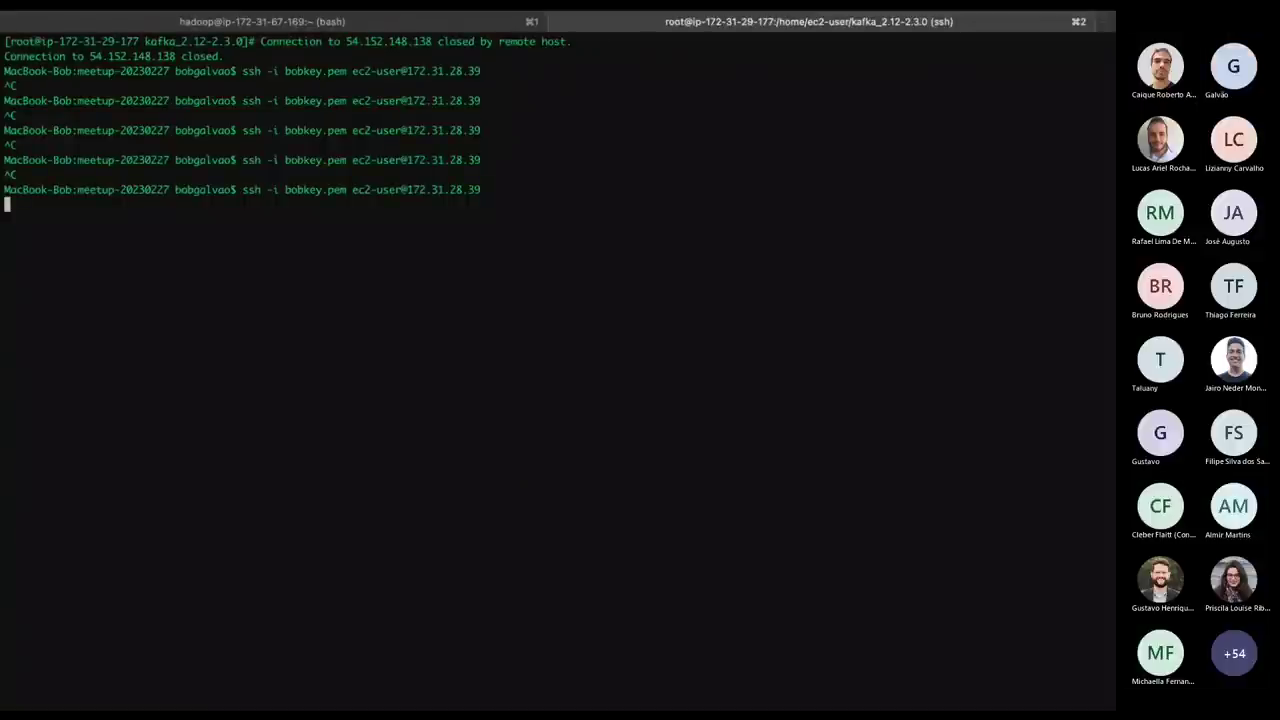
key("ctrl+c")
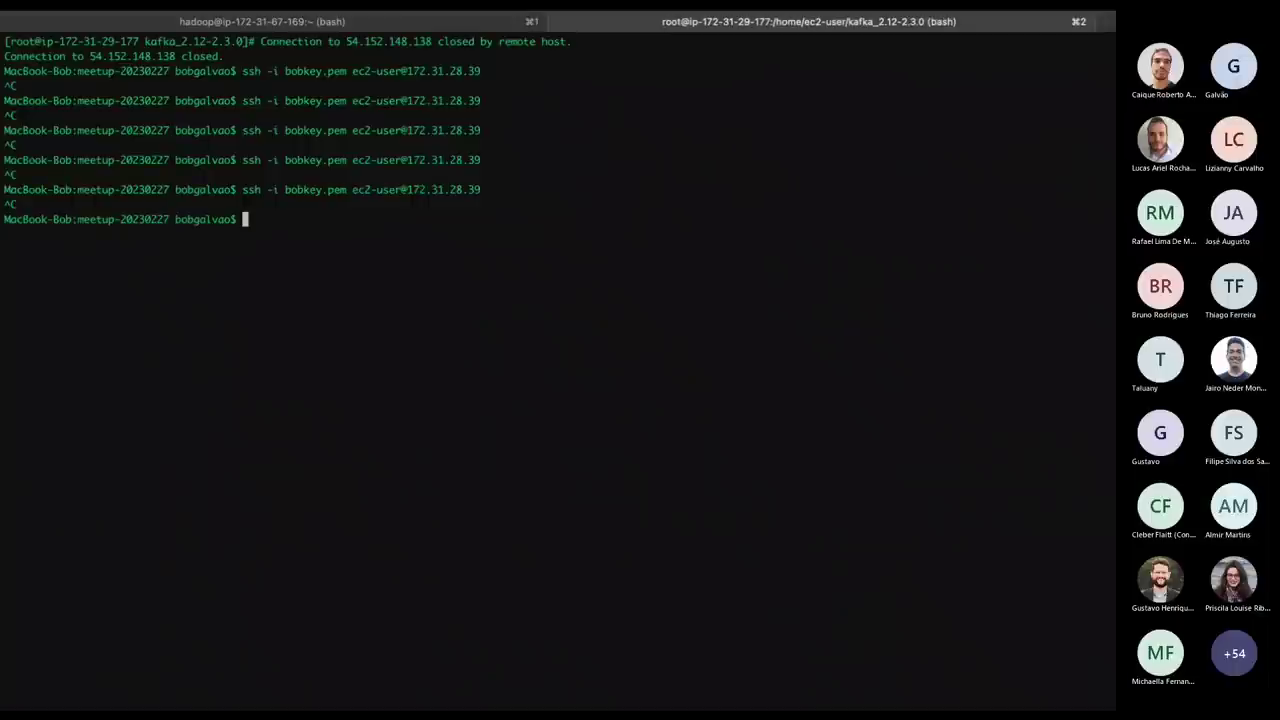
key("ctrl+Left")
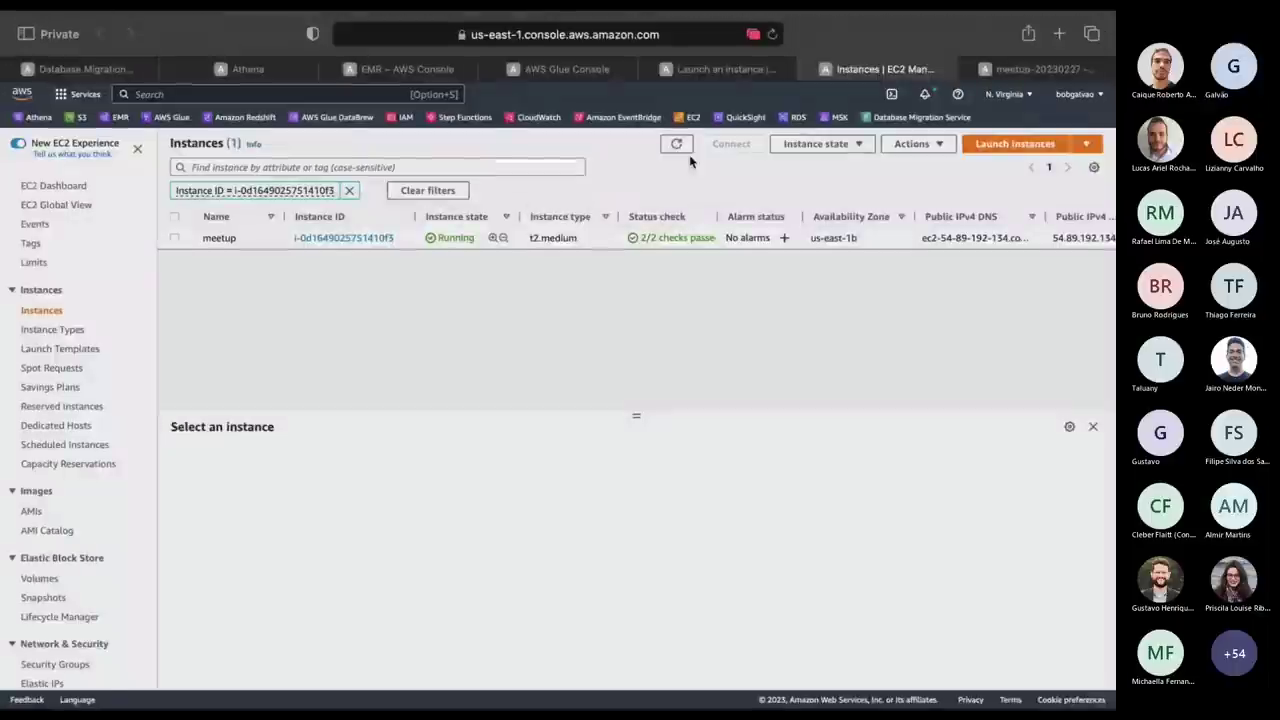
left_click(675, 147)
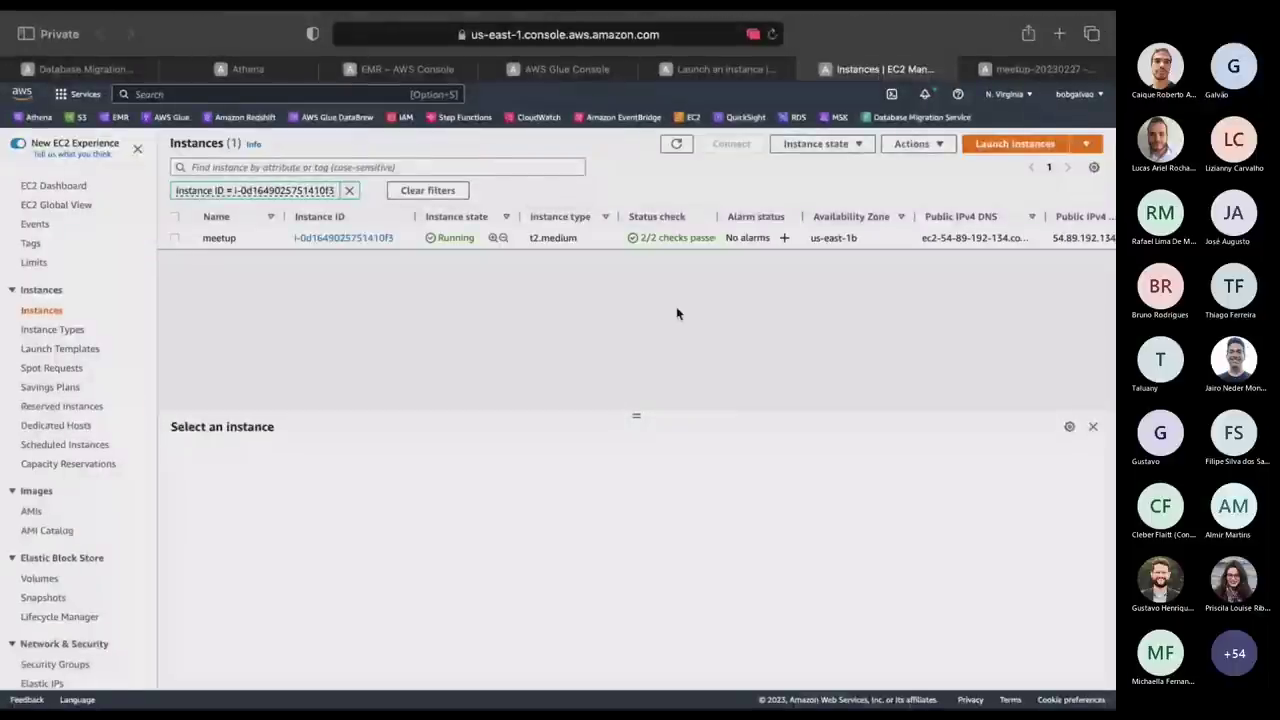
key("ctrl+Right")
key("Up")
key("Return")
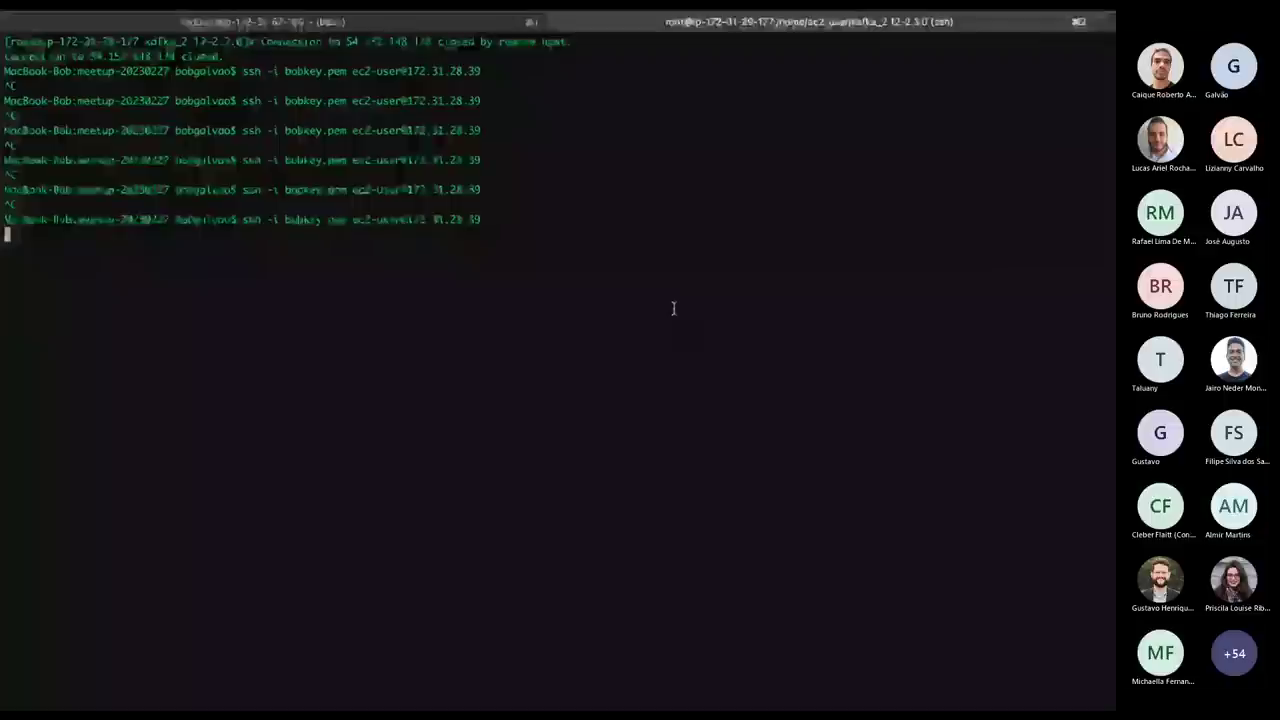
key("ctrl+Left")
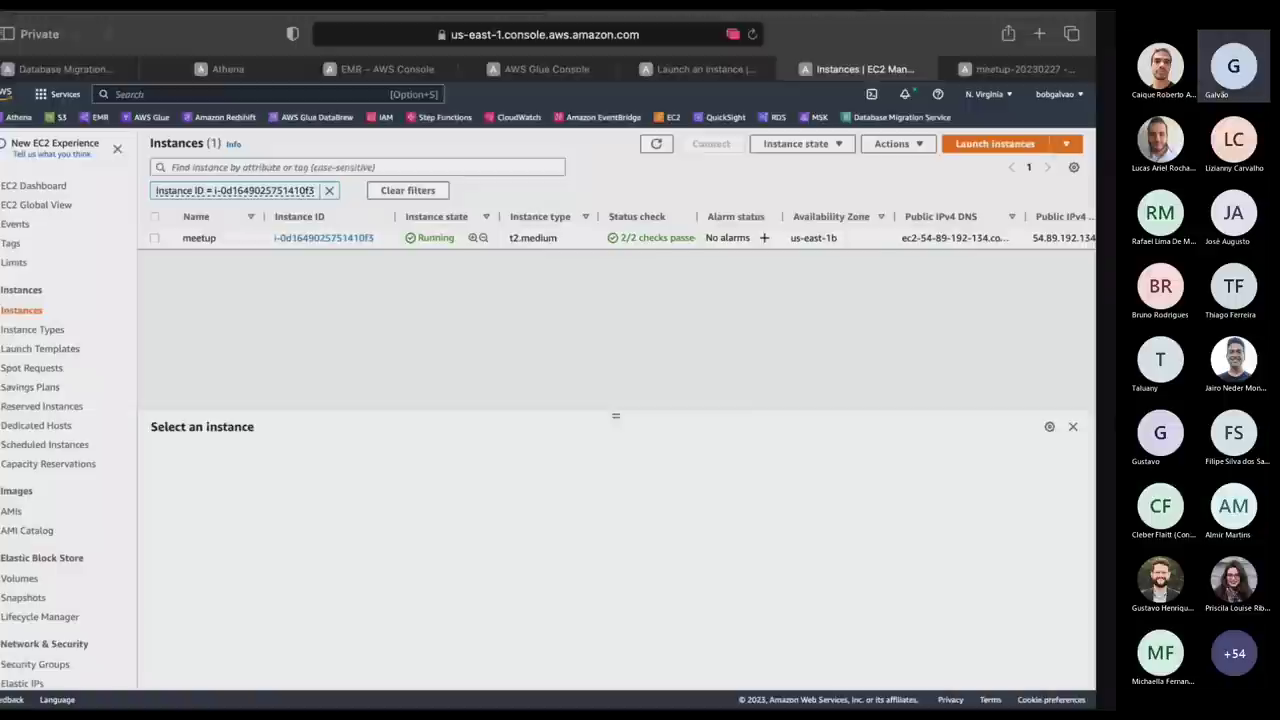
left_click(216, 237)
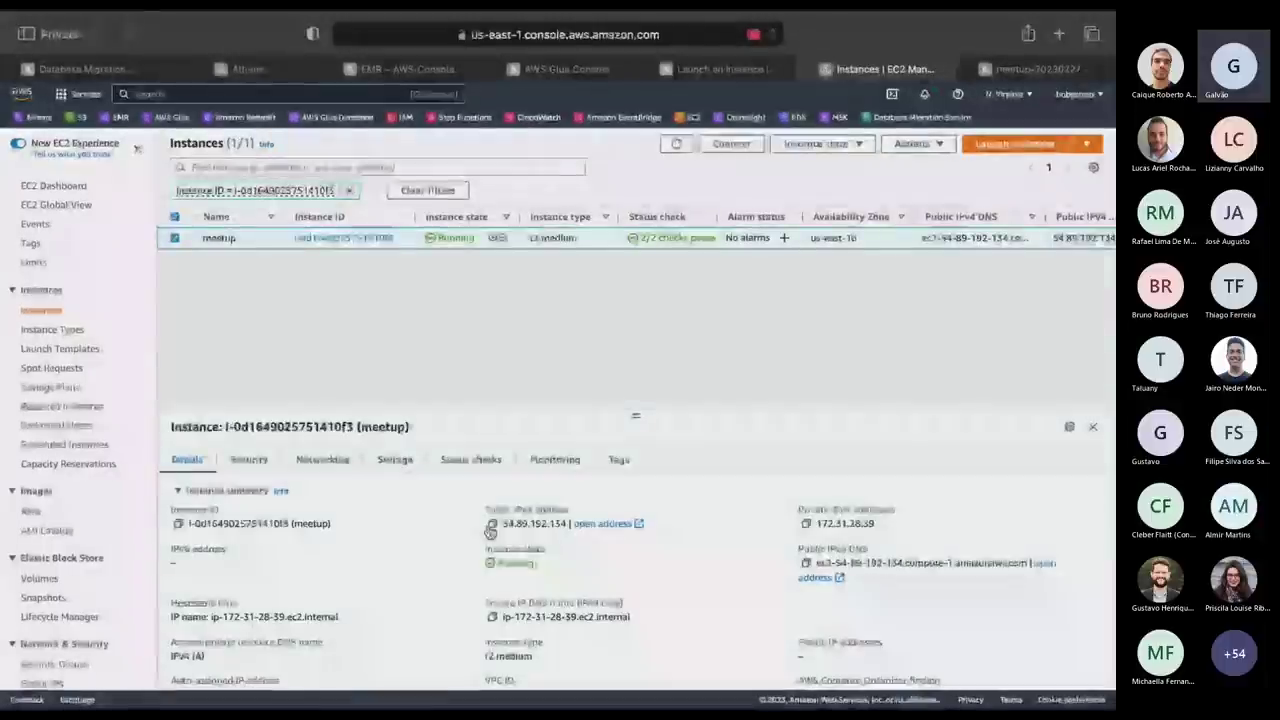
key("ctrl+Right")
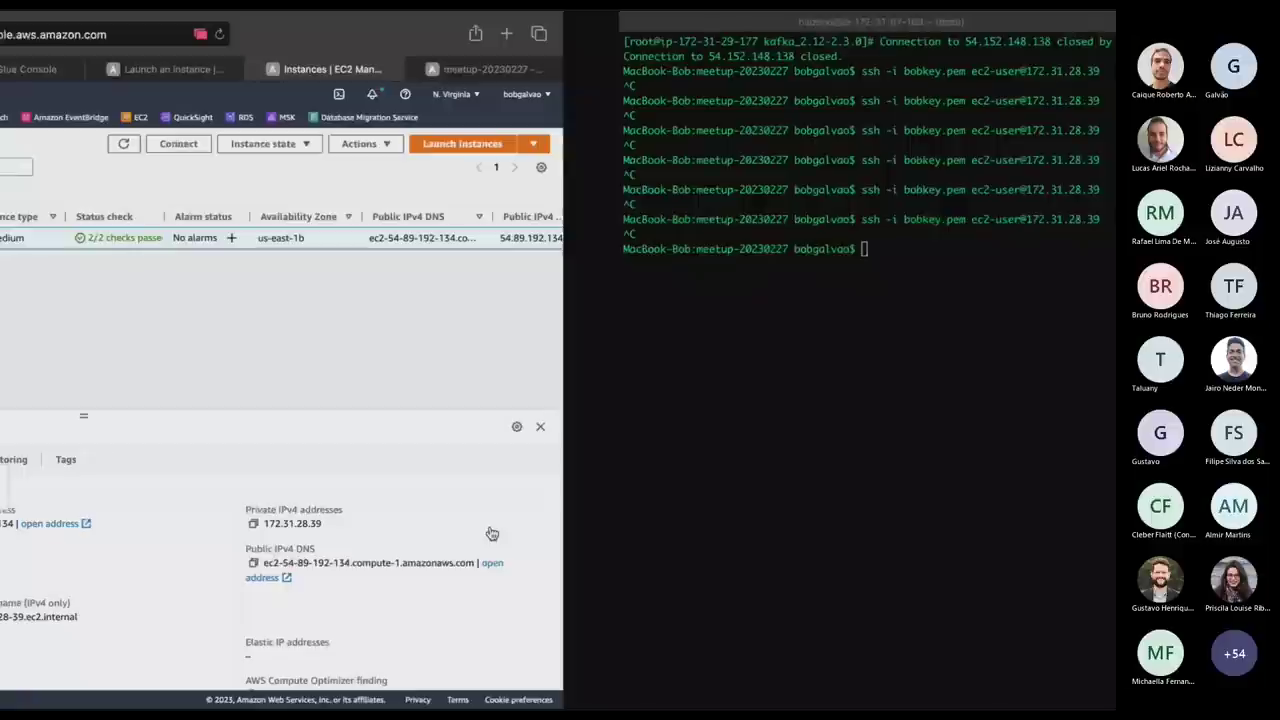
SSH into the instance at 54.89.192.134 with bobkey.pem as ec2-user and accept the host key.
type("ssh -i bobkey.pem ec2-user@17")
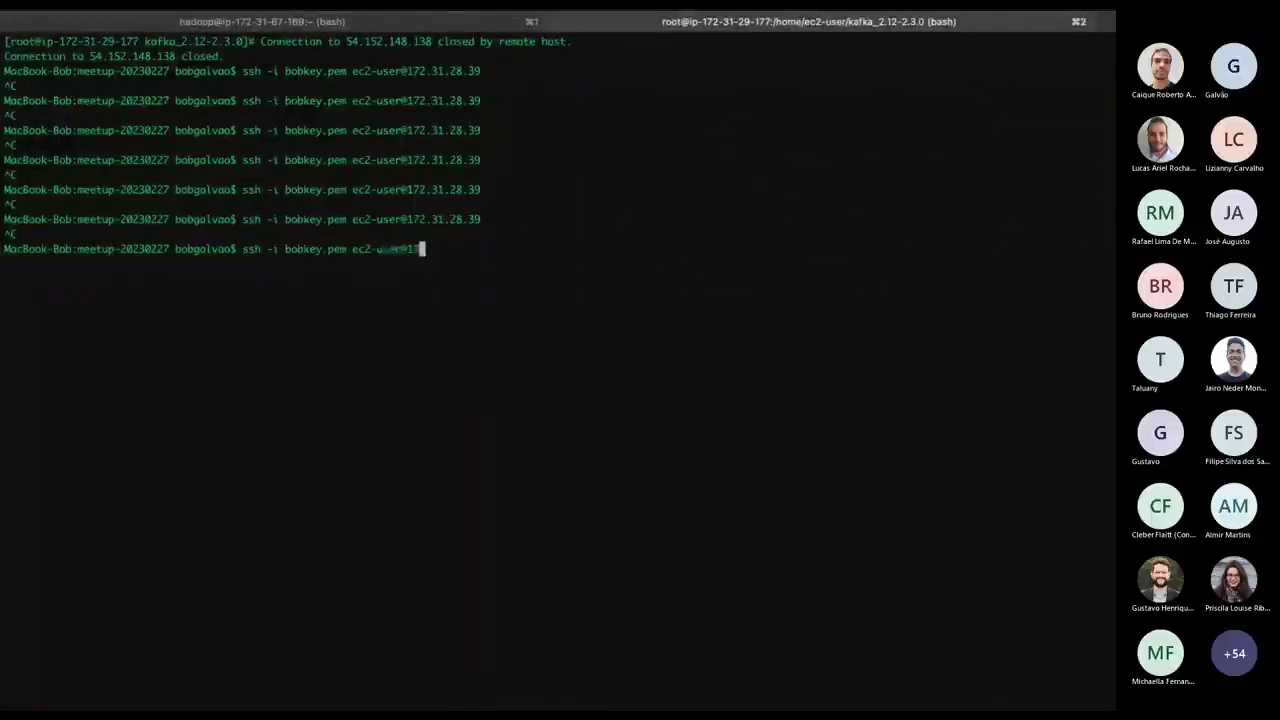
key("BackSpace")
key("BackSpace")
key("super+v")
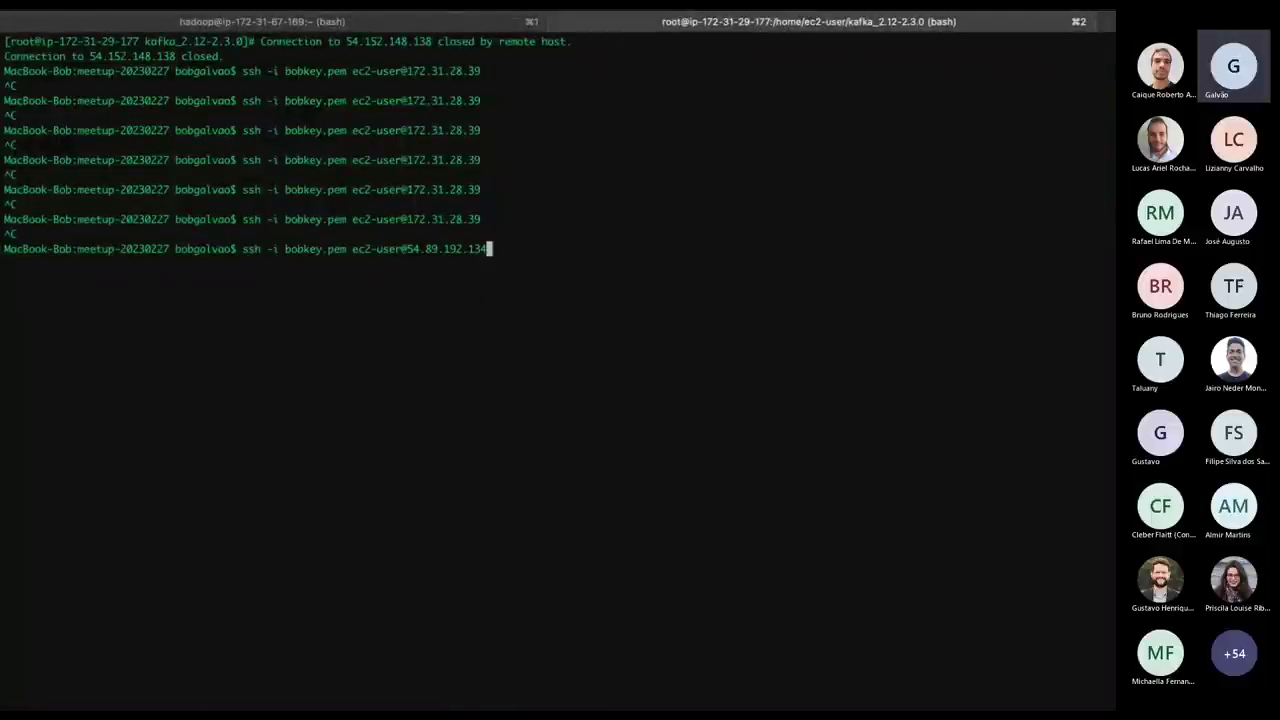
key("Return")
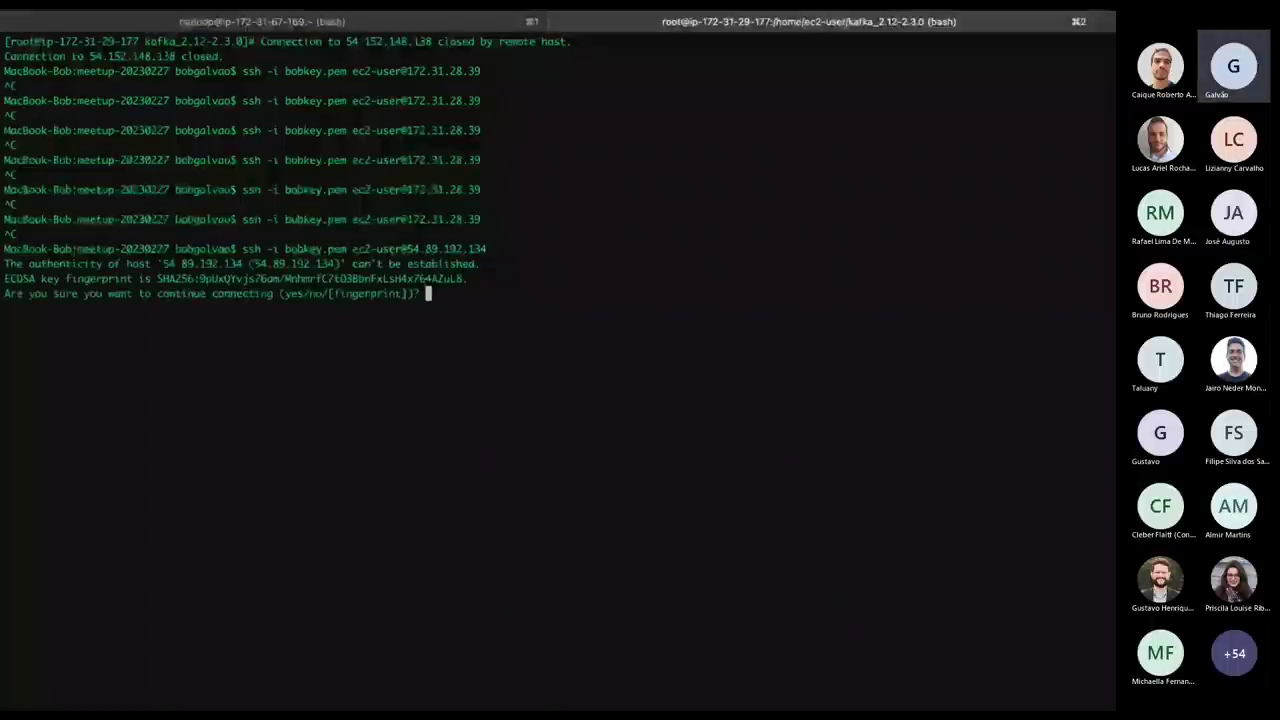
type("yes")
key("Return")
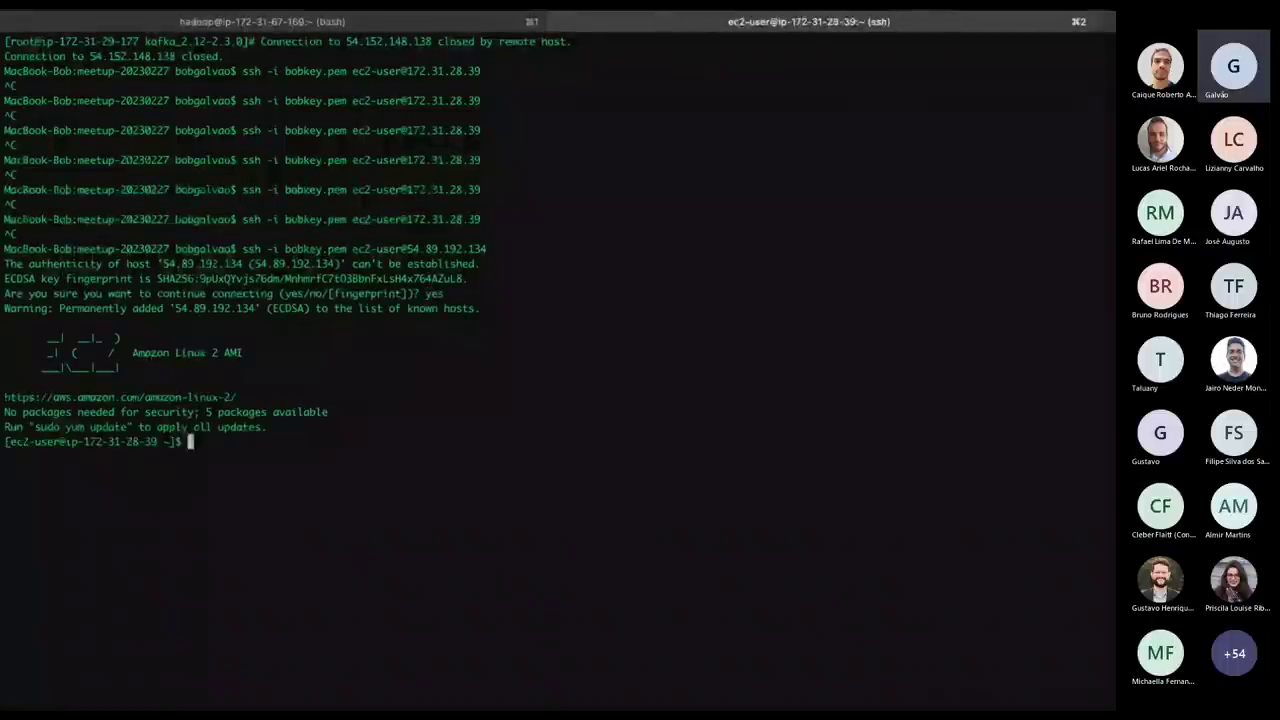
Switch to the root user on the instance with sudo su.
key("super+Tab")
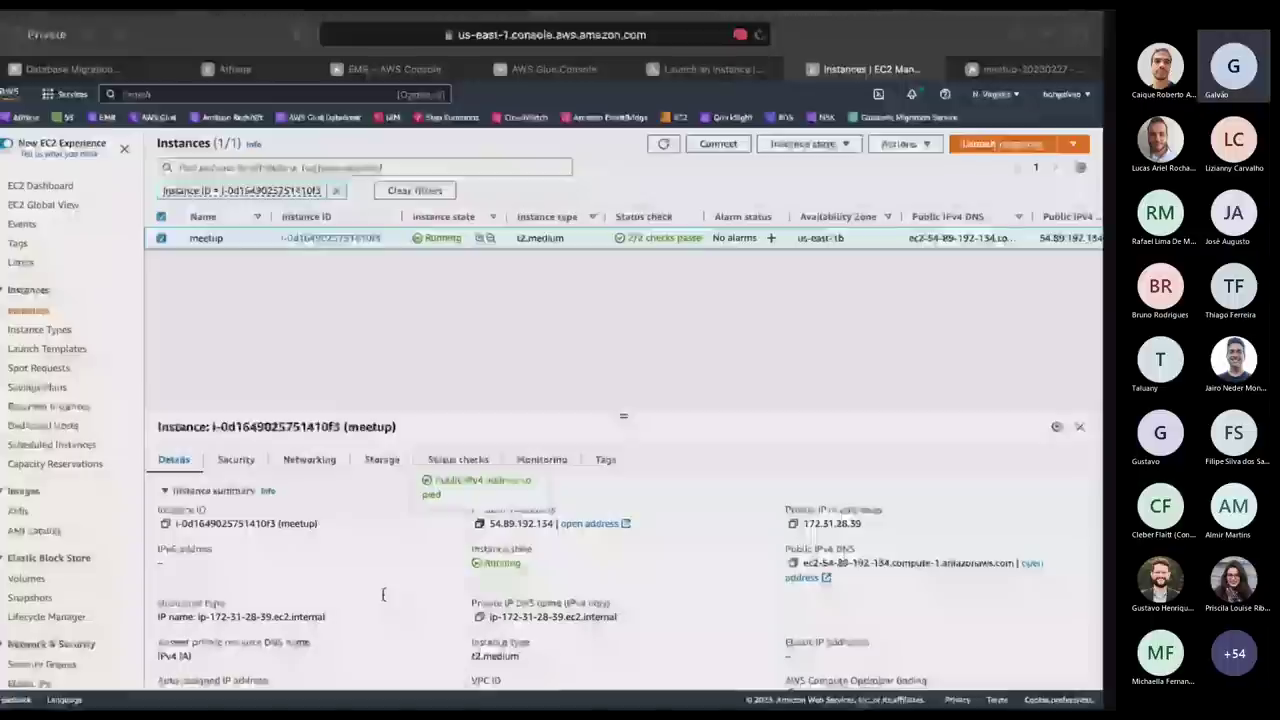
key("super+Tab")
key("super+Tab")
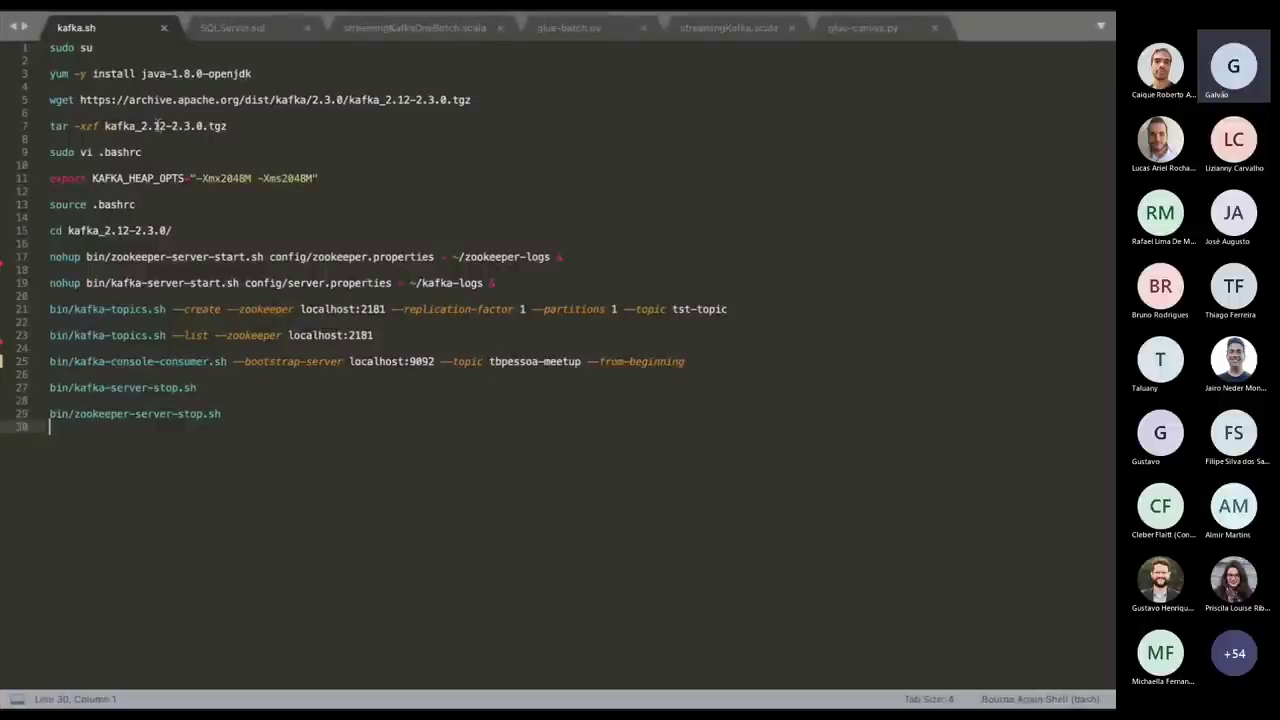
key("super+Tab")
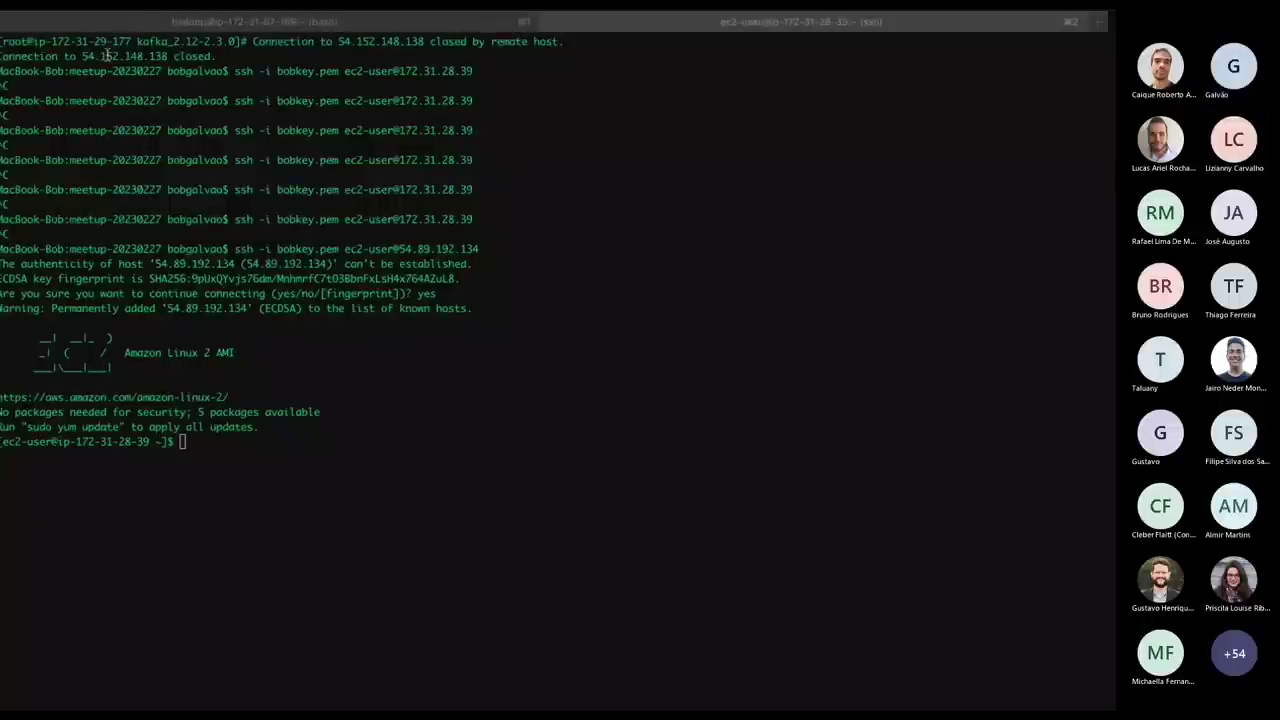
type("suso su")
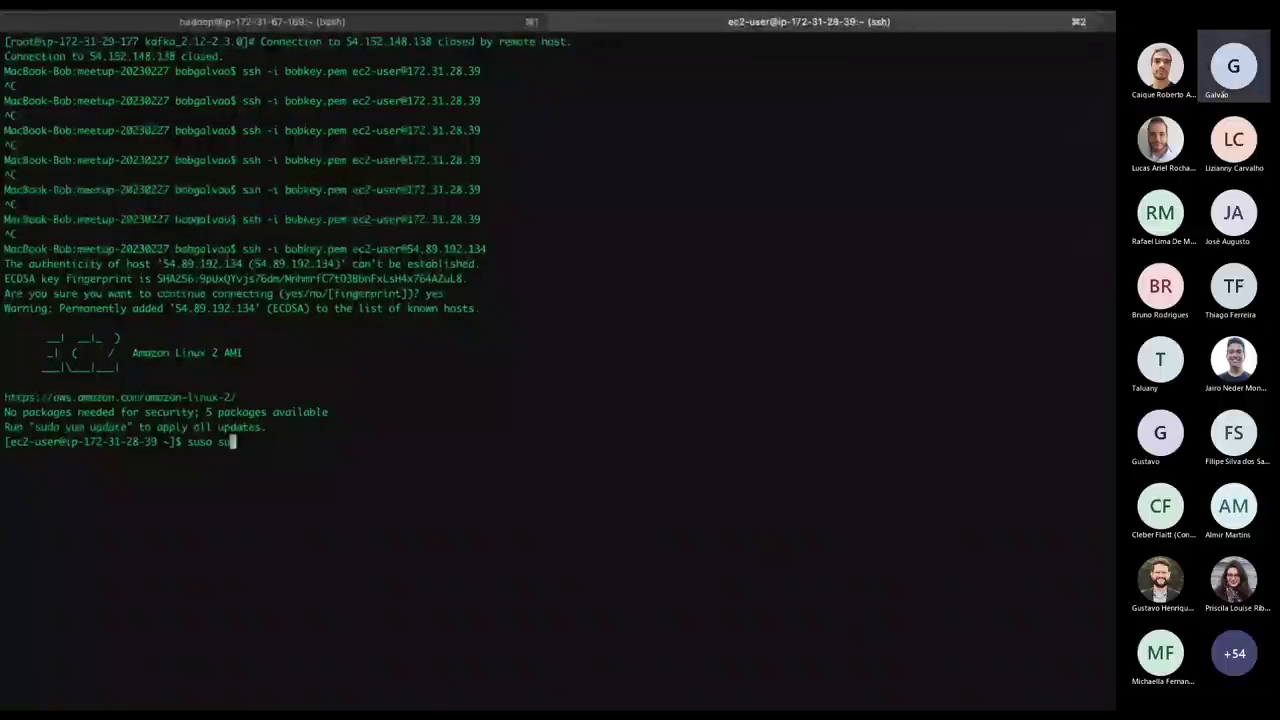
key("Return")
type("sudo su")
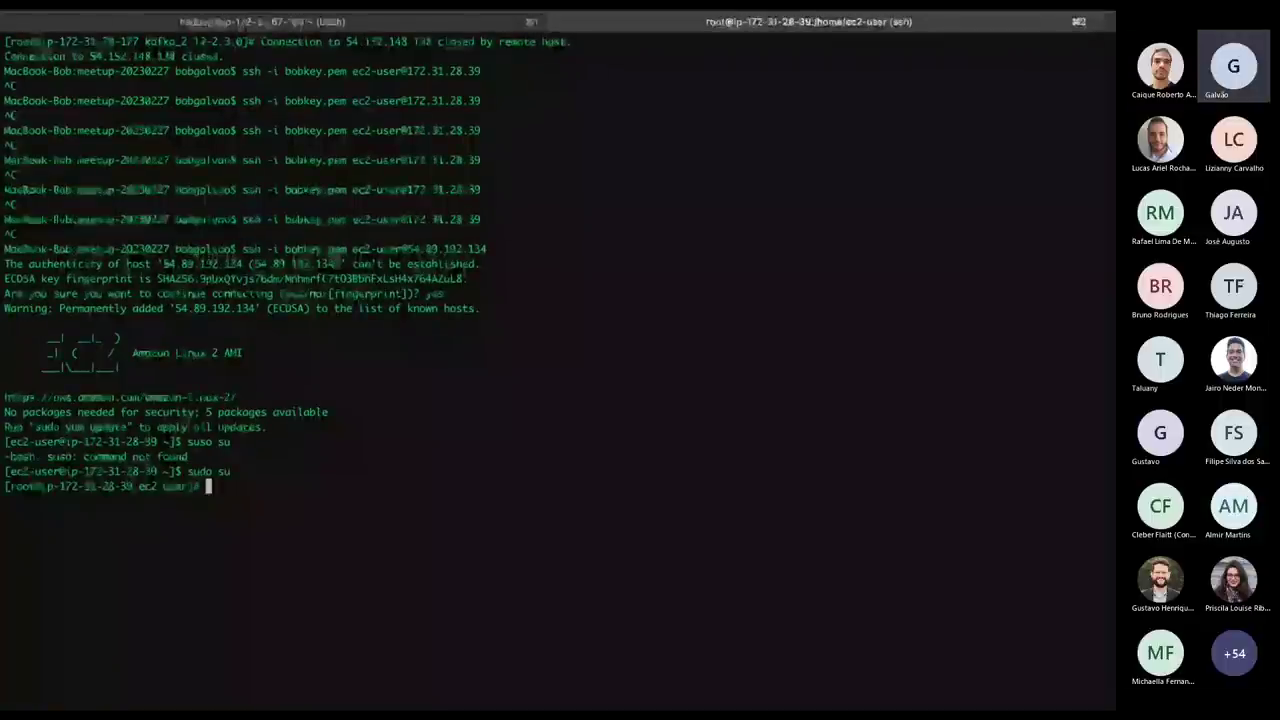
Copy the java-1.8.0-openjdk yum install line from kafka.sh and run it in the root shell.
key("super+Tab")
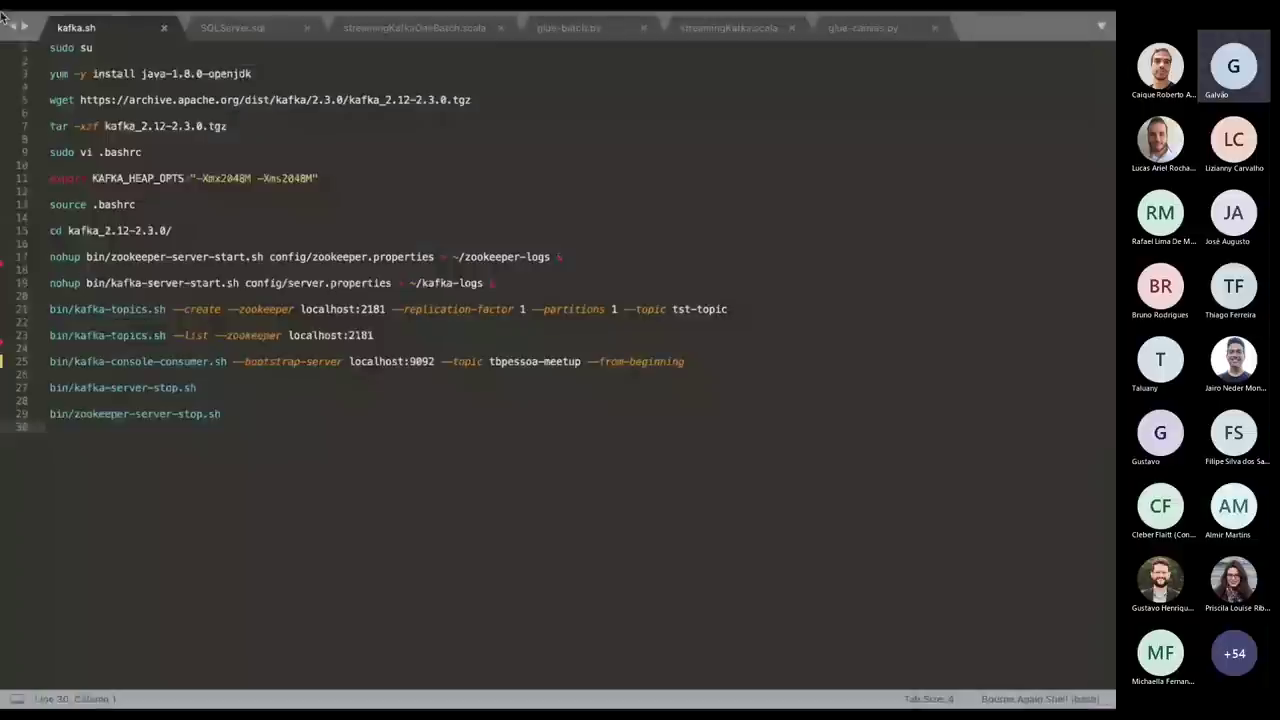
left_click(50, 73)
key("shift+End")
key("super+c")
key("super+Tab")
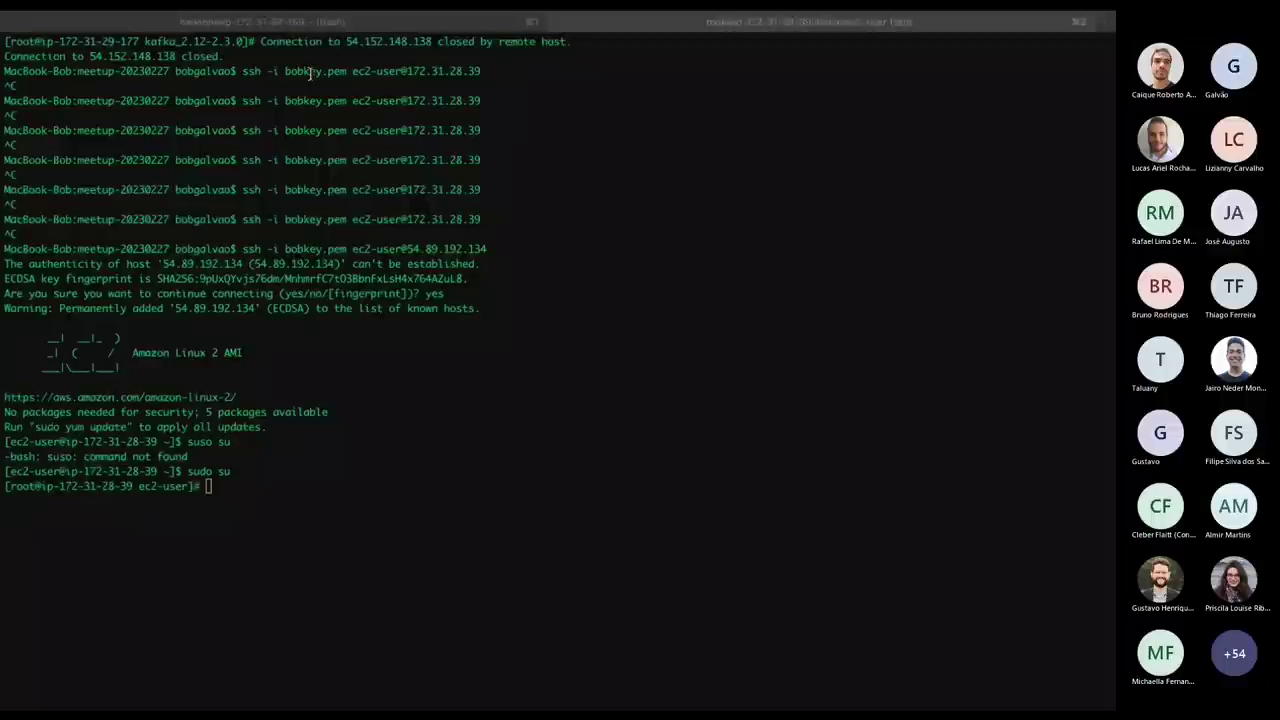
key("super+v")
key("Return")
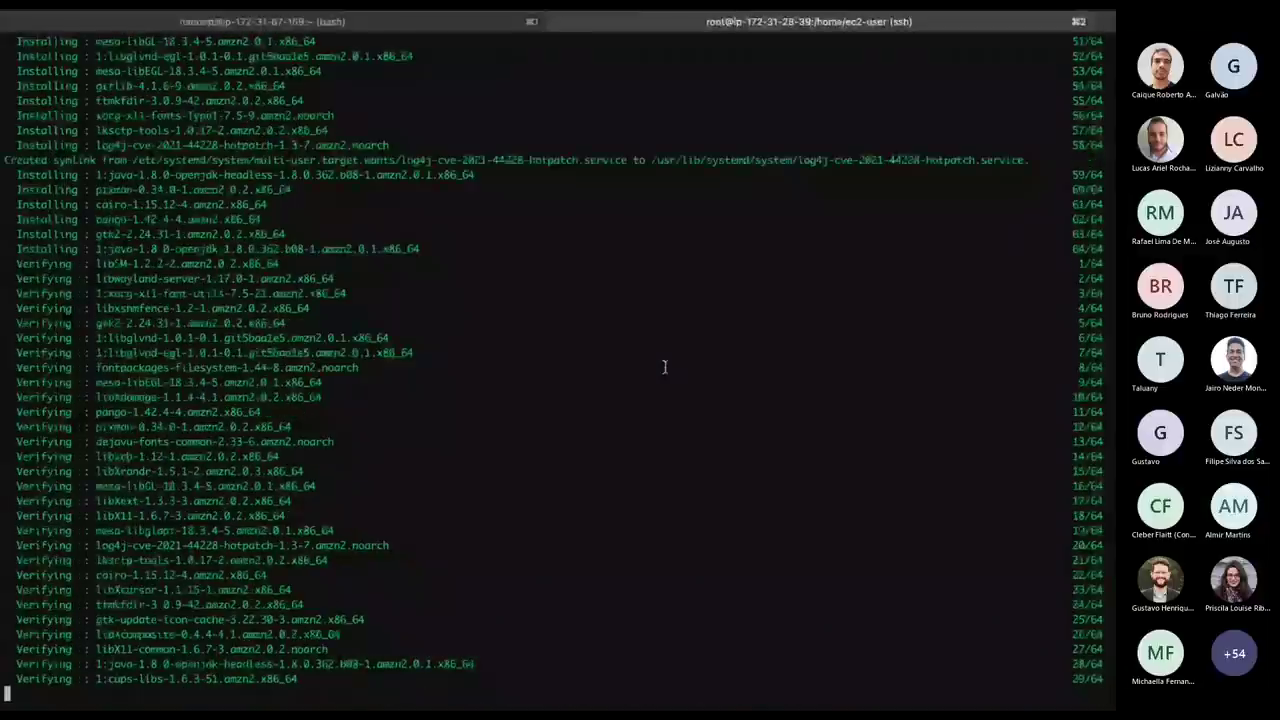
Download kafka_2.12-2.3.0.tgz by running the wget line copied from kafka.sh.
scroll(663, 367, "right", 2)
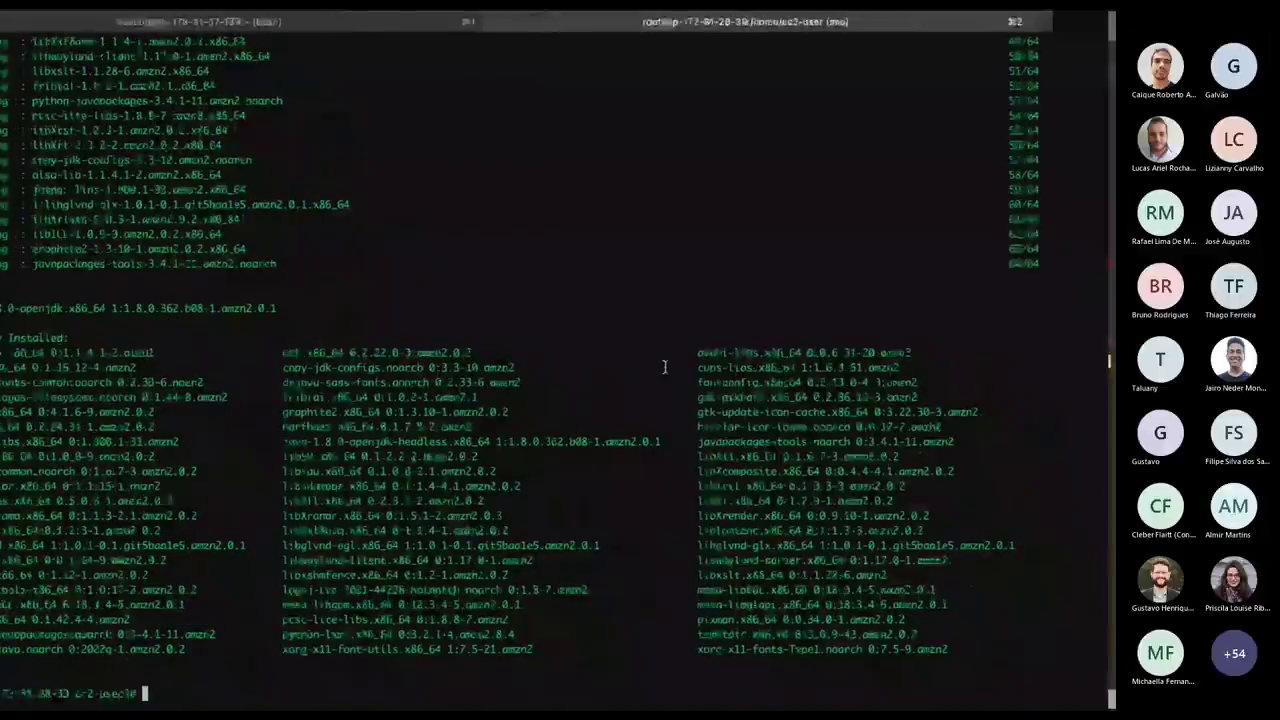
key("alt+Tab")
left_click(503, 98)
key("shift+Home")
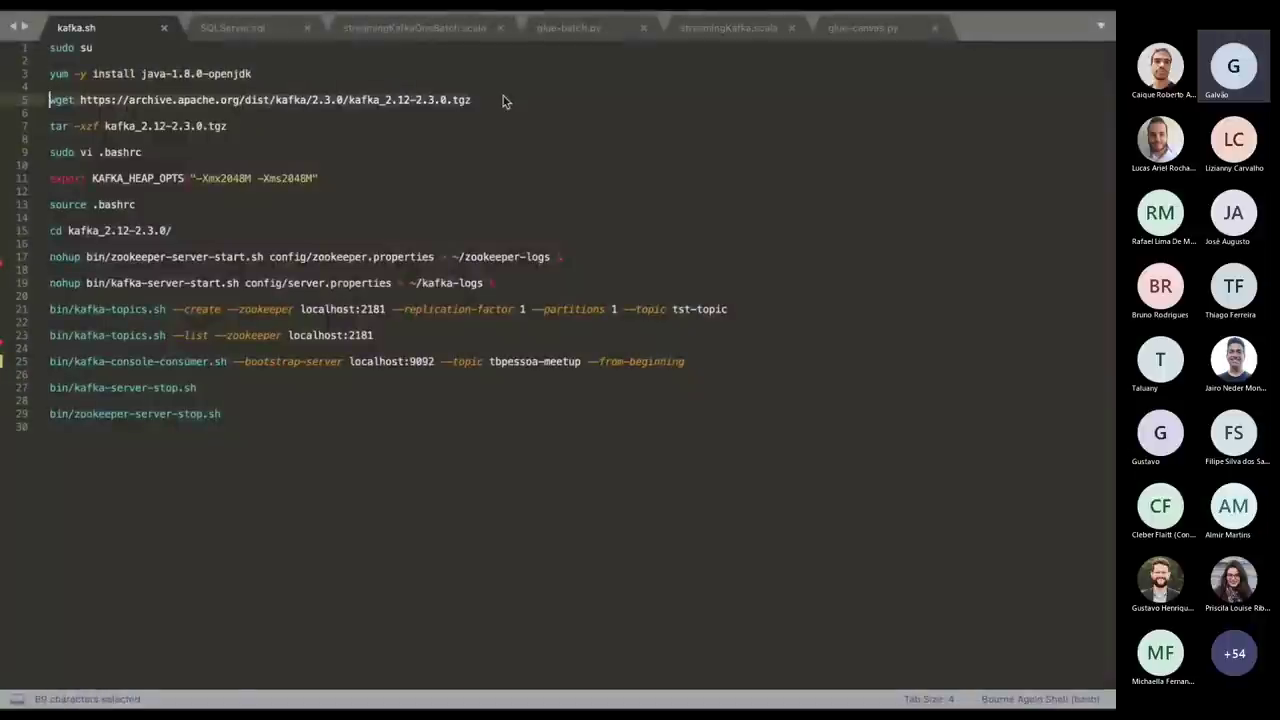
key("ctrl+c")
key("alt+Tab")
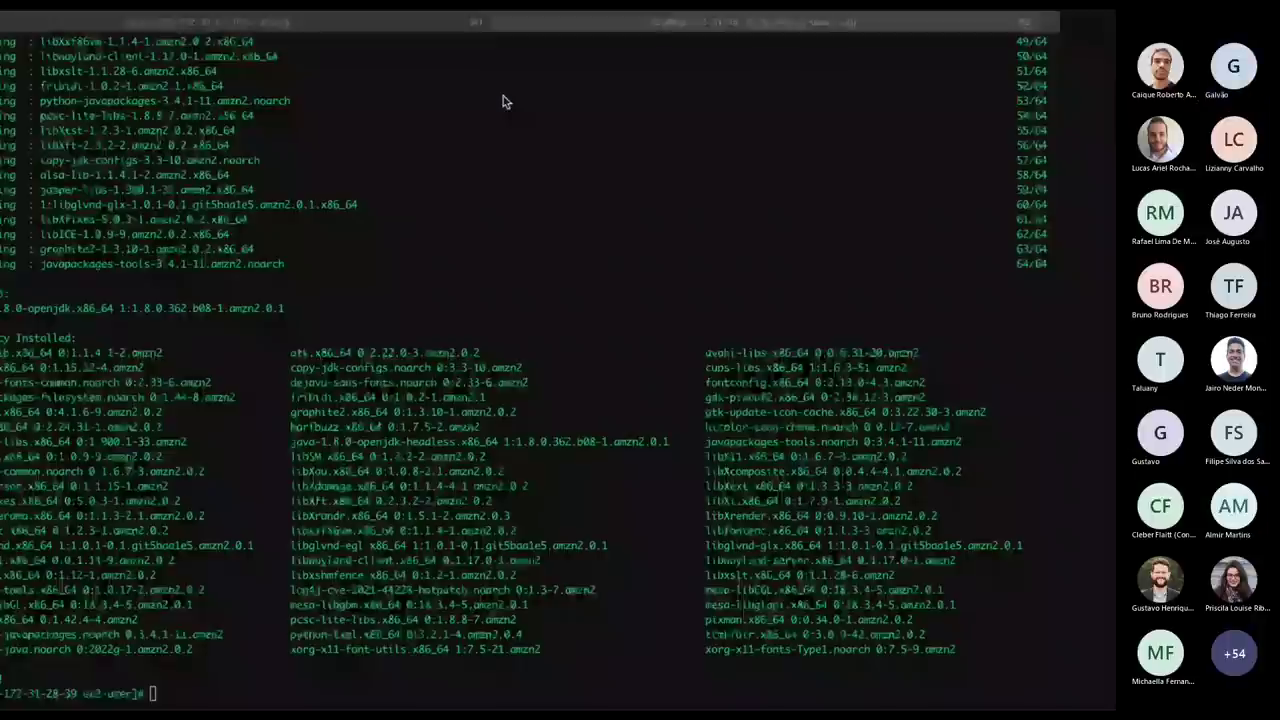
key("super+v")
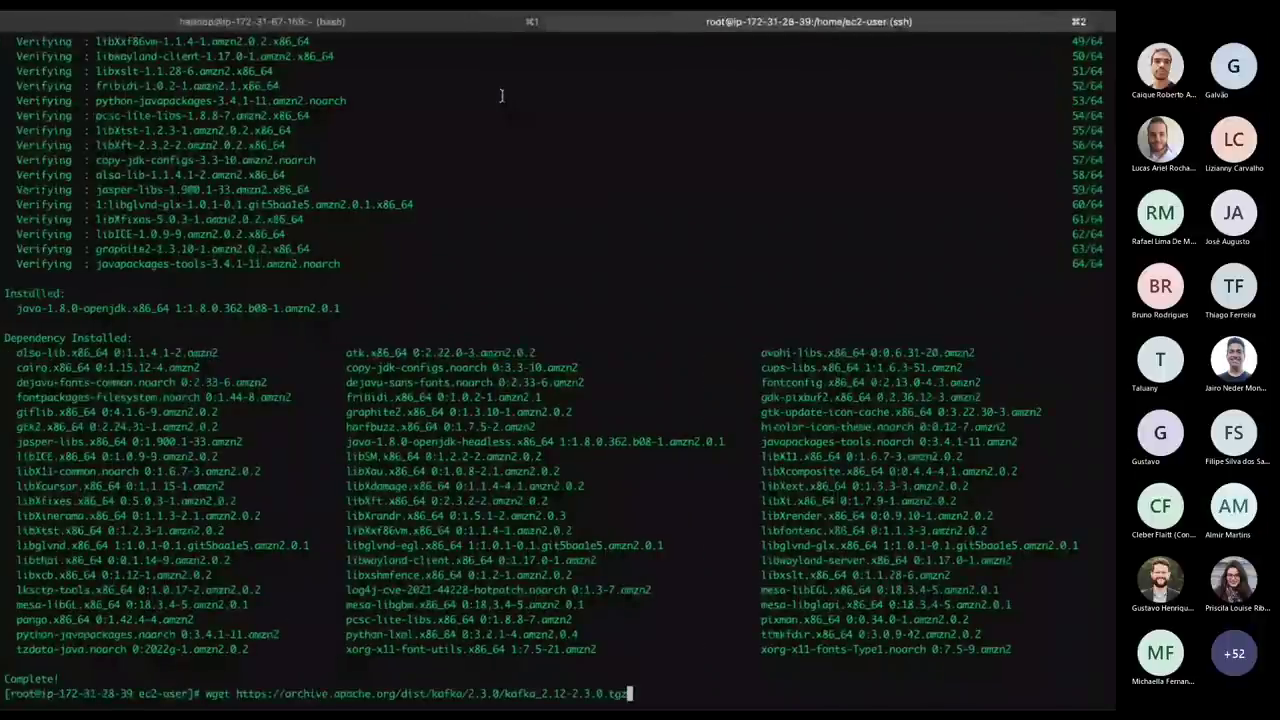
key("Return")
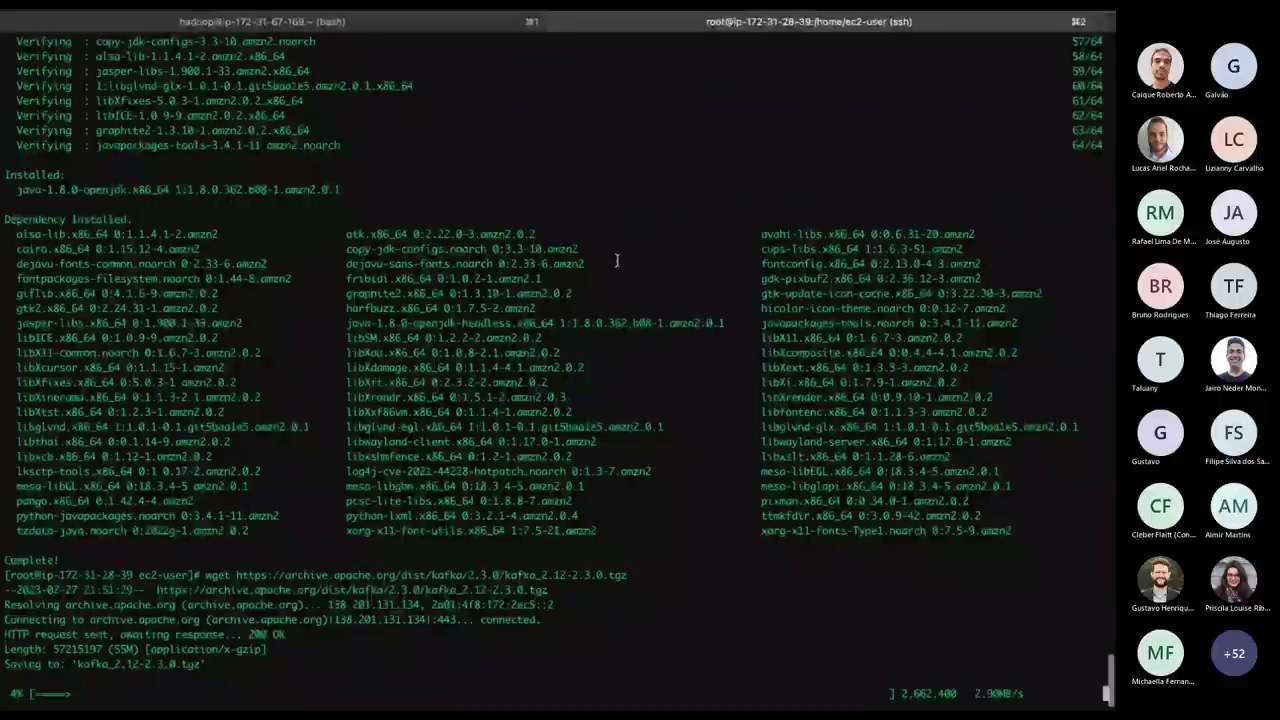
Extract the Kafka archive with the tar -xzf line and list the folder with ll.
key("alt+Tab")
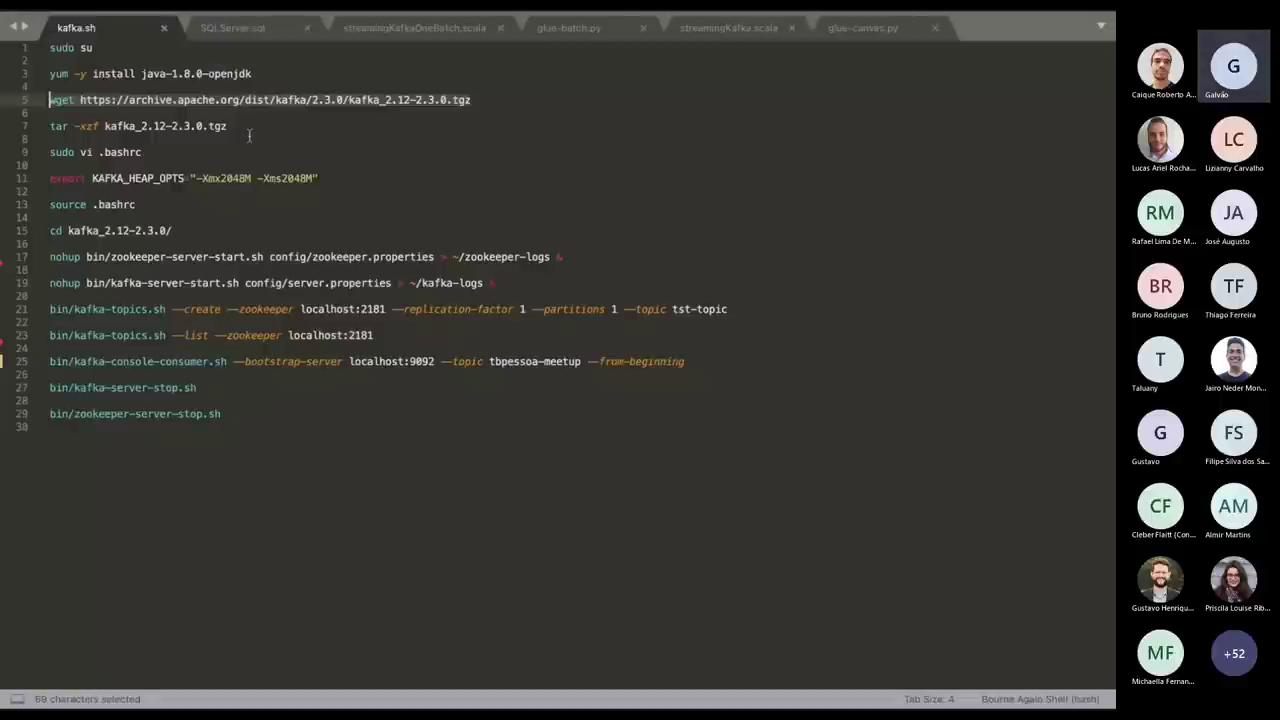
left_click(255, 126)
key("shift+Home")
key("alt+Tab")
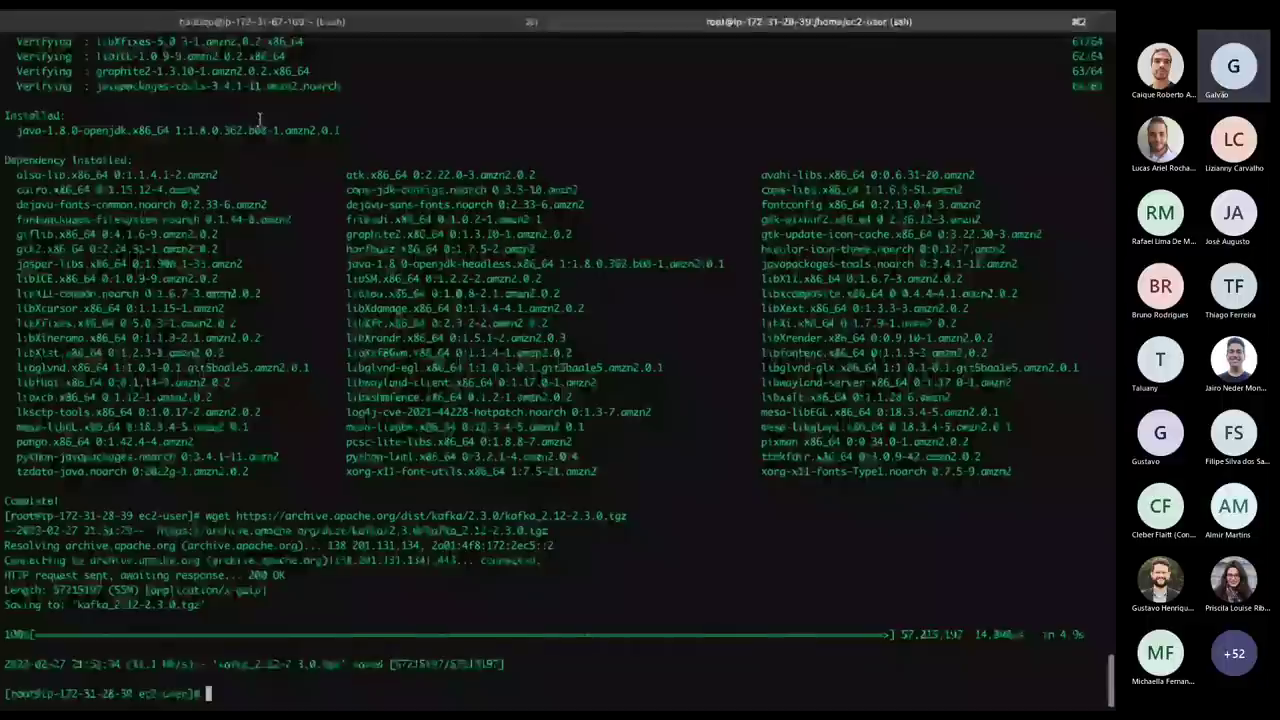
key("super+v")
key("Return")
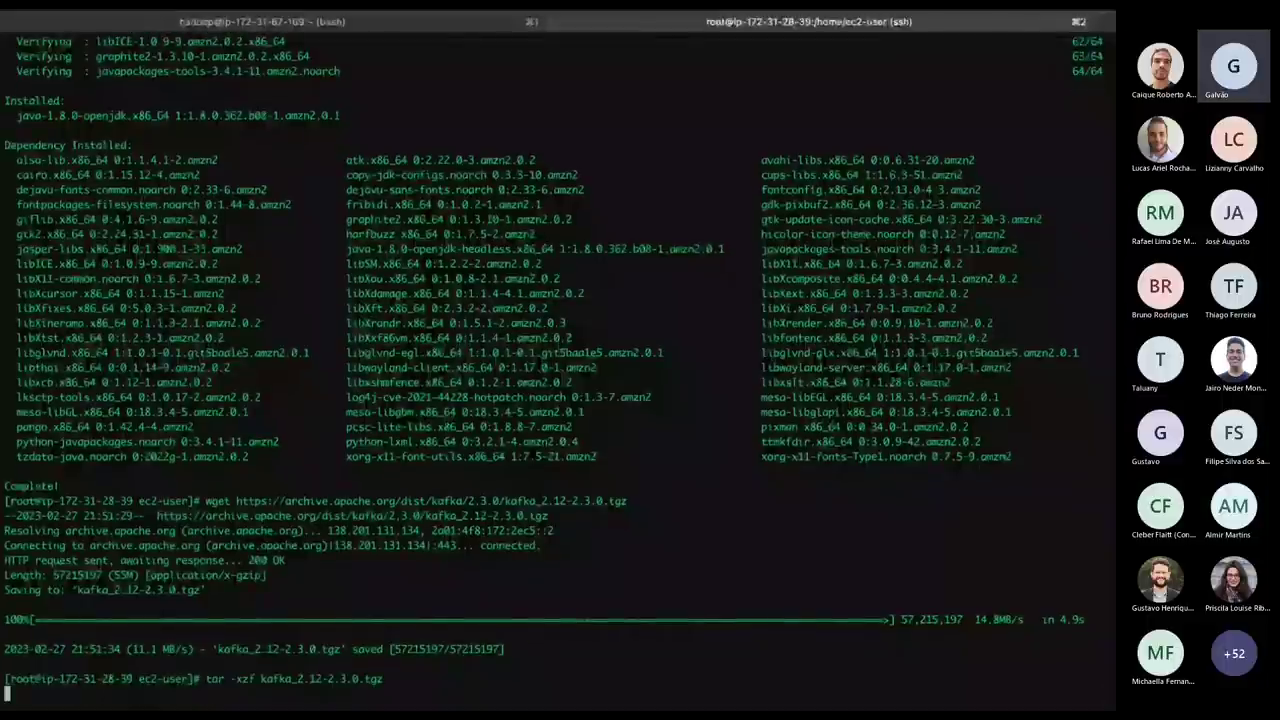
type("ll")
key("Return")
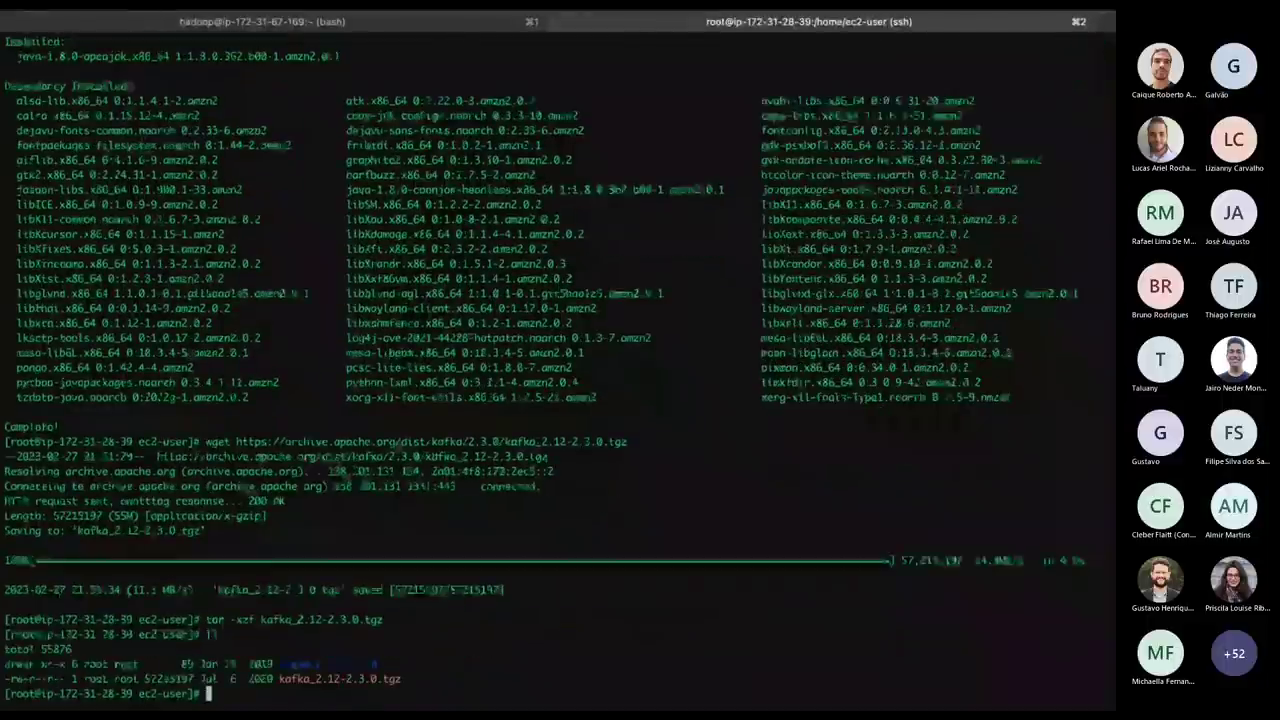
Open .bashrc in vi as root using the sudo vi .bashrc line from kafka.sh.
key("alt+Tab")
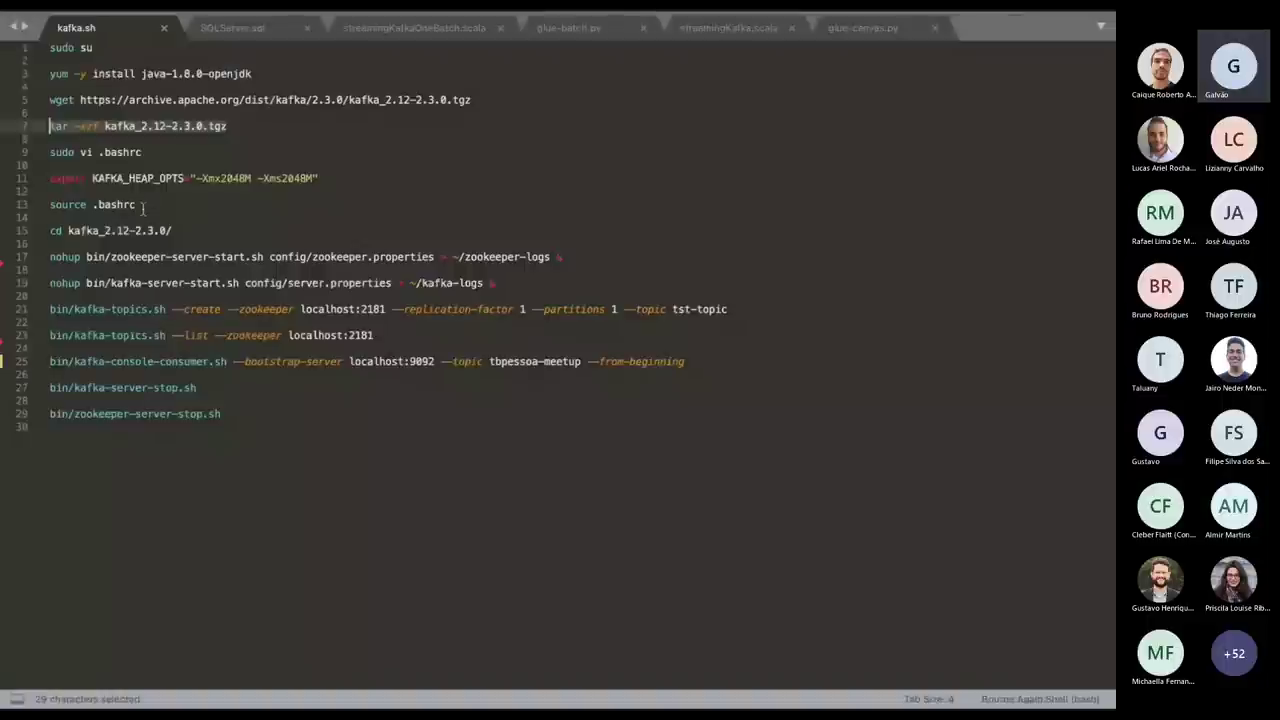
left_click(150, 152)
key("super+shift+Left")
key("super+c")
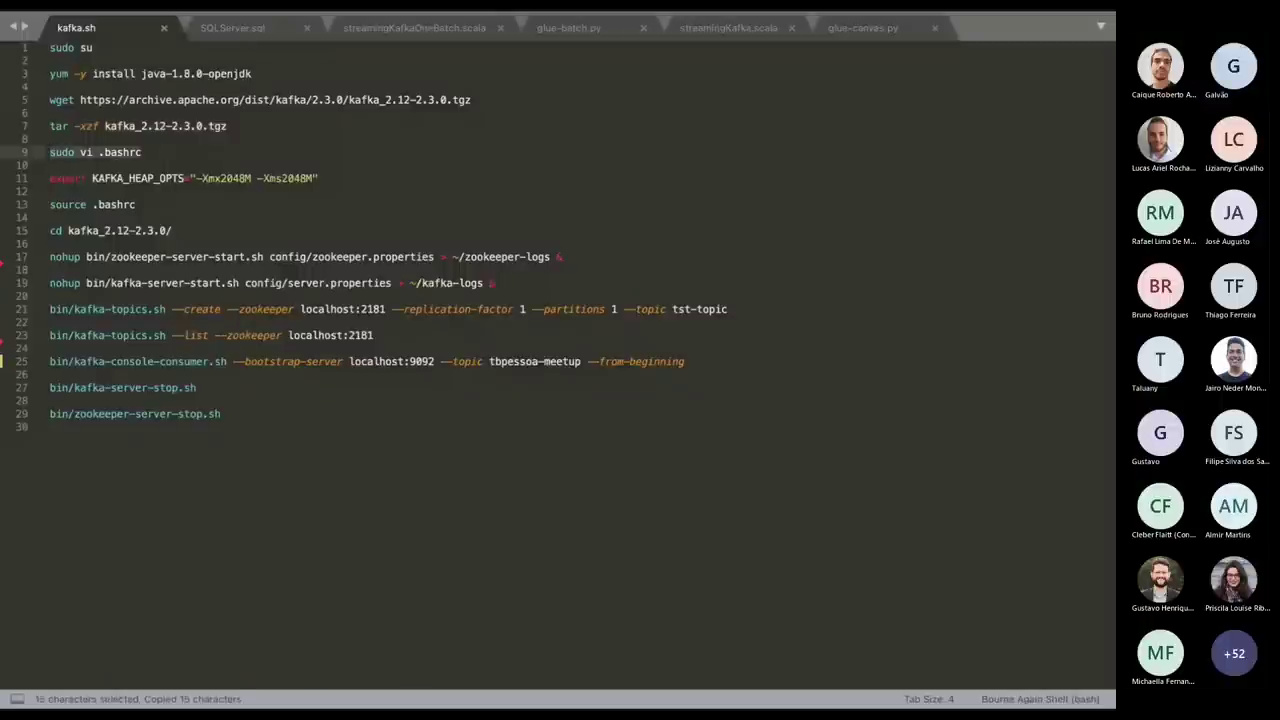
key("super+Tab")
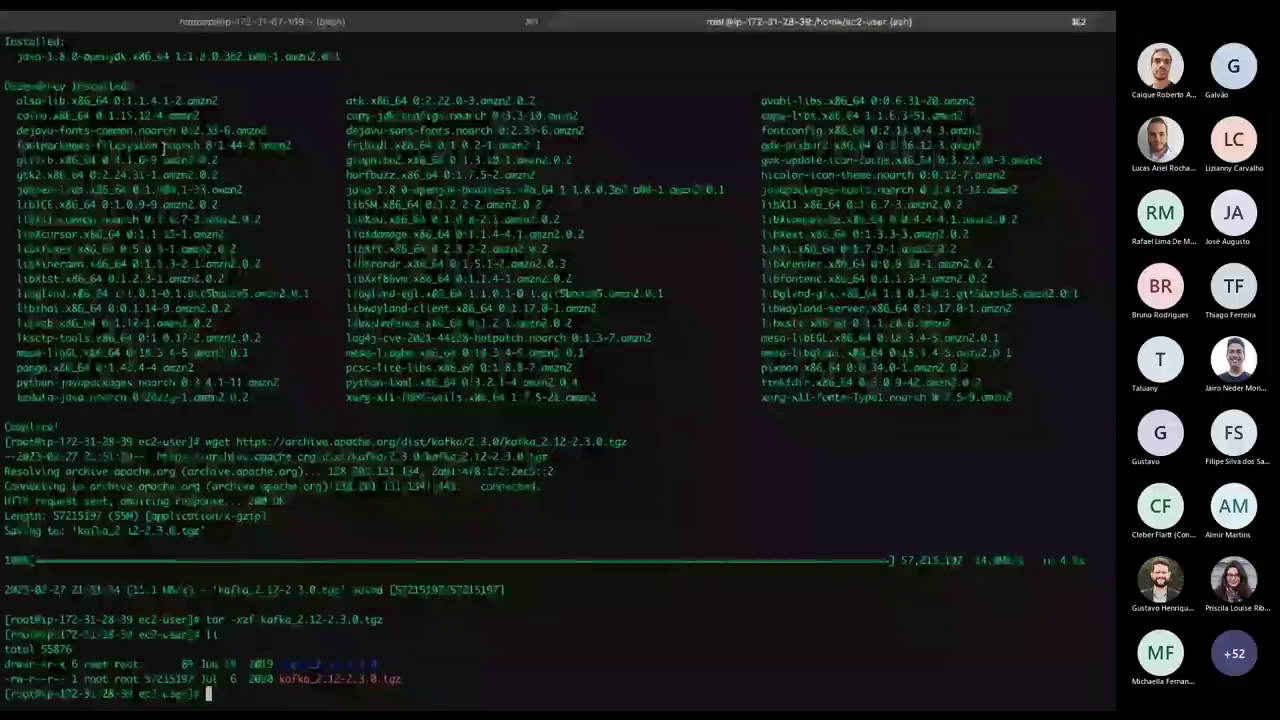
key("super+v")
key("Return")
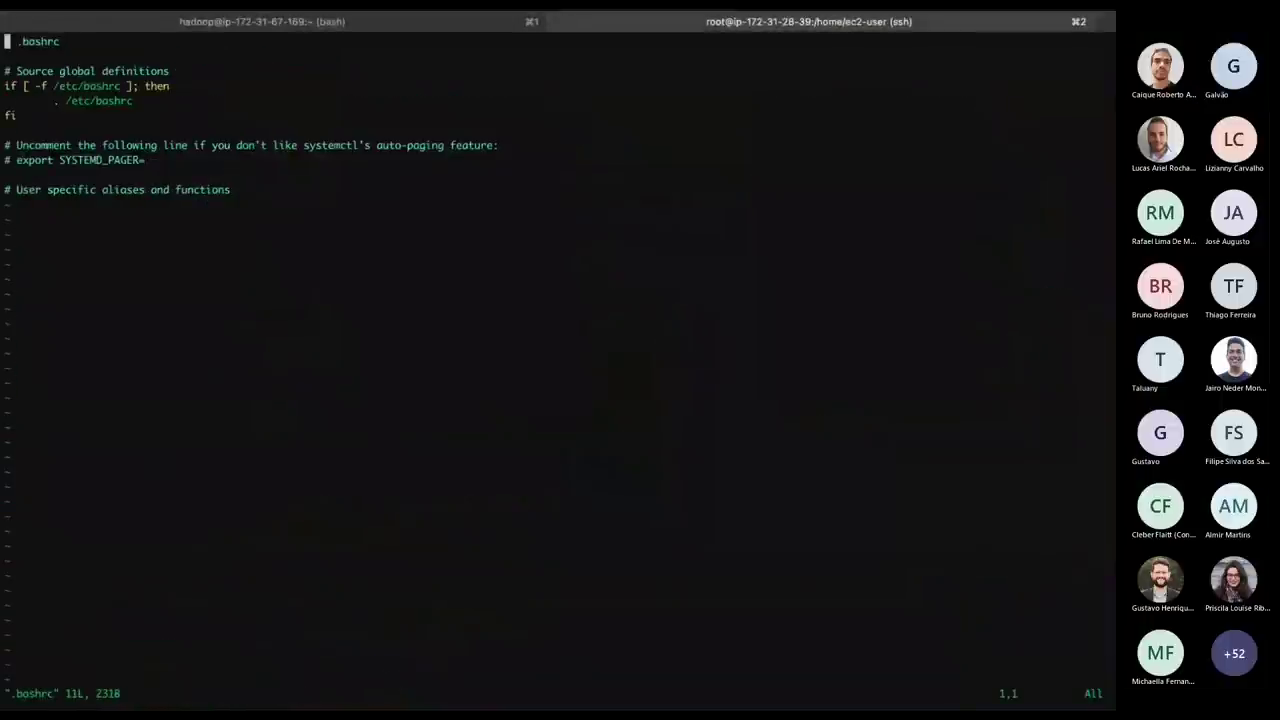
key("Down")
key("Down")
key("Down")
key("Down")
key("Down")
key("Down")
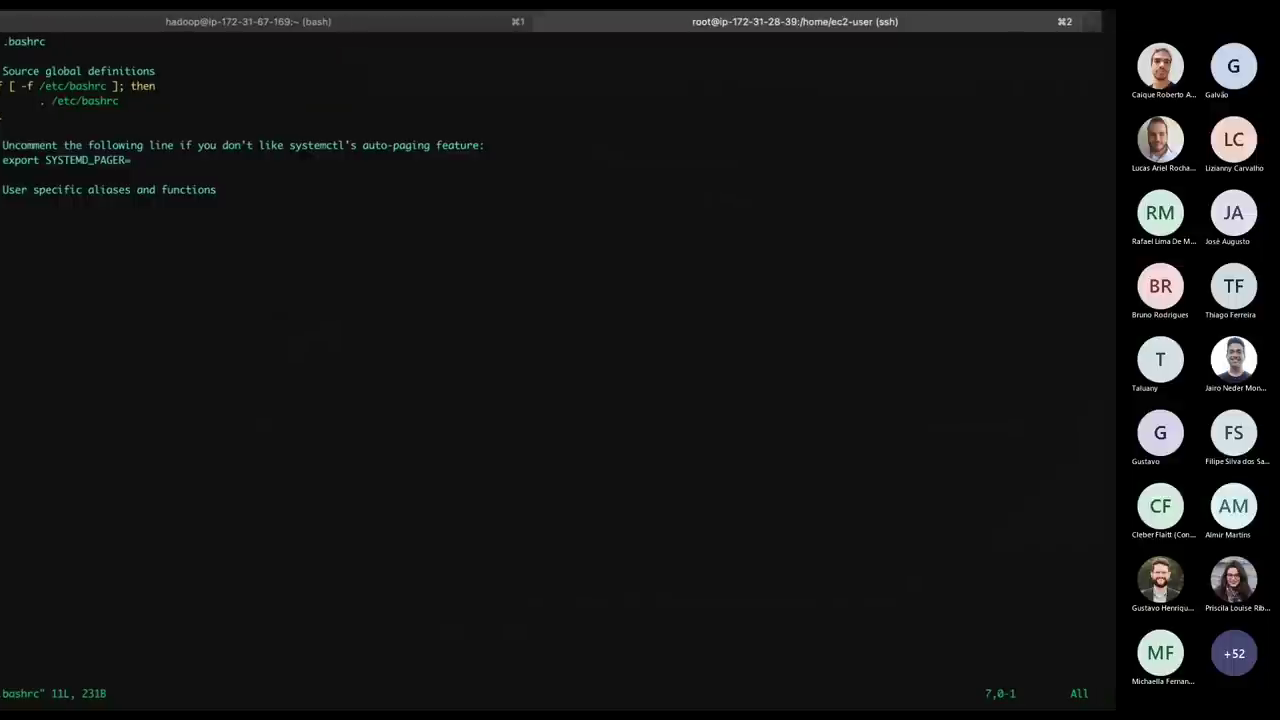
Add export KAFKA_HEAP_OPTS="-Xmx2048M -Xms2048M" to .bashrc and save it with :wq!
key("super+Tab")
left_click(322, 178)
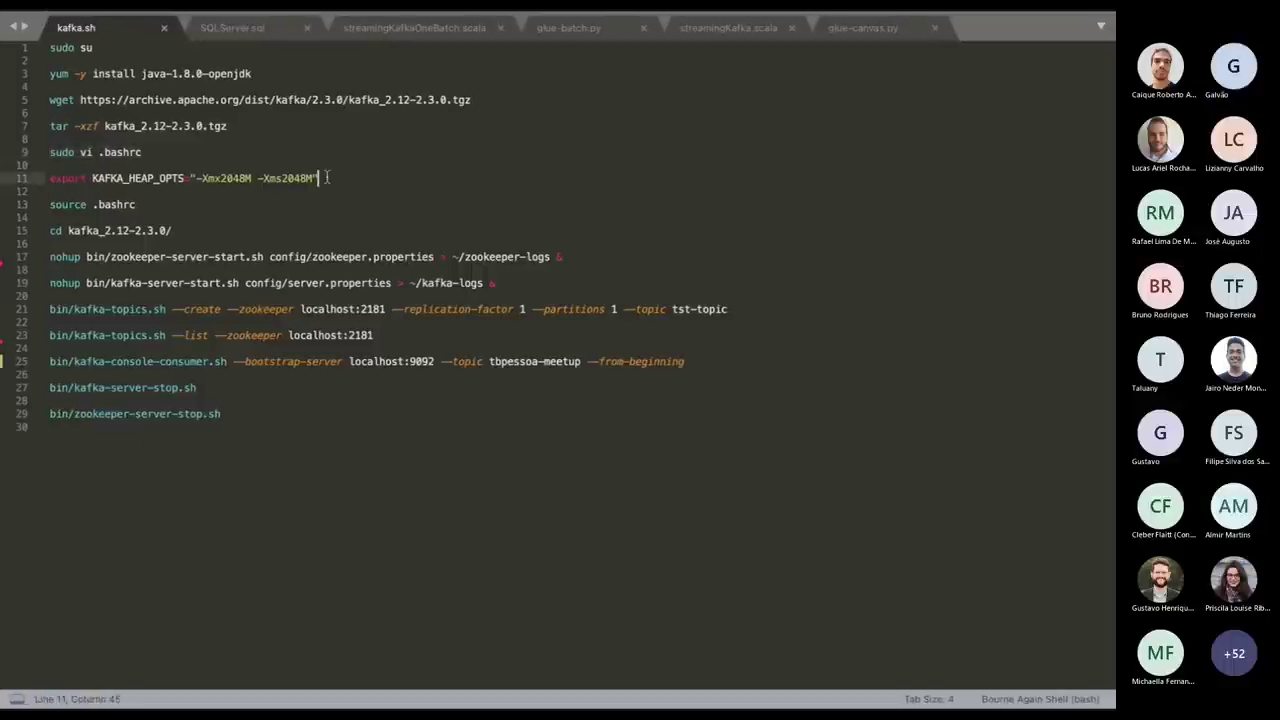
triple_click(327, 178)
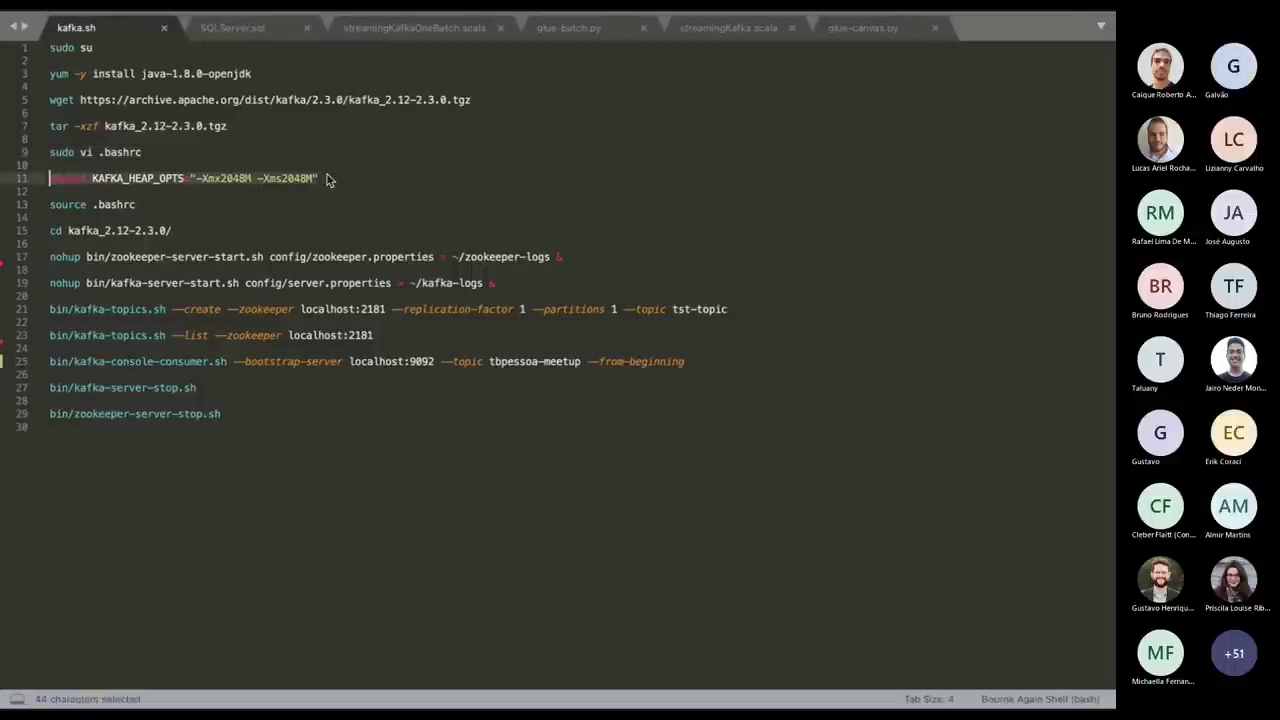
key("super+c")
key("super+Tab")
key("i")
key("super+v")
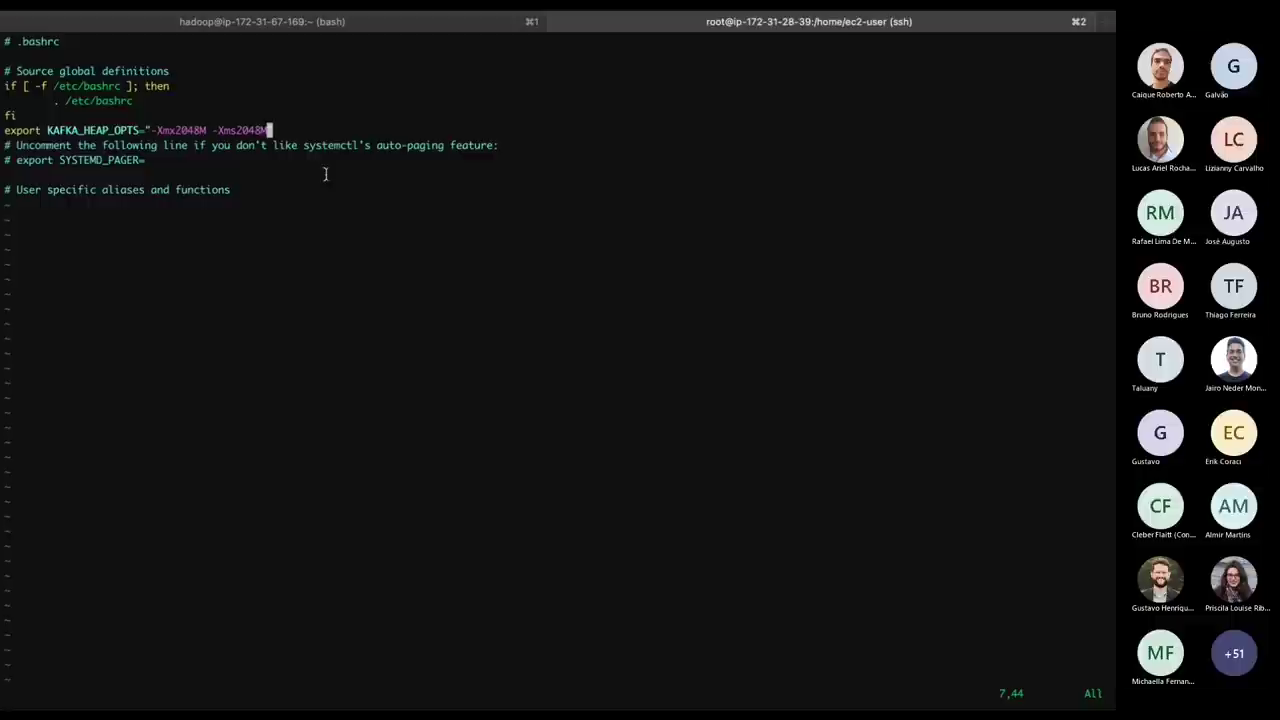
key("Escape")
type(":q")
key("BackSpace")
type("wq!")
key("Return")
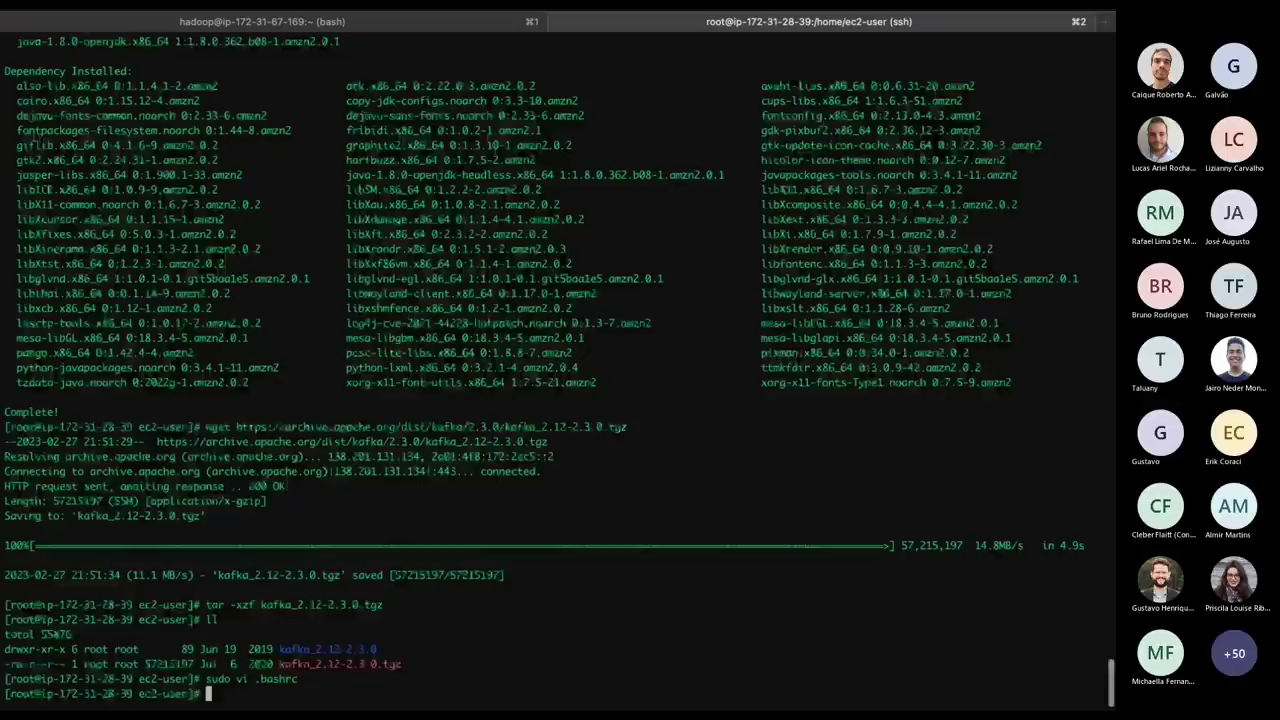
Reload the shell settings with source .bashrc.
key("ctrl+Right")
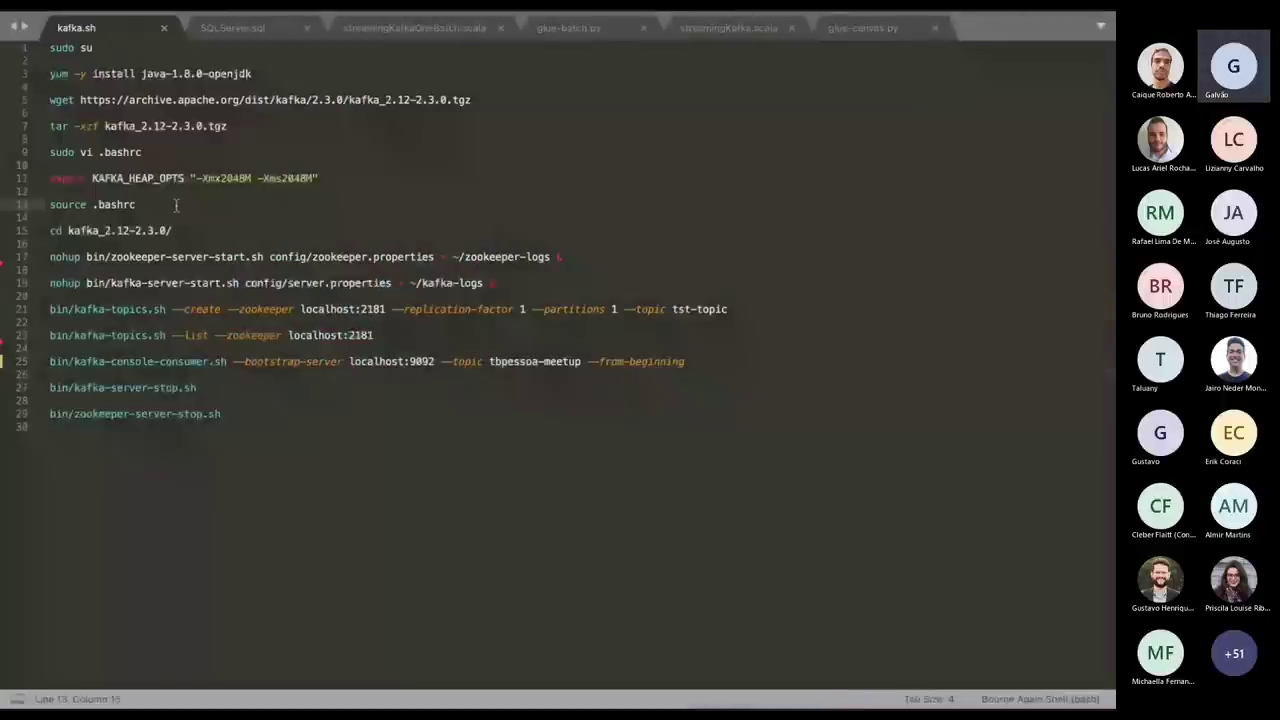
triple_click(175, 205)
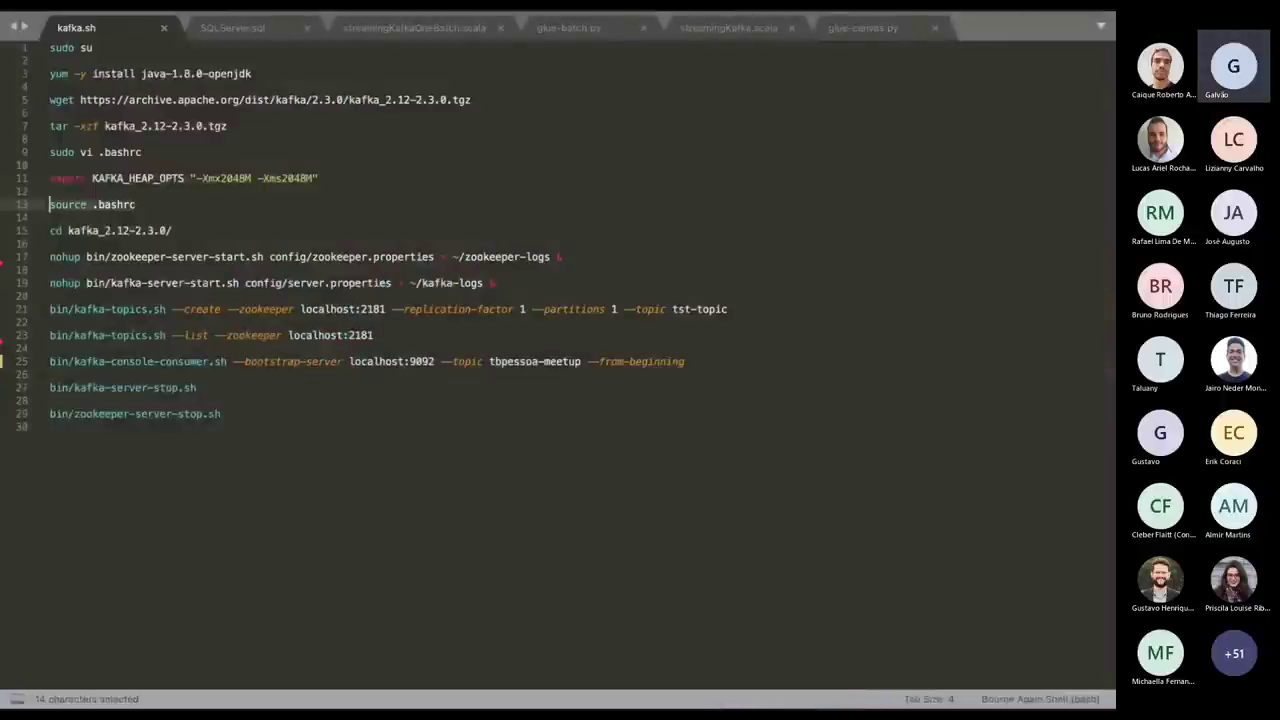
key("ctrl+Left")
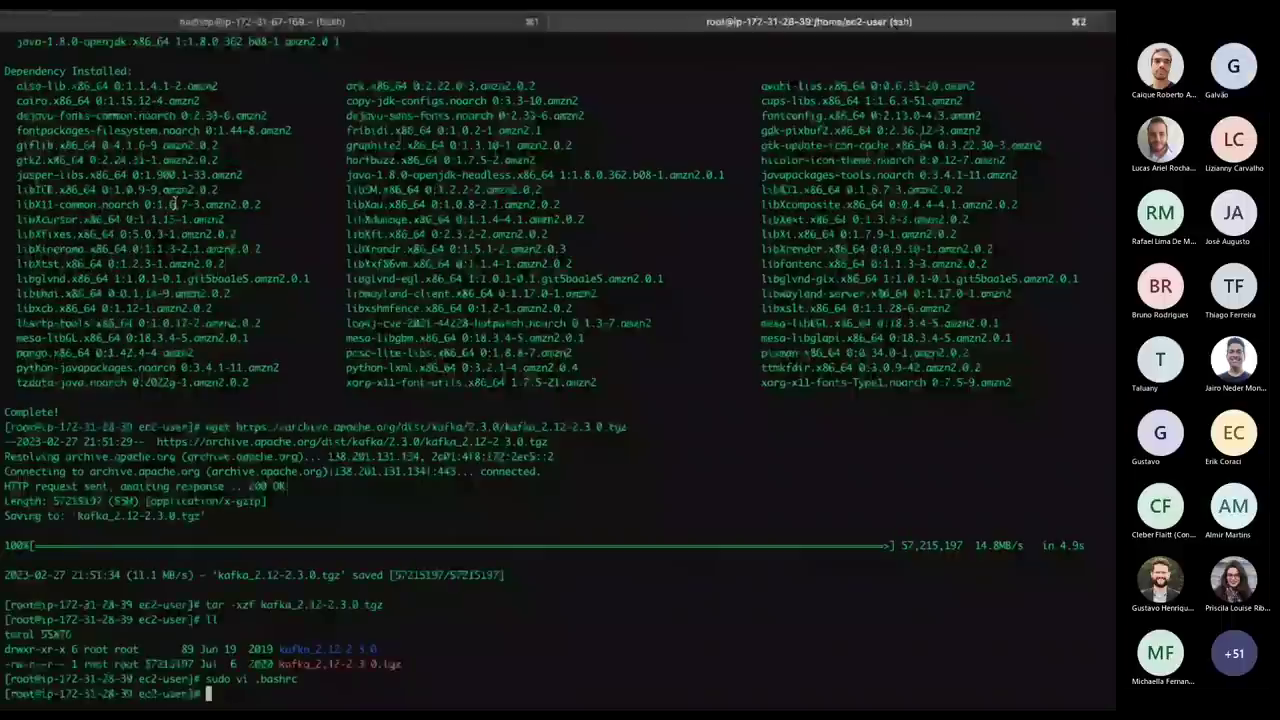
key("super+v")
Change into kafka_2.12-2.3.0/ and list its contents with ll.
key("ctrl+Right")
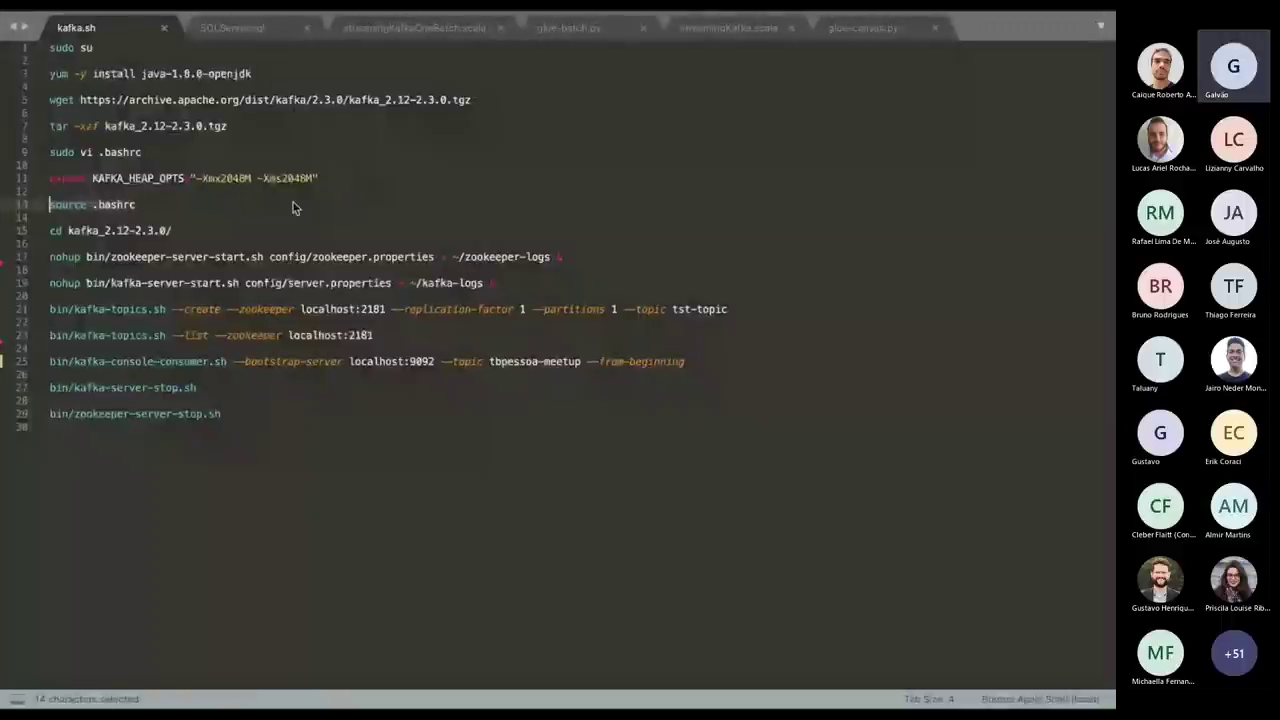
left_click(183, 230)
key("super+shift+Left")
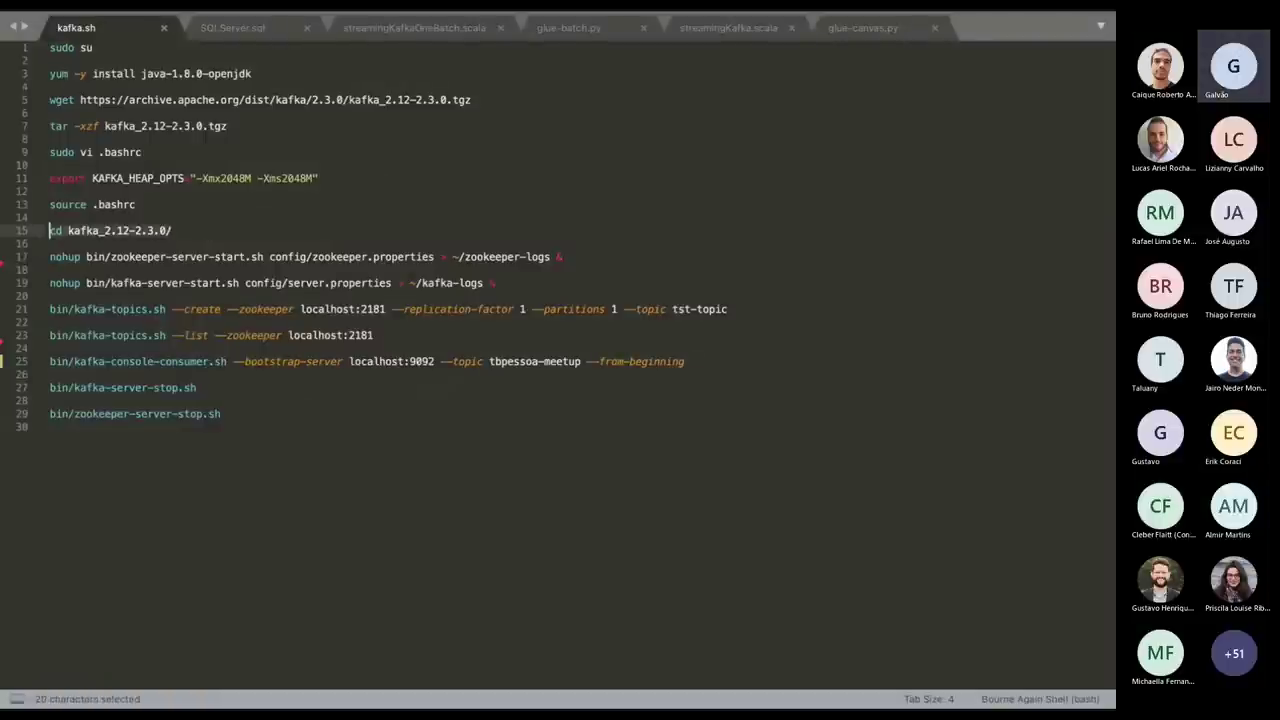
key("super+c")
key("ctrl+Right")
key("super+v")
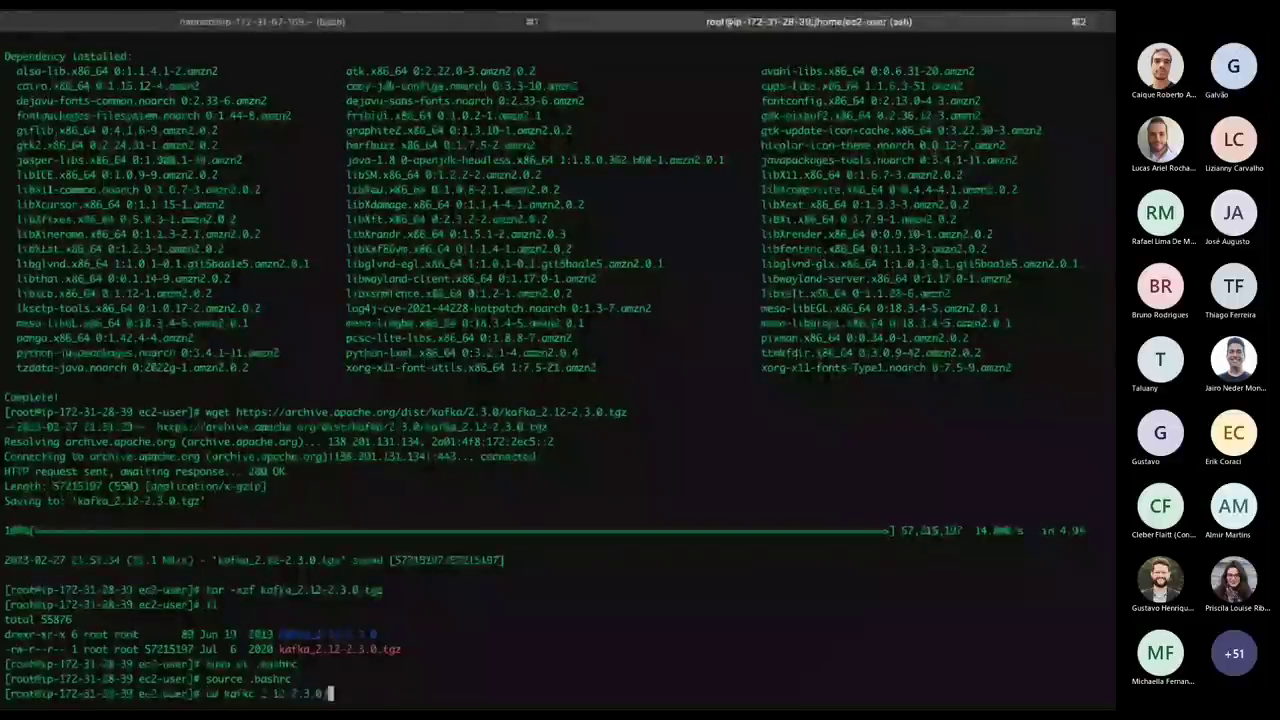
key("Return")
type("ll")
key("Return")
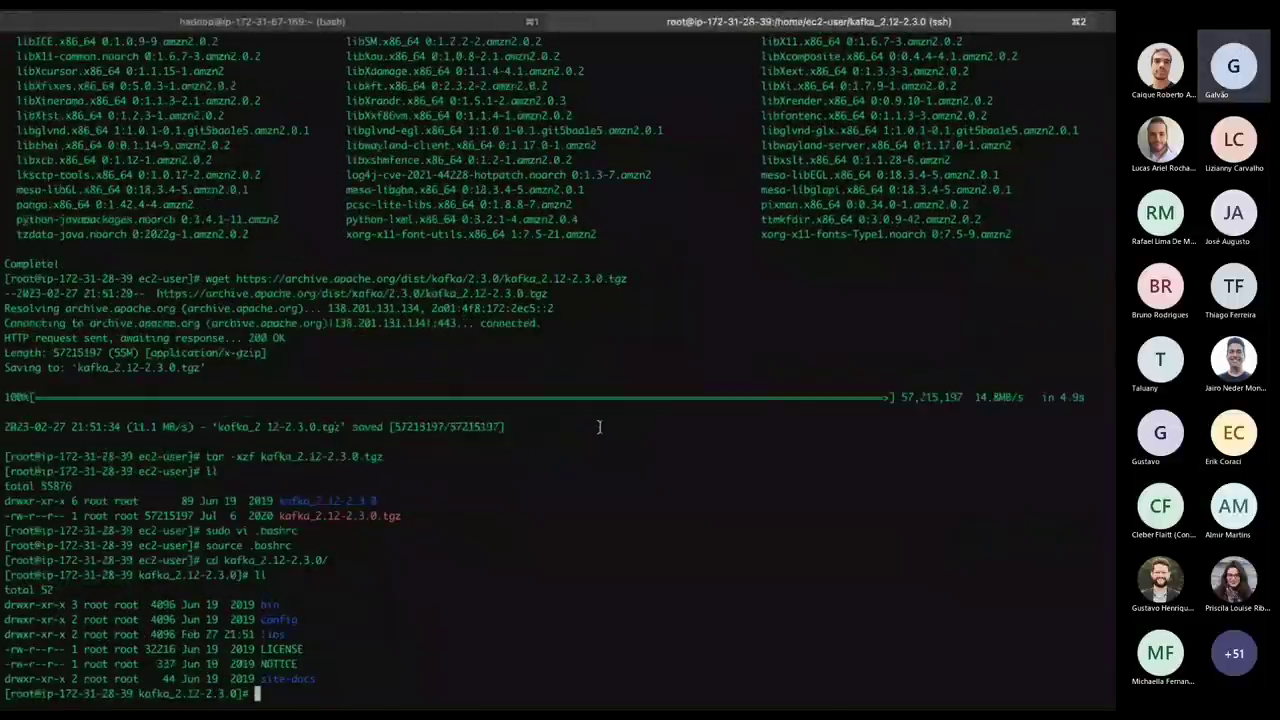
Copy the ZooKeeper start command from kafka.sh.
key("ctrl+Left")
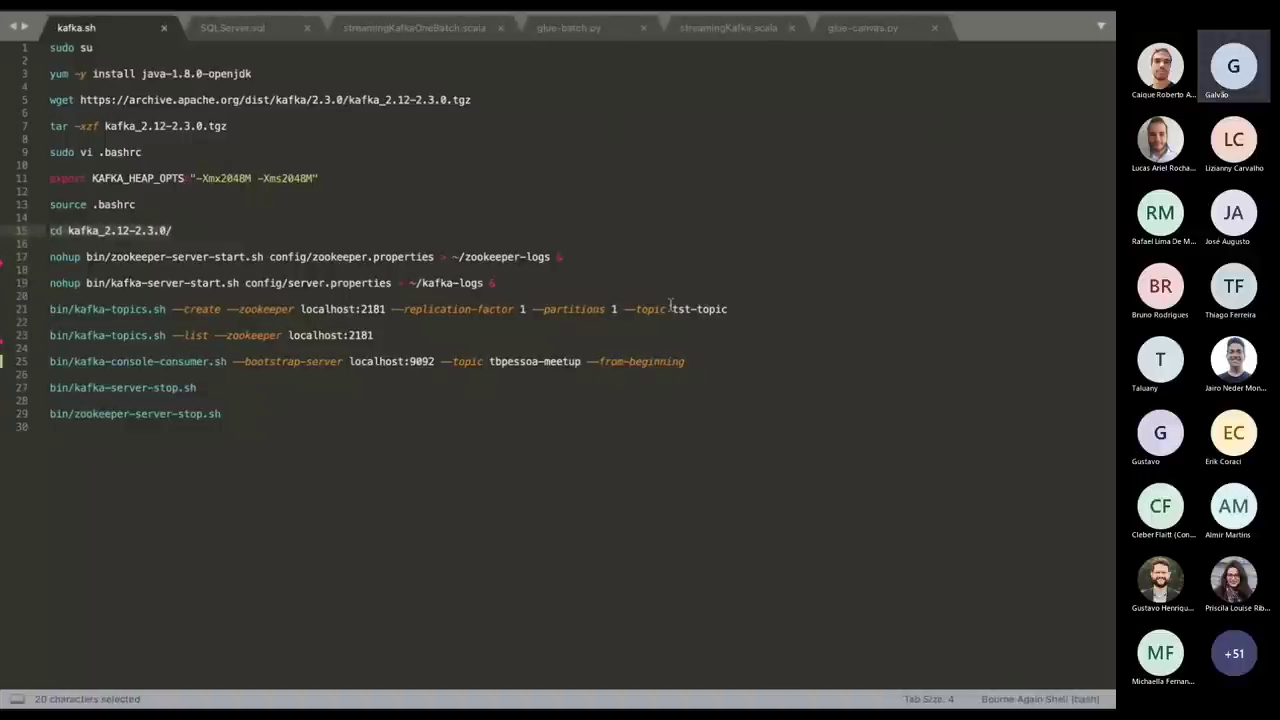
left_click(588, 258)
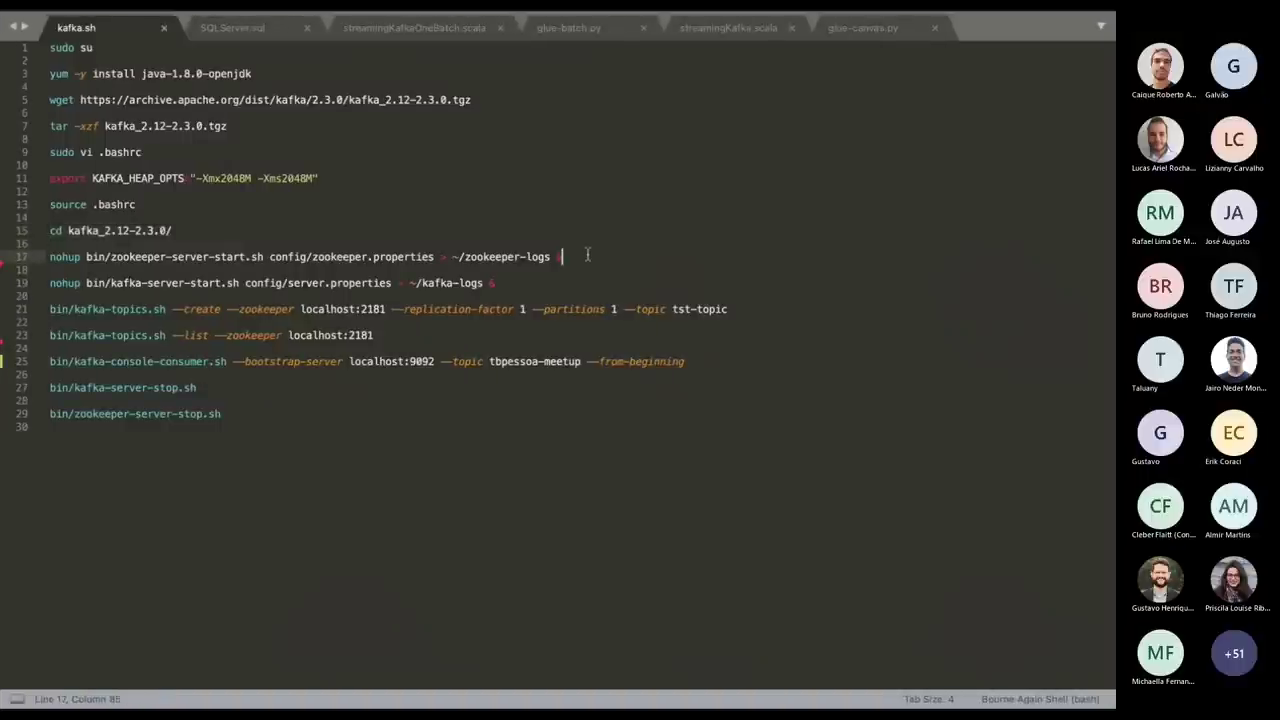
key("shift+Home")
key("super+c")
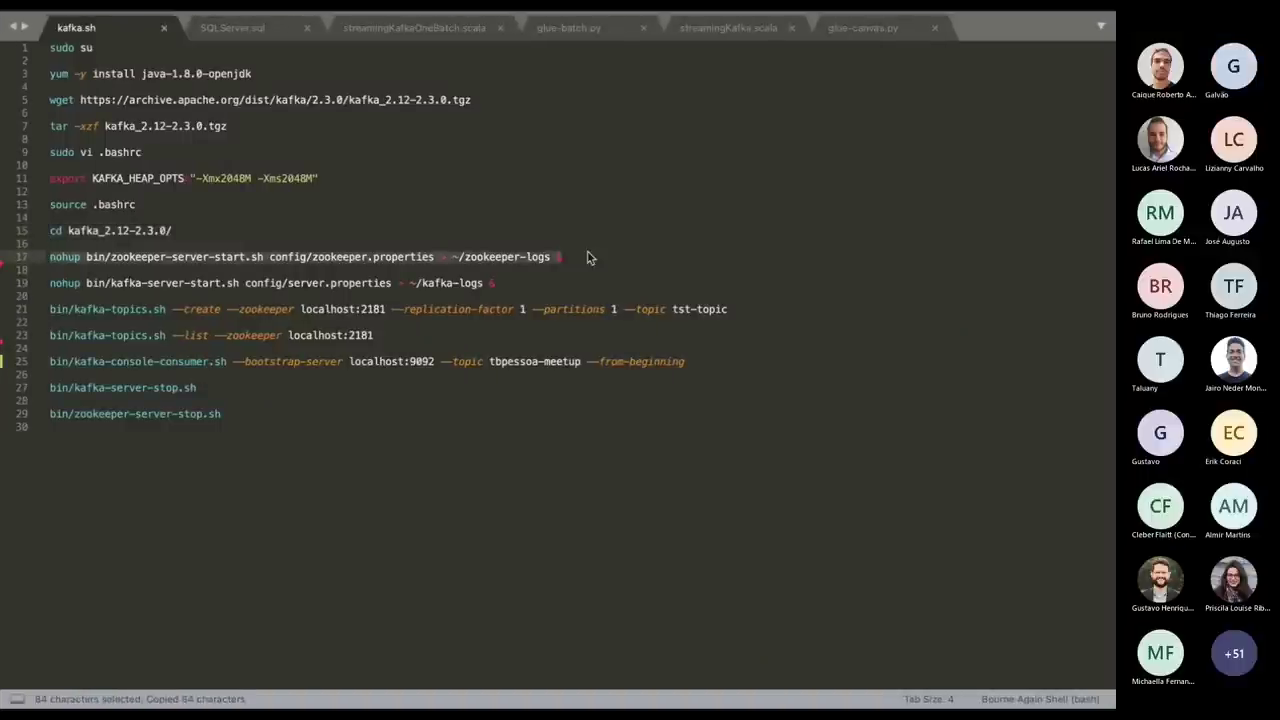
Start ZooKeeper in the background over SSH and display ~/zookeeper-logs.
key("ctrl+Right")
key("super+v")
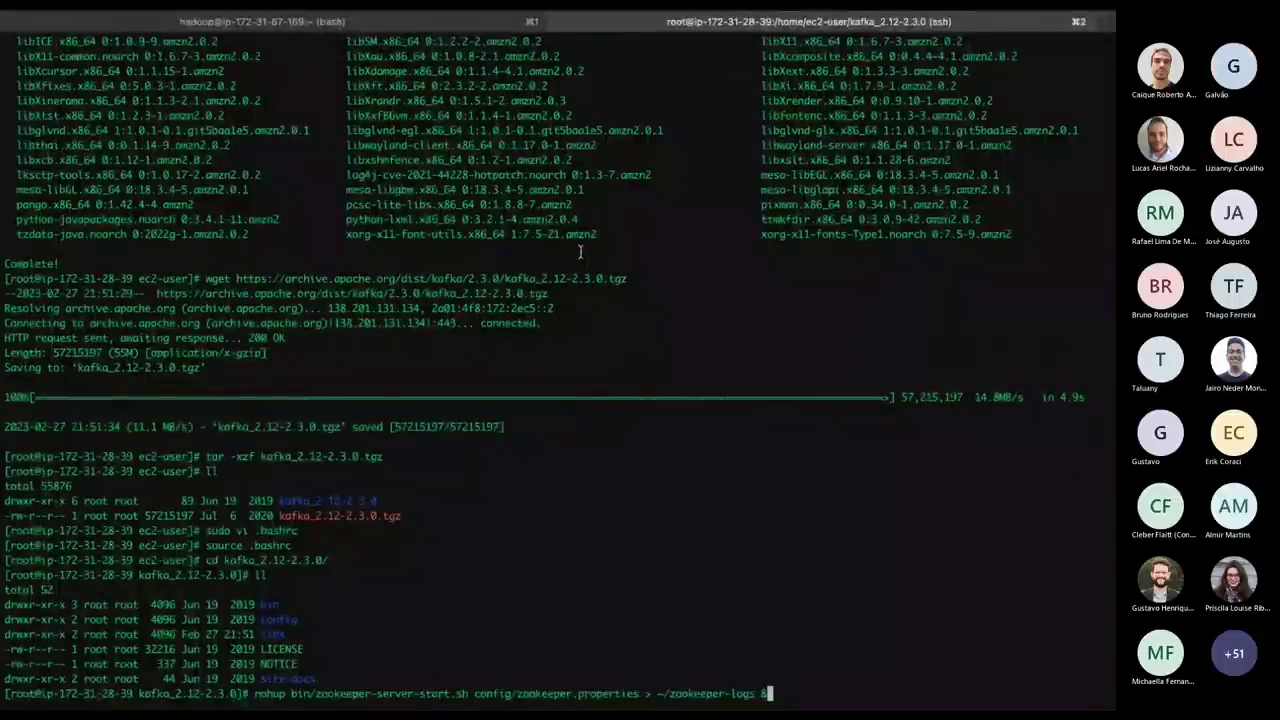
key("Return")
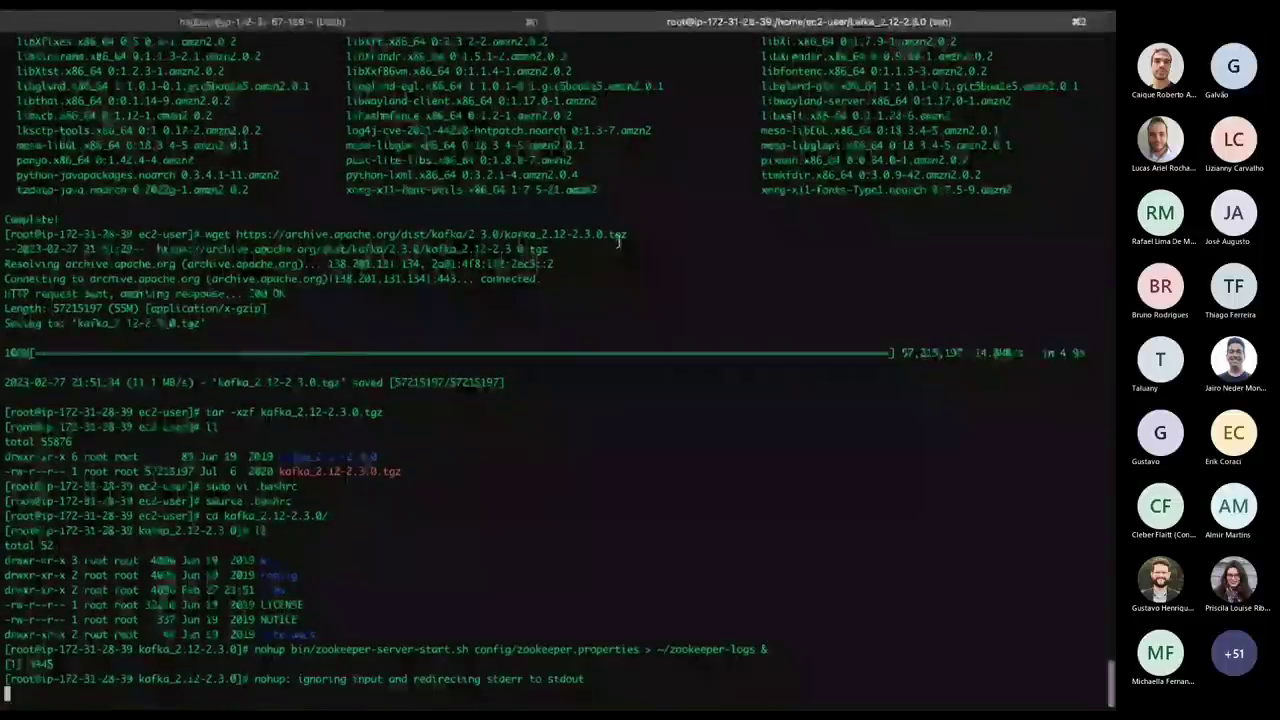
key("Return")
left_click_drag(657, 635, 757, 636)
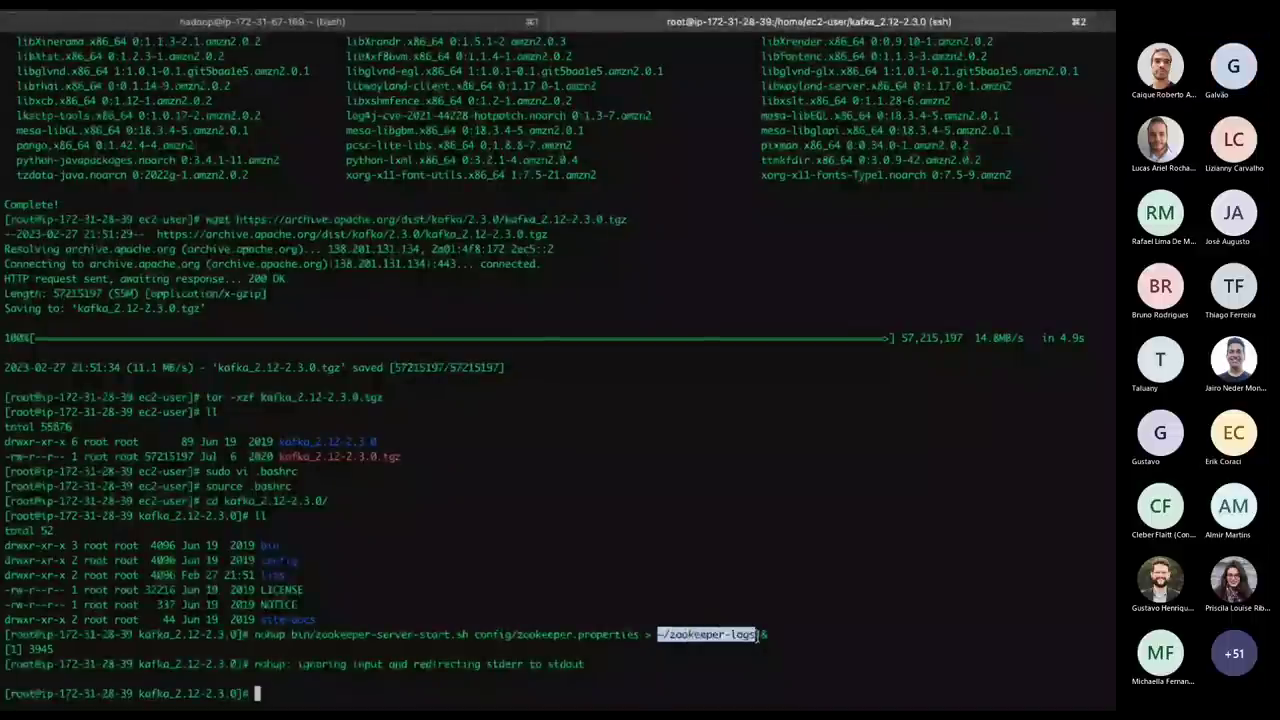
type("cat")
key("super+v")
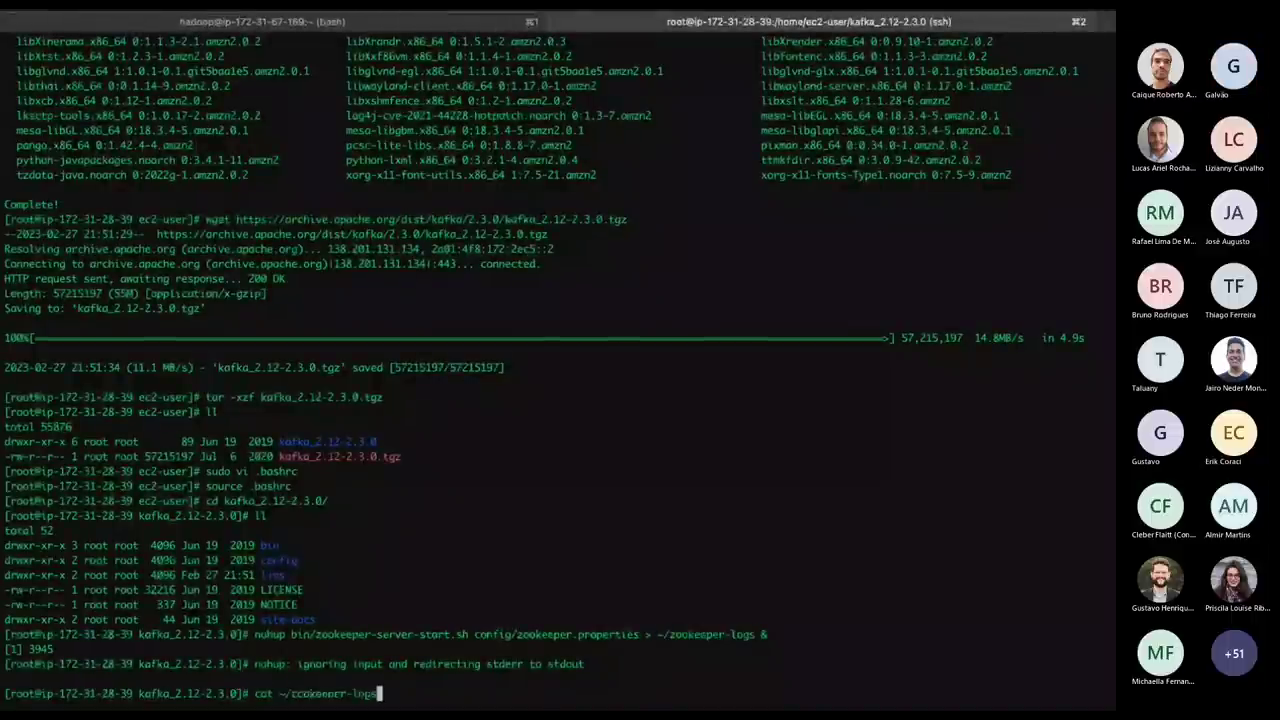
key("Return")
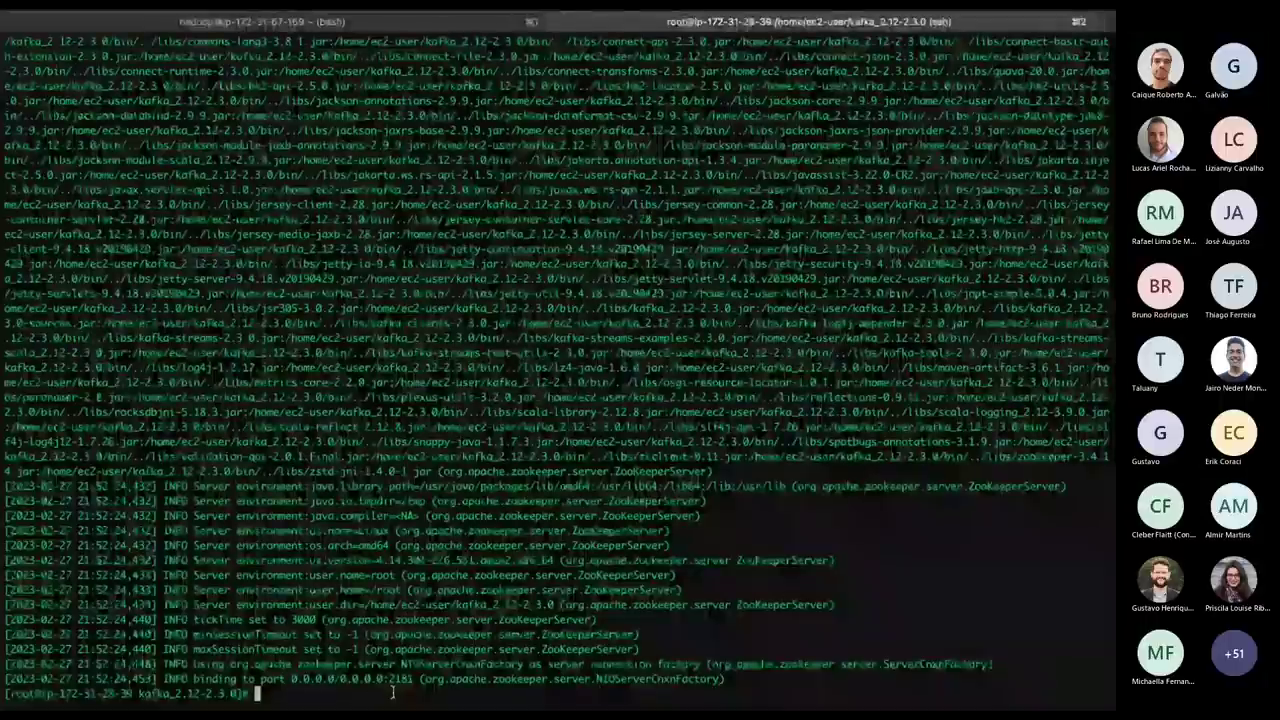
key("Return")
key("Return")
key("Return")
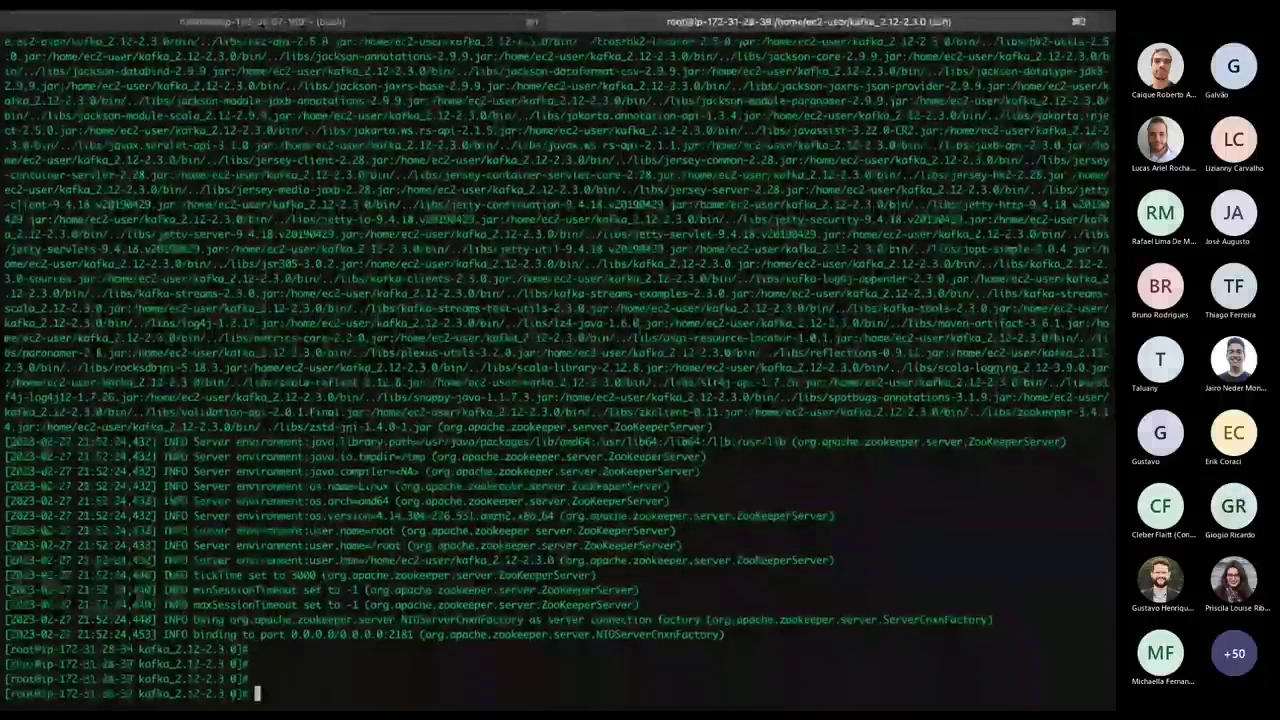
Copy the Kafka server start line from kafka.sh and start the broker in the background.
key("alt+Tab")
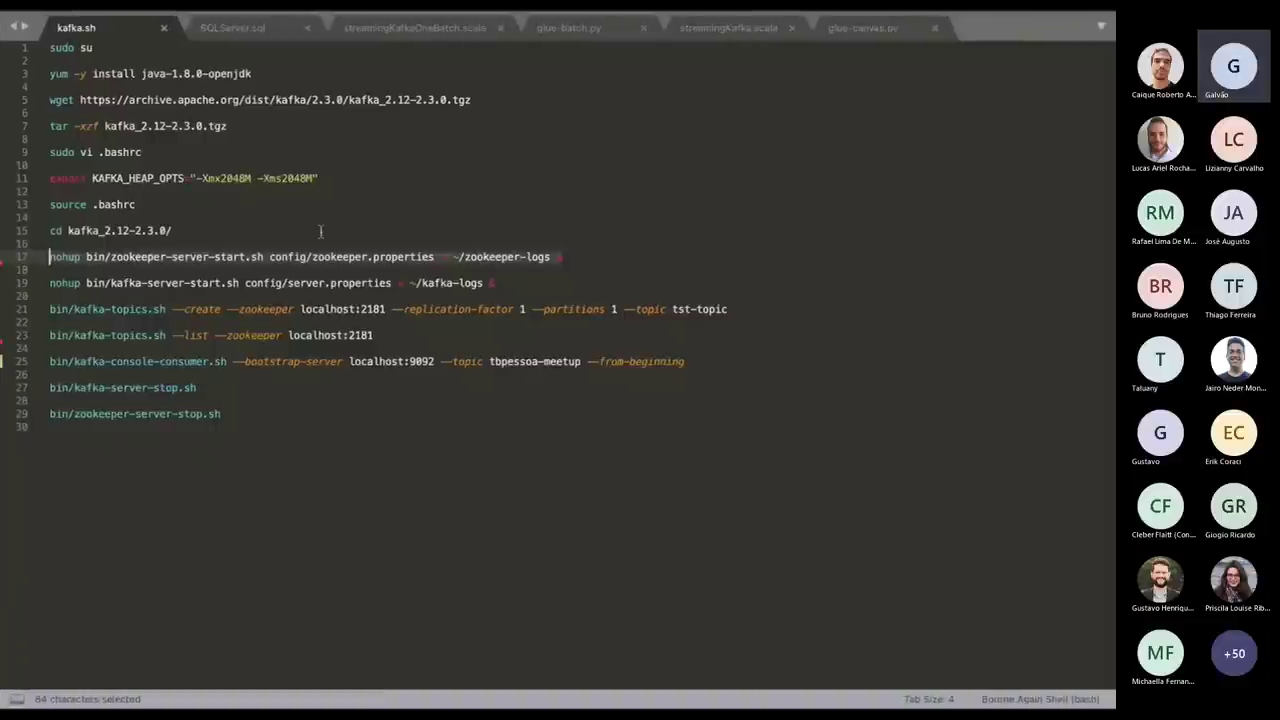
left_click(533, 284)
key("shift+Home")
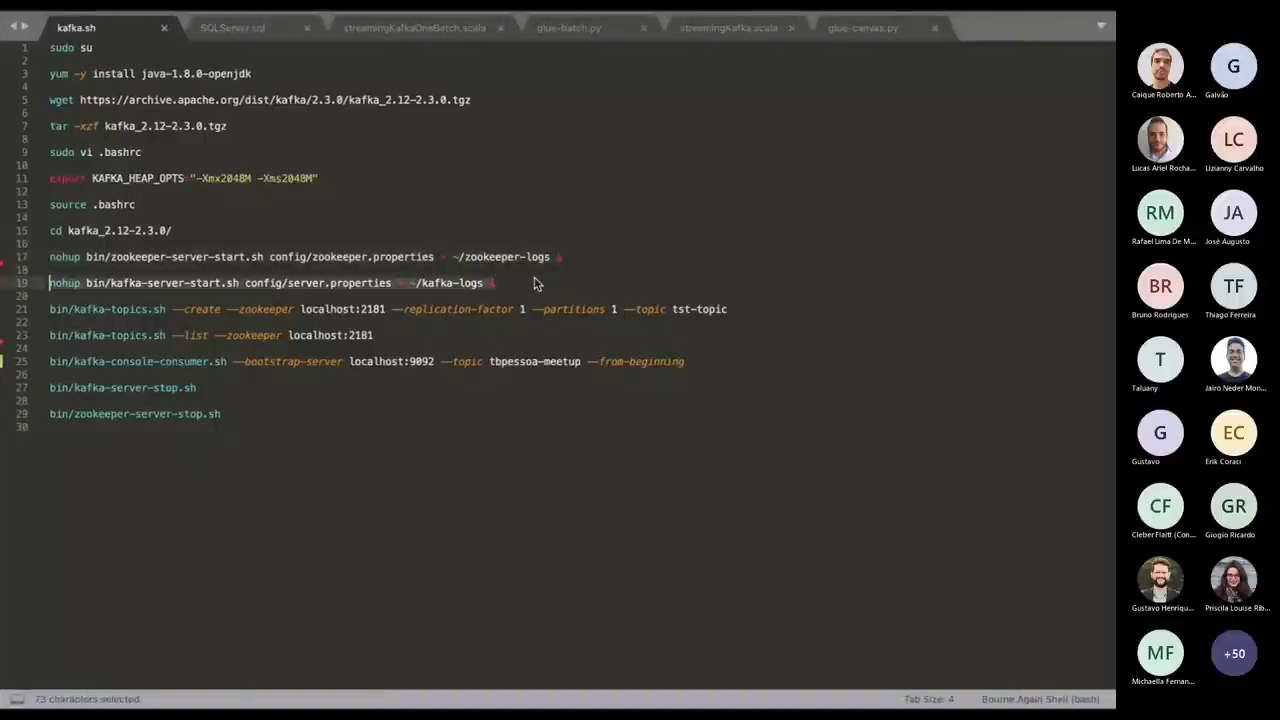
key("ctrl+c")
key("alt+Tab")
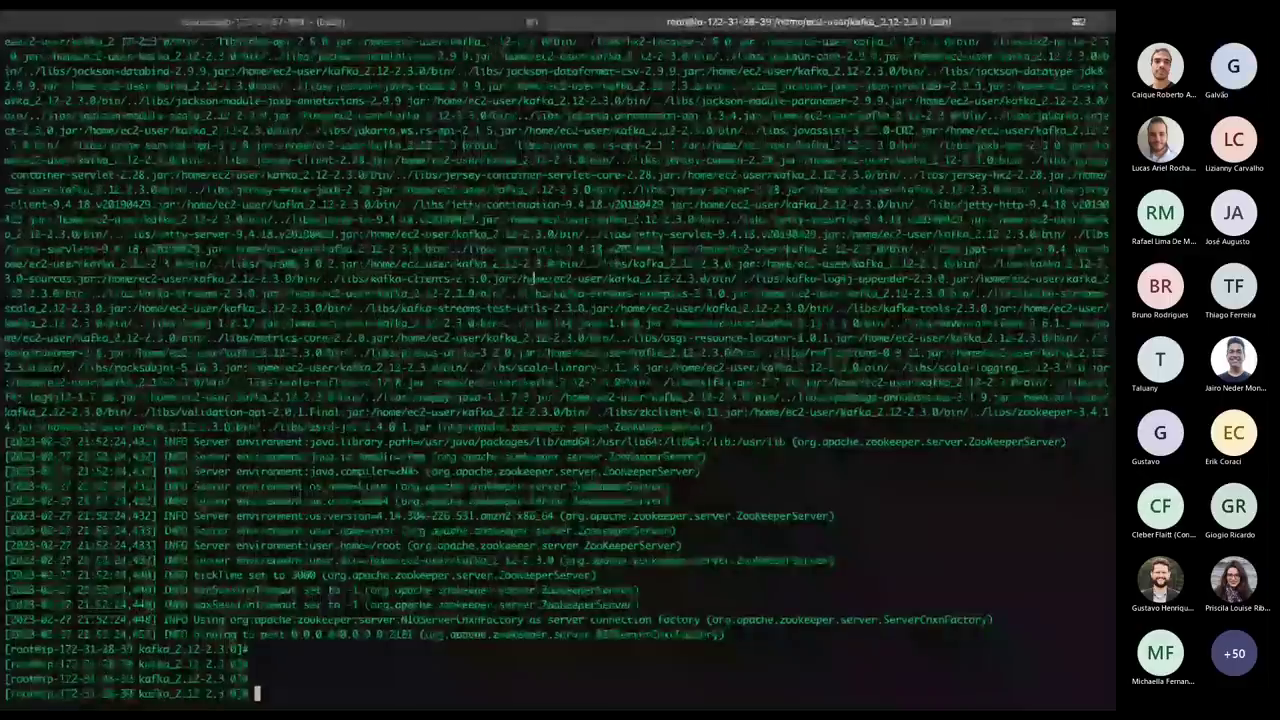
key("super+v")
key("Return")
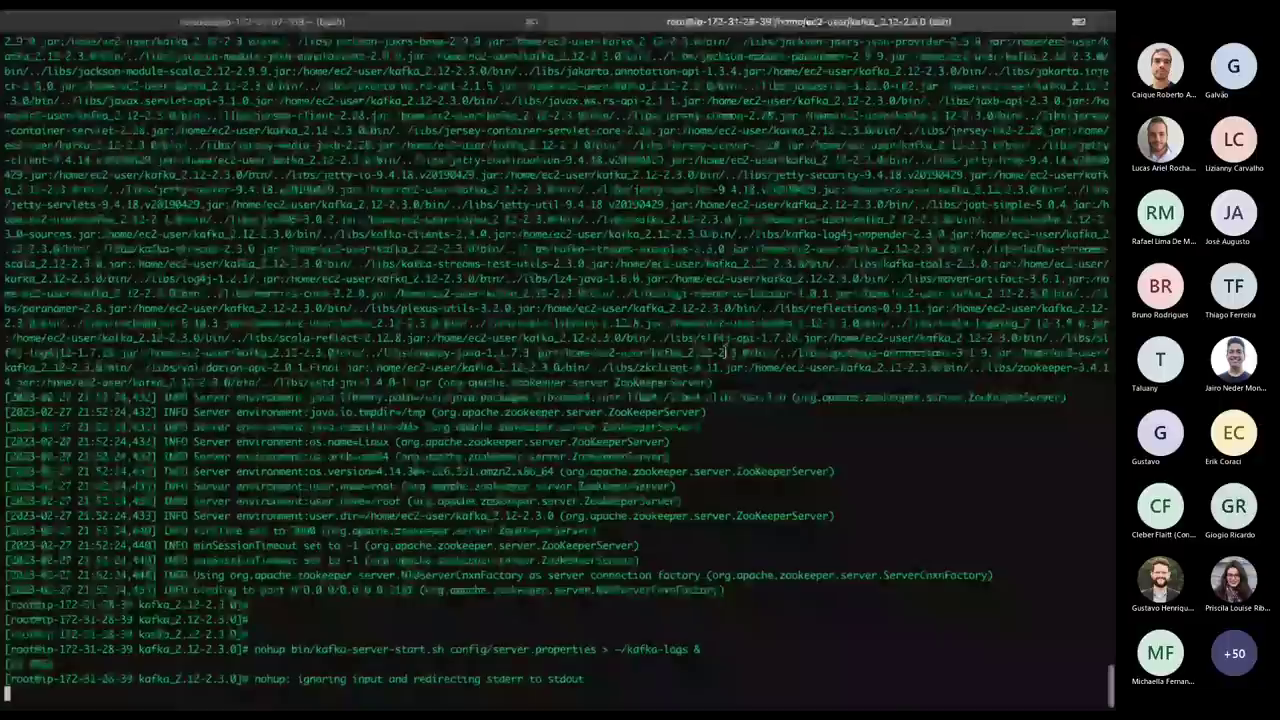
key("Return")
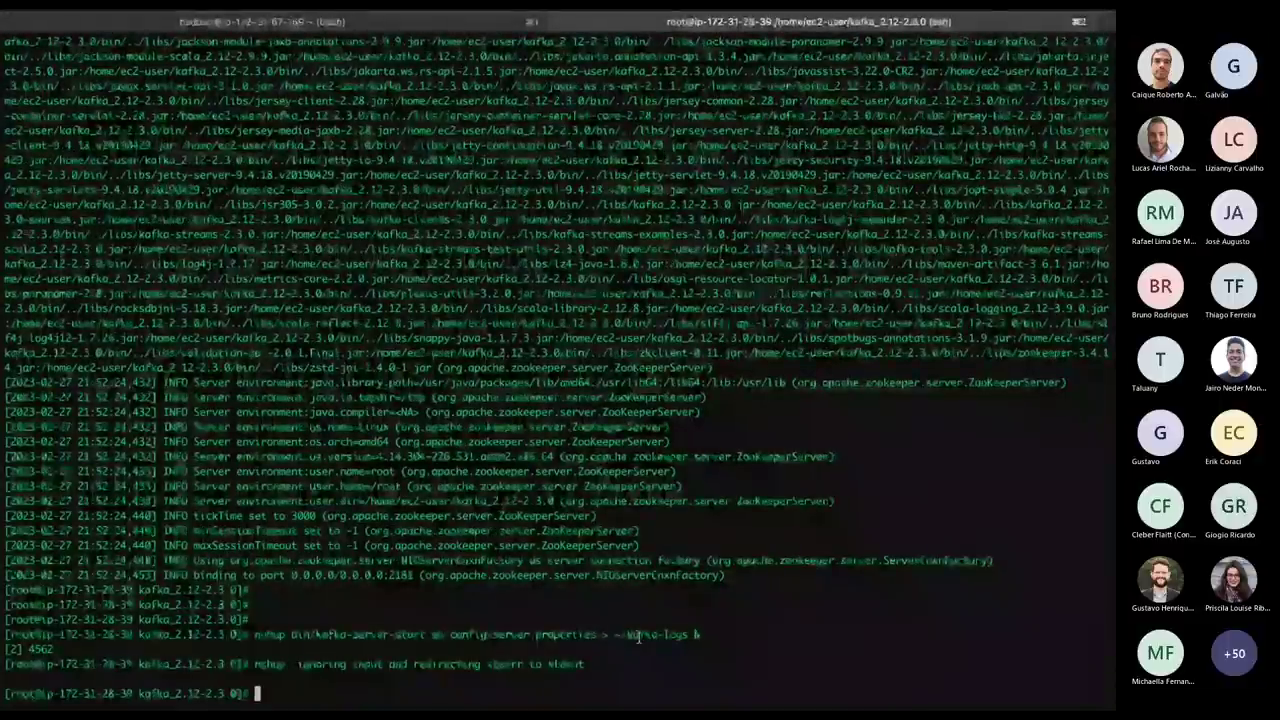
Cat ~/kafka-logs to confirm the Kafka broker started on port 9092.
right_click(618, 620)
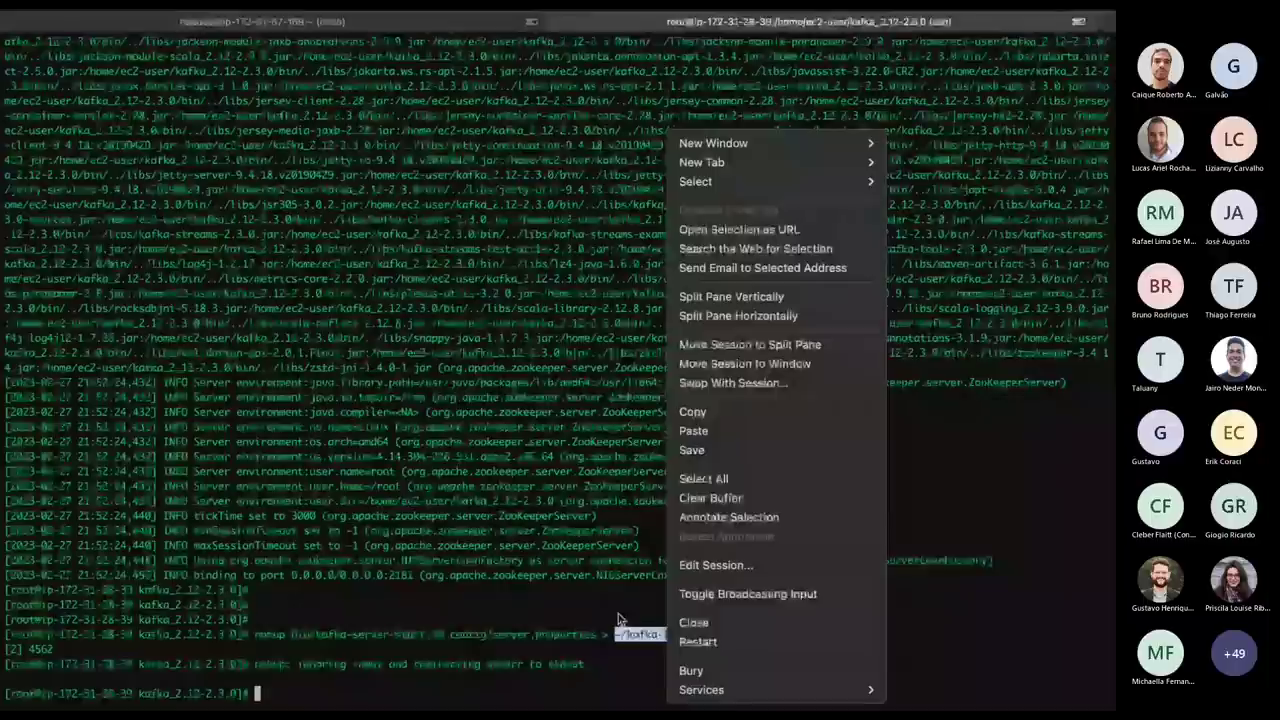
key("Escape")
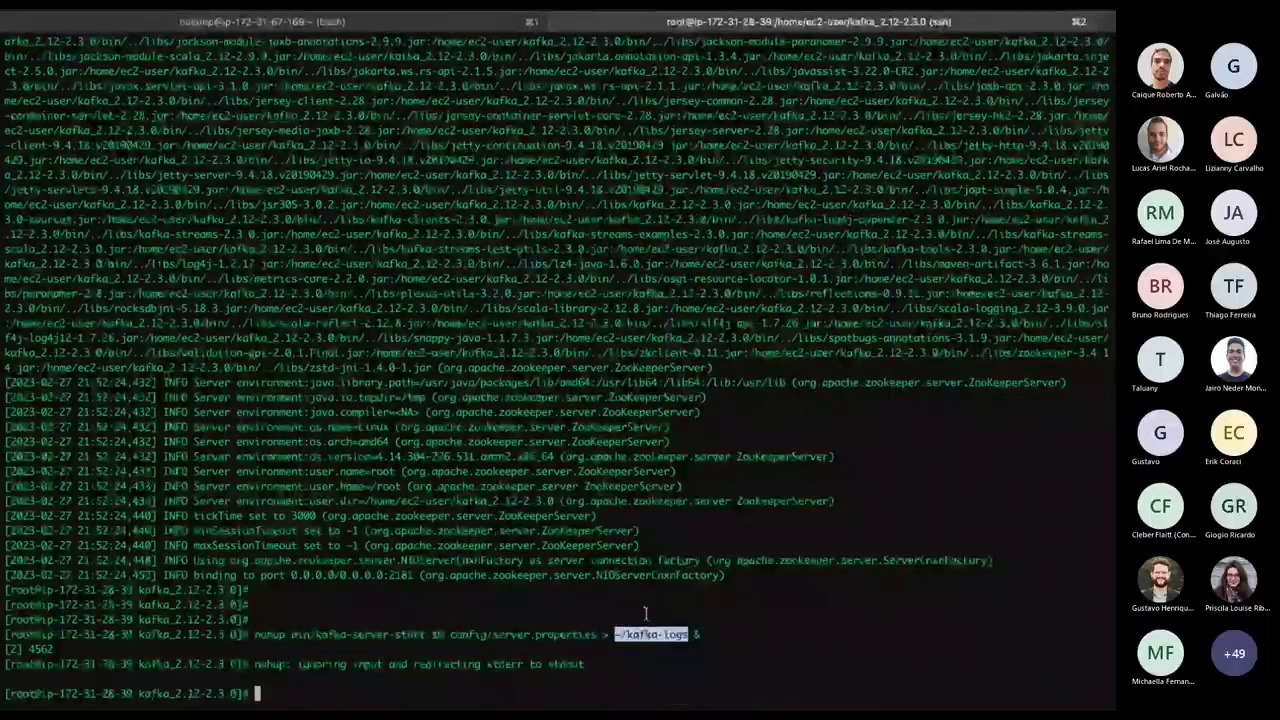
key("Up")
key("BackSpace")
key("BackSpace")
key("BackSpace")
key("BackSpace")
key("BackSpace")
key("BackSpace")
key("BackSpace")
key("BackSpace")
key("BackSpace")
key("BackSpace")
key("BackSpace")
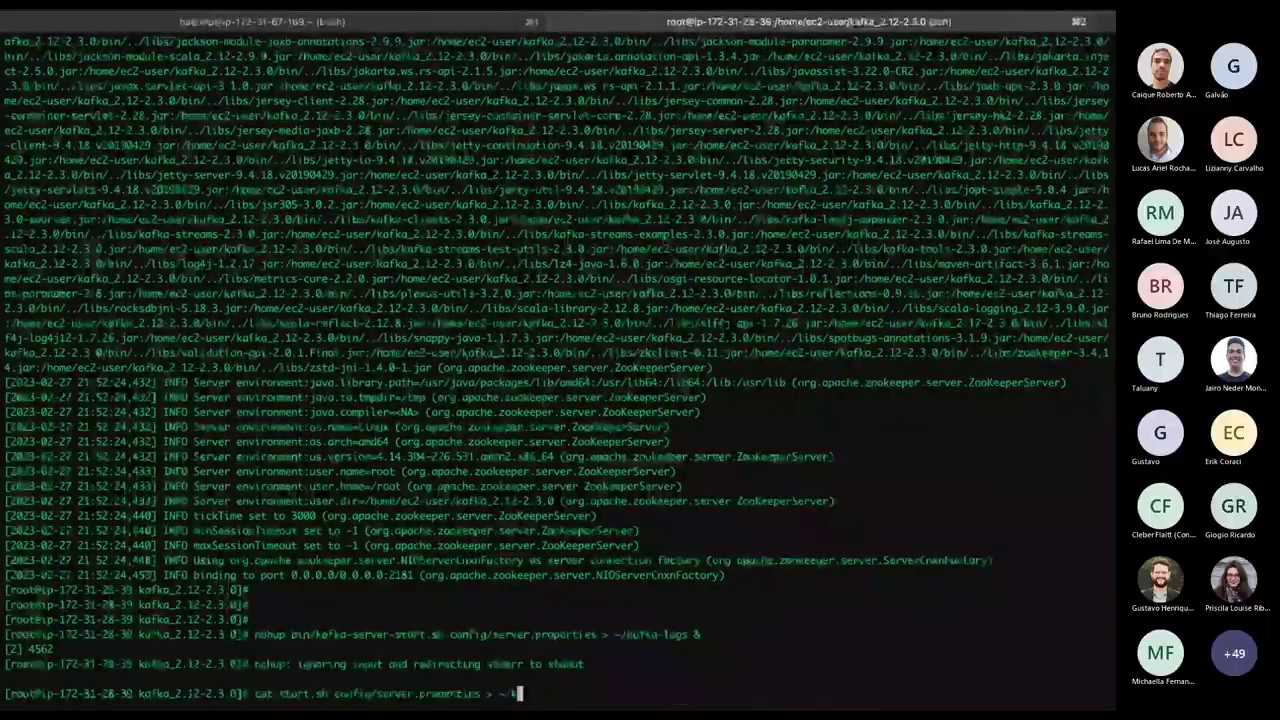
key("BackSpace")
key("BackSpace")
key("BackSpace")
key("BackSpace")
key("BackSpace")
key("BackSpace")
key("BackSpace")
key("BackSpace")
key("BackSpace")
key("BackSpace")
key("BackSpace")
key("BackSpace")
key("BackSpace")
key("BackSpace")
key("BackSpace")
key("BackSpace")
key("BackSpace")
key("BackSpace")
key("BackSpace")
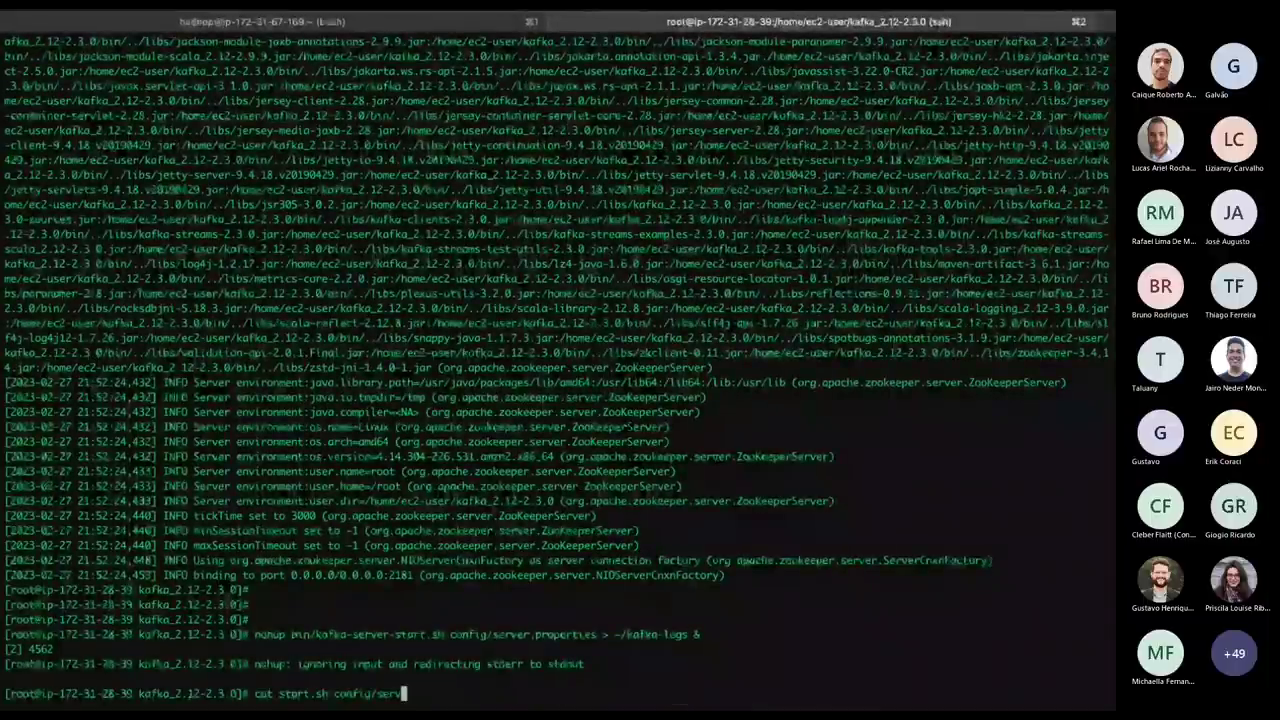
key("BackSpace")
key("BackSpace")
key("BackSpace")
key("BackSpace")
key("BackSpace")
key("BackSpace")
key("BackSpace")
key("BackSpace")
key("BackSpace")
key("BackSpace")
key("BackSpace")
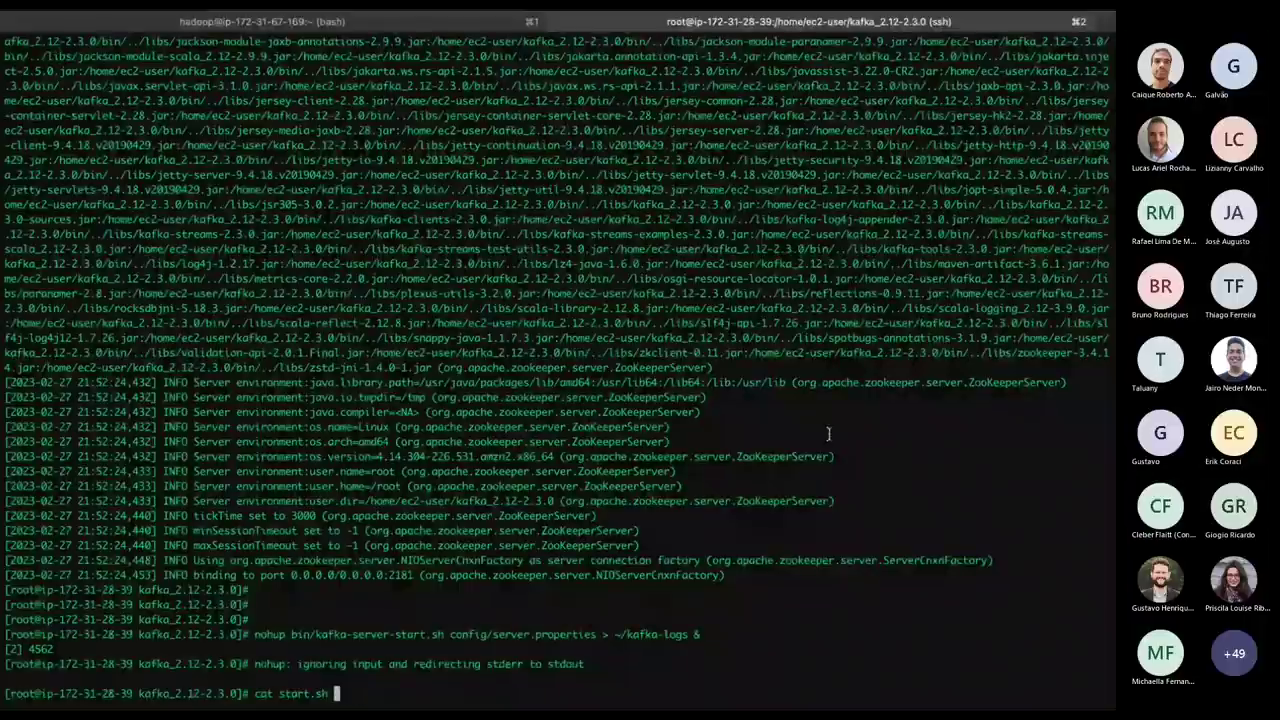
left_click_drag(614, 636, 676, 636)
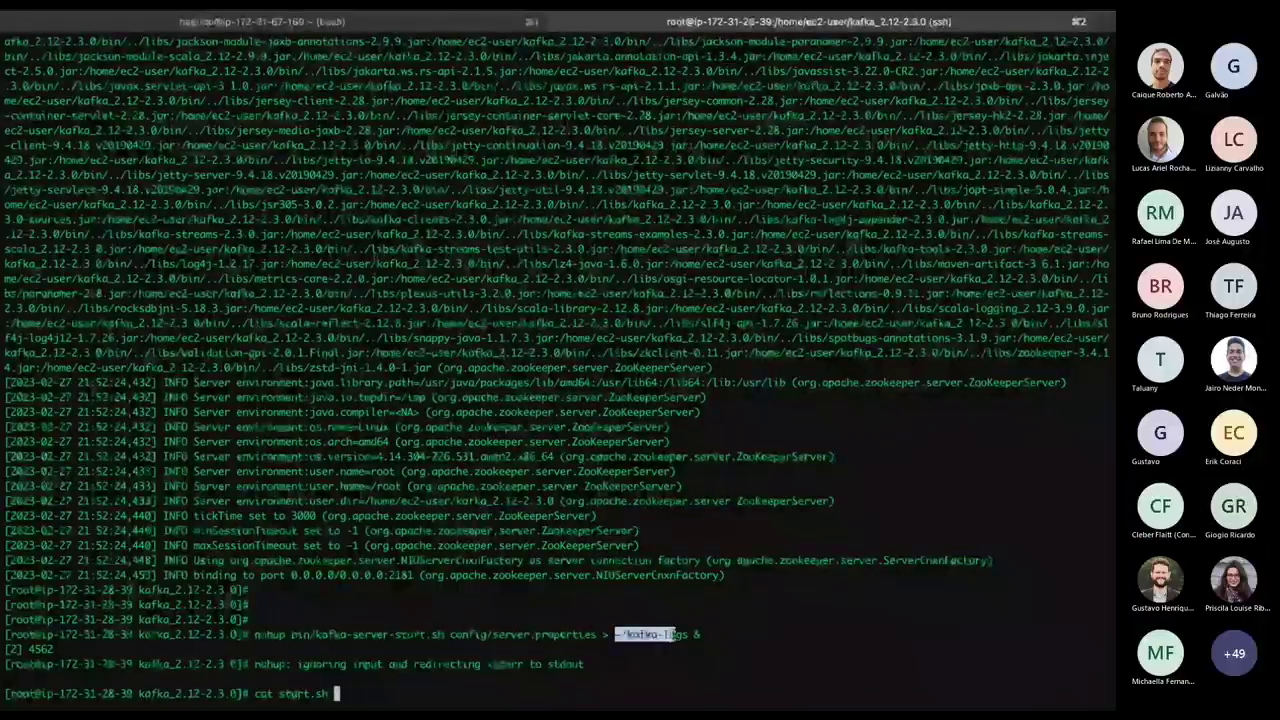
key("super+v")
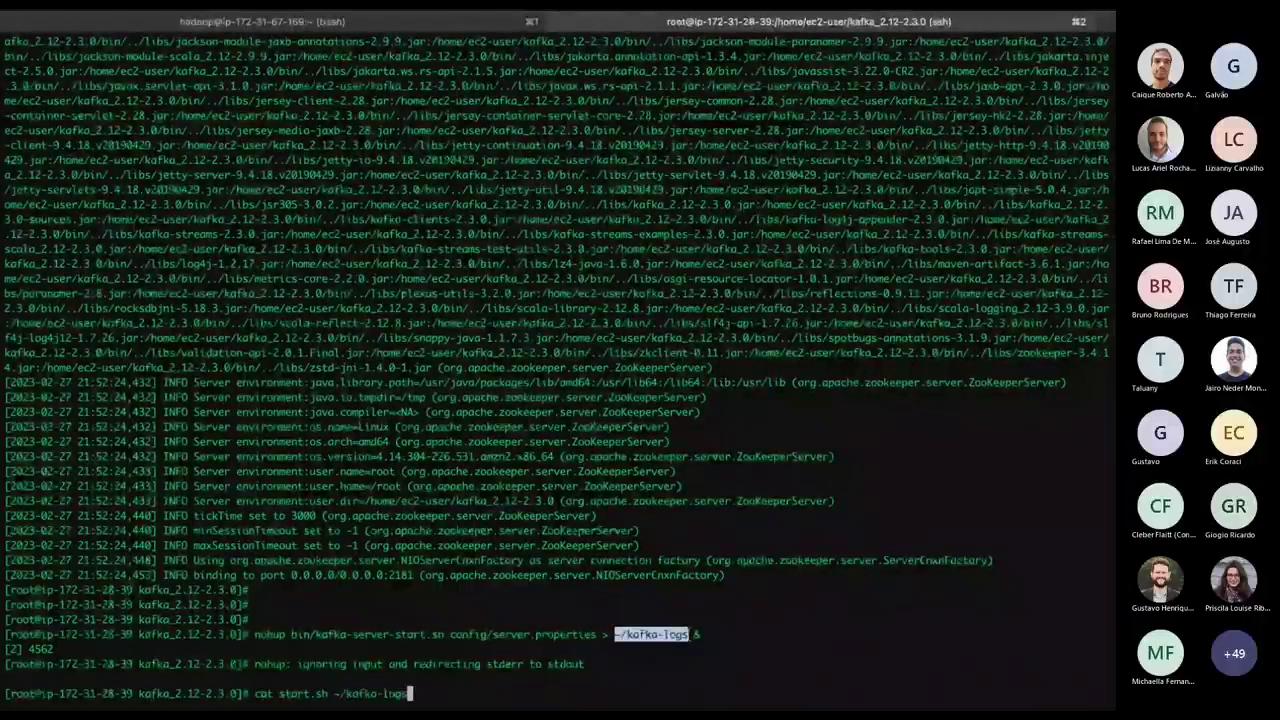
key("Return")
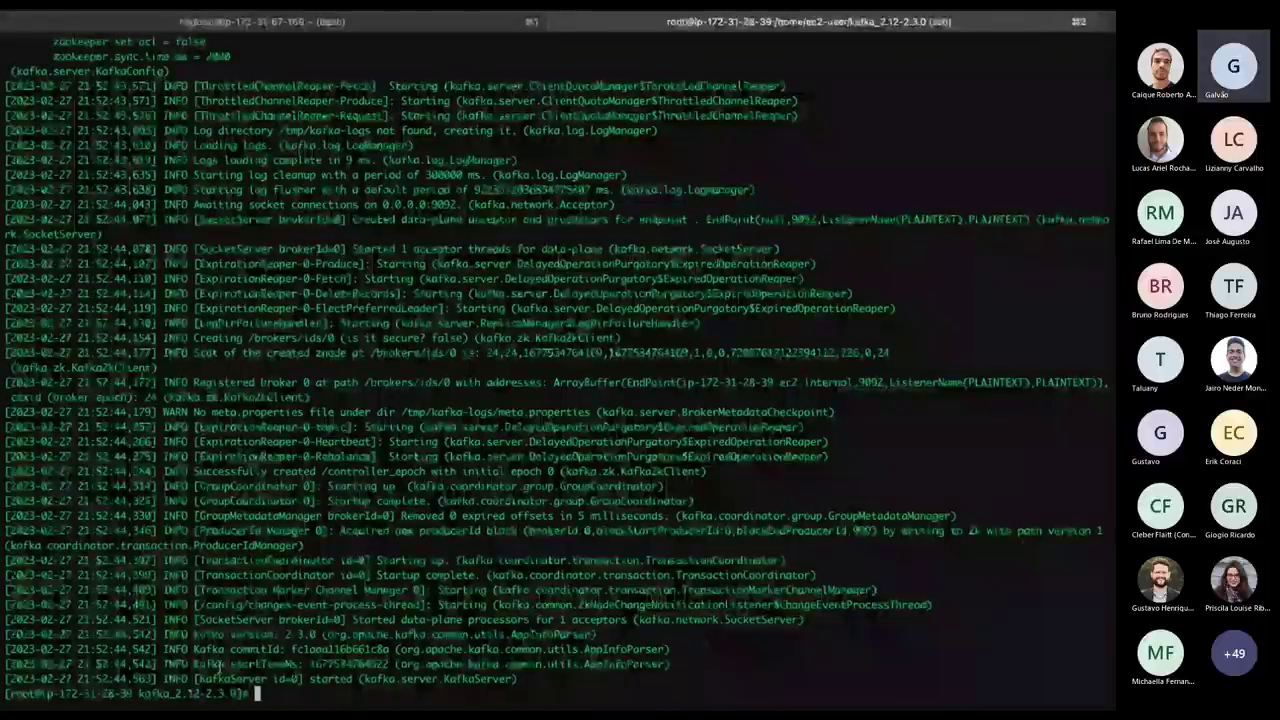
mouse_move(555, 706)
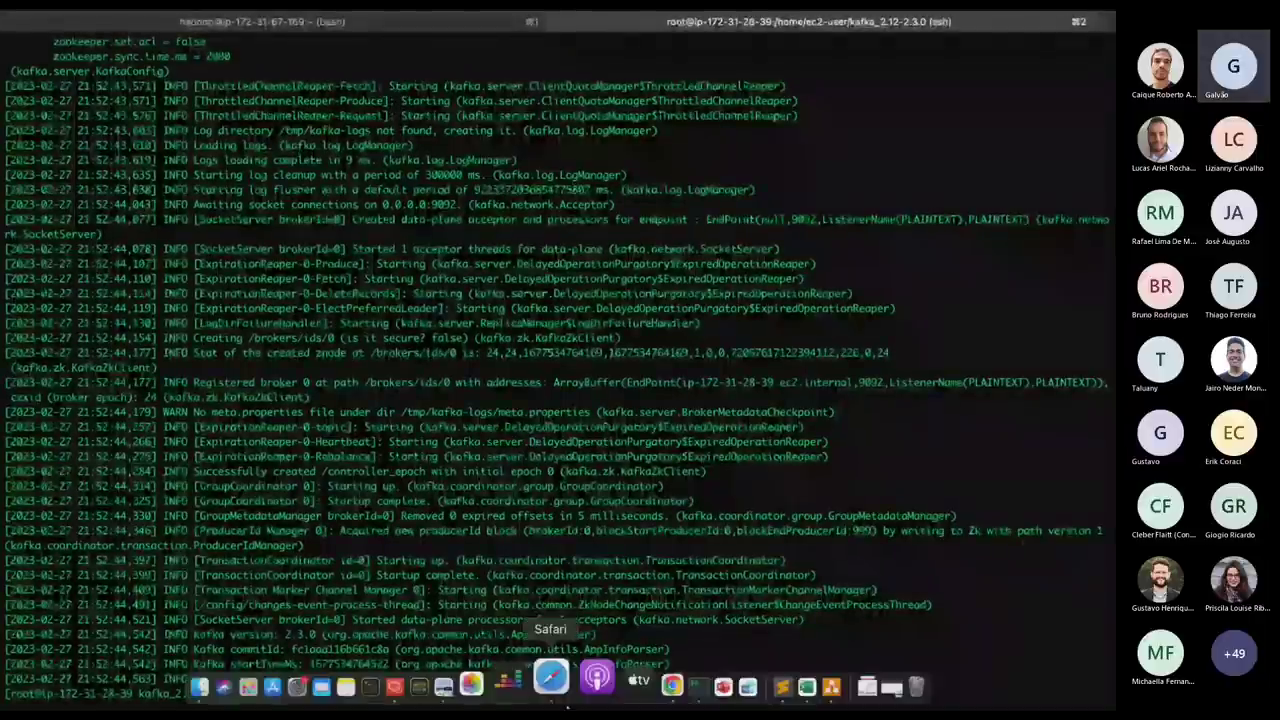
left_click(782, 686)
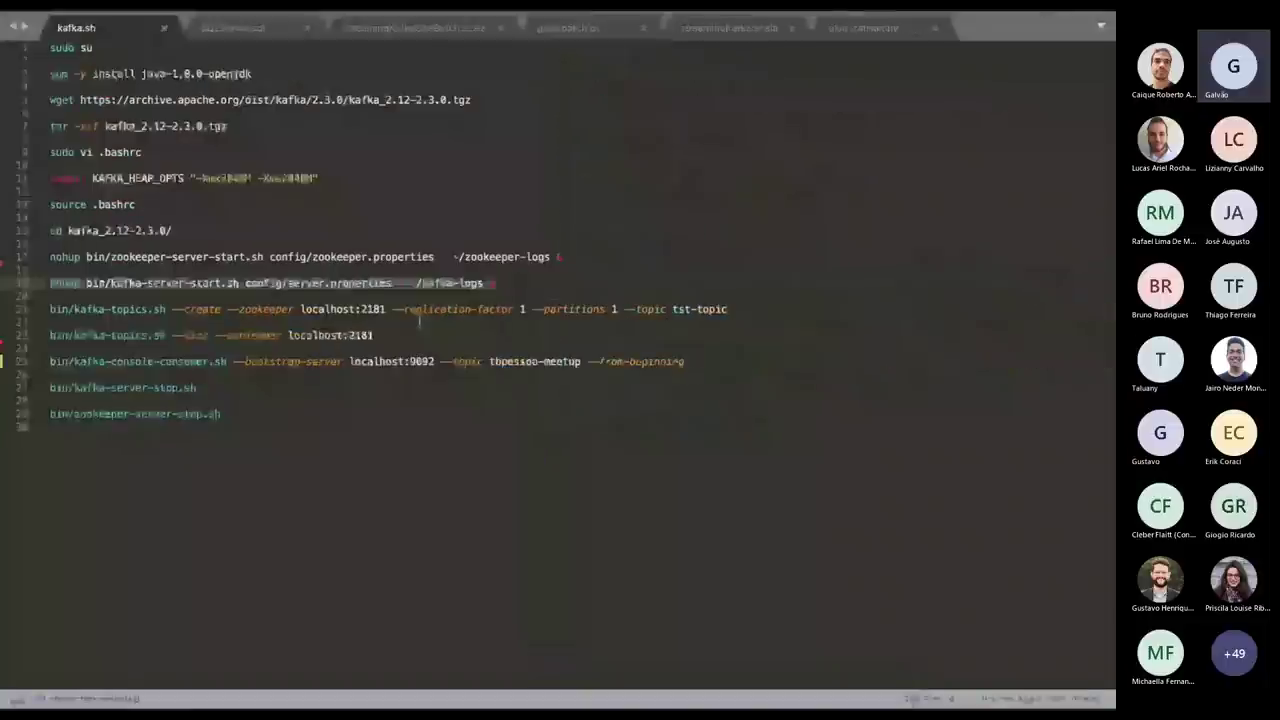
Create the Kafka topic tst-topic using the kafka-topics --create line.
triple_click(750, 312)
key("alt+Tab")
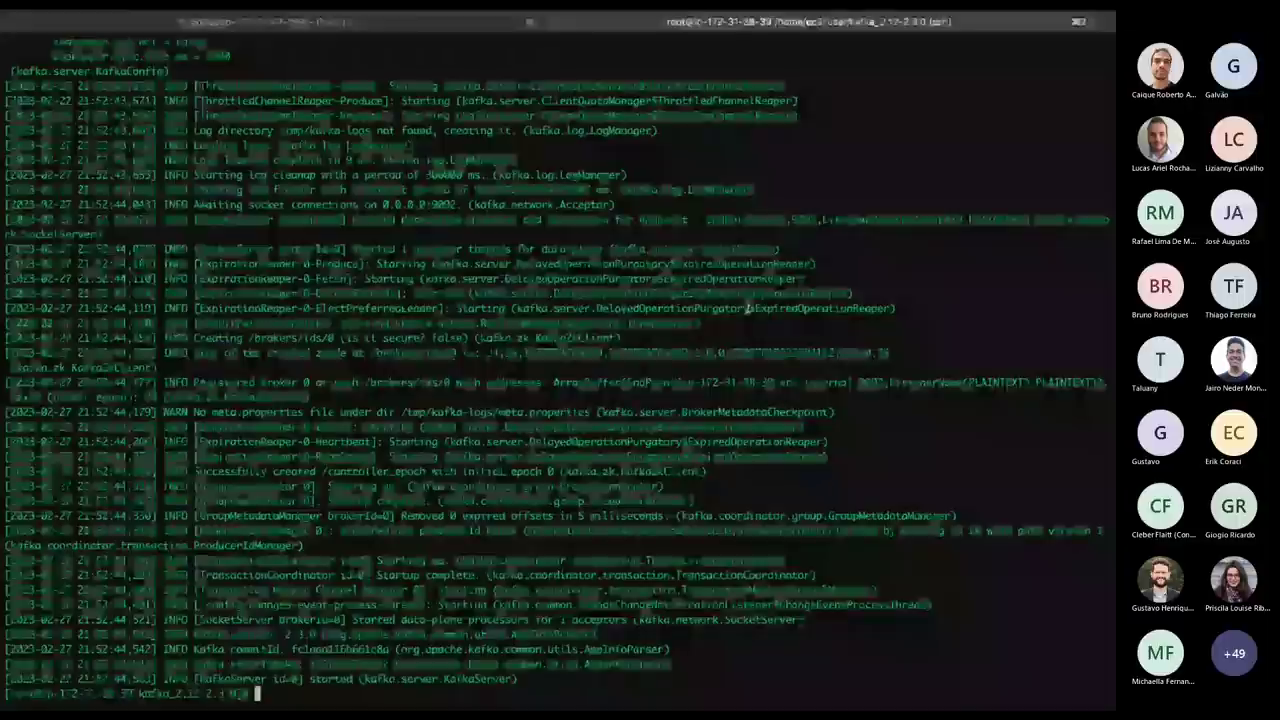
key("super+v")
key("Return")
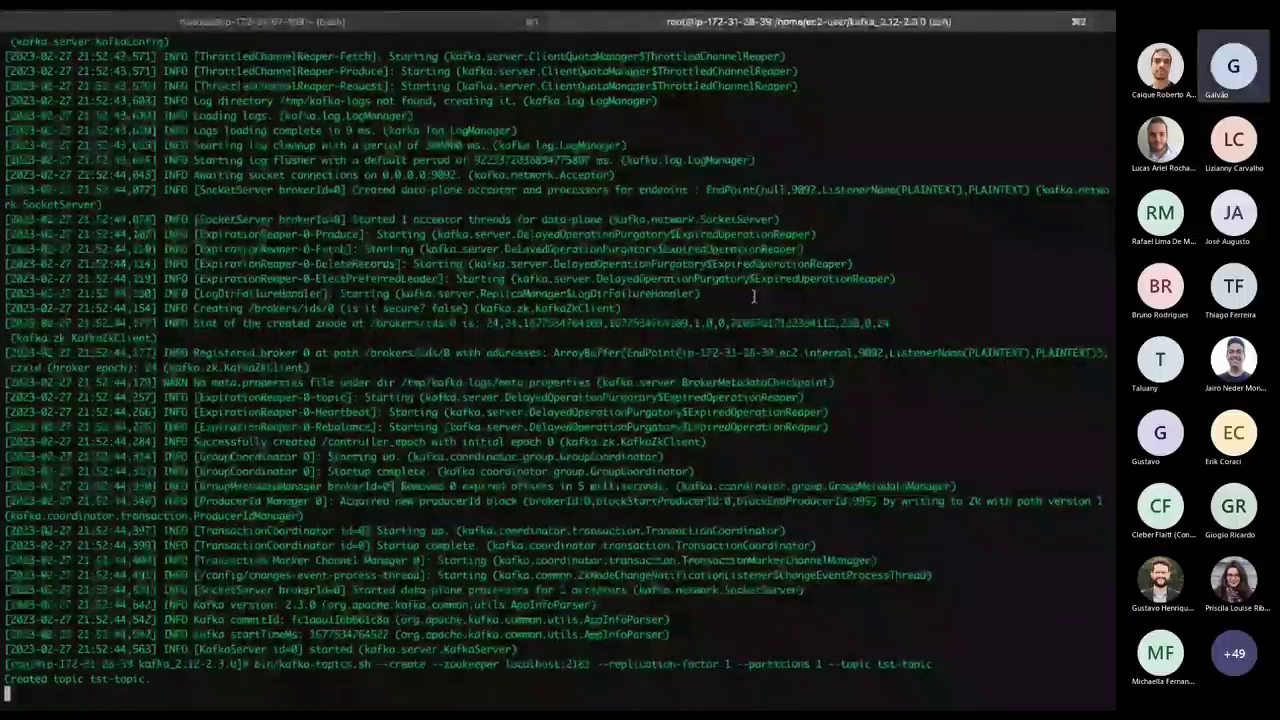
Run the kafka-topics --list command to confirm tst-topic exists on the broker.
key("alt+Tab")
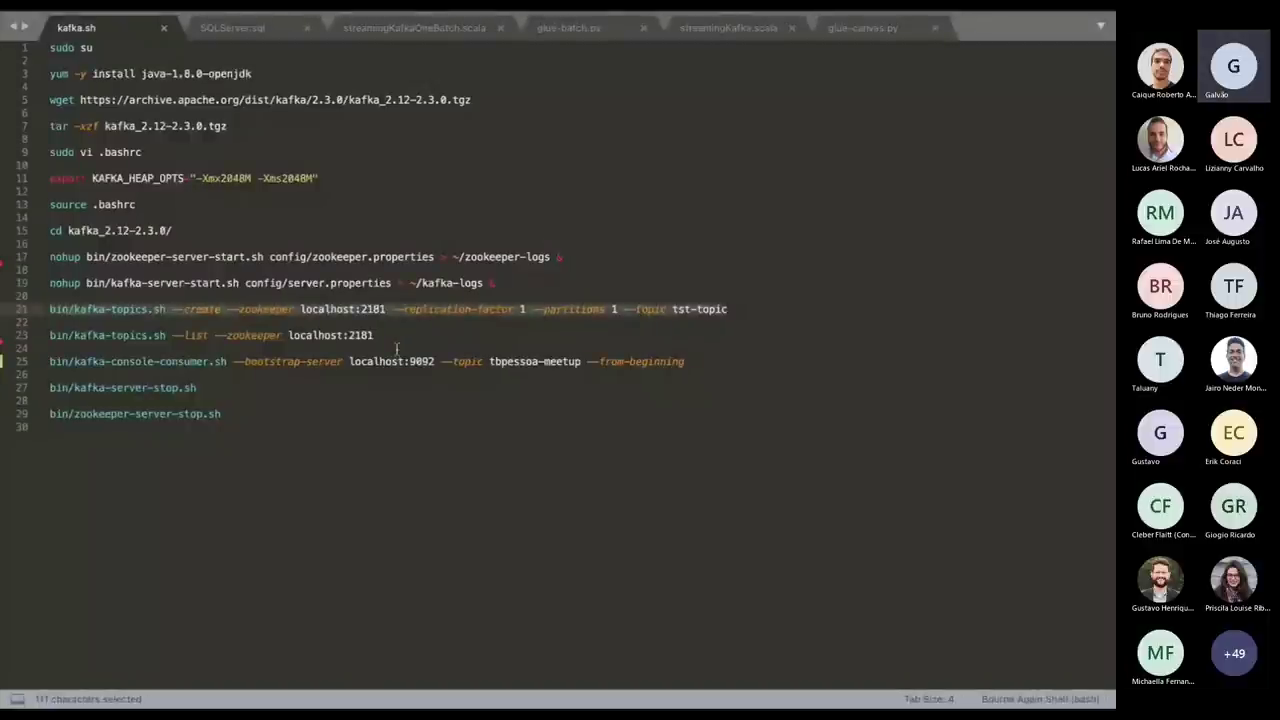
left_click(400, 340)
key("shift+Home")
key("ctrl+c")
key("alt+Tab")
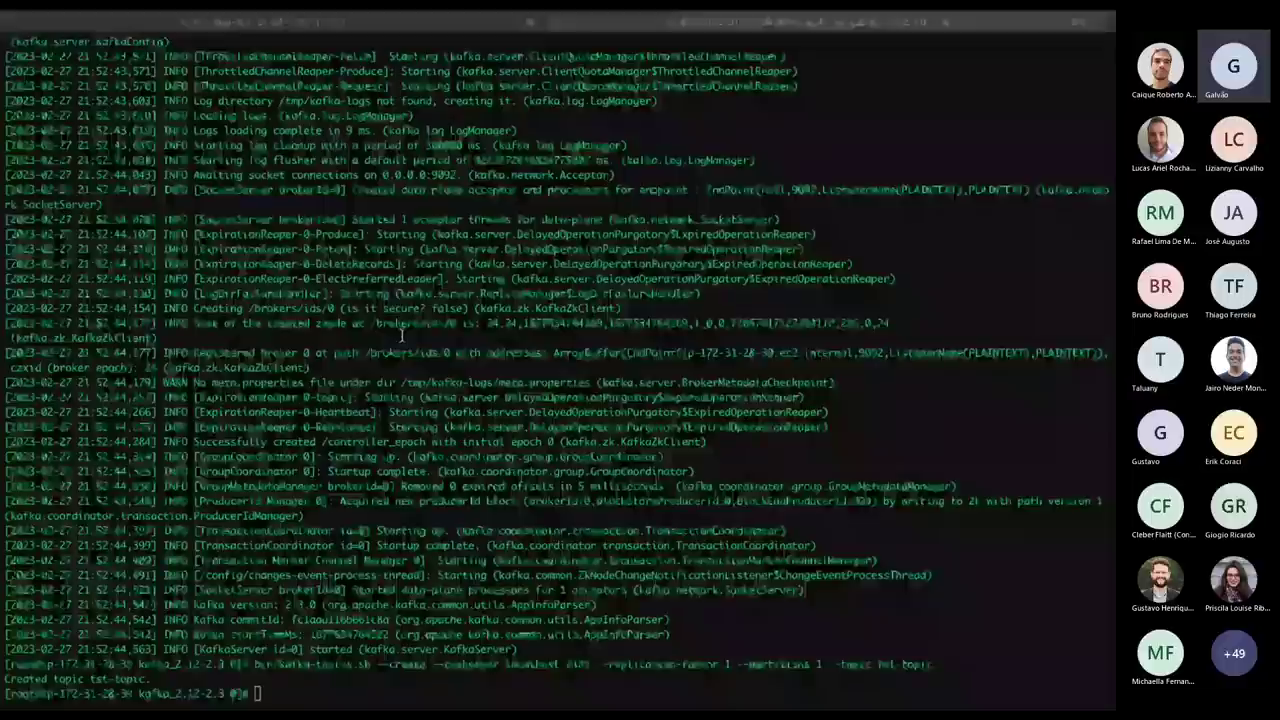
key("ctrl+shift+v")
key("Return")
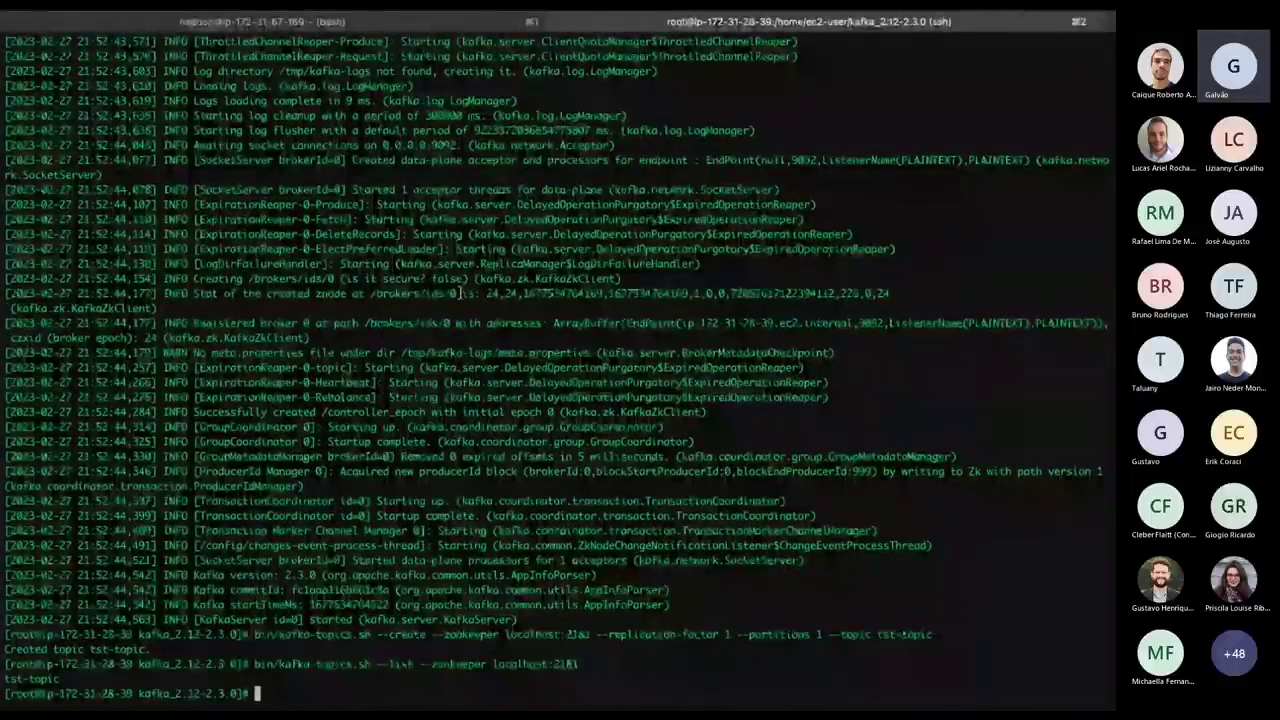
key("alt+Tab")
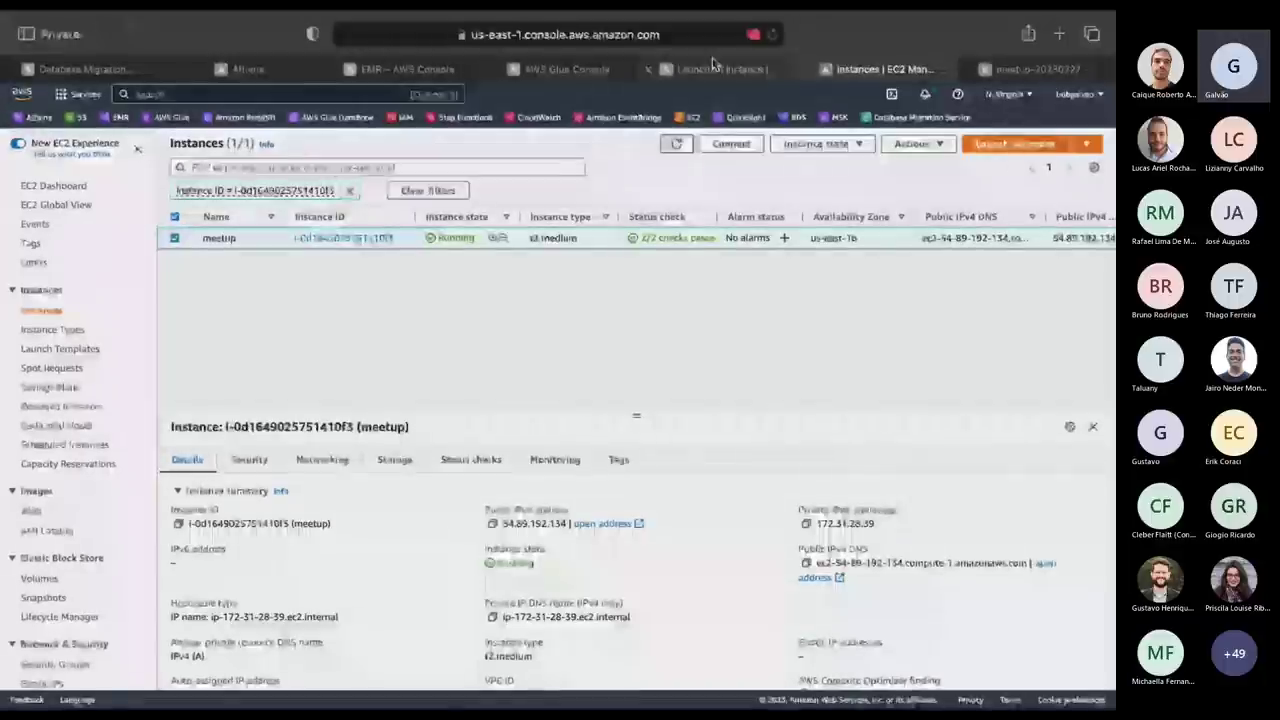
Return to the EC2 instance list and select the sql-server instance to view its details.
key("ctrl+shift+Tab")
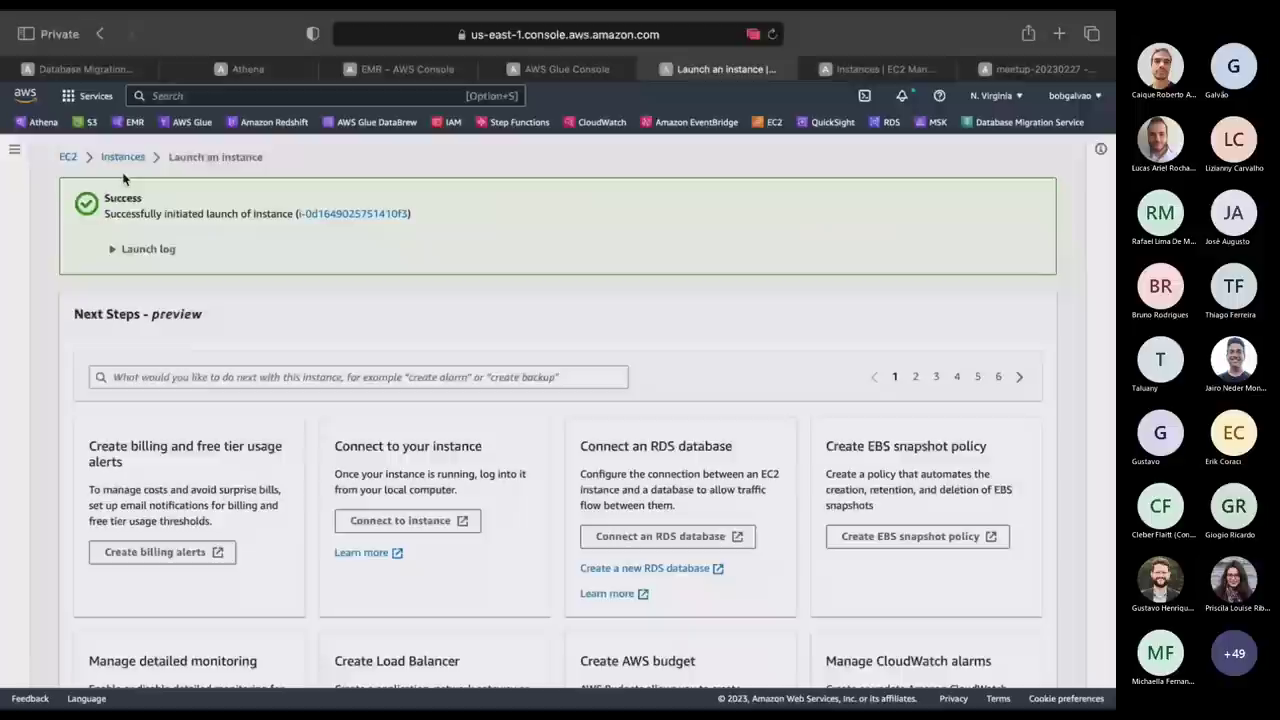
left_click(124, 158)
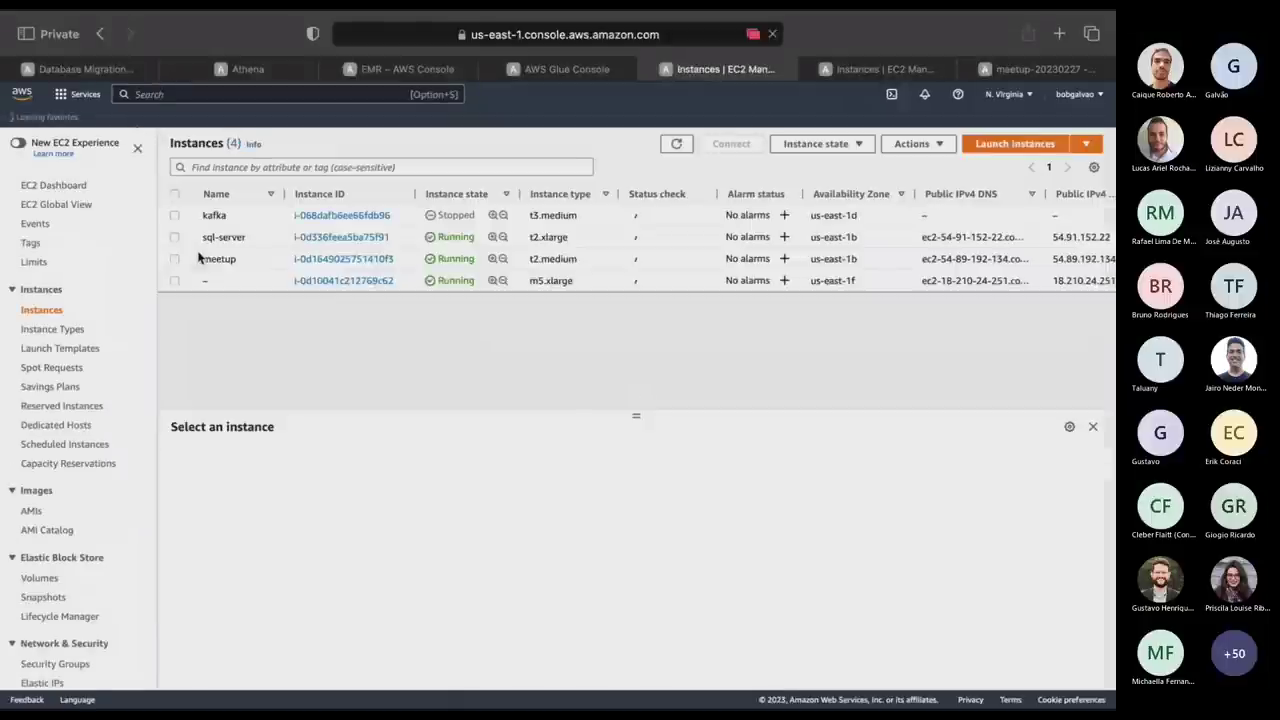
left_click(174, 237)
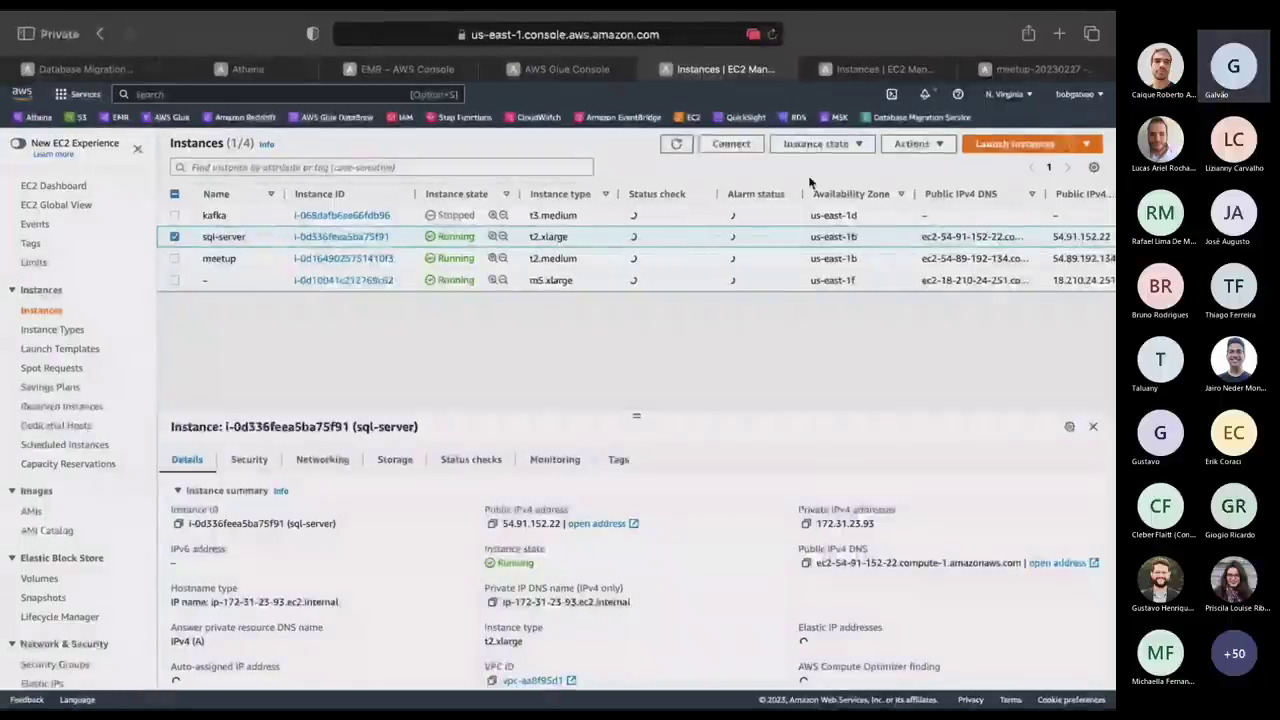
left_click(740, 145)
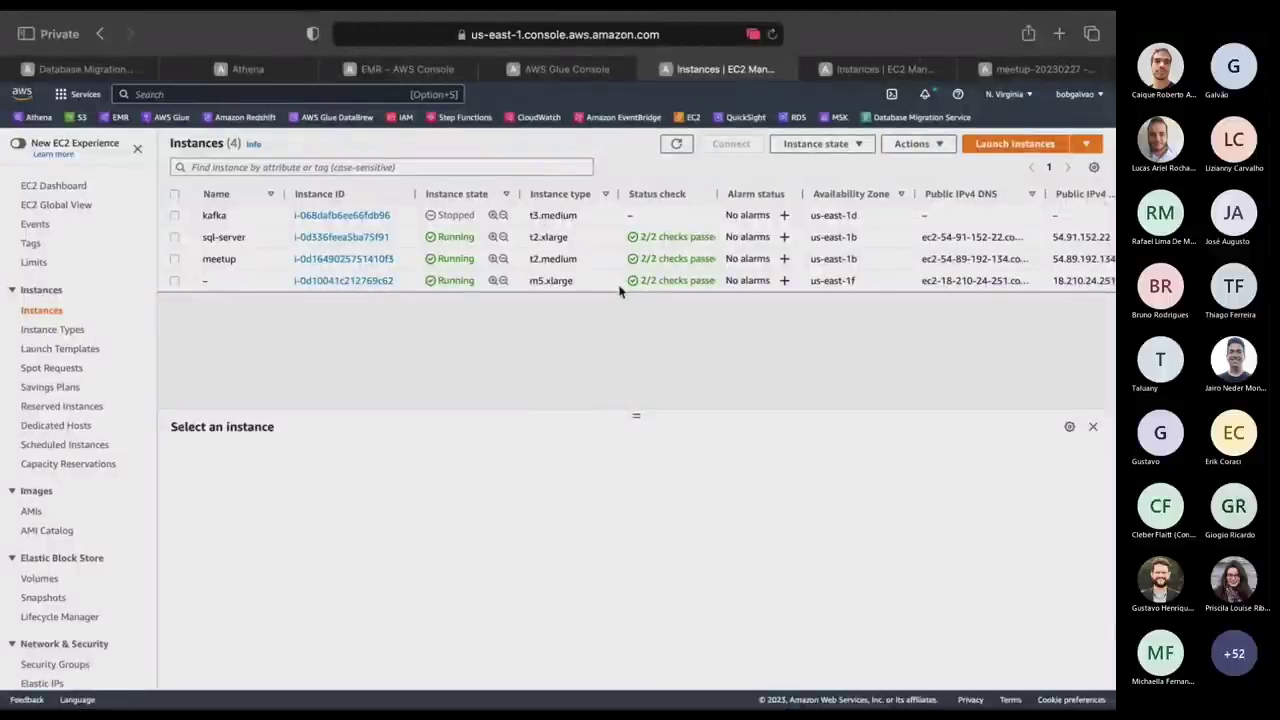
left_click(174, 237)
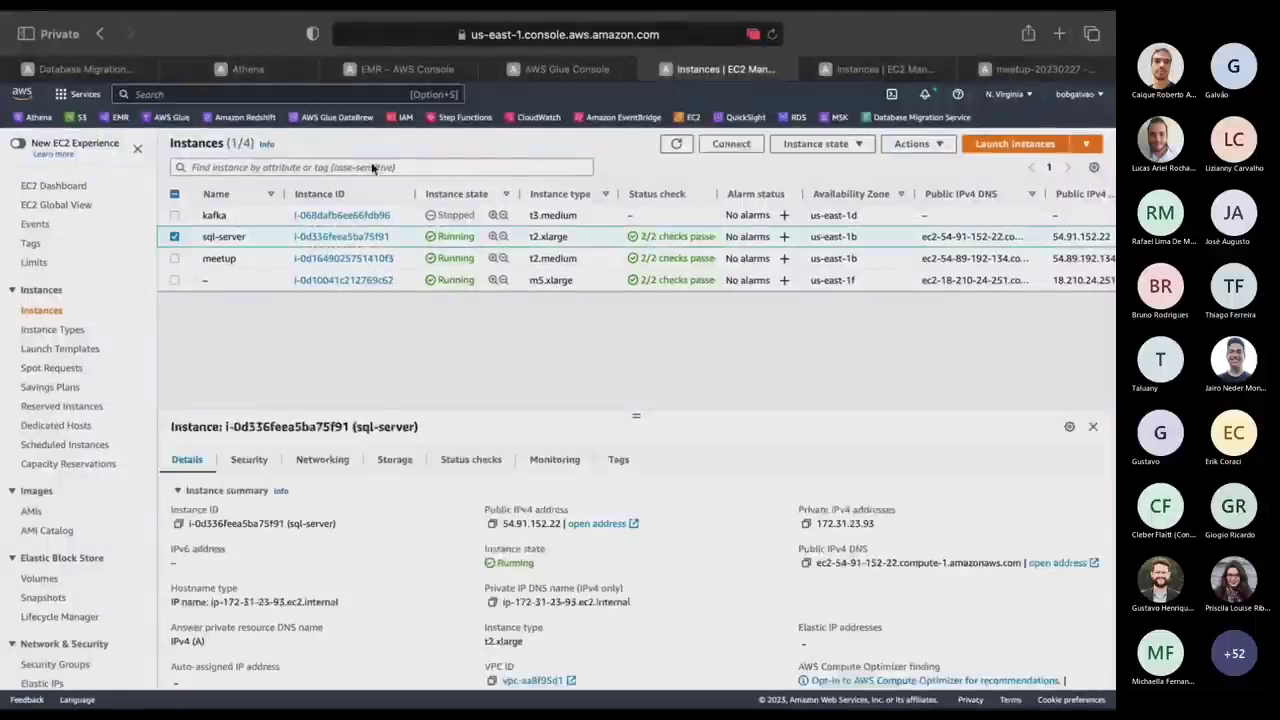
Download the RDP client file for the sql-server instance.
left_click(731, 144)
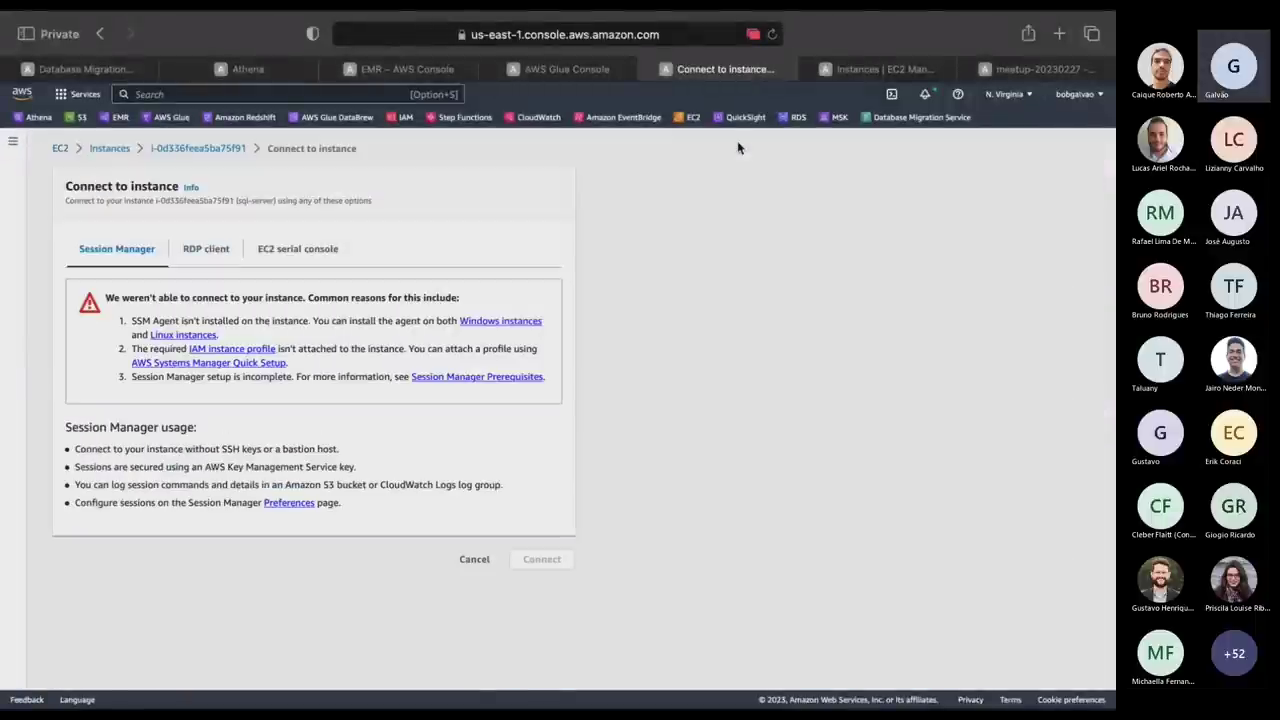
left_click(205, 250)
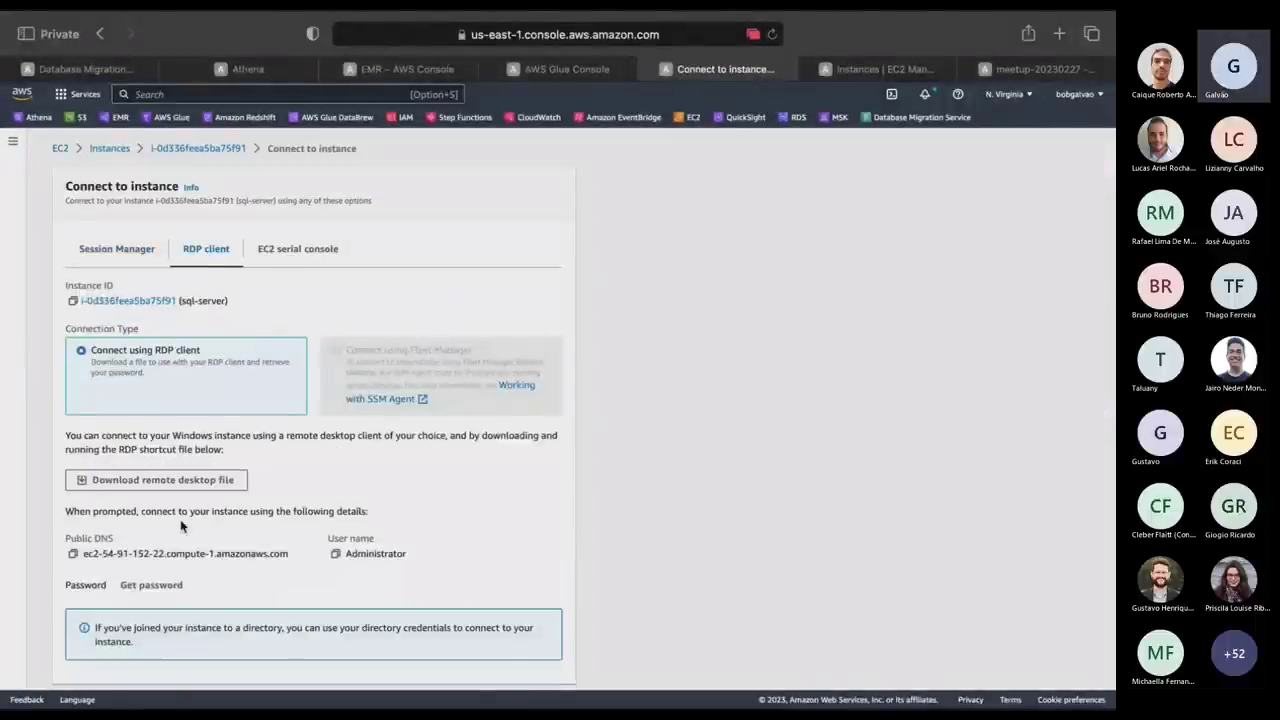
left_click(168, 483)
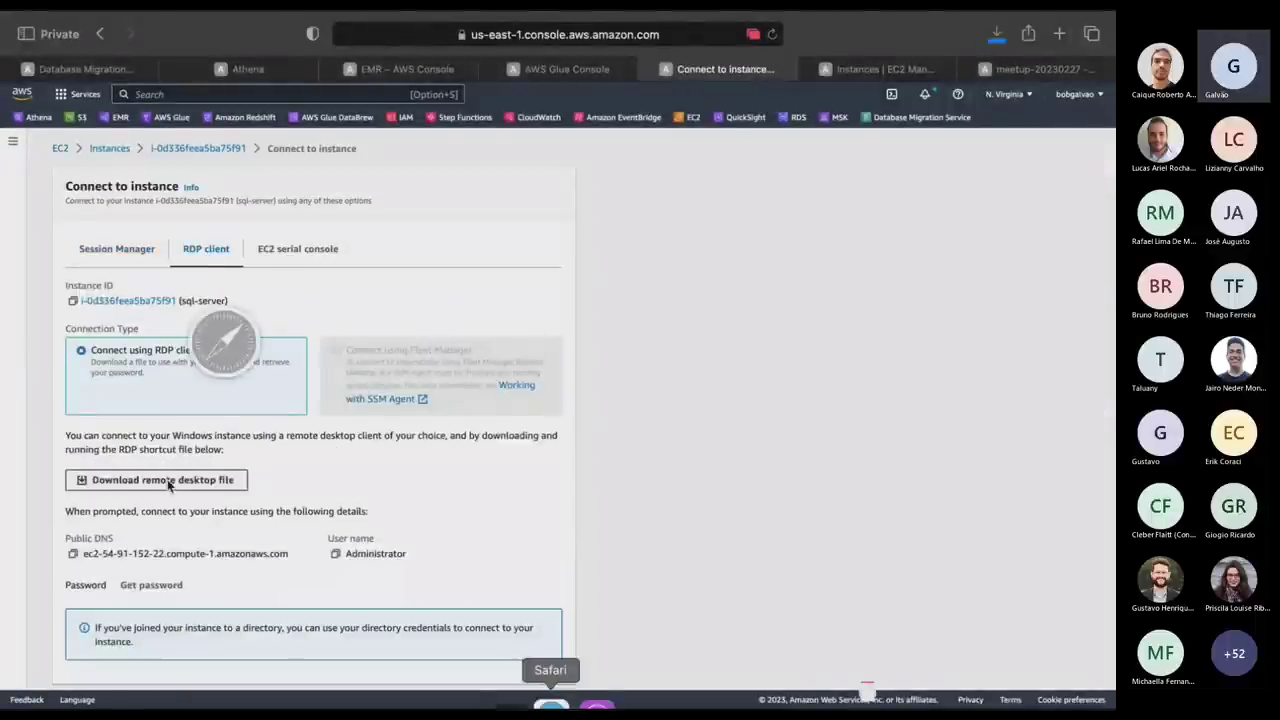
Decrypt the Windows administrator password with bobkey.pem and copy it.
left_click(164, 588)
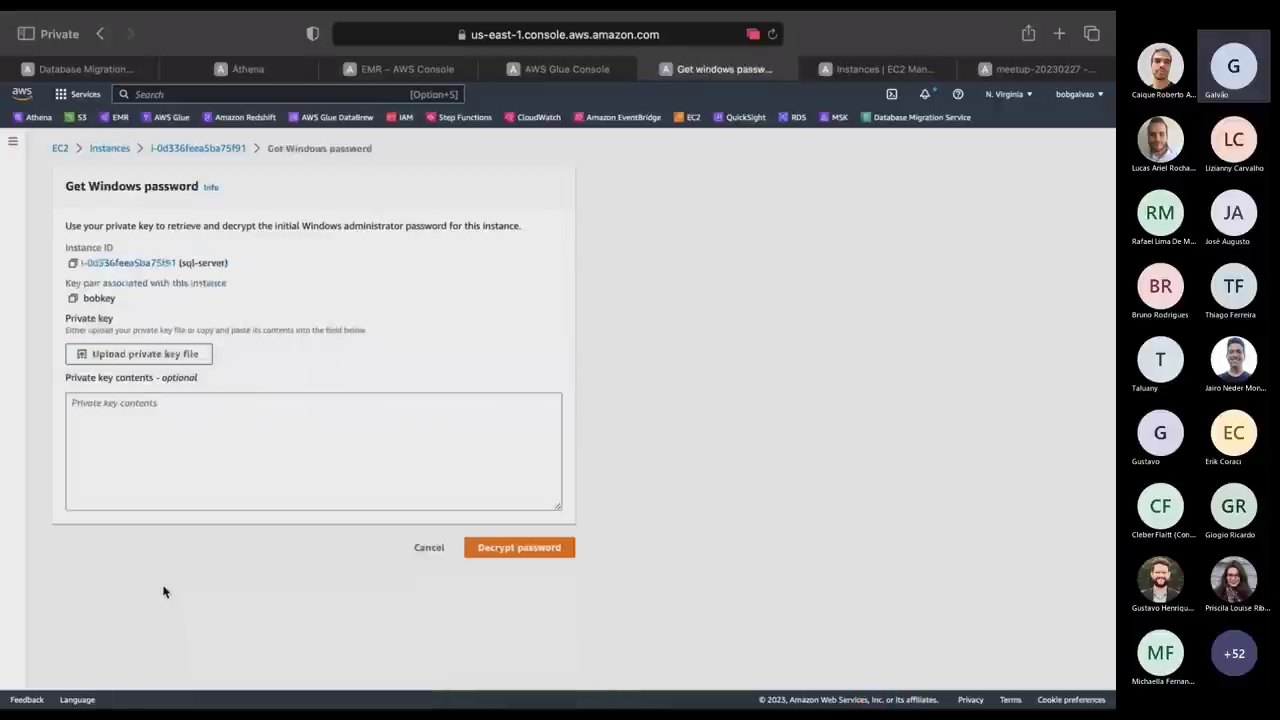
right_click(132, 357)
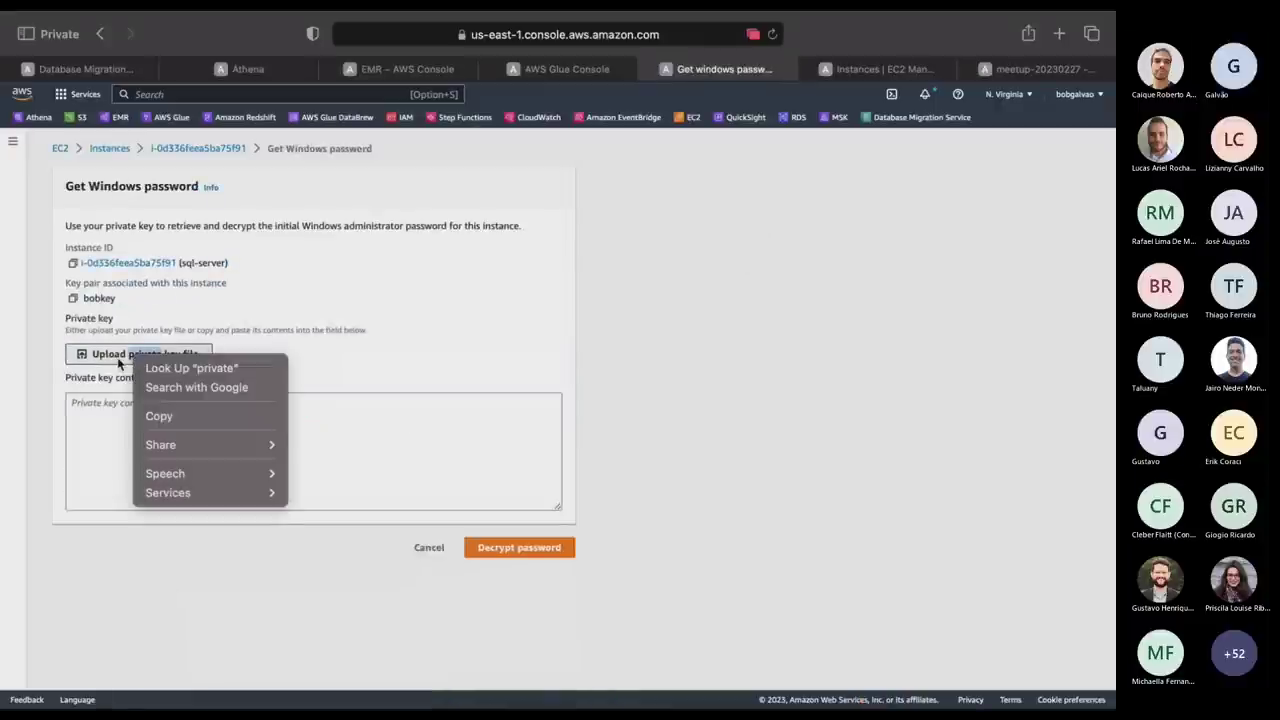
left_click(118, 360)
left_click(118, 357)
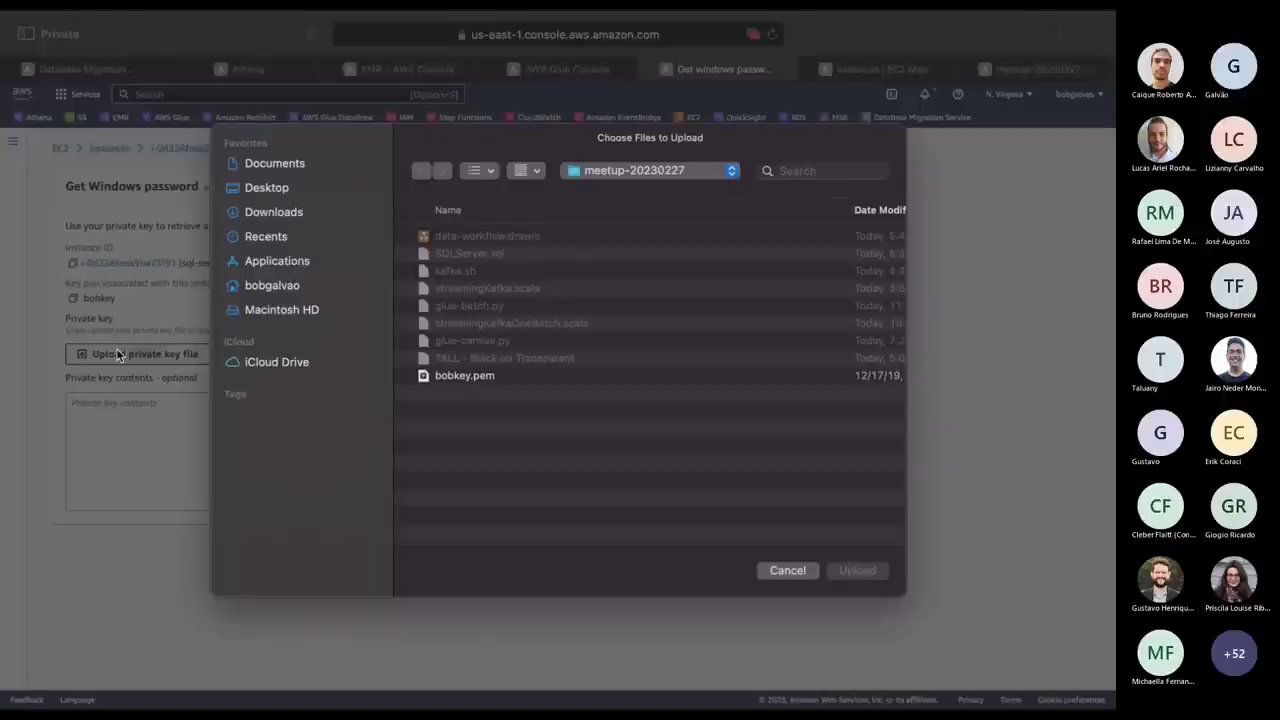
left_click(486, 378)
double_click(486, 378)
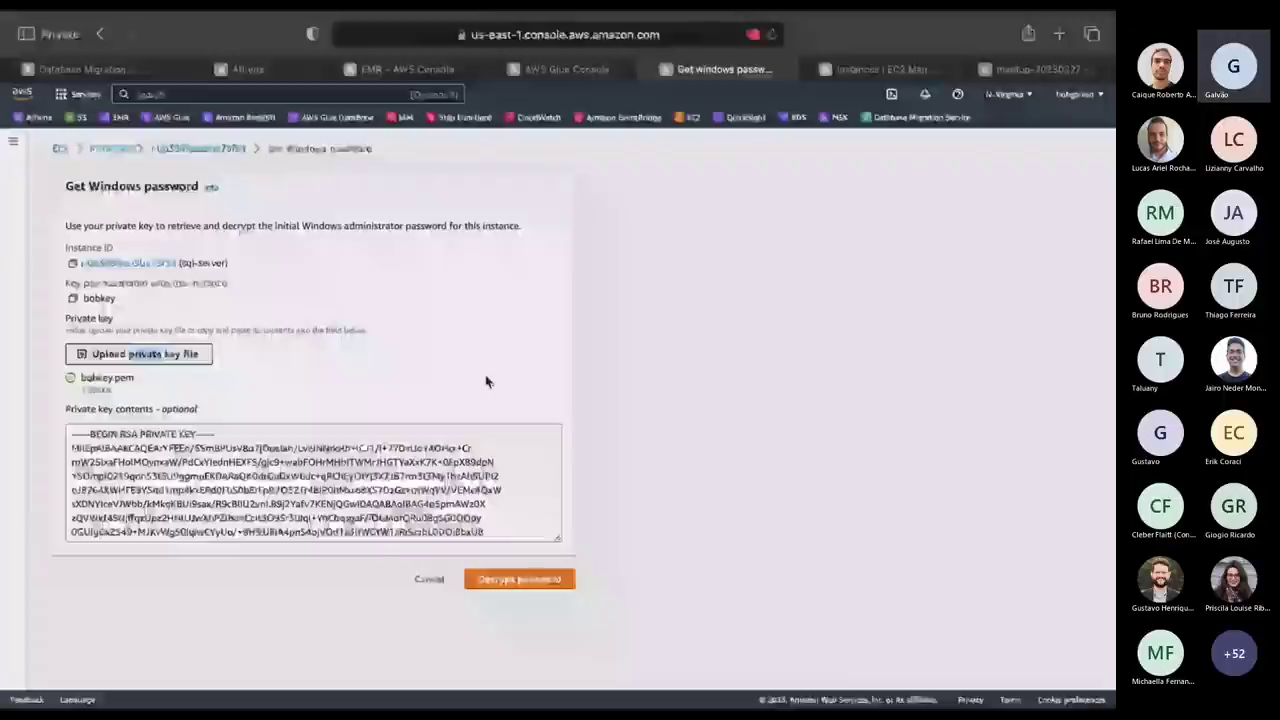
left_click(555, 578)
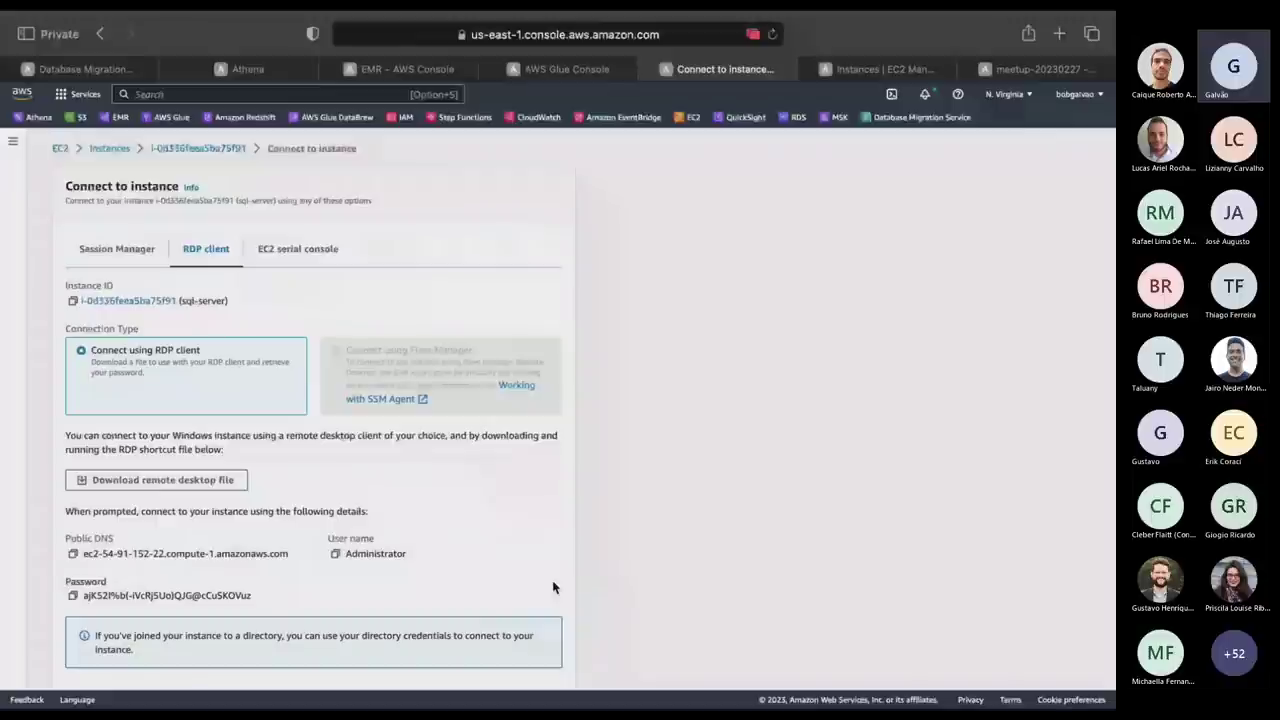
left_click(72, 595)
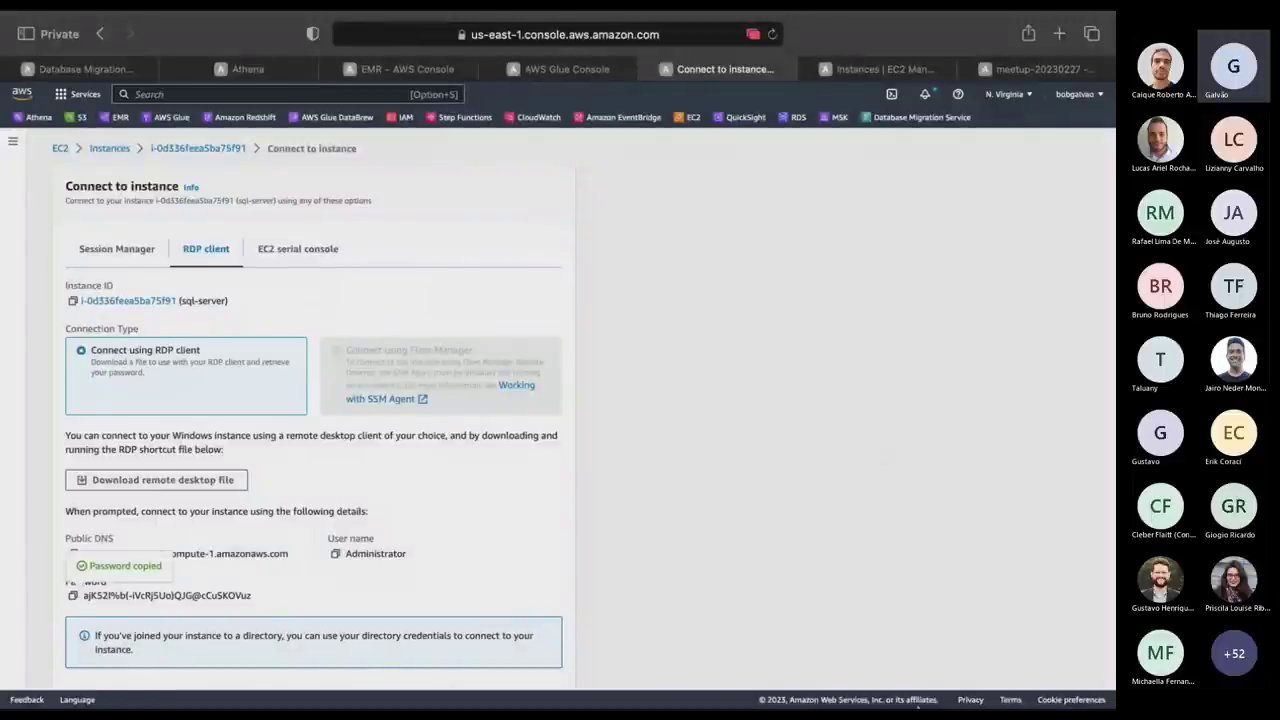
mouse_move(829, 697)
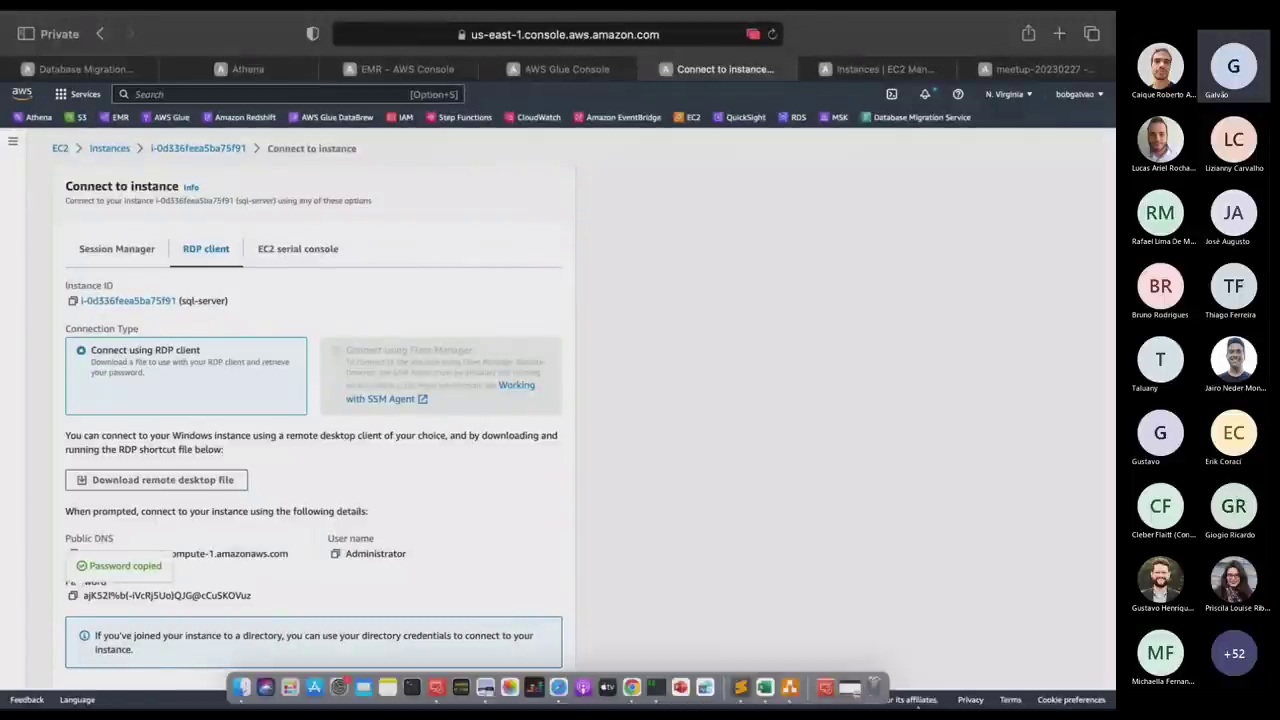
left_click(829, 695)
Open sql-server-3.rdp, sign in as Administrator with the copied password, and launch SSMS.
left_click(823, 607)
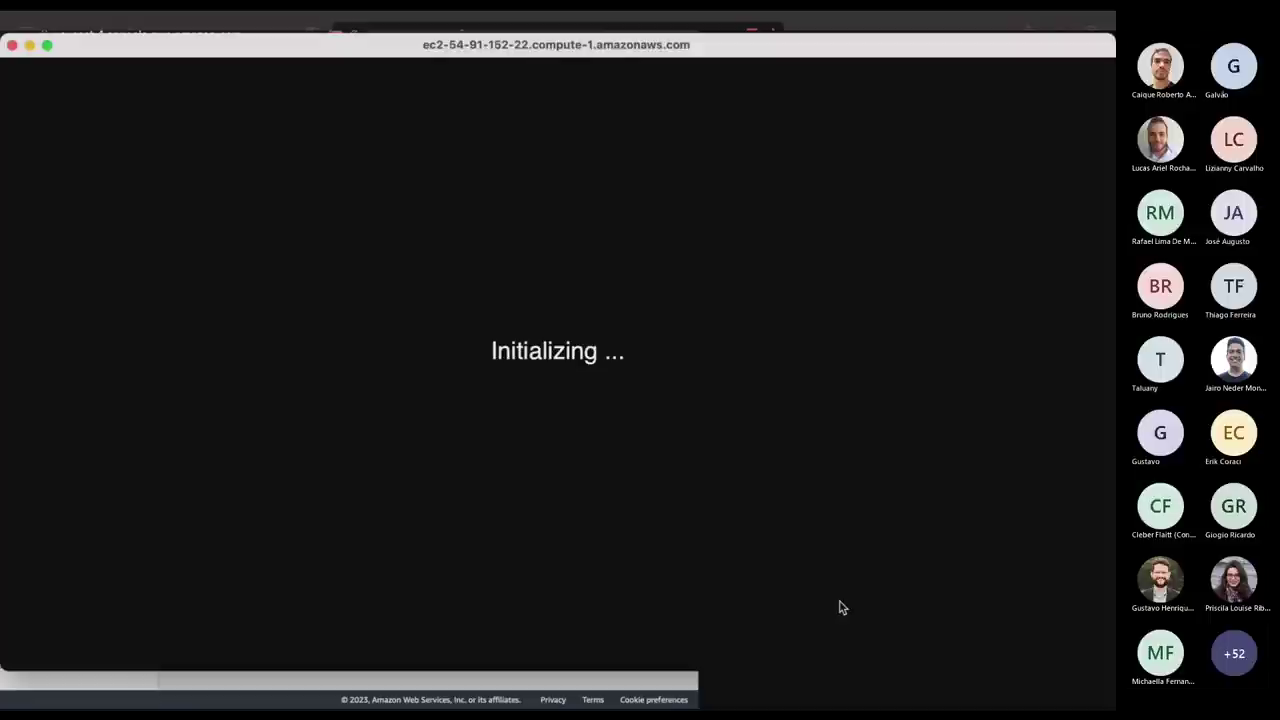
left_click(761, 293)
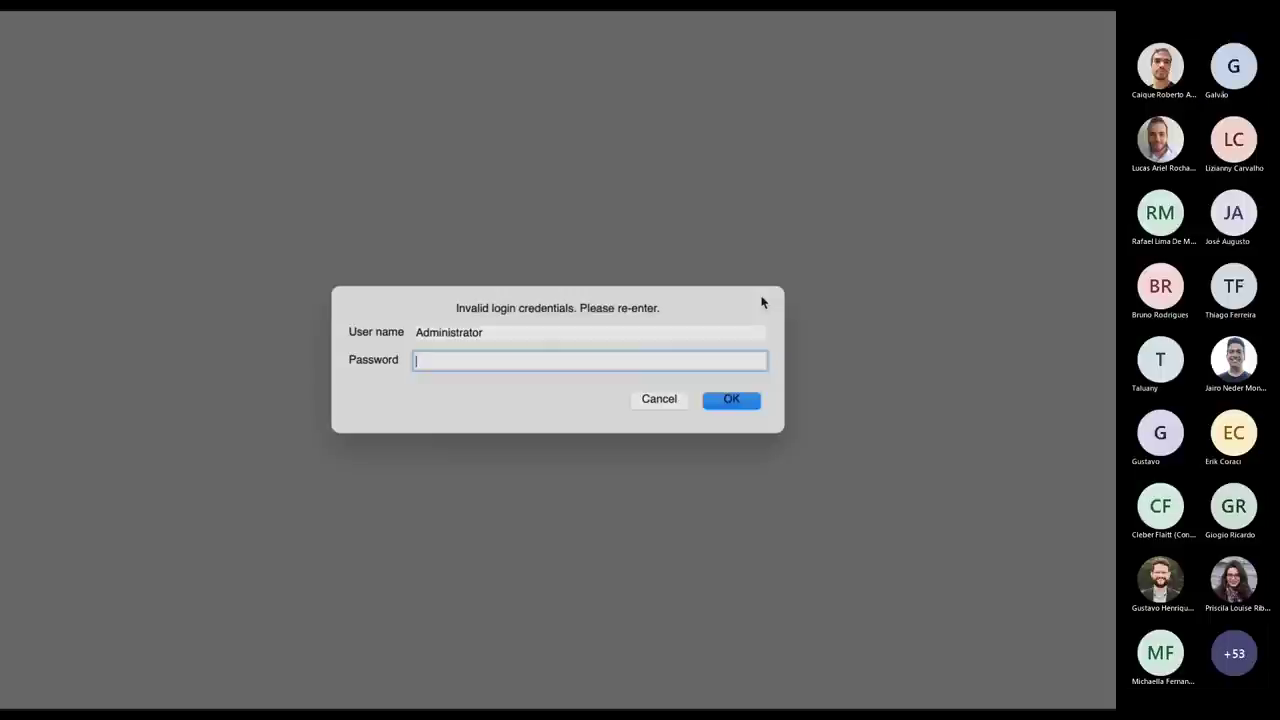
key("super+v")
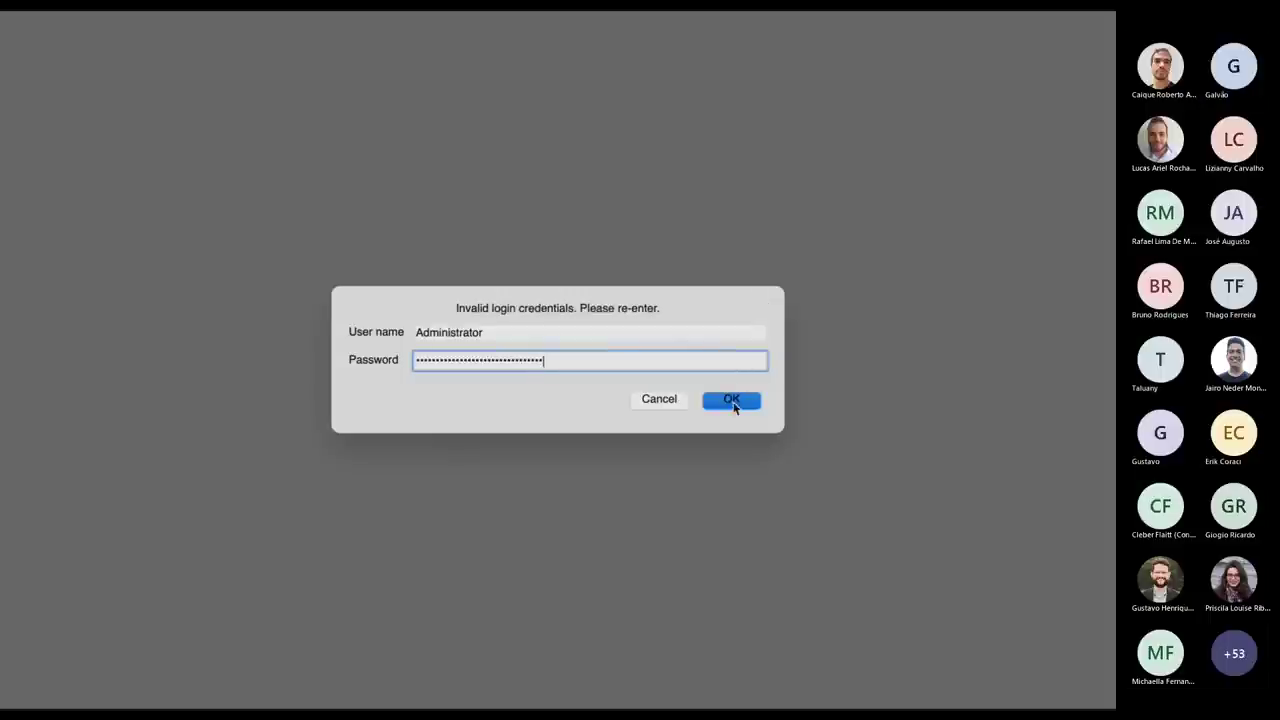
left_click(732, 402)
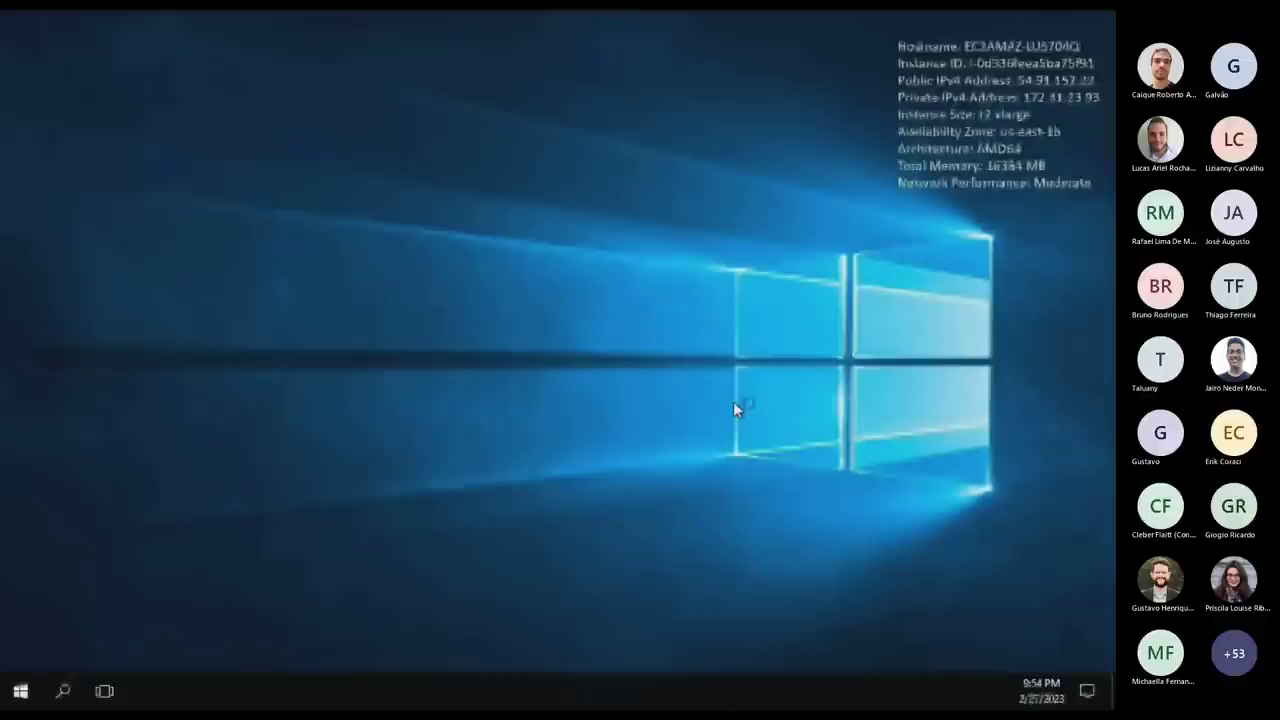
left_click(20, 694)
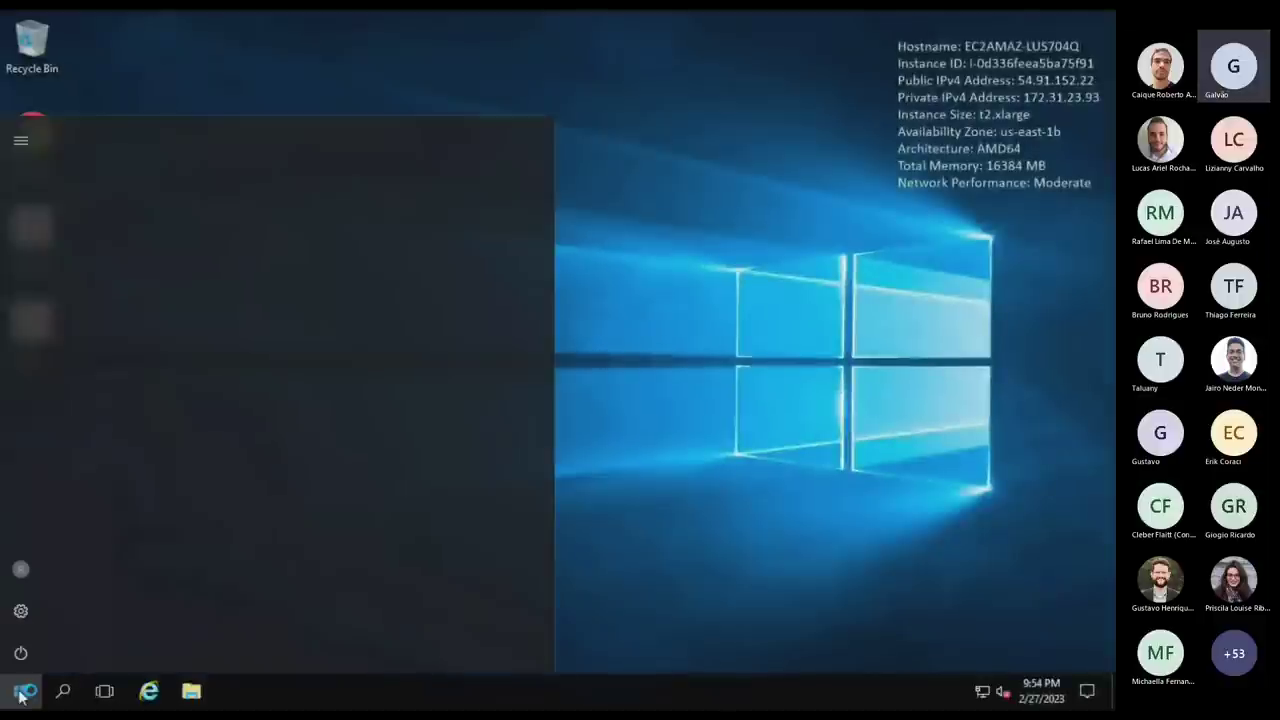
left_click(183, 230)
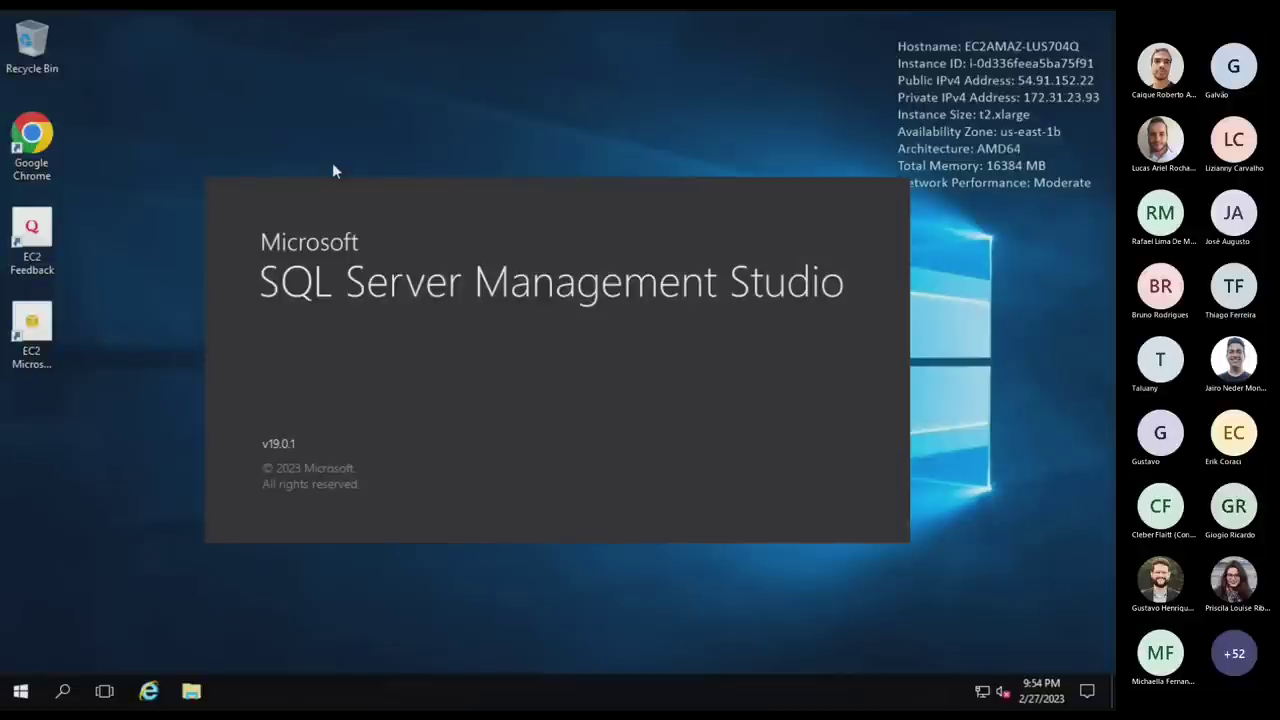
In Sublime Text, copy the entire 369-character SQLServer.sql script.
key("ctrl+Right")
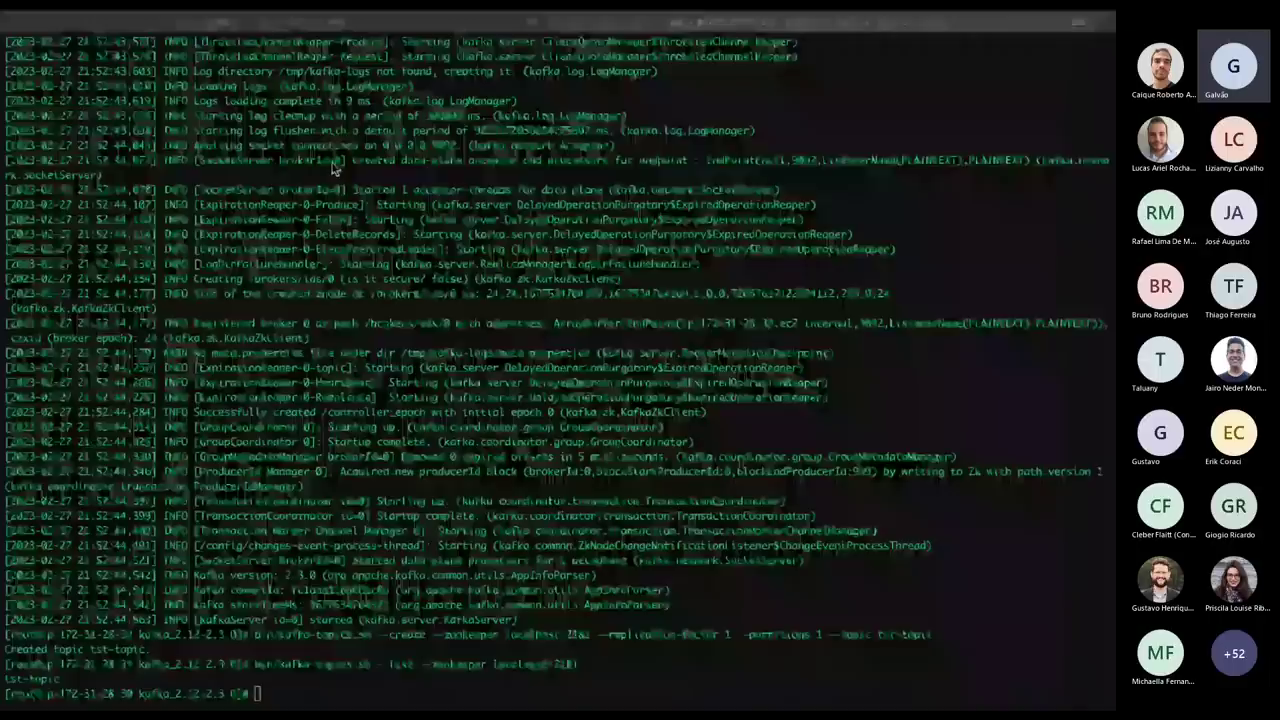
key("ctrl+Right")
key("ctrl+Up")
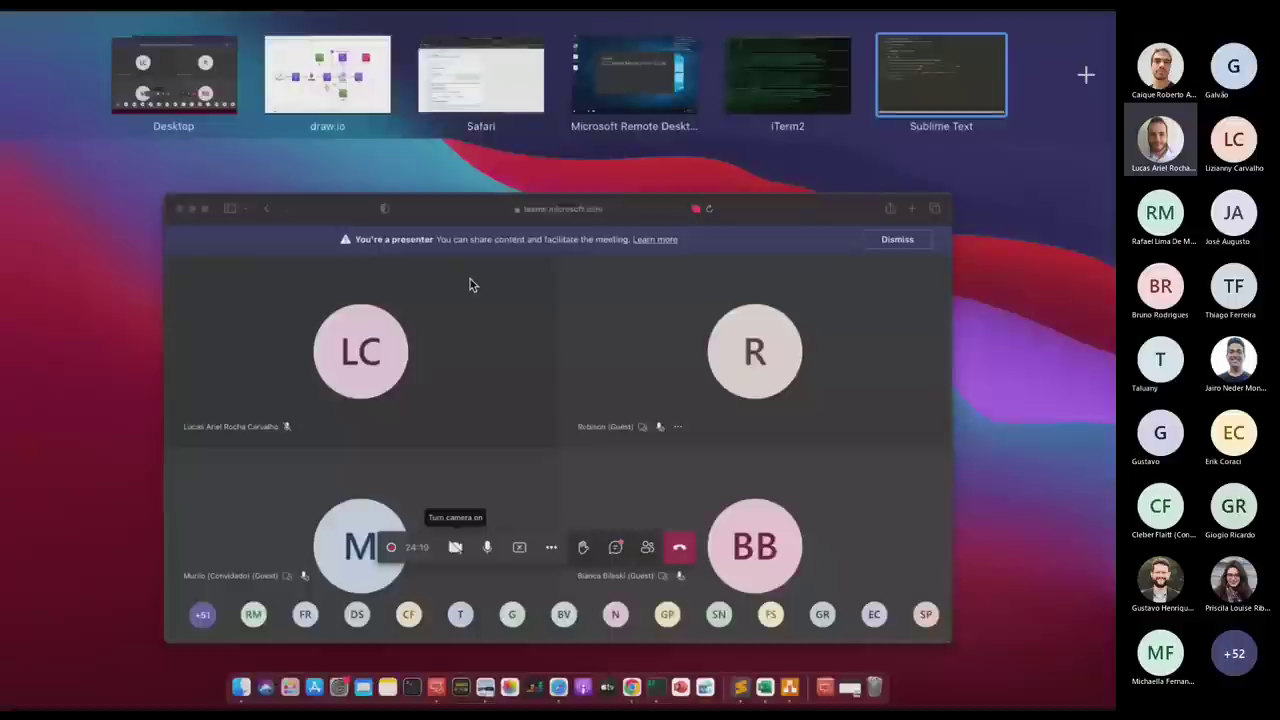
mouse_move(780, 80)
left_mouse_down()
mouse_move(683, 87)
mouse_move(871, 66)
mouse_move(790, 69)
left_mouse_up()
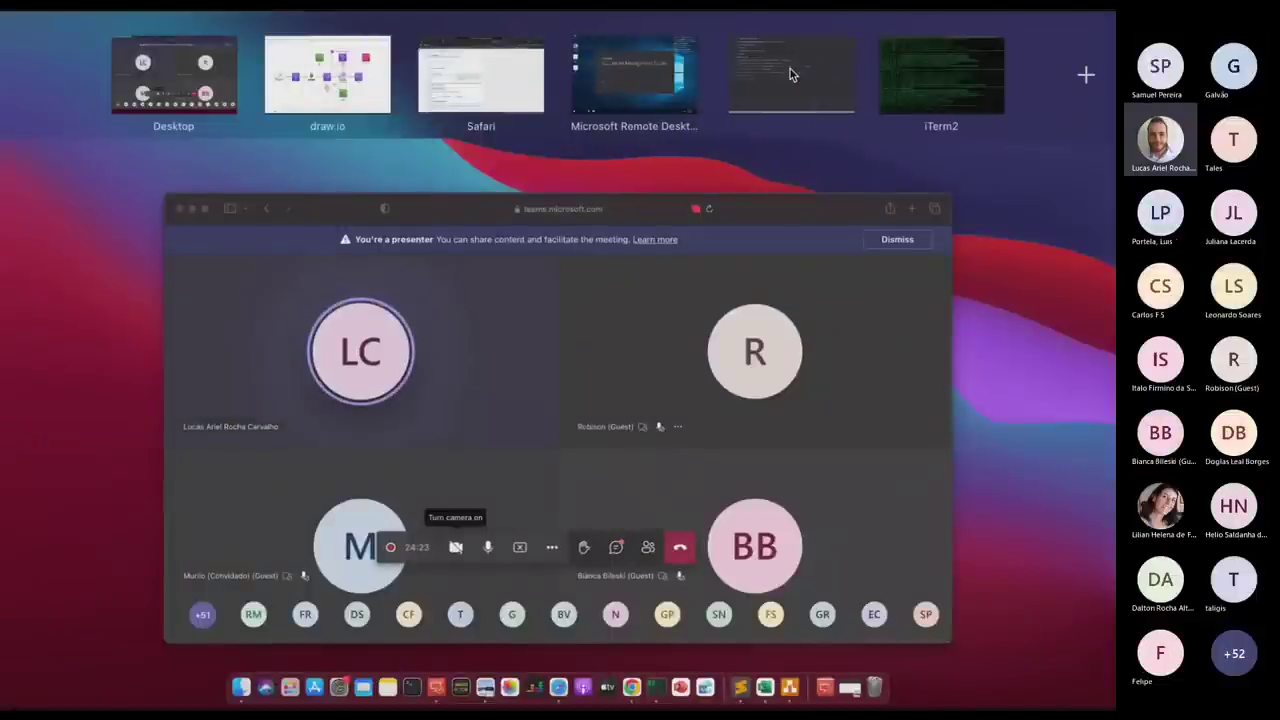
left_click(790, 69)
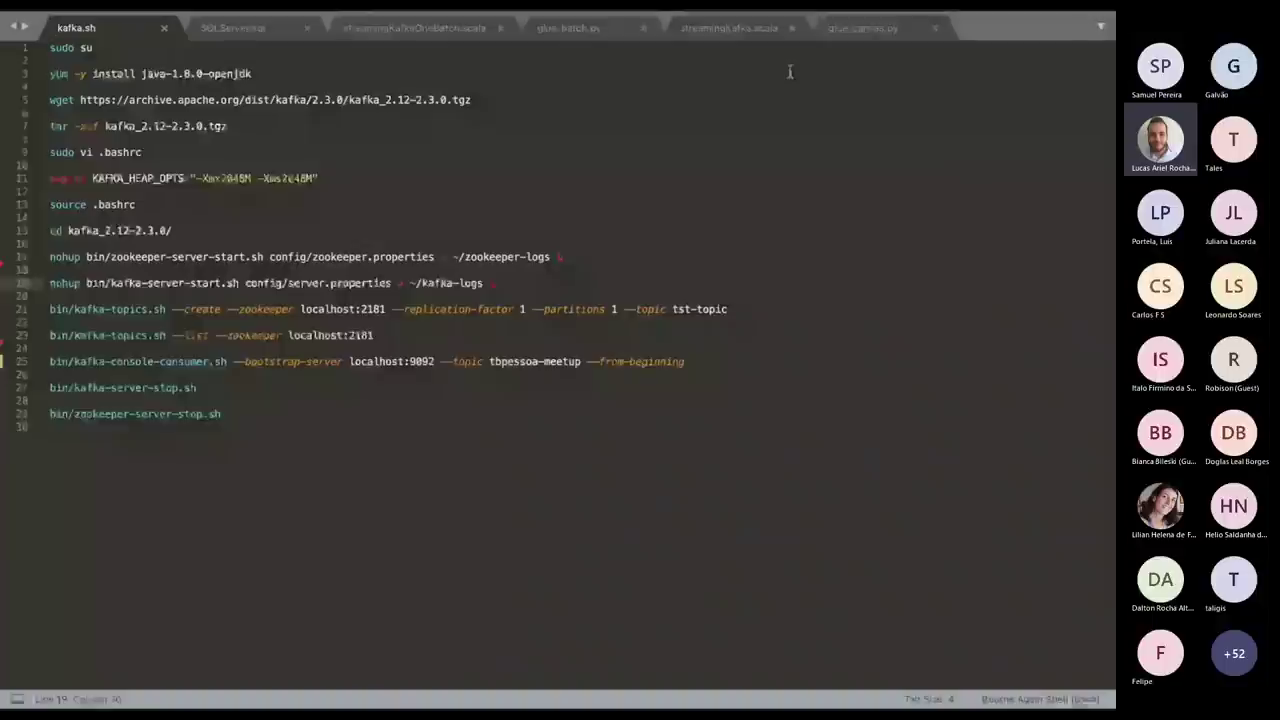
left_click(651, 204)
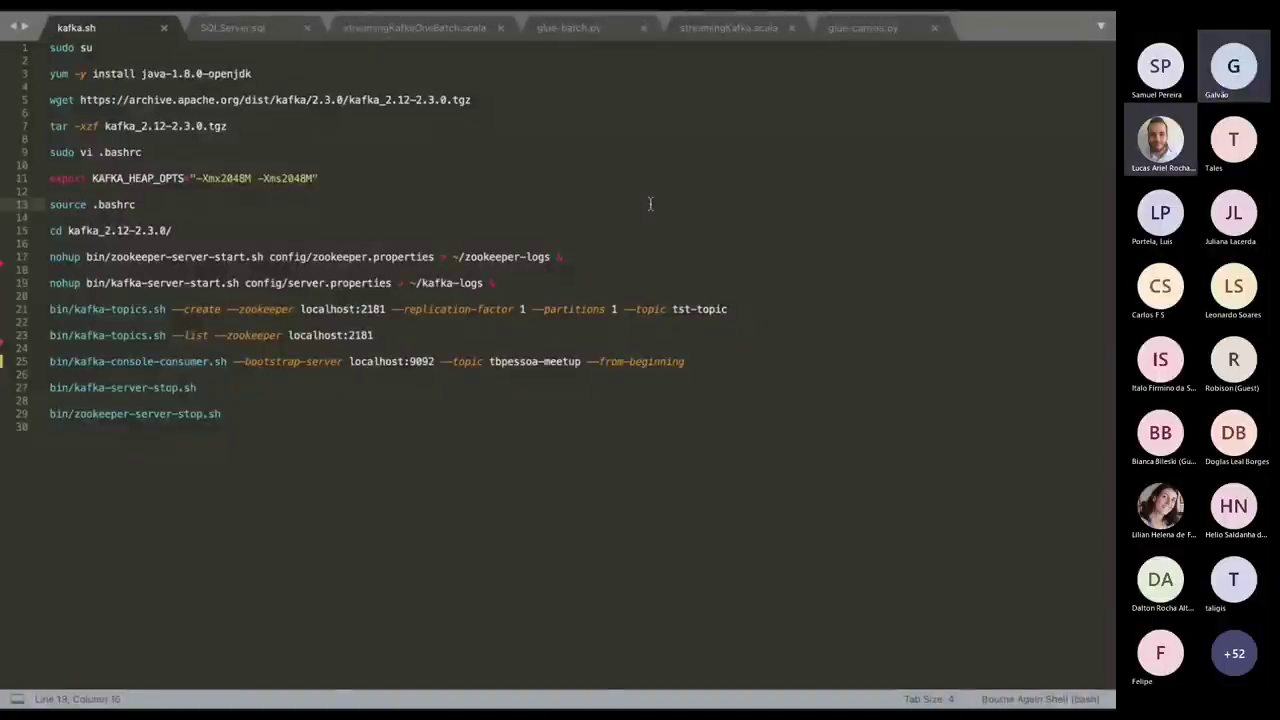
left_click(213, 33)
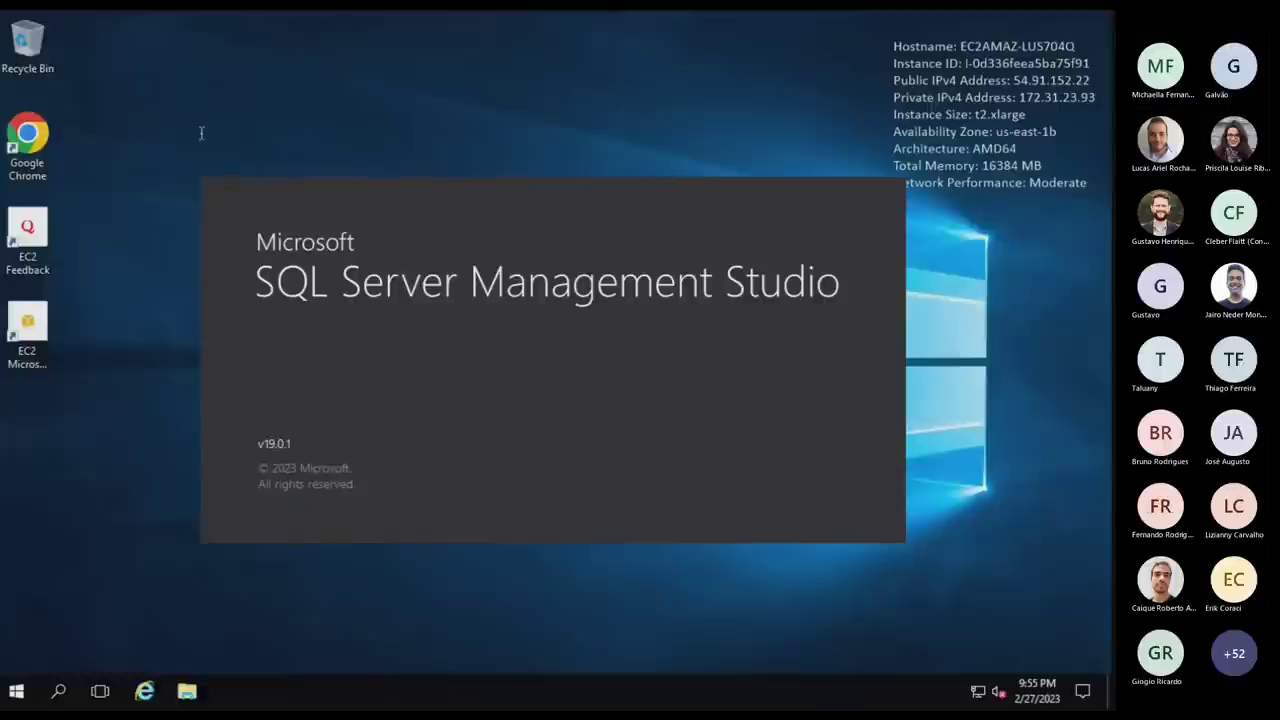
key("alt+Tab")
key("alt+Tab")
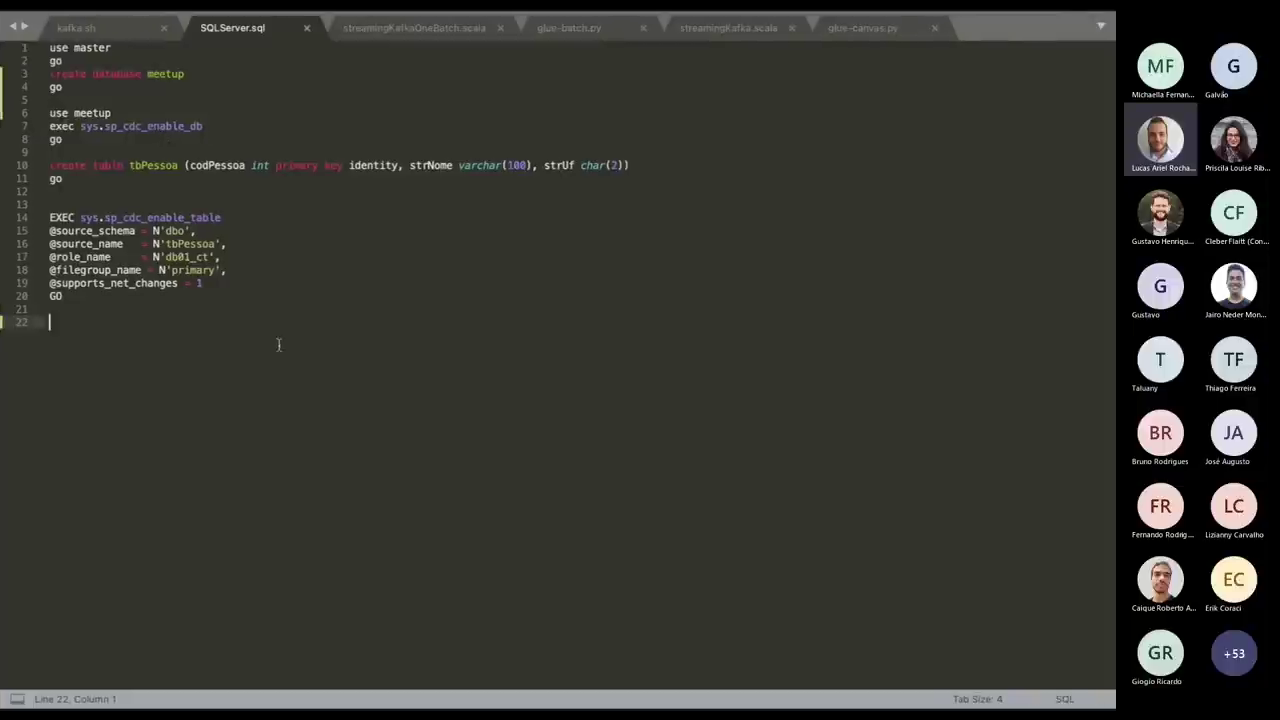
key("super+a")
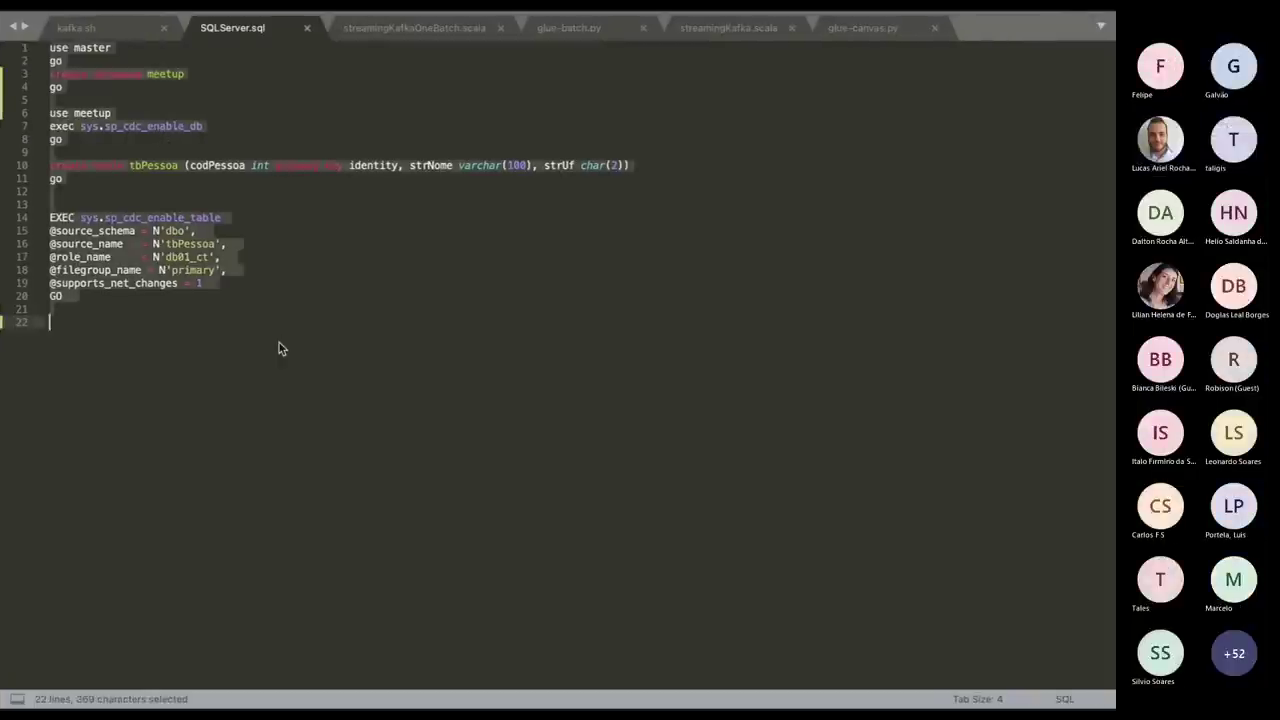
key("ctrl+c")
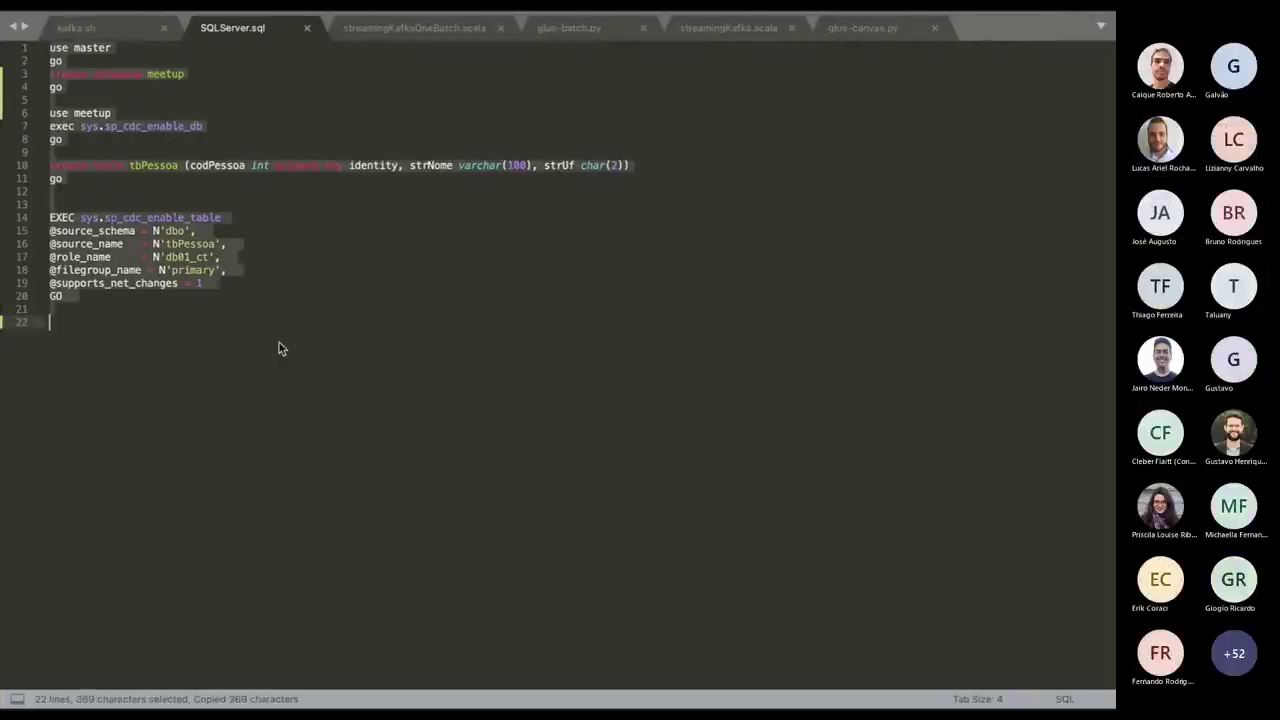
key("ctrl+Right")
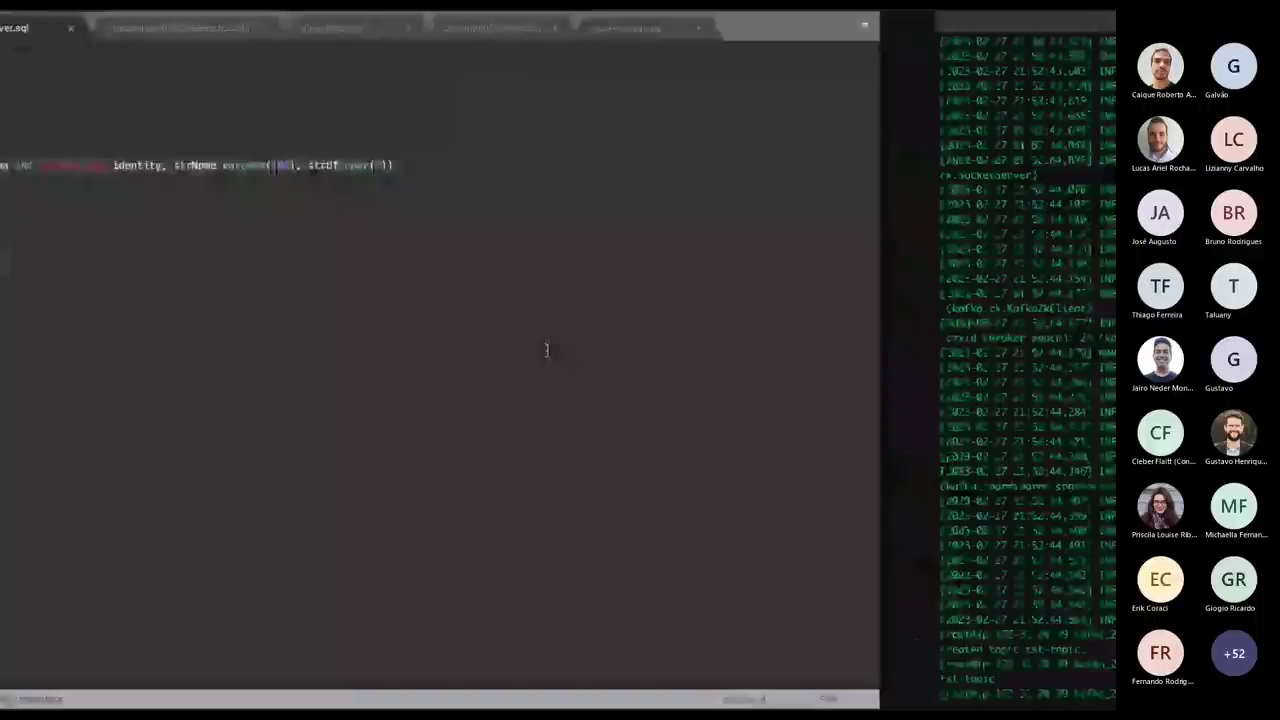
Connect to EC2AMAZ-LUS704Q, expand Databases, and paste the setup script into a new query.
key("ctrl+Right")
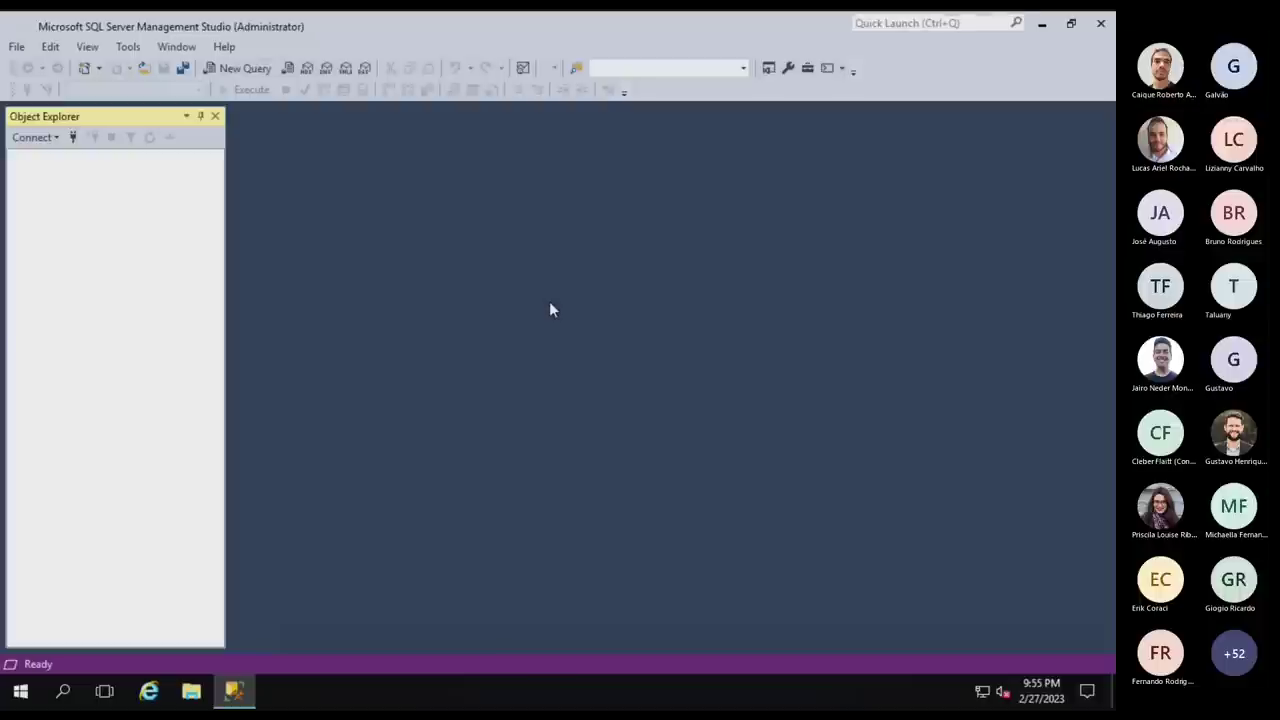
left_click(501, 374)
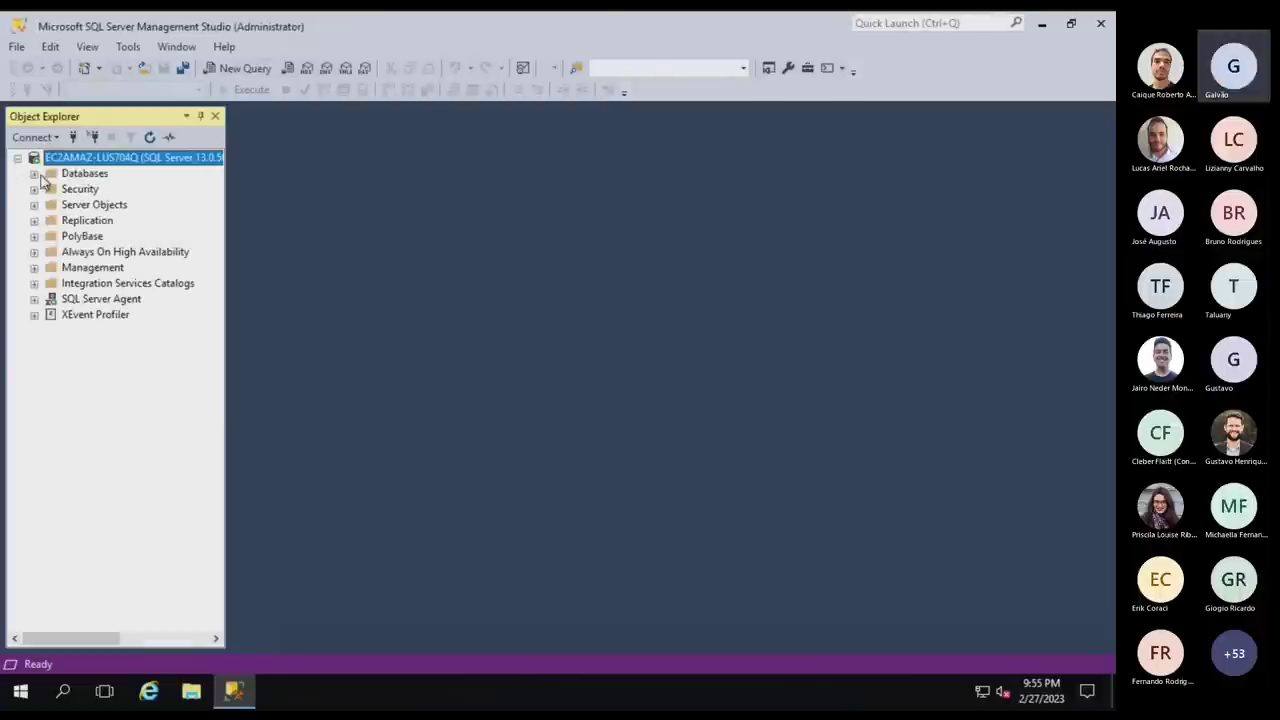
left_click(34, 173)
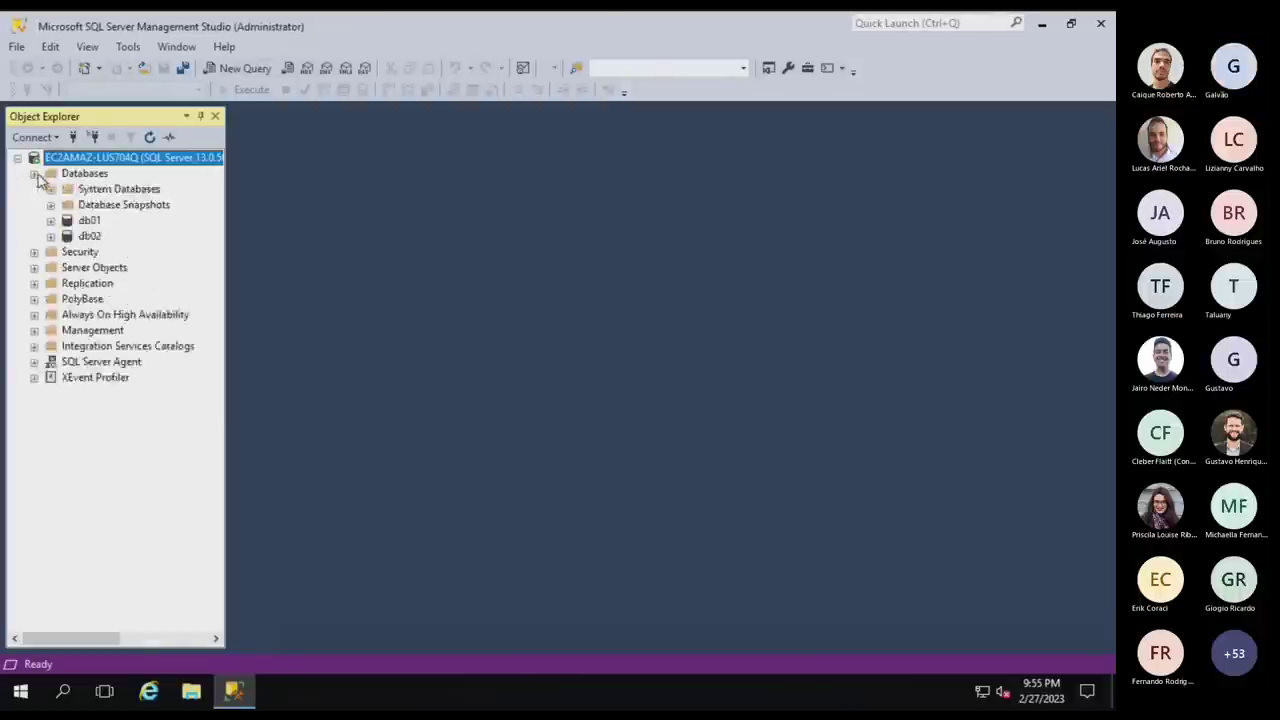
left_click(233, 68)
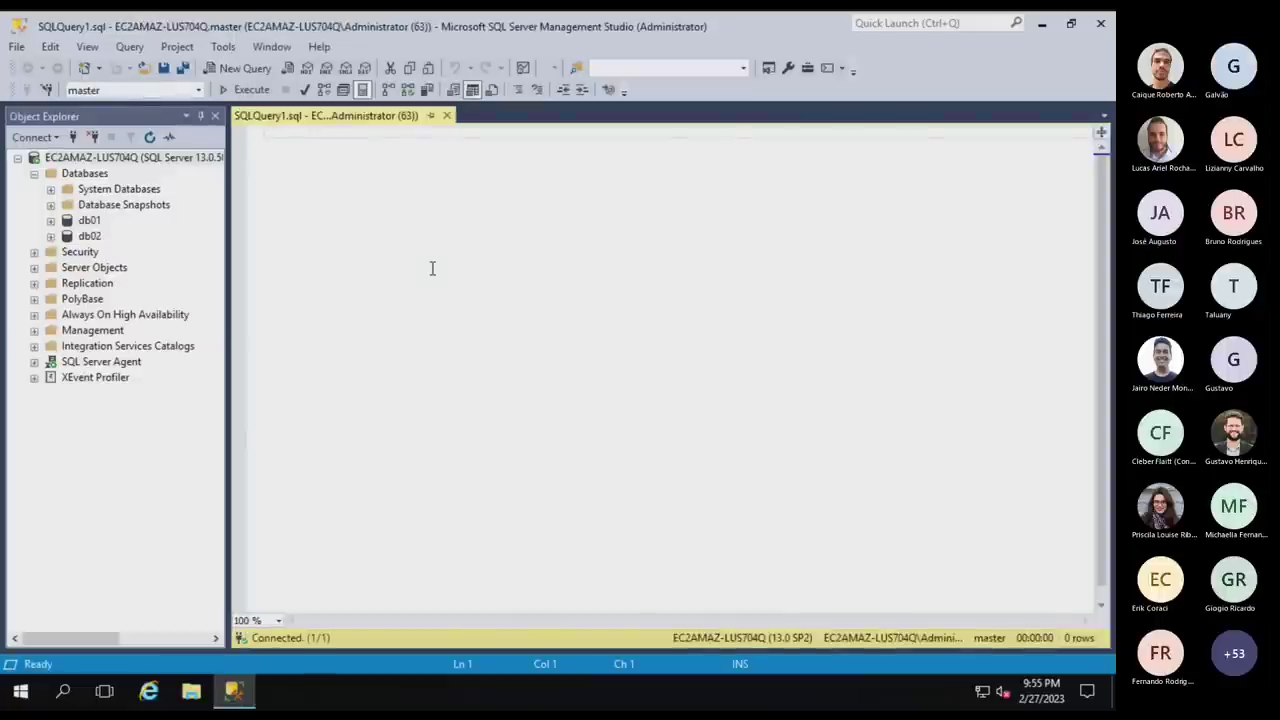
key("ctrl+v")
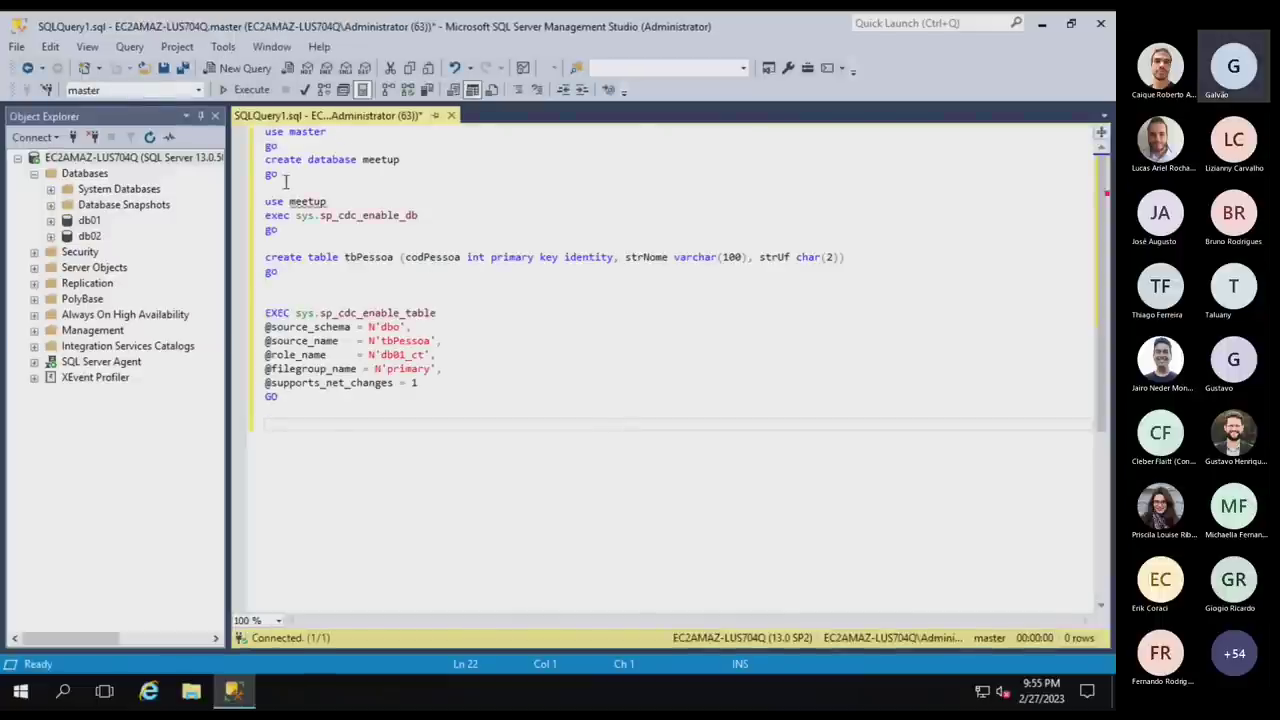
Execute the create database meetup batch and the sp_cdc_enable_db batch.
left_click_drag(285, 181, 228, 123)
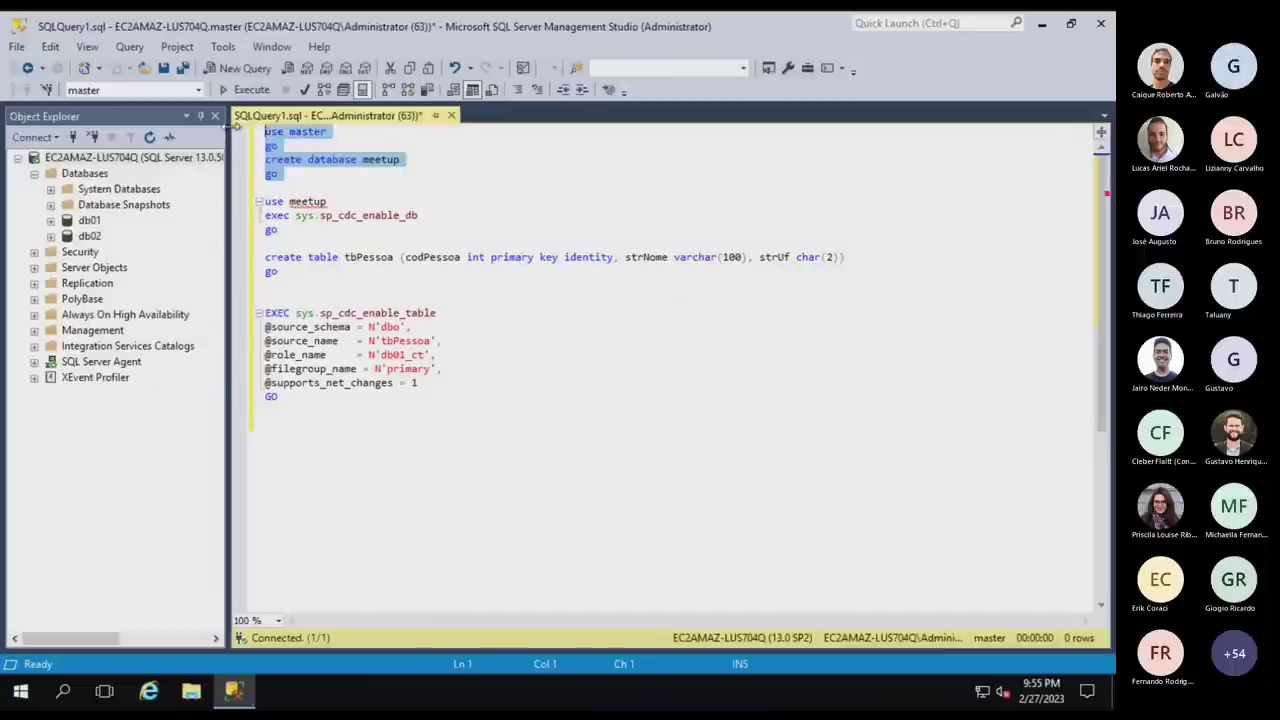
key("F5")
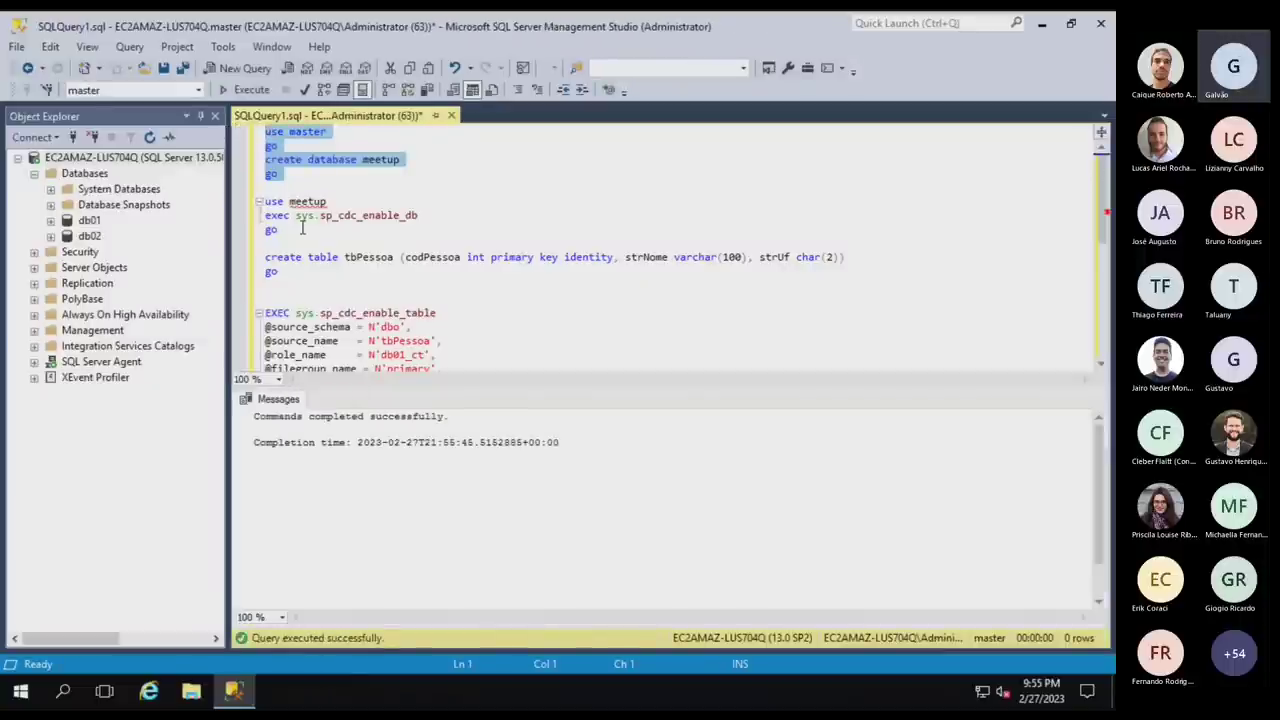
left_click_drag(280, 234, 244, 210)
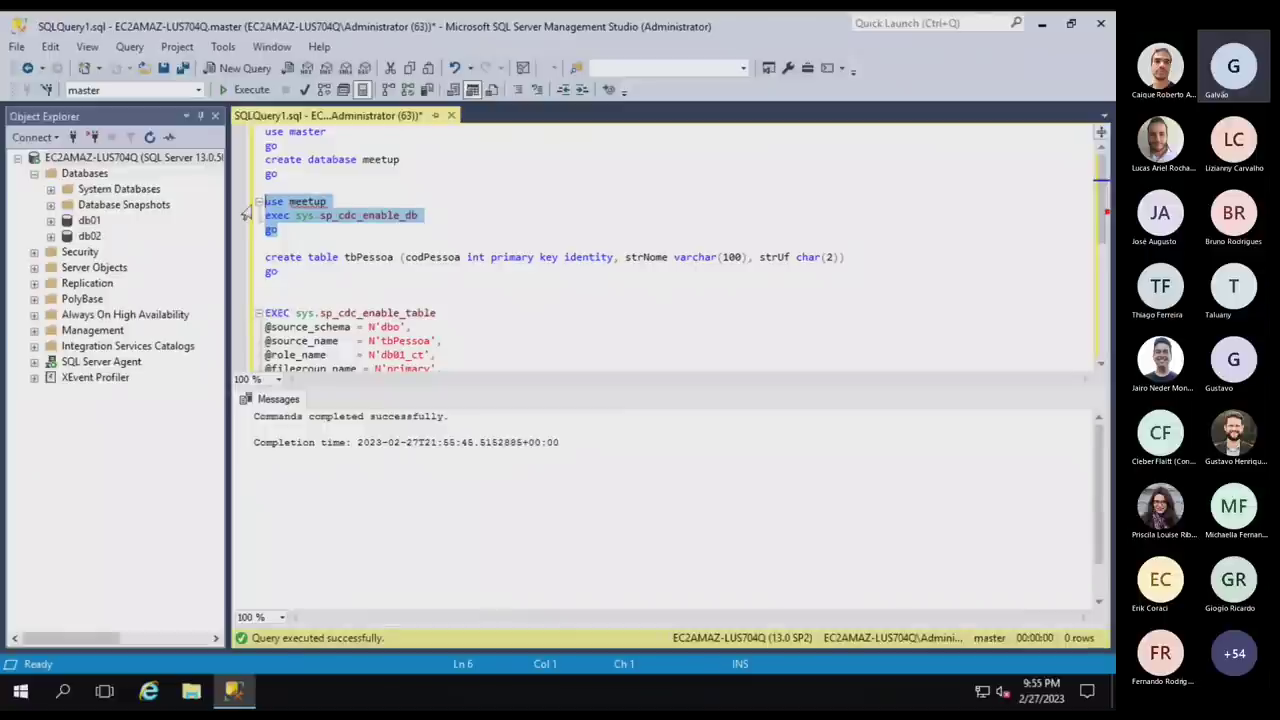
key("F5")
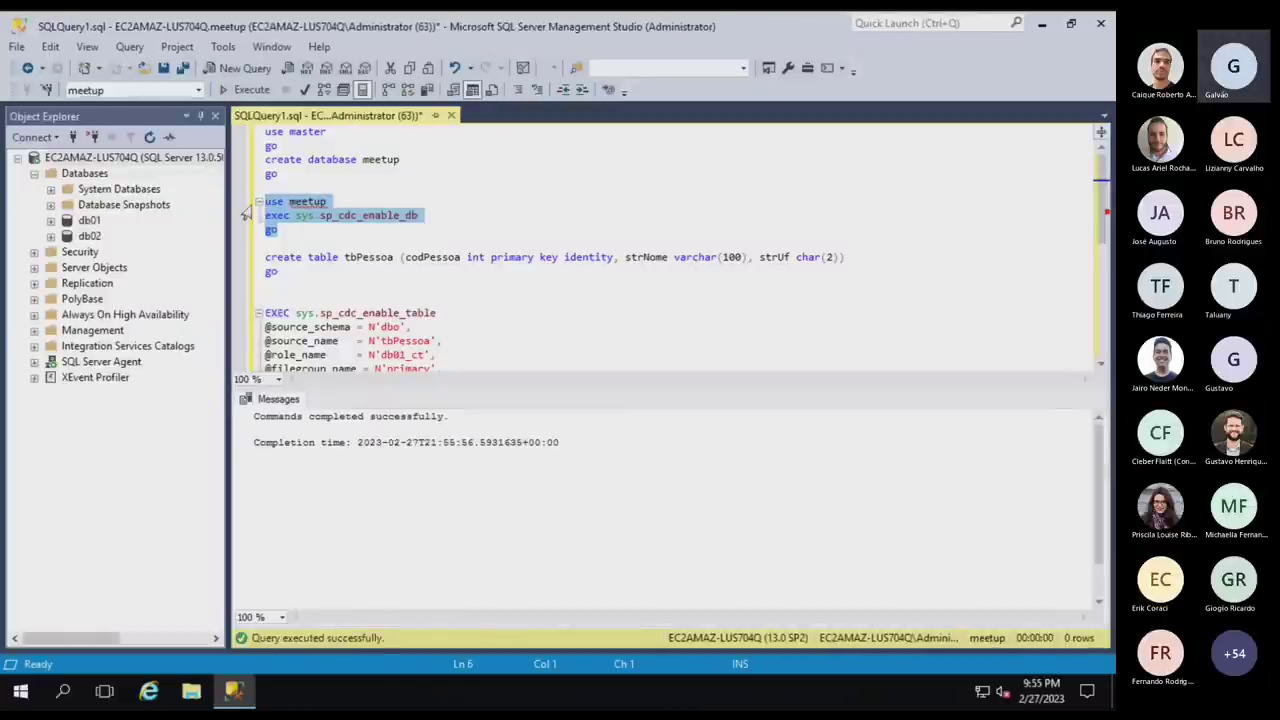
left_click_drag(312, 283, 232, 258)
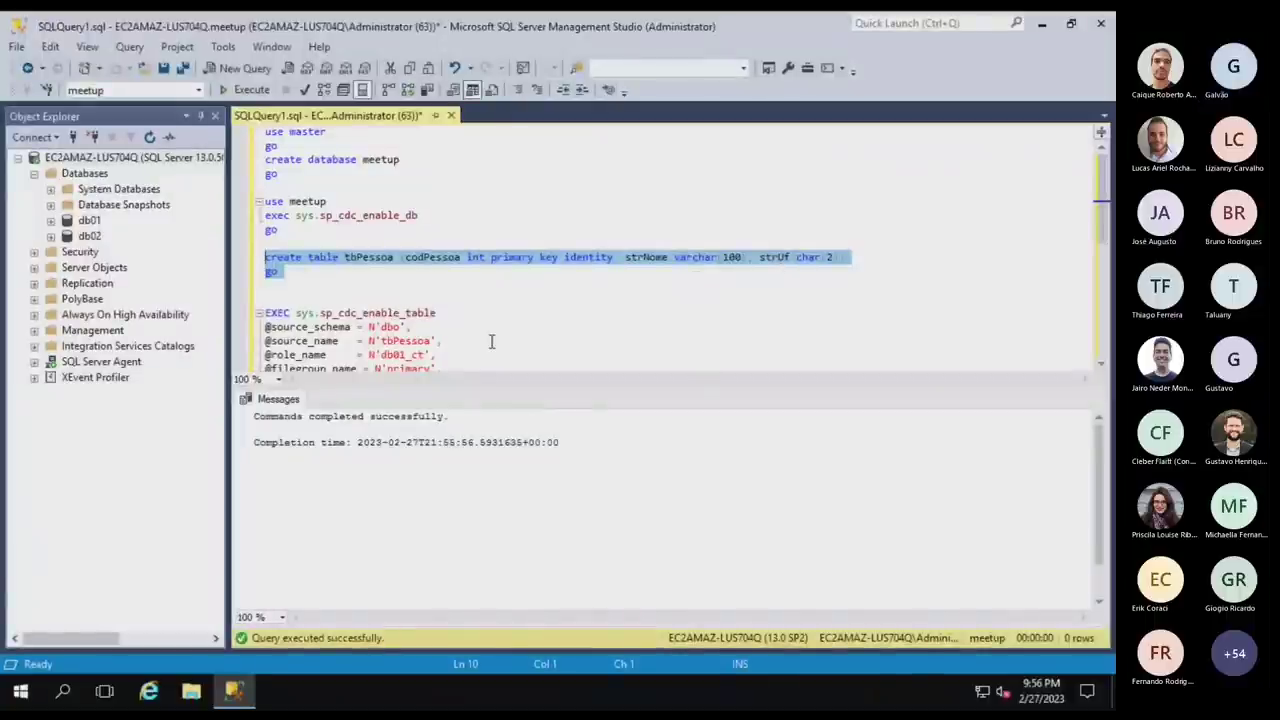
Execute the create table tbPessoa statement.
key("F5")
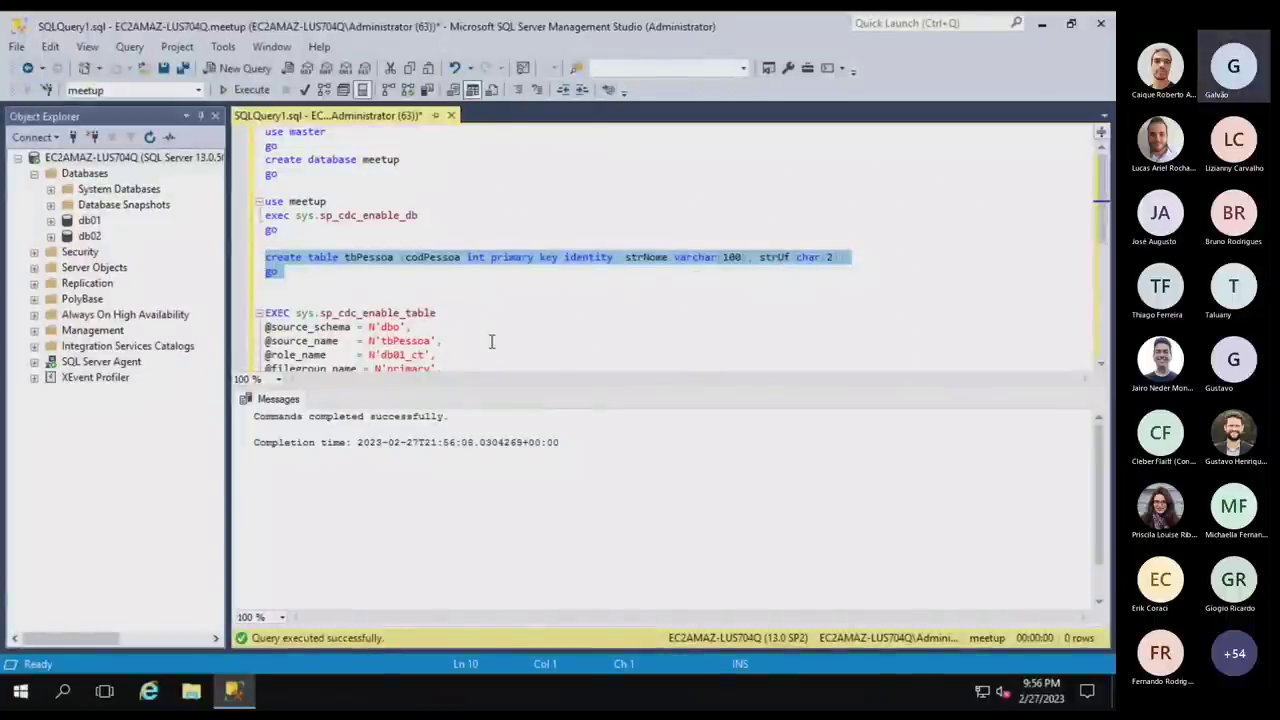
left_click(442, 313)
scroll(436, 313, "down", 1)
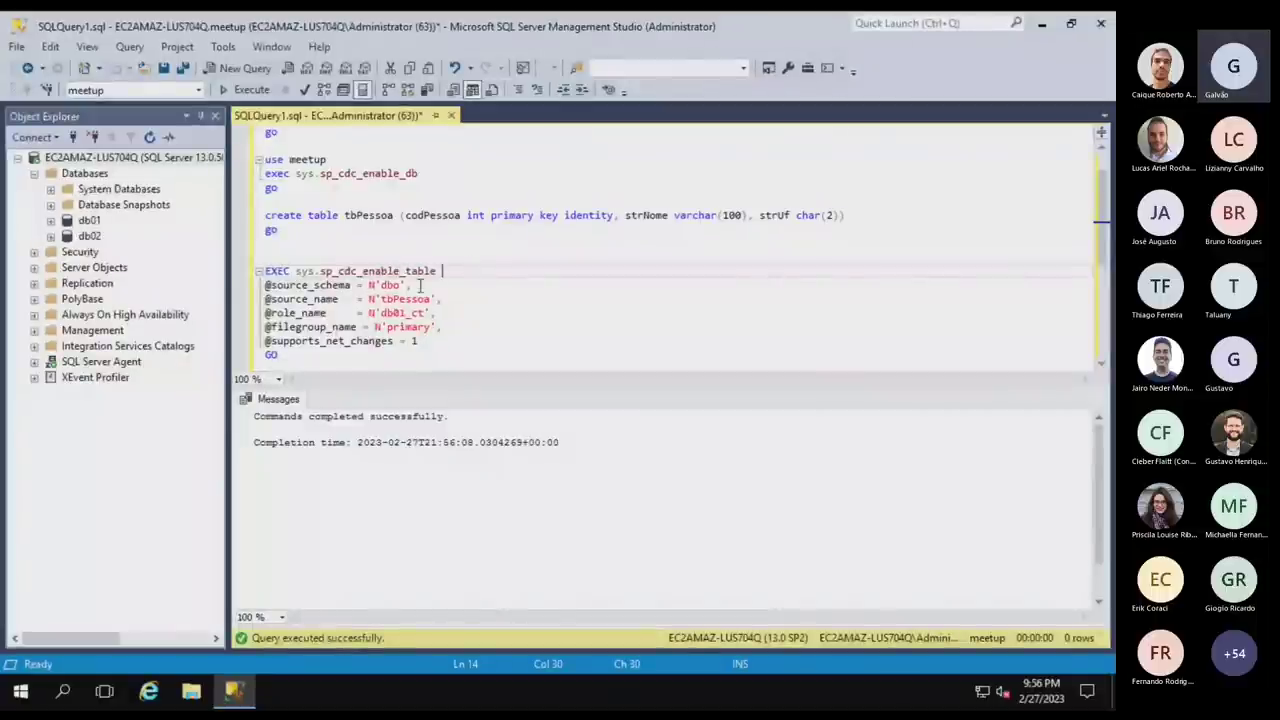
Run sys.sp_cdc_enable_table for dbo.tbPessoa with role db01_ct and the primary filegroup.
double_click(392, 285)
double_click(415, 299)
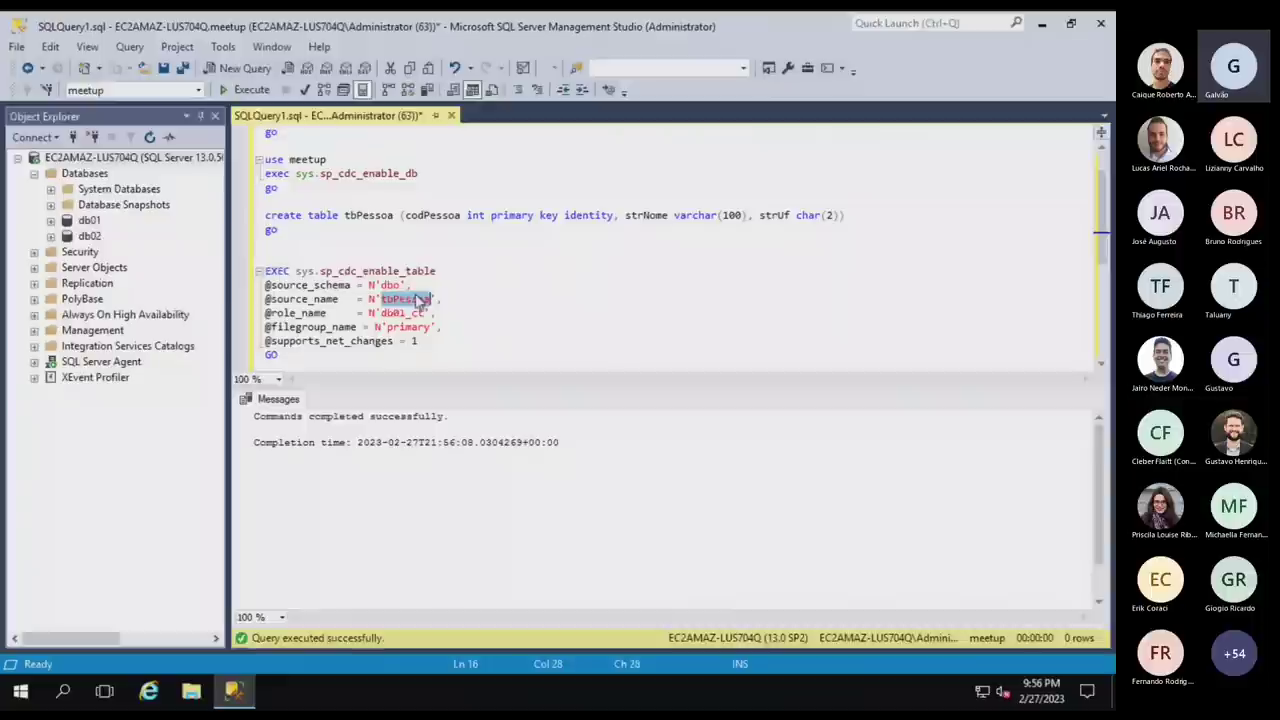
double_click(415, 314)
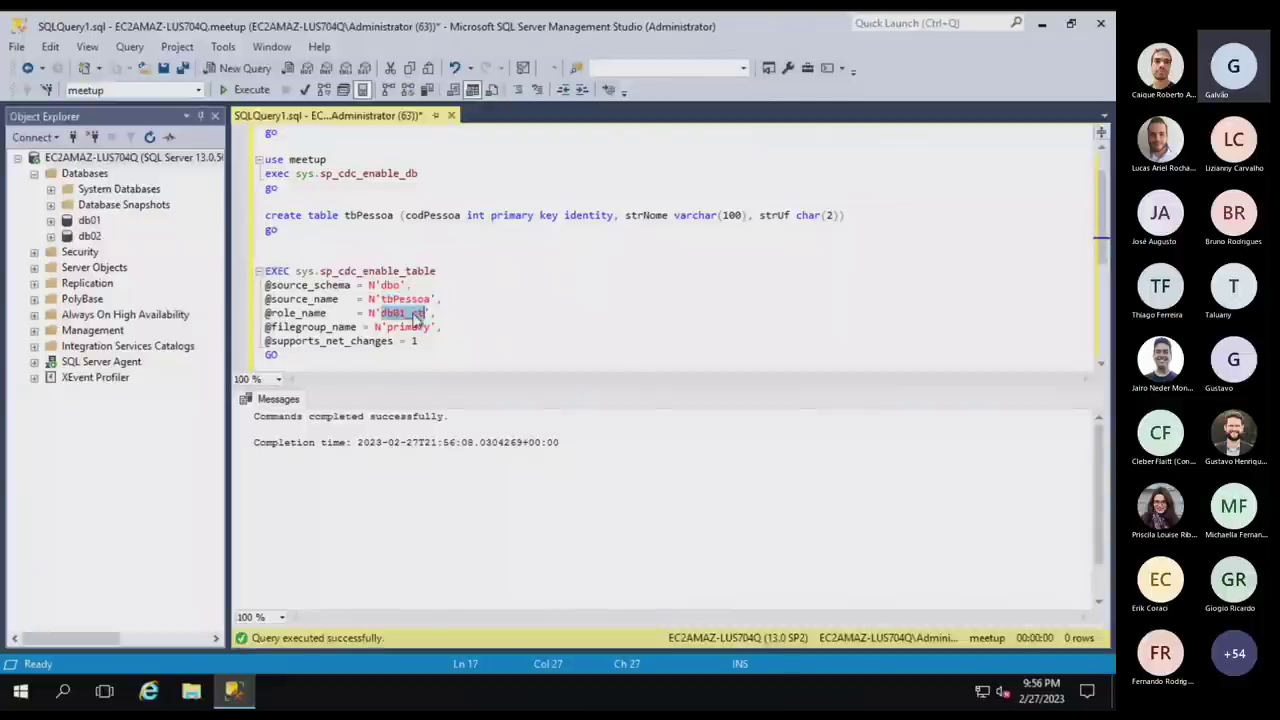
double_click(410, 327)
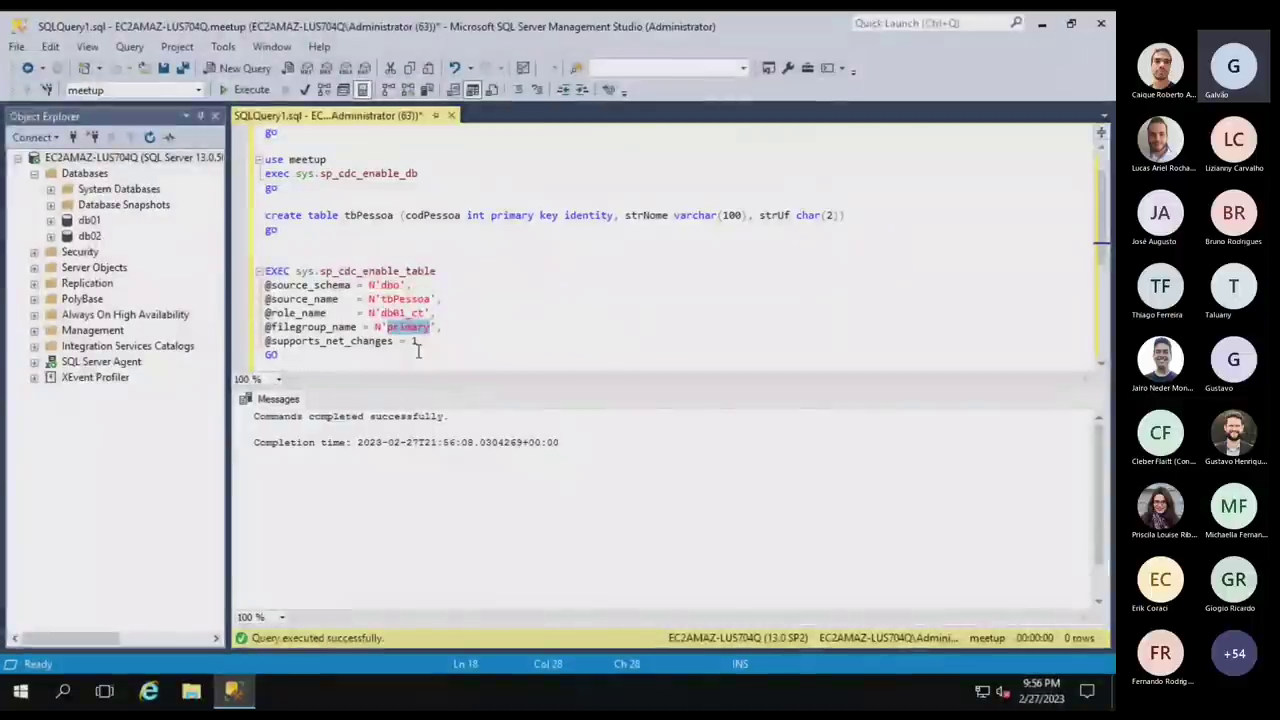
left_click_drag(421, 342, 292, 345)
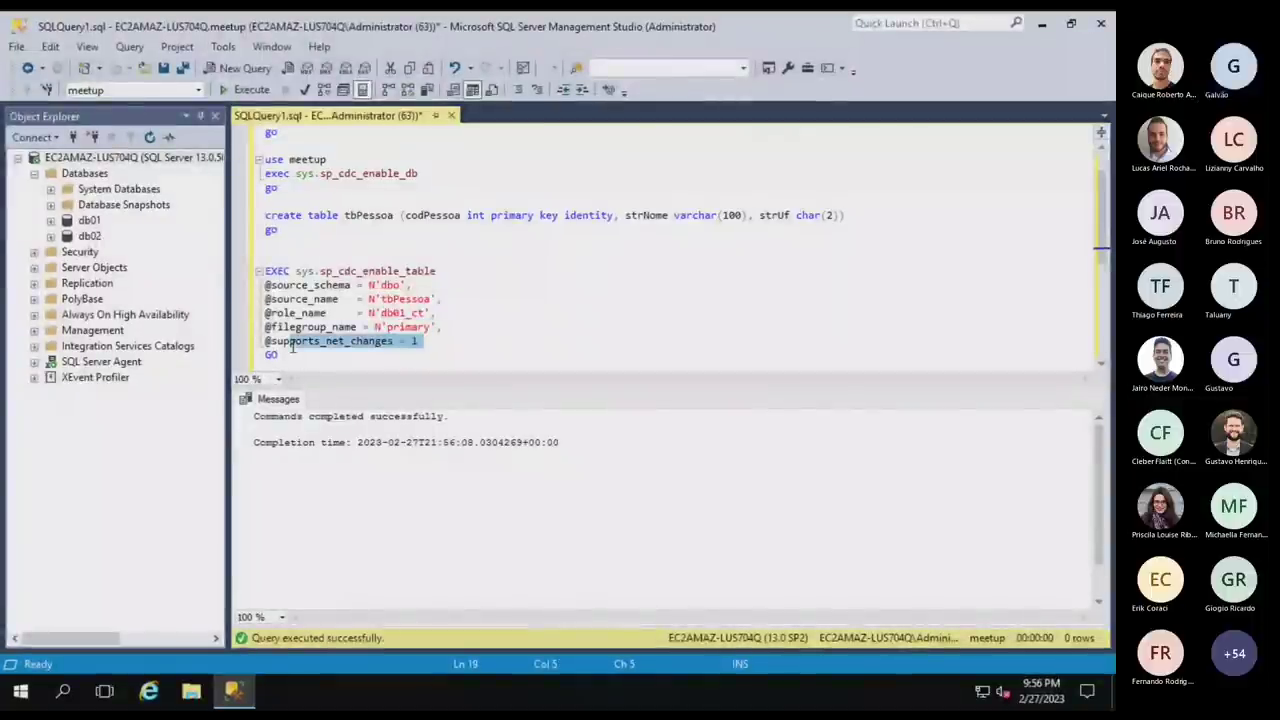
left_click(288, 356)
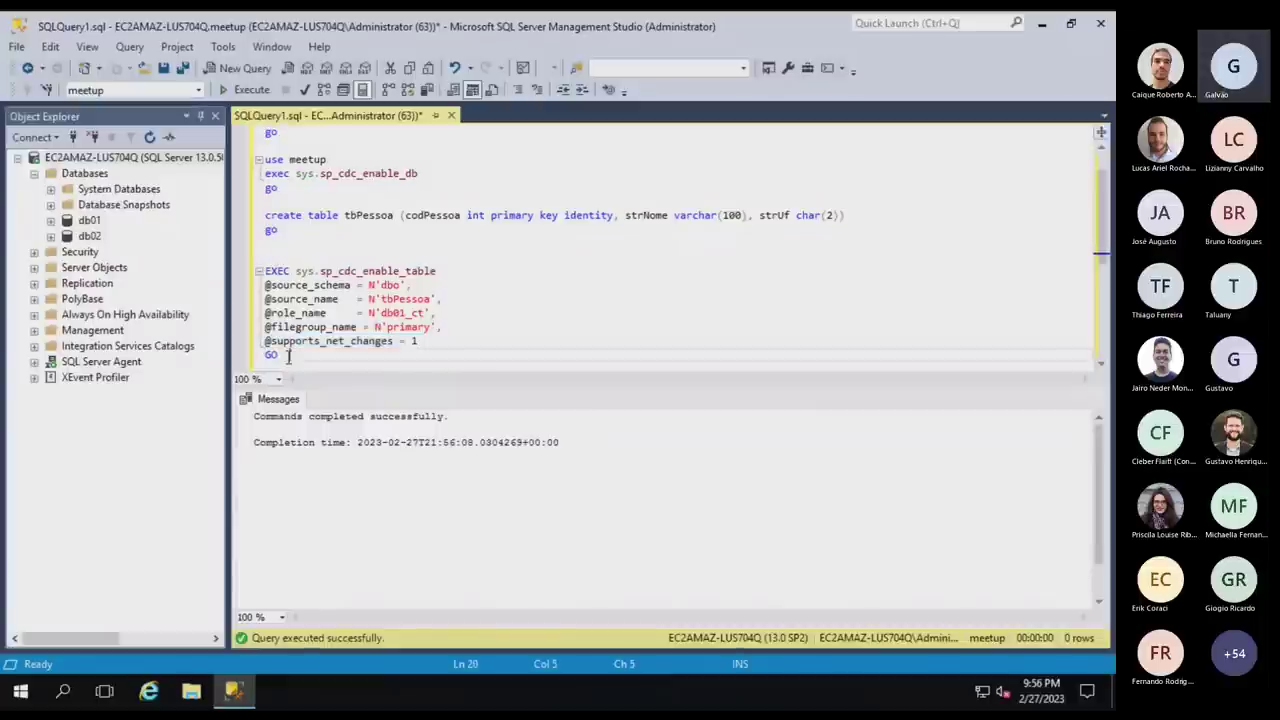
left_click(250, 274, "shift")
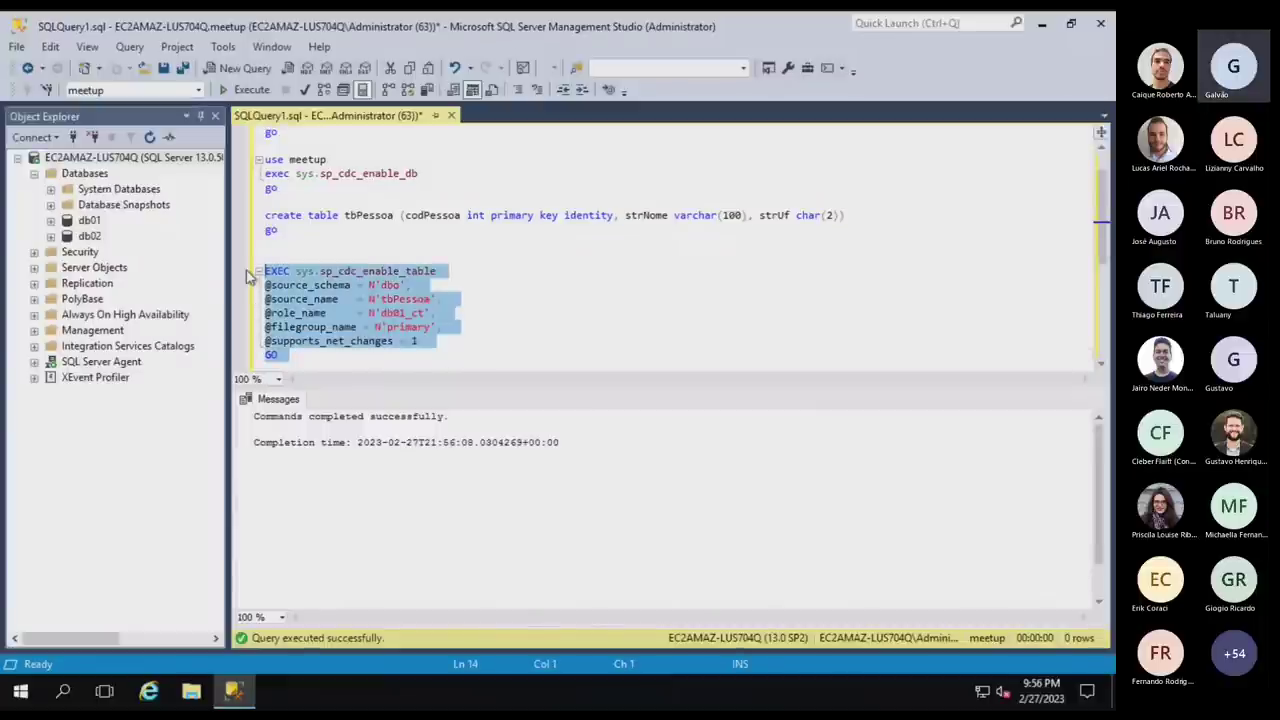
key("F5")
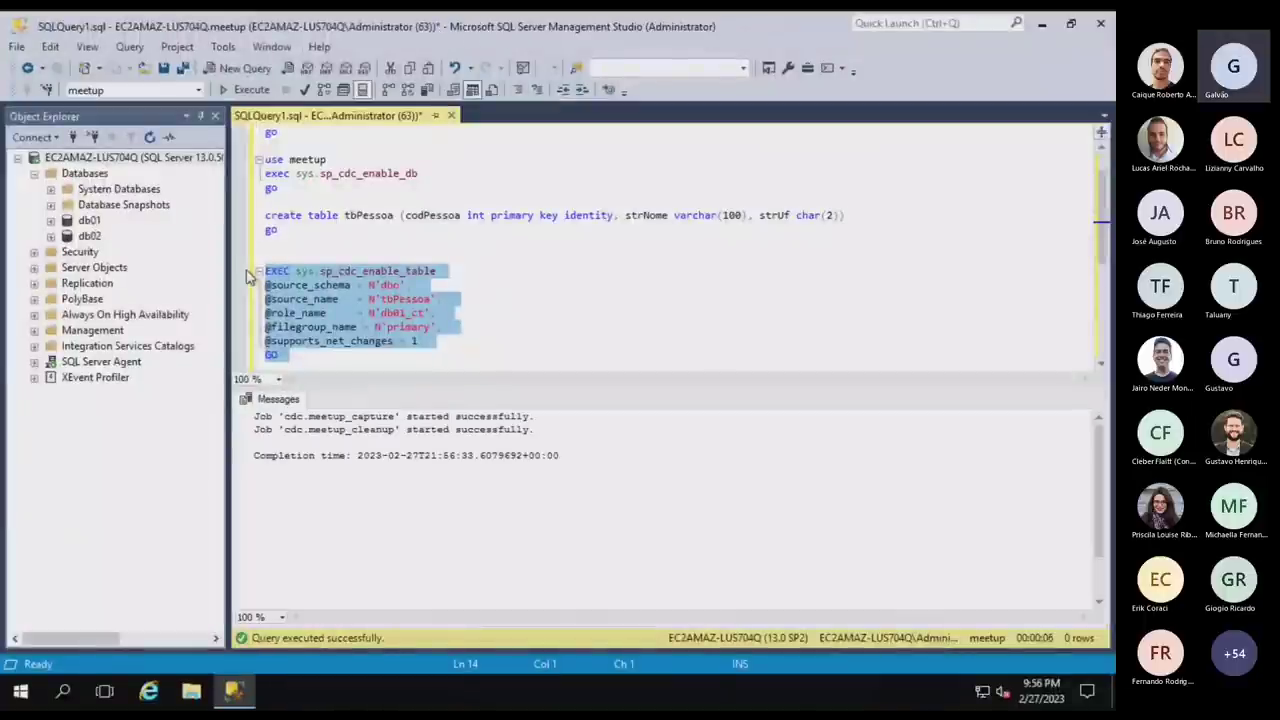
Refresh Databases and expand meetup > Tables > dbo.tbPessoa > Columns.
left_click(577, 300)
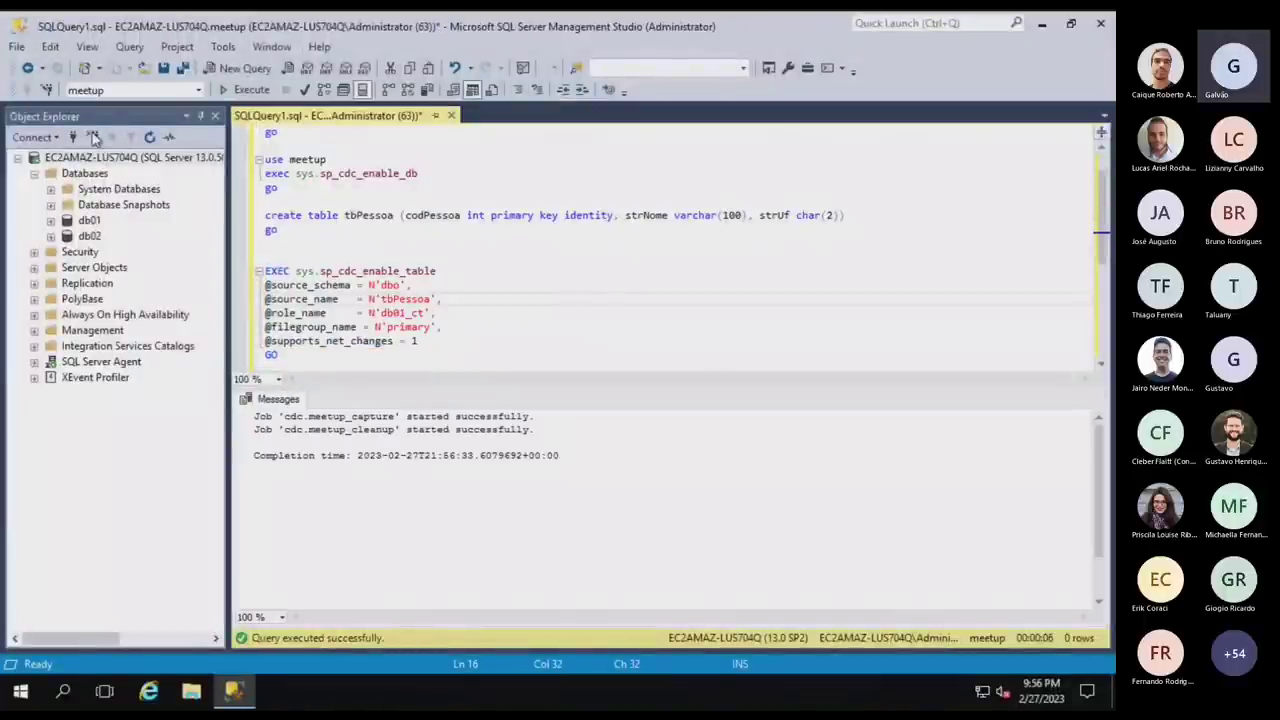
left_click(108, 172)
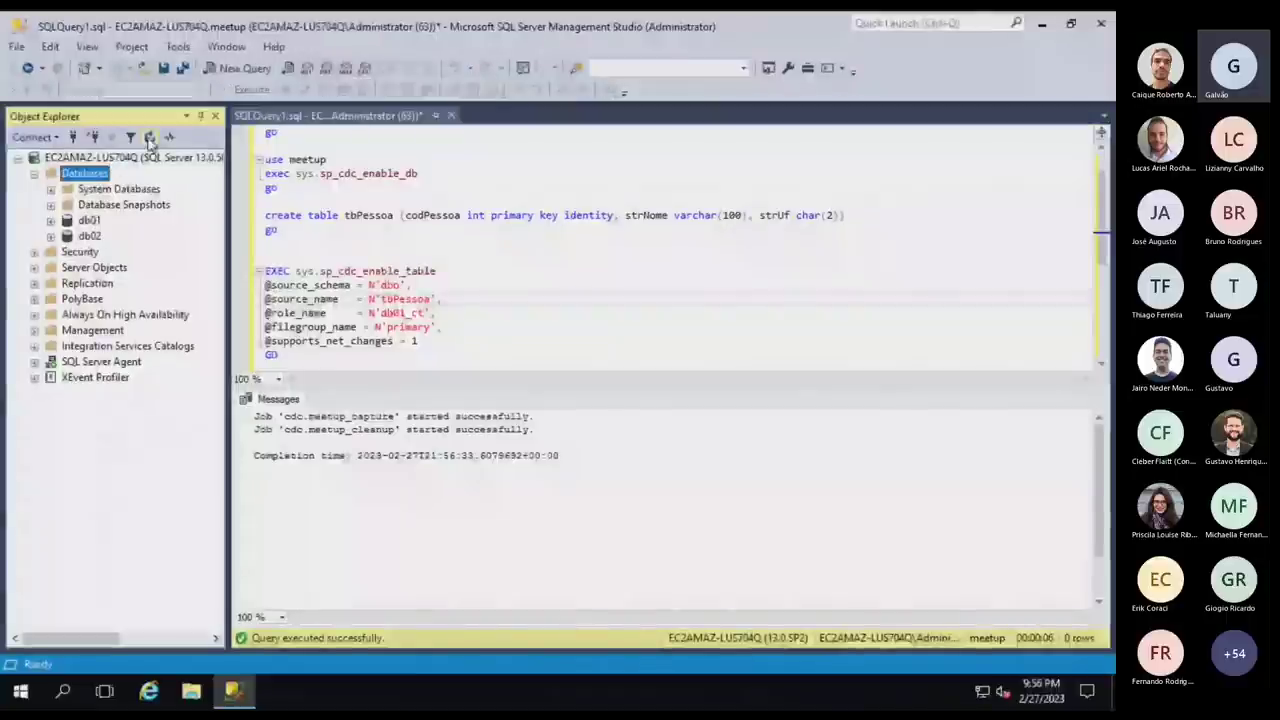
key("F5")
left_click(51, 252)
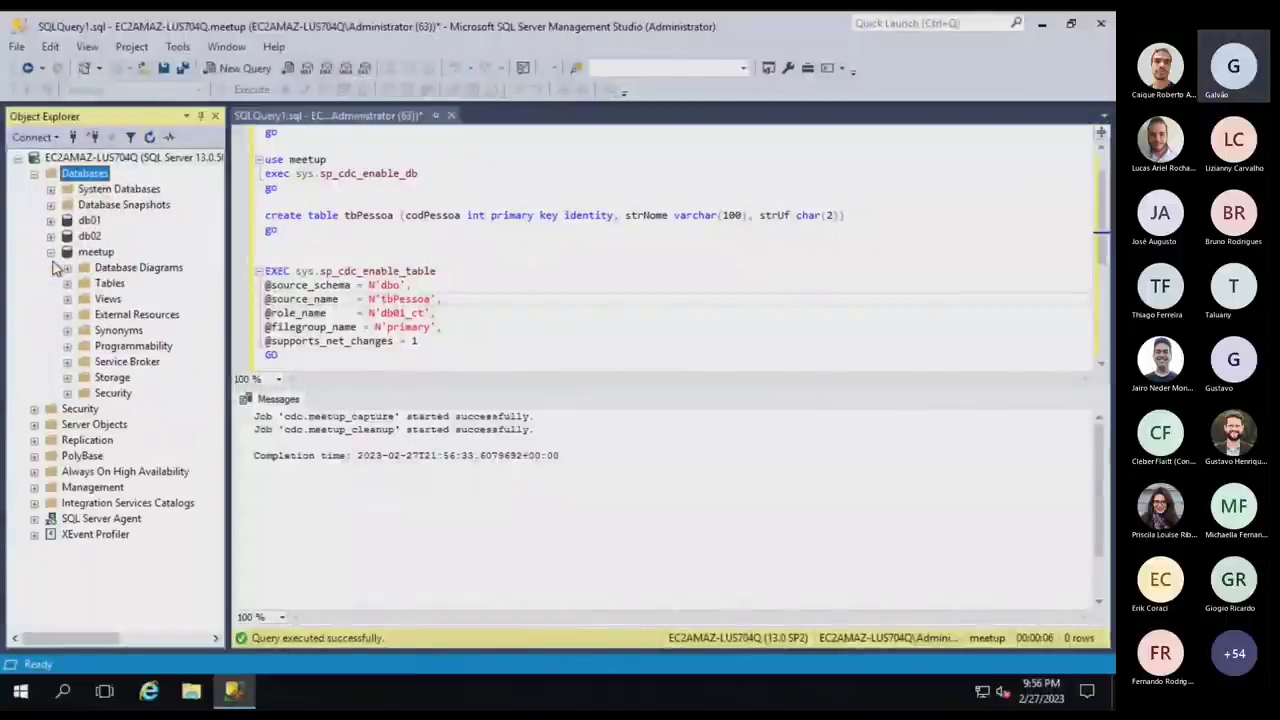
left_click(67, 283)
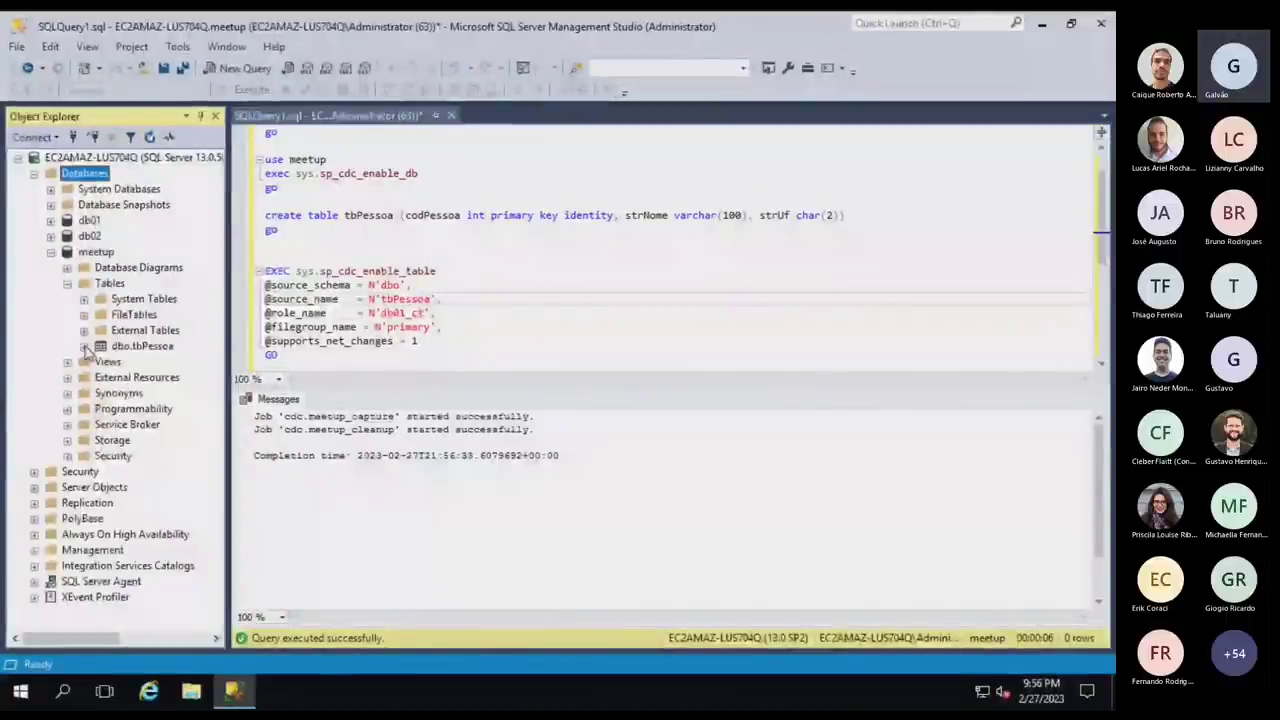
left_click(84, 346)
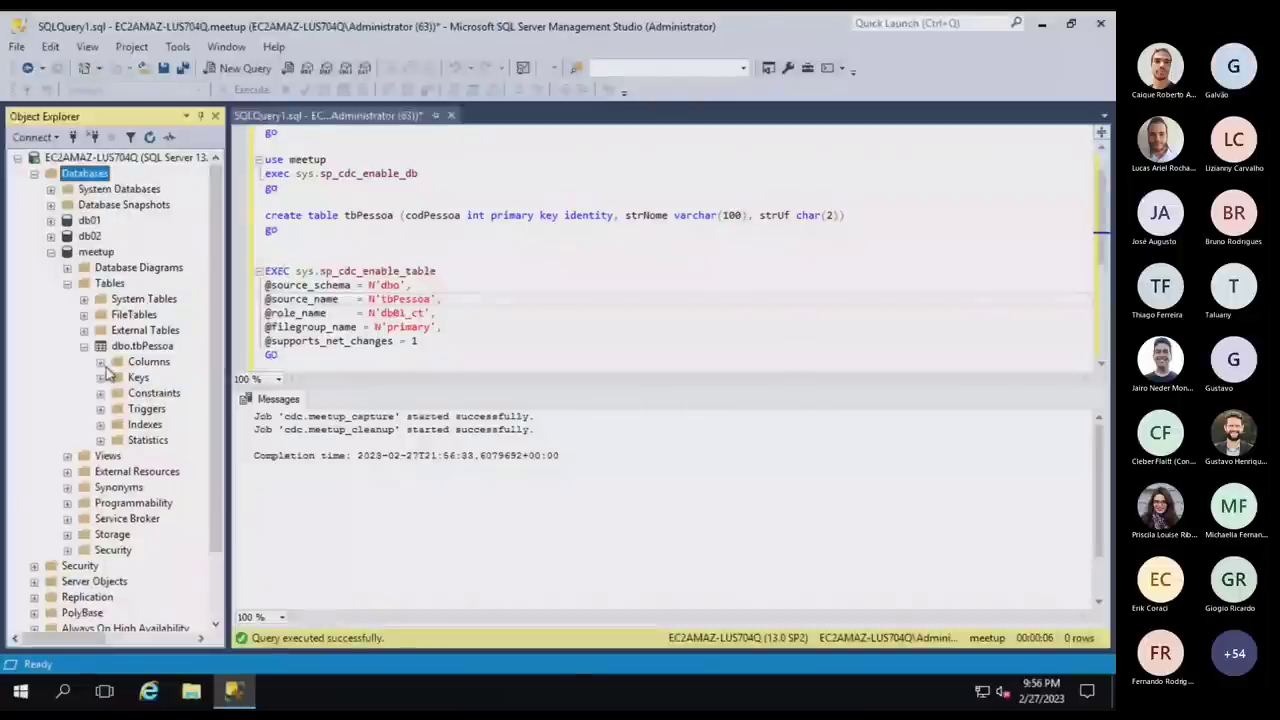
left_click(100, 362)
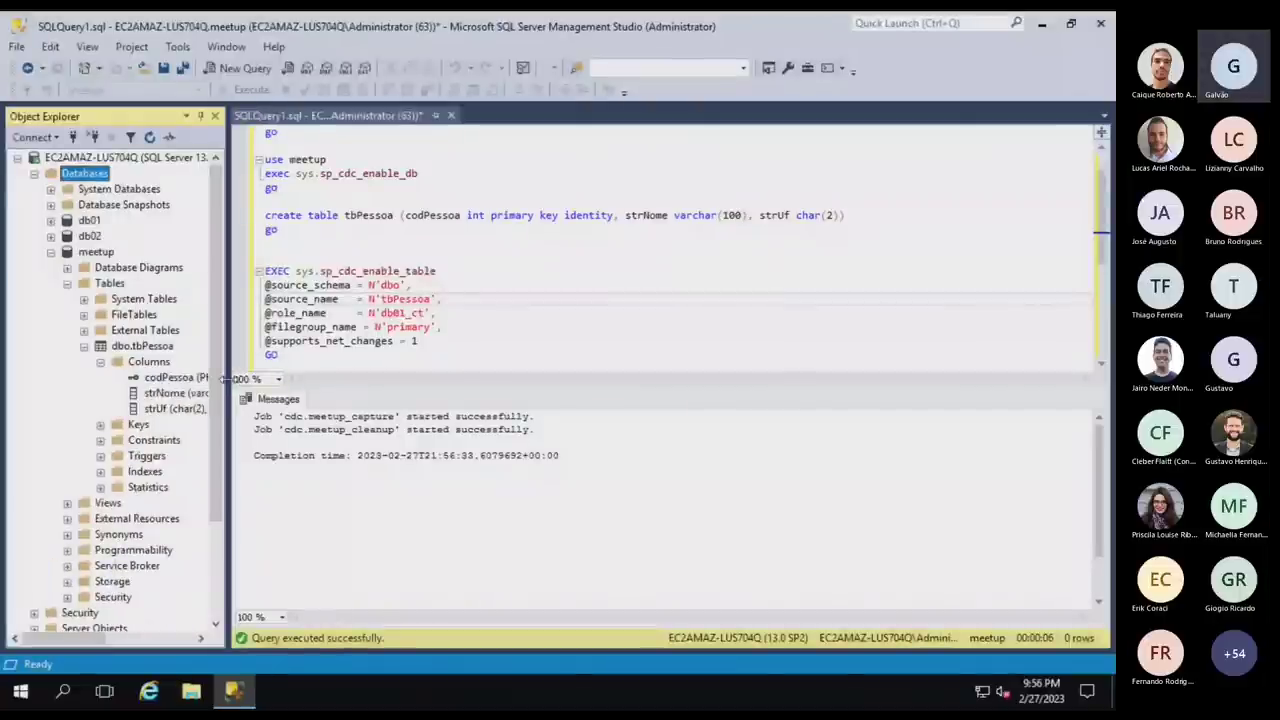
left_click_drag(228, 378, 360, 378)
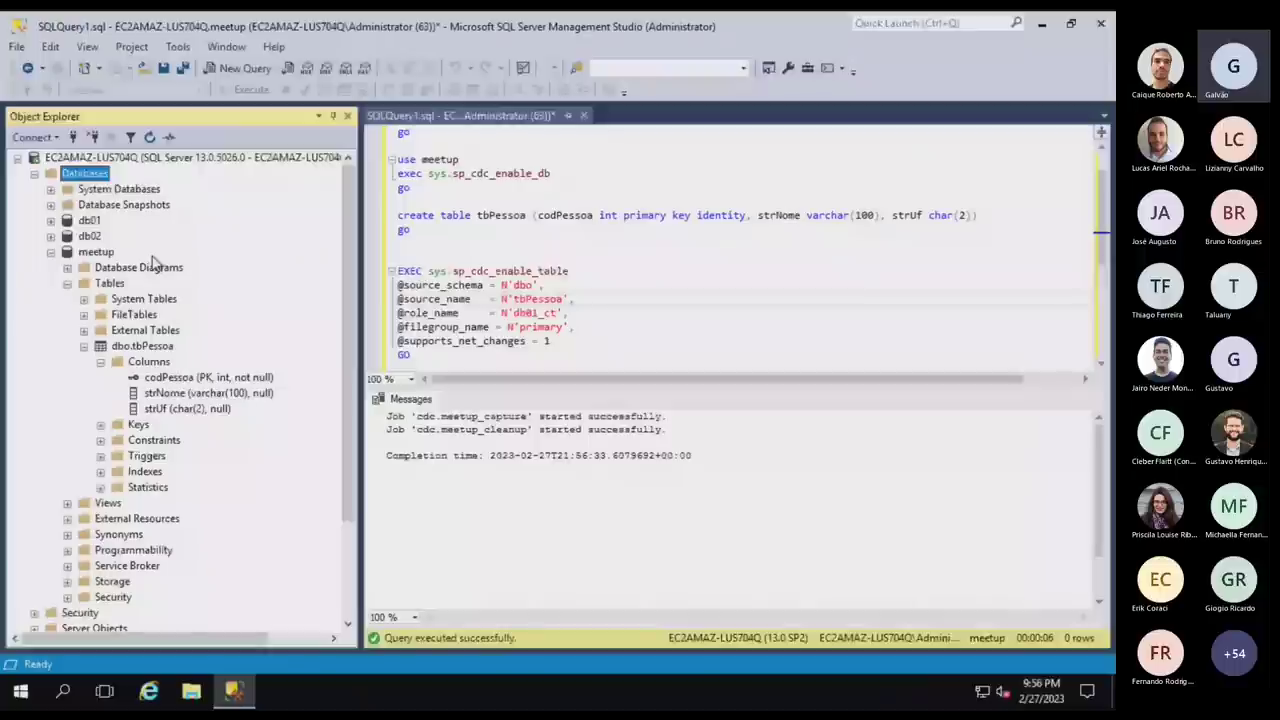
Expand System Tables to show the columns of cdc.dbo_tbPessoa_CT.
left_click(85, 299)
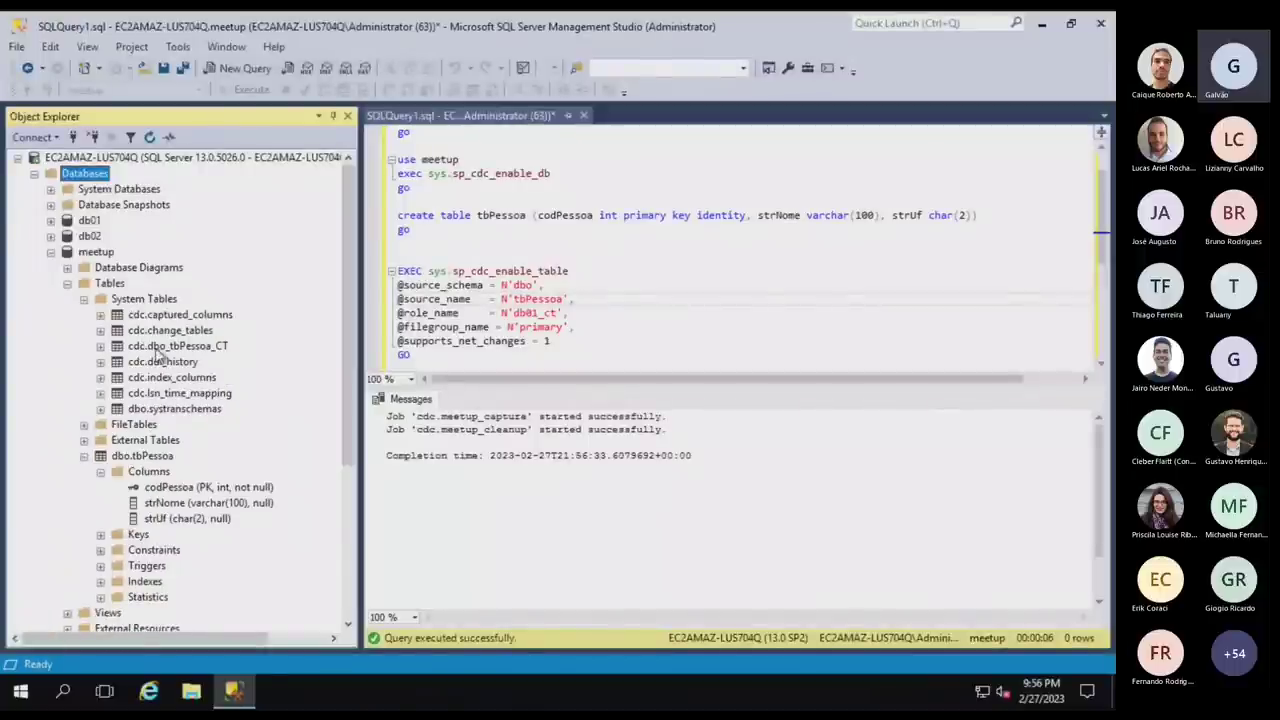
left_click(160, 347)
left_click(101, 346)
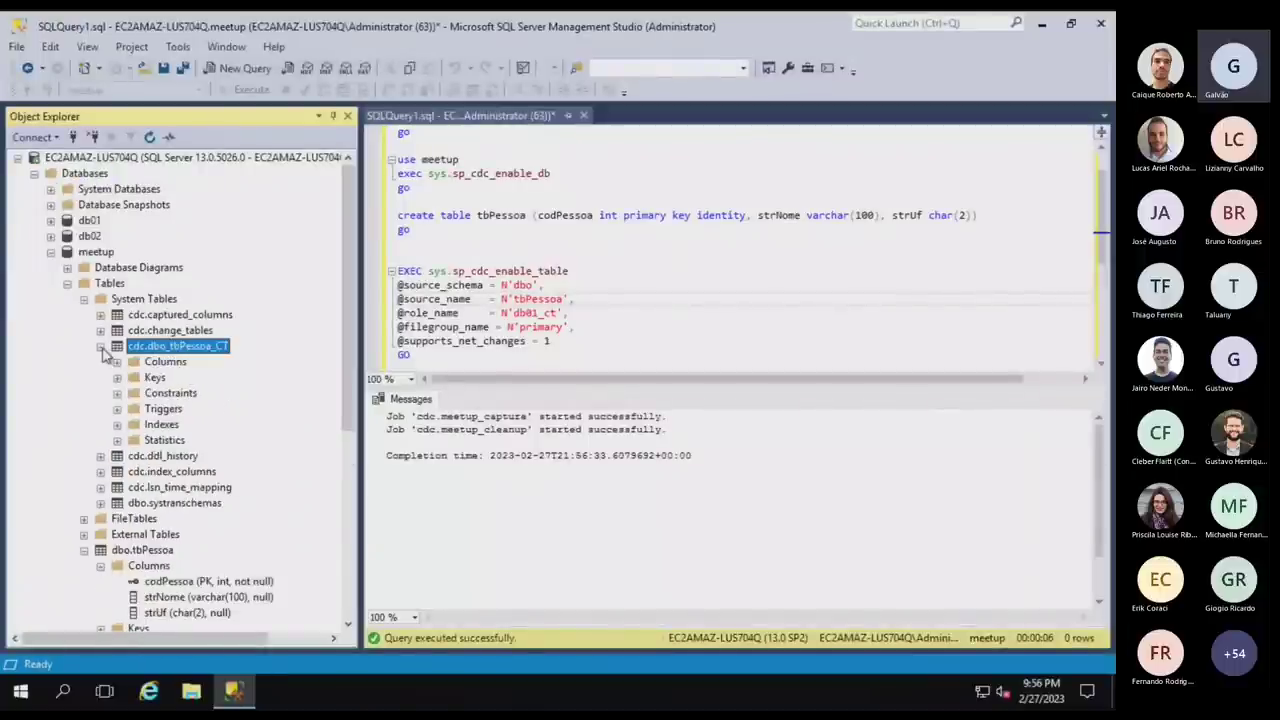
left_click(117, 361)
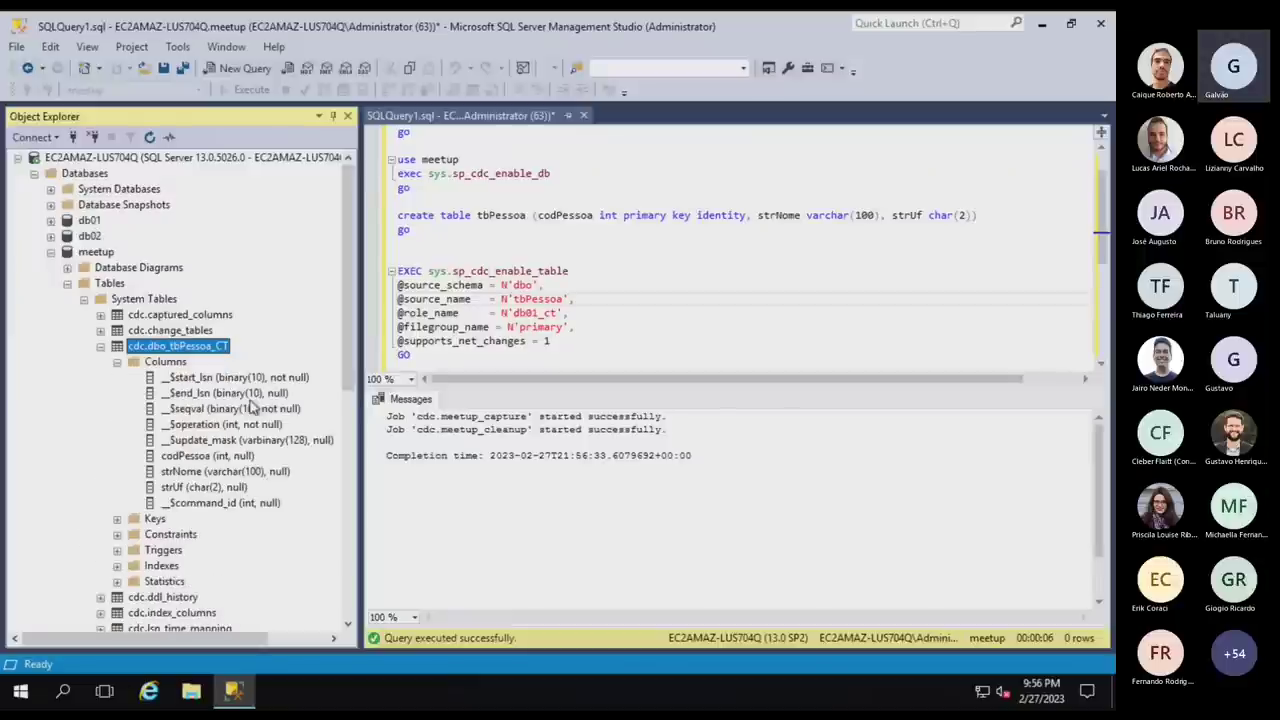
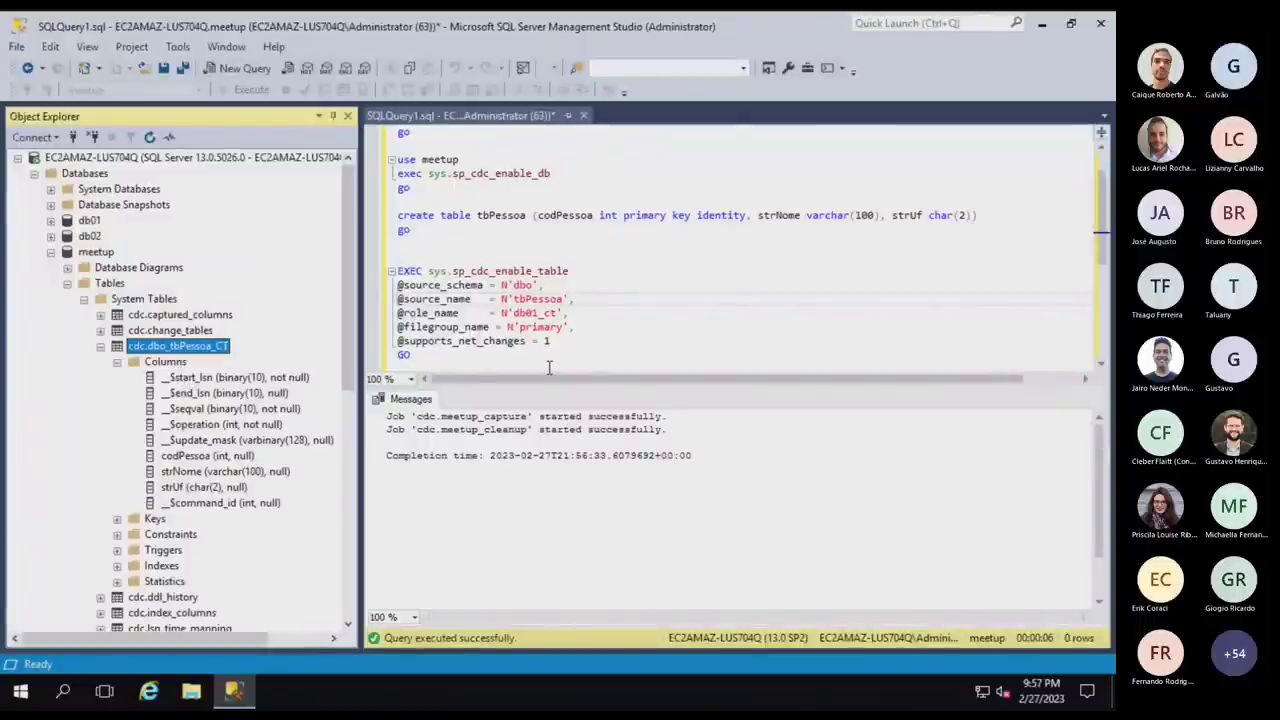
Return to DMS, refresh replication instances, and start a new source endpoint from the Endpoints page.
key("ctrl+Left")
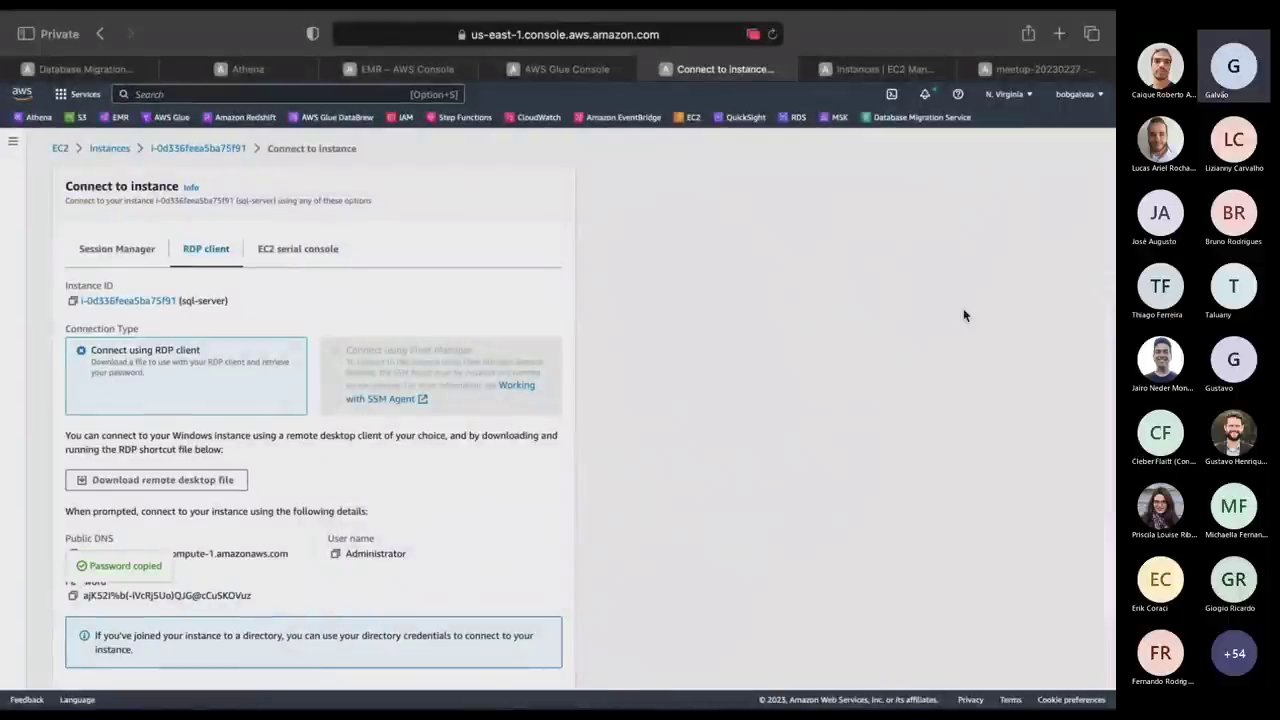
key("super+1")
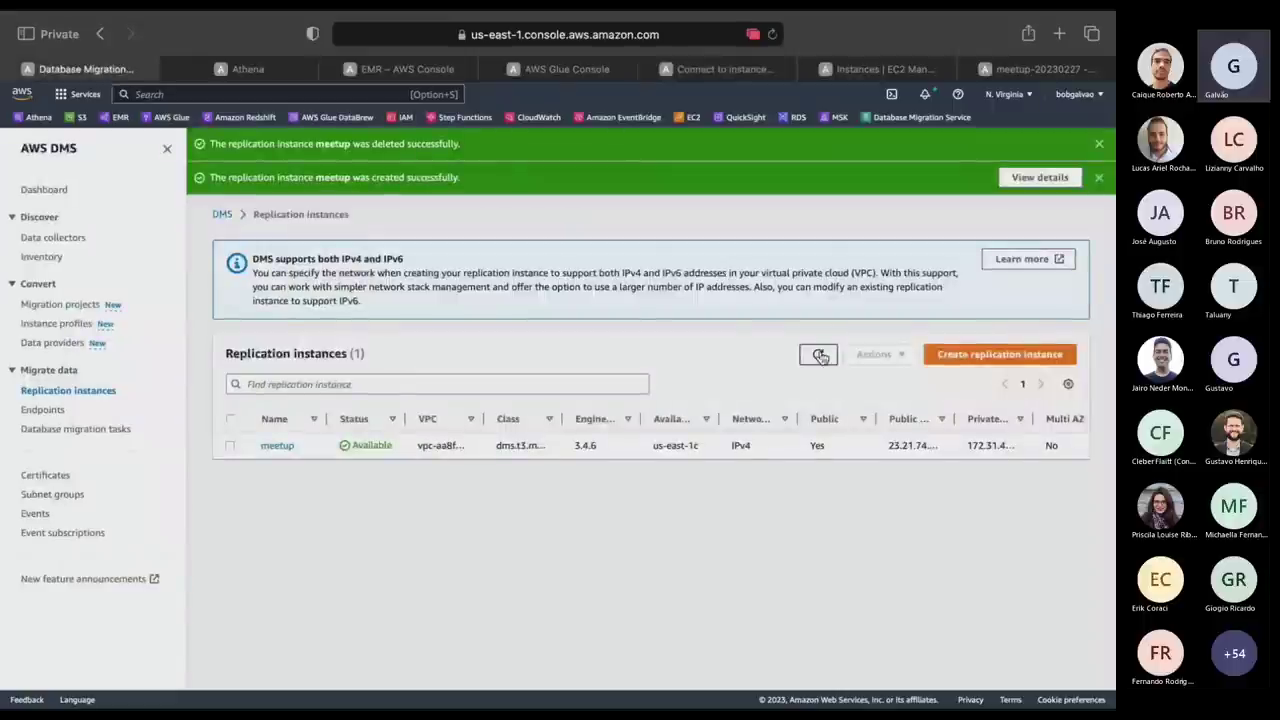
left_click(819, 355)
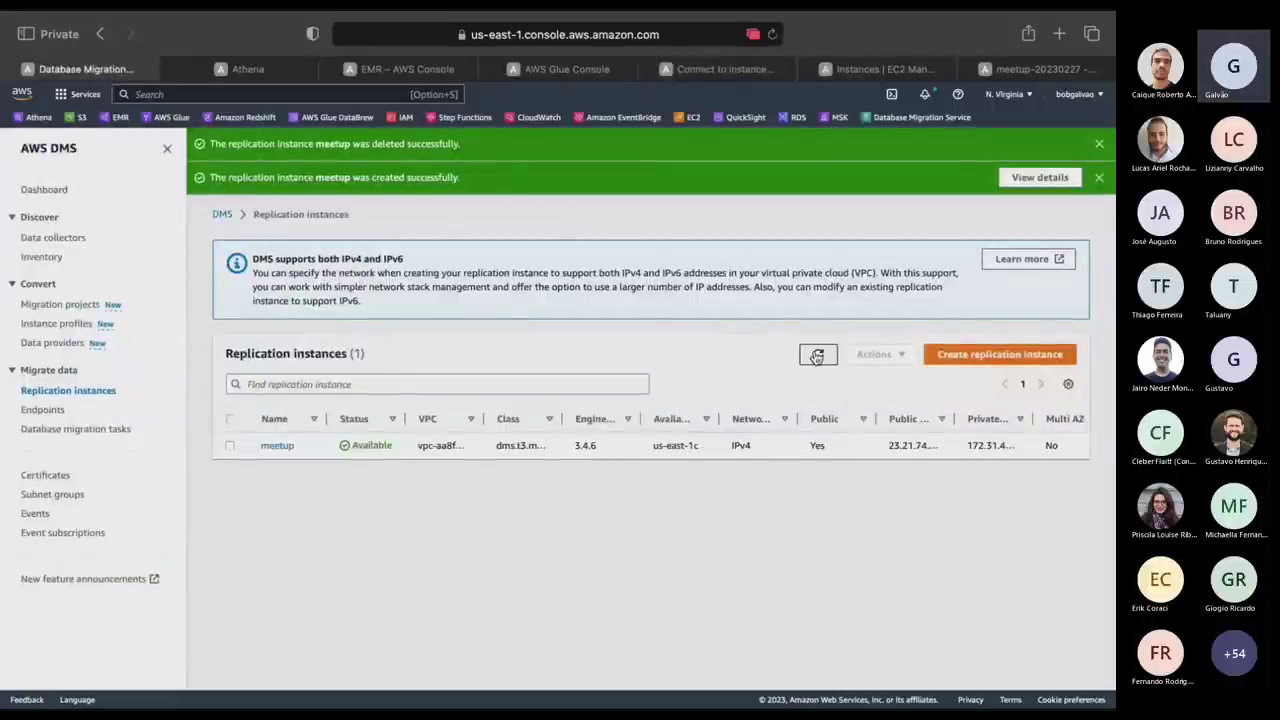
left_click(40, 410)
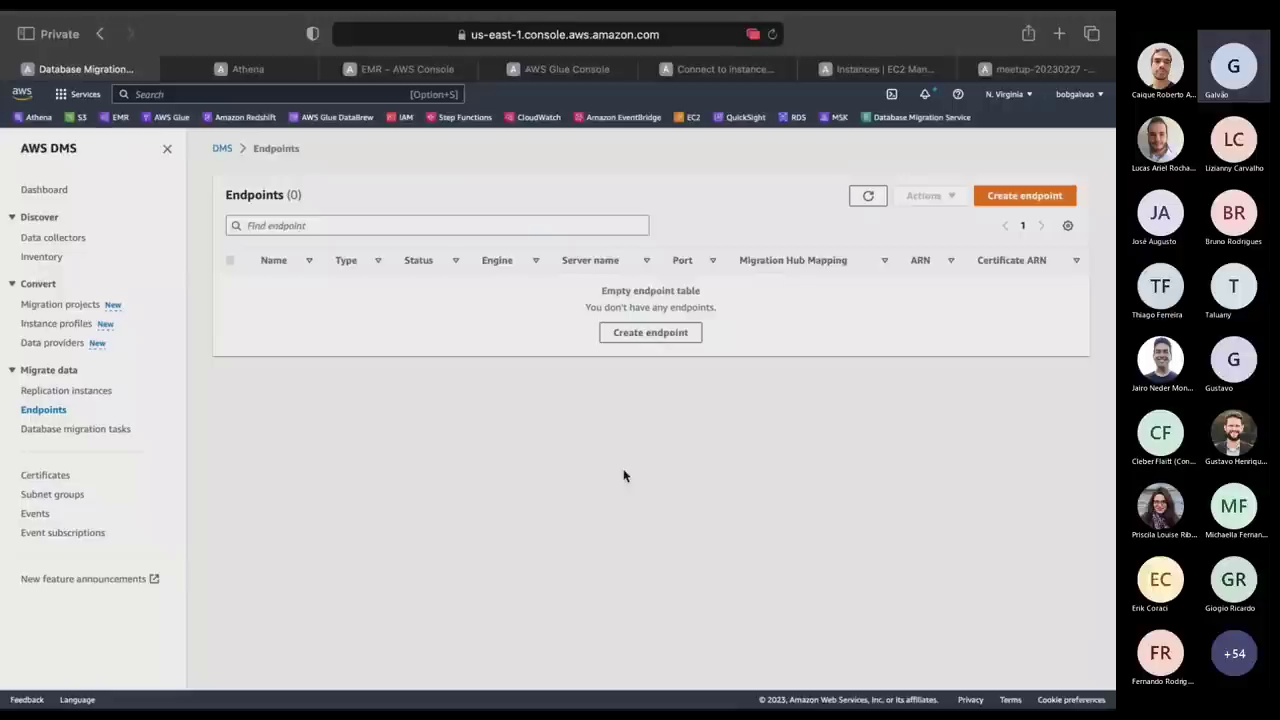
left_click(1024, 199)
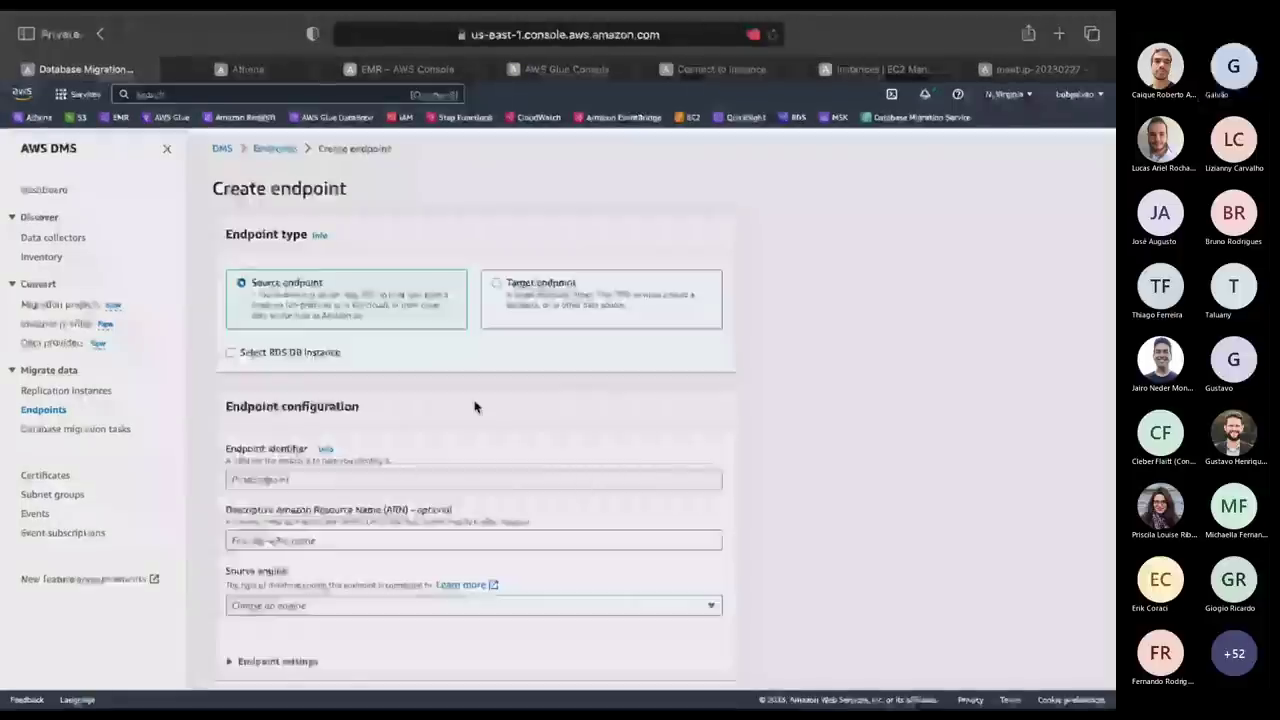
Name the source endpoint meetup-sql, pick Microsoft SQL Server, and choose manual access information.
scroll(377, 287, "down", 1)
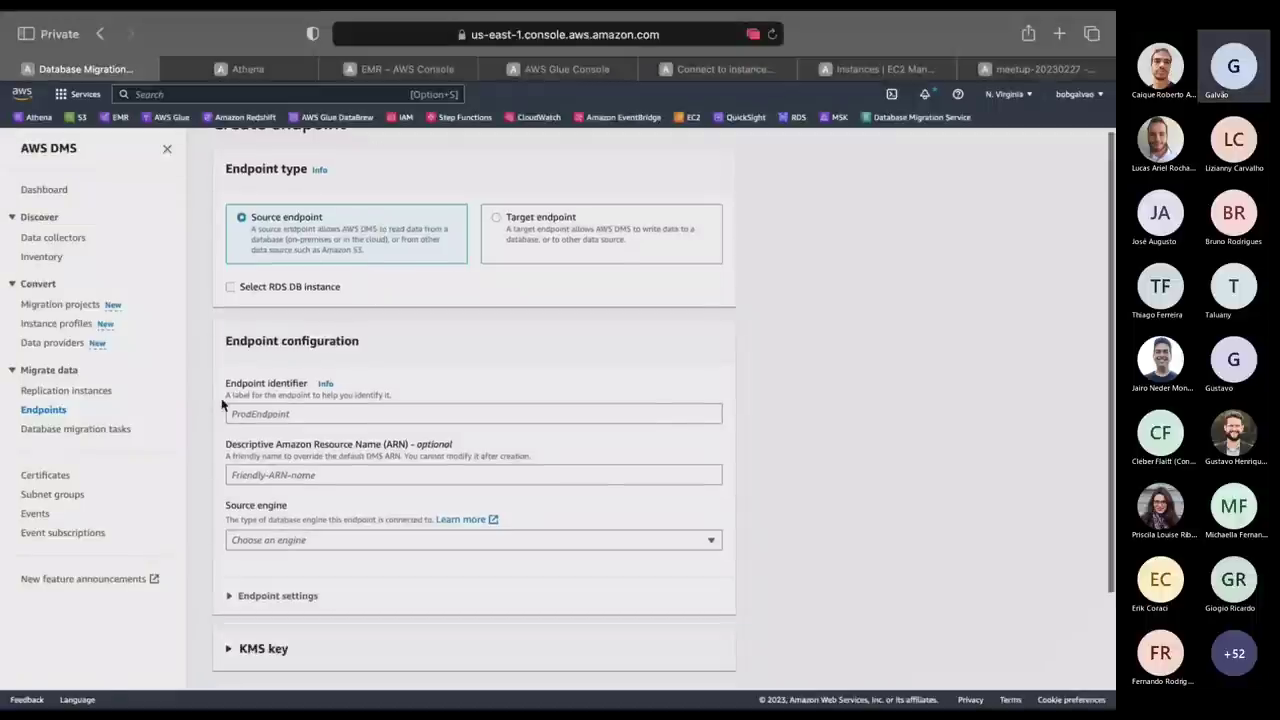
left_click(295, 420)
type("meet")
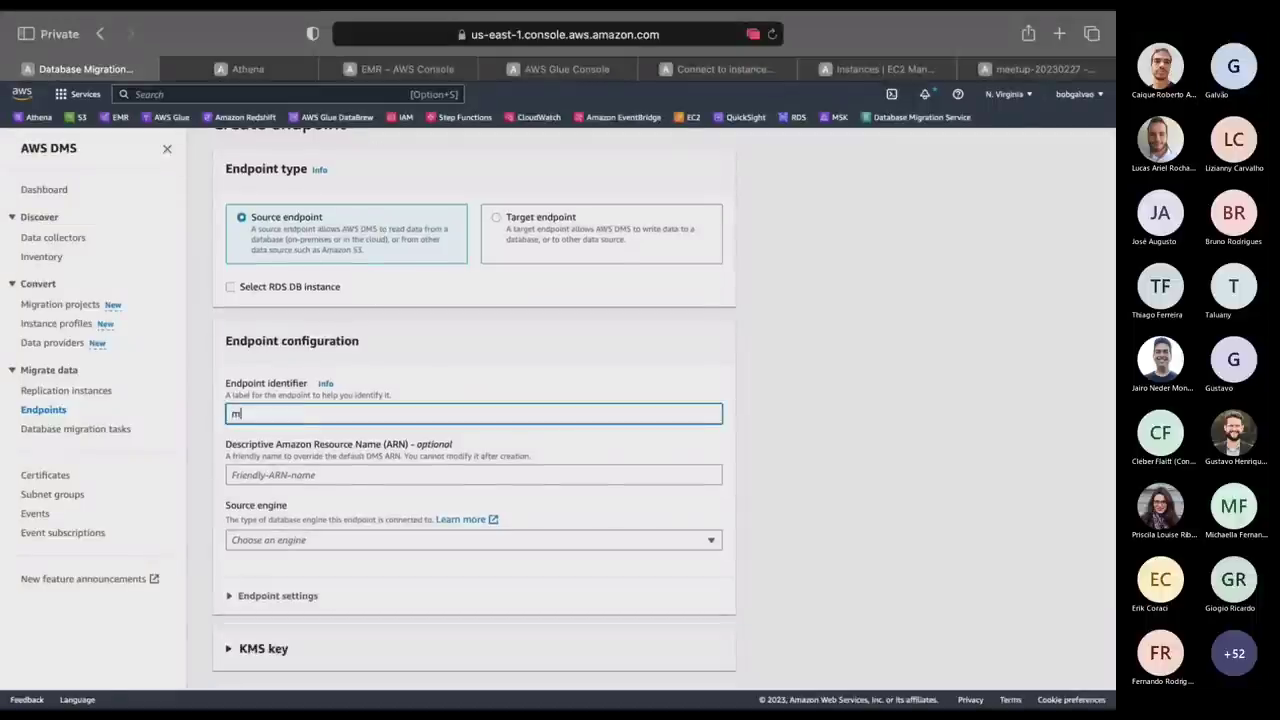
type("-sql")
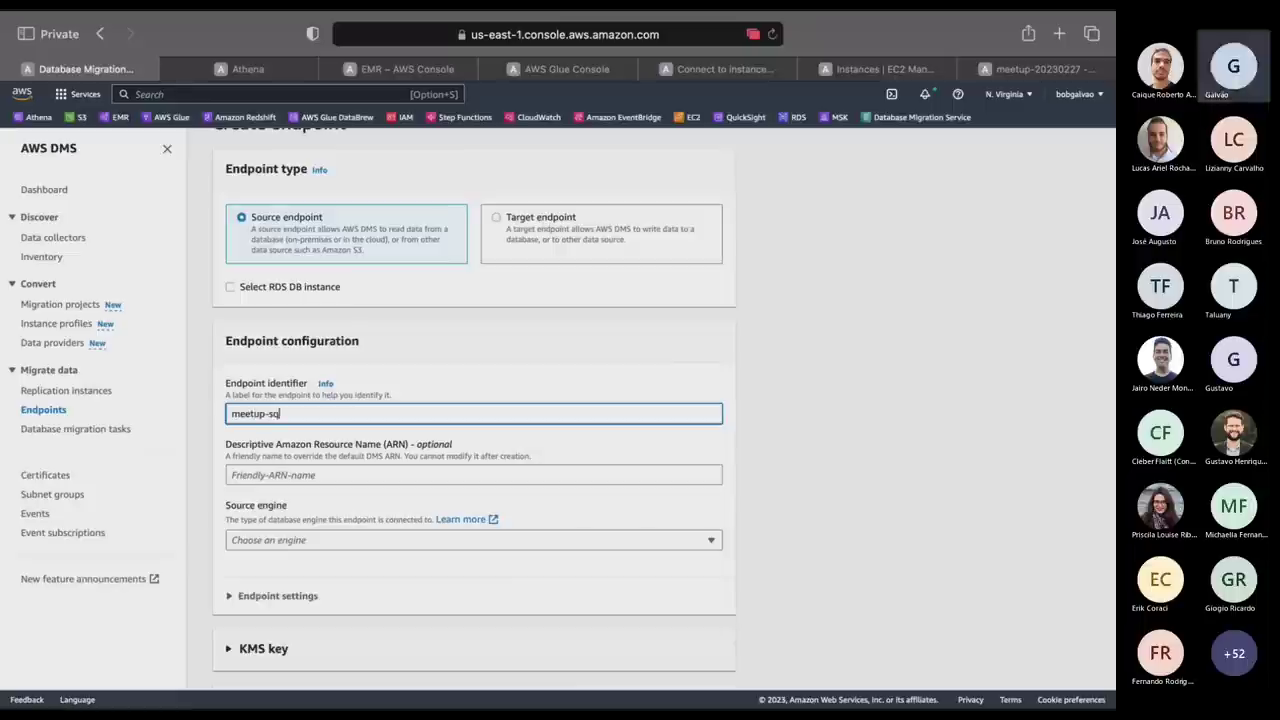
left_click(306, 557)
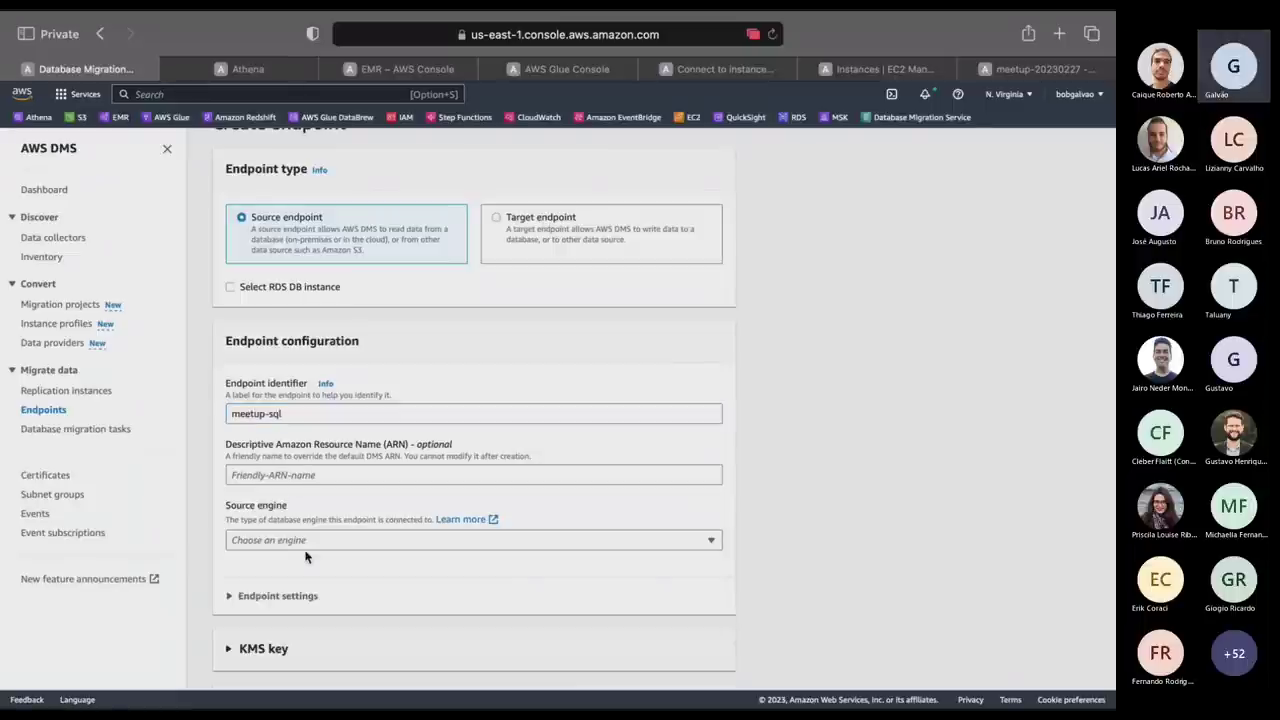
left_click(316, 543)
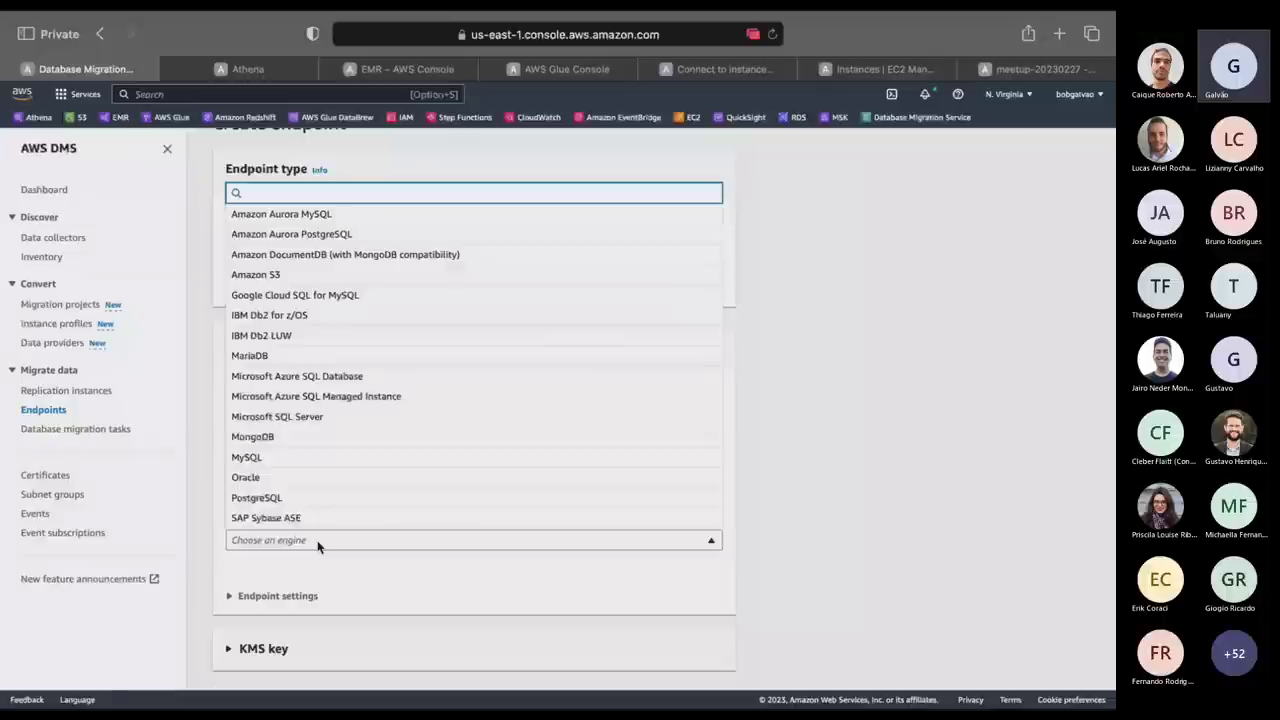
left_click(330, 416)
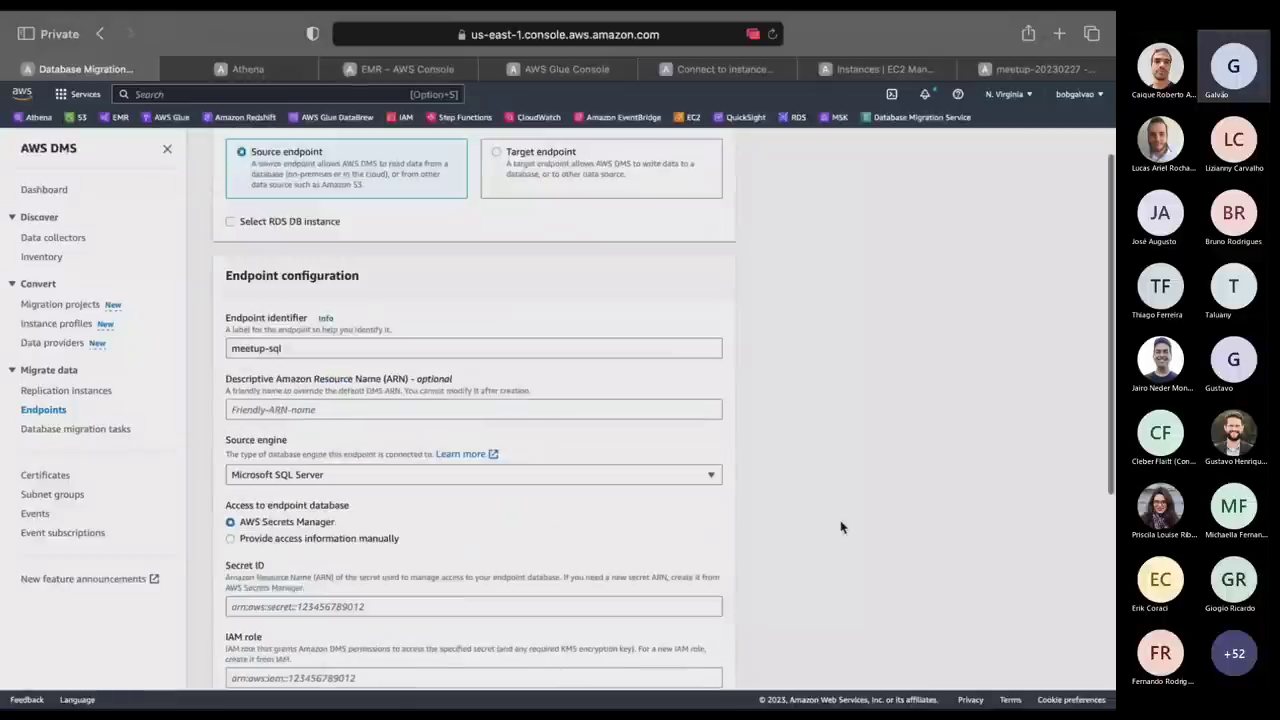
scroll(840, 527, "down", 3)
left_click(231, 373)
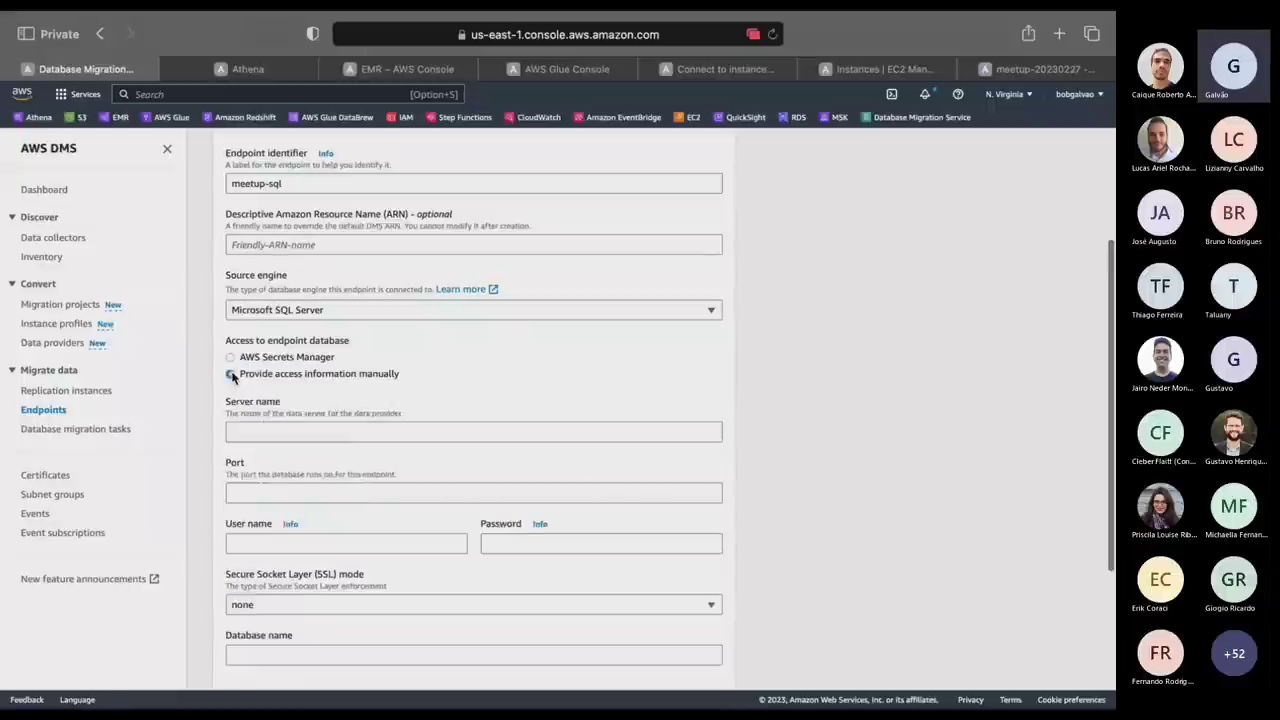
left_click(351, 435)
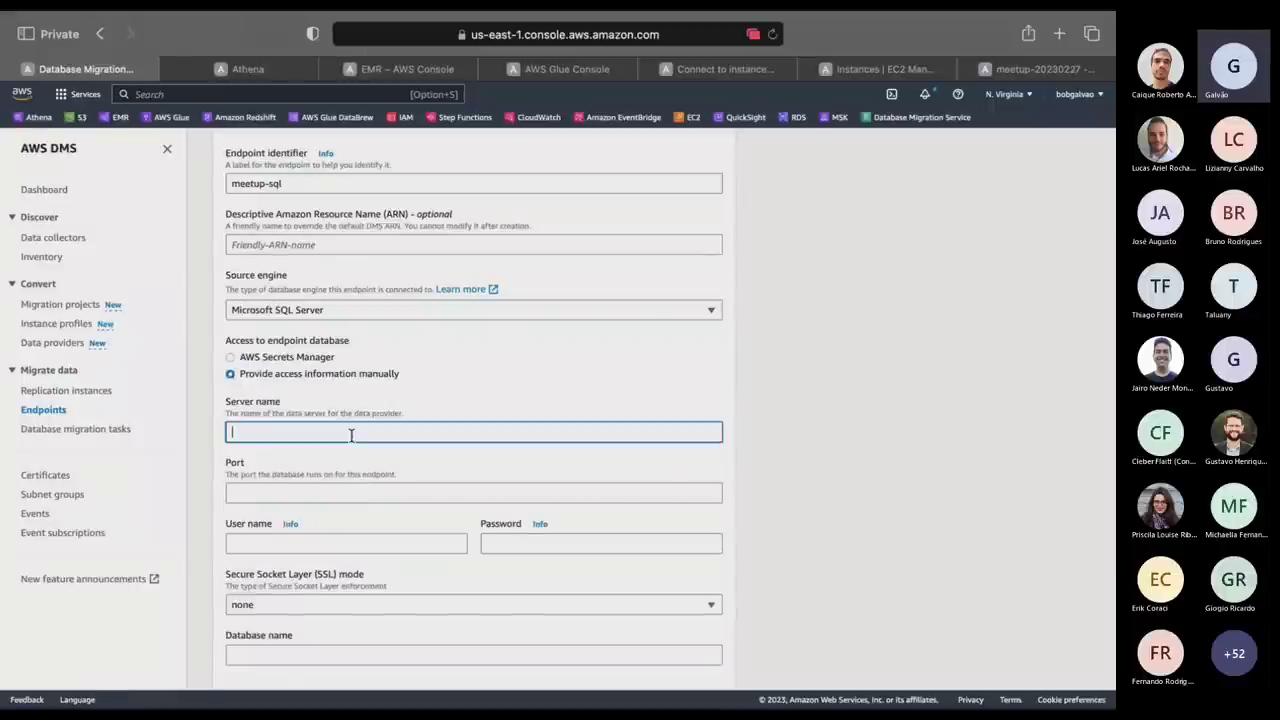
Copy the sql-server instance's private IPv4 address 172.31.23.93 in EC2, then return to the DMS form.
left_click(885, 72)
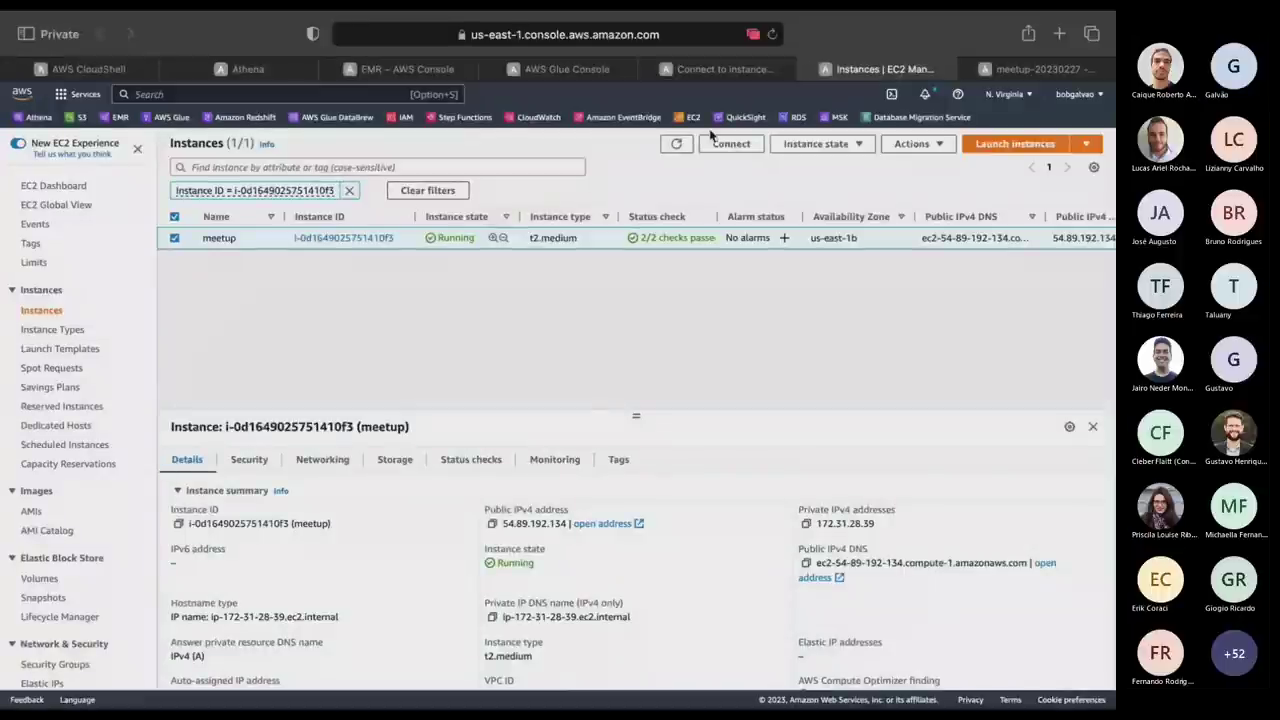
left_click(725, 69)
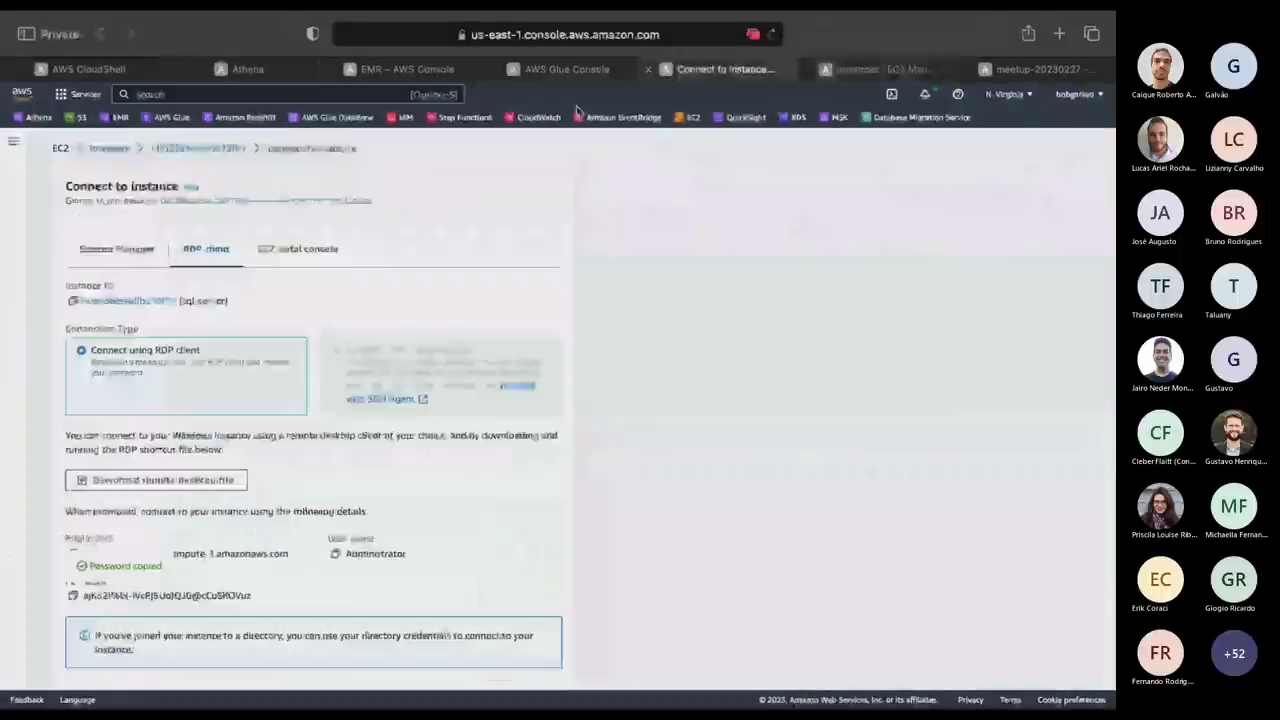
left_click(97, 252)
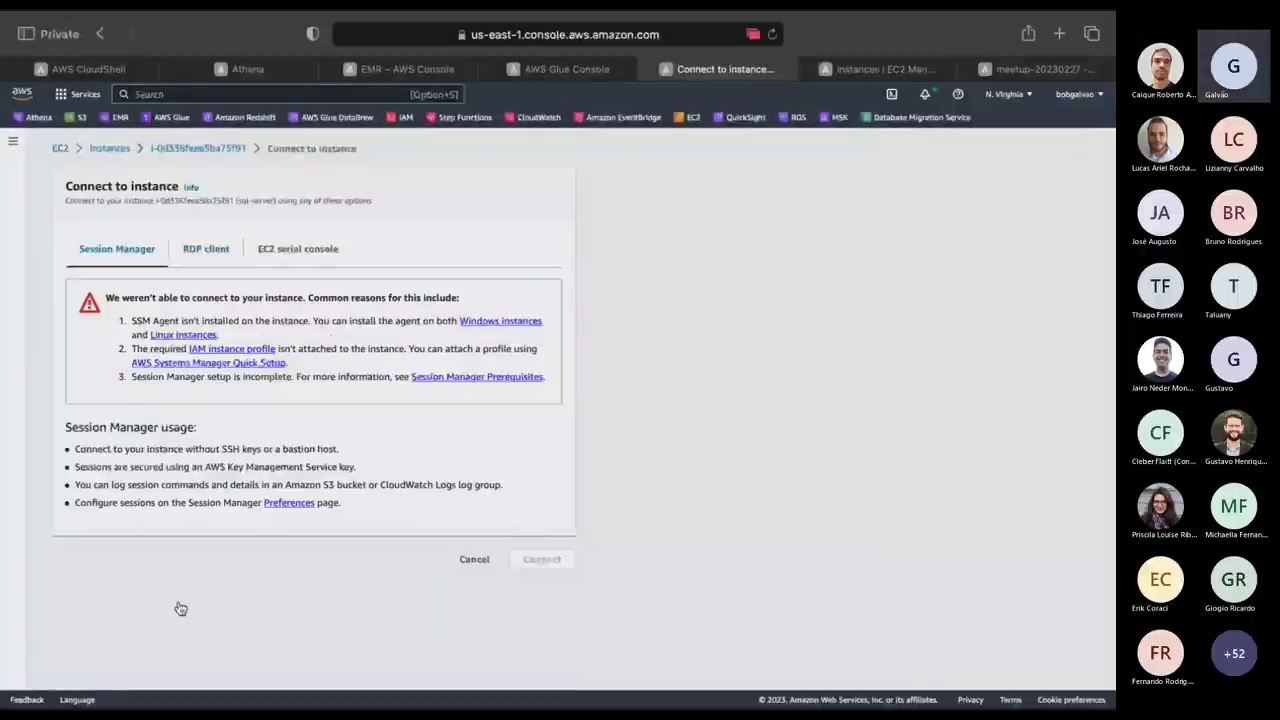
key("super+Left")
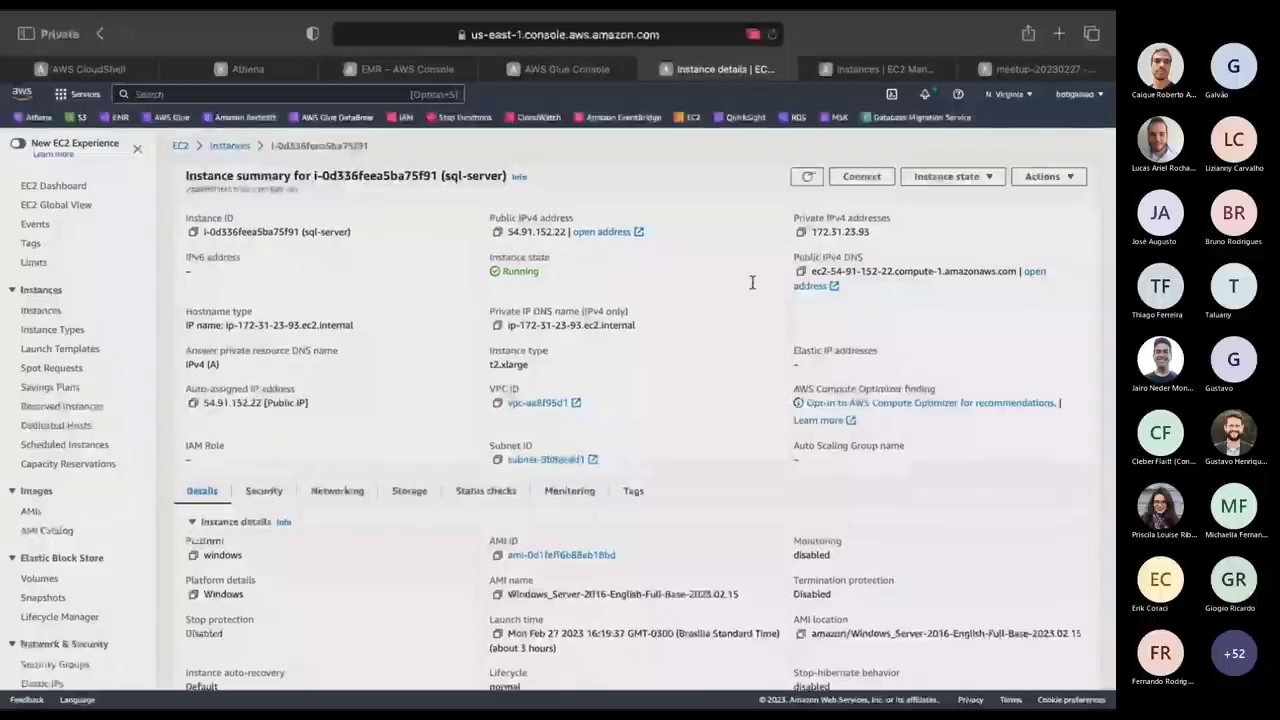
left_click(801, 232)
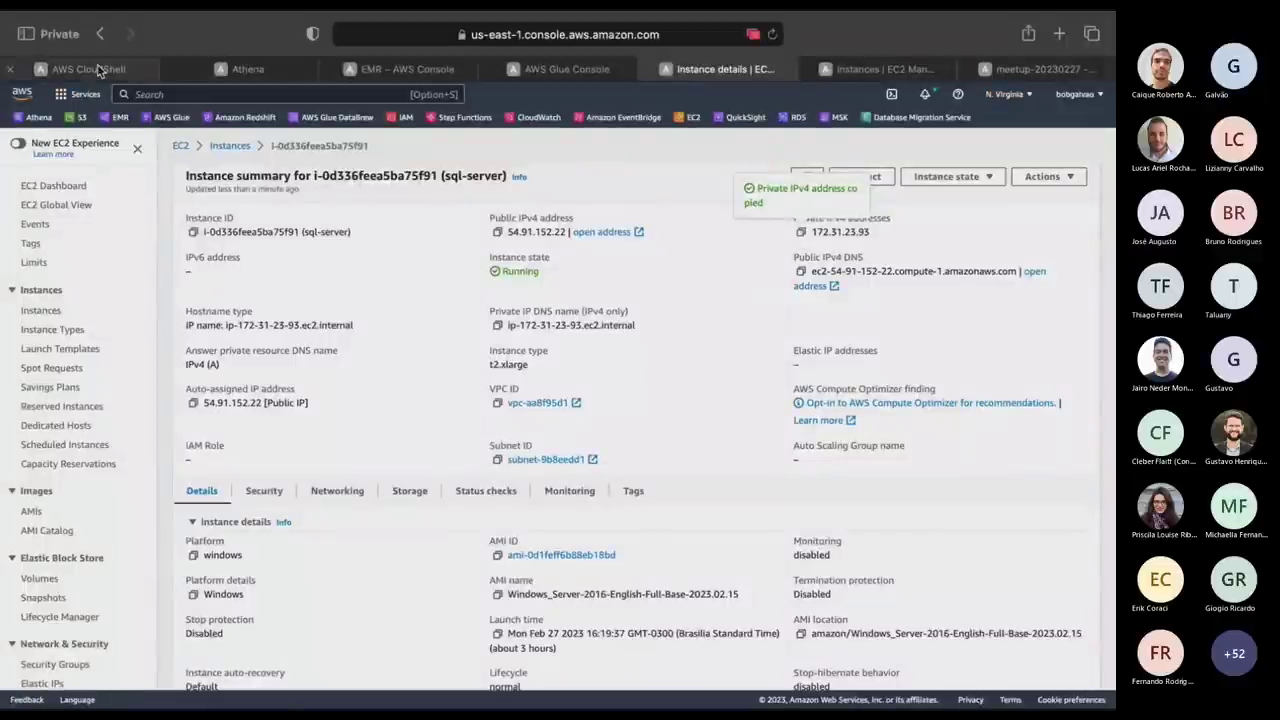
left_click(99, 70)
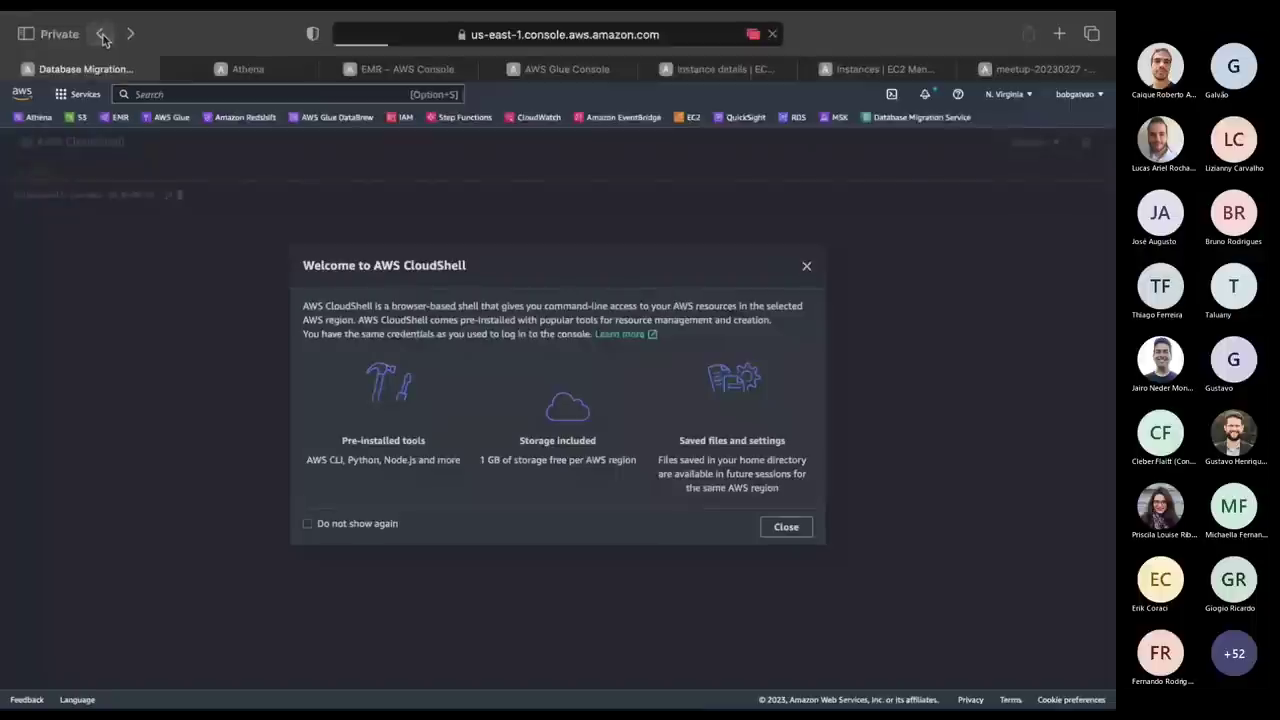
left_click(101, 34)
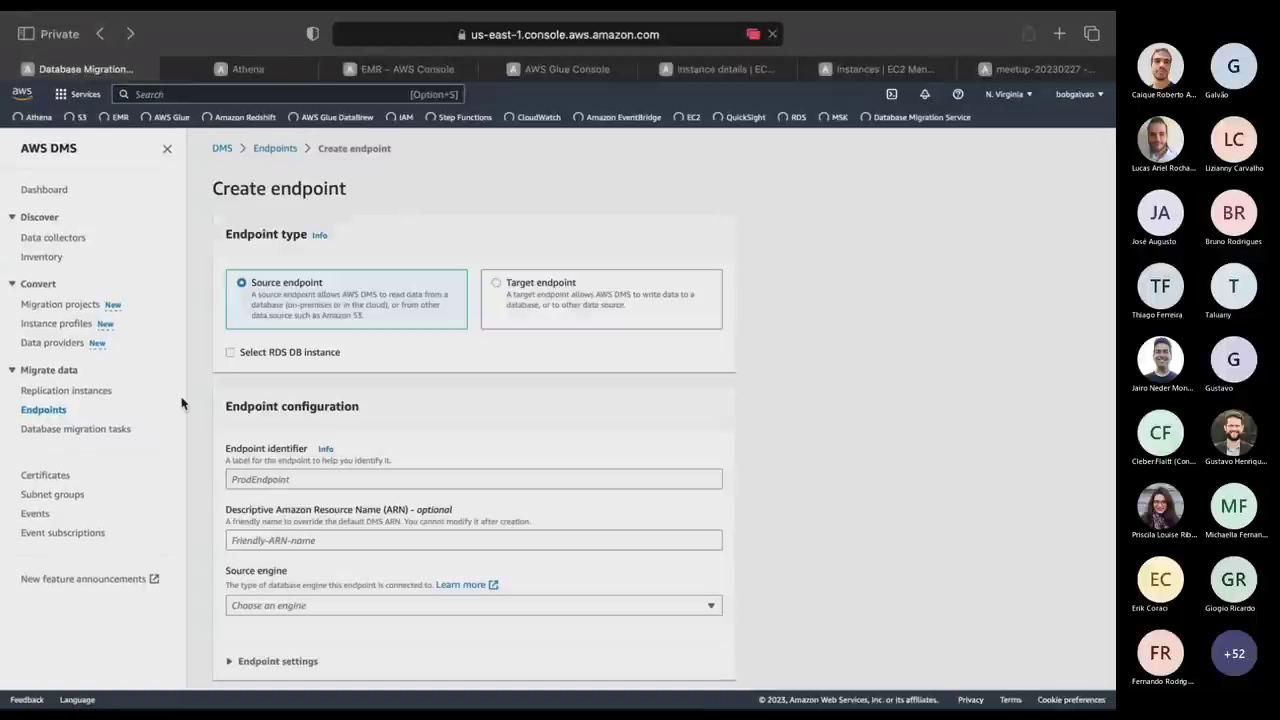
Re-enter identifier meetup-sql with Microsoft SQL Server engine and manual access information.
scroll(461, 318, "down", 5)
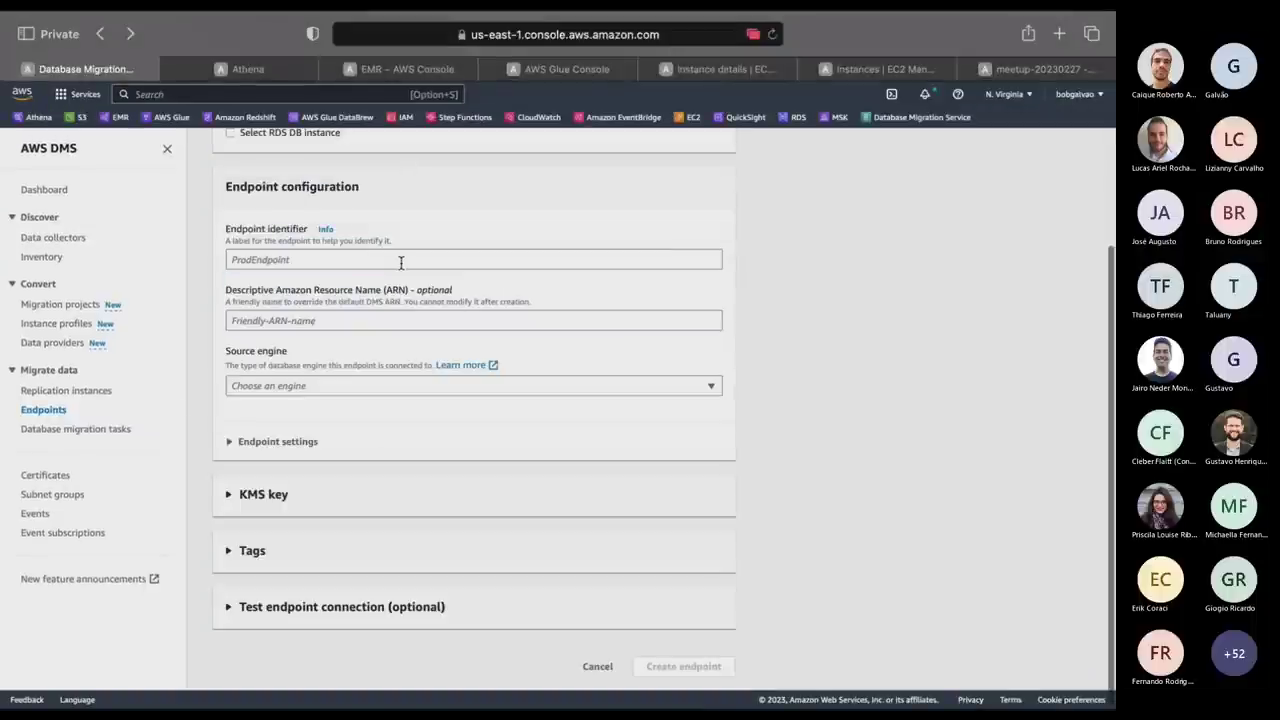
scroll(400, 262, "up", 5)
left_click(350, 476)
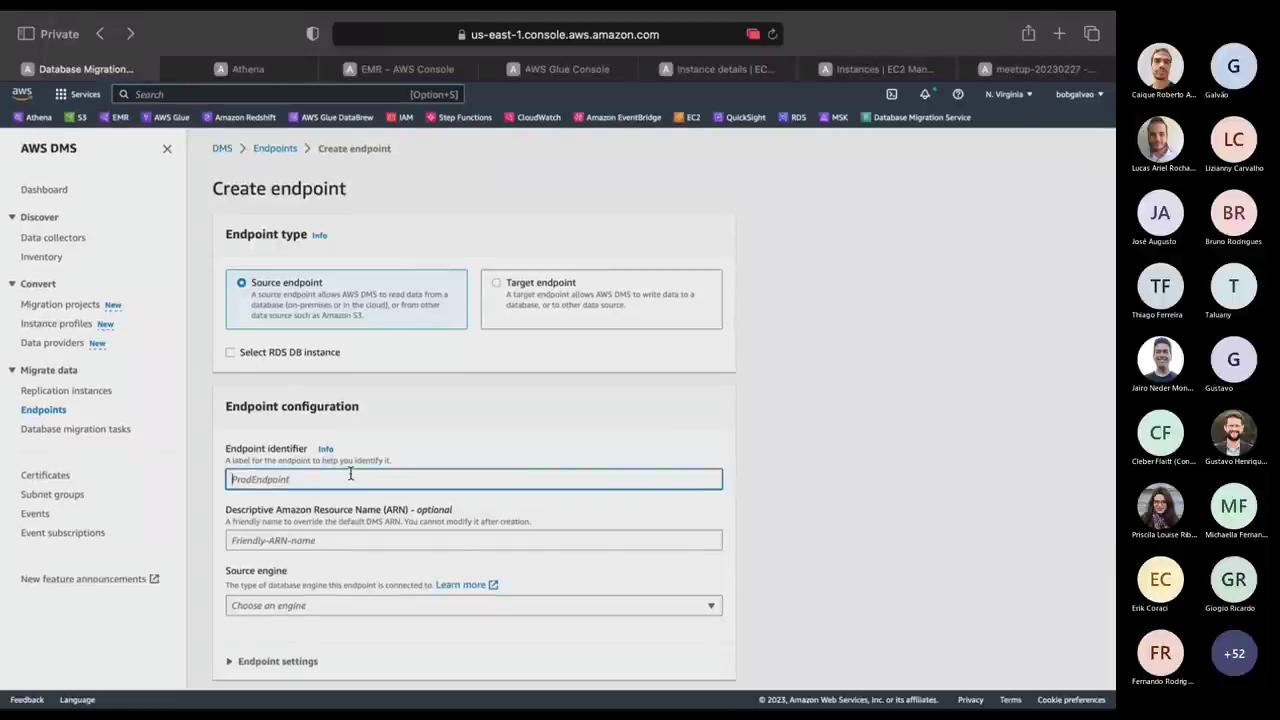
type("meetup-sql")
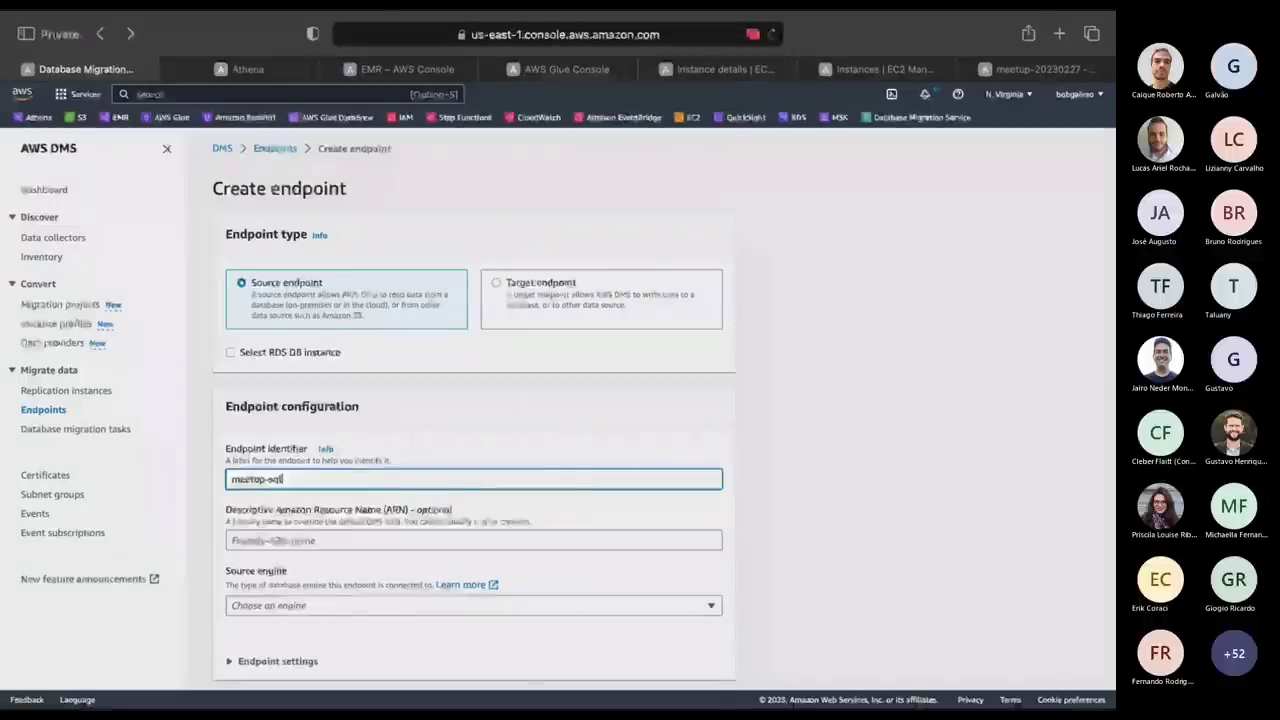
left_click(310, 610)
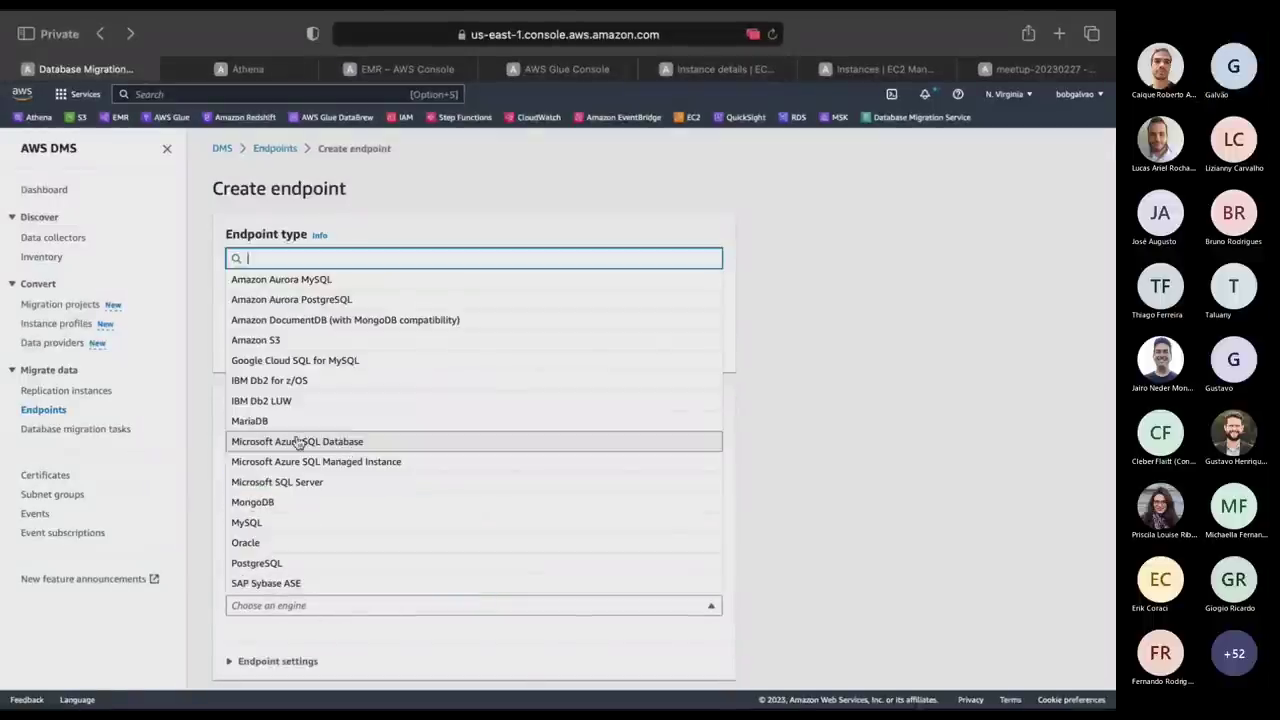
left_click(307, 482)
scroll(894, 471, "down", 1)
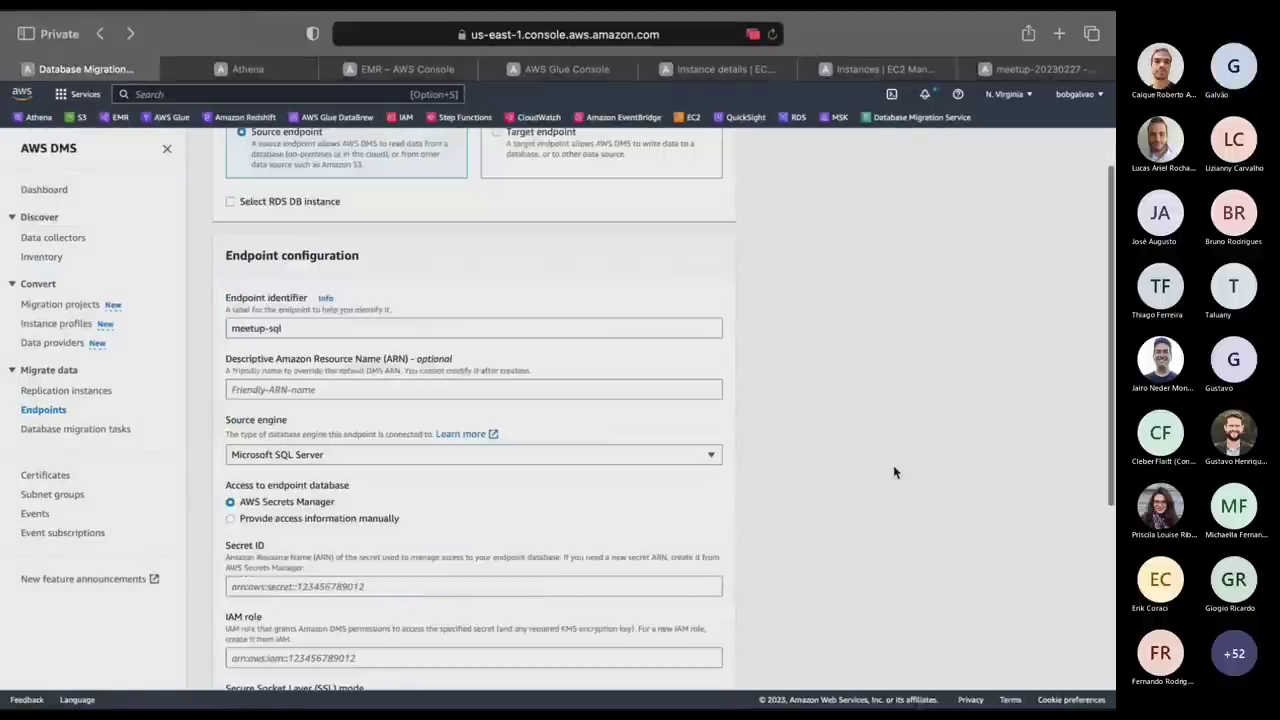
scroll(415, 351, "down", 3)
left_click(318, 347)
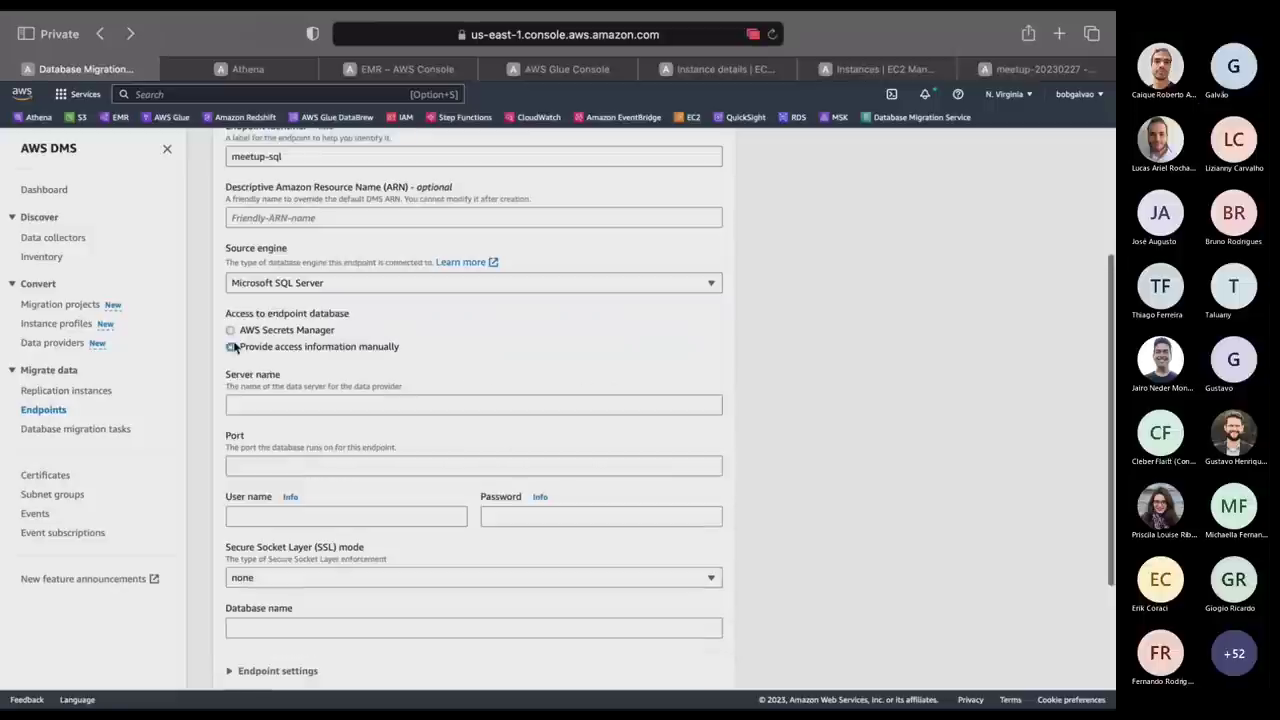
Enter server name 172.31.23.93, port 1433 and user name sa.
left_click(322, 403)
key("super+v")
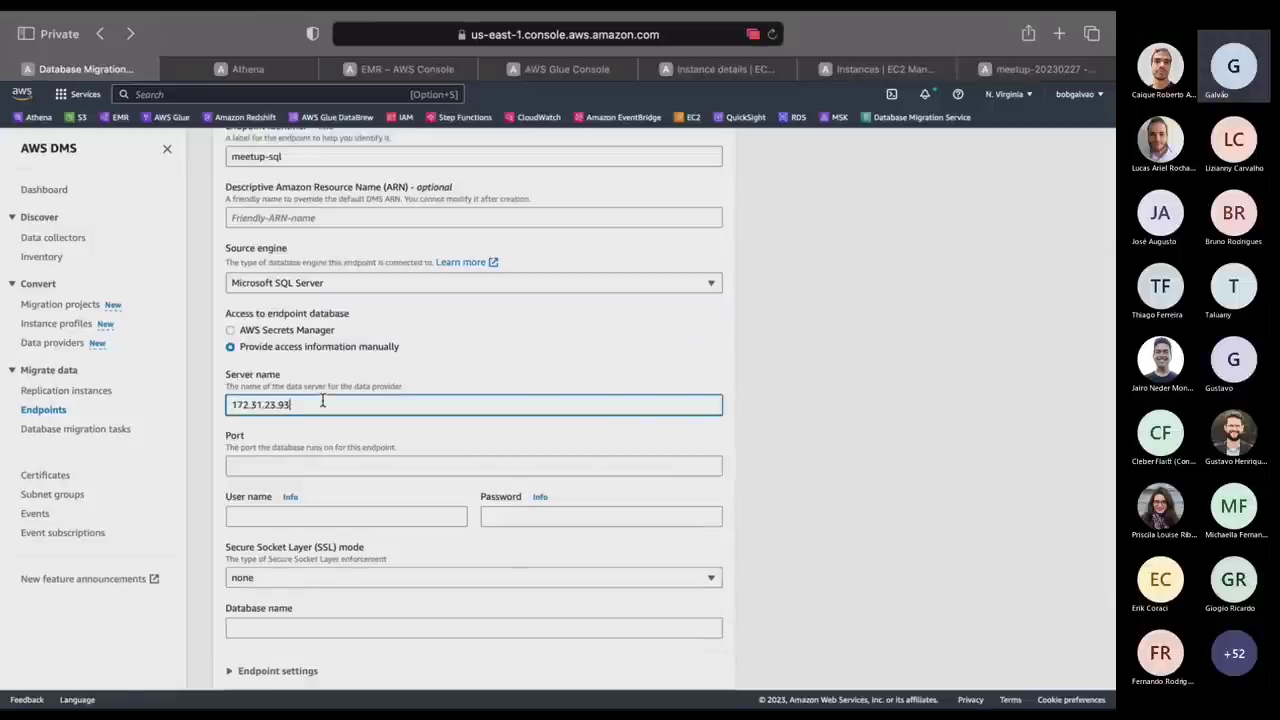
left_click(280, 464)
type("1433")
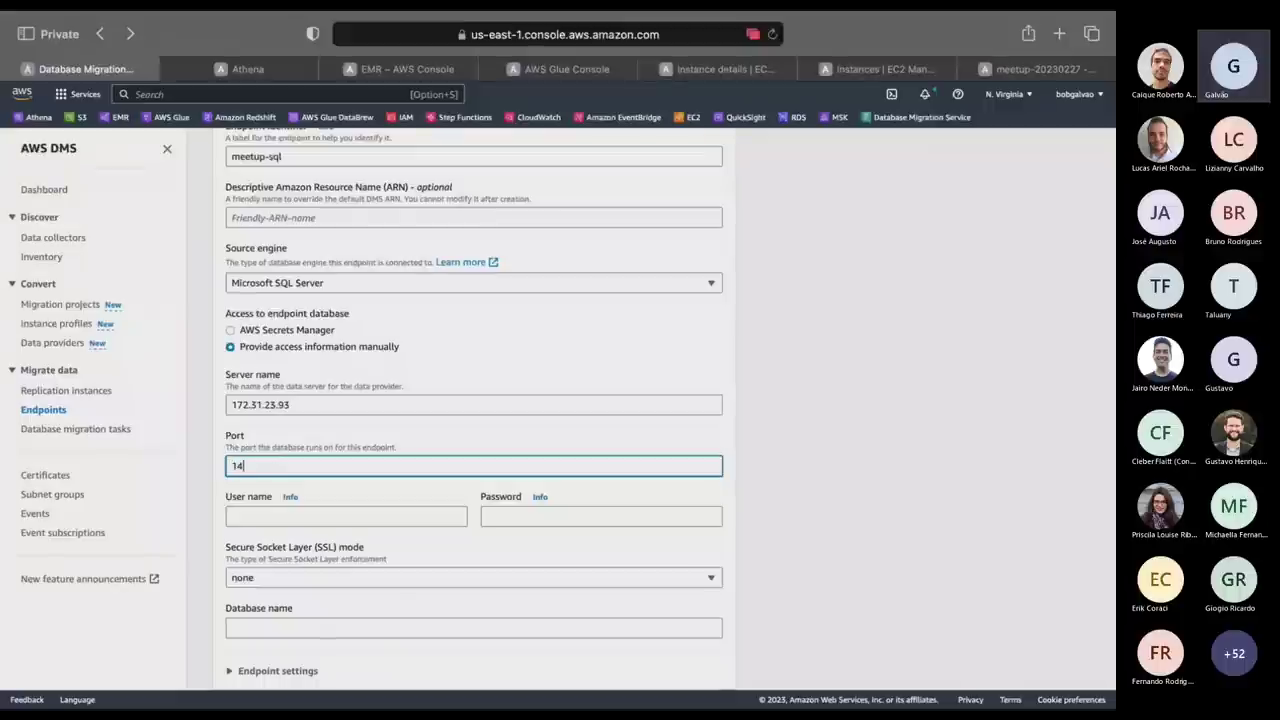
left_click(317, 517)
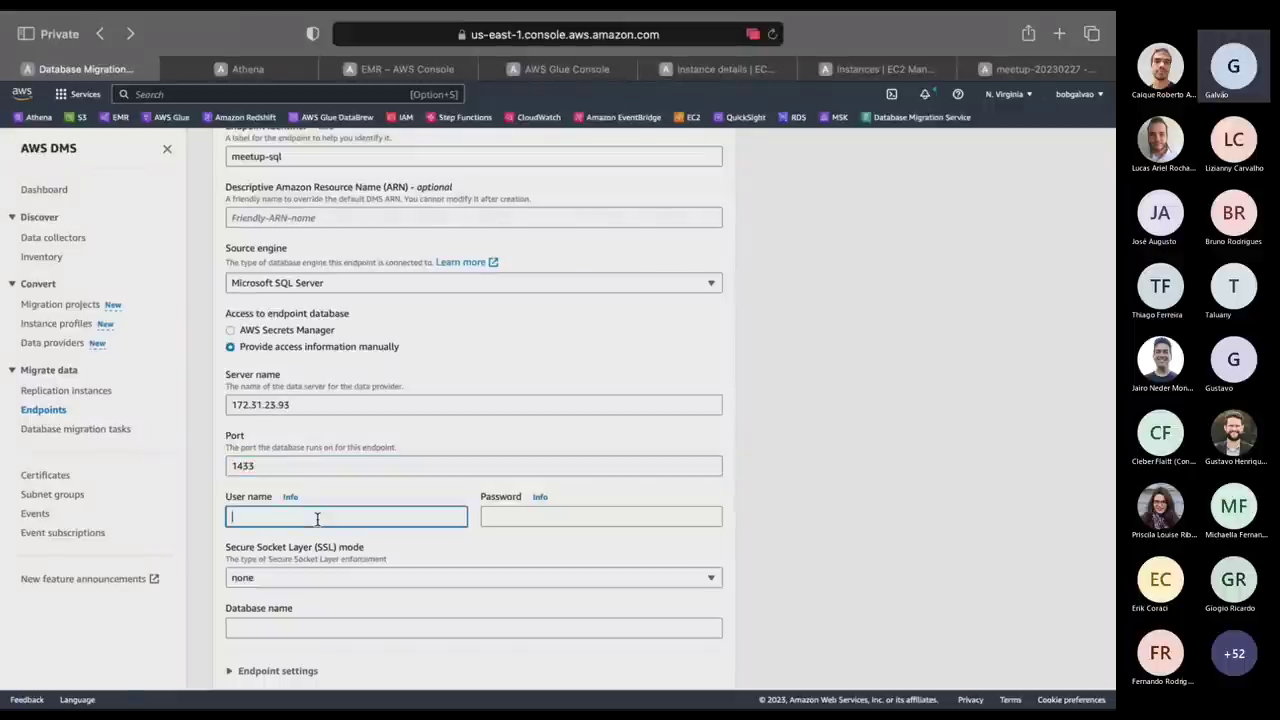
type("sa")
Enter the login password and set the database name to meetup.
left_click(556, 518)
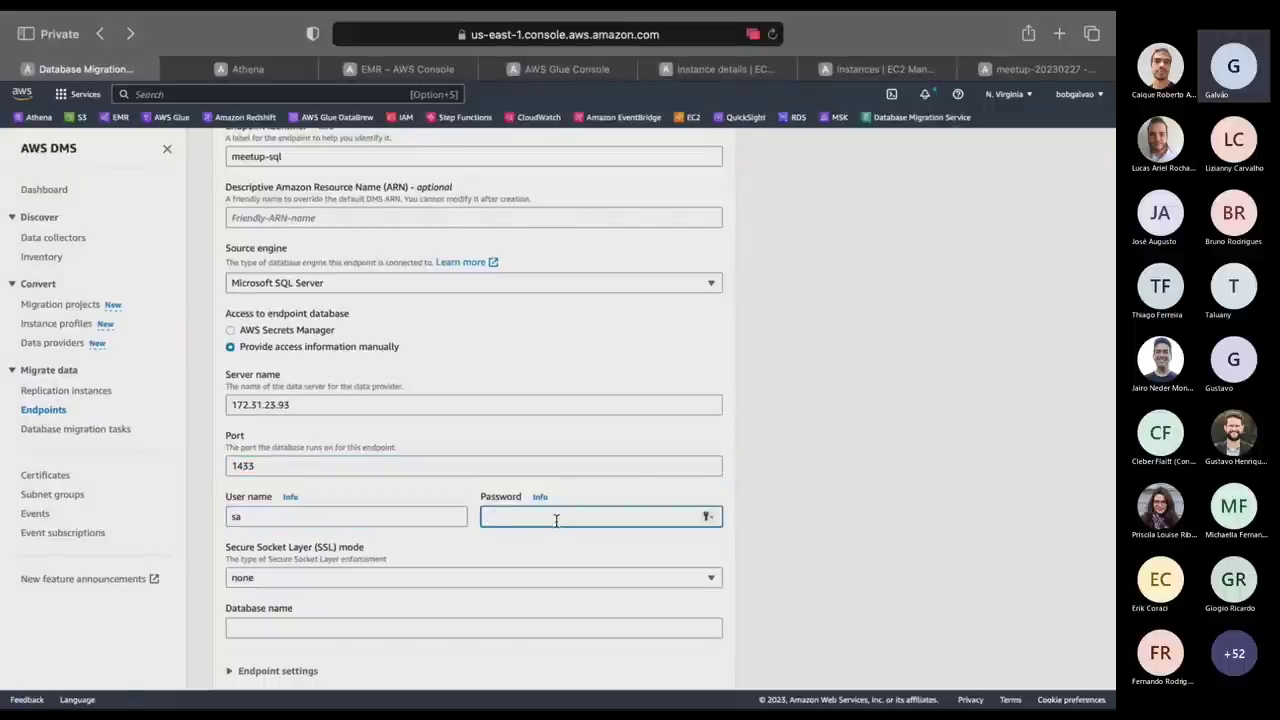
type("****")
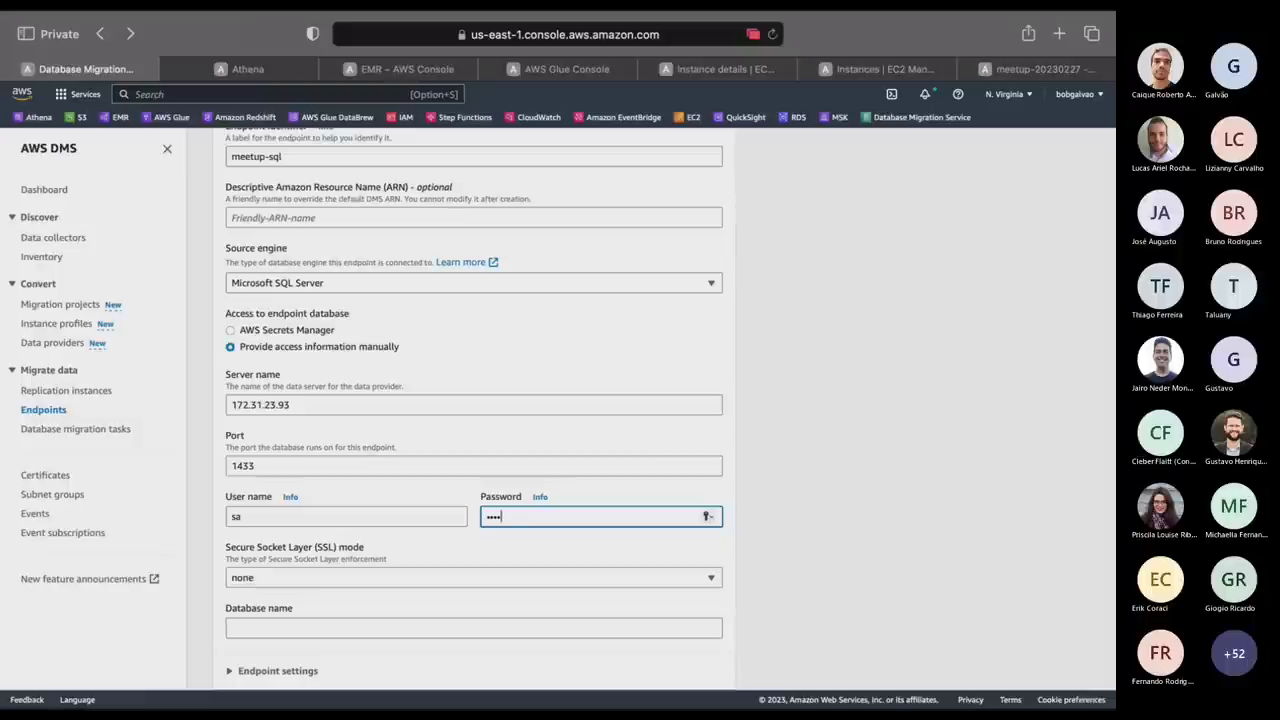
key("BackSpace")
key("BackSpace")
type("**********")
scroll(371, 609, "down", 3)
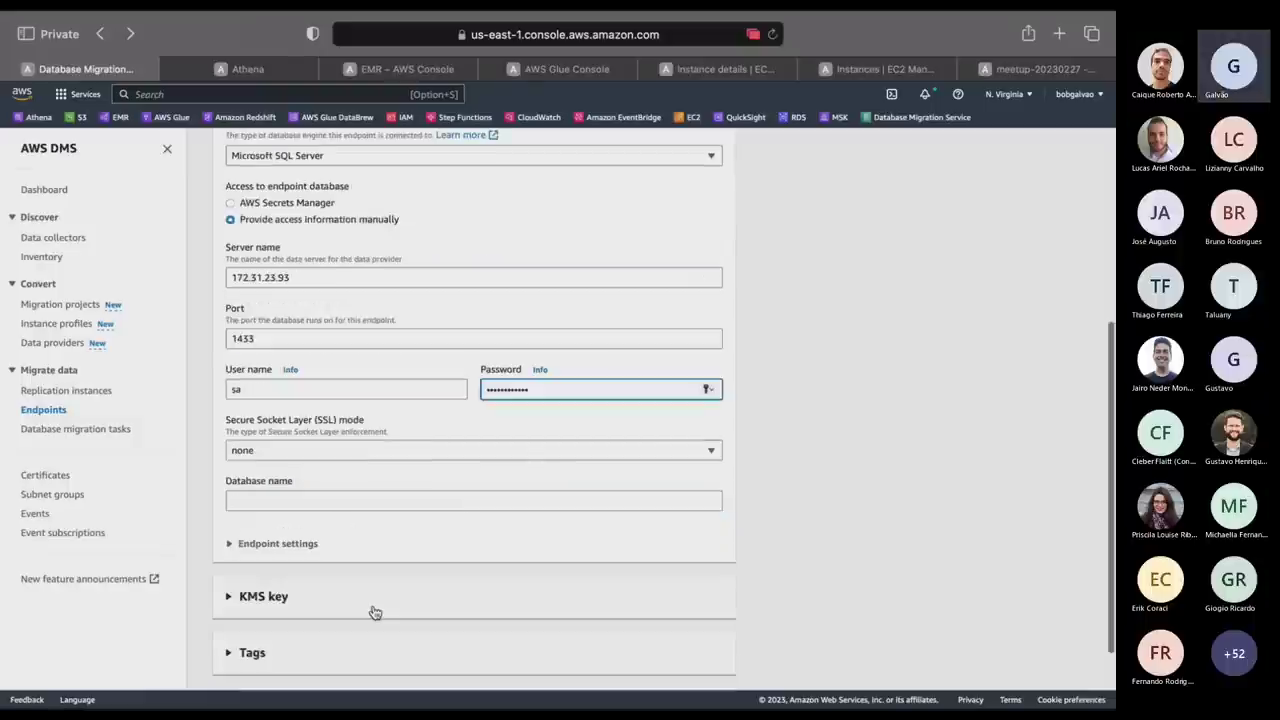
left_click(336, 492)
type("m")
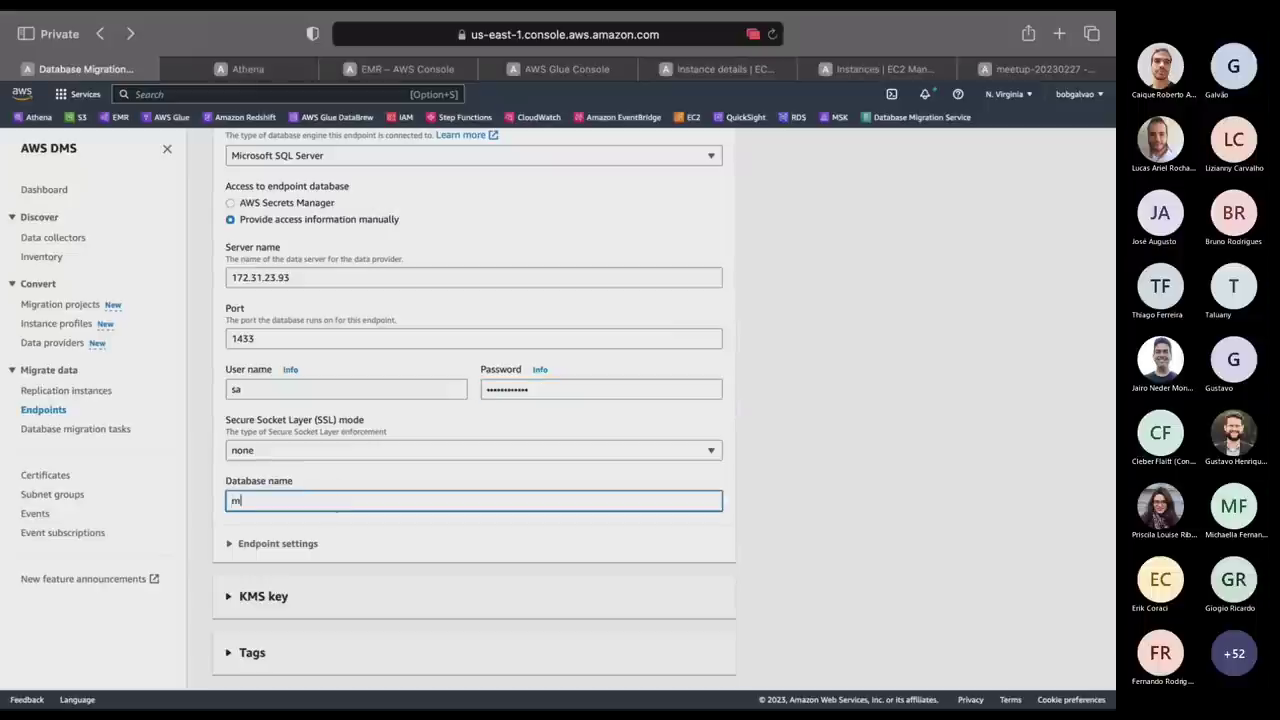
type("eetup")
scroll(911, 569, "down", 2)
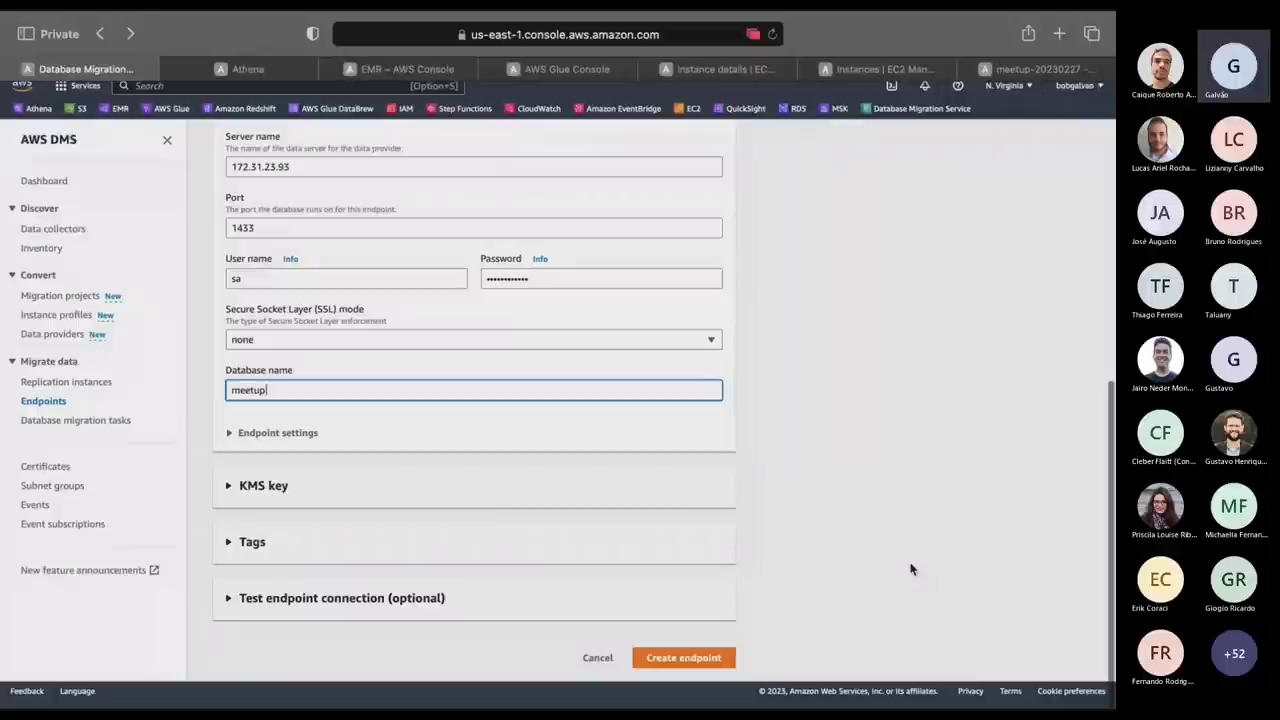
Run the meetup-sql connection test until it succeeds, then create the endpoint.
left_click(226, 612)
scroll(434, 571, "down", 5)
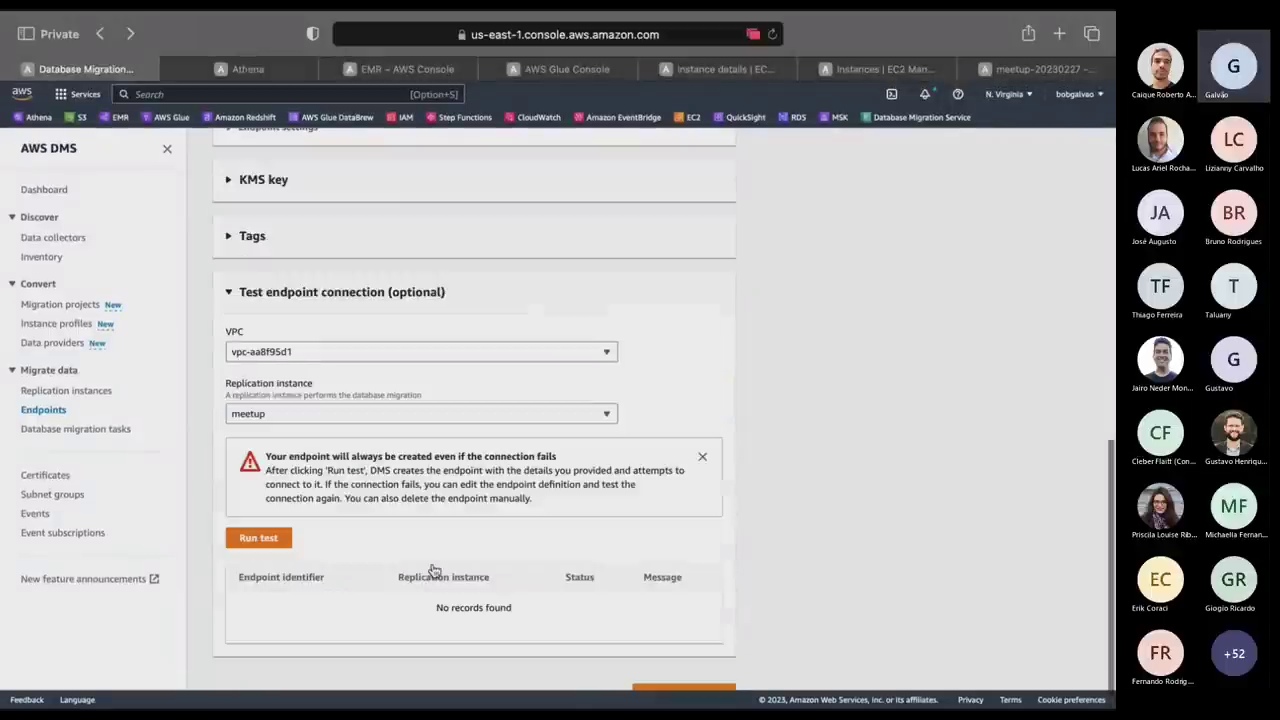
left_click(272, 534)
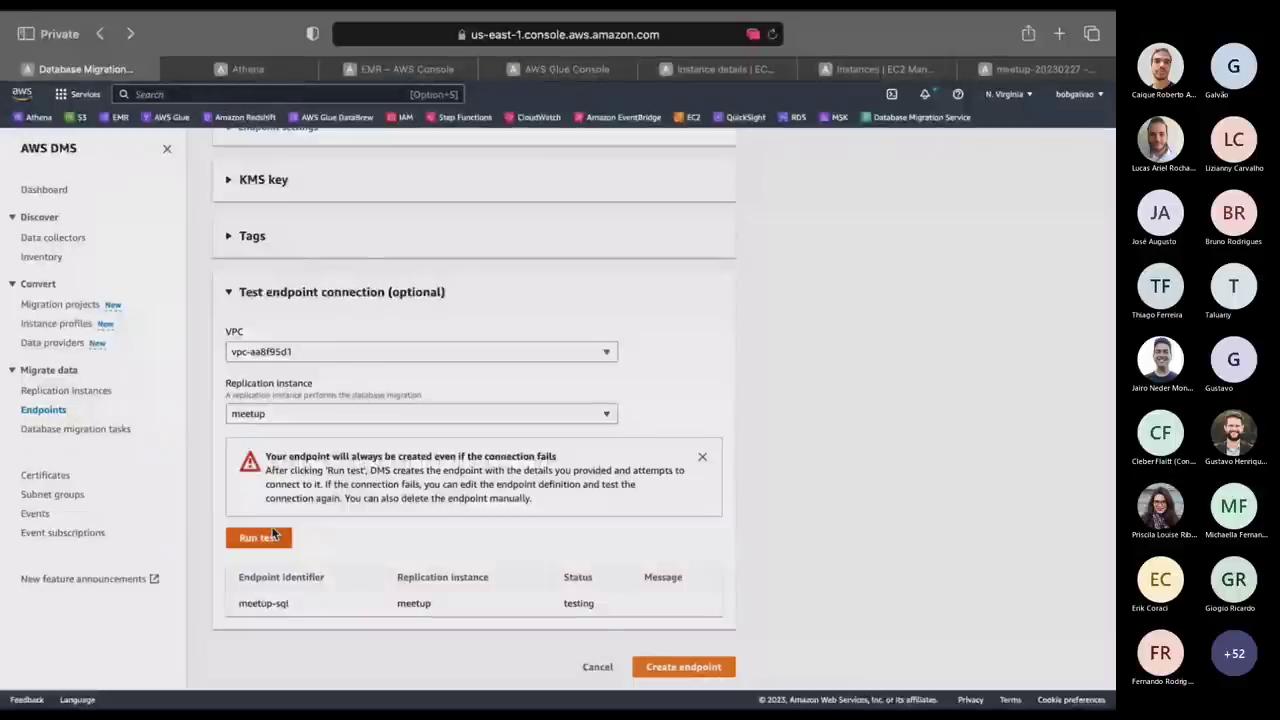
left_click(272, 534)
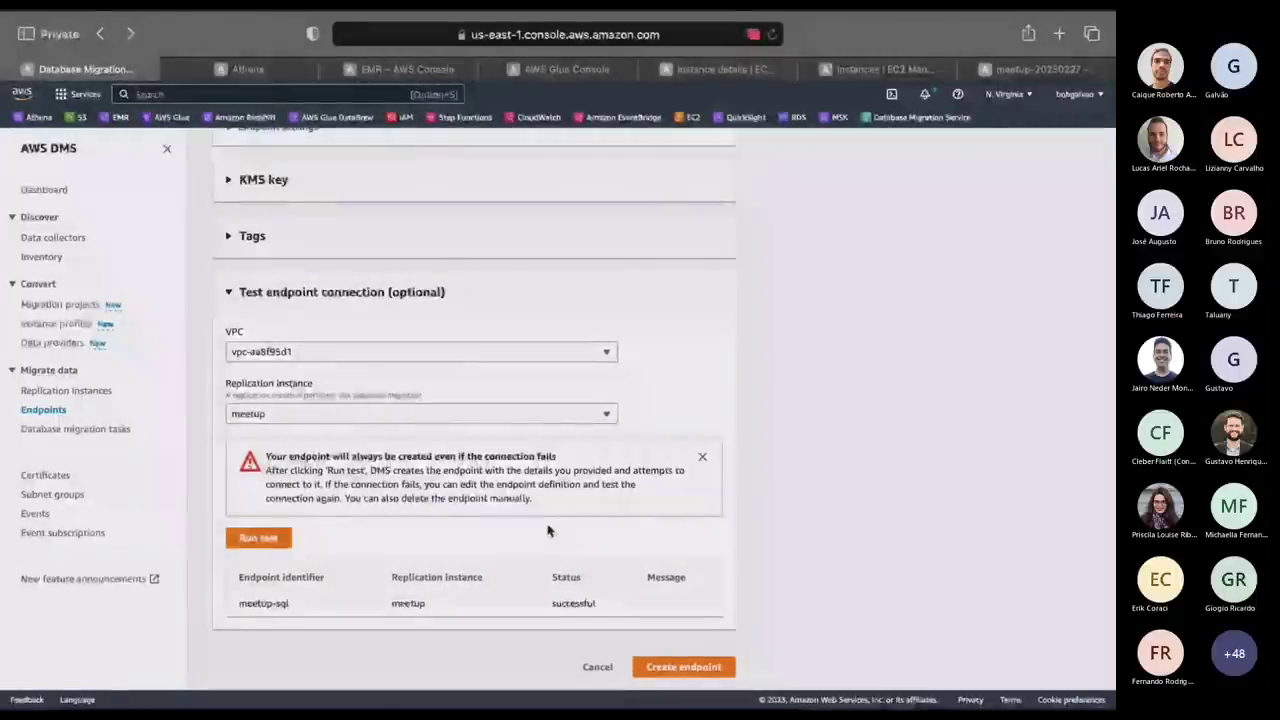
double_click(576, 605)
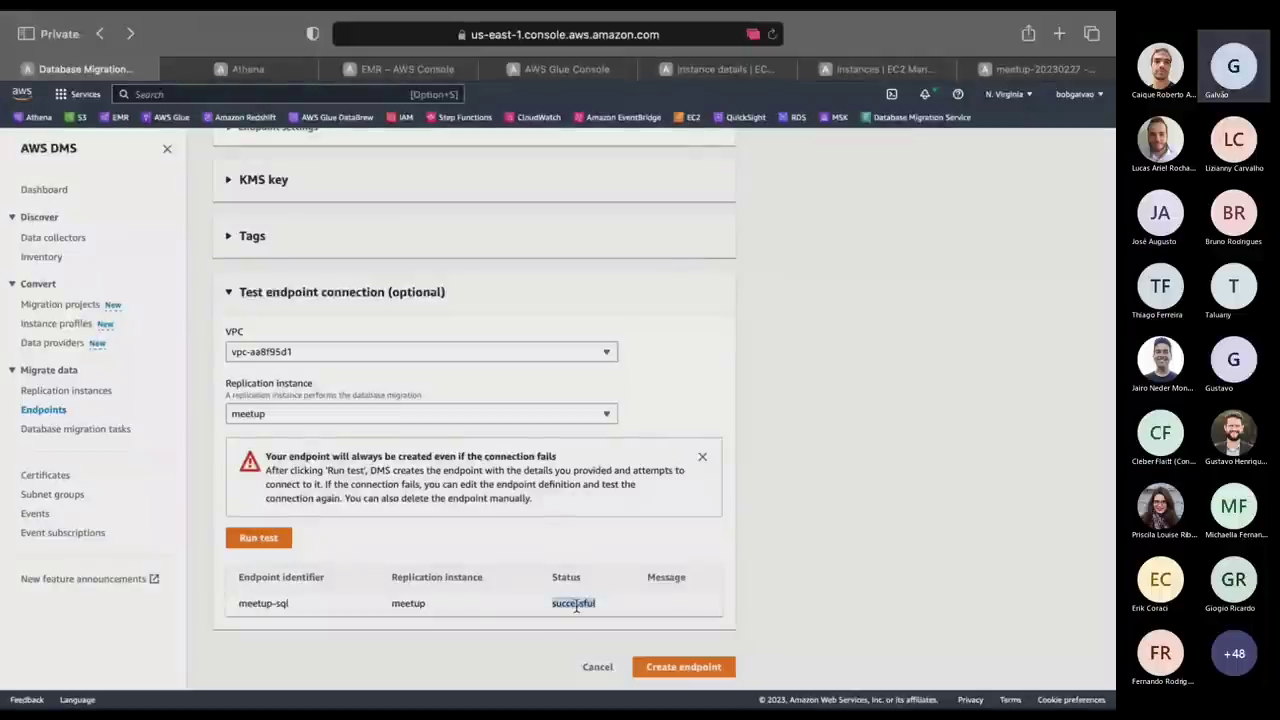
left_click(684, 670)
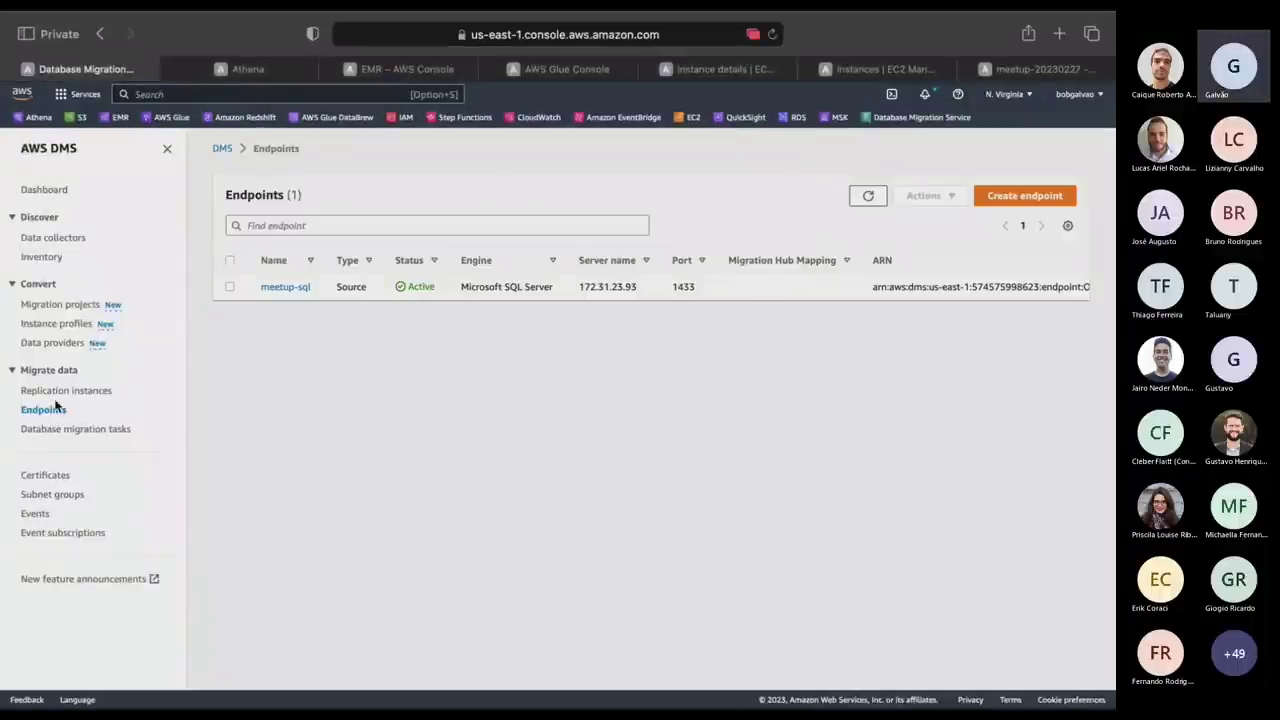
Start a new target endpoint named meetup-kafka with Kafka as the target engine.
left_click(1031, 198)
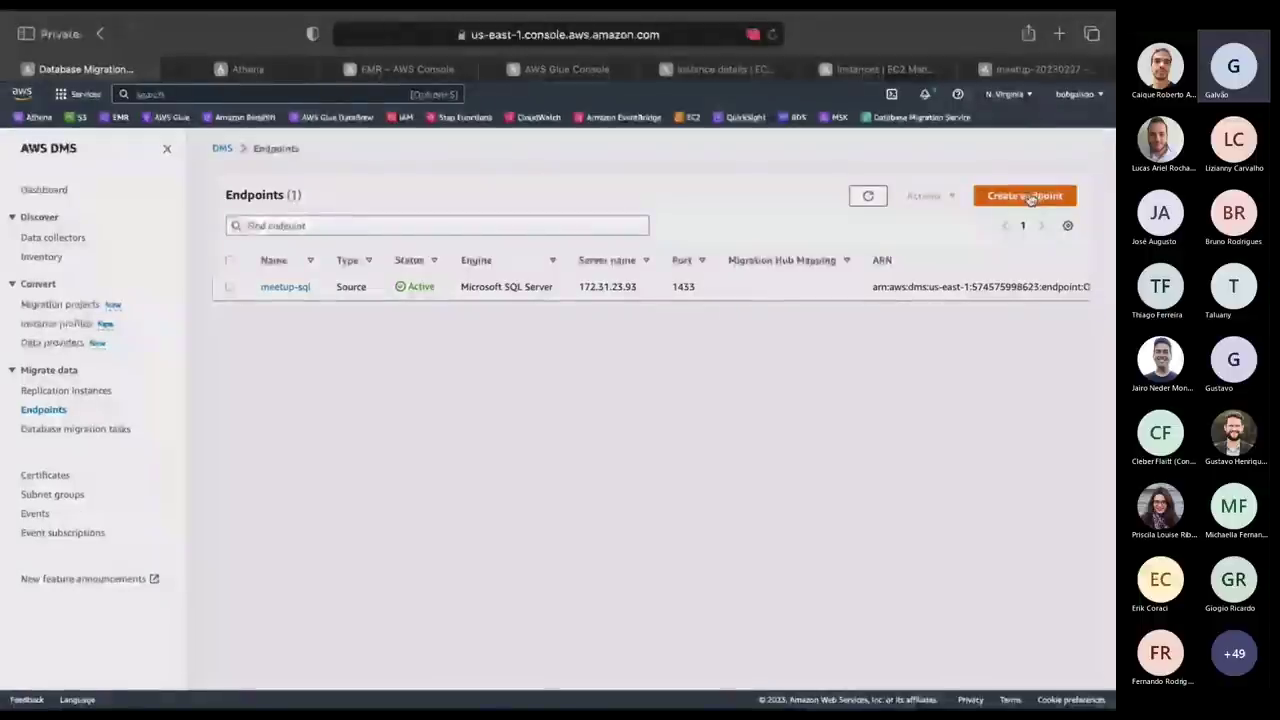
left_click(497, 283)
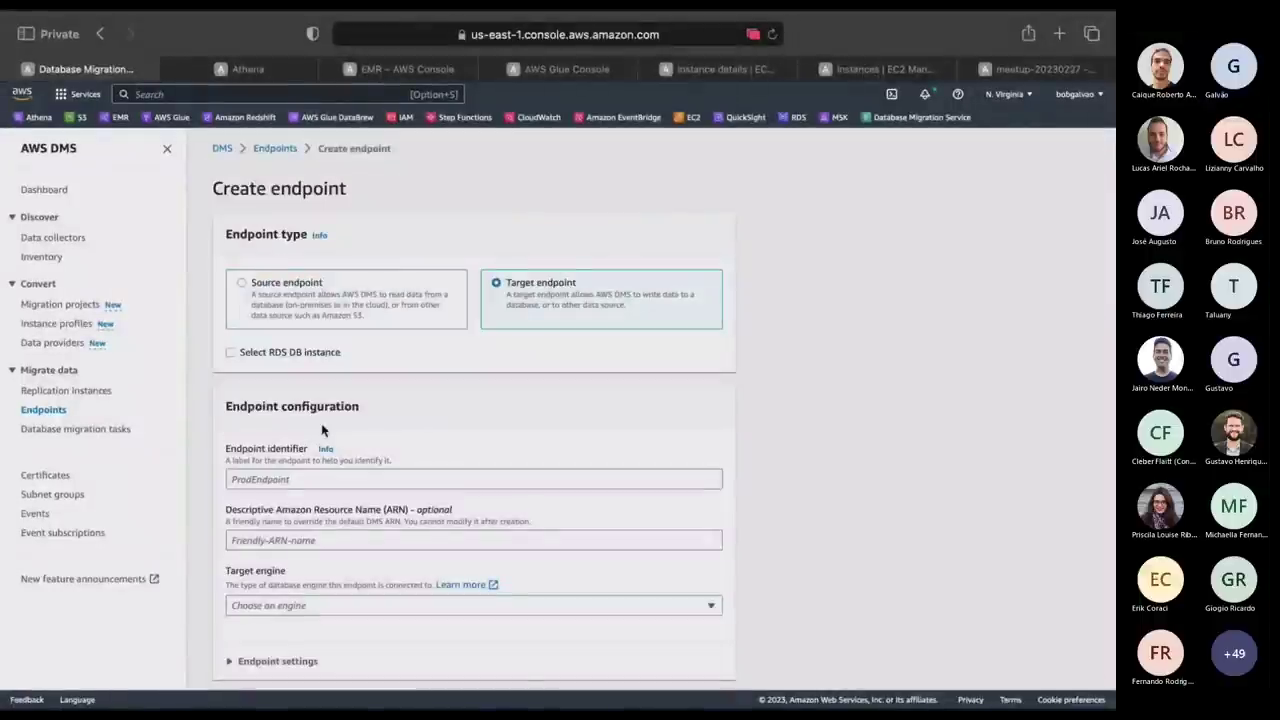
left_click(293, 480)
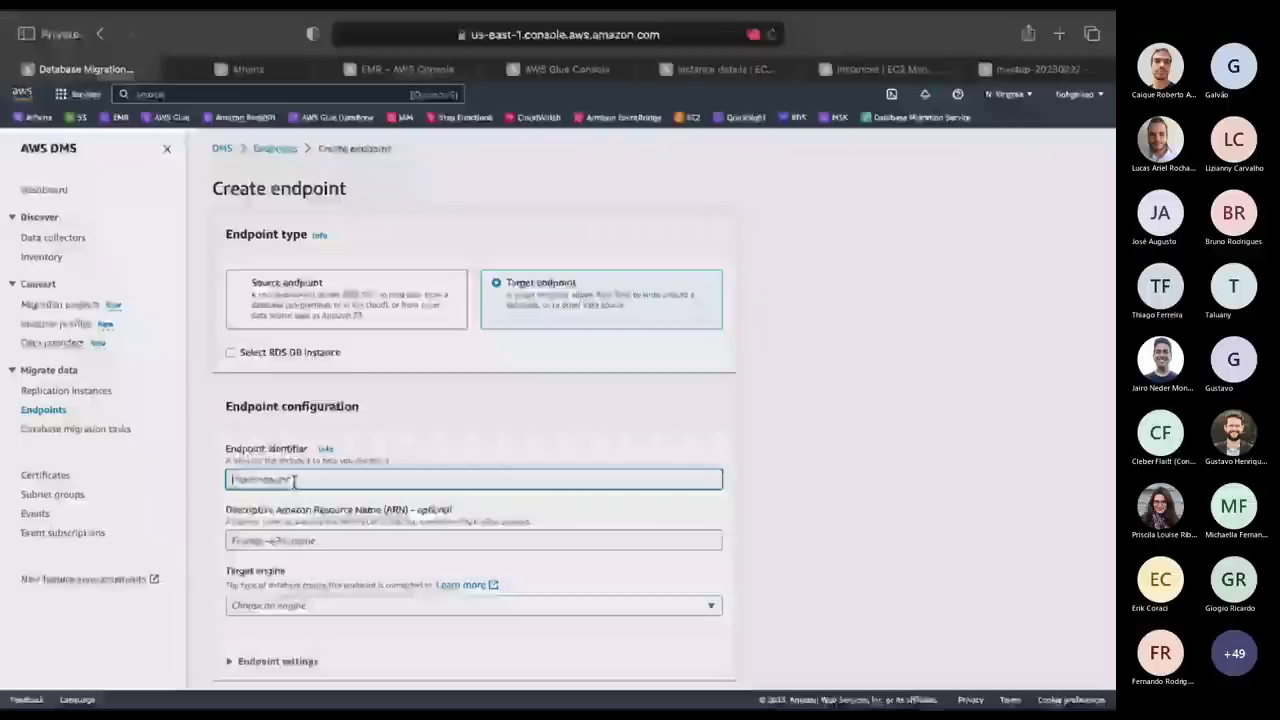
type("mee")
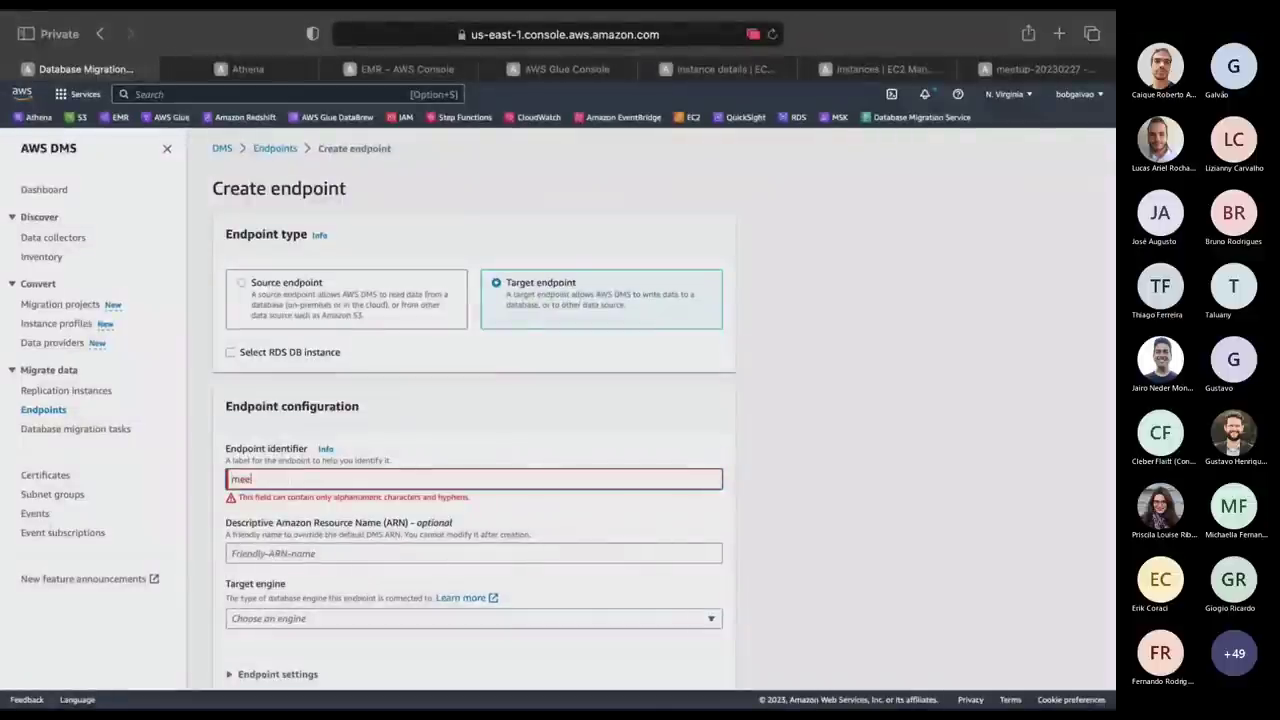
type("tup-")
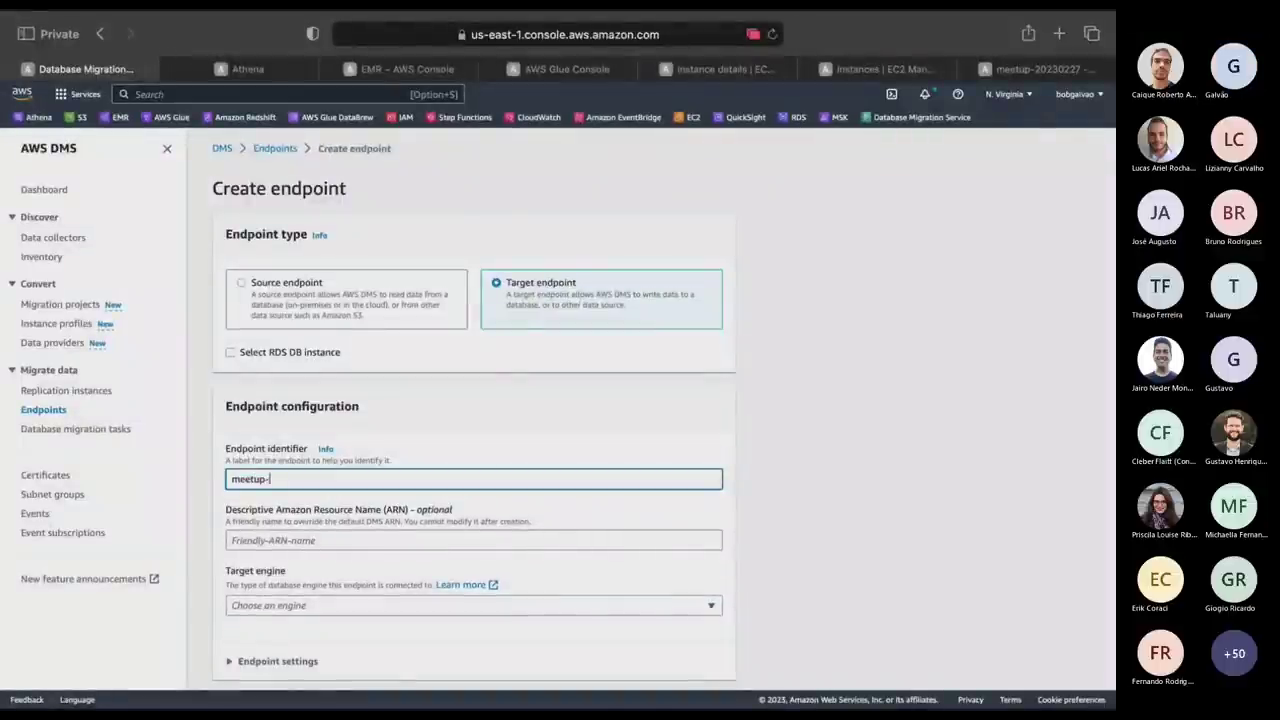
type("kafka")
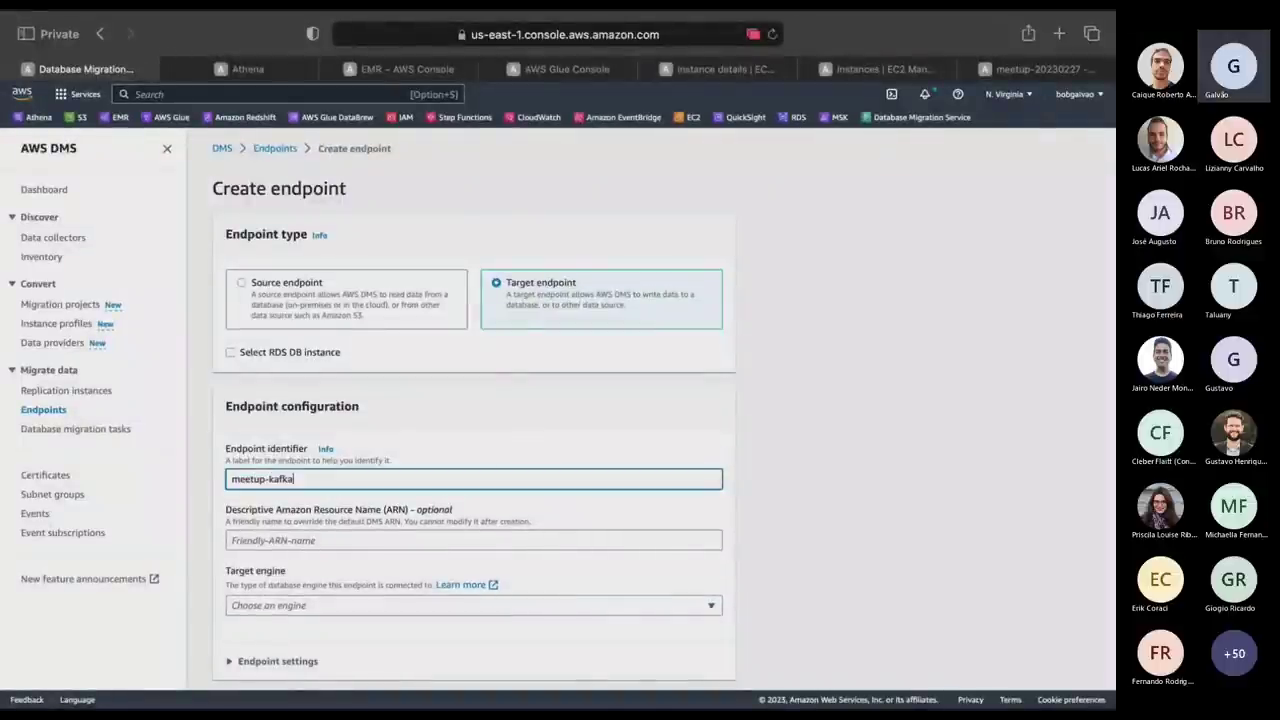
left_click(473, 605)
left_click(303, 446)
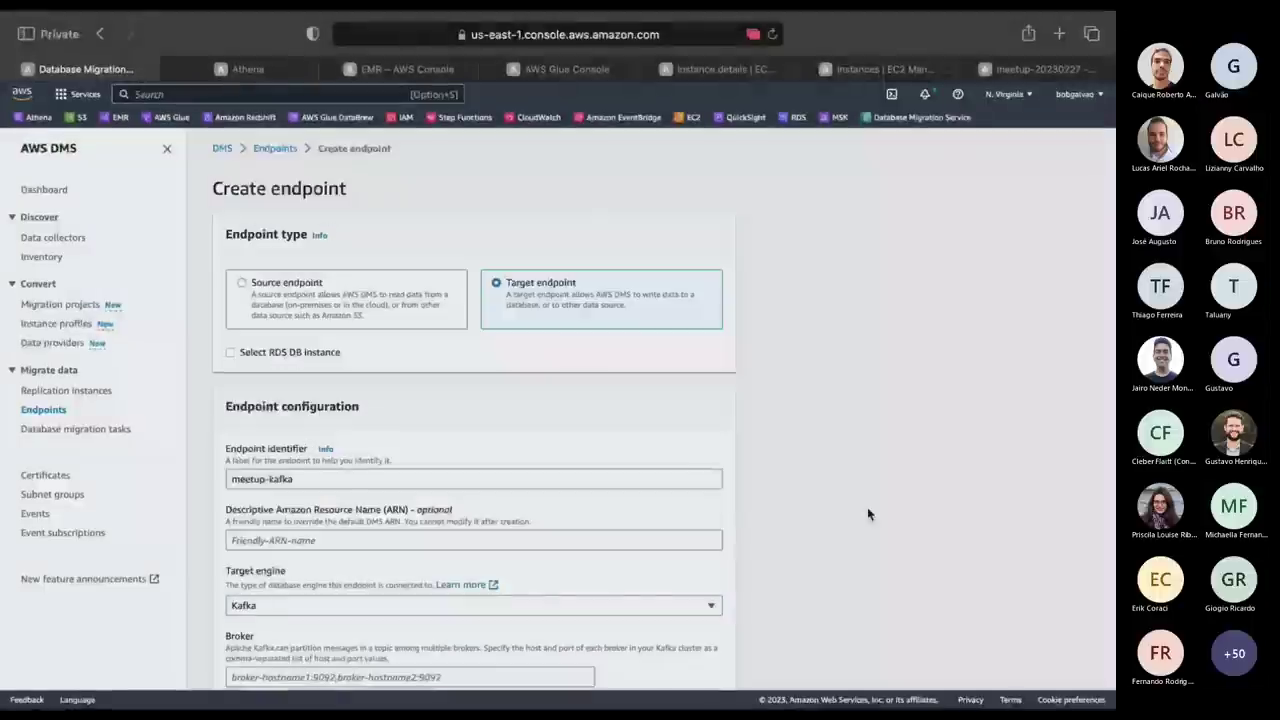
scroll(867, 514, "down", 5)
left_click(315, 413)
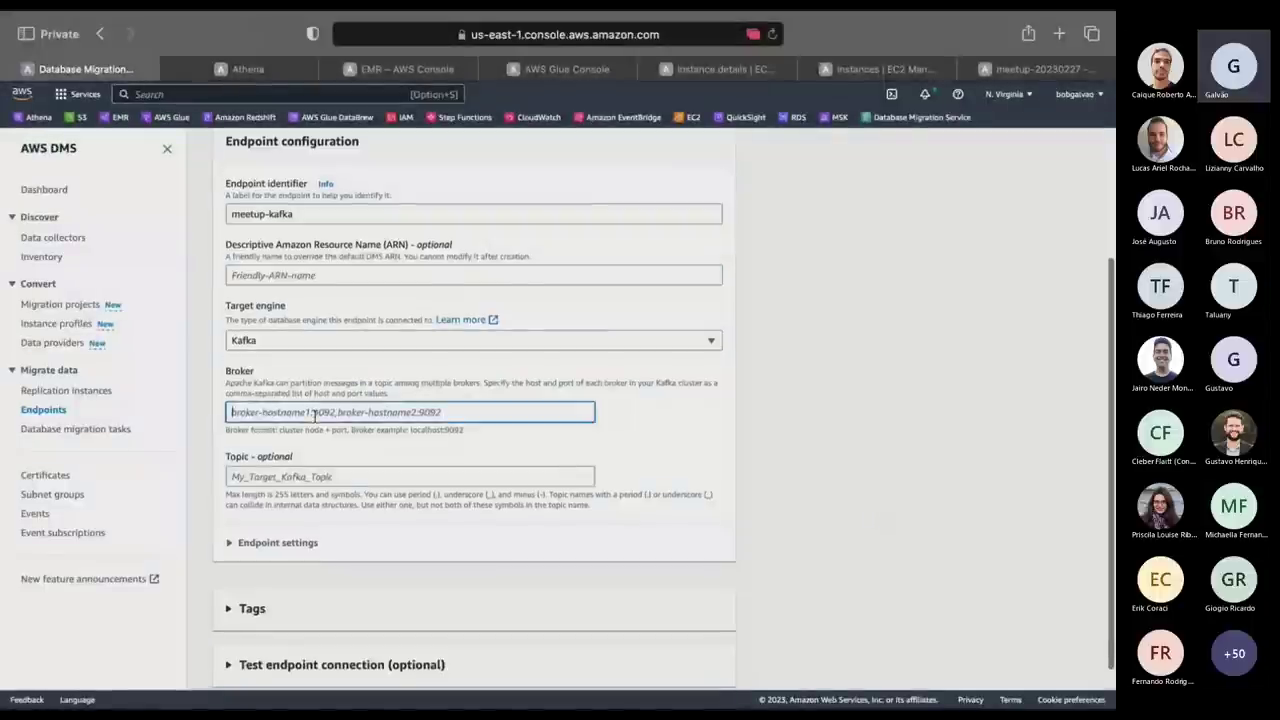
left_click(862, 60)
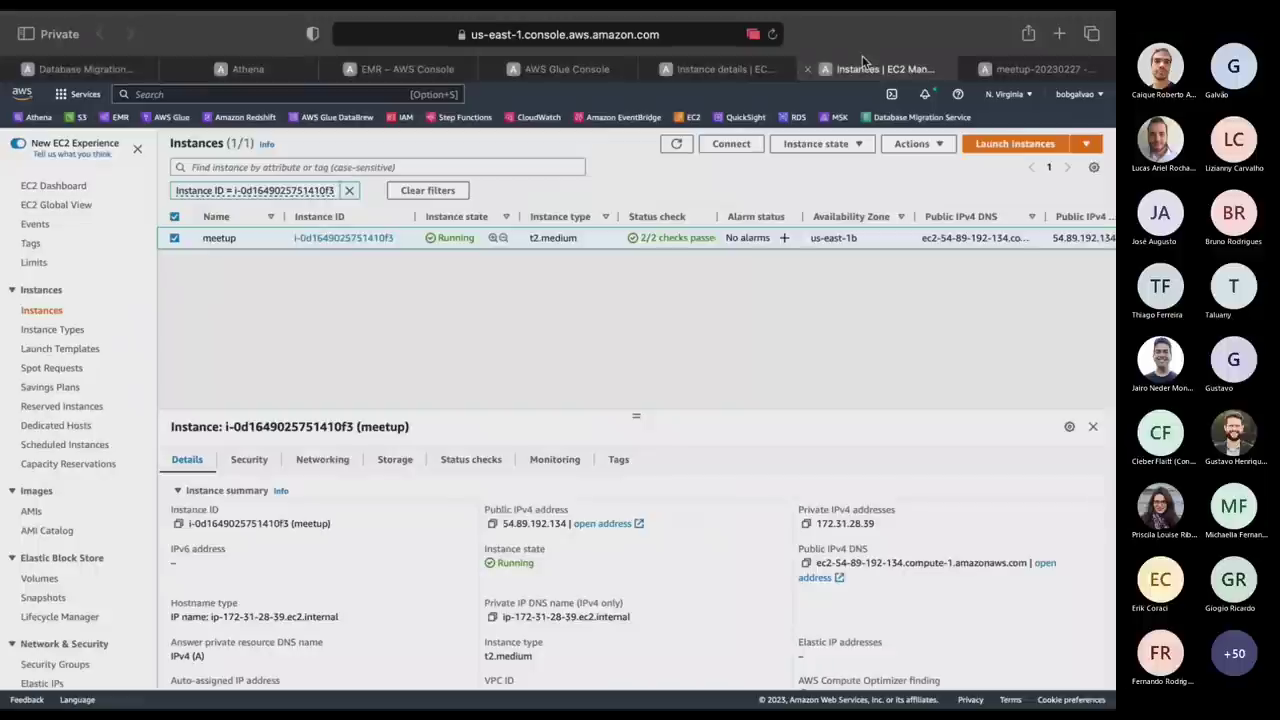
Copy the kafka instance's private IPv4 address 172.31.15.232 from the EC2 instance list.
left_click(41, 316)
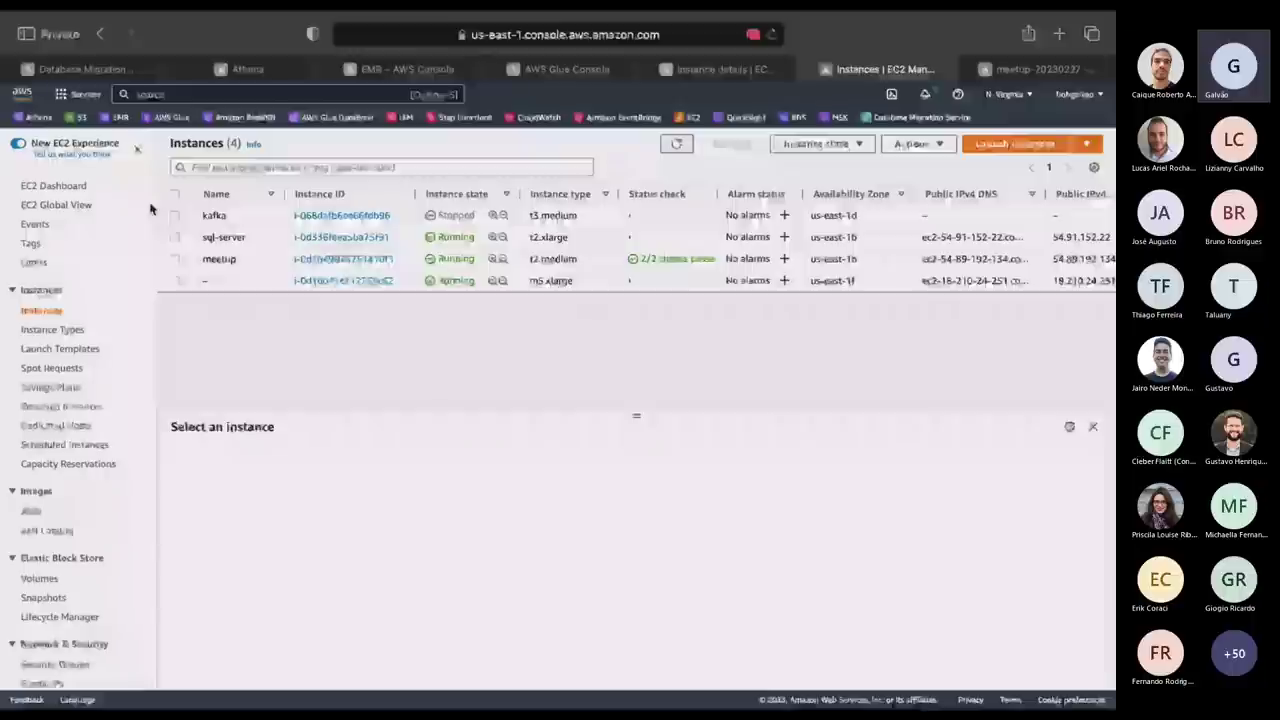
left_click(217, 214)
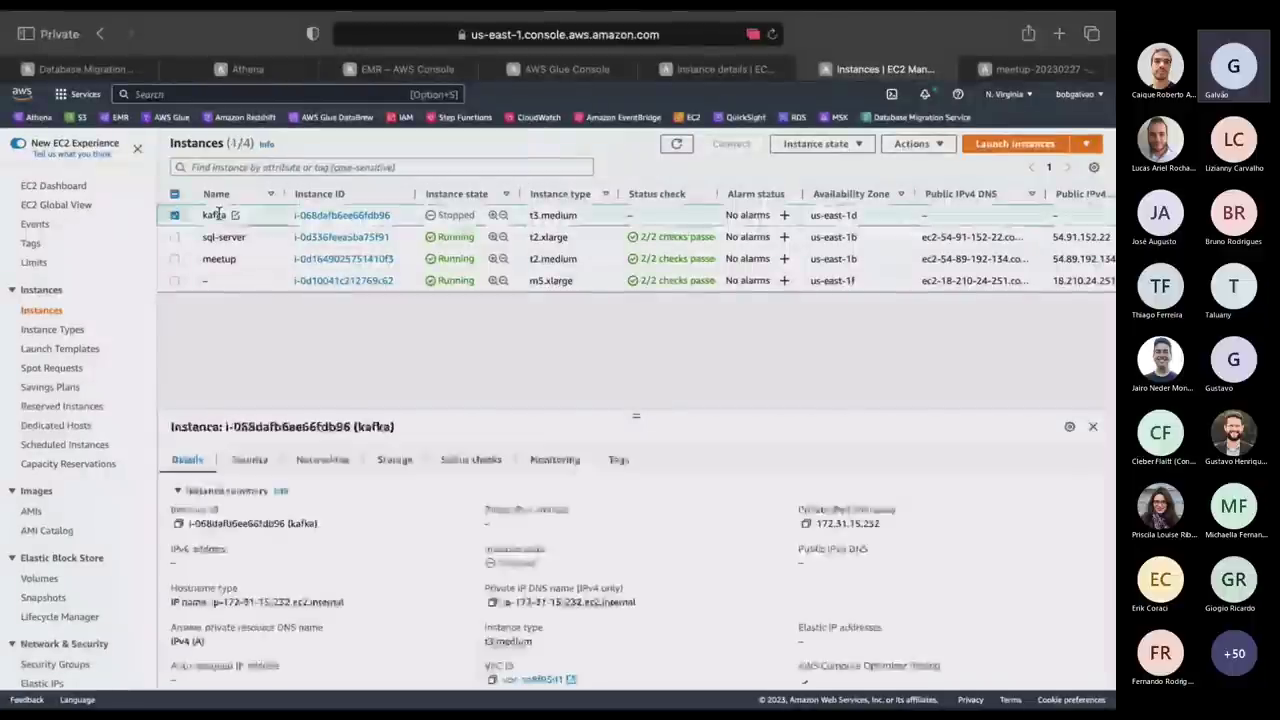
left_click(806, 524)
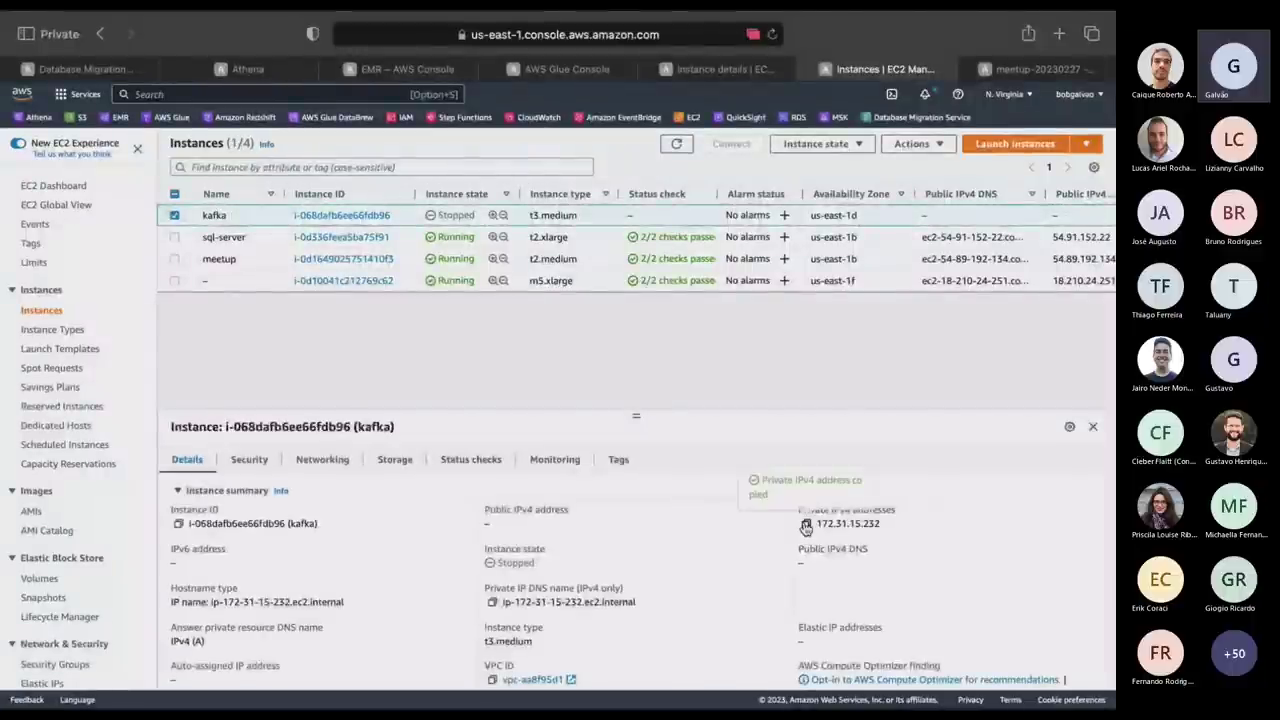
left_click(74, 64)
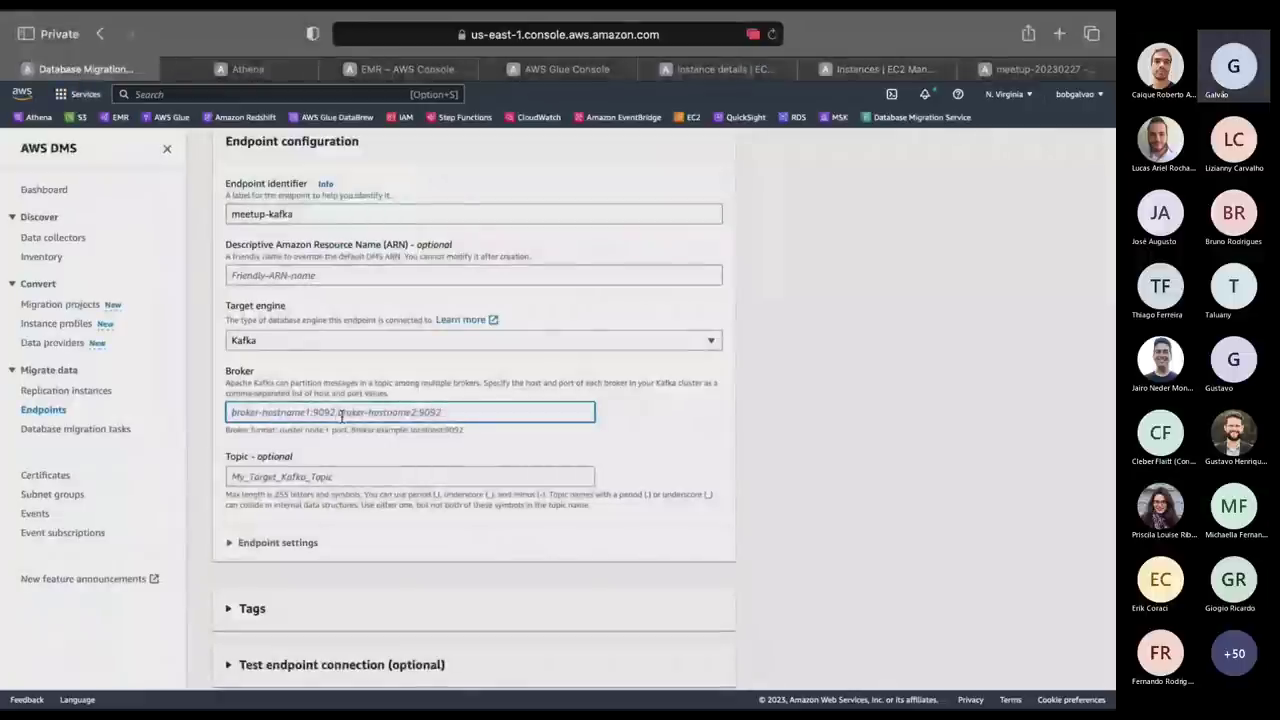
Set broker 172.31.15.232:9092 and topic tbpessoa-meetup, then expand the connection test section.
key("ctrl+v")
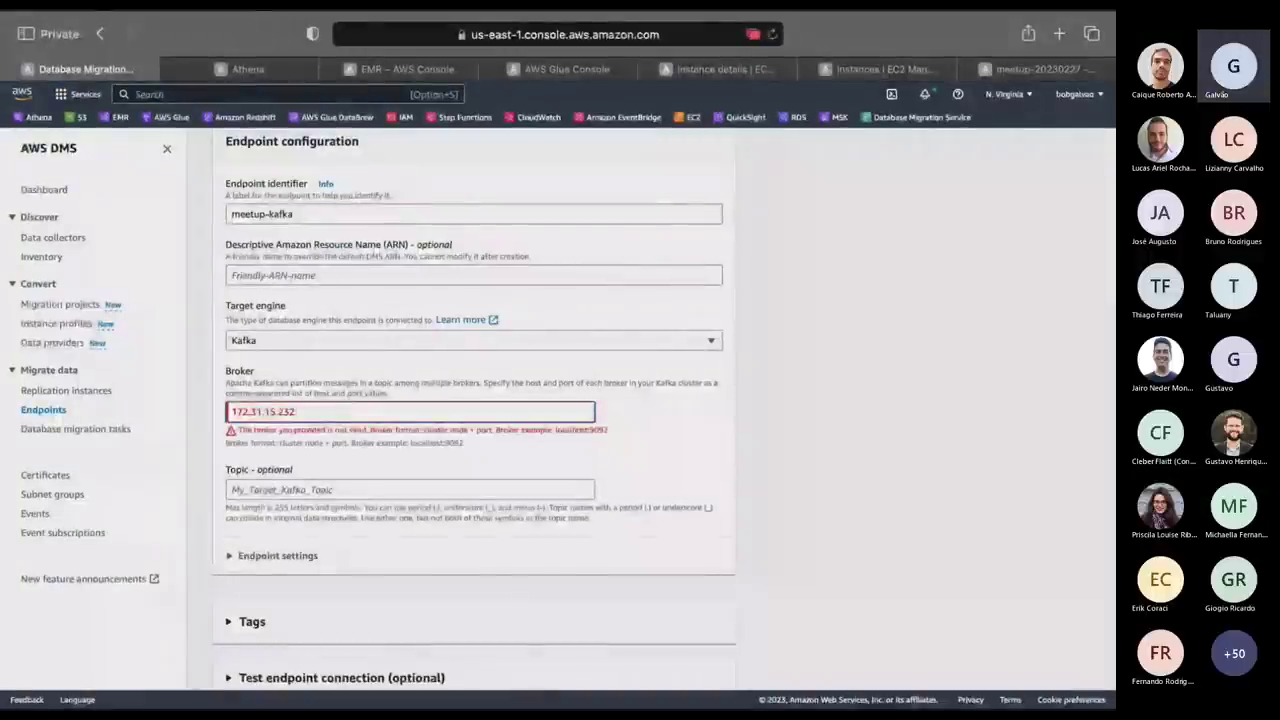
type(":9092")
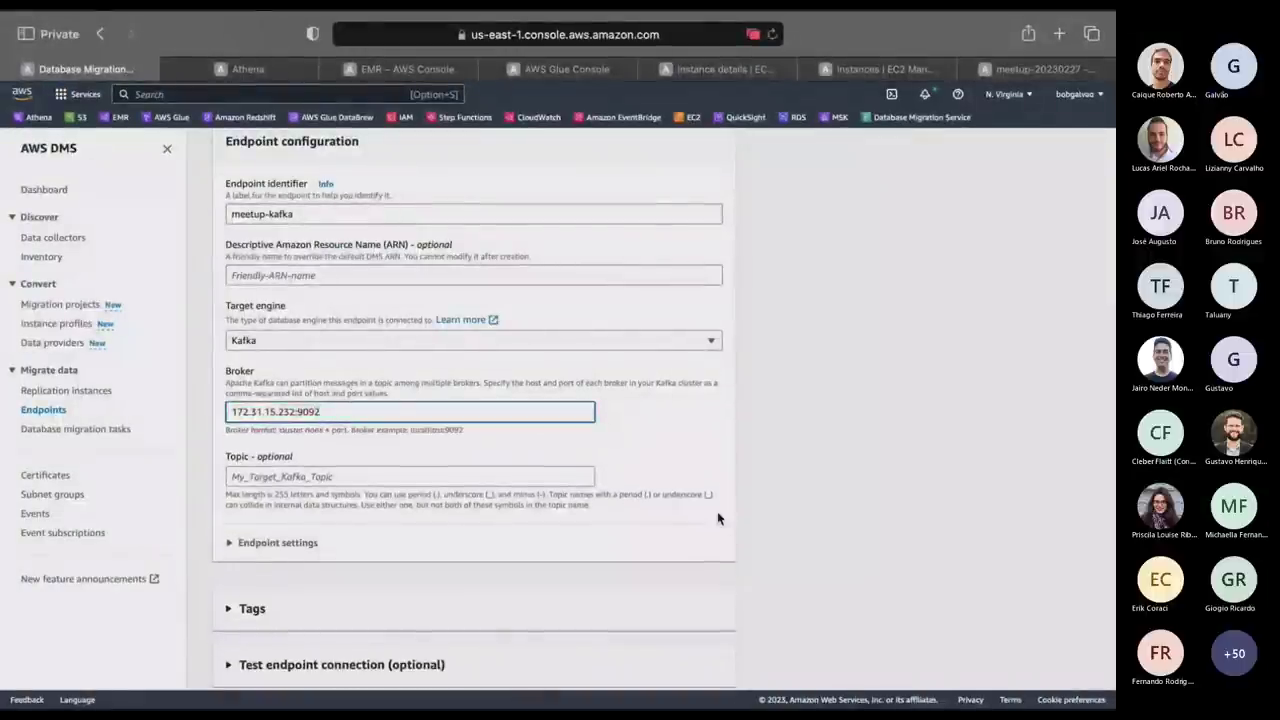
left_click(320, 477)
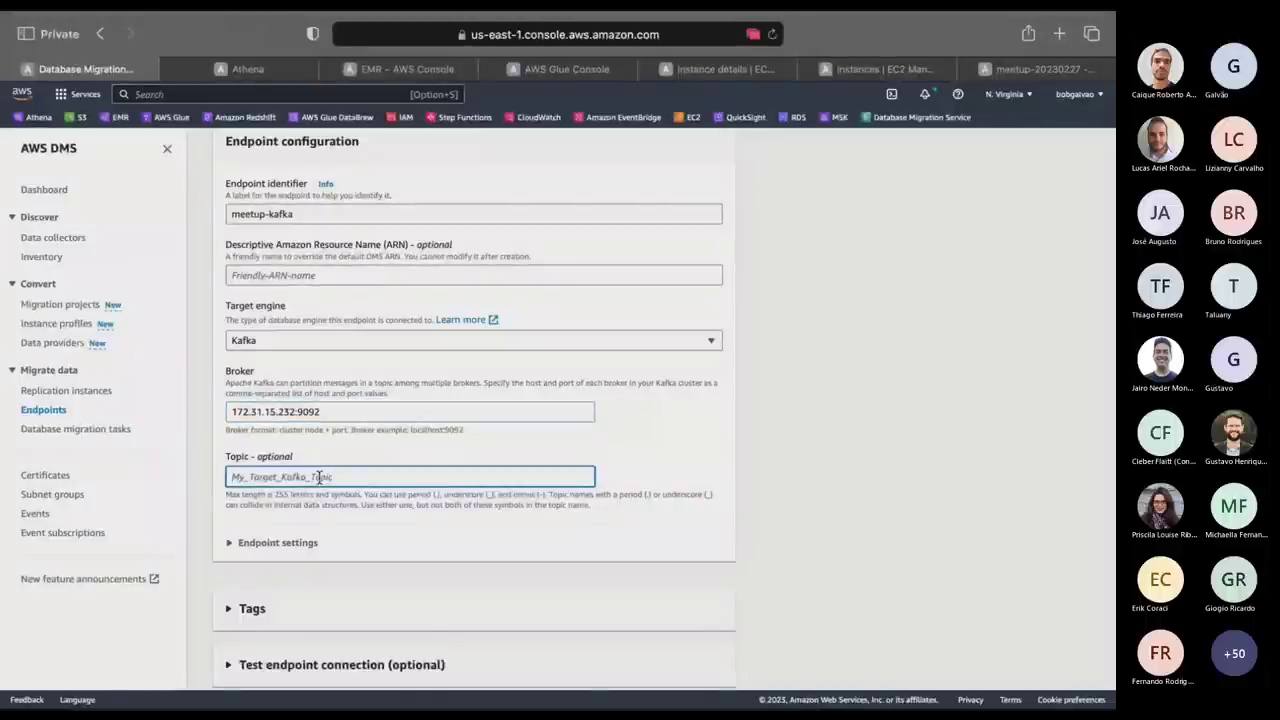
type("mee")
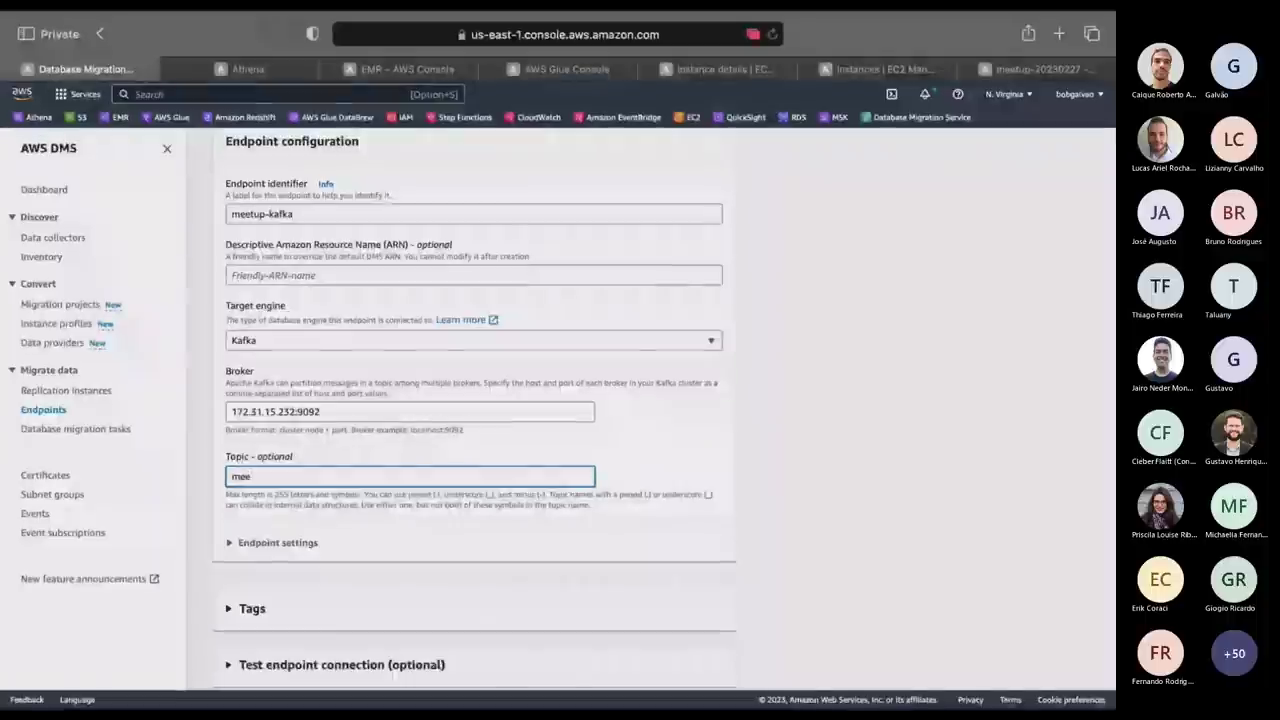
type("tup-")
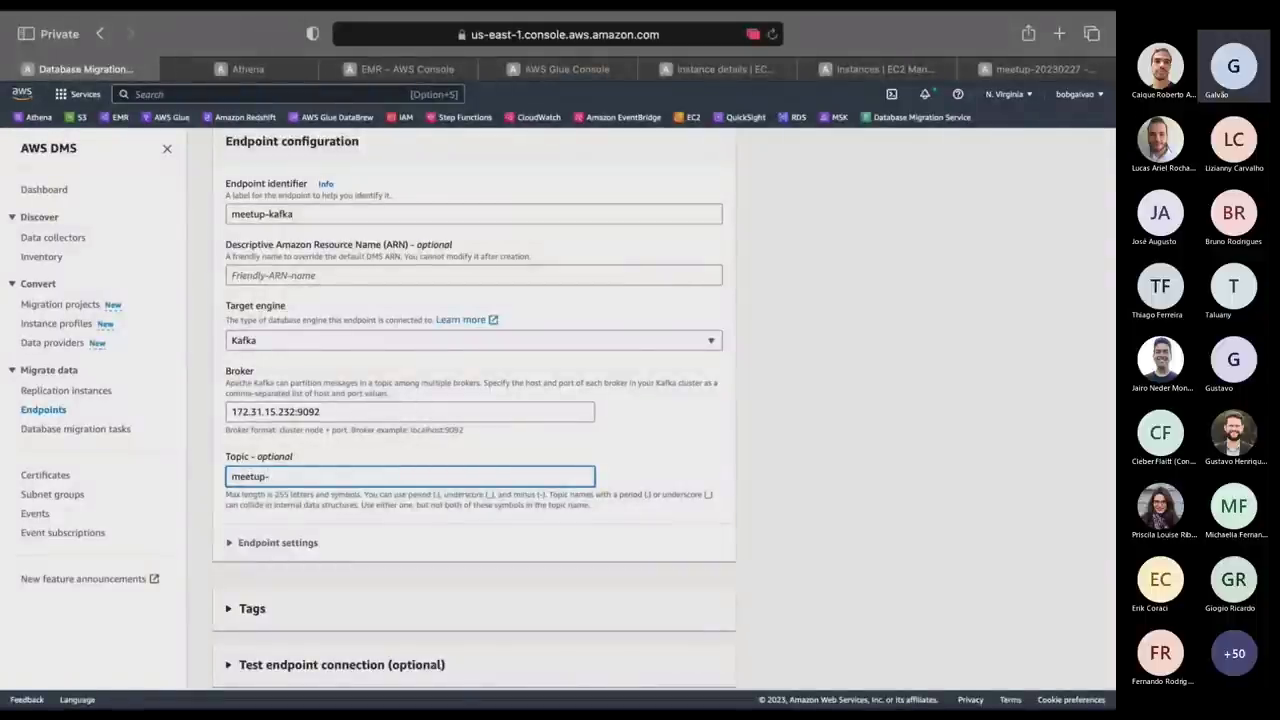
key("super+Tab")
key("super+Tab")
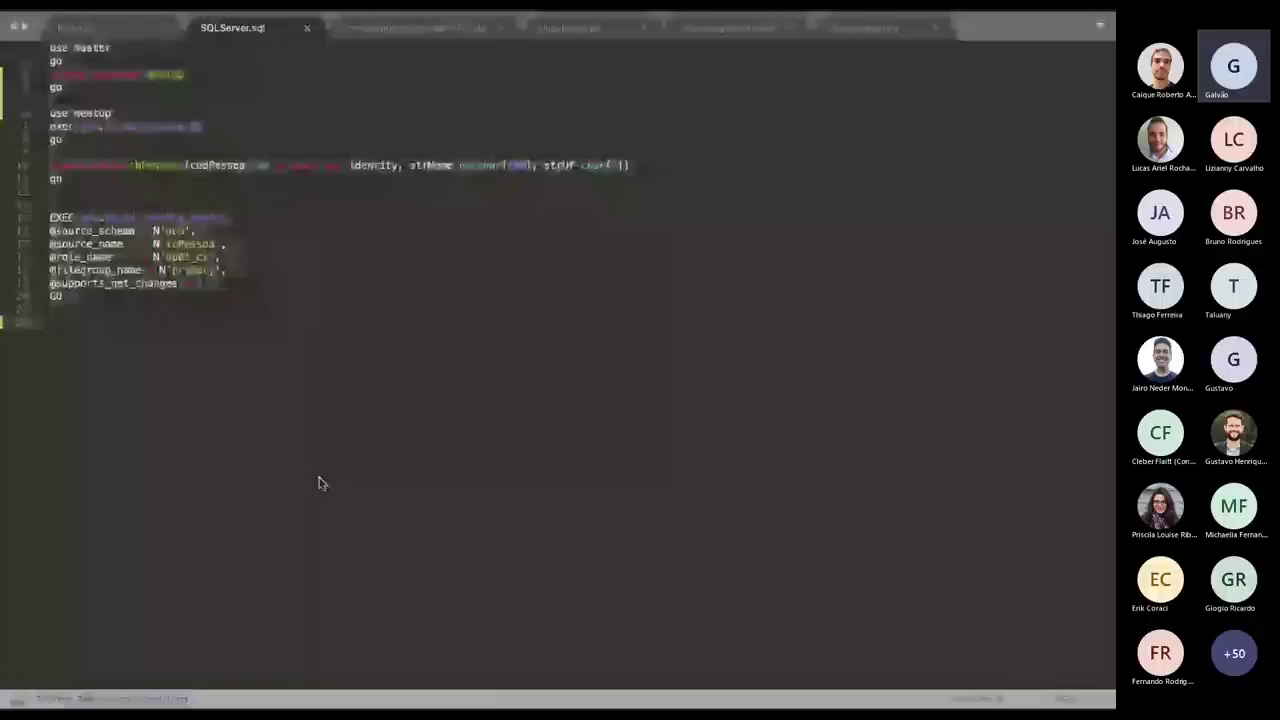
left_click(389, 29)
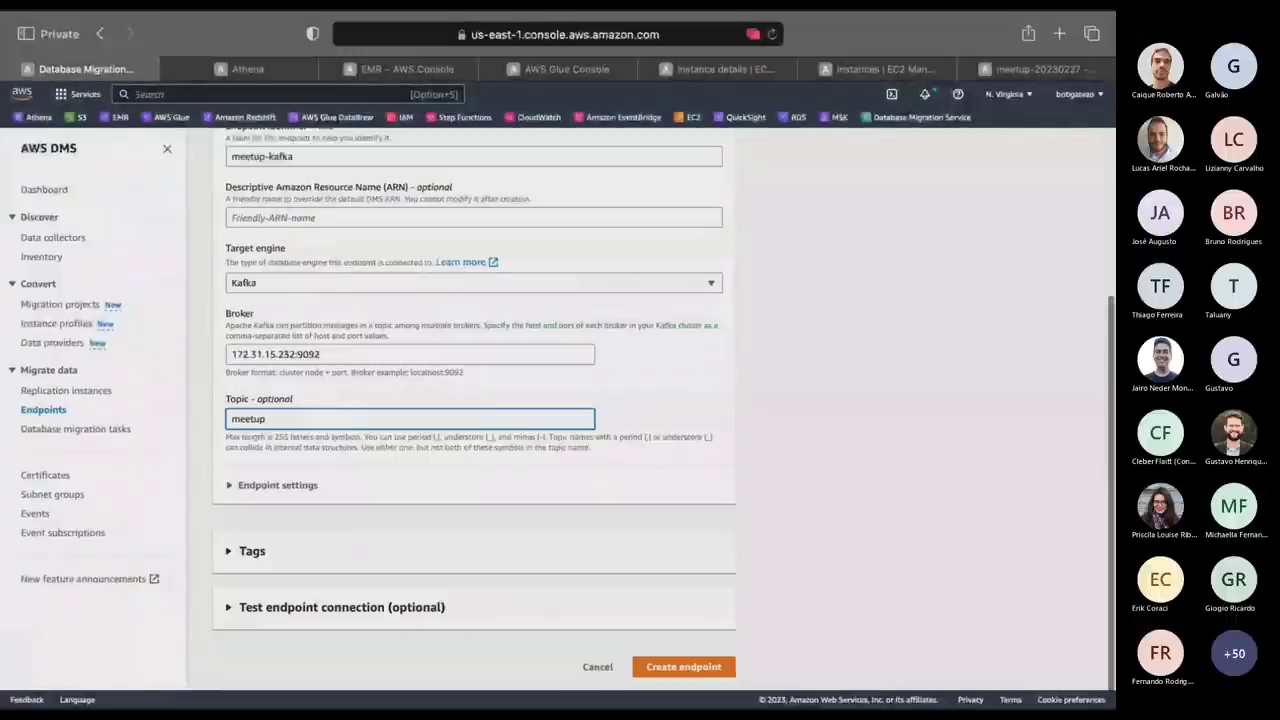
type("th")
type("pes")
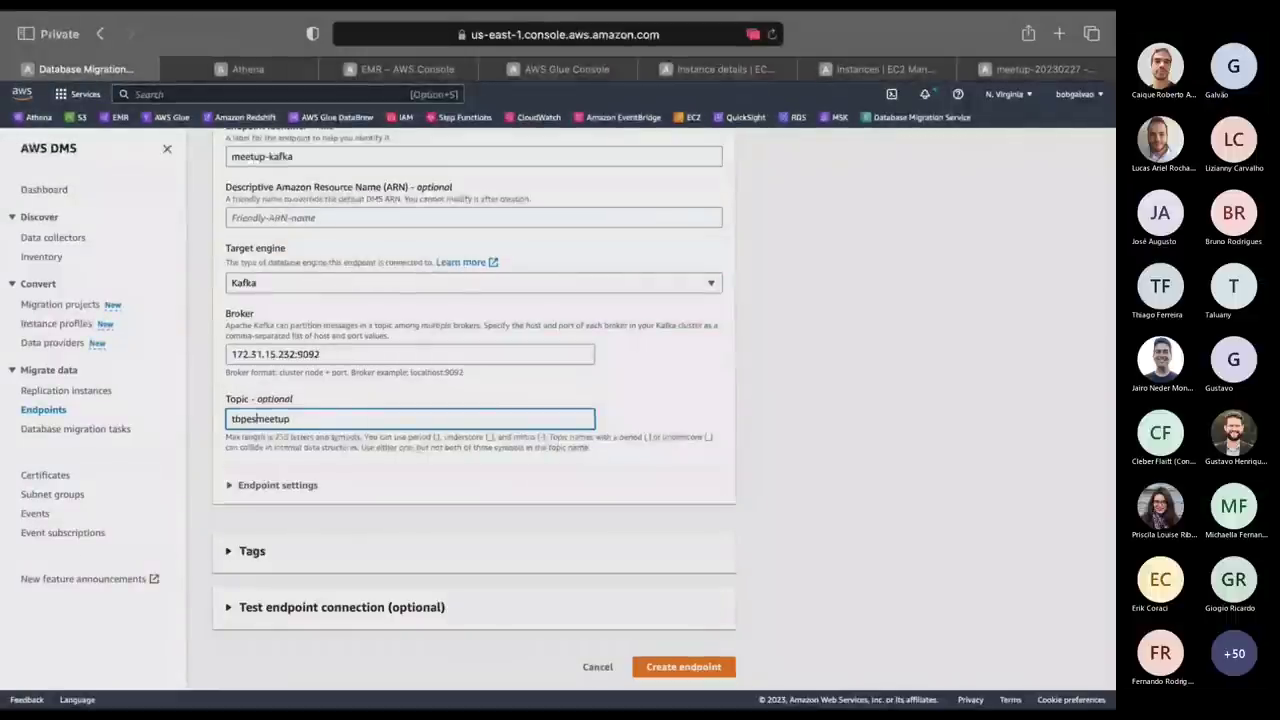
type("soa")
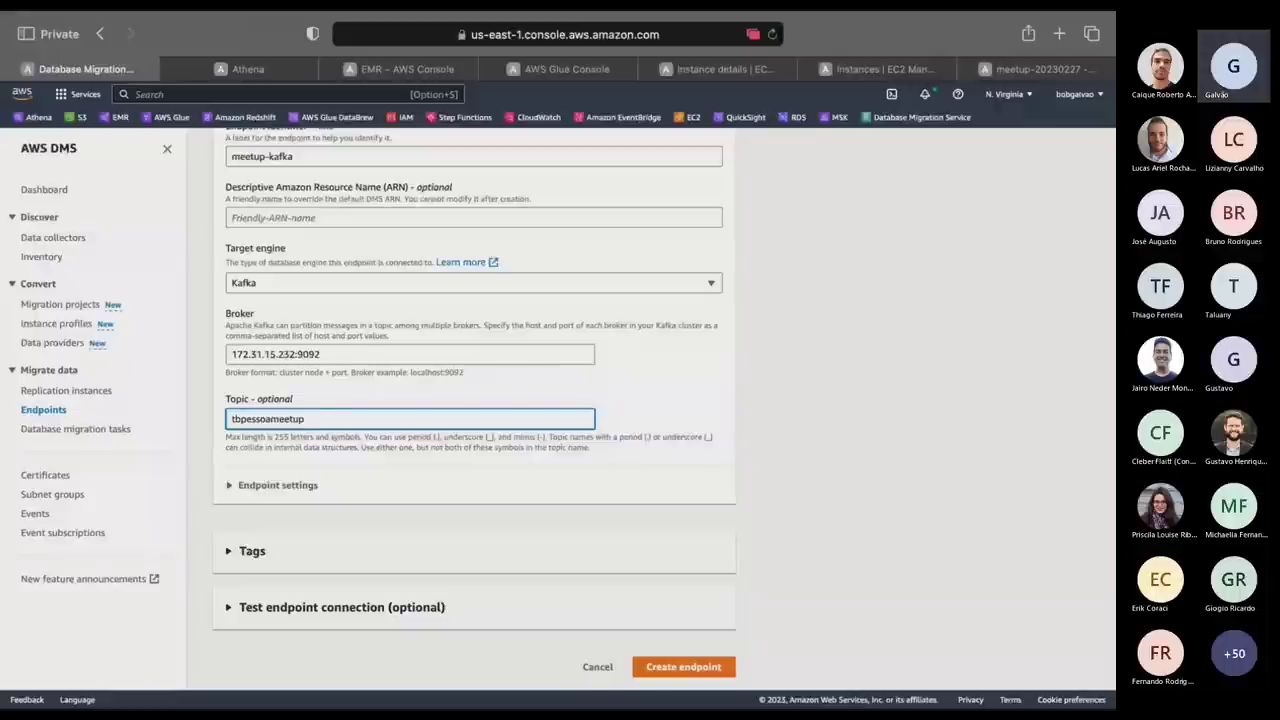
type("-")
left_click(770, 440)
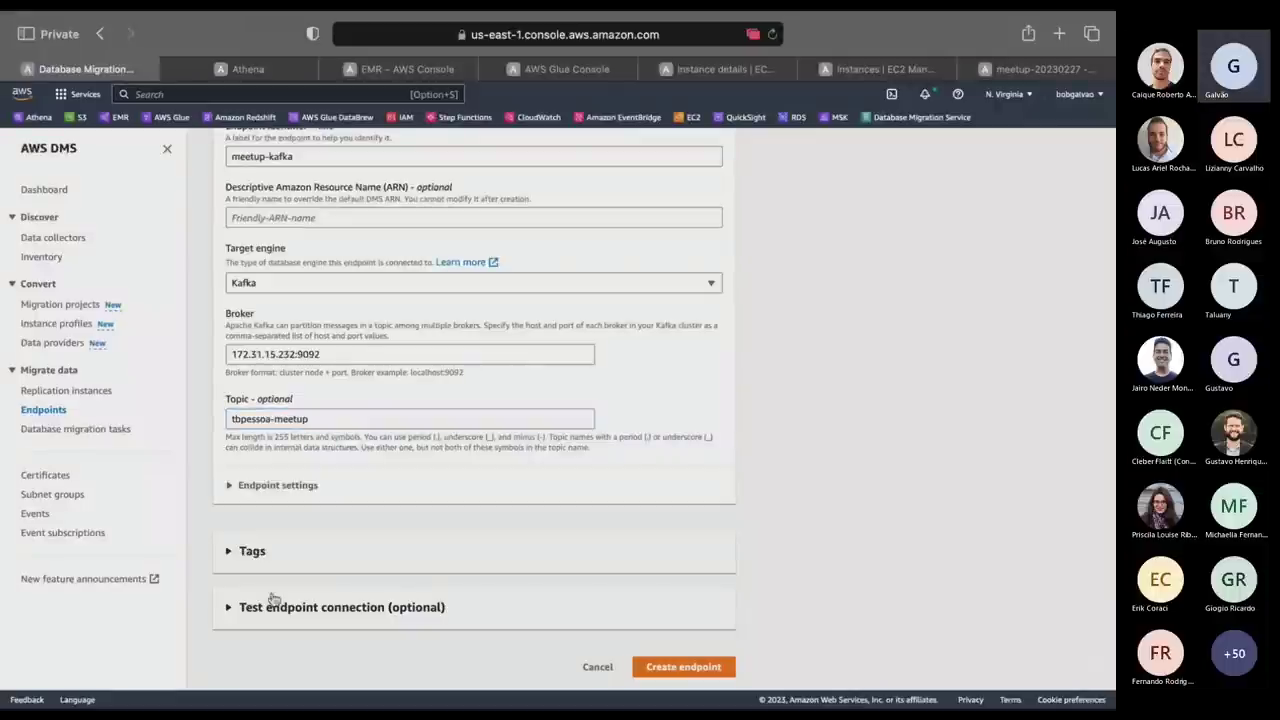
left_click(230, 607)
Run the meetup-kafka connection test via replication instance meetup; it fails with status 1020.
scroll(491, 536, "down", 3)
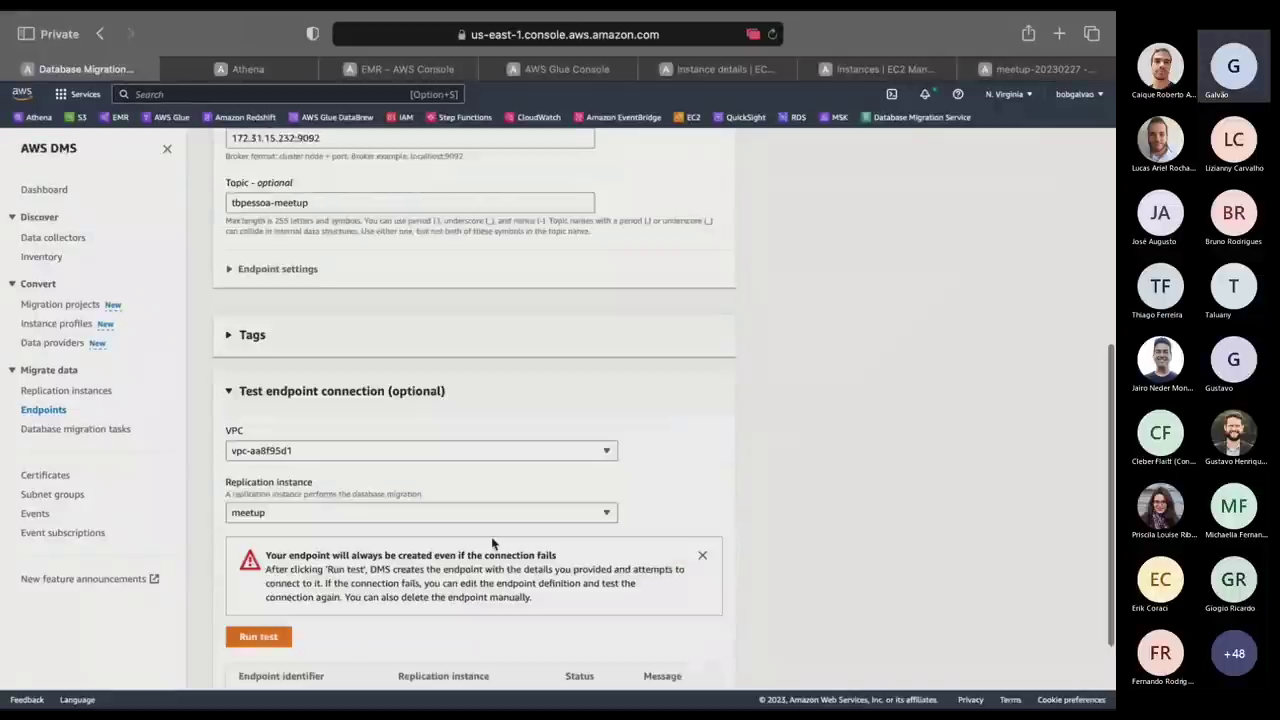
scroll(491, 543, "down", 2)
left_click(255, 511)
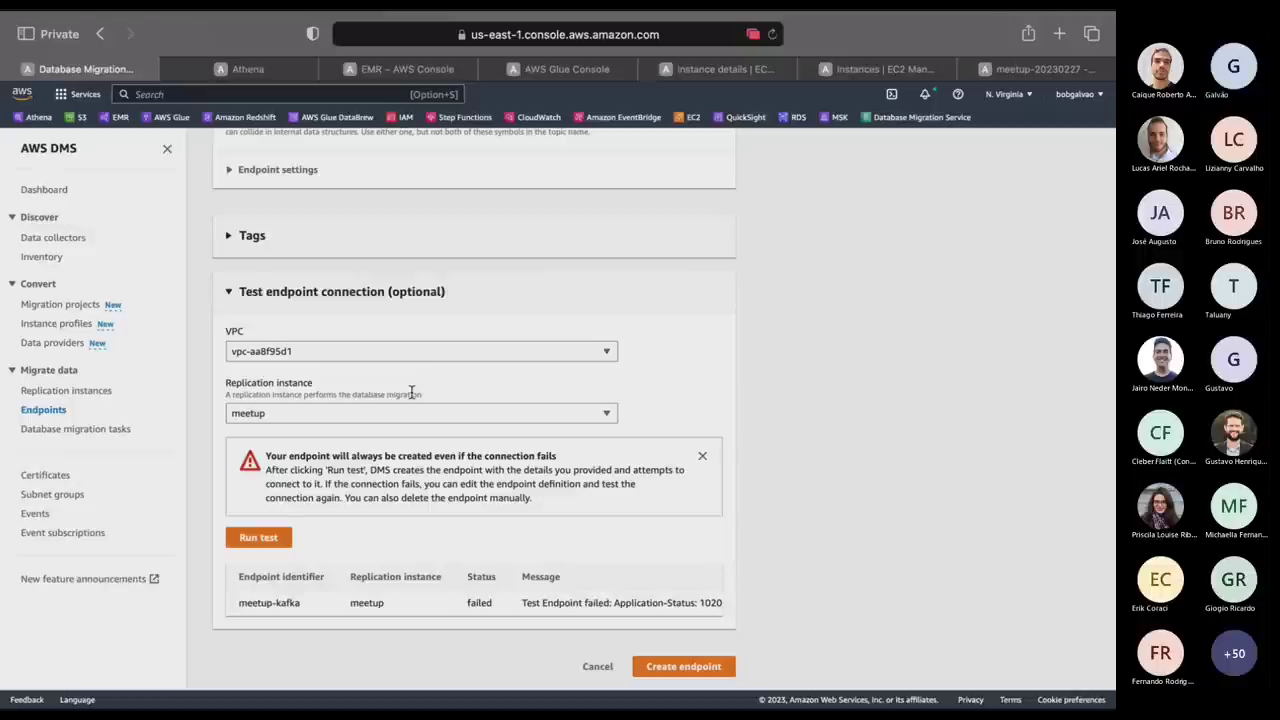
Find the meetup instance in the EC2 list and copy its private IPv4 address 172.31.28.39.
scroll(410, 393, "up", 5)
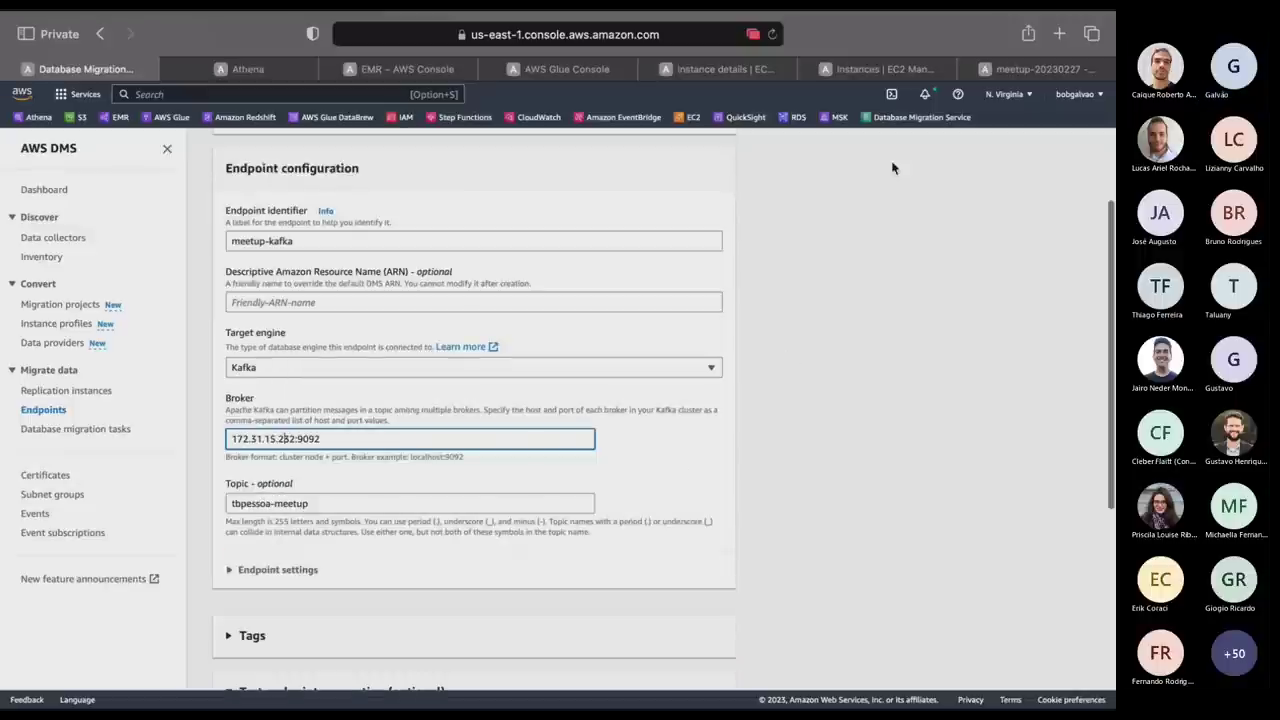
key("super+5")
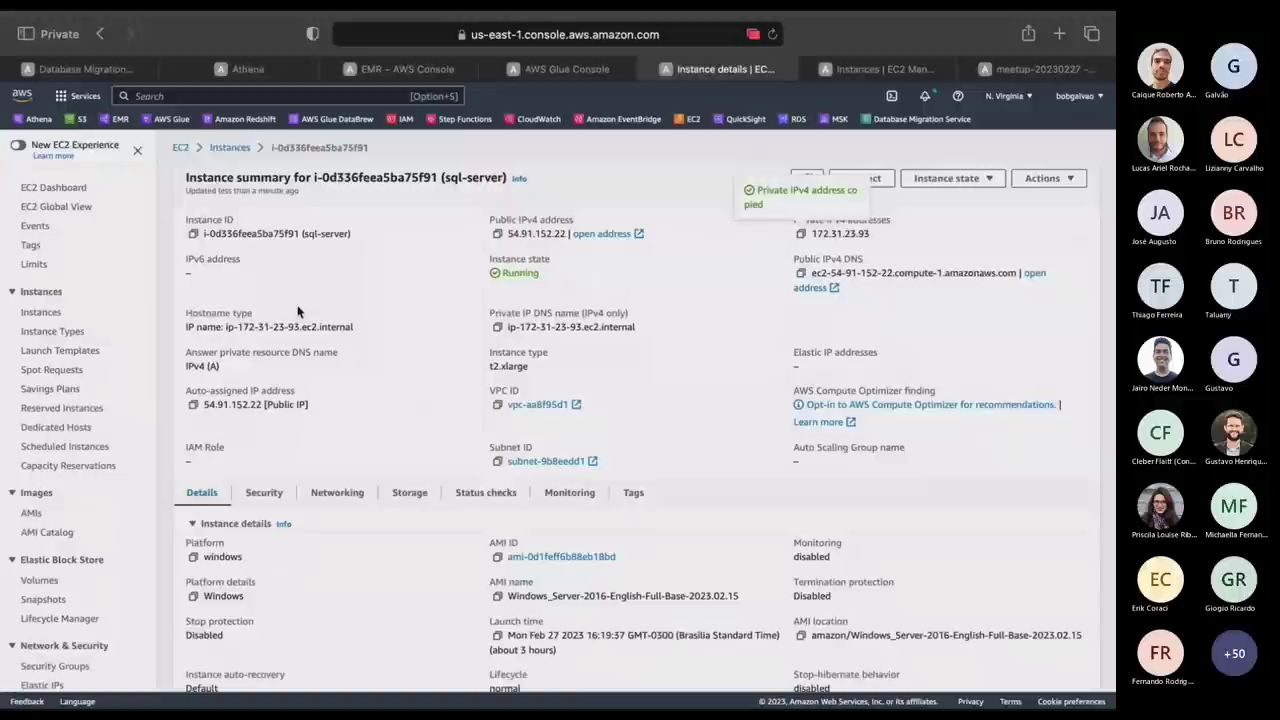
left_click(229, 146)
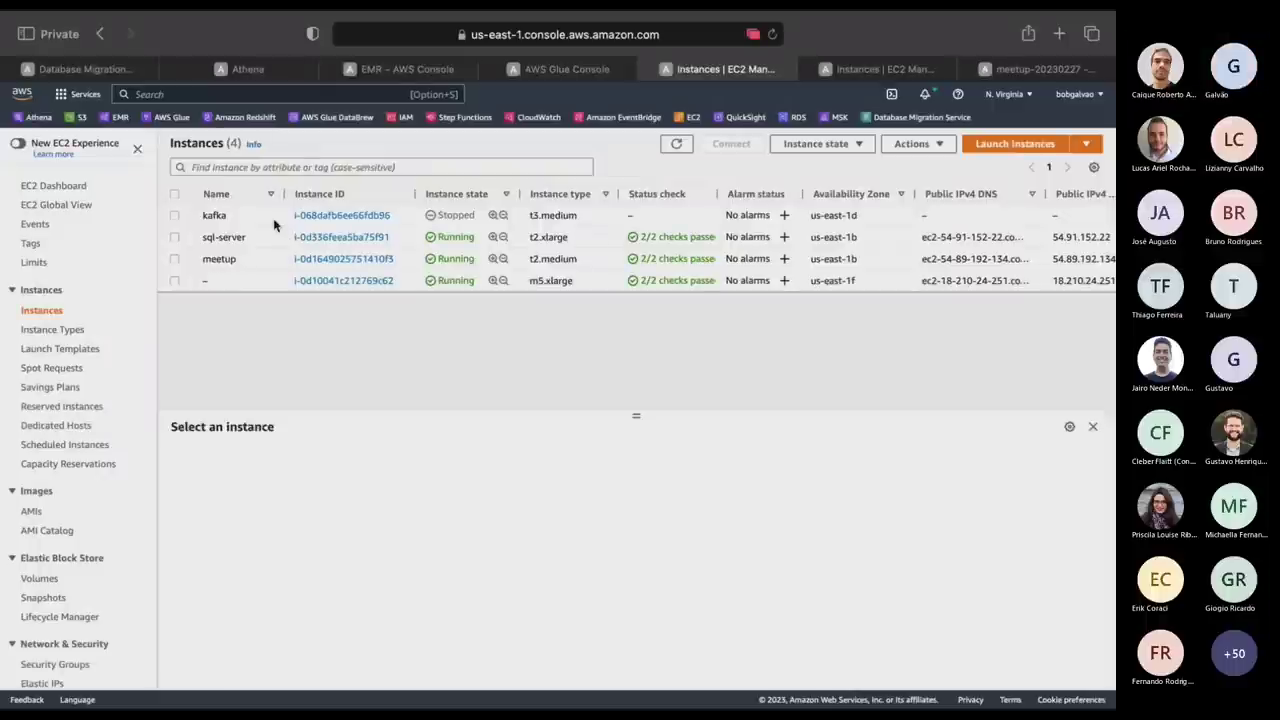
left_click(237, 283)
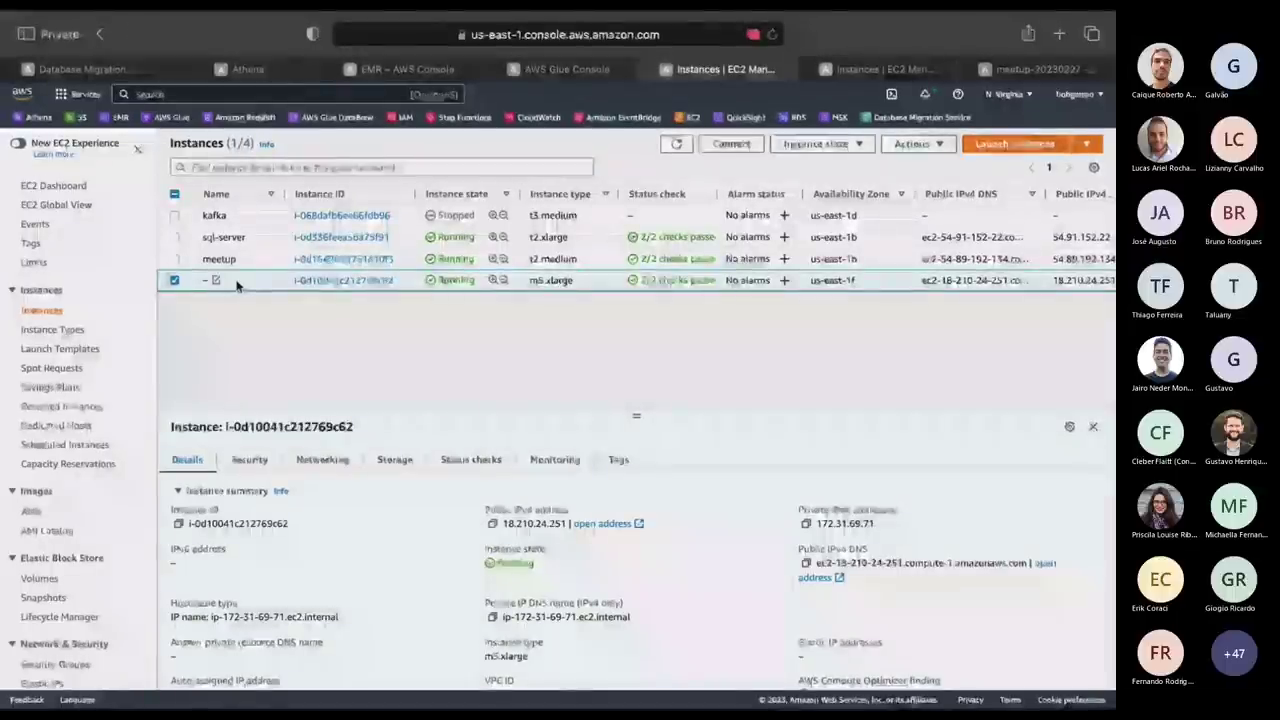
key("alt+Tab")
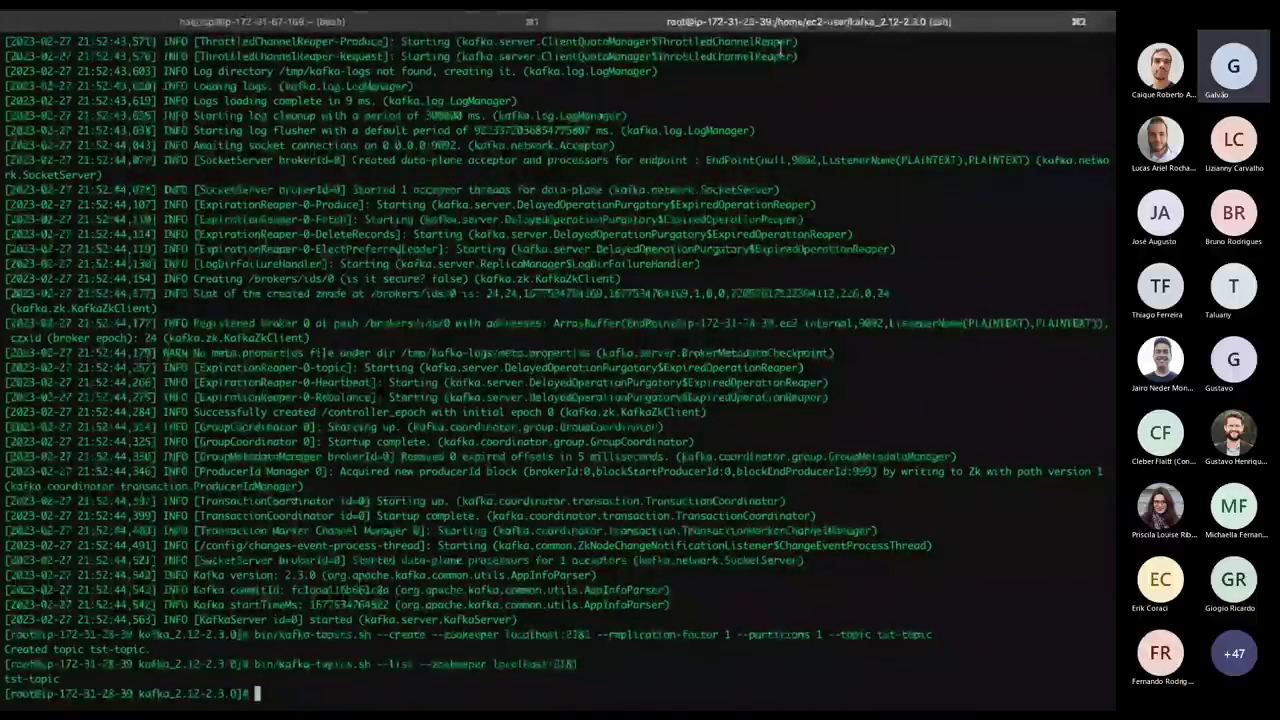
key("alt+Tab")
key("alt+Tab")
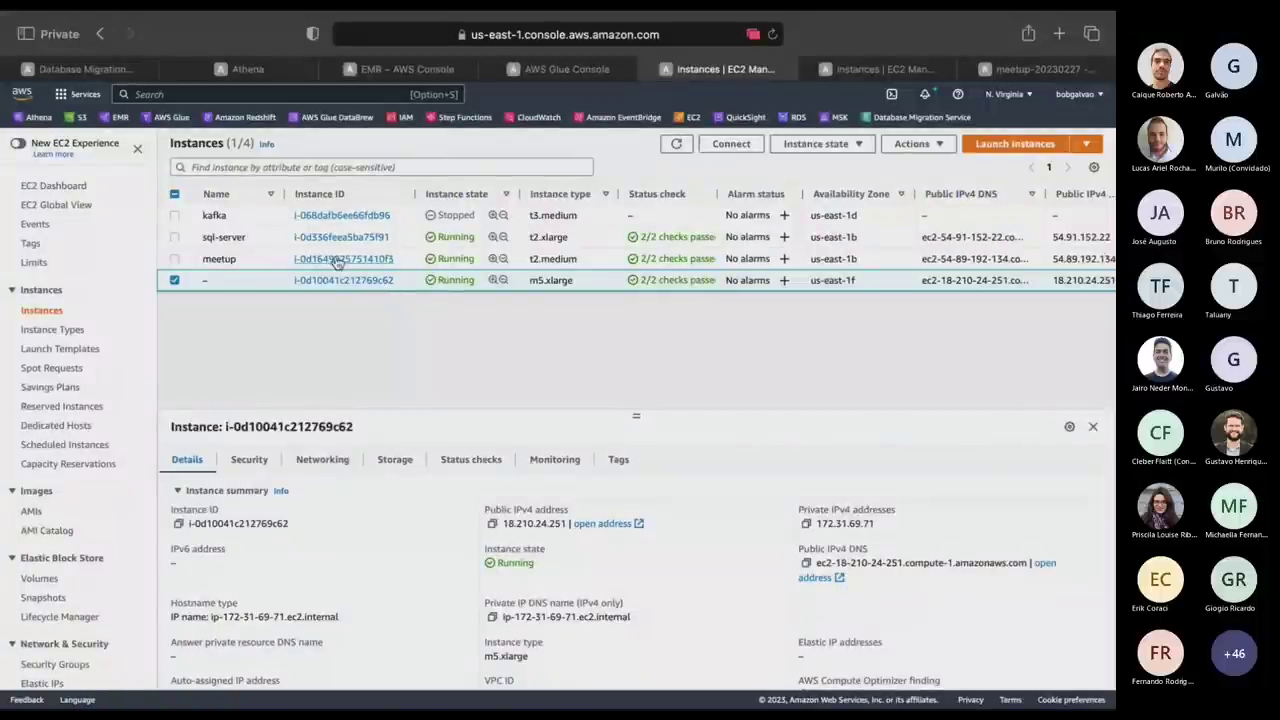
left_click(267, 263)
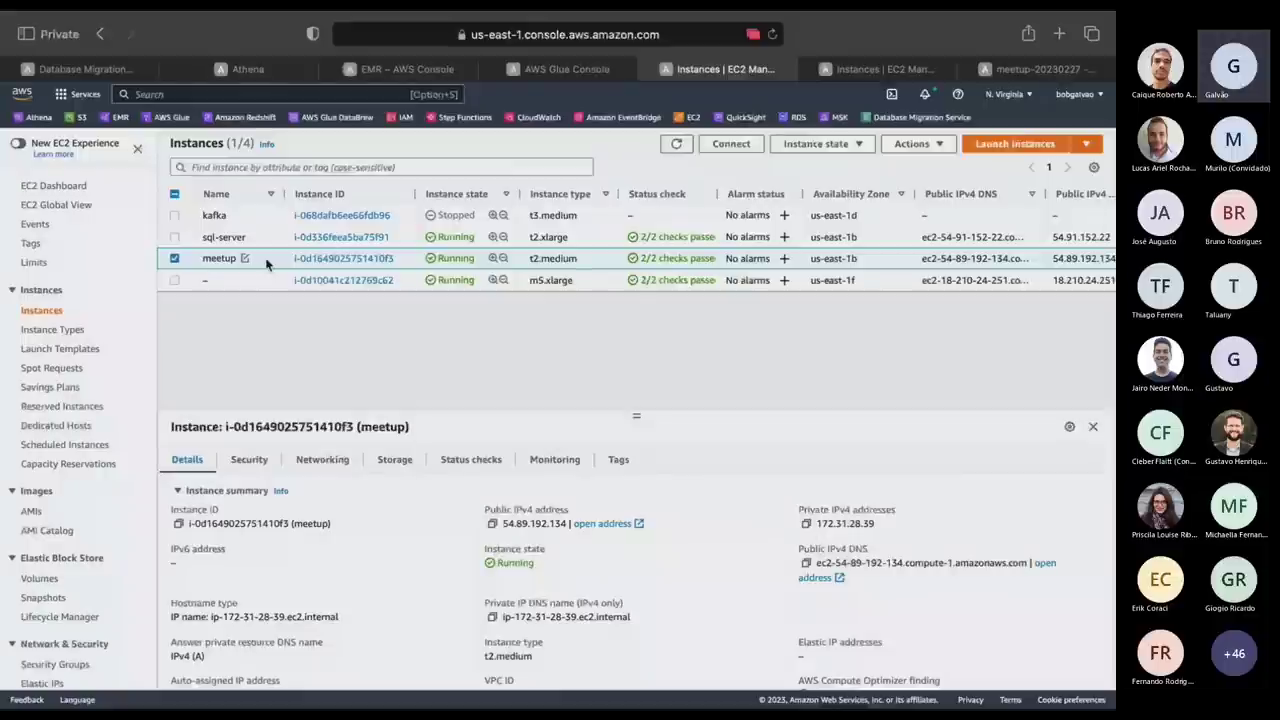
left_click(805, 524)
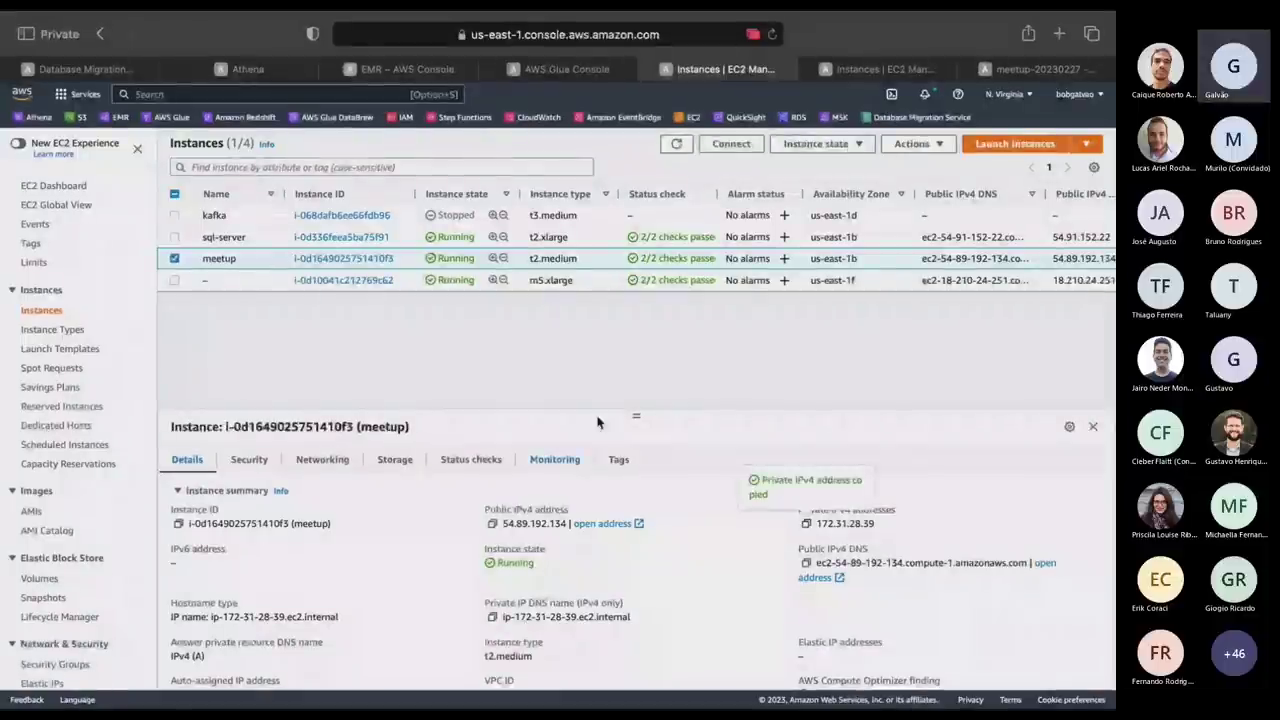
Paste 172.31.28.39 over the old broker IP, leaving the broker as 172.31.28.39:9092.
left_click(104, 71)
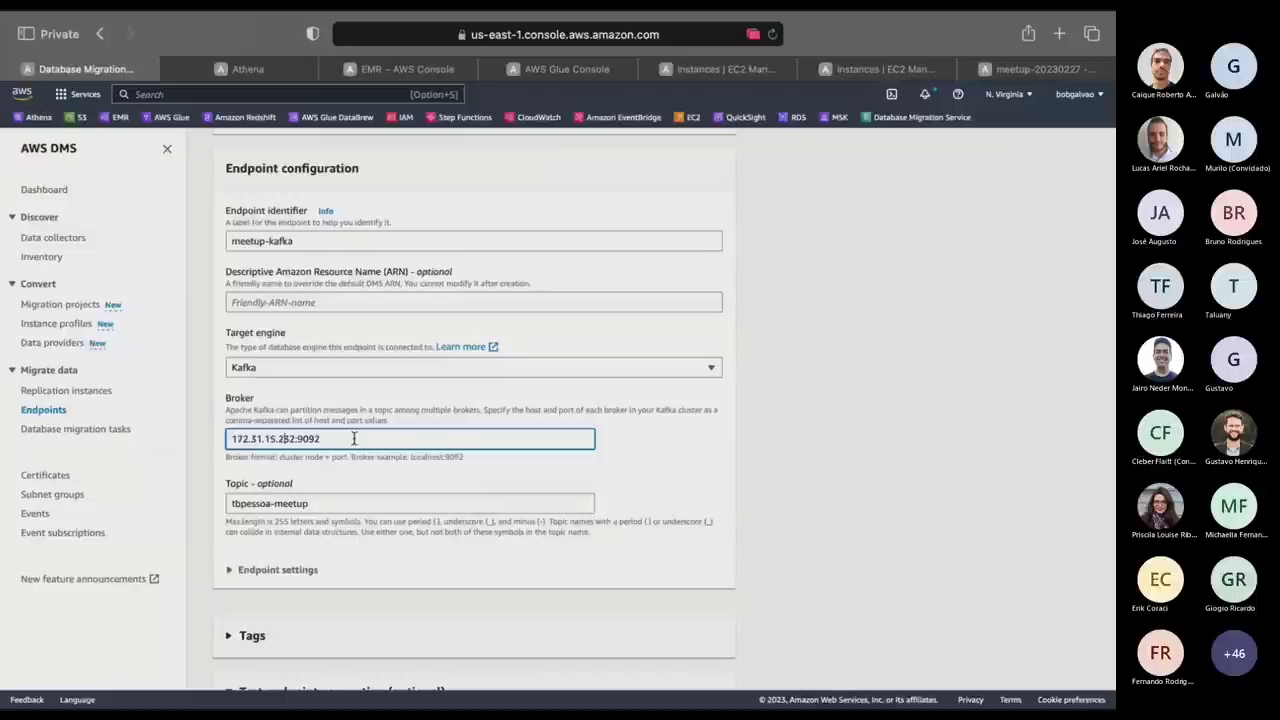
double_click(281, 438)
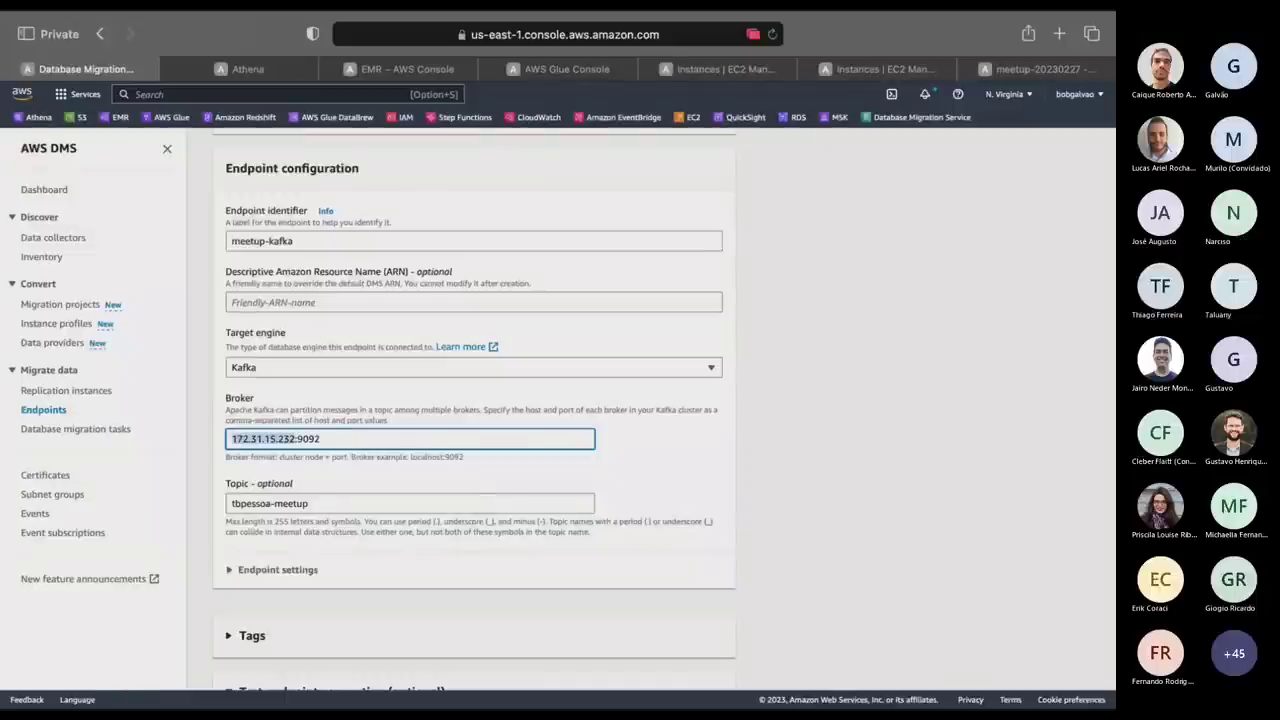
key("super+v")
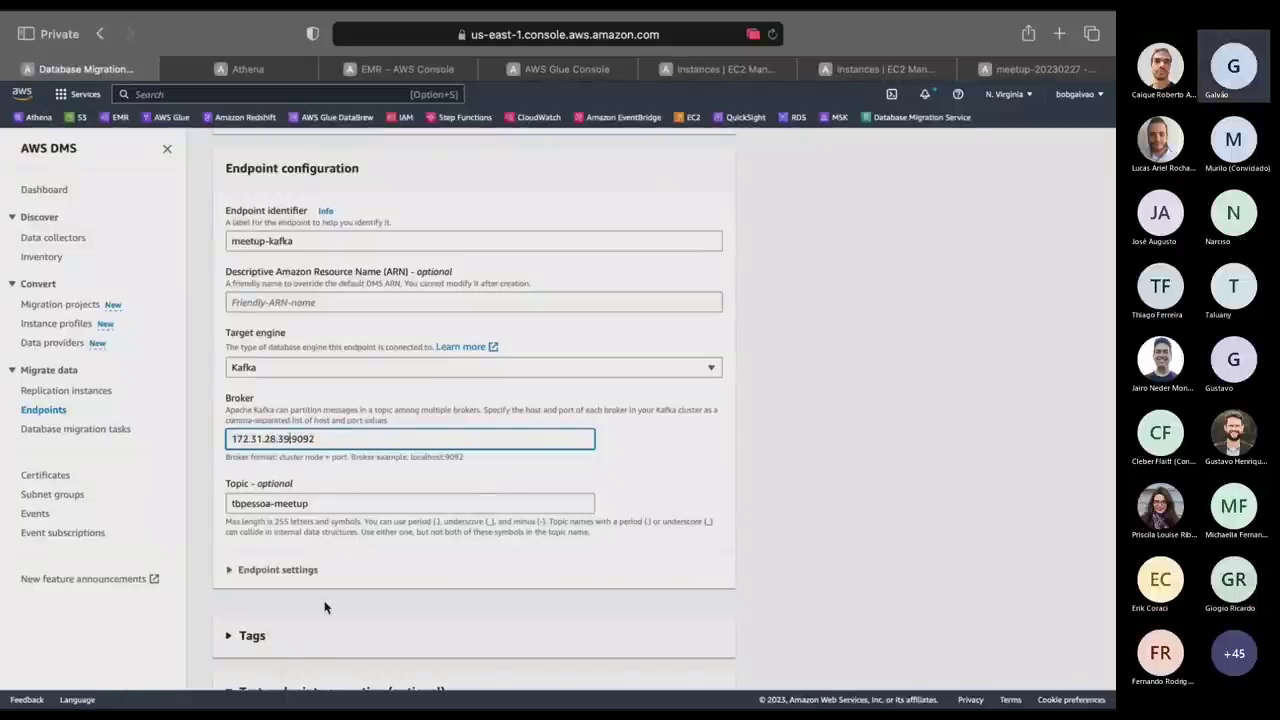
scroll(324, 607, "down", 5)
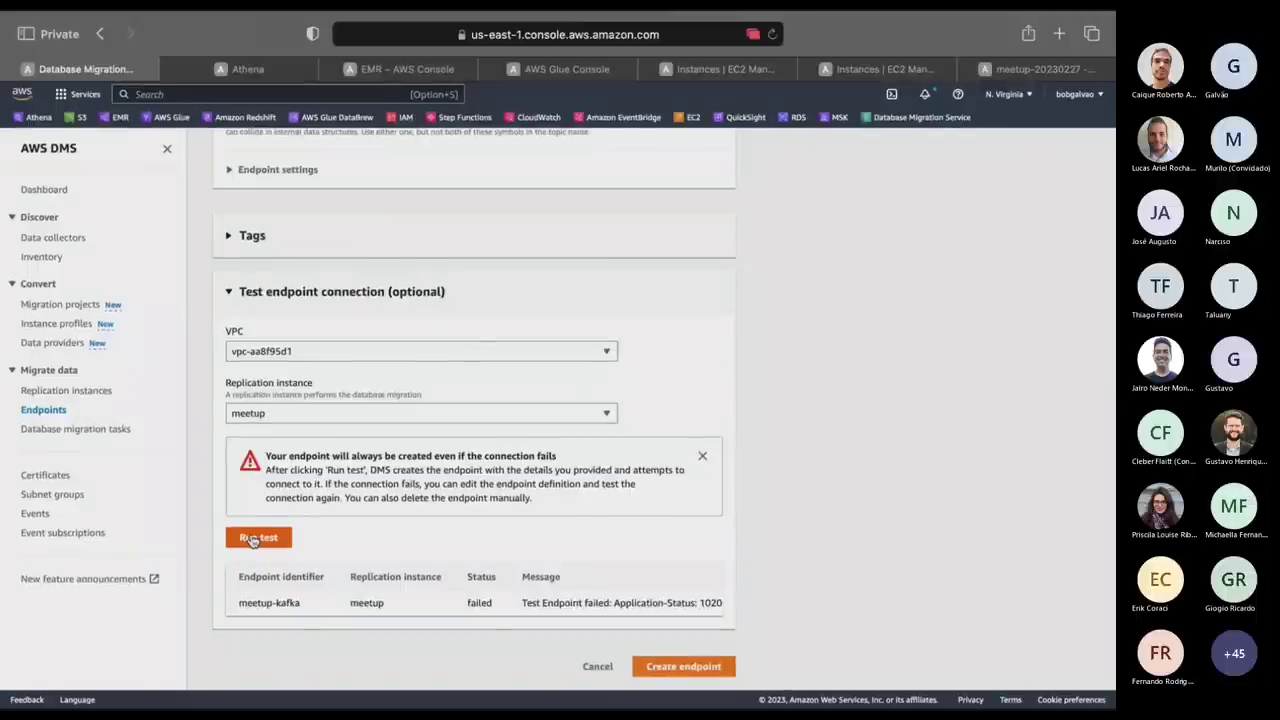
scroll(413, 540, "up", 3)
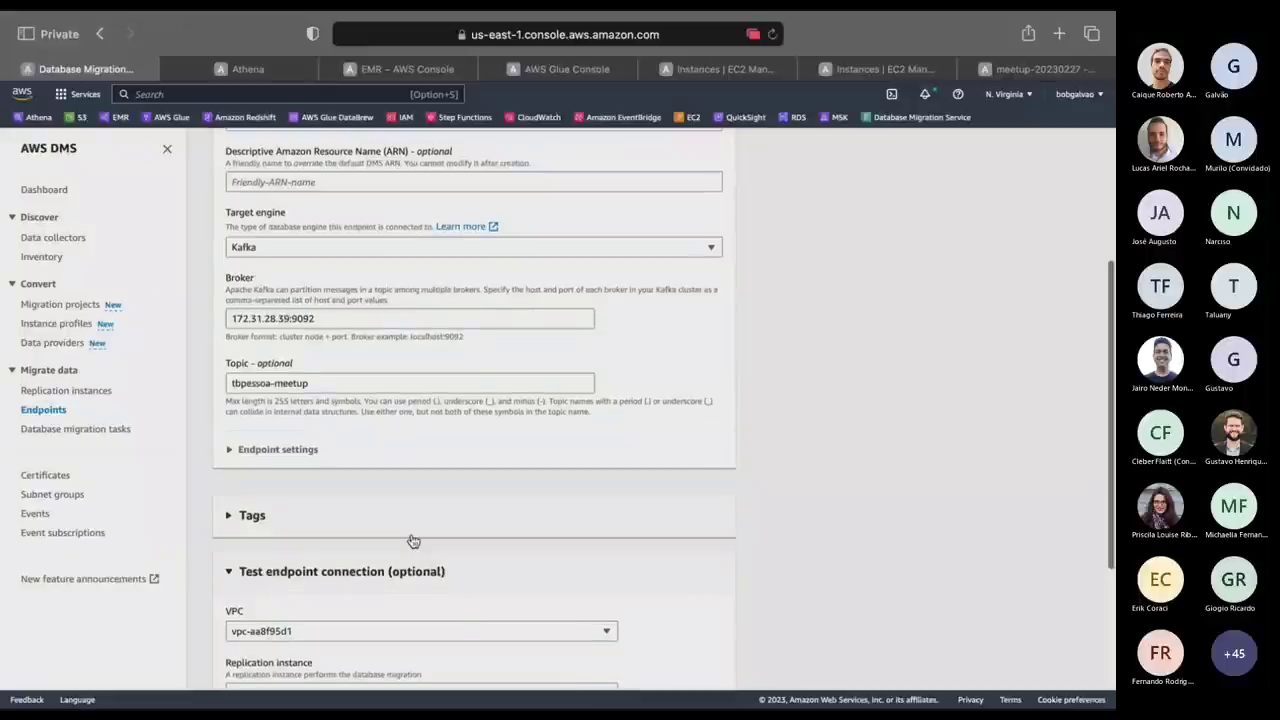
scroll(413, 540, "up", 2)
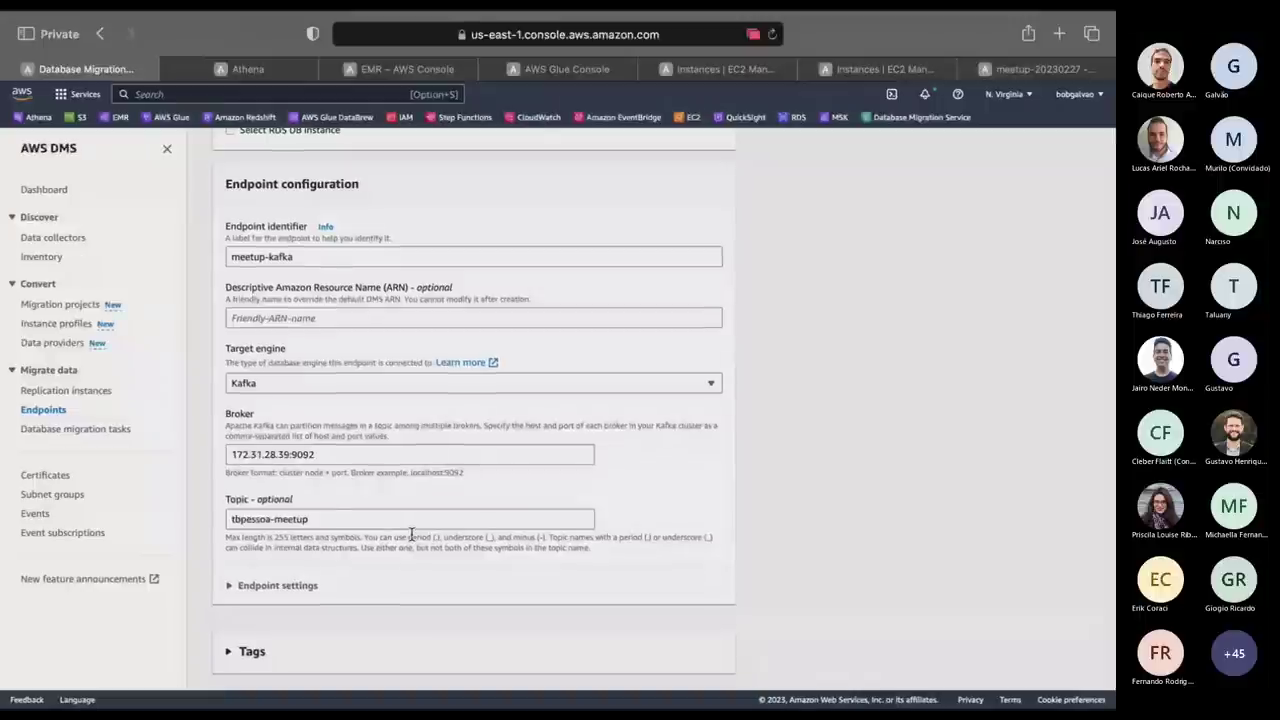
Rerun kafka-topics.sh --list on the Kafka server, still showing tst-topic, and select the host IP.
key("super+Tab")
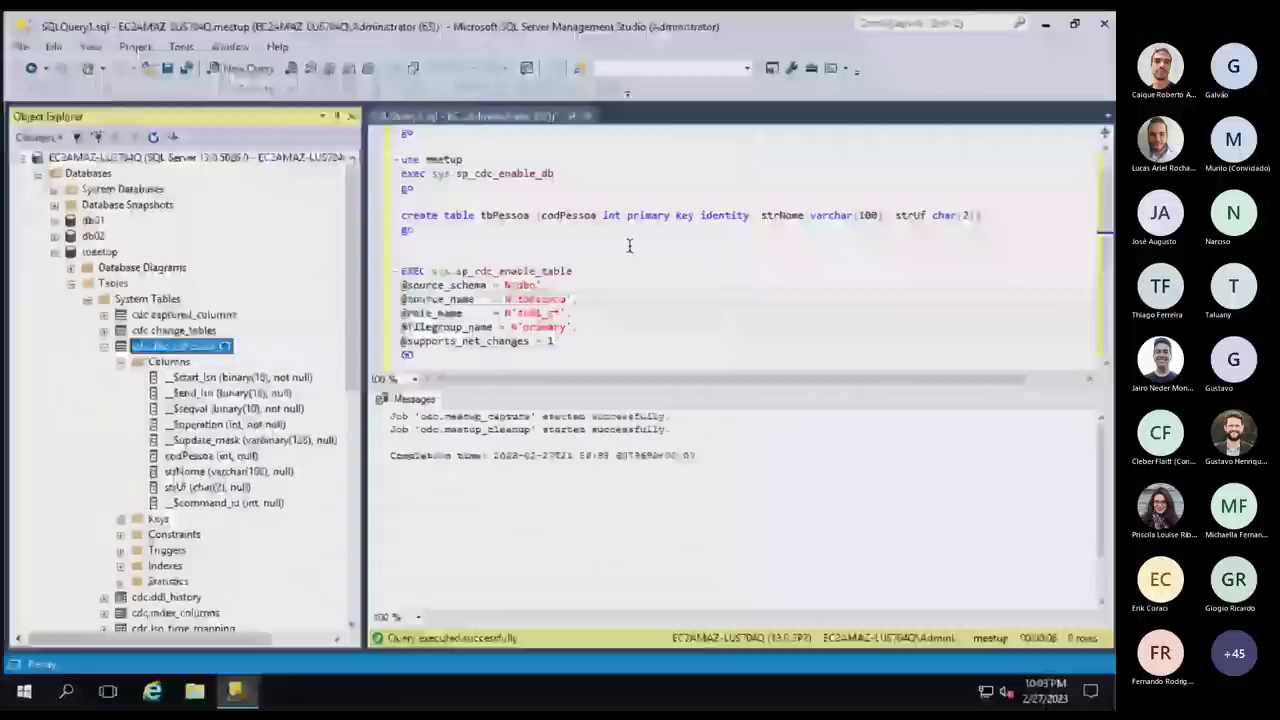
key("super+Tab")
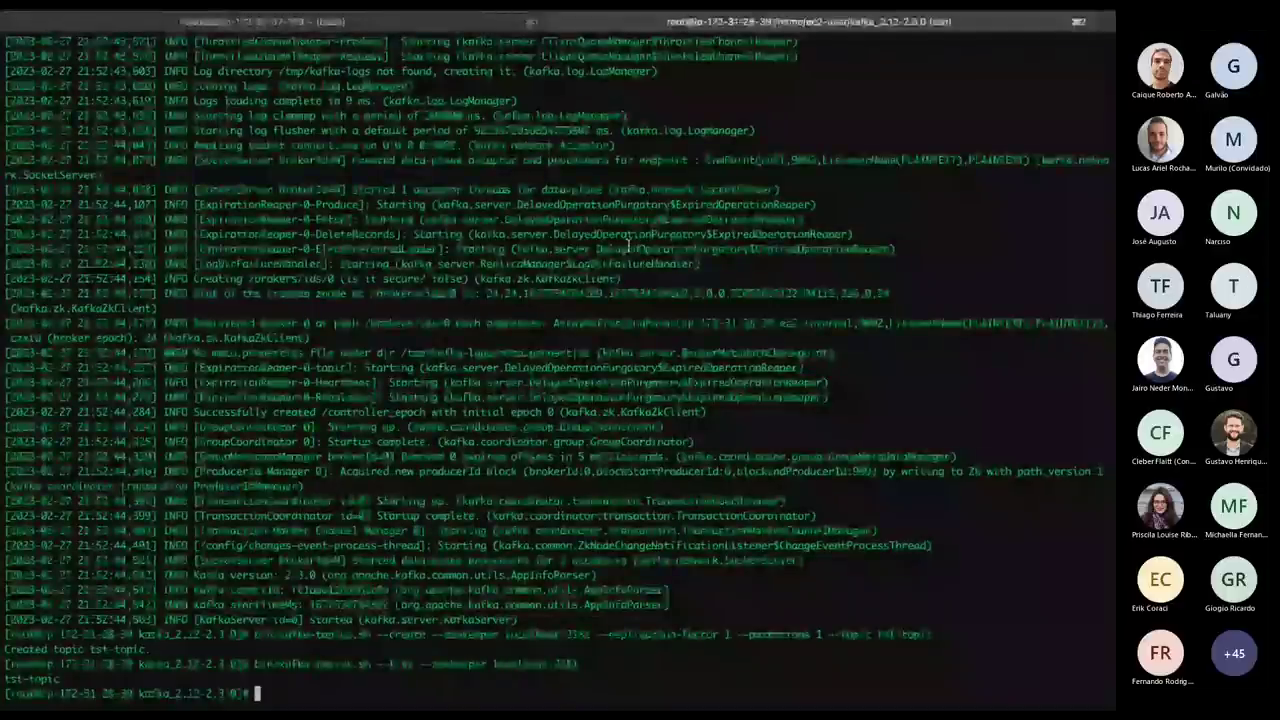
key("Up")
key("Return")
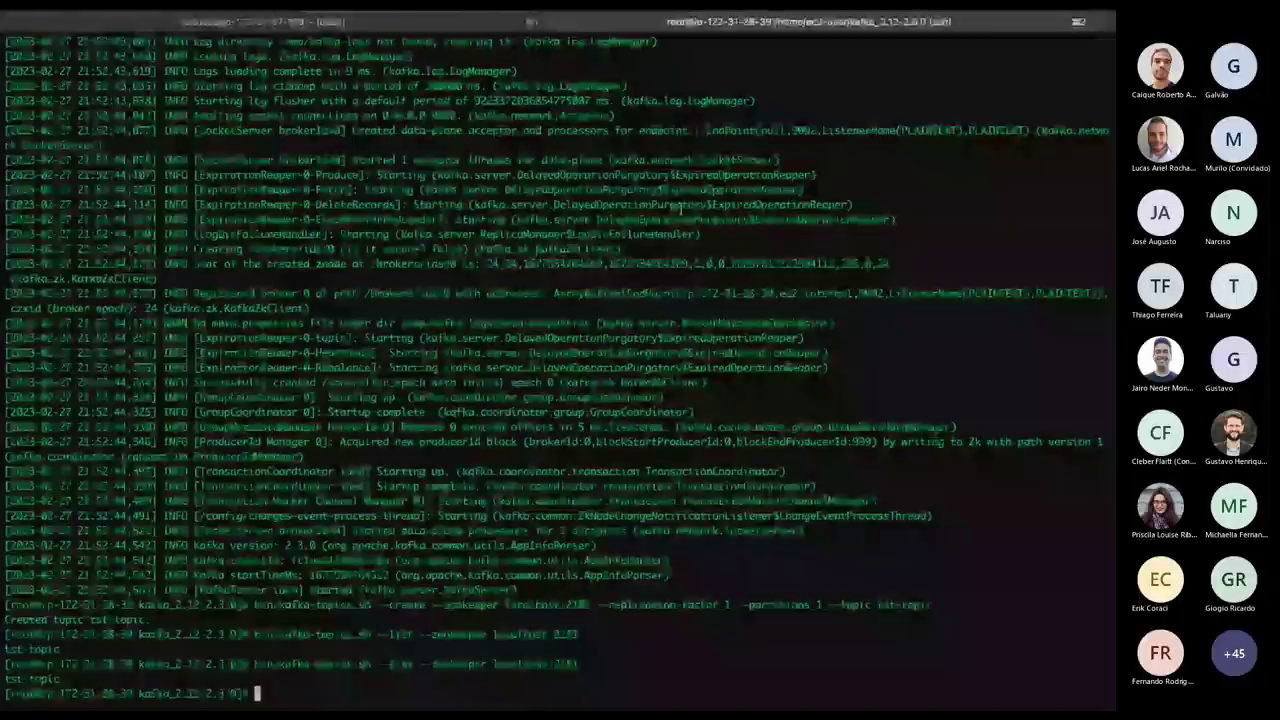
left_click_drag(58, 693, 133, 693)
key("alt+Tab")
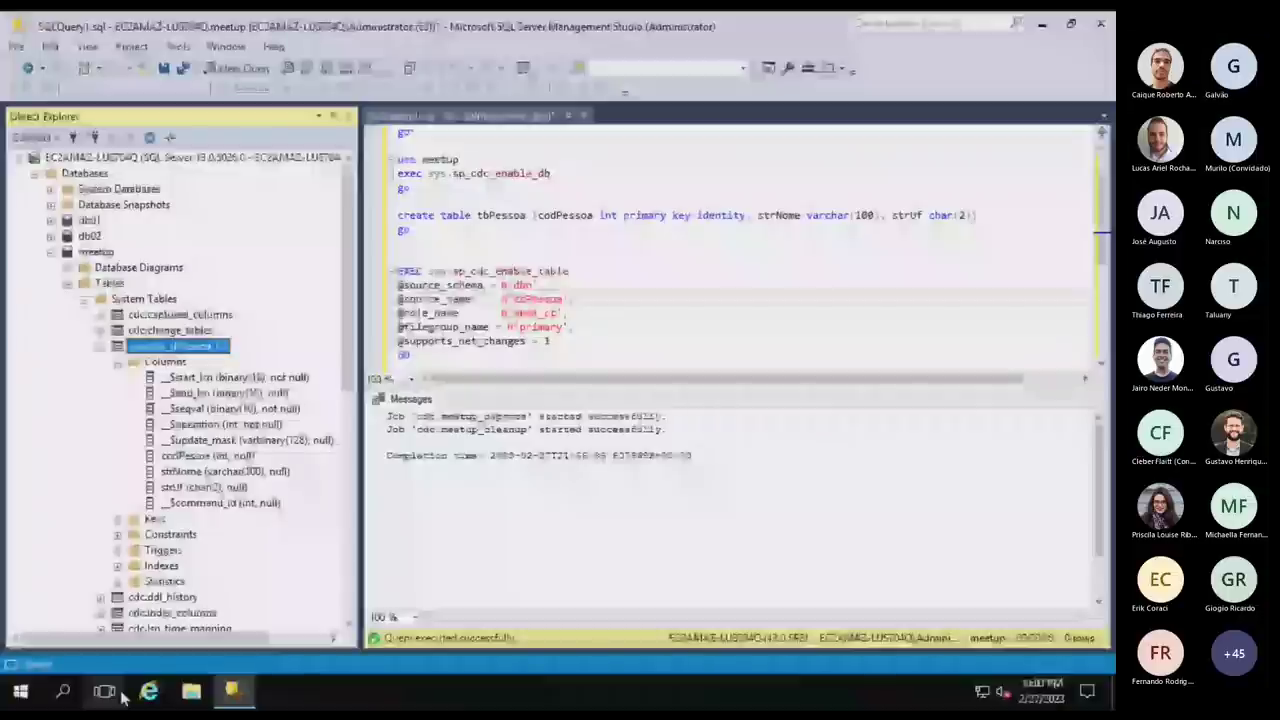
key("alt+Tab")
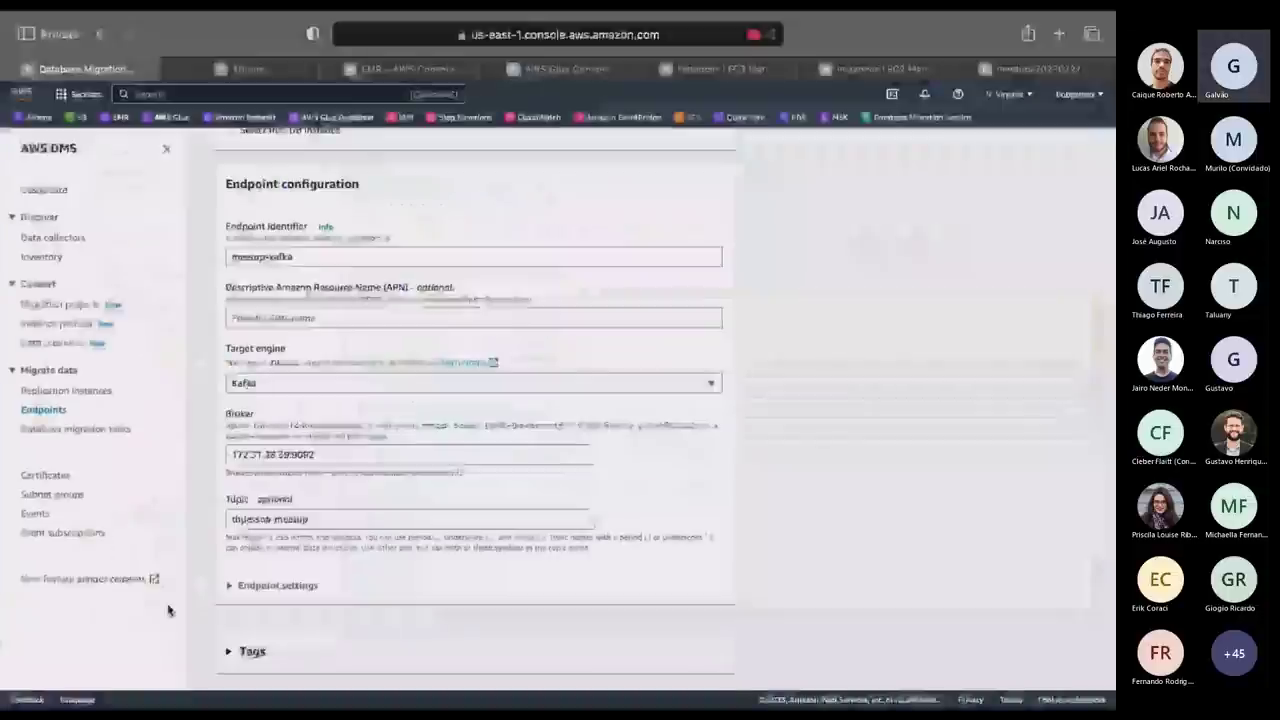
Check the meetup instance in EC2, then retype the broker port digits as 92 for 172.31.28.39:9092.
left_click(354, 452)
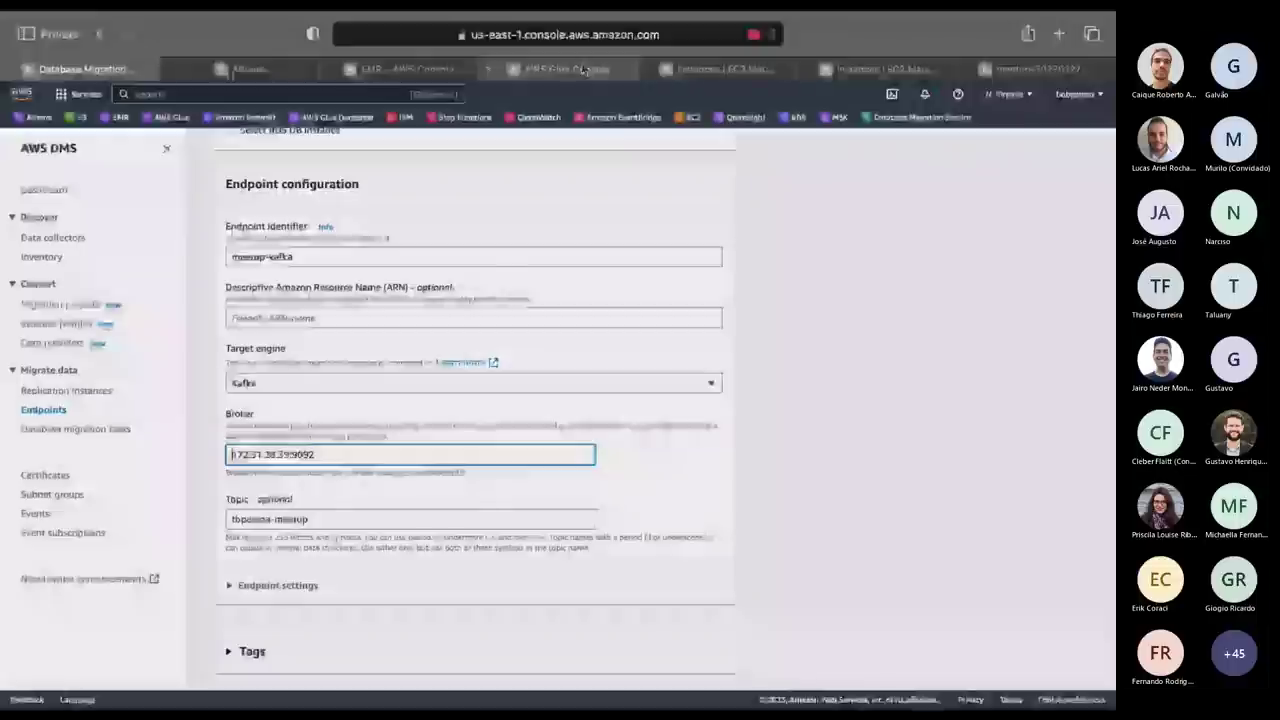
left_click(718, 69)
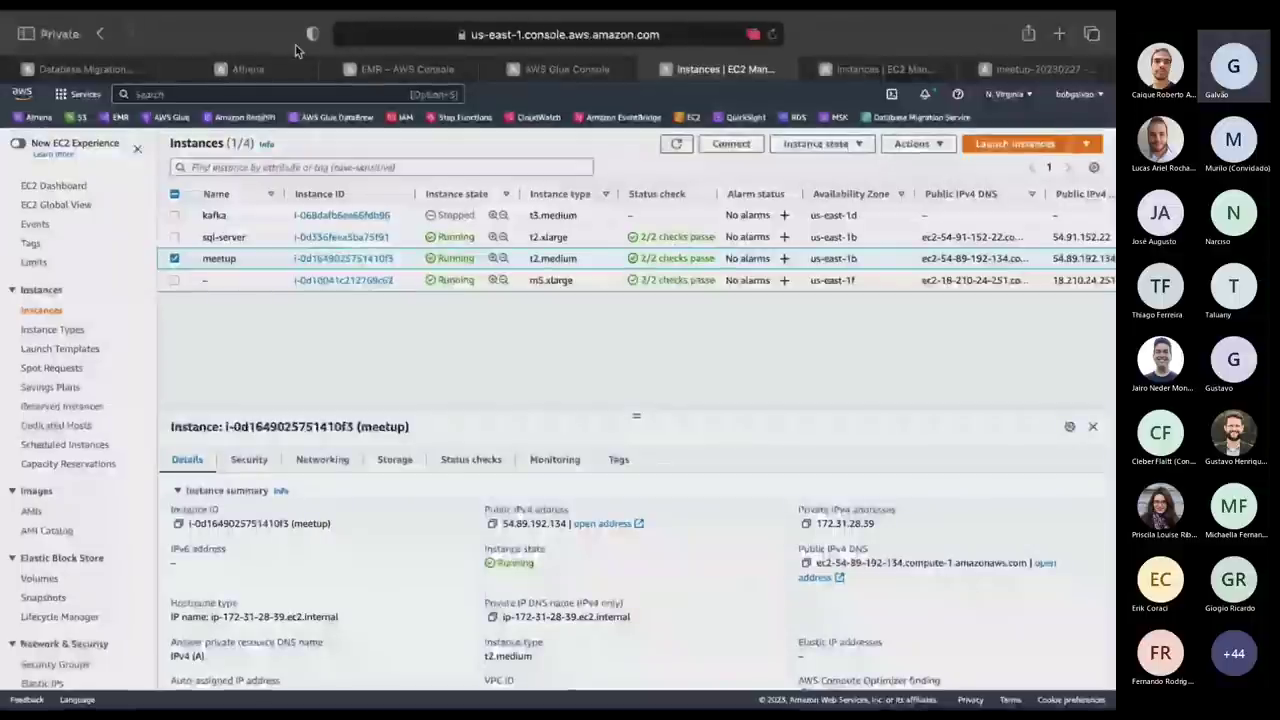
left_click(85, 69)
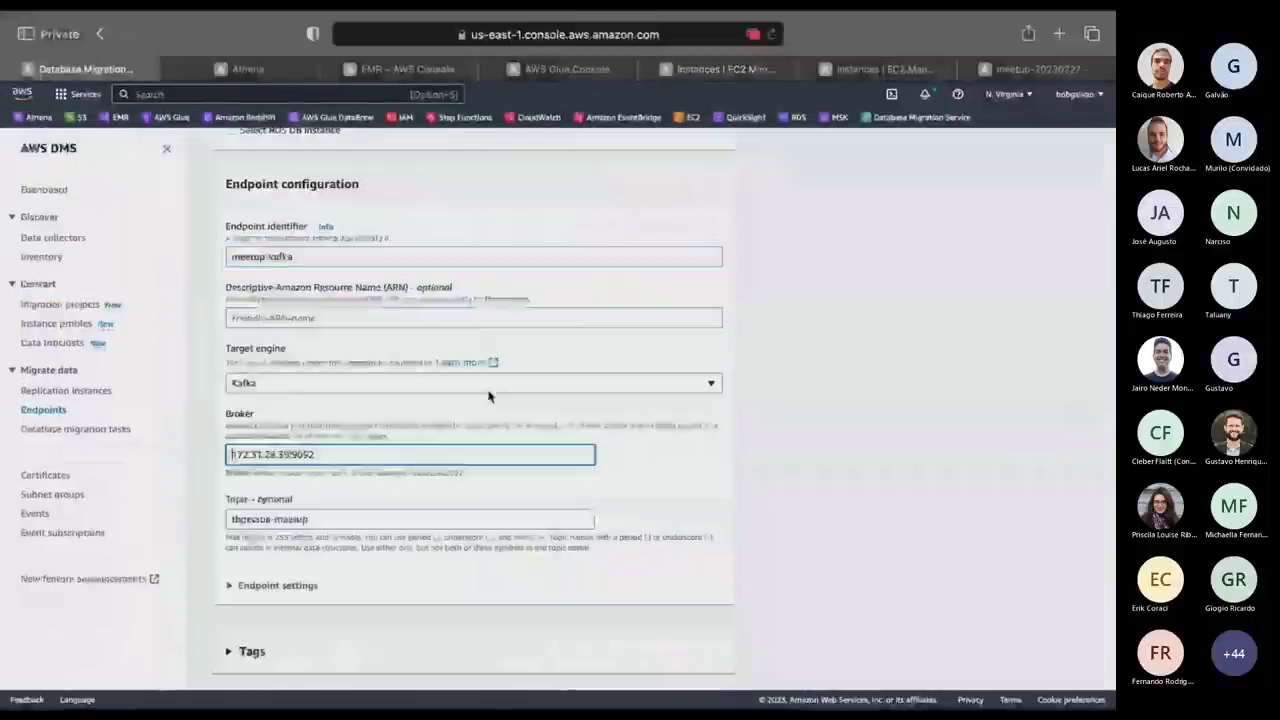
left_click(301, 455)
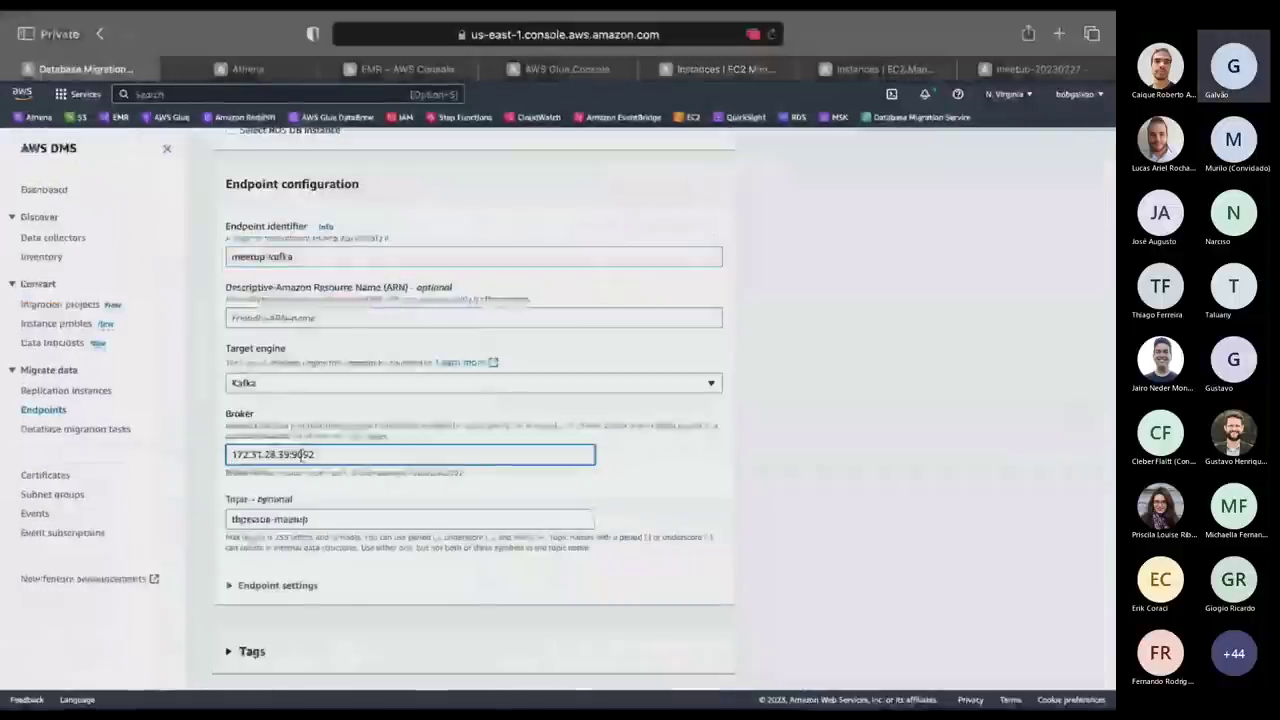
key("BackSpace")
key("BackSpace")
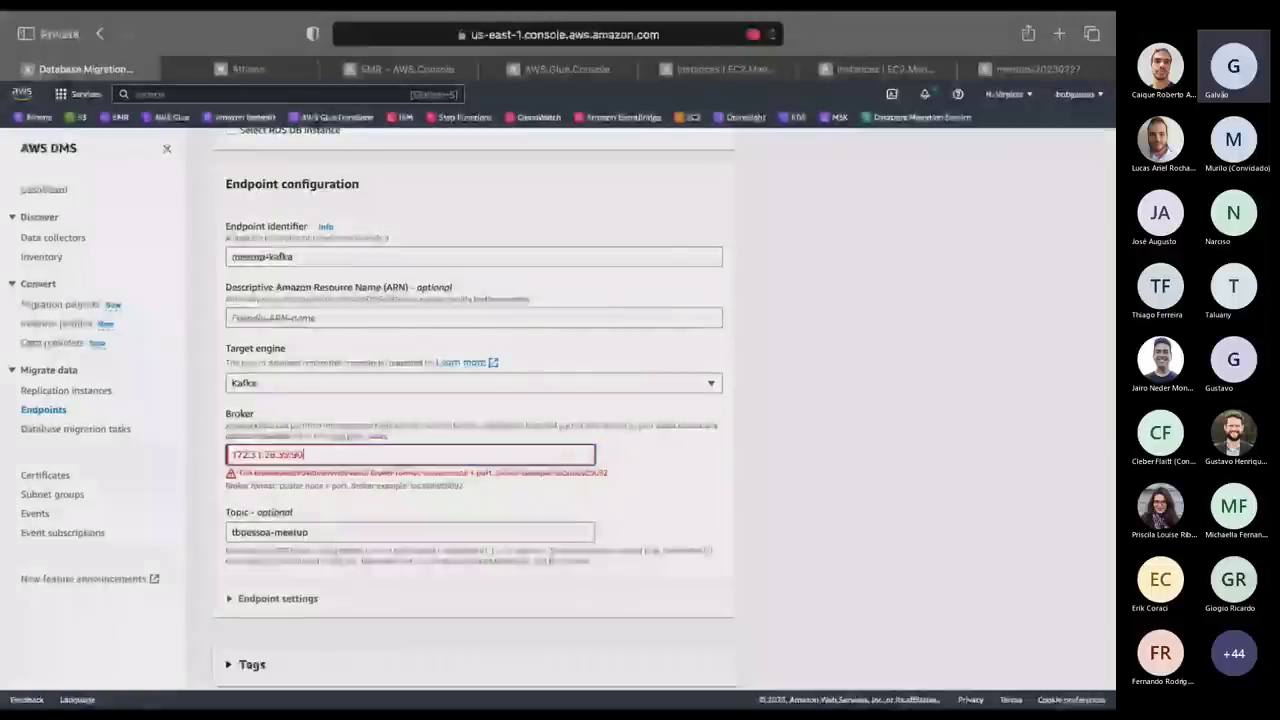
type("92")
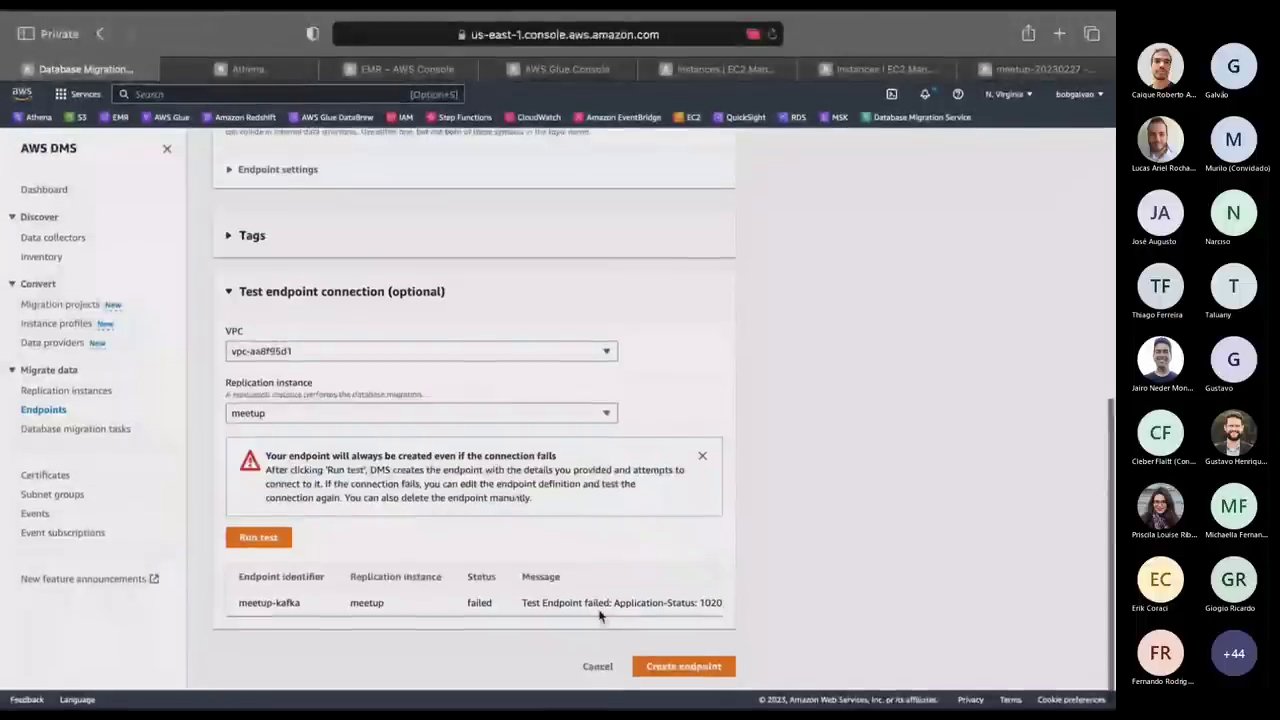
Rerun the endpoint connection test, which fails with 'Failed to connect to database' (1020912).
left_click(262, 534)
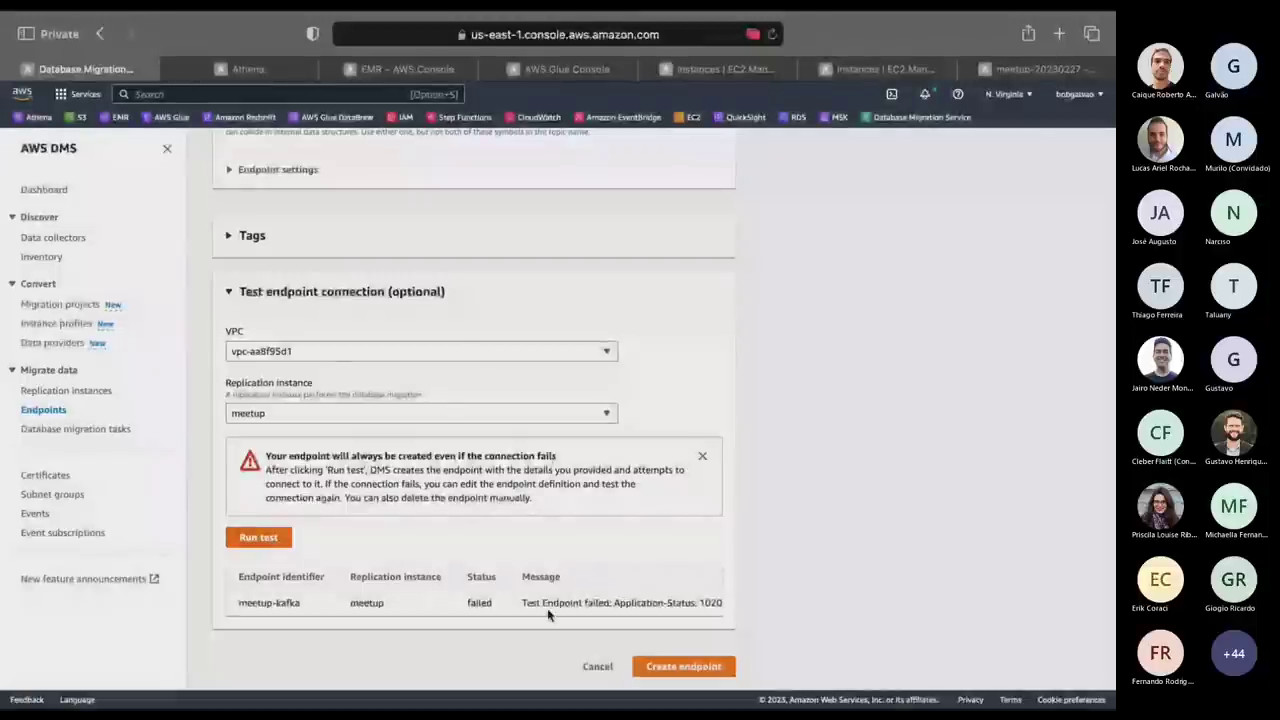
left_click_drag(548, 614, 837, 615)
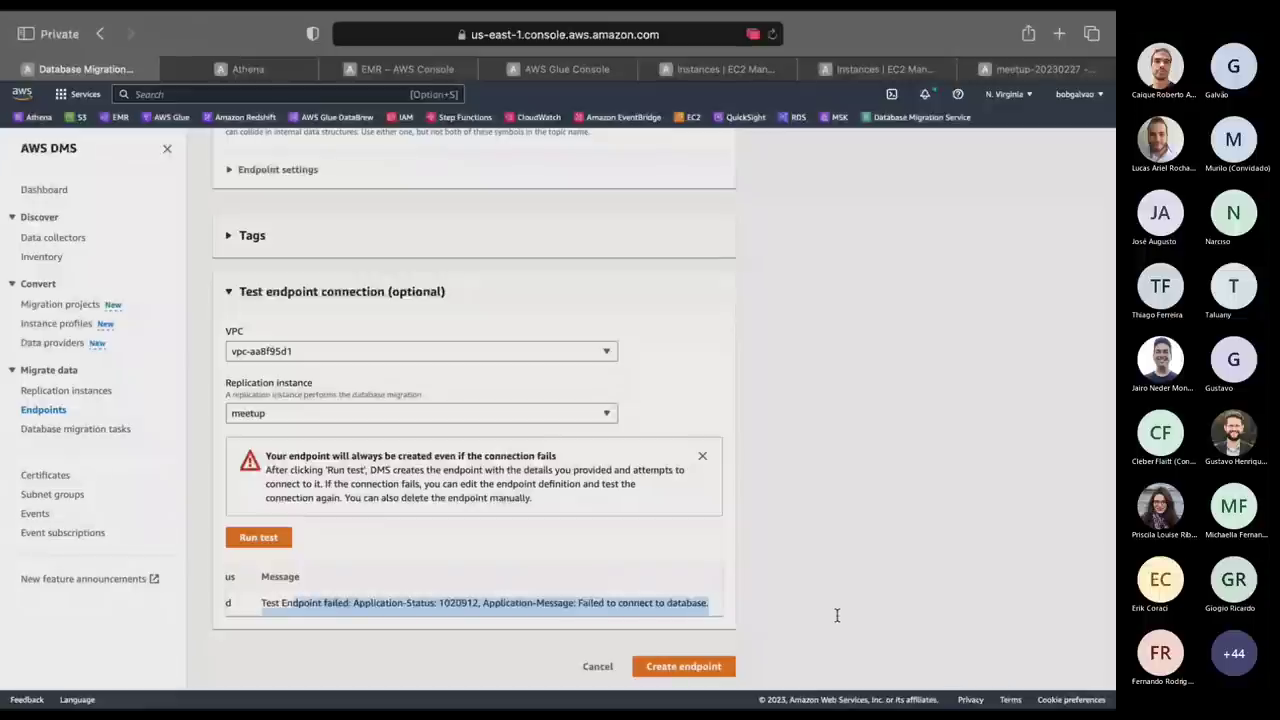
scroll(510, 433, "up", 3)
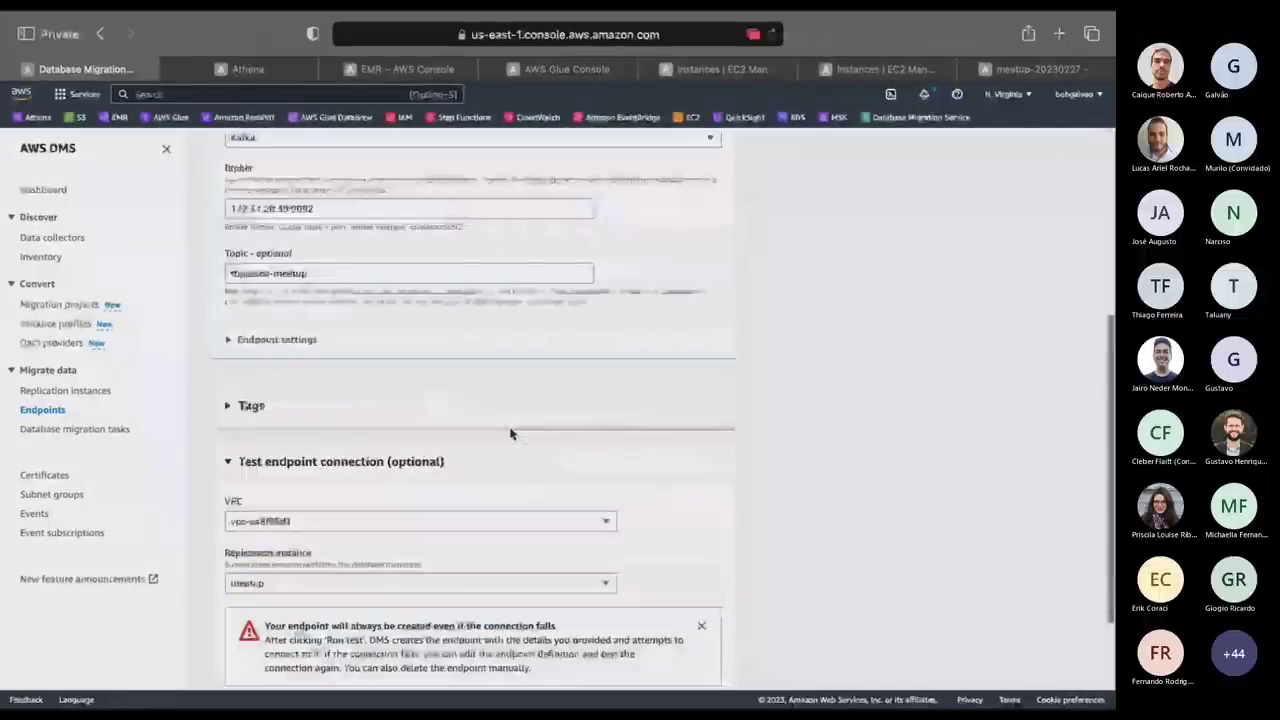
scroll(510, 433, "up", 1)
scroll(510, 433, "up", 2)
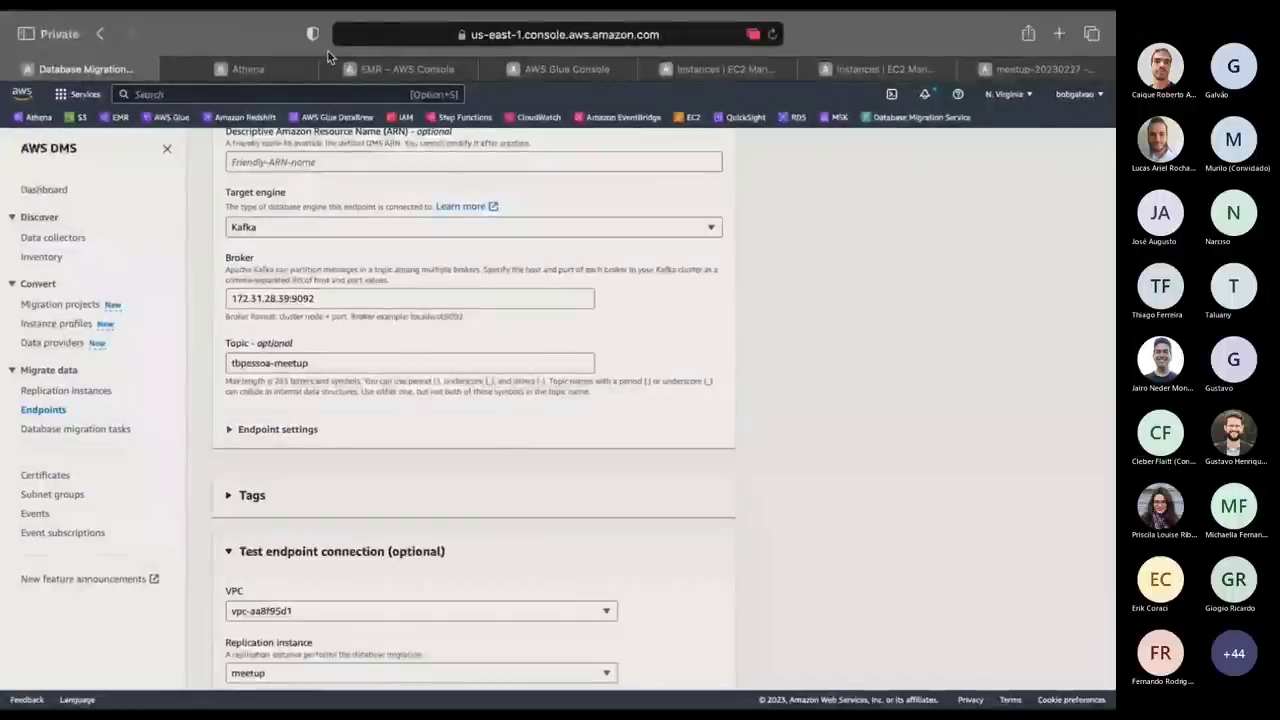
Copy the meetup instance's private IPv4 172.31.28.39 from EC2 and glance at SSMS.
left_click(440, 70)
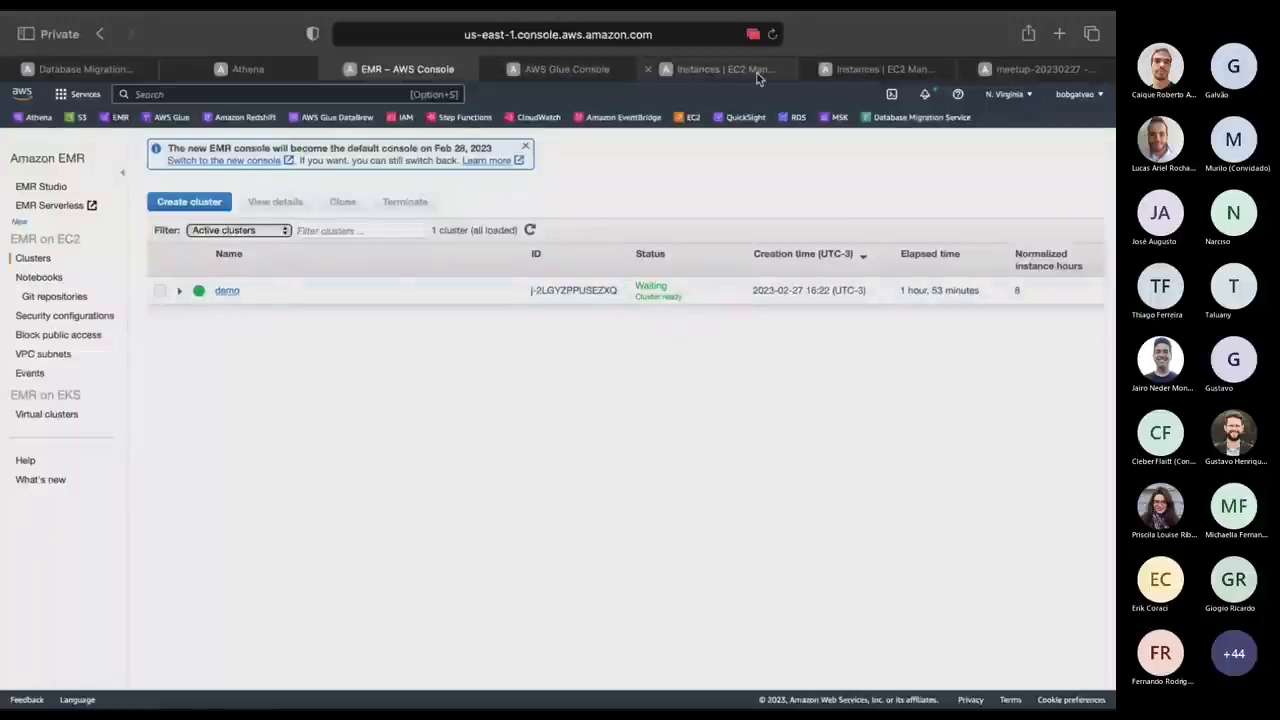
left_click(720, 69)
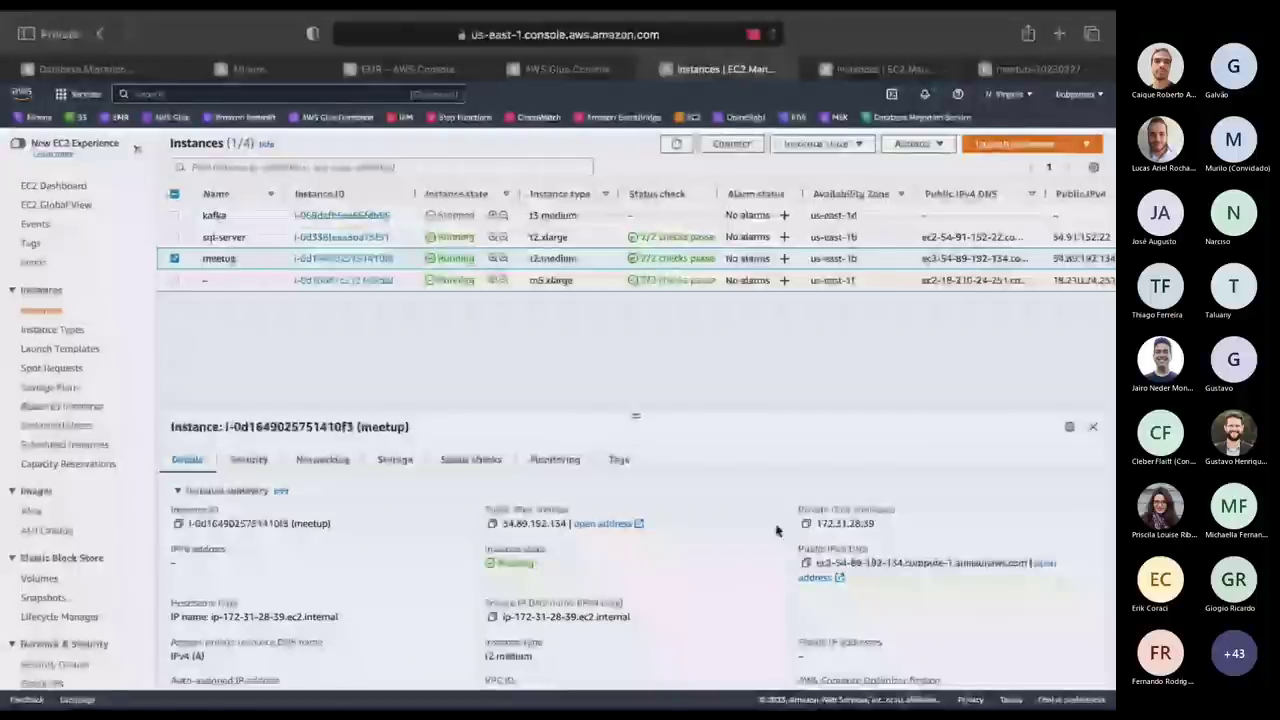
left_click(808, 525)
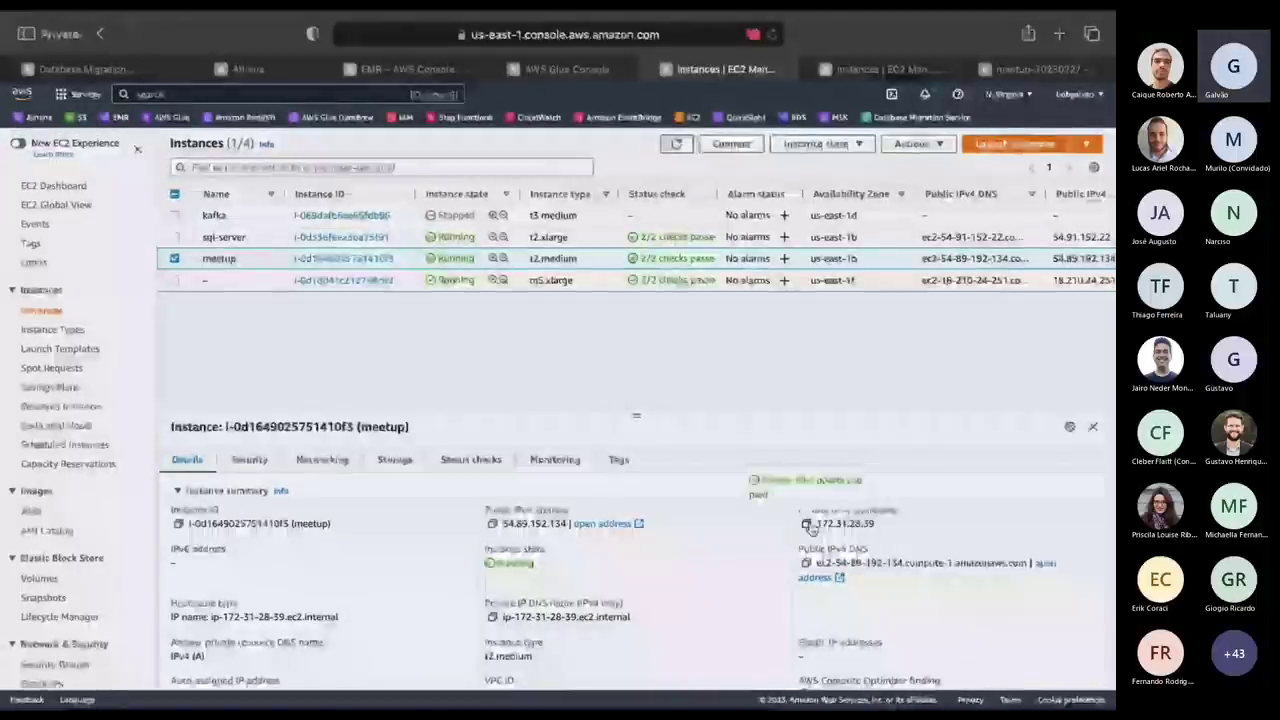
scroll(680, 466, "down", 3)
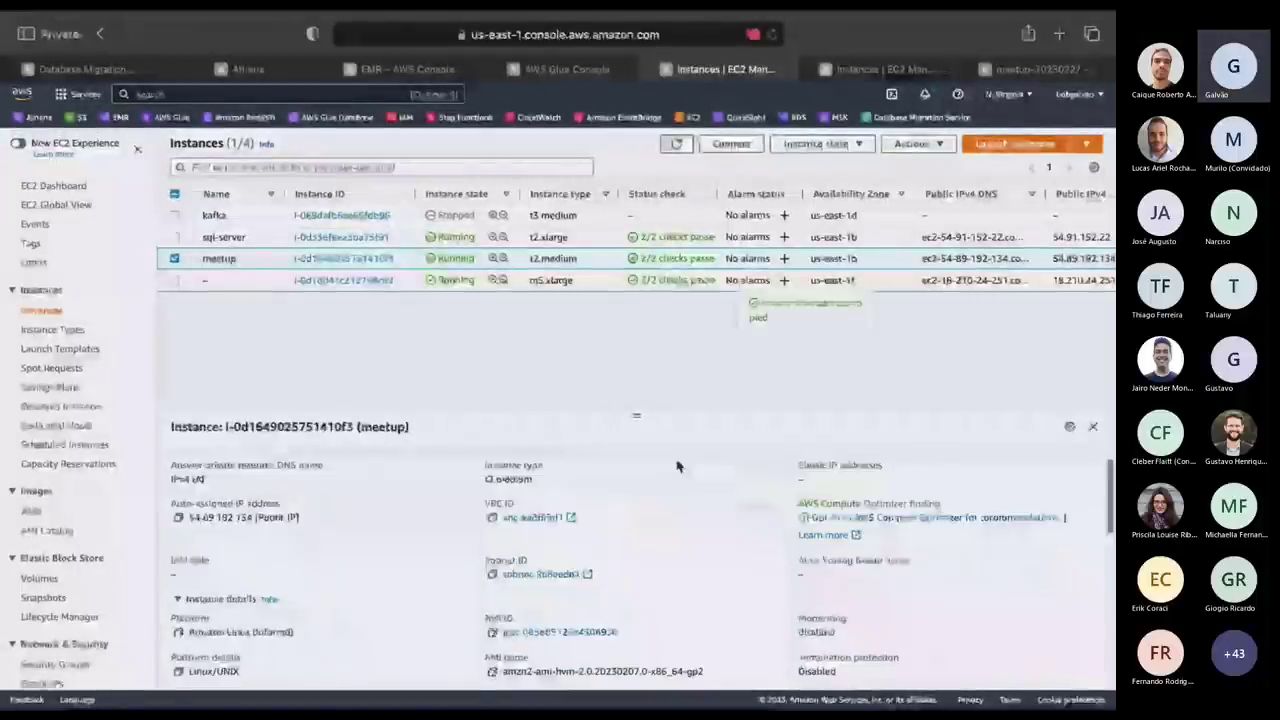
scroll(676, 466, "down", 2)
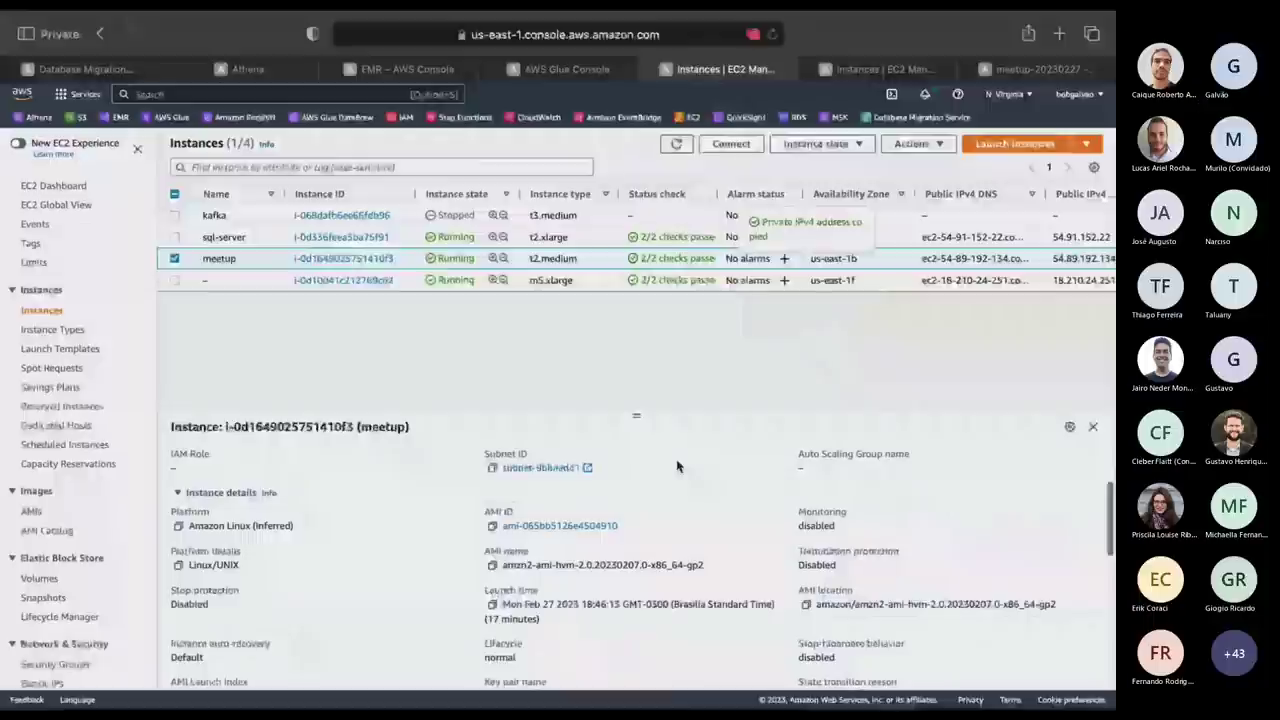
scroll(676, 466, "up", 5)
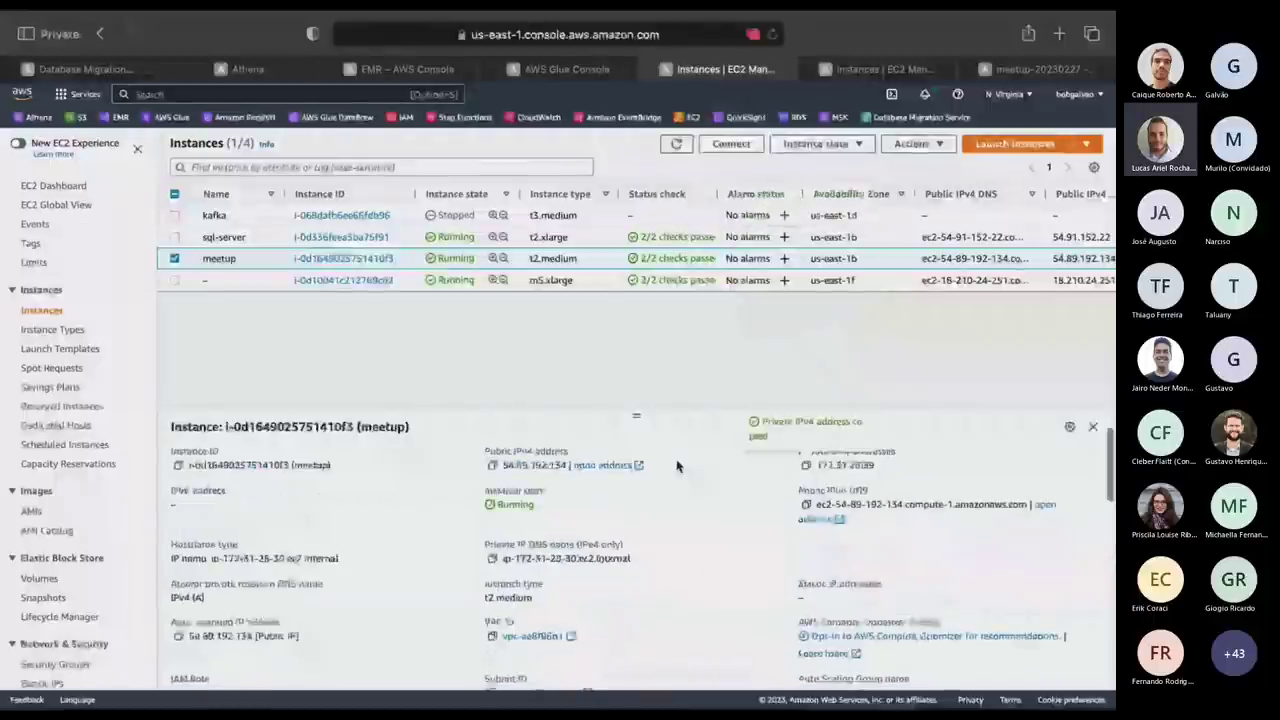
scroll(676, 466, "up", 1)
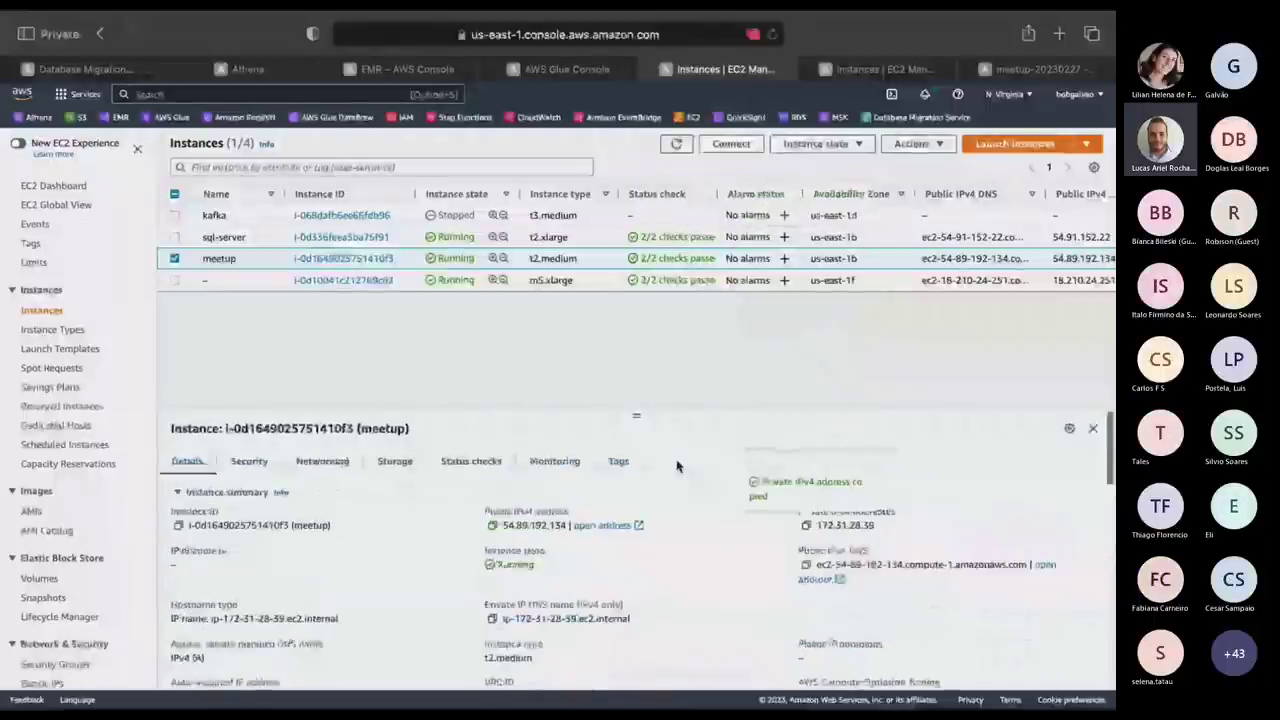
key("ctrl+Right")
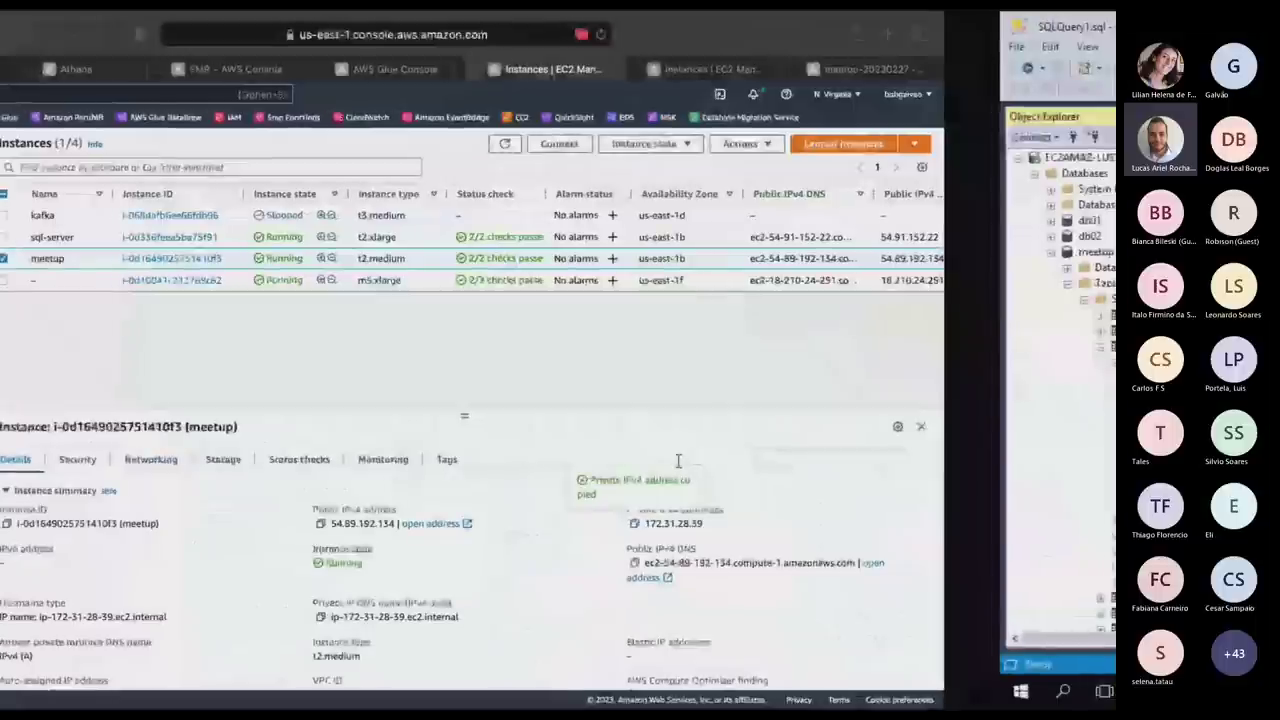
key("super+Tab")
key("super+Tab")
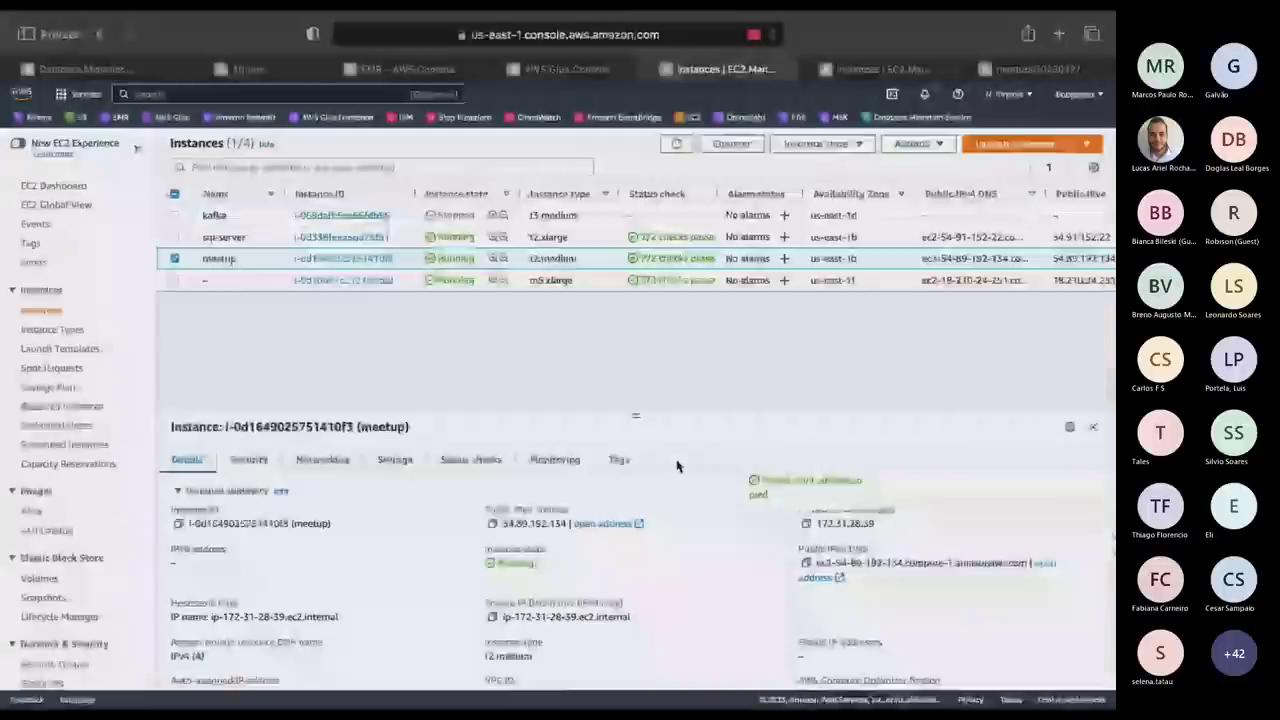
key("ctrl+Right")
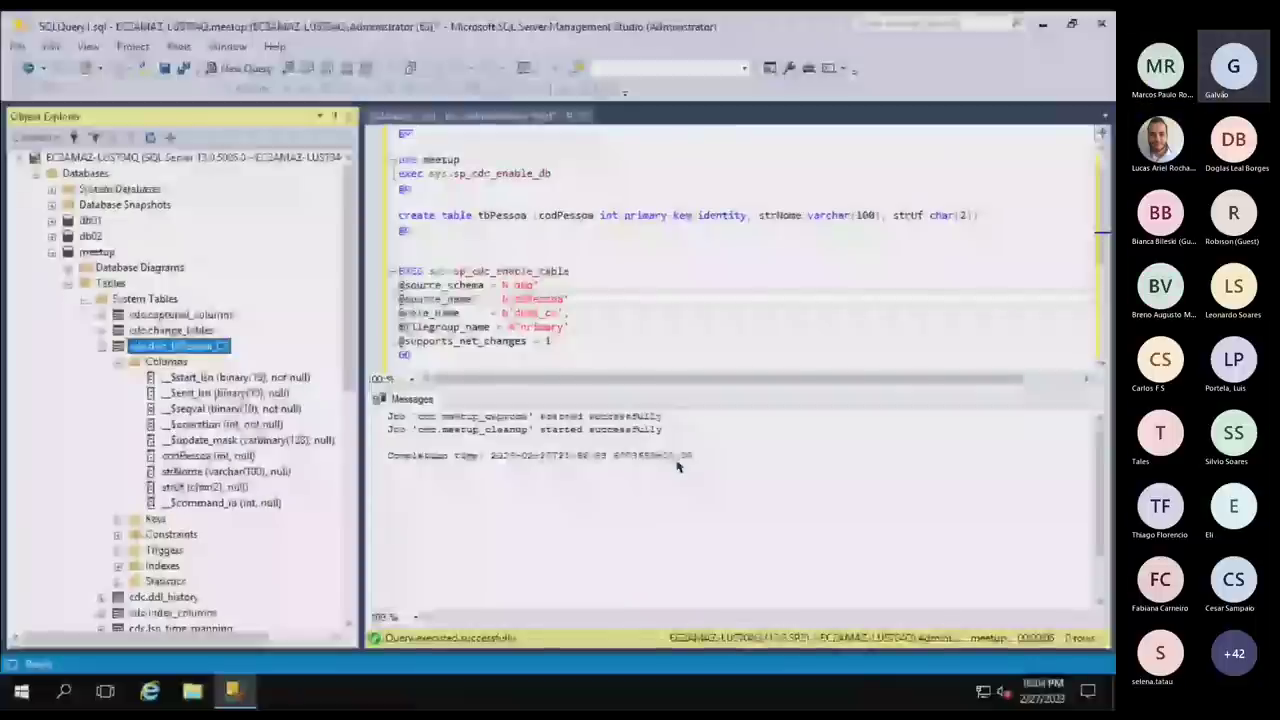
key("ctrl+Left")
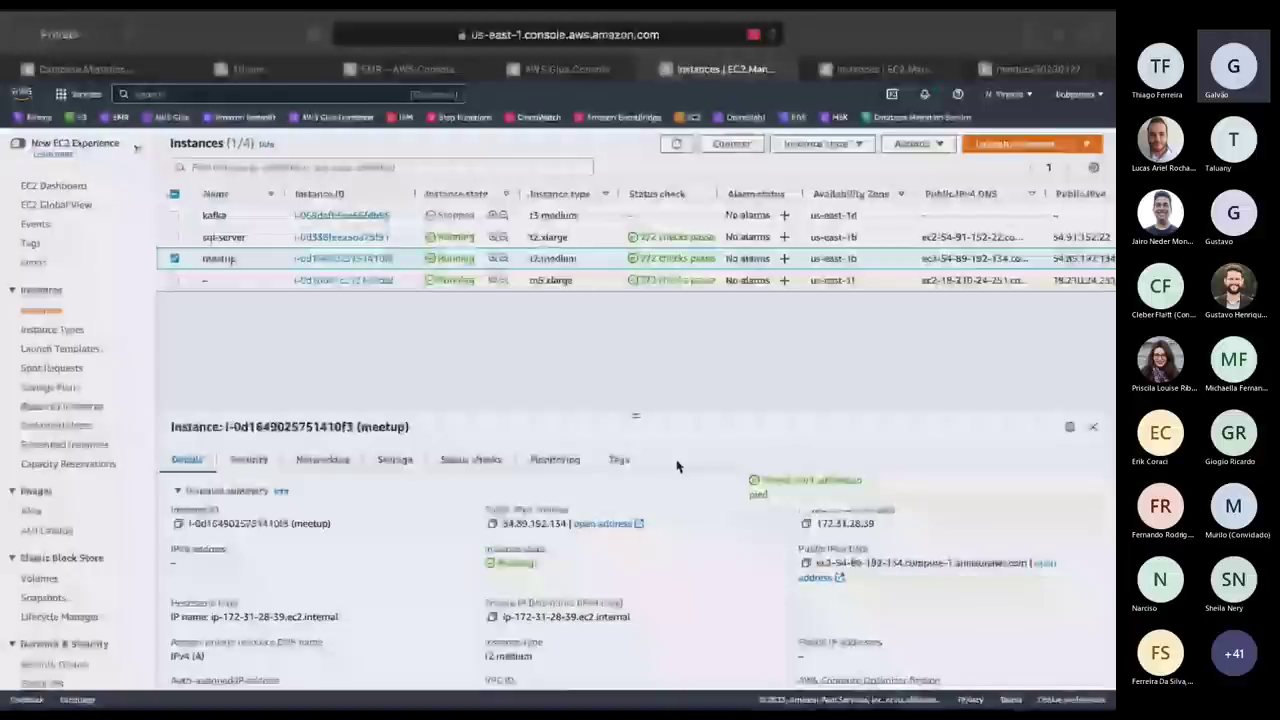
Focus the DMS Broker field, then rerun the Kafka topic list in the server terminal.
left_click(62, 66)
scroll(457, 480, "up", 3)
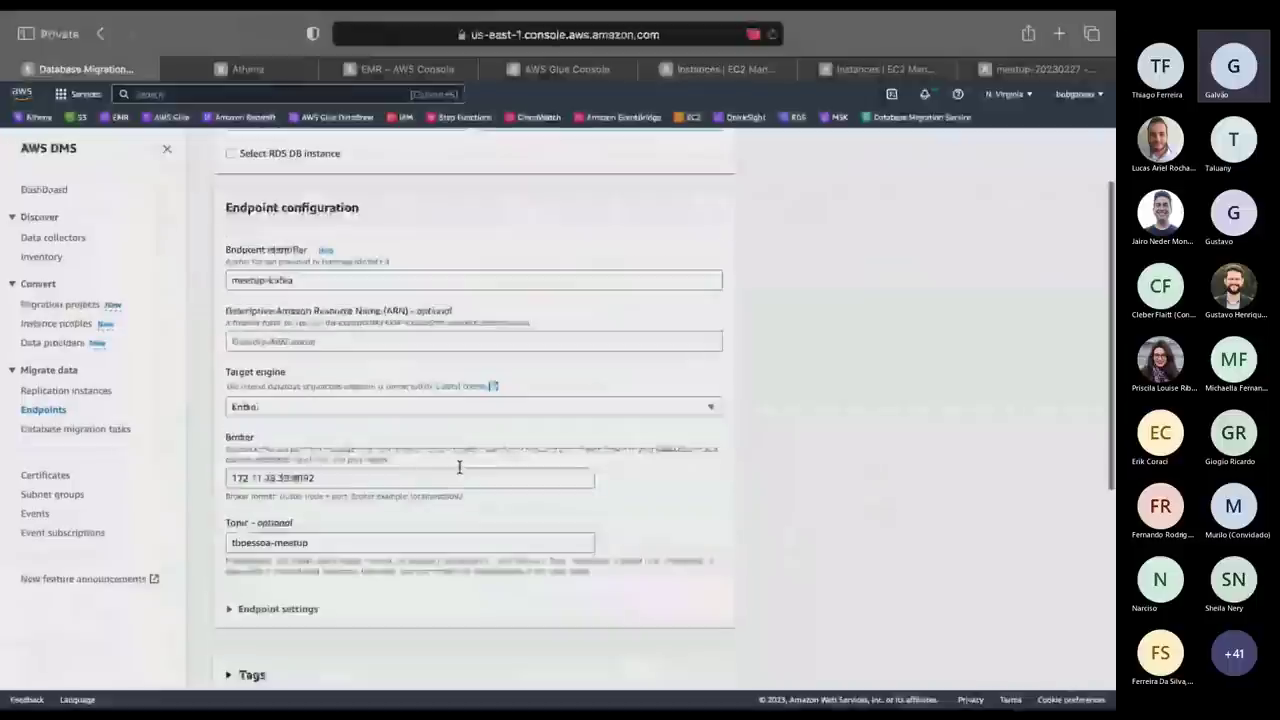
left_click(367, 482)
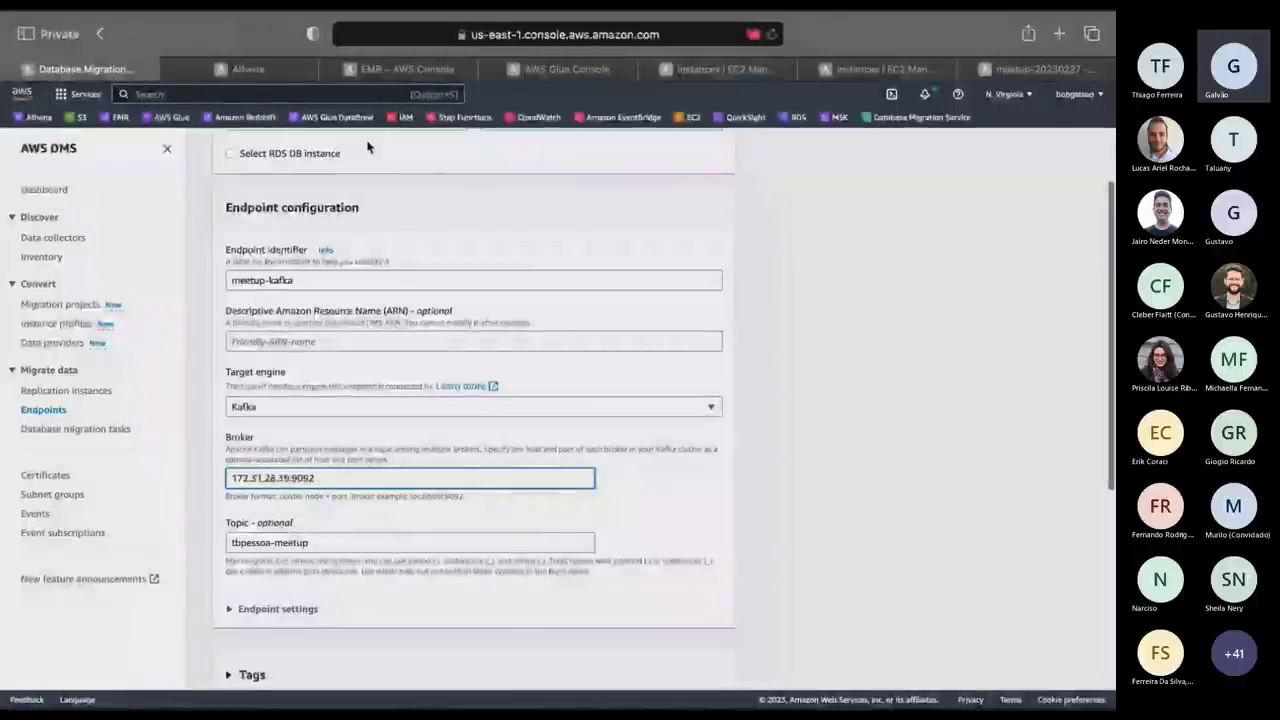
key("super+Tab")
key("super+Tab")
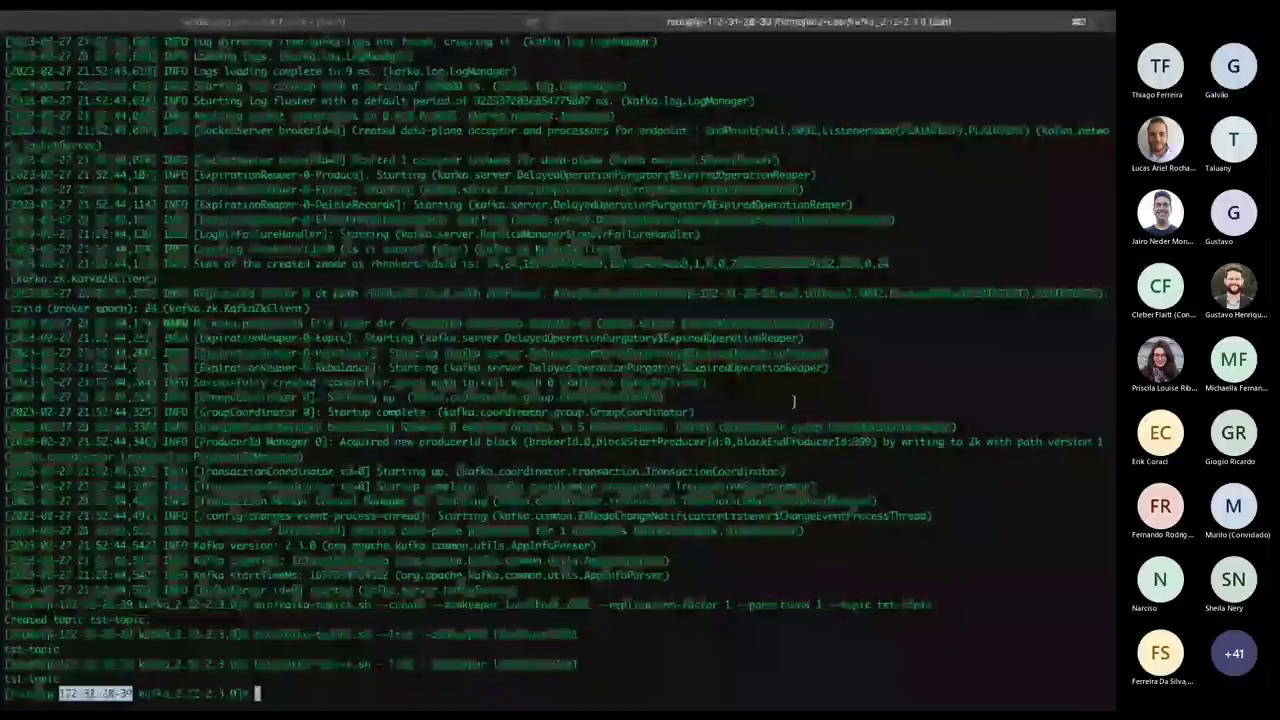
key("Return")
key("Return")
key("Return")
key("Return")
key("Return")
key("Return")
key("Up")
key("Return")
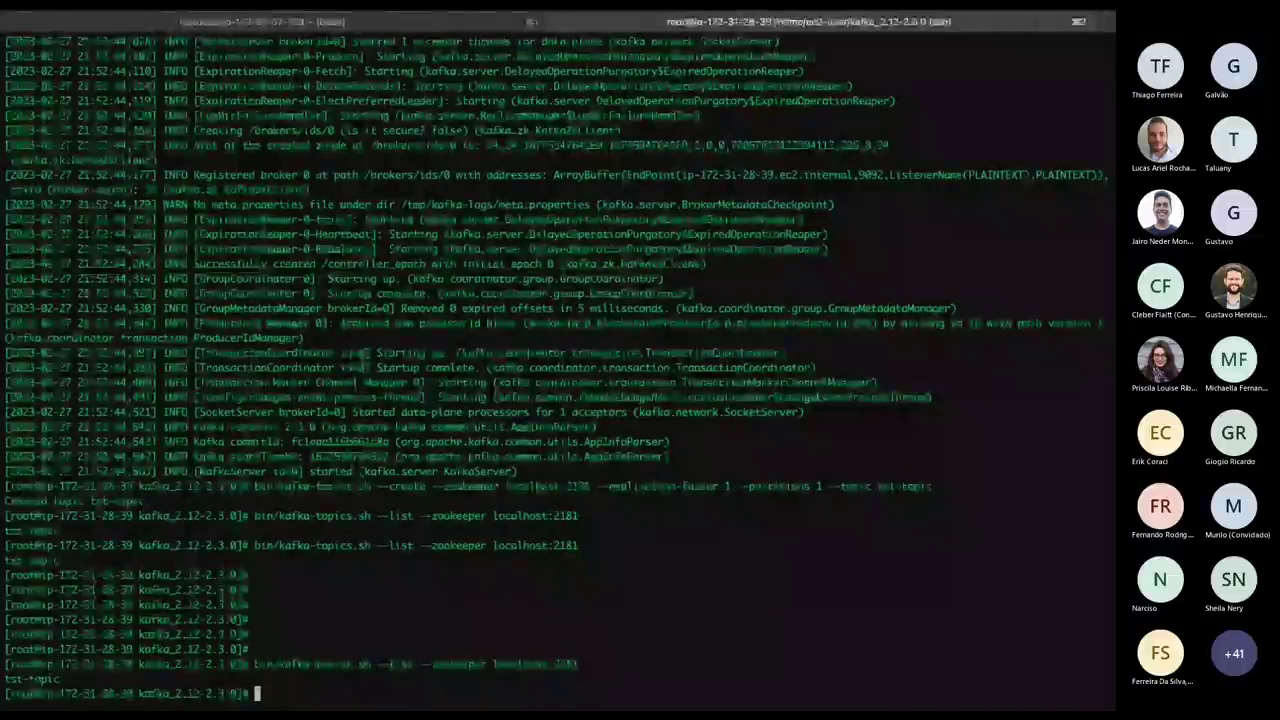
Glance at the Scala streaming code, then scroll the DMS endpoint form down to Run test.
key("alt+Tab")
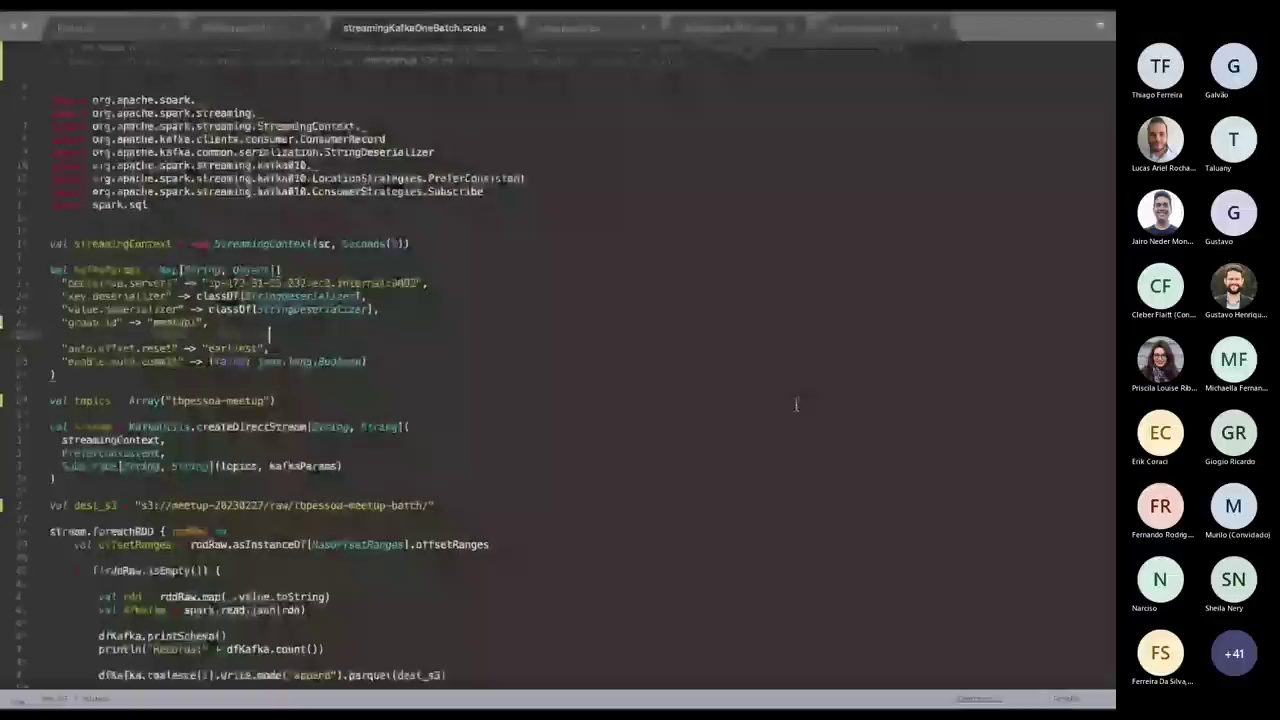
key("alt+Tab")
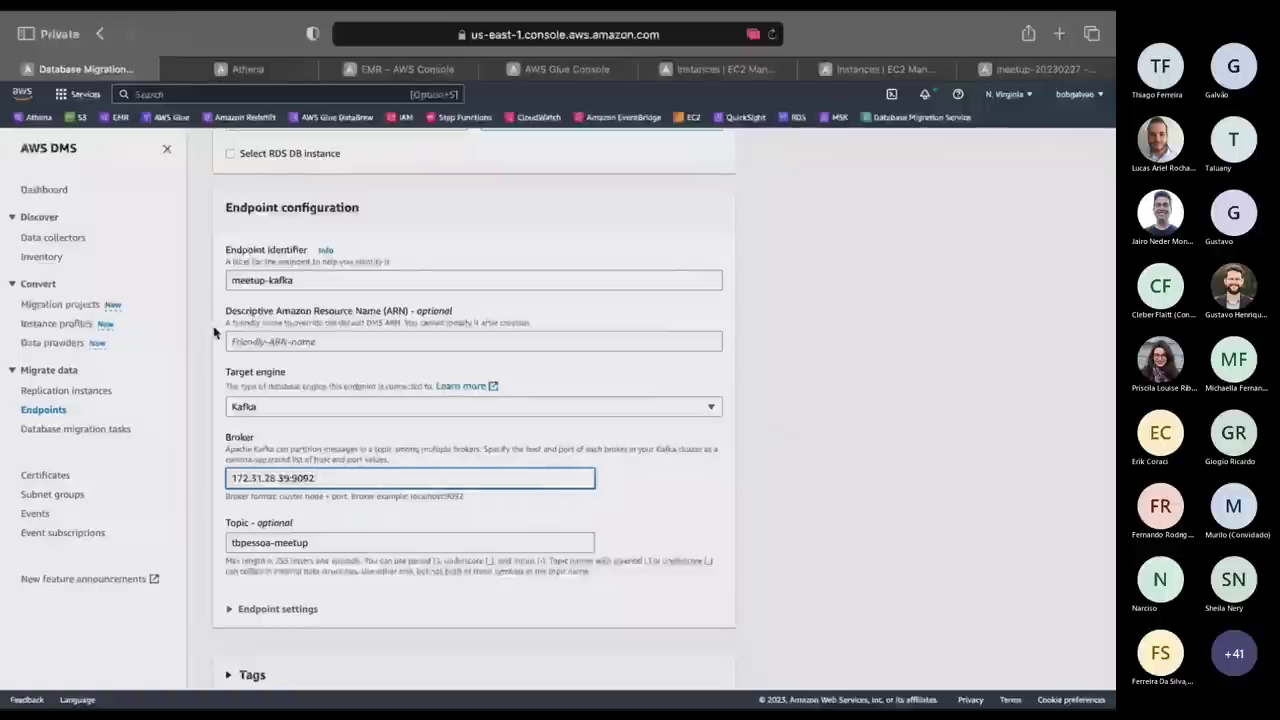
left_click(351, 443)
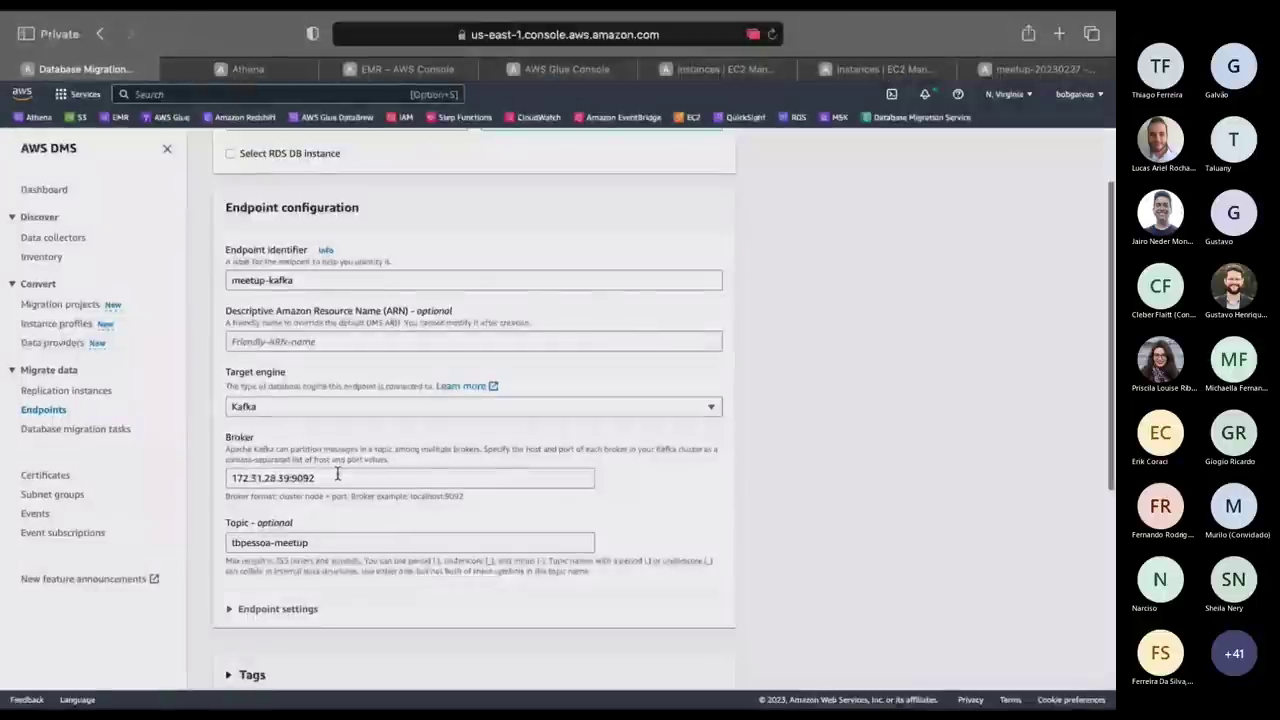
scroll(337, 474, "up", 2)
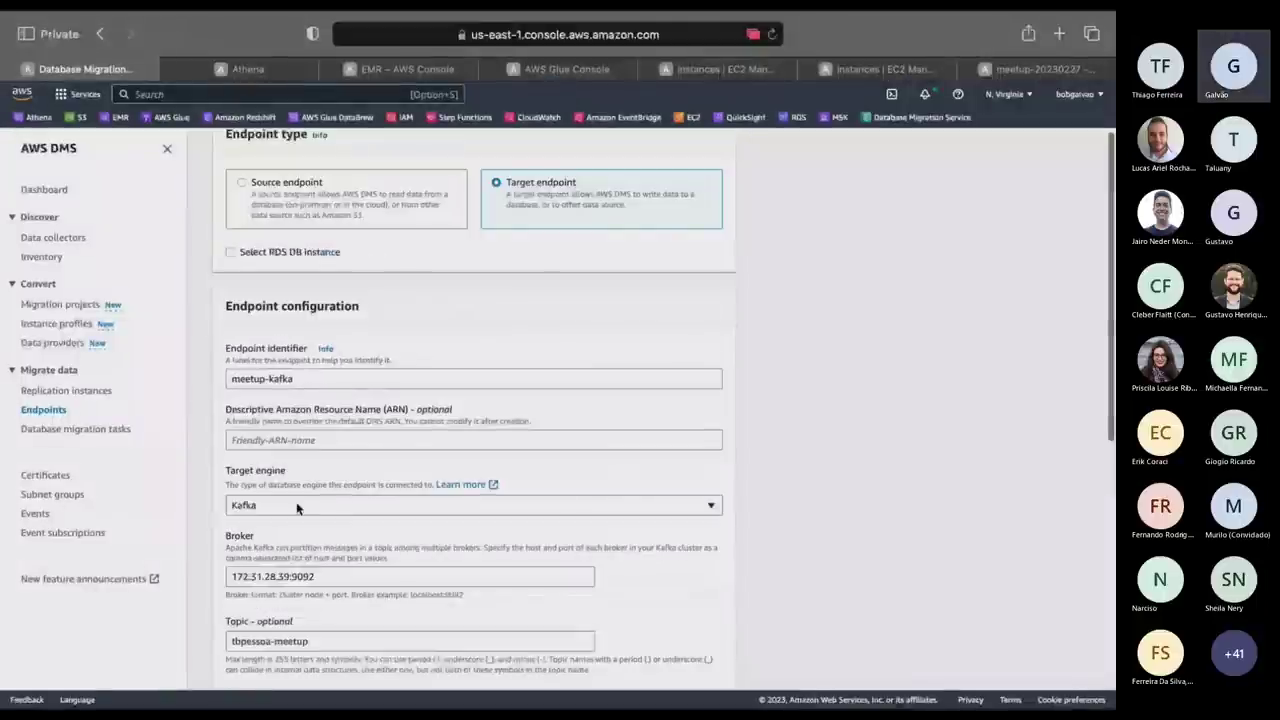
scroll(377, 373, "up", 2)
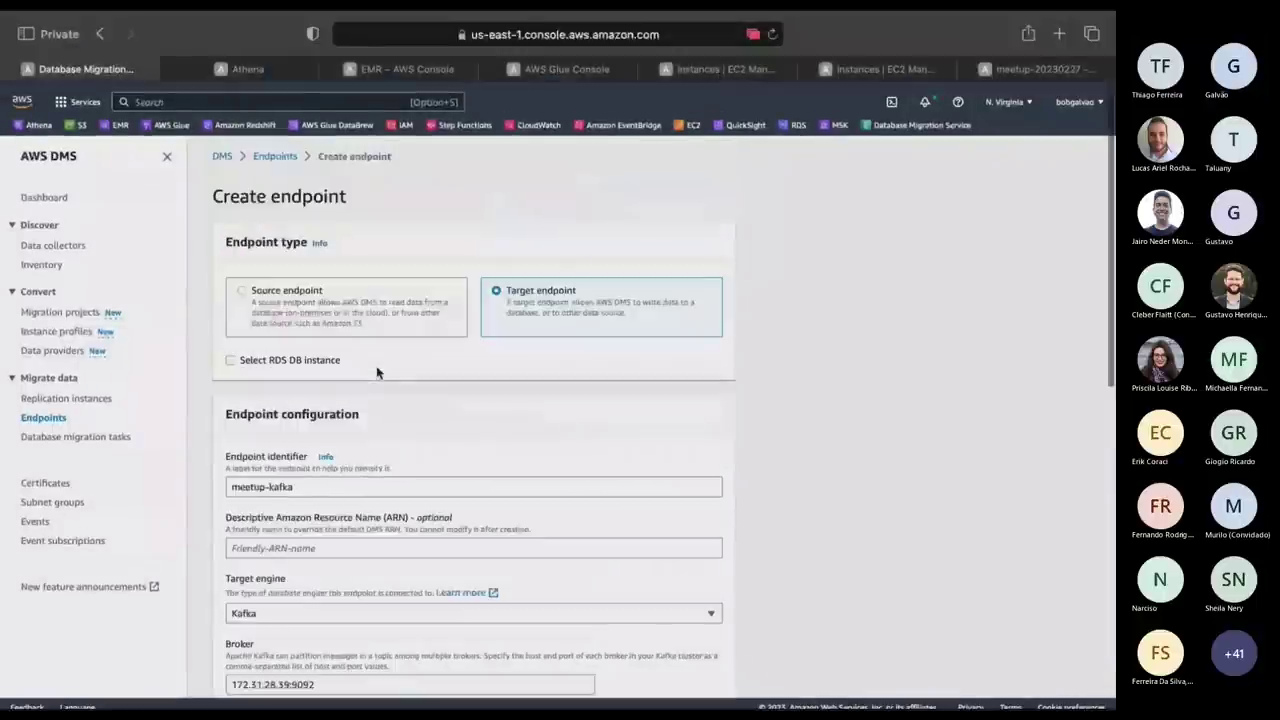
scroll(377, 373, "down", 15)
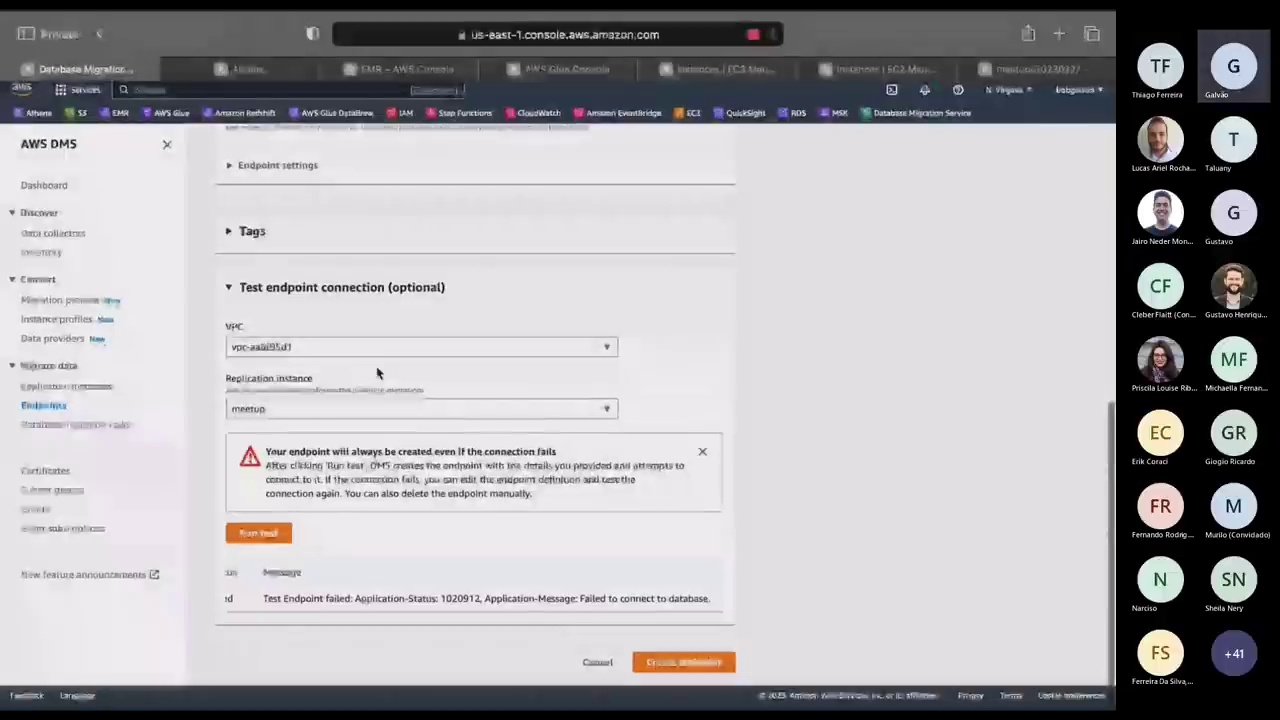
Rerun the connection test, which fails again, then view the stopped kafka instance in EC2.
left_click(265, 541)
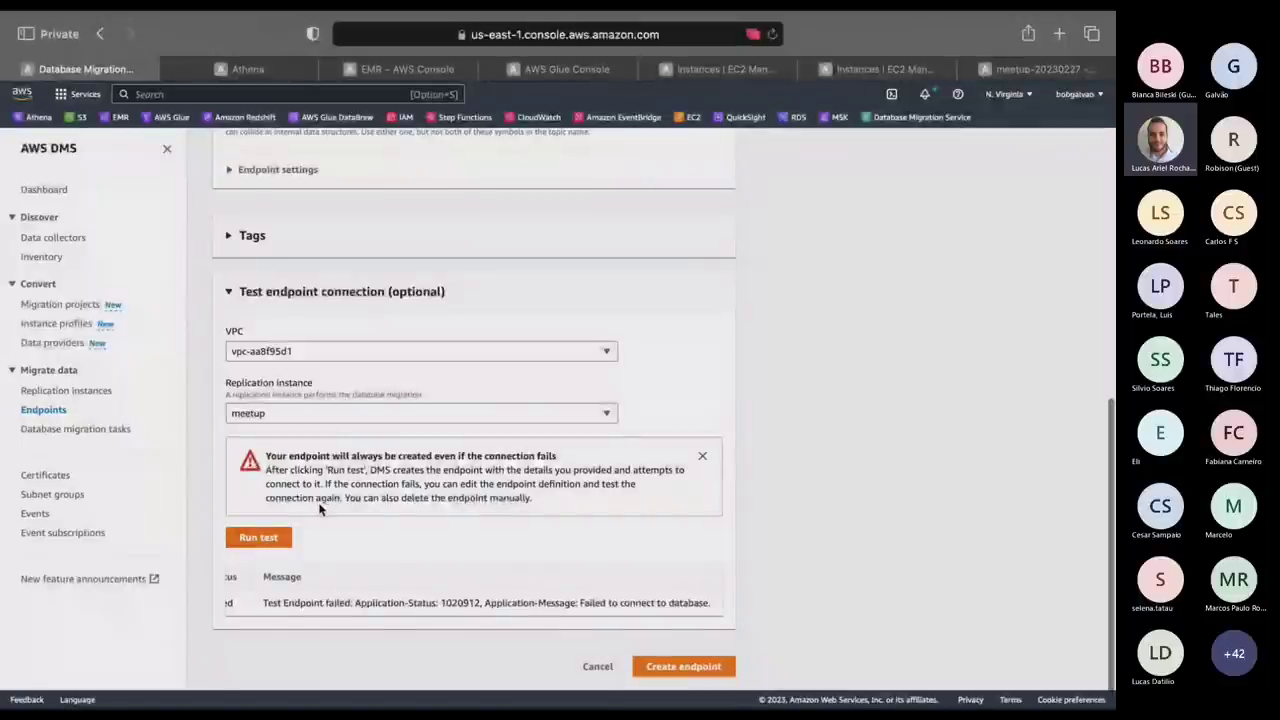
scroll(320, 510, "up", 5)
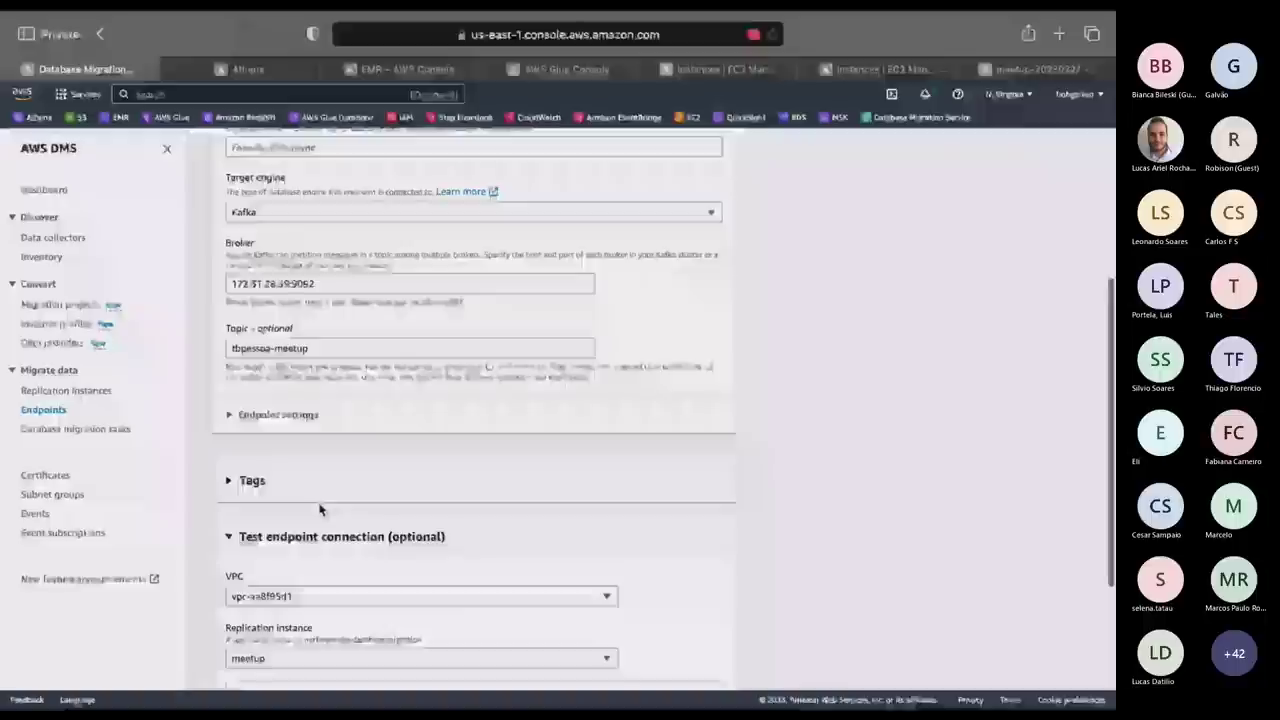
scroll(320, 510, "up", 3)
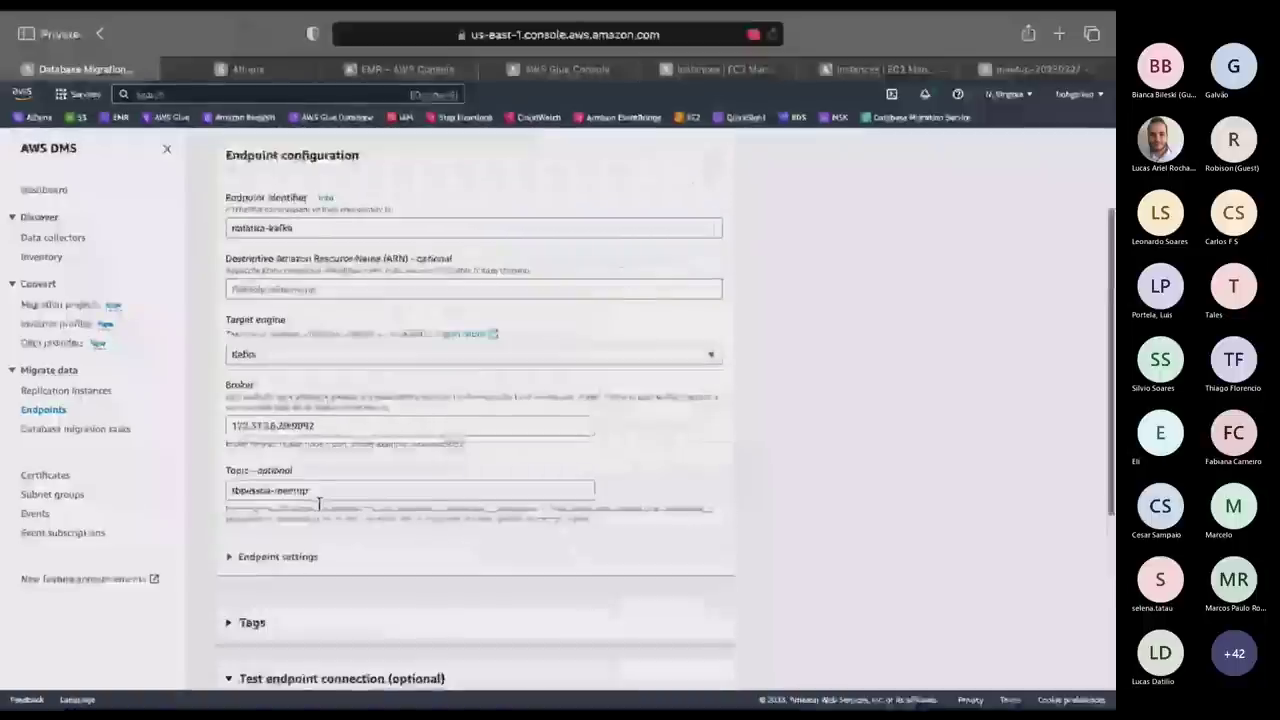
scroll(319, 505, "up", 4)
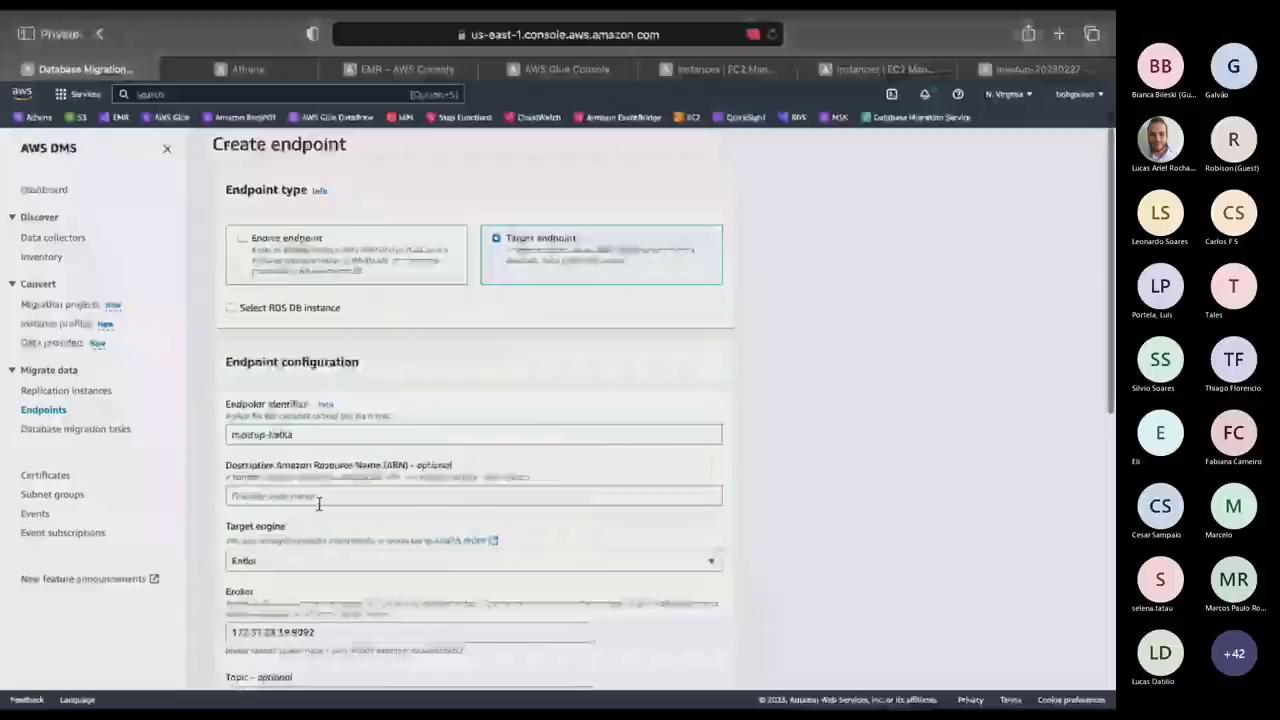
scroll(319, 505, "down", 4)
left_click(880, 69)
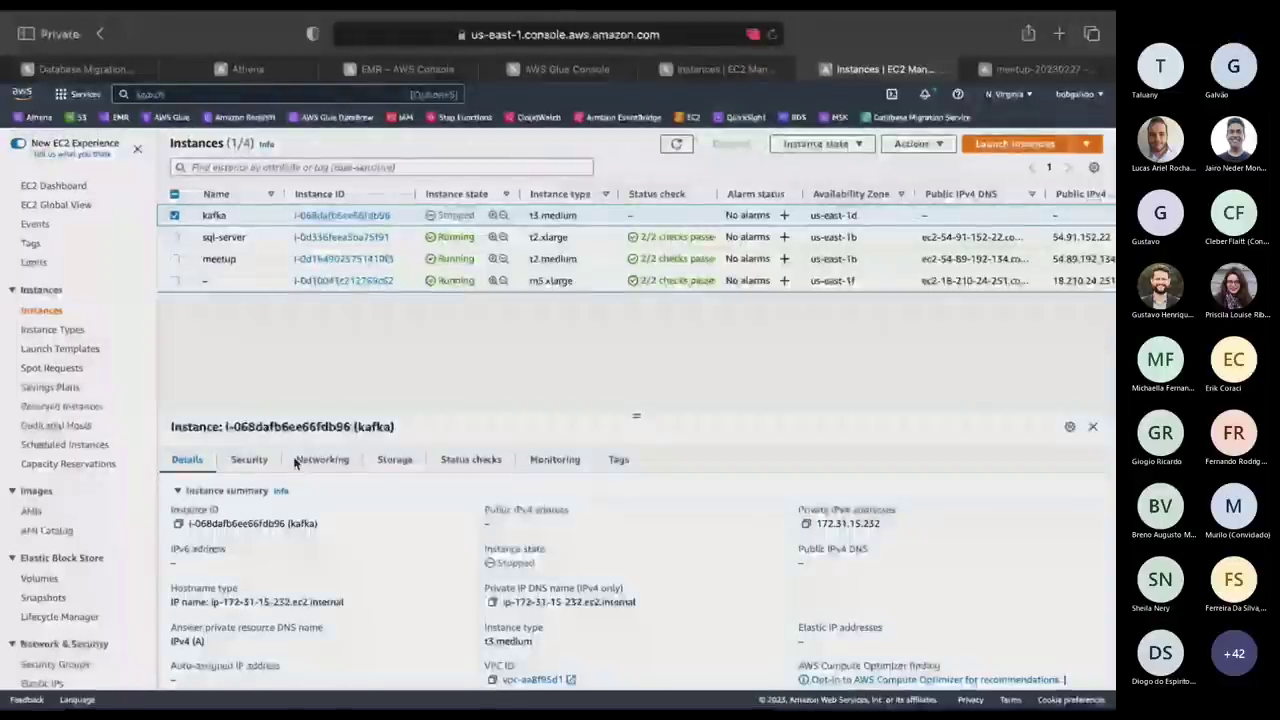
Select only the meetup instance and open its launch-wizard-2 security group.
left_click(174, 258)
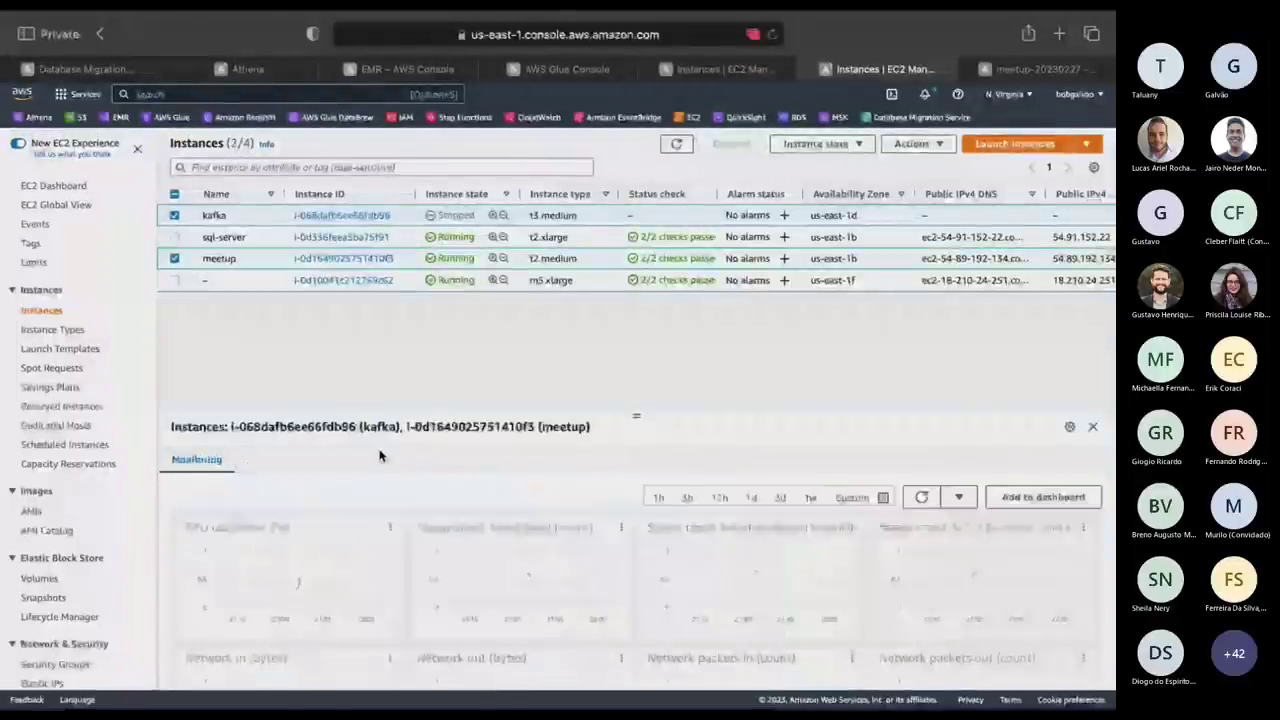
left_click(174, 215)
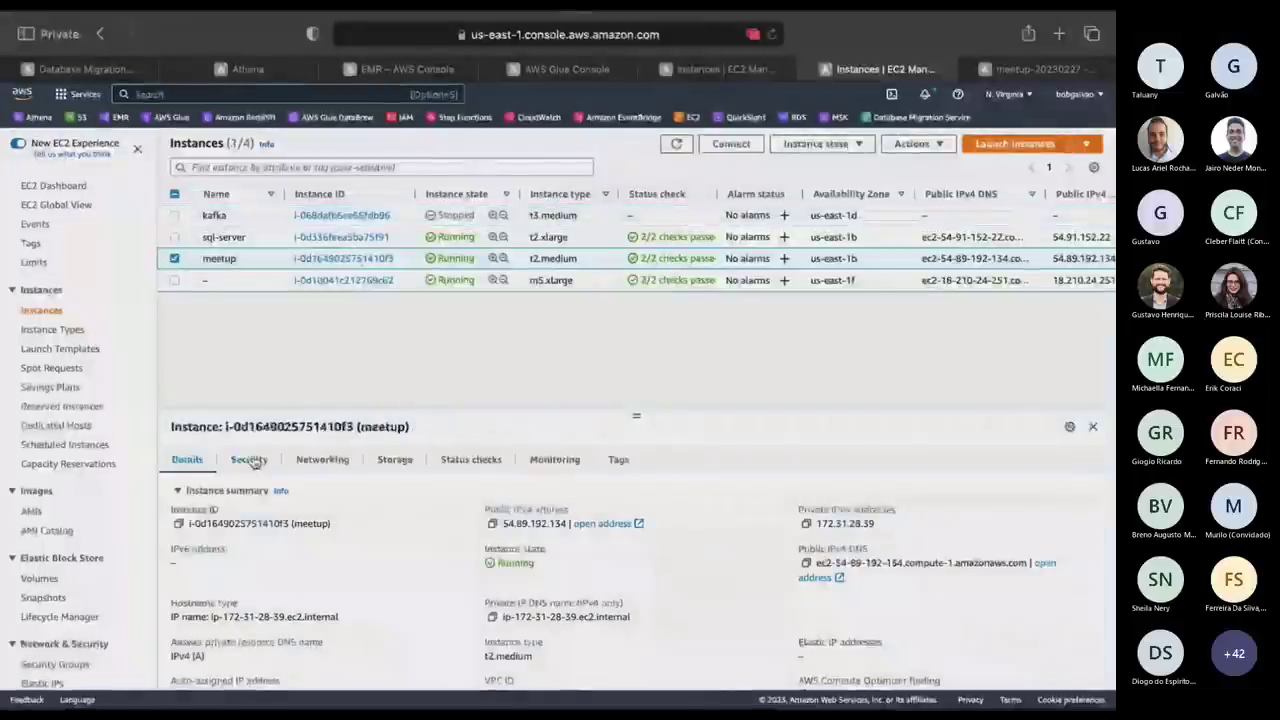
left_click(250, 460)
right_click(231, 563)
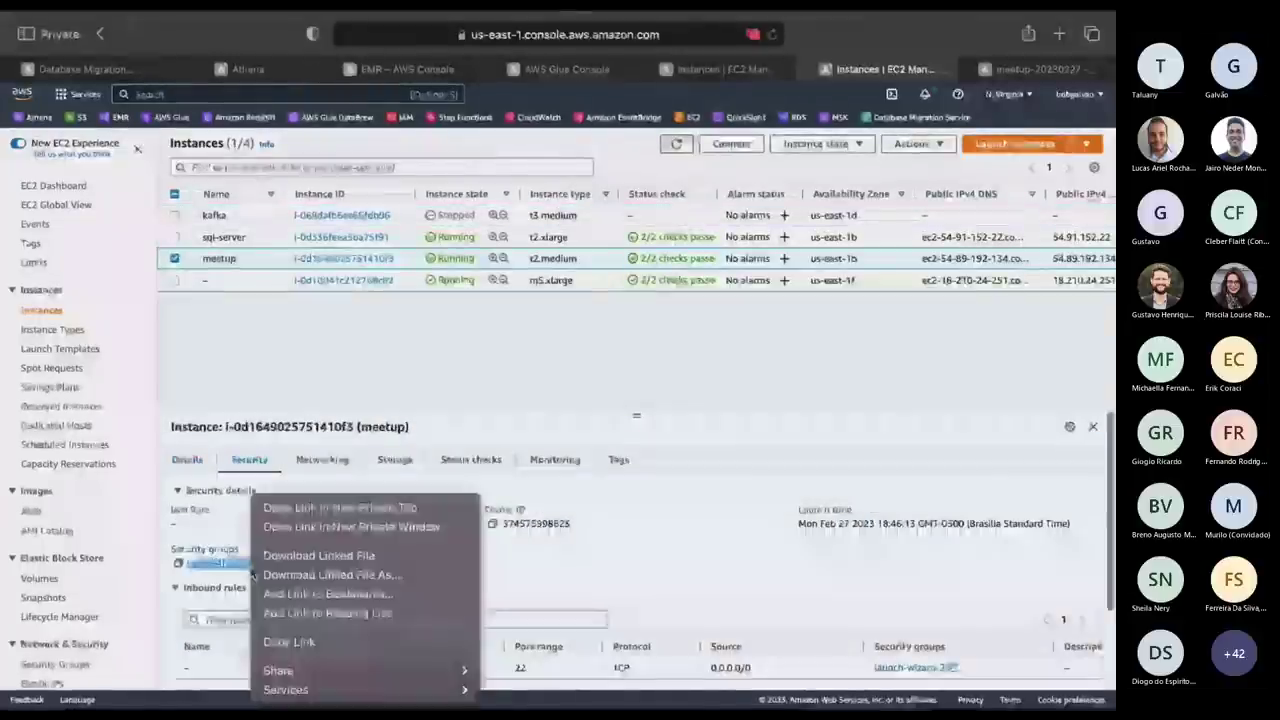
key("Escape")
left_click(231, 563)
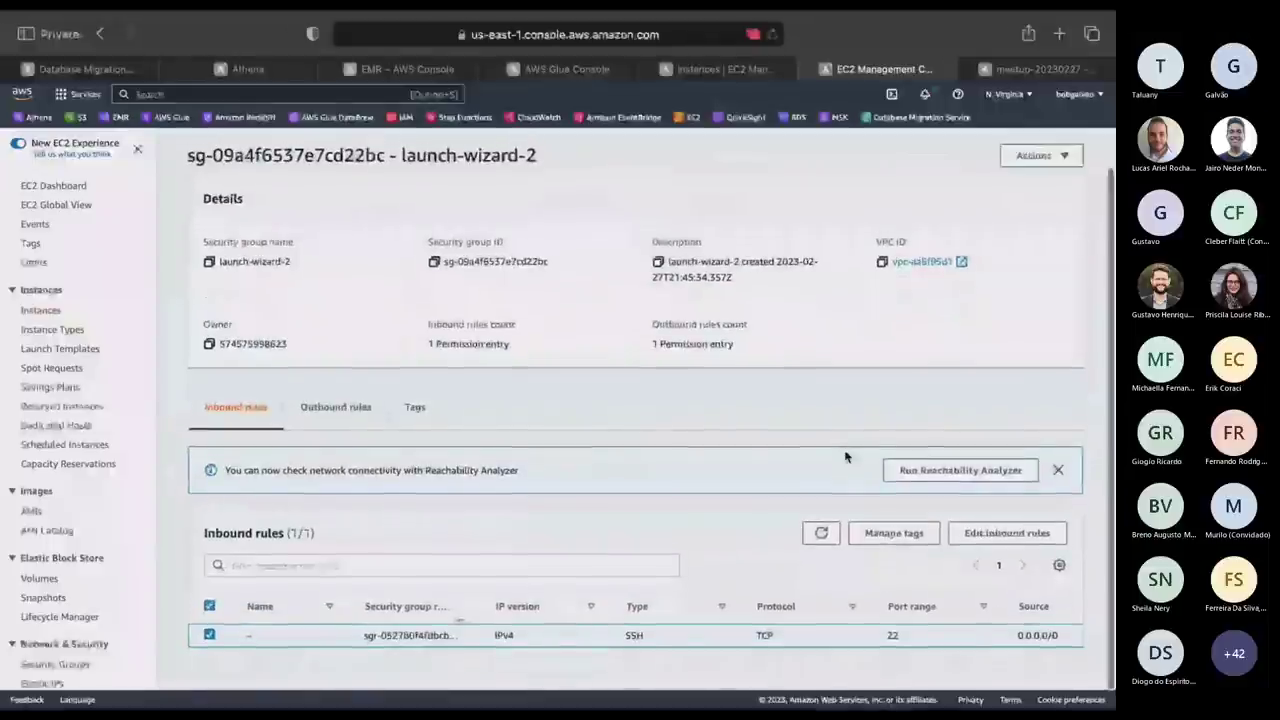
scroll(845, 457, "up", 1)
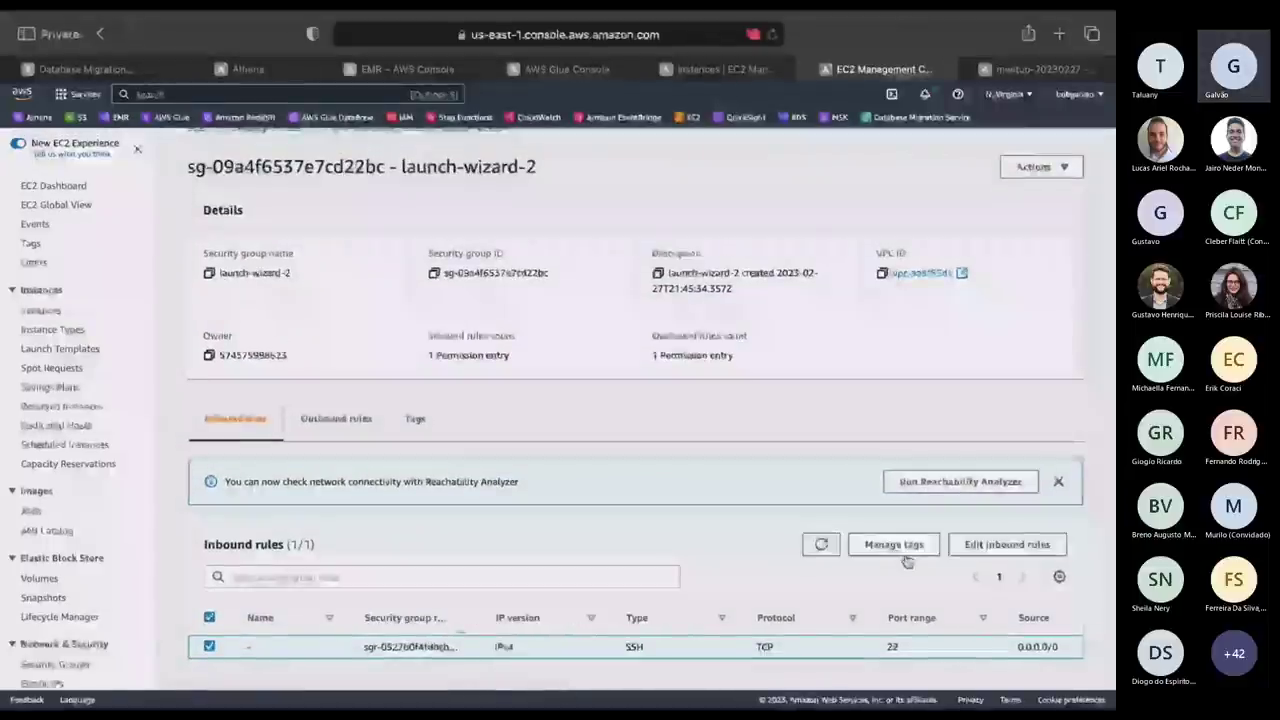
Add and save an inbound rule allowing All traffic from 0.0.0.0/0.
left_click(1009, 545)
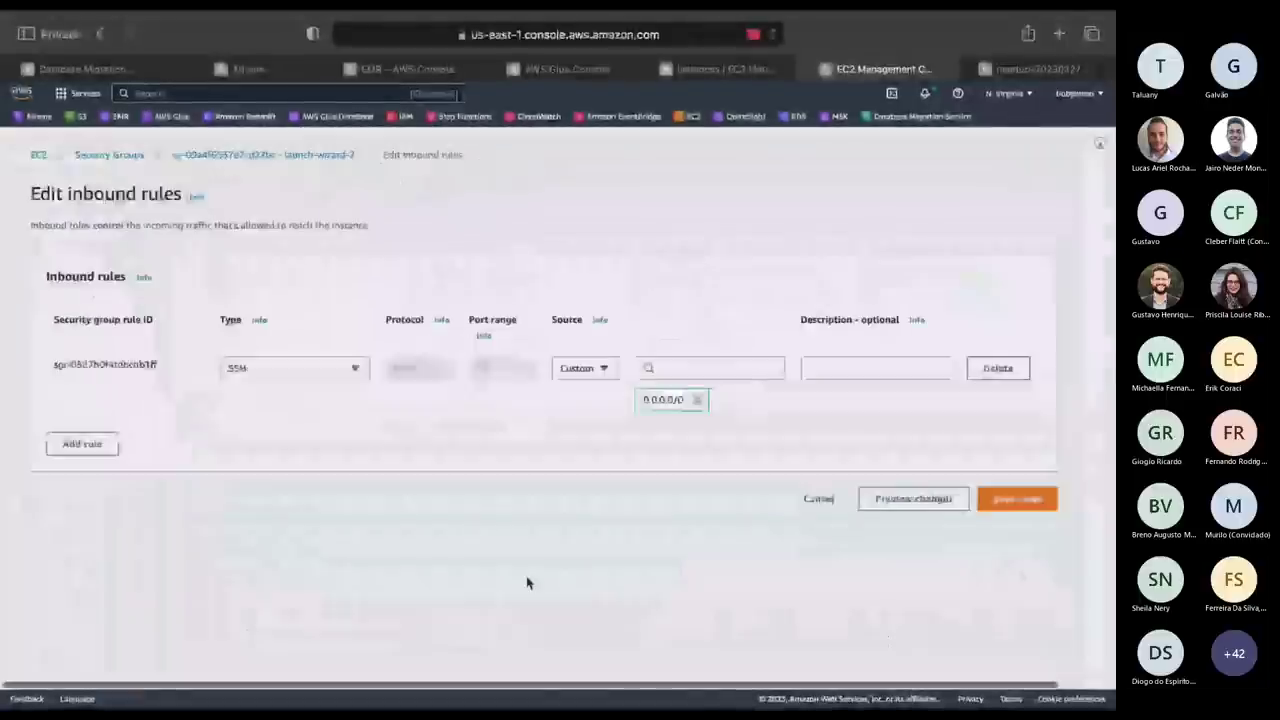
left_click(82, 444)
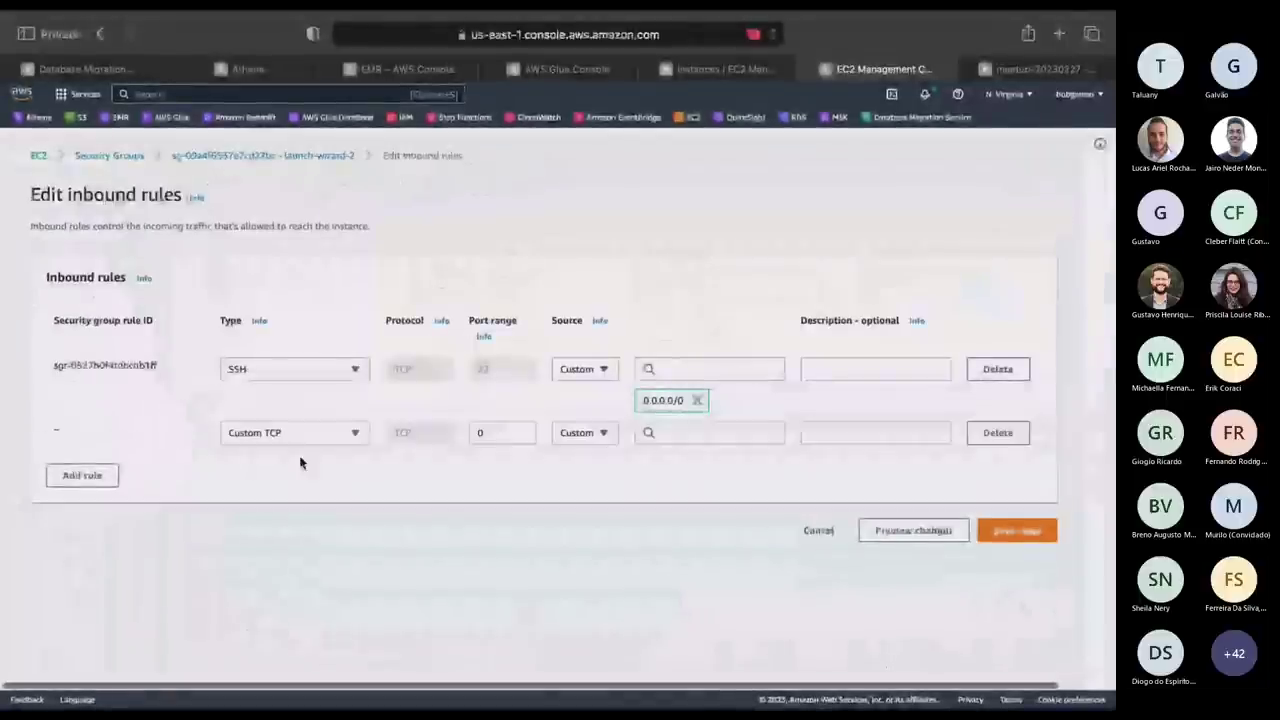
left_click(318, 443)
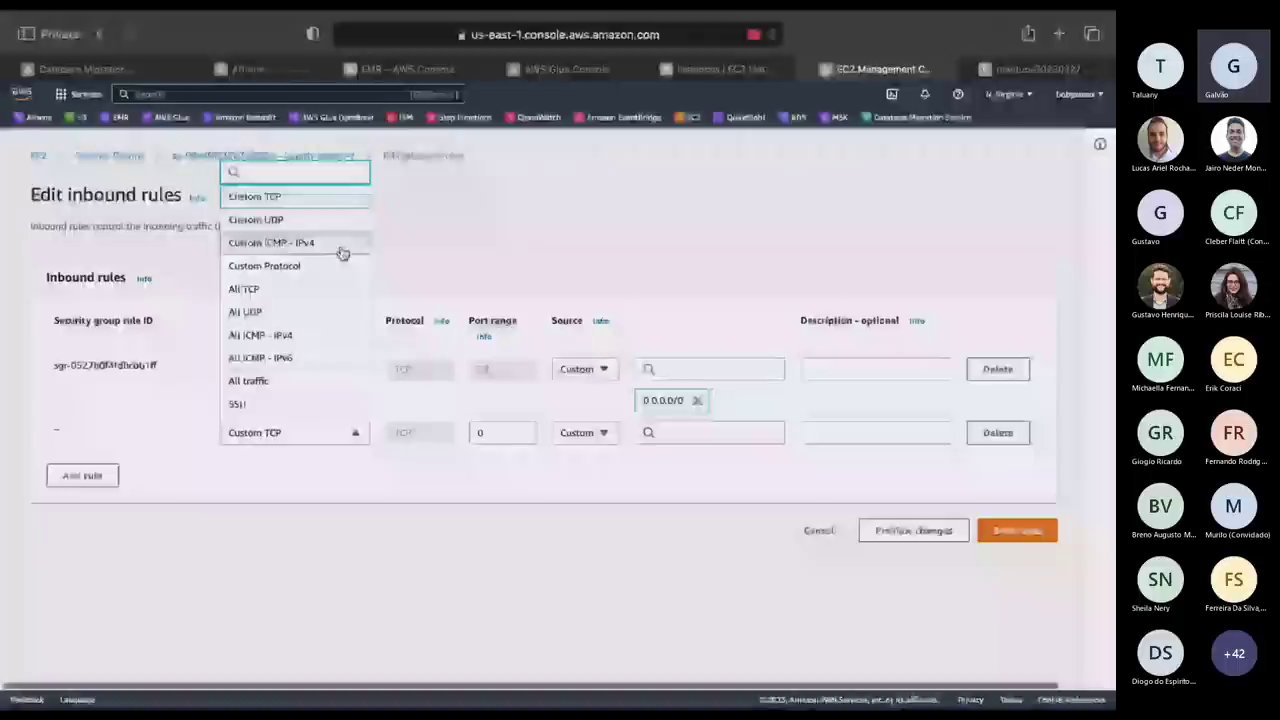
left_click(262, 388)
left_click(705, 432)
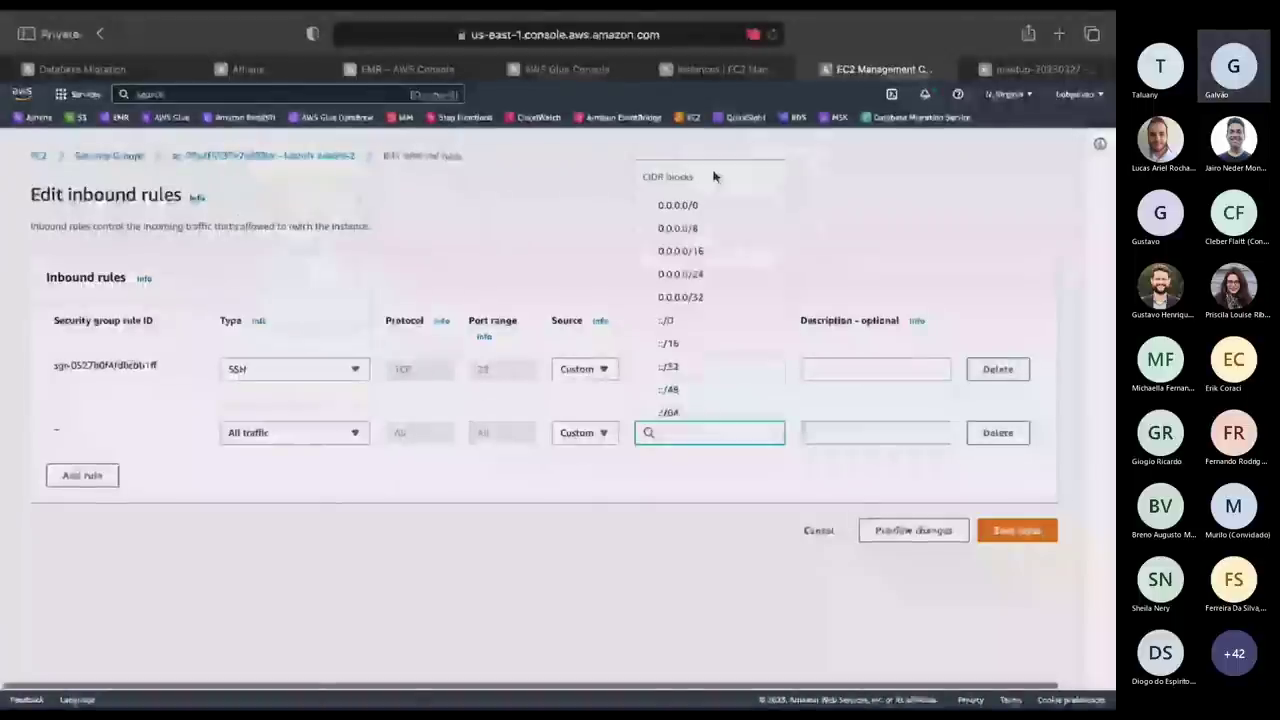
left_click(680, 206)
left_click(1016, 530)
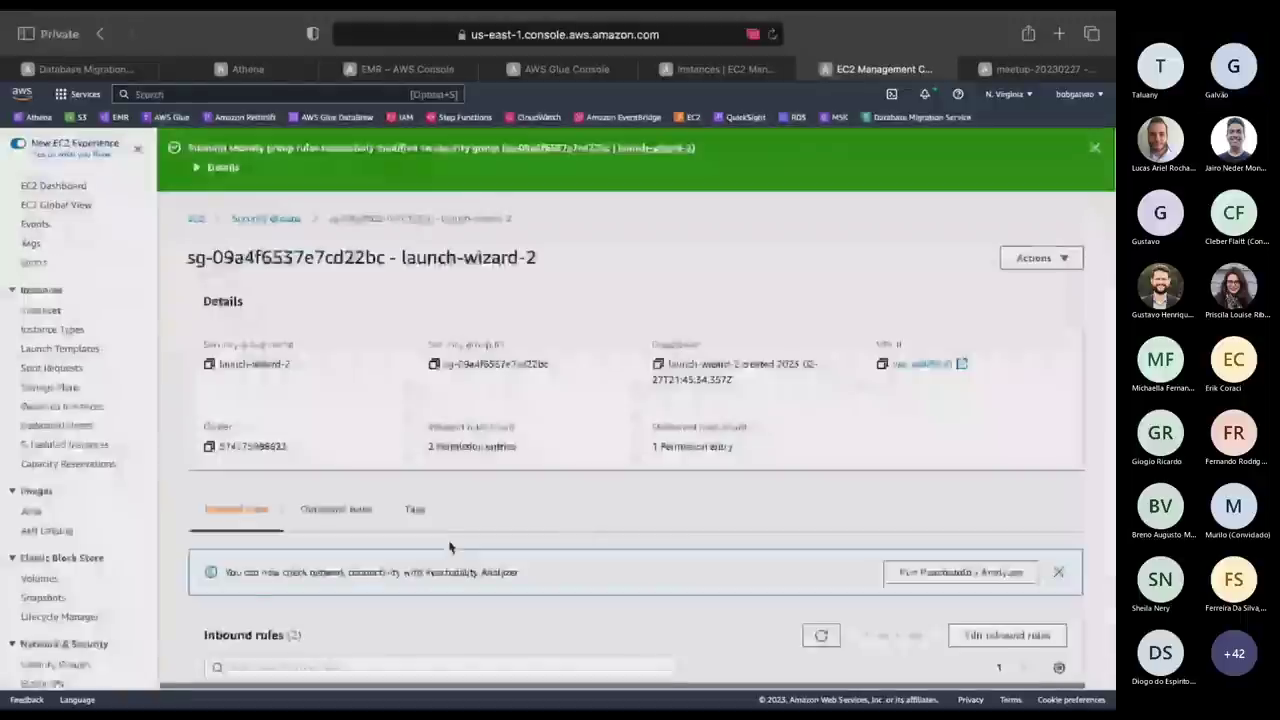
key("alt+Tab")
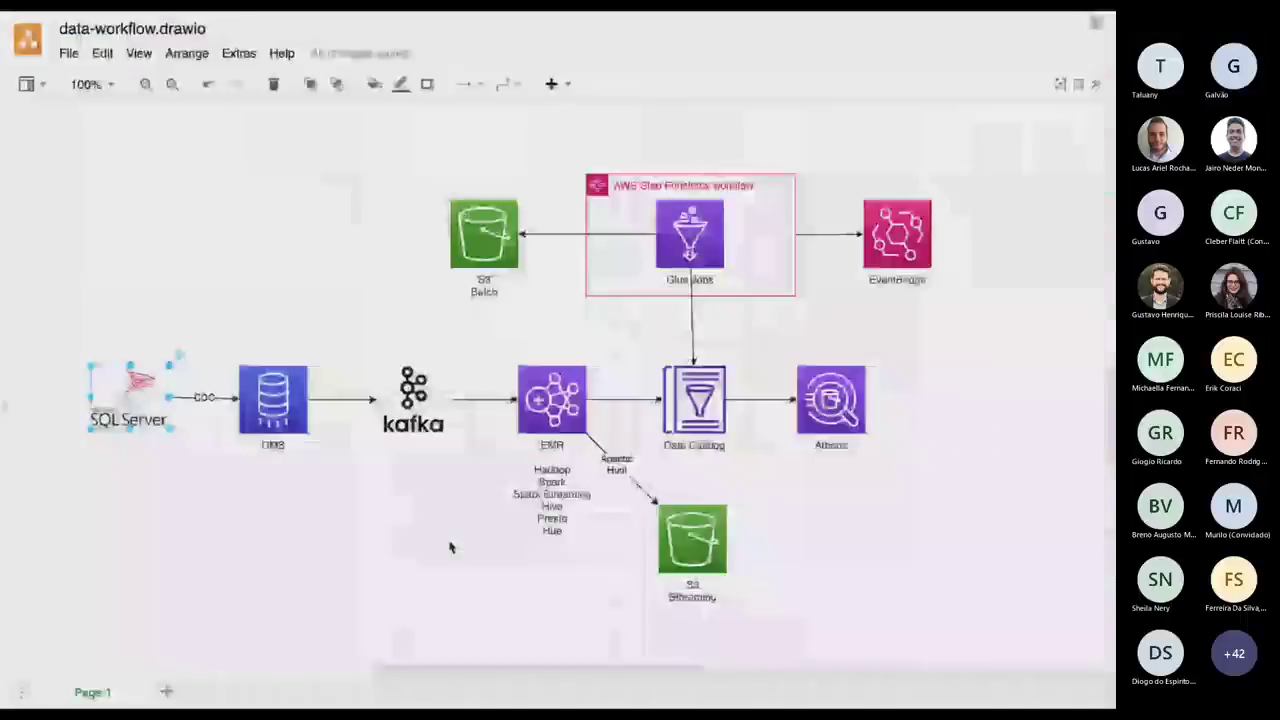
Show the data-workflow diagram in draw.io, then return via SSMS to the DMS endpoint form.
key("alt+Tab")
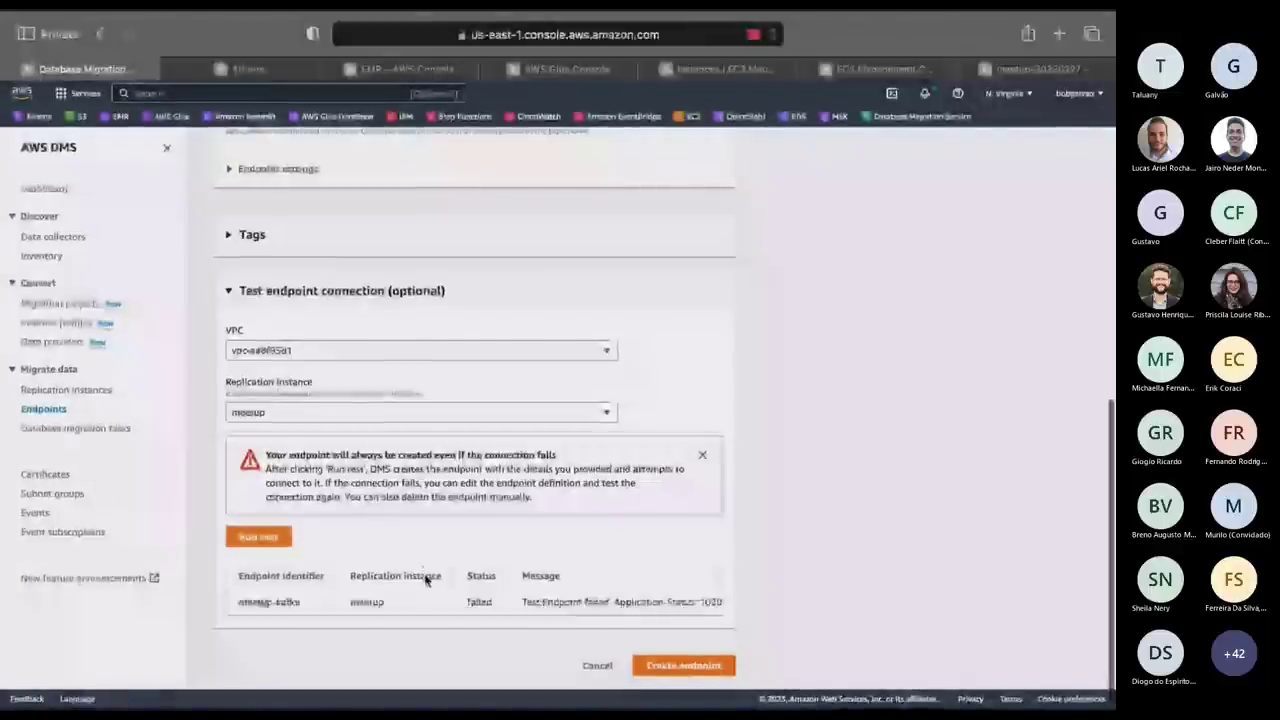
Cancel the unfinished endpoint, then open meetup-kafka's Connections tab to test connections.
left_click(596, 666)
left_click(716, 441)
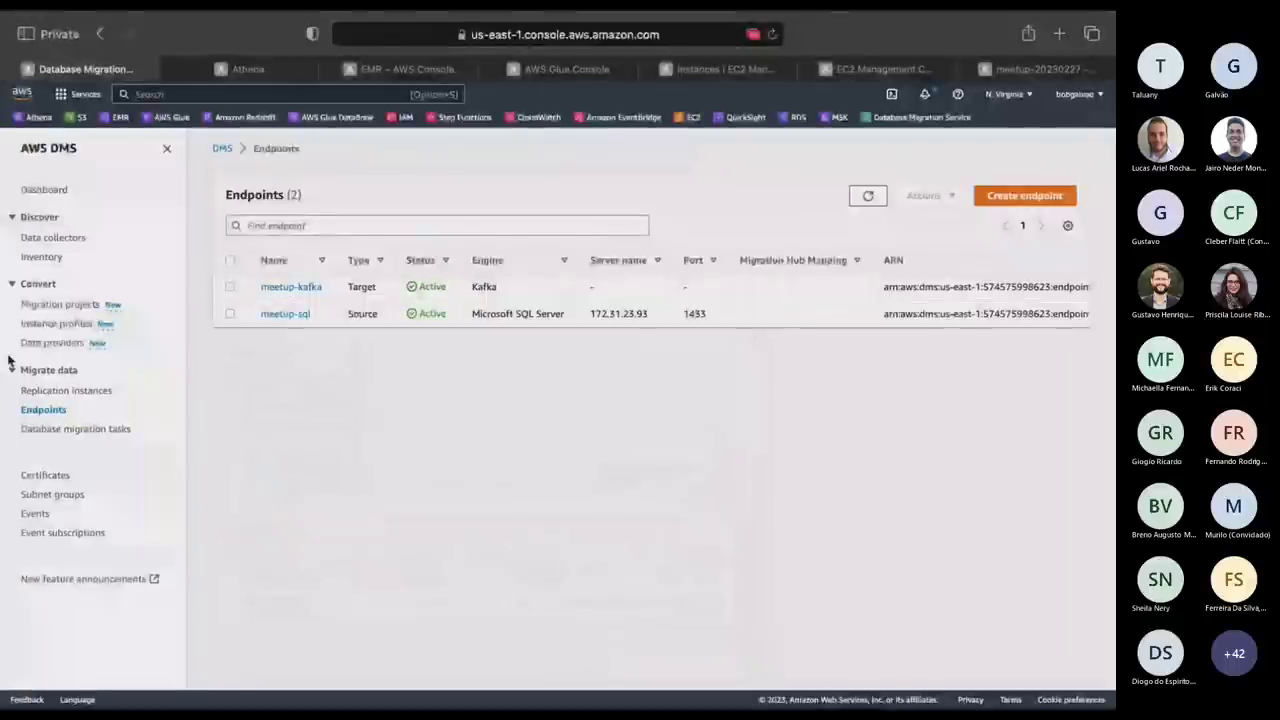
left_click(291, 287)
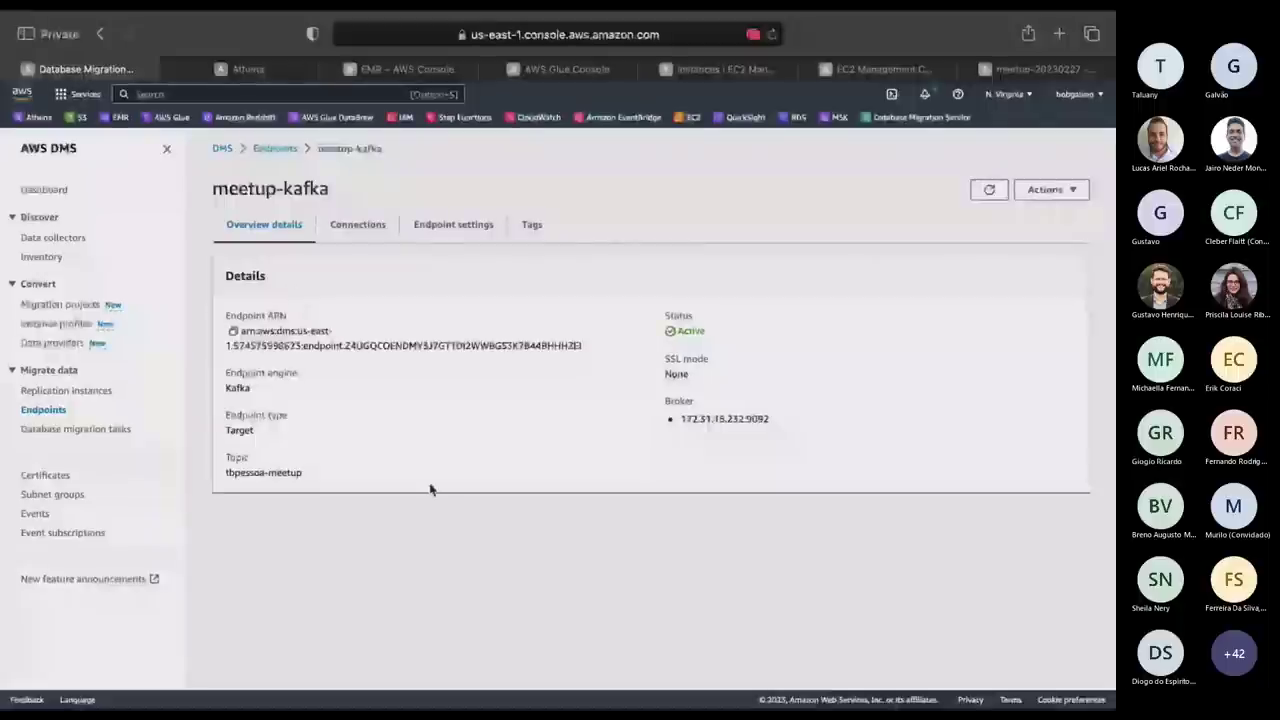
left_click(370, 222)
Rerun the meetup-kafka connection test, checking the EC2 security group rules and instances meanwhile.
left_click(1012, 283)
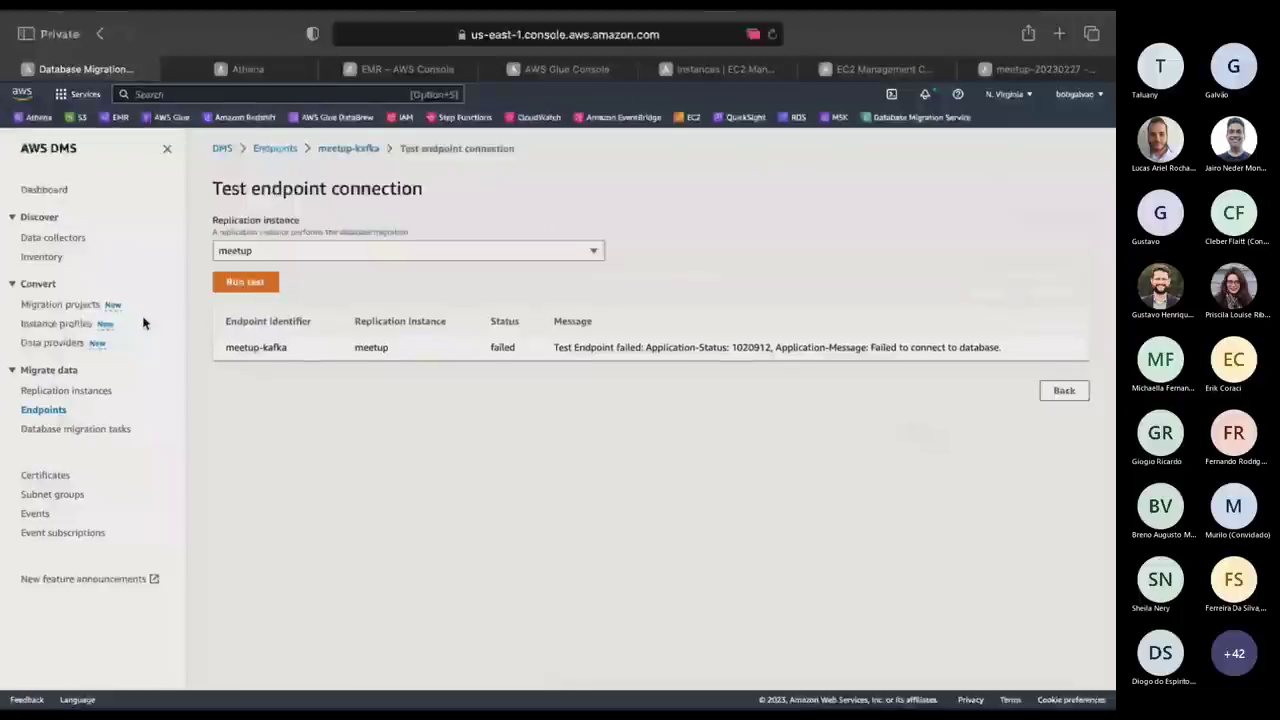
left_click(250, 282)
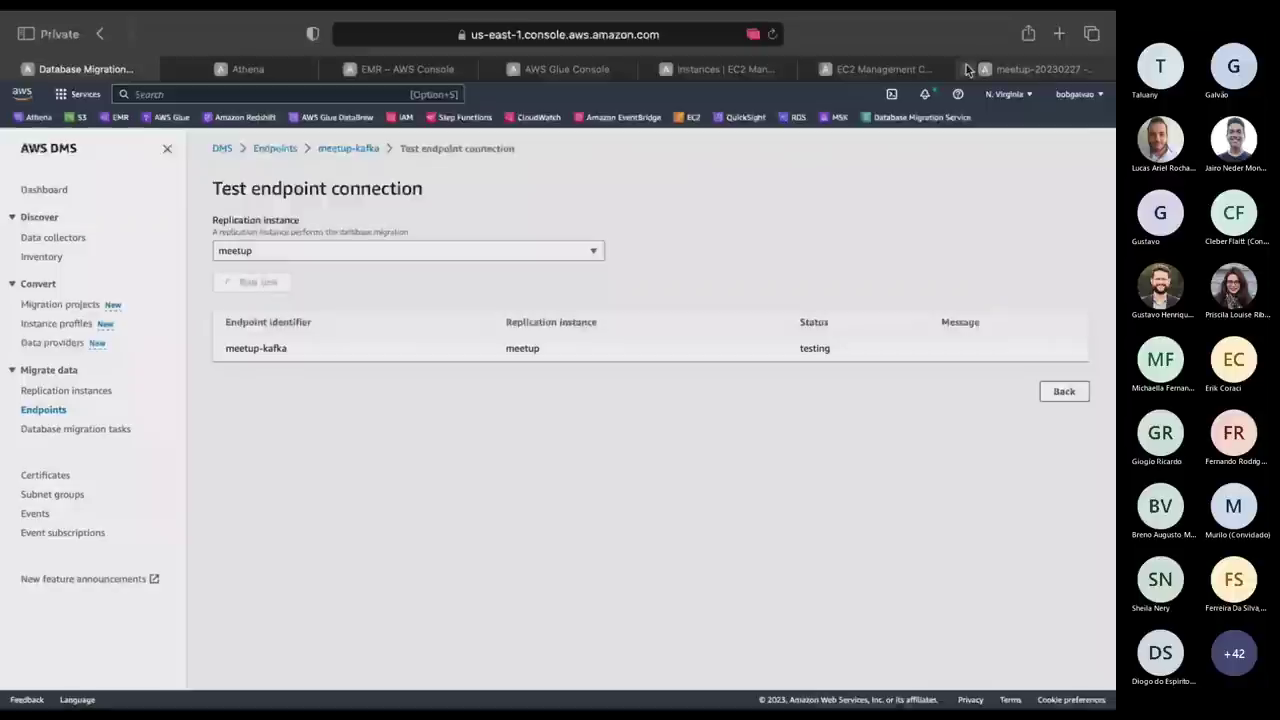
mouse_move(356, 79)
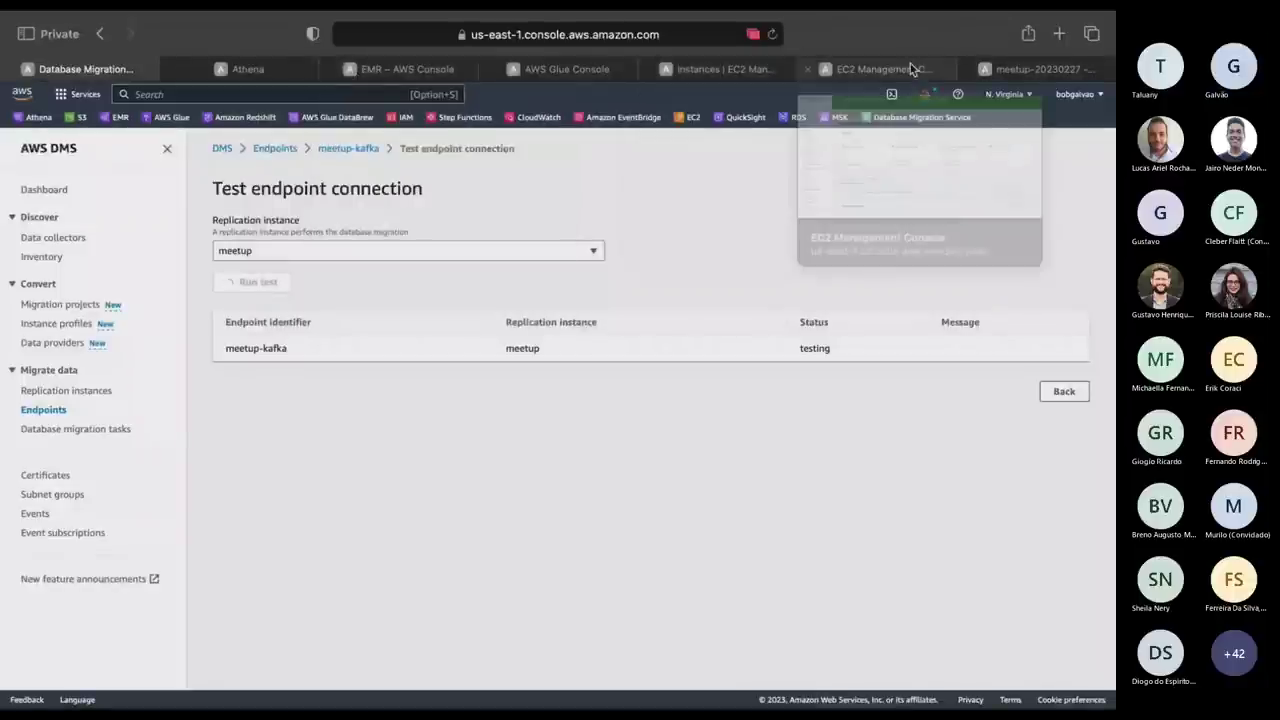
left_click(912, 69)
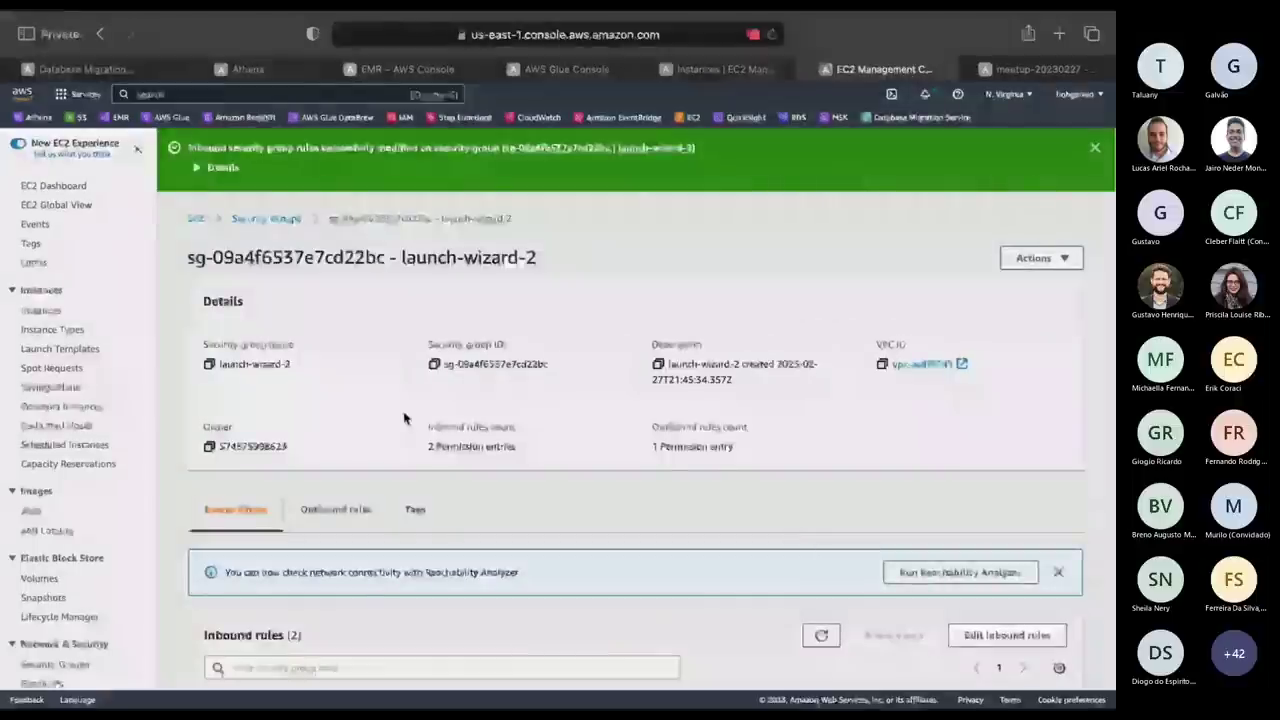
scroll(404, 418, "down", 3)
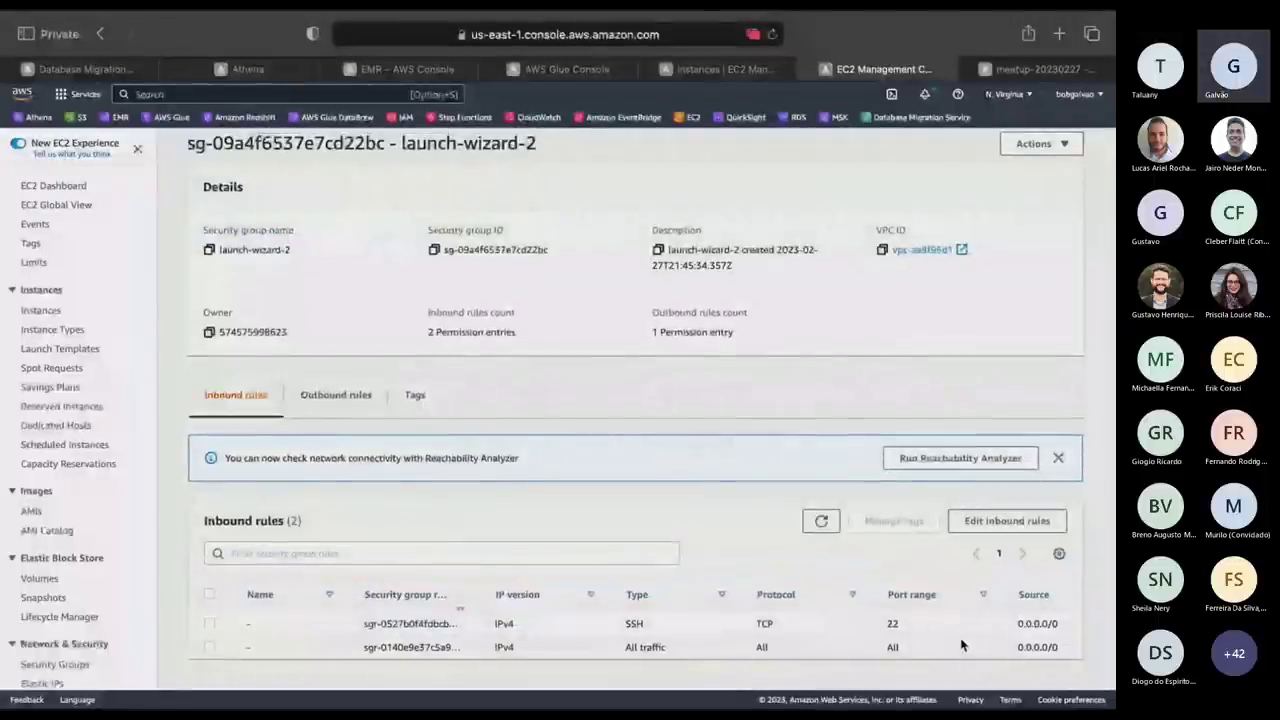
left_click(704, 72)
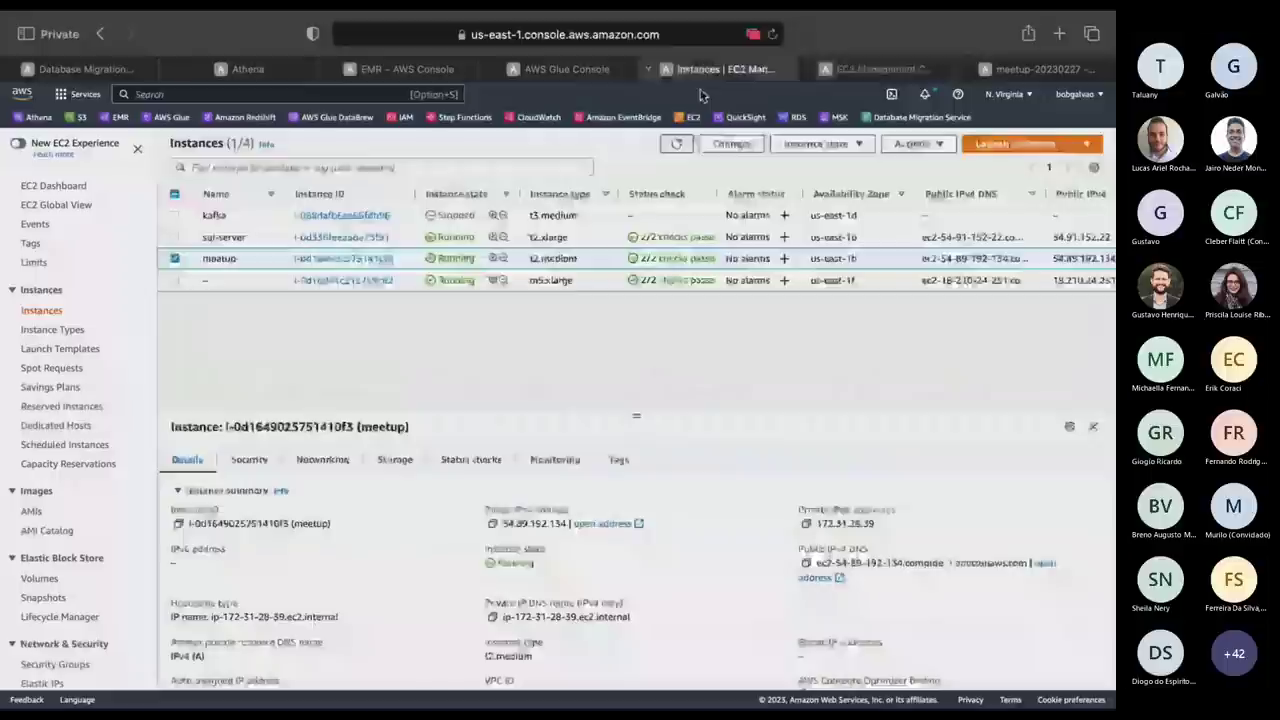
scroll(400, 597, "down", 4)
scroll(408, 595, "up", 5)
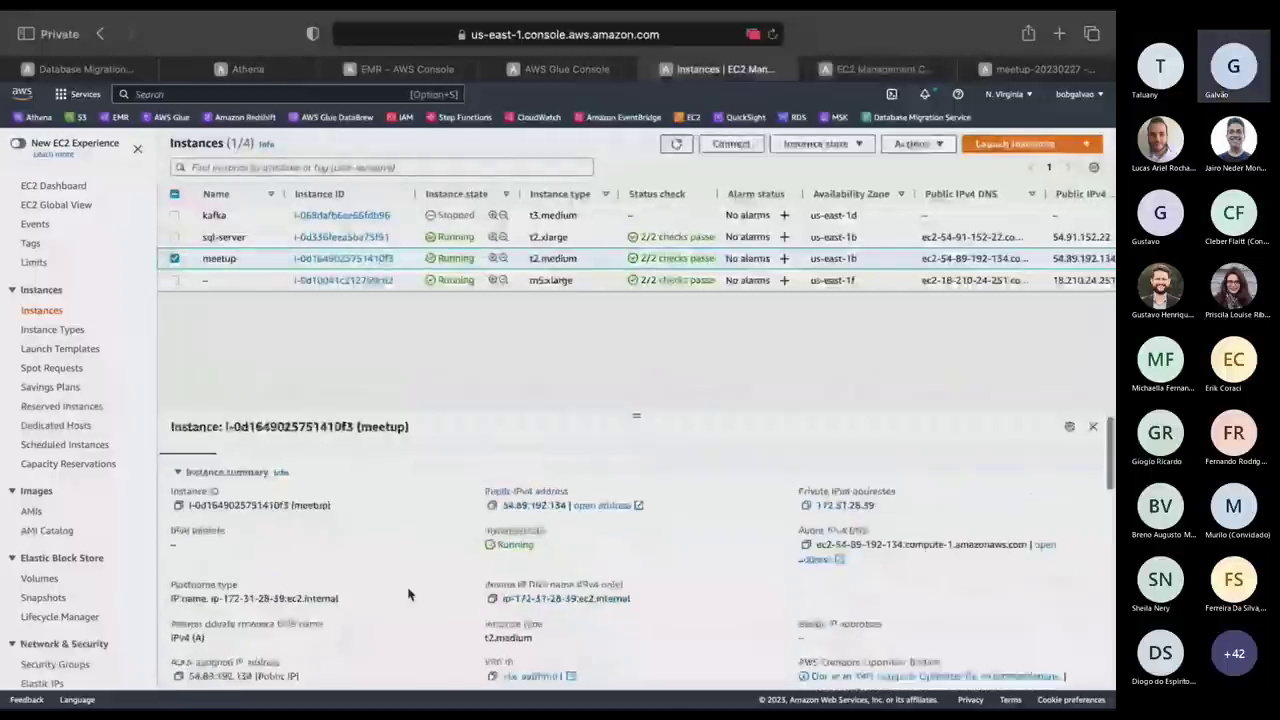
left_click(85, 69)
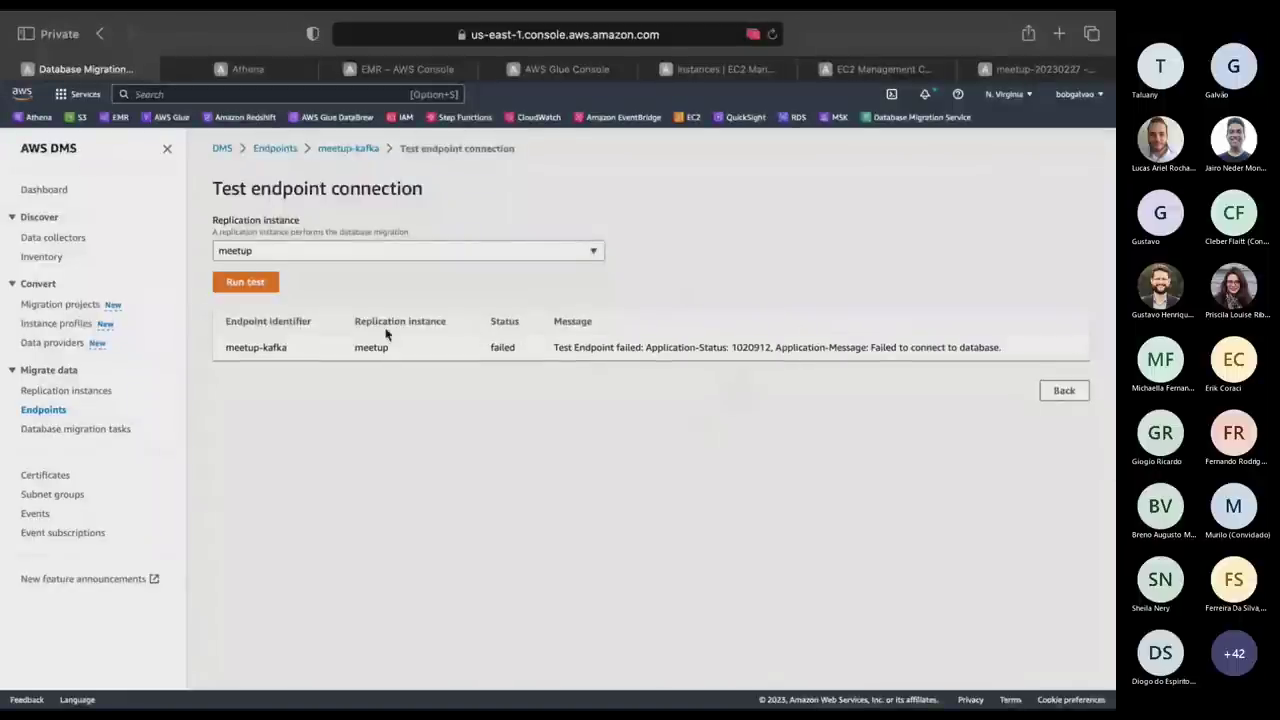
Delete the meetup-kafka endpoint from the DMS endpoints list.
left_click(47, 410)
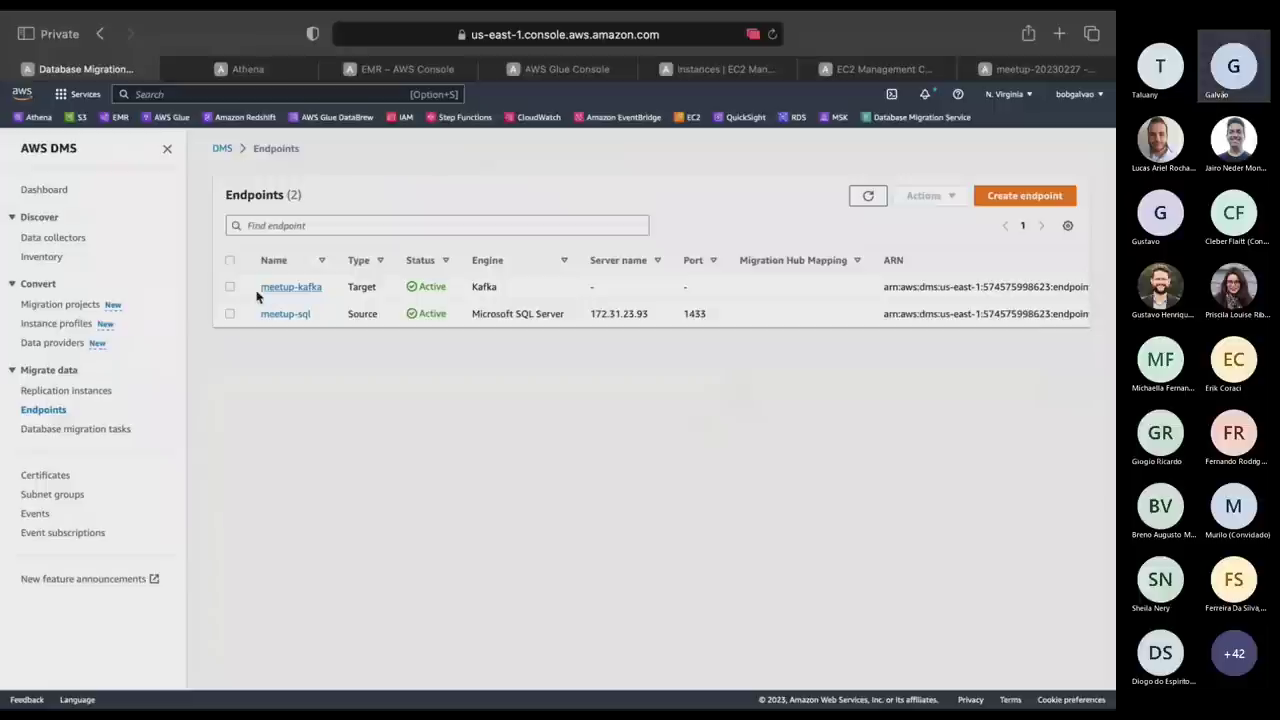
left_click(229, 286)
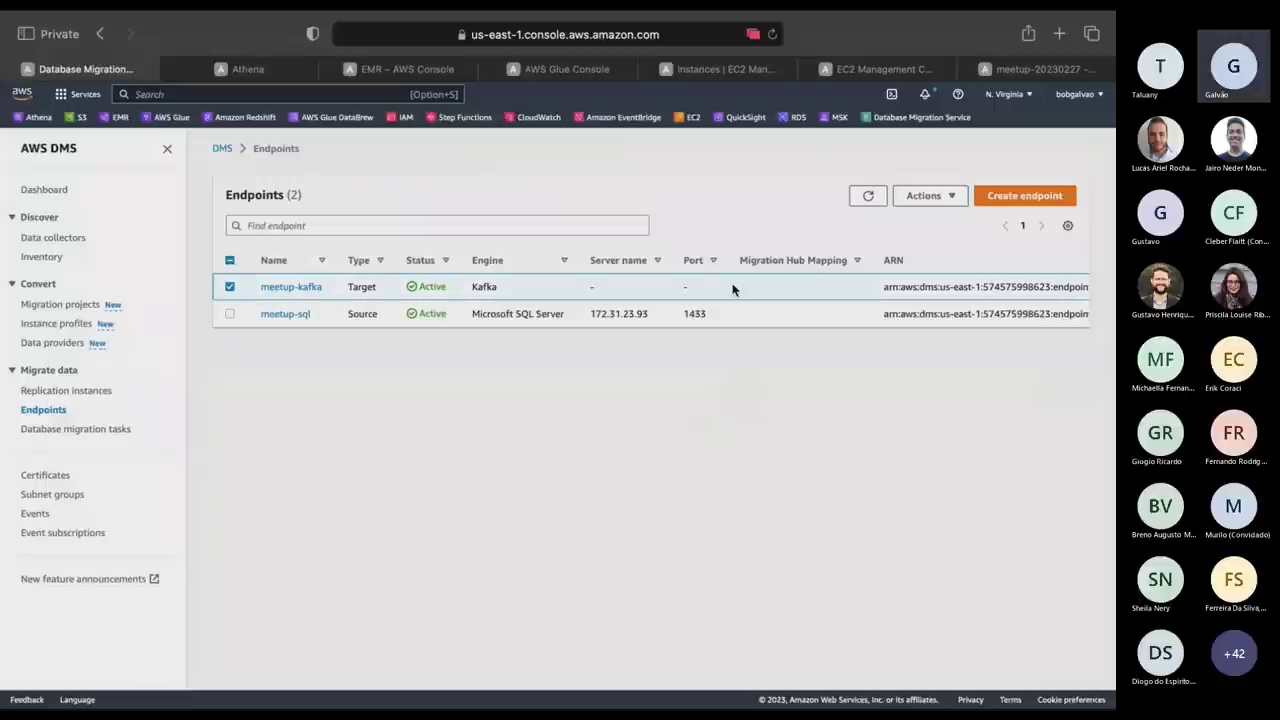
left_click(955, 196)
left_click(920, 259)
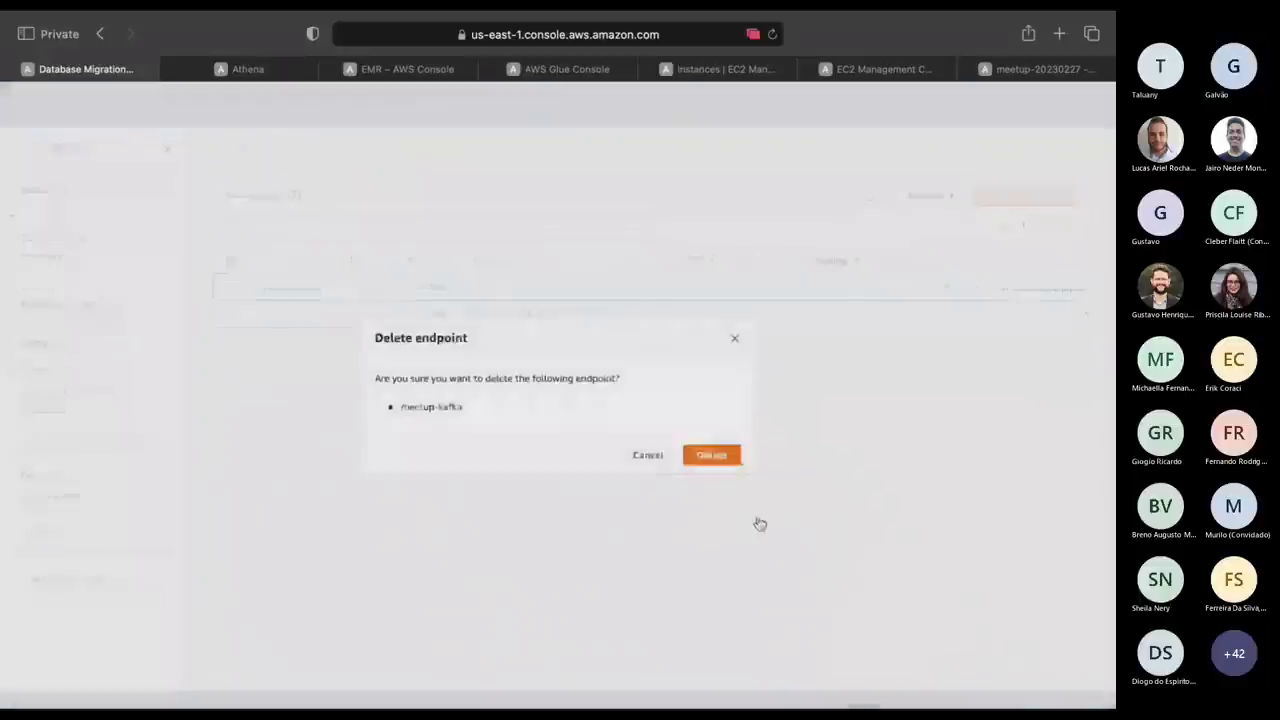
left_click(729, 461)
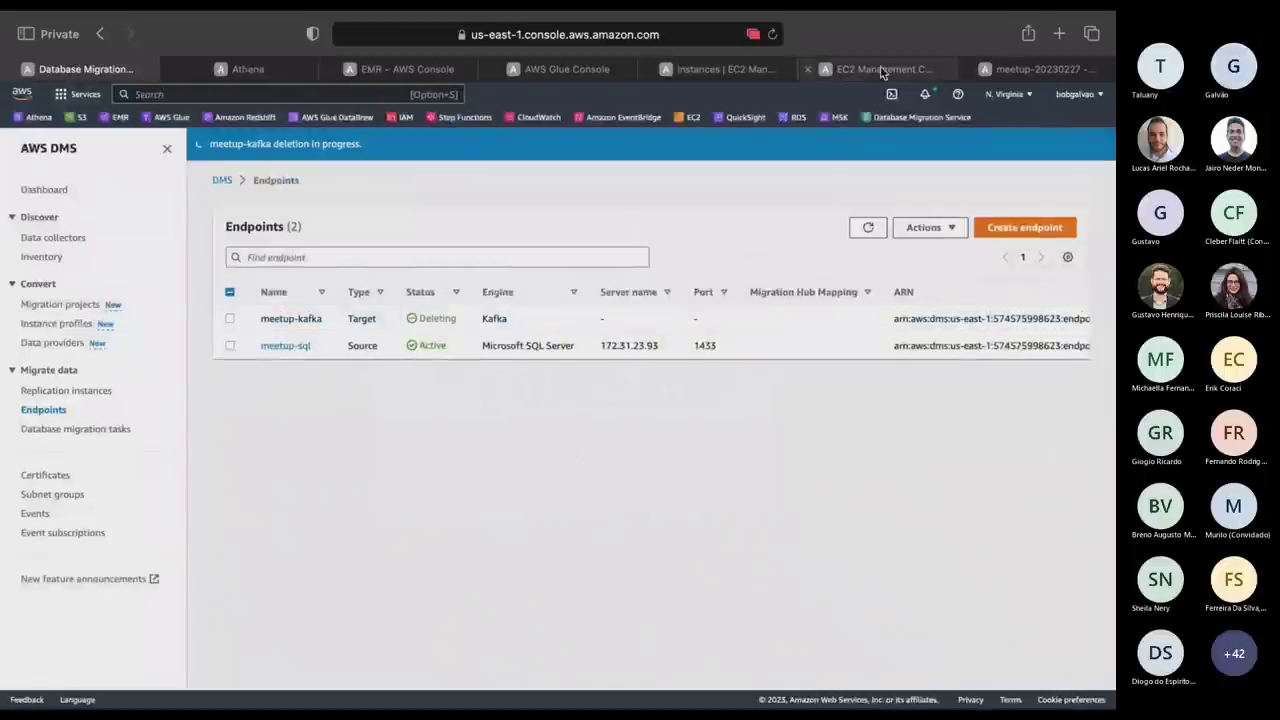
left_click(875, 69)
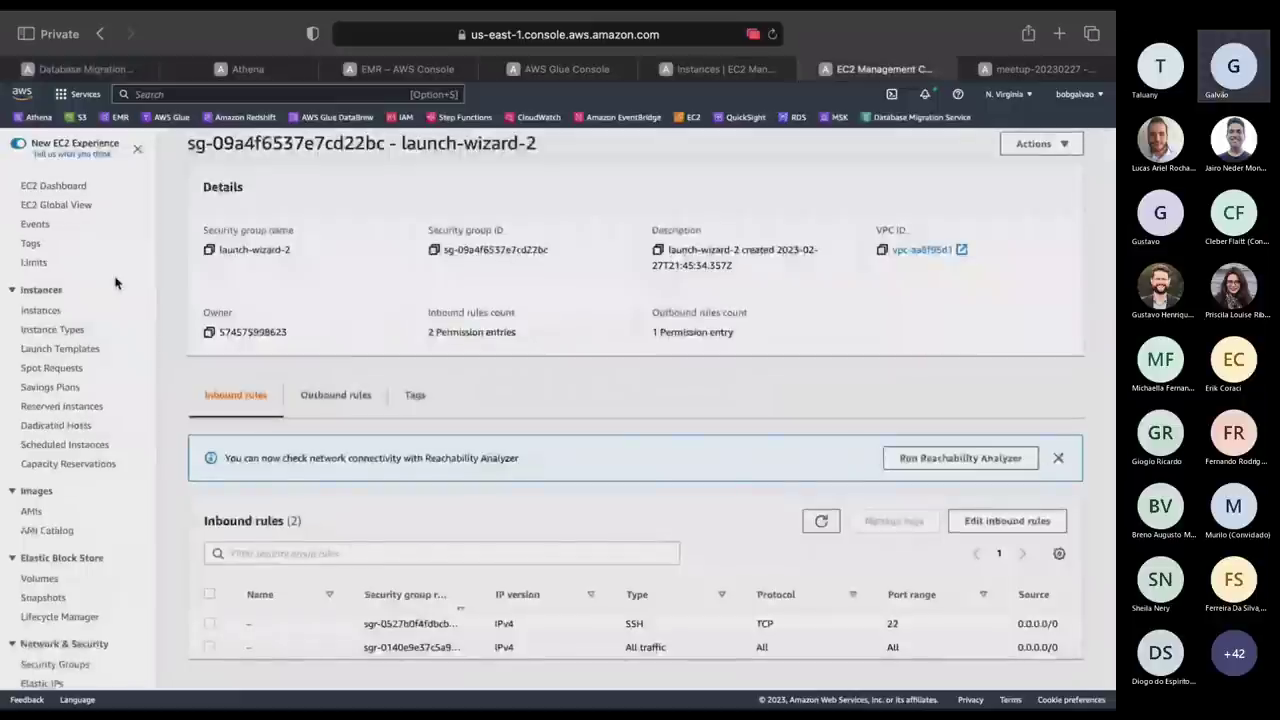
Terminate the old meetup EC2 instance and begin launching a new instance.
left_click(40, 310)
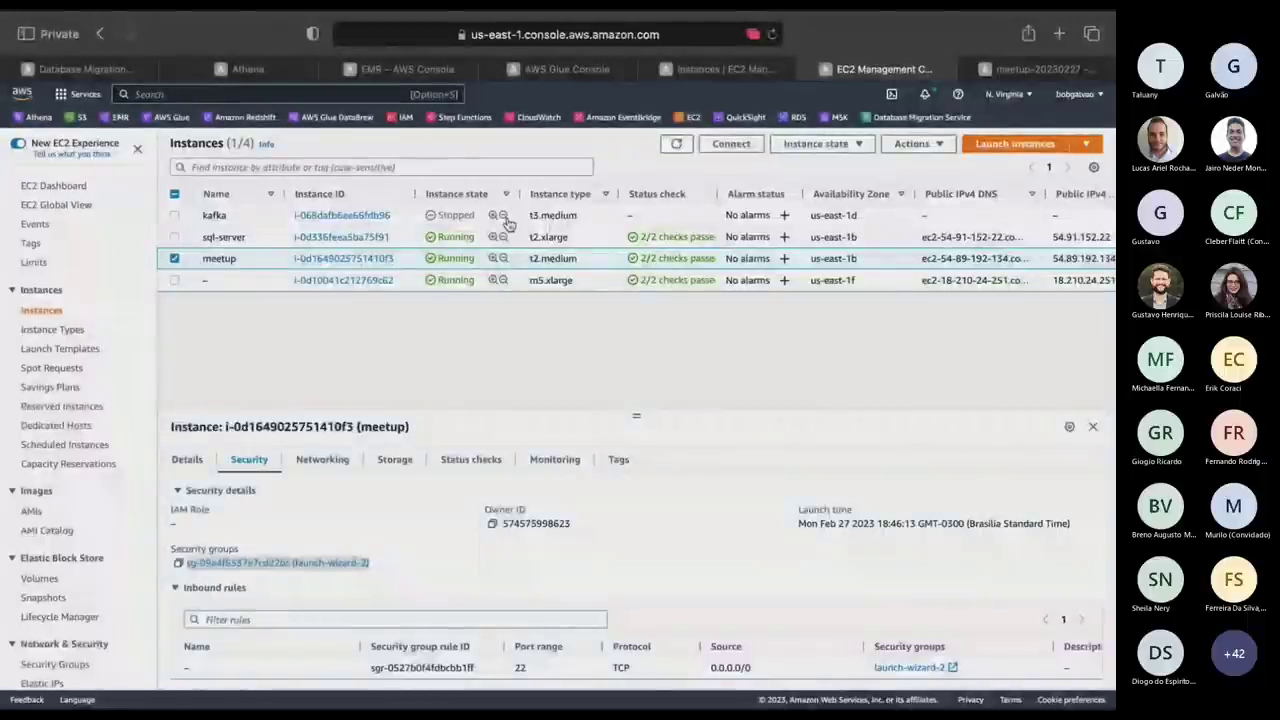
left_click(816, 143)
left_click(805, 290)
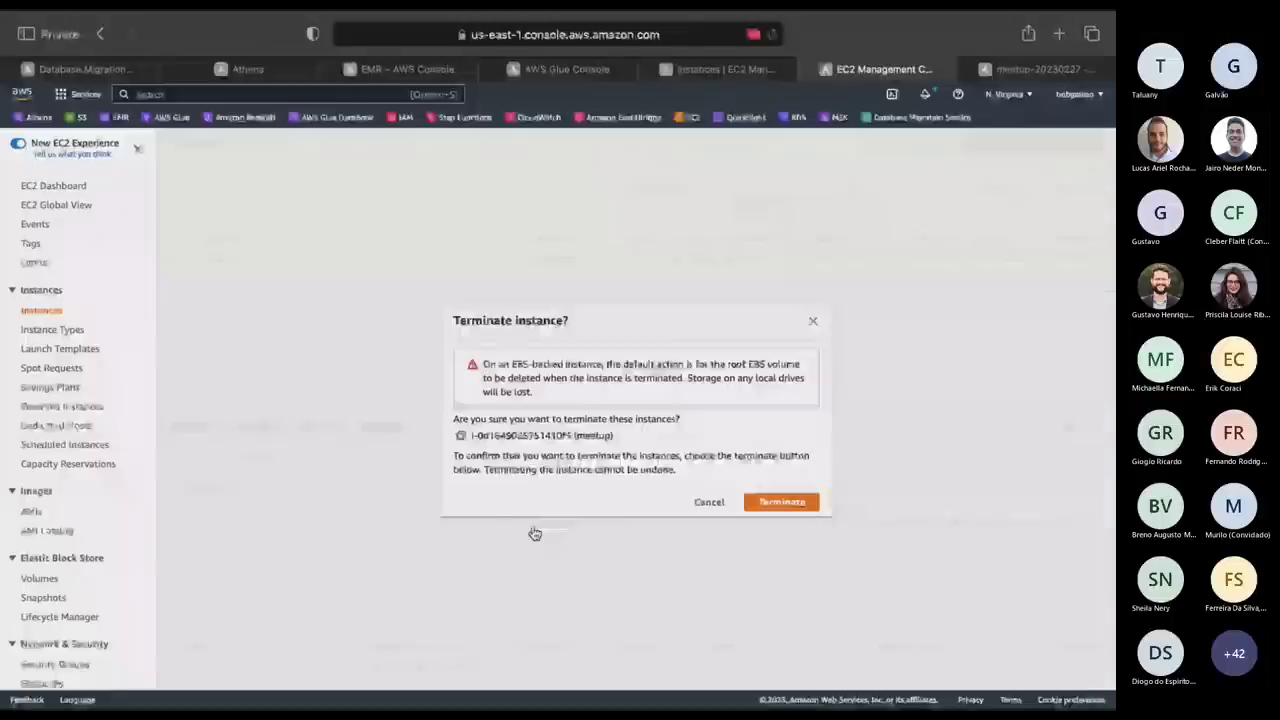
left_click(788, 503)
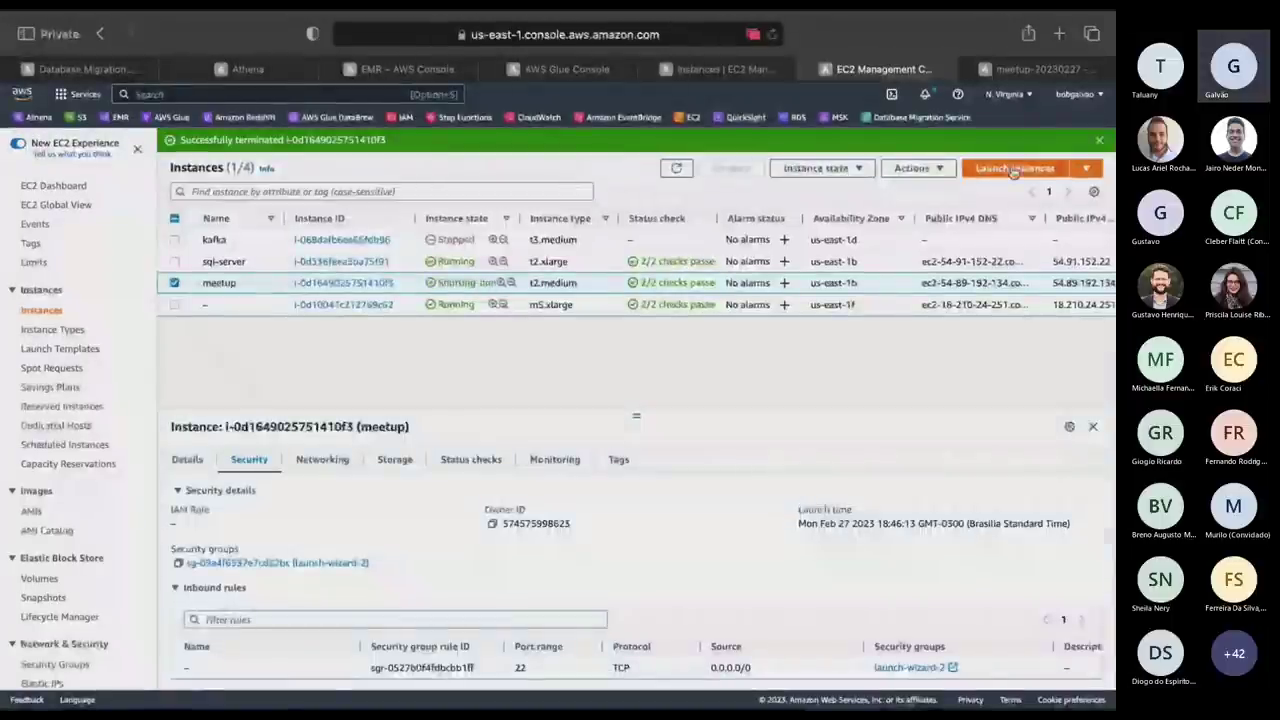
left_click(1050, 172)
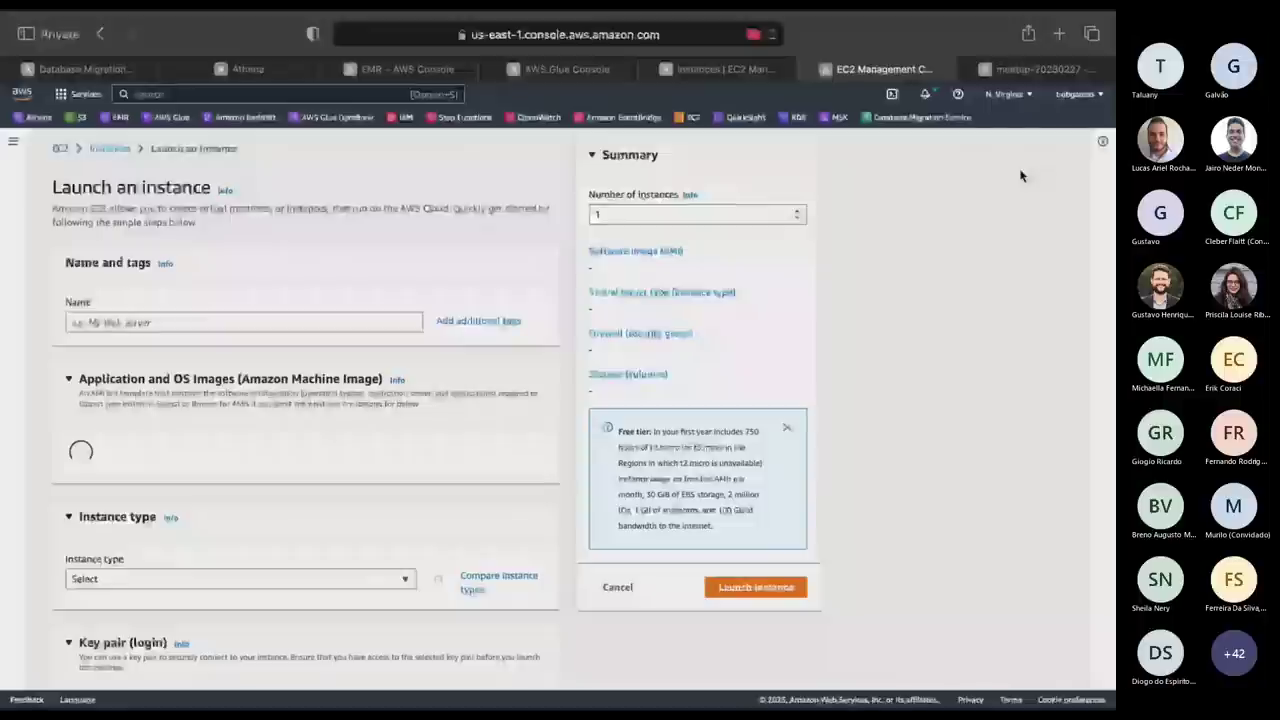
Name the new instance meetup-kafka and choose the Amazon Linux 2 Kernel 4.14 AMI.
left_click(141, 321)
type("mme")
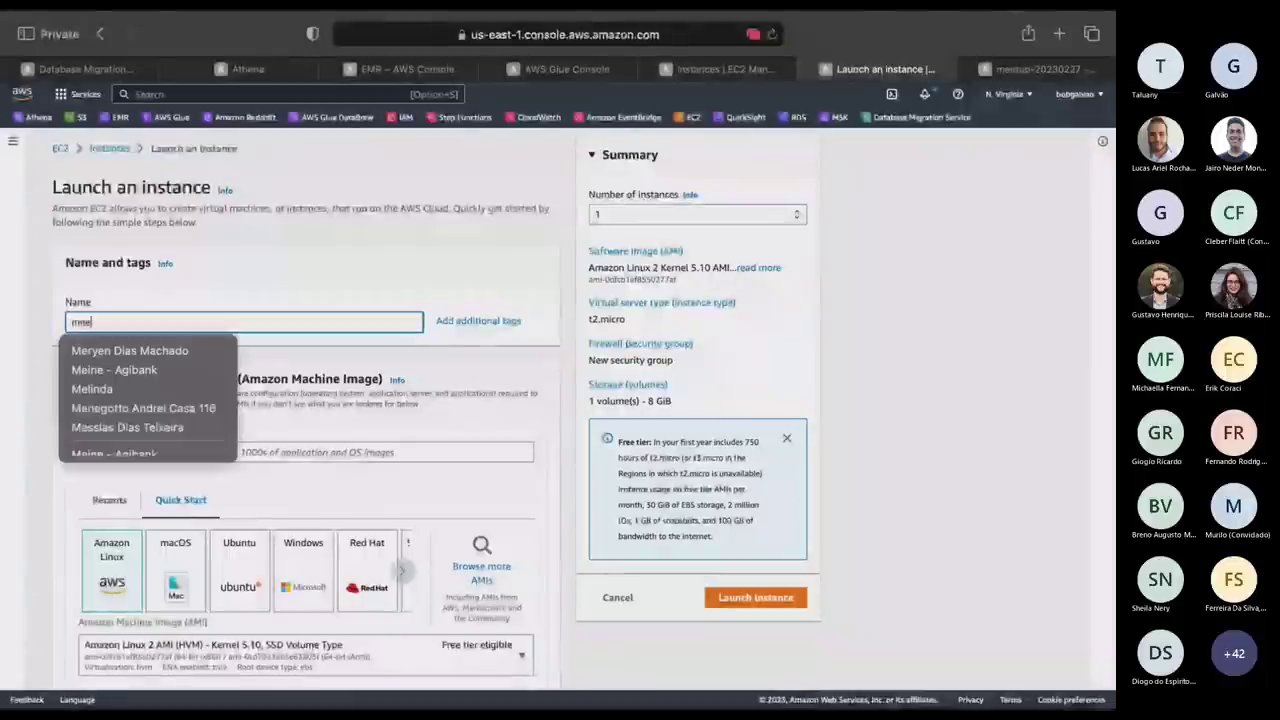
type("tup-kafk")
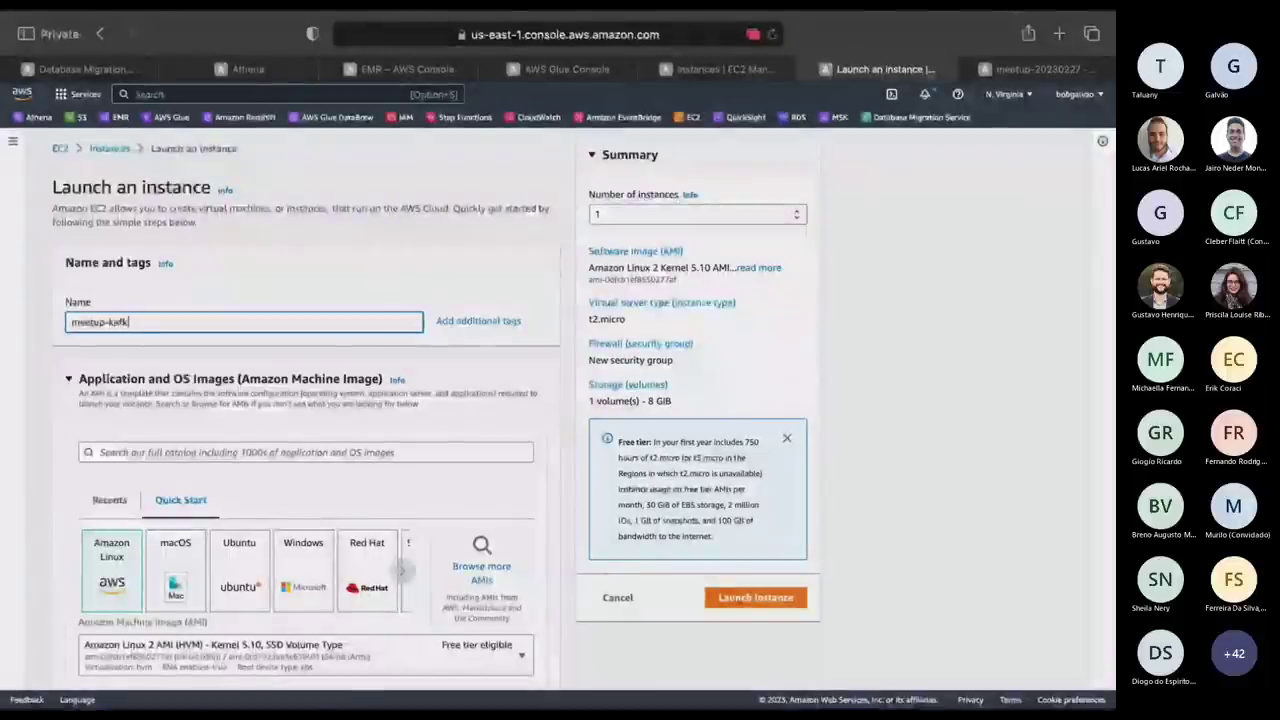
type("a")
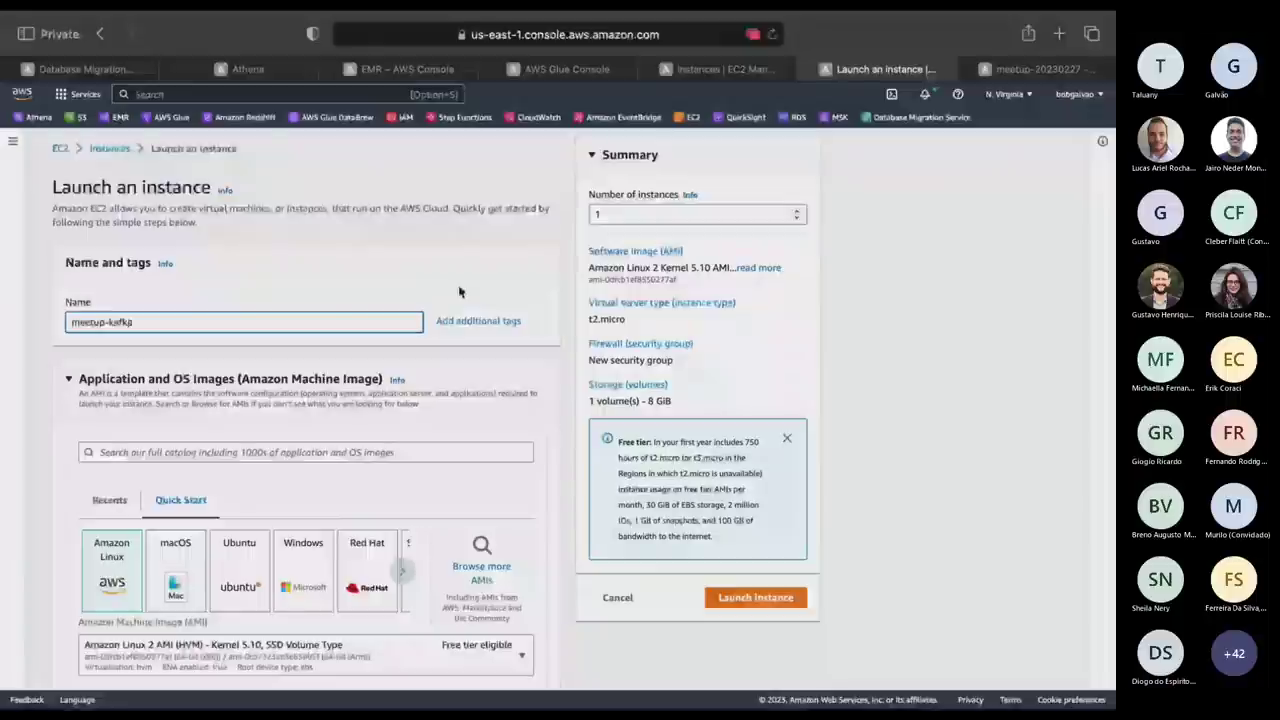
left_click(459, 291)
scroll(459, 291, "down", 5)
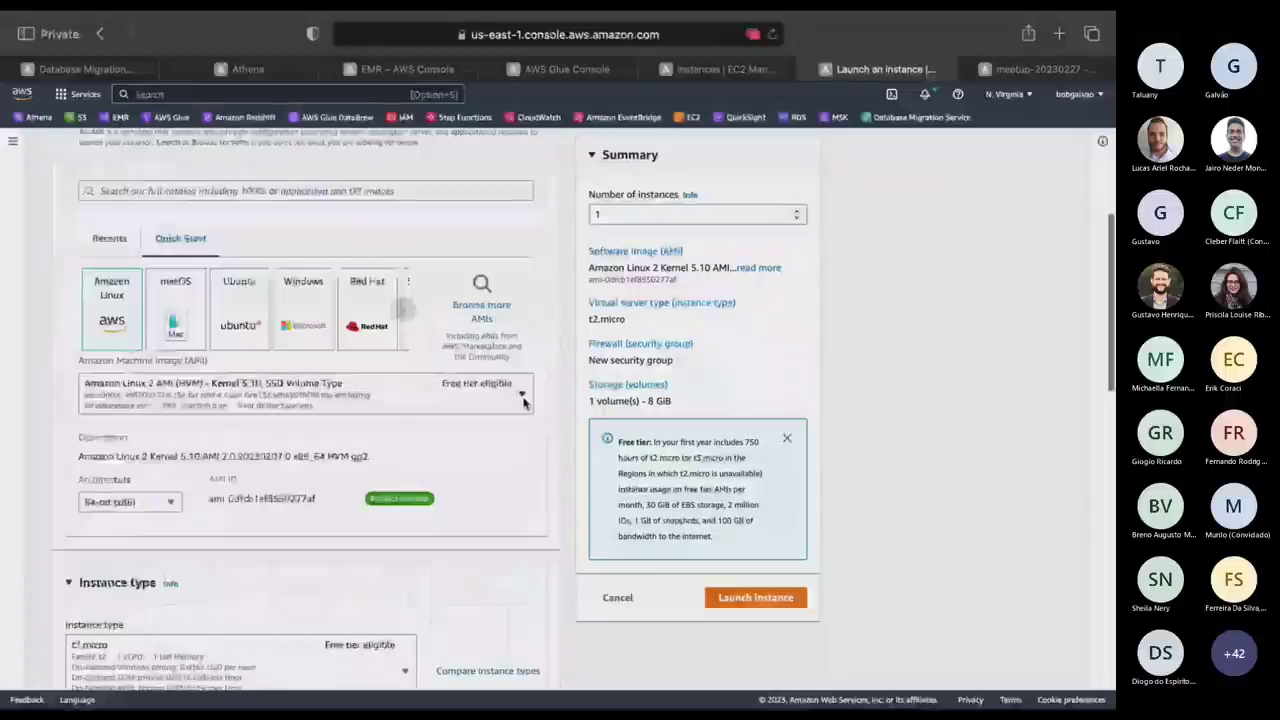
left_click(300, 393)
left_click(200, 480)
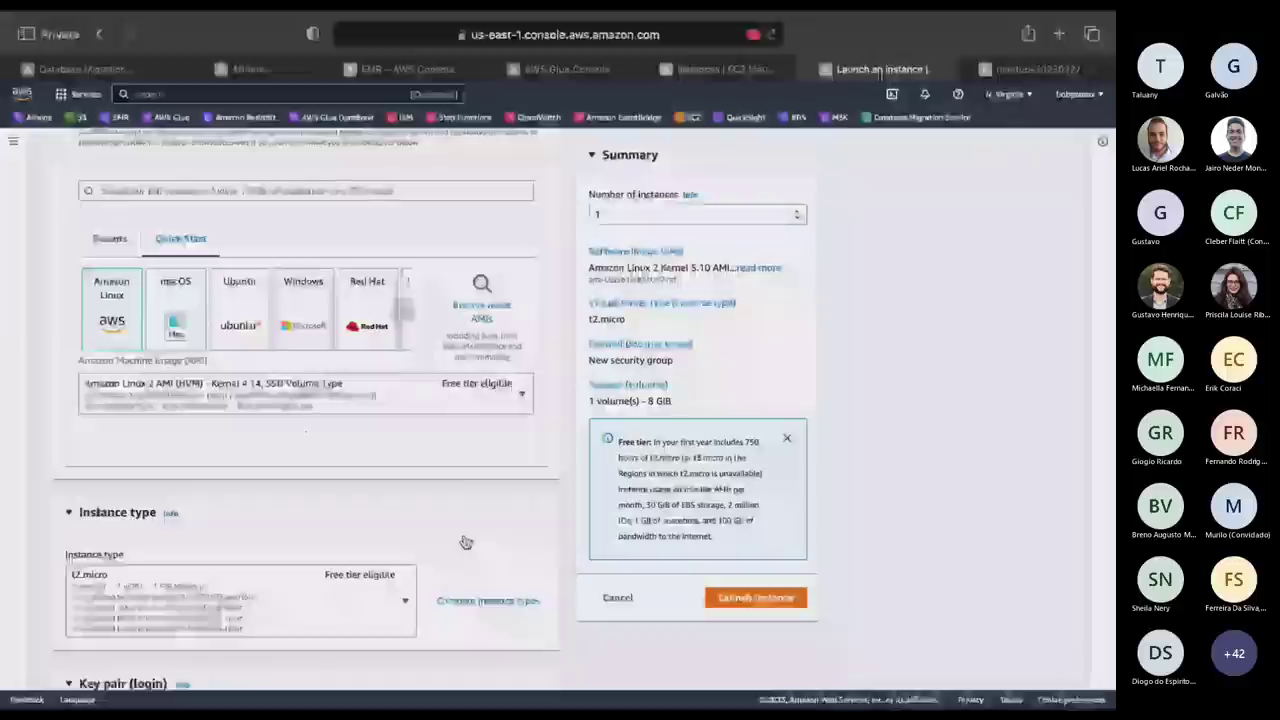
Select the t2.medium instance type and the existing key pair for login.
scroll(463, 540, "down", 3)
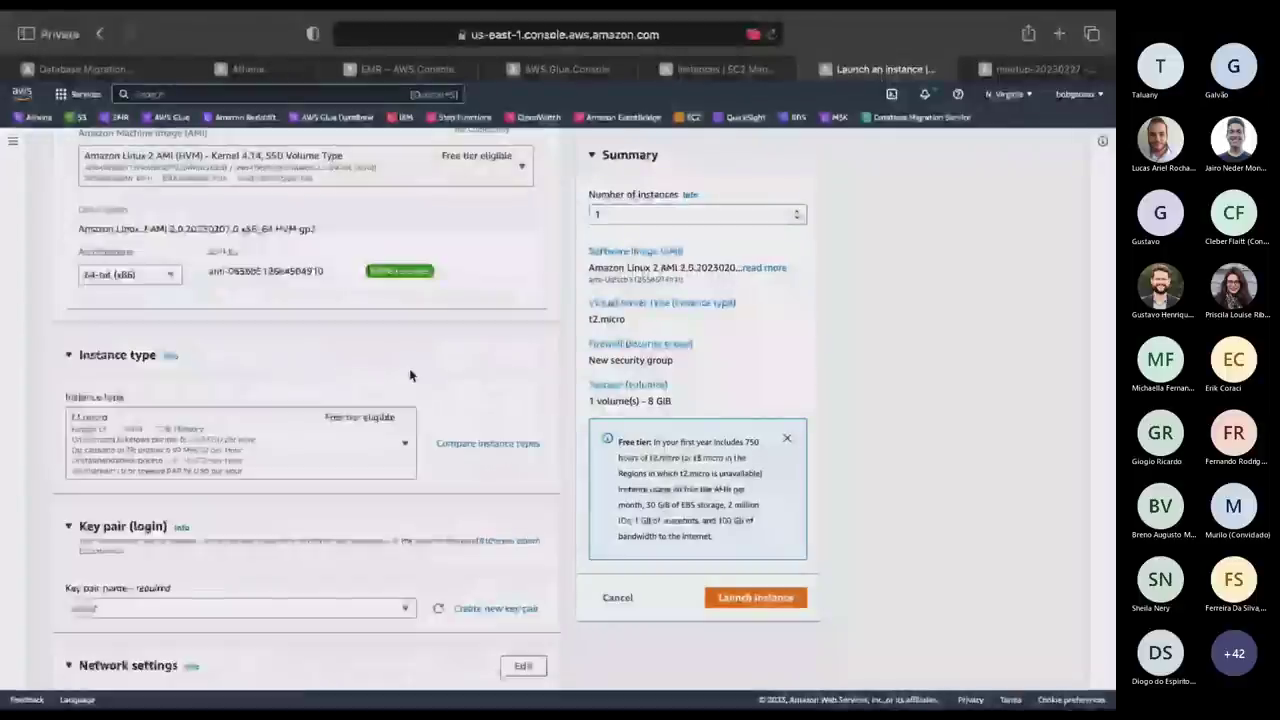
left_click(409, 375)
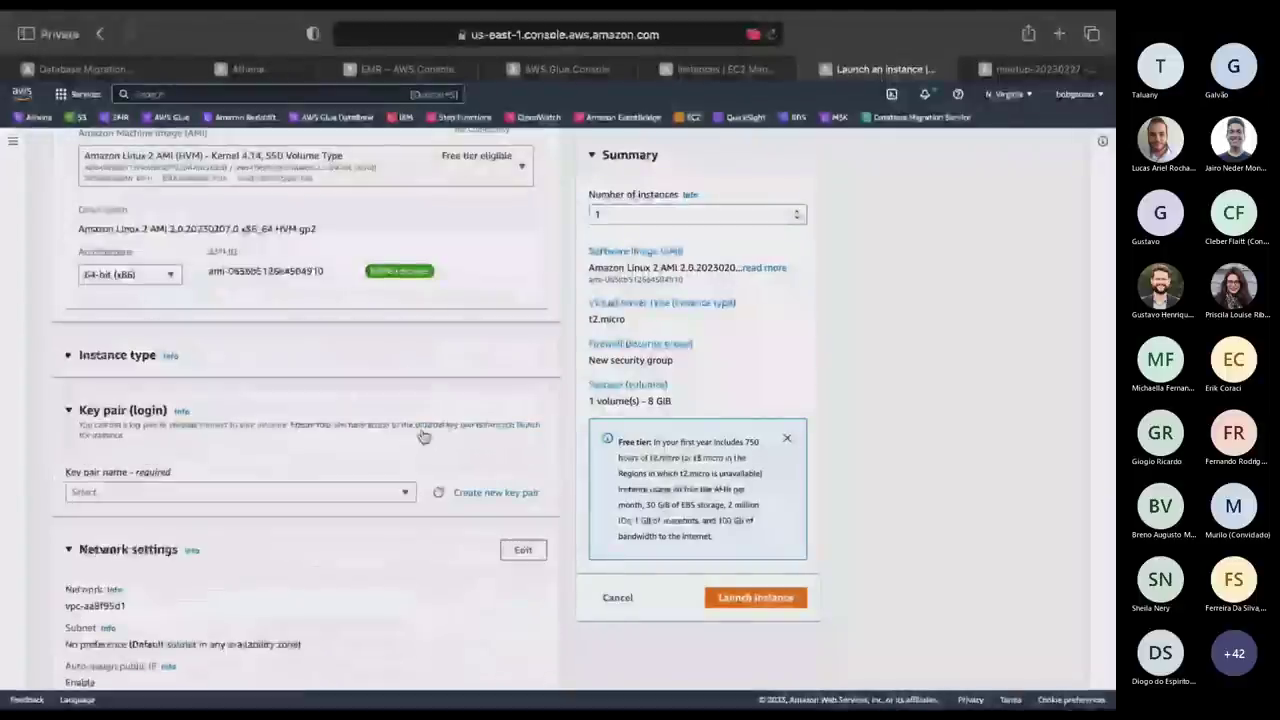
left_click(69, 358)
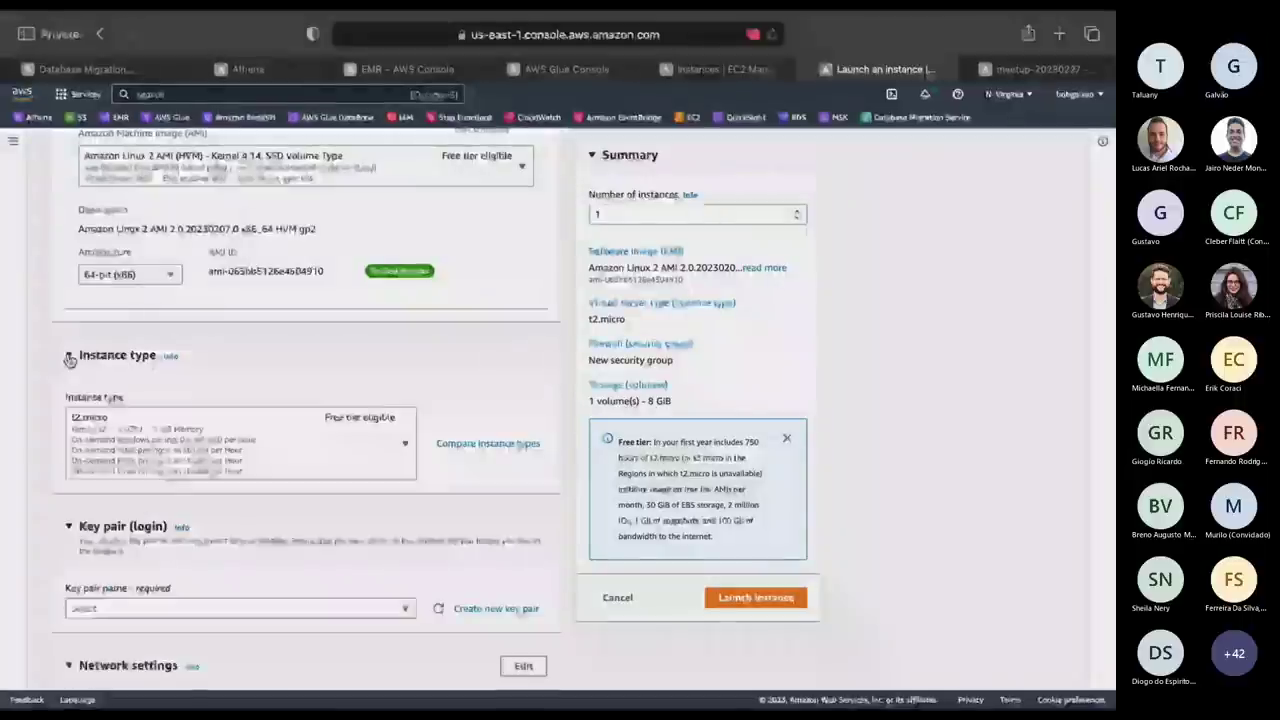
left_click(390, 449)
scroll(271, 352, "down", 3)
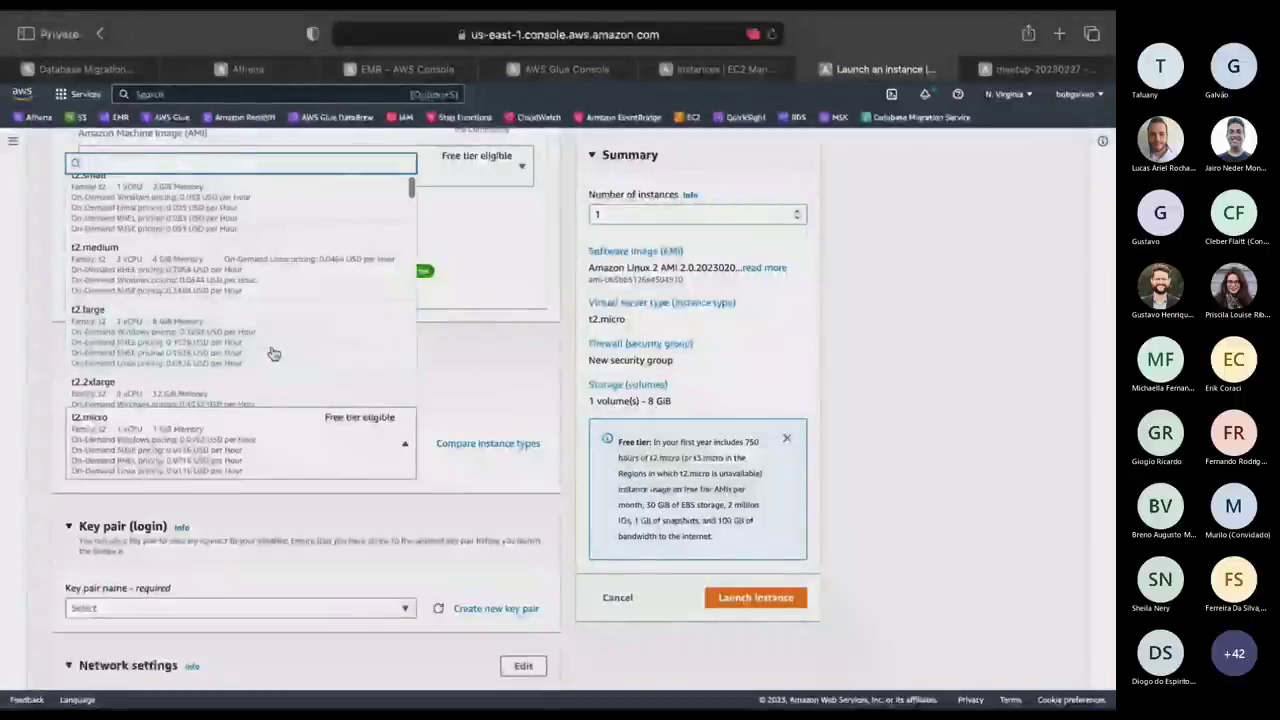
left_click(264, 279)
left_click(543, 522)
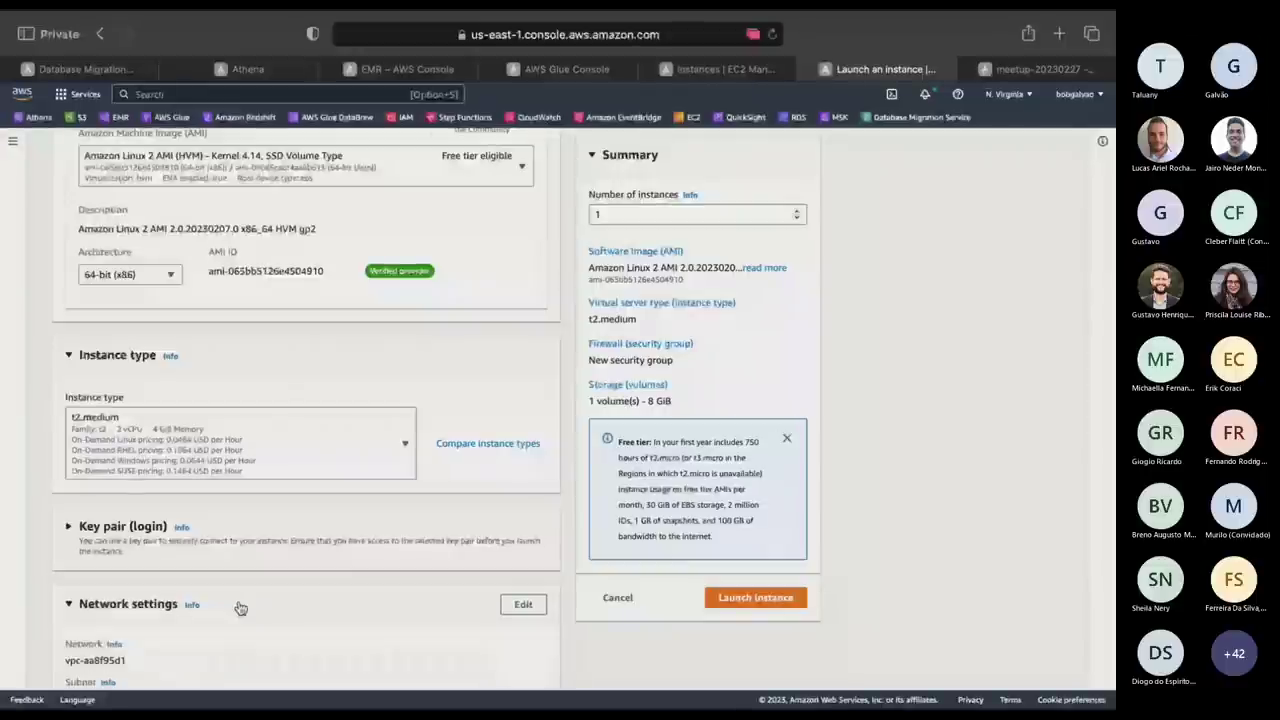
left_click(249, 545)
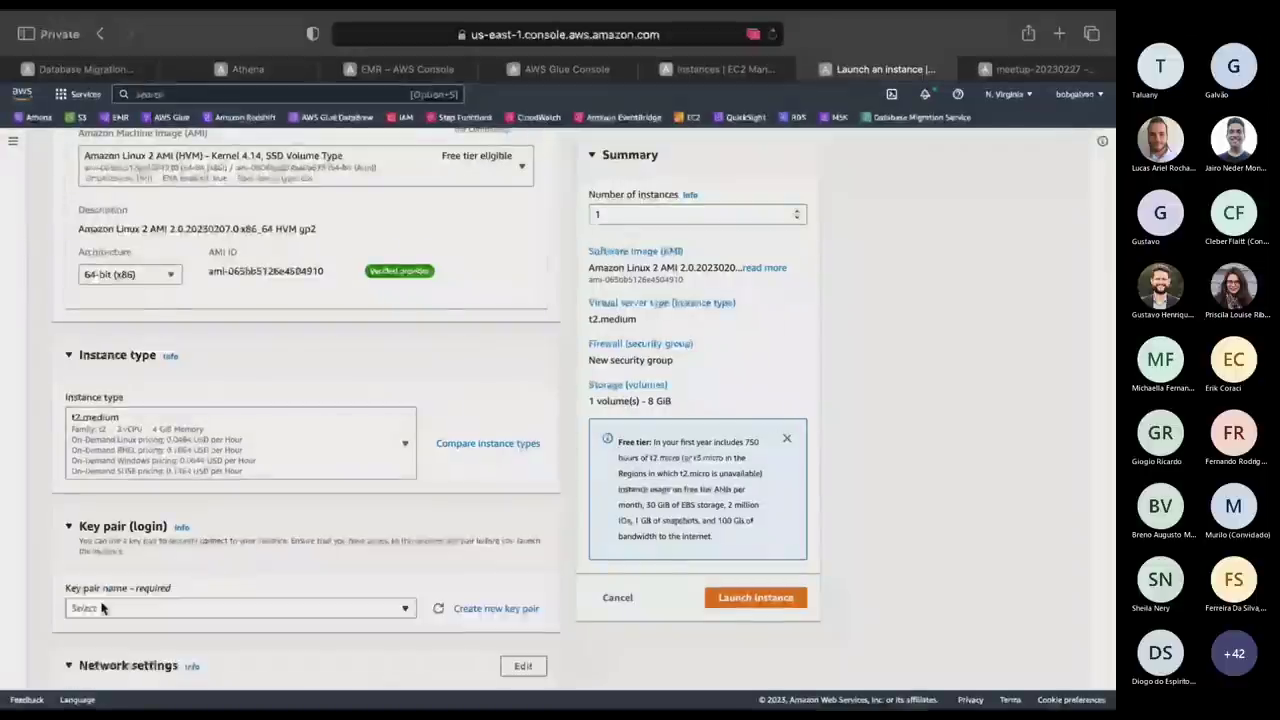
left_click(101, 607)
left_click(149, 528)
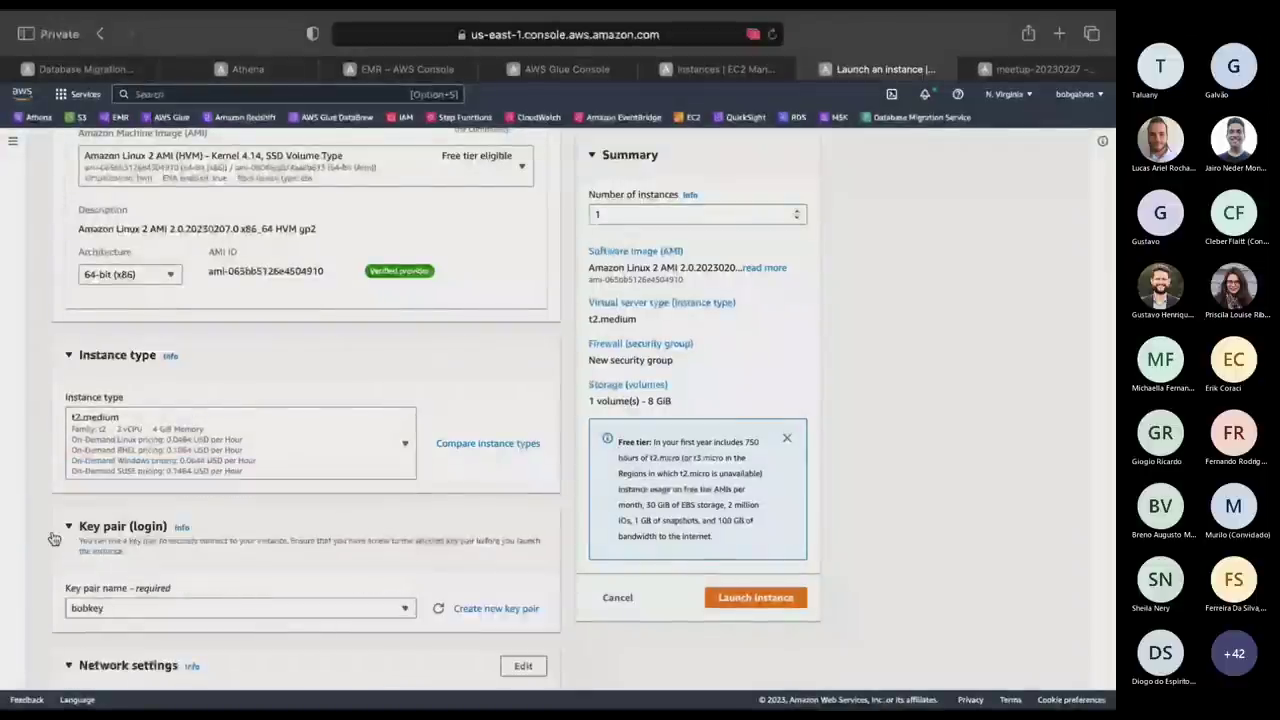
Use the existing default security group for the instance.
scroll(44, 550, "down", 3)
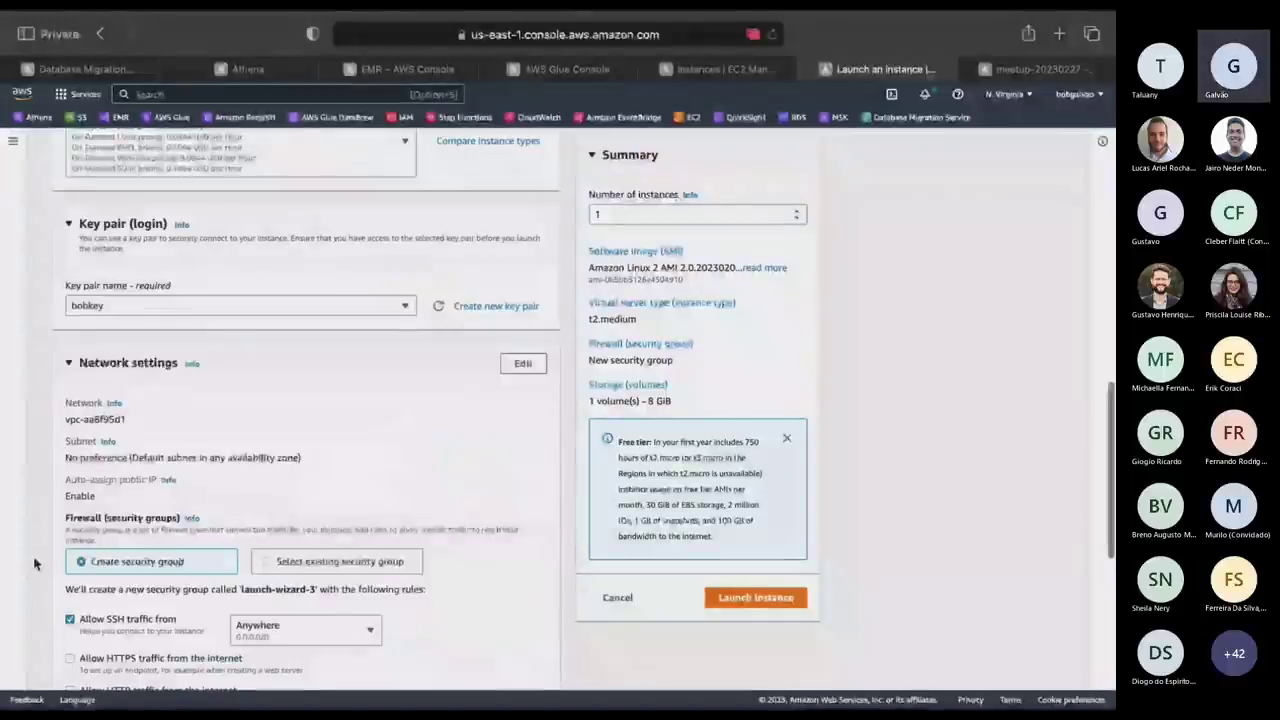
scroll(34, 564, "down", 1)
left_click(266, 432)
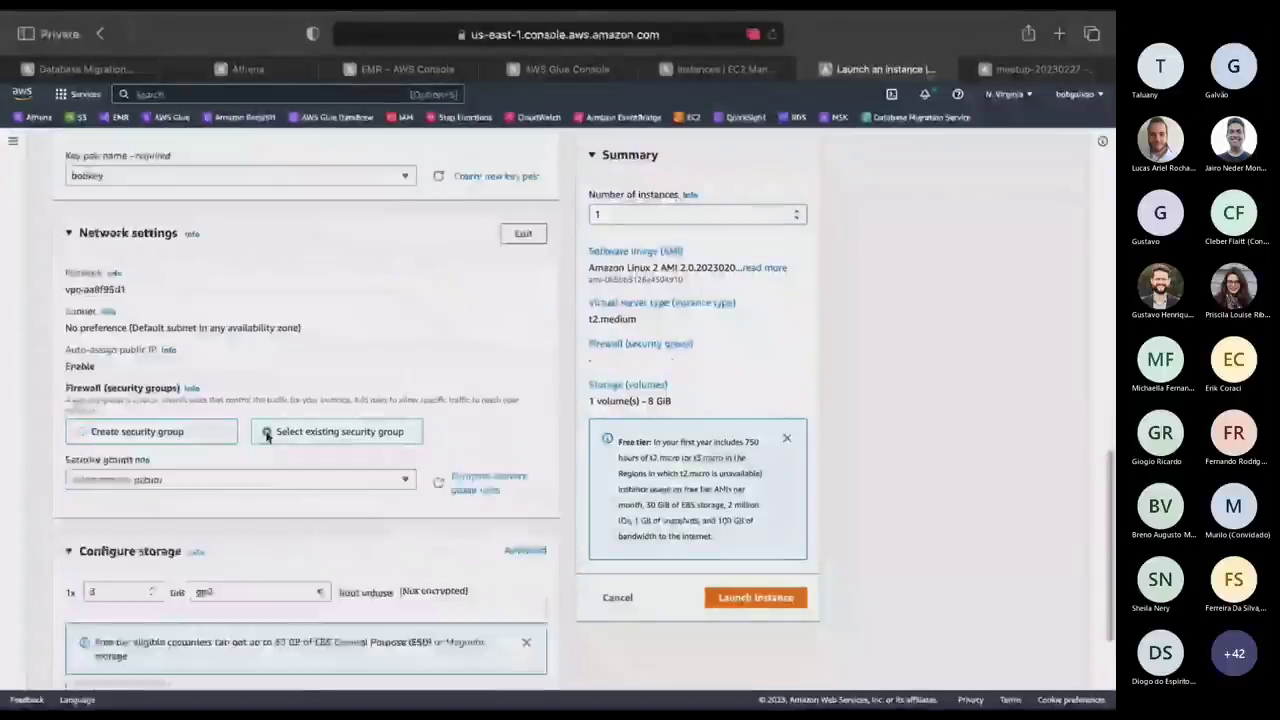
left_click(240, 479)
scroll(150, 620, "down", 3)
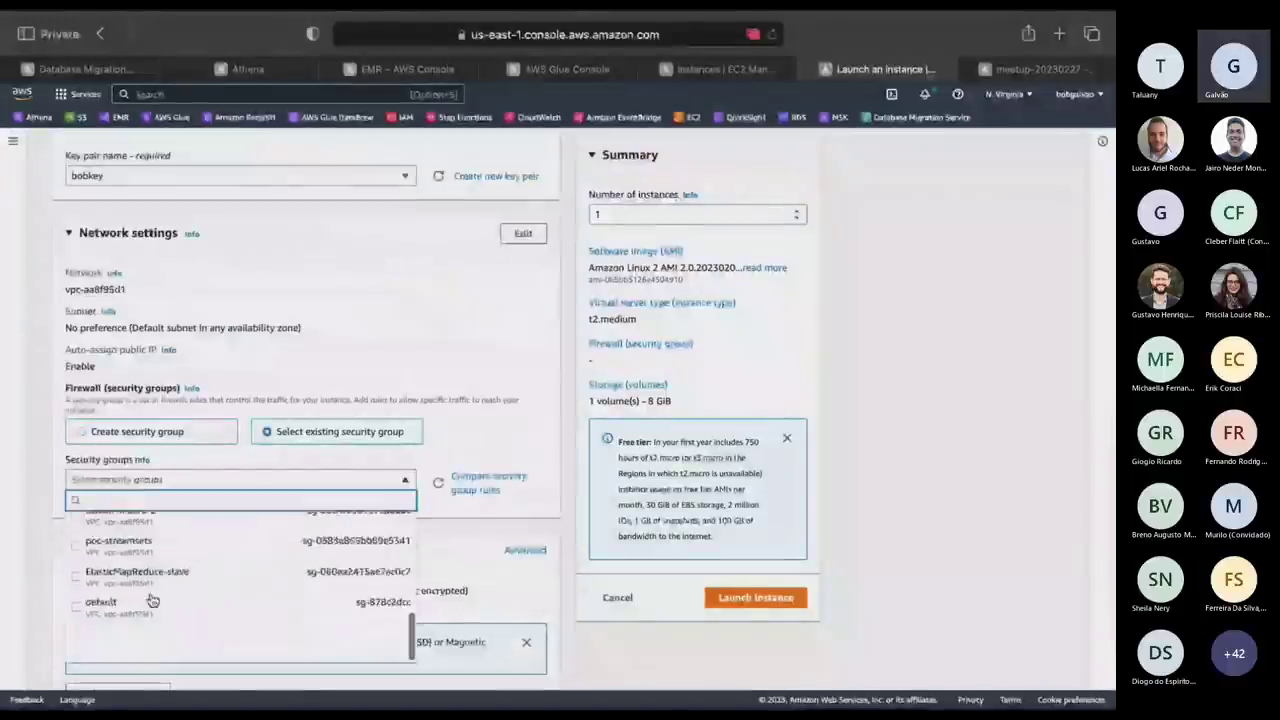
left_click(100, 648)
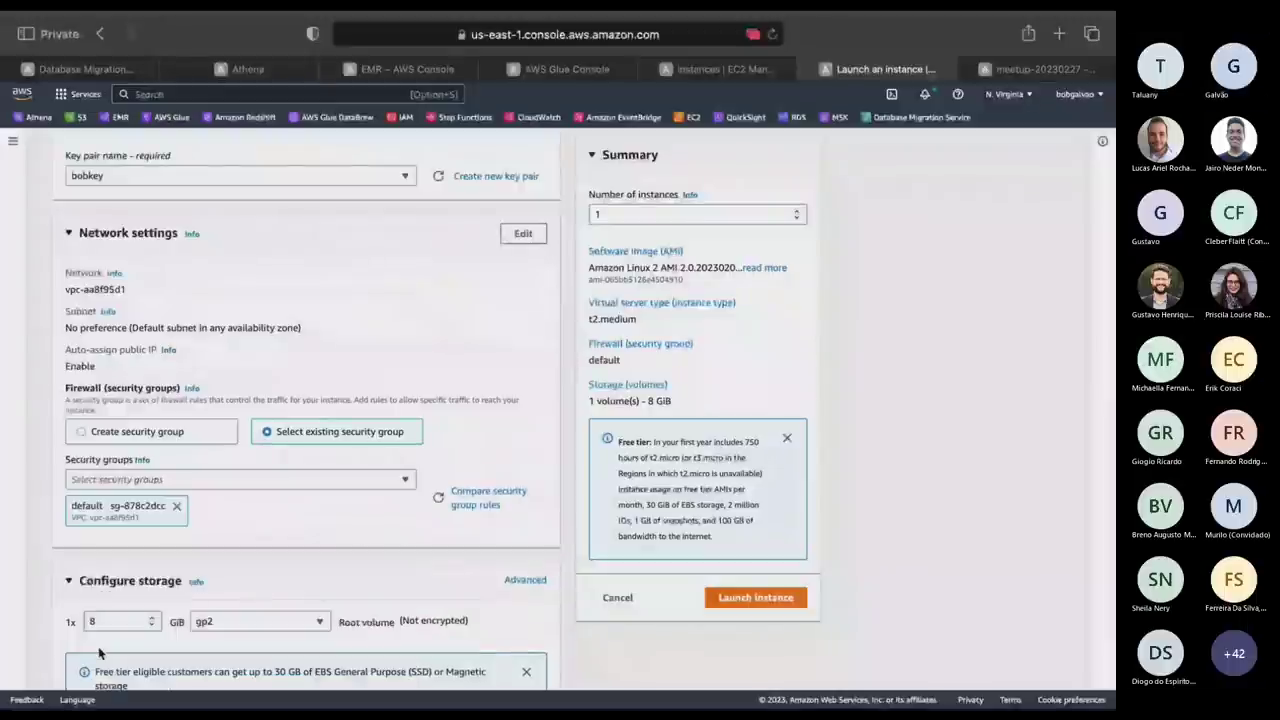
Set the root volume to 30 GiB and launch the instance.
left_click(107, 624)
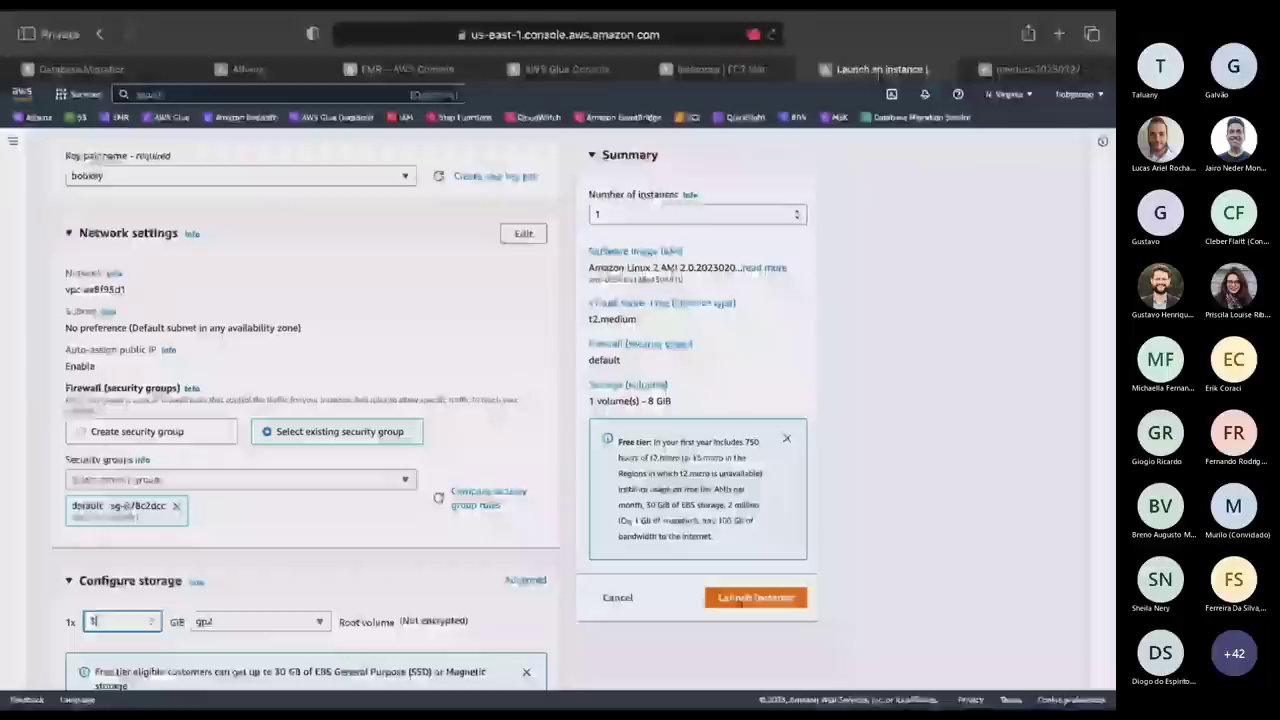
key("BackSpace")
type("30")
scroll(865, 657, "down", 3)
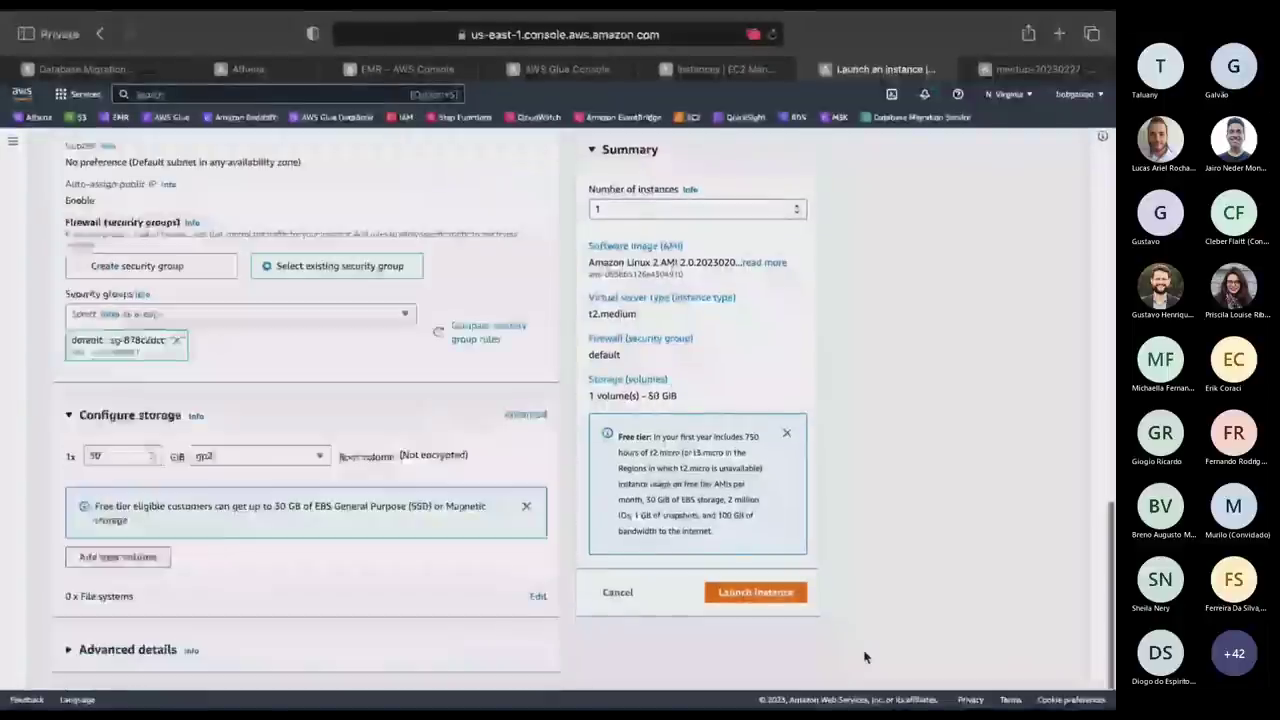
scroll(1014, 583, "up", 15)
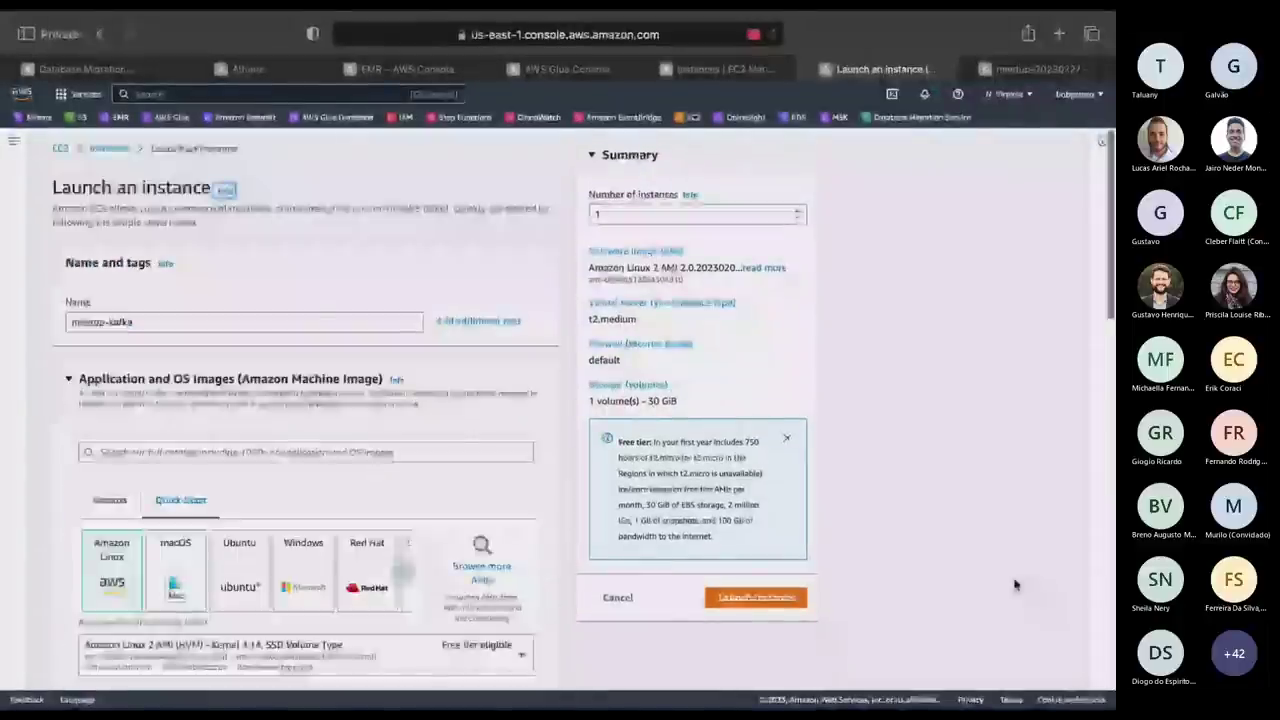
scroll(316, 494, "down", 15)
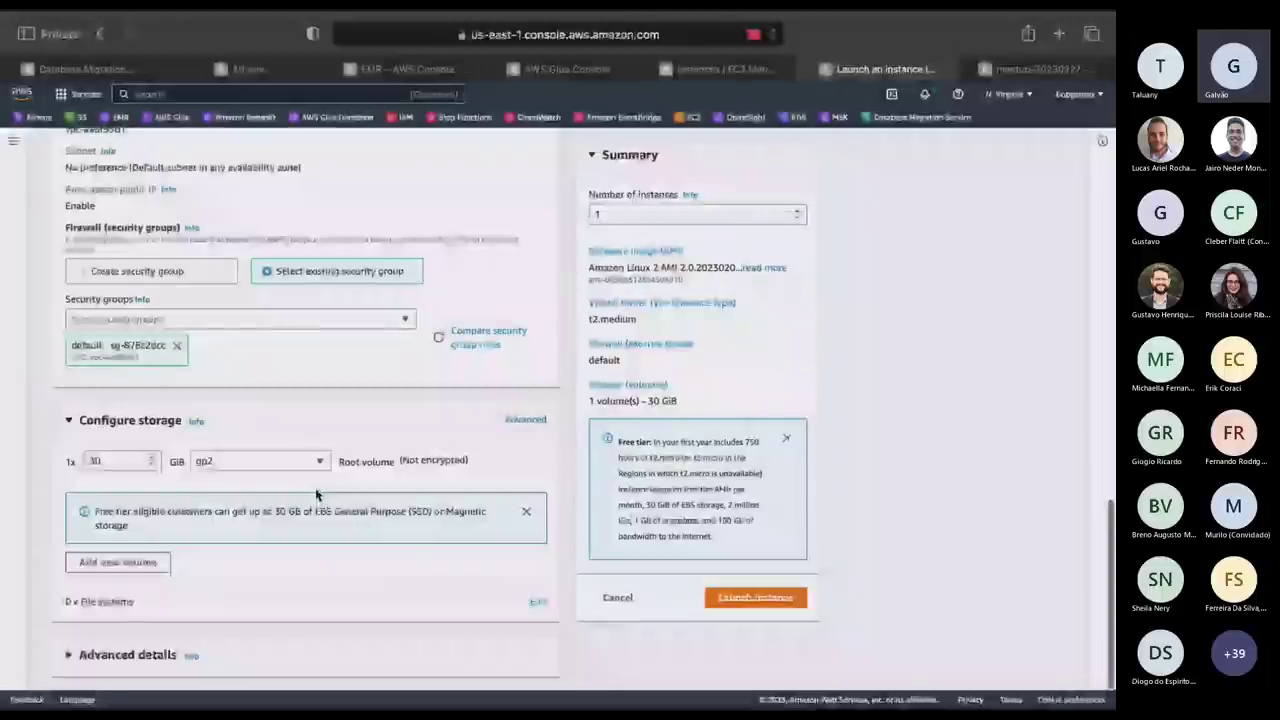
left_click(754, 604)
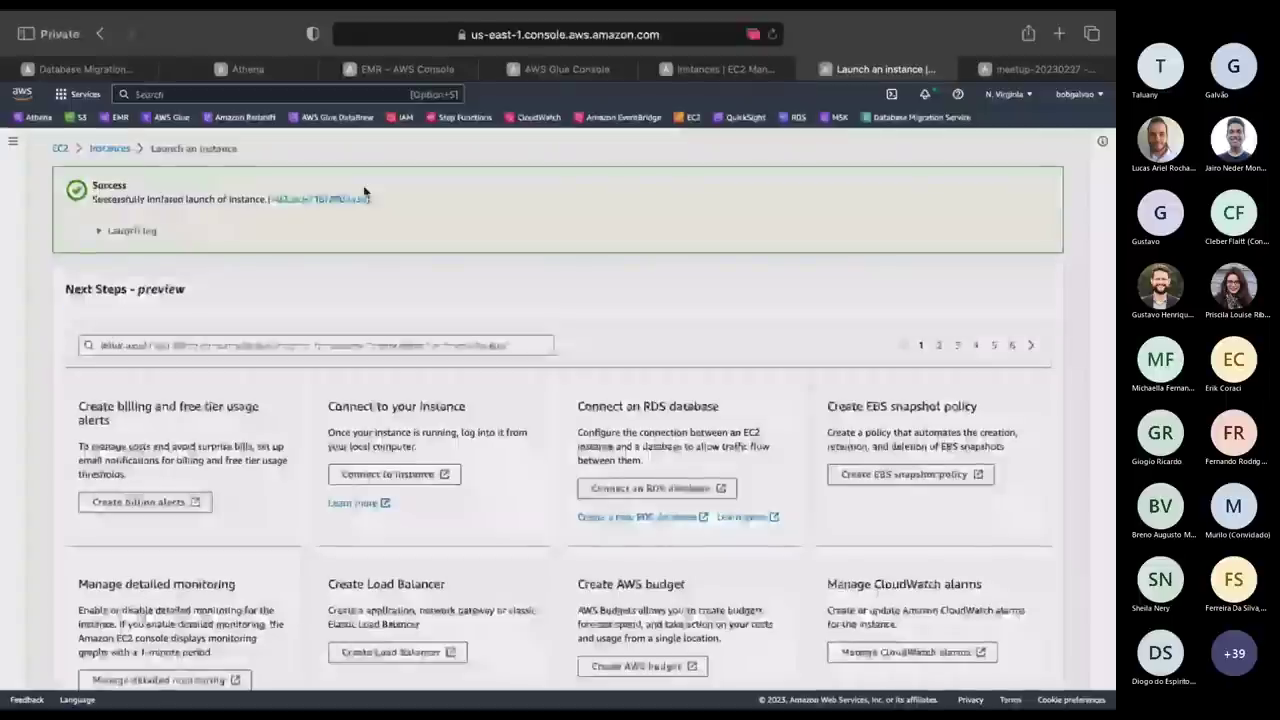
View the new meetup-kafka instance's entry, then return to the browser's EMR console.
left_click(362, 198)
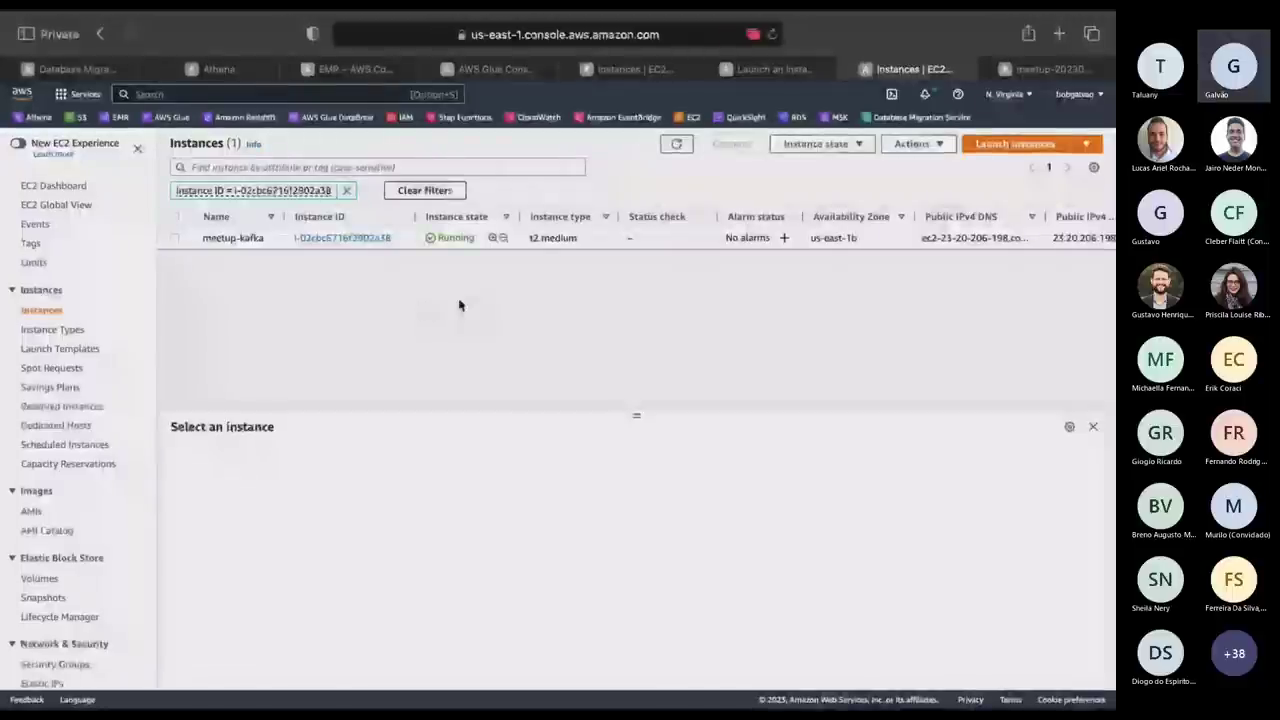
key("ctrl+Right")
key("ctrl+Right")
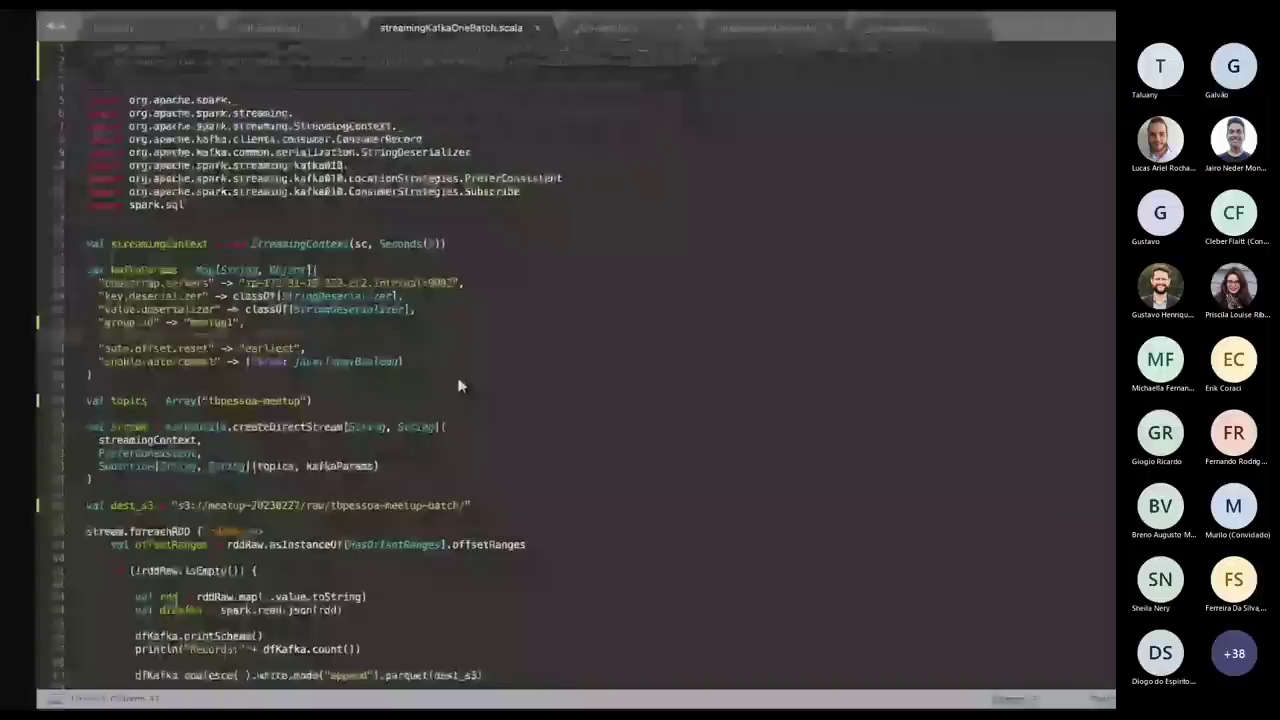
key("ctrl+Up")
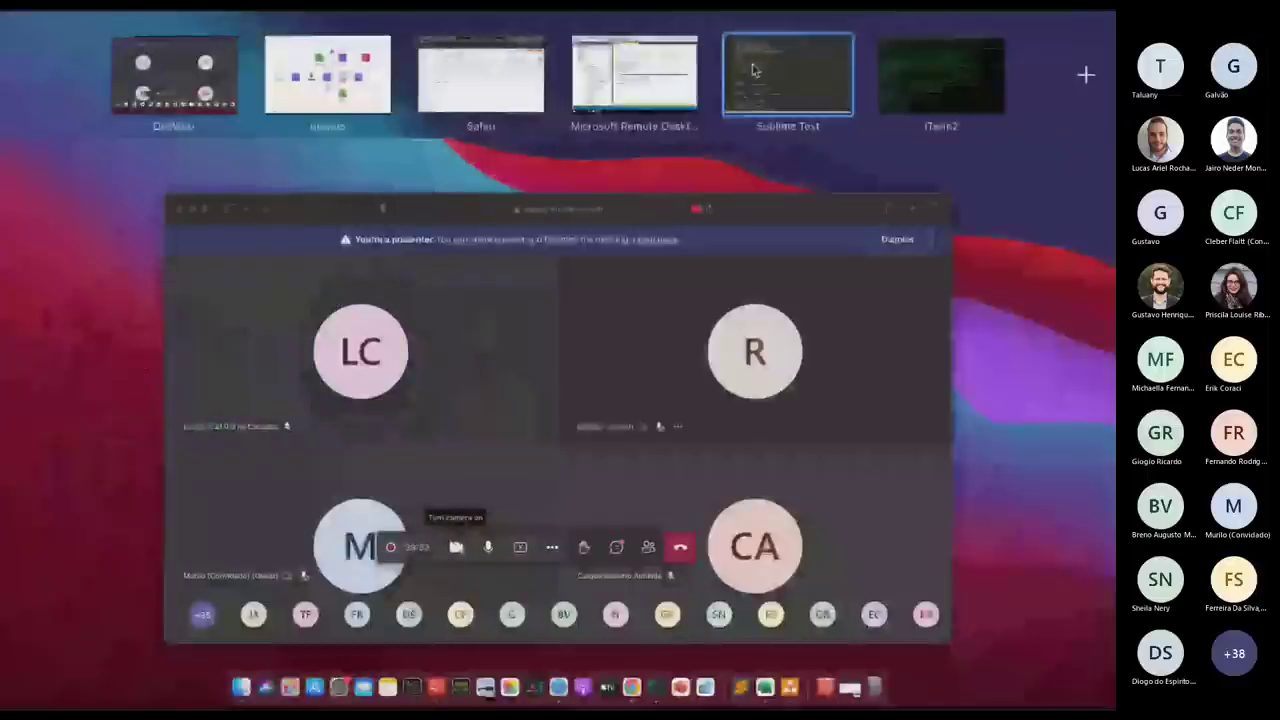
left_click(330, 78)
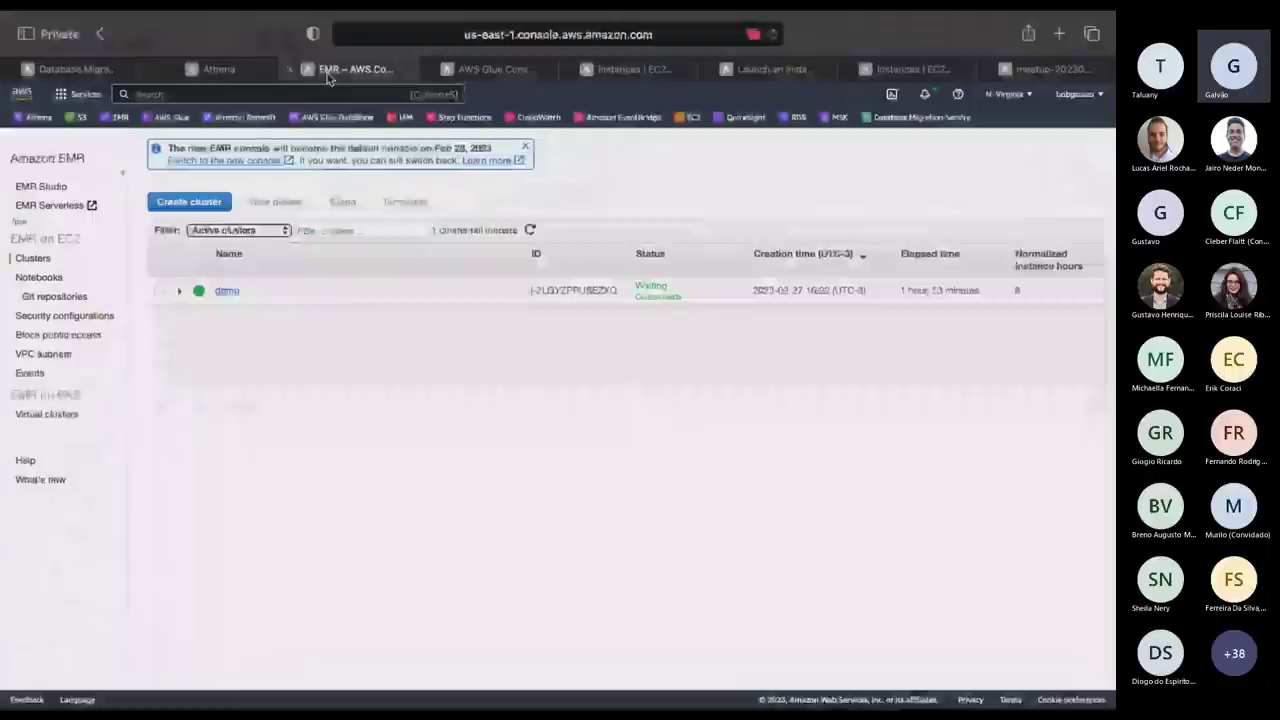
Open the demo cluster's hardware instance list and select the node's public IP 18.210.24.251.
left_click(179, 290)
left_click(228, 292)
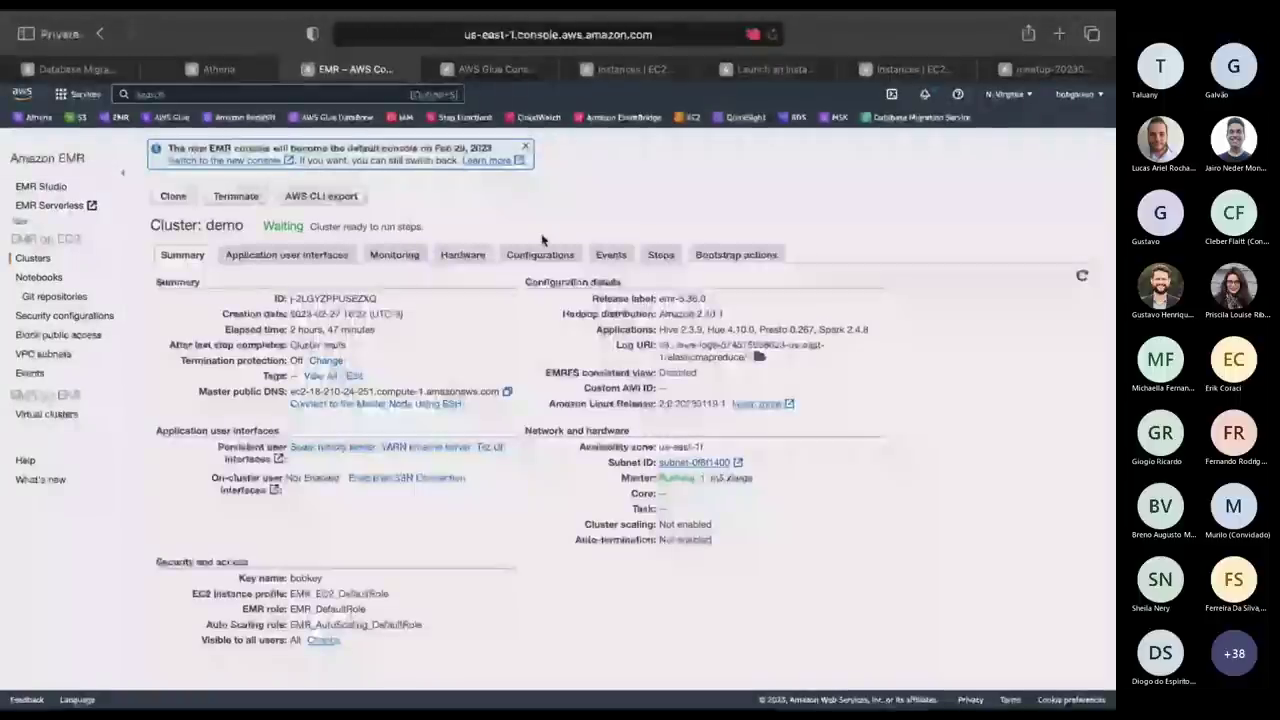
left_click(463, 254)
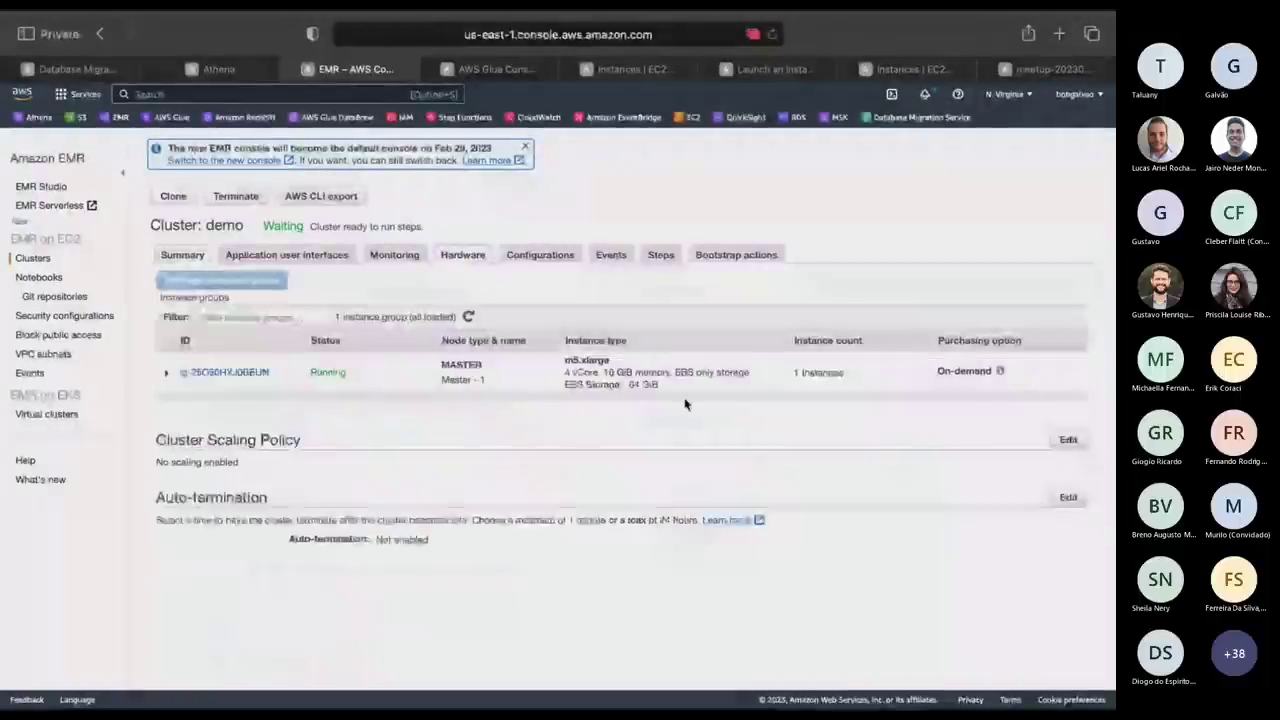
left_click(250, 373)
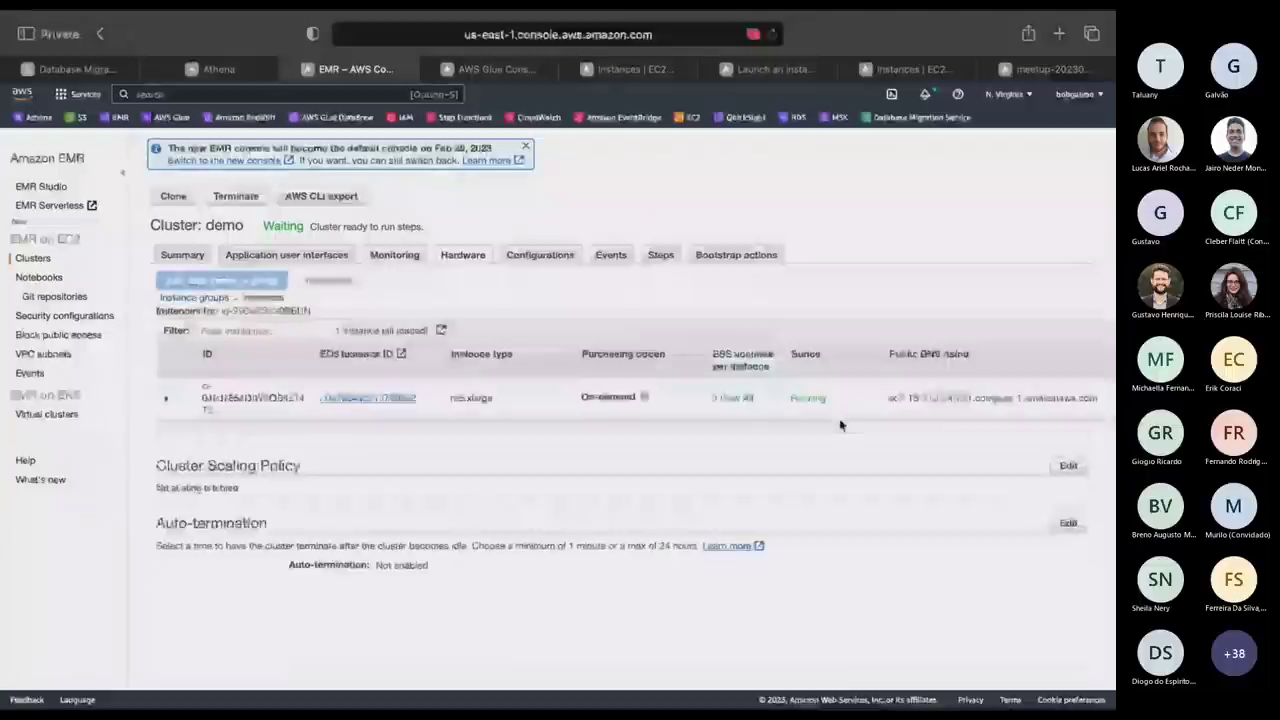
scroll(835, 410, "right", 5)
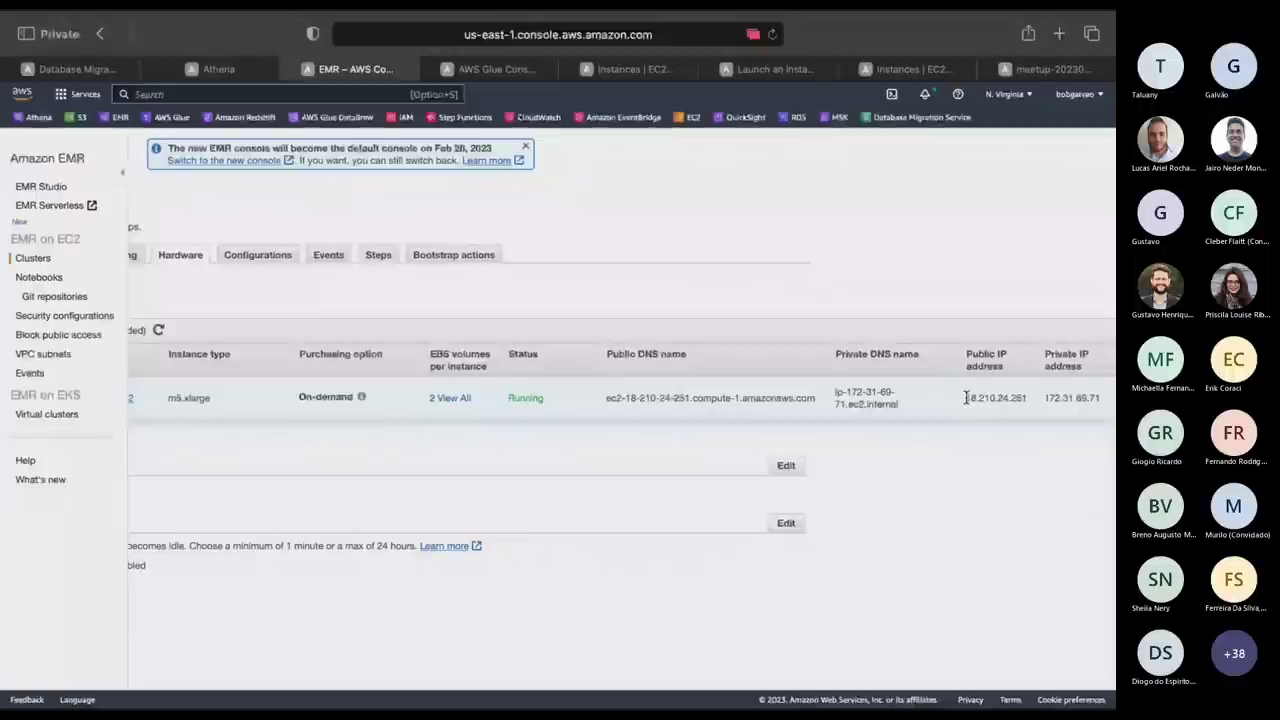
left_click_drag(966, 398, 1027, 399)
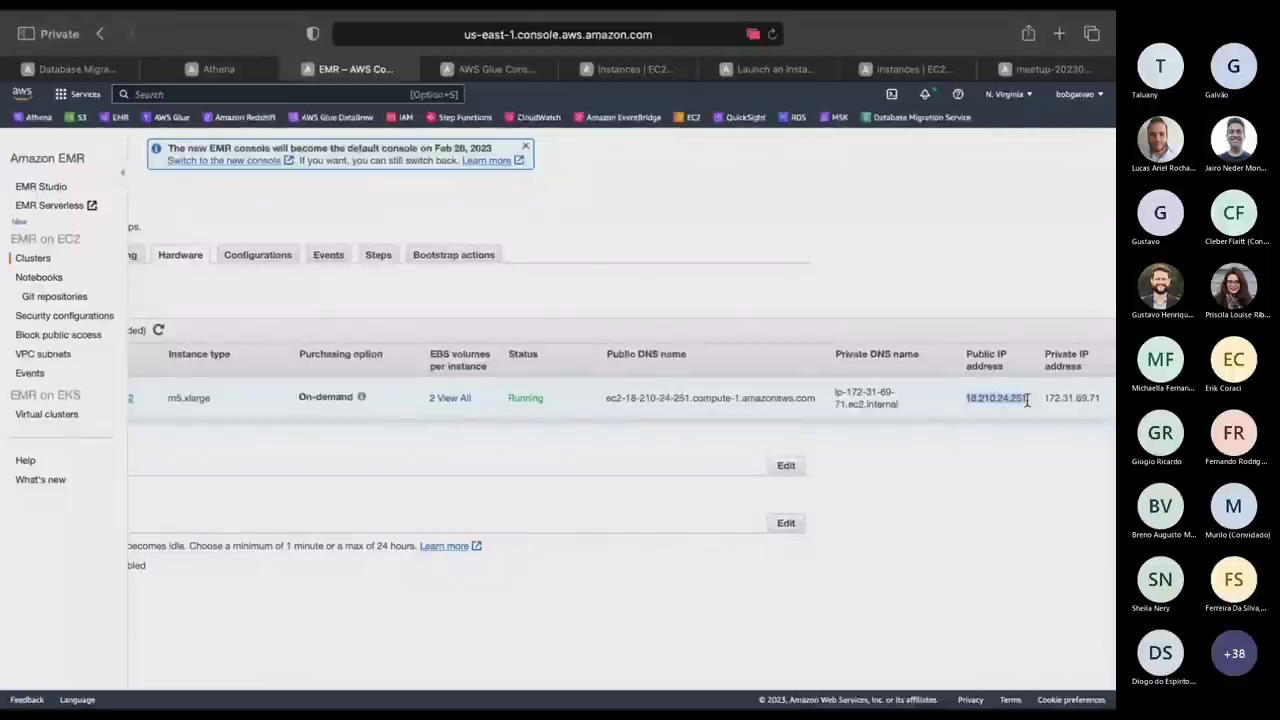
key("super+Tab")
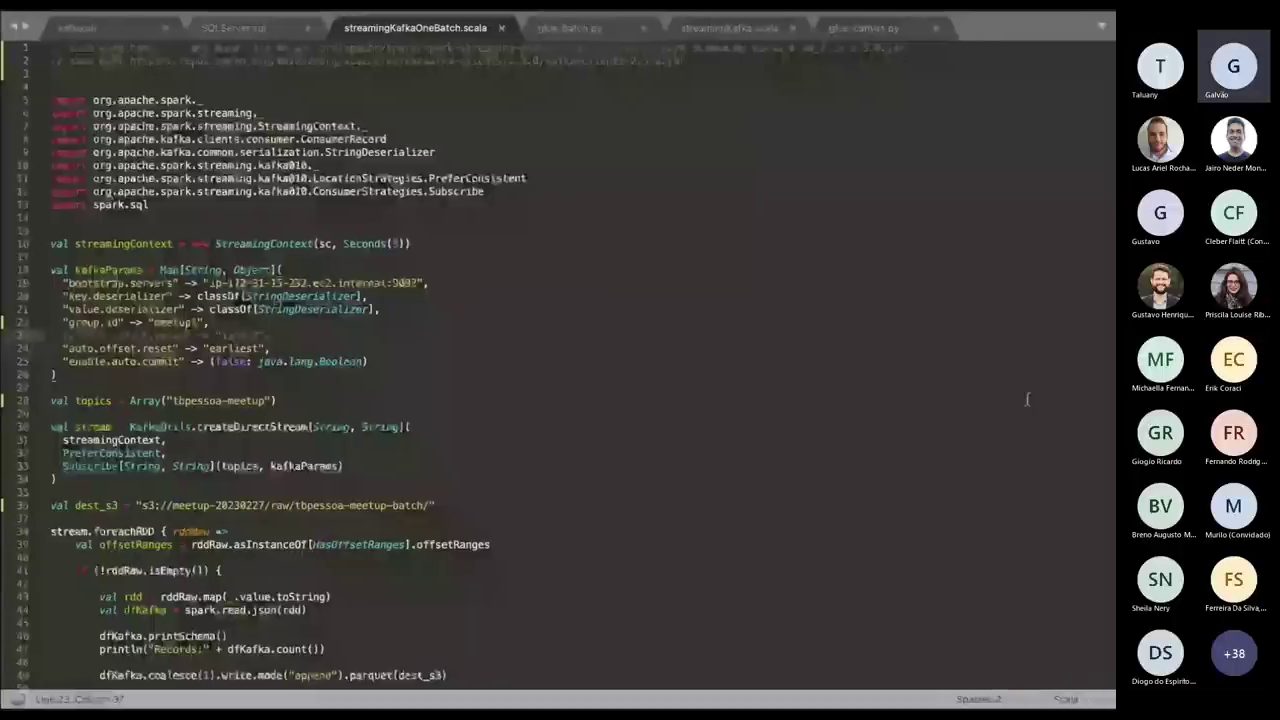
key("ctrl+Up")
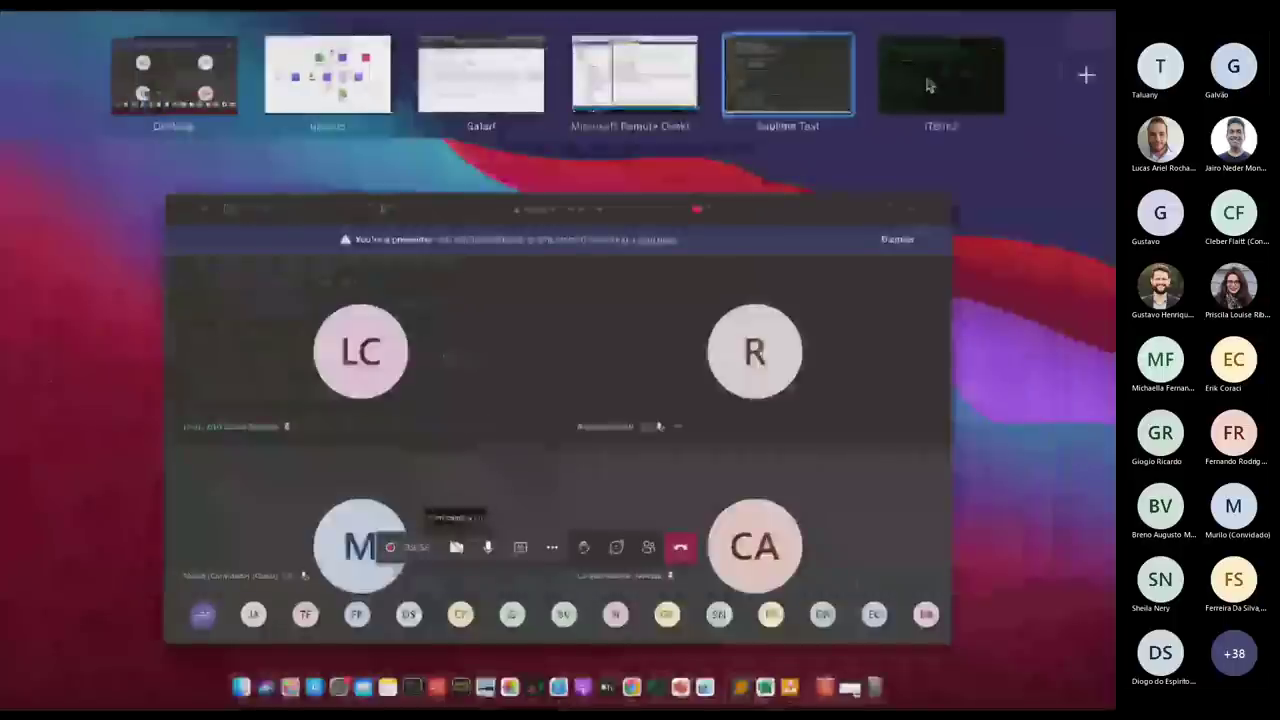
left_click(926, 83)
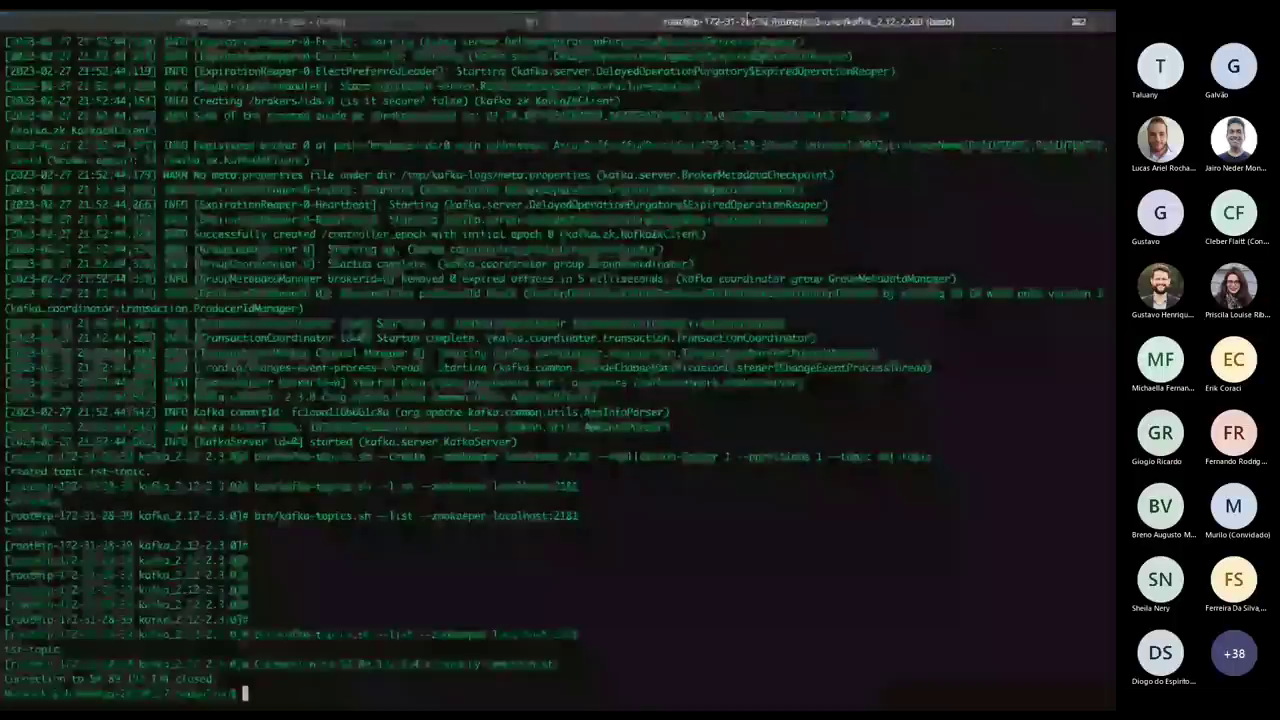
mouse_move(748, 18)
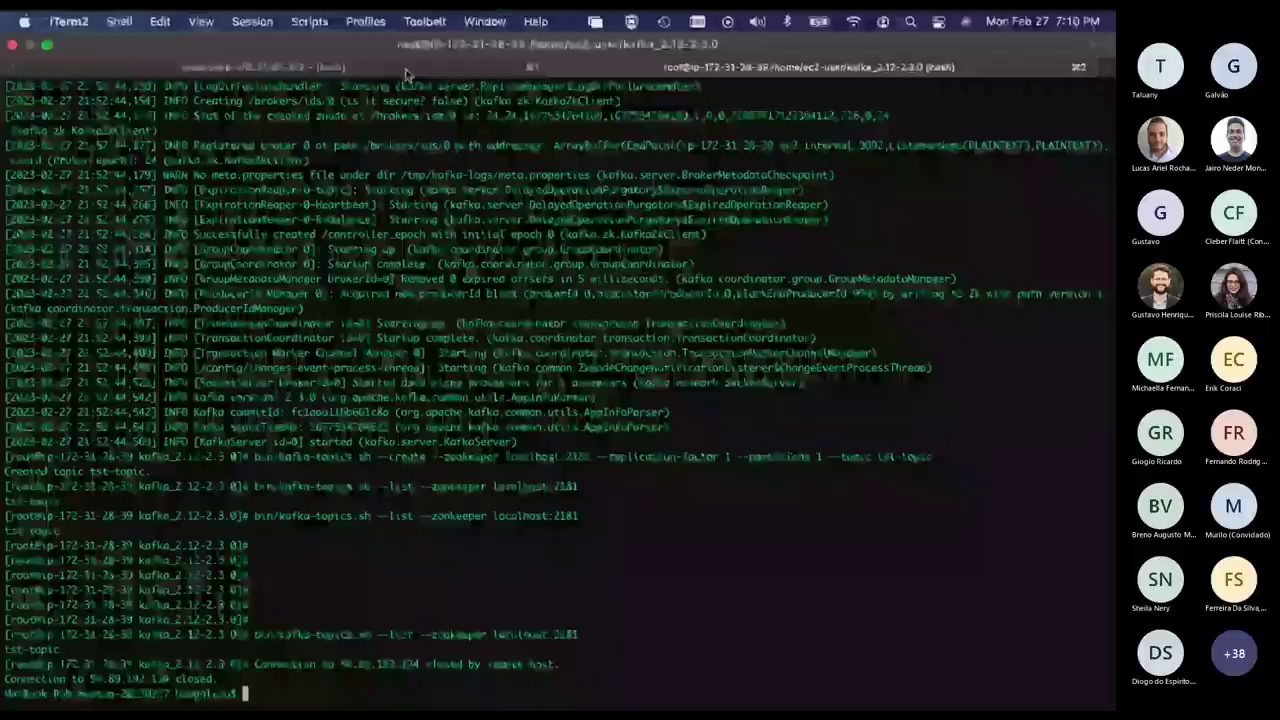
key("Up")
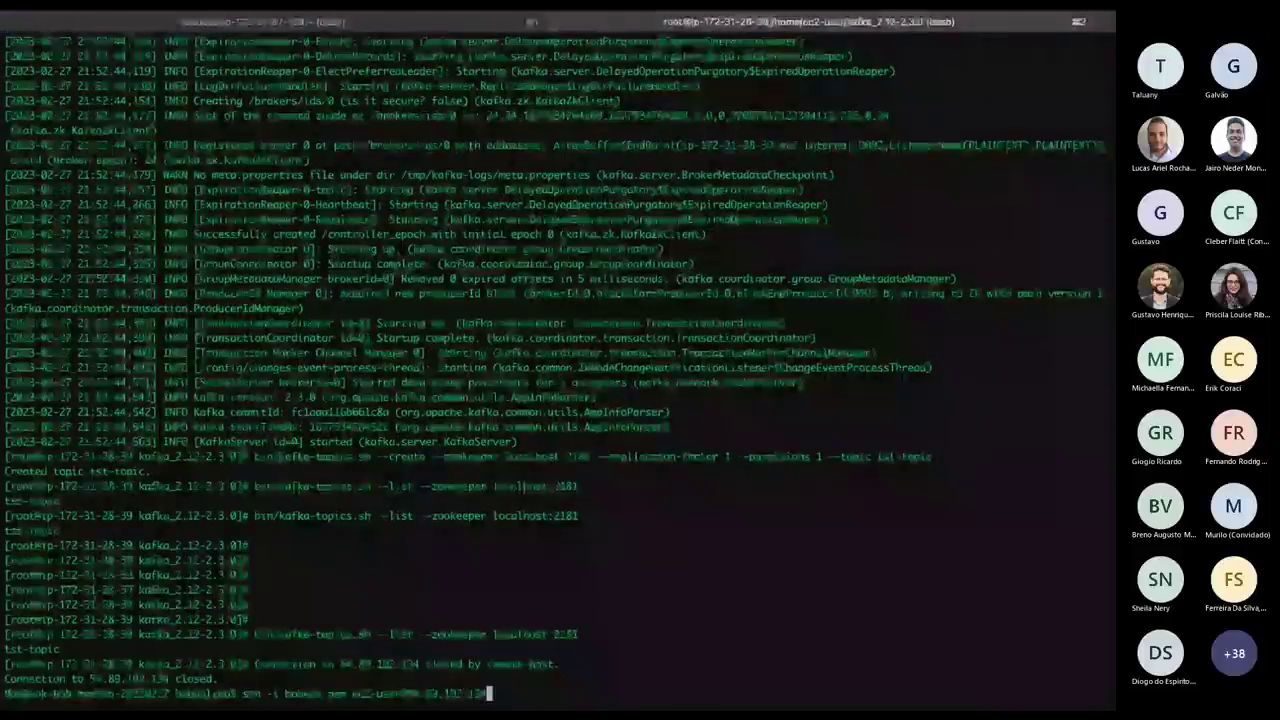
key("BackSpace")
key("BackSpace")
key("BackSpace")
key("BackSpace")
key("BackSpace")
key("BackSpace")
key("BackSpace")
key("BackSpace")
key("BackSpace")
key("BackSpace")
key("BackSpace")
key("BackSpace")
key("BackSpace")
key("BackSpace")
key("BackSpace")
key("BackSpace")
key("BackSpace")
key("BackSpace")
key("BackSpace")
key("BackSpace")
key("BackSpace")
key("BackSpace")
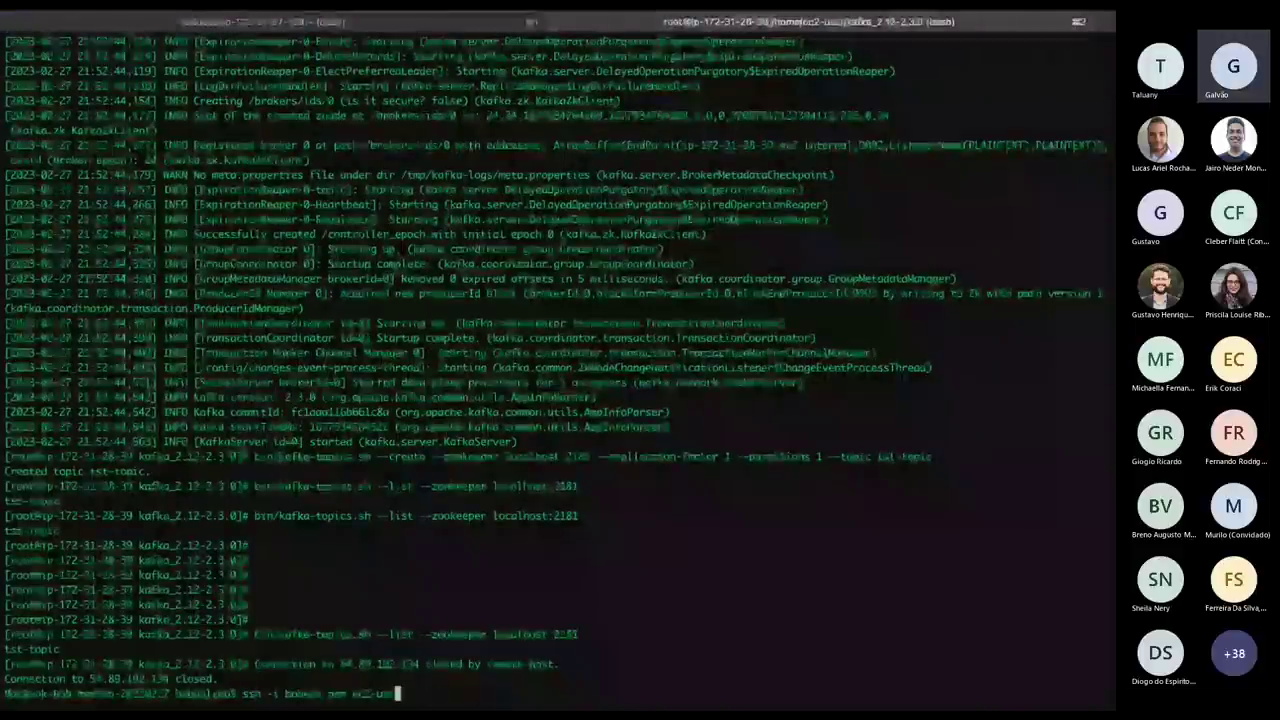
type("ubuntu@")
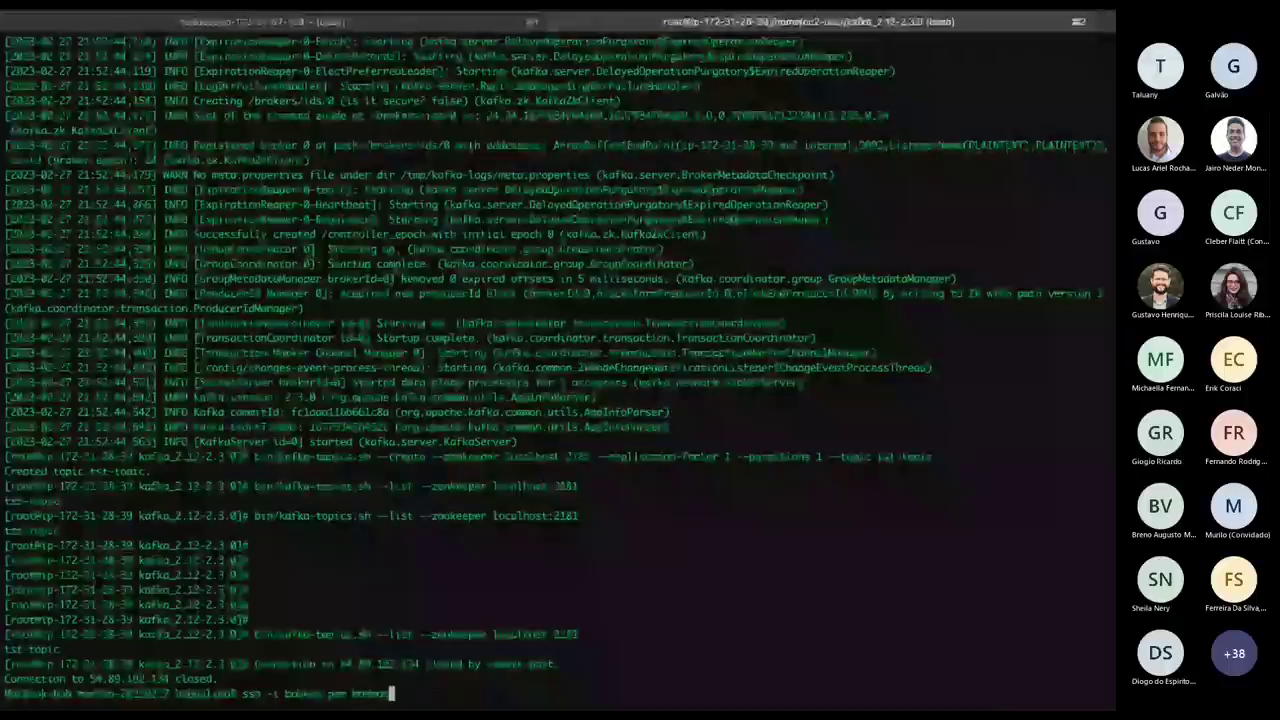
type("18.210.24.251")
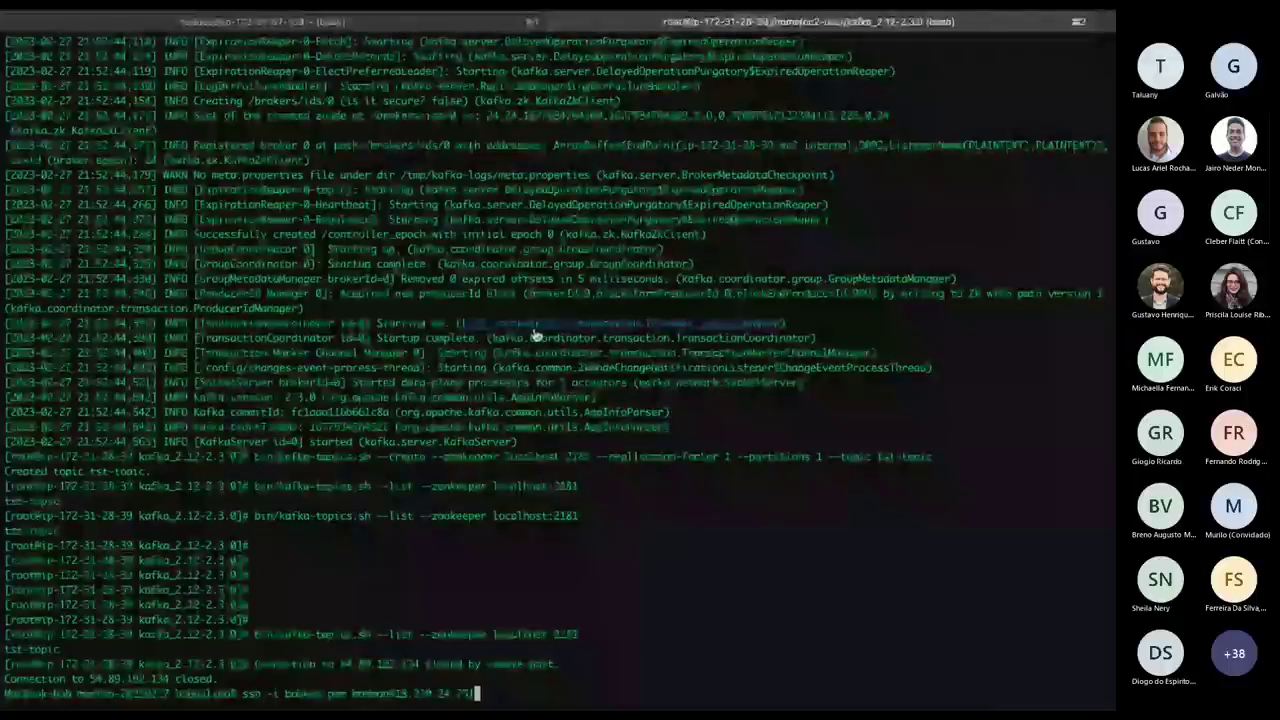
key("Return")
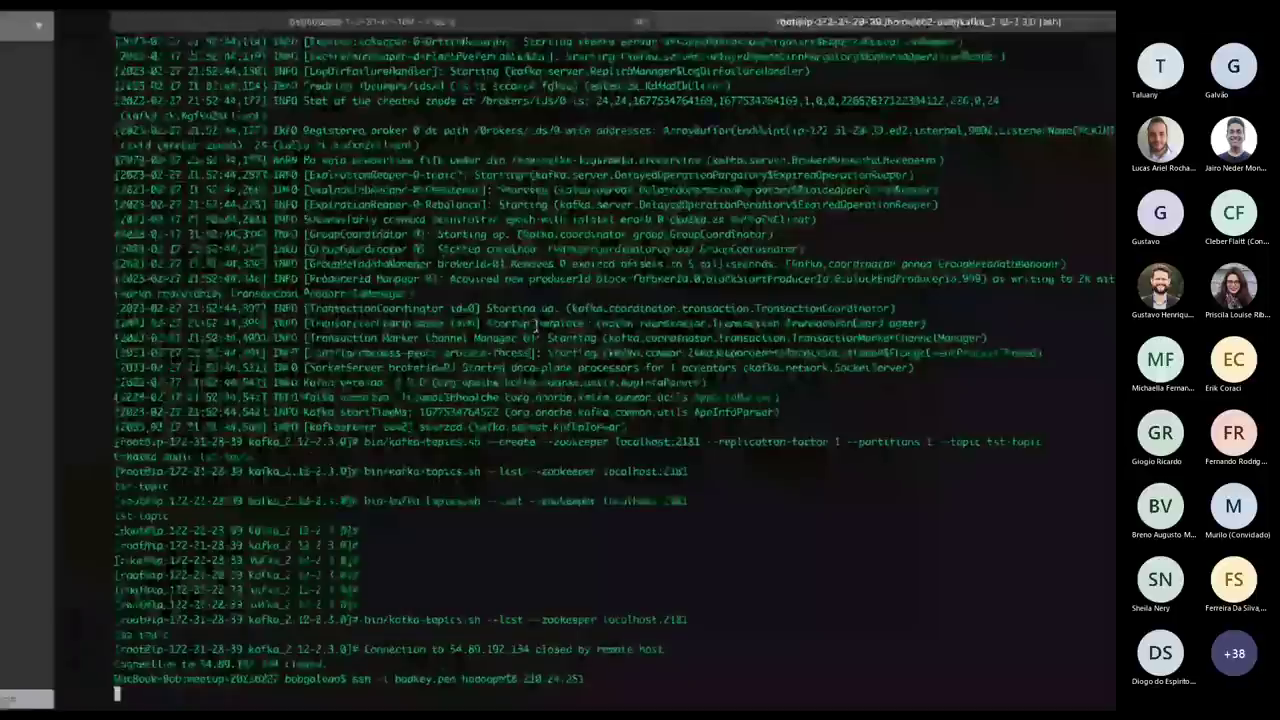
Return from the terminal to the EMR cluster hardware page in the browser.
key("super+Tab")
key("super+Tab")
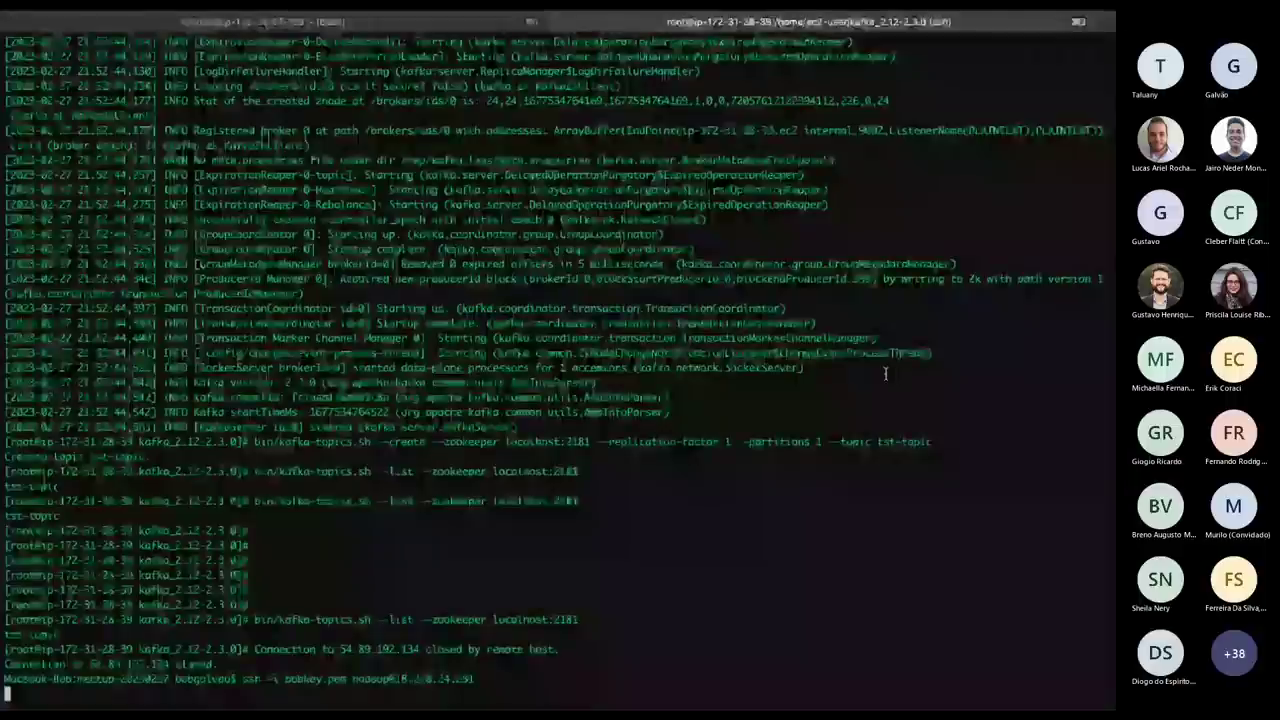
key("ctrl+Up")
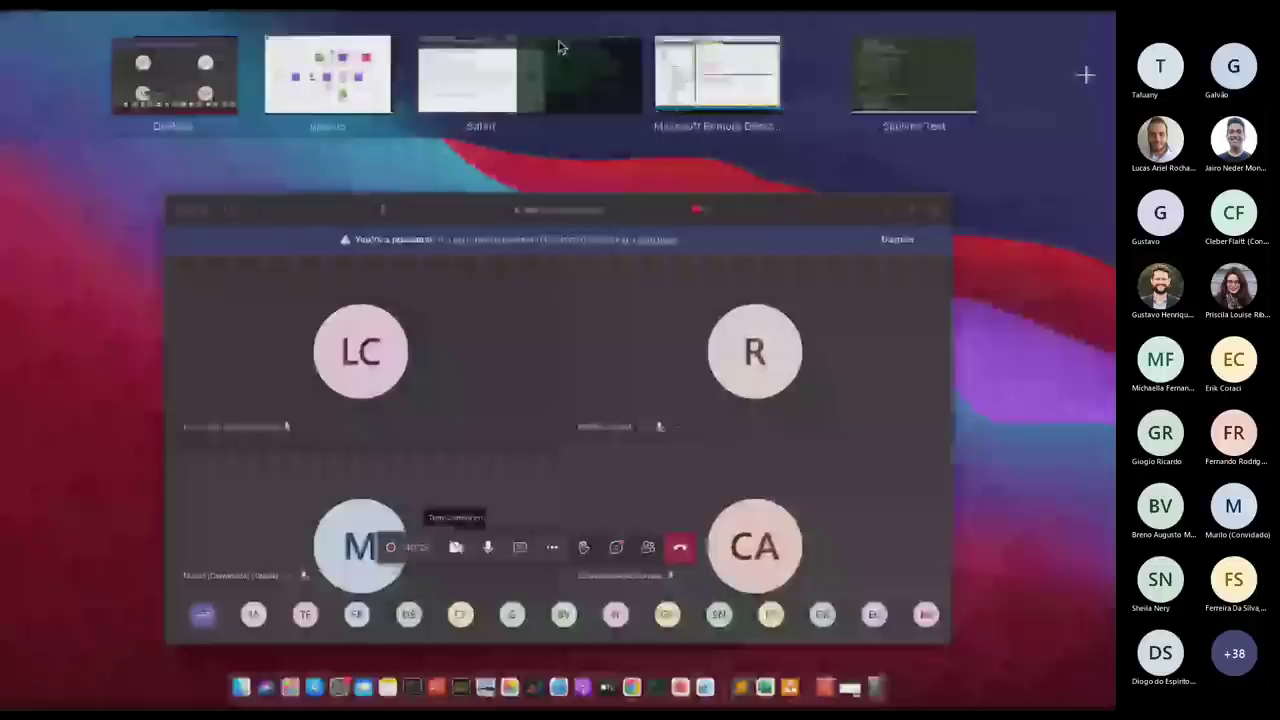
left_click(560, 47)
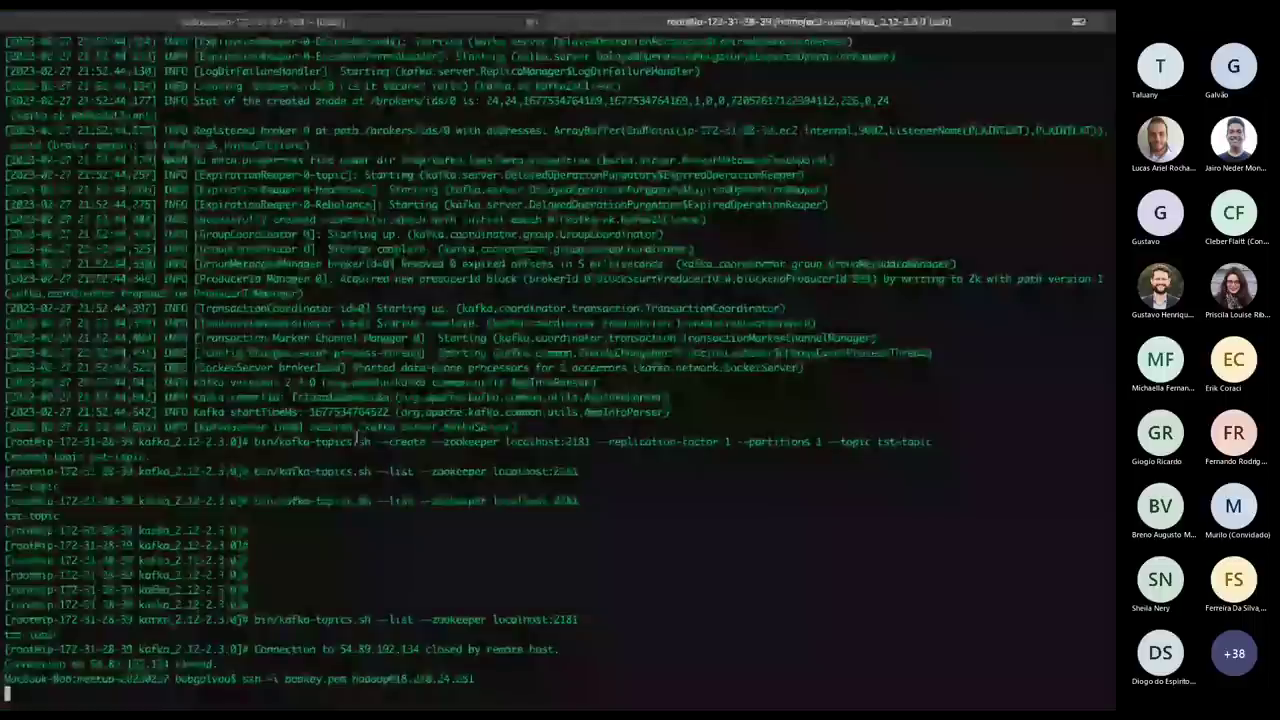
key("super+Tab")
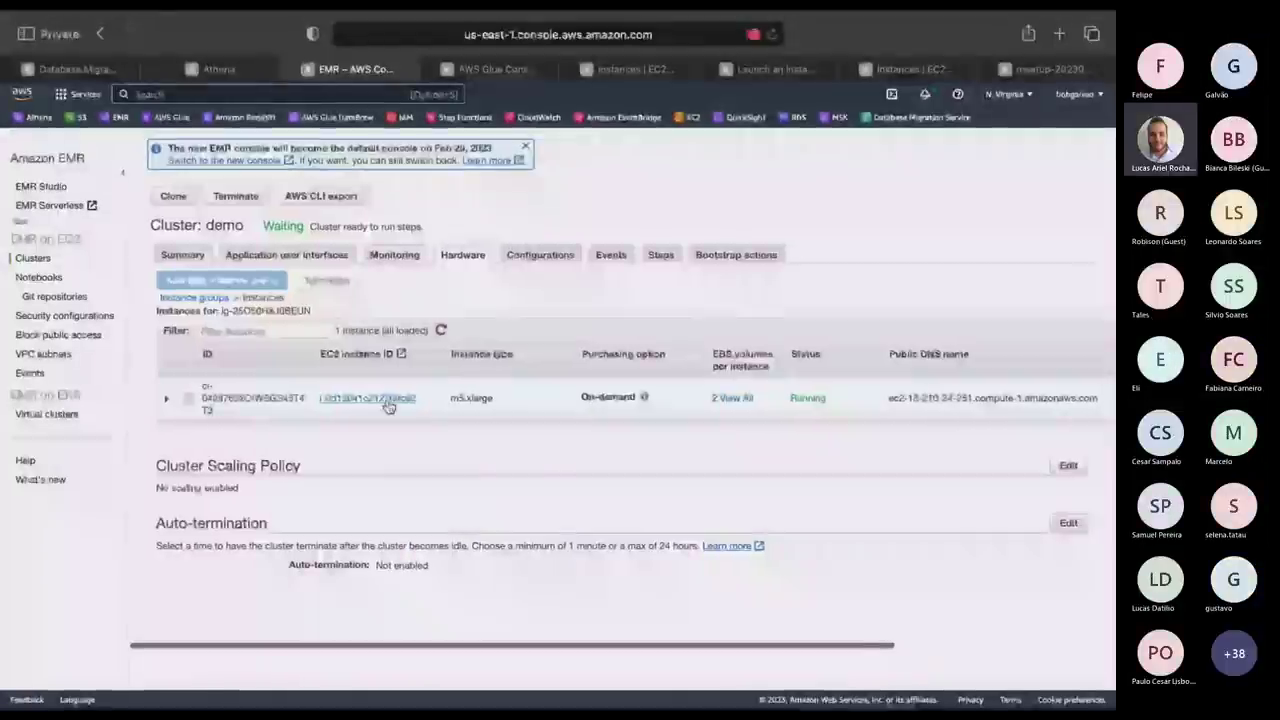
Inspect instance i-0d10041c212769c62's Security tab and open its EMR_EC2_DefaultRole IAM role.
left_click(388, 400)
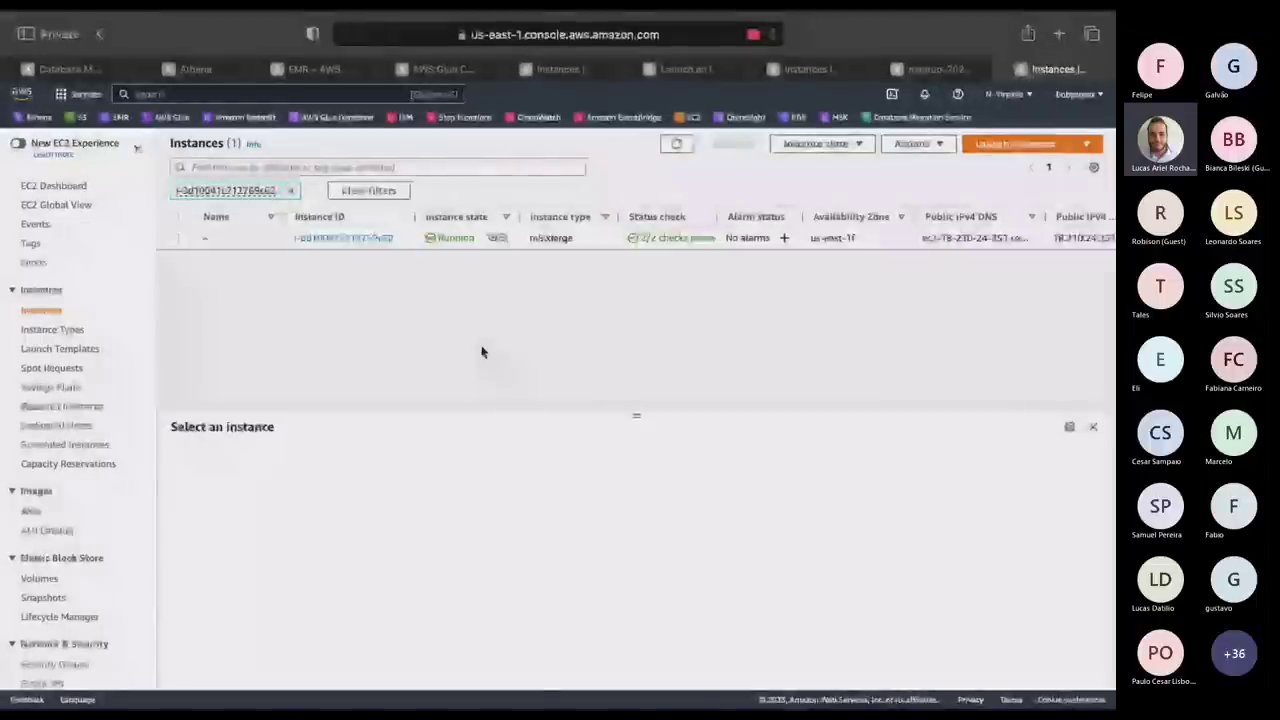
left_click(246, 236)
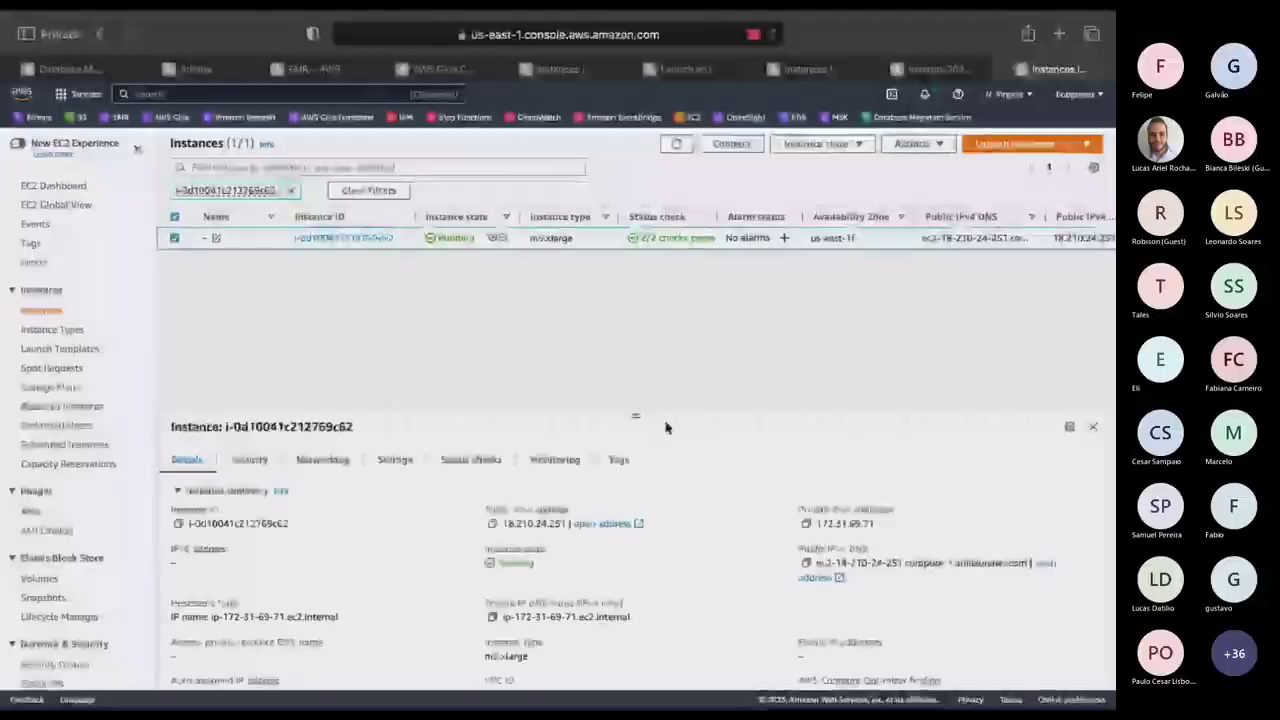
scroll(686, 609, "down", 2)
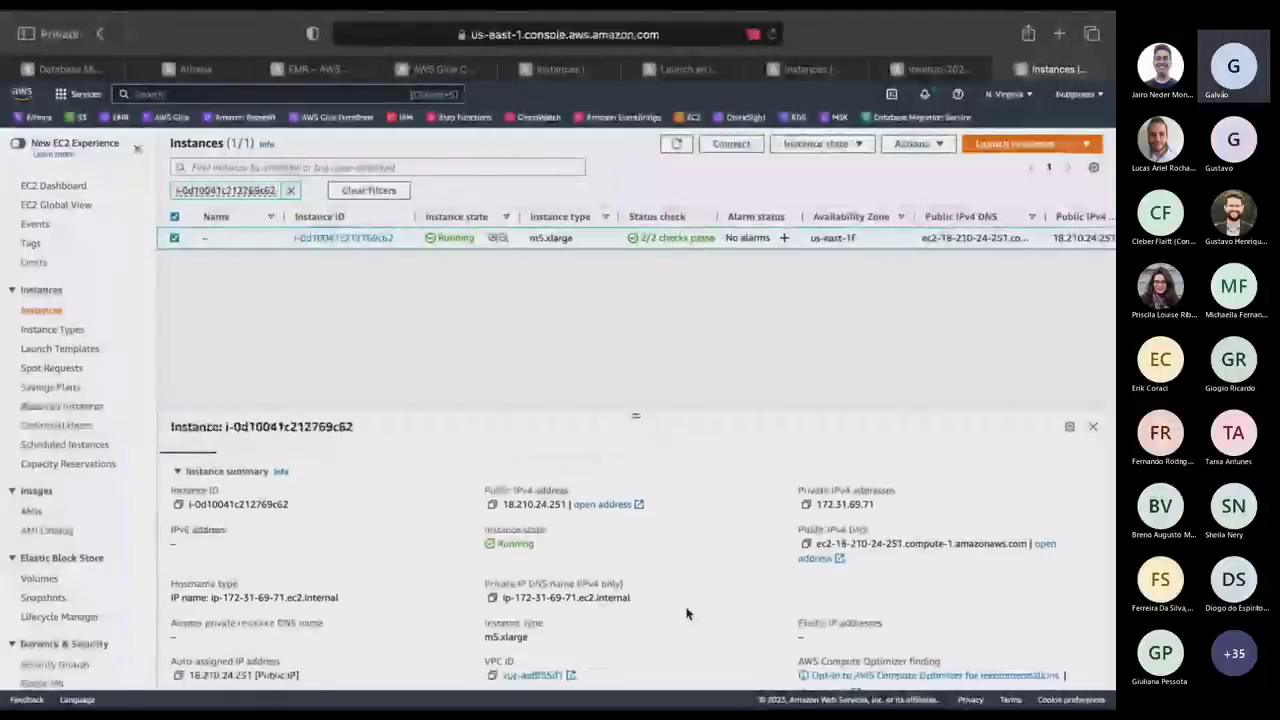
scroll(686, 613, "down", 2)
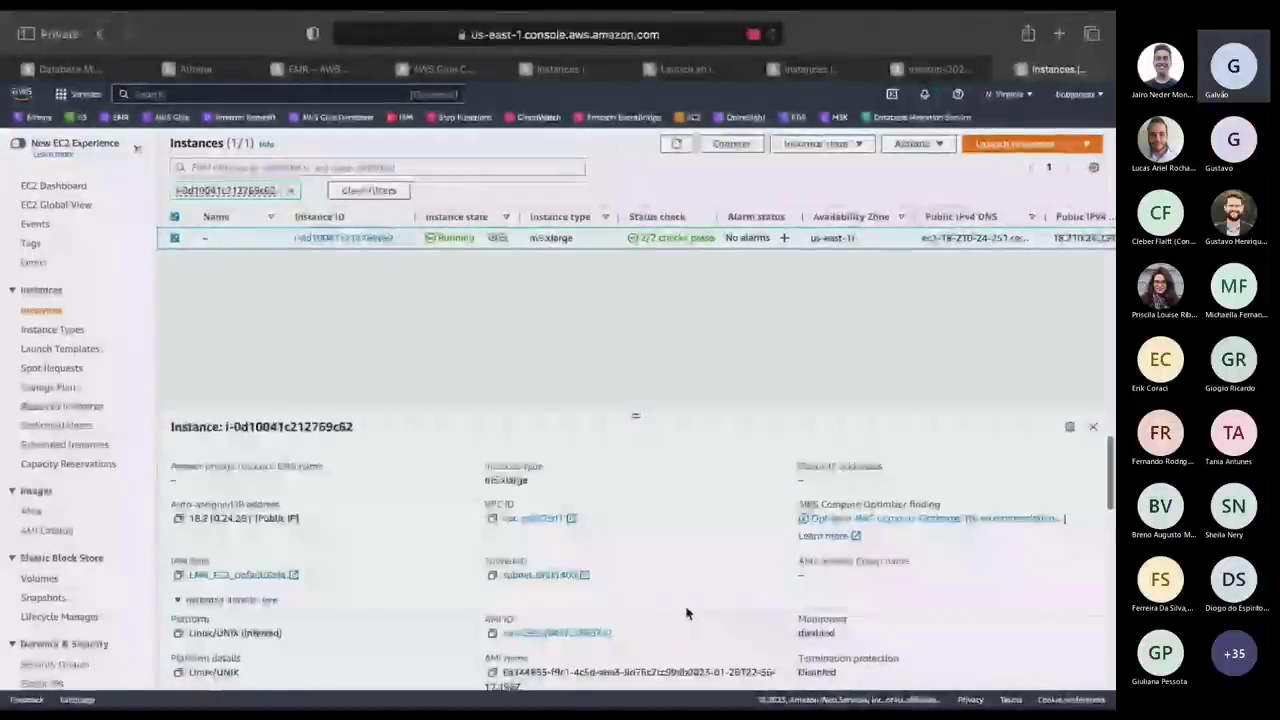
scroll(686, 613, "down", 1)
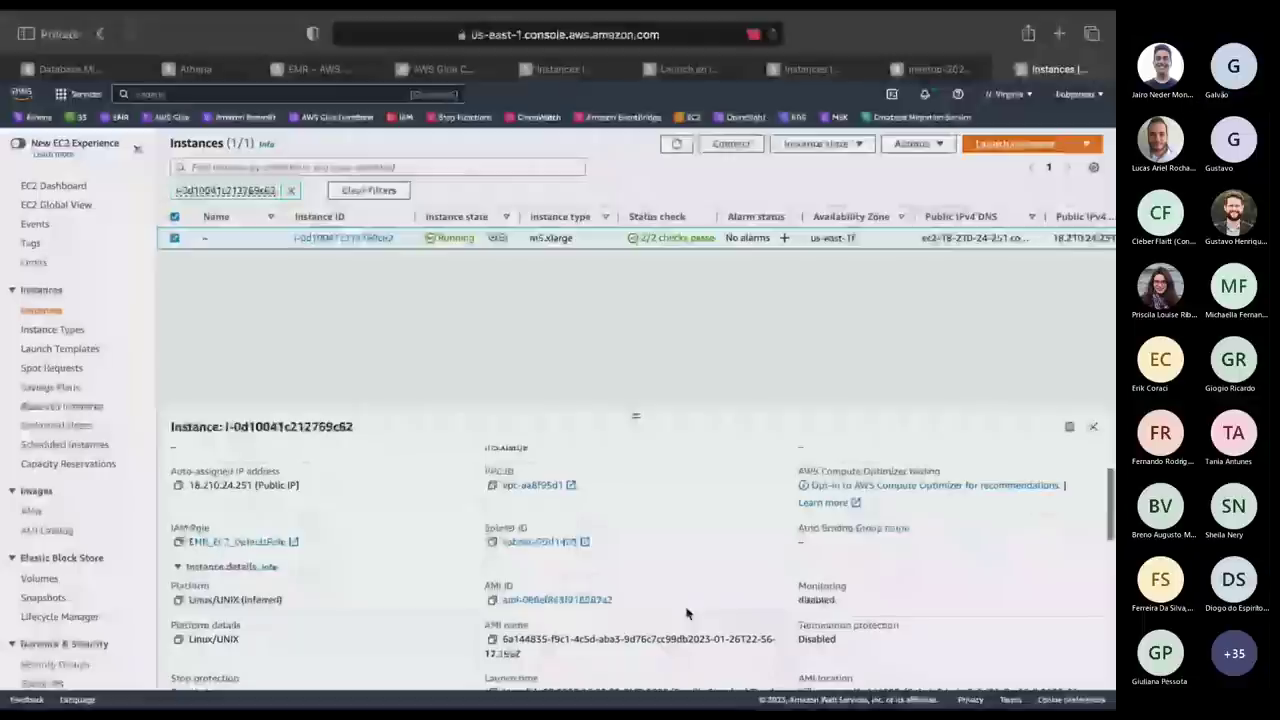
scroll(686, 613, "up", 5)
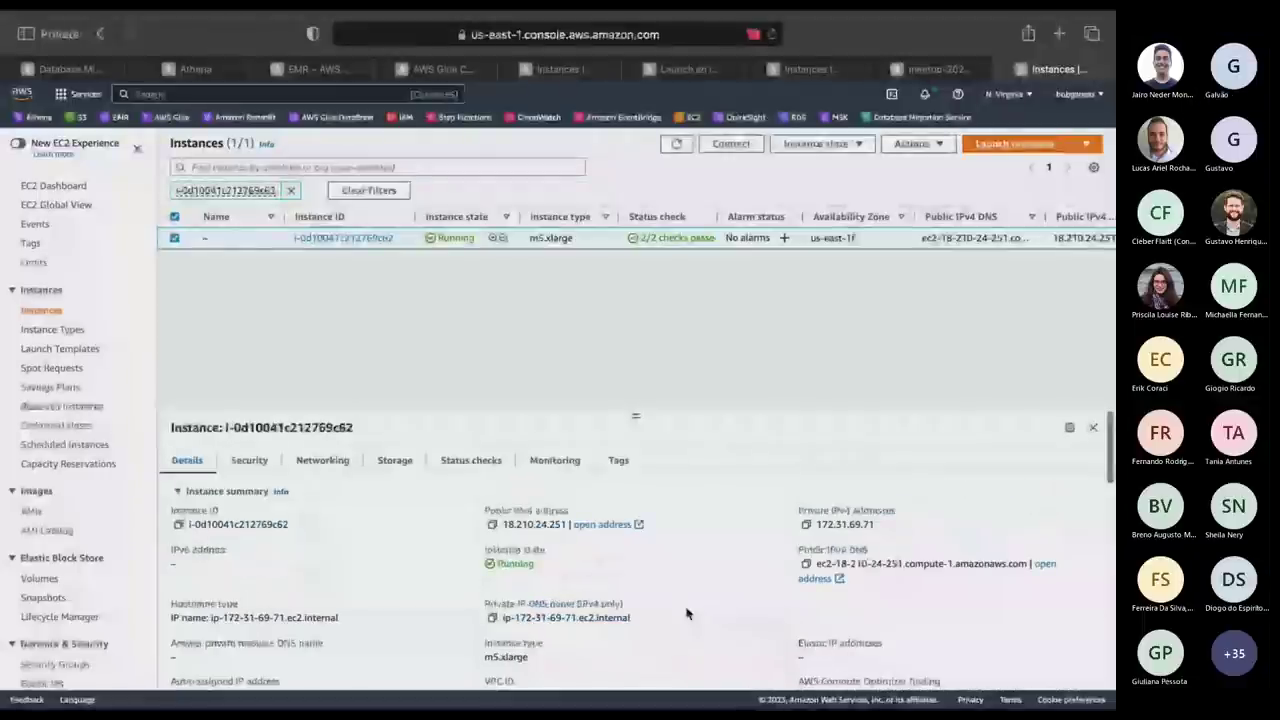
left_click(250, 460)
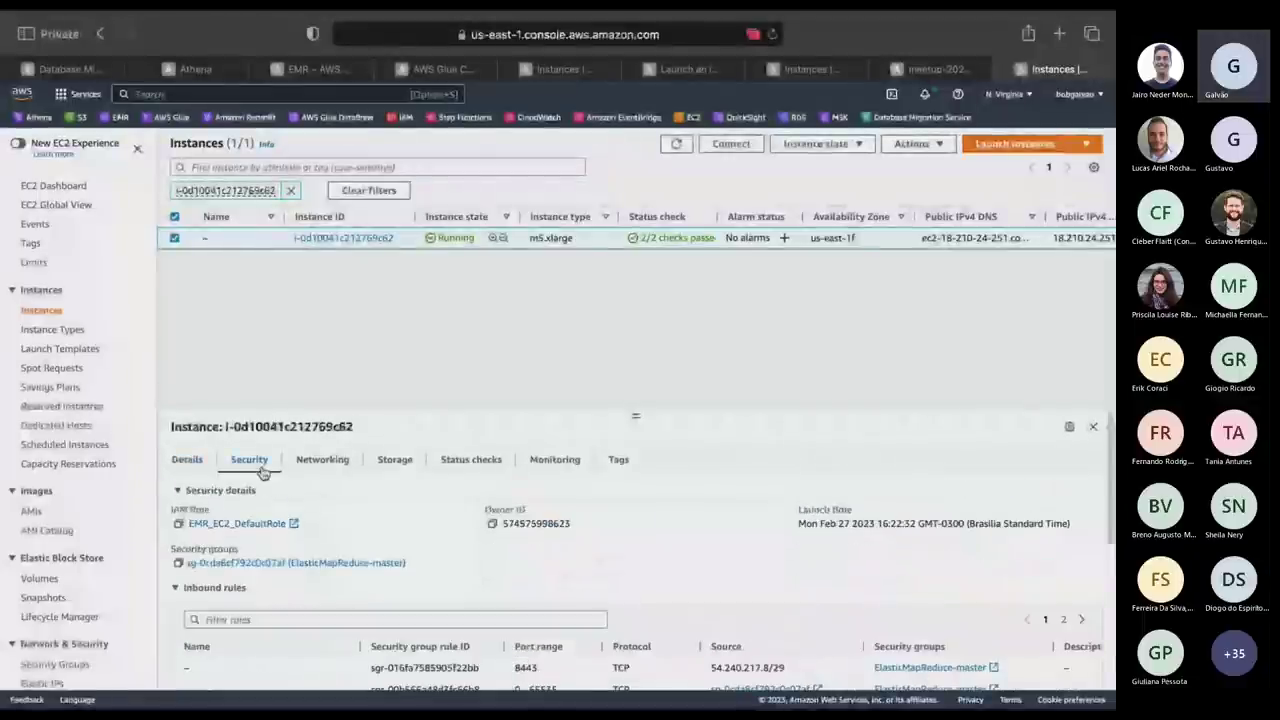
left_click(240, 523)
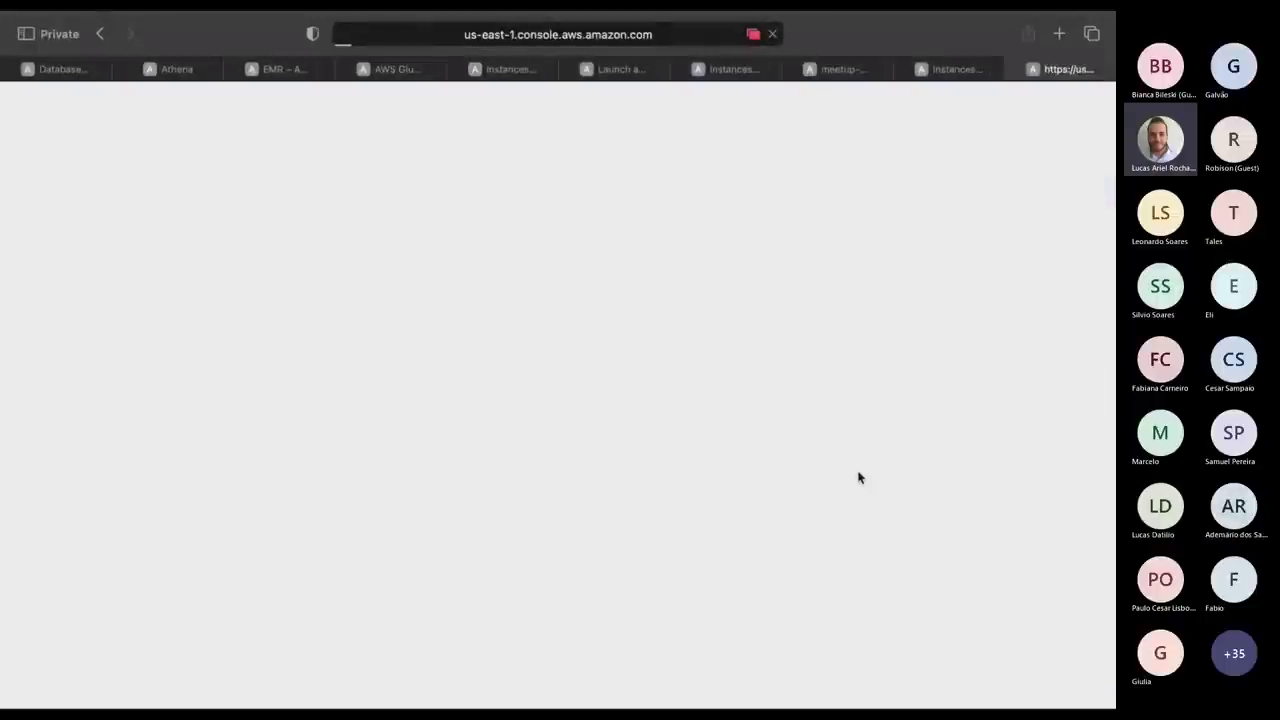
Open the ElasticMapReduce-master security group from the EC2 instance page.
left_click(940, 69)
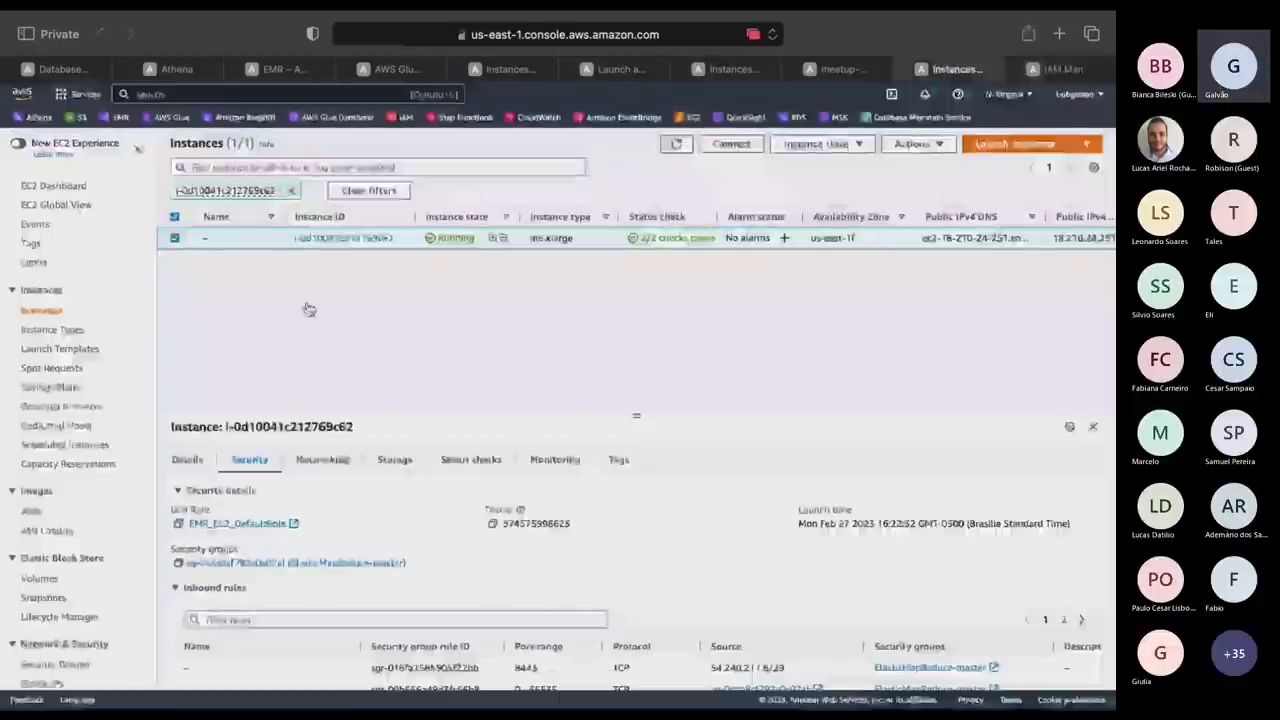
left_click(231, 563)
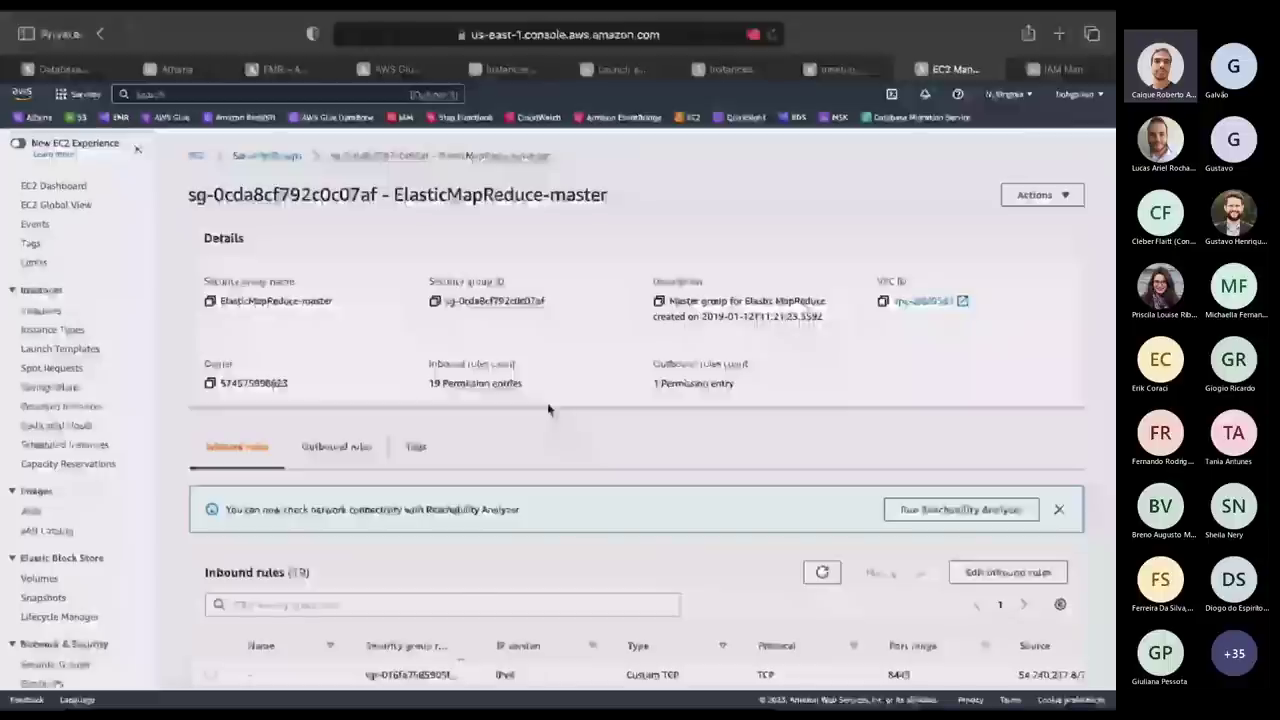
scroll(548, 409, "down", 5)
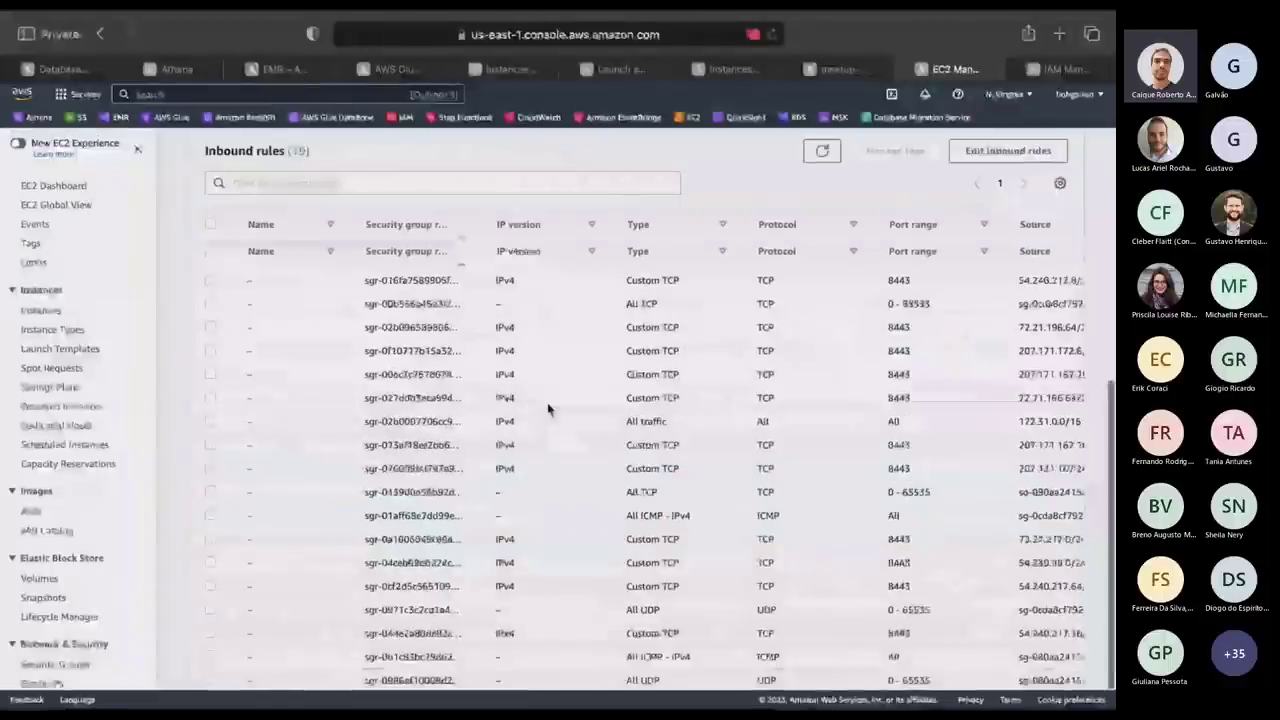
scroll(548, 409, "up", 2)
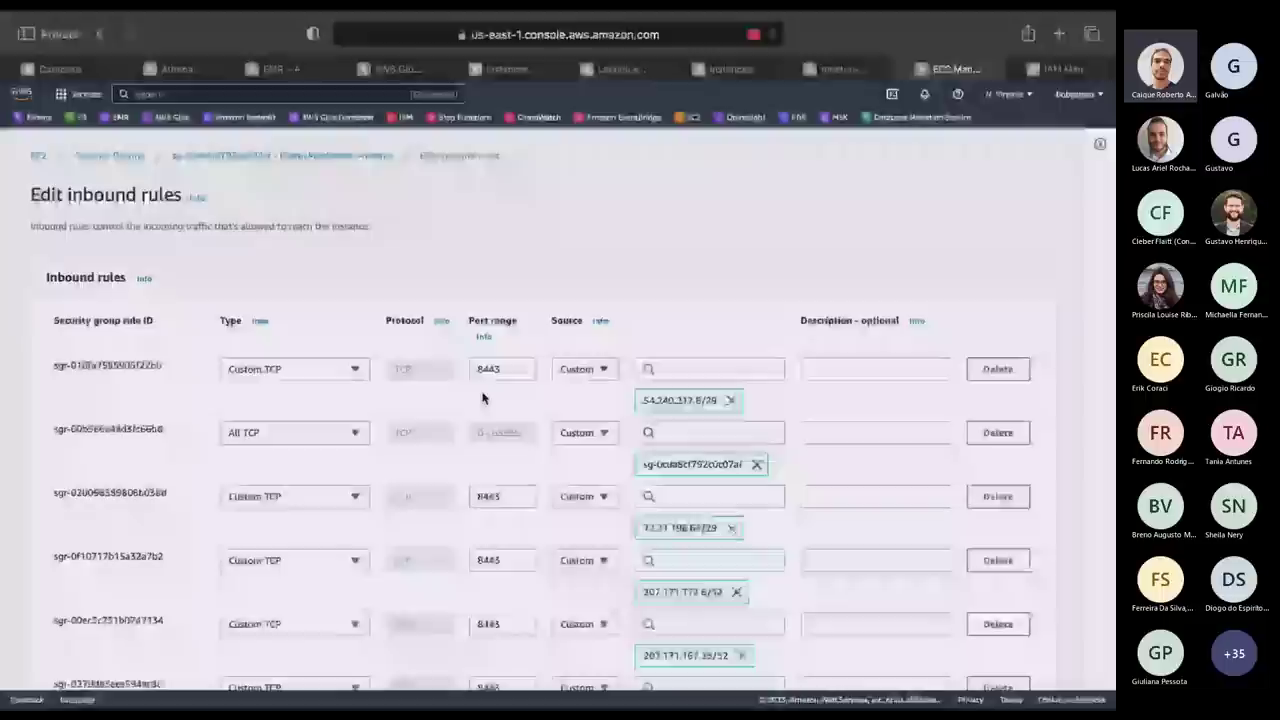
scroll(482, 398, "down", 4)
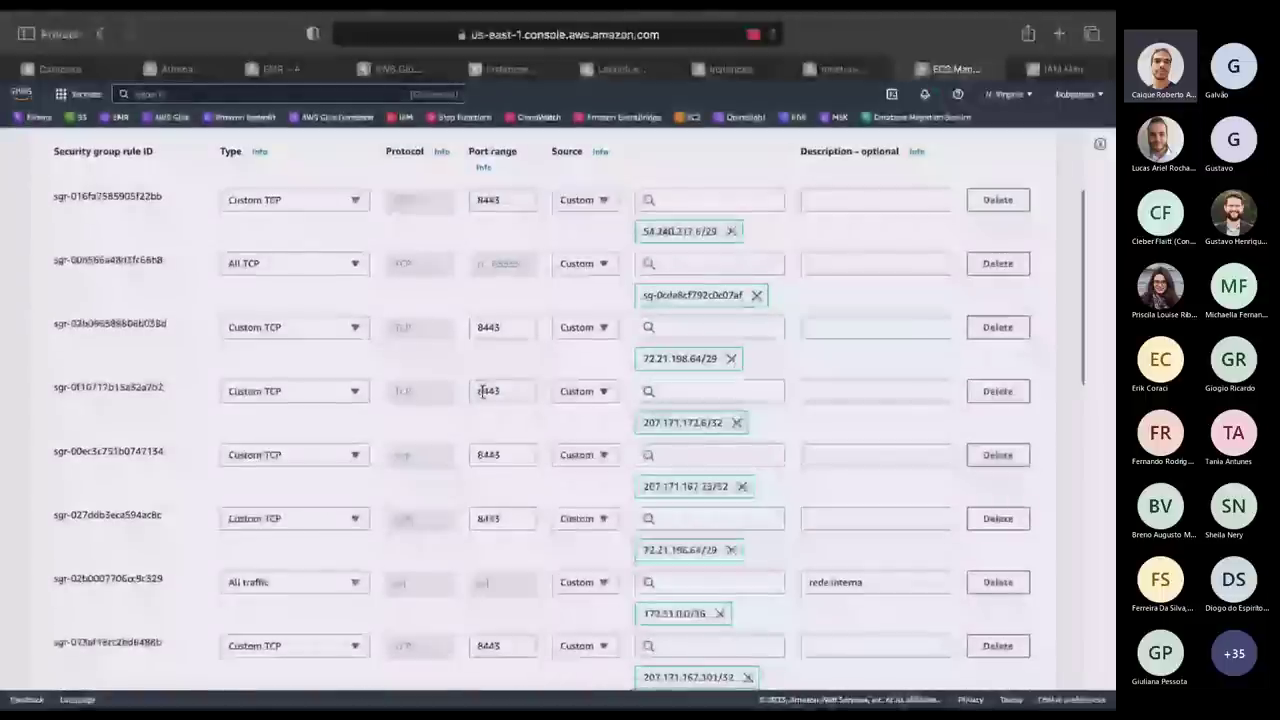
scroll(482, 395, "down", 8)
scroll(482, 398, "down", 12)
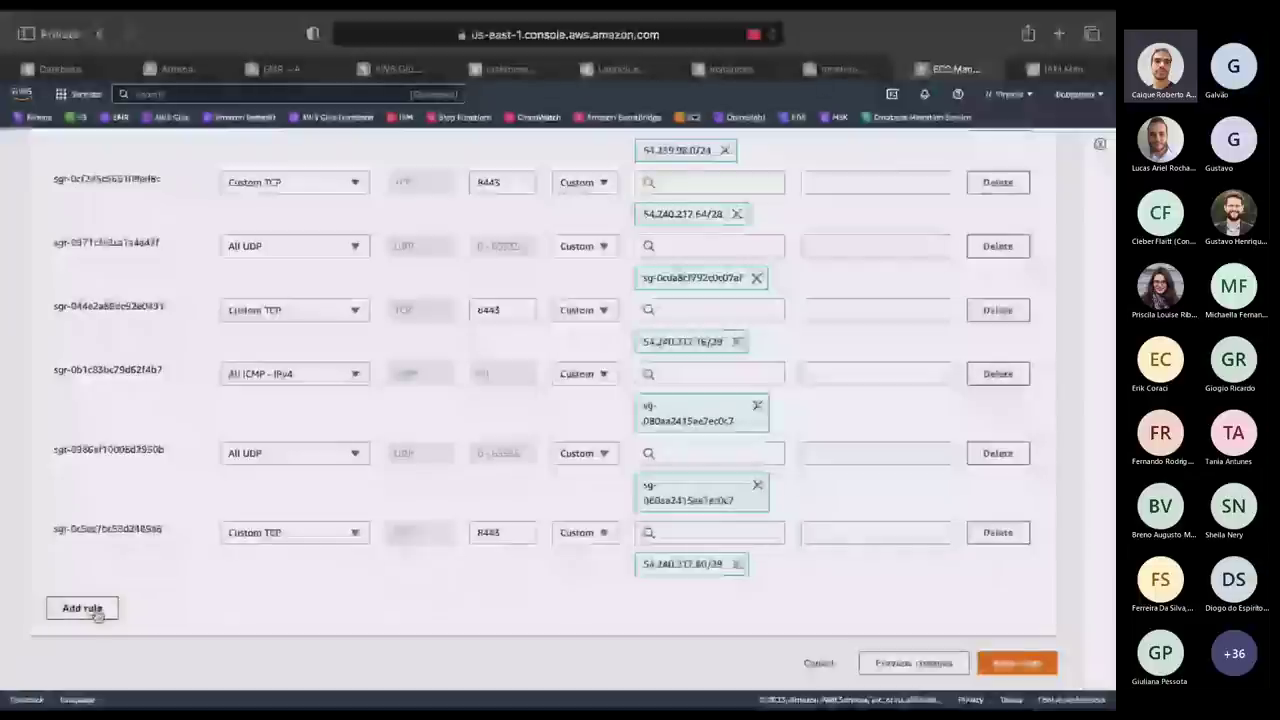
Add and save an inbound rule allowing all traffic from Anywhere-IPv4 (0.0.0.0/0).
left_click(90, 608)
left_click(355, 596)
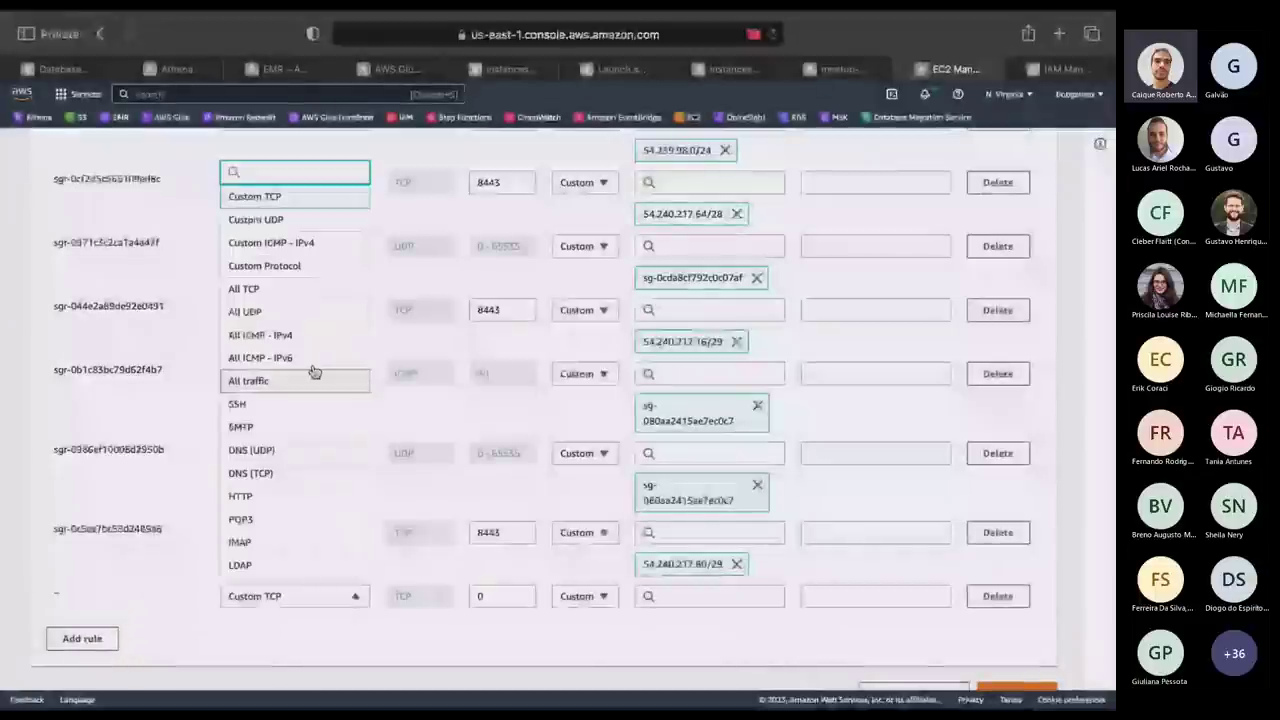
left_click(275, 383)
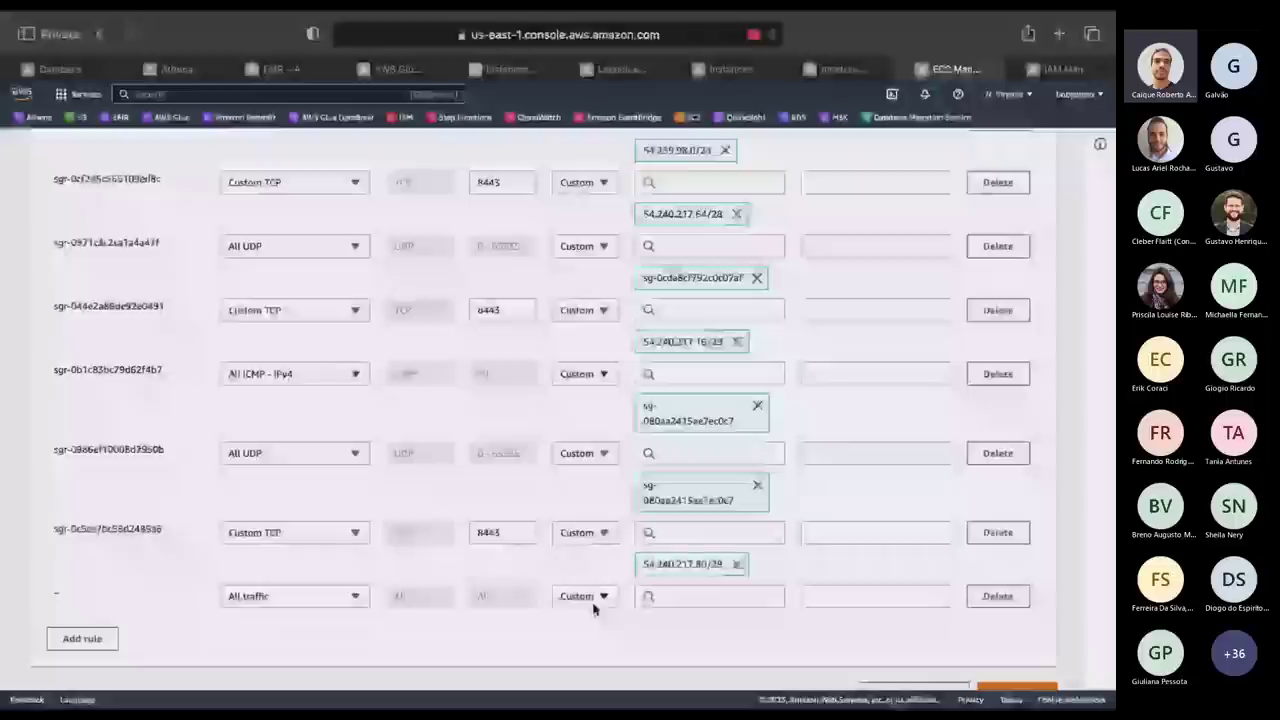
left_click(592, 600)
left_click(583, 502)
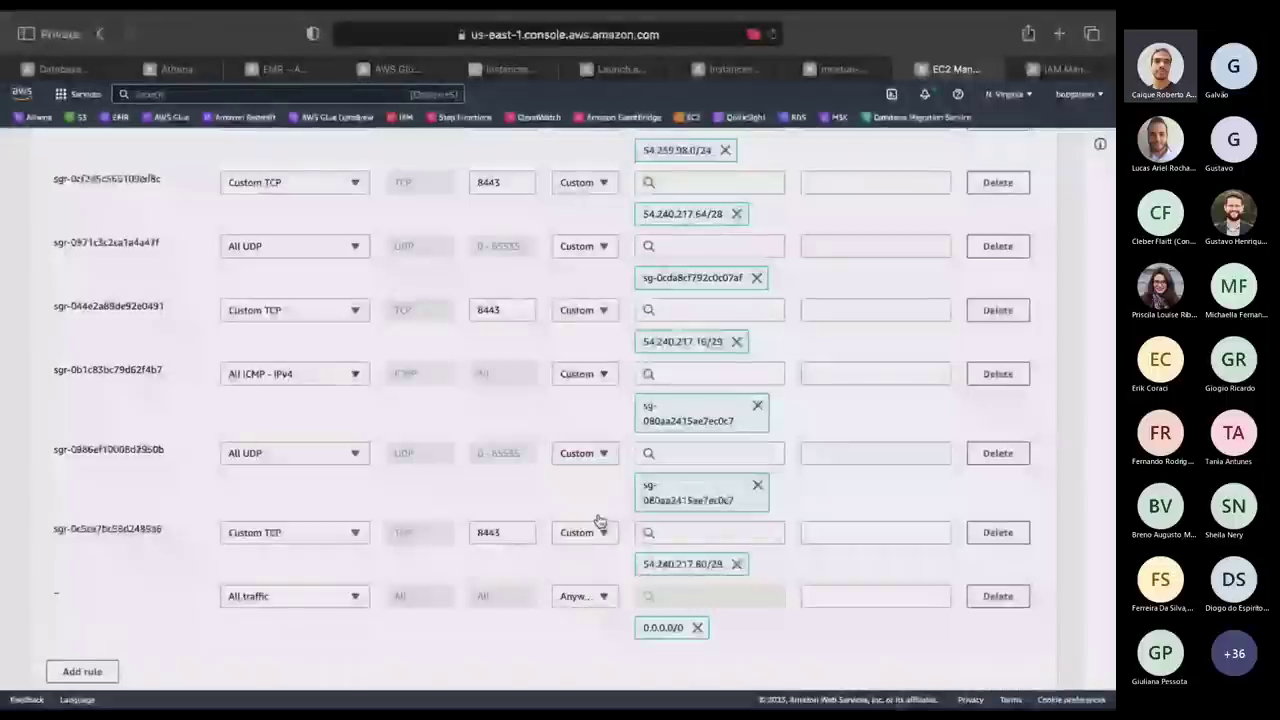
scroll(918, 642, "down", 2)
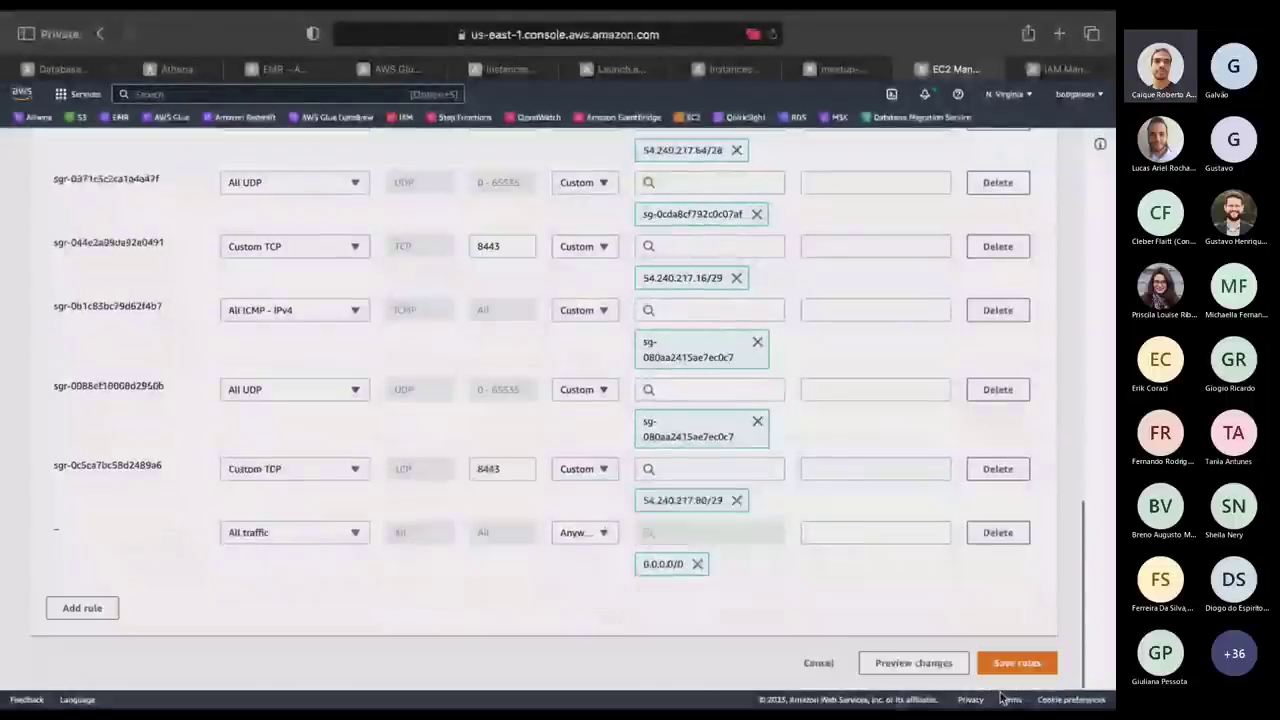
left_click(1025, 668)
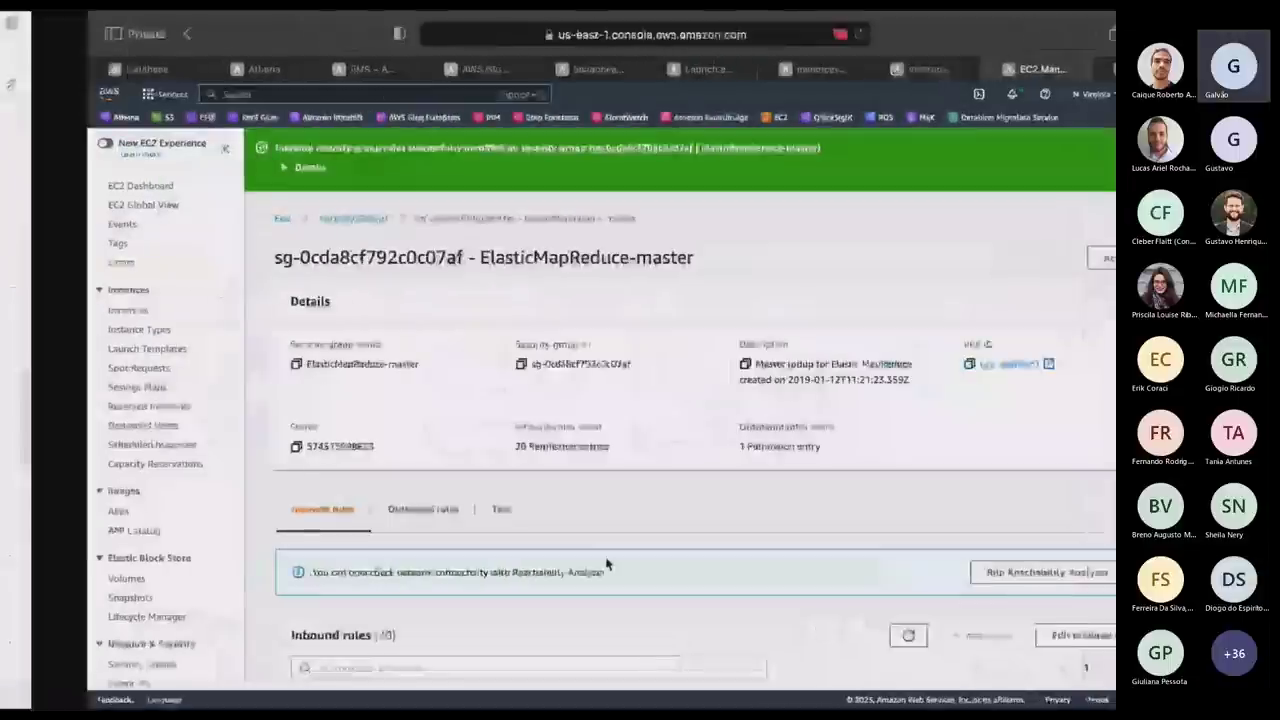
key("alt+Tab")
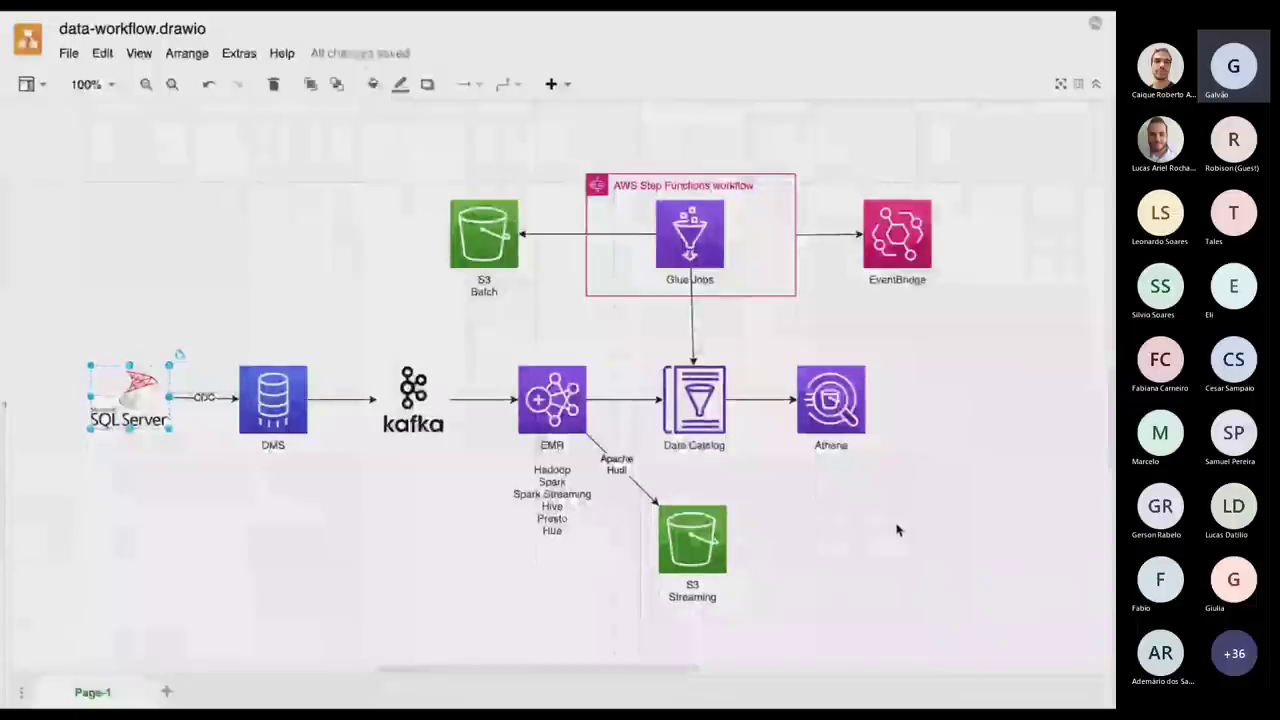
Return from draw.io to the ElasticMapReduce-master security group page.
key("ctrl+Right")
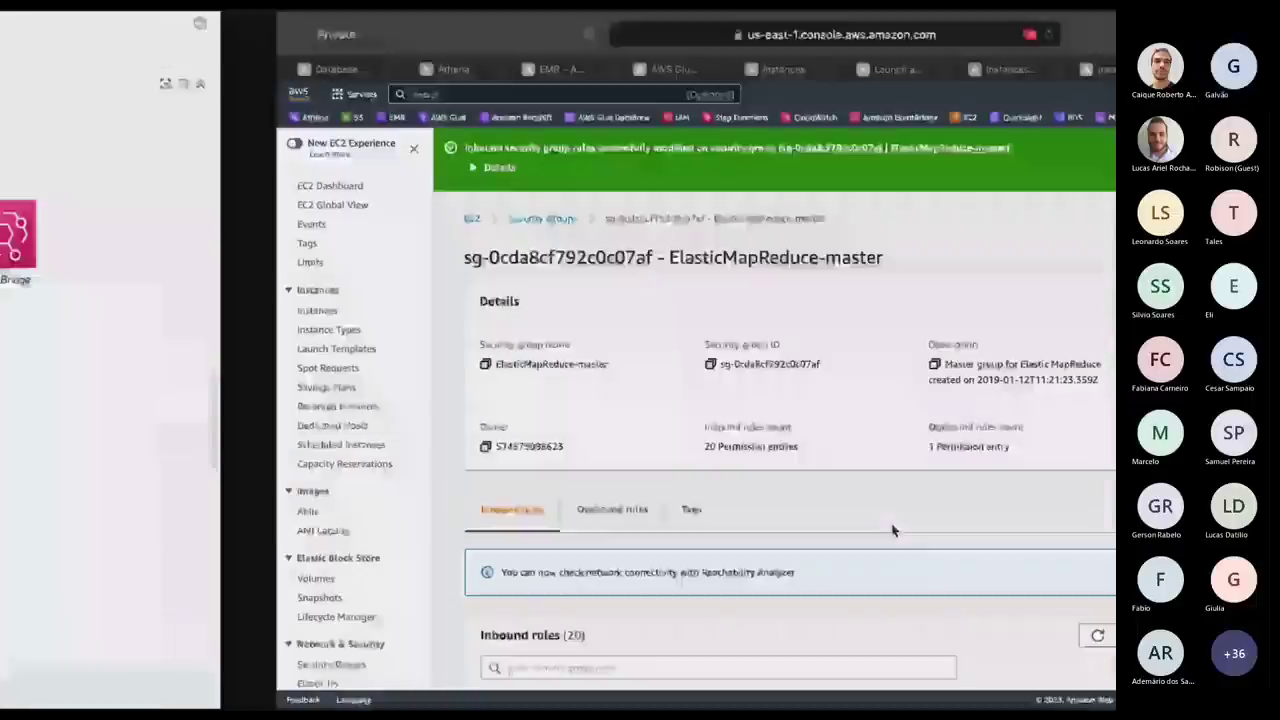
Log into the EMR master as hadoop by rerunning the earlier ssh command and accepting the host key.
key("ctrl+Right")
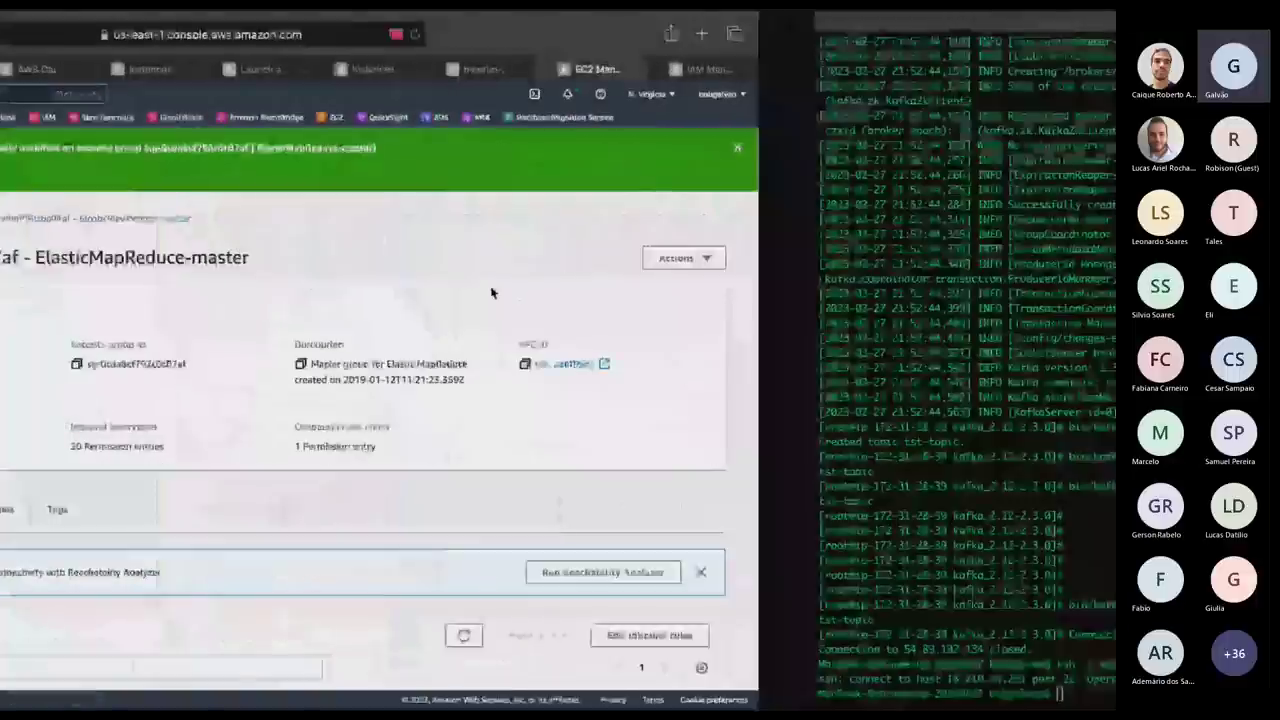
key("Up")
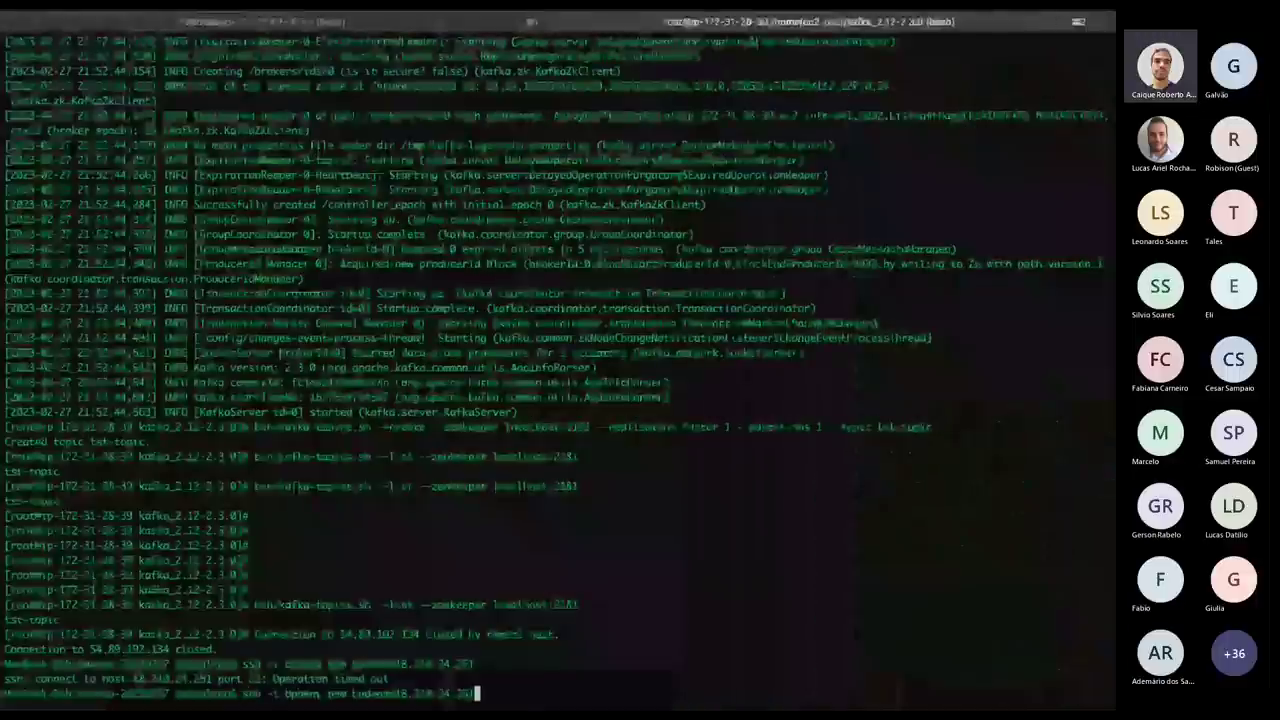
key("Return")
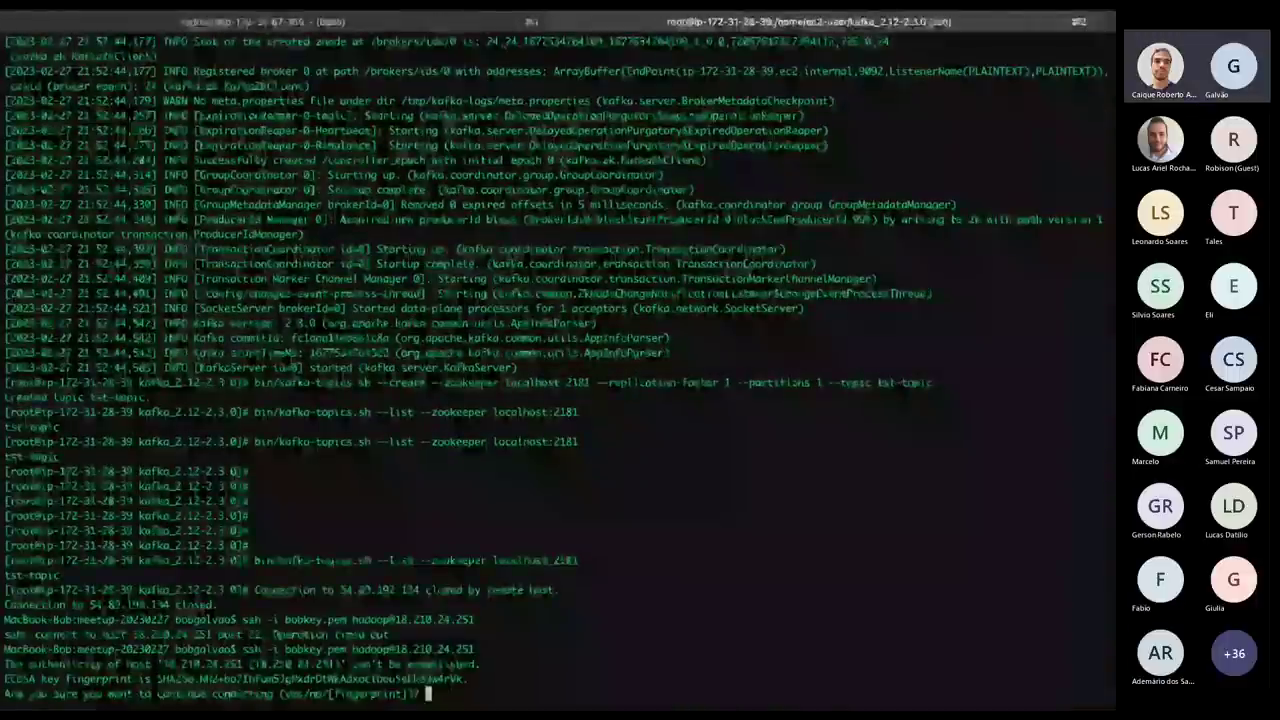
type("yes")
key("Return")
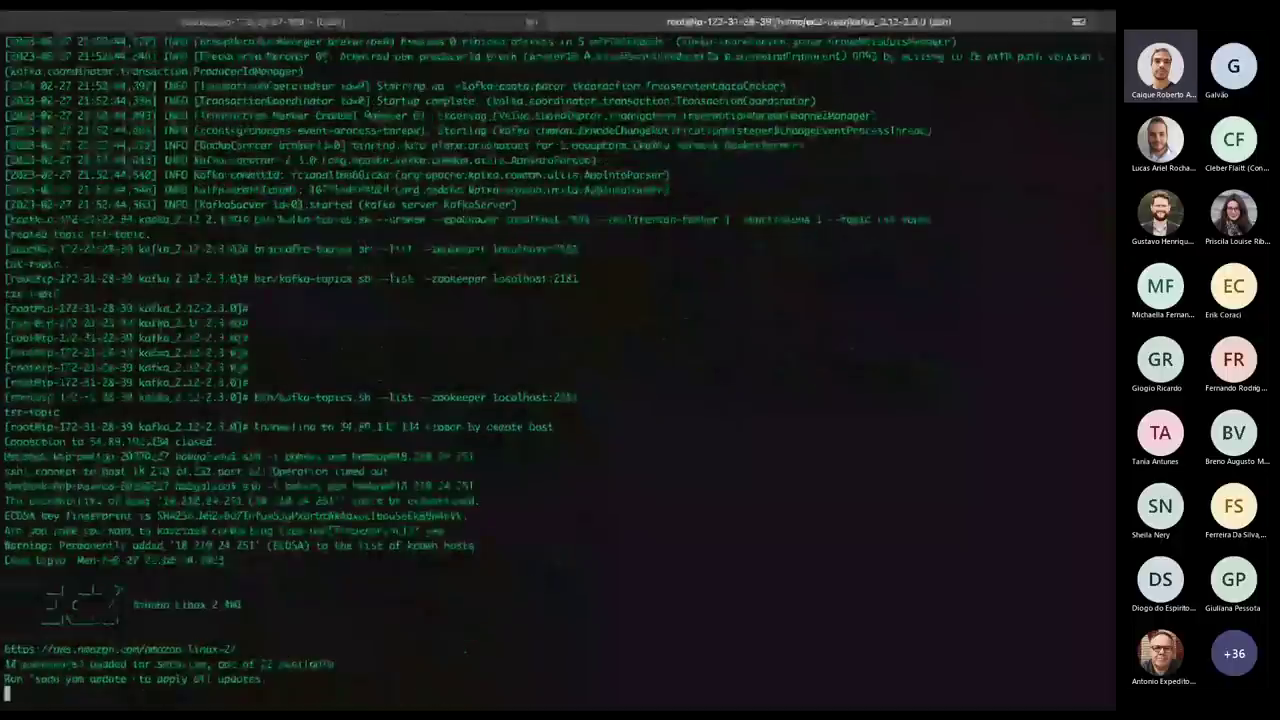
Look through the other desktop spaces, then start a cd into /usr/ in the EMR session.
key("super+Tab")
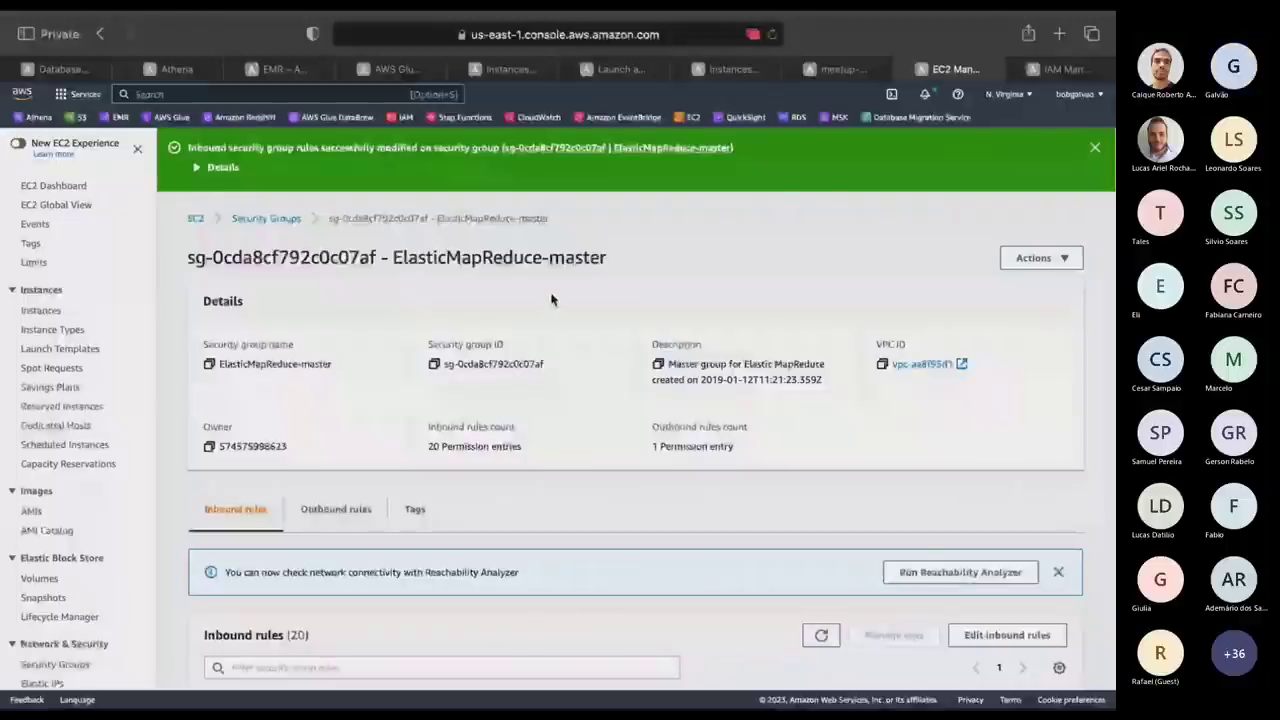
key("super+Tab")
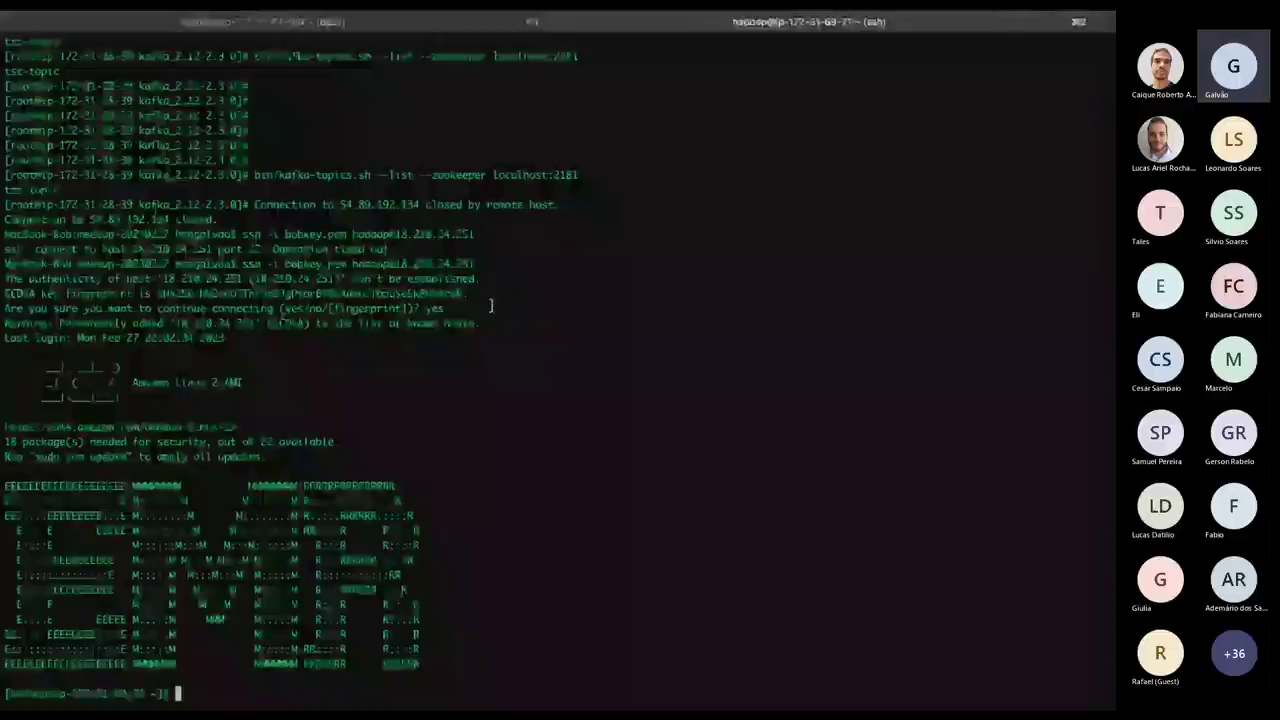
key("ctrl+Left")
key("ctrl+Up")
left_click(941, 80)
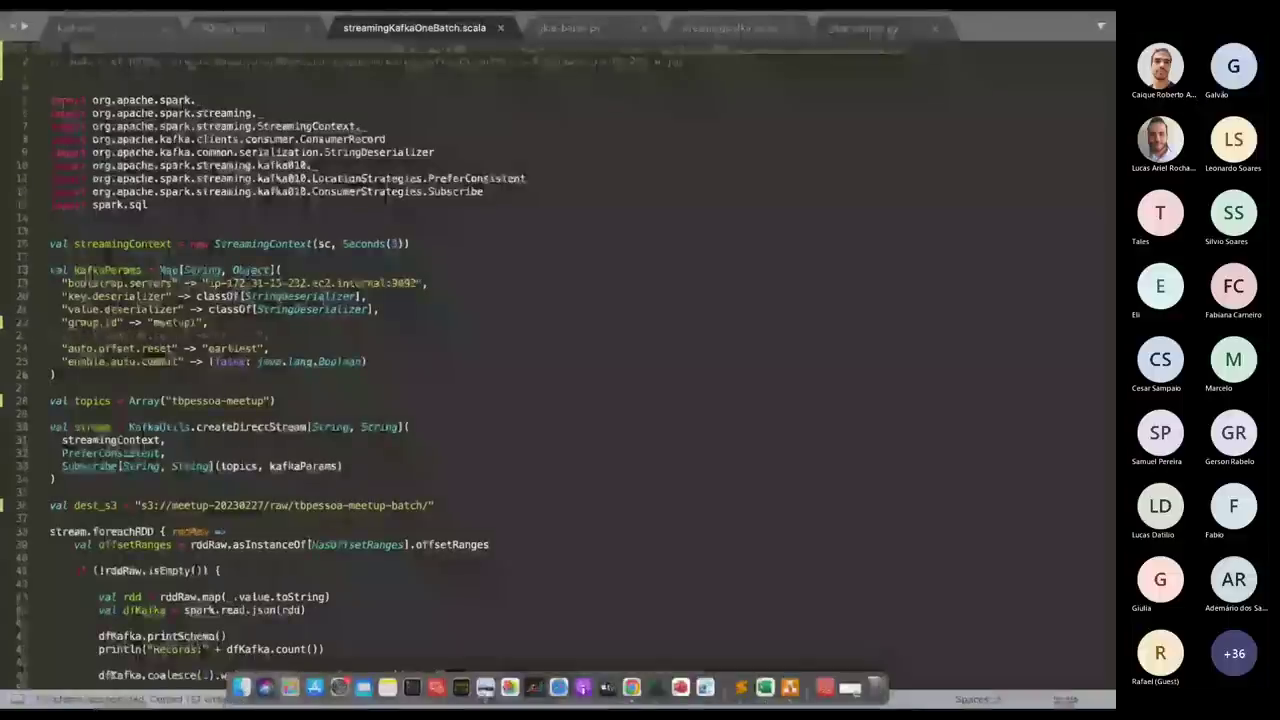
key("ctrl+Right")
key("ctrl+Left")
key("ctrl+Right")
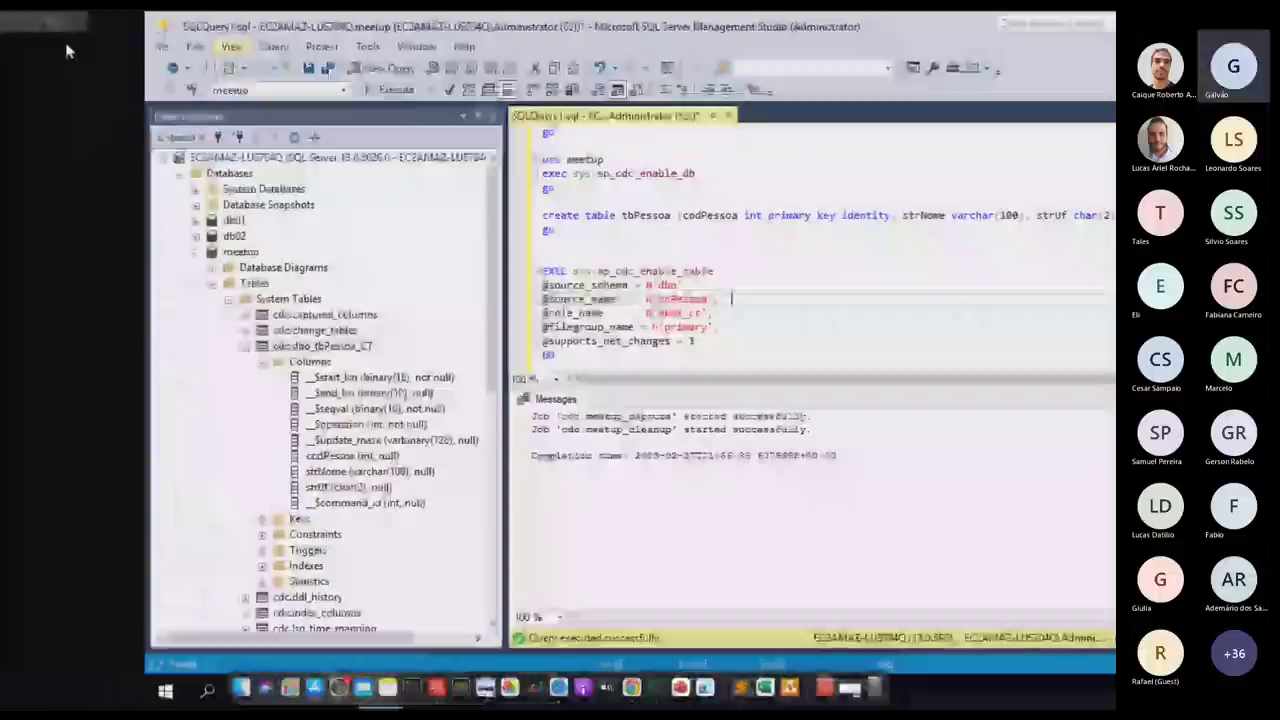
key("ctrl+Right")
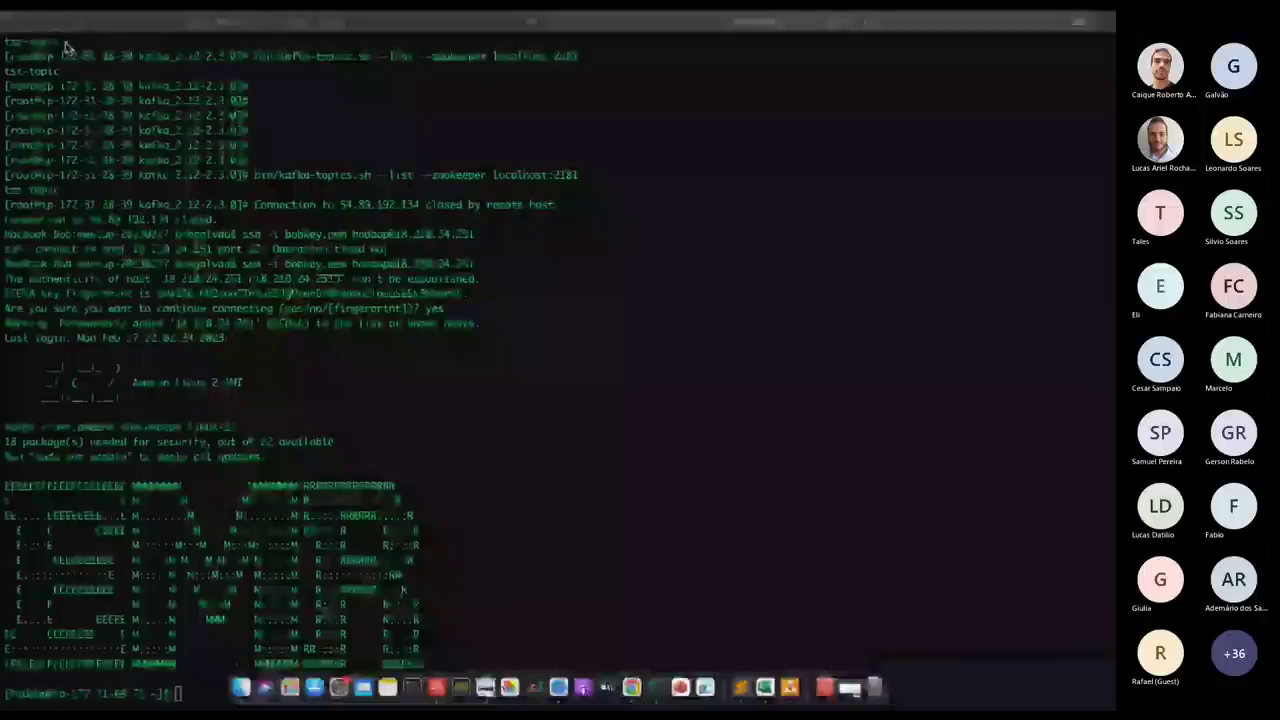
type("/usr/")
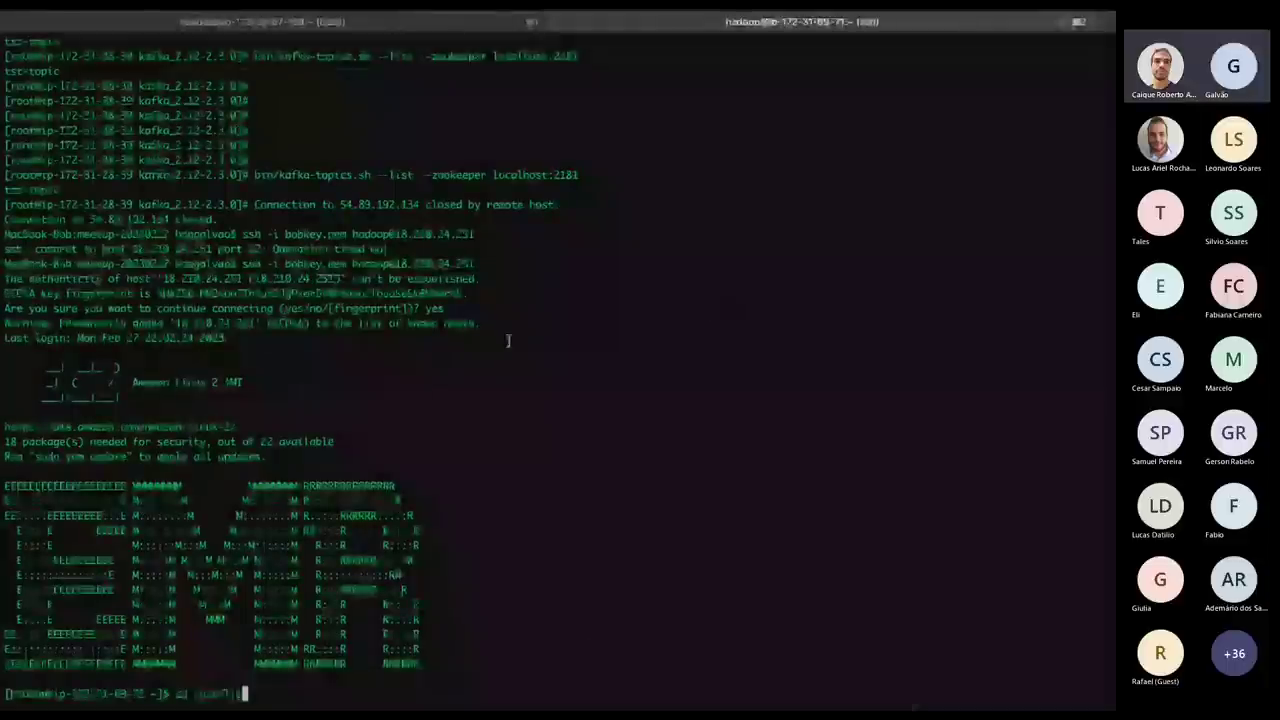
Change into the Spark jars folder and paste the wget for spark-streaming-kafka-0-10_2.11-2.3.0.jar.
type("lib/hadoop/")
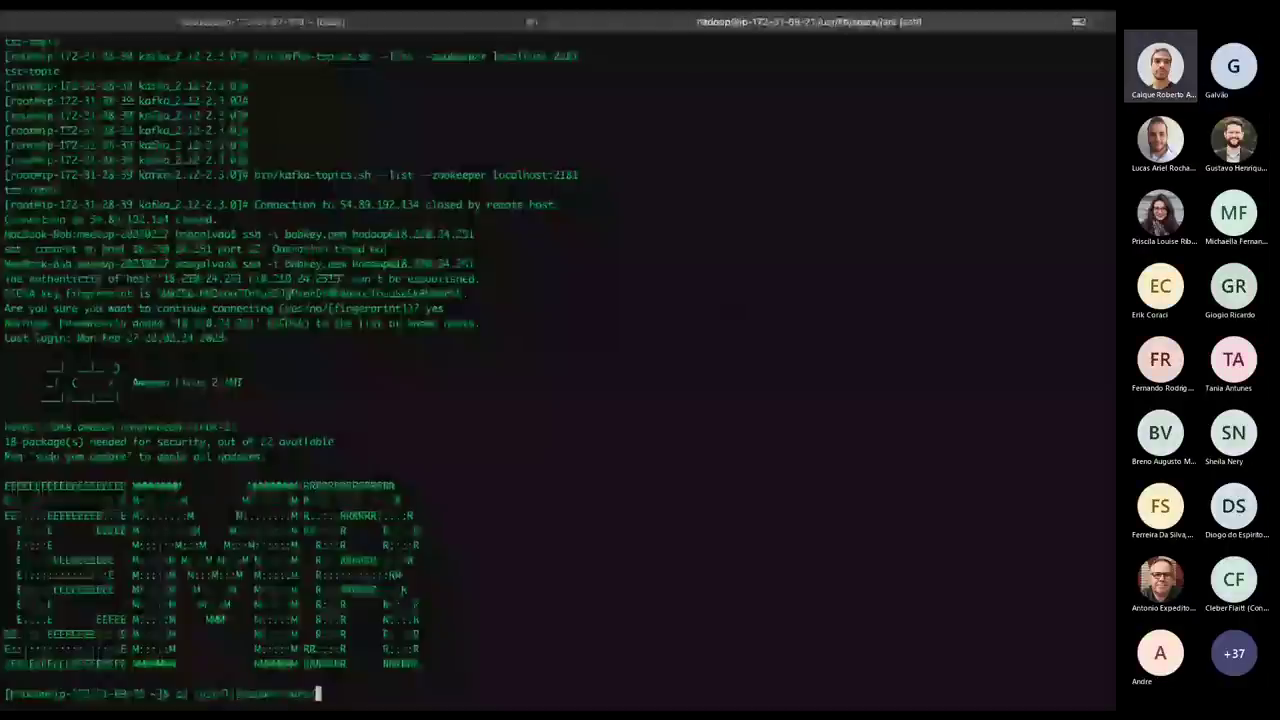
key("Return")
type("sudo wget https://repo1.maven.org/maven2/org/apache/spark/spark-streaming-kafka-0-8_2.11/2.3.0/spark-streaming-kafka-0-8_2.11-2.3.0.jar")
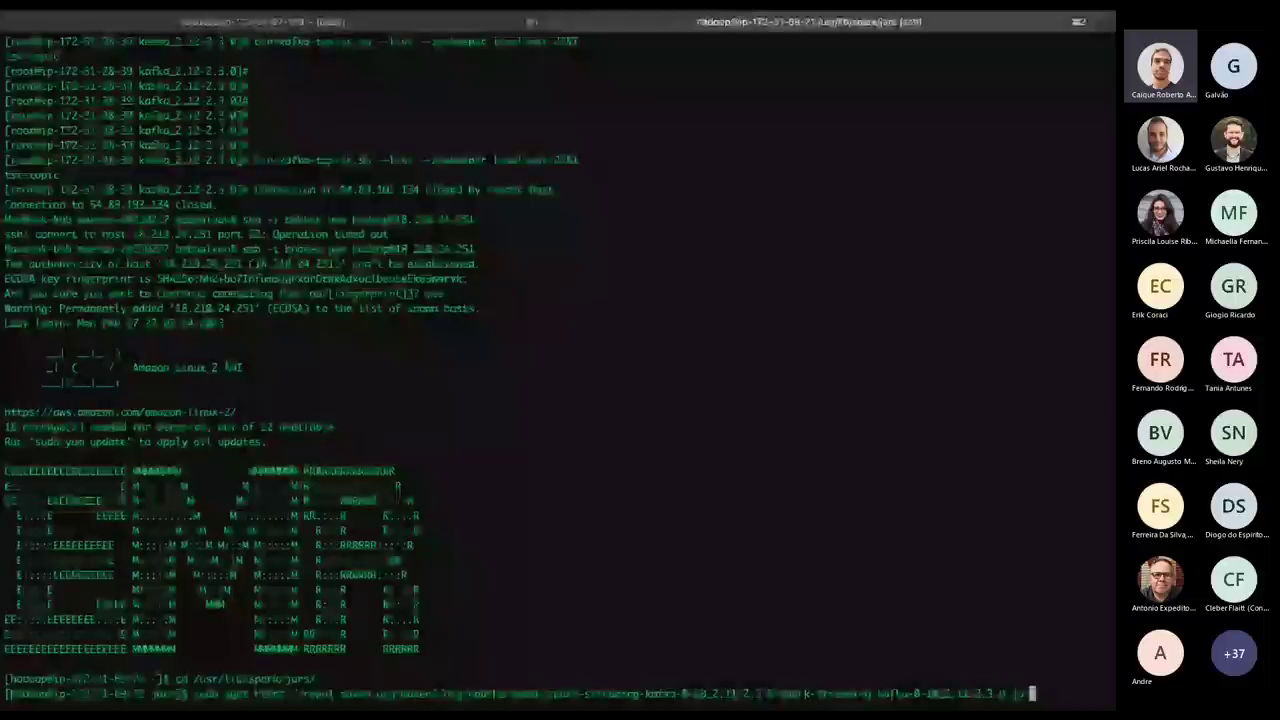
key("super+Tab")
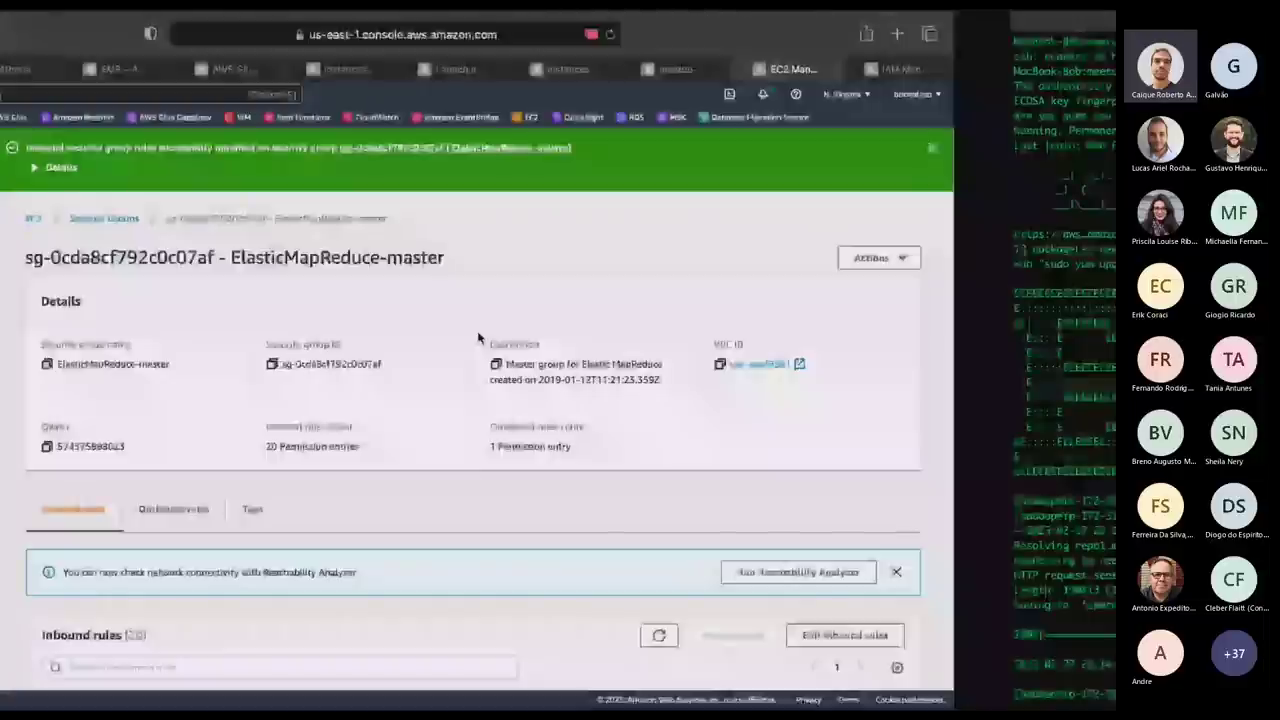
key("super+Tab")
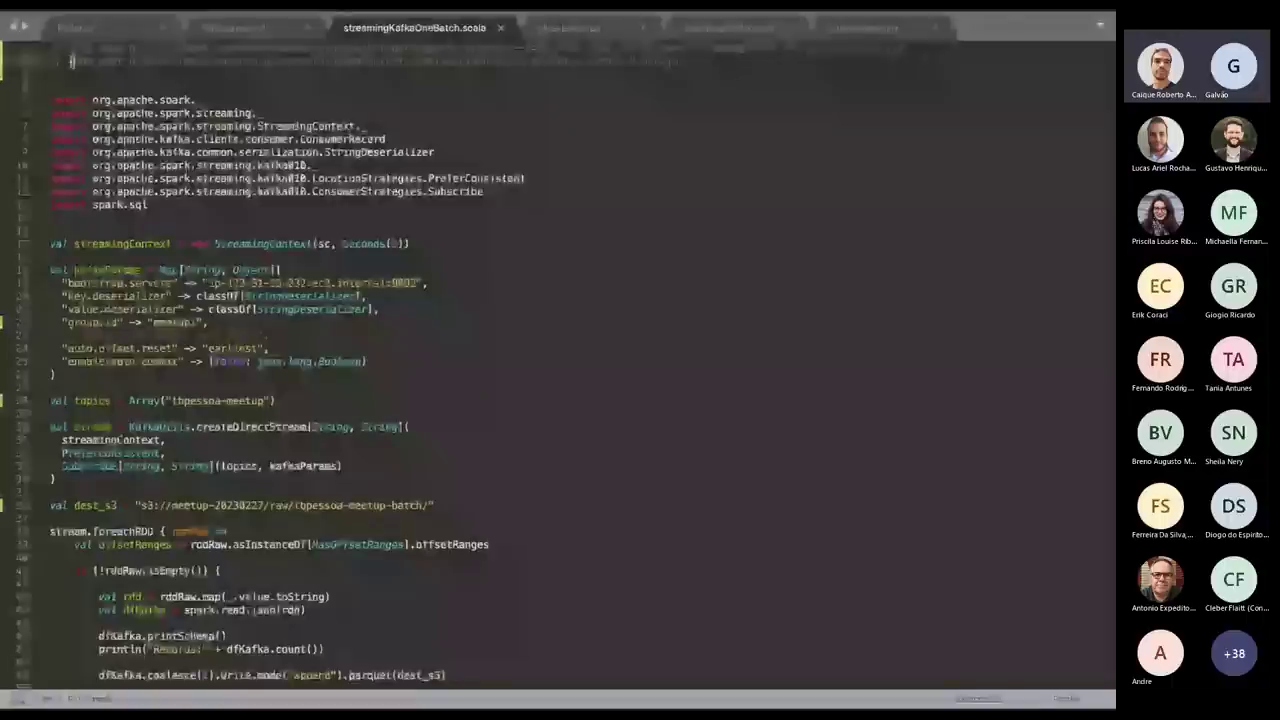
key("ctrl+Right")
key("ctrl+Right")
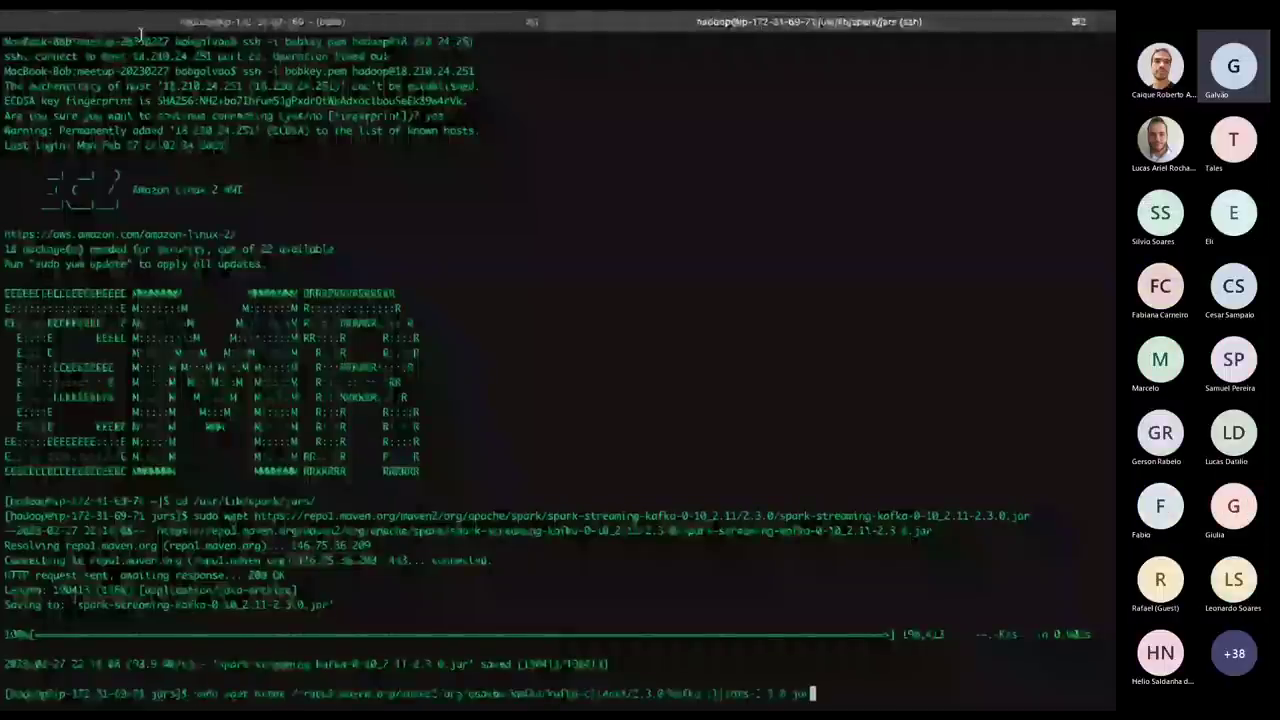
Download kafka-clients-2.3.0.jar from repo1.maven.org and list the jars folder contents.
key("alt+Tab")
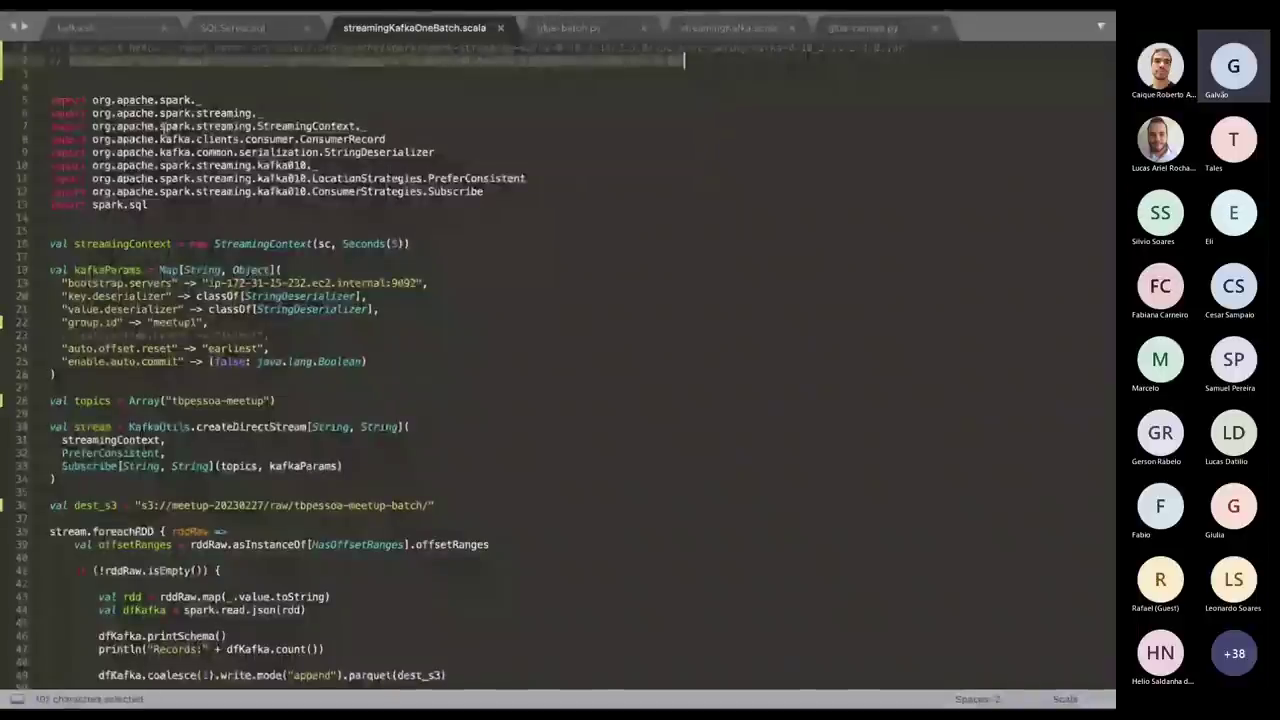
key("ctrl+c")
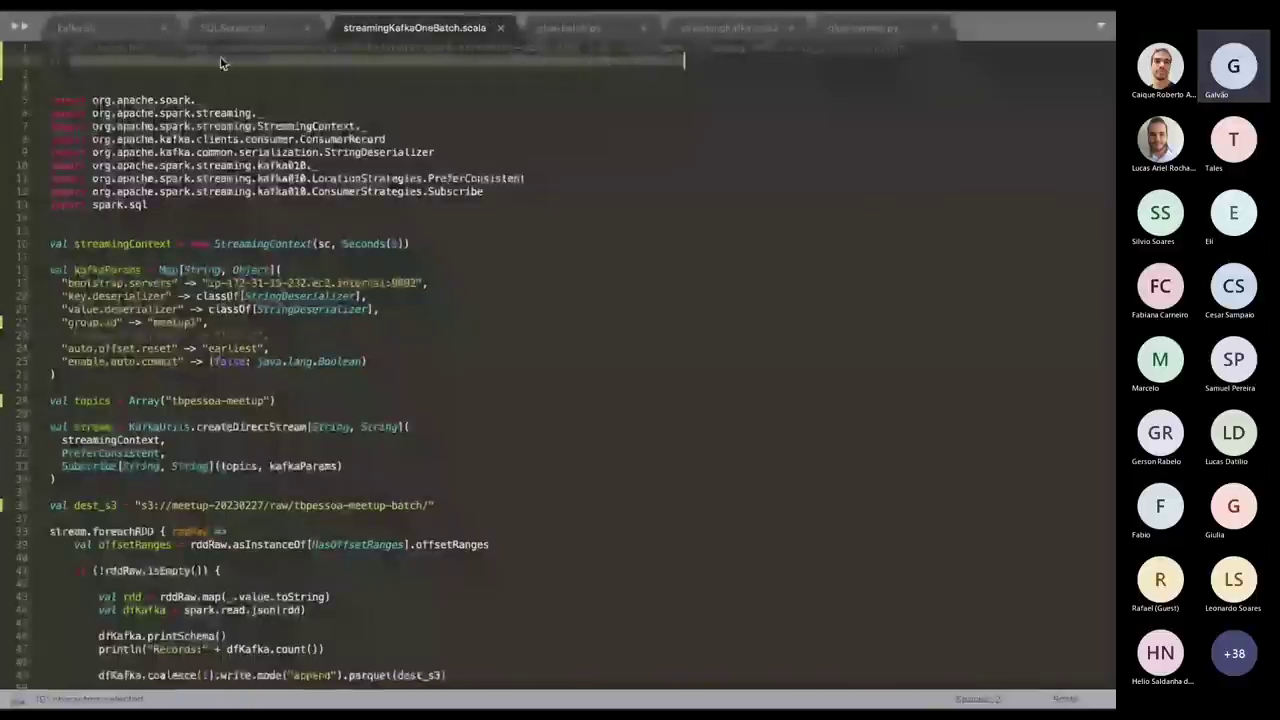
key("alt+Tab")
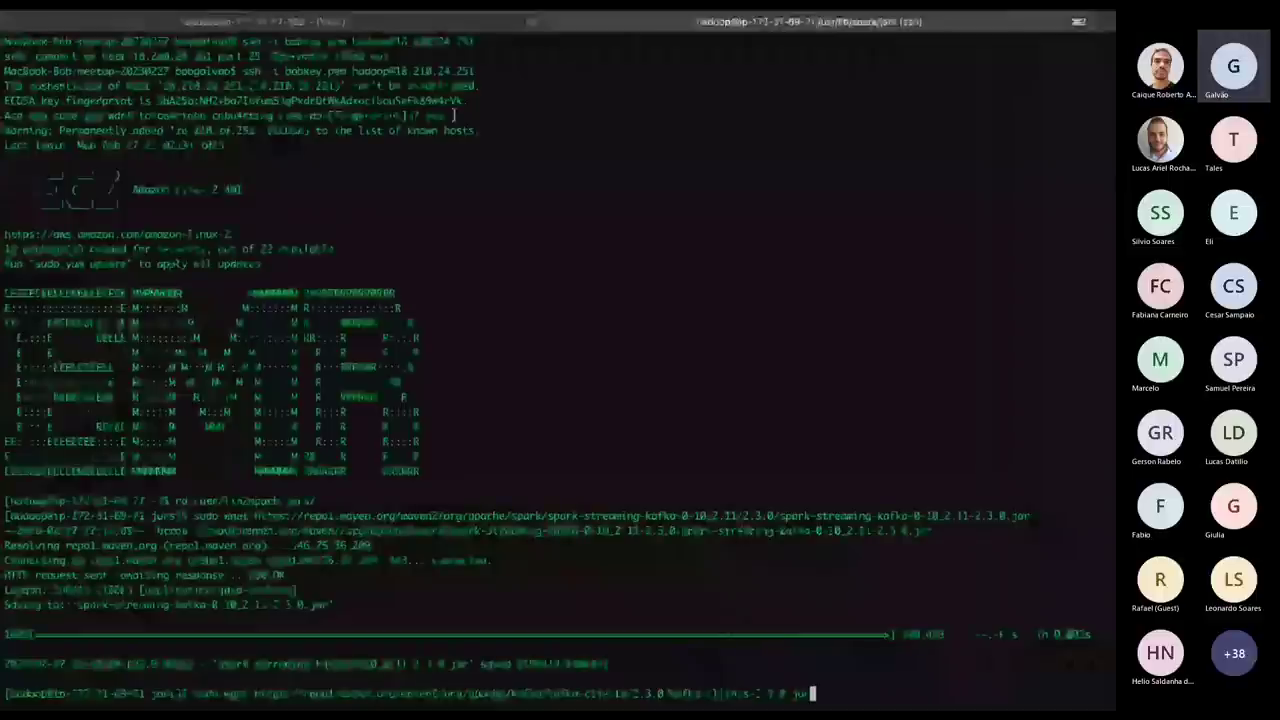
key("Return")
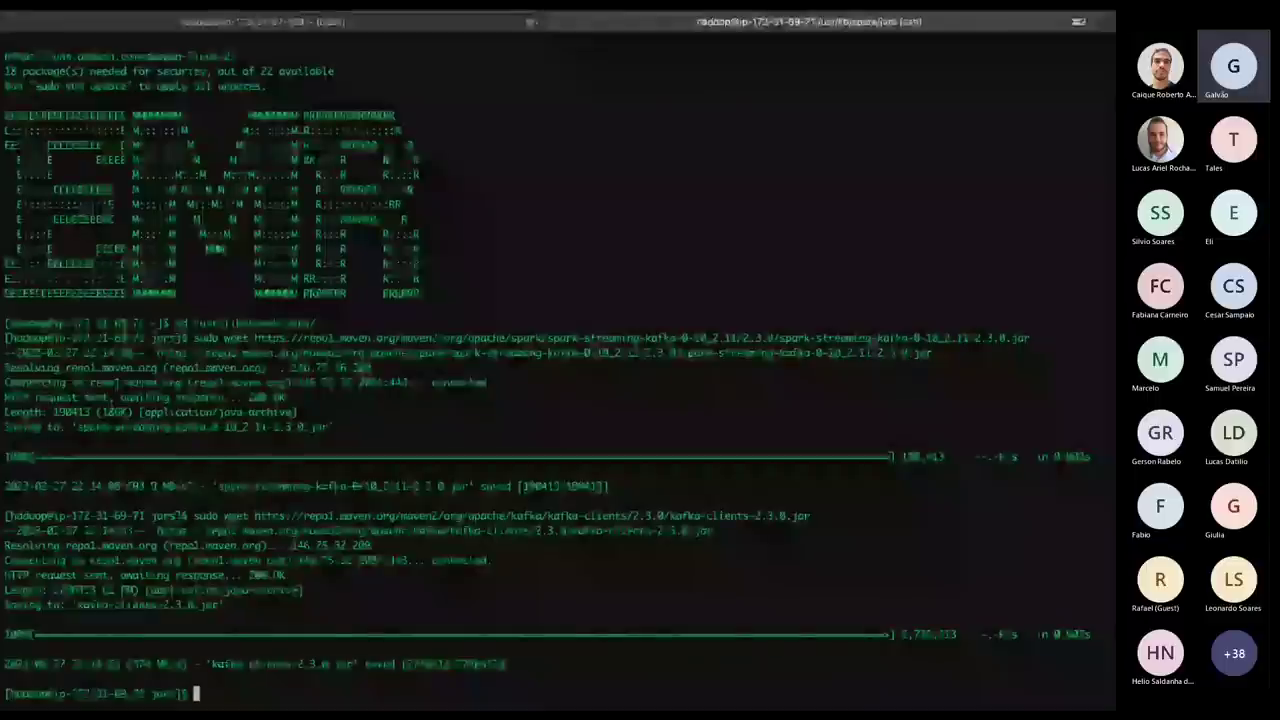
type("ls")
key("Return")
Scroll the jar listing, grep it for Hudi jars, then abandon the edited hudi filter for the EC2 page.
scroll(581, 341, "up", 15)
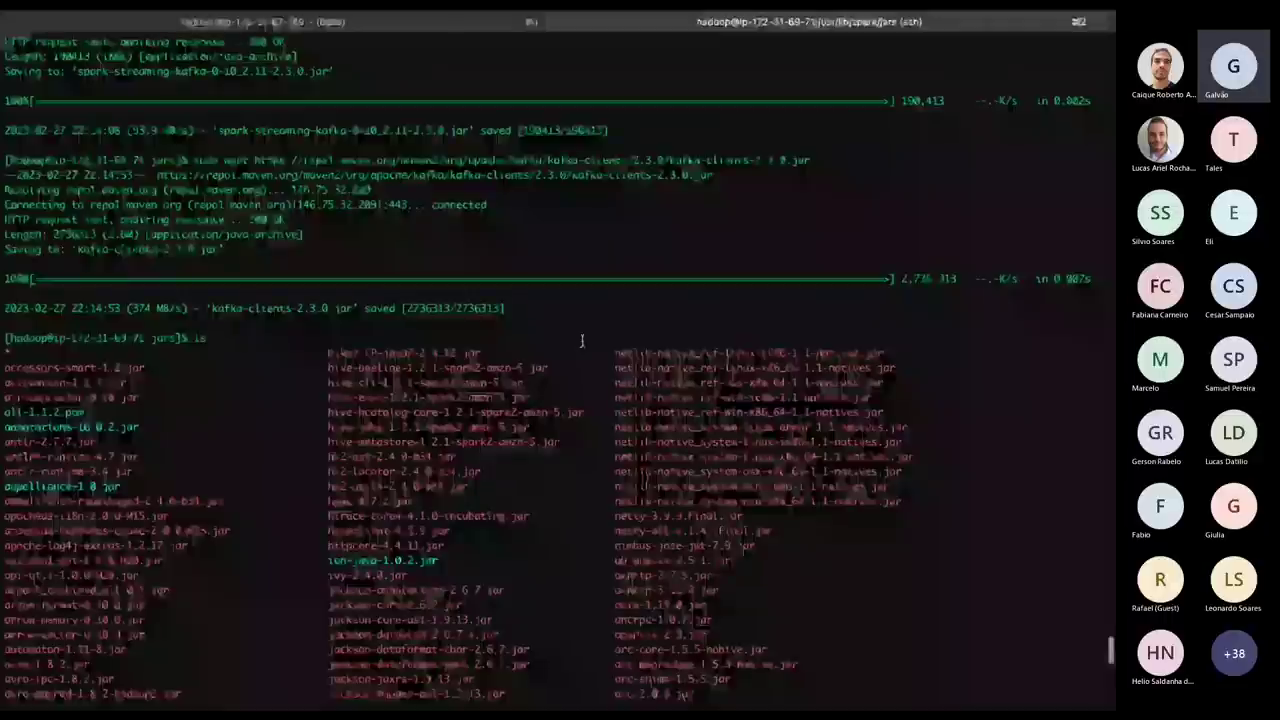
scroll(581, 341, "up", 2)
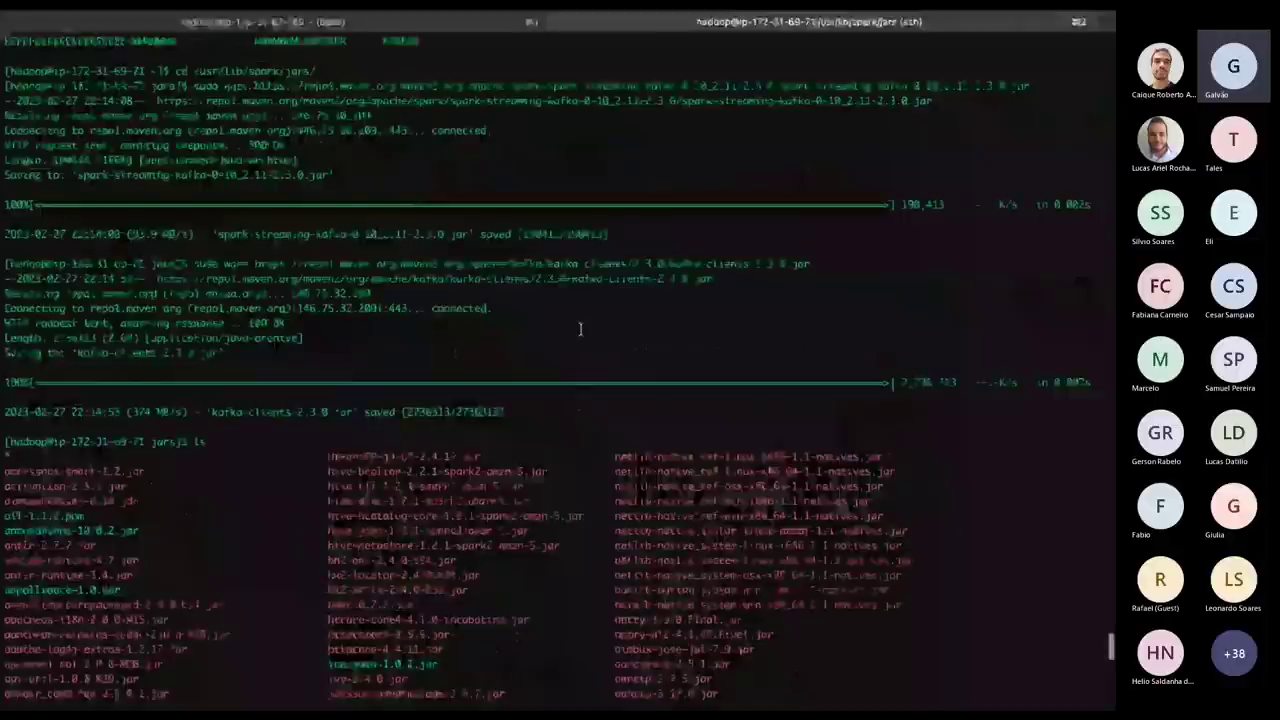
scroll(580, 329, "down", 5)
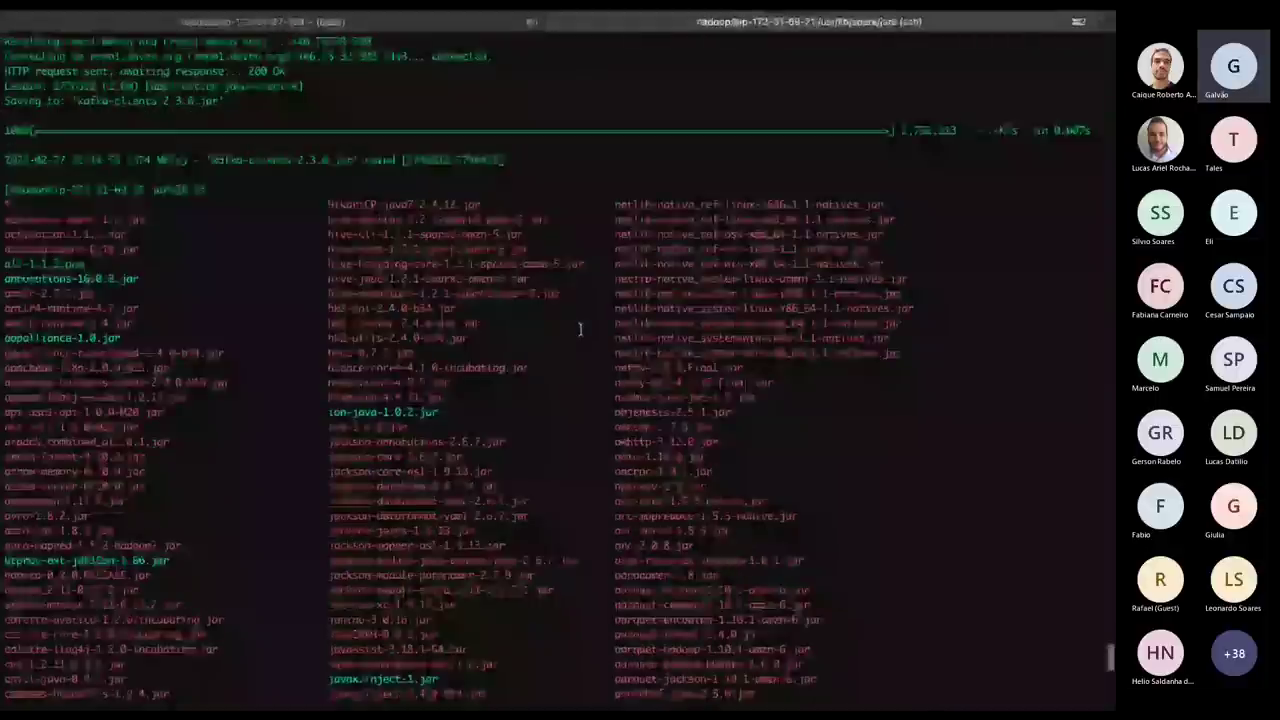
scroll(580, 329, "down", 10)
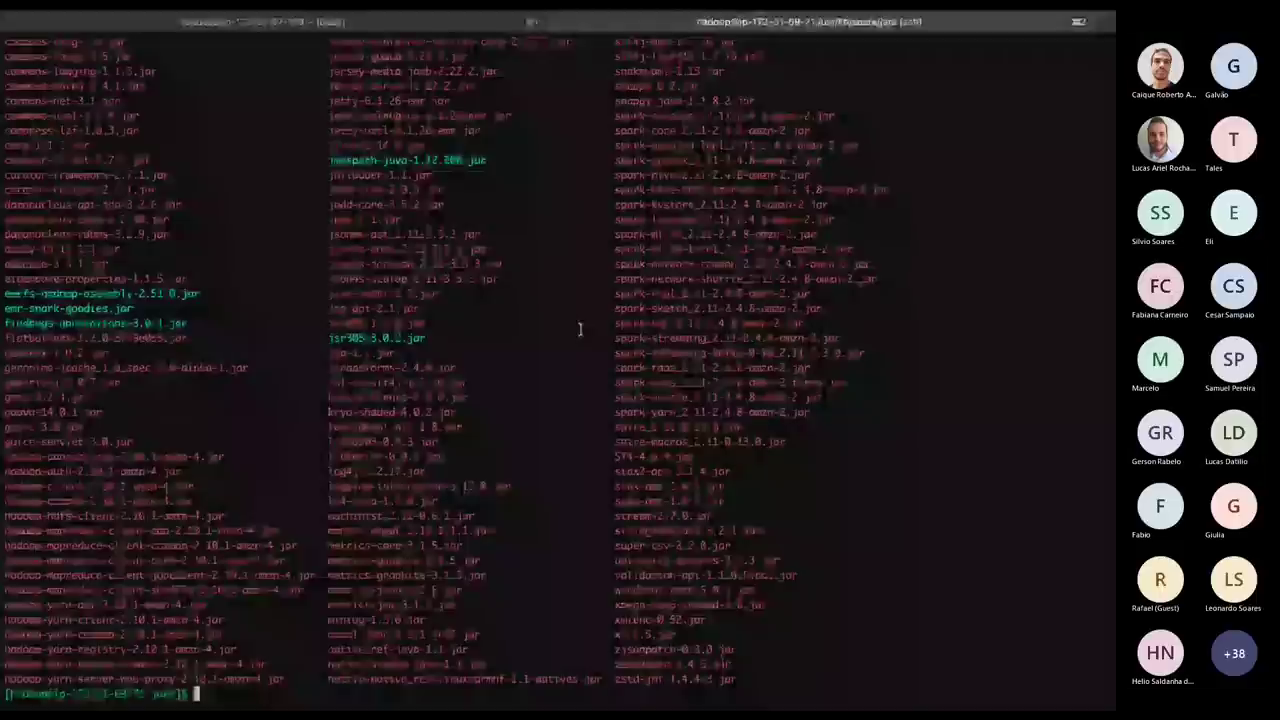
type("clear")
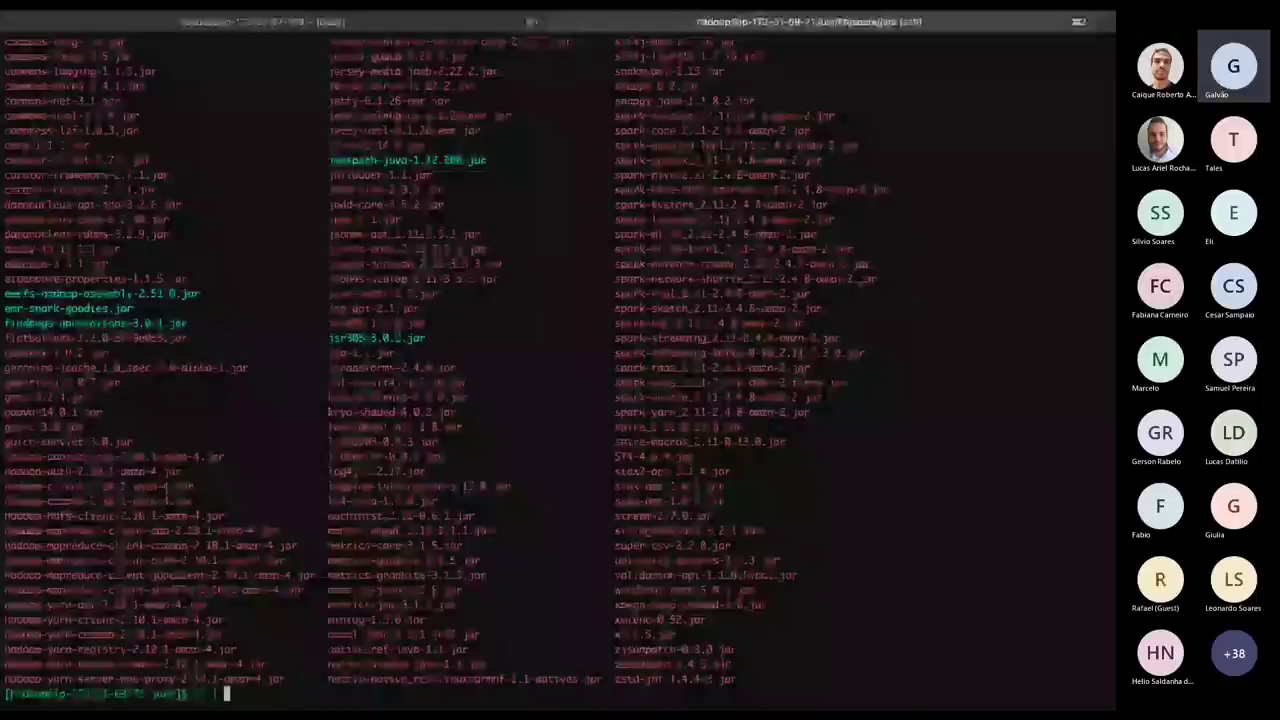
type("grep twdi")
key("Return")
key("Up")
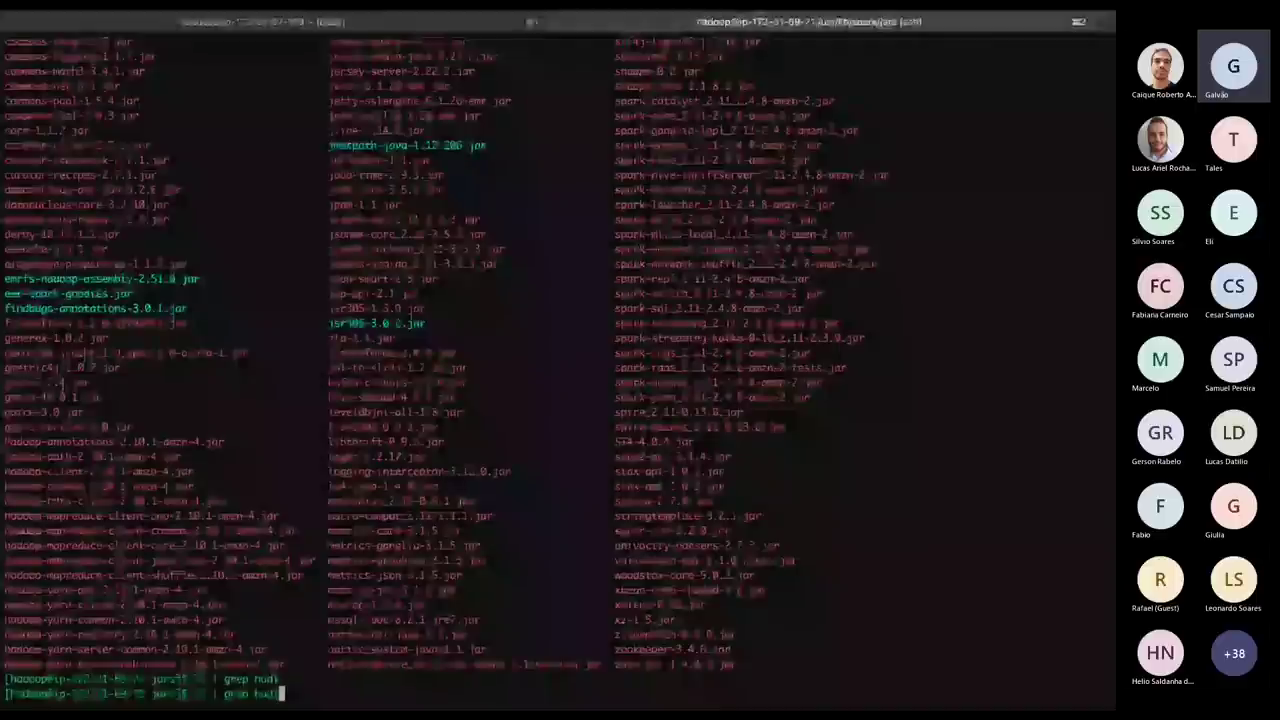
key("BackSpace")
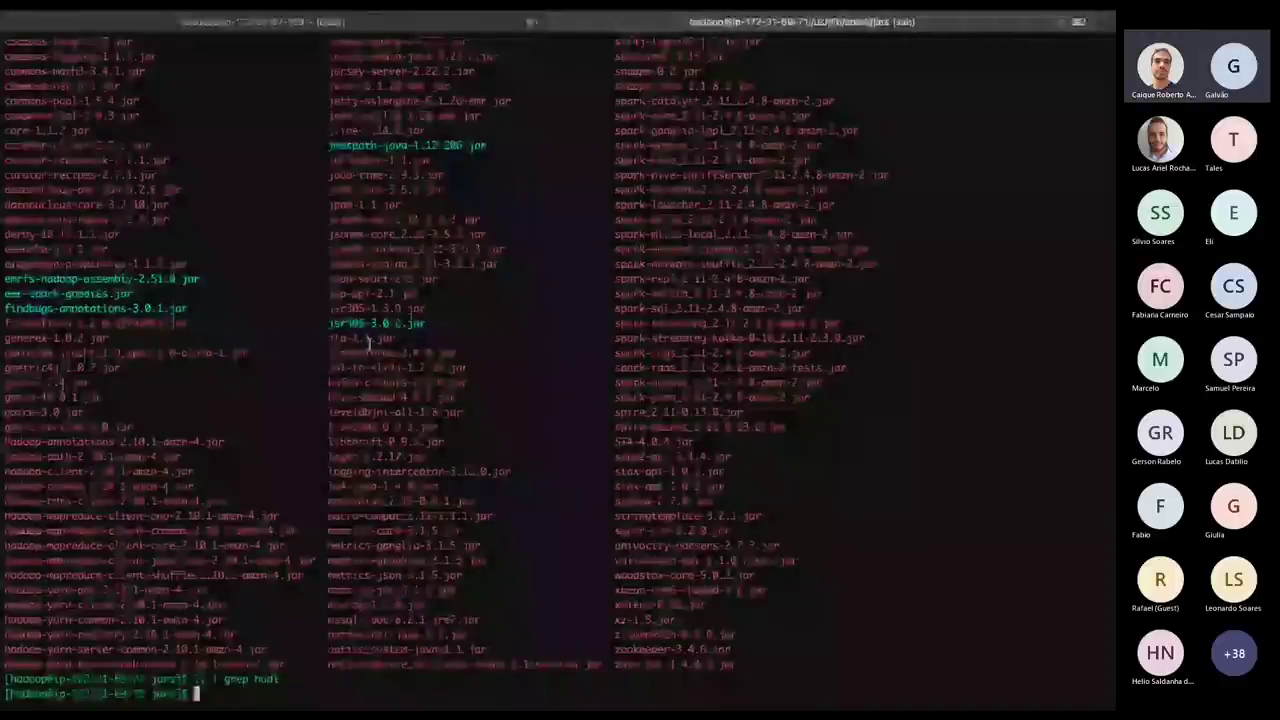
key("super+Tab")
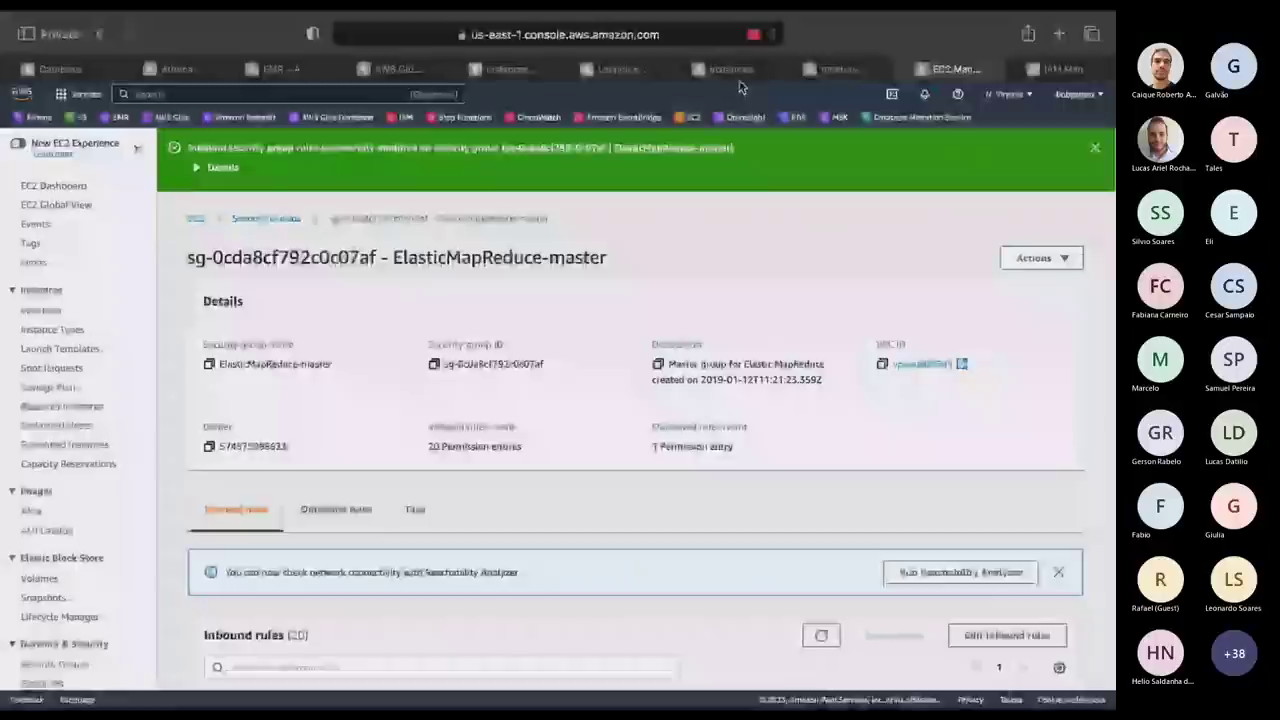
Refresh EC2 instances to find meetup-kafka's private IP 172.31.17.62, then go to a local terminal tab.
left_click(60, 69)
left_click(510, 69)
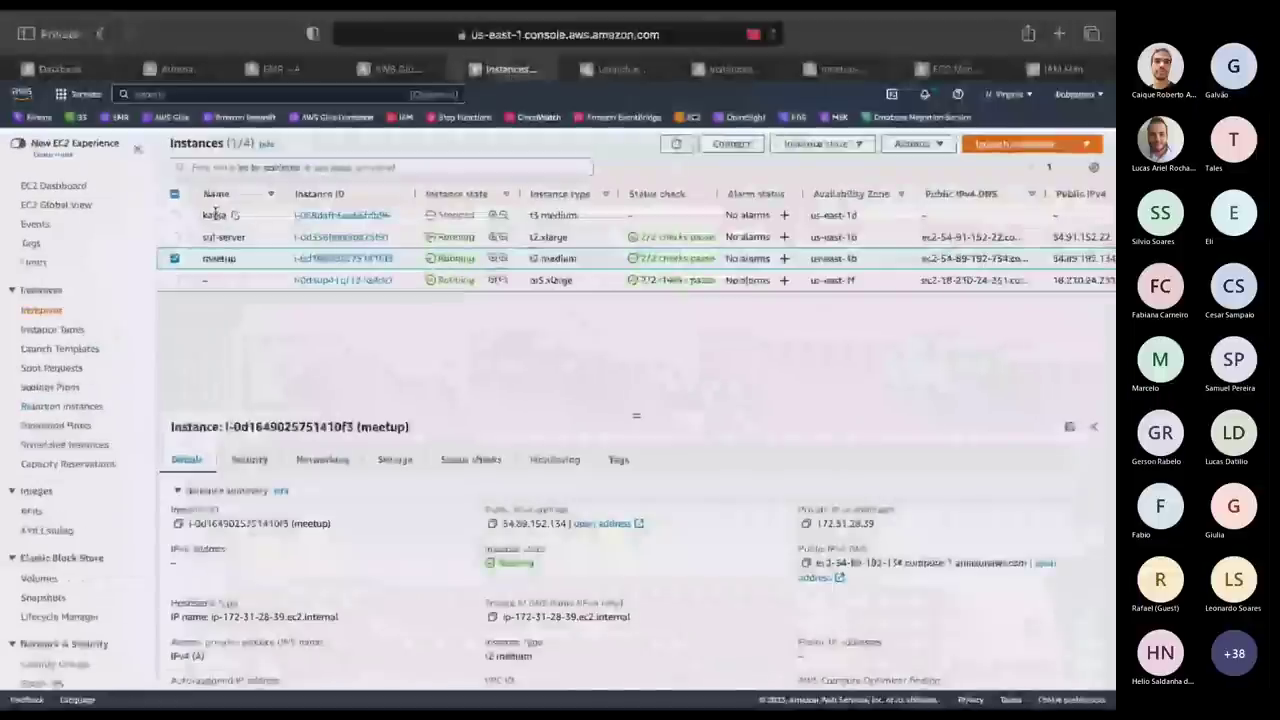
left_click(672, 145)
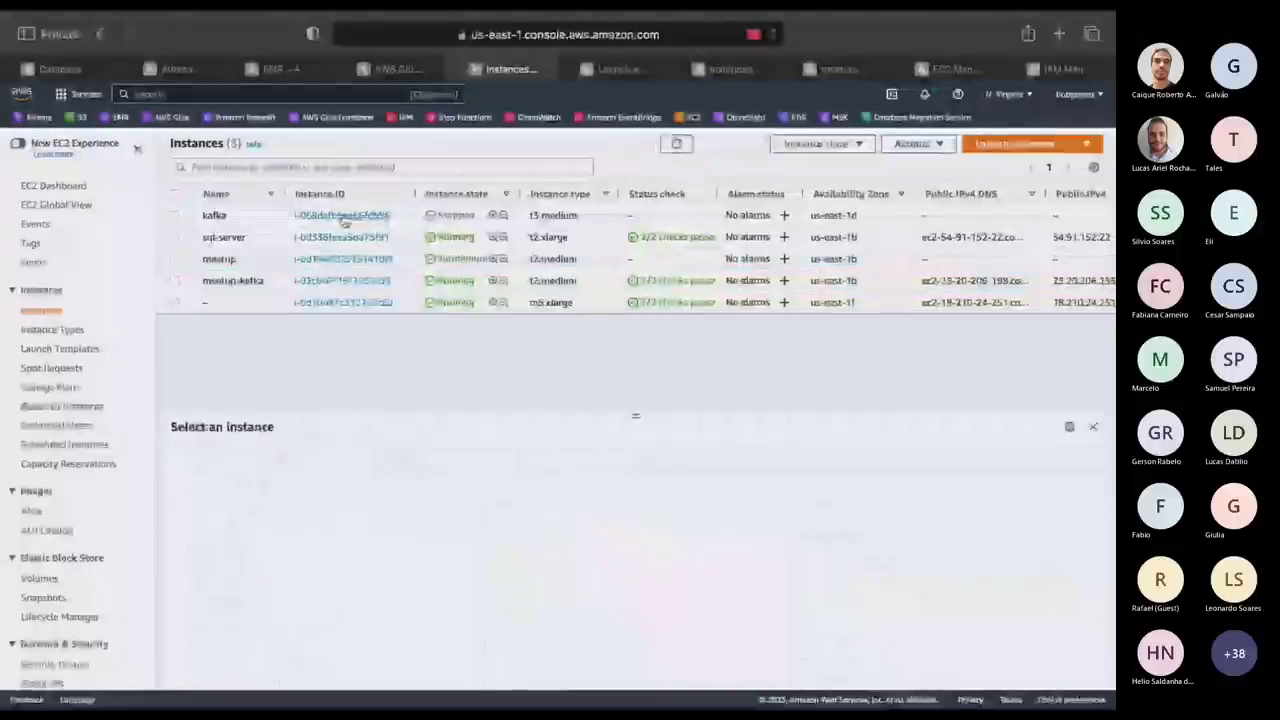
left_click(225, 280)
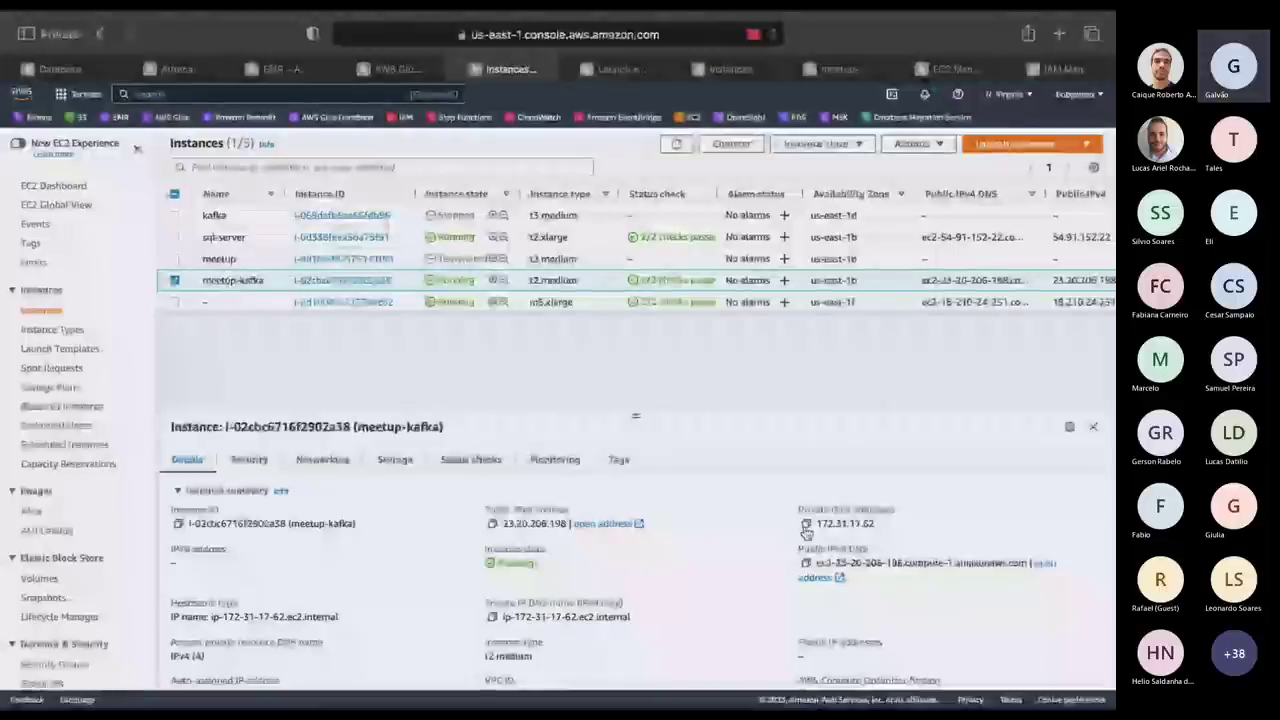
key("ctrl+Right")
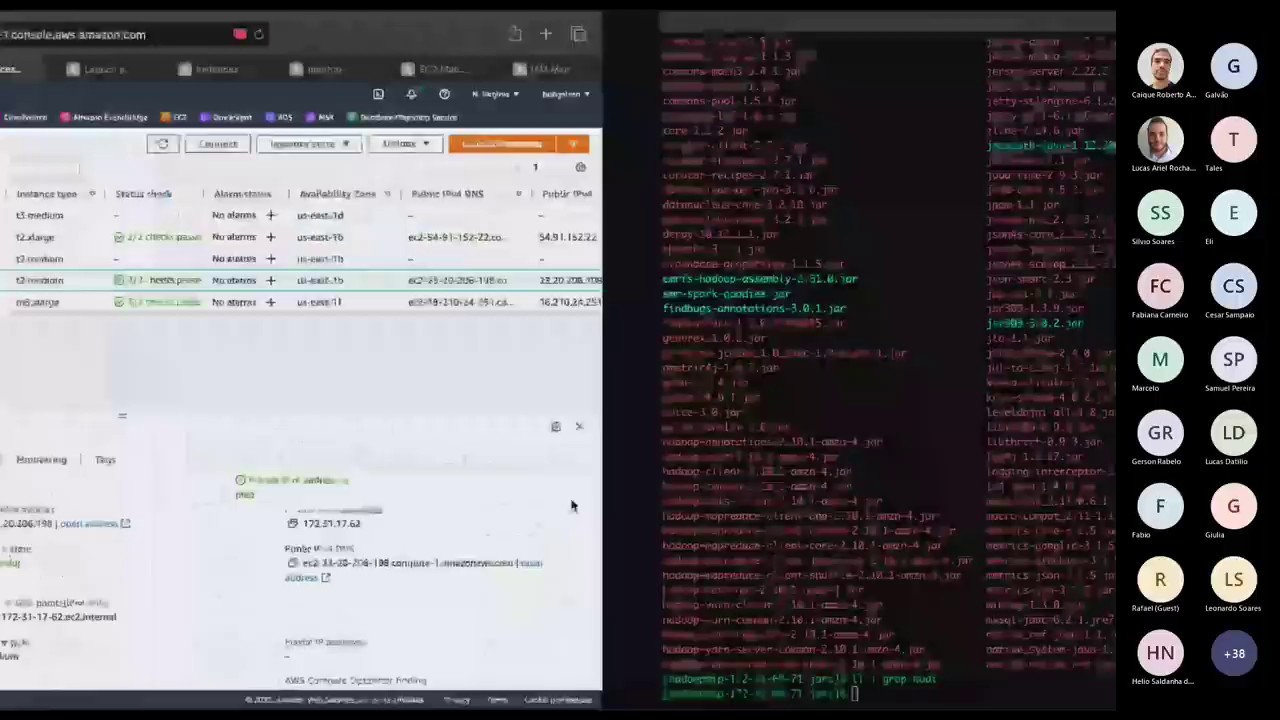
left_click(292, 24)
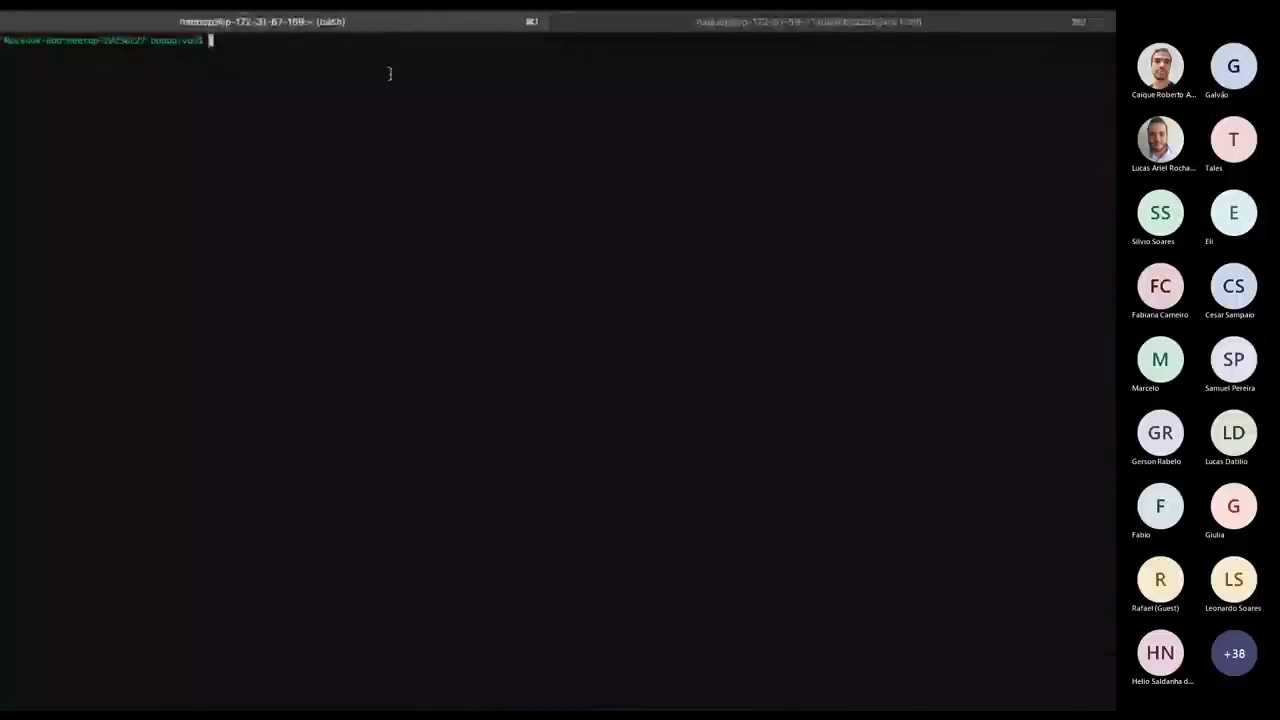
key("Up")
key("BackSpace")
key("BackSpace")
key("BackSpace")
key("BackSpace")
key("BackSpace")
key("BackSpace")
key("BackSpace")
key("BackSpace")
key("BackSpace")
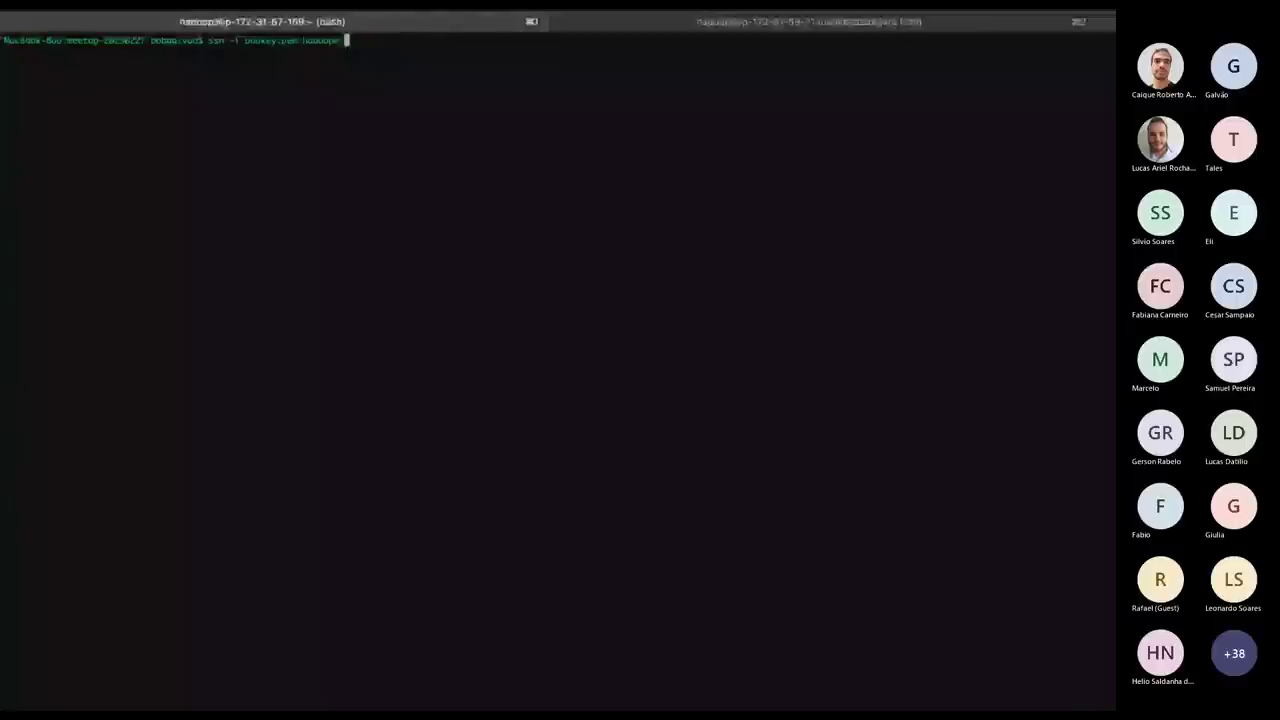
key("BackSpace")
key("BackSpace")
key("BackSpace")
key("BackSpace")
key("BackSpace")
key("BackSpace")
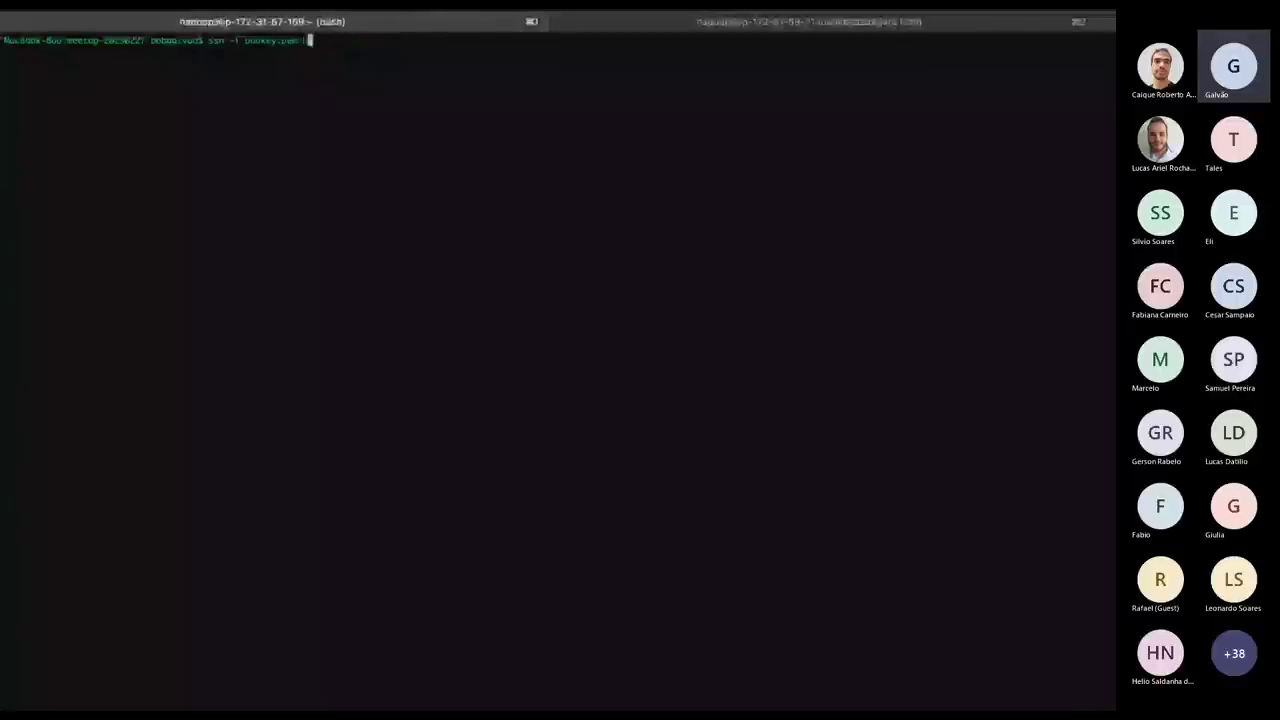
type("ubuntu")
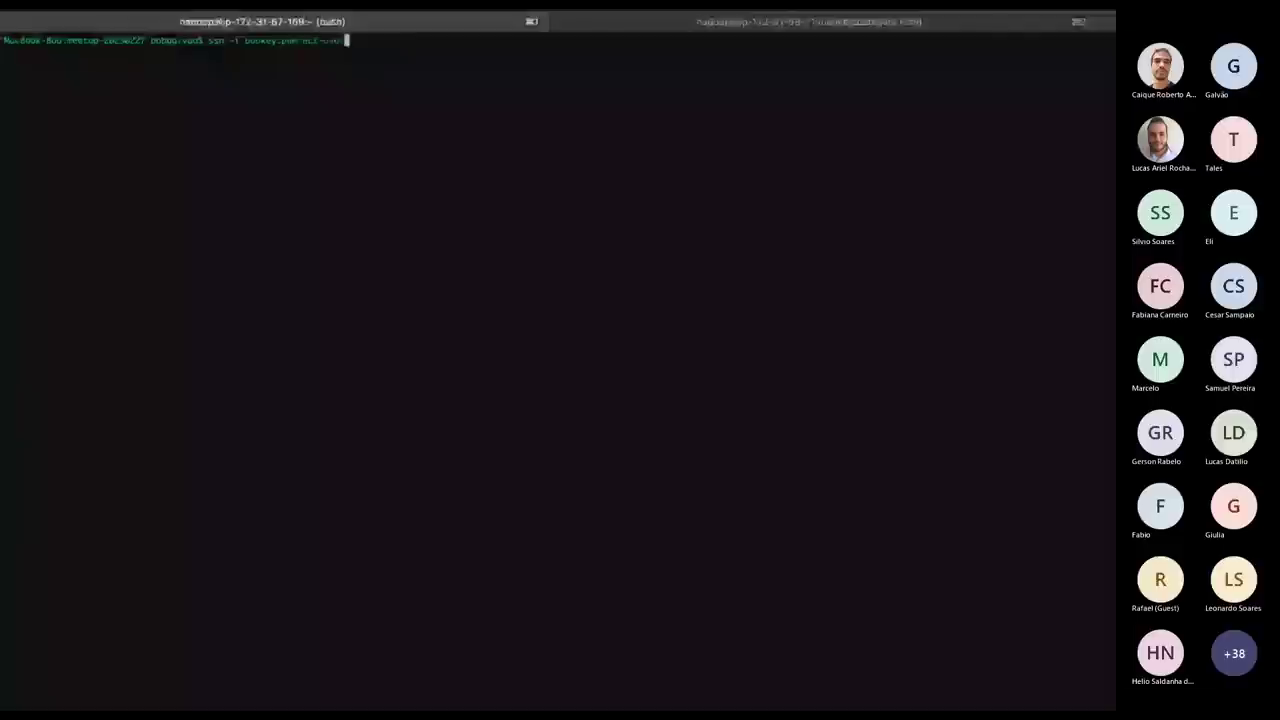
type("r@172.31.17.62")
key("Return")
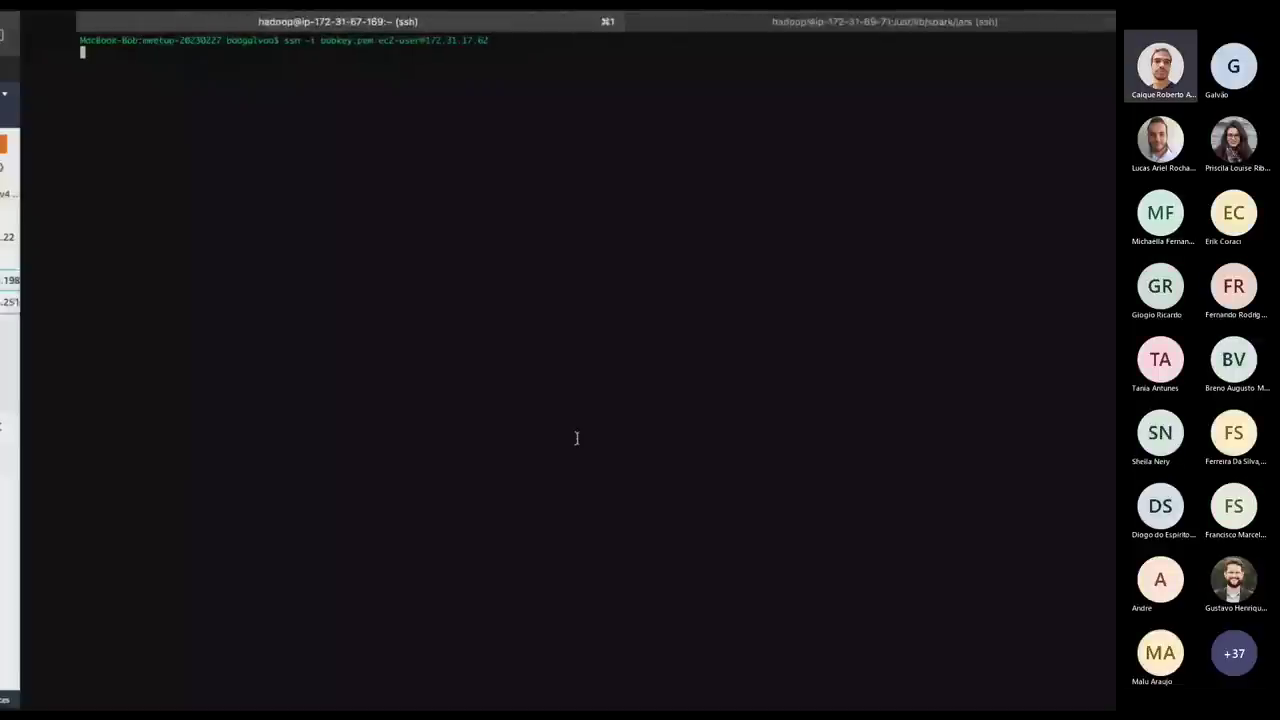
key("ctrl+Left")
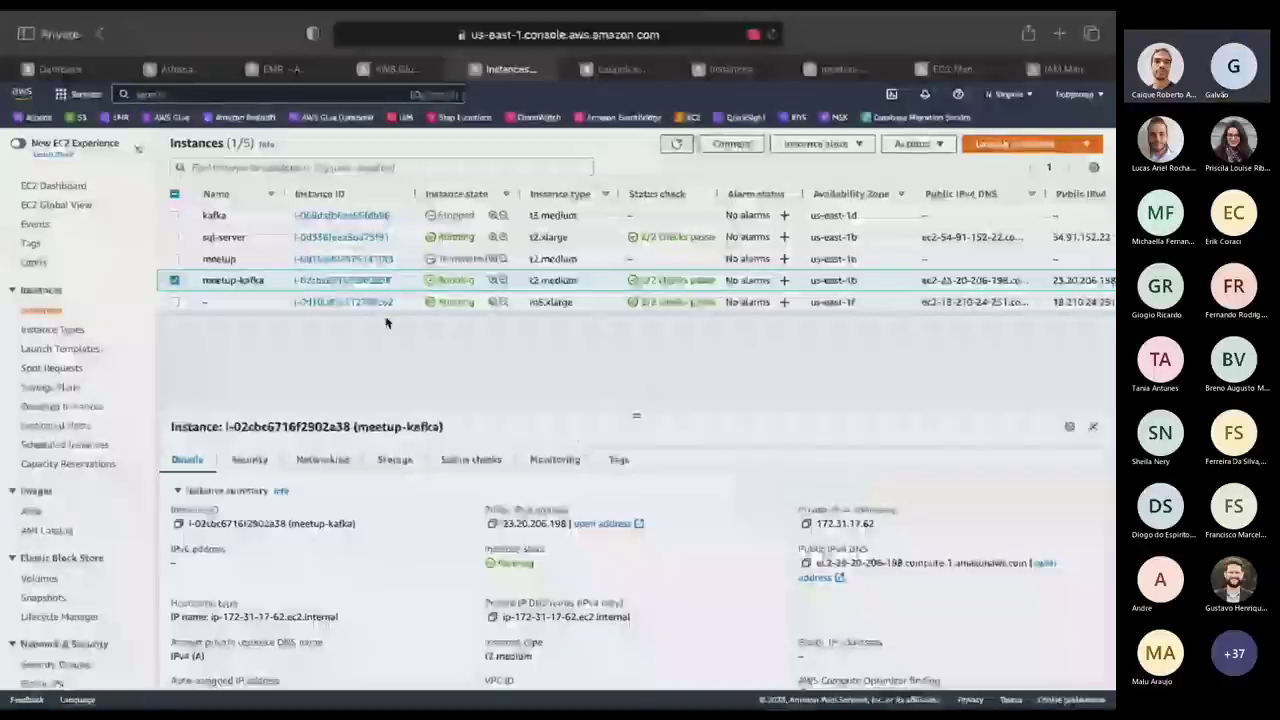
Check meetup-kafka's security rules, confirming its default group allows 0.0.0.0/0 inbound.
left_click(247, 460)
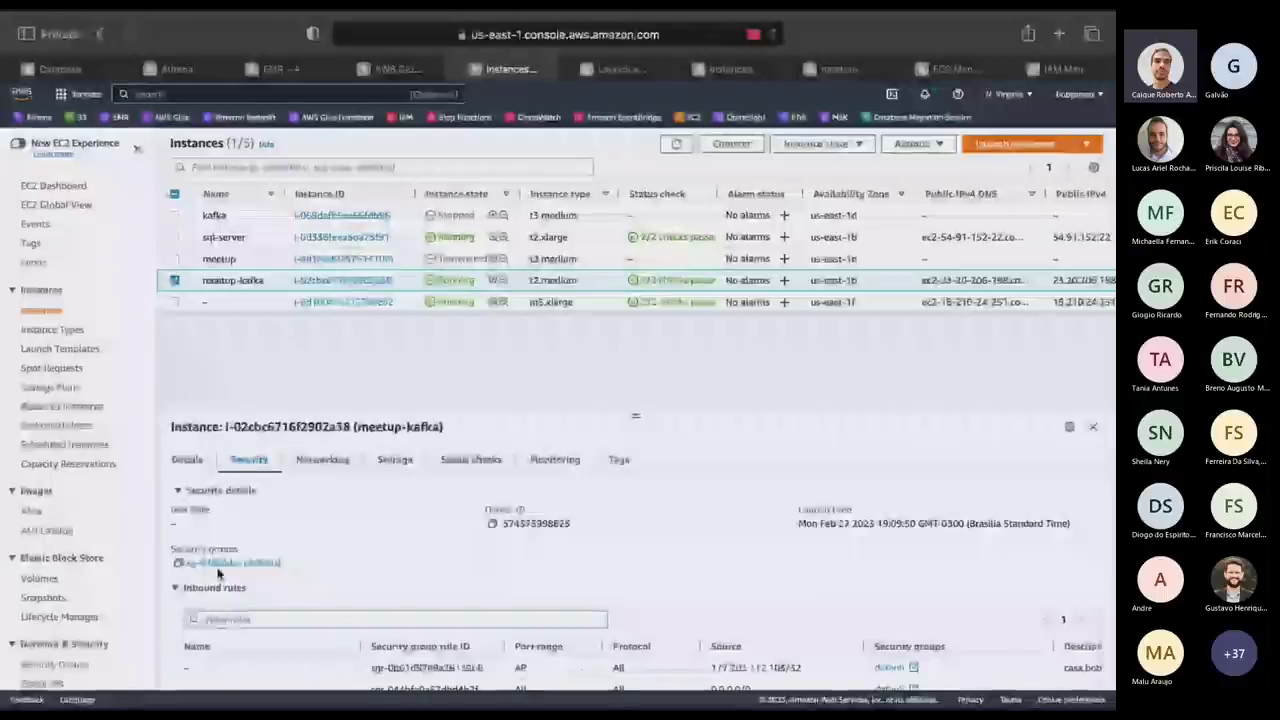
scroll(506, 590, "down", 3)
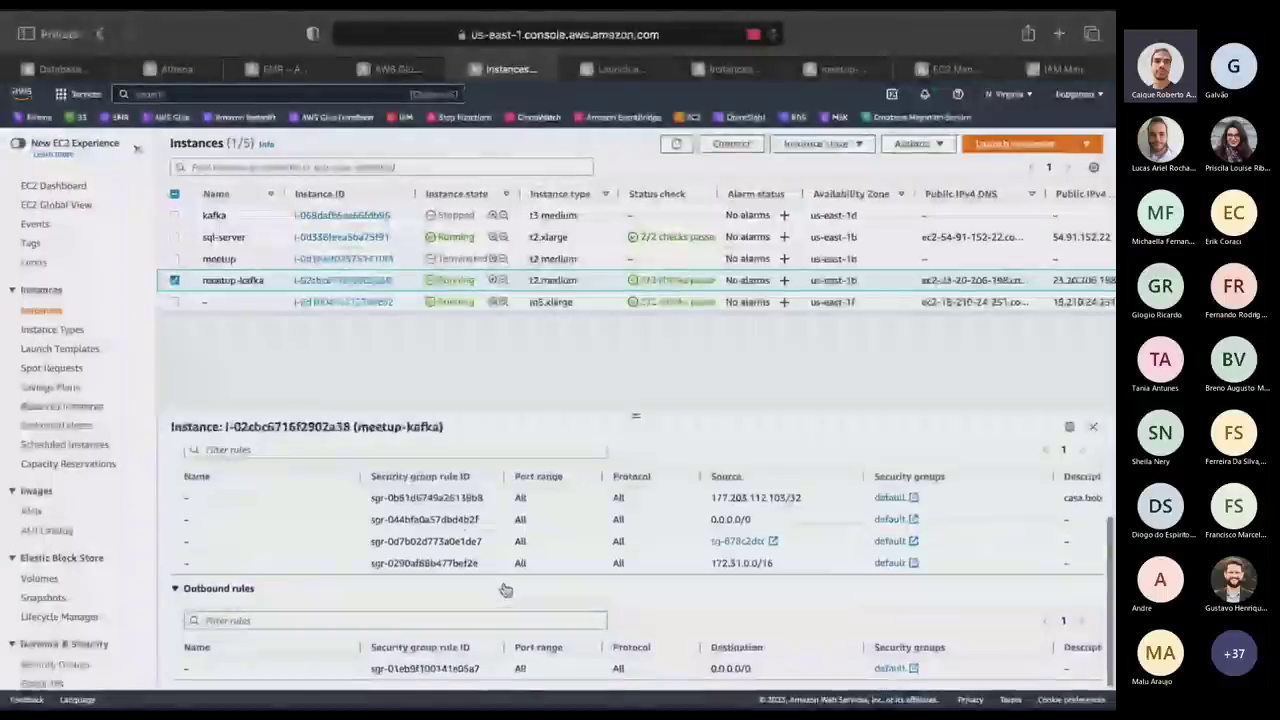
scroll(506, 590, "up", 1)
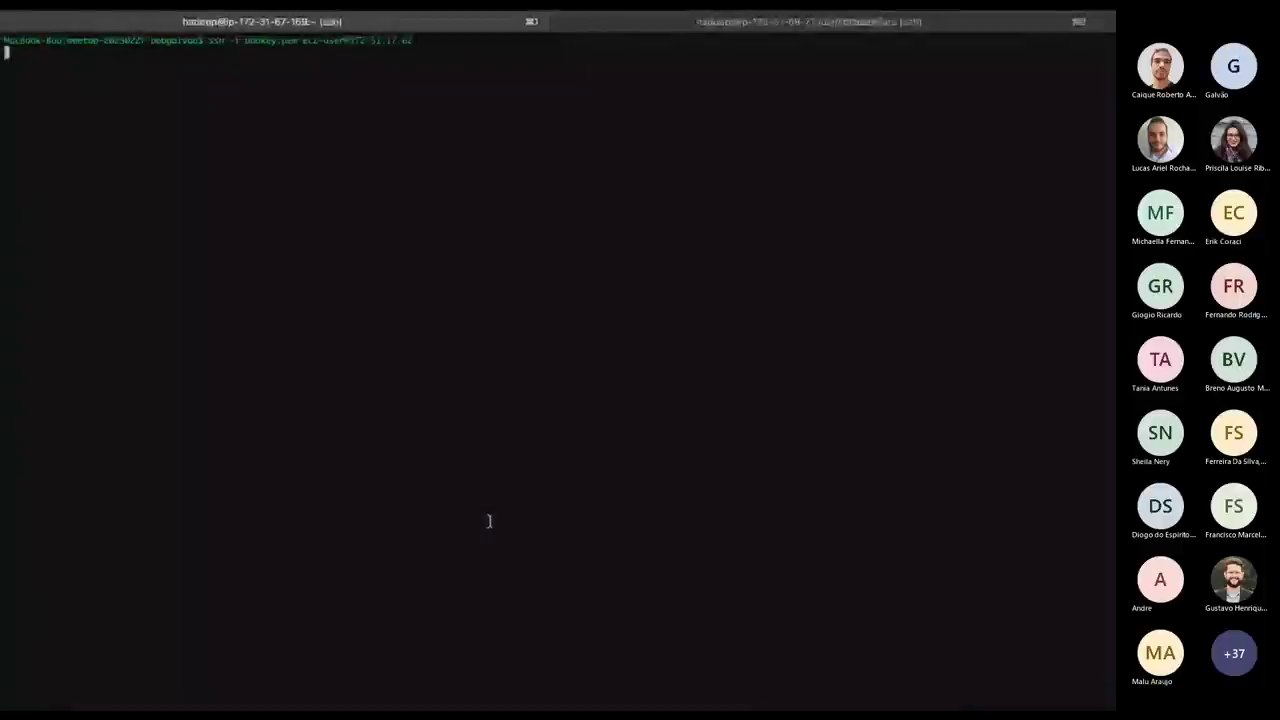
Reconnect over ssh as ec2-user to public address 23.20.206.198 and accept its host key.
key("Up")
key("BackSpace")
key("BackSpace")
key("BackSpace")
key("BackSpace")
key("BackSpace")
key("BackSpace")
key("BackSpace")
key("BackSpace")
key("BackSpace")
key("BackSpace")
key("BackSpace")
key("BackSpace")
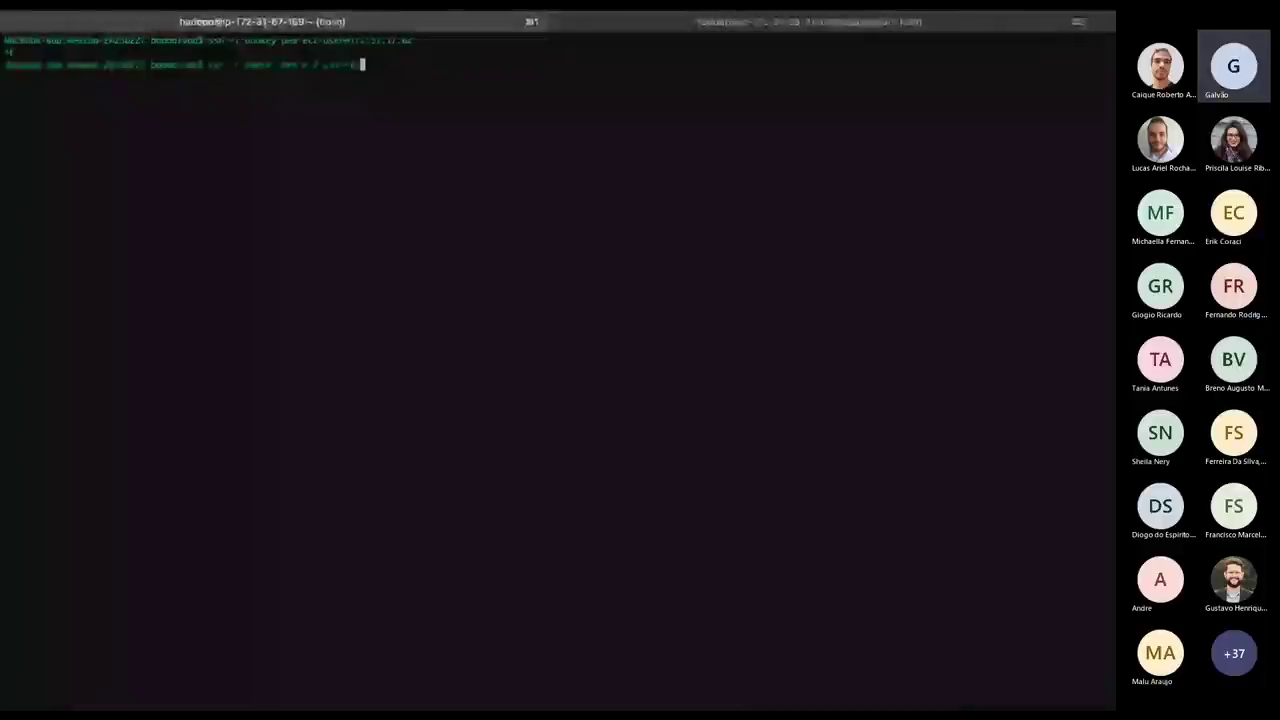
key("BackSpace")
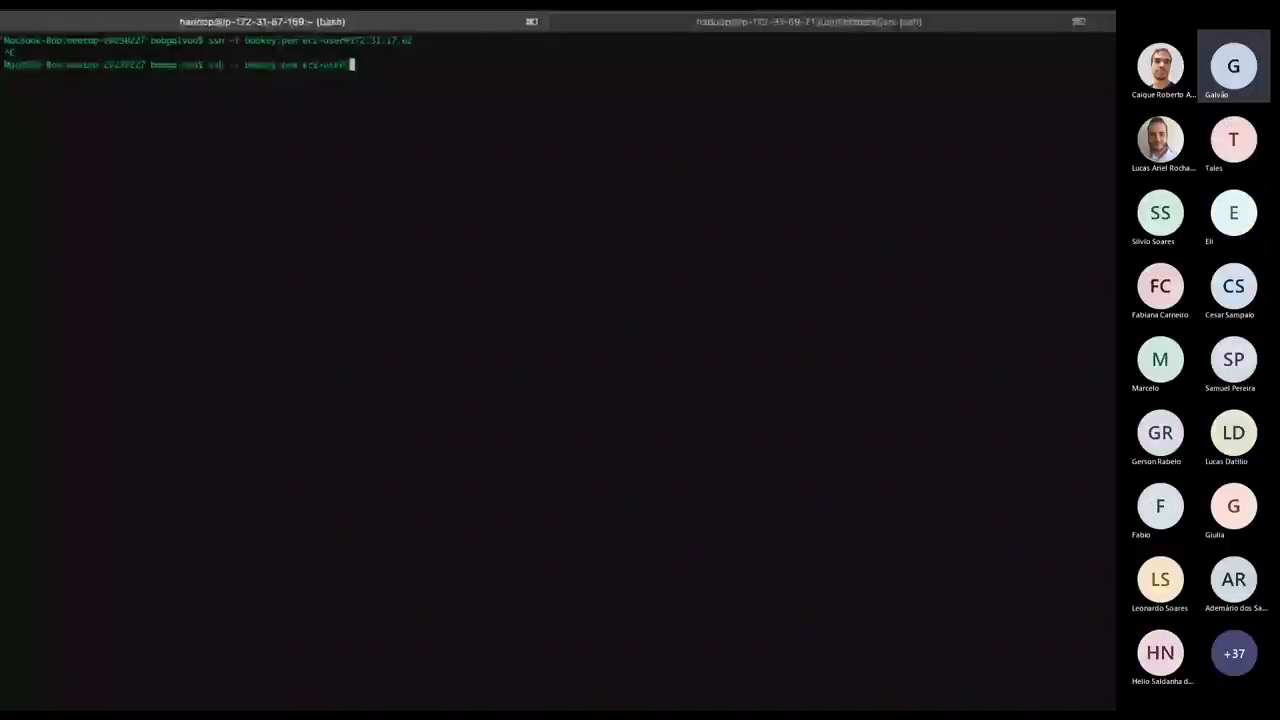
type("@")
type("23.20.206.198")
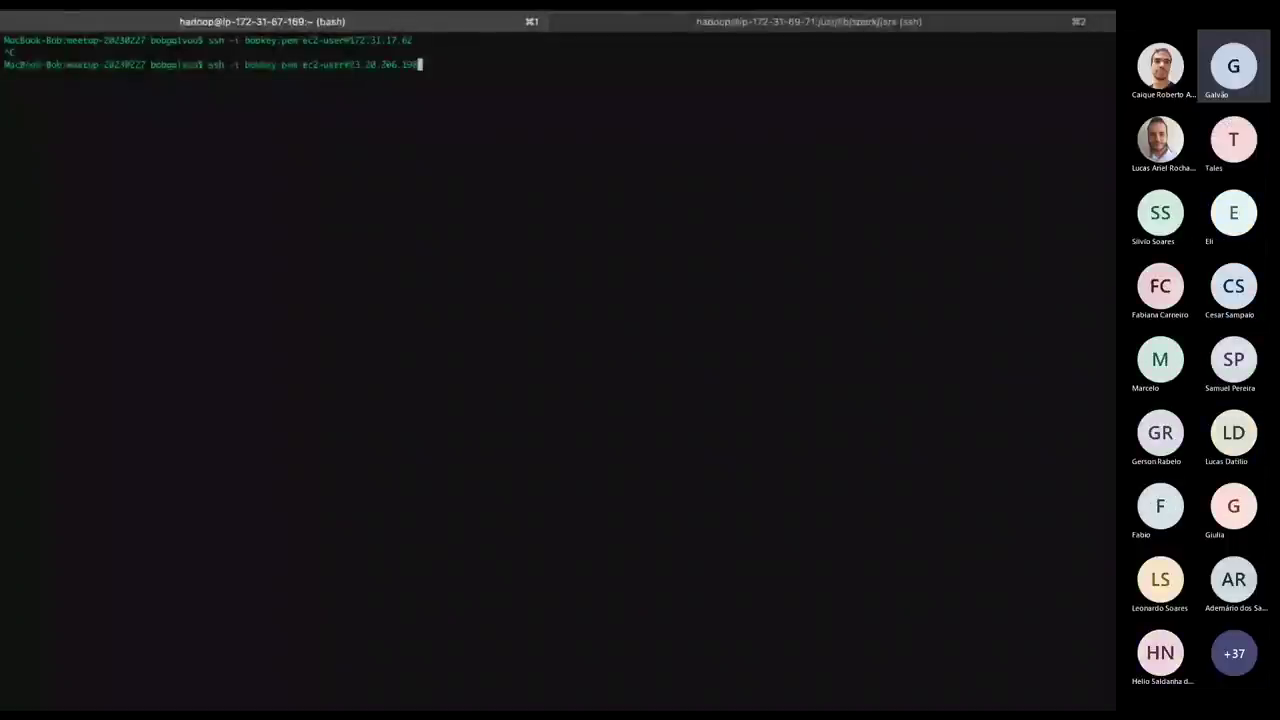
key("Return")
type("yes")
key("Return")
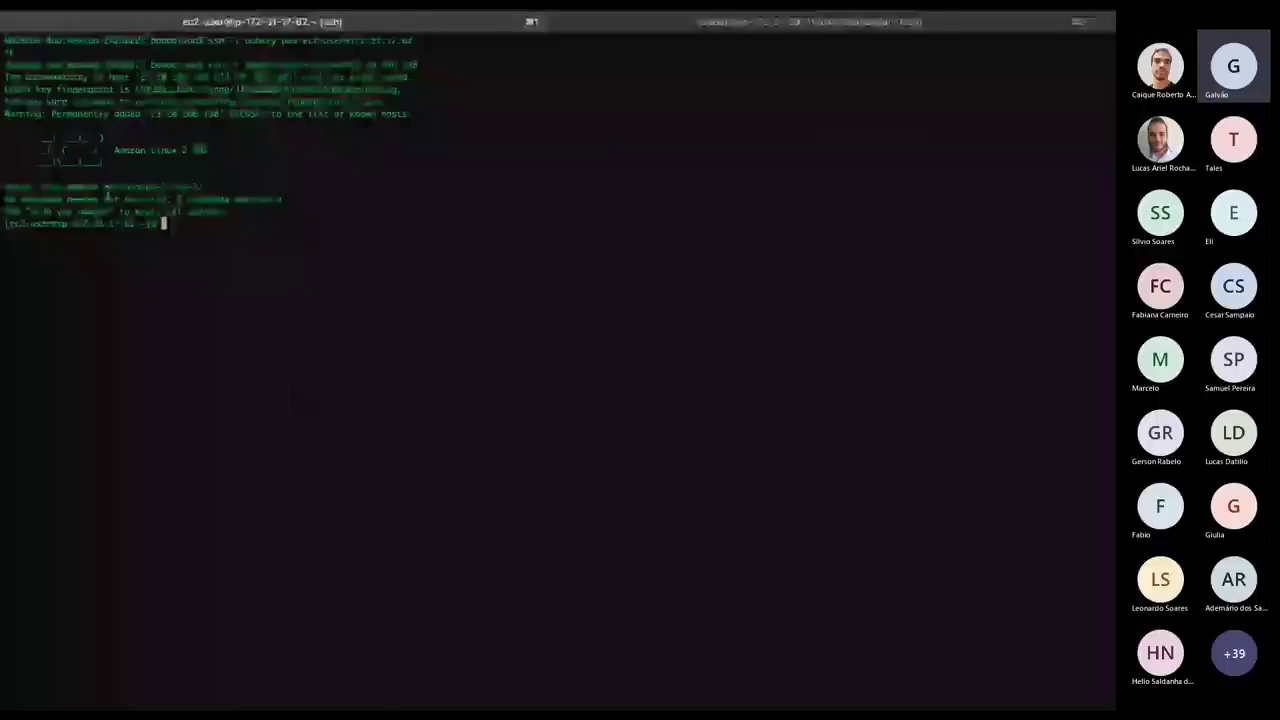
key("super+Tab")
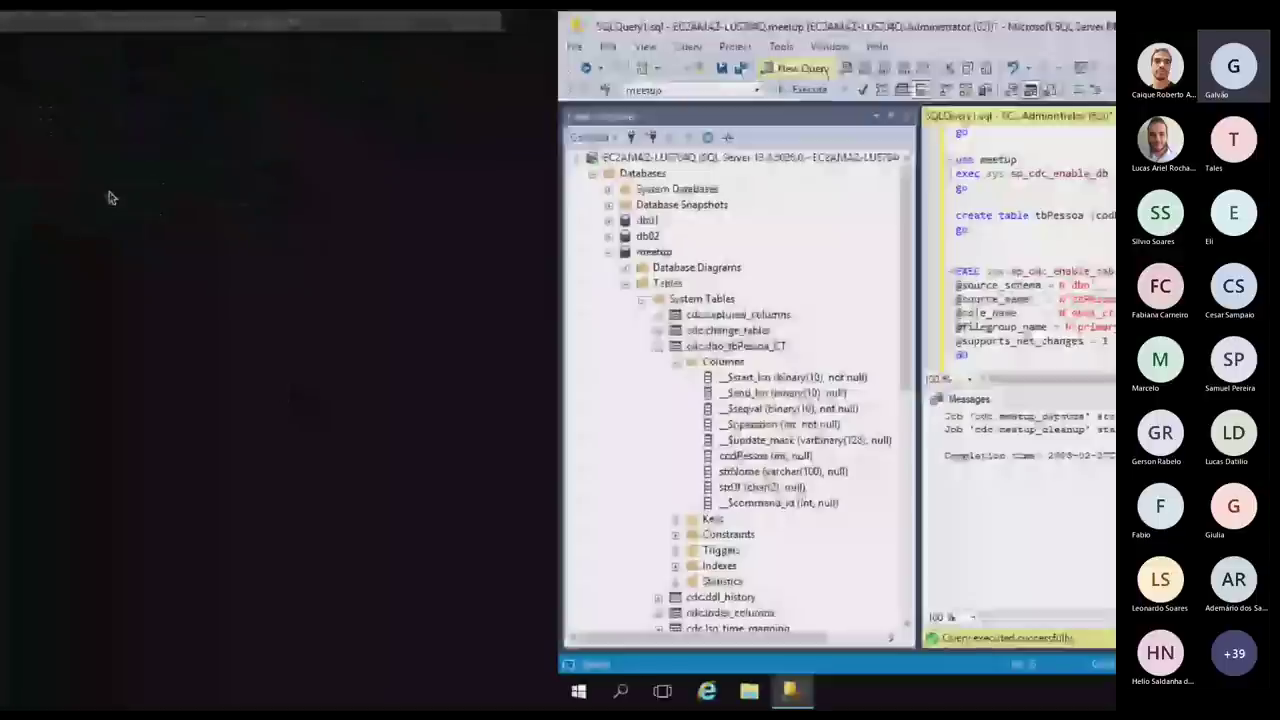
Copy lines 1–8 of kafka.sh and paste them into the SSH session to install java-1.8.0-openjdk as root.
key("alt+Tab")
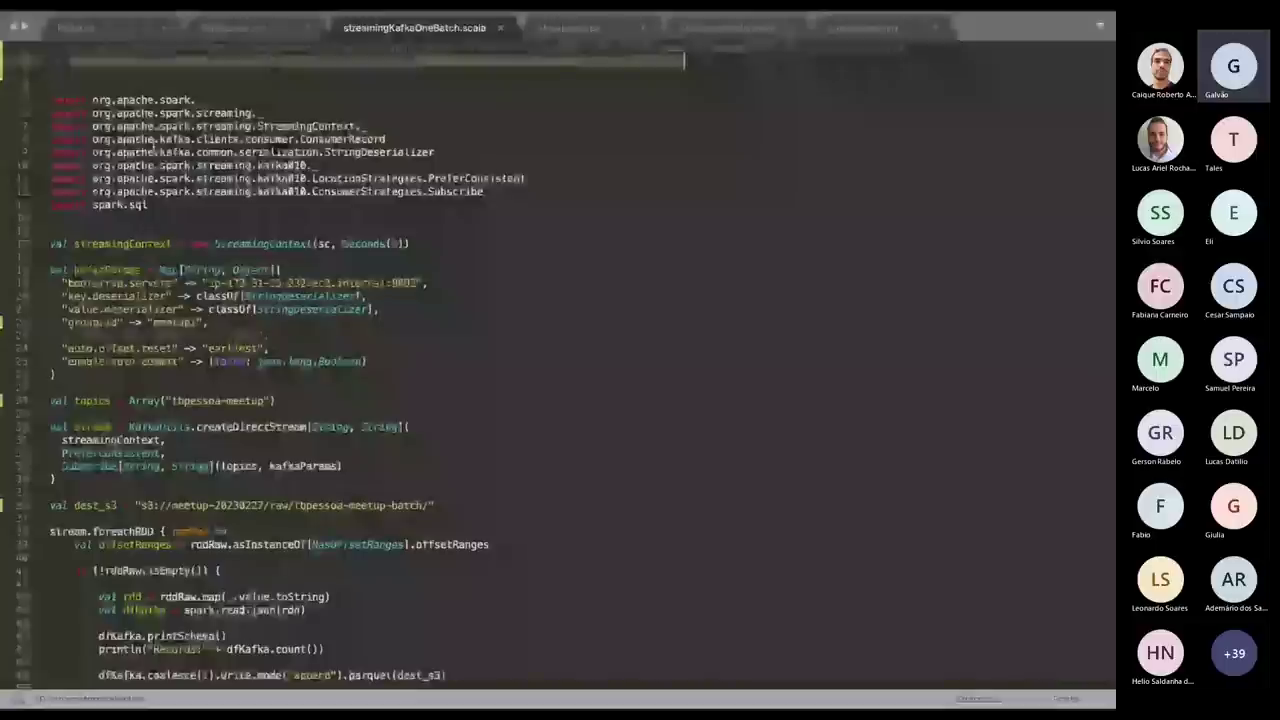
left_click(75, 28)
left_click_drag(50, 47, 148, 152)
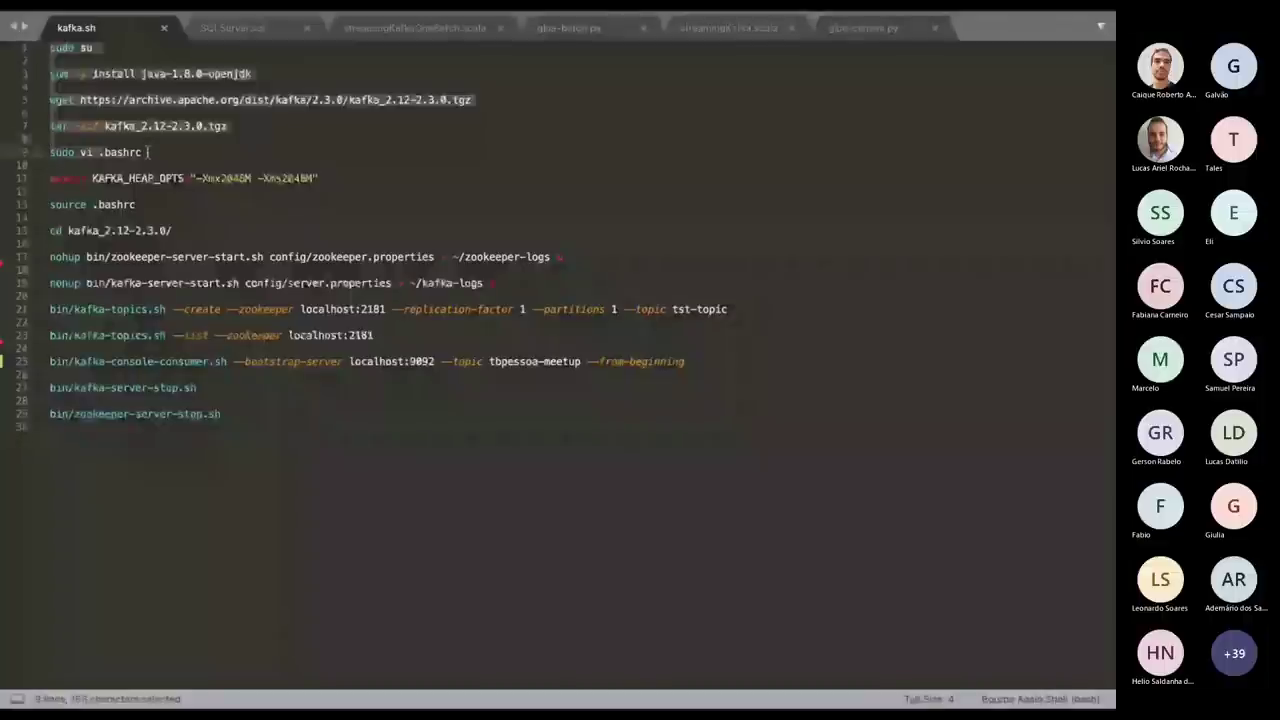
left_click_drag(148, 152, 50, 164)
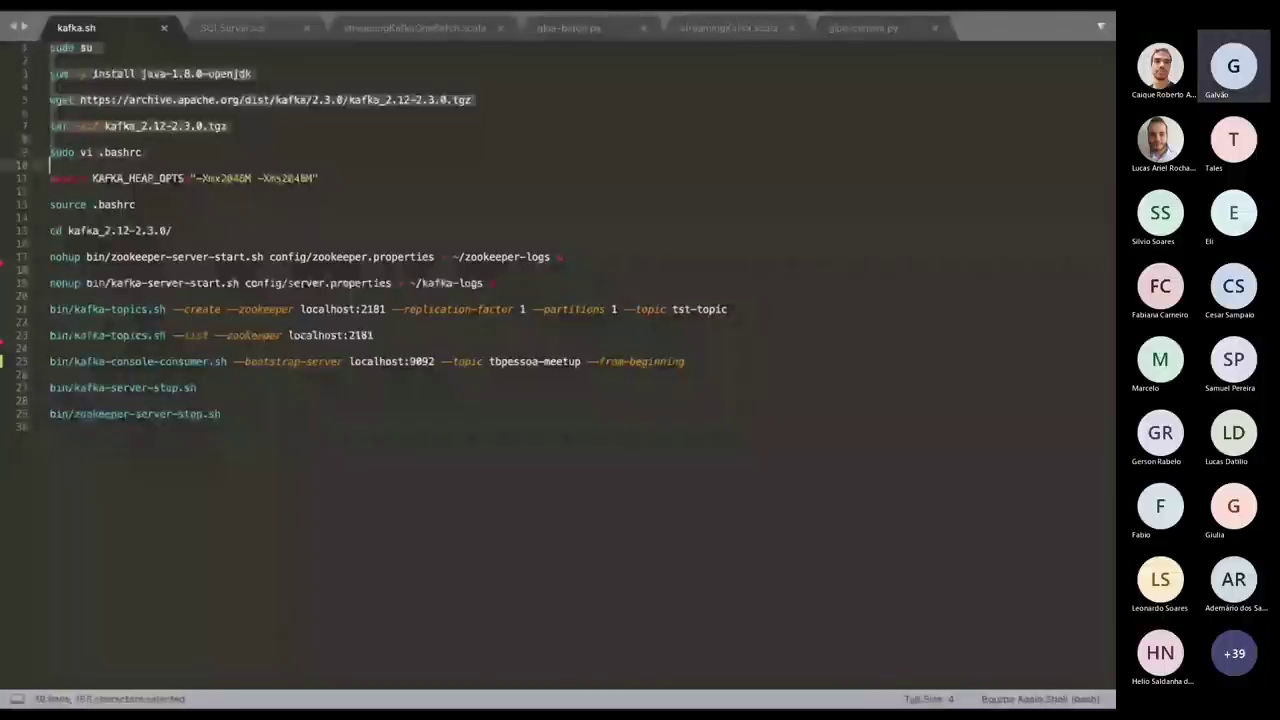
key("super+Tab")
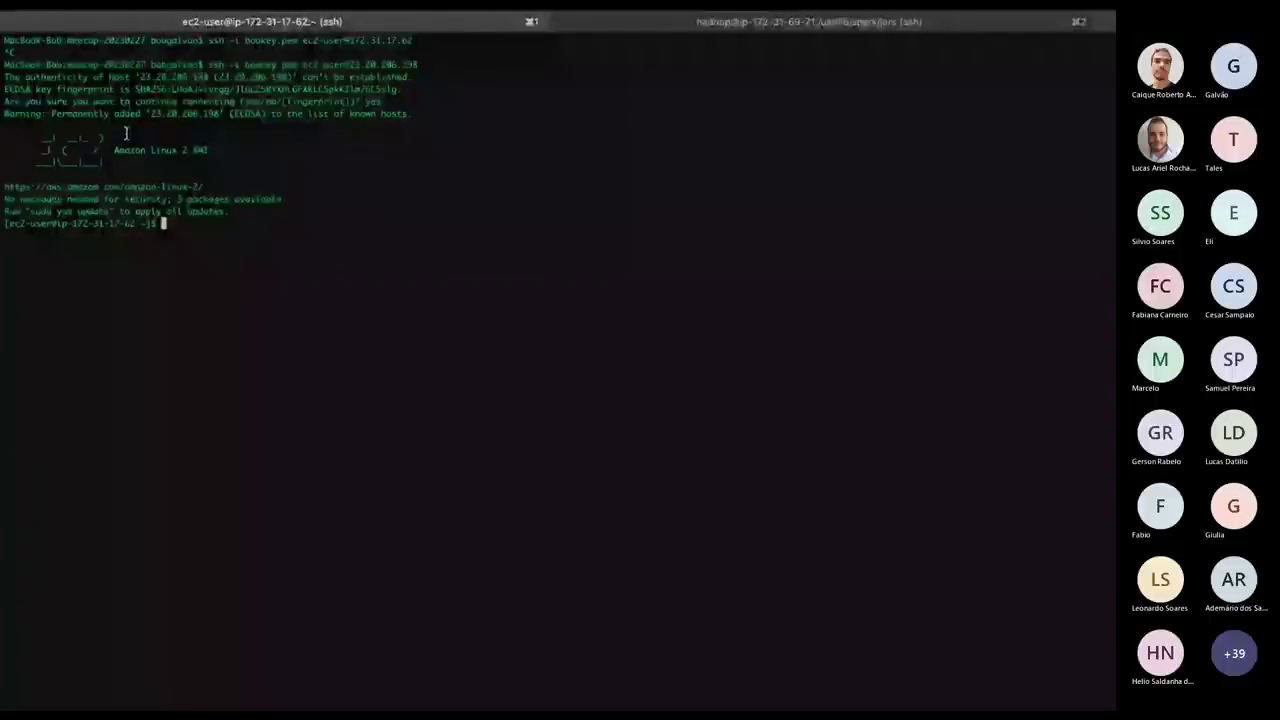
key("super+v")
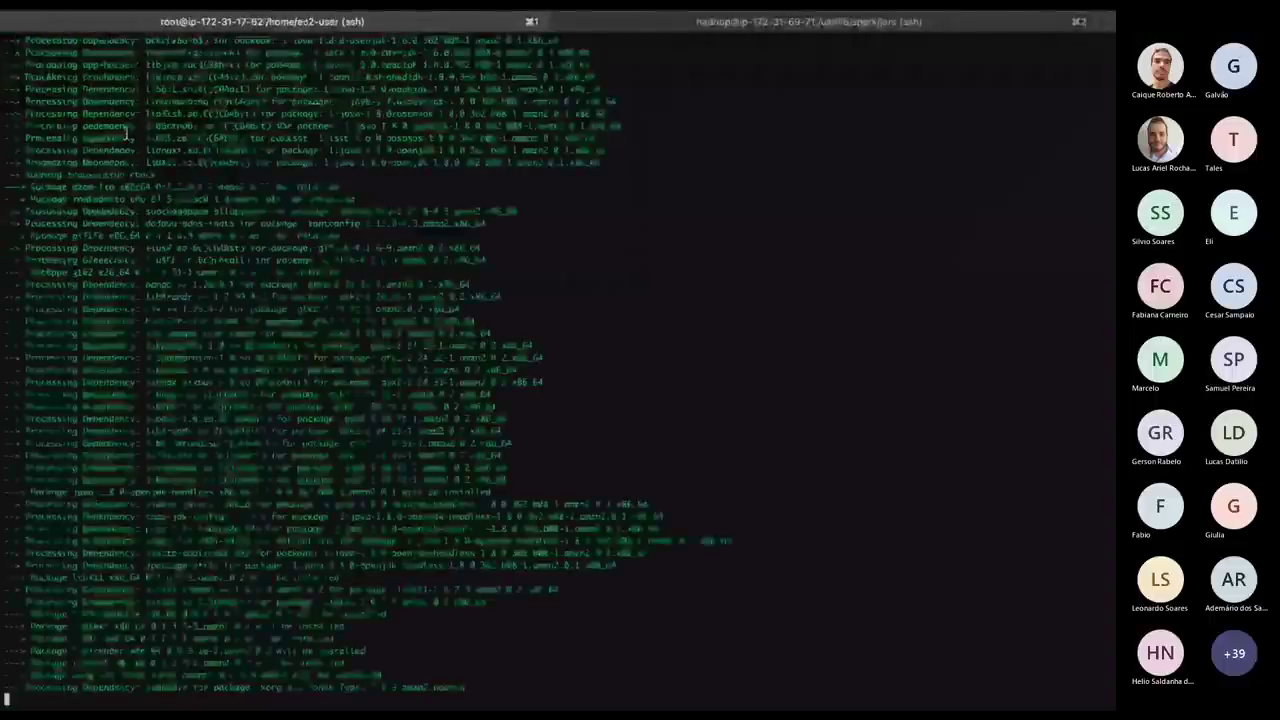
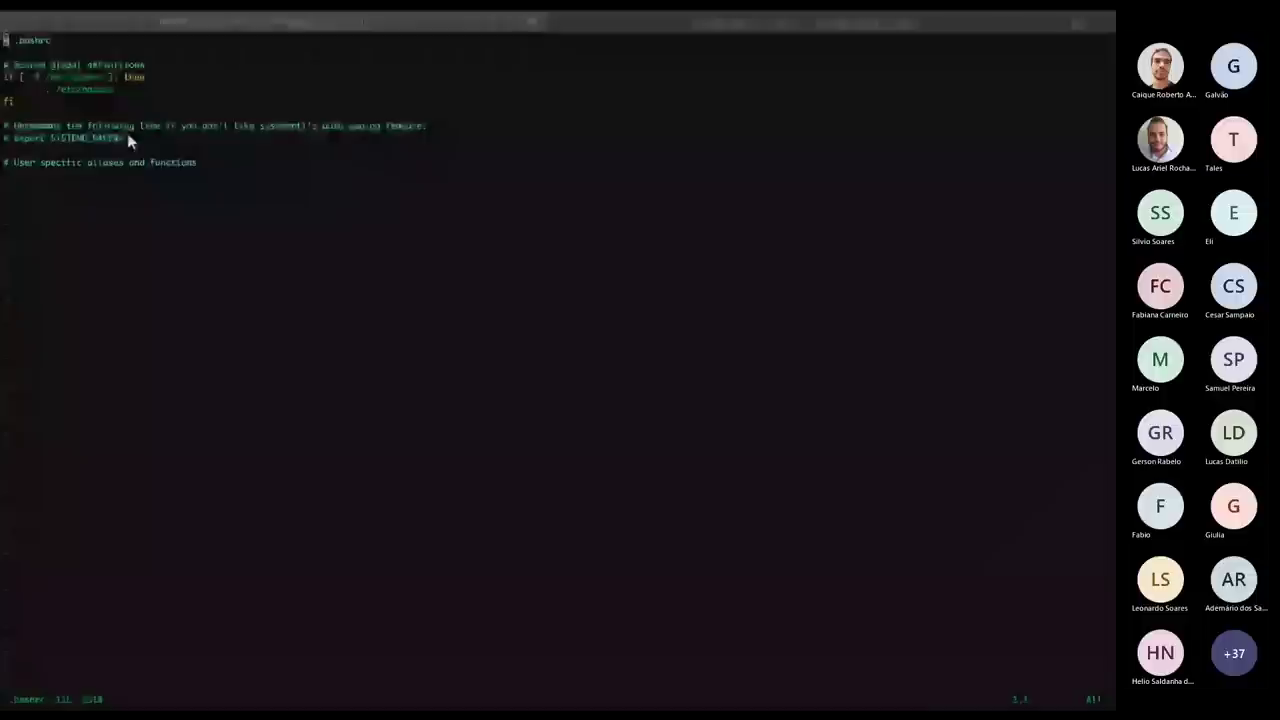
Add the 2048M KAFKA_HEAP_OPTS export to .bashrc and save it with :wq.
key("ctrl+Up")
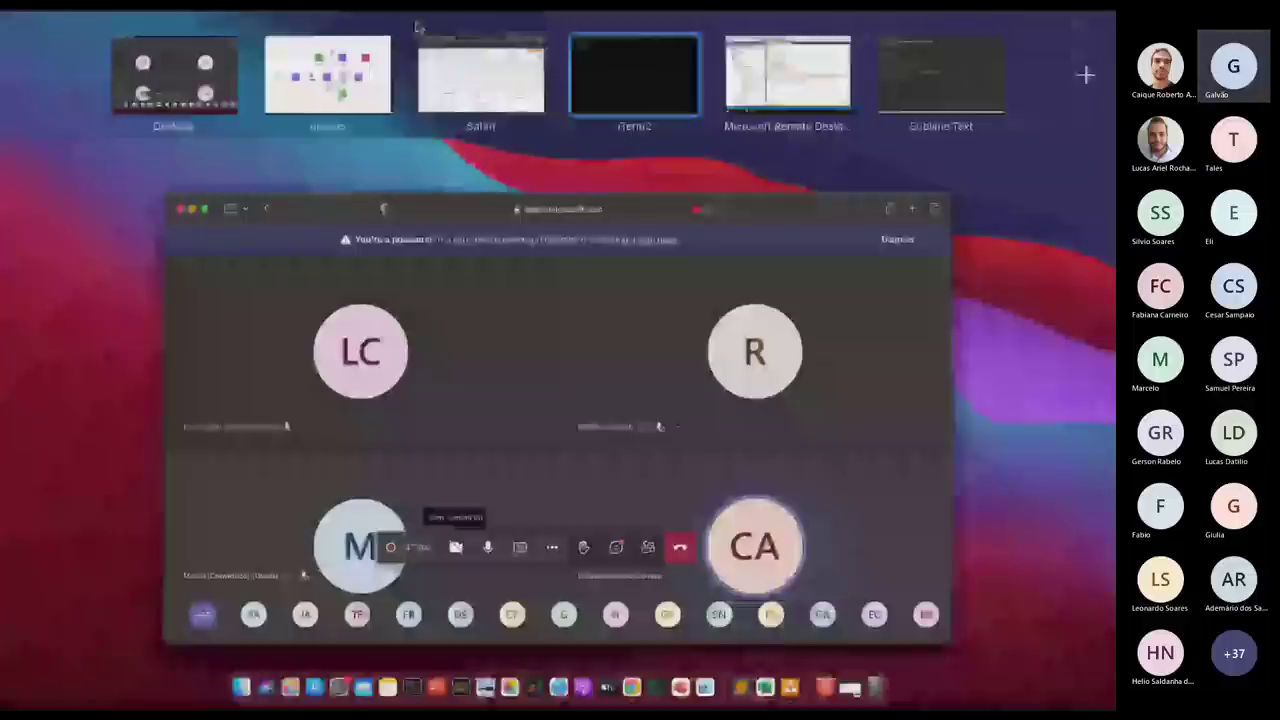
left_click(940, 75)
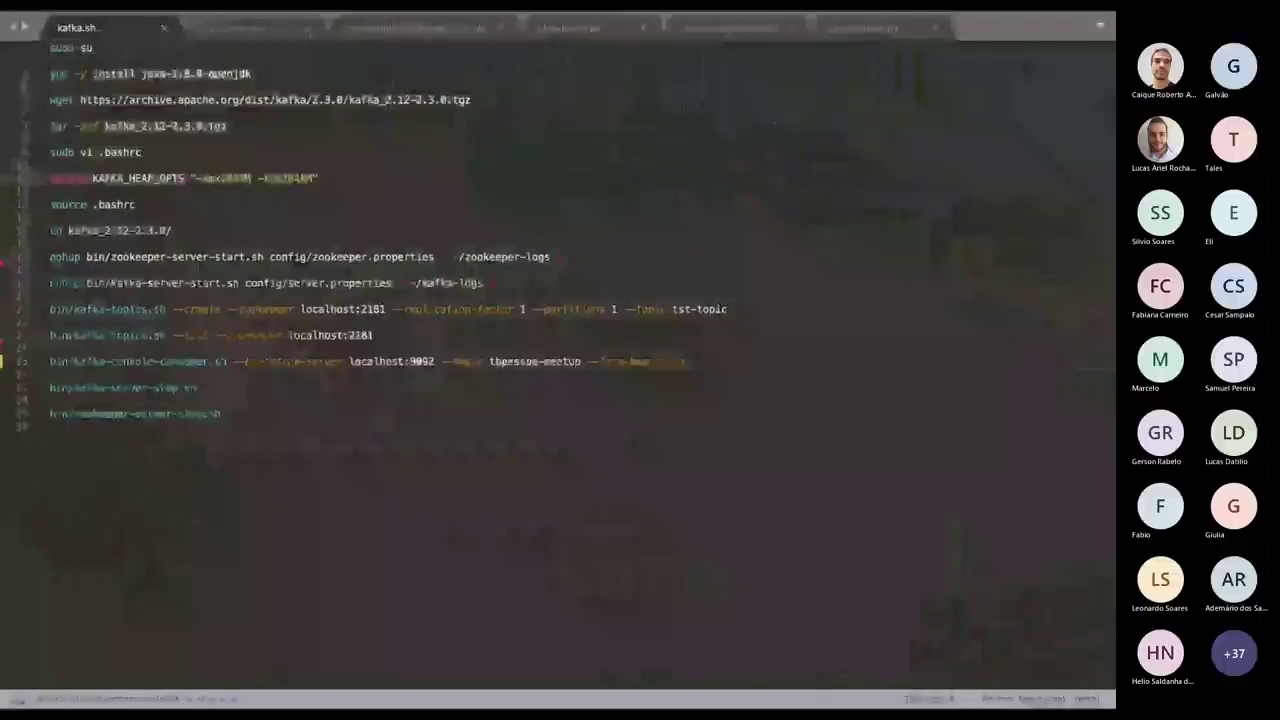
type("export KAFKA_HEAP_OPTS=\"-Xmx2048m -Xms2048m\"")
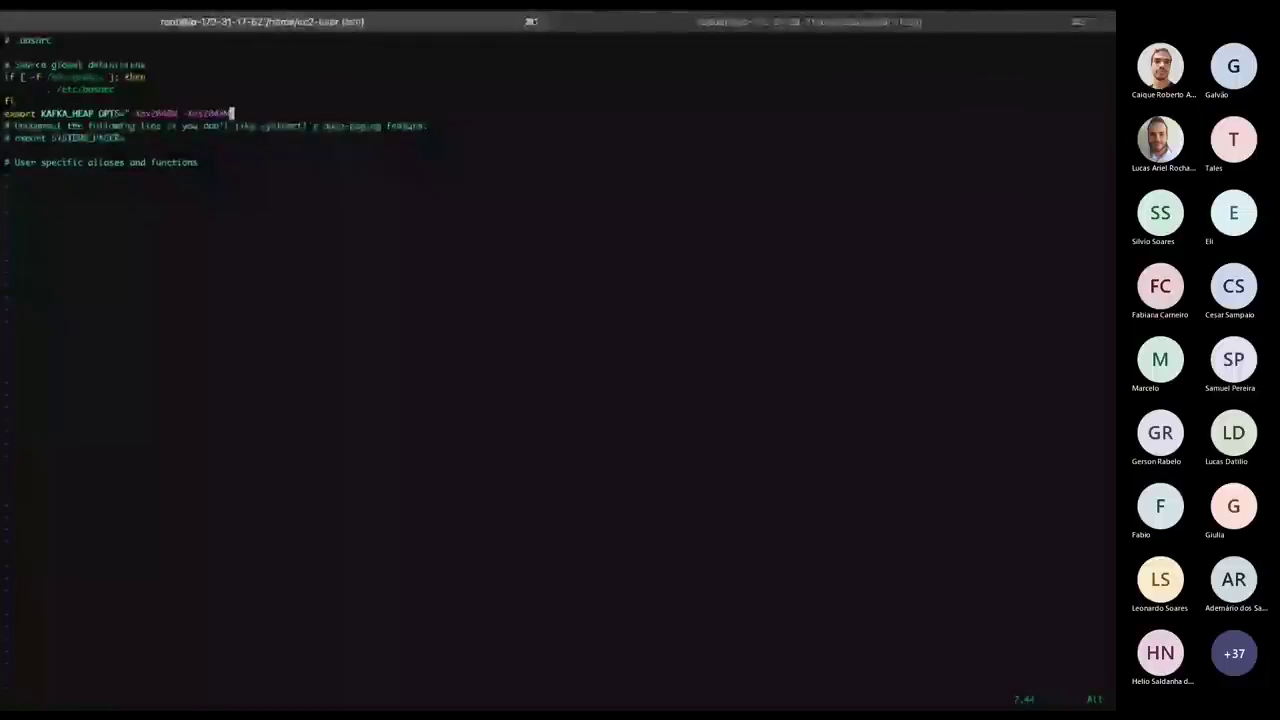
key("Escape")
type(":wq")
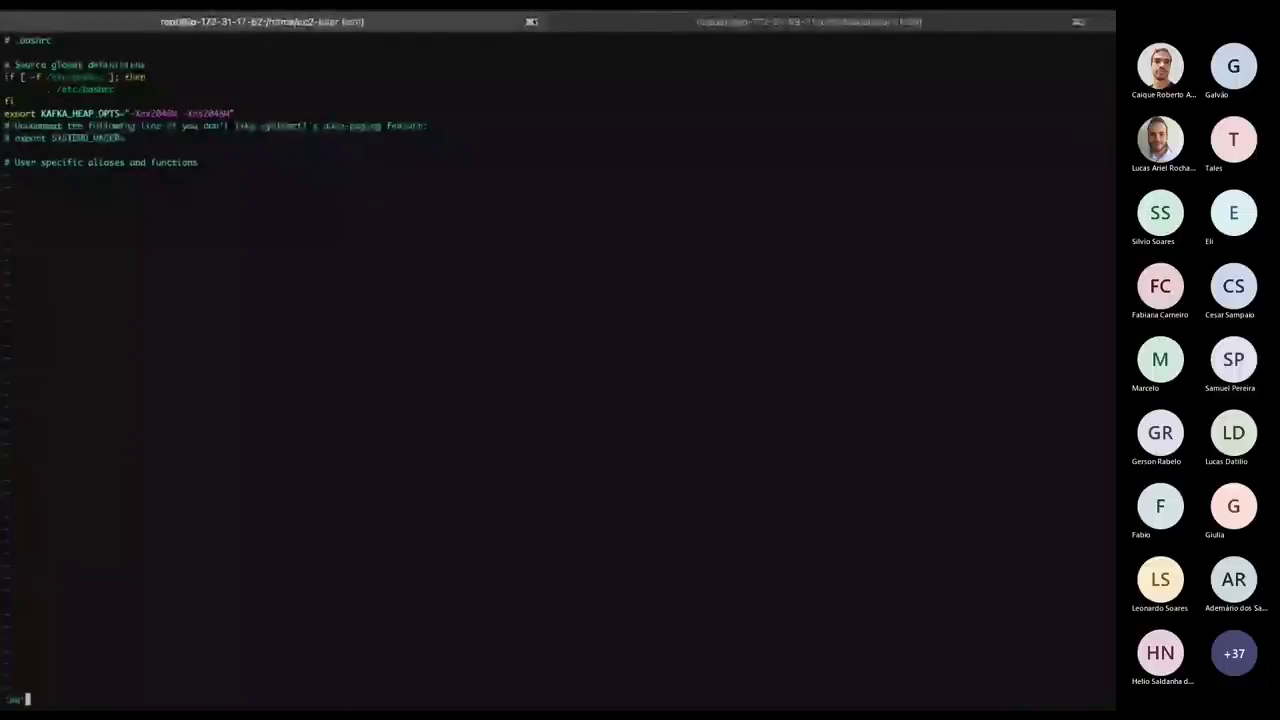
key("Return")
Reload the shell settings with source .bashrc.
key("super+Tab")
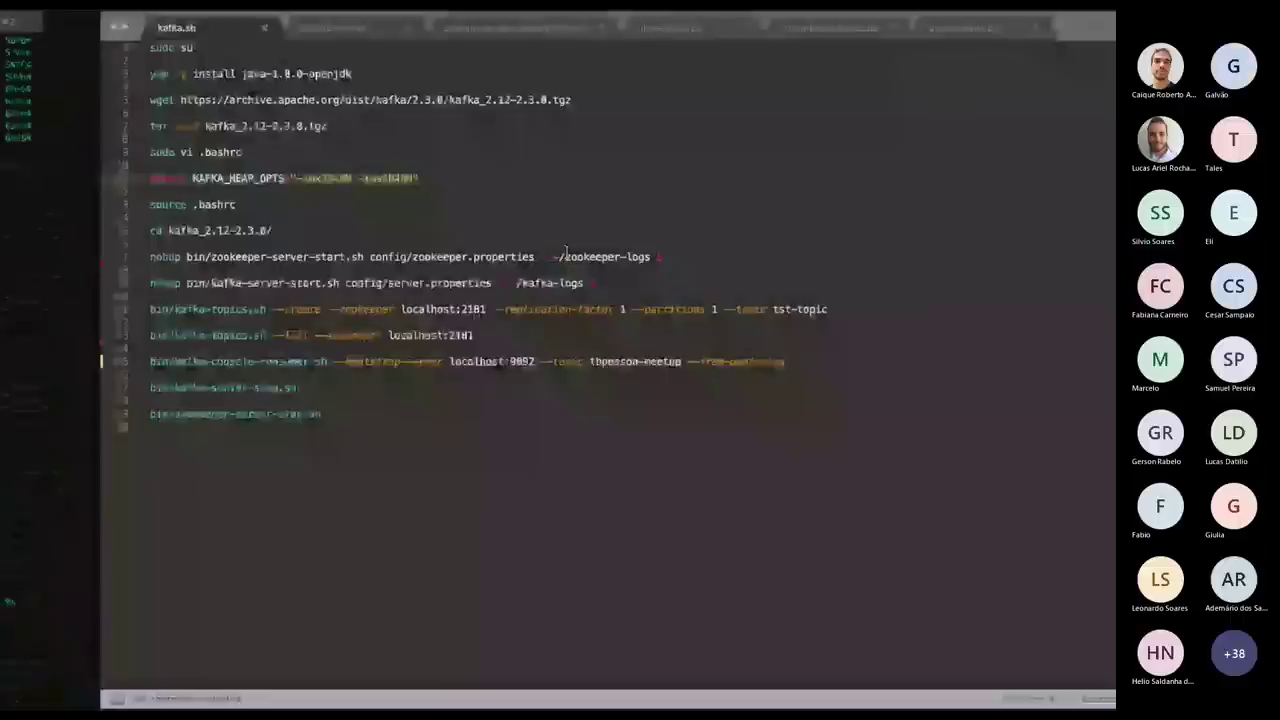
key("super+Tab")
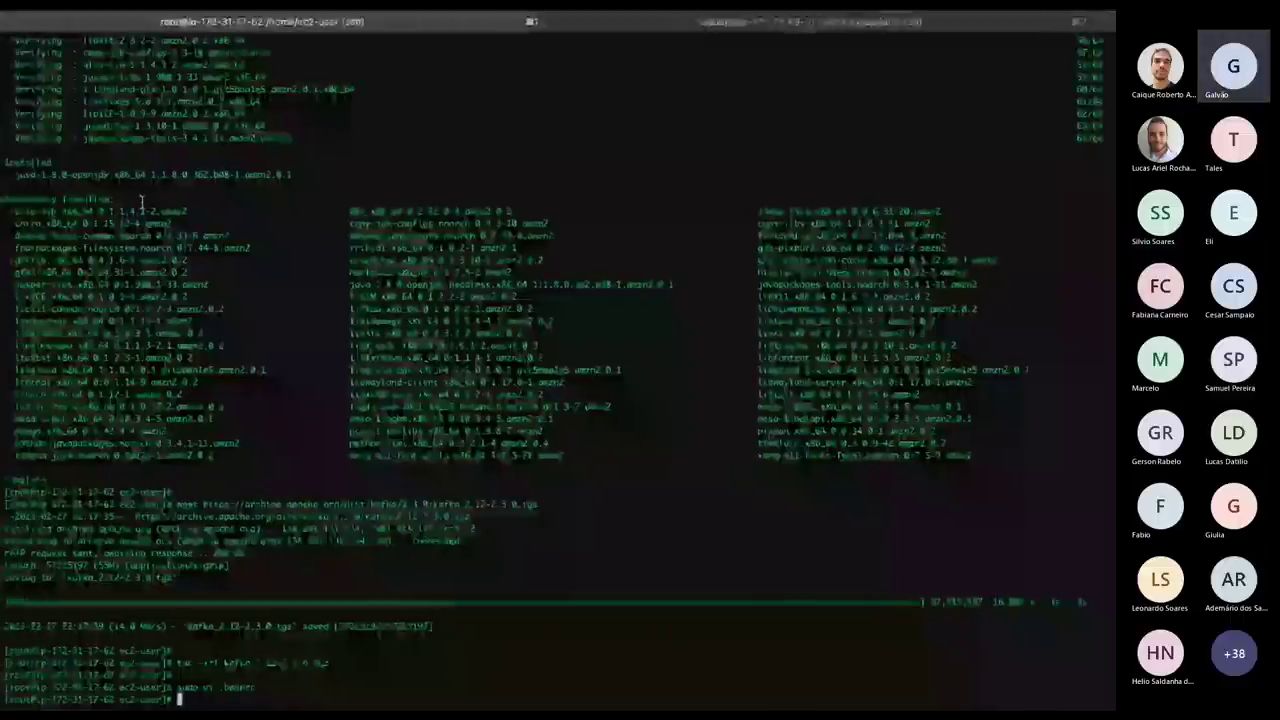
type("source .bashrc")
key("Return")
Change into kafka_2.12-2.3.0/ and start Zookeeper in the background with nohup.
key("super+Tab")
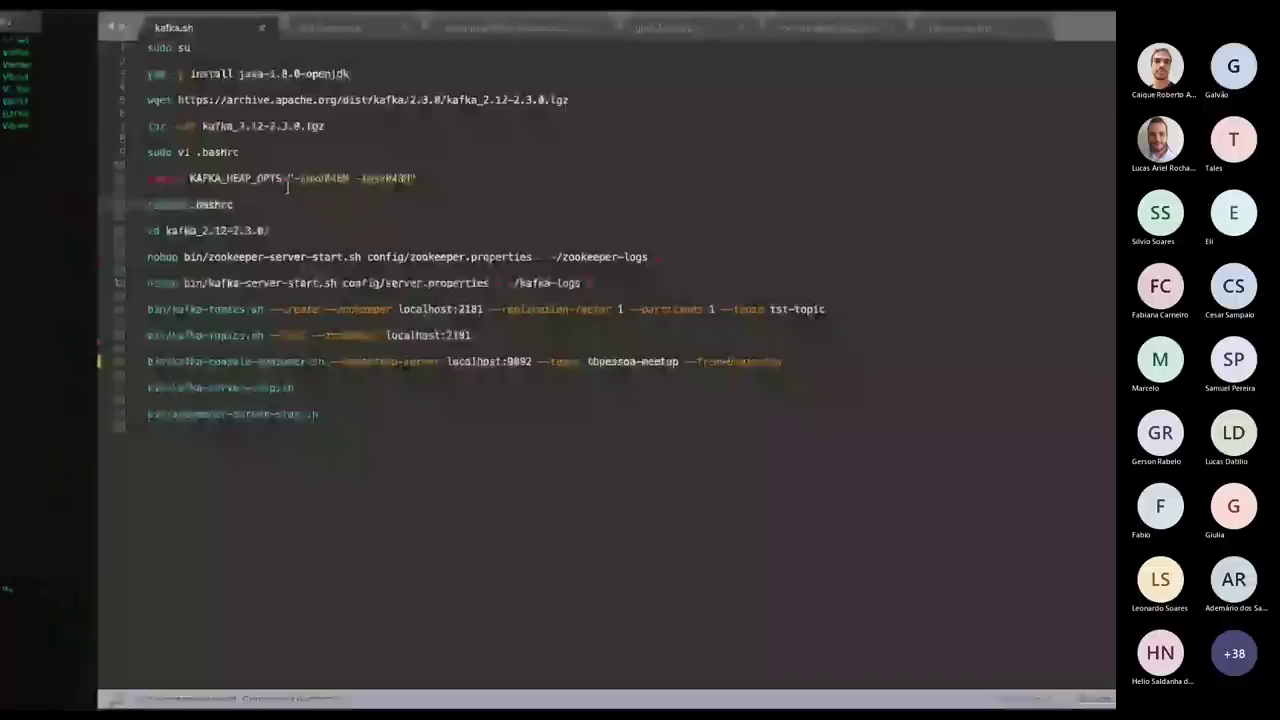
left_click(185, 234)
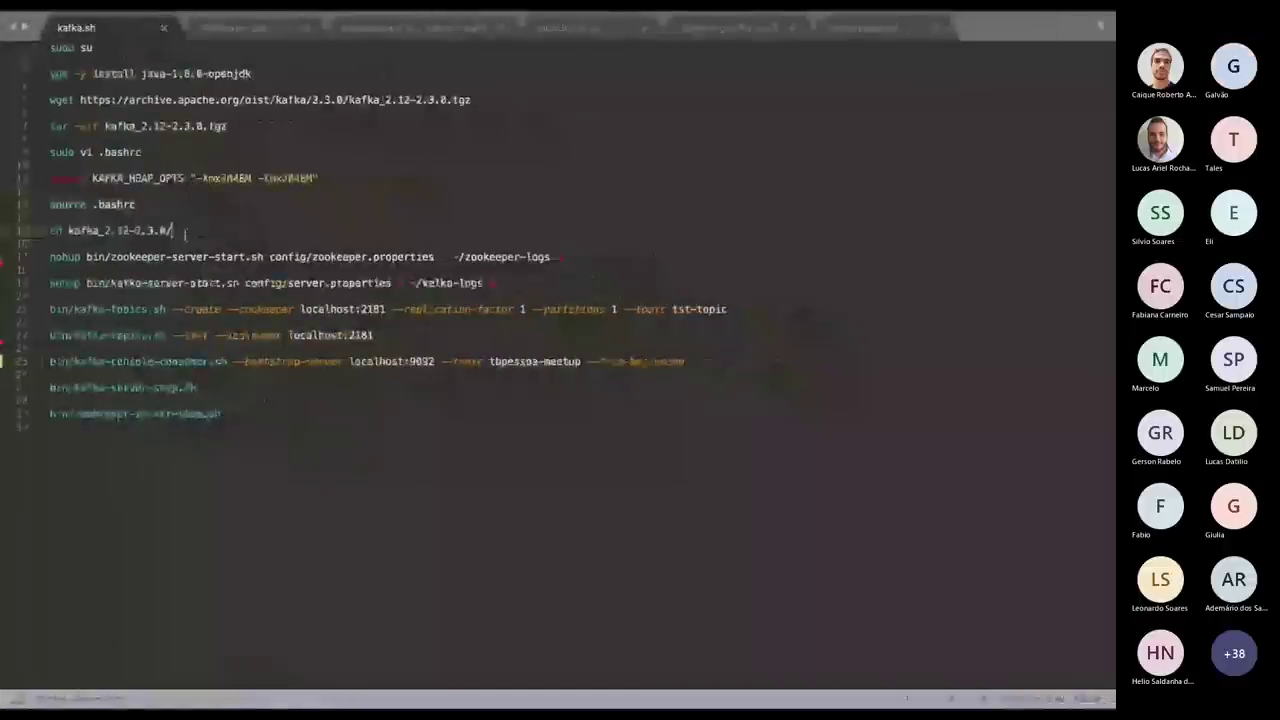
left_click_drag(185, 234, 50, 231)
key("super+Tab")
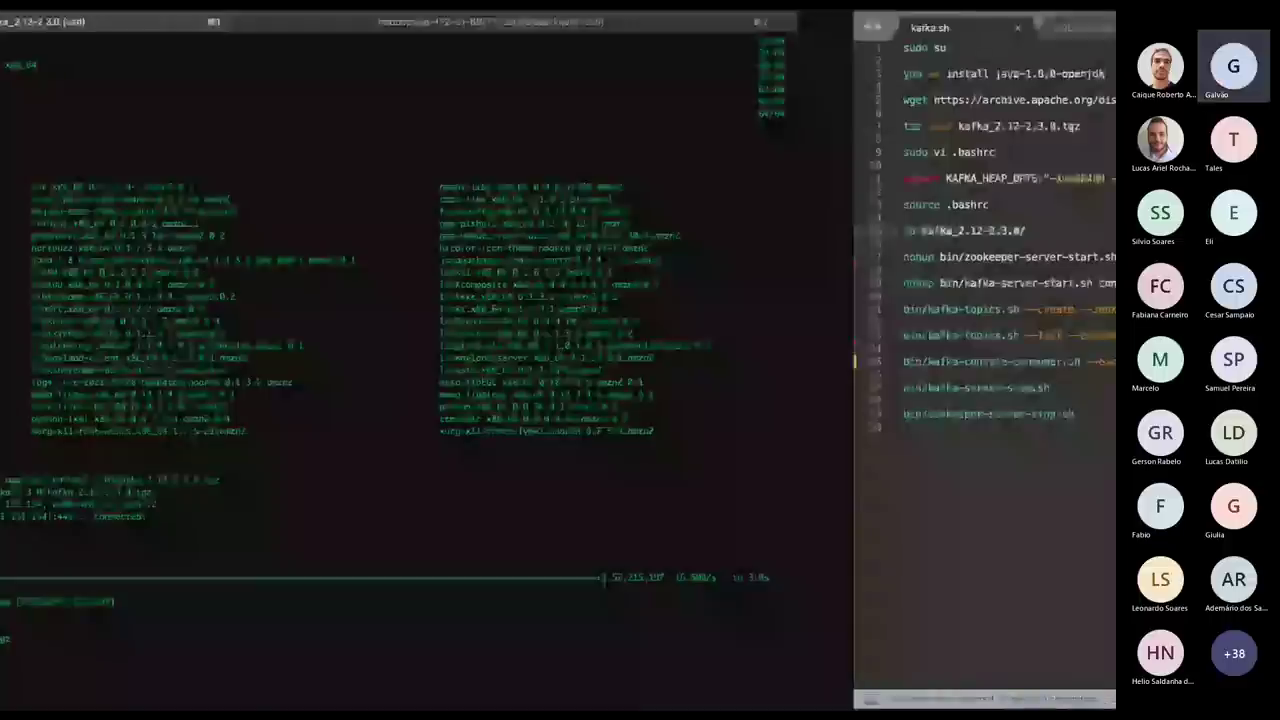
key("super+Tab")
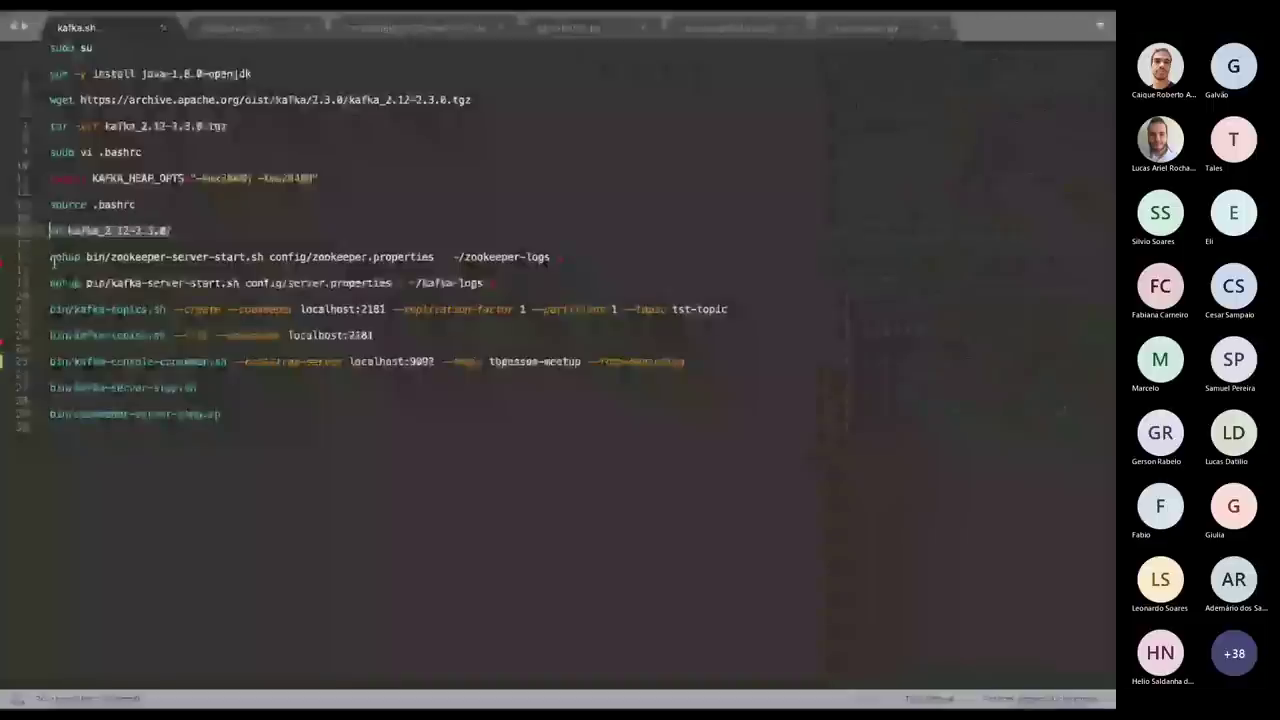
left_click(472, 258)
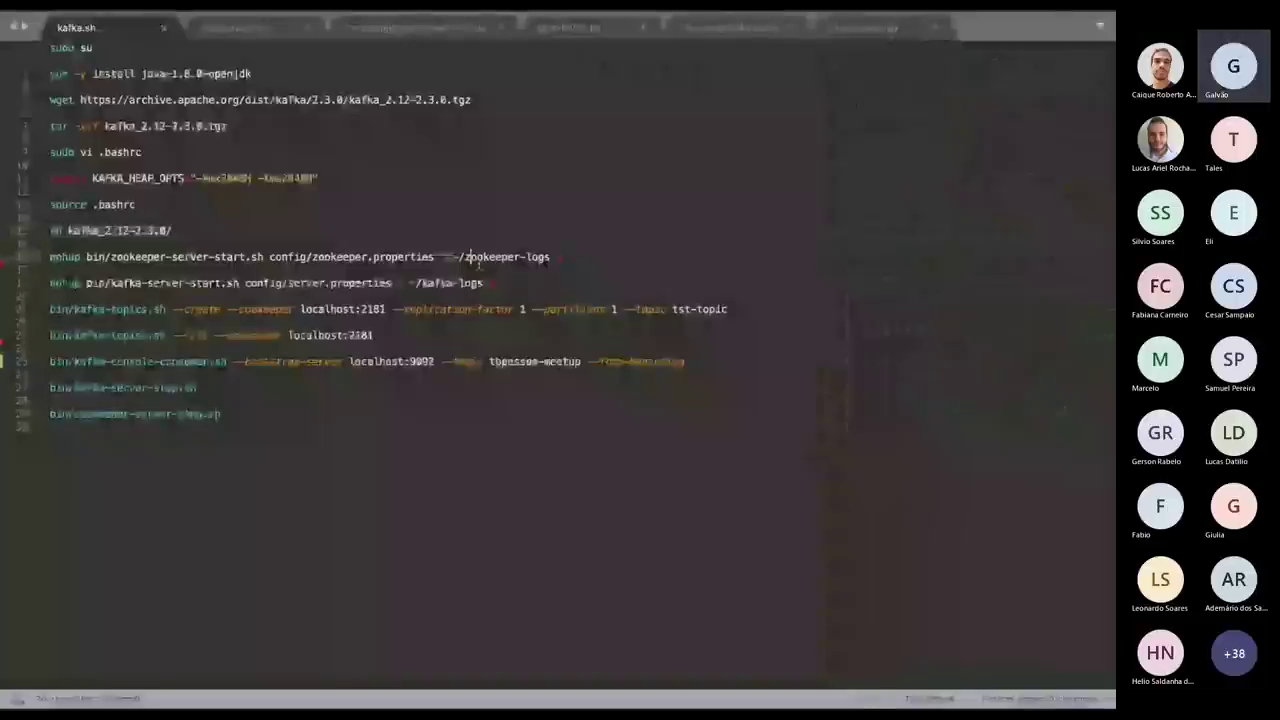
key("super+Tab")
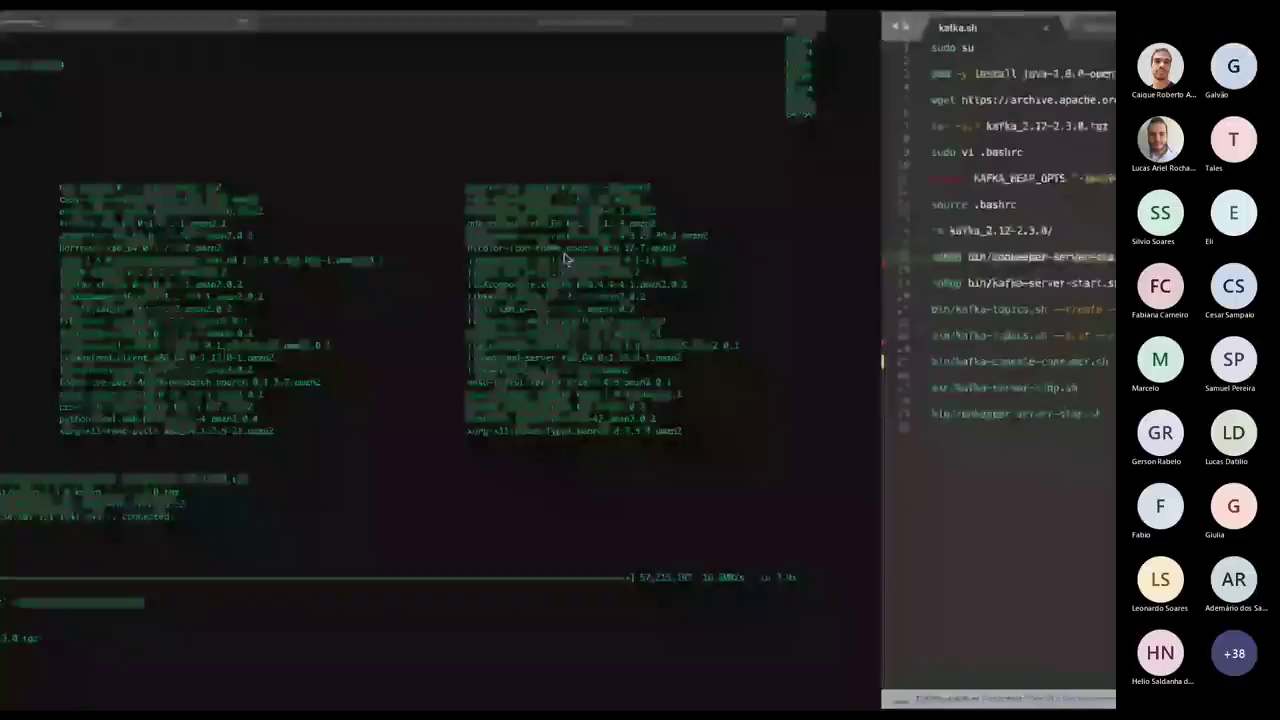
key("super+Tab")
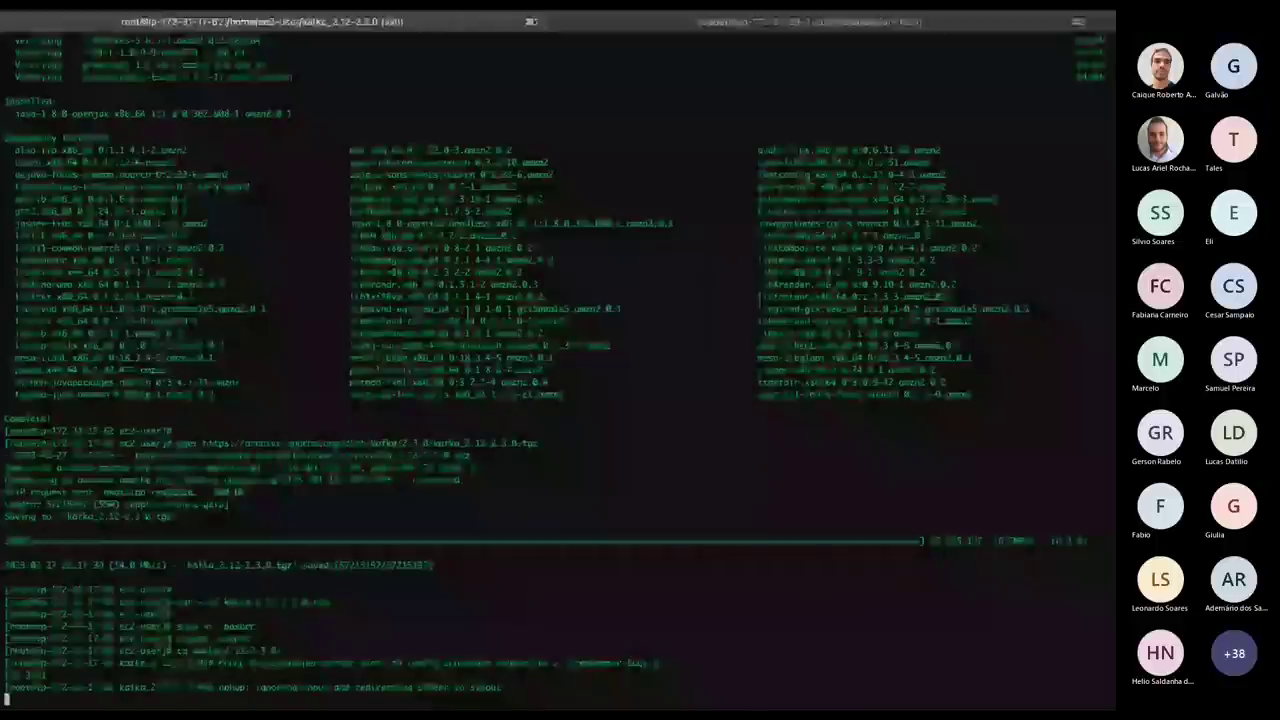
Launch the broker with nohup bin/kafka-server-start.sh config/server.properties and check its startup log.
key("Return")
key("Return")
key("Return")
key("Return")
key("Return")
key("Return")
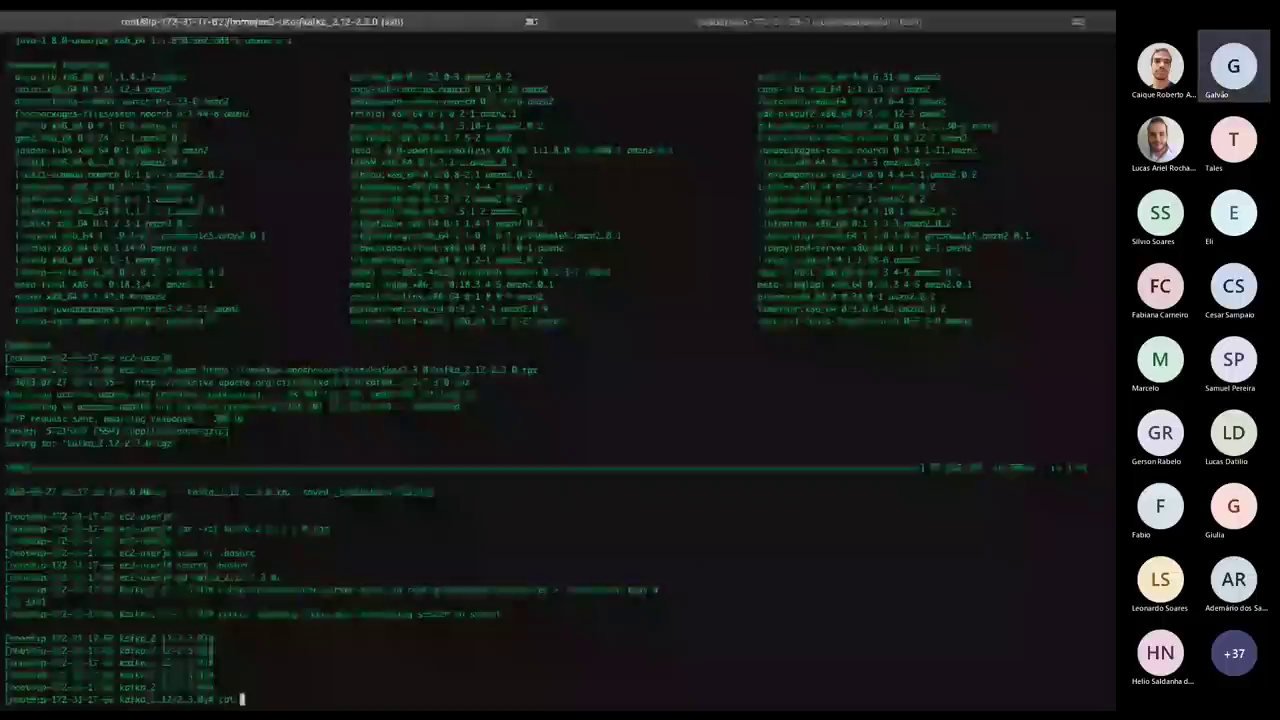
key("super+Tab")
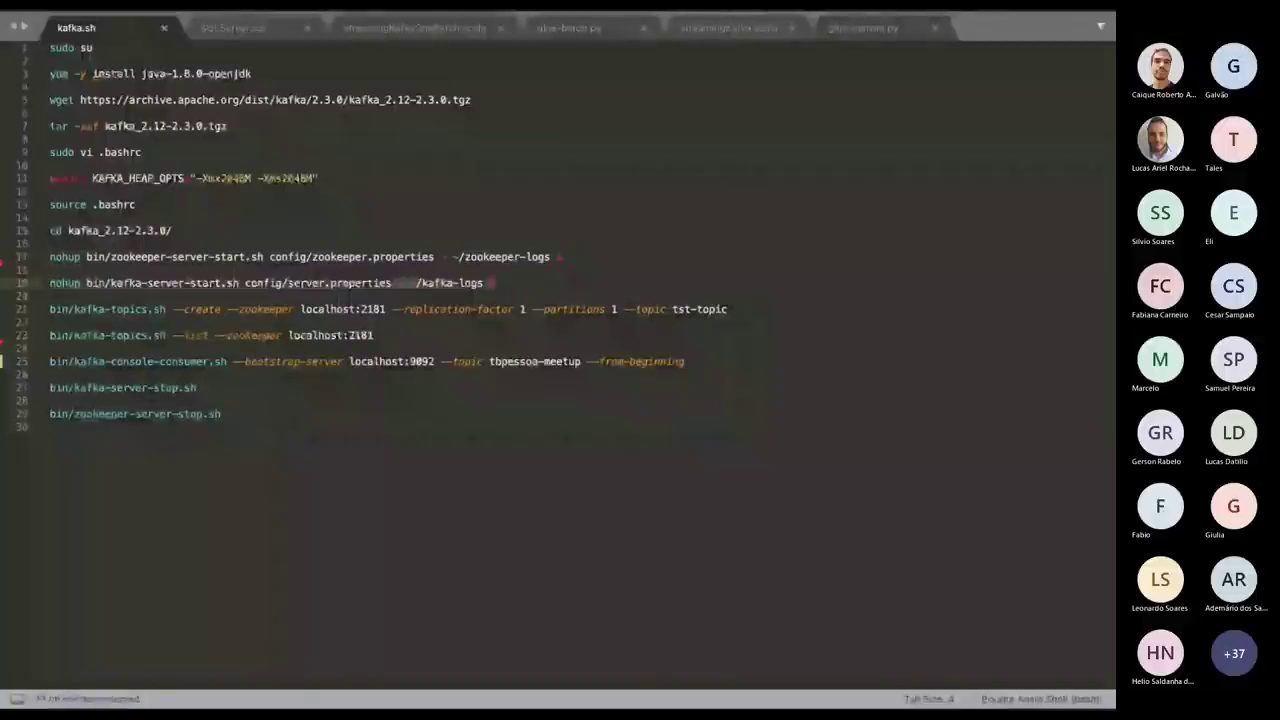
key("super+Tab")
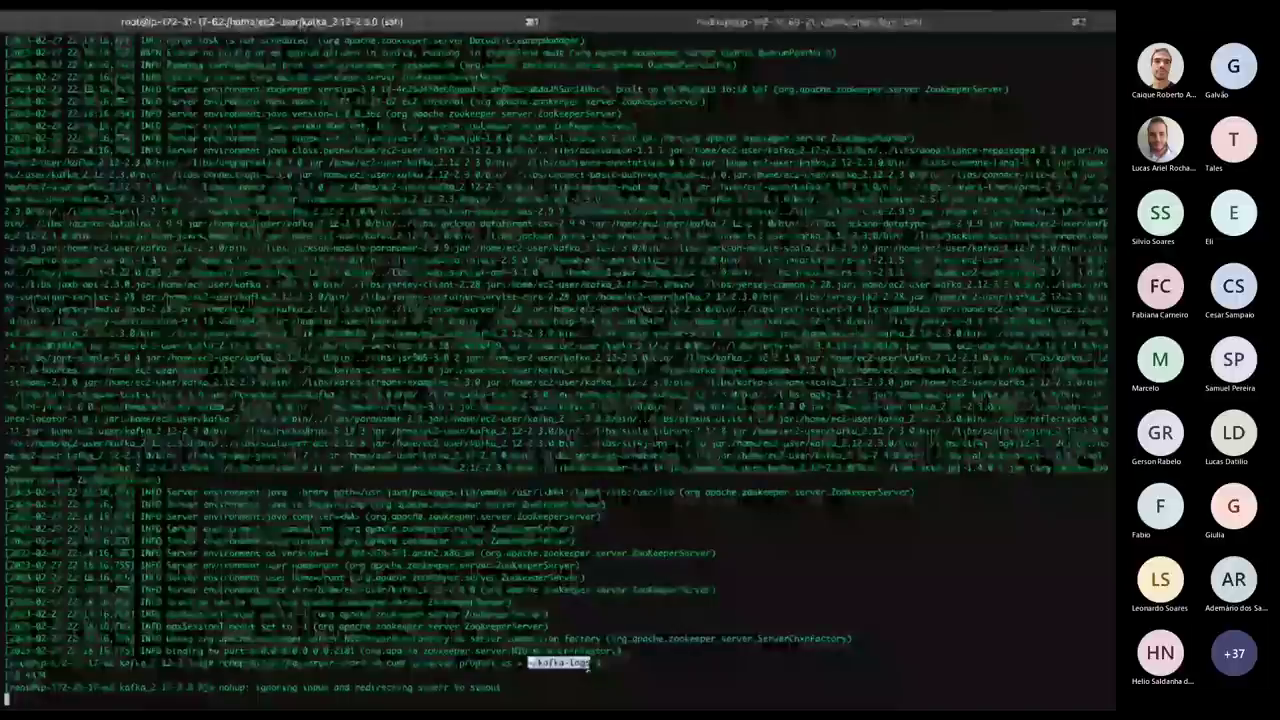
left_click(592, 668)
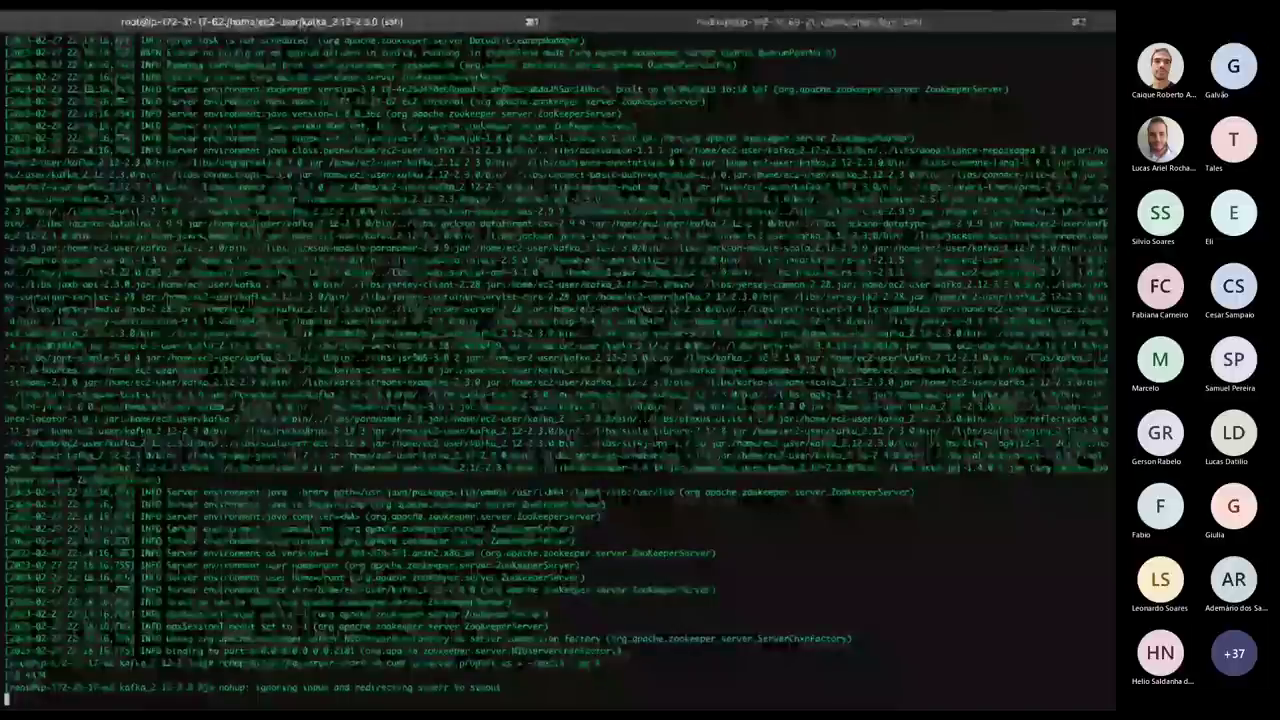
key("Return")
key("Return")
key("Return")
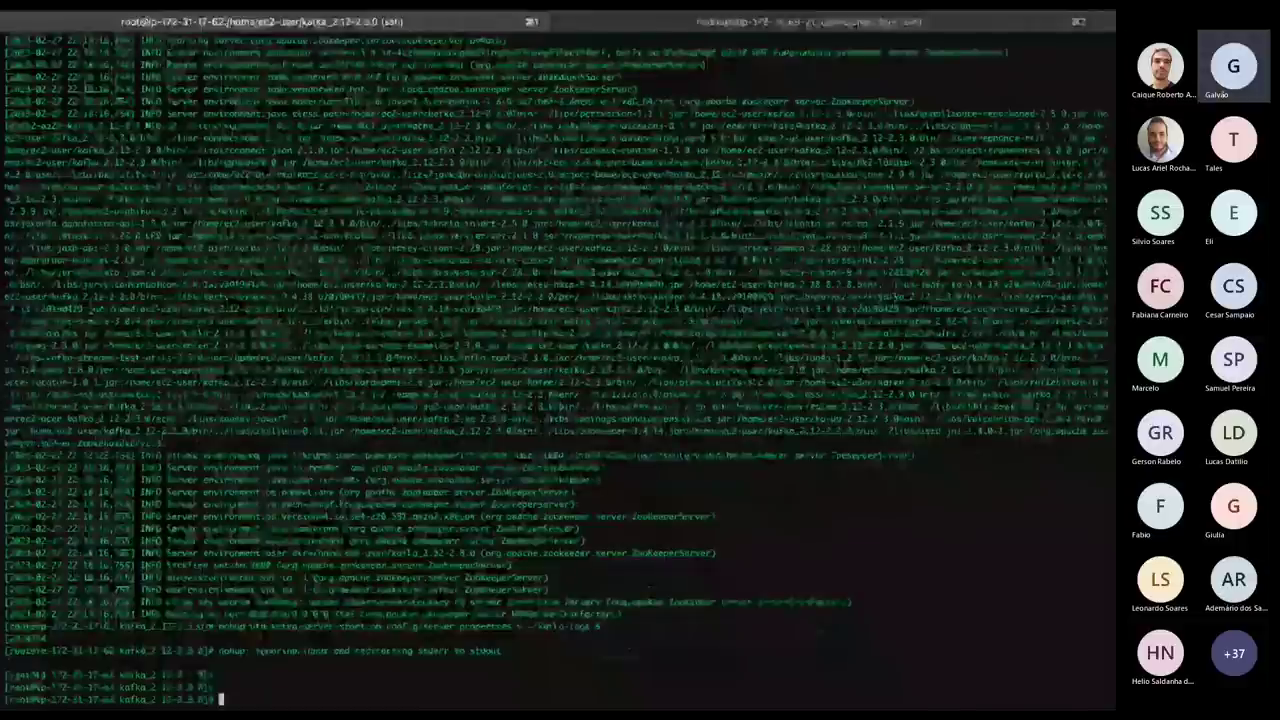
key("alt+Tab")
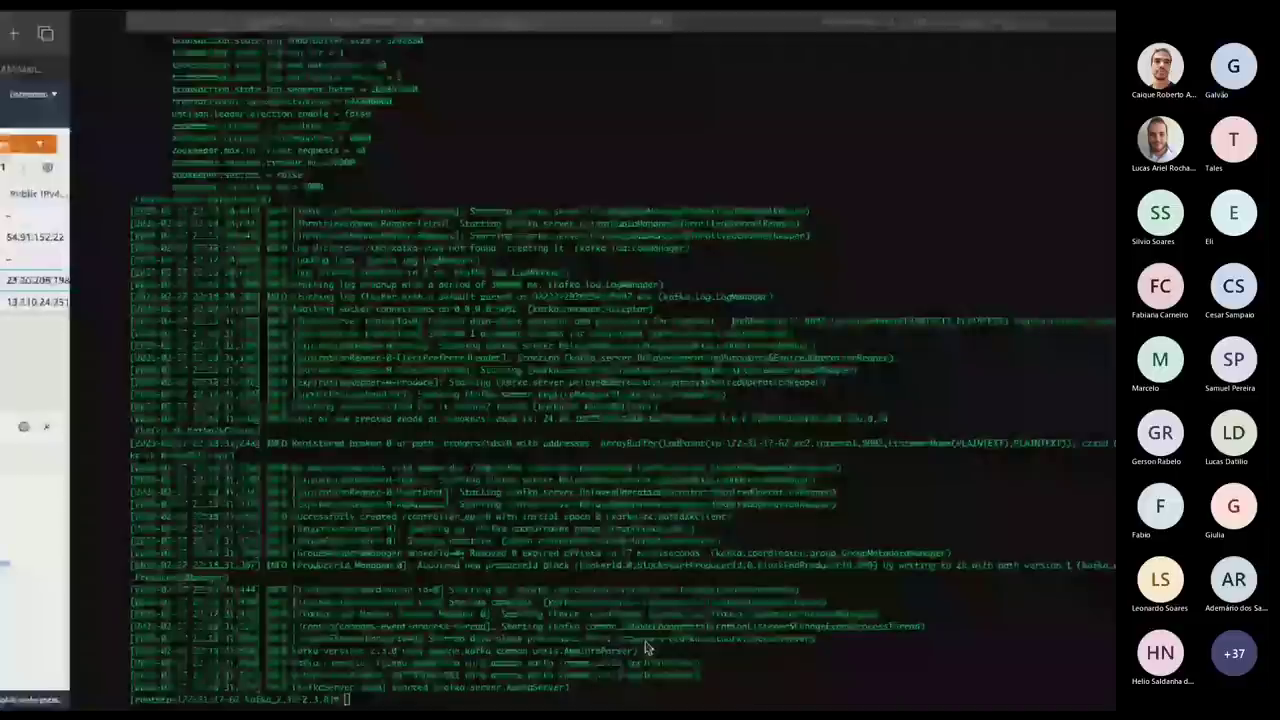
key("alt+Tab")
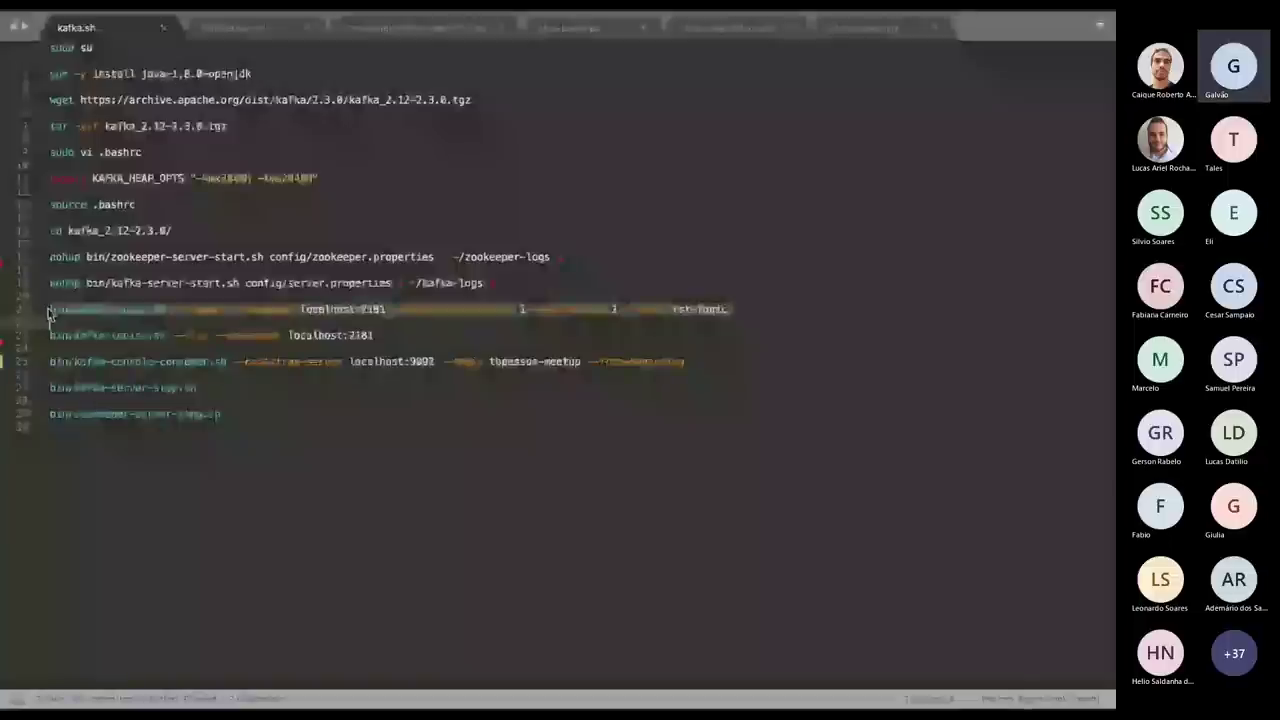
key("alt+Tab")
key("alt+Tab")
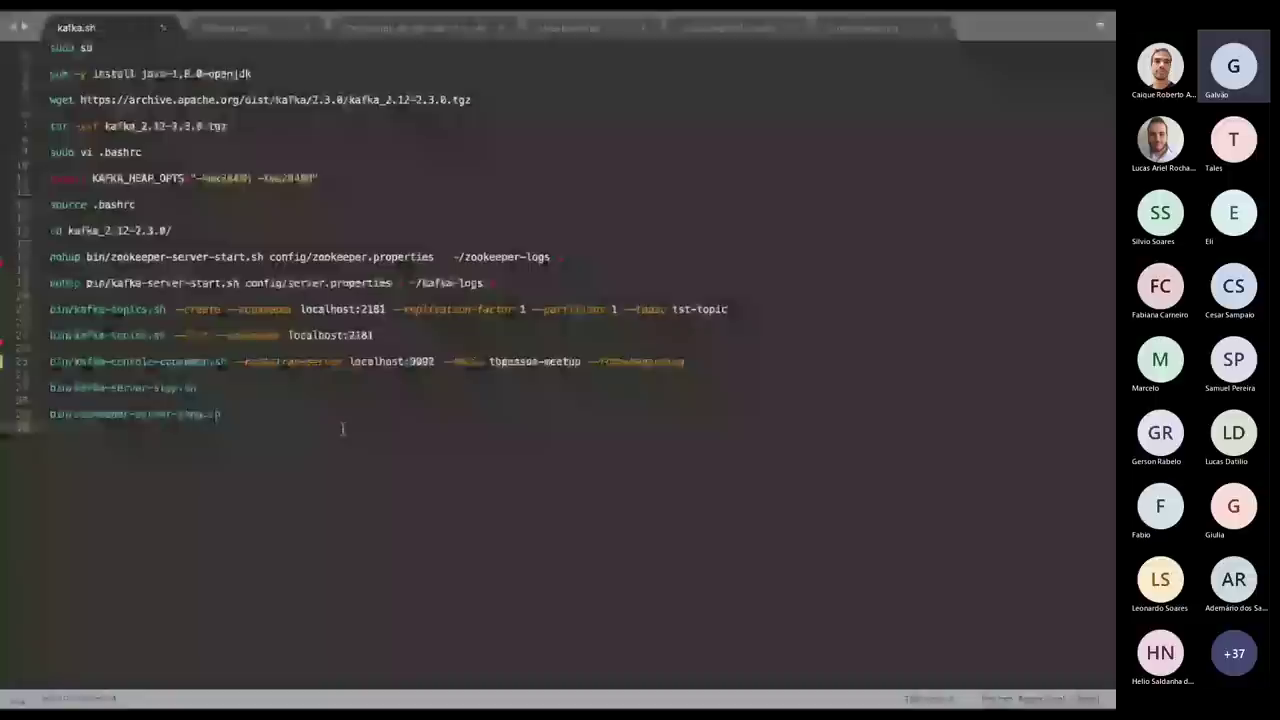
key("alt+Tab")
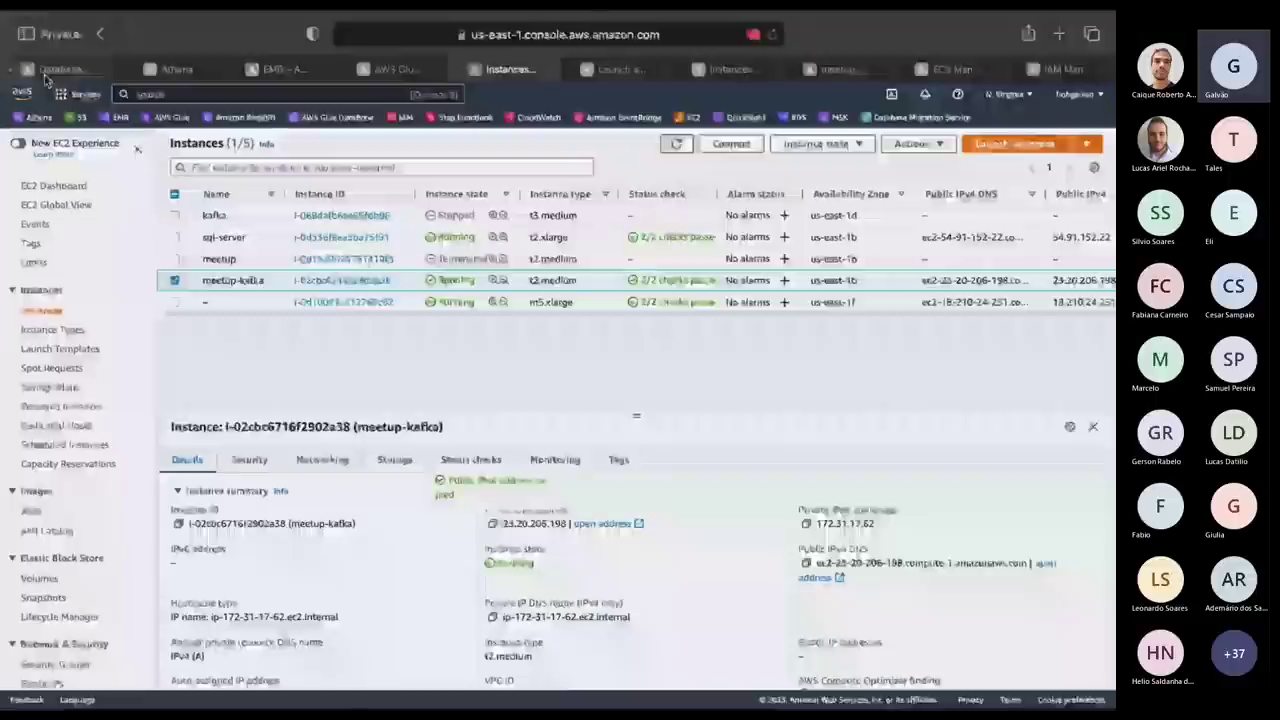
Start a new DMS endpoint with identifier meetup-kafka and browse the engine list.
left_click(58, 69)
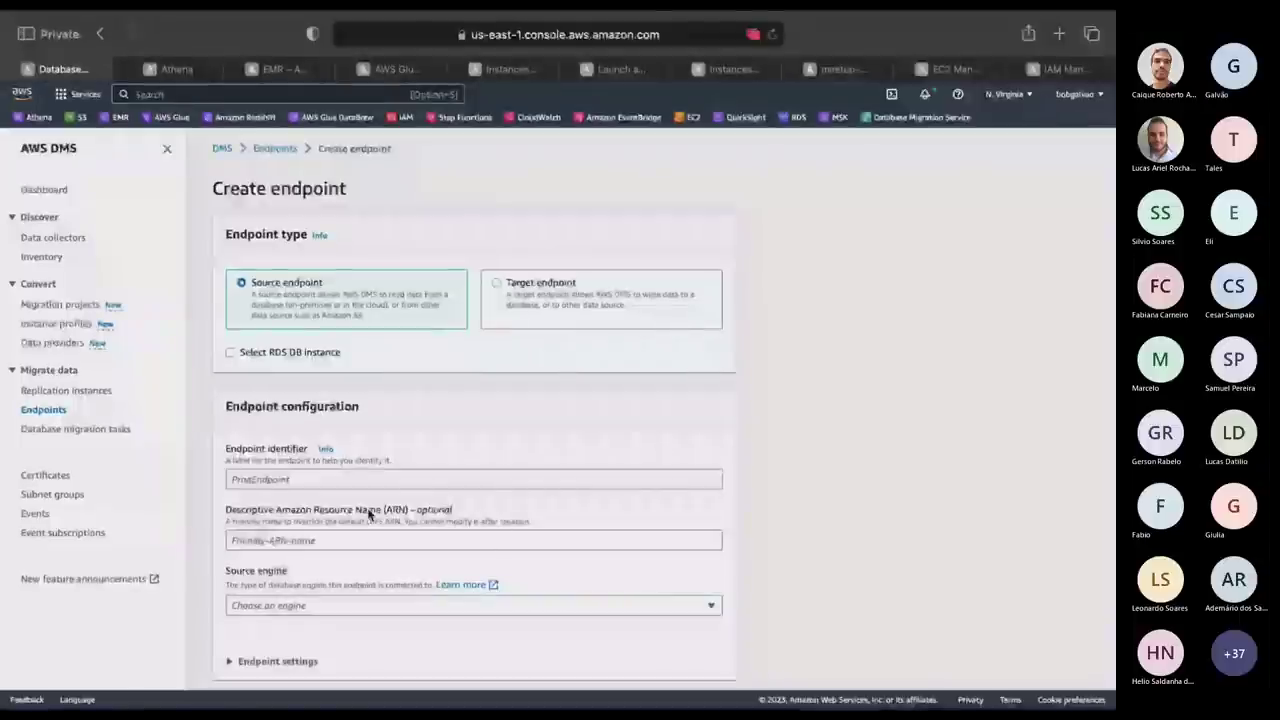
left_click(351, 480)
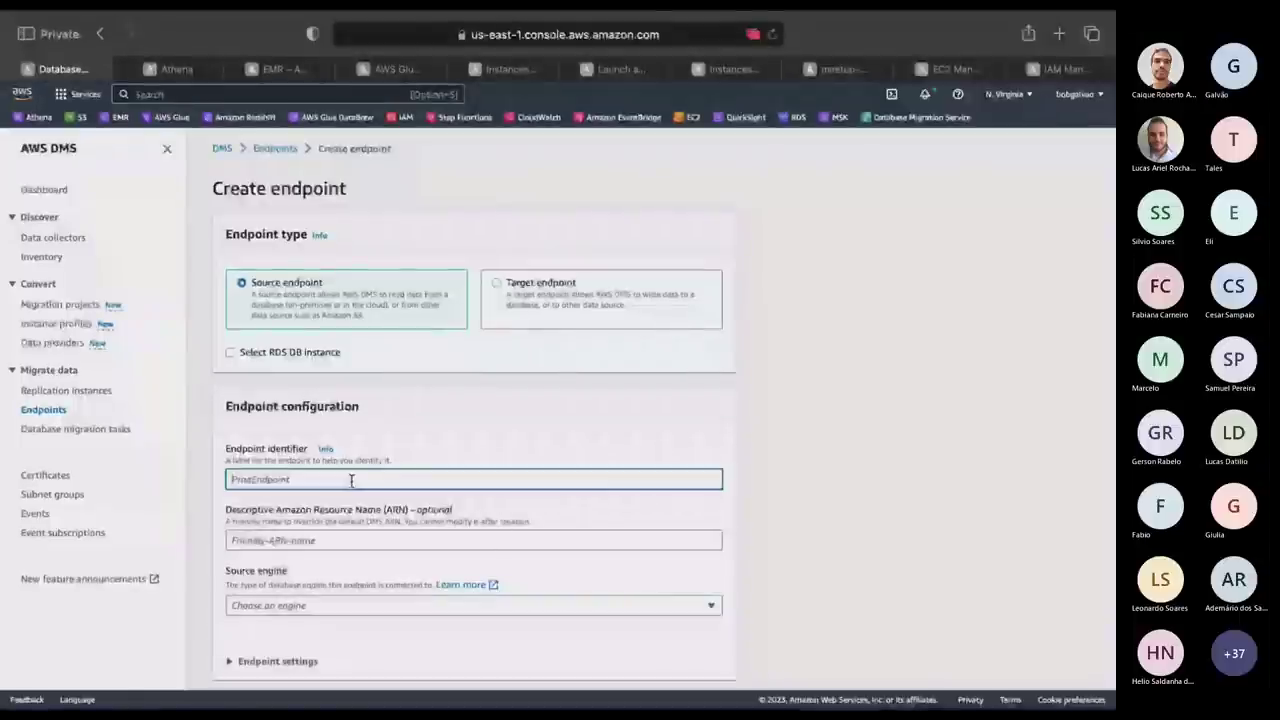
type("hsd")
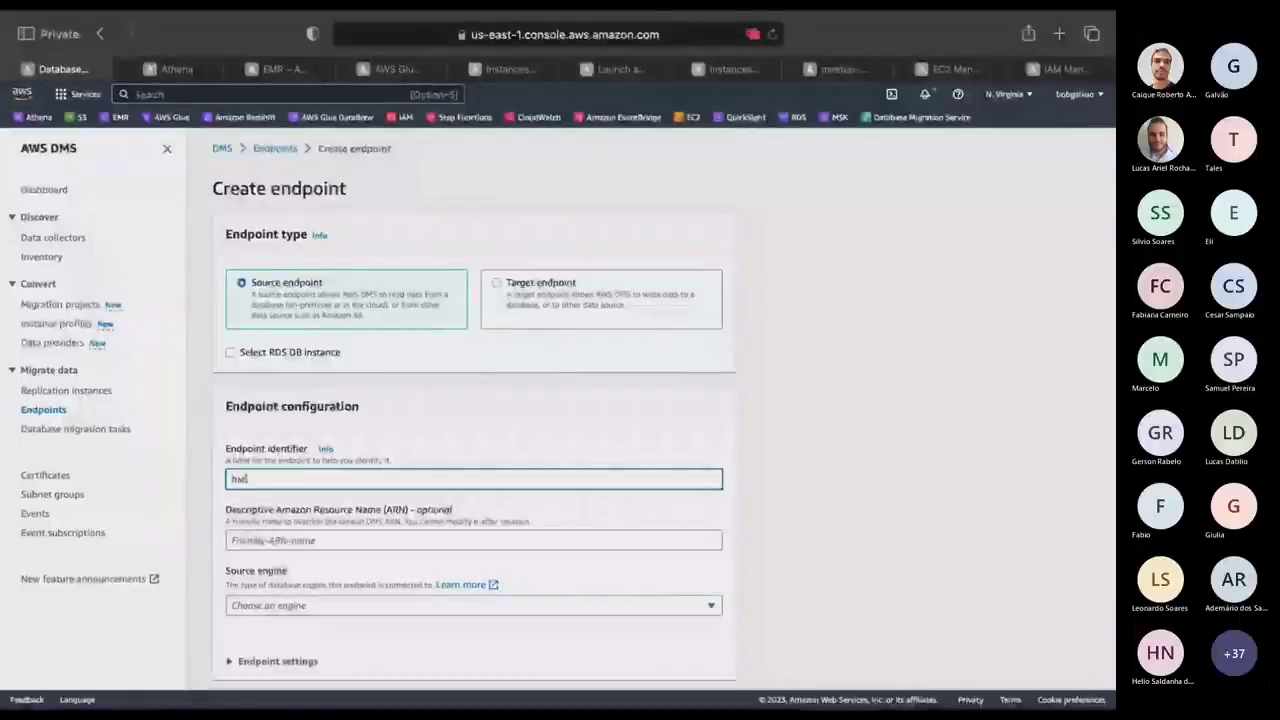
type("tup-kafk")
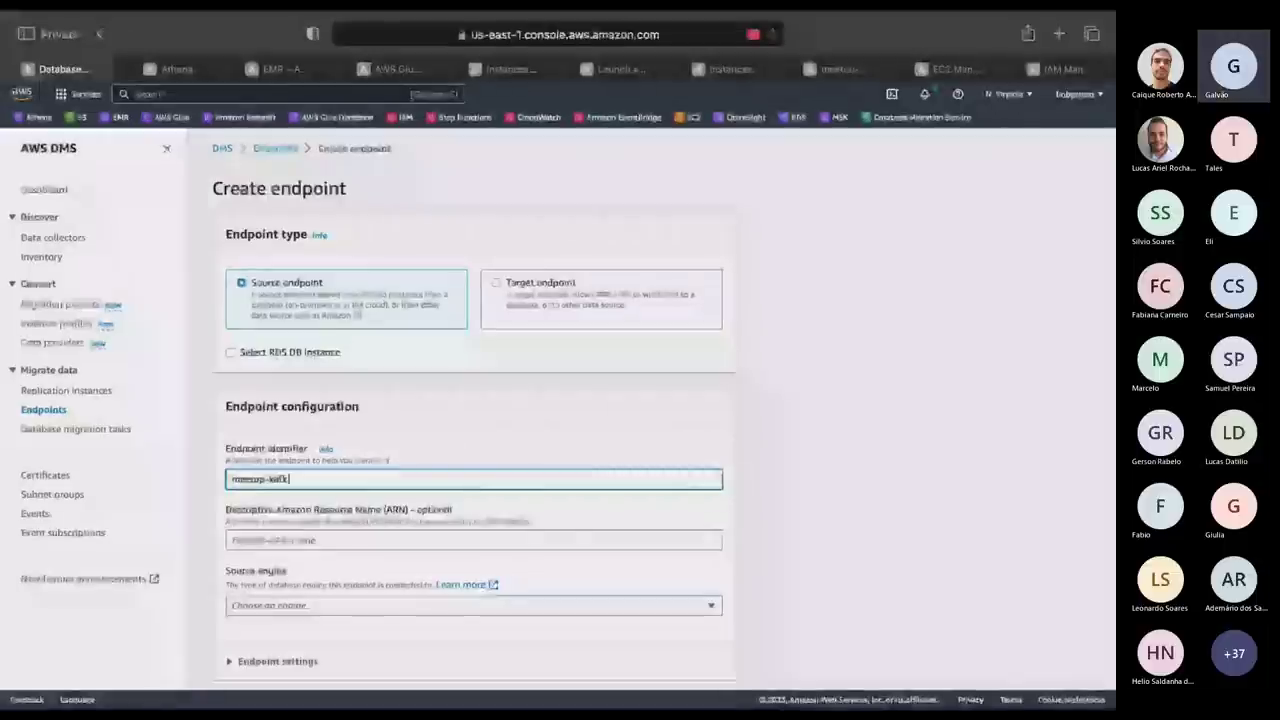
type("a")
scroll(314, 603, "down", 1)
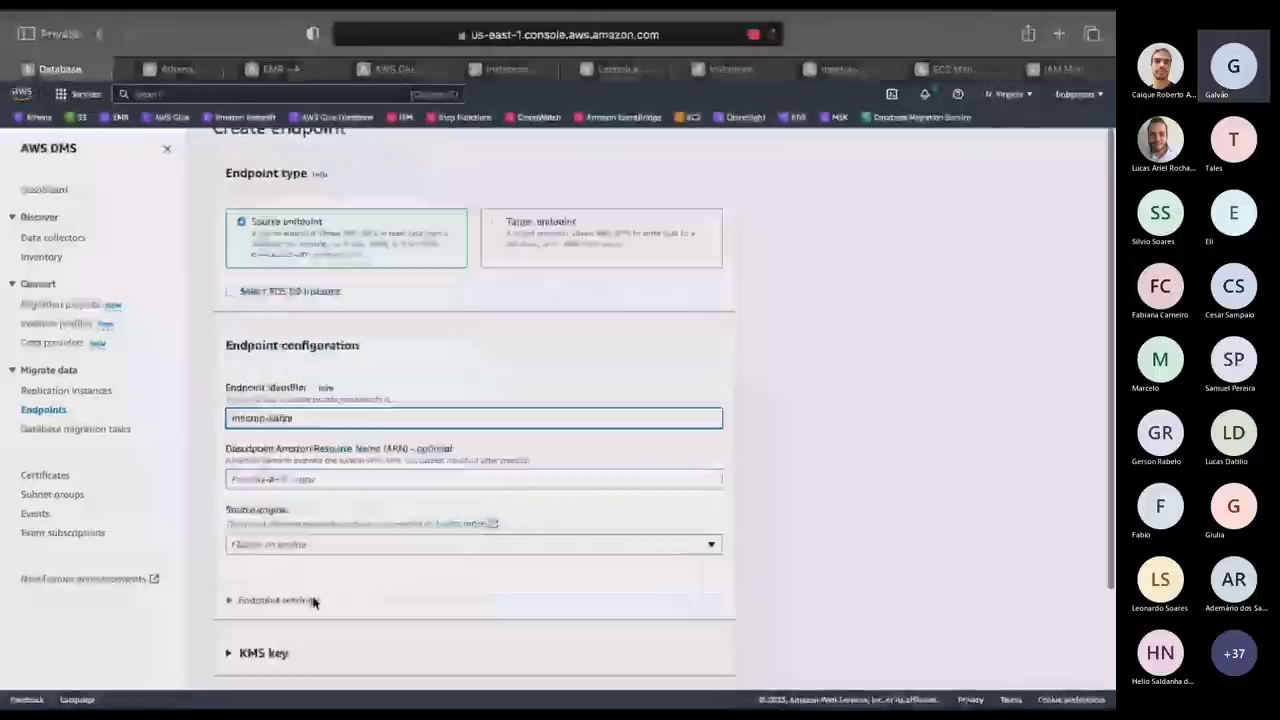
left_click(338, 543)
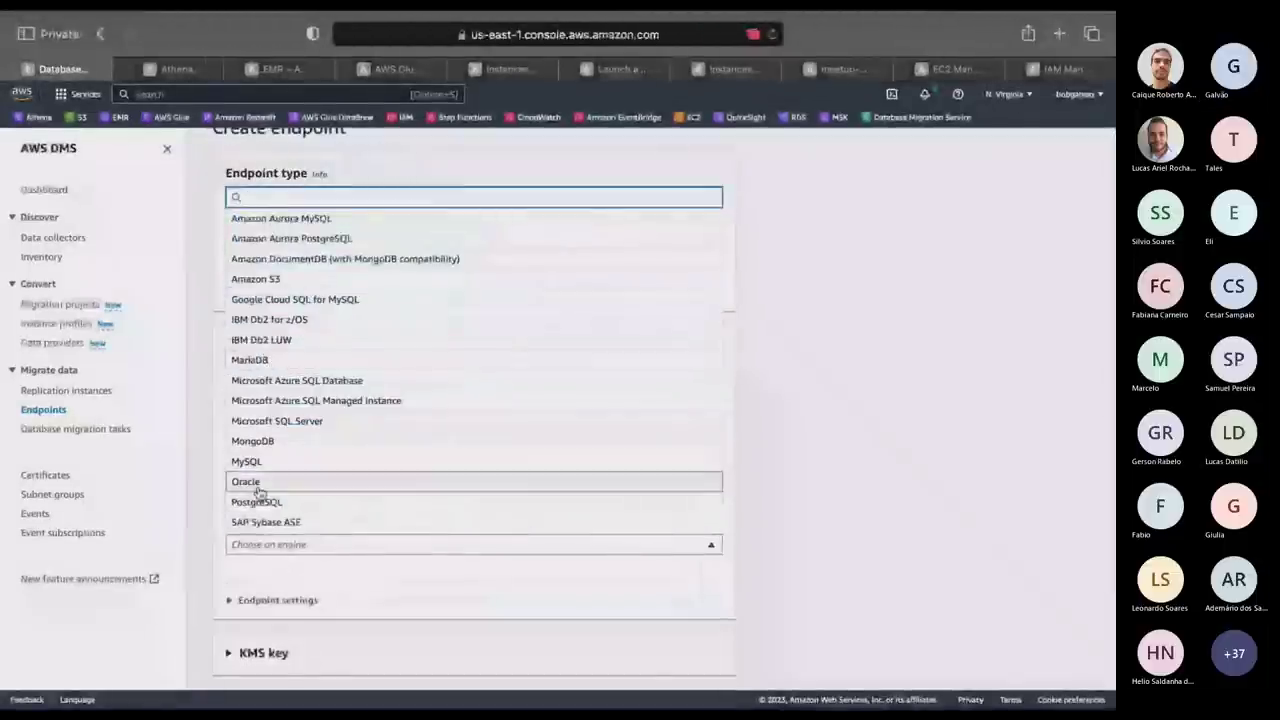
scroll(258, 492, "down", 1)
scroll(258, 495, "up", 2)
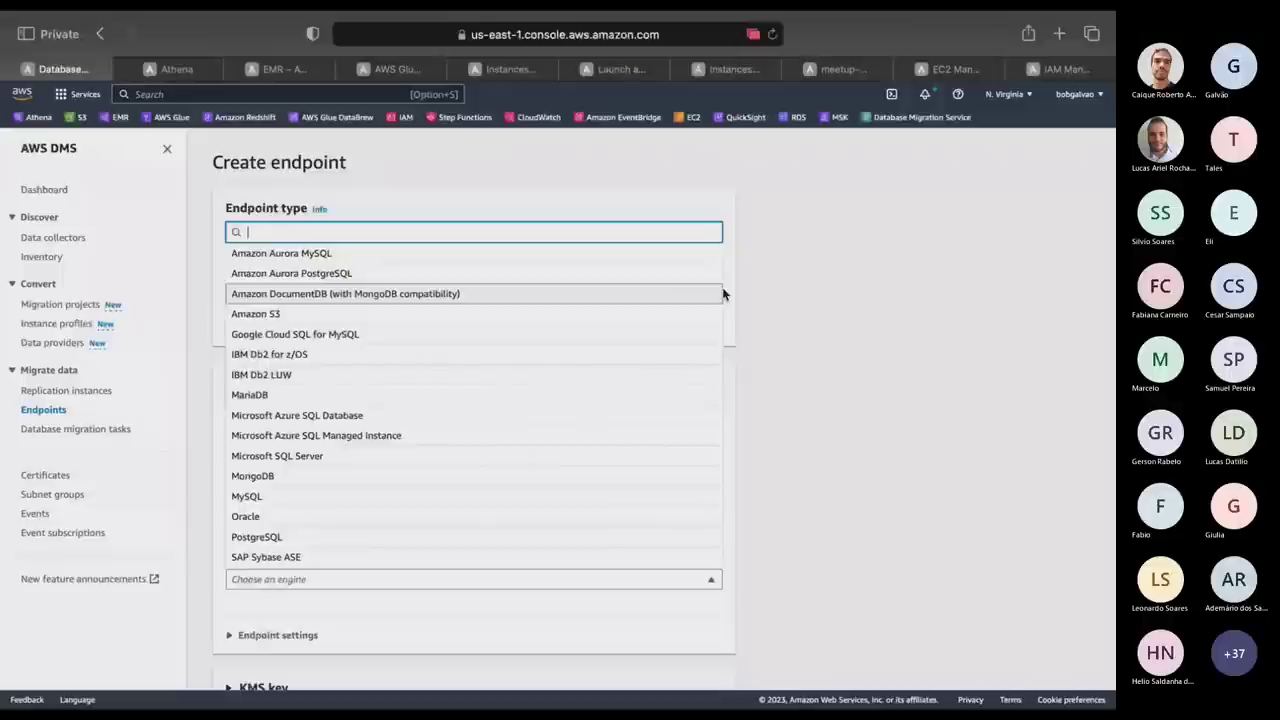
scroll(458, 411, "down", 2)
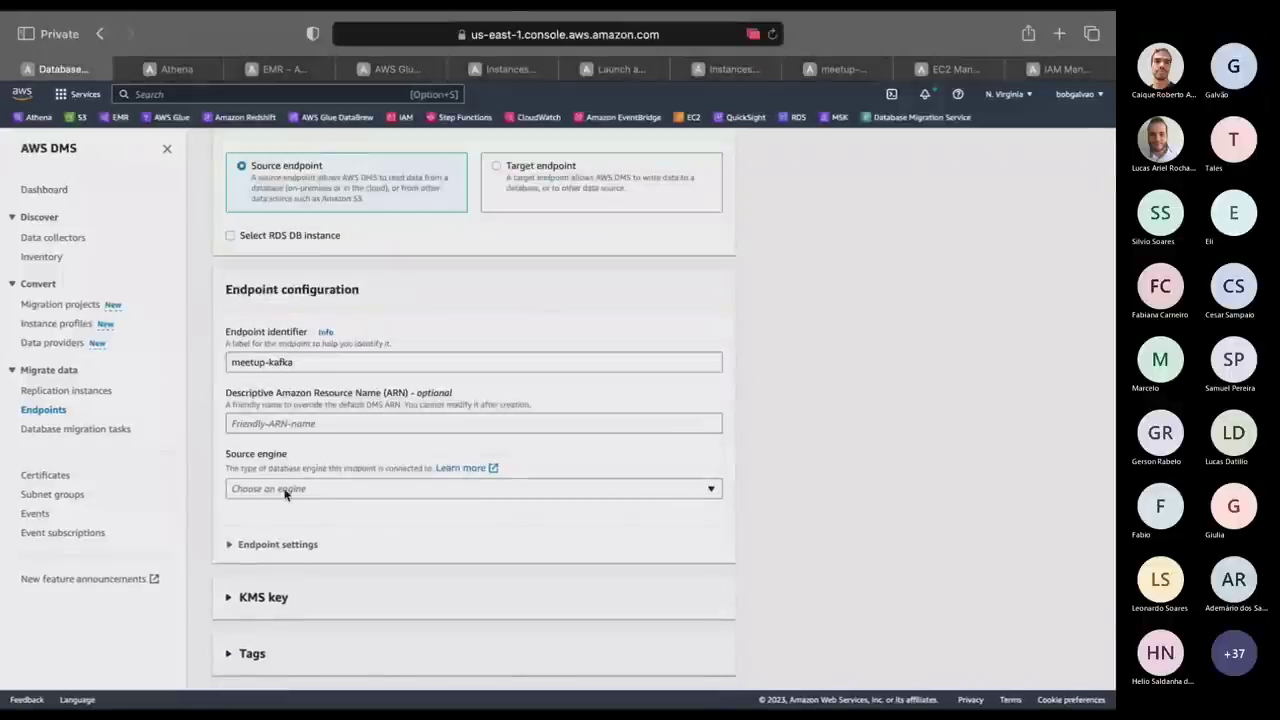
Make it a target endpoint with Kafka as the engine.
left_click(551, 170)
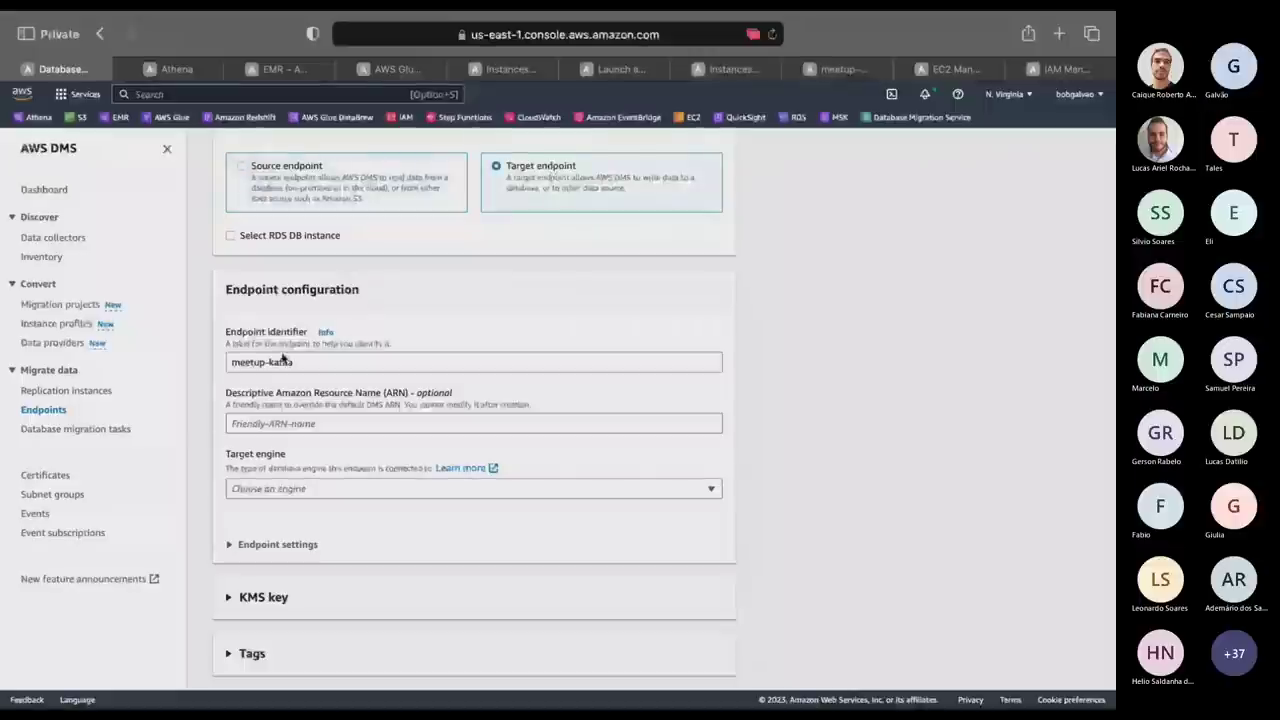
left_click(300, 489)
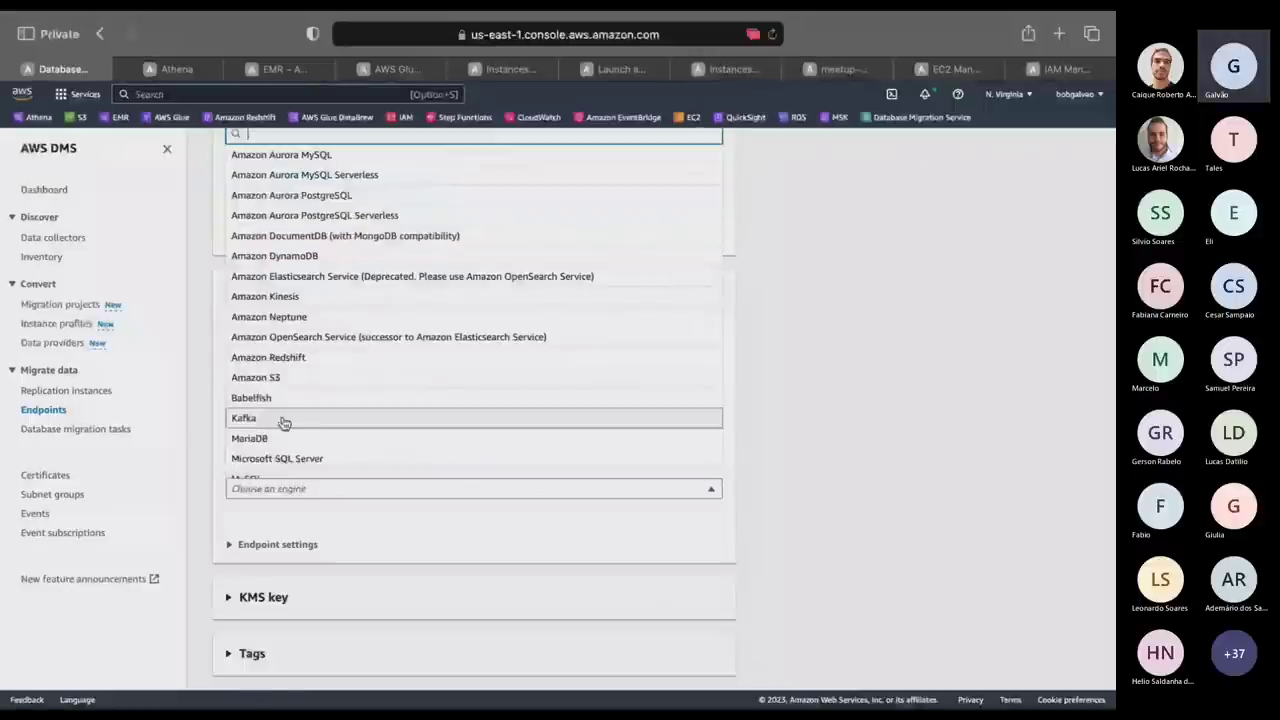
left_click(280, 418)
key("ctrl+Right")
key("ctrl+Left")
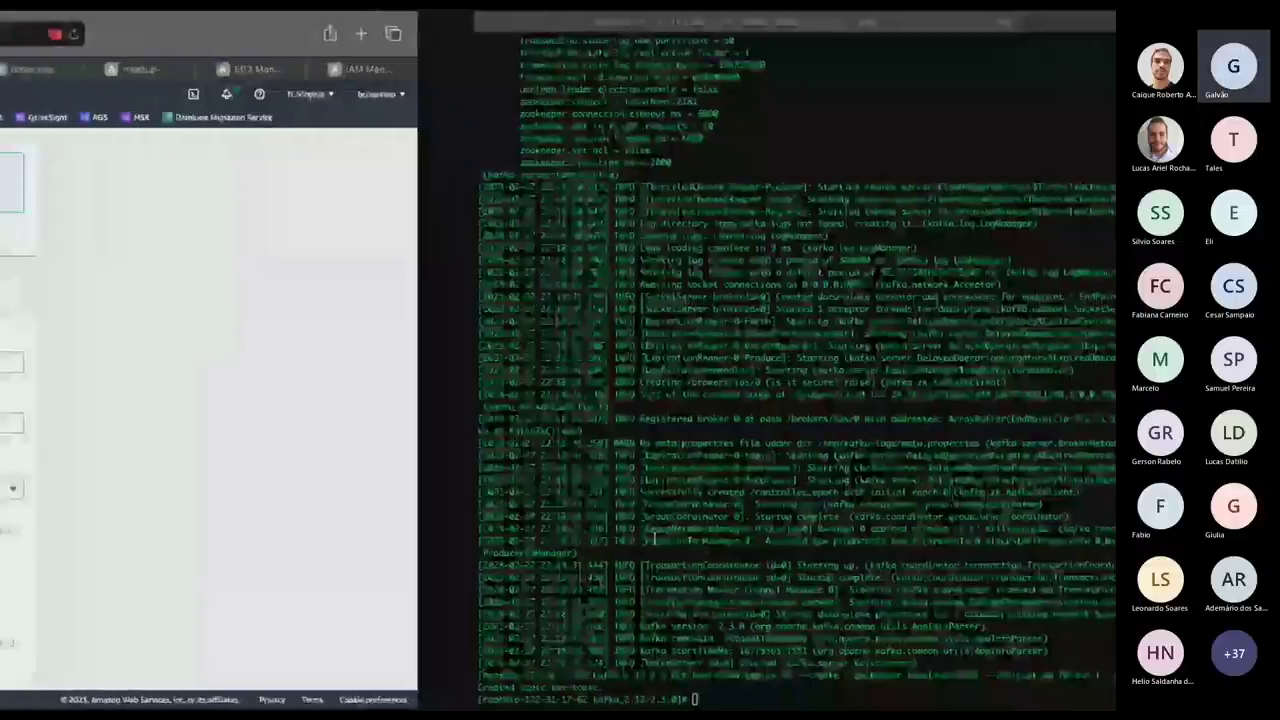
Copy meetup-kafka's private IP from EC2 and enter 172.31.17.62:9092 as the Kafka broker.
left_click(640, 70)
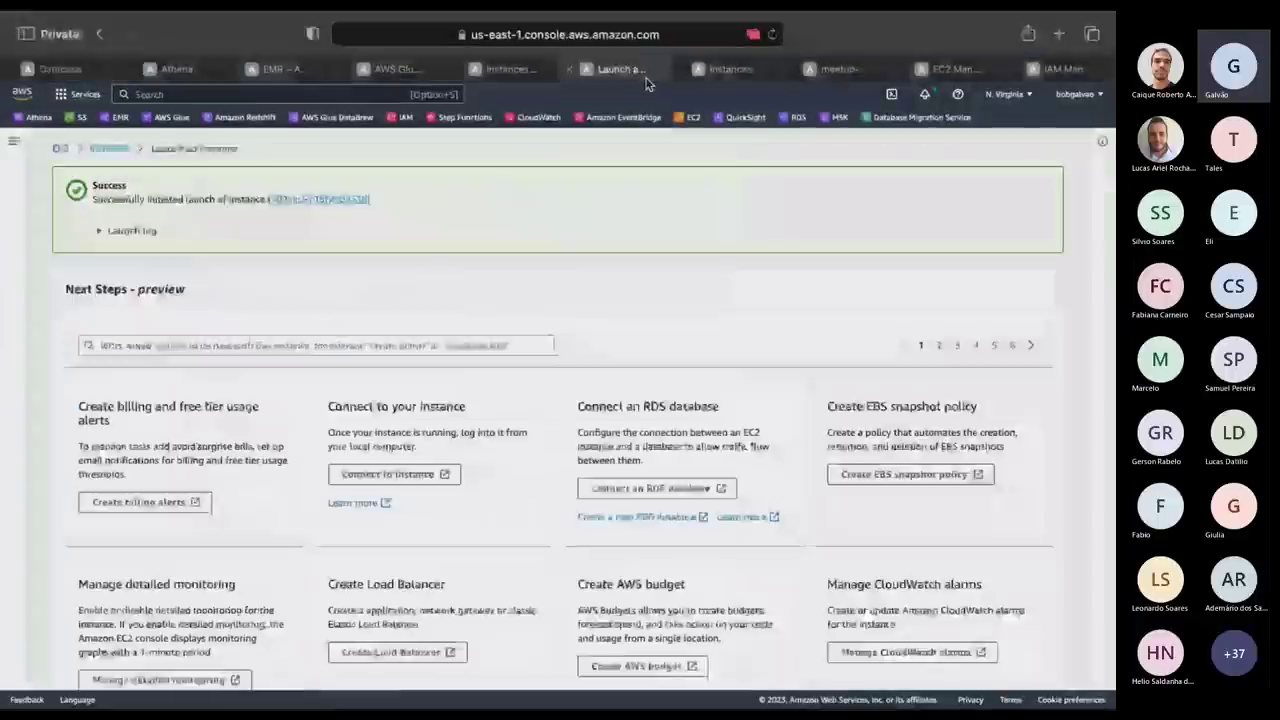
left_click(730, 69)
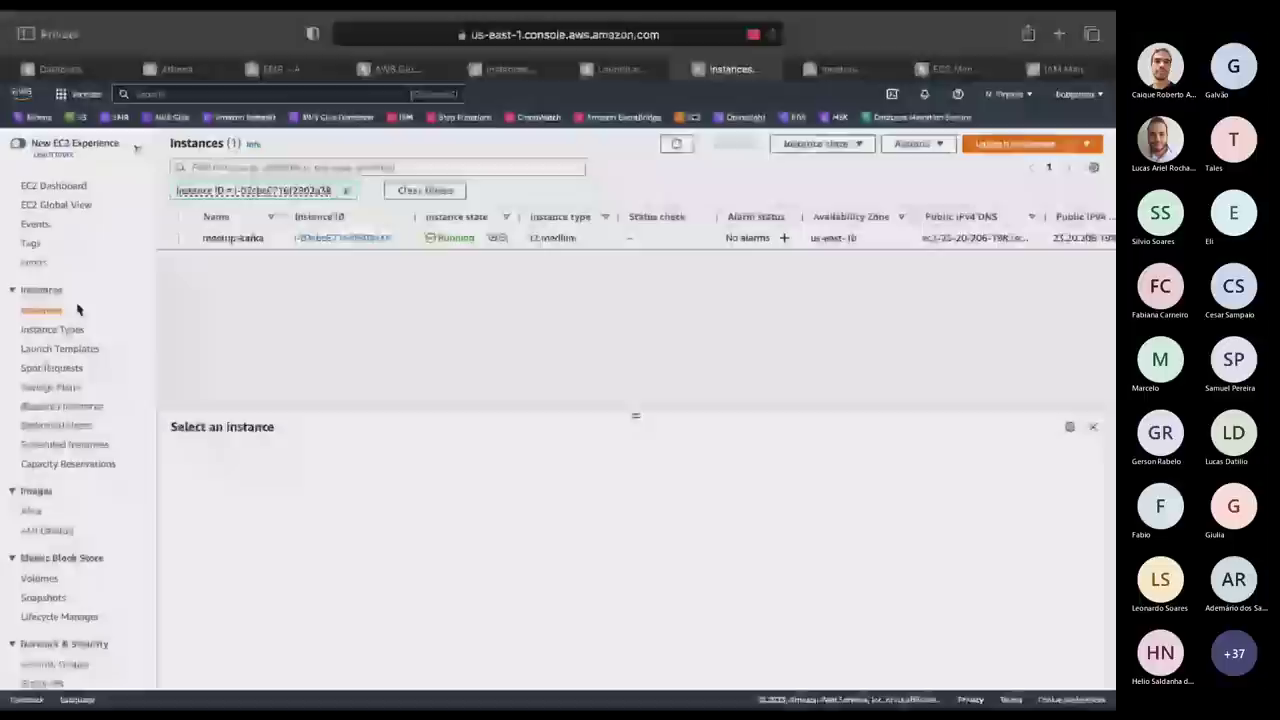
mouse_move(233, 238)
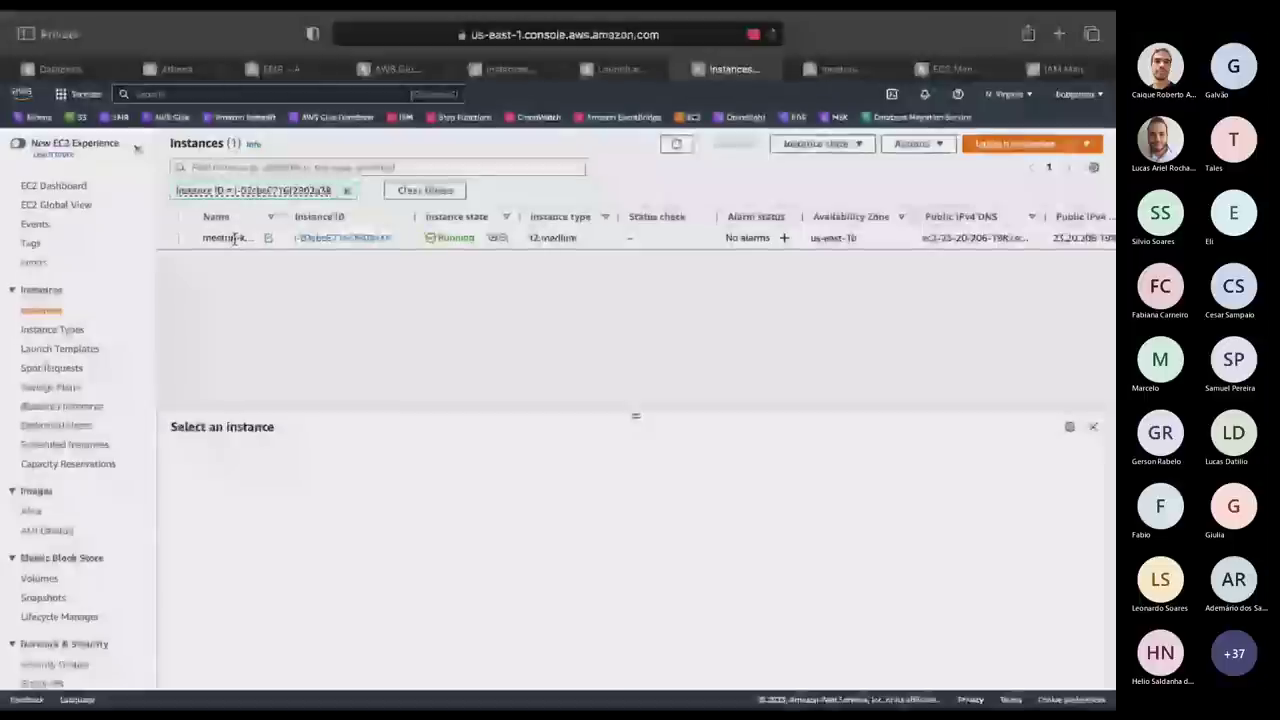
left_click(233, 238)
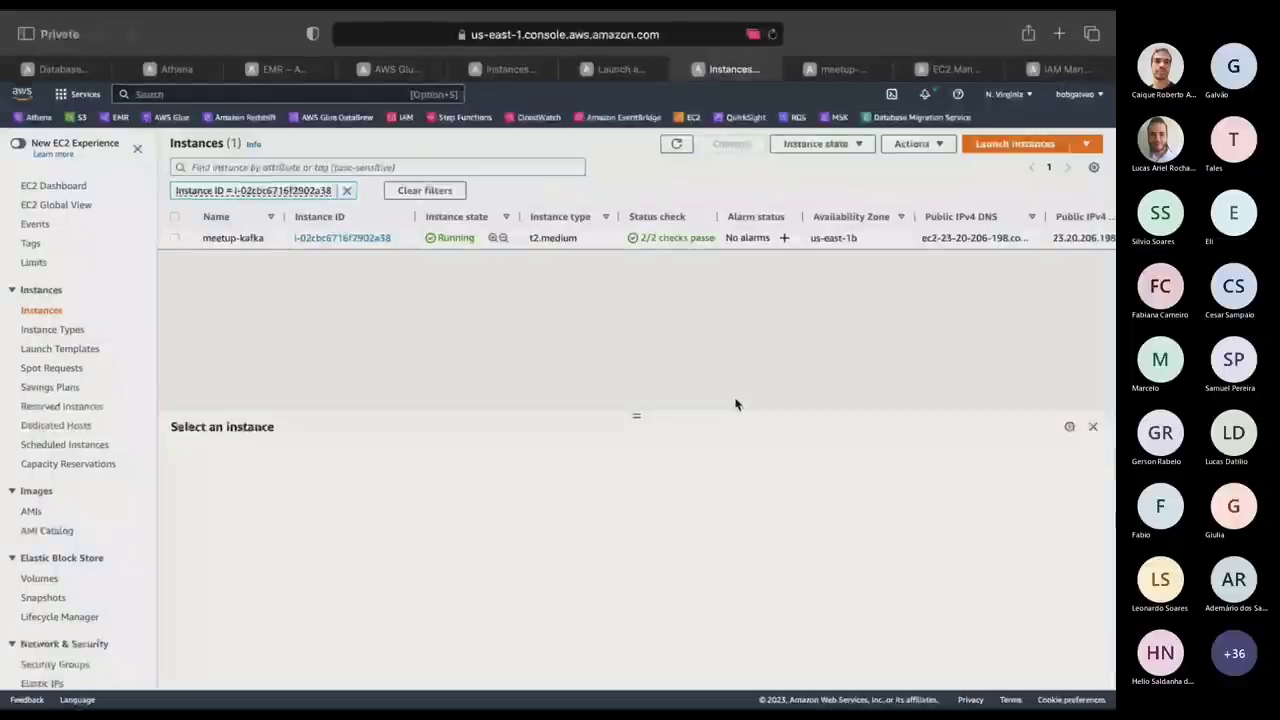
left_click(174, 238)
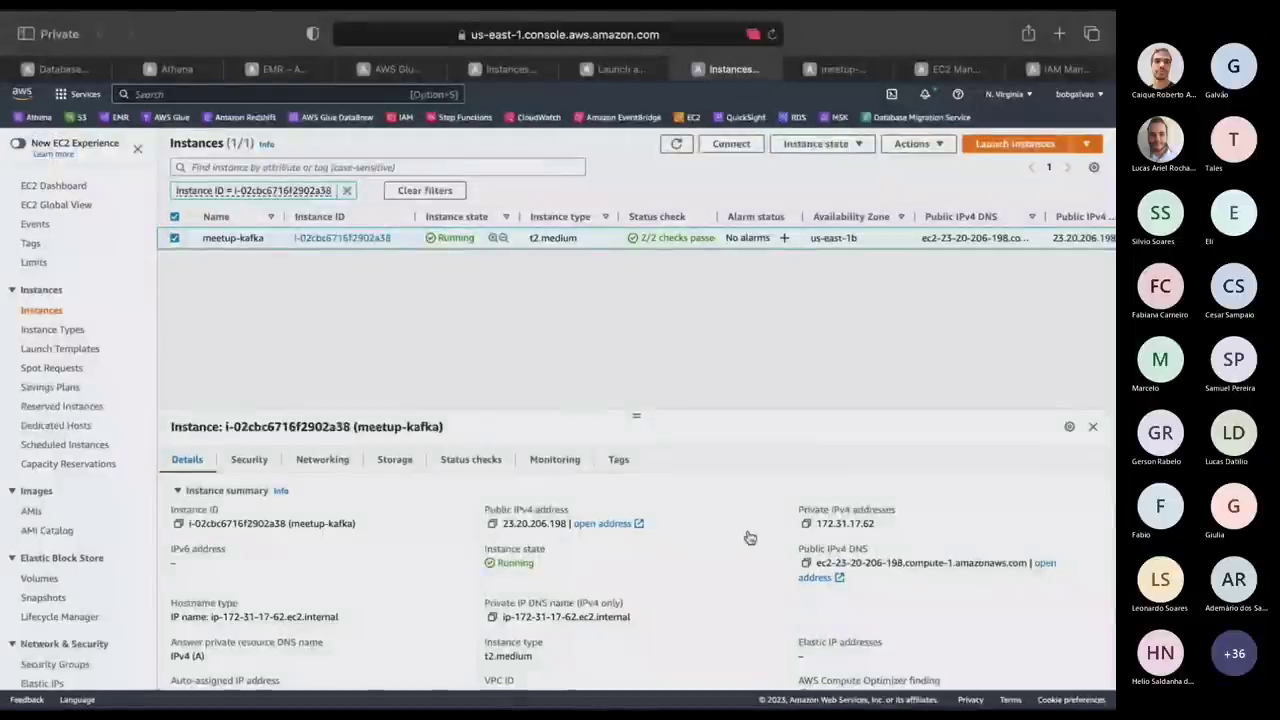
key("ctrl+Right")
key("ctrl+Left")
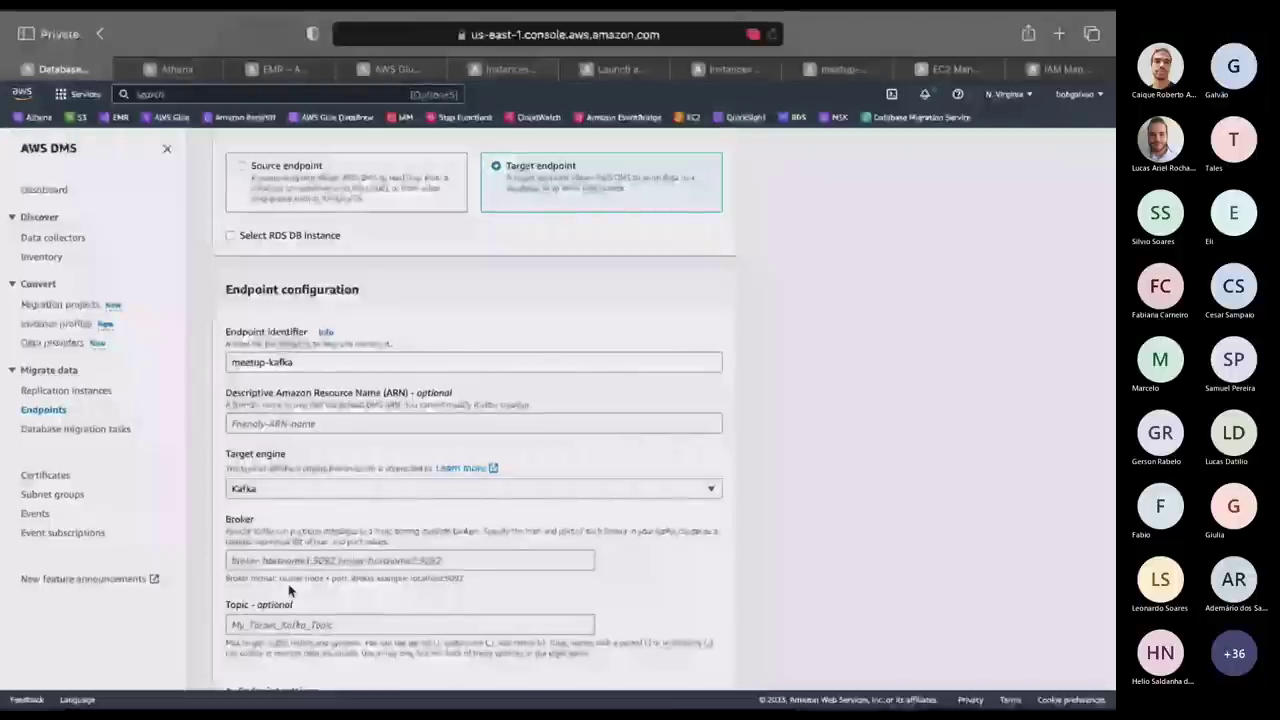
left_click(292, 561)
key("super+v")
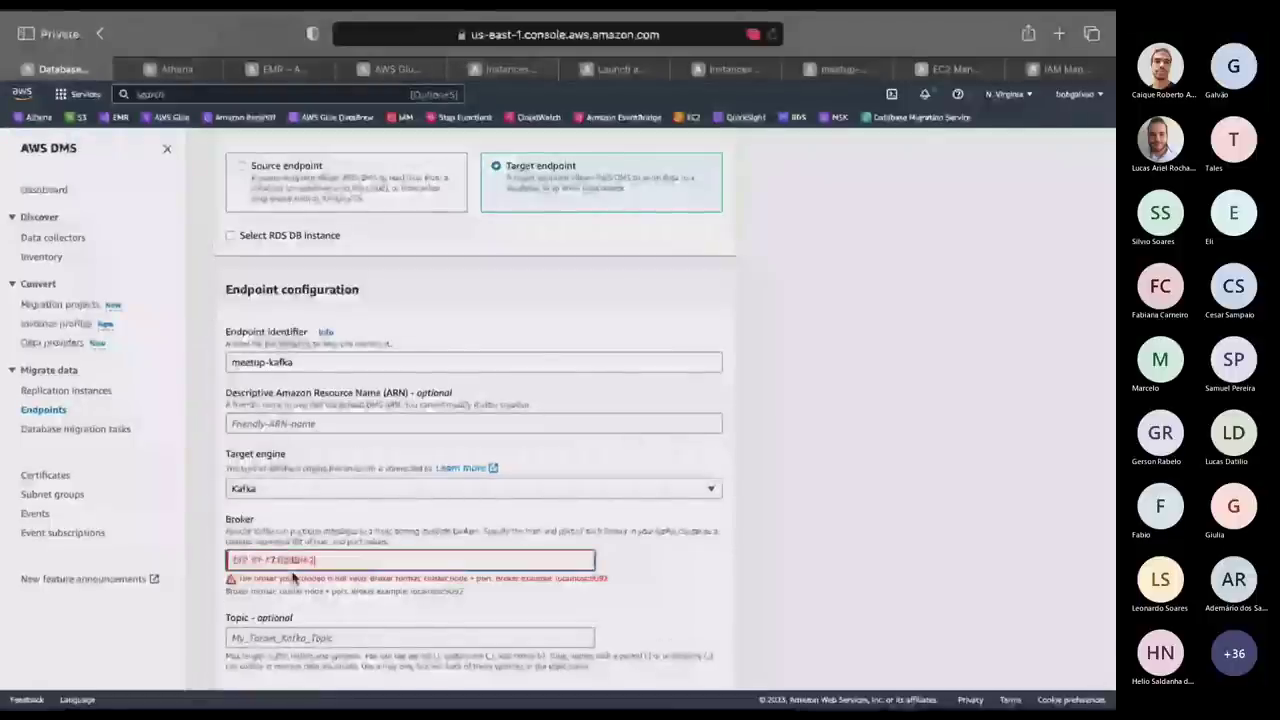
scroll(695, 594, "down", 2)
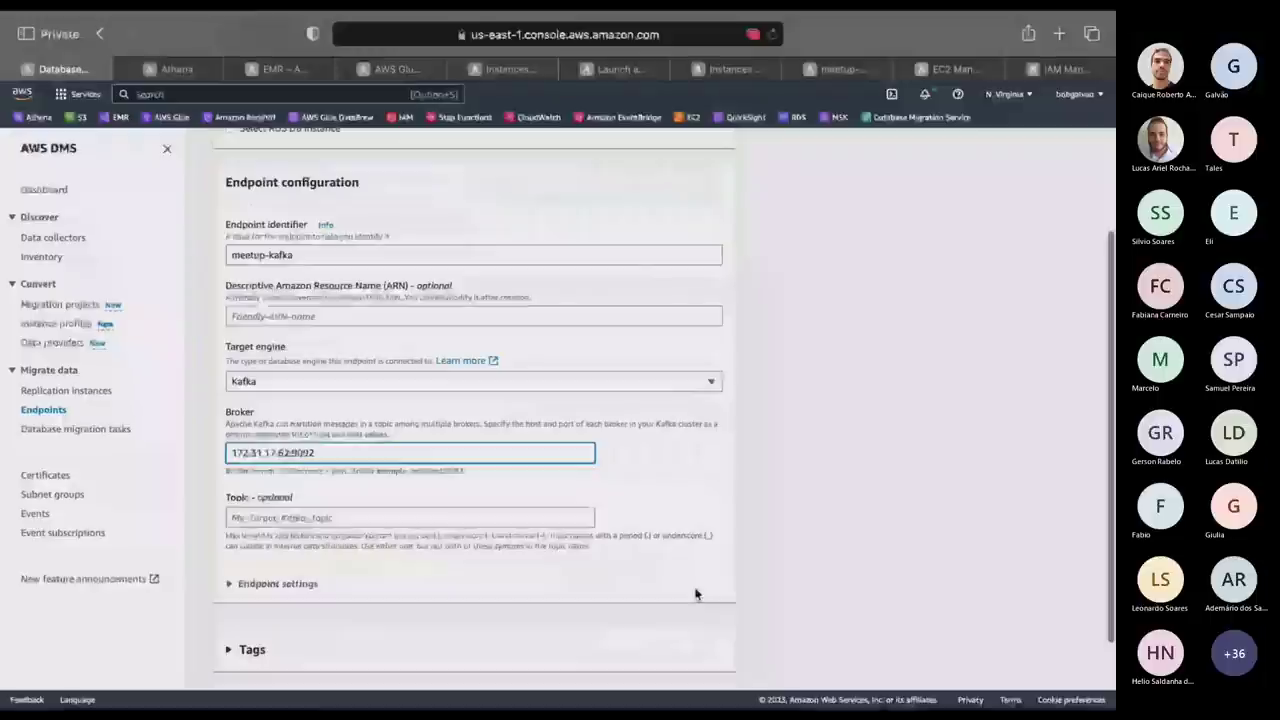
Check the topic in streamingKafkaOneBatch.scala and enter tbpessoa-meetup as the endpoint Topic.
scroll(695, 594, "down", 2)
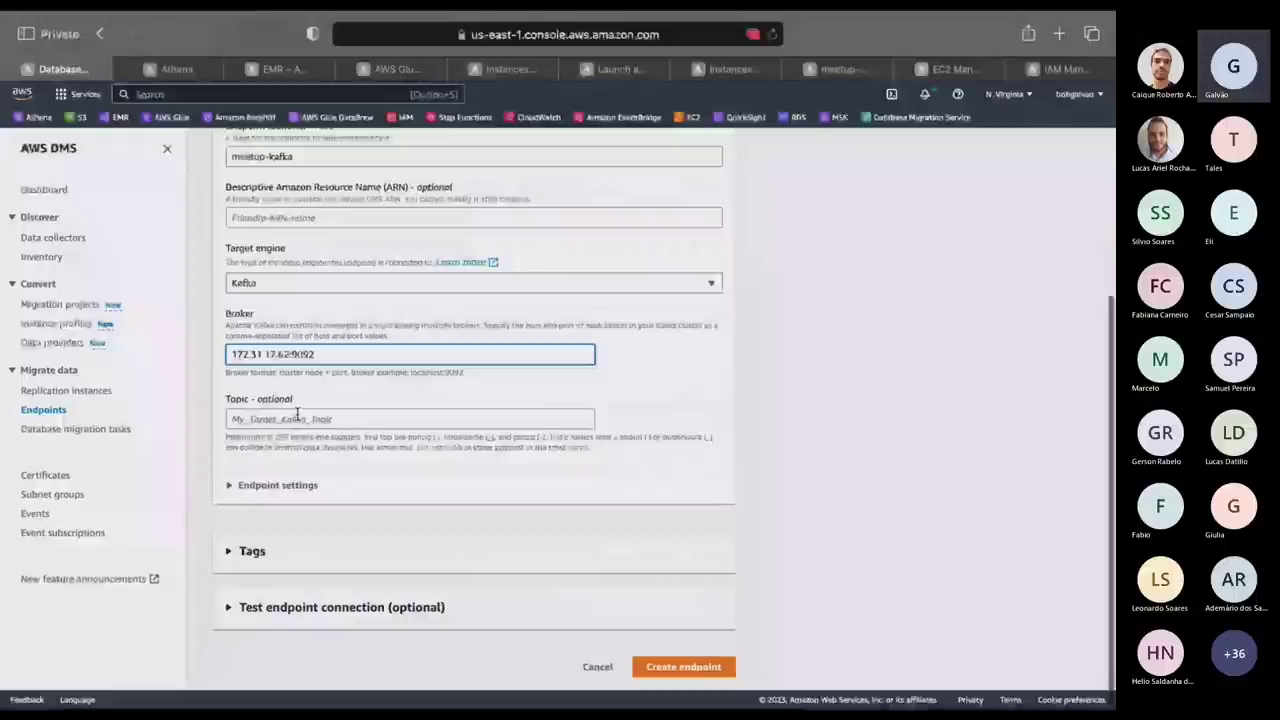
key("super+Tab")
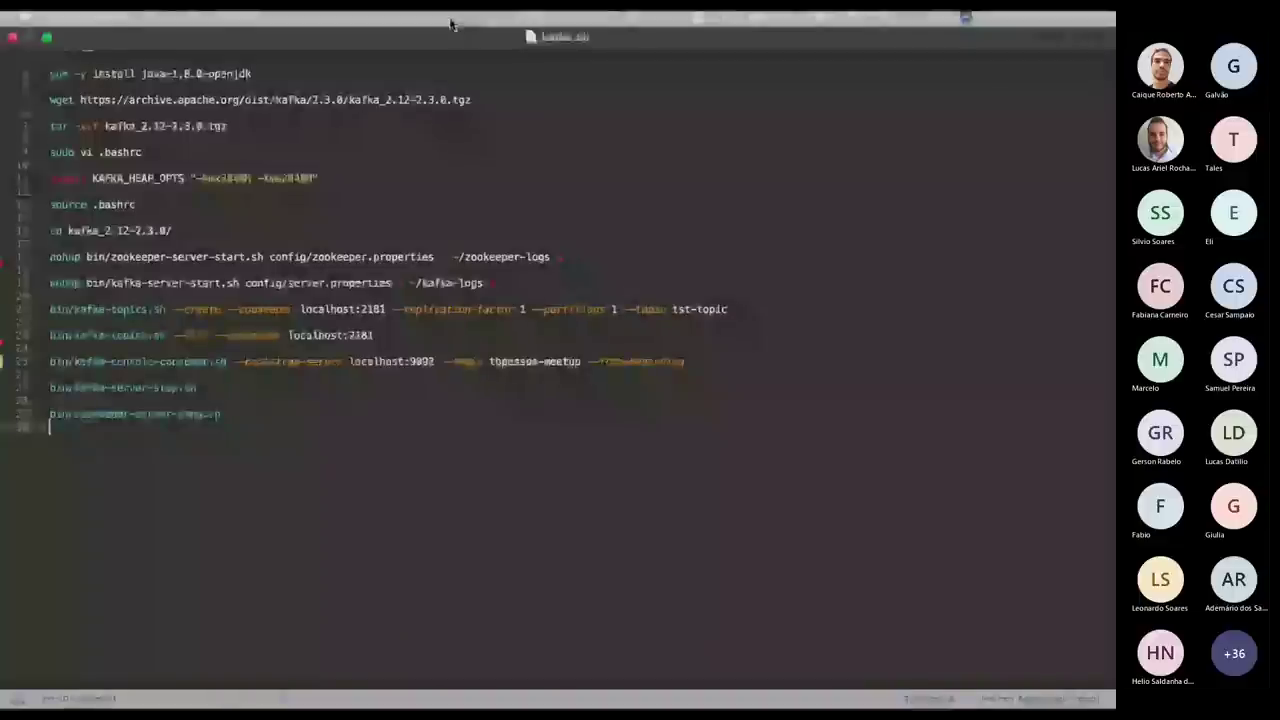
left_click(415, 37)
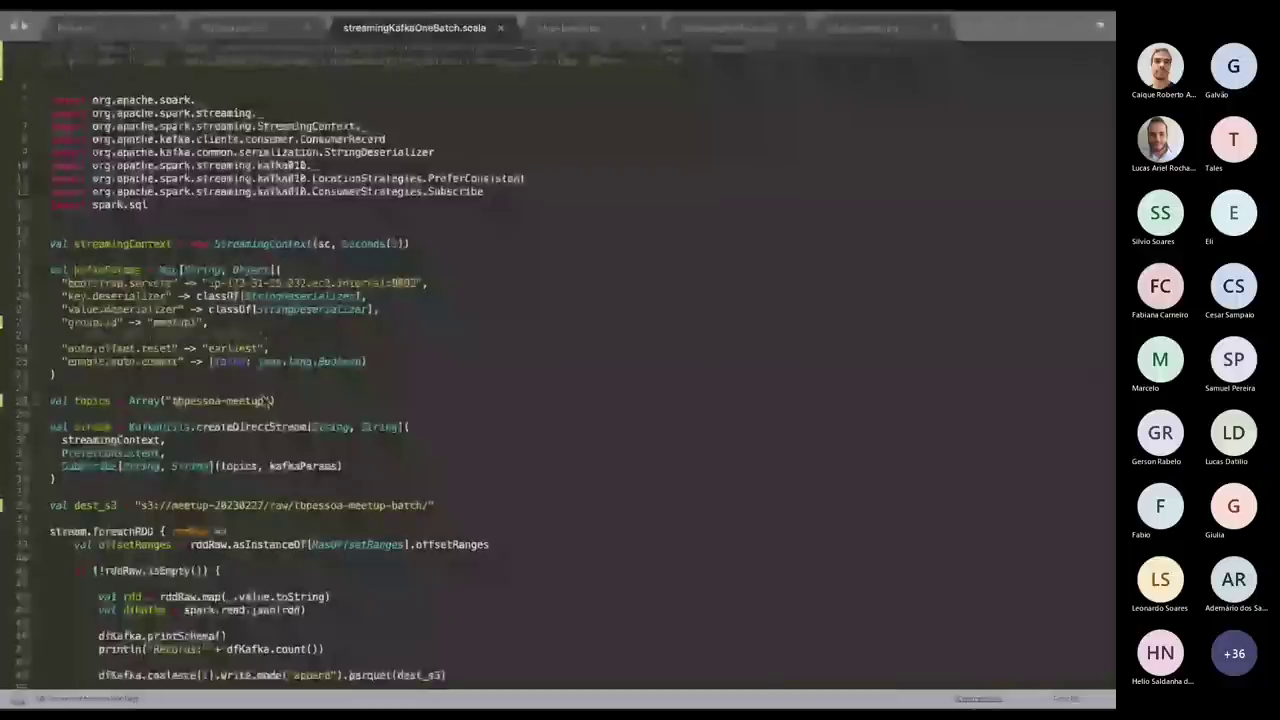
key("alt+Tab")
key("alt+Tab")
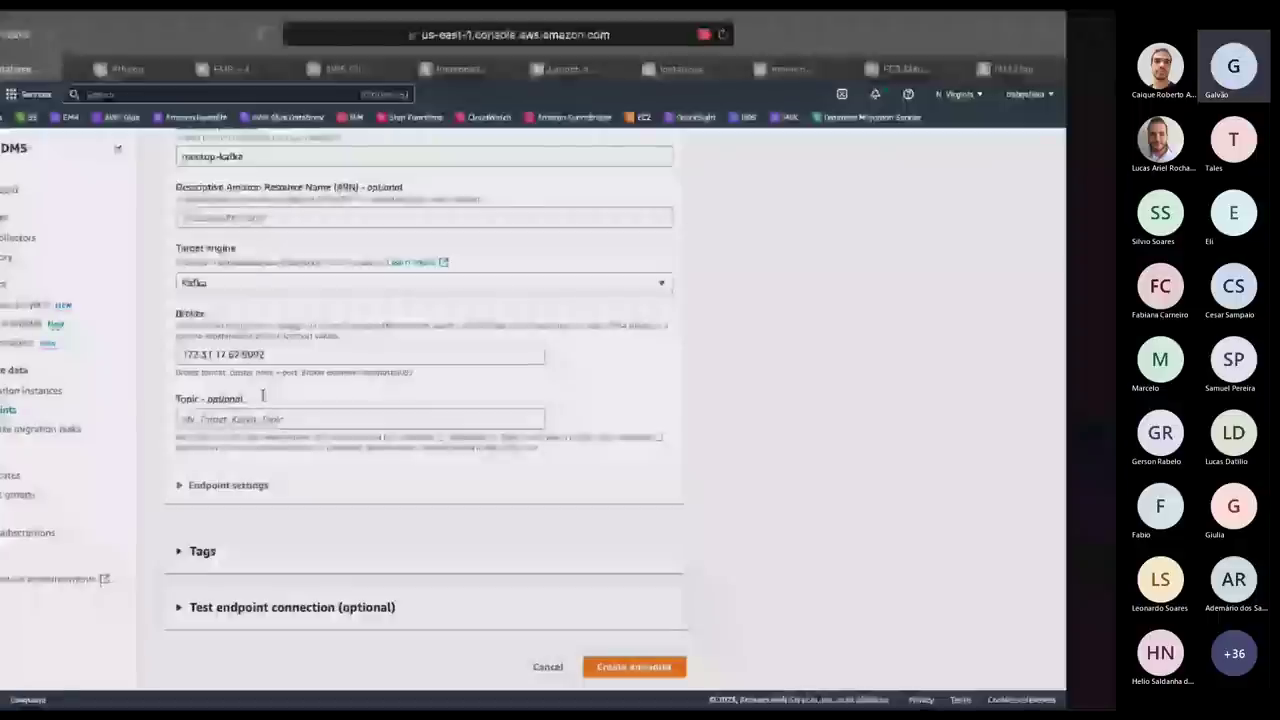
left_click(265, 419)
type("tbpessoa-meetup")
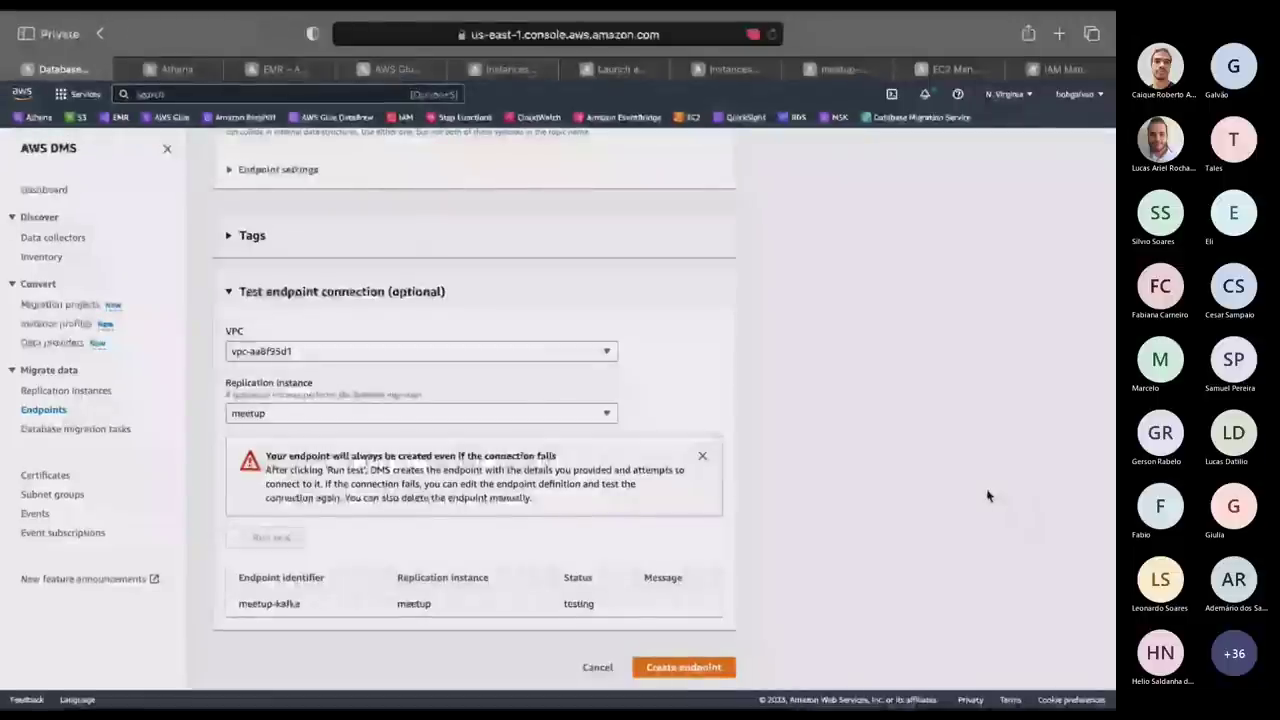
Create the meetup-kafka endpoint after its successful connection test.
left_click(690, 667)
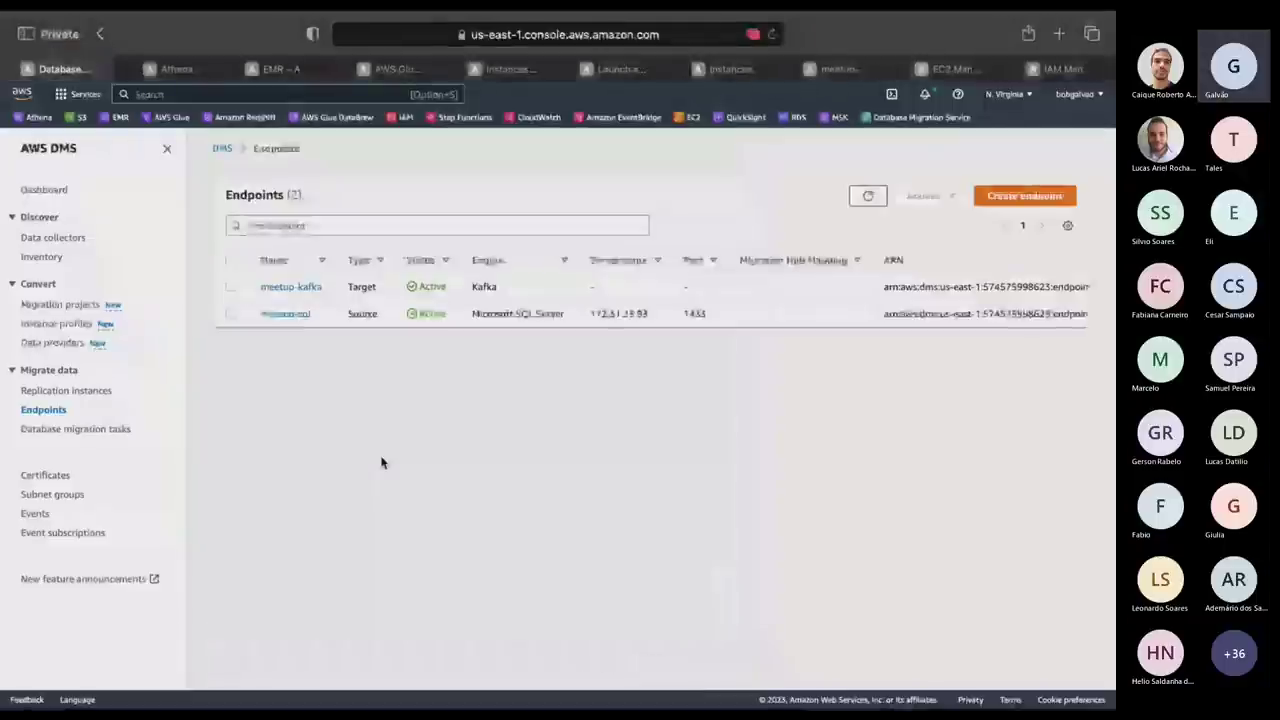
Start a new migration task named task on the meetup replication instance.
left_click(75, 429)
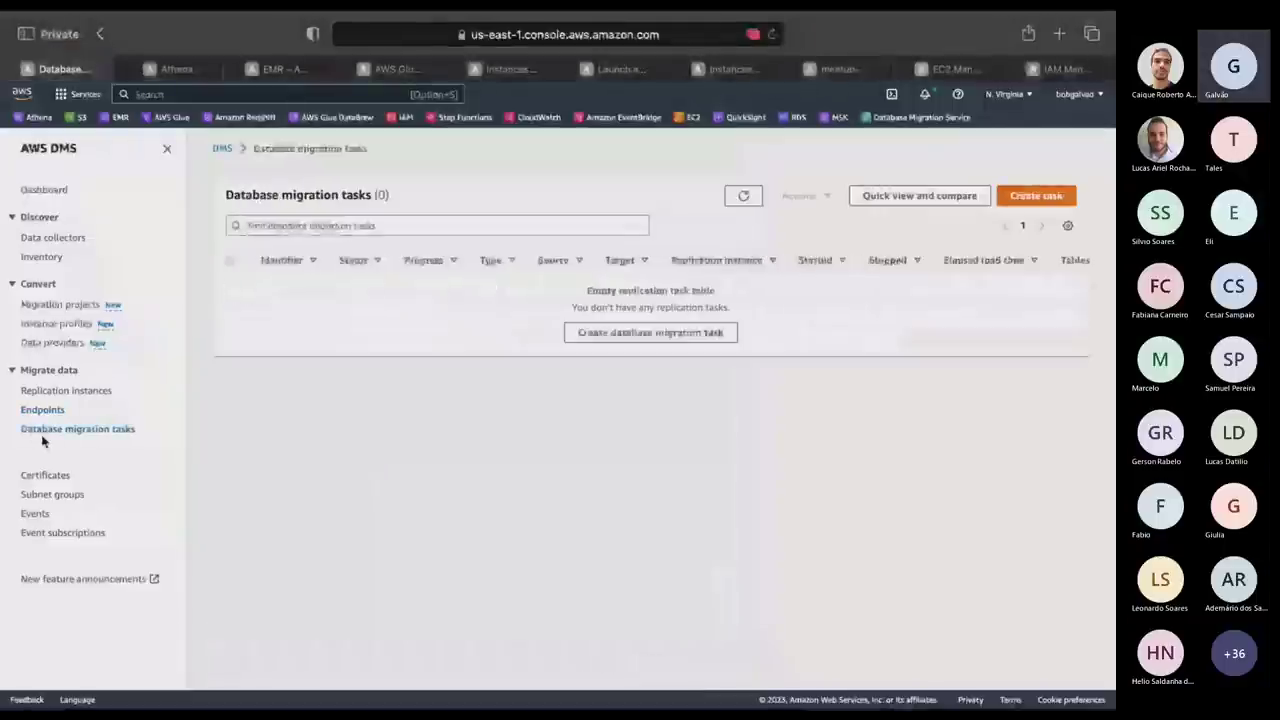
left_click(1040, 195)
left_click(373, 293)
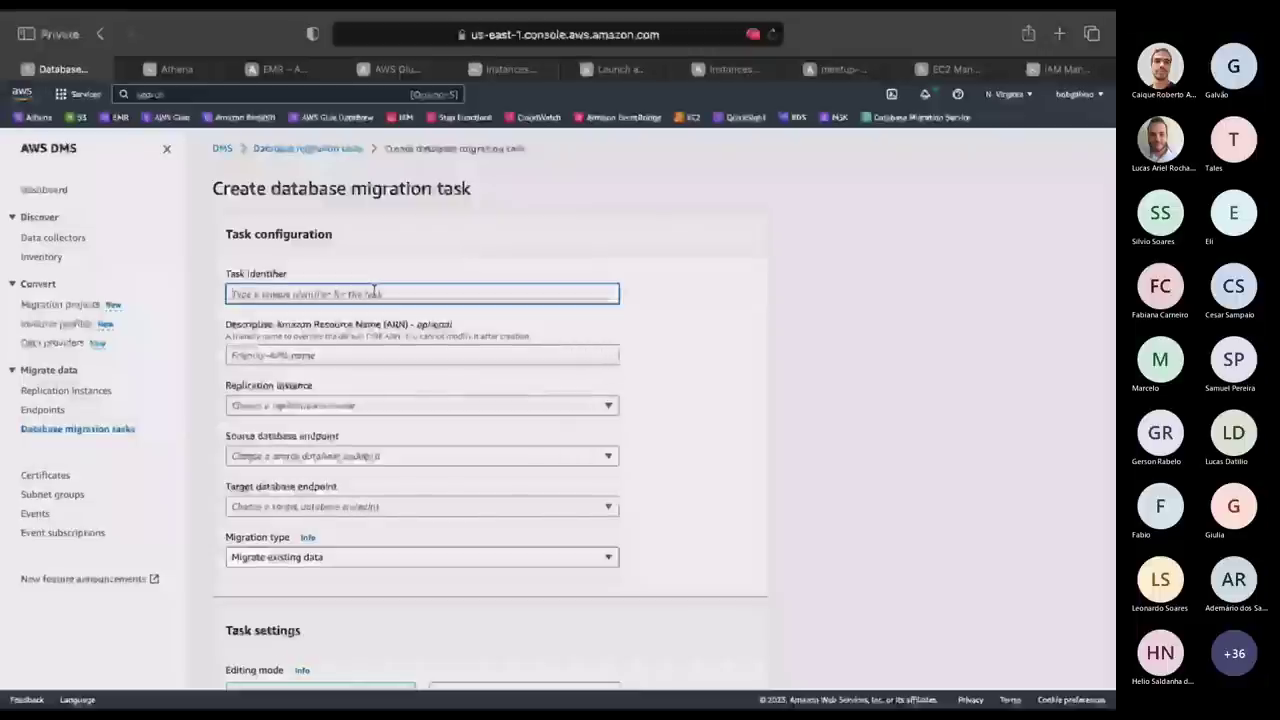
type("task")
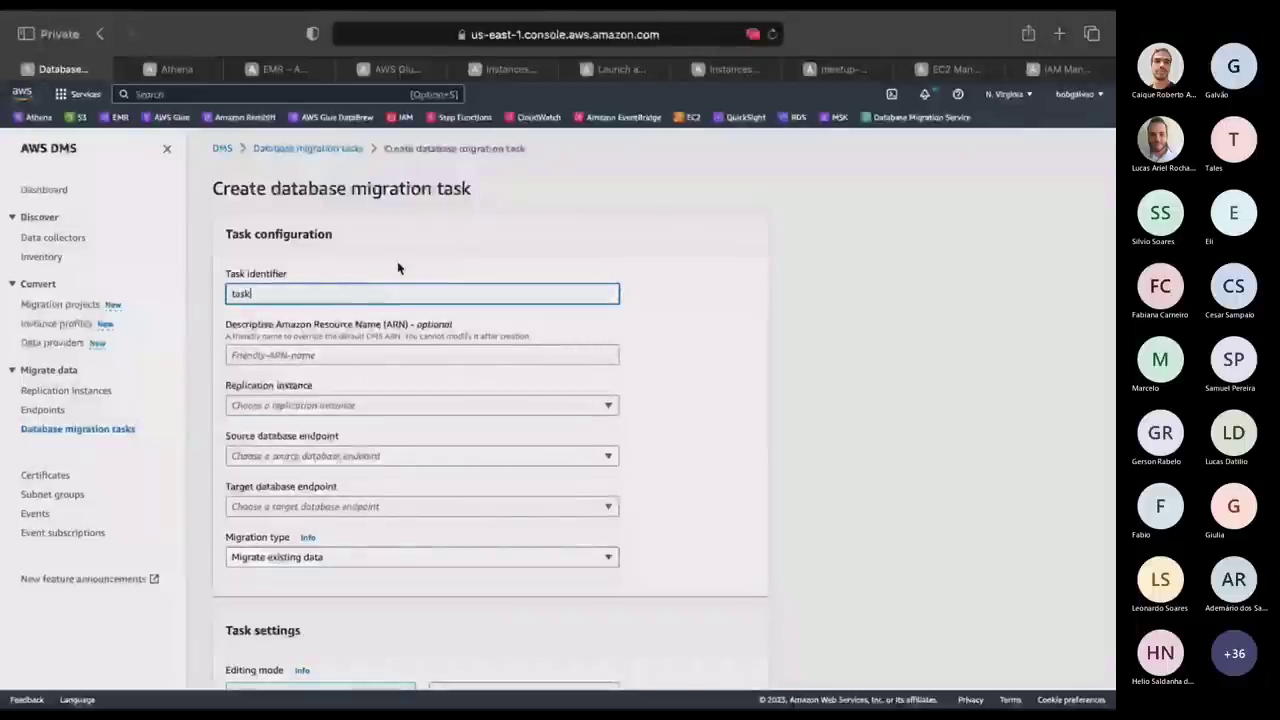
left_click(337, 405)
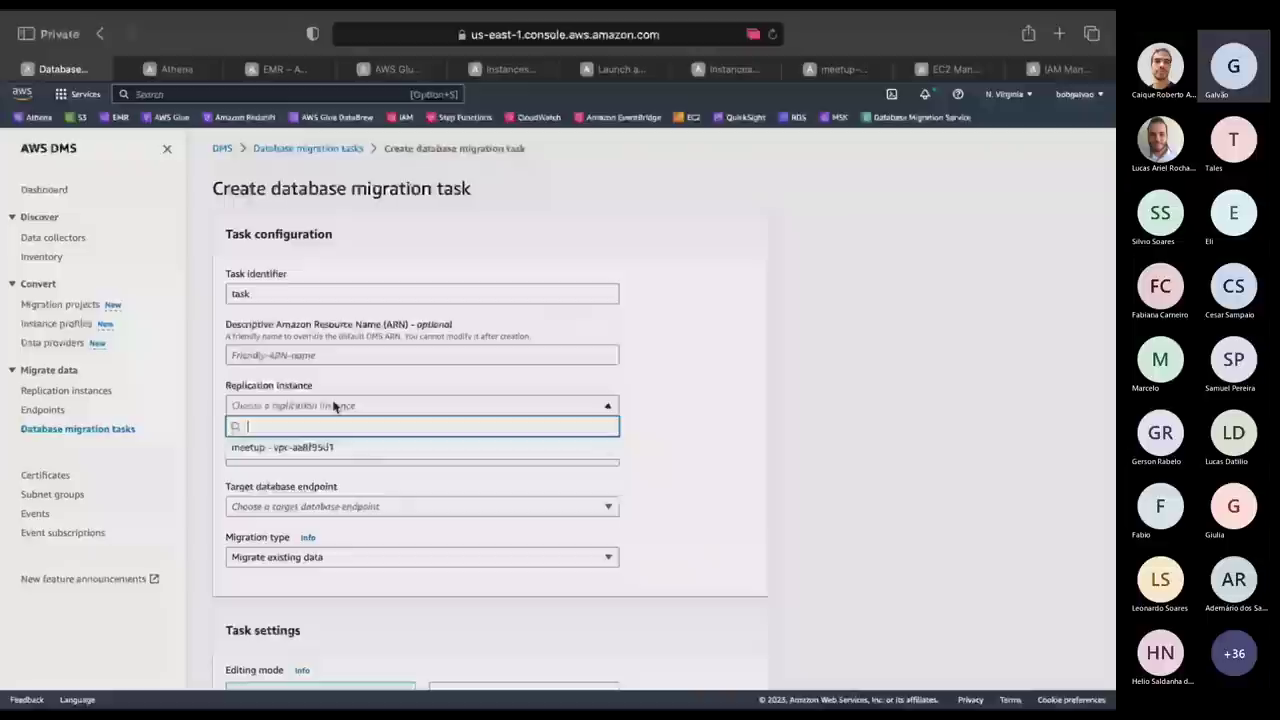
left_click(307, 447)
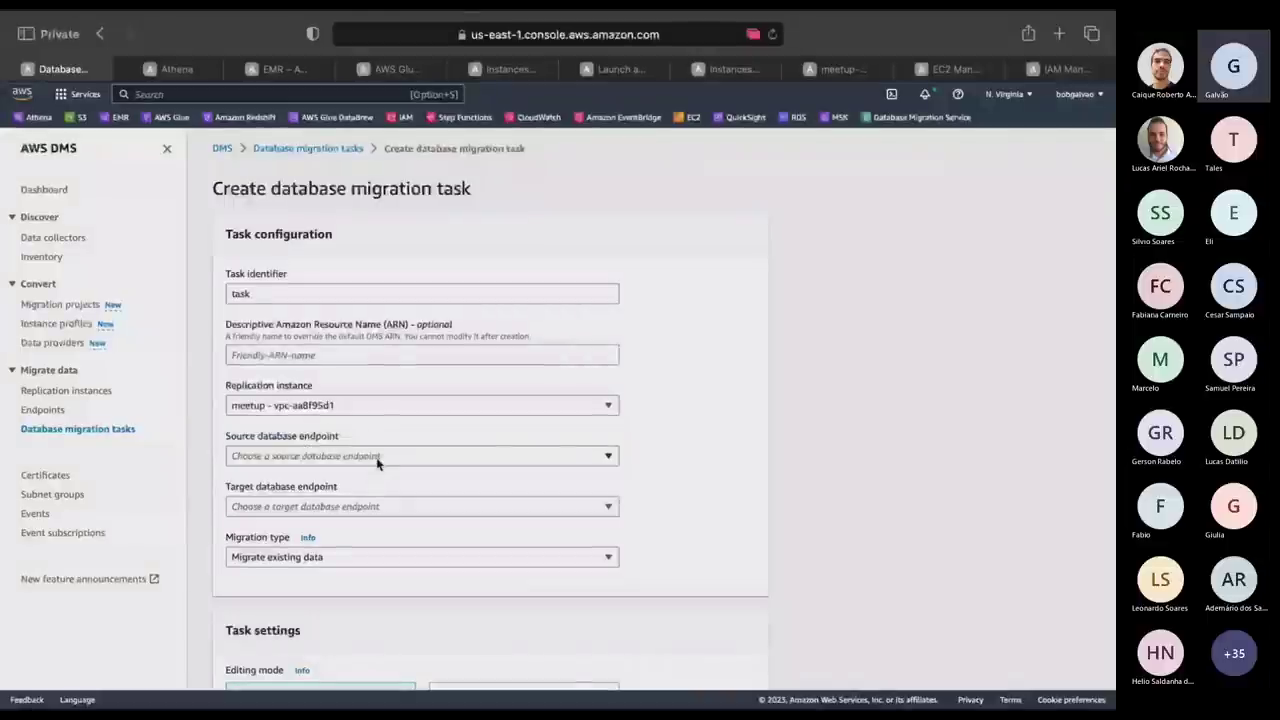
Set meetup-sql as source, meetup-kafka as target, replicating data changes only.
left_click(377, 457)
left_click(320, 499)
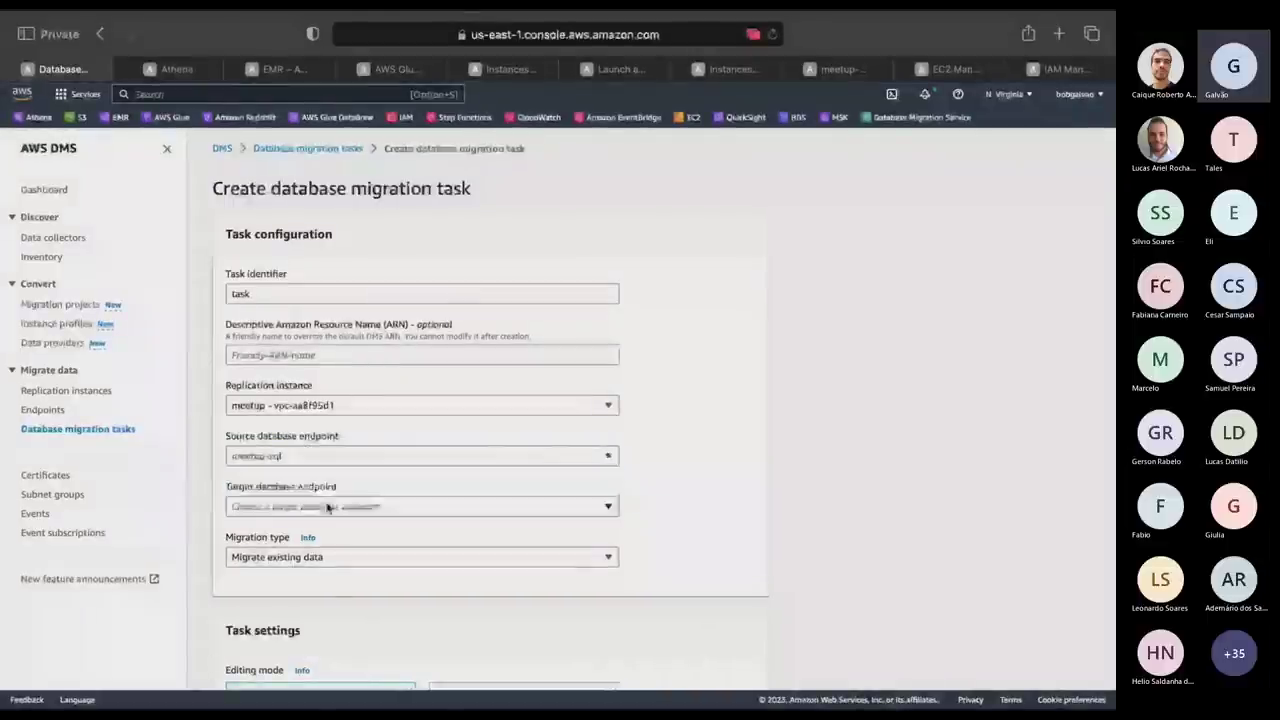
left_click(310, 506)
left_click(305, 548)
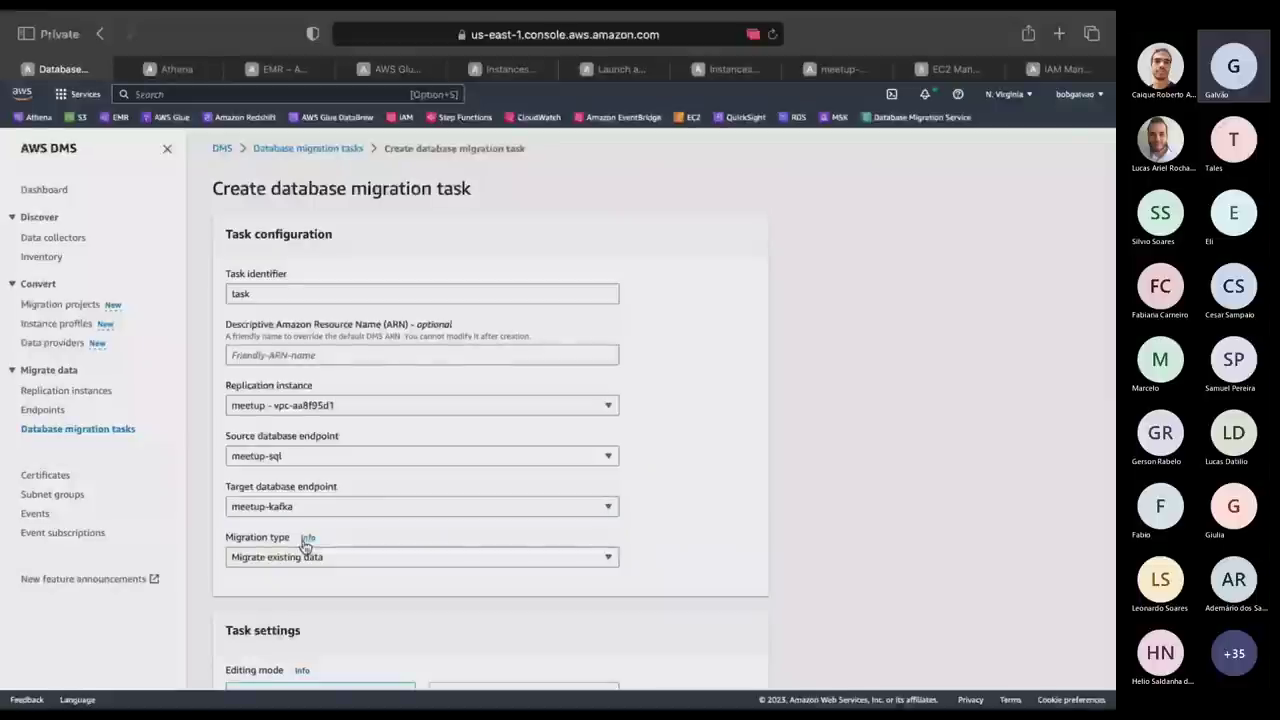
left_click(295, 557)
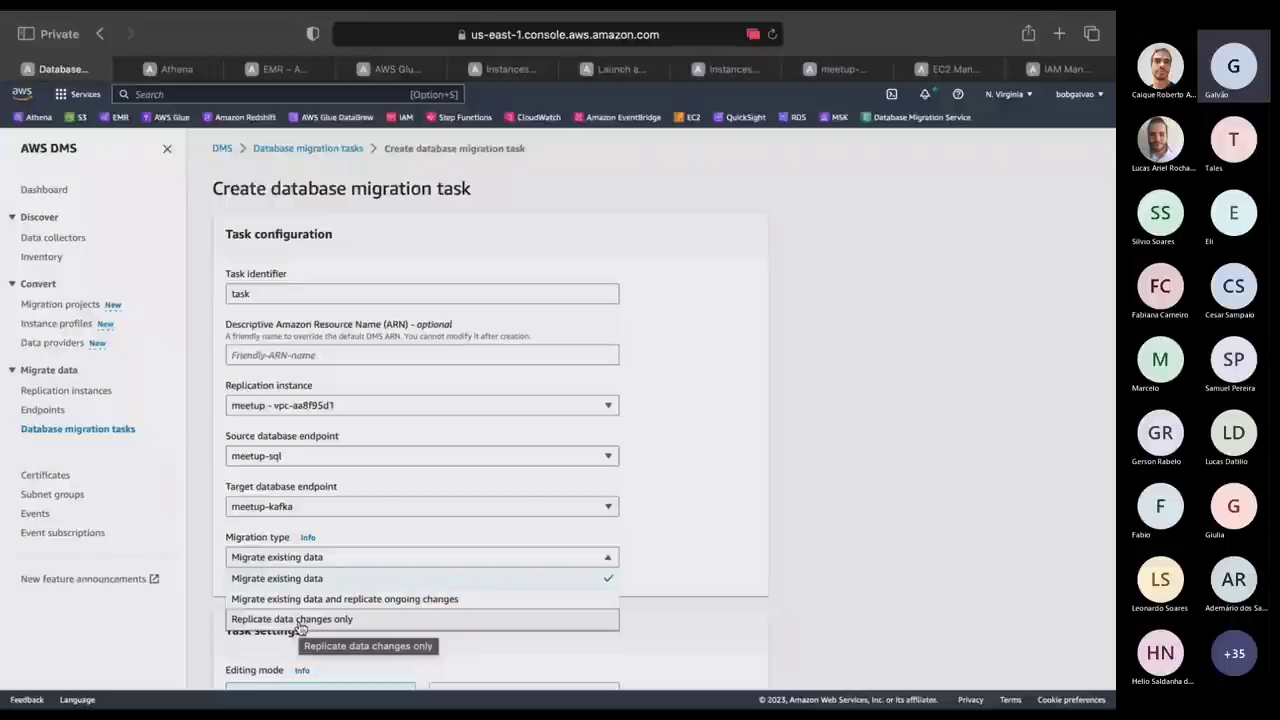
left_click(300, 620)
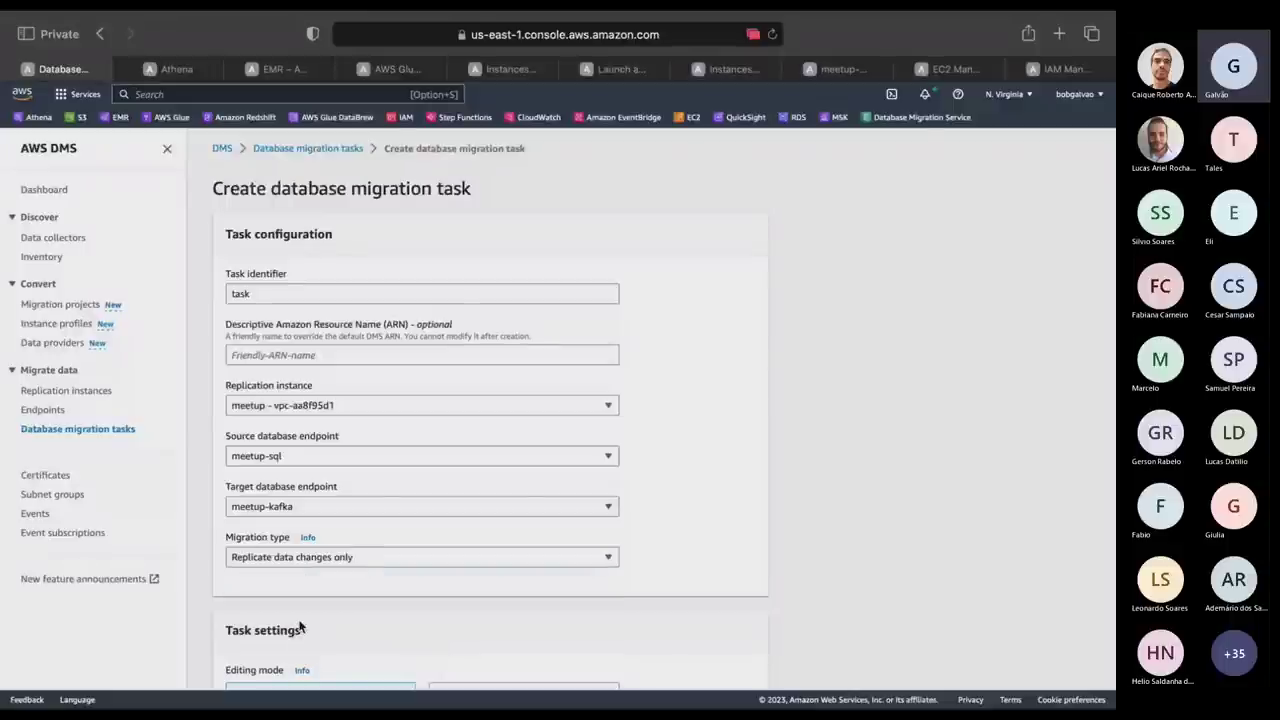
Submit the task, which is rejected for lacking a selection rule.
scroll(651, 552, "down", 3)
scroll(651, 552, "down", 4)
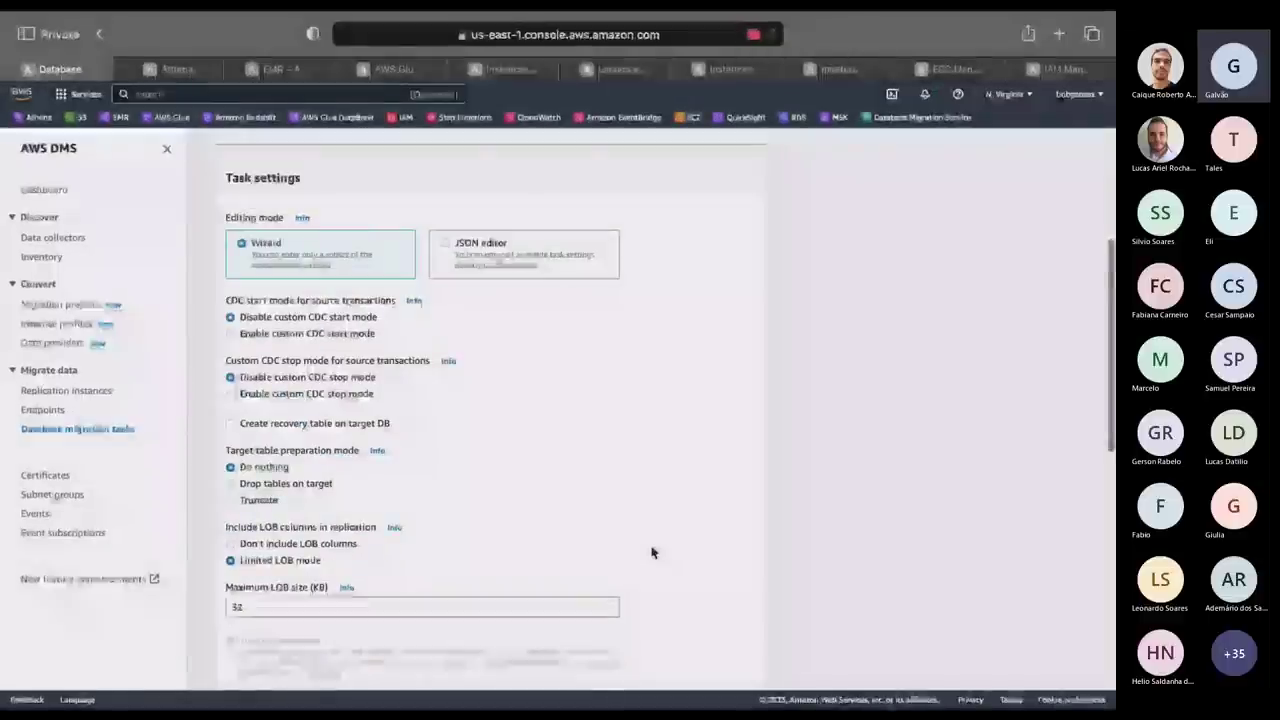
scroll(394, 543, "down", 5)
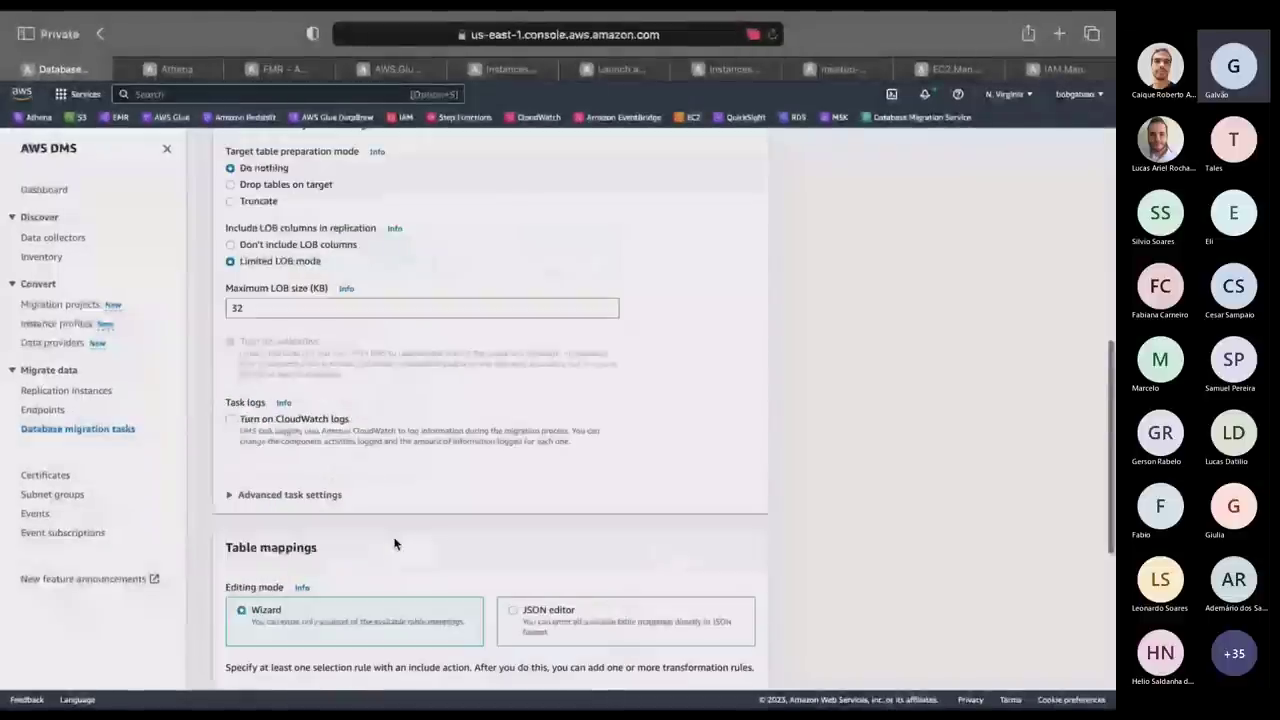
scroll(394, 543, "down", 6)
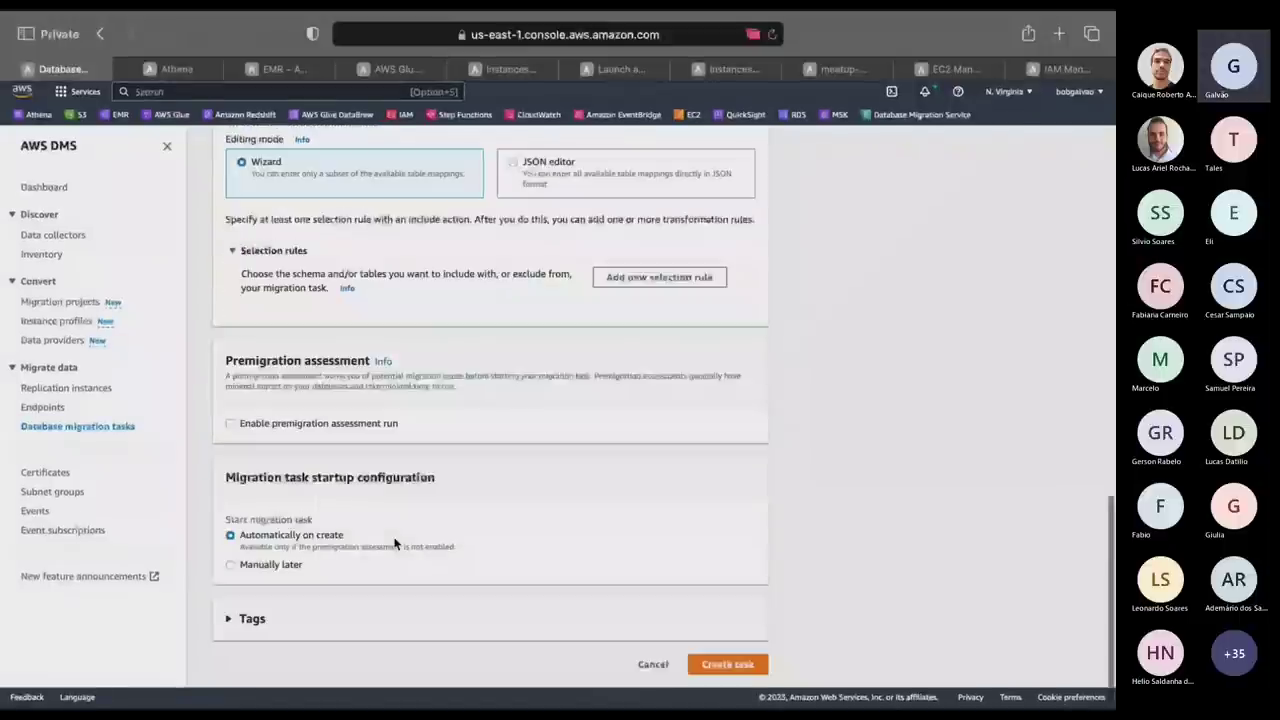
left_click(729, 668)
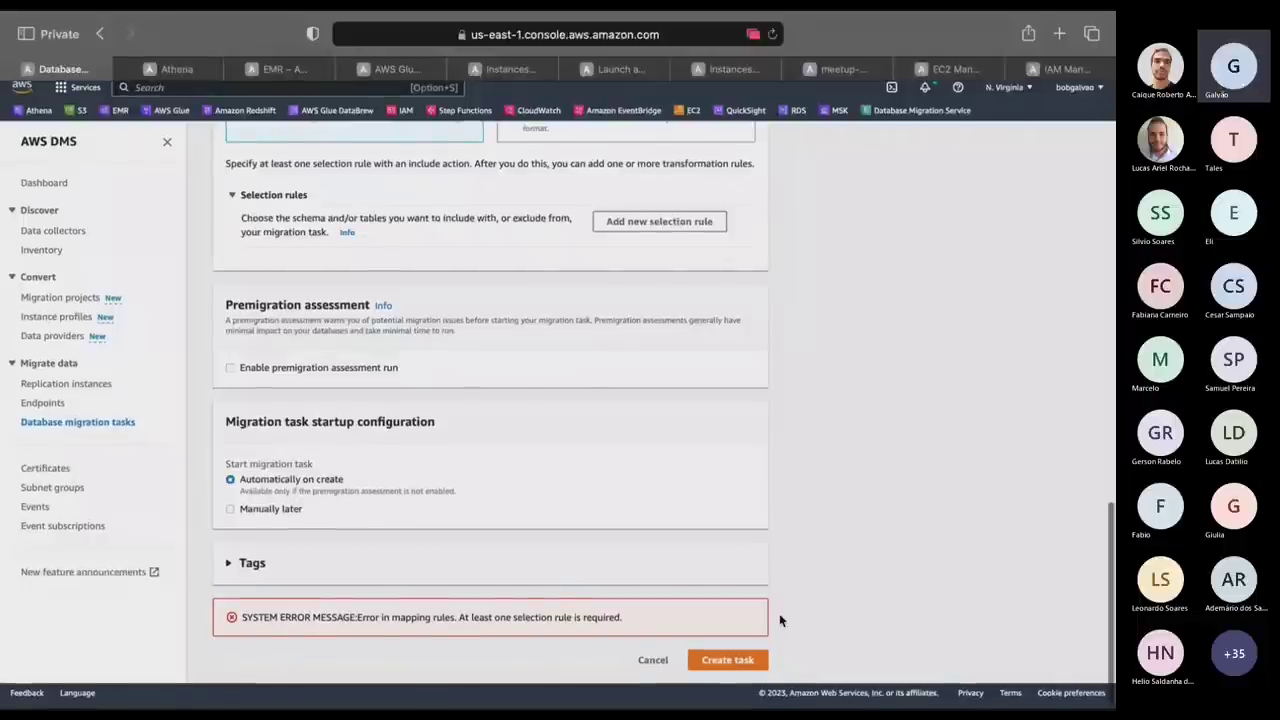
scroll(480, 503, "up", 3)
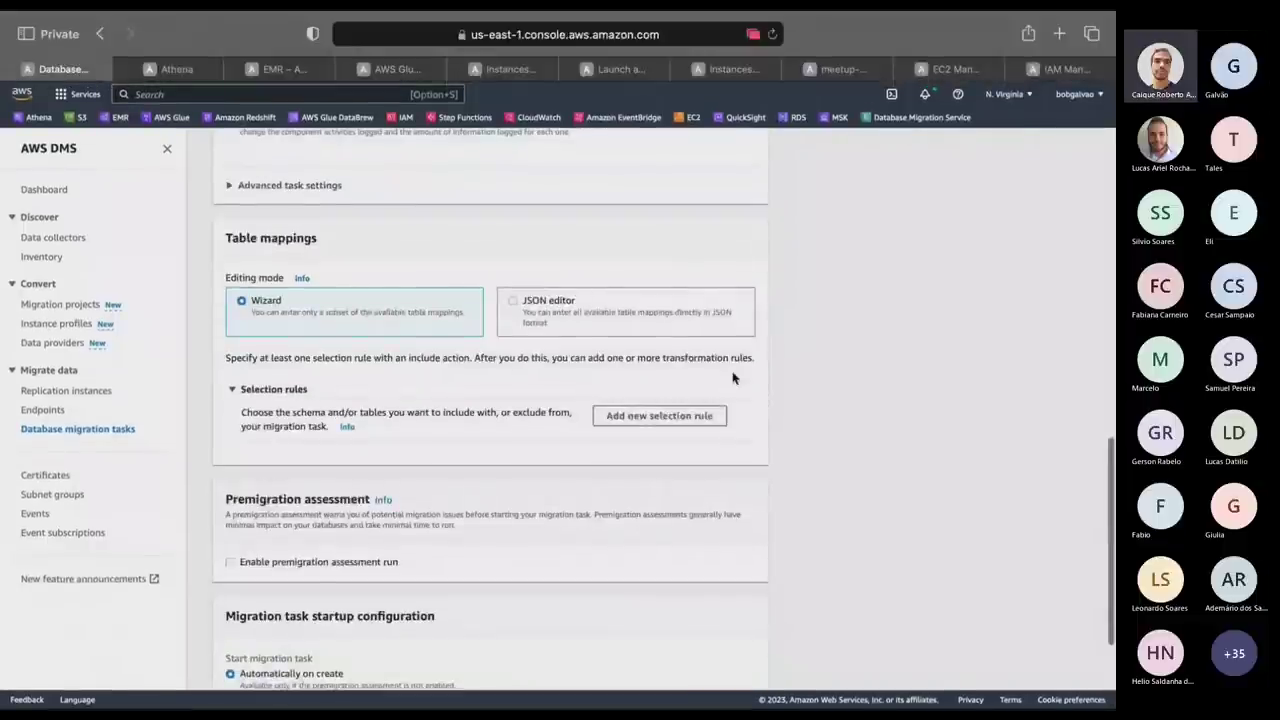
Add a selection rule including schema dbo and table tbPessoa.
left_click(705, 418)
left_click(360, 508)
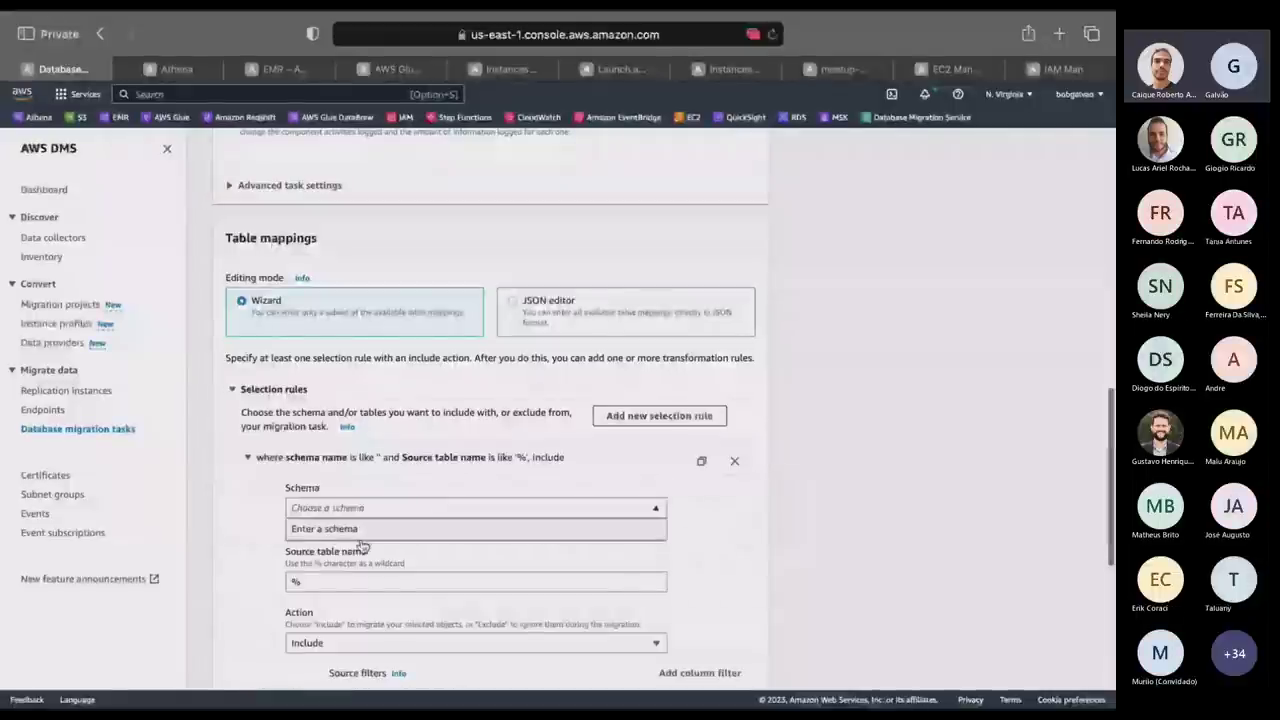
left_click(361, 536)
double_click(343, 572)
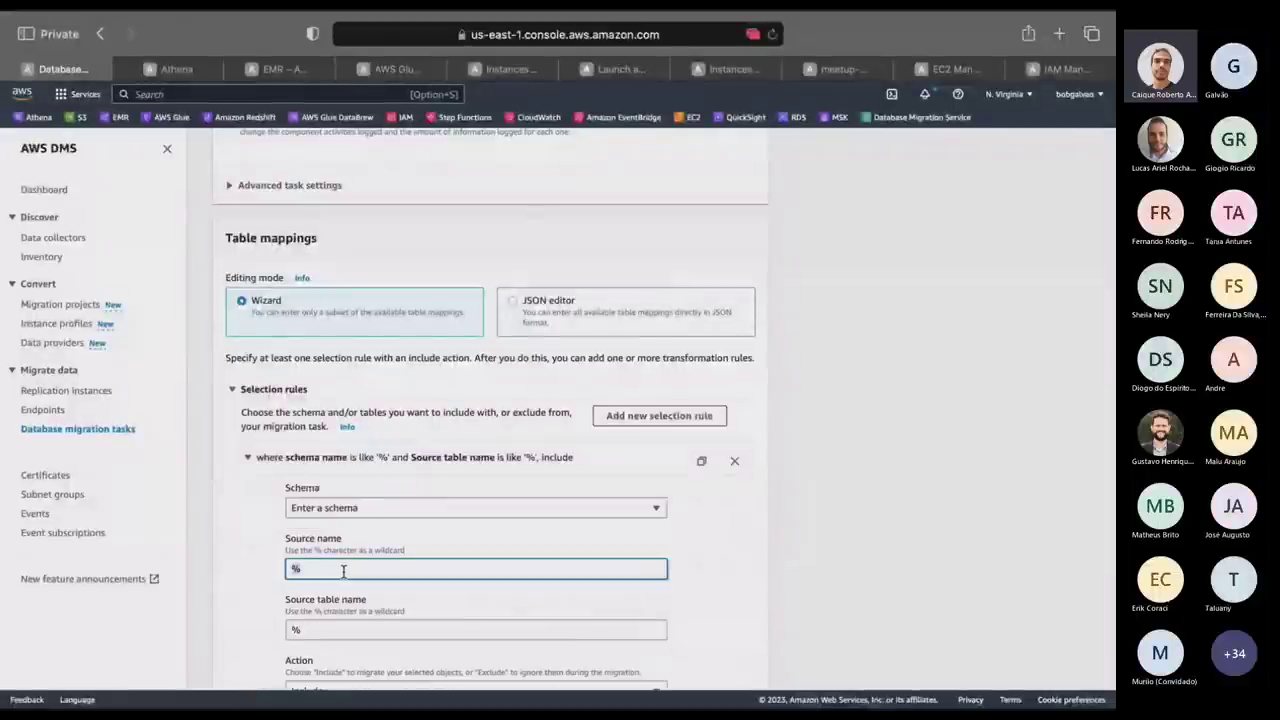
type("dbo")
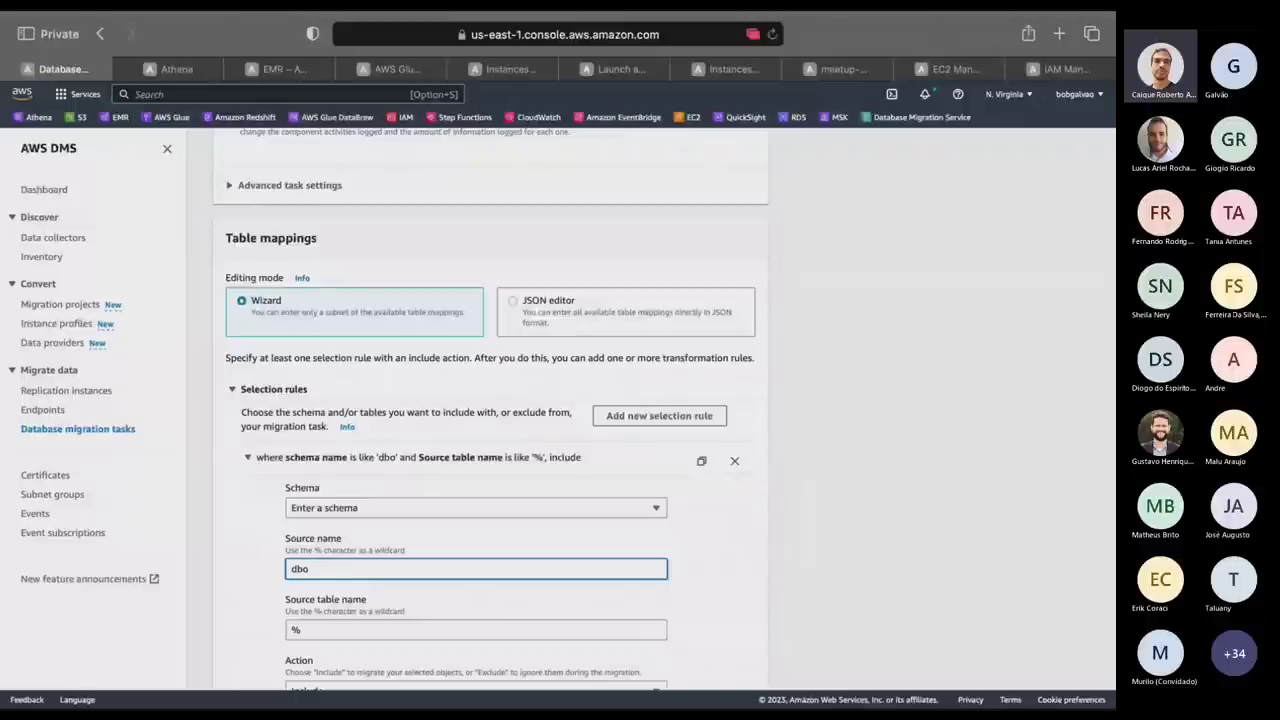
key("Tab")
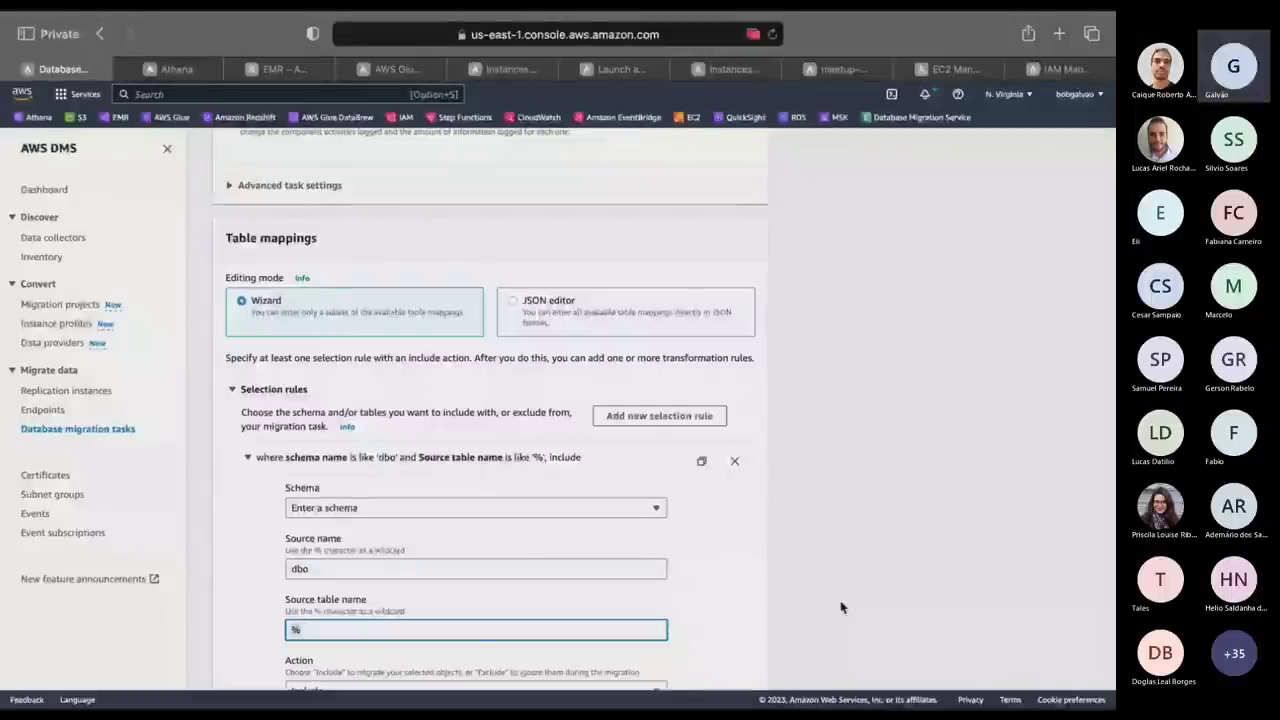
key("BackSpace")
type("tbPe")
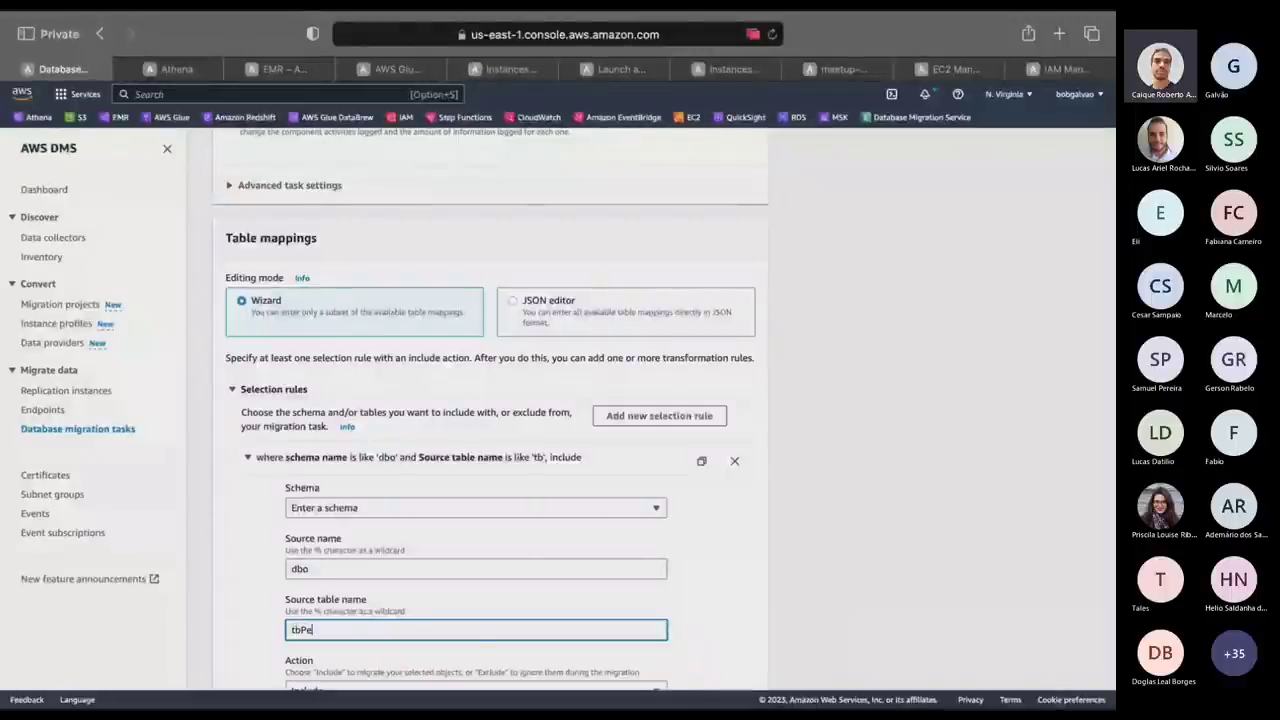
type("ssoa")
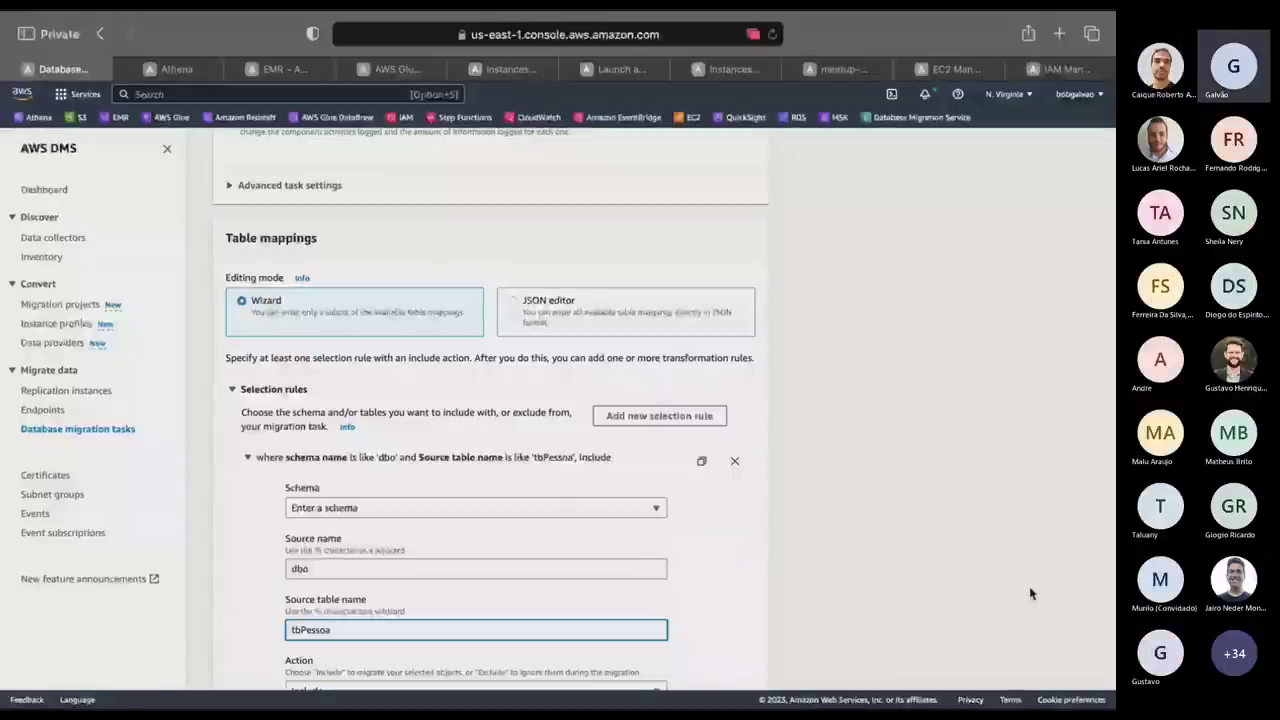
Create the migration task, which is then listed as Creating.
scroll(913, 546, "down", 3)
scroll(913, 546, "down", 1)
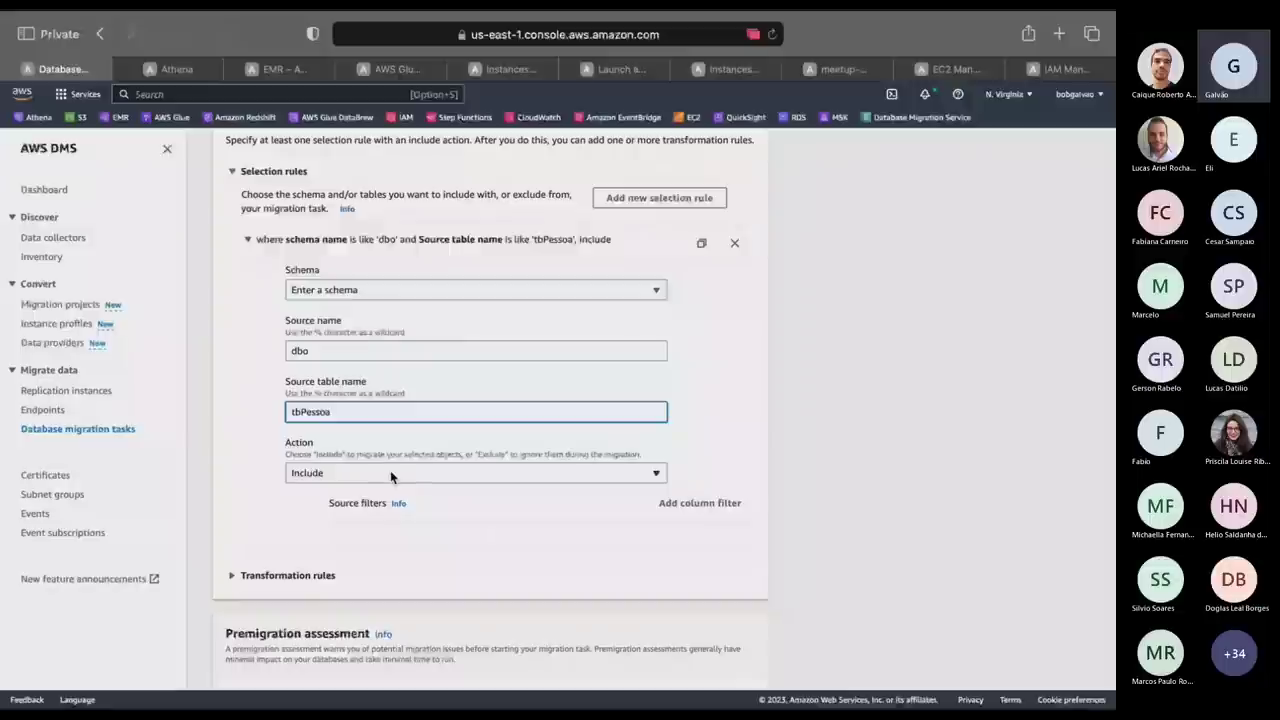
scroll(391, 472, "down", 3)
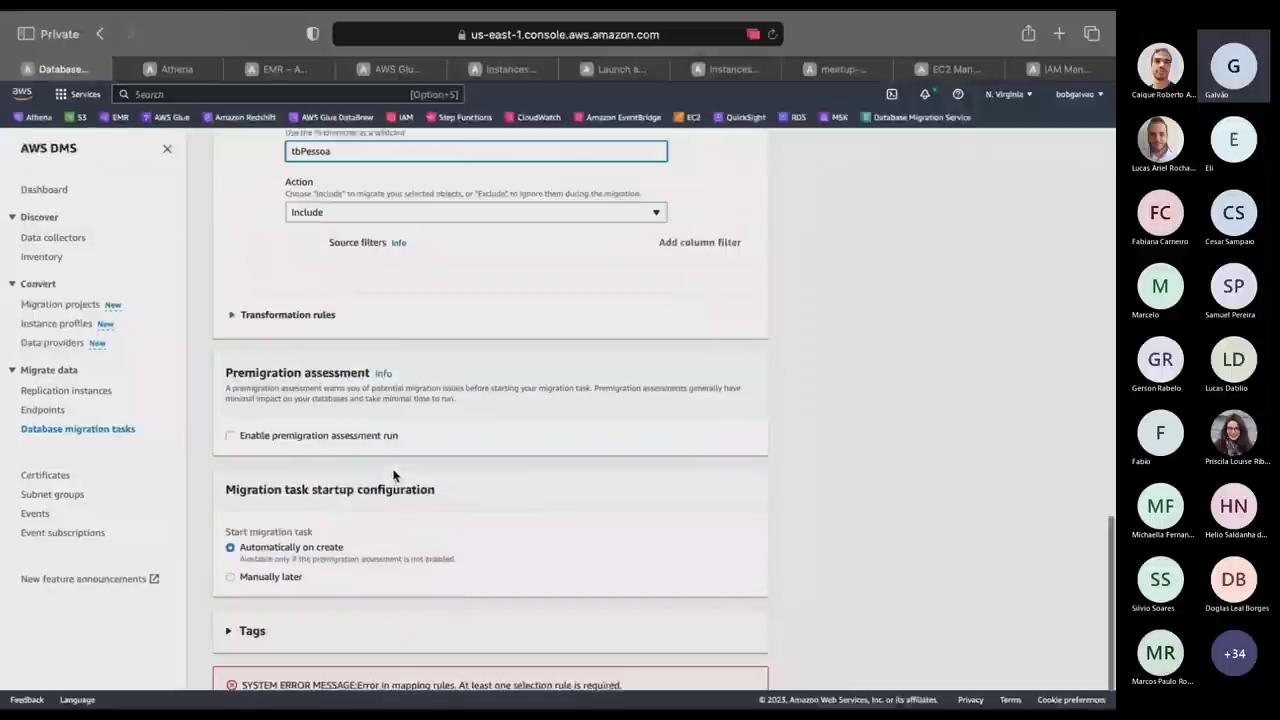
scroll(394, 477, "down", 1)
left_click(726, 667)
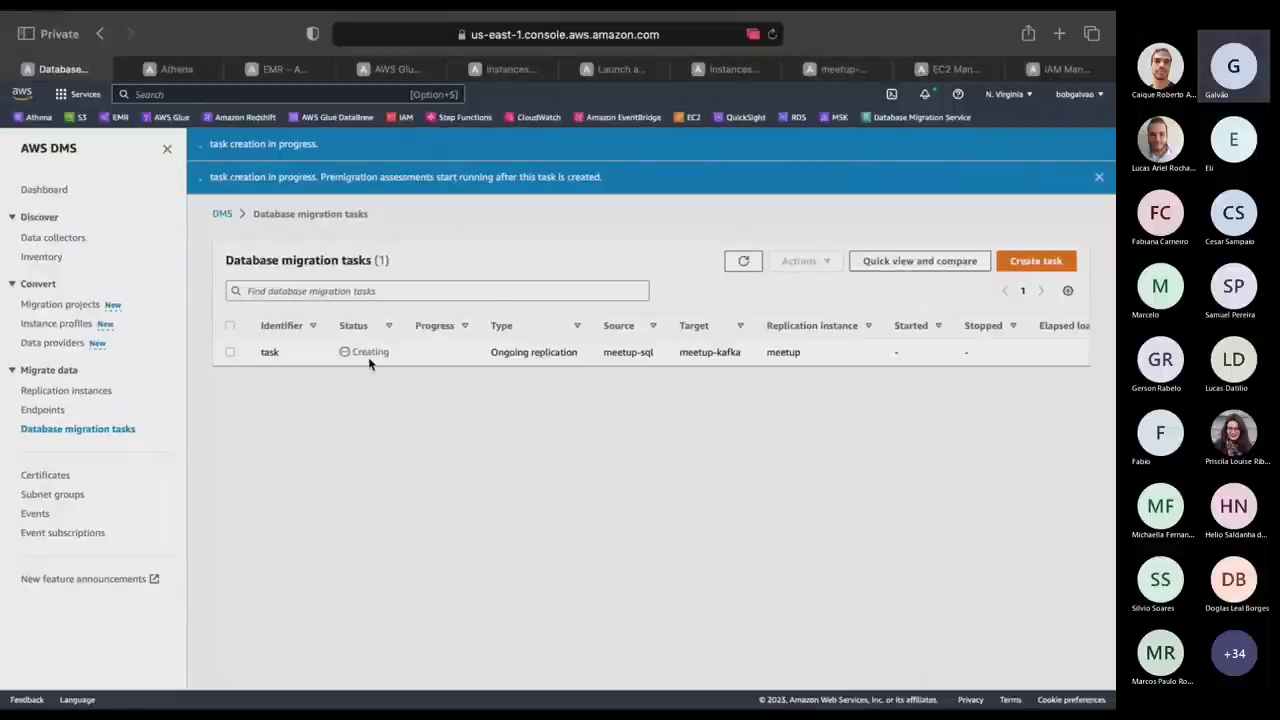
Refresh the task list and close the IAM and extra EC2 browser tabs.
left_click(743, 261)
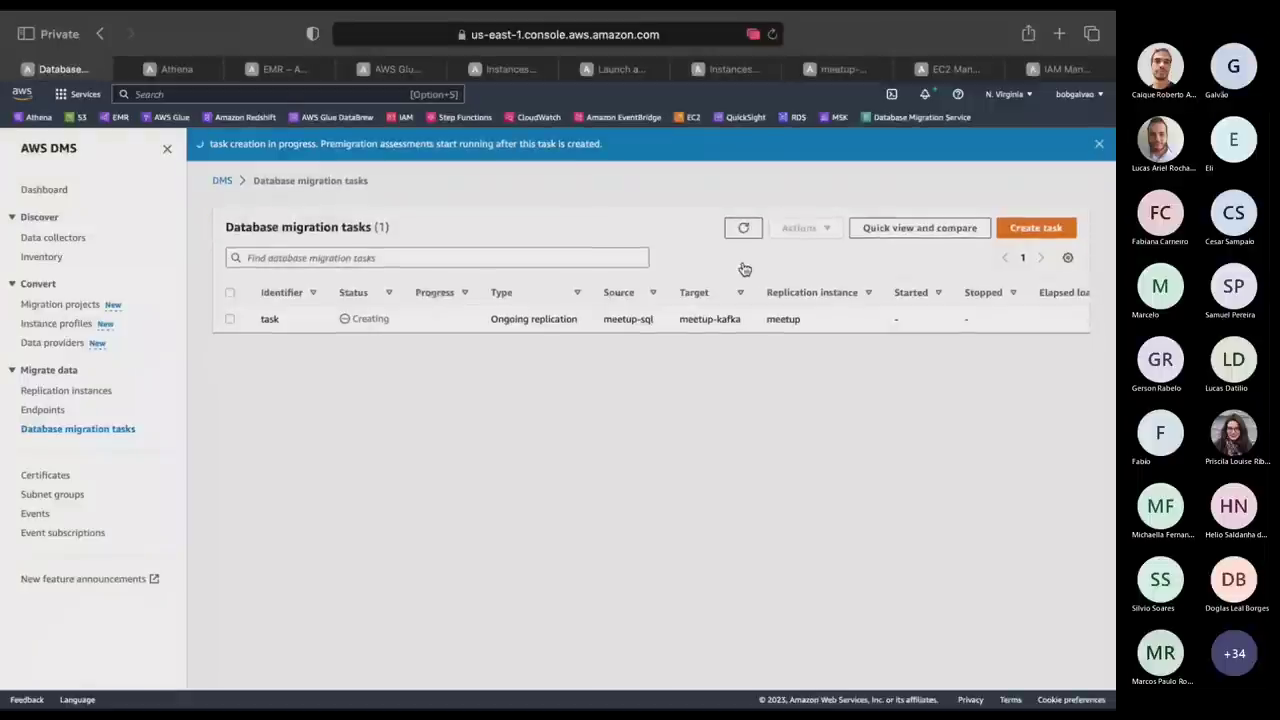
left_click(743, 229)
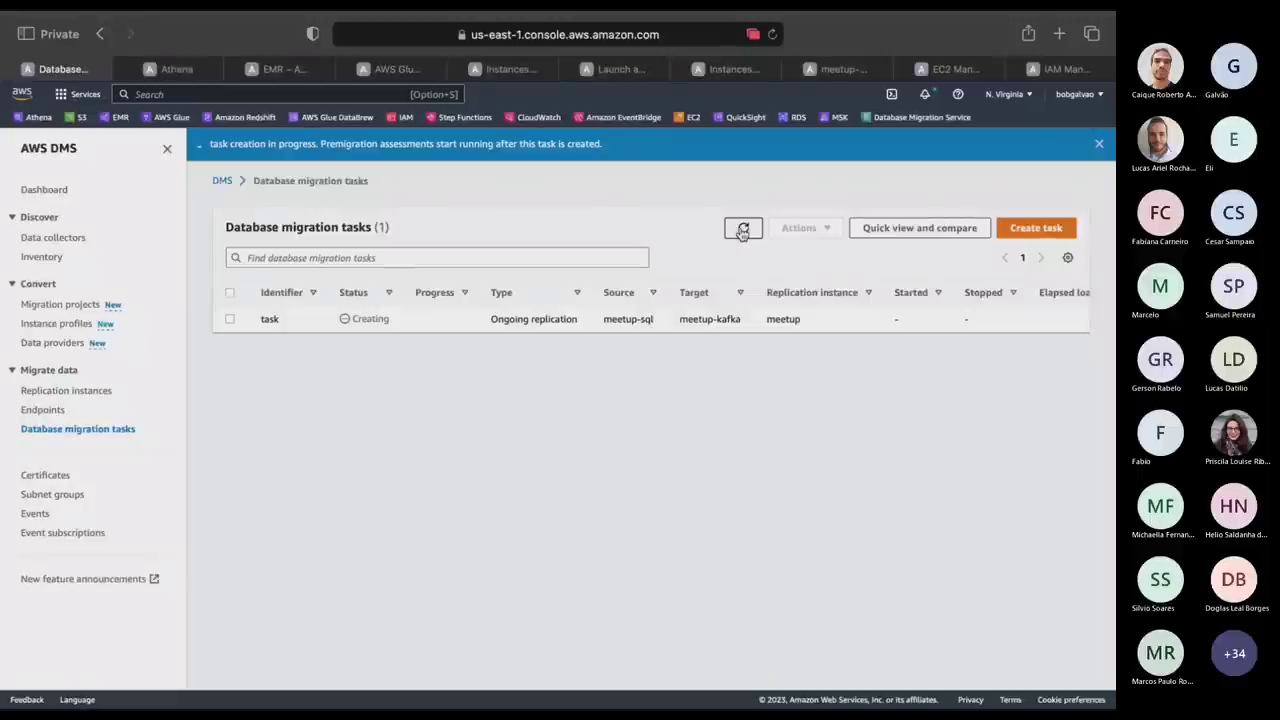
left_click(1020, 69)
left_click(1002, 69)
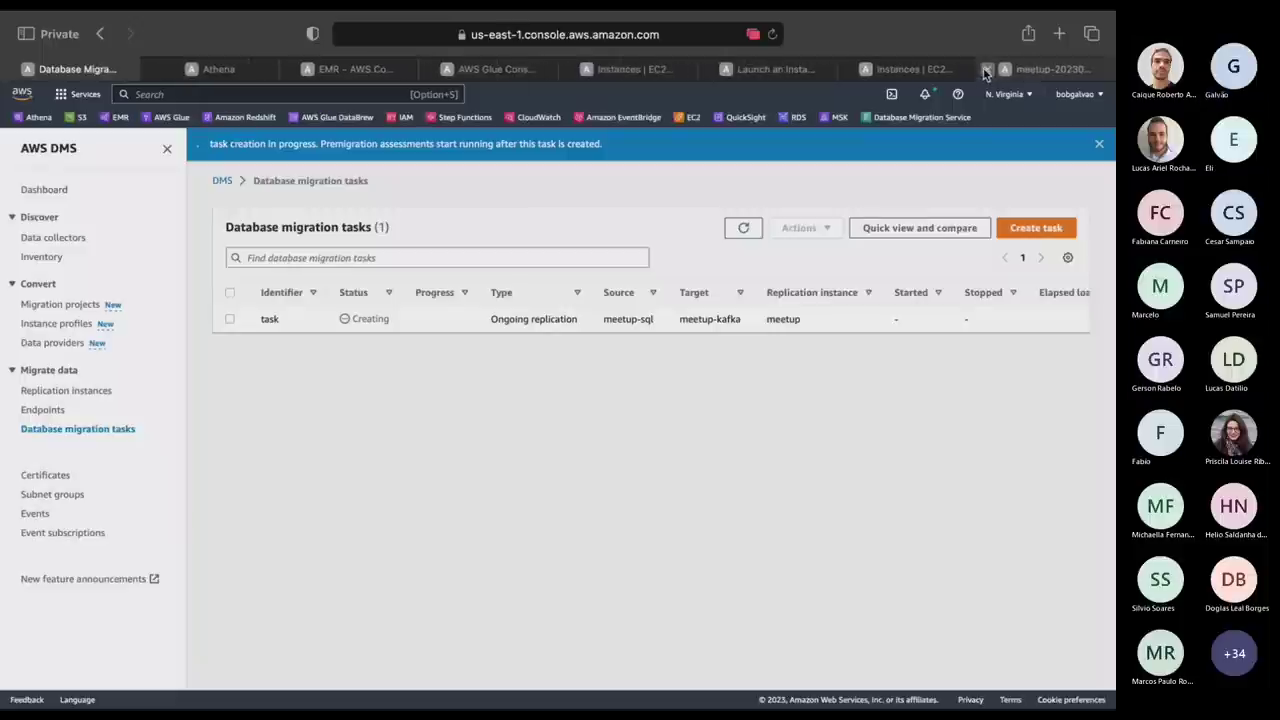
left_click(985, 69)
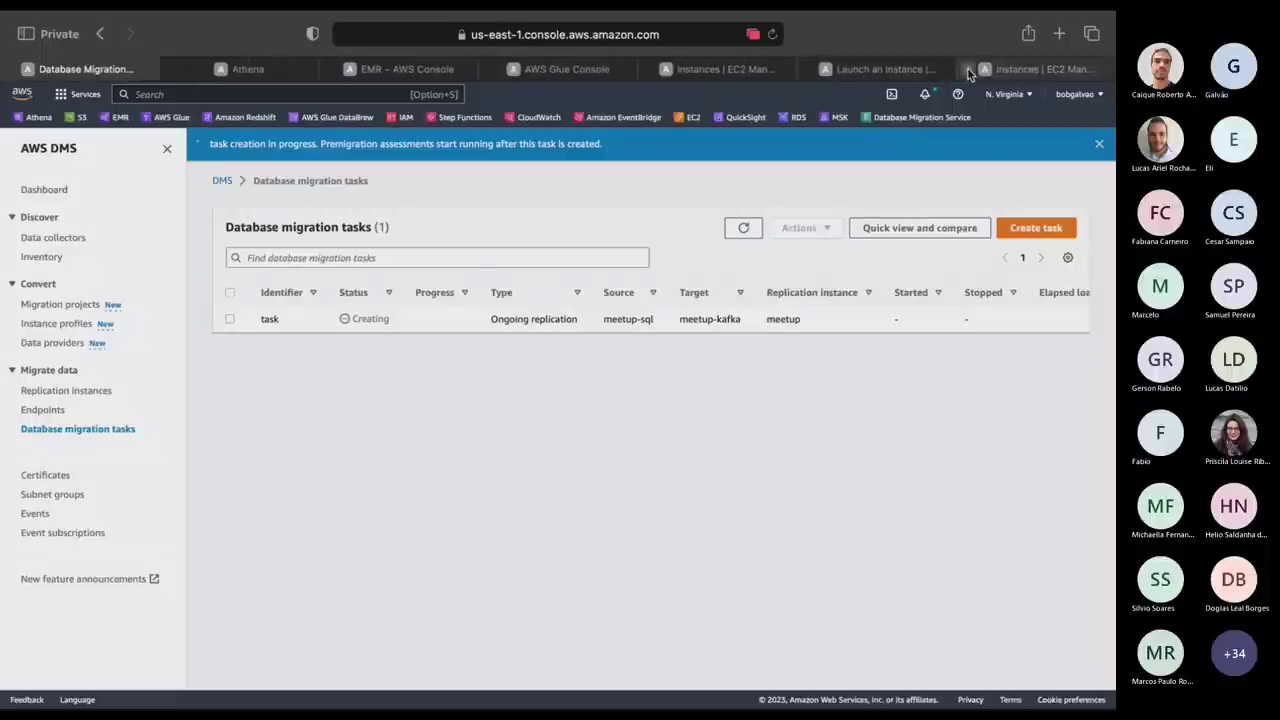
left_click(966, 69)
left_click(942, 69)
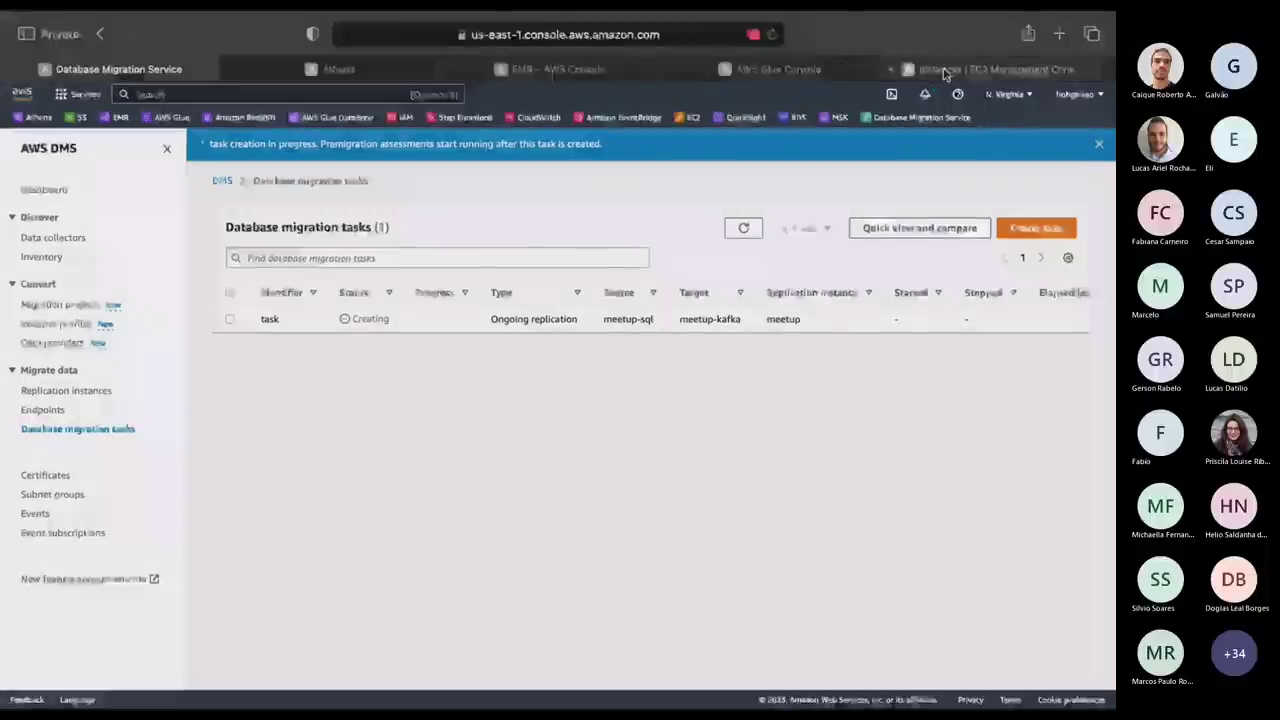
left_click(903, 70)
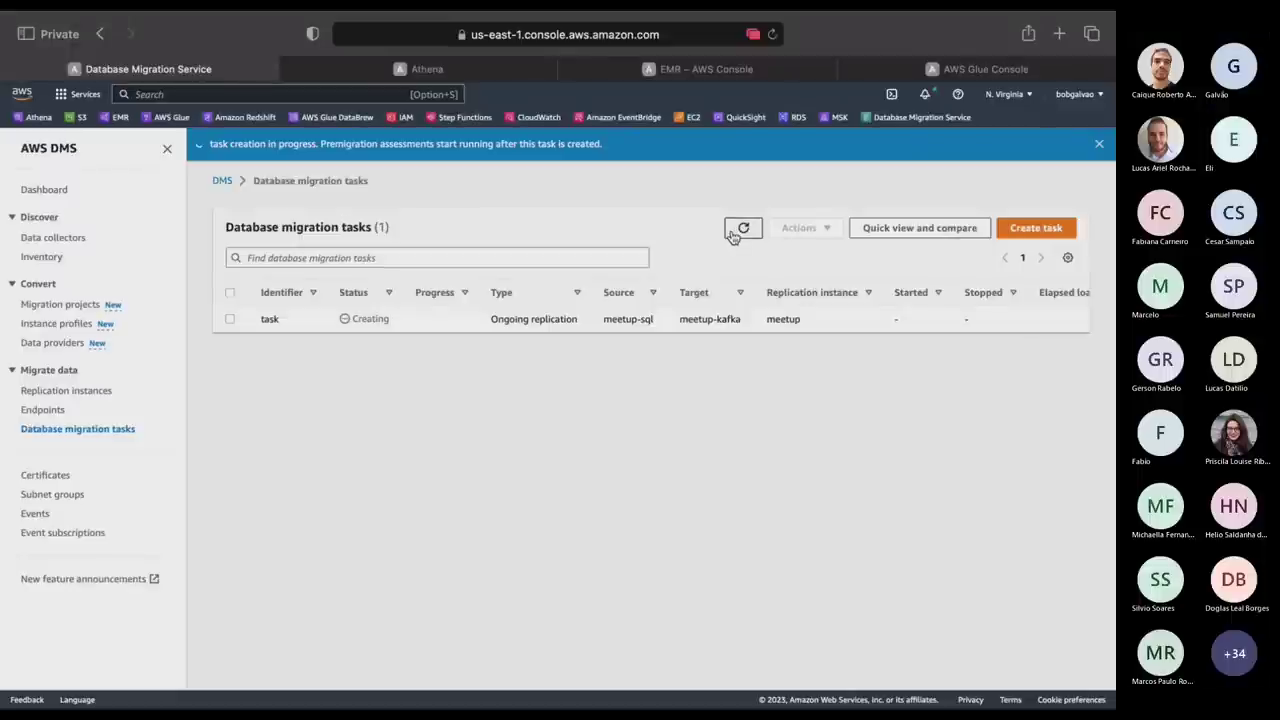
Refresh the task list repeatedly until the task shows Starting at 0% progress.
left_click(733, 232)
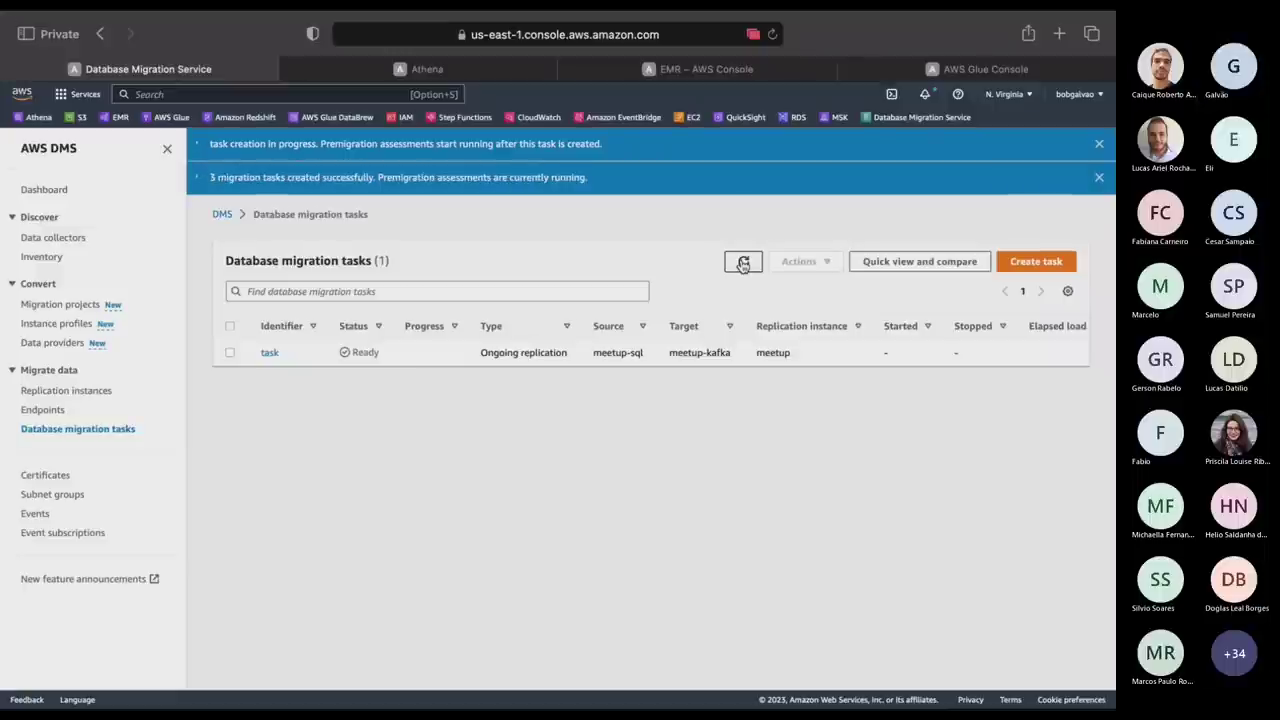
left_click(743, 262)
left_click(743, 263)
left_click(742, 264)
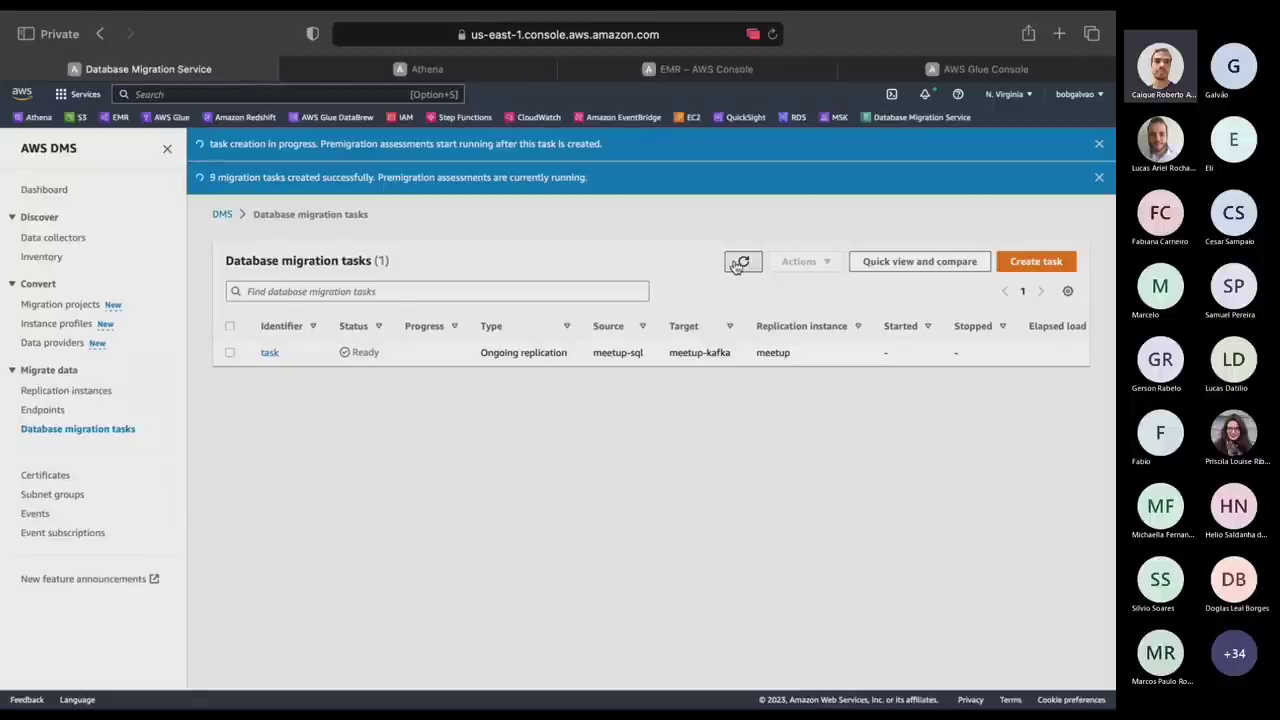
left_click(741, 264)
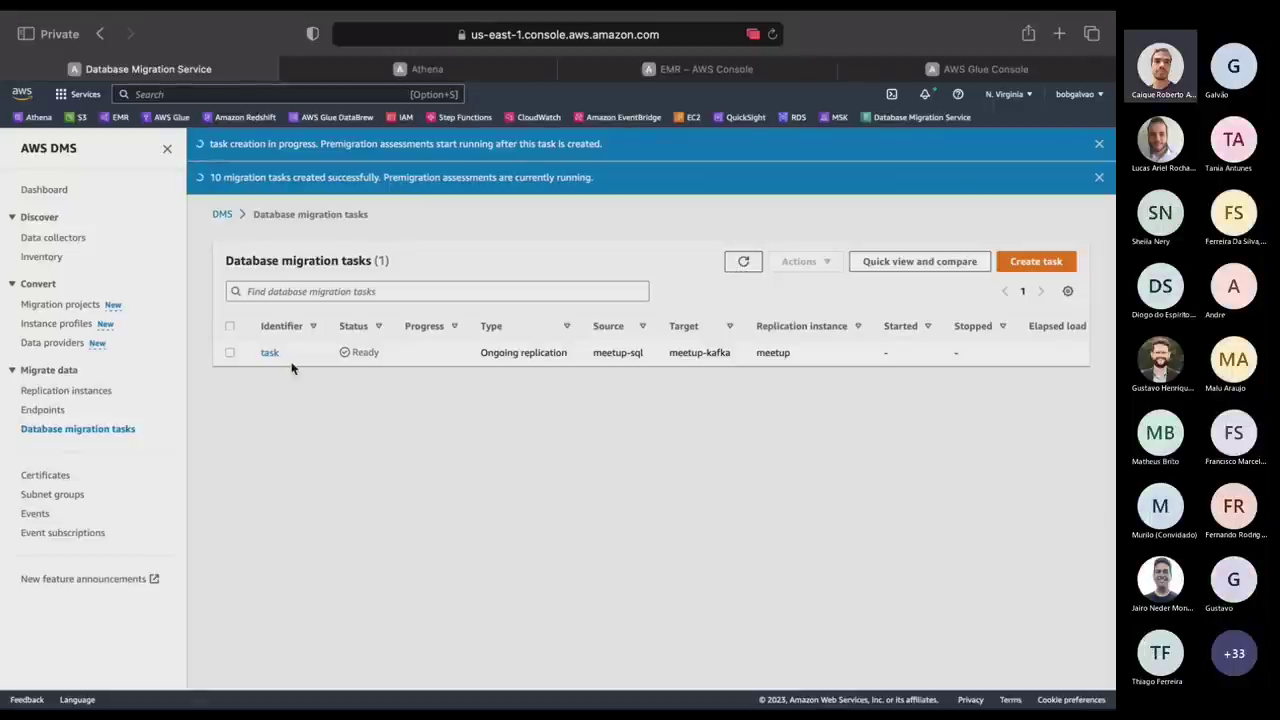
left_click(745, 266)
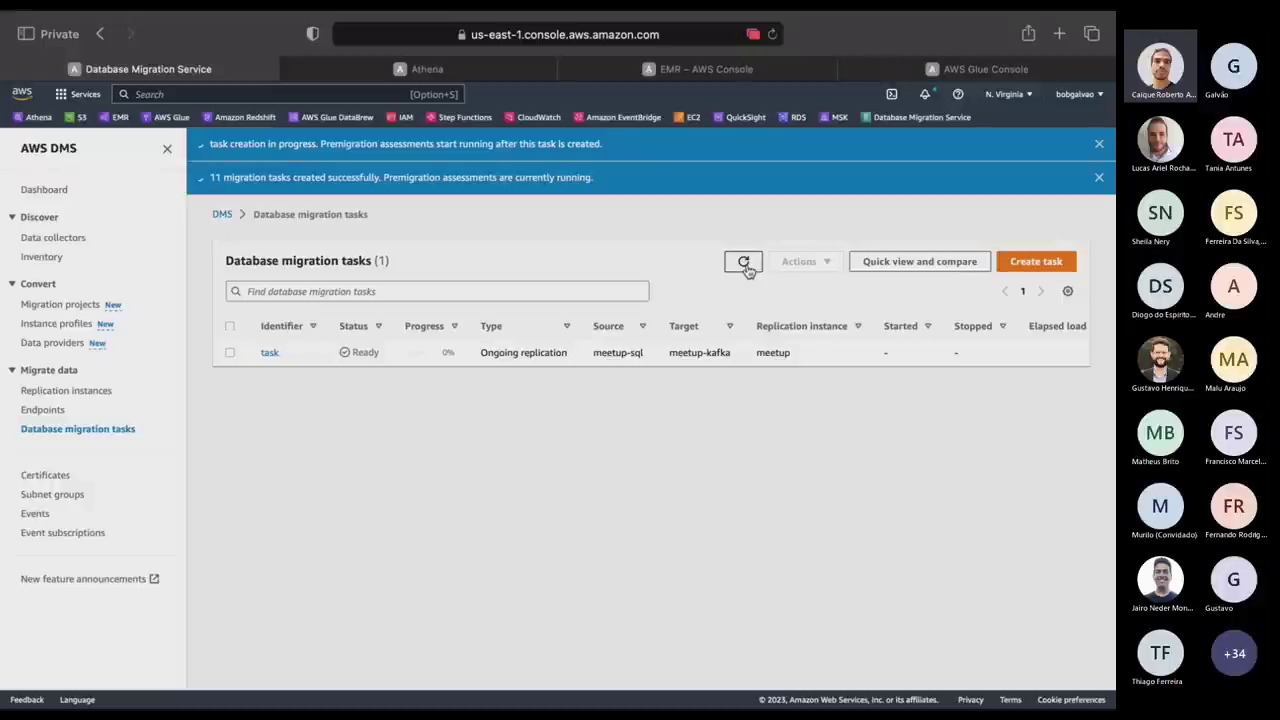
left_click(745, 266)
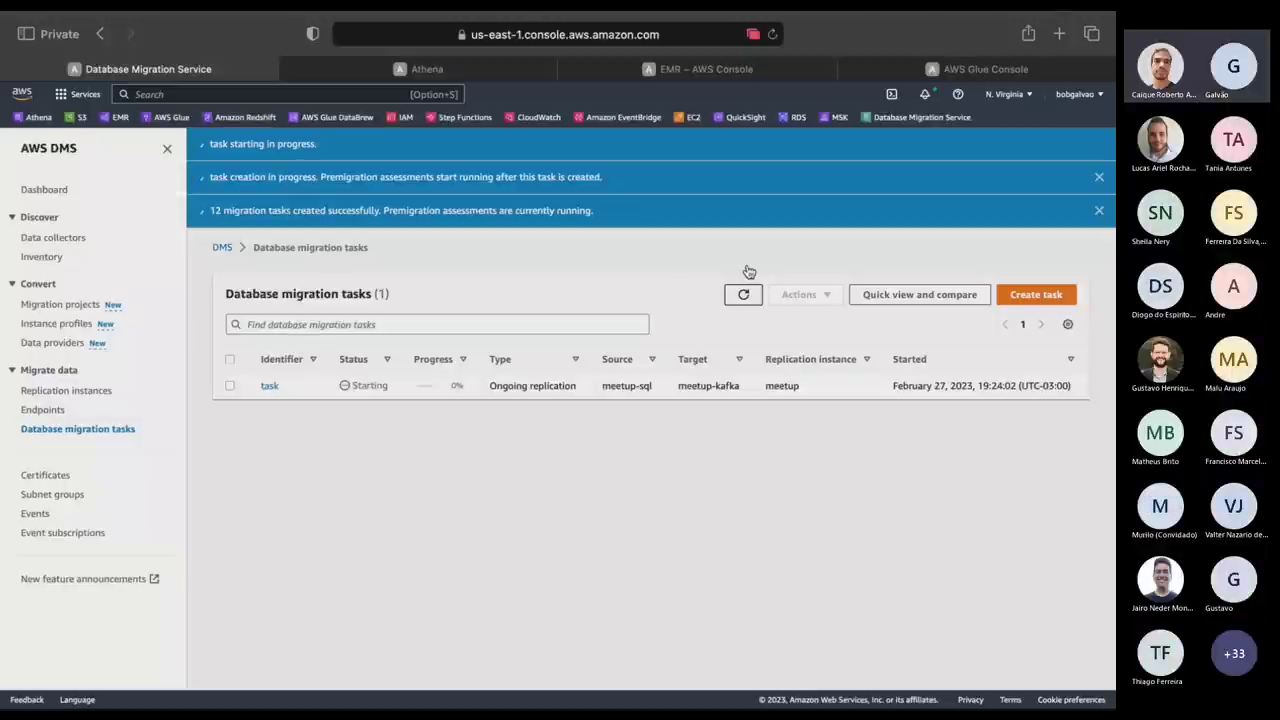
Refresh the task list until the meetup-sql to meetup-kafka task shows Replication ongoing at 100%.
left_click(741, 296)
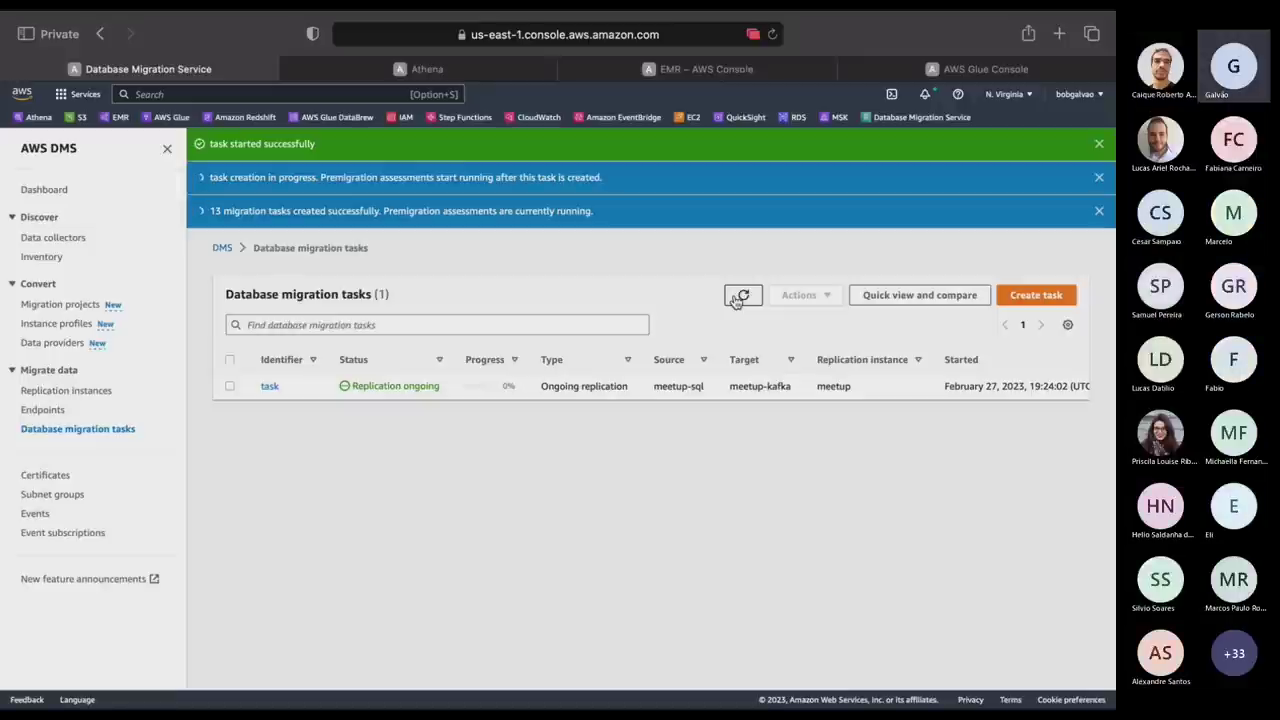
left_click(742, 296)
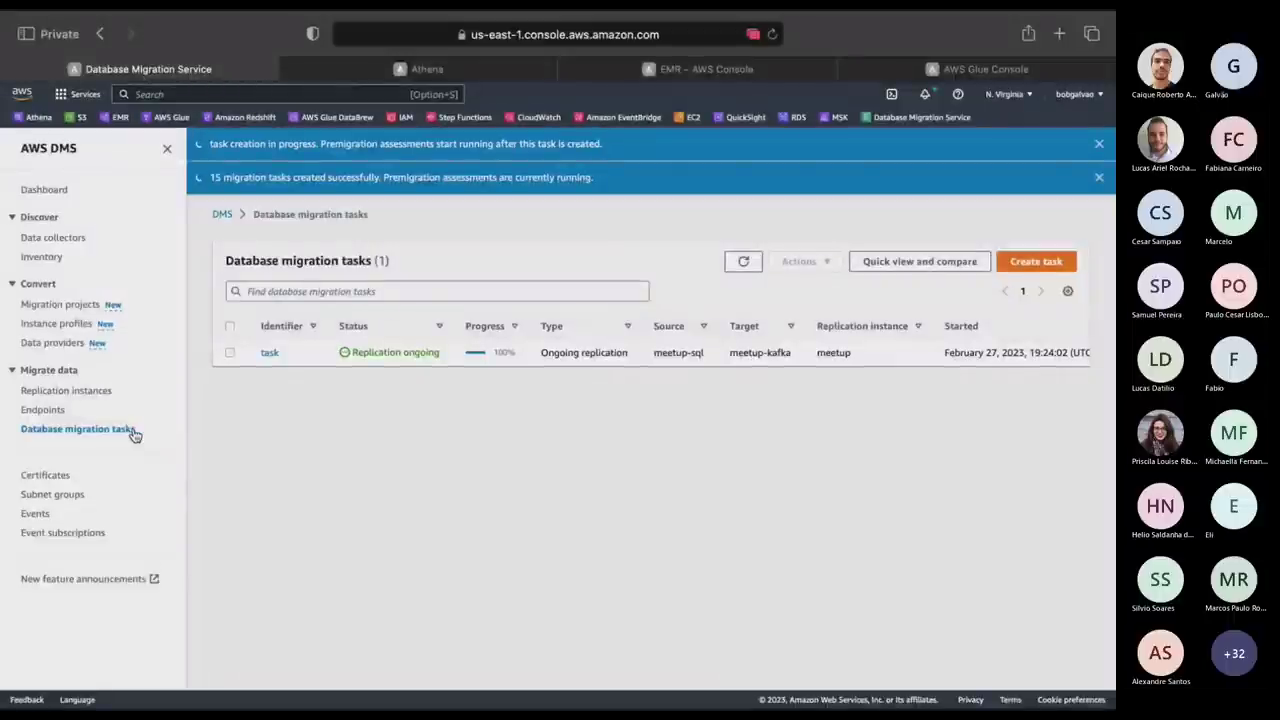
Check the DMS task's table statistics for dbo.tbPessoa (completed in 5 s), then return to the editor.
left_click(269, 354)
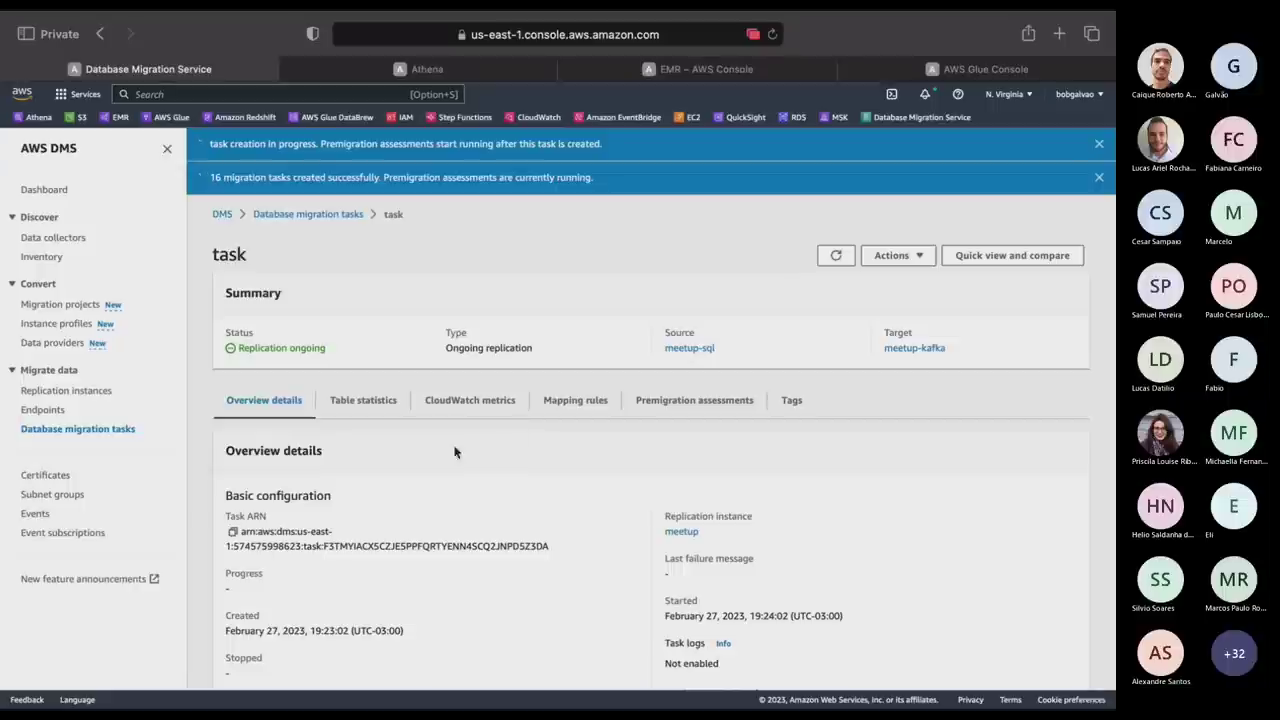
left_click(352, 399)
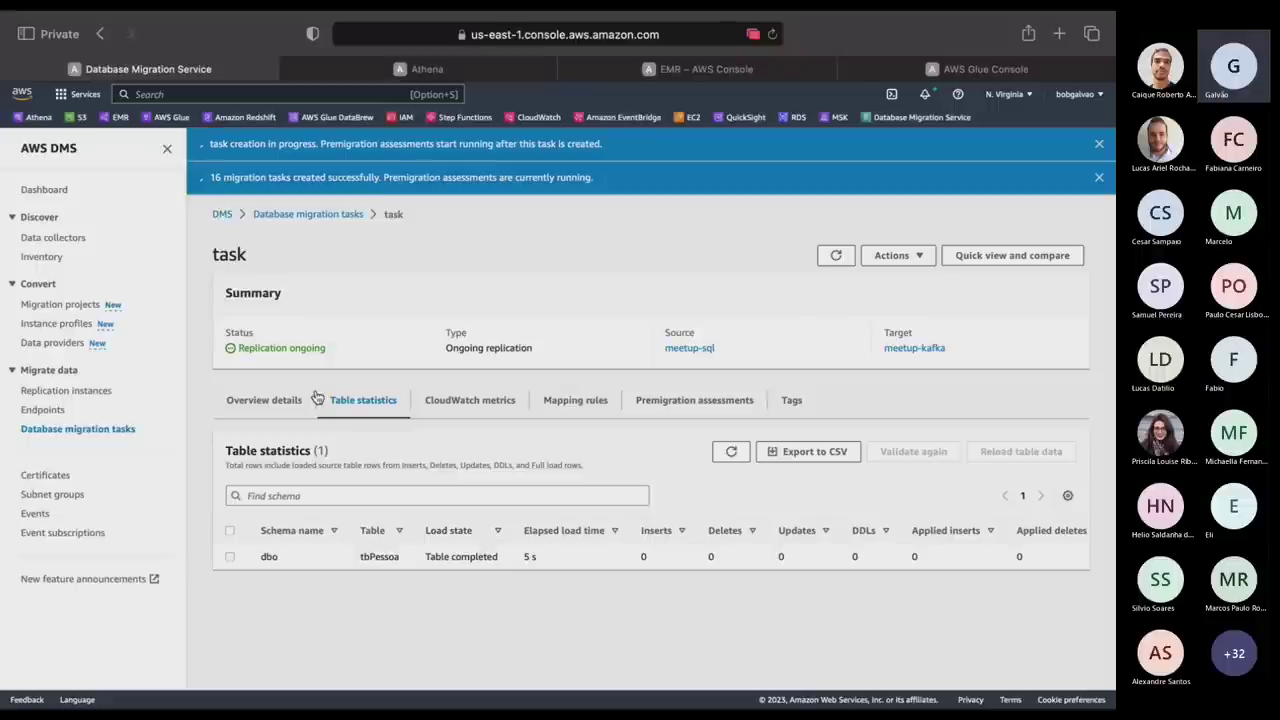
left_click(80, 434)
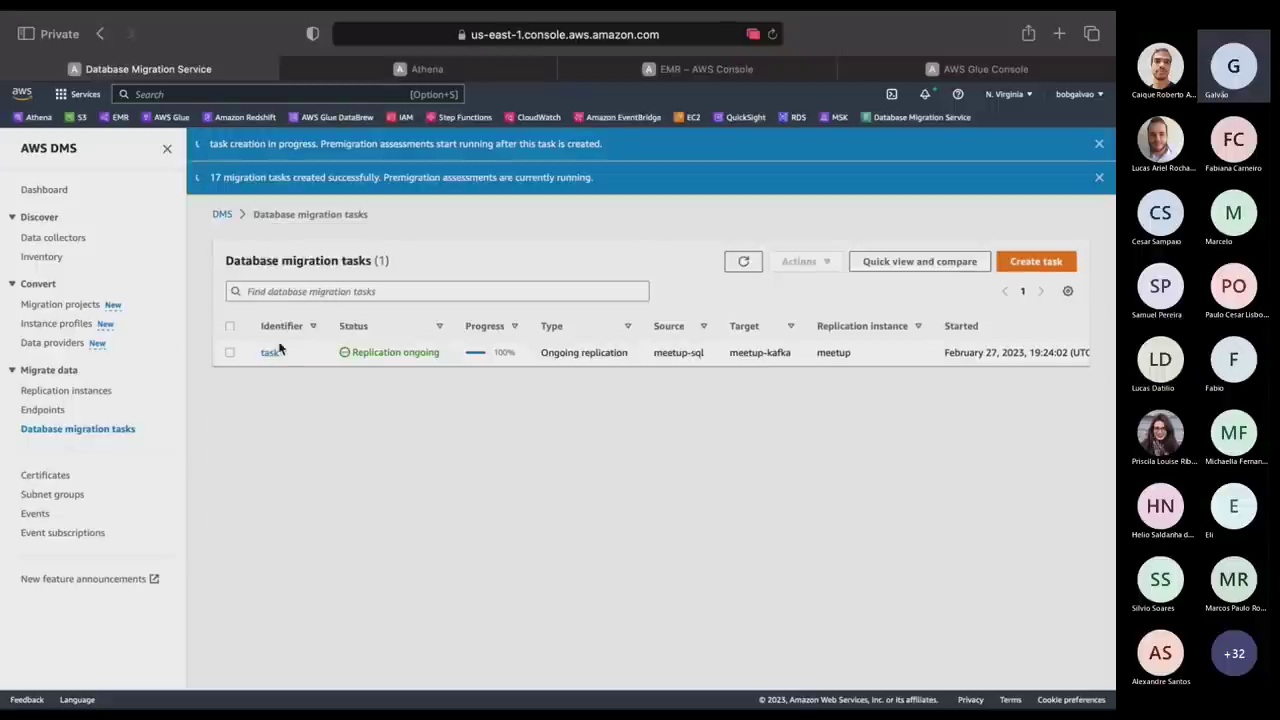
left_click(272, 355)
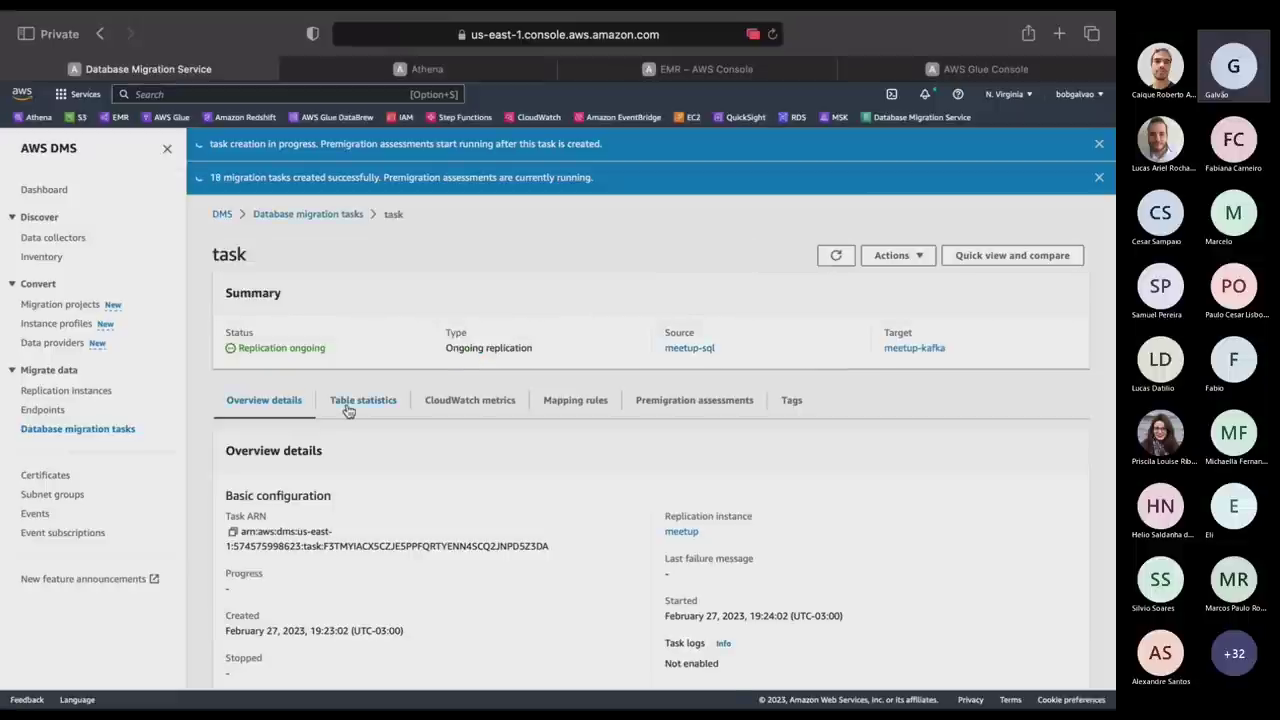
left_click(350, 408)
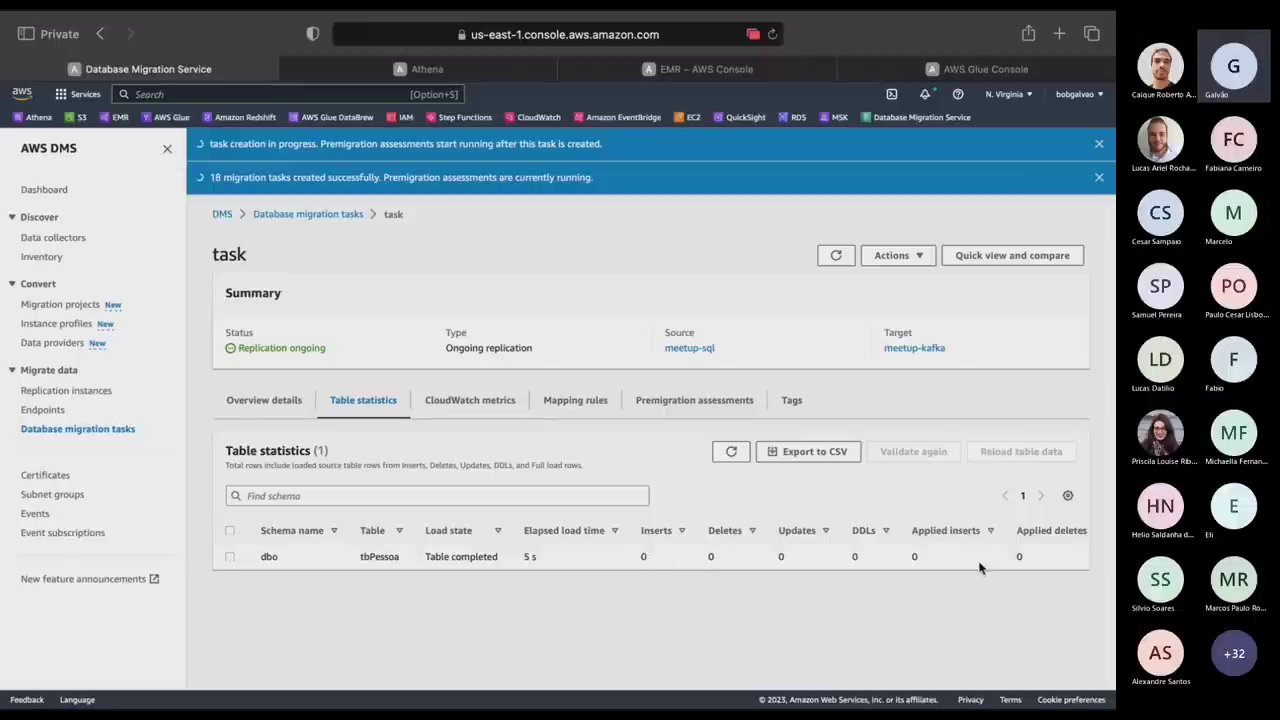
key("ctrl+Right")
key("ctrl+Right")
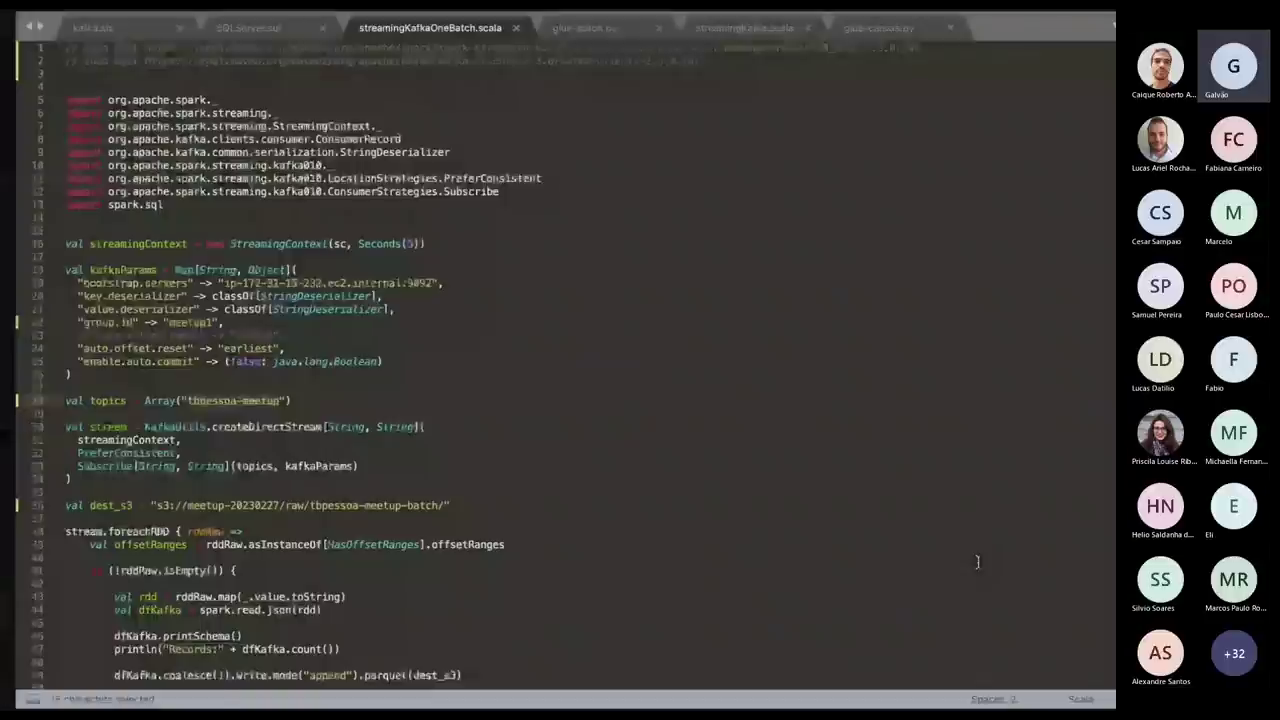
Generate an INSERT script for dbo.tbPessoa in a new query window in SSMS.
key("ctrl+Right")
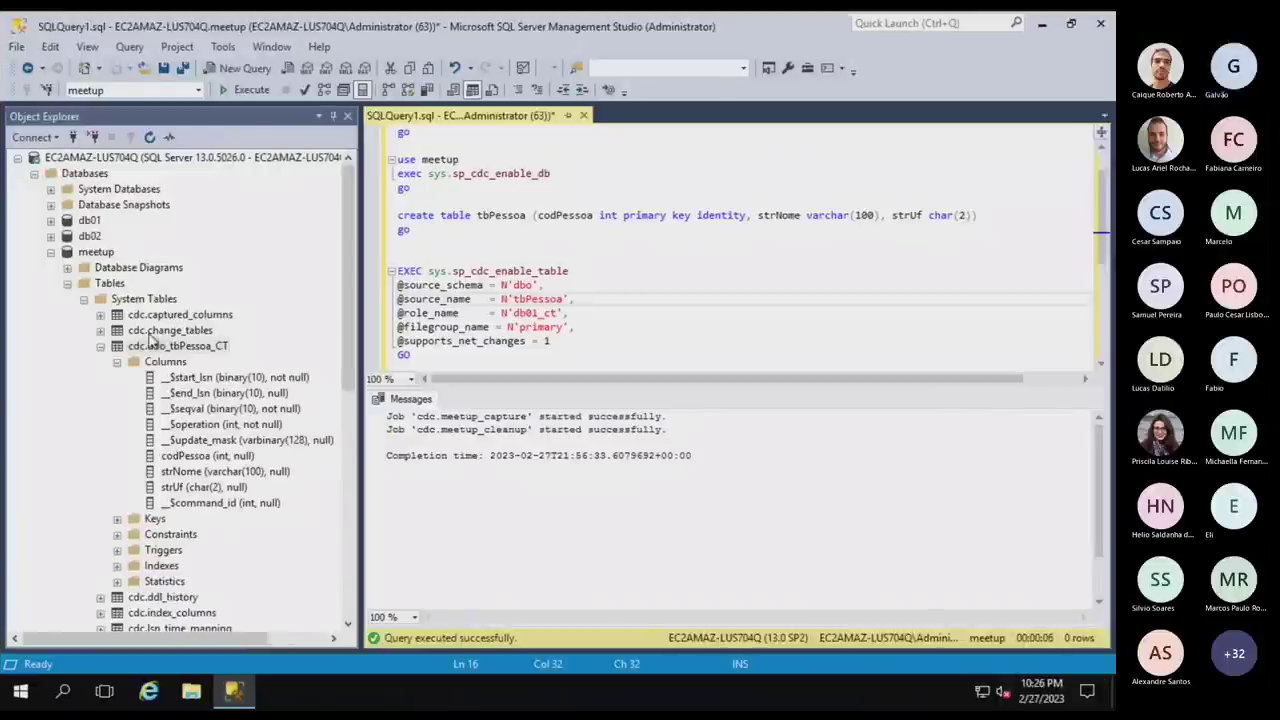
left_click(67, 283)
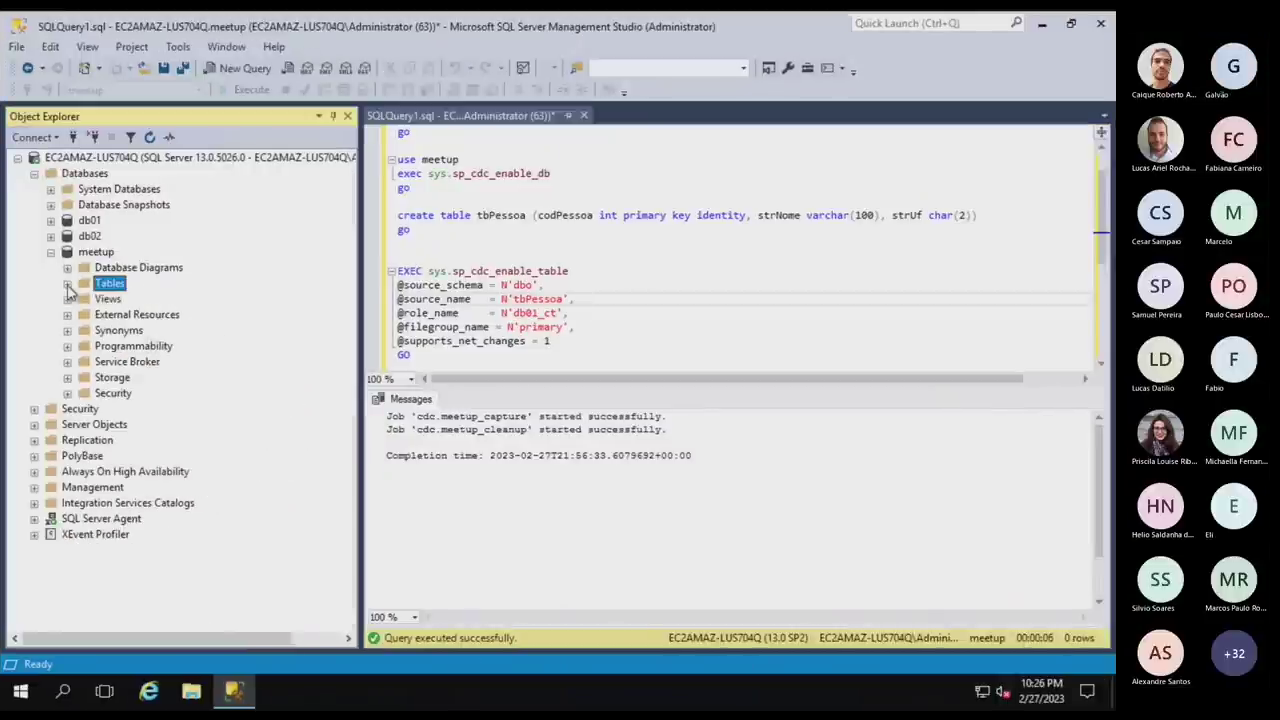
left_click(67, 283)
left_click(102, 221)
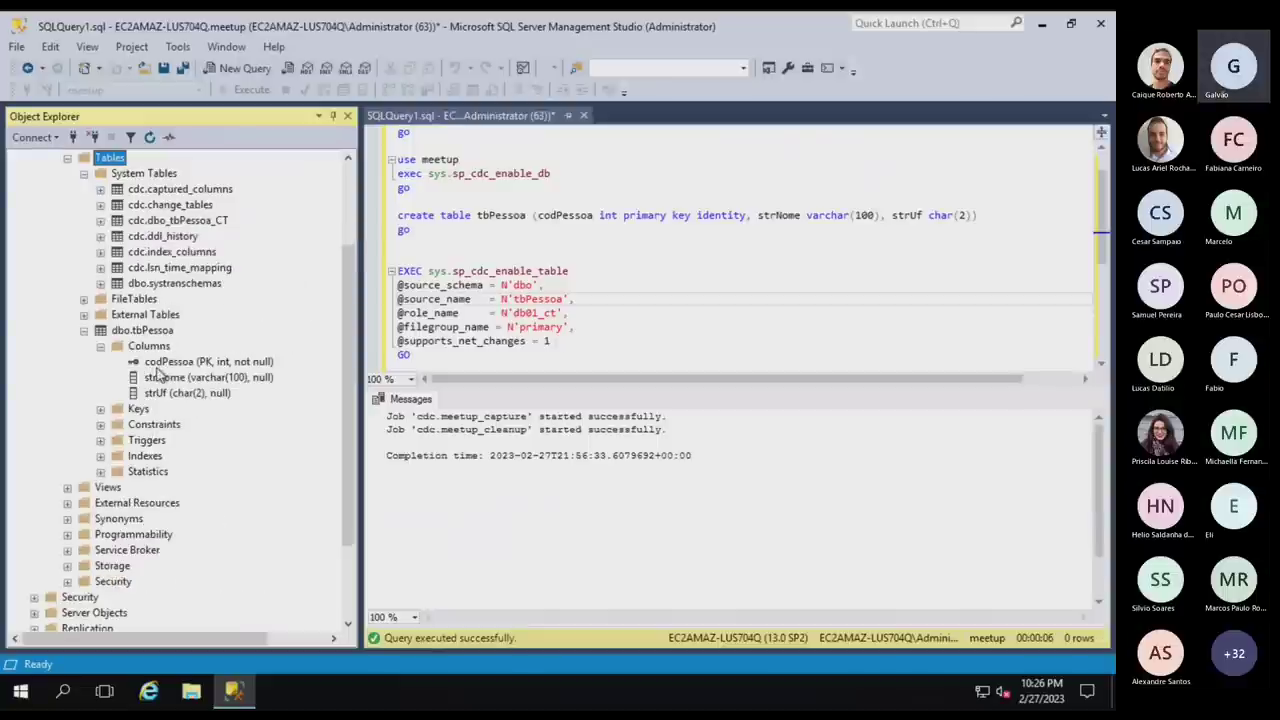
right_click(157, 330)
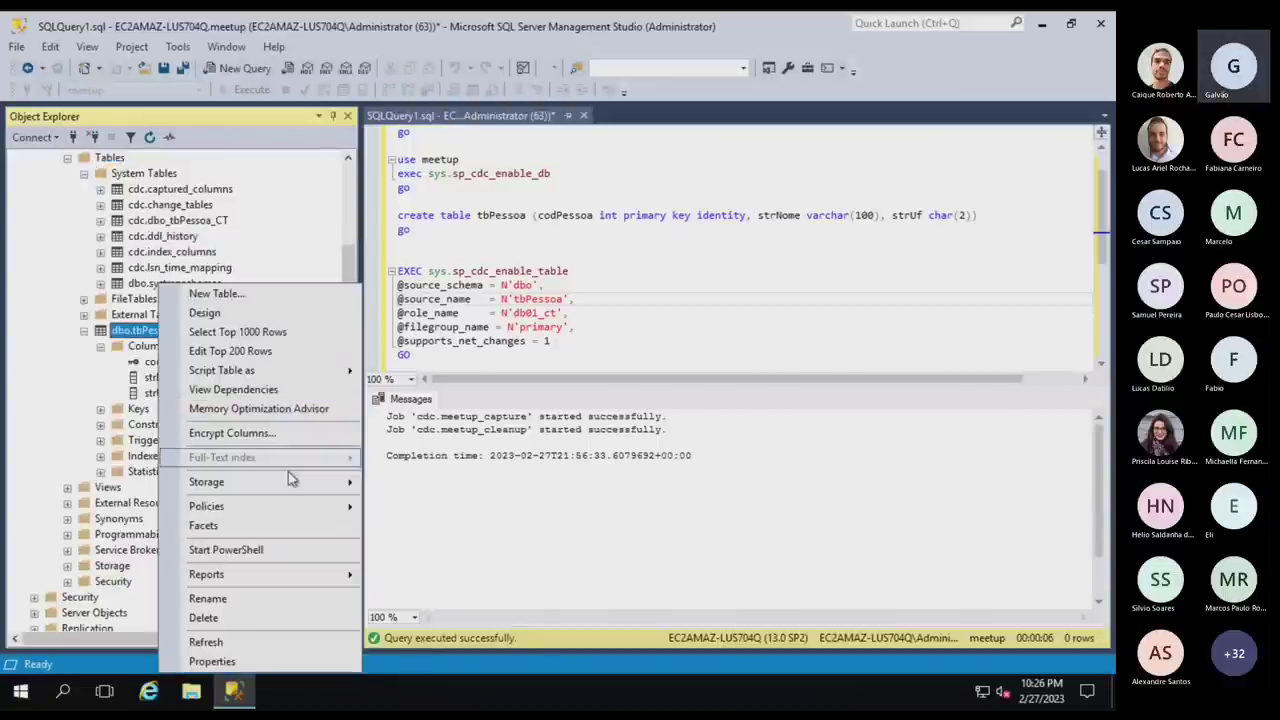
mouse_move(340, 370)
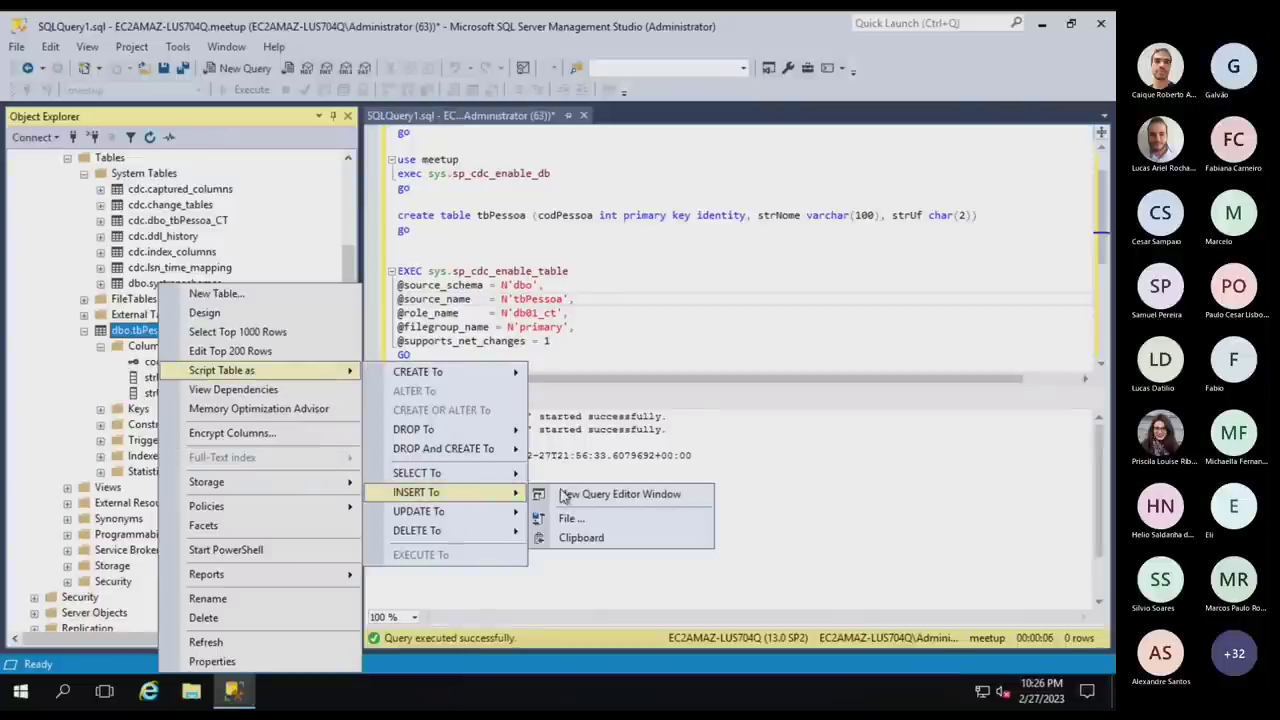
left_click(530, 494)
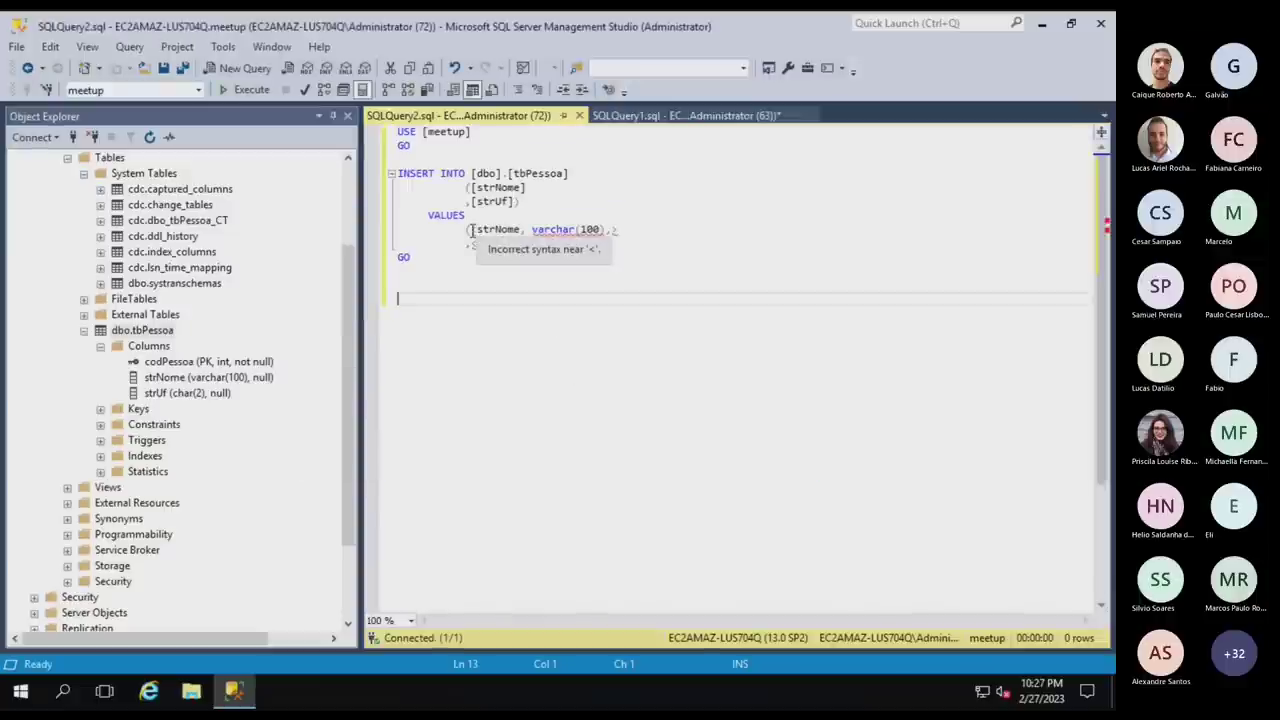
Fill the INSERT values with a sample name and state 'RS', then execute it.
left_click_drag(472, 229, 626, 229)
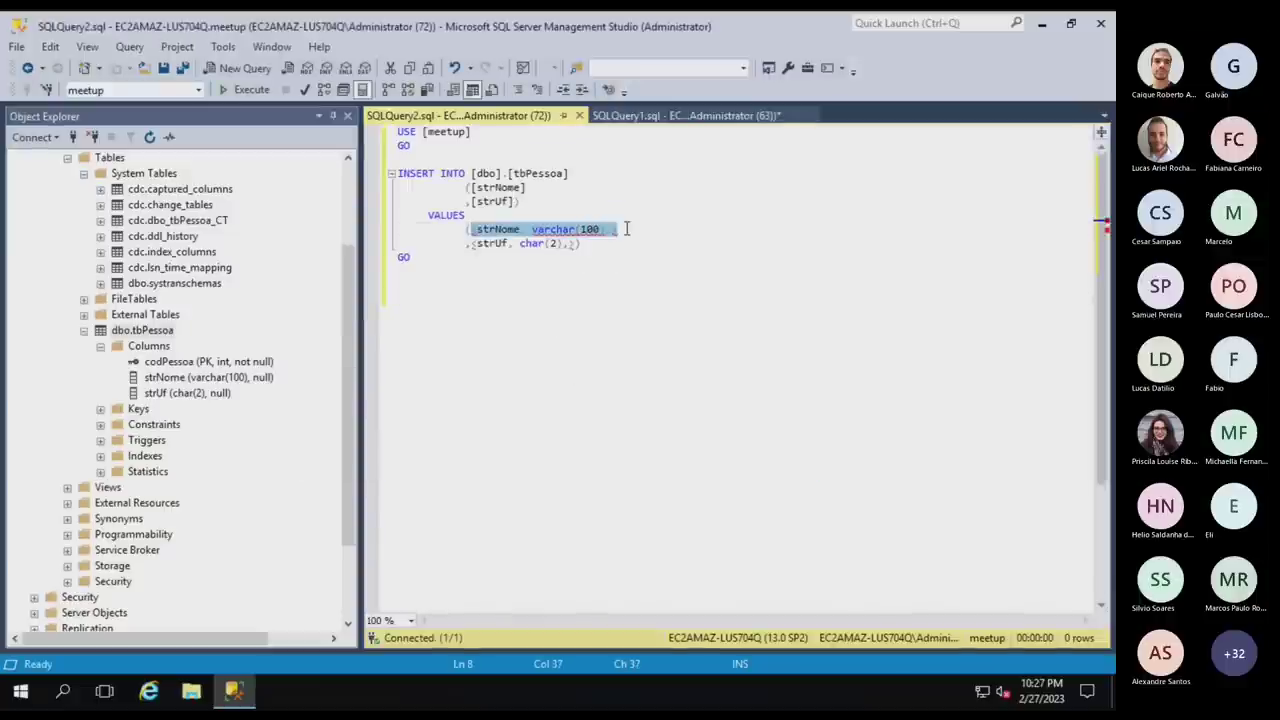
key("Delete")
type("'ro'")
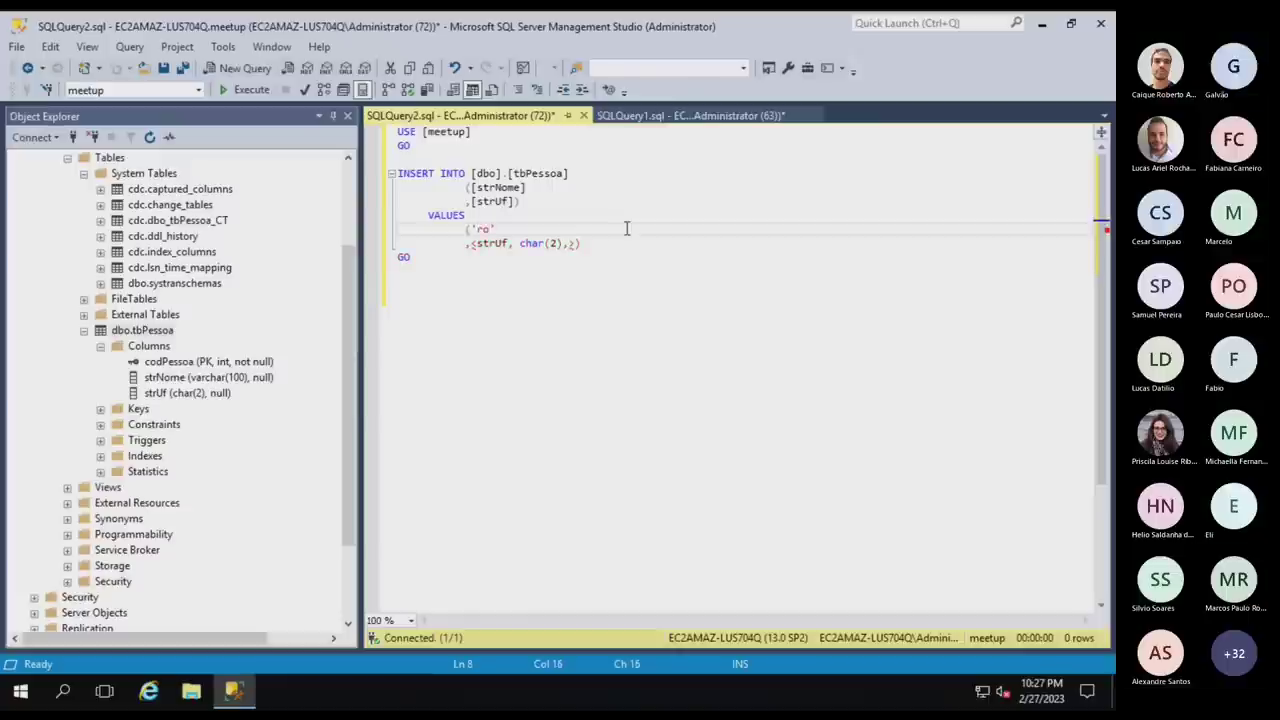
type("berto")
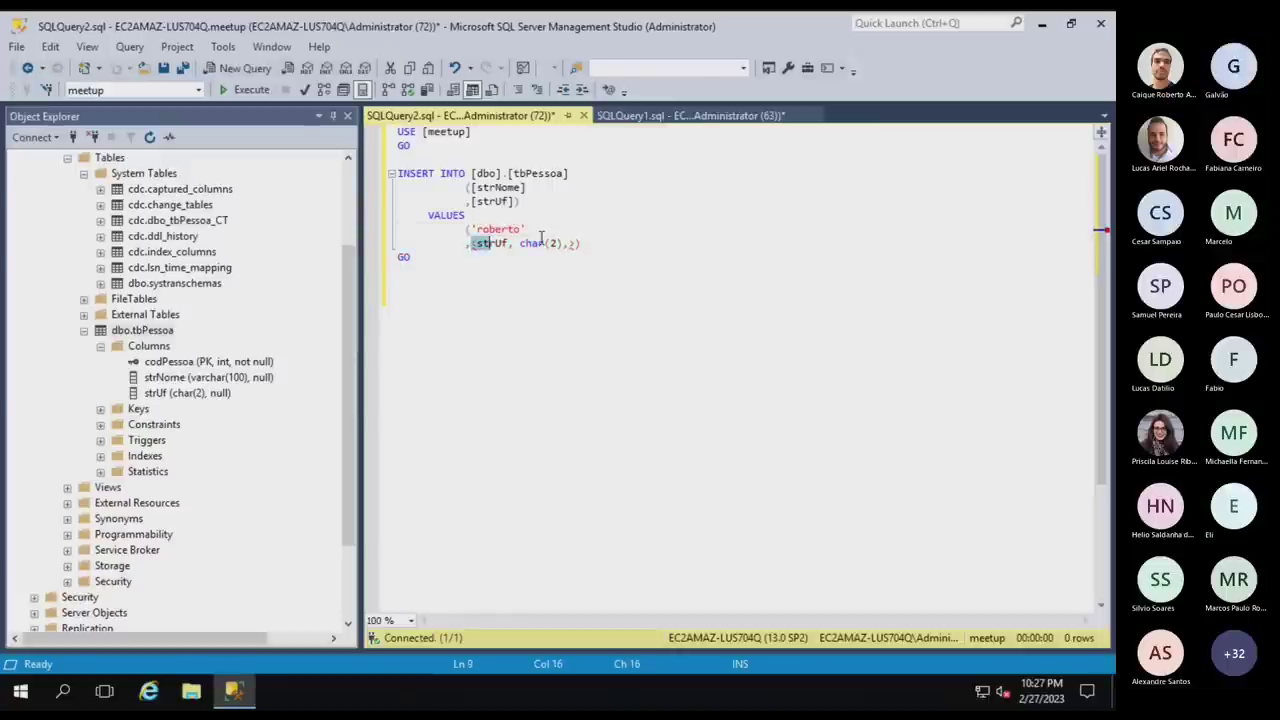
left_click_drag(471, 243, 577, 243)
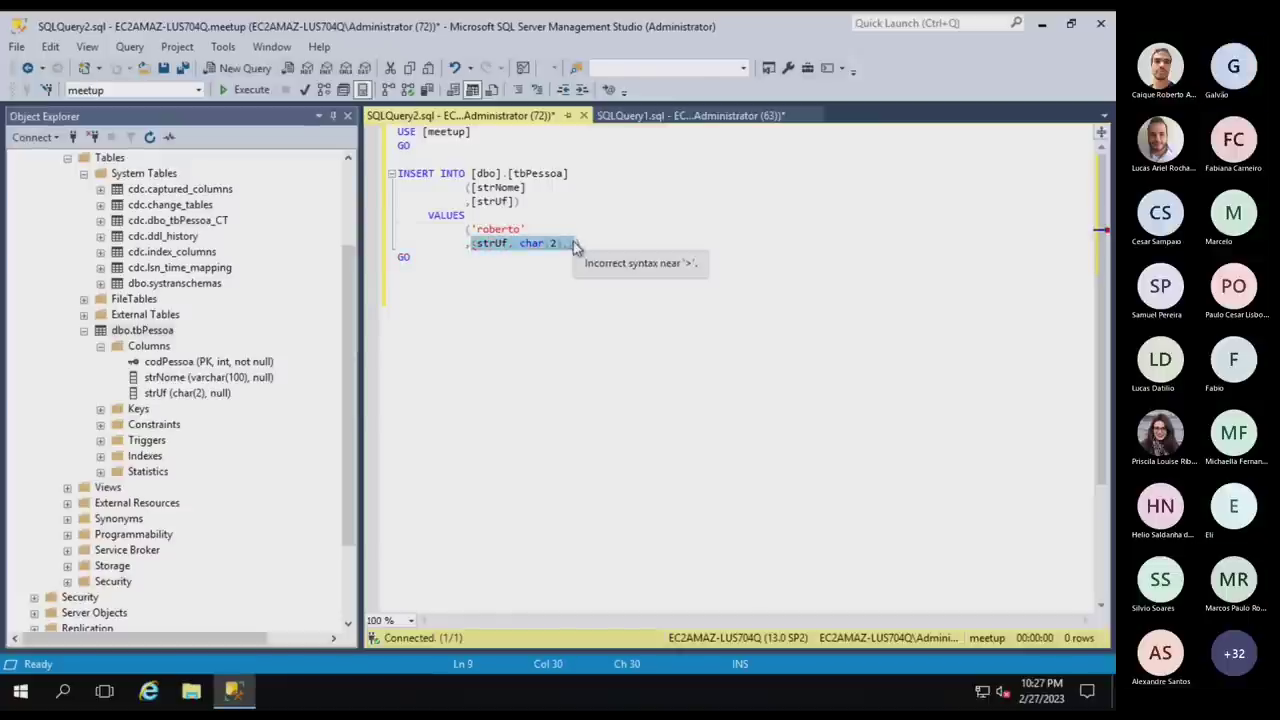
type("RS")
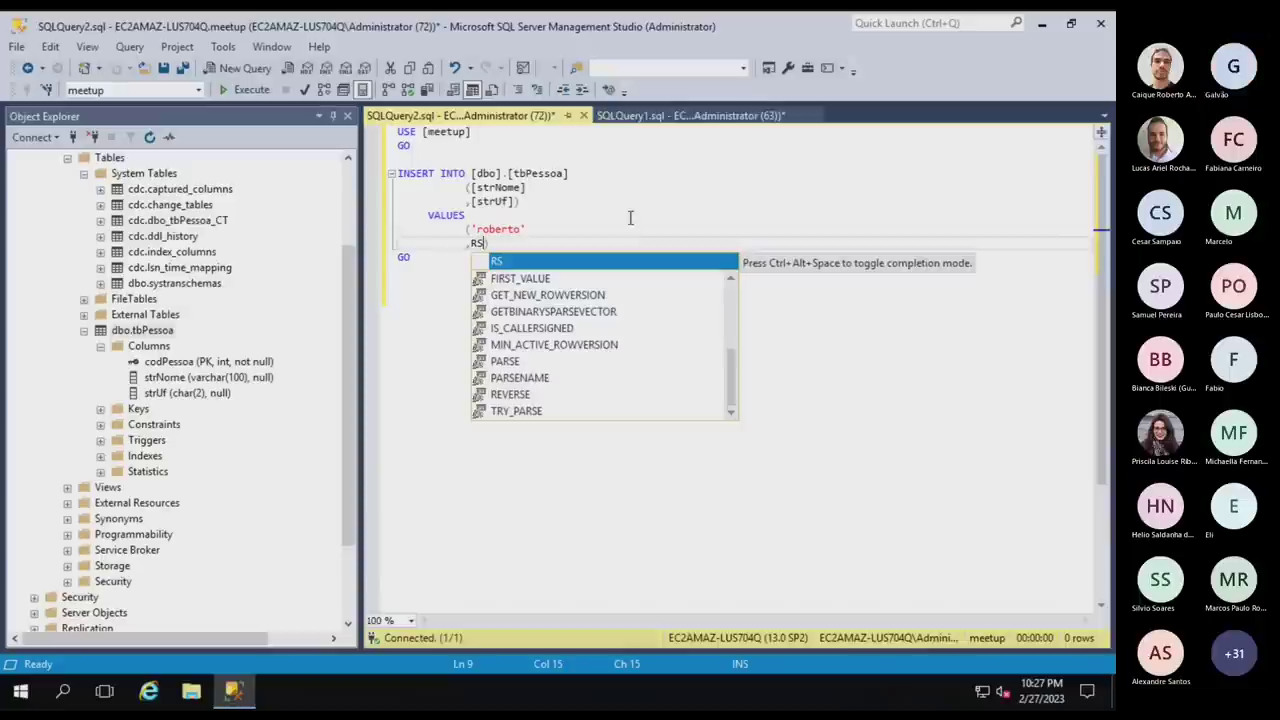
key("BackSpace")
key("BackSpace")
type("''")
key("Left")
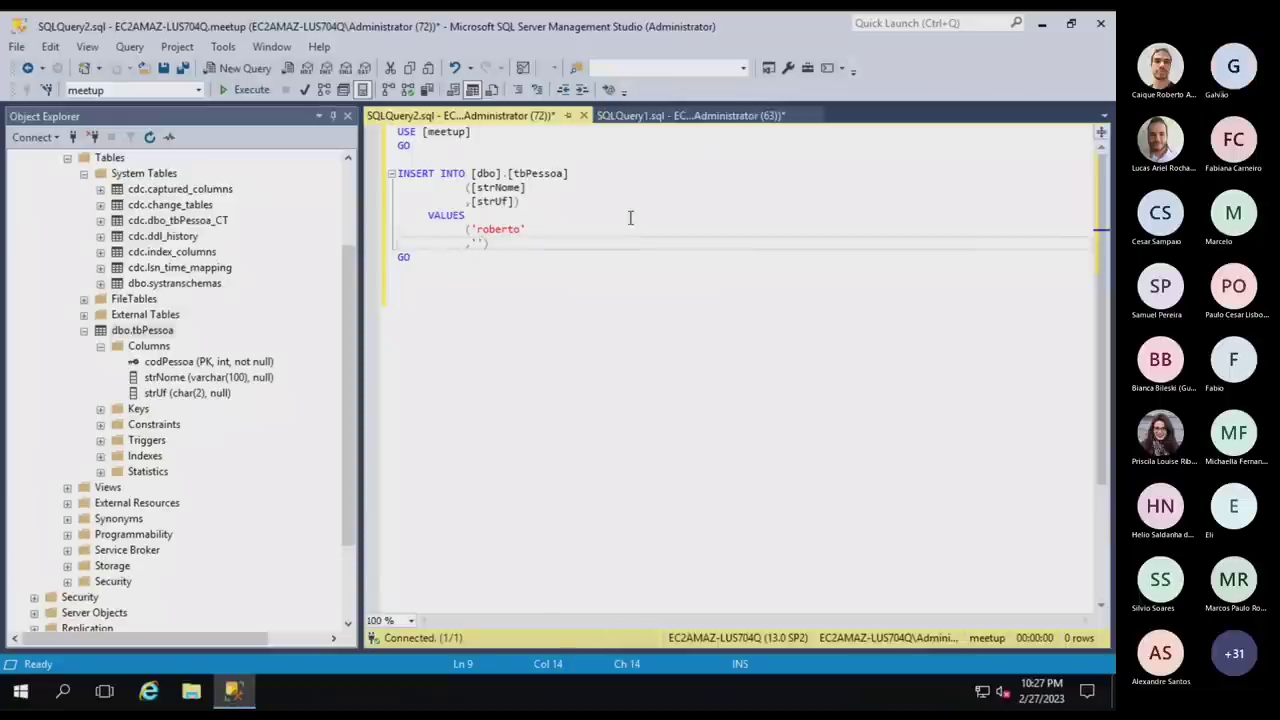
type("RS")
key("F5")
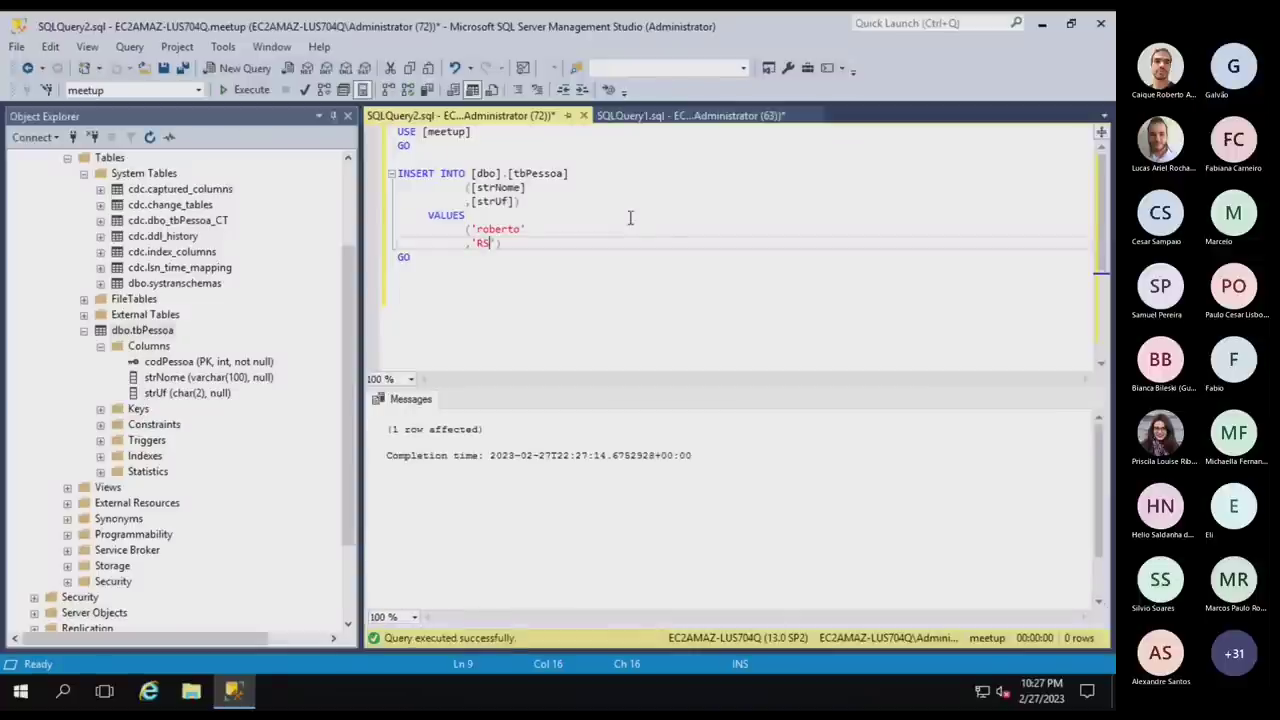
Cycle through the open windows and bring the Sublime Text desktop space forward.
key("alt+Tab")
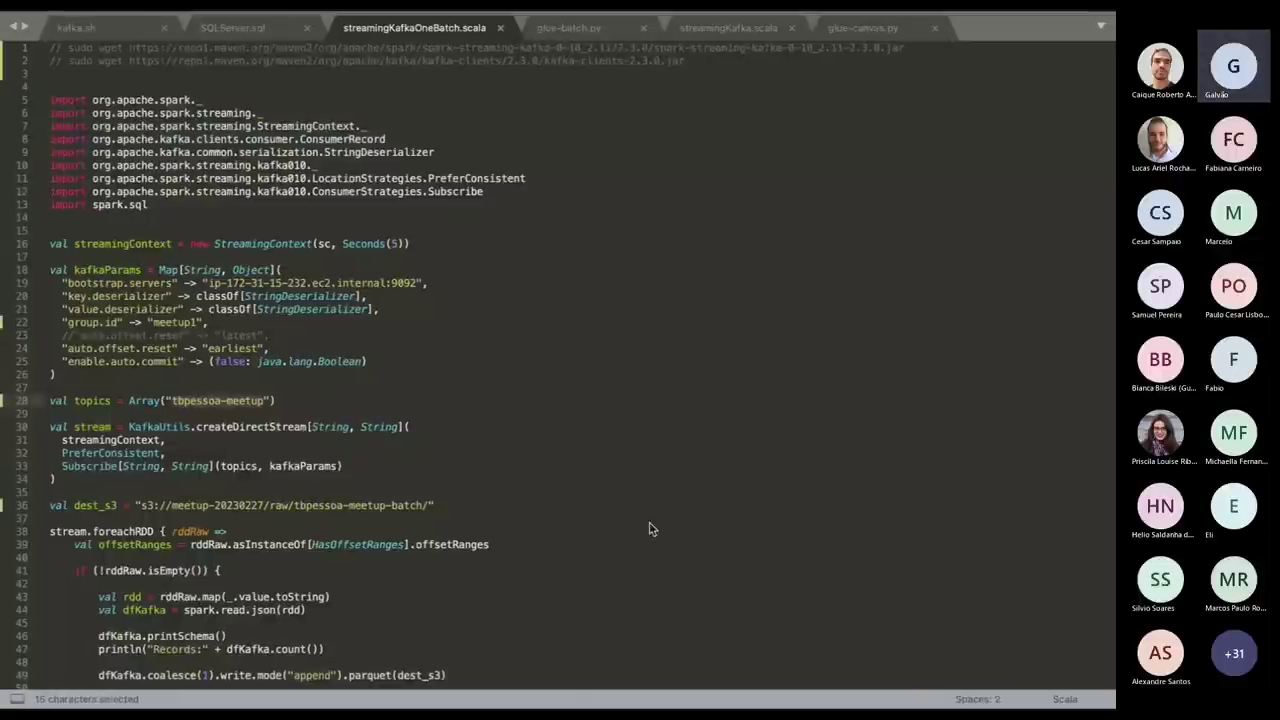
key("alt+Tab")
key("alt+Tab")
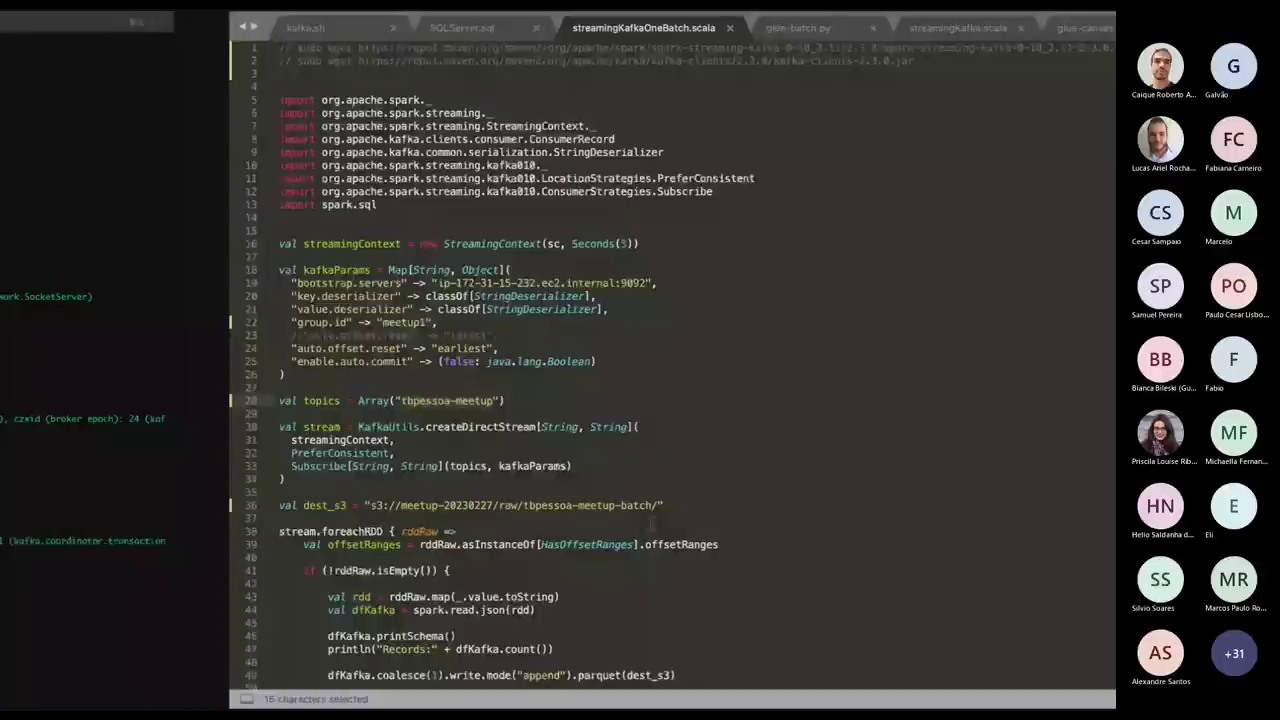
key("alt+Tab")
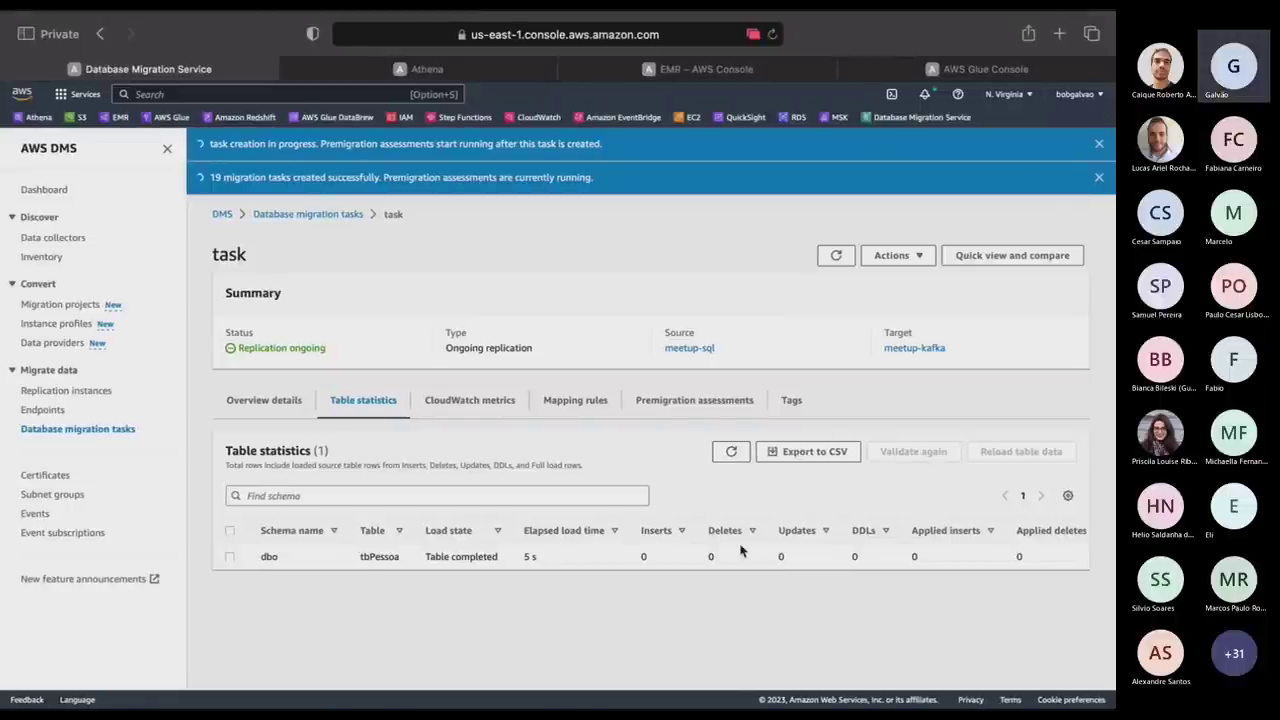
key("super+Tab")
key("super+Tab")
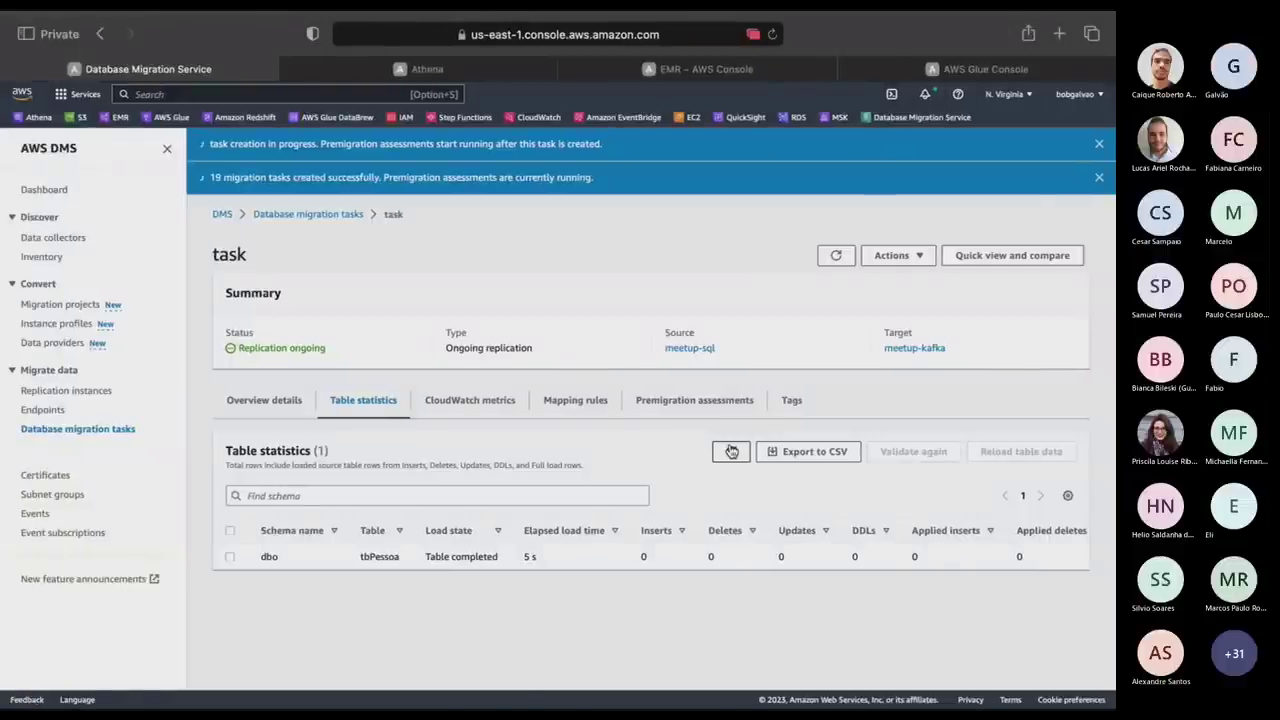
key("ctrl+Up")
left_click(792, 72)
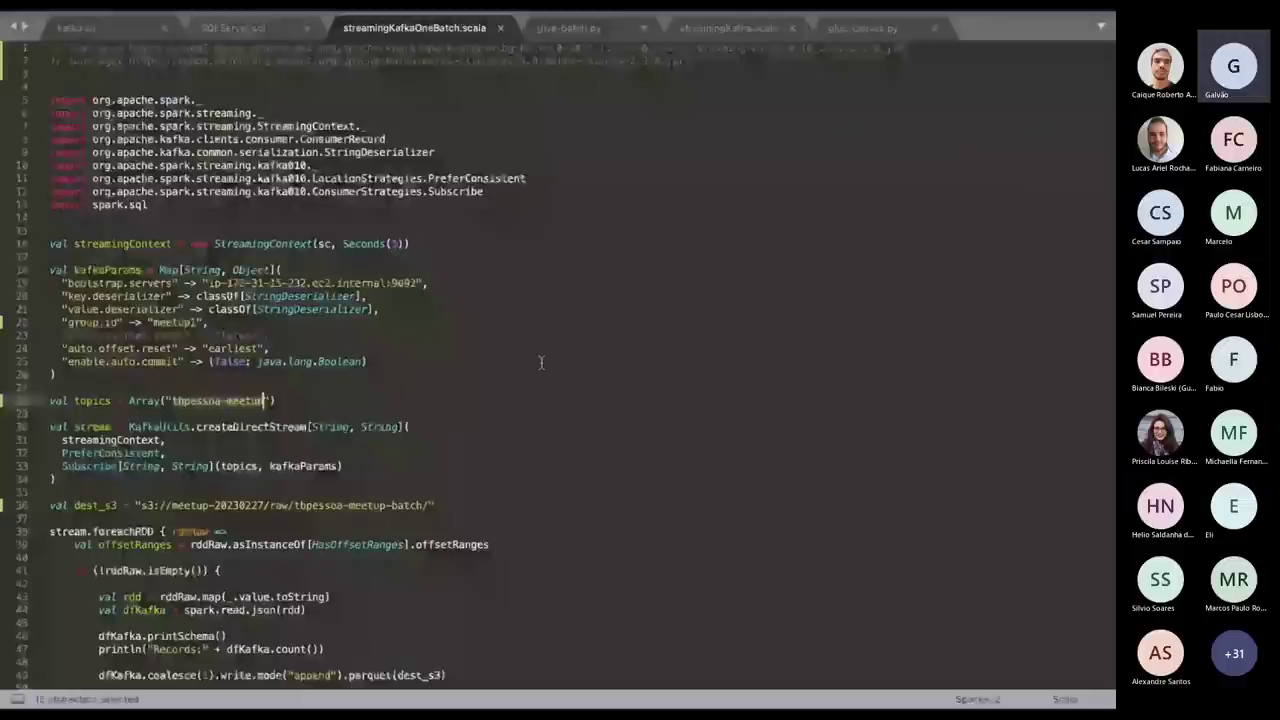
Copy the kafka-console-consumer command line from kafka.sh and return to the terminal.
left_click(80, 28)
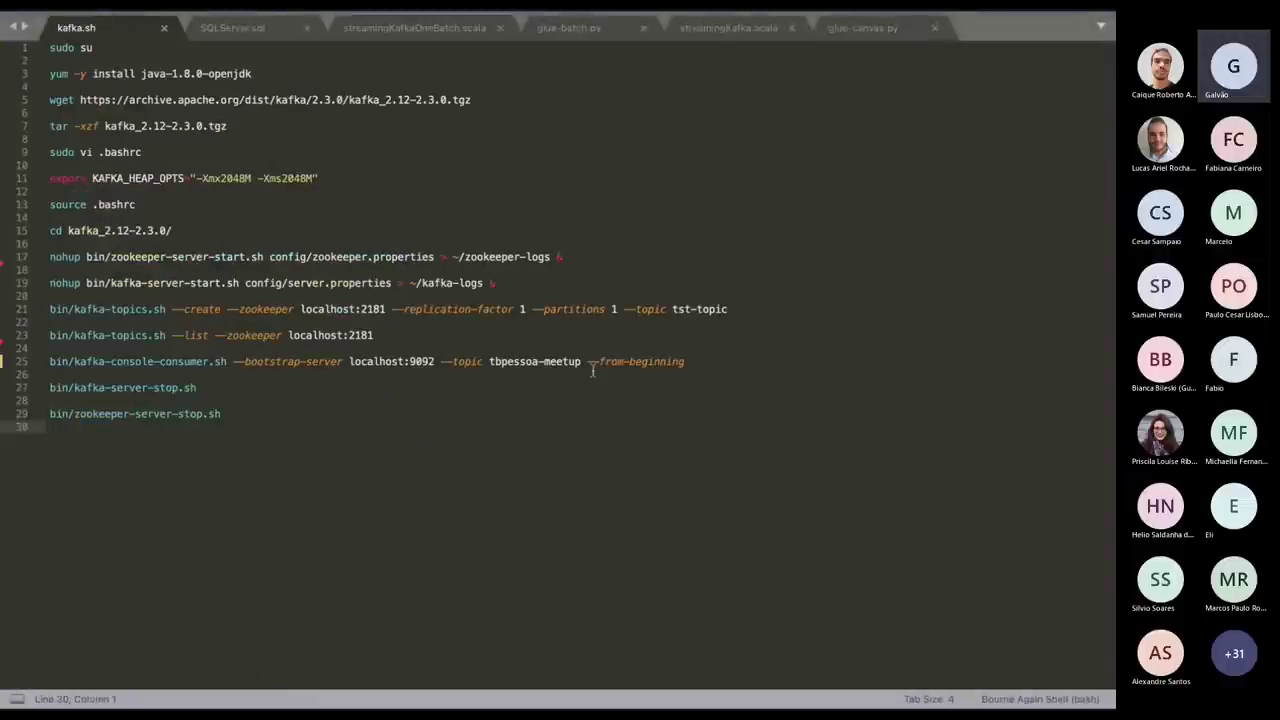
left_click(693, 364)
key("super+shift+Left")
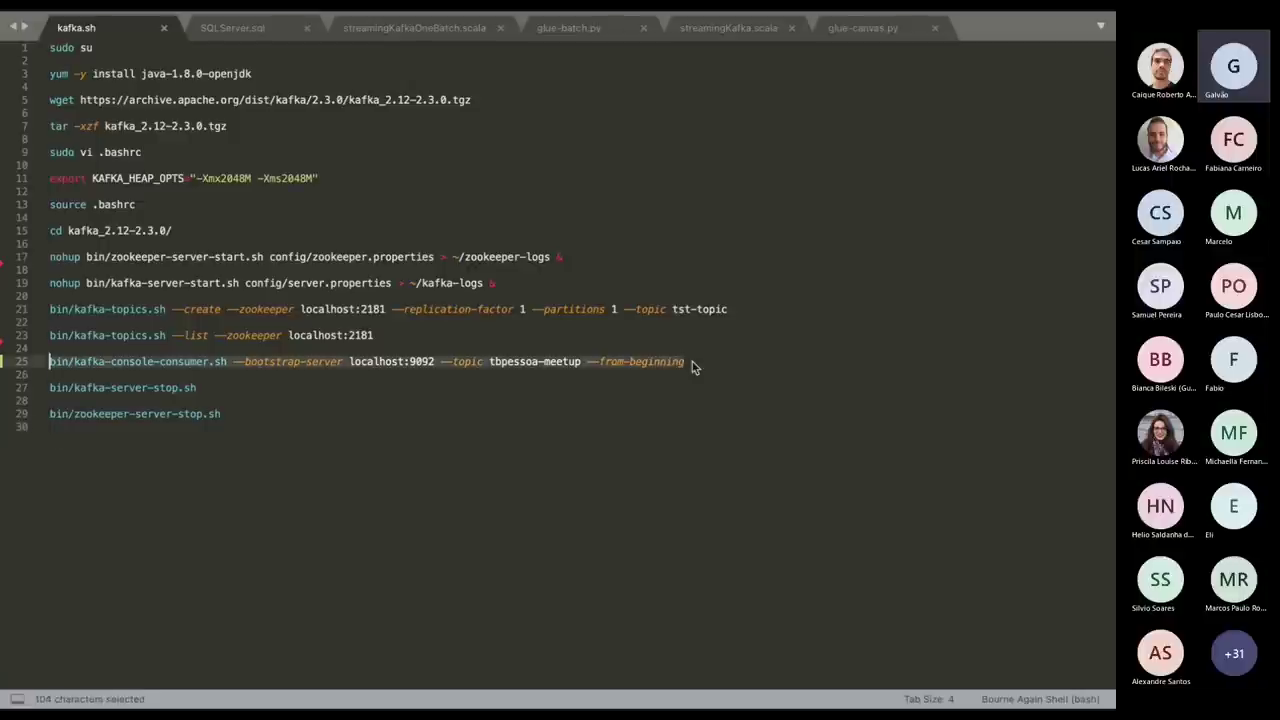
key("super+c")
key("super+Tab")
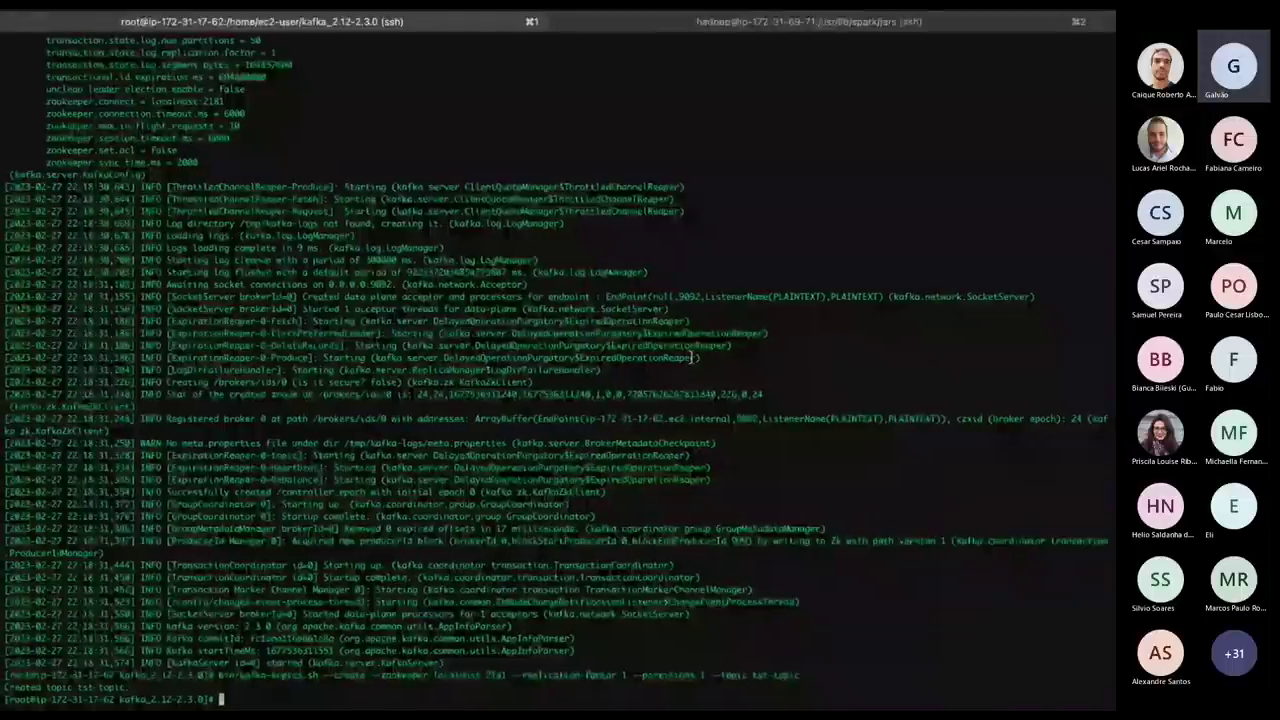
Run the pasted console consumer on topic tbpessoa-meetup and inspect the inserted record's strUf RS.
left_click(884, 28)
left_click(344, 23)
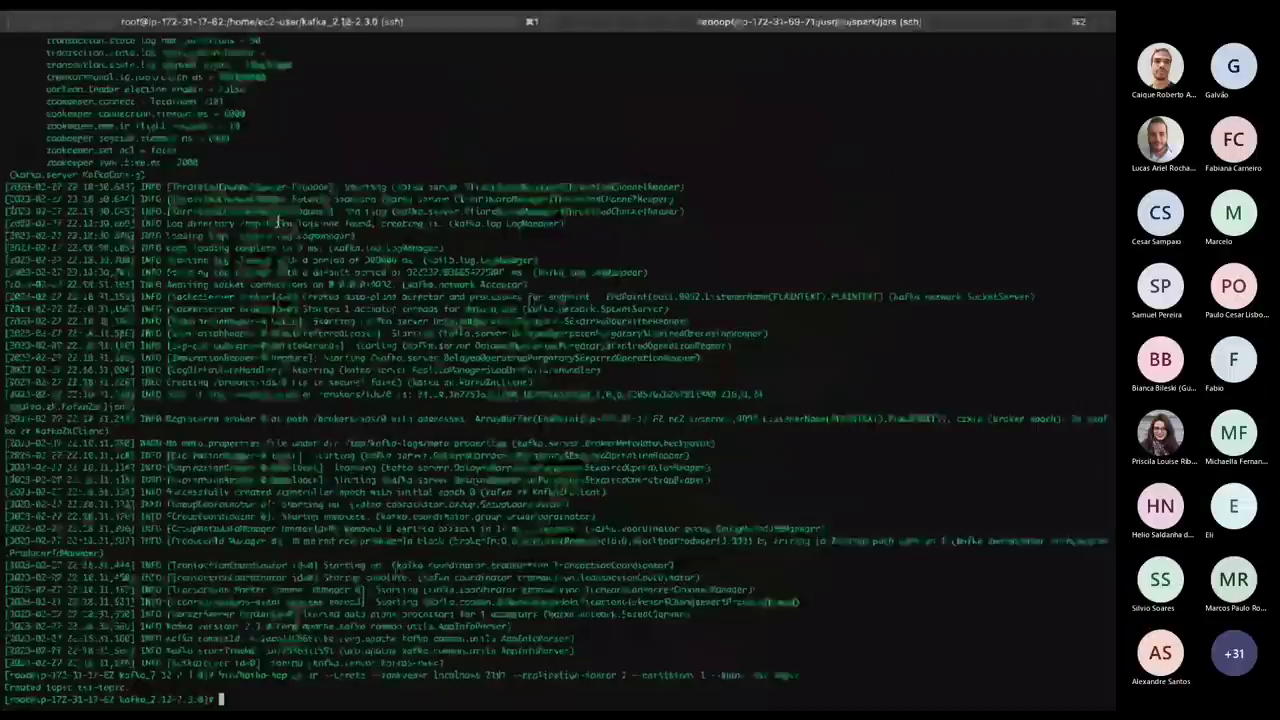
key("Return")
key("Return")
key("Return")
key("Return")
key("Return")
key("Return")
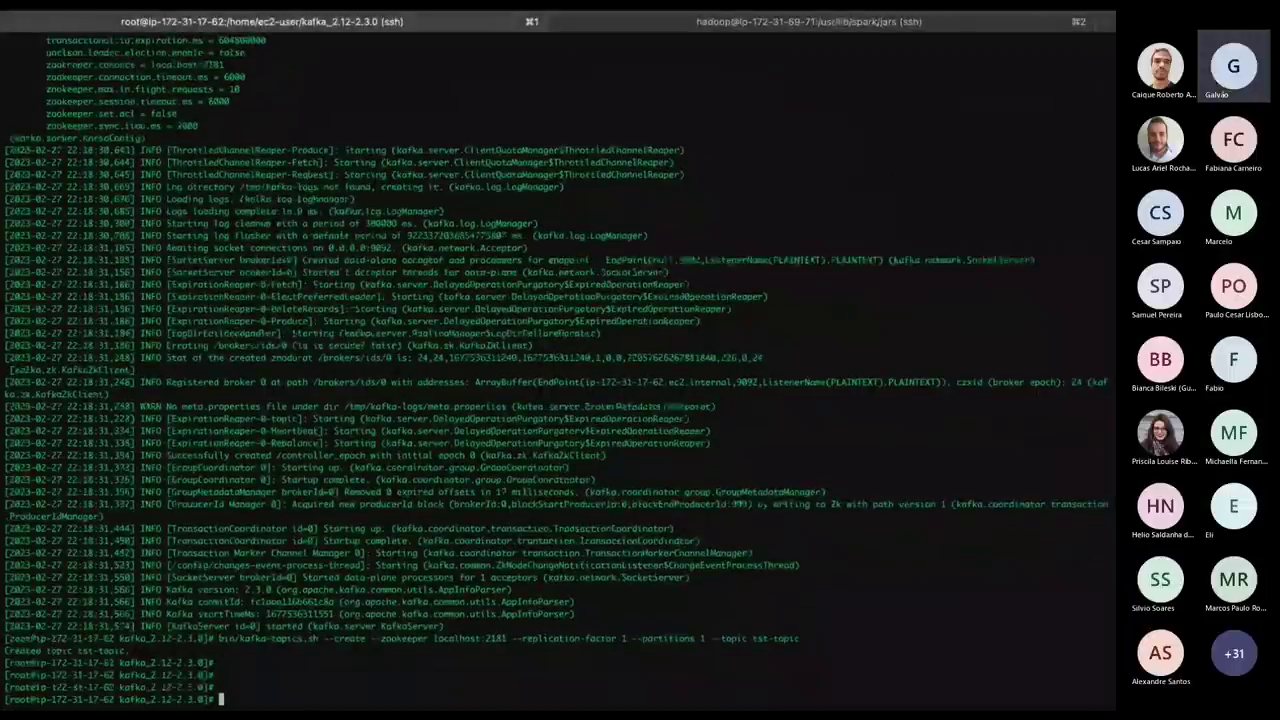
key("super+v")
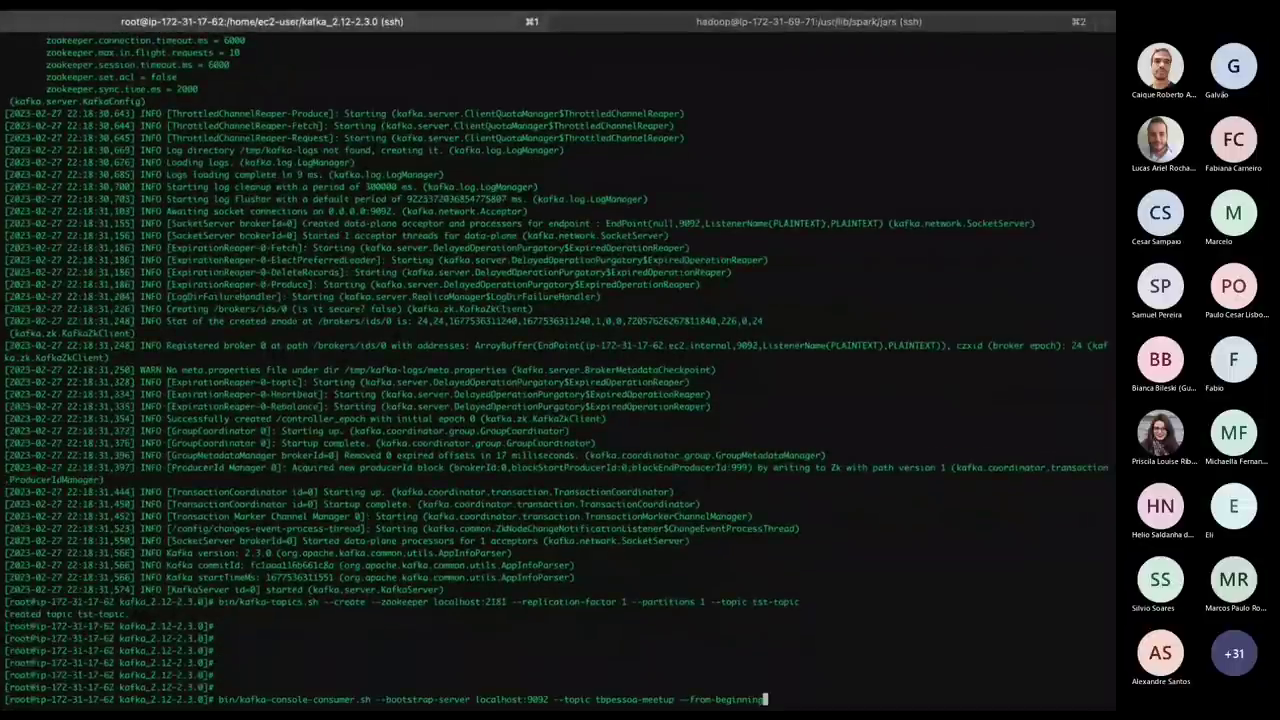
key("Return")
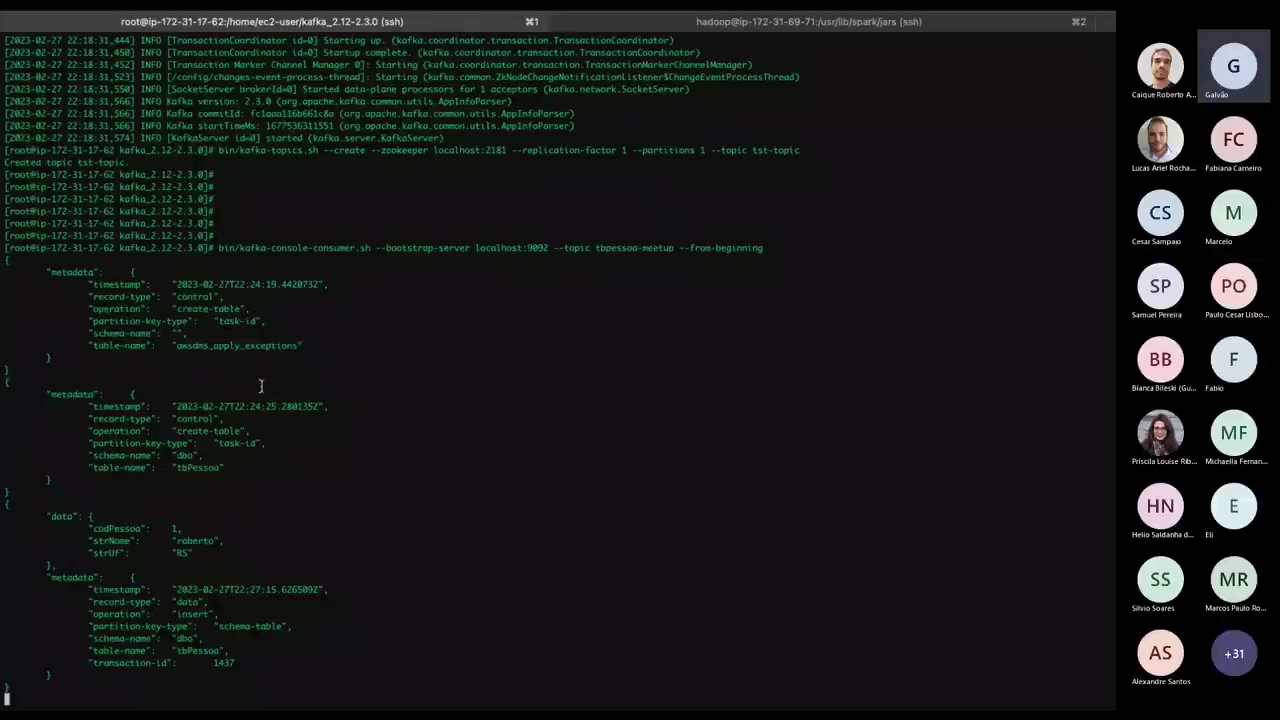
double_click(180, 540)
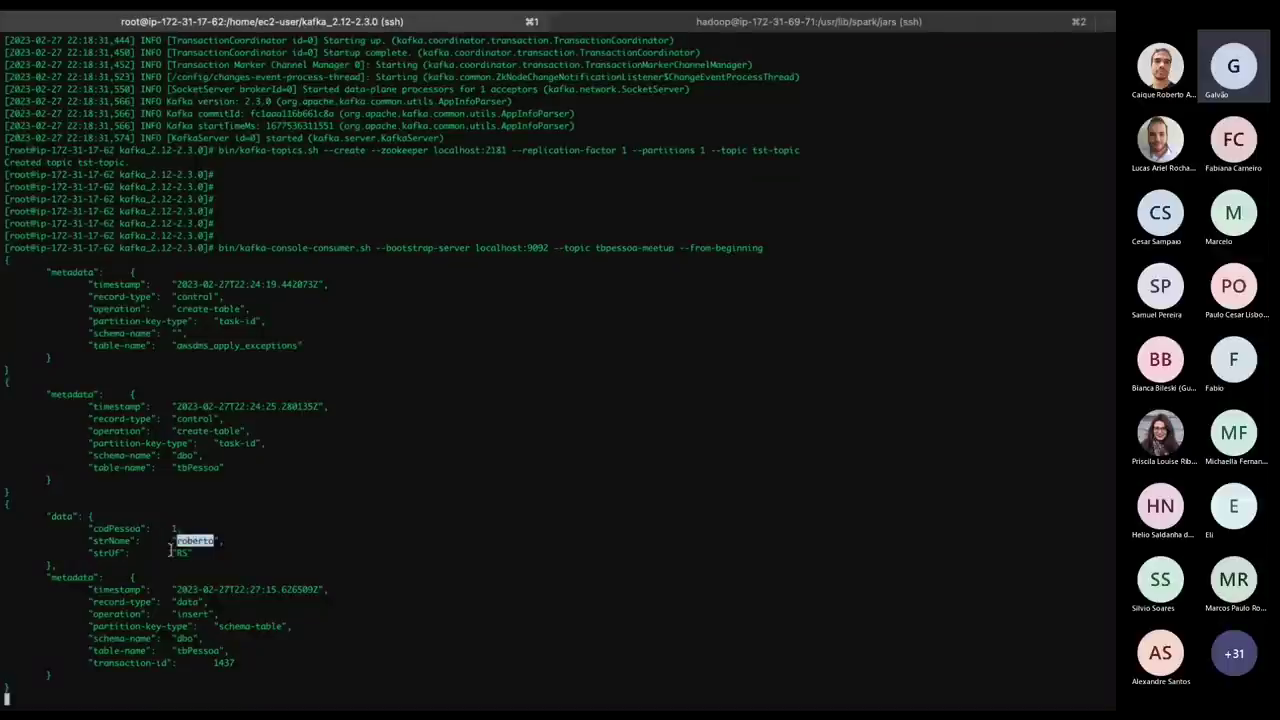
double_click(181, 552)
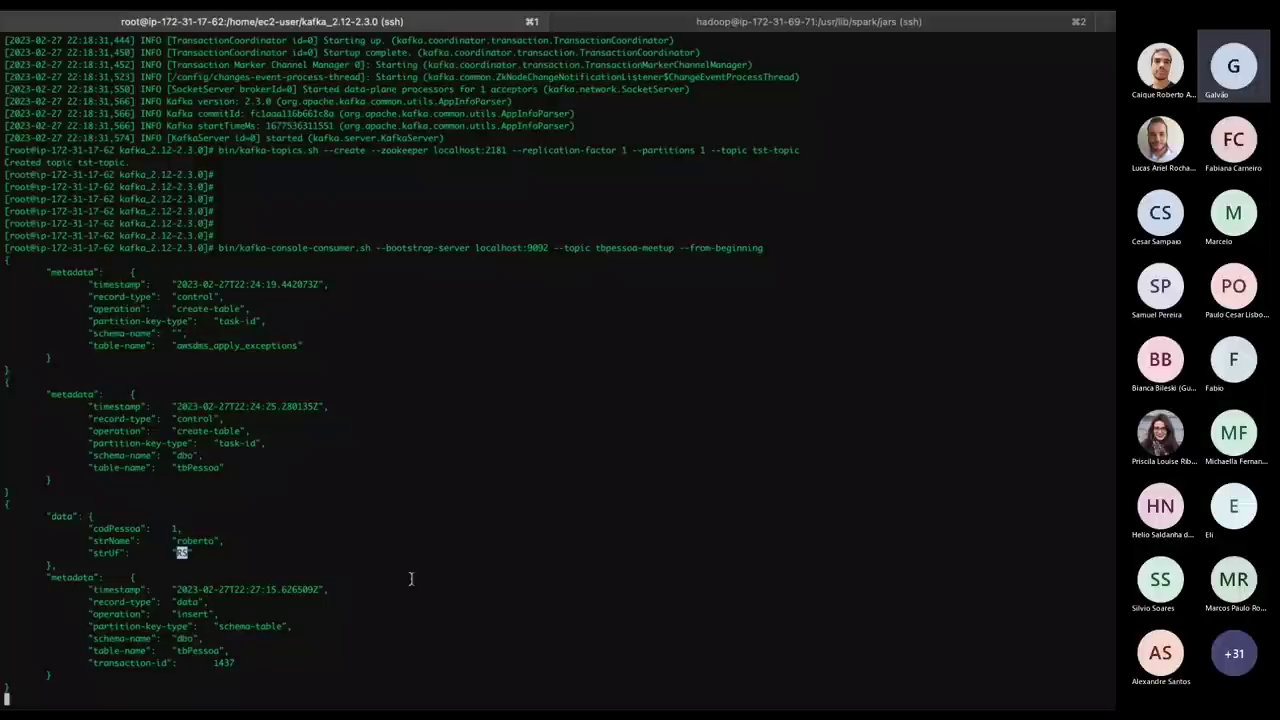
Tile the terminal beside the remote SQL desktop and widen the query editor.
key("ctrl+Up")
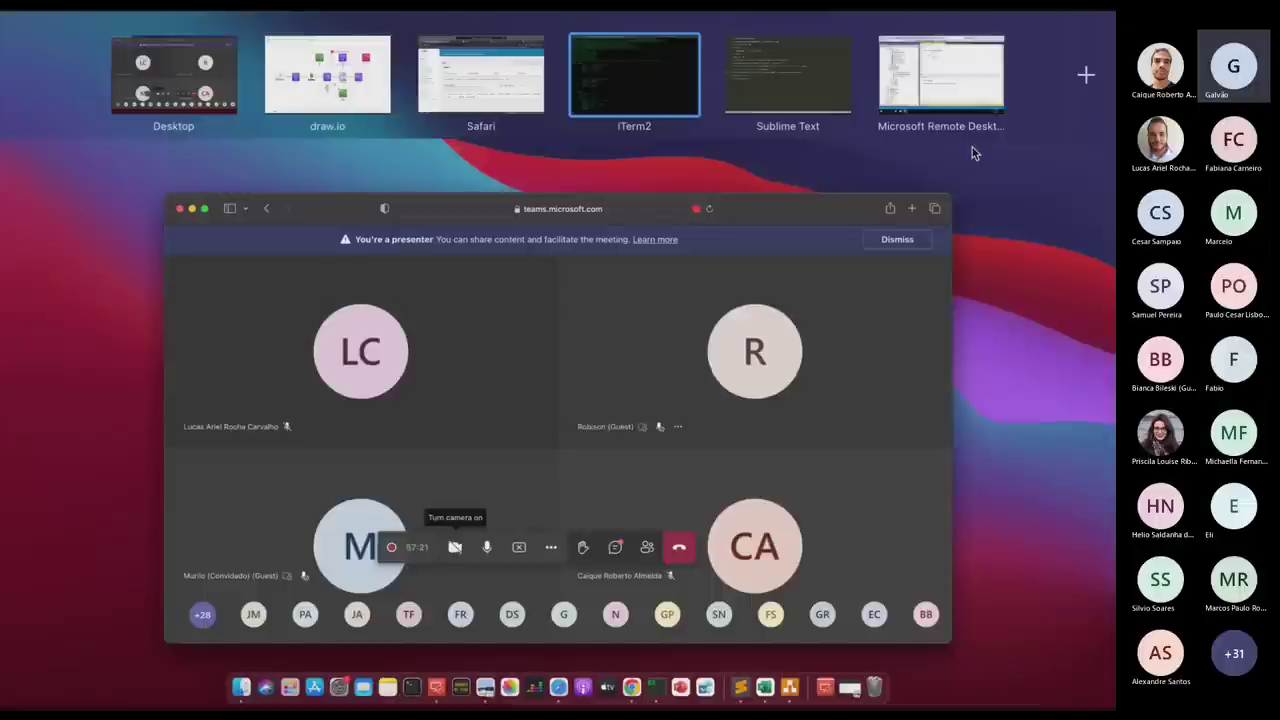
left_click_drag(945, 90, 705, 75)
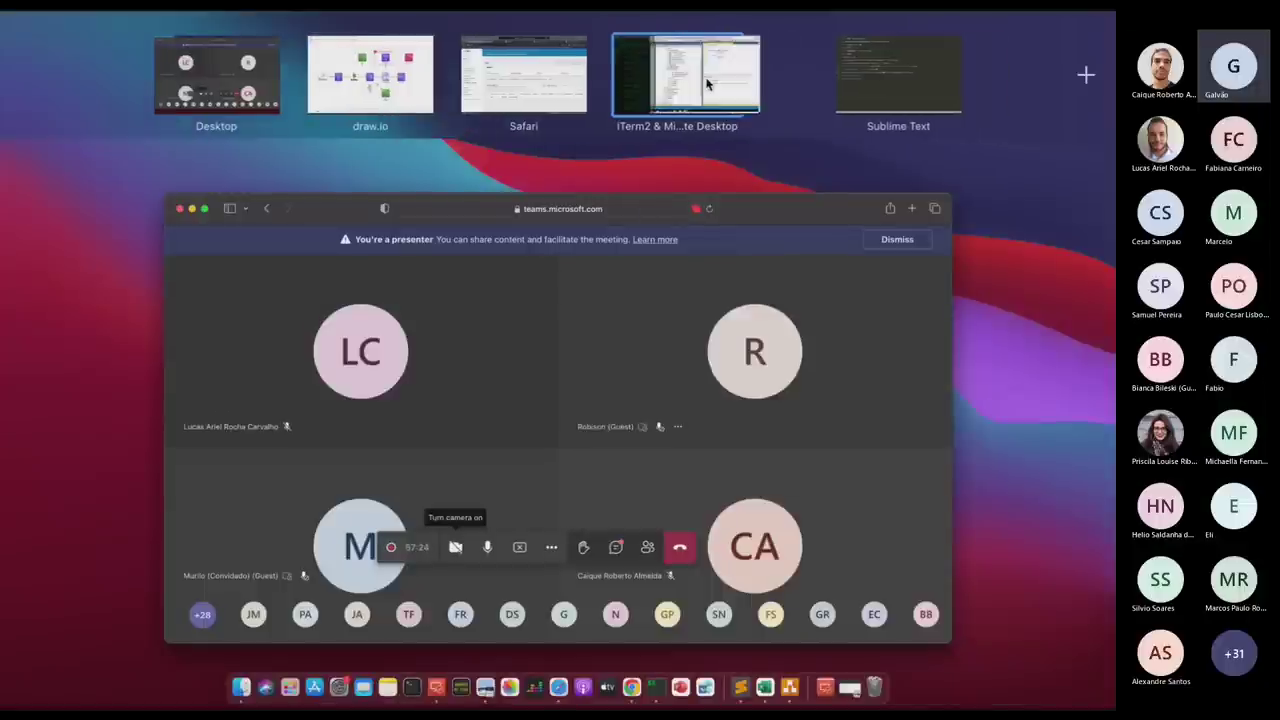
left_click(712, 84)
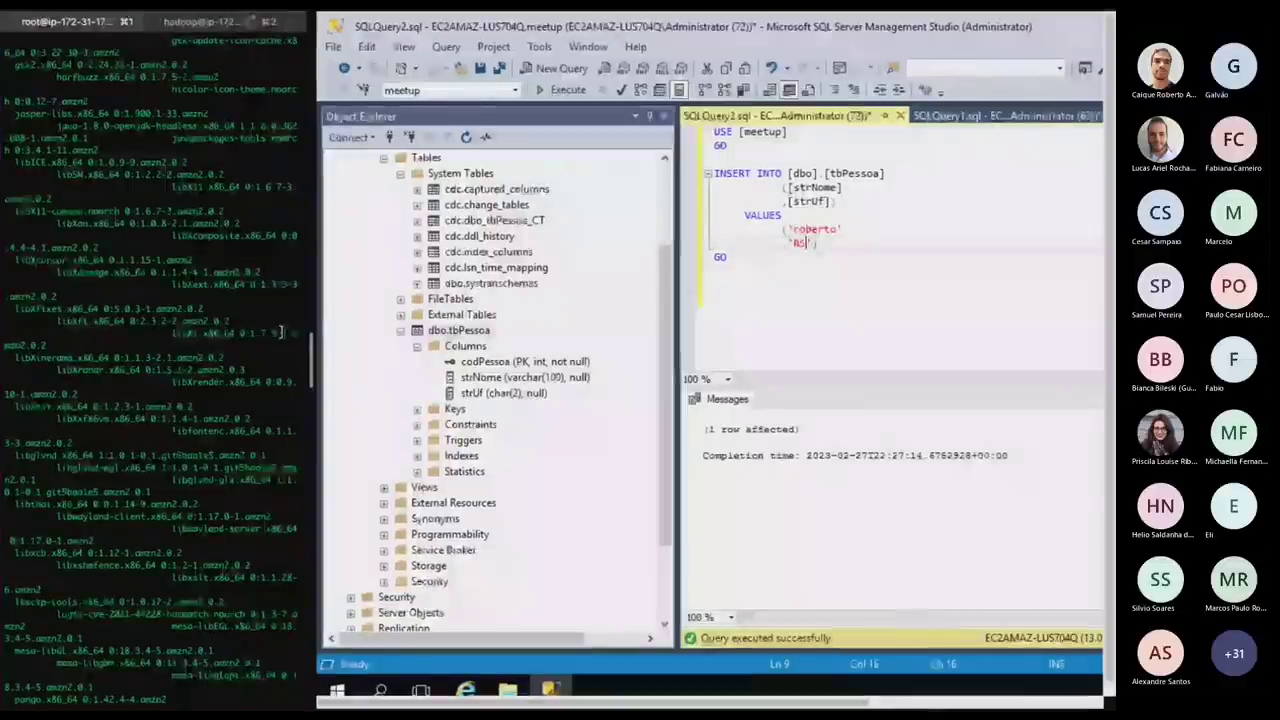
left_click_drag(312, 357, 654, 343)
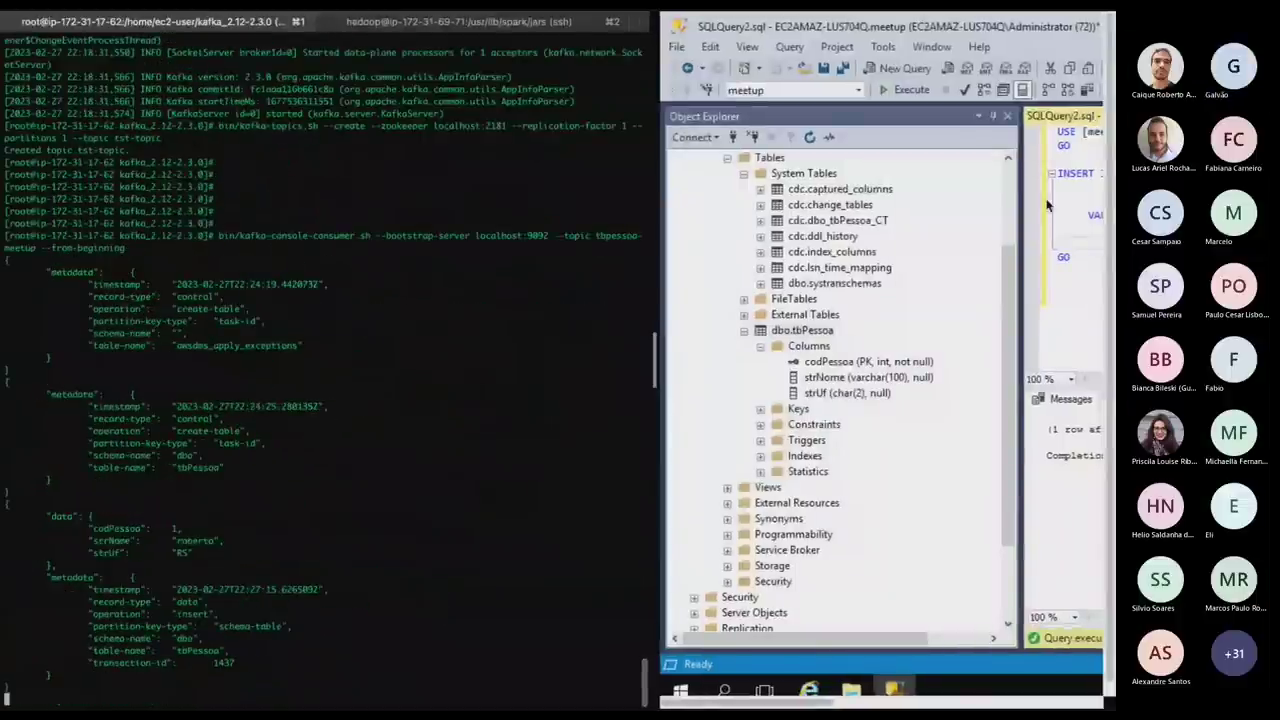
left_click(993, 116)
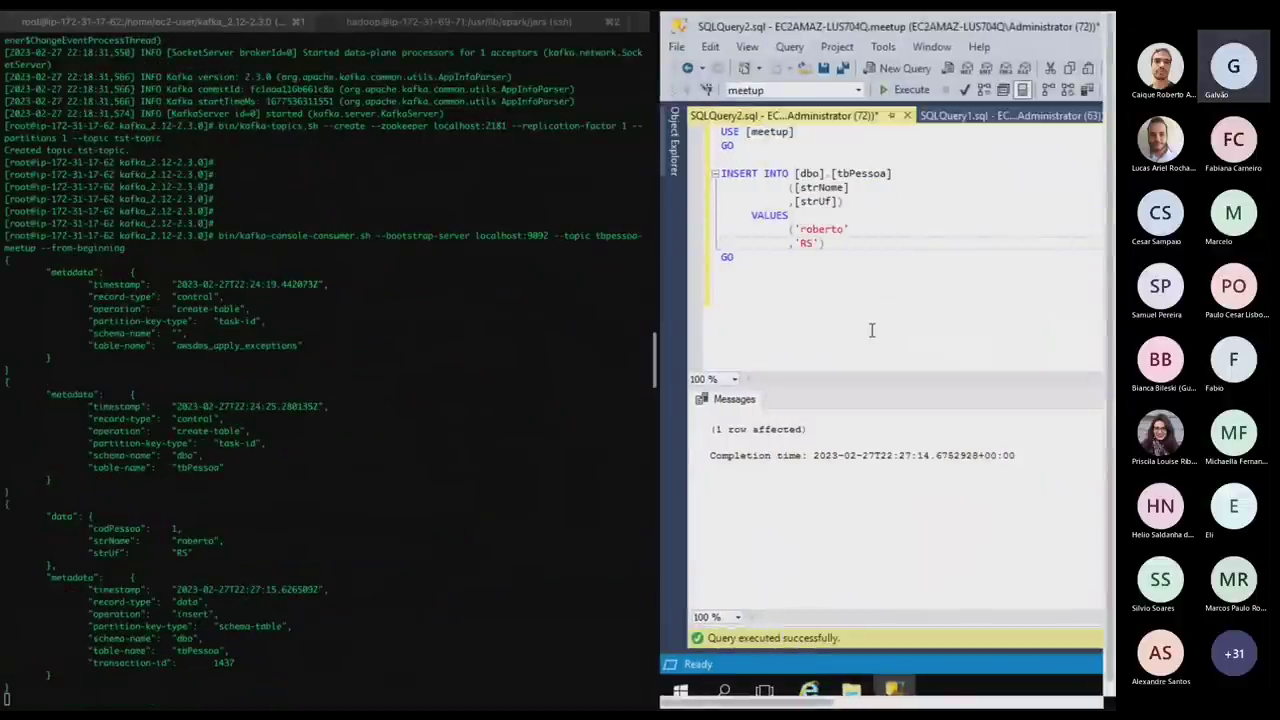
Change the INSERT to a second sample name with state SP, run it, and check Kafka.
double_click(822, 230)
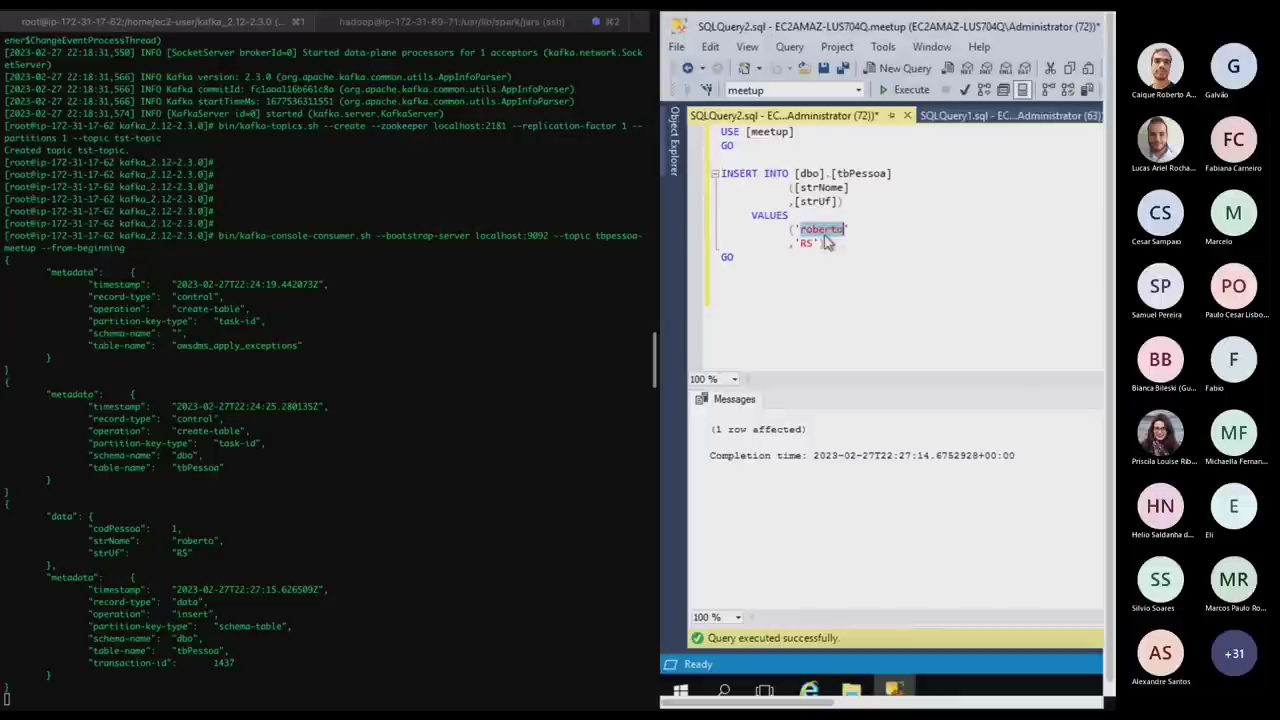
type("joao")
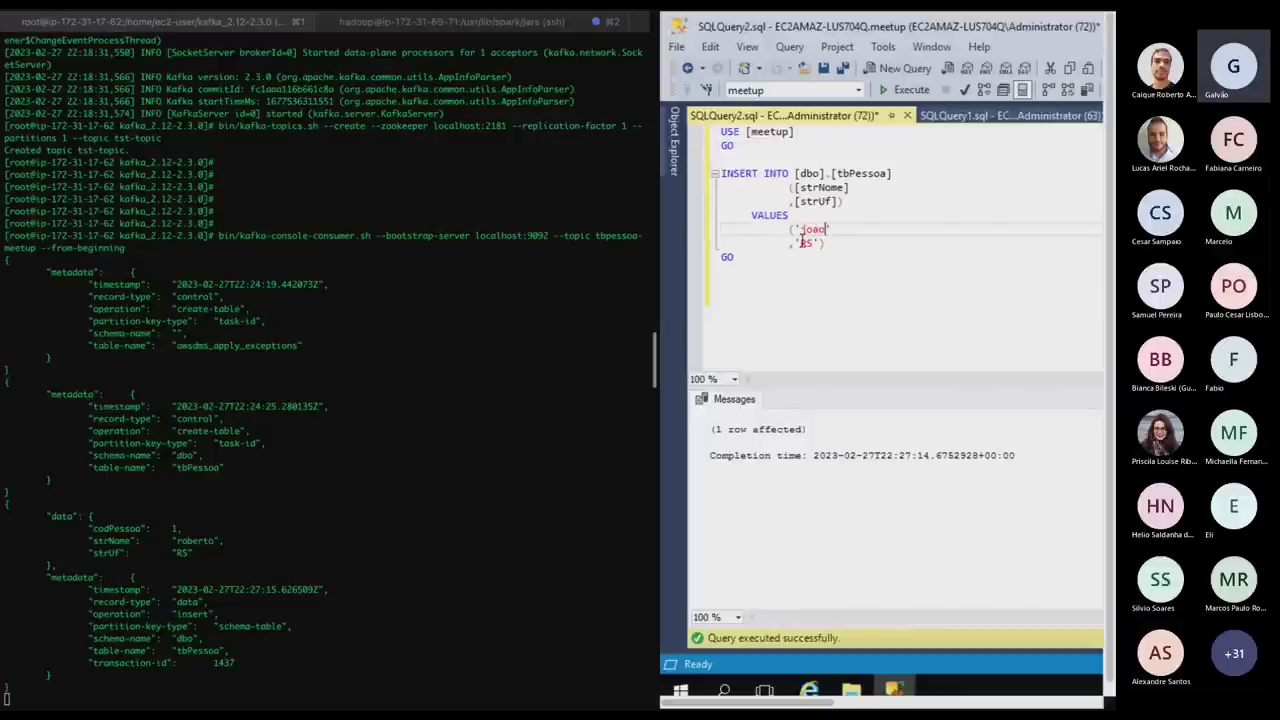
double_click(806, 243)
type("SP")
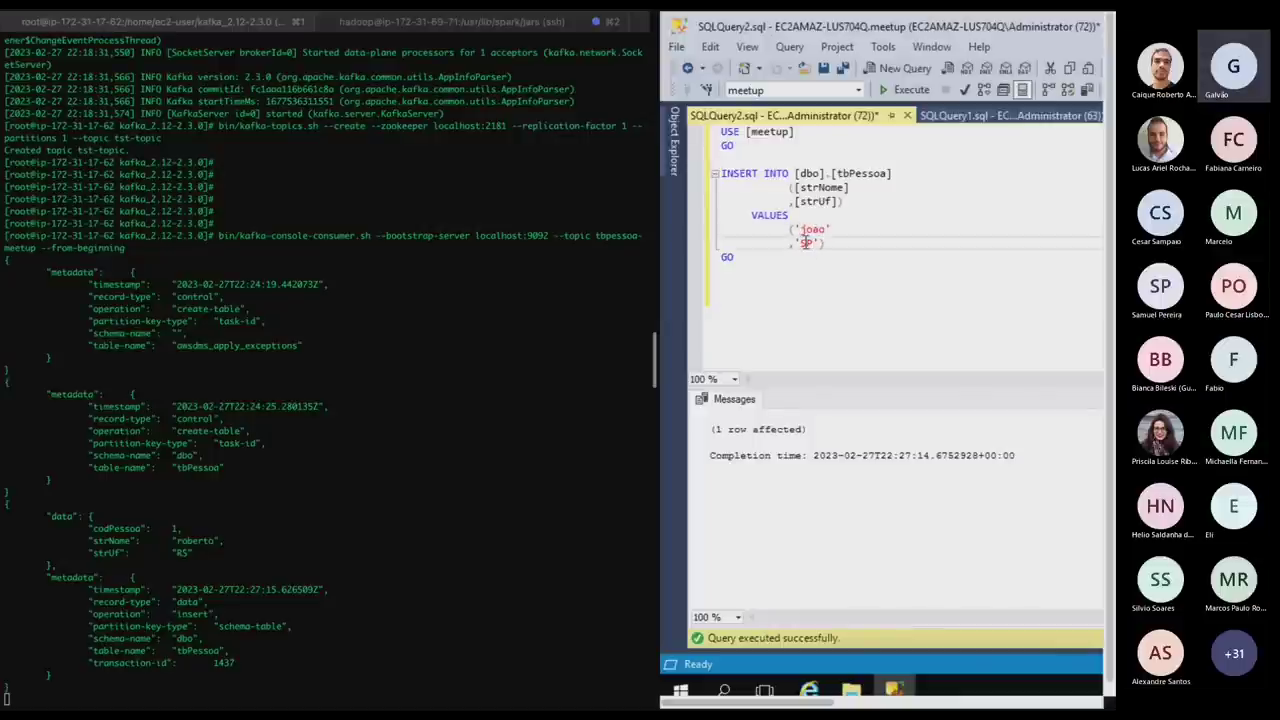
key("F5")
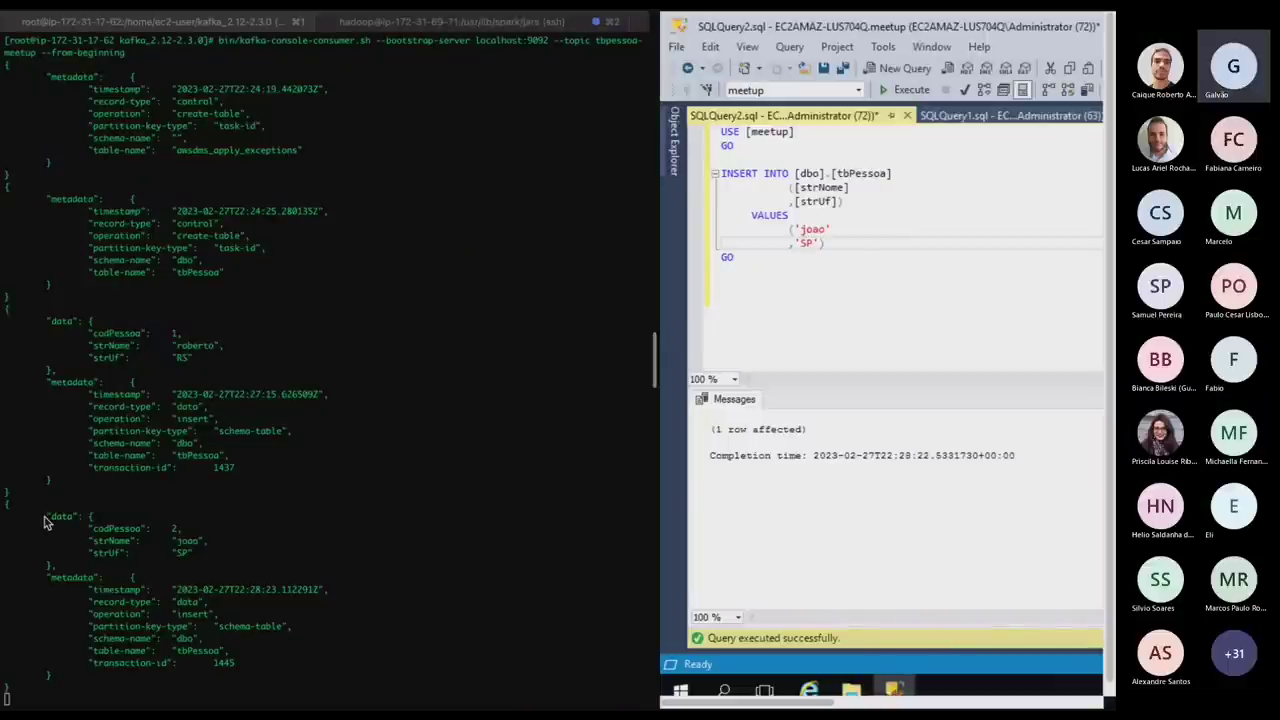
left_click(200, 541)
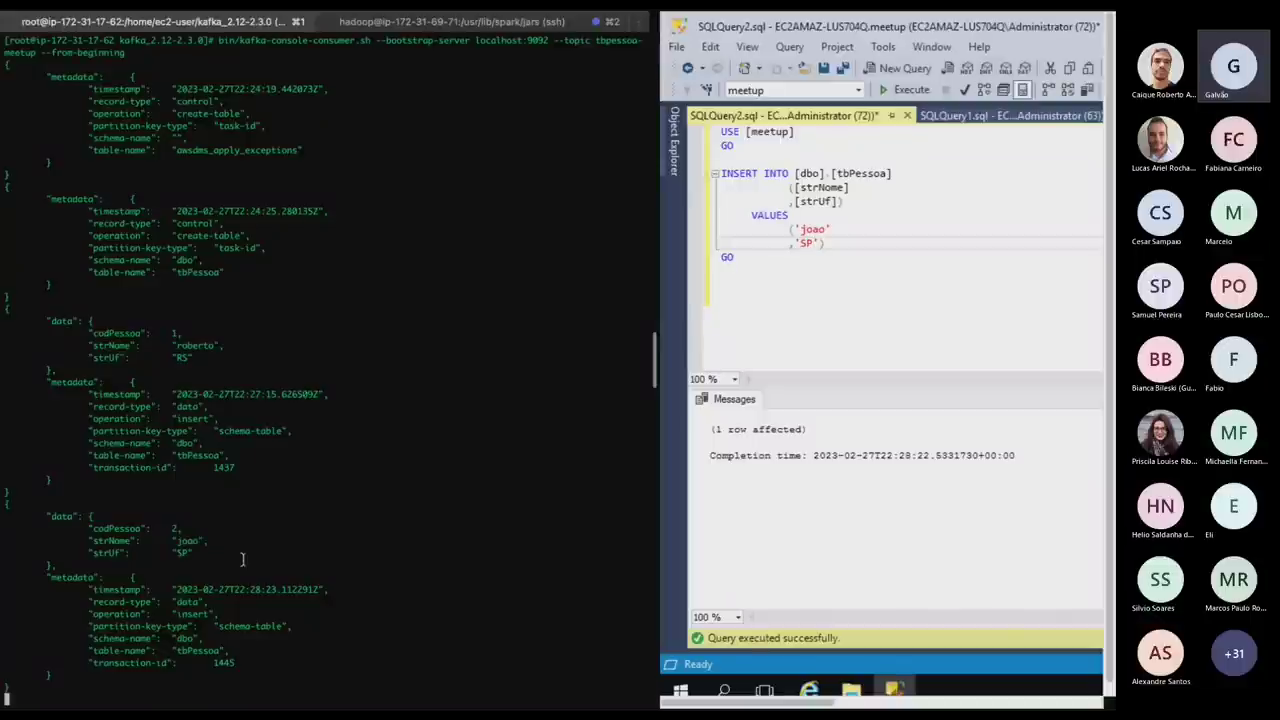
Change the INSERT to a third sample name with state MG and run it.
double_click(810, 229)
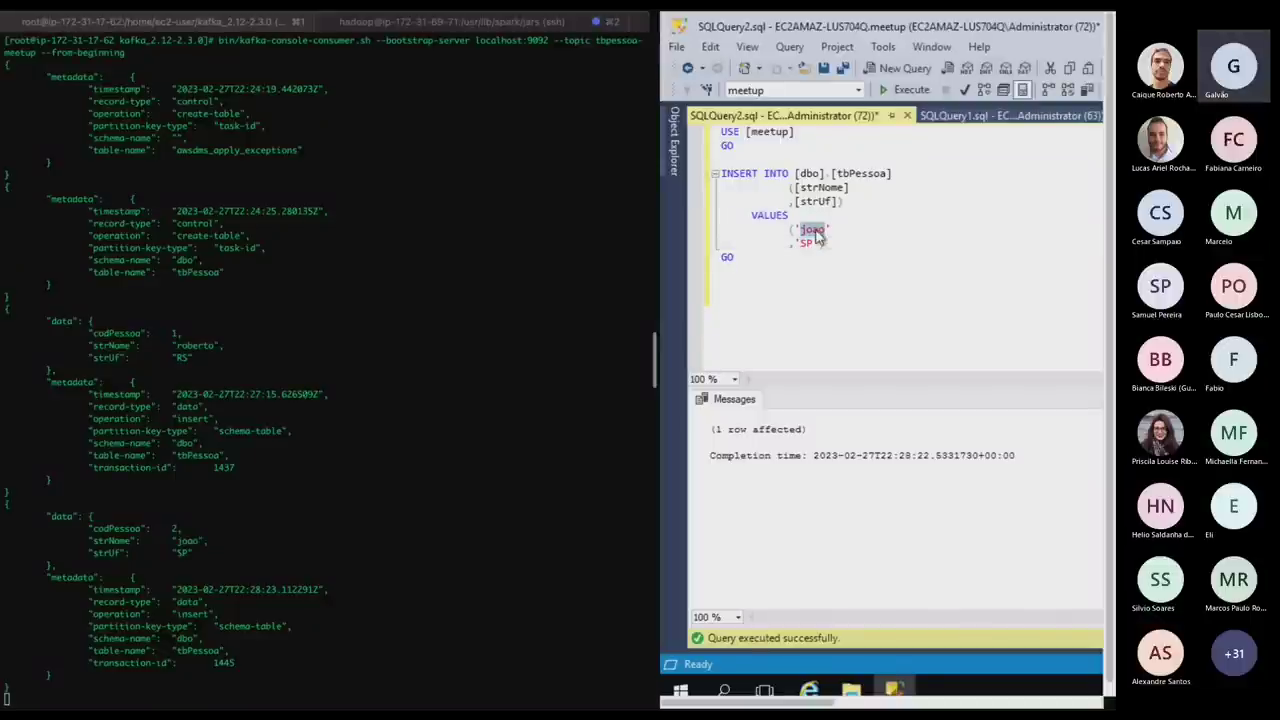
type("maria")
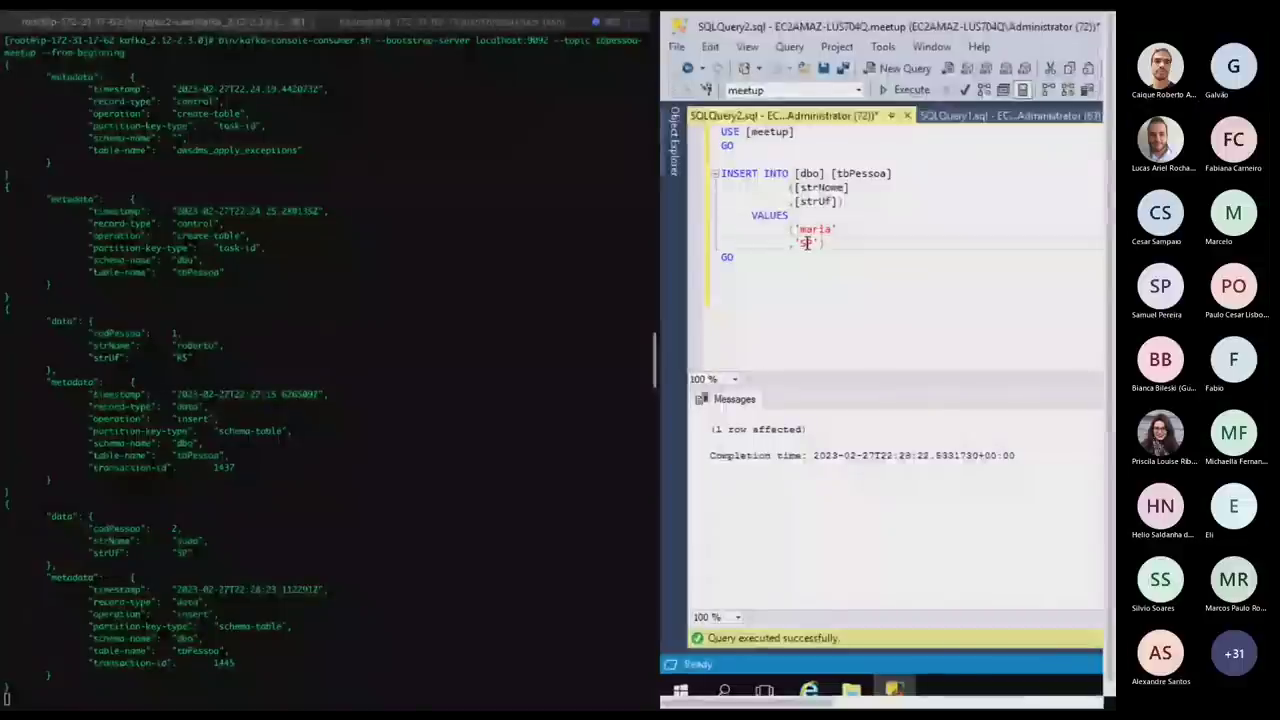
double_click(806, 243)
type("MG")
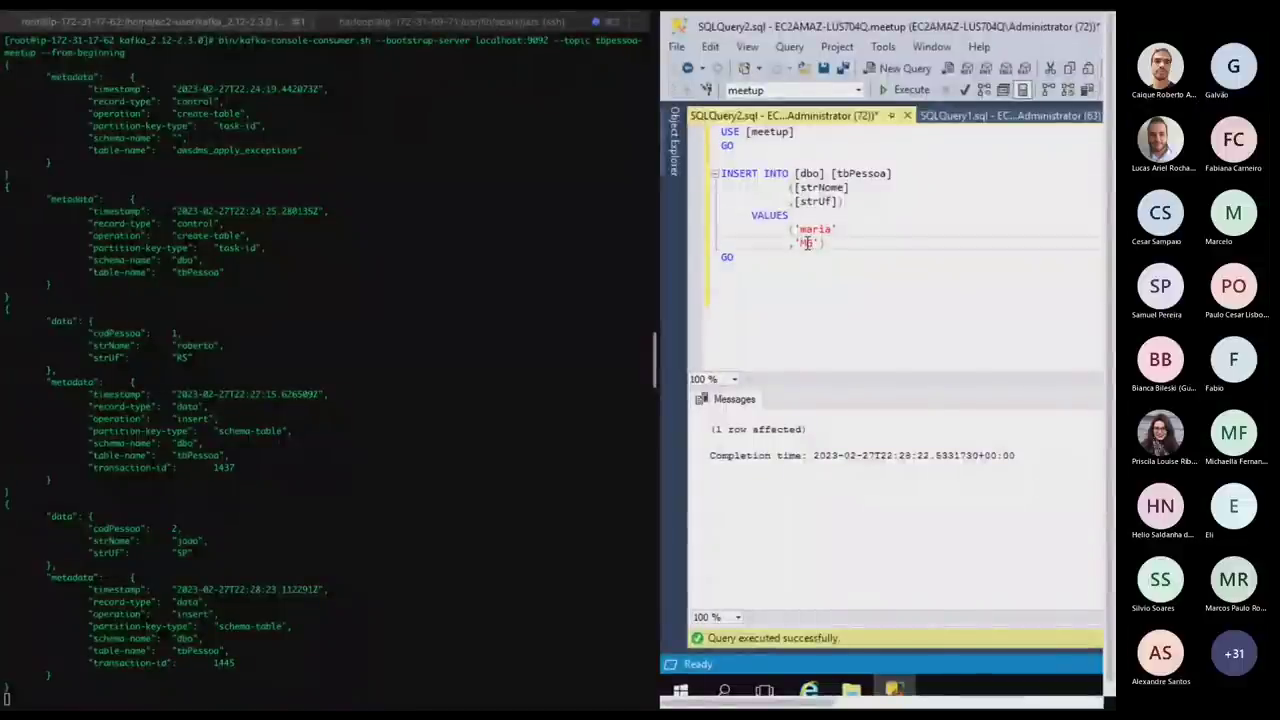
key("F5")
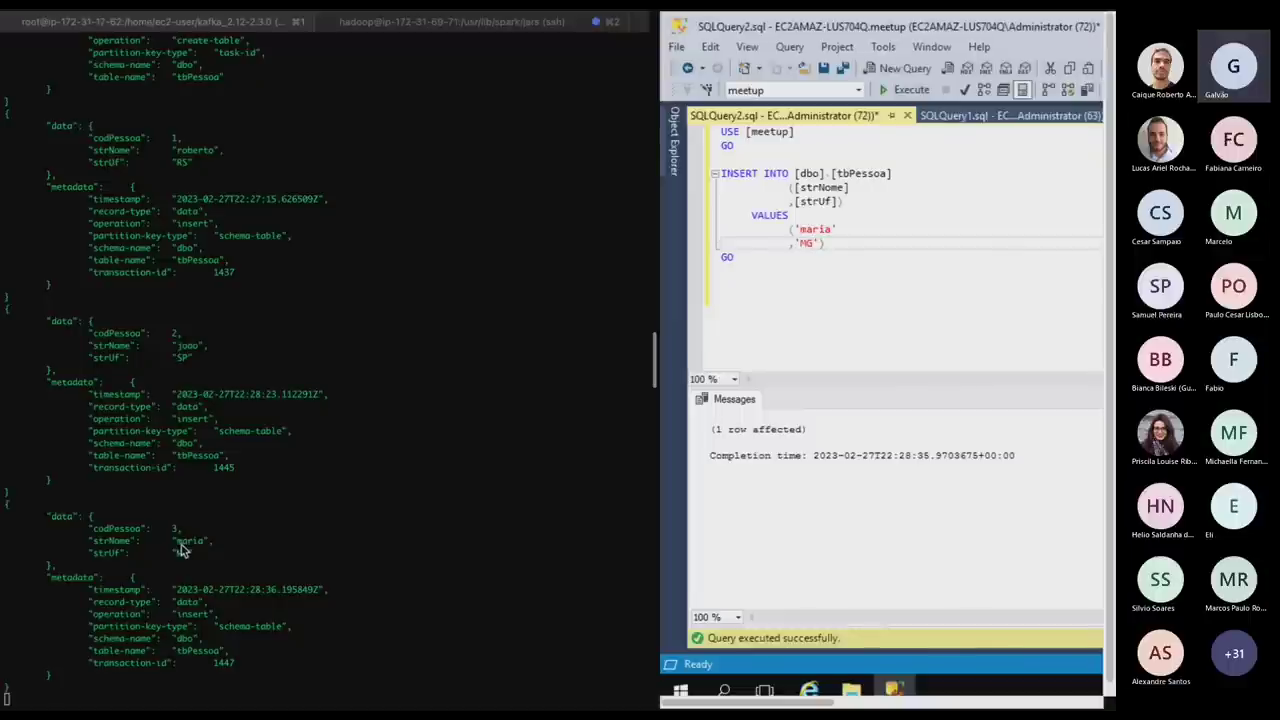
key("ctrl+Left")
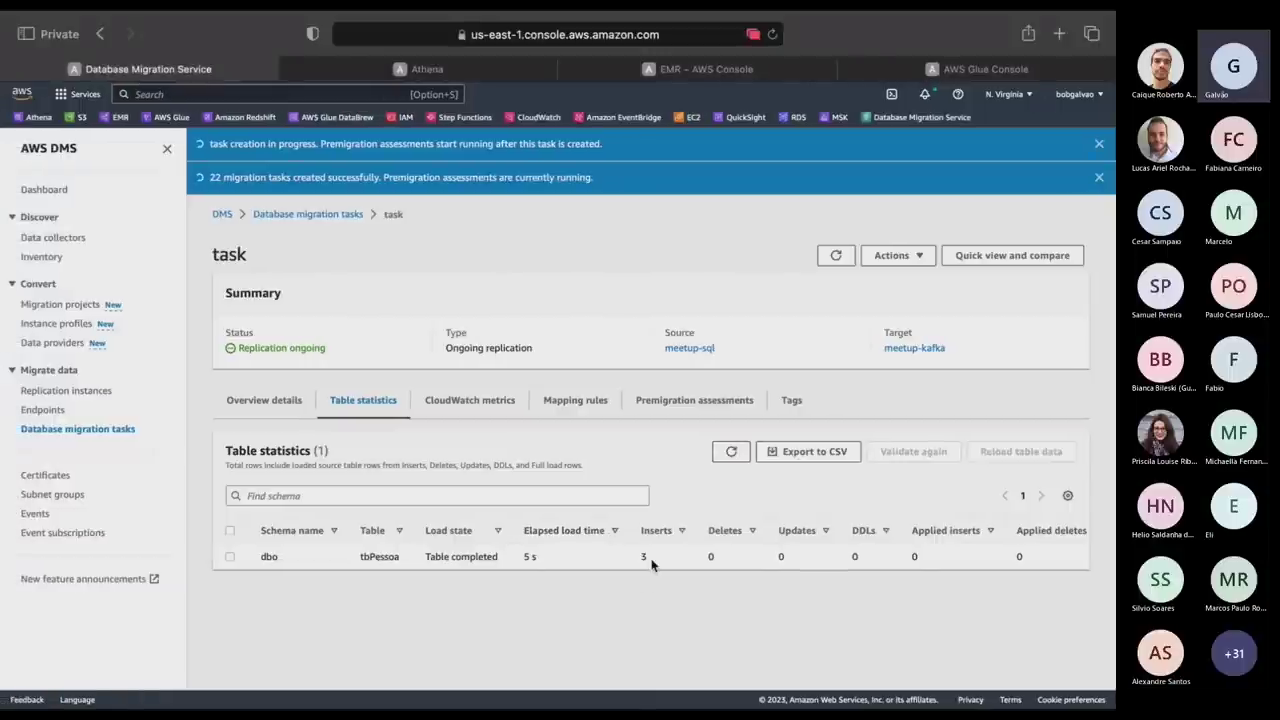
key("ctrl+Right")
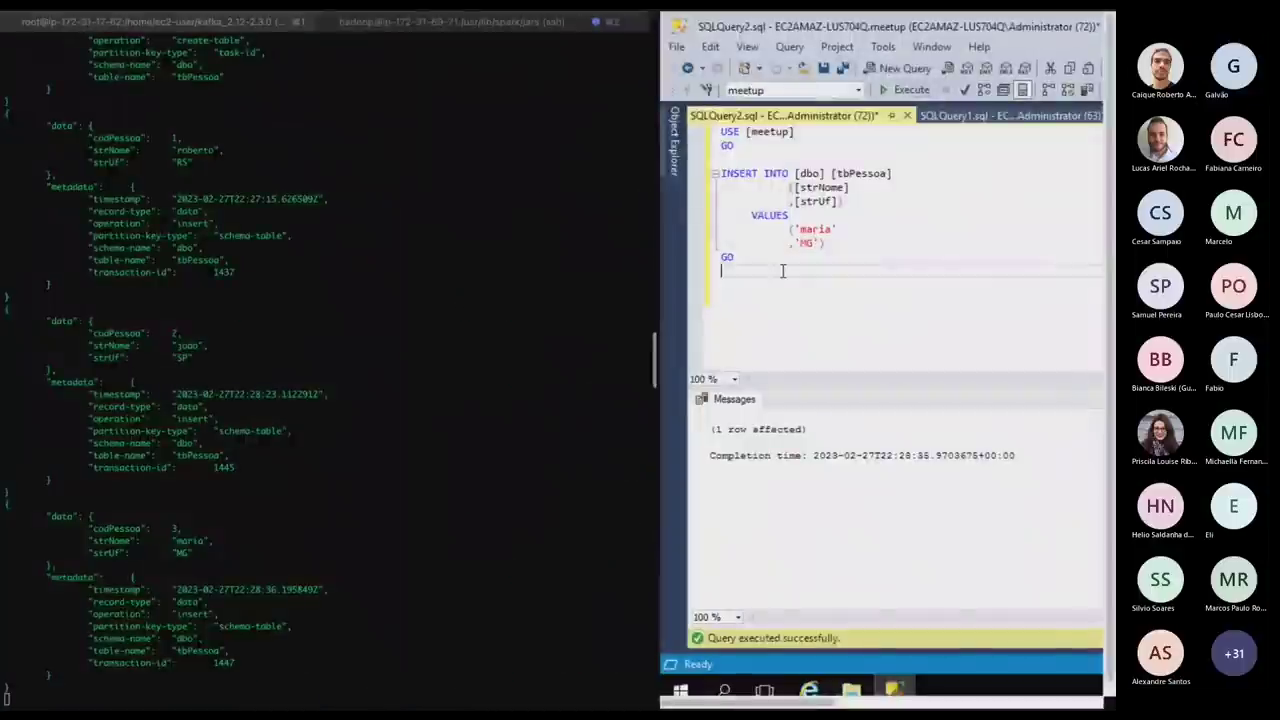
Replace the query with an UPDATE setting a new strNome where codPessoa = 1, and run it.
left_click_drag(797, 173, 694, 118)
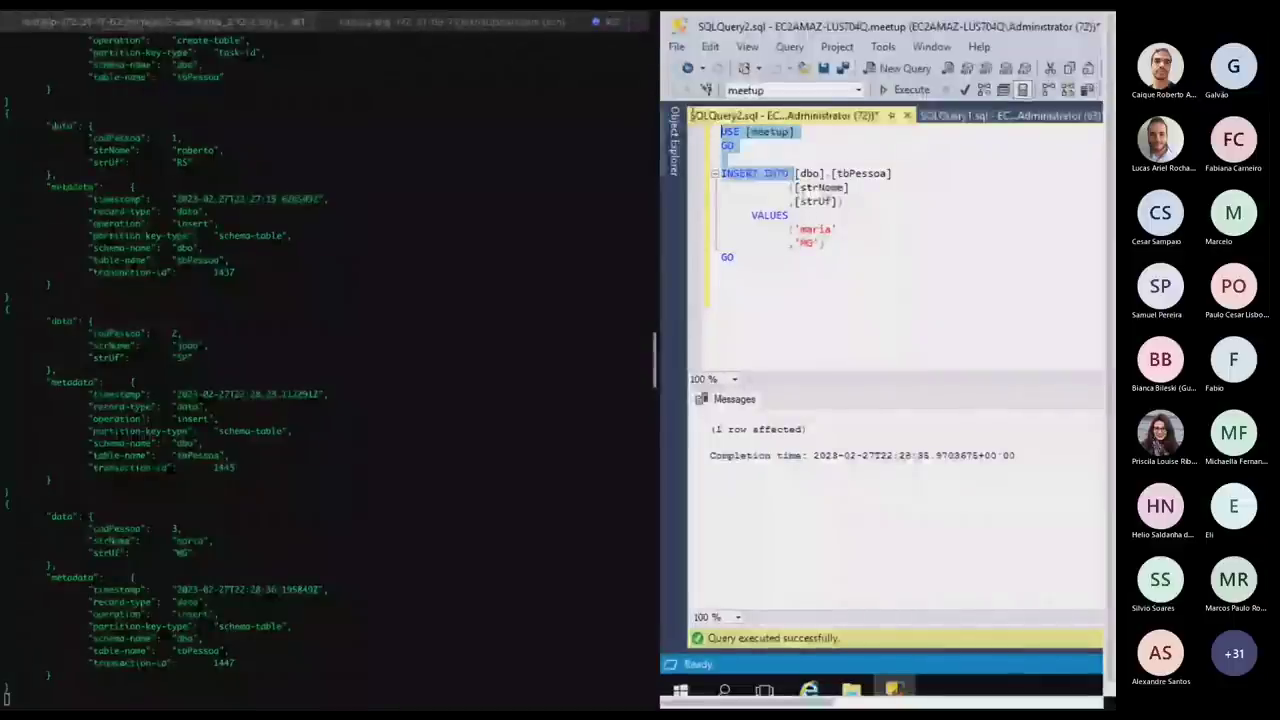
type("upda")
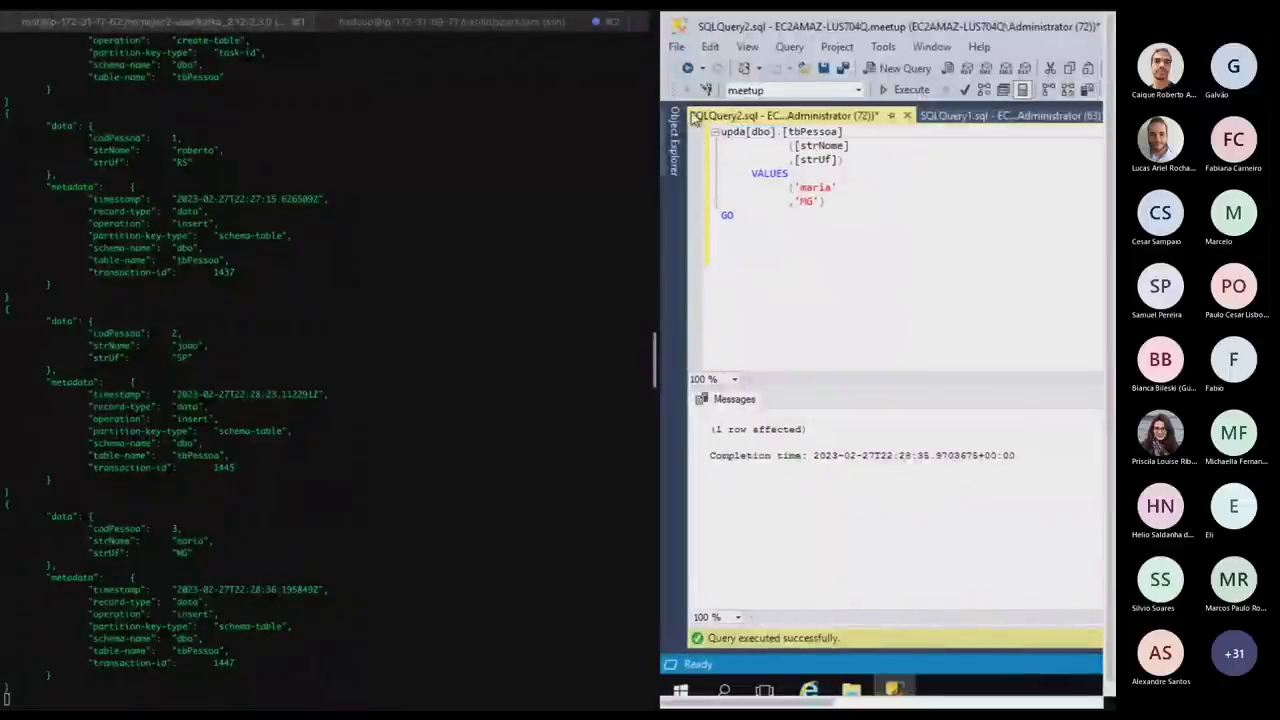
type("te")
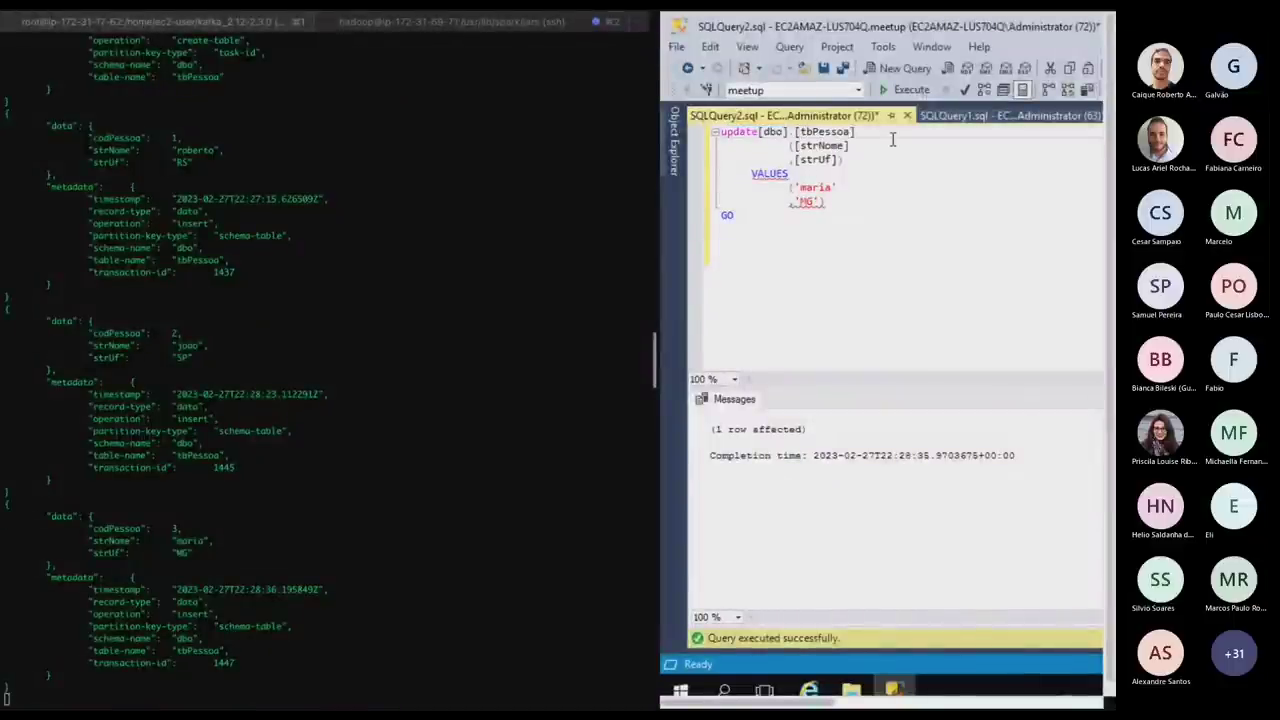
key("ctrl+a")
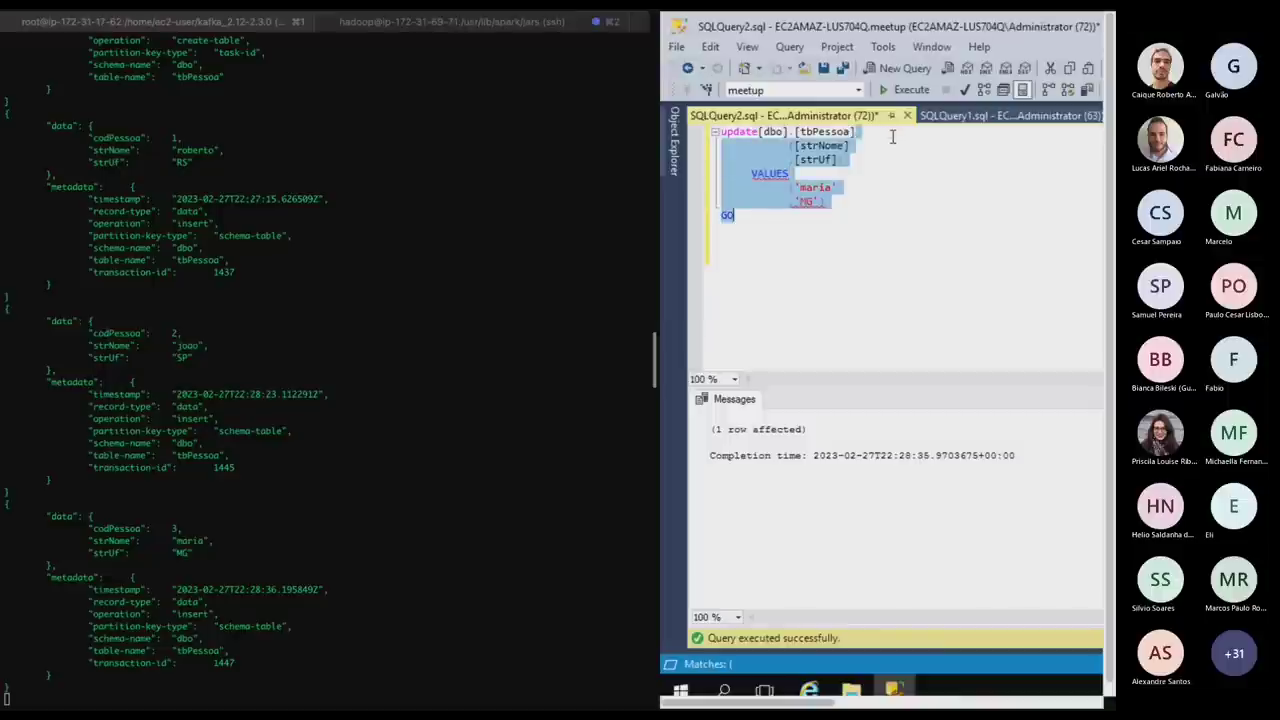
type("set")
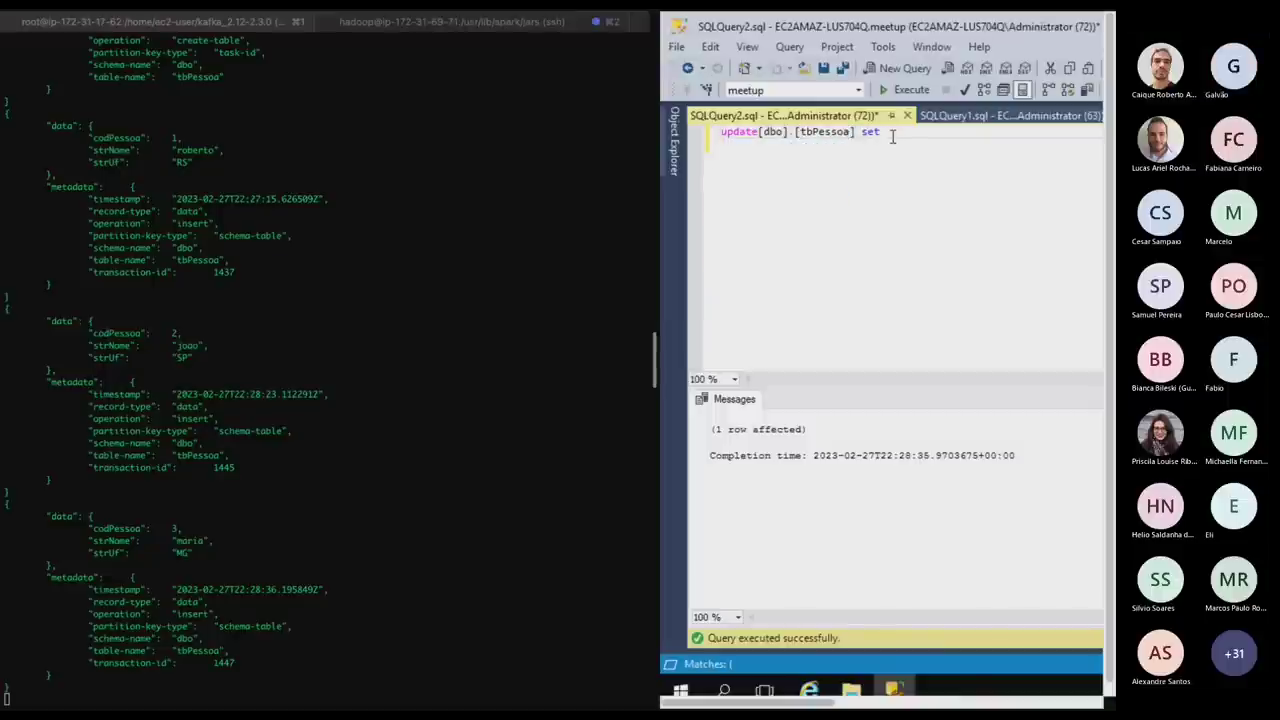
type(" str")
key("Return")
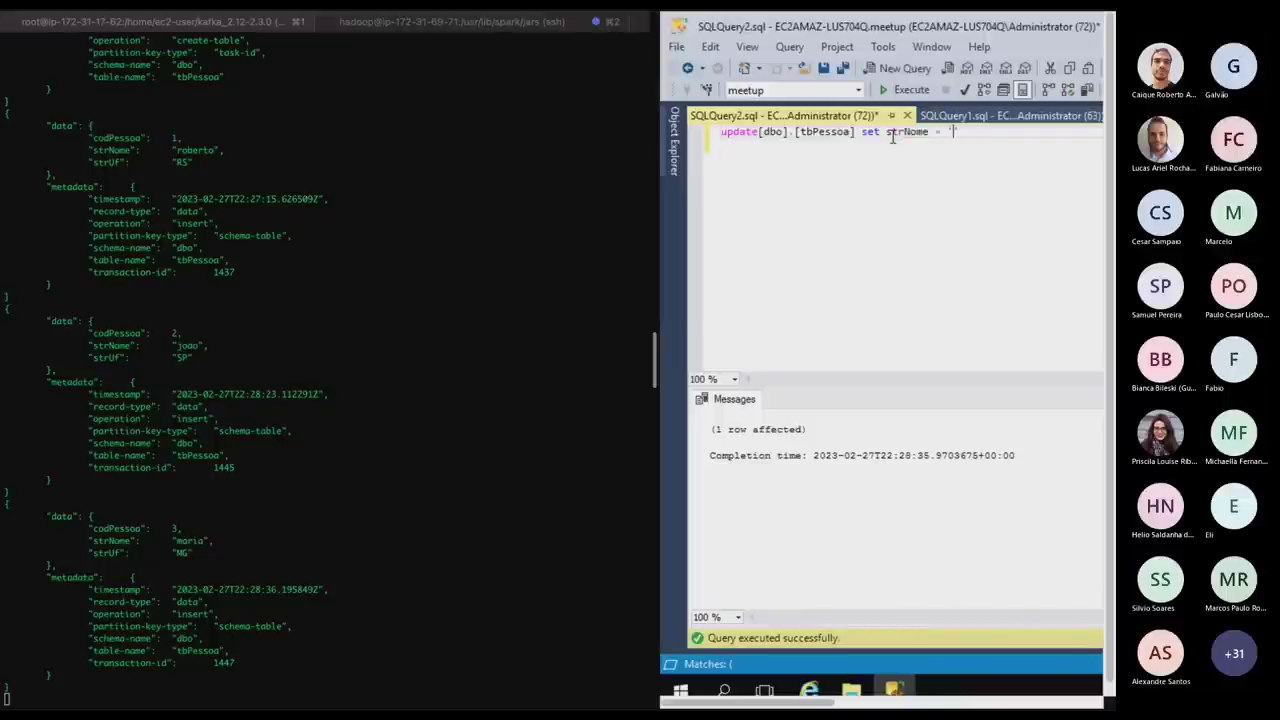
type("robert'")
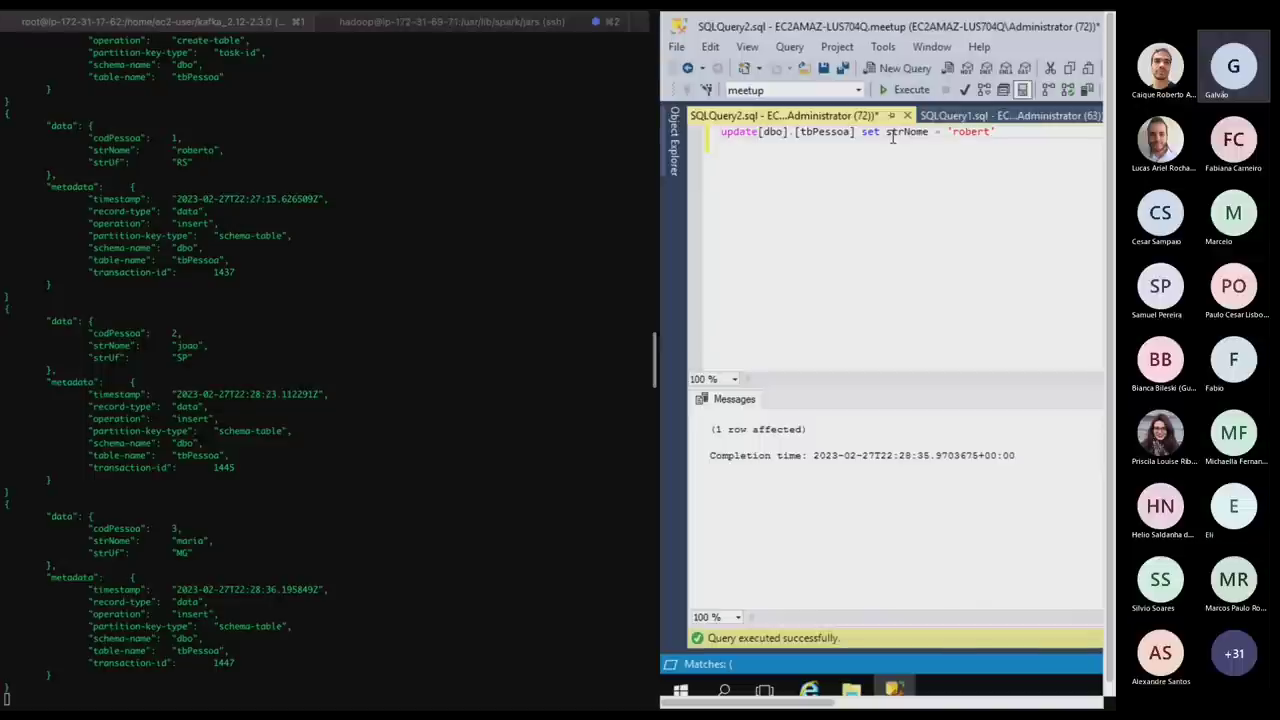
type("o2")
key("End")
type("where cod")
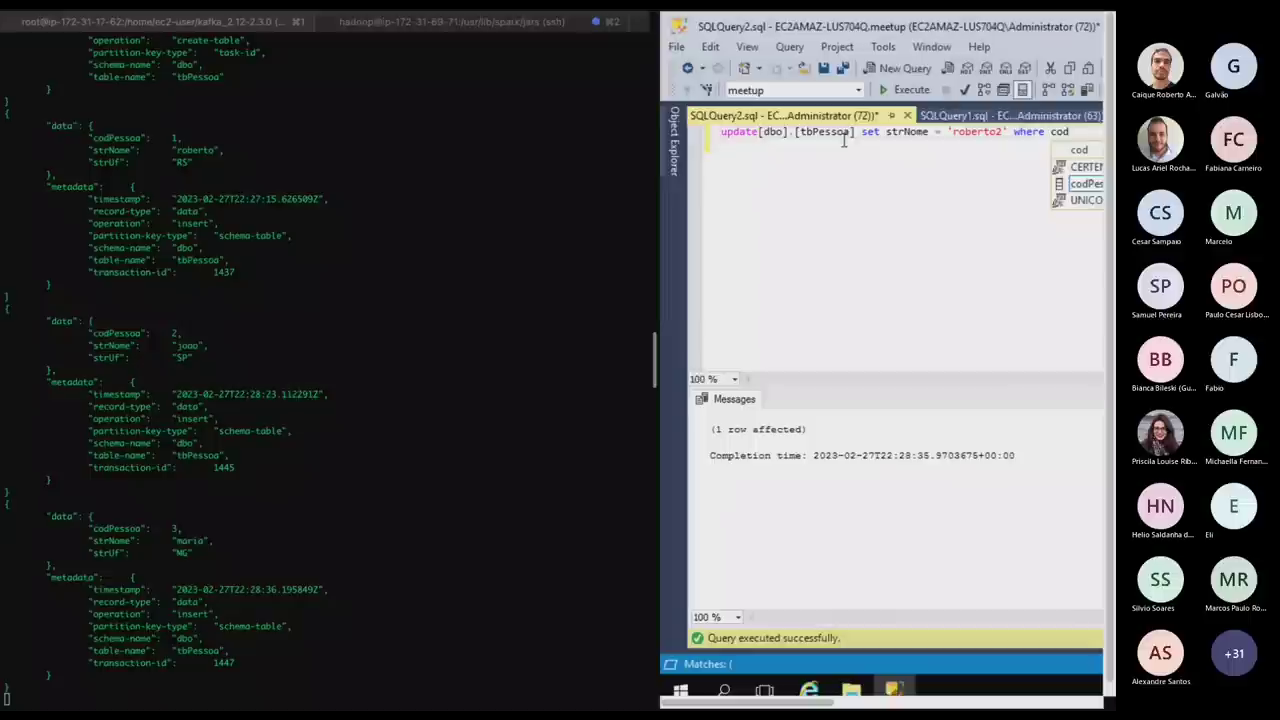
type("Pessoa")
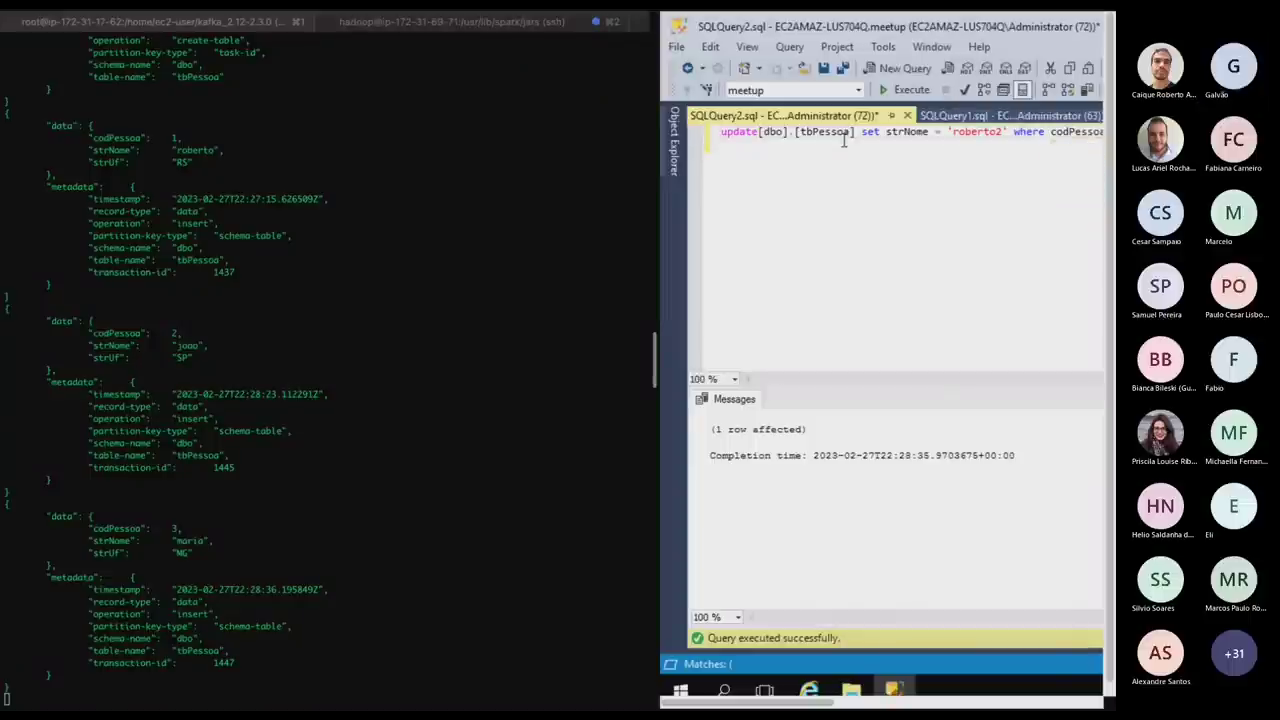
key("F5")
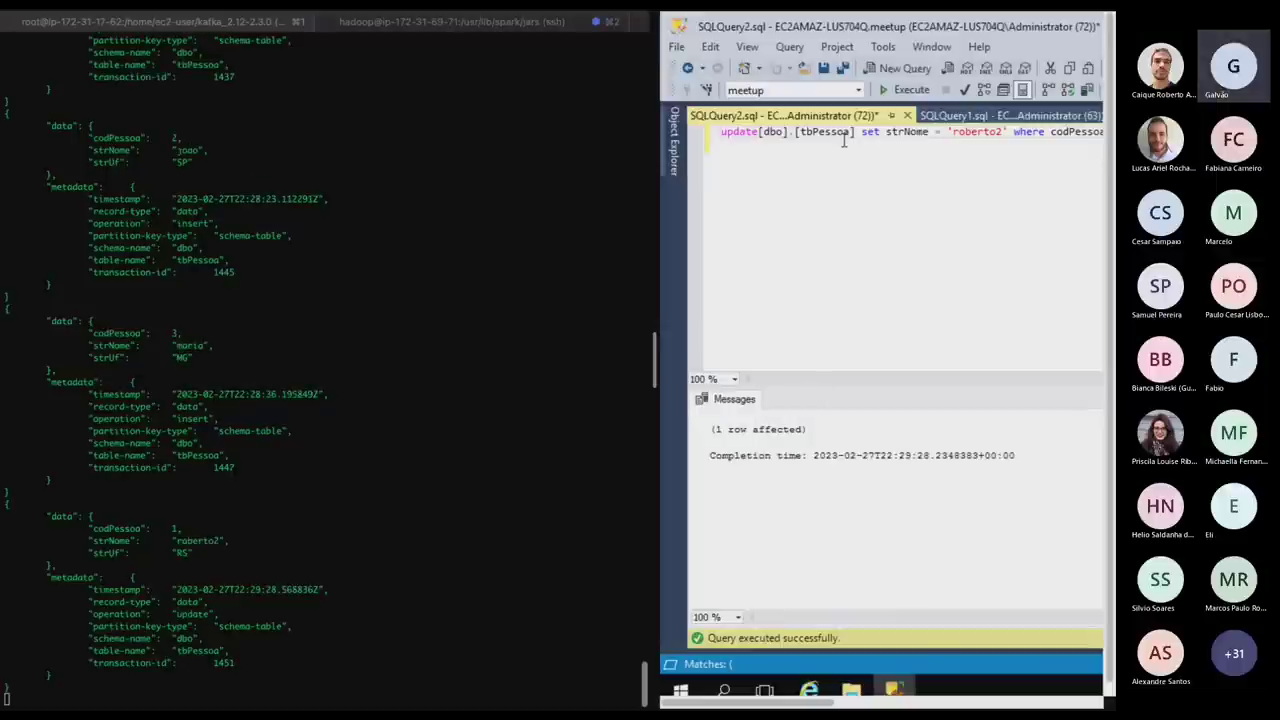
Verify the update record with the new name and RS in the consumer, then switch to the browser.
left_click(220, 547)
double_click(214, 540)
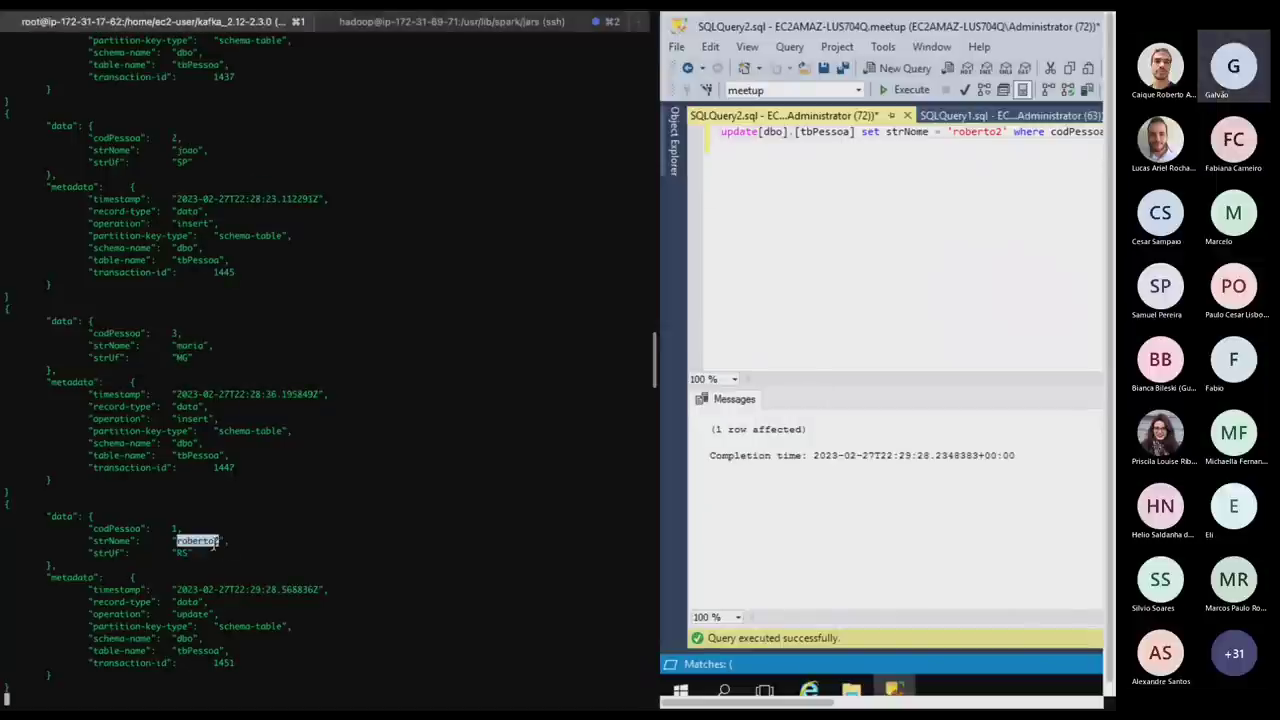
double_click(182, 553)
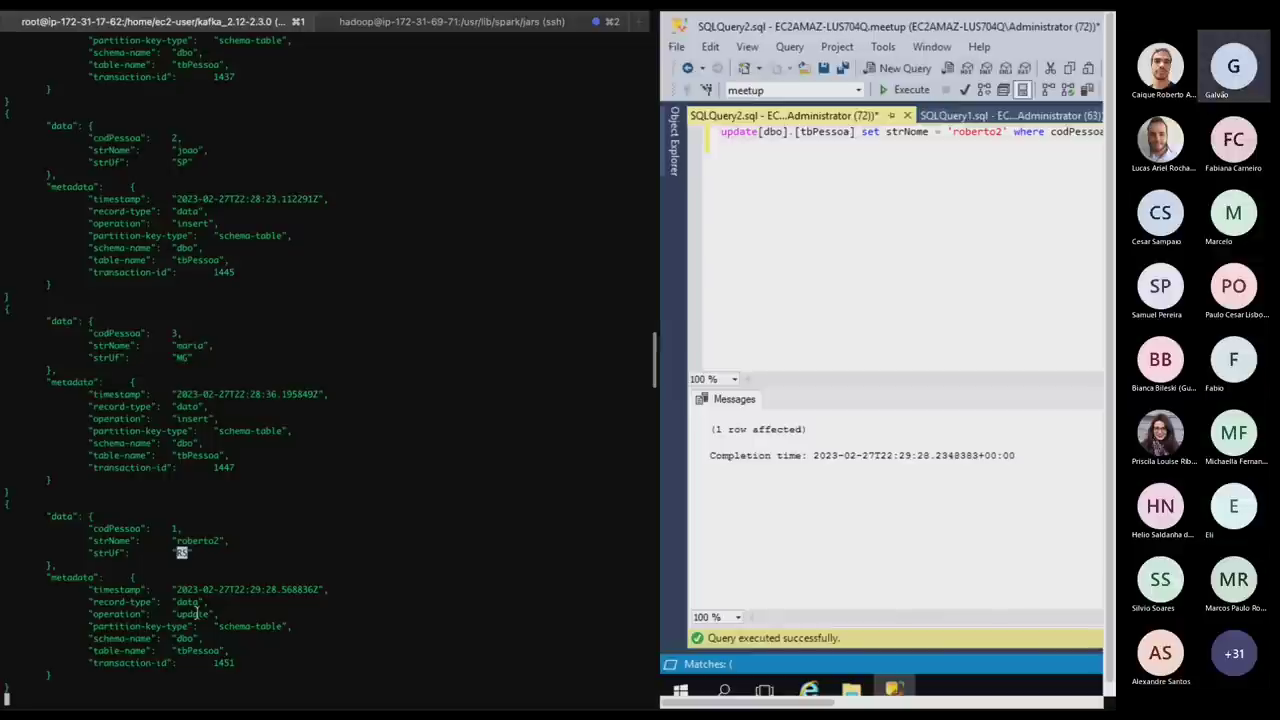
double_click(195, 613)
key("super+Tab")
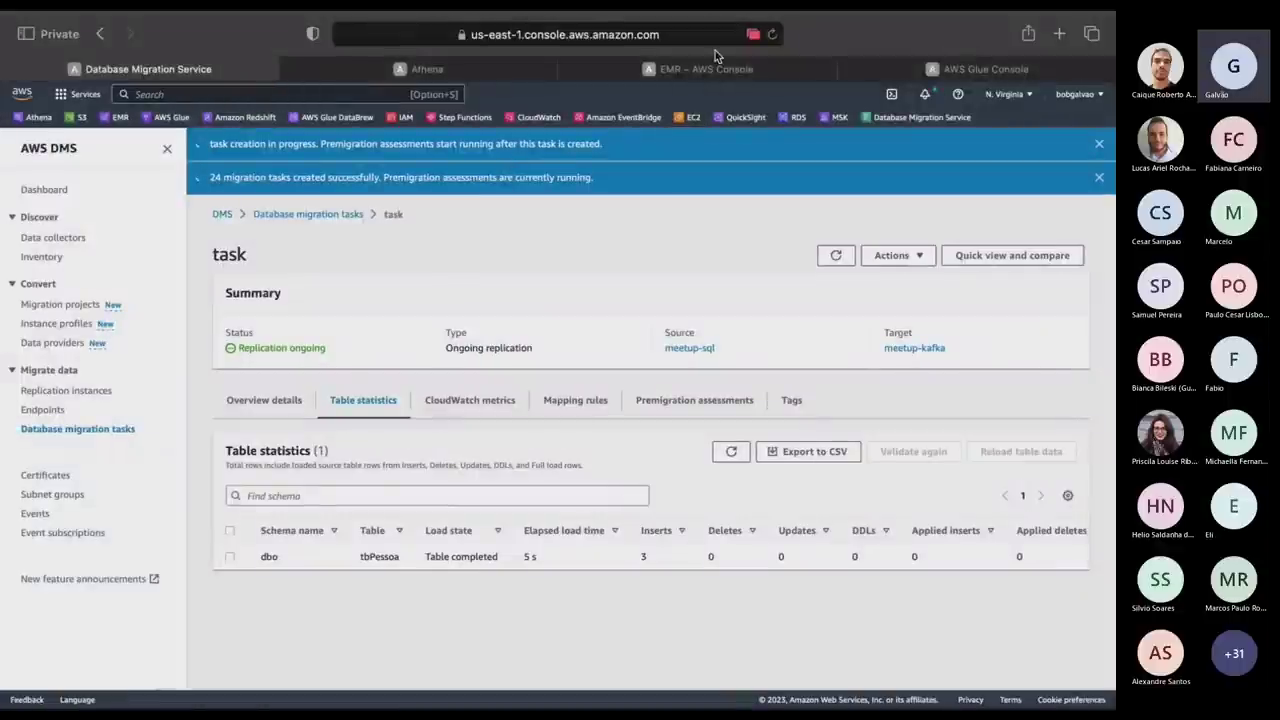
Go to the EMR Clusters list and collapse the waiting demo cluster's details.
left_click(706, 68)
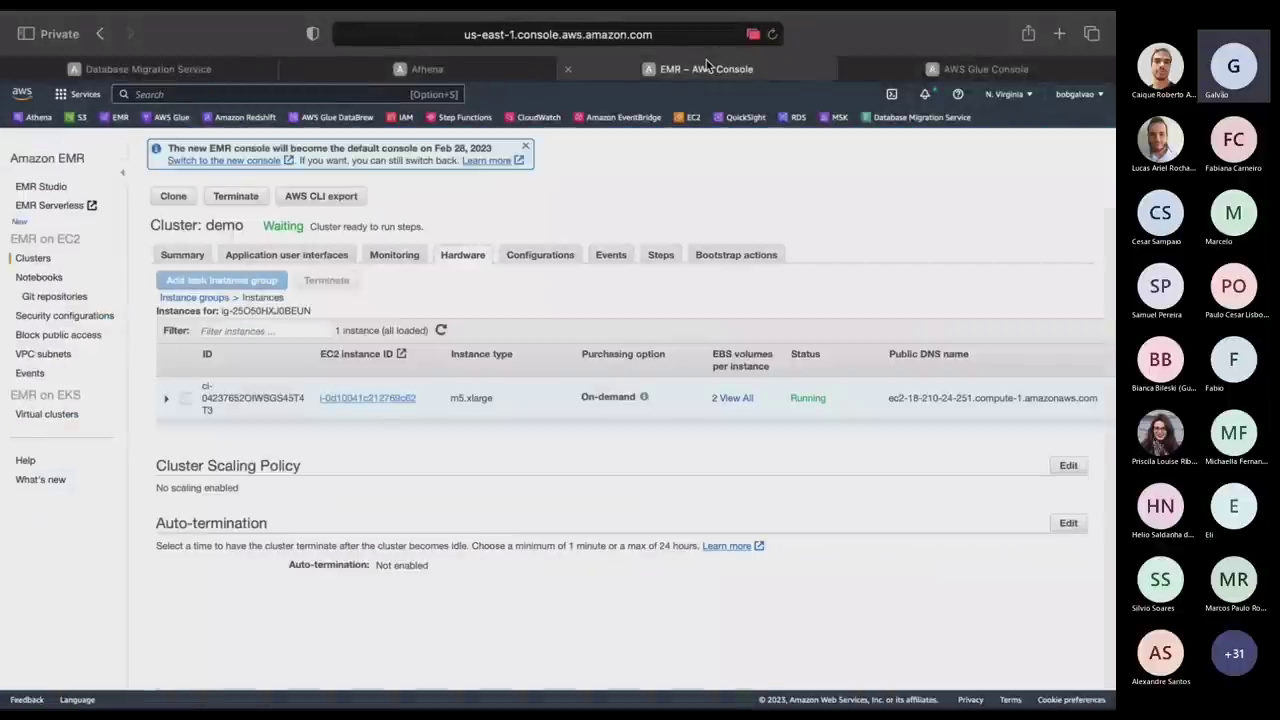
left_click(36, 278)
left_click(33, 258)
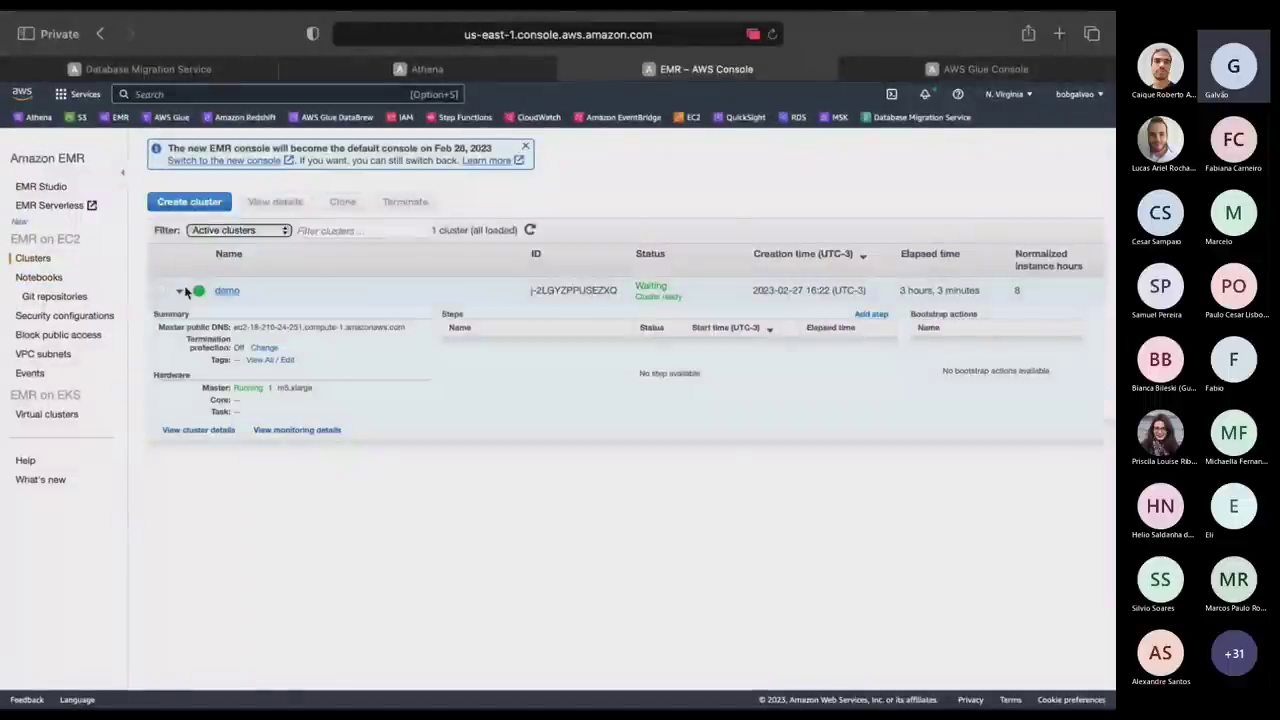
left_click(179, 292)
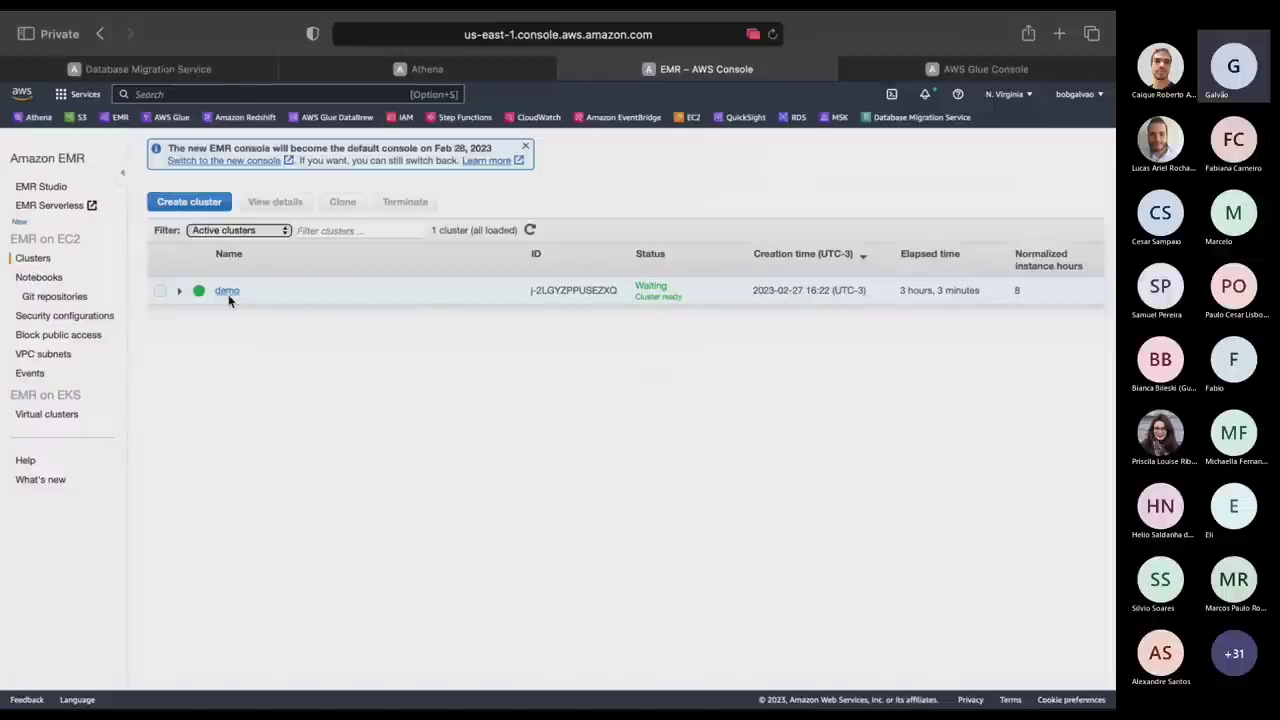
Start a new cluster in advanced options, keeping release emr-5.36.0.
left_click(208, 203)
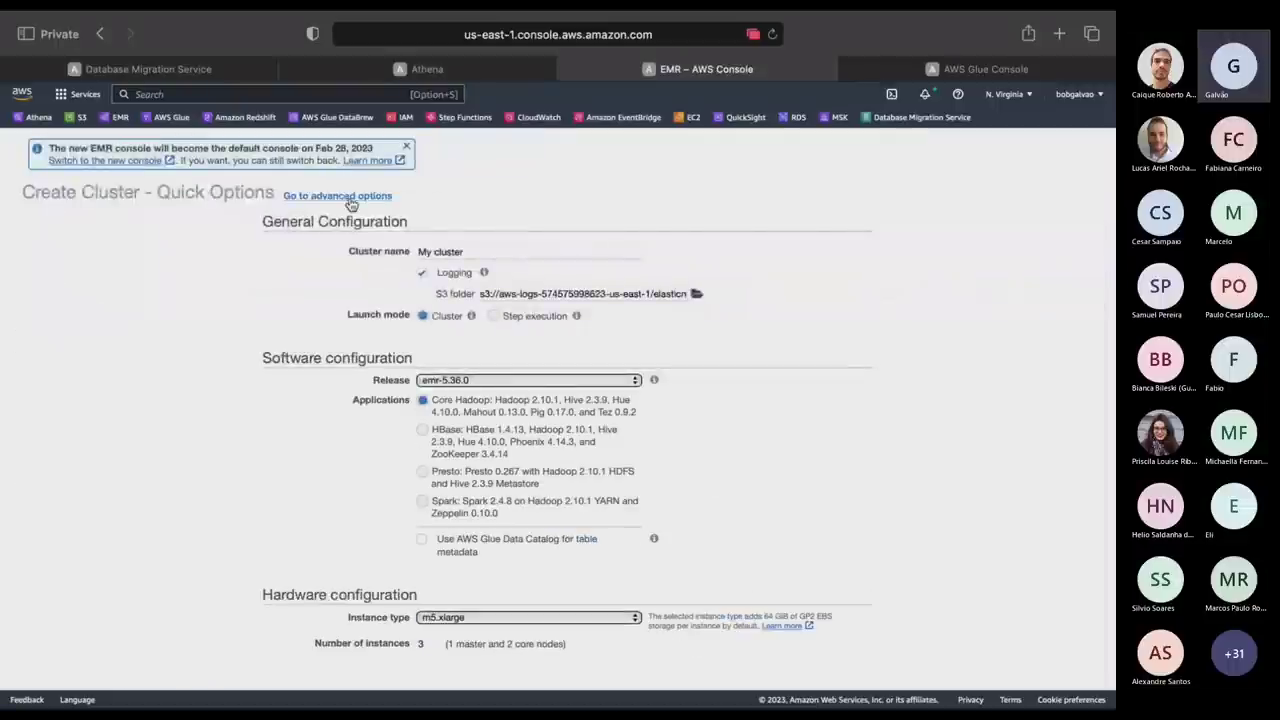
left_click(350, 198)
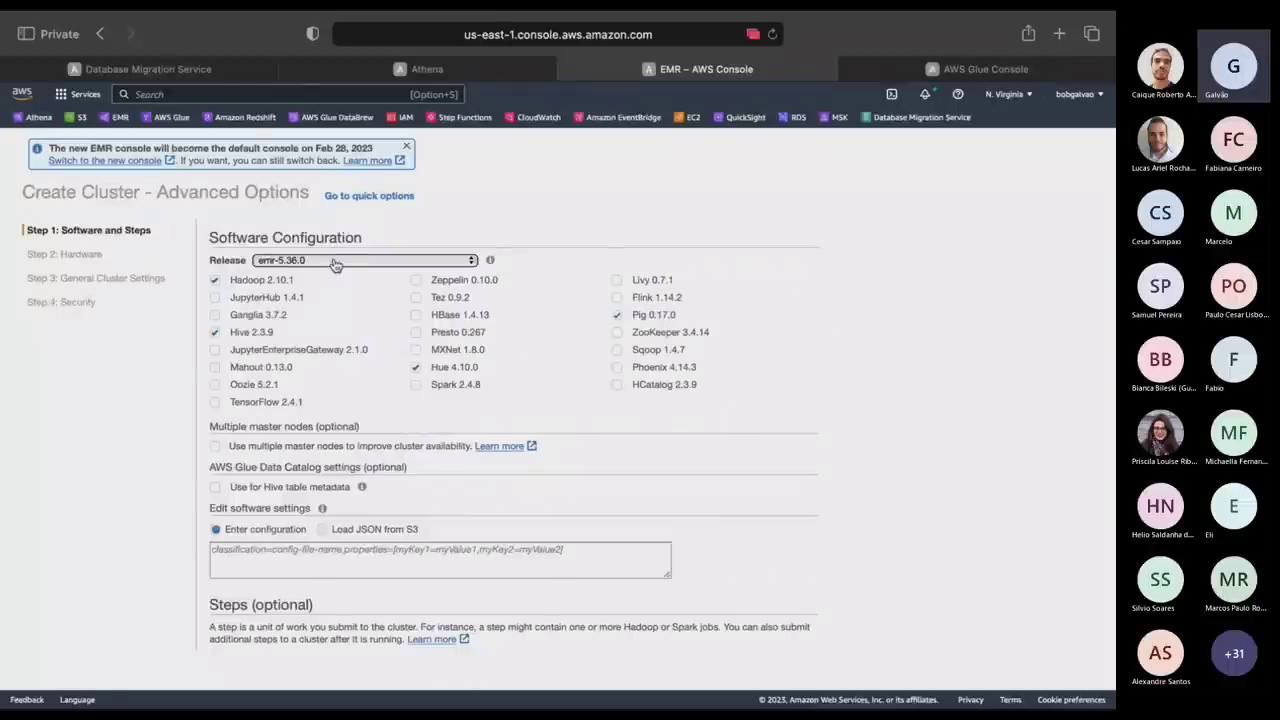
left_click(335, 261)
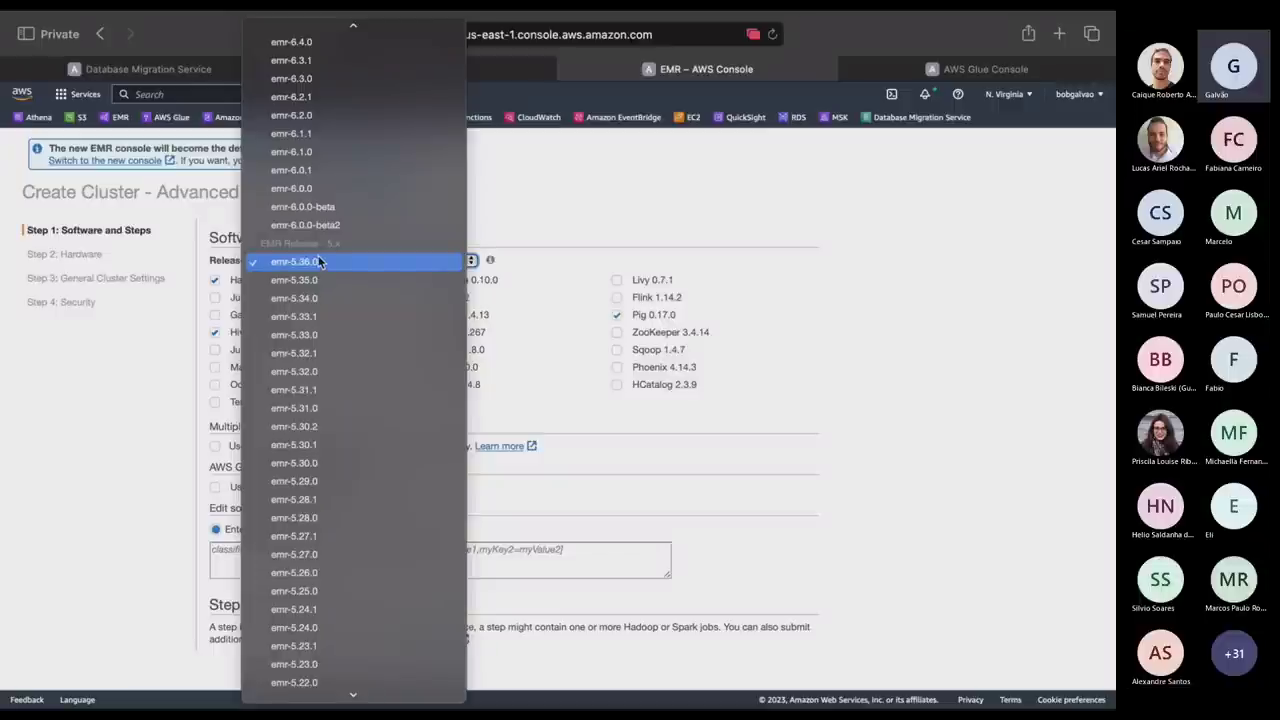
left_click(318, 262)
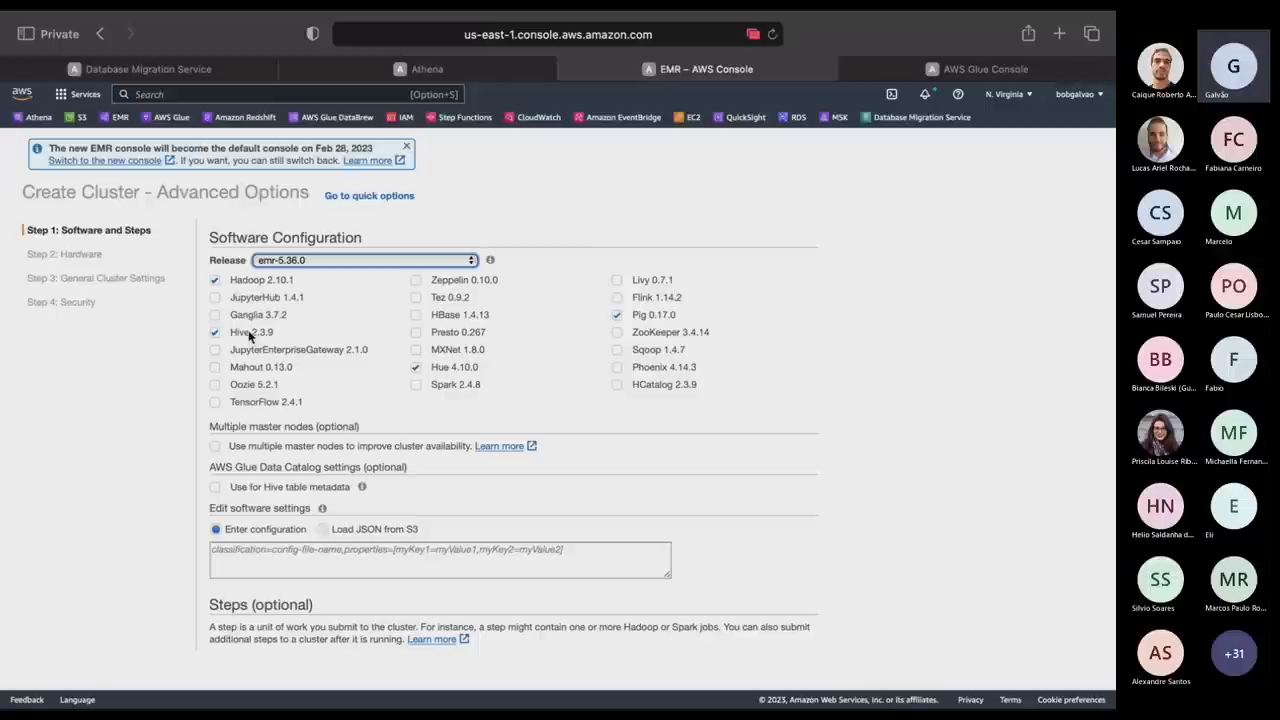
Add Spark 2.4.8 and Presto 0.267, and use Glue Data Catalog for Hive, Presto and Spark metadata.
left_click(416, 385)
left_click(418, 333)
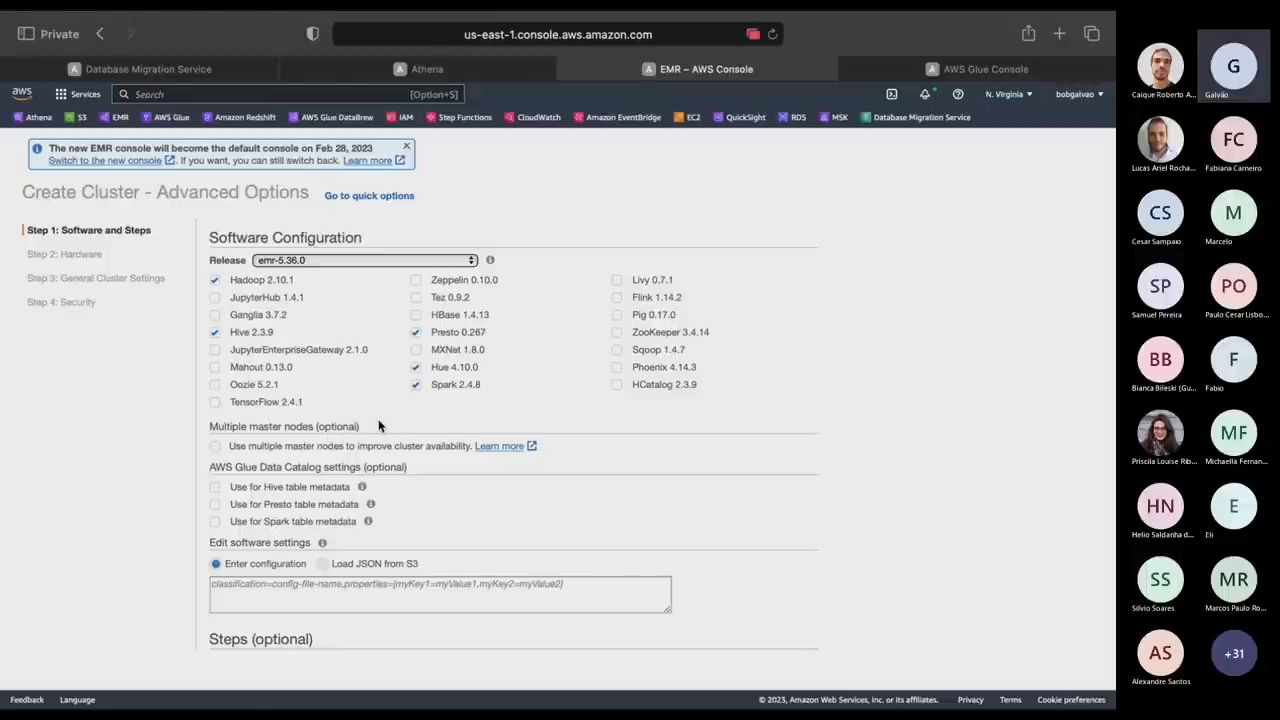
left_click(215, 487)
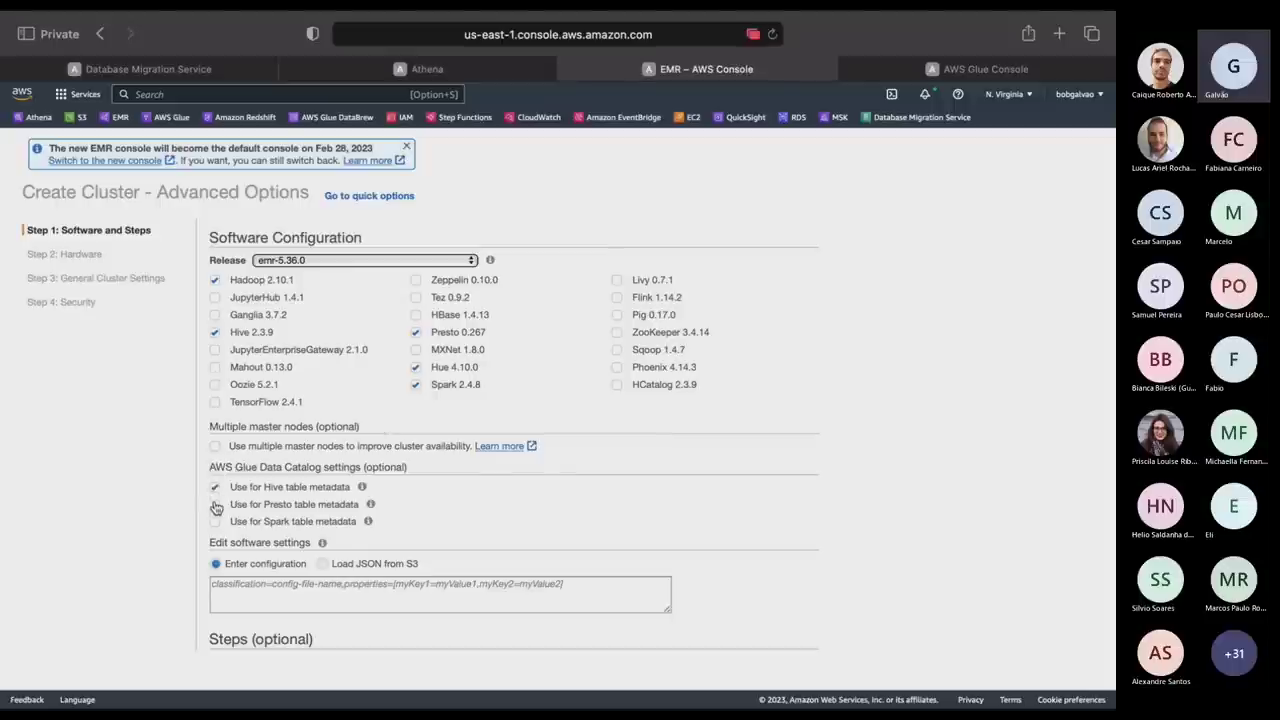
left_click(215, 504)
left_click(215, 521)
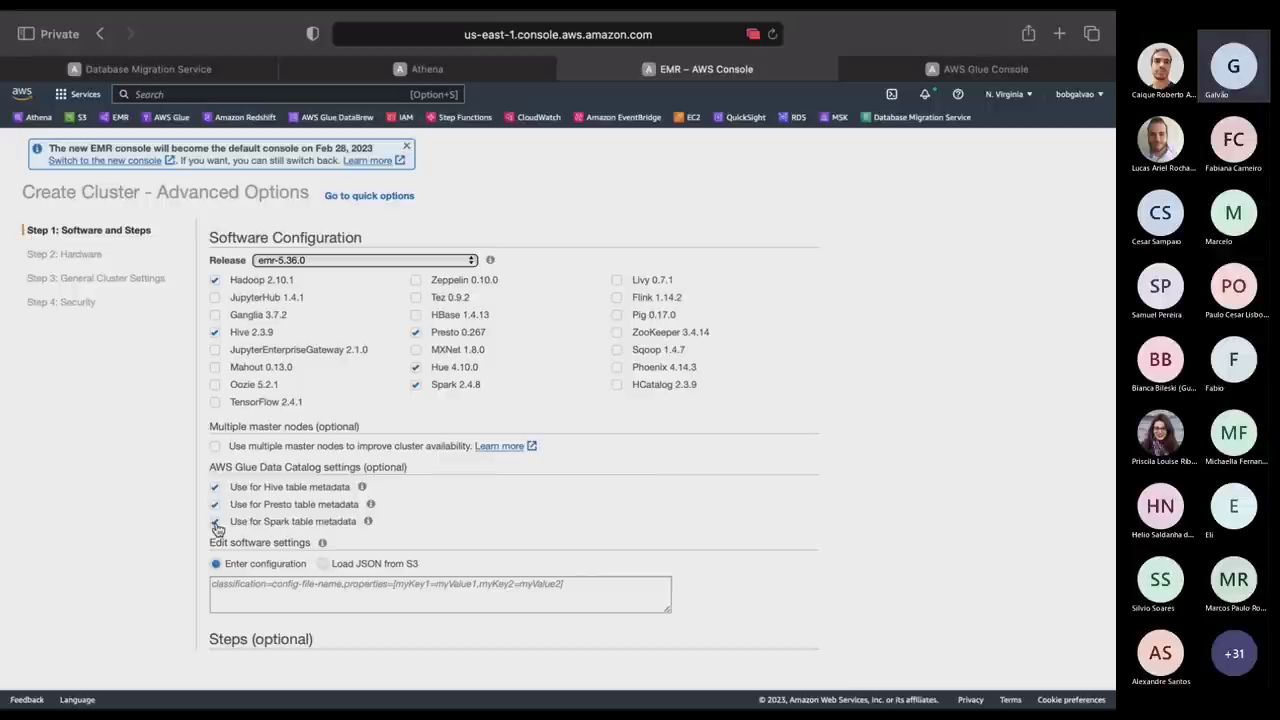
scroll(217, 528, "down", 3)
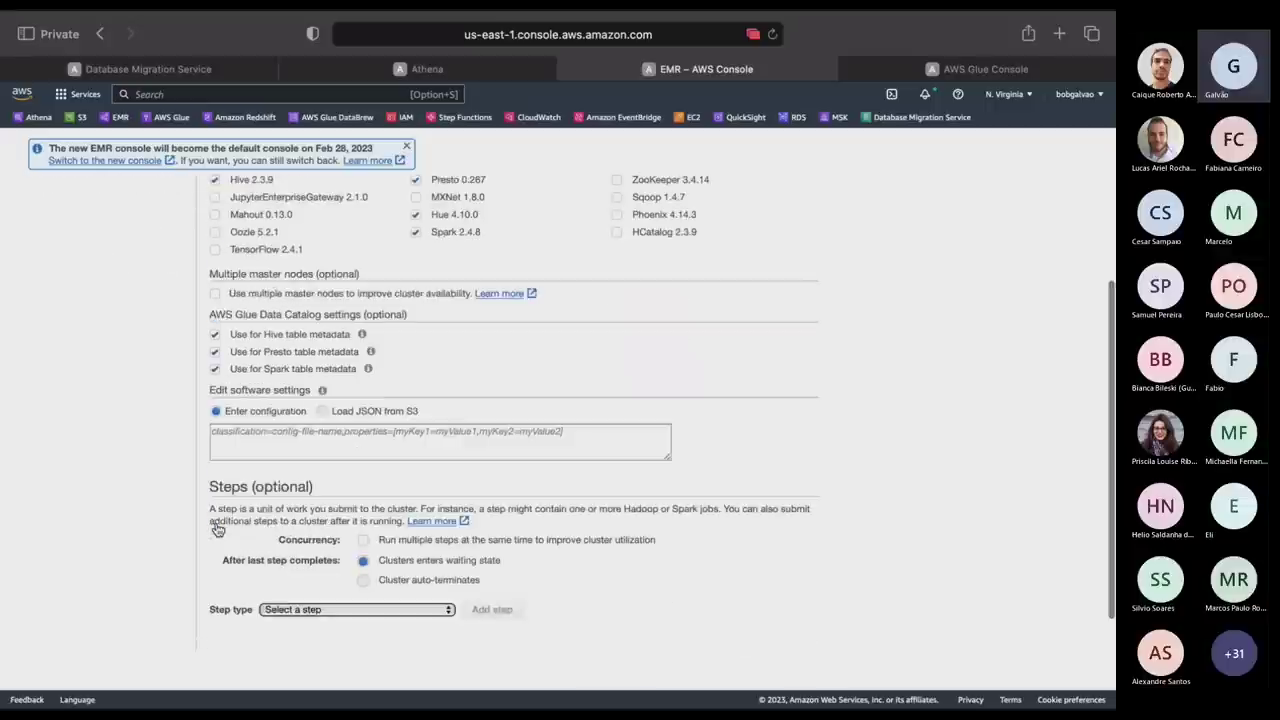
Leave concurrent steps off, keep the waiting-state option, and proceed to hardware configuration.
left_click(342, 443)
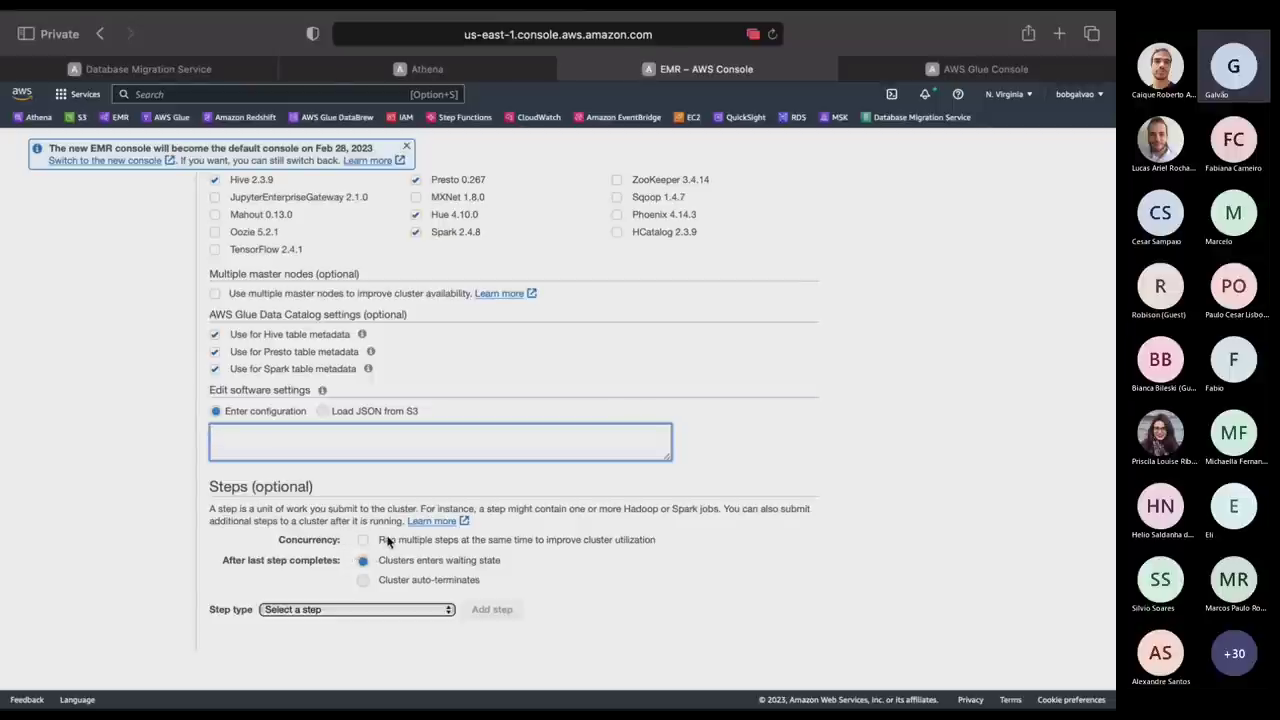
left_click(389, 540)
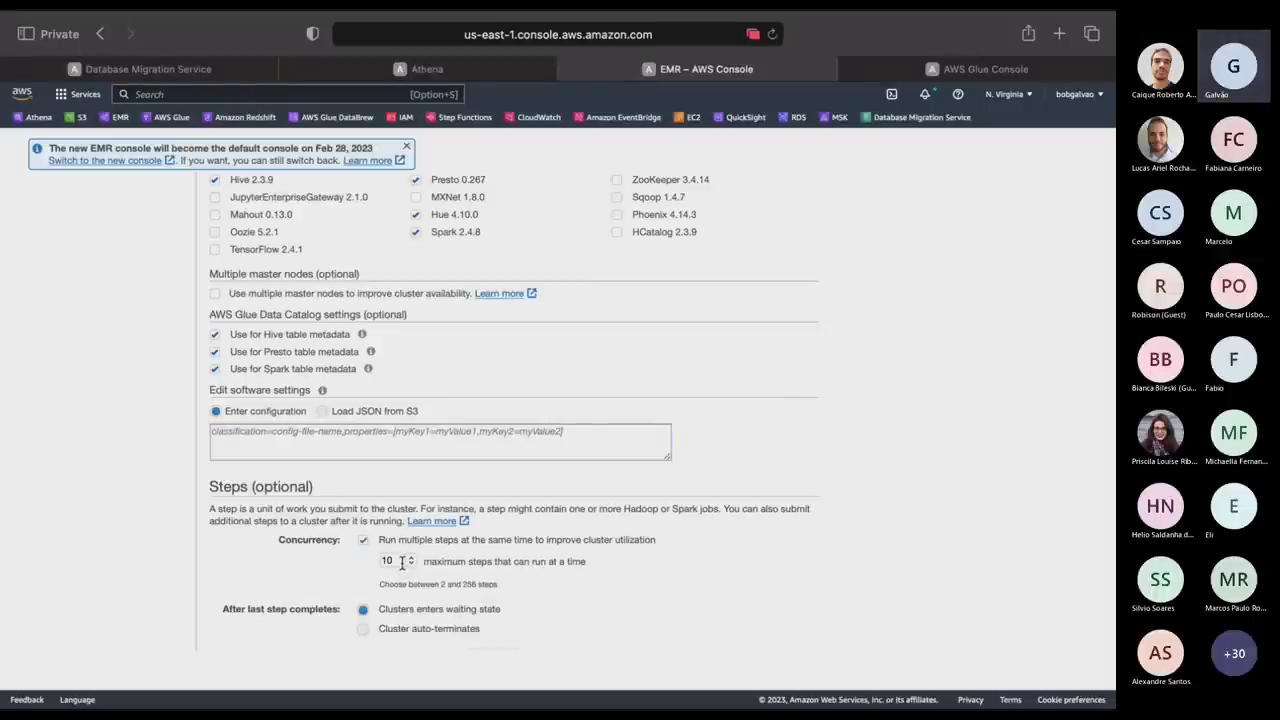
left_click(365, 541)
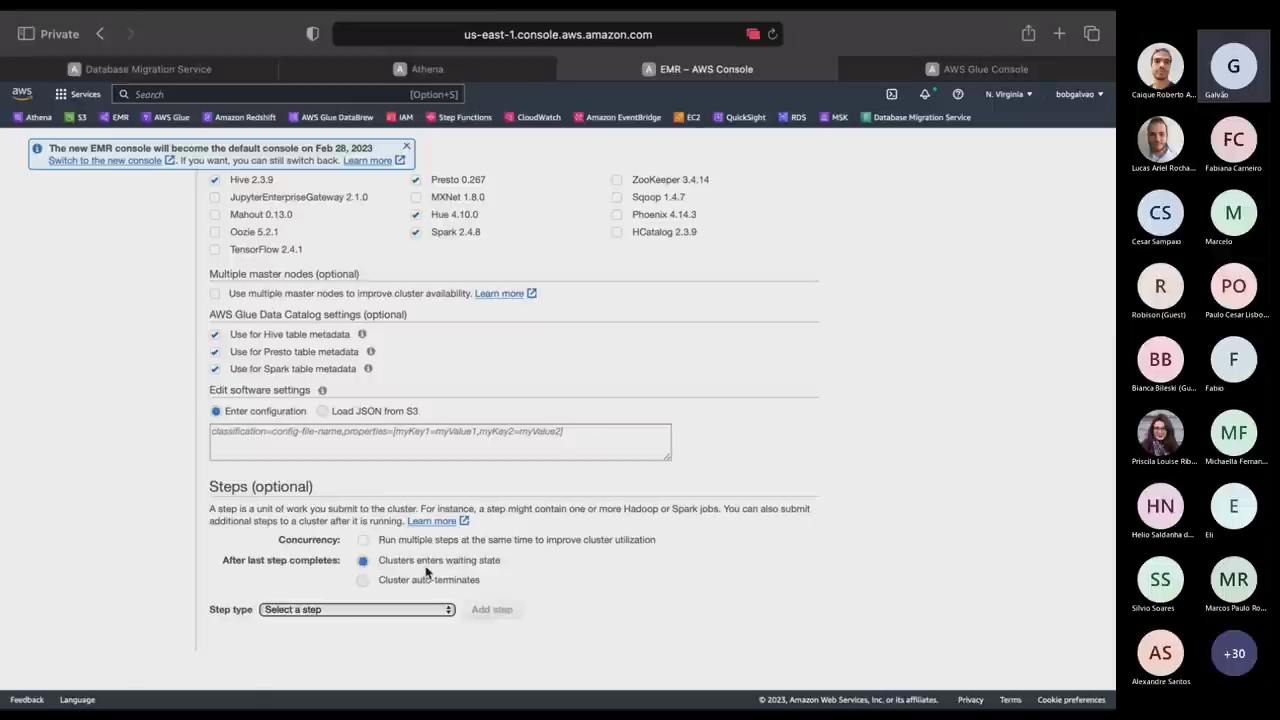
left_click_drag(493, 585, 379, 585)
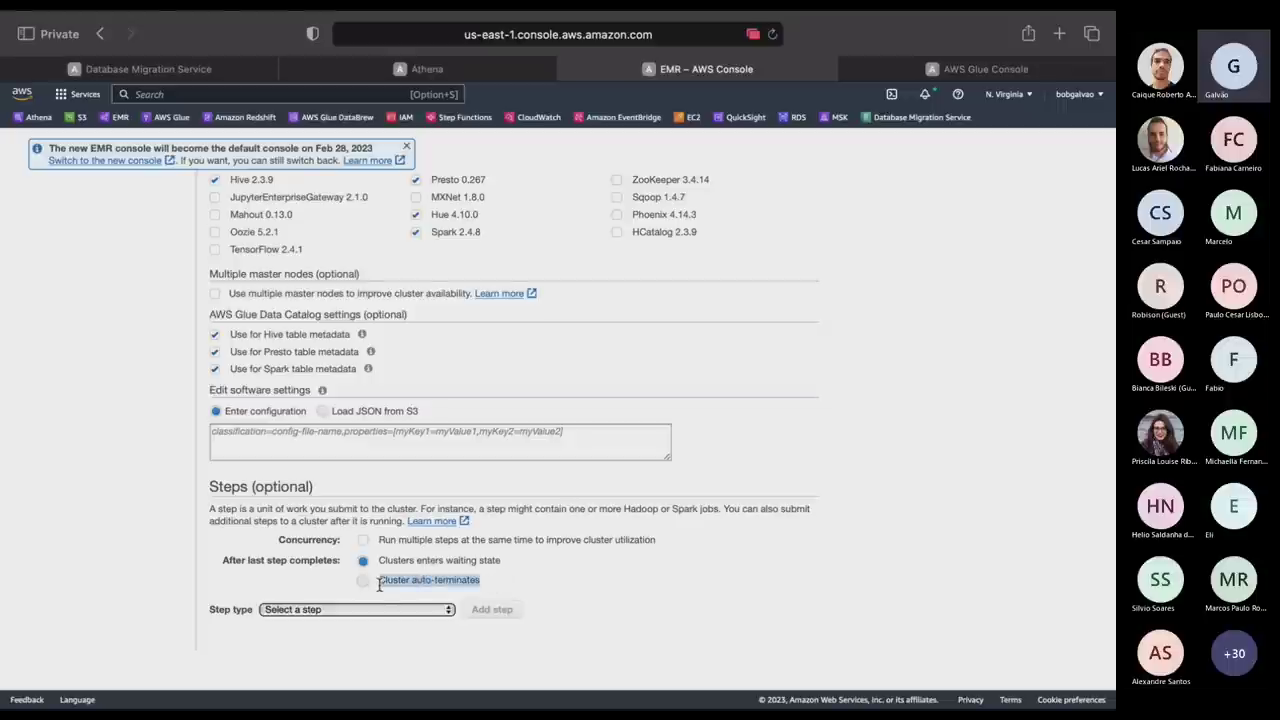
left_click(381, 590)
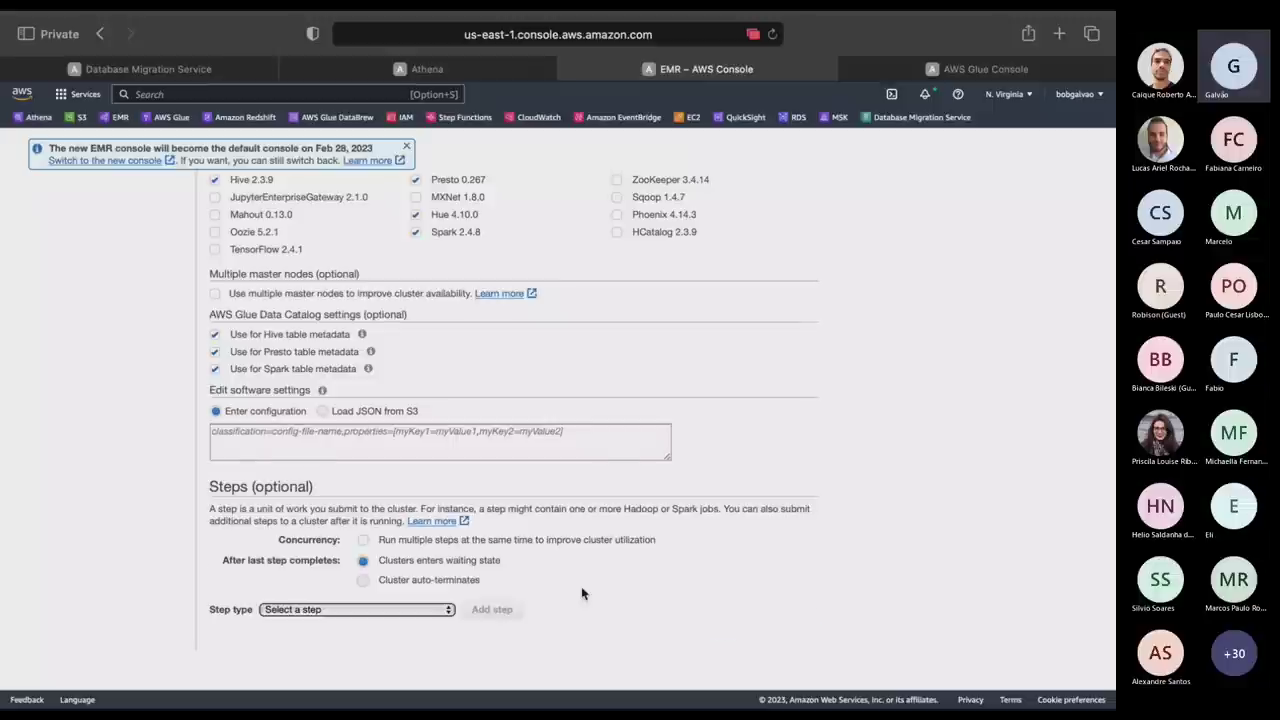
scroll(581, 590, "down", 1)
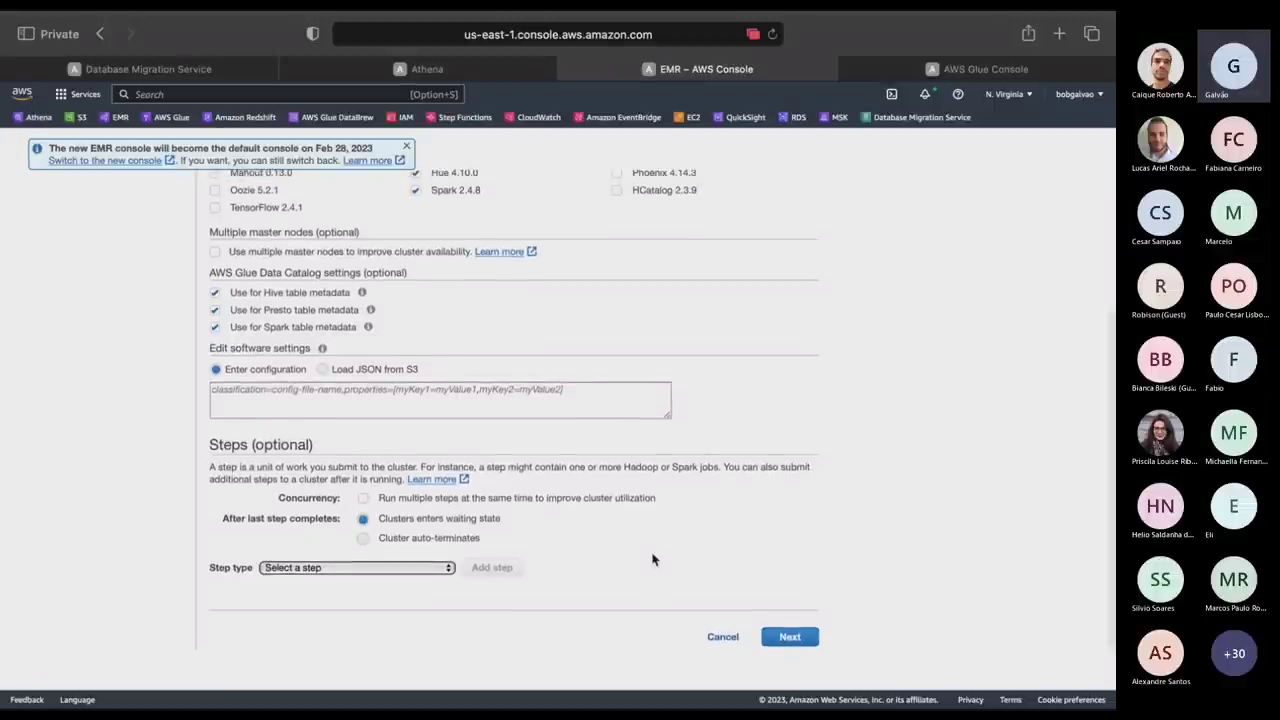
left_click(789, 637)
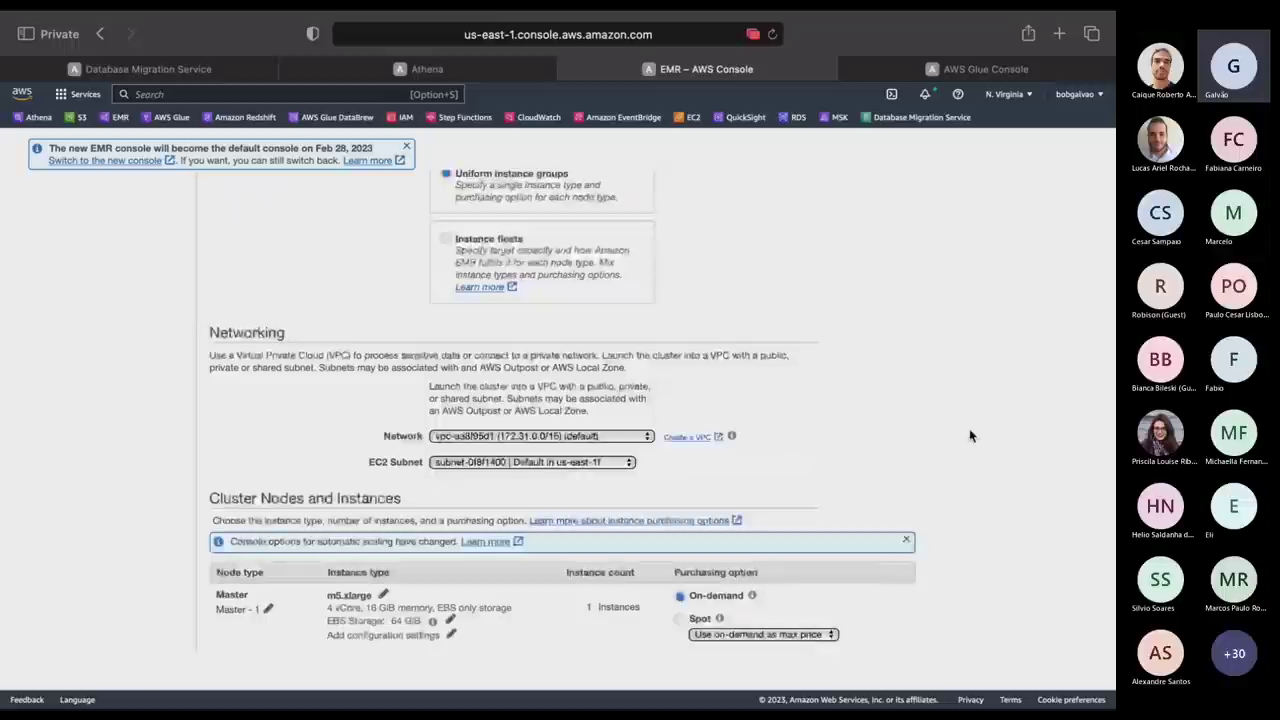
Switch cluster composition to instance fleets and review the m5.xlarge master, core and task fleets.
scroll(969, 436, "up", 3)
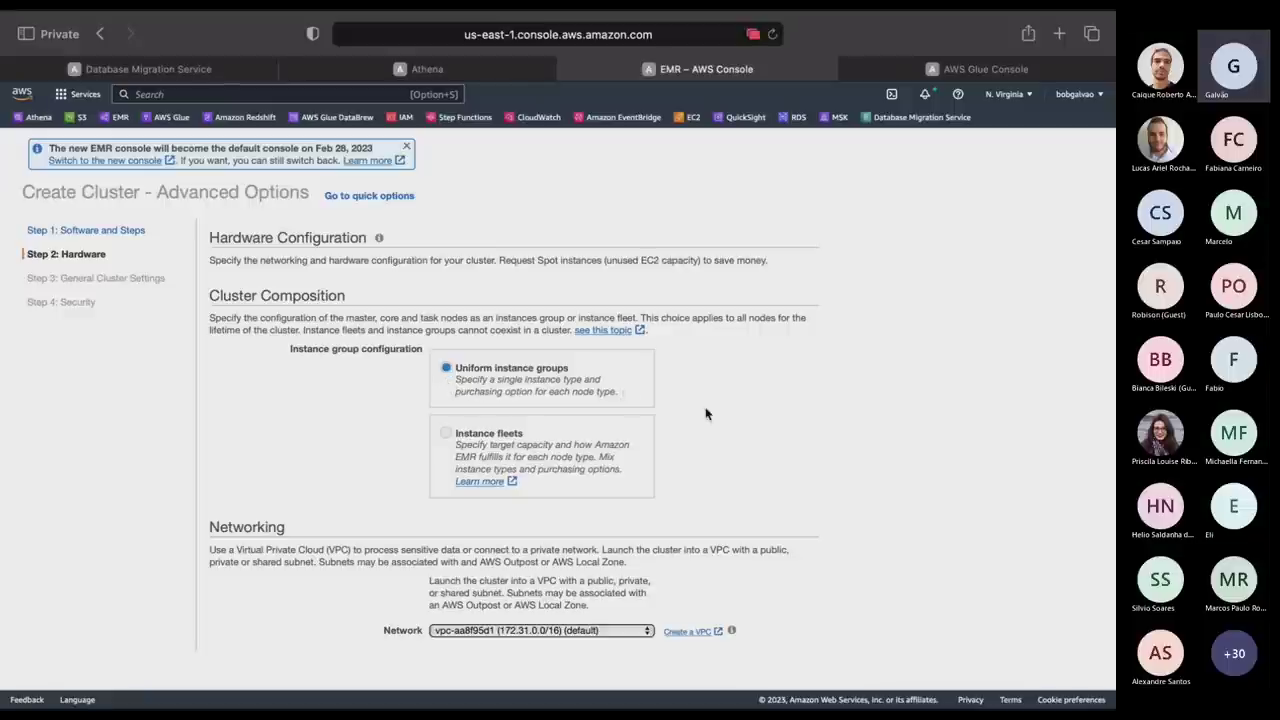
scroll(551, 448, "down", 5)
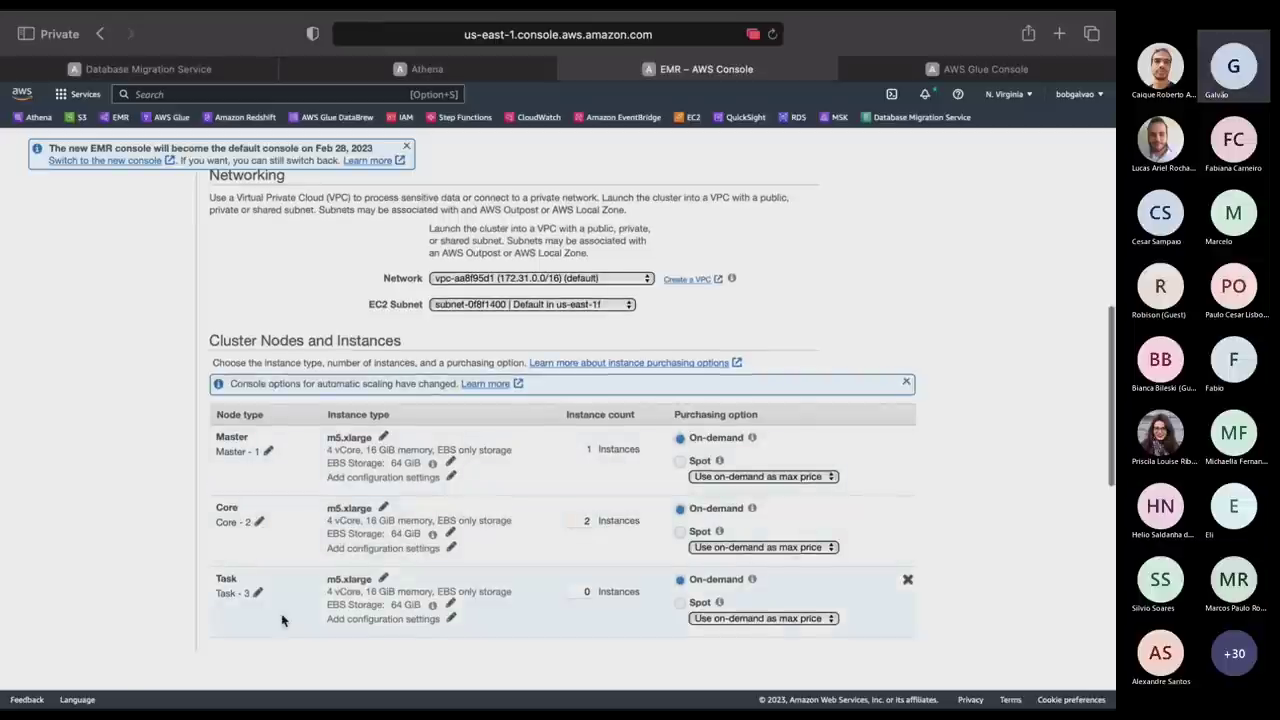
scroll(448, 348, "up", 4)
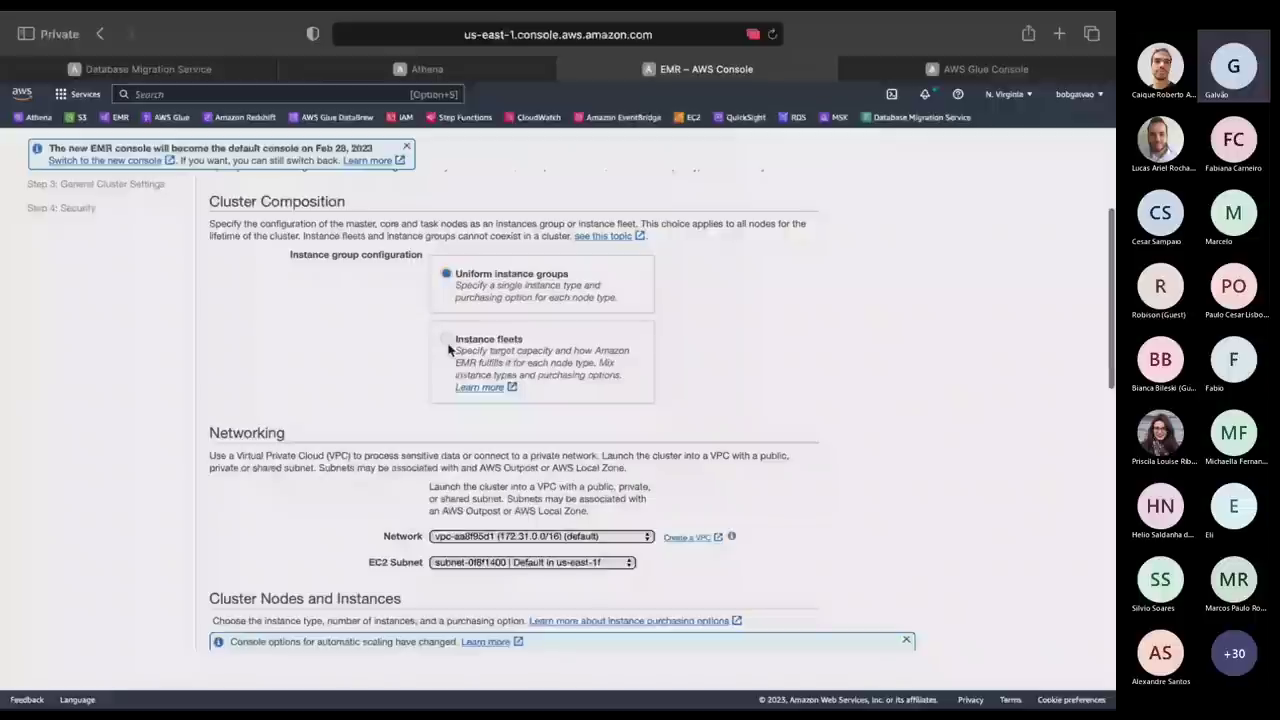
left_click(448, 346)
scroll(97, 425, "down", 4)
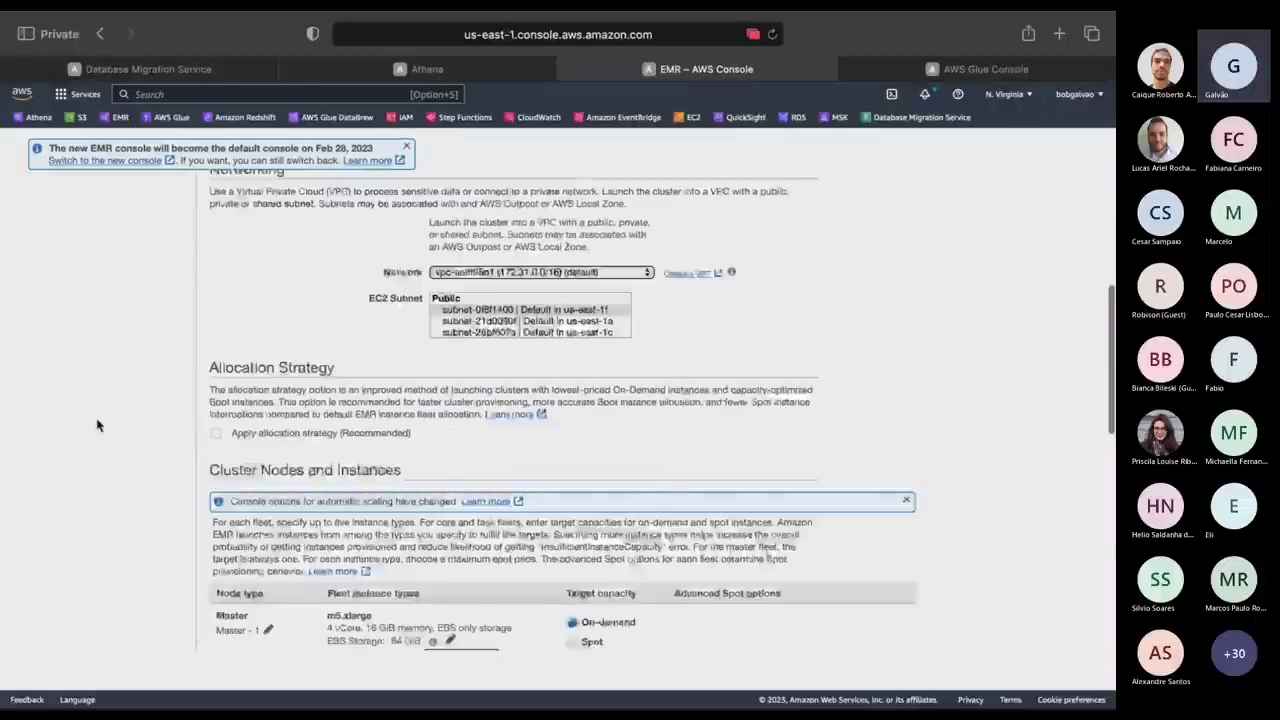
scroll(97, 425, "down", 5)
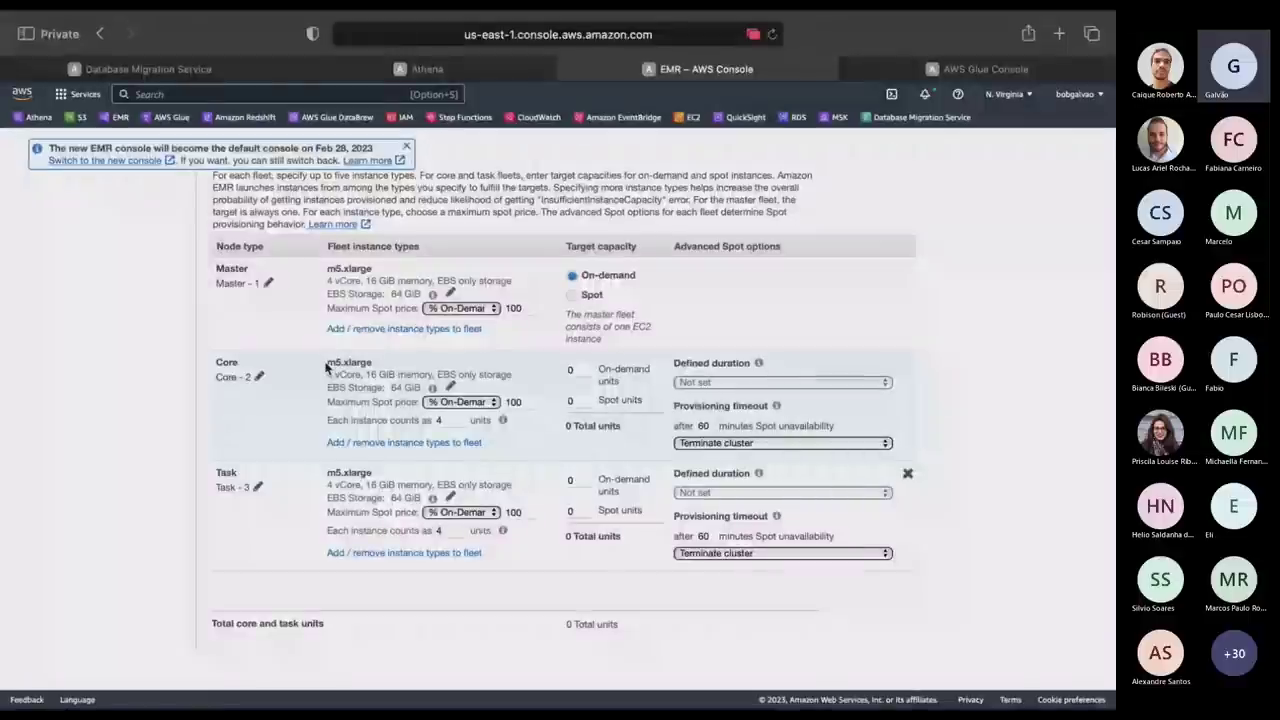
left_click_drag(326, 366, 404, 361)
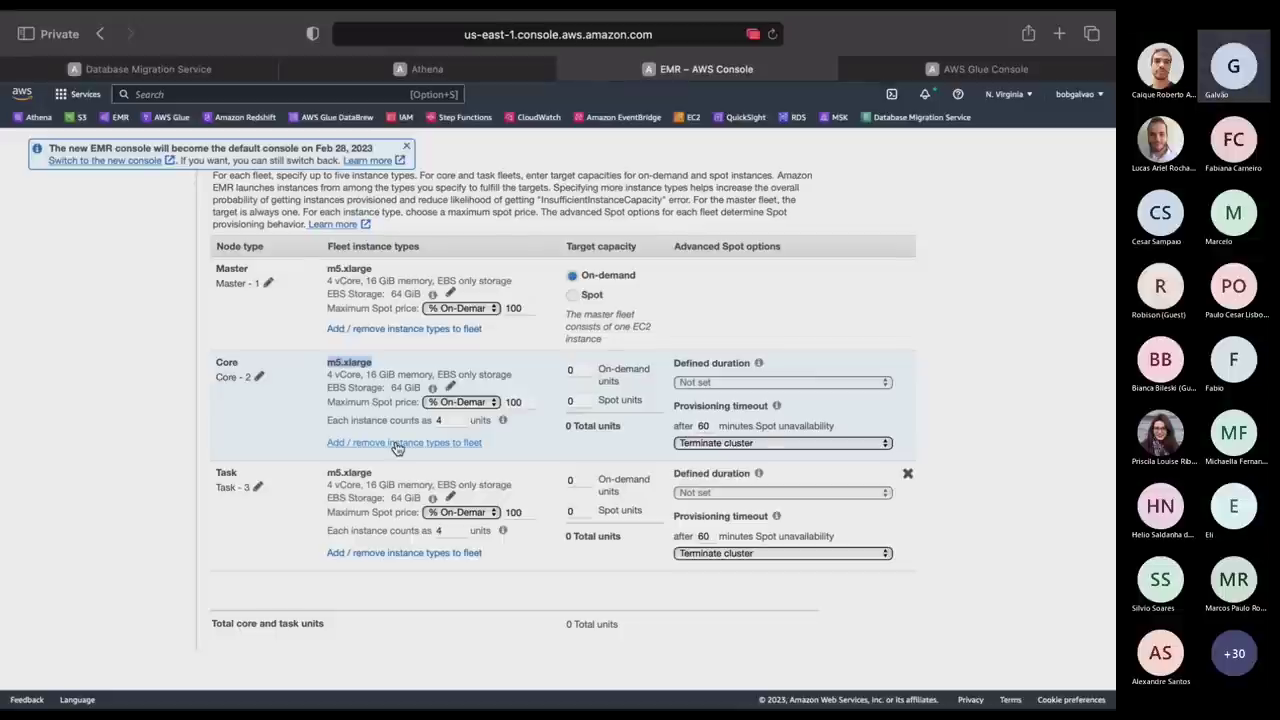
scroll(513, 389, "up", 10)
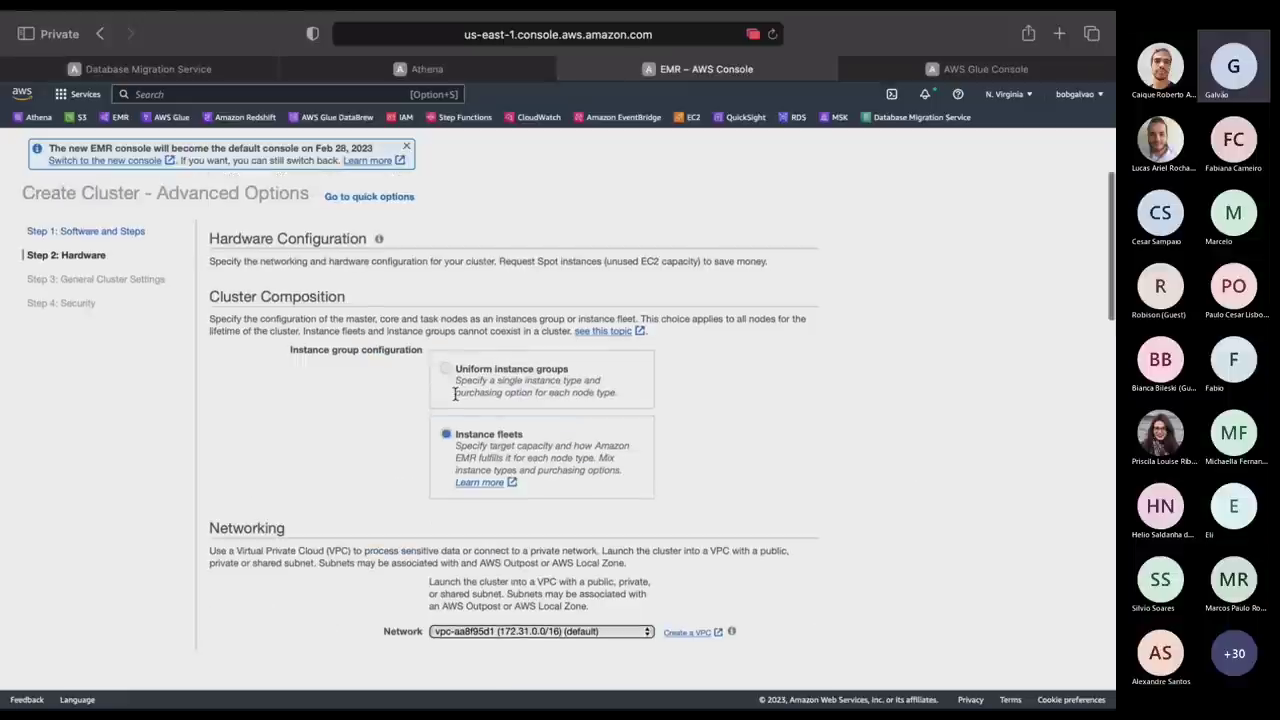
Switch back to uniform instance groups and keep the master node On-demand.
left_click(446, 368)
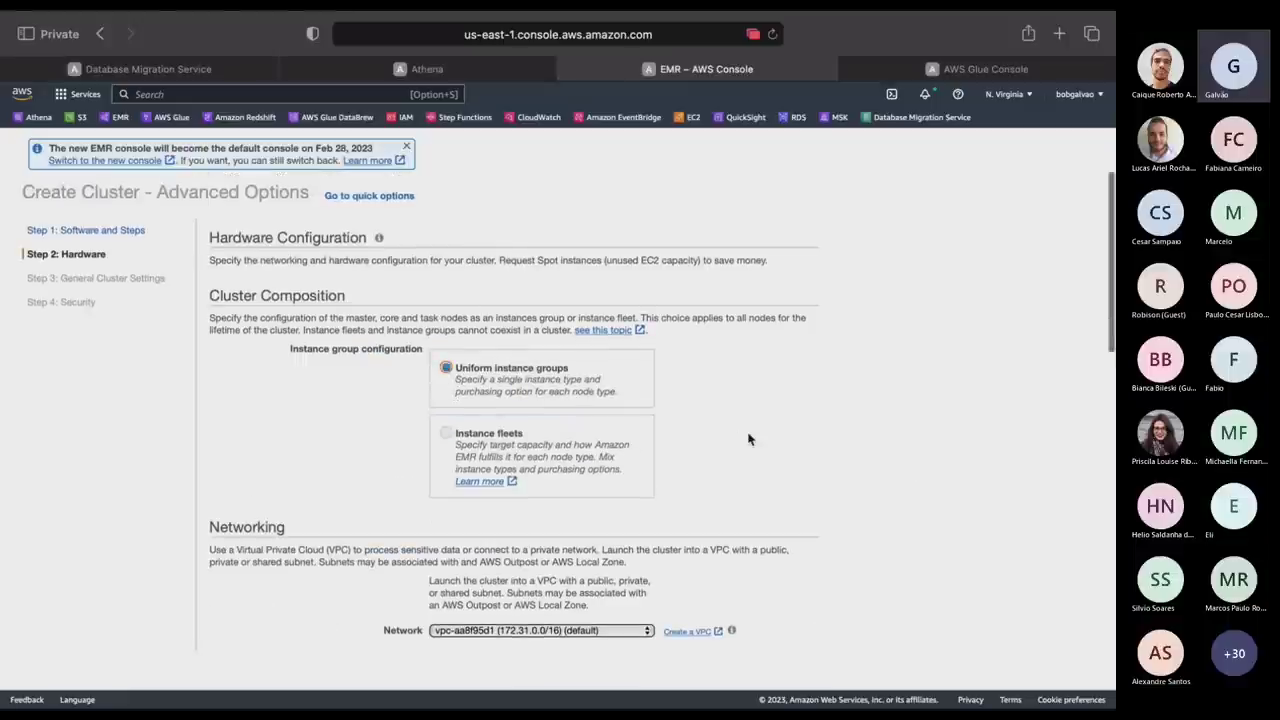
scroll(748, 440, "down", 5)
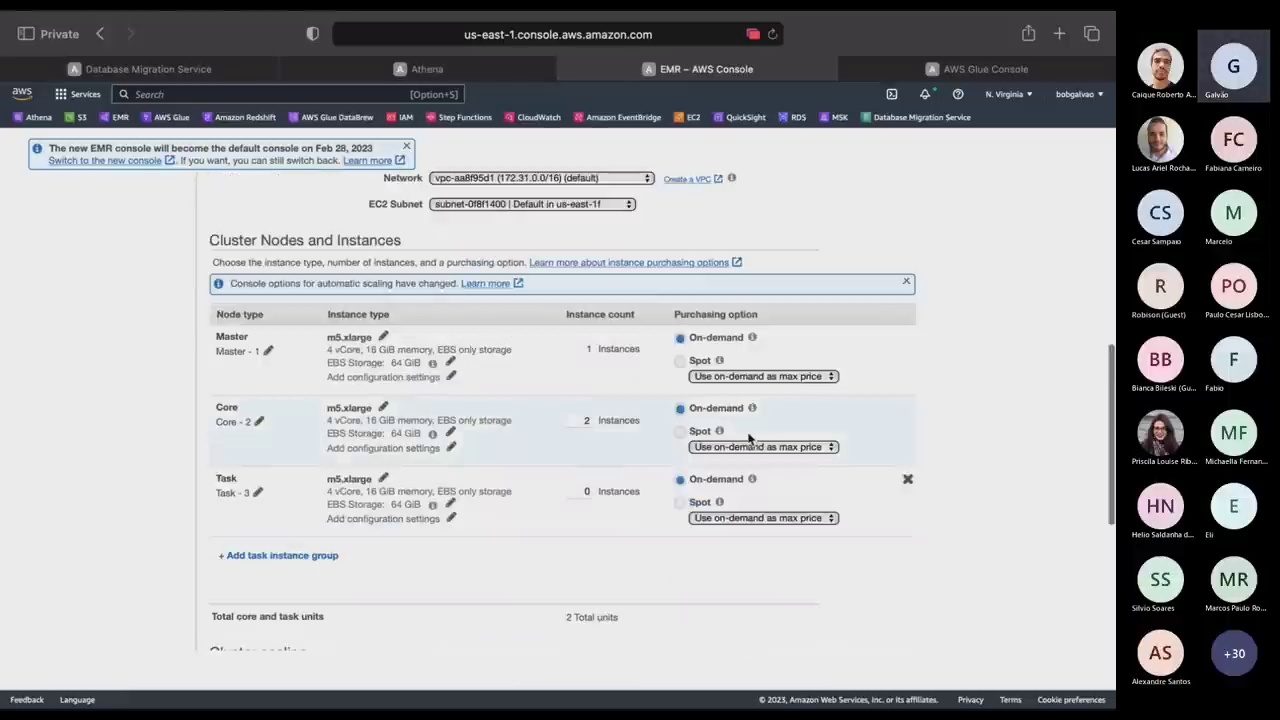
left_click(681, 340)
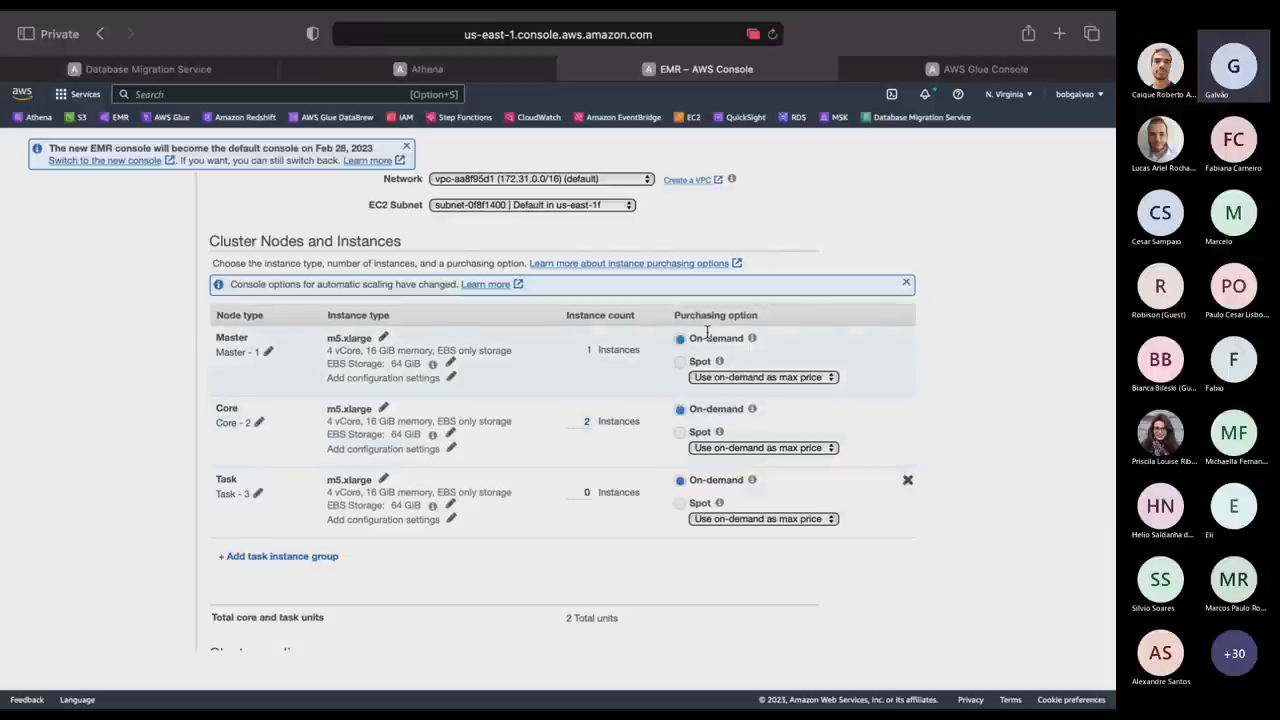
mouse_move(750, 342)
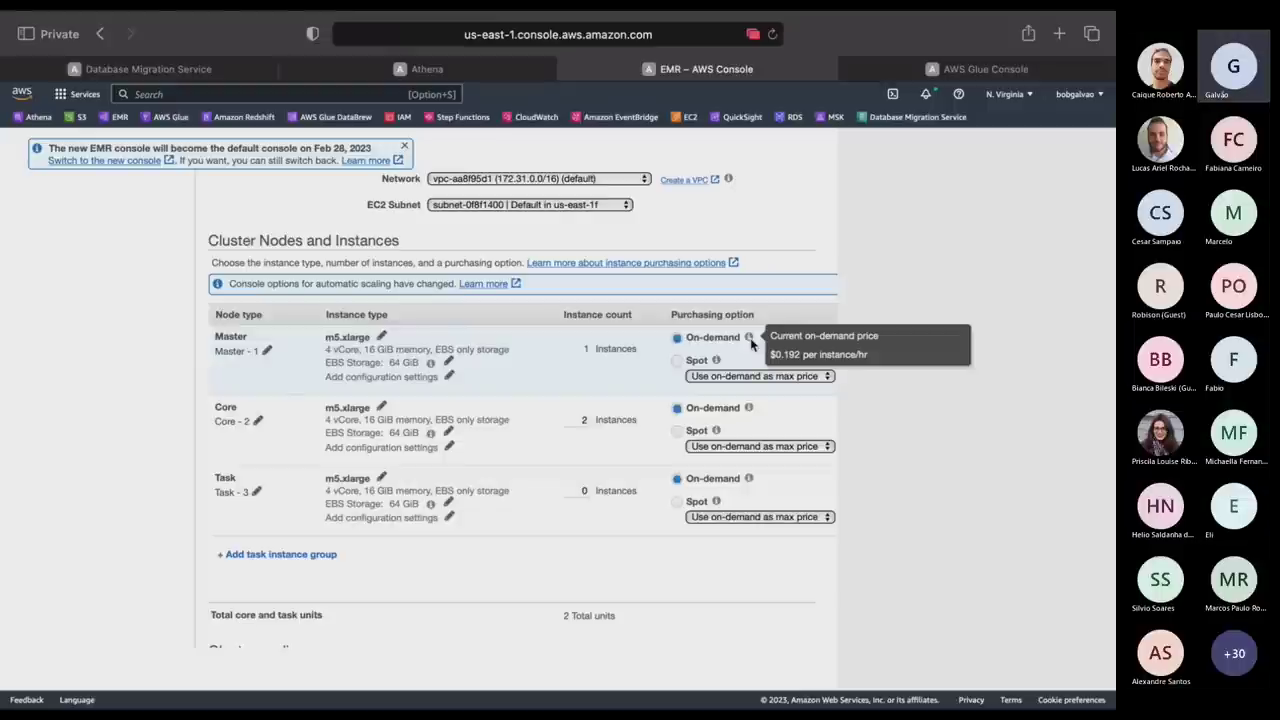
mouse_move(719, 362)
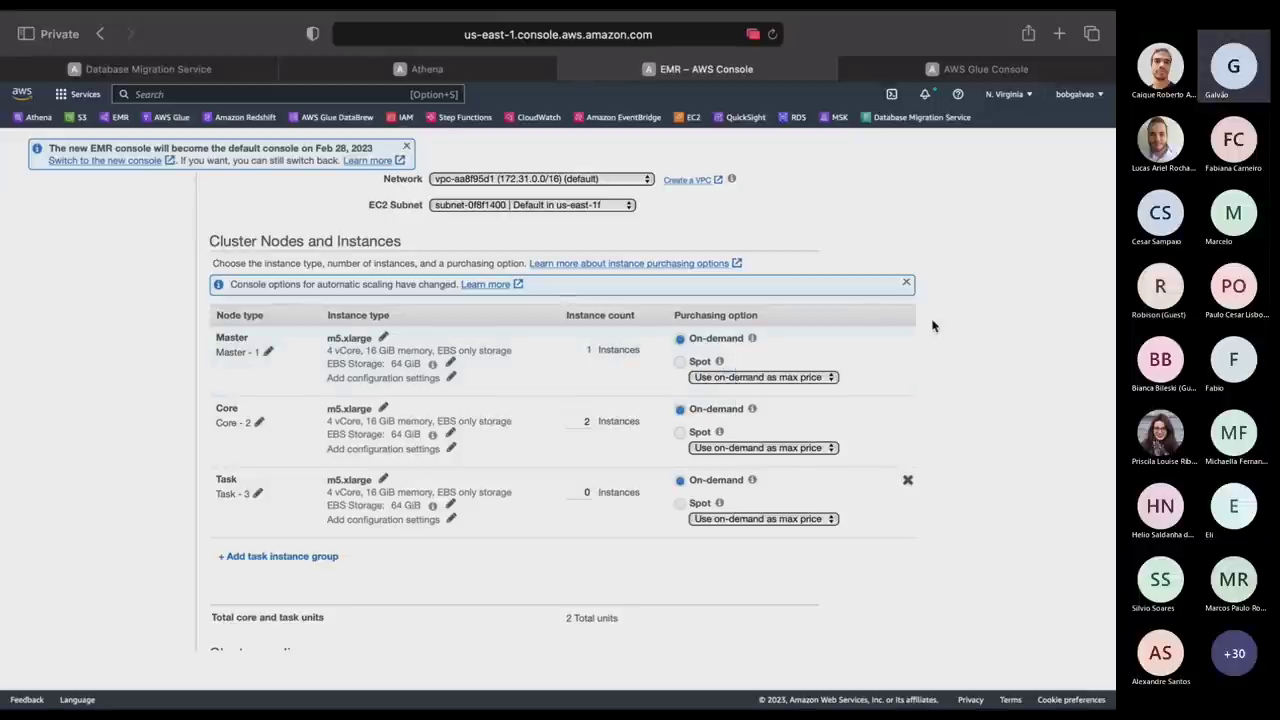
Set the master node's max price to $0.152 per instance/hr, replacing 0.192.
left_click(768, 377)
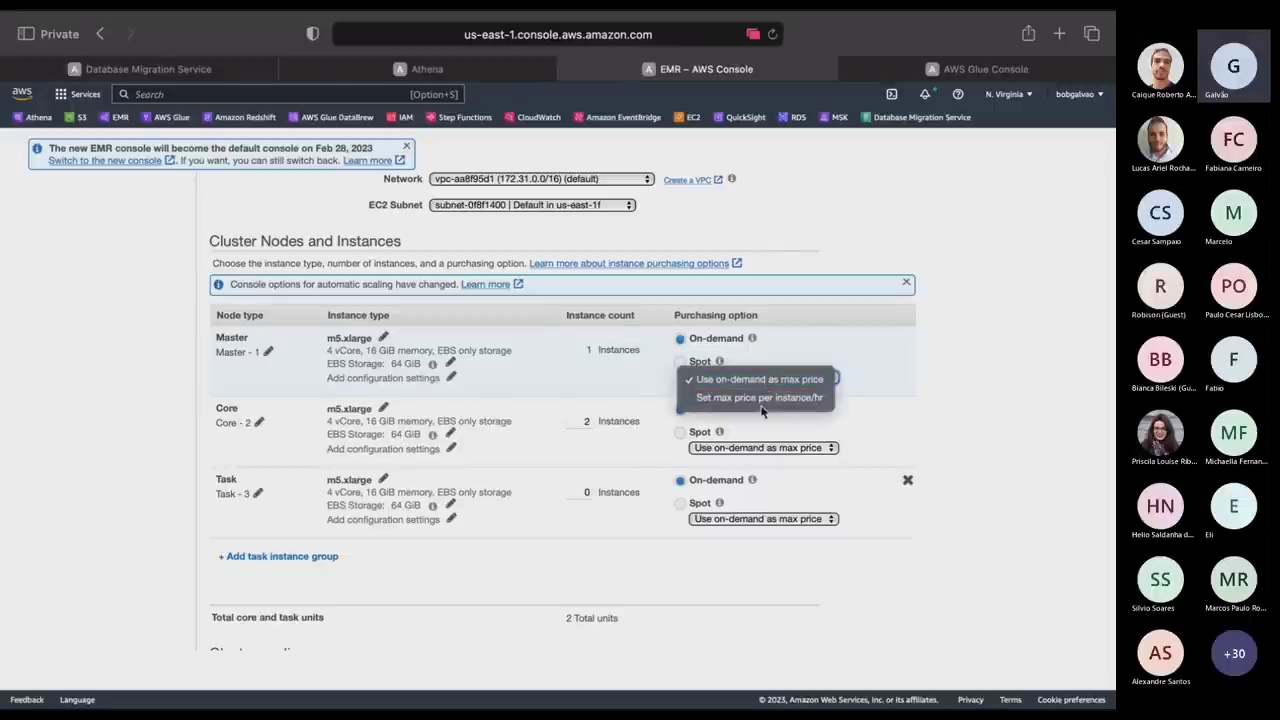
left_click(760, 397)
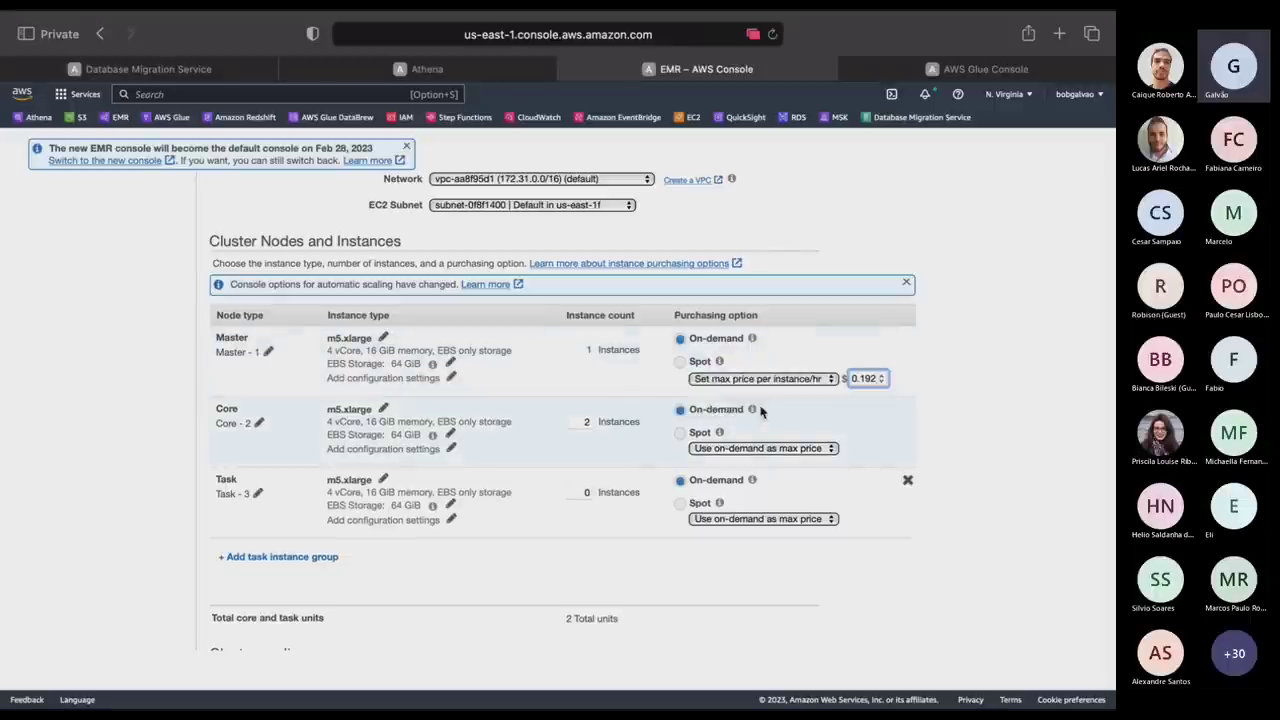
left_click(876, 400)
double_click(866, 378)
type("0.152")
left_click(944, 476)
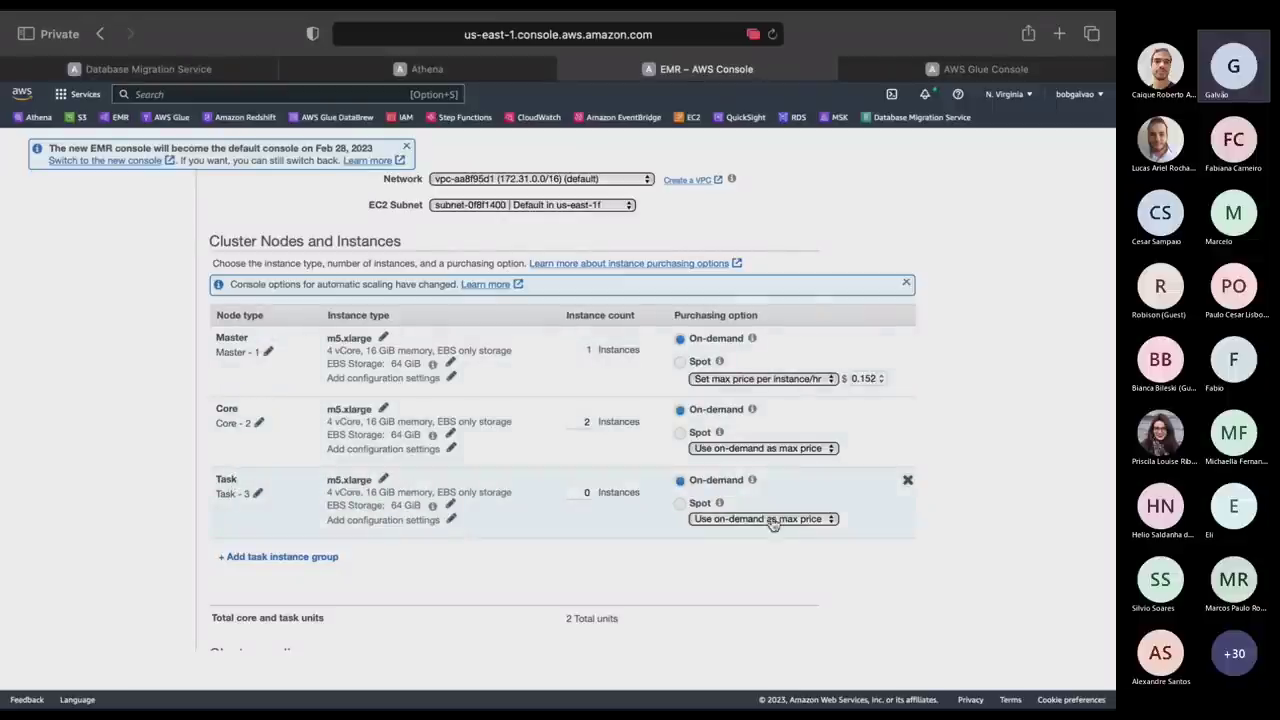
Remove the task instance group after trying Spot purchasing for it.
left_click(680, 504)
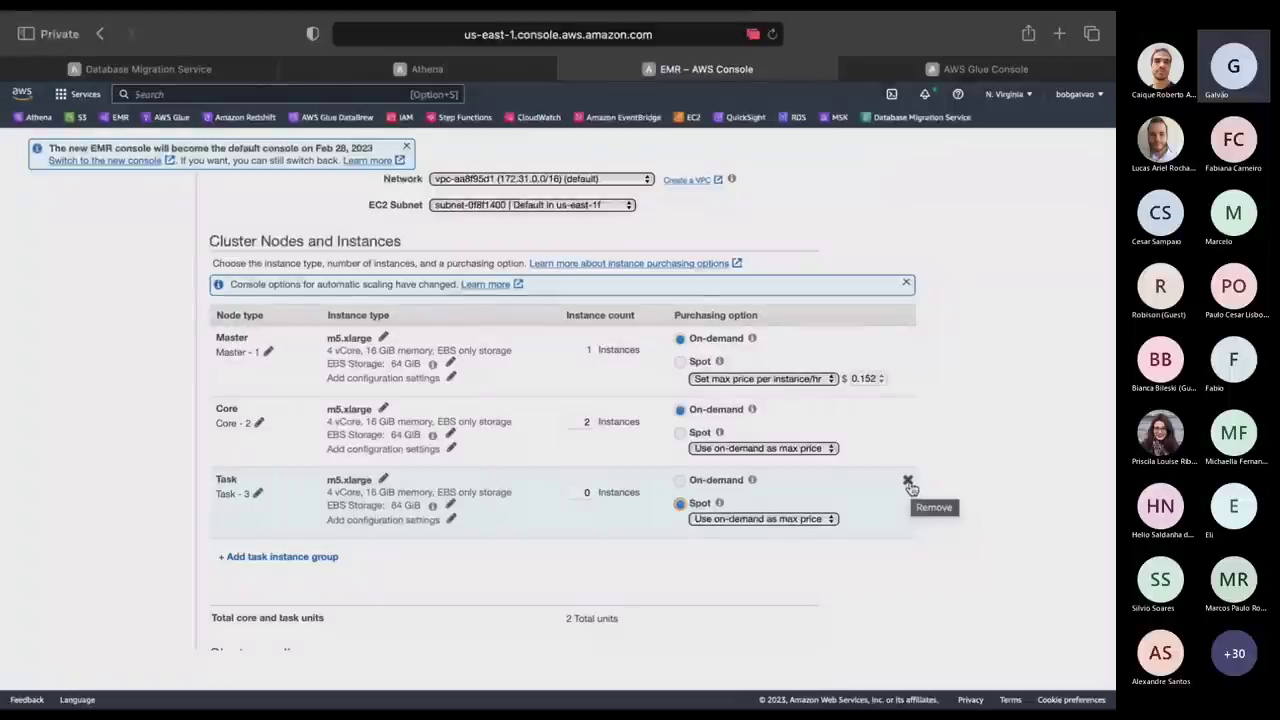
mouse_move(752, 338)
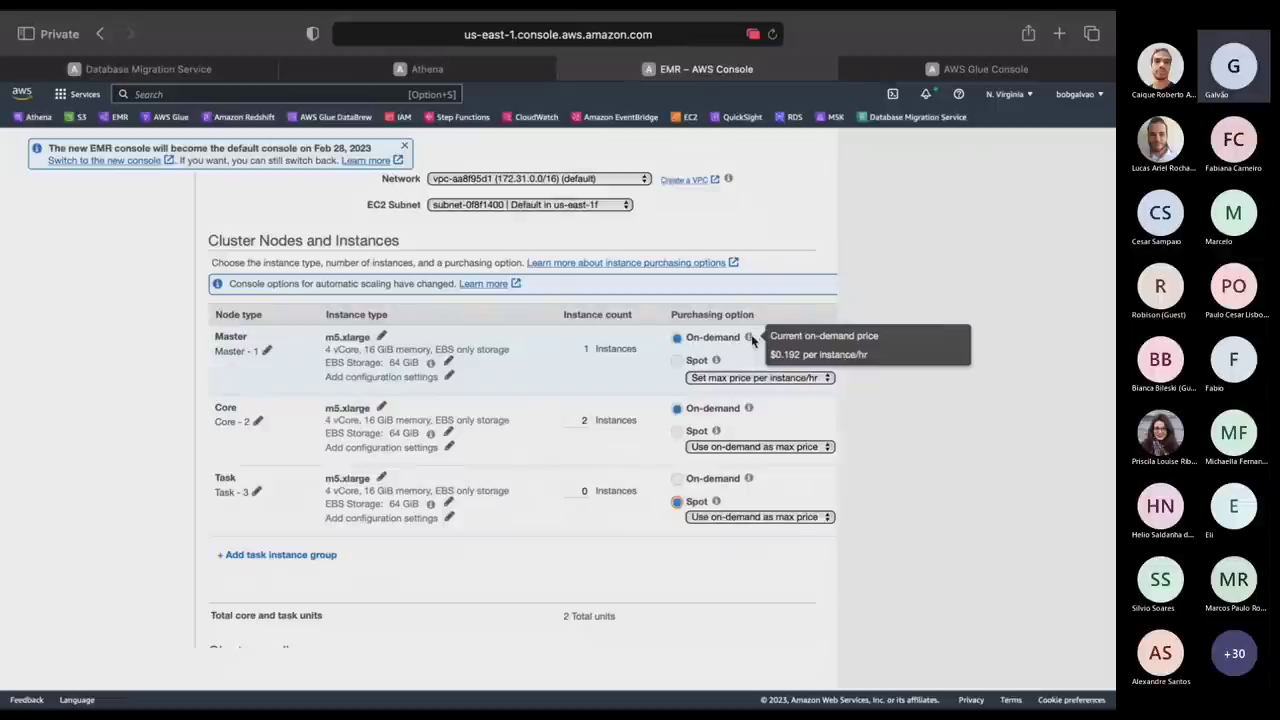
mouse_move(751, 410)
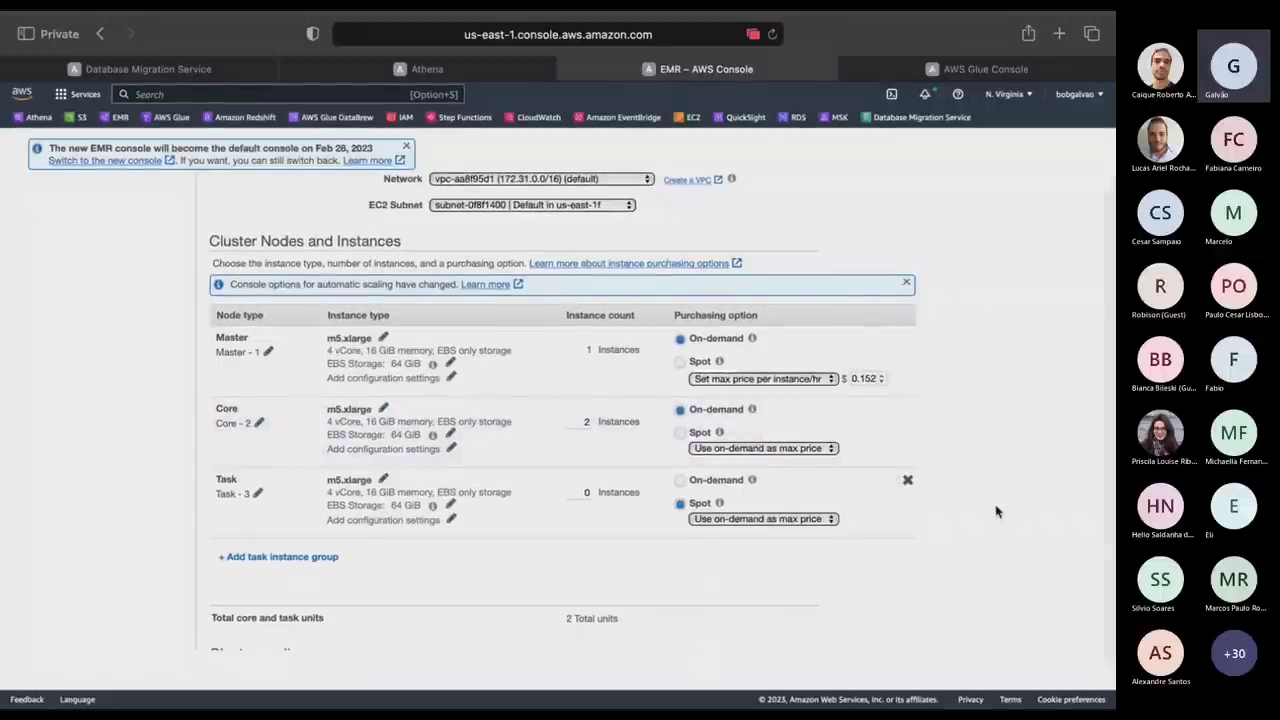
left_click(908, 481)
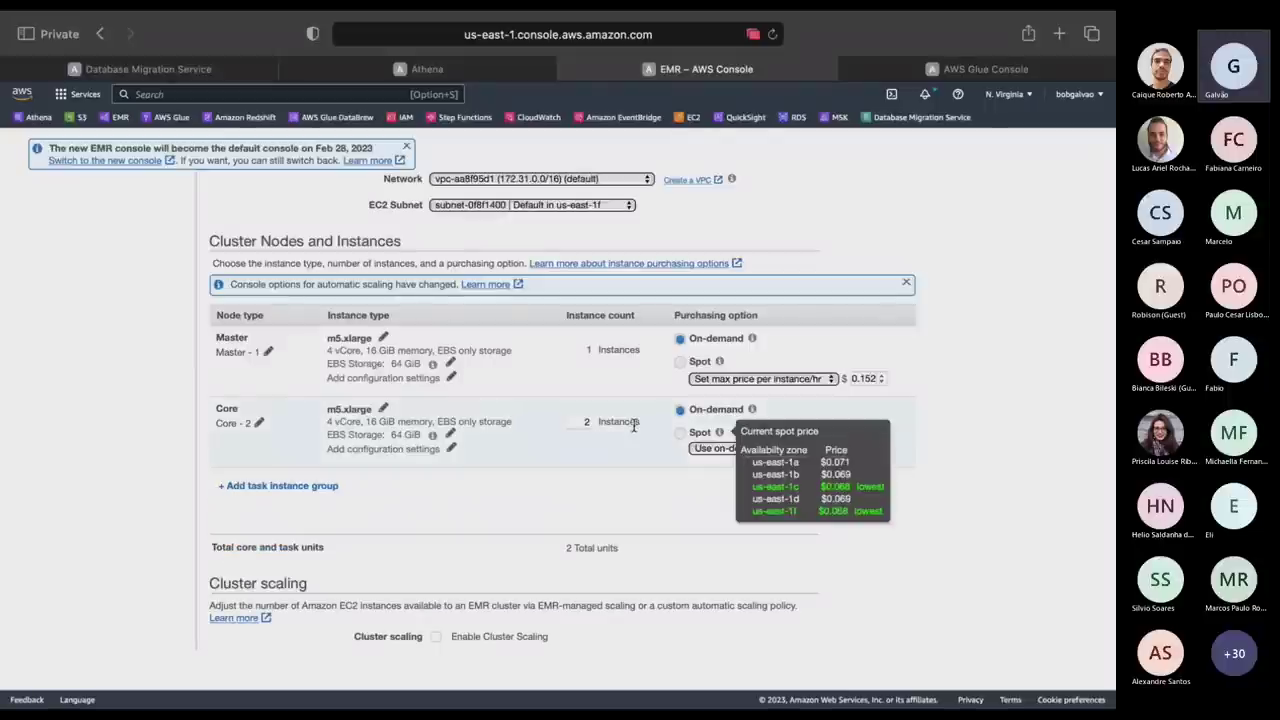
Set the core instance count to 0 and switch the master node to Spot purchasing.
left_click(580, 421)
key("BackSpace")
type("0")
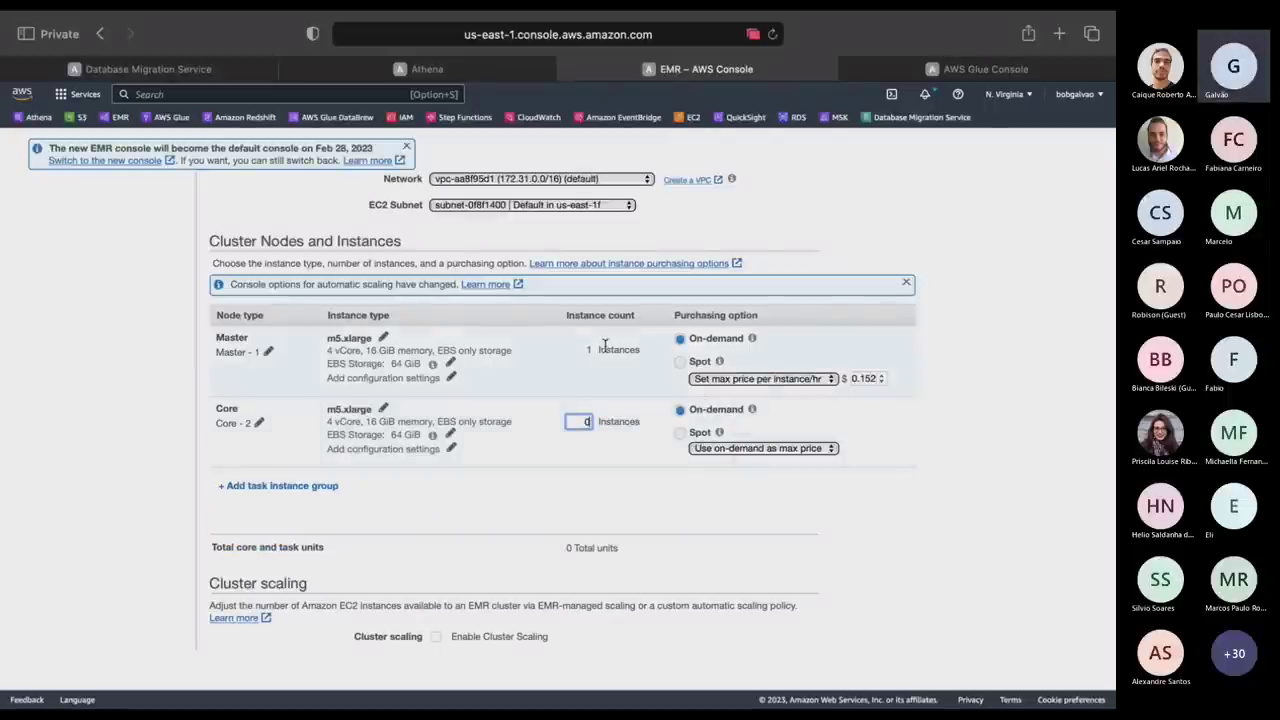
left_click(680, 340)
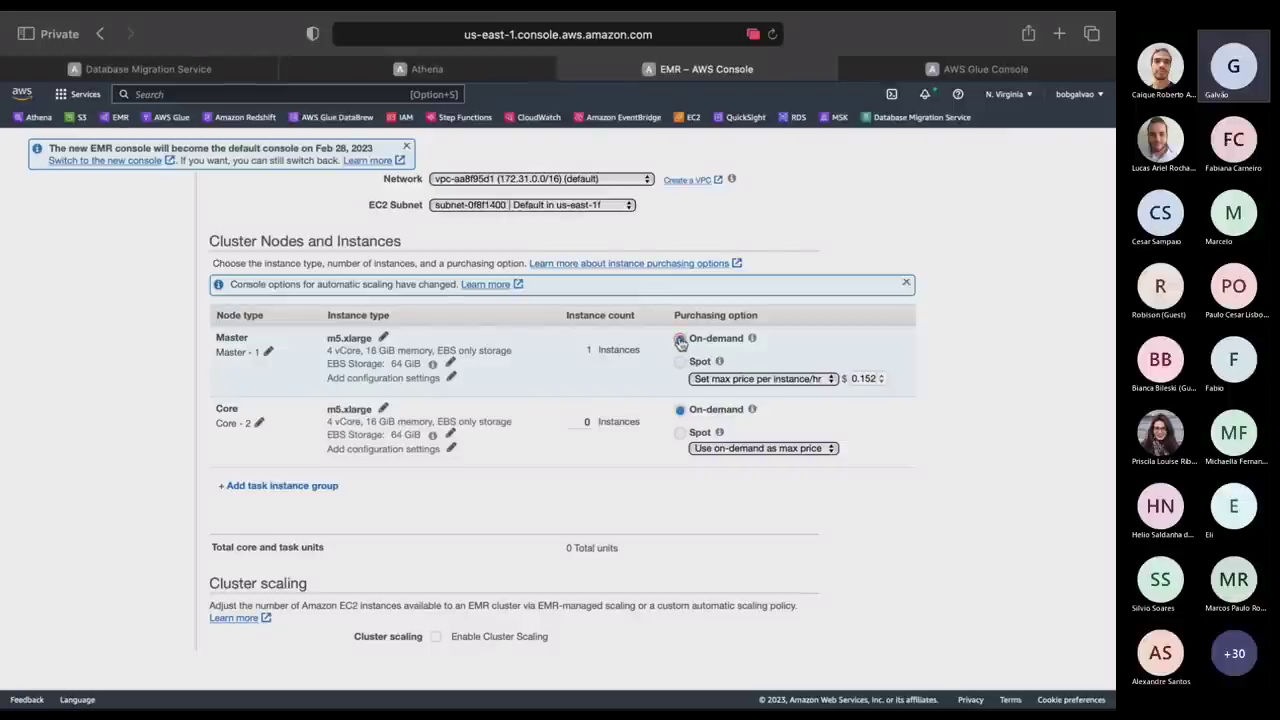
left_click(680, 363)
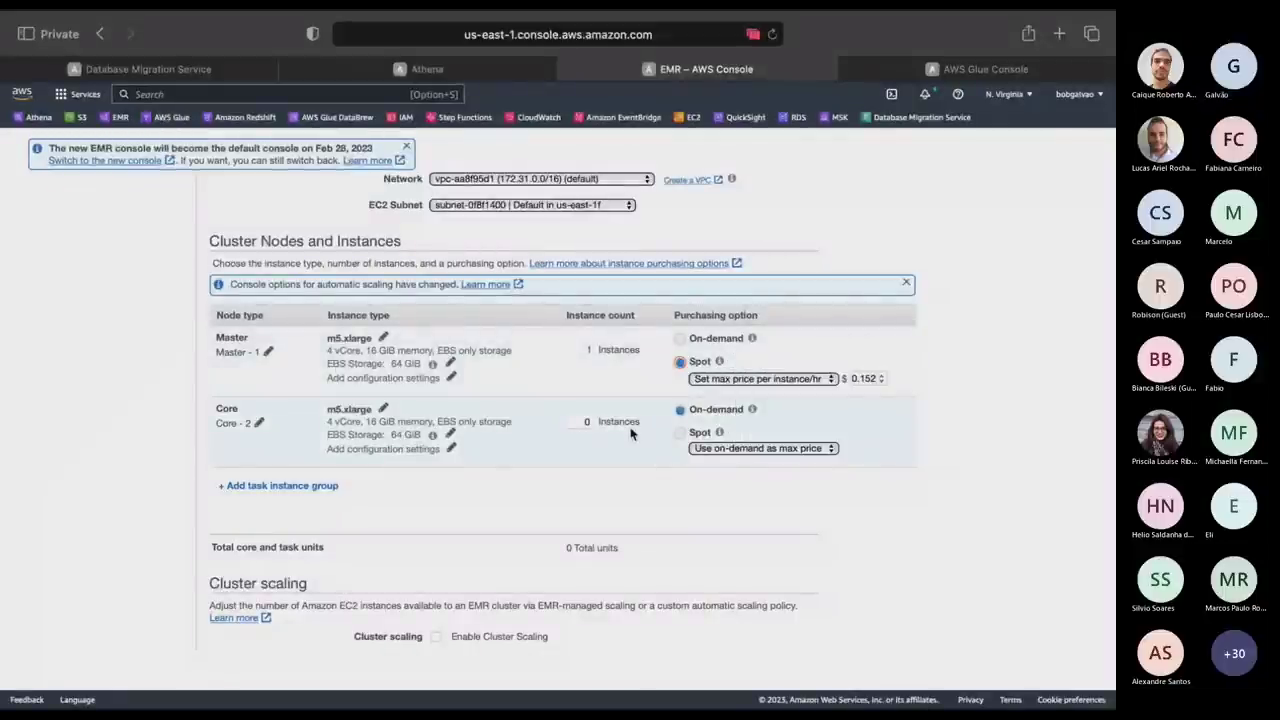
scroll(553, 474, "down", 5)
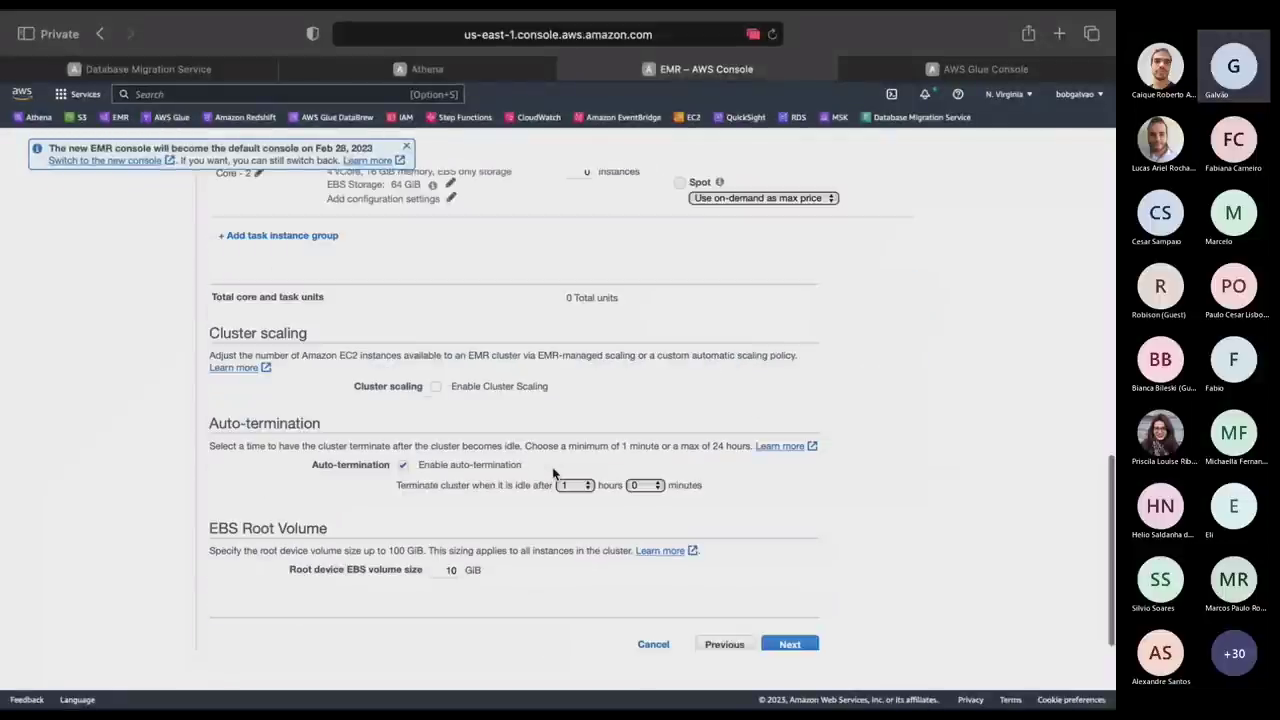
Toggle cluster scaling on and off, untick auto-termination, check the 10 GiB root volume, and continue.
left_click(437, 389)
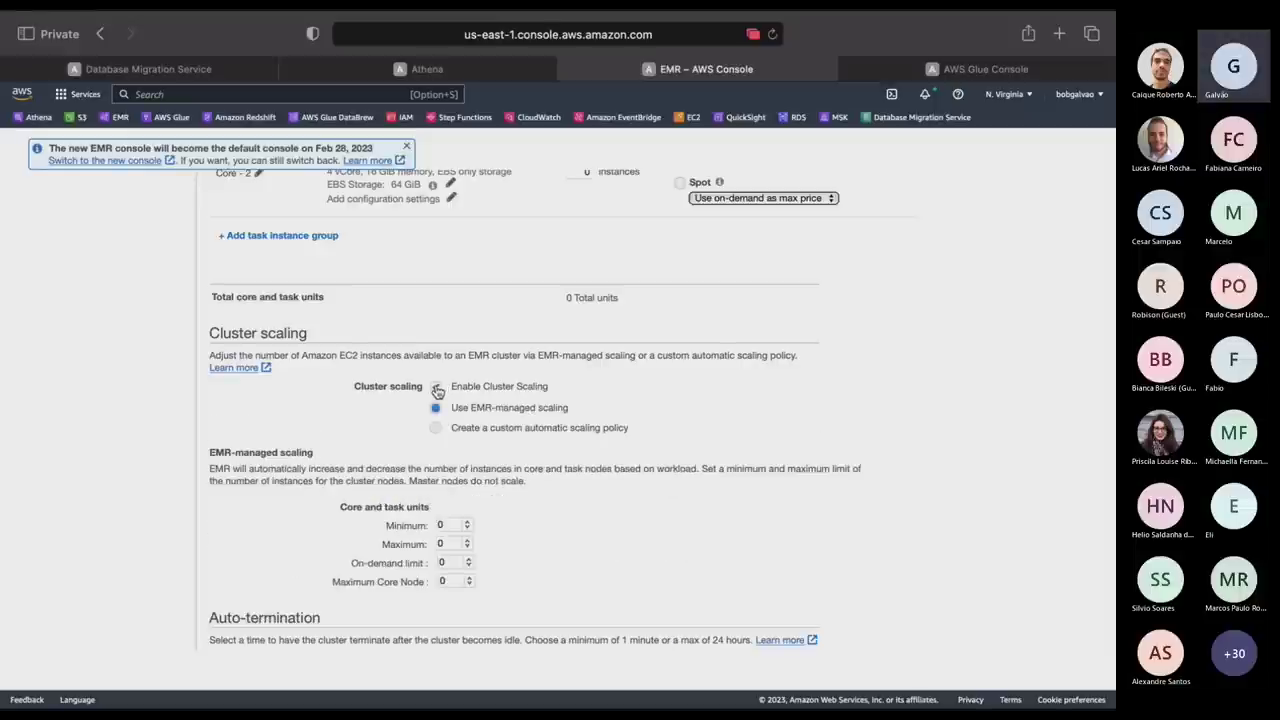
left_click(437, 389)
scroll(808, 437, "down", 1)
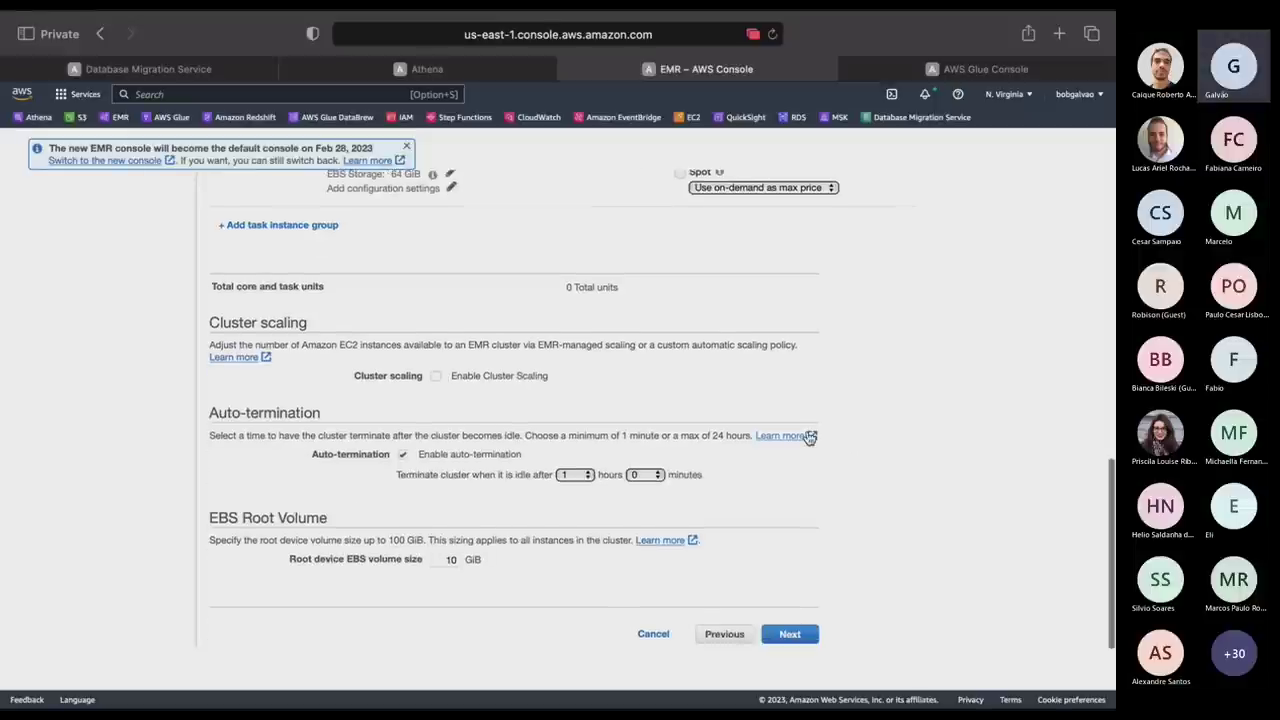
left_click(405, 459)
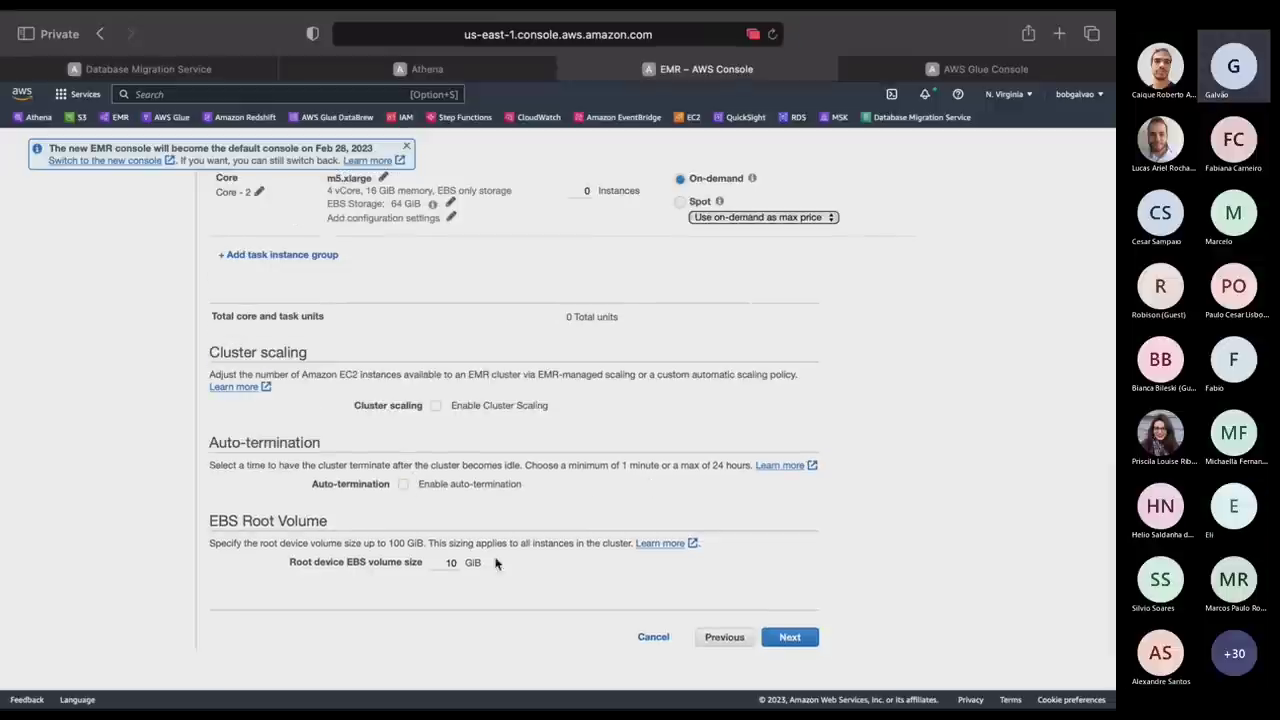
left_click(441, 566)
left_click(789, 637)
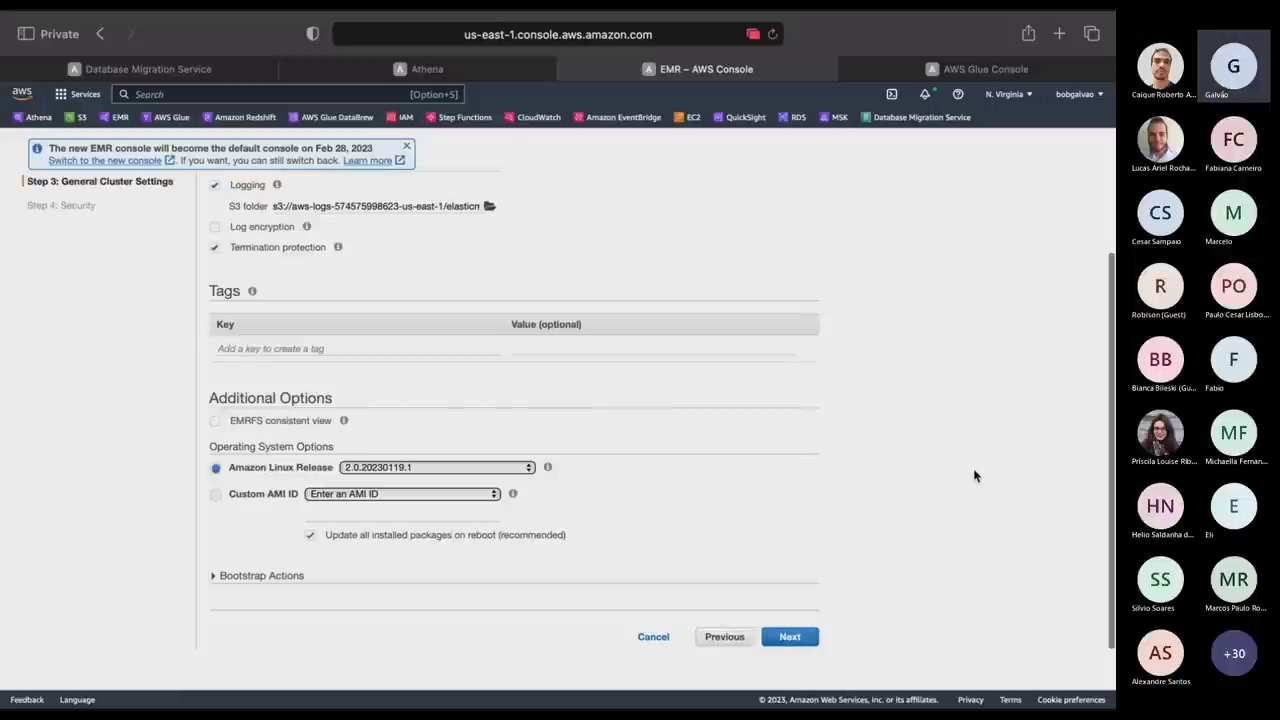
Rename the cluster to 'teste' and enable EMRFS consistent view with 5 retries and 10 s.
scroll(975, 476, "up", 2)
left_click_drag(325, 261, 191, 259)
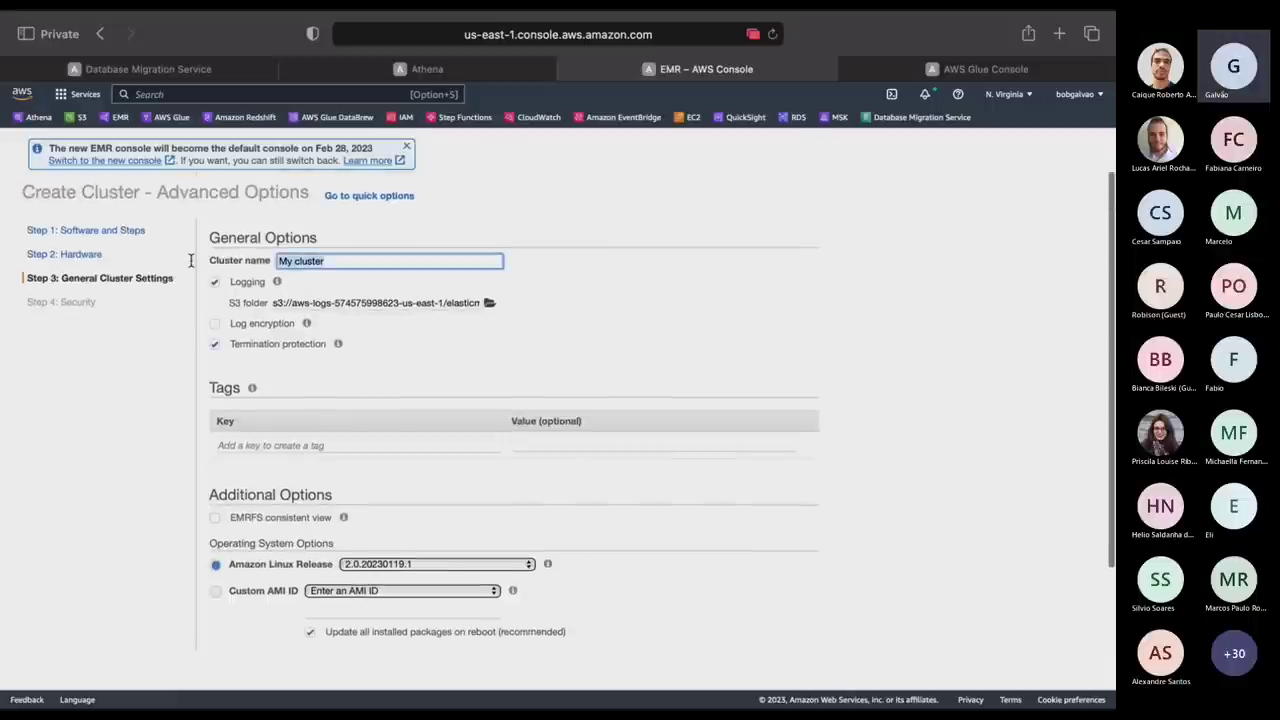
type("teste")
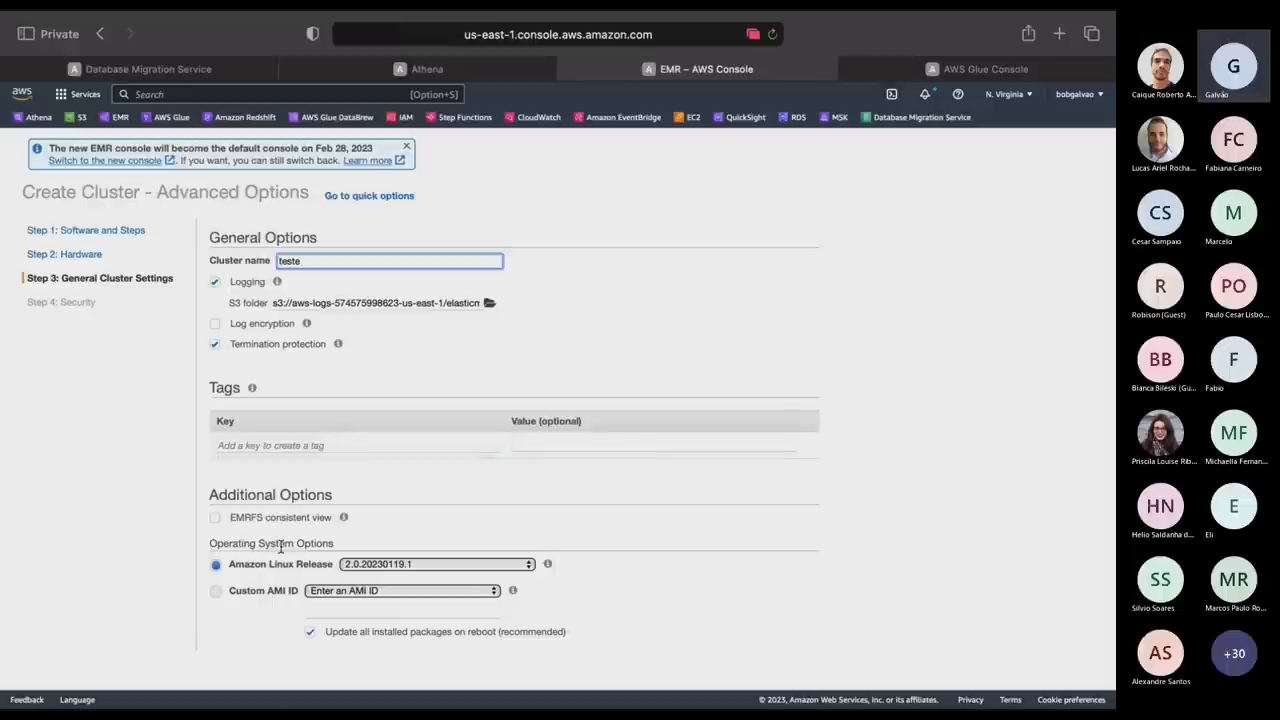
left_click(217, 520)
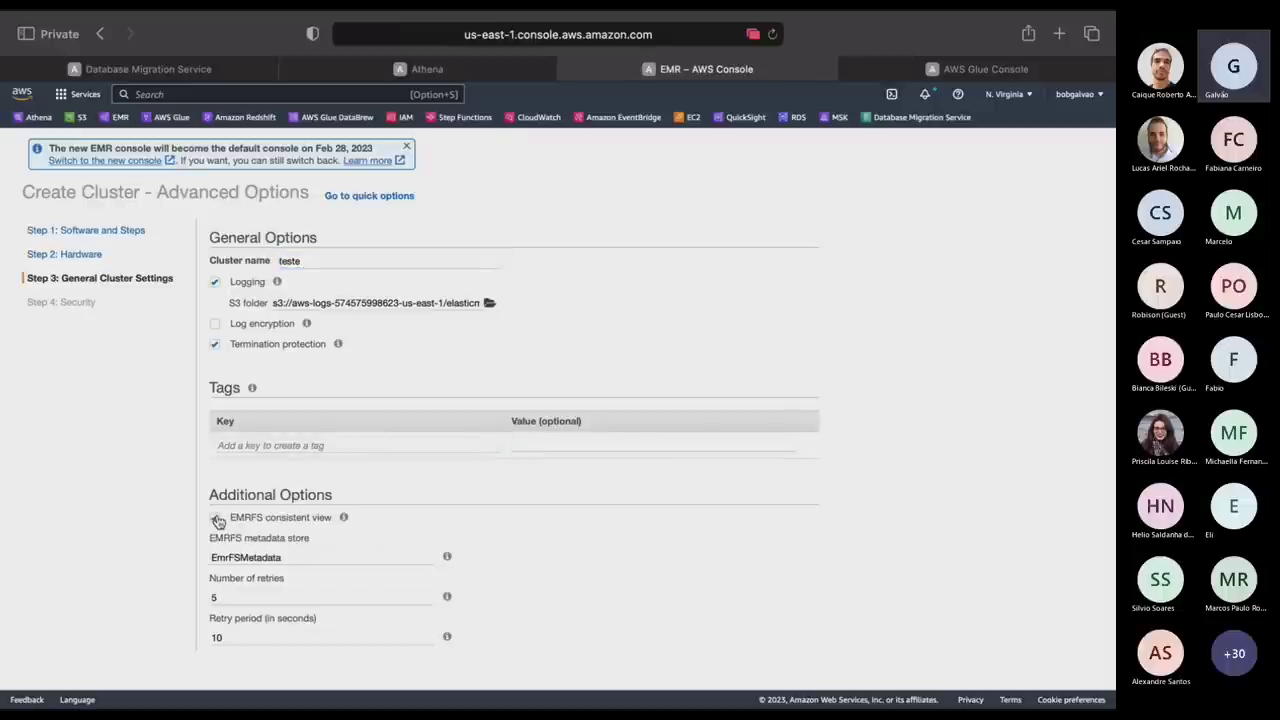
scroll(217, 520, "down", 2)
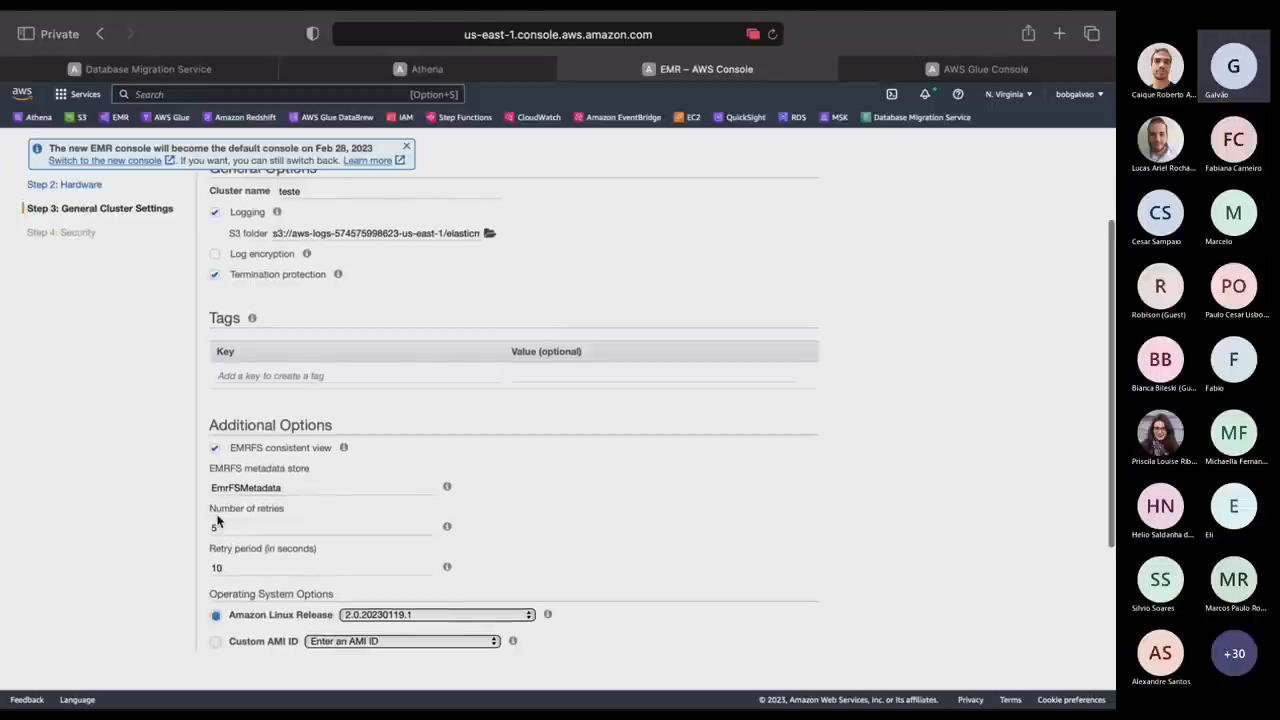
scroll(217, 520, "down", 1)
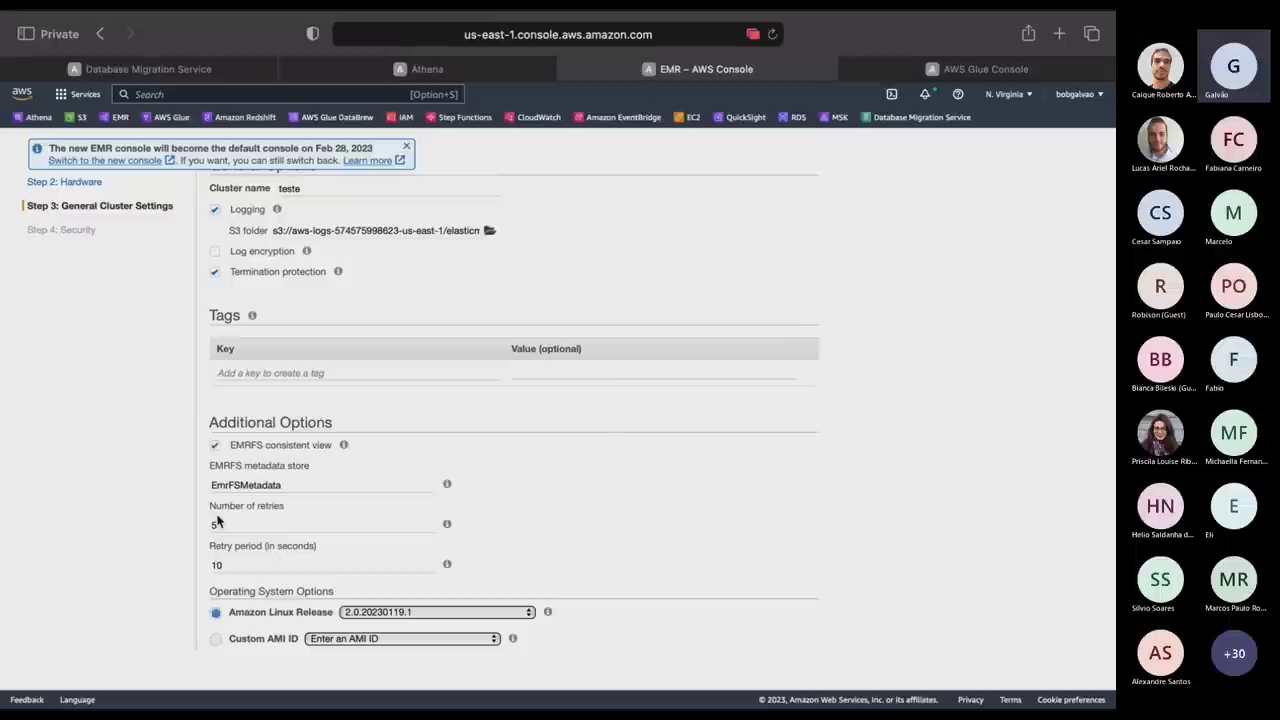
scroll(698, 488, "down", 3)
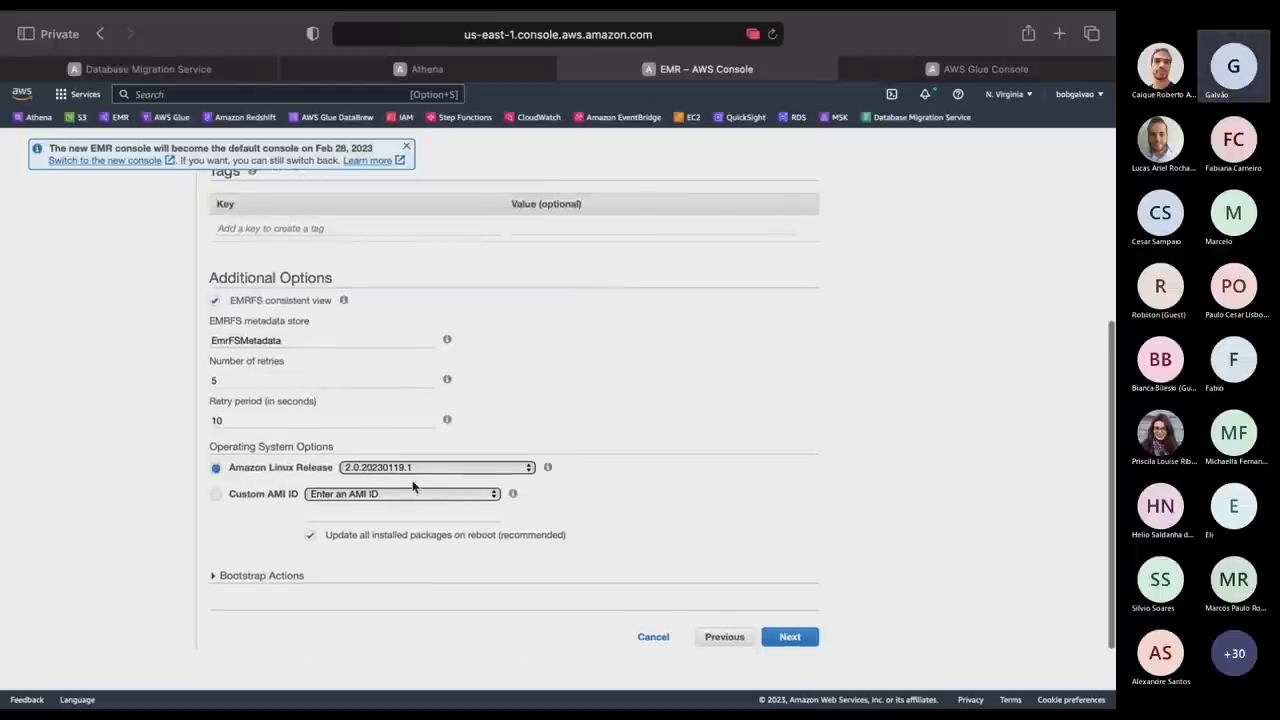
Untick EMRFS consistent view and browse the bootstrap action types without adding one.
left_click(215, 300)
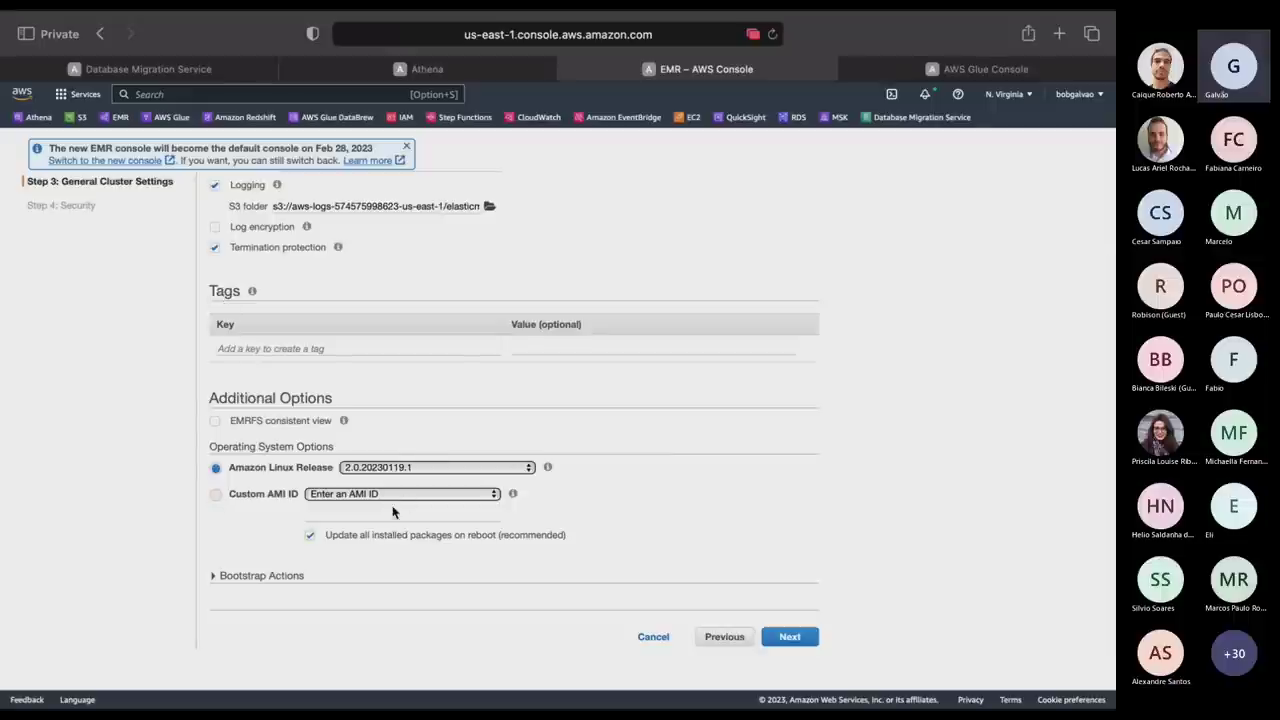
left_click(215, 576)
scroll(500, 565, "down", 2)
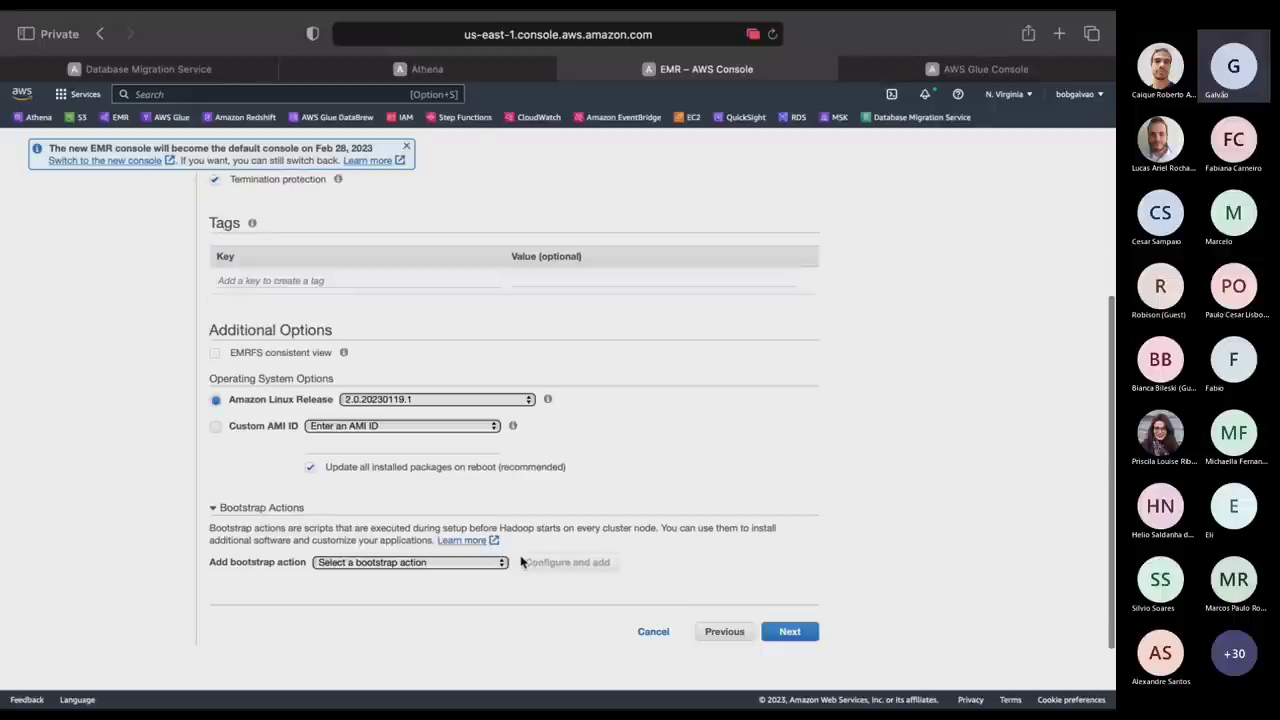
left_click(463, 572)
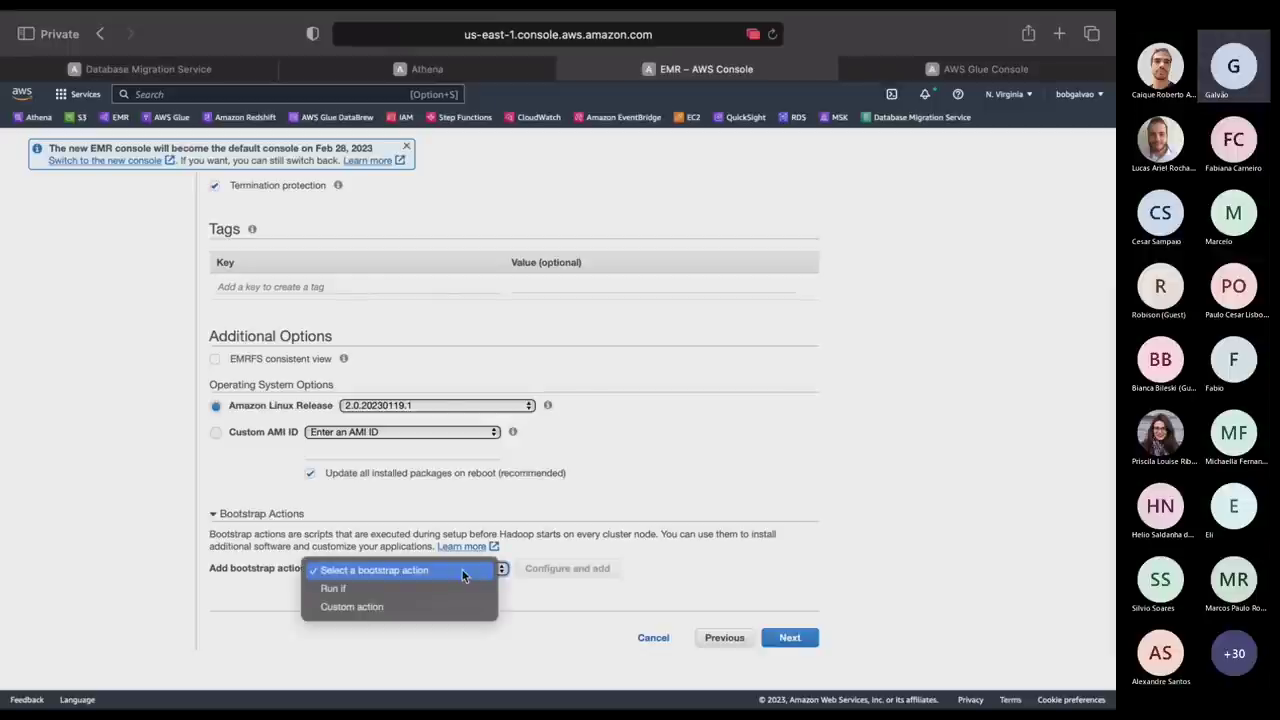
left_click(876, 489)
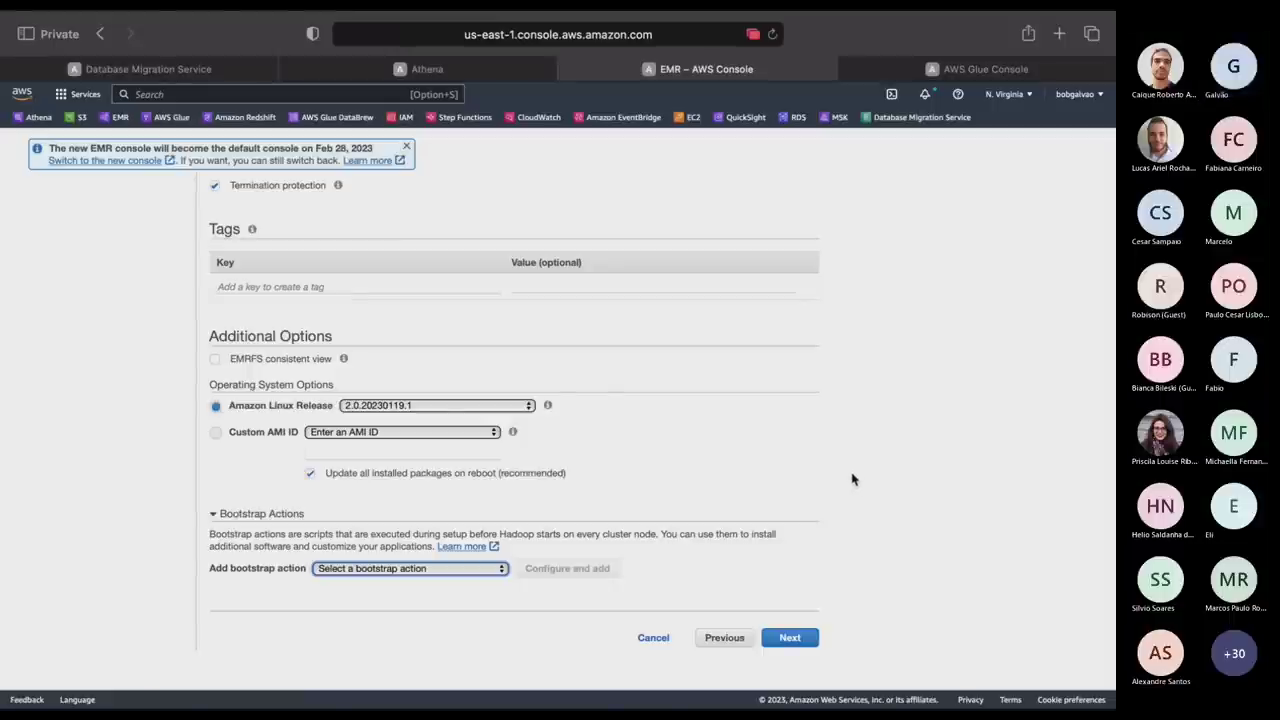
On the Security step, choose an existing EC2 key pair and keep no security configuration.
left_click(790, 637)
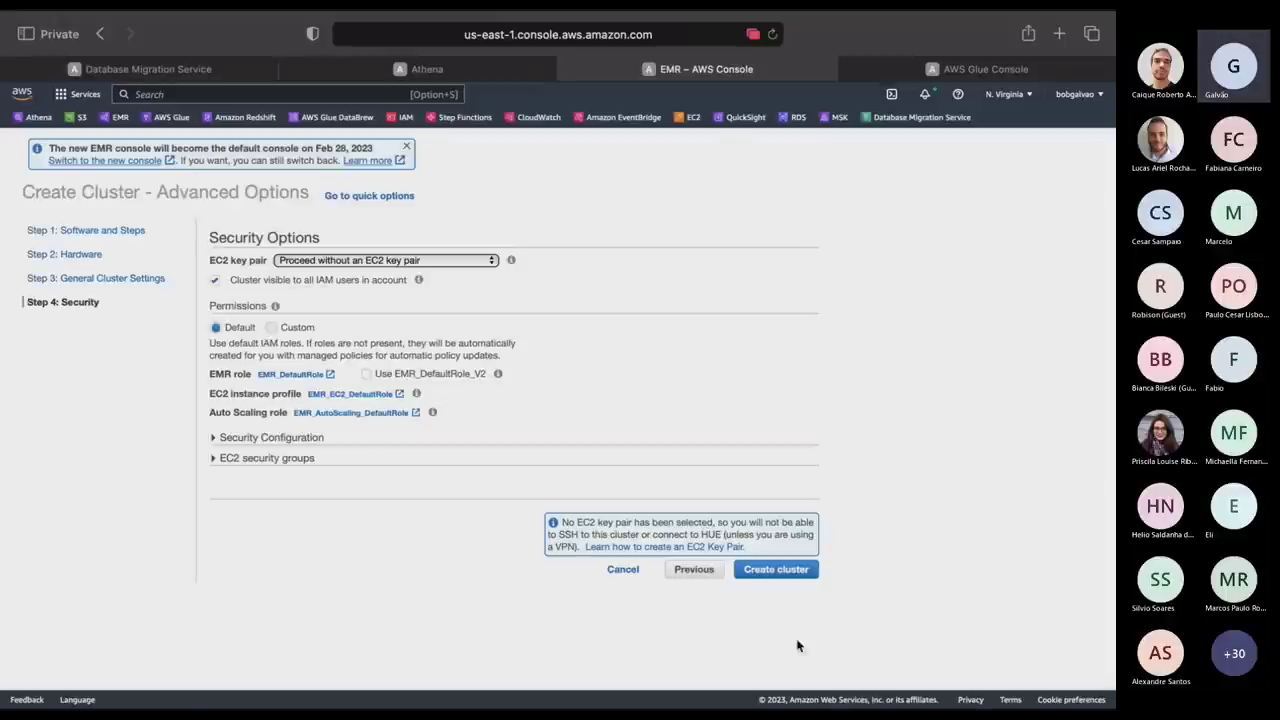
left_click(403, 259)
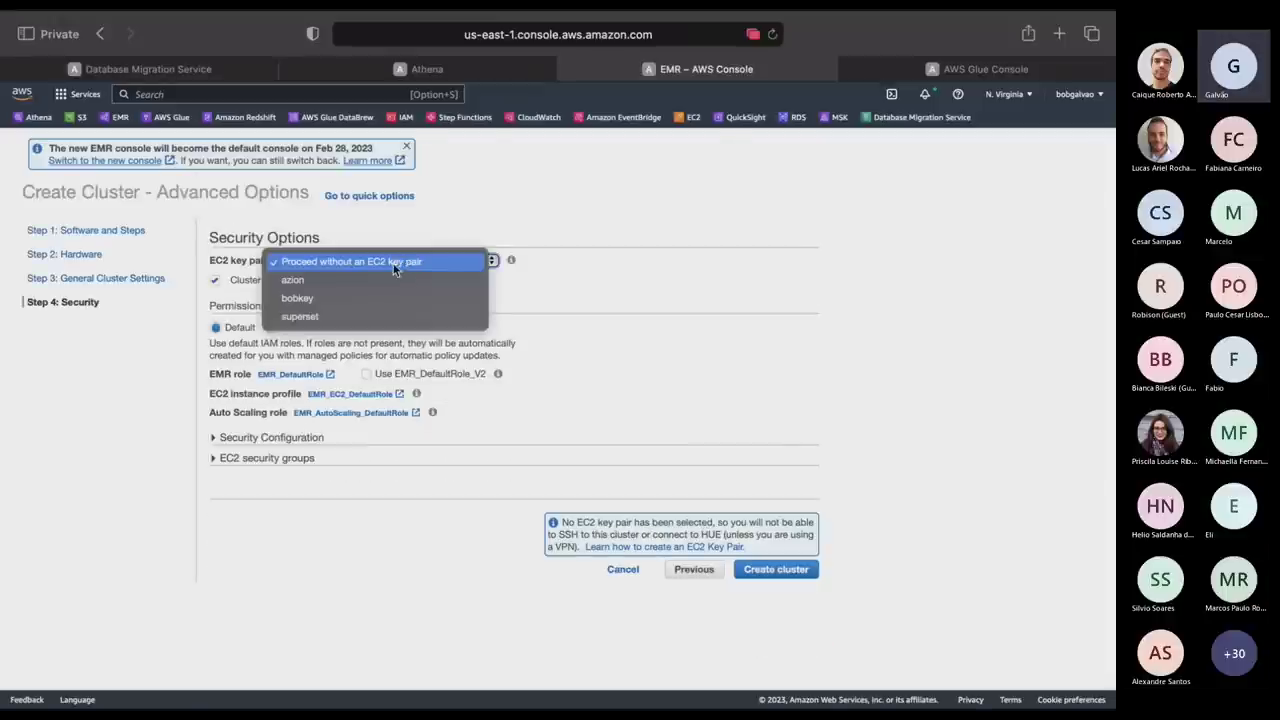
left_click(320, 301)
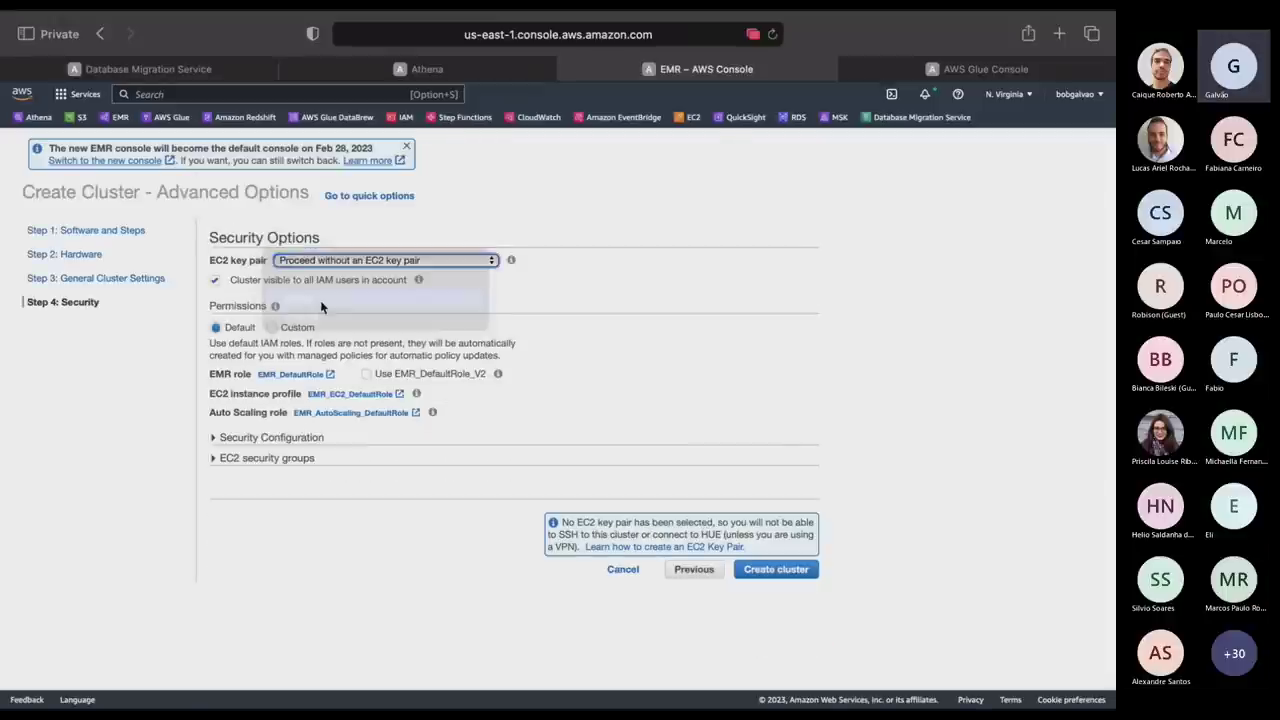
left_click(215, 439)
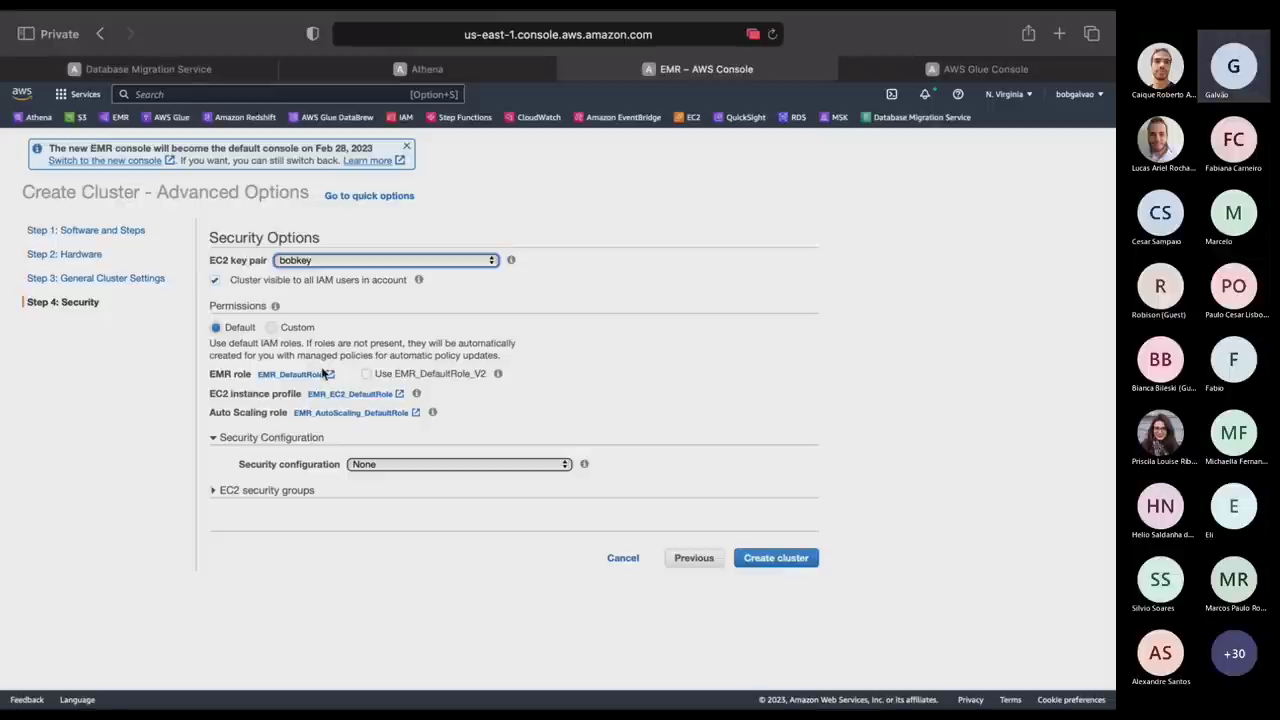
left_click(405, 464)
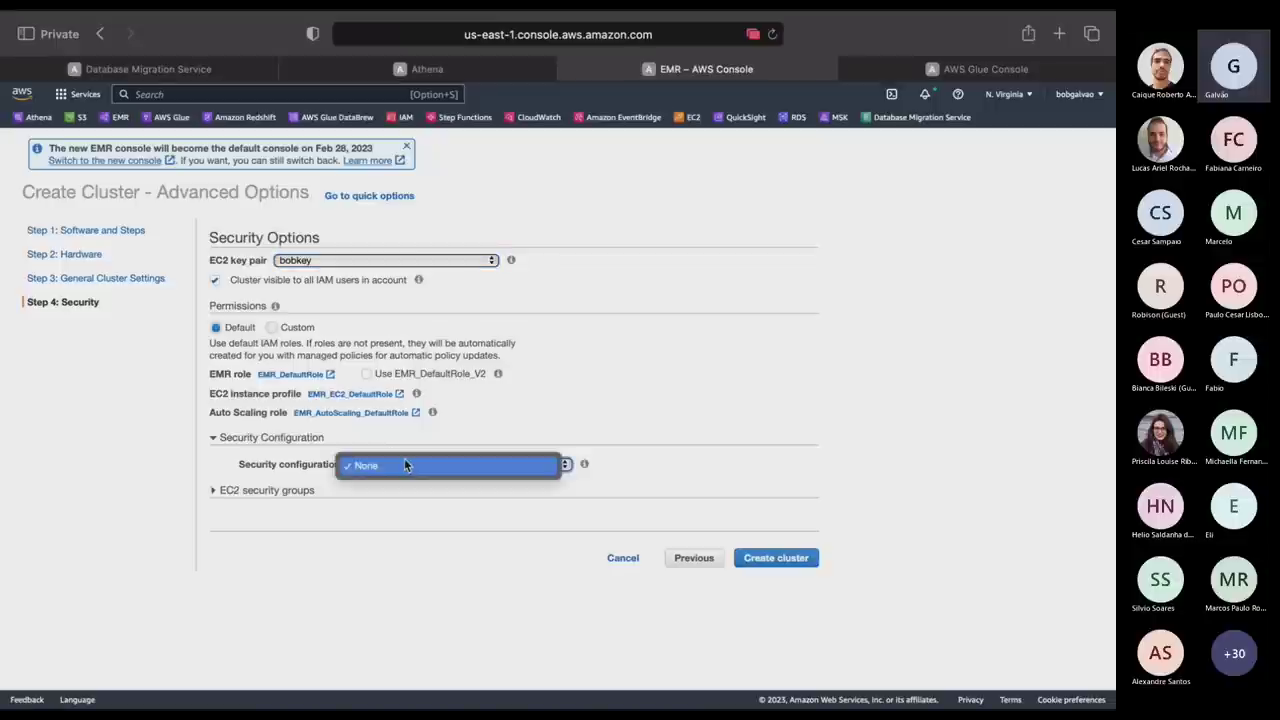
left_click(405, 464)
Review the EC2 security group settings, then cancel the cluster creation.
left_click(214, 494)
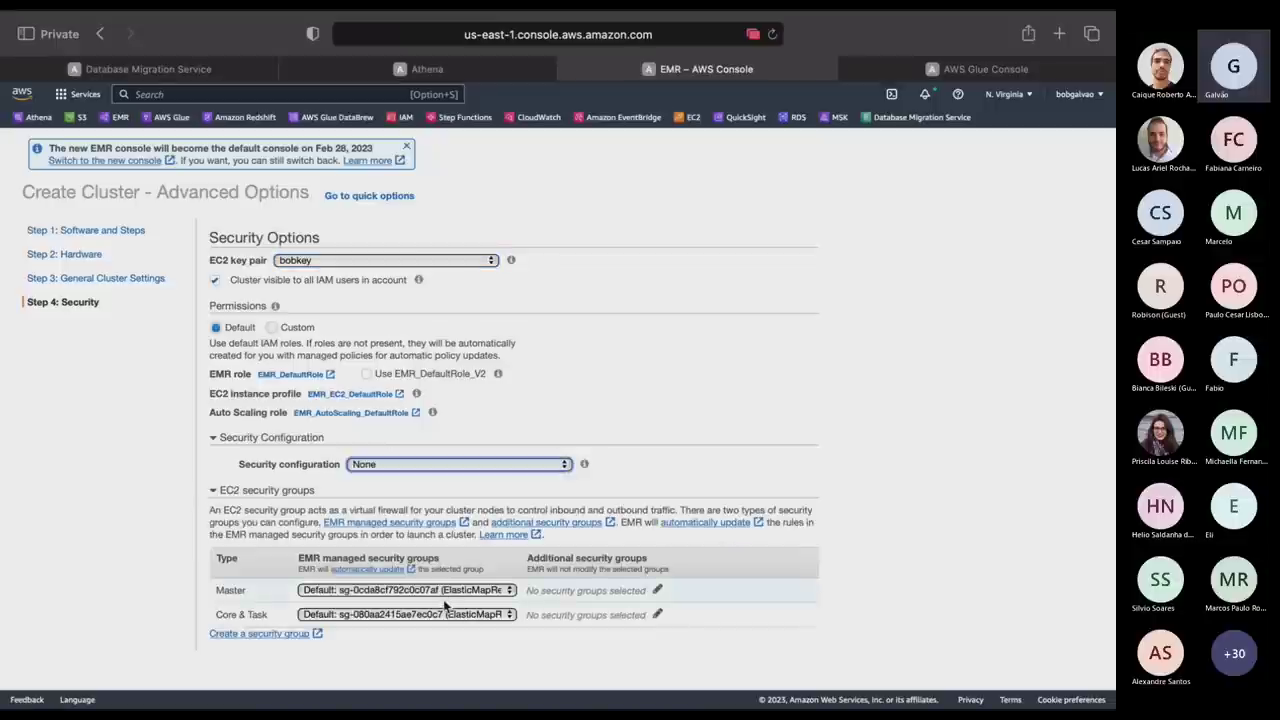
scroll(445, 606, "down", 2)
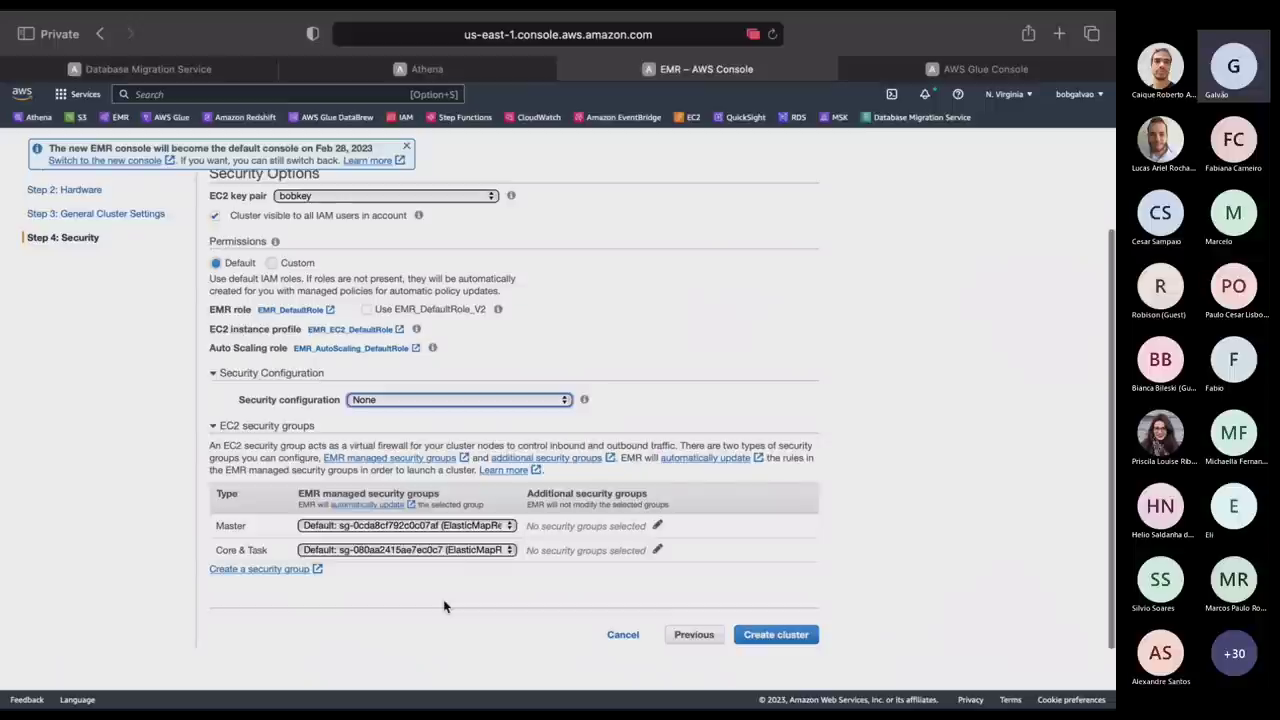
left_click(808, 634)
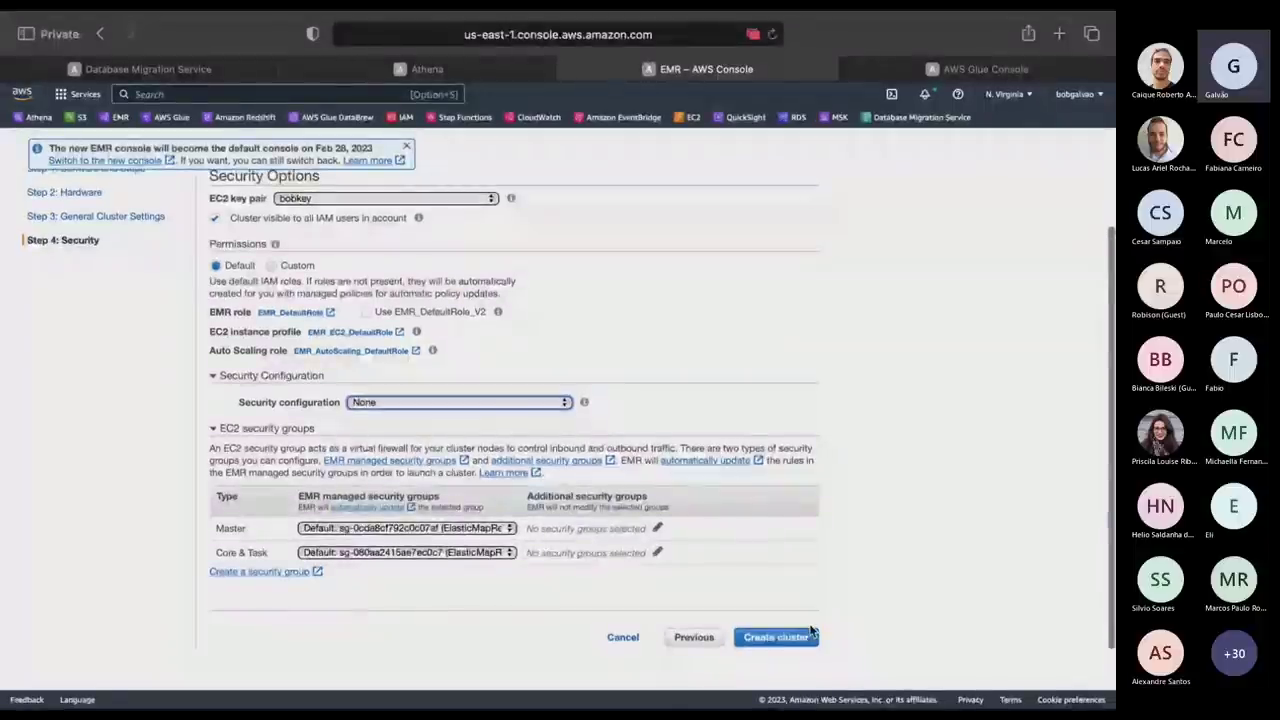
left_click(623, 638)
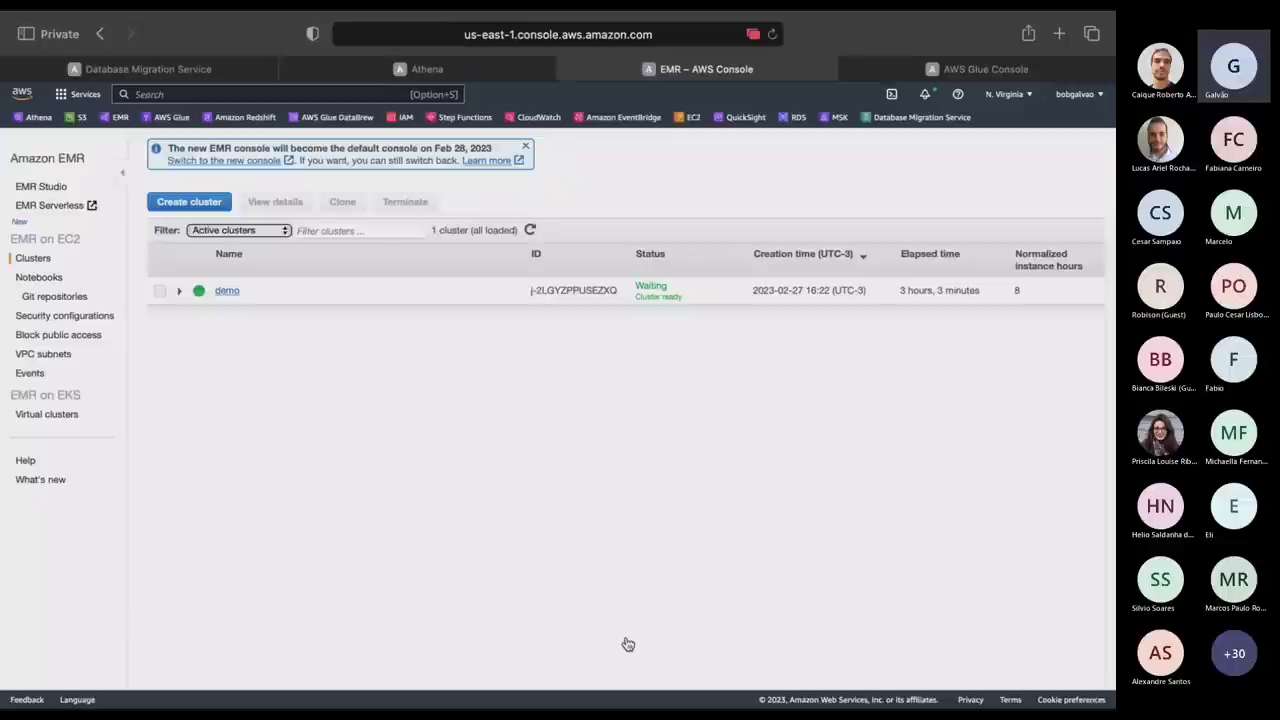
Open the demo cluster and check its application versions and the master instance's On-demand purchasing.
left_click(226, 292)
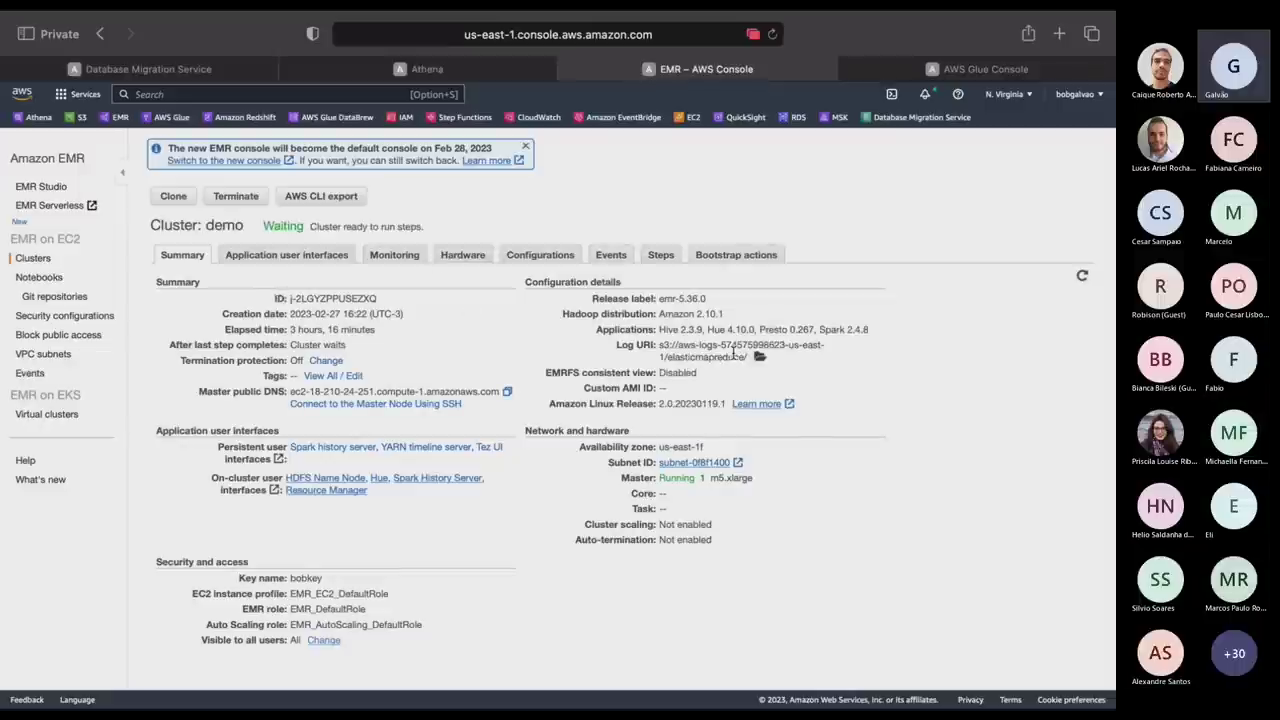
left_click_drag(657, 329, 880, 328)
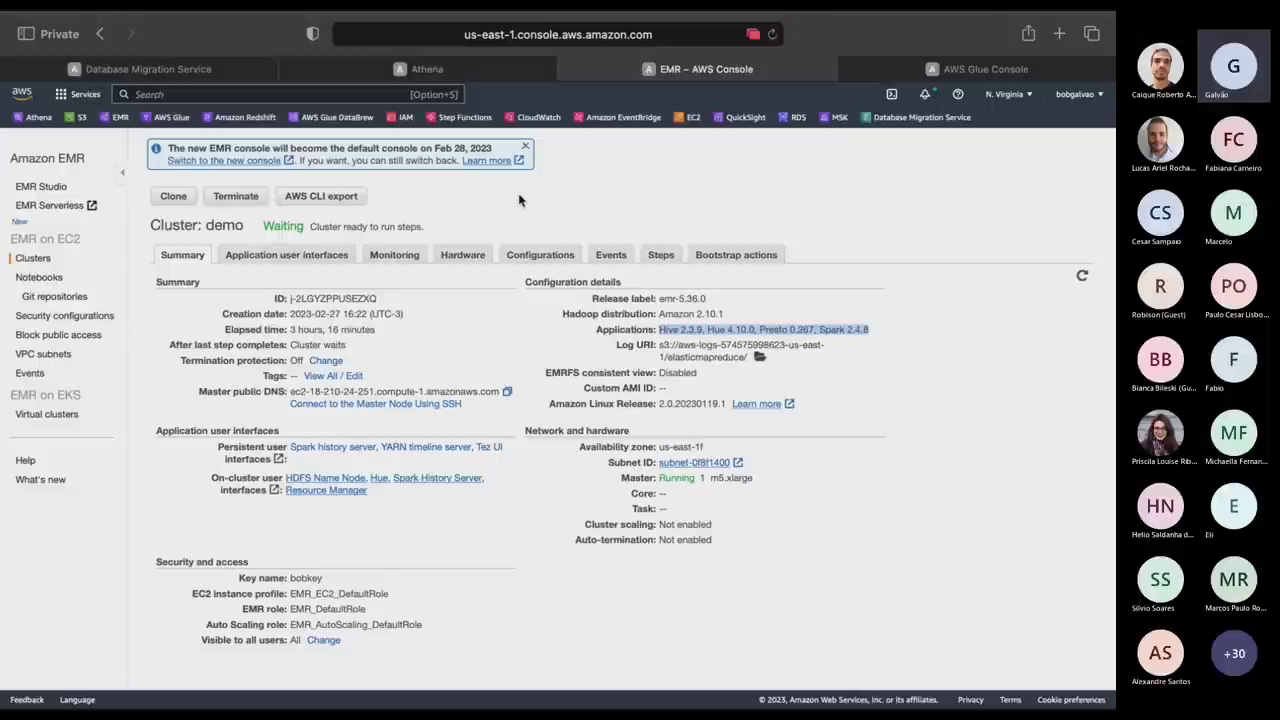
left_click(464, 256)
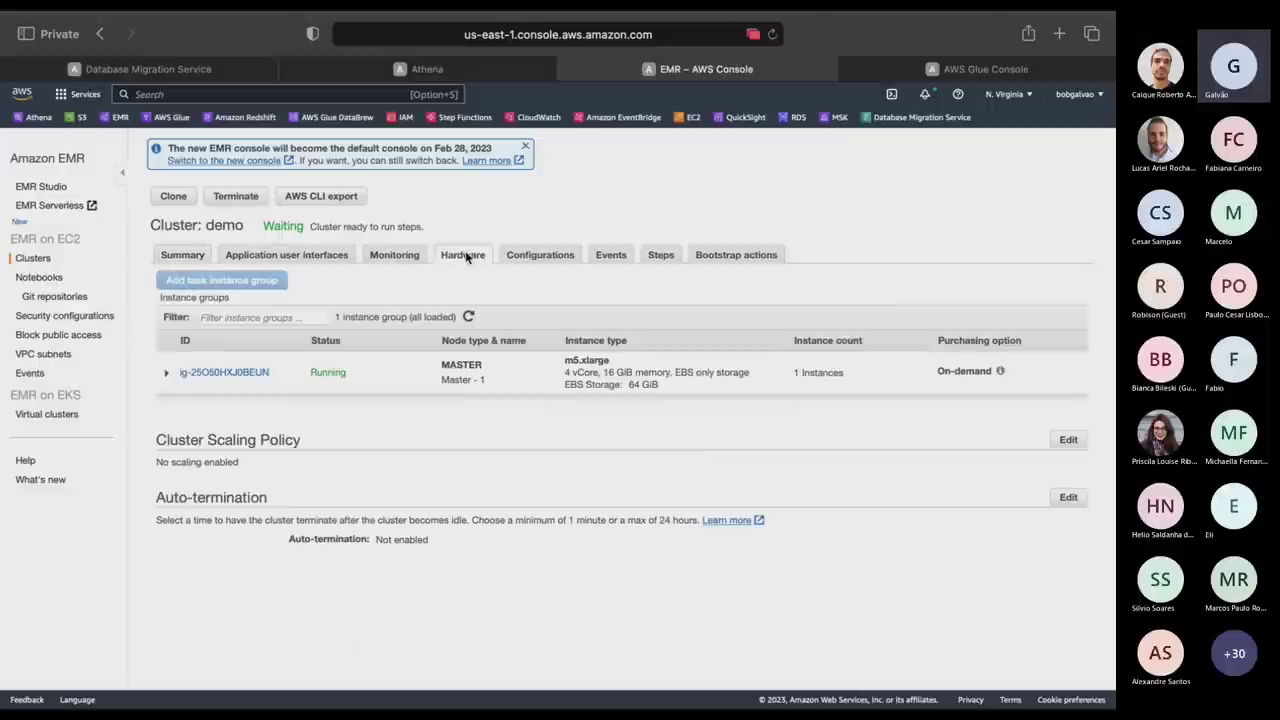
left_click(240, 372)
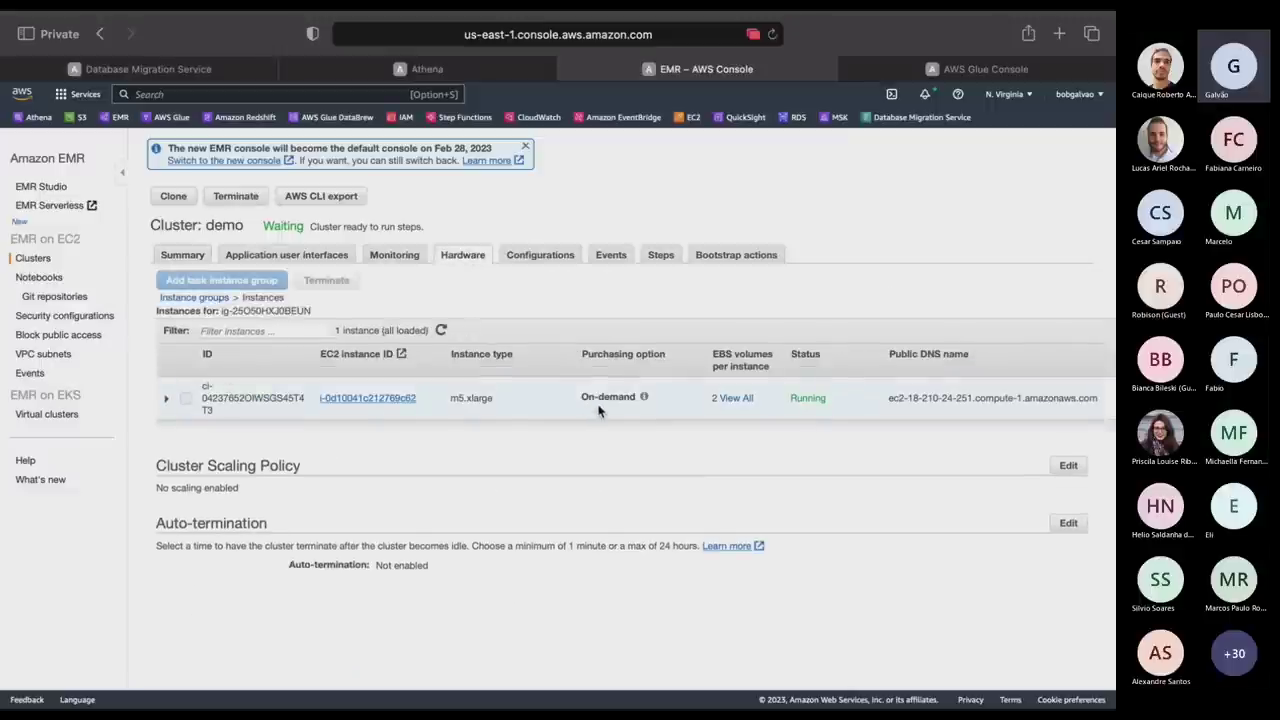
left_click_drag(585, 400, 628, 412)
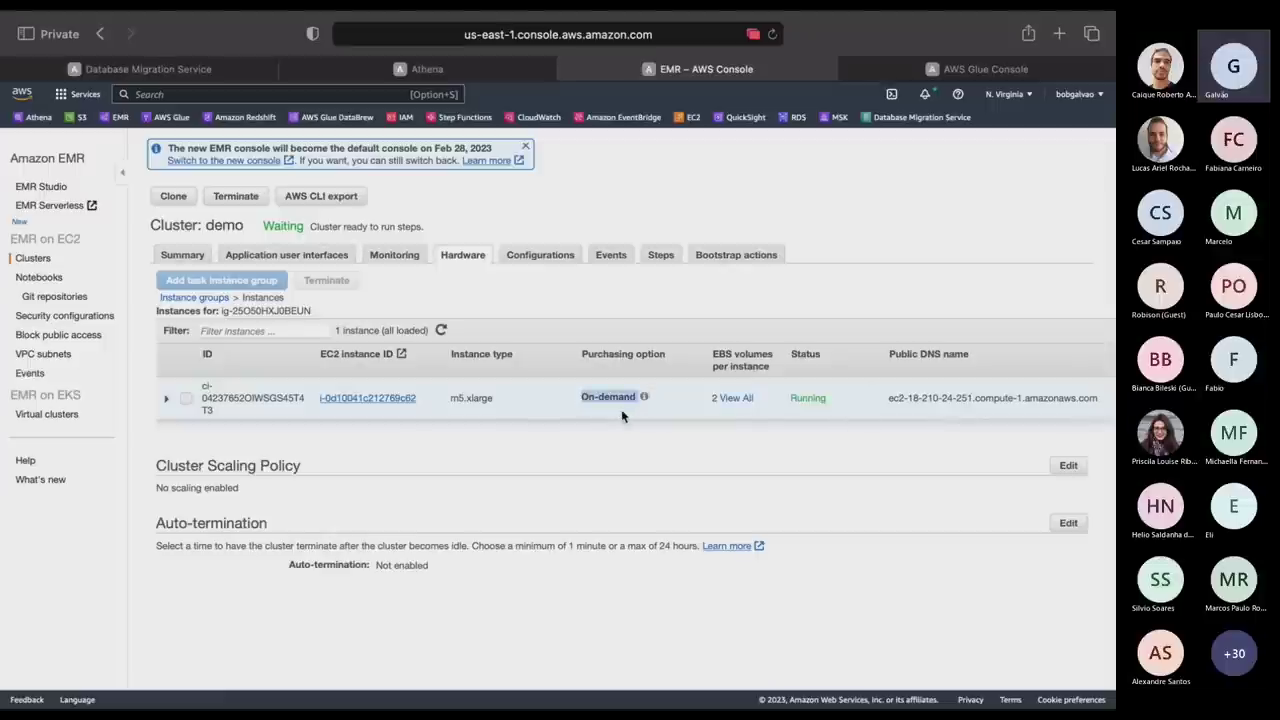
Check the demo cluster's Steps tab, return to its Summary, and move to the terminal desktop.
left_click(660, 254)
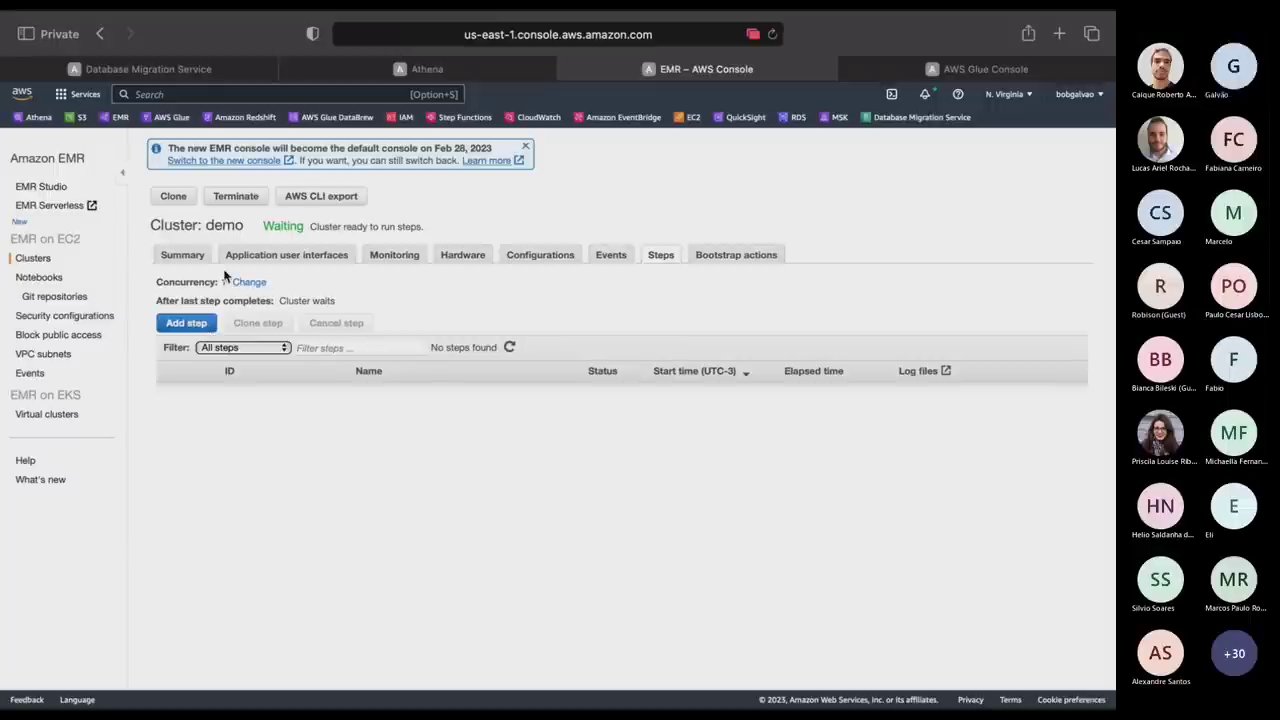
left_click(183, 255)
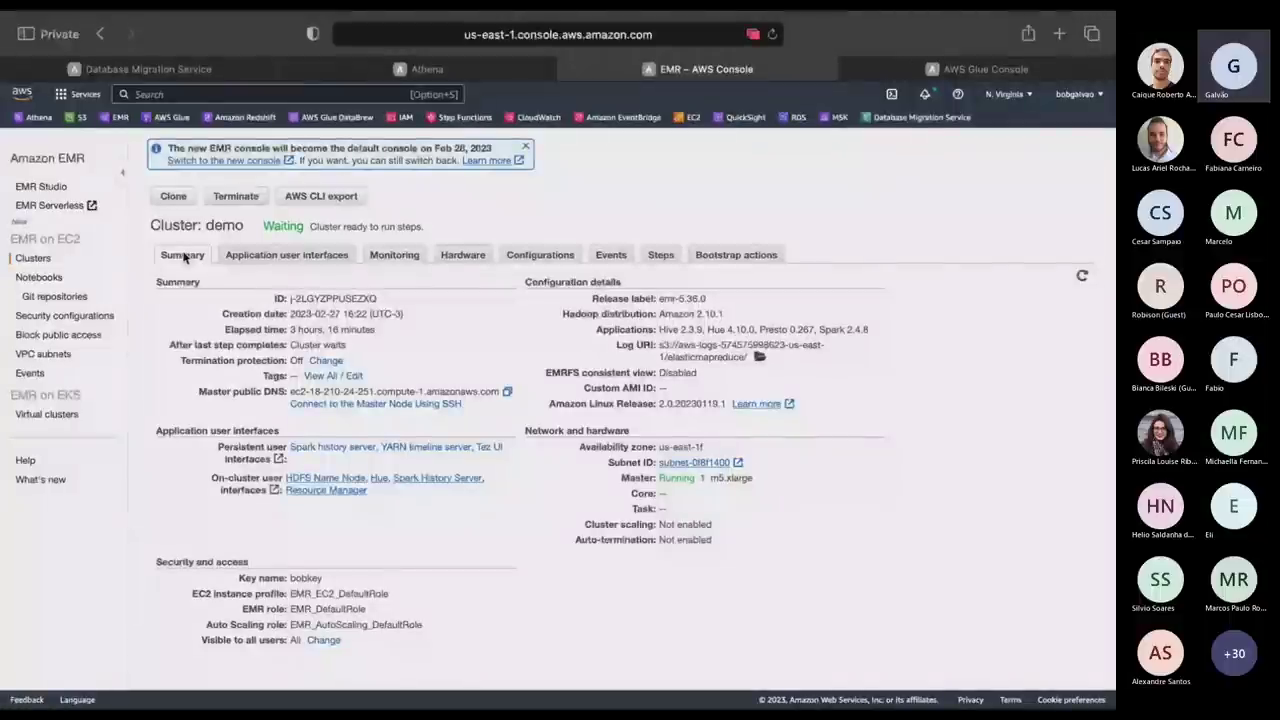
key("ctrl+Right")
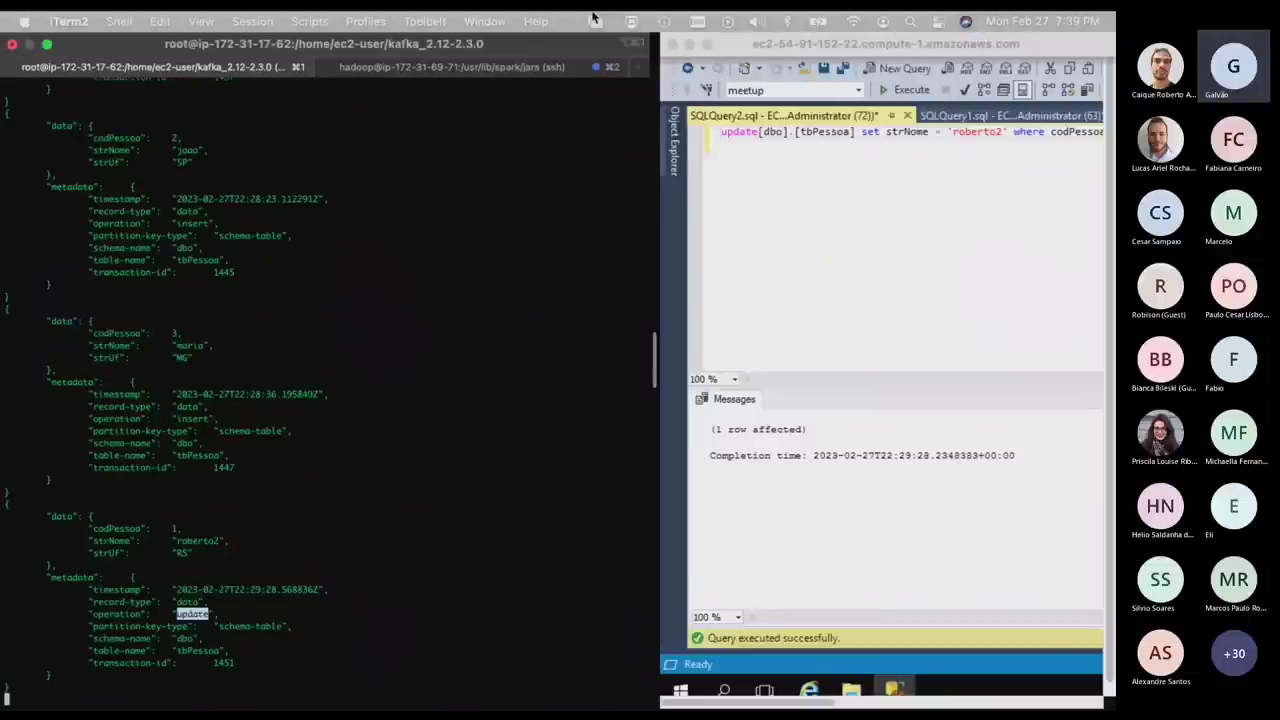
Maximize the terminal, cycle through desktop spaces, and move the Sublime Text space beside the diagram.
left_click(46, 44)
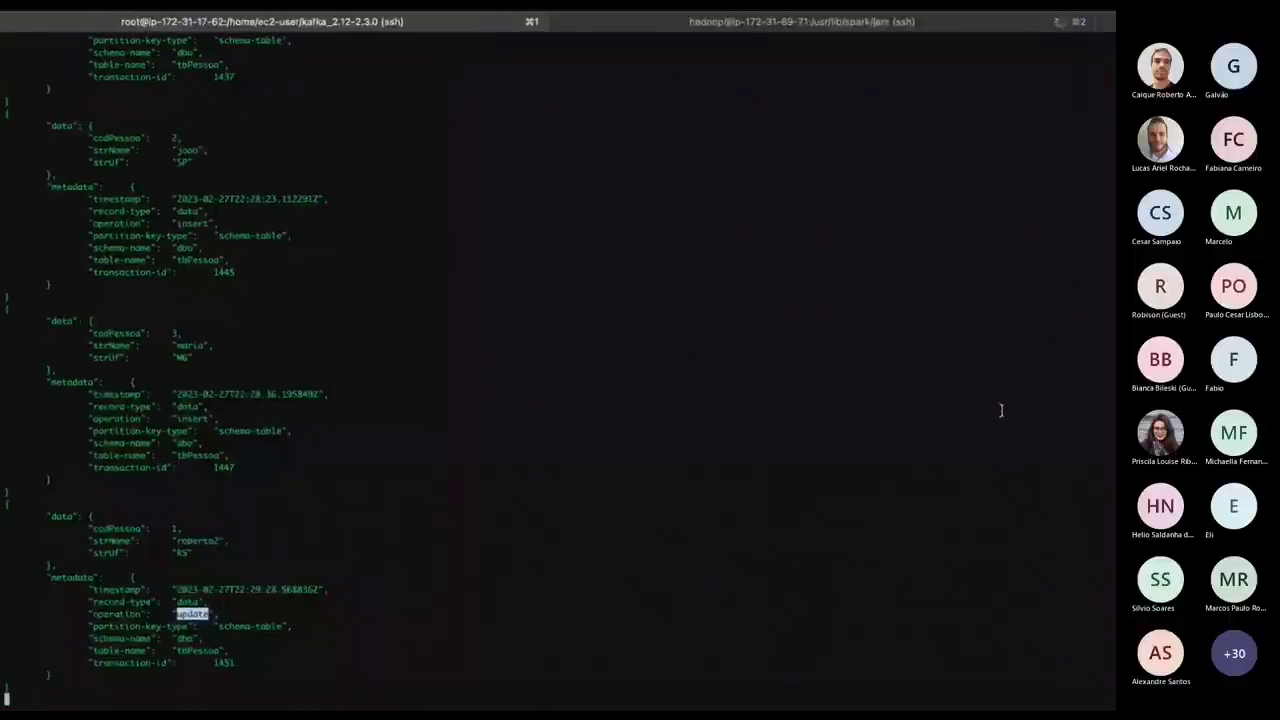
key("ctrl+Left")
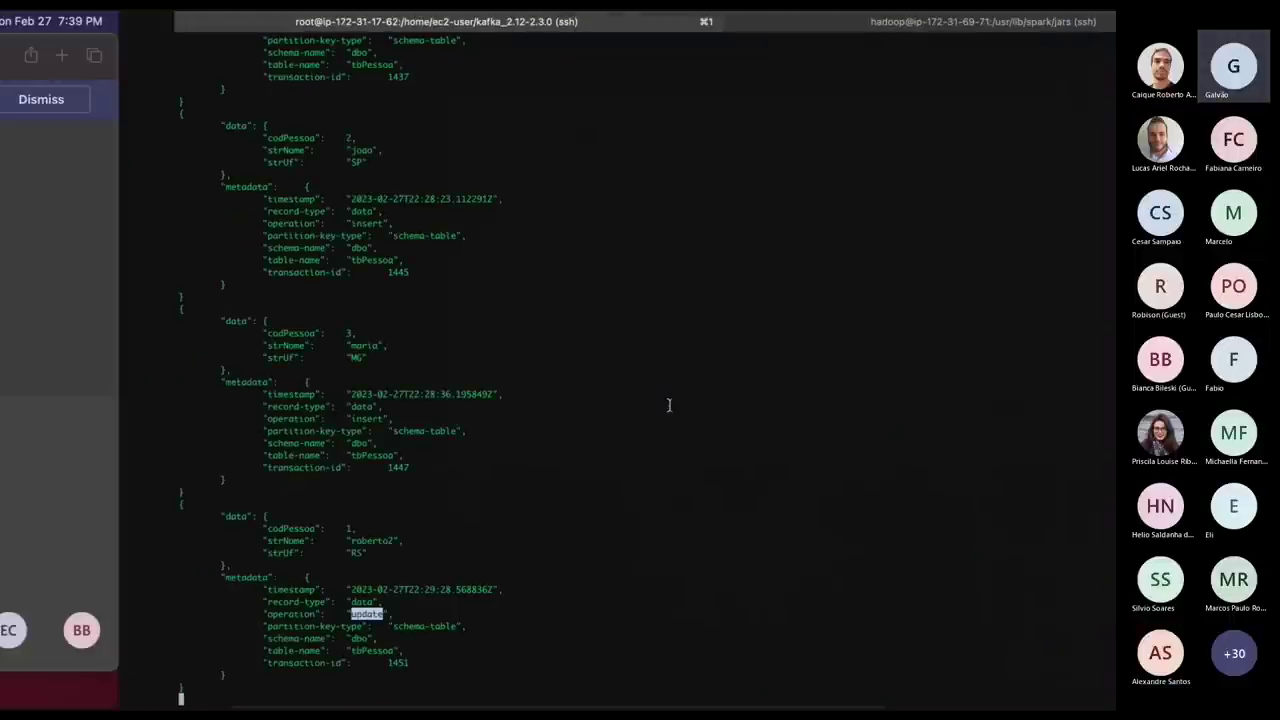
key("ctrl+Right")
key("ctrl+Right")
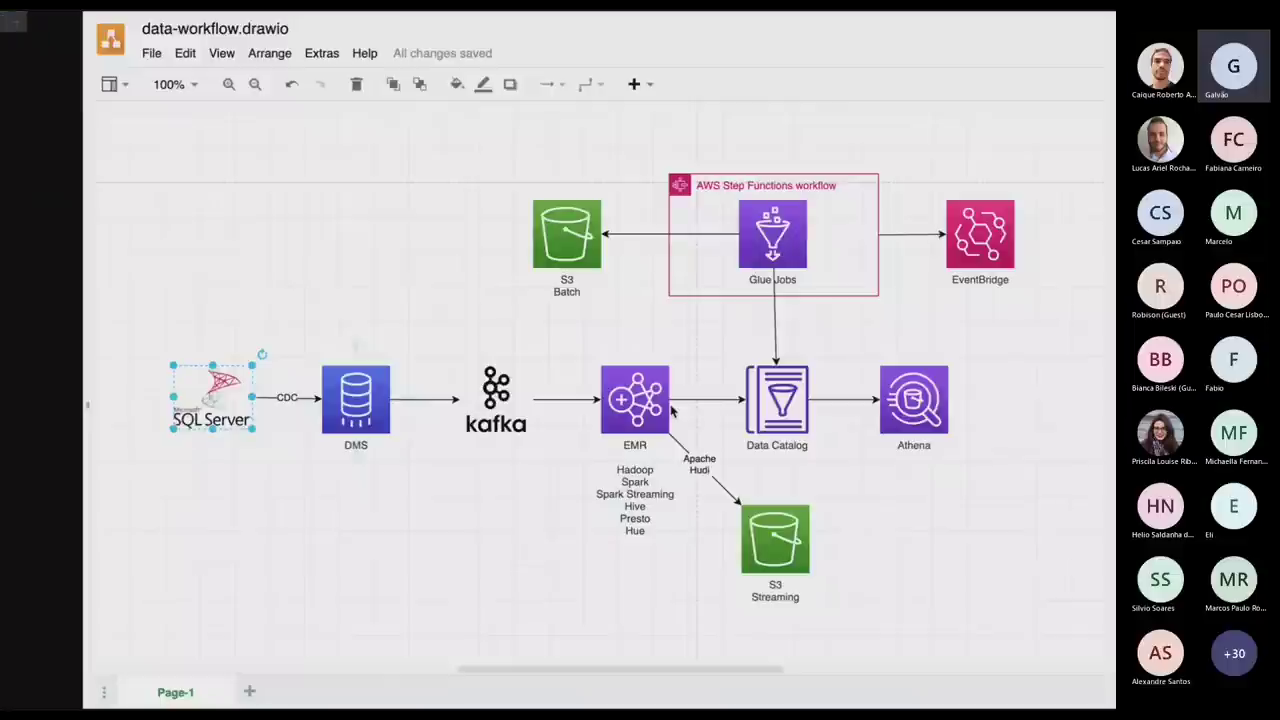
key("ctrl+Right")
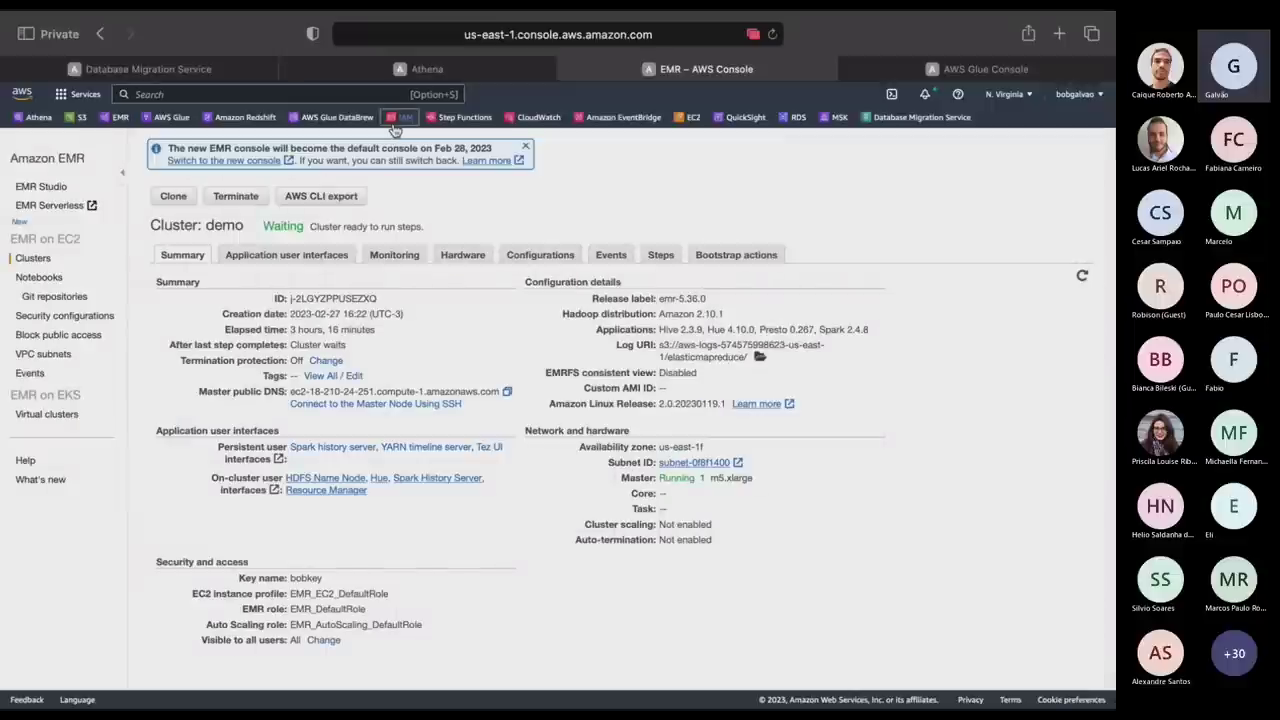
key("ctrl+Right")
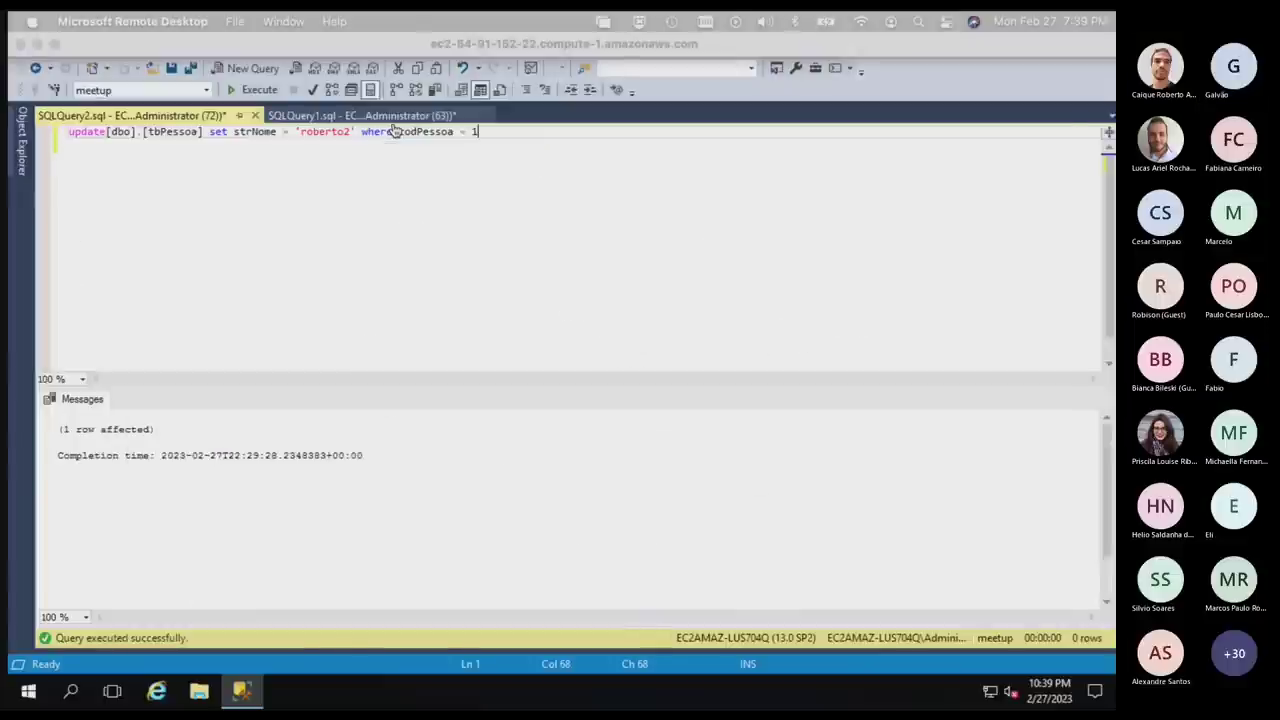
key("ctrl+Up")
left_click_drag(940, 75, 509, 65)
In streamingKafkaOneBatch.scala, review the imports and kafkaParams, selecting 232 in the bootstrap server host.
left_click(509, 65)
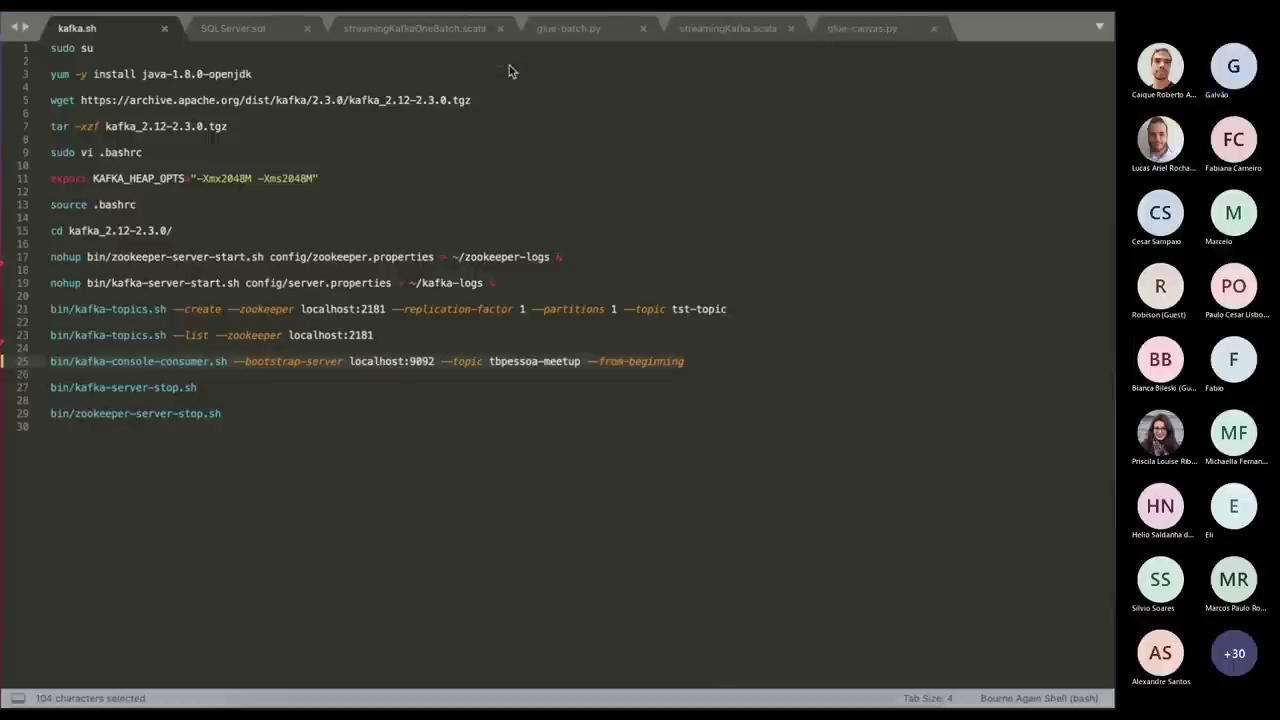
left_click(452, 28)
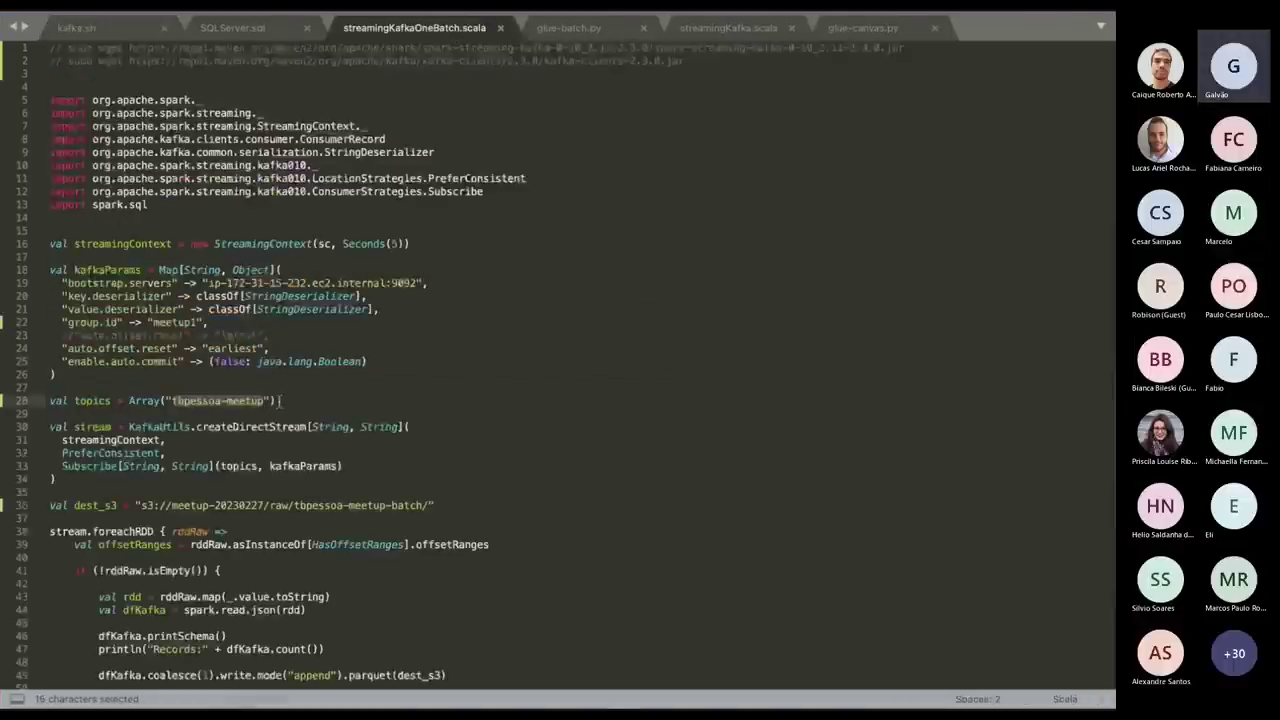
key("Up")
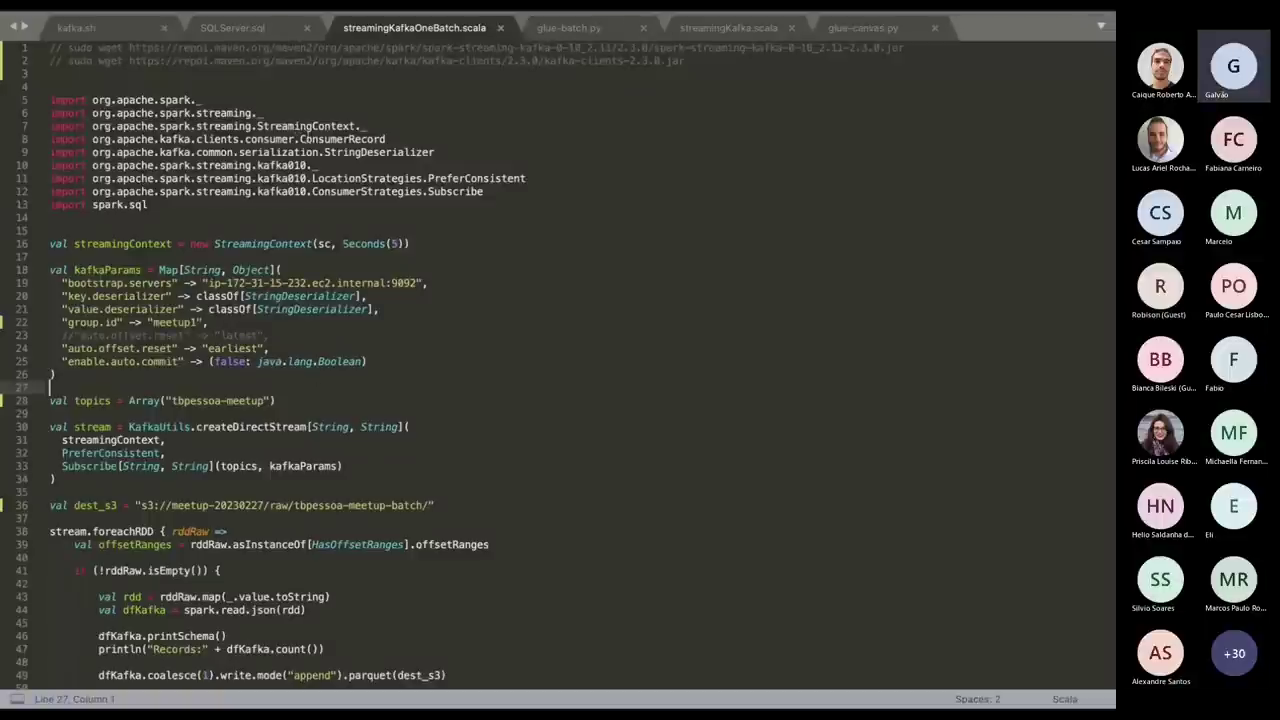
scroll(308, 140, "down", 2)
scroll(560, 360, "down", 2)
scroll(560, 360, "up", 3)
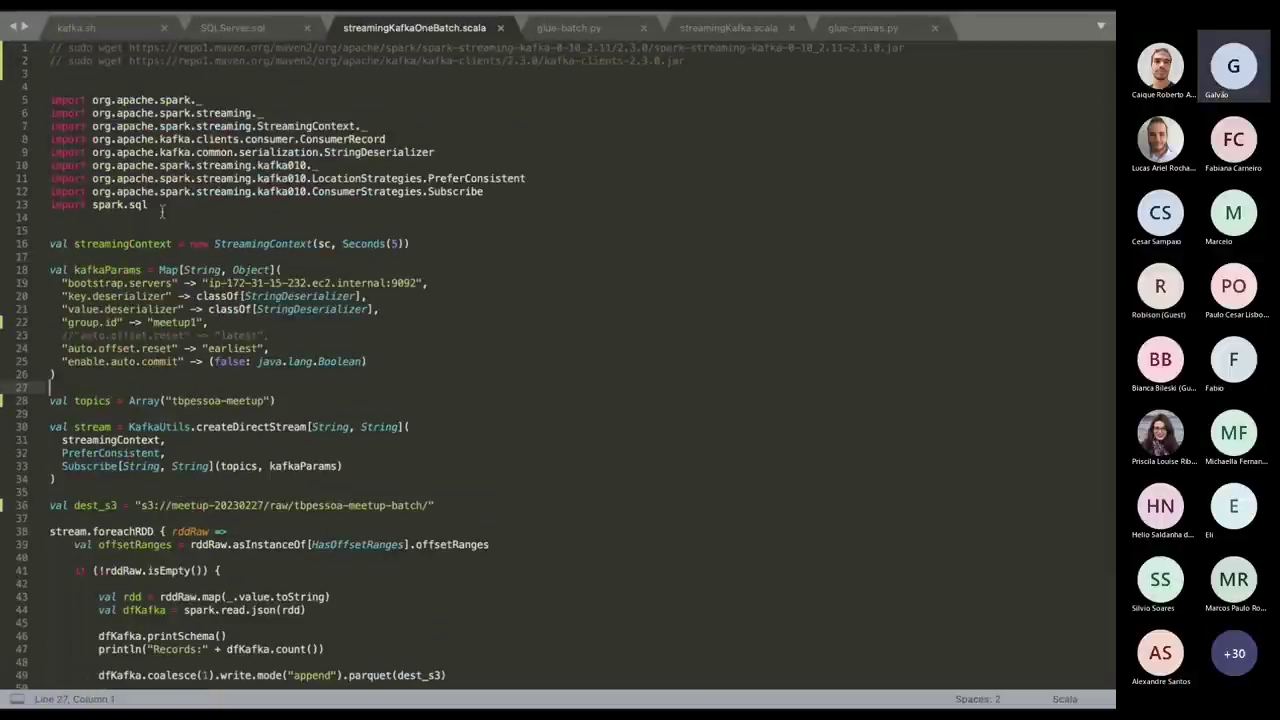
left_click_drag(162, 211, 50, 100)
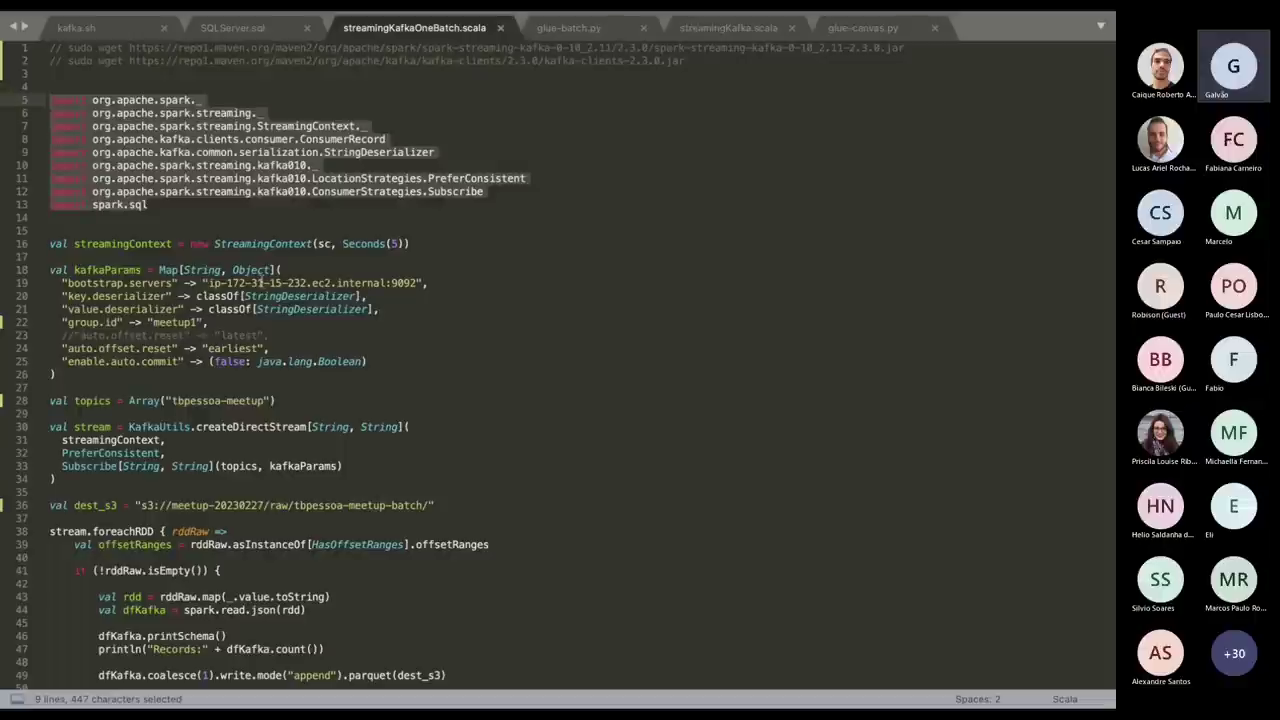
left_click_drag(46, 243, 50, 374)
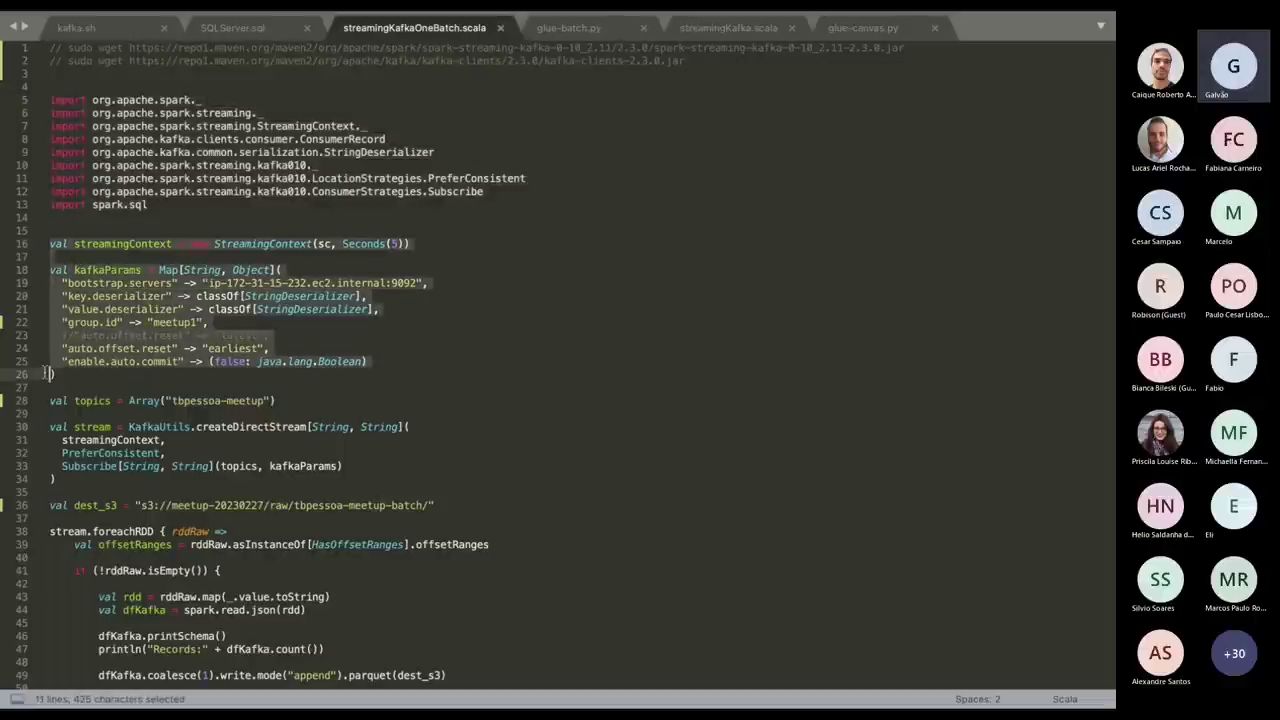
double_click(300, 283)
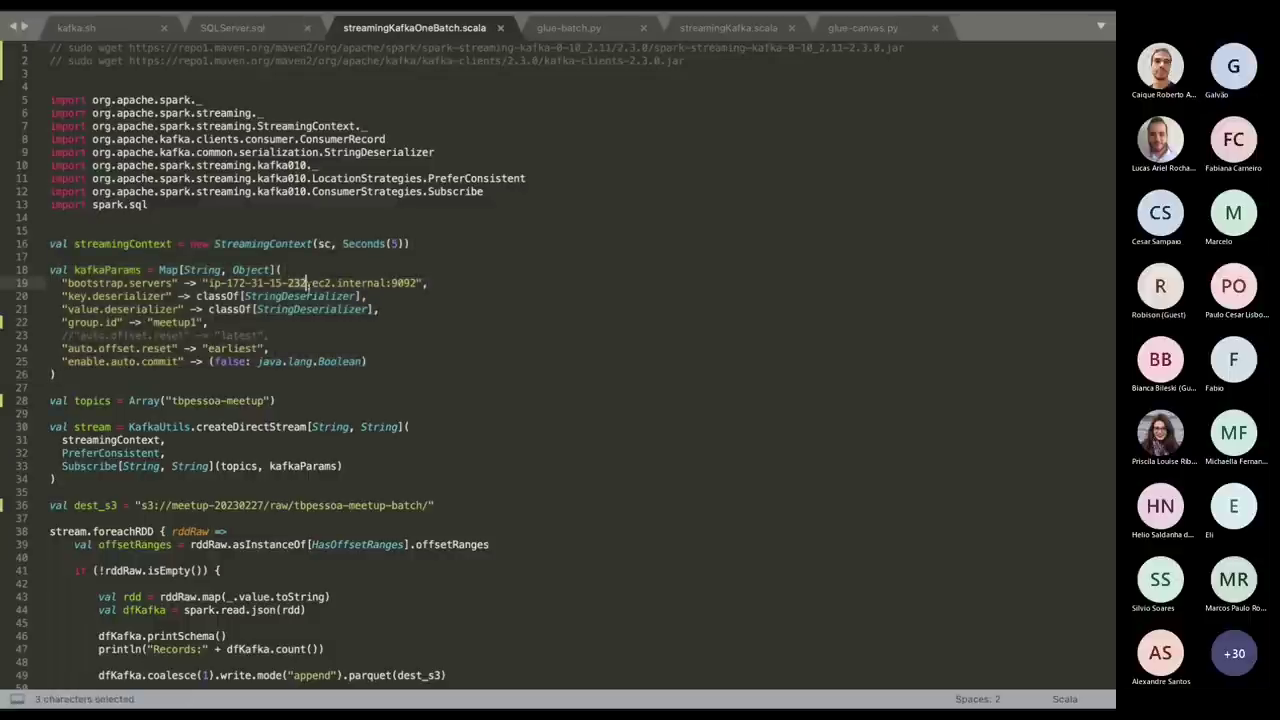
Switch desktop spaces to reach the browser showing the IAM dashboard.
key("ctrl+Right")
key("ctrl+Right")
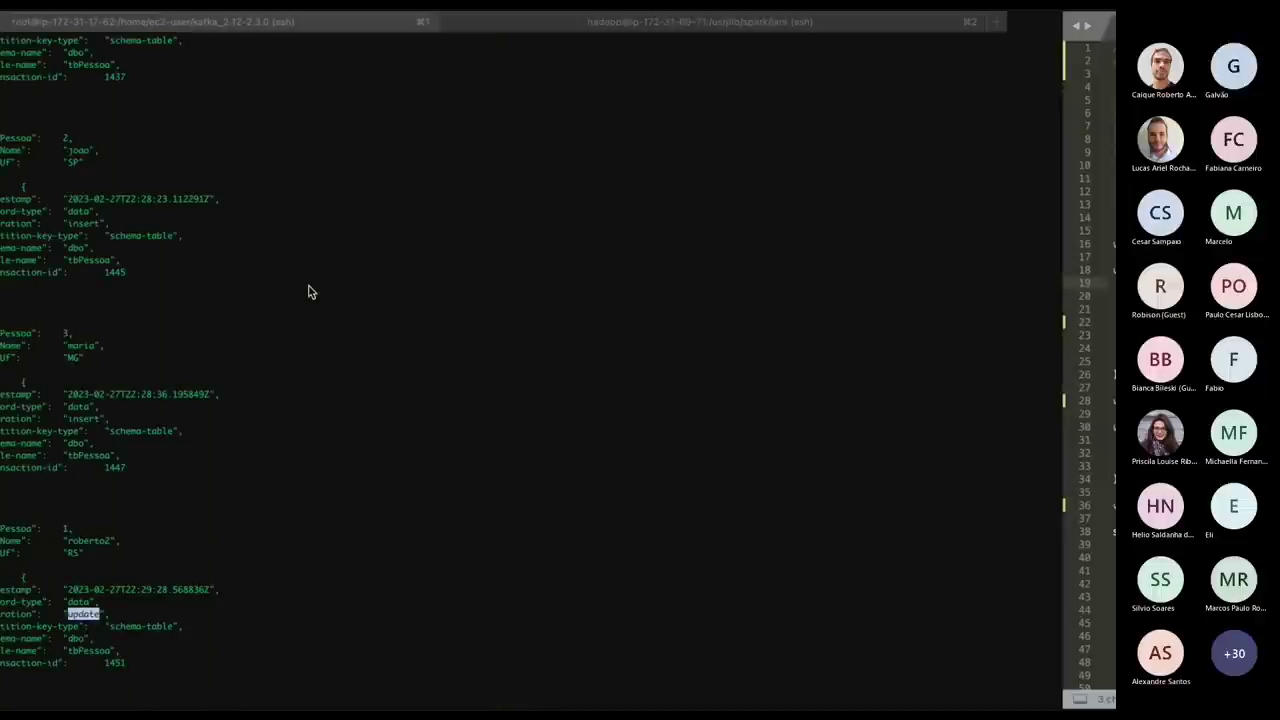
key("ctrl+Left")
key("ctrl+Left")
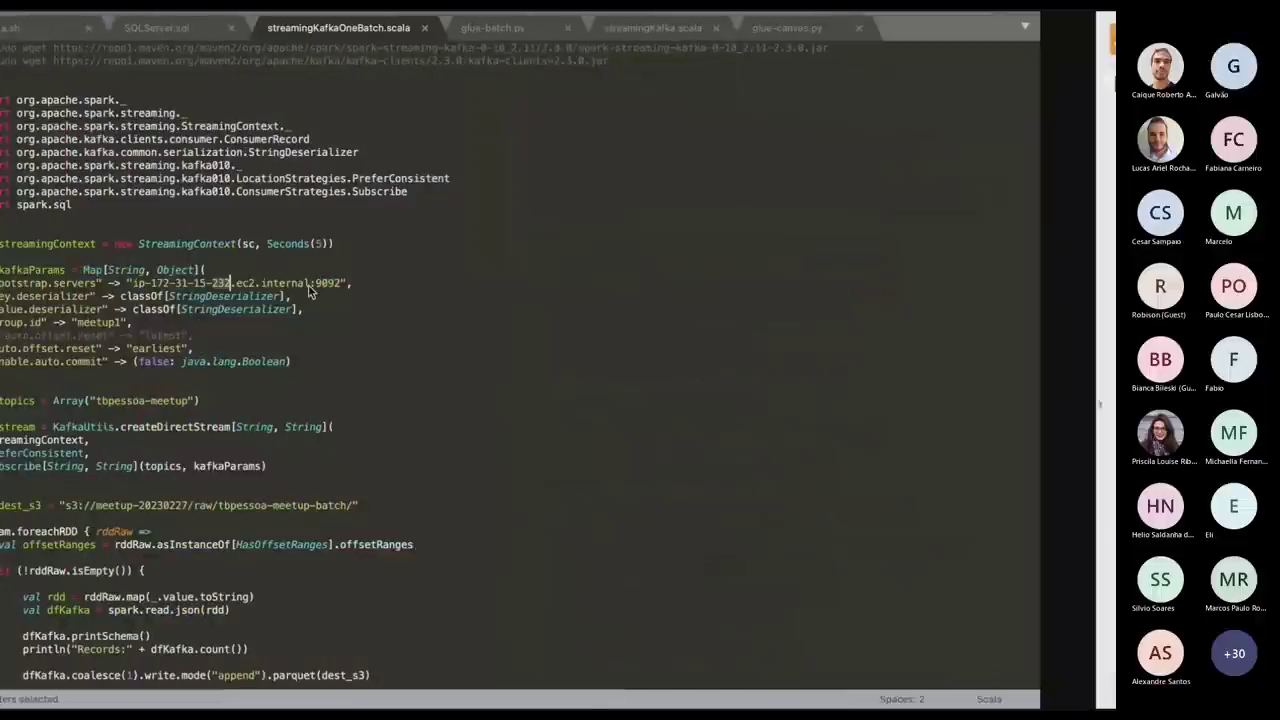
key("ctrl+Right")
key("ctrl+Right")
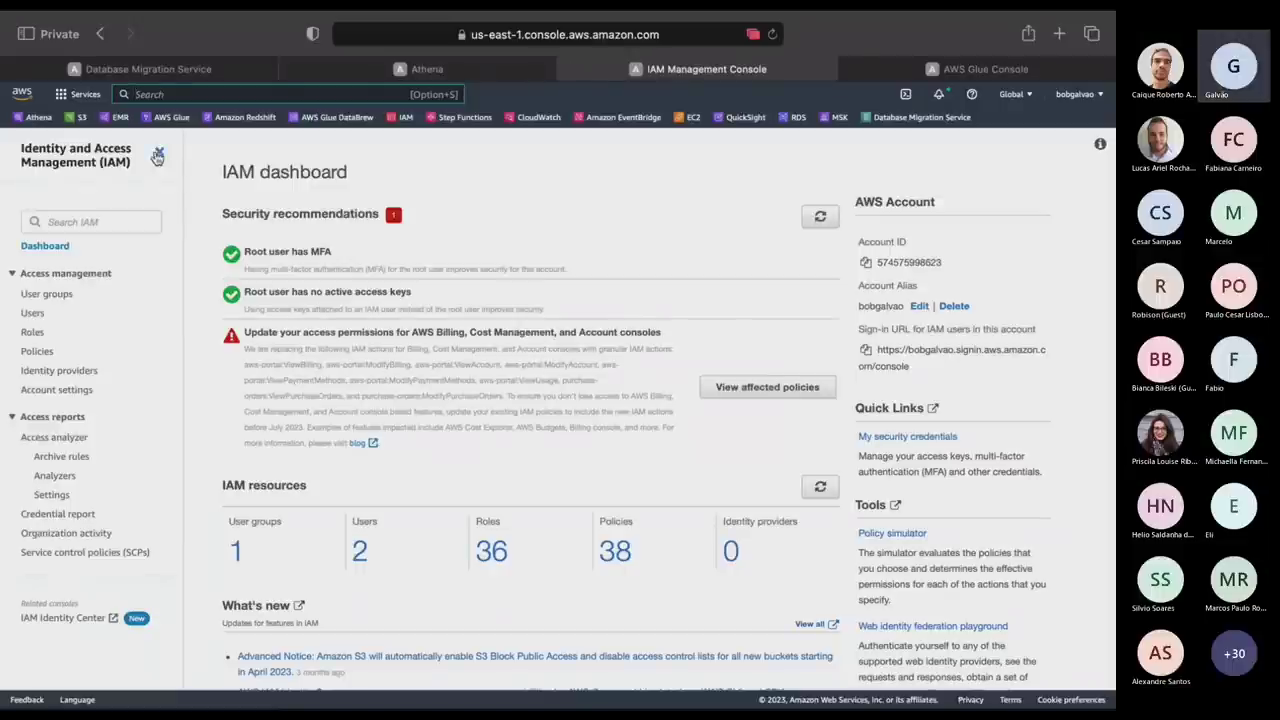
Copy the meetup-kafka instance's private IPv4 address 172.31.17.62 from the EC2 Instances list.
left_click(677, 117)
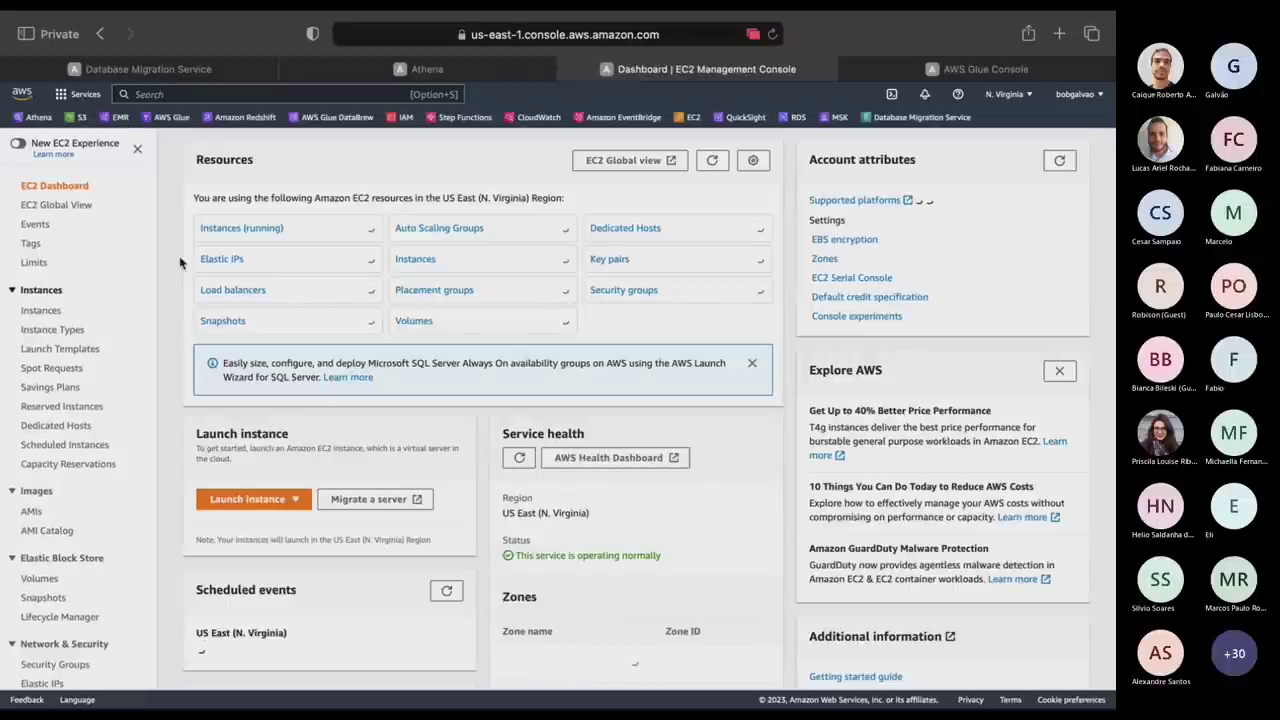
left_click(230, 231)
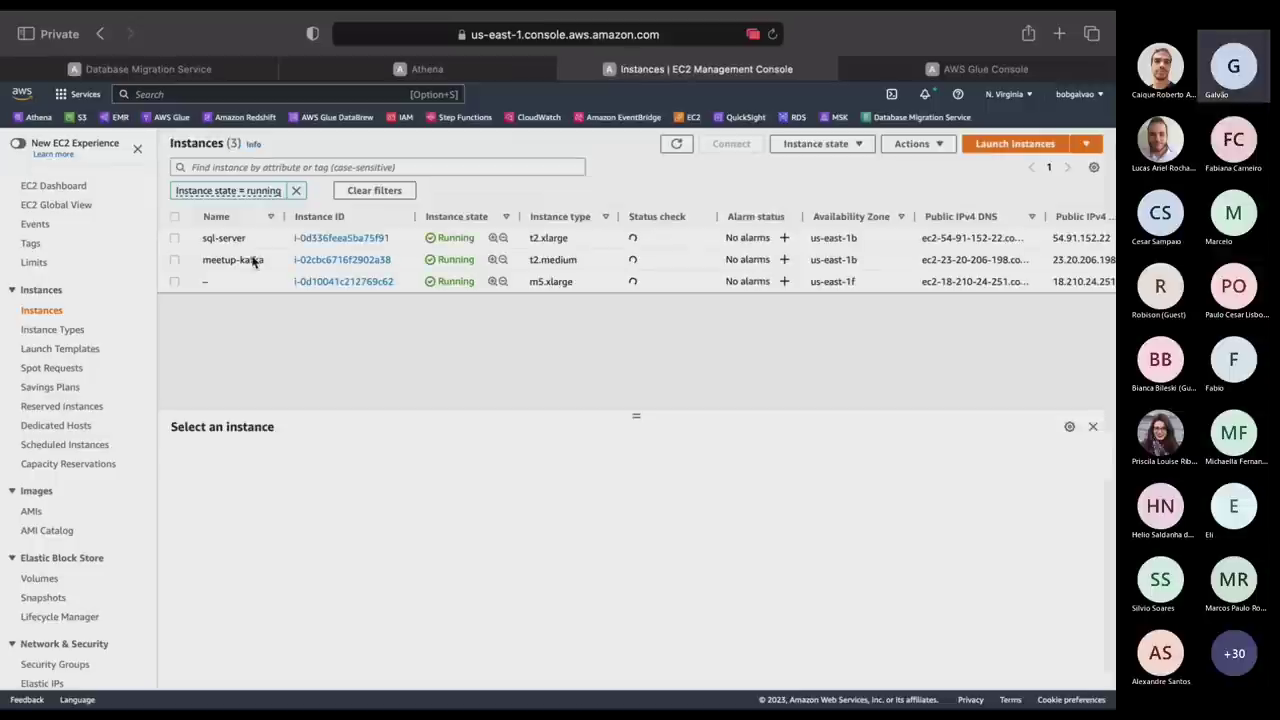
left_click(251, 260)
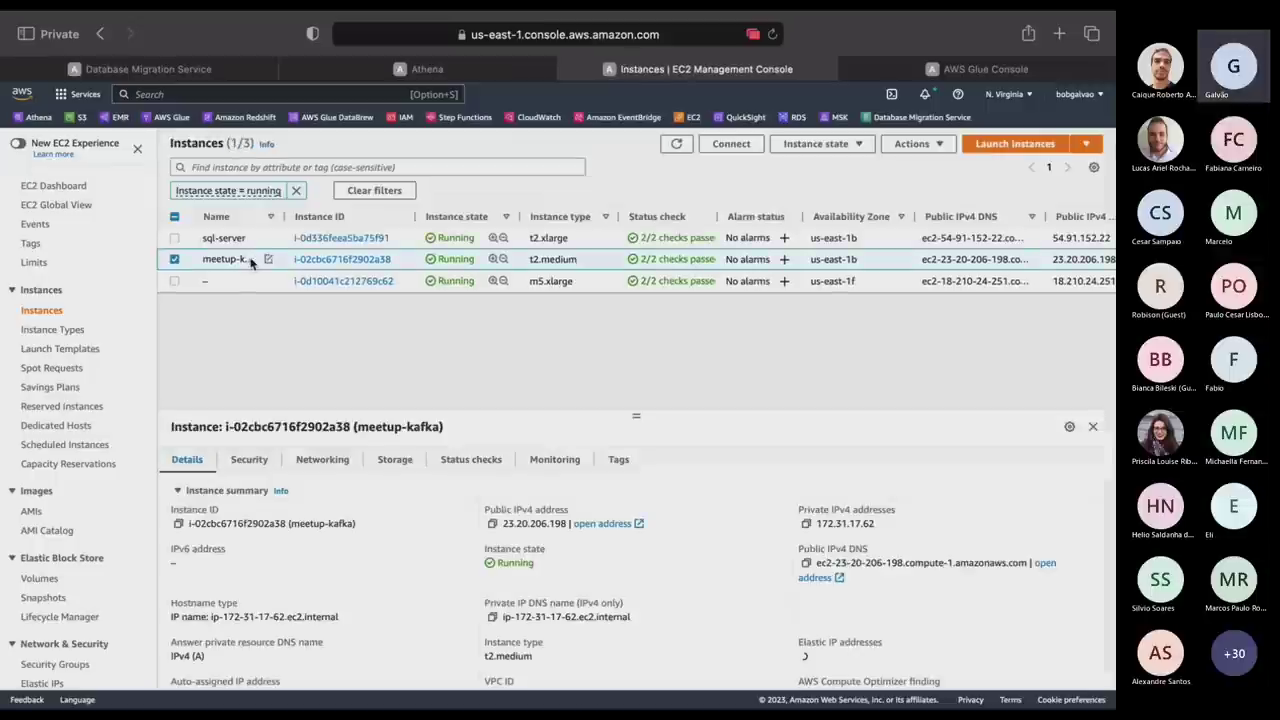
left_click(807, 524)
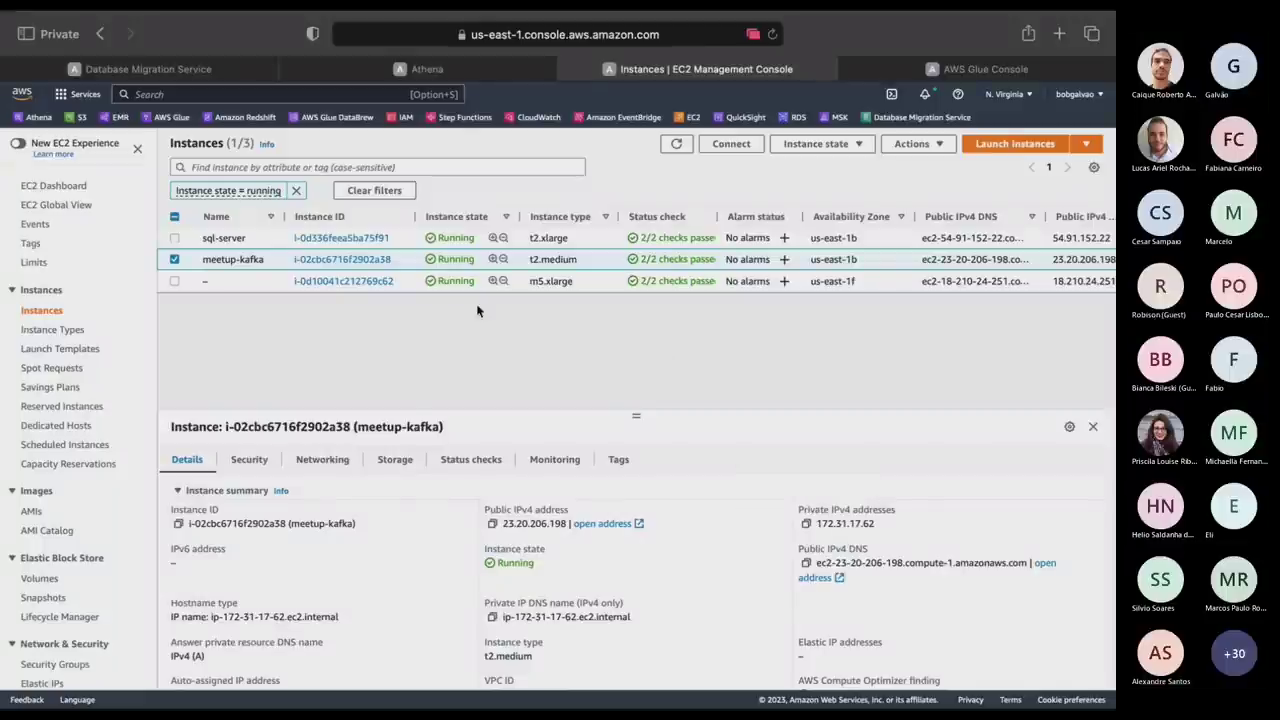
key("ctrl+Right")
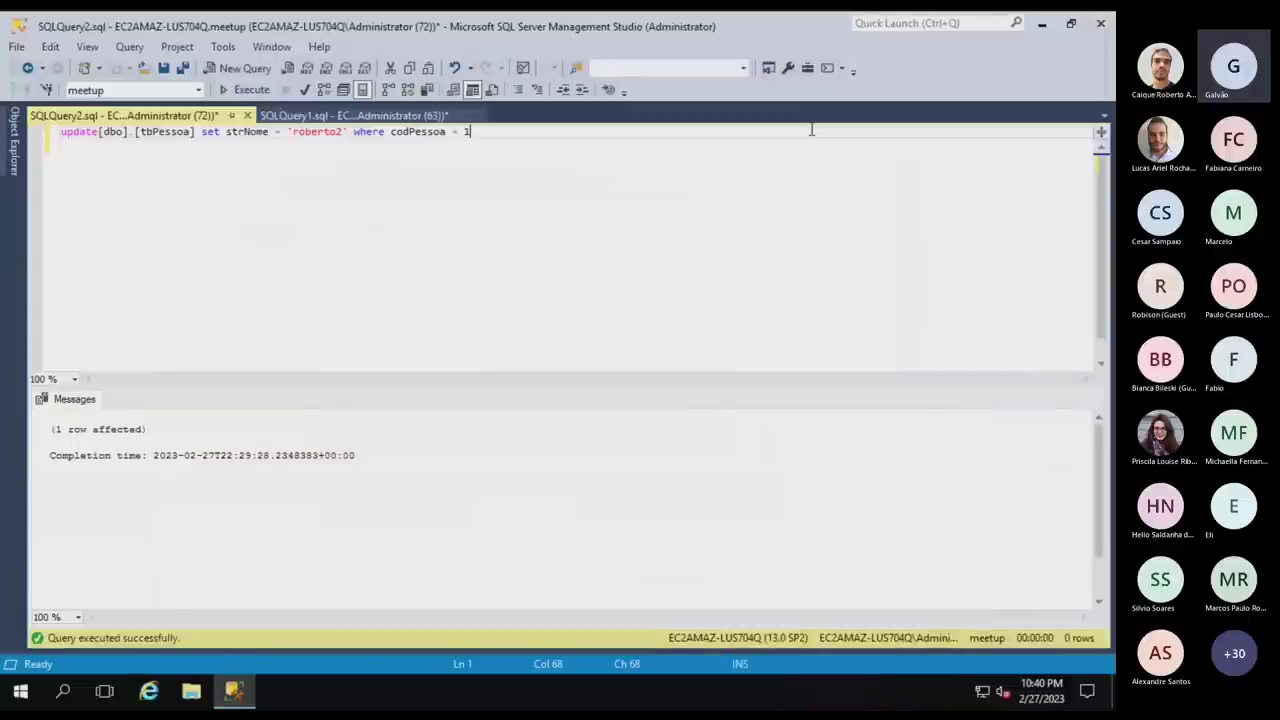
In streamingKafkaOneBatch.scala, replace host ip-172-31-15-232.ec2.internal with private IP 172.31.17.62 for bootstrap.servers.
key("ctrl+Up")
left_click(441, 79)
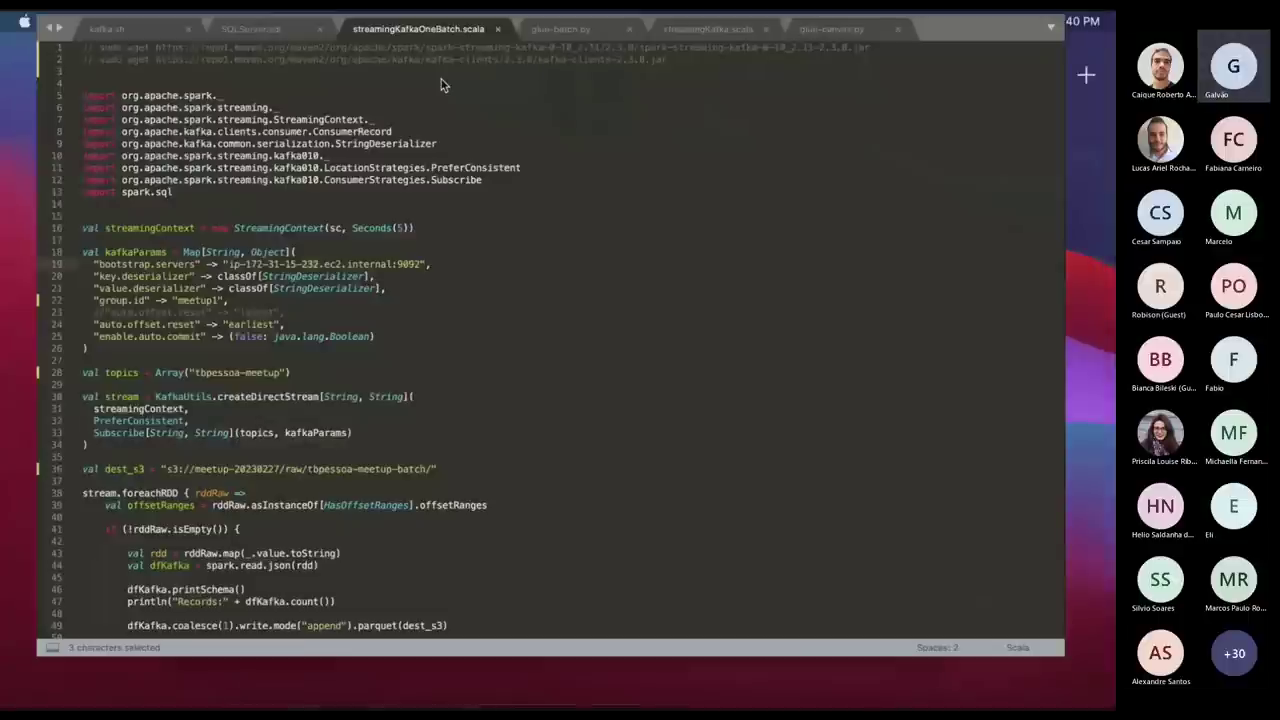
left_click(205, 283)
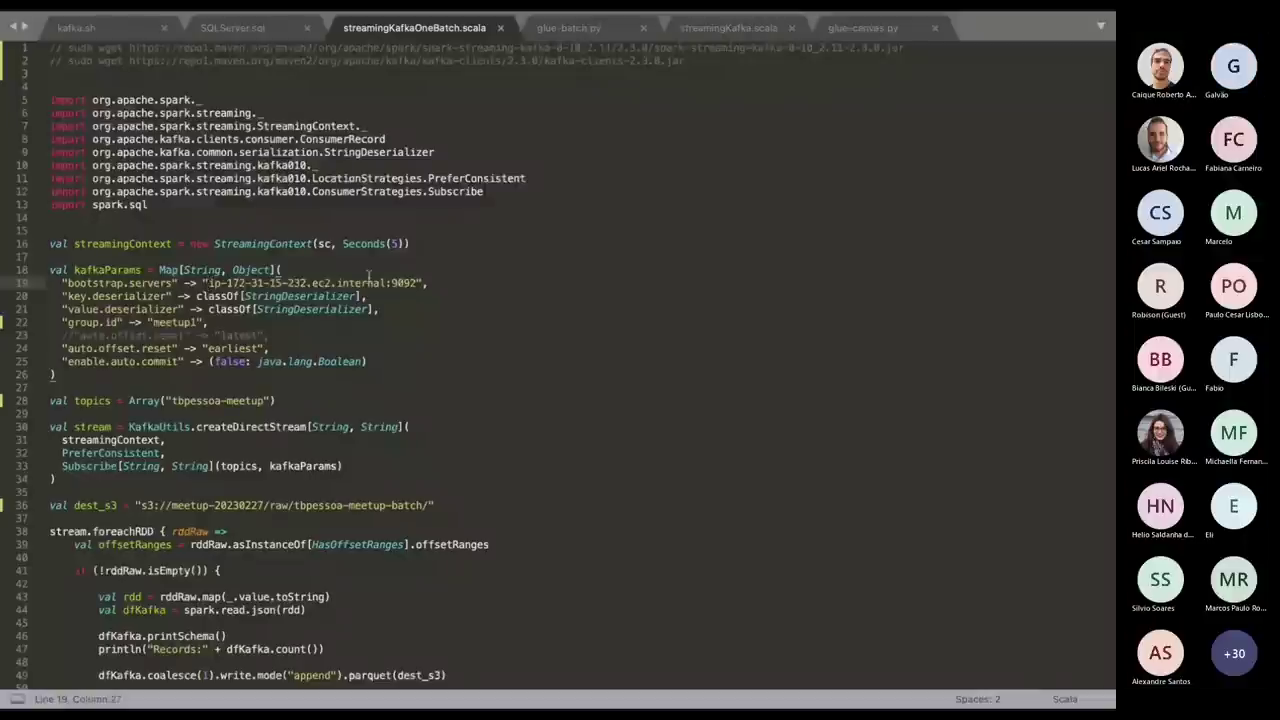
left_click(389, 285, "shift")
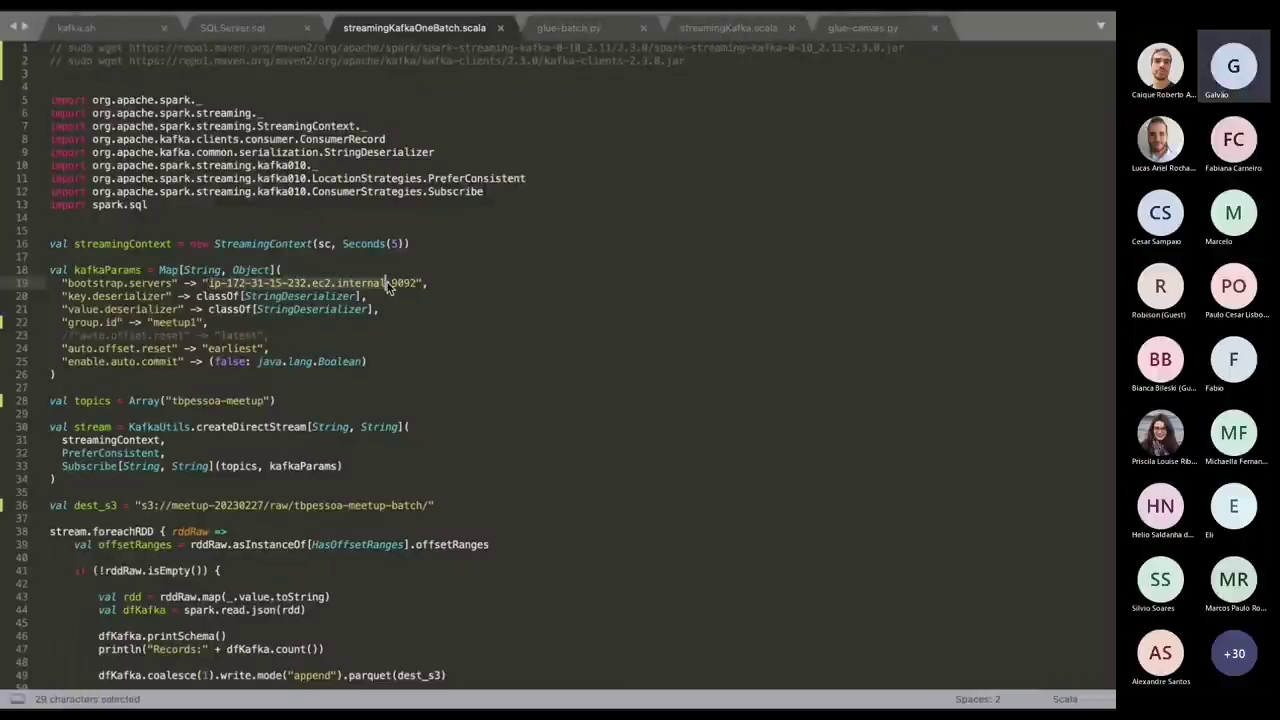
key("super+v")
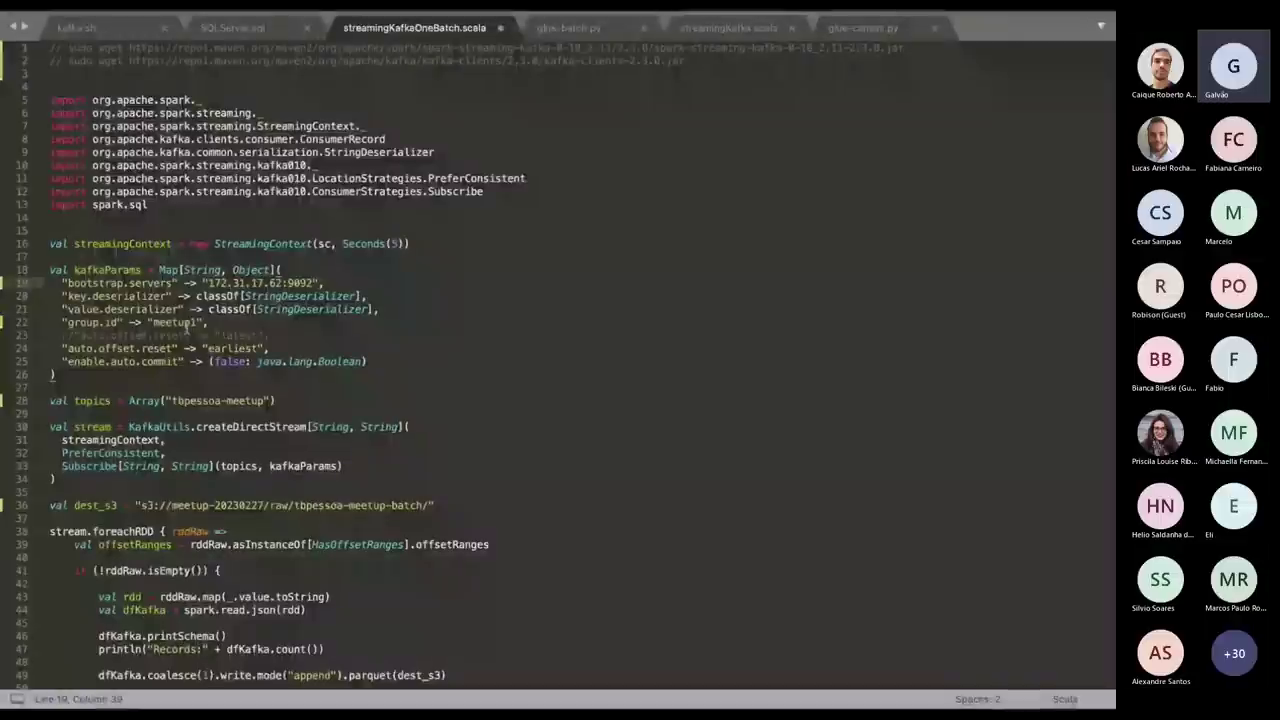
double_click(185, 322)
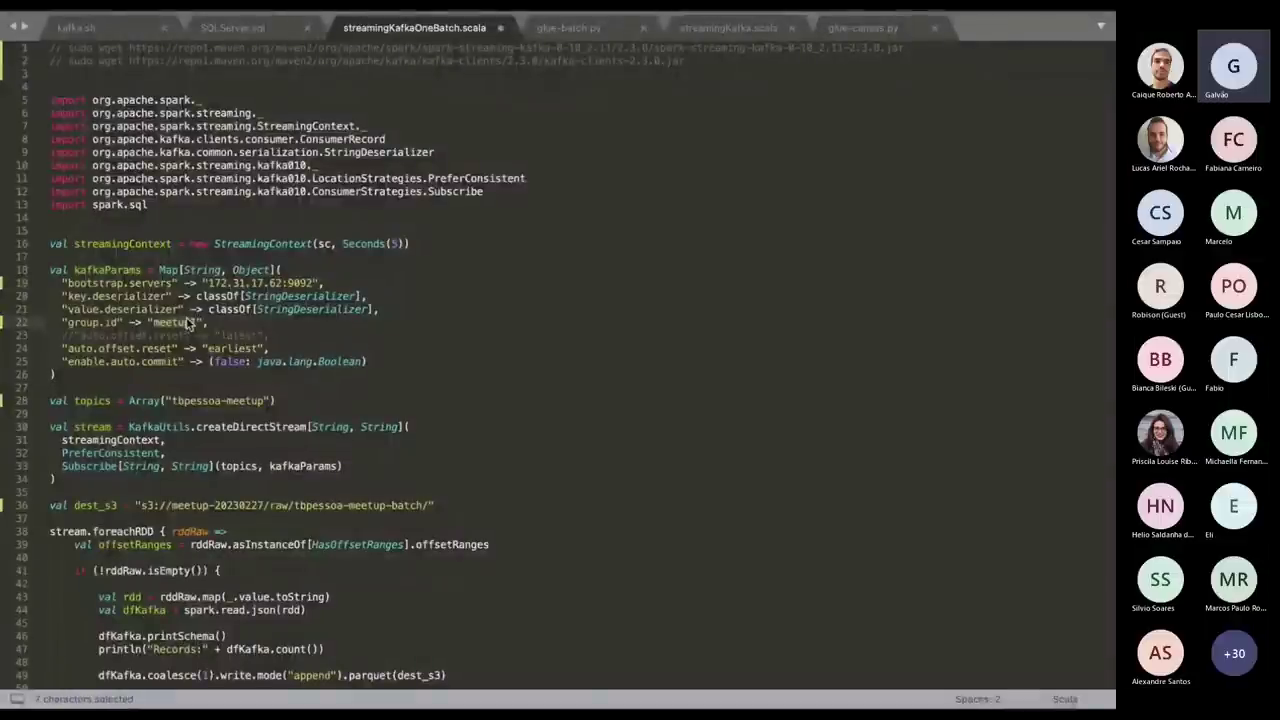
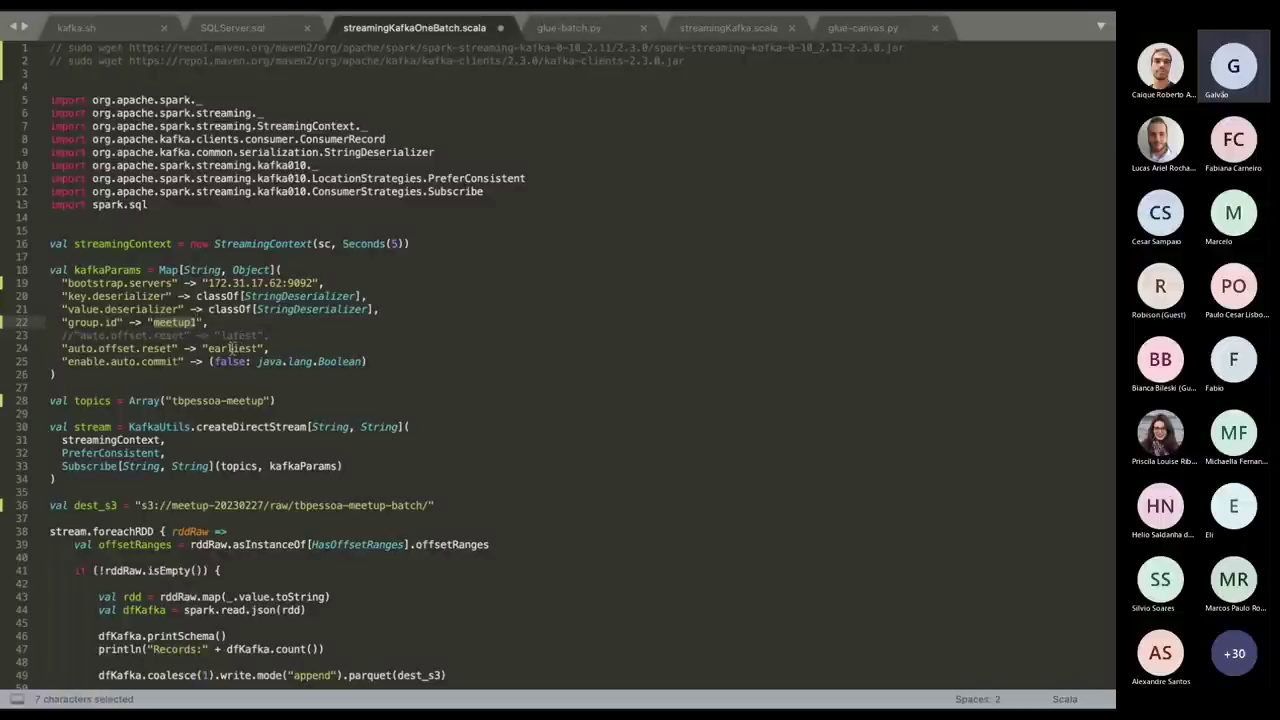
Highlight the Kafka offset and auto-commit settings, the createDirectStream call and the dest_s3 path.
left_click(252, 340)
left_click(244, 348)
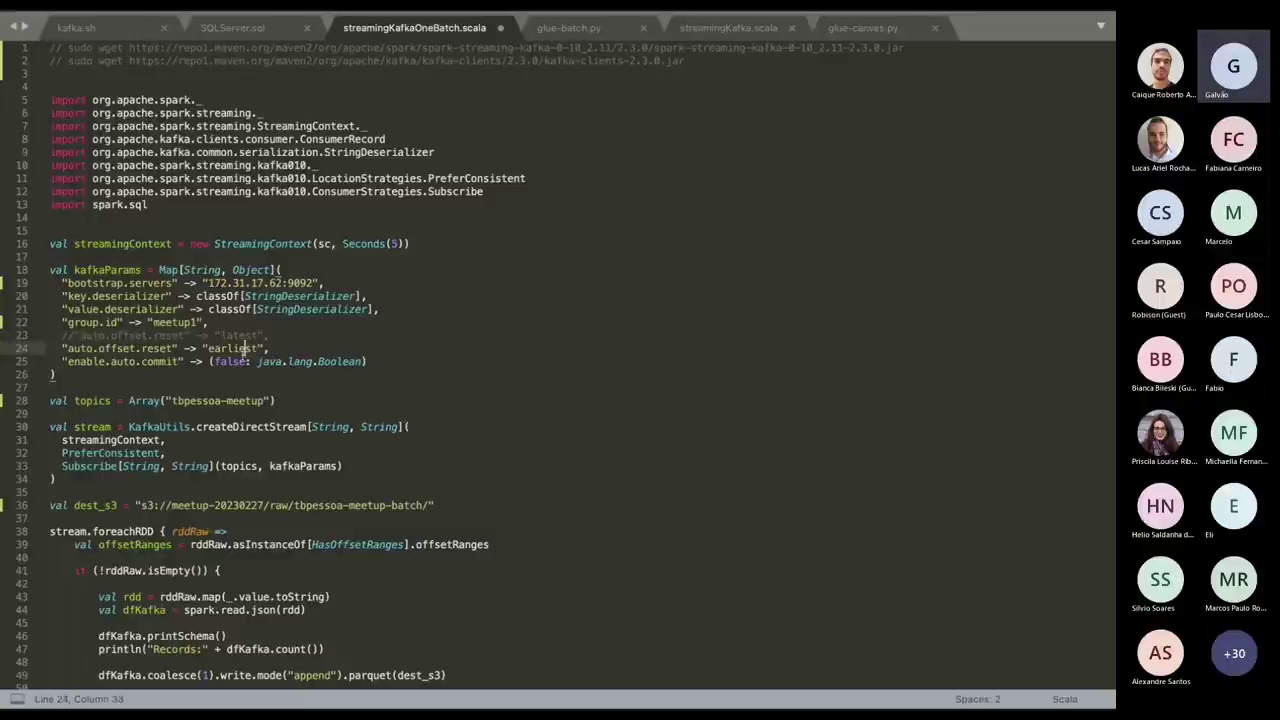
double_click(237, 362)
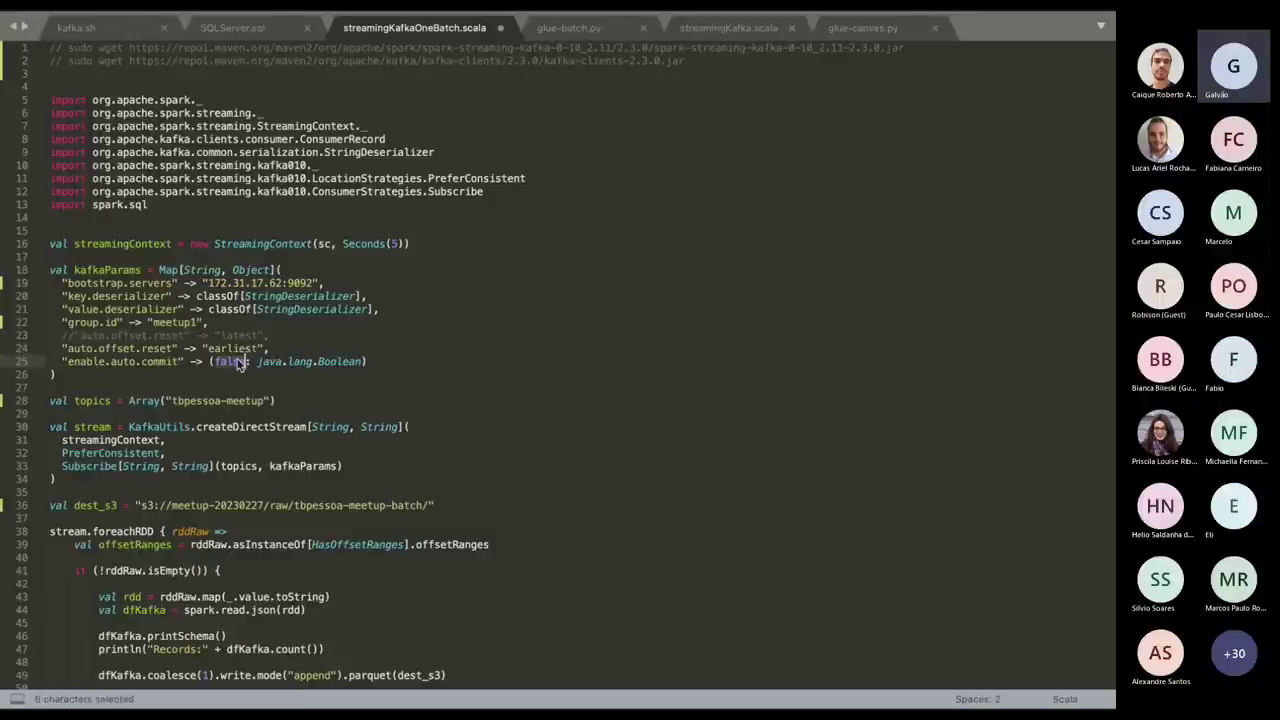
scroll(464, 401, "down", 3)
scroll(464, 401, "down", 1)
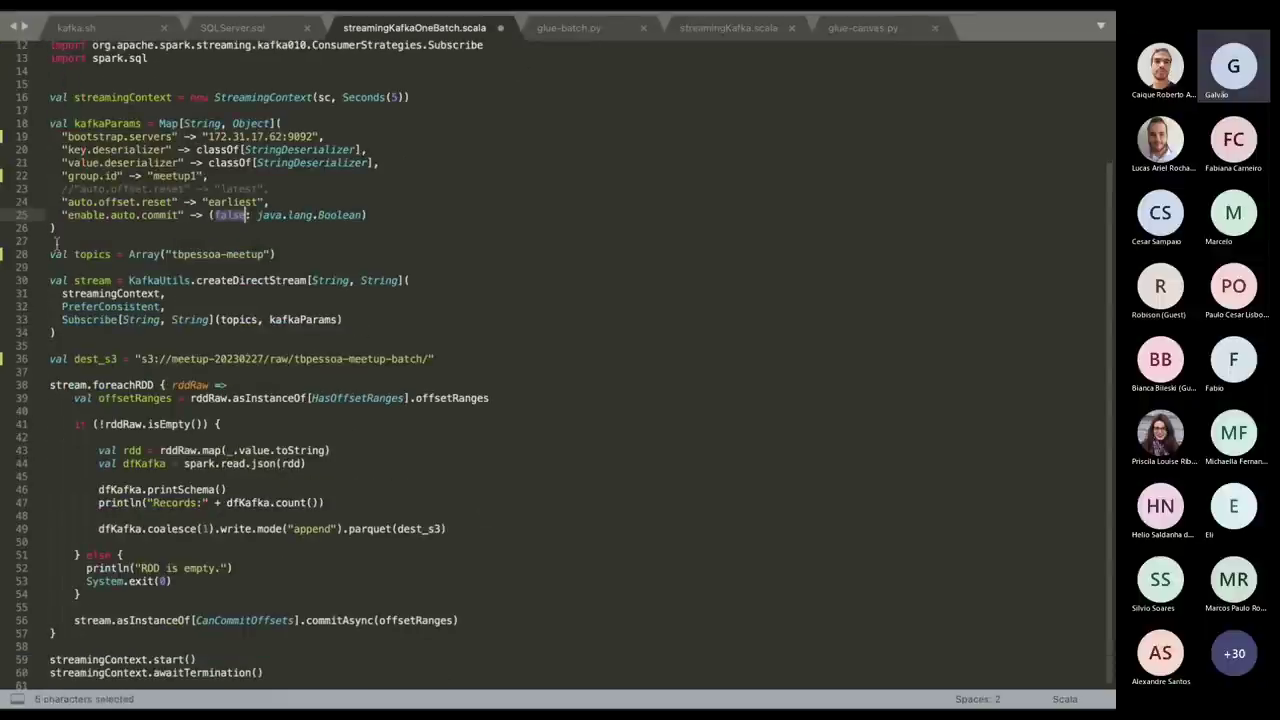
left_click_drag(50, 254, 290, 258)
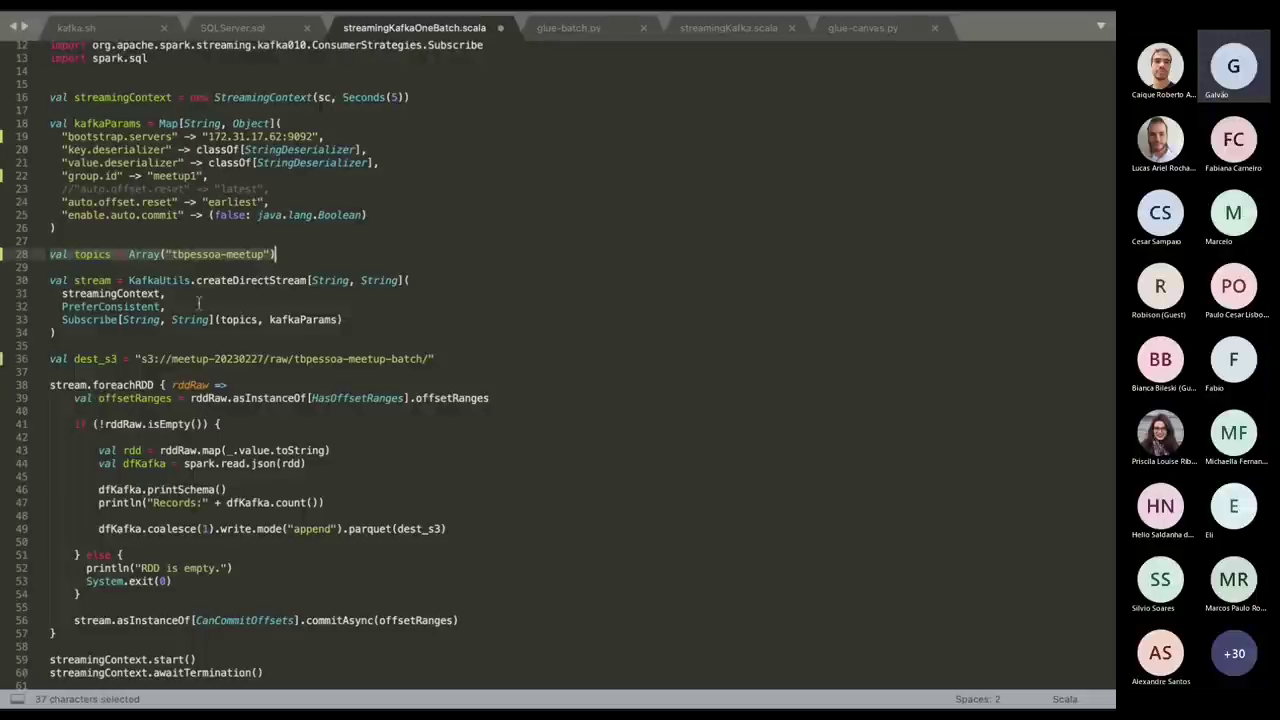
double_click(248, 281)
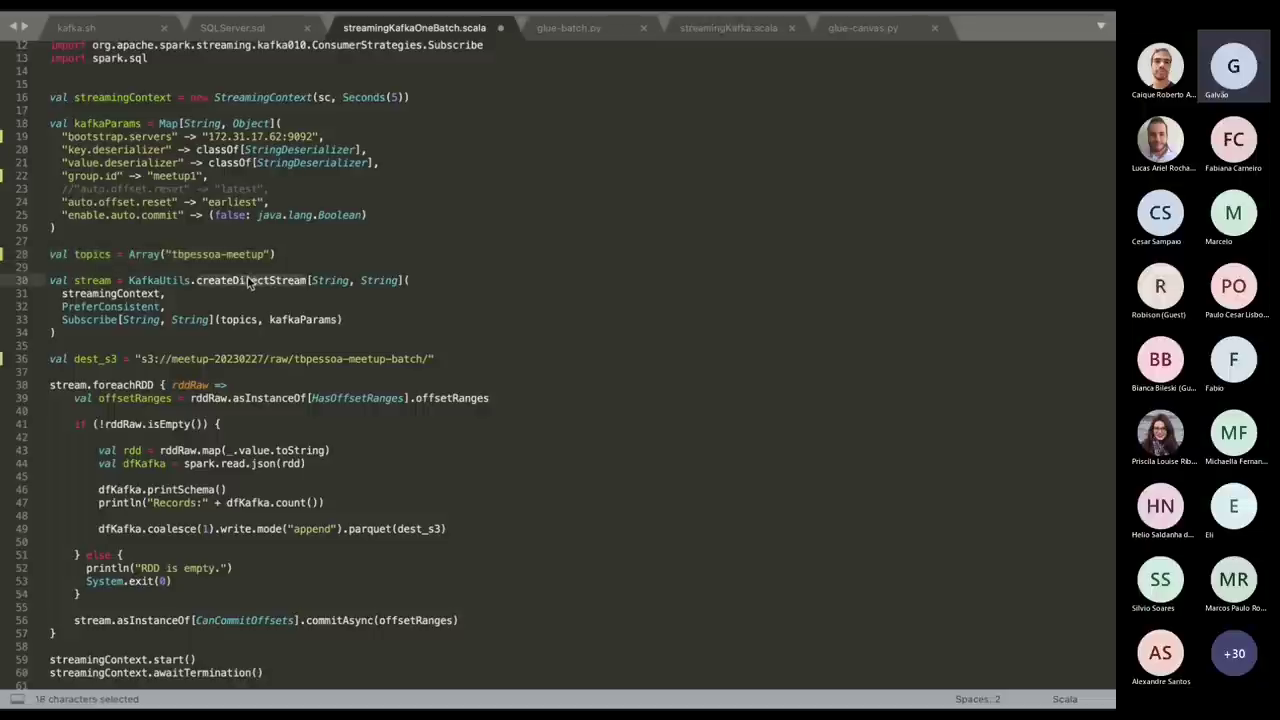
left_click(98, 359)
double_click(98, 359)
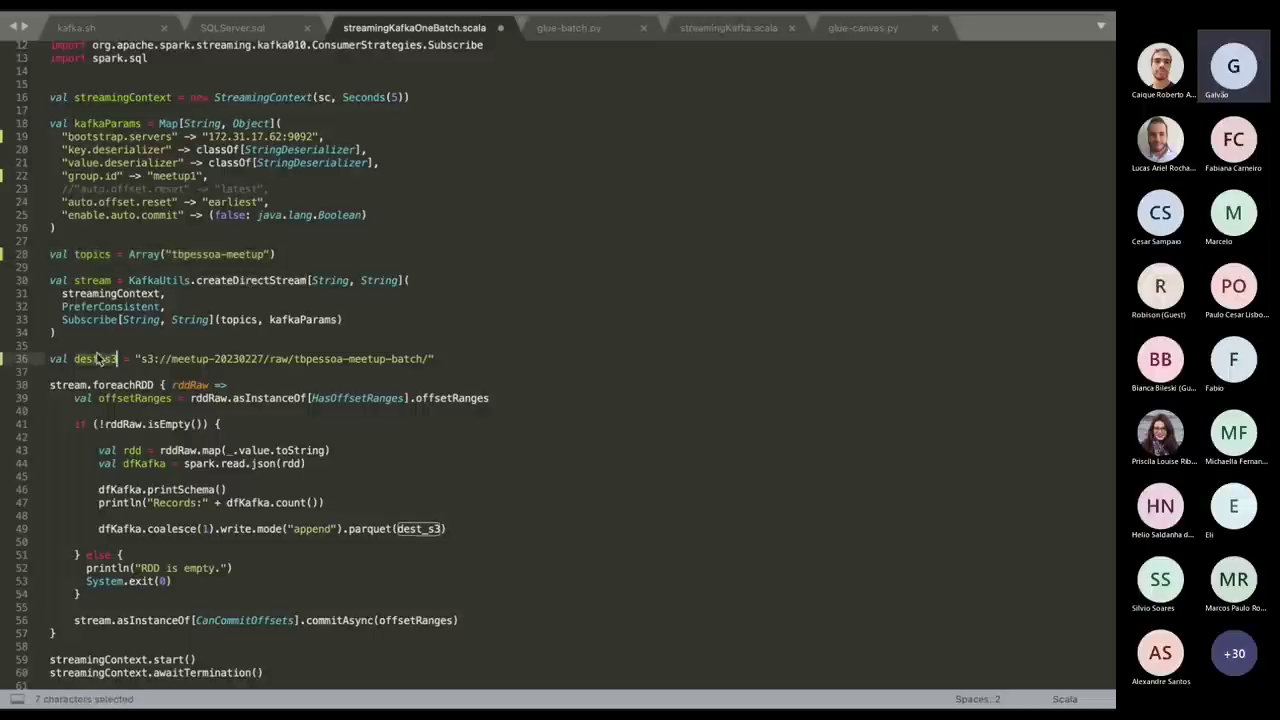
left_click_drag(139, 359, 470, 360)
scroll(470, 360, "down", 1)
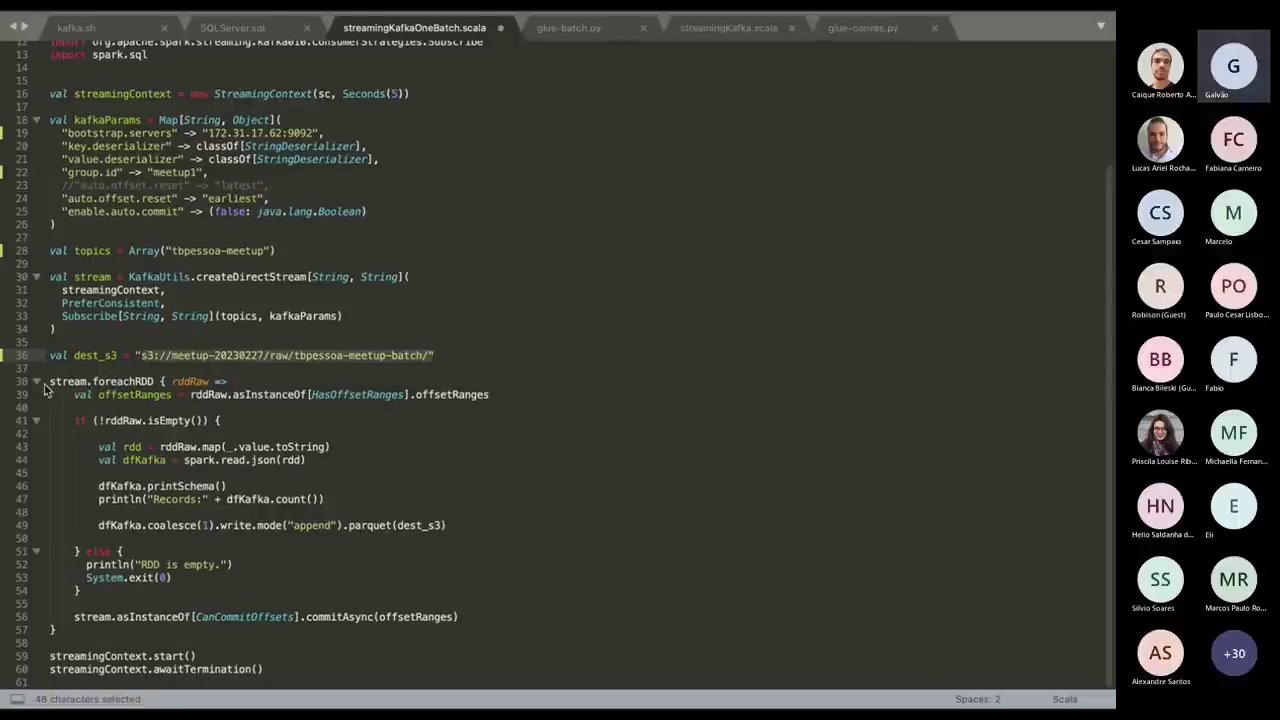
Highlight the foreachRDD block: isEmpty check, JSON read, and coalesced append parquet write.
left_click_drag(46, 382, 407, 413)
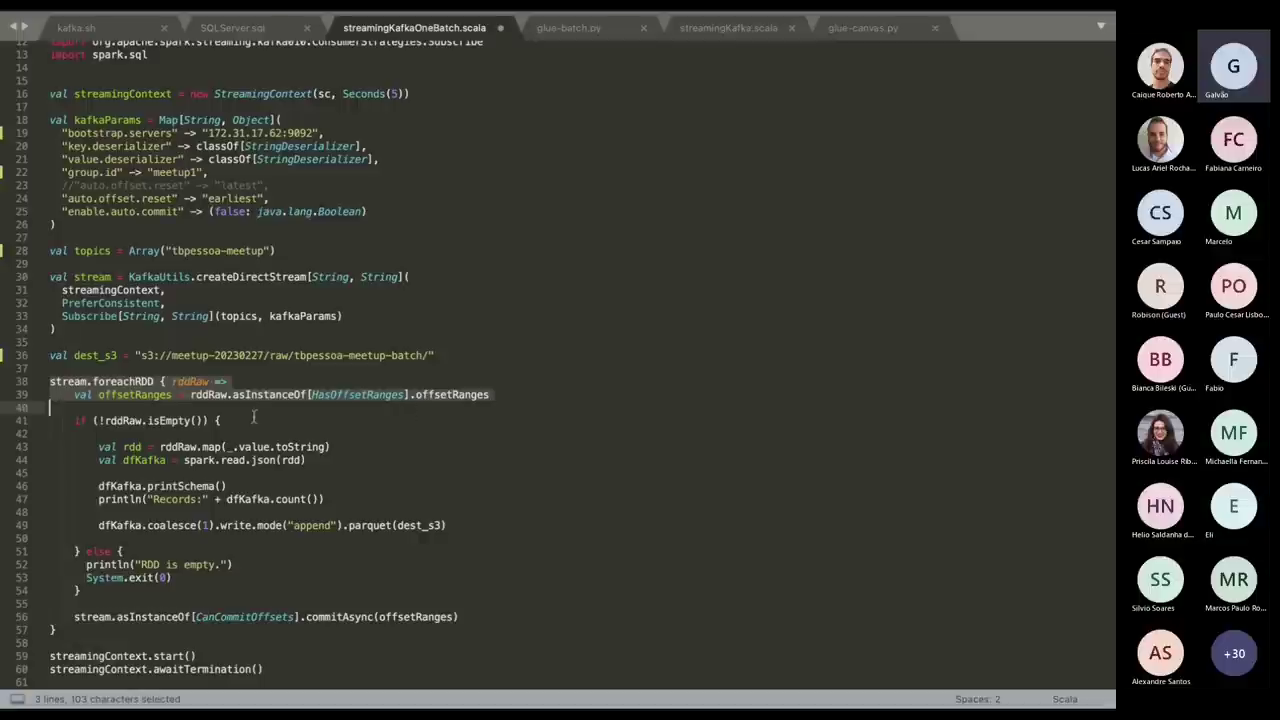
left_click(168, 420)
double_click(168, 420)
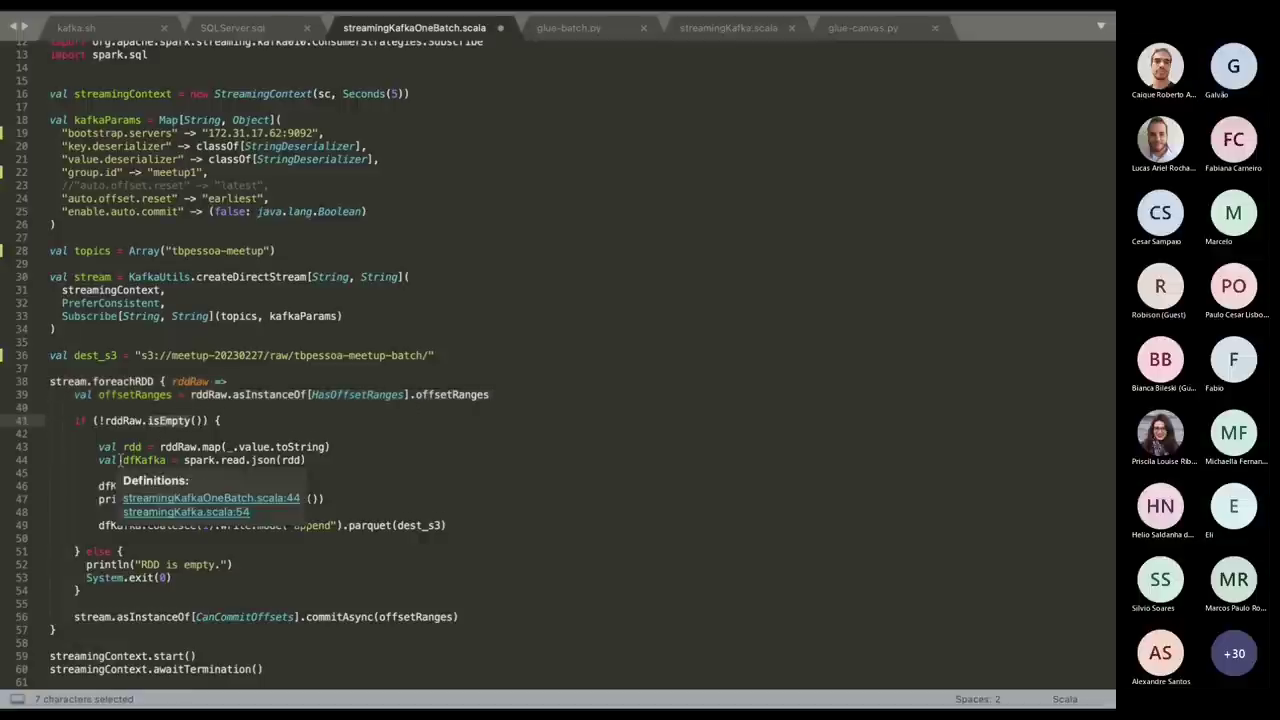
left_click(341, 446)
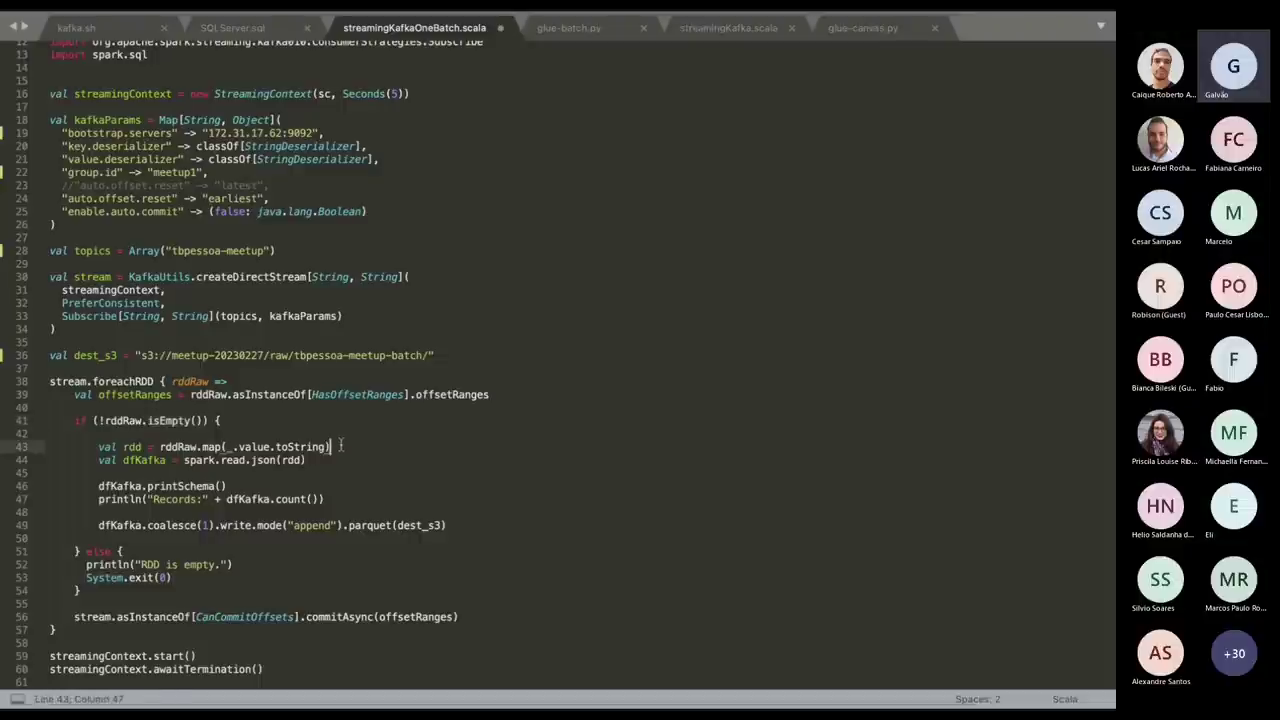
left_click_drag(341, 446, 93, 446)
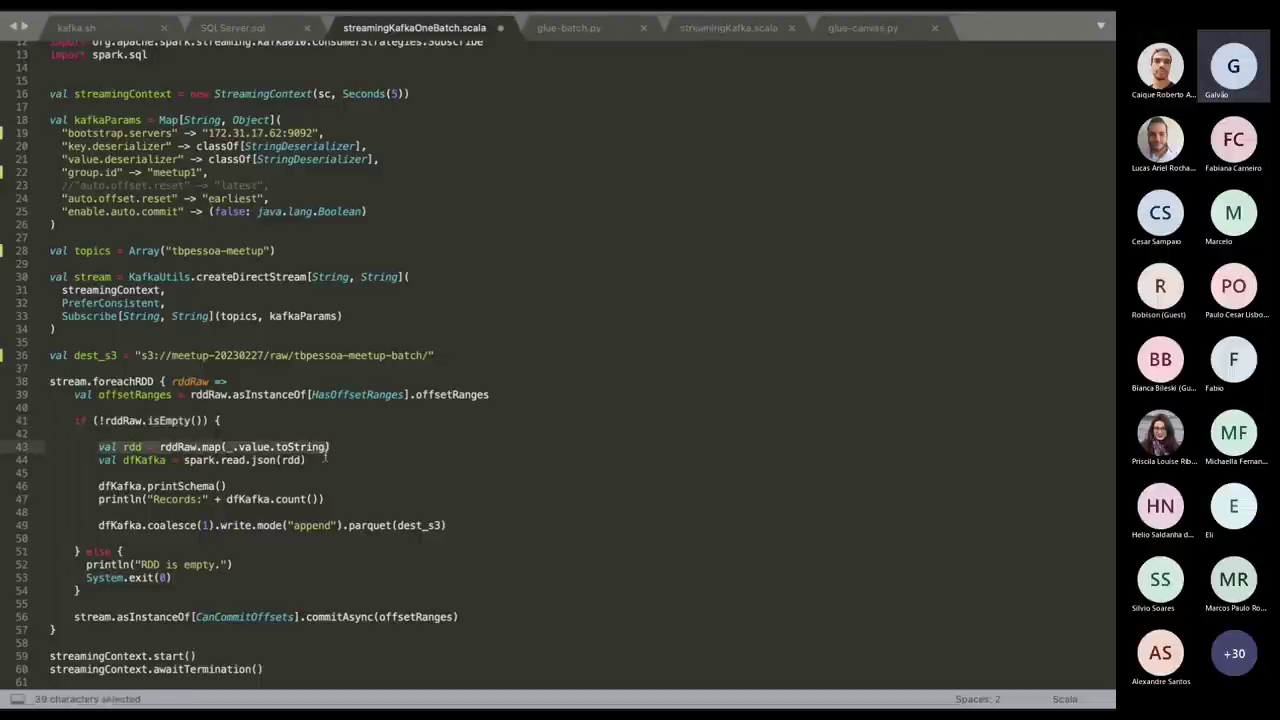
left_click_drag(325, 460, 10, 503)
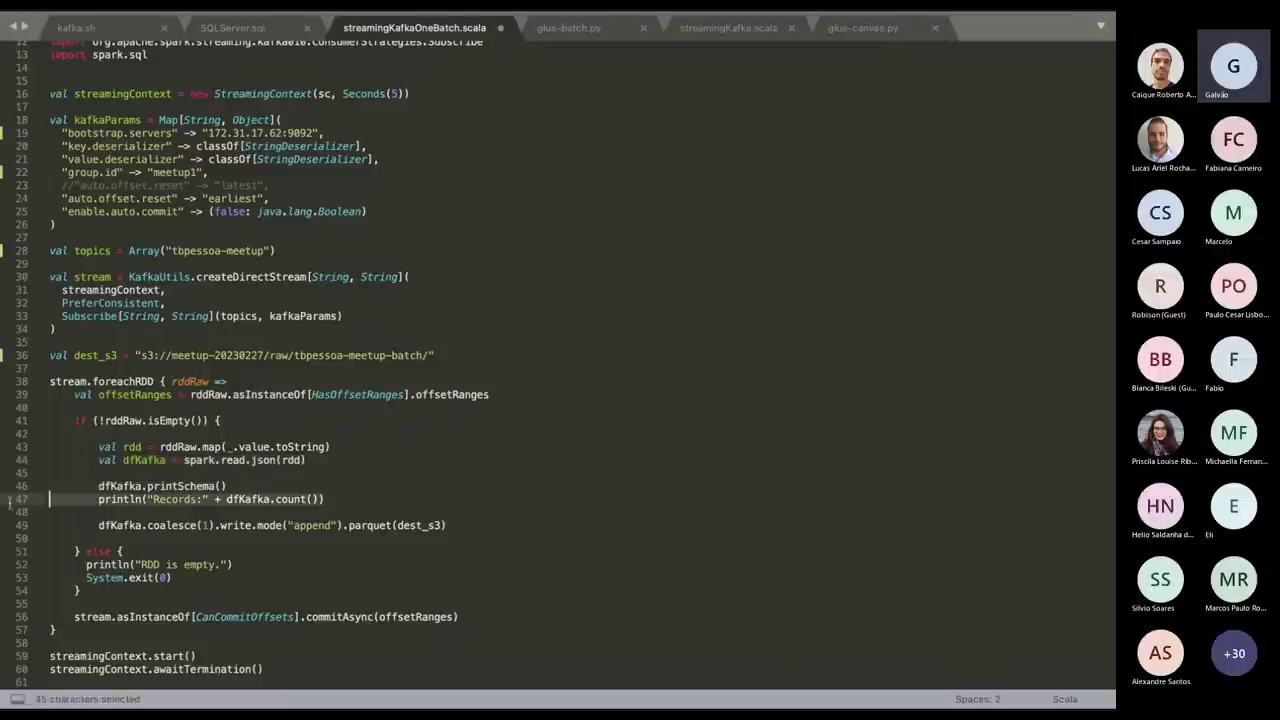
left_click_drag(461, 525, 320, 544)
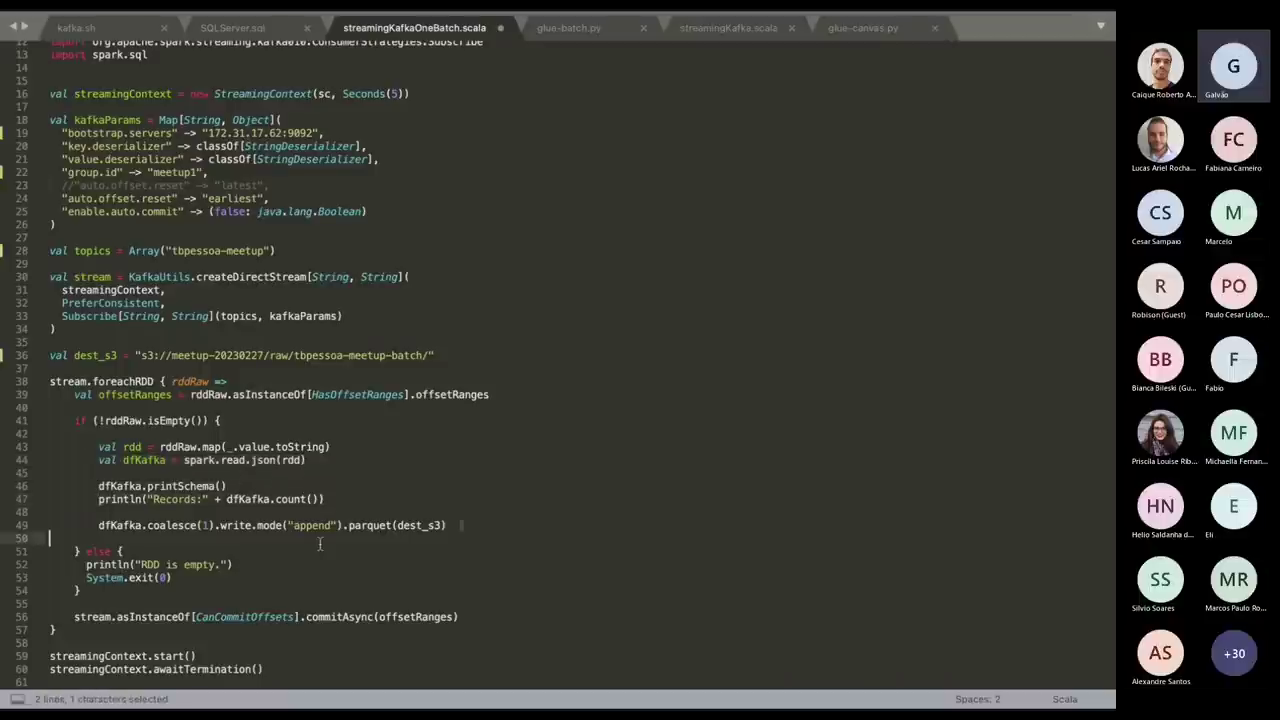
left_click_drag(460, 525, 100, 525)
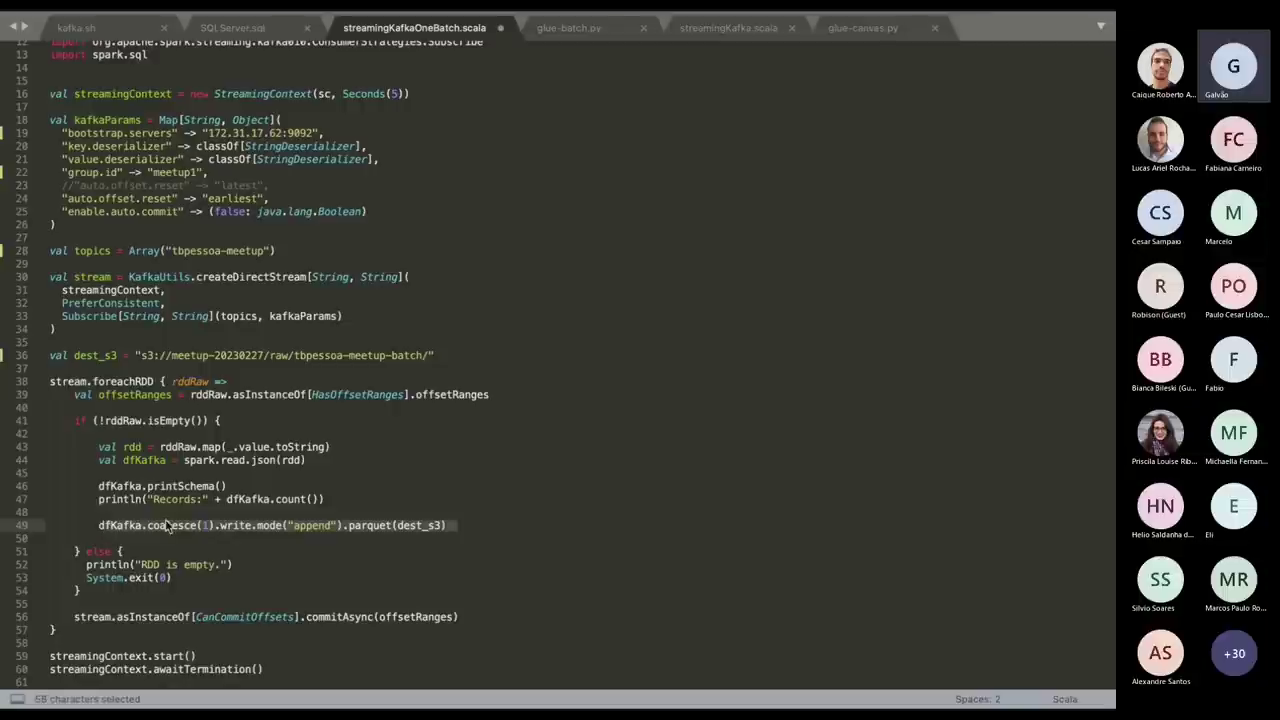
double_click(176, 525)
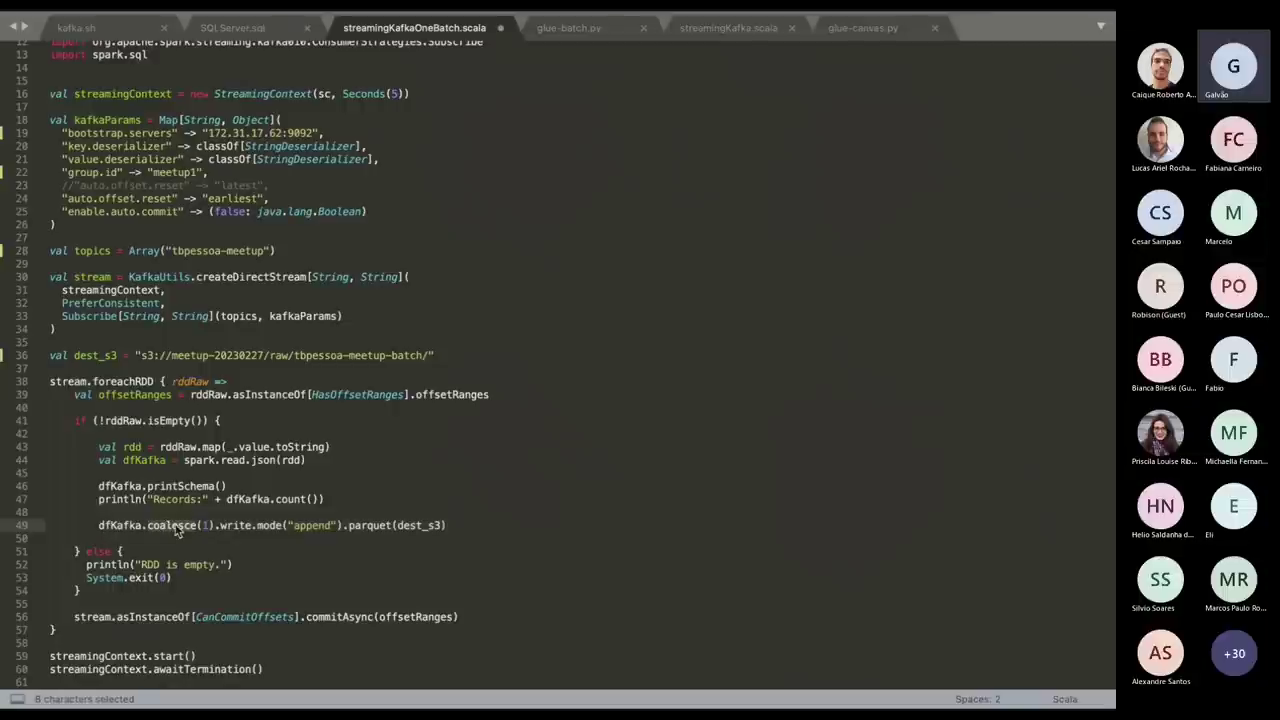
mouse_move(176, 530)
left_click(318, 525)
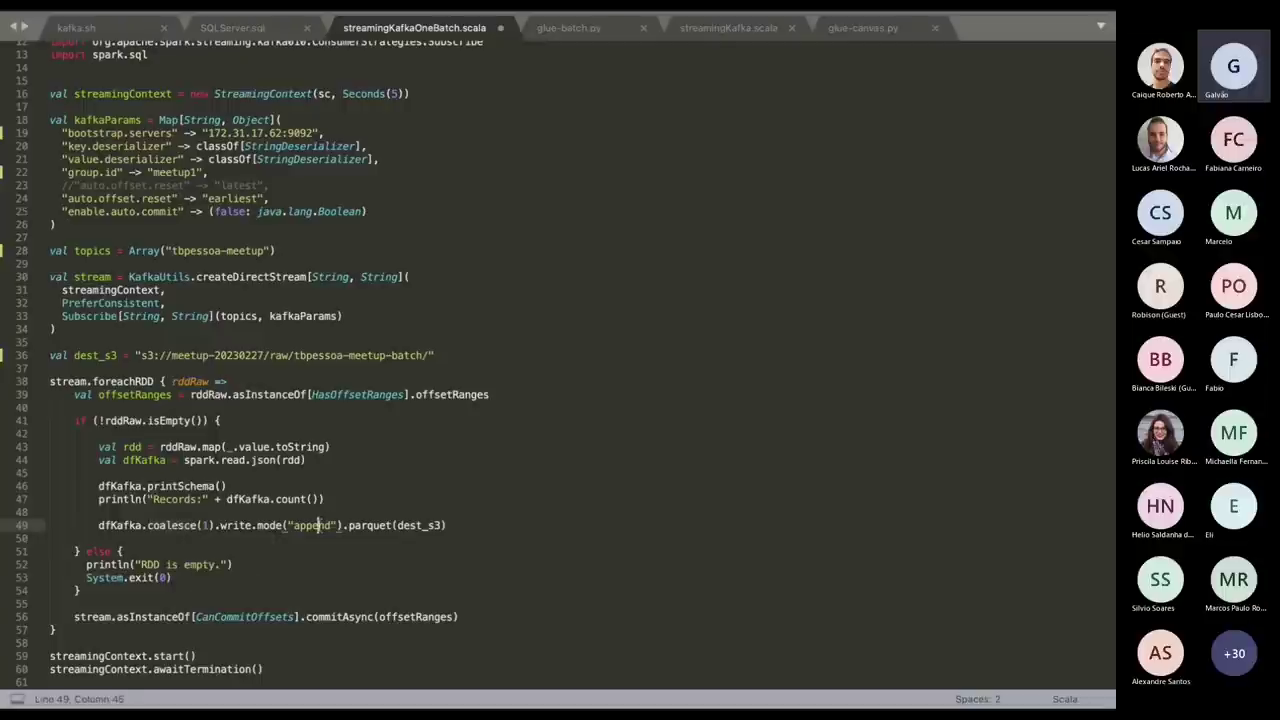
double_click(318, 525)
double_click(379, 530)
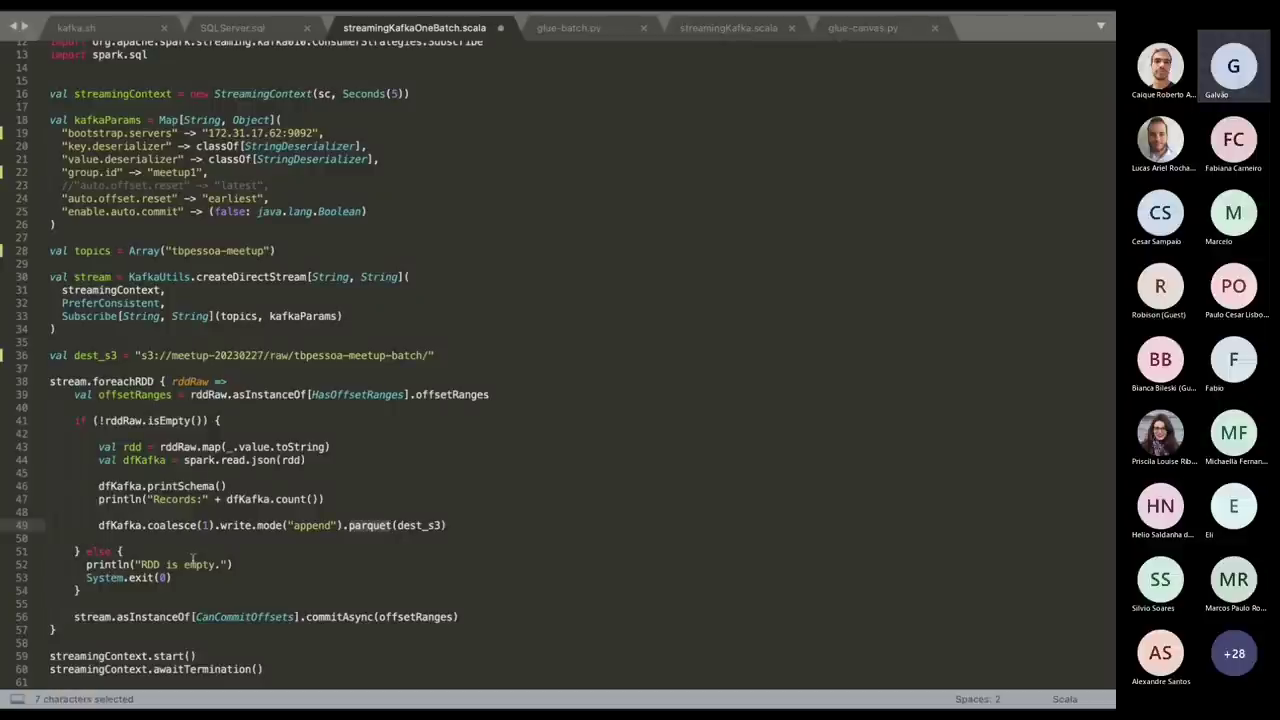
scroll(192, 558, "up", 4)
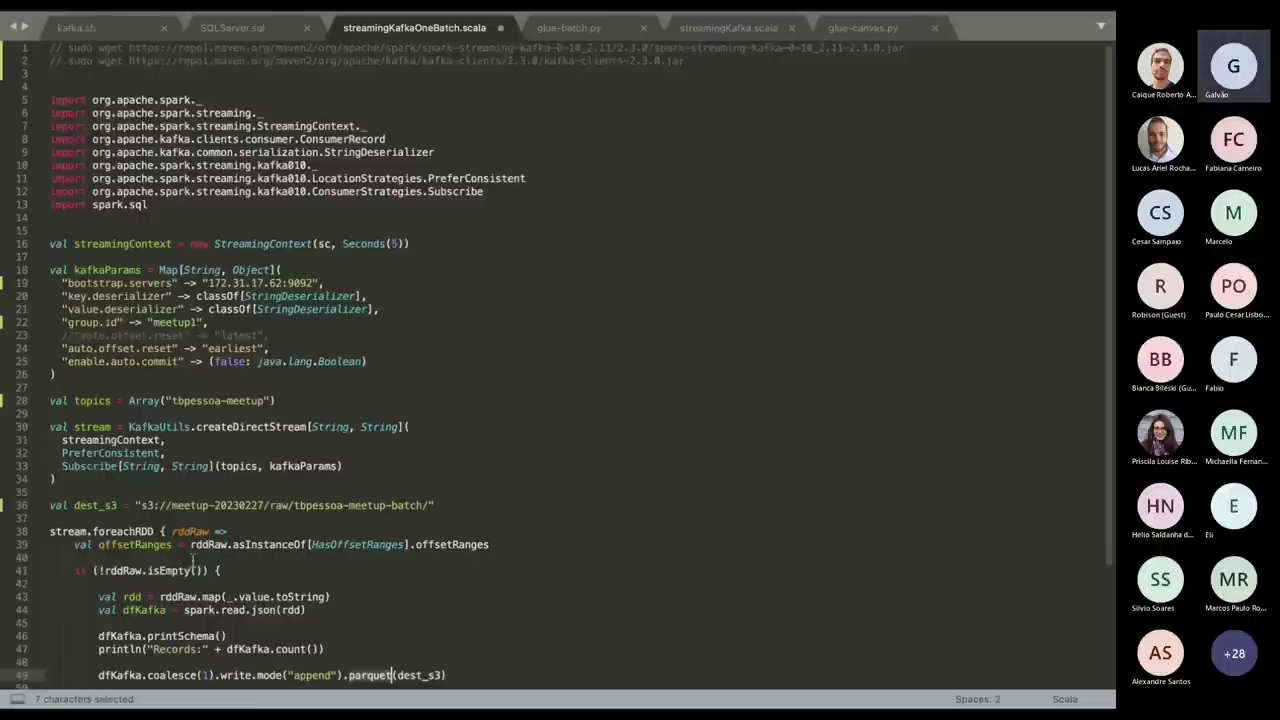
Copy the Scala script from line 4 through the end of the file.
left_click(62, 88)
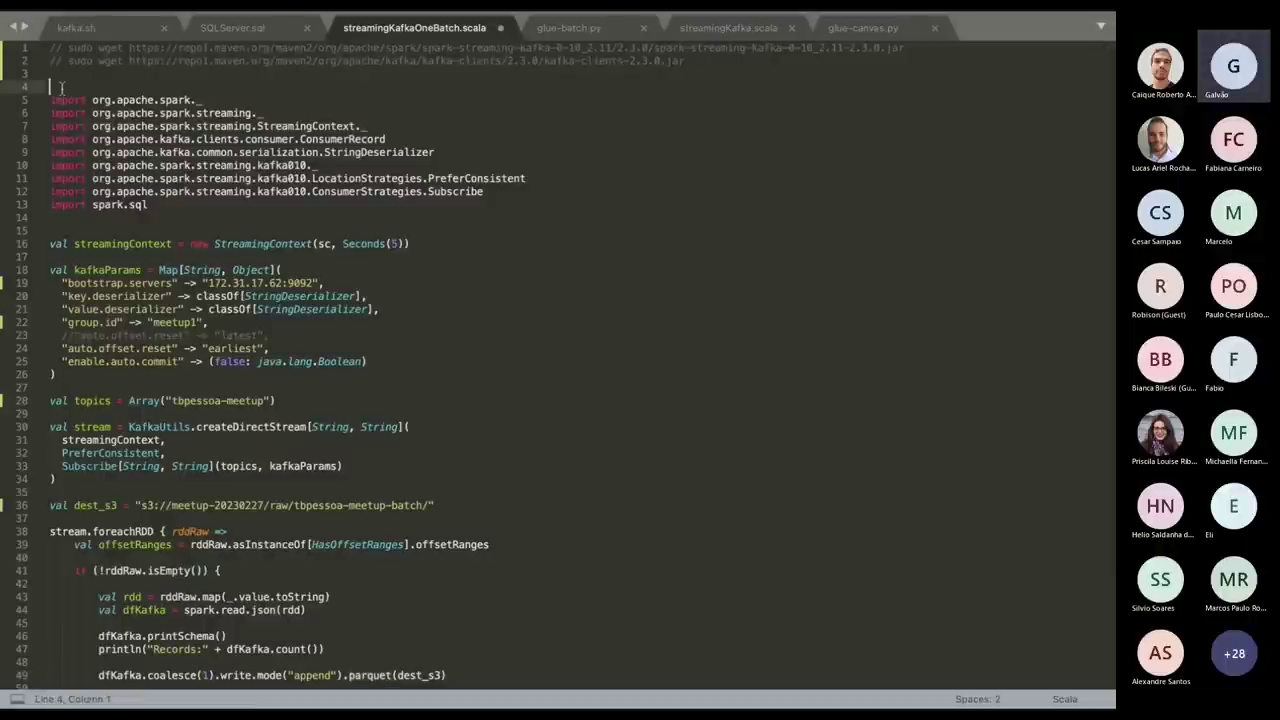
key("shift+Down")
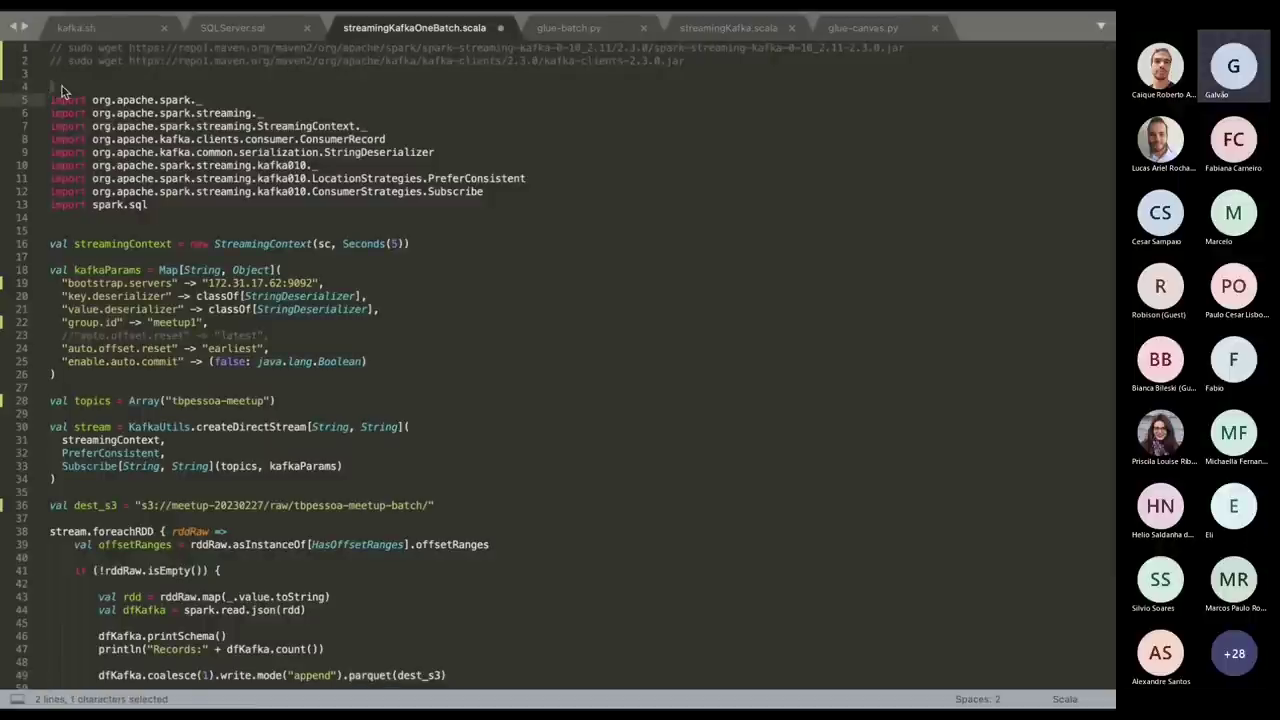
key("super+shift+Down")
key("super+c")
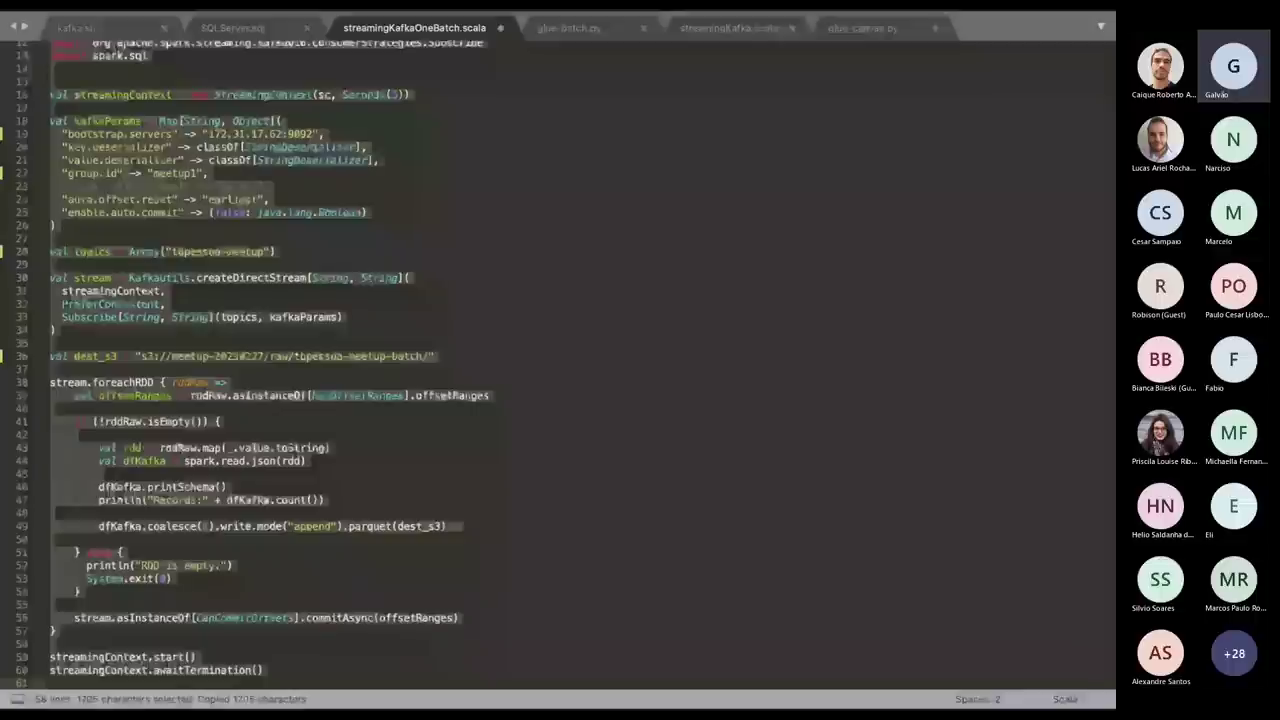
In the hadoop master node terminal session, change to /home/hadoop/ and list its files.
key("ctrl+Right")
key("ctrl+Left")
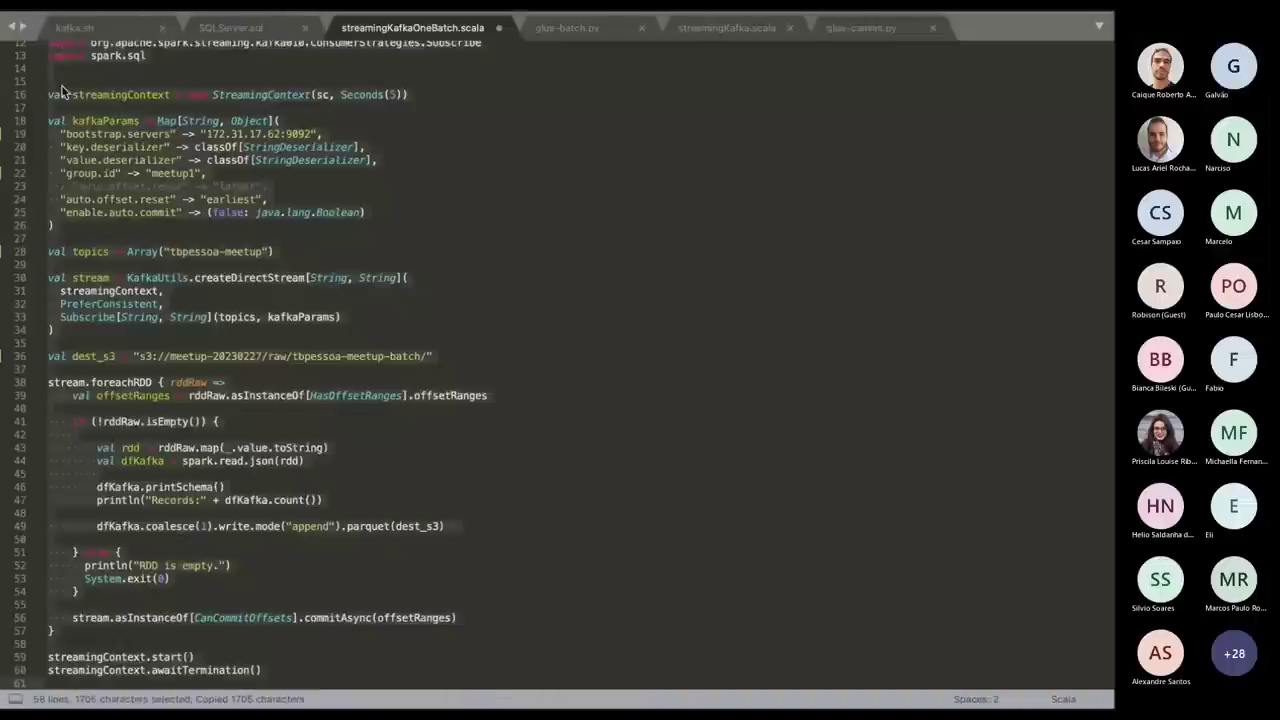
key("ctrl+Up")
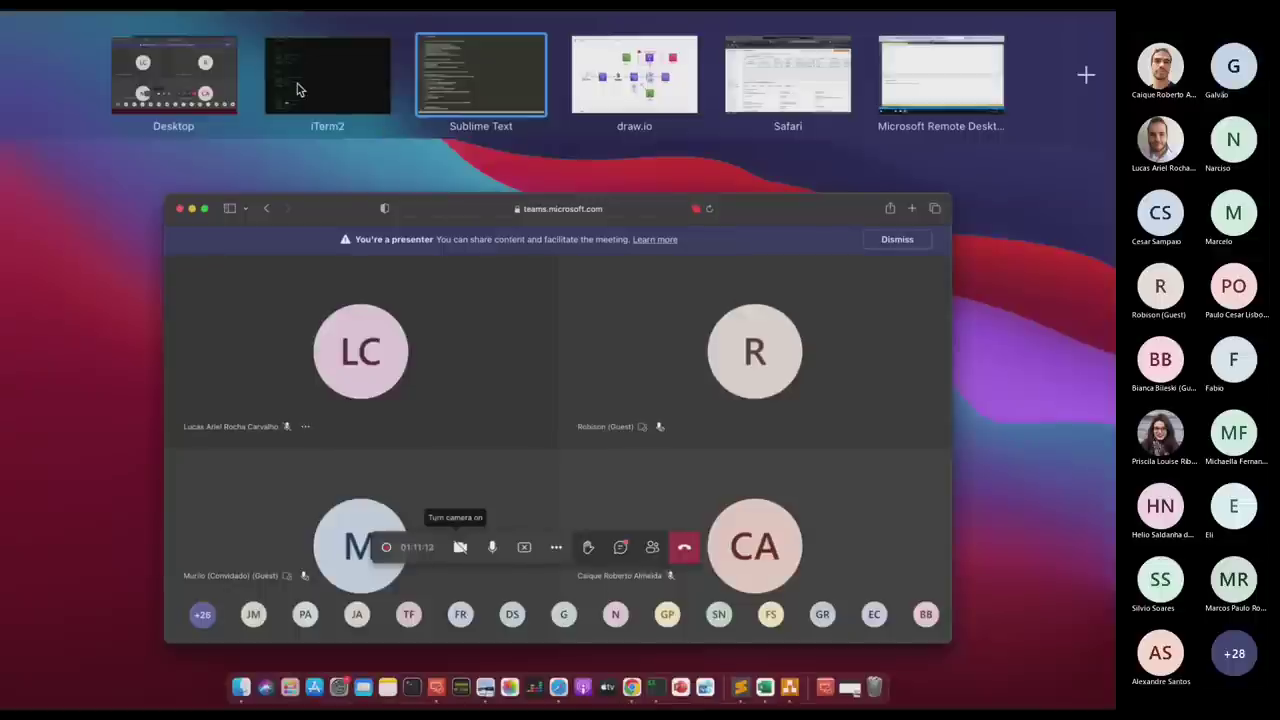
left_click(296, 90)
left_click(717, 22)
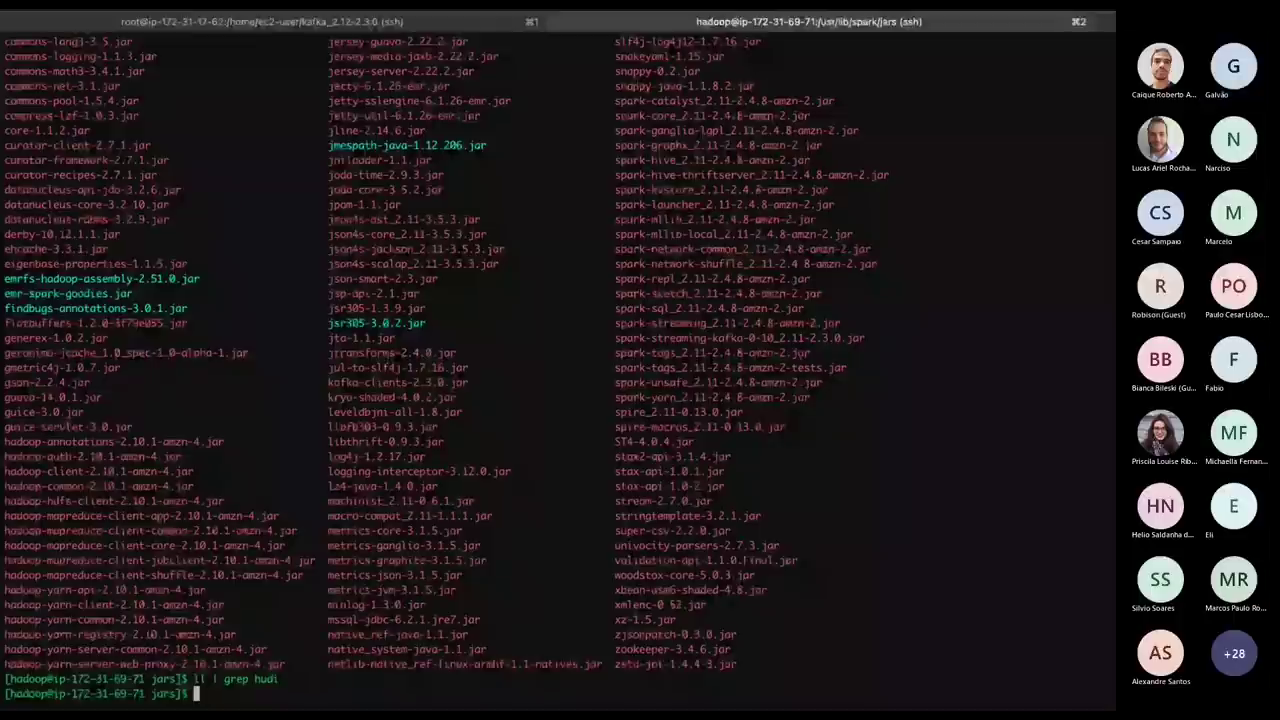
type("cd h")
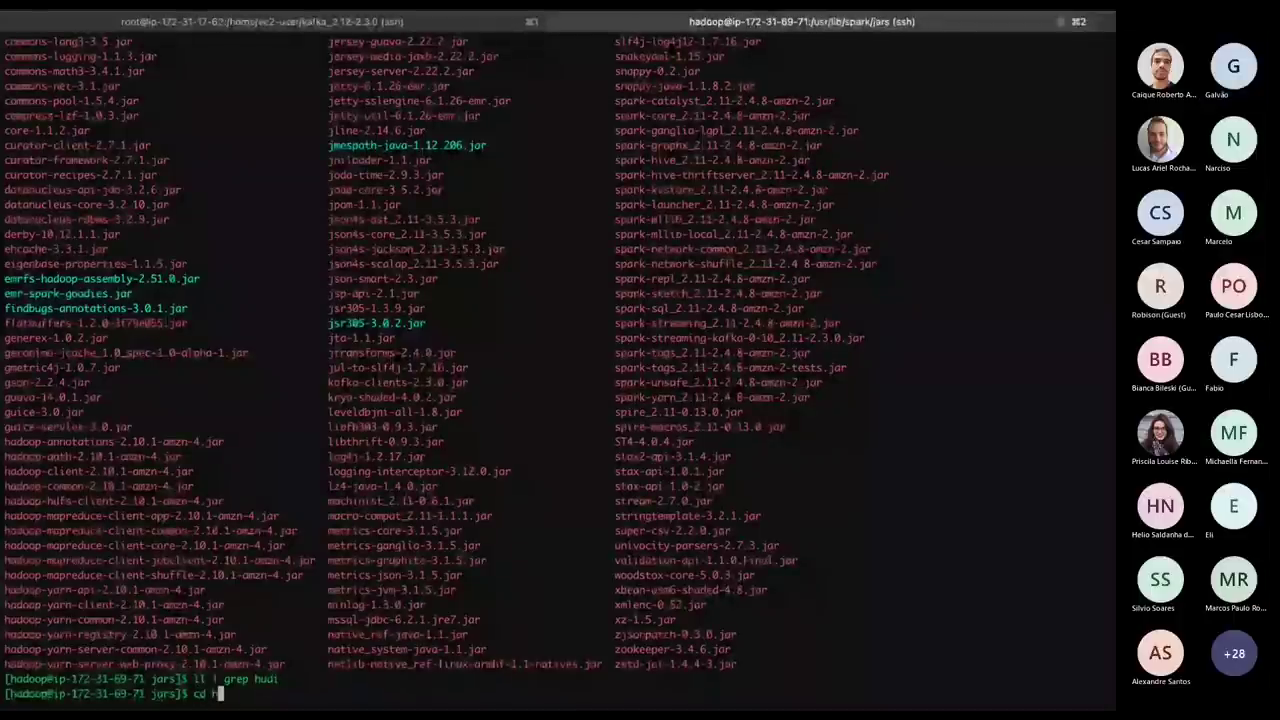
key("BackSpace")
type("/home/hadoop/")
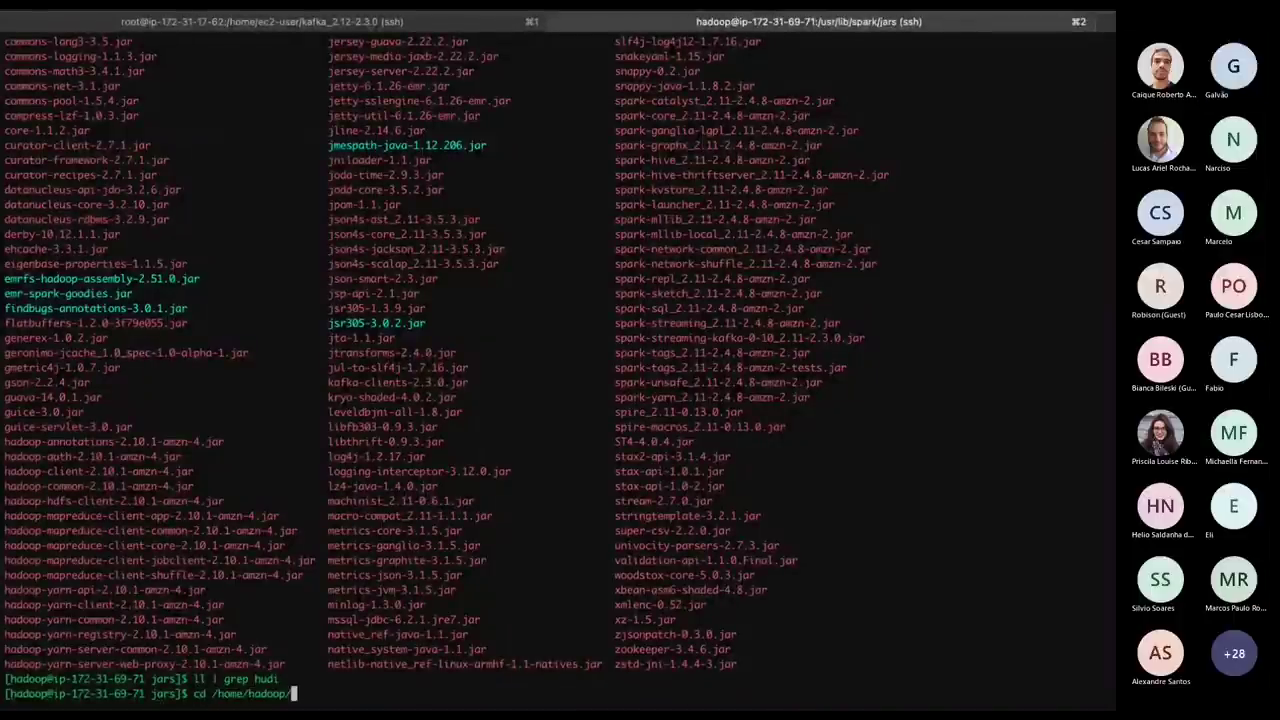
key("Return")
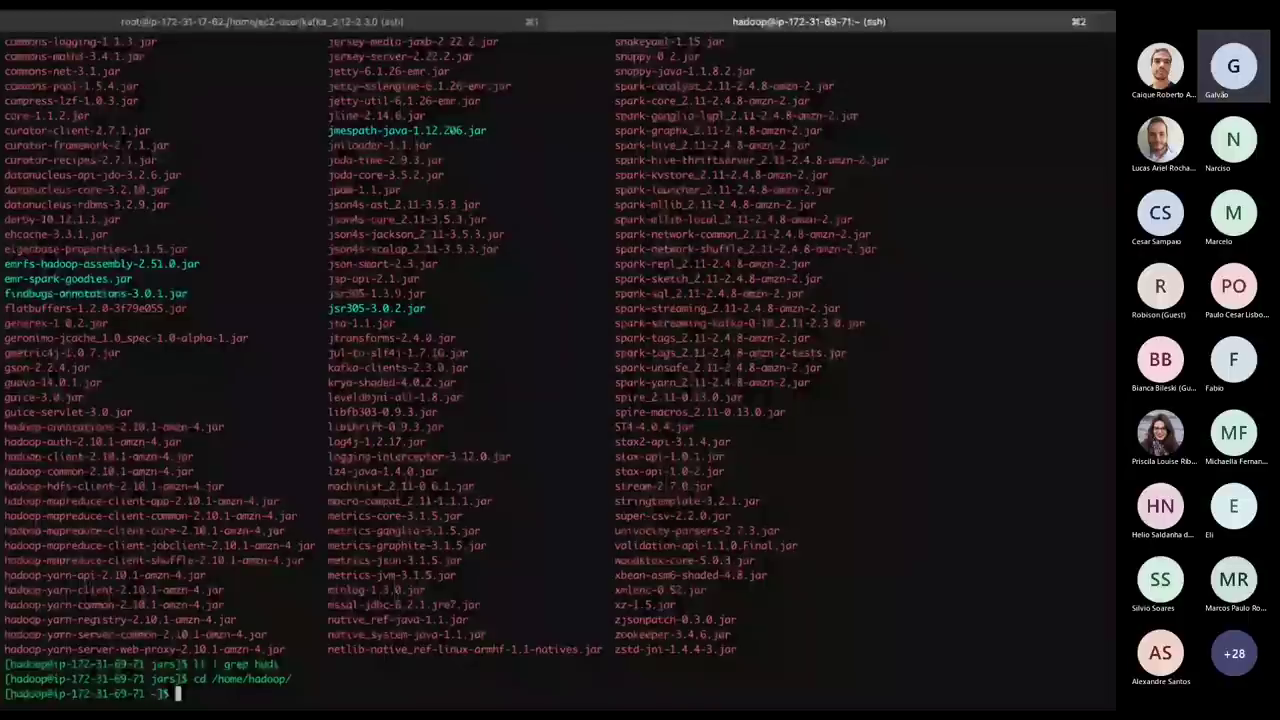
type("ll")
key("Return")
Create onebatch.scala in nano with the pasted Scala code and save it.
type("nano ")
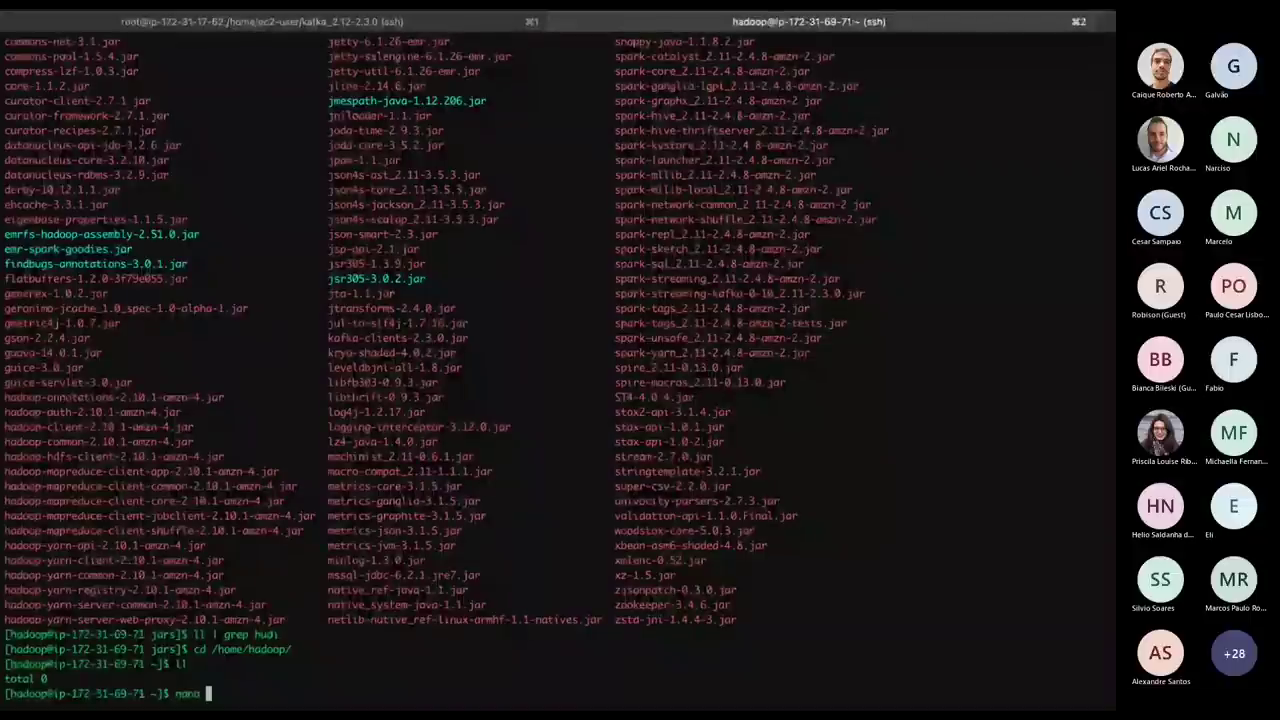
type("ona")
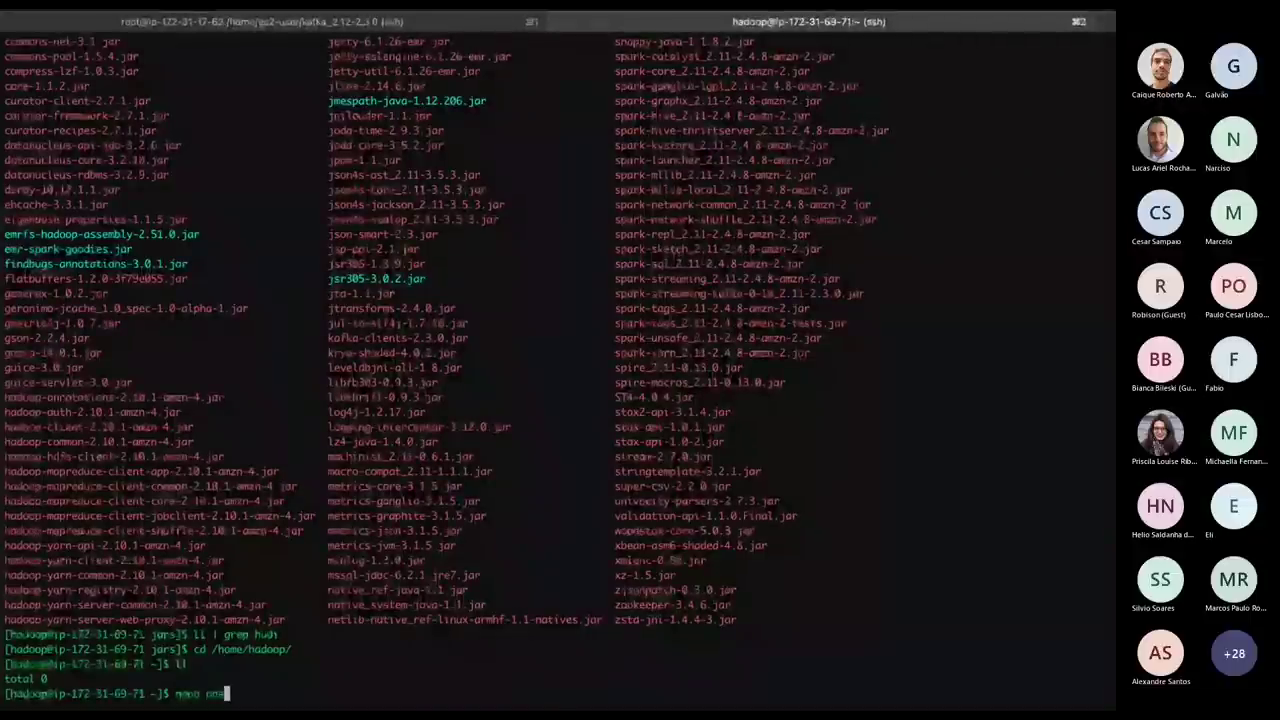
type("batch")
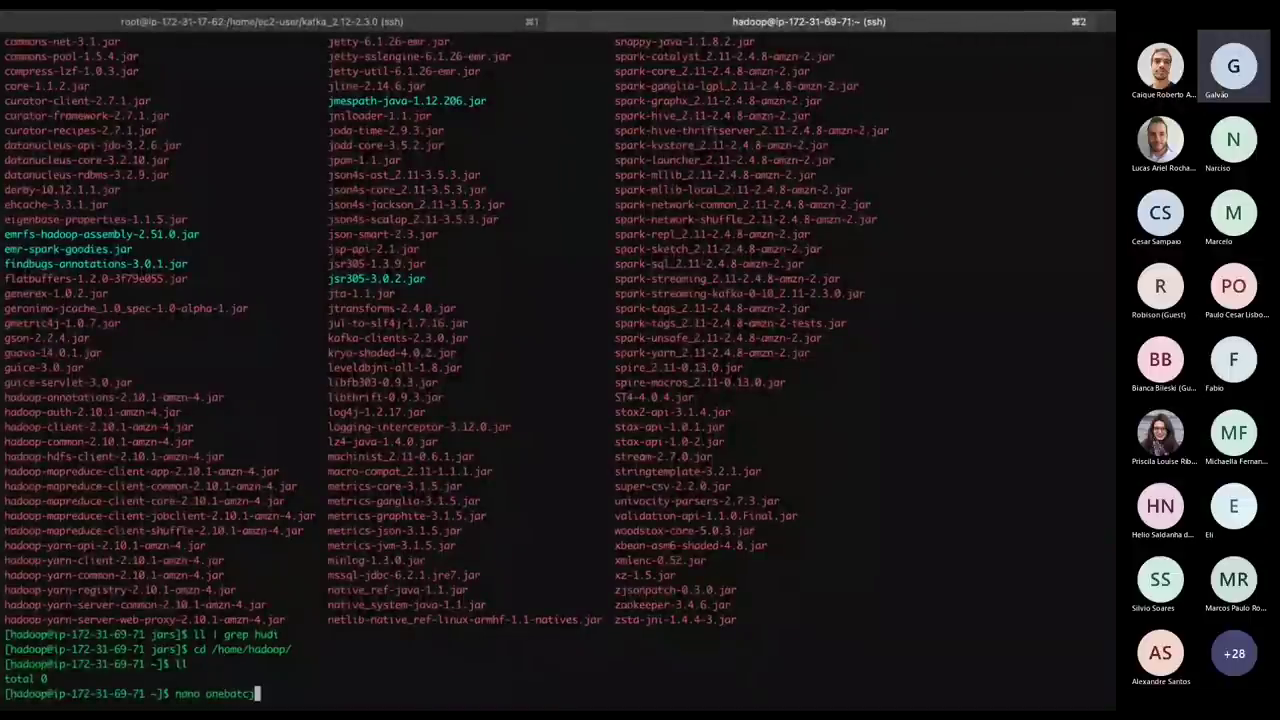
type(".scala")
key("Left")
key("Left")
key("Left")
key("Left")
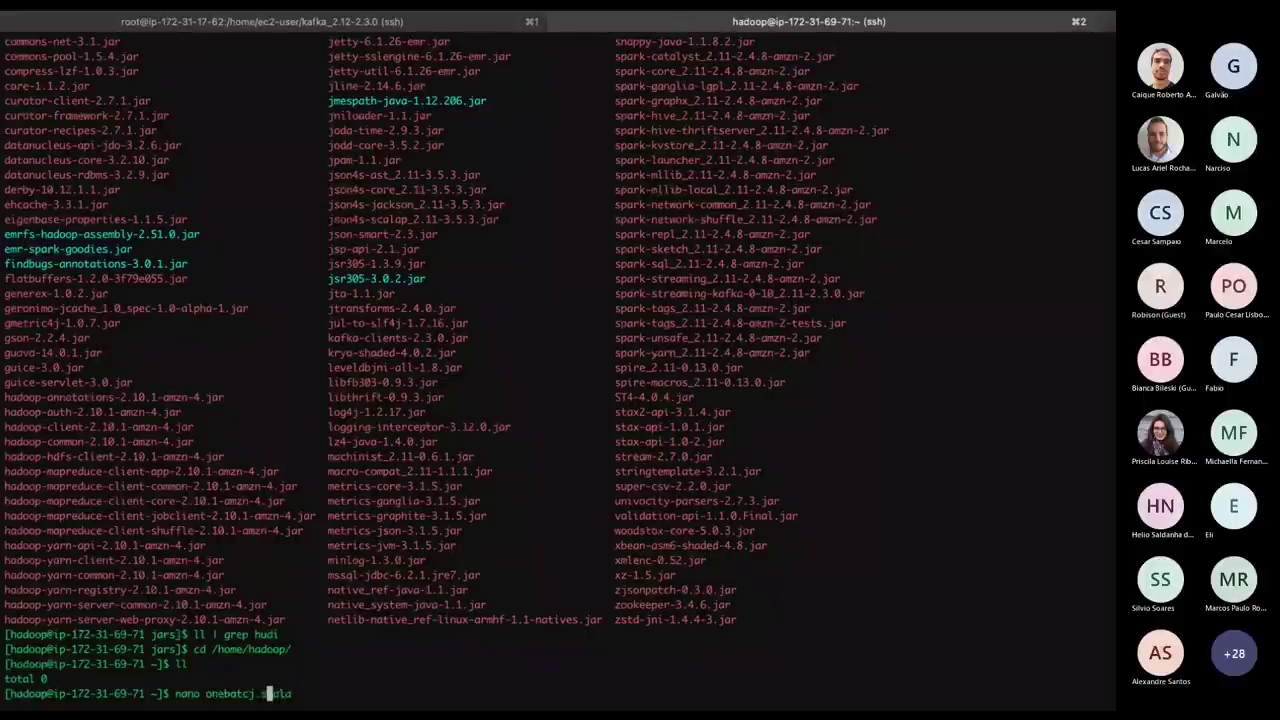
key("Left")
key("Left")
key("BackSpace")
type("h")
key("Right")
key("Right")
key("Right")
key("Right")
key("Right")
key("Right")
key("Return")
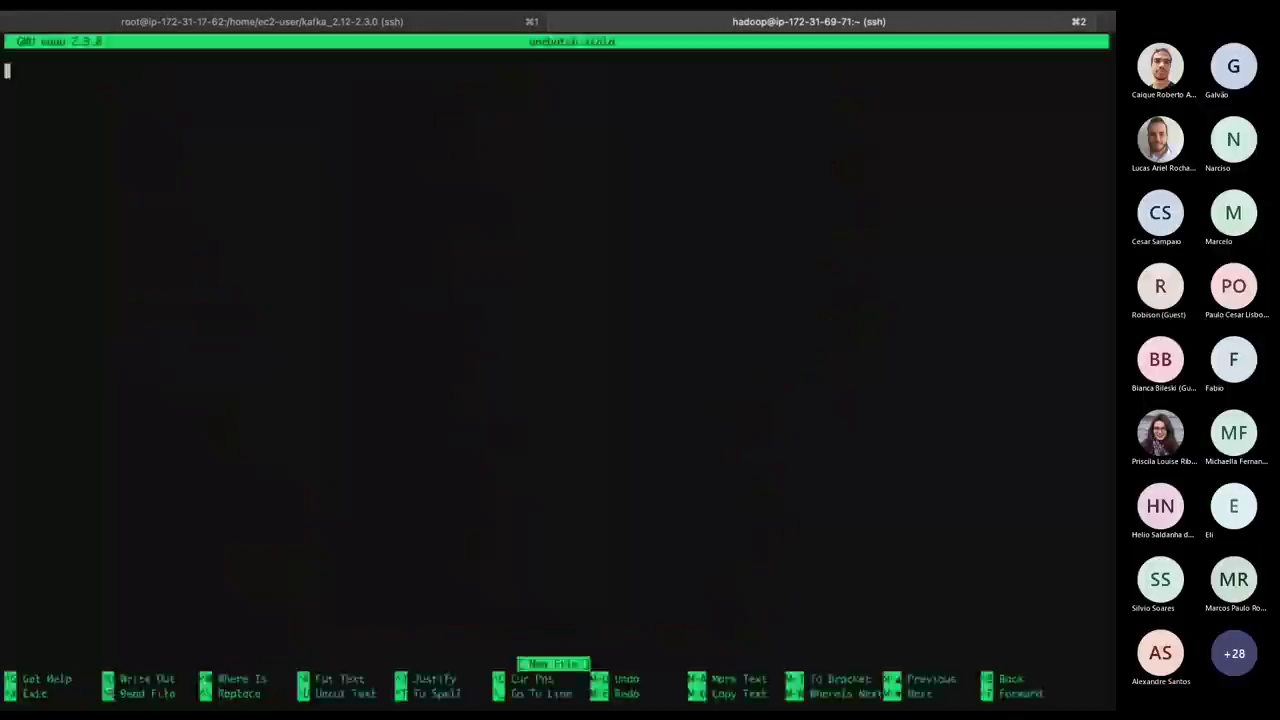
key("super+v")
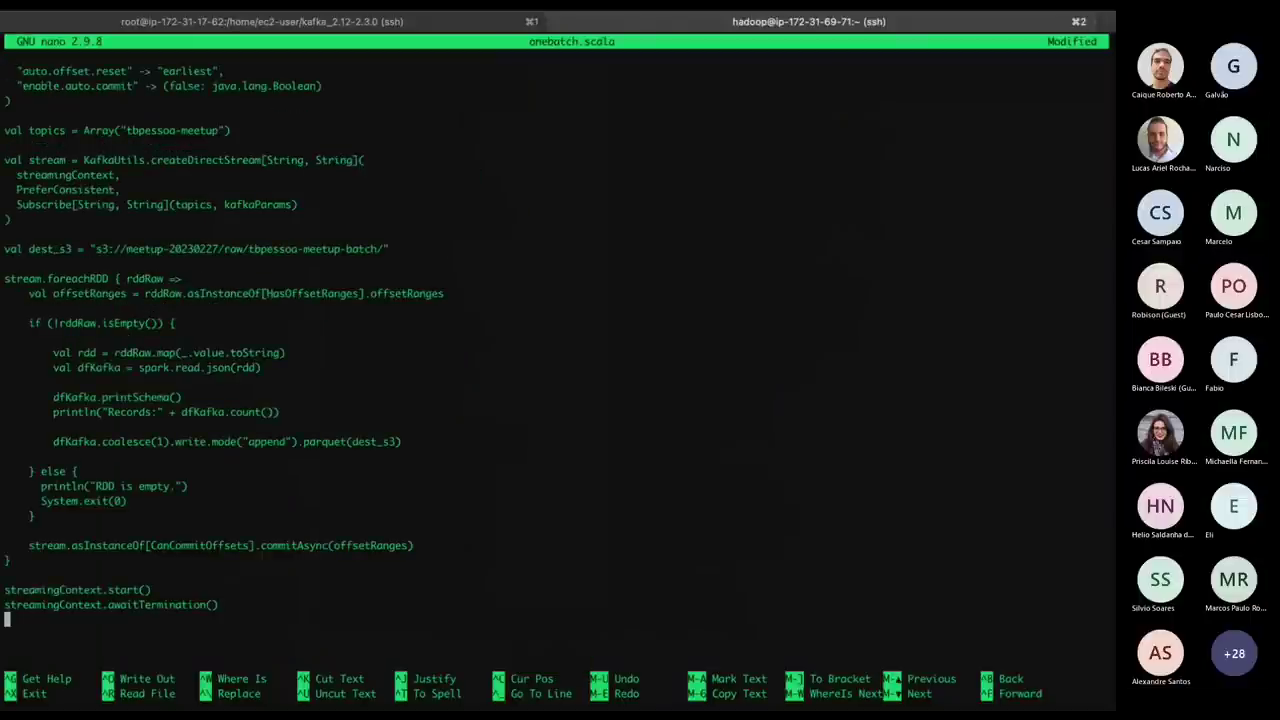
key("ctrl+x")
key("y")
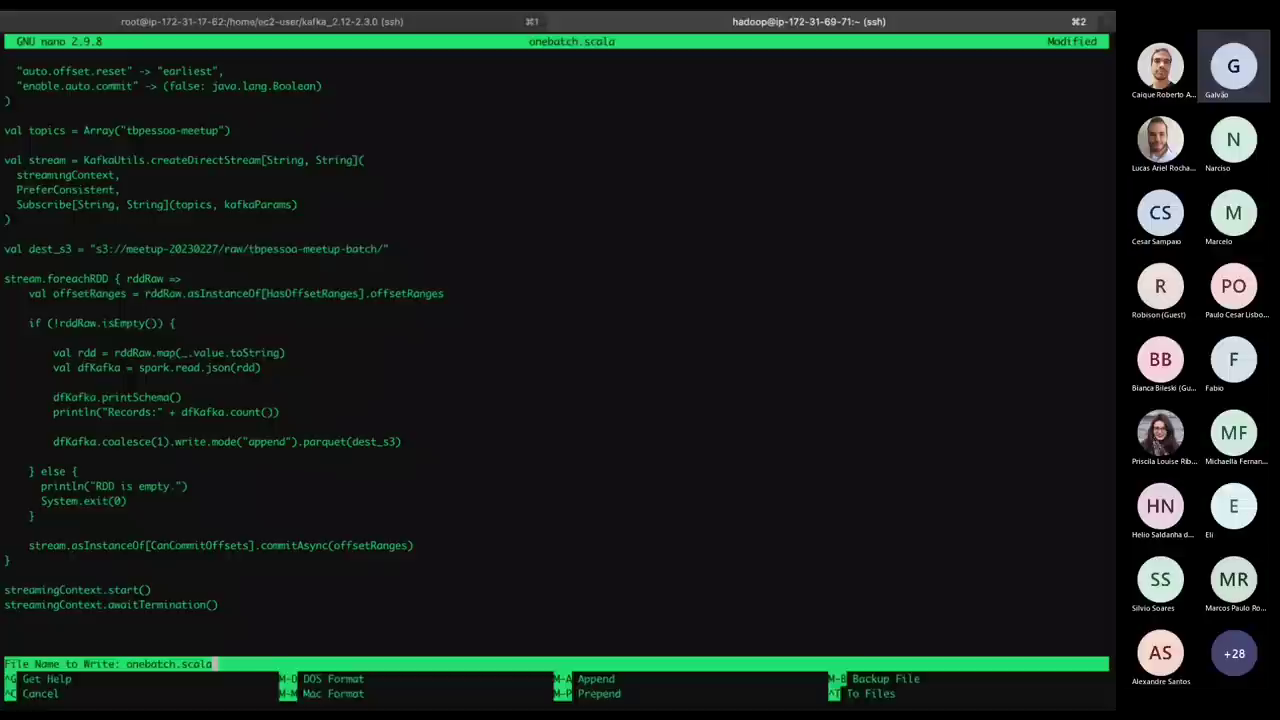
key("Return")
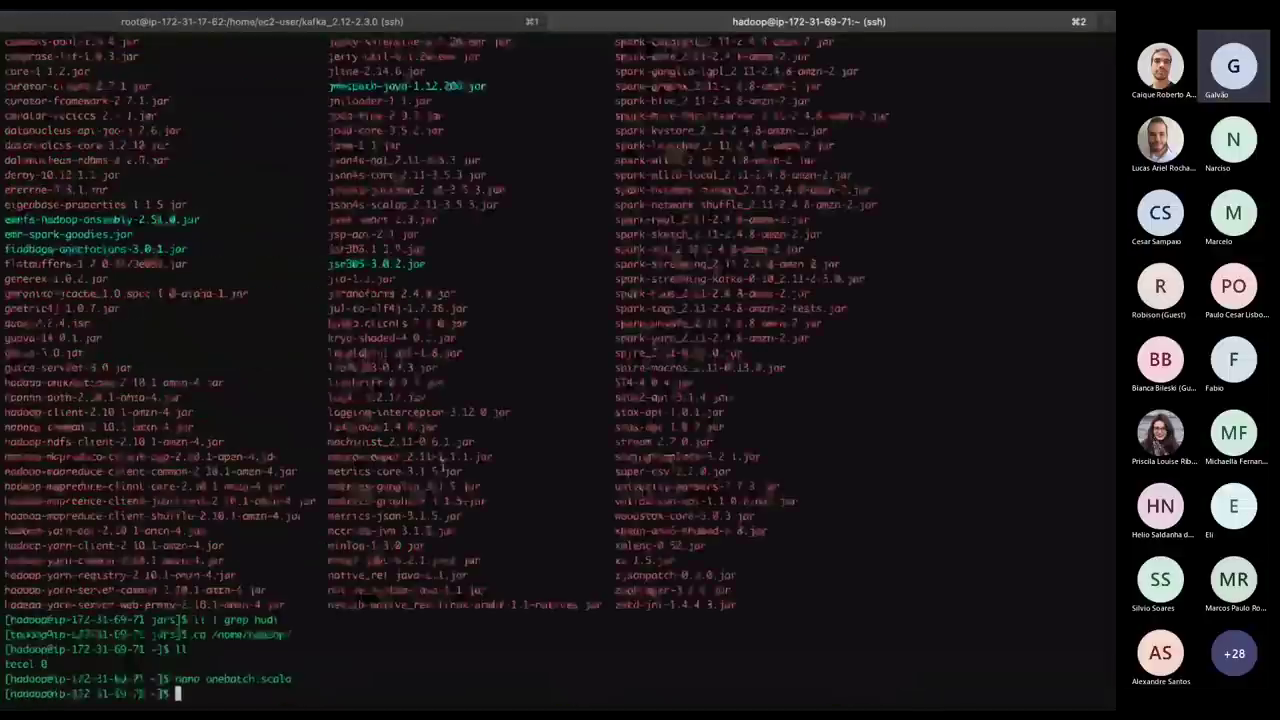
key("super+Tab")
key("ctrl+Right")
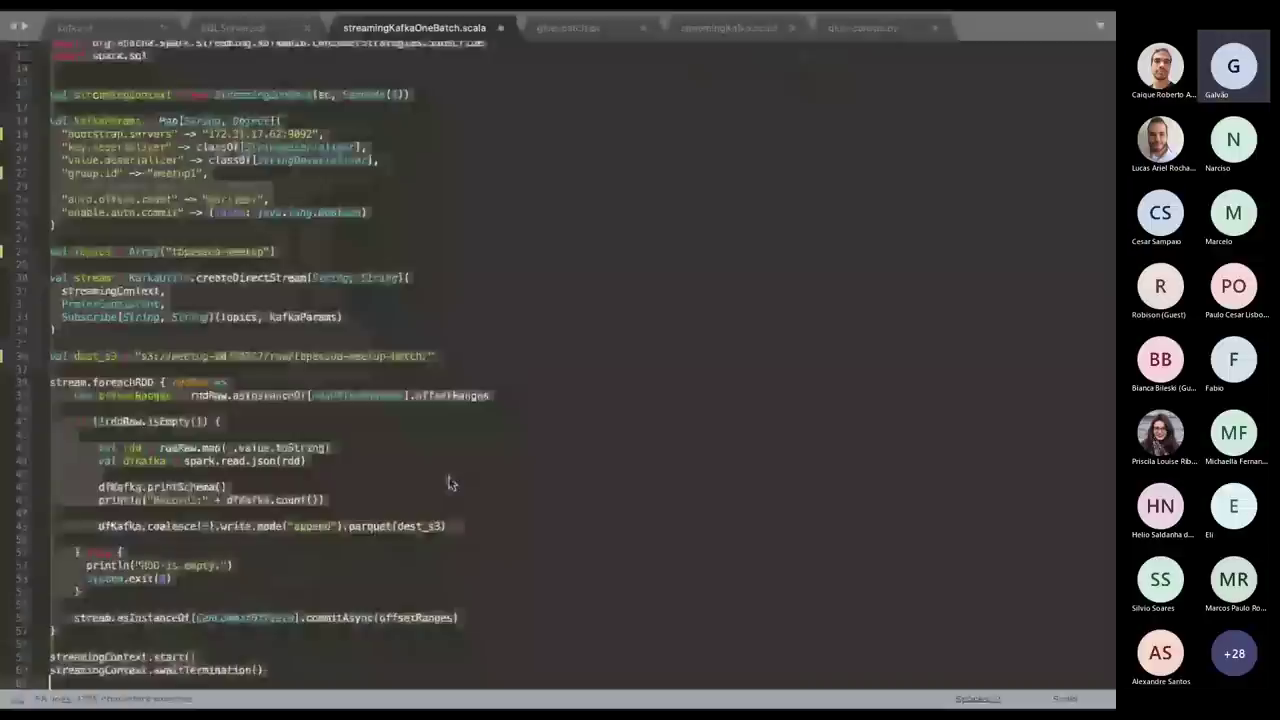
Run spark-shell -i onebatch.scala on the EMR master node.
scroll(303, 212, "up", 3)
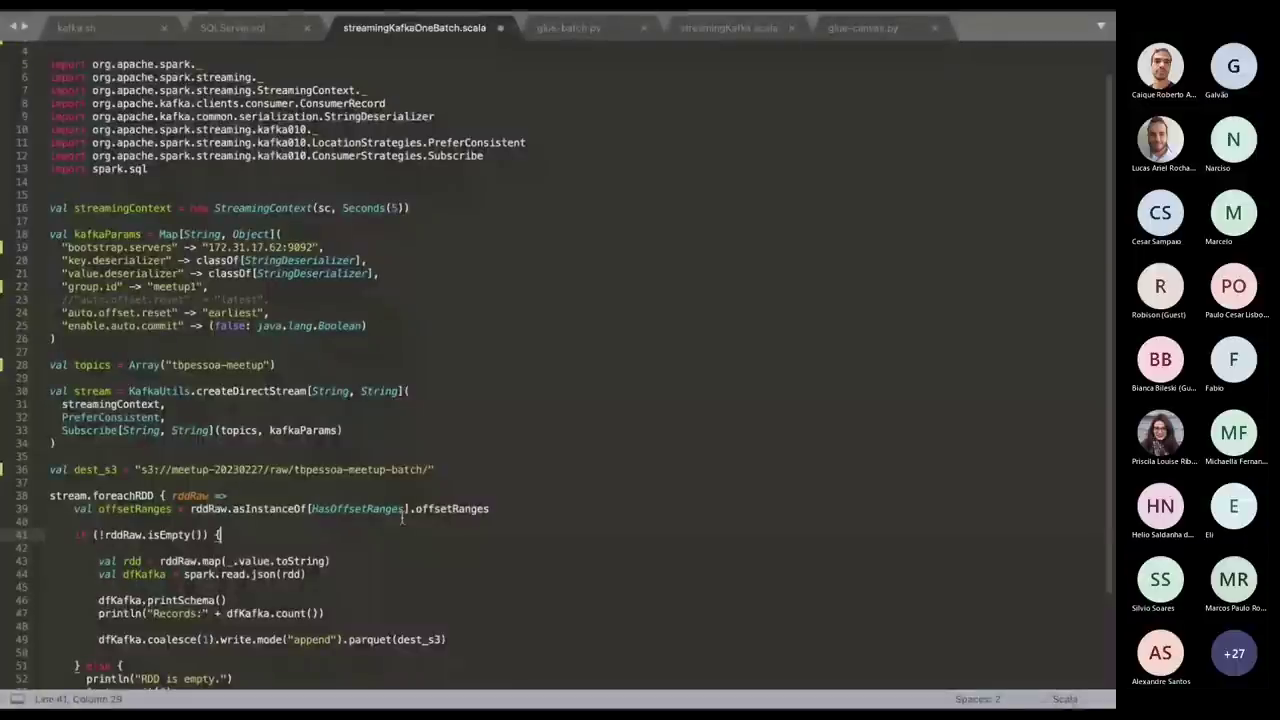
key("super+Tab")
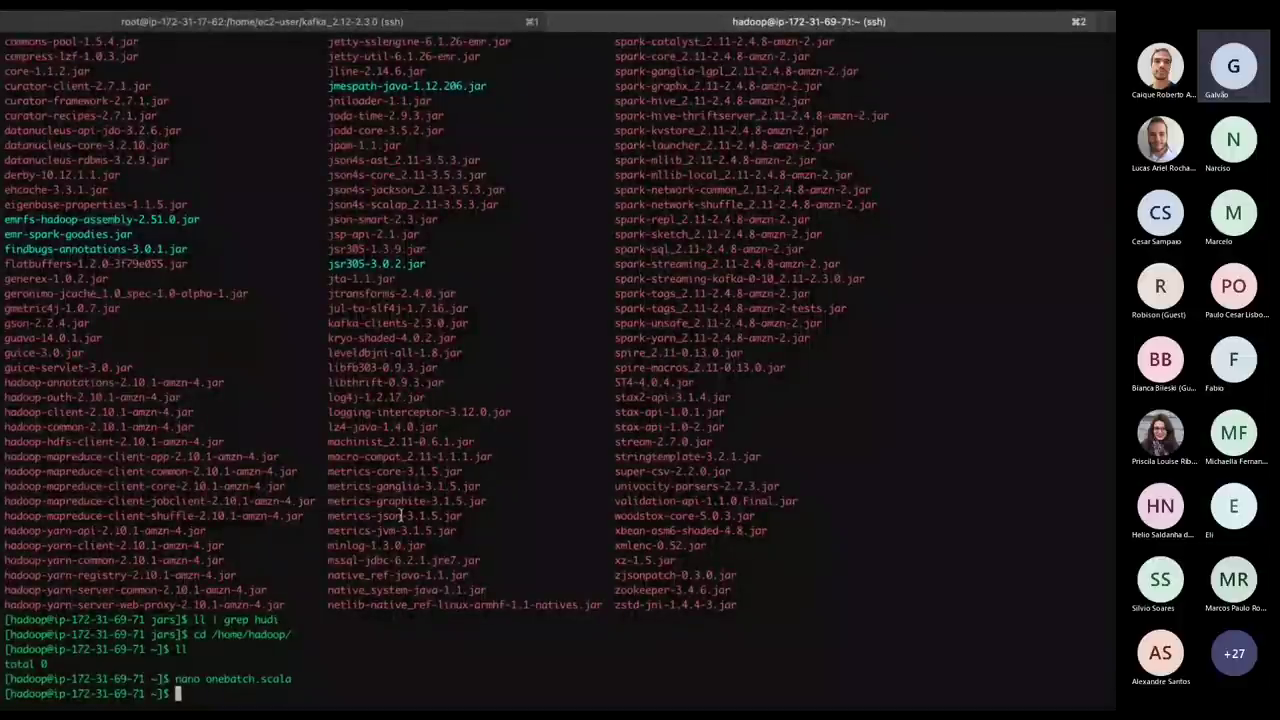
type("s")
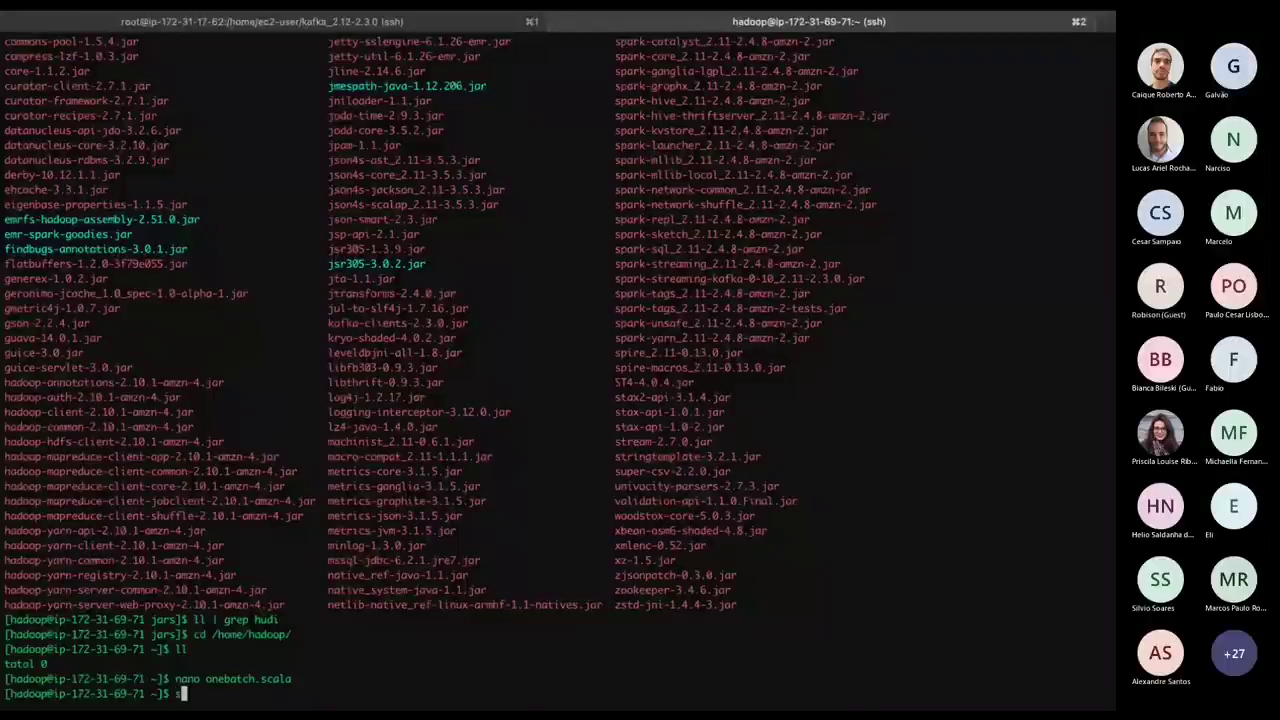
type("park-s")
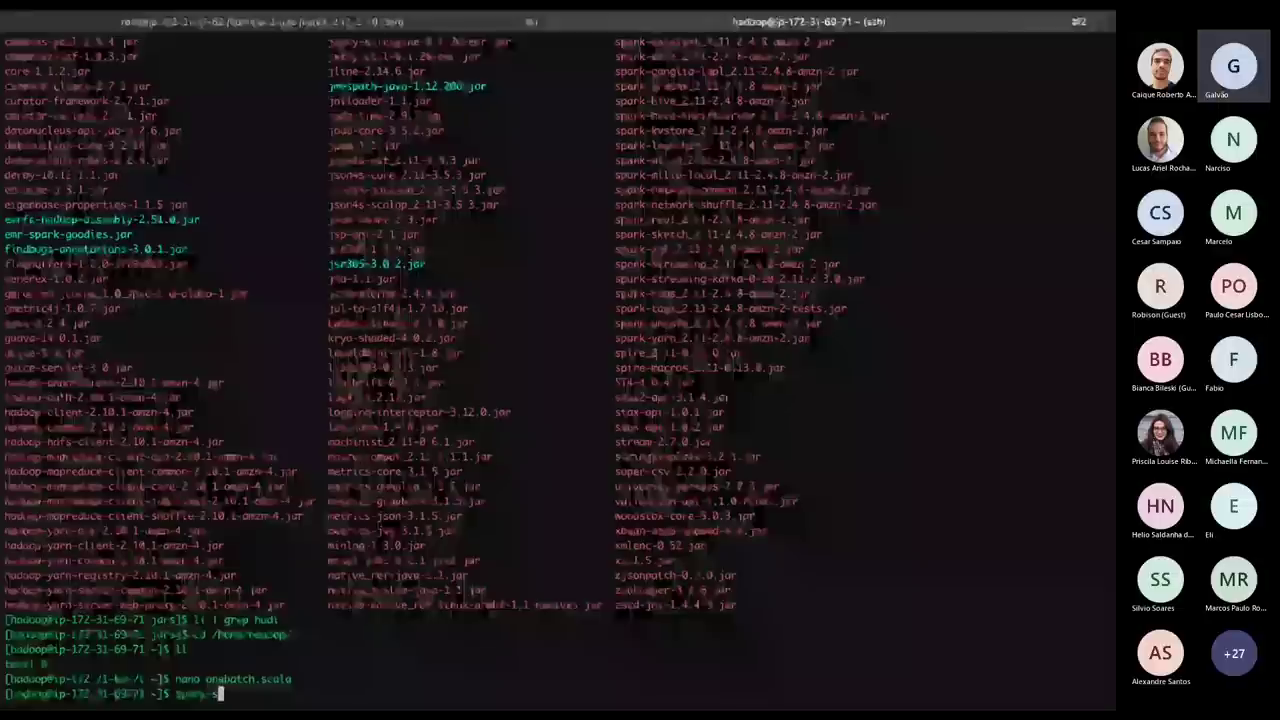
type("hell -i")
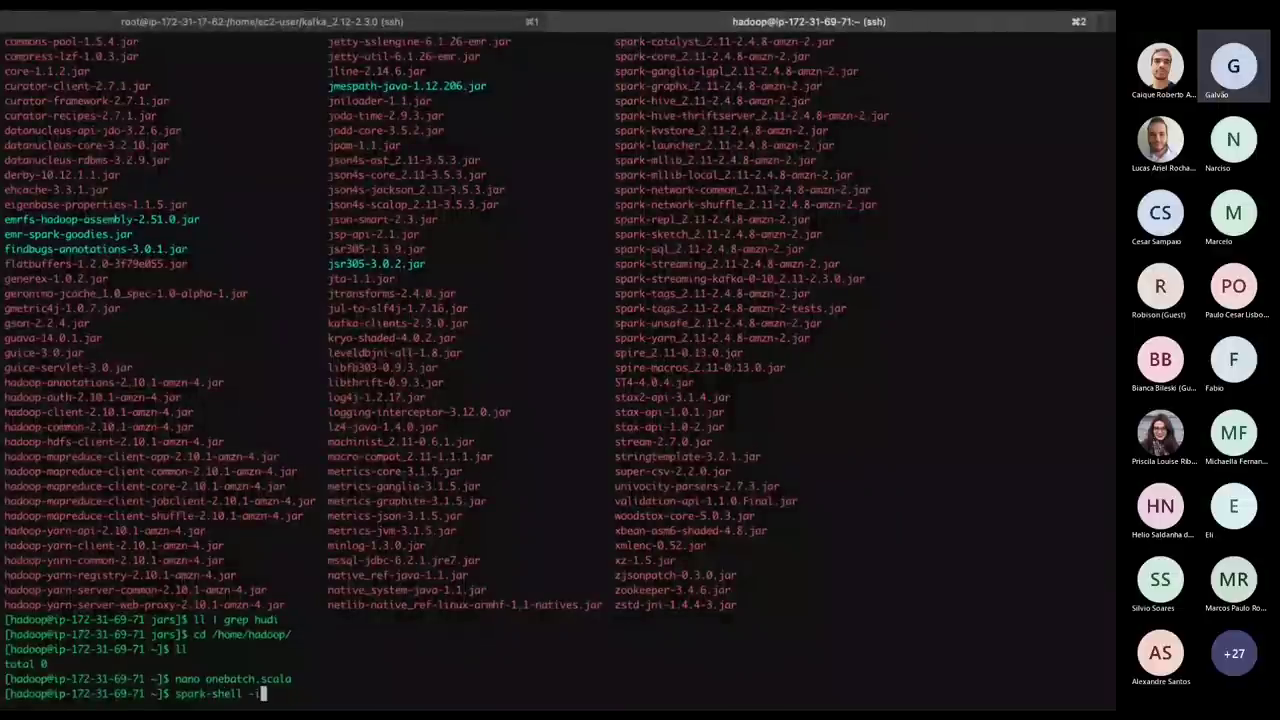
type(" o")
key("Tab")
key("Return")
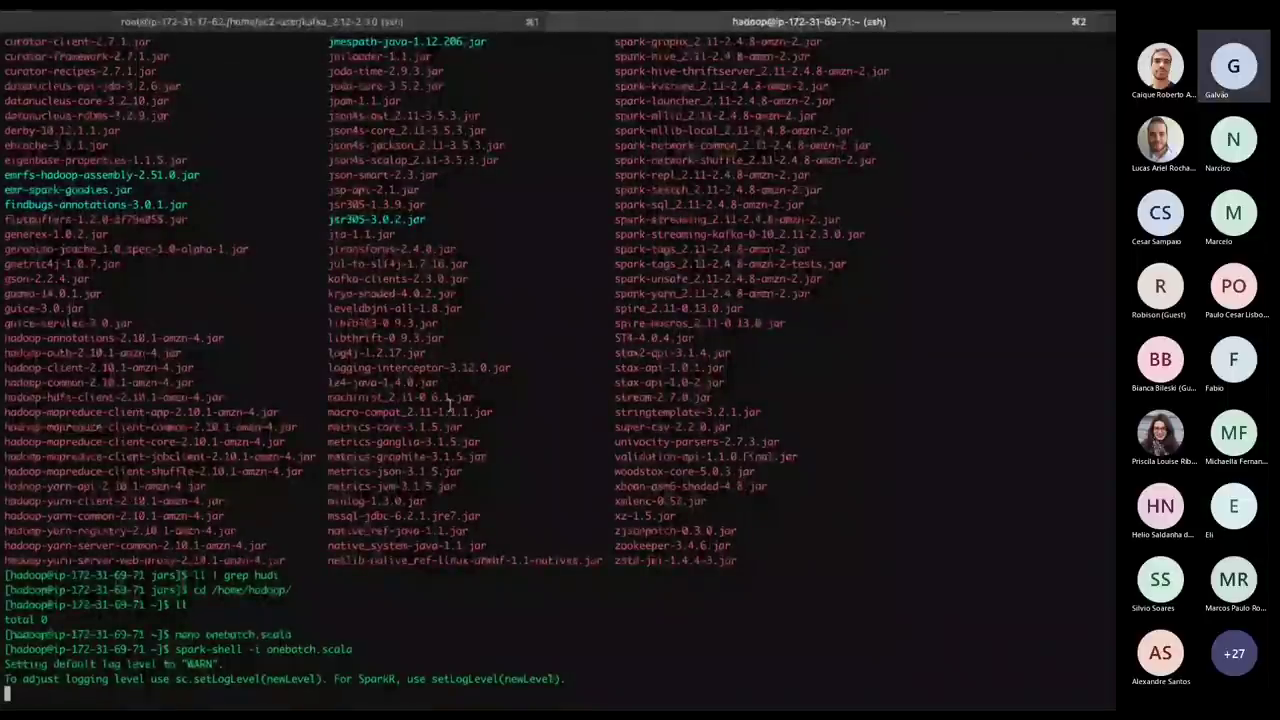
Move across desktops from the spark-shell output to the AWS console.
key("ctrl+Right")
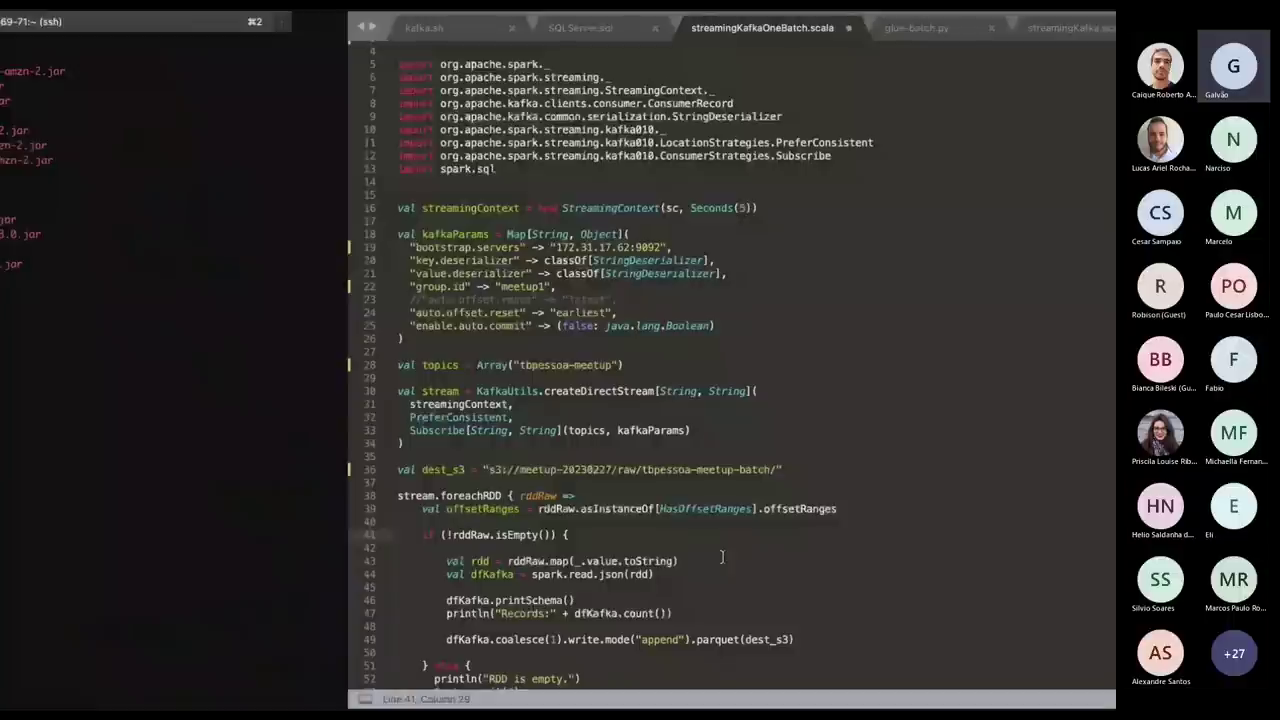
key("ctrl+Left")
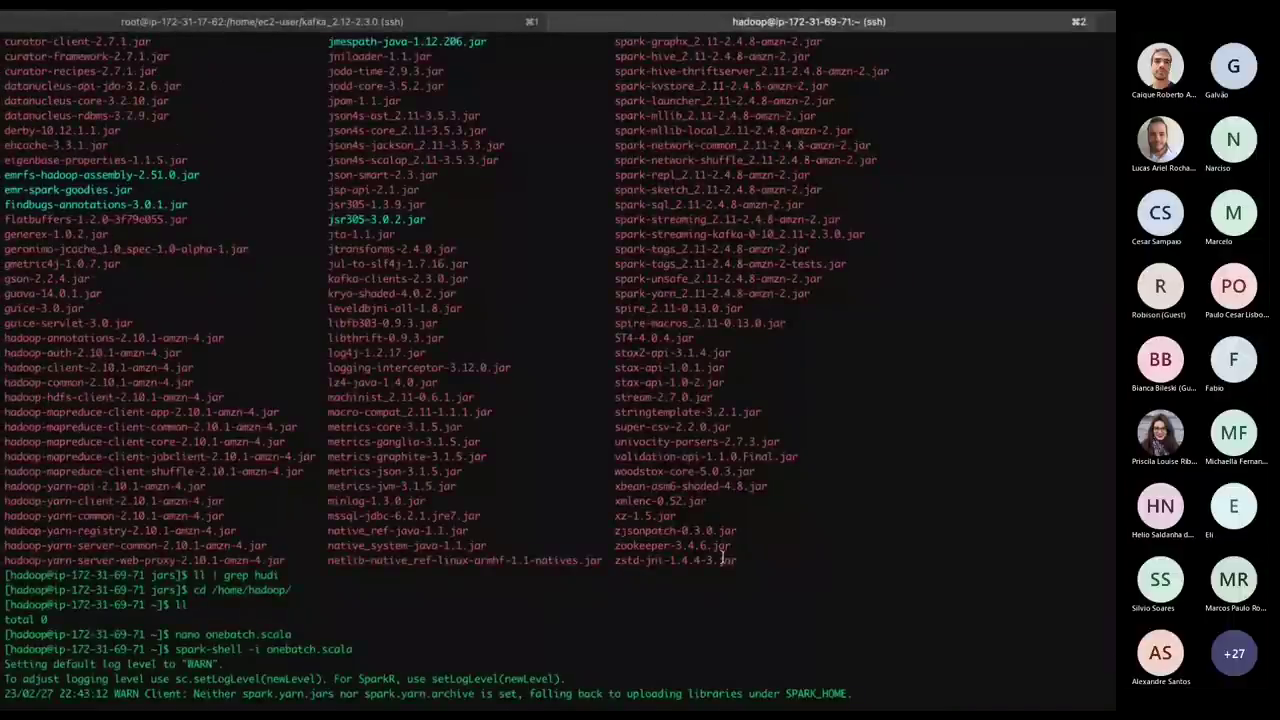
key("ctrl+Left")
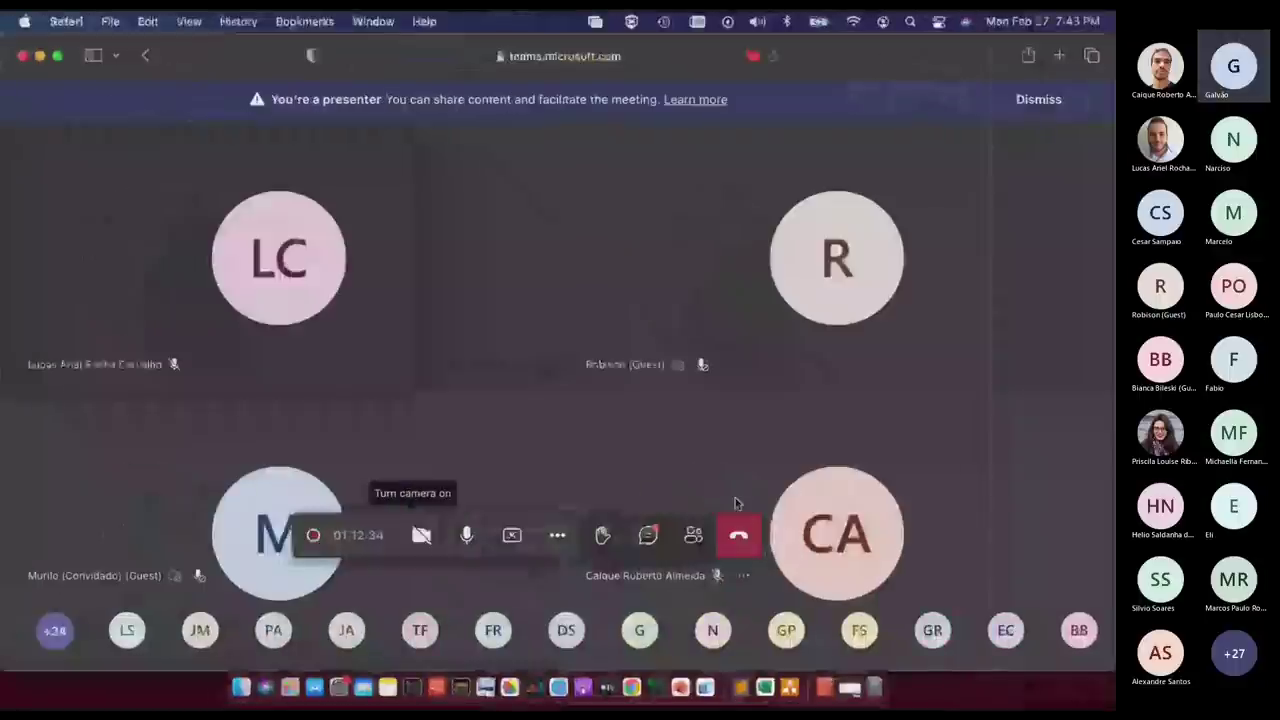
key("ctrl+Right")
key("ctrl+Right")
key("ctrl+Right")
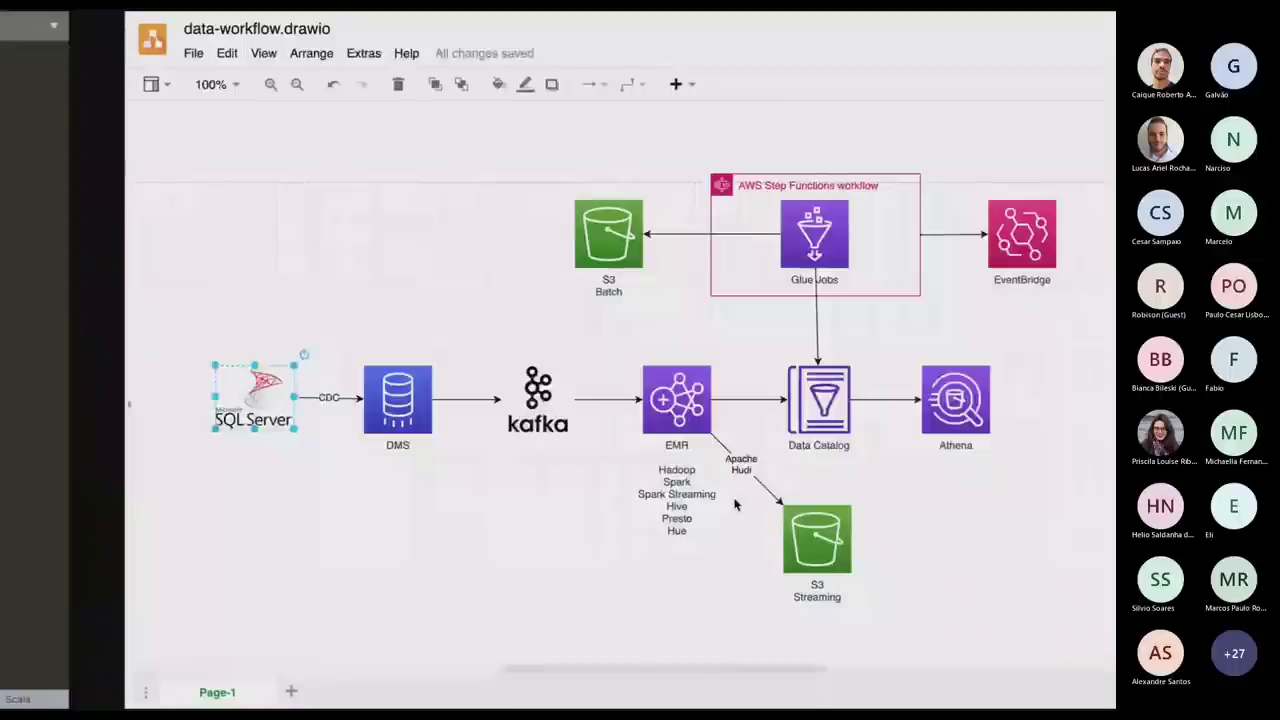
key("ctrl+Right")
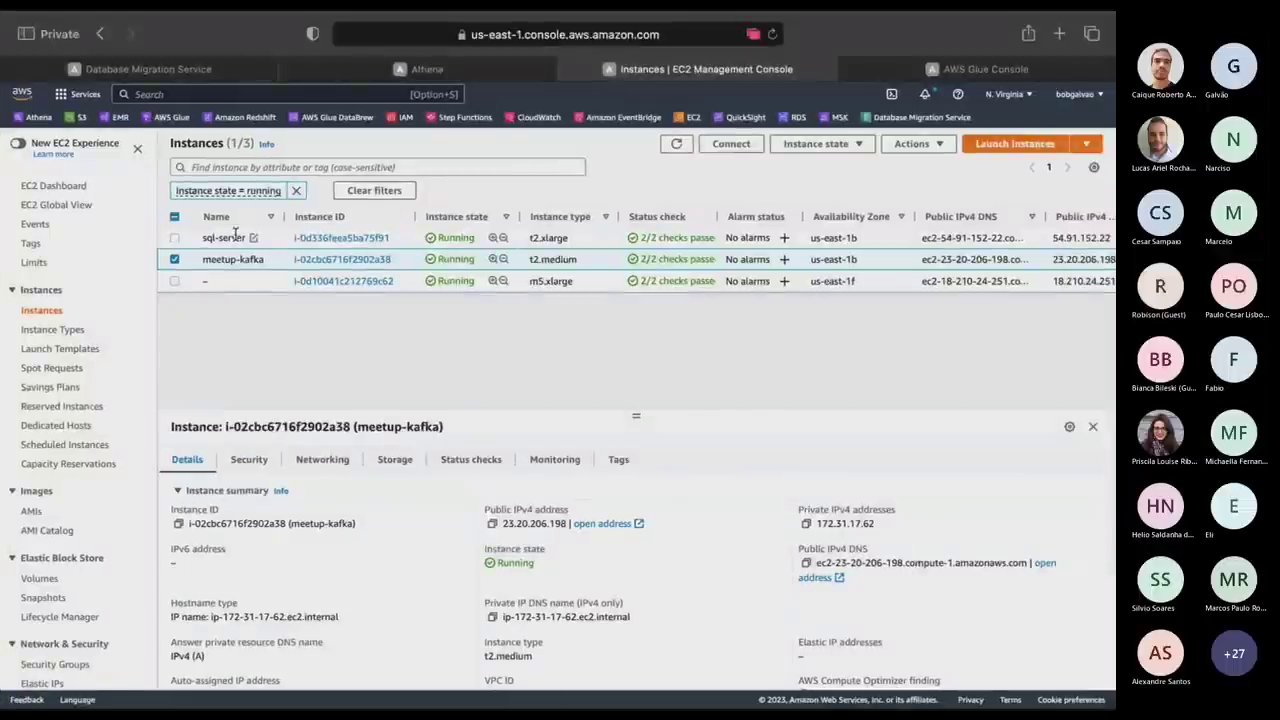
Show the m5.xlarge EMR master instance details with public IPv4 18.210.24.251.
left_click(228, 285)
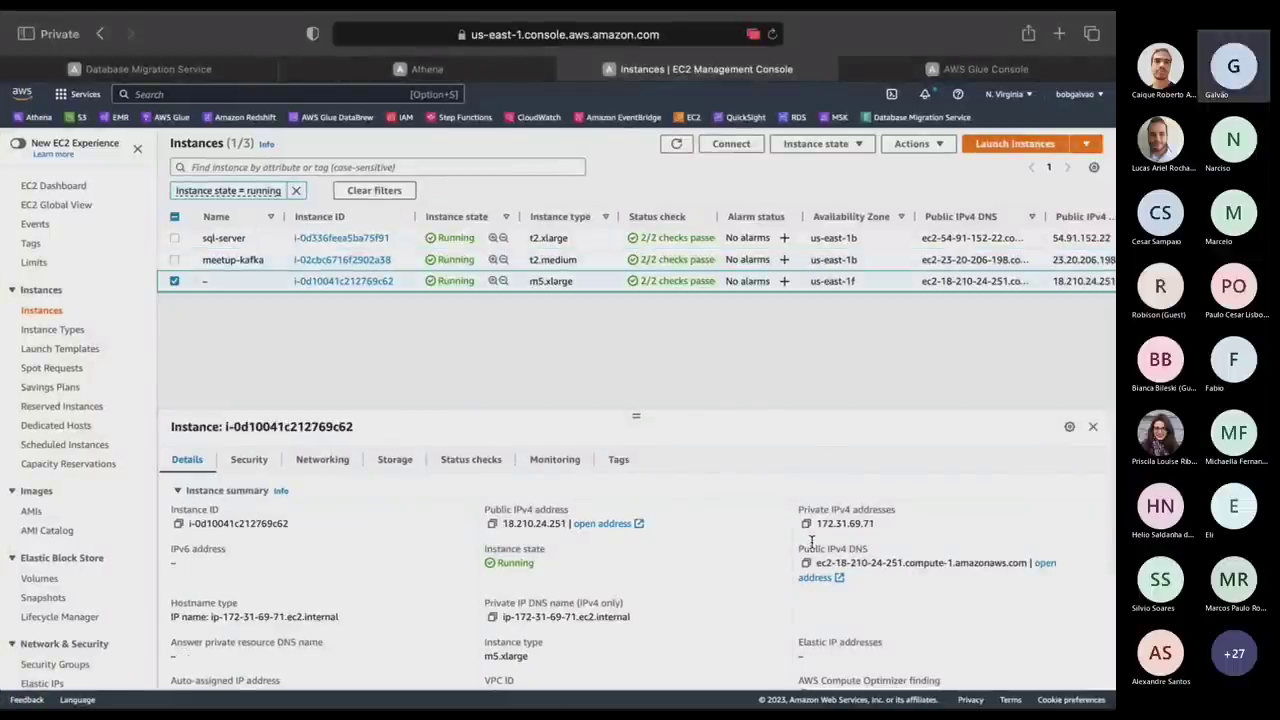
key("ctrl+Left")
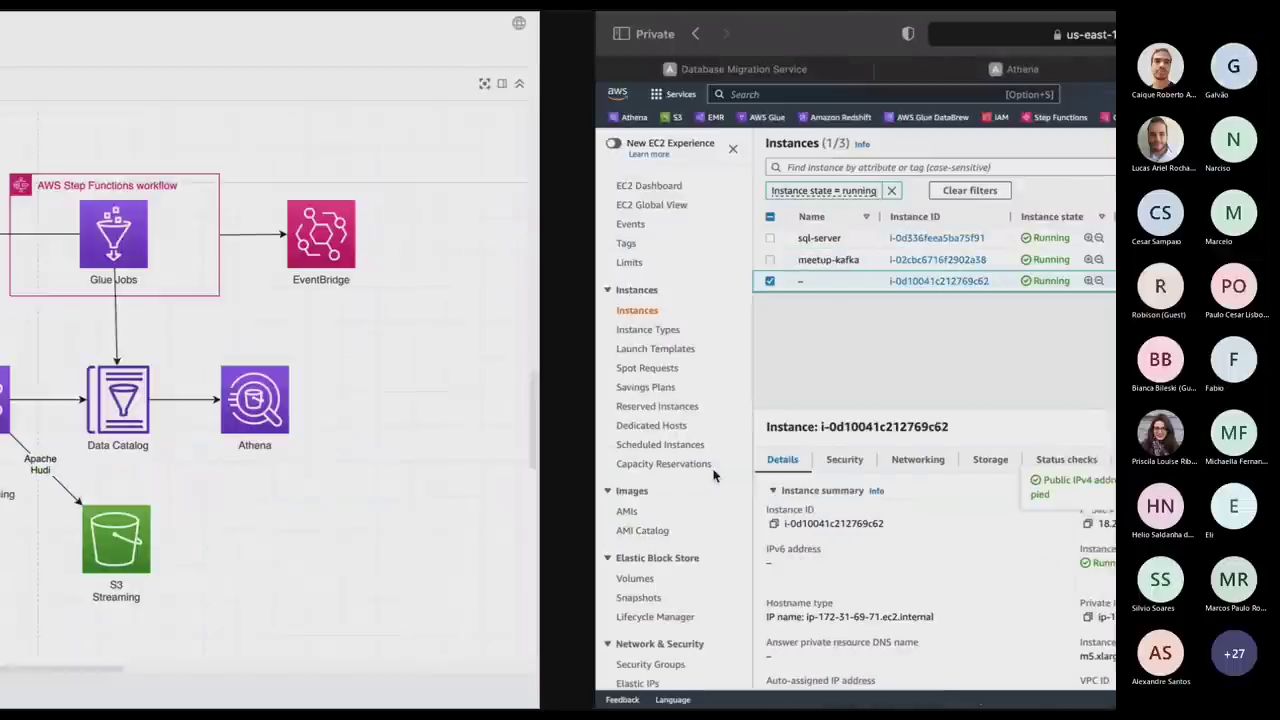
key("ctrl+Left")
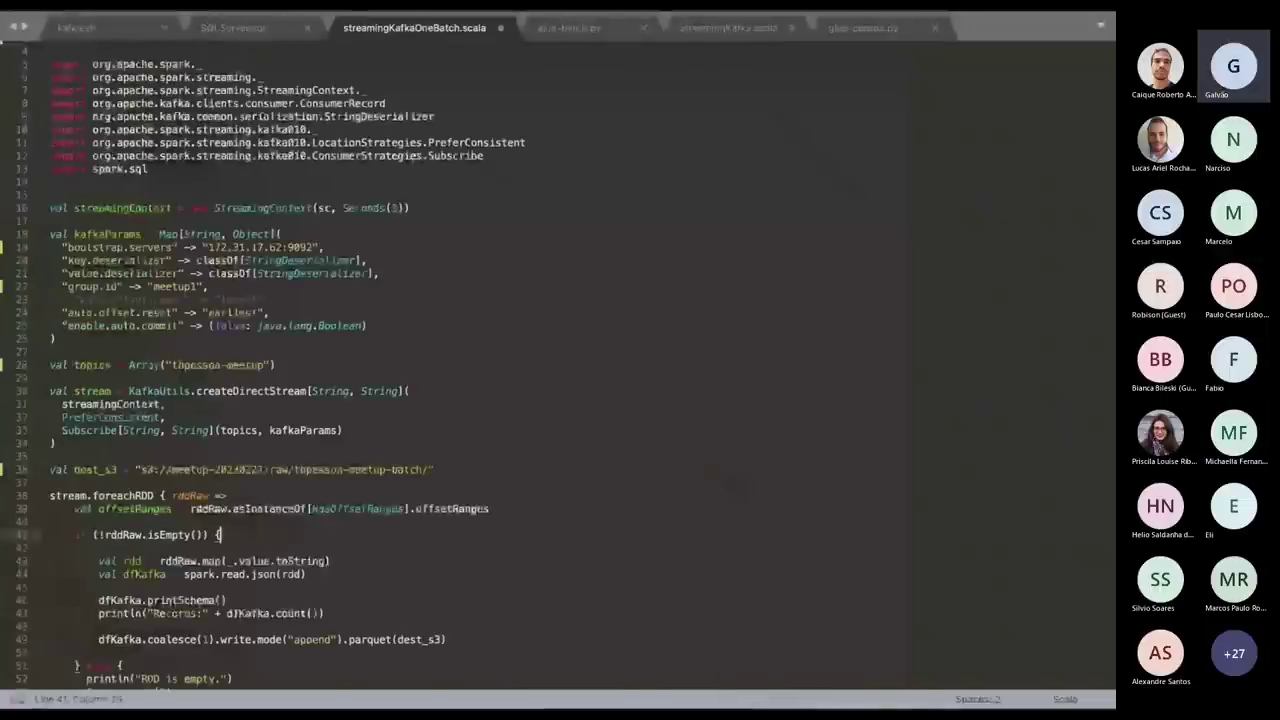
Load YARN at 18.210.24.251:8088 in Chrome and open the running Spark shell application.
mouse_move(735, 688)
left_click(640, 684)
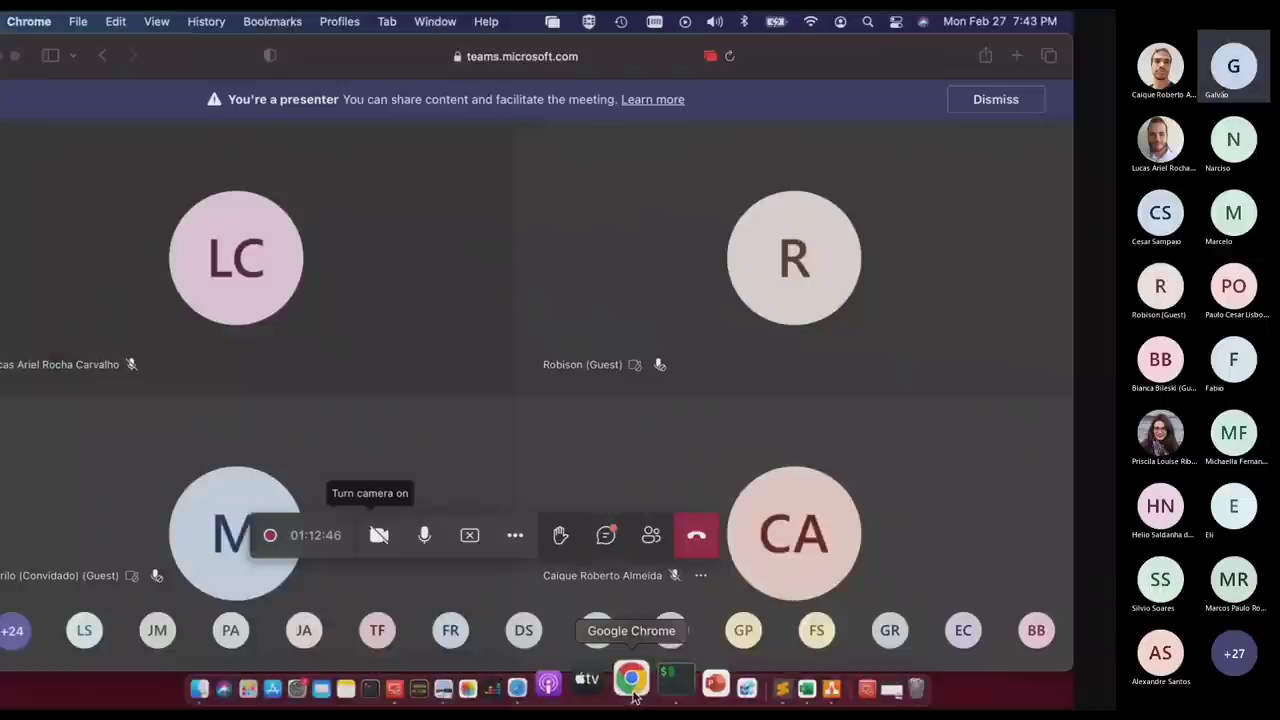
key("super+t")
type("18.210.24.251")
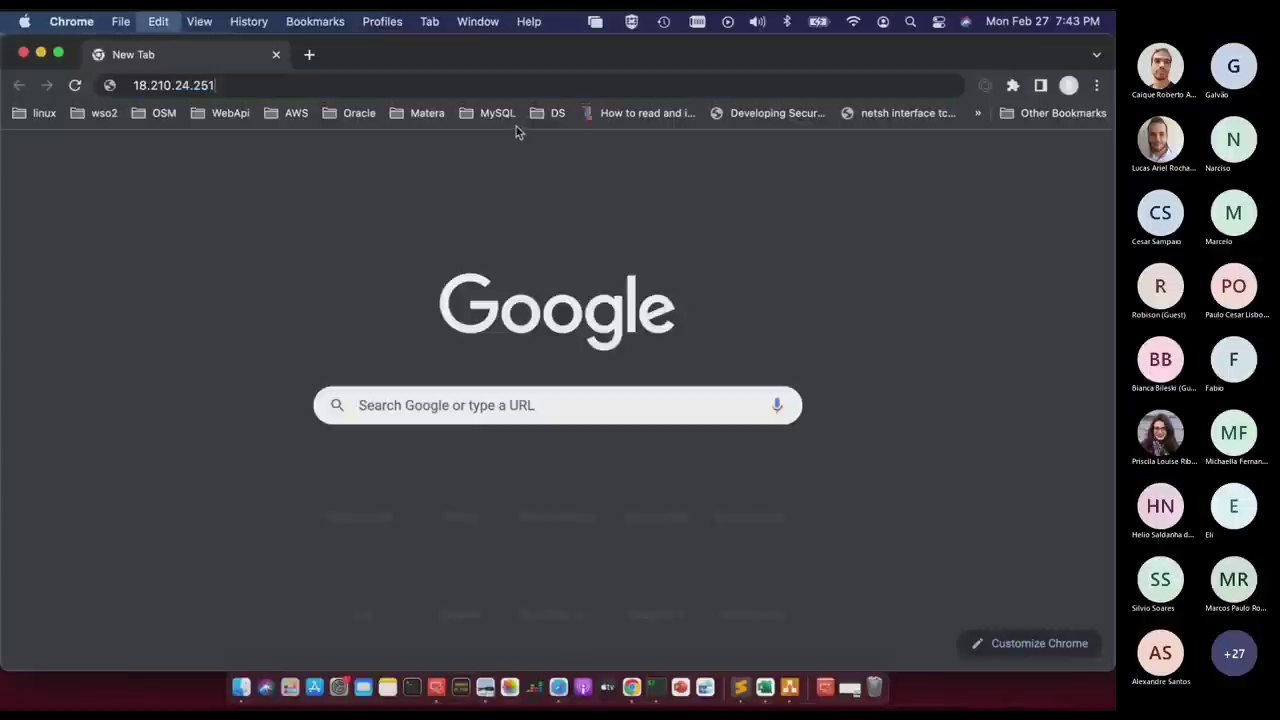
type(":8088")
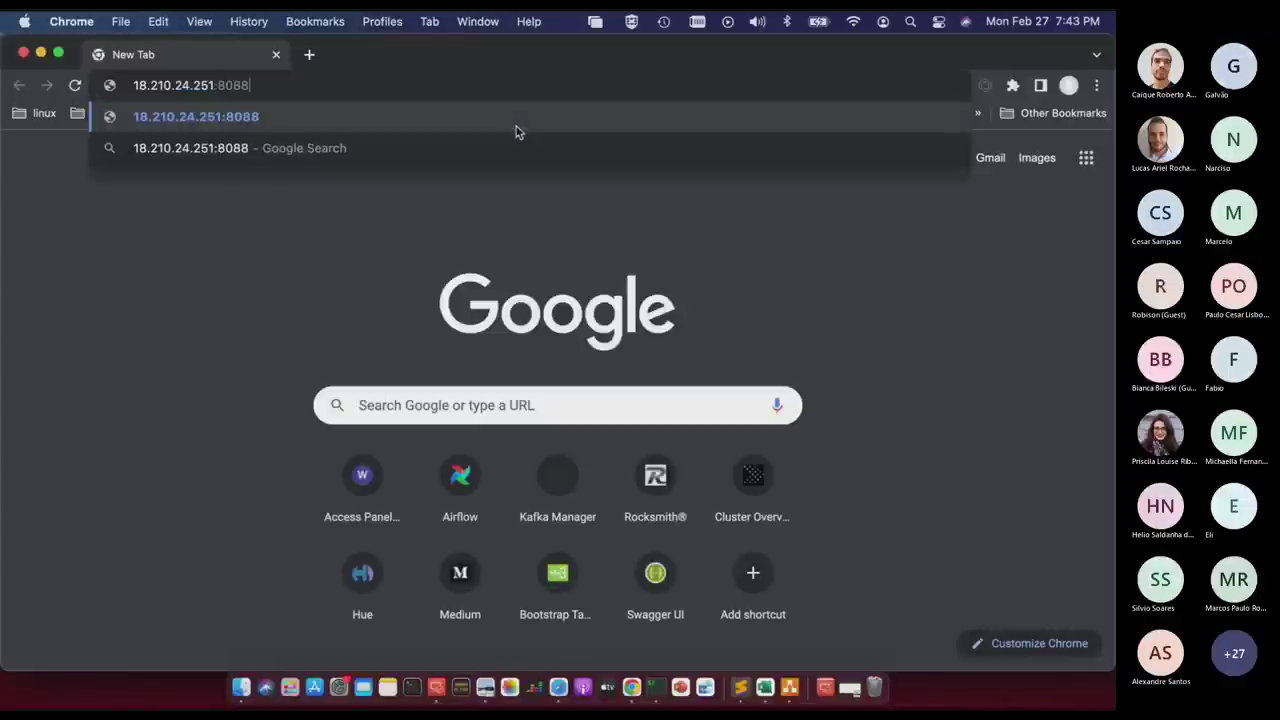
key("Return")
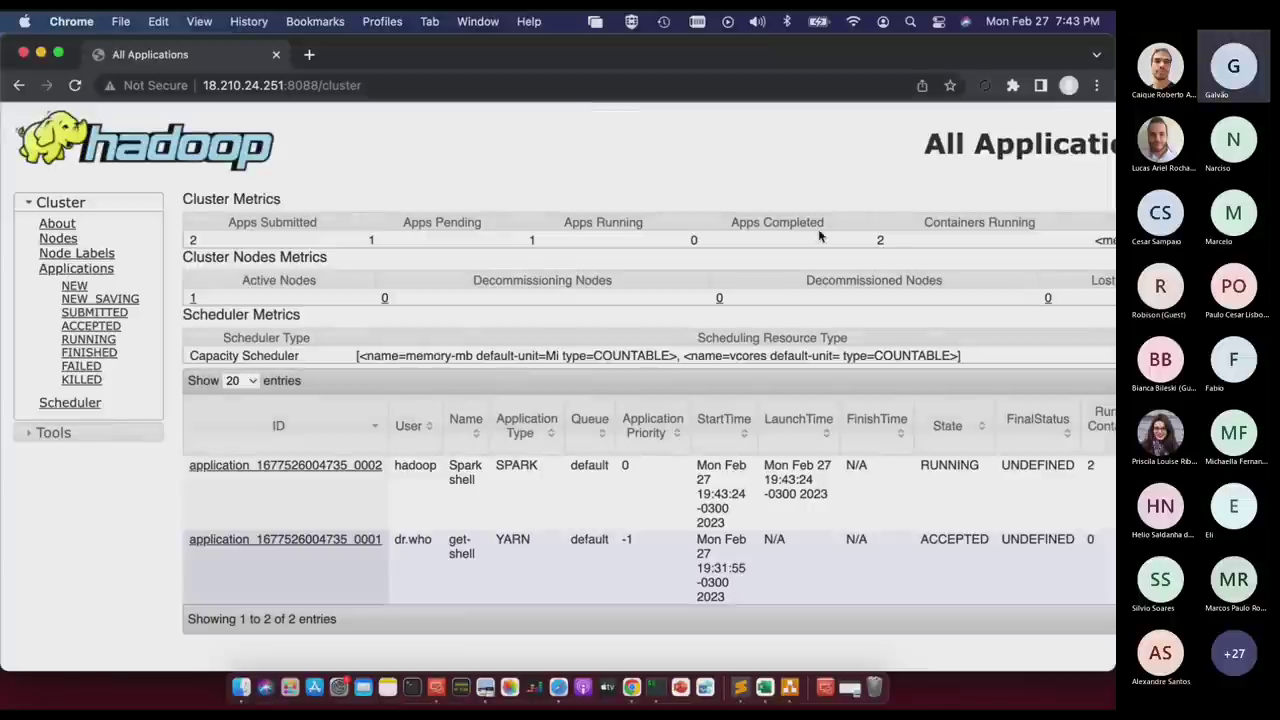
key("super+r")
key("super+minus")
key("super+minus")
key("super+minus")
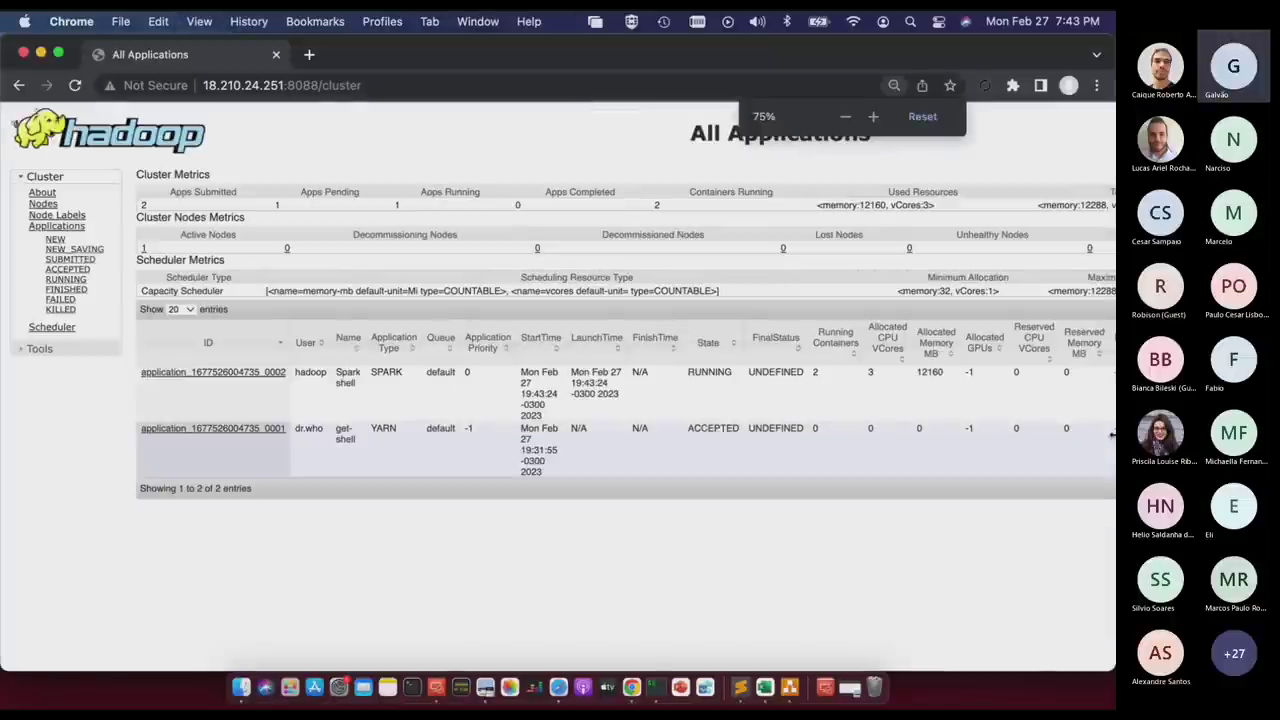
left_click(186, 376)
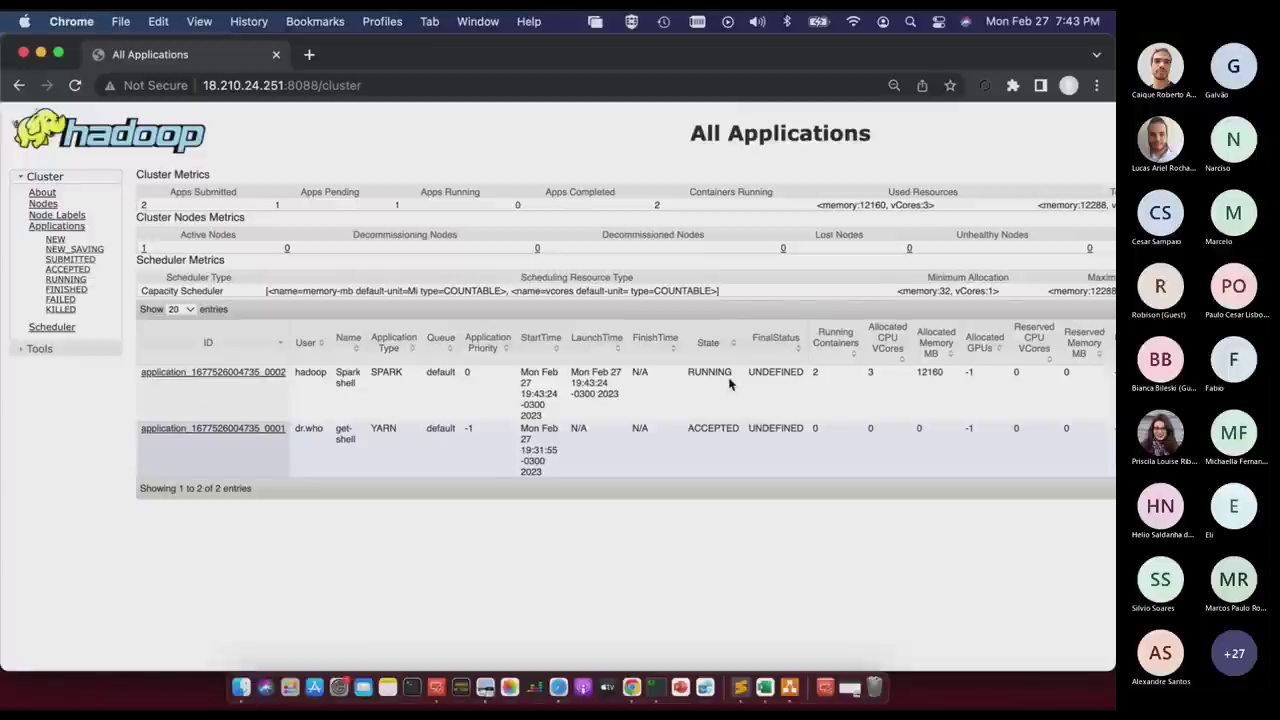
key("ctrl+Right")
key("ctrl+Right")
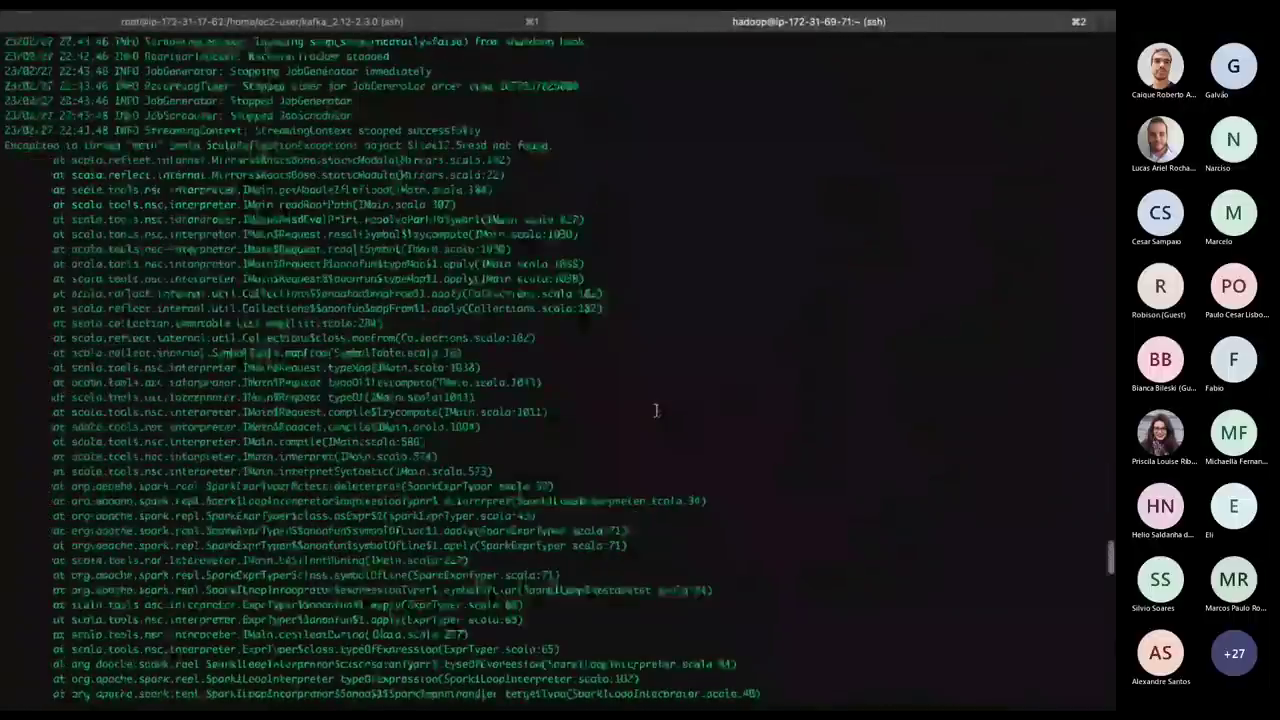
Review the spark-shell output, recall the launch command, and reload the Hadoop applications list.
scroll(656, 410, "up", 8)
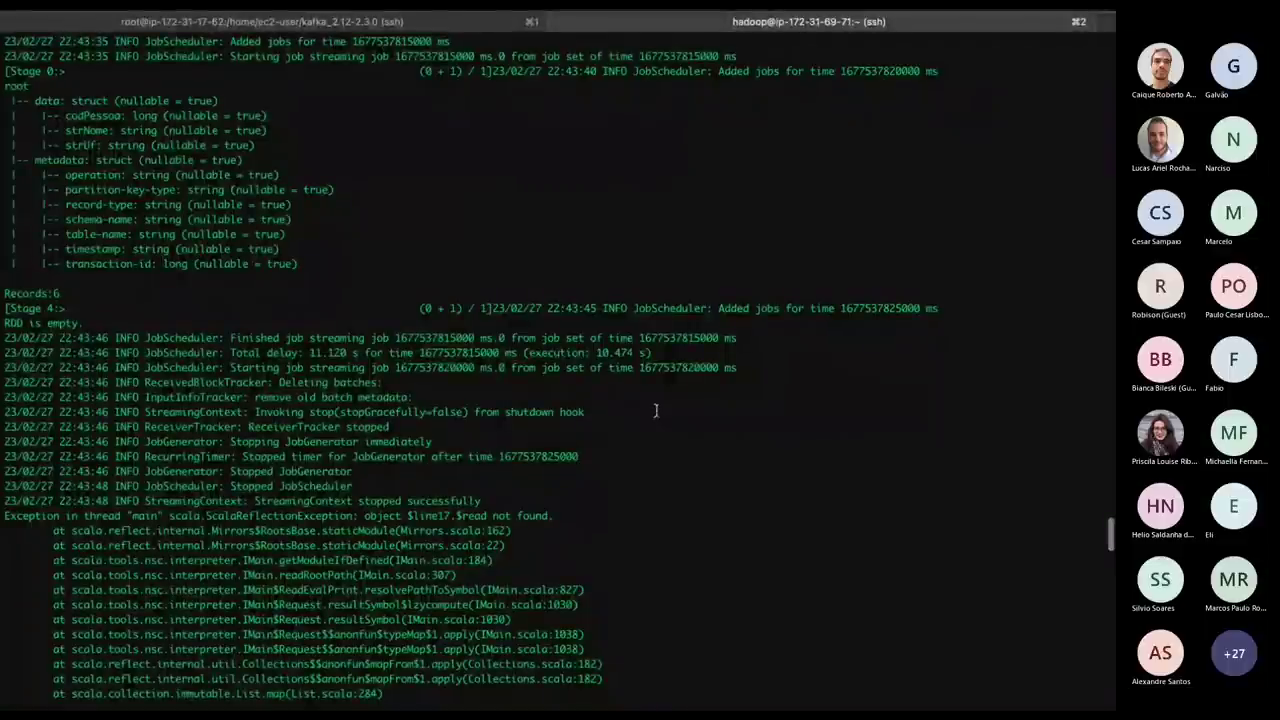
scroll(656, 410, "down", 9)
scroll(656, 410, "down", 5)
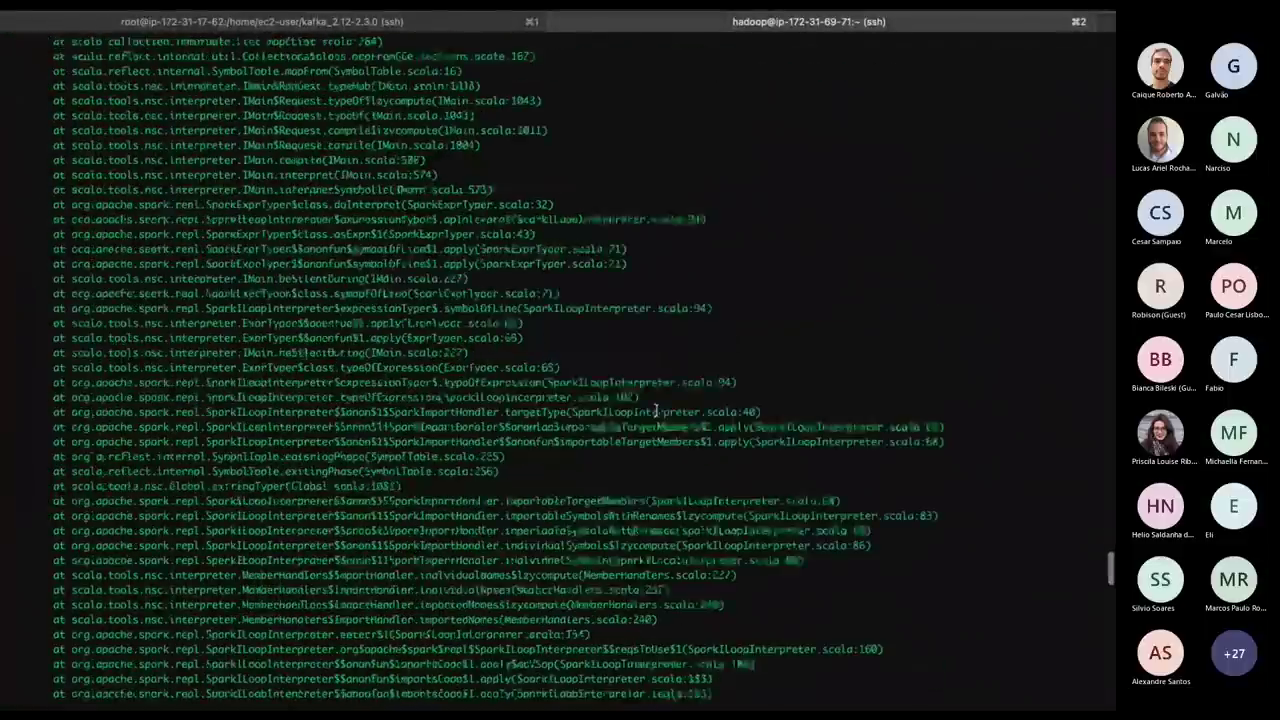
scroll(656, 410, "down", 10)
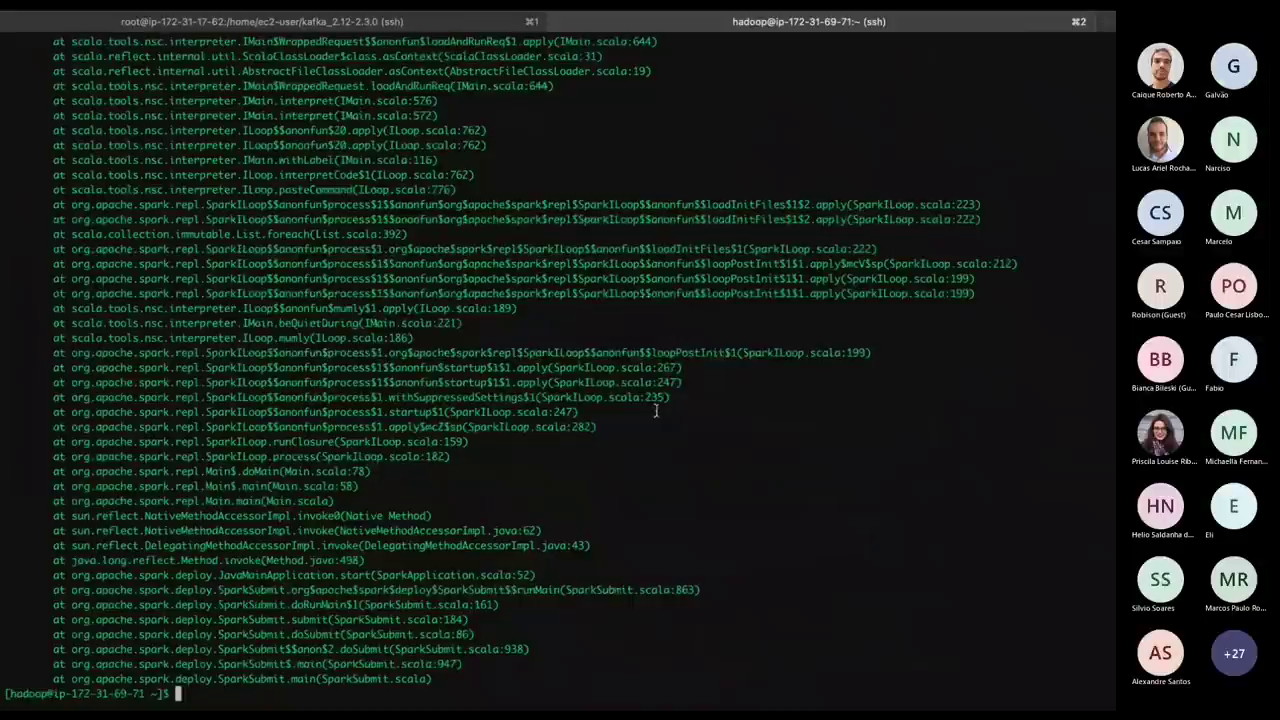
key("Up")
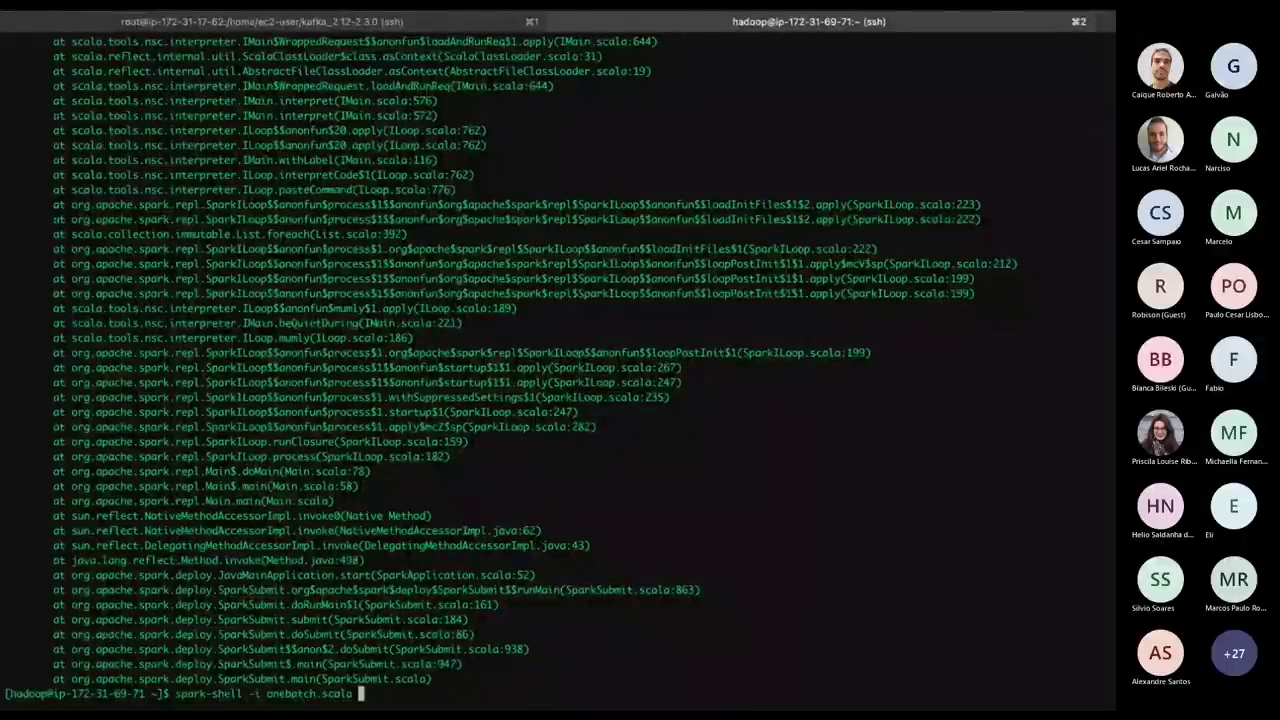
key("super+Tab")
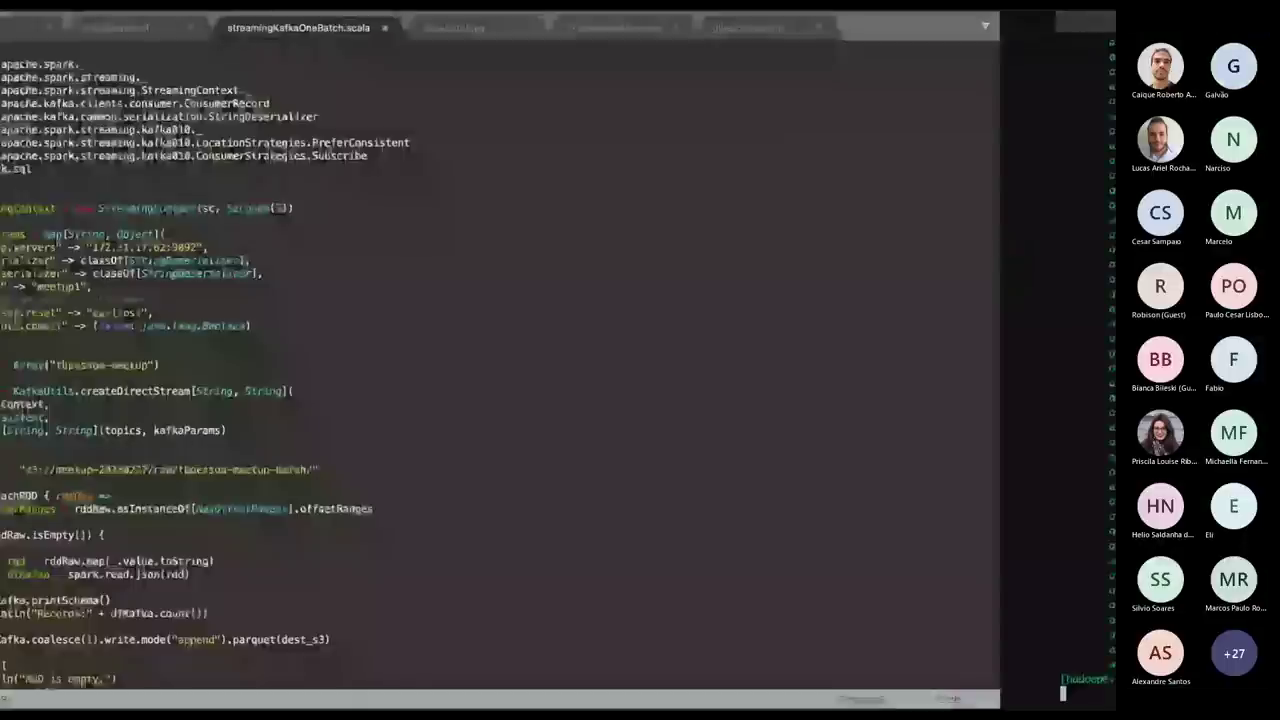
key("super+Tab")
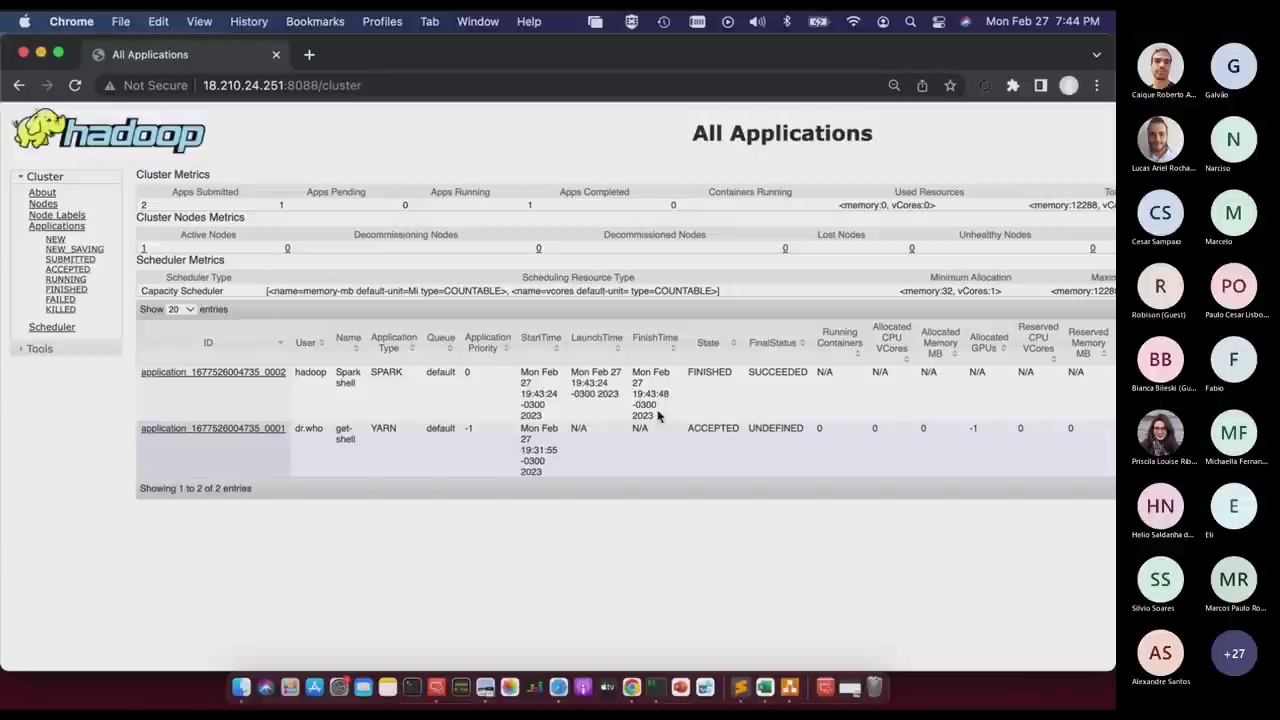
key("super+r")
key("ctrl+Right")
key("ctrl+Right")
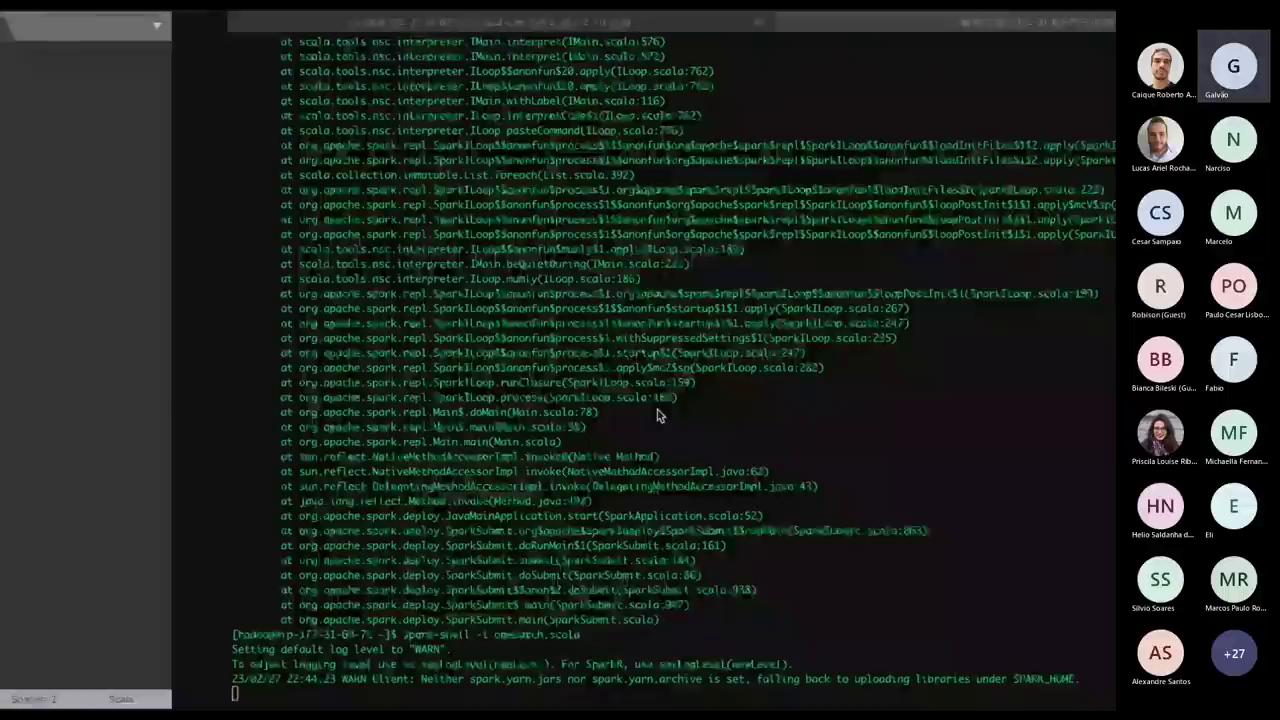
Scroll back through the spark-shell output, then move across to the EC2 instances console.
scroll(655, 409, "up", 10)
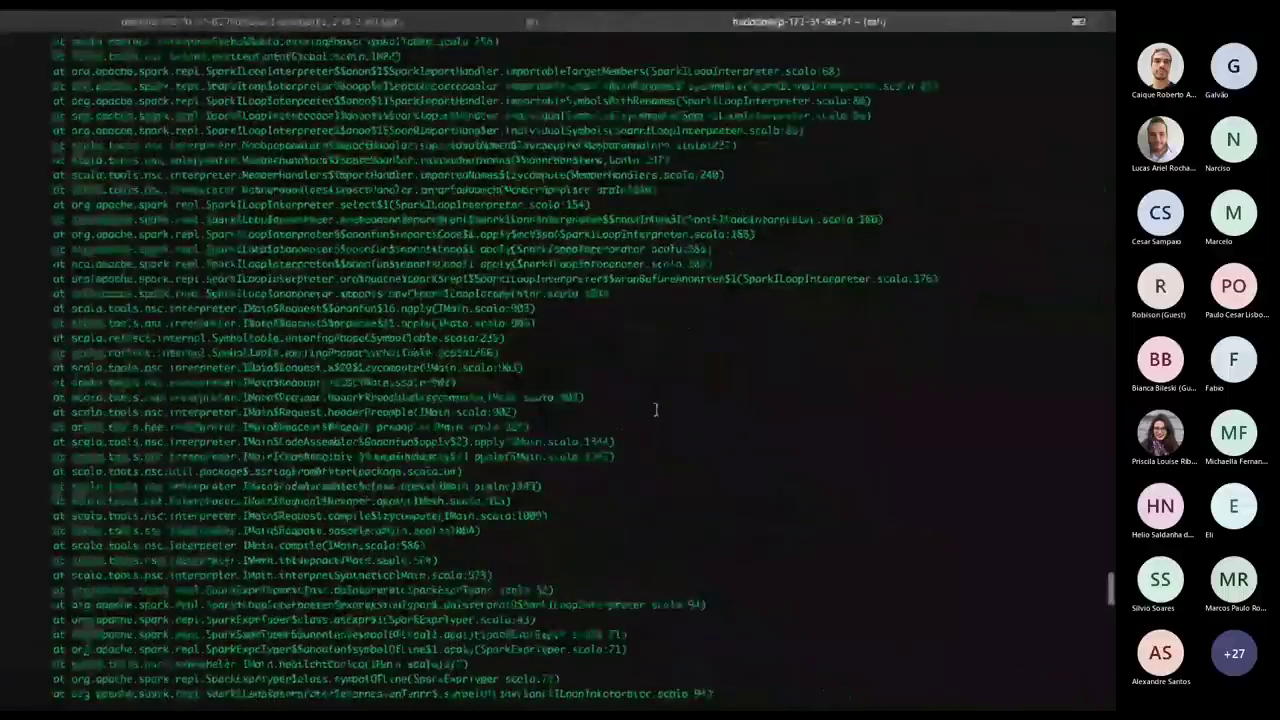
scroll(655, 409, "up", 8)
scroll(655, 409, "up", 10)
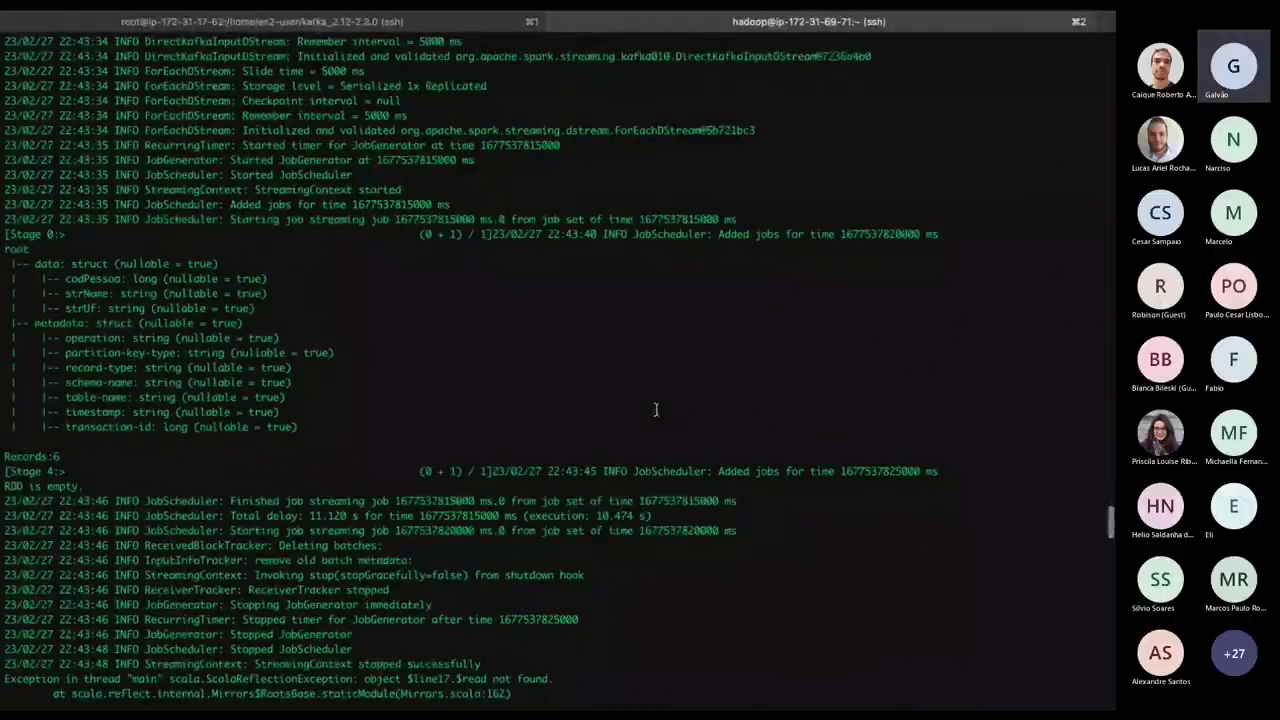
scroll(655, 409, "down", 7)
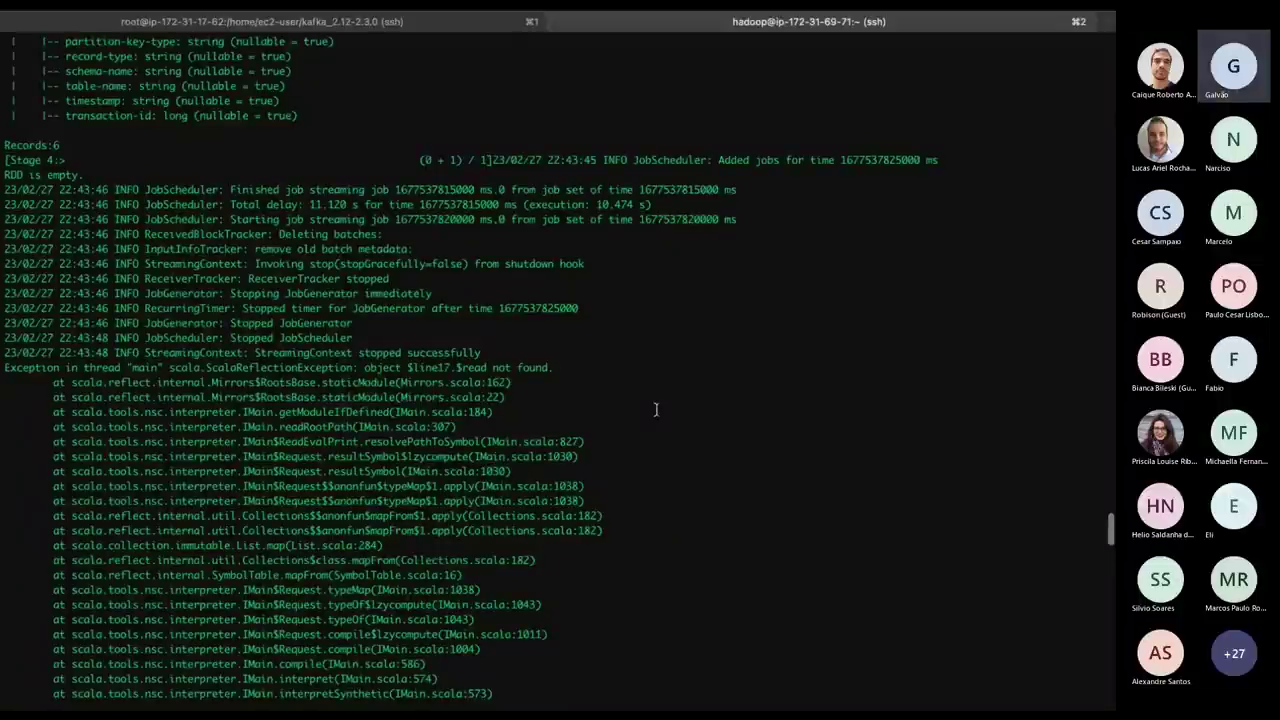
scroll(656, 409, "up", 15)
key("super+Tab")
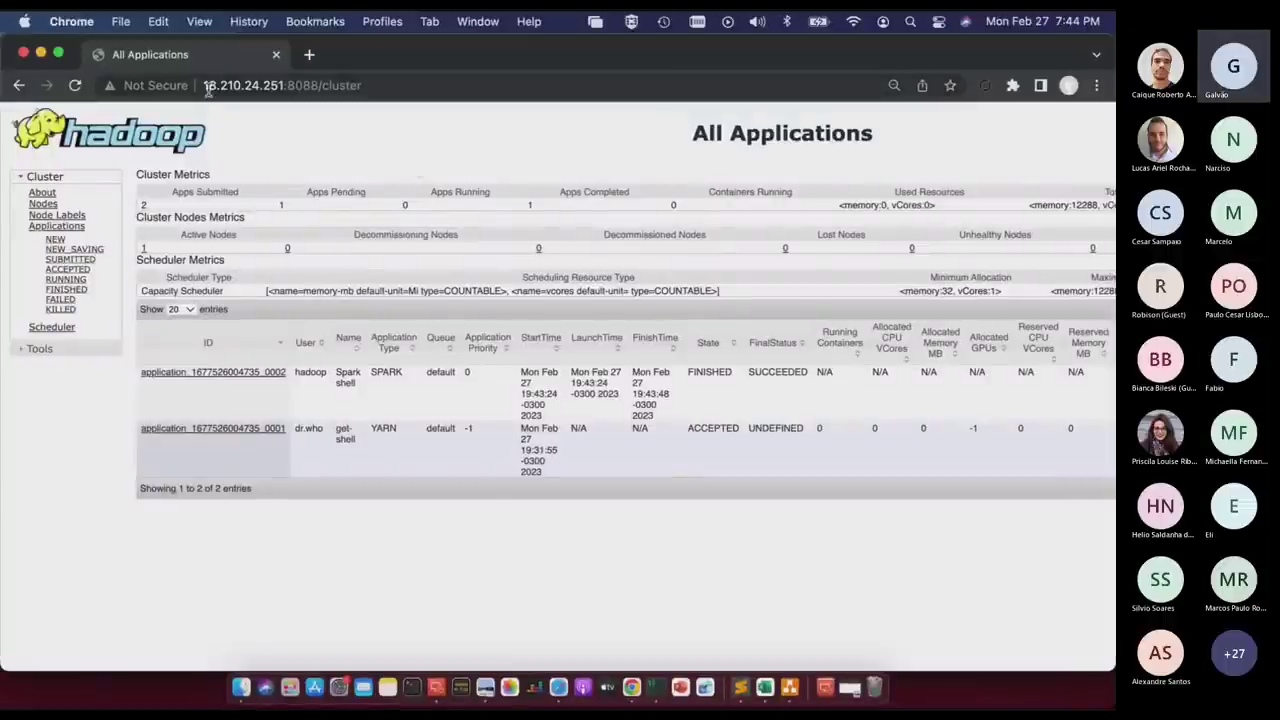
key("ctrl+Right")
key("ctrl+Right")
key("ctrl+Right")
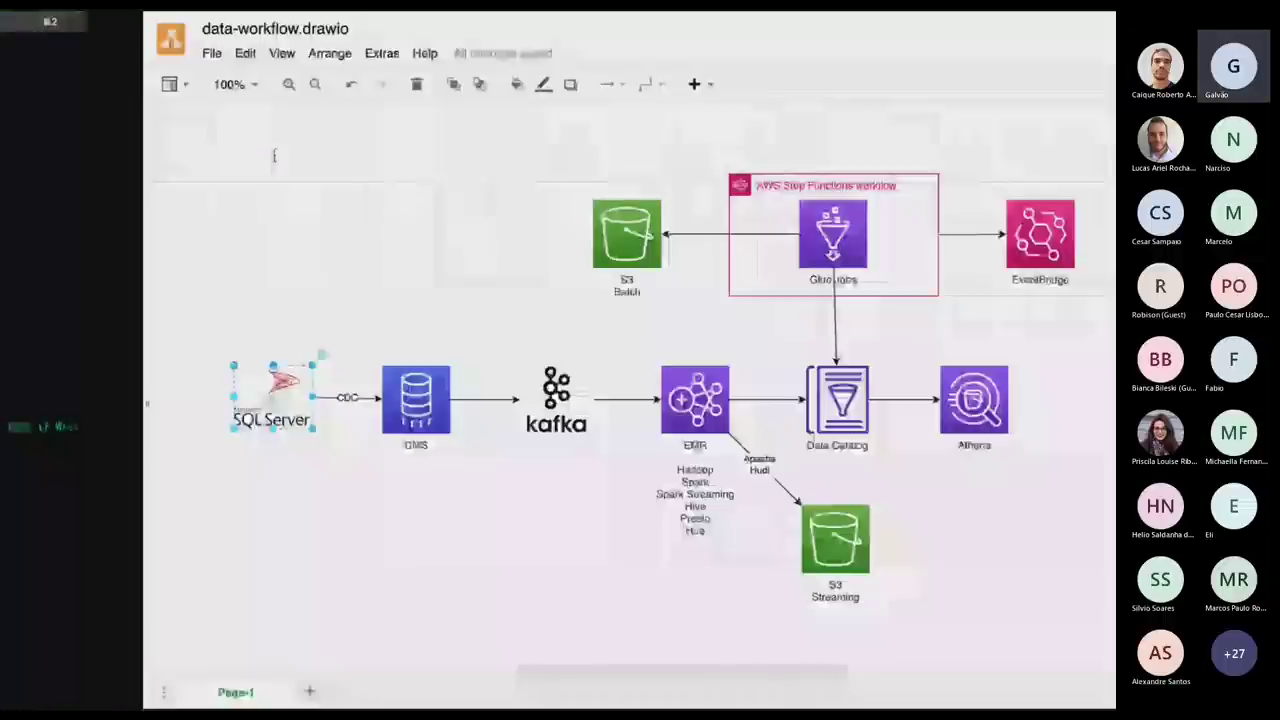
key("ctrl+Right")
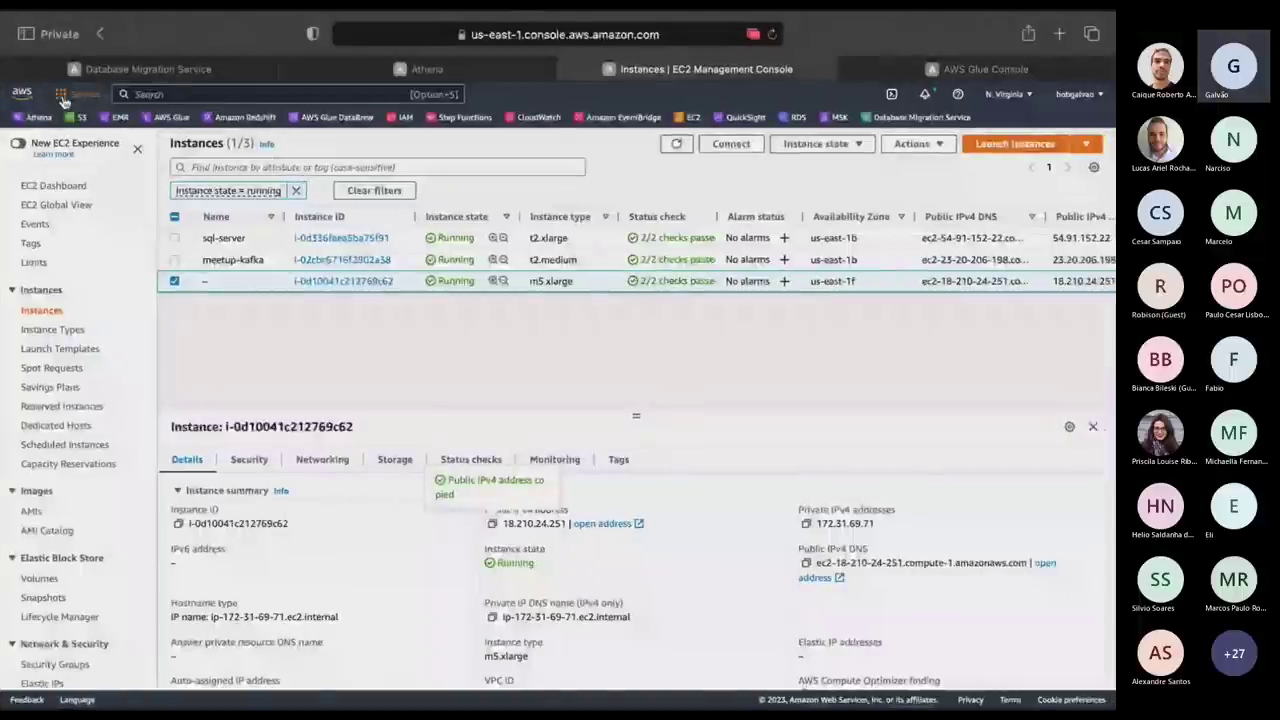
In S3, open meetup-20230227 > raw/ > tbpessoa-meetup-batch/ and select the 19:44:48 parquet file.
left_click(74, 117)
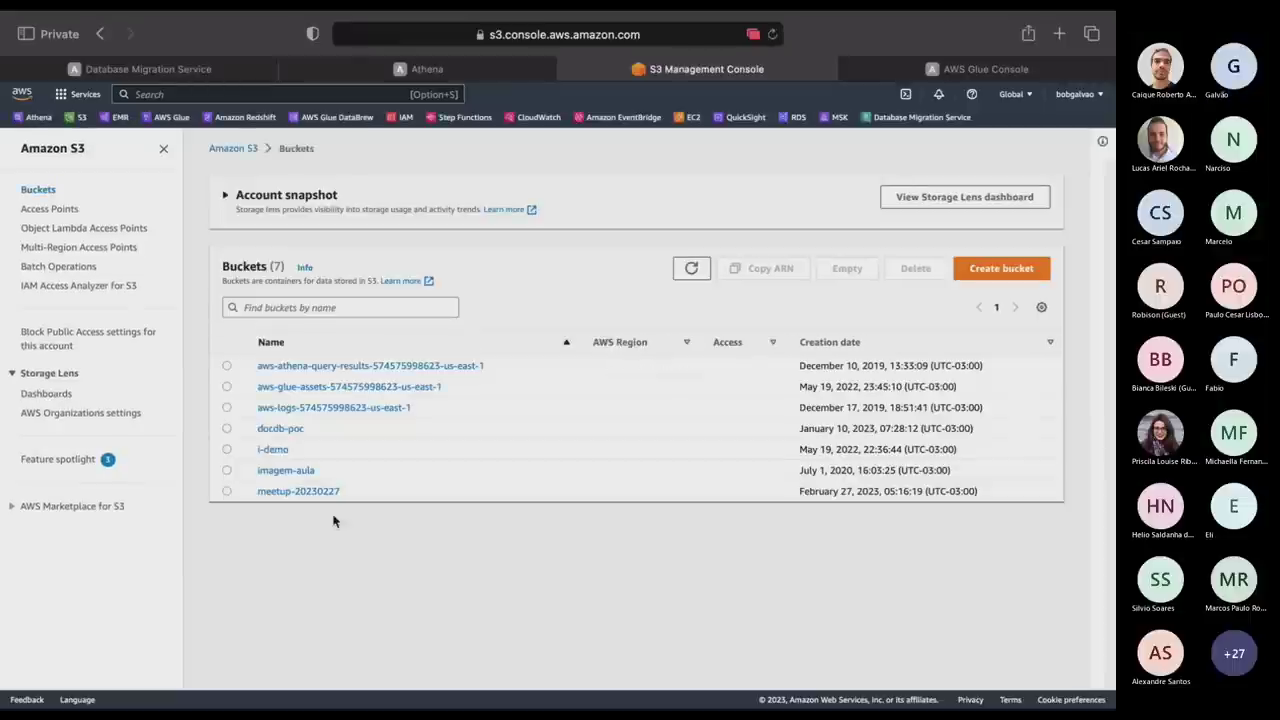
left_click(298, 491)
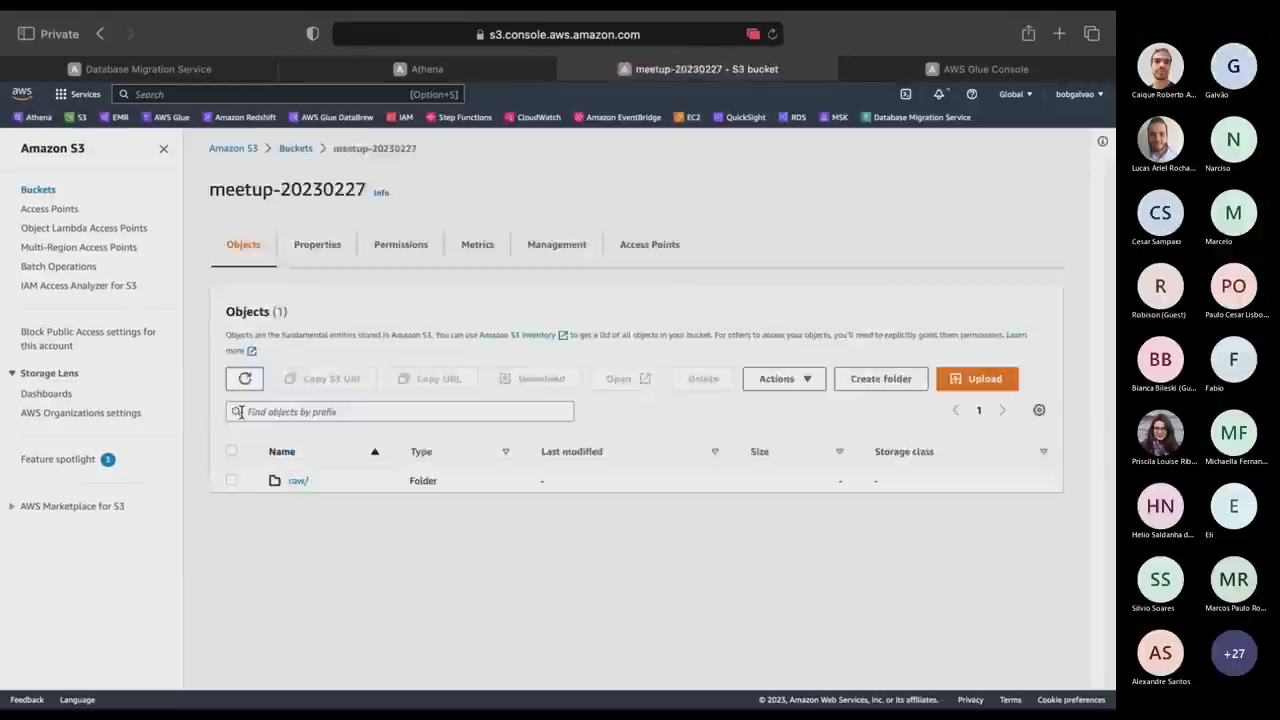
left_click(297, 481)
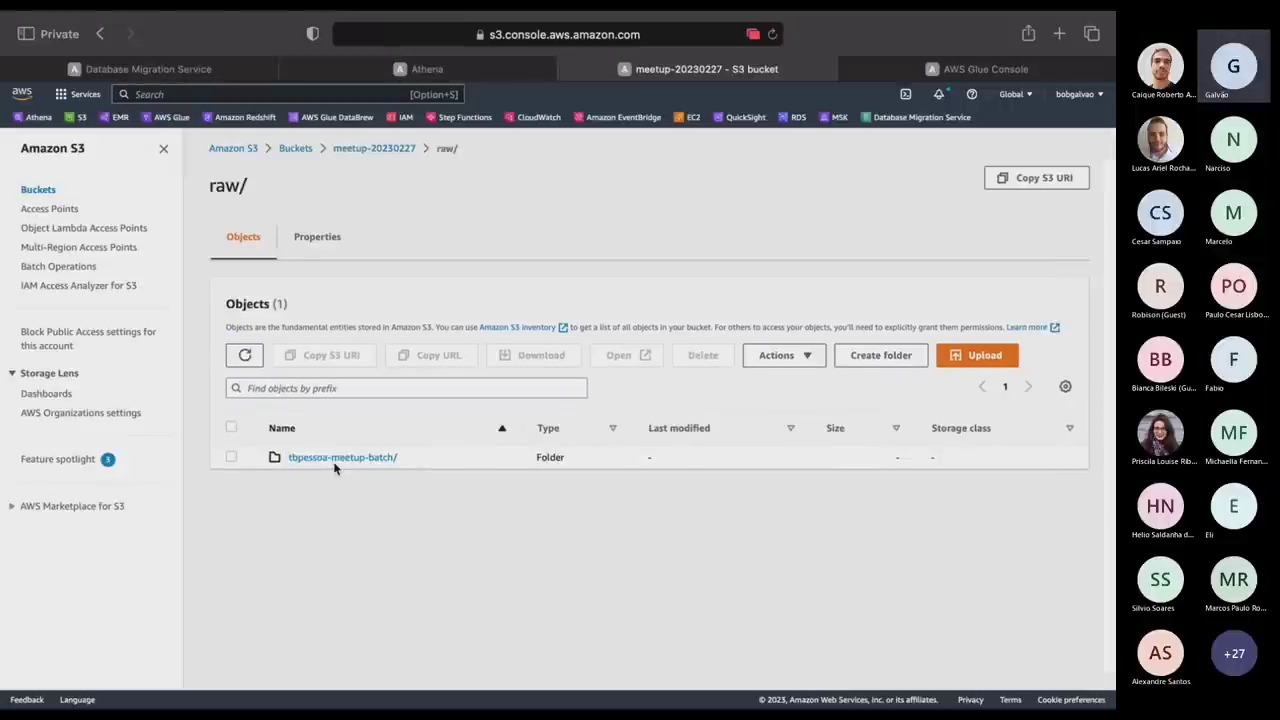
left_click(335, 461)
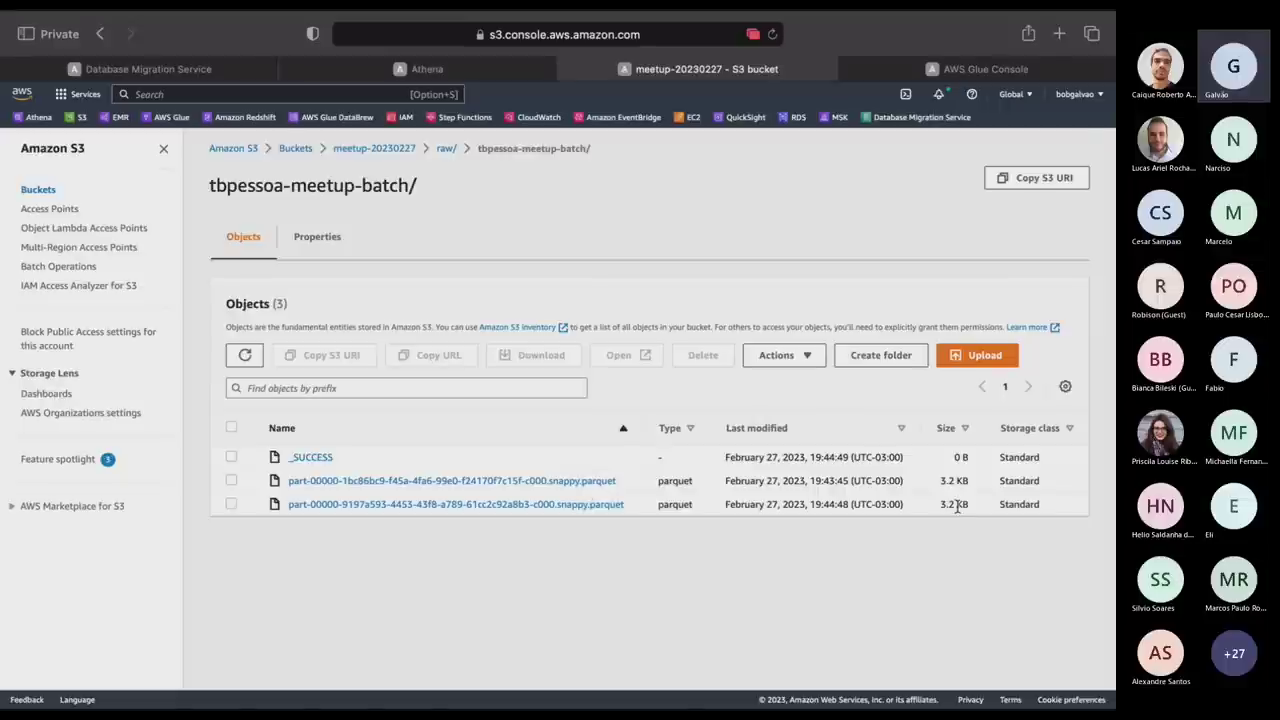
left_click(231, 504)
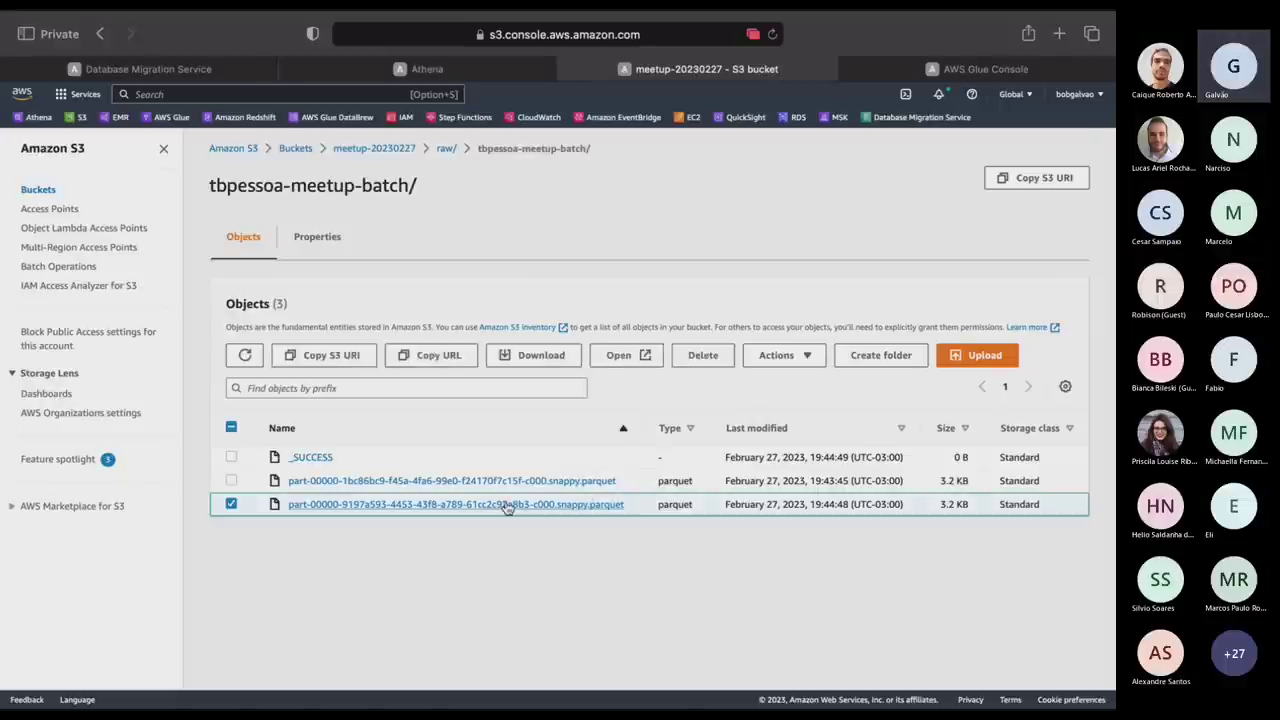
Permanently delete the selected parquet file, confirming with 'permanently delete'.
left_click(703, 355)
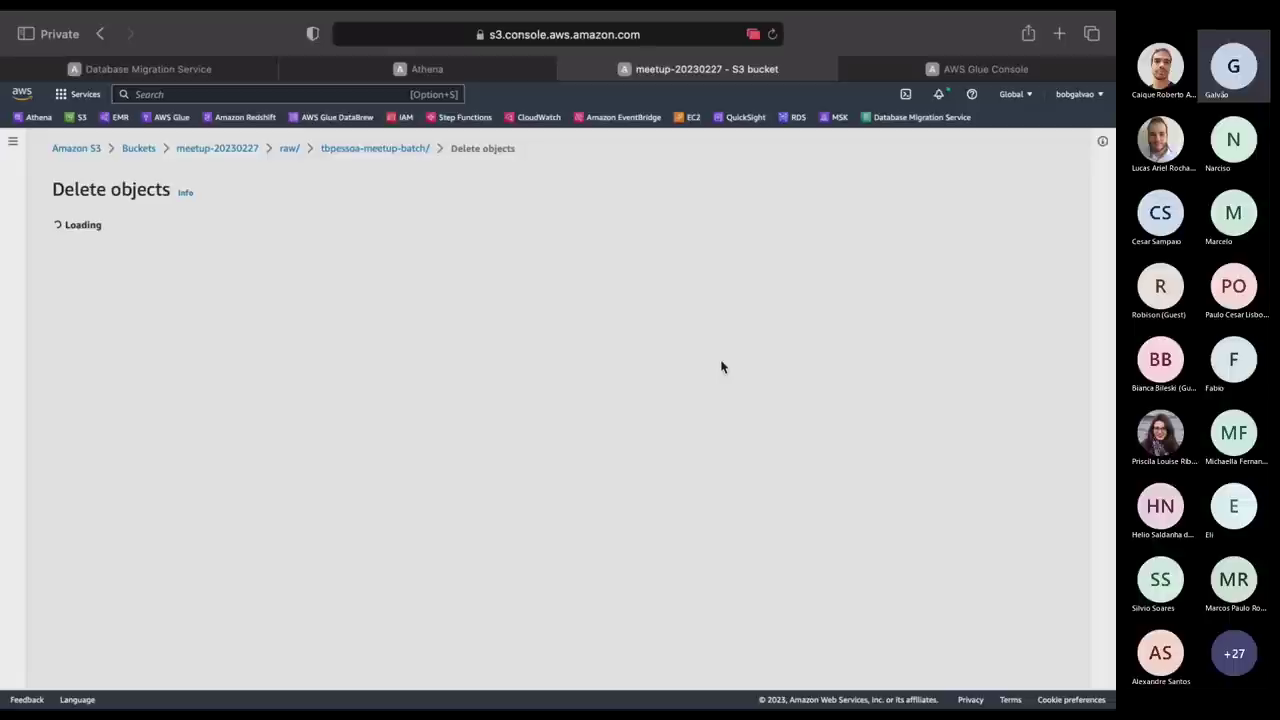
left_click(169, 626)
type("perm")
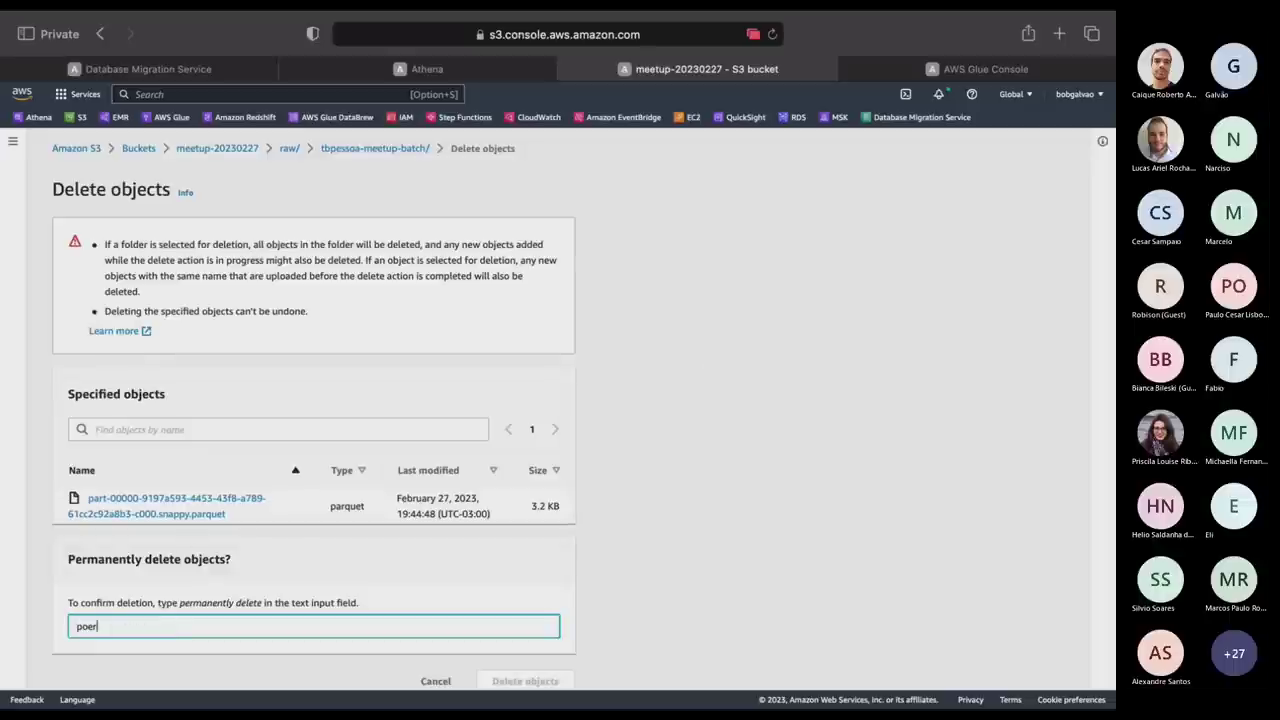
key("BackSpace")
key("BackSpace")
key("BackSpace")
key("BackSpace")
type("permanently delete")
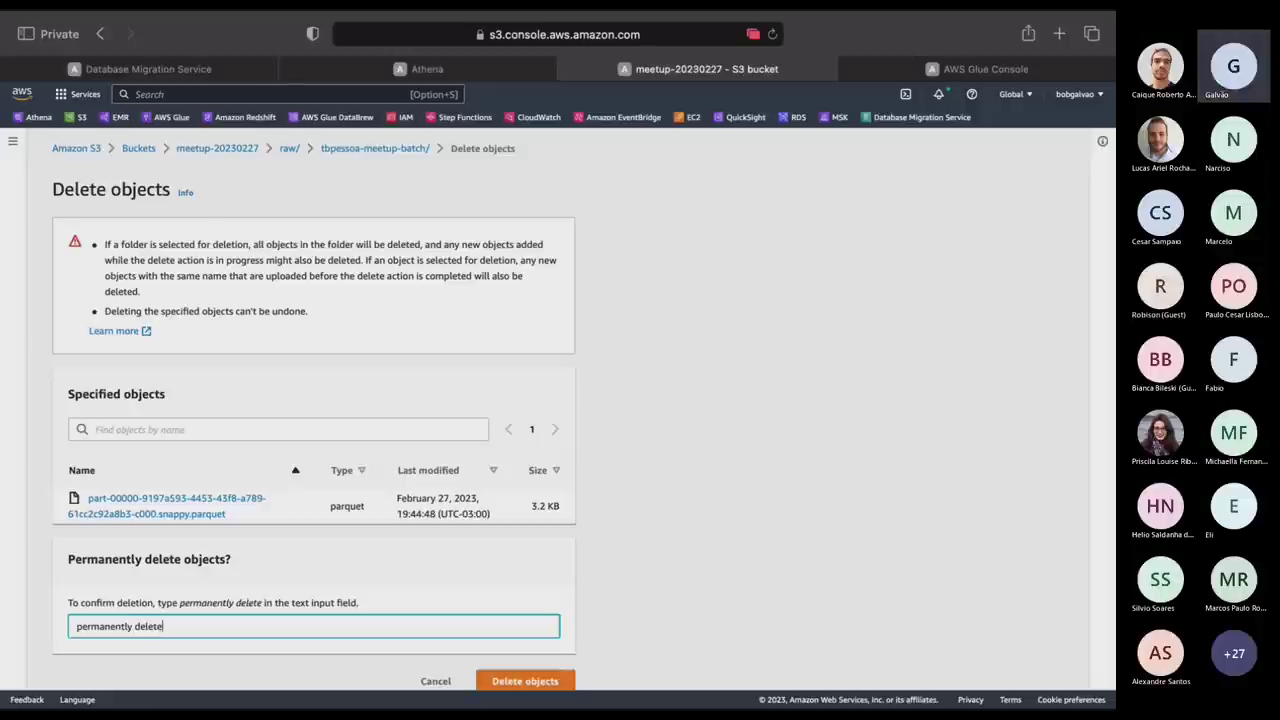
left_click(520, 681)
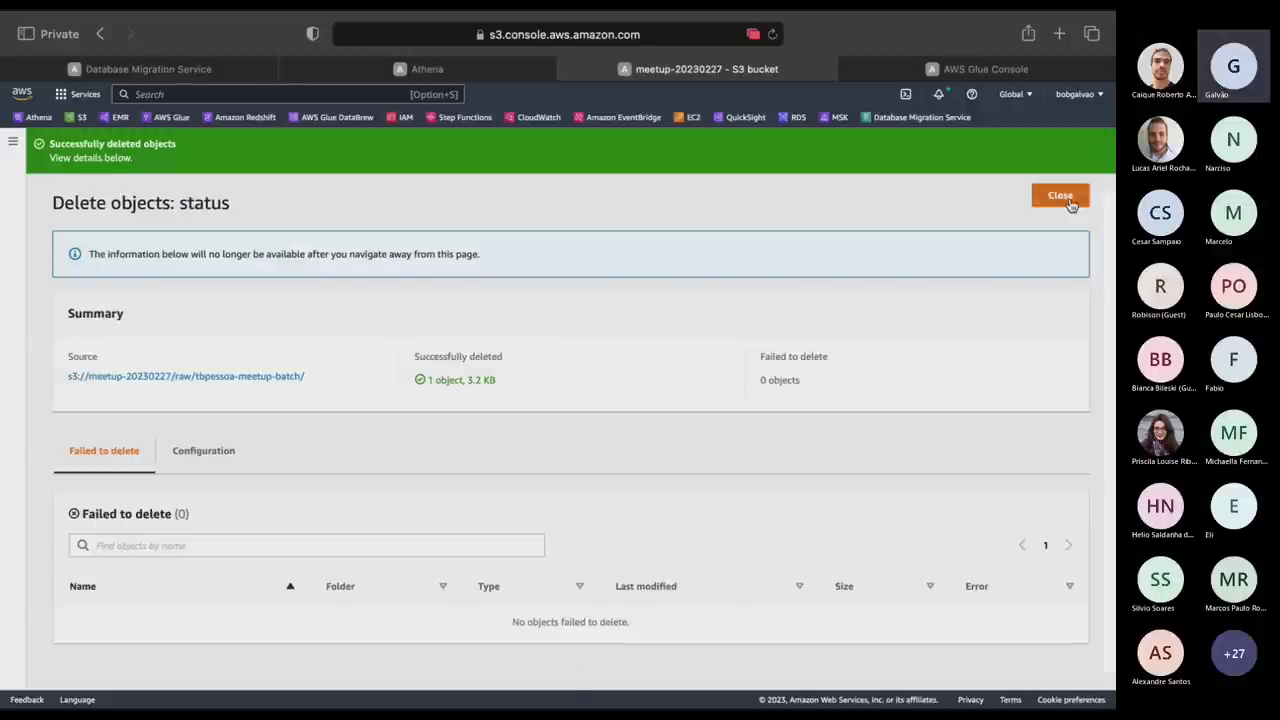
left_click(1060, 196)
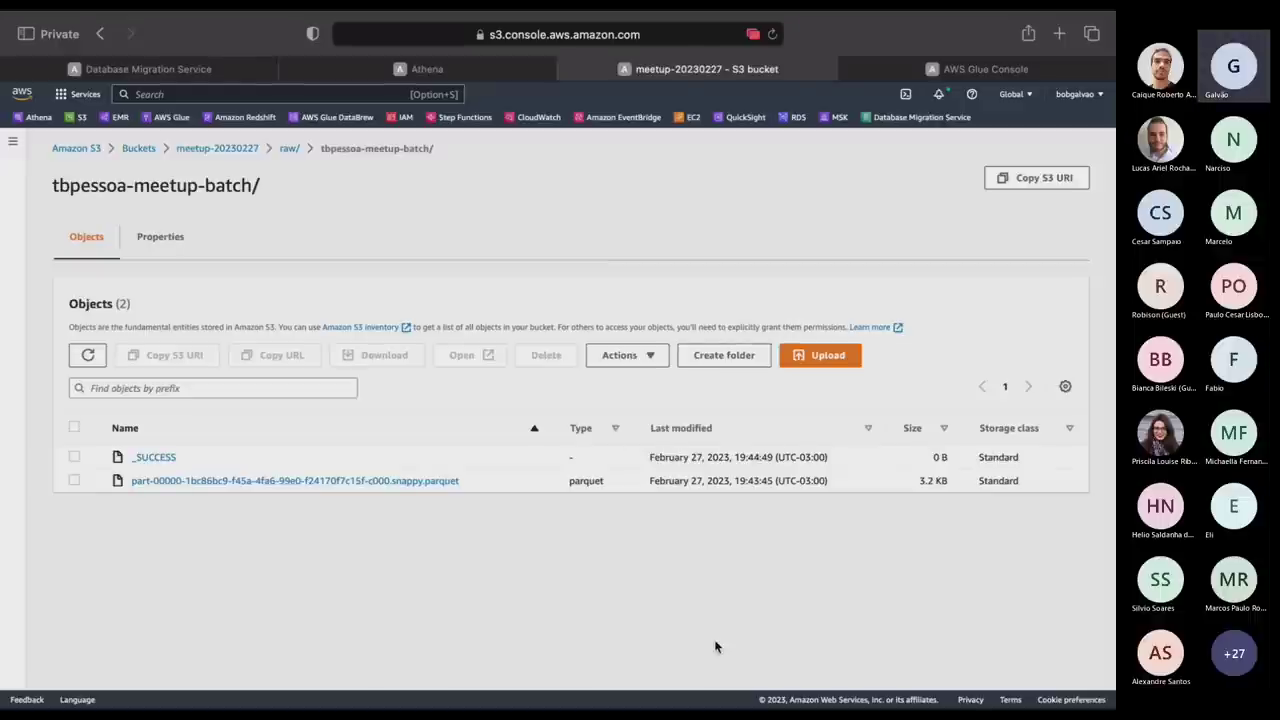
key("ctrl+Right")
key("ctrl+Left")
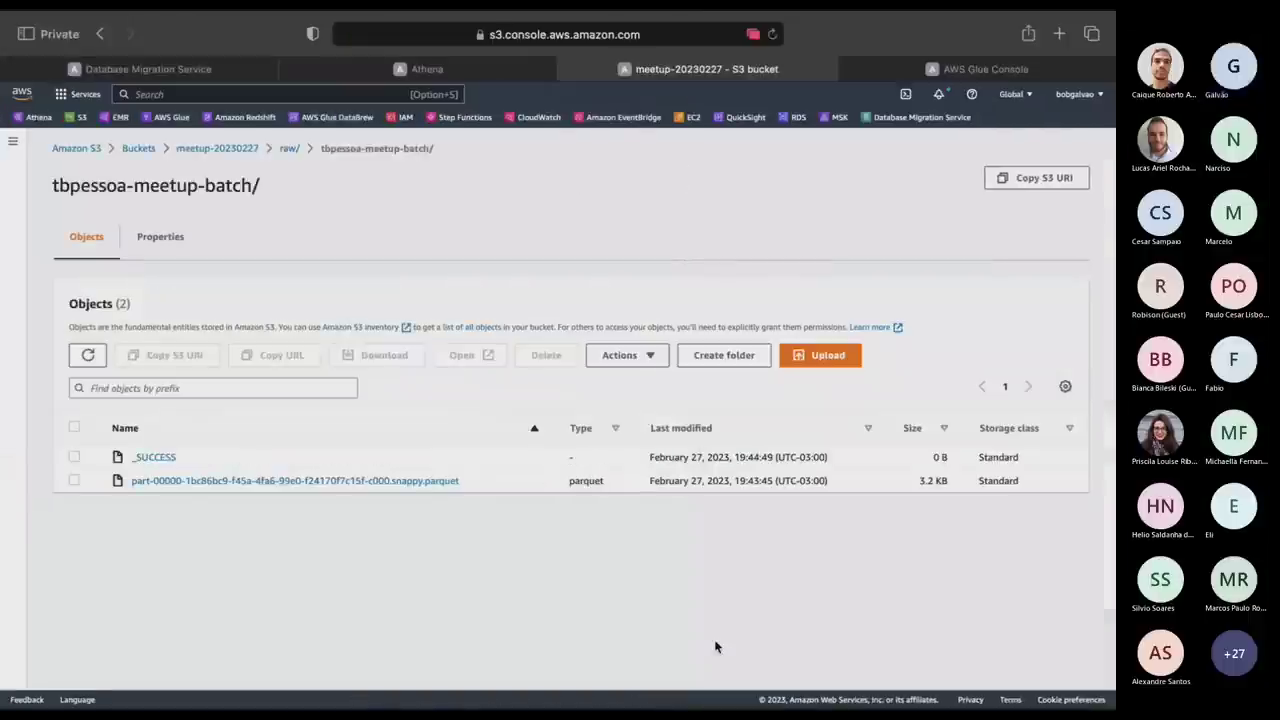
key("ctrl+Up")
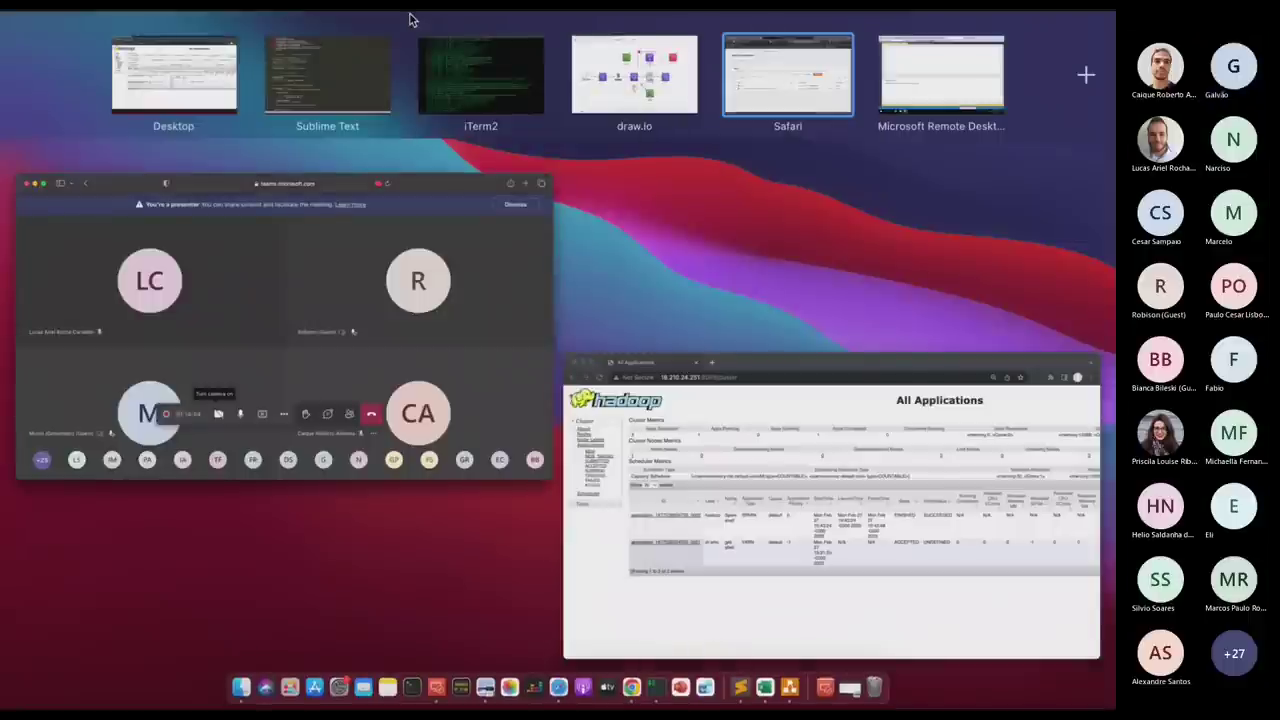
Check the source_s3 path on line 17 of glue-batch.py in Sublime Text.
left_click(360, 70)
left_click(568, 28)
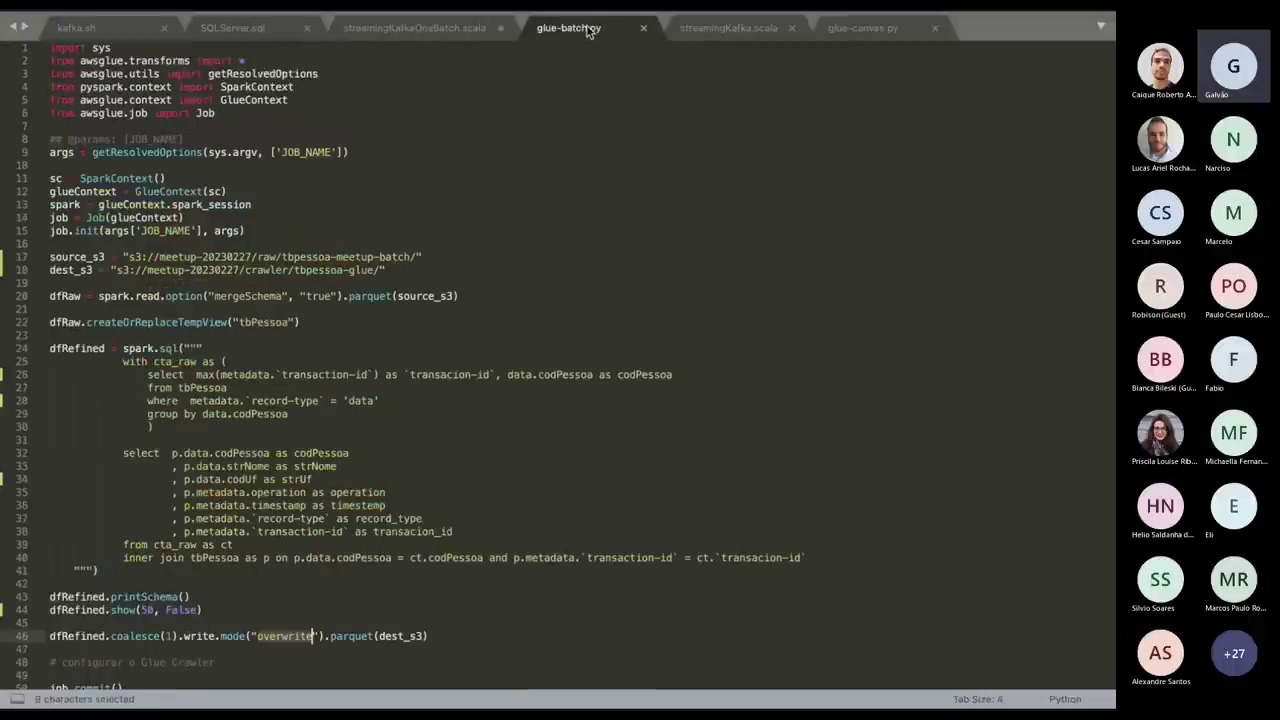
left_click(420, 257)
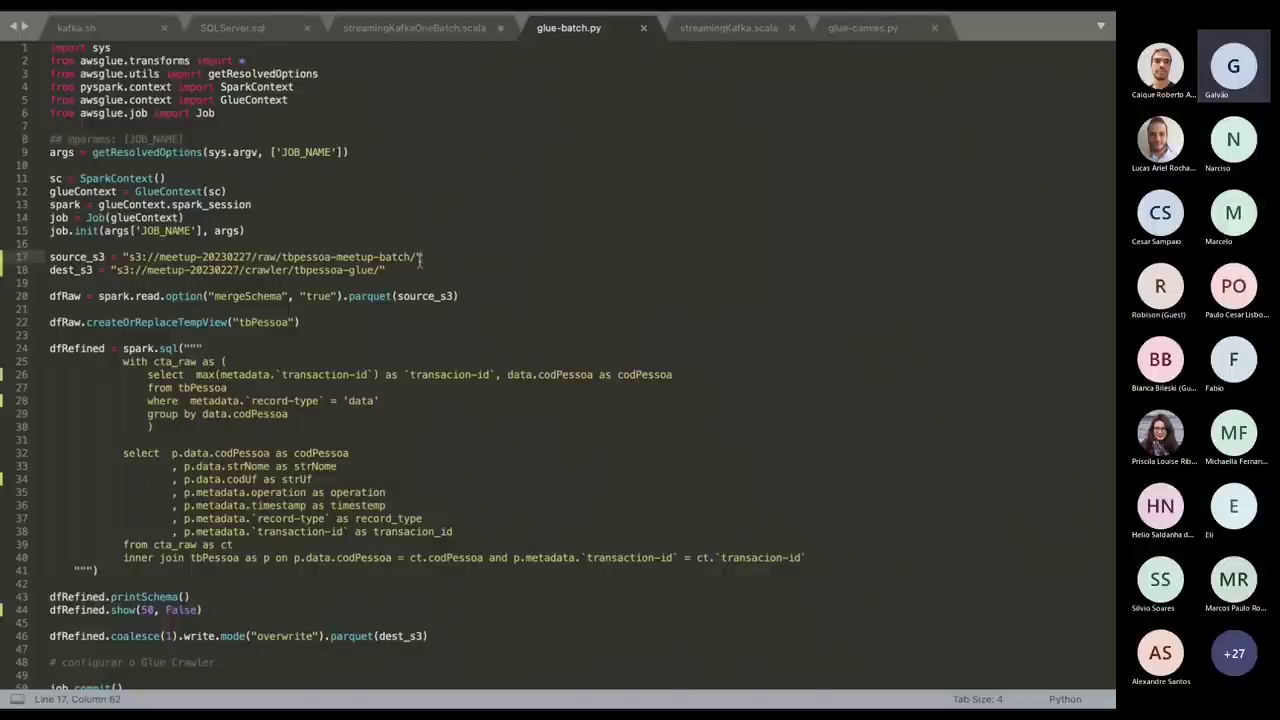
key("ctrl+Left")
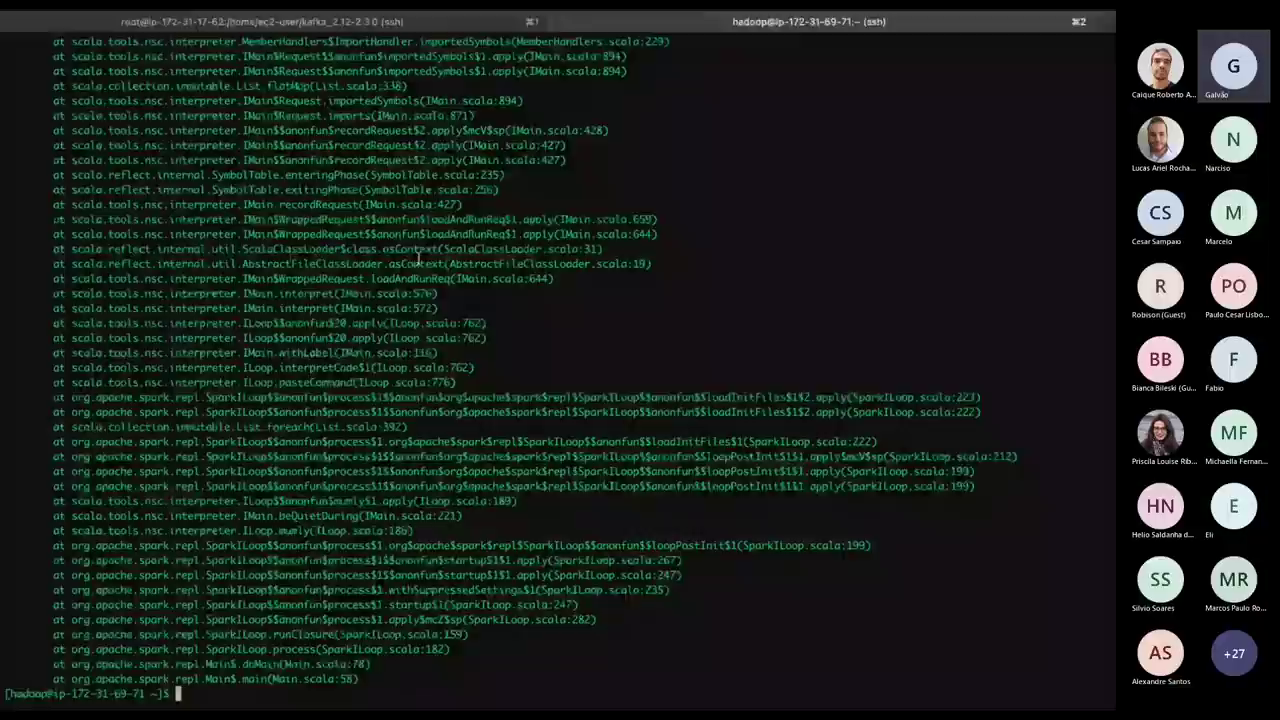
key("ctrl+Up")
Rearrange the Safari and terminal full-screen spaces, then go from the S3 page to AWS Glue.
left_click_drag(791, 63, 532, 89)
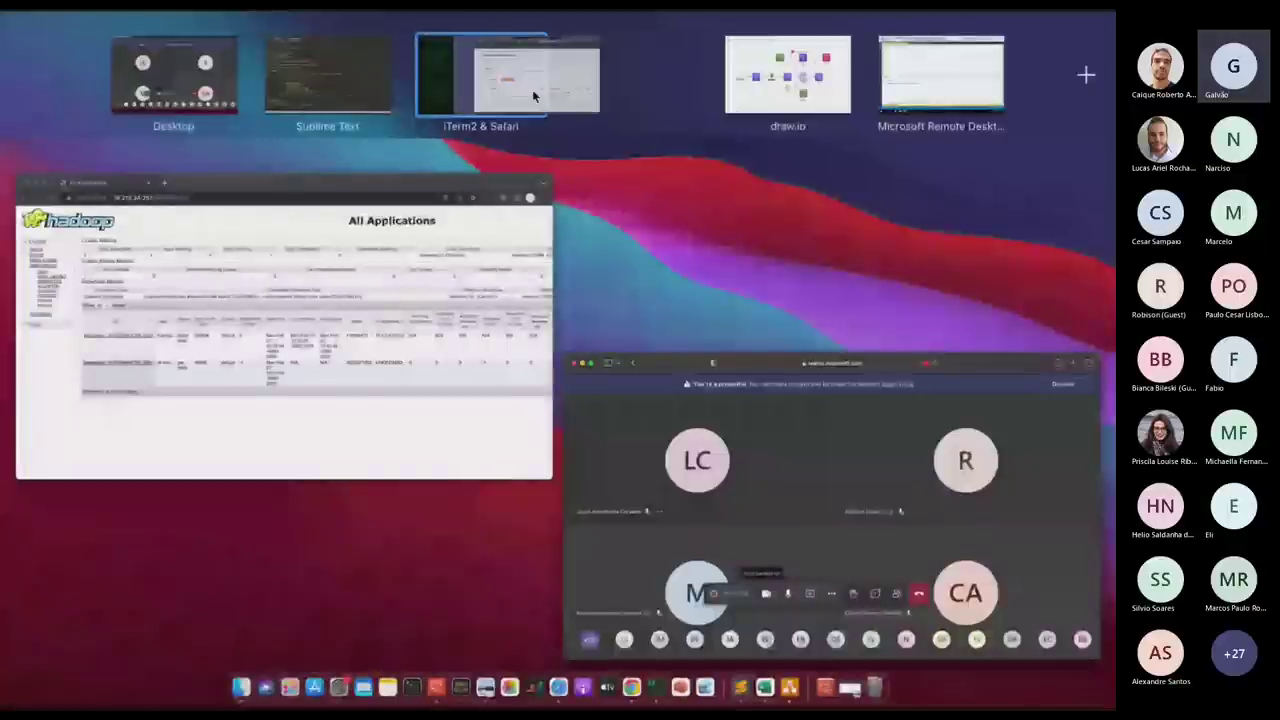
left_click(532, 89)
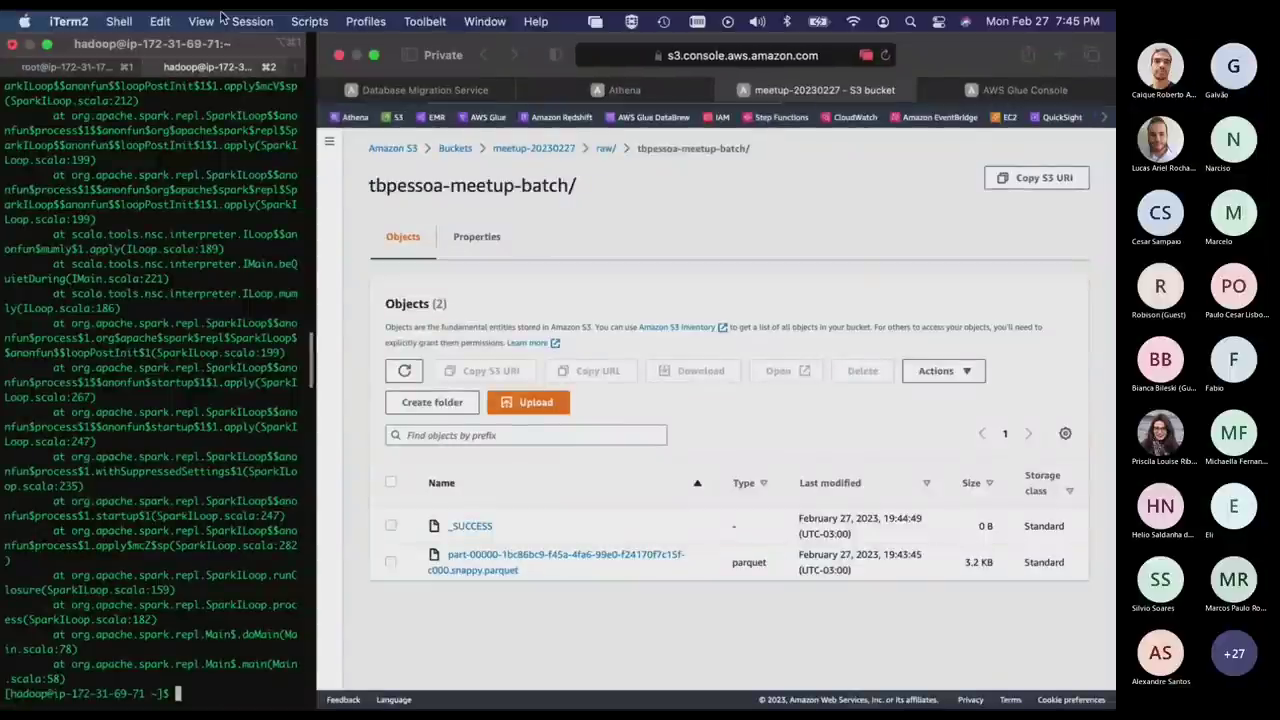
left_click(44, 43)
left_click(44, 43)
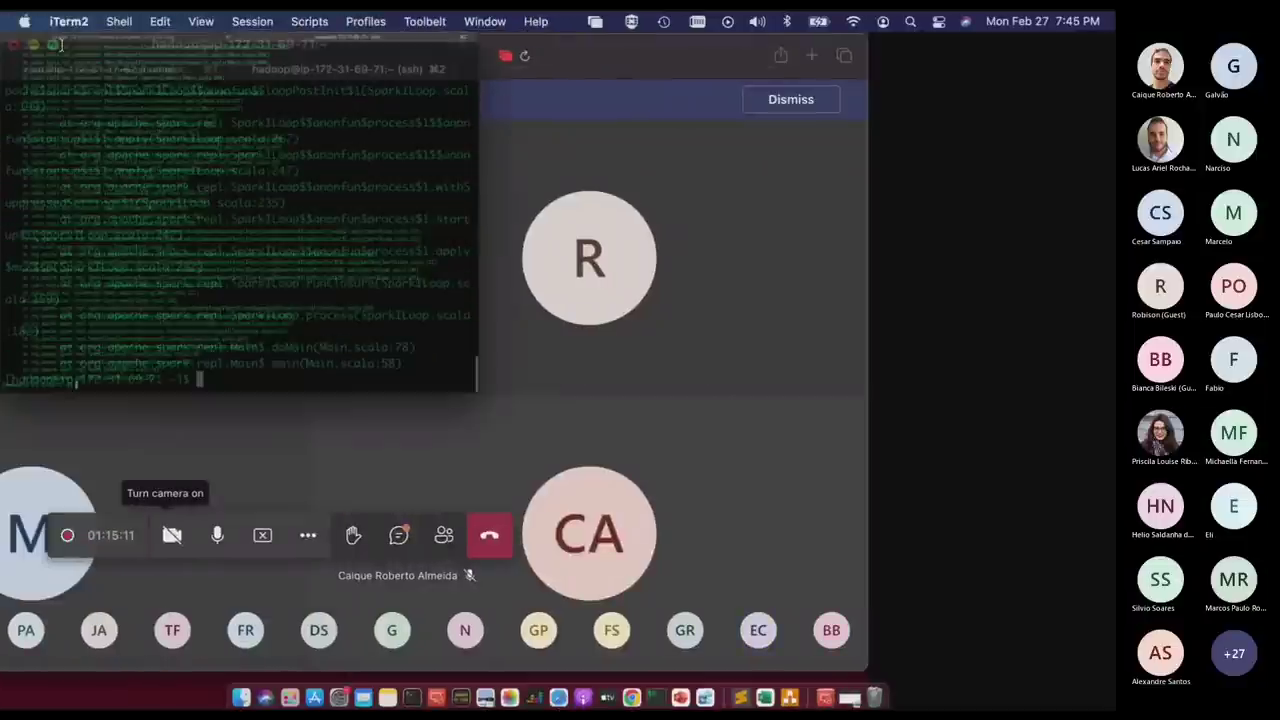
key("ctrl+Up")
left_click(629, 71)
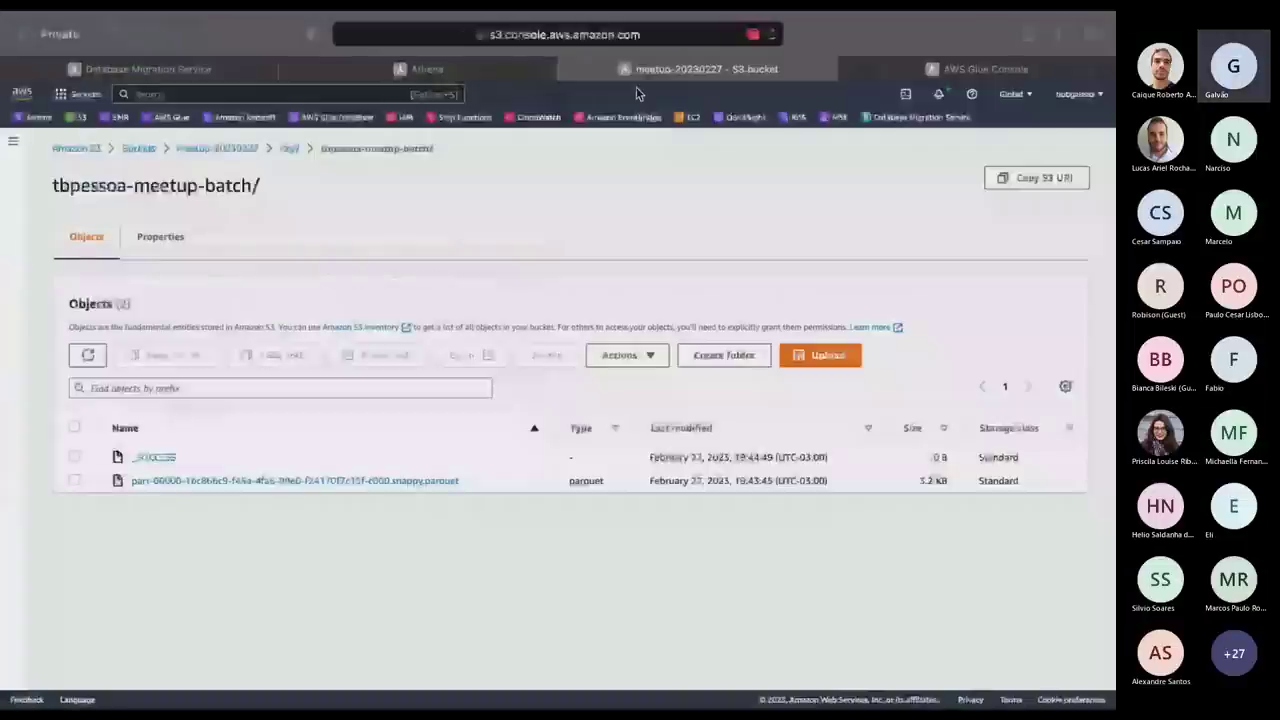
left_click(171, 118)
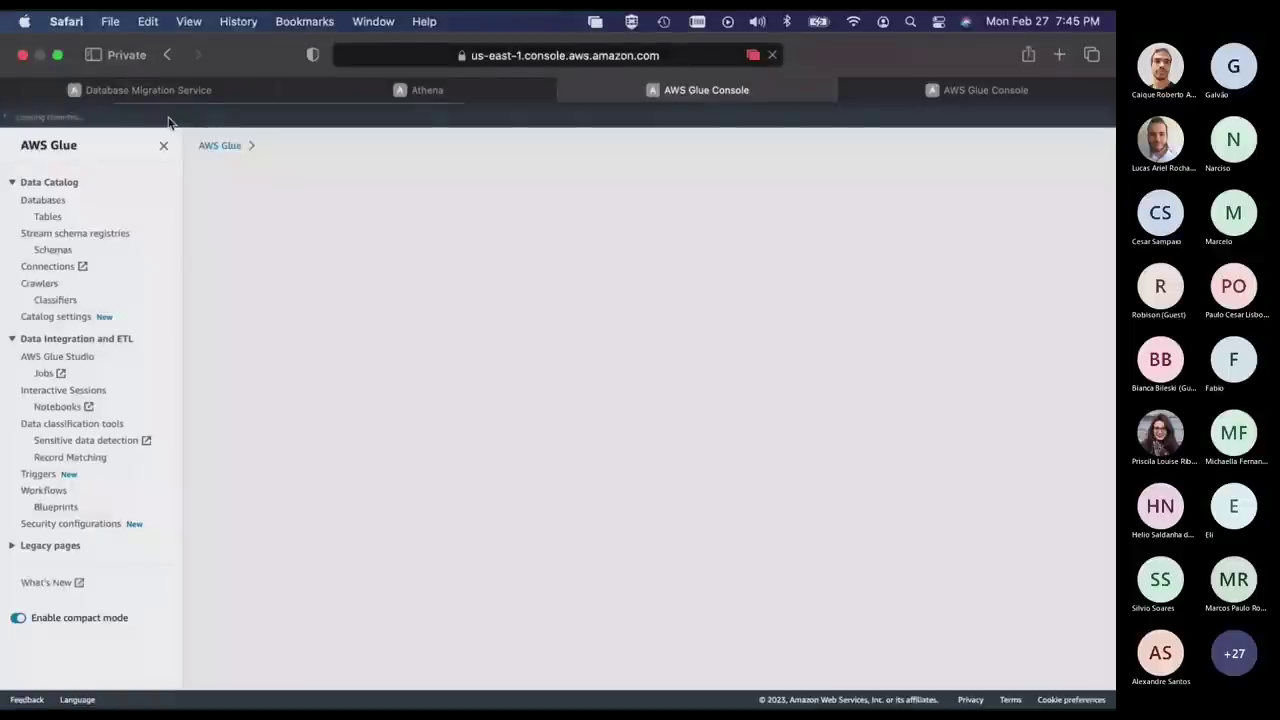
Create a new Glue Studio job with the Spark script editor option.
left_click(42, 374)
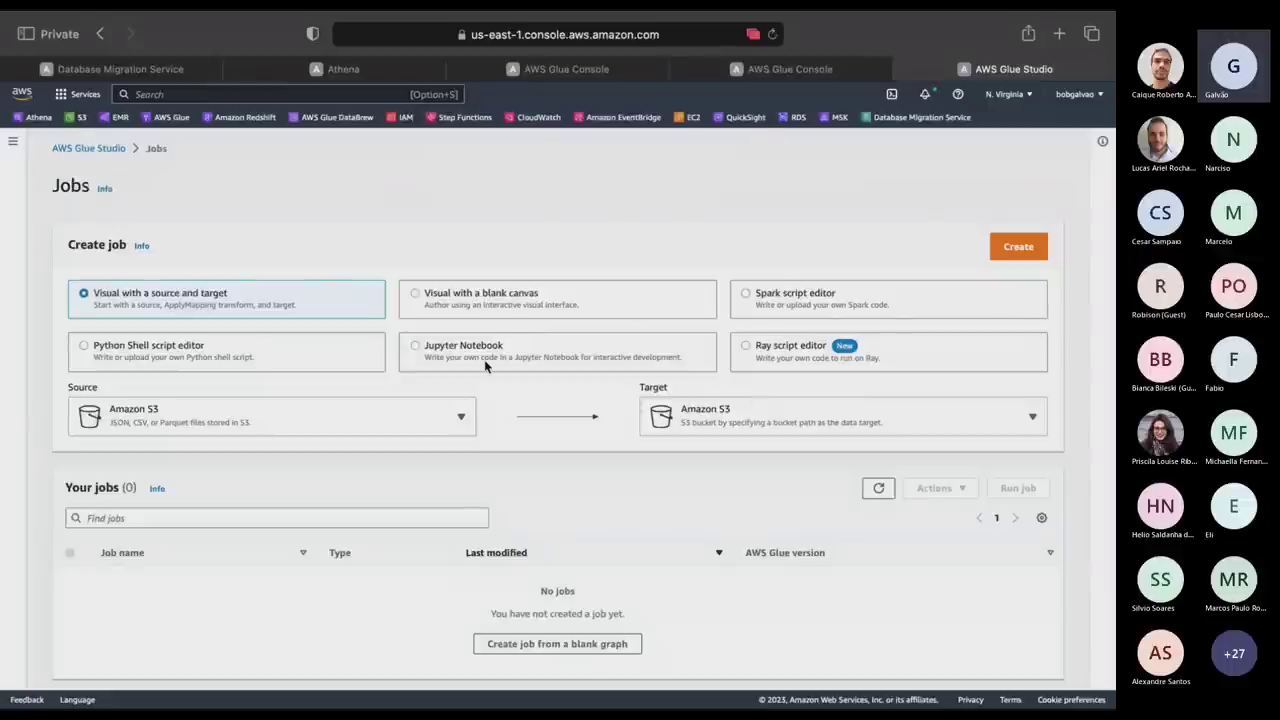
left_click(825, 316)
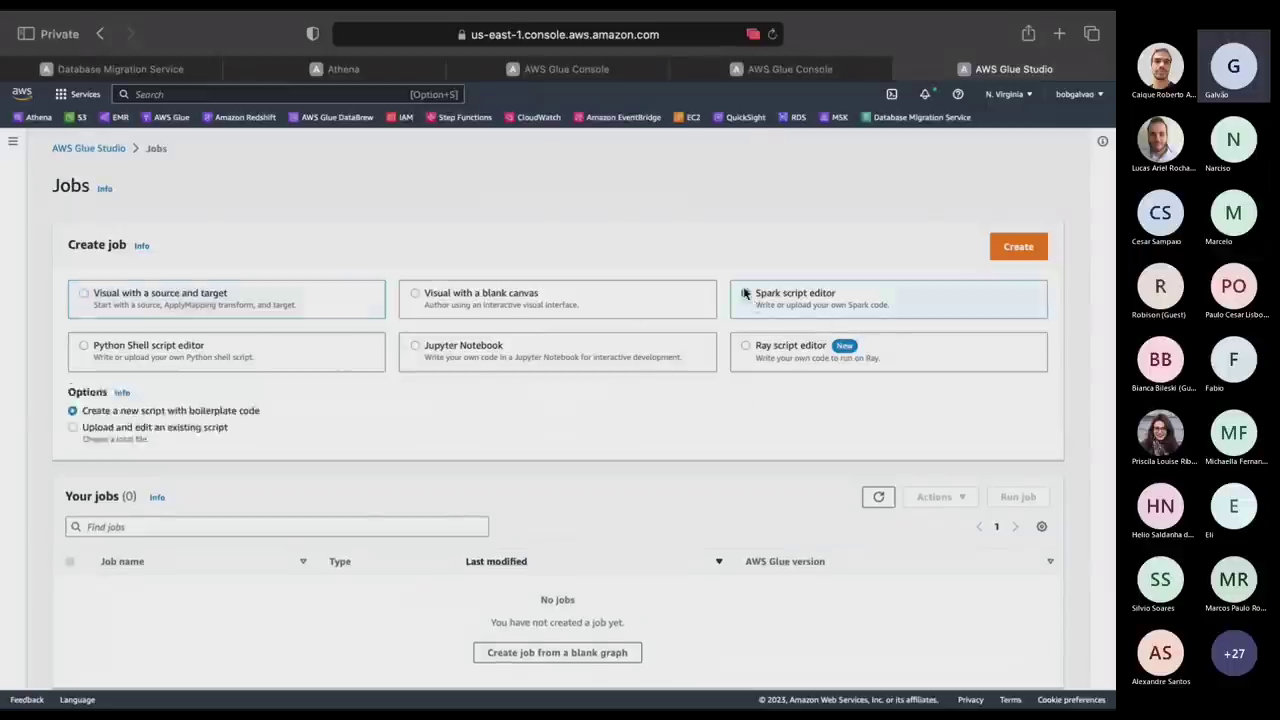
left_click(1019, 250)
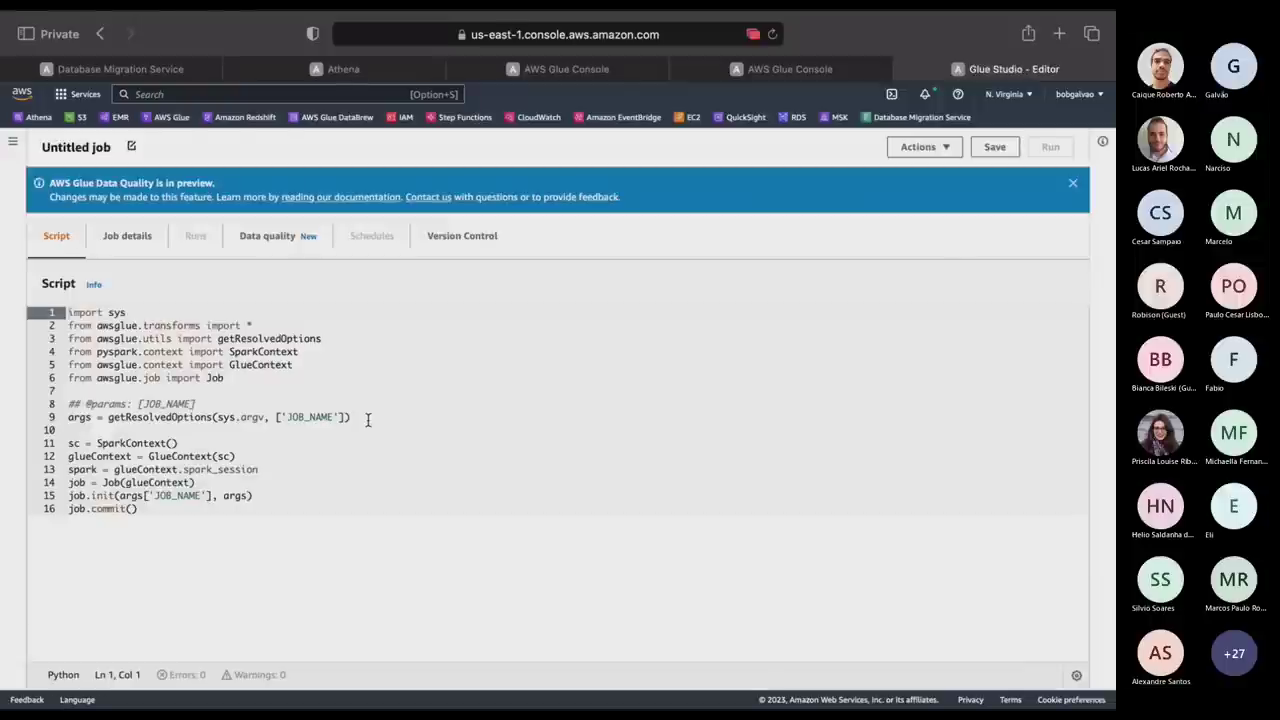
key("ctrl+Left")
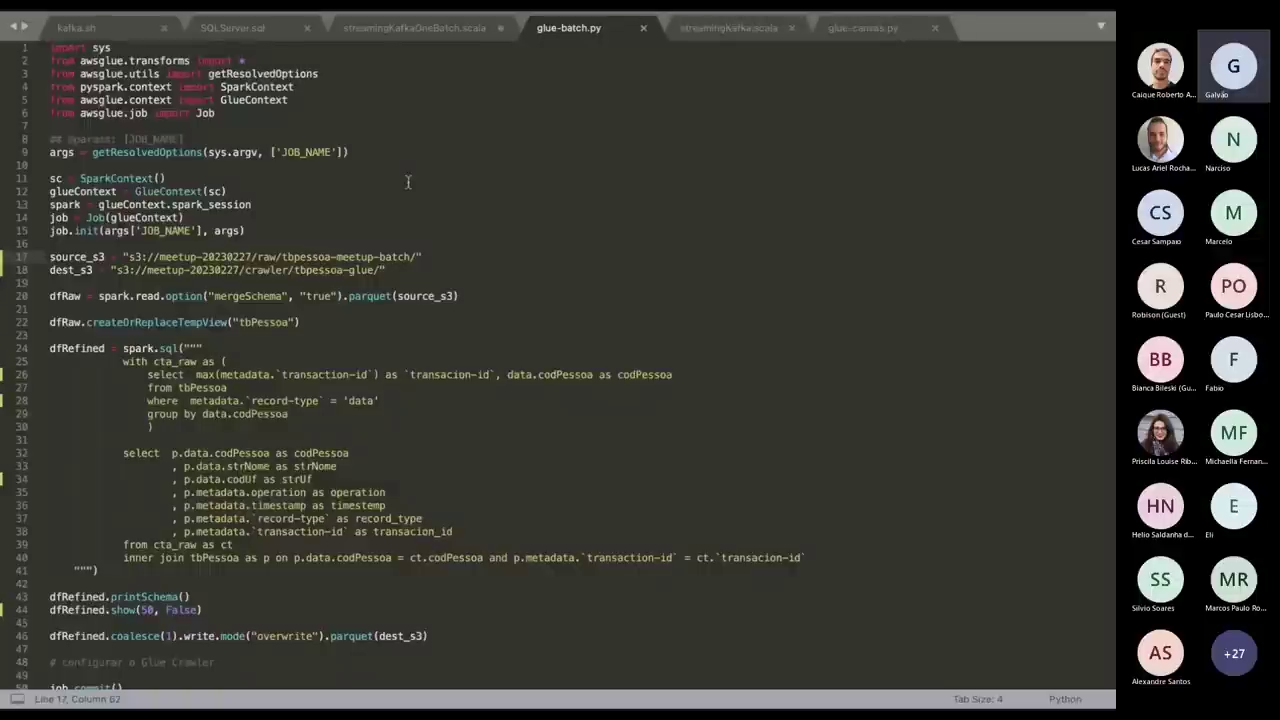
Inspect the default Glue script and add blank lines before job.commit().
key("ctrl+Right")
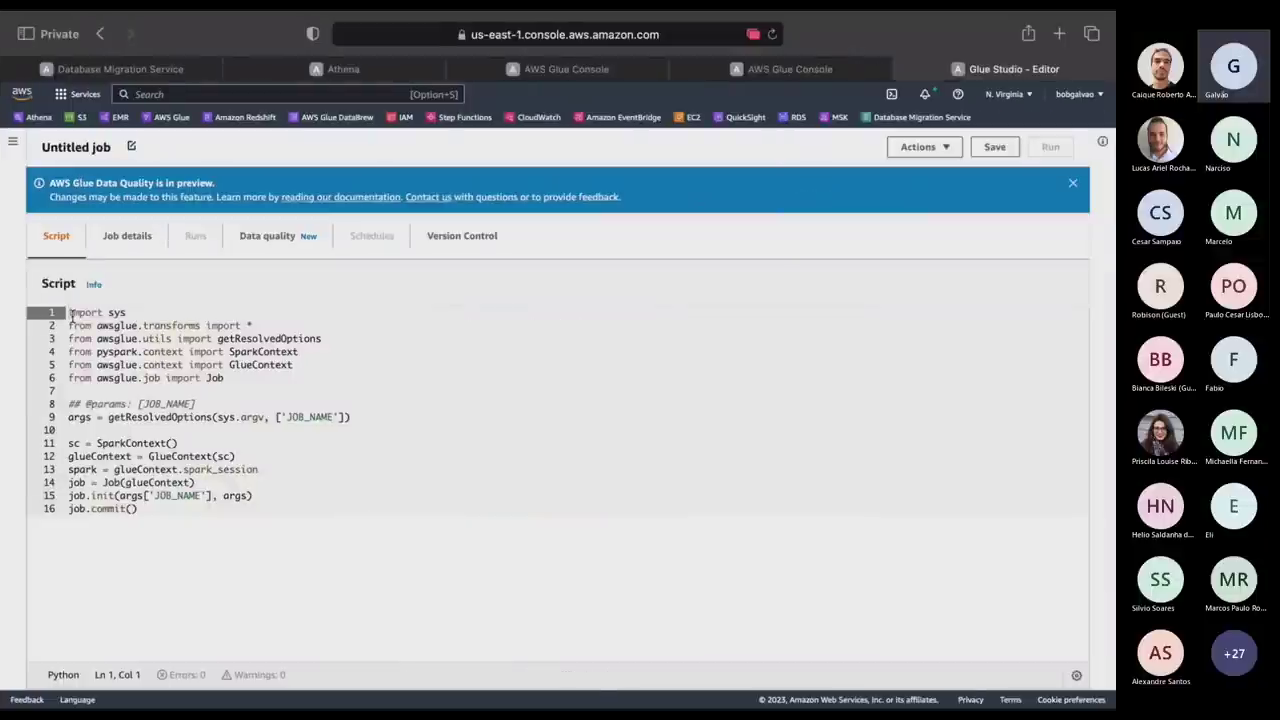
left_click_drag(70, 313, 240, 571)
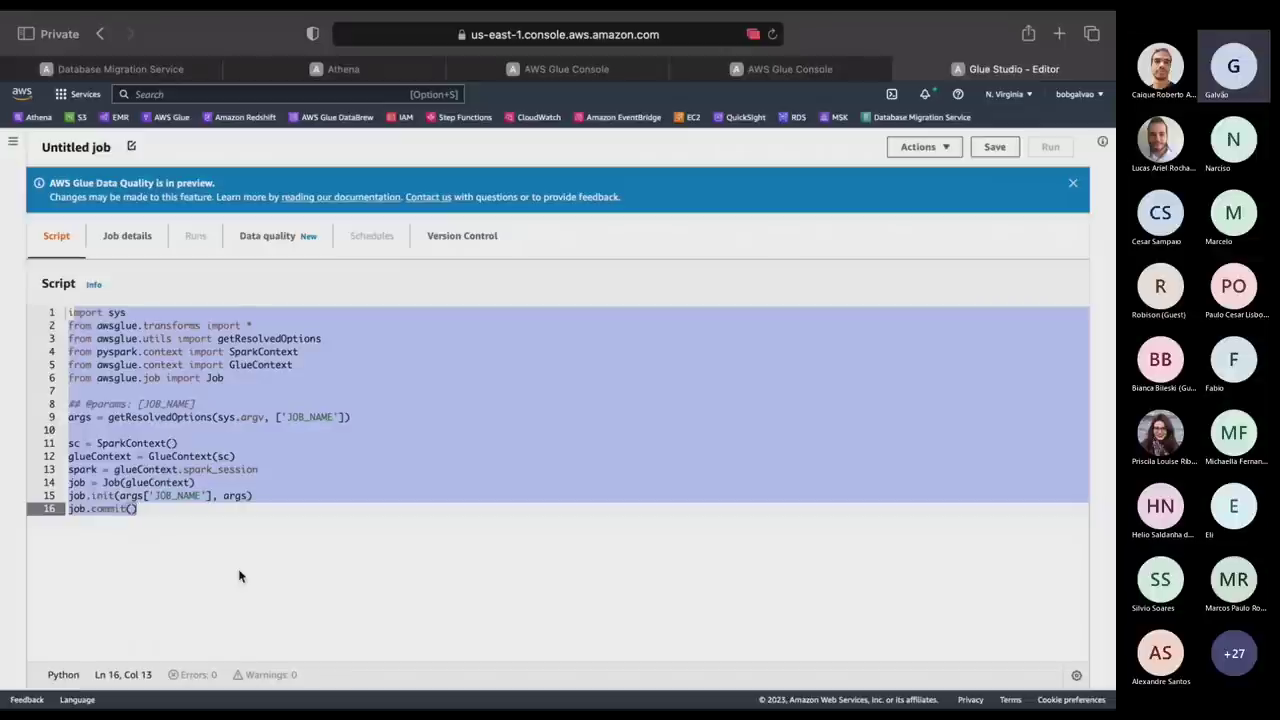
left_click(278, 492)
key("Return")
key("Return")
key("Return")
key("Return")
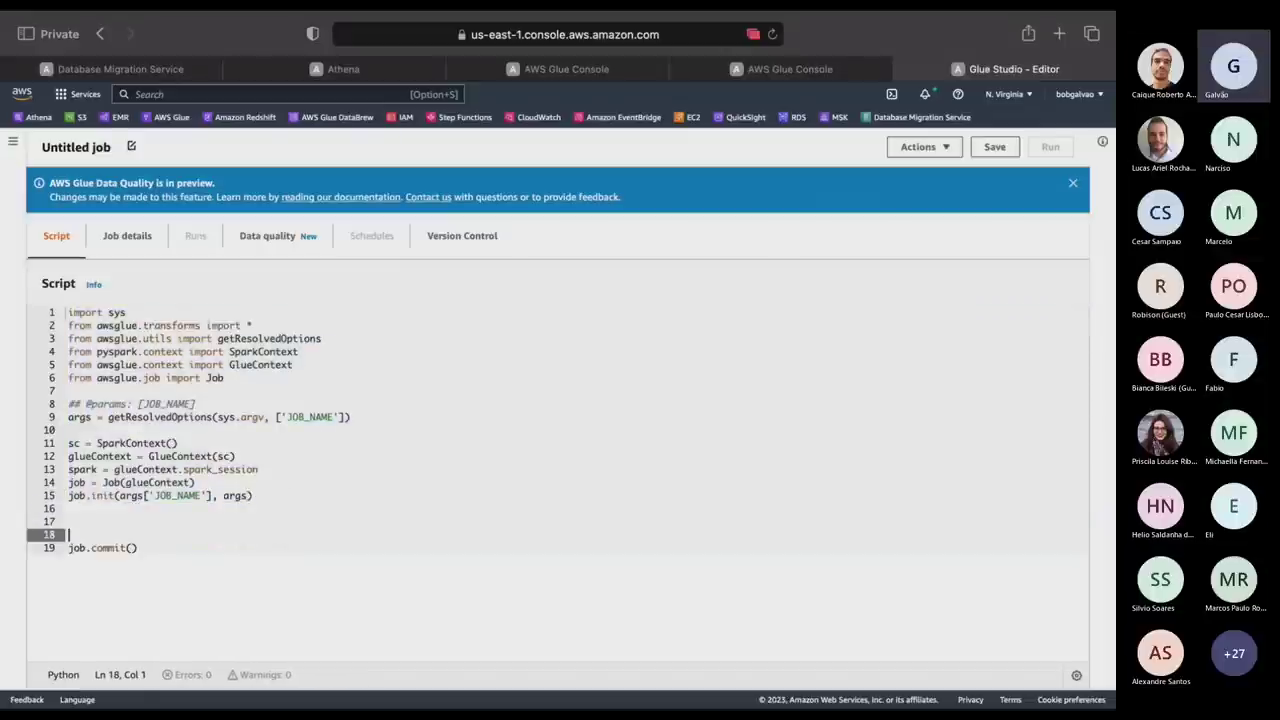
key("Up")
key("Up")
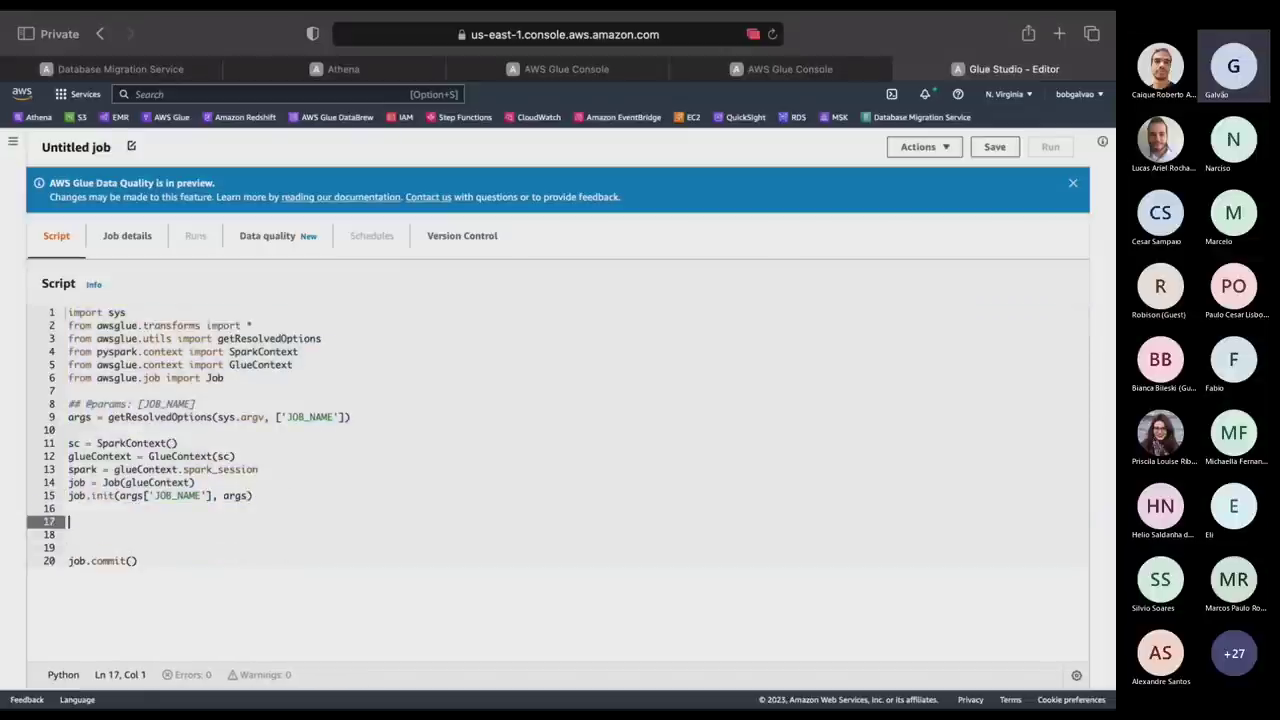
Copy all of glue-batch.py and paste it over the default Glue job script.
key("super+Tab")
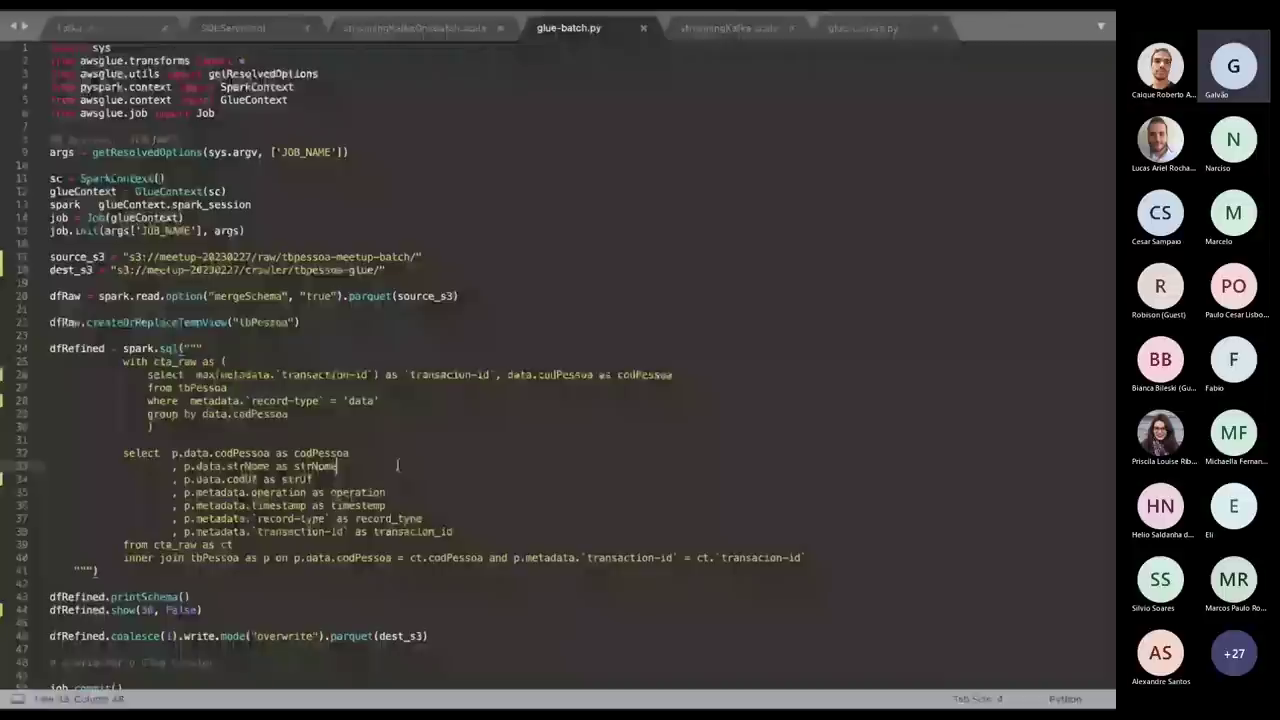
key("super+a")
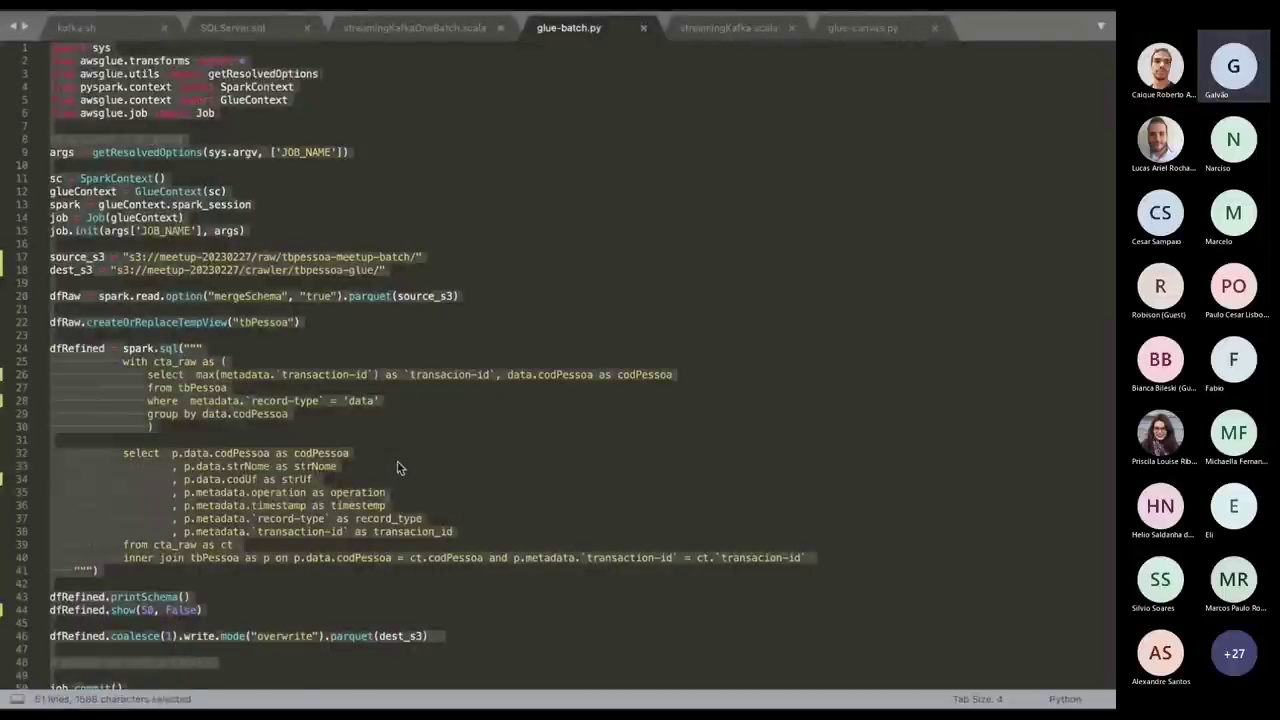
key("super+c")
key("super+Tab")
left_click(651, 403)
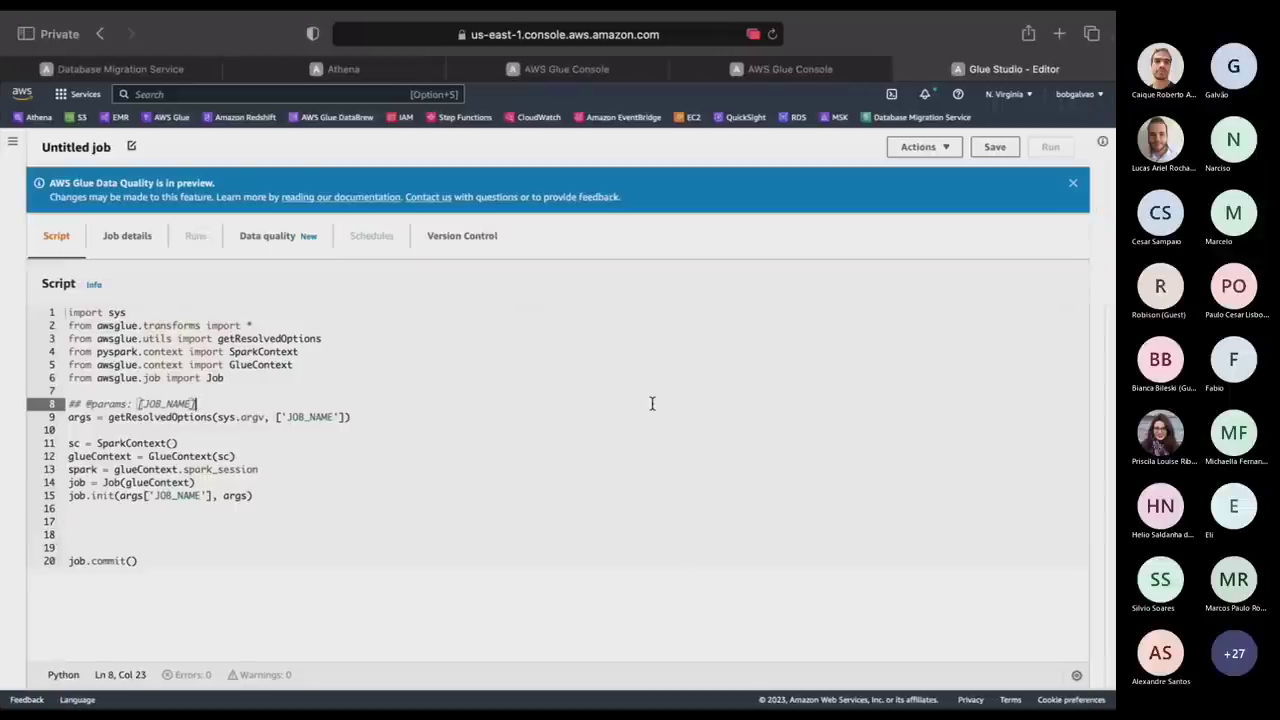
key("super+a")
key("super+v")
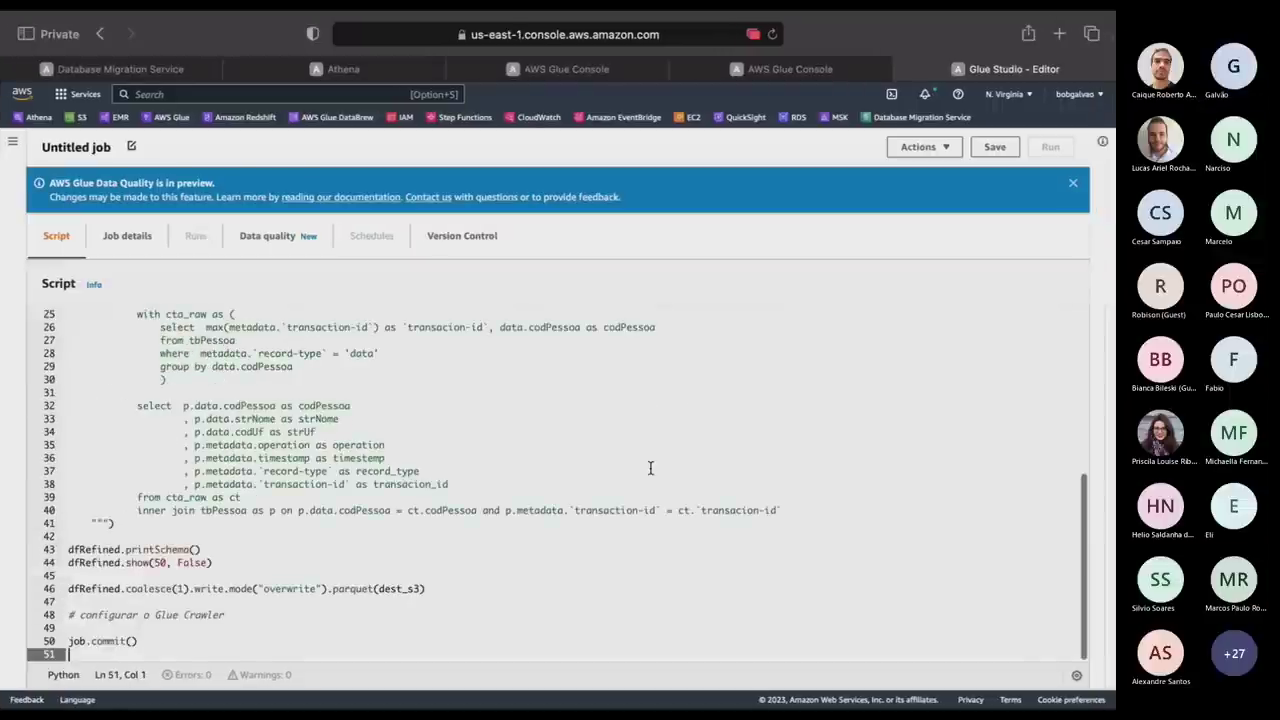
left_click(650, 470)
scroll(650, 468, "up", 10)
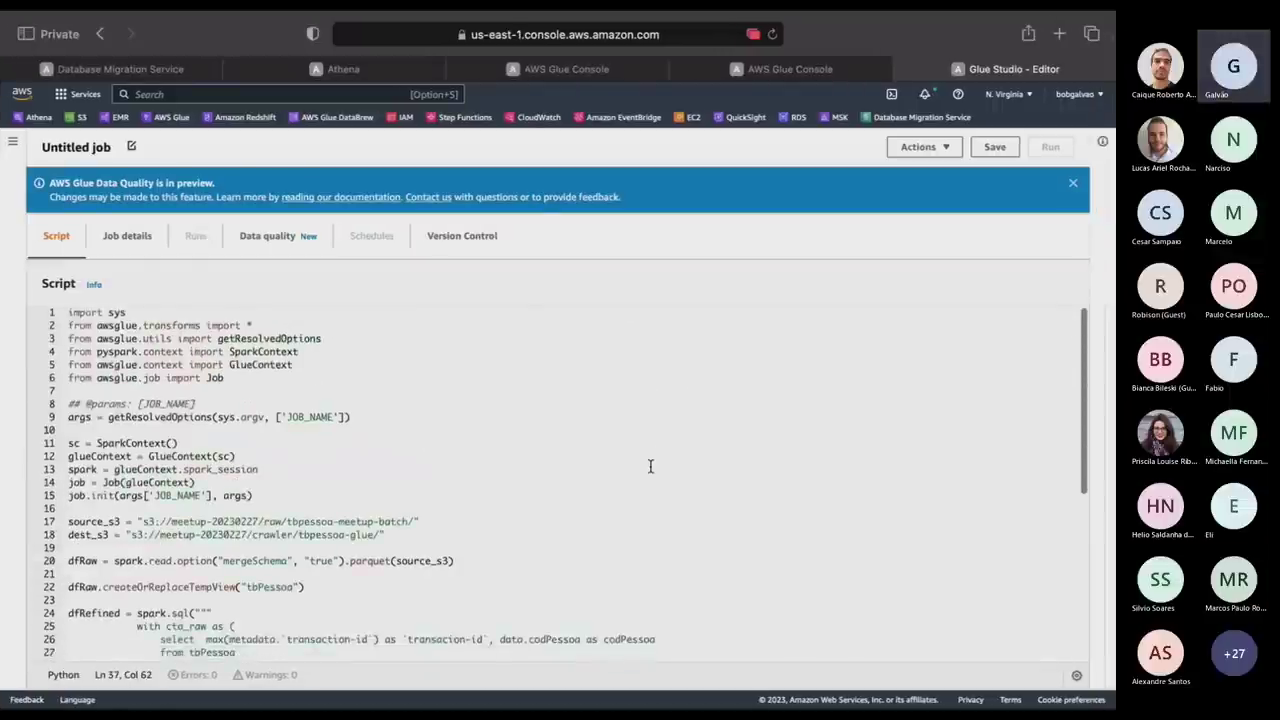
scroll(650, 466, "down", 3)
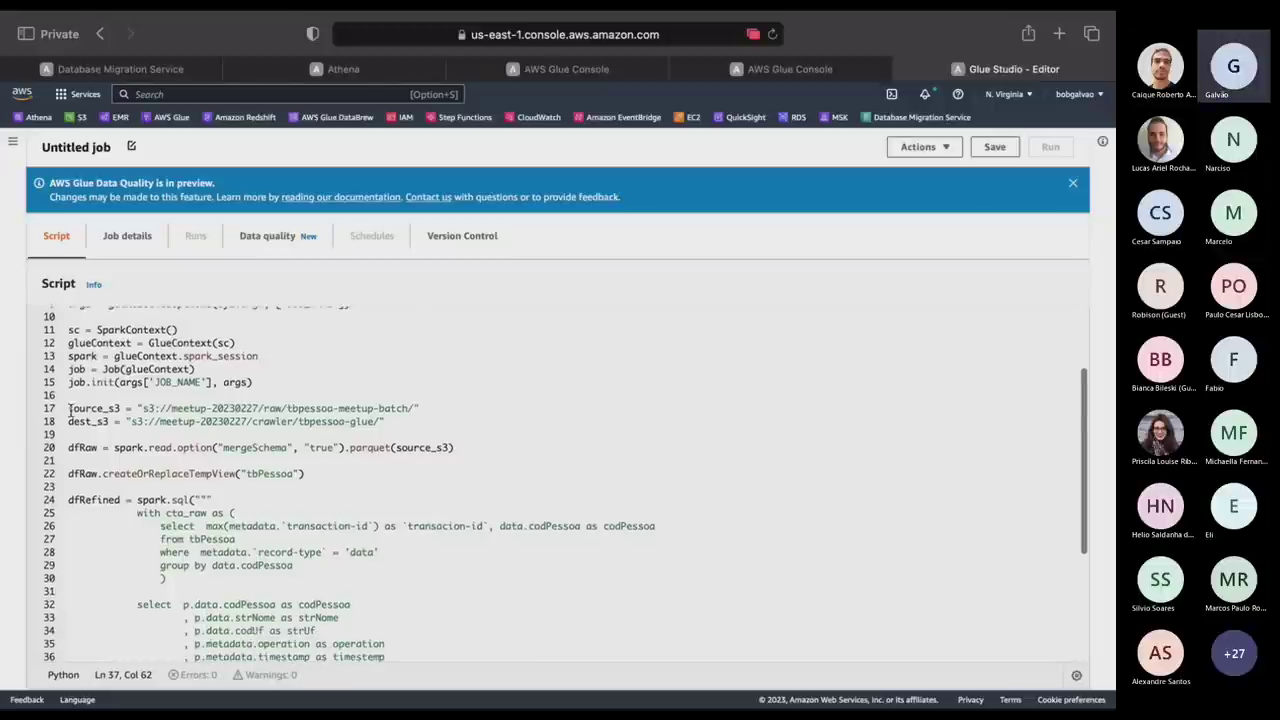
left_click_drag(69, 410, 347, 413)
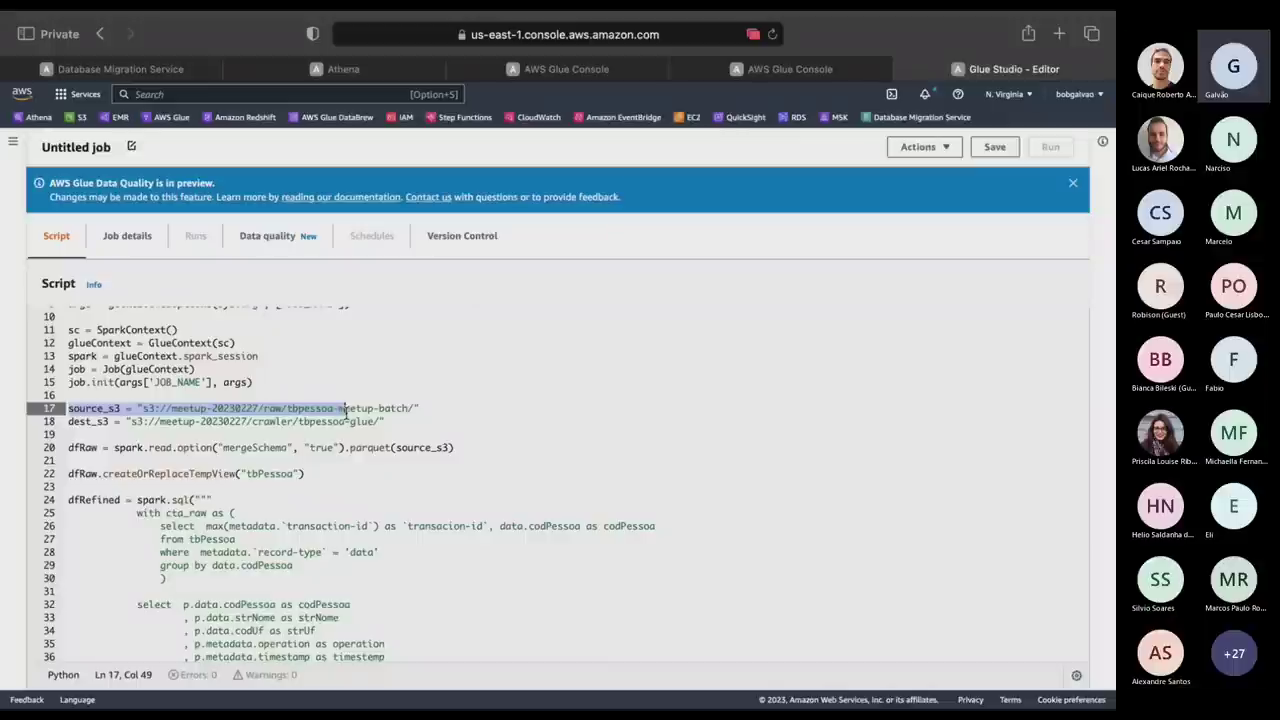
left_click(114, 448)
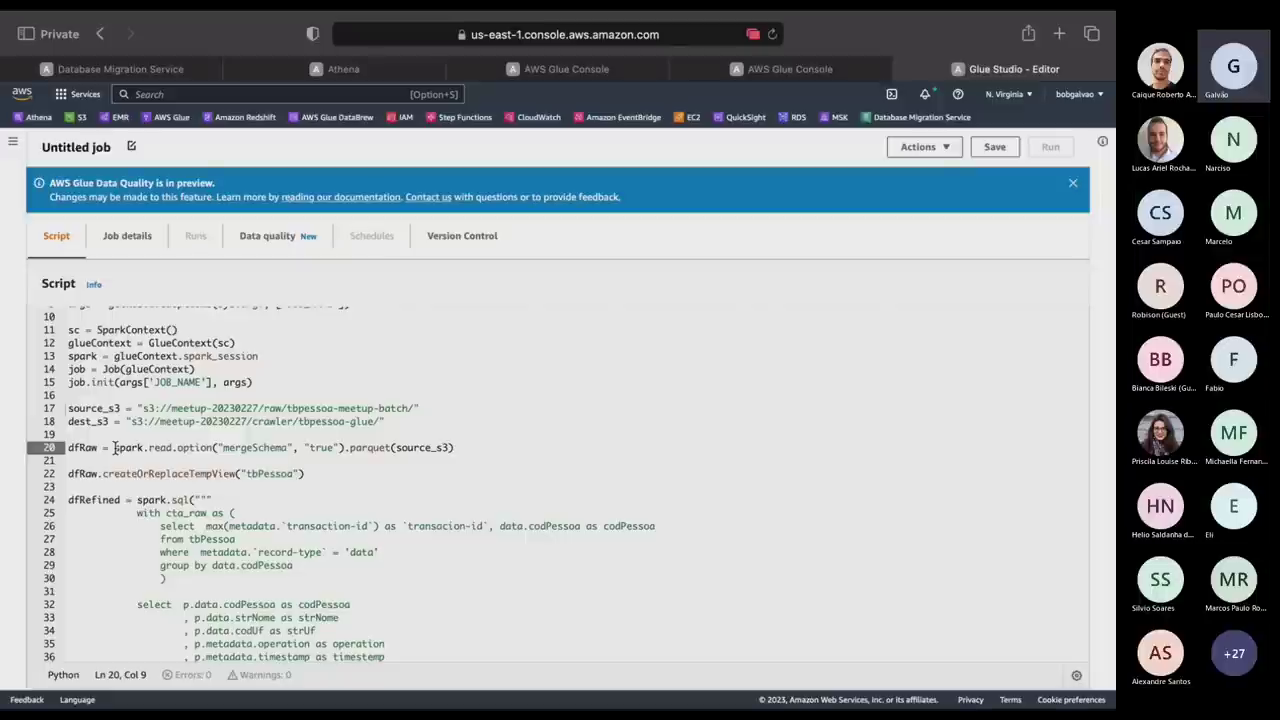
left_click_drag(114, 448, 357, 448)
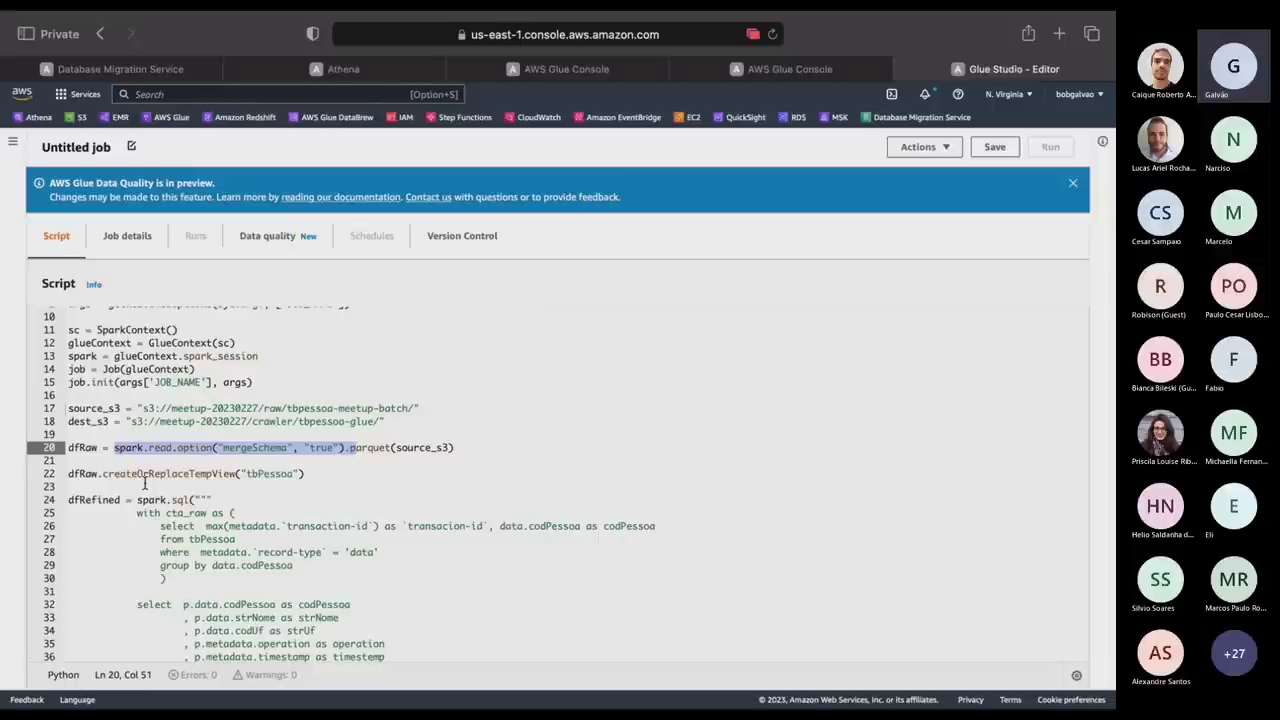
double_click(152, 474)
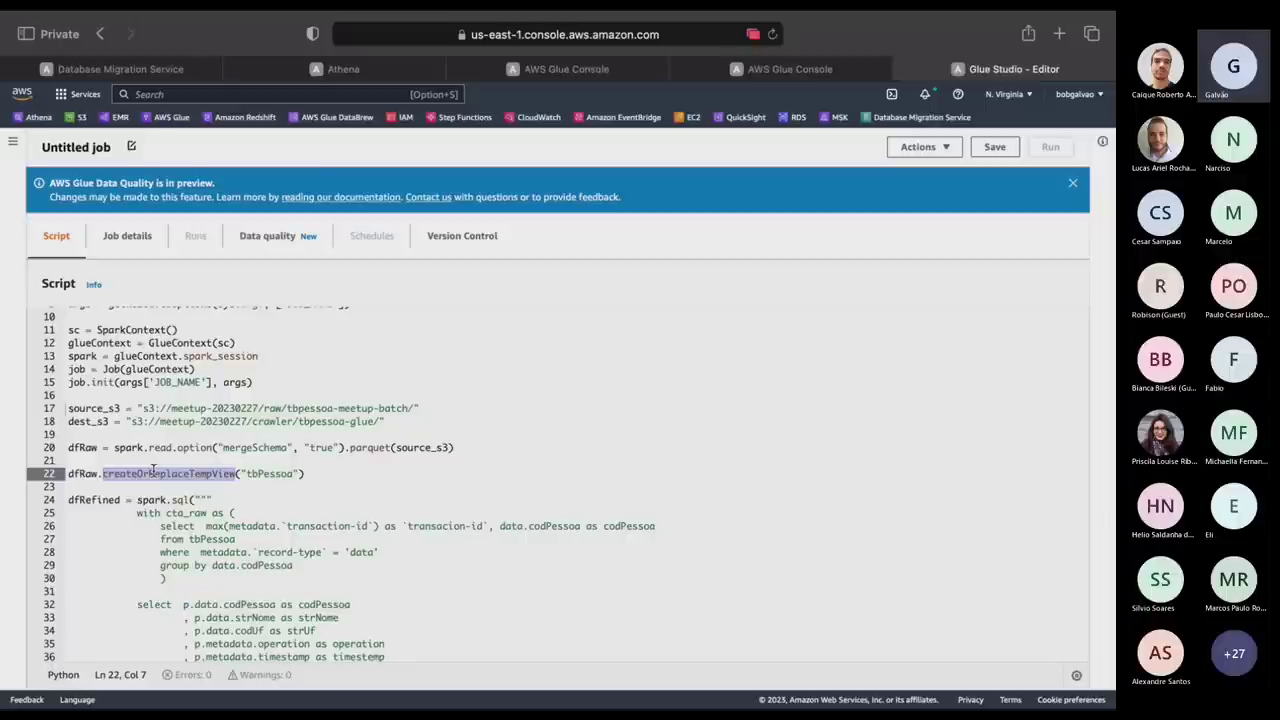
scroll(153, 471, "down", 5)
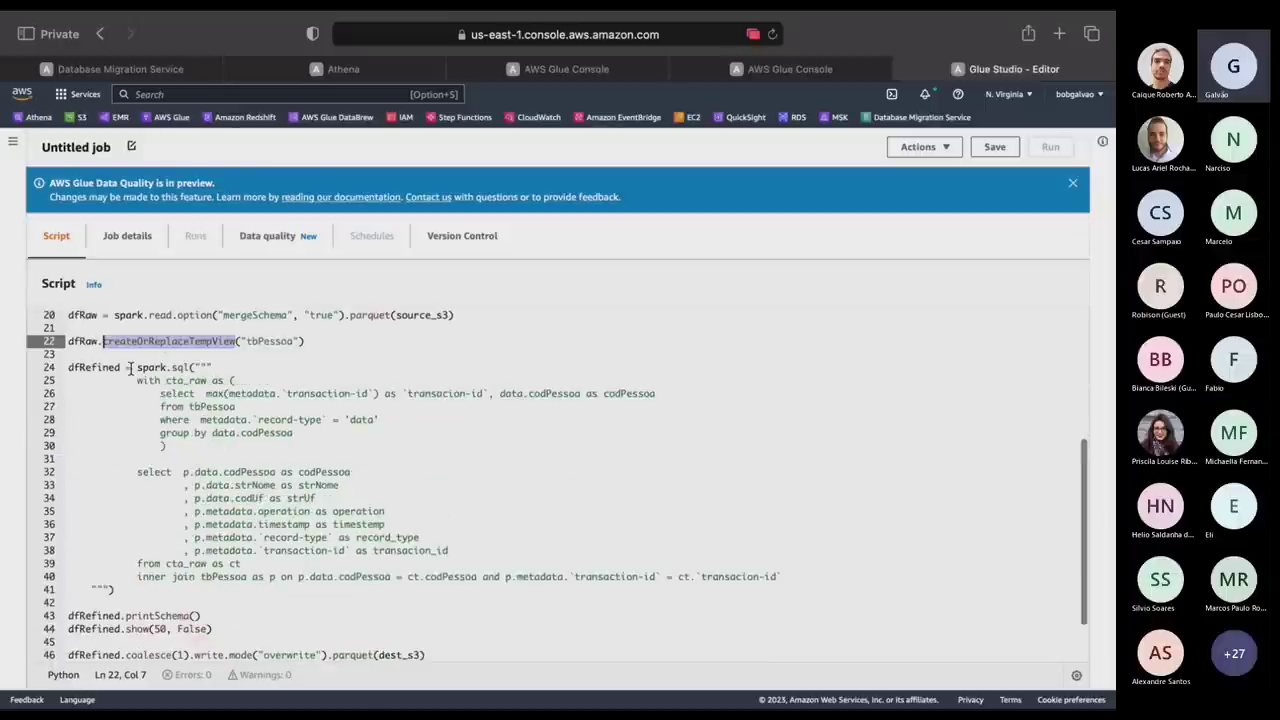
left_click_drag(139, 367, 185, 365)
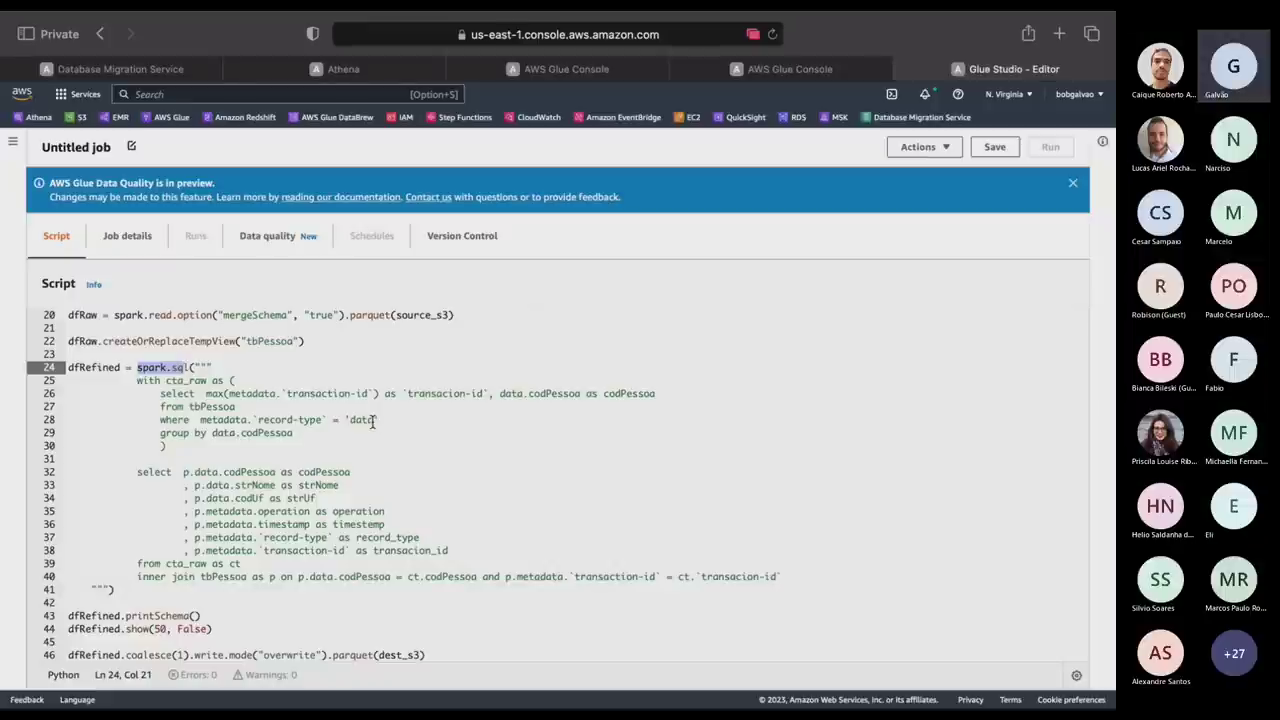
scroll(372, 421, "down", 3)
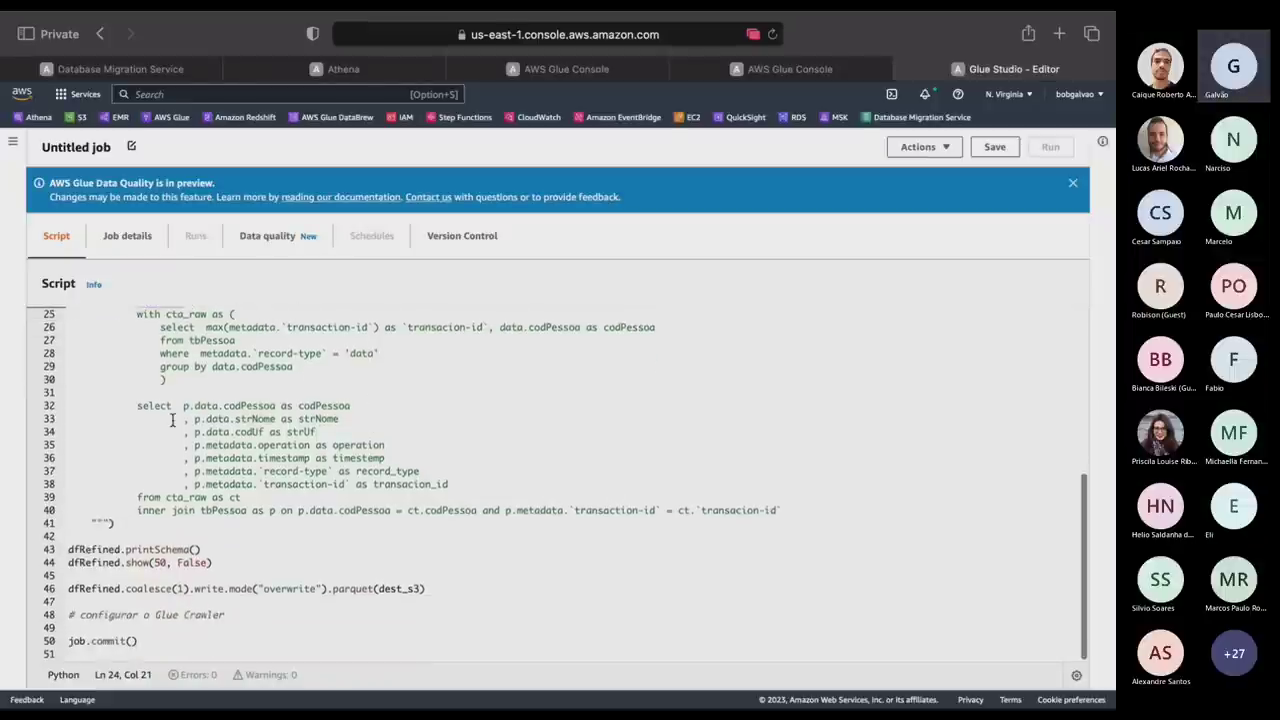
left_click_drag(137, 405, 490, 485)
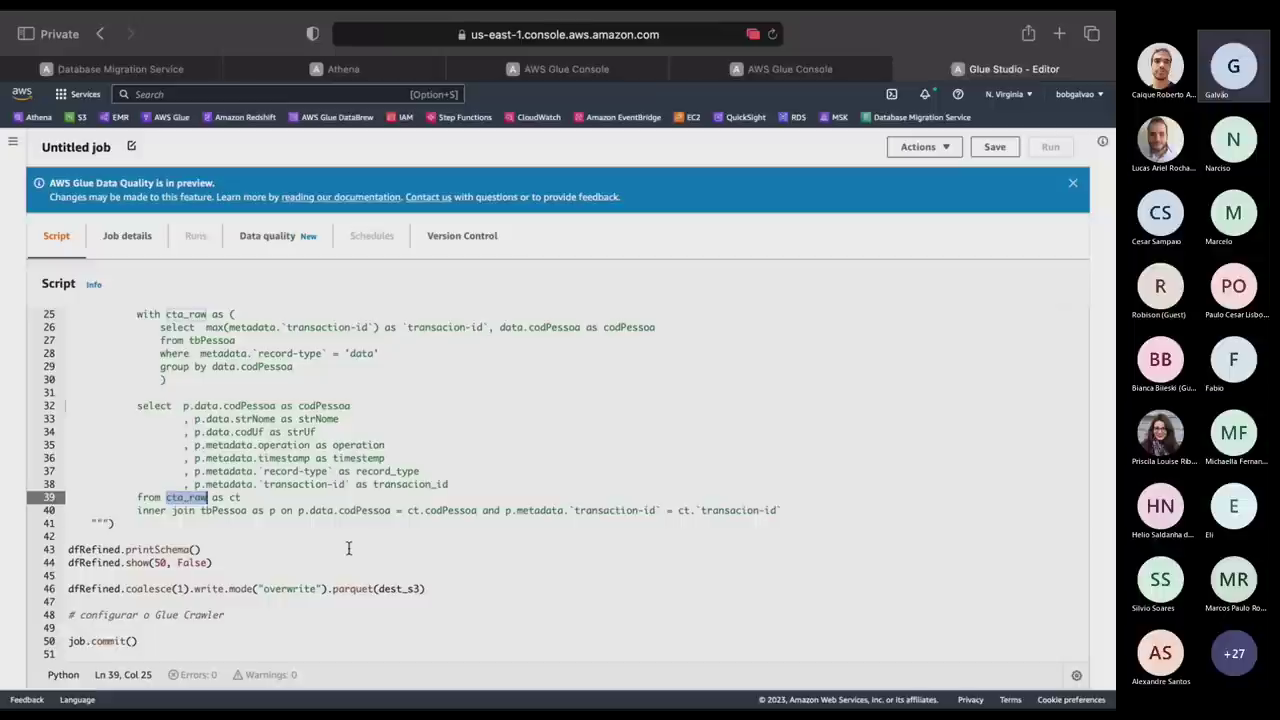
left_click_drag(206, 549, 3, 555)
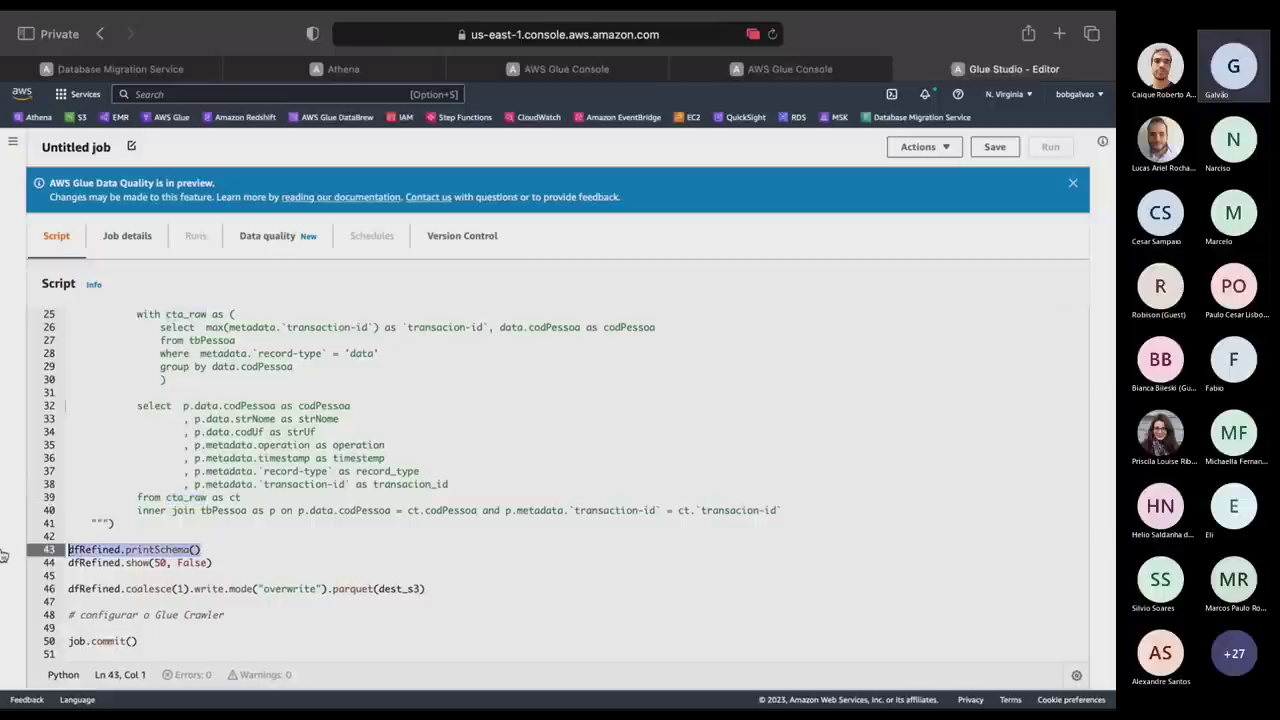
left_click_drag(213, 562, 3, 568)
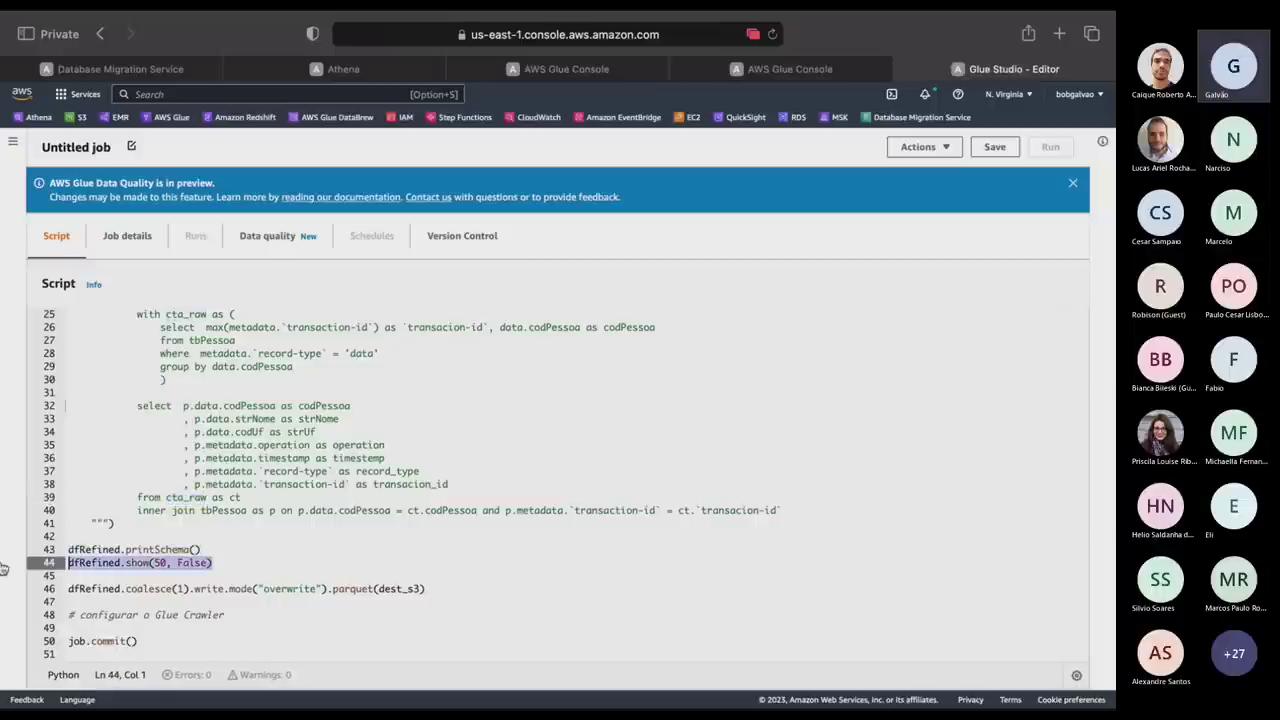
left_click_drag(425, 588, 3, 591)
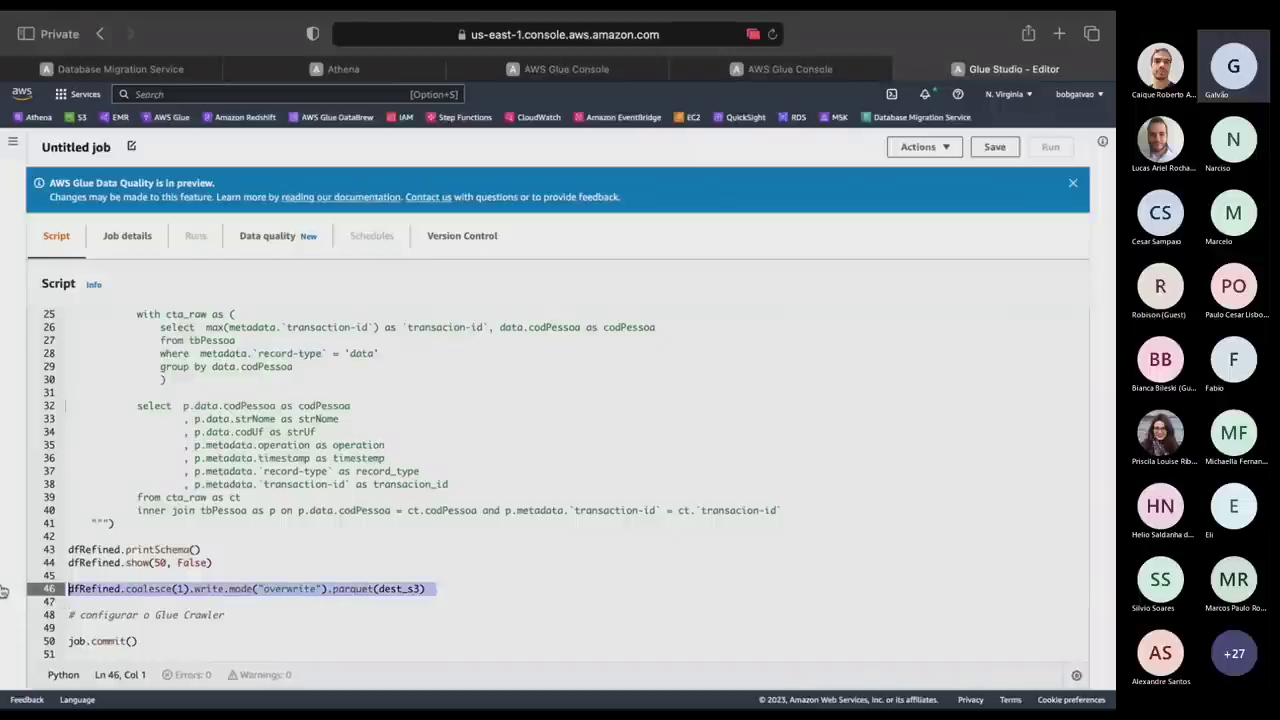
double_click(289, 589)
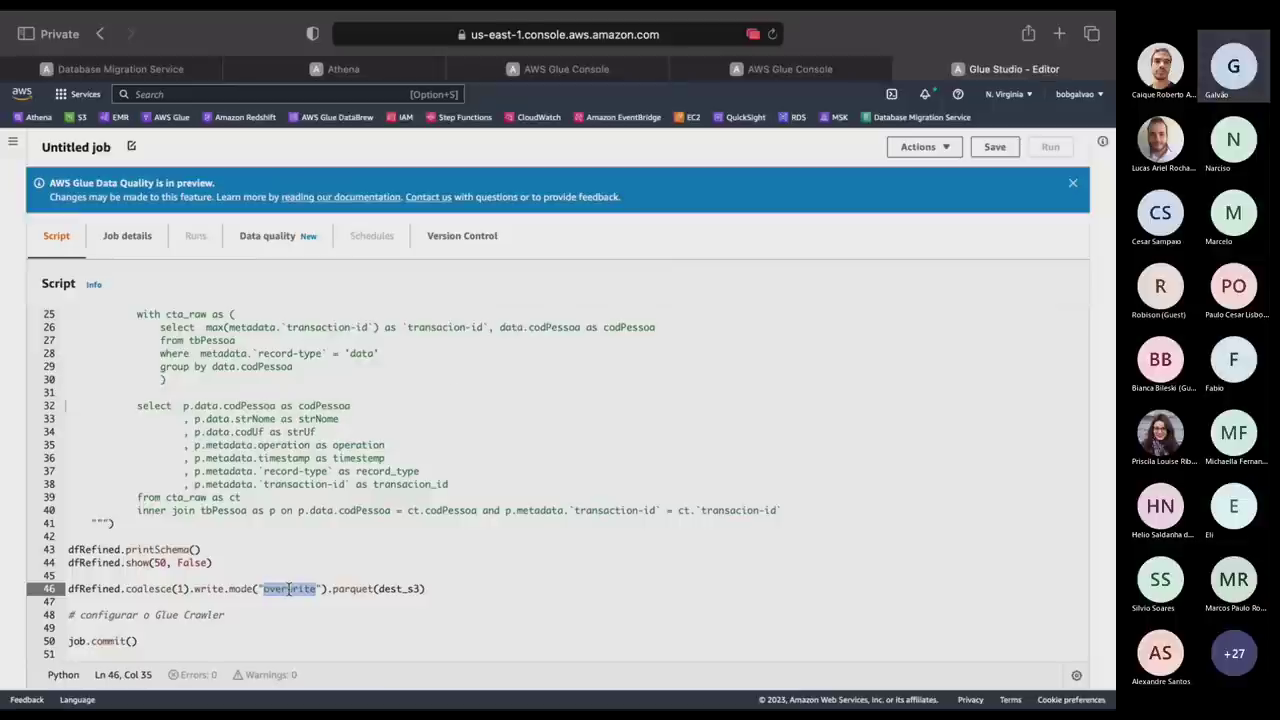
left_click(148, 245)
Rename the Glue job to job1 and assign it the role-i-demo IAM role.
left_click_drag(148, 354, 2, 350)
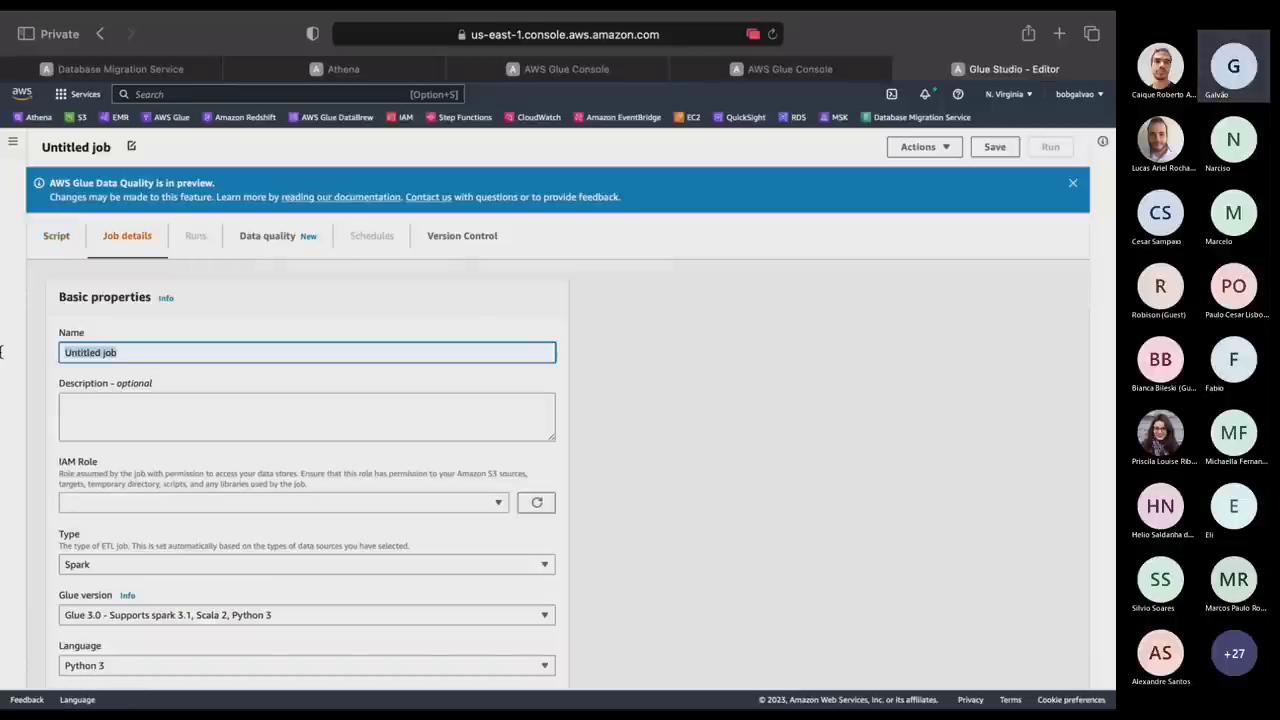
type("job")
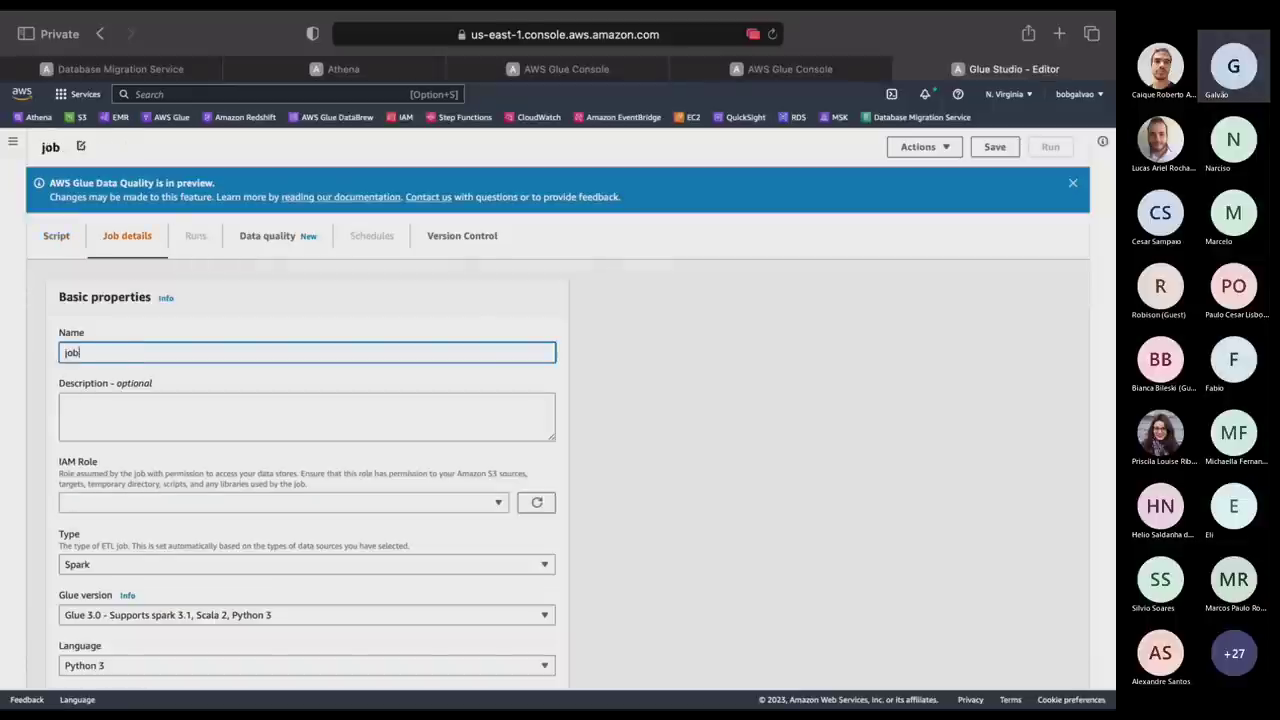
type("1")
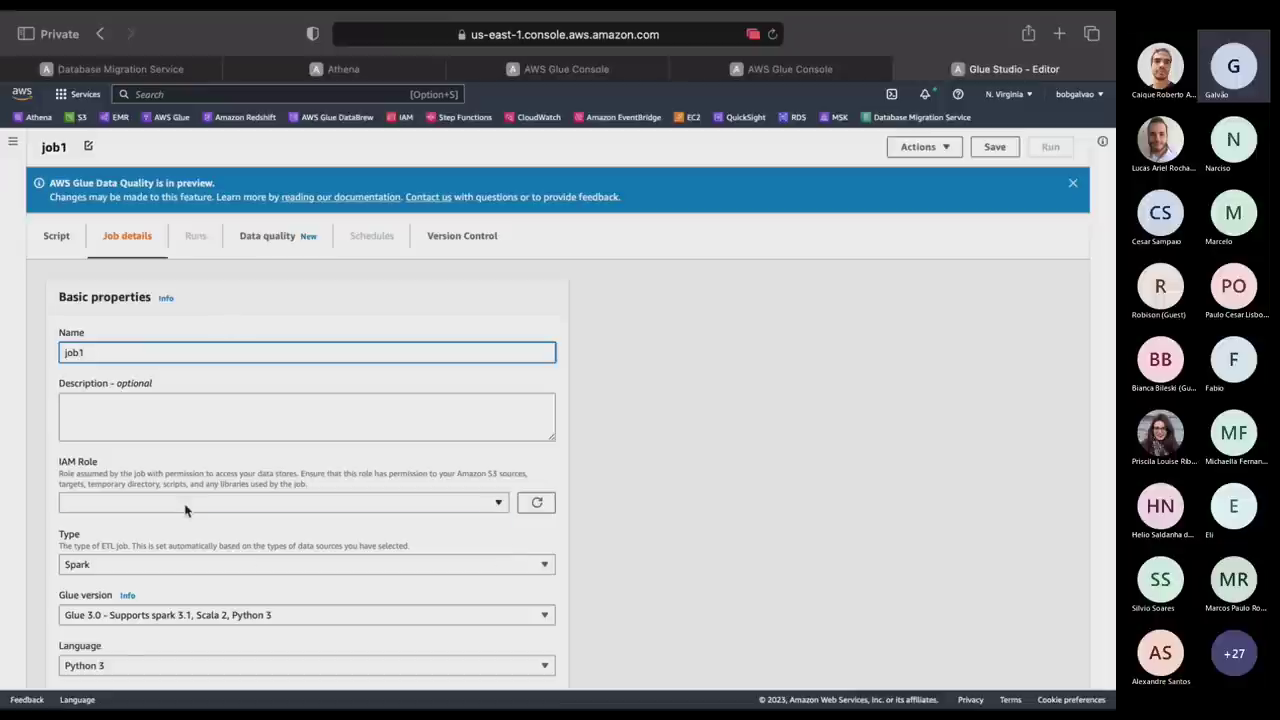
left_click(185, 508)
left_click(158, 546)
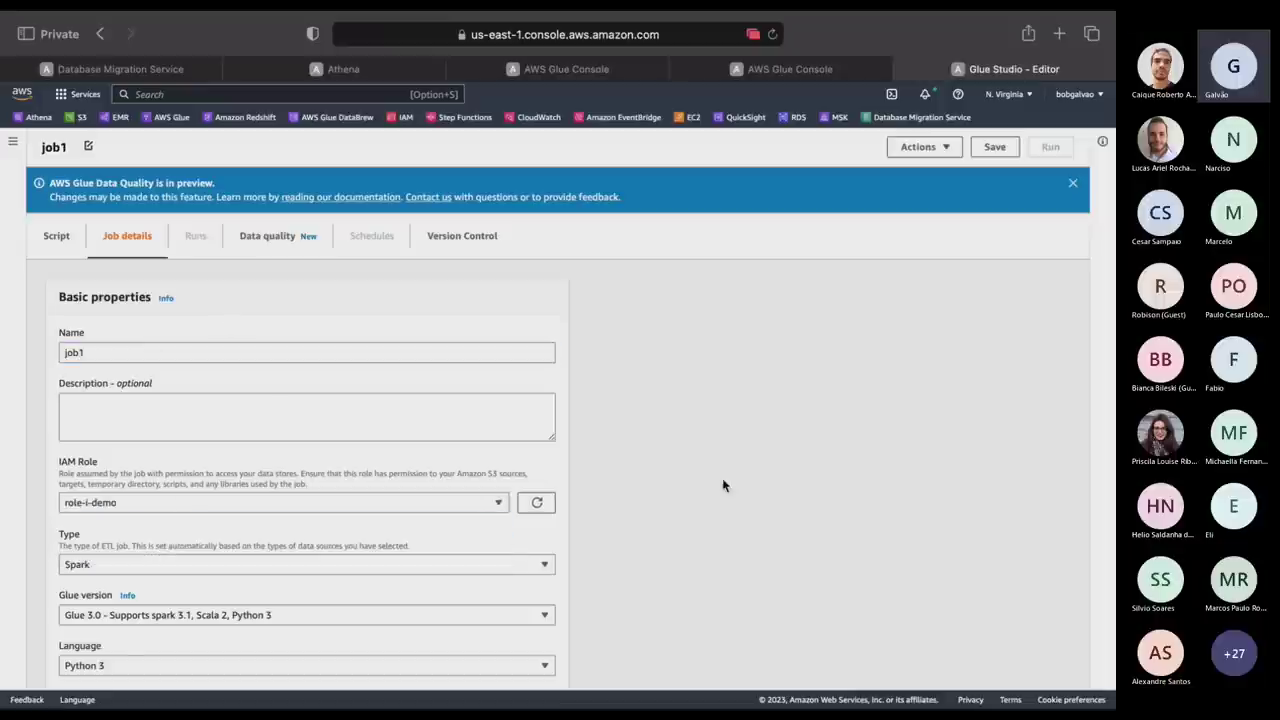
scroll(760, 500, "down", 3)
scroll(794, 520, "up", 1)
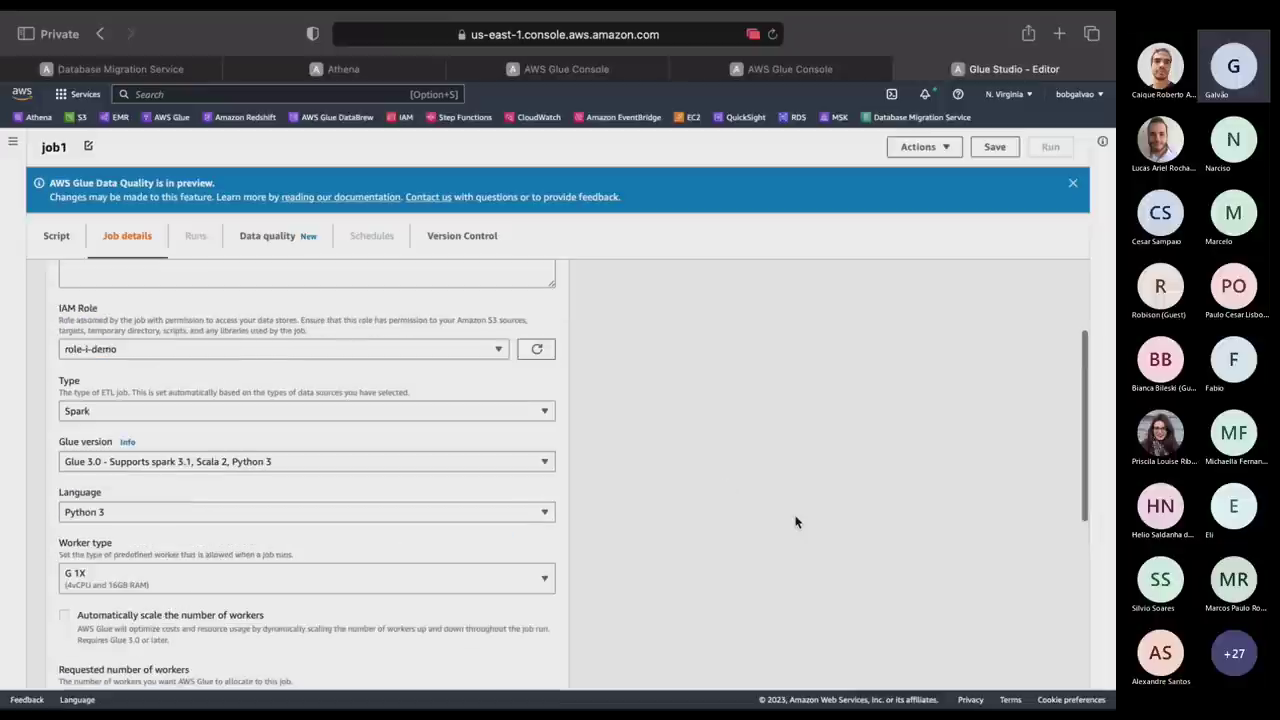
Keep Spark type, Glue 3.0 and G 1X workers, and select the worker count of 10.
left_click(255, 413)
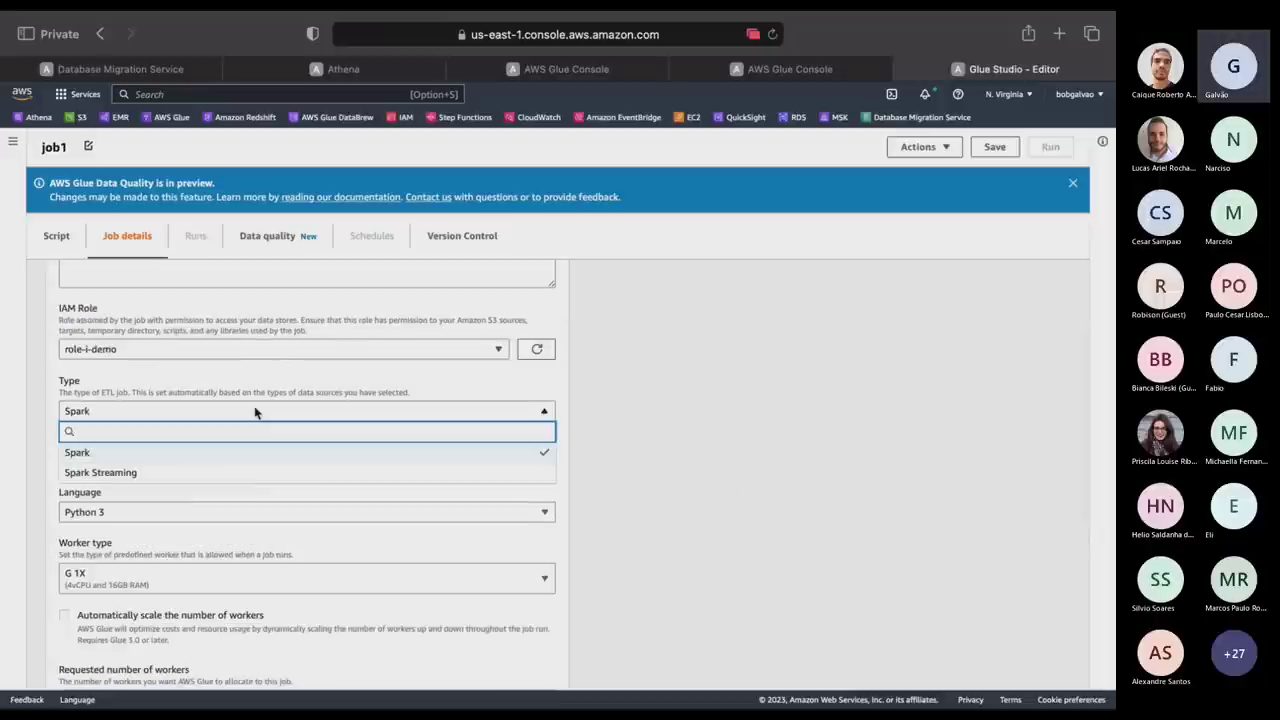
left_click(168, 456)
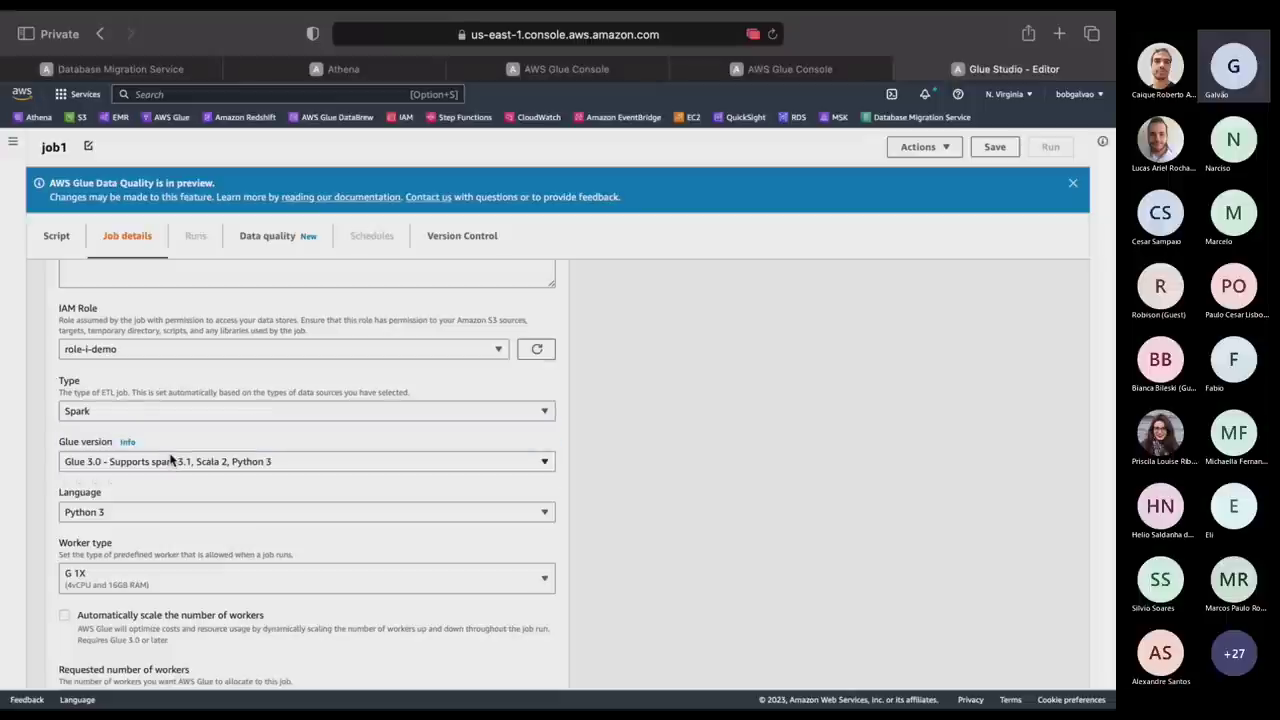
left_click(186, 465)
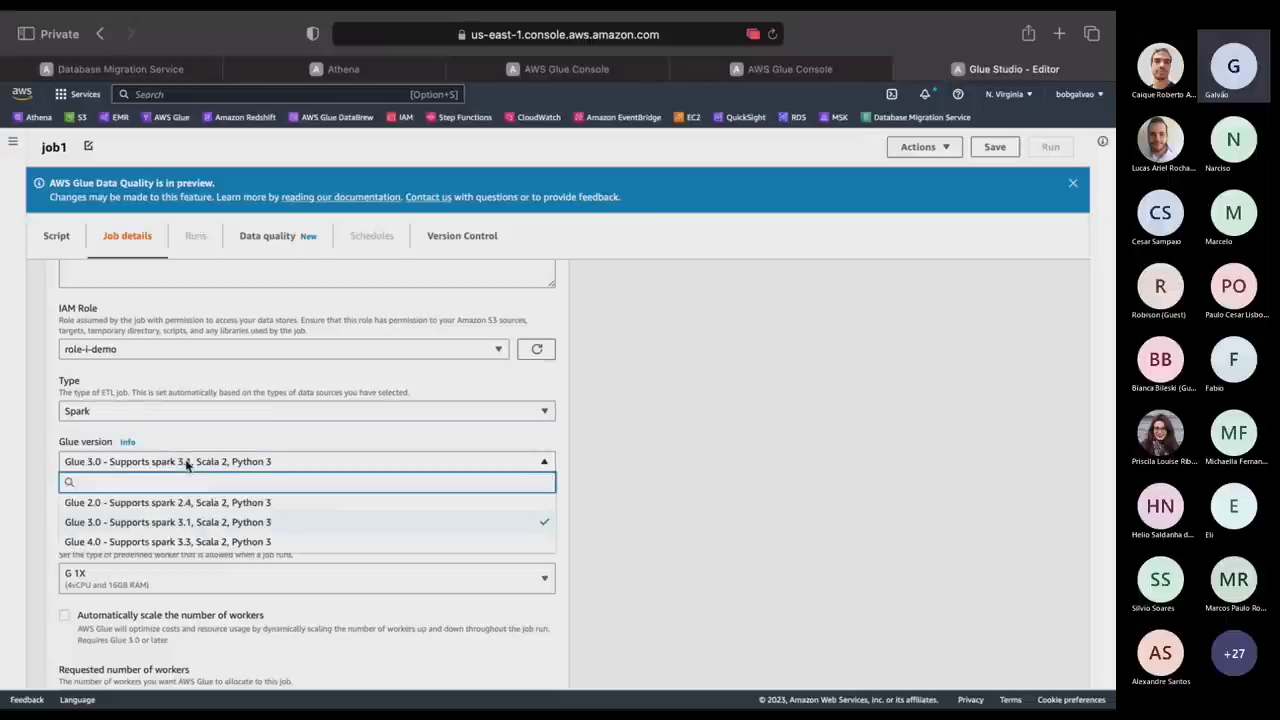
left_click(186, 522)
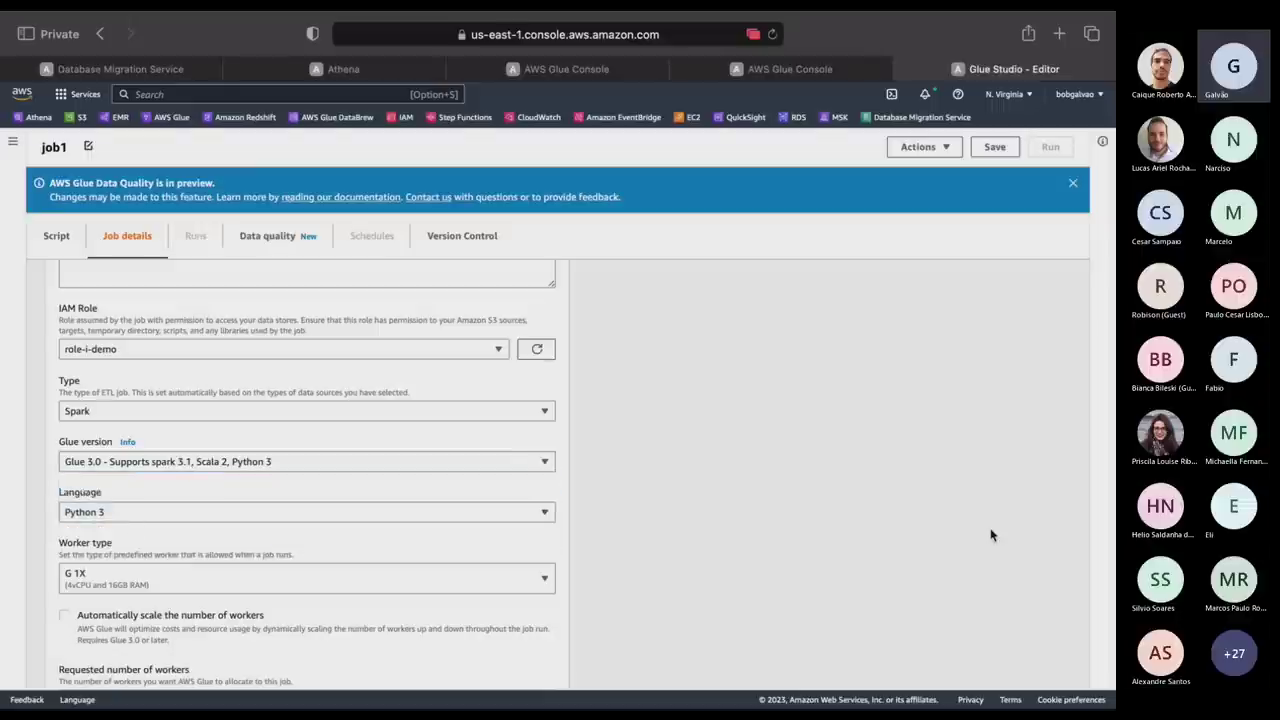
scroll(991, 535, "down", 3)
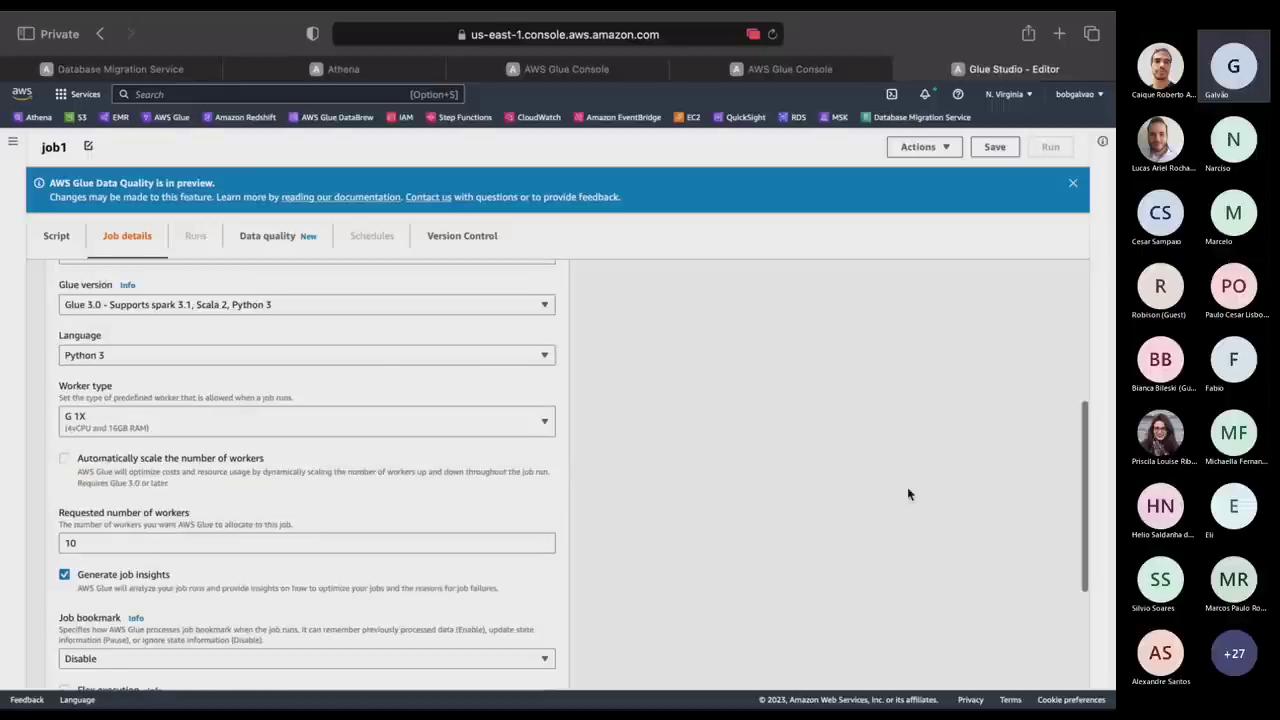
left_click(299, 428)
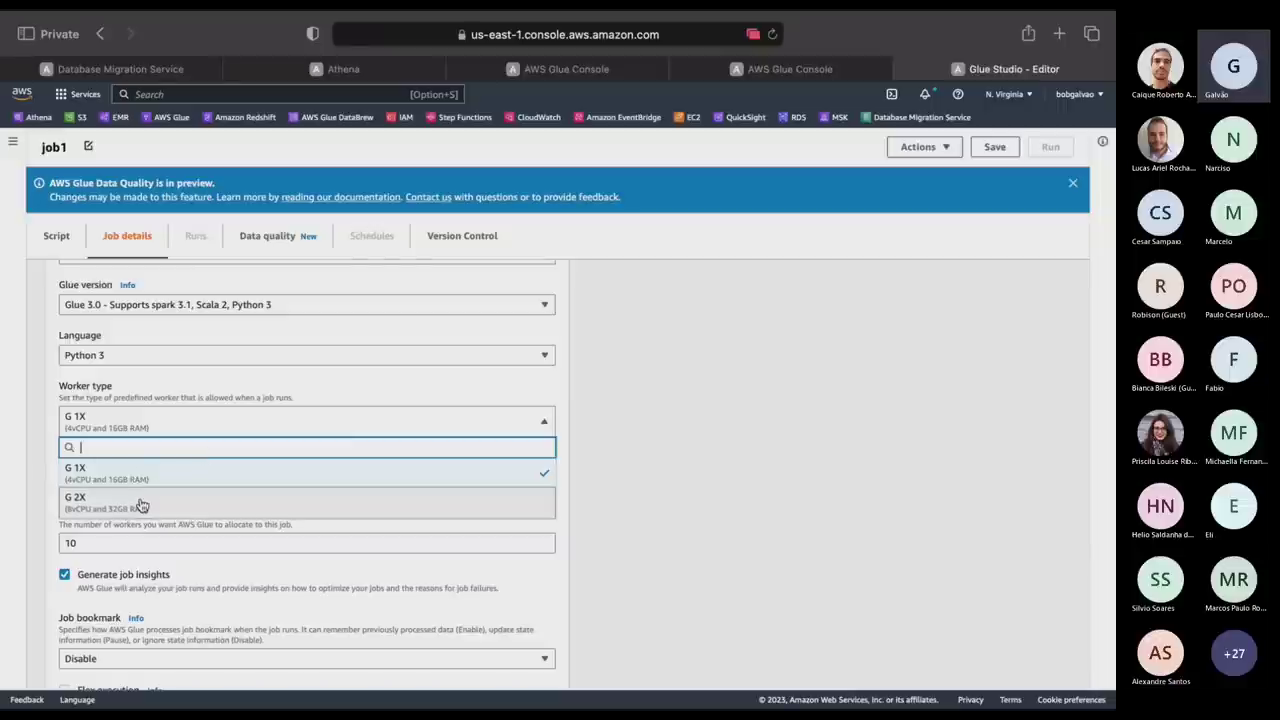
left_click(785, 540)
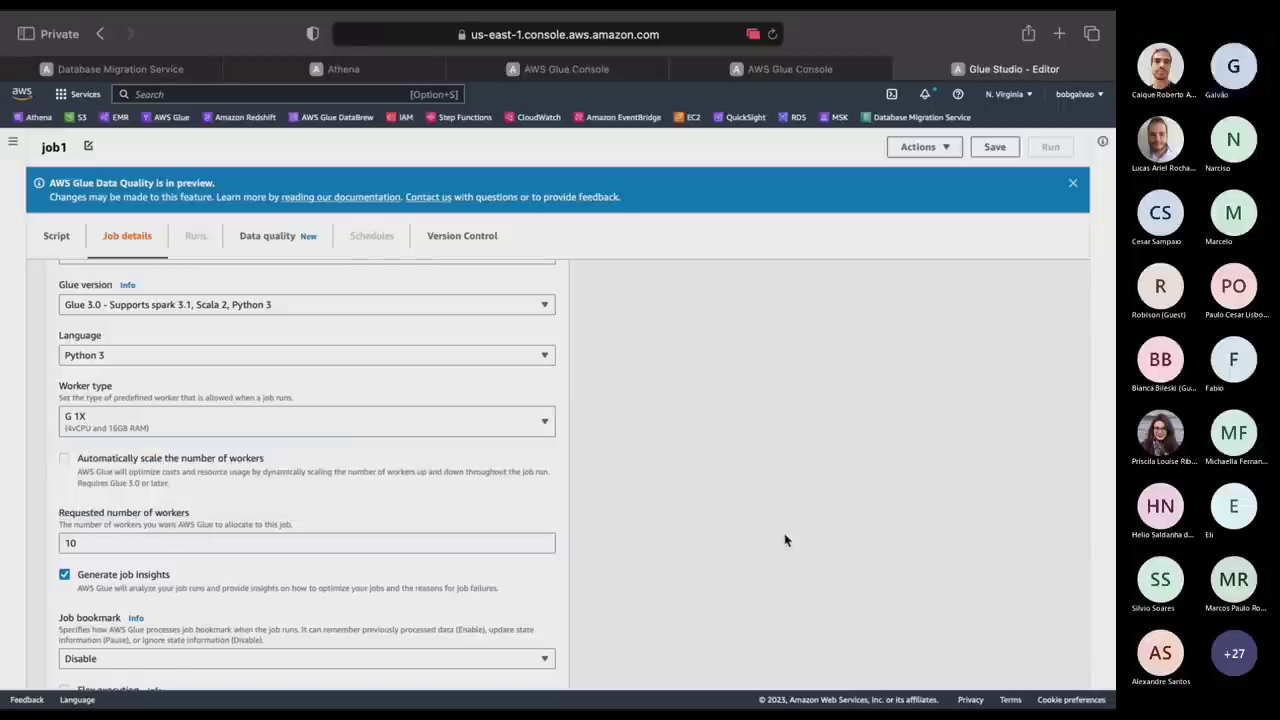
double_click(118, 538)
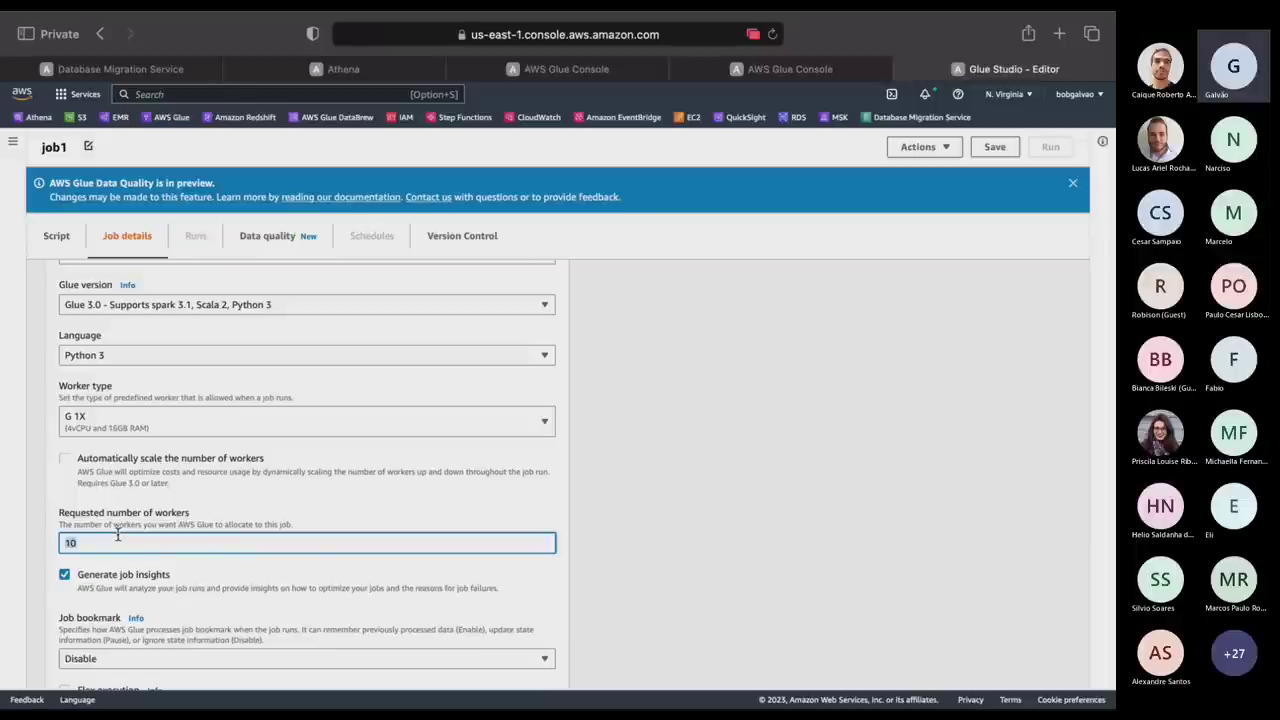
Set requested workers to 2 and change the job timeout from 2880 to 5 minutes.
type("2")
scroll(724, 566, "down", 3)
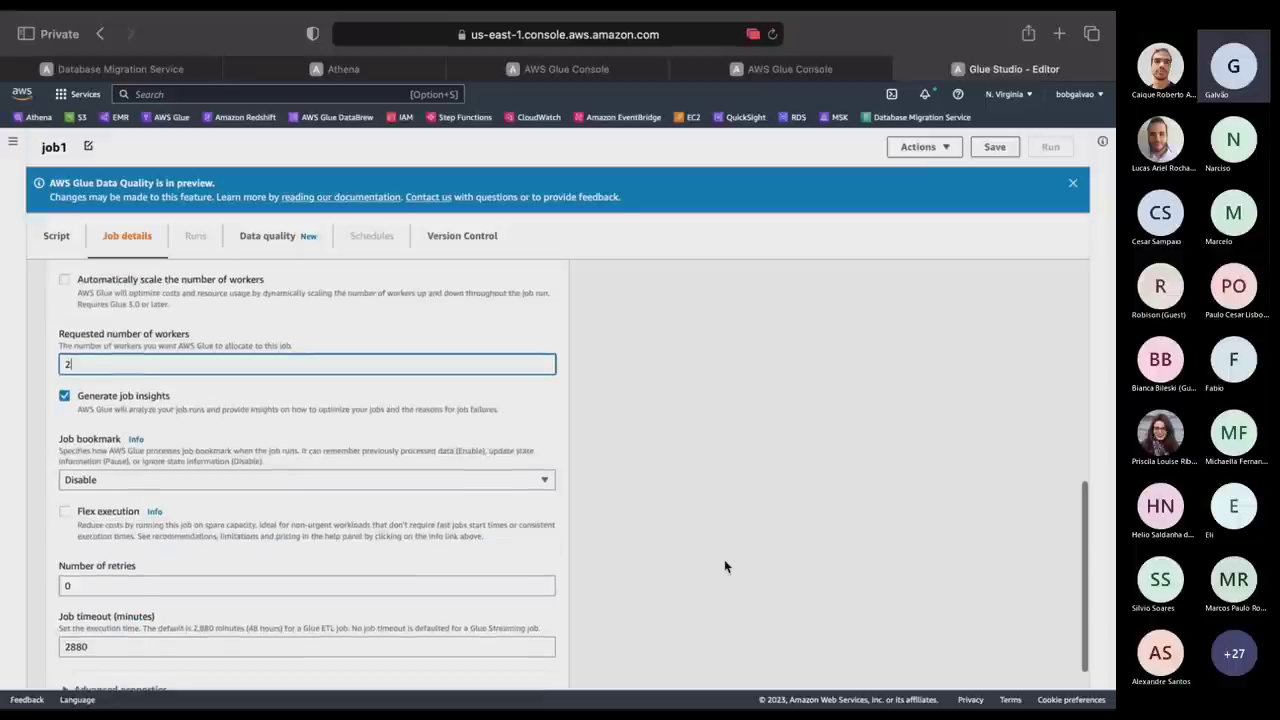
scroll(724, 566, "down", 1)
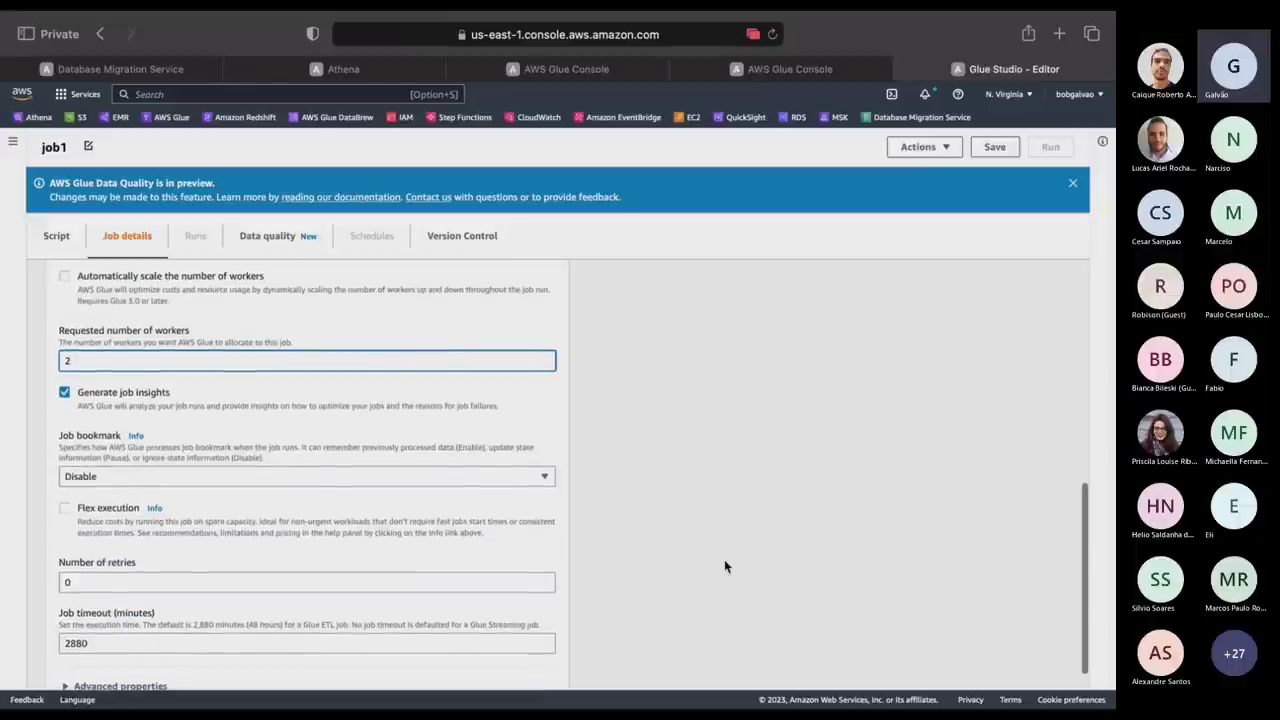
scroll(724, 566, "down", 1)
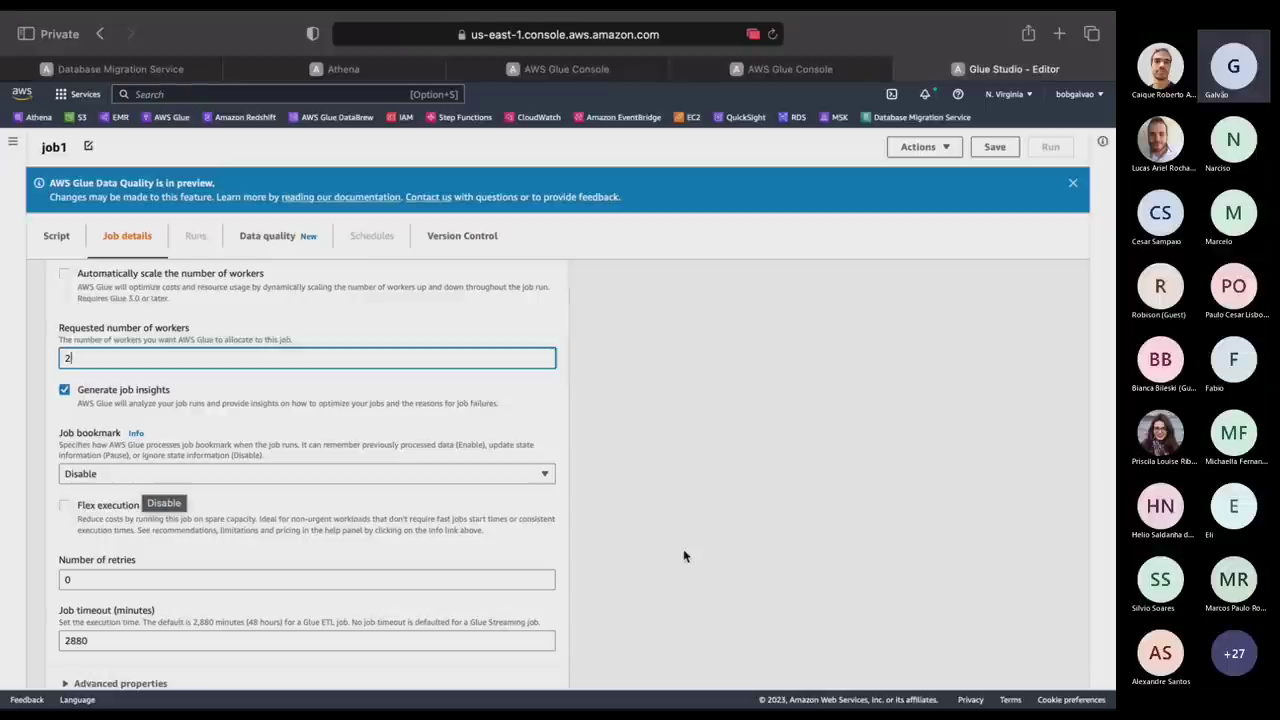
scroll(700, 555, "down", 1)
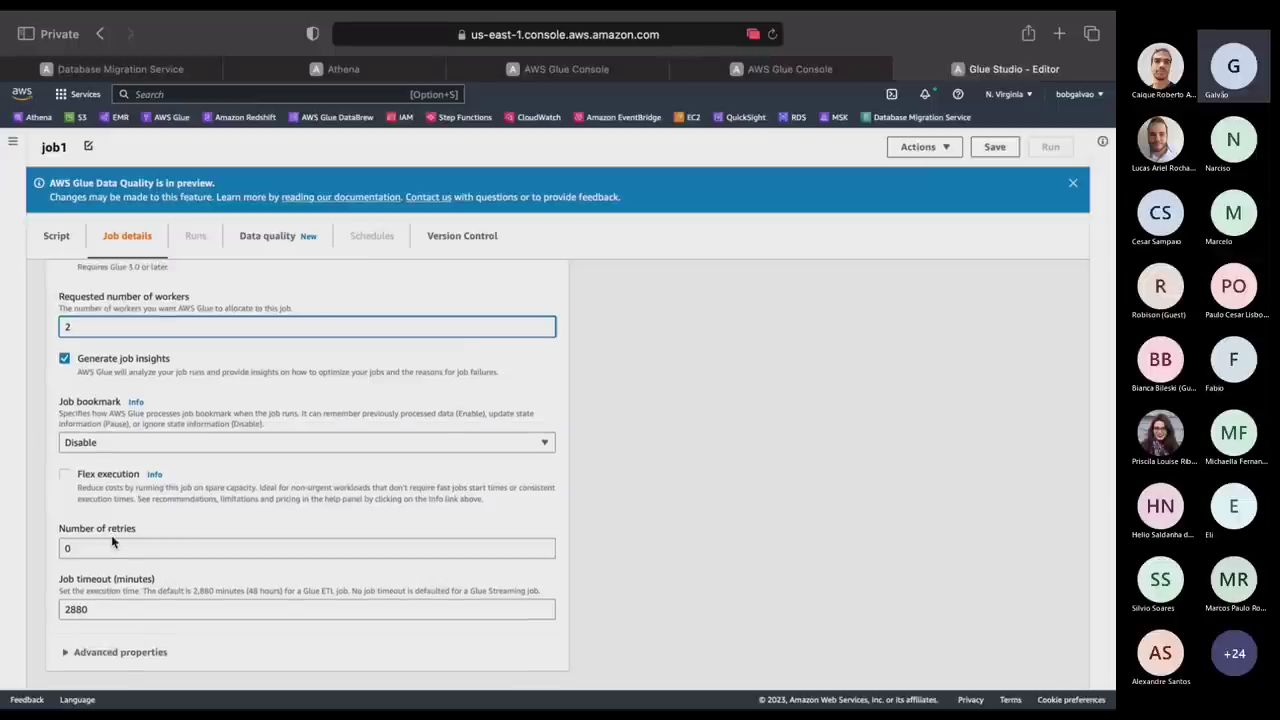
double_click(90, 607)
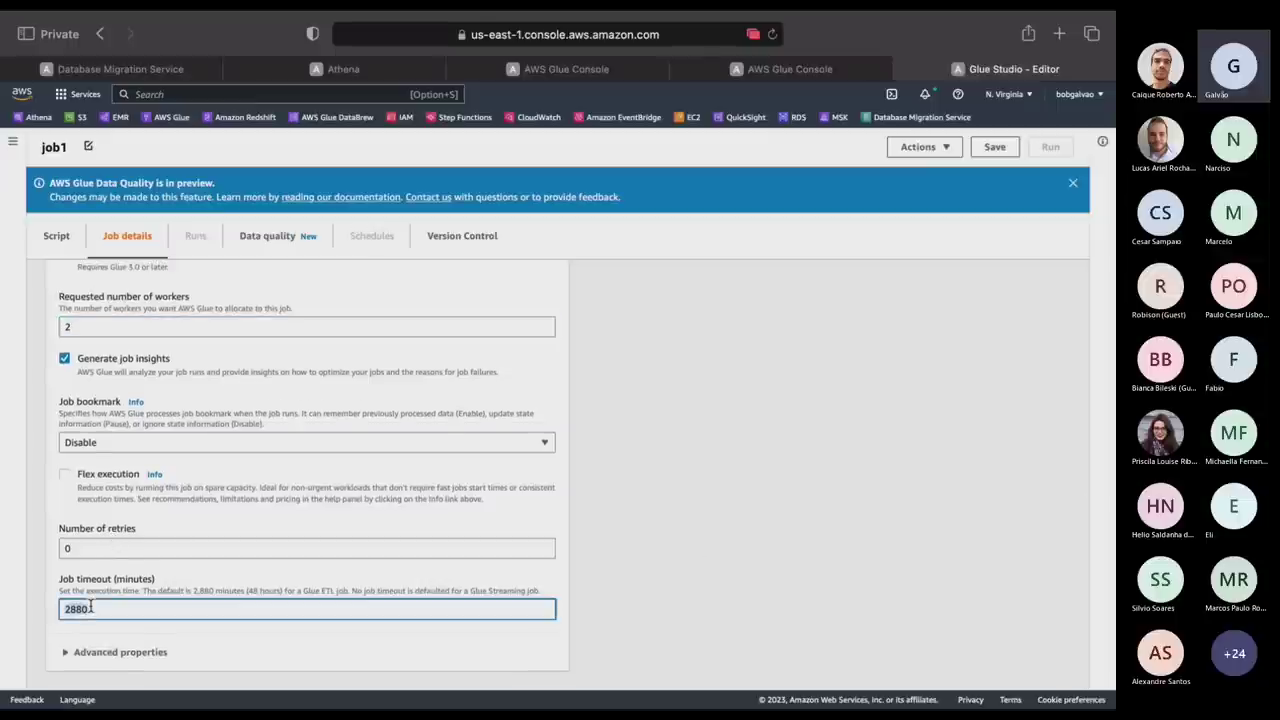
type("5")
scroll(698, 597, "down", 1)
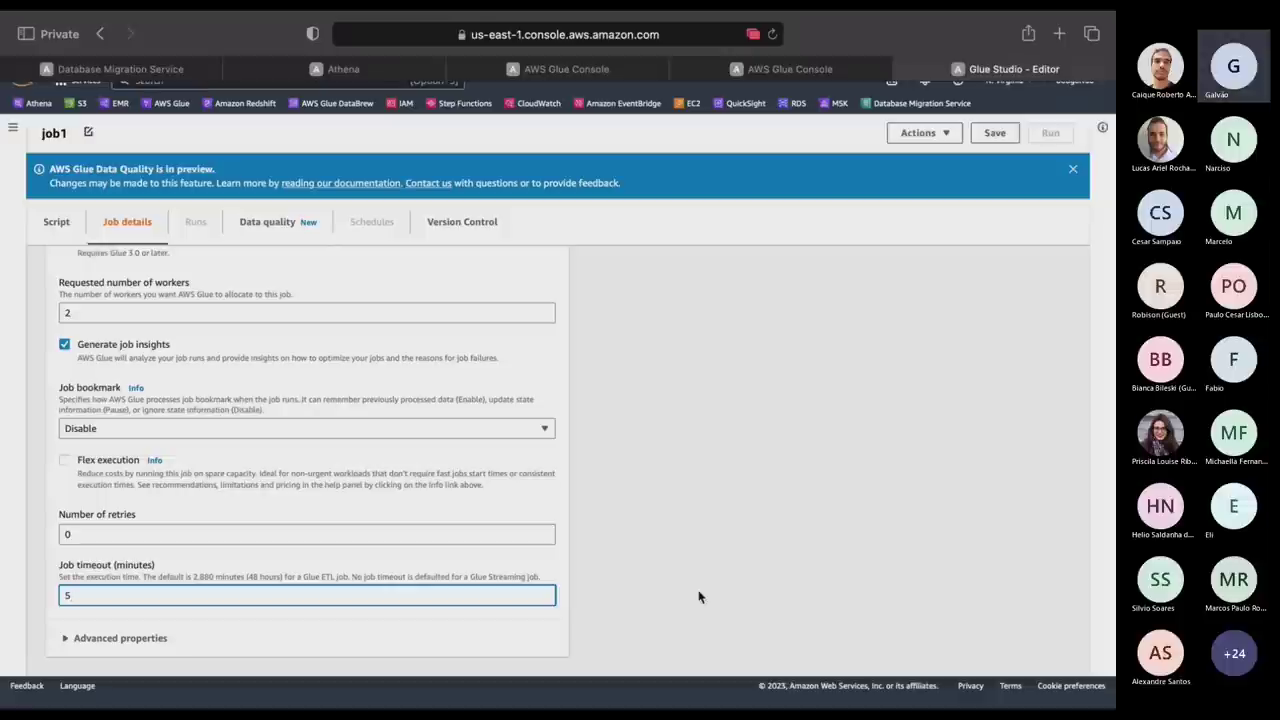
scroll(94, 651, "up", 1)
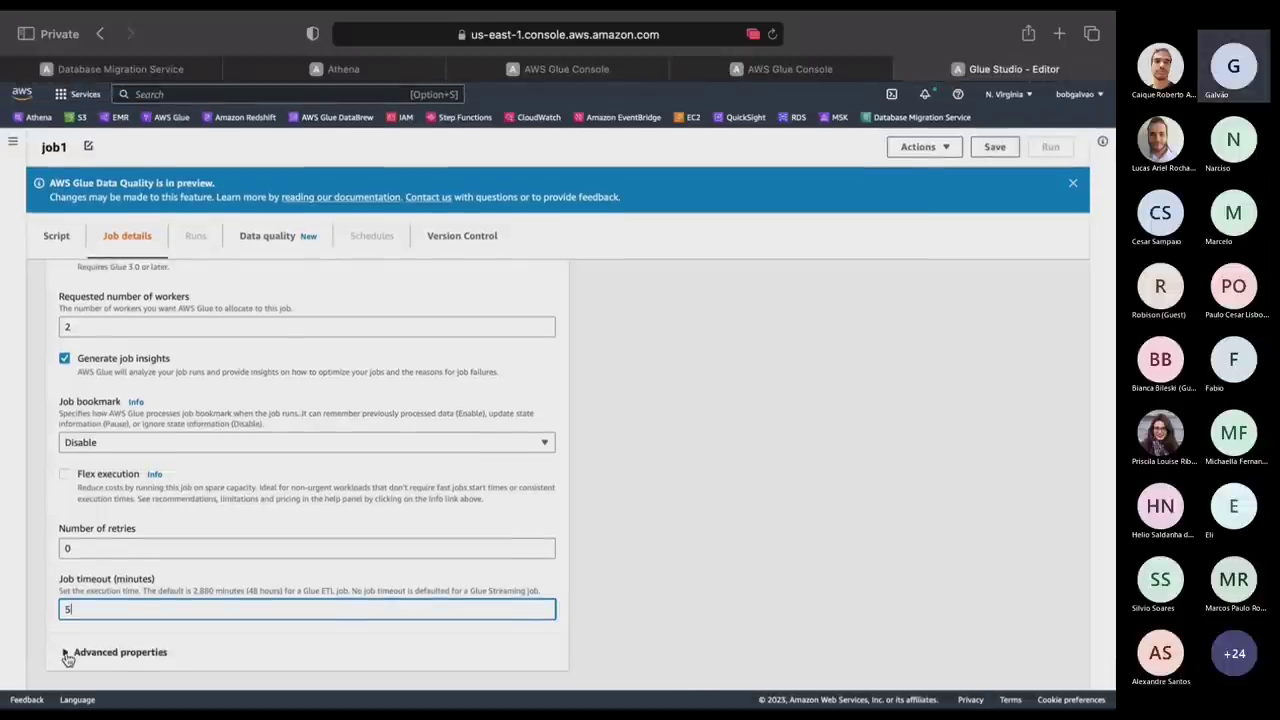
Expand Advanced properties and review the remaining job1 settings.
left_click(67, 653)
scroll(766, 638, "down", 5)
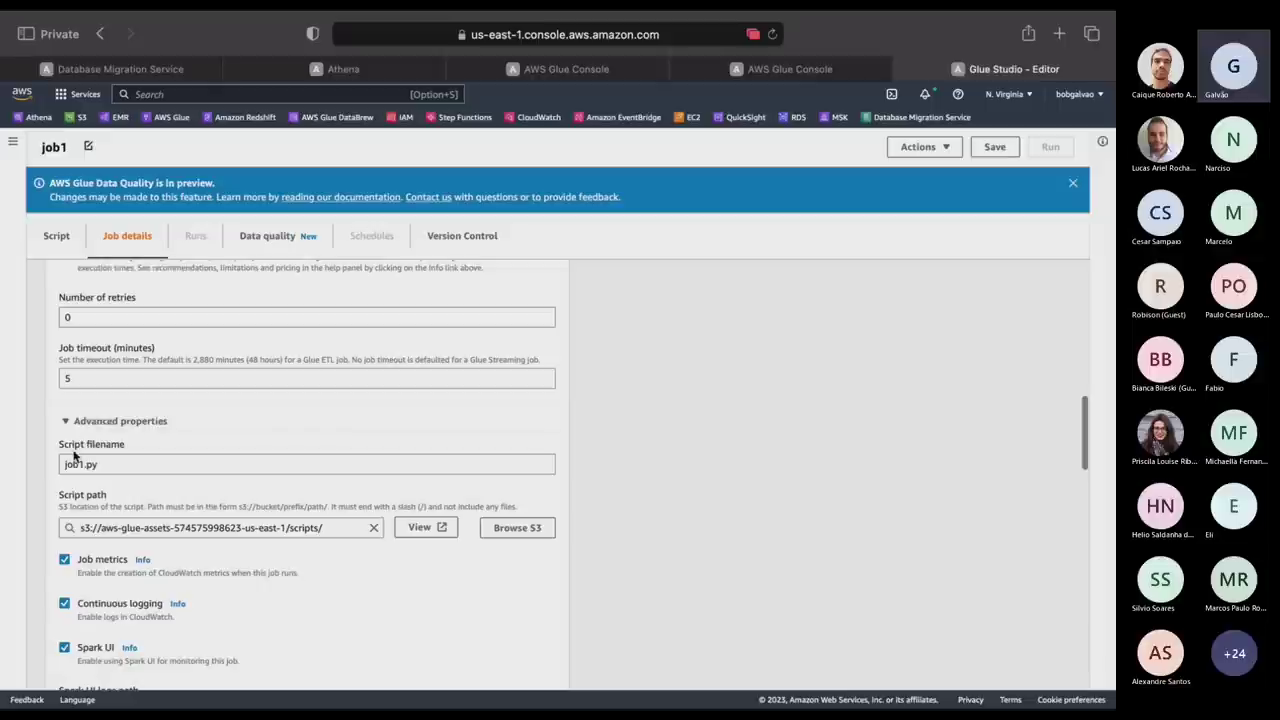
scroll(73, 455, "down", 3)
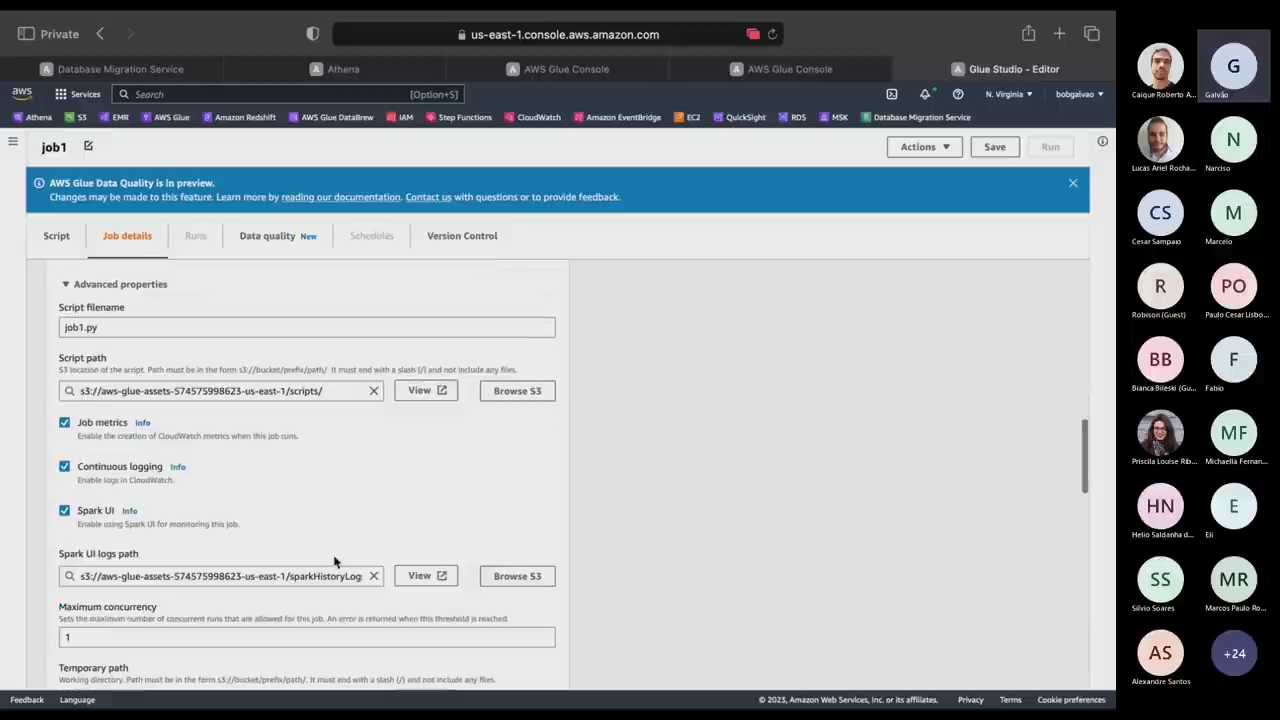
scroll(335, 562, "down", 3)
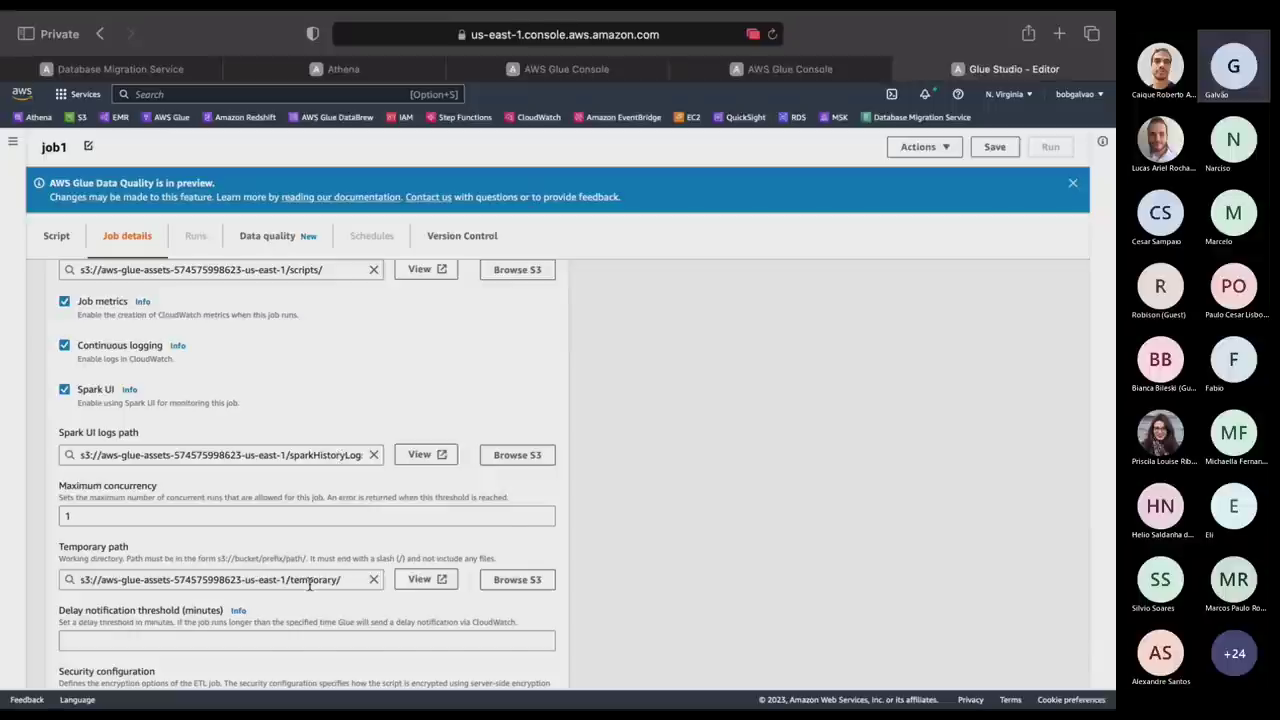
scroll(310, 585, "down", 4)
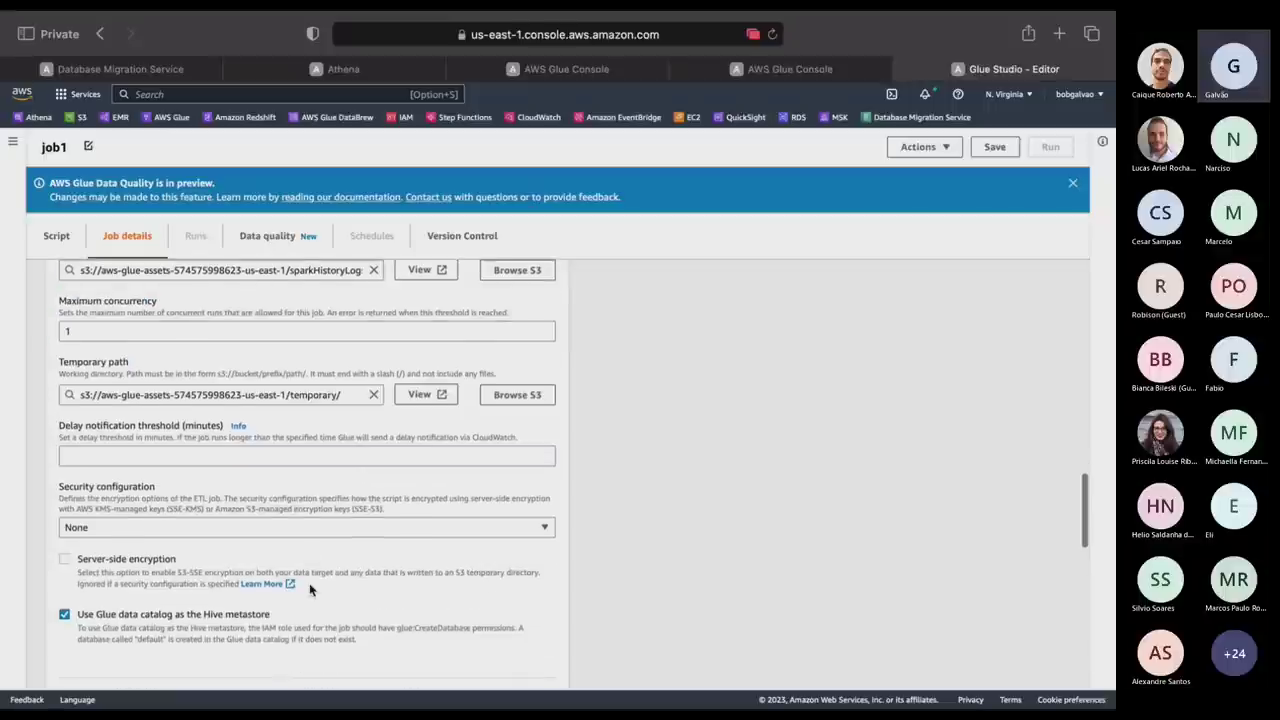
scroll(258, 531, "down", 7)
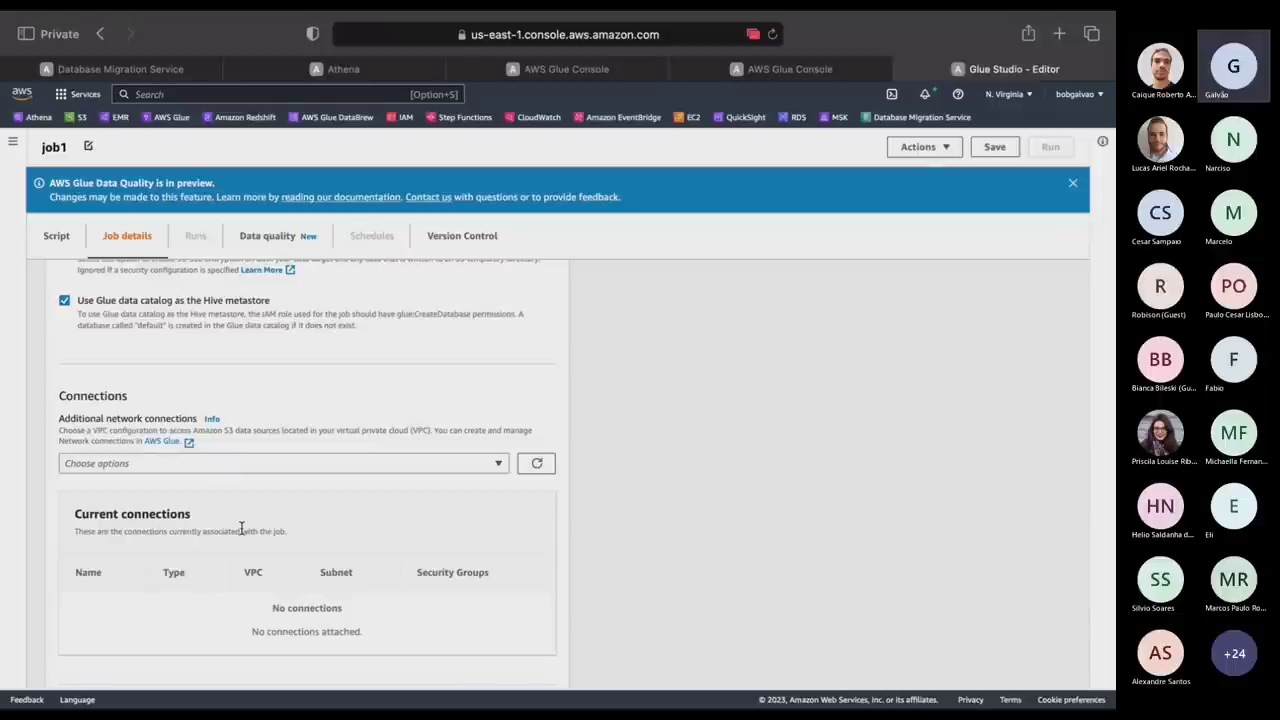
scroll(243, 528, "down", 10)
scroll(255, 450, "up", 1)
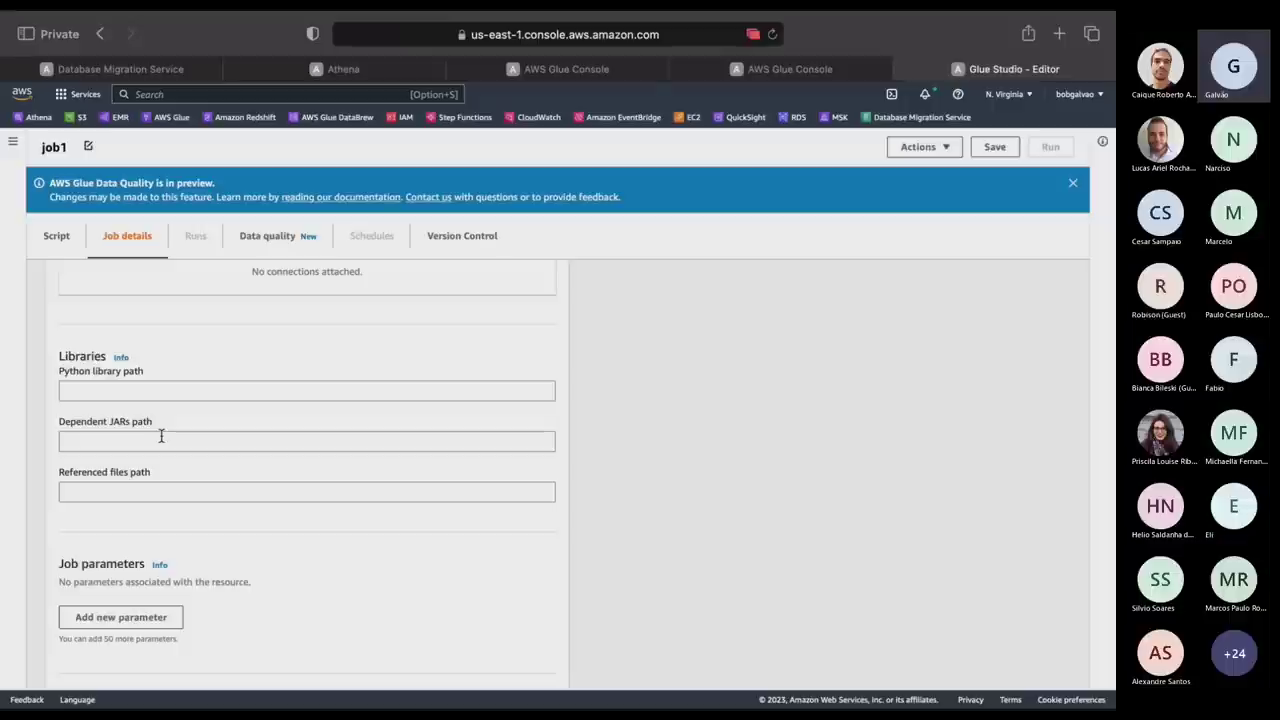
scroll(161, 436, "down", 2)
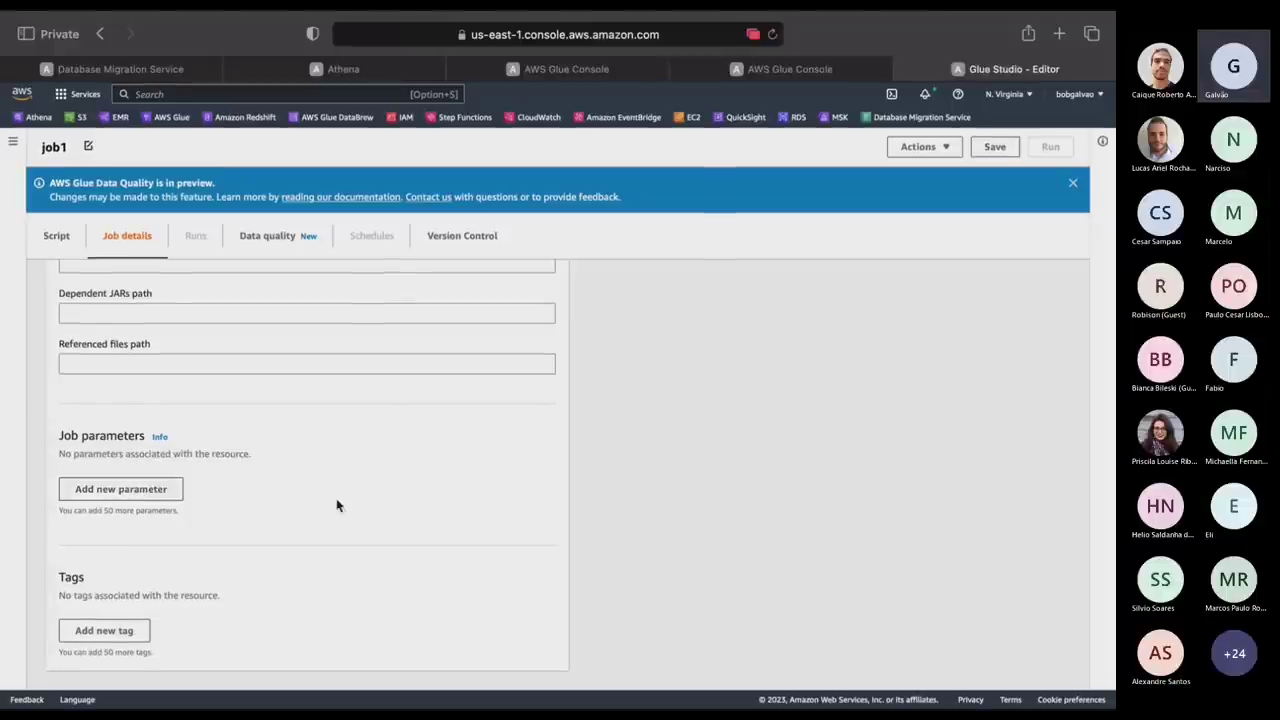
scroll(335, 506, "up", 5)
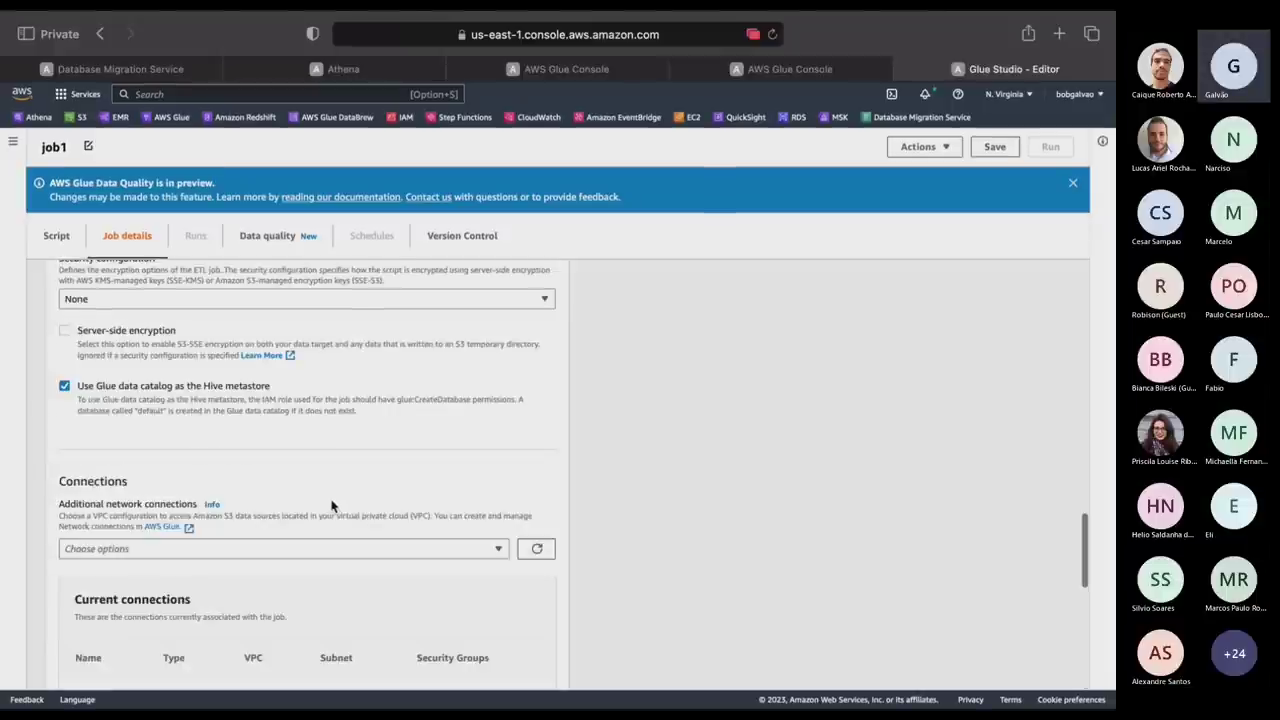
scroll(332, 506, "up", 10)
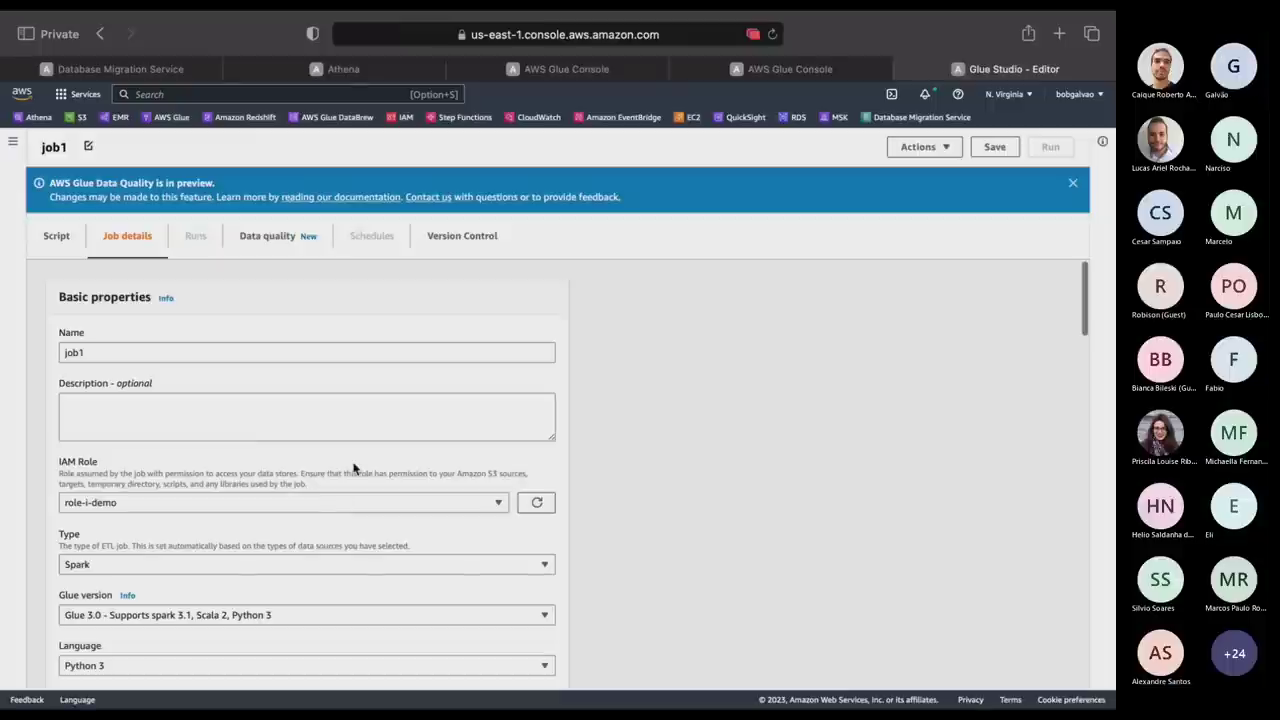
scroll(353, 467, "down", 15)
scroll(825, 470, "up", 8)
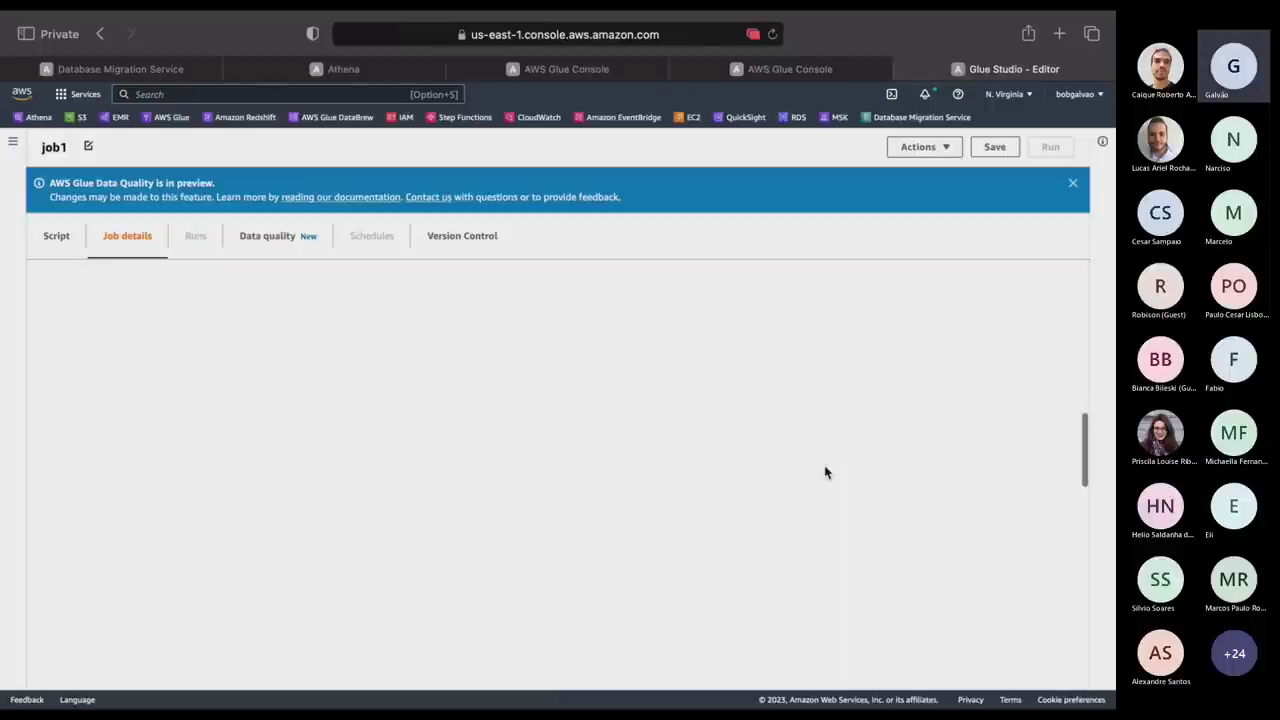
scroll(870, 410, "up", 8)
Save job1, start a run, and check it listed as Running on the Runs tab.
left_click(995, 147)
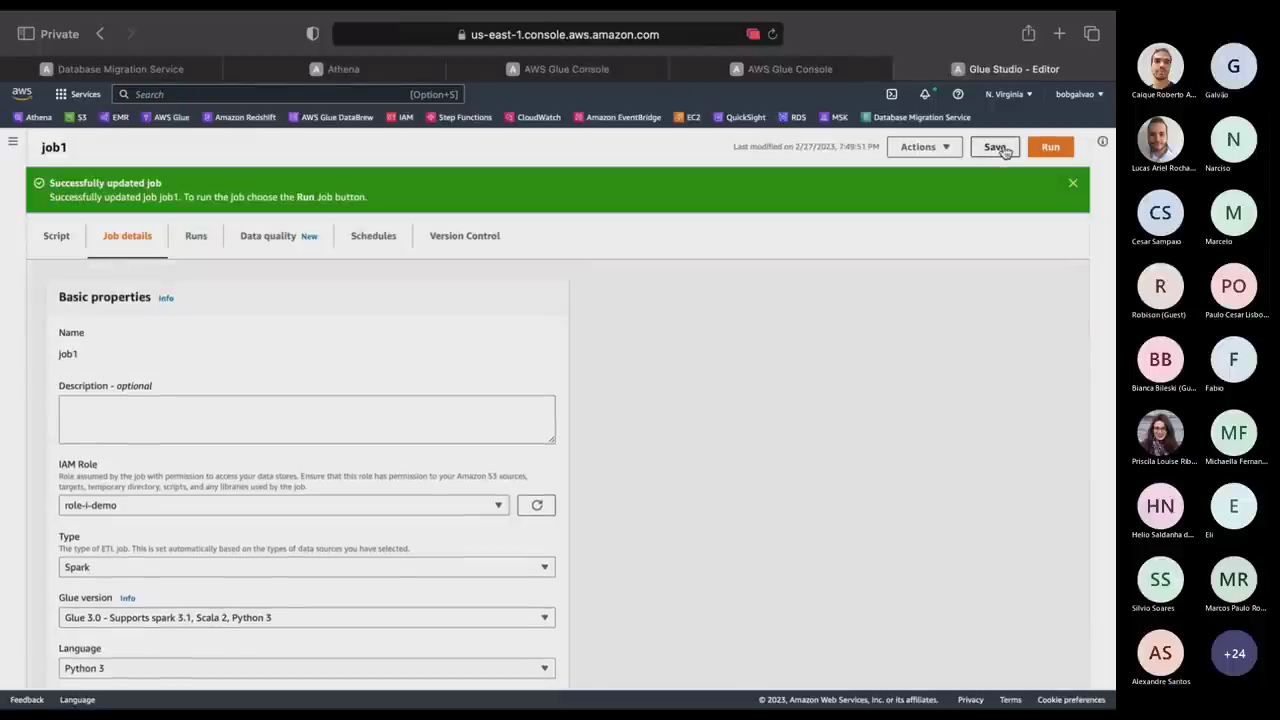
left_click(1055, 148)
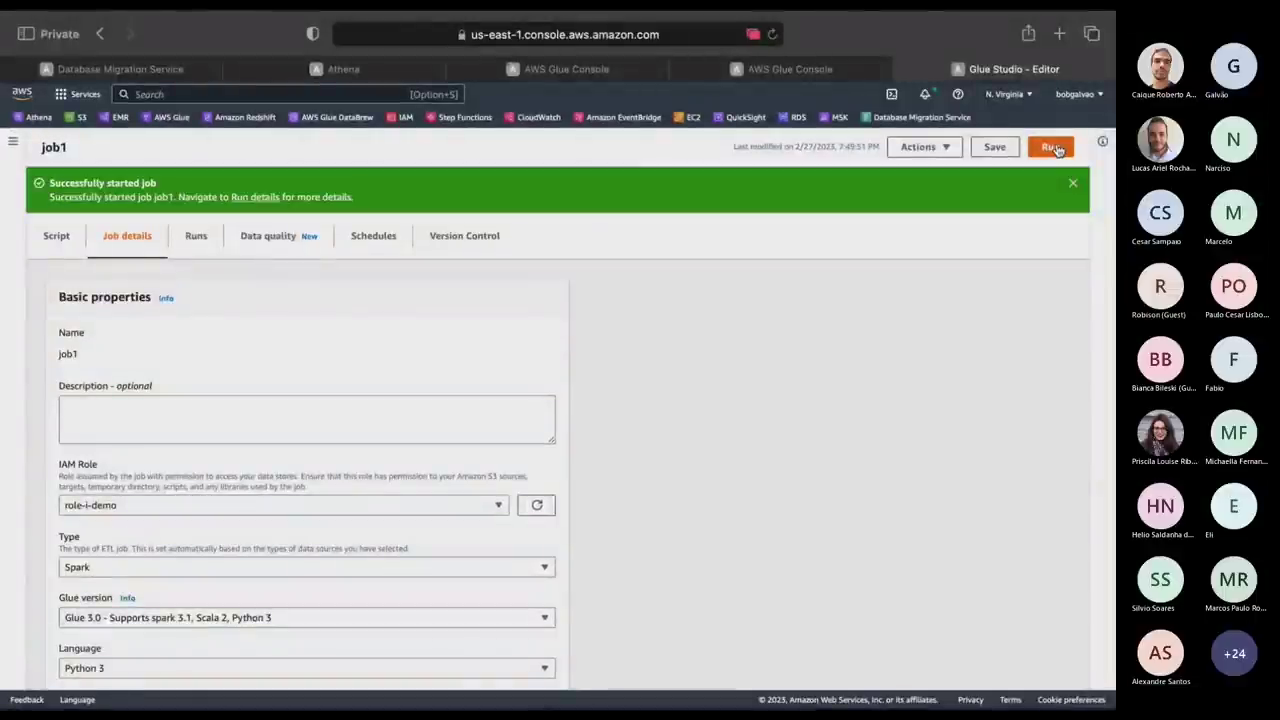
left_click(196, 238)
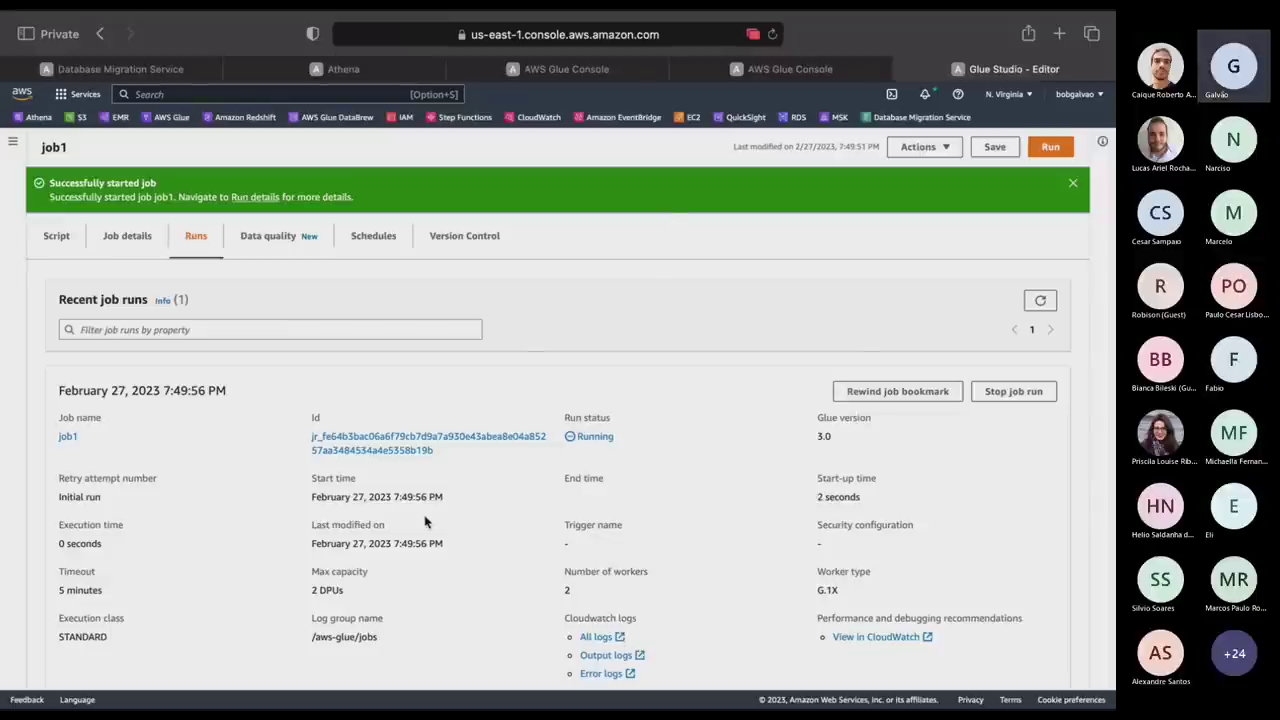
key("ctrl+Right")
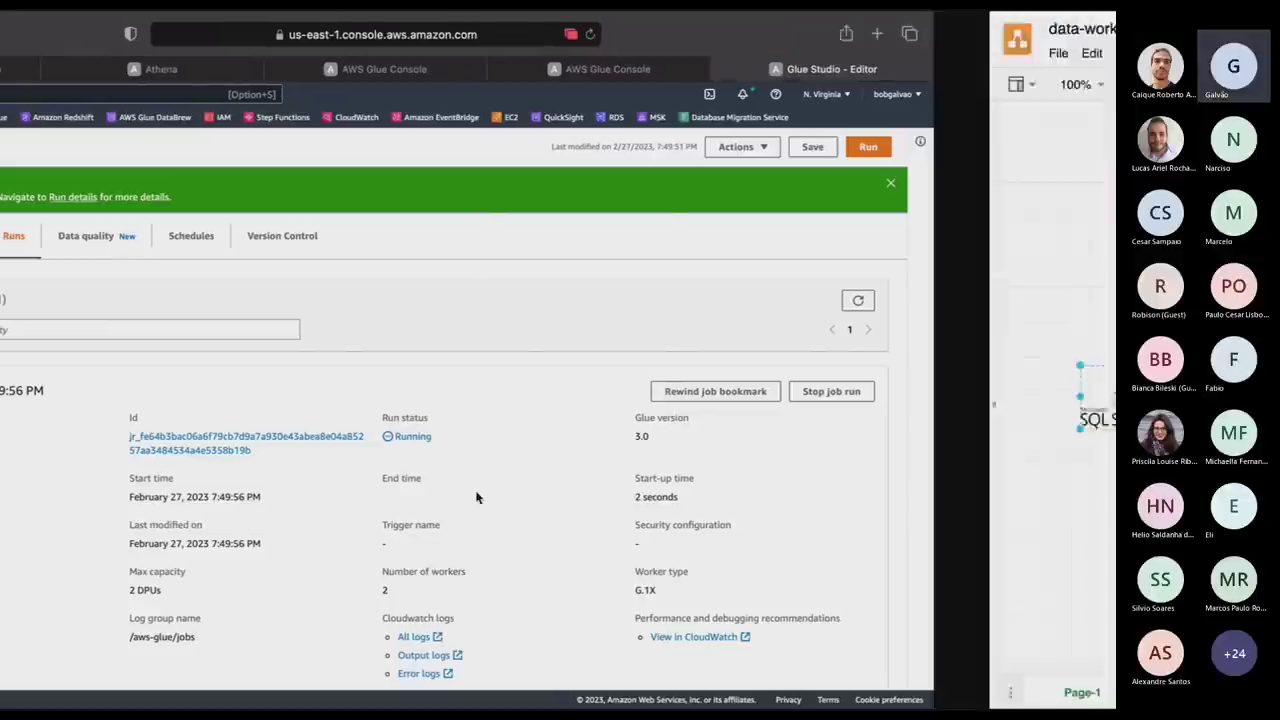
key("ctrl+Left")
Copy the streamingKafka.scala code from line 8 to the end of the file.
key("ctrl+Right")
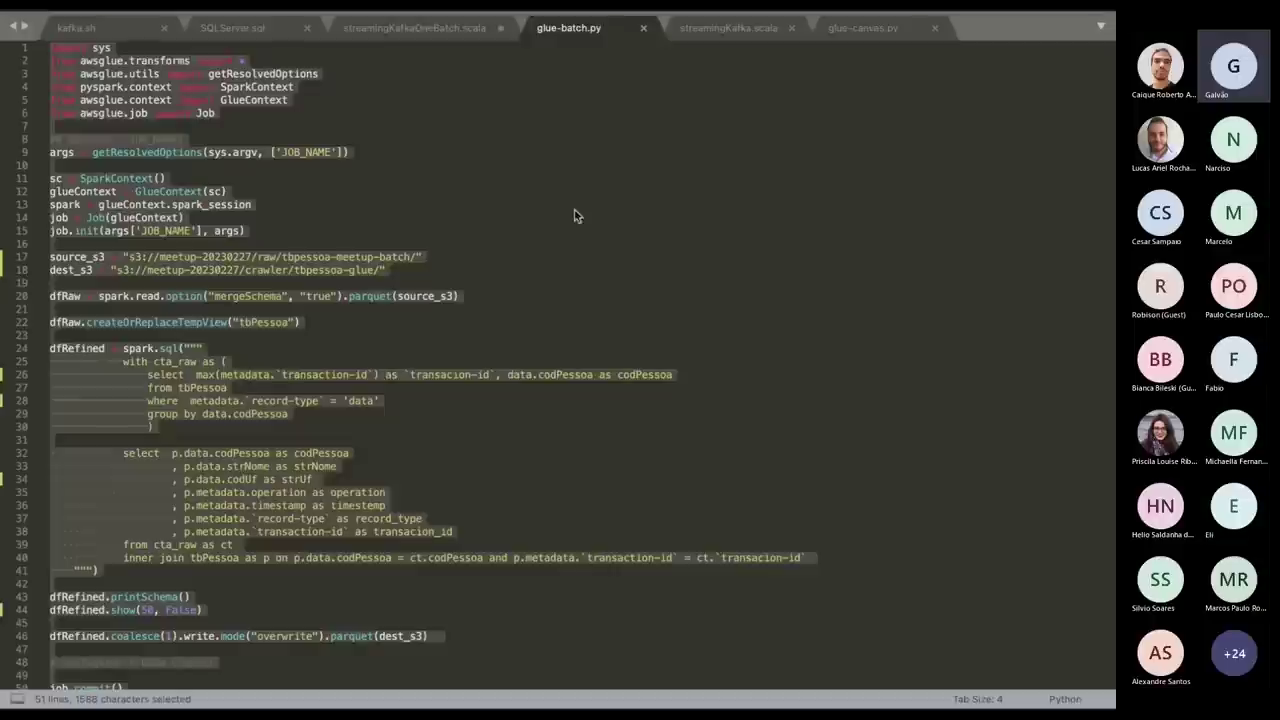
left_click(742, 30)
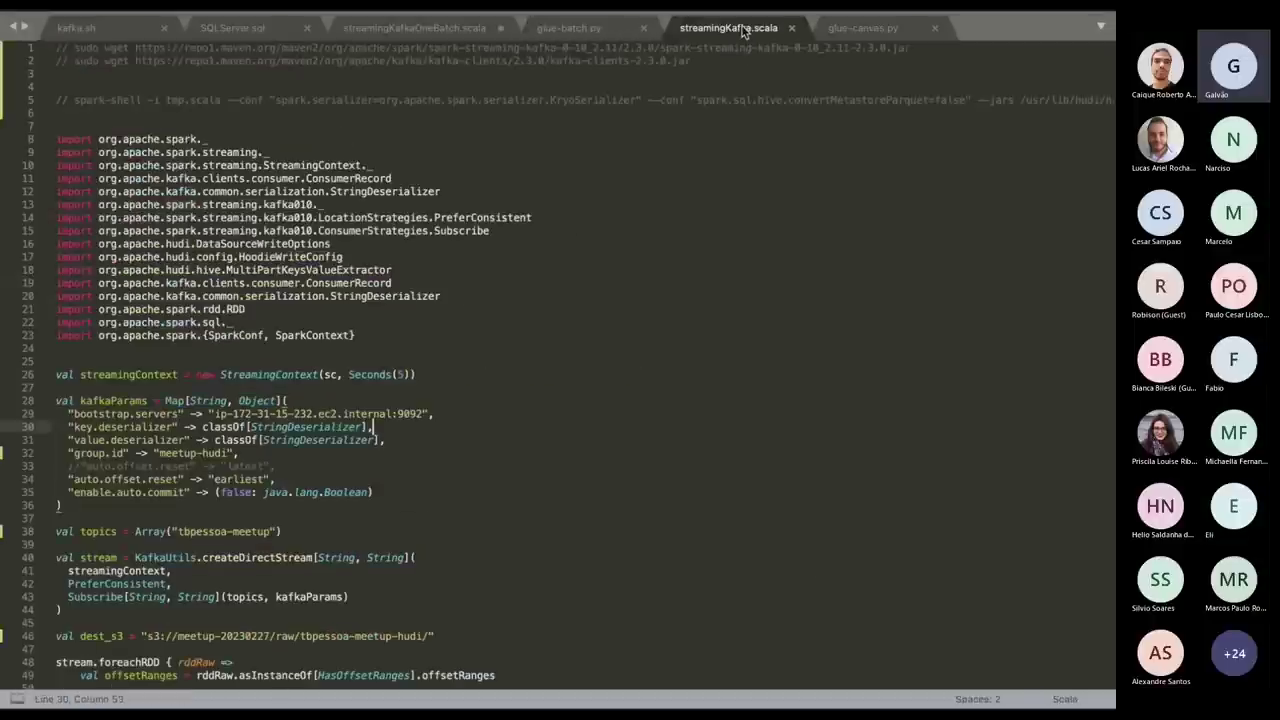
left_click(437, 447)
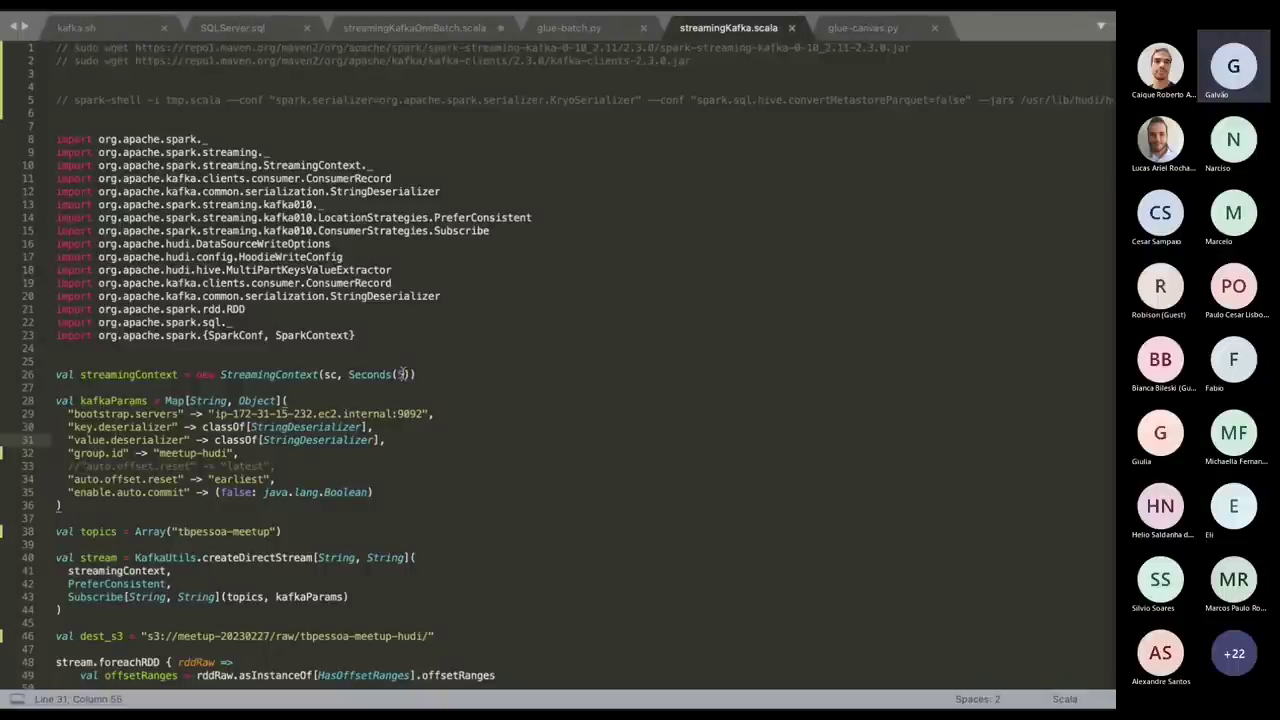
left_click(547, 337)
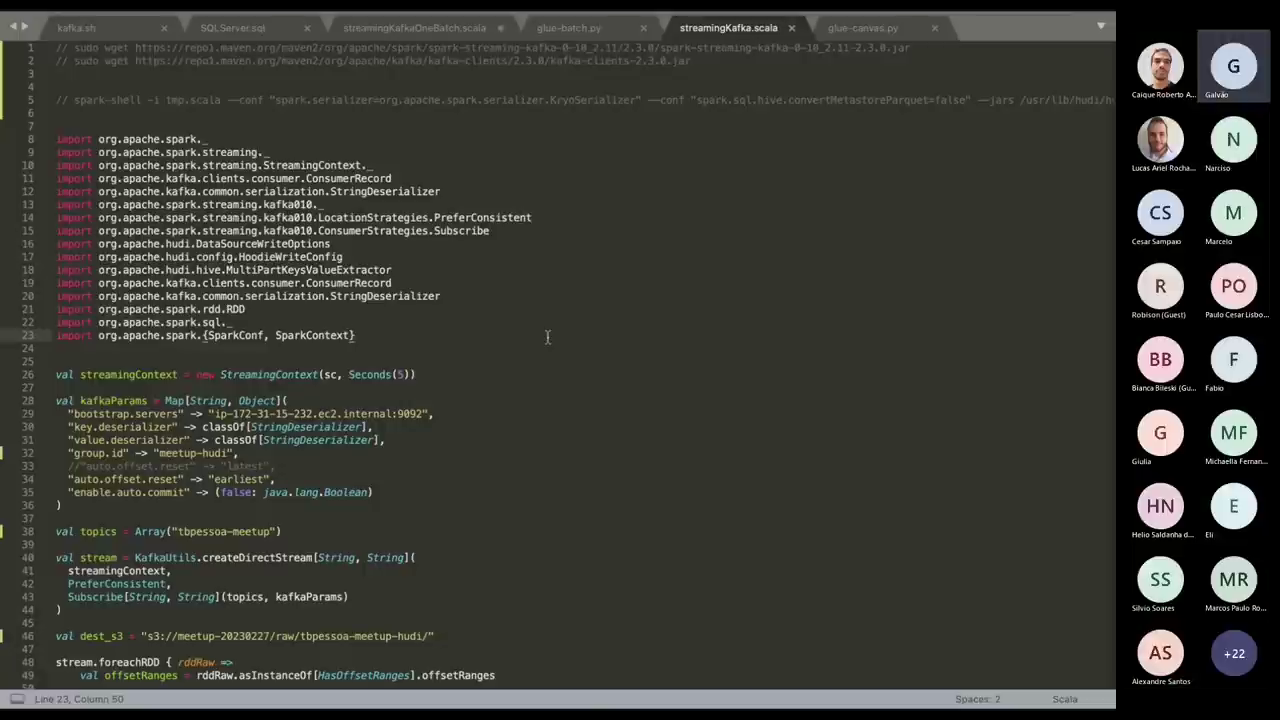
left_click(56, 140)
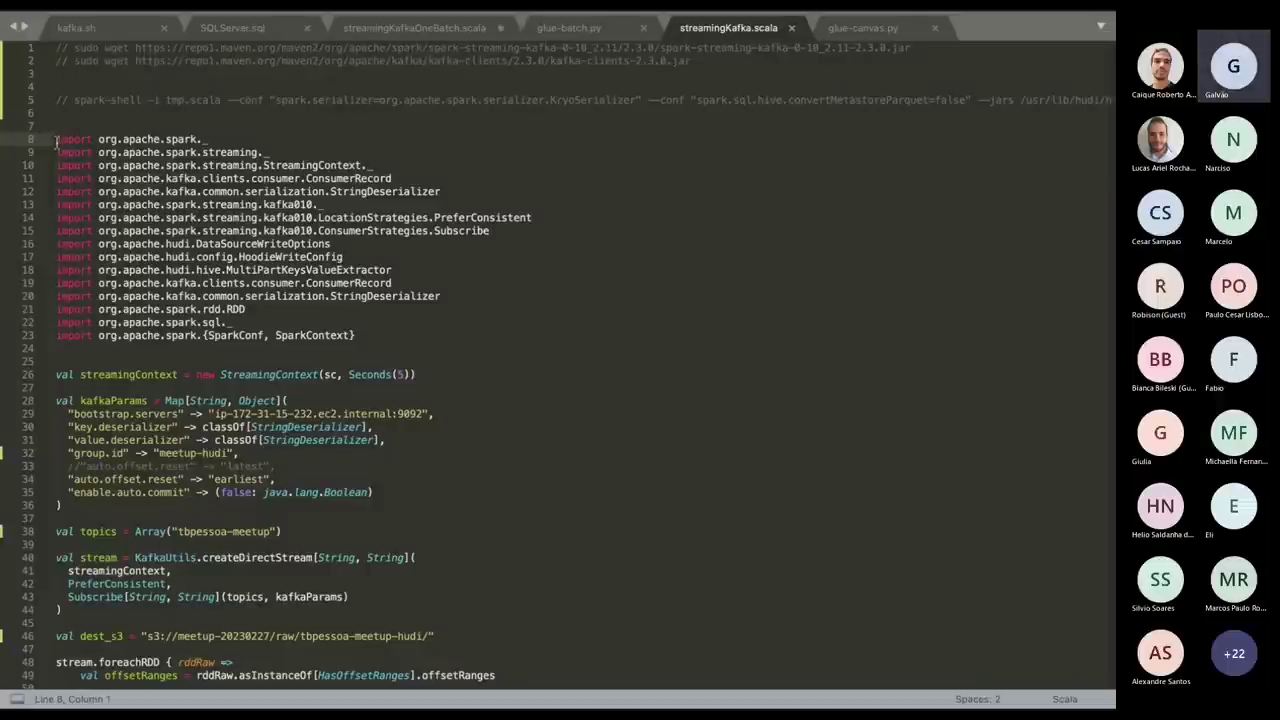
key("super+shift+Down")
key("super+c")
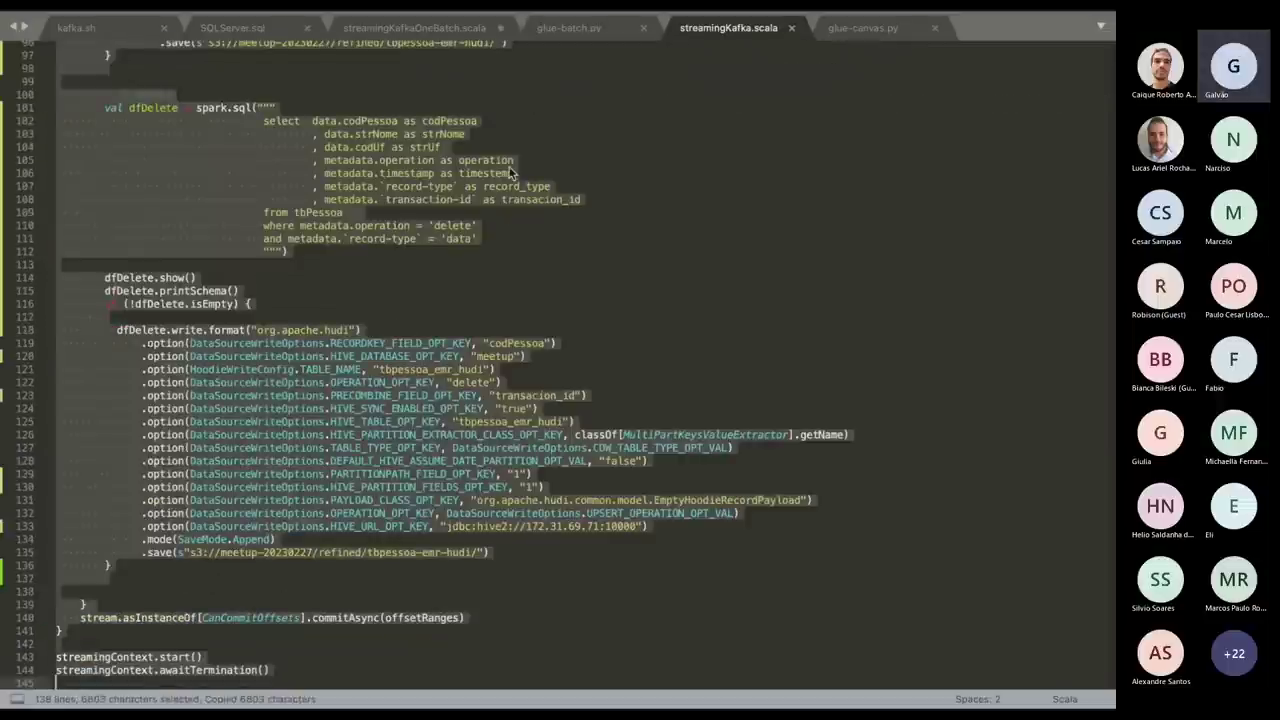
left_click(510, 173)
scroll(450, 180, "up", 20)
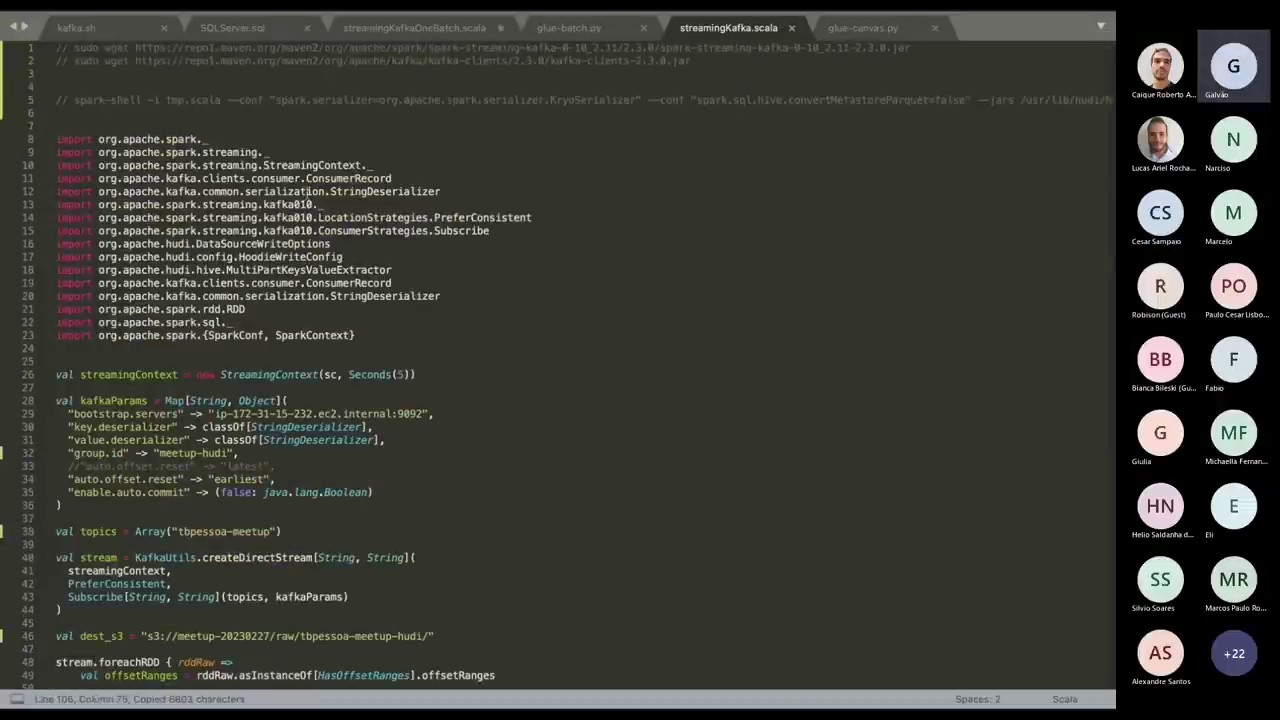
scroll(325, 467, "down", 3)
Replace the bootstrap servers hostname with 172.31.17.62 copied from streamingKafkaOneBatch.scala.
left_click(293, 297)
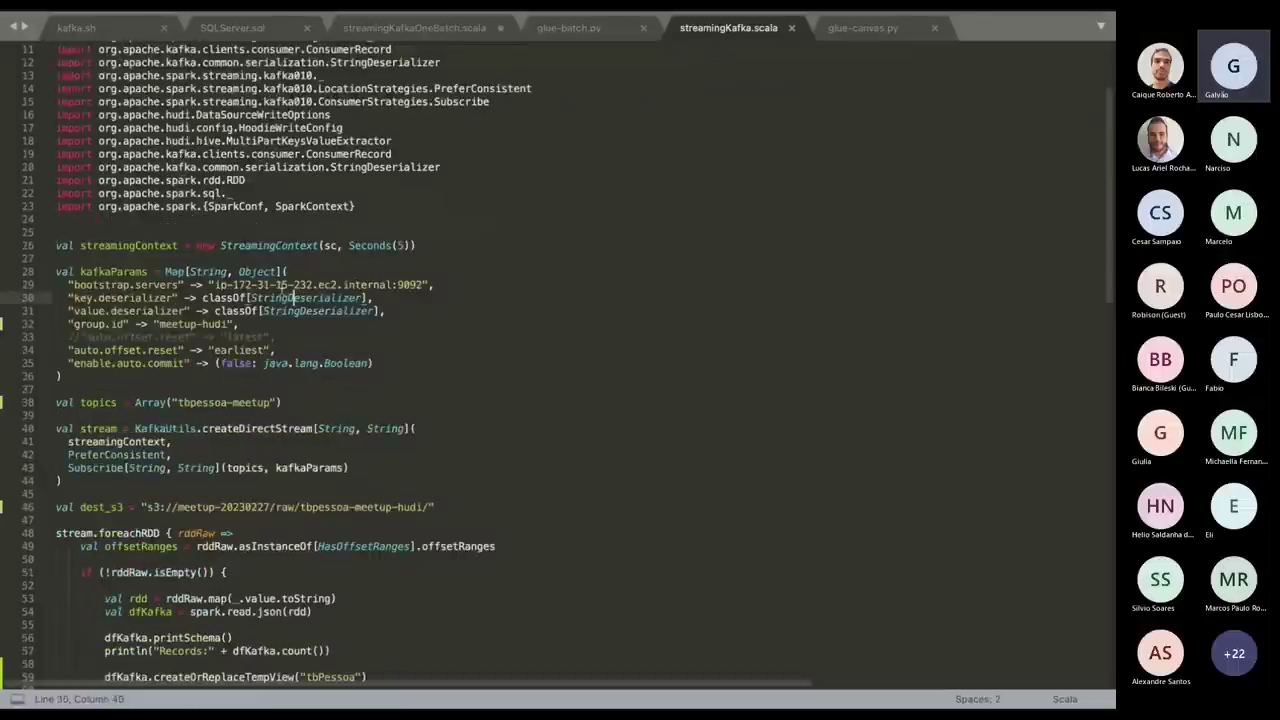
left_click(282, 286)
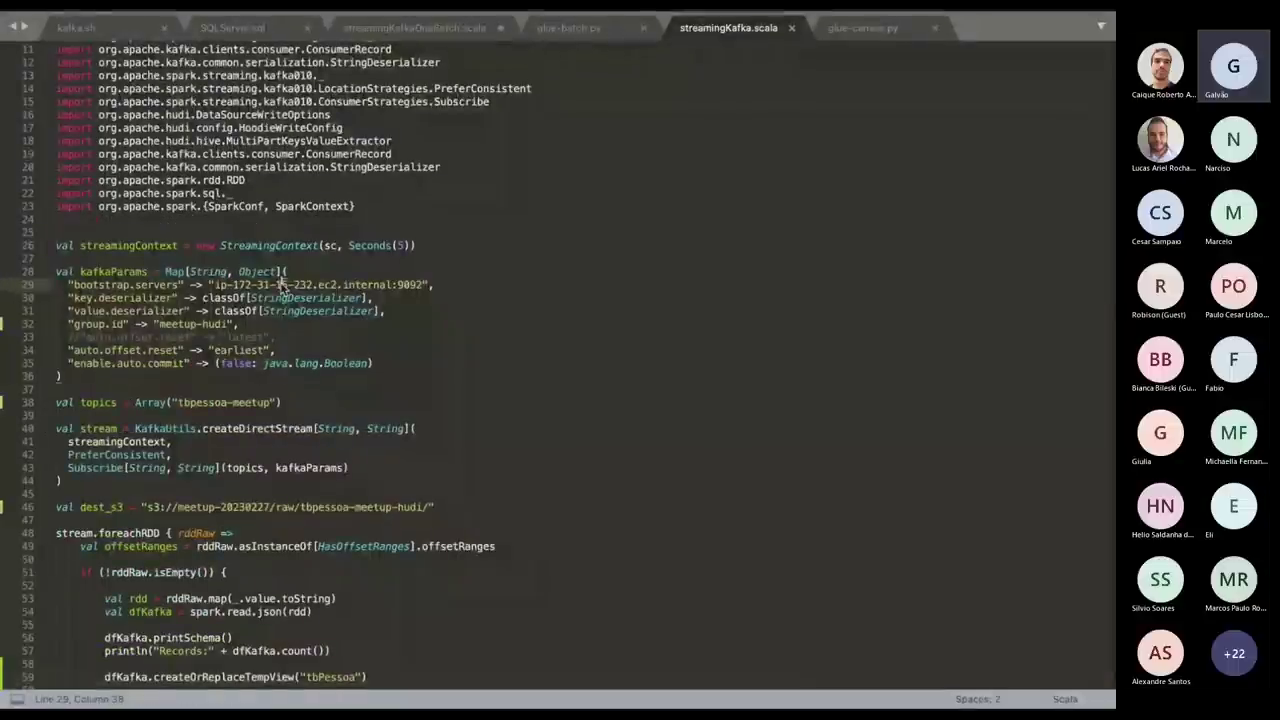
left_click(414, 27)
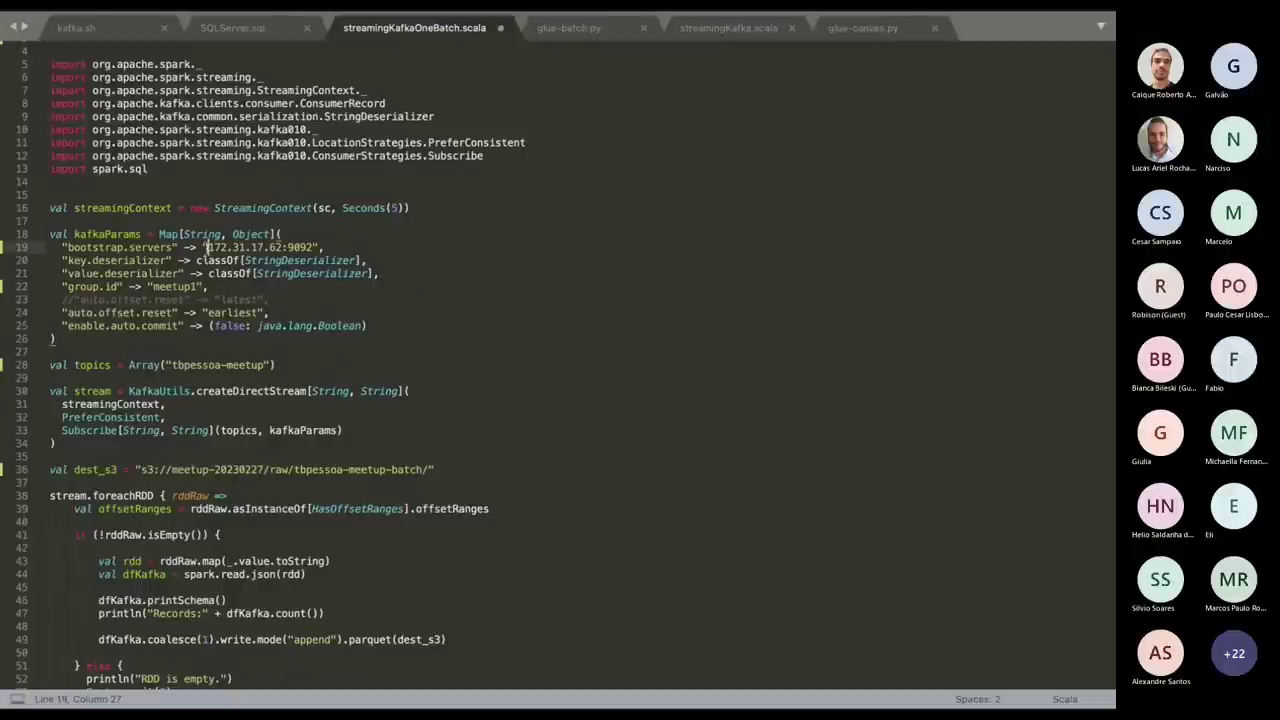
left_click_drag(207, 247, 281, 247)
key("ctrl+c")
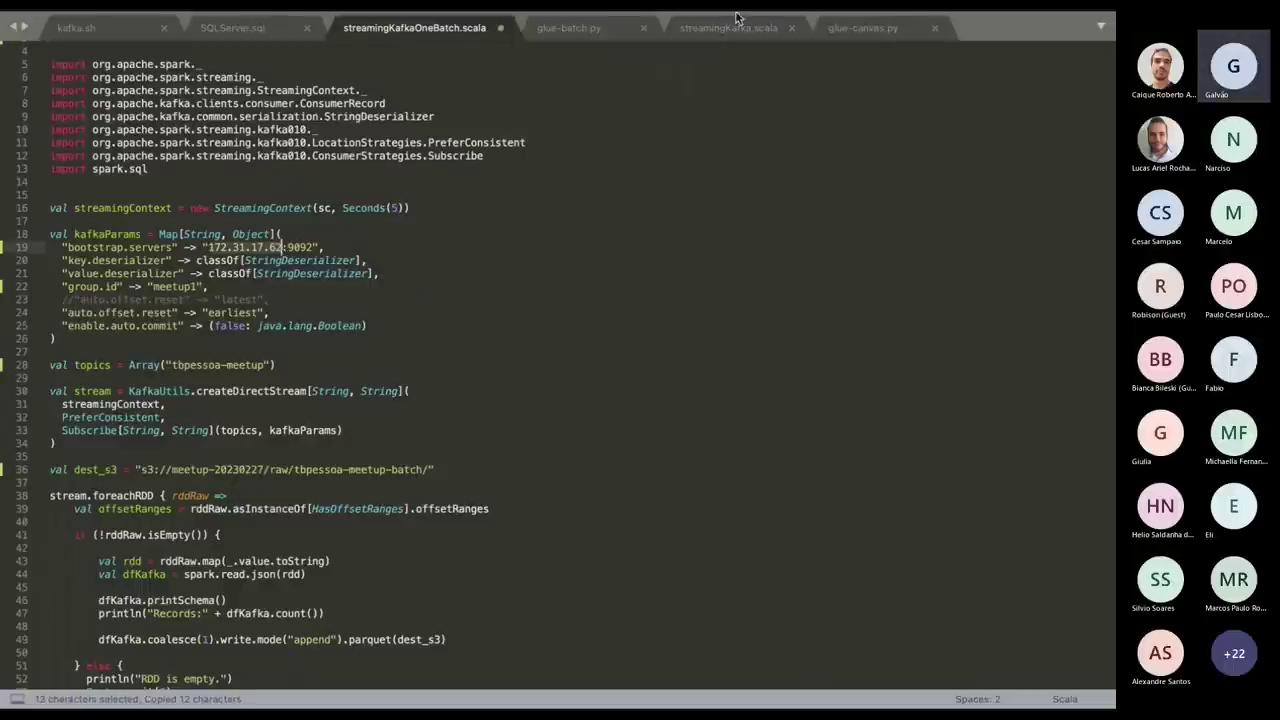
left_click(726, 36)
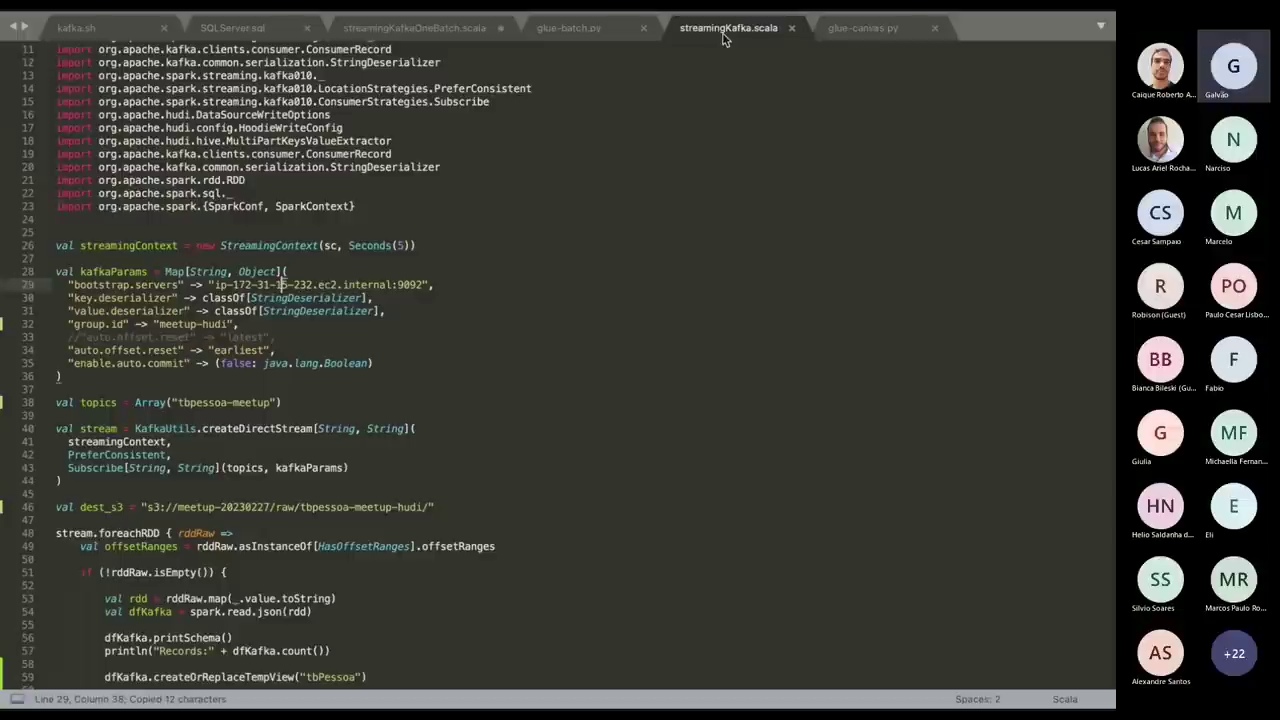
left_click(212, 285)
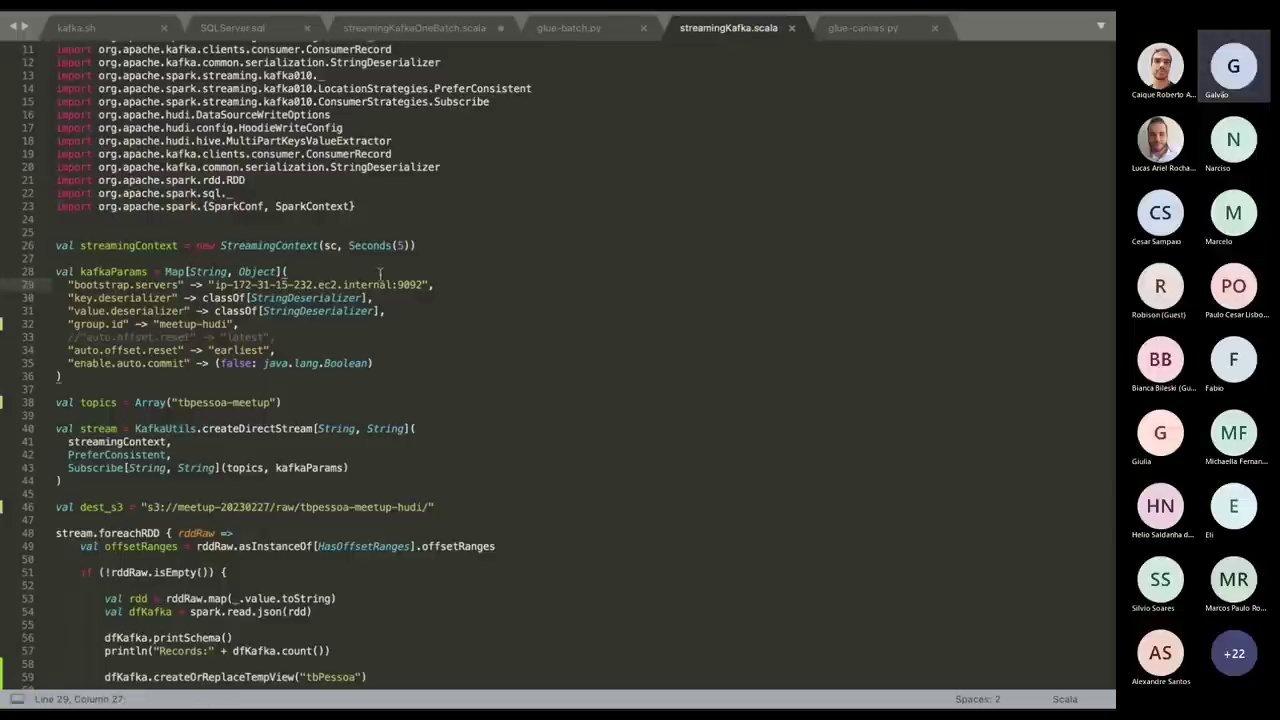
left_click(391, 286, "shift")
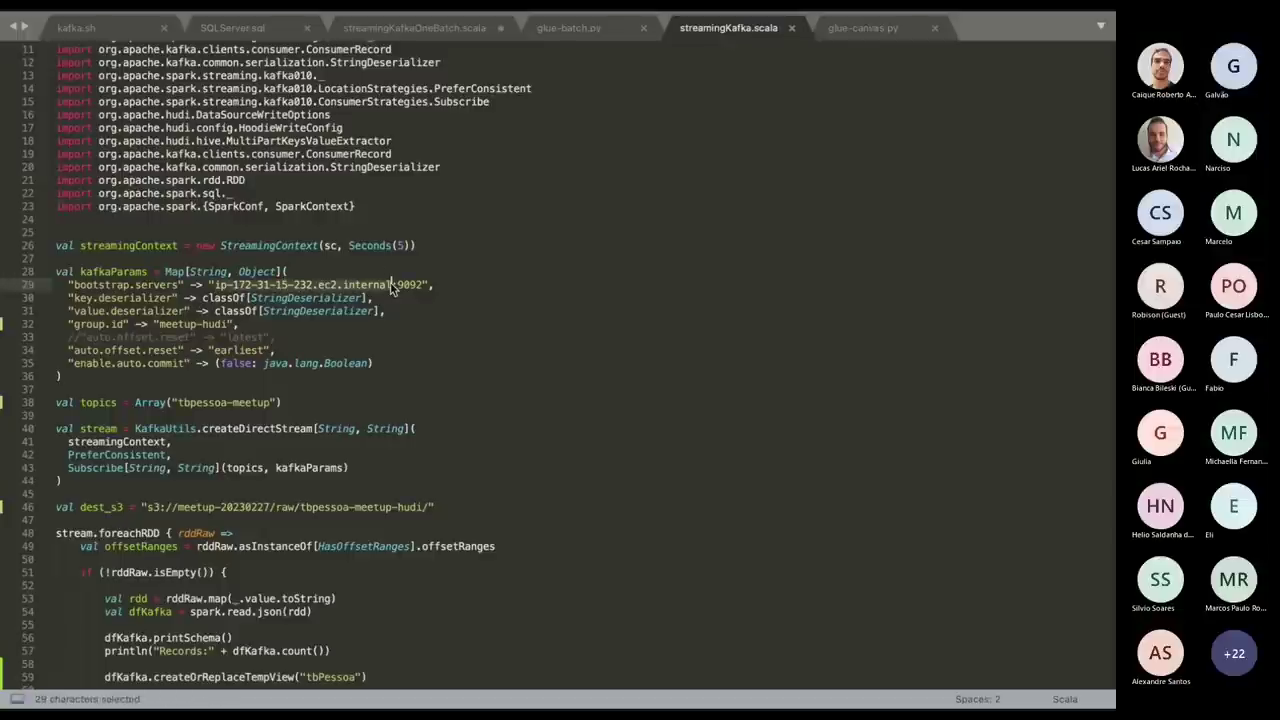
key("ctrl+v")
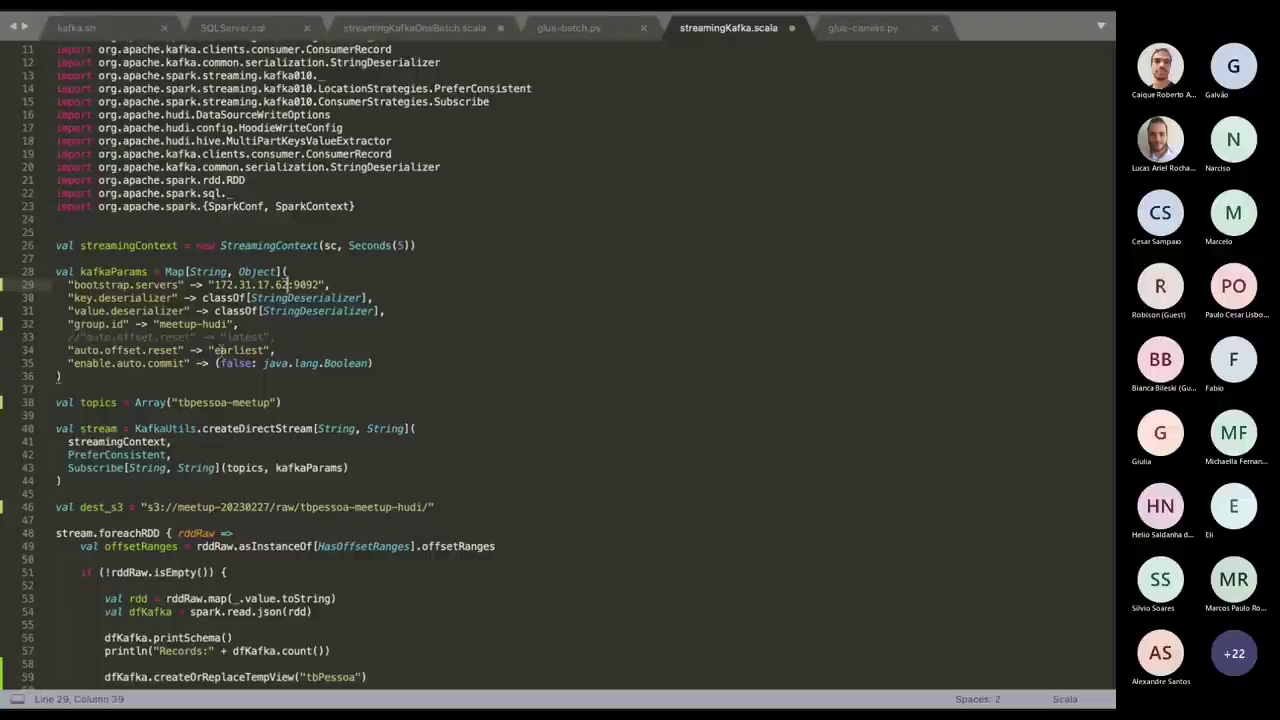
left_click(183, 324)
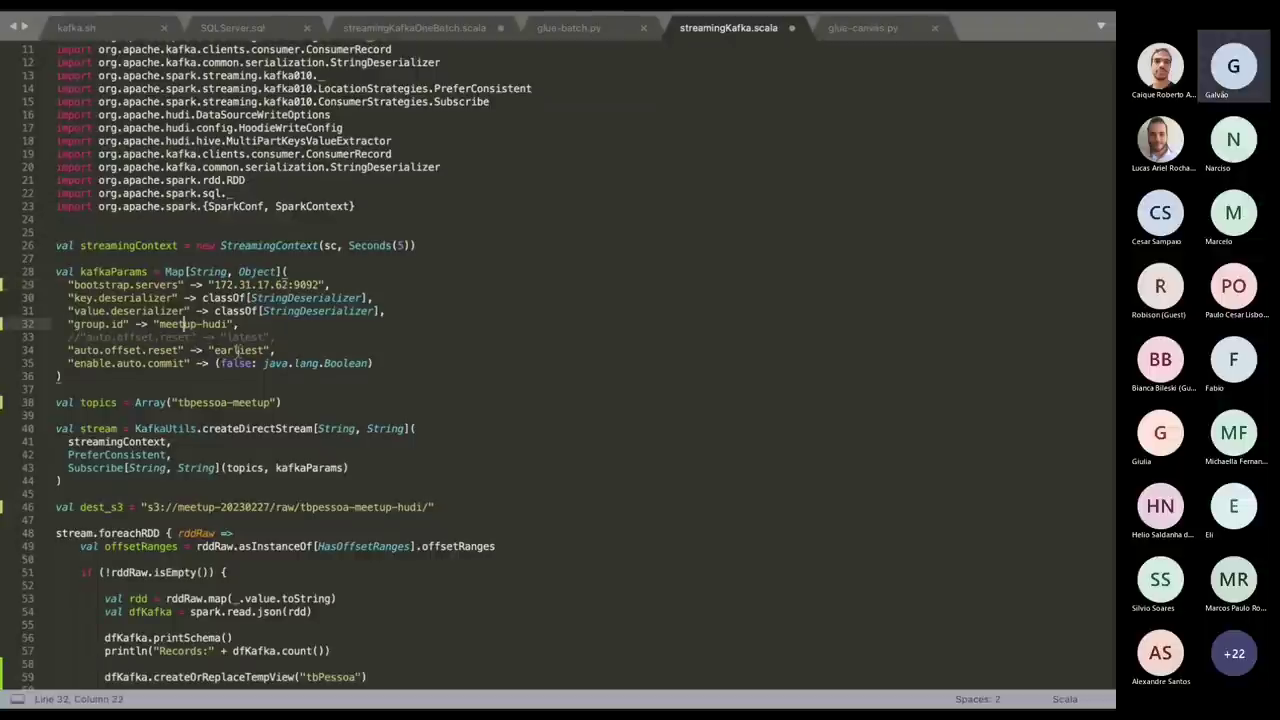
scroll(238, 350, "down", 3)
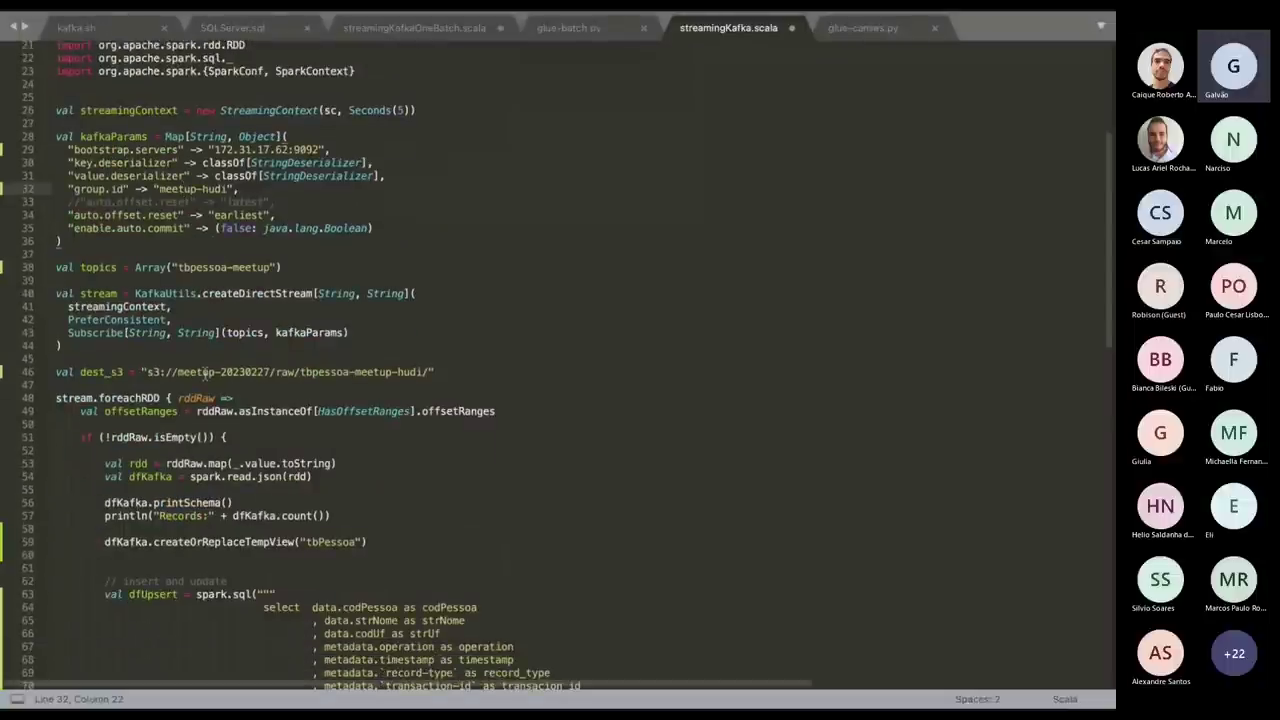
scroll(205, 372, "down", 4)
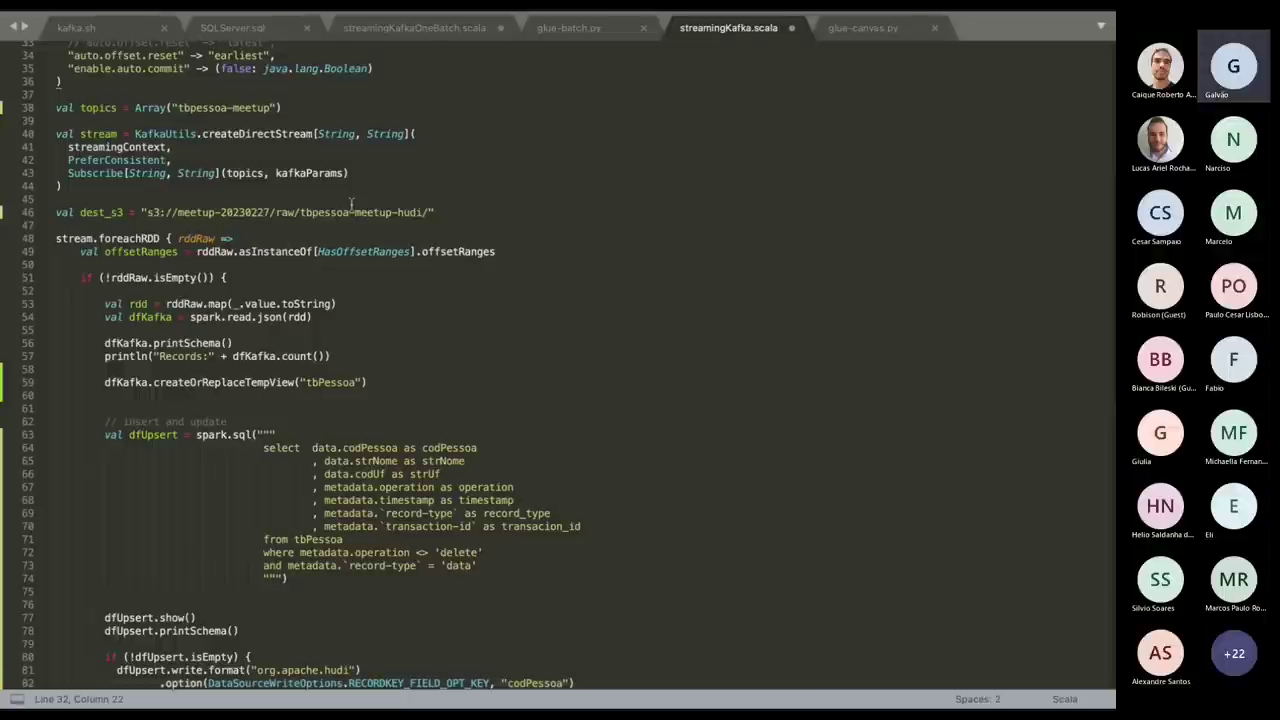
scroll(351, 205, "down", 5)
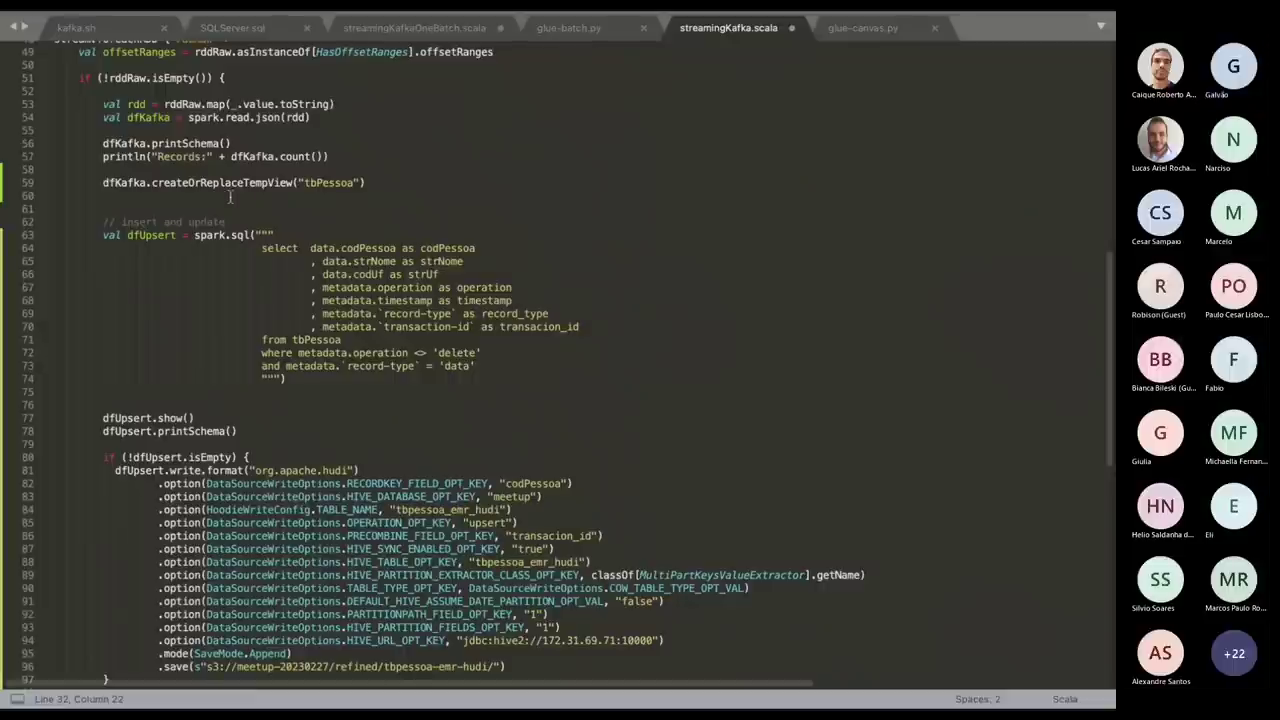
scroll(230, 197, "up", 3)
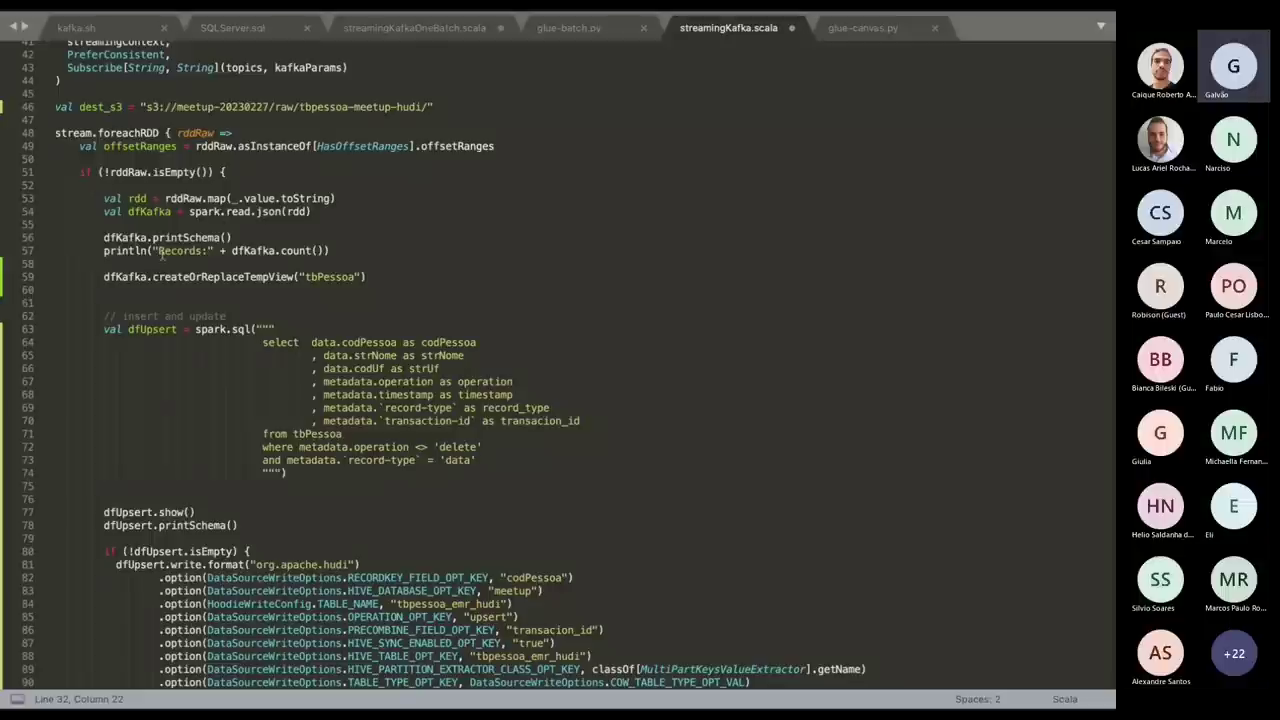
left_click(103, 276)
left_click_drag(103, 276, 368, 277)
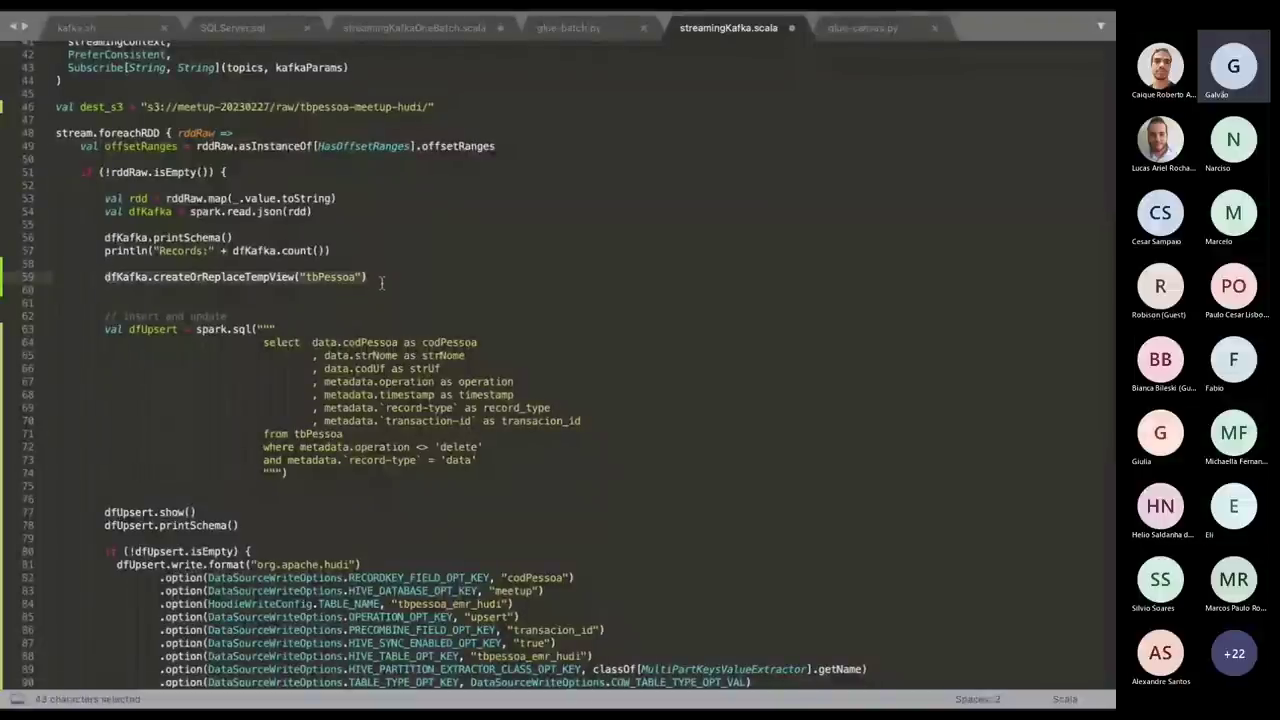
left_click_drag(197, 329, 268, 329)
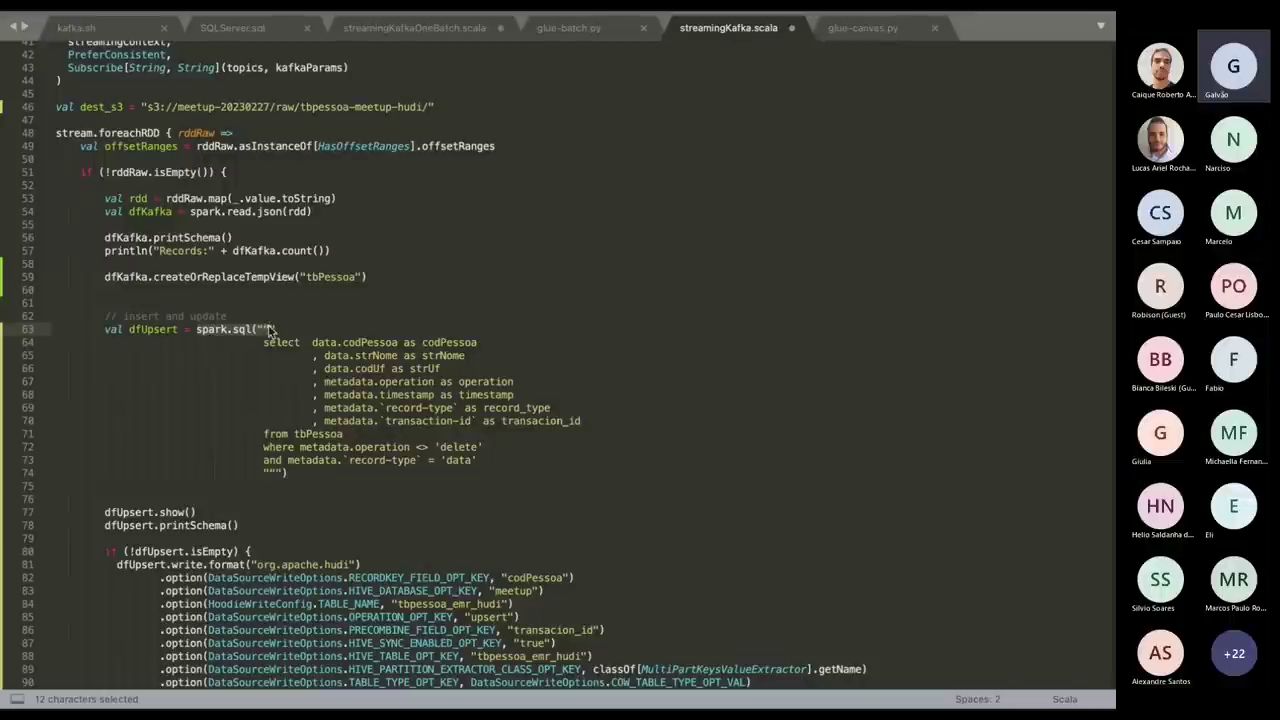
left_click(440, 292)
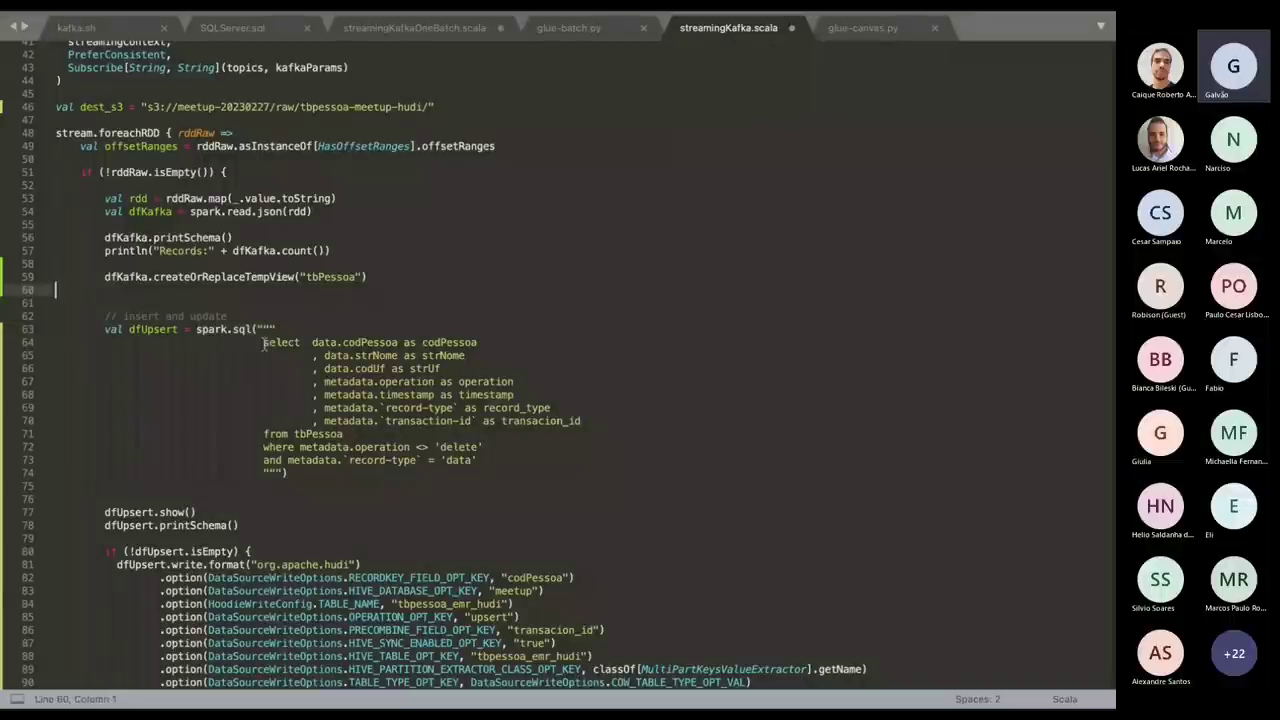
left_click_drag(263, 342, 608, 447)
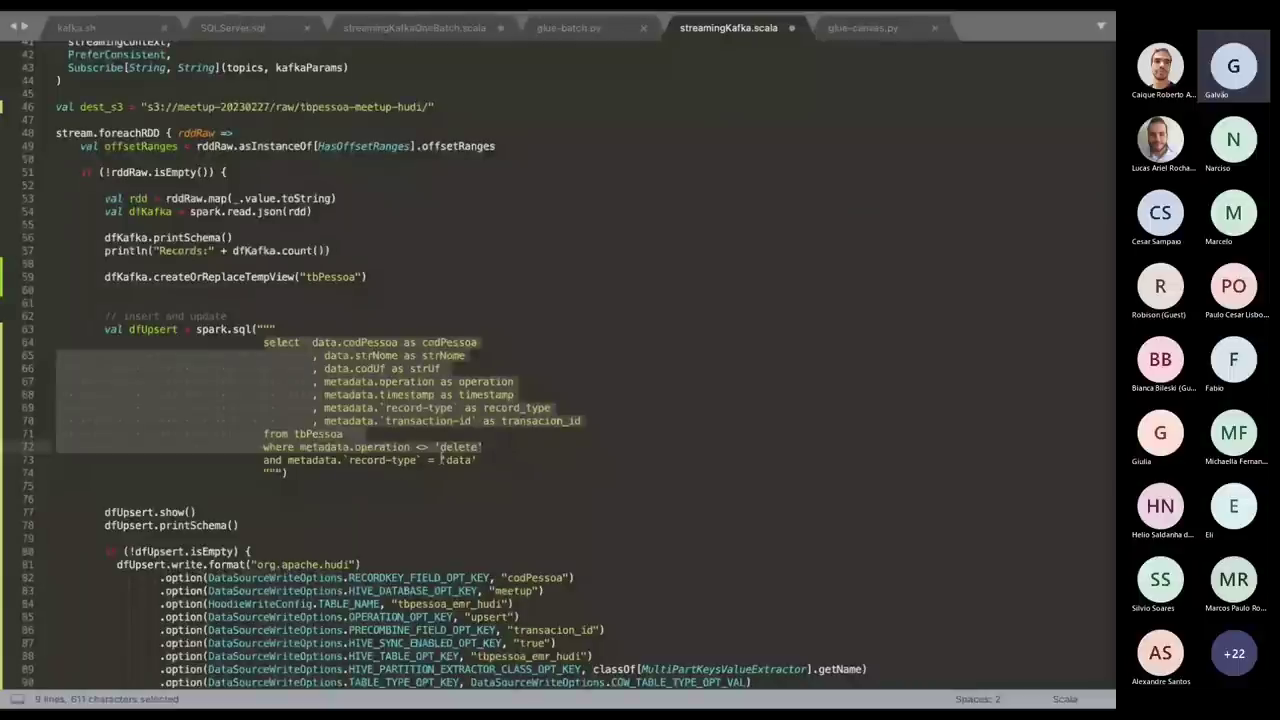
left_click(491, 460)
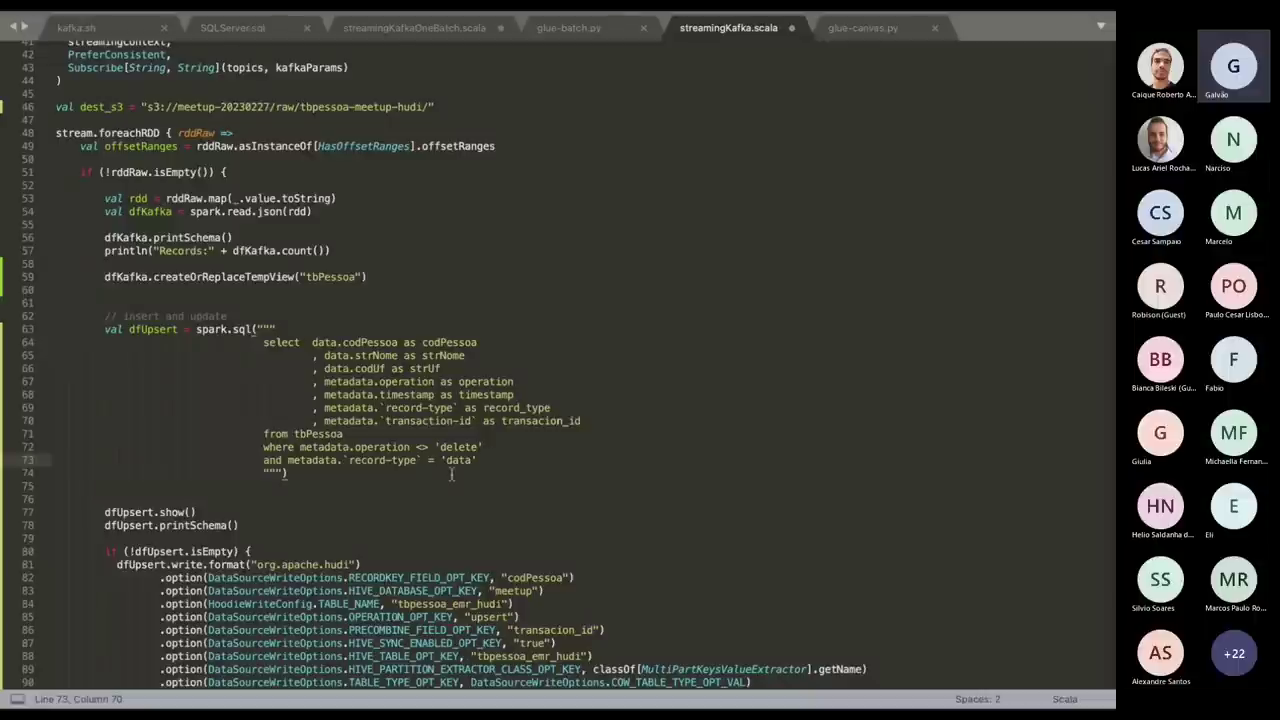
scroll(452, 474, "down", 3)
scroll(452, 474, "down", 3)
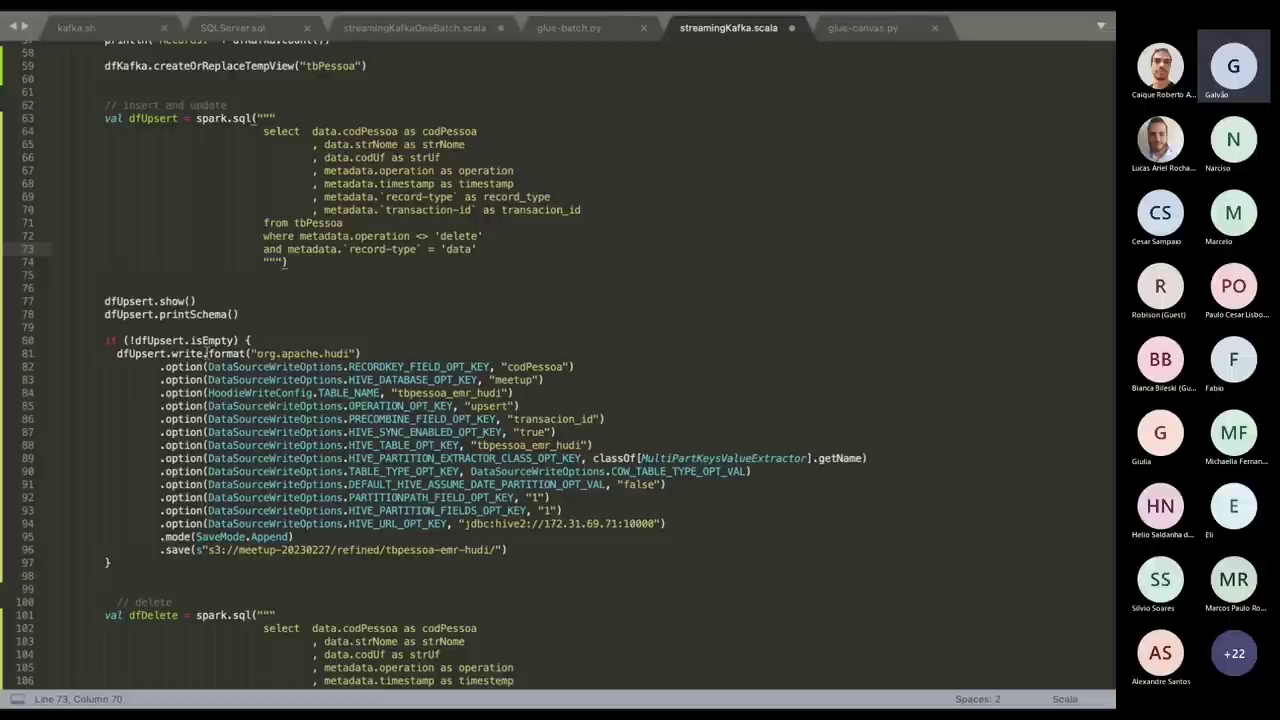
left_click_drag(219, 354, 373, 354)
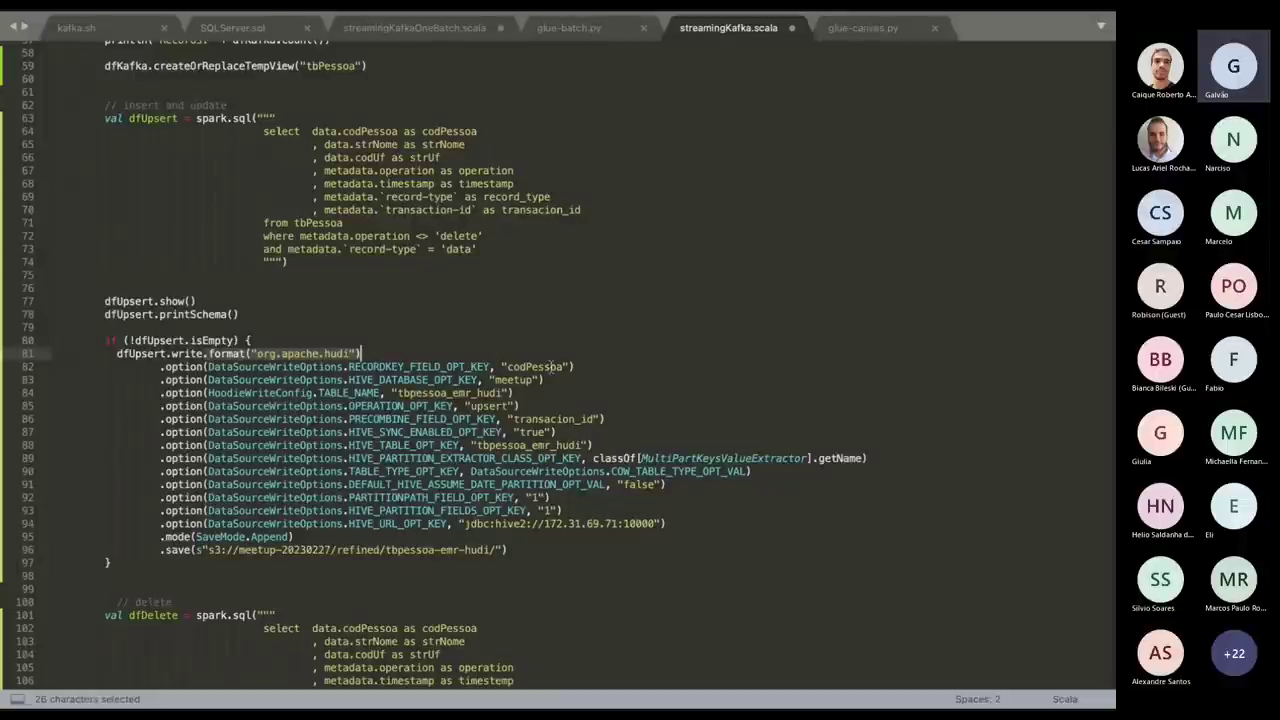
double_click(549, 367)
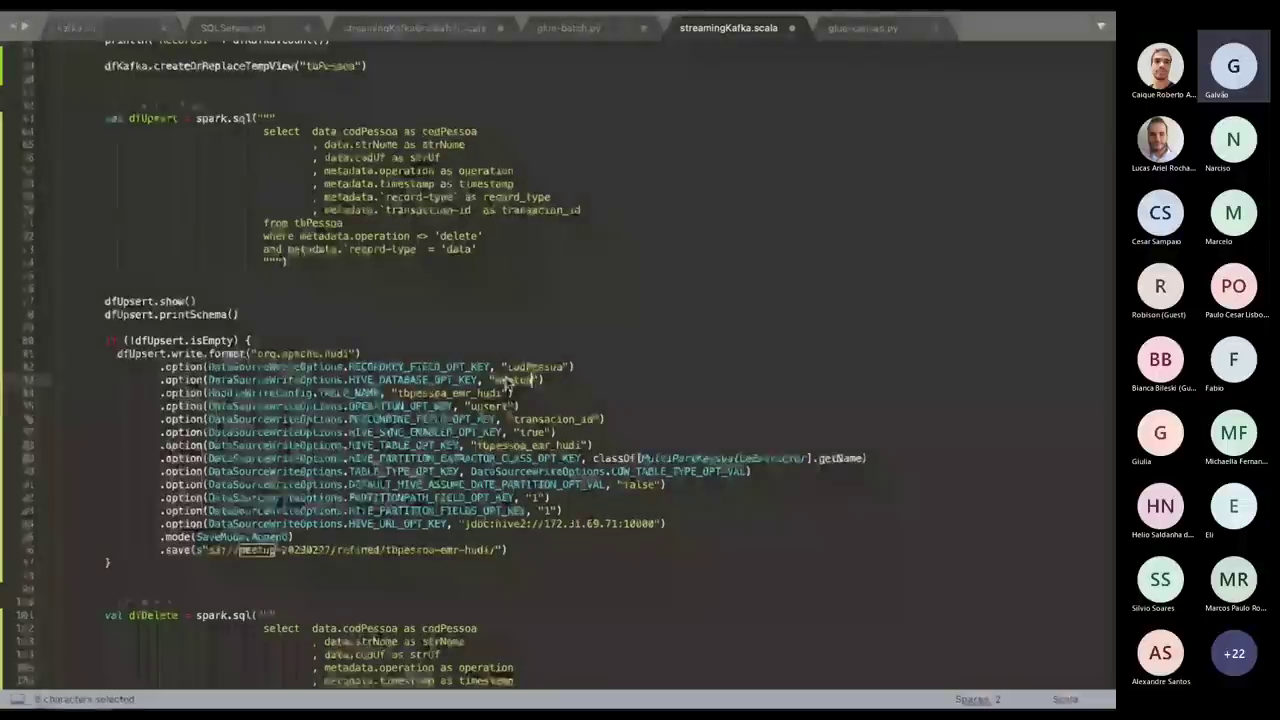
double_click(512, 381)
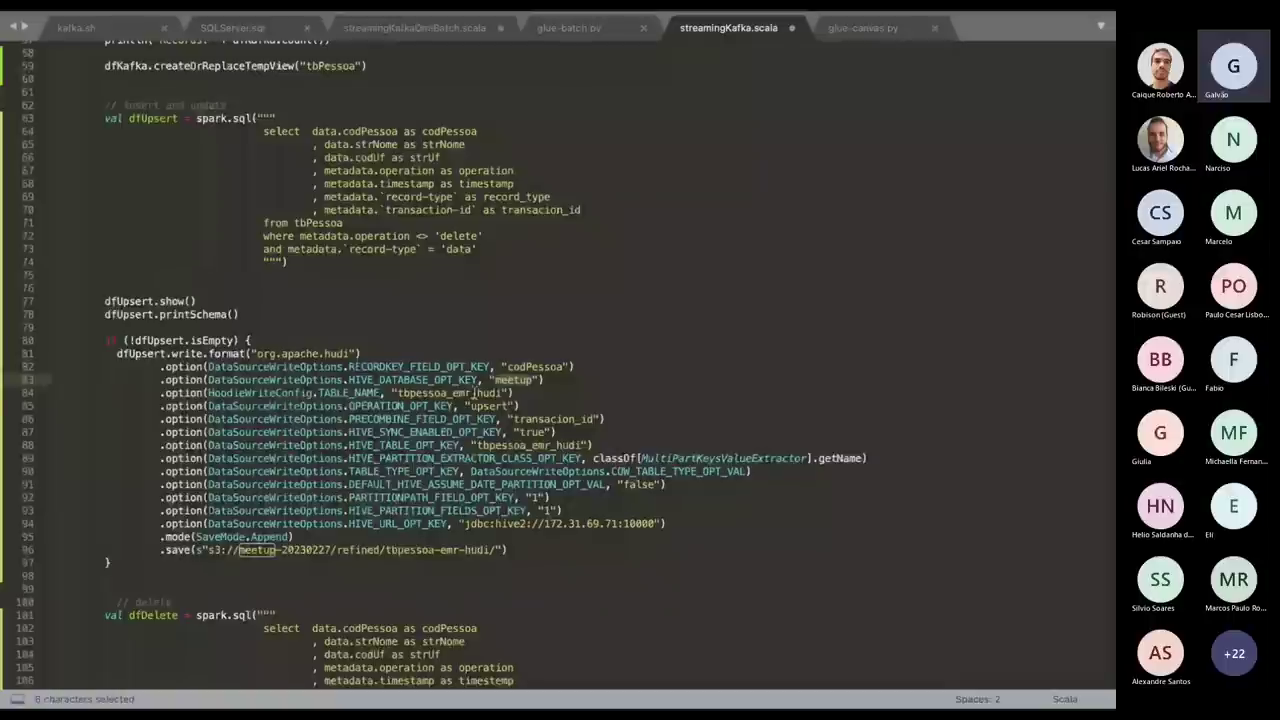
double_click(470, 393)
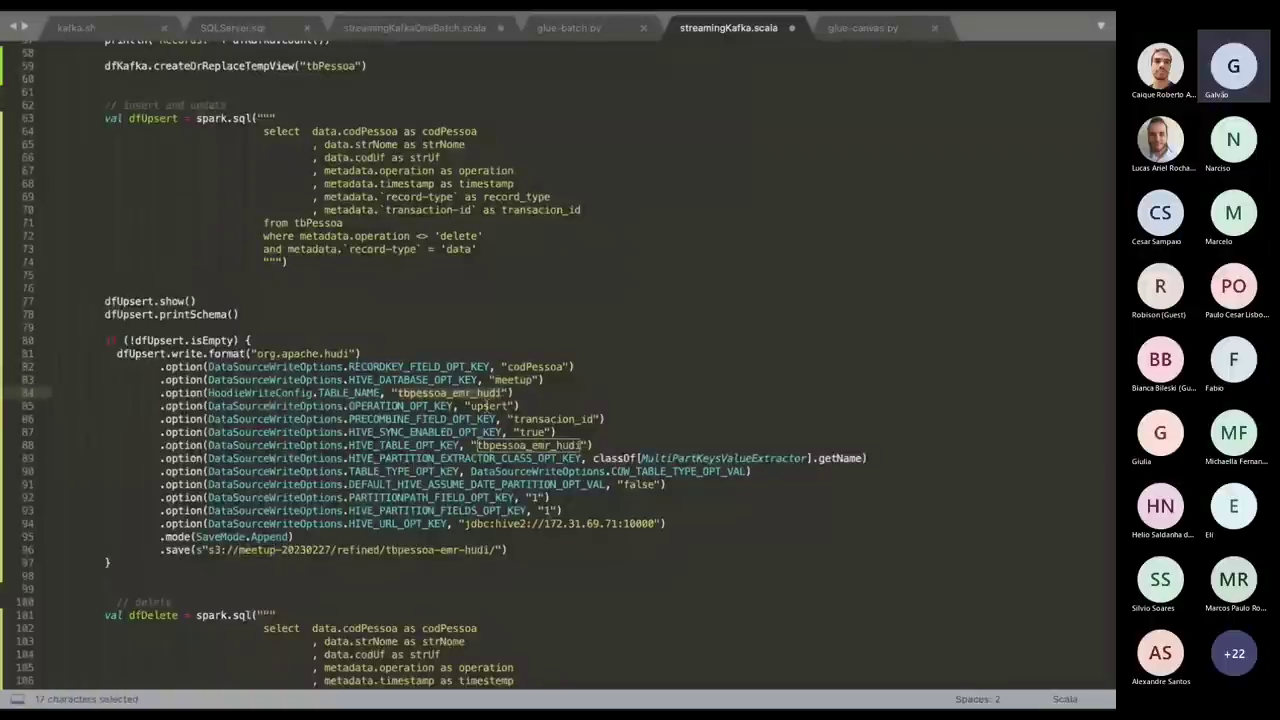
double_click(488, 406)
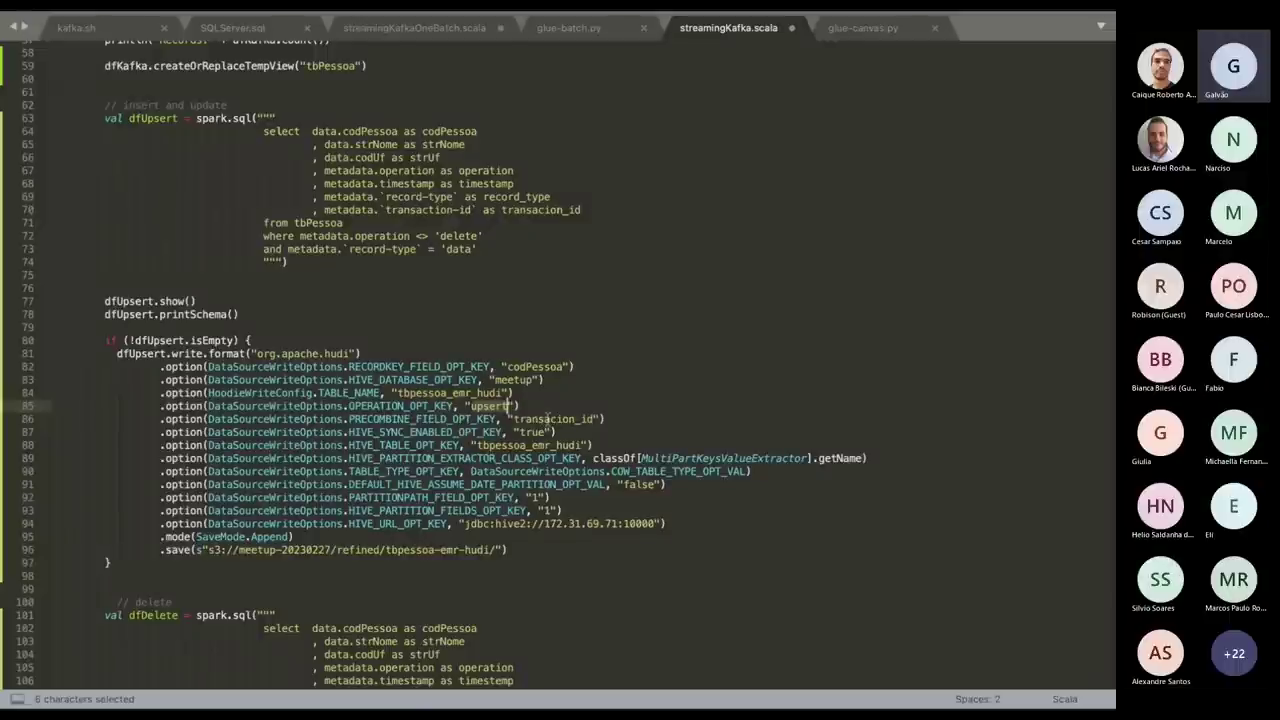
double_click(546, 420)
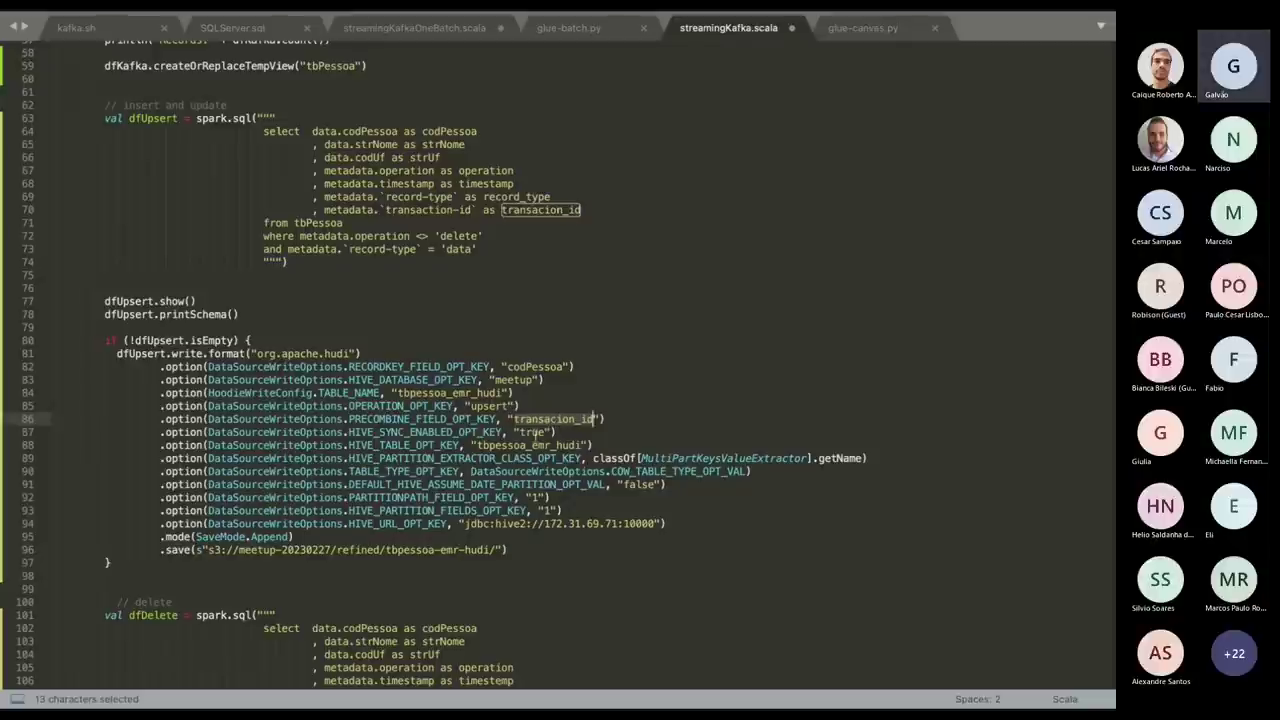
left_click(537, 432)
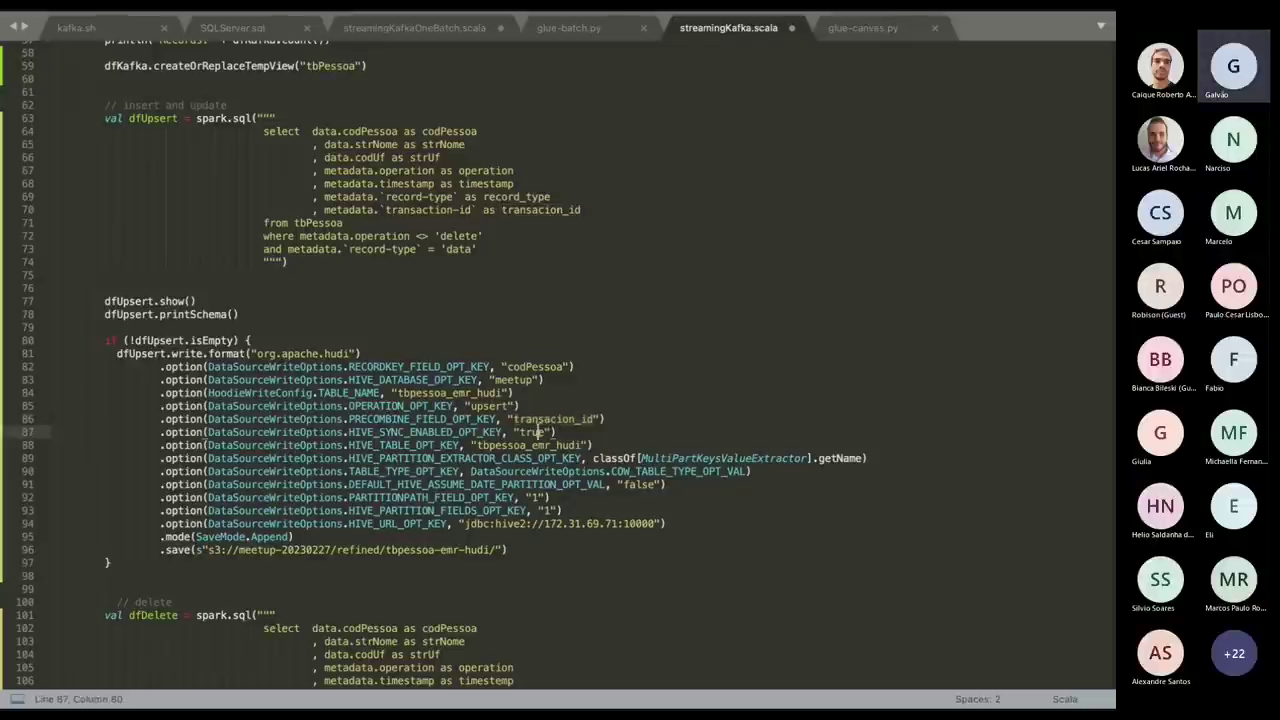
double_click(537, 432)
double_click(533, 445)
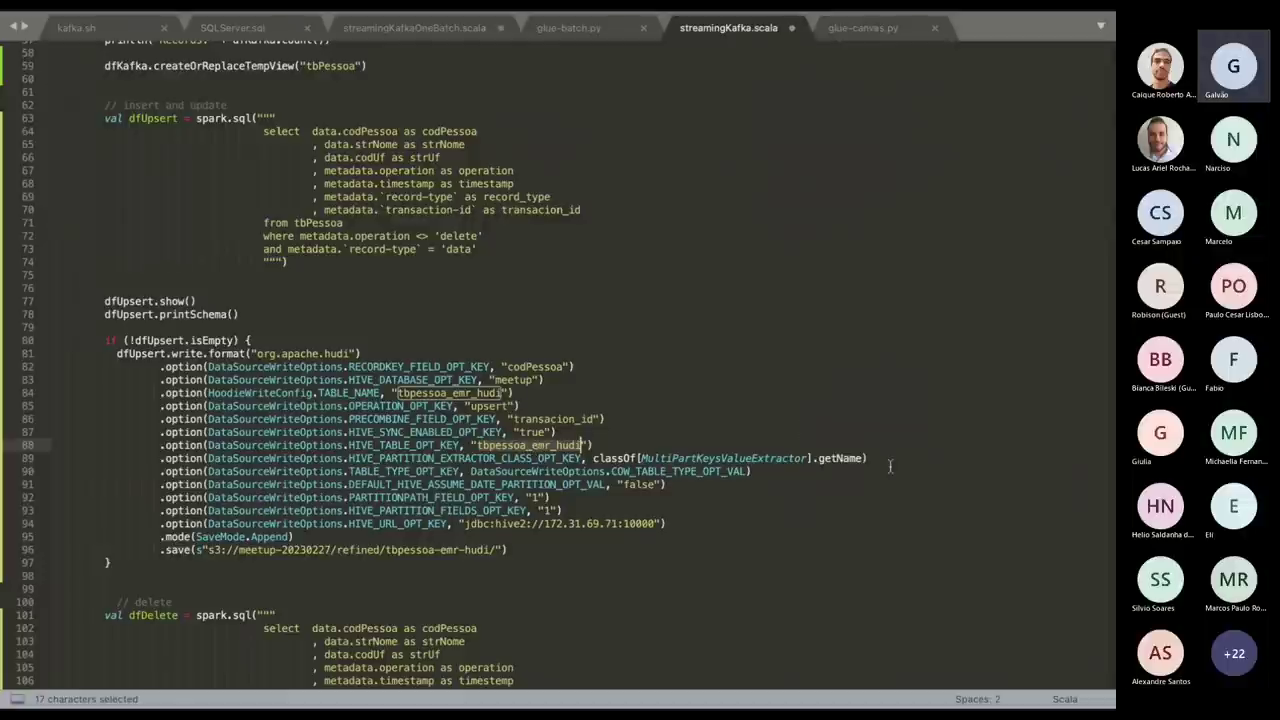
left_click_drag(889, 465, 637, 463)
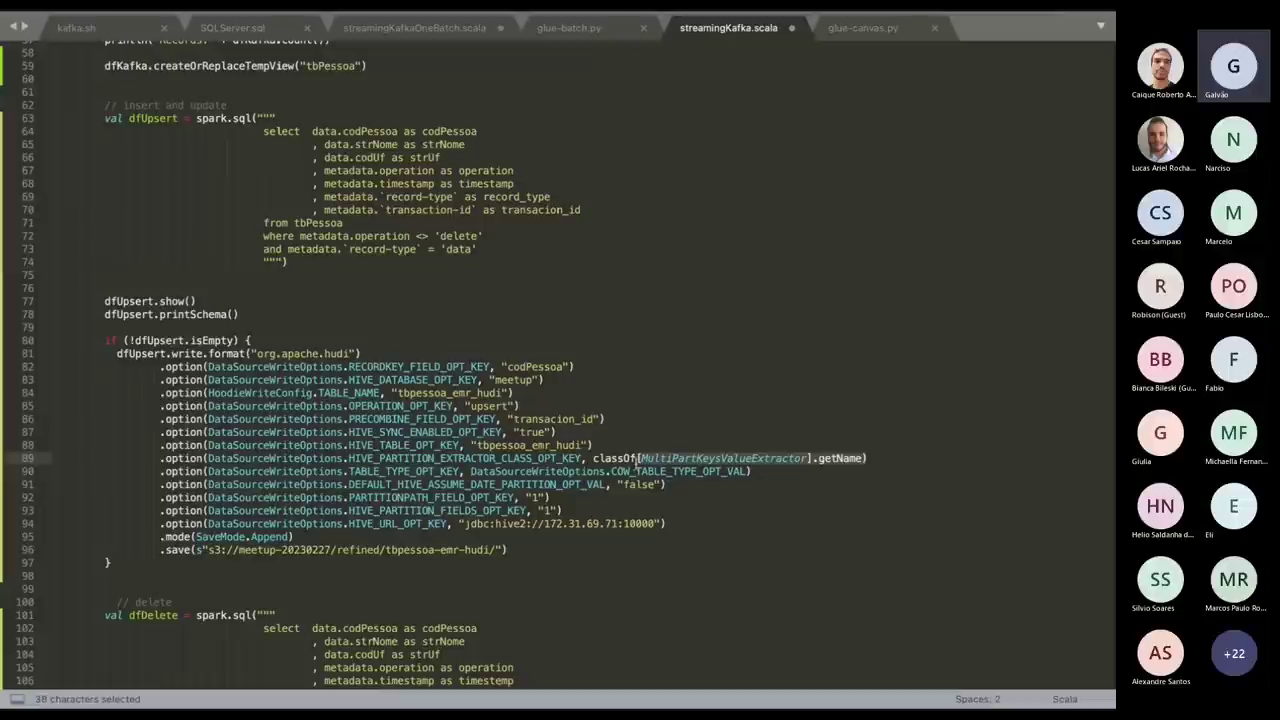
left_click_drag(563, 510, 336, 497)
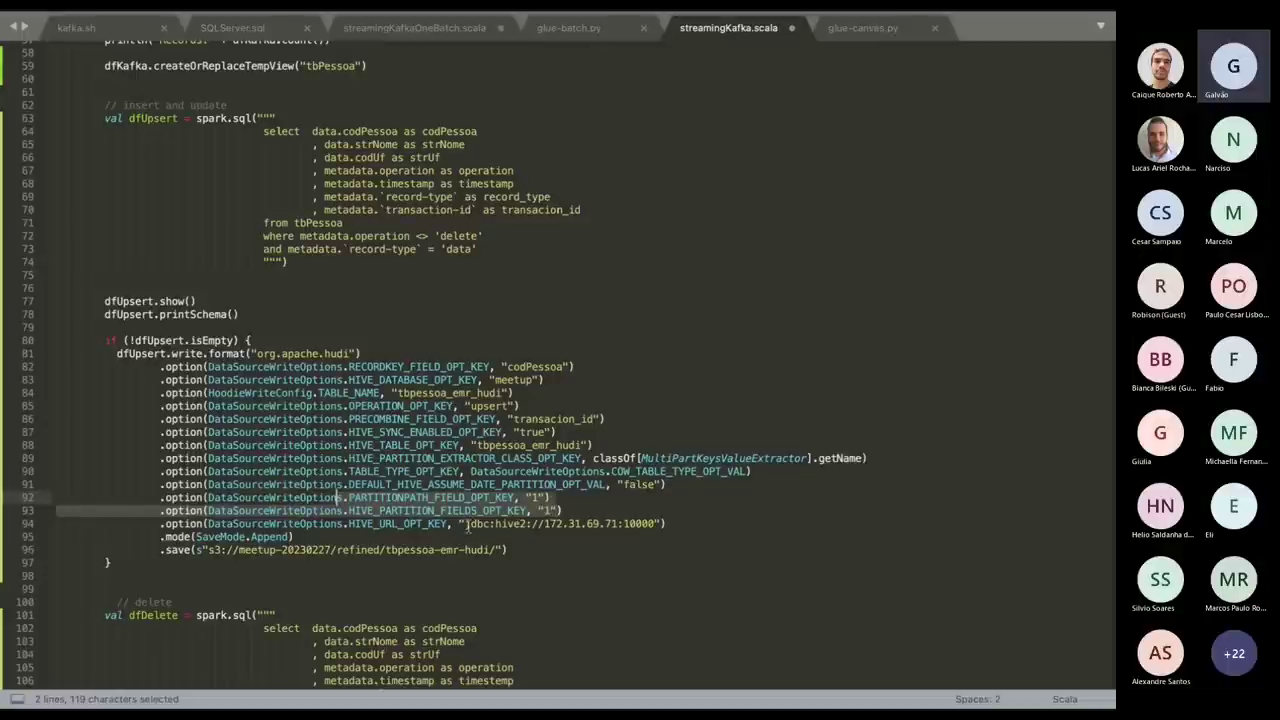
double_click(378, 524)
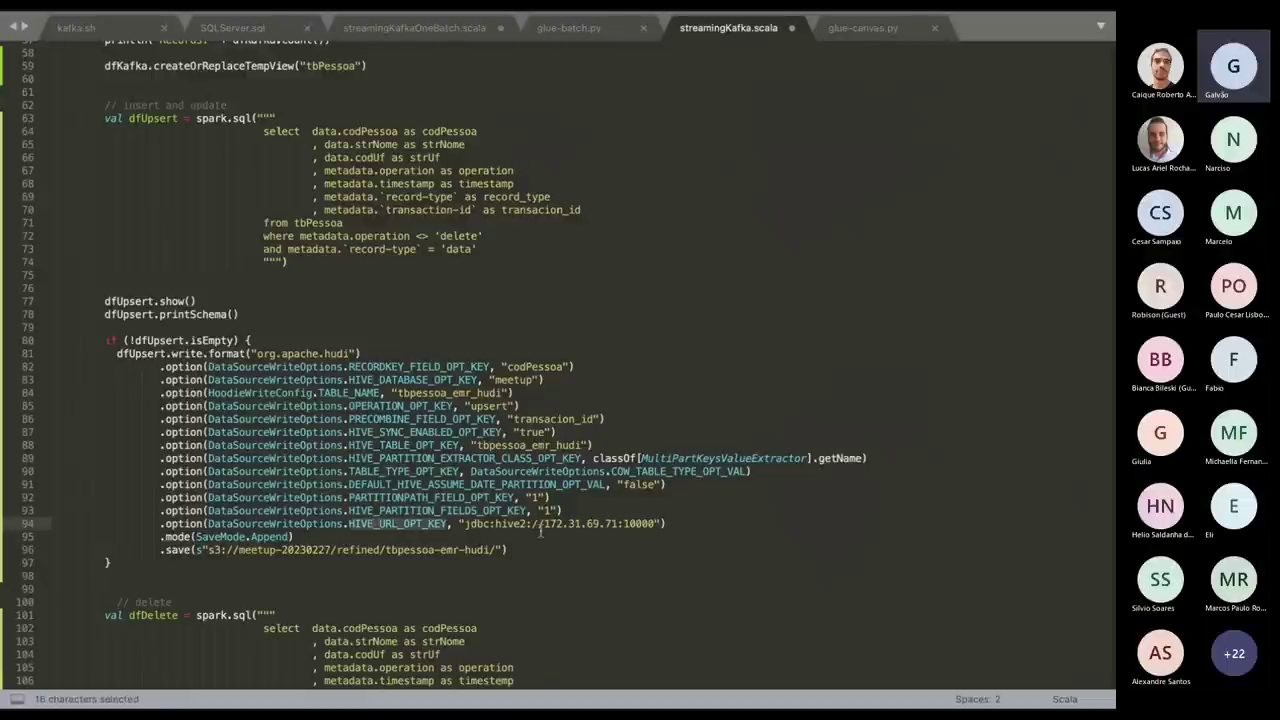
left_click_drag(544, 524, 617, 524)
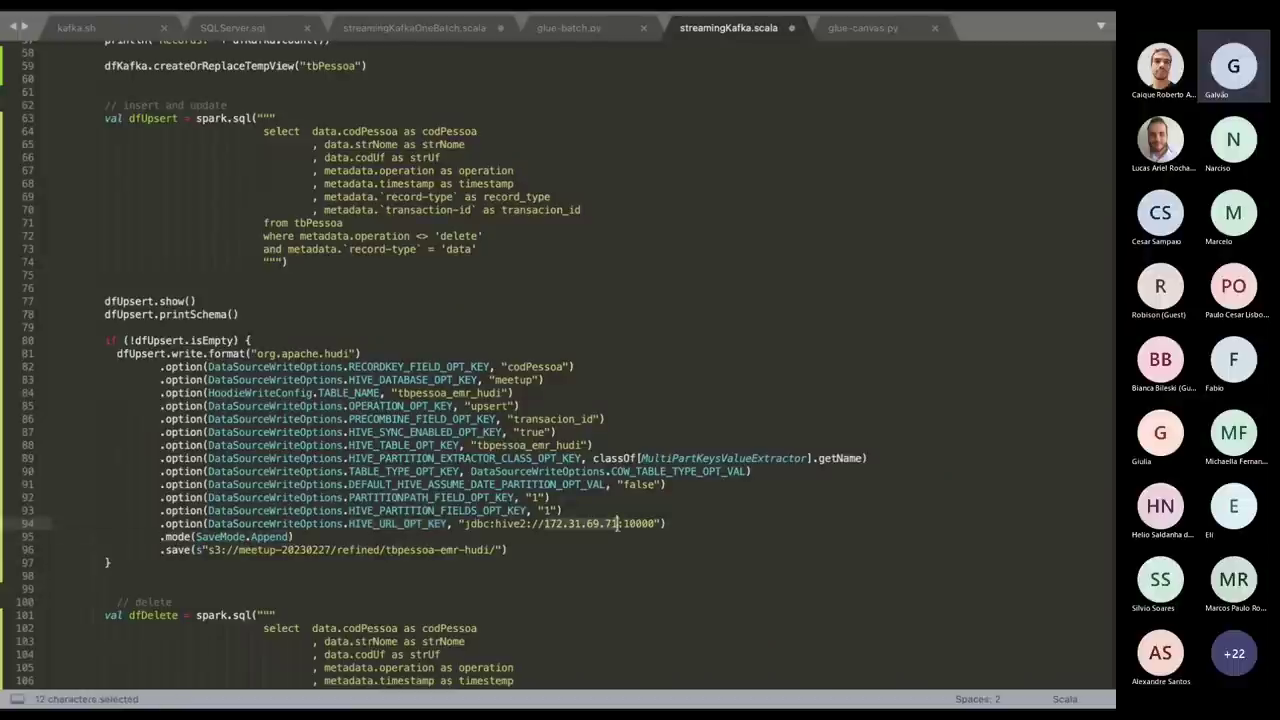
double_click(640, 523)
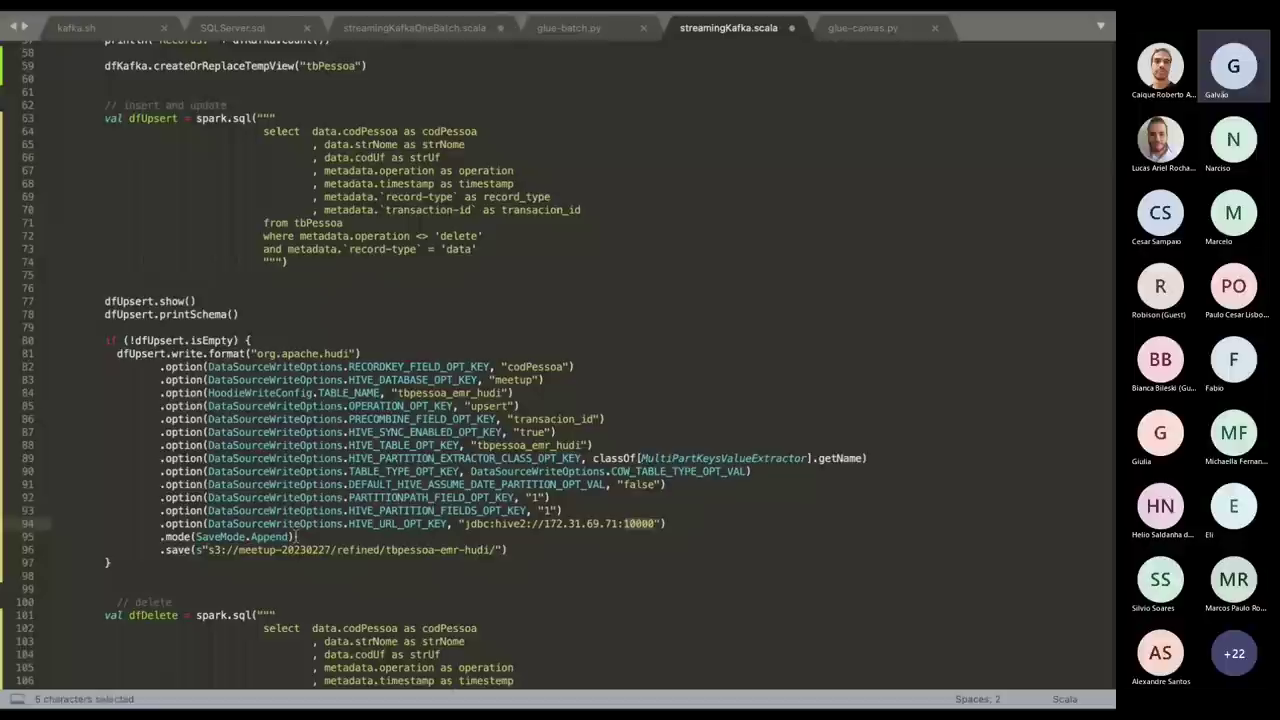
left_click_drag(294, 537, 135, 523)
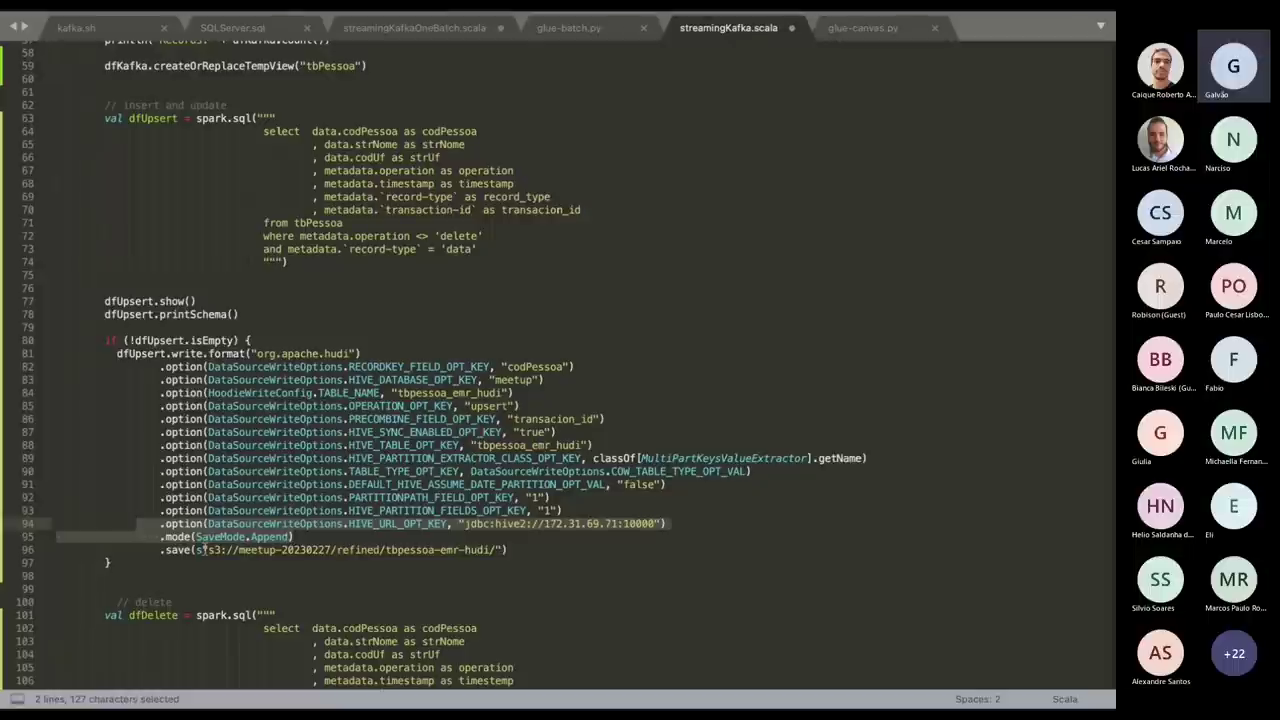
left_click_drag(204, 549, 501, 549)
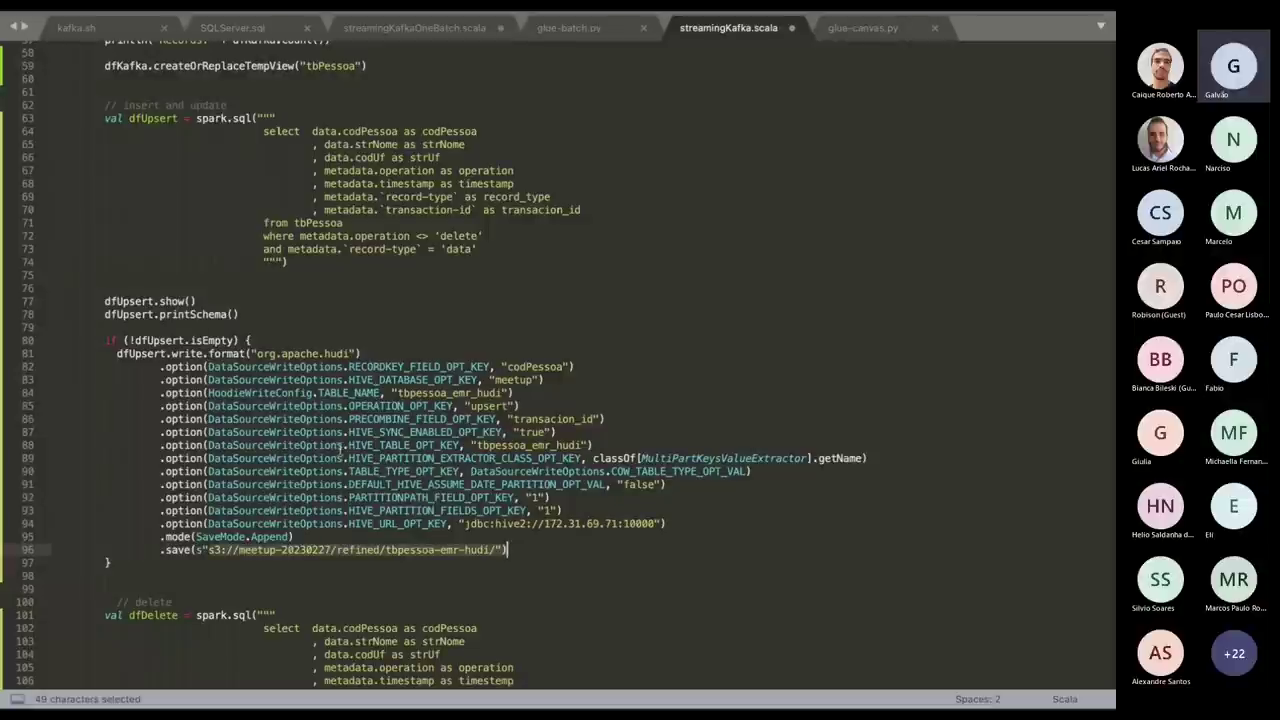
scroll(341, 450, "down", 8)
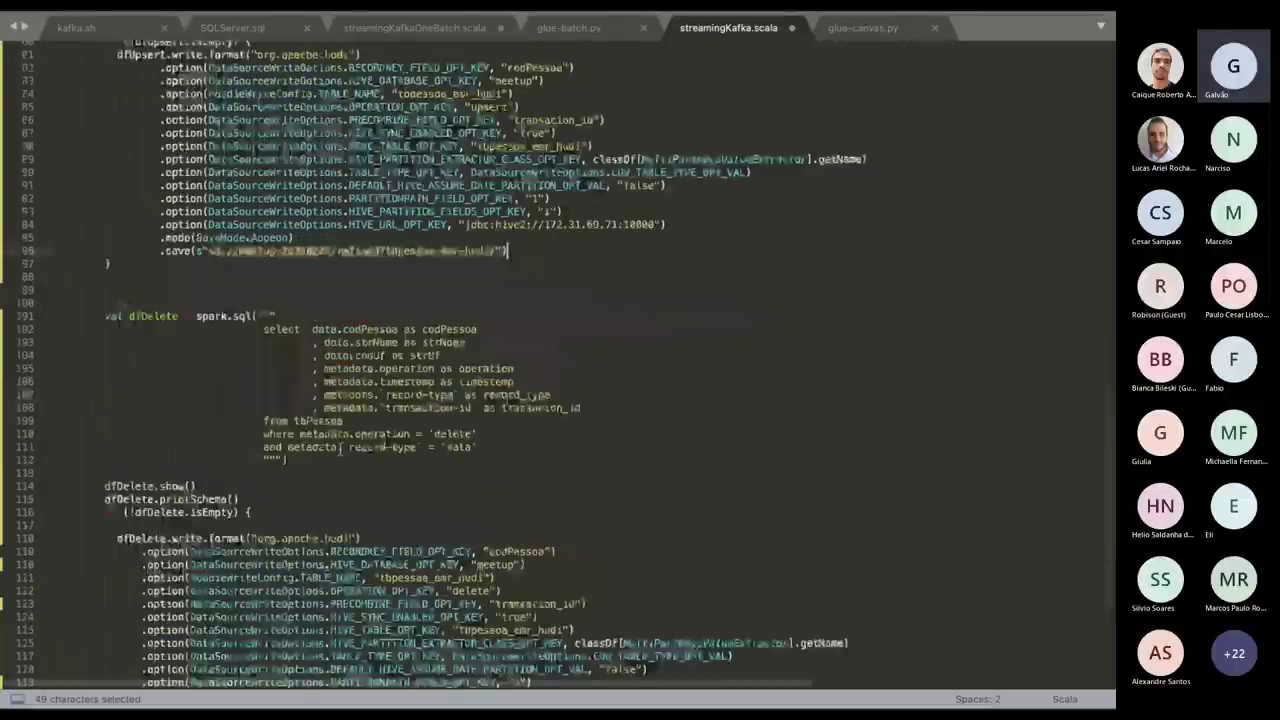
Highlight the delete filter and delete operation value in the dfDelete query.
left_click_drag(410, 434, 502, 441)
scroll(490, 470, "down", 2)
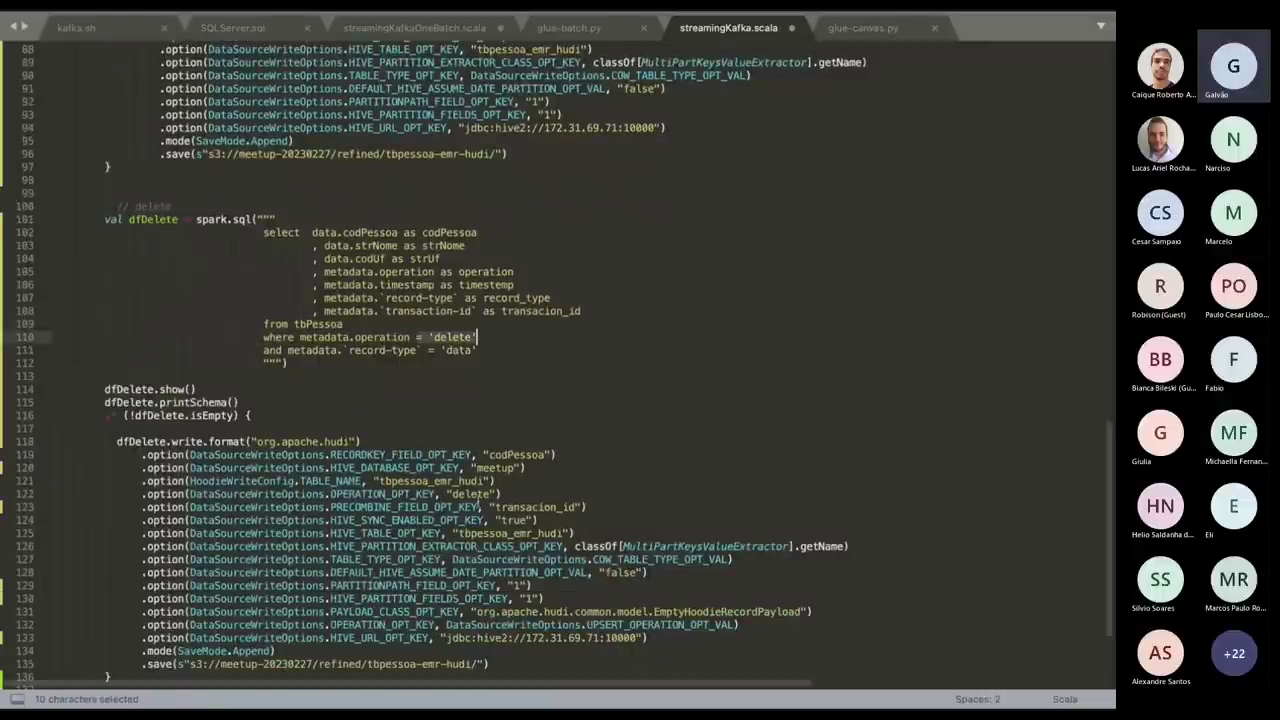
double_click(478, 494)
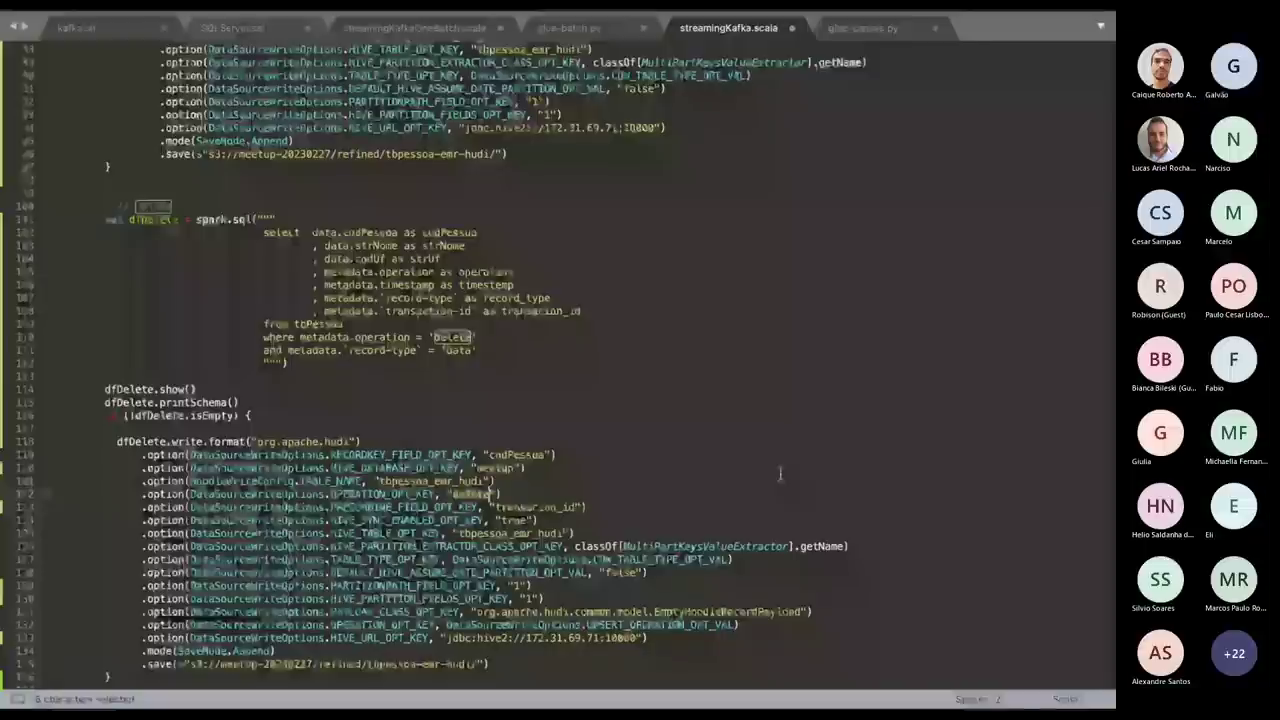
scroll(780, 474, "down", 3)
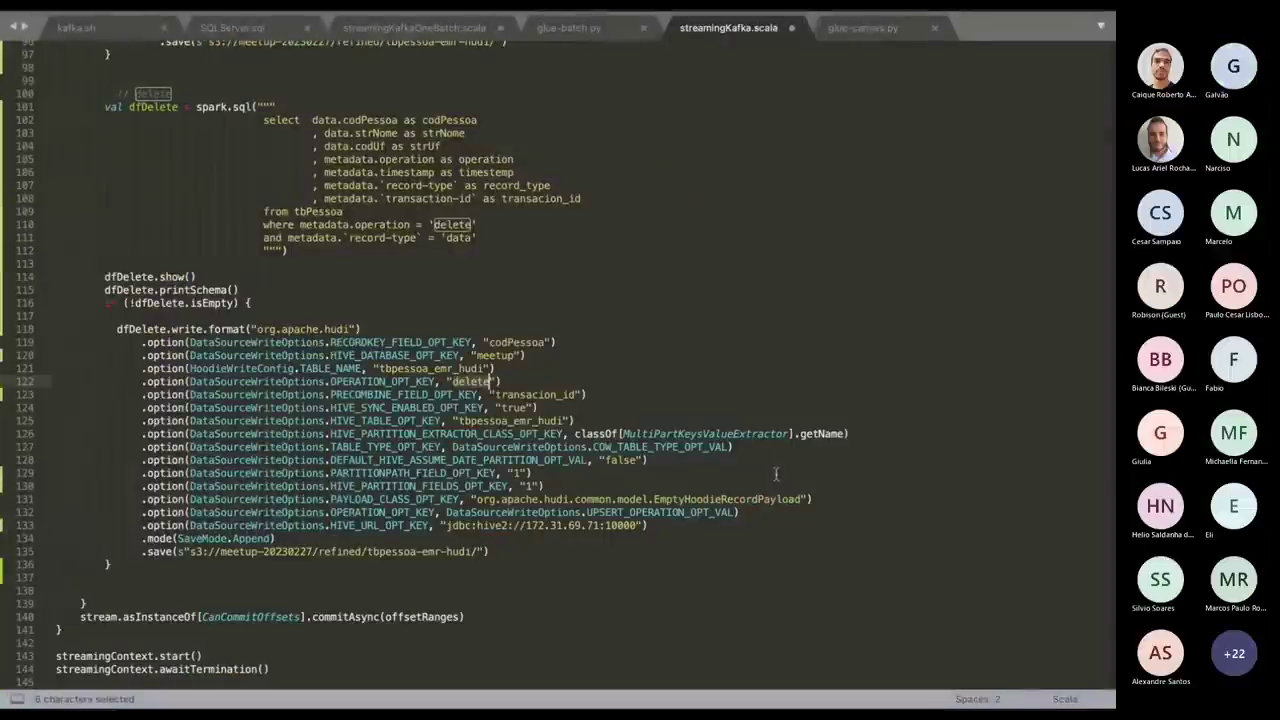
scroll(775, 474, "up", 20)
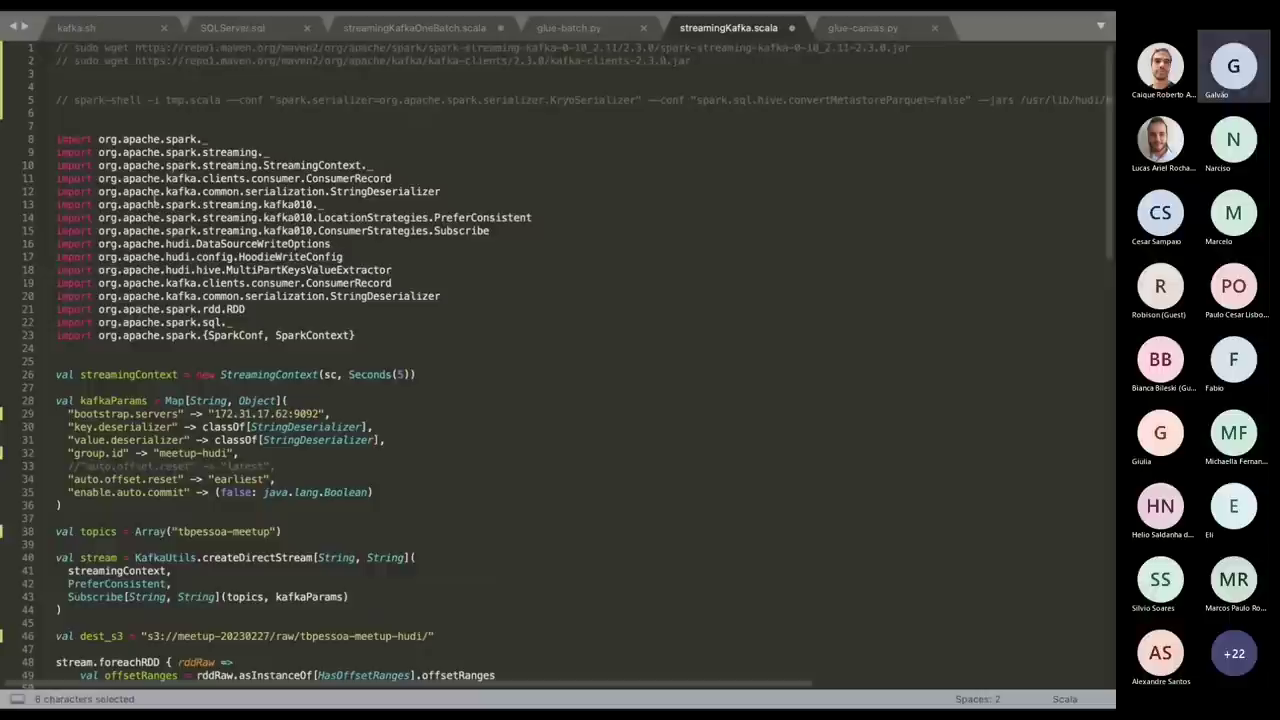
Copy streamingKafka.scala from line 7 to the end of the file.
left_click(60, 125)
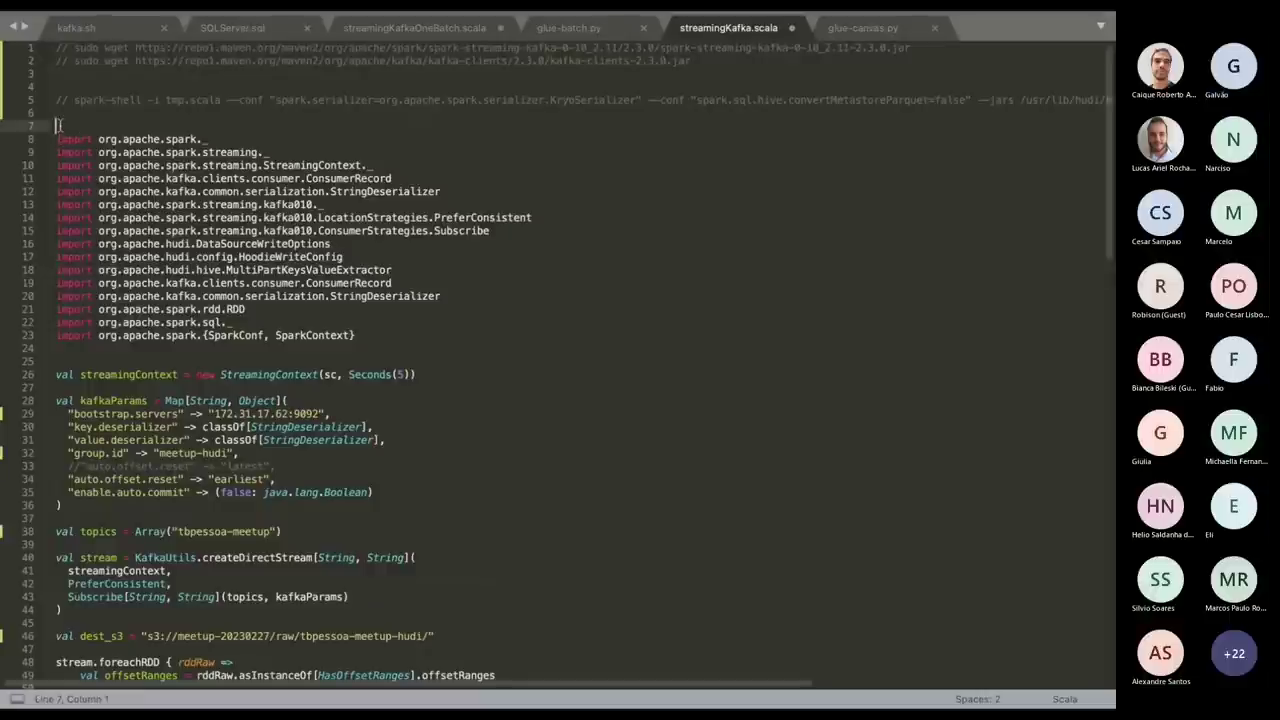
key("ctrl+shift+End")
key("ctrl+c")
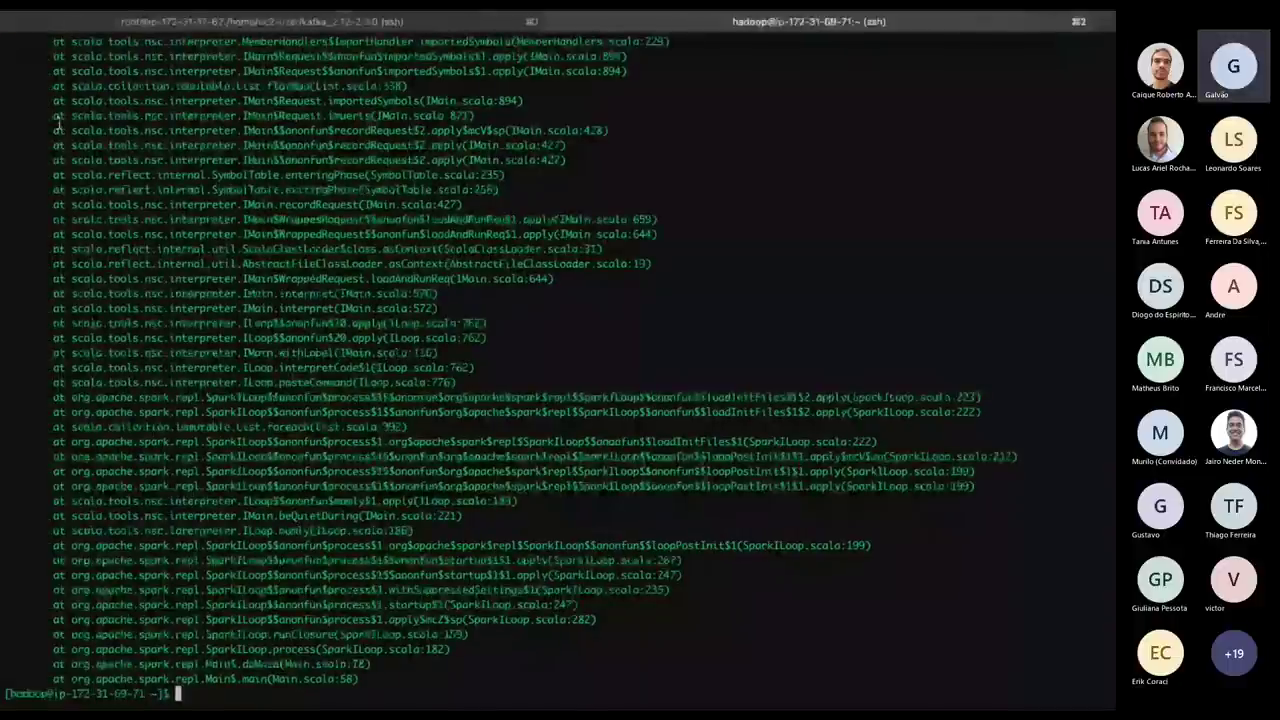
Clear the terminal and list the home folder files with ll.
type("clear")
key("Return")
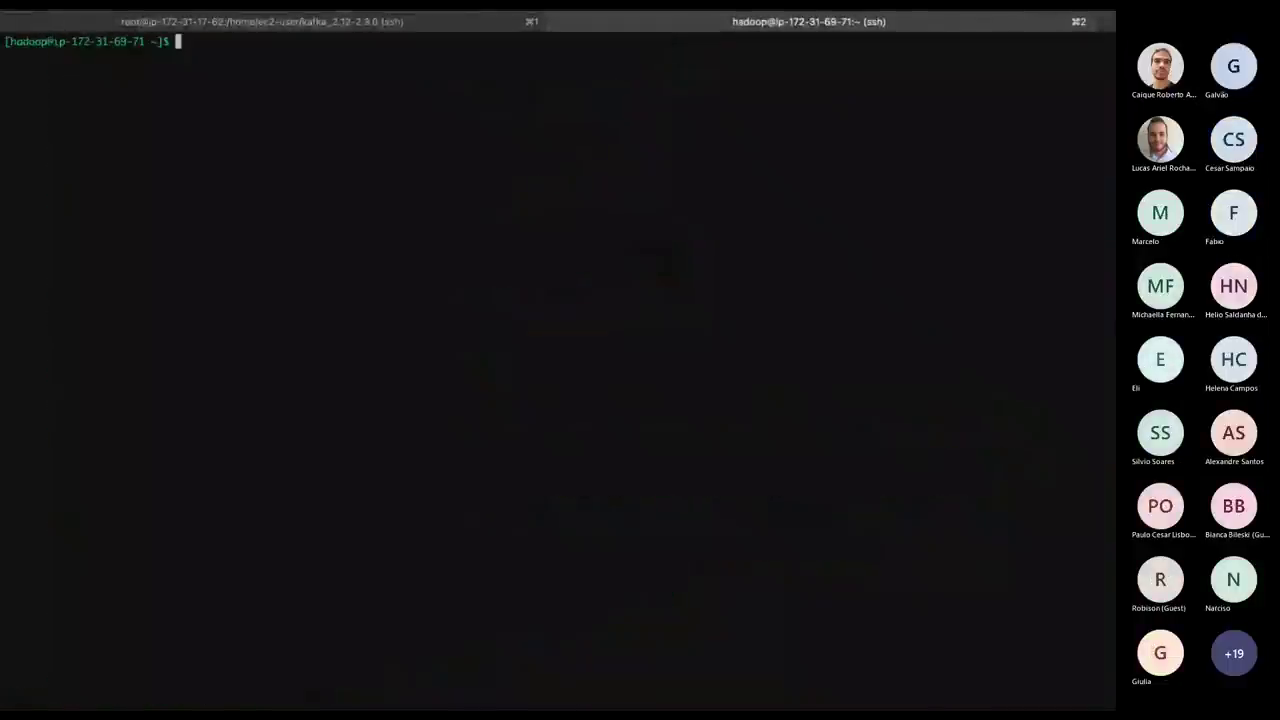
type("ll")
key("Return")
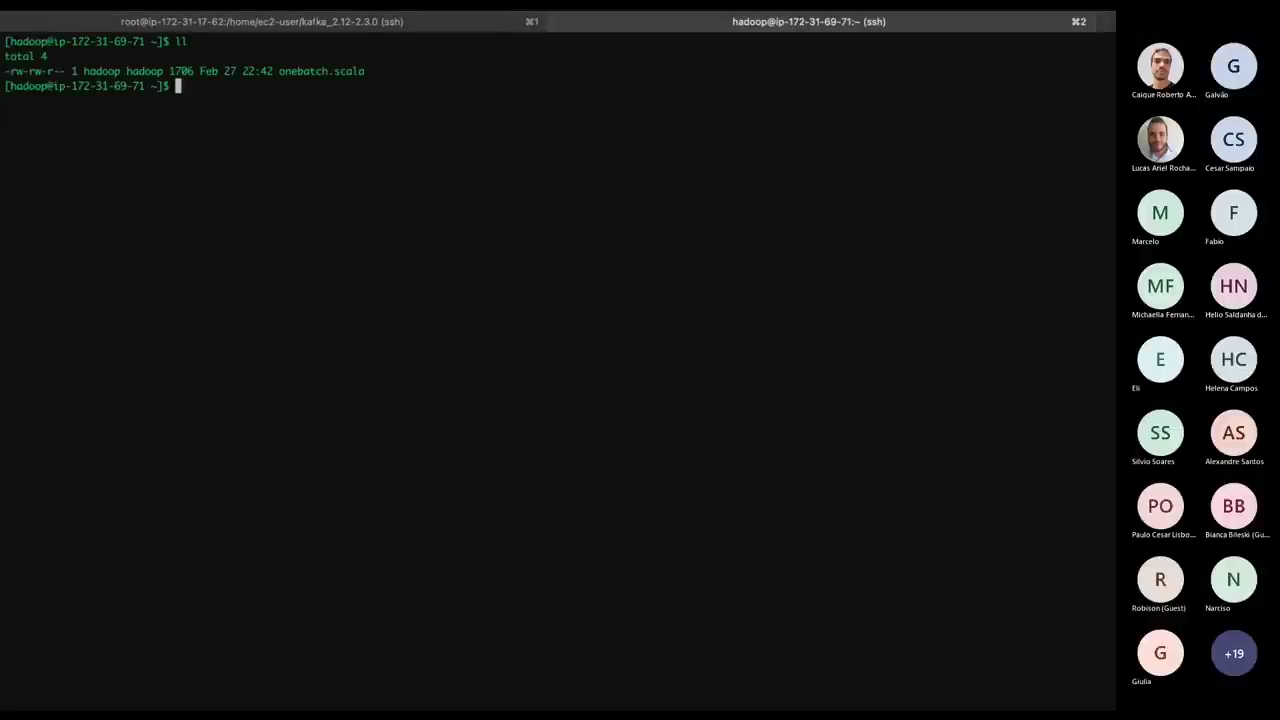
Paste the copied streaming script into a new tmp.scala in nano and save it.
type("nano tmp.scala")
key("Return")
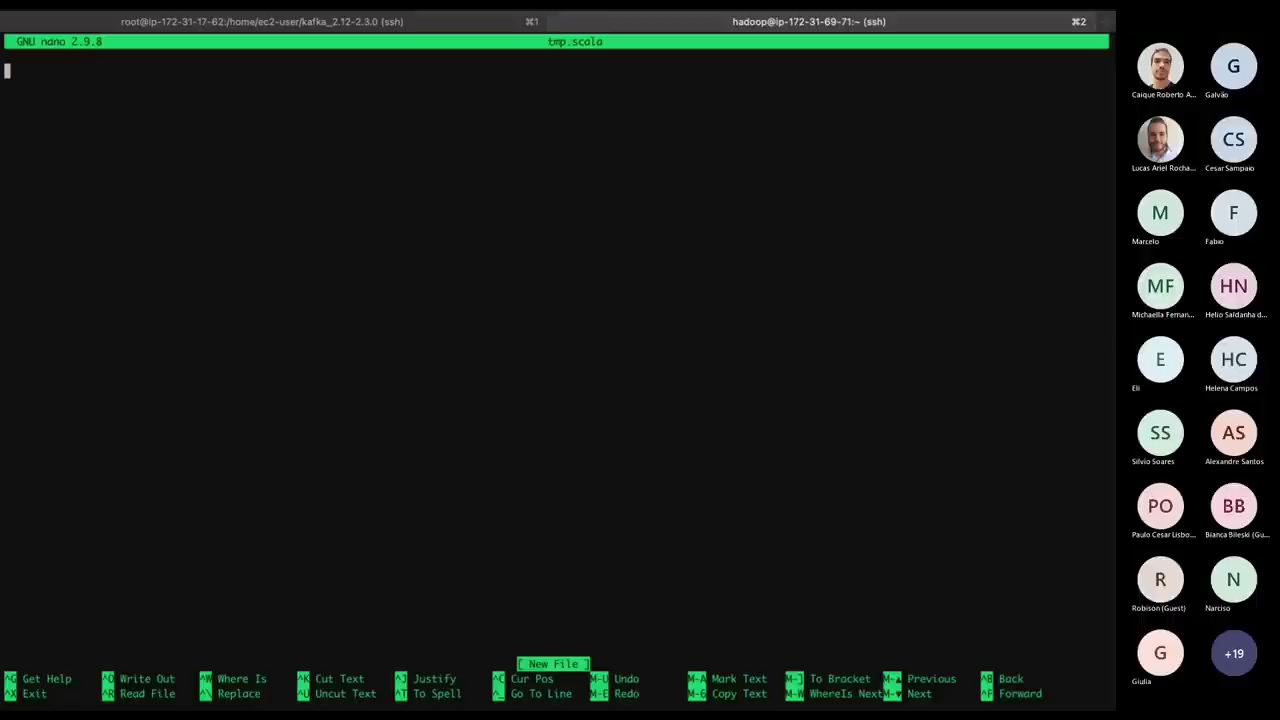
key("super+v")
key("ctrl+x")
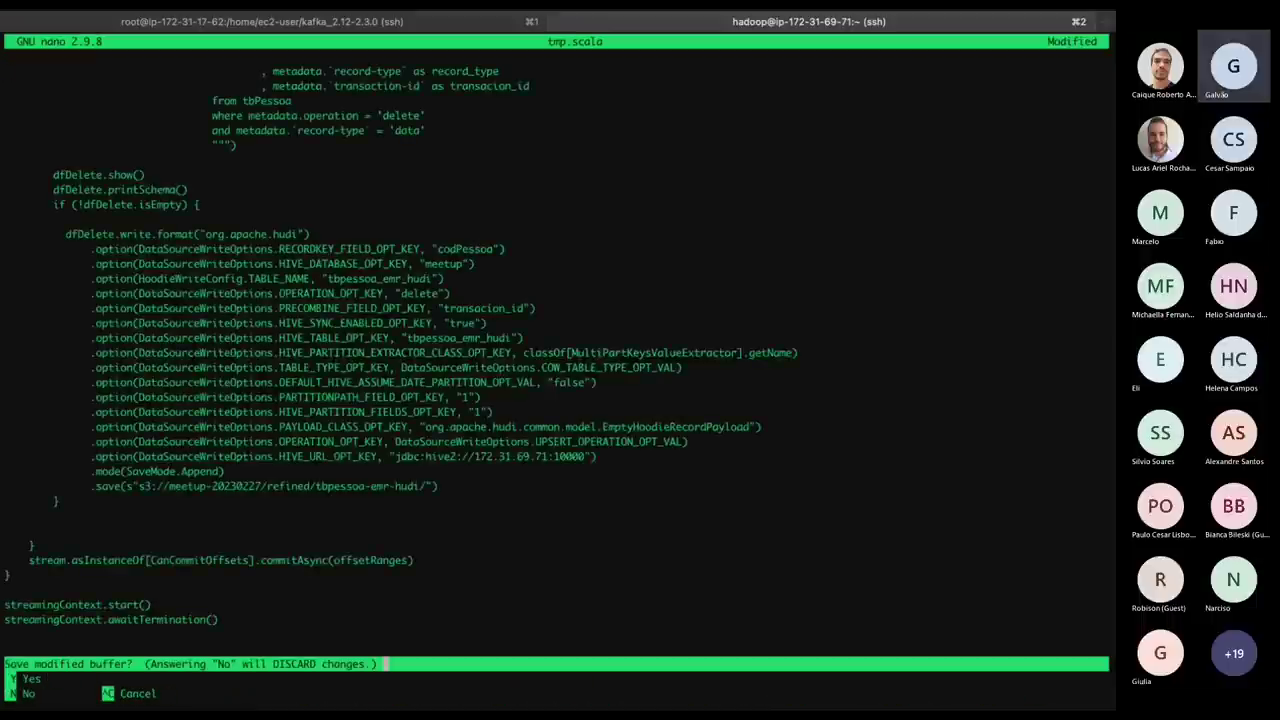
key("y")
key("Return")
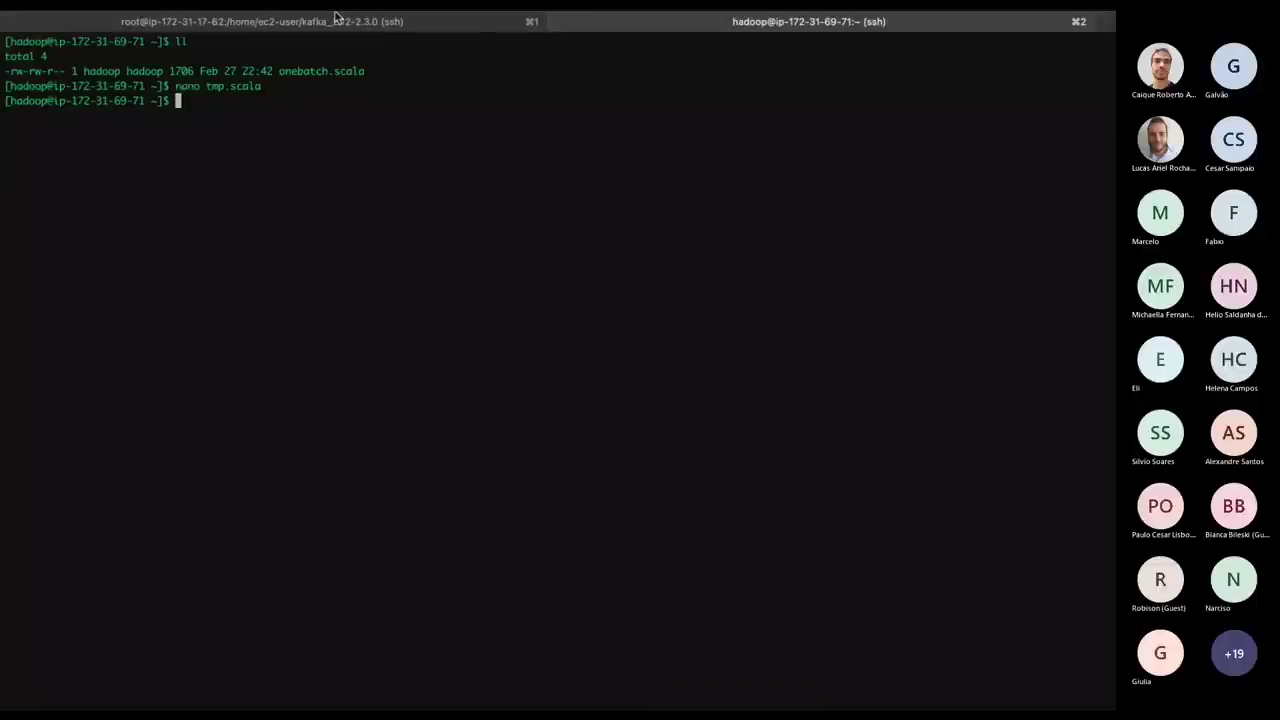
key("ctrl+Left")
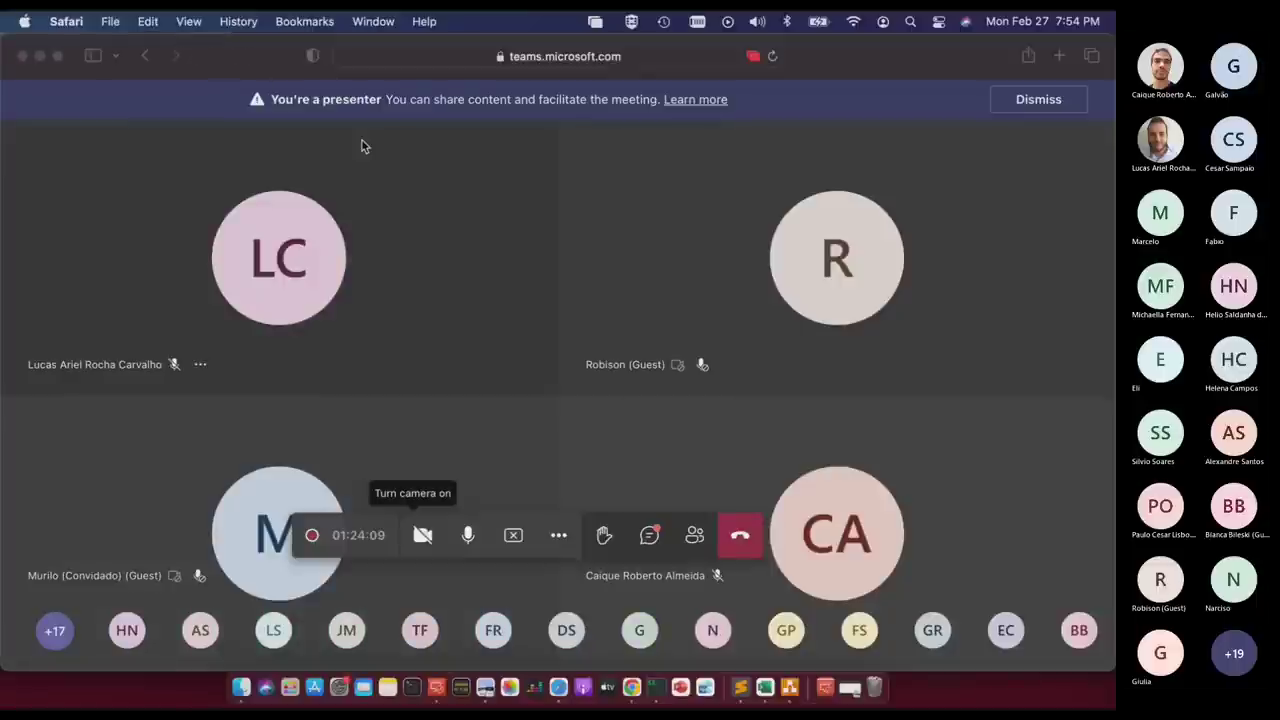
Turn on Word Wrap for streamingKafka.scala so long lines wrap.
key("ctrl+Right")
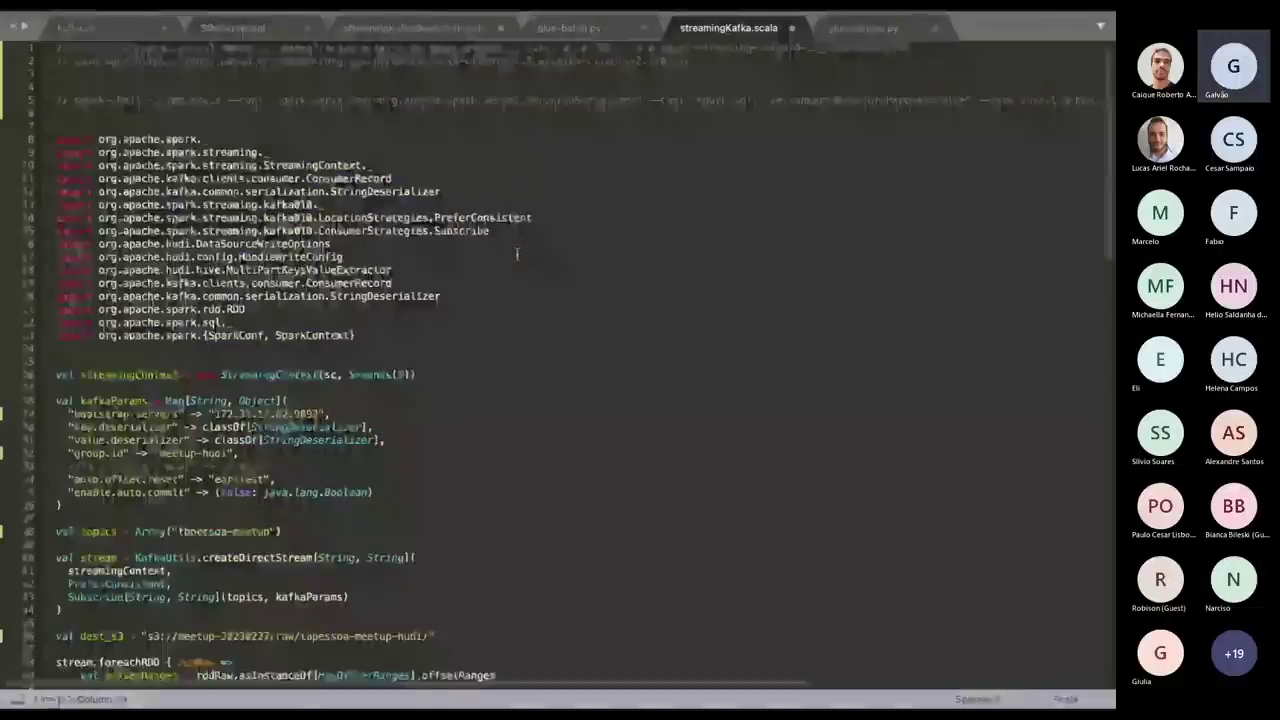
left_click(287, 138)
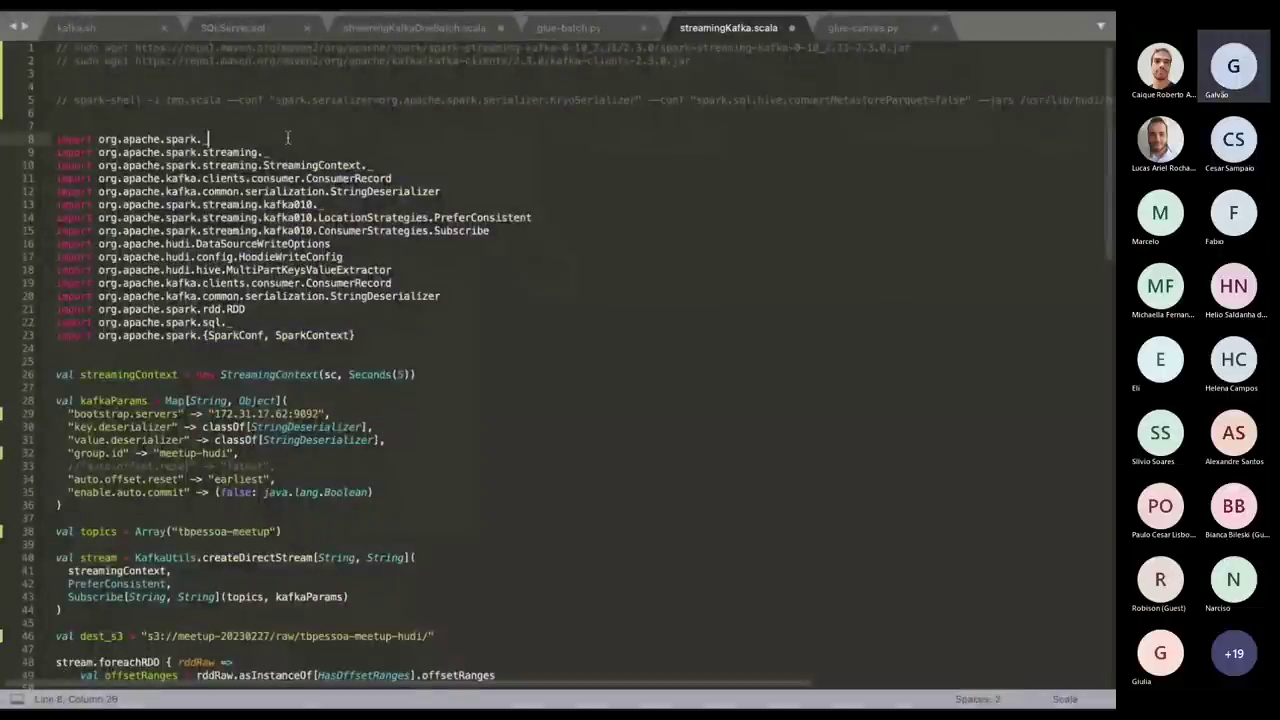
mouse_move(251, 17)
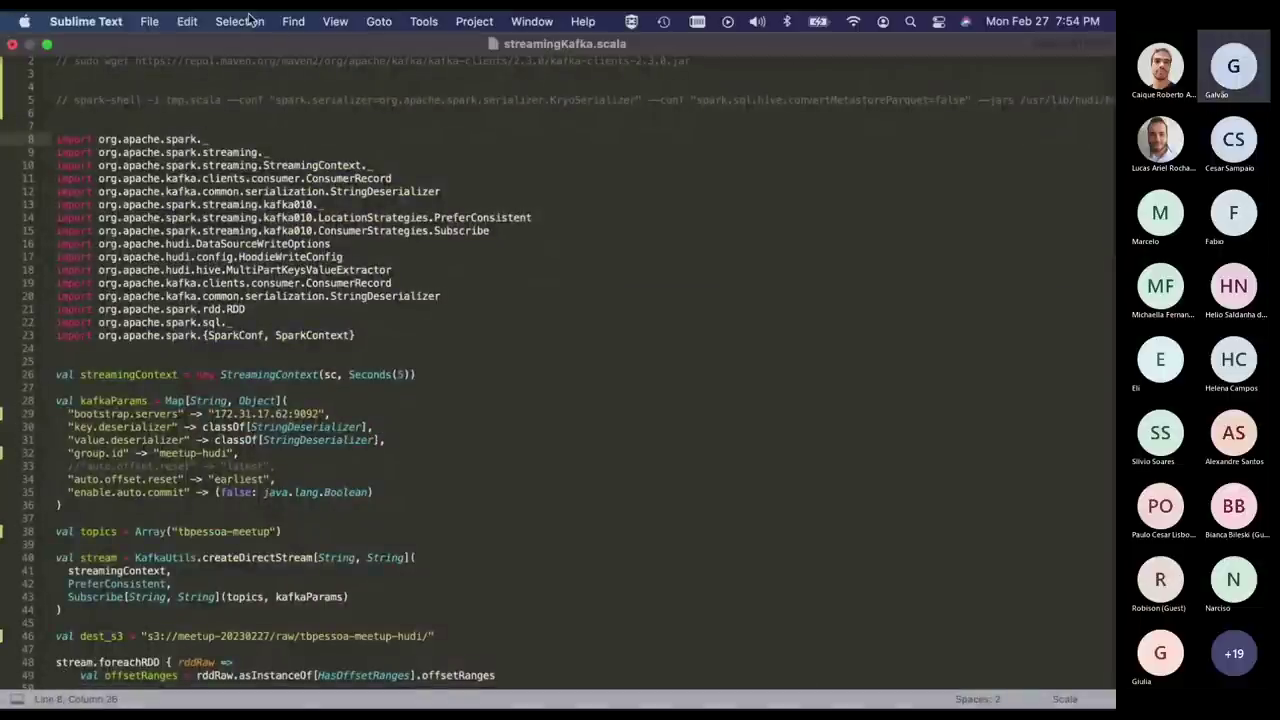
left_click(336, 21)
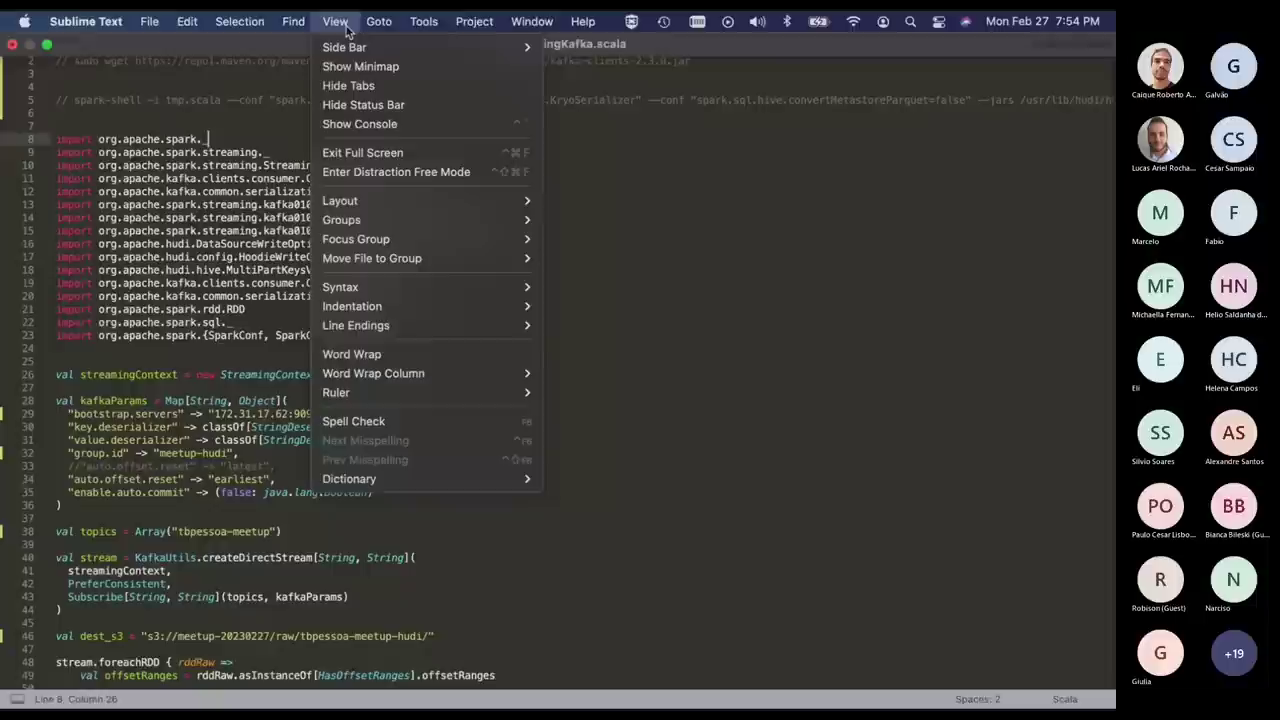
left_click(399, 356)
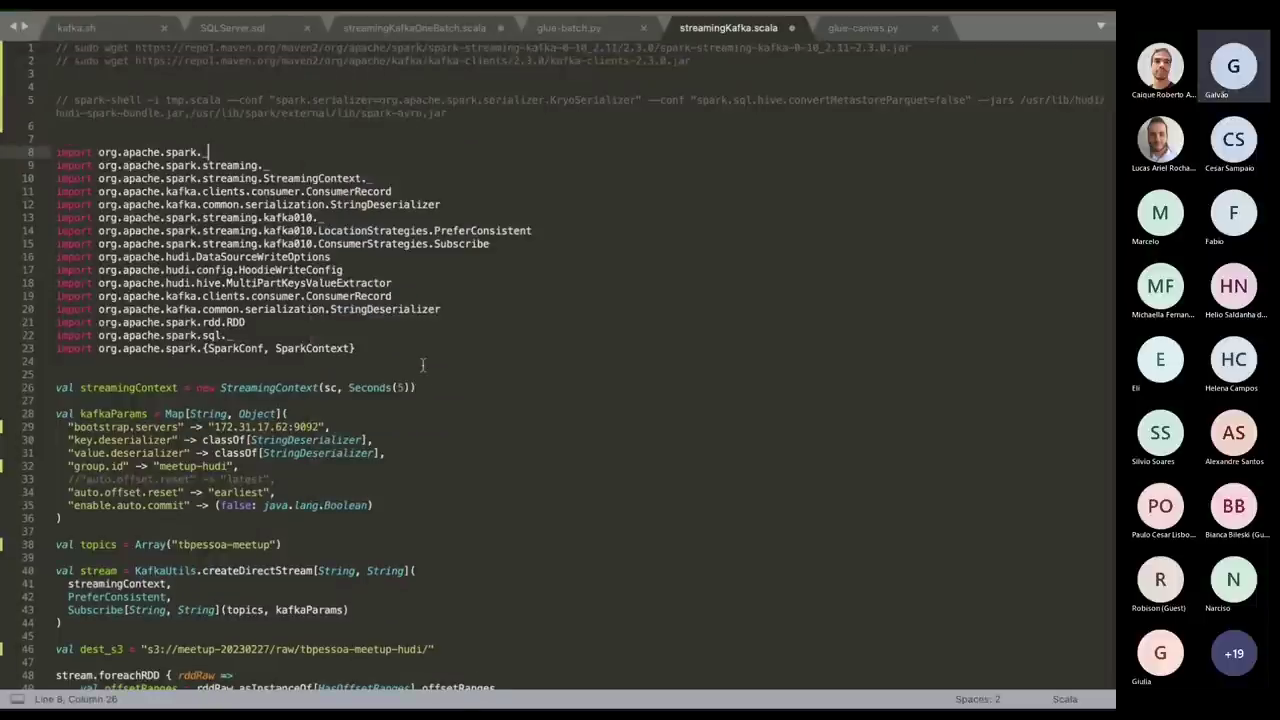
left_click(572, 347)
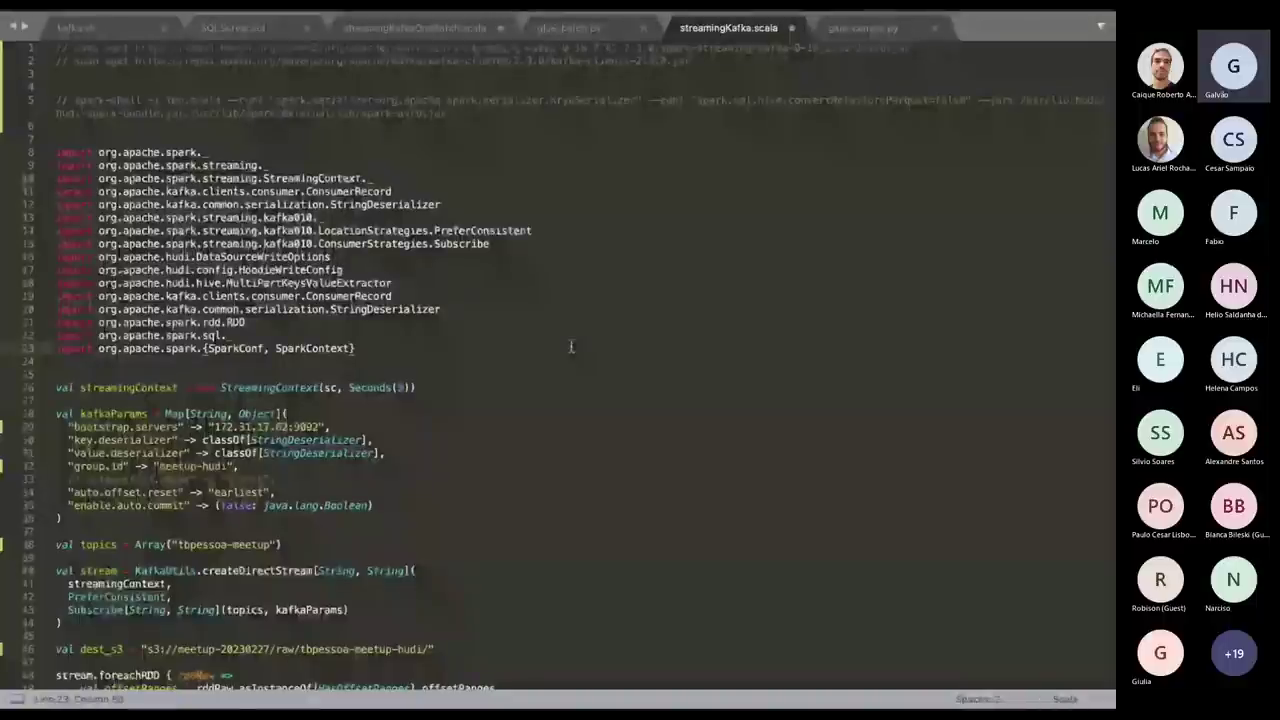
Select the commented spark-shell -i tmp.scala command on line 5.
left_click(227, 100)
left_click_drag(227, 100, 230, 86)
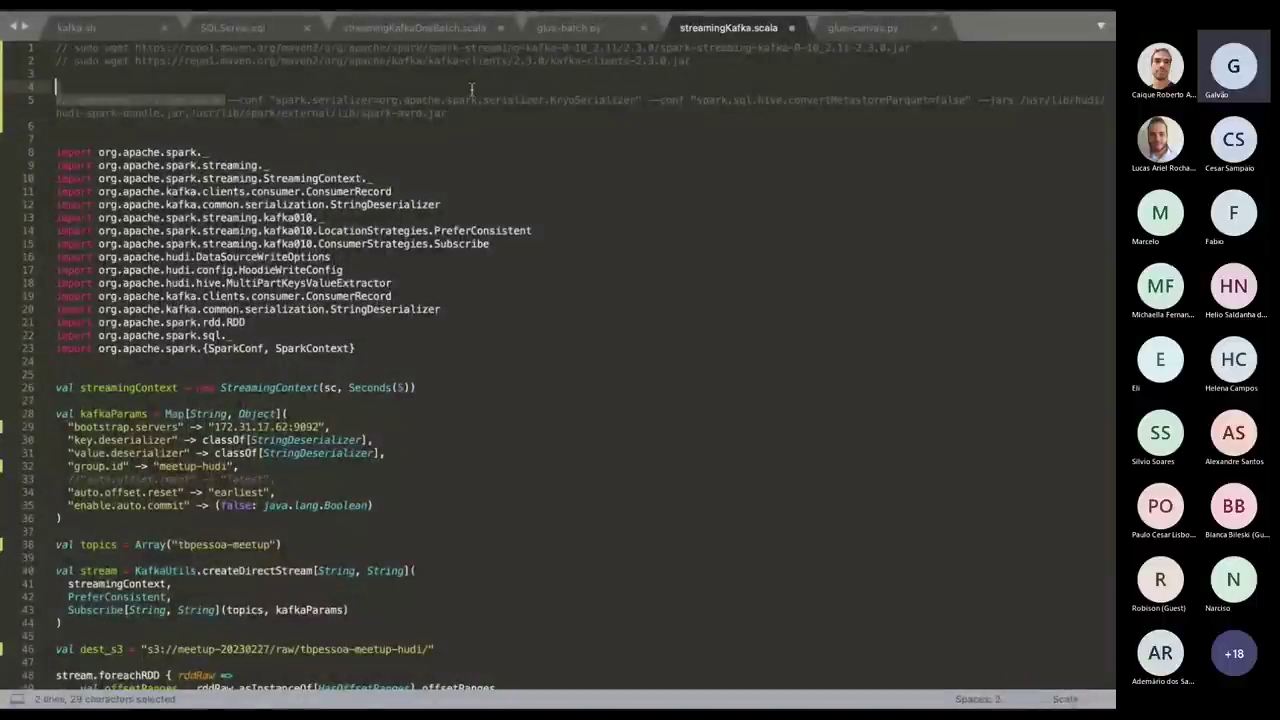
left_click_drag(627, 85, 898, 113)
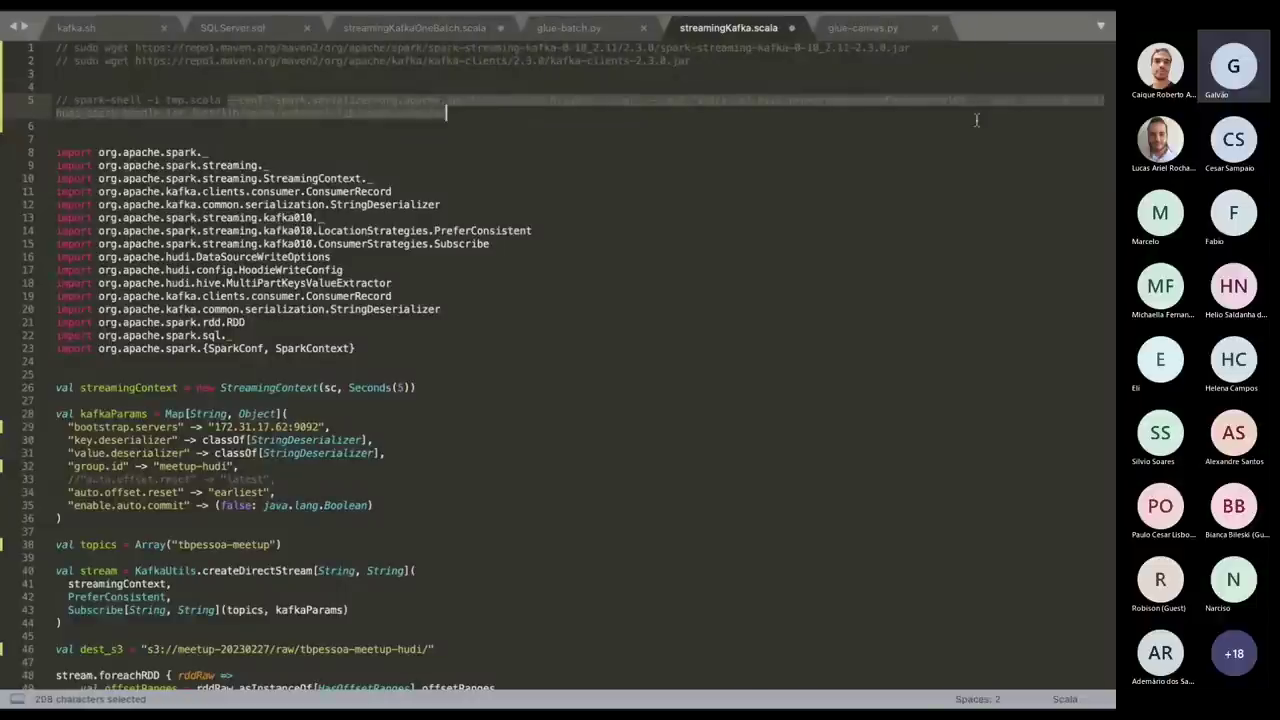
key("shift+Down")
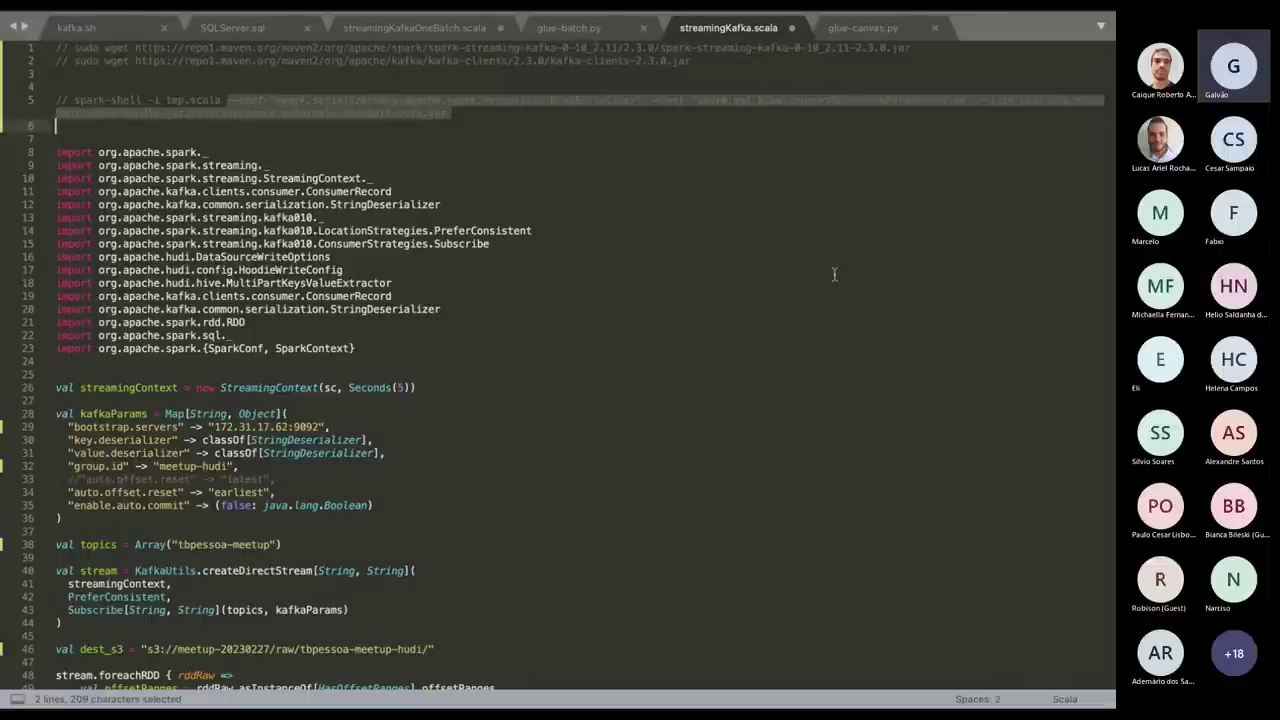
key("super+Tab")
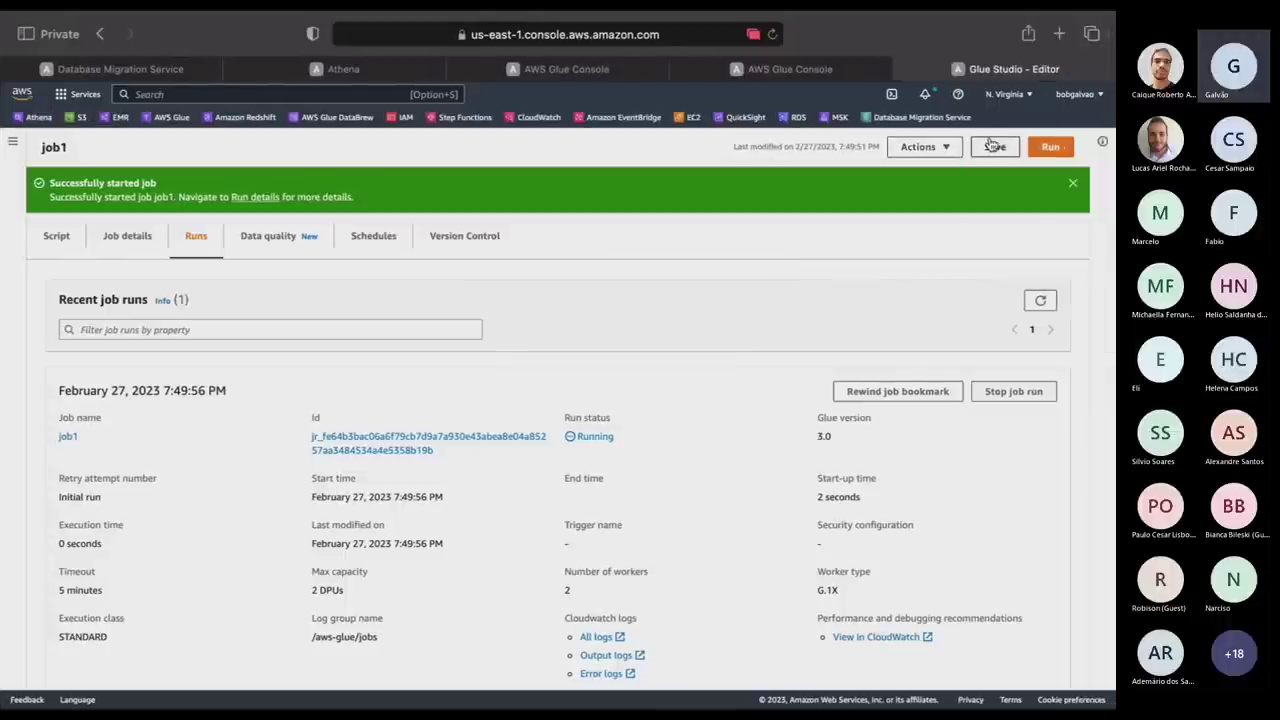
Search Google for 'aws hudi' in a new tab and open the Hudi - Amazon EMR docs.
key("super+t")
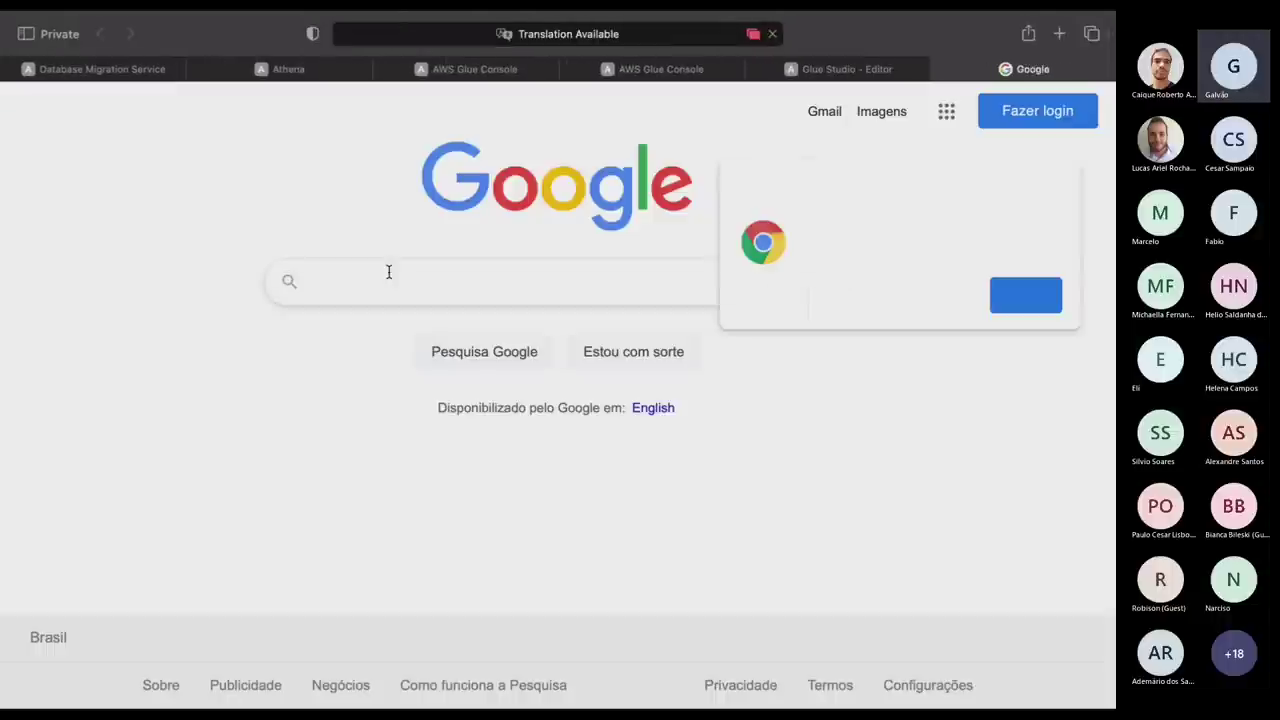
left_click(389, 272)
type("aws hu")
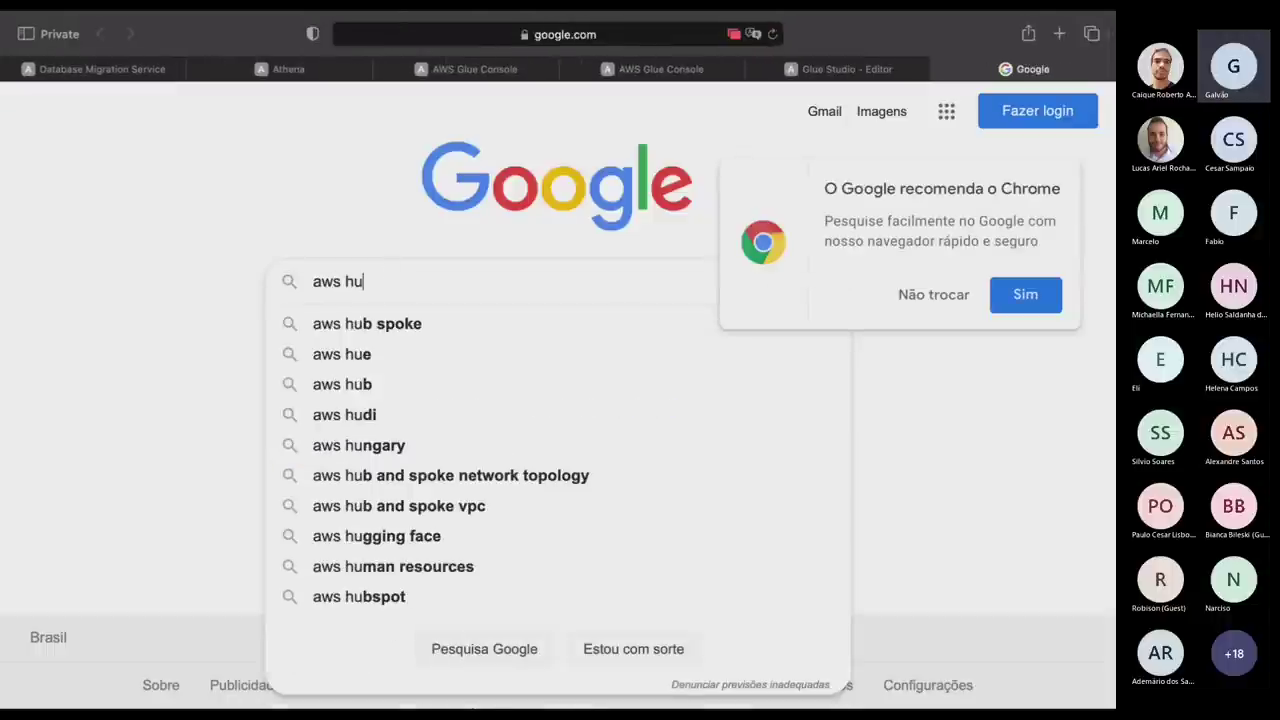
type("di")
key("Return")
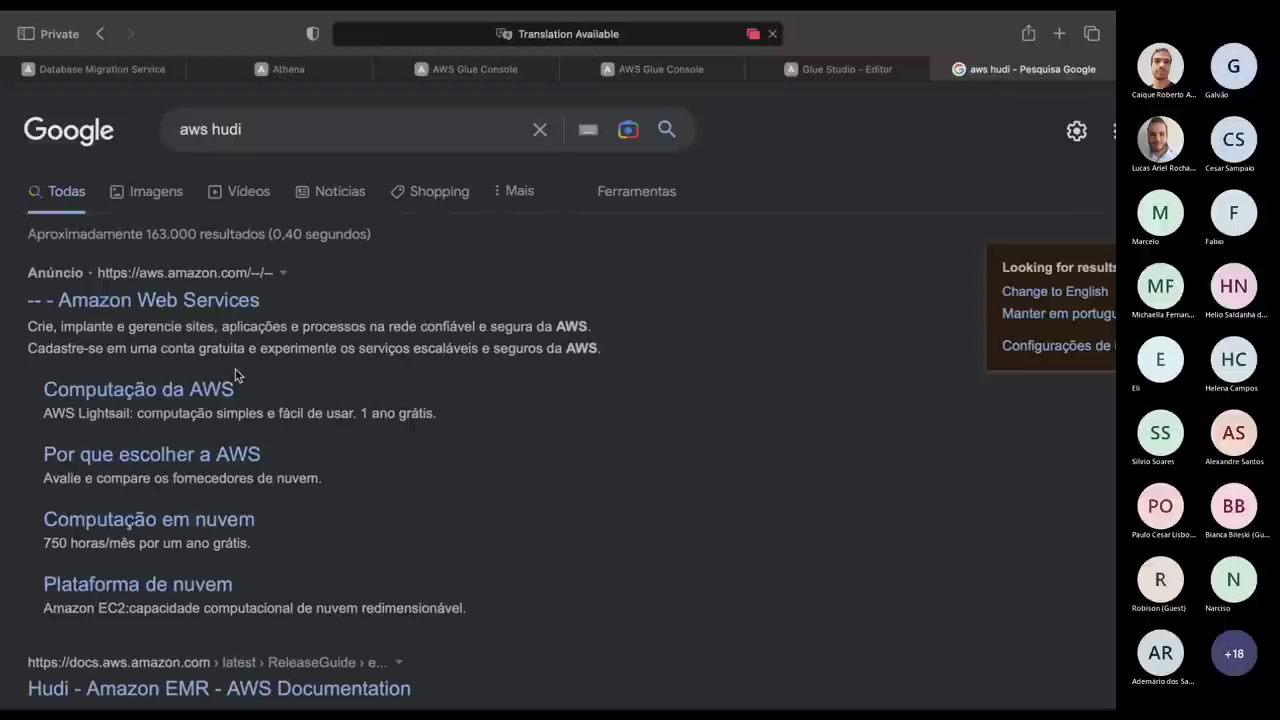
scroll(237, 375, "down", 4)
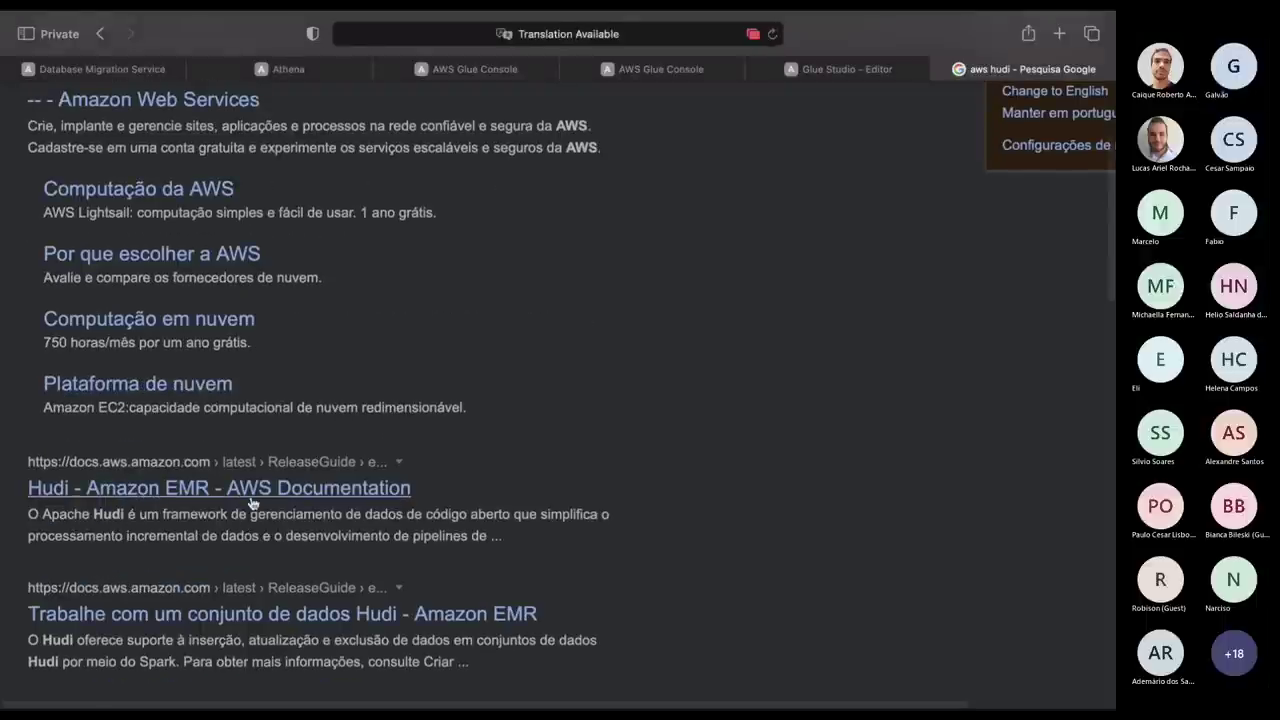
left_click(251, 497)
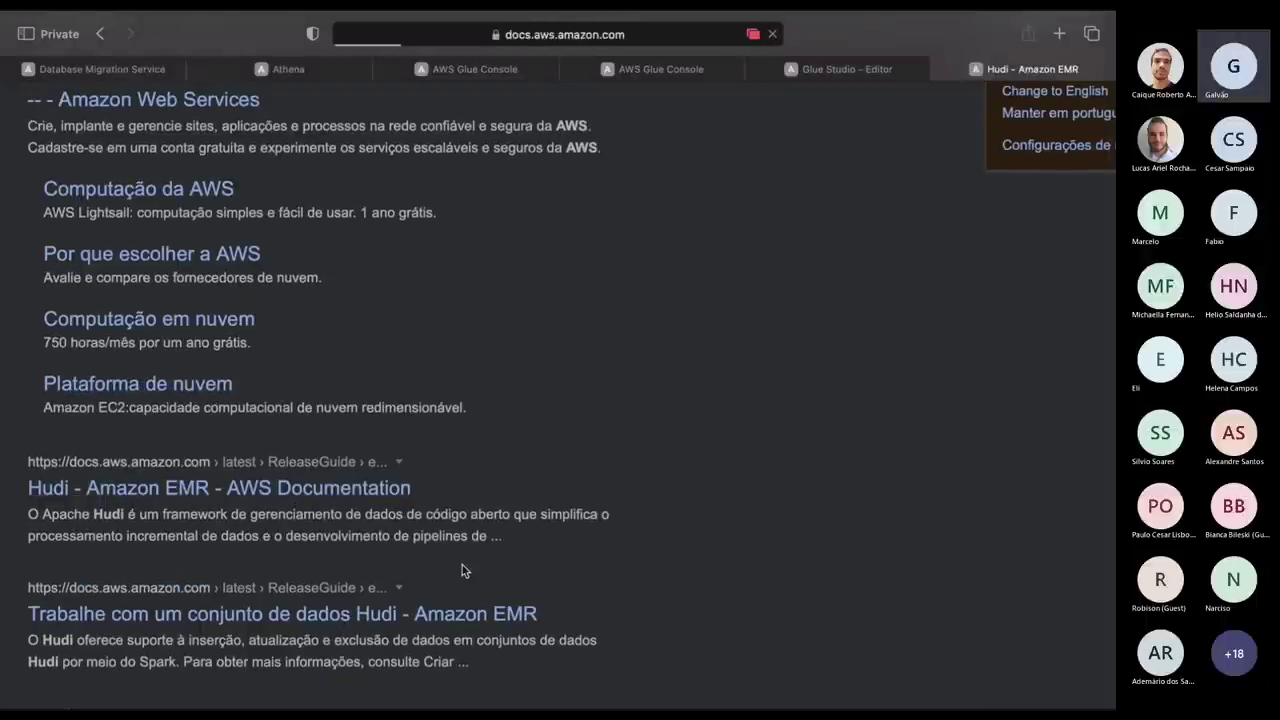
Go to the 'Trabalhe com um conjunto de dados Hudi' page and read through it.
scroll(541, 421, "down", 2)
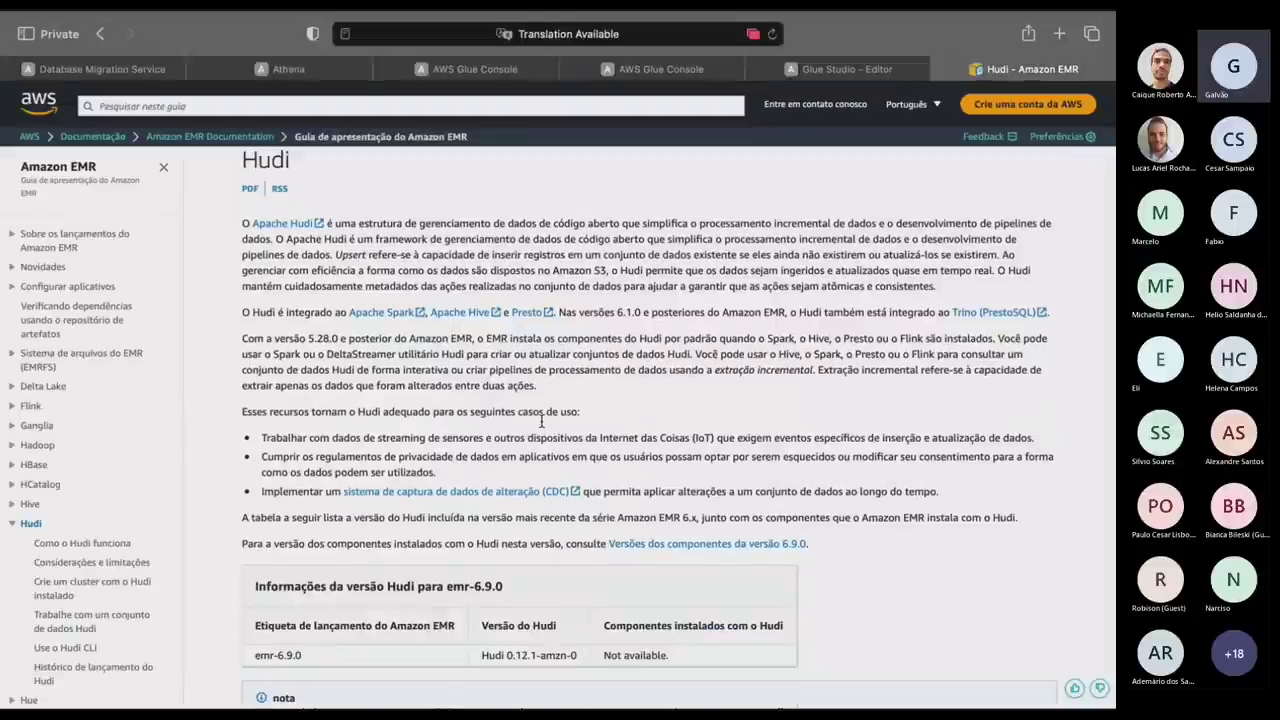
scroll(541, 421, "down", 5)
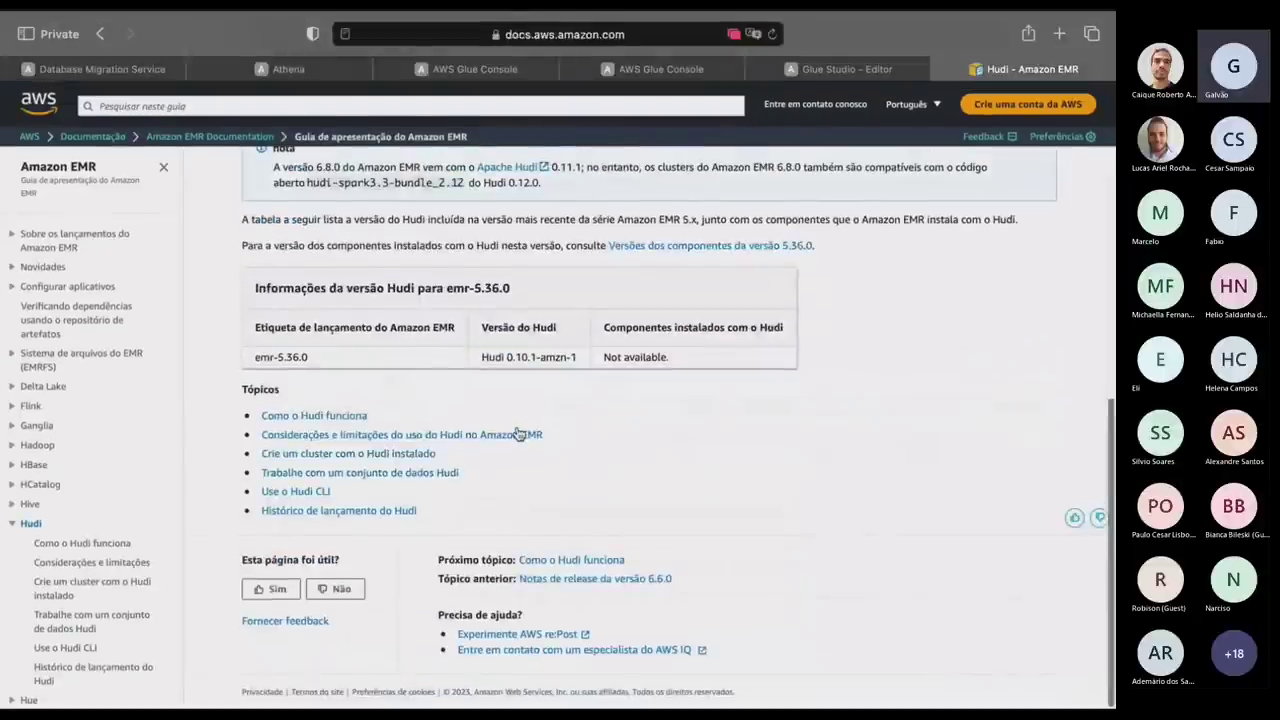
left_click(97, 546)
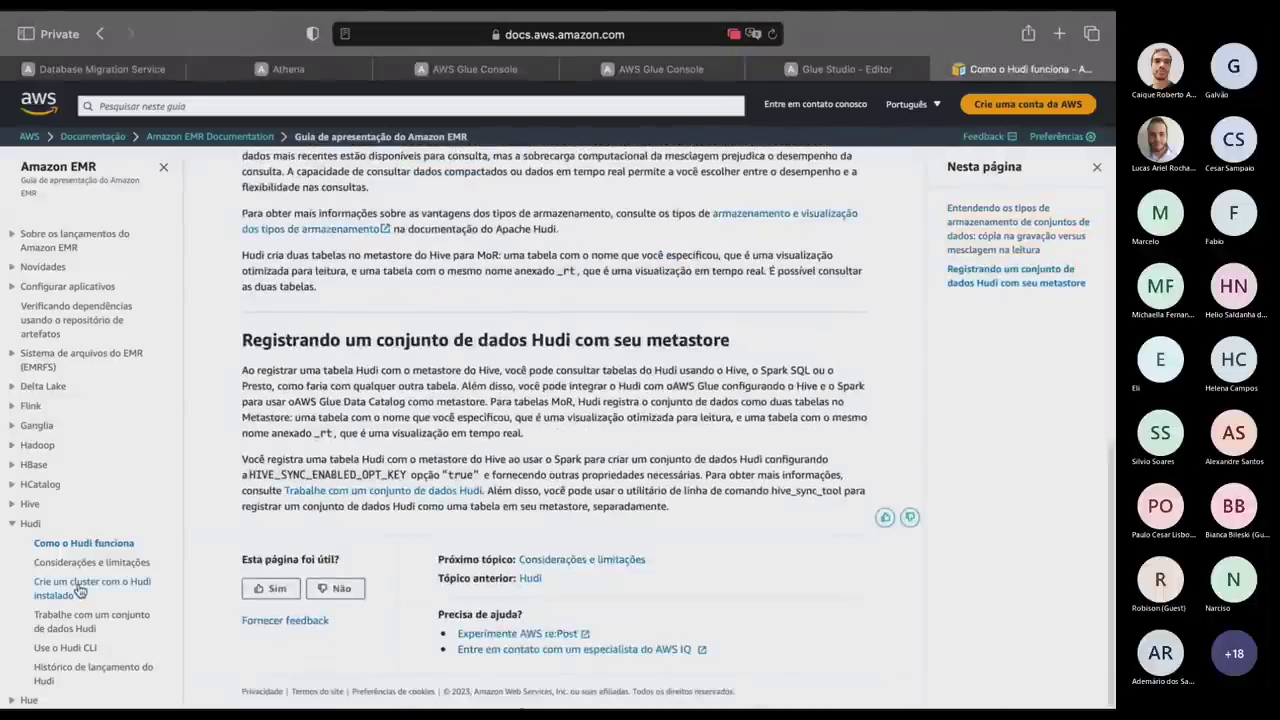
left_click(82, 618)
scroll(799, 575, "down", 3)
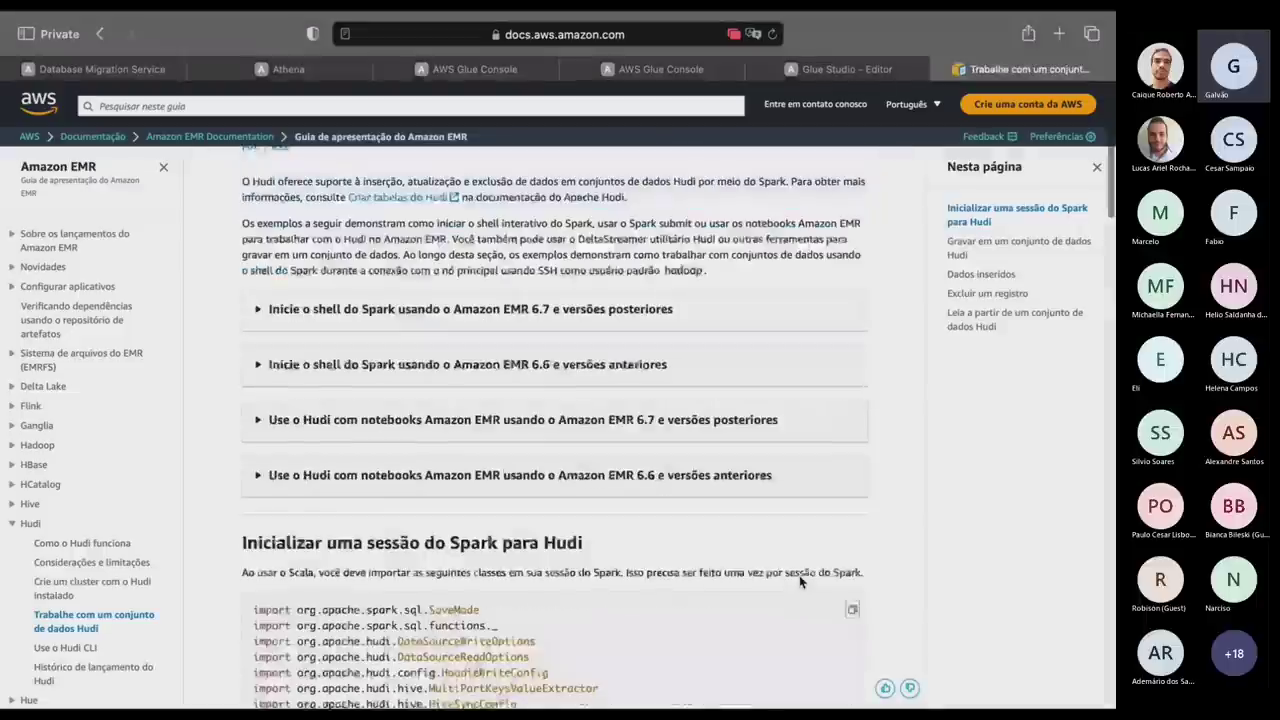
scroll(510, 634, "down", 3)
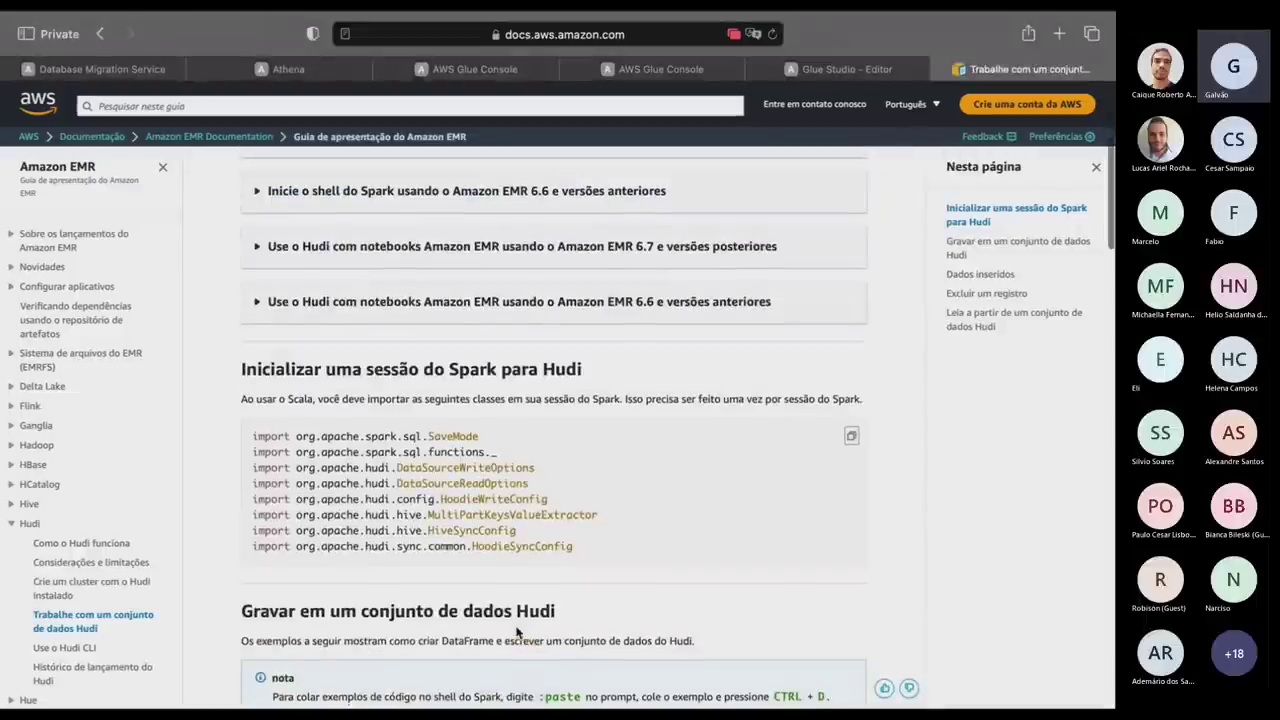
scroll(517, 632, "down", 10)
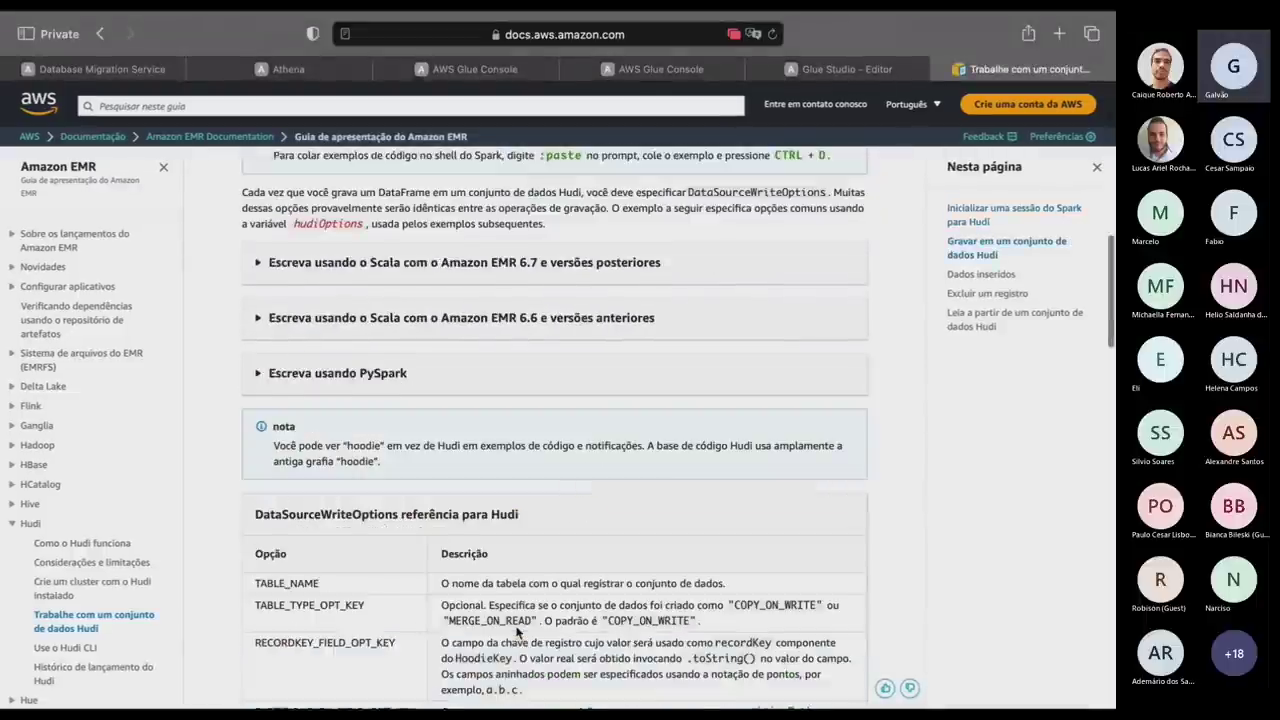
scroll(517, 632, "down", 1)
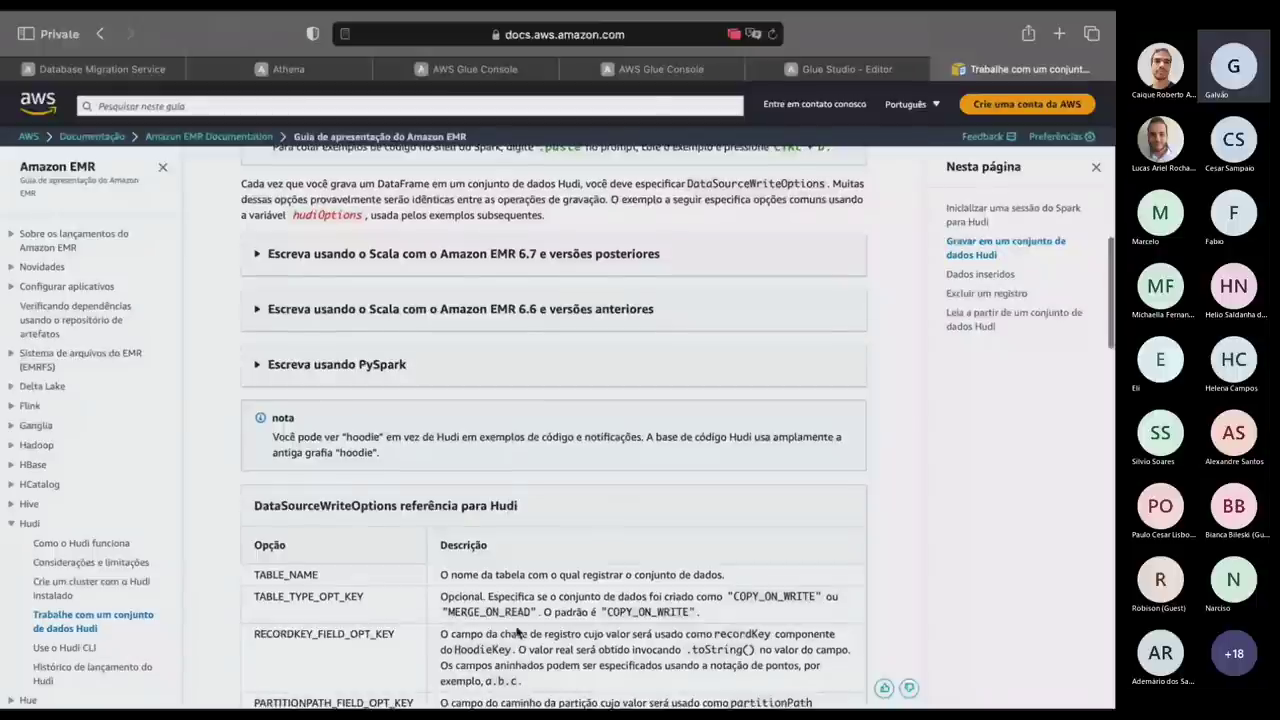
scroll(517, 632, "down", 3)
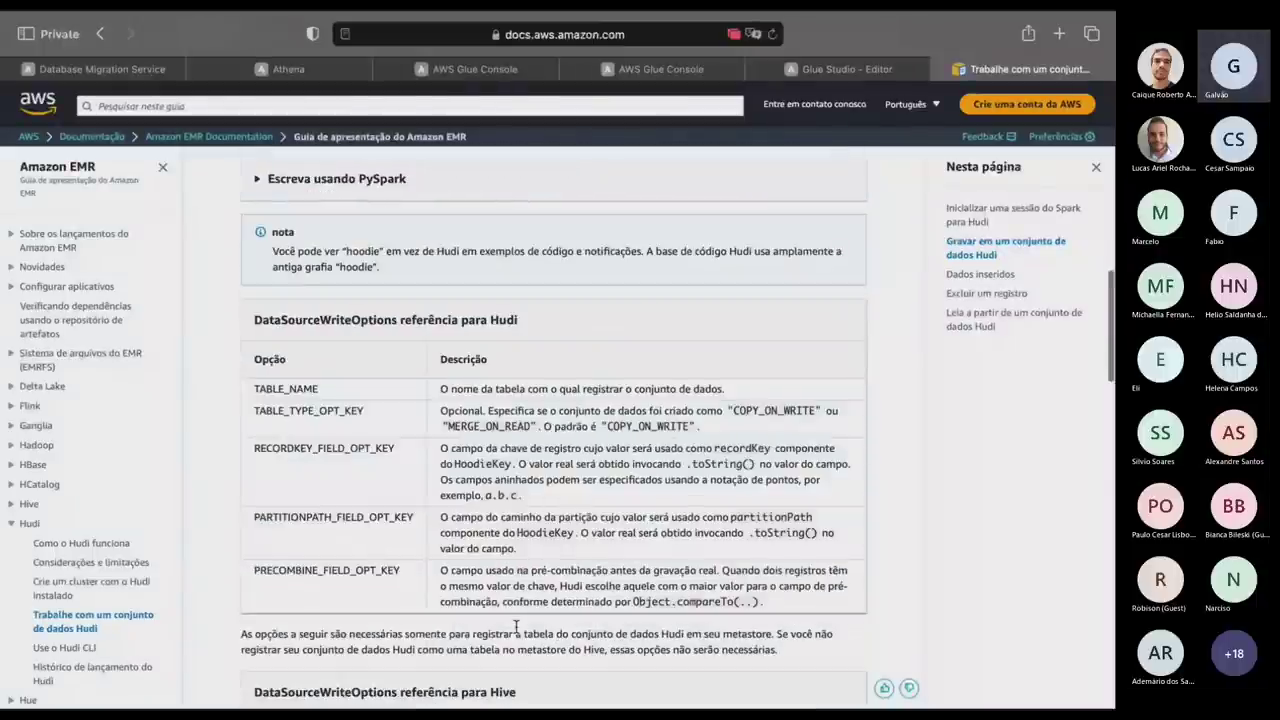
scroll(517, 627, "up", 1)
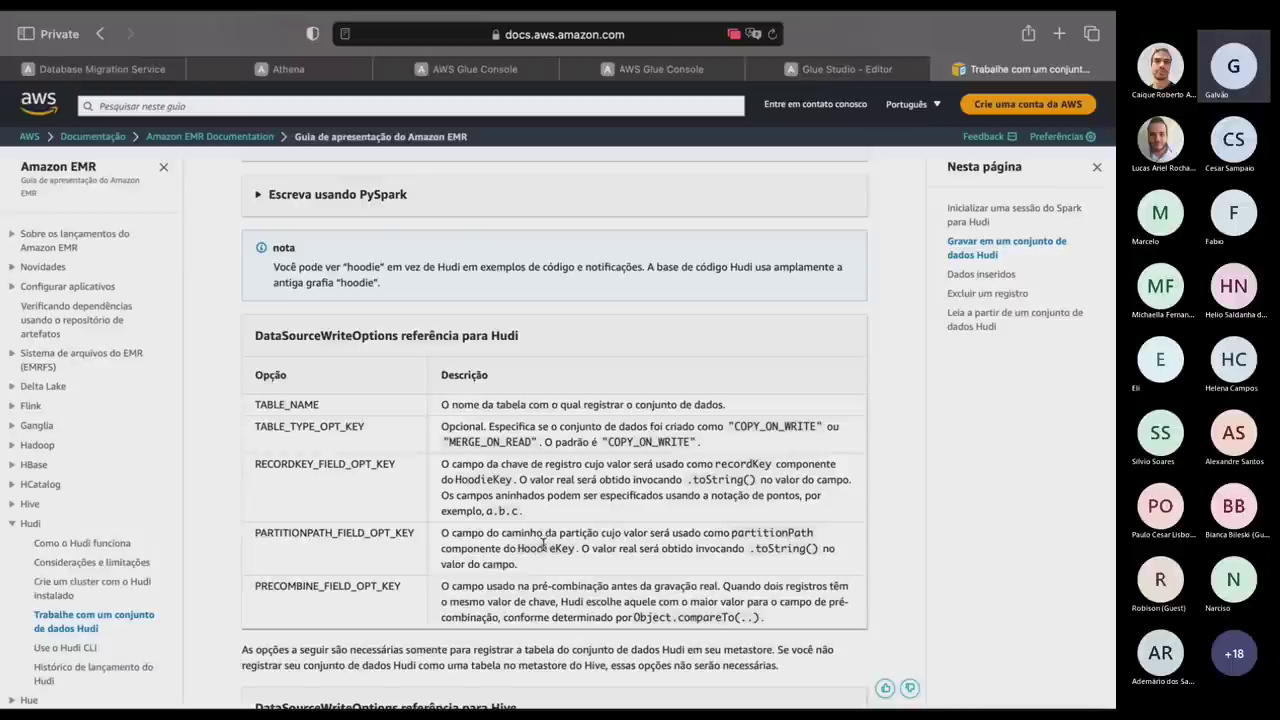
key("ctrl+Right")
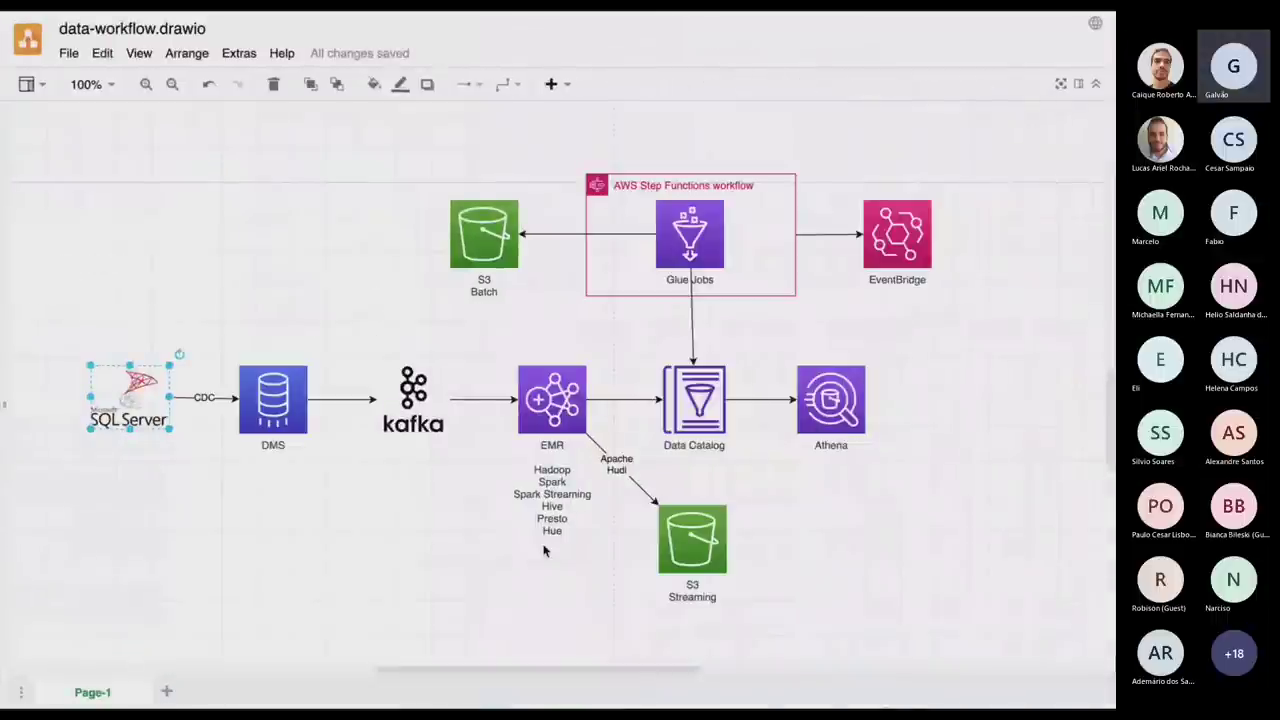
Run the line 5 spark-shell -i tmp.scala command, with Kryo serializer and Hudi/Avro jars, on the EMR master.
key("ctrl+Right")
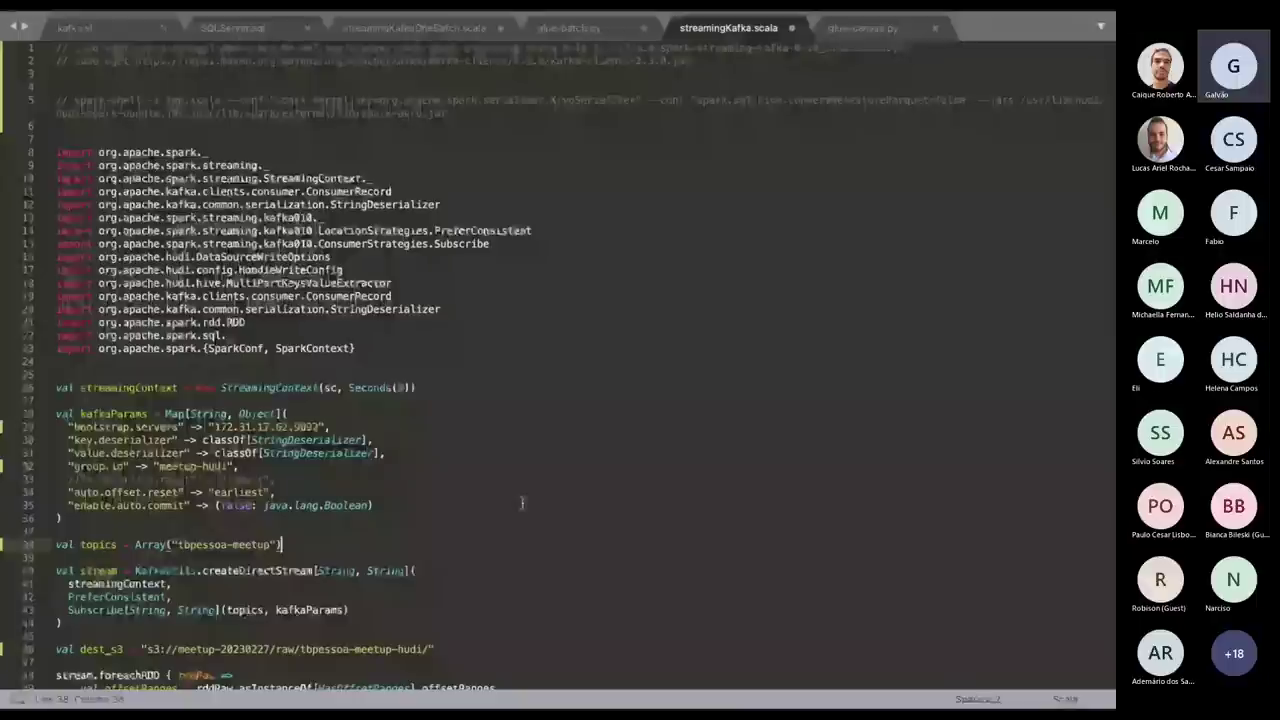
left_click_drag(75, 100, 476, 116)
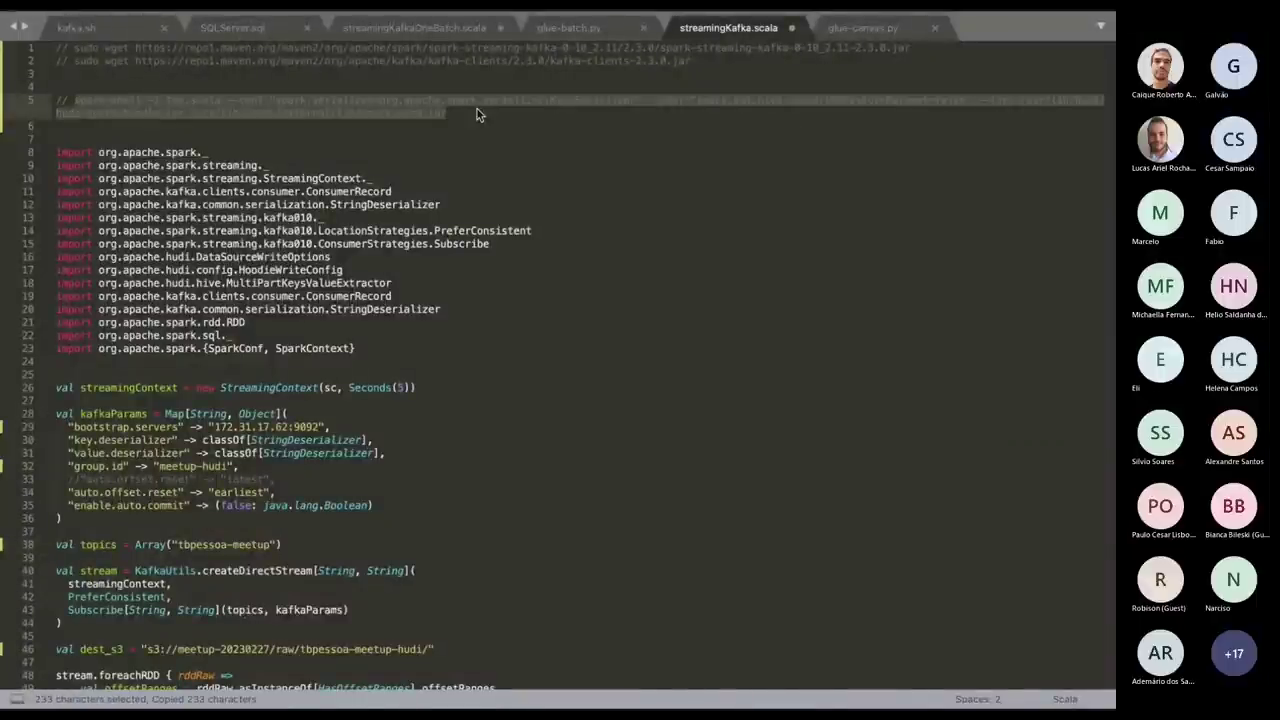
key("ctrl+Left")
key("ctrl+Left")
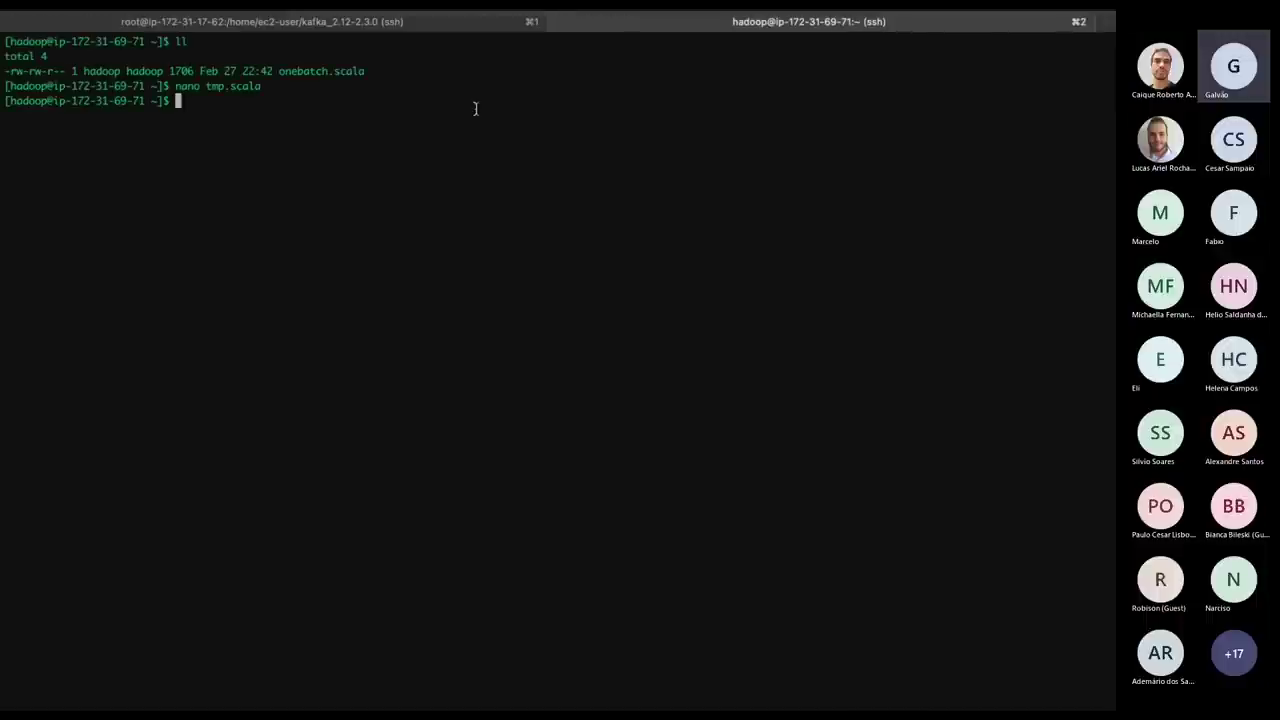
type("spark-shell -i tmp.scala --conf \"spark.serializer=org.apache.spark.serializer.KryoSerializer\" --conf \"spark.sql.hive.convertMetastoreParquet=false\" --jars /usr/lib/hudi/hudi-spark-bundle.jar,/usr/lib/spark/external/lib/spark-avro.jar")
key("Return")
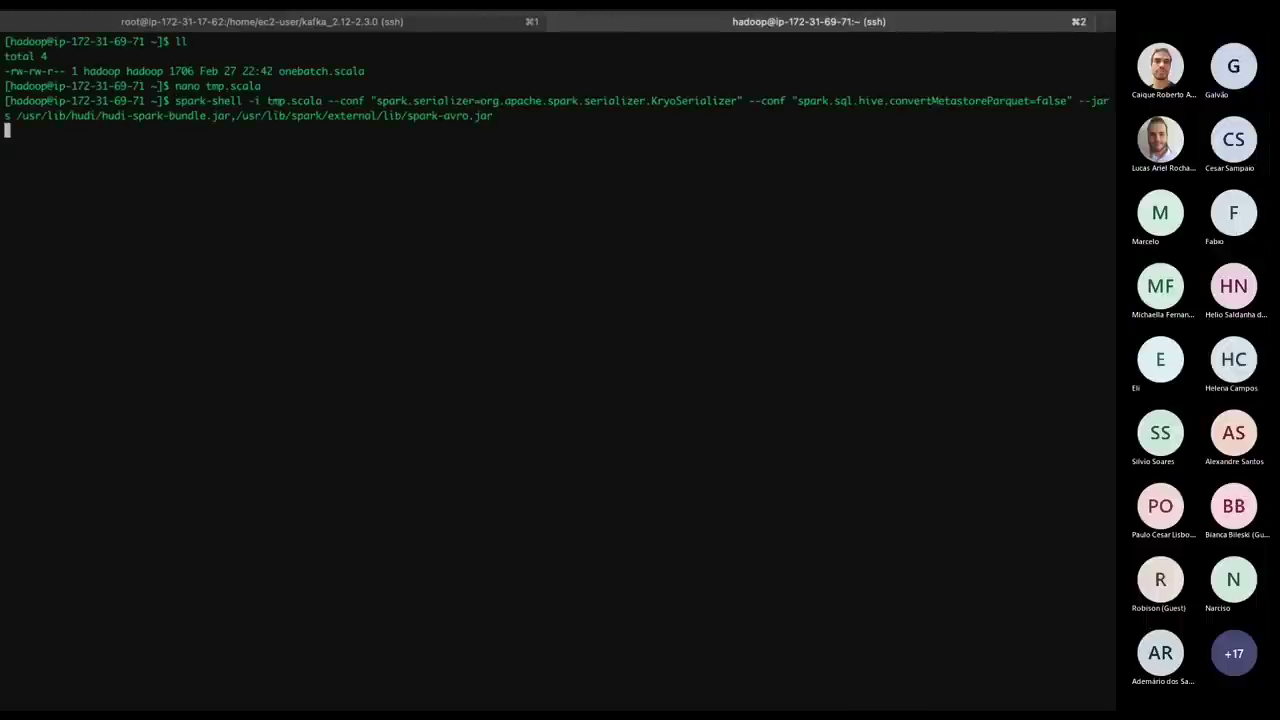
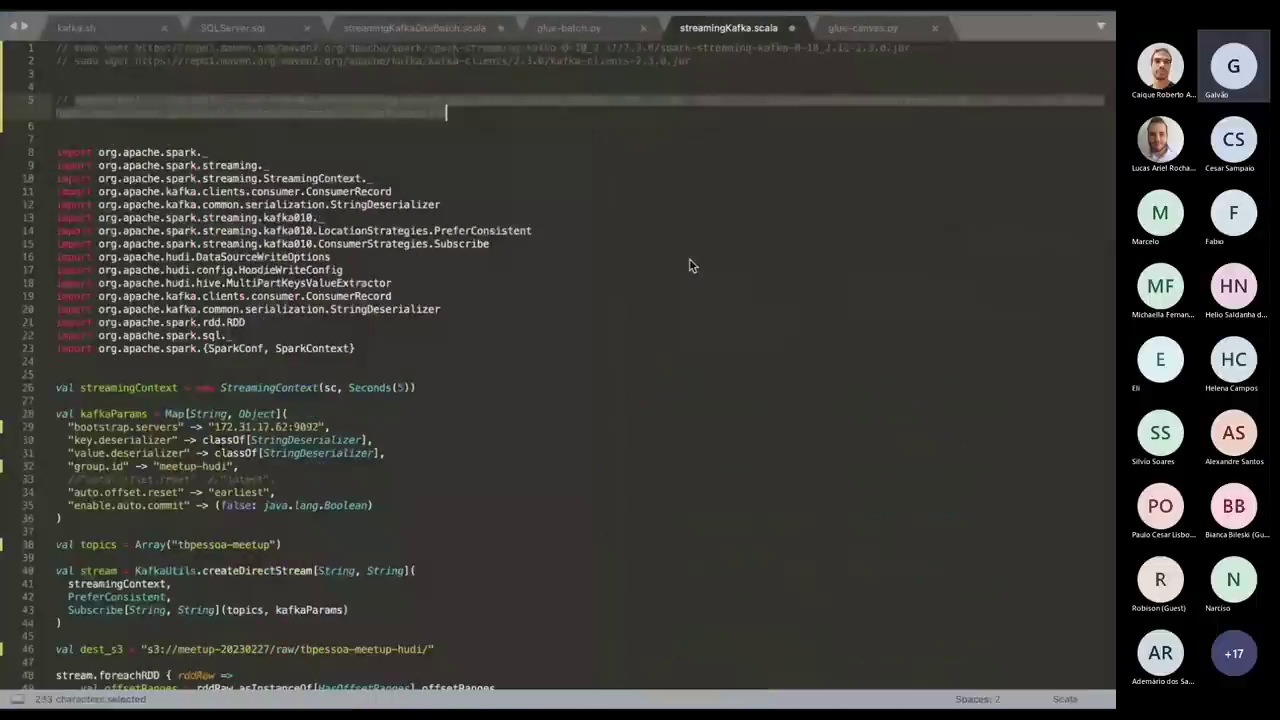
Reload the YARN applications list and open application 0004's ApplicationMaster in a new tab.
key("ctrl+Right")
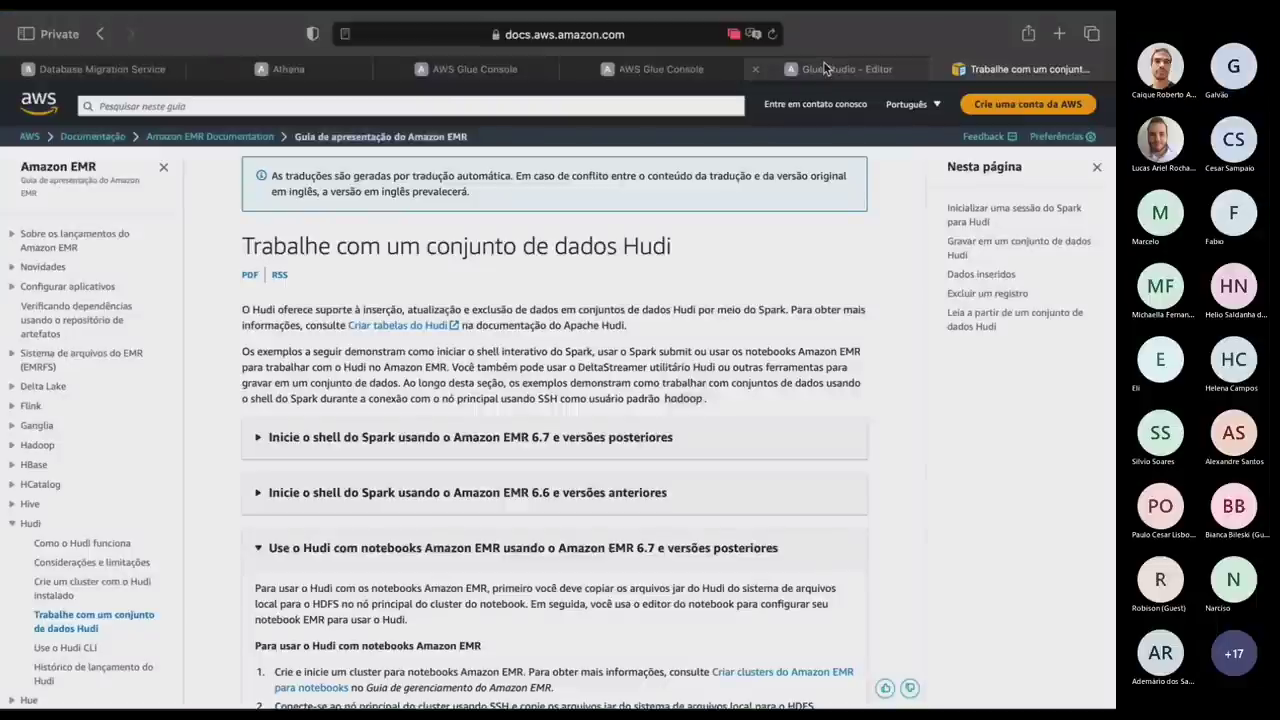
key("ctrl+Up")
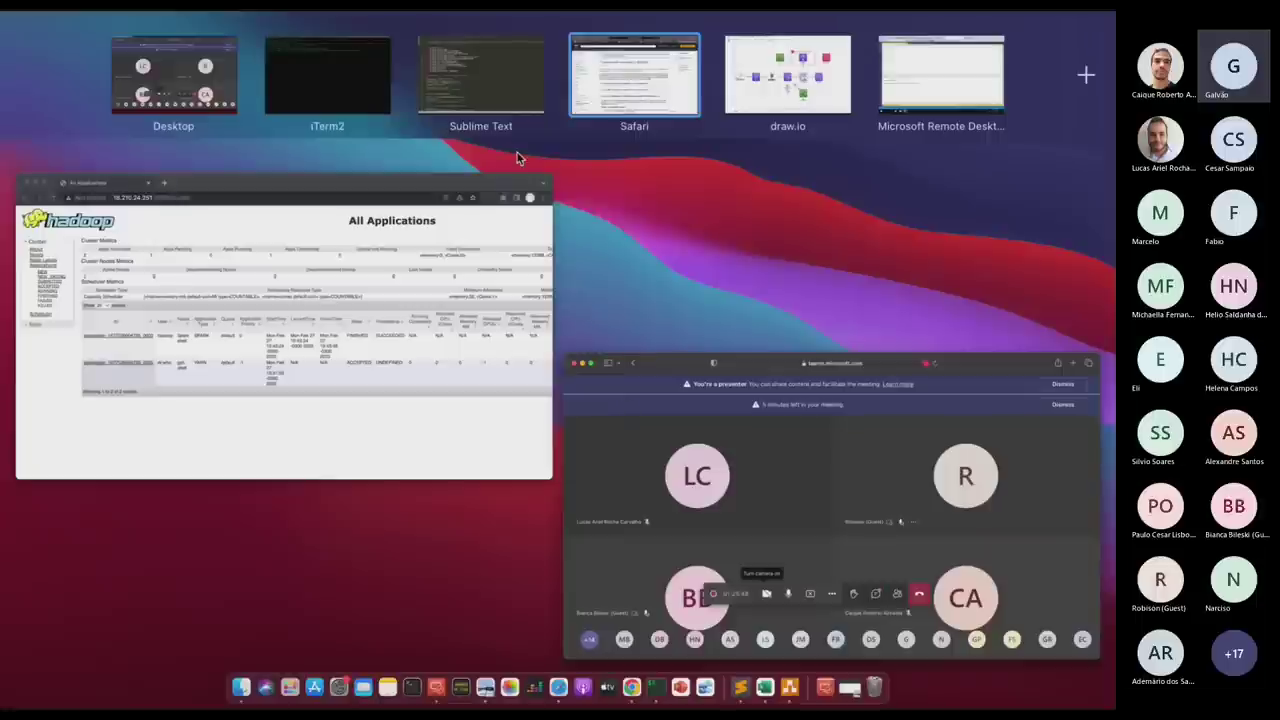
left_click(287, 268)
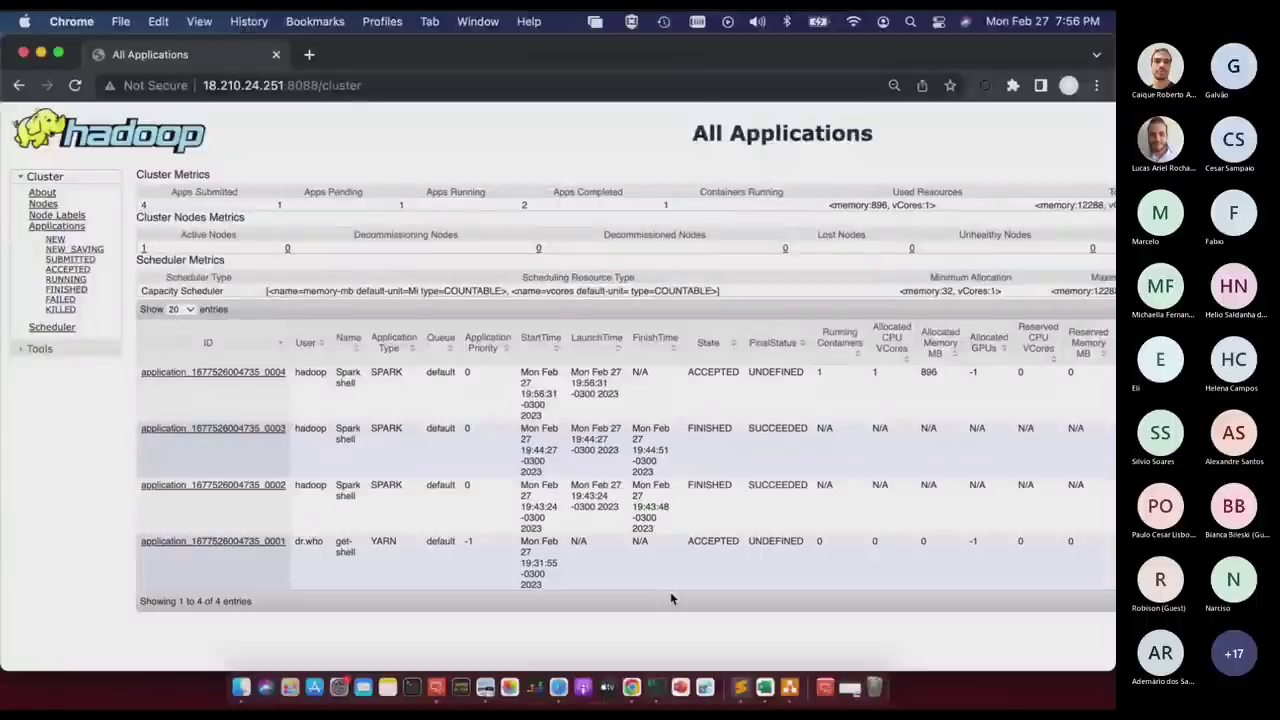
key("super+r")
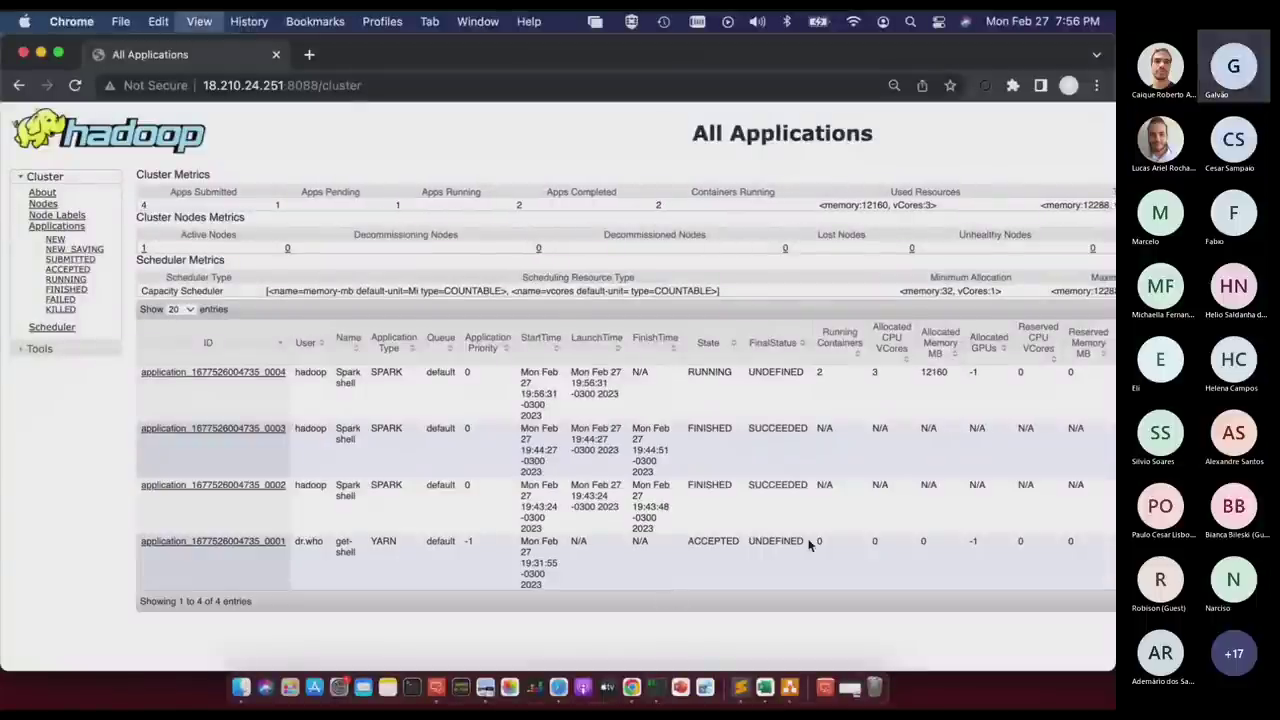
scroll(809, 543, "right", 5)
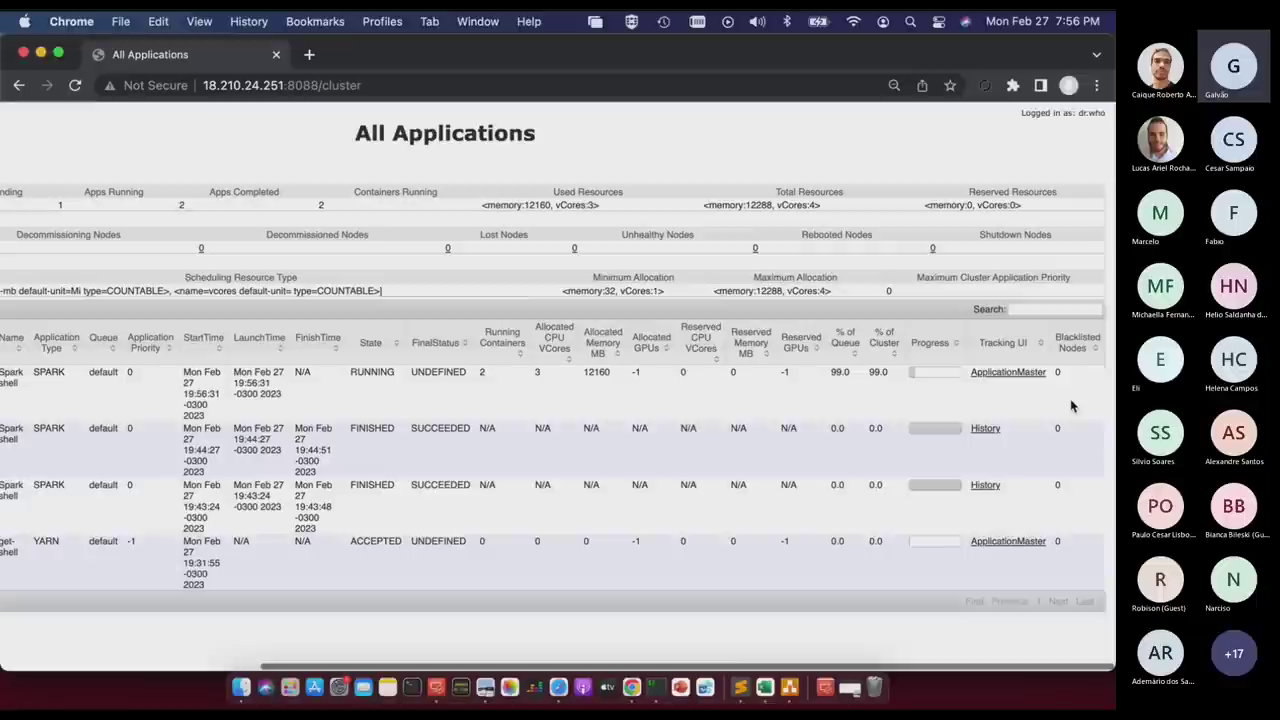
left_click(1008, 371, "super")
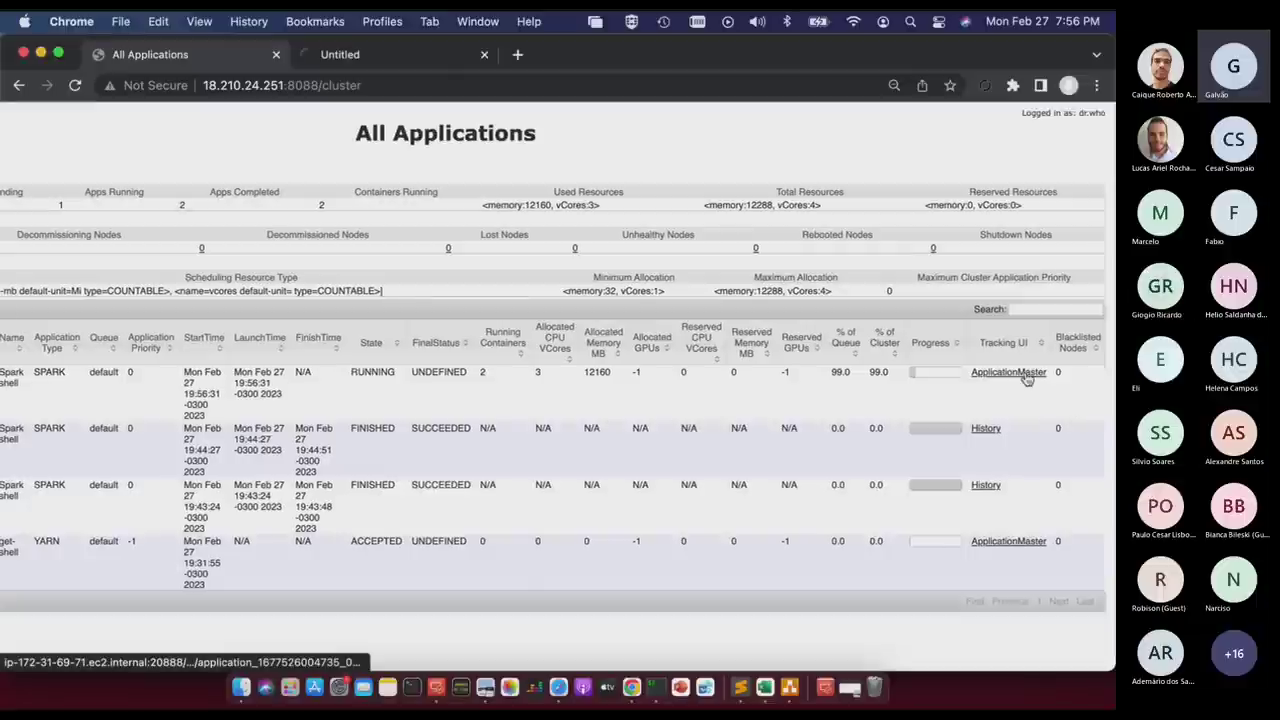
Replace the internal hostname in the application tab's URL with public IP 18.210.24.251 and load it on port 20888.
left_click(410, 62)
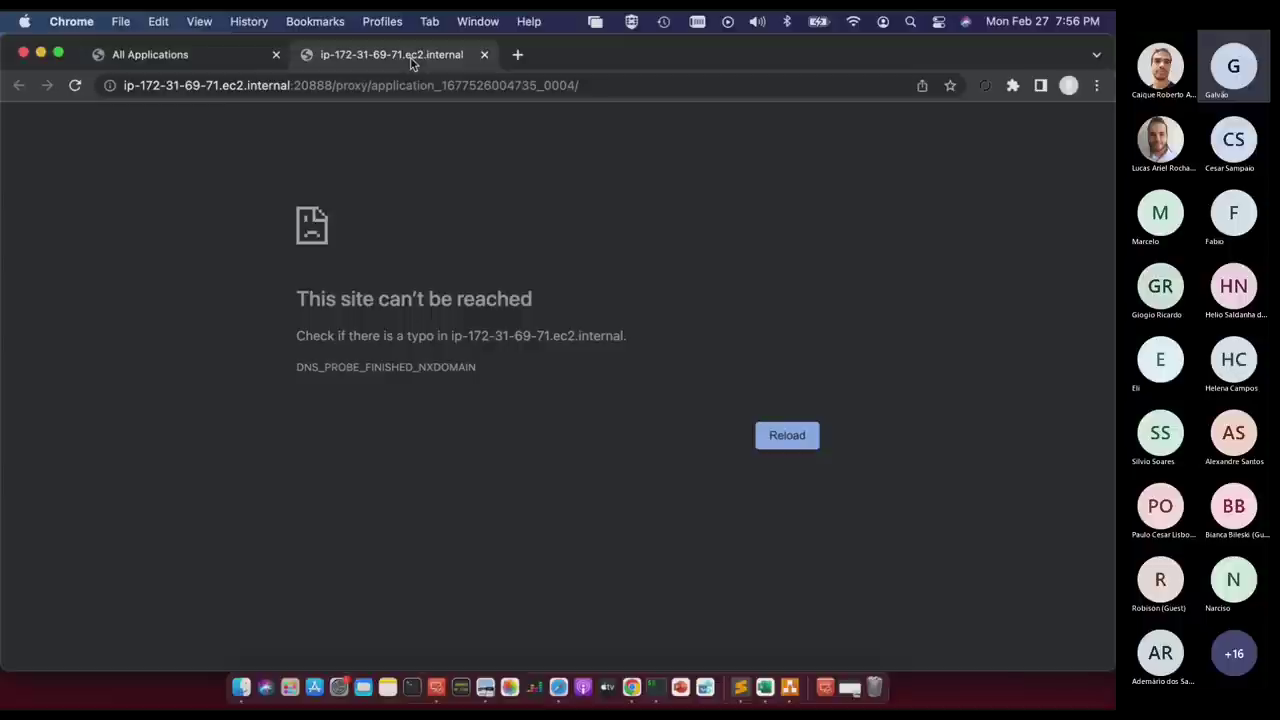
left_click(184, 62)
left_click_drag(285, 85, 190, 87)
key("super+c")
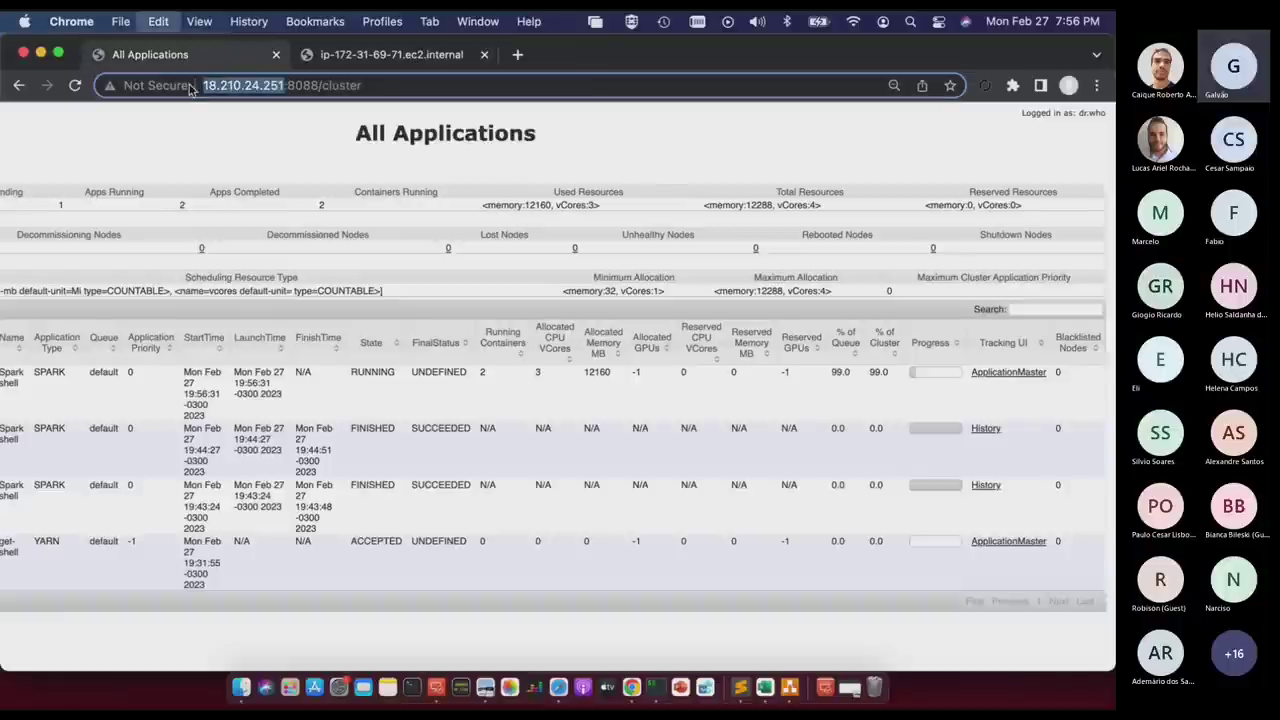
left_click(413, 63)
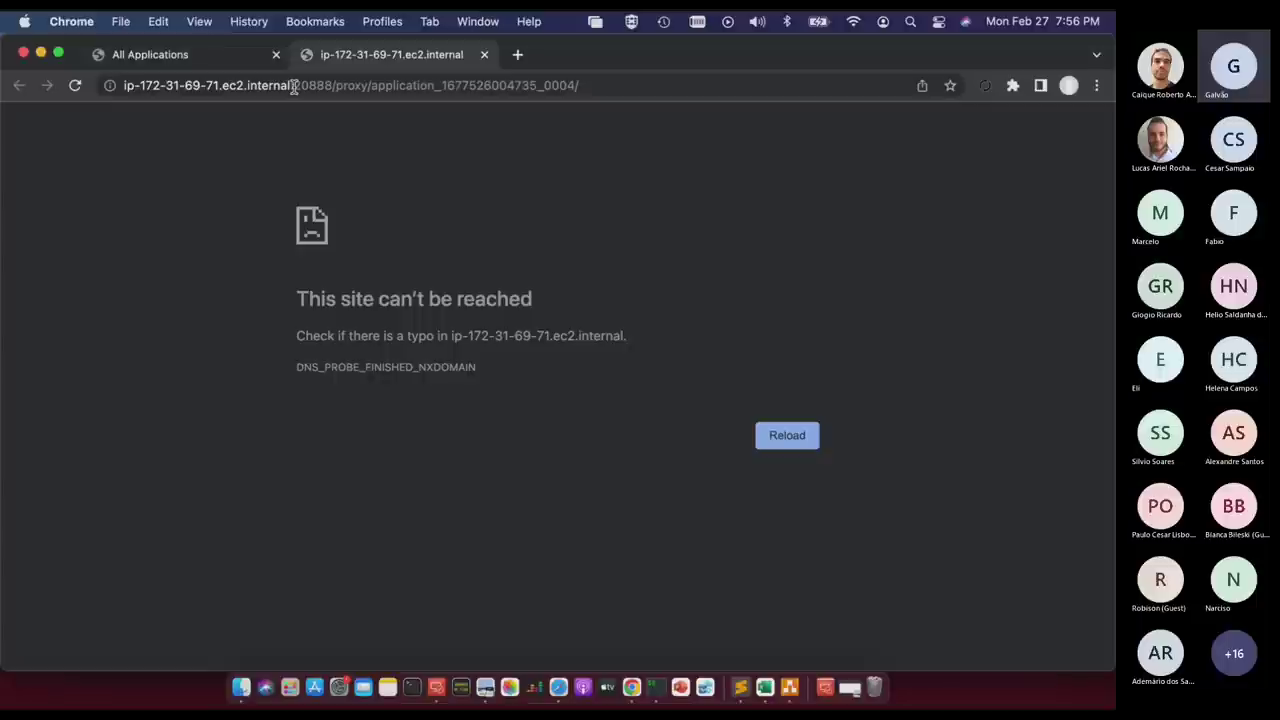
left_click(291, 86)
left_click(291, 86)
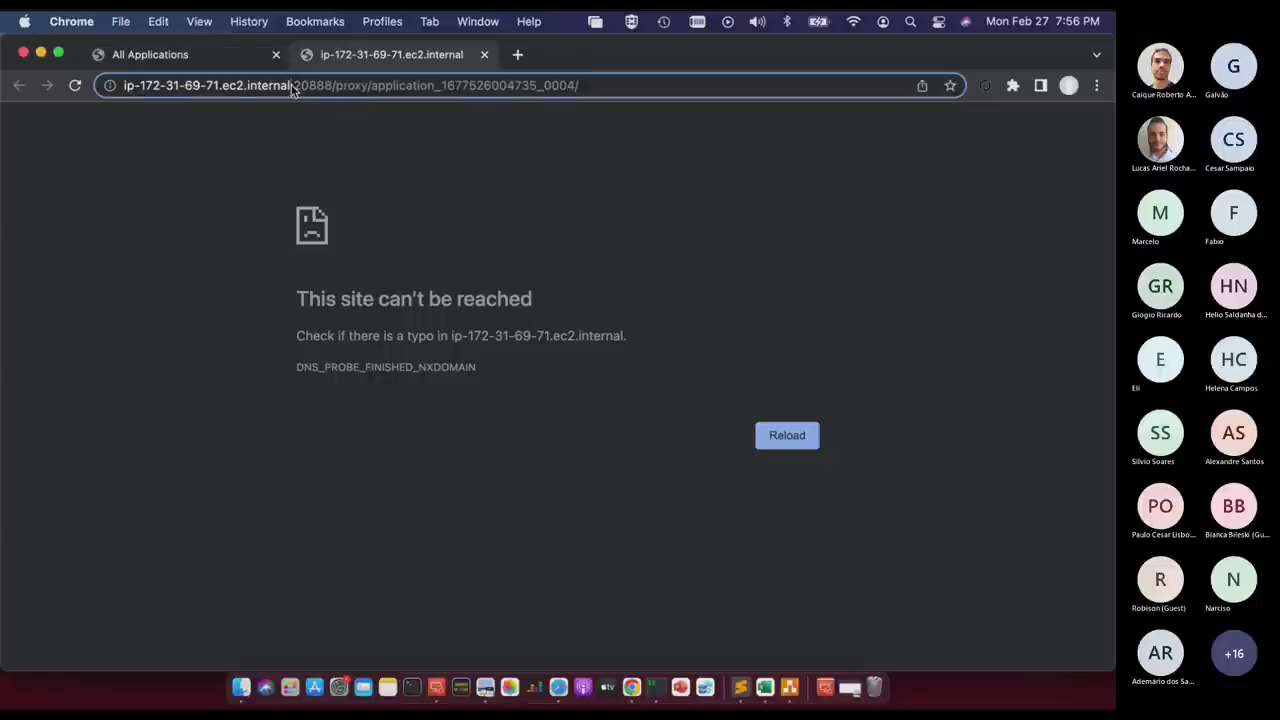
key("shift+super+Left")
key("super+v")
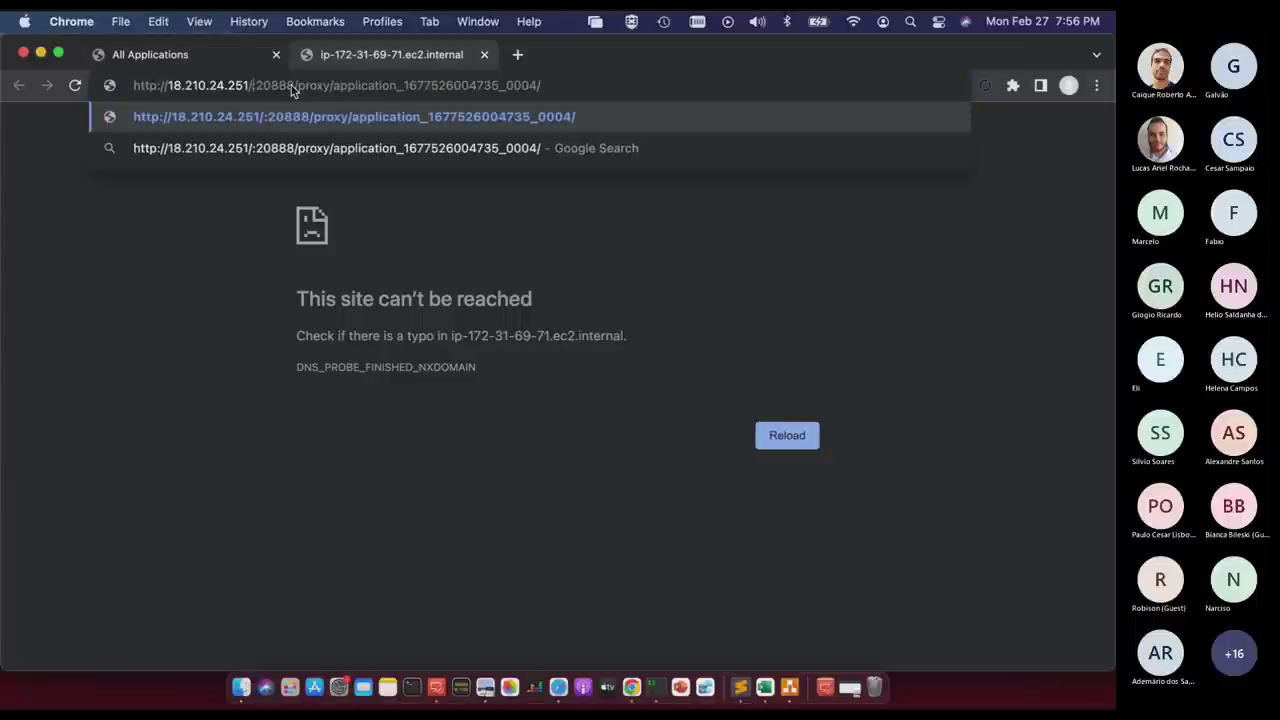
key("BackSpace")
key("Return")
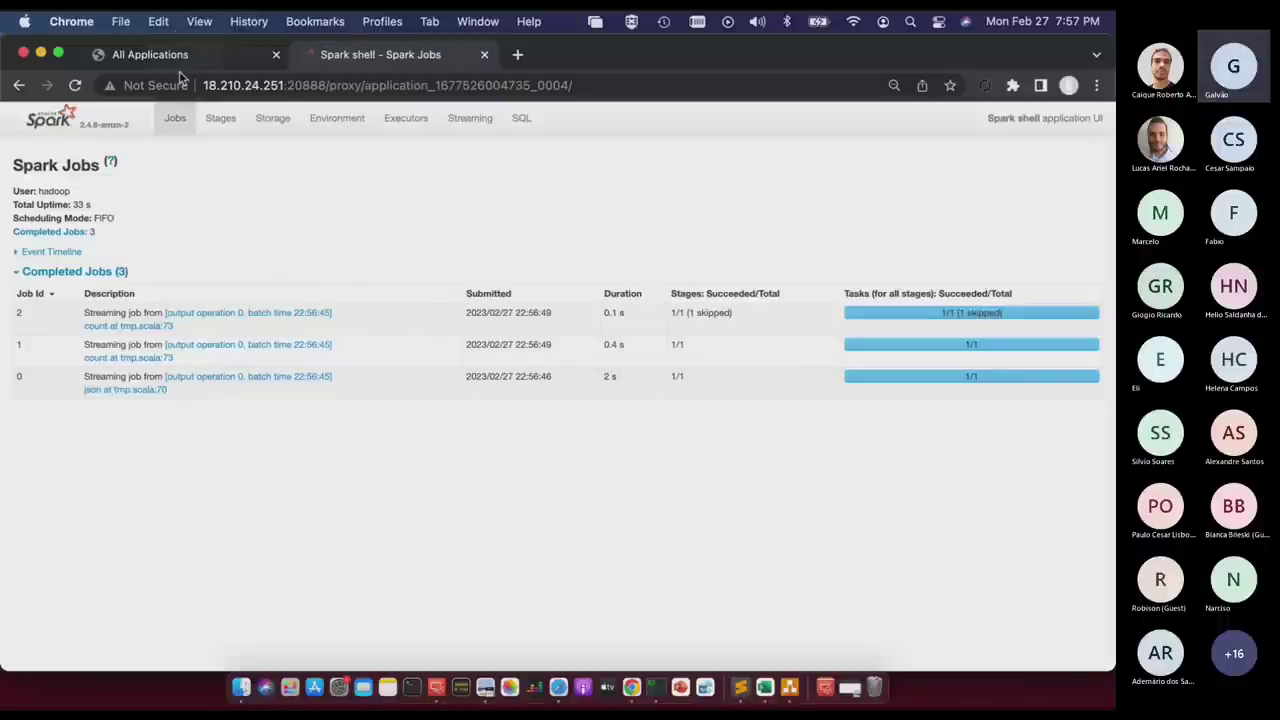
Check the YARN cluster applications page again and clear the address selection.
left_click(185, 56)
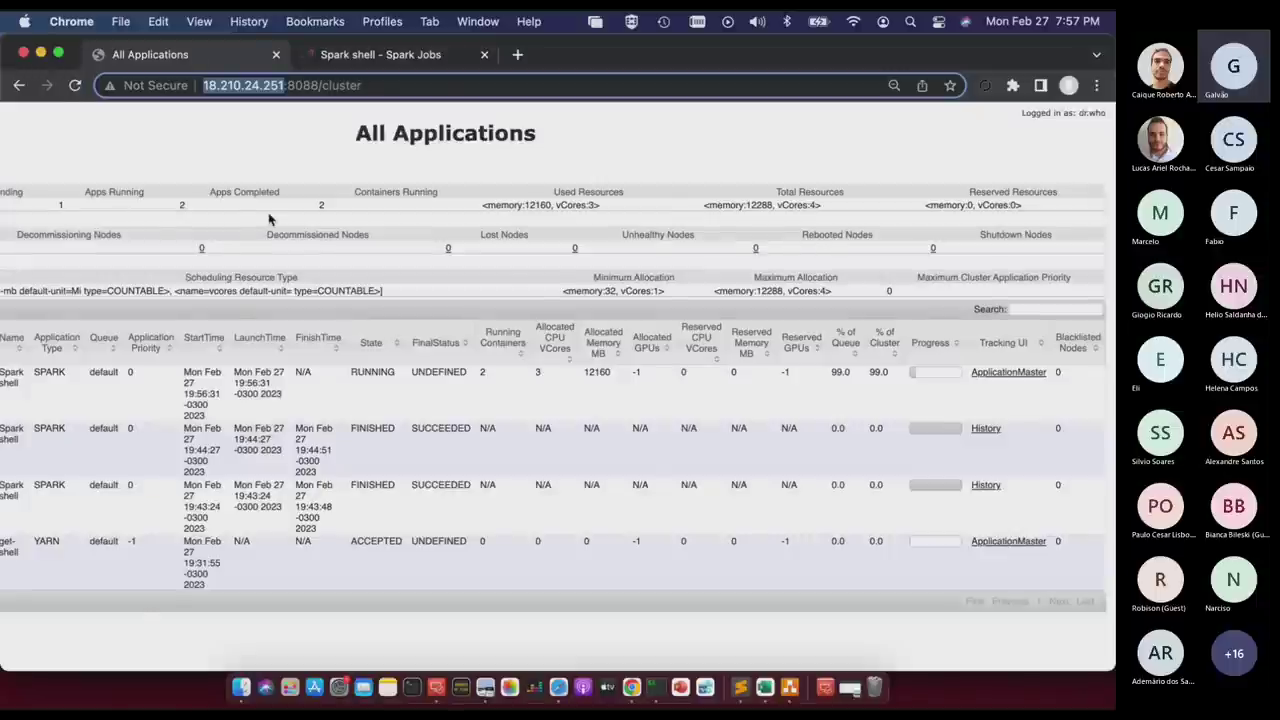
scroll(268, 218, "left", 5)
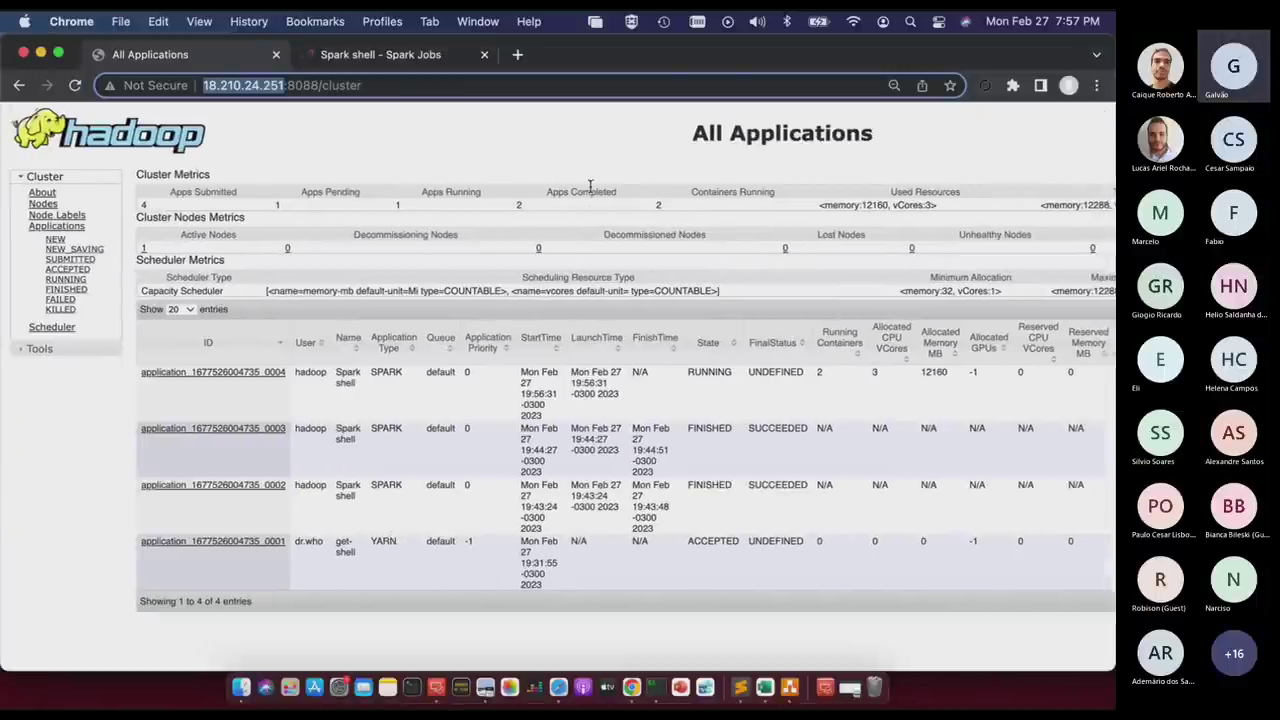
left_click(395, 248)
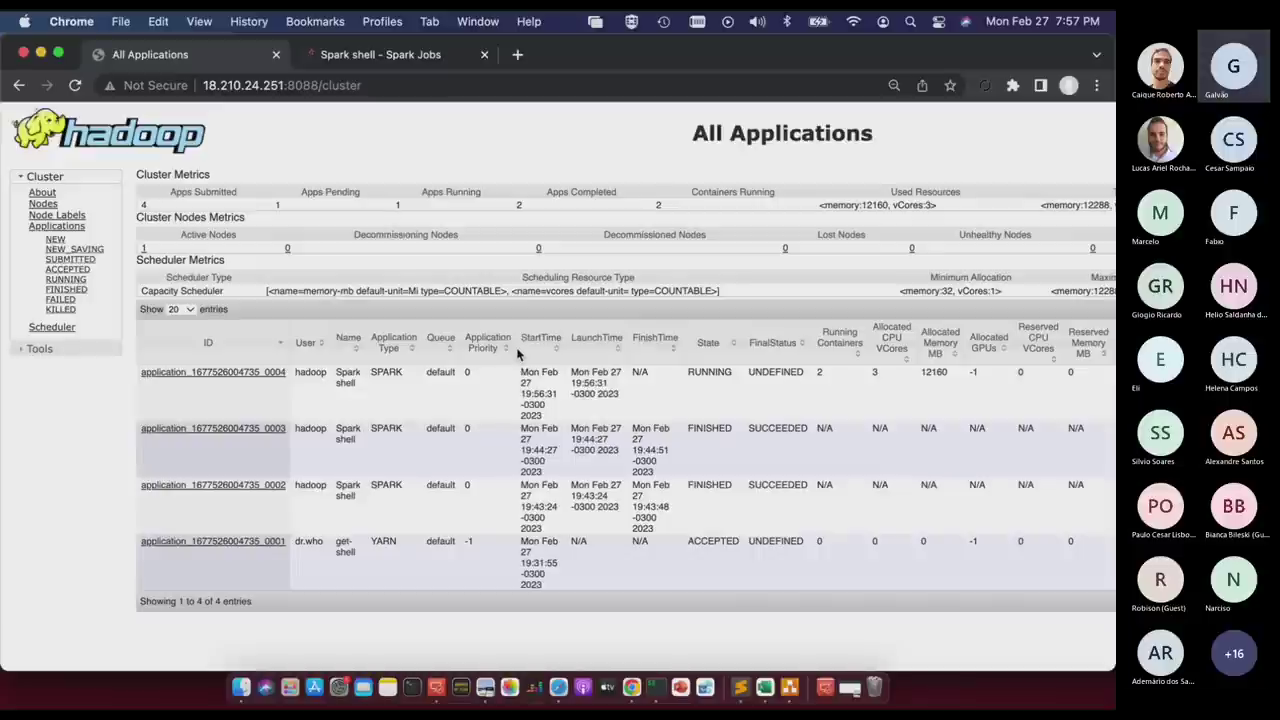
Expand the Spark Jobs event timeline of executors and jobs, then go to Streaming.
left_click(372, 58)
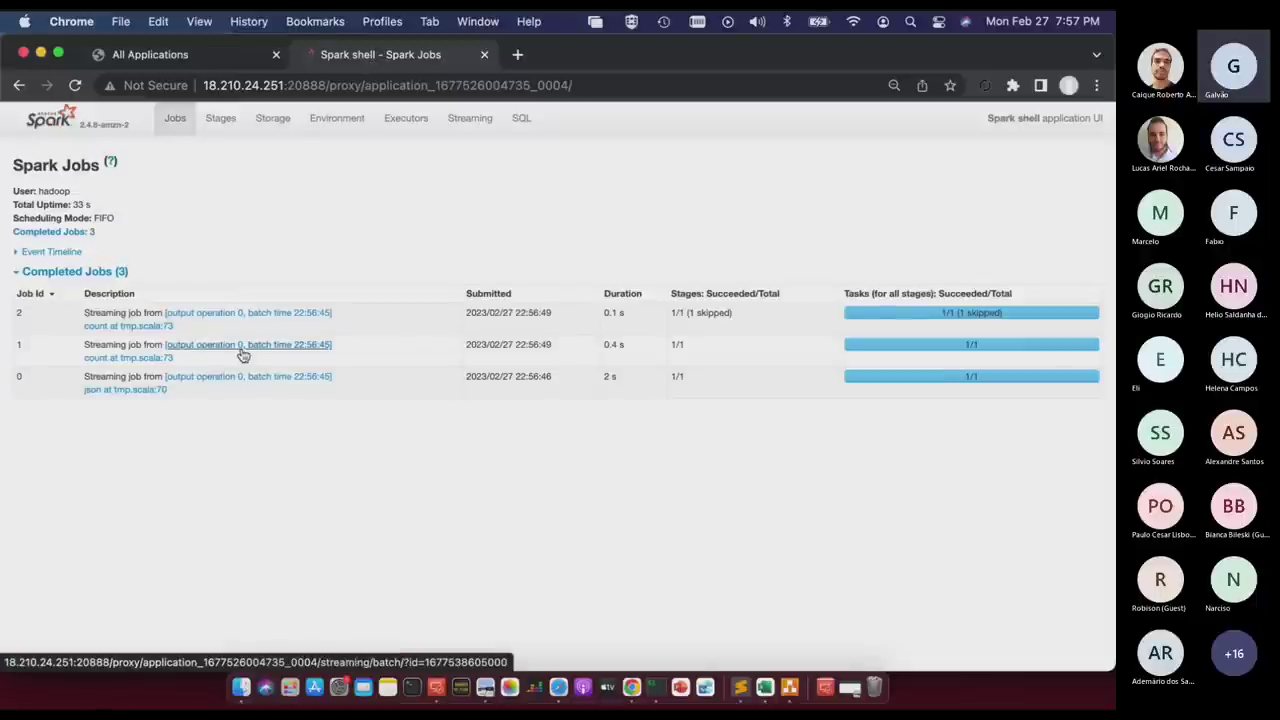
left_click(19, 255)
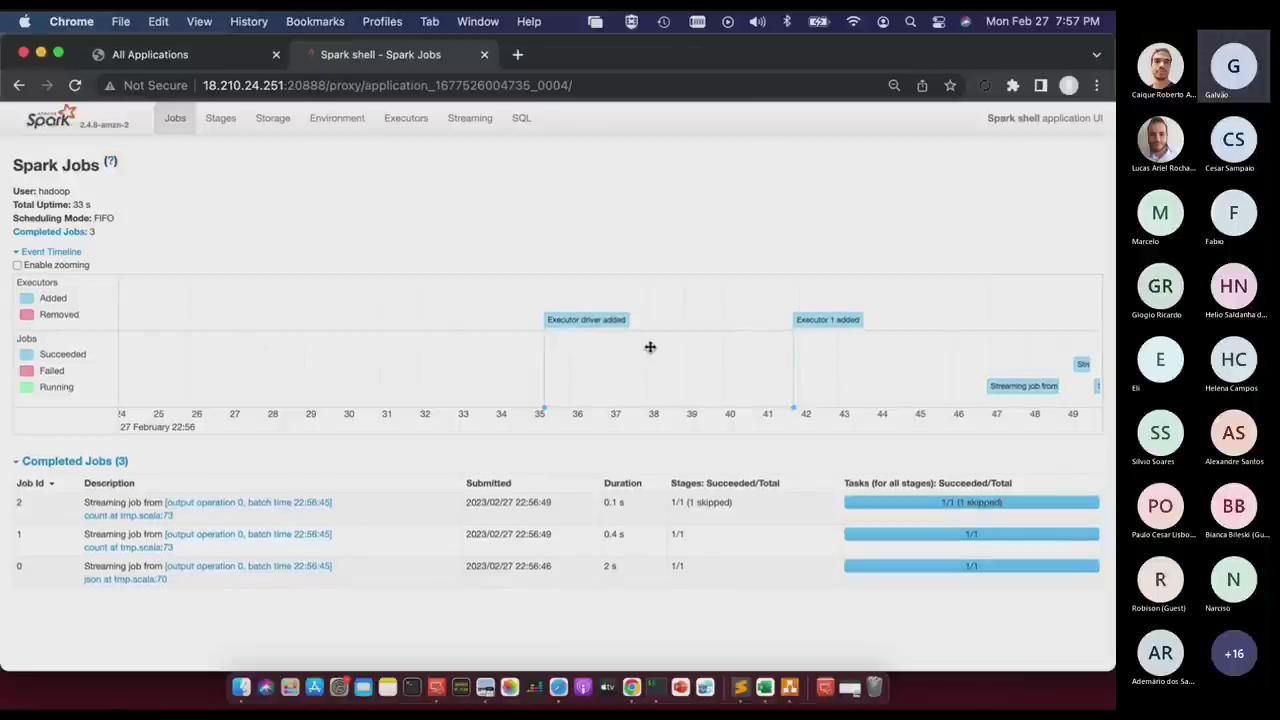
left_click(472, 119)
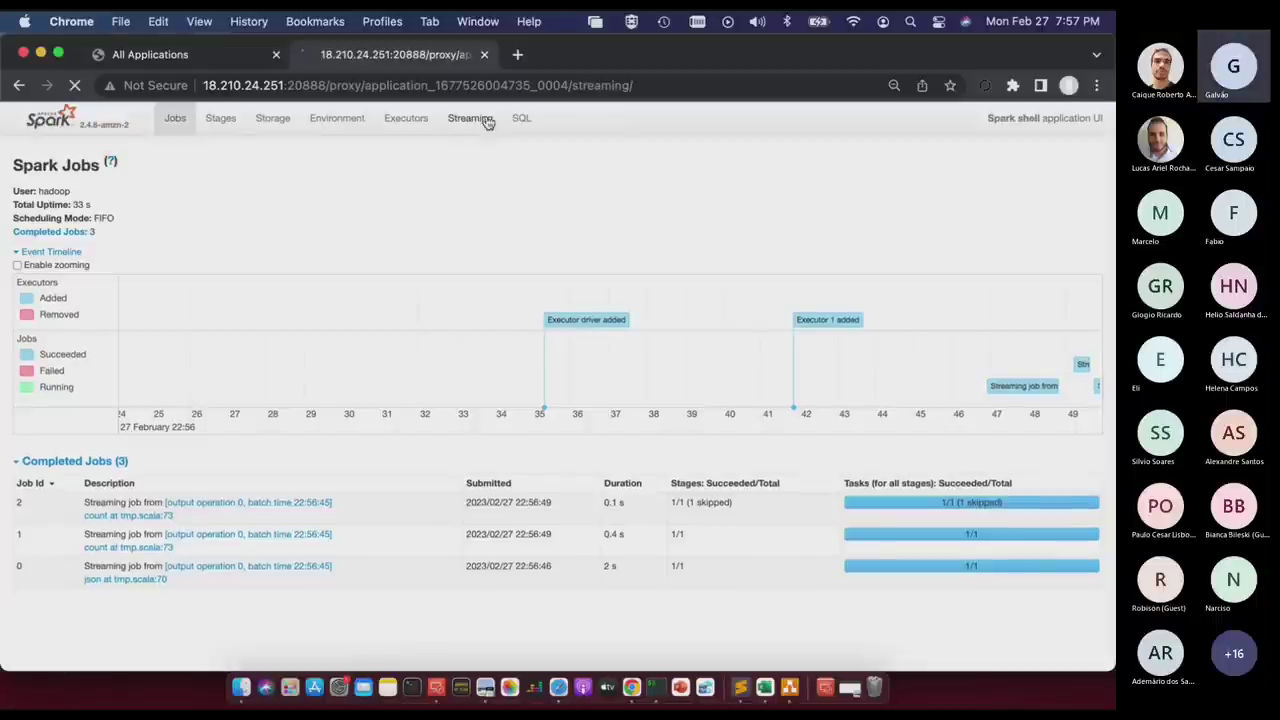
Inspect the Completed Batches table, noting the failed batch's 6 records and its error.
scroll(480, 412, "down", 1)
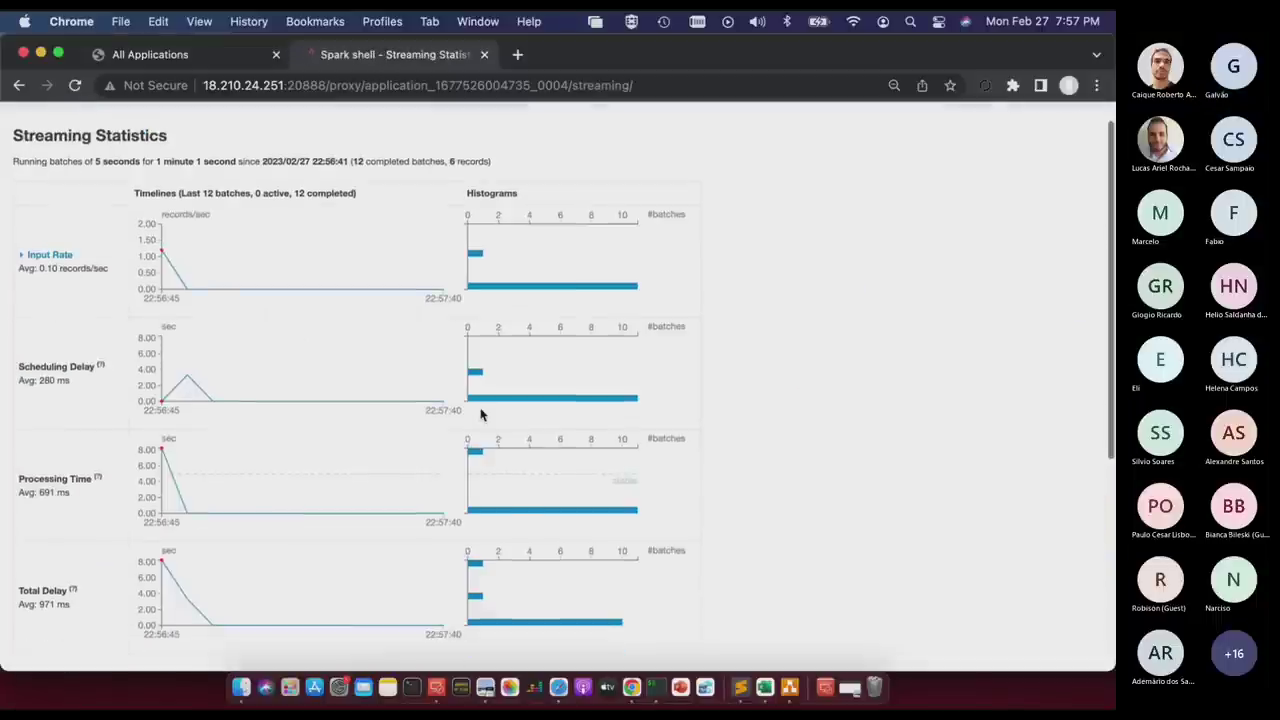
scroll(480, 412, "down", 5)
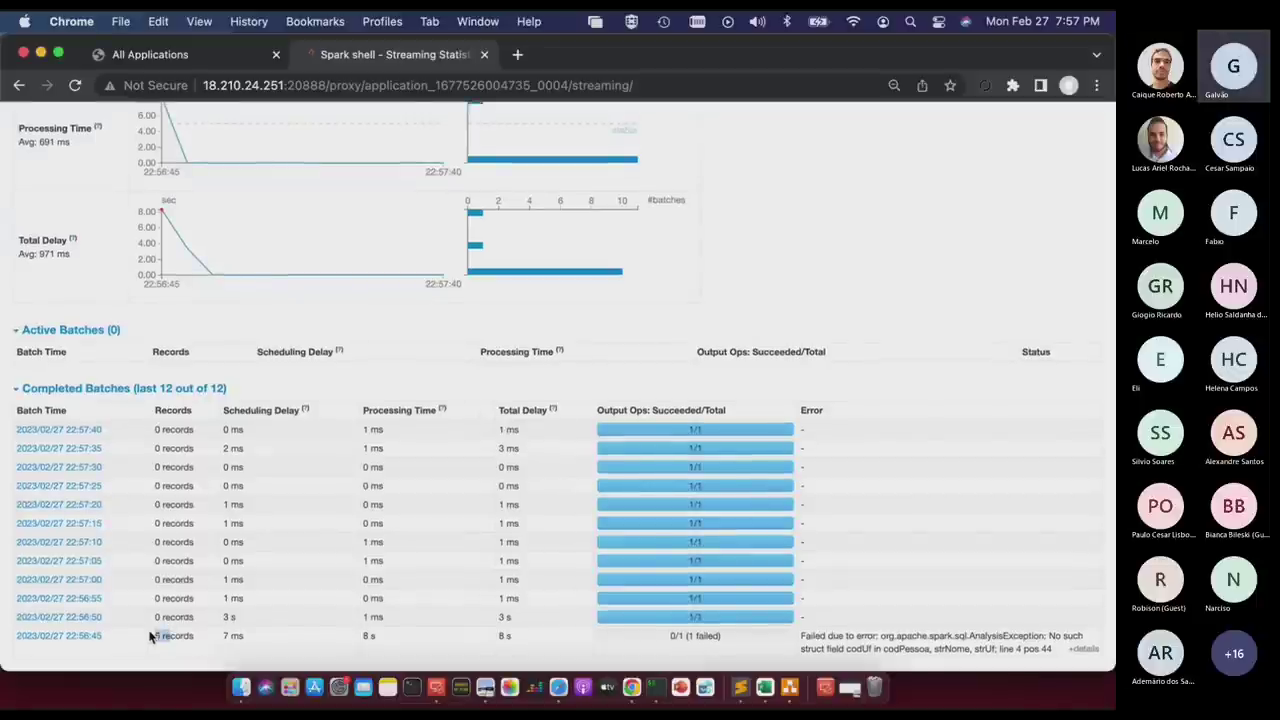
left_click_drag(152, 637, 161, 637)
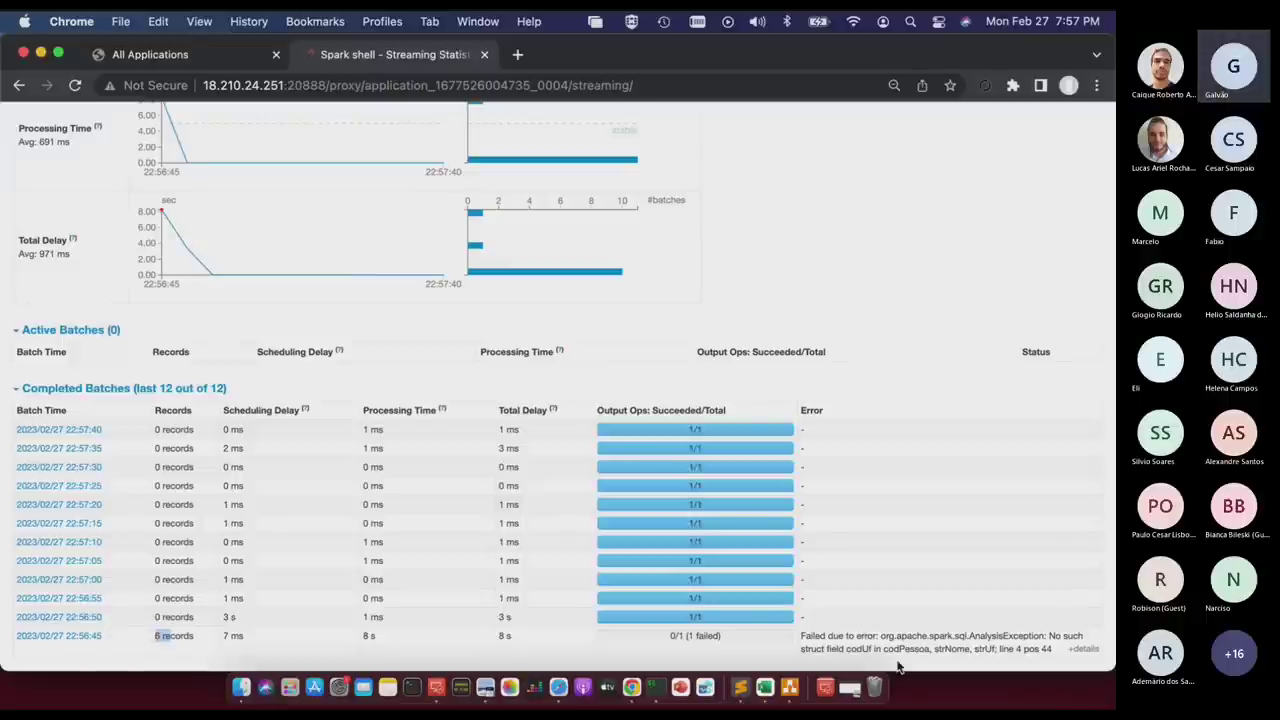
left_click(869, 647)
key("ctrl+Right")
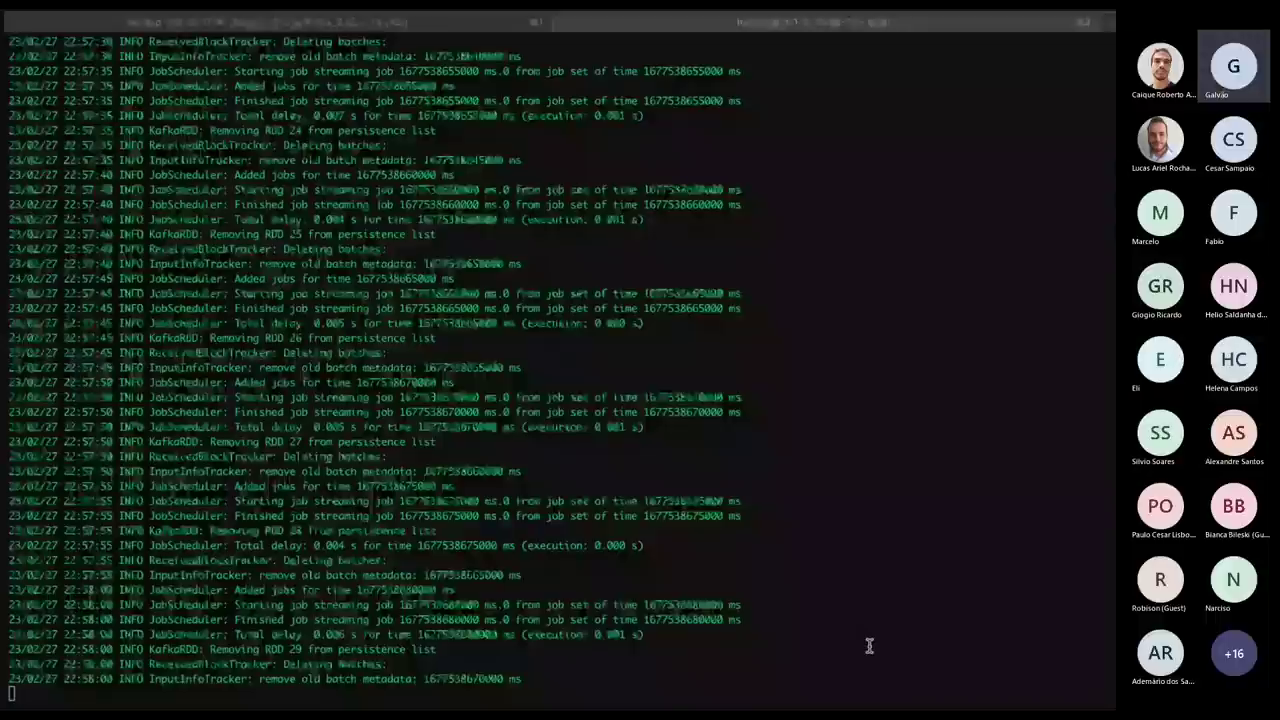
Scroll through the streamingKafka.scala code in Sublime Text.
key("ctrl+Left")
key("ctrl+Right")
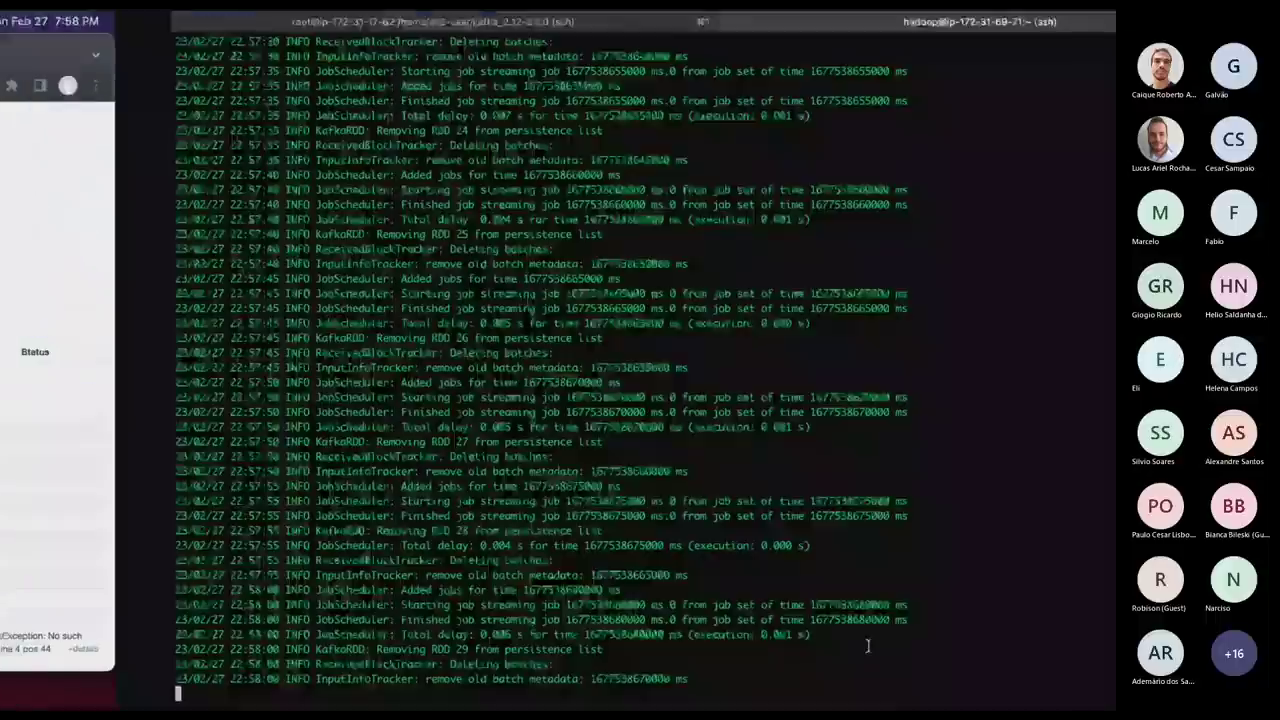
key("ctrl+Left")
key("ctrl+Left")
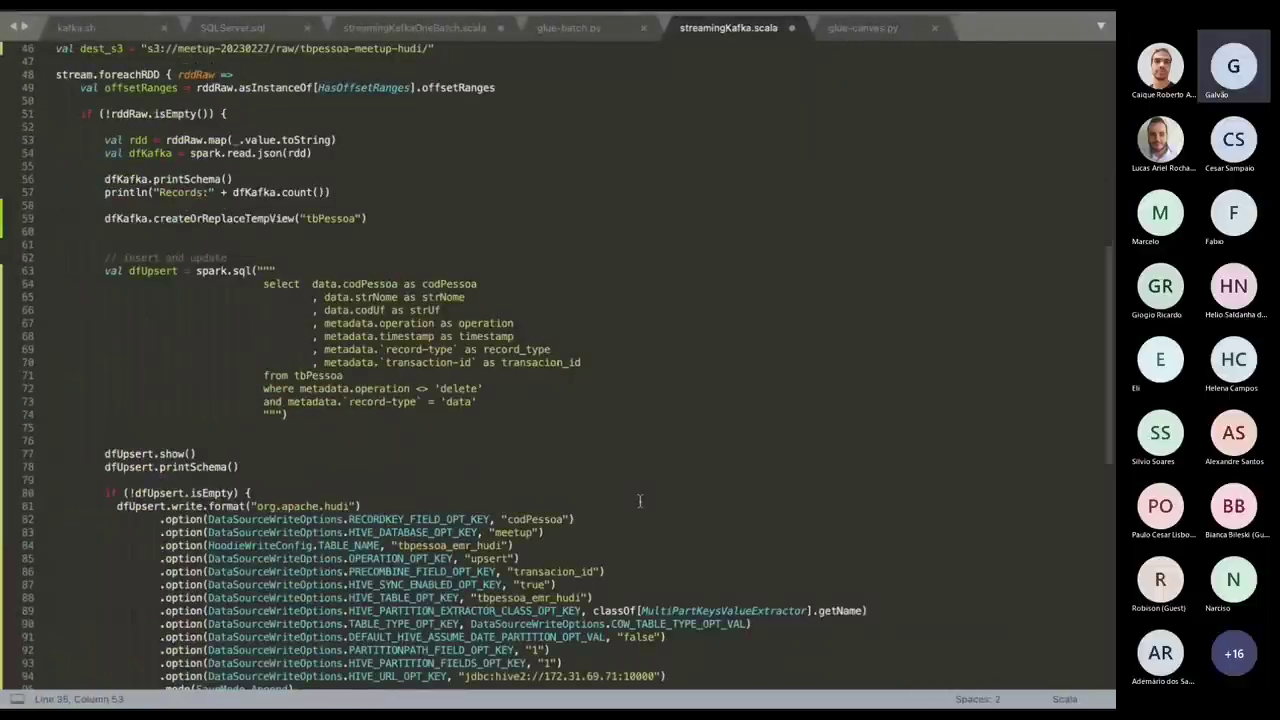
scroll(640, 500, "down", 3)
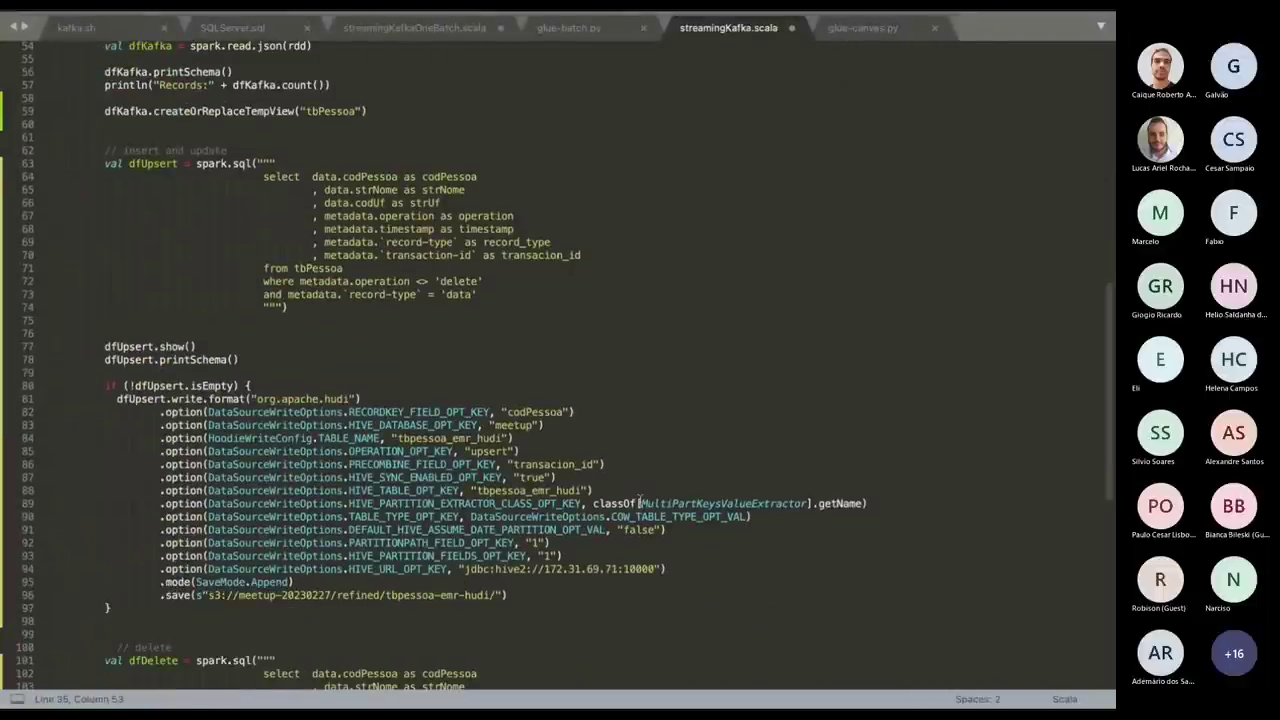
scroll(640, 503, "down", 10)
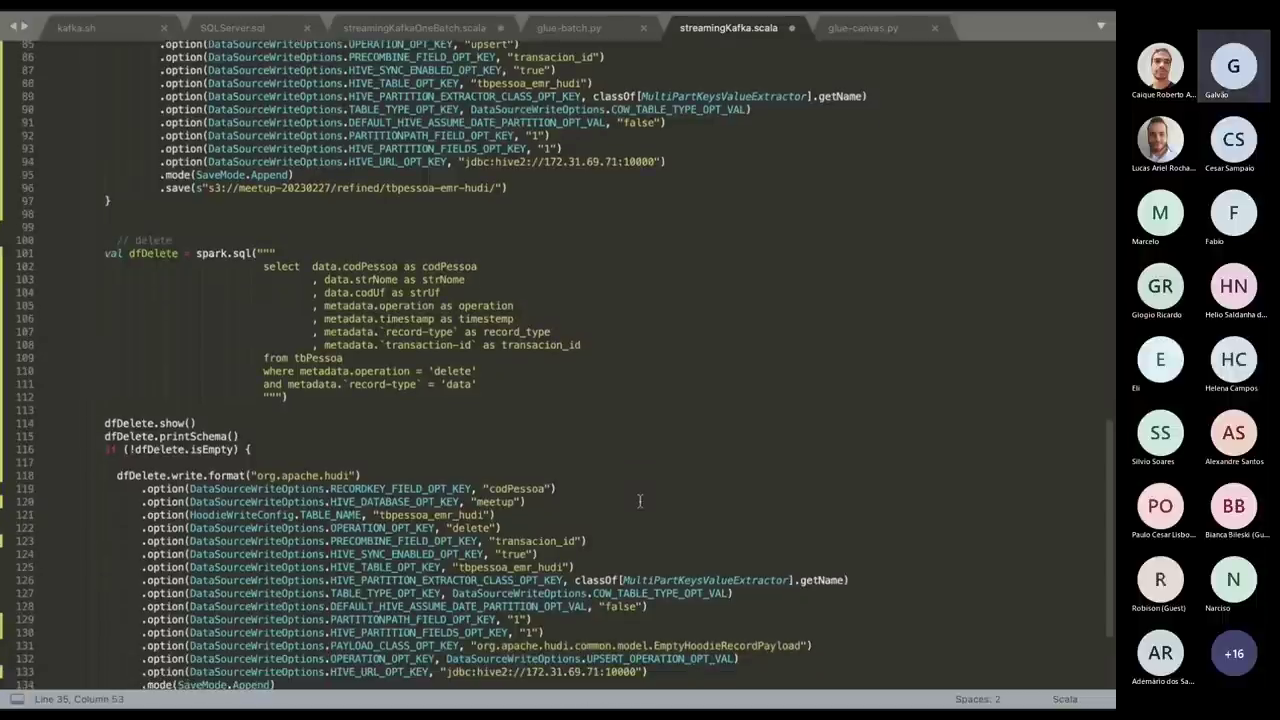
Review the iTerm2 streaming log down to the latest INFO lines, then return to Chrome.
key("super+Tab")
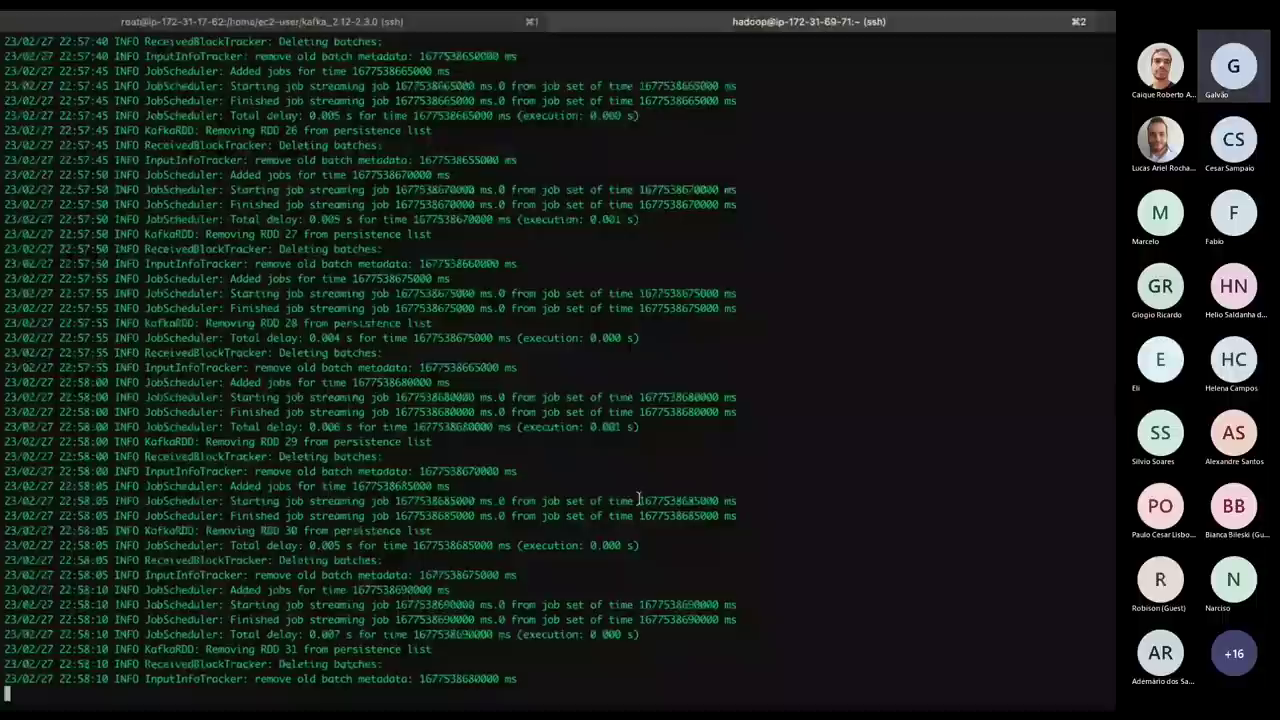
scroll(640, 500, "up", 10)
scroll(638, 497, "down", 10)
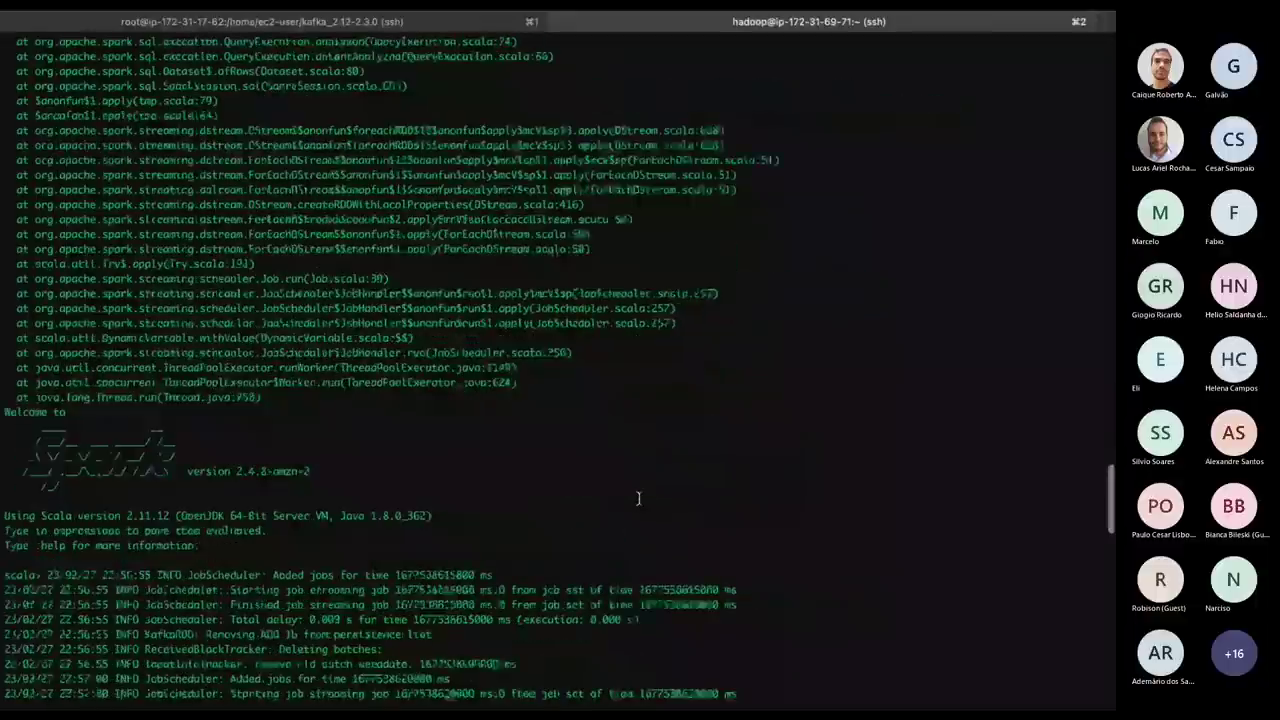
scroll(638, 497, "down", 10)
key("super+Tab")
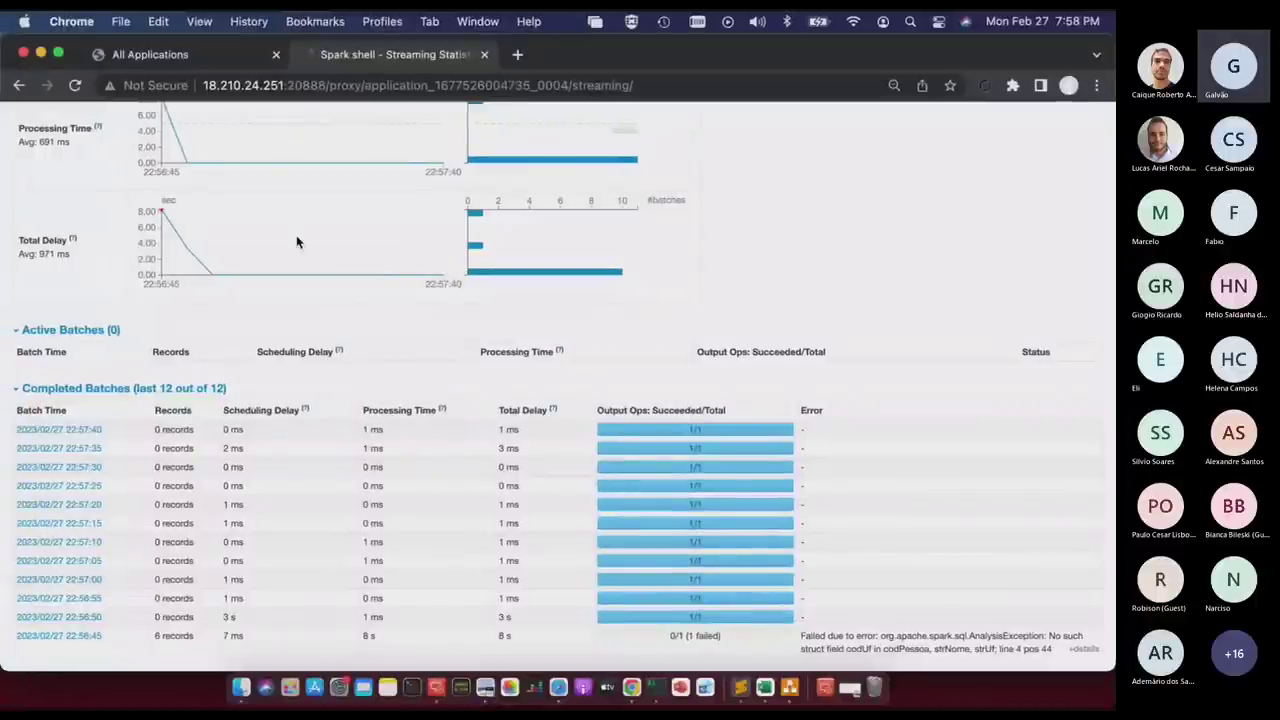
key("ctrl+Up")
Refresh Athena's Data panel and confirm the meetup database holds 0 tables and 0 views.
mouse_move(585, 17)
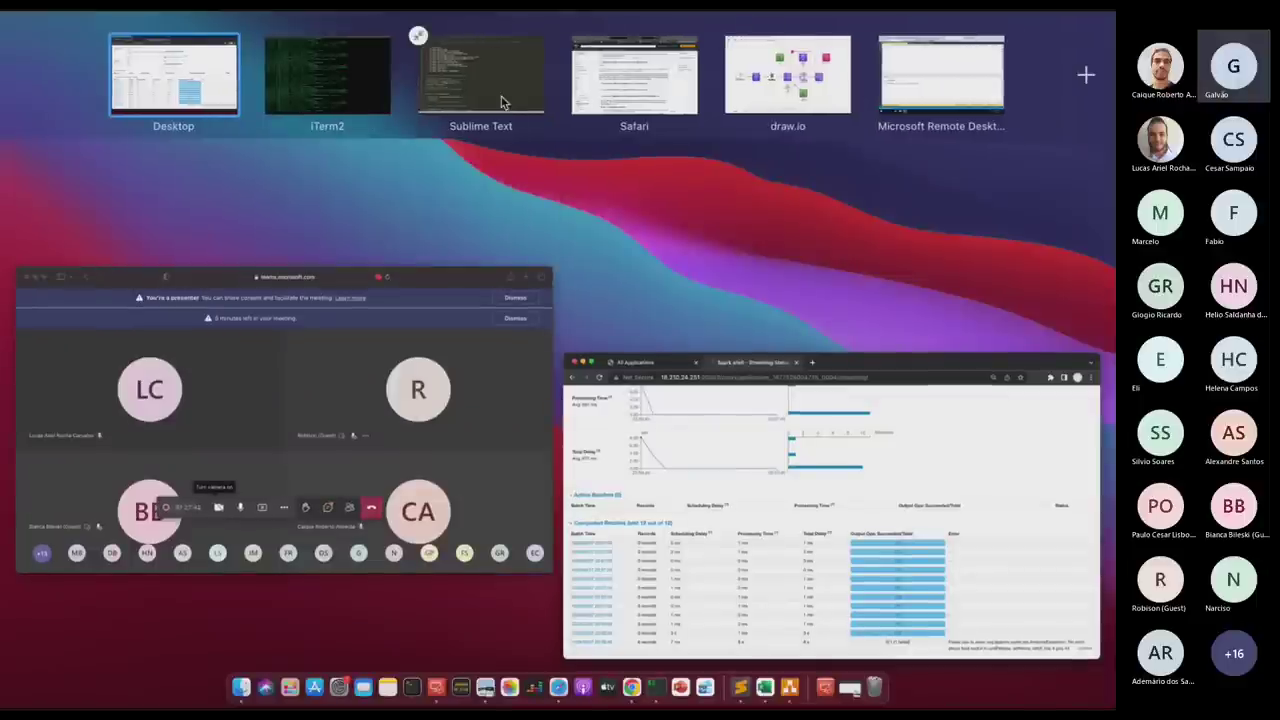
left_click(603, 96)
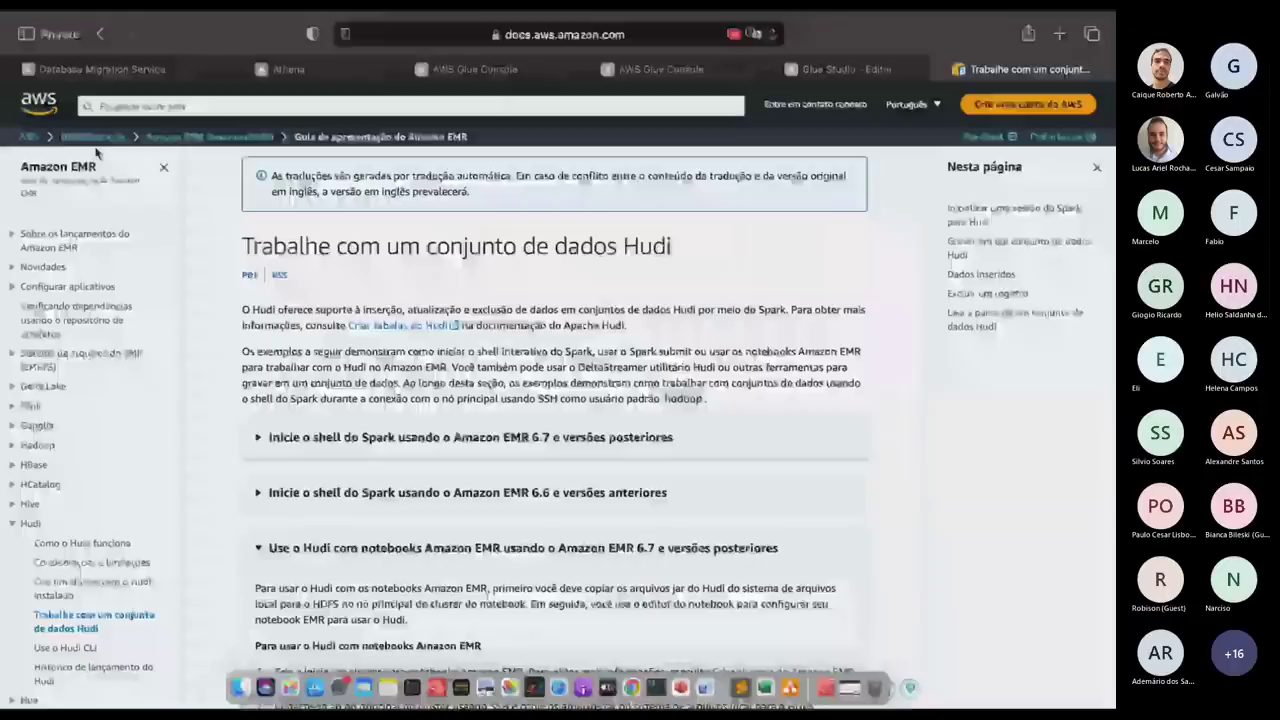
left_click(290, 69)
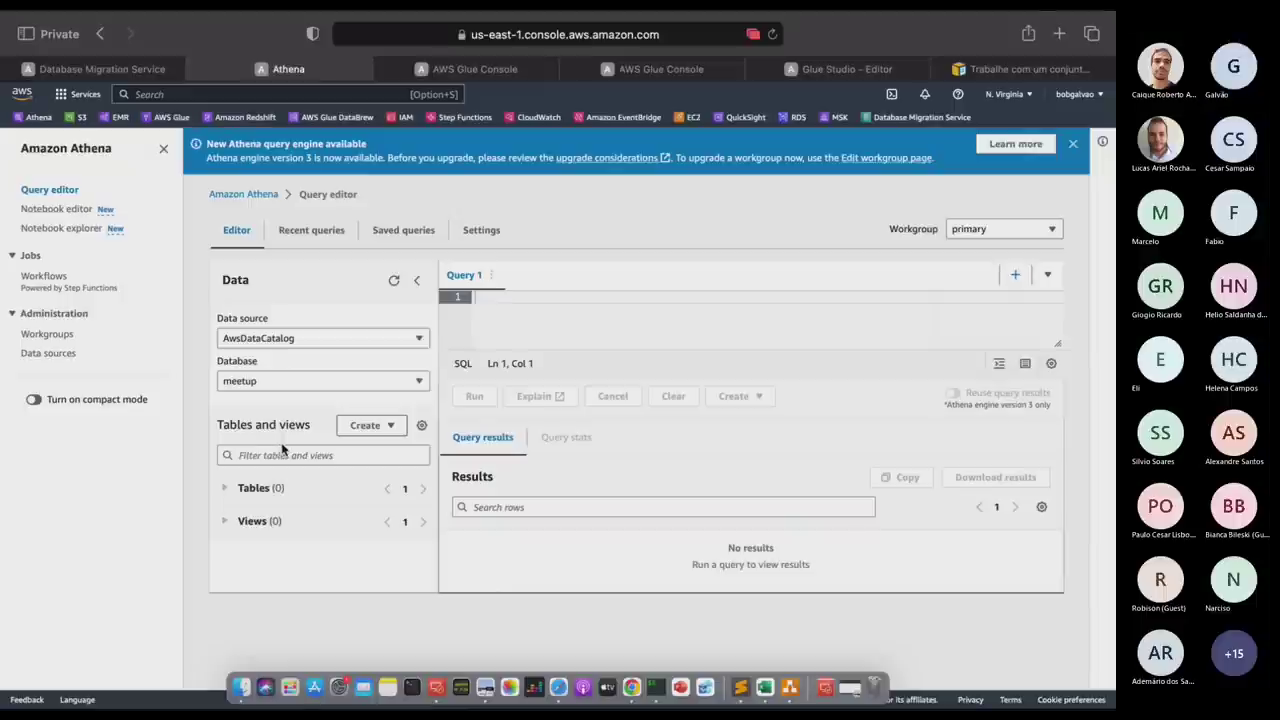
left_click(394, 281)
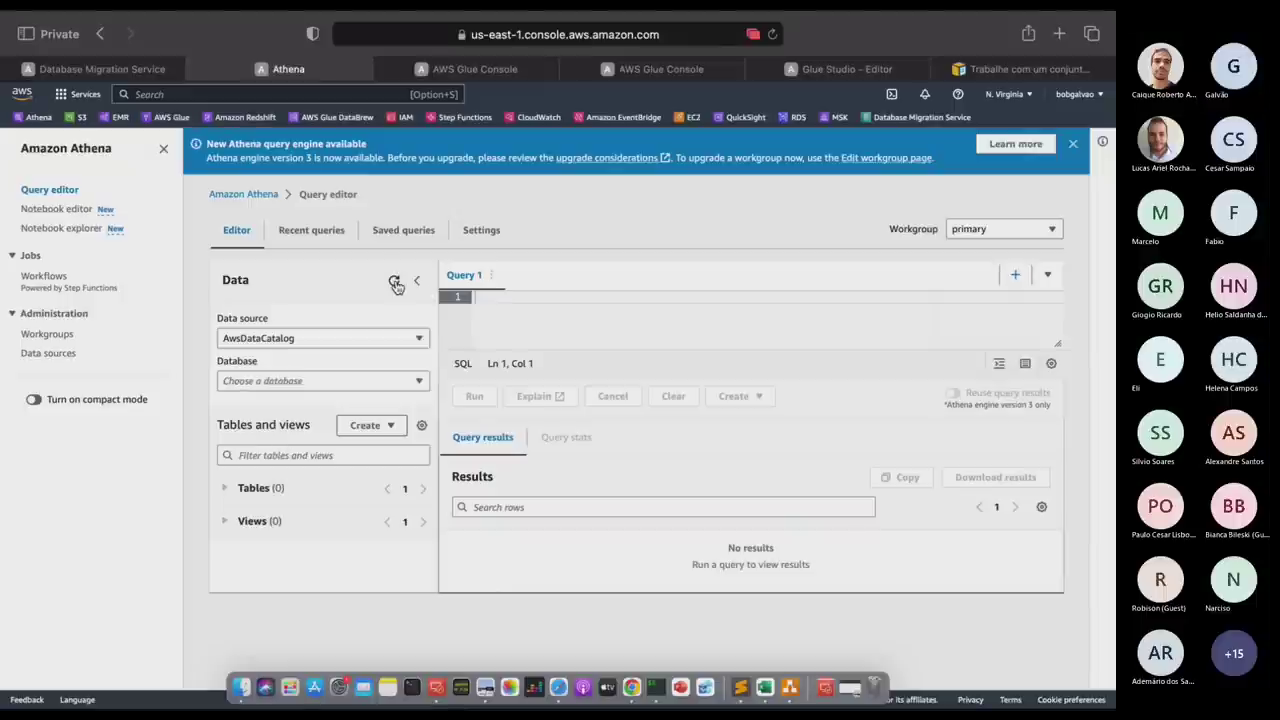
double_click(226, 491)
Stop the running spark-shell streaming job in iTerm2 with Ctrl+C.
key("ctrl+Left")
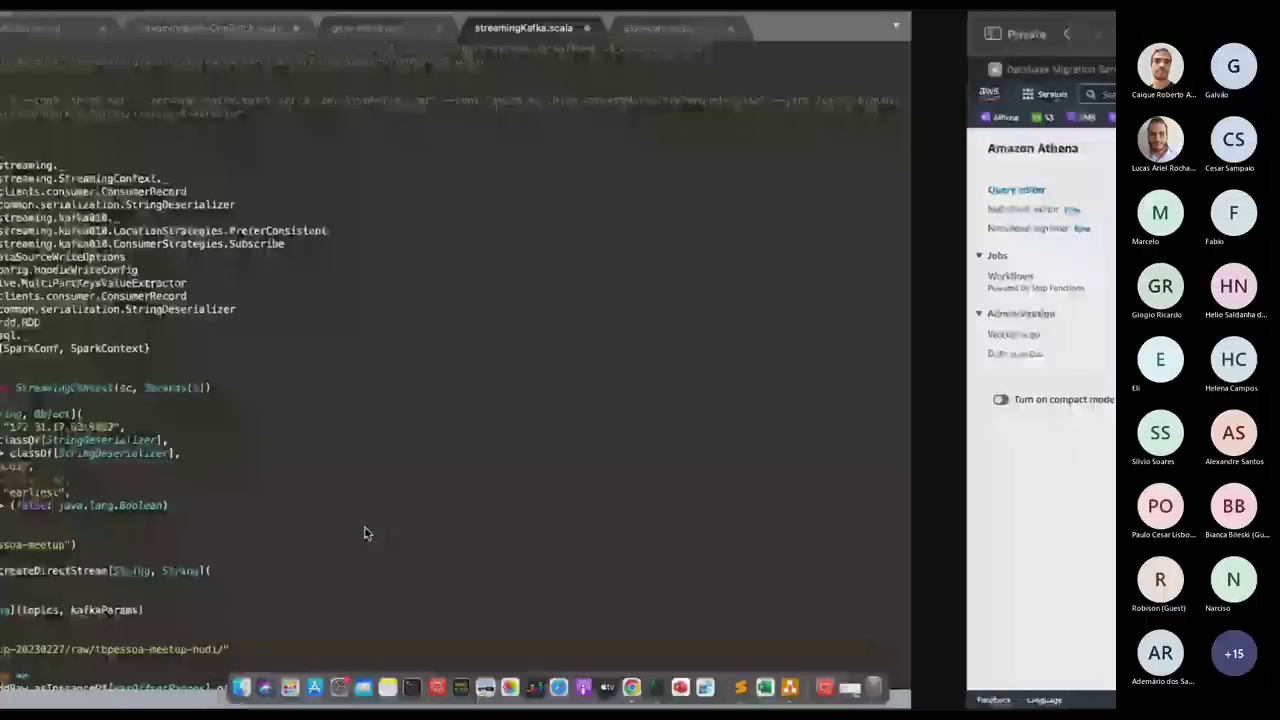
key("ctrl+Left")
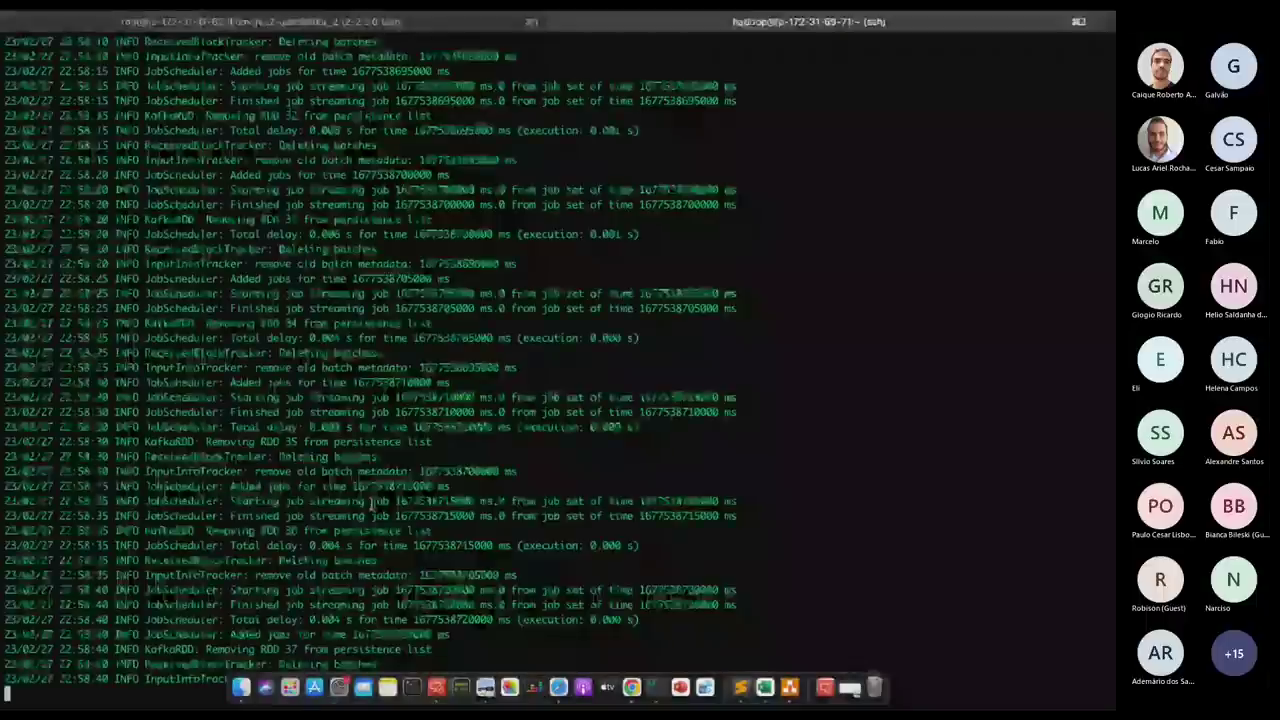
key("ctrl+c")
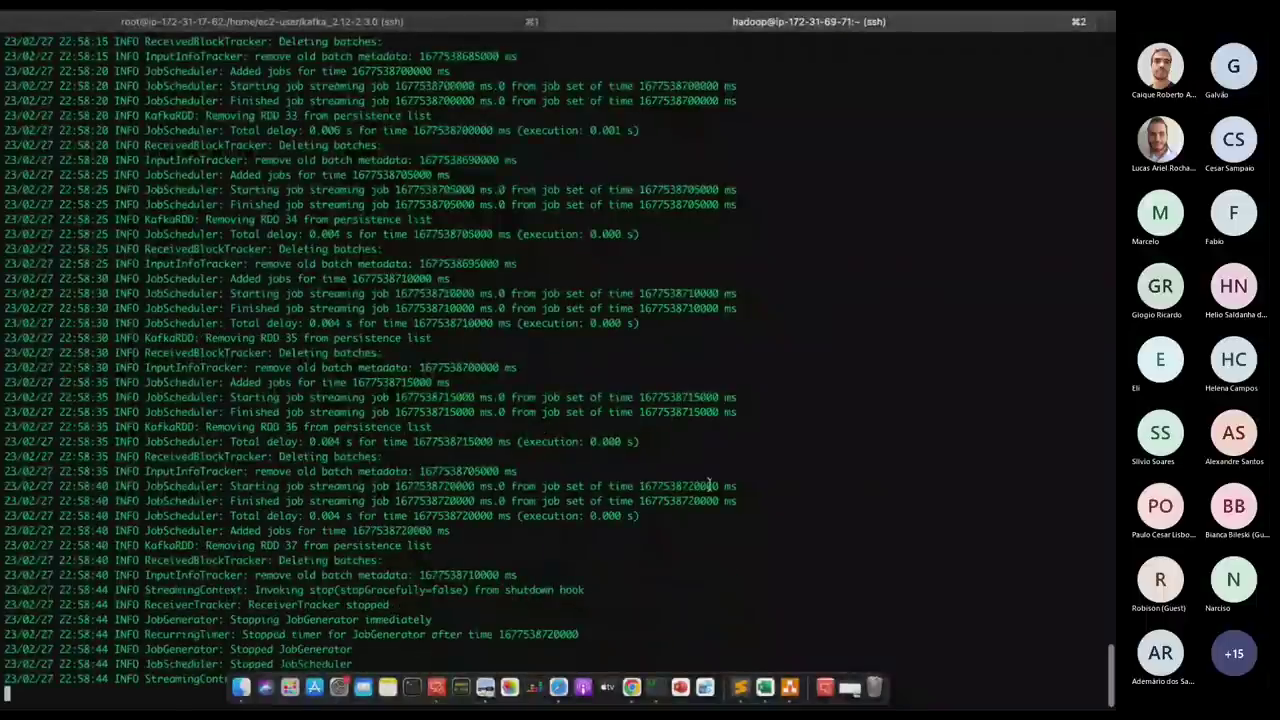
Scroll the log up to the AnalysisException about the missing codUf struct field.
scroll(634, 525, "up", 15)
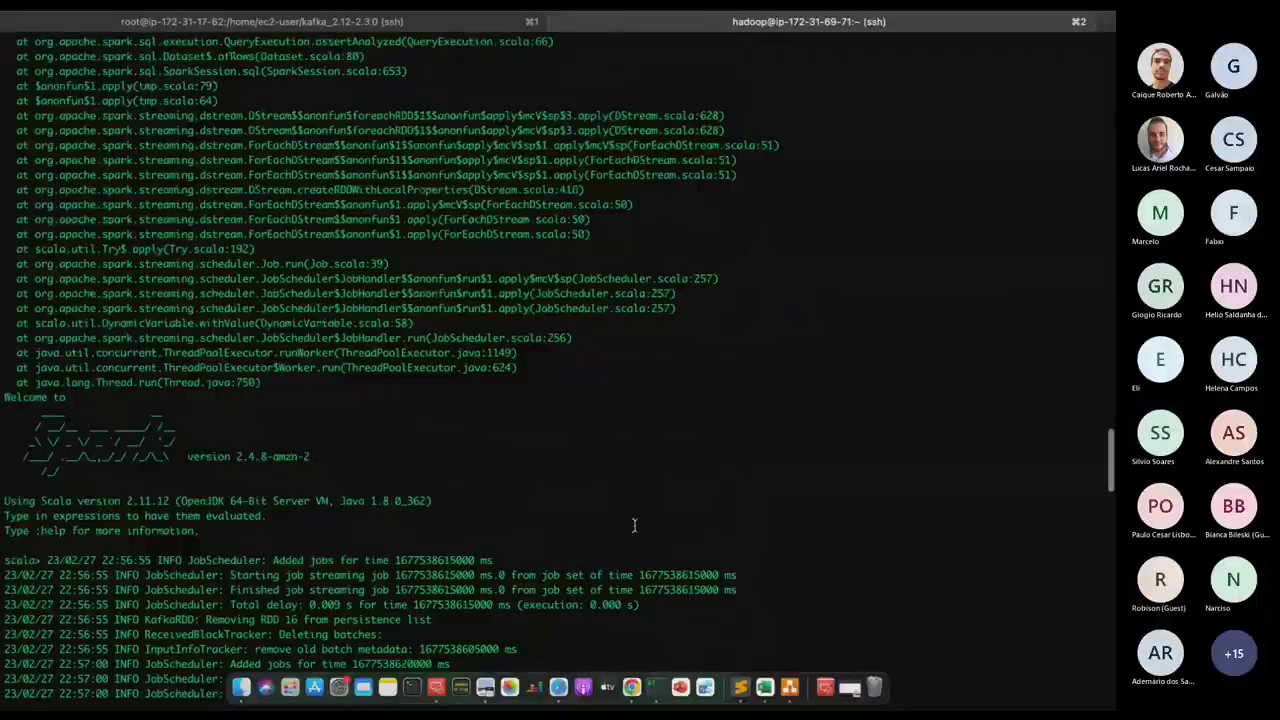
scroll(634, 525, "down", 4)
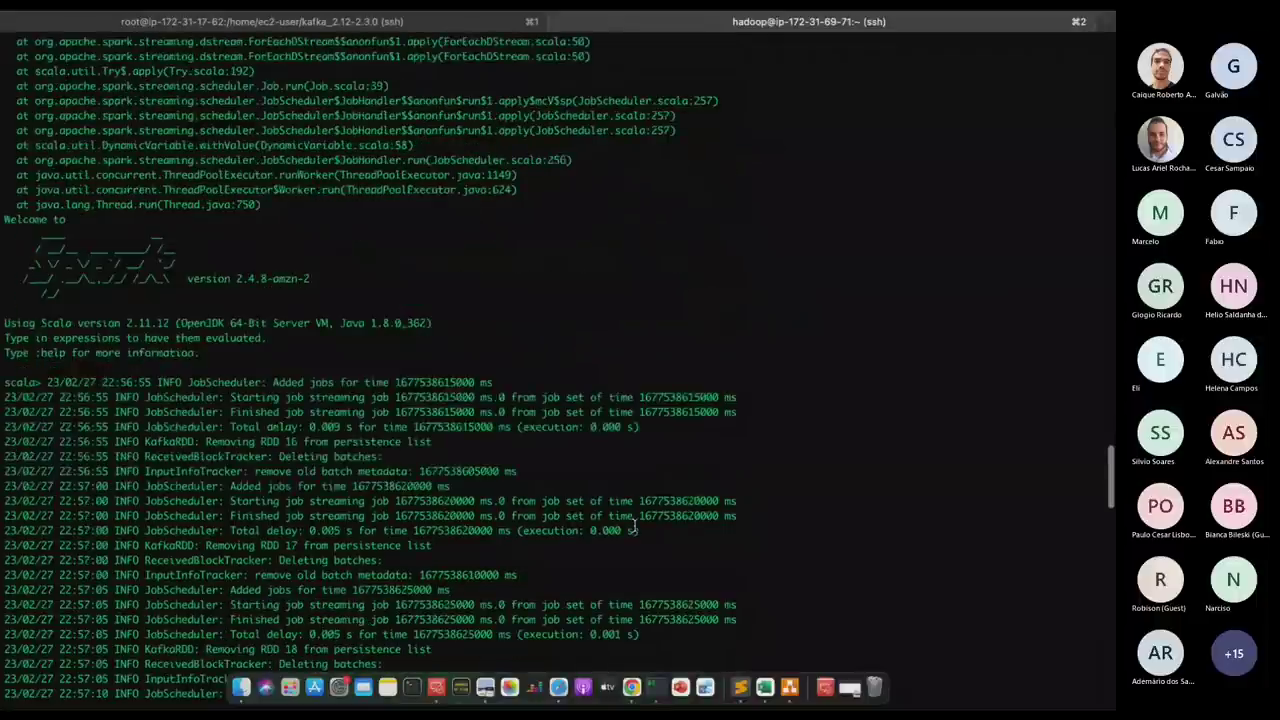
scroll(634, 525, "up", 15)
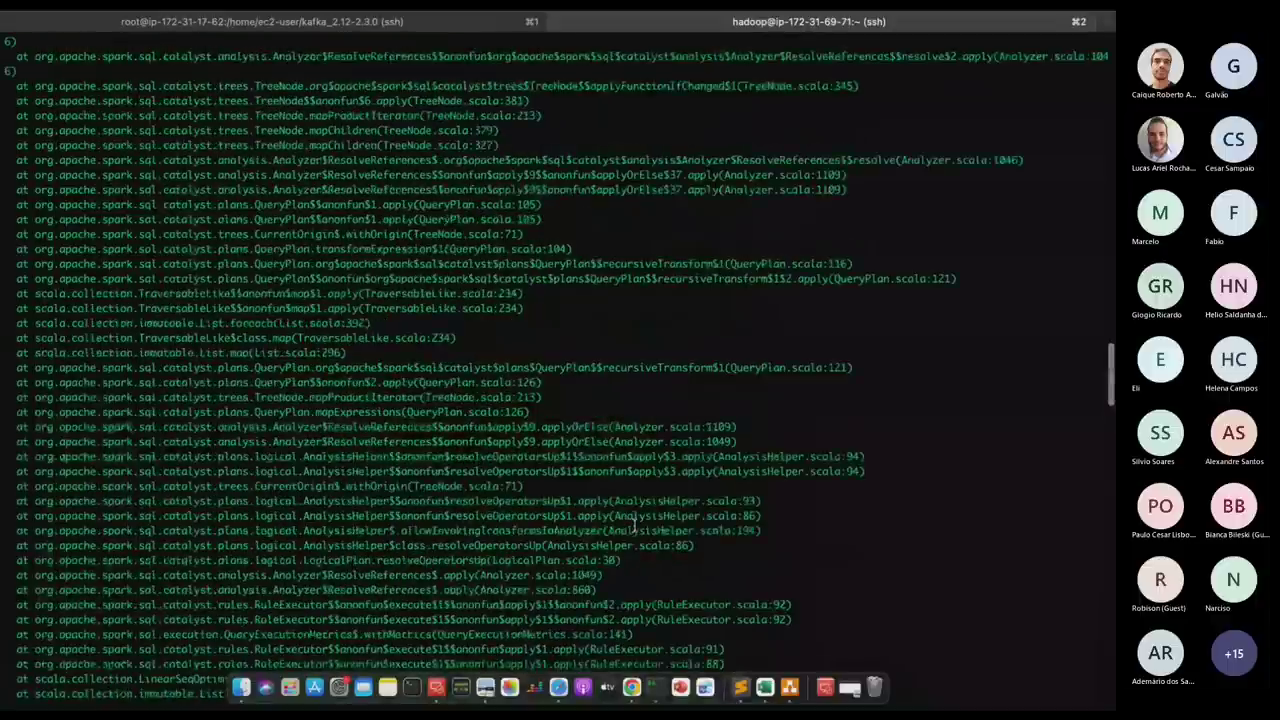
scroll(634, 525, "up", 7)
scroll(634, 525, "up", 10)
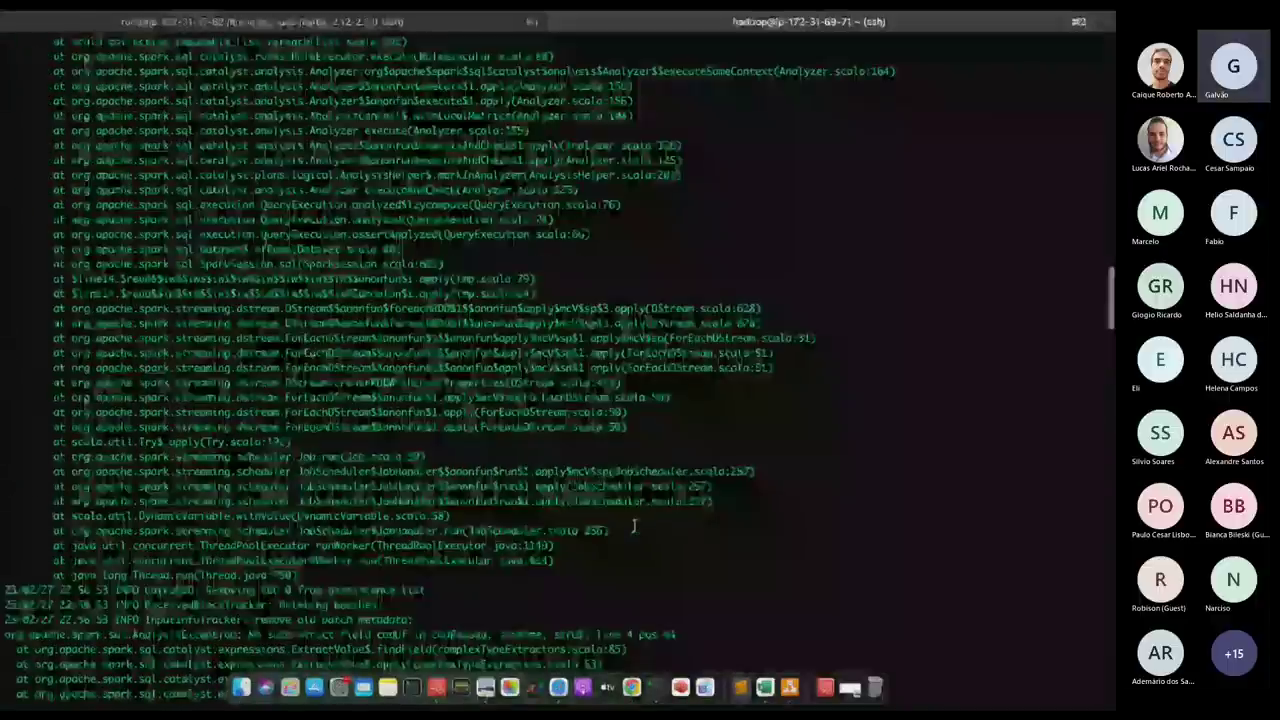
scroll(634, 525, "up", 15)
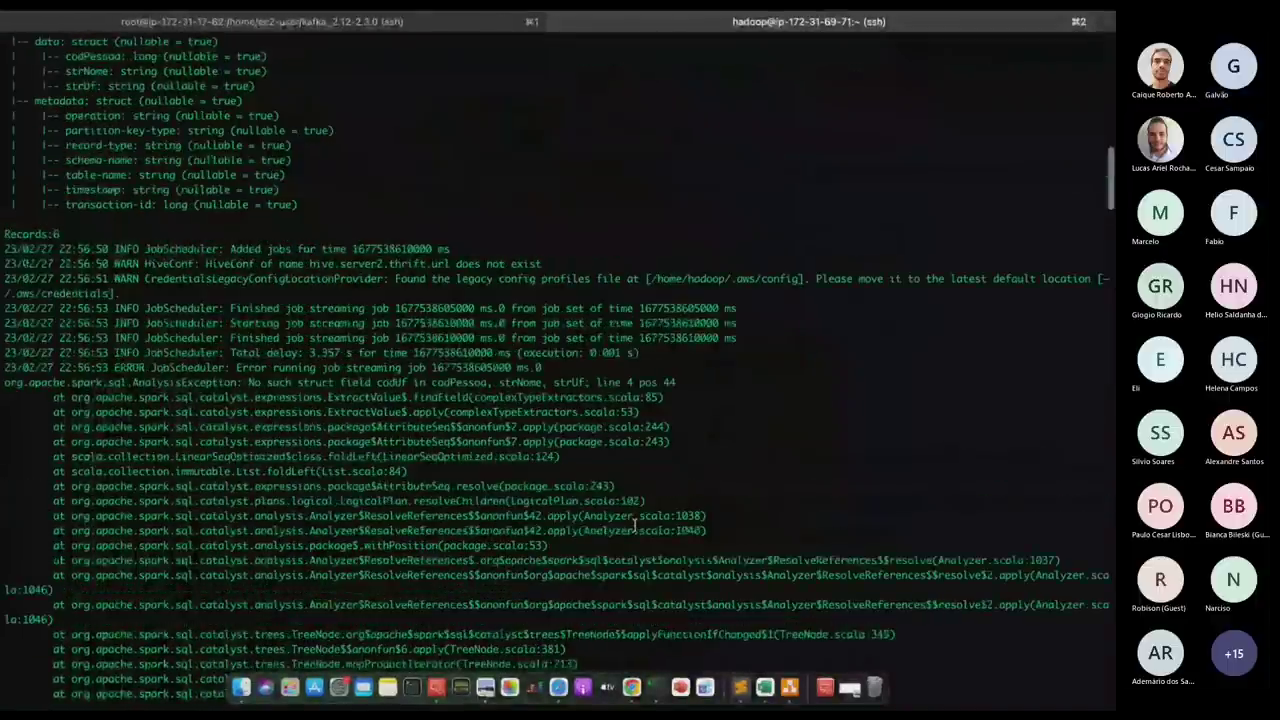
scroll(634, 525, "down", 5)
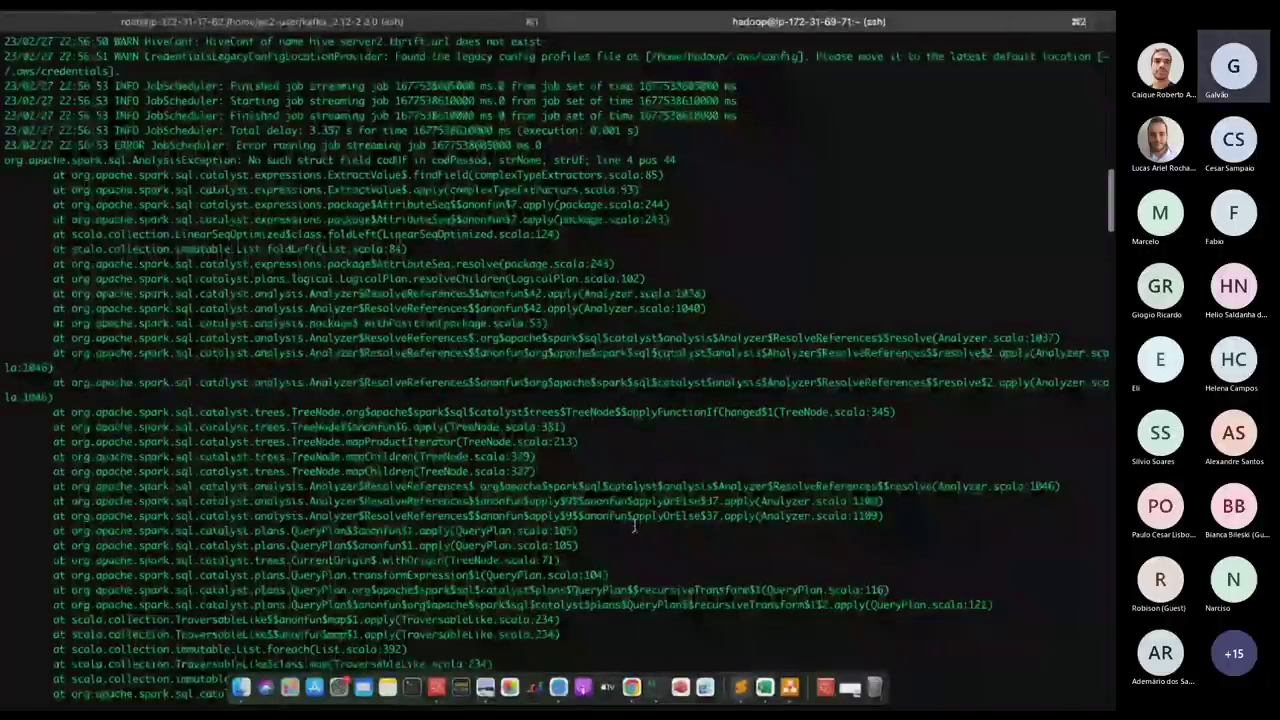
double_click(396, 175)
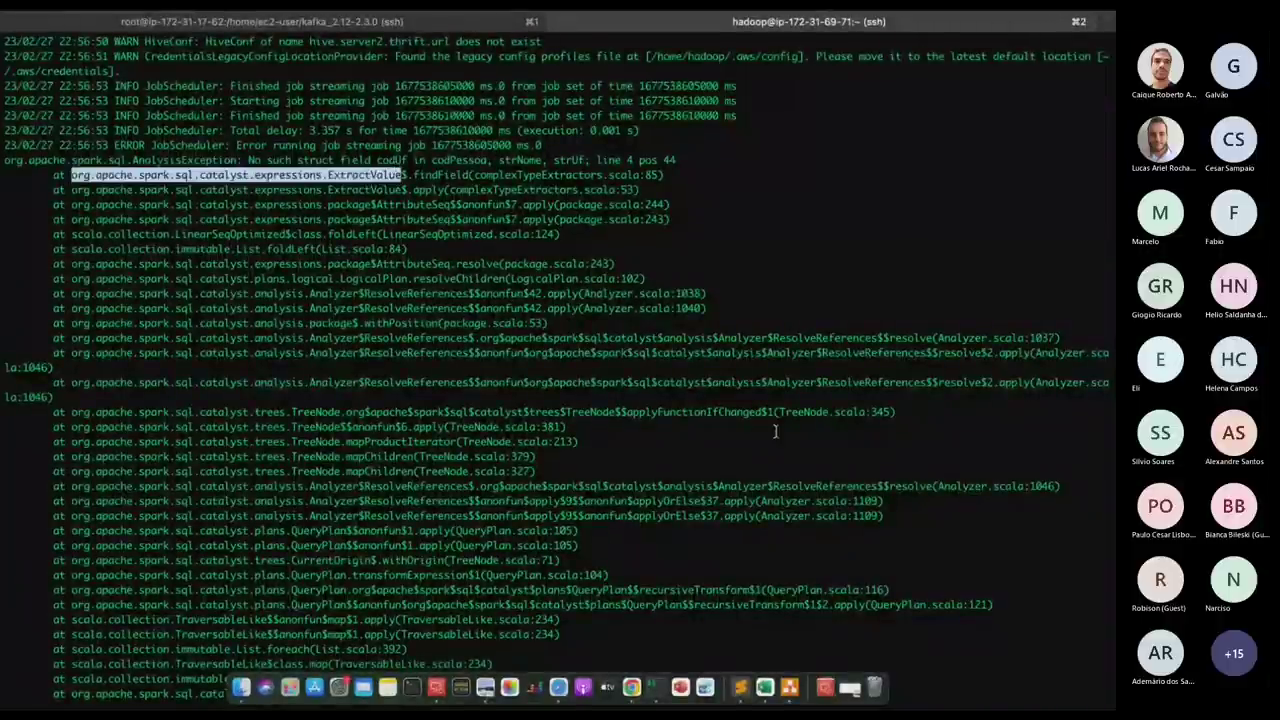
key("super+Tab")
scroll(544, 393, "down", 9)
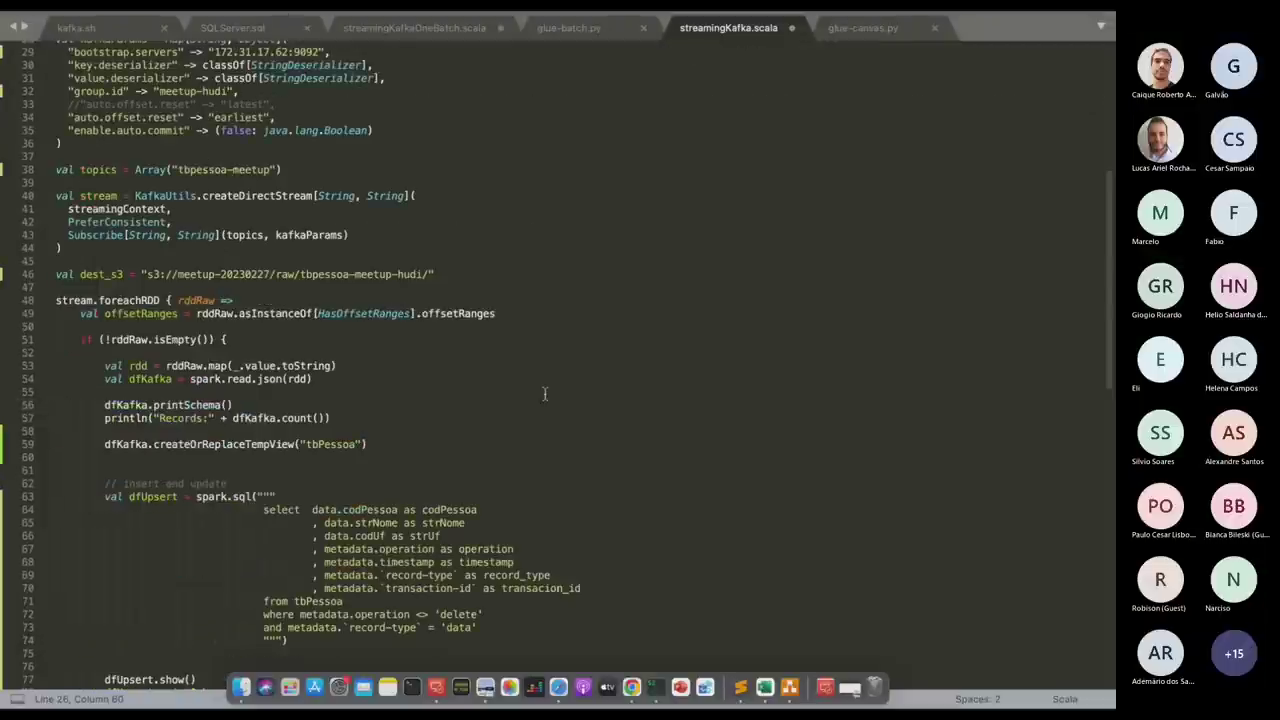
scroll(544, 393, "down", 4)
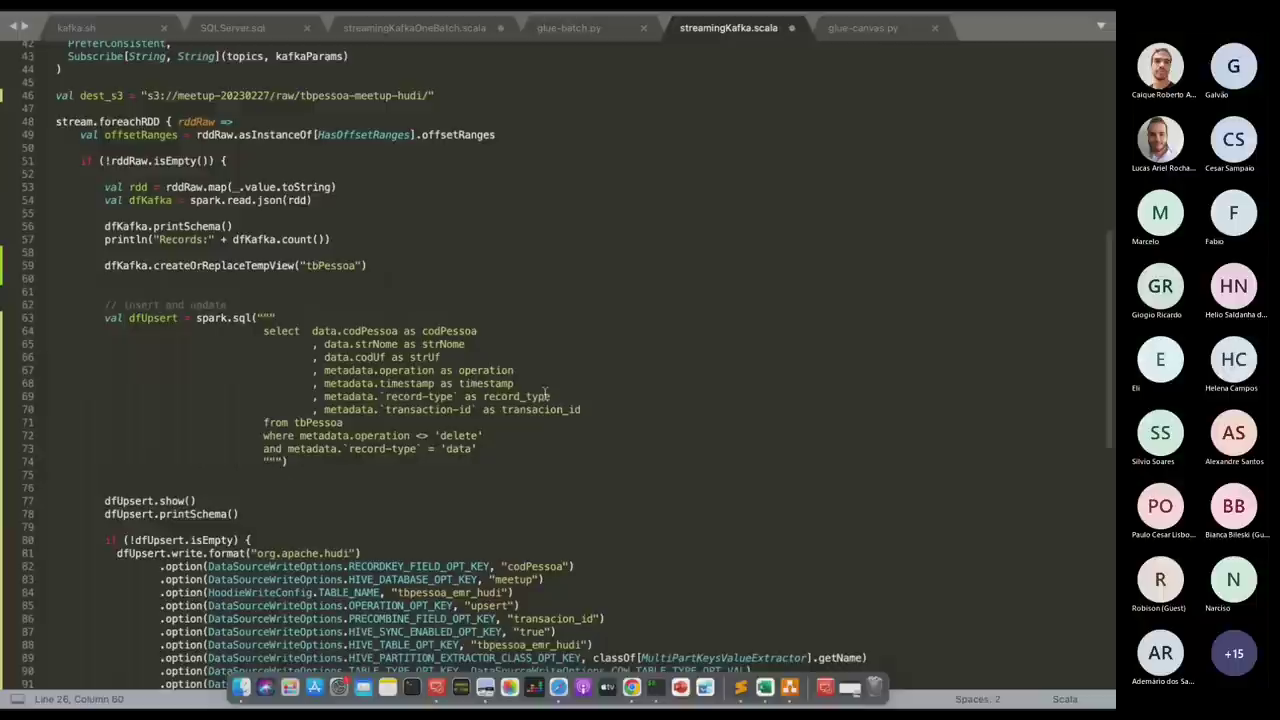
double_click(425, 357)
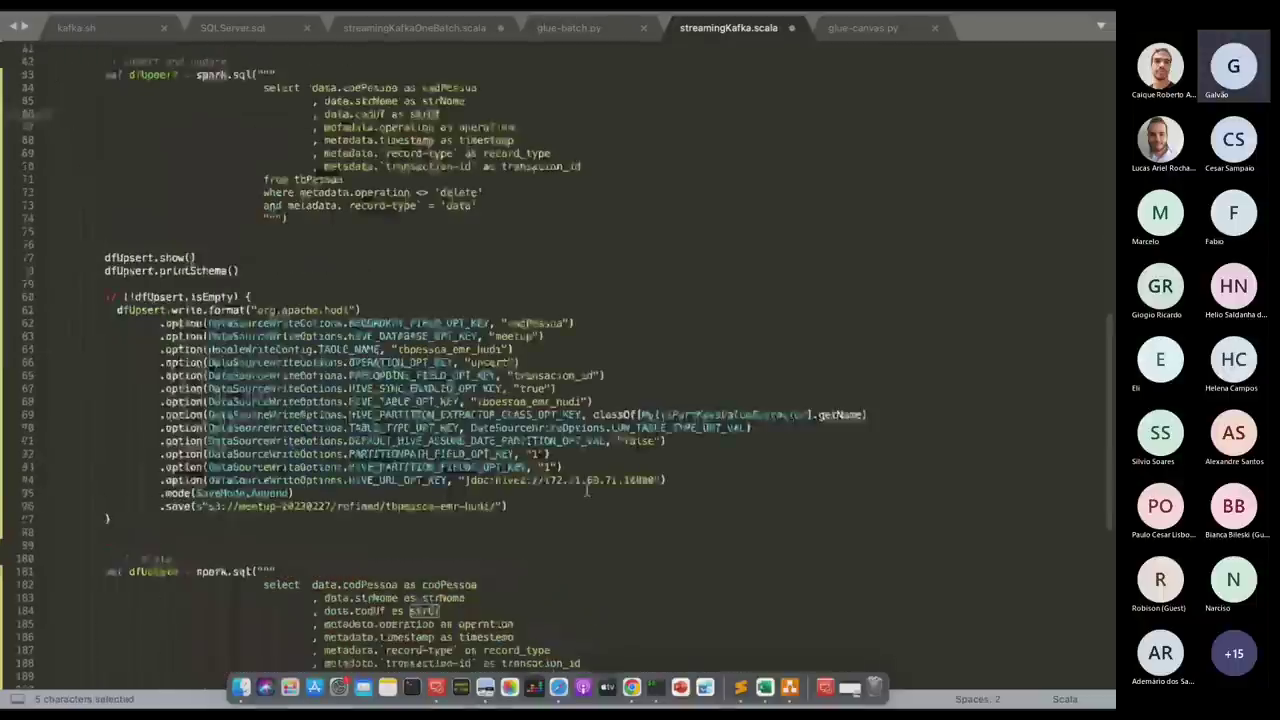
scroll(430, 360, "down", 7)
scroll(587, 489, "down", 5)
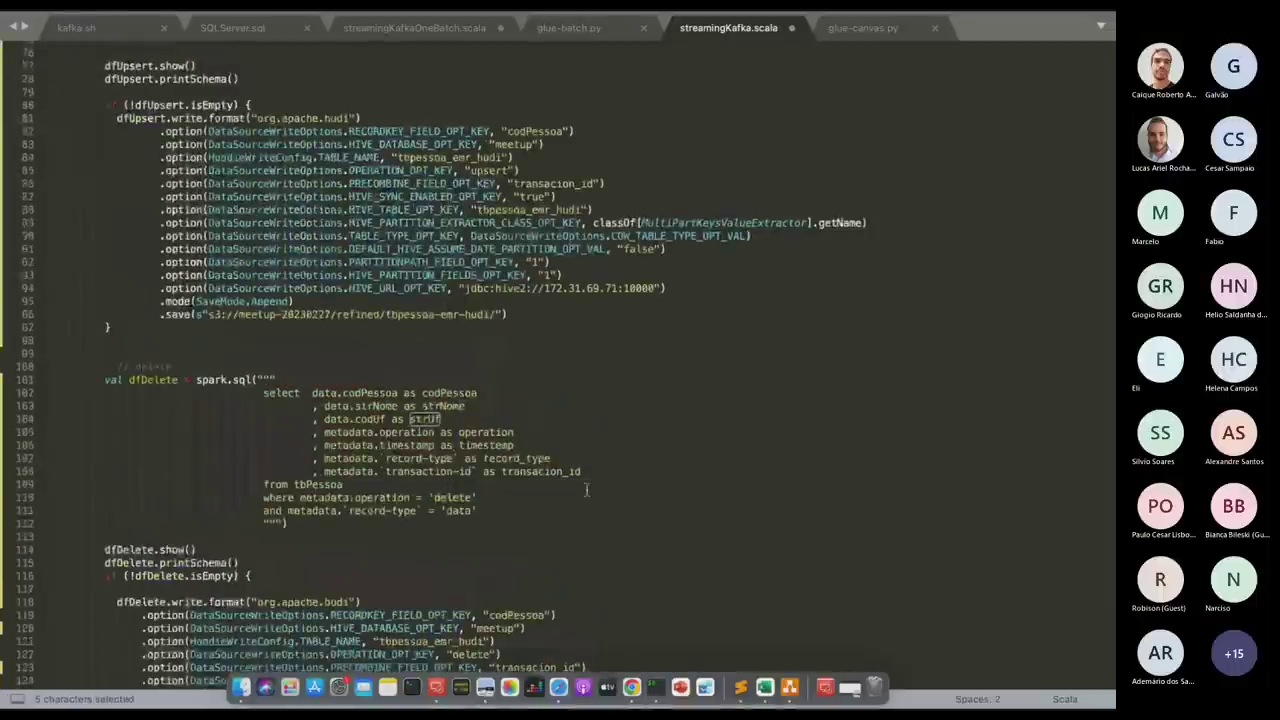
scroll(587, 489, "down", 5)
key("super+Tab")
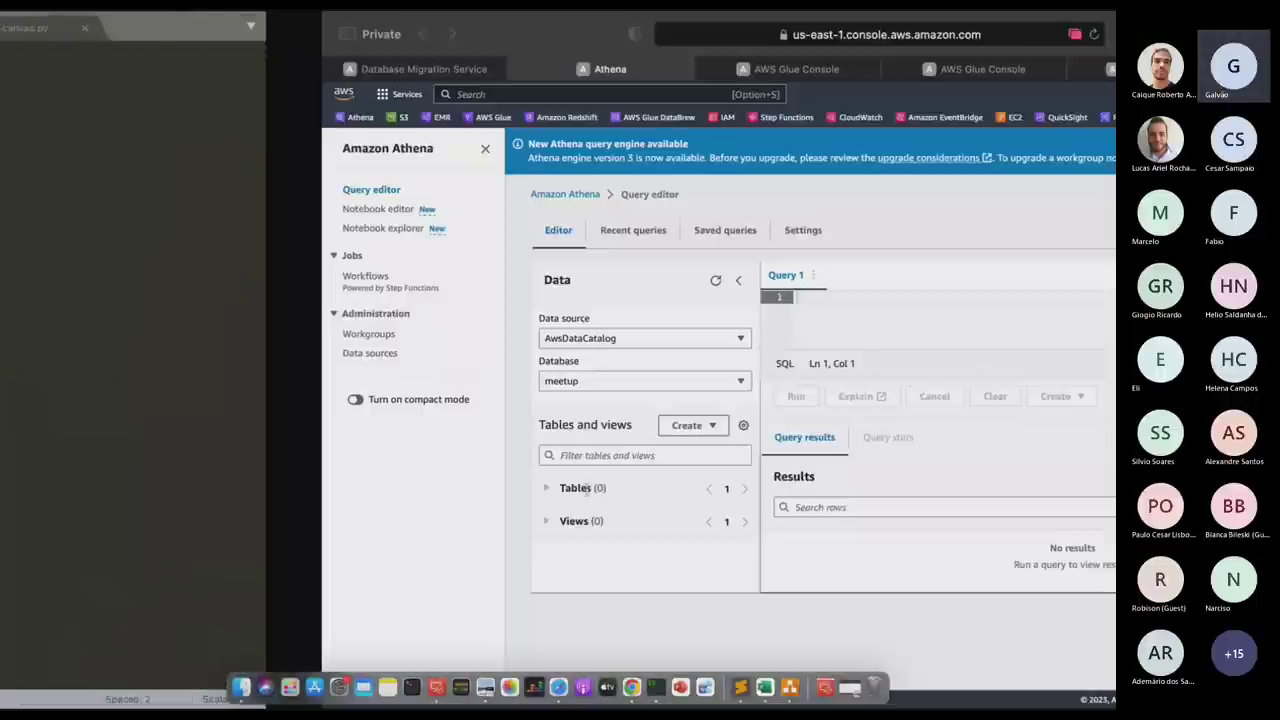
key("super+Tab")
key("super+Tab")
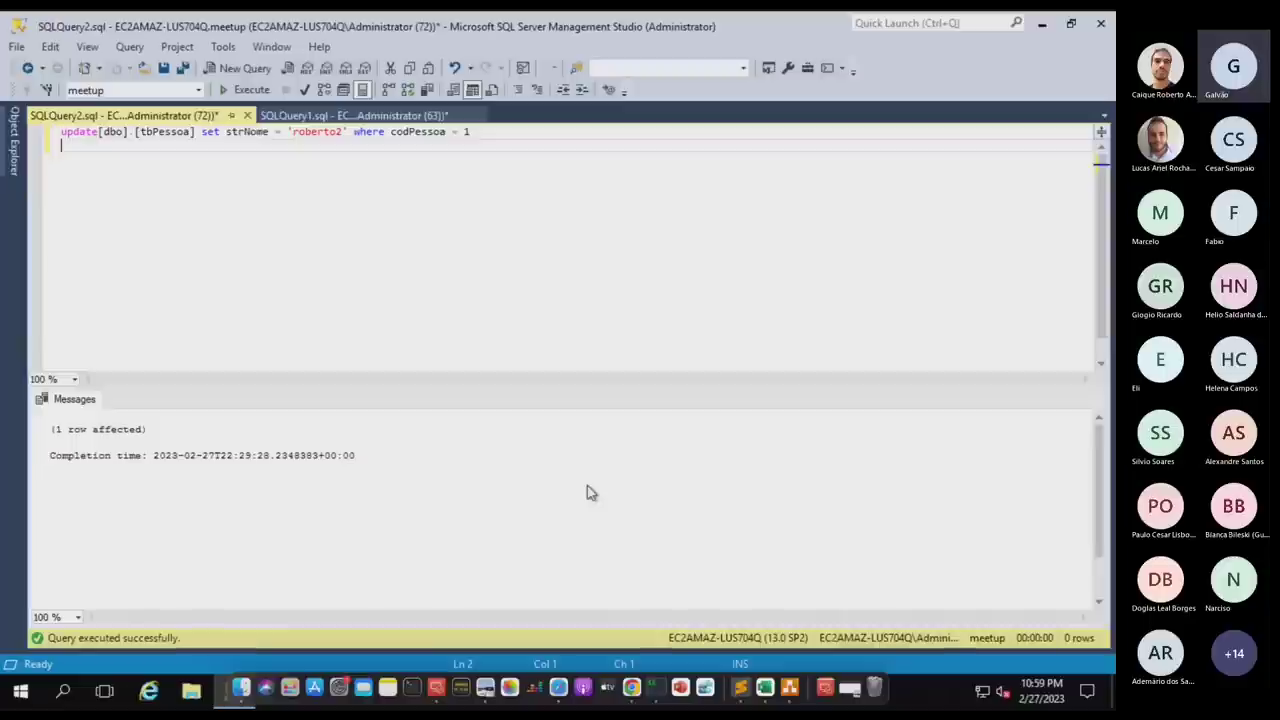
left_click(14, 145)
left_click(188, 396)
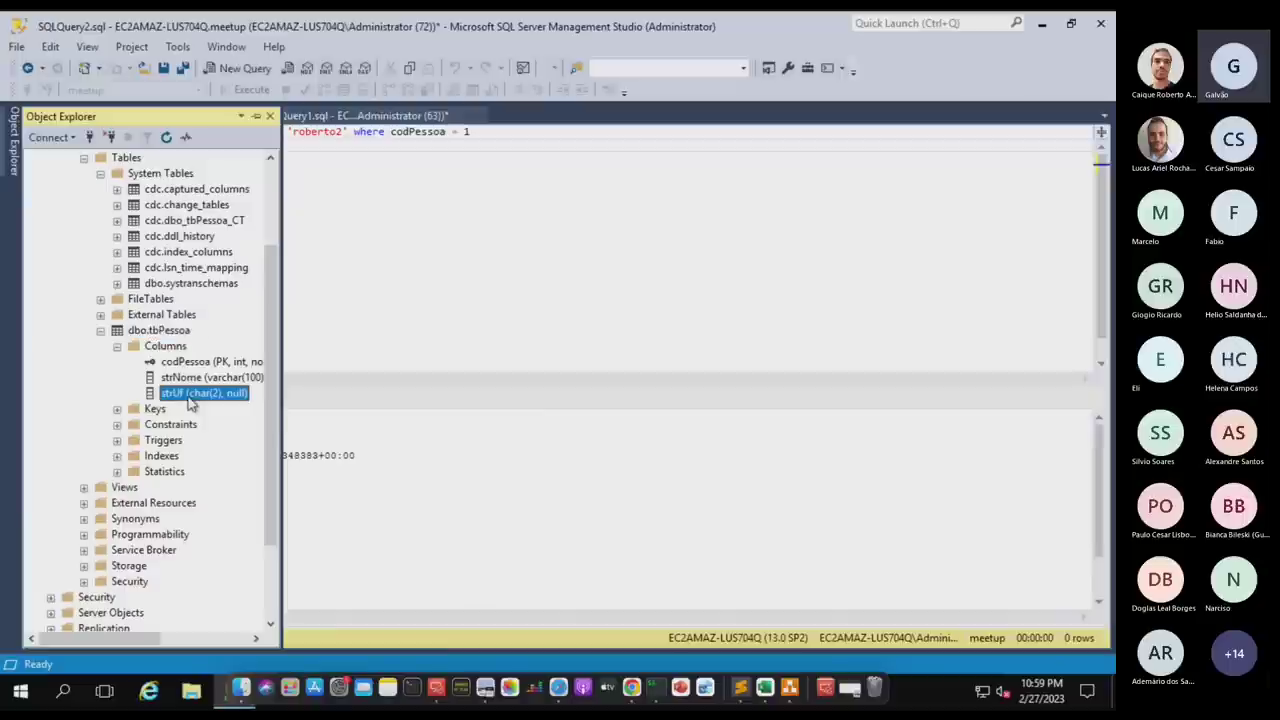
left_click(519, 255)
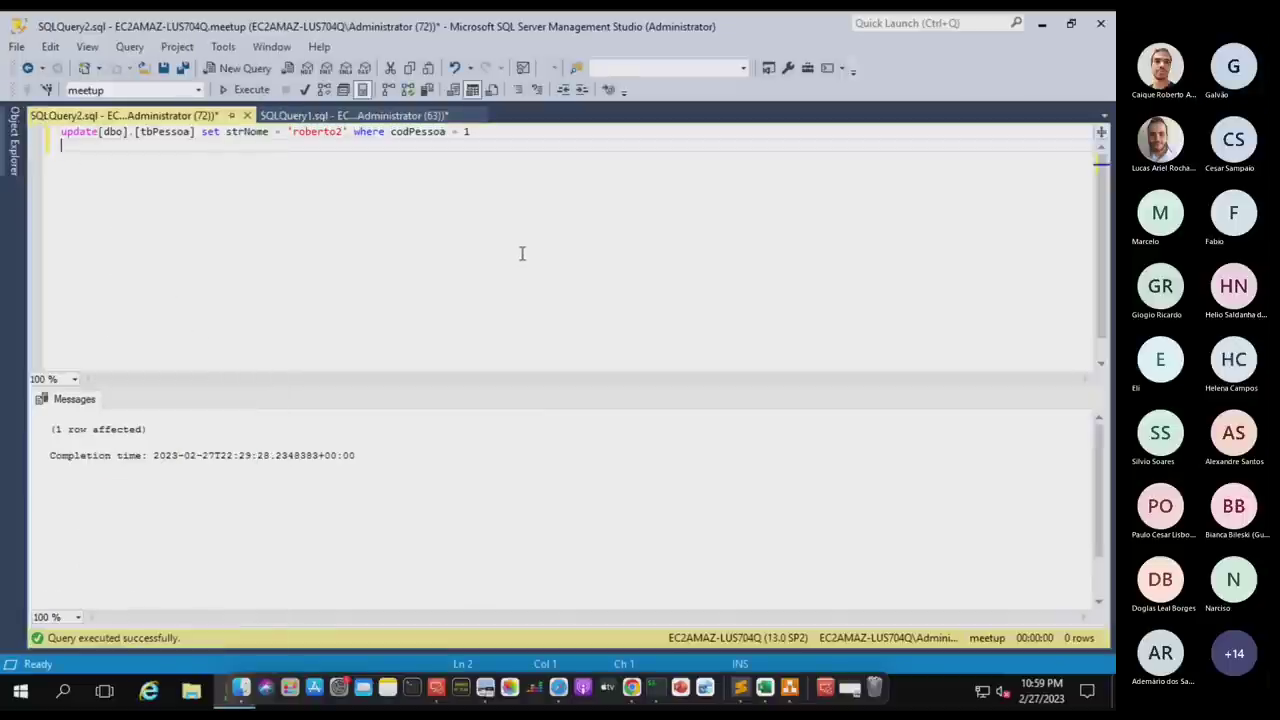
key("ctrl+Right")
key("ctrl+Right")
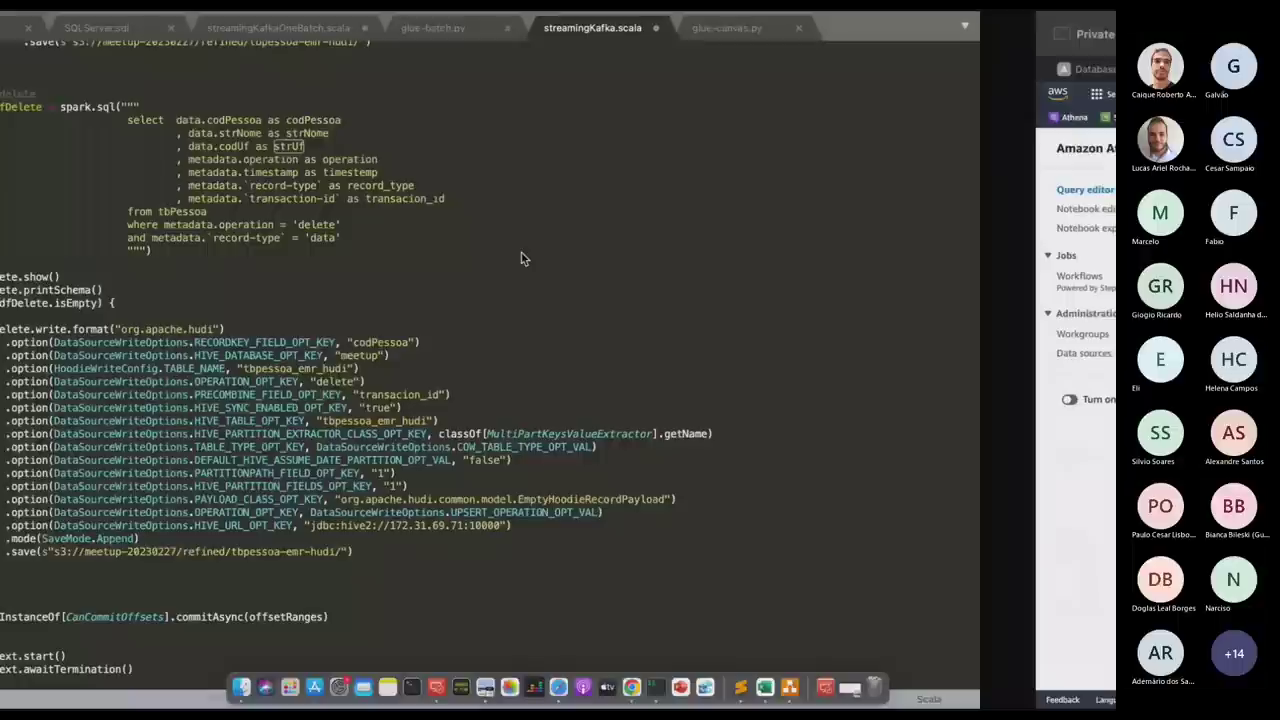
Change codUf to strUf on lines 104 and 66 of streamingKafka.scala.
key("super+f")
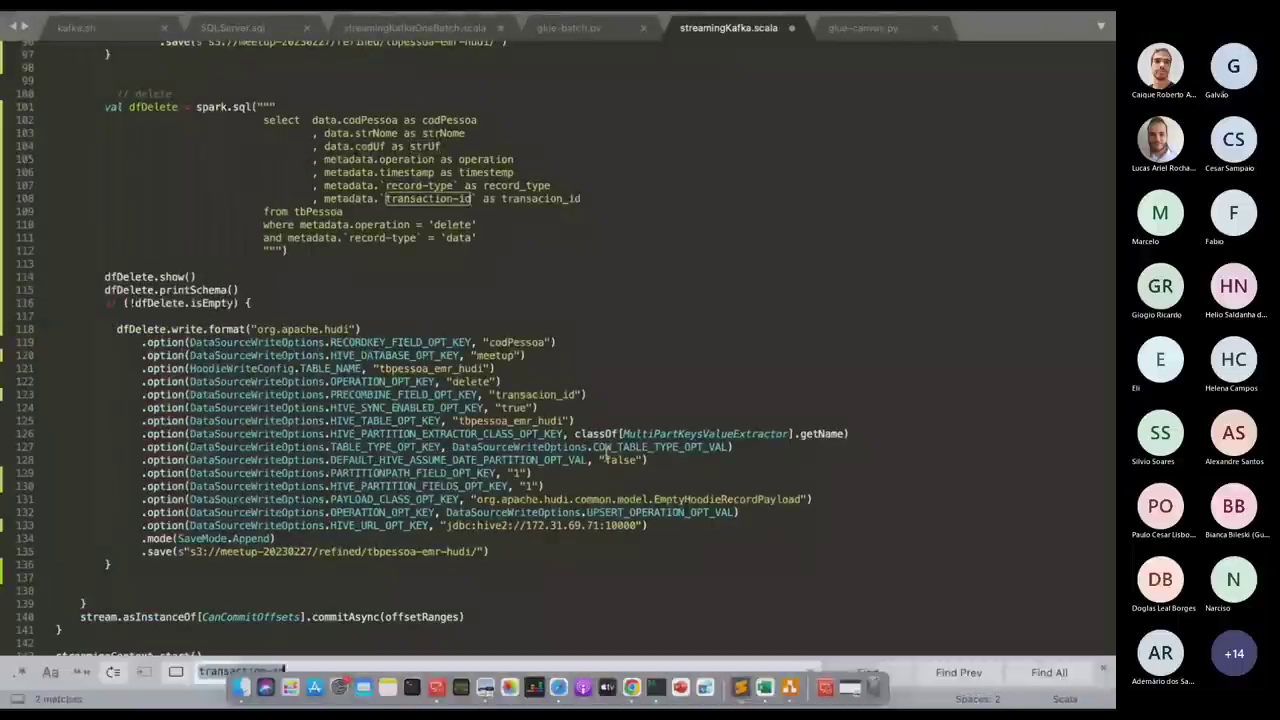
type("cod")
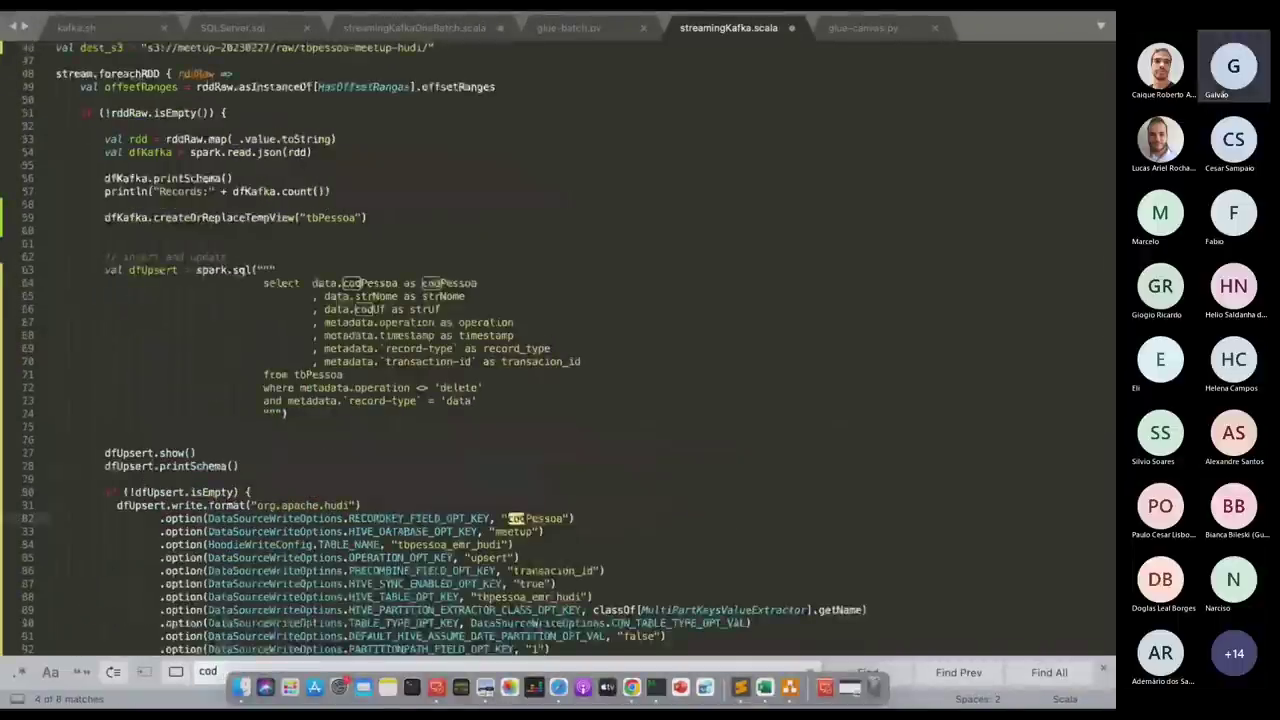
type("U")
left_click(374, 348)
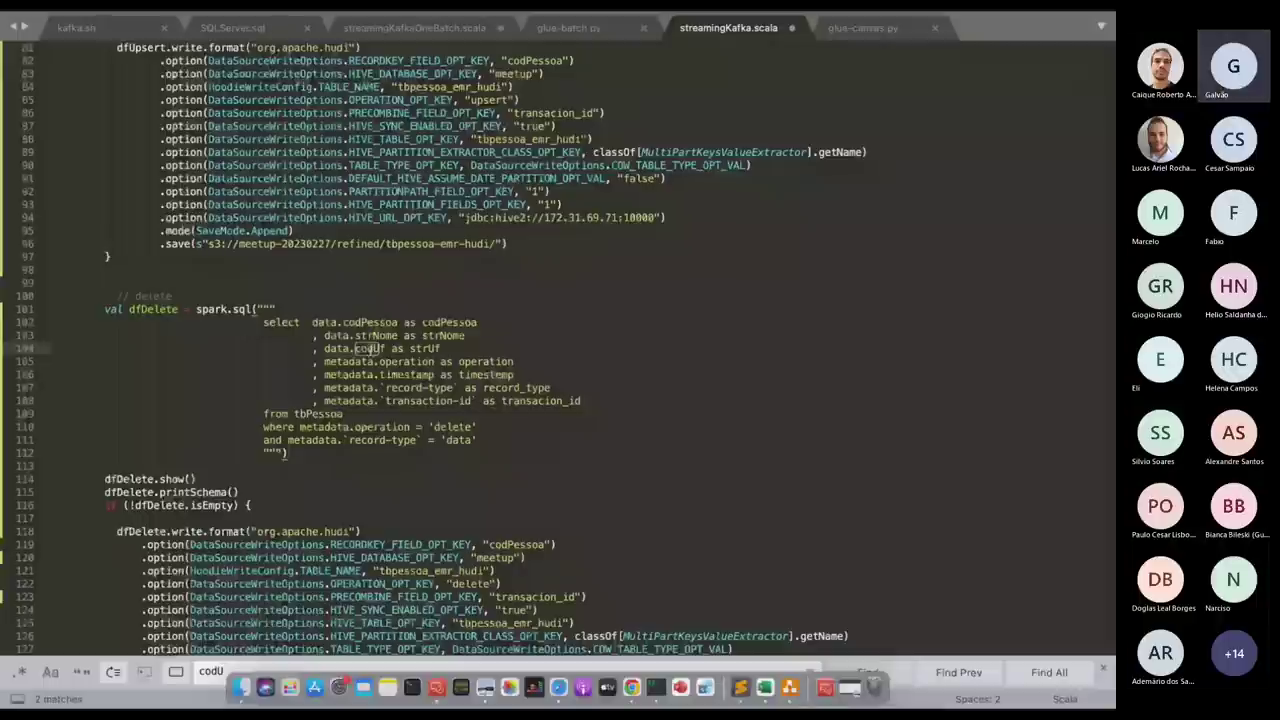
key("BackSpace")
key("BackSpace")
key("BackSpace")
type("str")
left_click(844, 429)
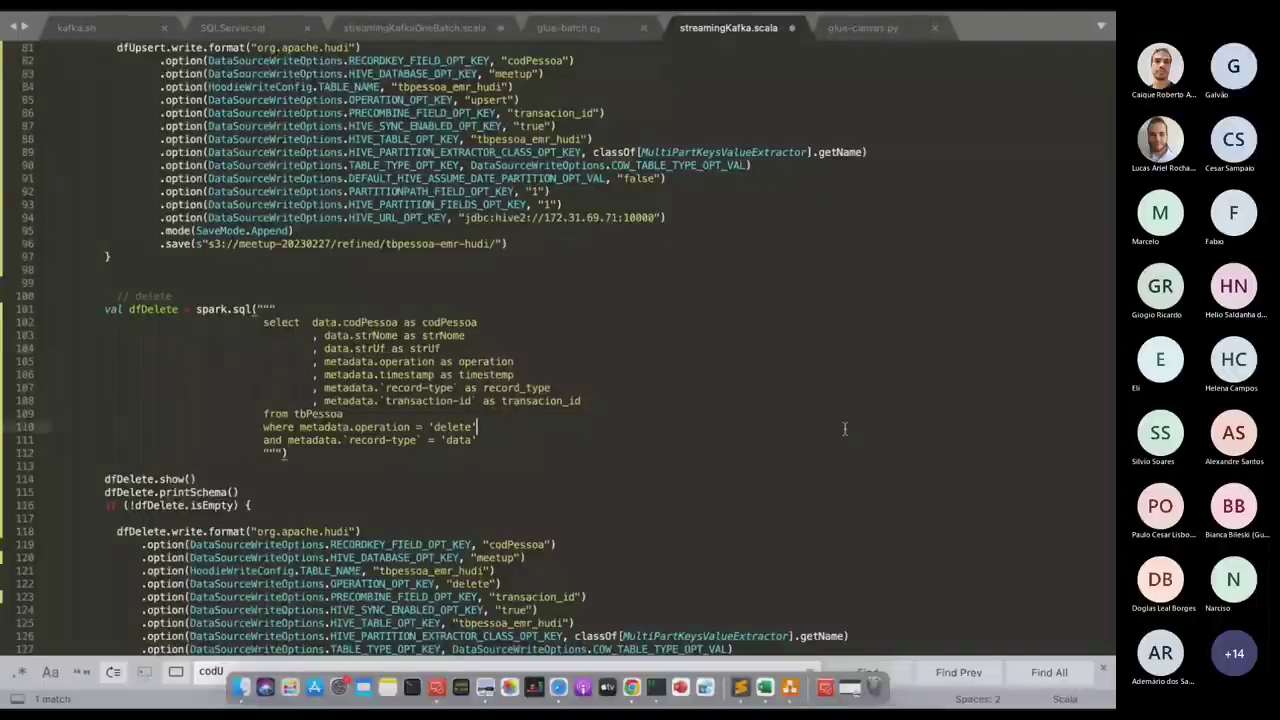
key("Return")
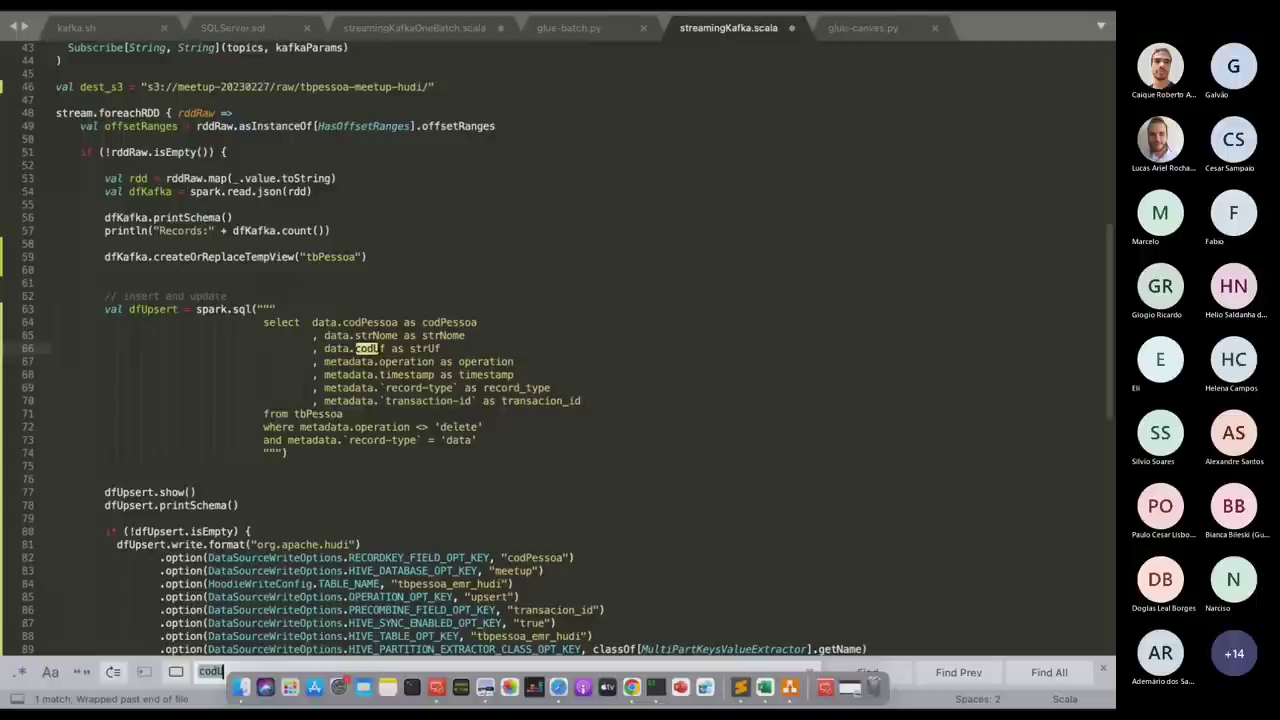
left_click(390, 361)
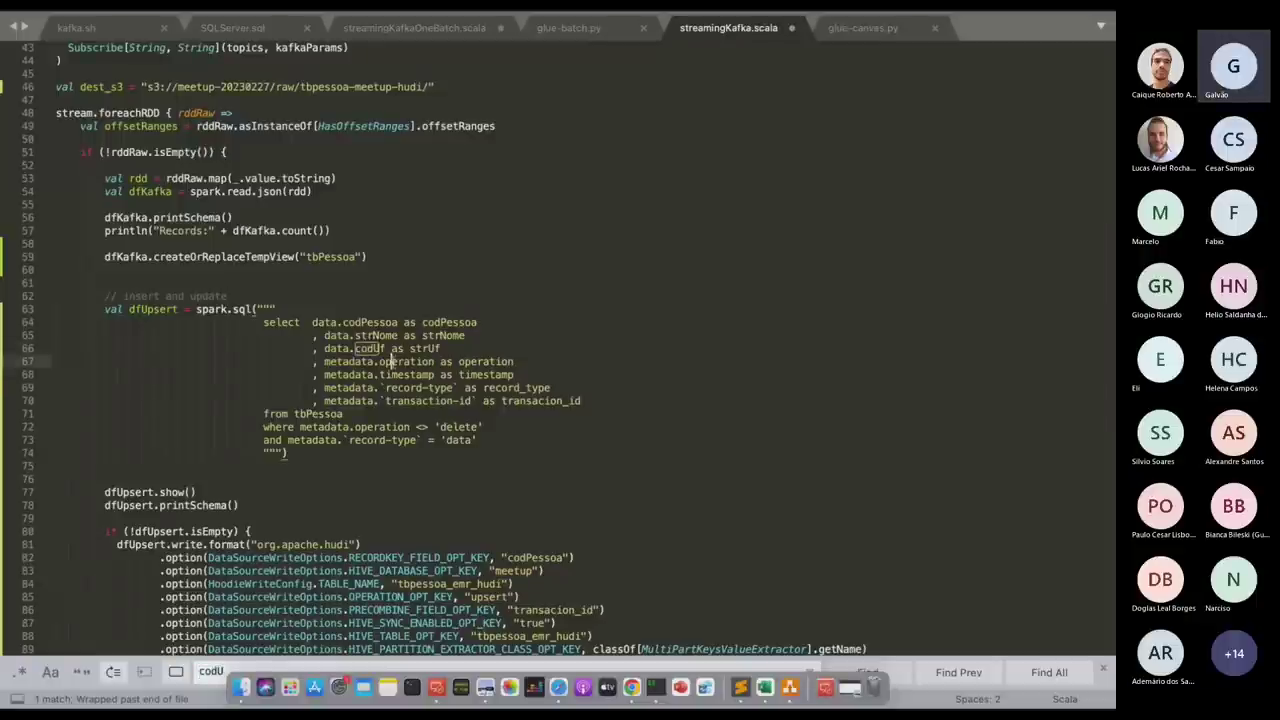
left_click(373, 348)
key("BackSpace")
key("BackSpace")
key("BackSpace")
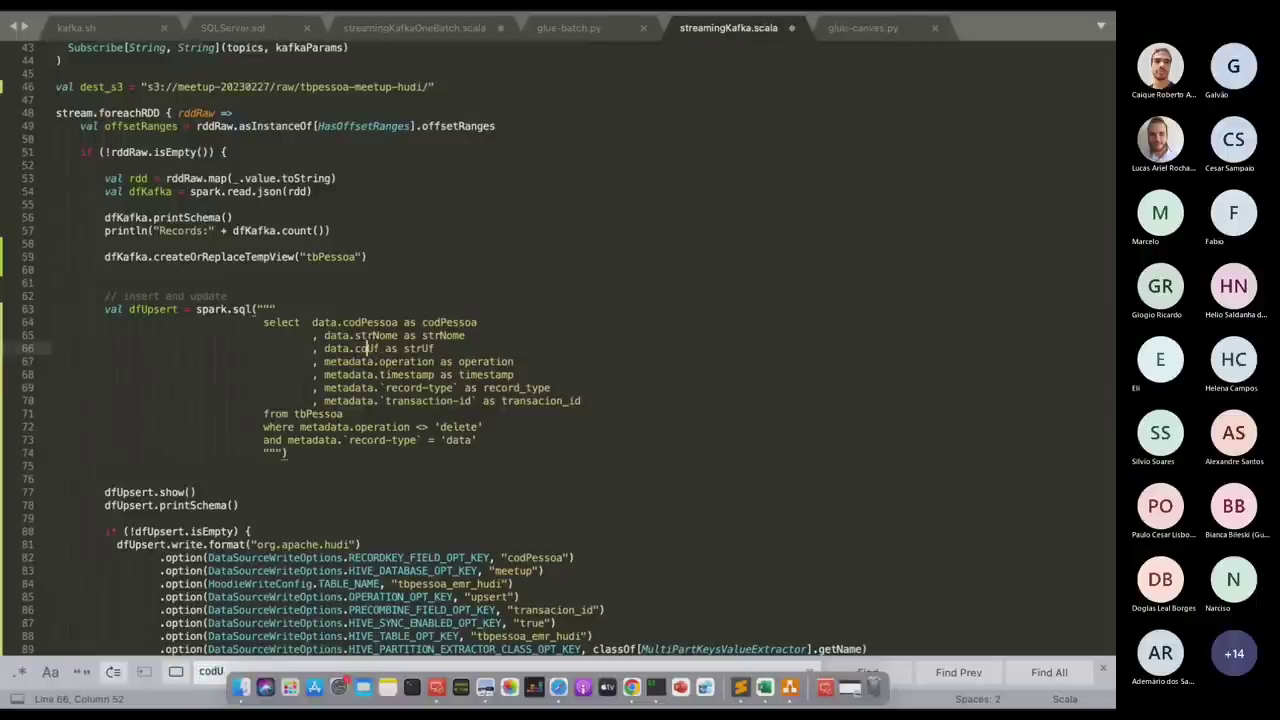
type("str")
left_click(899, 544)
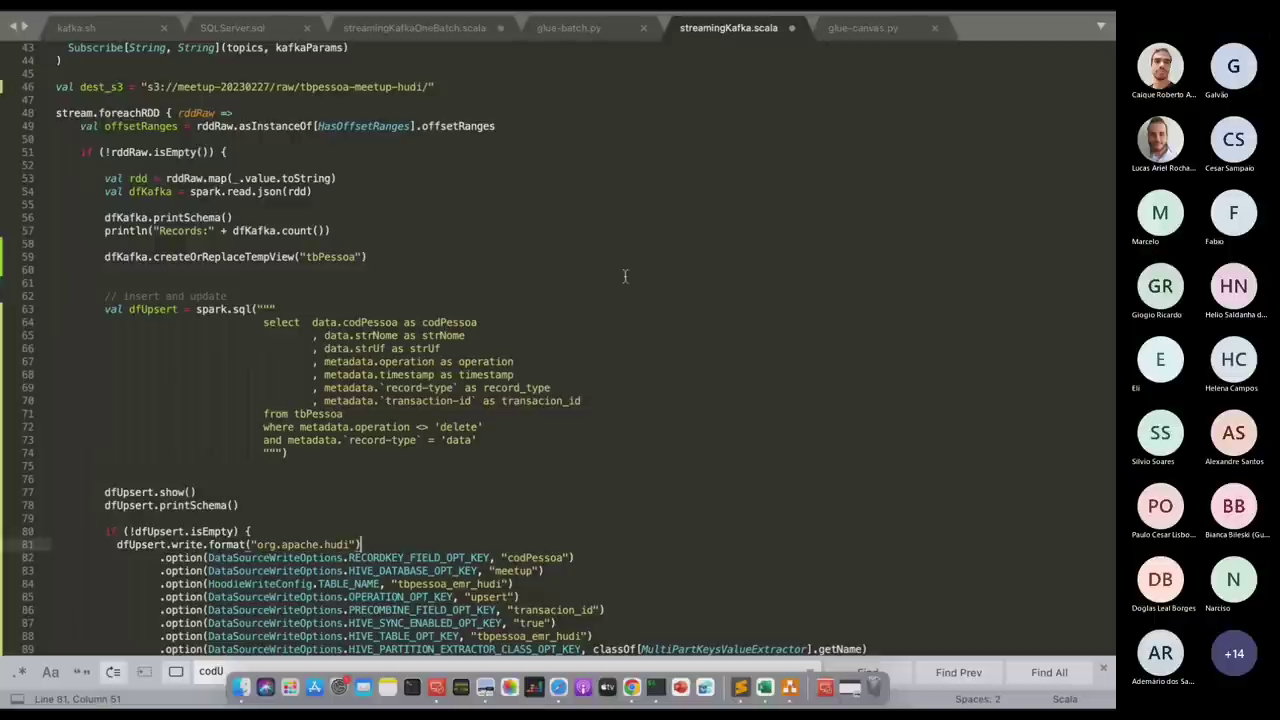
Copy the entire streamingKafka.scala script and bring the Athena browser window forward.
key("super+a")
key("super+c")
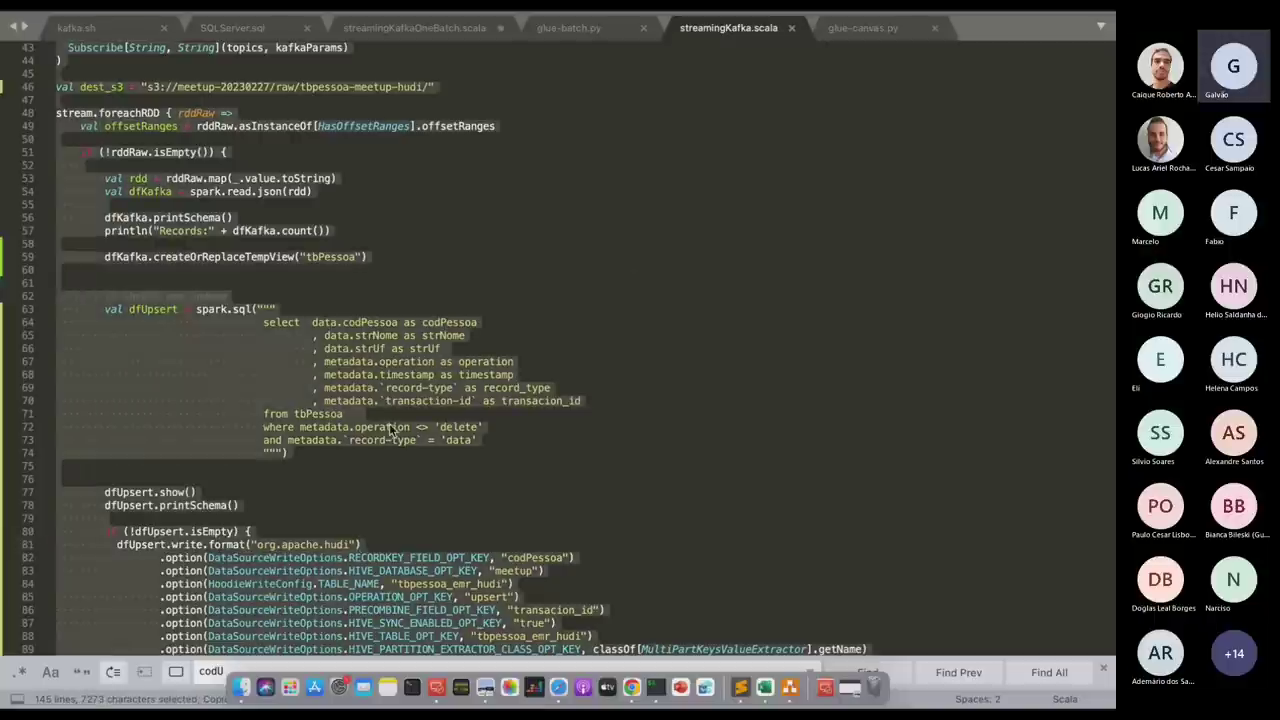
left_click(434, 400)
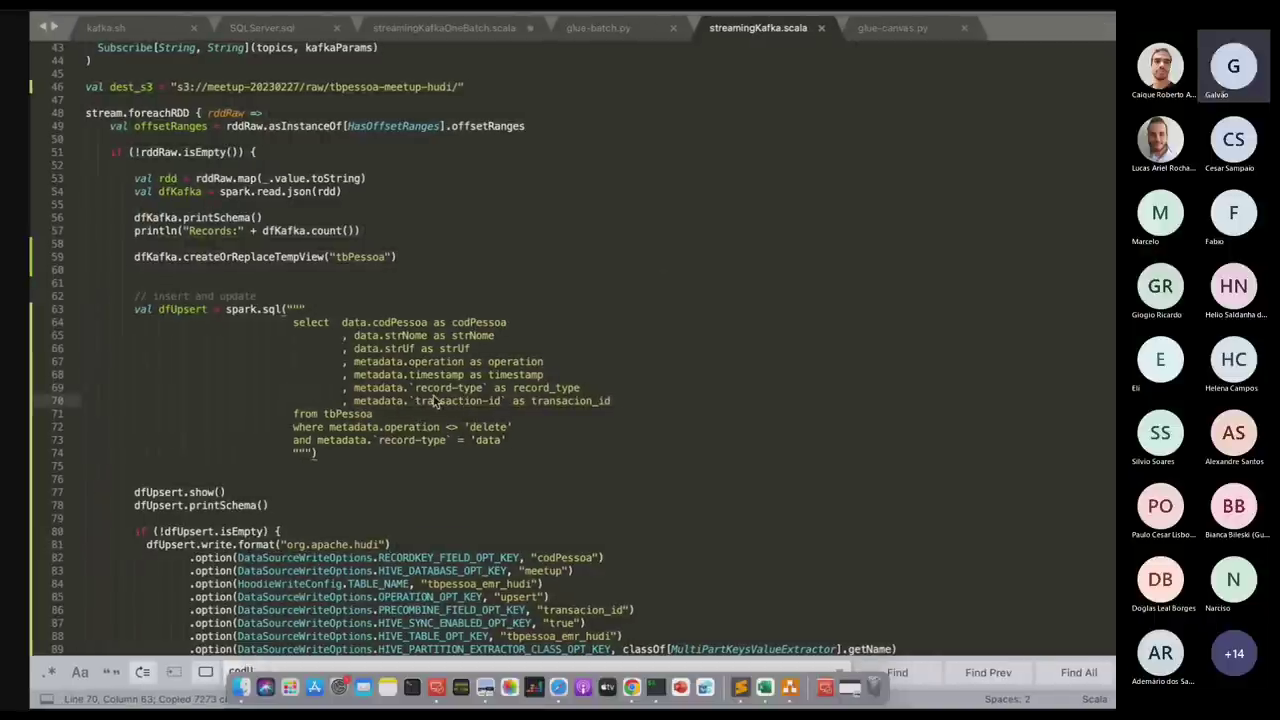
key("super+Tab")
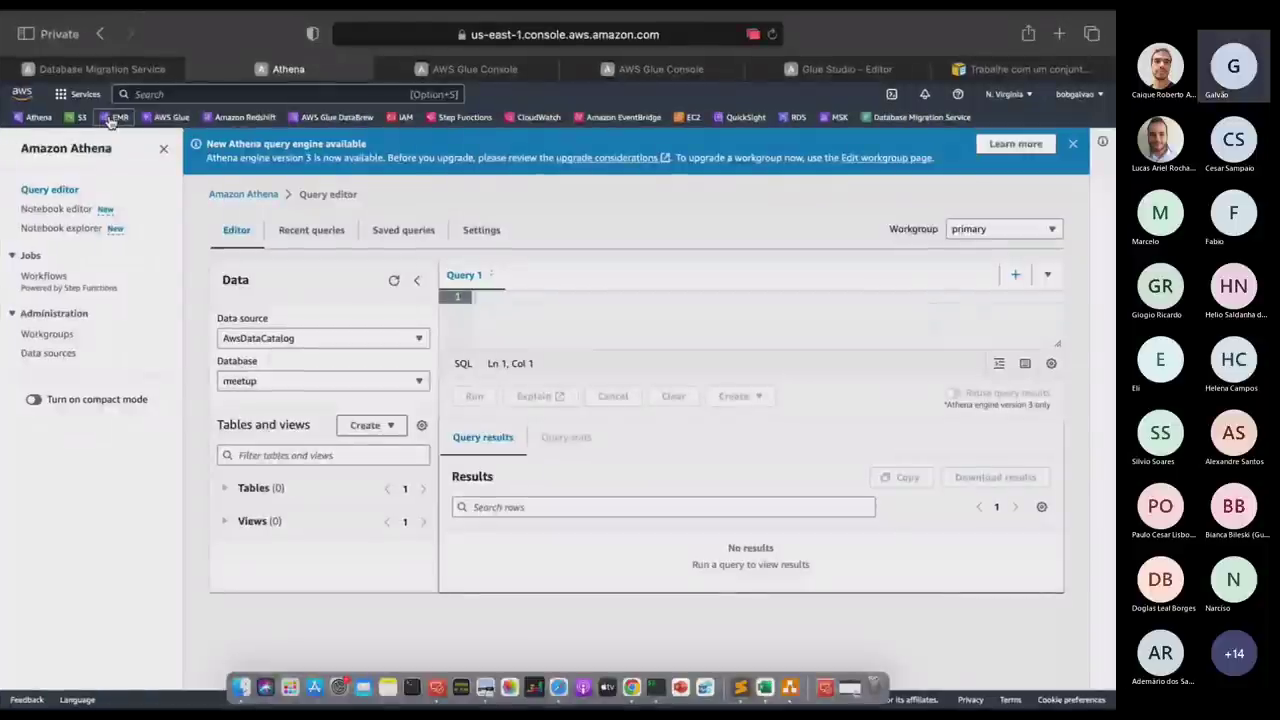
Open and refresh the raw/ folder of S3 bucket meetup-20230227, finding only tbpessoa-meetup-batch/.
left_click(558, 69)
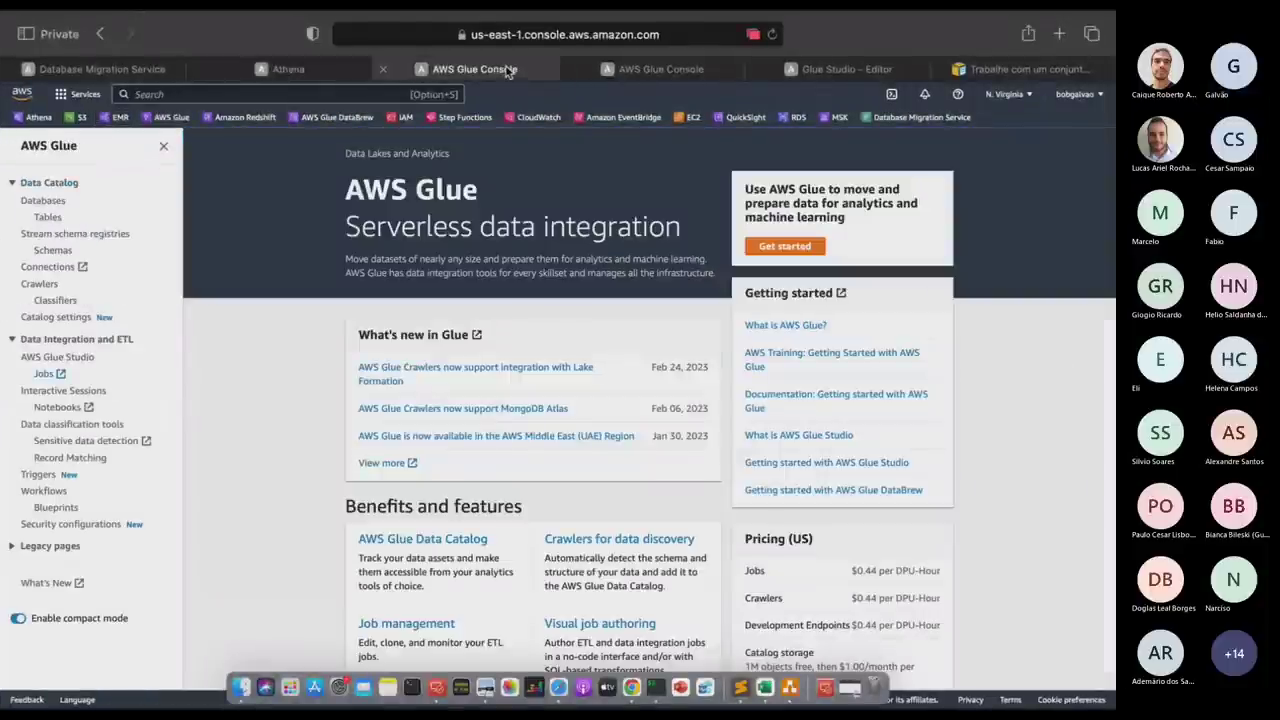
left_click(84, 118)
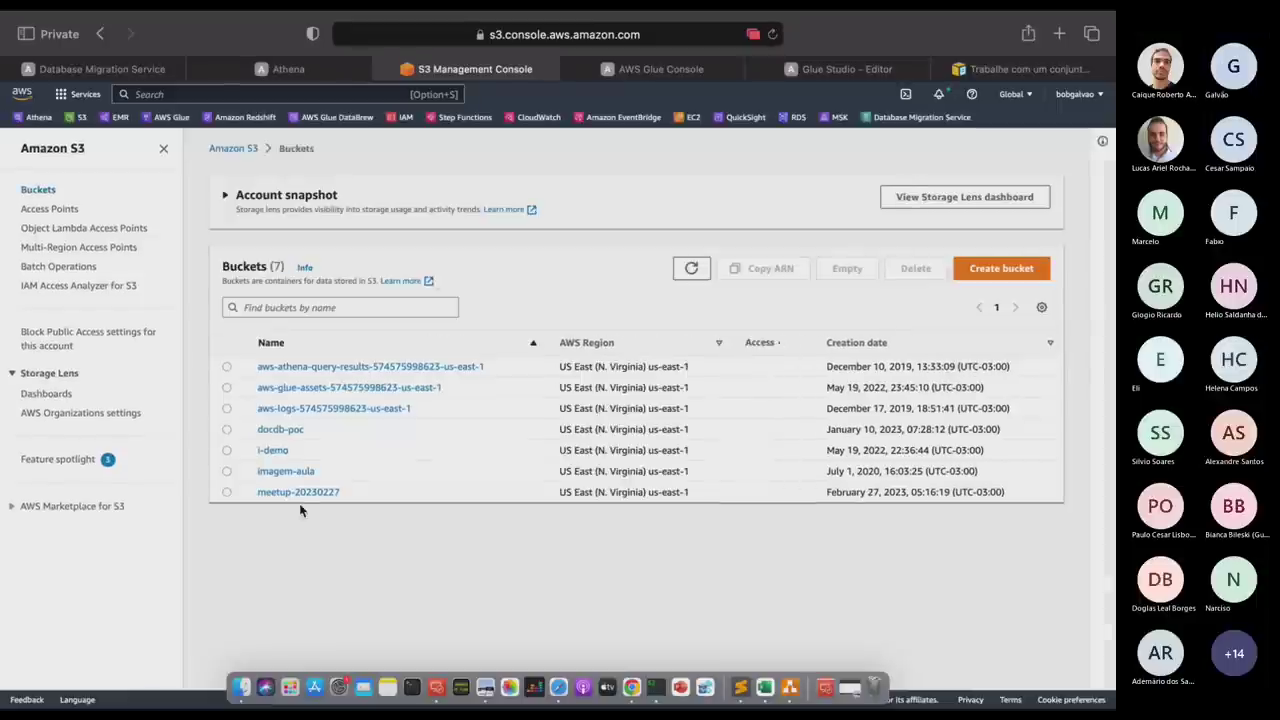
left_click(300, 493)
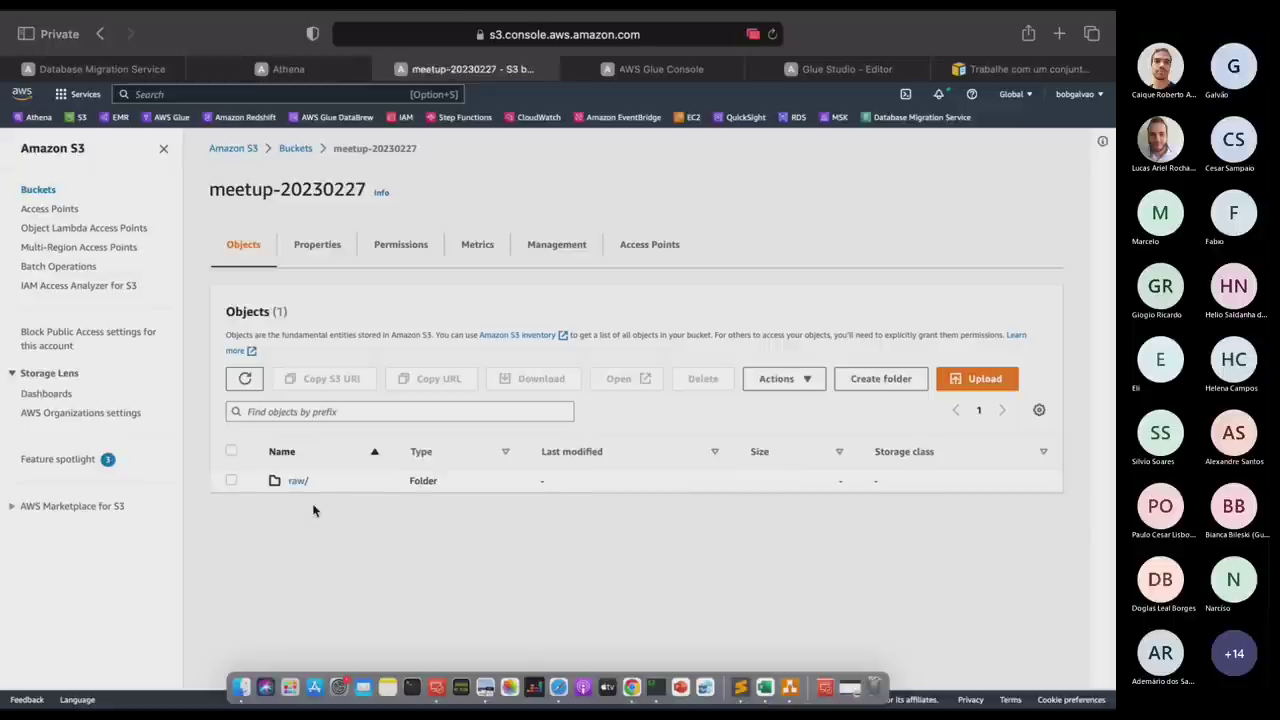
left_click(296, 481)
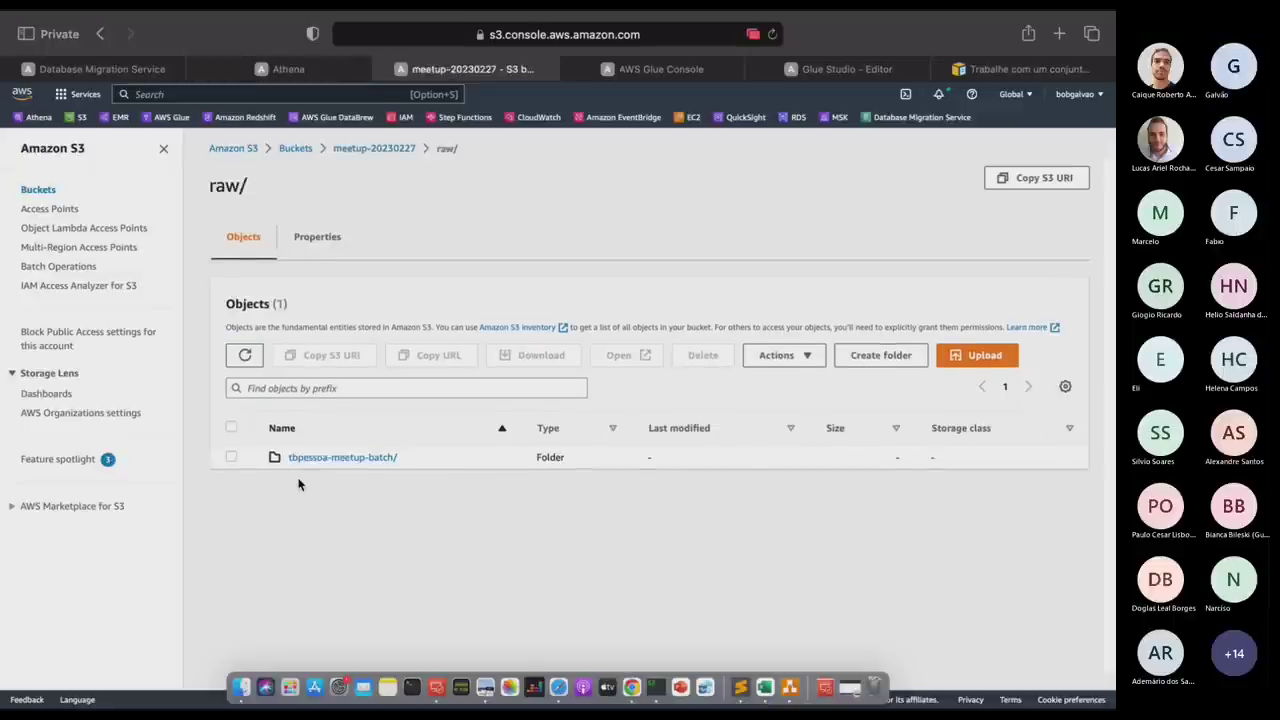
left_click(244, 355)
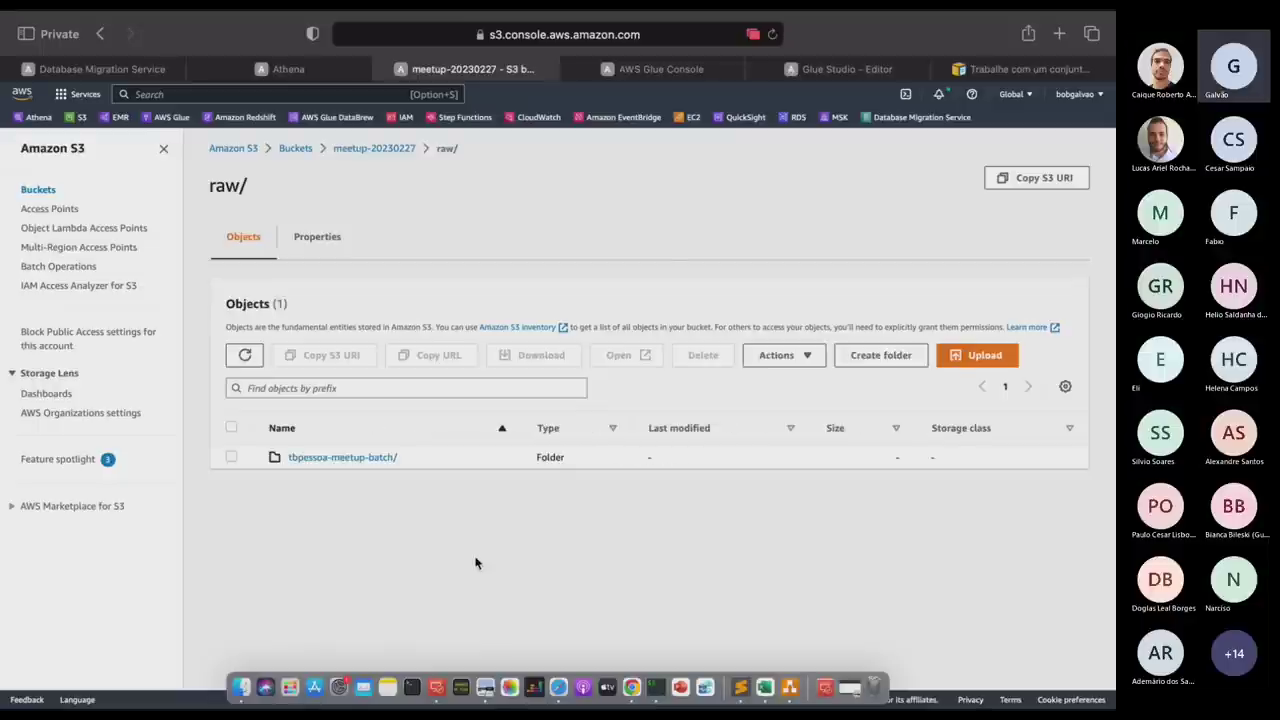
key("ctrl+Right")
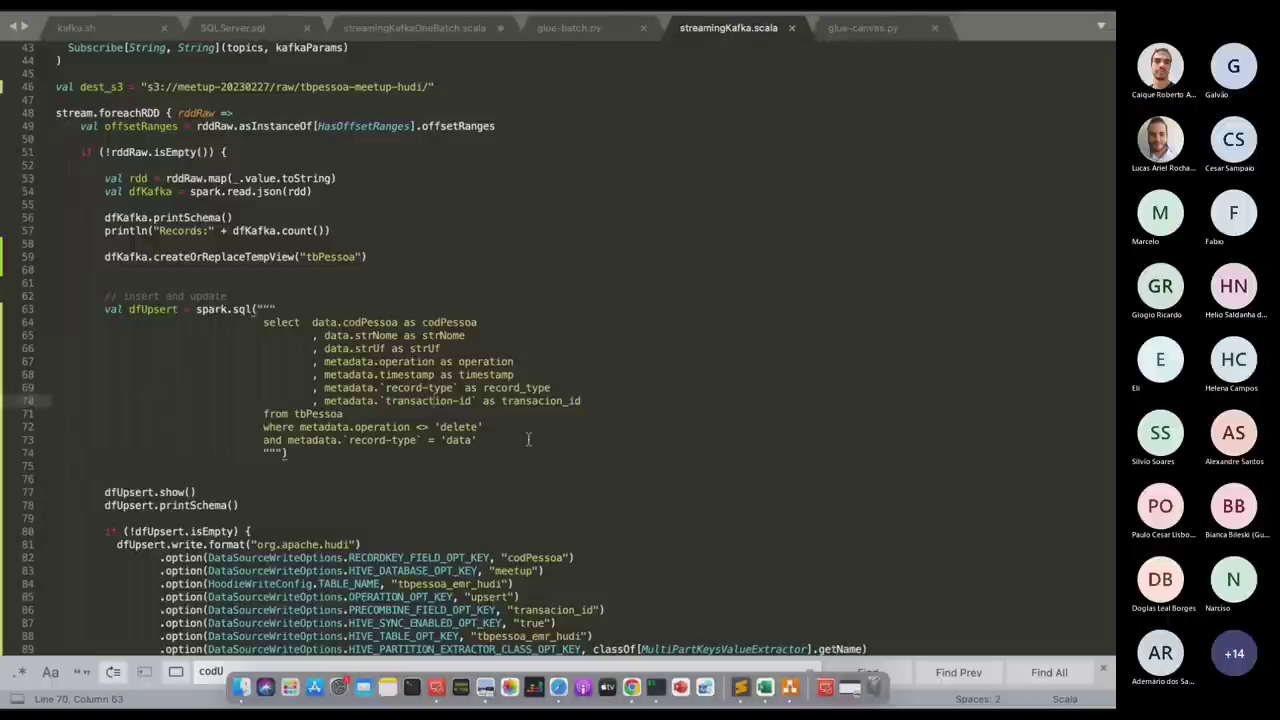
Change the Kafka group id on line 32 from meetup-hudi to meetup-hudi2.
scroll(528, 440, "down", 2)
scroll(528, 440, "up", 8)
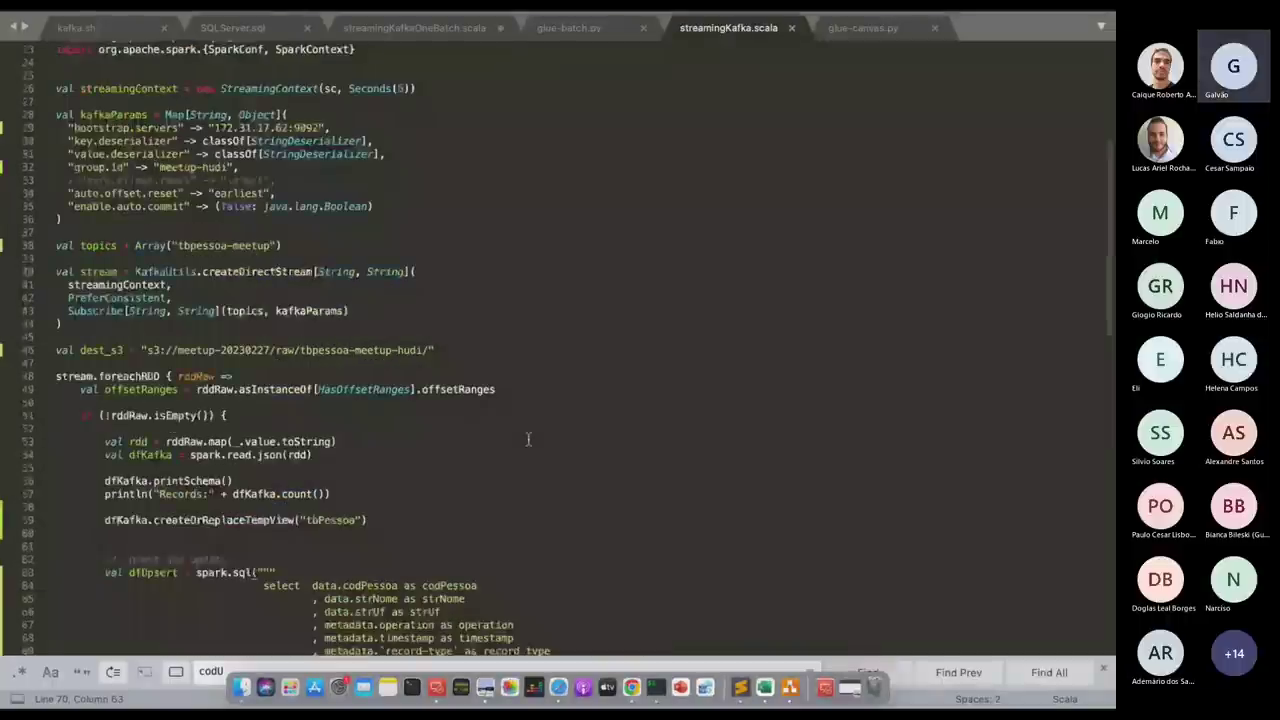
scroll(528, 440, "down", 4)
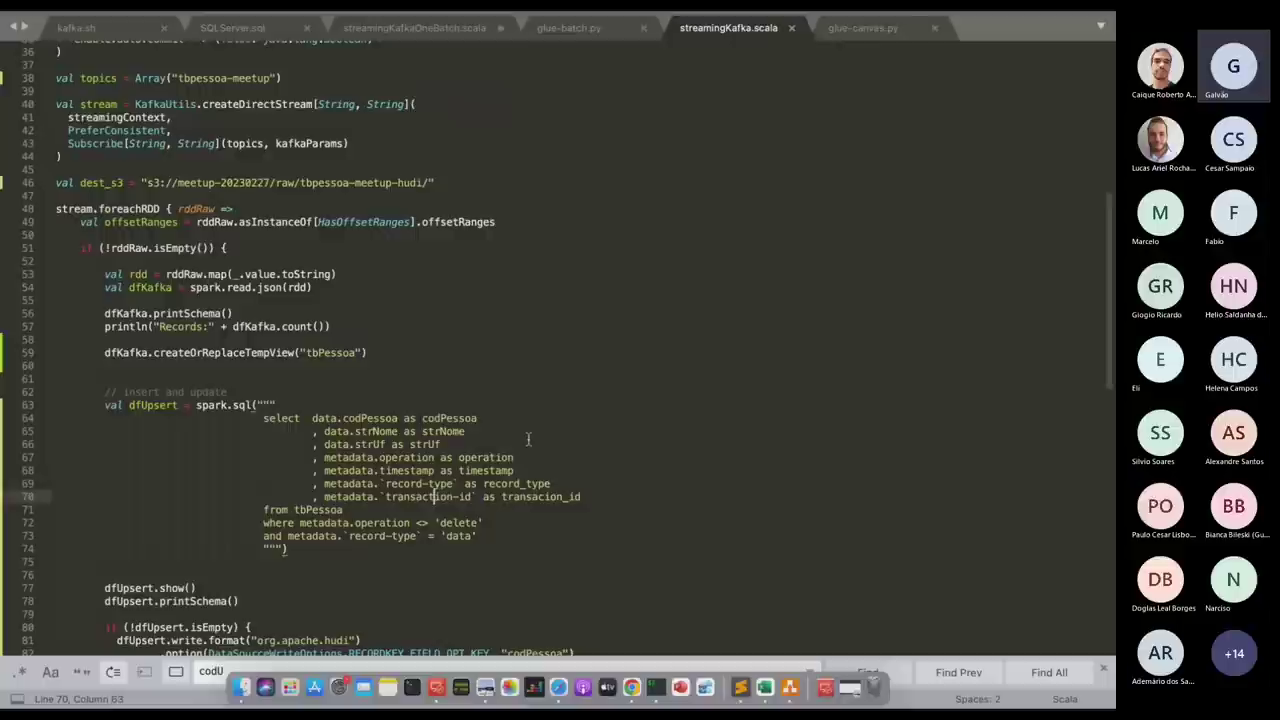
scroll(528, 440, "up", 6)
left_click(230, 247)
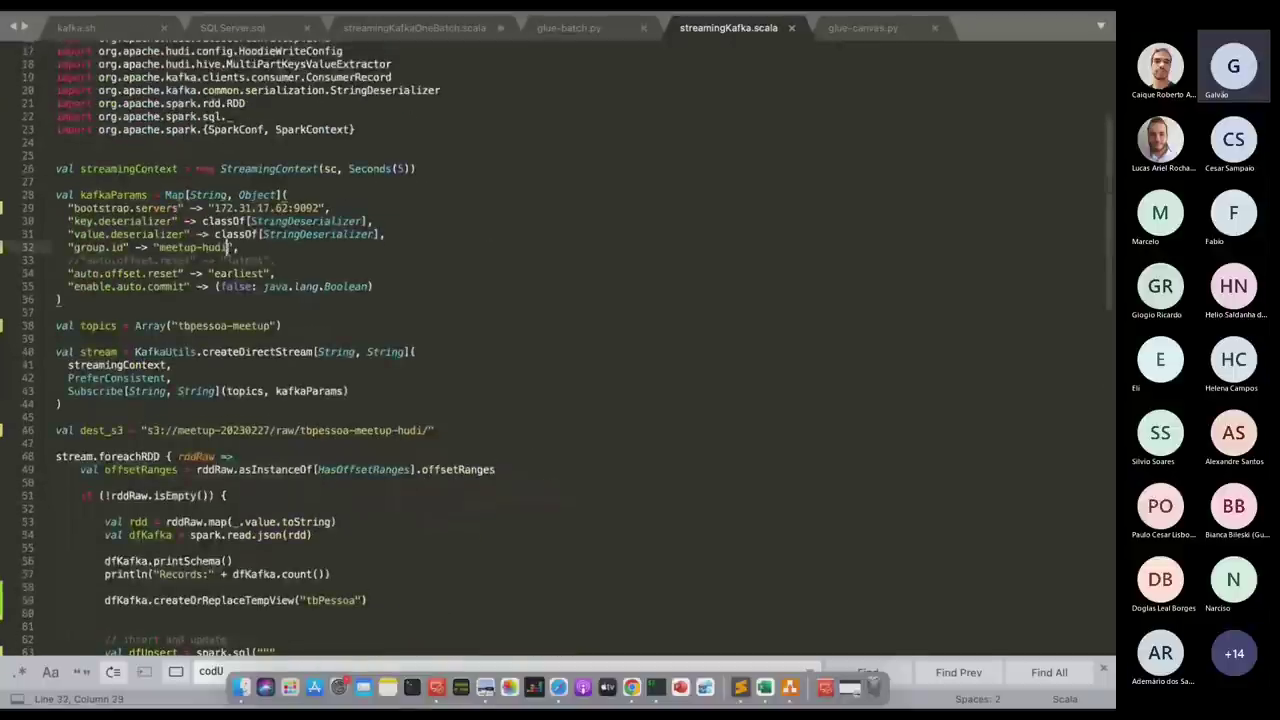
type("2")
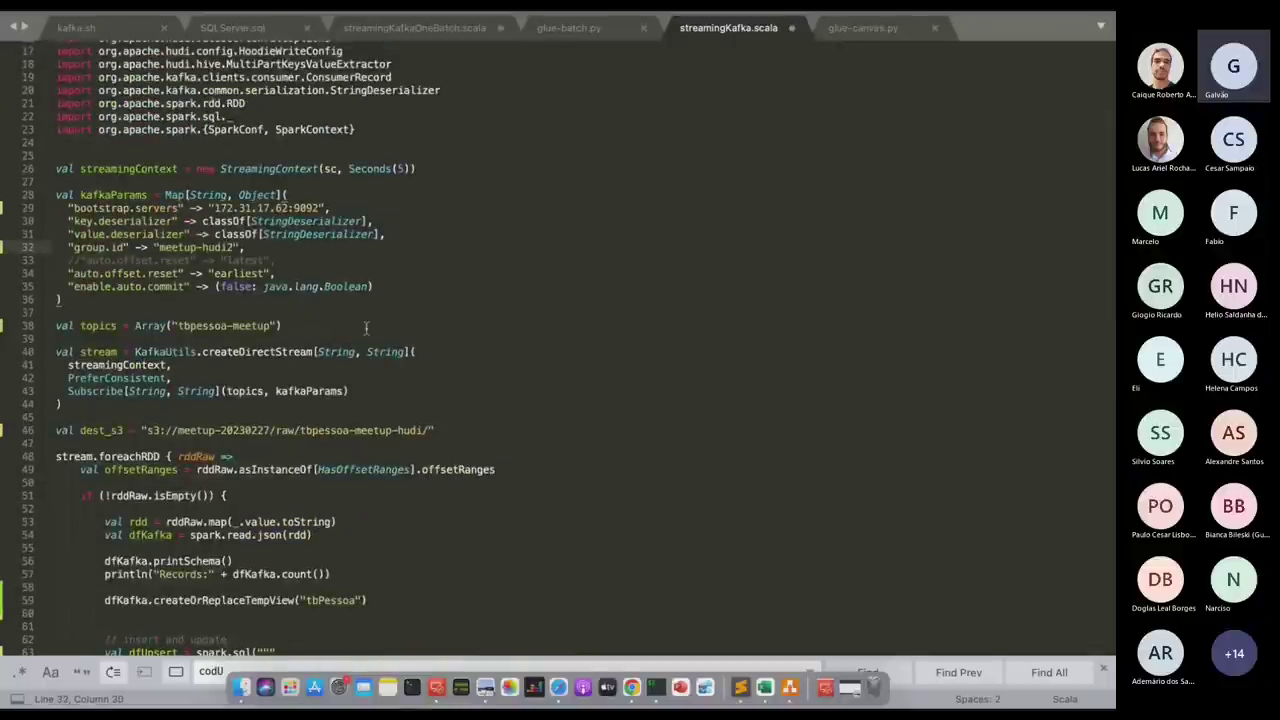
Copy the whole streamingKafka.scala script and return to the terminal desktop.
key("super+a")
key("super+c")
key("super+Tab")
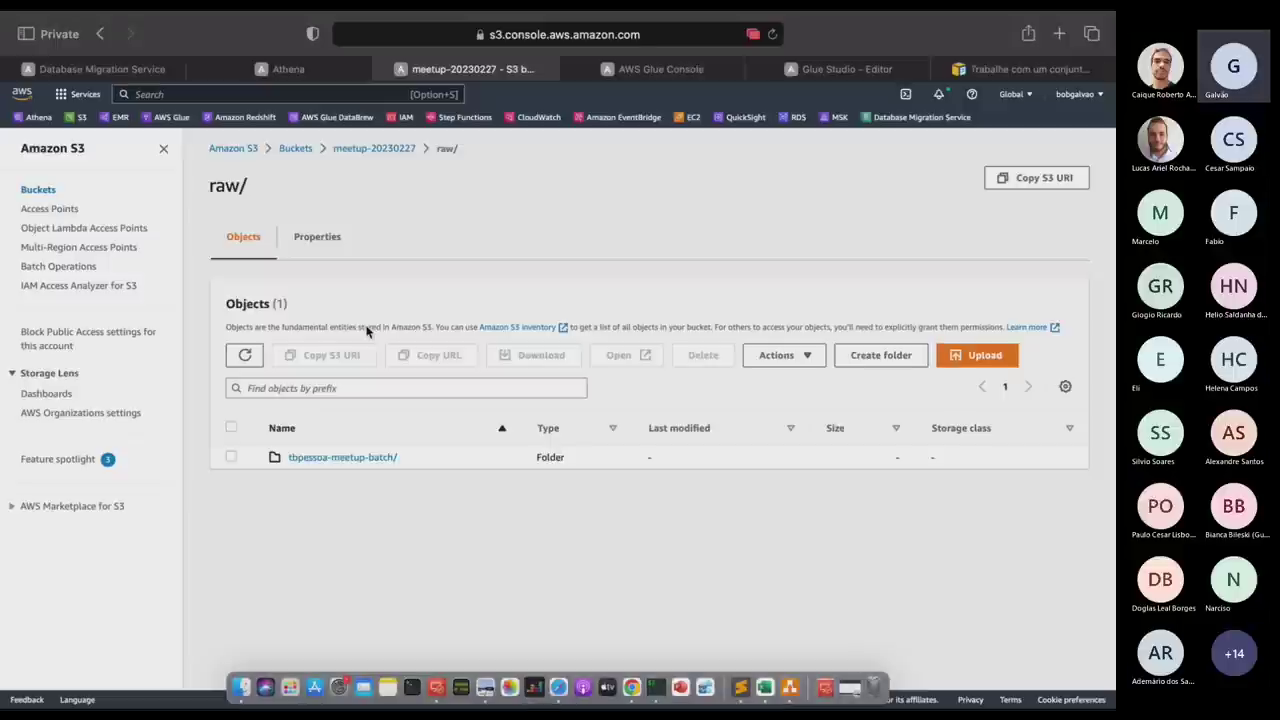
key("ctrl+Right")
key("ctrl+Right")
key("ctrl+Right")
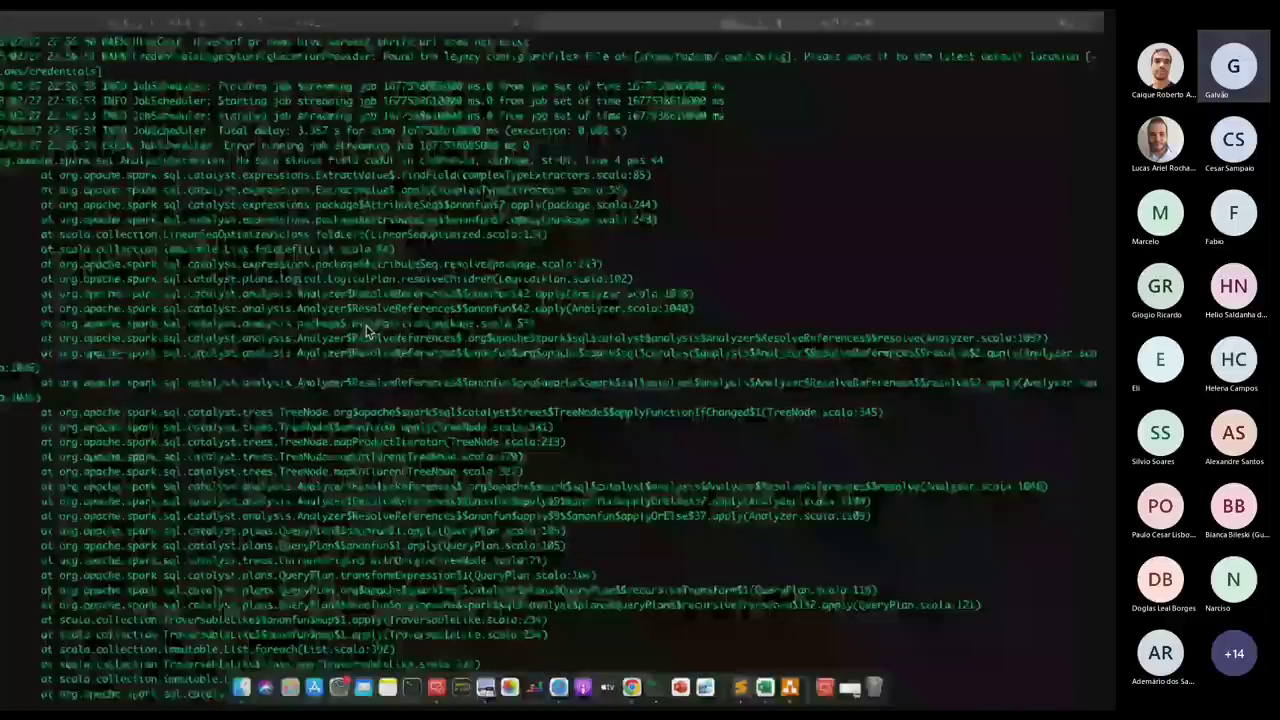
Delete the old tmp.scala and recreate it in nano with the pasted updated streaming script.
key("ctrl+Right")
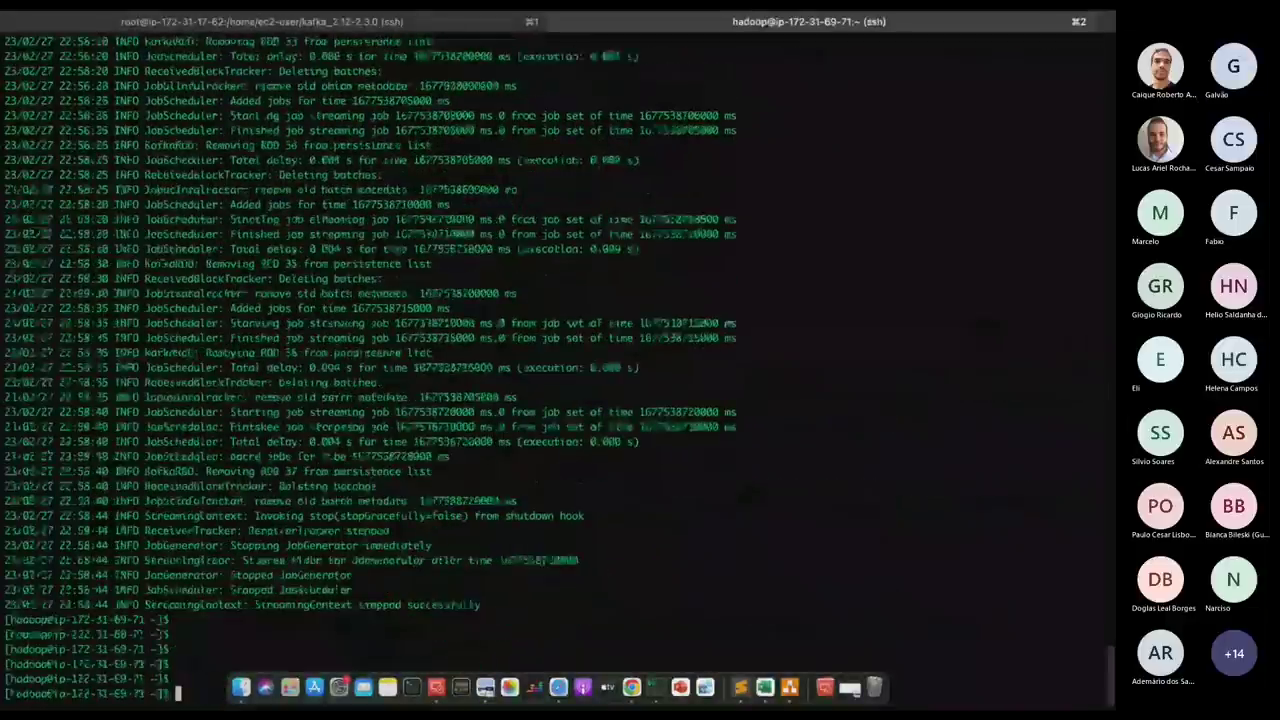
key("Return")
key("Return")
key("Return")
type("rm ")
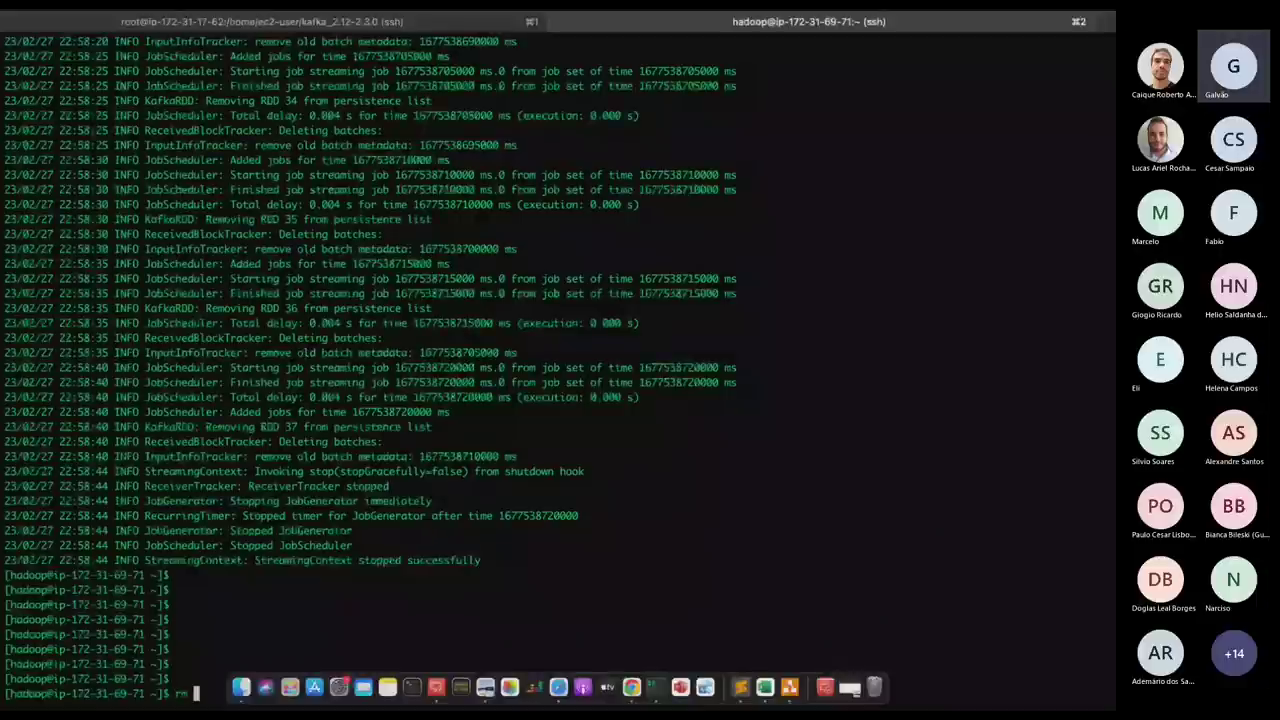
type("-rf t")
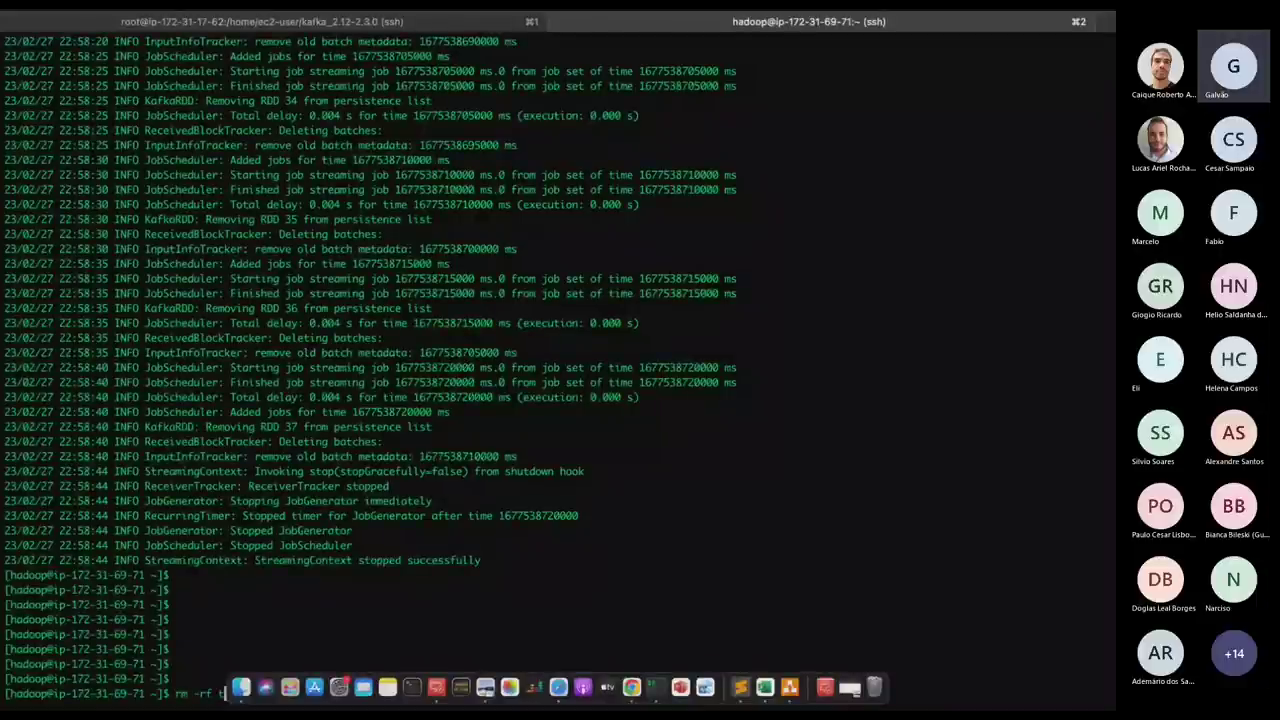
key("Return")
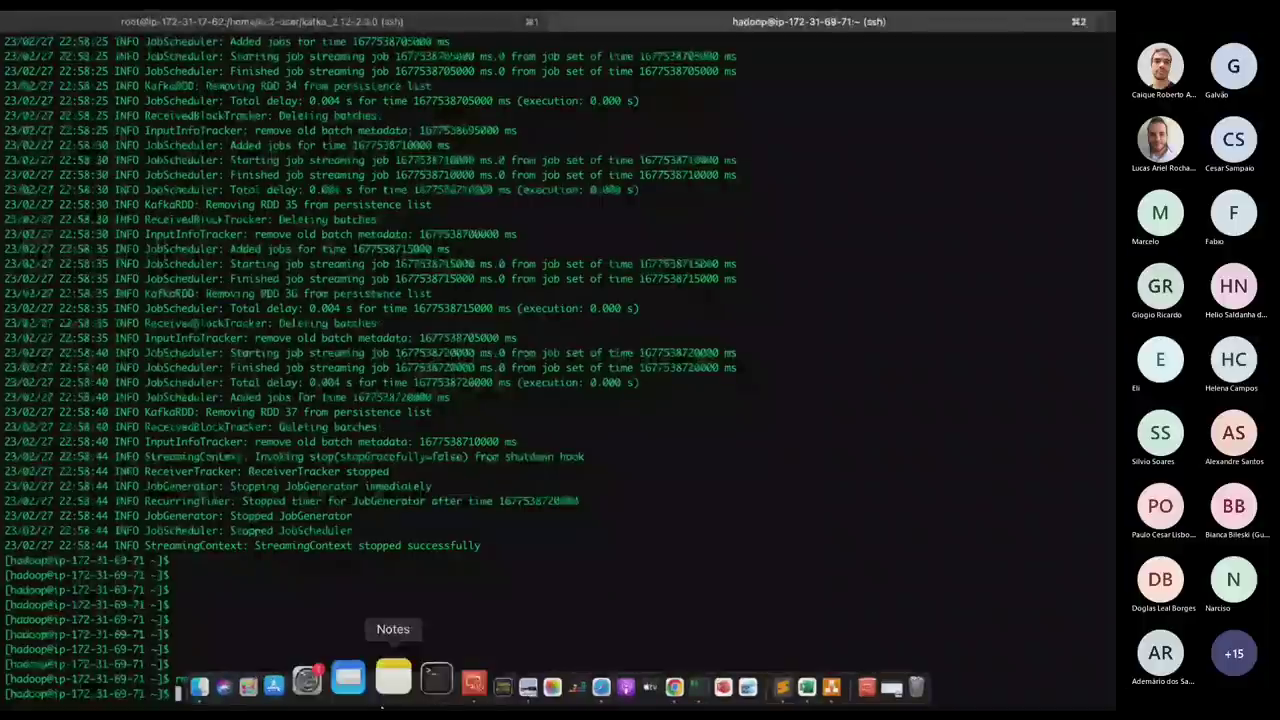
type("nano tmp")
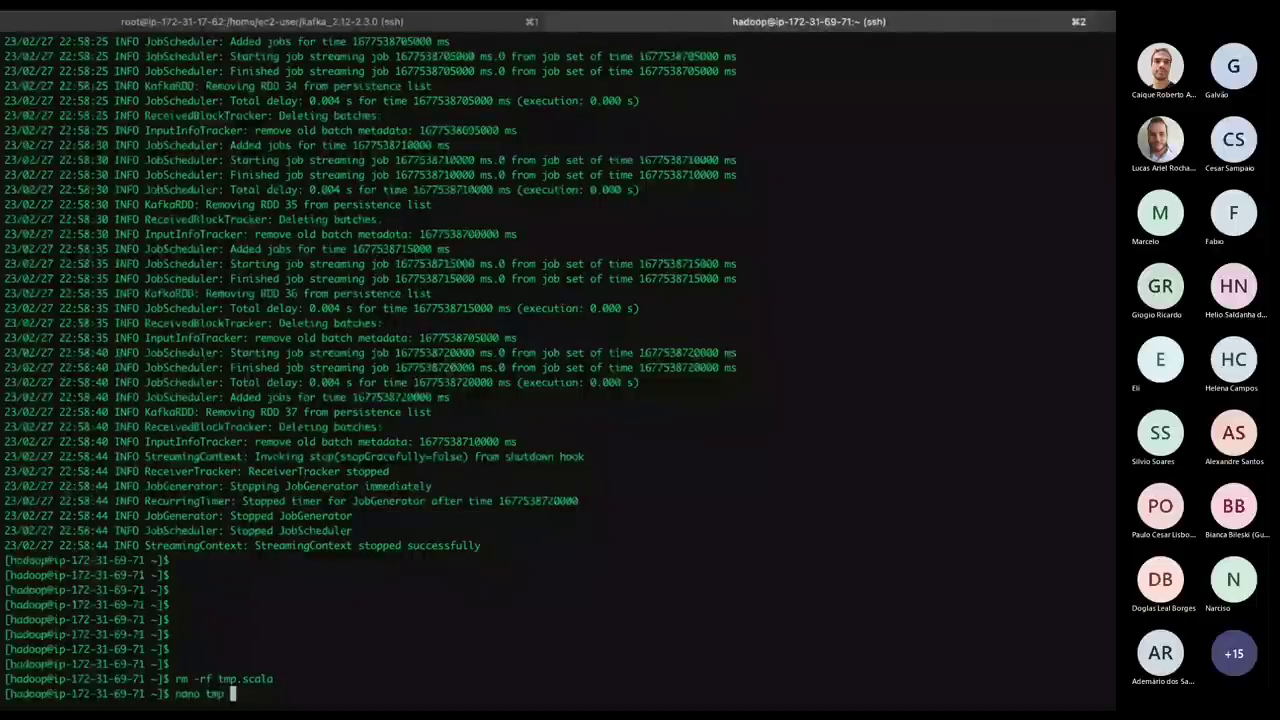
type(" .scala")
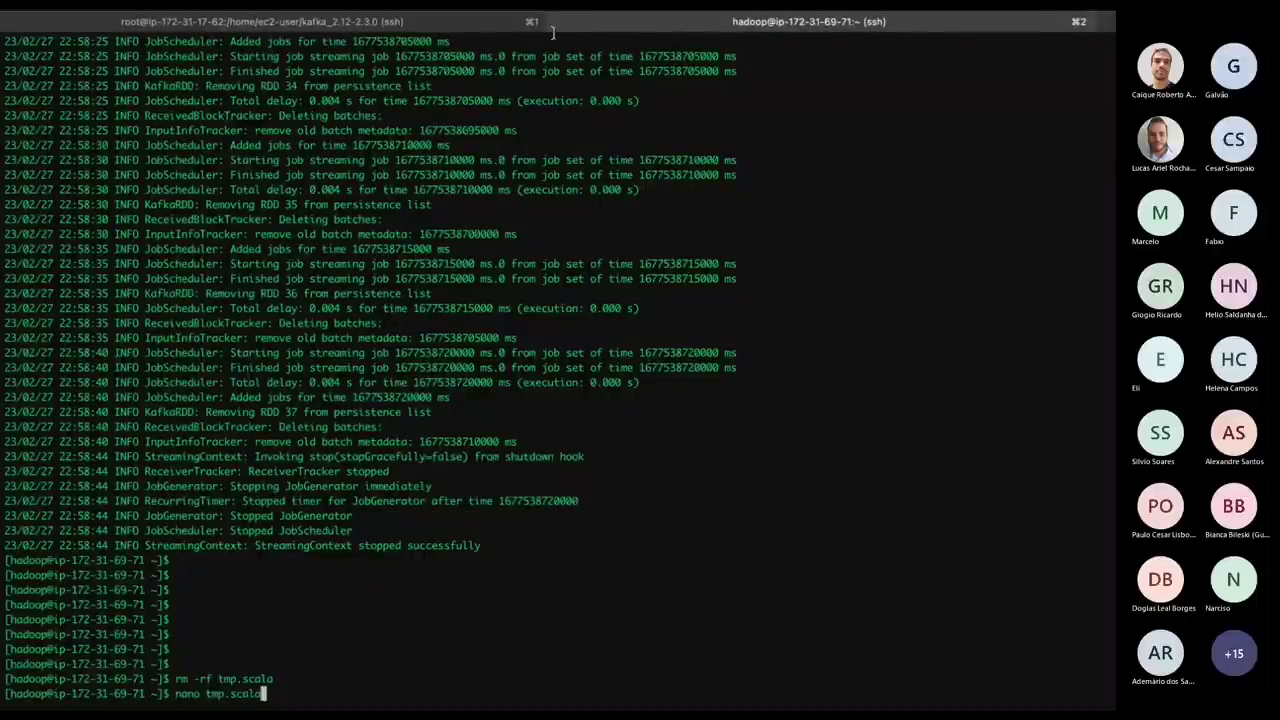
key("Return")
key("super+v")
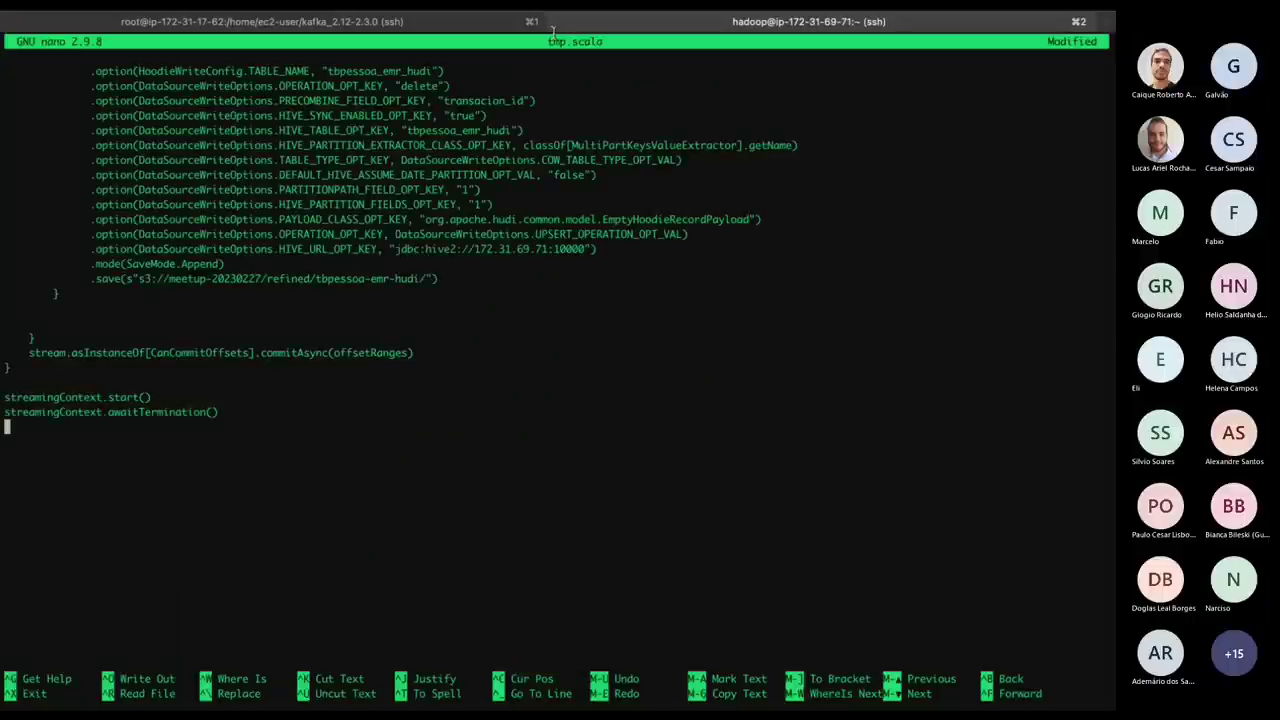
key("ctrl+x")
key("y")
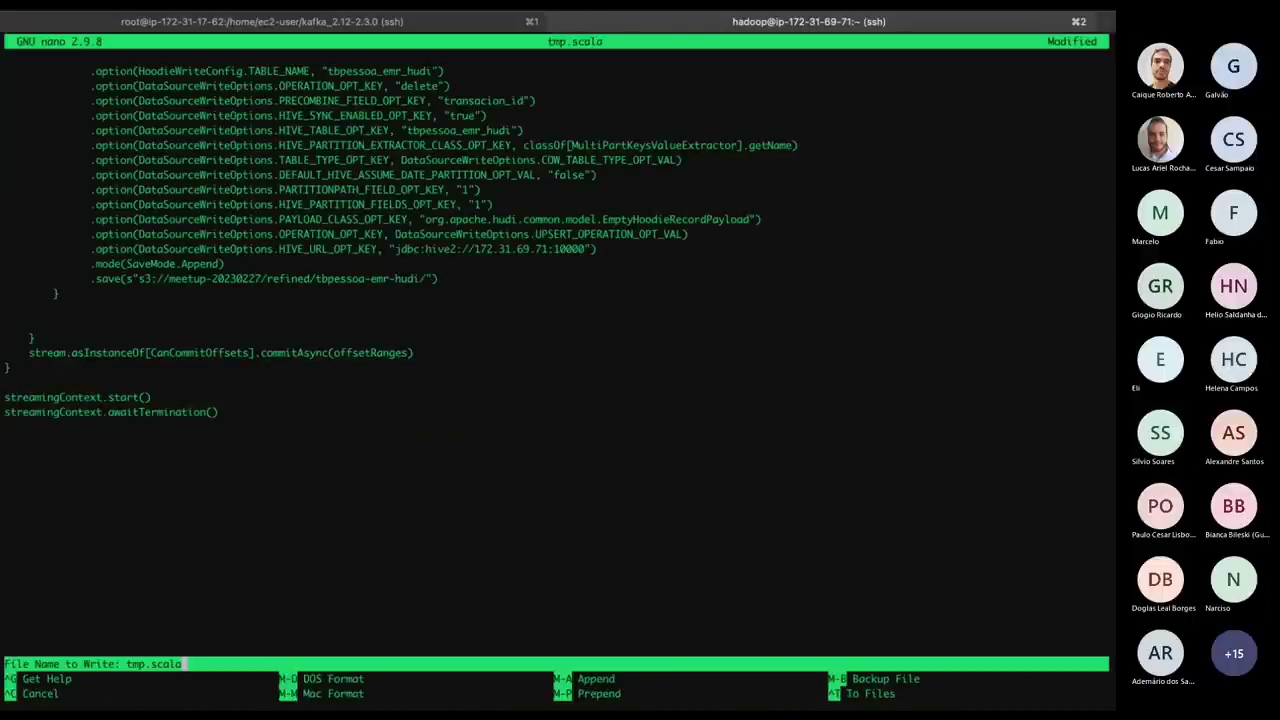
key("Return")
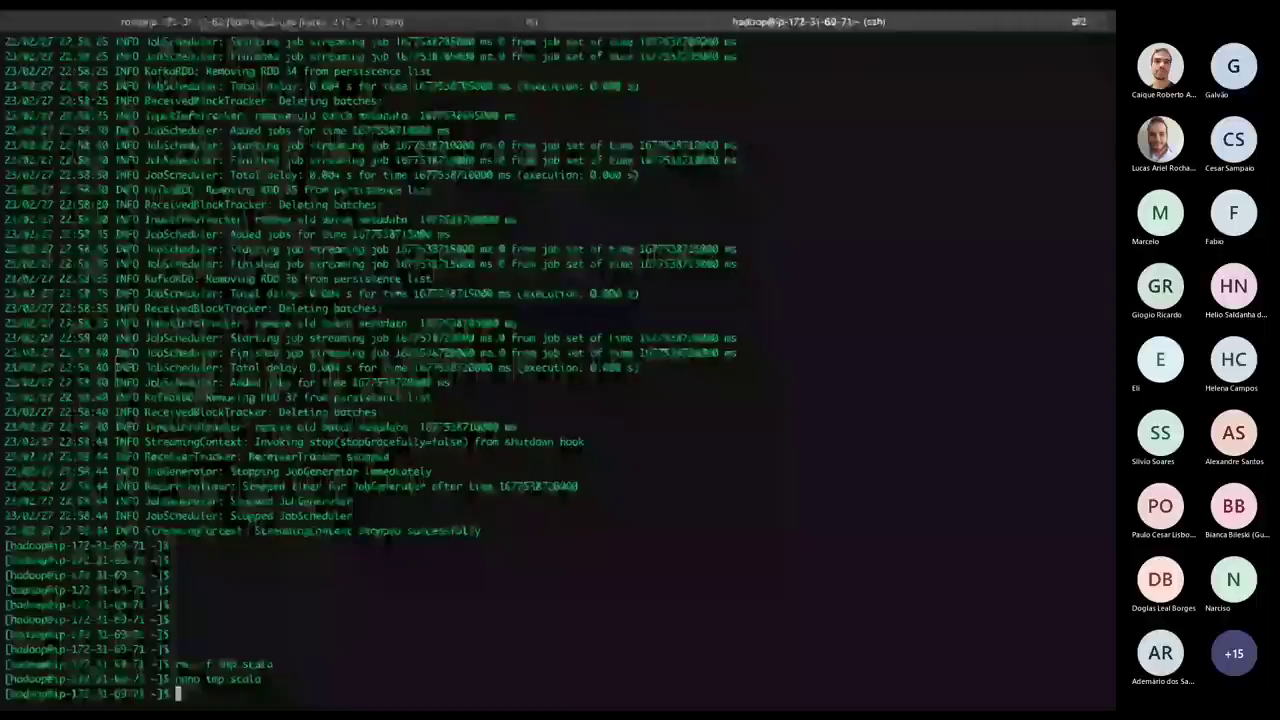
Relaunch spark-shell -i tmp.scala from command history with the Hudi and Avro jars.
key("Up")
key("Up")
key("Up")
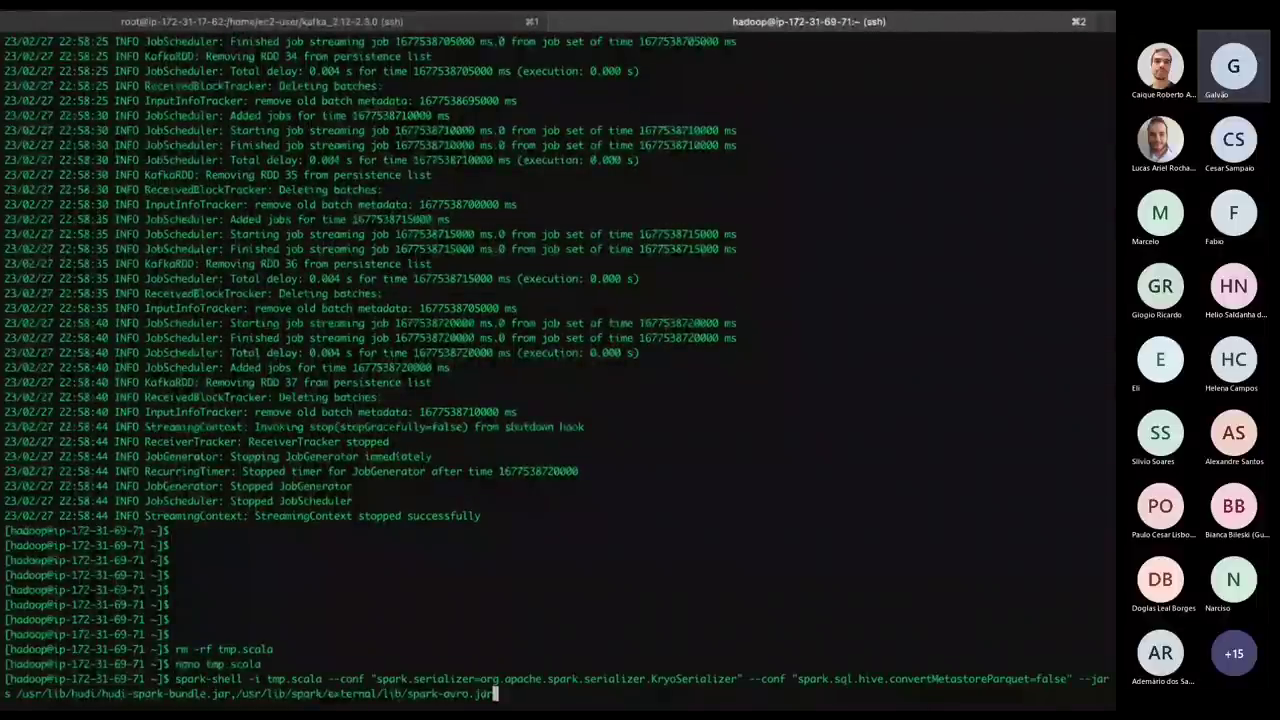
key("Return")
key("super+Tab")
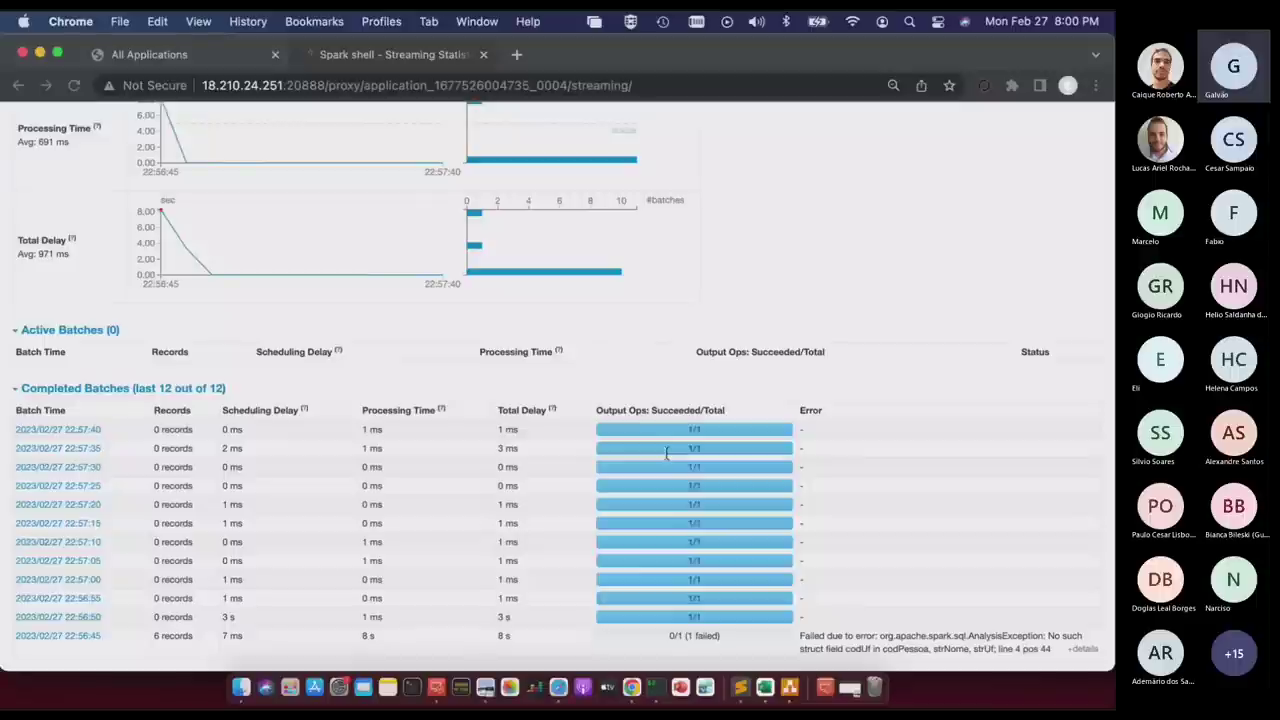
Close the outdated Spark streaming page and return to the All Applications cluster page.
key("ctrl+shift+Tab")
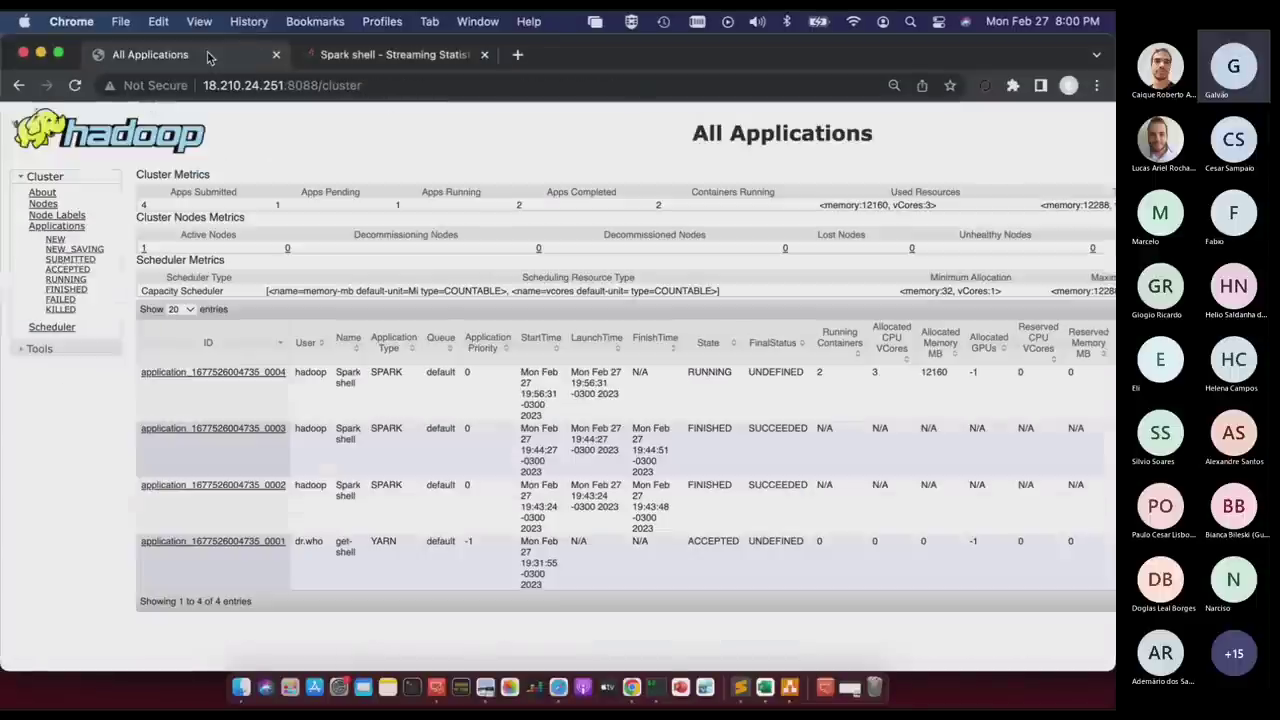
left_click(415, 58)
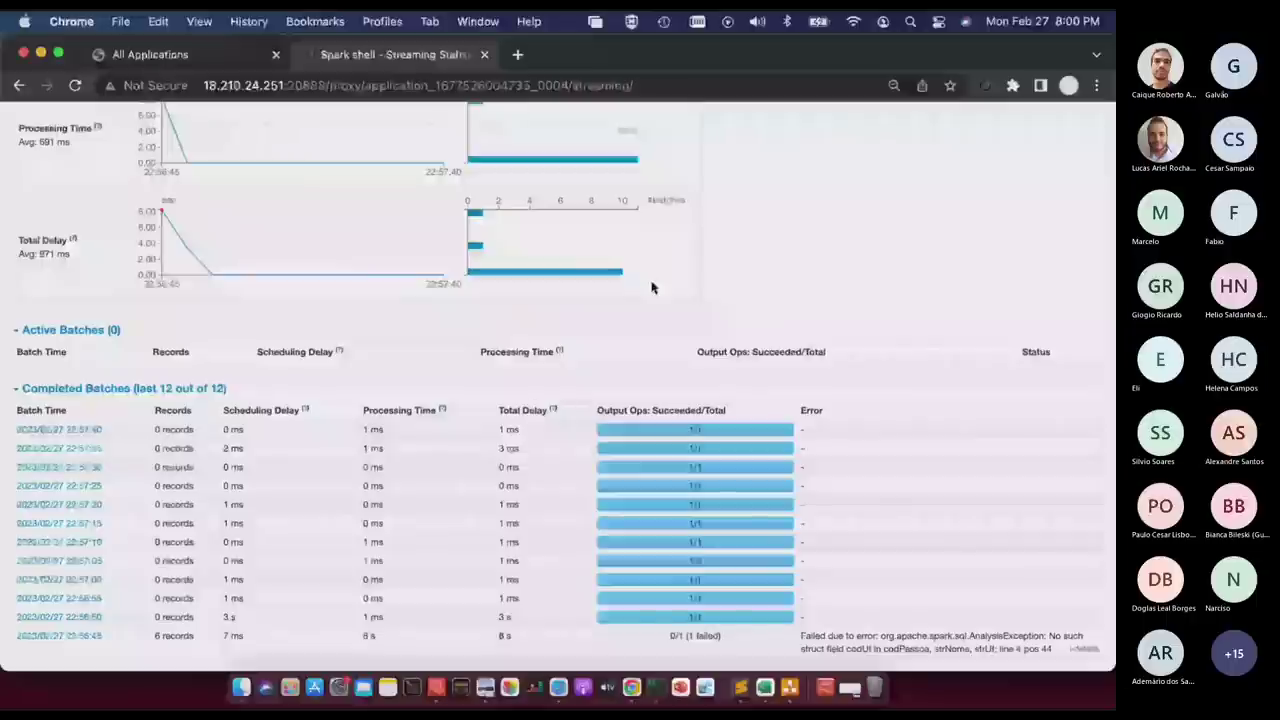
left_click(486, 55)
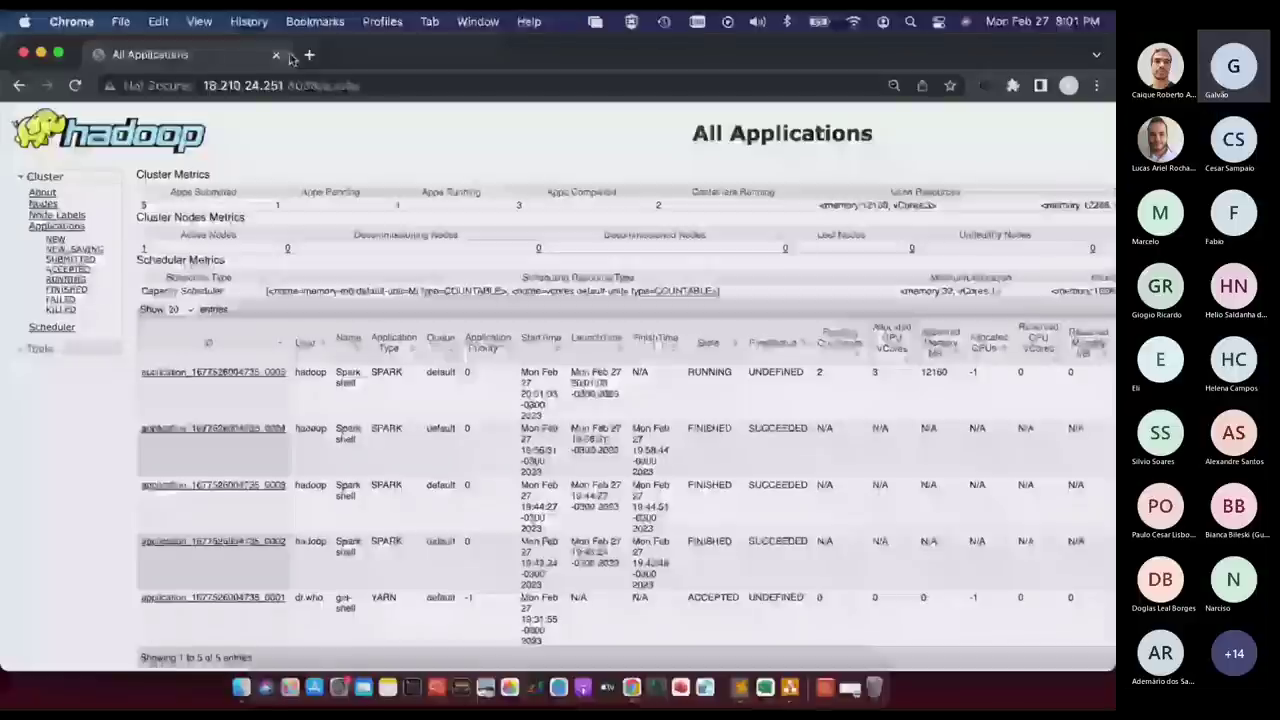
left_click(282, 85)
left_click(318, 87)
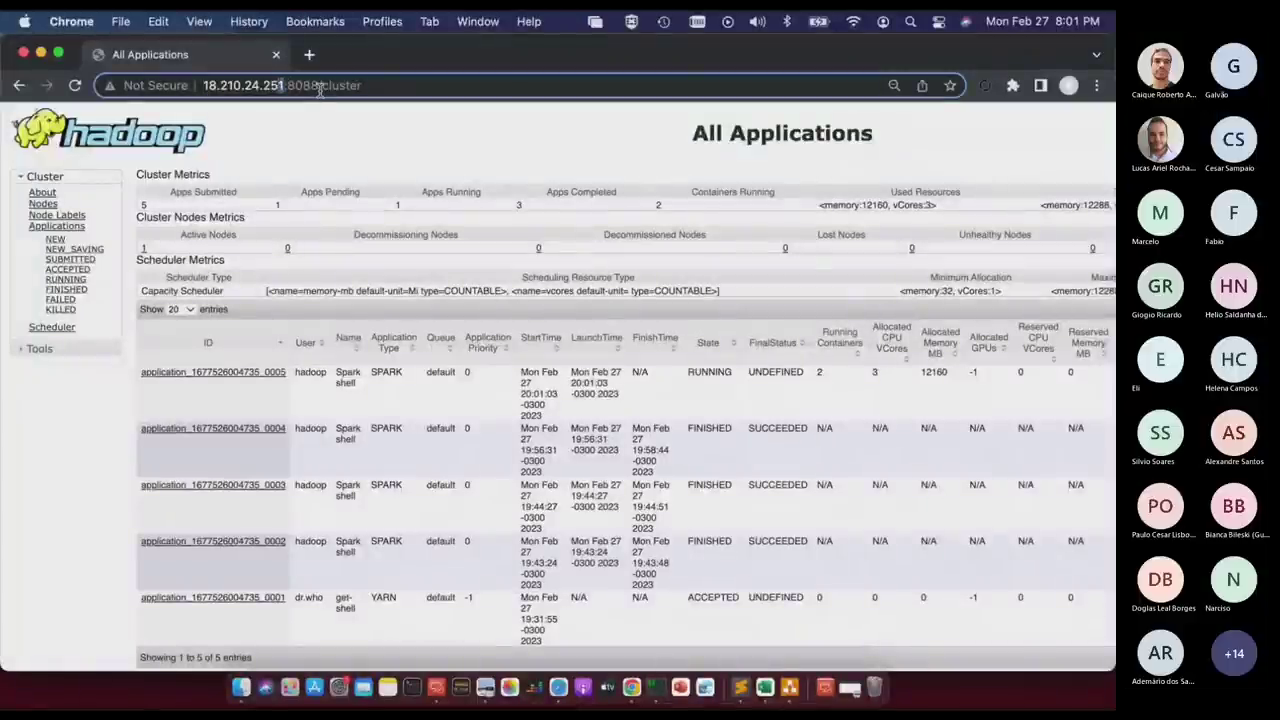
key("shift+super+Left")
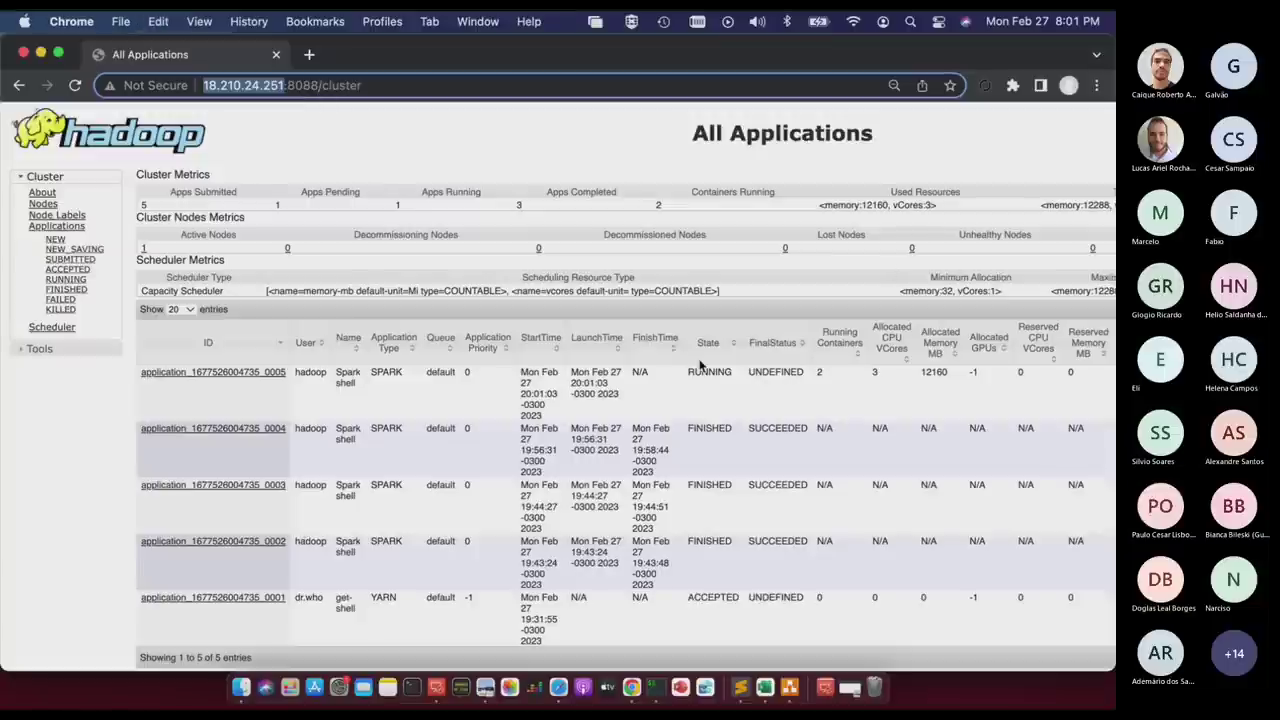
scroll(700, 366, "right", 5)
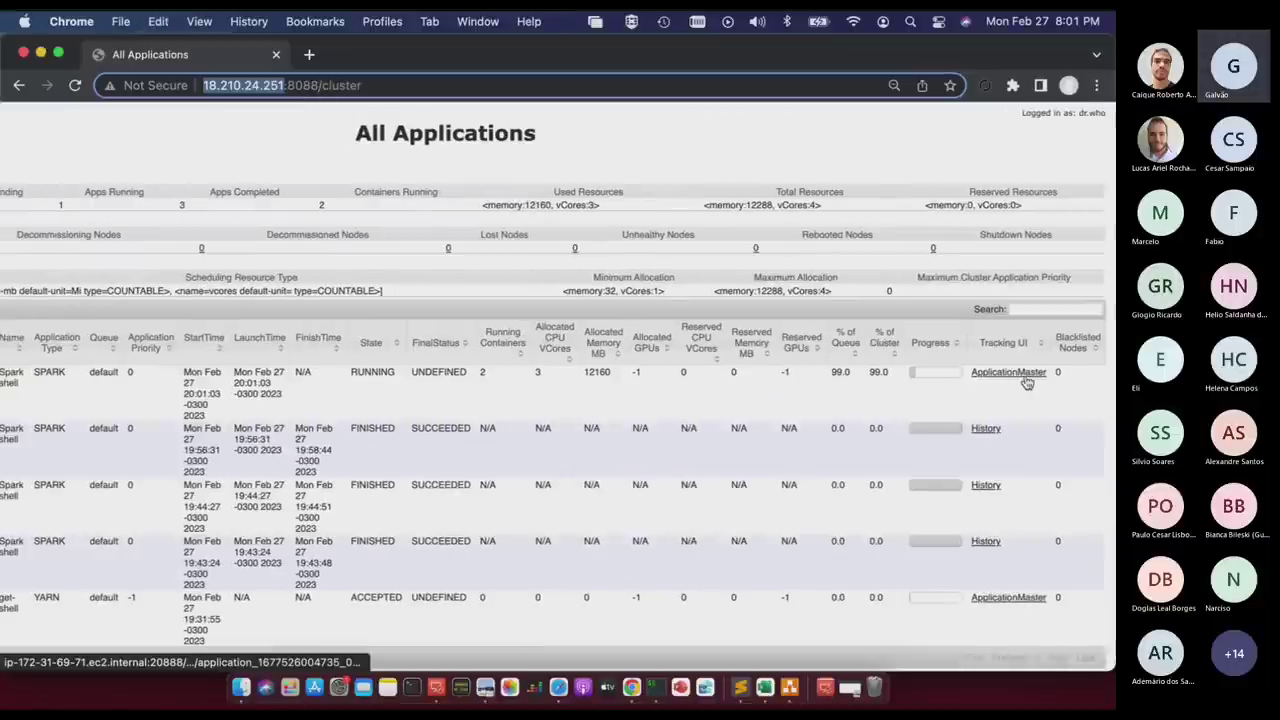
Open the ApplicationMaster page using public IP 18.210.24.251 instead of the internal hostname.
left_click(1028, 376)
left_click(1028, 376)
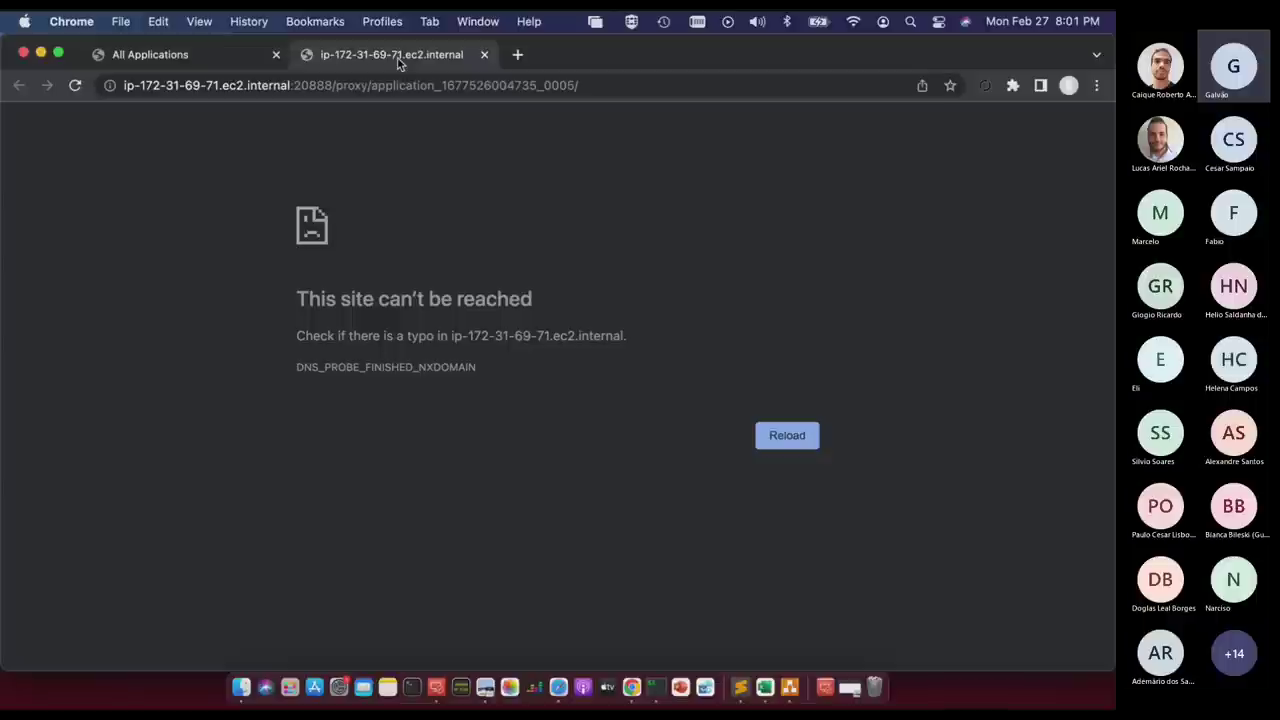
left_click(212, 88)
left_click(289, 86)
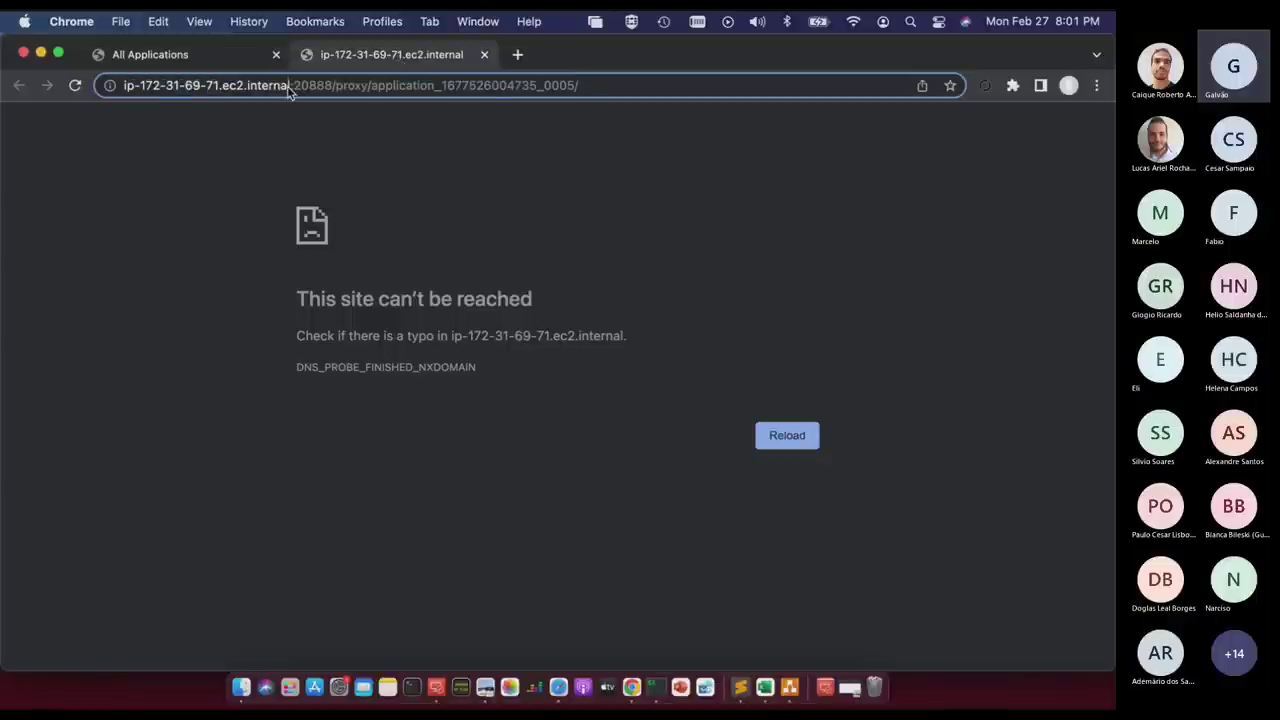
key("BackSpace")
key("BackSpace")
key("BackSpace")
key("BackSpace")
key("BackSpace")
key("BackSpace")
key("BackSpace")
key("BackSpace")
key("BackSpace")
key("BackSpace")
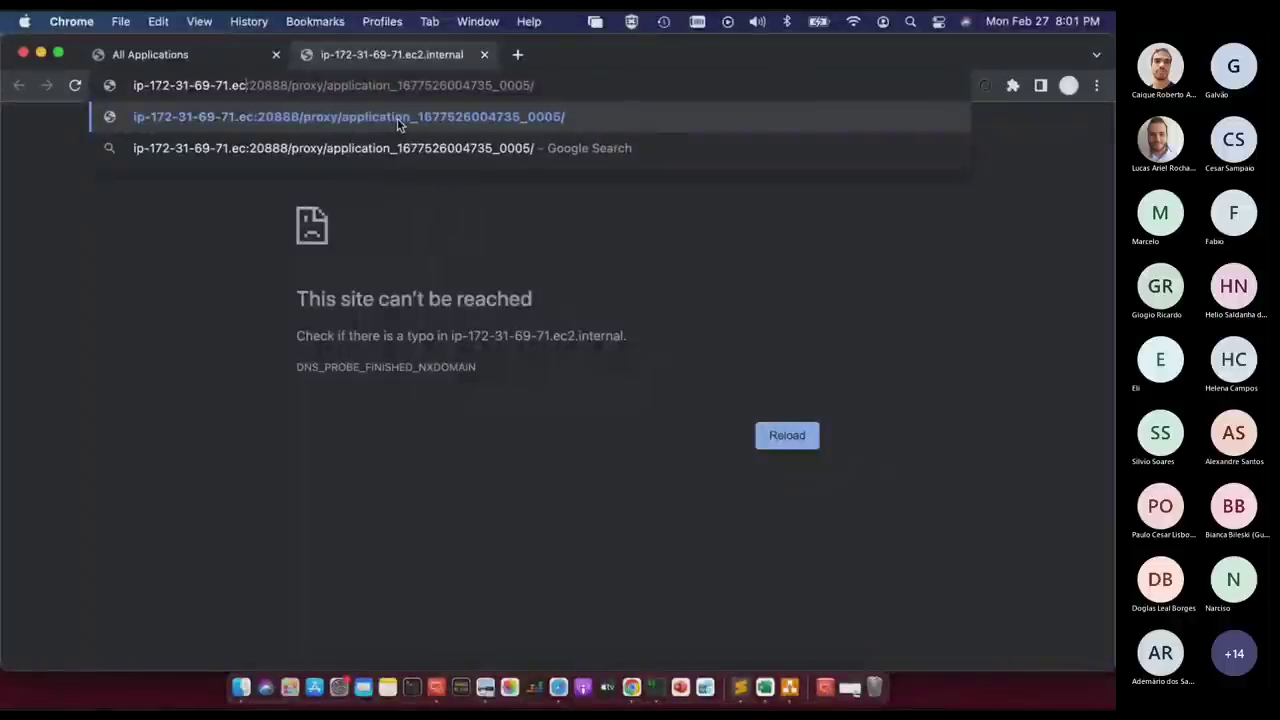
key("BackSpace")
key("BackSpace")
key("BackSpace")
key("BackSpace")
key("BackSpace")
key("BackSpace")
key("BackSpace")
key("BackSpace")
key("BackSpace")
key("BackSpace")
key("BackSpace")
key("BackSpace")
key("BackSpace")
key("BackSpace")
key("BackSpace")
key("BackSpace")
key("BackSpace")
key("BackSpace")
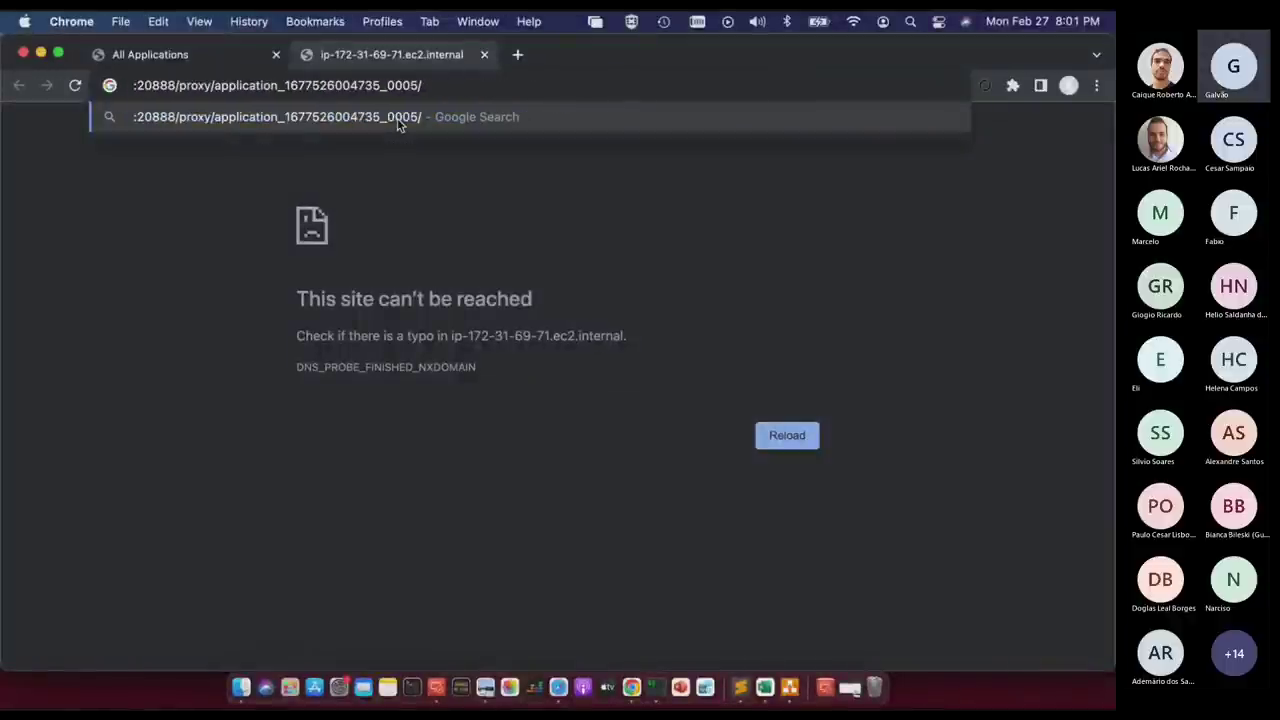
key("super+v")
key("Return")
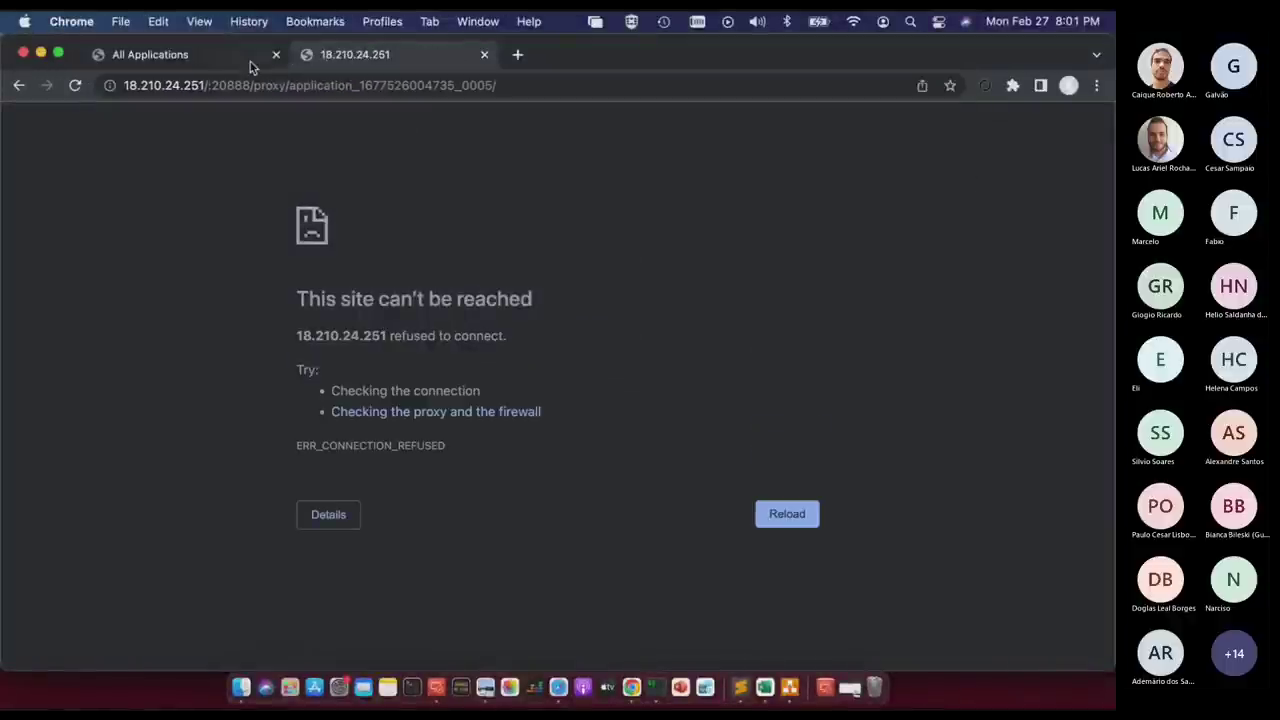
left_click(207, 85)
left_click(207, 85)
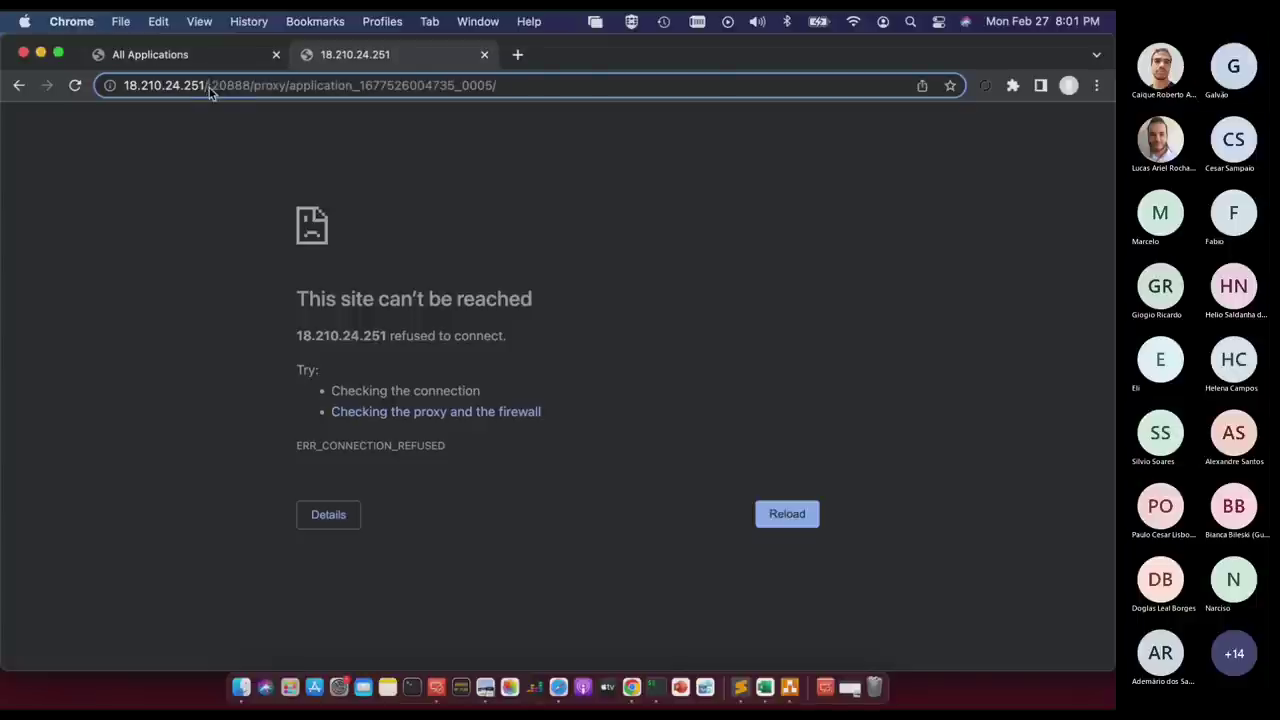
key("Return")
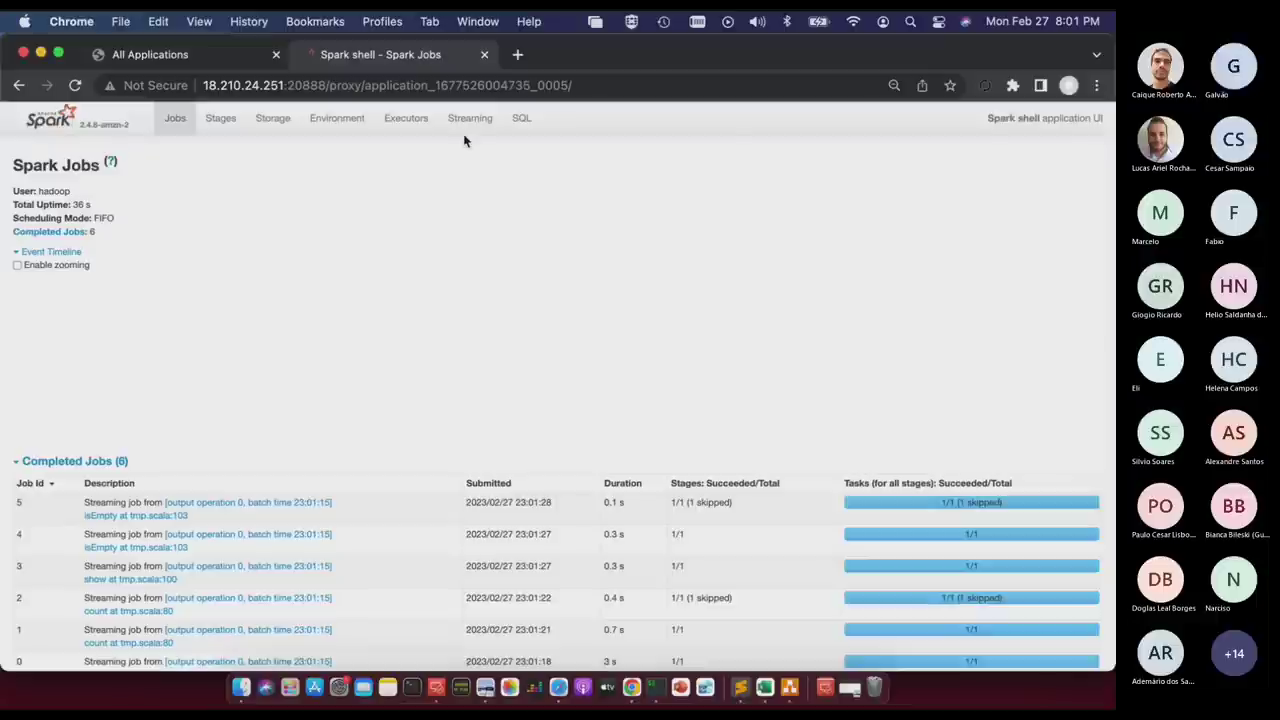
Open the Streaming tab, refresh its statistics, and check the streaming job's terminal output.
left_click(469, 118)
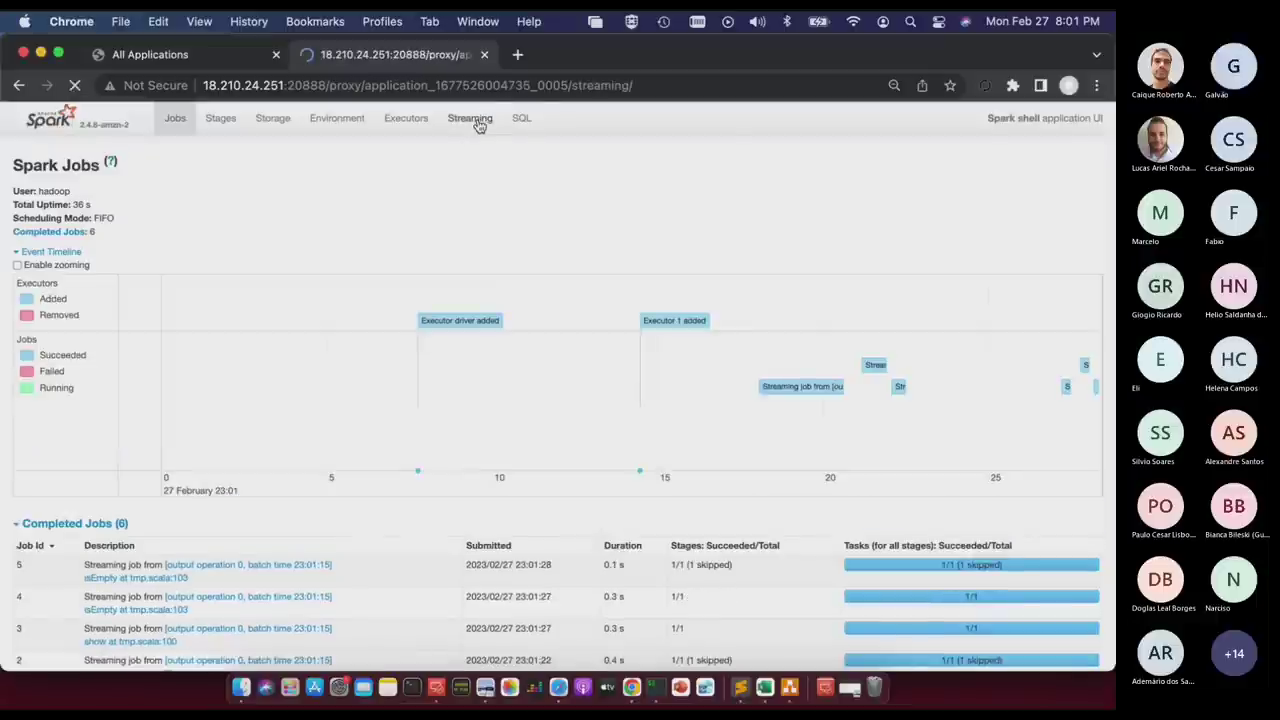
scroll(741, 483, "down", 5)
scroll(741, 483, "down", 1)
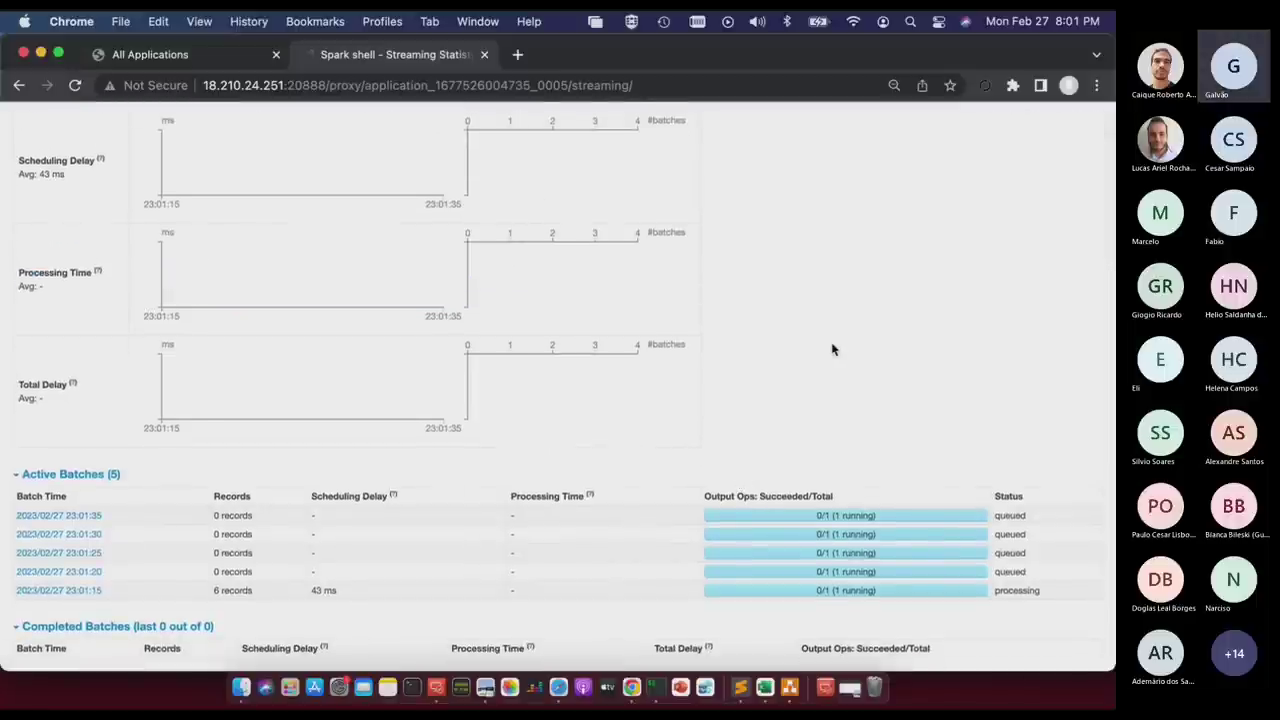
key("super+r")
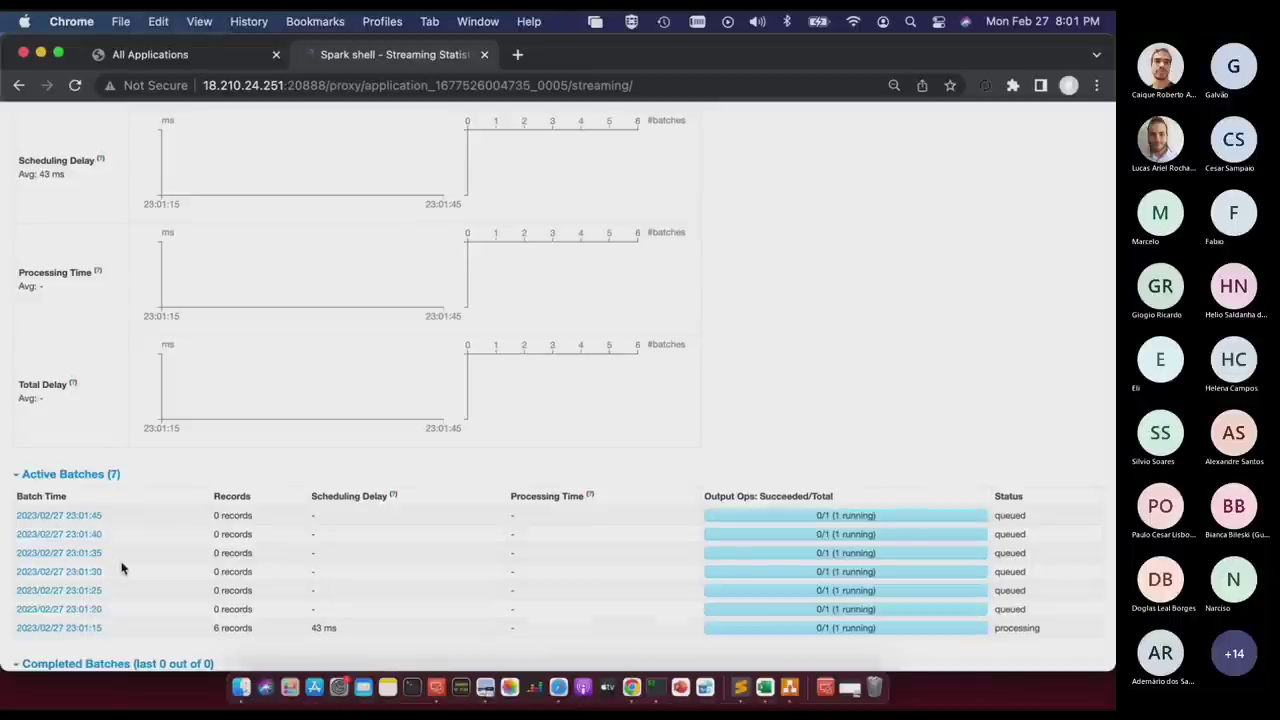
key("super+r")
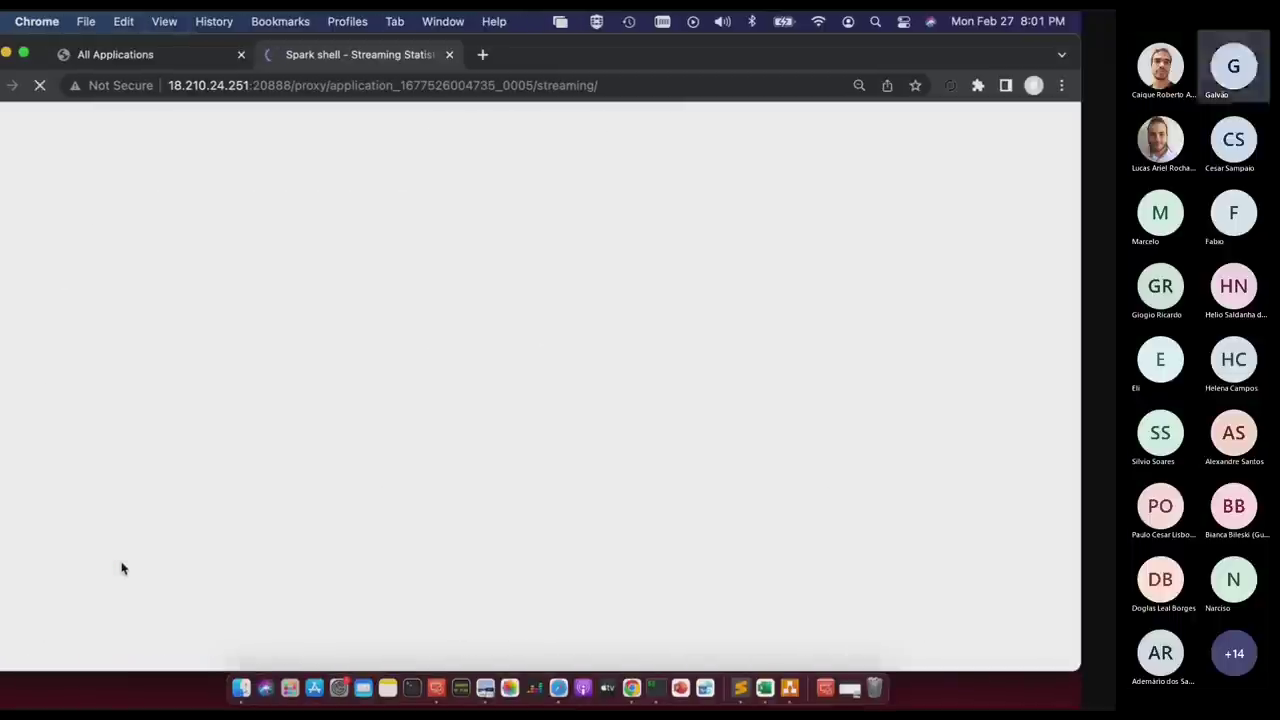
key("super+Tab")
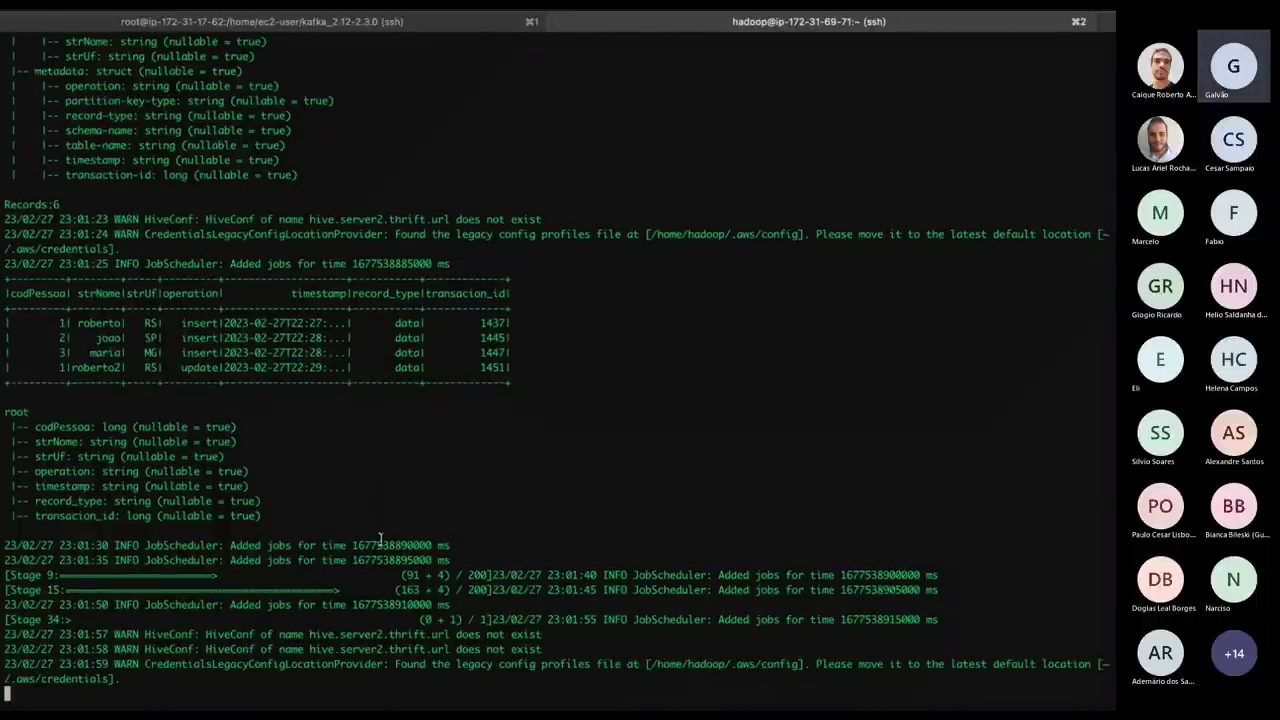
Refresh the Spark Streaming statistics and review the Spark log output in the terminal.
key("super+Tab")
scroll(480, 437, "down", 5)
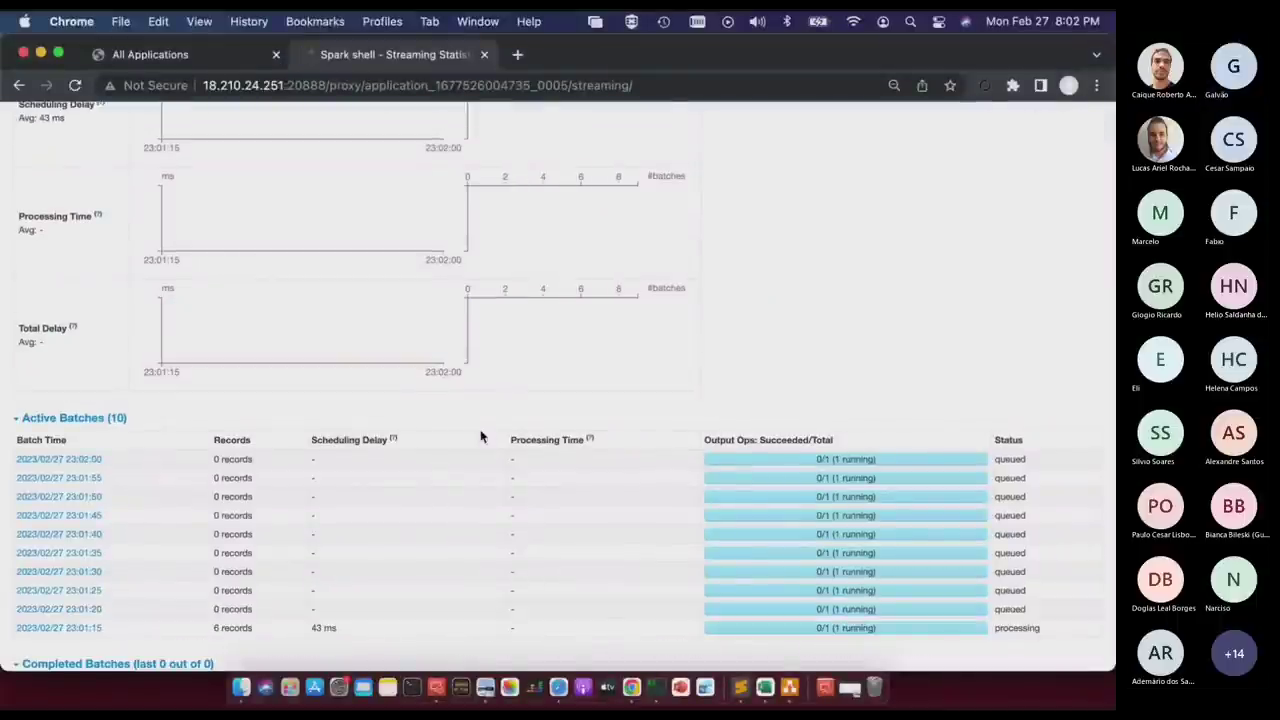
key("super+r")
scroll(480, 436, "down", 5)
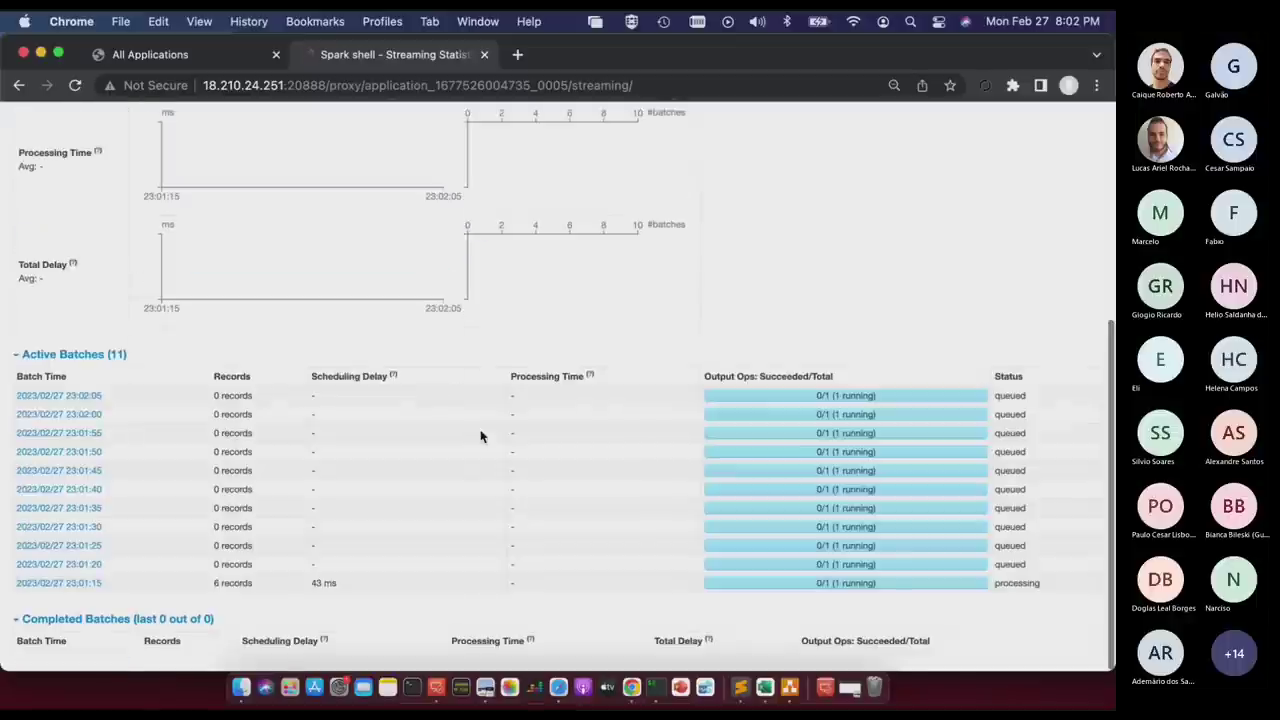
key("super+Tab")
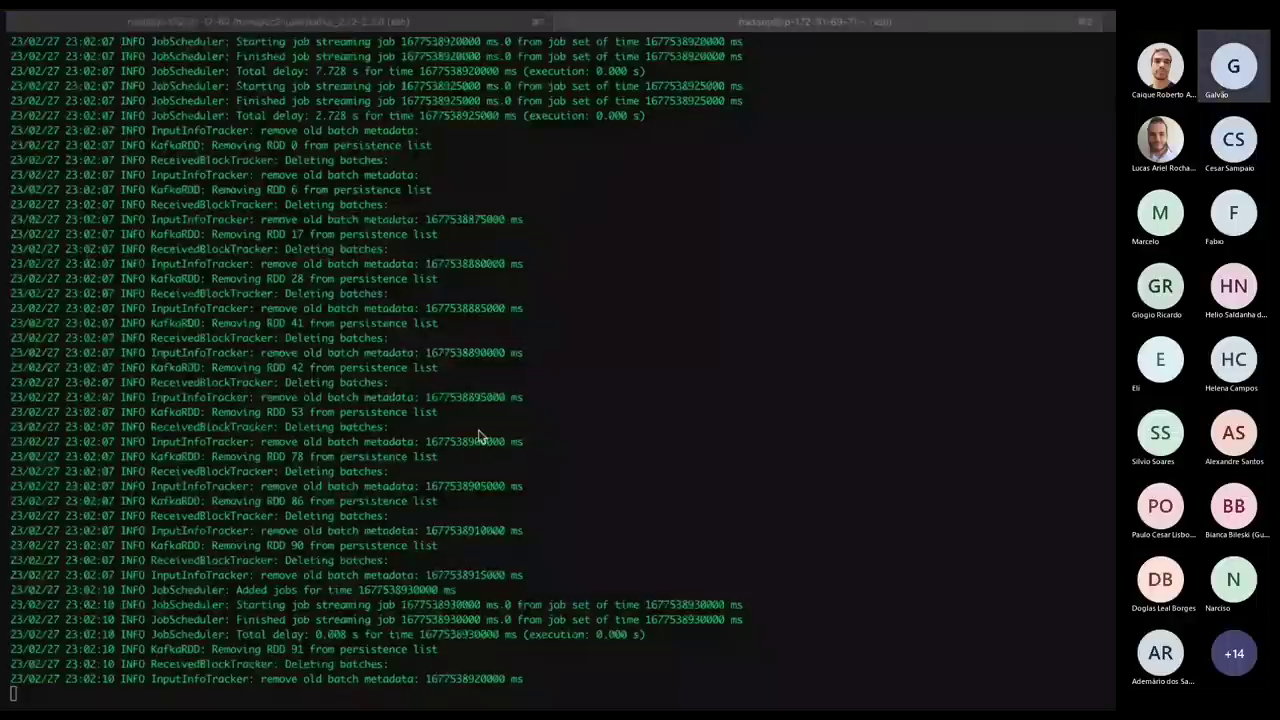
scroll(651, 513, "up", 10)
scroll(651, 513, "up", 10)
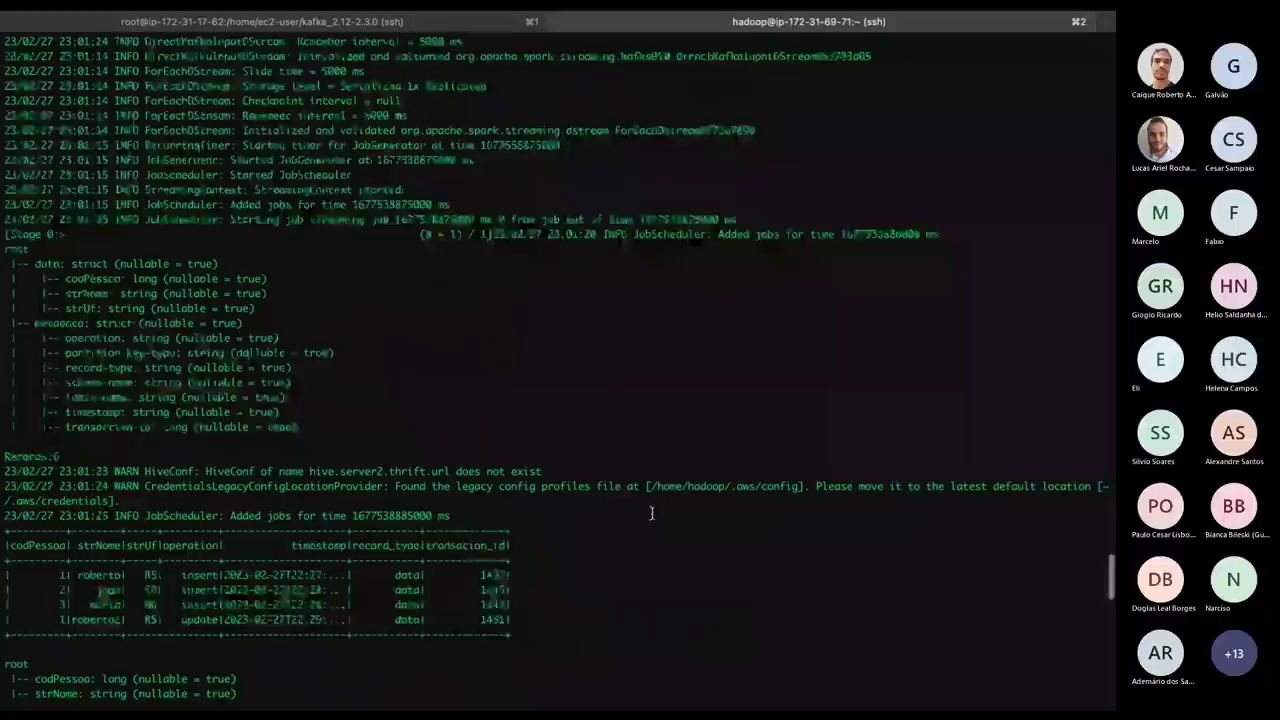
scroll(651, 513, "down", 15)
scroll(651, 513, "up", 15)
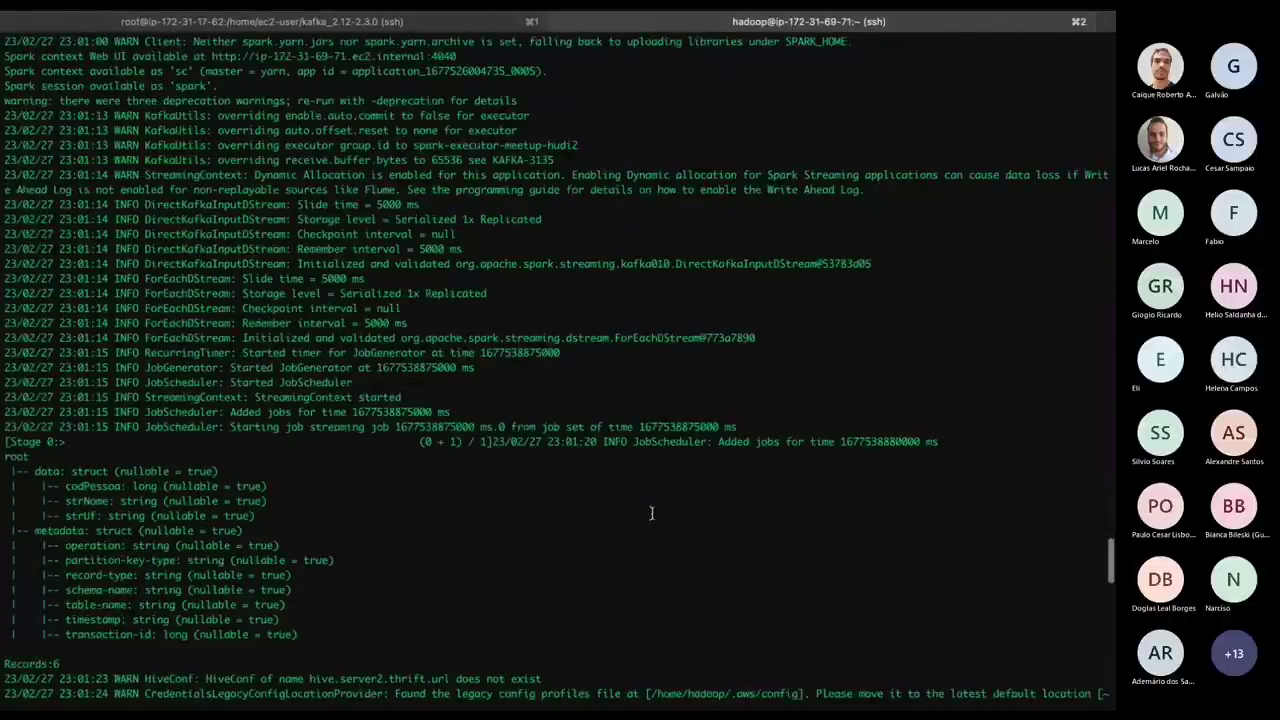
Refresh the Streaming page again to confirm all 13 batches completed with none active.
key("ctrl+Left")
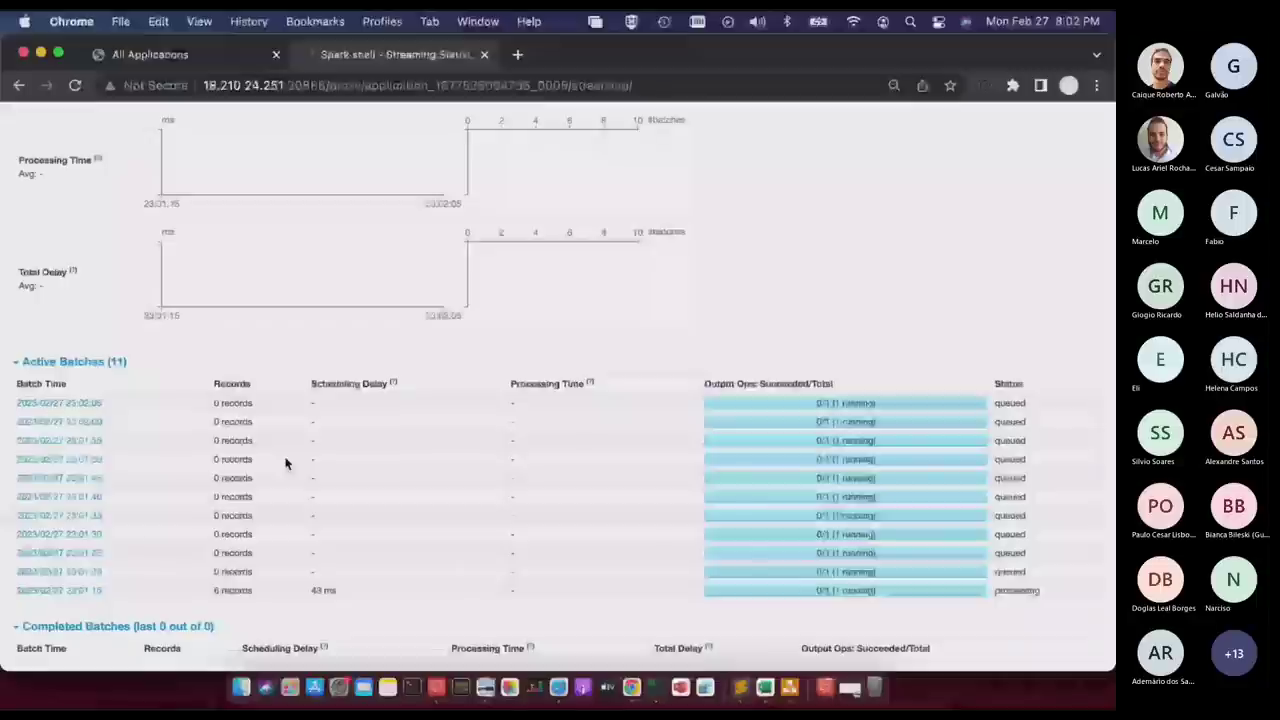
key("super+r")
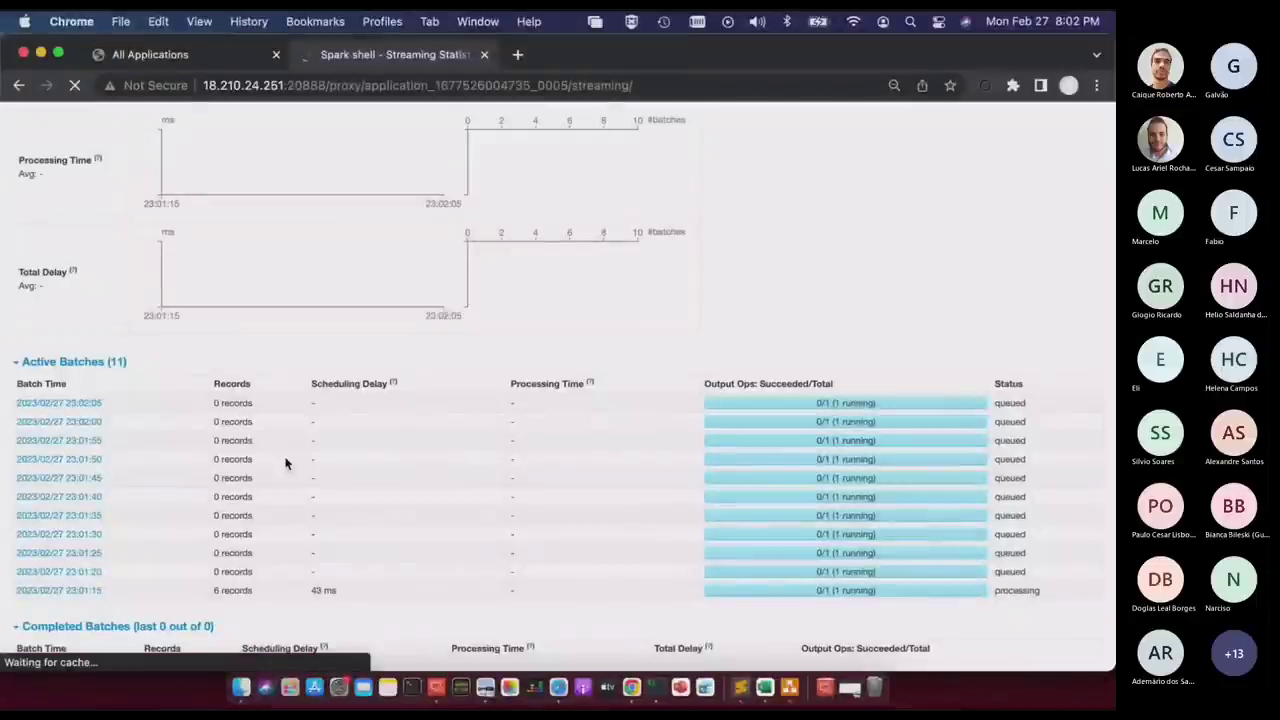
scroll(418, 548, "down", 3)
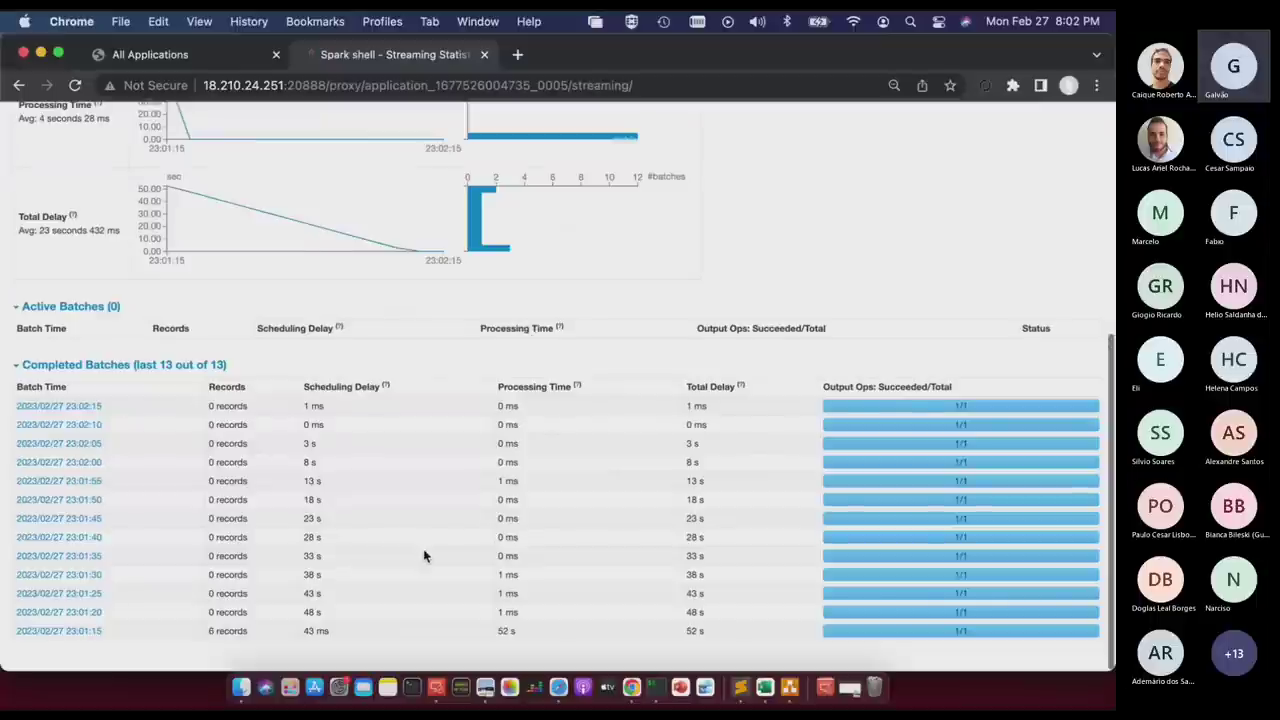
key("ctrl+Right")
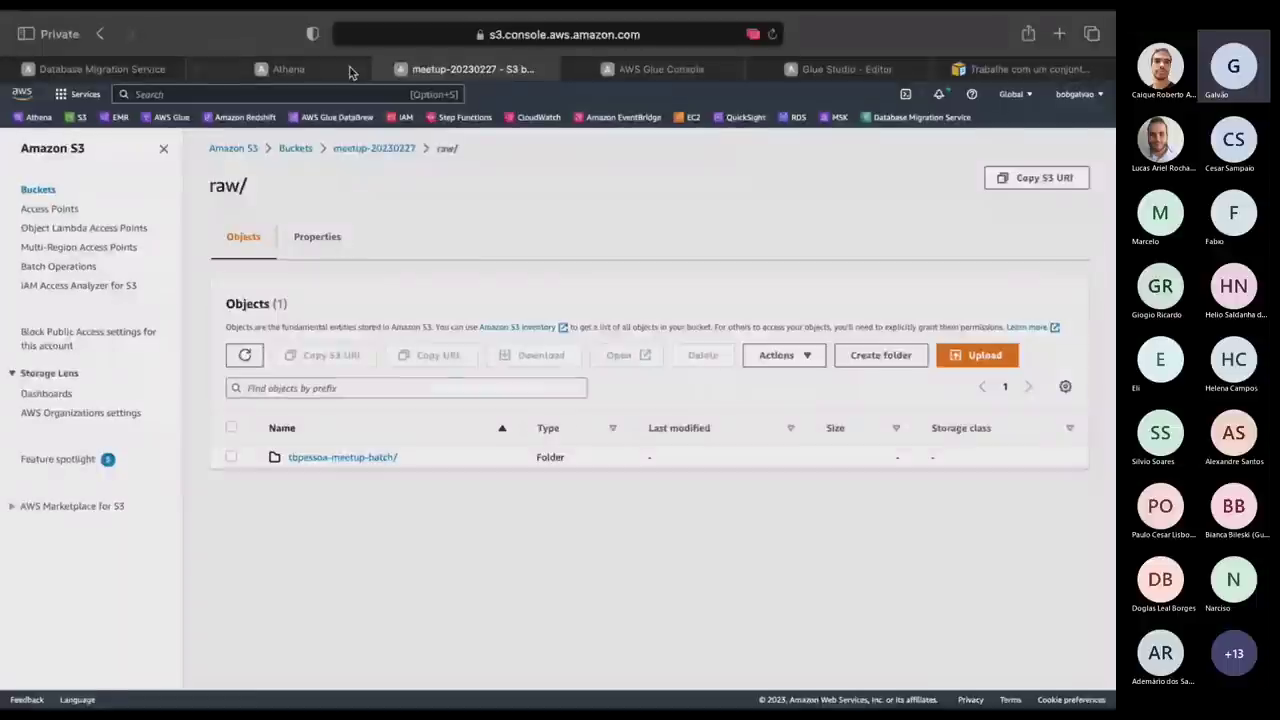
In Athena, refresh the meetup tables and preview tbpessoa_emr_hudi, which returns 3 rows.
left_click(300, 68)
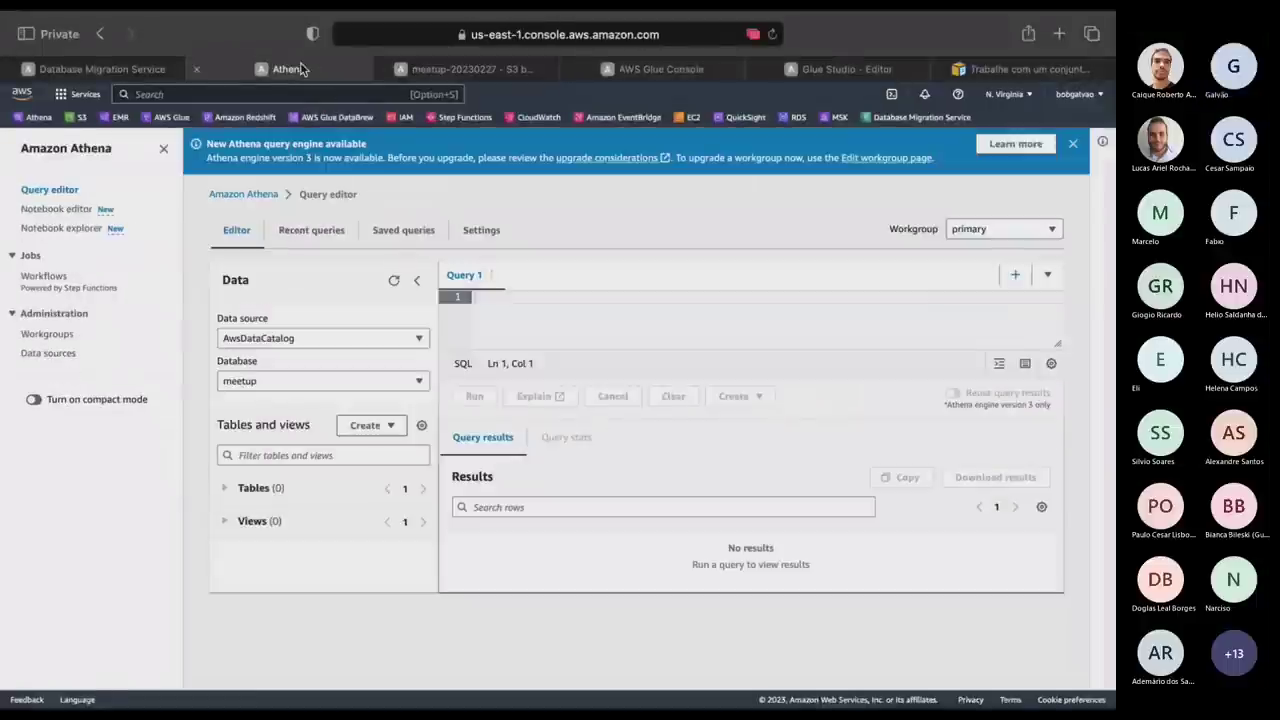
left_click(394, 283)
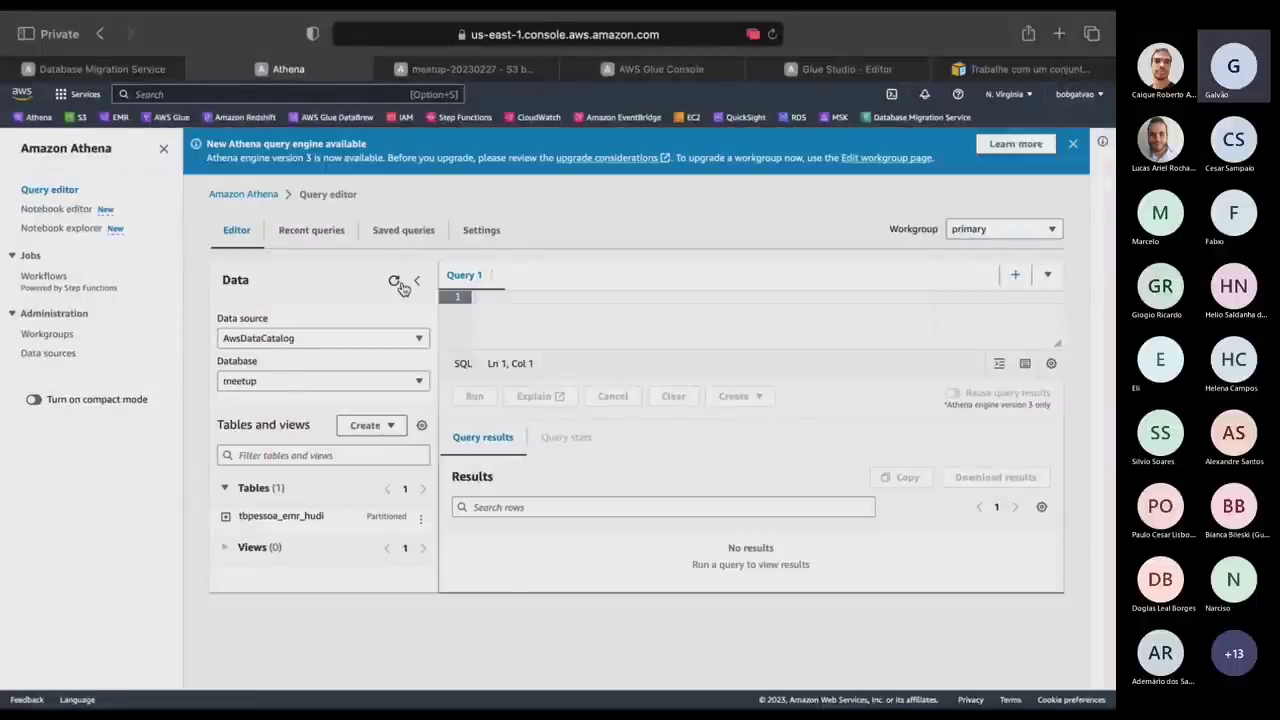
left_click(419, 519)
left_click(470, 335)
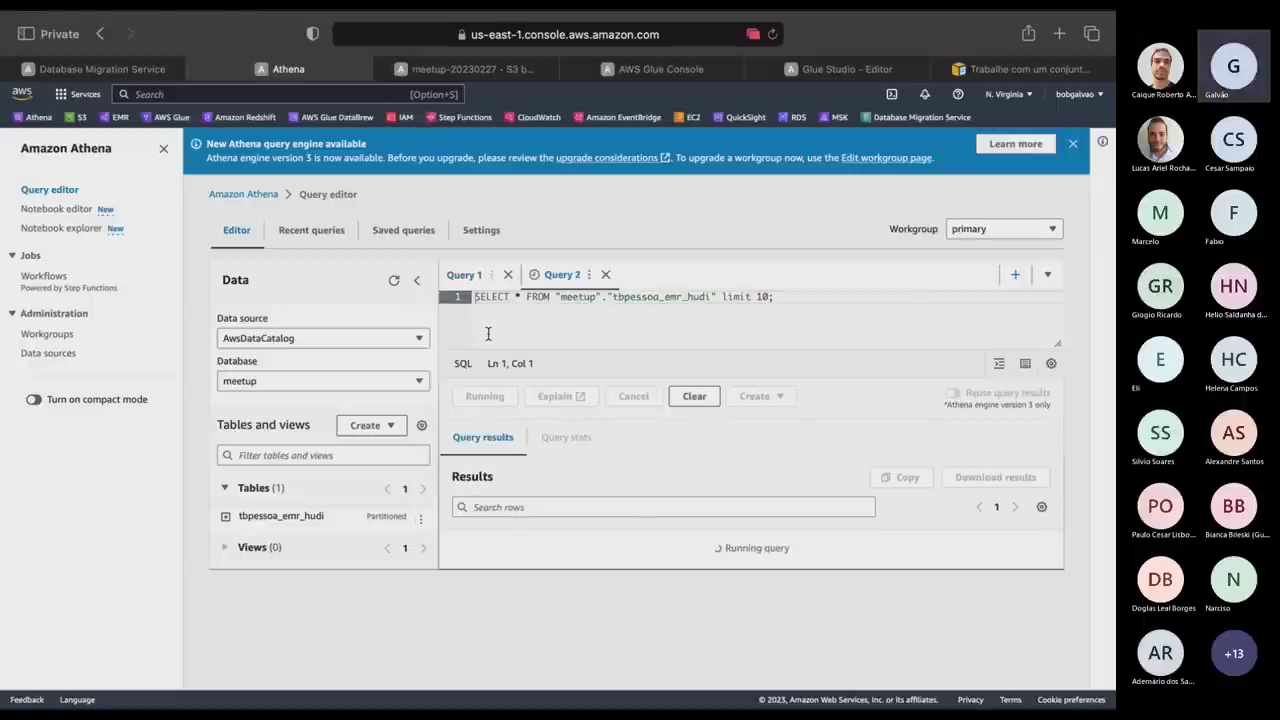
left_click(161, 150)
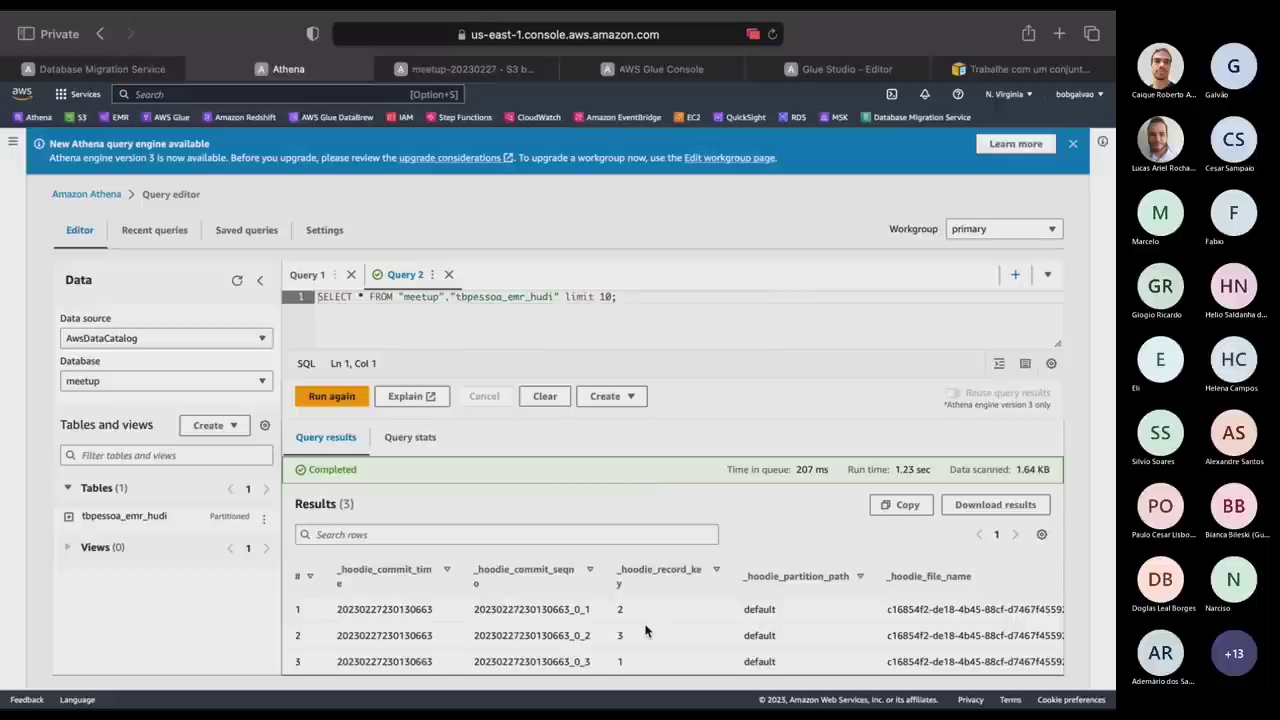
scroll(645, 630, "right", 10)
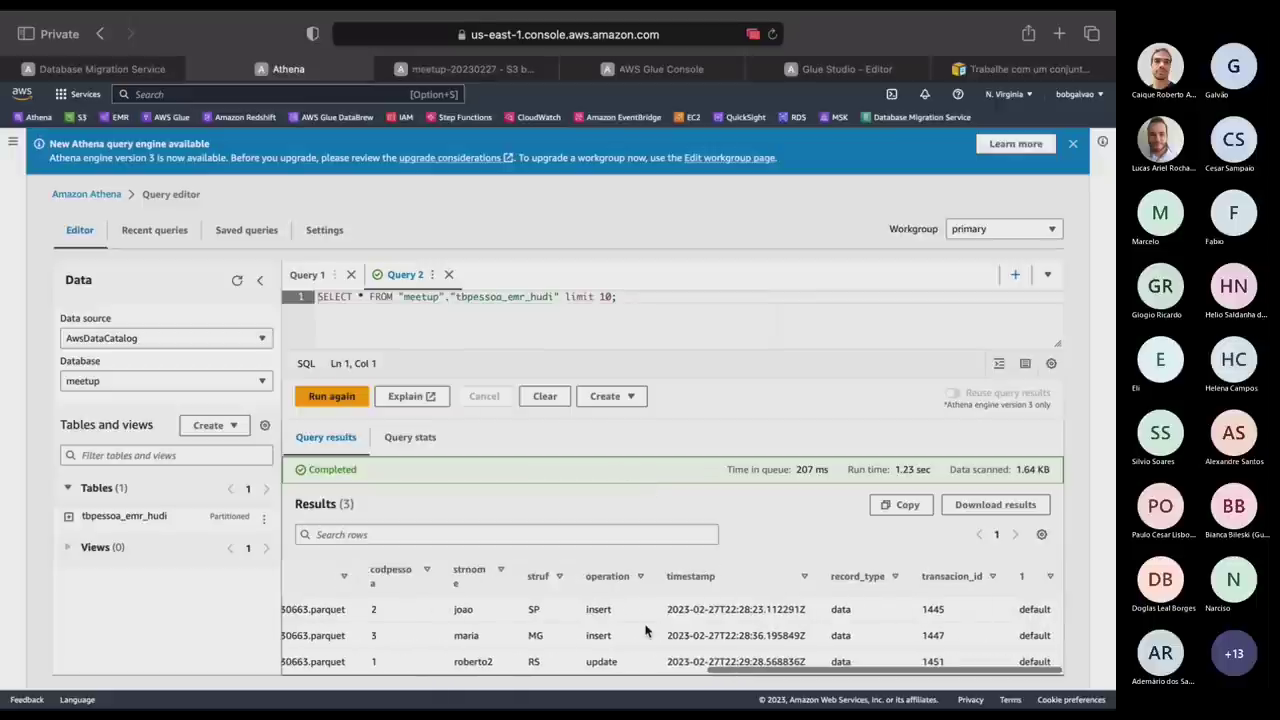
scroll(567, 593, "left", 2)
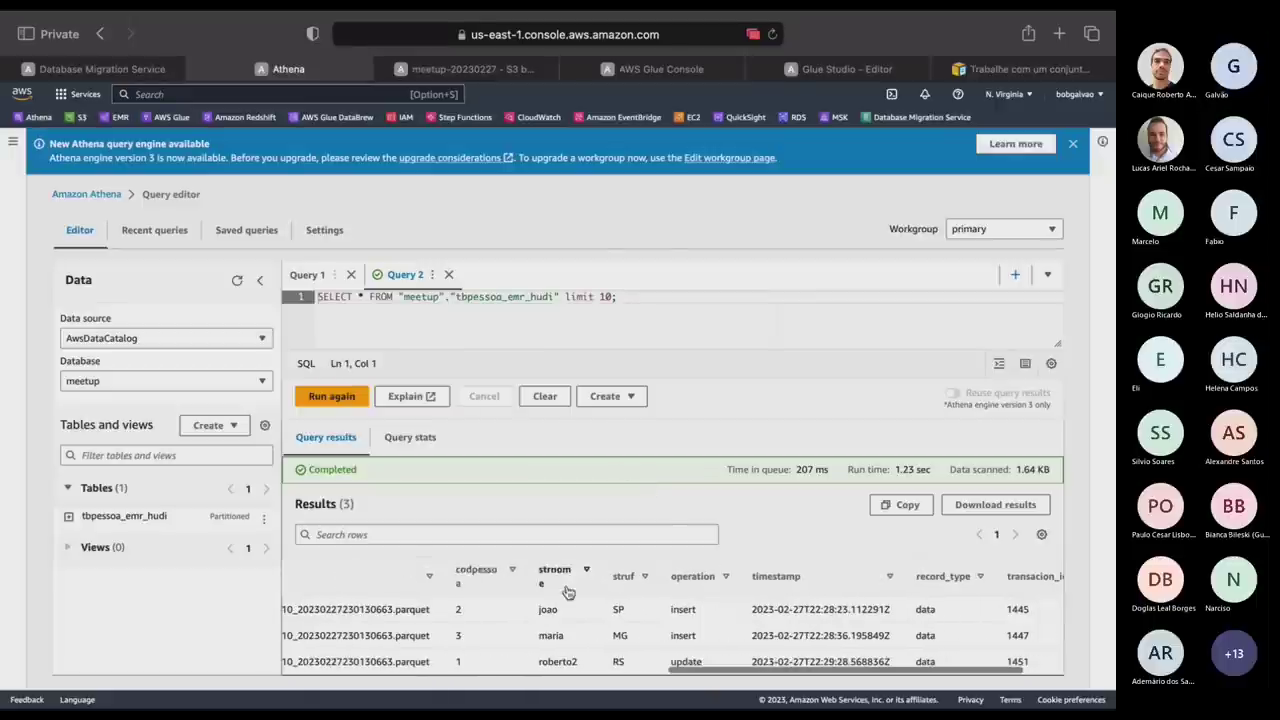
left_click(573, 672)
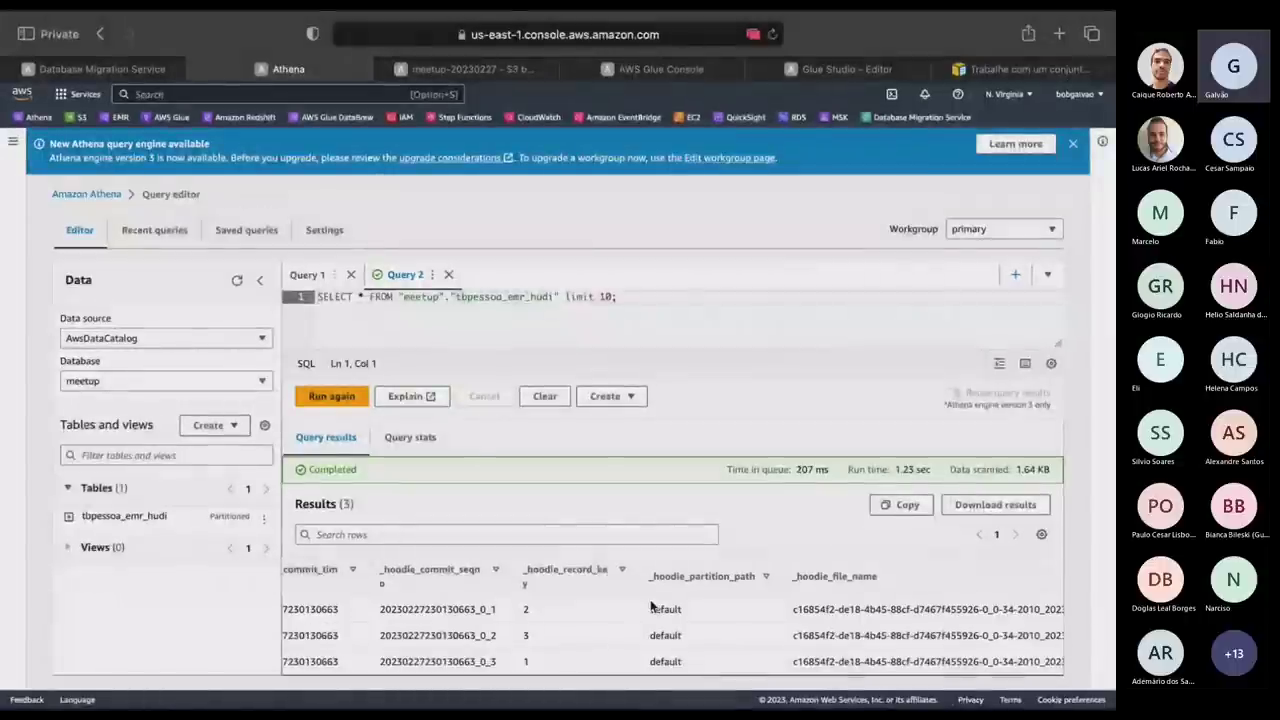
scroll(650, 607, "right", 10)
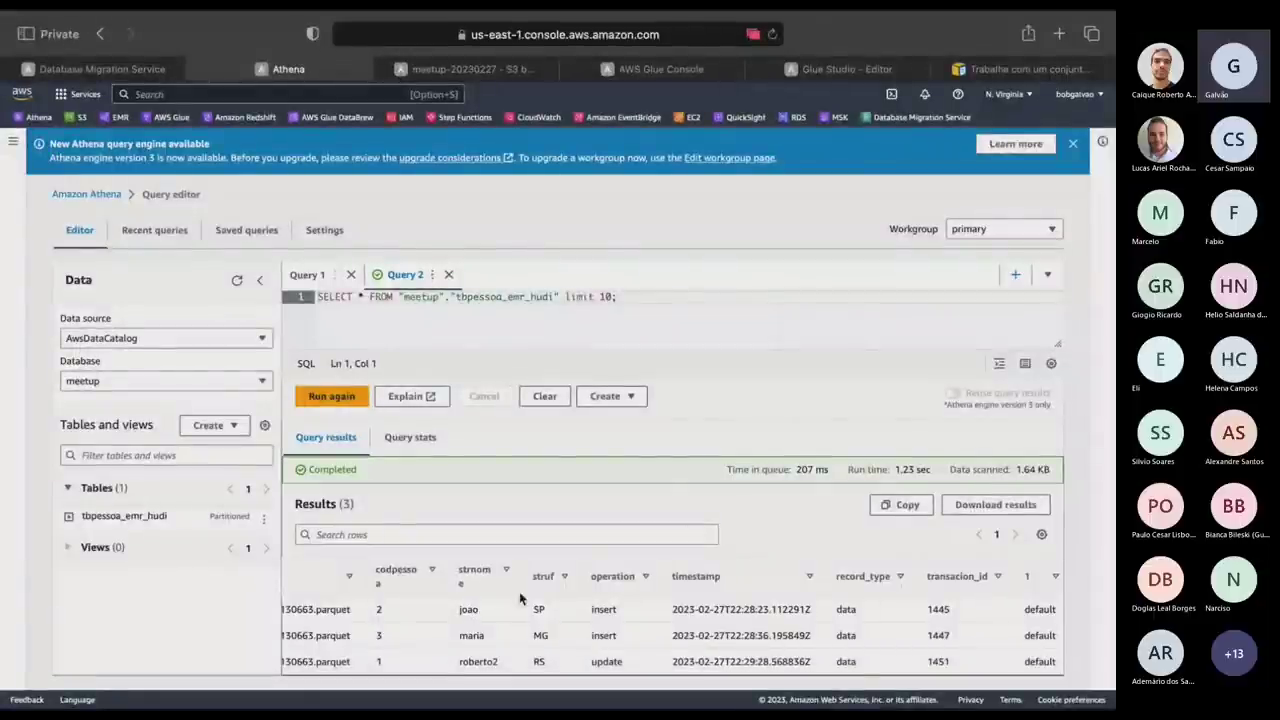
key("super+Tab")
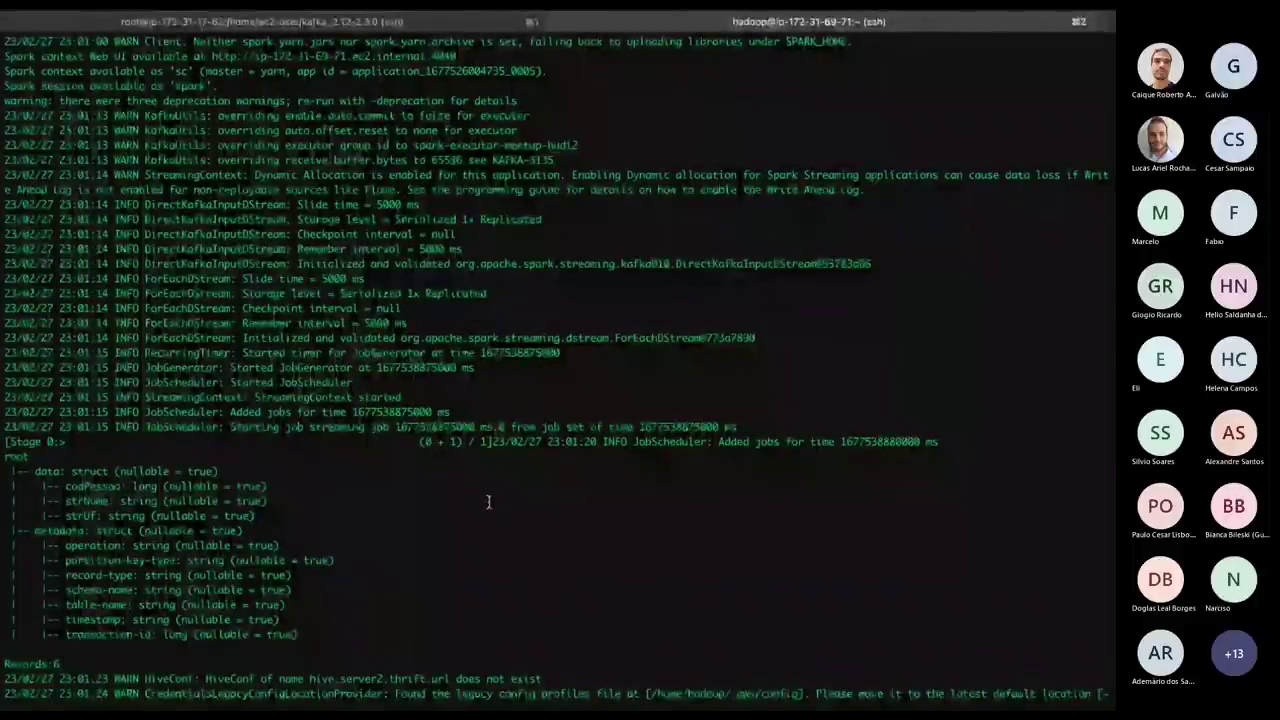
key("super+Tab")
key("super+Tab")
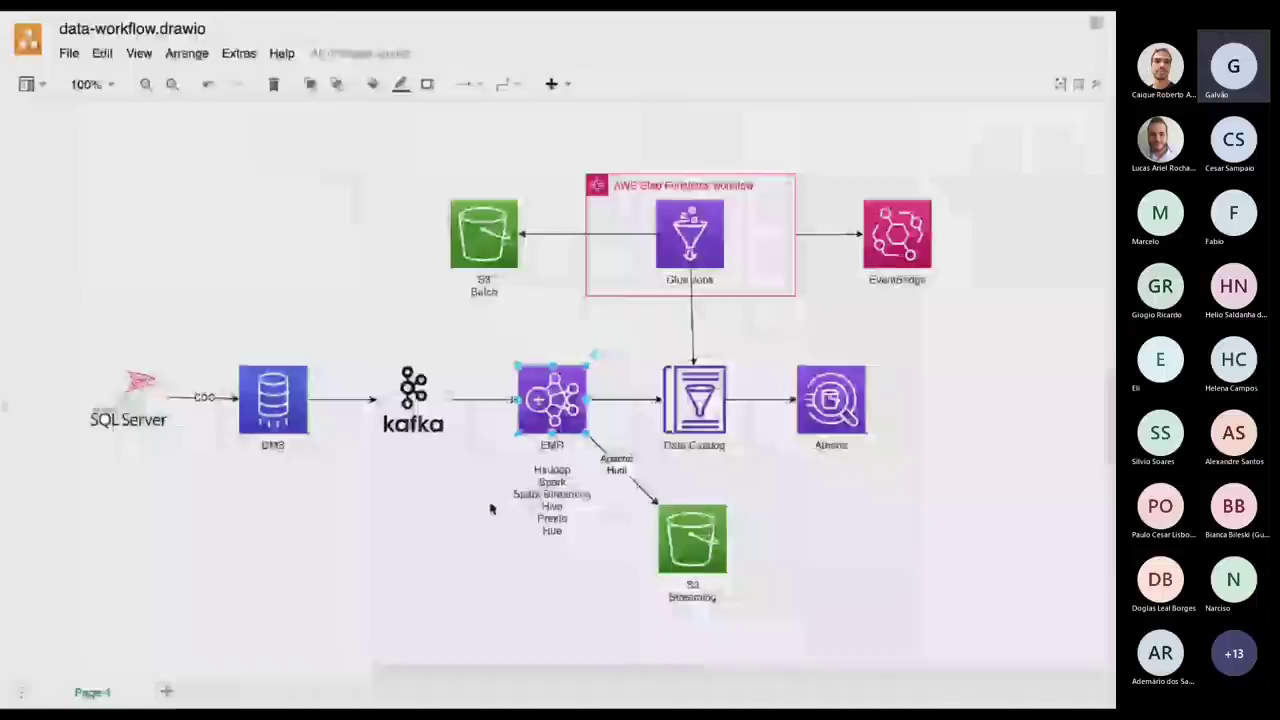
Run select * from tbpessoa in SQL Server Management Studio to list its three rows.
key("ctrl+Up")
key("ctrl+Right")
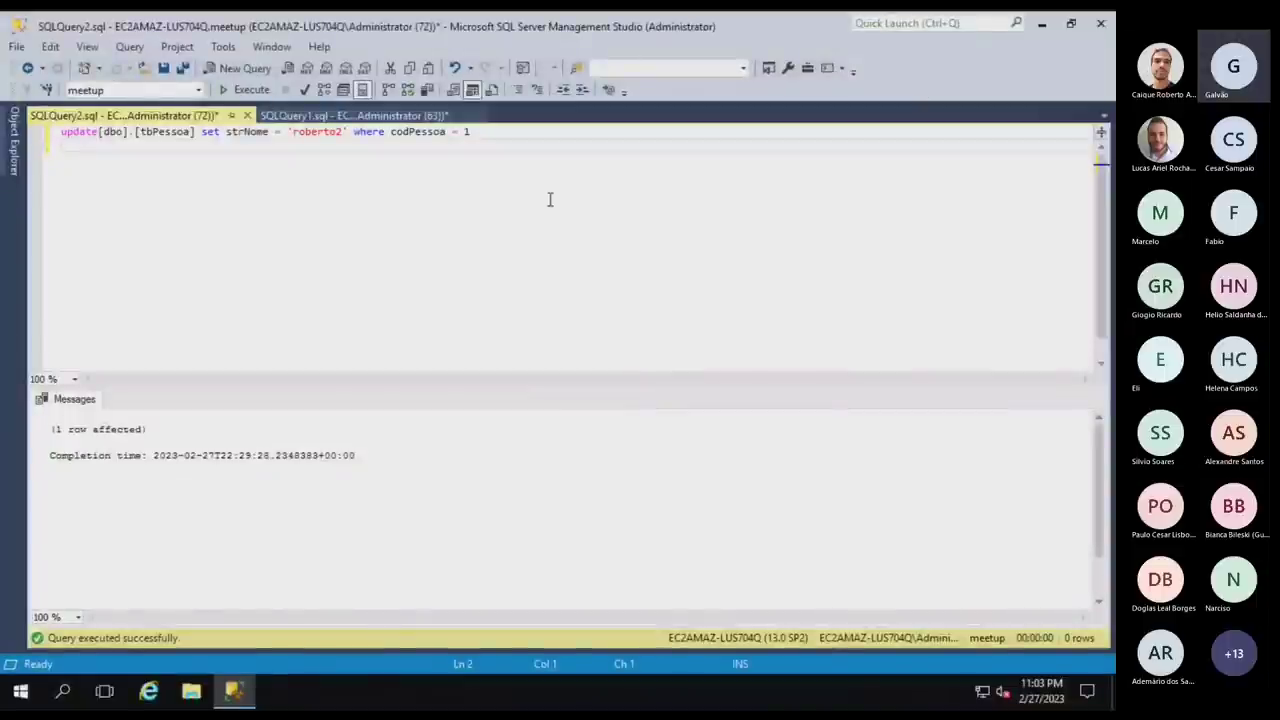
key("Return")
key("Return")
key("Return")
type("sele")
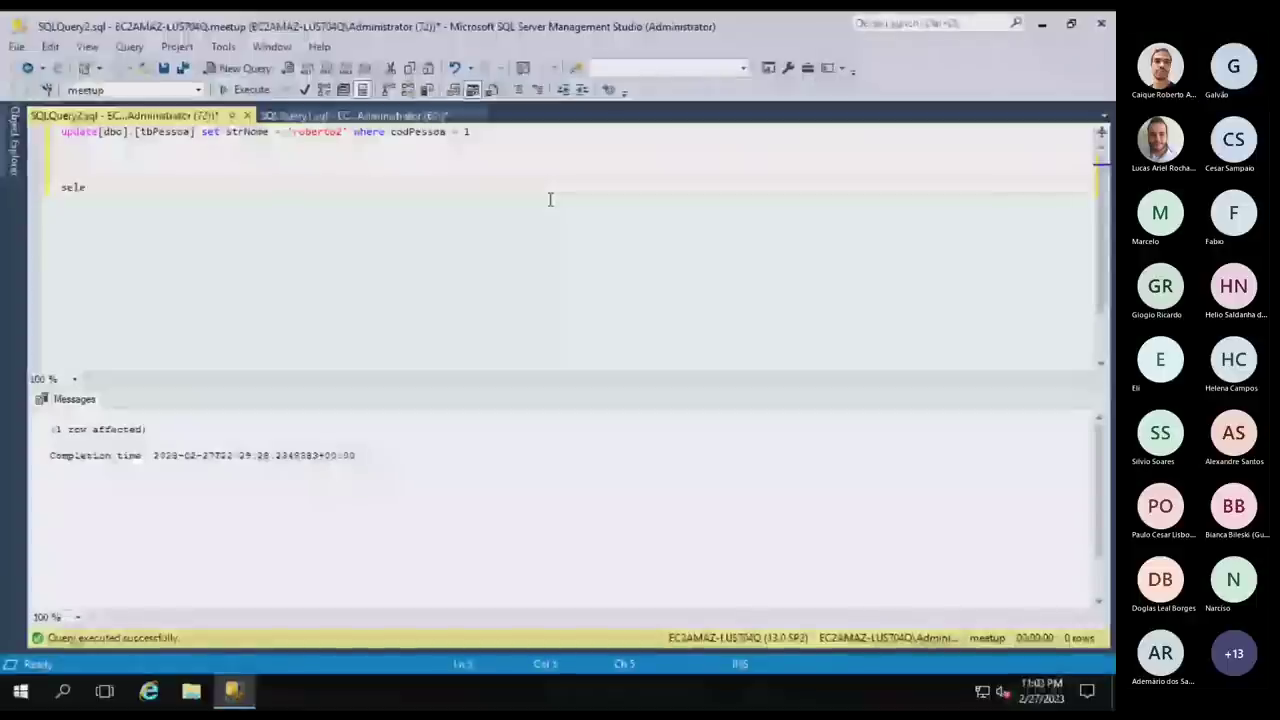
type("ct * from ")
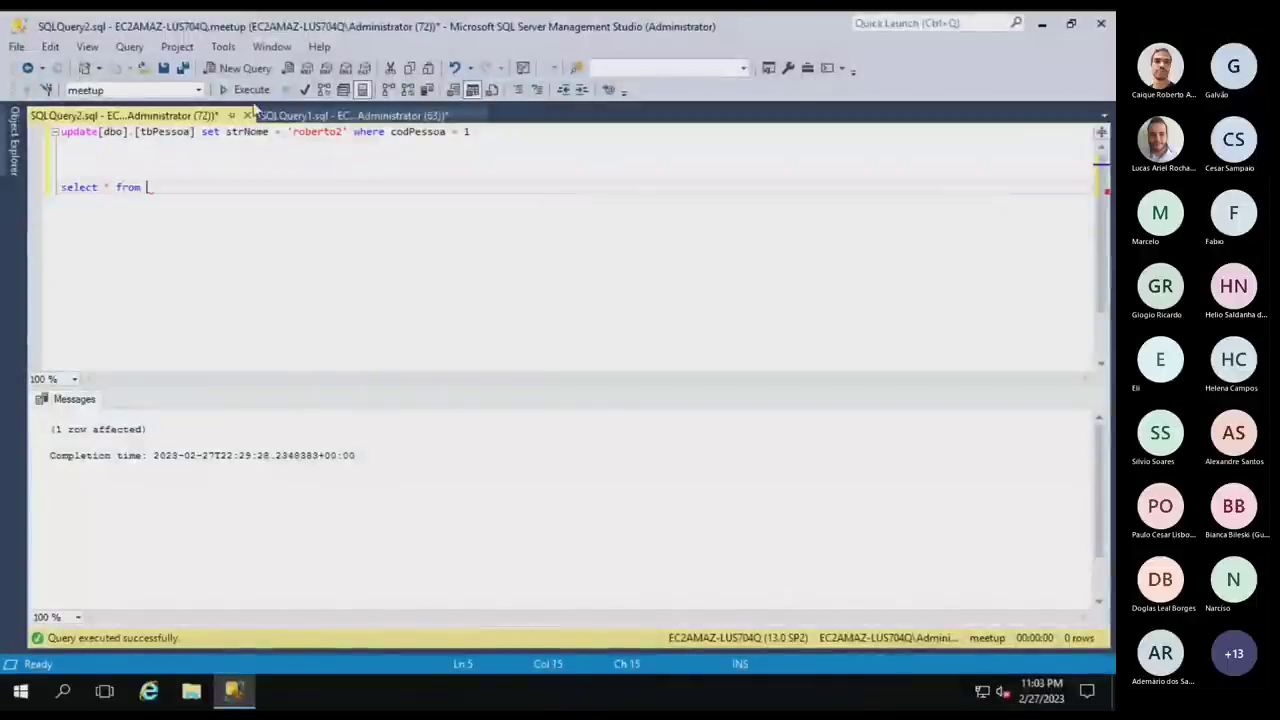
type("tbpessoa")
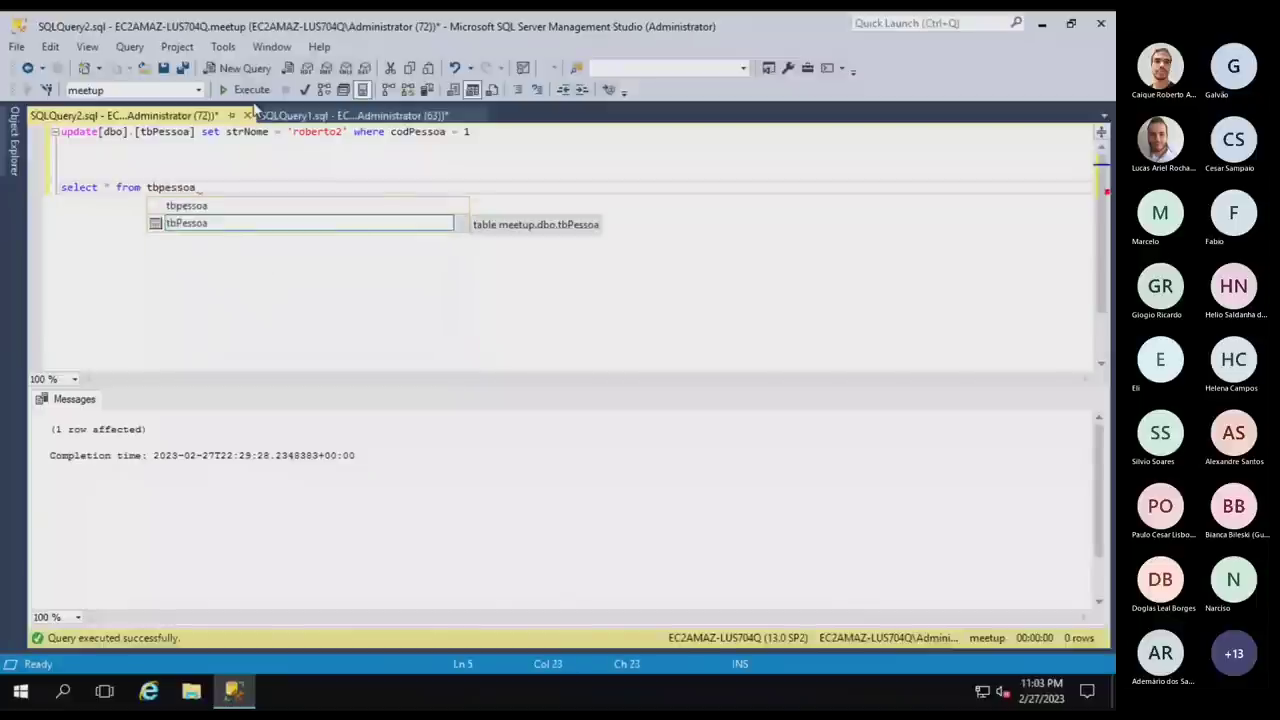
key("shift+Home")
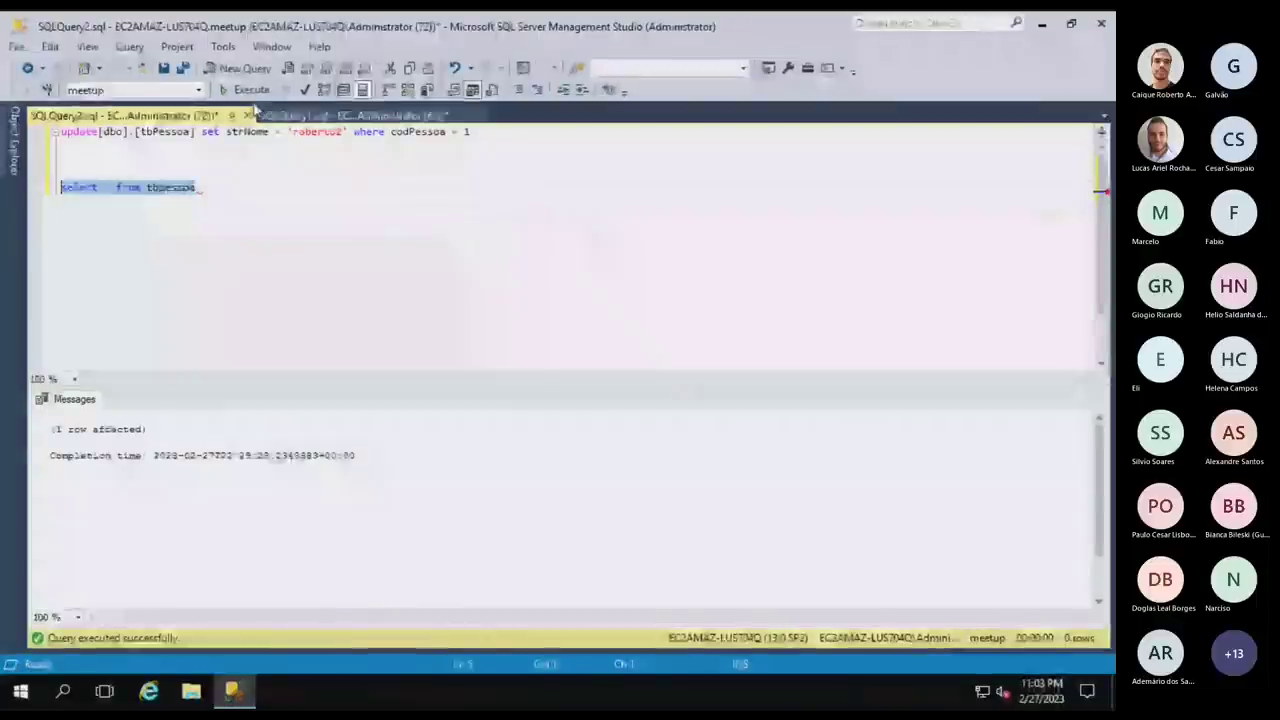
key("F5")
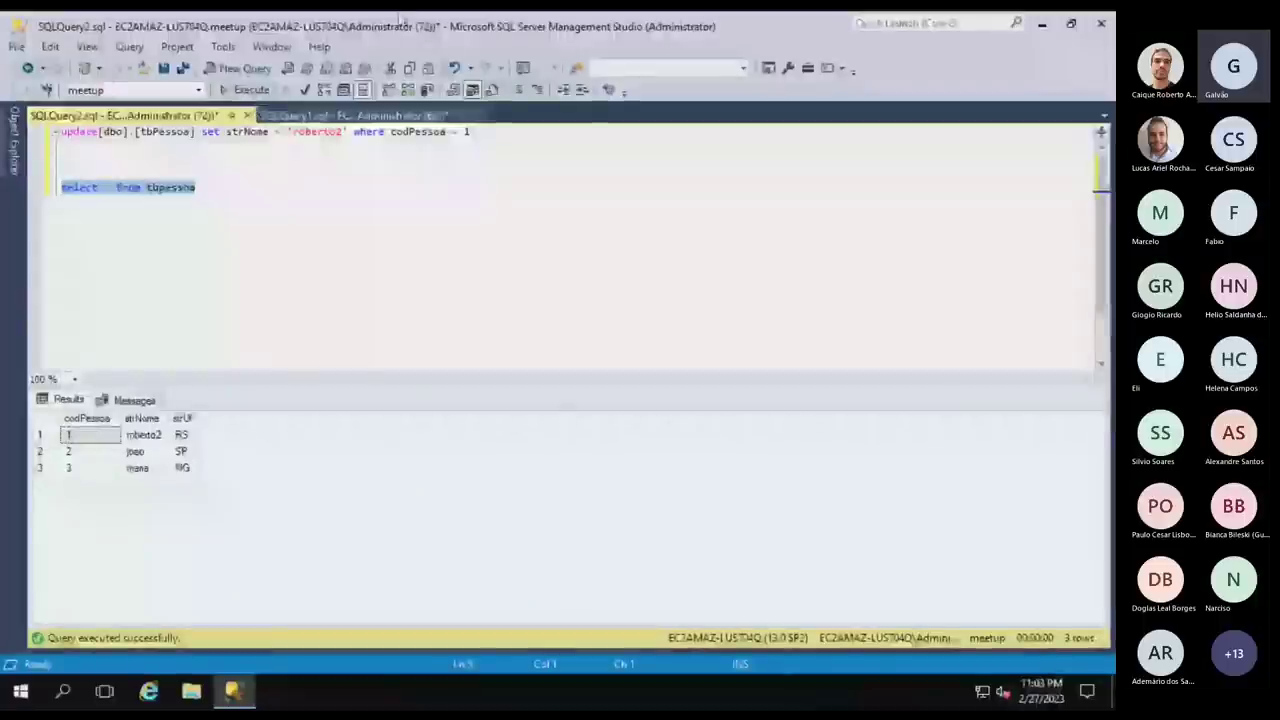
Run an UPDATE setting a new full name in strNome for codPessoa 2.
left_click(345, 133)
double_click(326, 134)
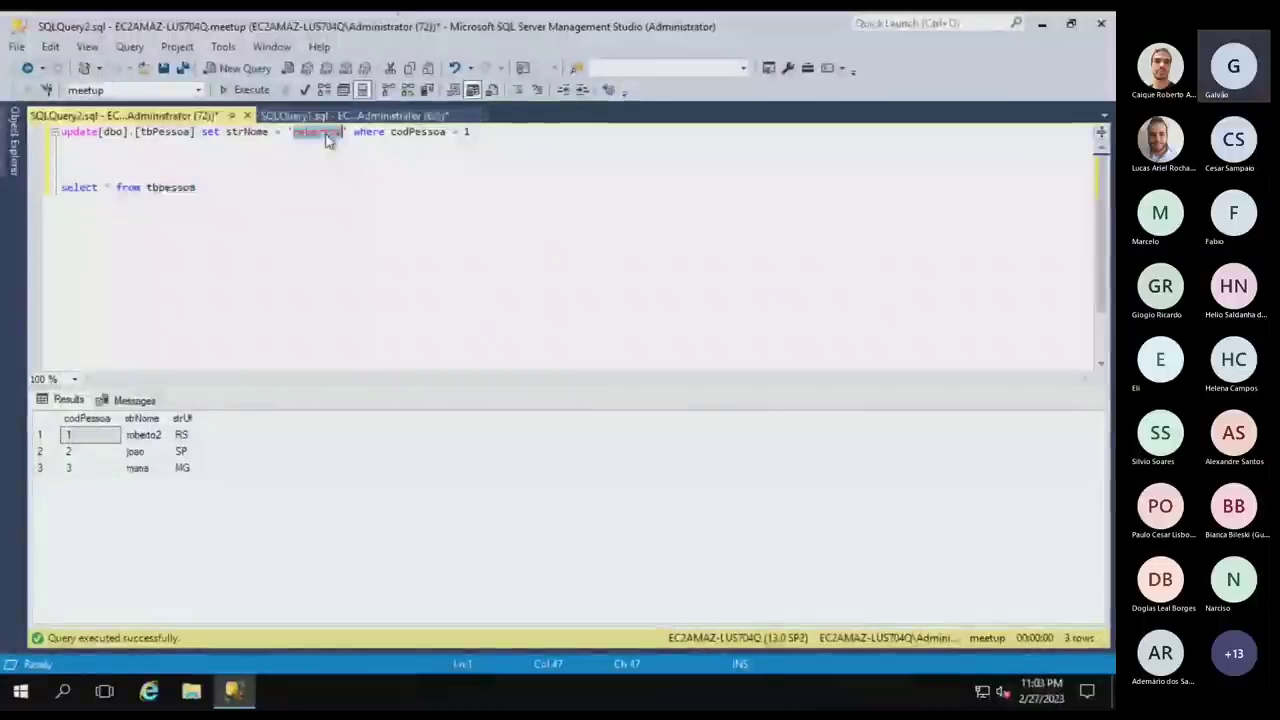
type("joao")
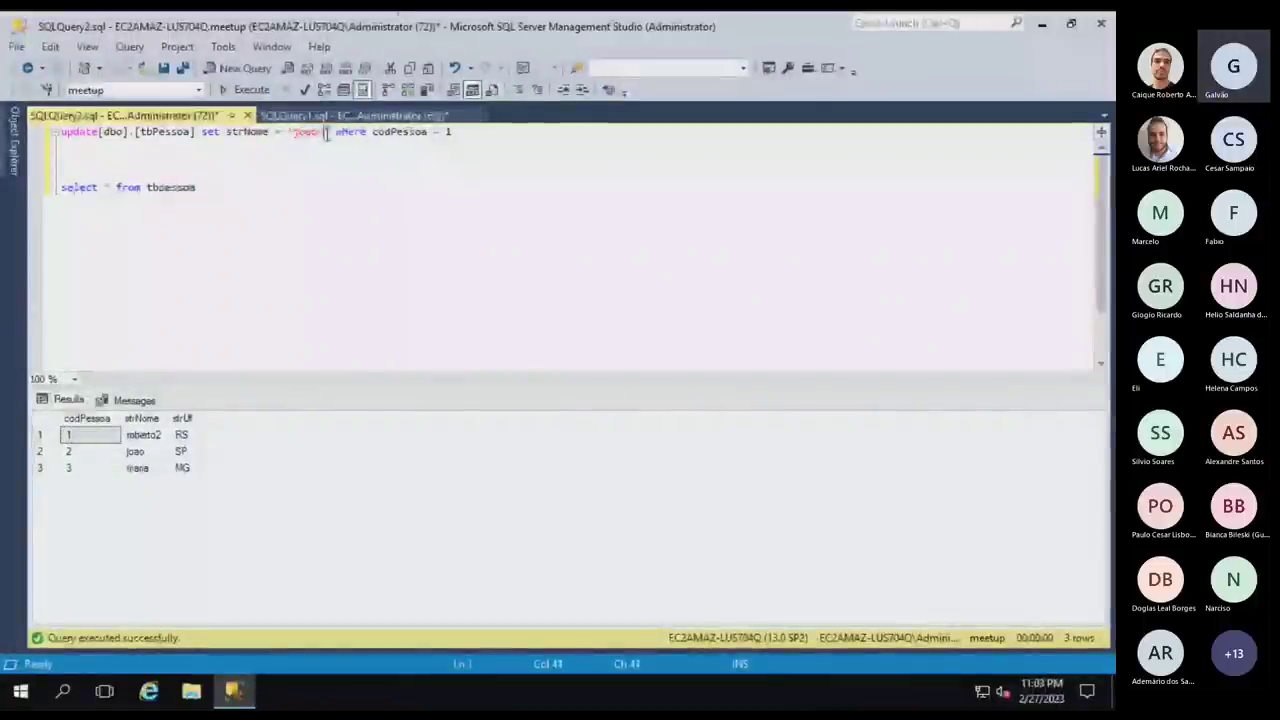
type(" silva")
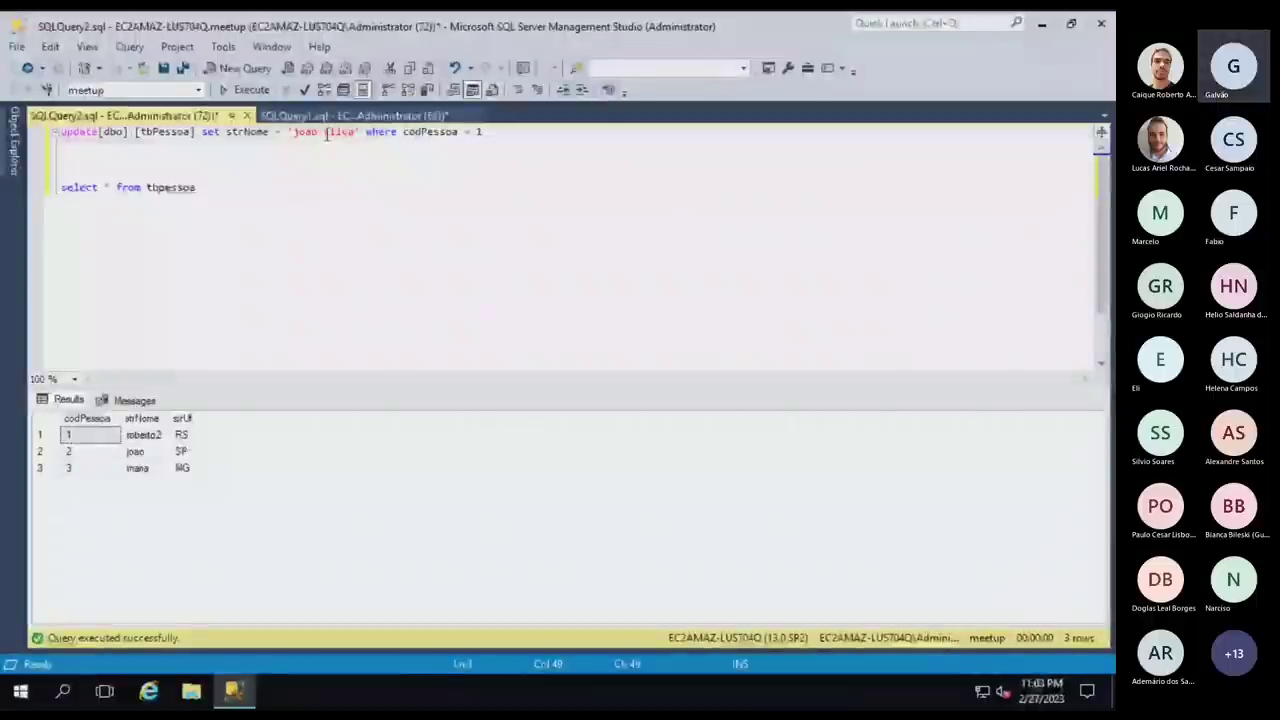
left_click(491, 133)
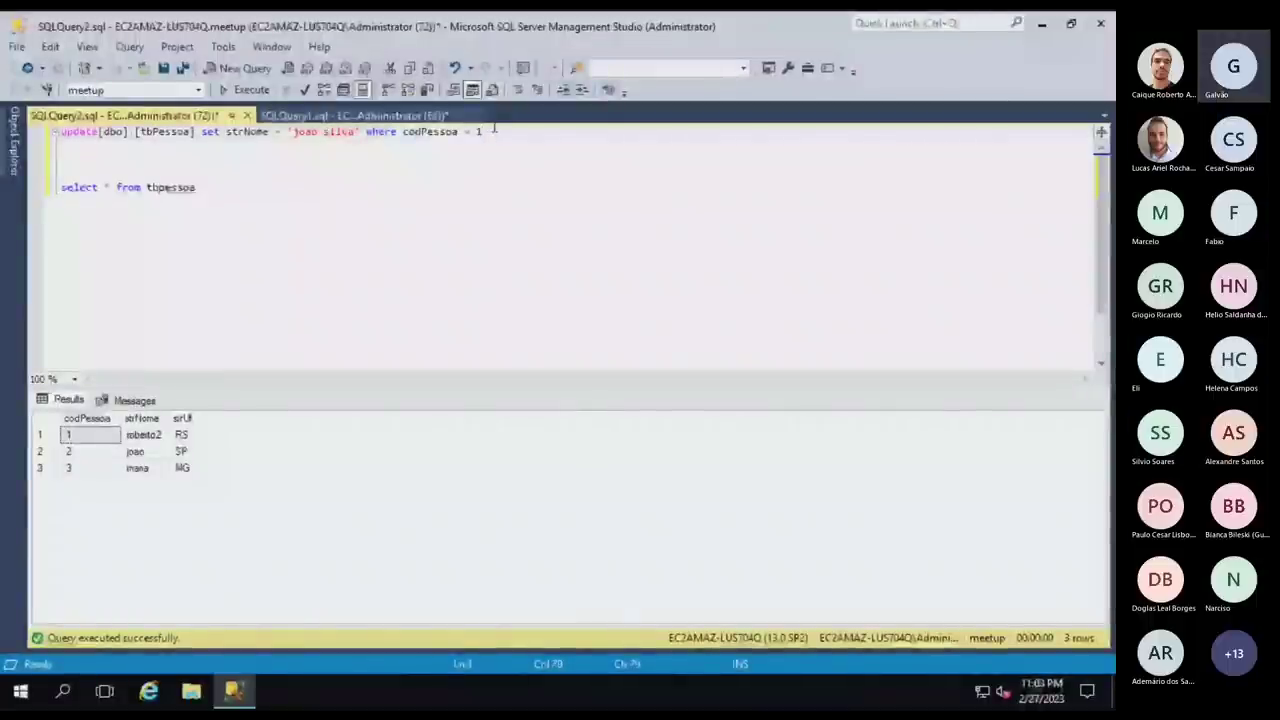
key("BackSpace")
type("2")
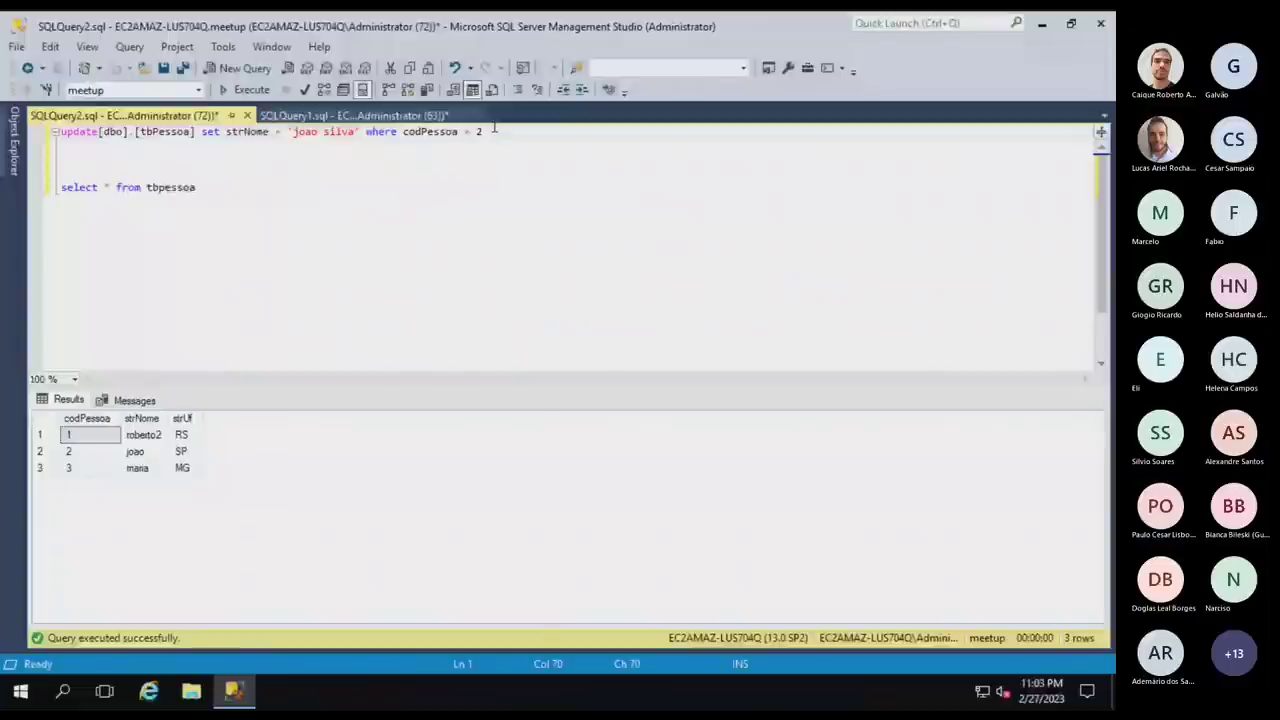
key("shift+Home")
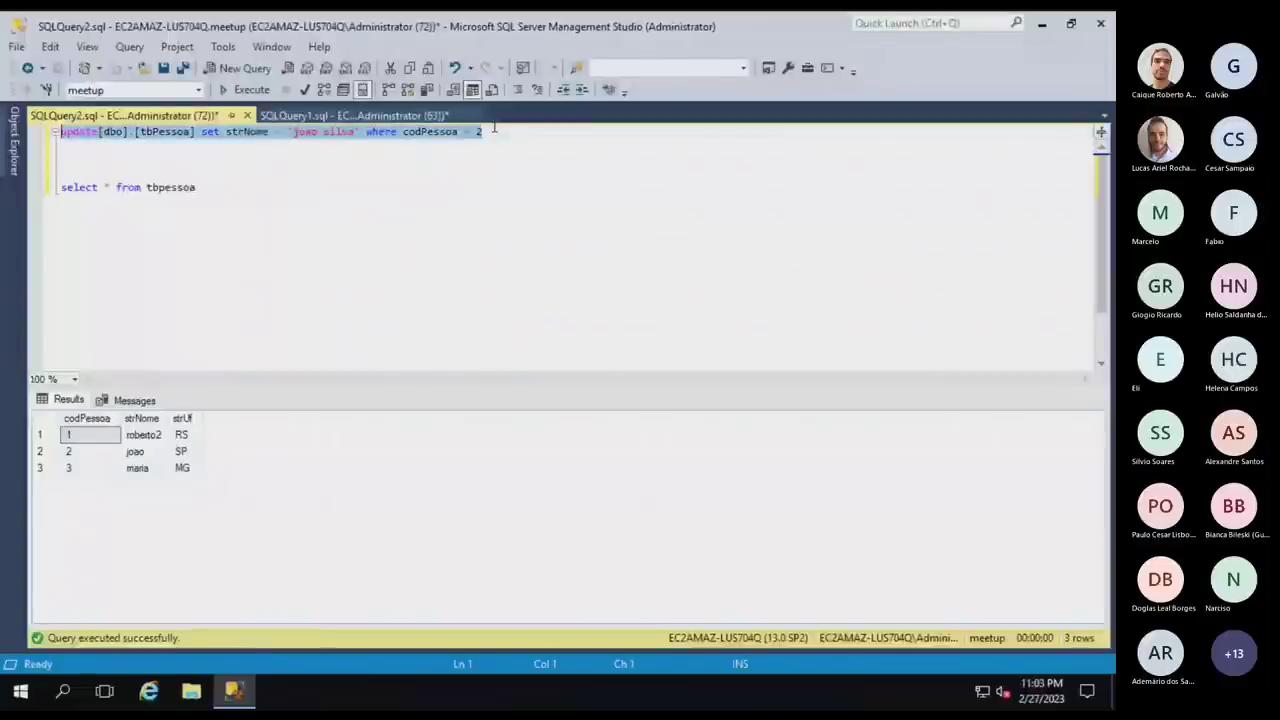
key("F5")
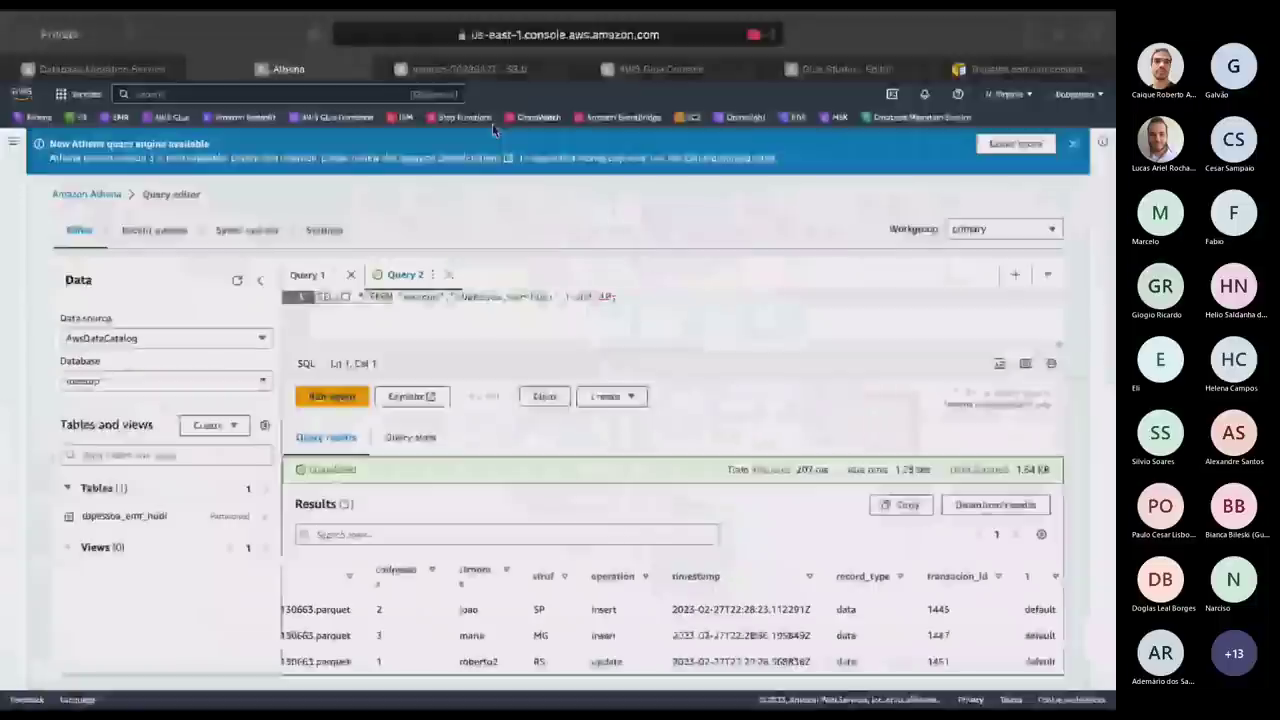
Rerun the Athena query on tbpessoa_emr_hudi with the data panel collapsed.
left_click(308, 393)
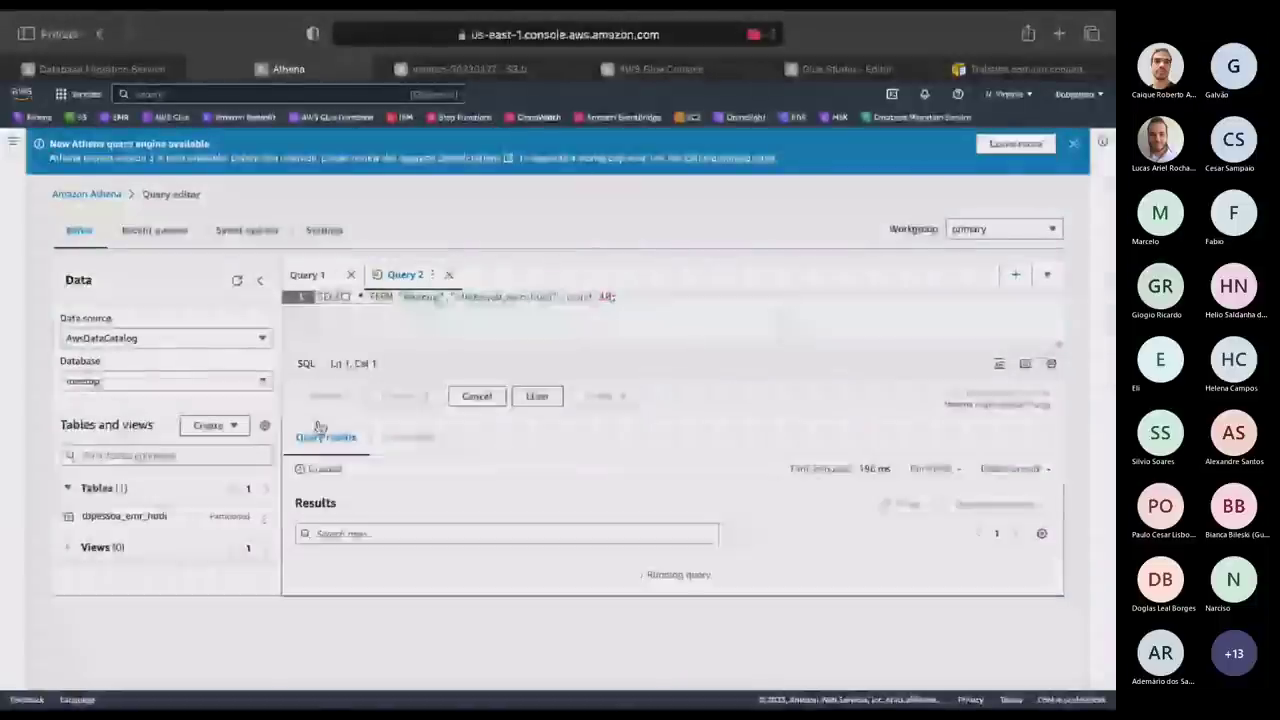
left_click(259, 280)
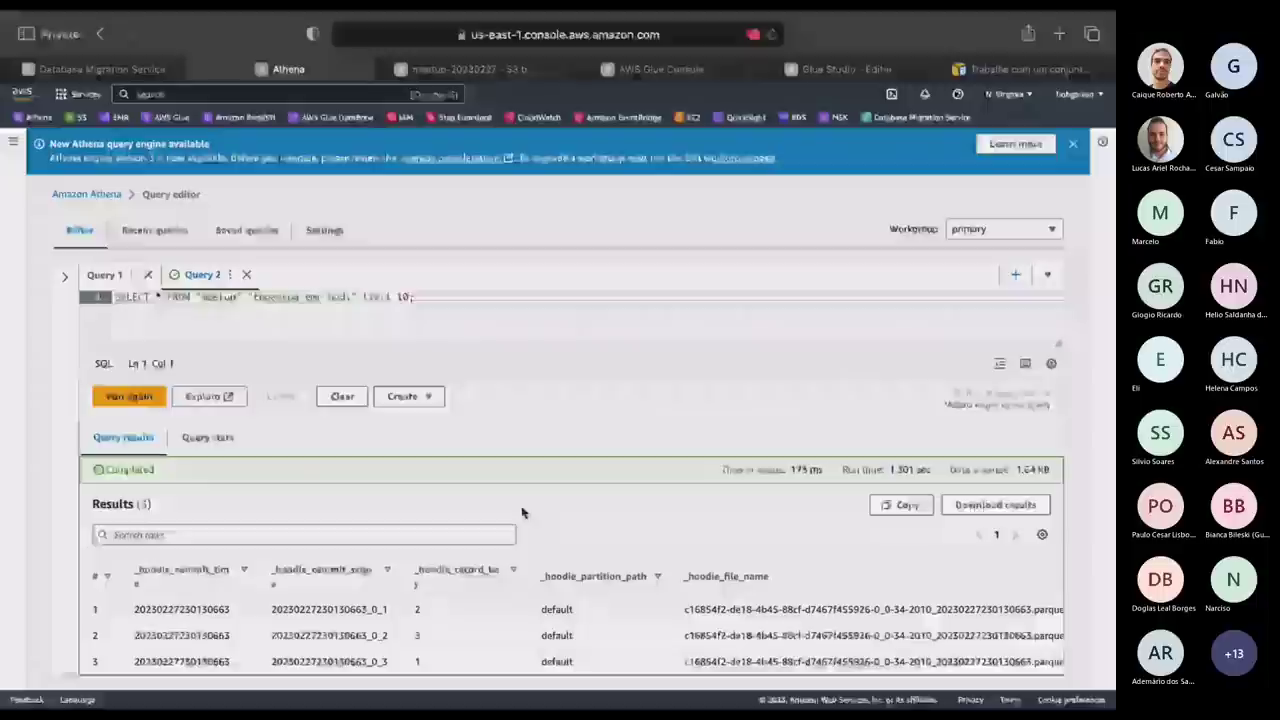
scroll(549, 620, "right", 10)
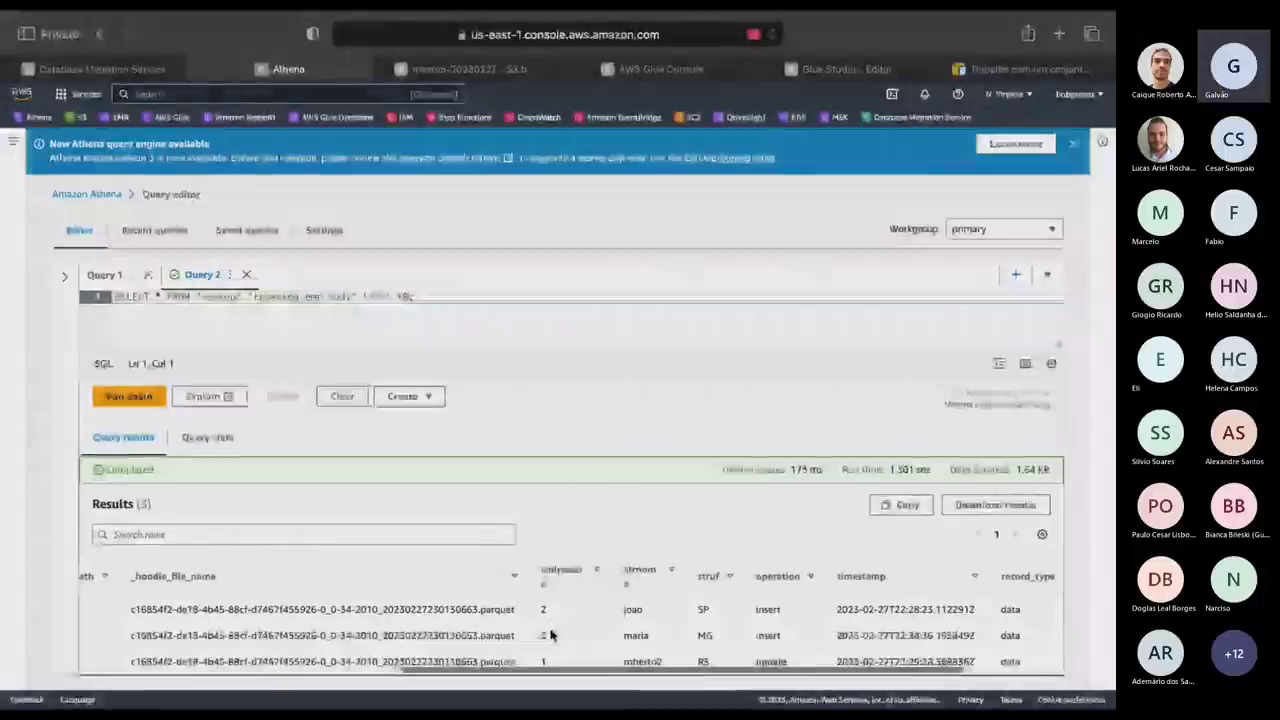
left_click(124, 397)
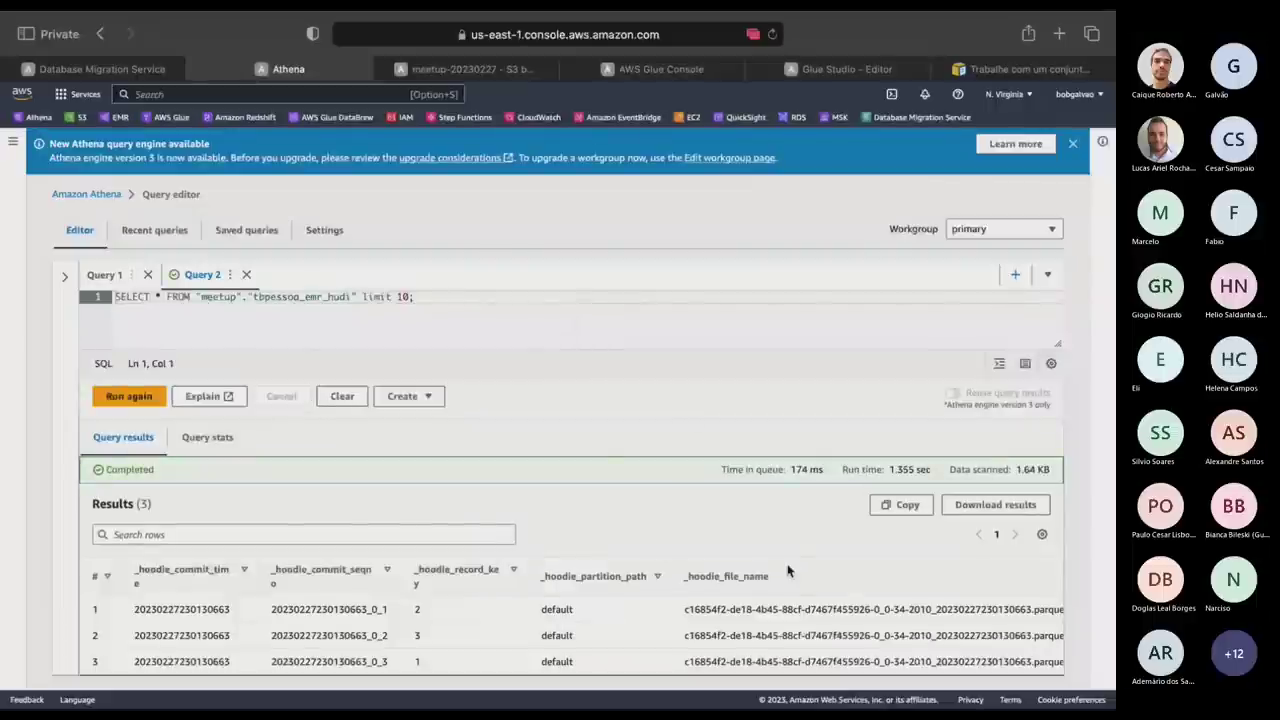
Replace * with strnome in the SELECT and run it to list three names.
left_click(157, 294)
type("stenome")
key("Delete")
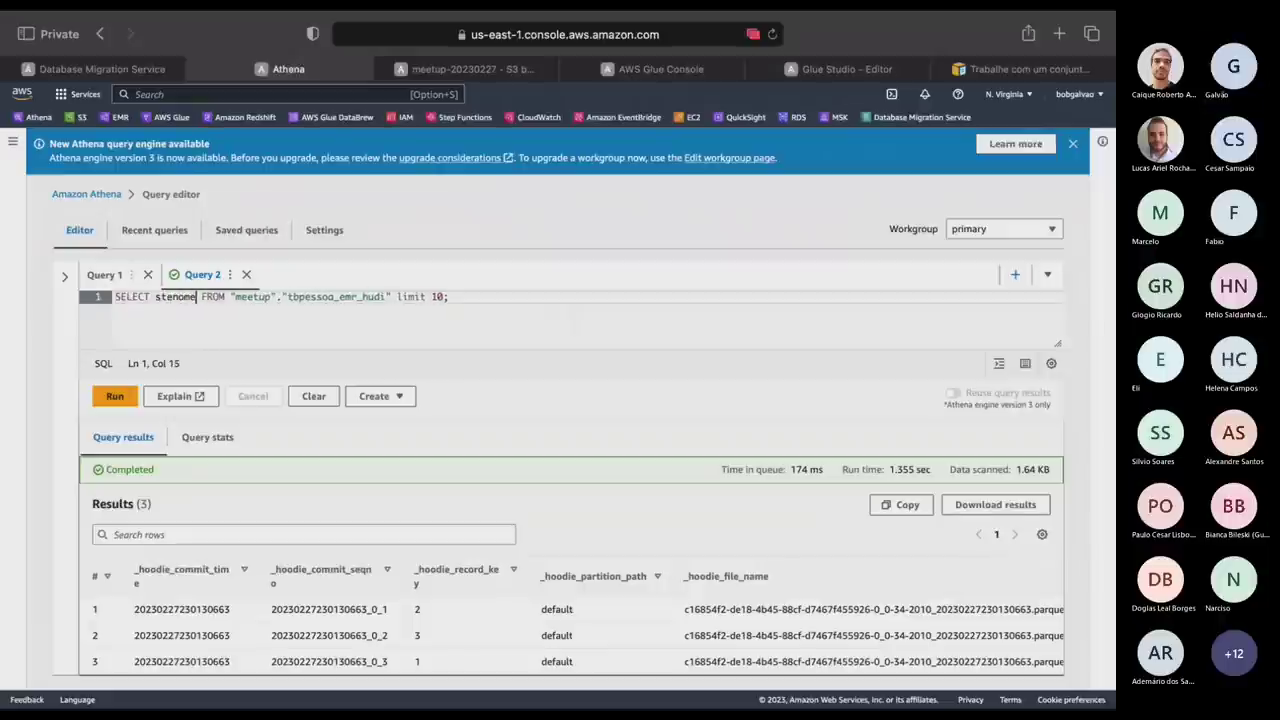
key("BackSpace")
key("BackSpace")
key("BackSpace")
key("BackSpace")
key("BackSpace")
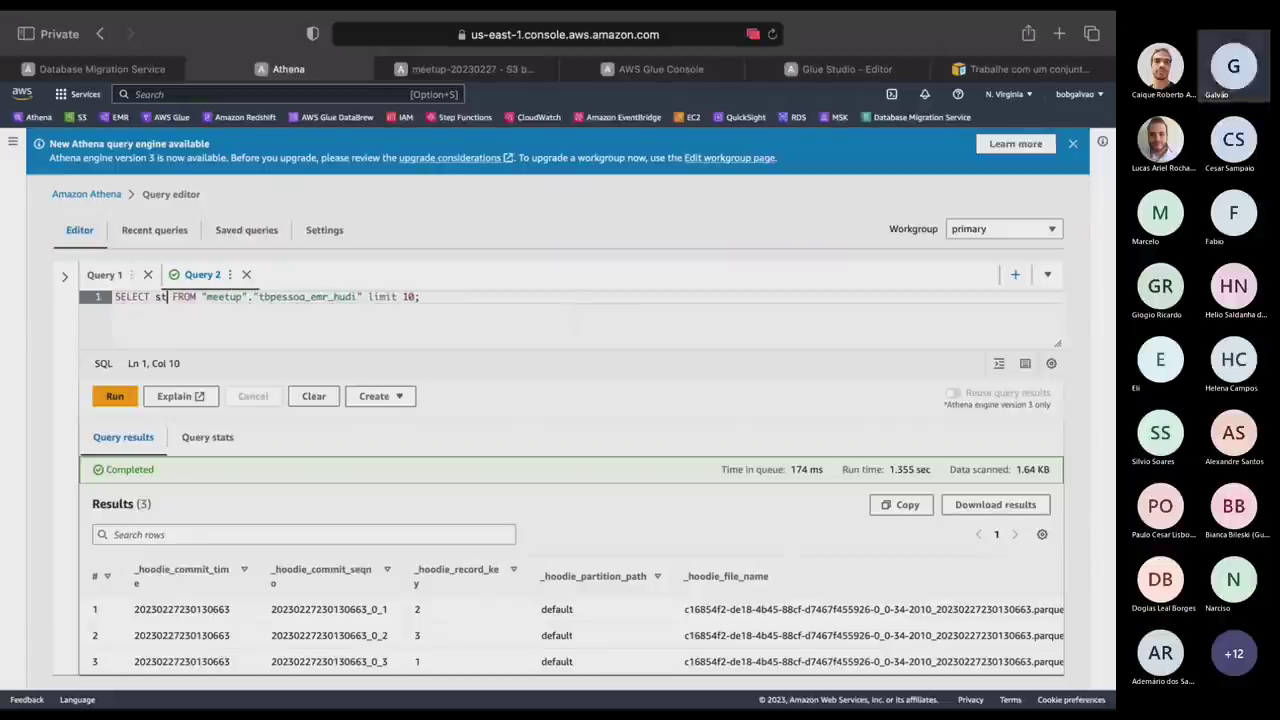
type("rnome")
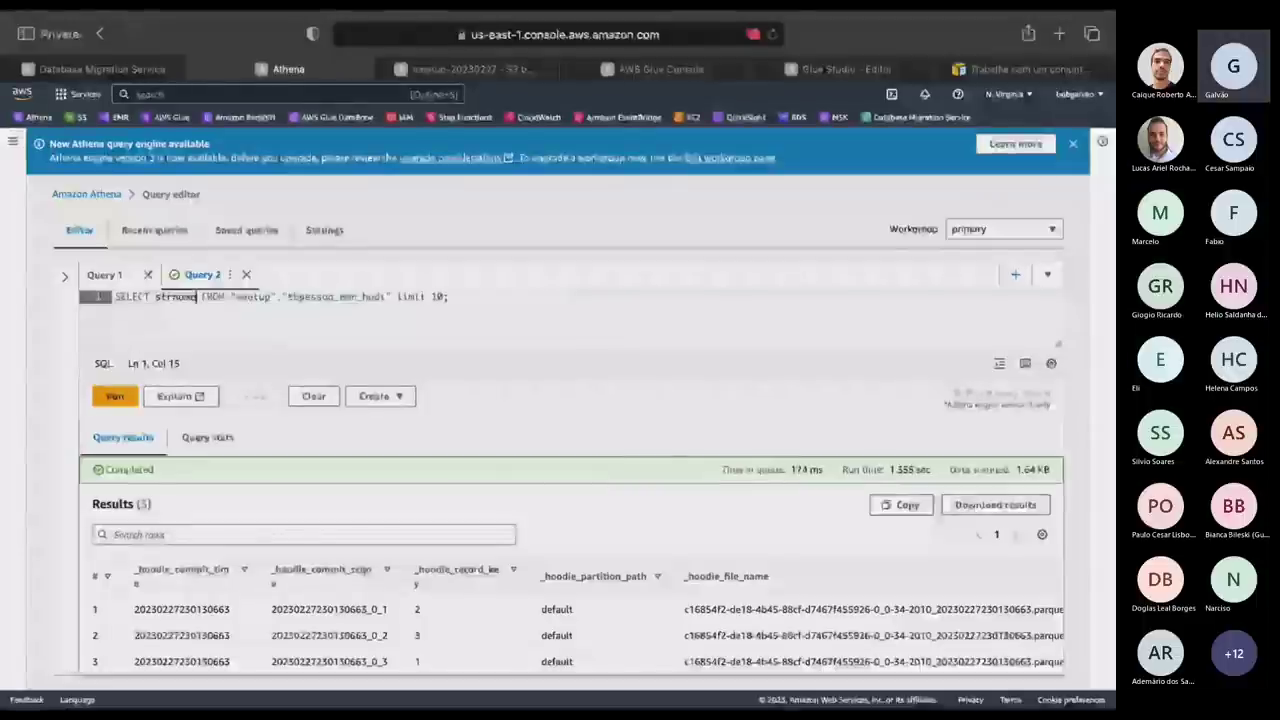
key("ctrl+Return")
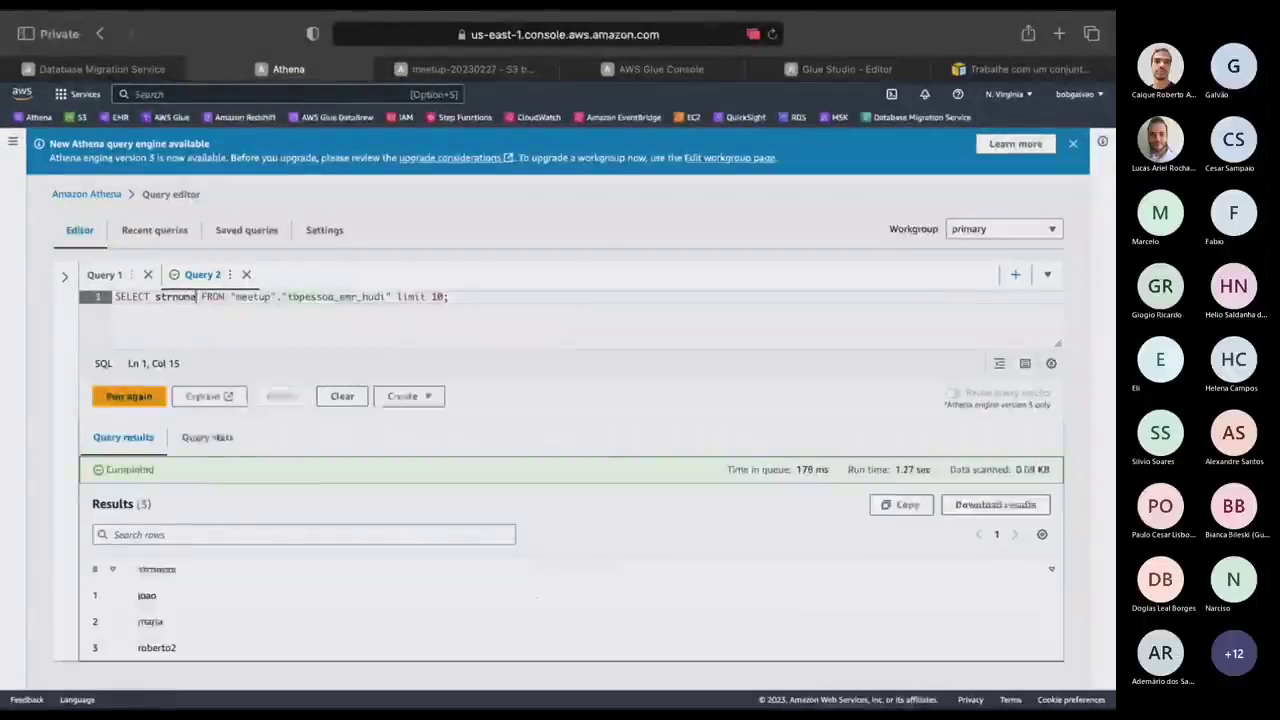
key("ctrl+Return")
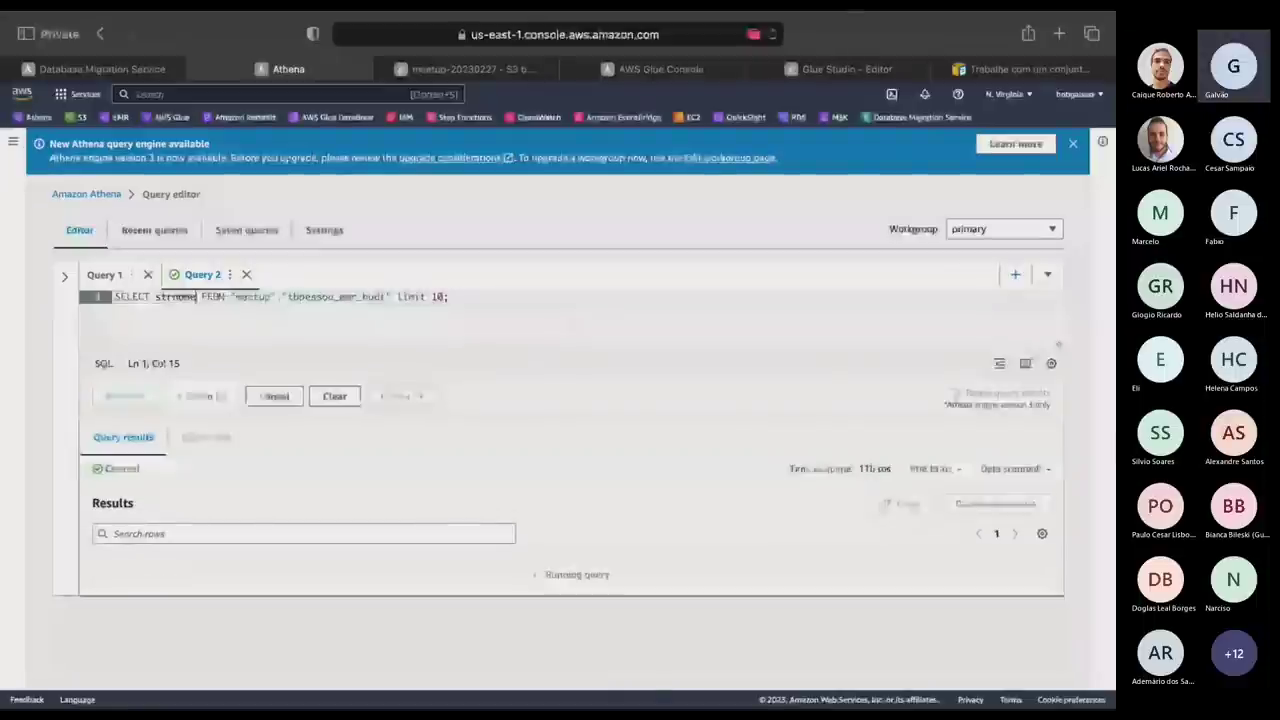
key("ctrl+Up")
left_click(300, 77)
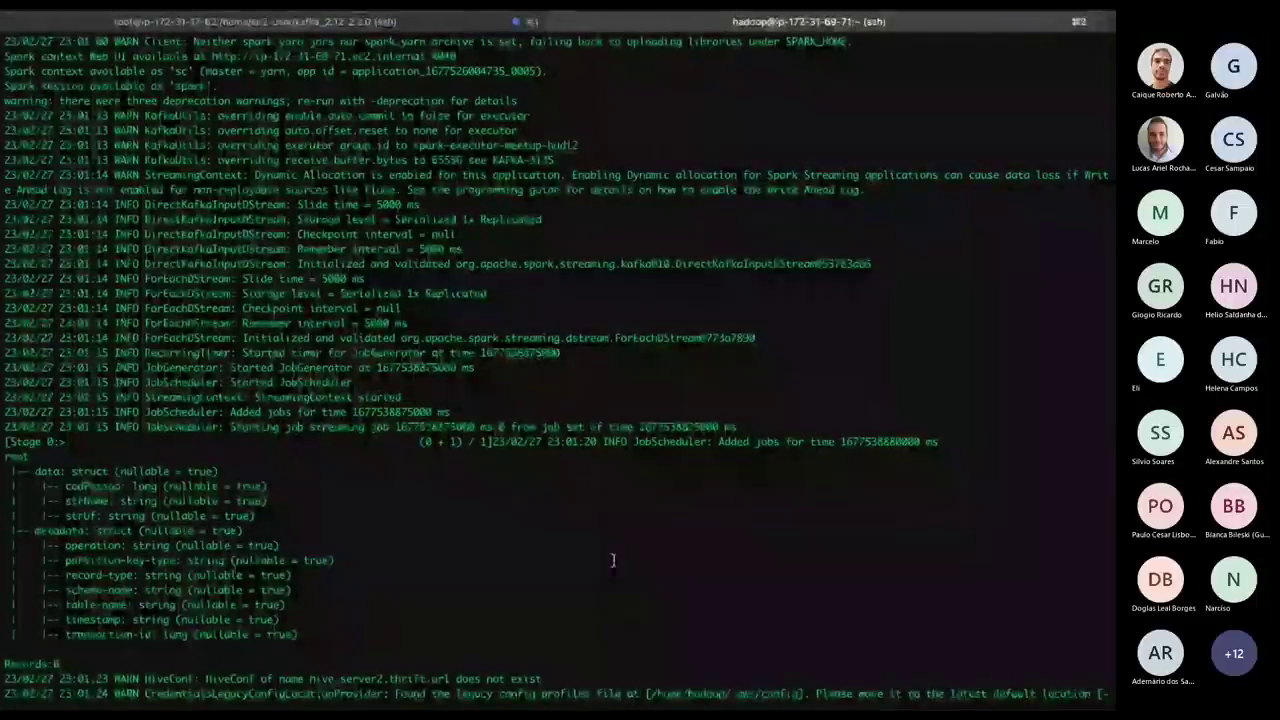
scroll(613, 560, "down", 10)
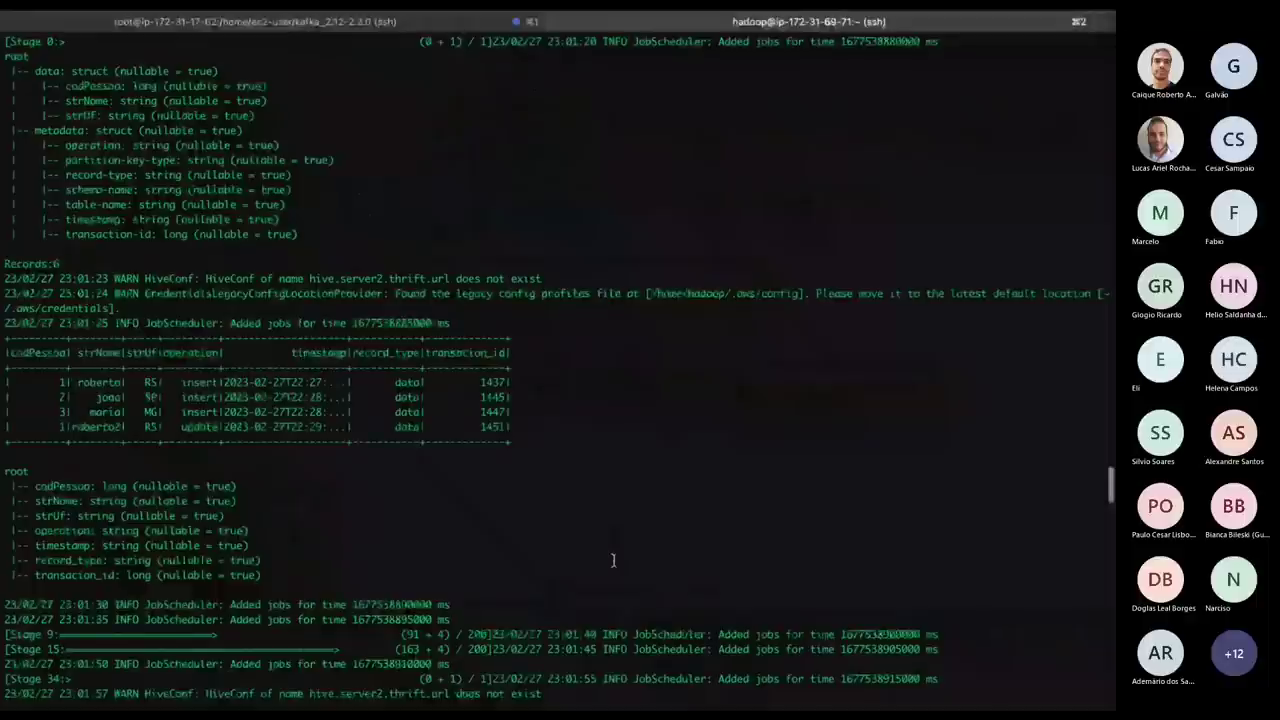
scroll(613, 560, "down", 15)
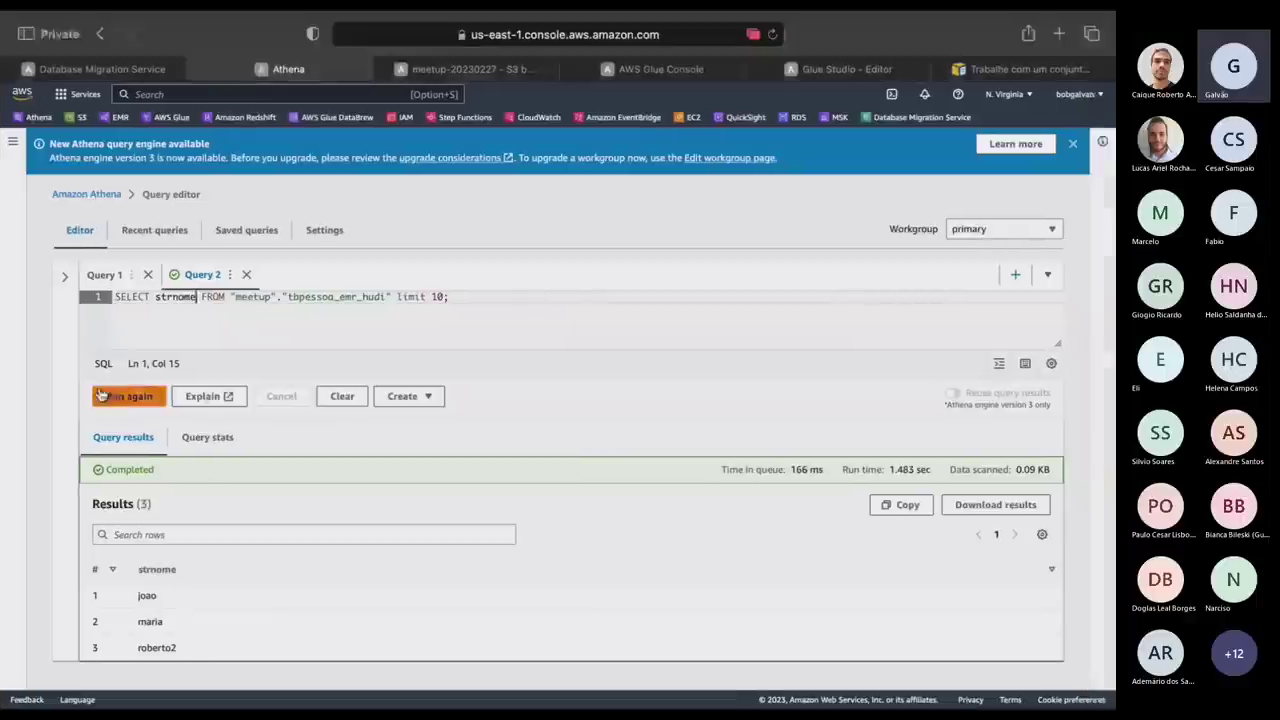
Rerun the strnome query and highlight the updated full name in the first row.
left_click(121, 399)
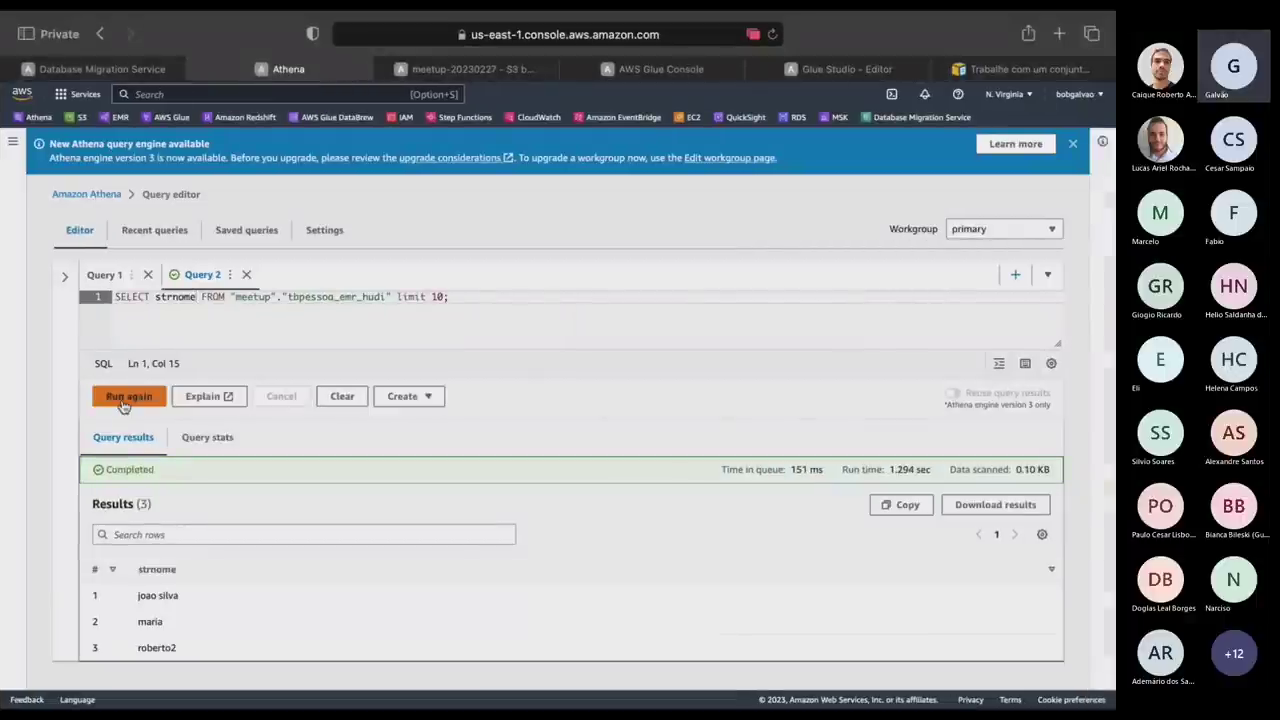
left_click_drag(180, 596, 137, 598)
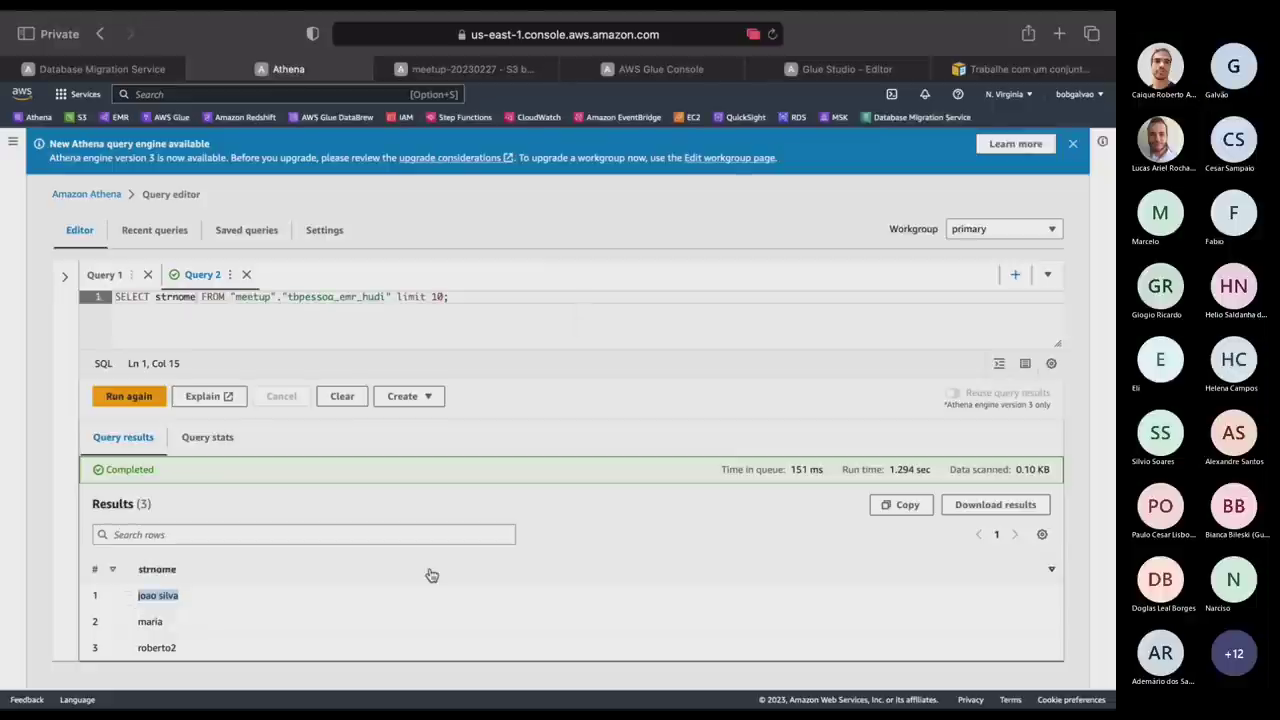
key("ctrl+Right")
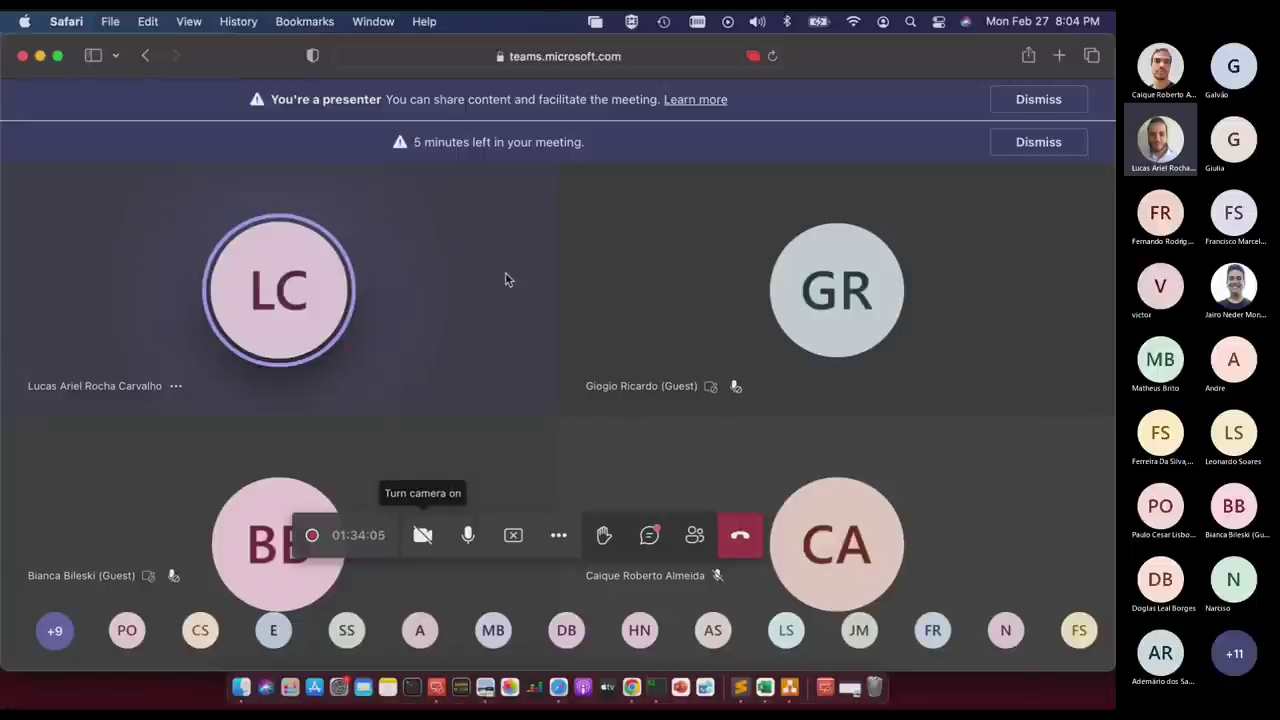
Open Glue jobs and view Monitoring, showing 1 run this week, 0 successes, 1 failed.
key("ctrl+Right")
key("ctrl+Right")
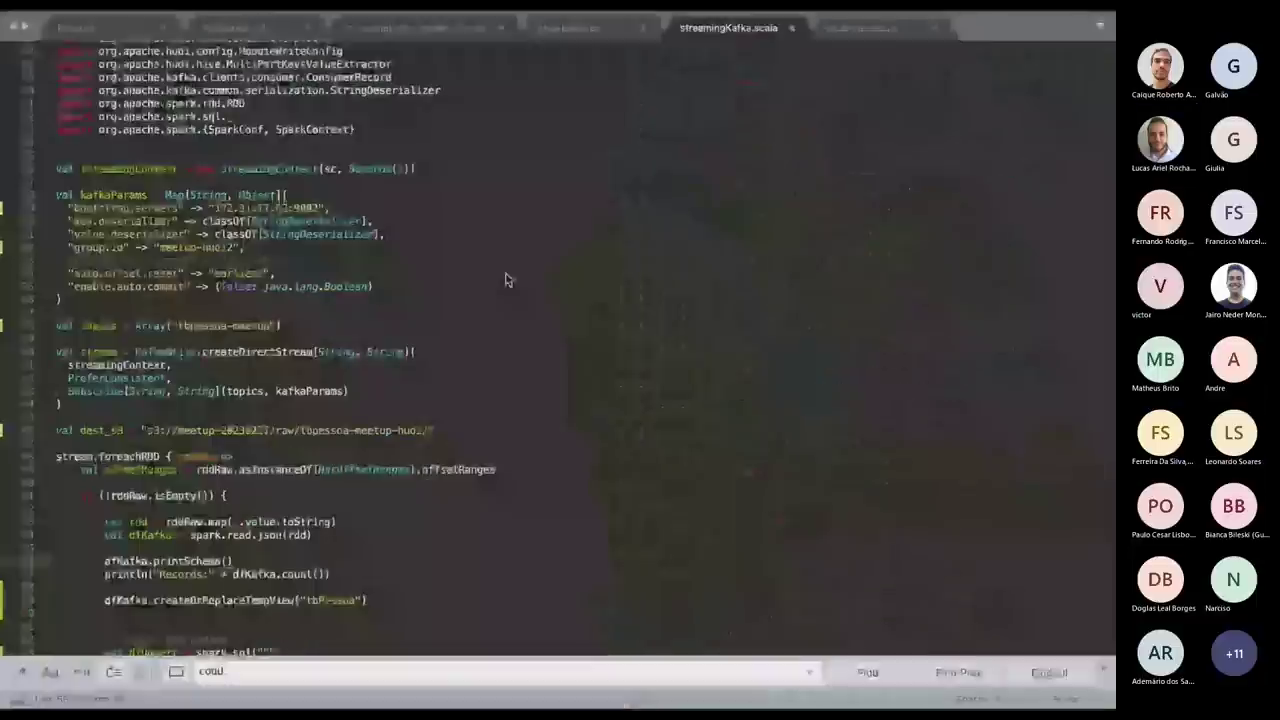
key("ctrl+Right")
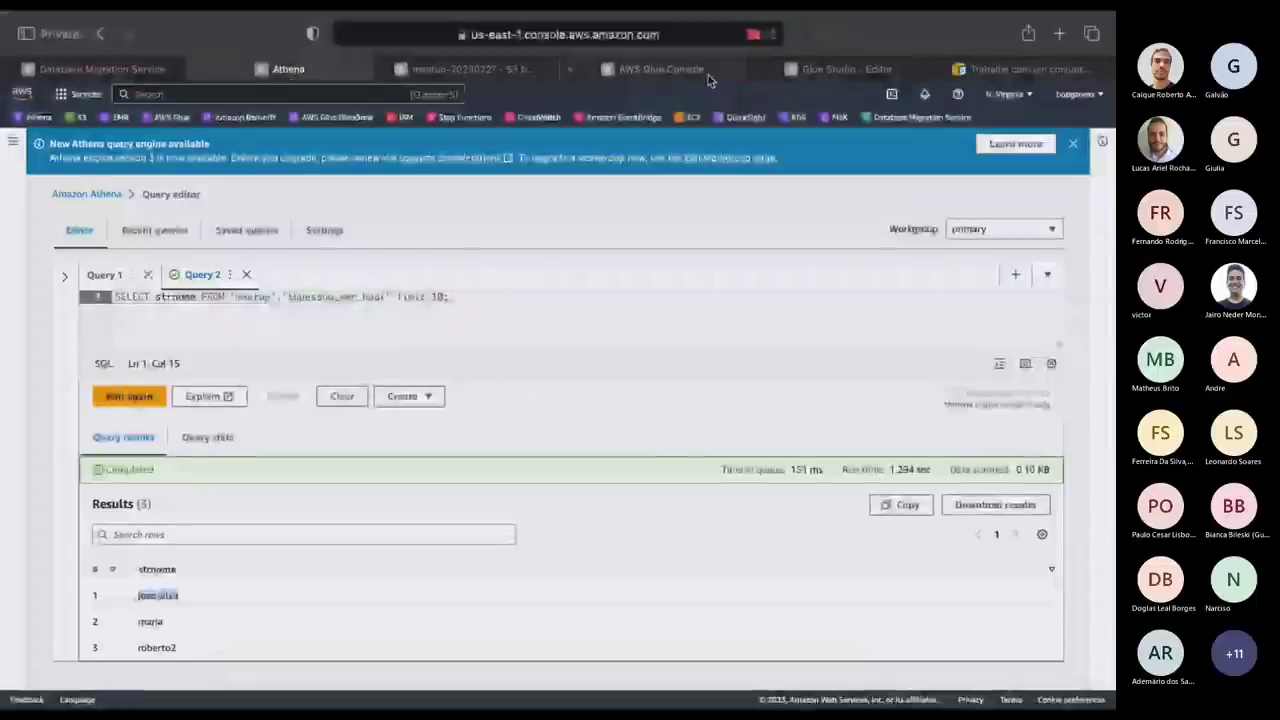
key("ctrl+Tab")
key("ctrl+Tab")
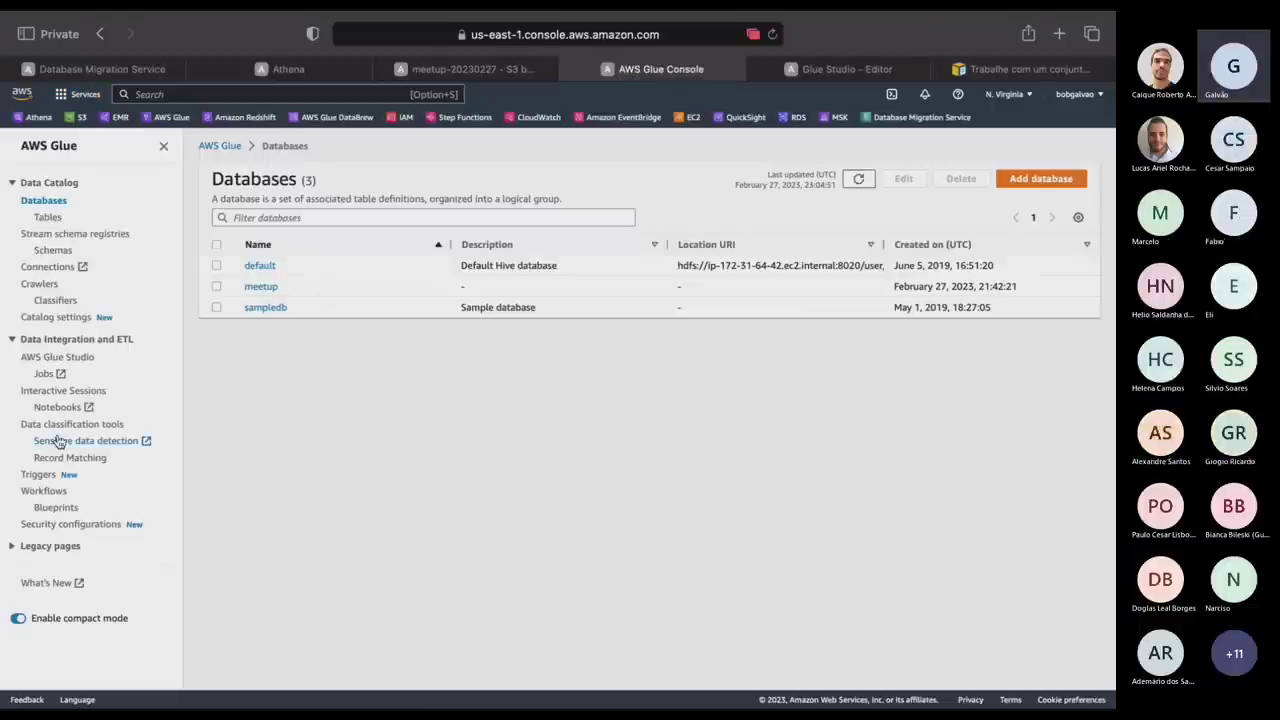
left_click(44, 374)
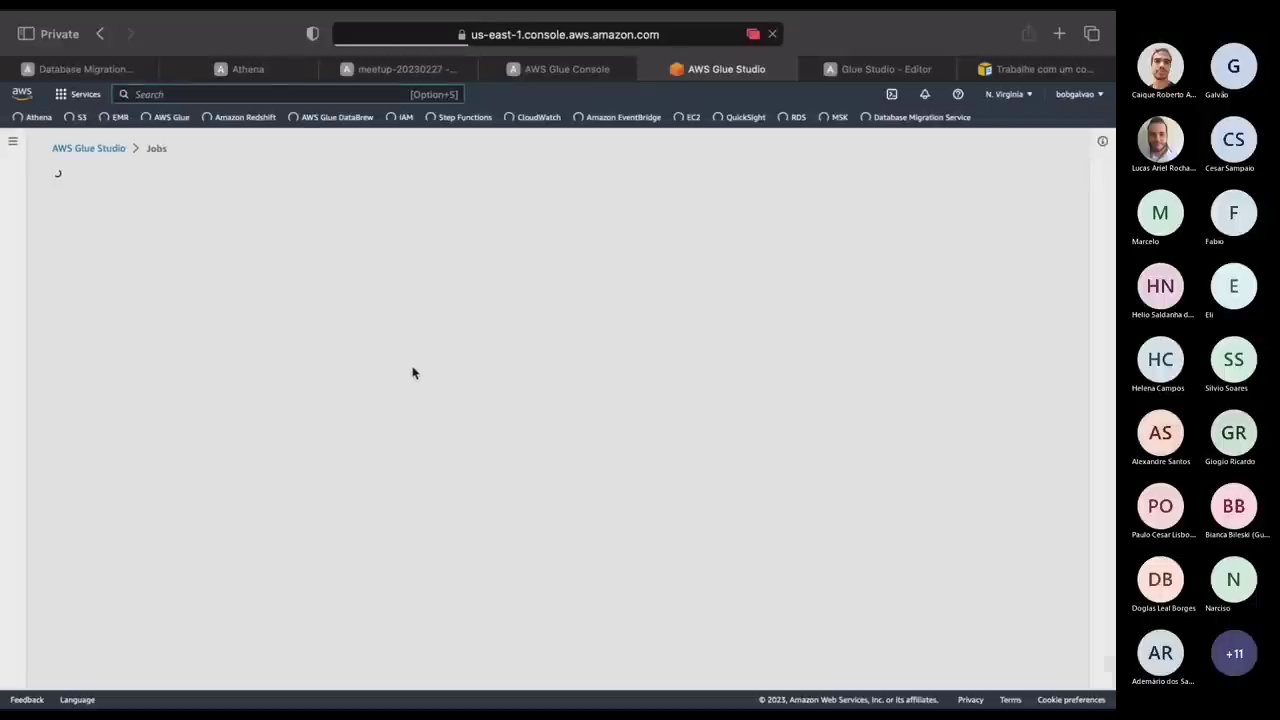
left_click(14, 146)
left_click(64, 222)
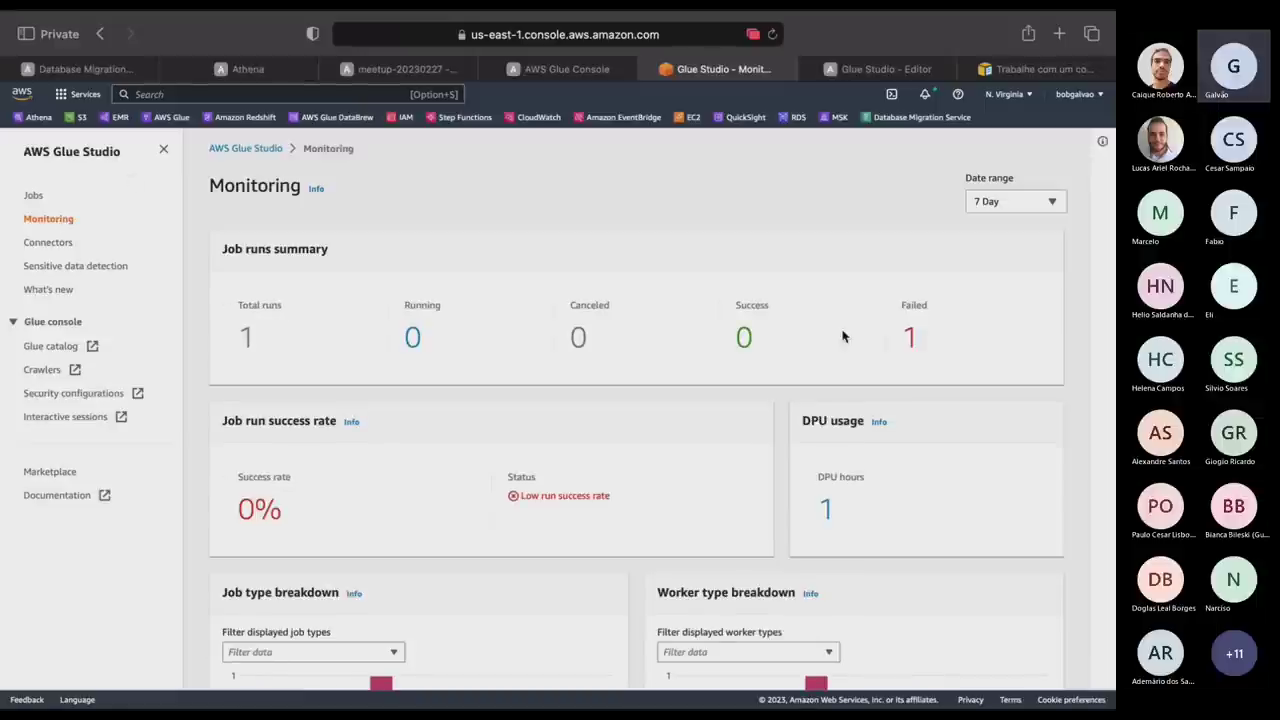
List failed runs, select job1, and open its /aws-glue/jobs/logs-v2 CloudWatch logs.
left_click(907, 338)
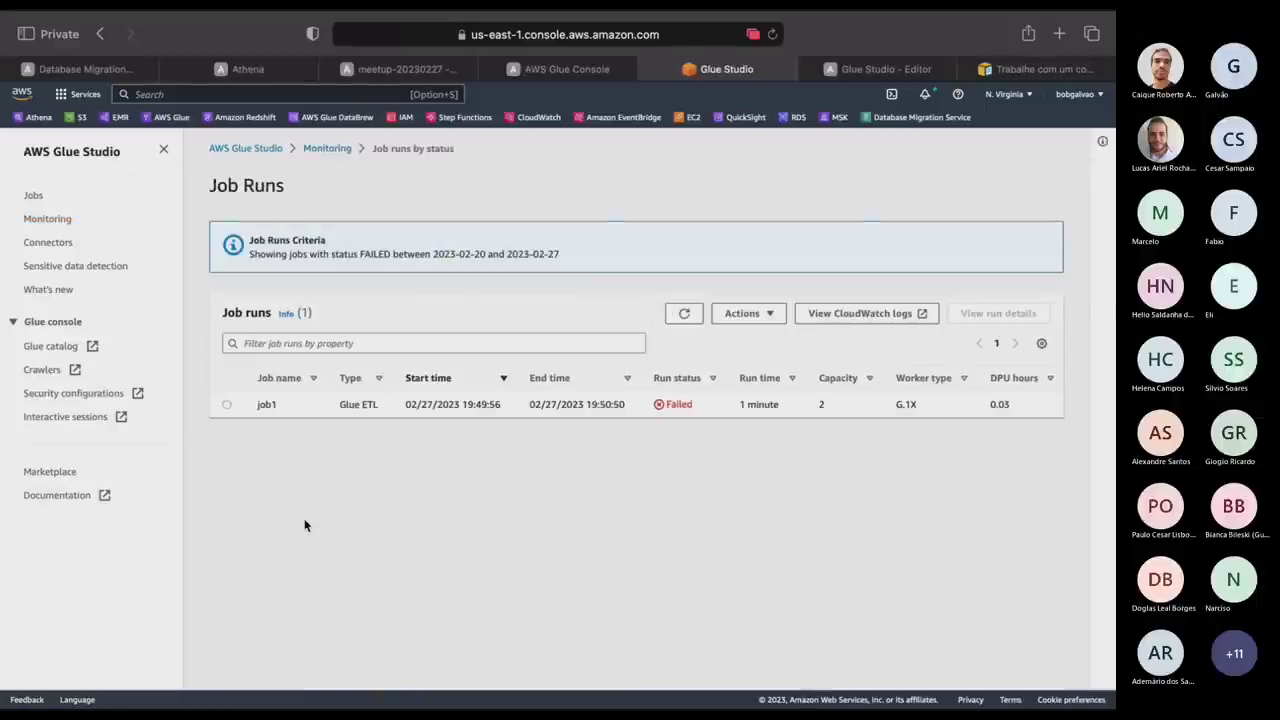
left_click(660, 404)
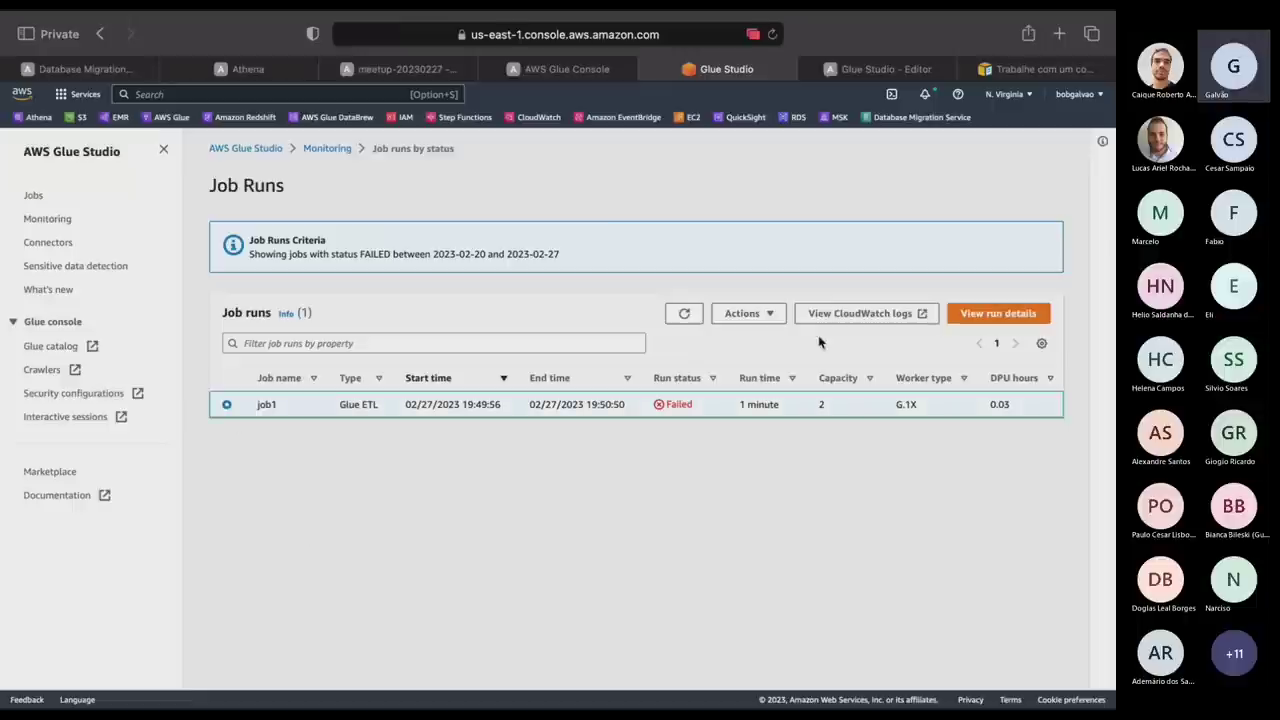
left_click(851, 315)
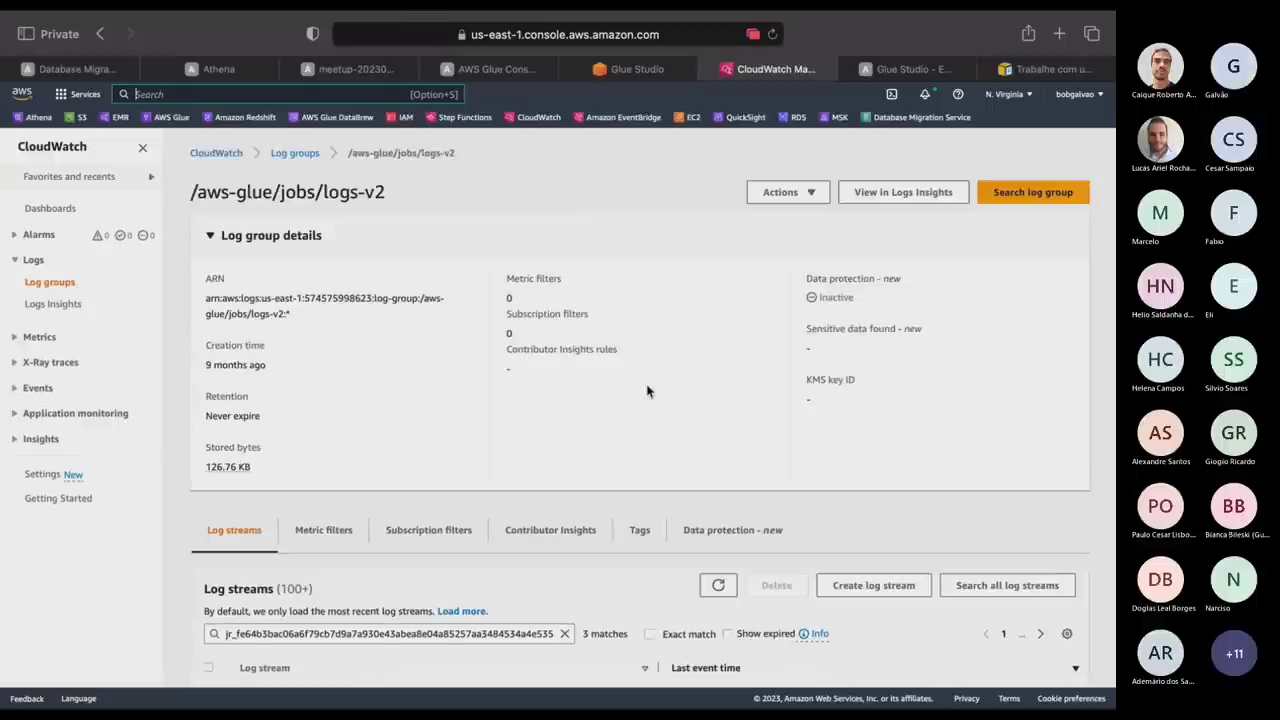
Open job1's driver log stream, expand the ERROR traceback, and select the missing field codUf.
scroll(646, 391, "down", 2)
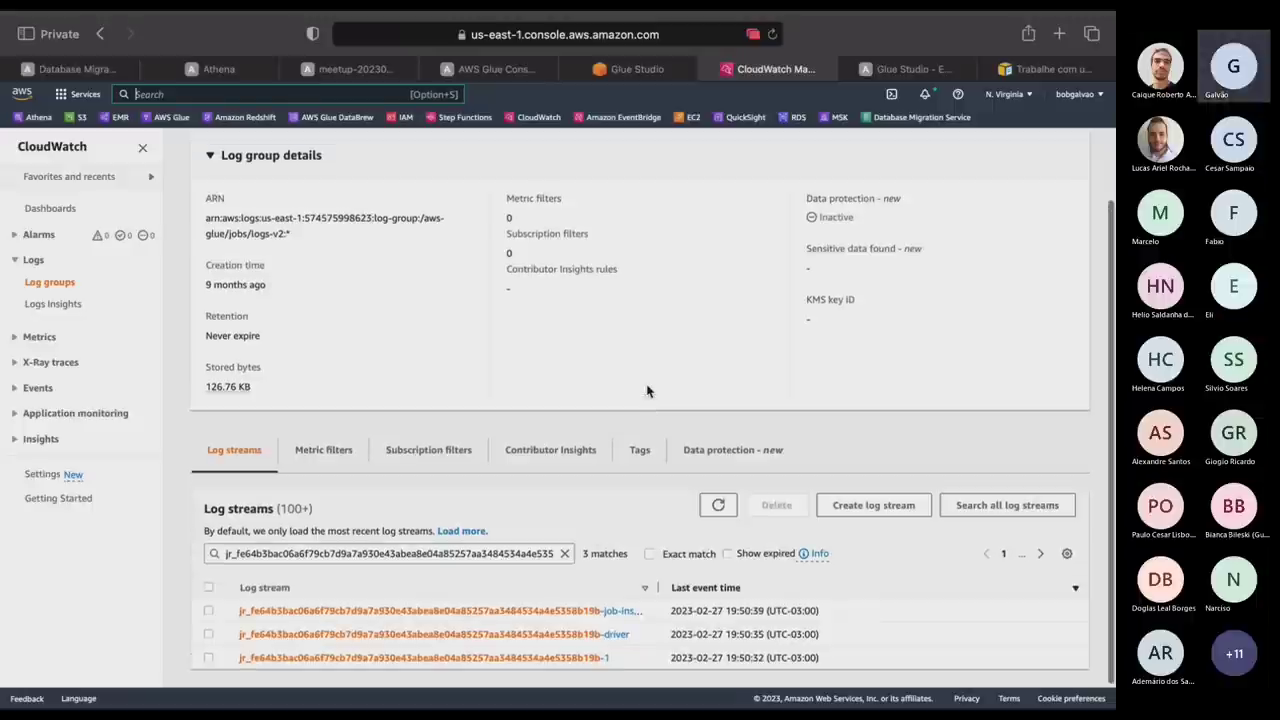
left_click(546, 657)
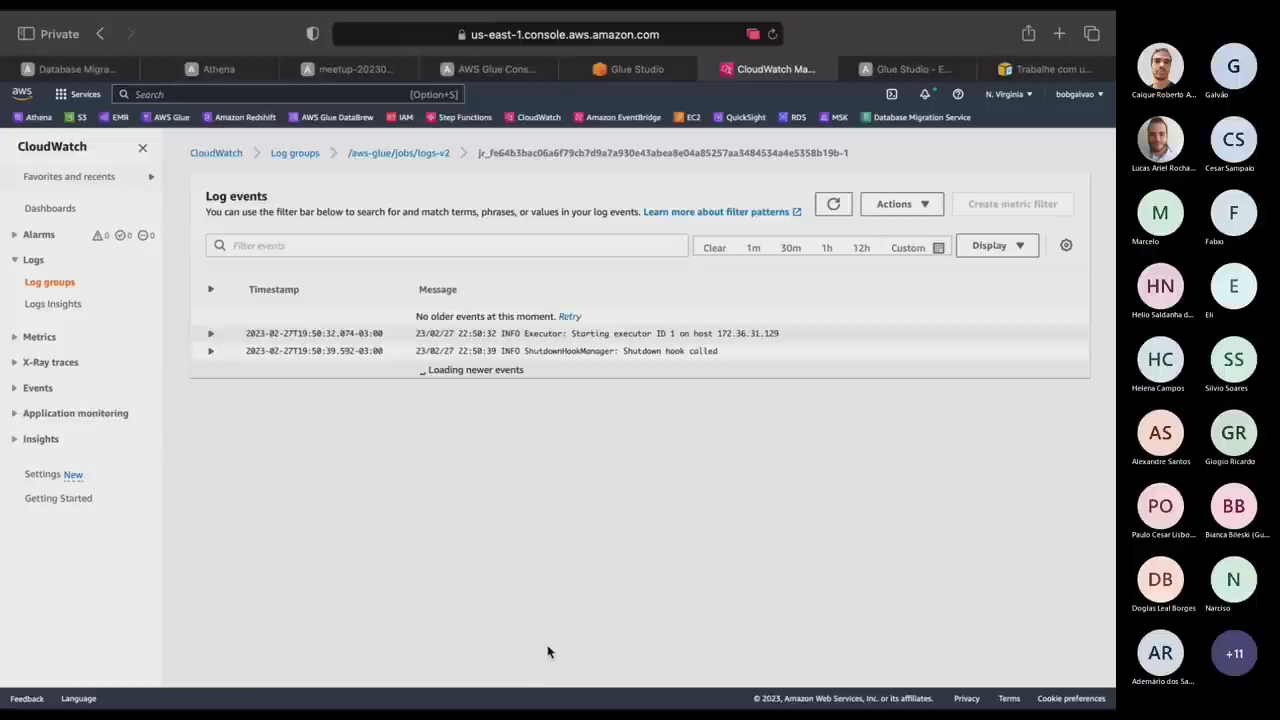
left_click(418, 152)
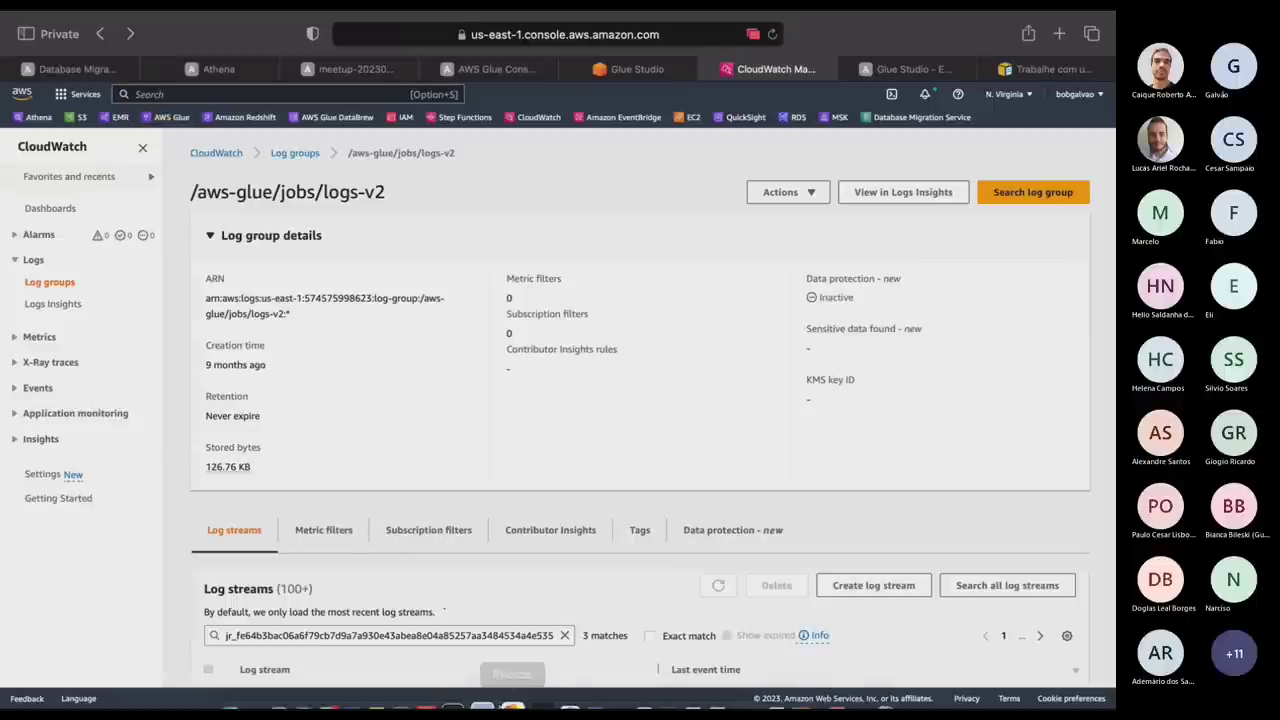
scroll(510, 668, "down", 2)
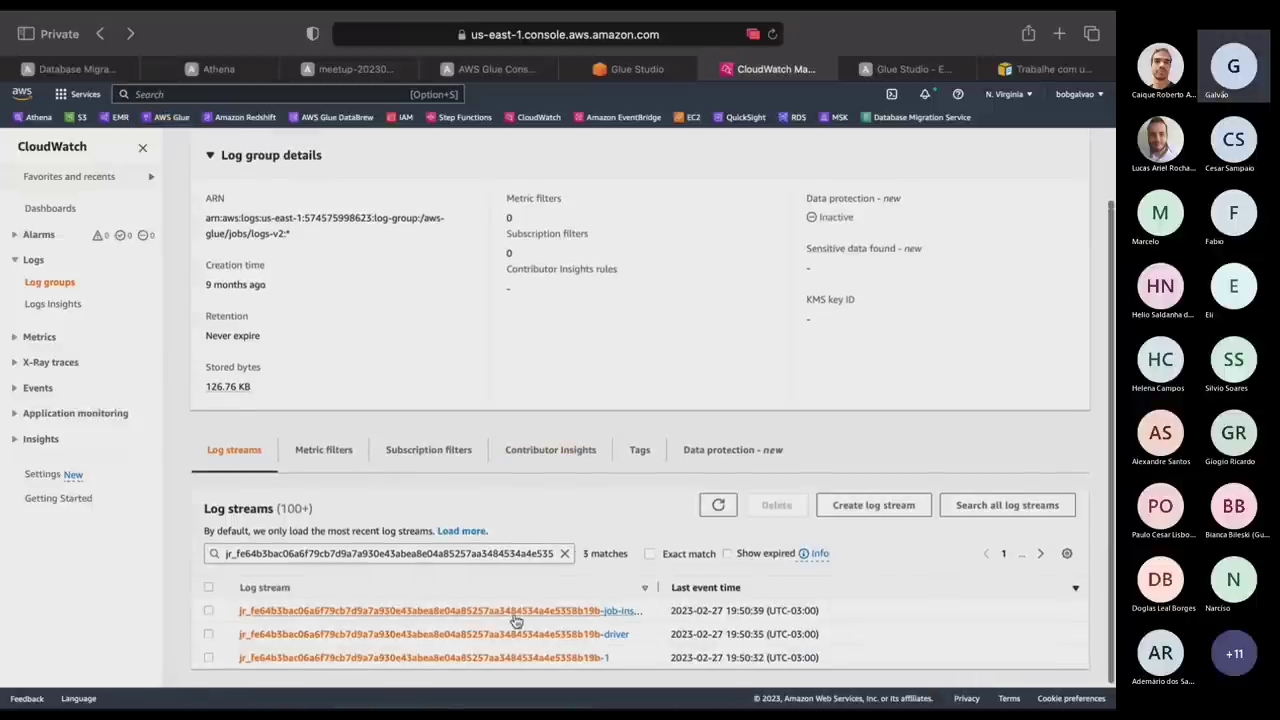
left_click(505, 632)
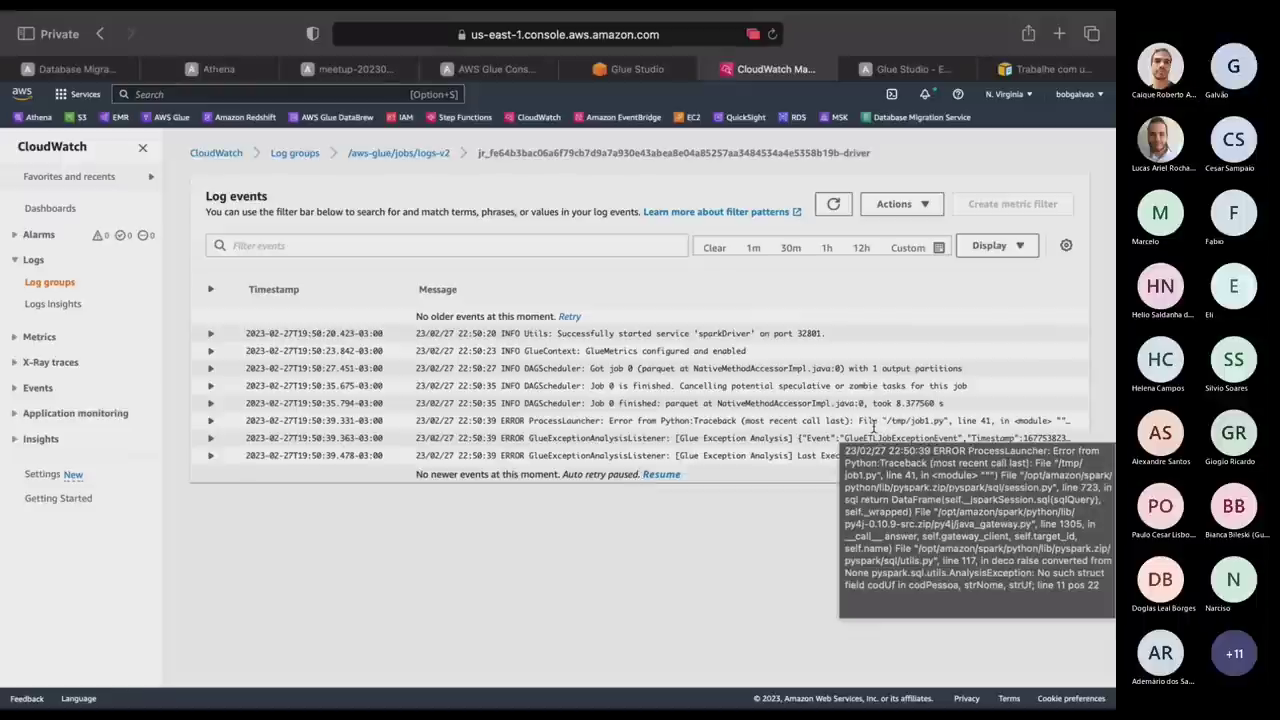
scroll(1022, 428, "right", 1)
scroll(1022, 428, "right", 1)
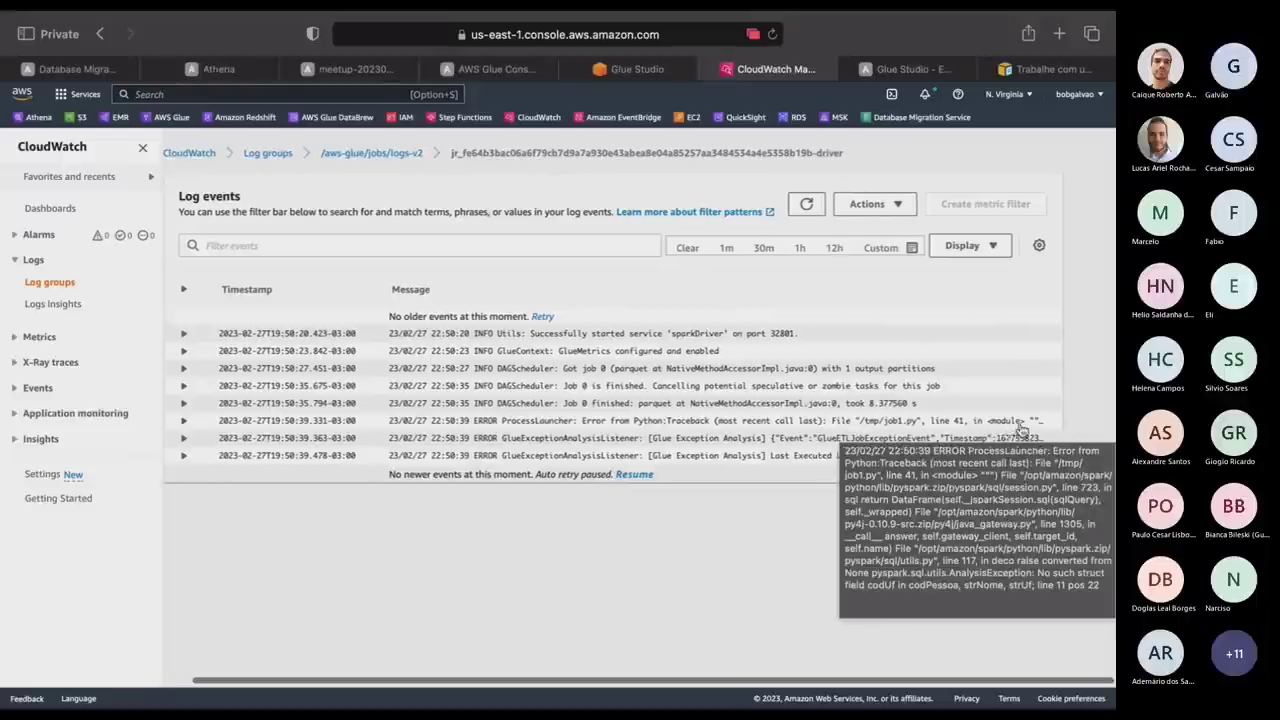
left_click(1022, 428)
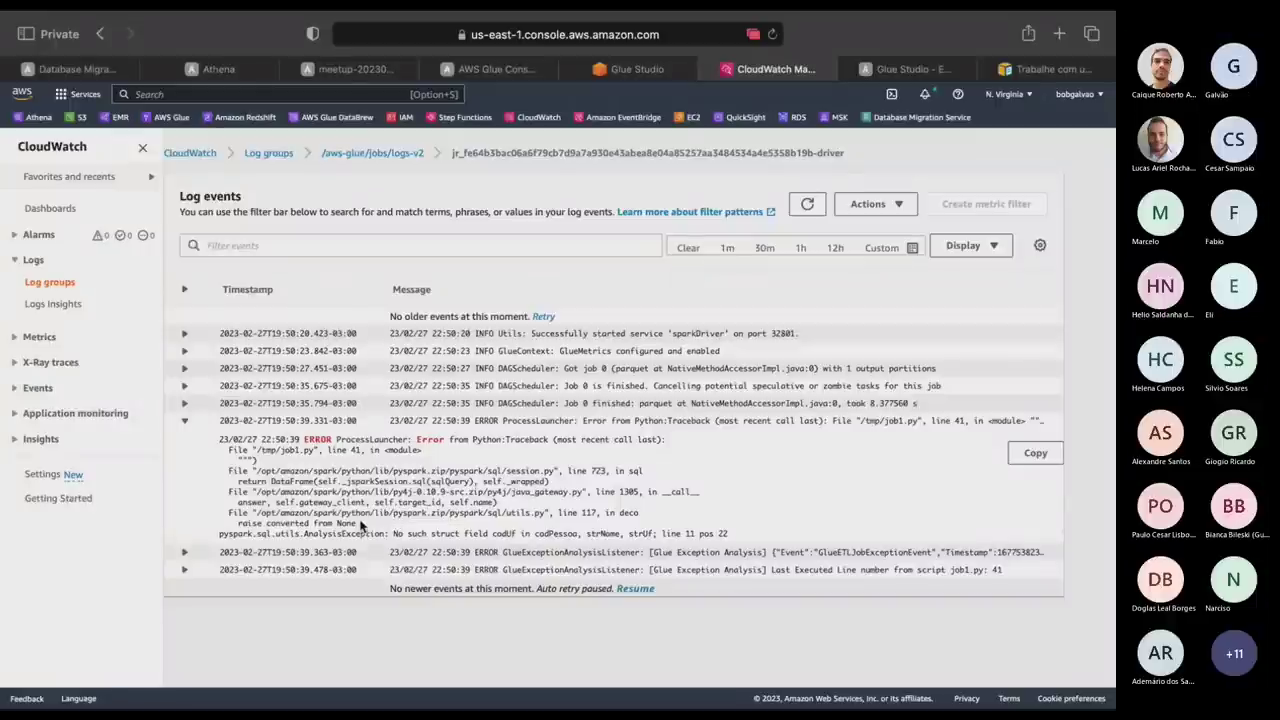
left_click_drag(362, 525, 258, 512)
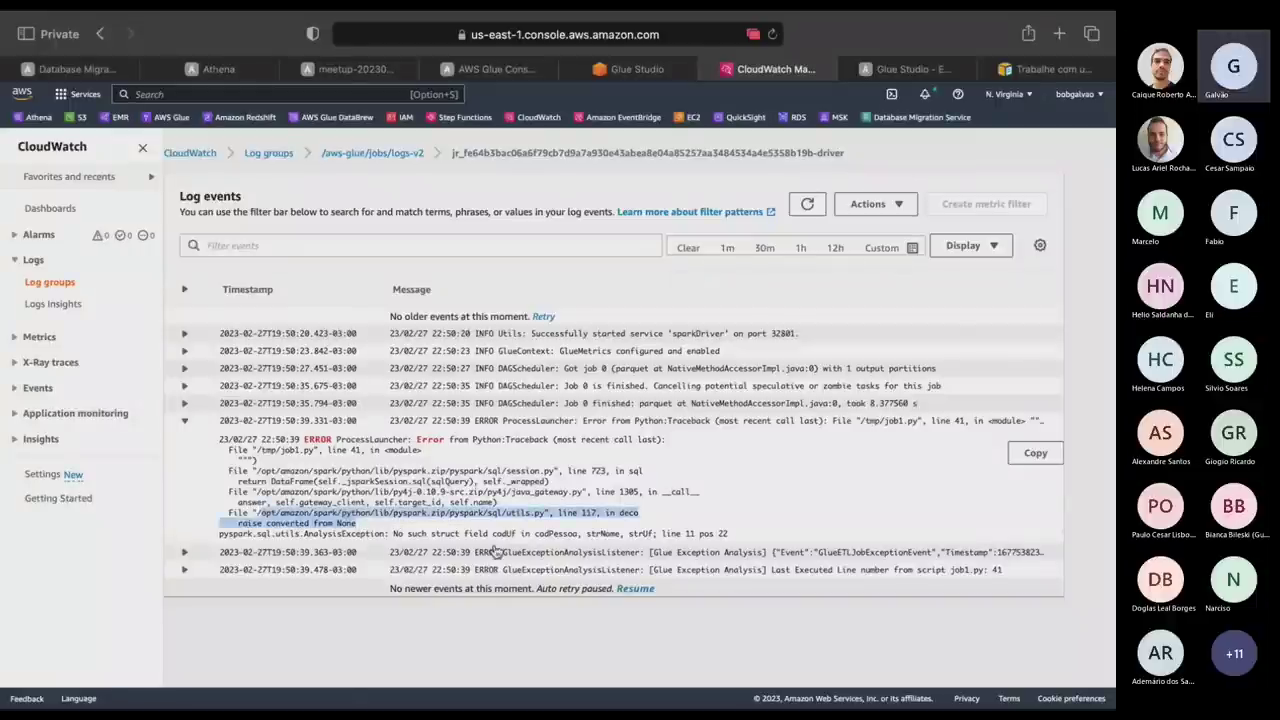
double_click(503, 533)
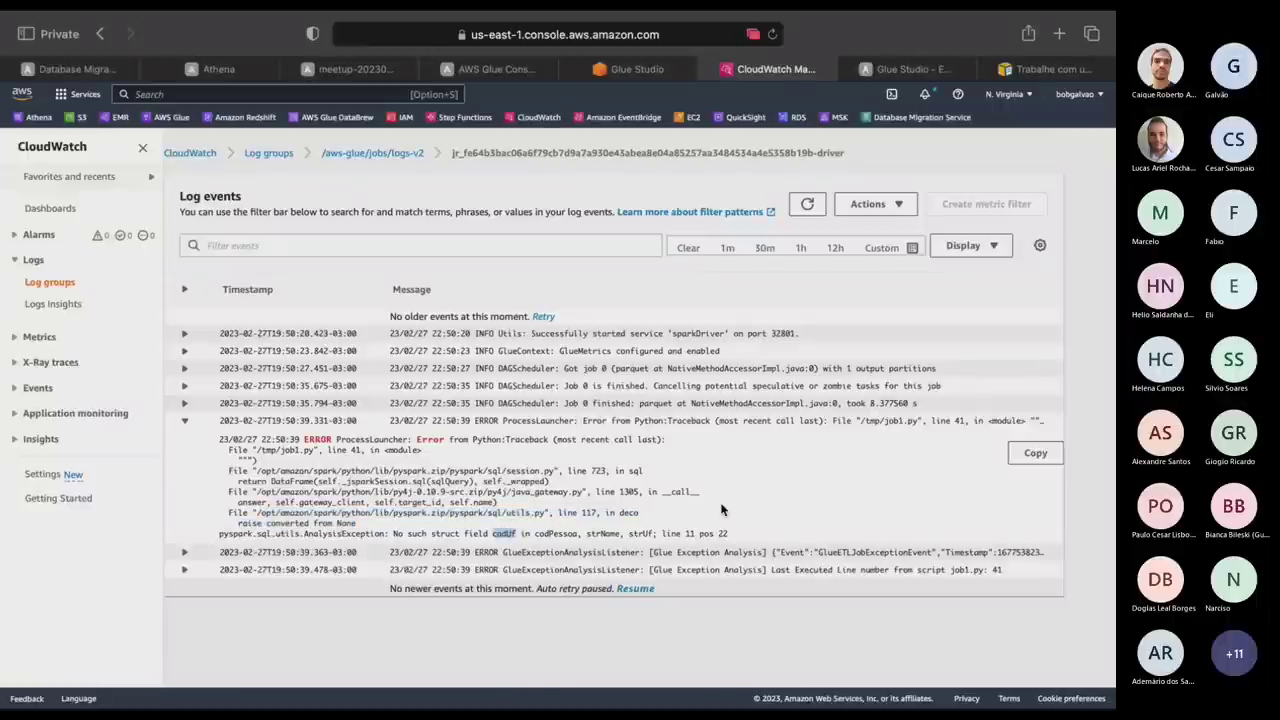
left_click(634, 69)
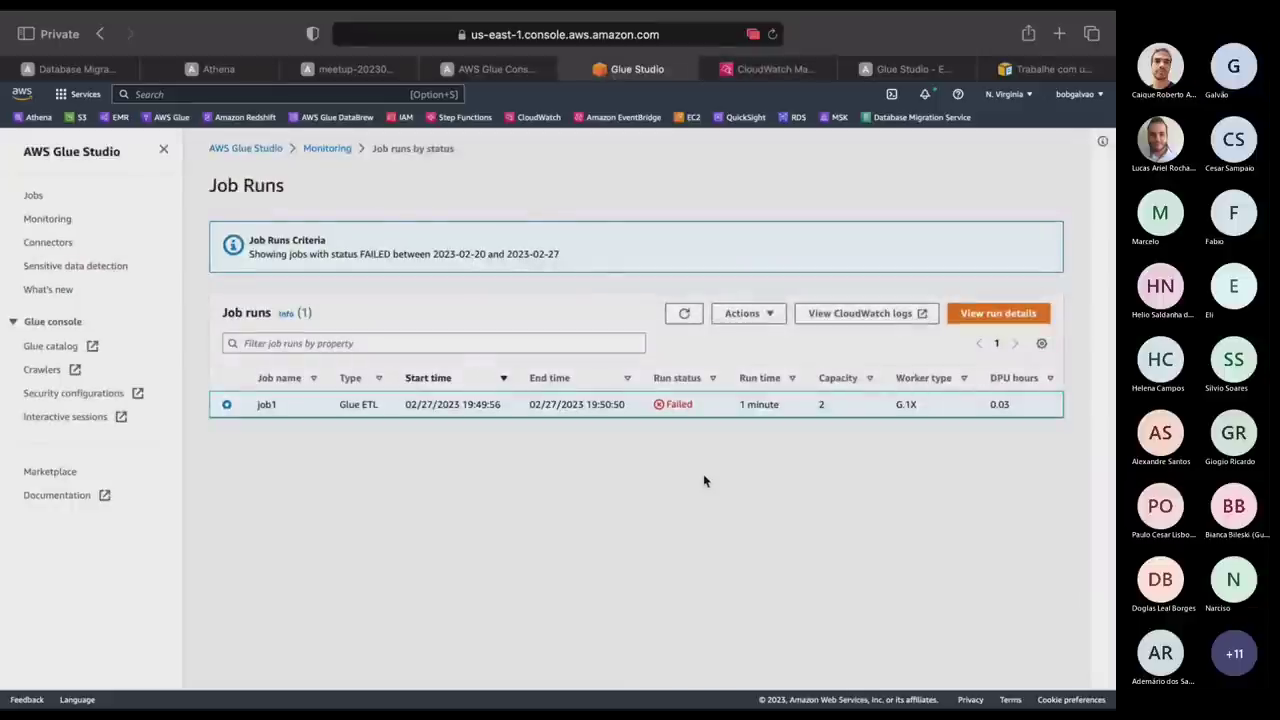
In job1's script, change the codUf reference on line 34 to strUf.
left_click(28, 196)
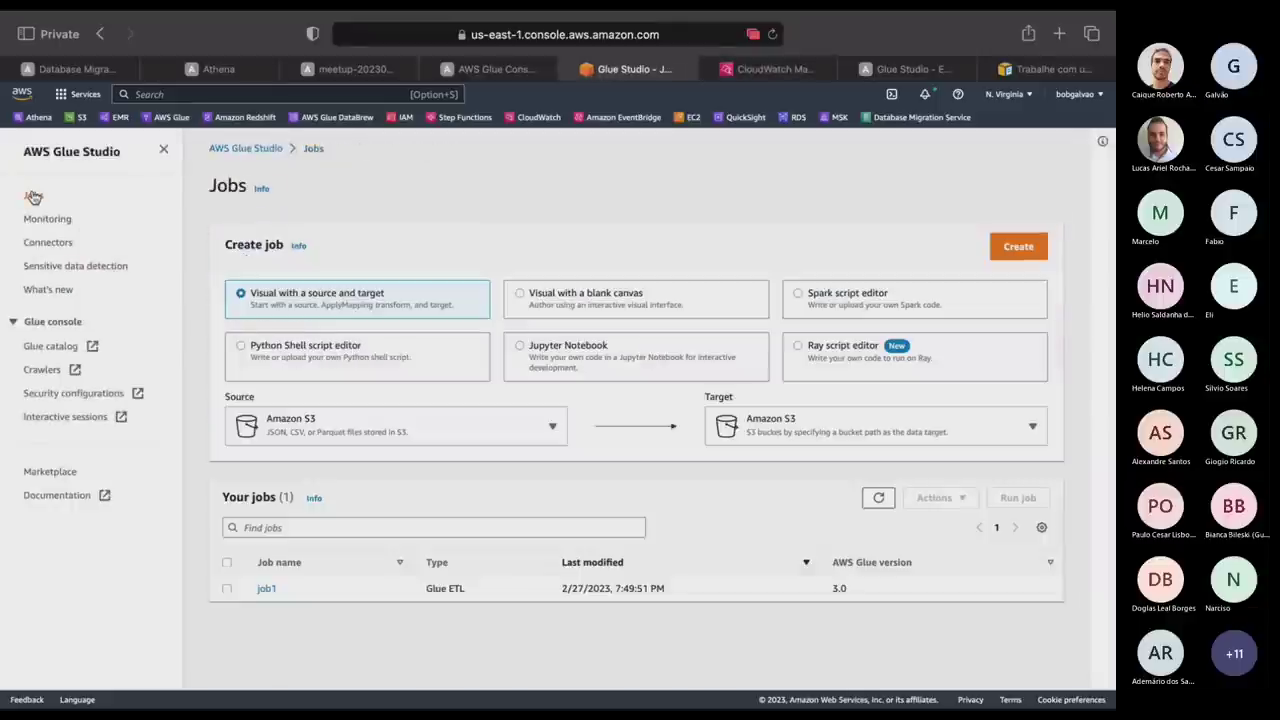
left_click(264, 589)
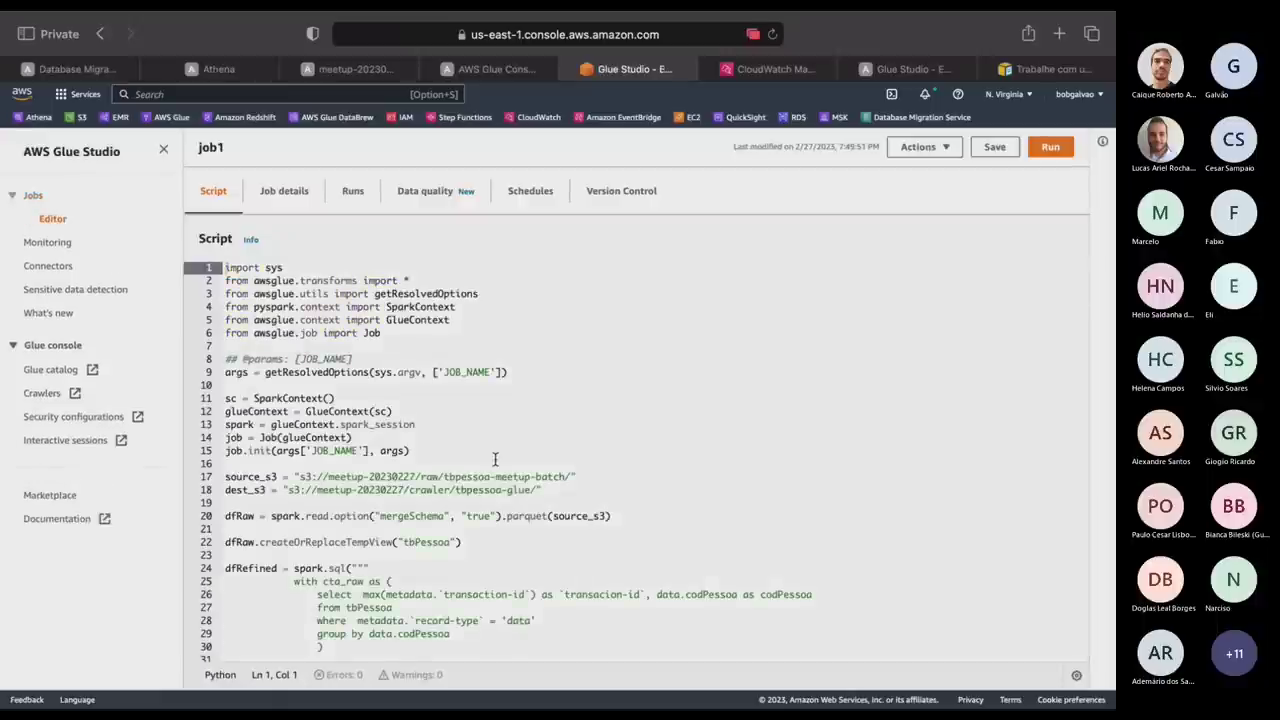
scroll(498, 457, "down", 2)
scroll(498, 457, "down", 5)
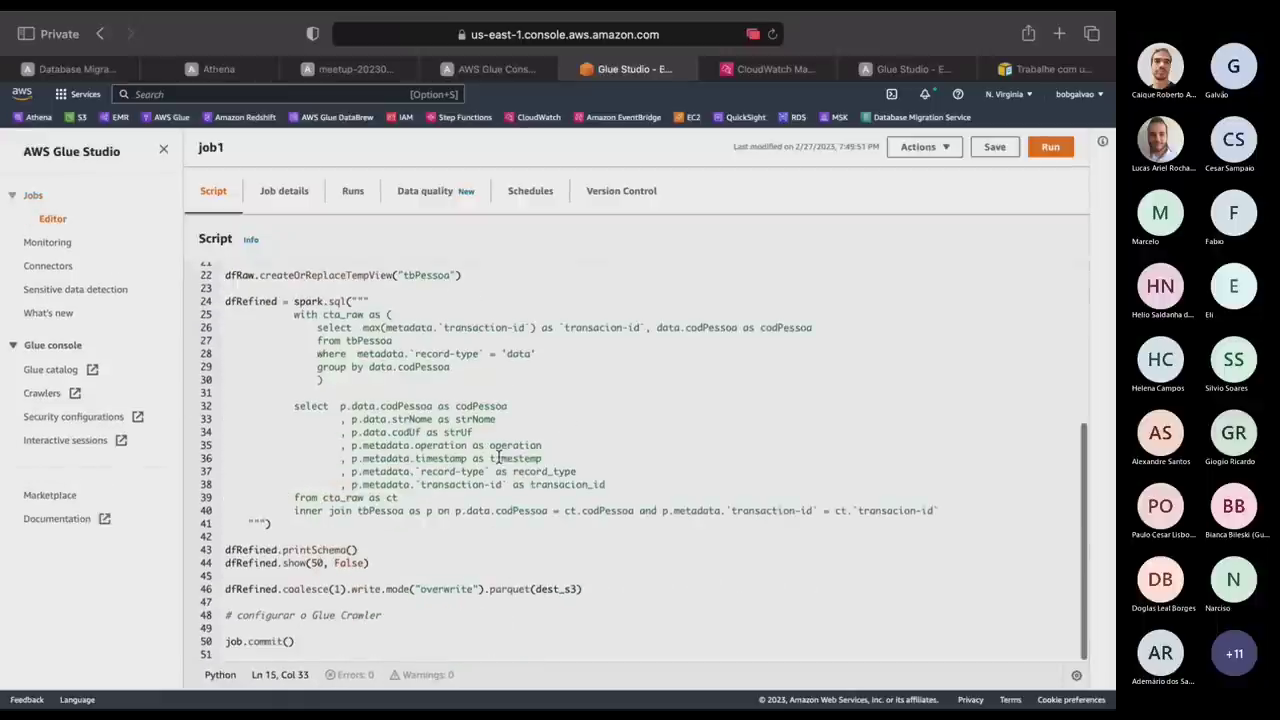
left_click(408, 432)
key("BackSpace")
key("BackSpace")
key("BackSpace")
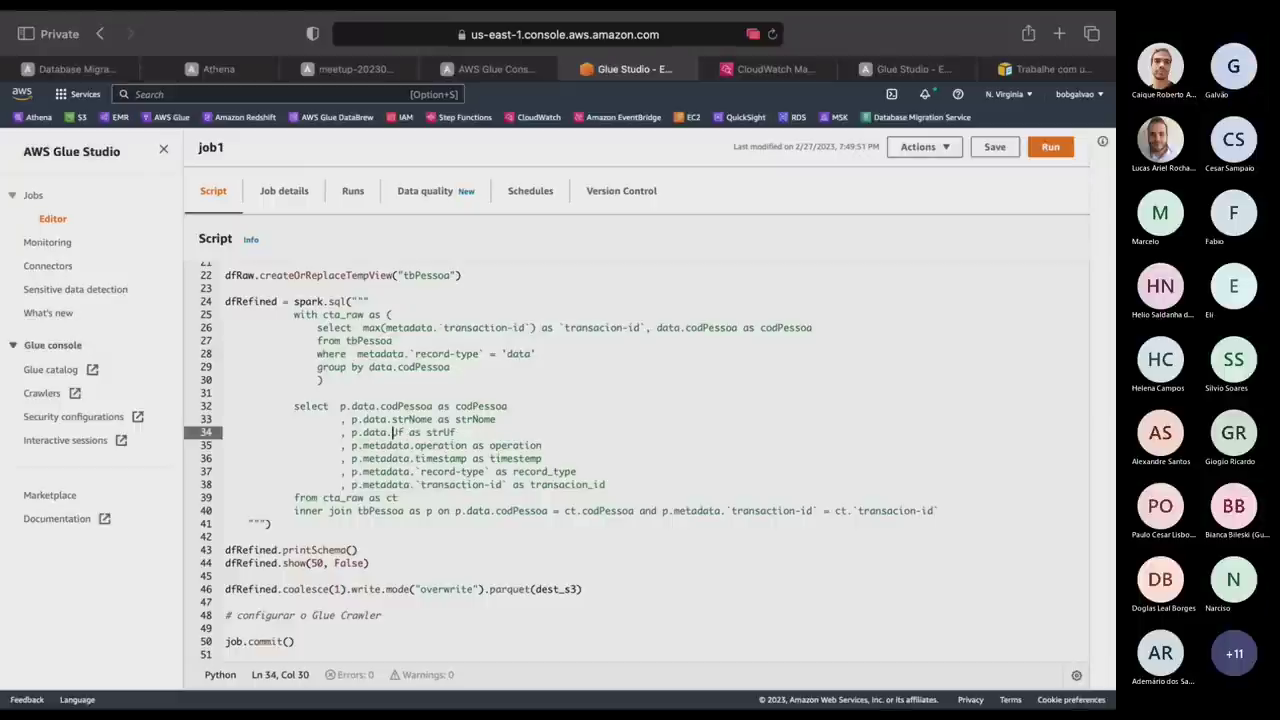
type("str")
left_click(854, 461)
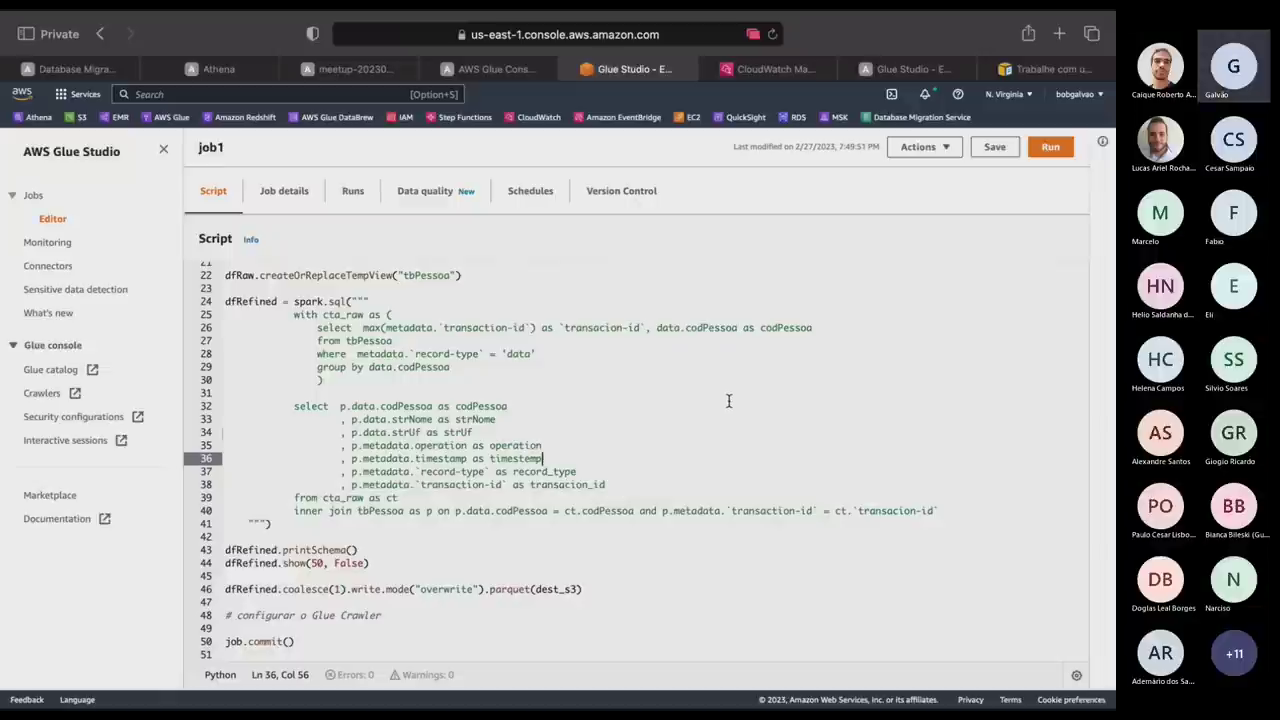
Save job1, start a new run, check its status on Runs, and return to Jobs.
left_click(1000, 148)
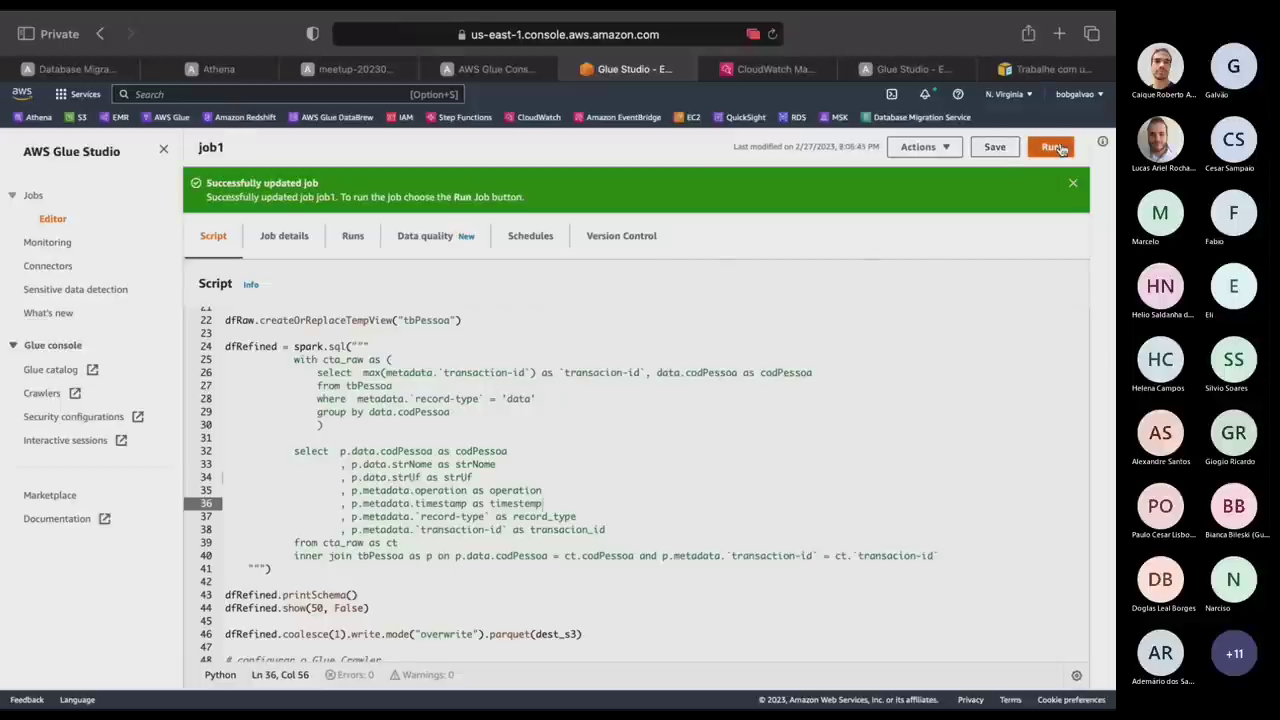
left_click(1054, 148)
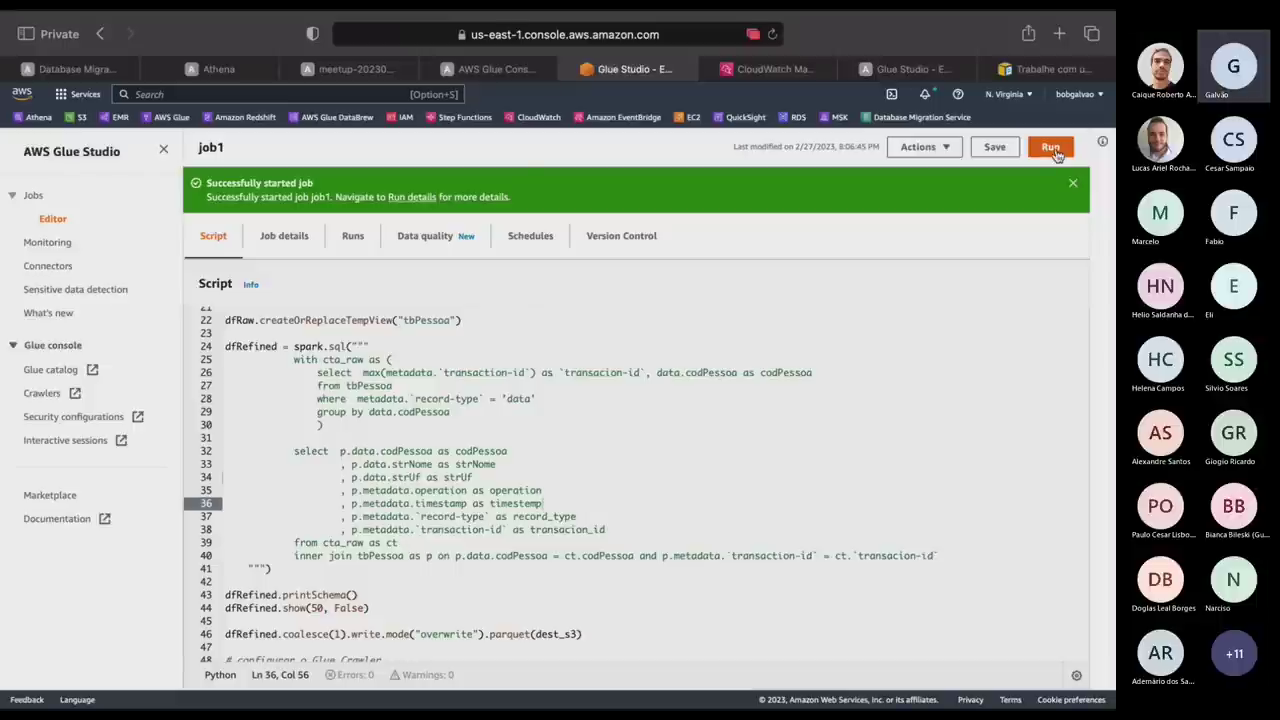
left_click(1056, 150)
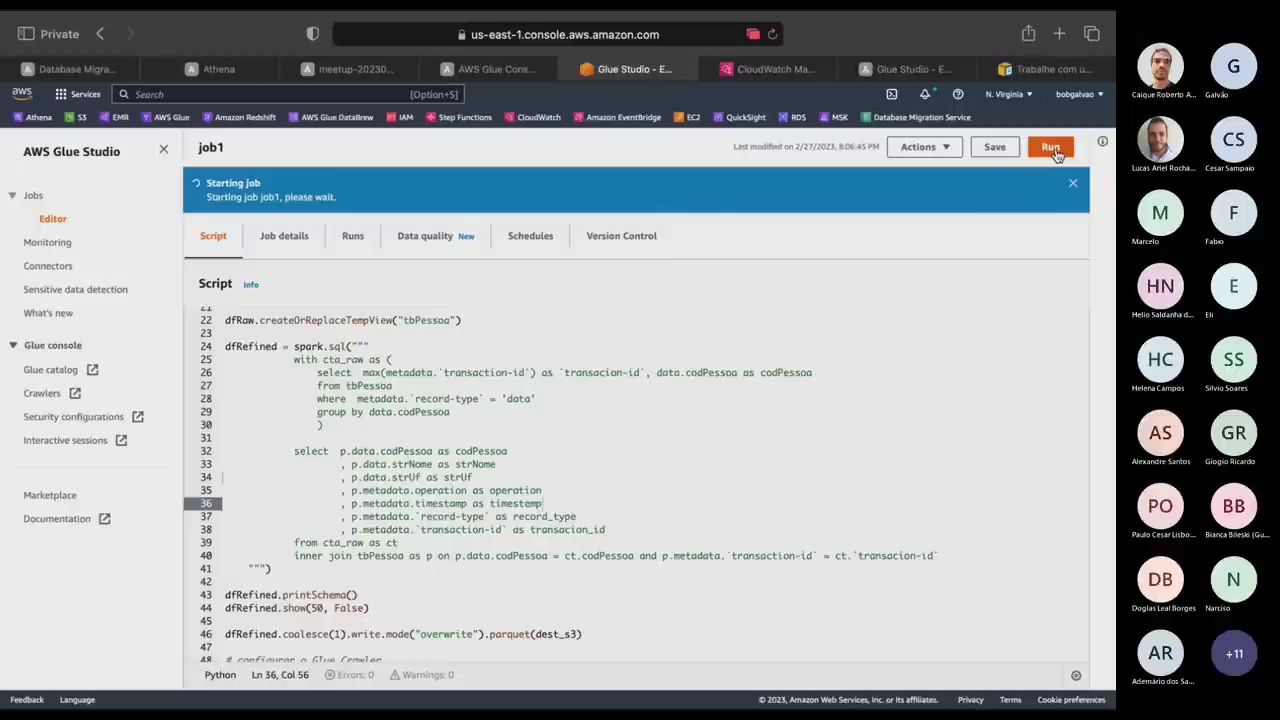
left_click(370, 347)
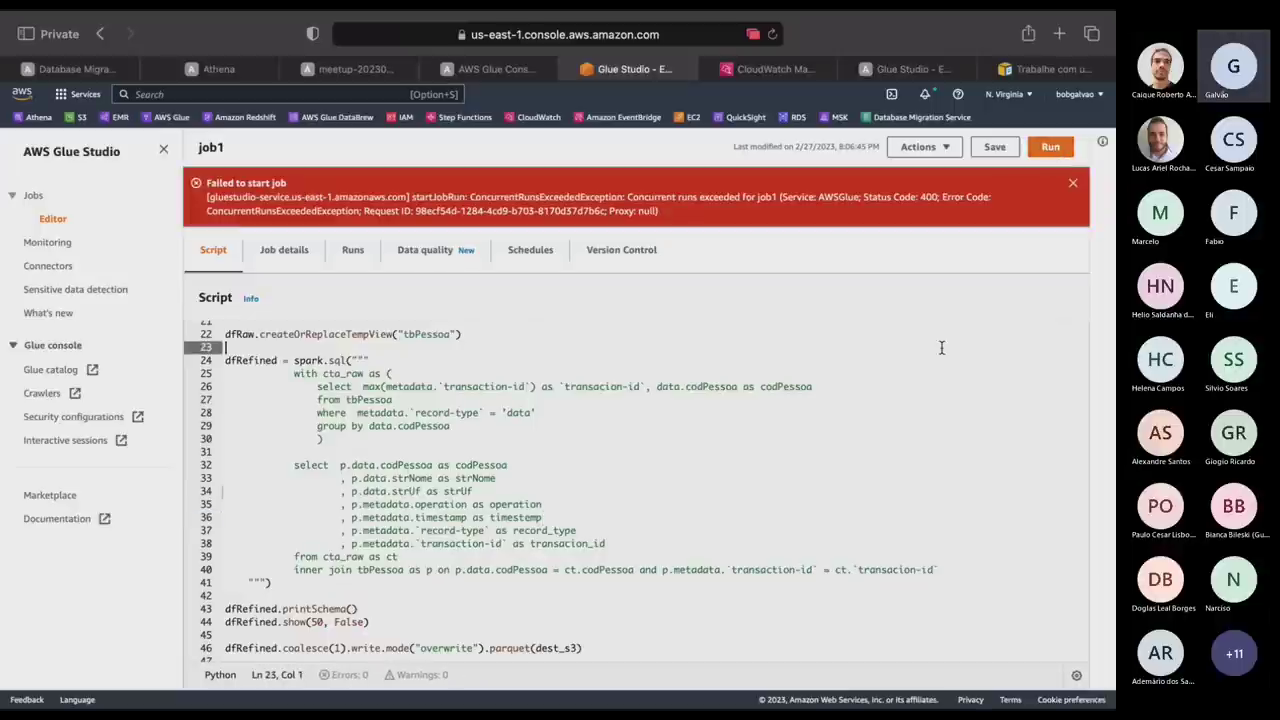
left_click(354, 250)
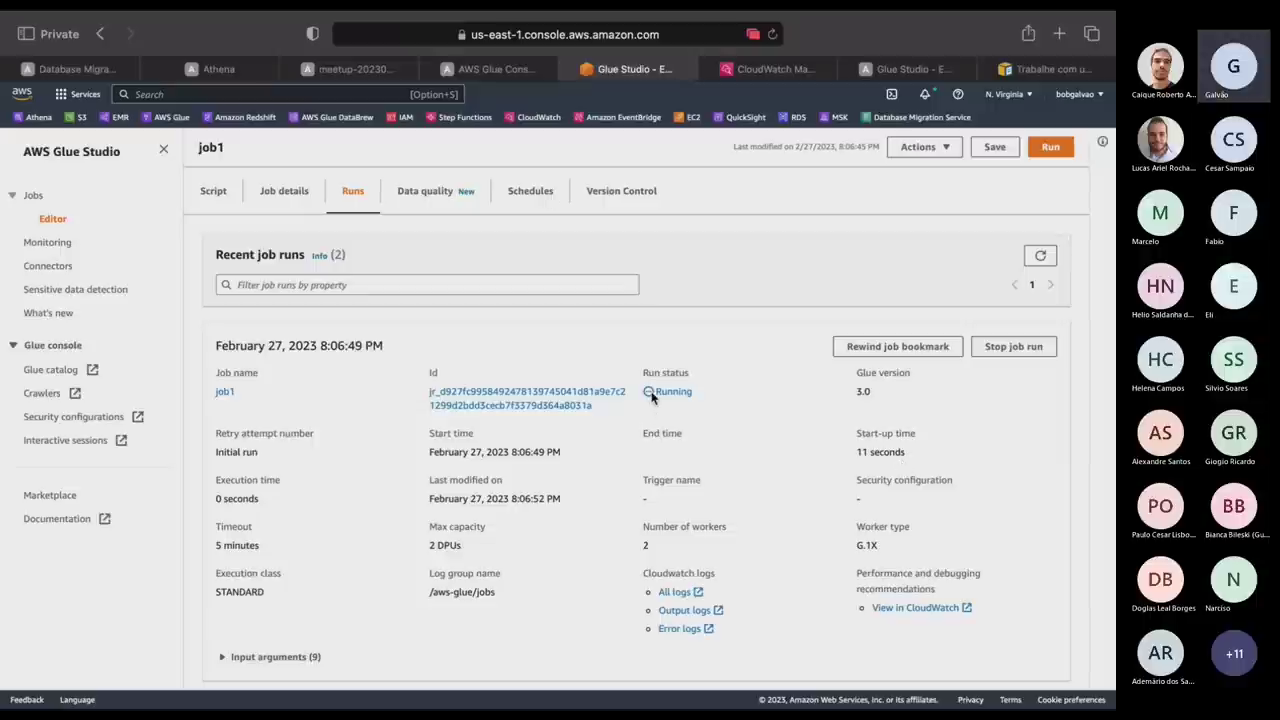
left_click(1041, 257)
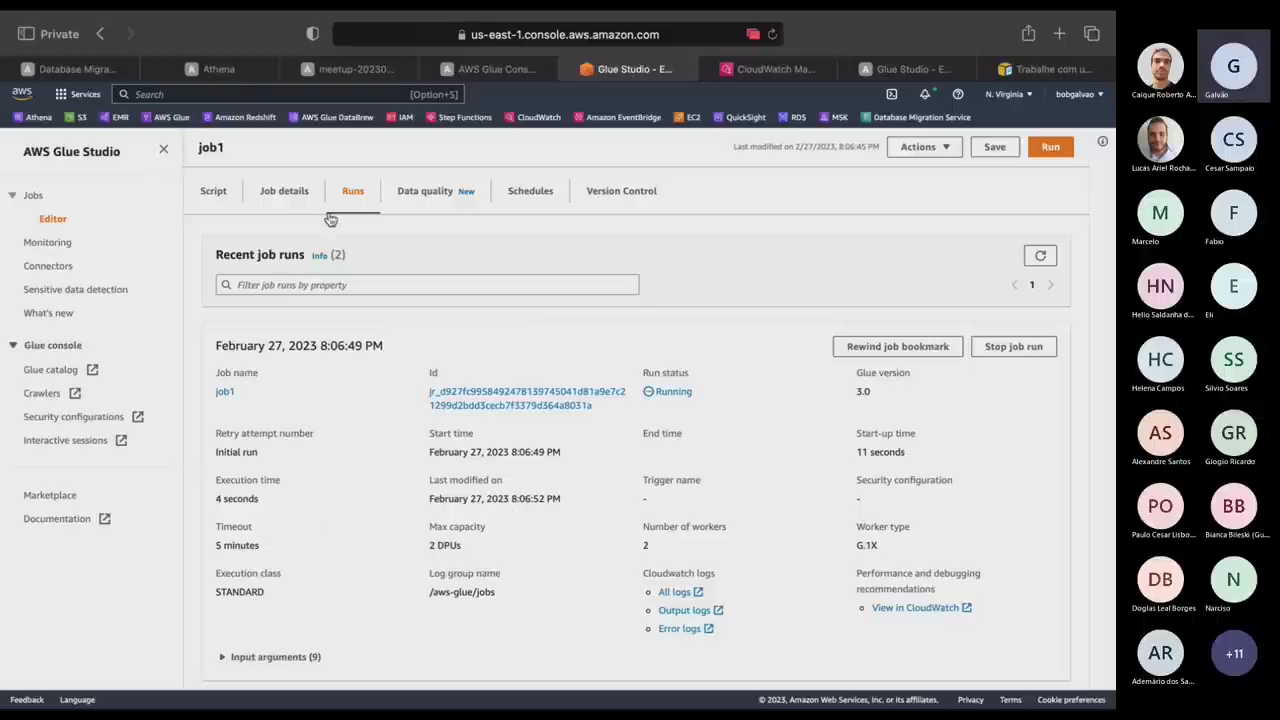
left_click(34, 195)
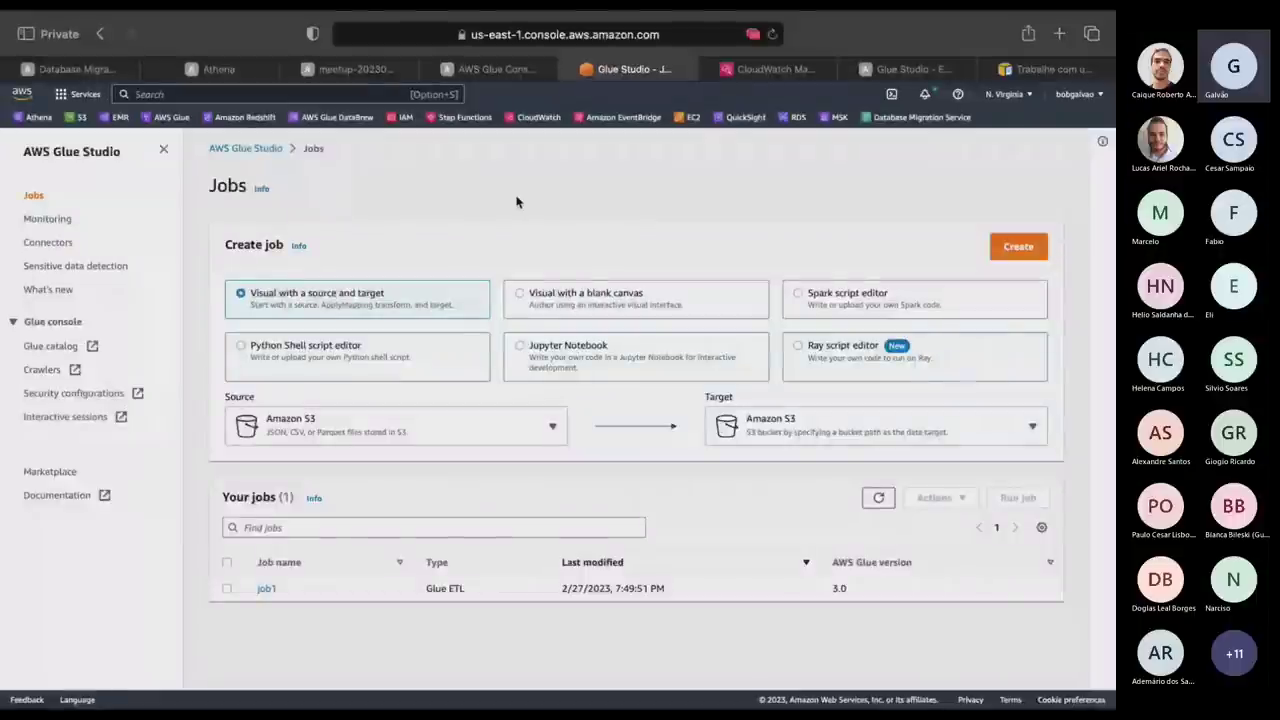
Create a blank-canvas visual job reading the meetup.tbpessoa_emr_hudi Data Catalog table.
left_click(523, 298)
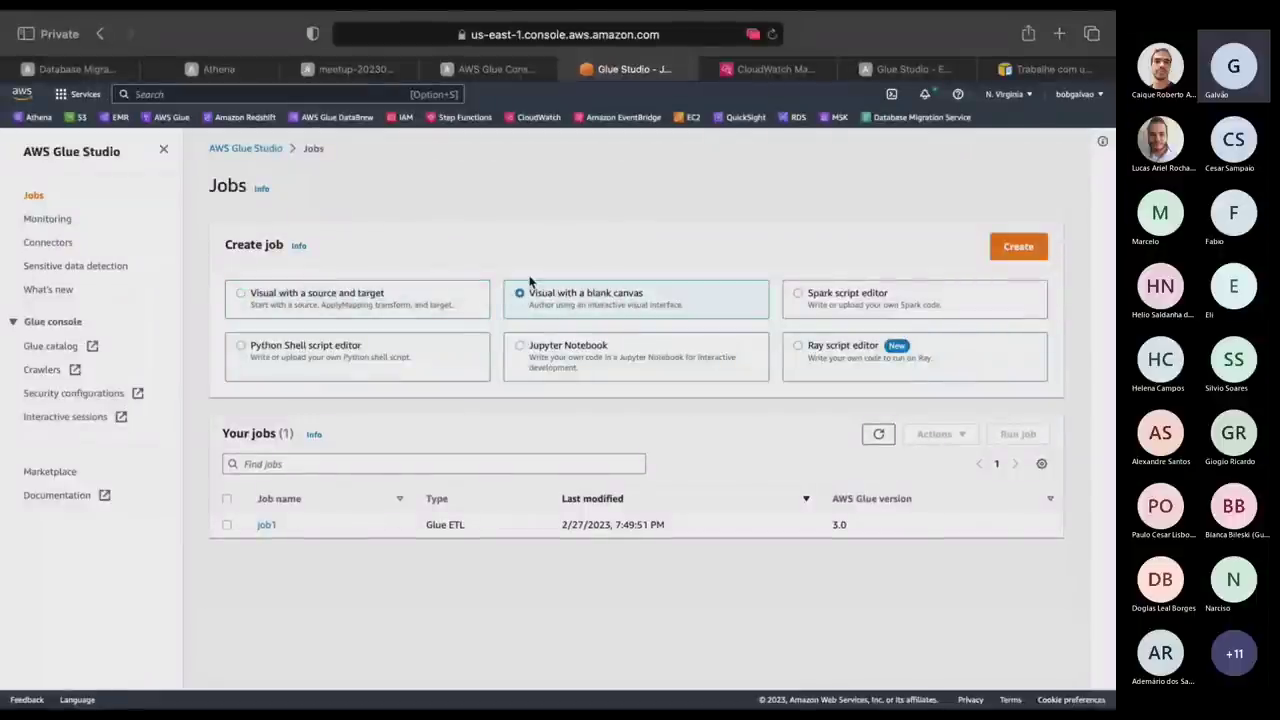
left_click(1024, 246)
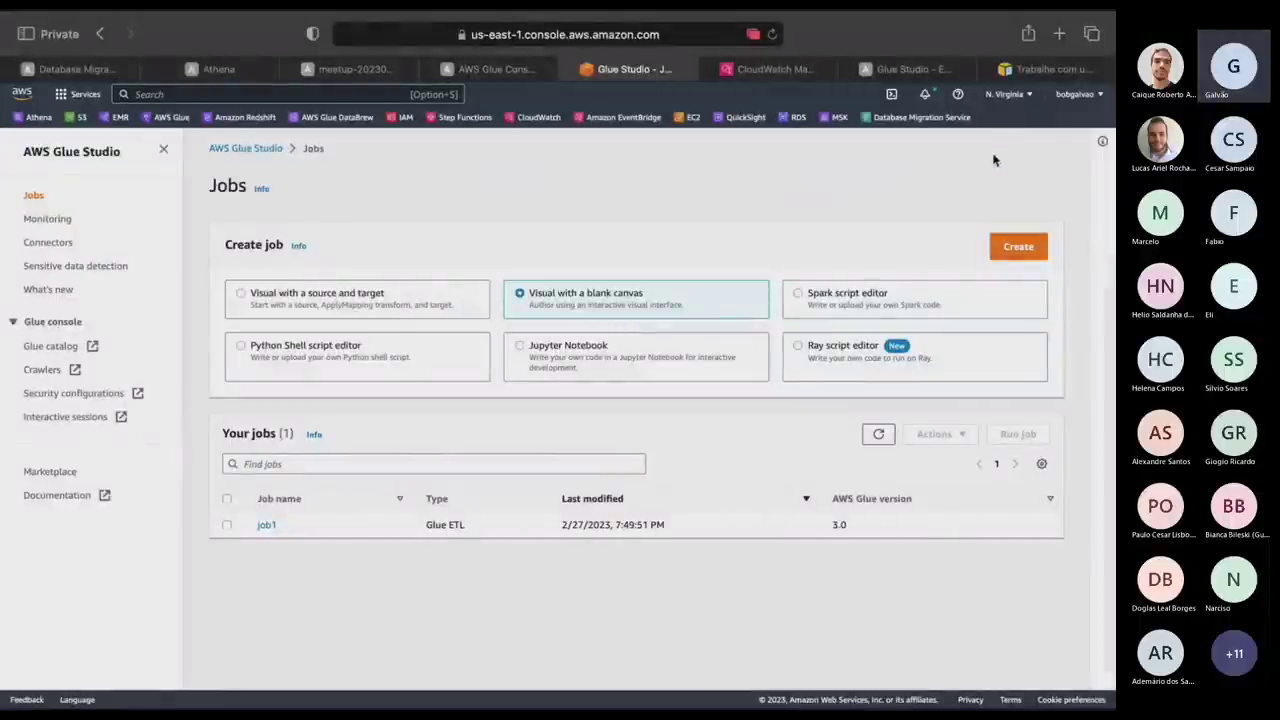
left_click(1035, 249)
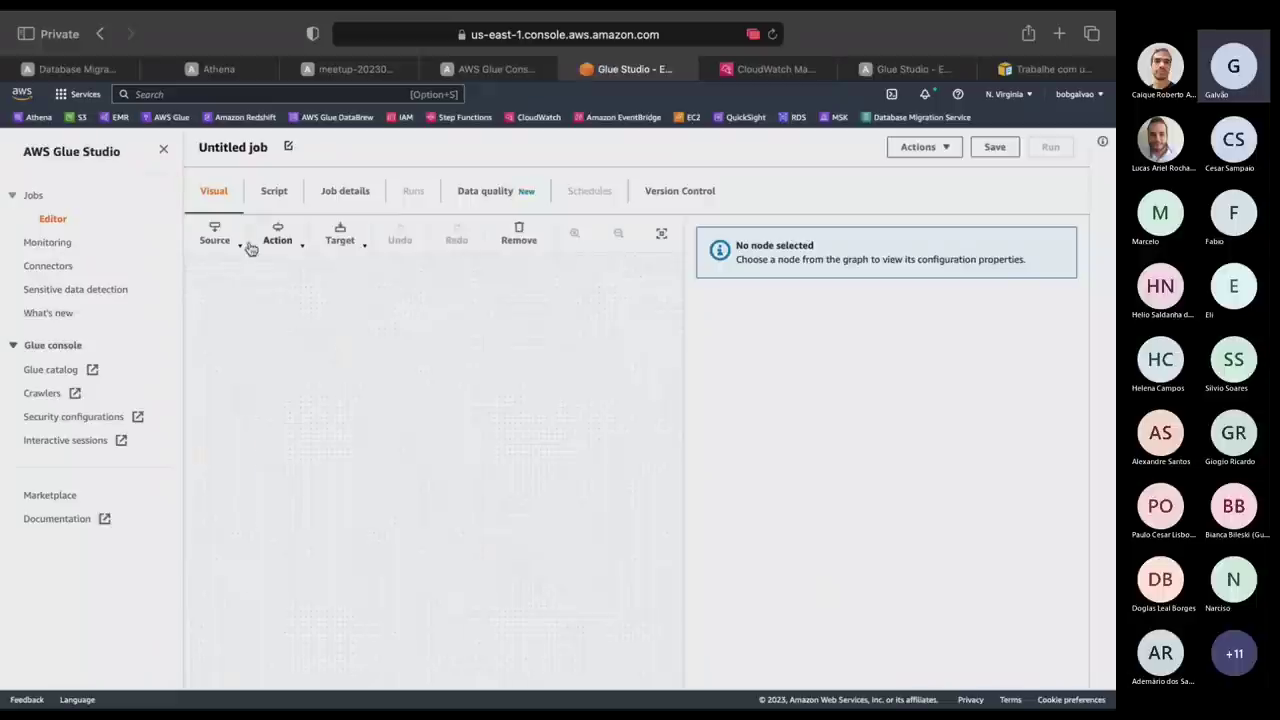
left_click(272, 238)
left_click(215, 238)
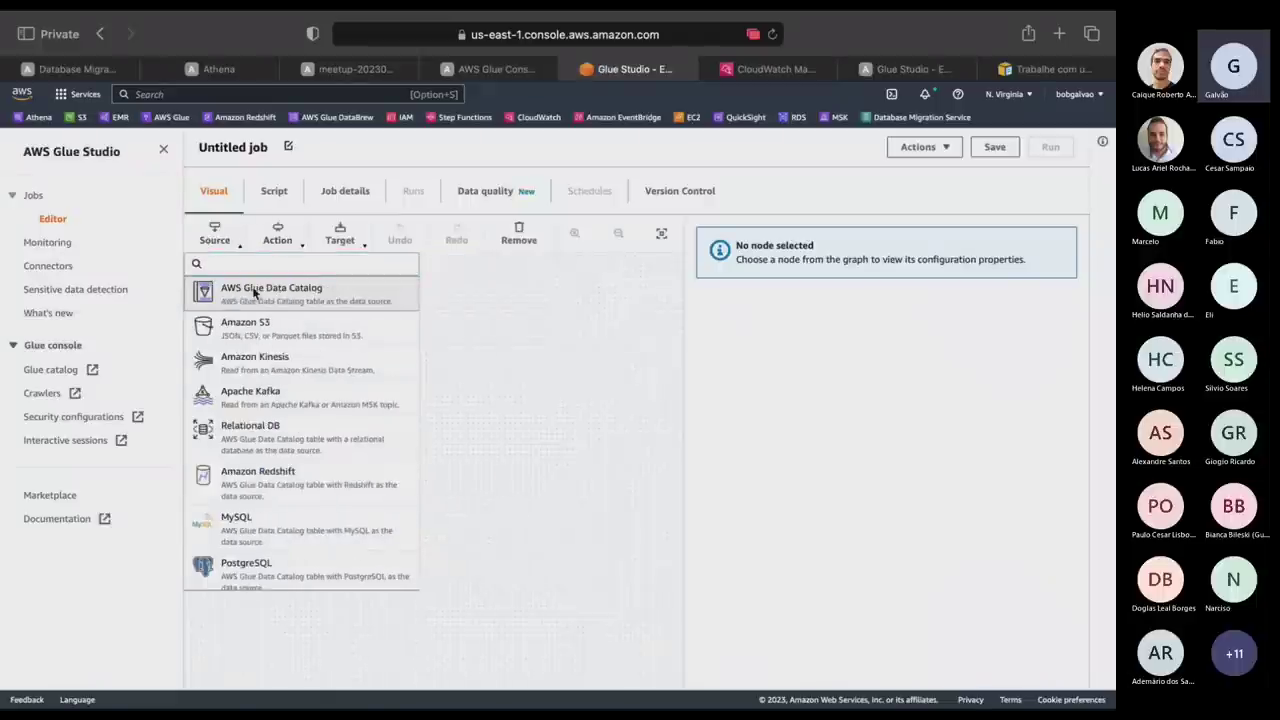
left_click(254, 292)
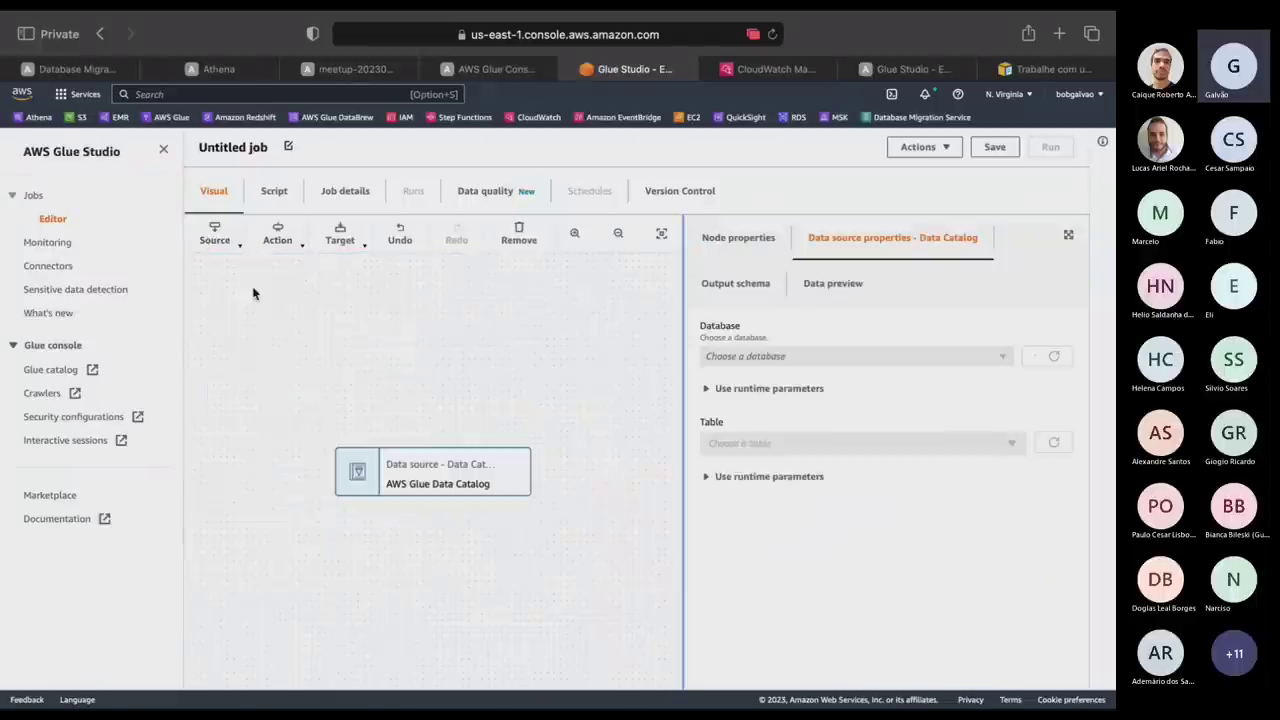
left_click(763, 356)
left_click(737, 434)
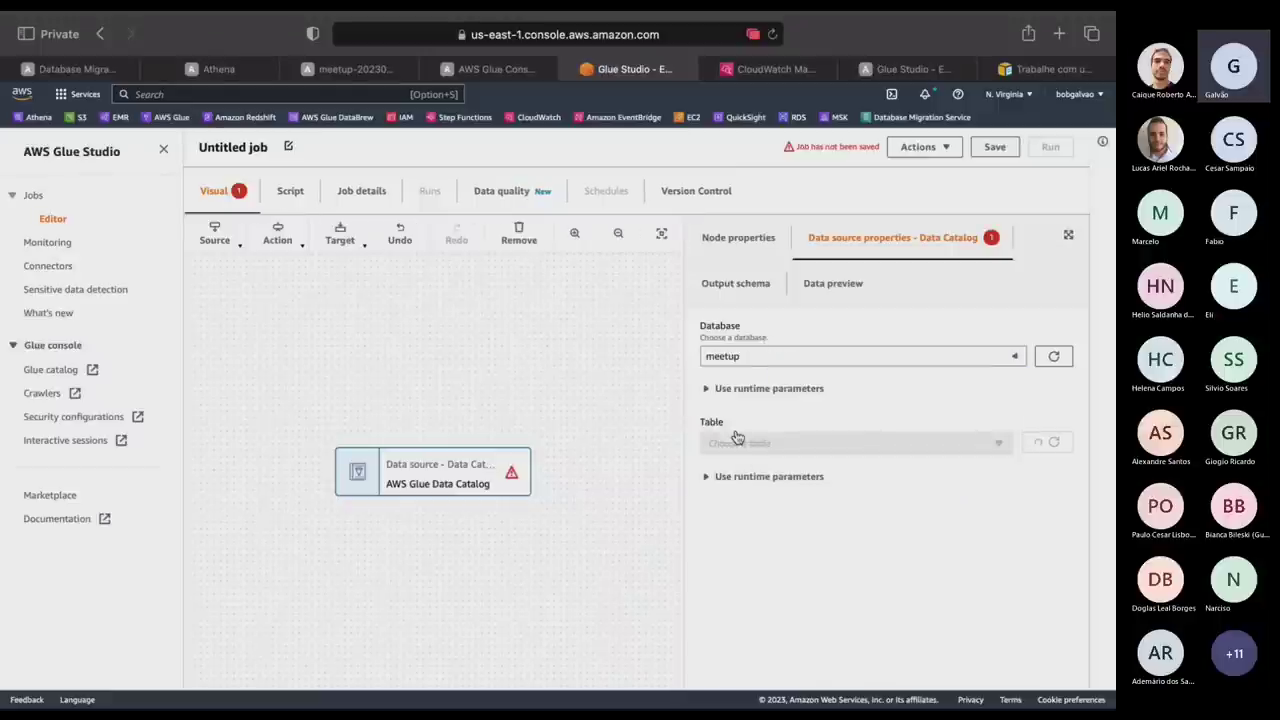
left_click(742, 445)
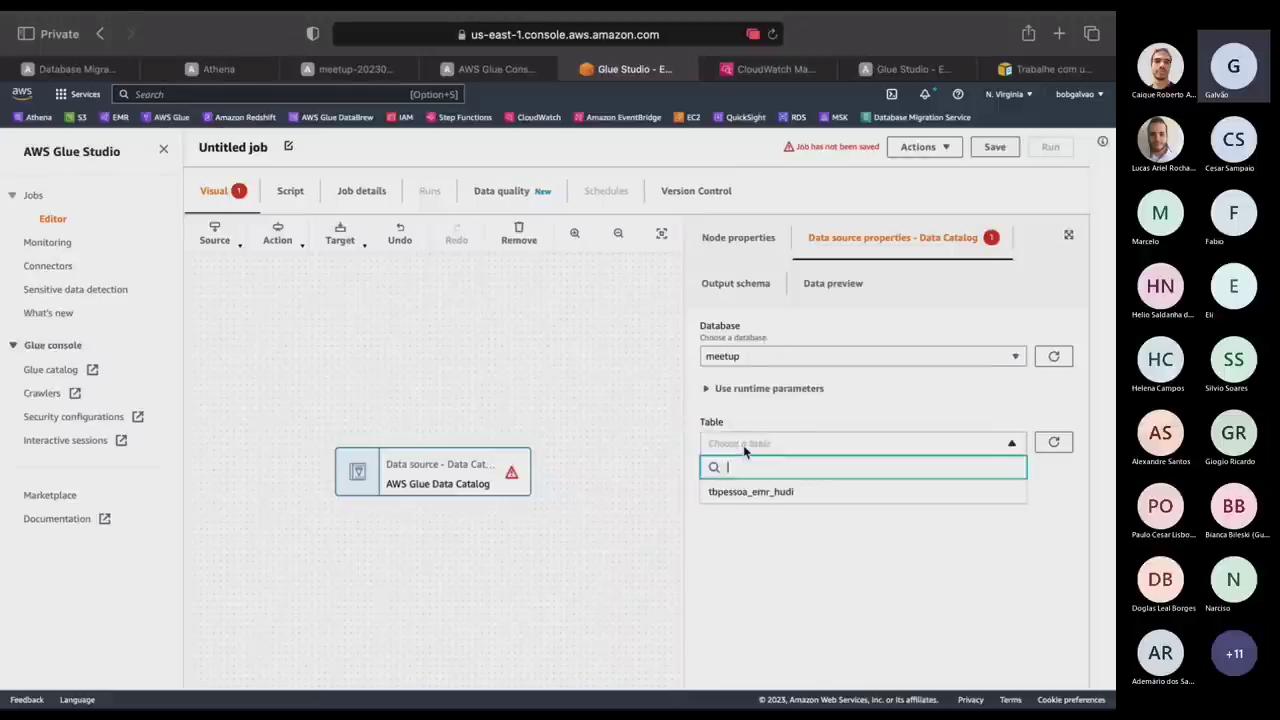
left_click(757, 494)
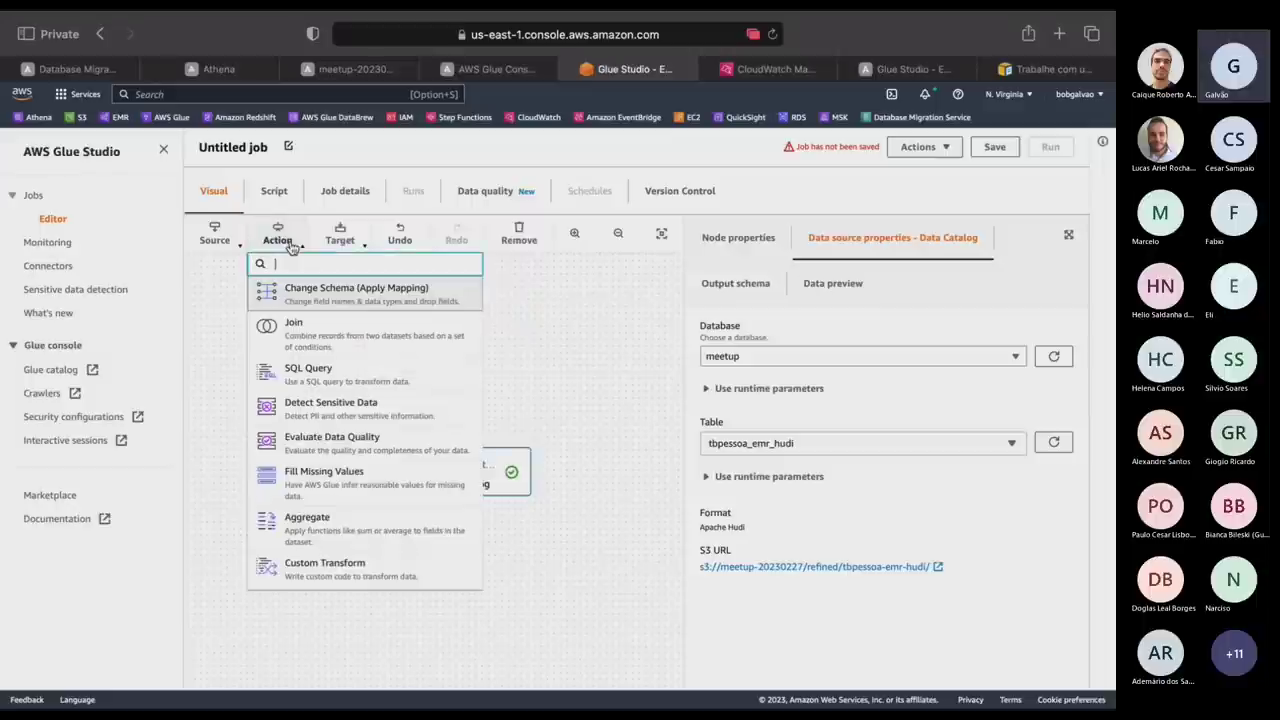
Add a Select Fields transform keeping codpessoa, strnome and struf.
type("sele")
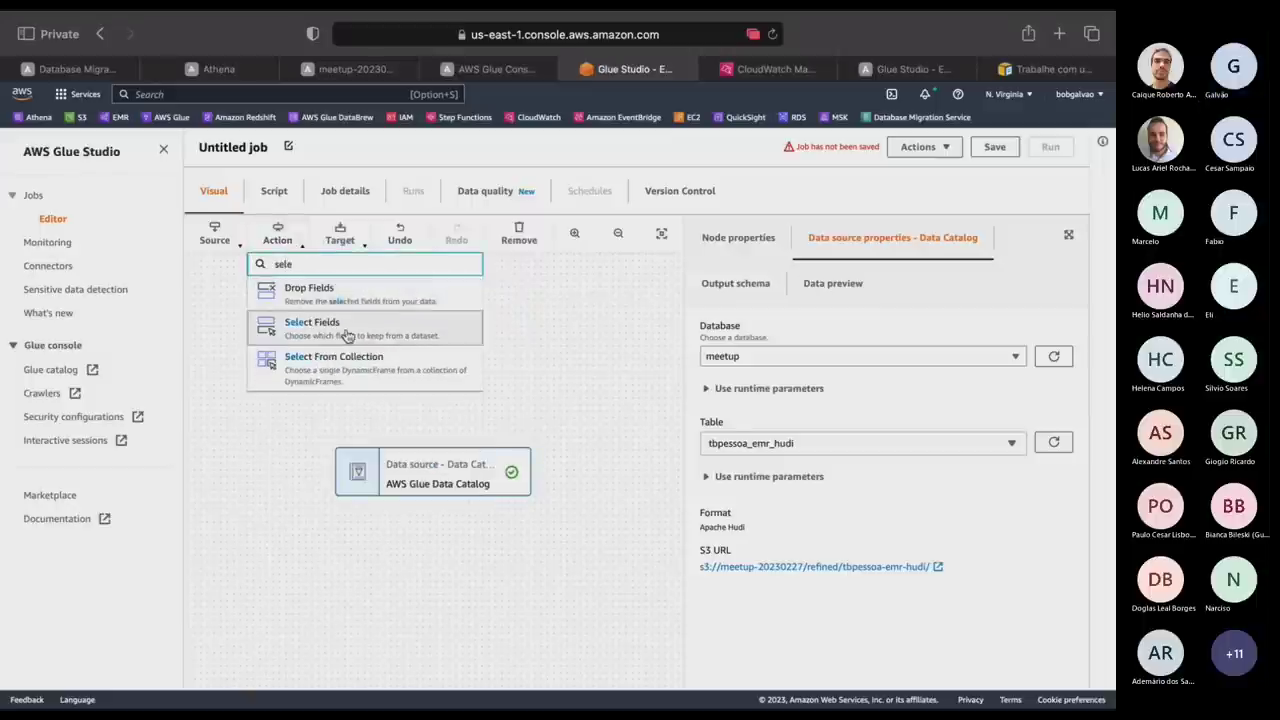
left_click(300, 330)
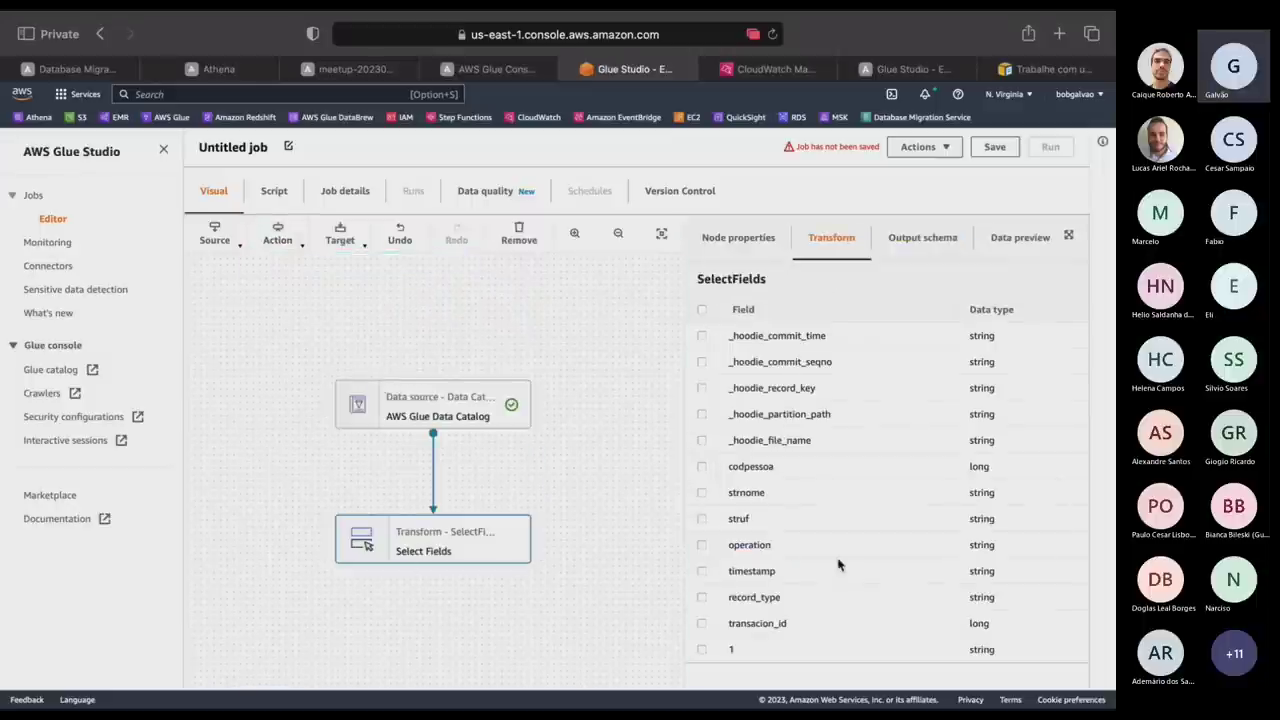
left_click(701, 466)
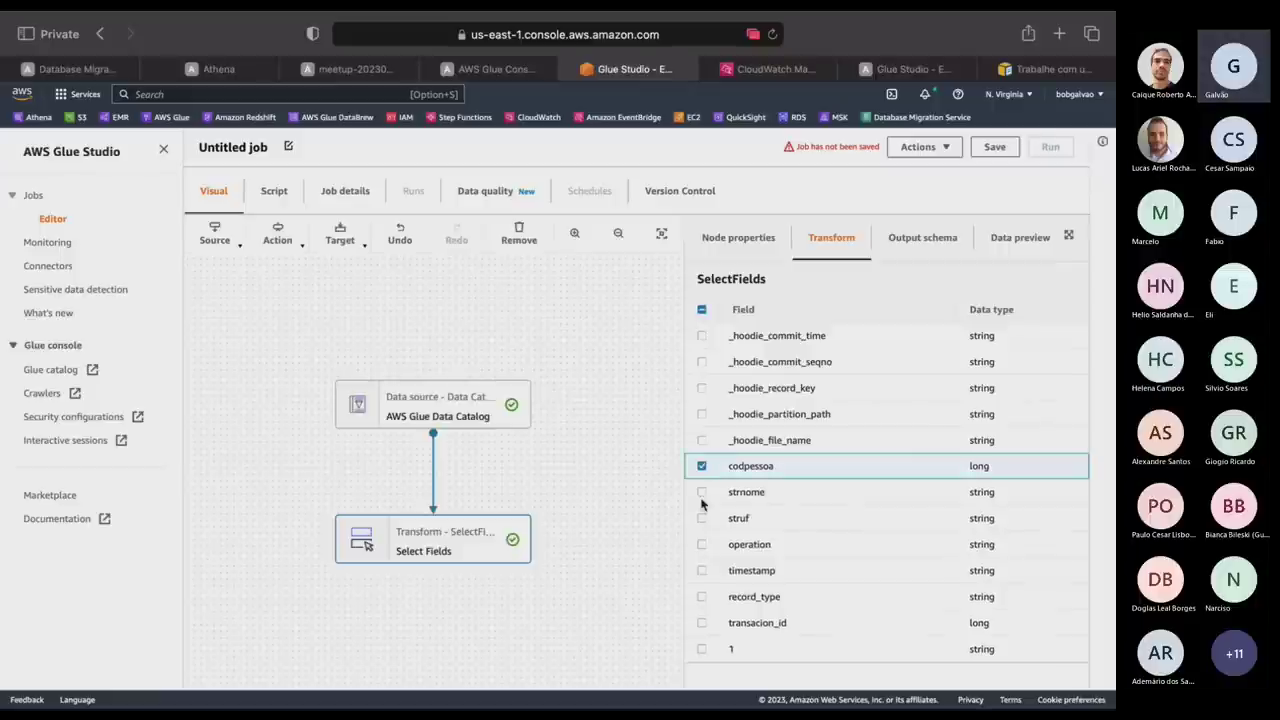
left_click(701, 492)
left_click(701, 518)
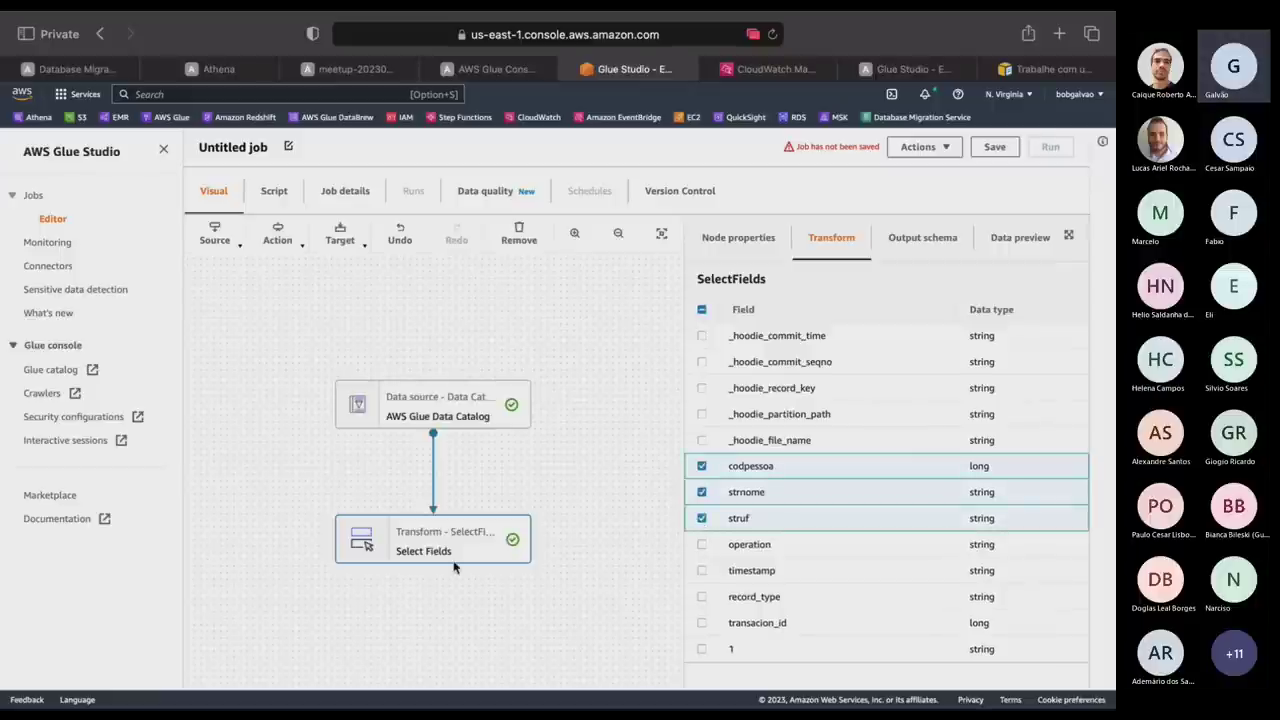
left_click(341, 240)
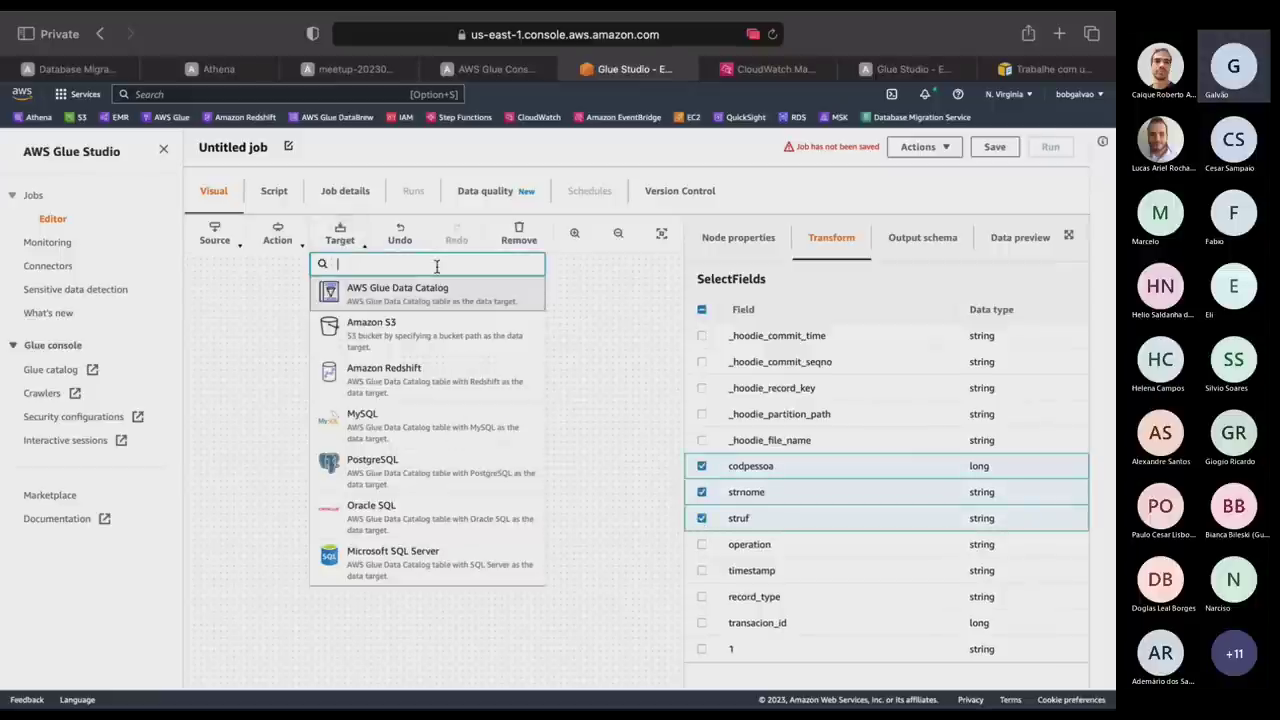
Add an Amazon S3 target after Select Fields writing to s3://meetup-20230227/raw/canvas/.
left_click(418, 345)
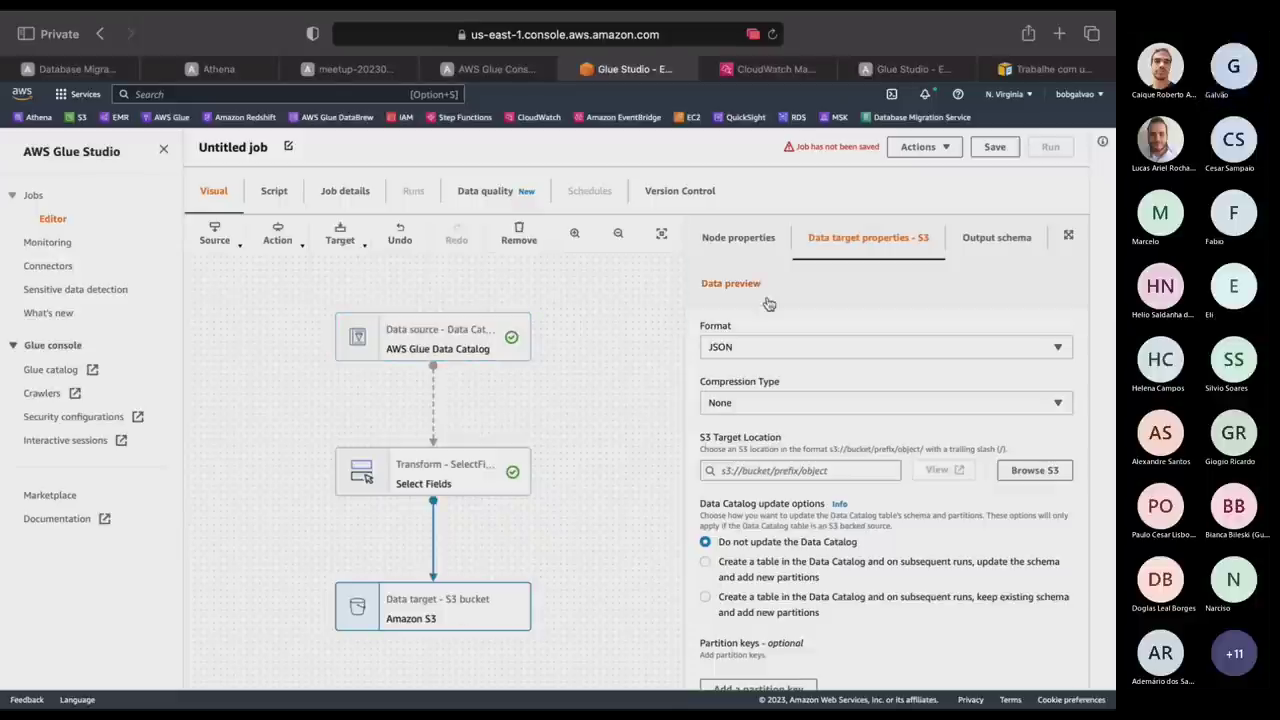
left_click(1066, 471)
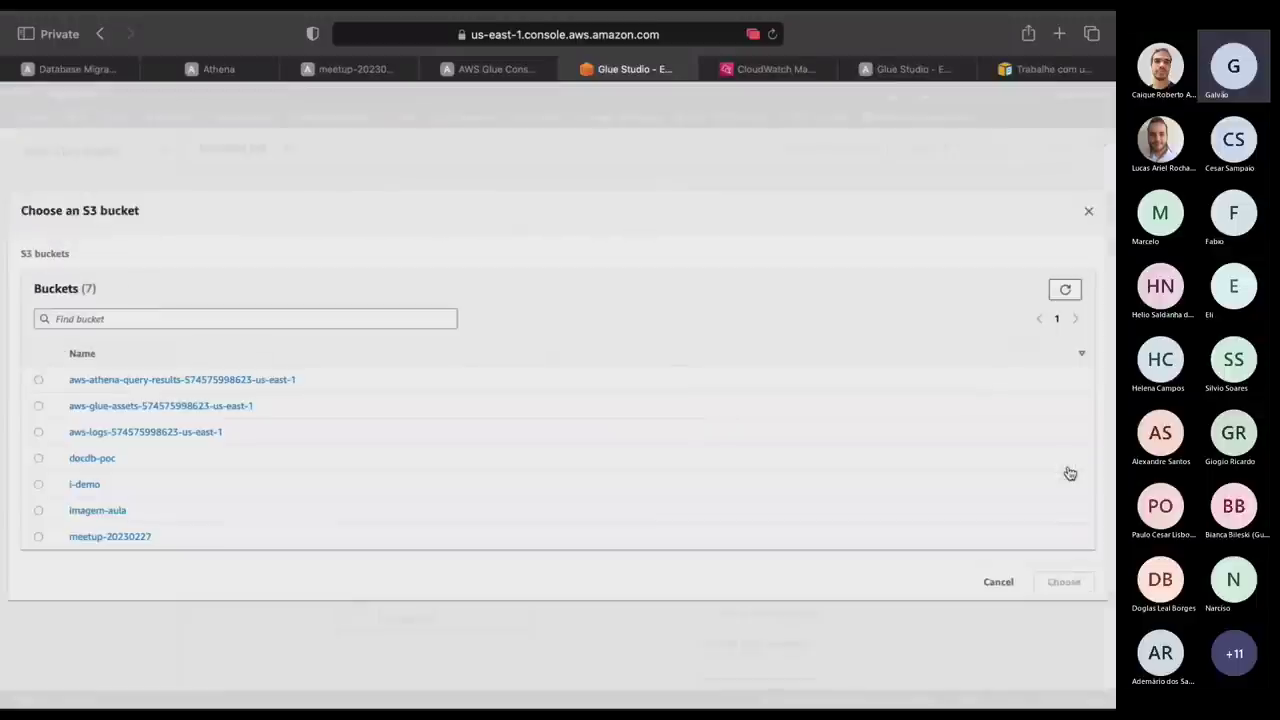
left_click(119, 538)
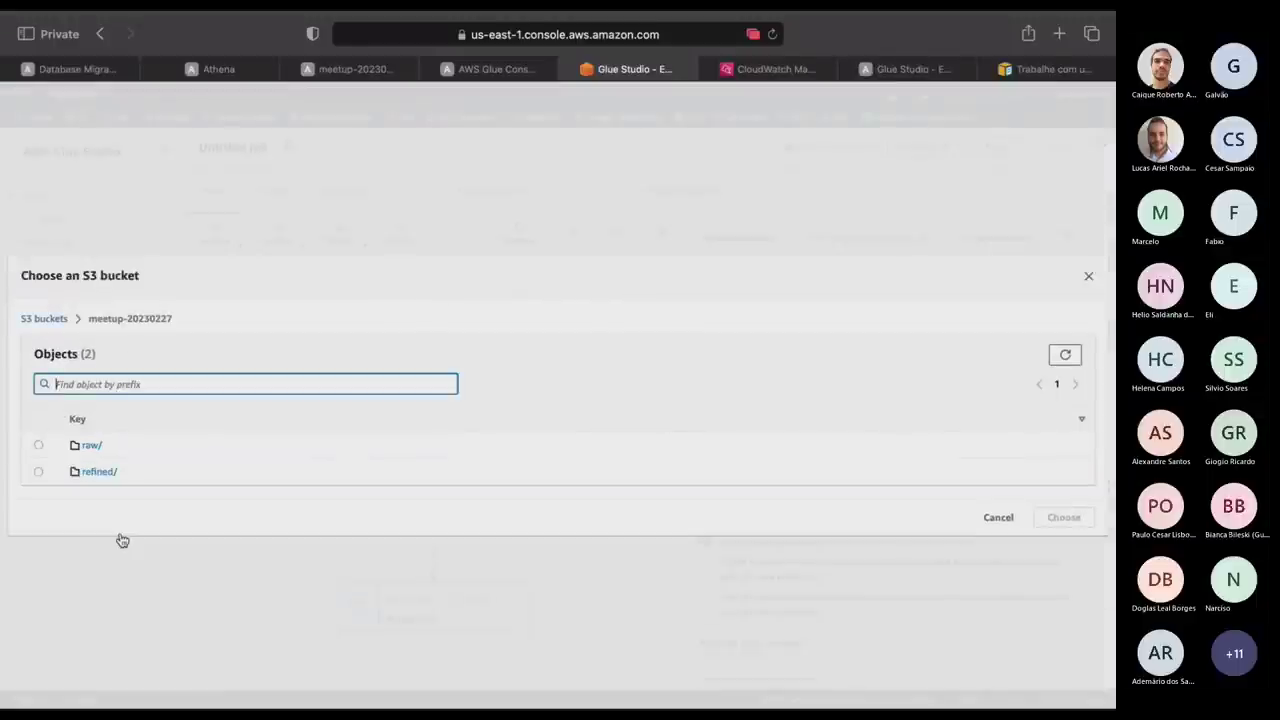
left_click(40, 445)
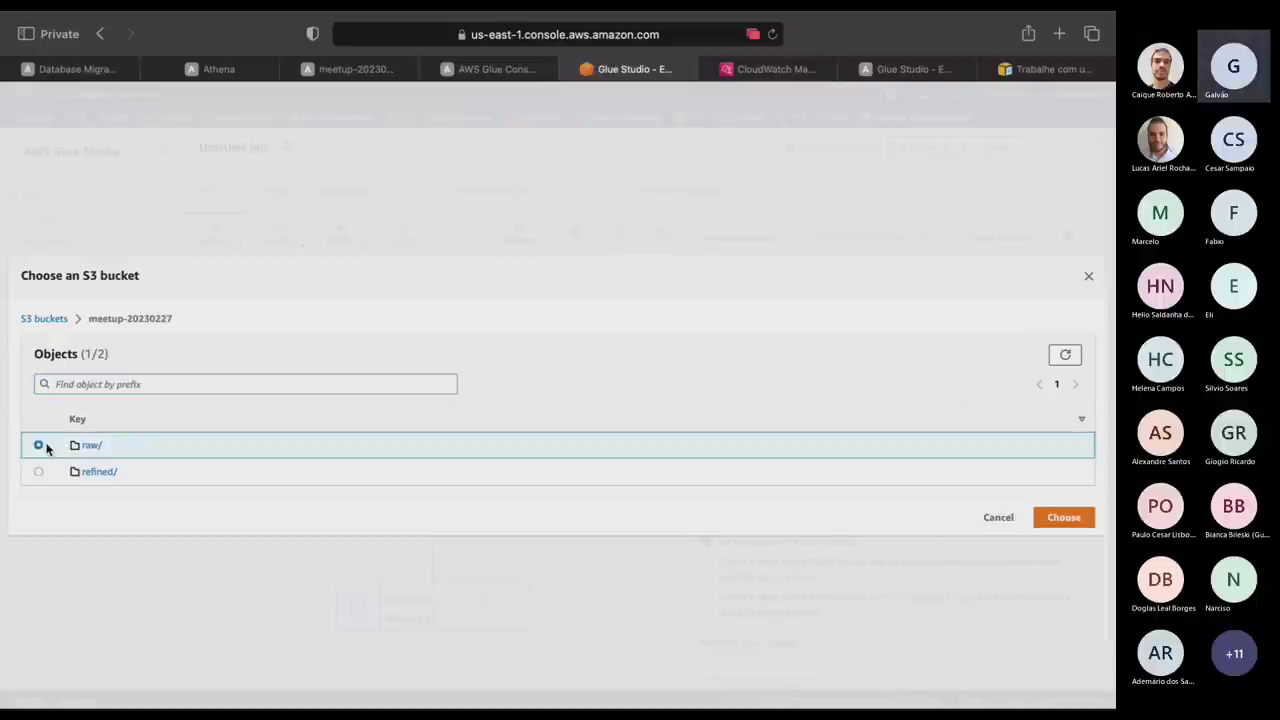
left_click(1060, 518)
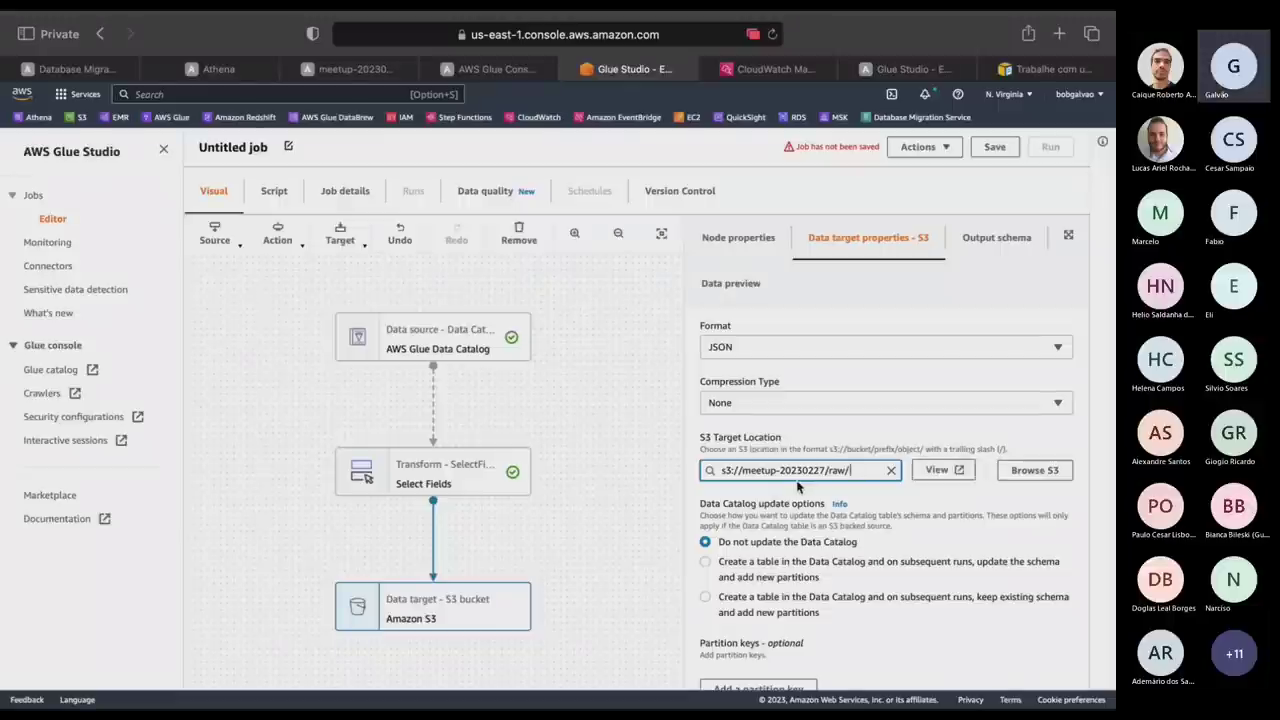
type("canvas")
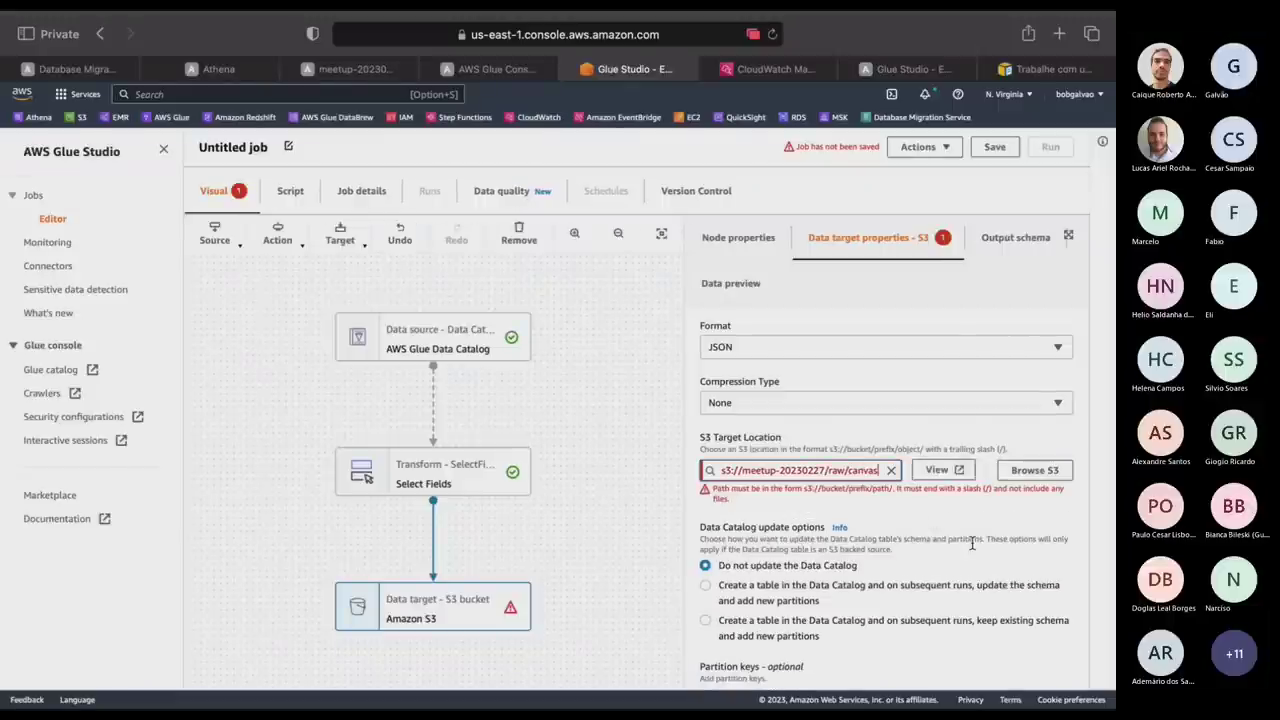
type("/")
scroll(1010, 588, "down", 1)
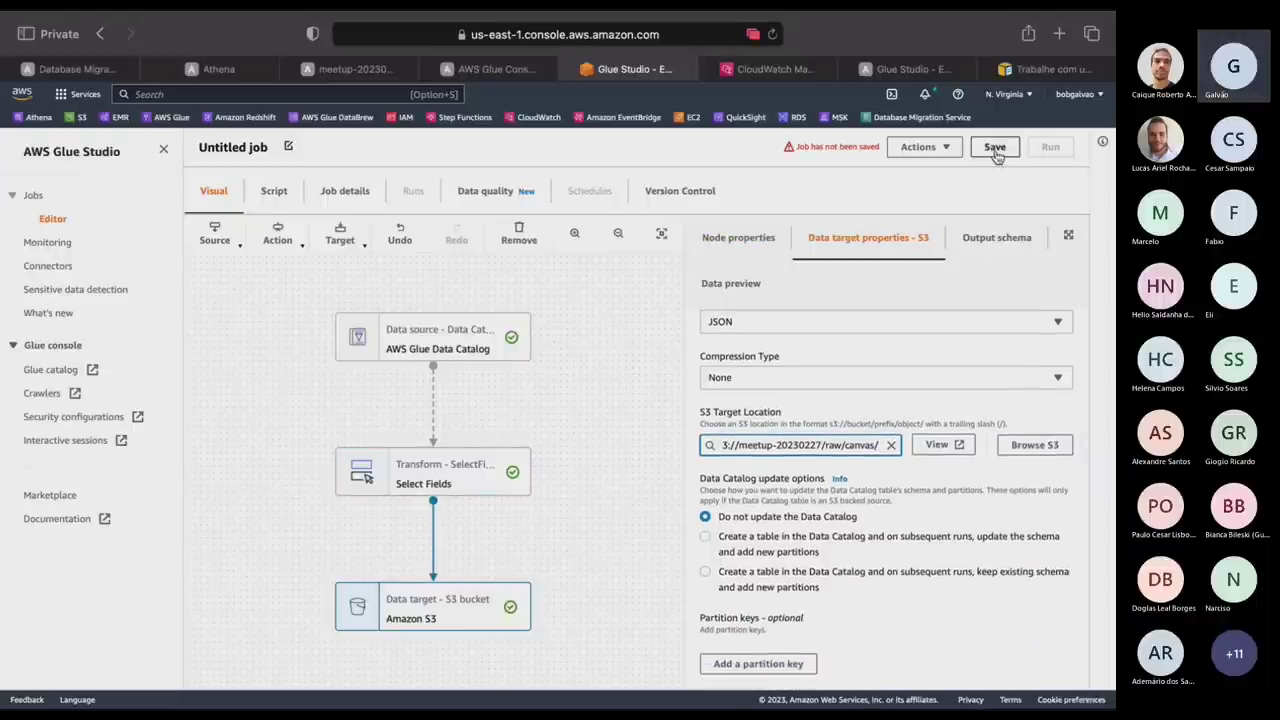
Name the job canvas, assign IAM role role-i-demo, and request 2 workers.
left_click(344, 191)
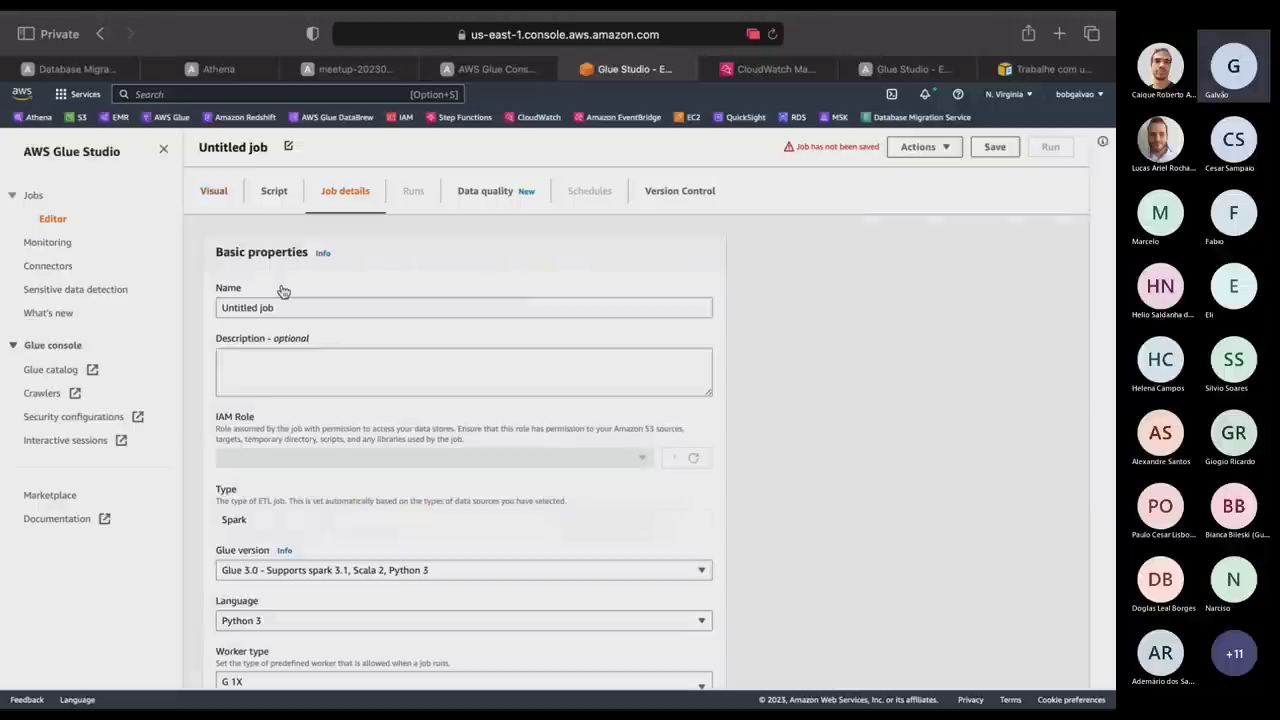
triple_click(304, 307)
type("canvas")
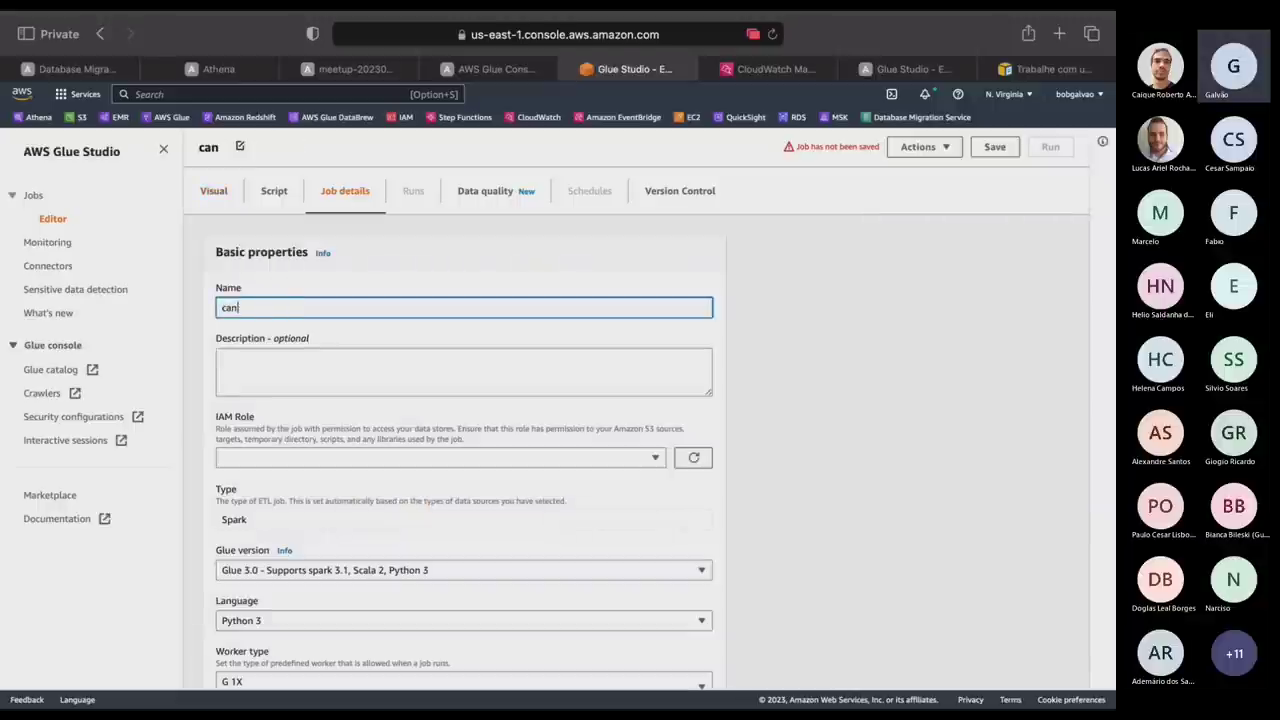
left_click(357, 460)
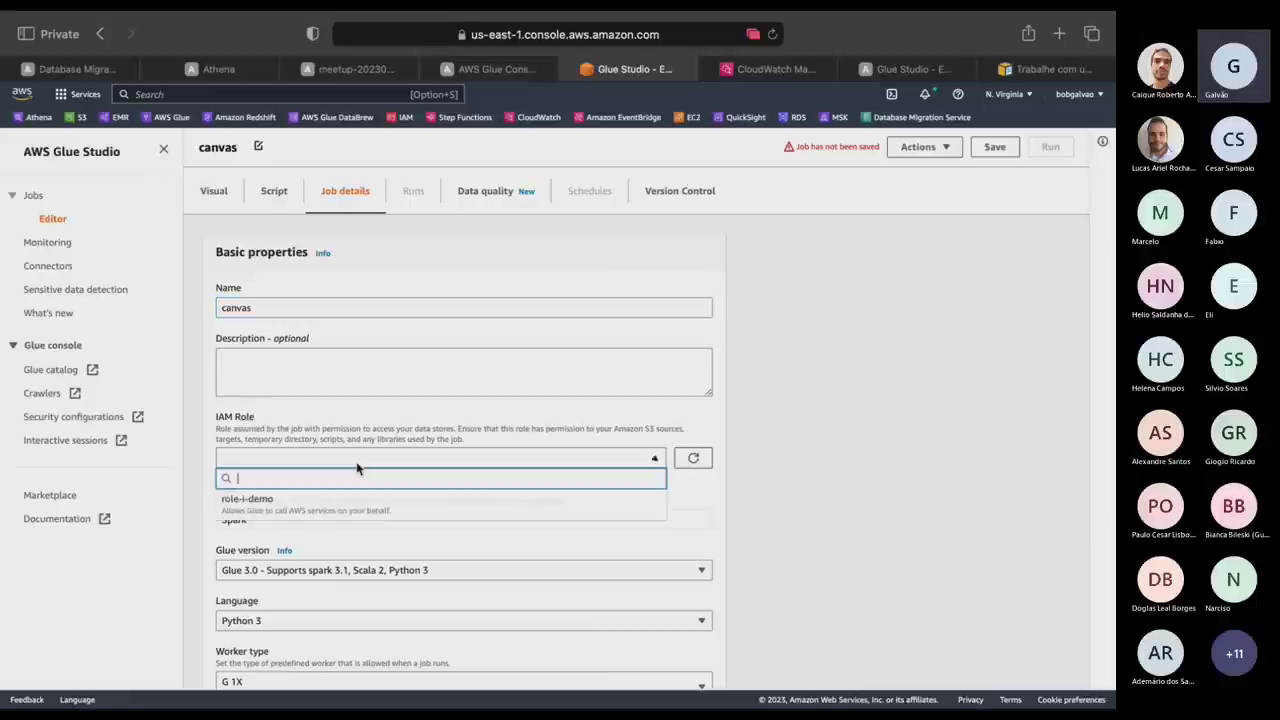
left_click(329, 500)
scroll(500, 540, "down", 3)
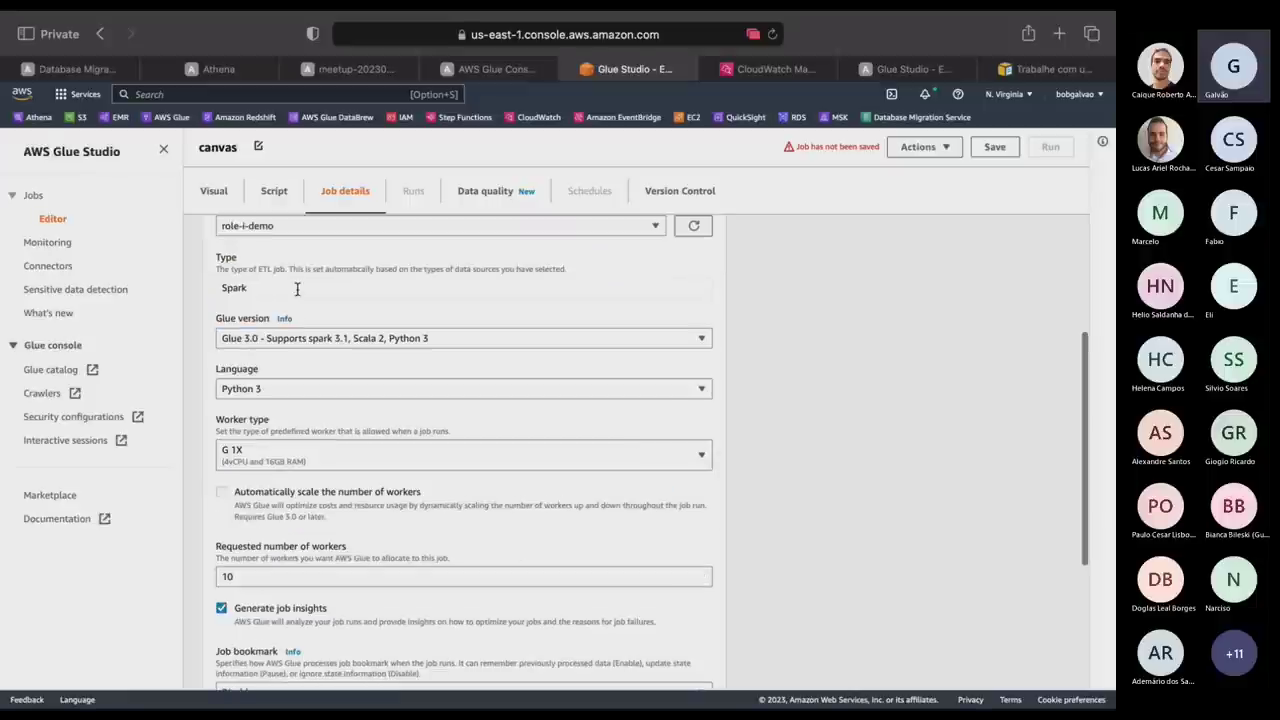
double_click(267, 578)
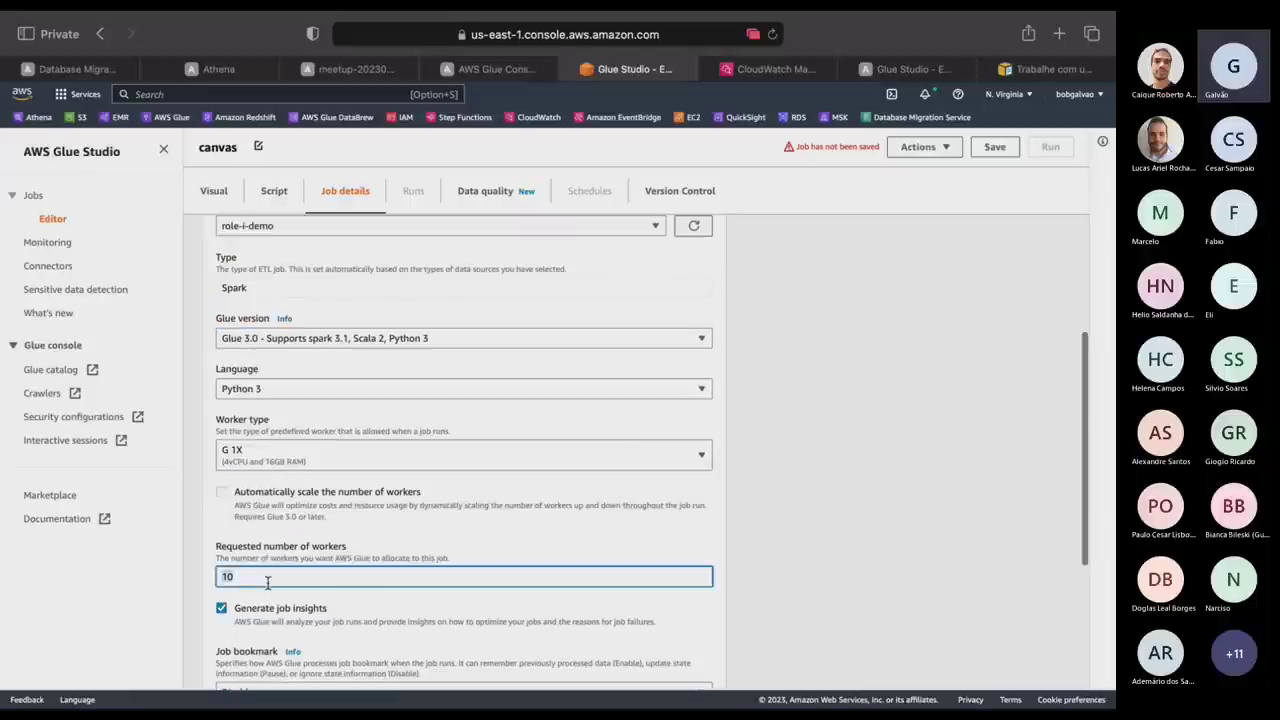
type("2")
scroll(426, 543, "down", 3)
double_click(310, 610)
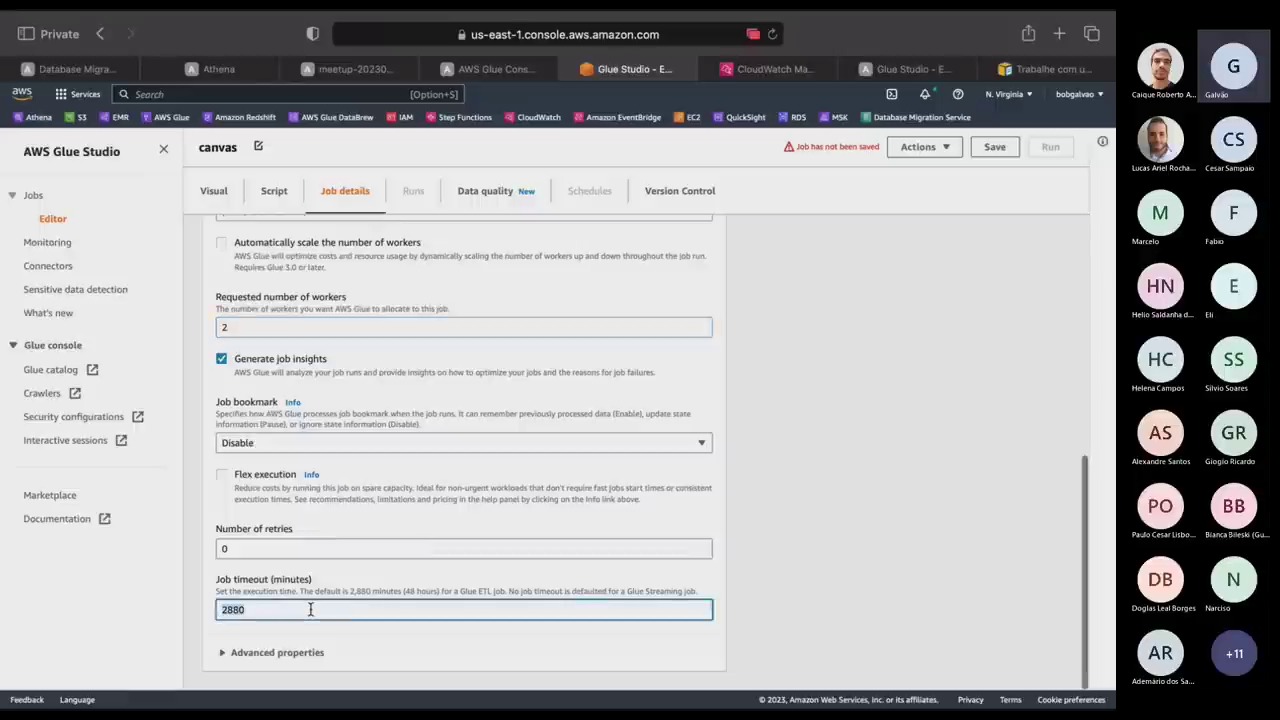
scroll(975, 200, "up", 3)
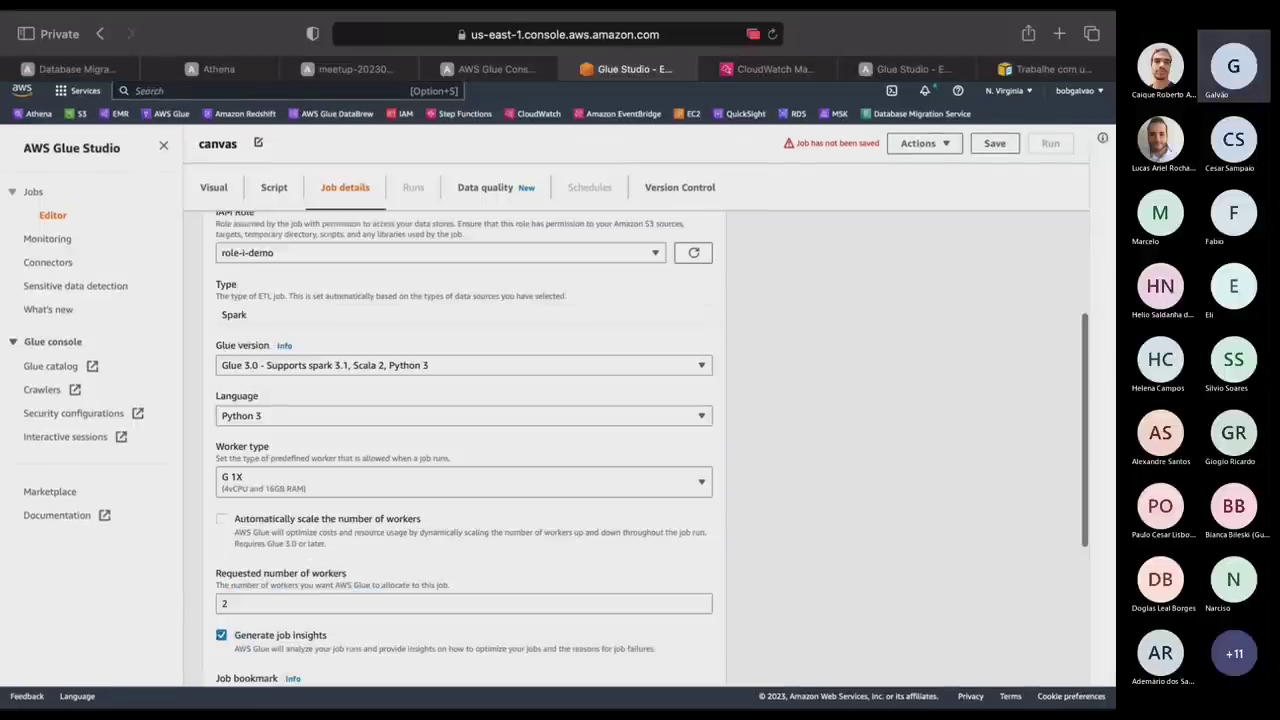
Save and run the canvas job, then return to the Jobs list.
left_click(996, 148)
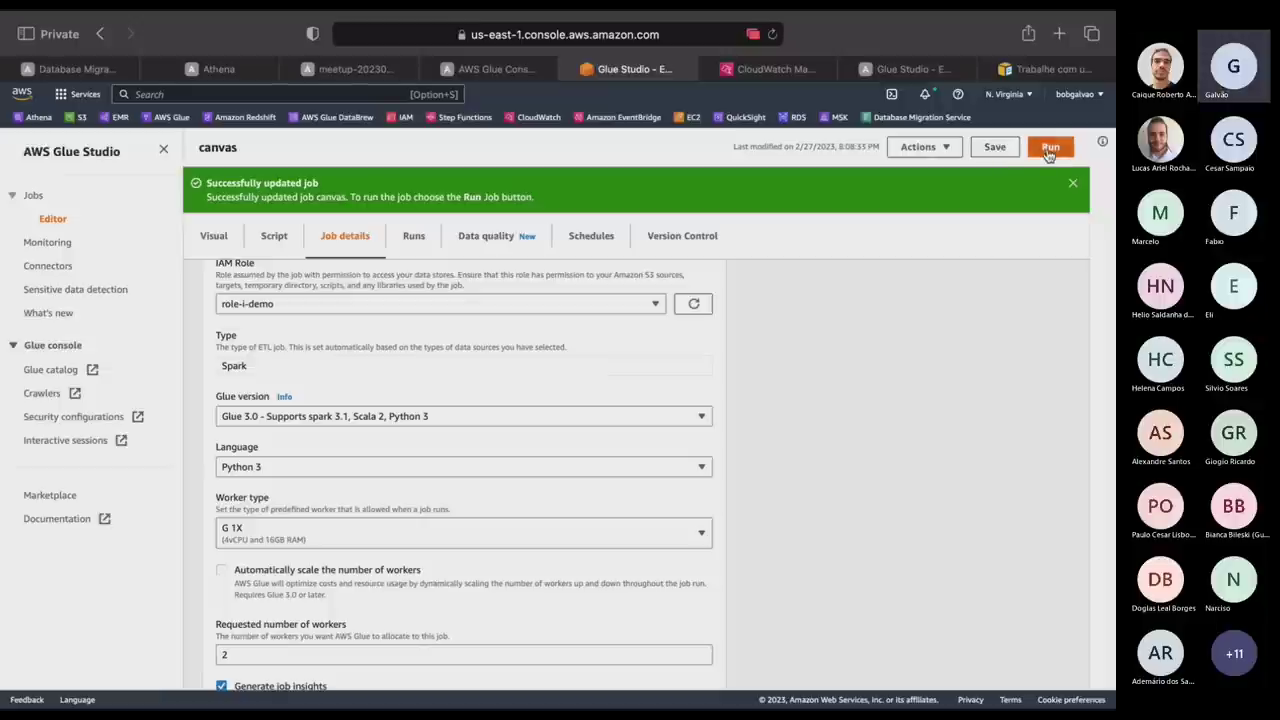
left_click(1049, 150)
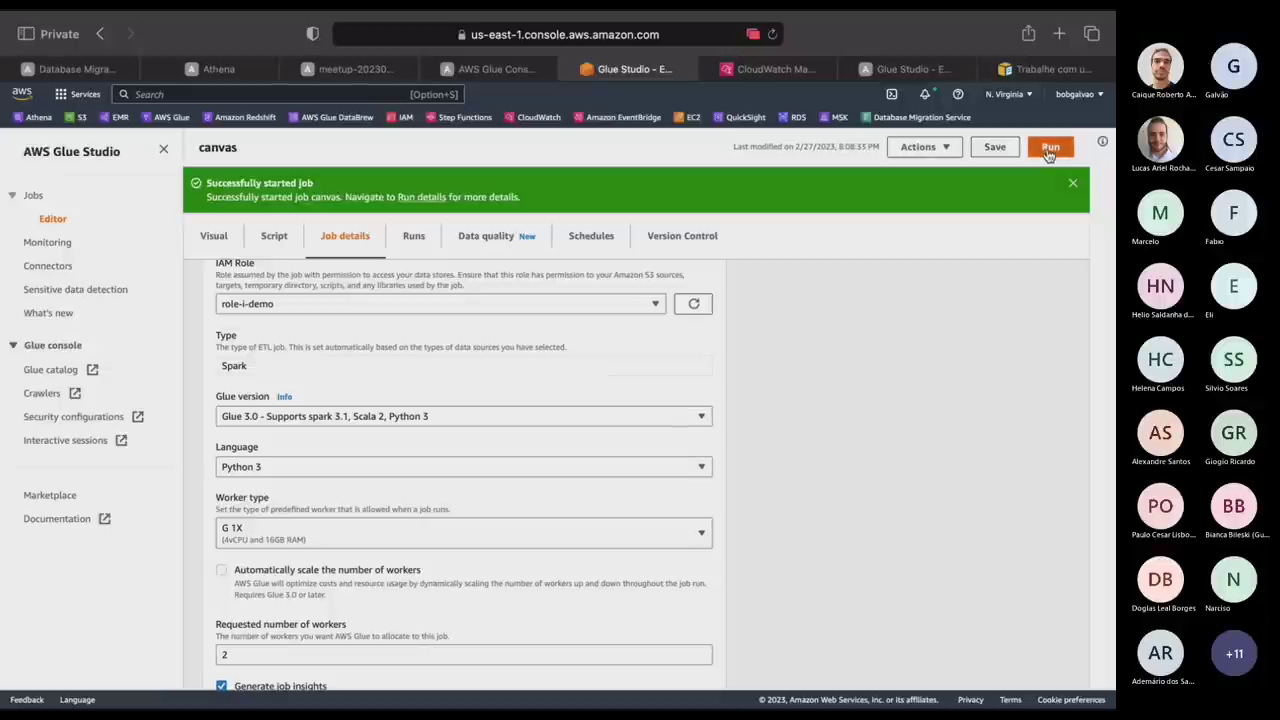
left_click(33, 198)
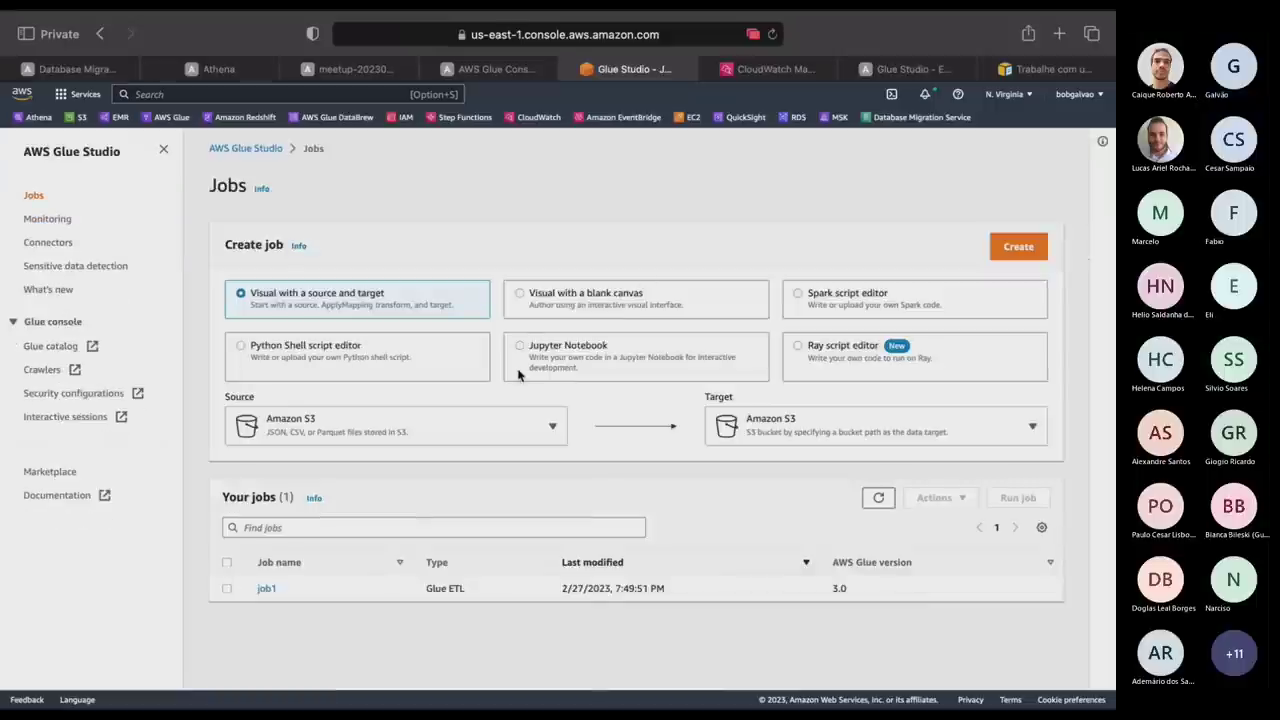
Confirm job1's latest run succeeded, then start a new crawler from the Glue console Crawlers page.
left_click(265, 589)
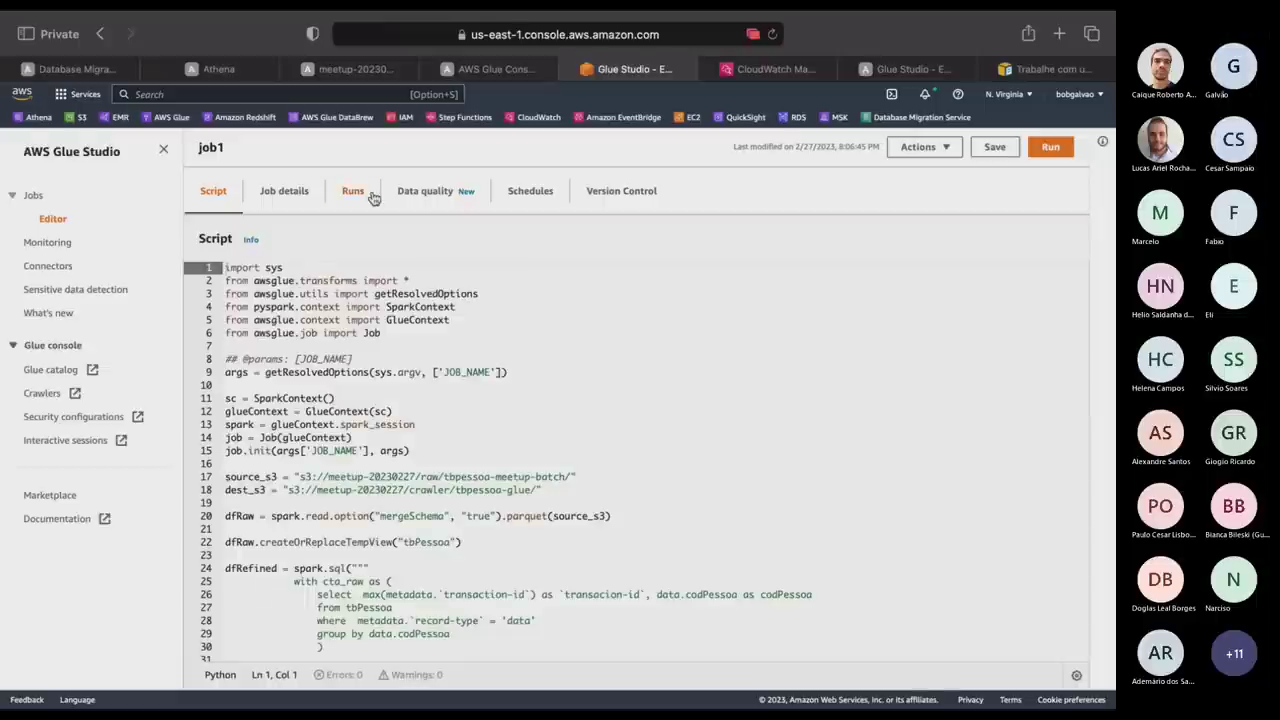
left_click(370, 195)
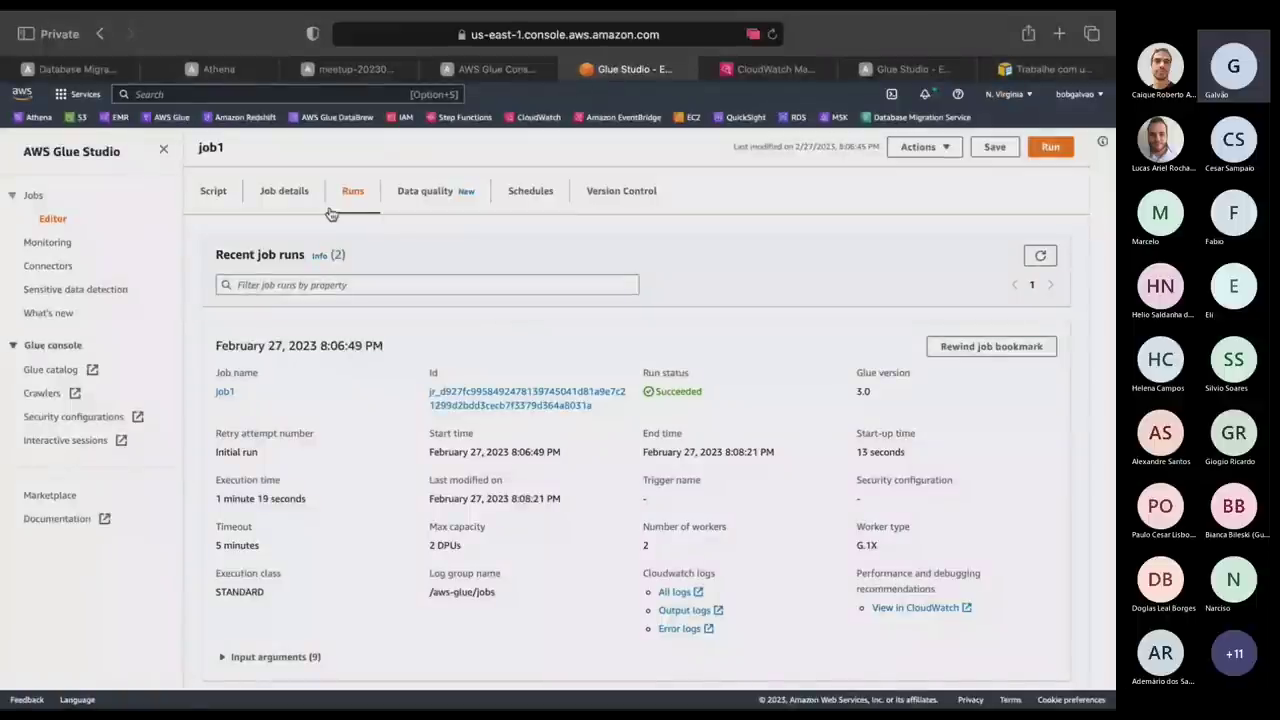
left_click(470, 72)
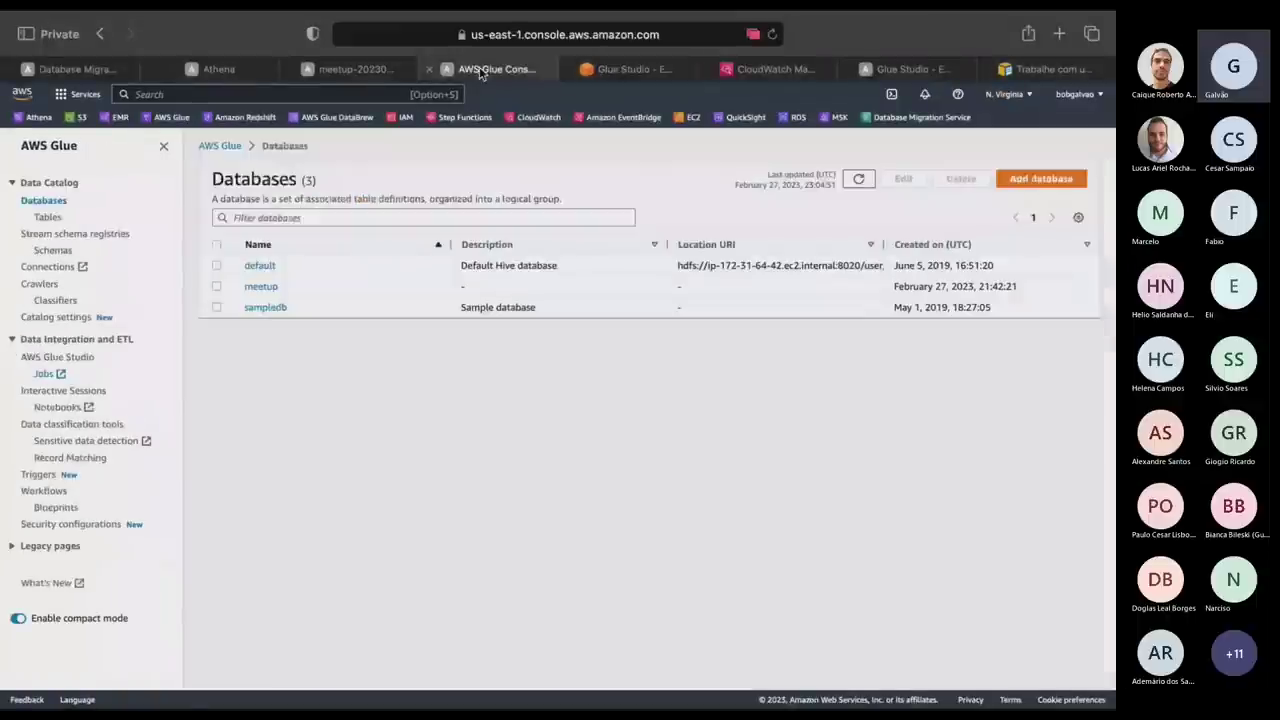
left_click(40, 285)
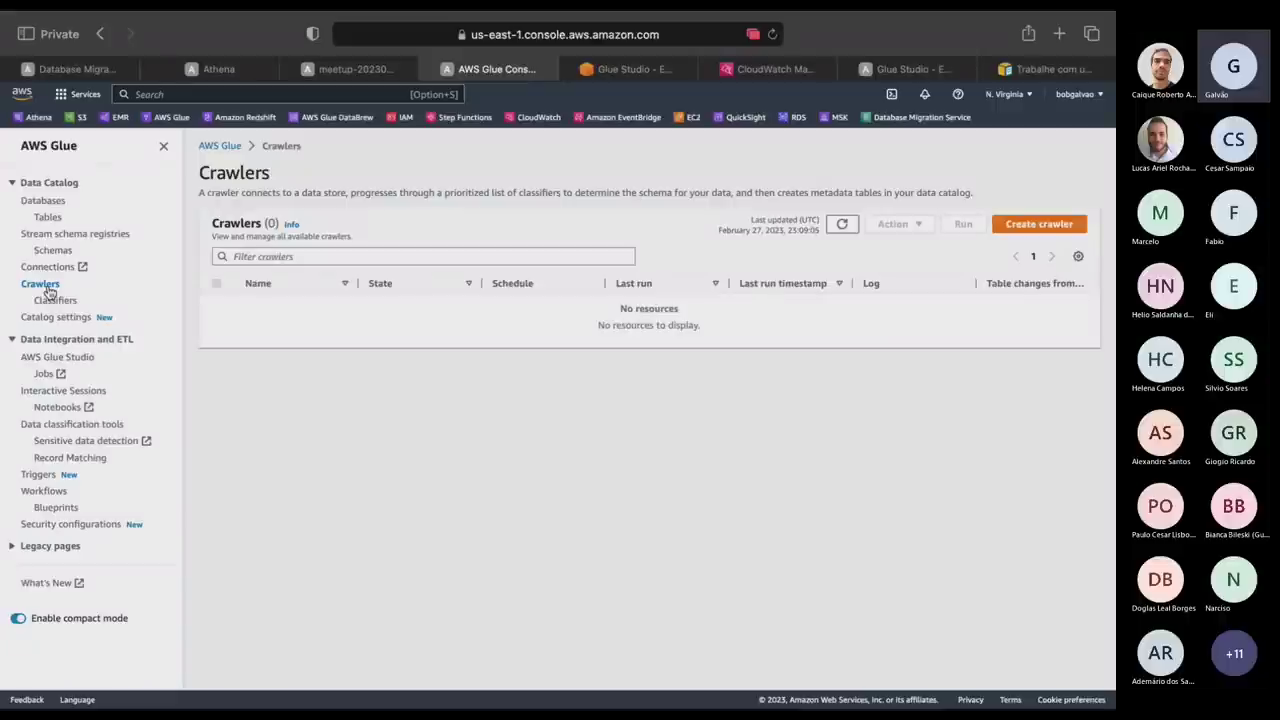
left_click(1030, 225)
Name the crawler 'crawler' and advance to the data source step.
left_click(551, 258)
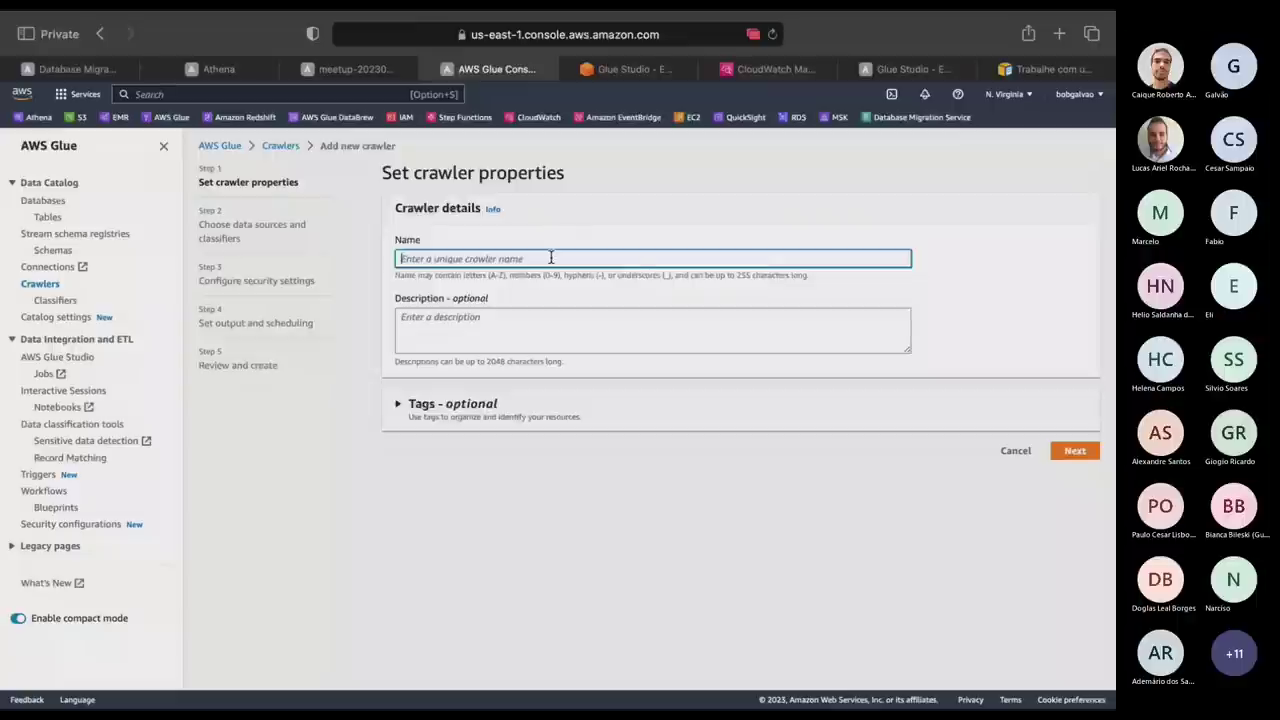
type("crawler")
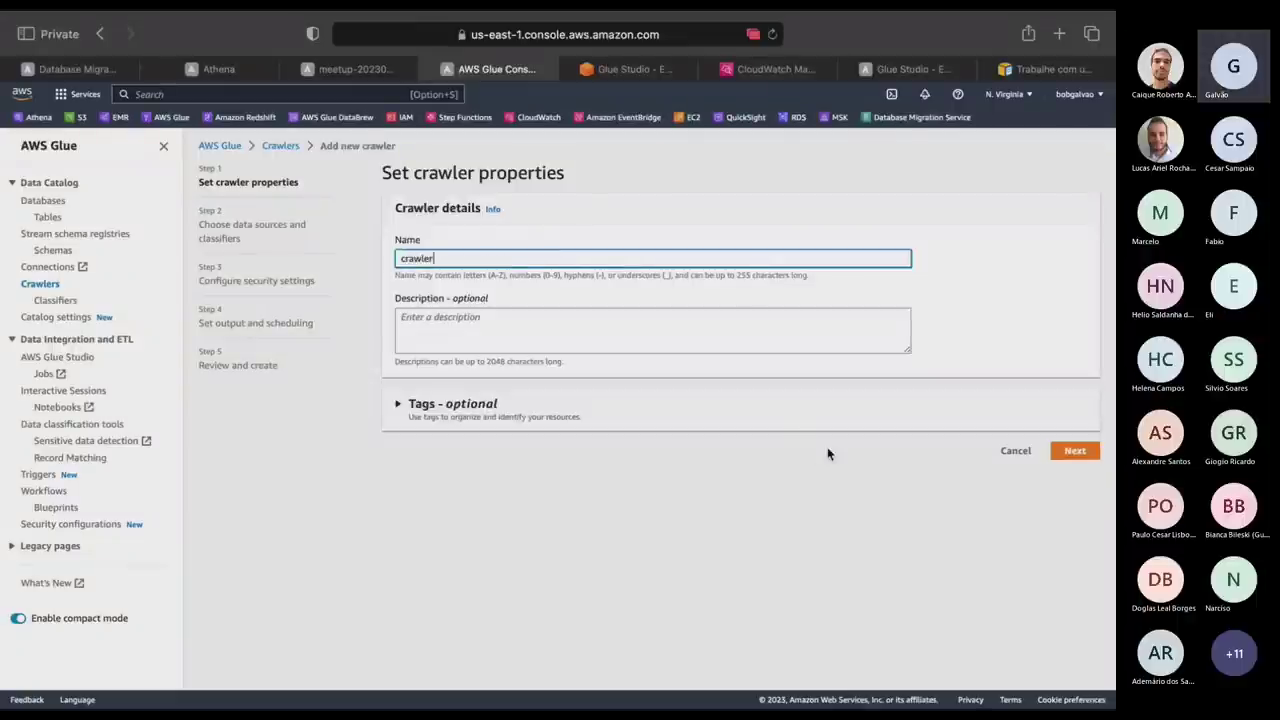
left_click(1085, 452)
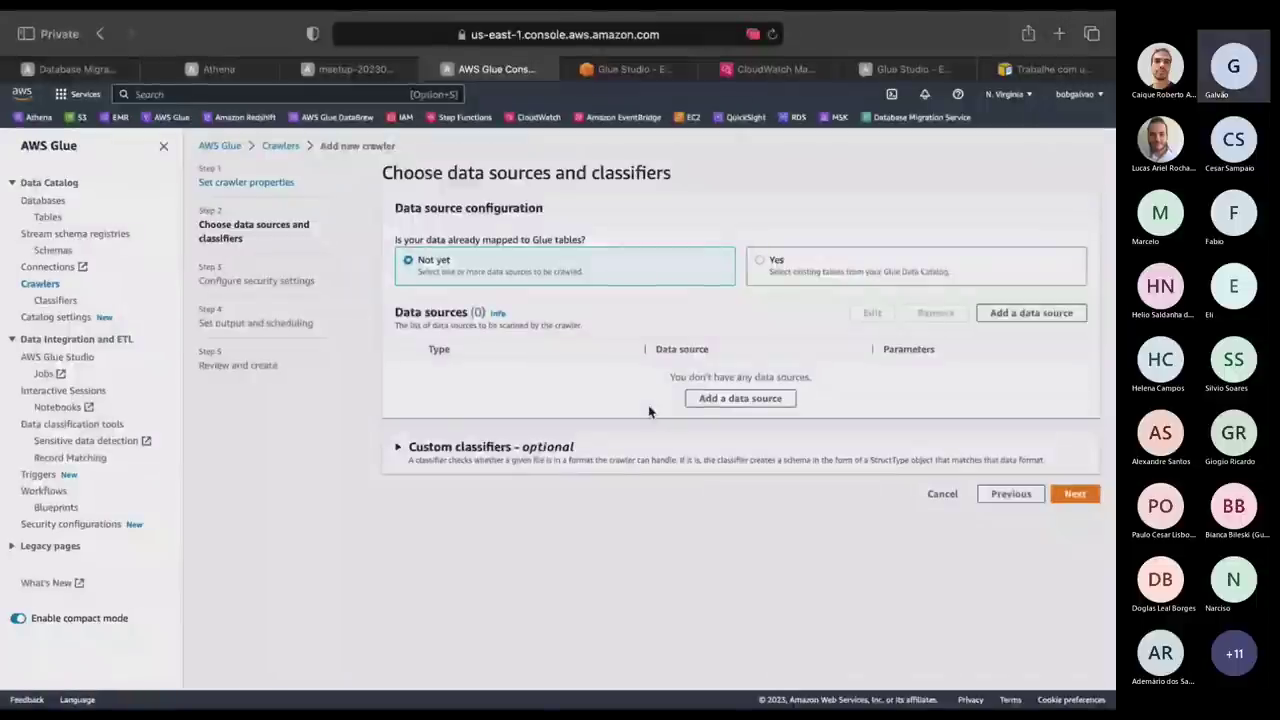
Explore adding a data source and network connection, then dismiss the data source dialog.
left_click(728, 400)
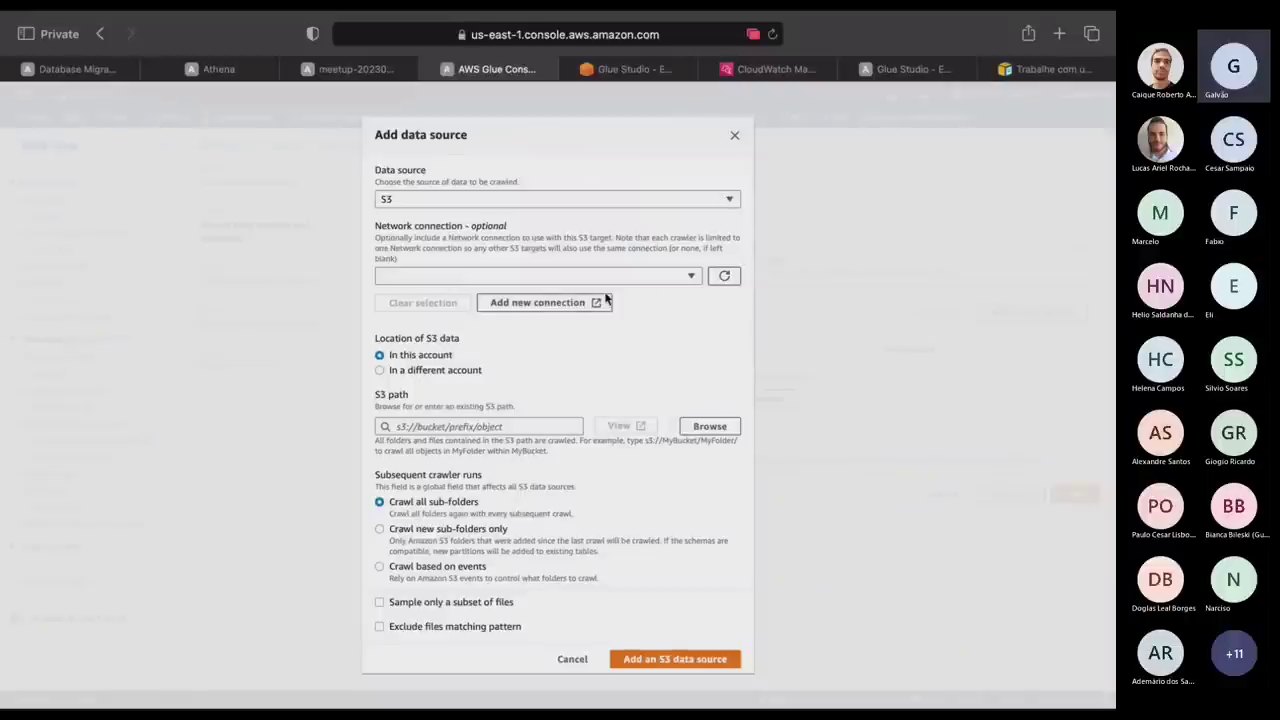
left_click(596, 302)
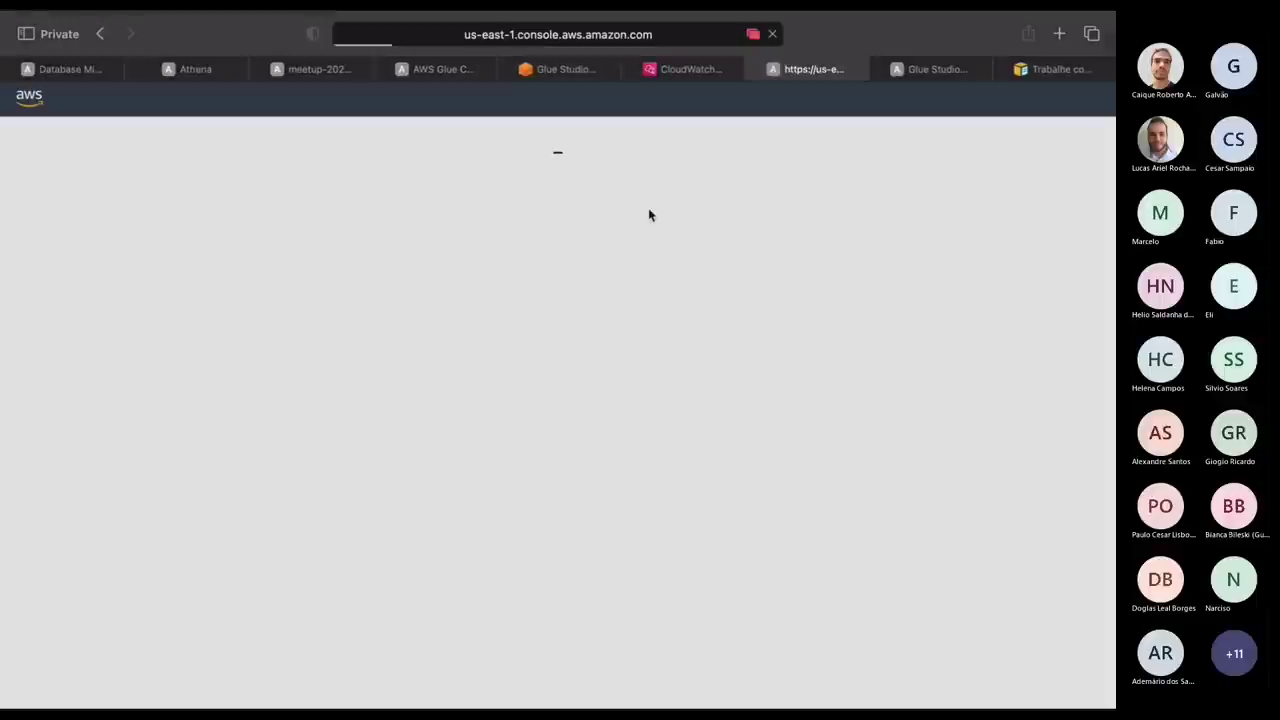
left_click(578, 72)
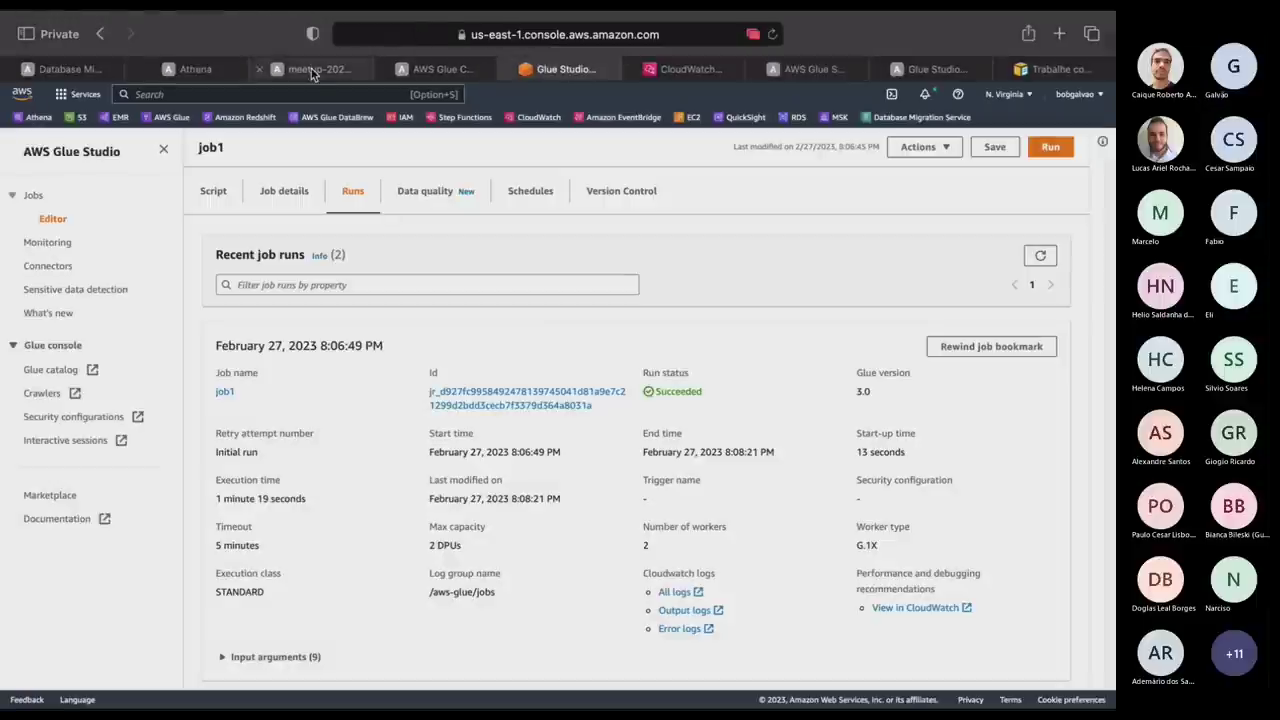
left_click(432, 69)
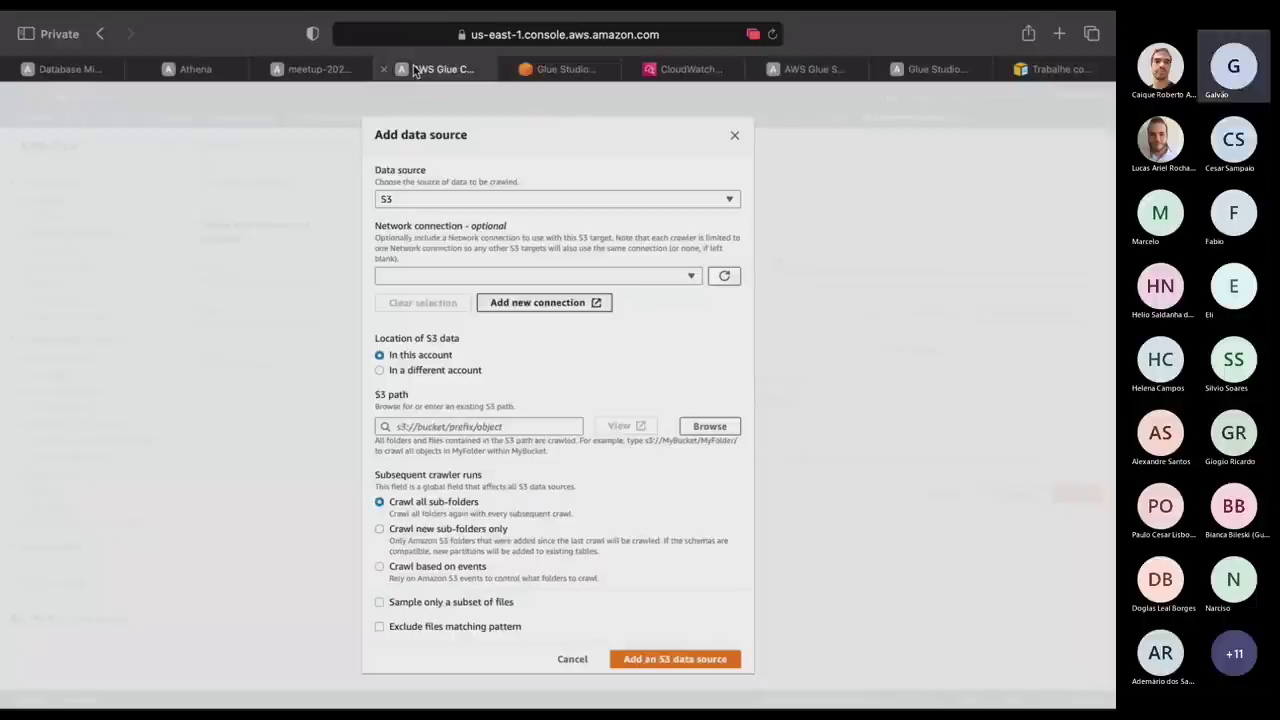
left_click(676, 276)
left_click(727, 277)
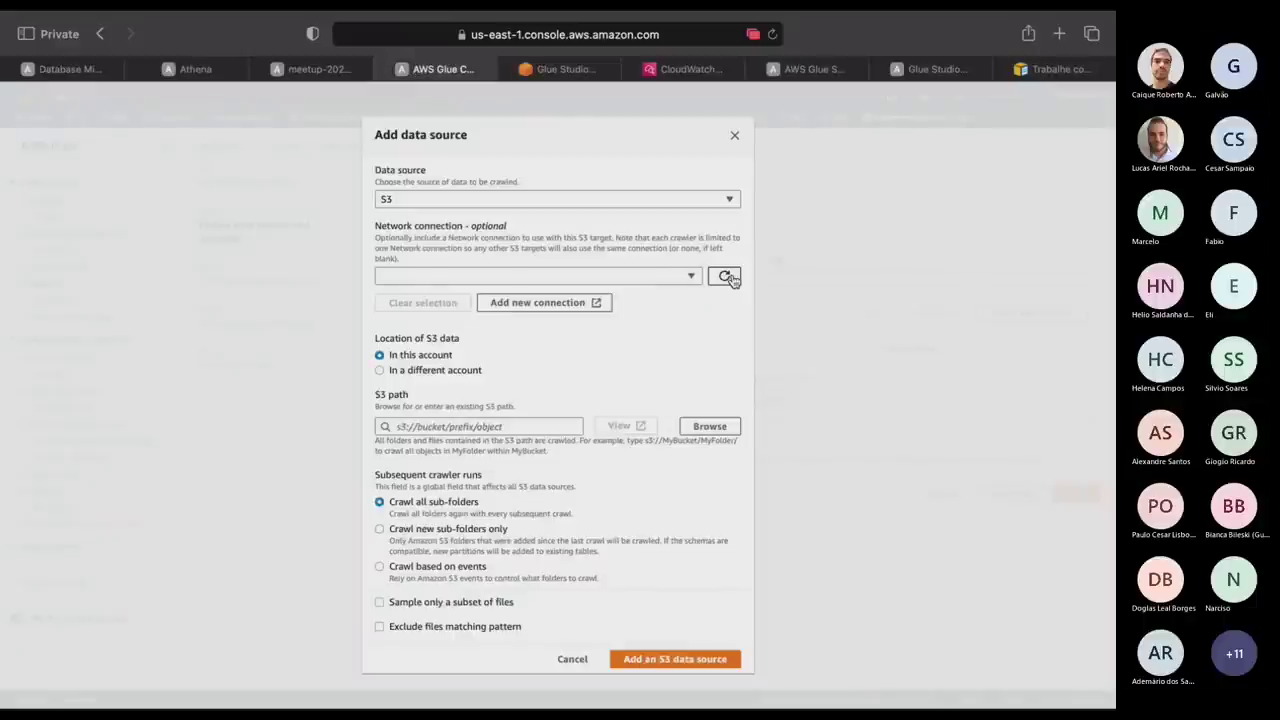
left_click(573, 282)
left_click(573, 289)
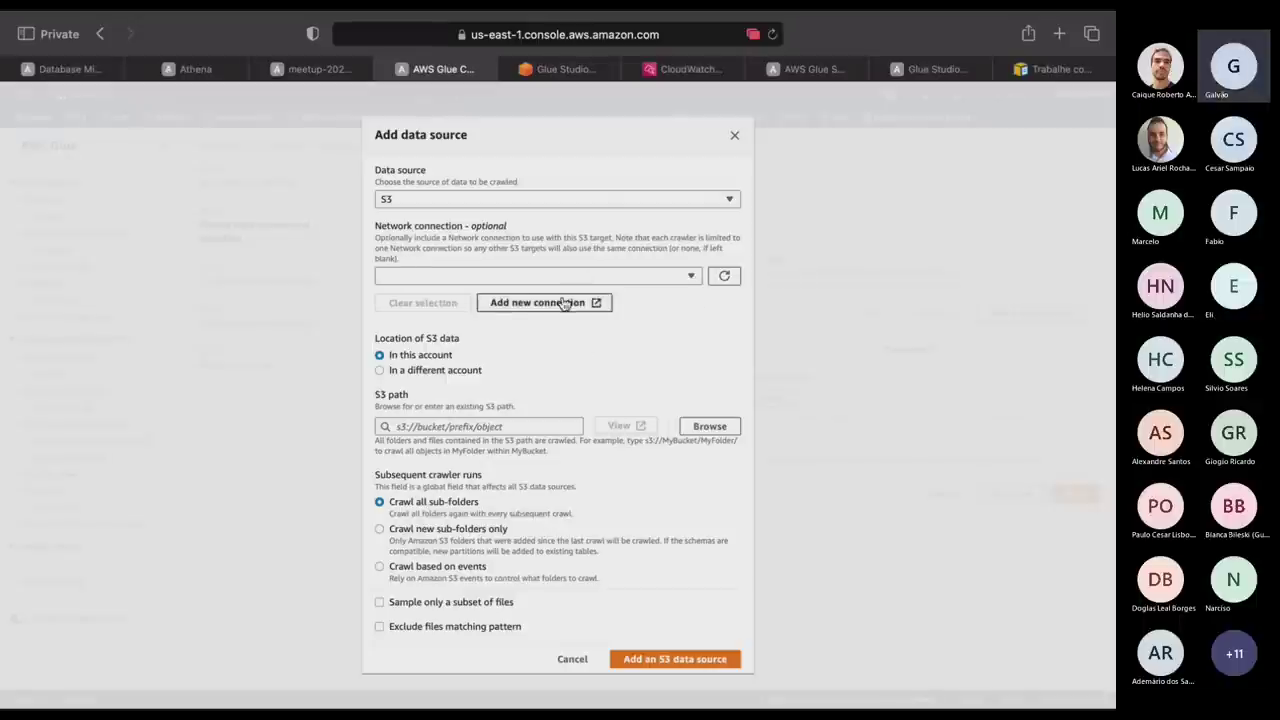
left_click(580, 302)
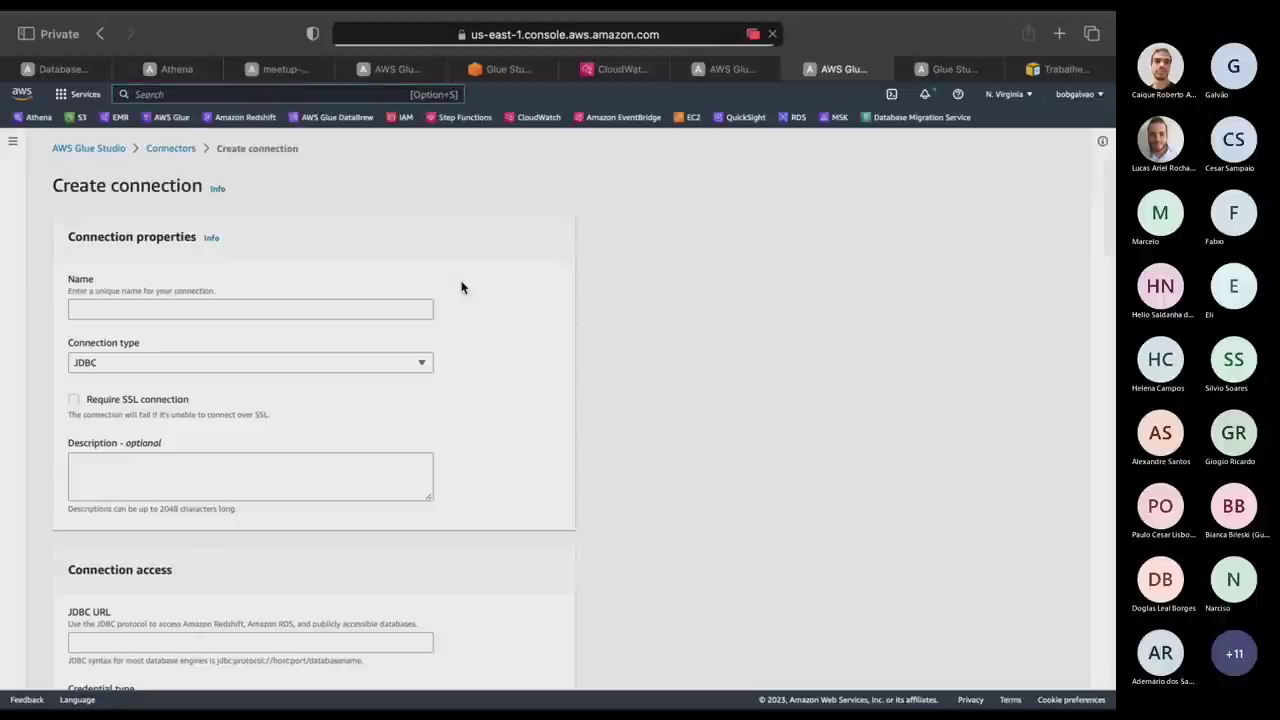
left_click(728, 70)
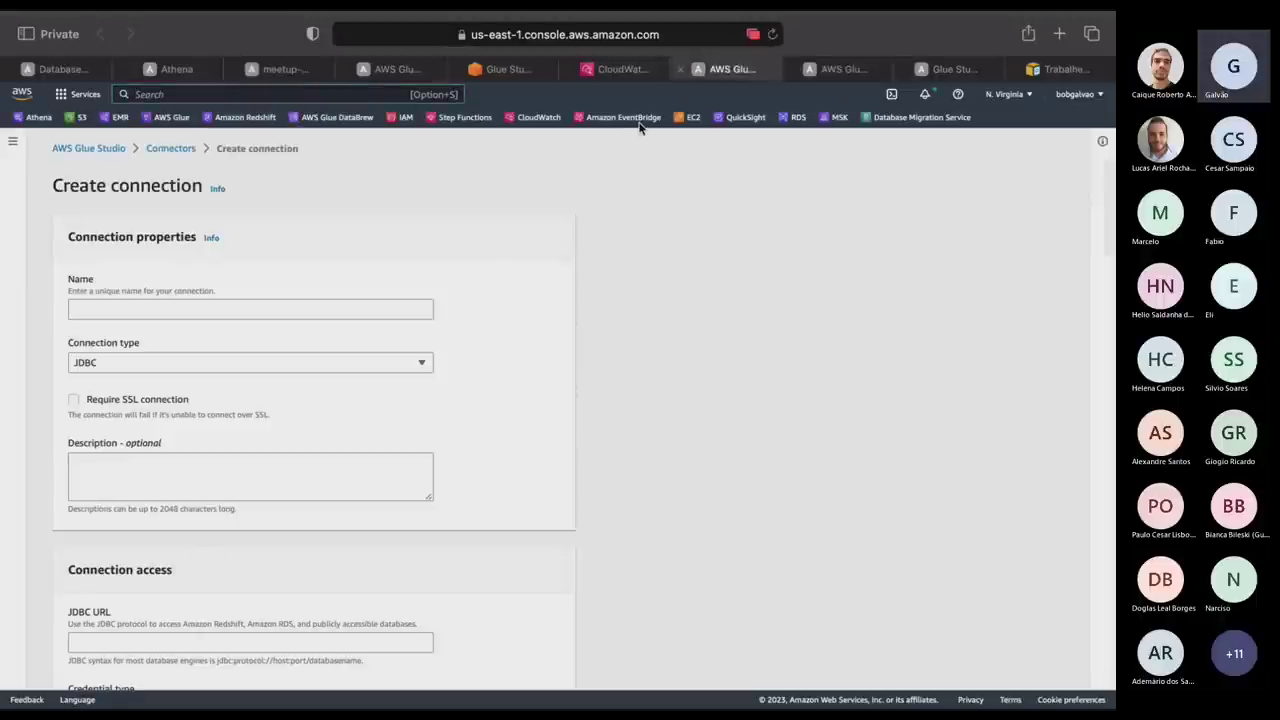
left_click(512, 68)
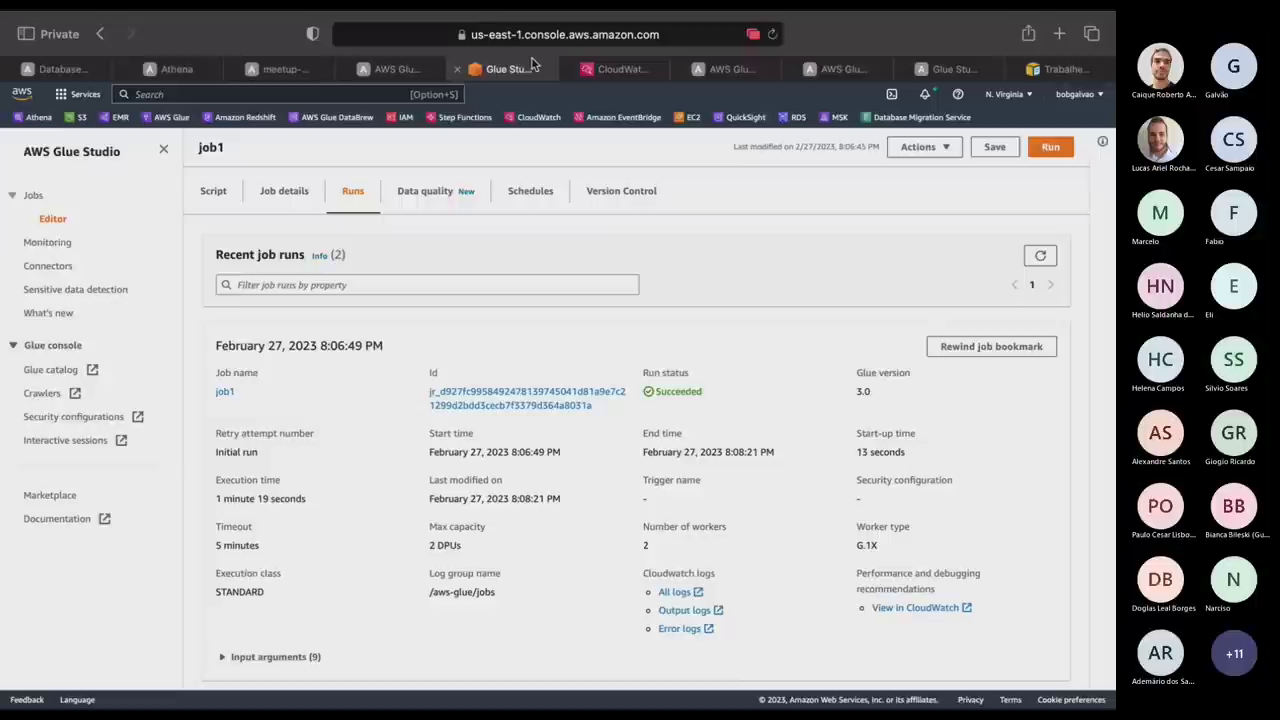
left_click(360, 76)
left_click(722, 143)
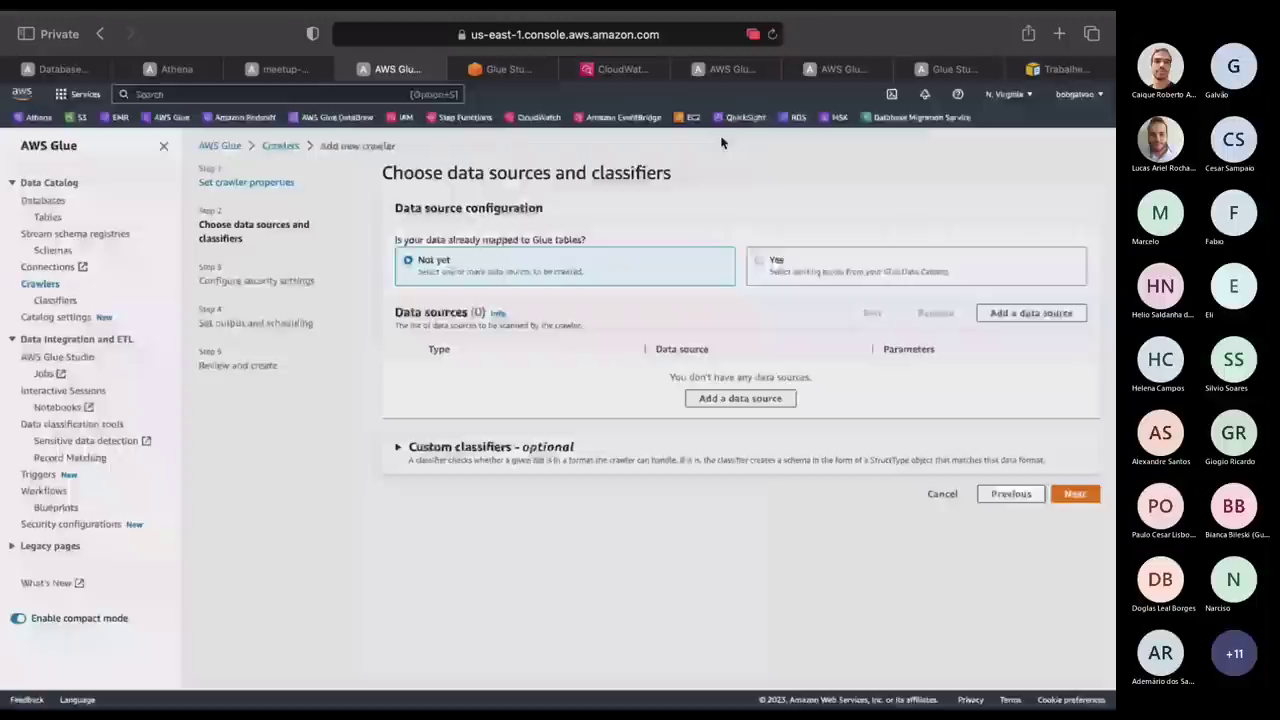
Toggle whether data is already mapped to Glue tables and try advancing.
left_click(765, 262)
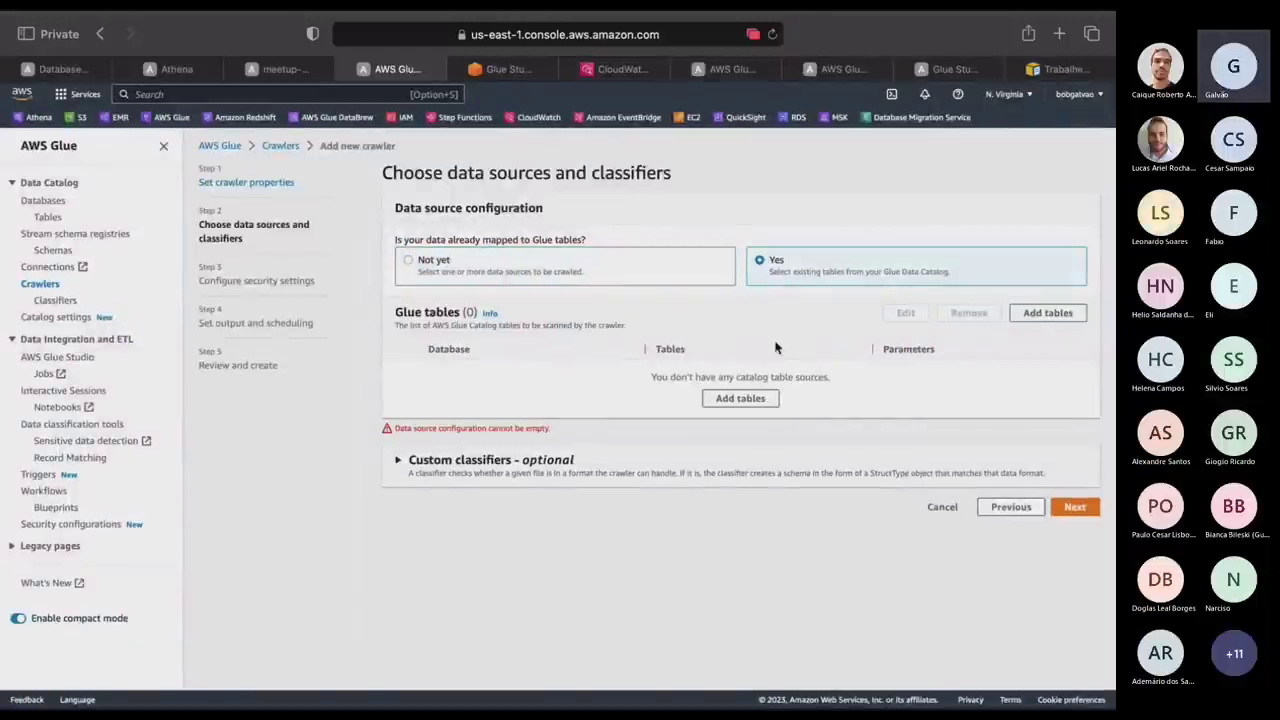
left_click(471, 258)
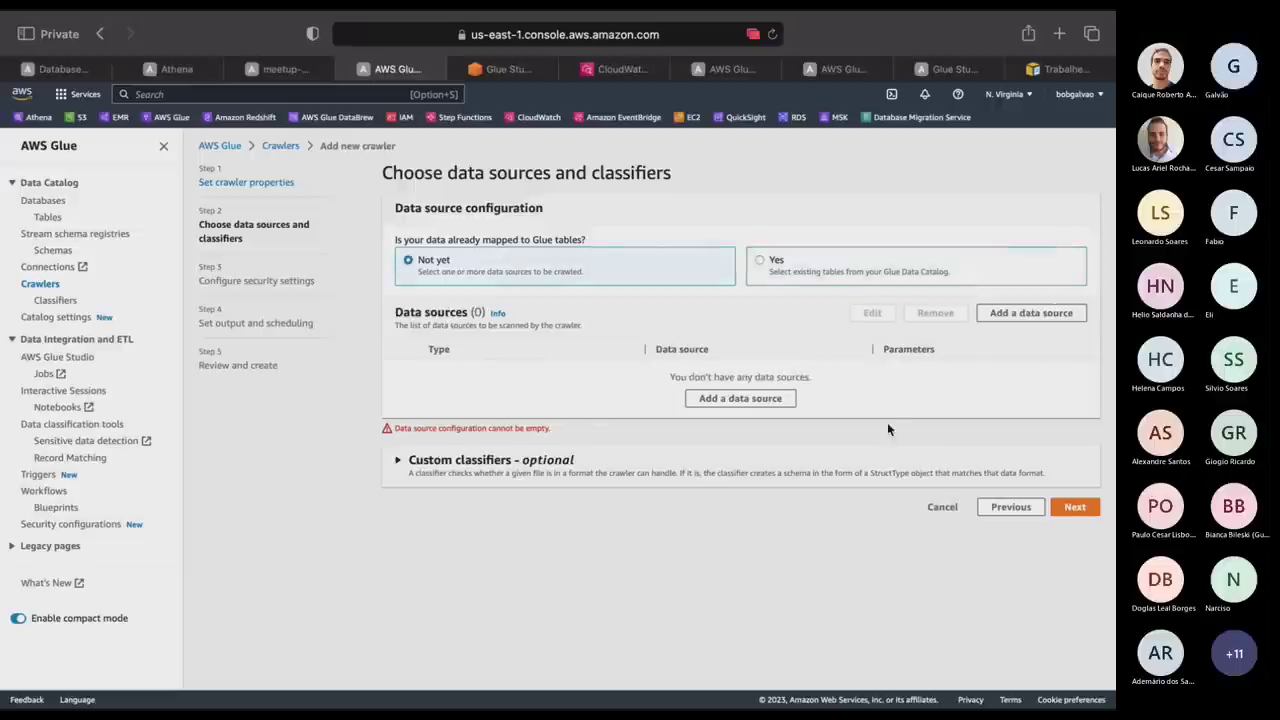
left_click(1075, 508)
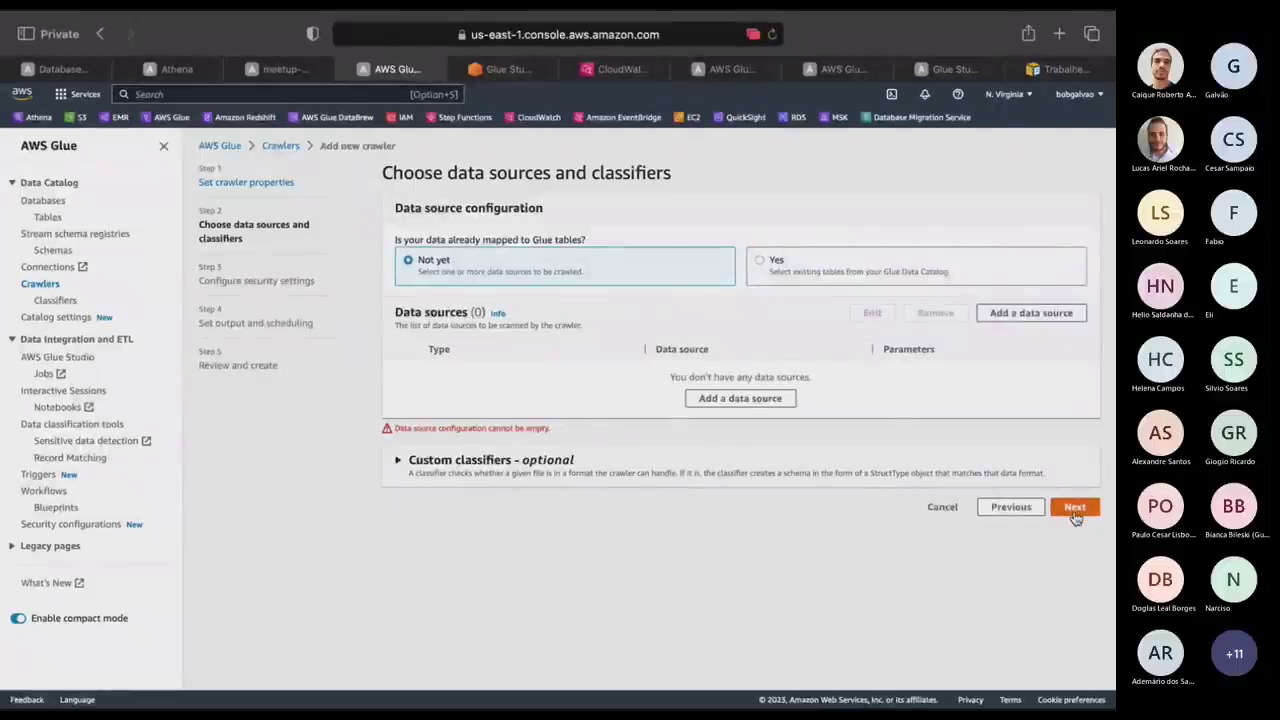
left_click(1075, 510)
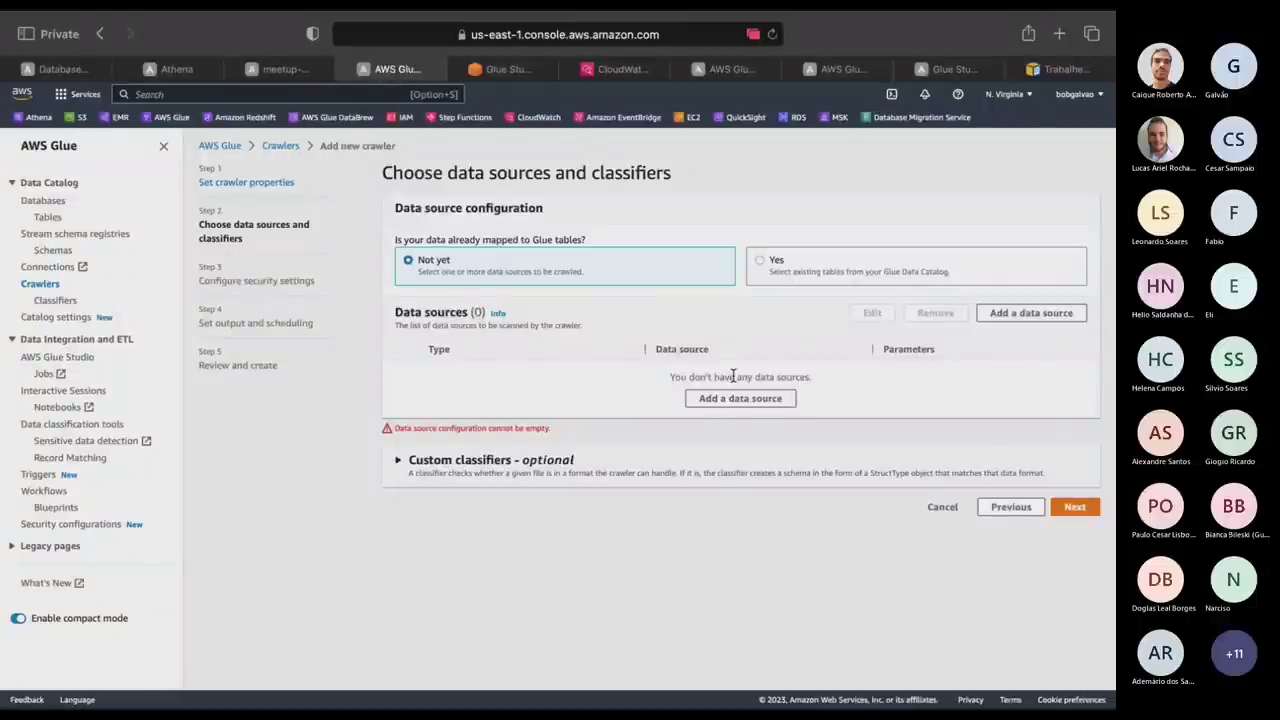
Look through custom classifiers, then cancel and confirm abandoning the crawler wizard.
left_click(462, 466)
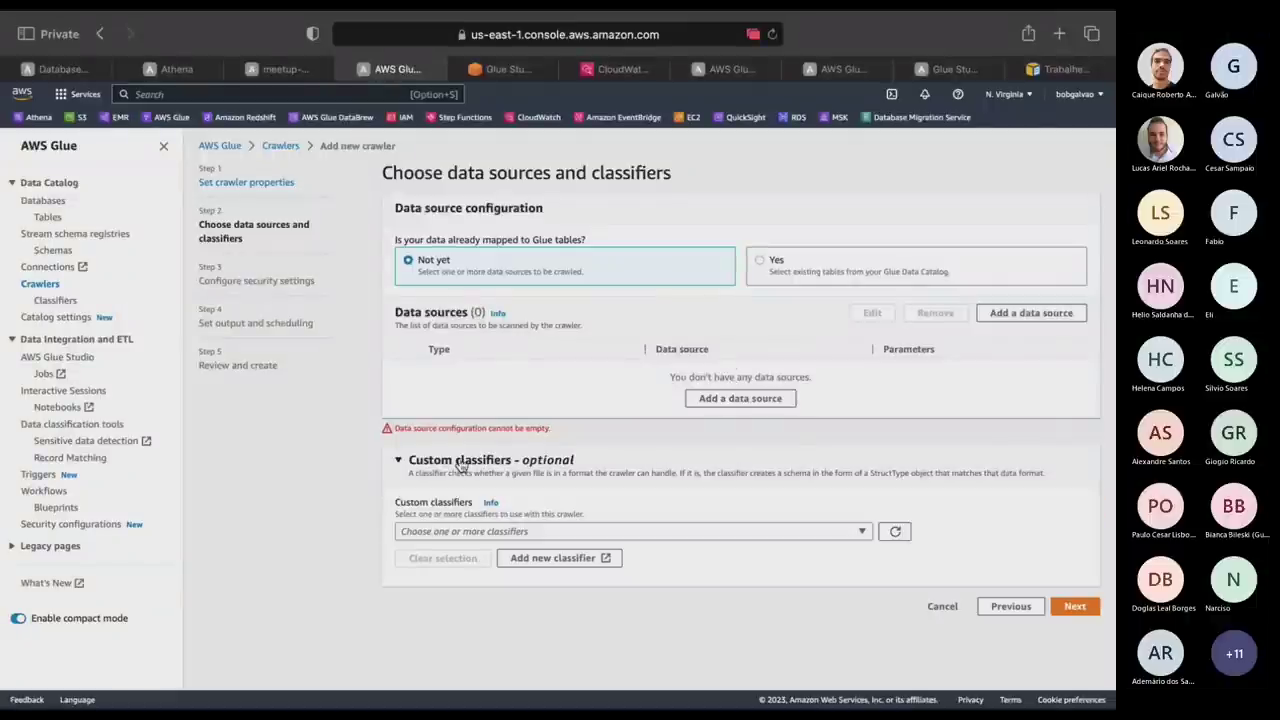
left_click(455, 531)
left_click(455, 531)
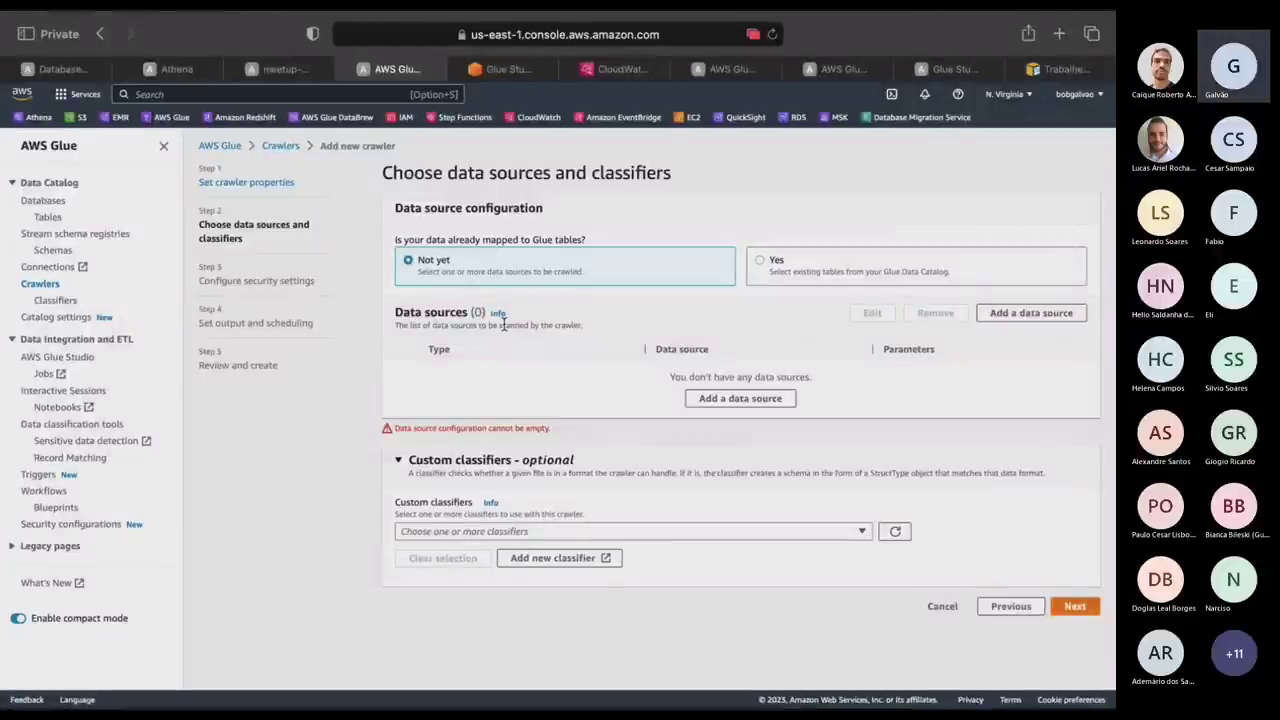
left_click(941, 606)
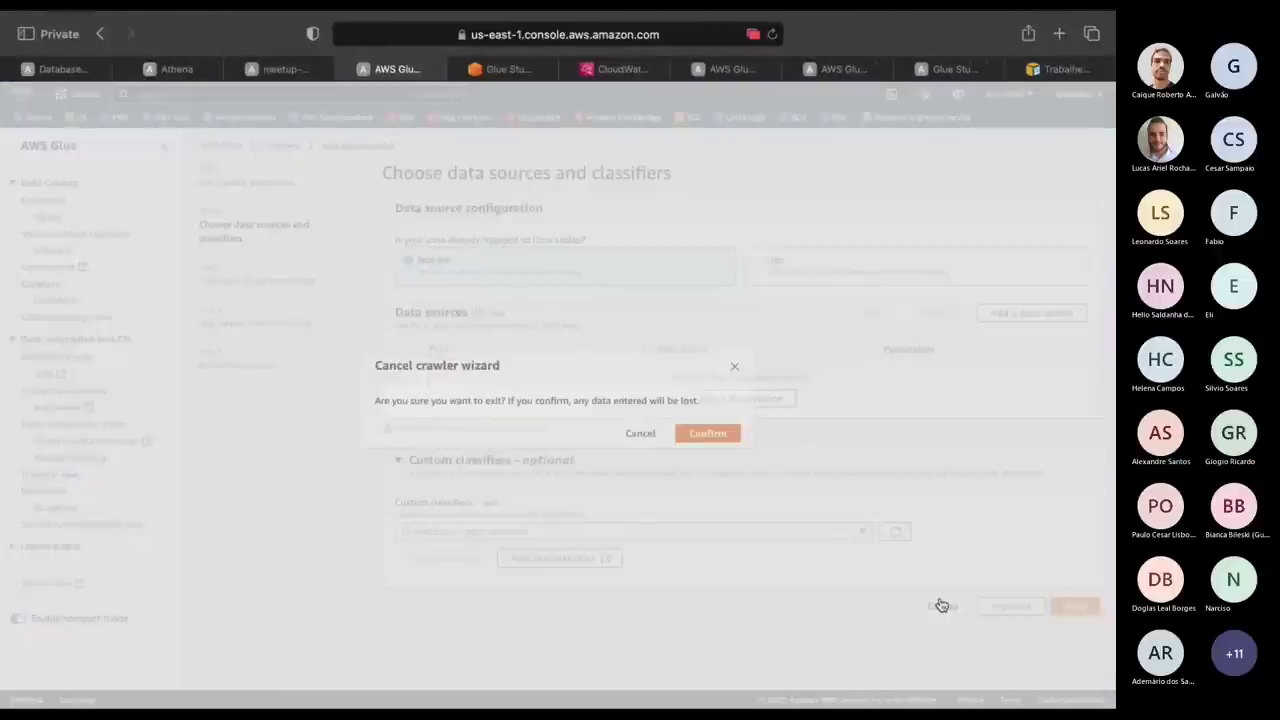
left_click(696, 437)
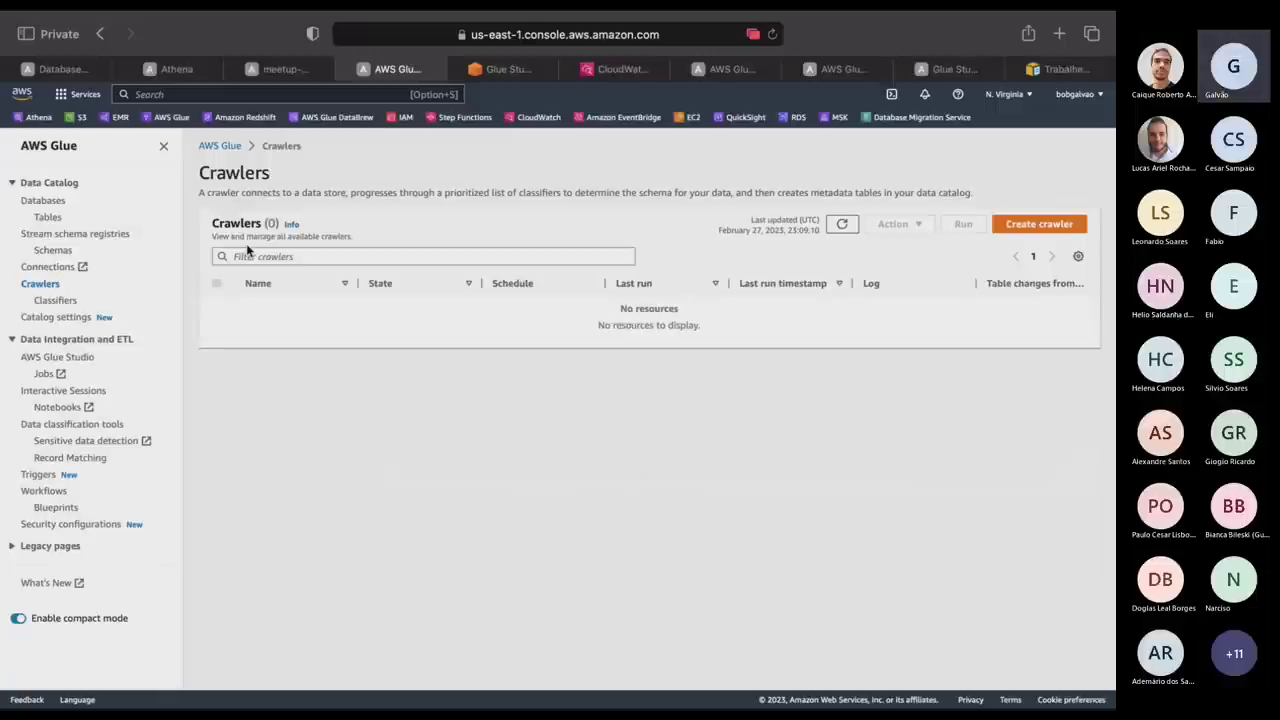
Restart a crawler named 'crawler', keep data as not yet mapped, and begin adding an S3 source.
left_click(1050, 224)
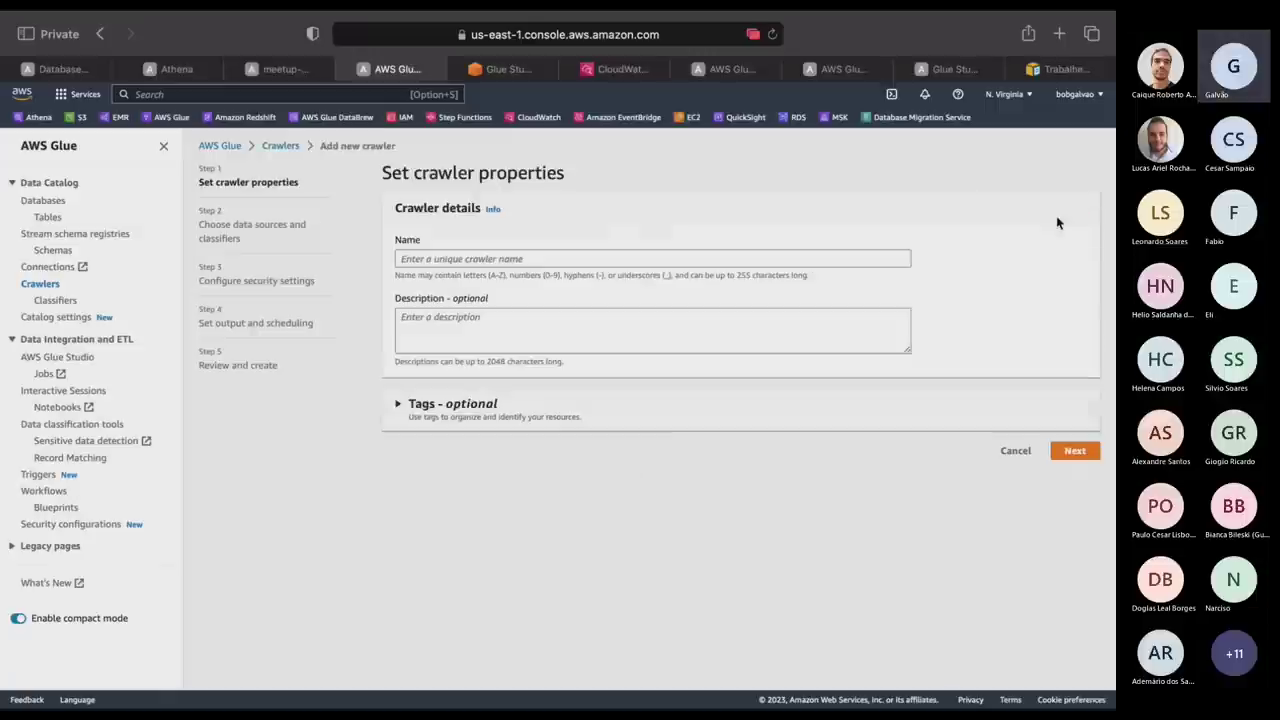
left_click(521, 262)
type("crawler")
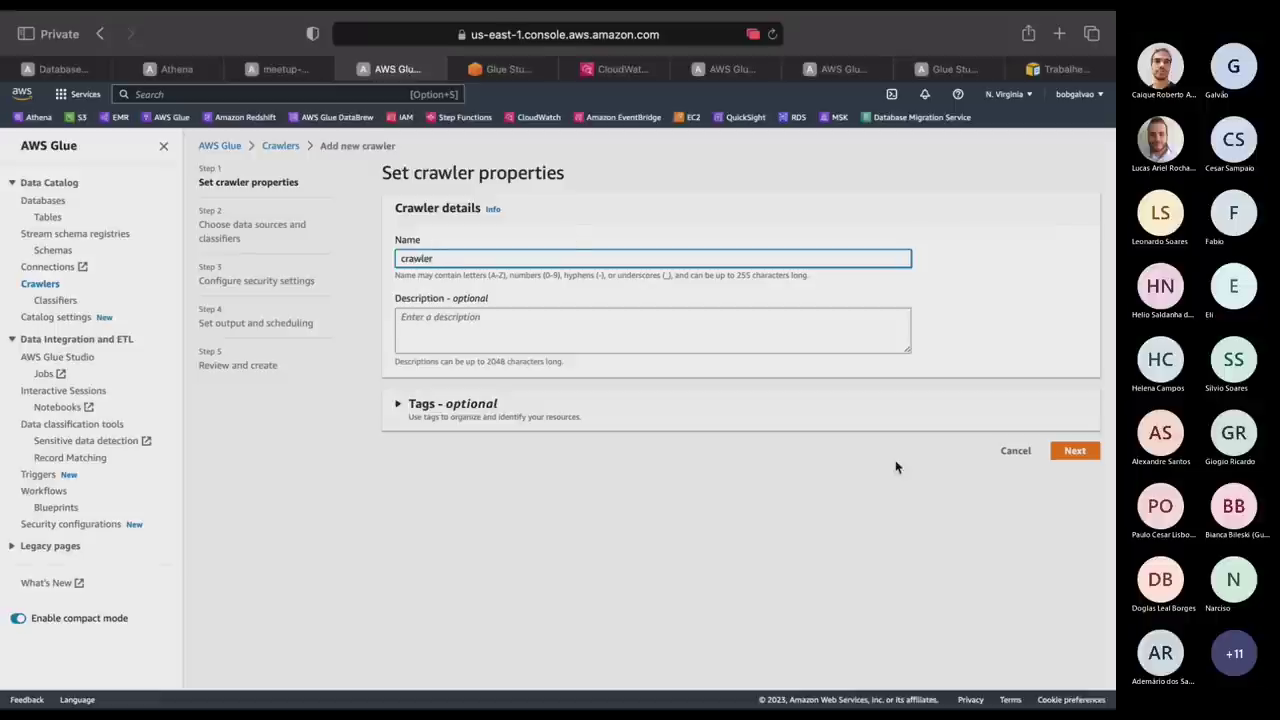
left_click(1077, 452)
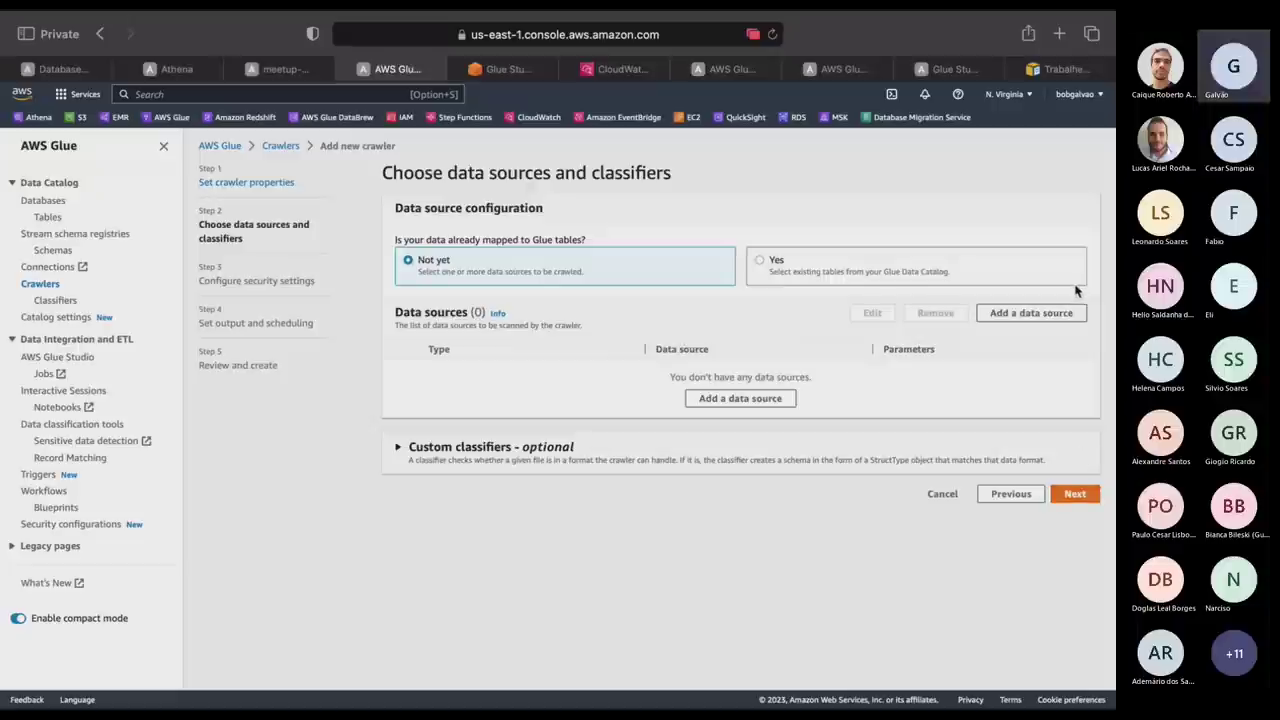
left_click(837, 278)
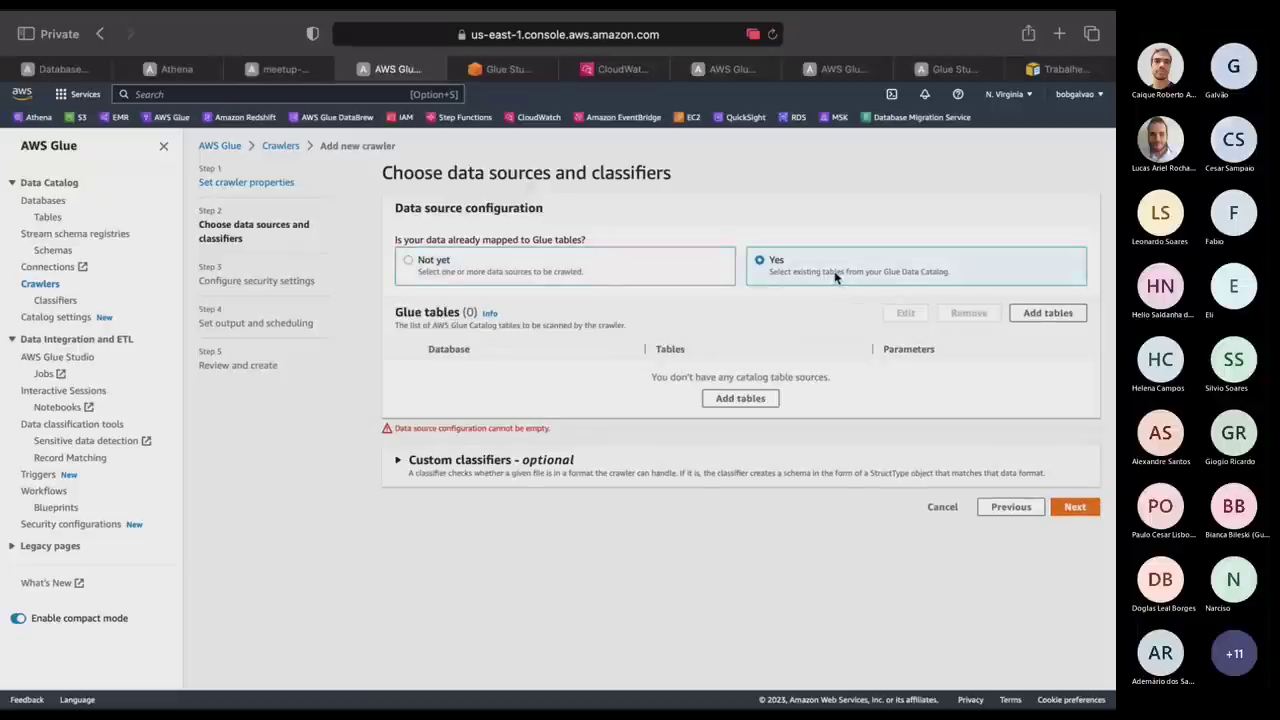
left_click(563, 280)
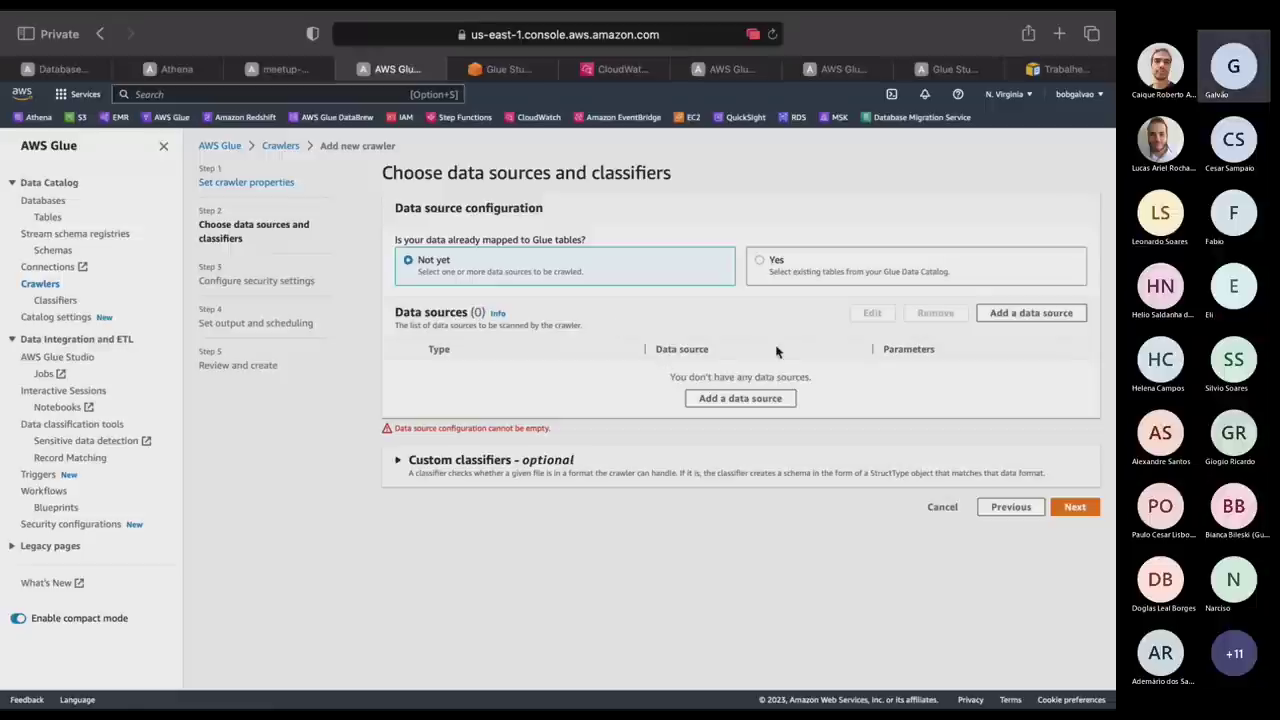
left_click(766, 399)
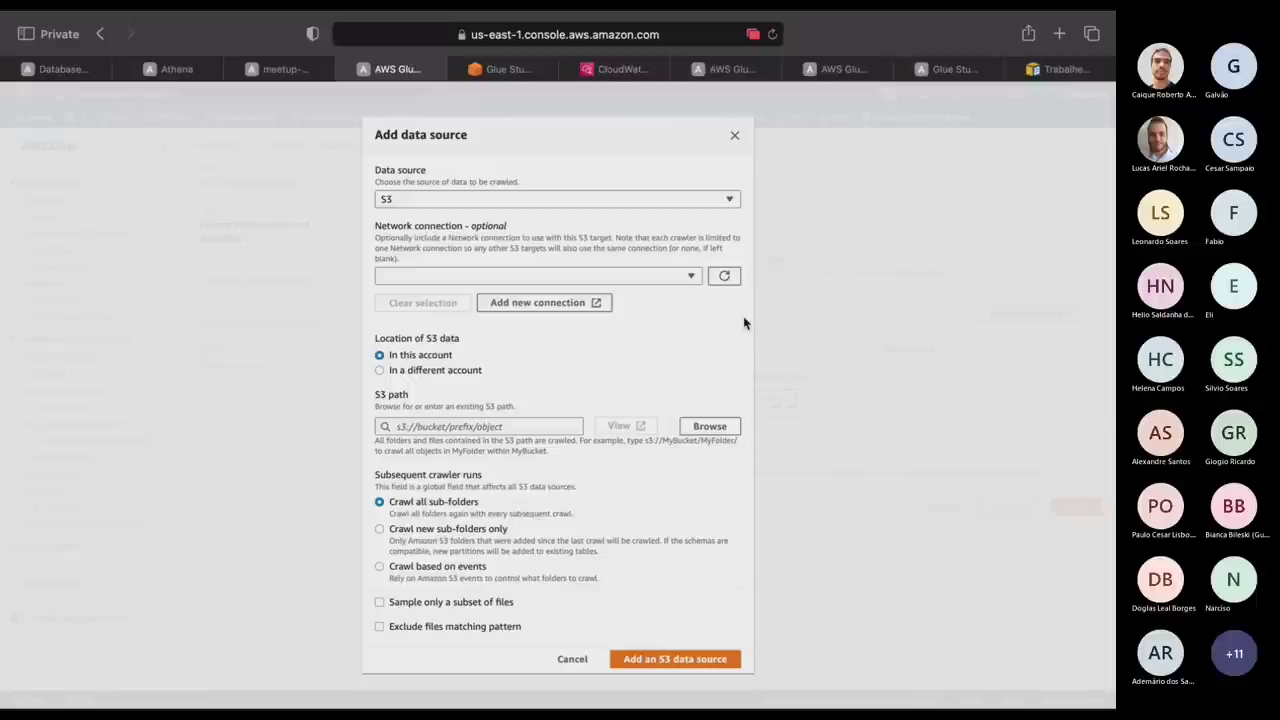
Browse the meetup-20230227 bucket down into crawler/tbpessoa-glue.
left_click(708, 426)
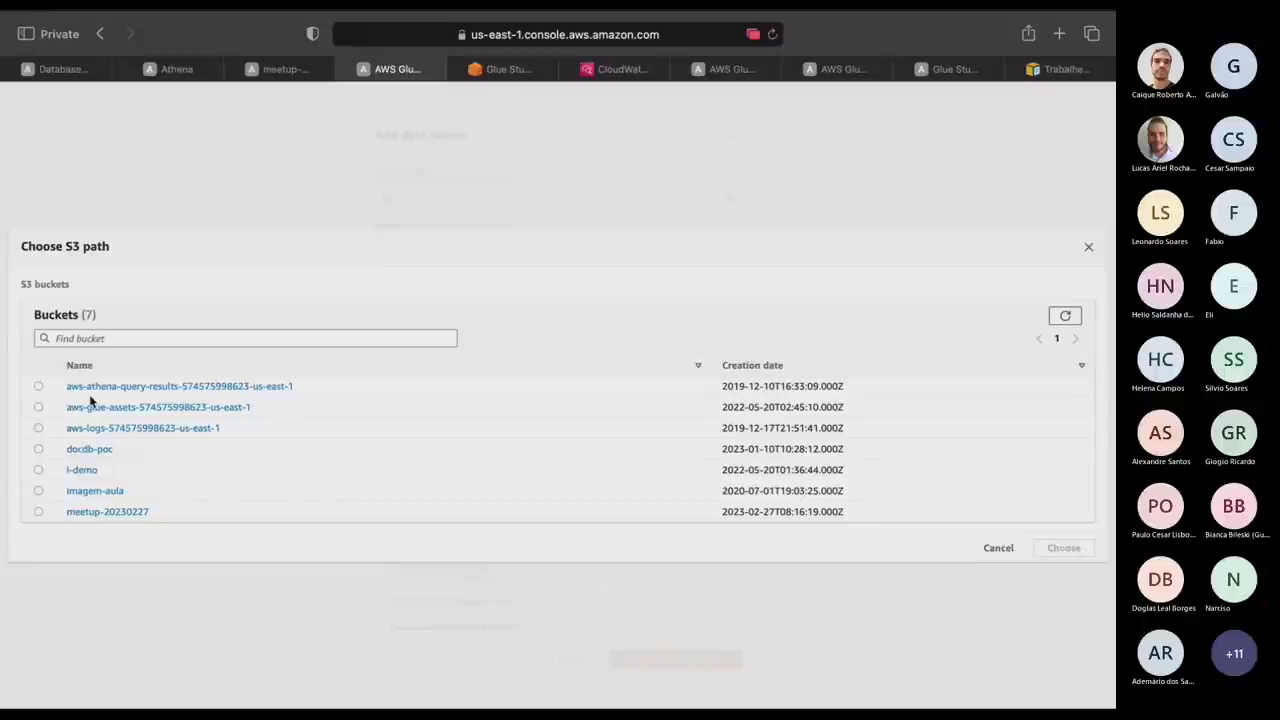
left_click(97, 512)
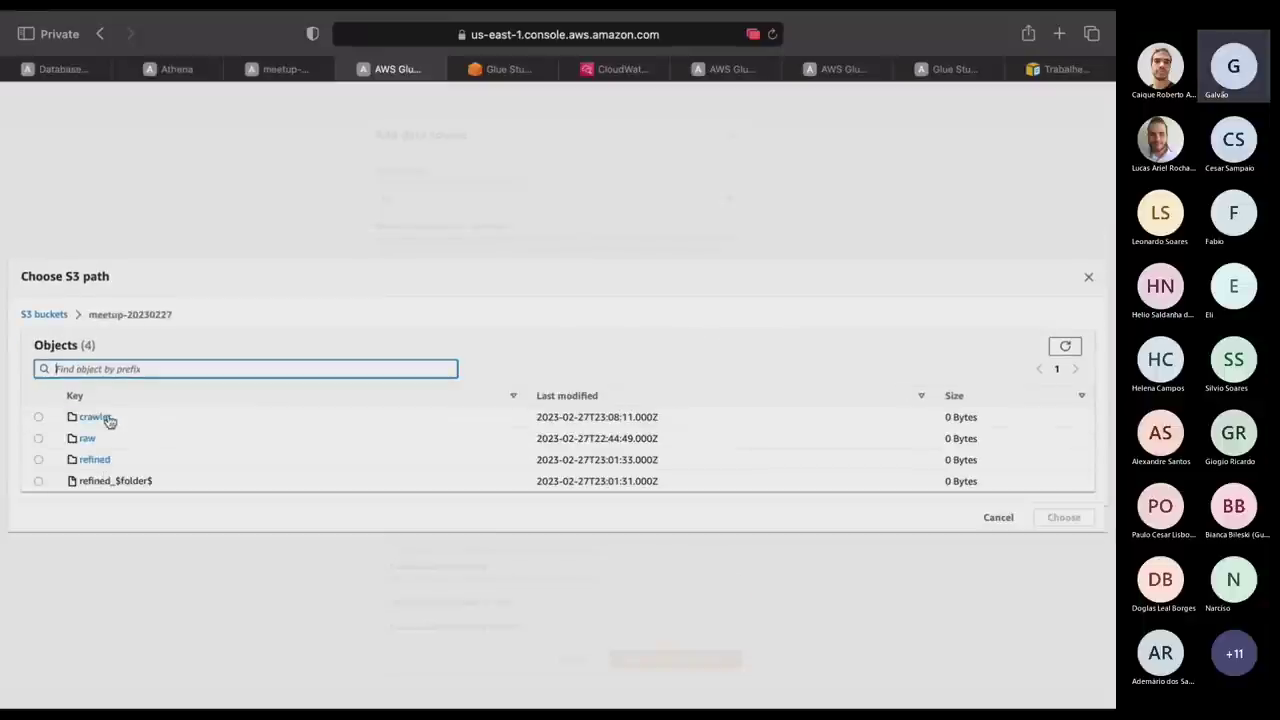
left_click(100, 417)
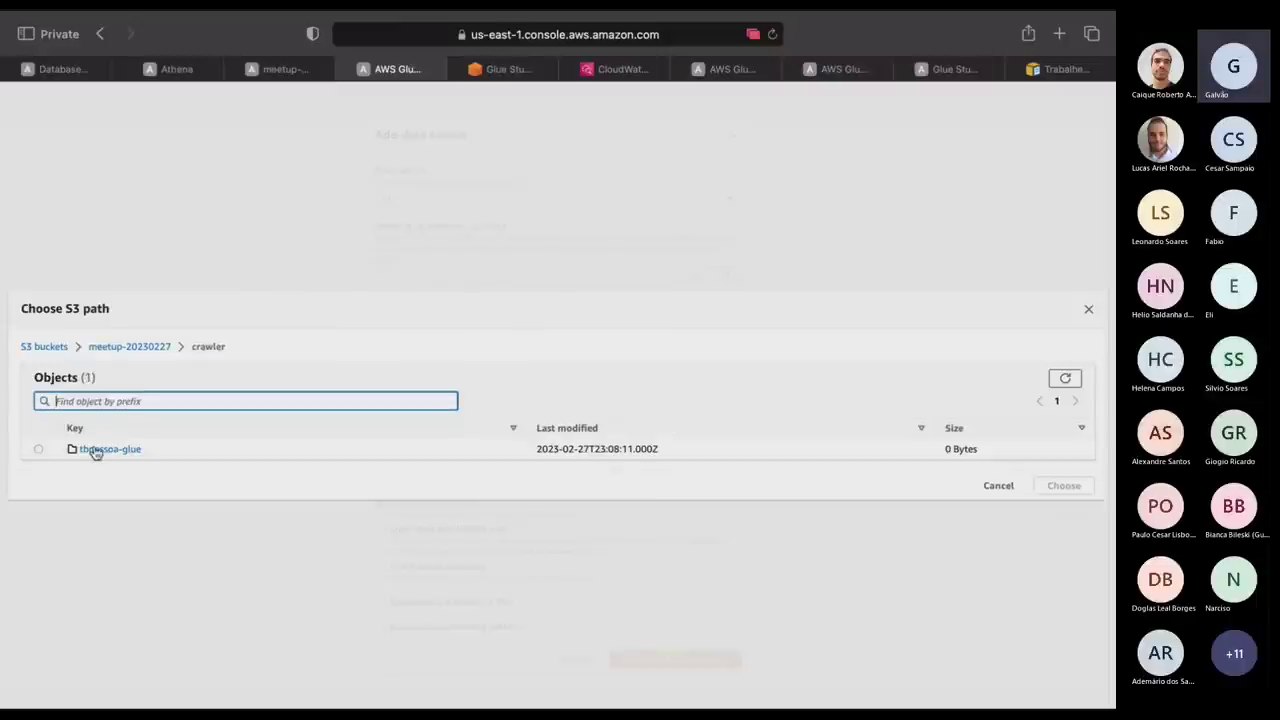
left_click(109, 452)
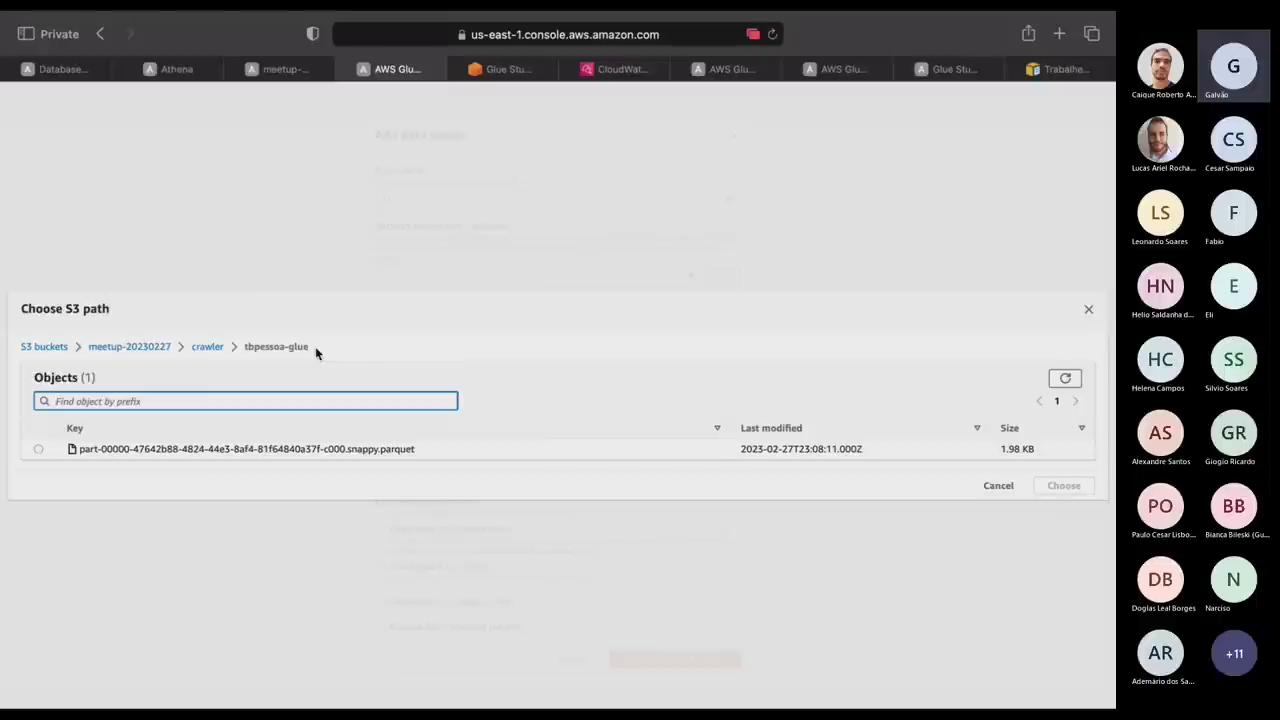
left_click_drag(315, 346, 241, 350)
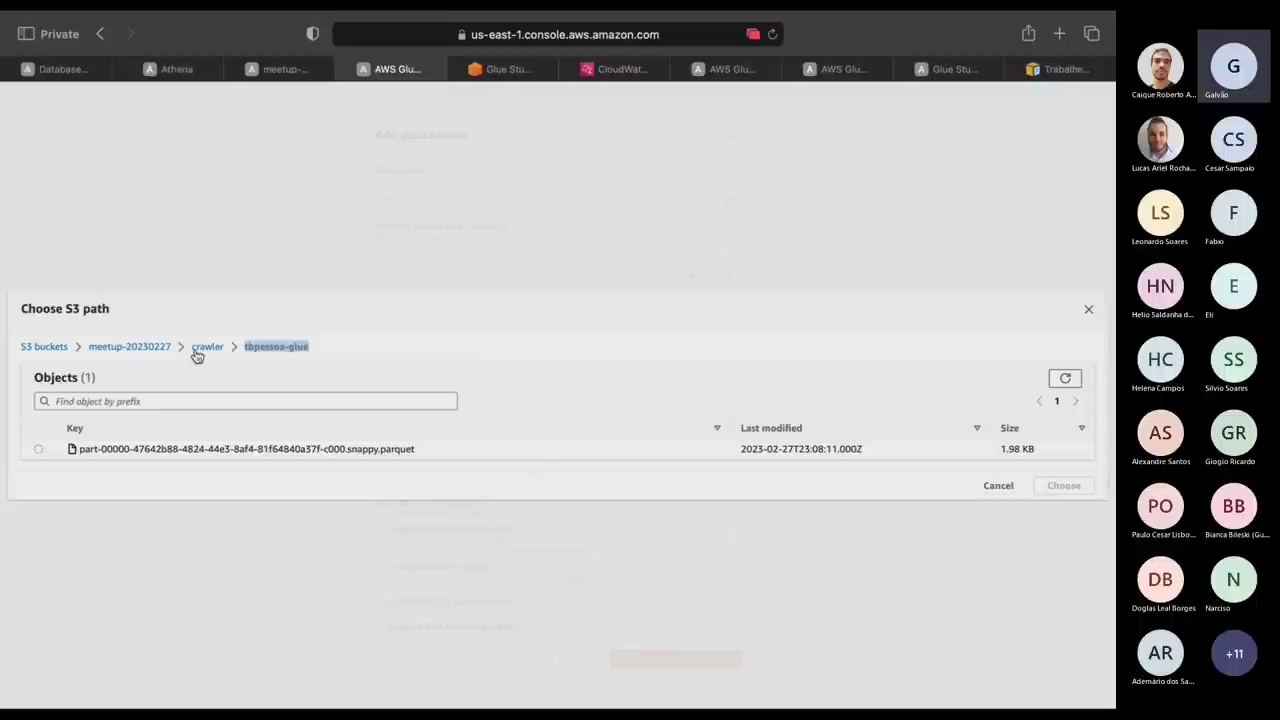
left_click(307, 348)
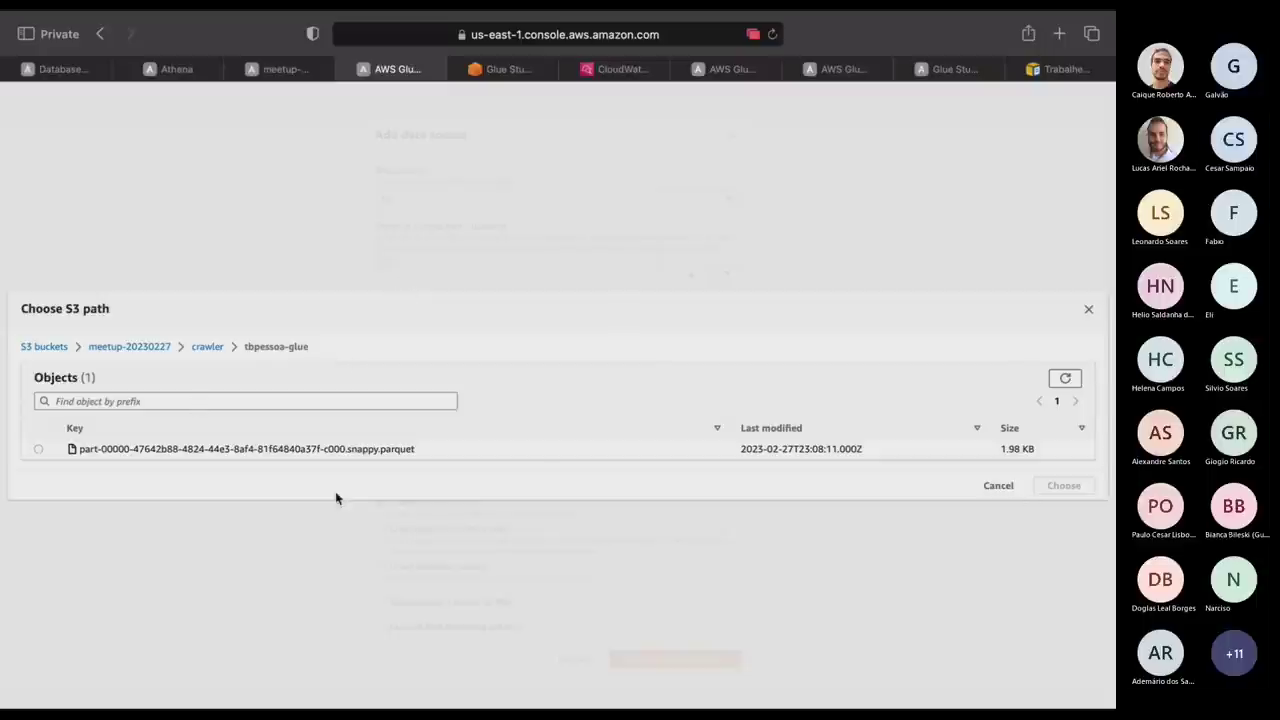
Choose crawler/tbpessoa-glue/ as the S3 data source and continue to security settings.
left_click(208, 347)
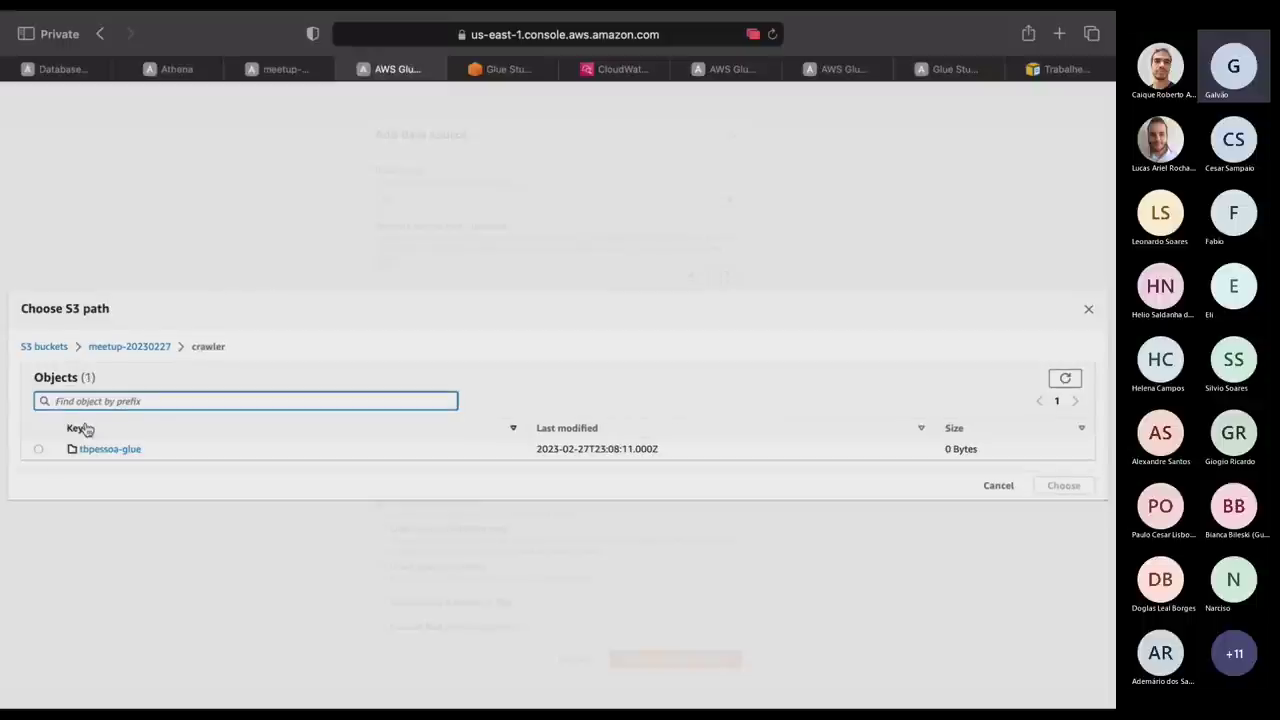
left_click(38, 449)
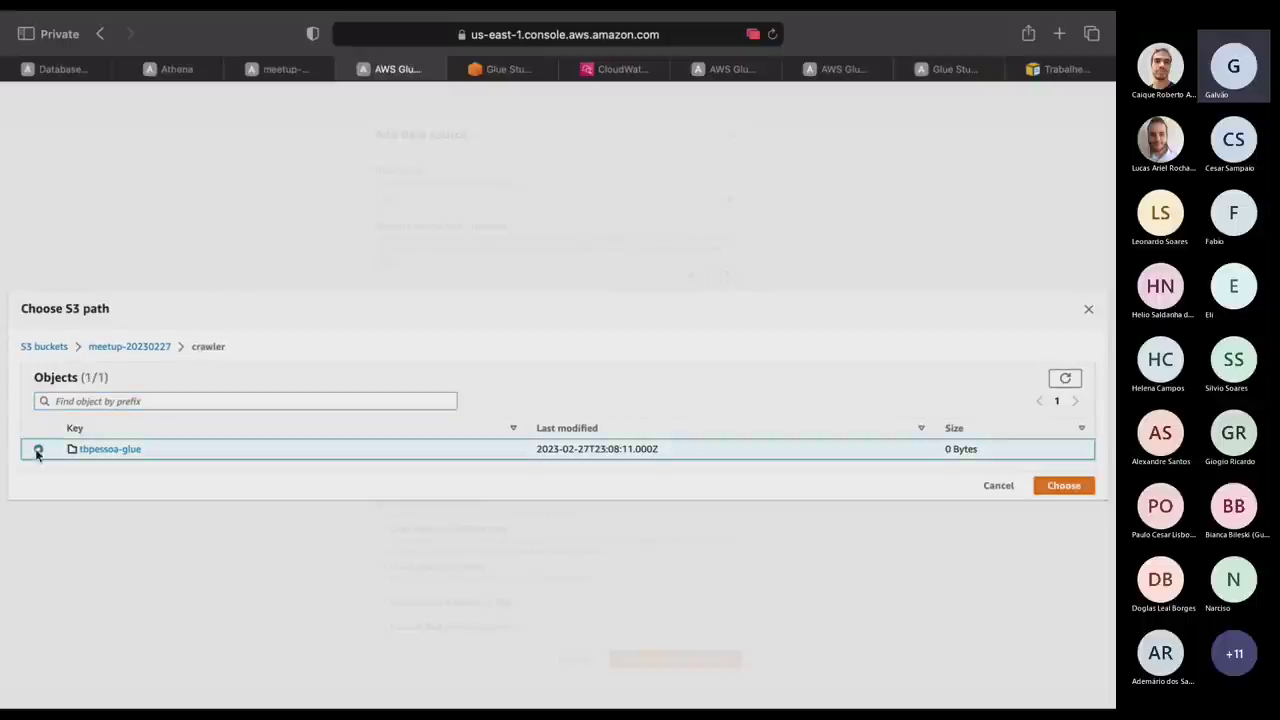
left_click(1064, 486)
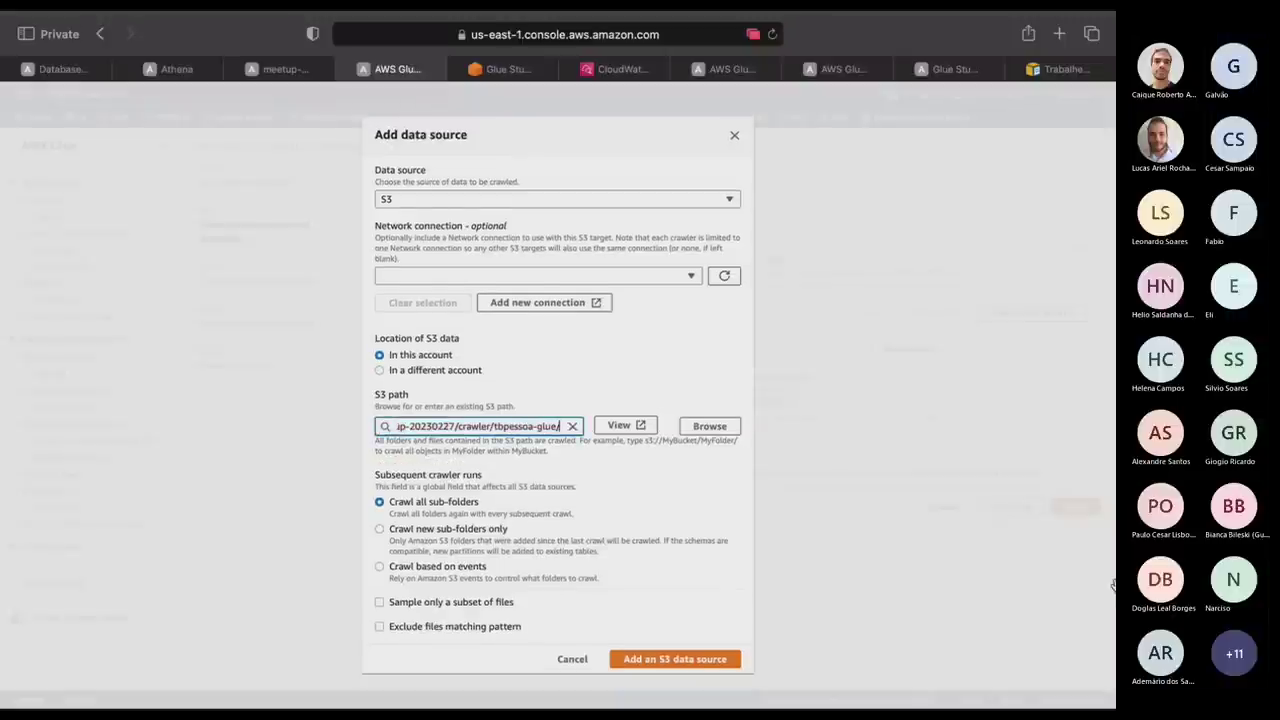
left_click(688, 660)
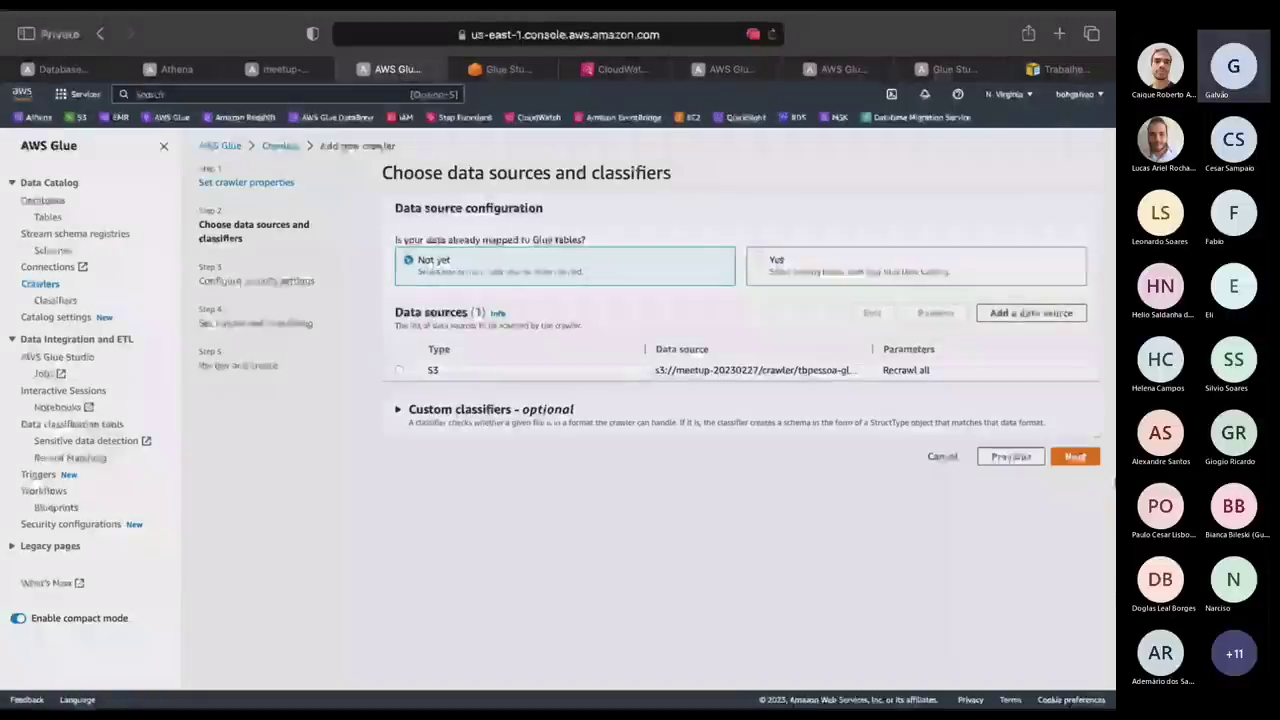
left_click(1080, 457)
Give the crawler role role-i-demo and target database meetup, then create it.
left_click(579, 256)
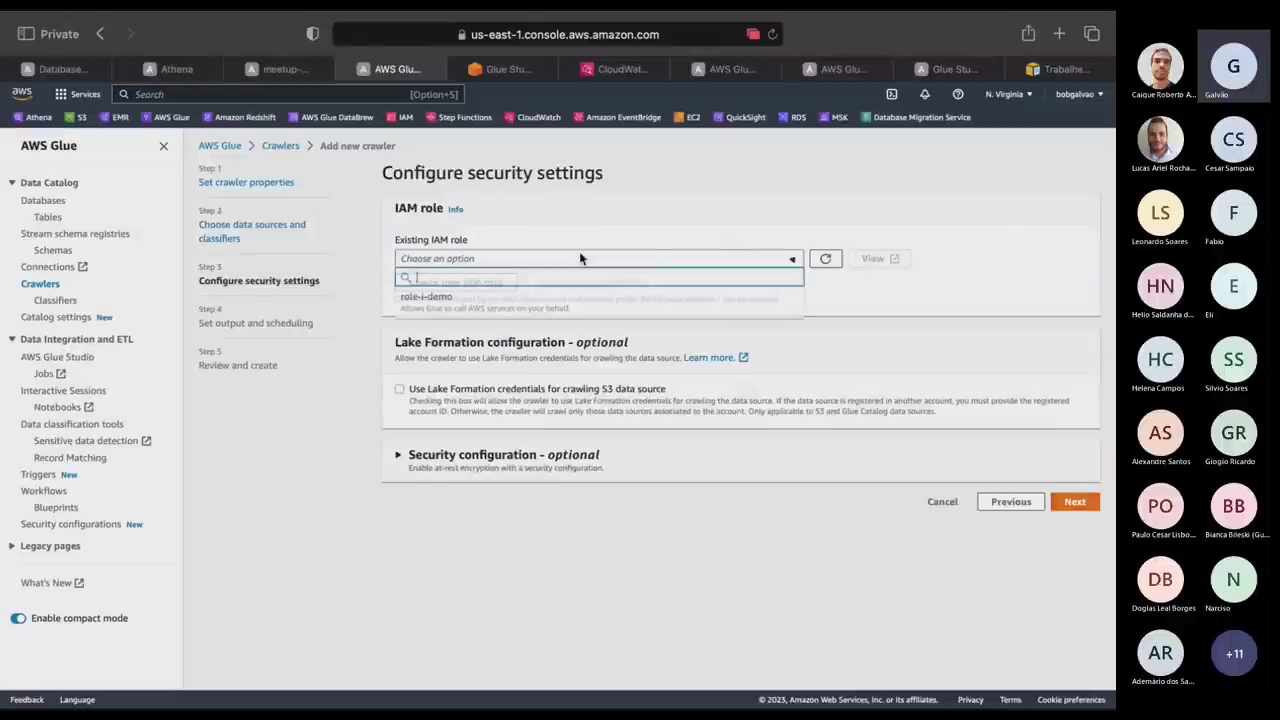
left_click(500, 290)
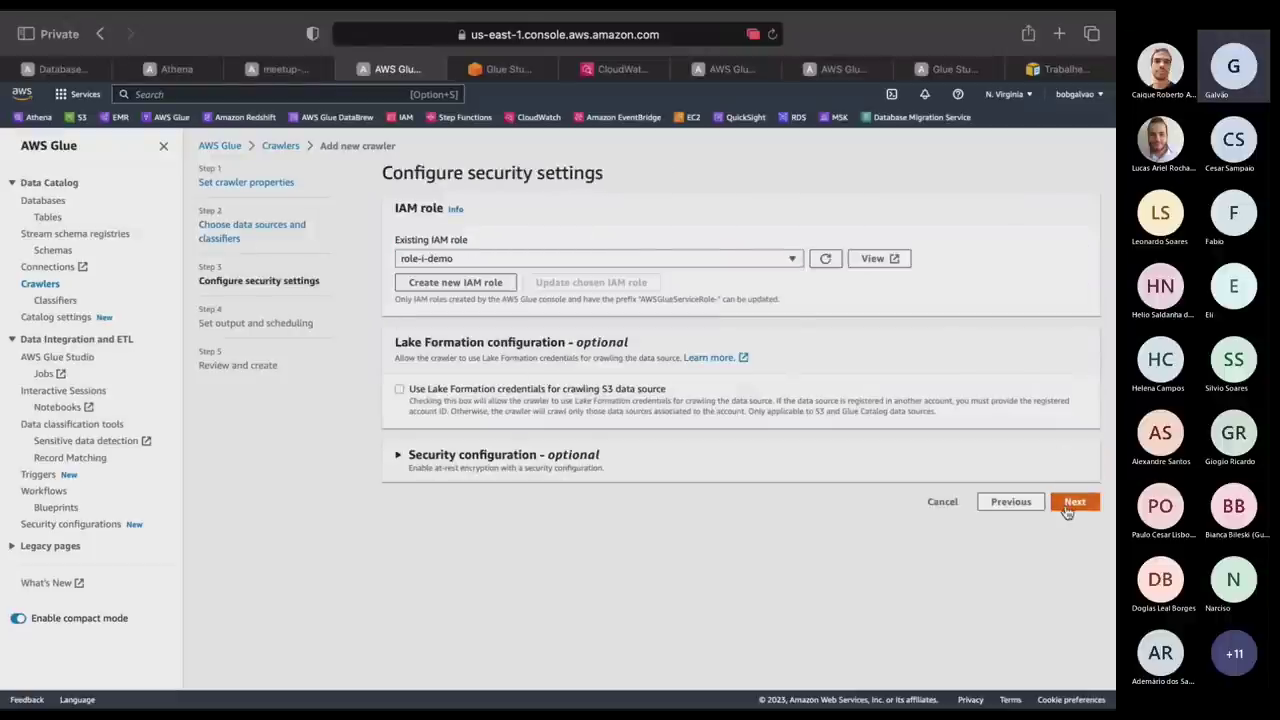
left_click(1072, 503)
left_click(457, 260)
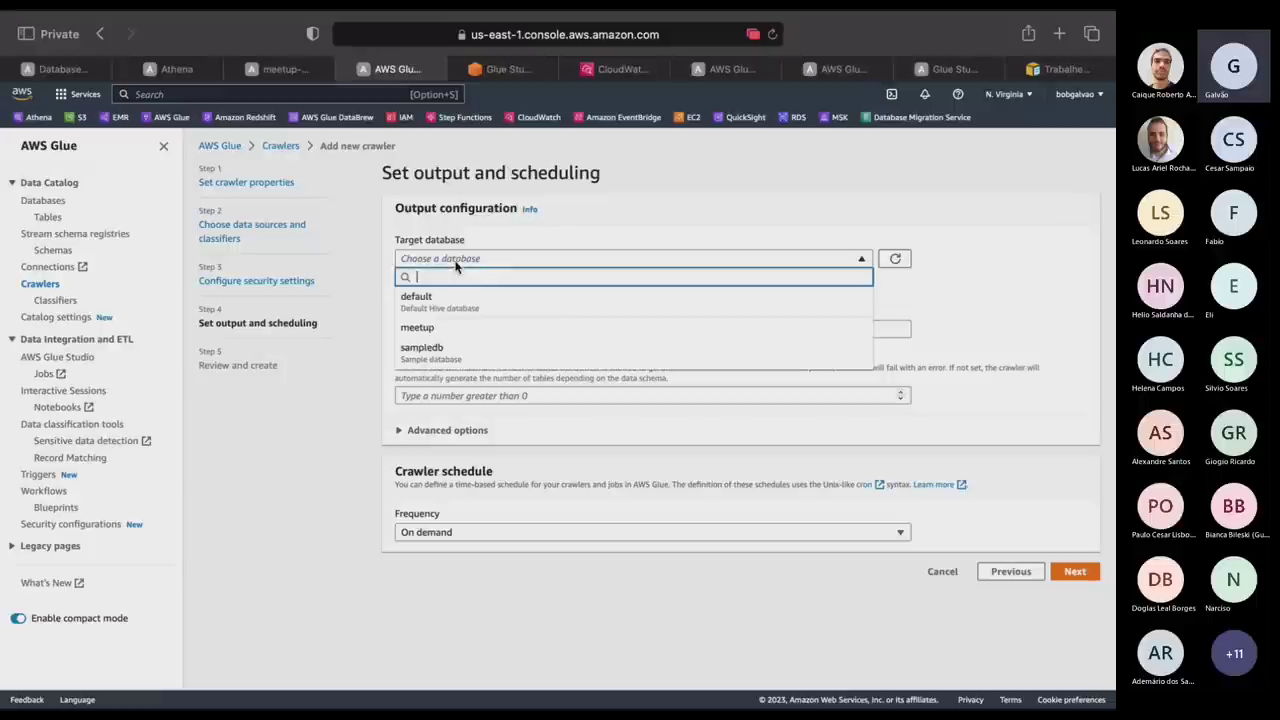
left_click(455, 330)
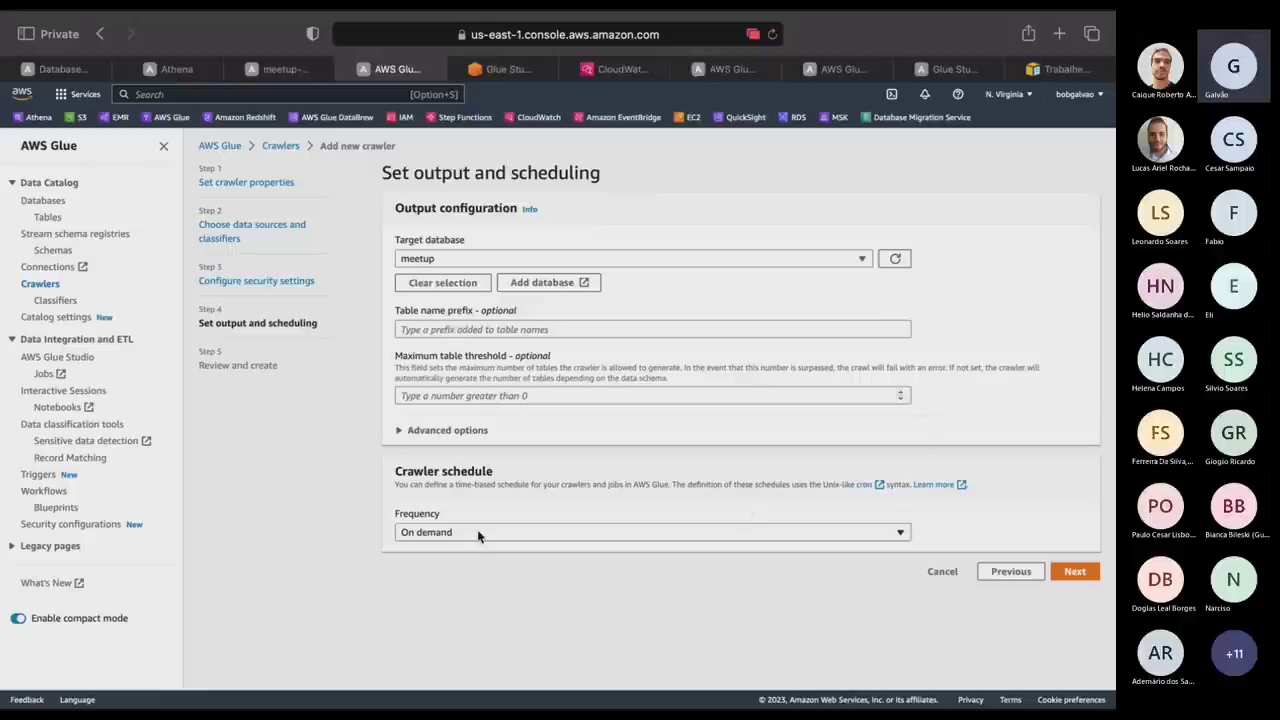
left_click(1074, 571)
left_click(1053, 650)
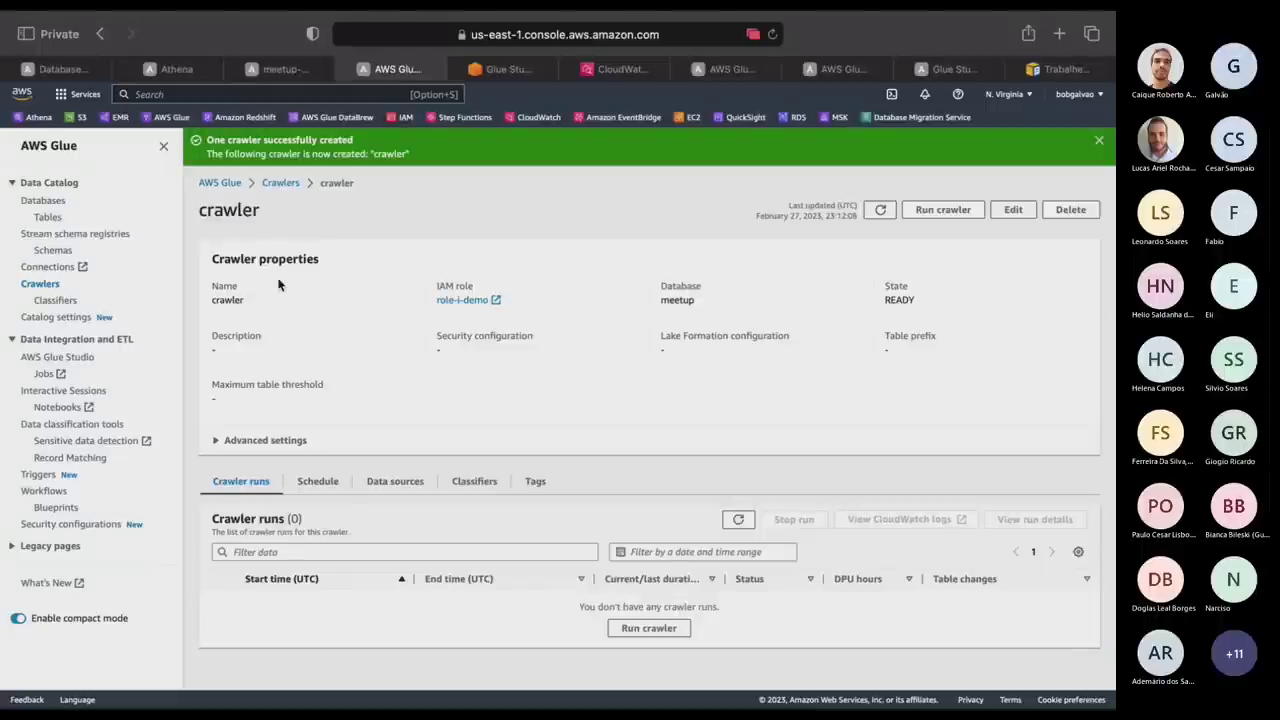
Select the crawler named crawler in the crawlers list and start a run.
left_click(52, 287)
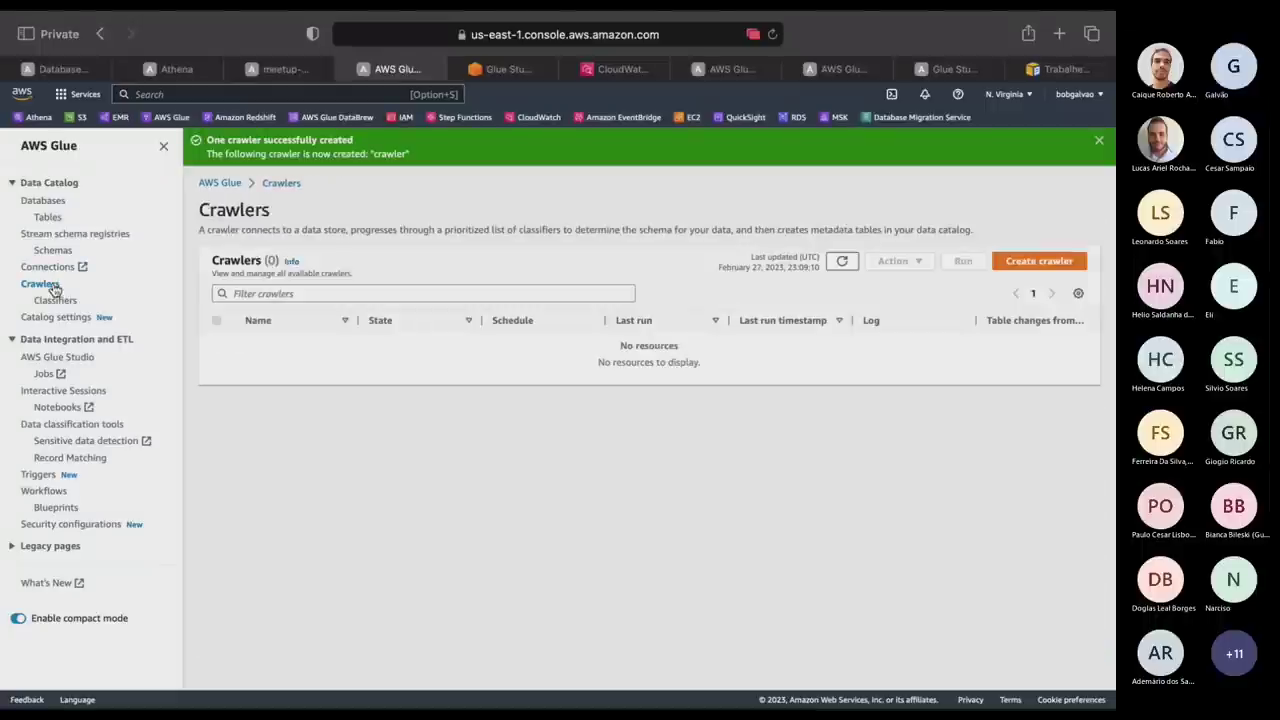
left_click(842, 262)
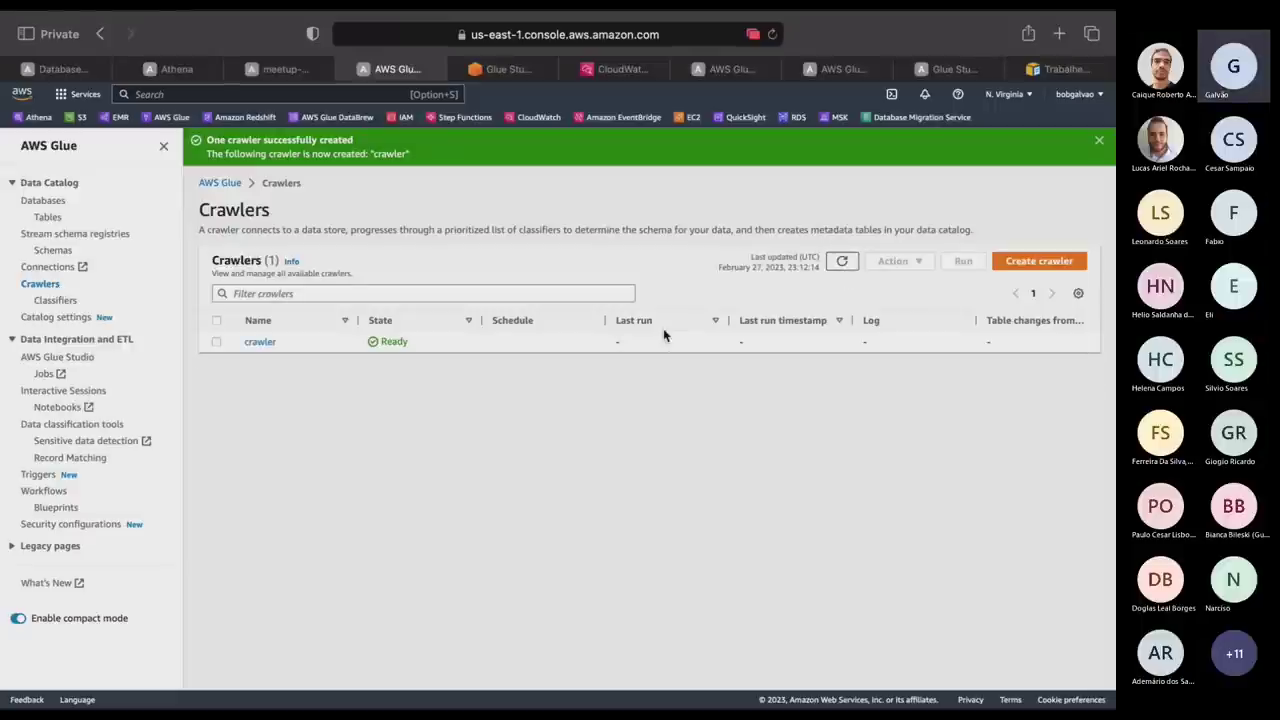
left_click(214, 341)
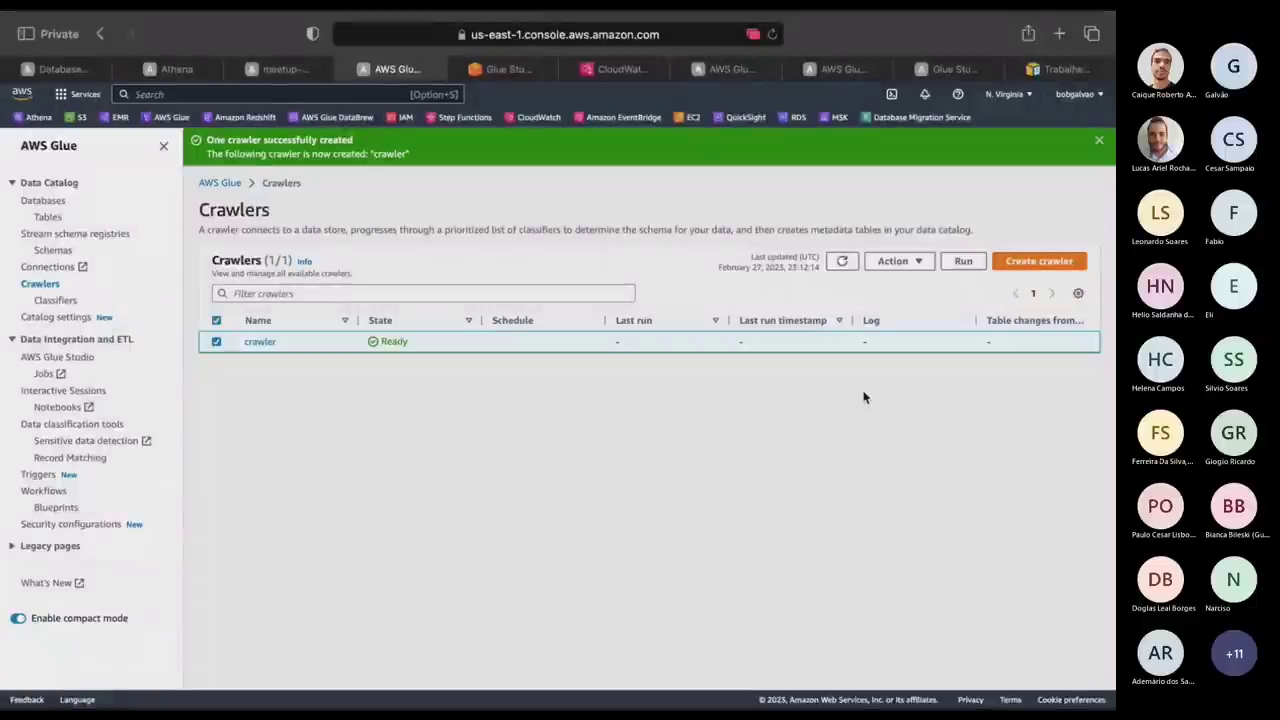
left_click(963, 261)
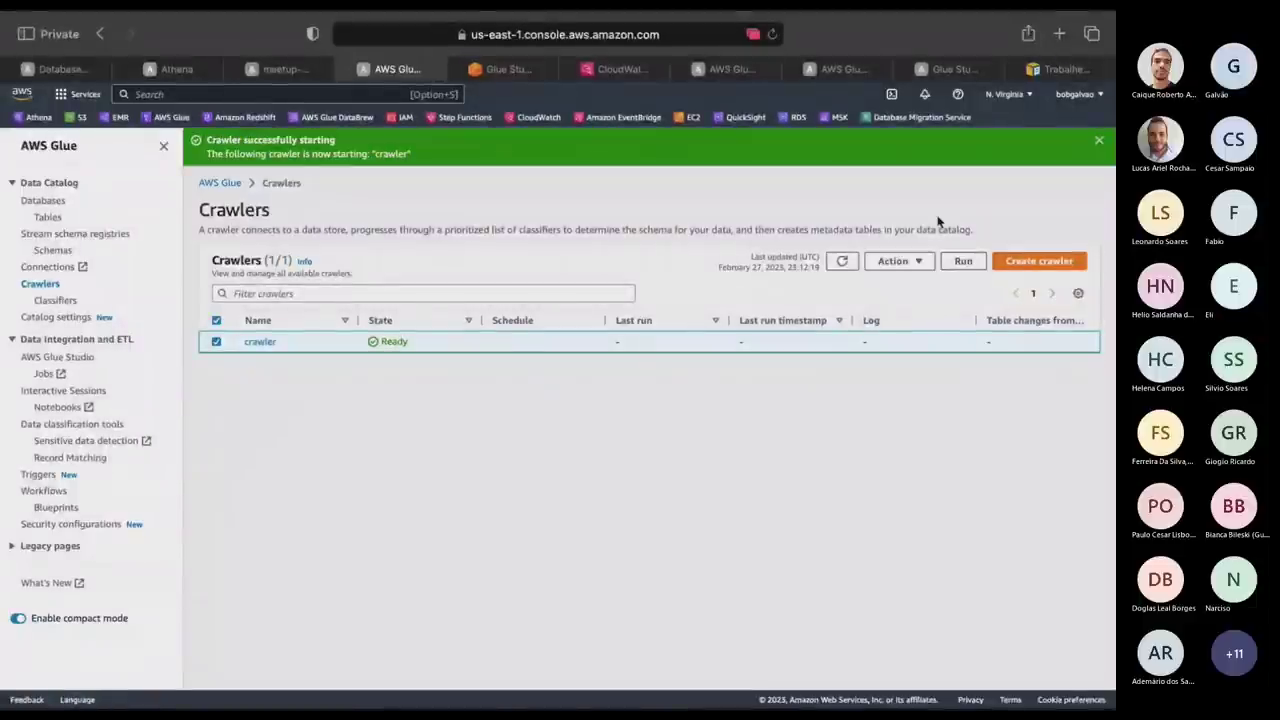
Refresh the crawler list repeatedly to confirm the crawler is Running, then return to the data-workflow diagram.
key("ctrl+Left")
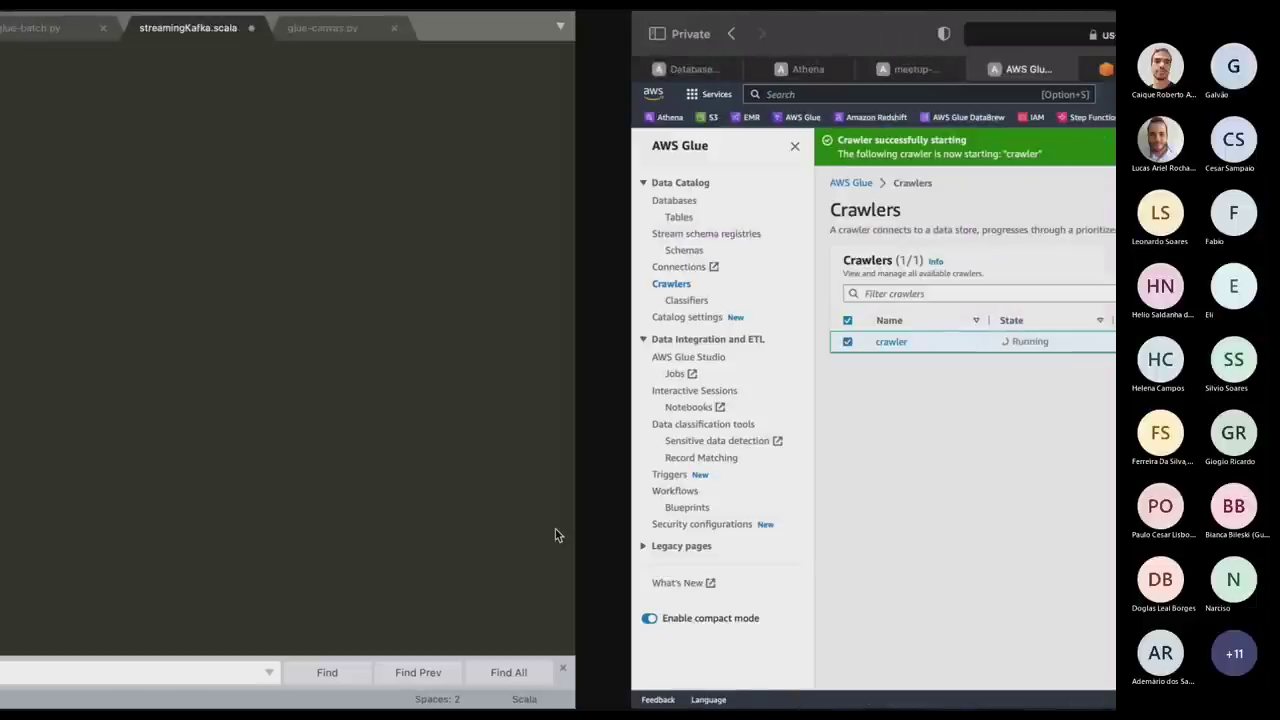
key("ctrl+Left")
key("ctrl+Left")
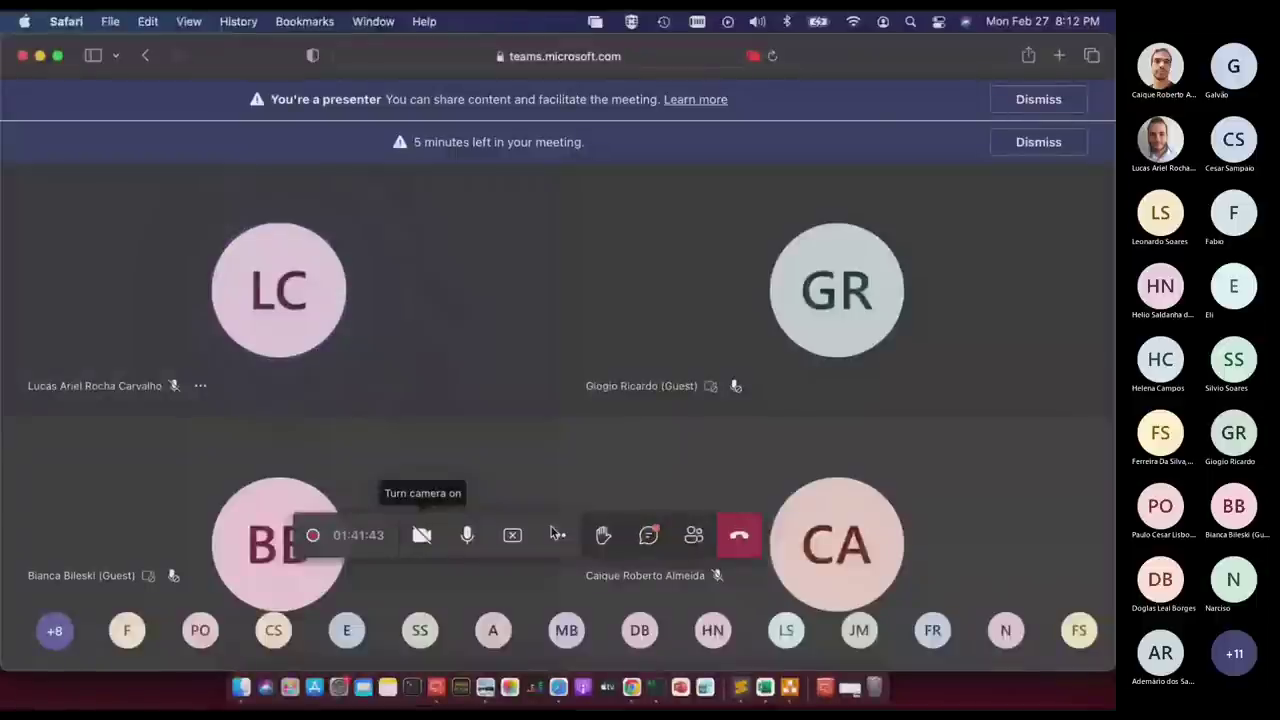
key("ctrl+Right")
key("ctrl+Right")
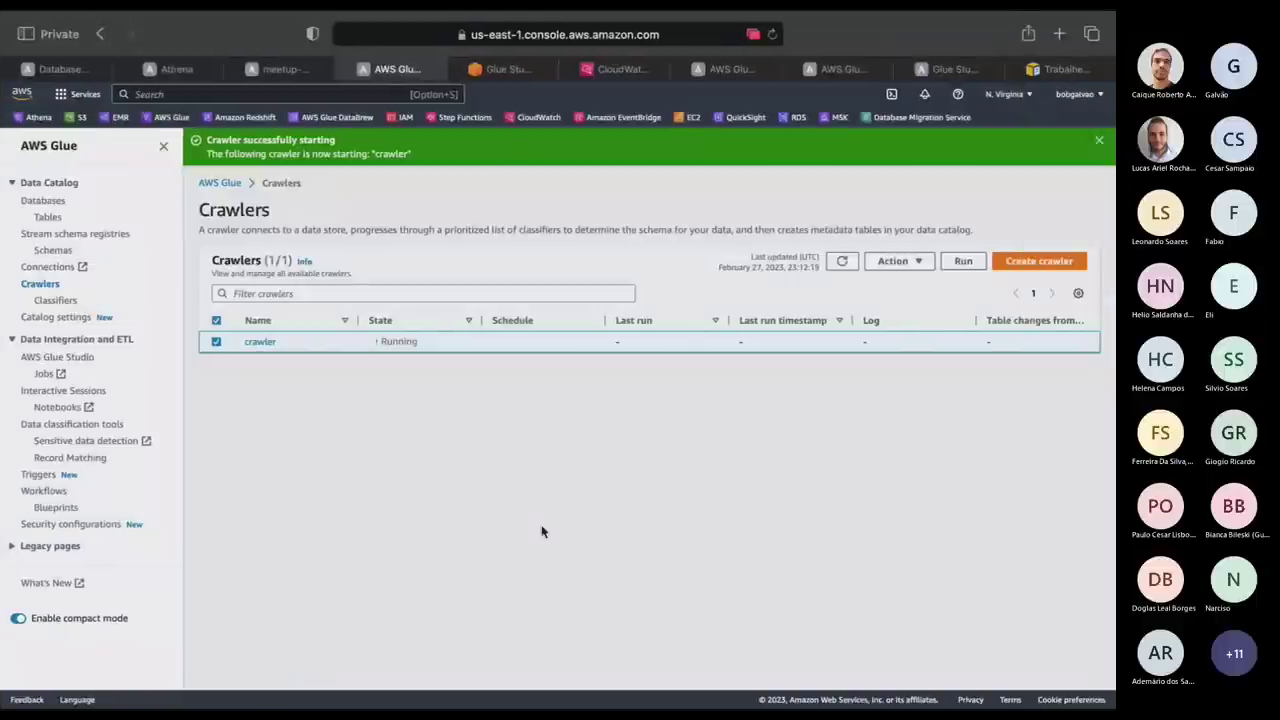
left_click(841, 261)
left_click(841, 261)
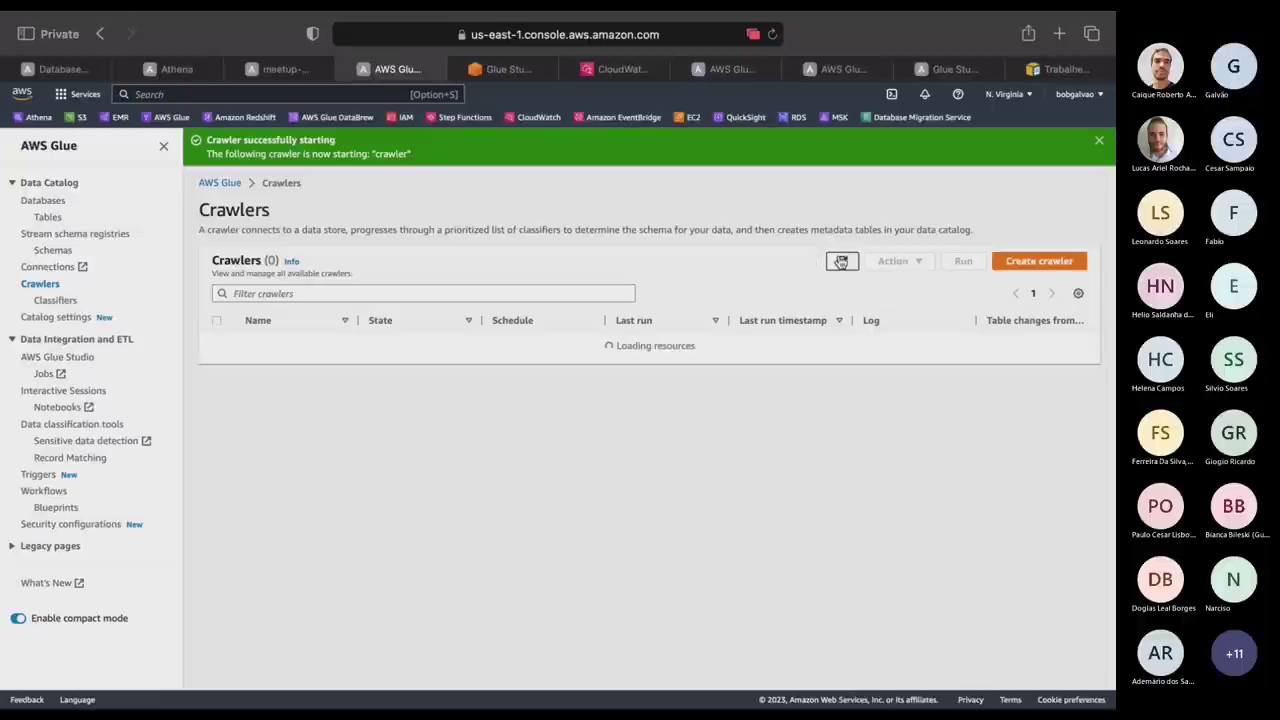
left_click(841, 261)
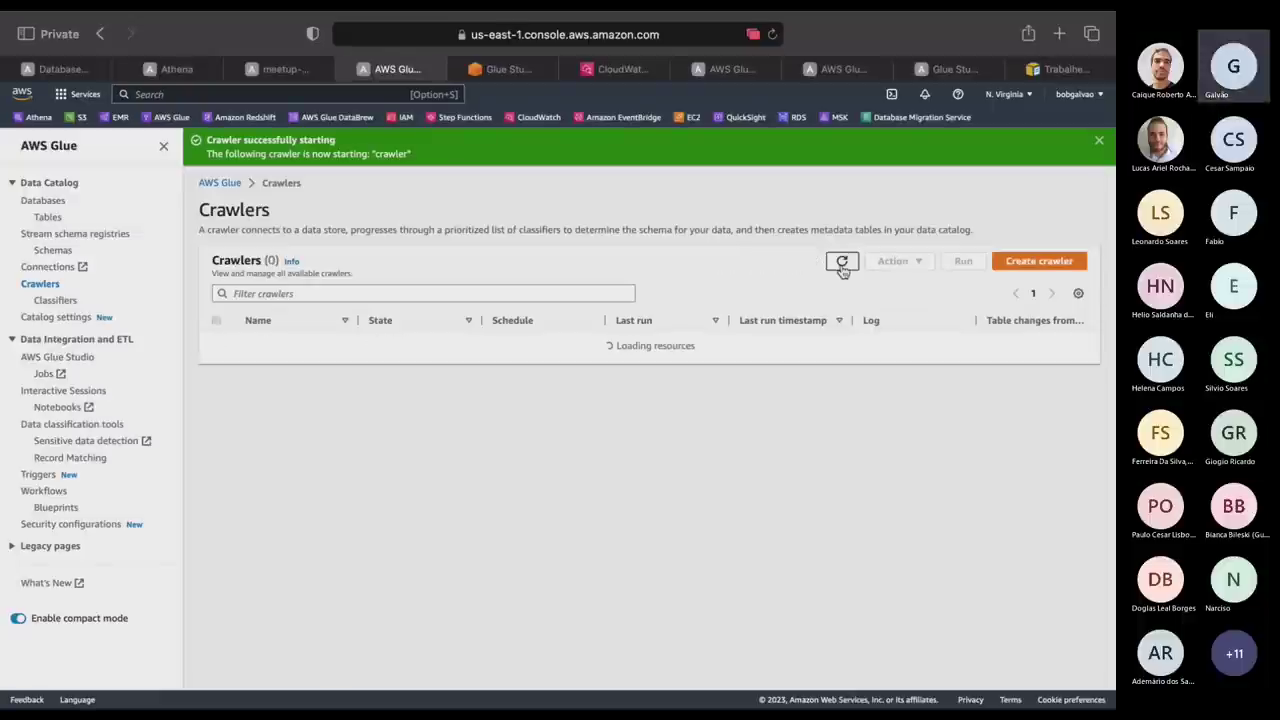
left_click(841, 261)
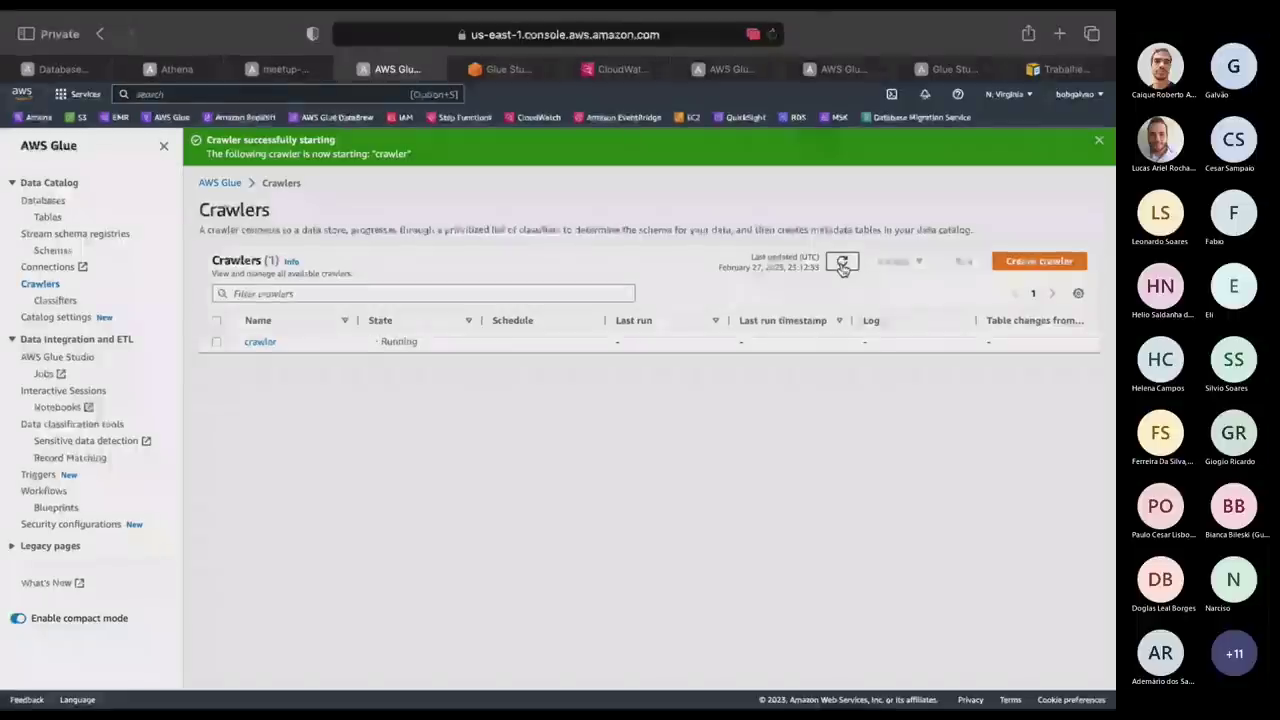
left_click(842, 266)
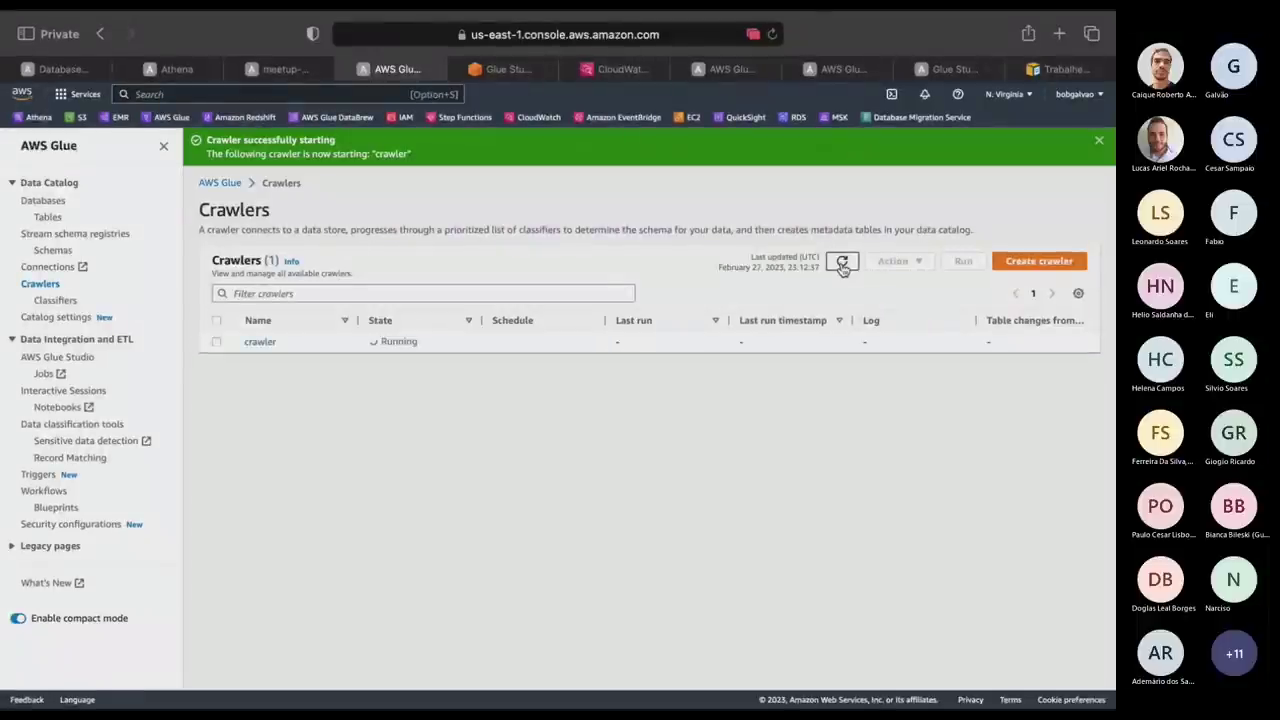
left_click(842, 264)
left_click(842, 264)
left_click(842, 264)
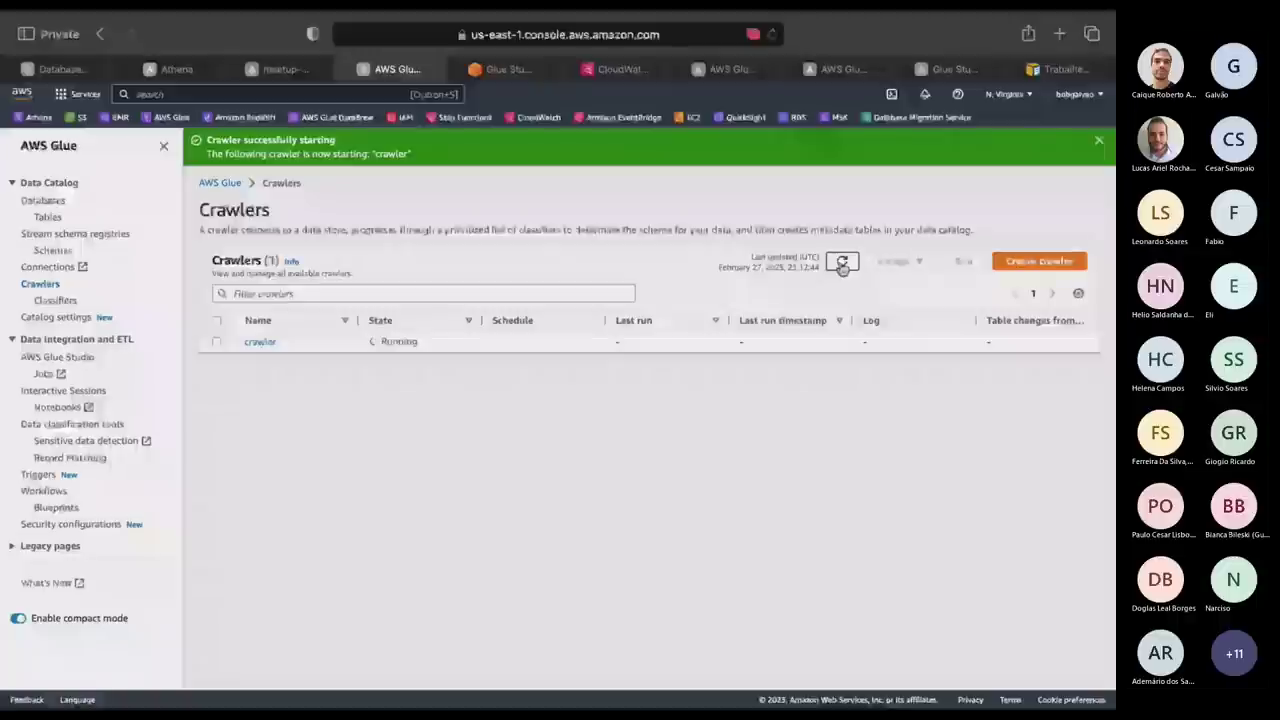
left_click(842, 264)
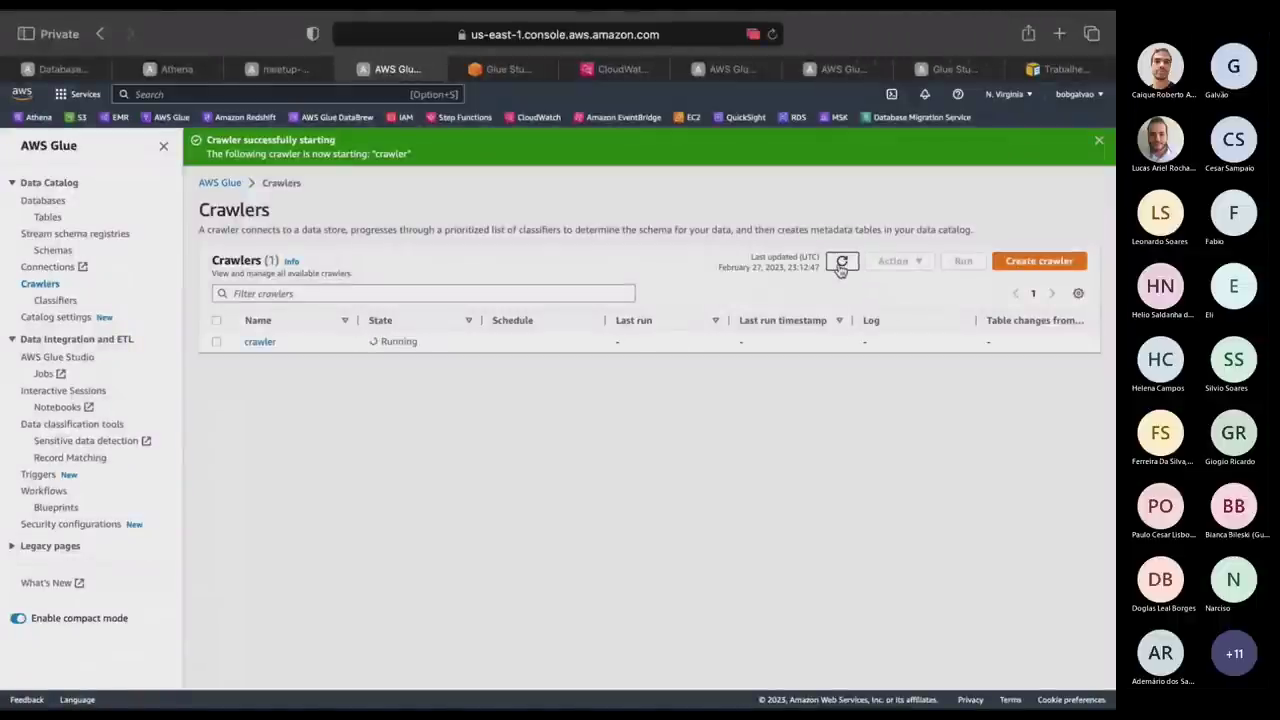
left_click(842, 264)
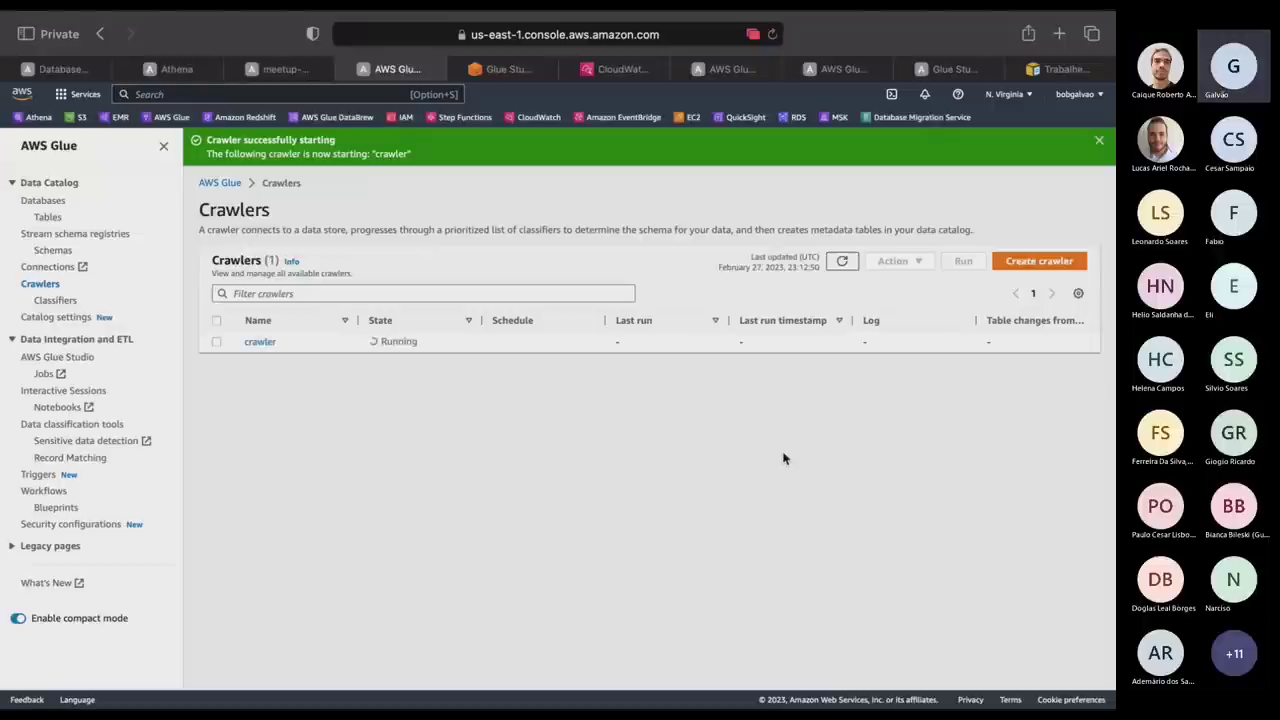
key("ctrl+Right")
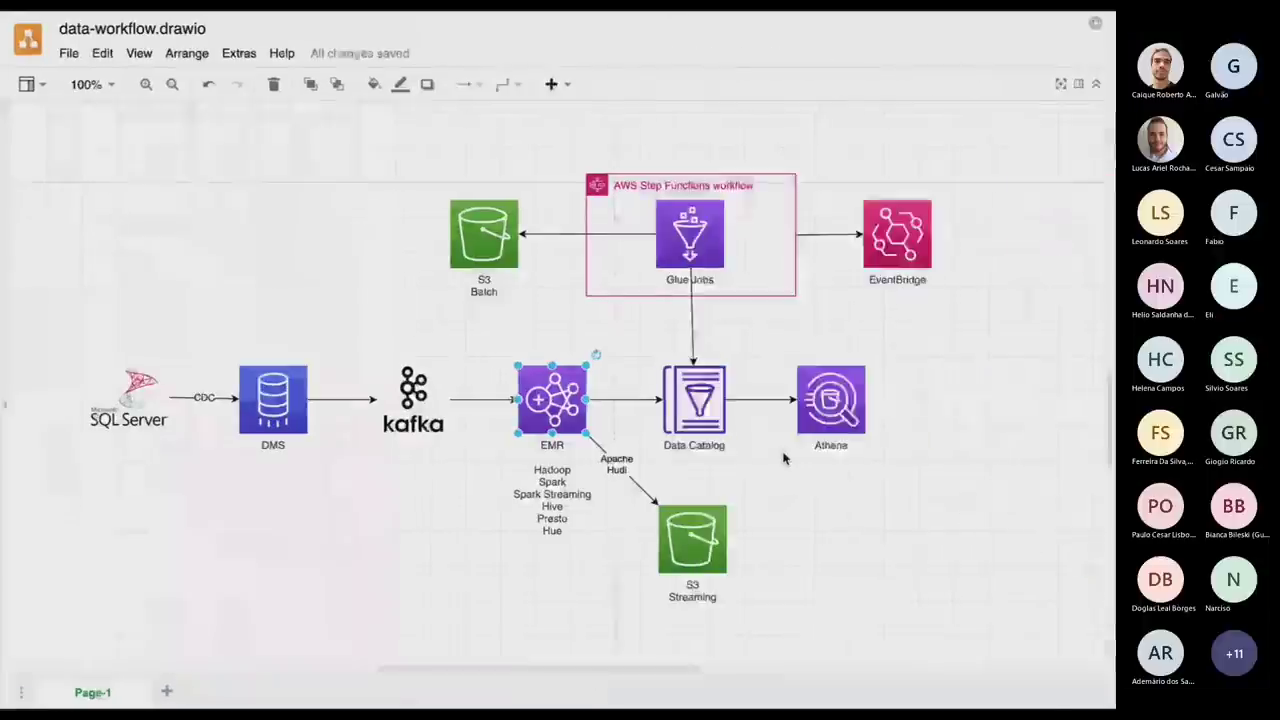
Lengthen codPessoa 2's strNome in the UPDATE statement by appending 'da silva'.
key("ctrl+Right")
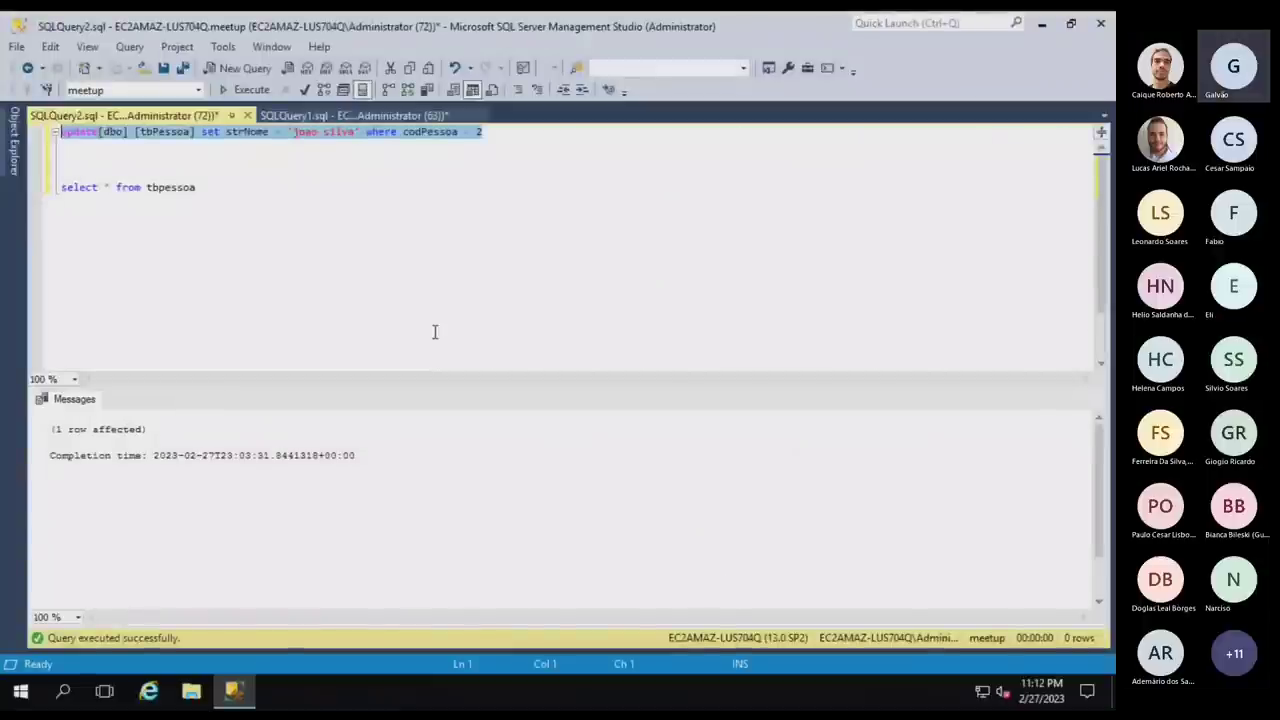
left_click(414, 136)
left_click(354, 131)
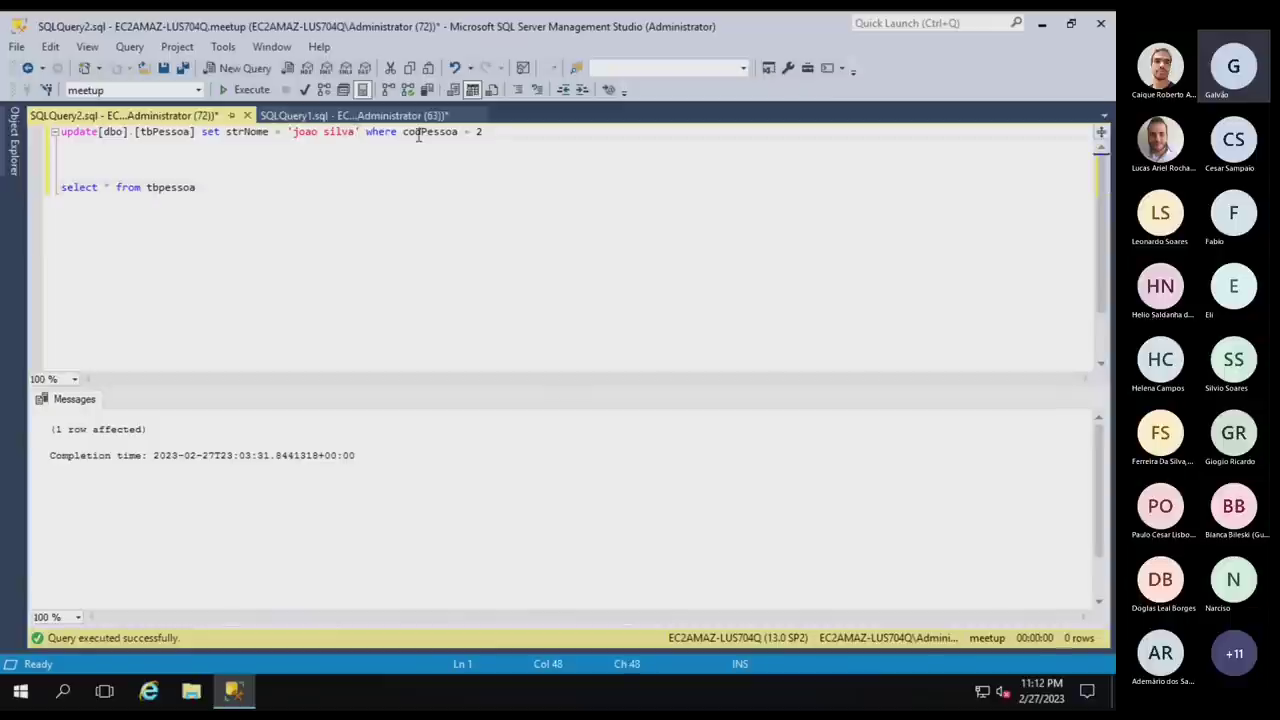
key("Right")
type("da silva")
Execute the edited UPDATE statement, then bring up the streaming-log terminal.
left_click(569, 132)
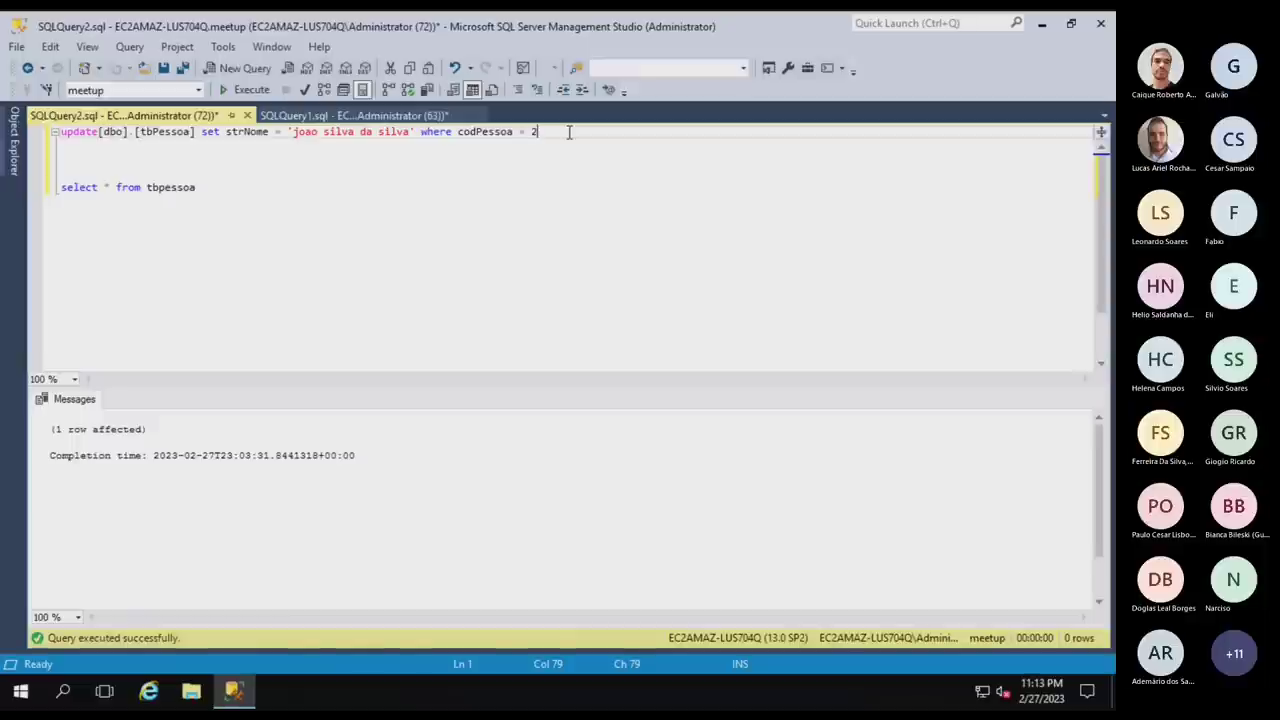
key("shift+Home")
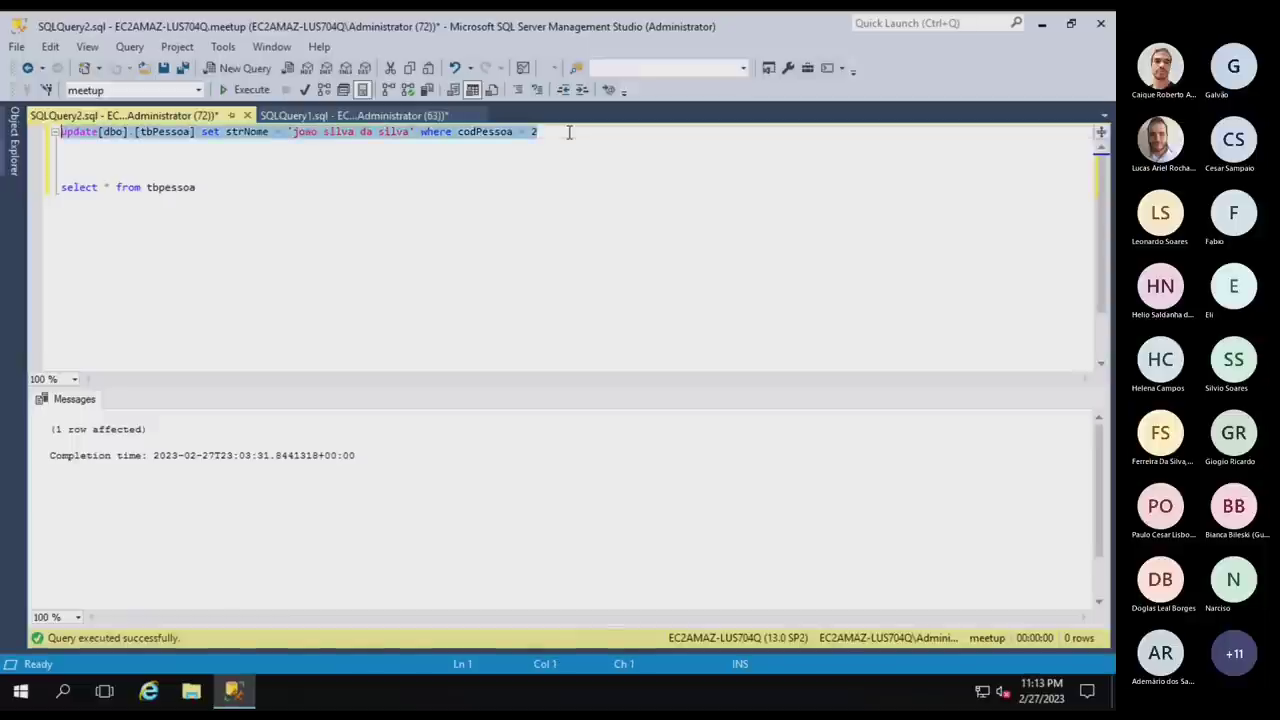
key("F5")
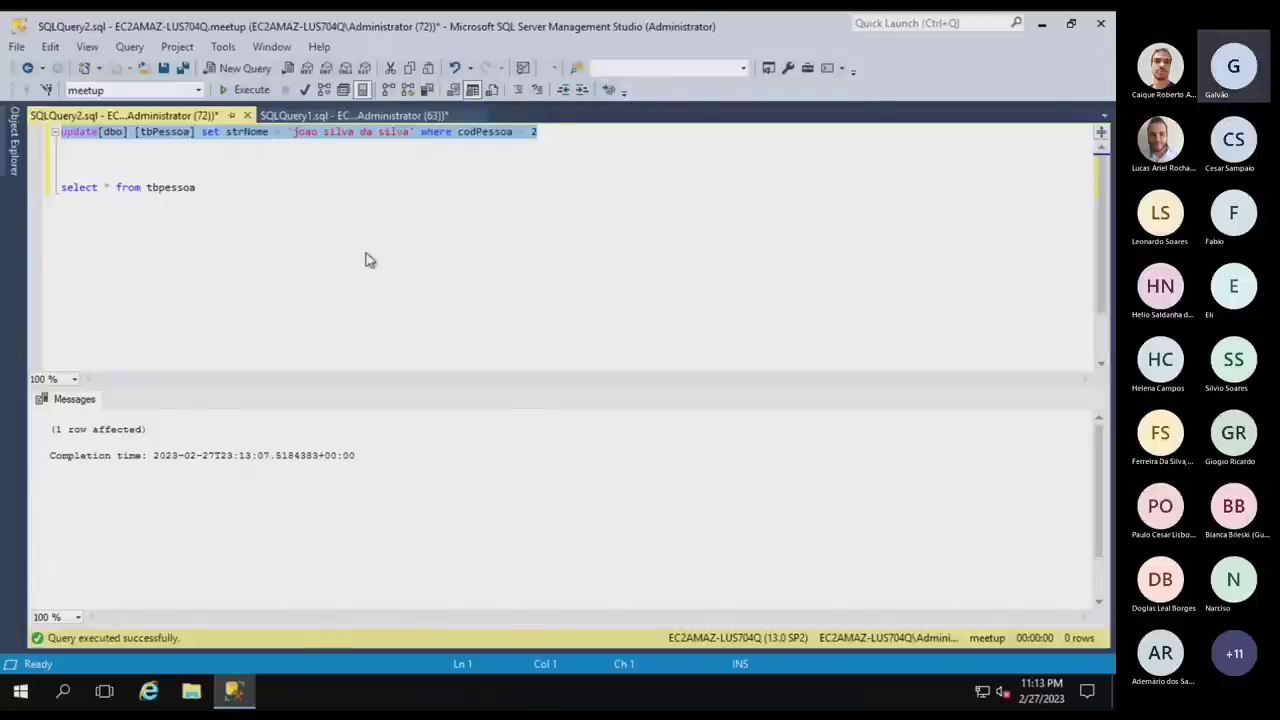
key("ctrl+Up")
left_click(322, 72)
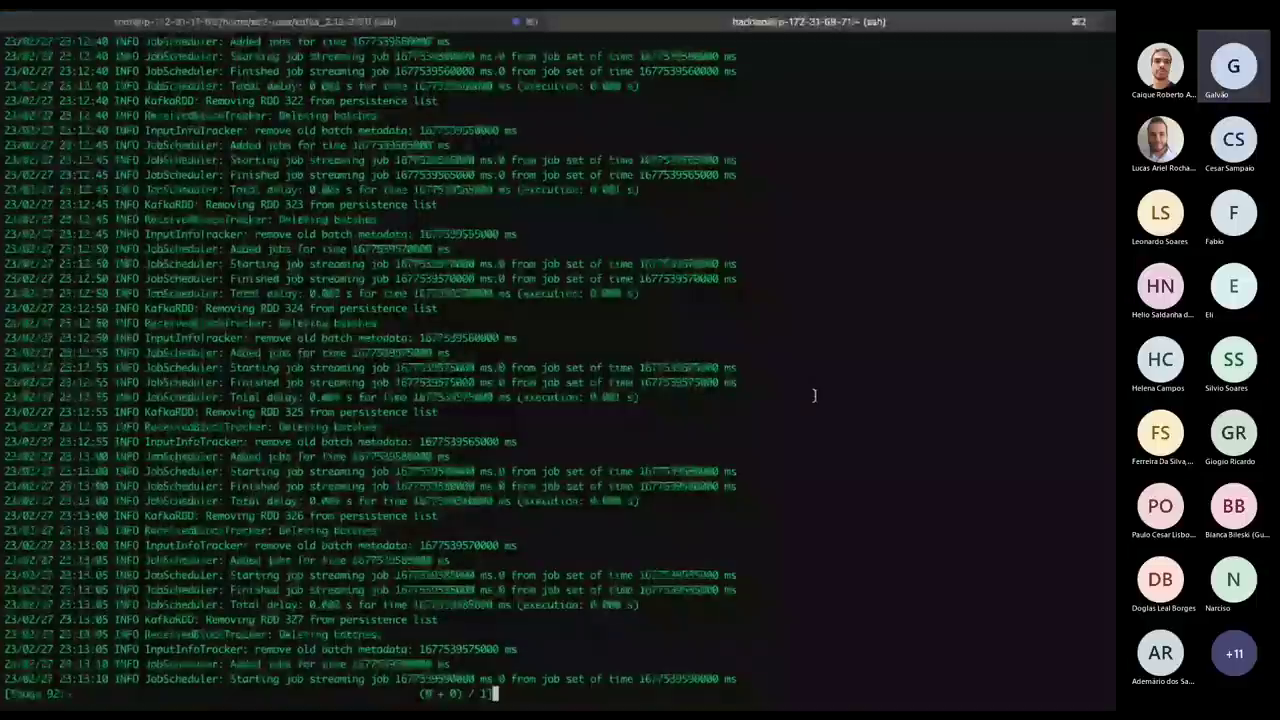
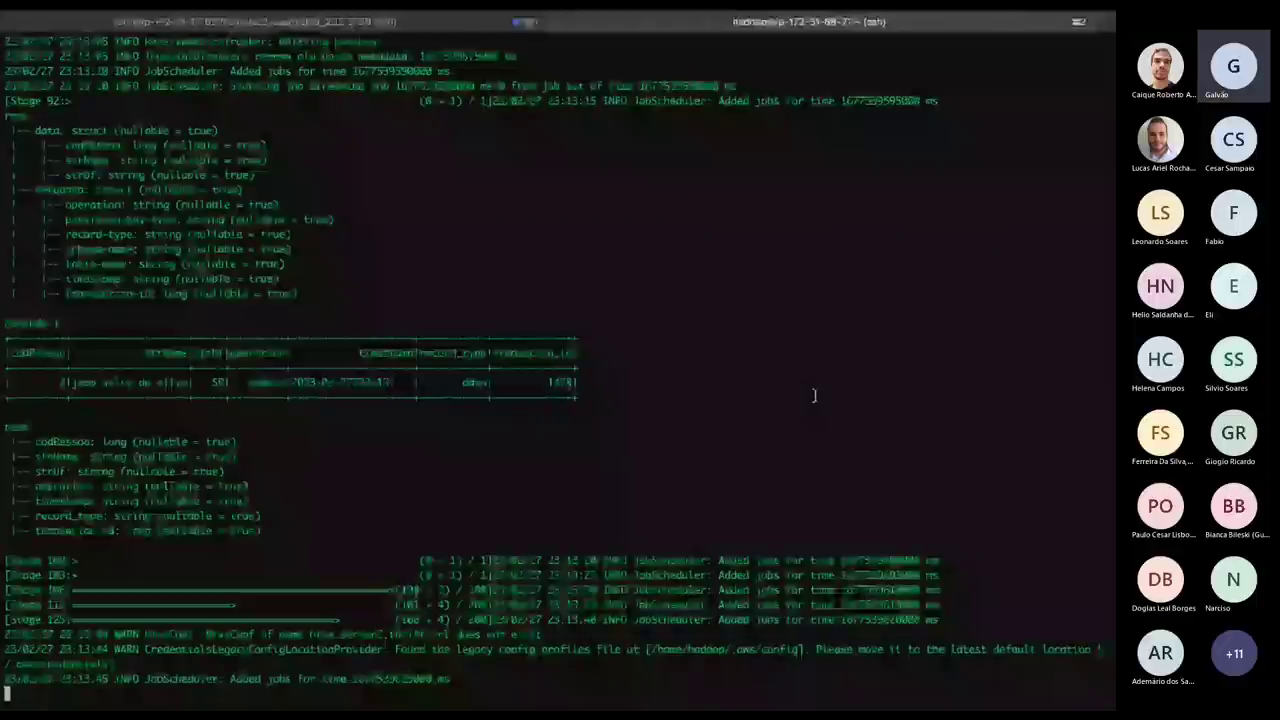
Return to Athena's query editor and highlight the name in the first result row.
key("super+Tab")
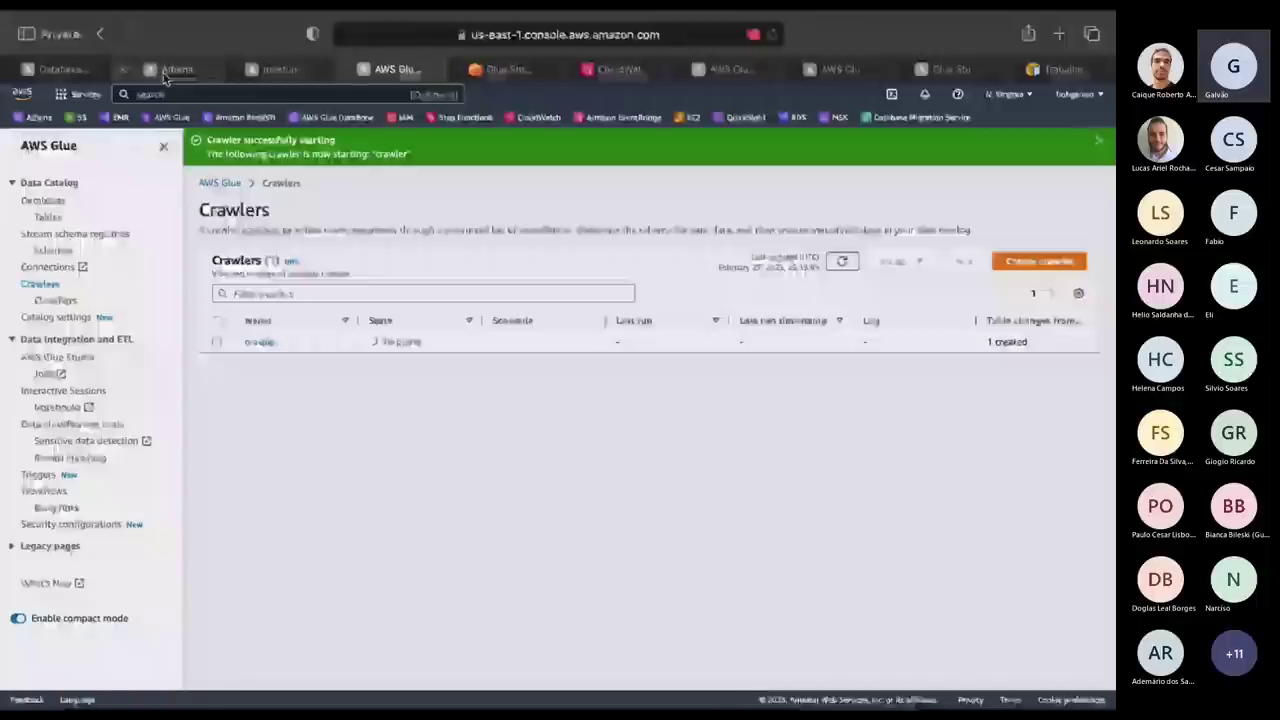
left_click(168, 70)
left_click(465, 323)
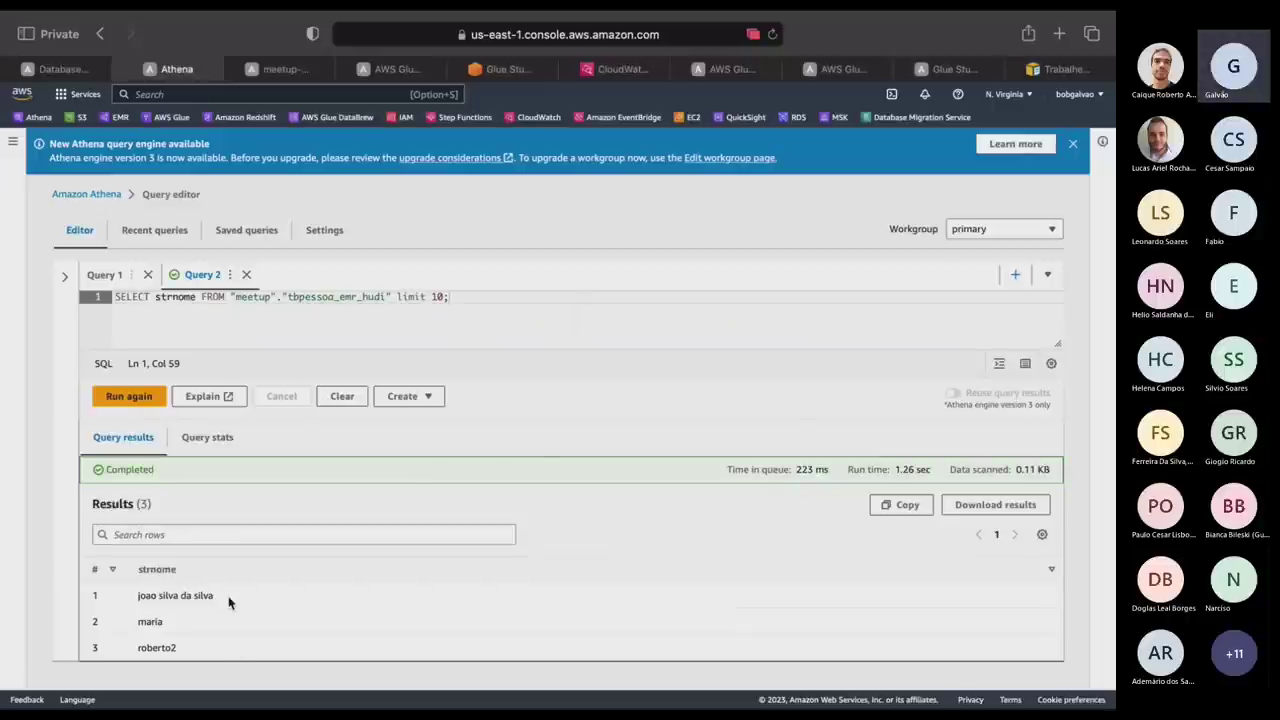
left_click_drag(228, 600, 133, 595)
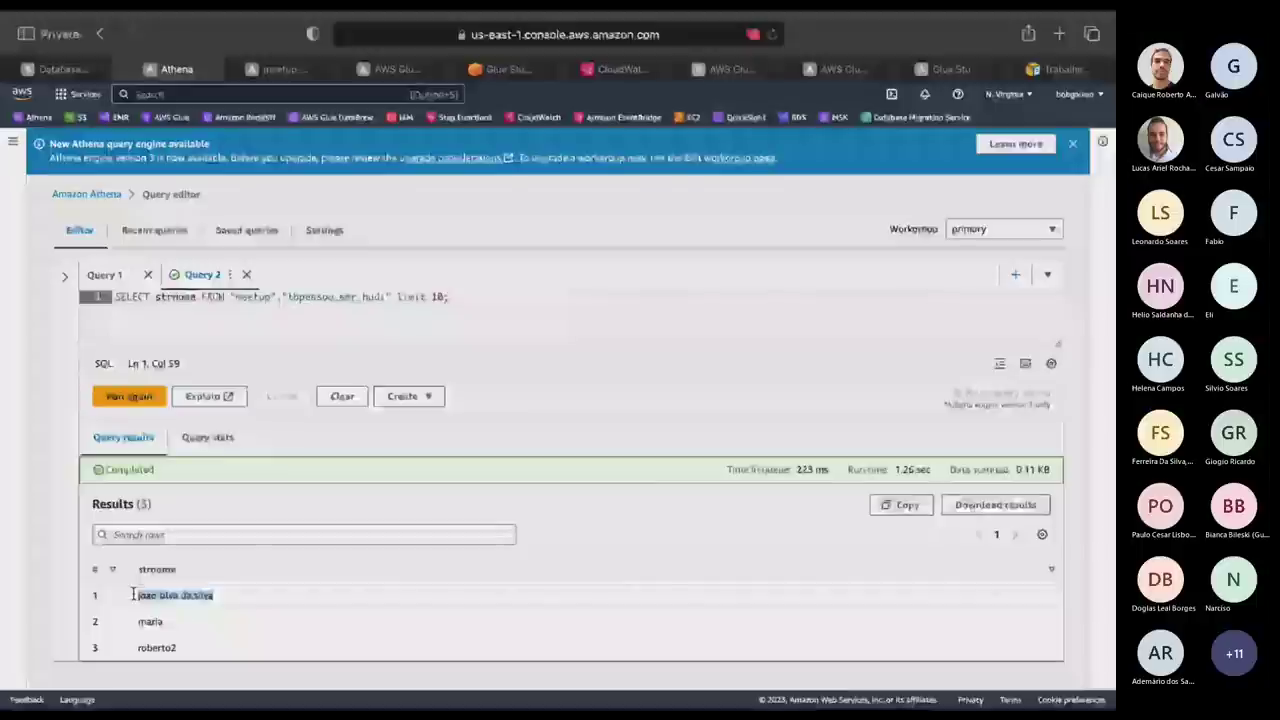
Check the Glue crawler's '1 table created' change, then come back to Athena.
left_click(395, 70)
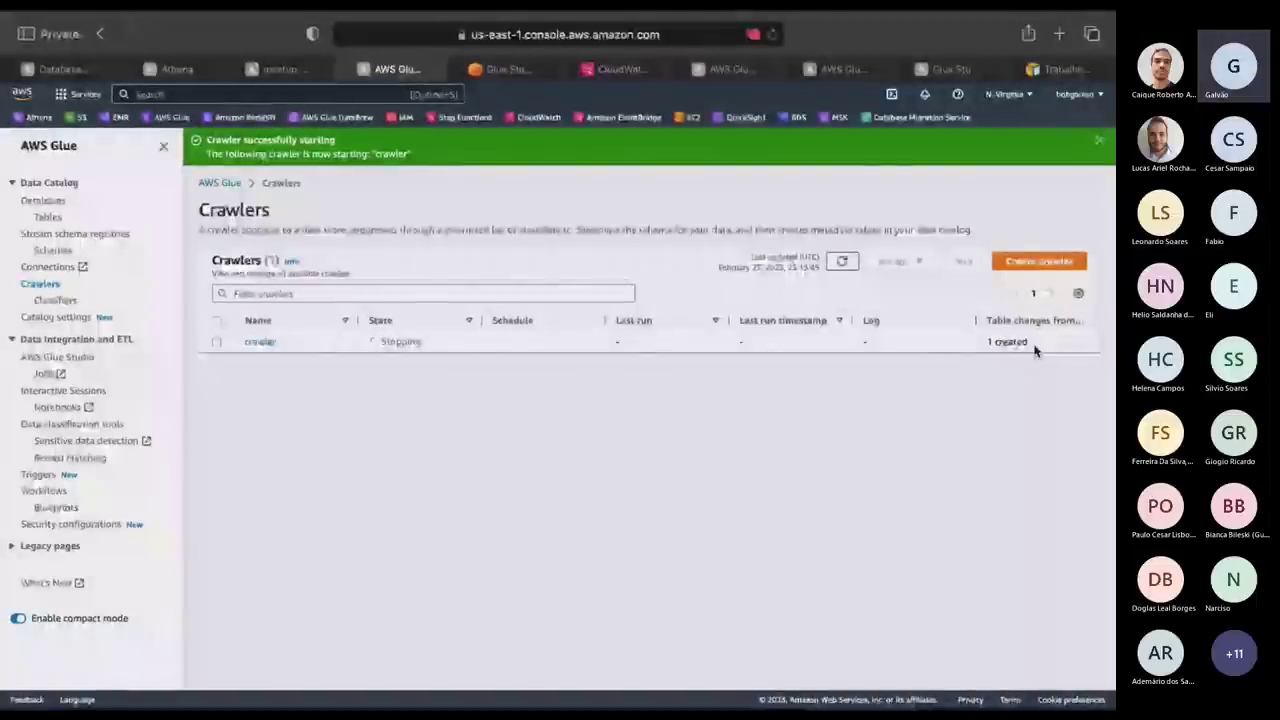
left_click_drag(1035, 350, 980, 345)
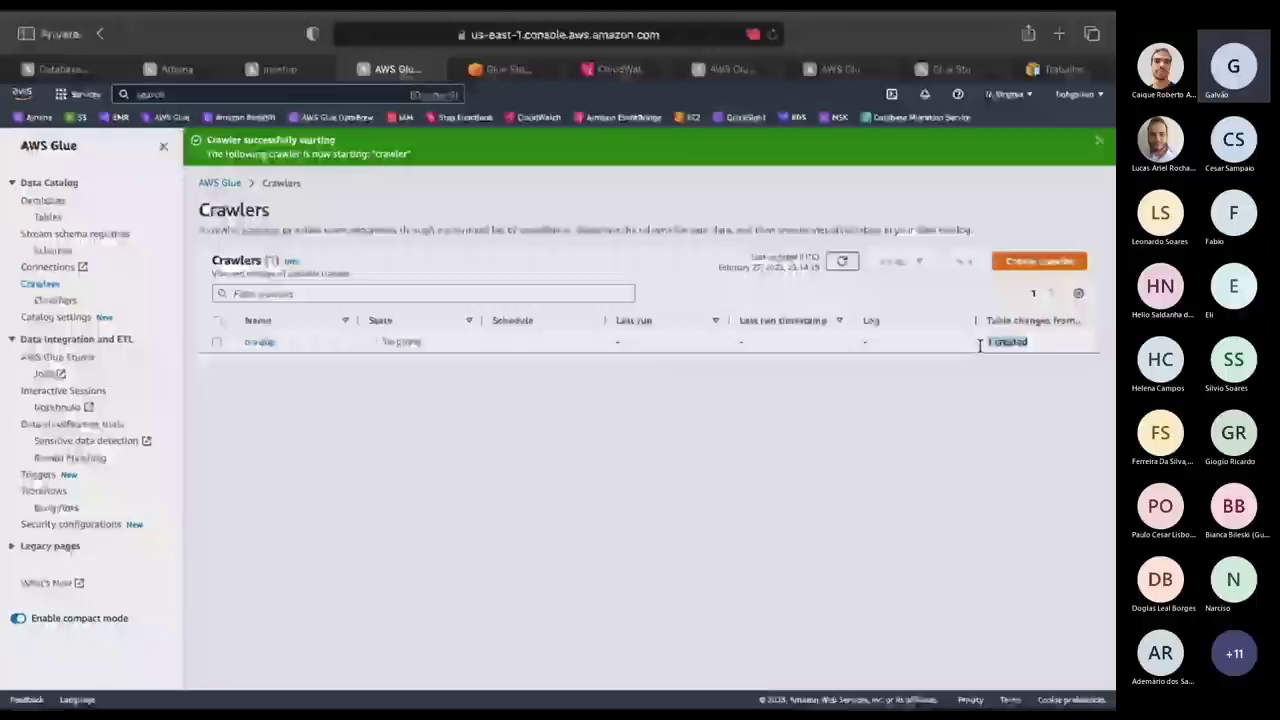
left_click(737, 531)
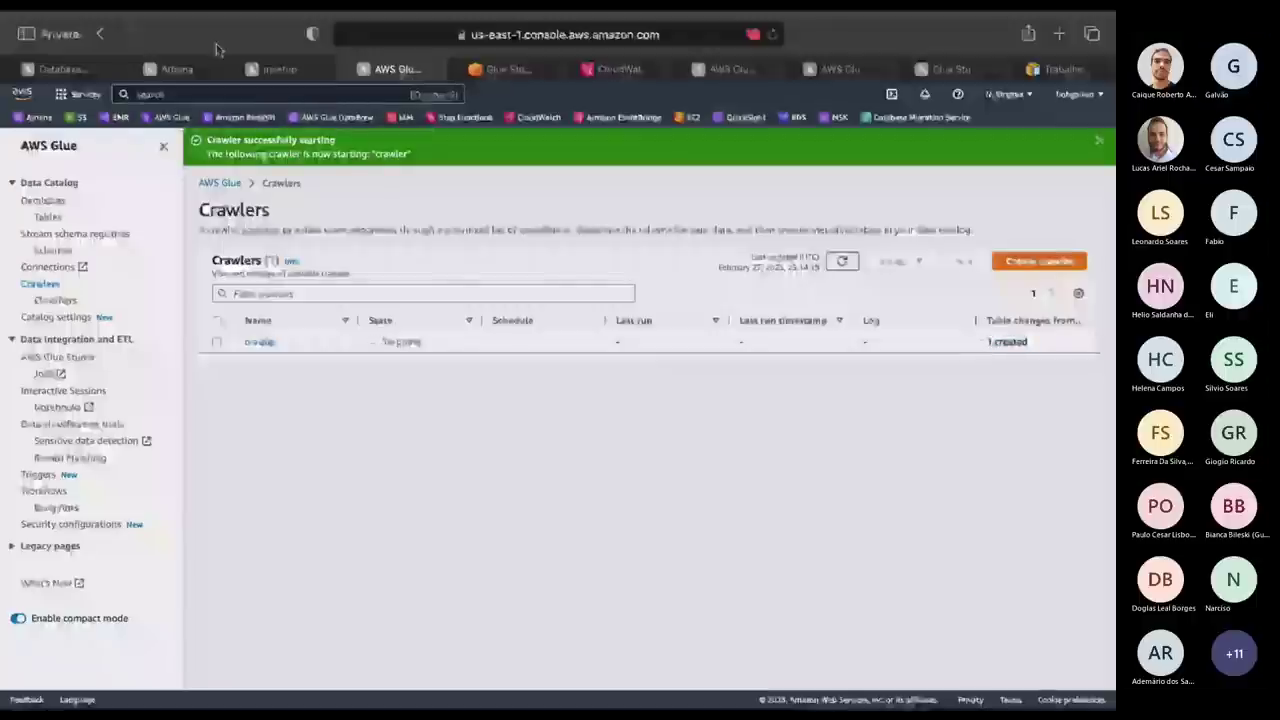
left_click(160, 69)
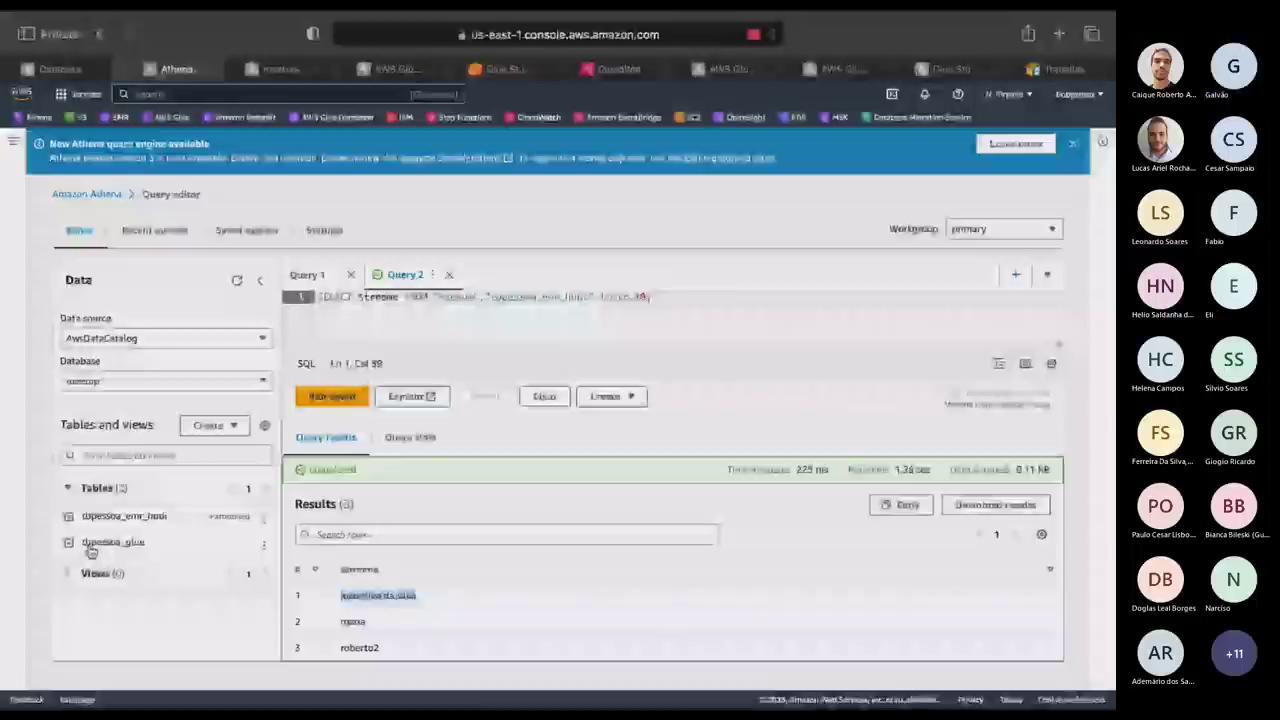
Expand the tbpessoa_glue table's columns and review its 3-row query result, then open Step Functions.
left_click(90, 547)
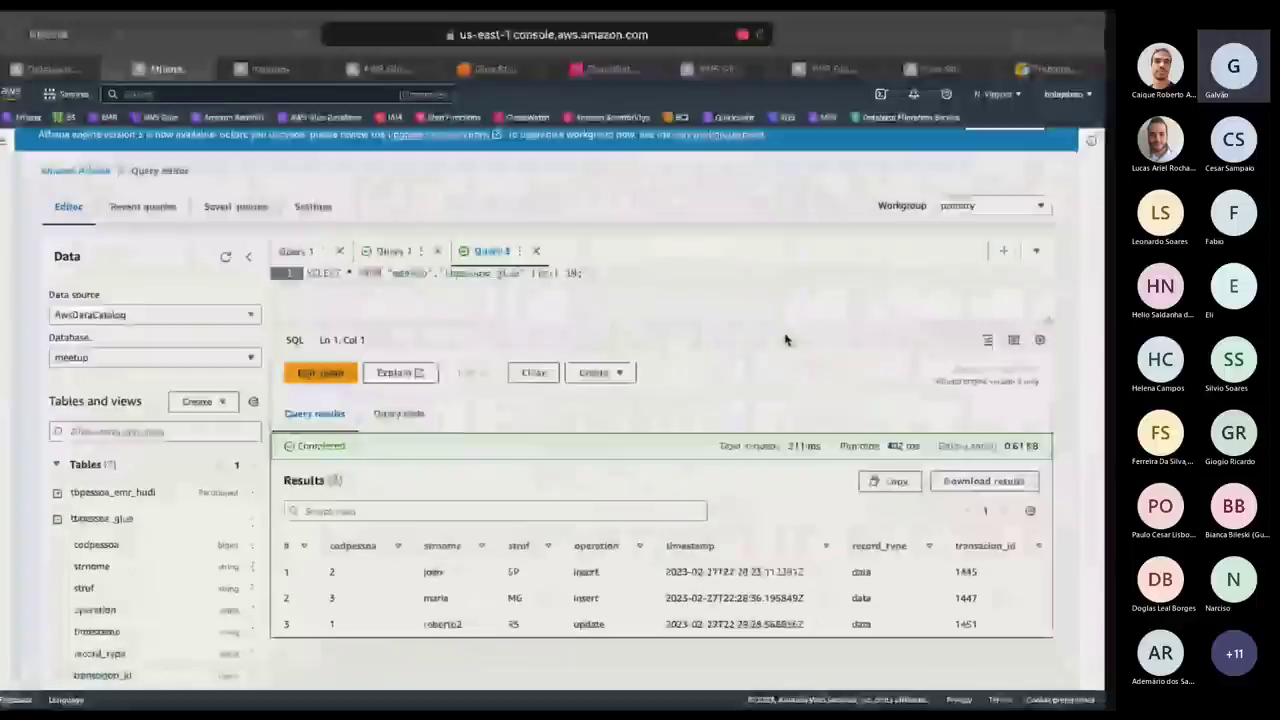
key("alt+Tab")
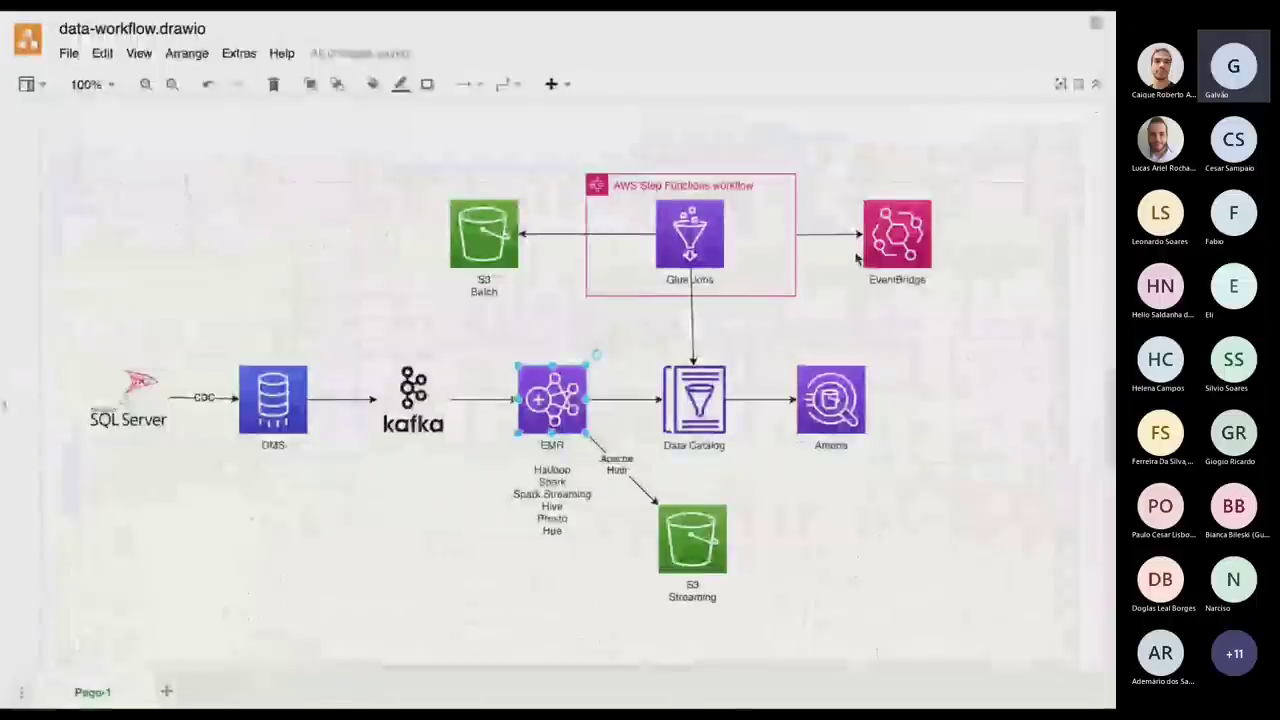
key("alt+Tab")
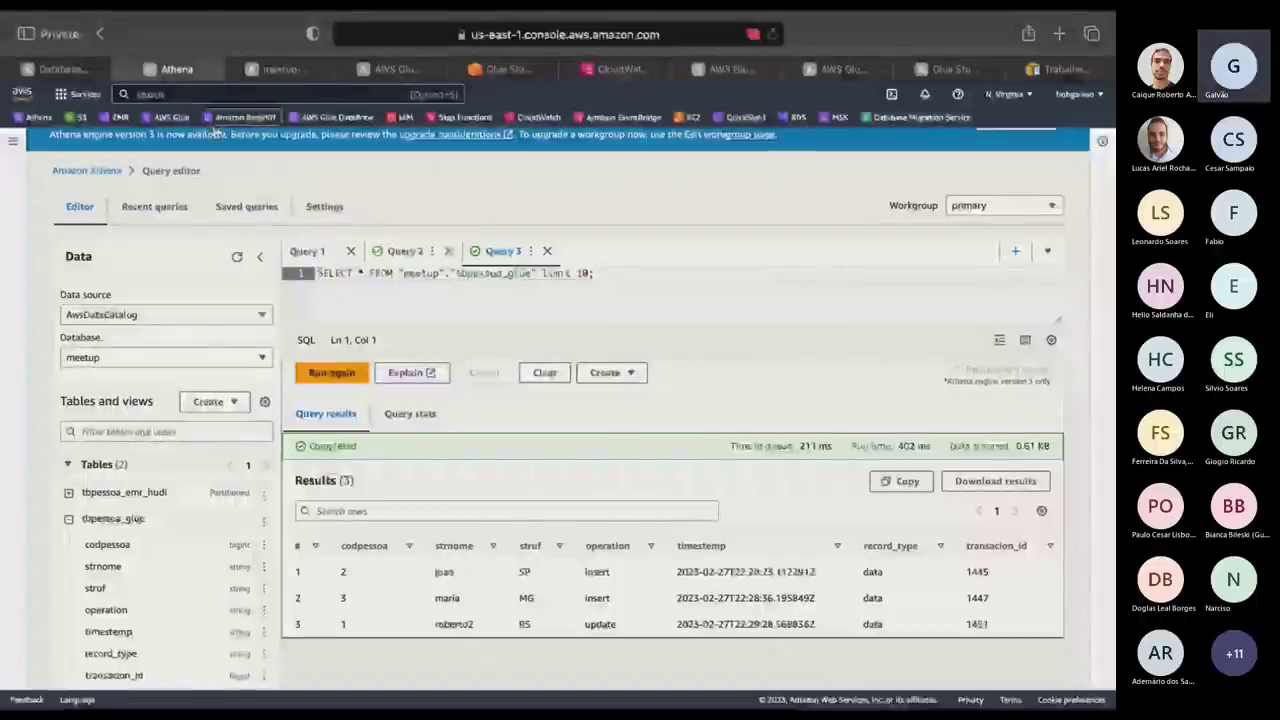
left_click(463, 119)
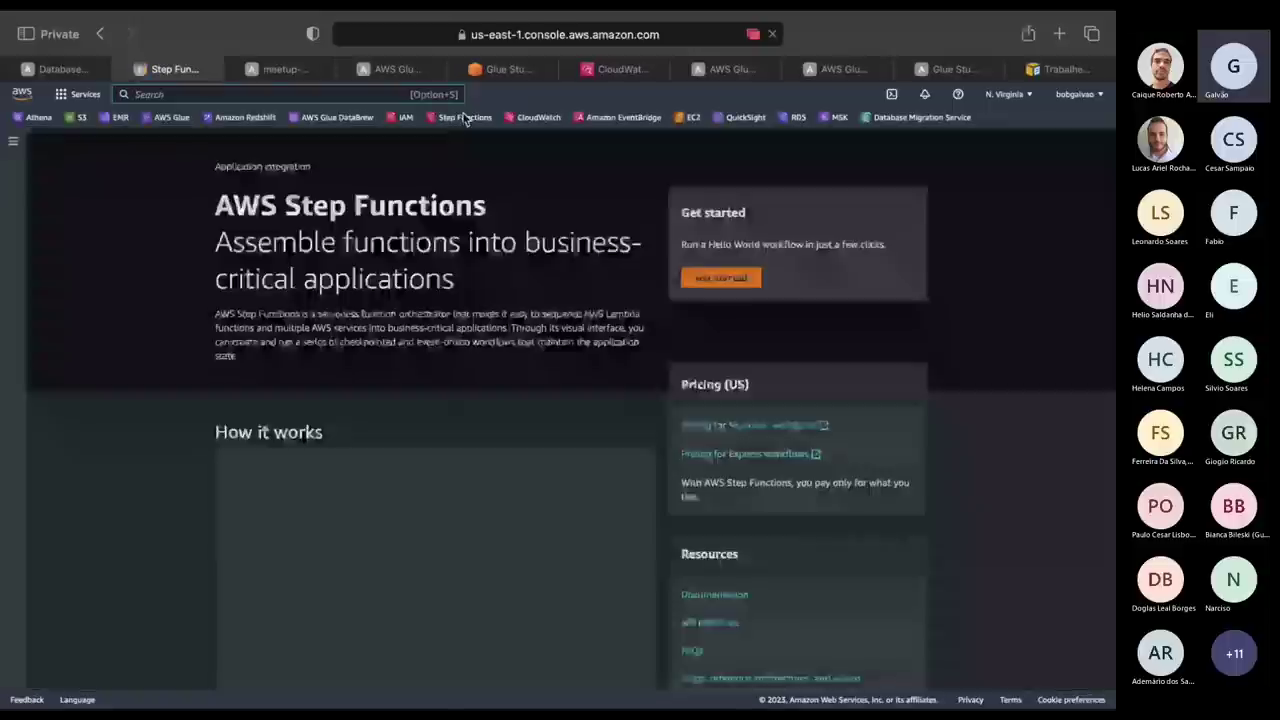
Start a new Express-type state machine and continue to the workflow designer.
left_click(18, 143)
left_click(76, 193)
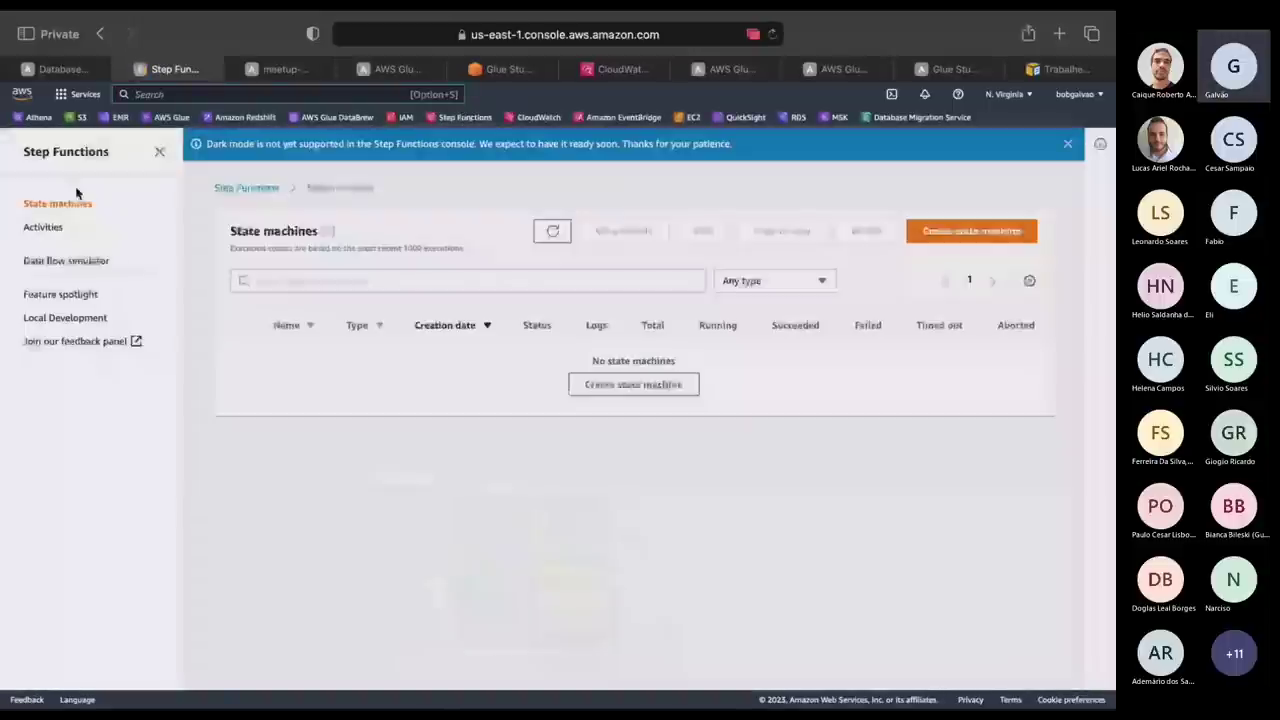
left_click(1011, 235)
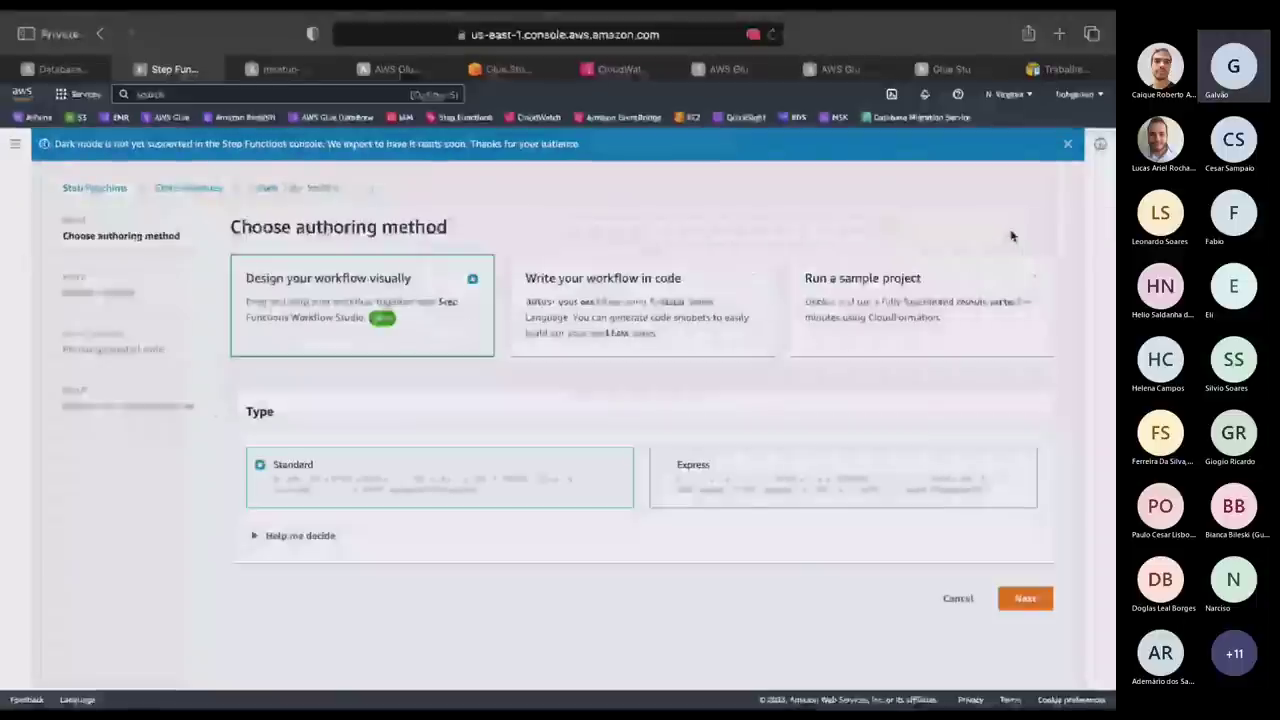
left_click(663, 467)
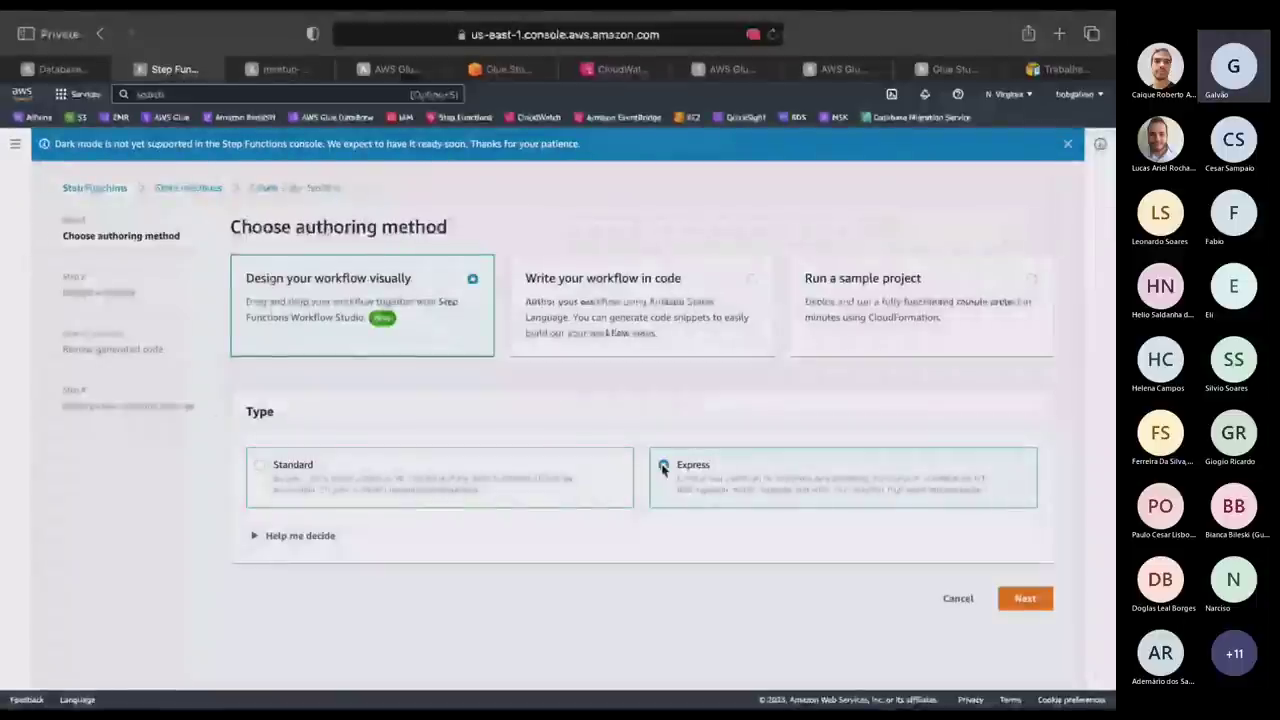
left_click(1025, 598)
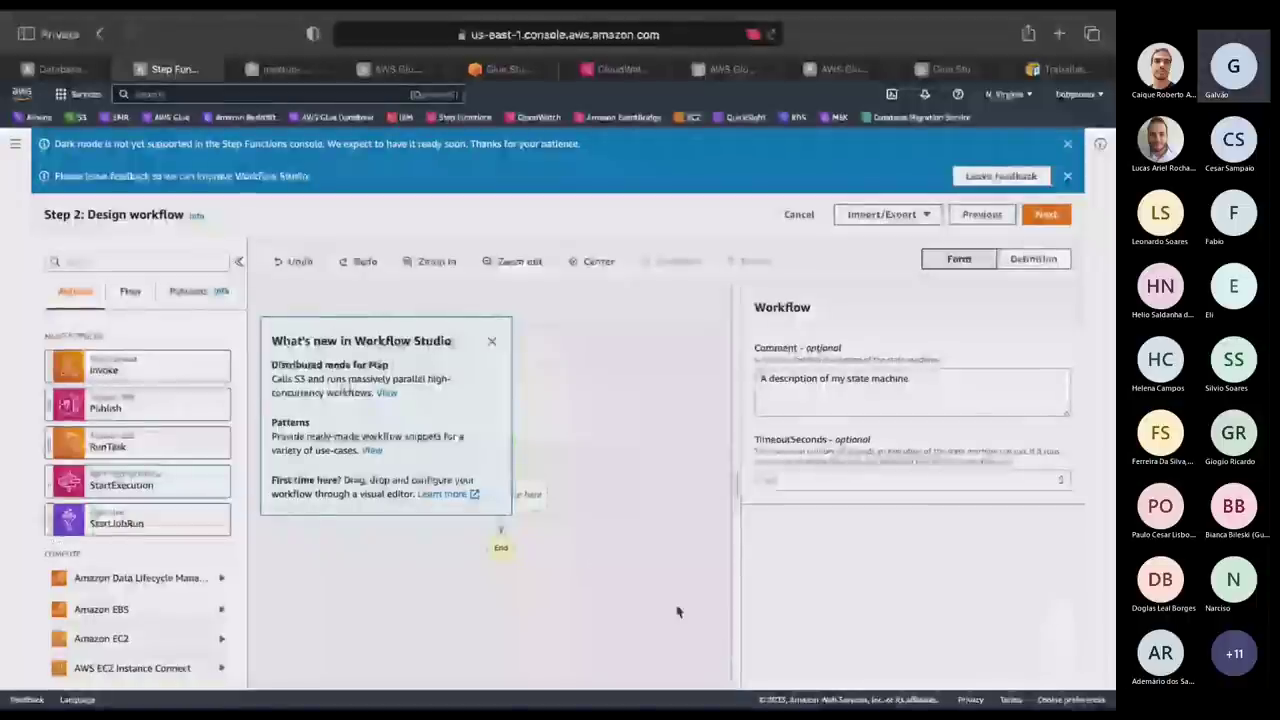
Dismiss the What's new popup and place a Glue StartJobRun state between Start and End.
scroll(105, 525, "down", 3)
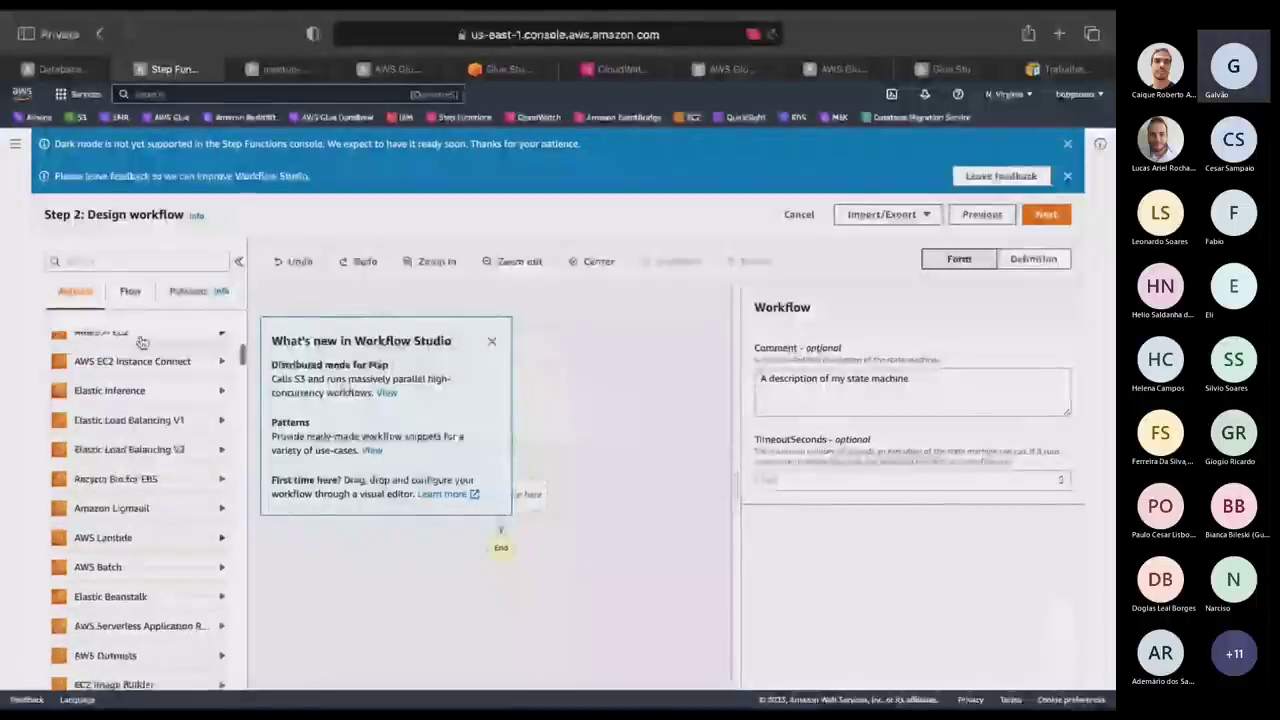
scroll(133, 590, "up", 3)
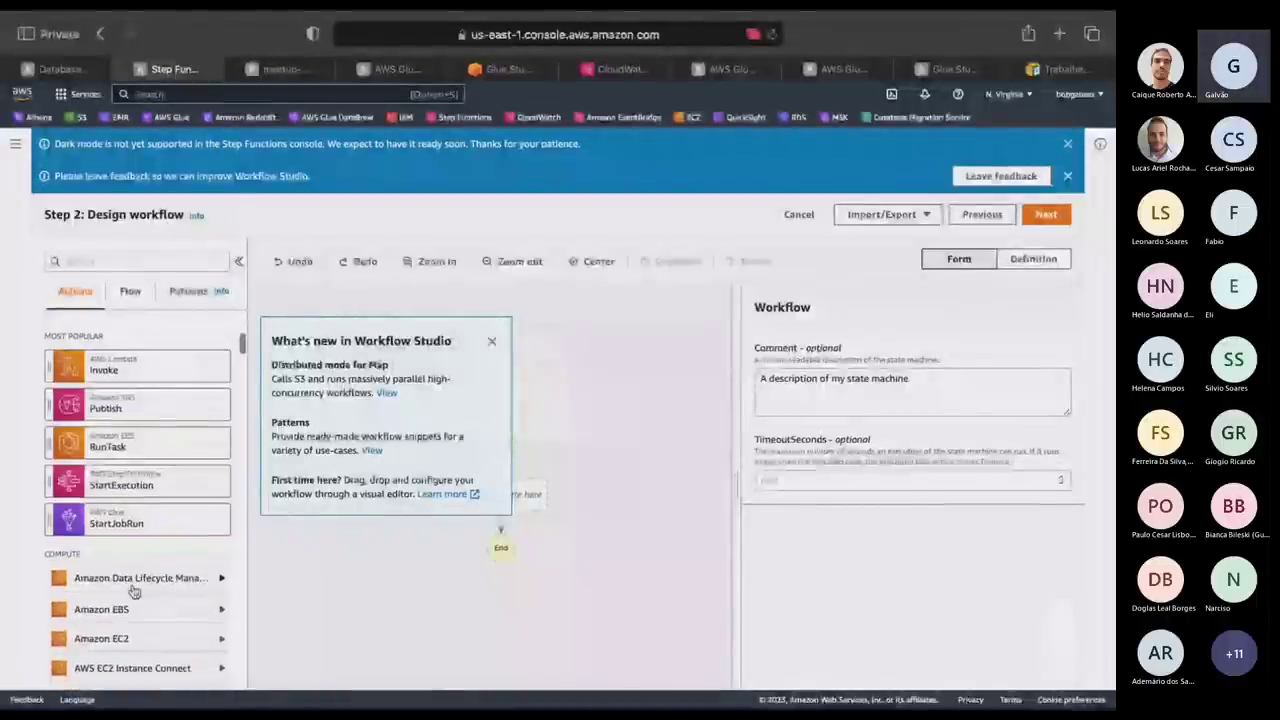
left_click(492, 345)
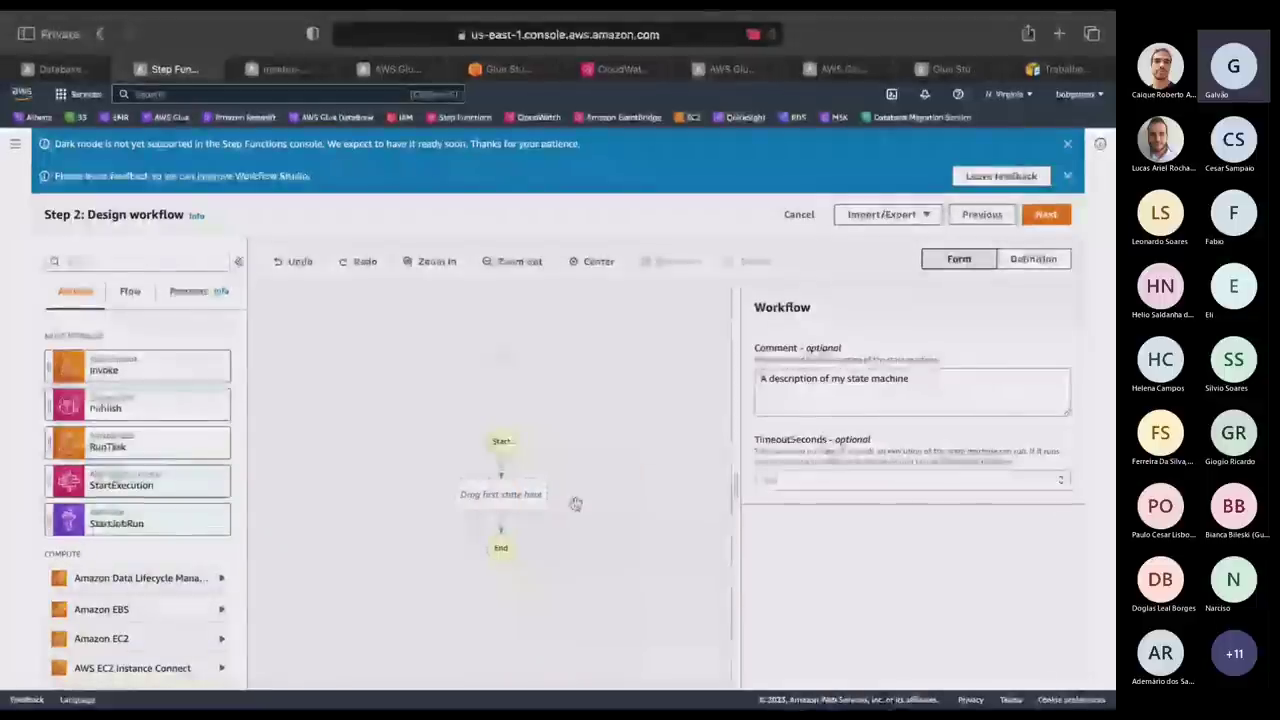
left_click_drag(576, 503, 500, 496)
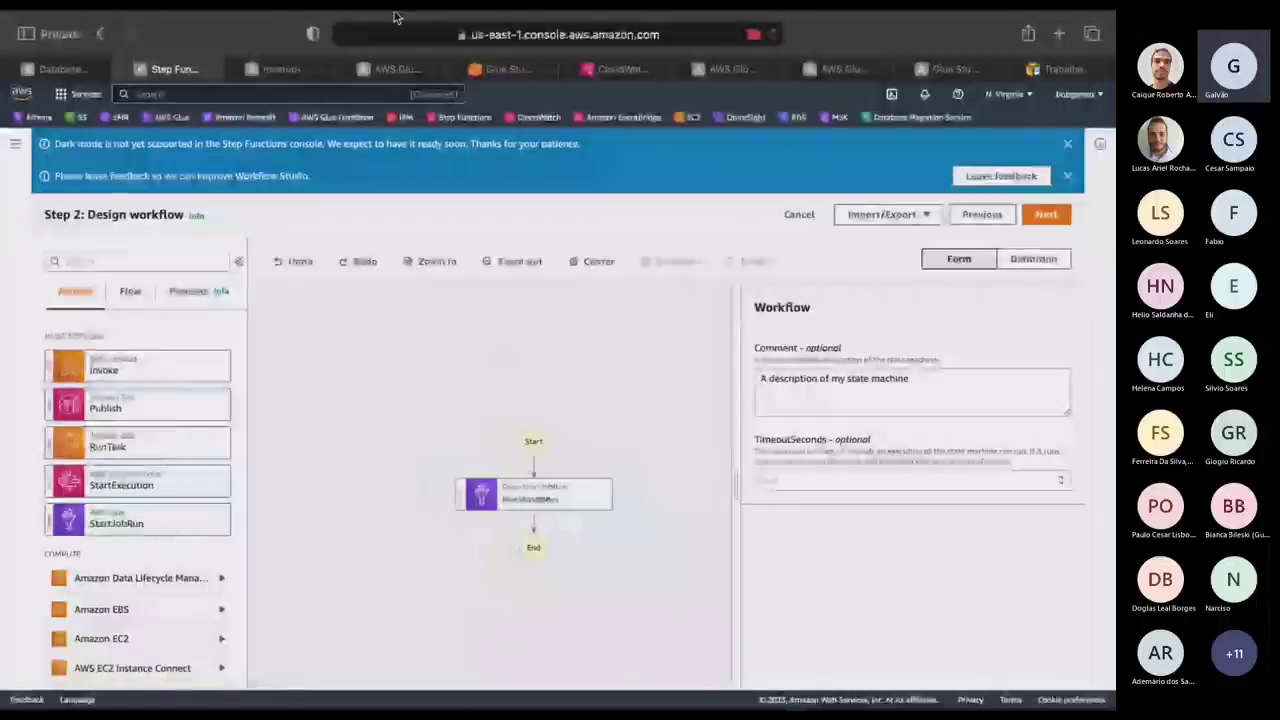
left_click(391, 65)
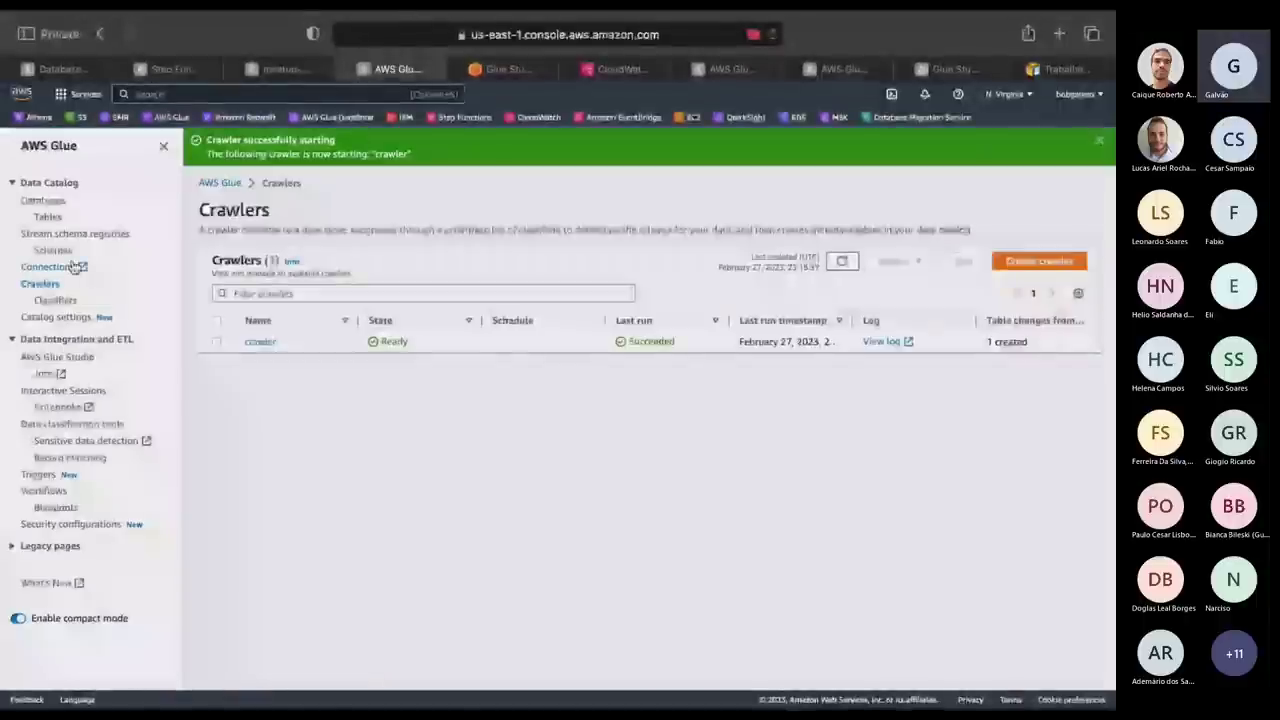
Open the Glue Jobs list showing canvas and job1, then return to the Step Functions designer.
left_click(45, 374)
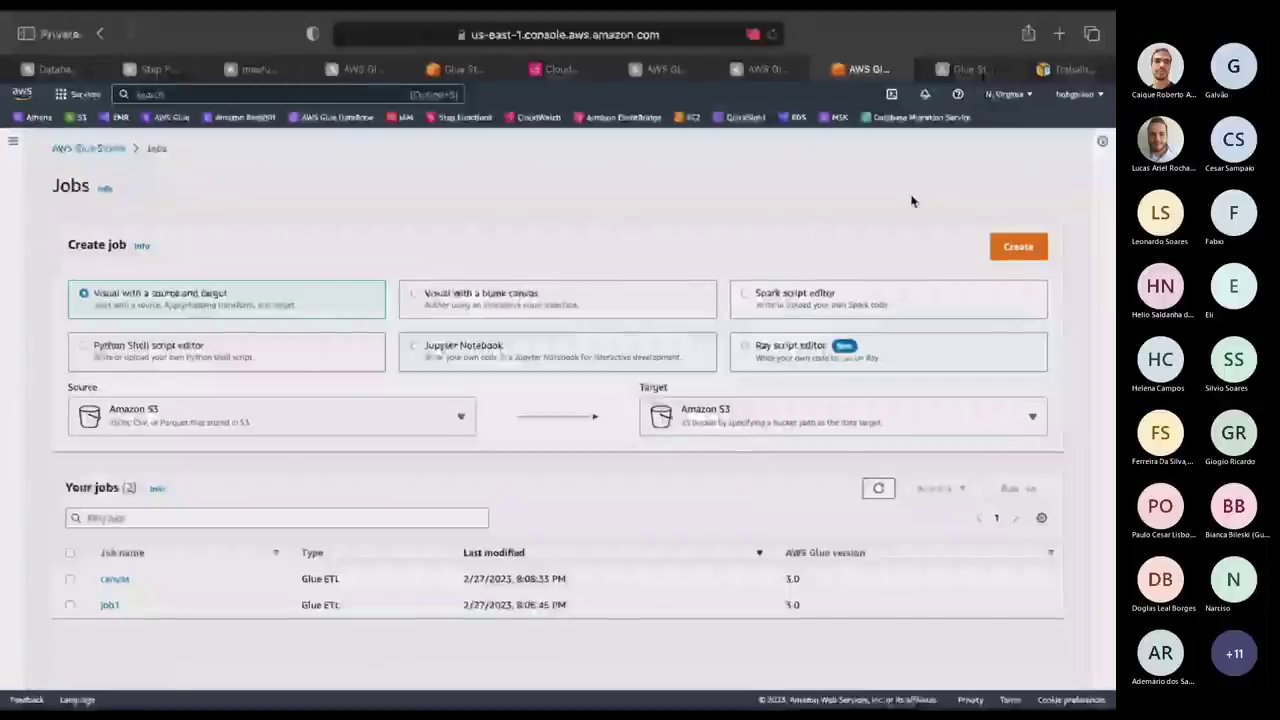
left_click(358, 69)
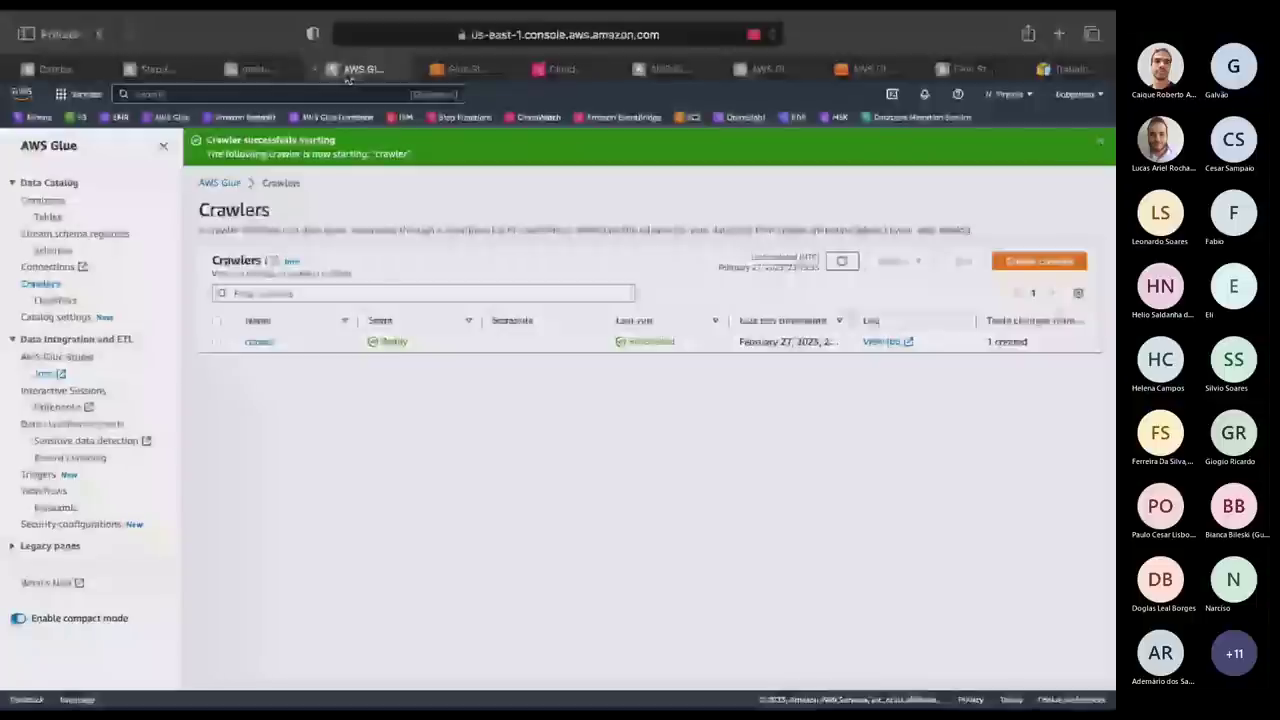
key("ctrl+shift+Tab")
key("ctrl+shift+Tab")
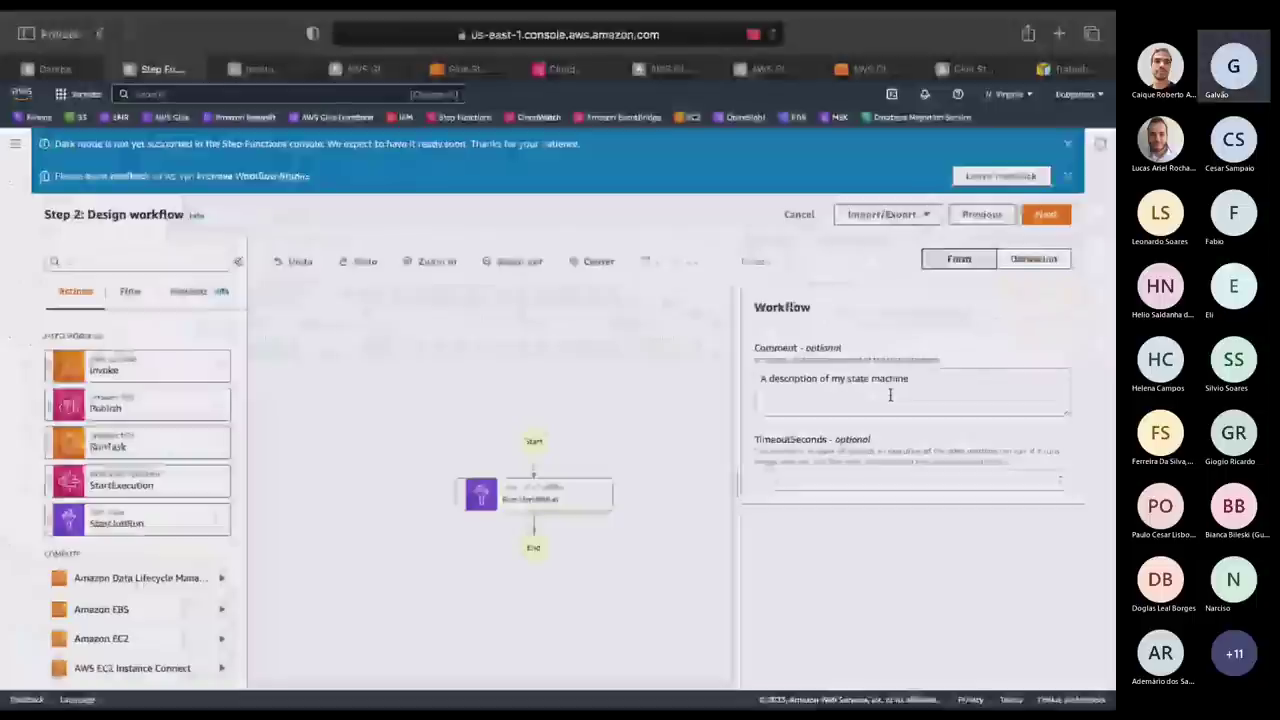
Name the first StartJobRun state job1 and set its JobName parameter to job1.
left_click(534, 493)
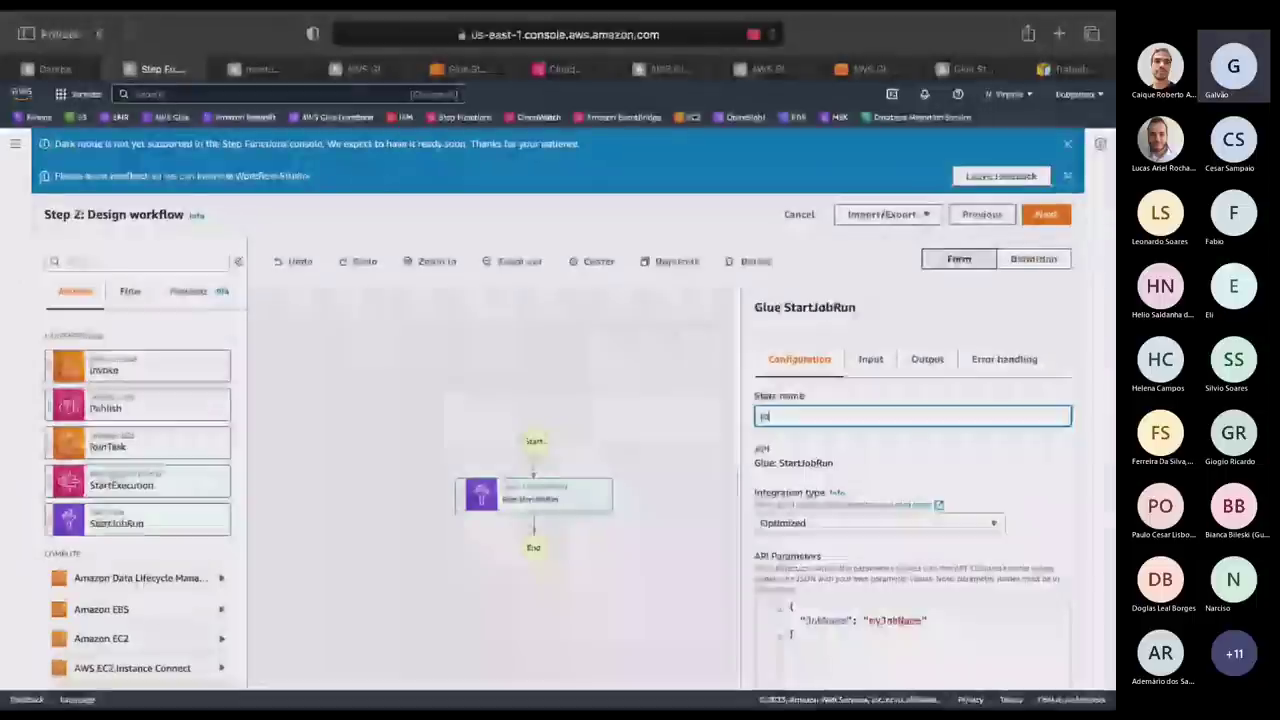
type("job1")
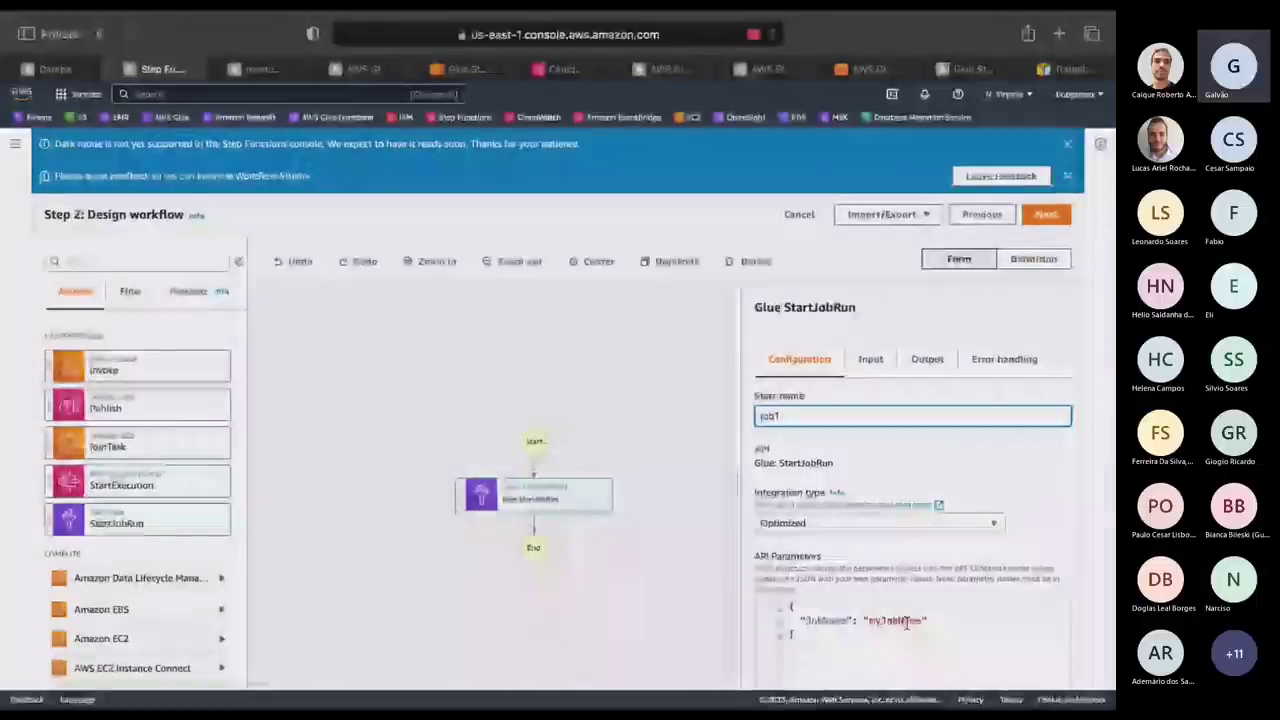
double_click(895, 620)
type("job1")
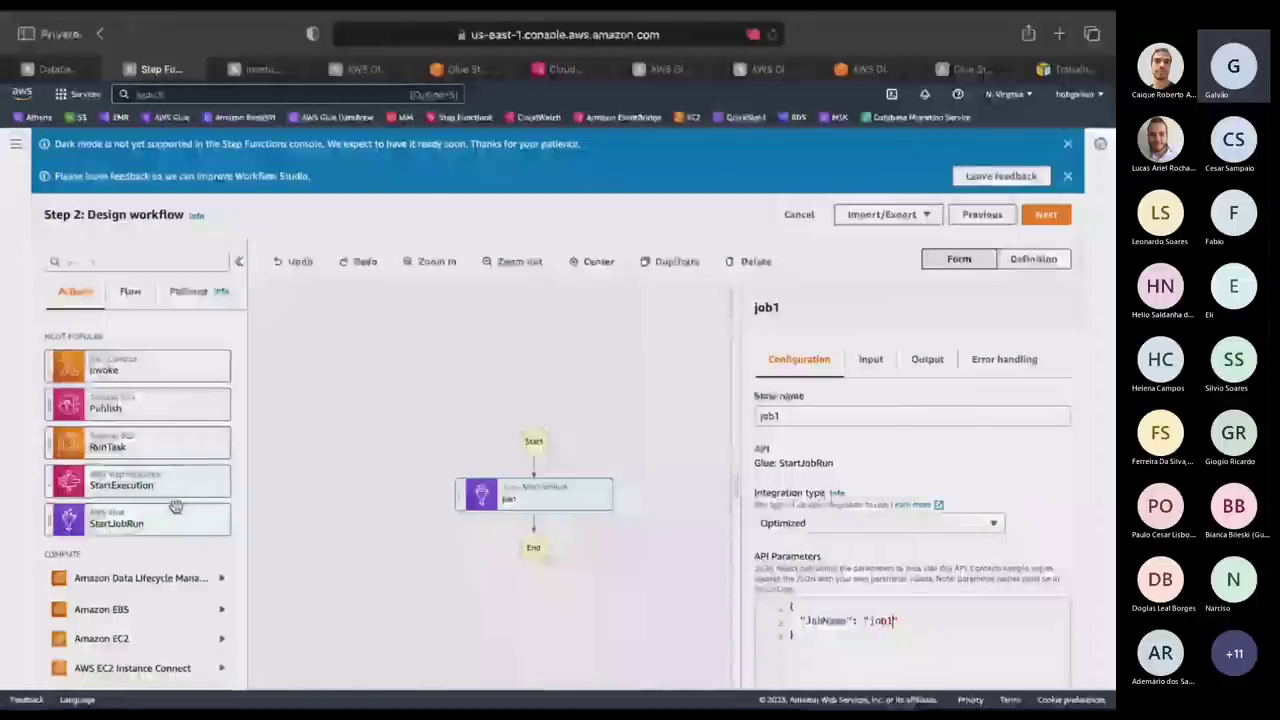
Add a second StartJobRun state for the canvas job after job1 and review the generated code.
left_click_drag(175, 507, 551, 540)
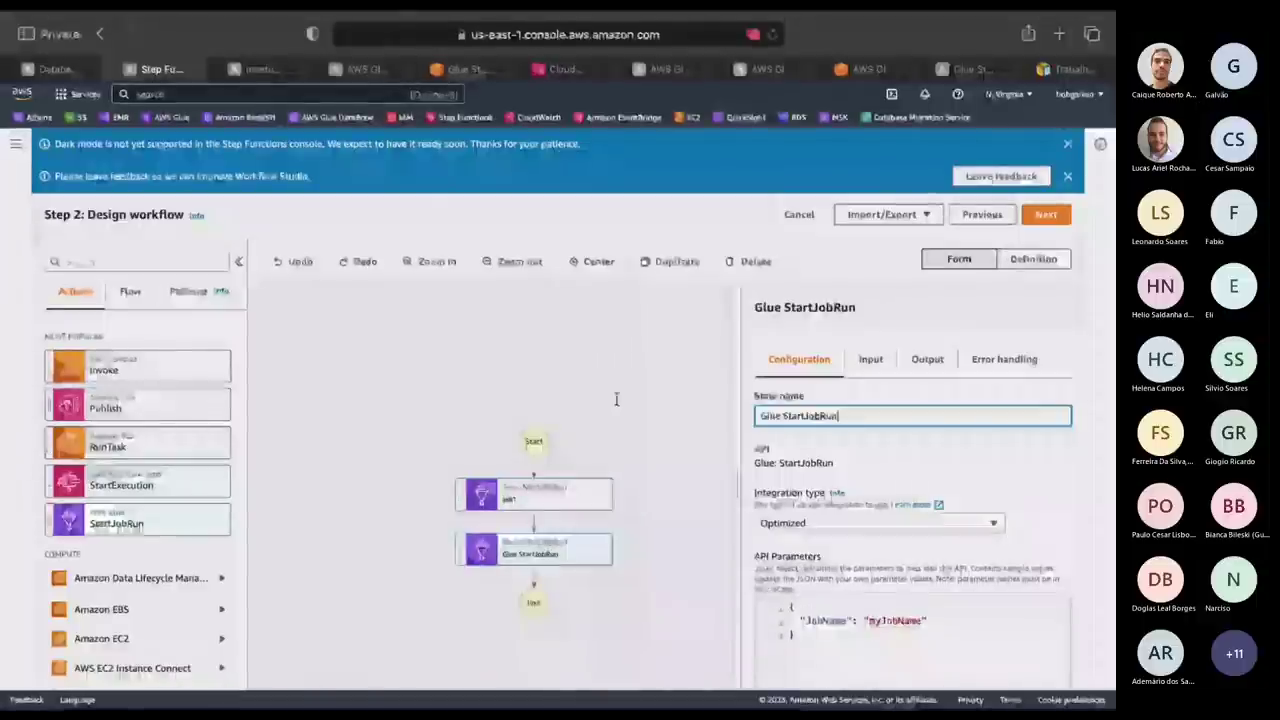
key("BackSpace")
key("BackSpace")
key("BackSpace")
key("BackSpace")
key("BackSpace")
key("BackSpace")
key("BackSpace")
key("BackSpace")
key("BackSpace")
key("BackSpace")
key("BackSpace")
key("BackSpace")
key("BackSpace")
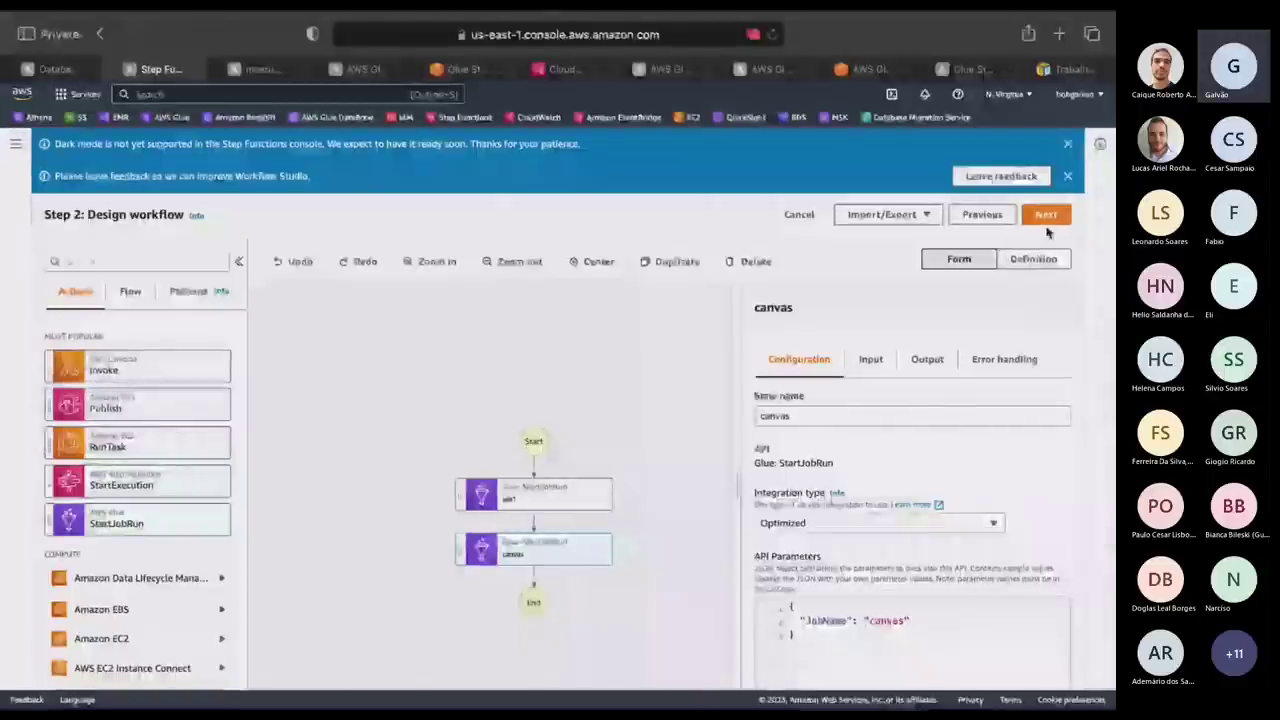
left_click(130, 291)
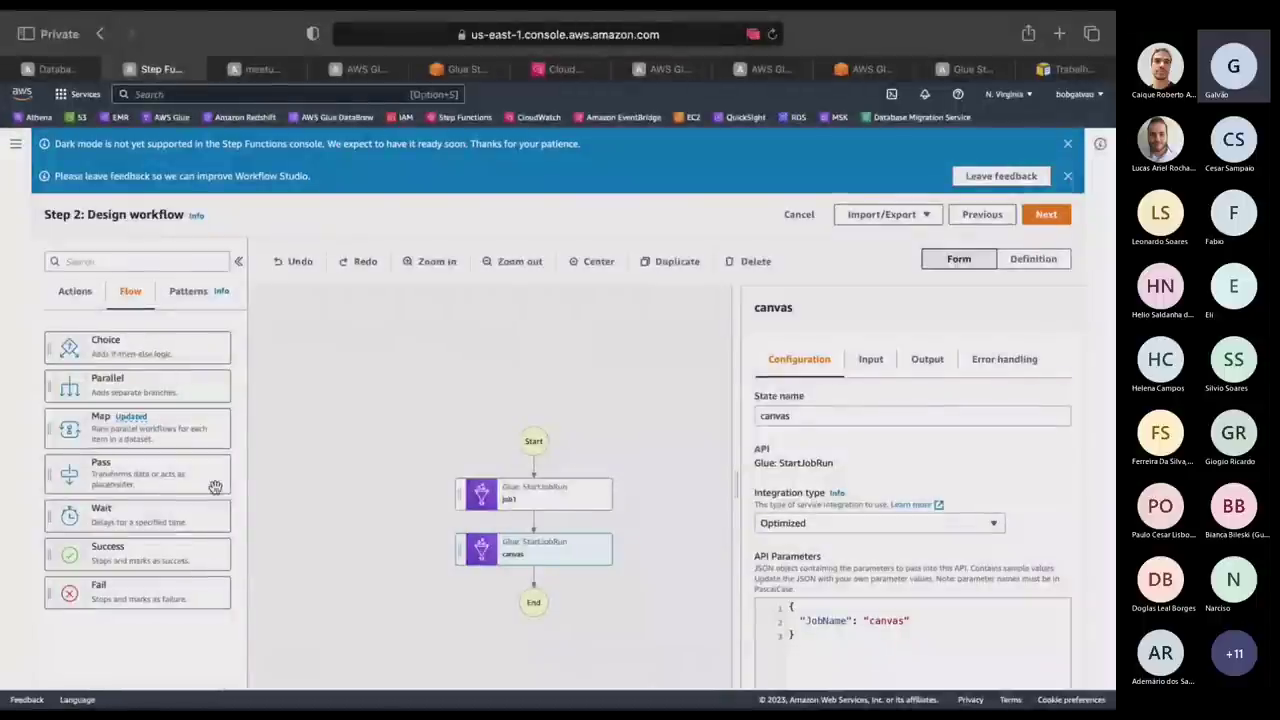
left_click(75, 292)
left_click(1046, 214)
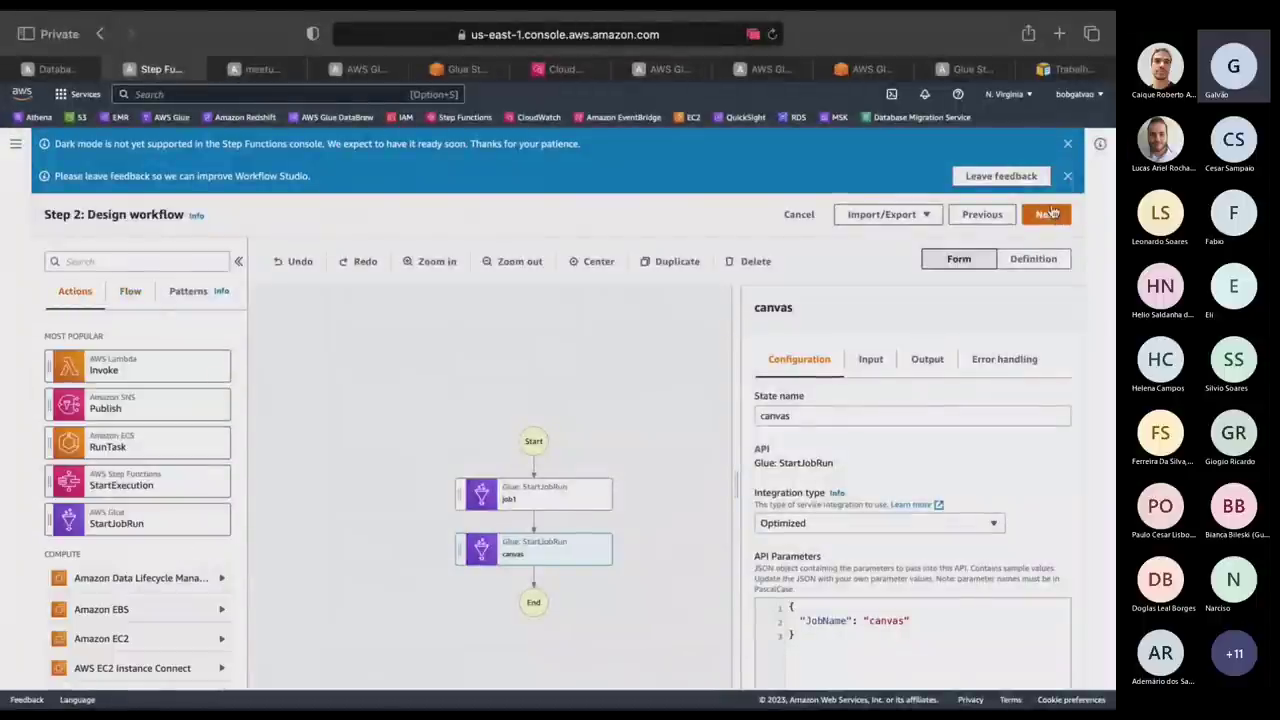
Keep the name MyStateMachine and use the existing StepFunctions-EMR-role-e8a7167c execution role.
scroll(960, 443, "down", 2)
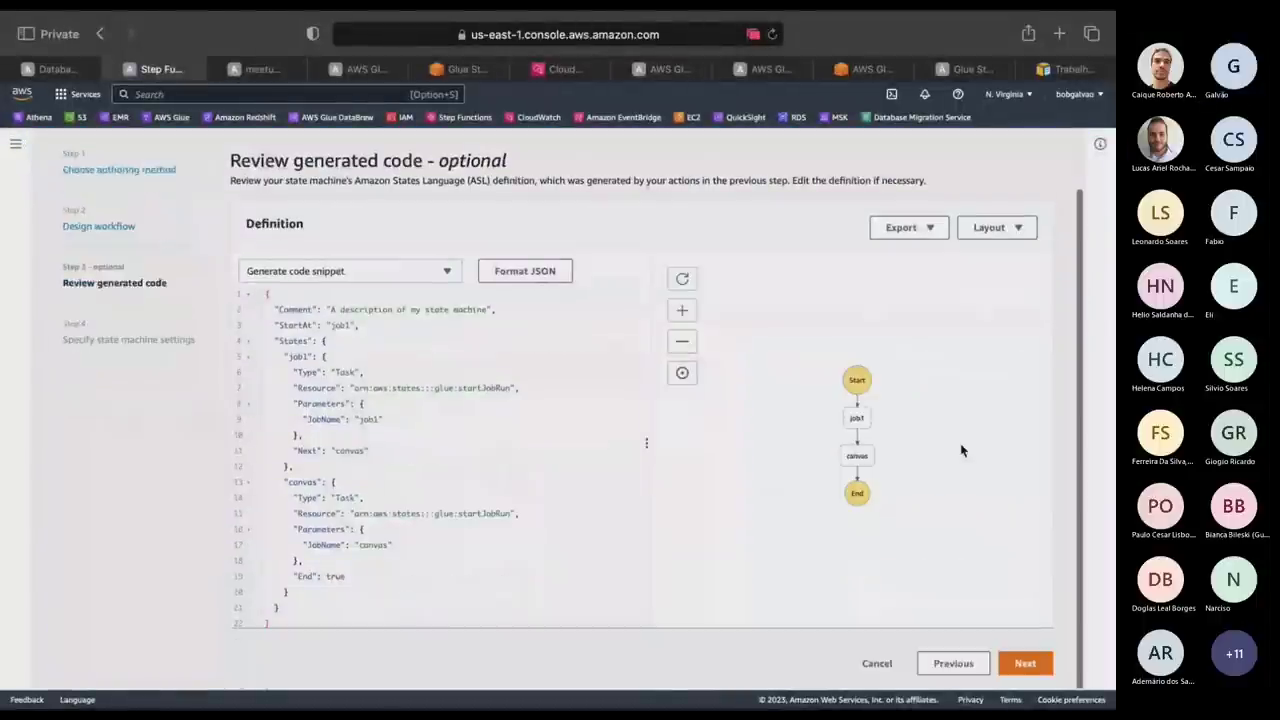
left_click(1027, 664)
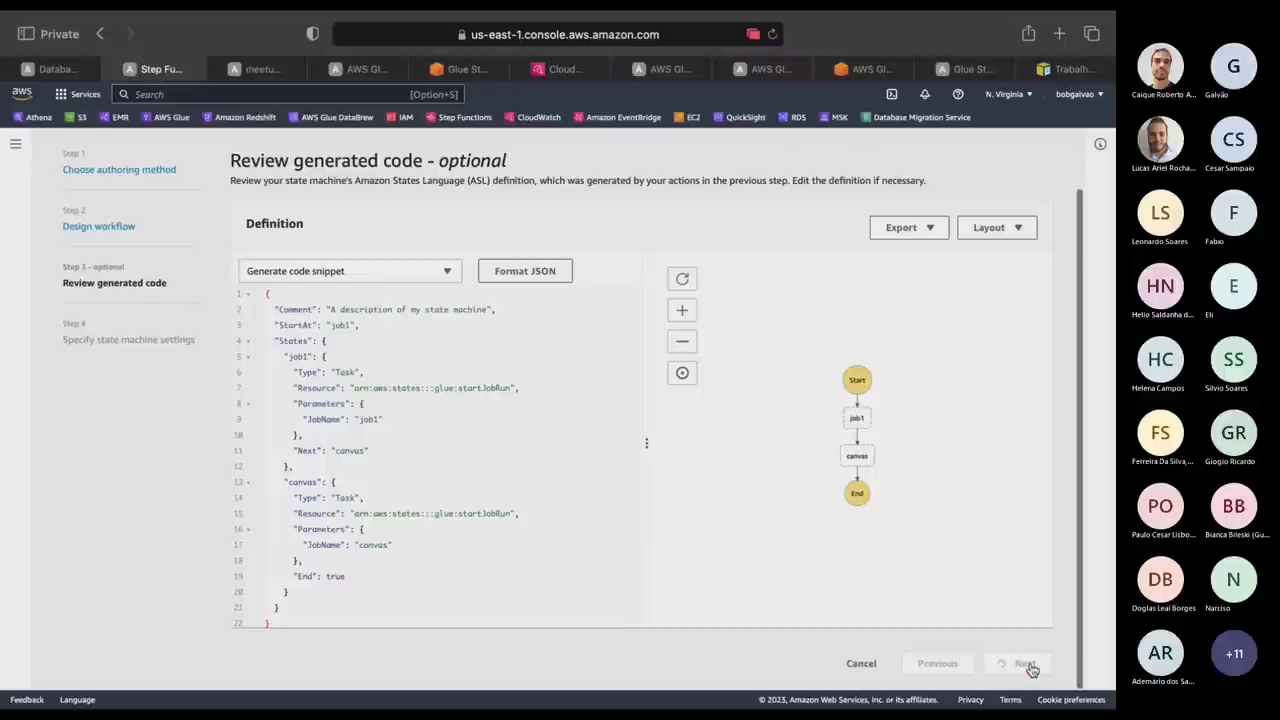
left_click(398, 339)
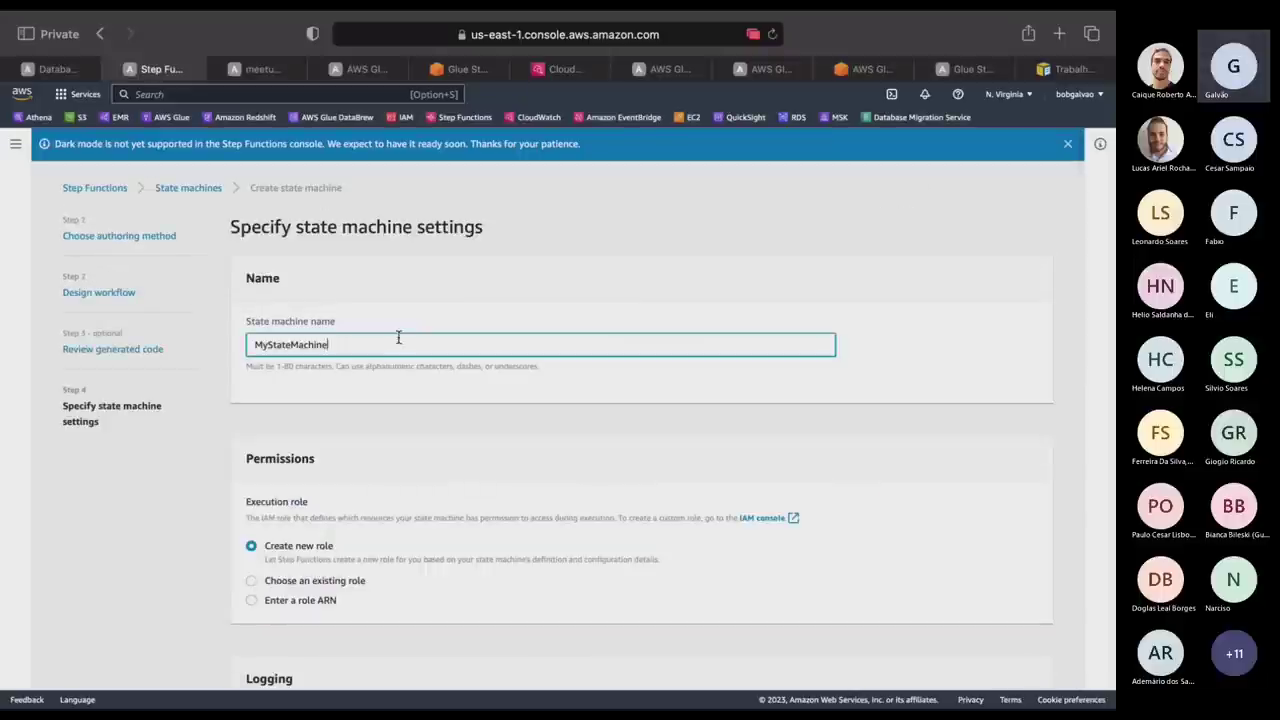
scroll(395, 449, "down", 4)
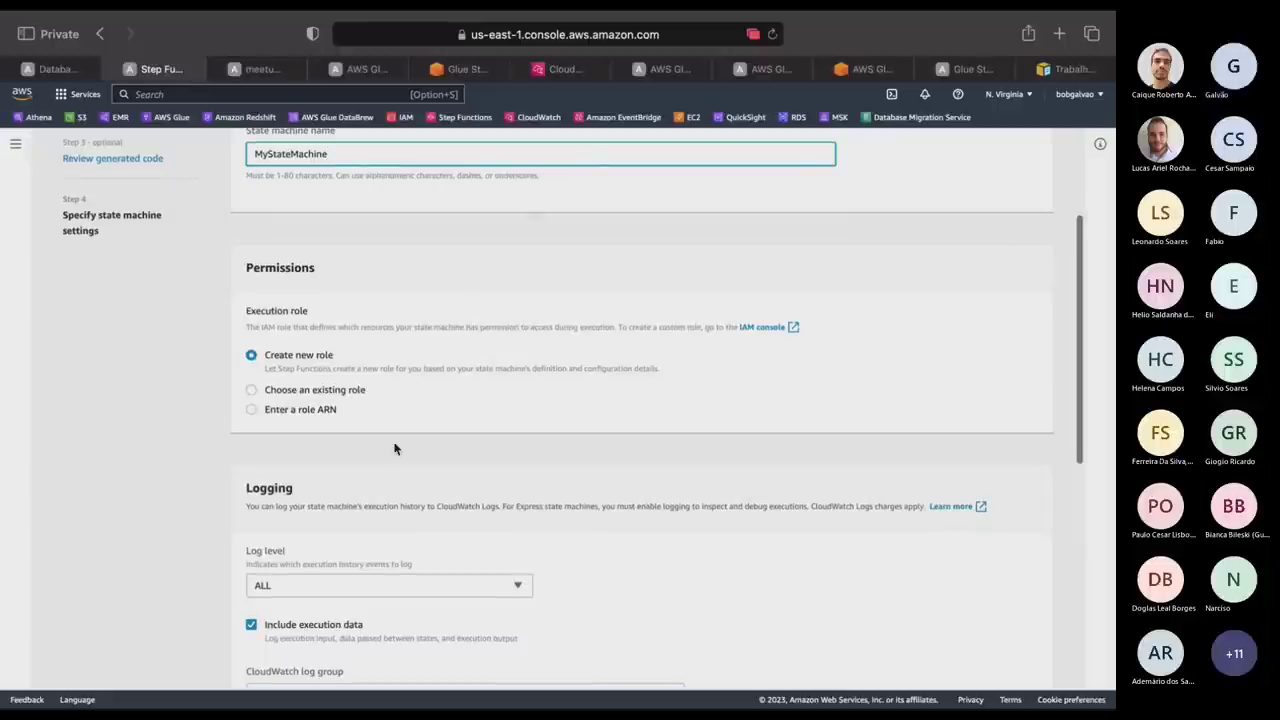
key("Tab")
key("Down")
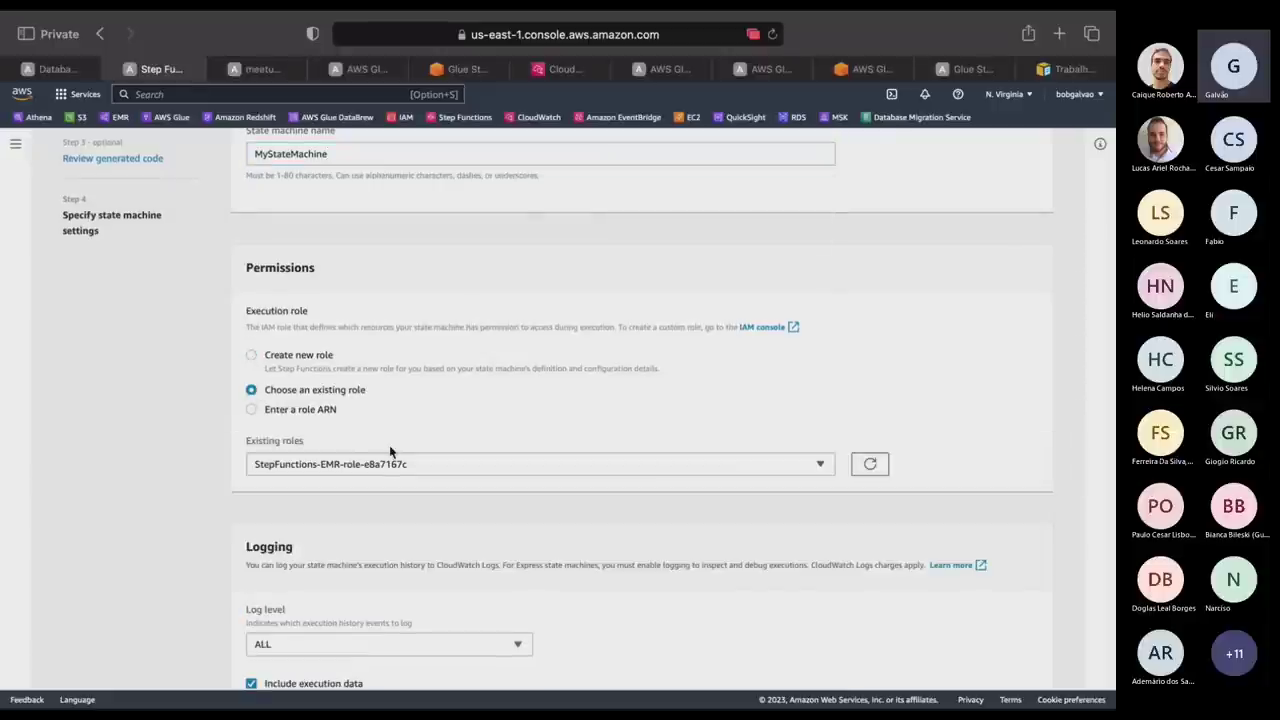
left_click(389, 464)
left_click(15, 489)
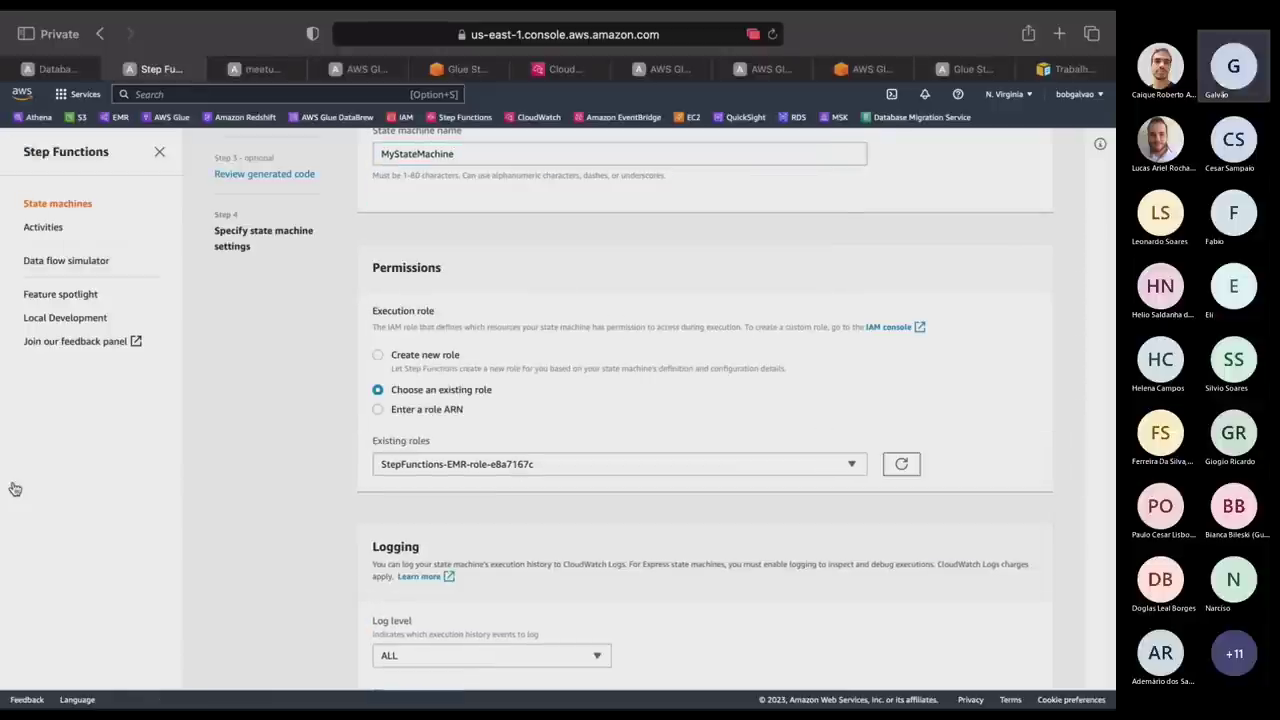
Set the log level to OFF and create the state machine.
scroll(660, 401, "down", 4)
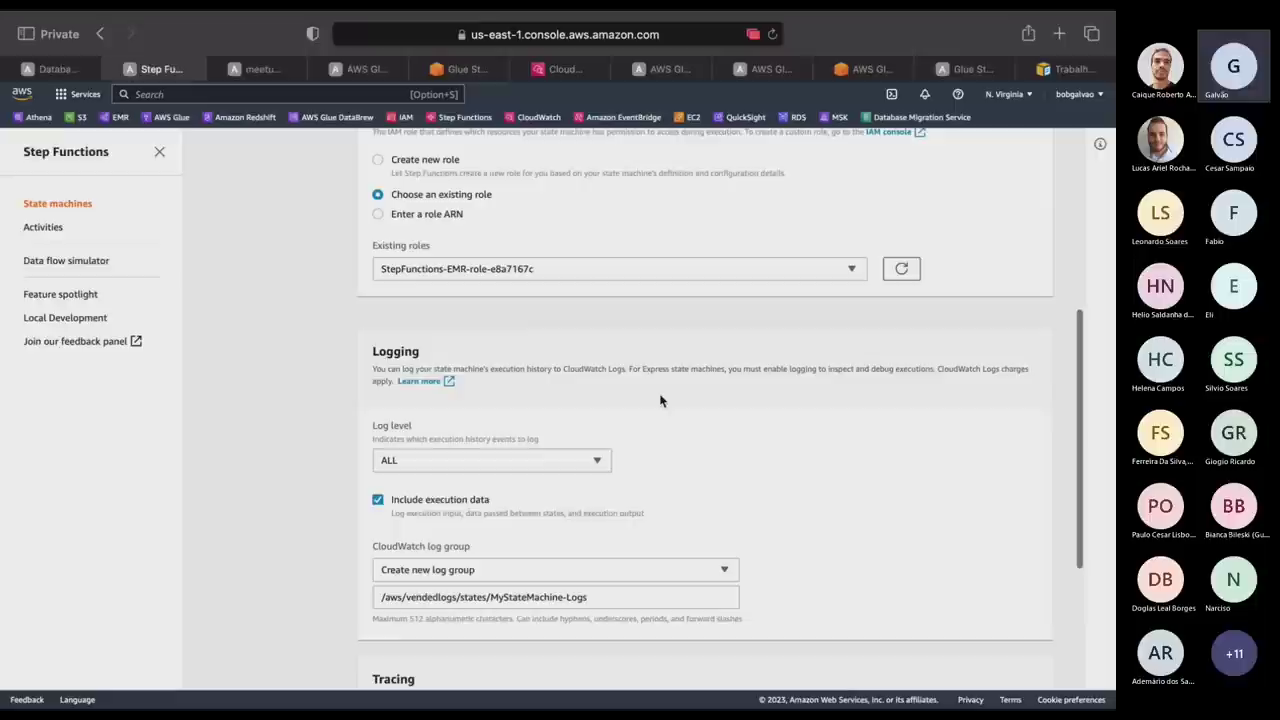
scroll(660, 401, "down", 1)
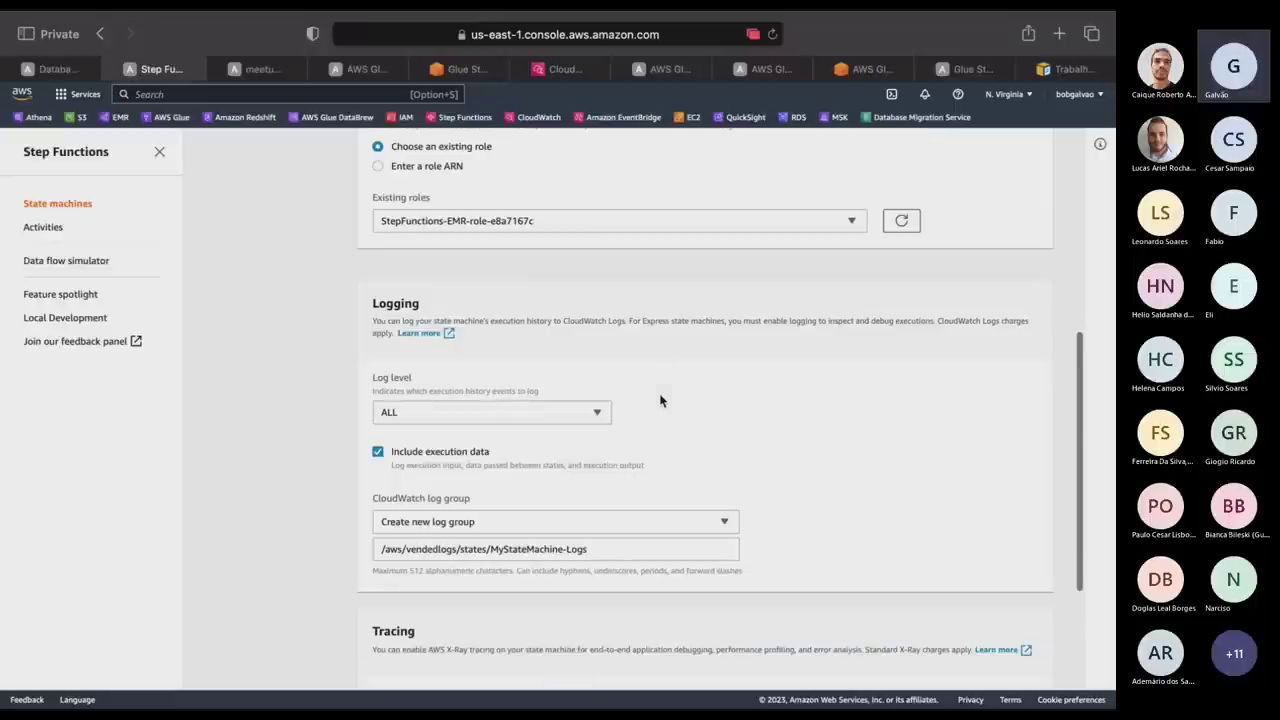
right_click(377, 453)
left_click(376, 450)
left_click(379, 453)
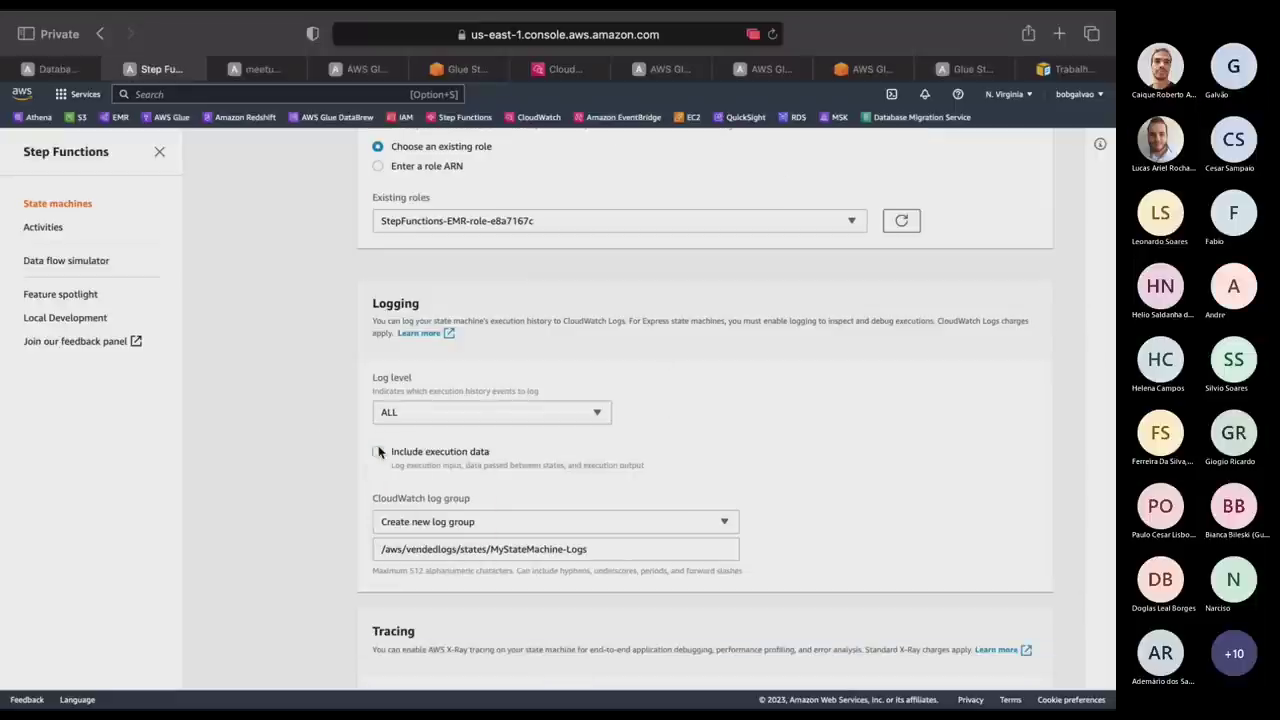
left_click(379, 453)
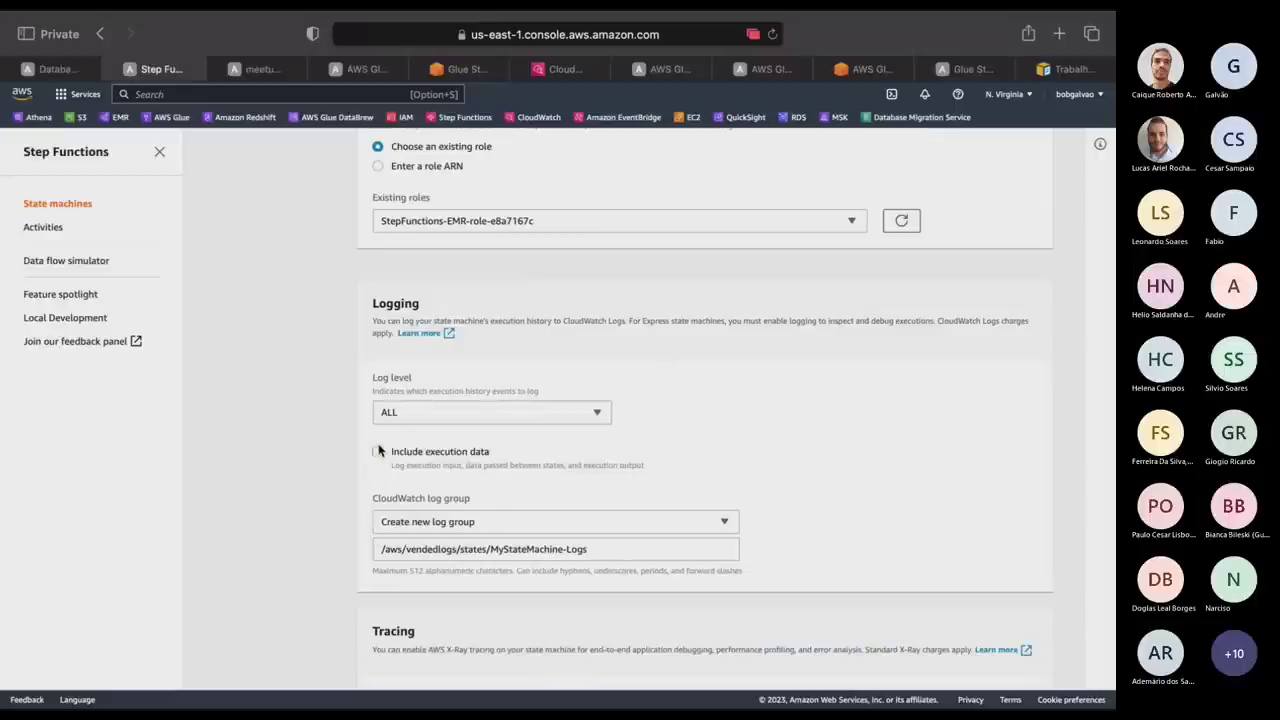
left_click(426, 412)
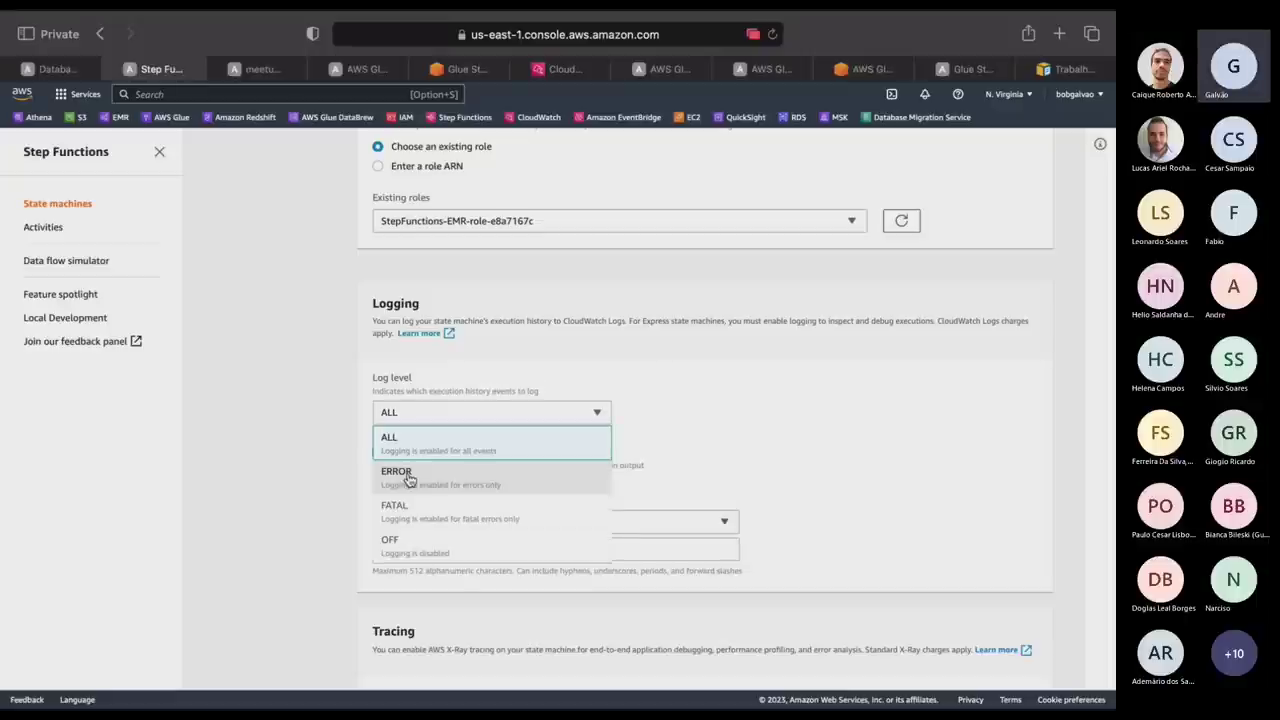
left_click(390, 533)
scroll(289, 575, "down", 2)
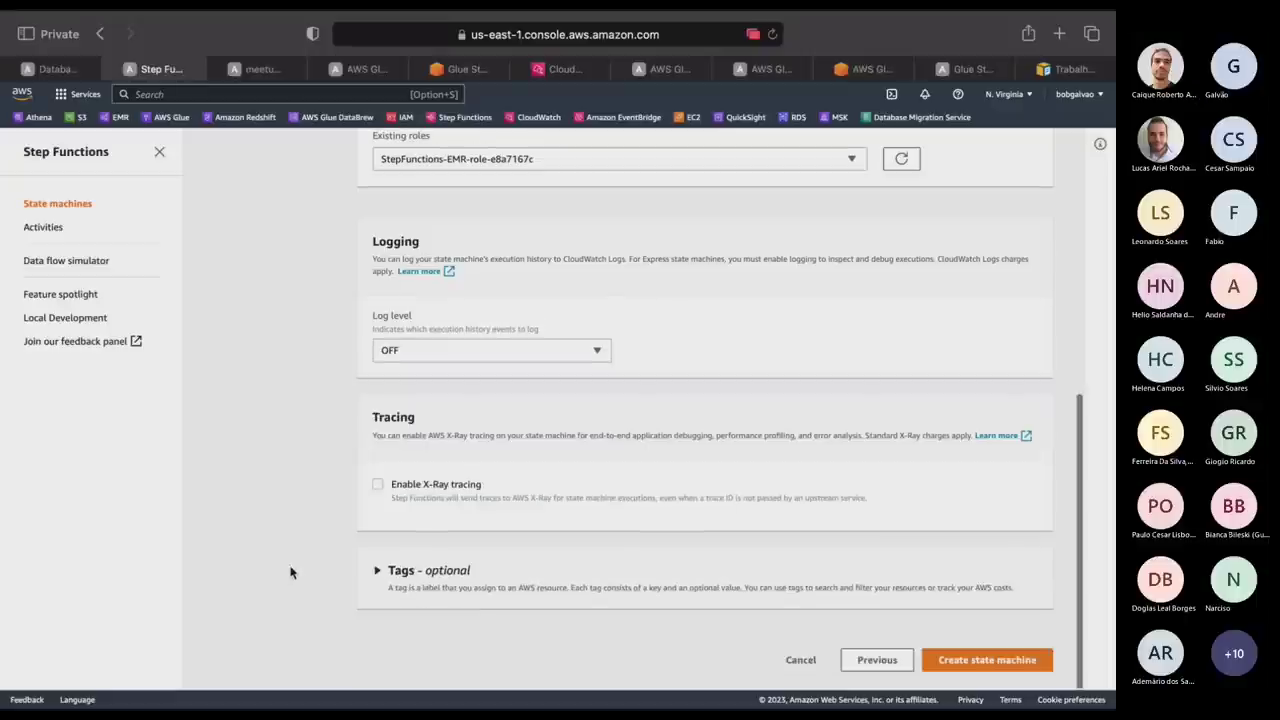
left_click(1019, 670)
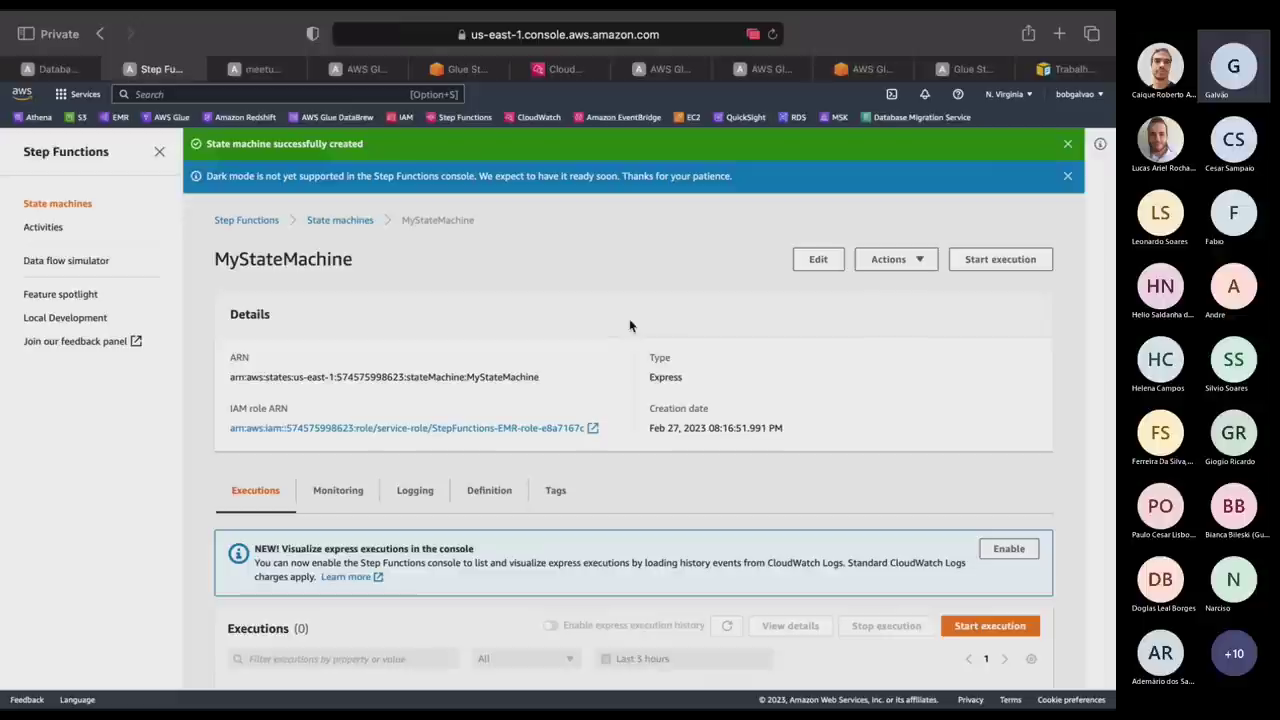
left_click(640, 119)
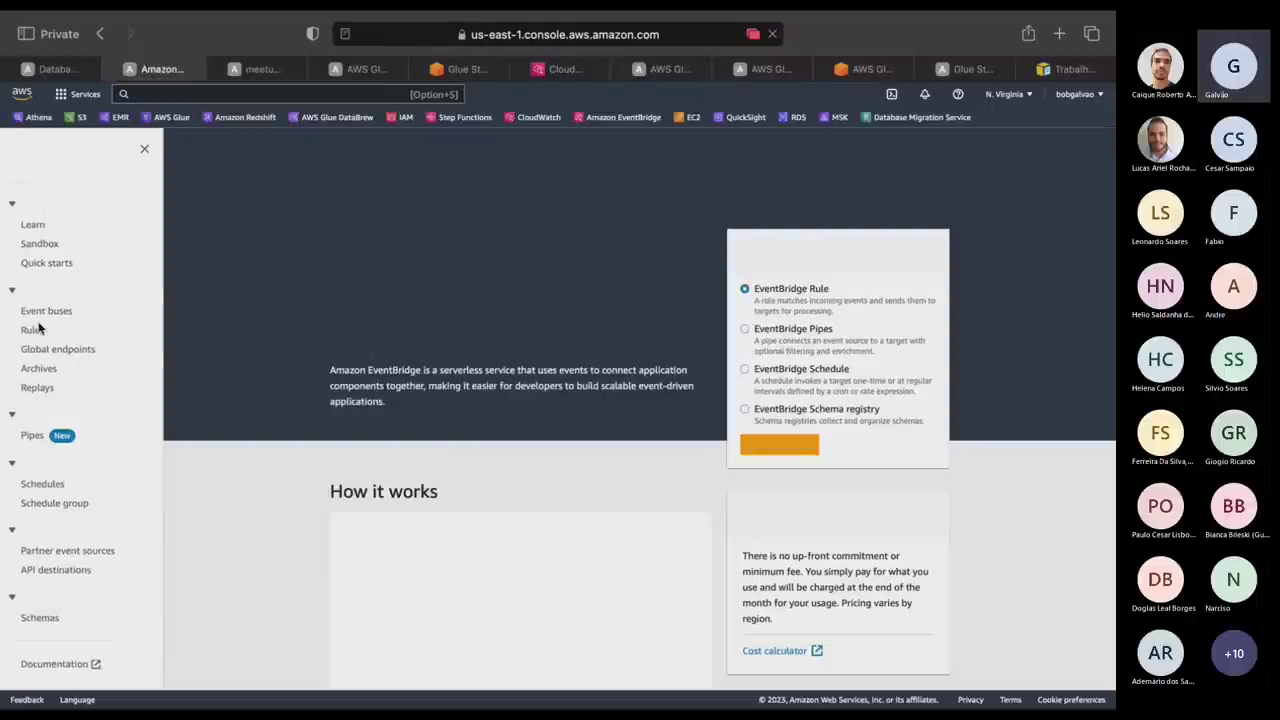
Start a new schedule rule named teste1 and continue in EventBridge Scheduler.
left_click(33, 329)
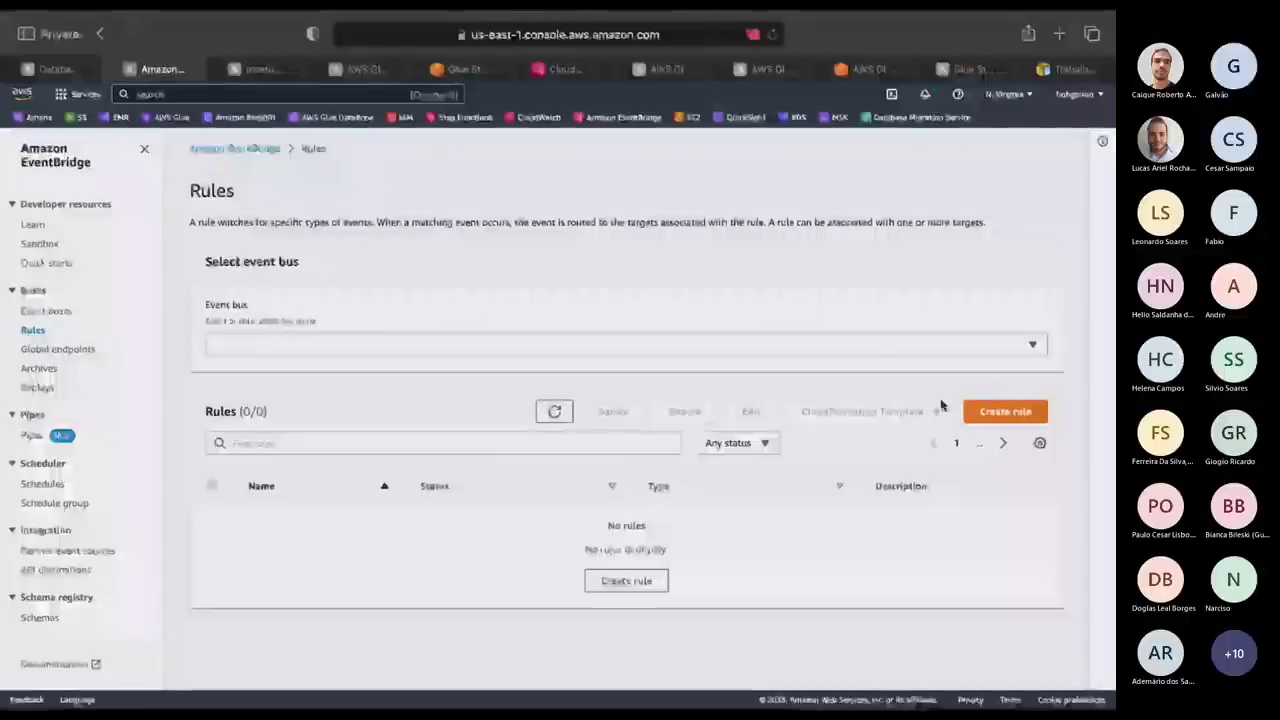
left_click(1005, 411)
left_click(541, 479)
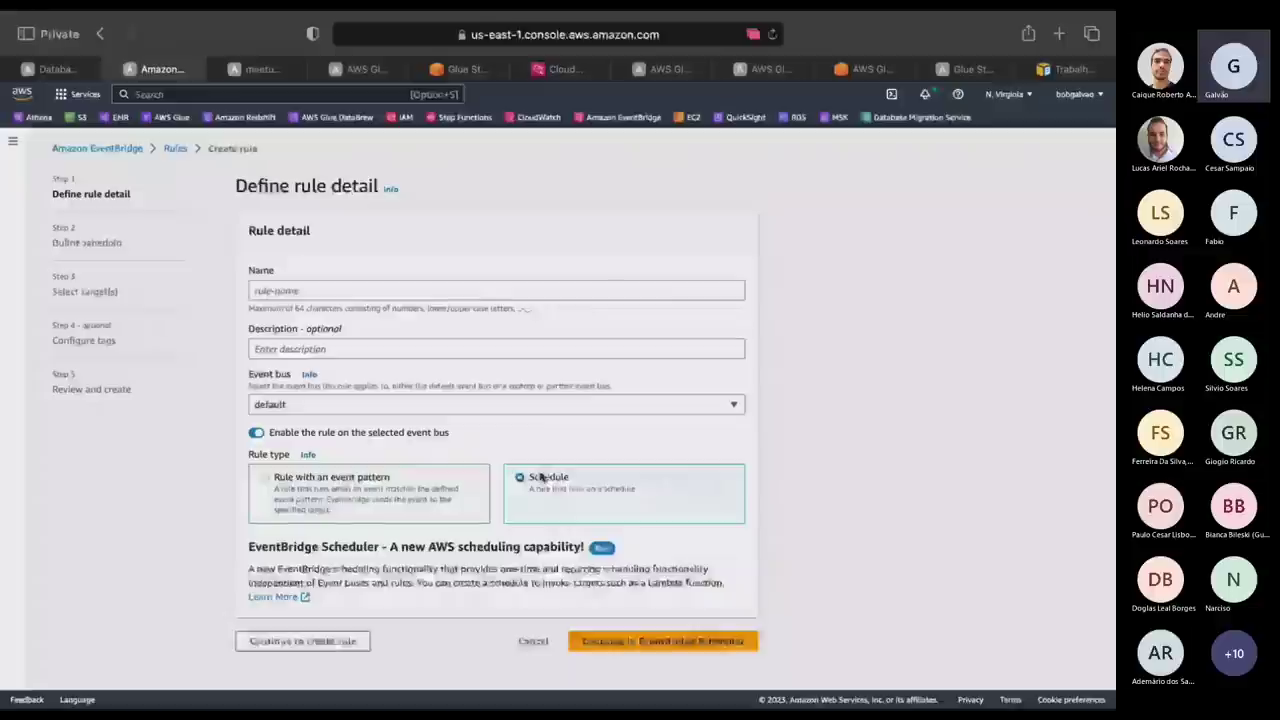
left_click(346, 289)
type("teste")
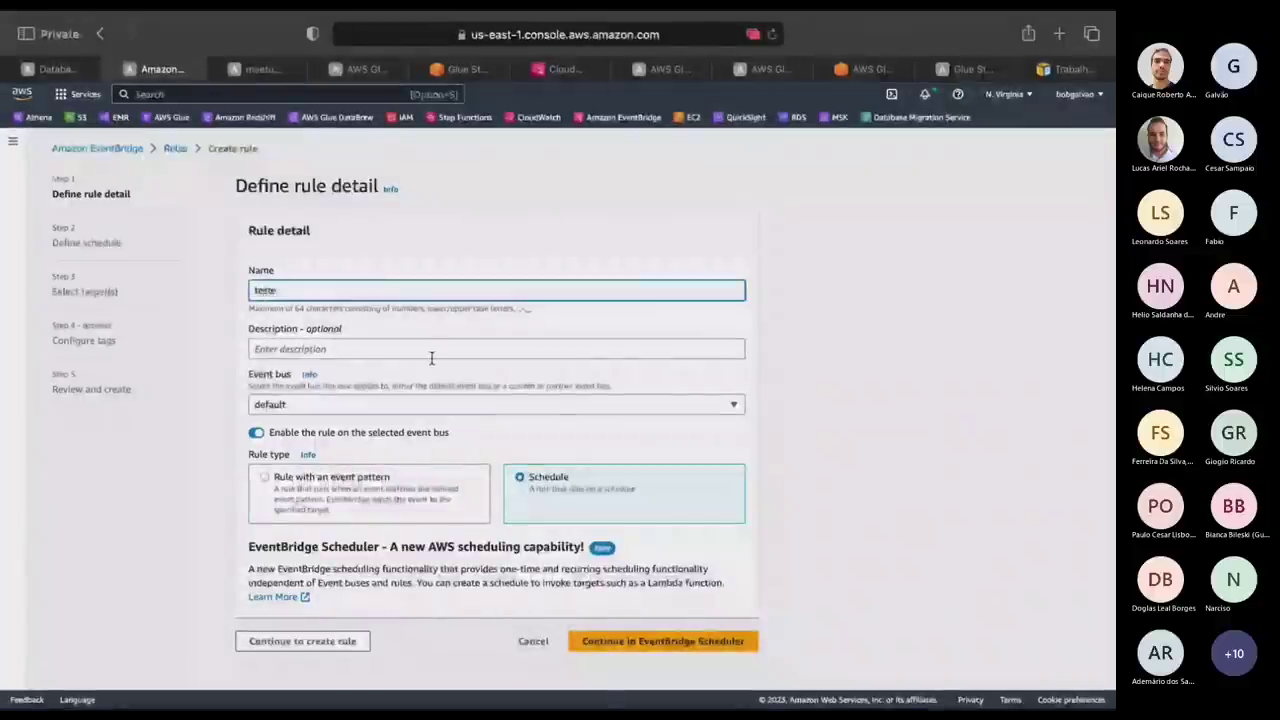
type("1")
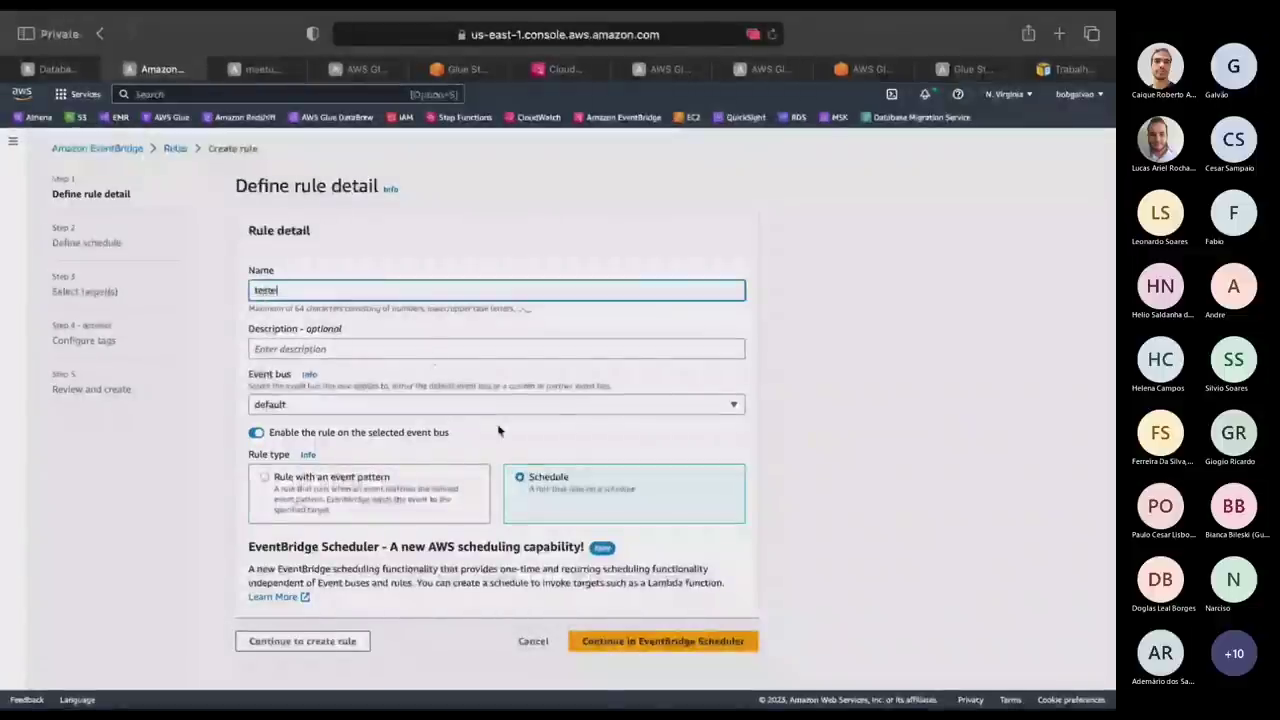
left_click(688, 643)
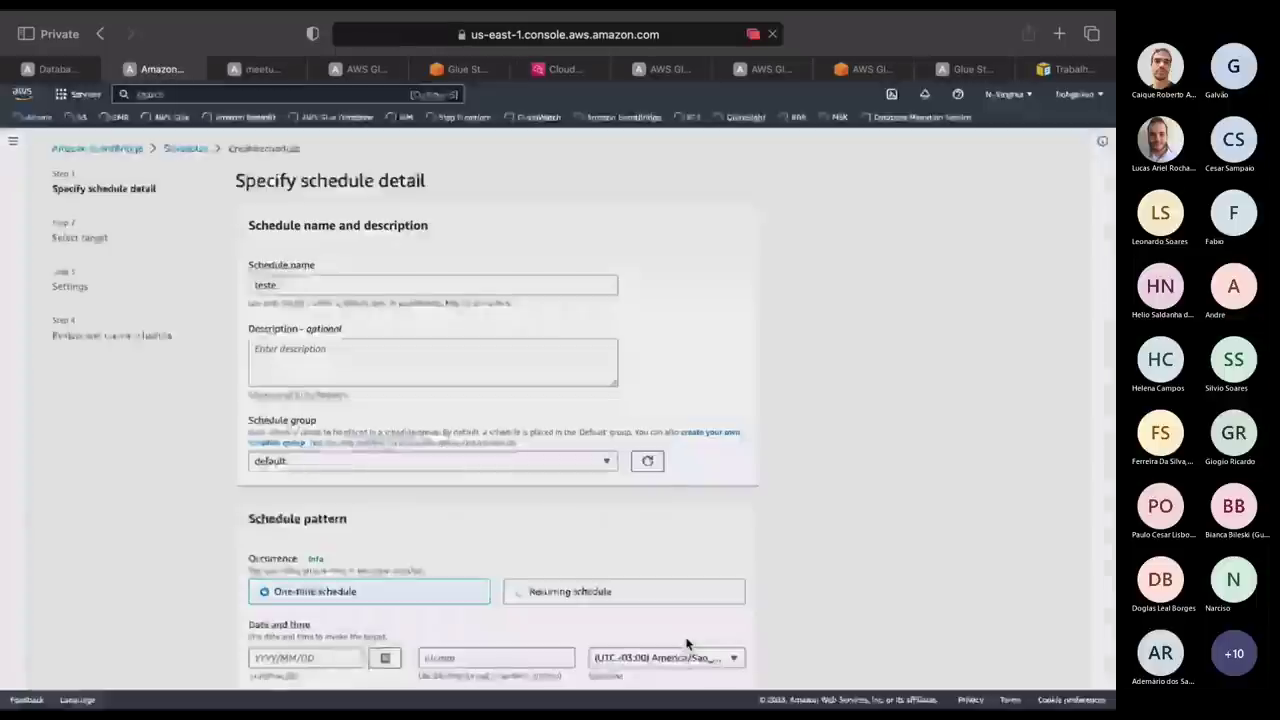
Make the schedule recurring with a rate of every 12 hours.
scroll(722, 600, "down", 1)
scroll(728, 596, "down", 1)
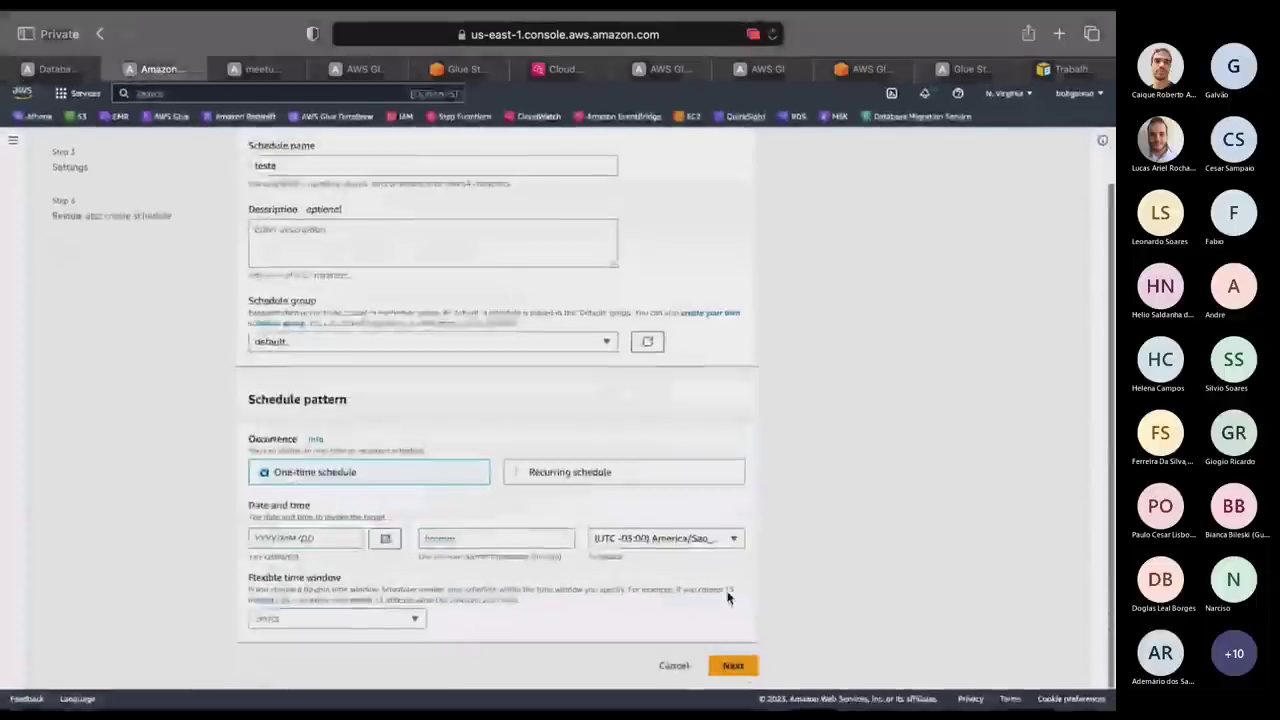
left_click(522, 487)
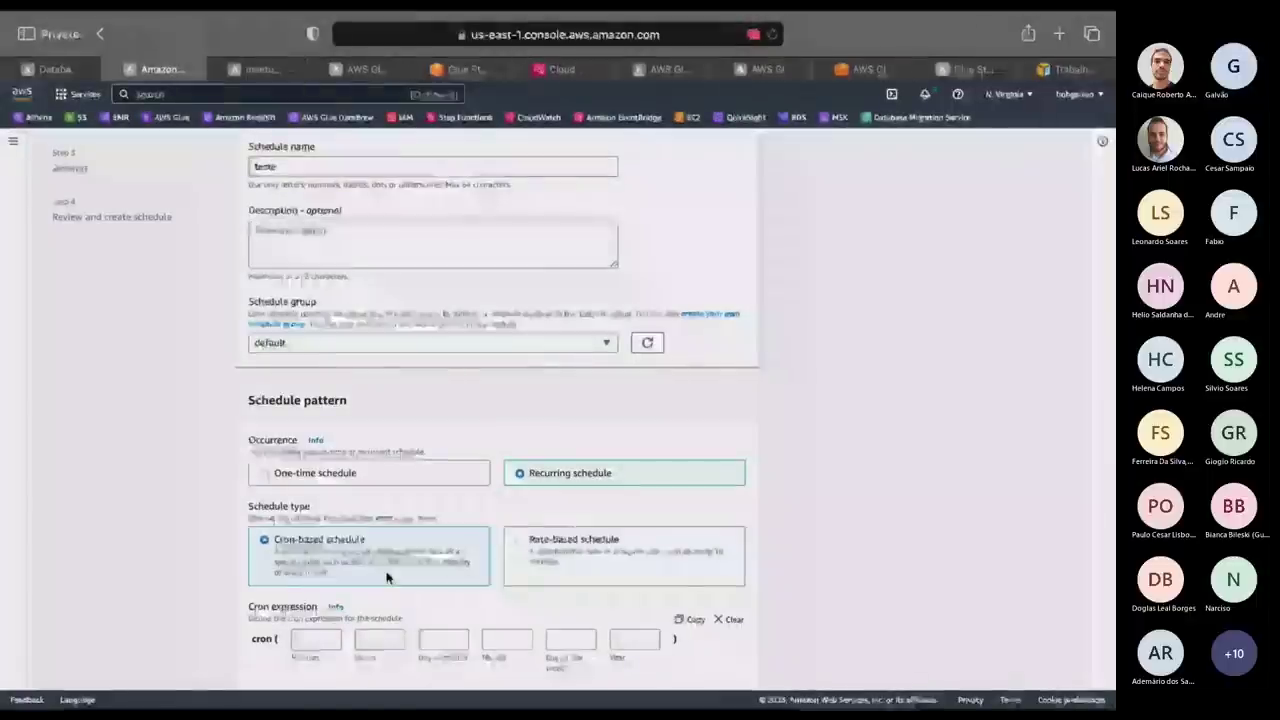
left_click(543, 560)
left_click(309, 639)
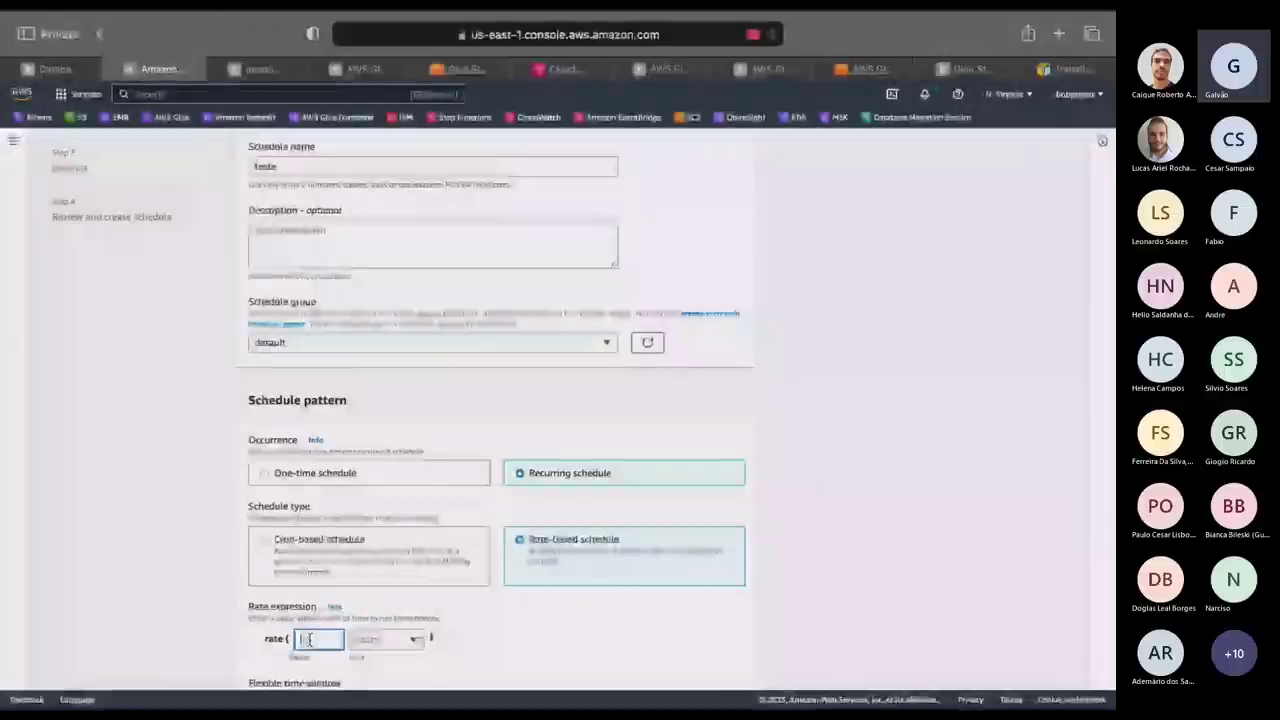
type("12")
left_click(380, 639)
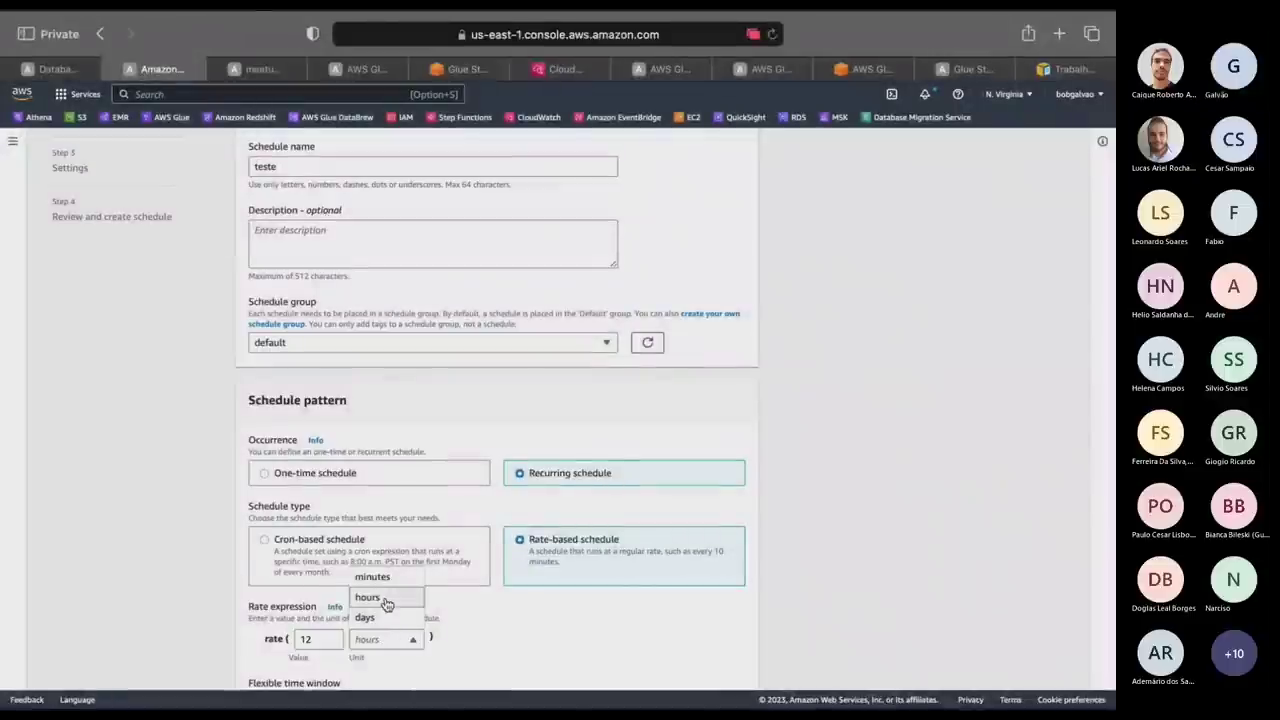
left_click(386, 598)
scroll(913, 657, "down", 5)
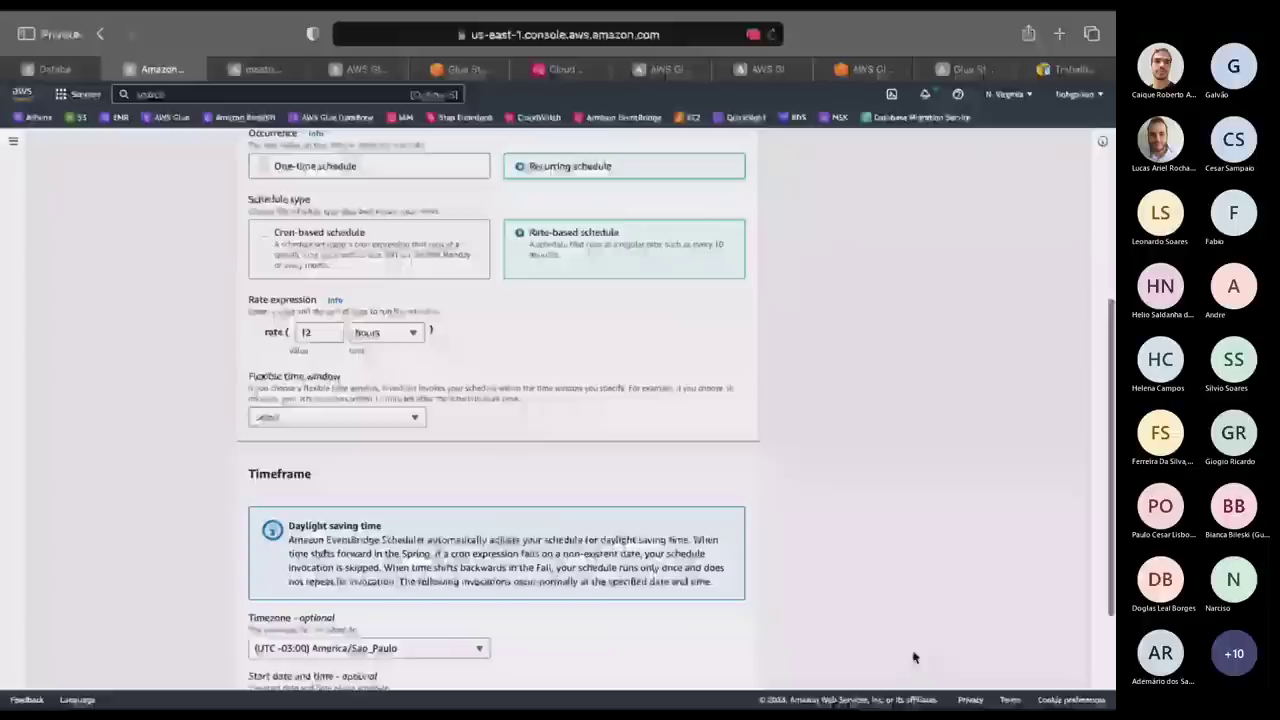
scroll(906, 586, "down", 3)
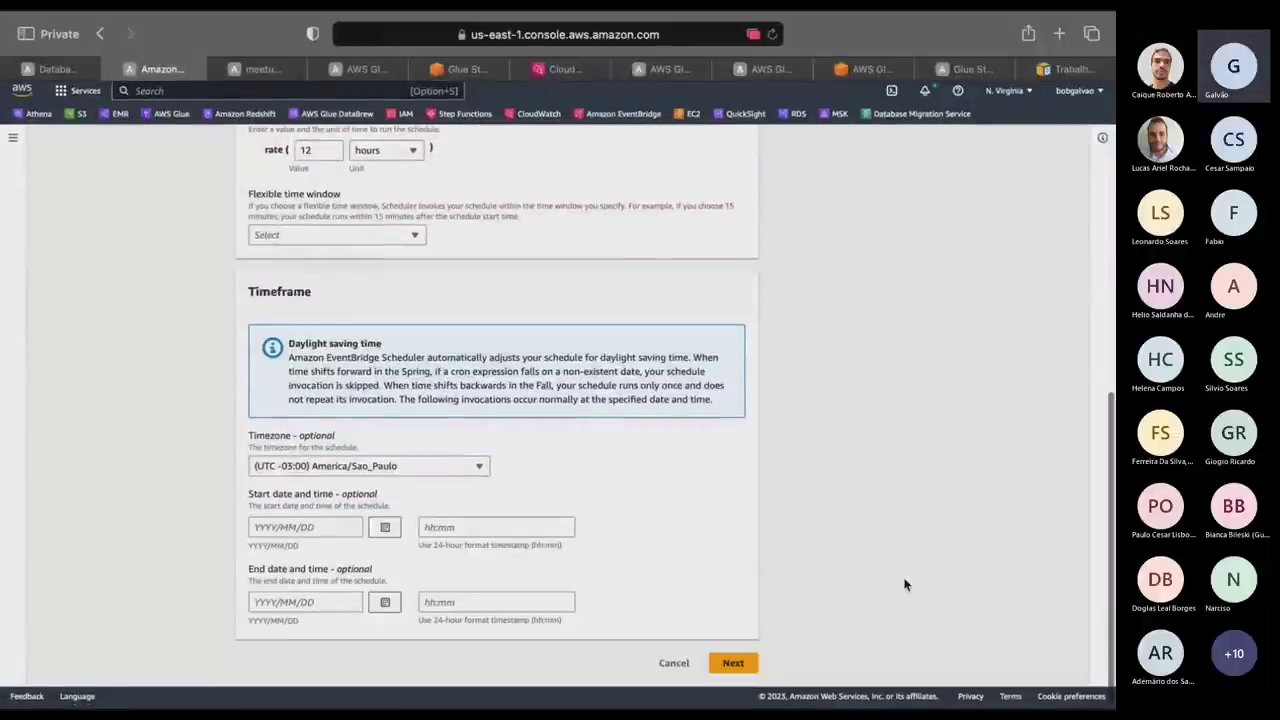
left_click(733, 664)
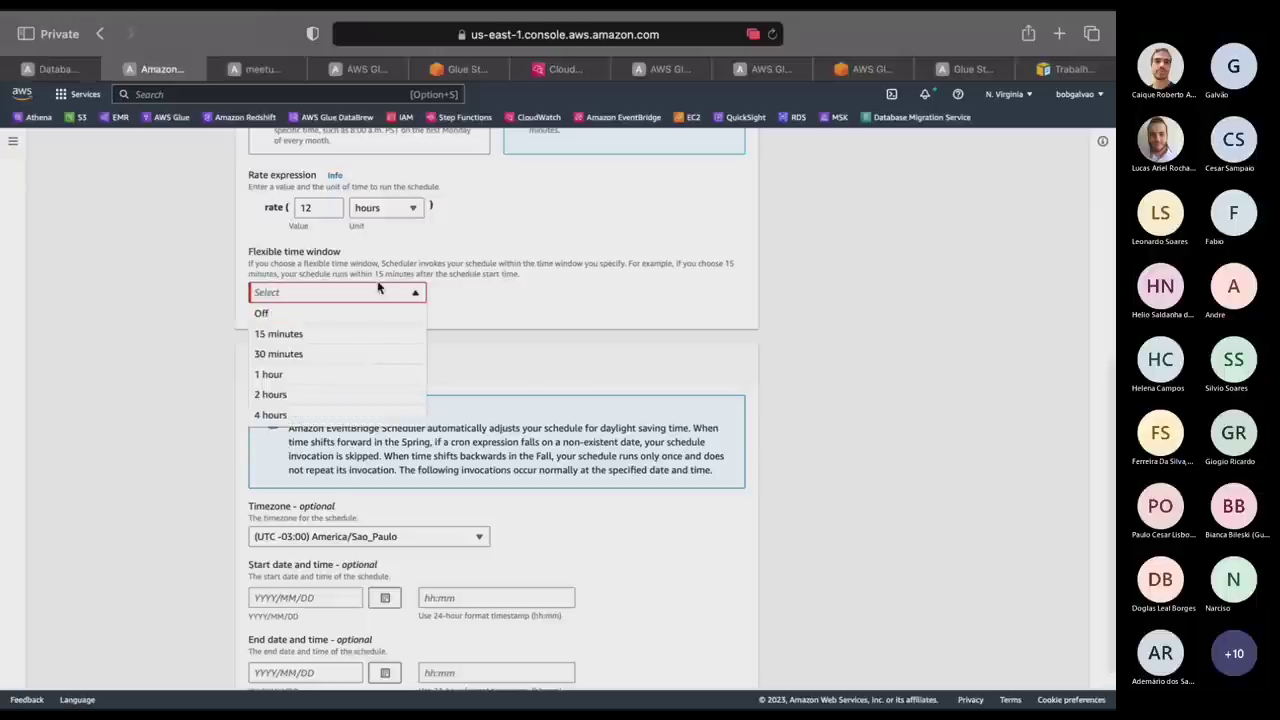
Turn the flexible time window off and proceed to target selection.
left_click(345, 318)
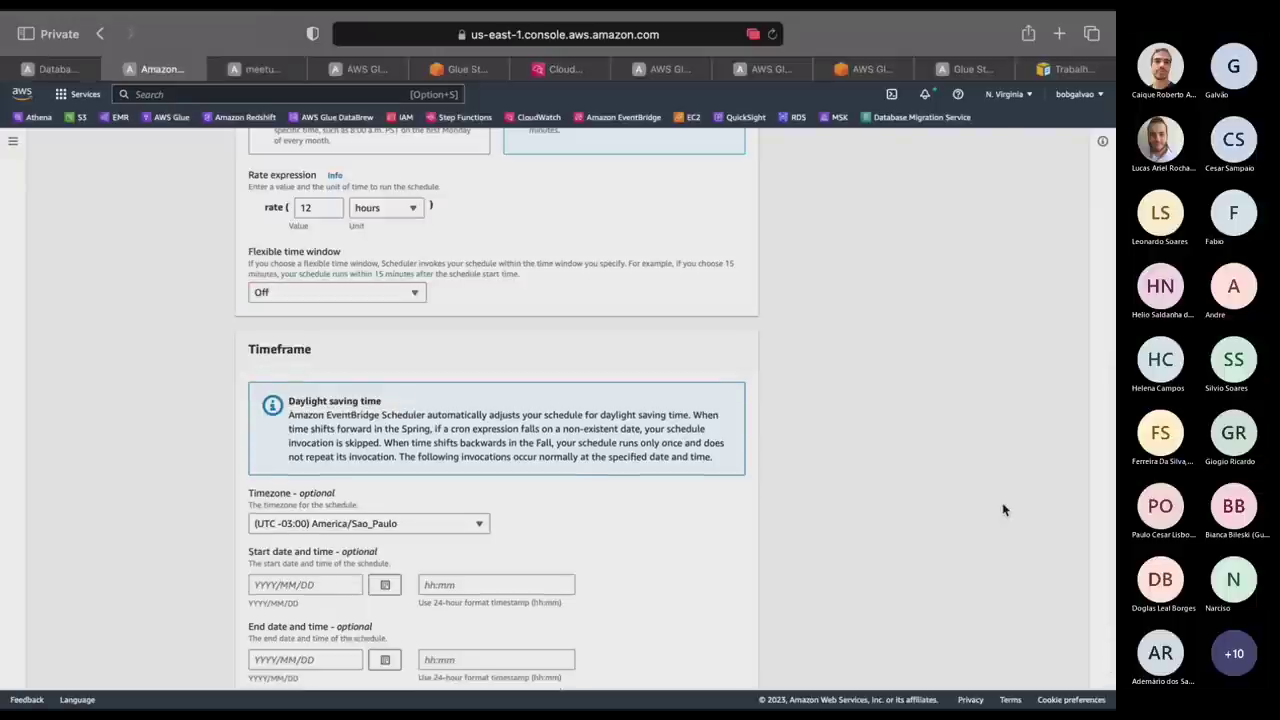
scroll(1003, 509, "down", 2)
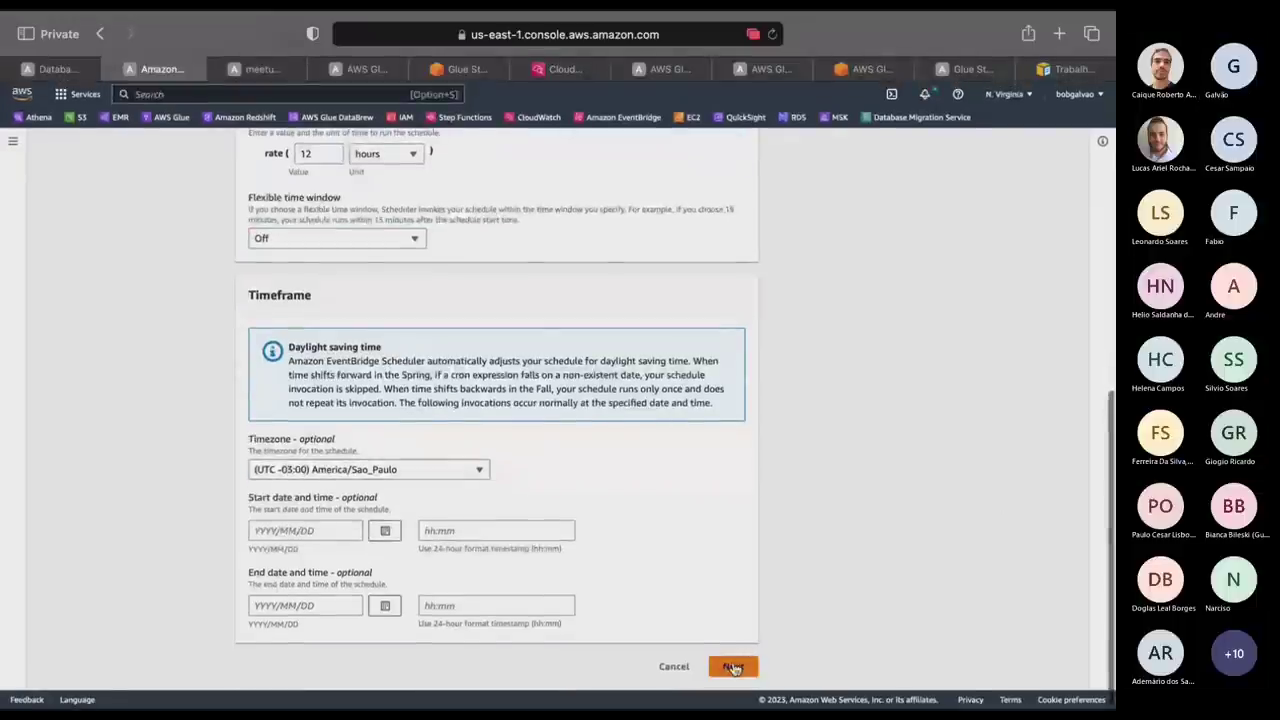
left_click(733, 667)
scroll(902, 460, "up", 3)
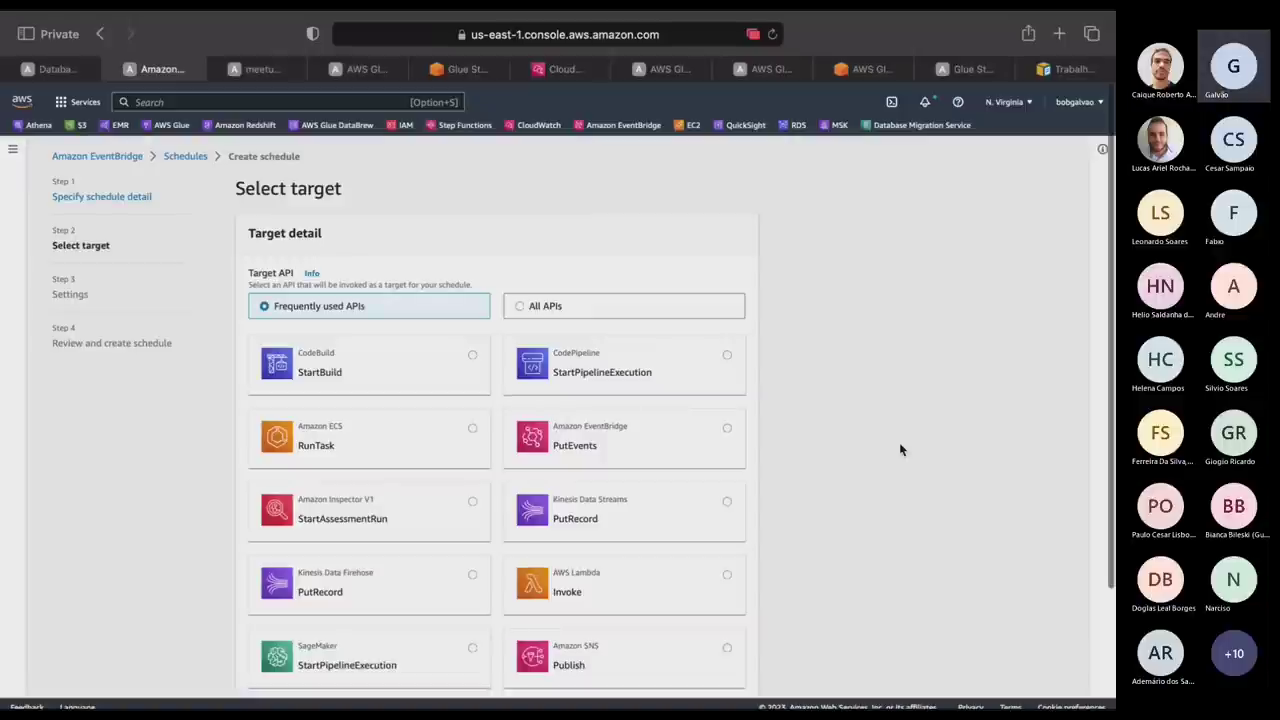
Target the Step Functions StartExecution API with MyStateMachine as the state machine.
scroll(900, 449, "down", 2)
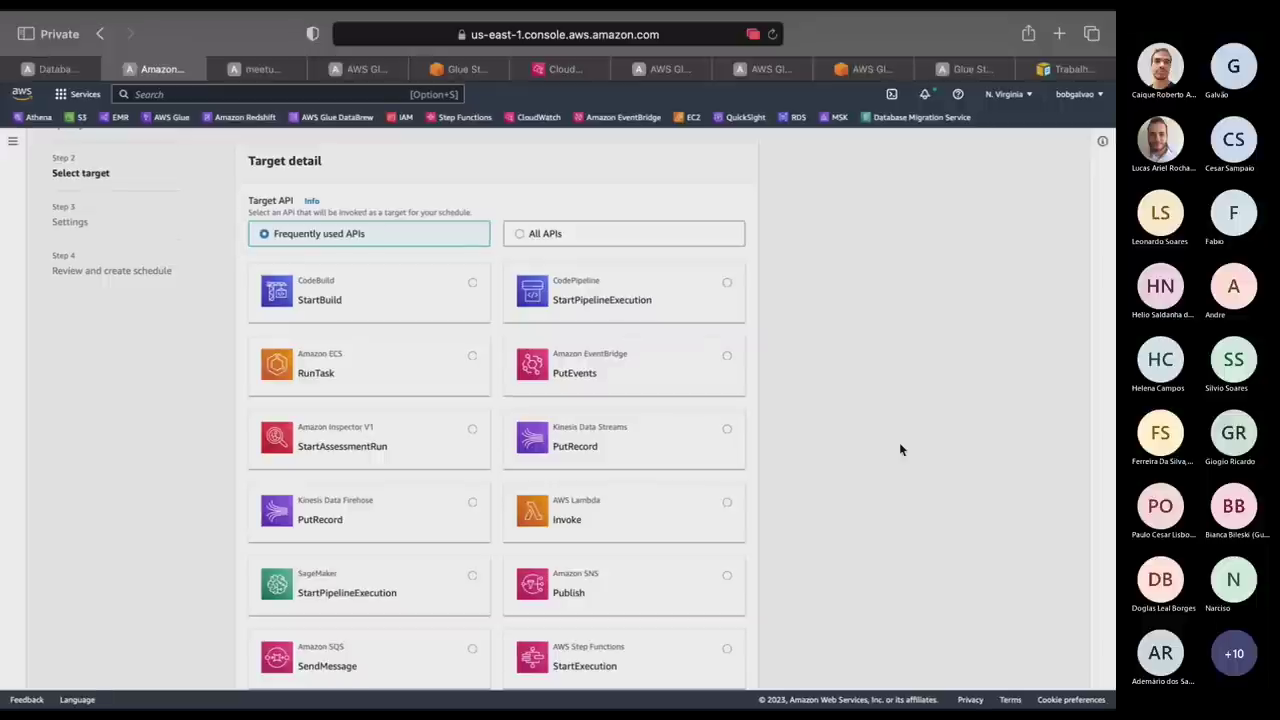
scroll(900, 449, "down", 2)
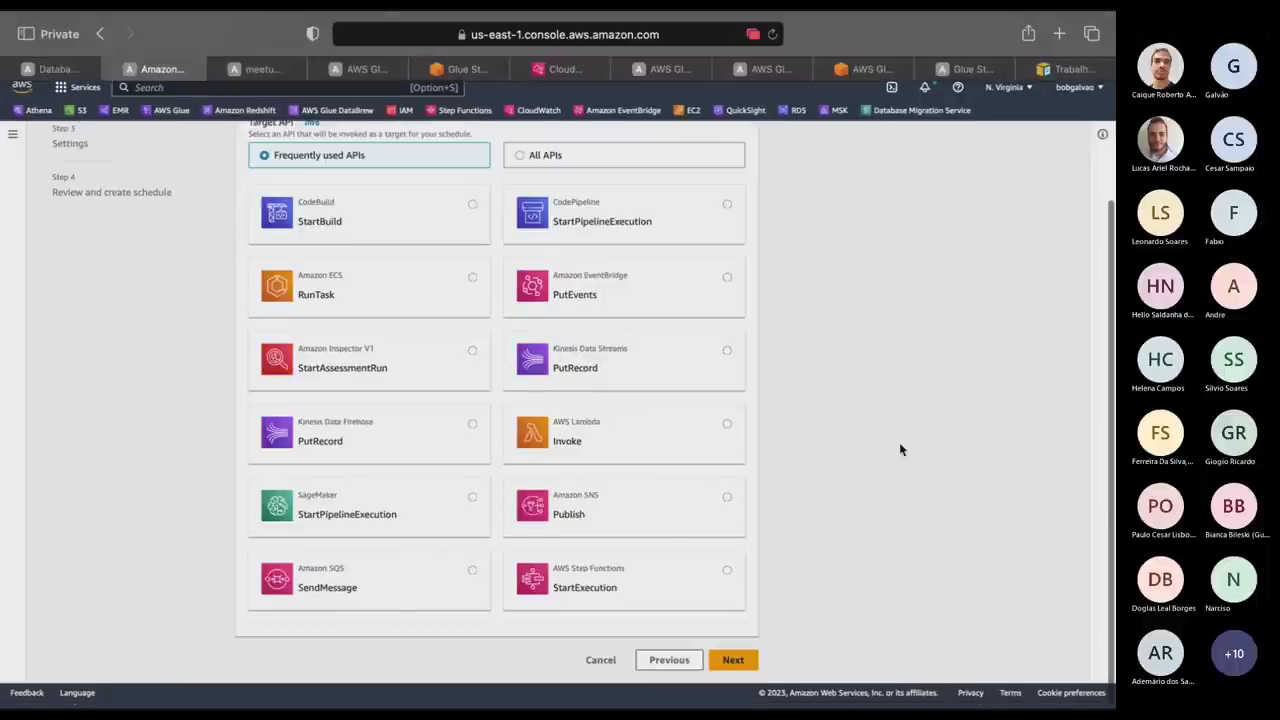
scroll(899, 449, "up", 4)
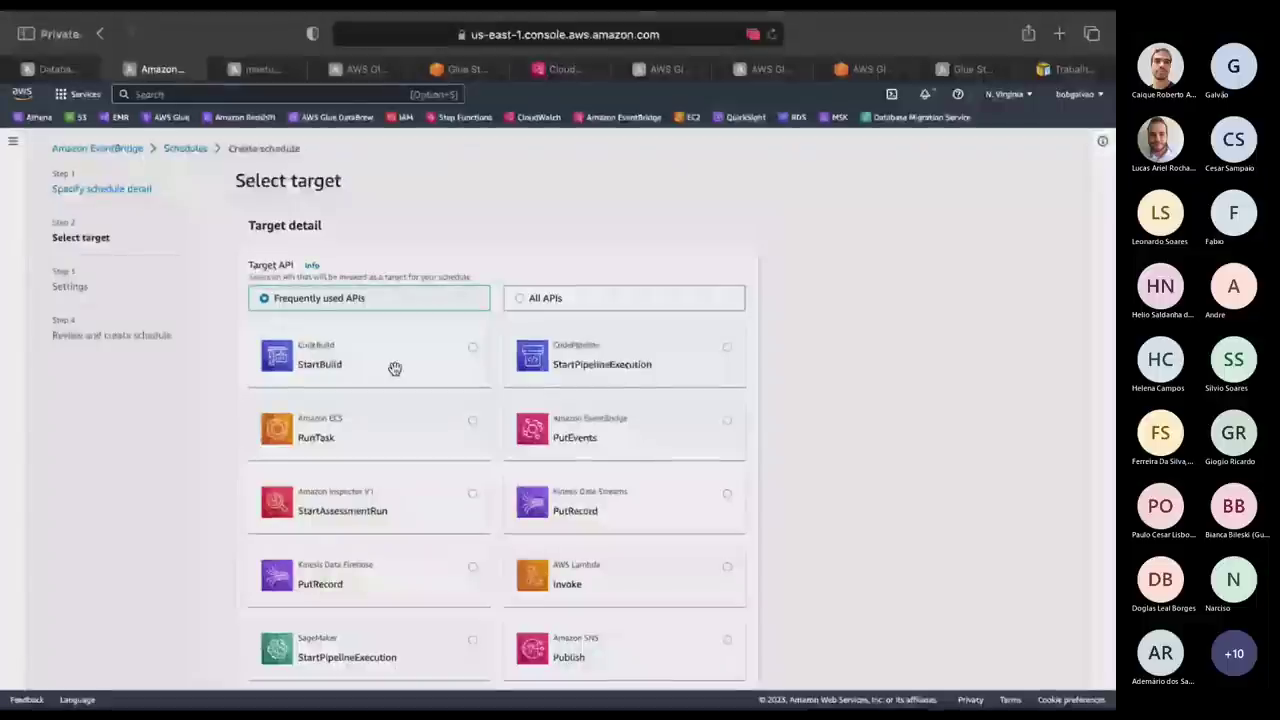
scroll(395, 369, "down", 1)
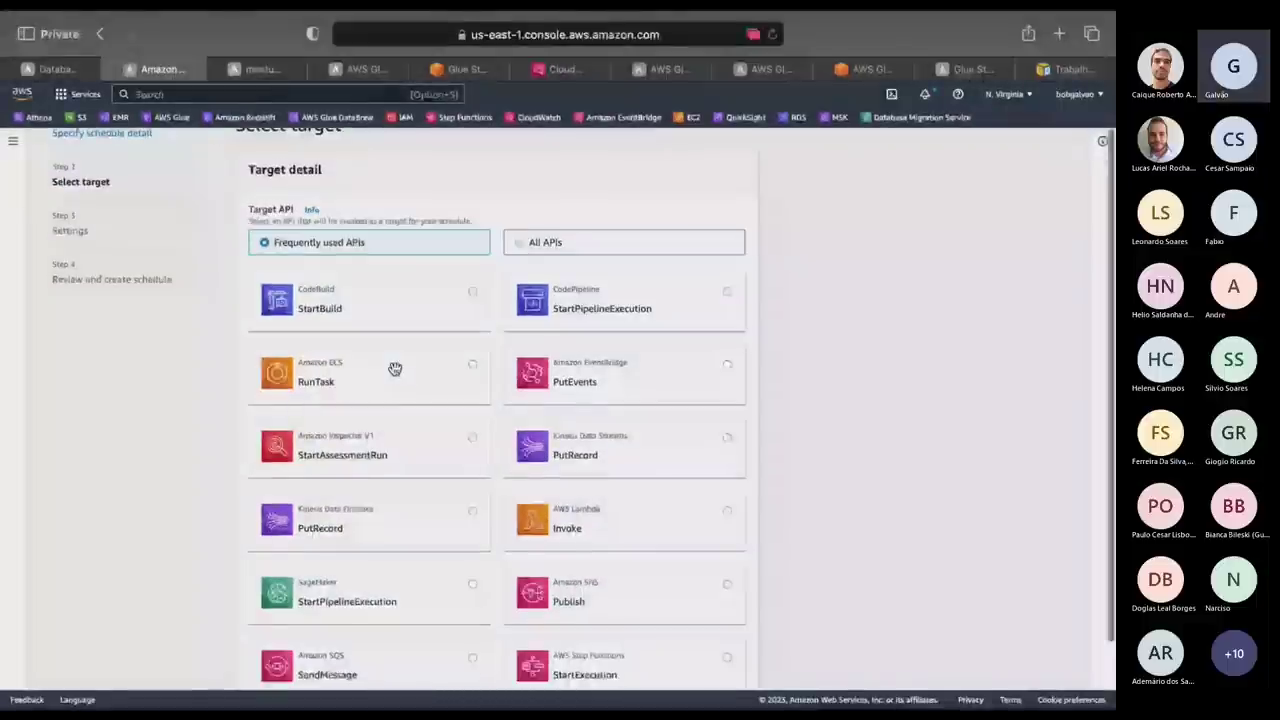
scroll(395, 369, "down", 2)
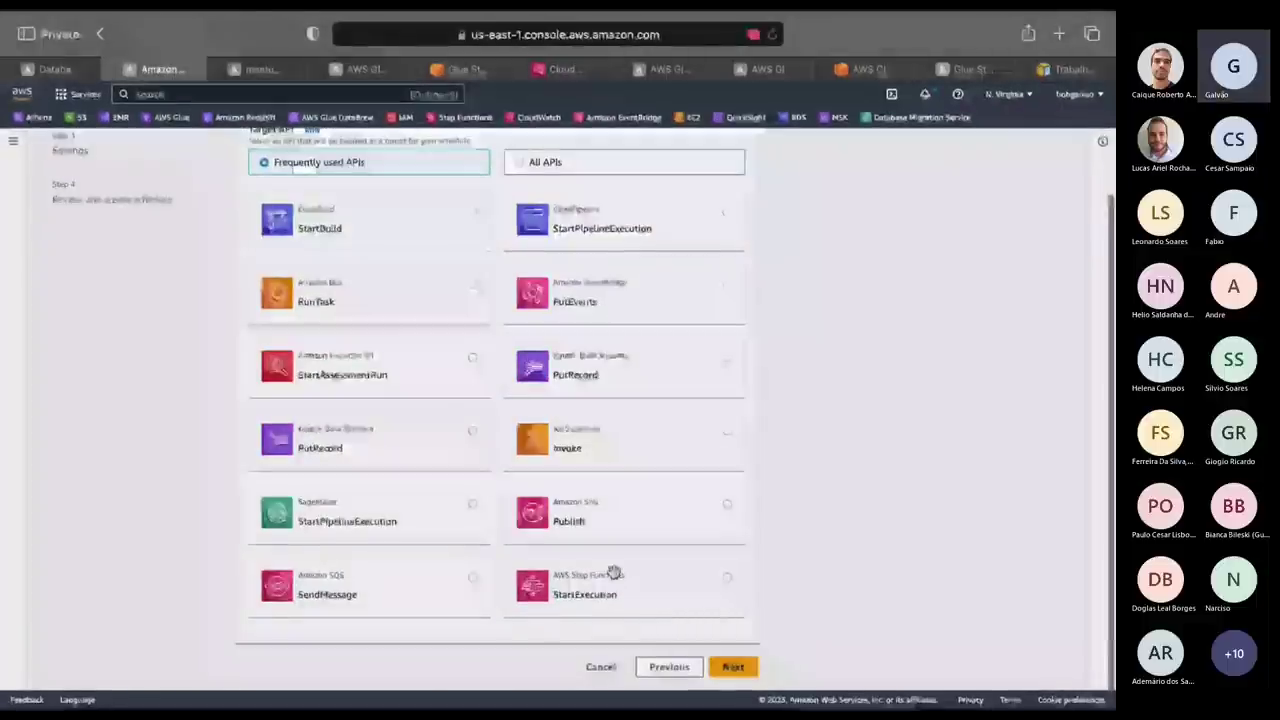
left_click(729, 581)
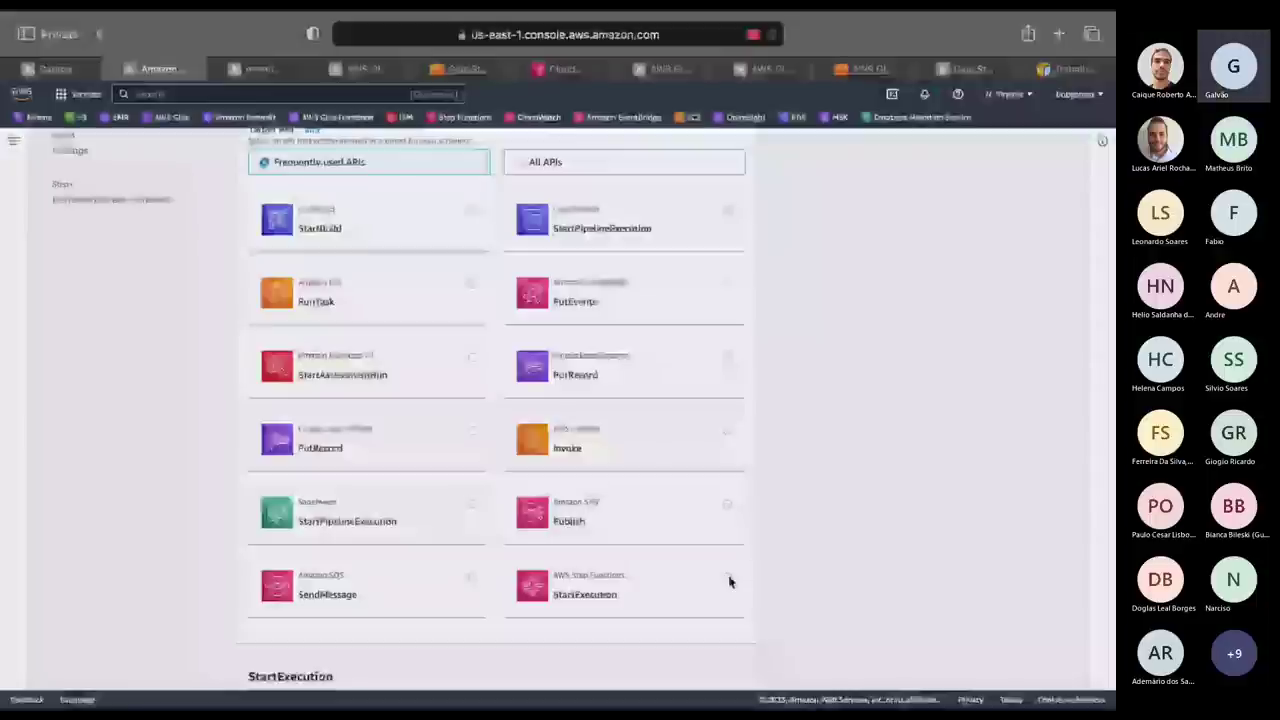
scroll(463, 380, "down", 4)
left_click(463, 382)
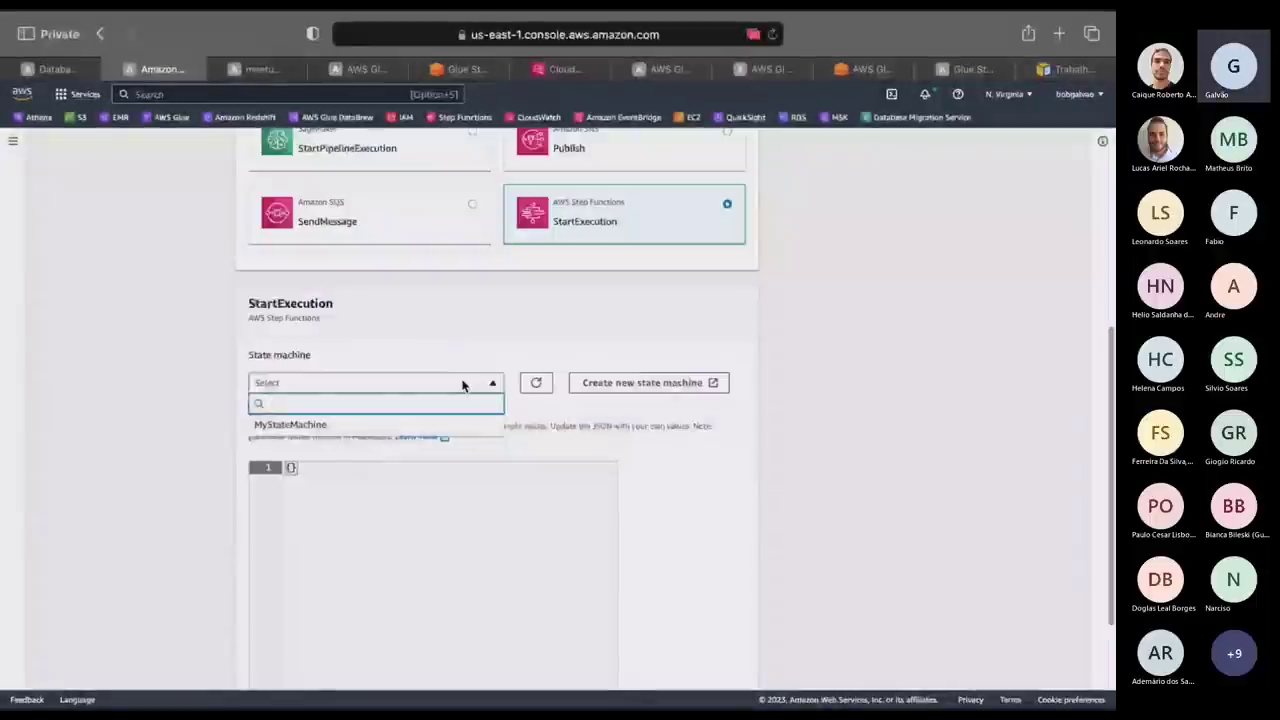
left_click(405, 424)
scroll(790, 480, "down", 1)
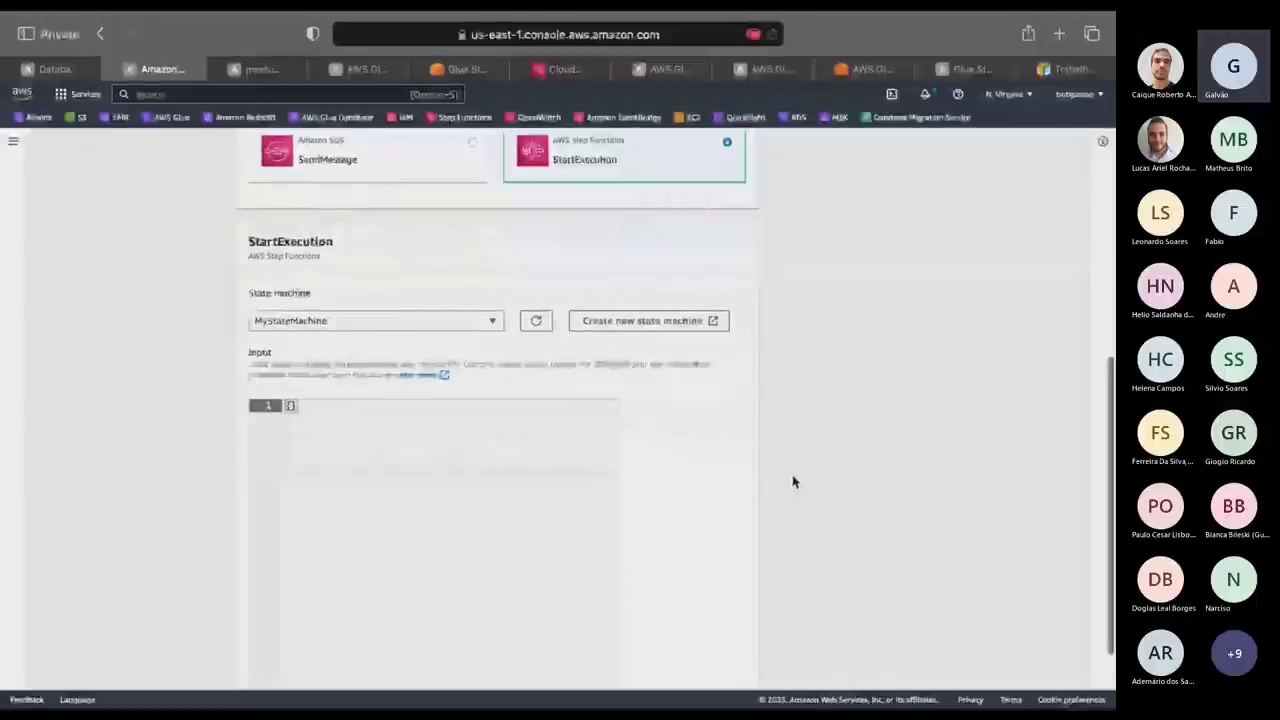
scroll(794, 480, "down", 2)
left_click(733, 667)
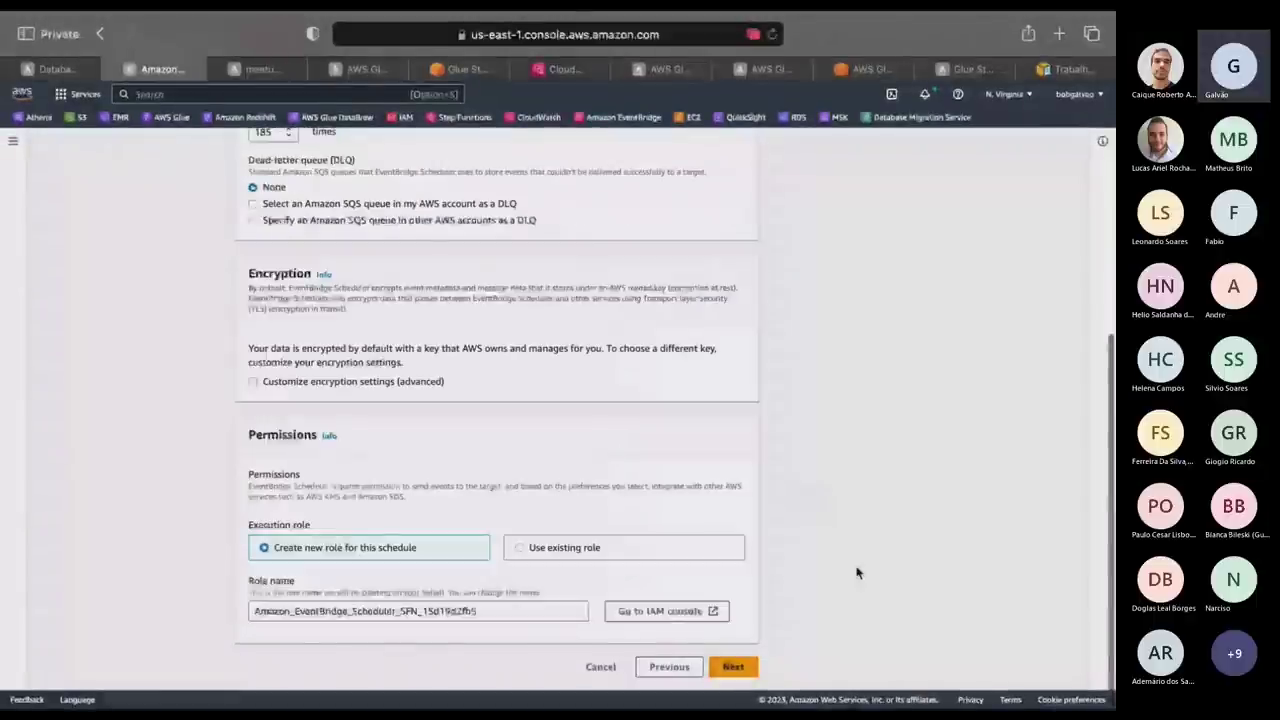
Accept the default settings with a new execution role and reach the schedule review.
scroll(857, 572, "up", 3)
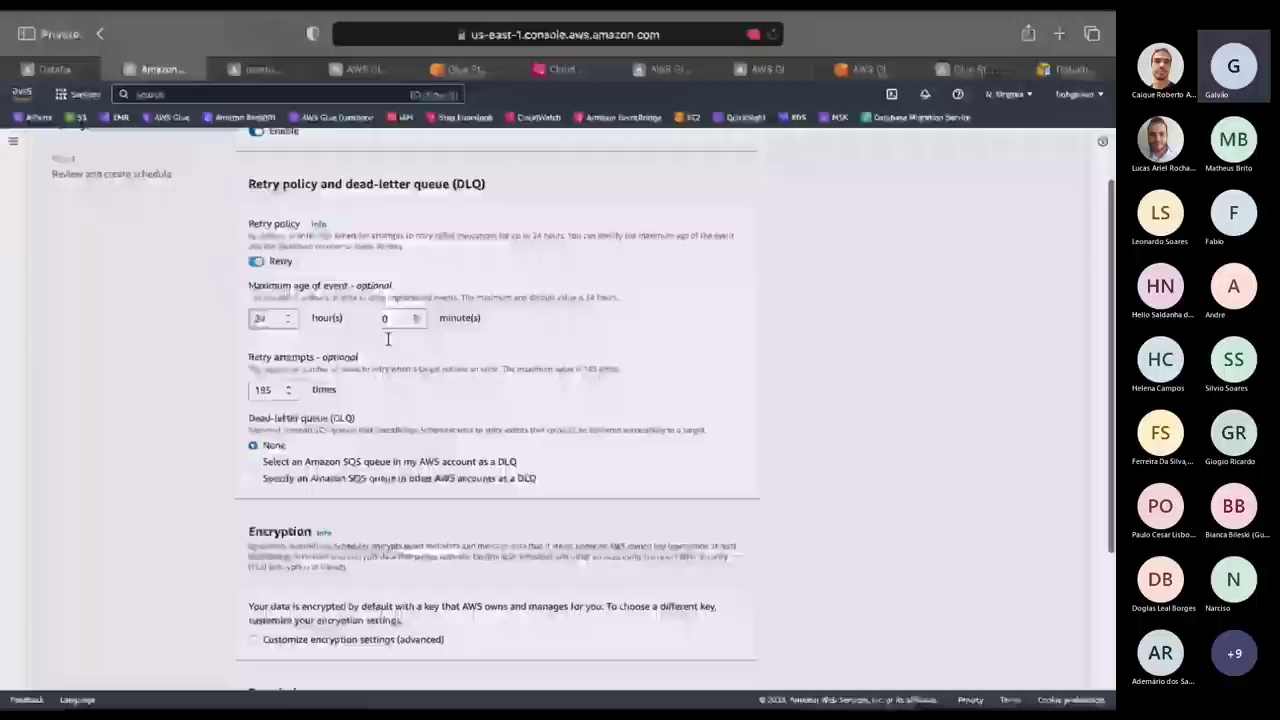
scroll(387, 338, "down", 3)
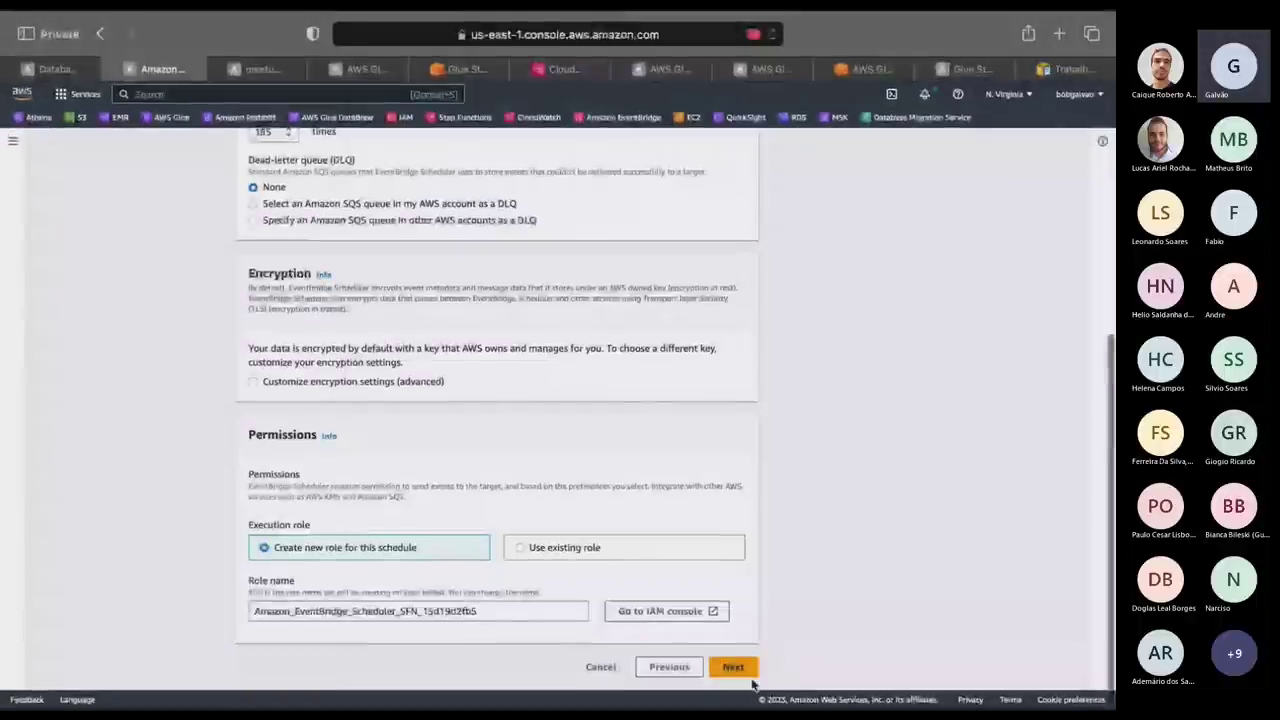
left_click(745, 669)
scroll(737, 668, "down", 15)
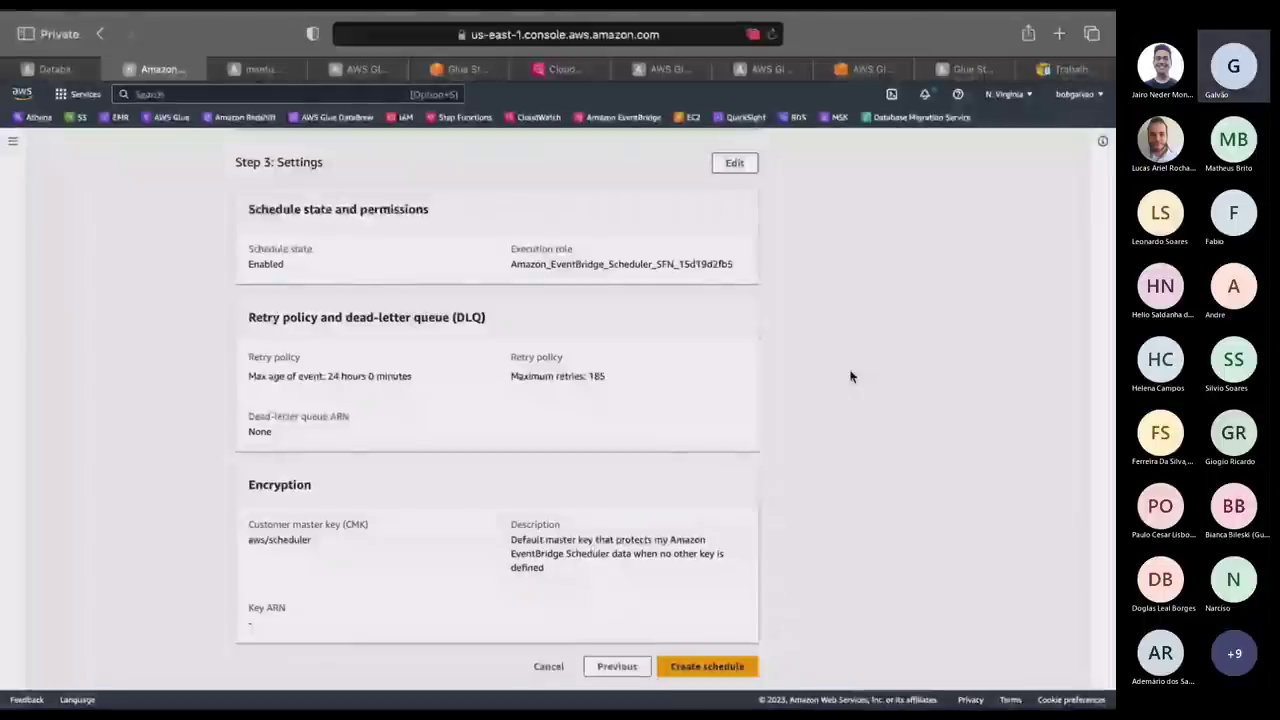
key("super+5")
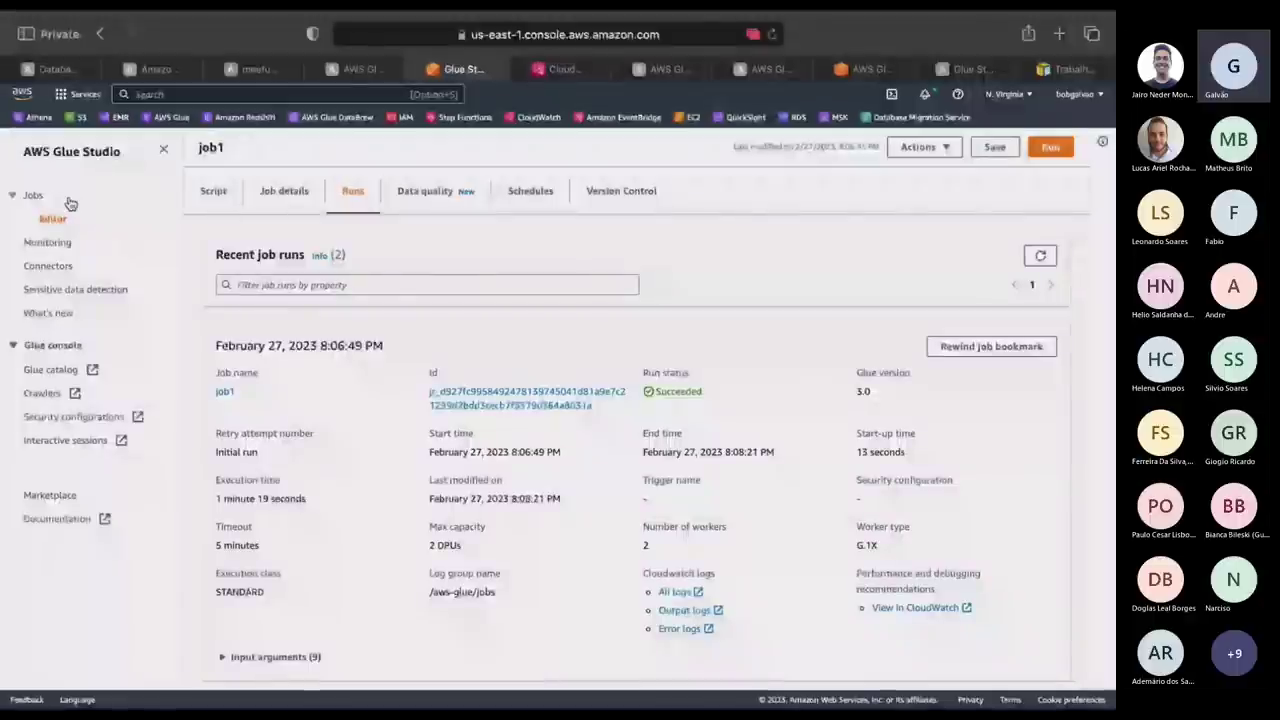
Schedule Glue job job1 to run daily at 00:00 UTC under the name 'teste'.
left_click(35, 197)
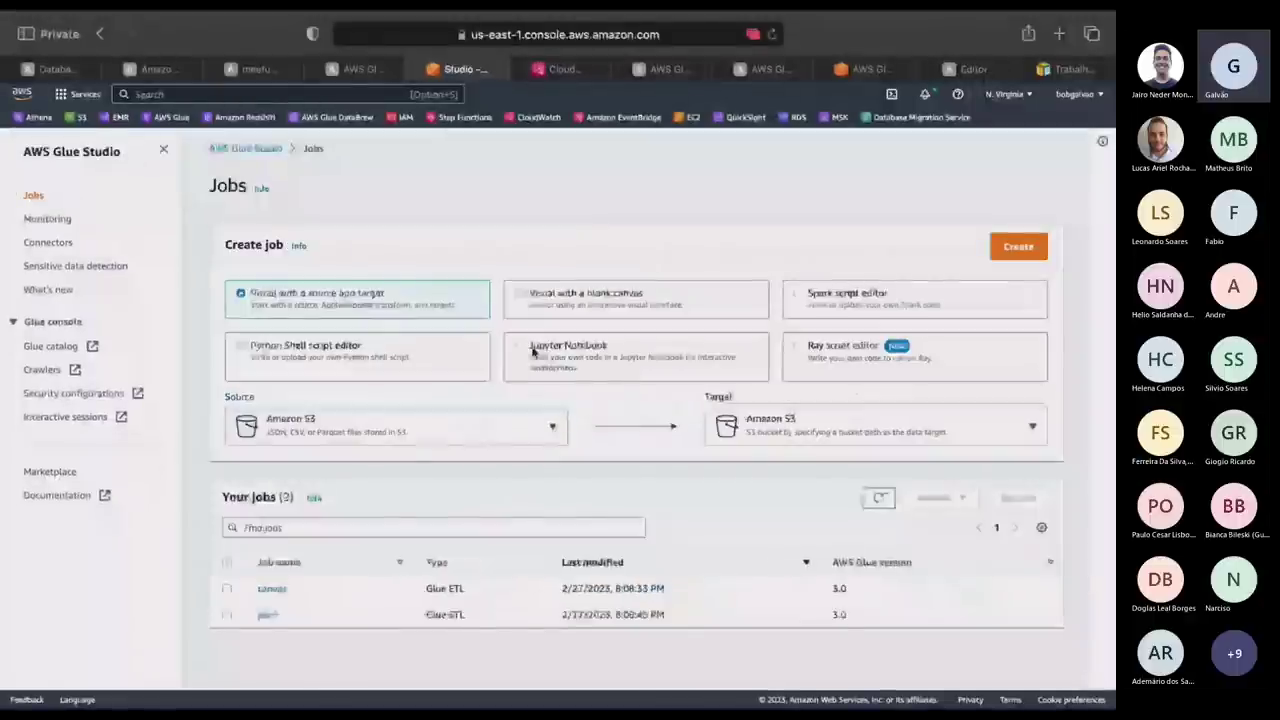
left_click(237, 612)
left_click(940, 497)
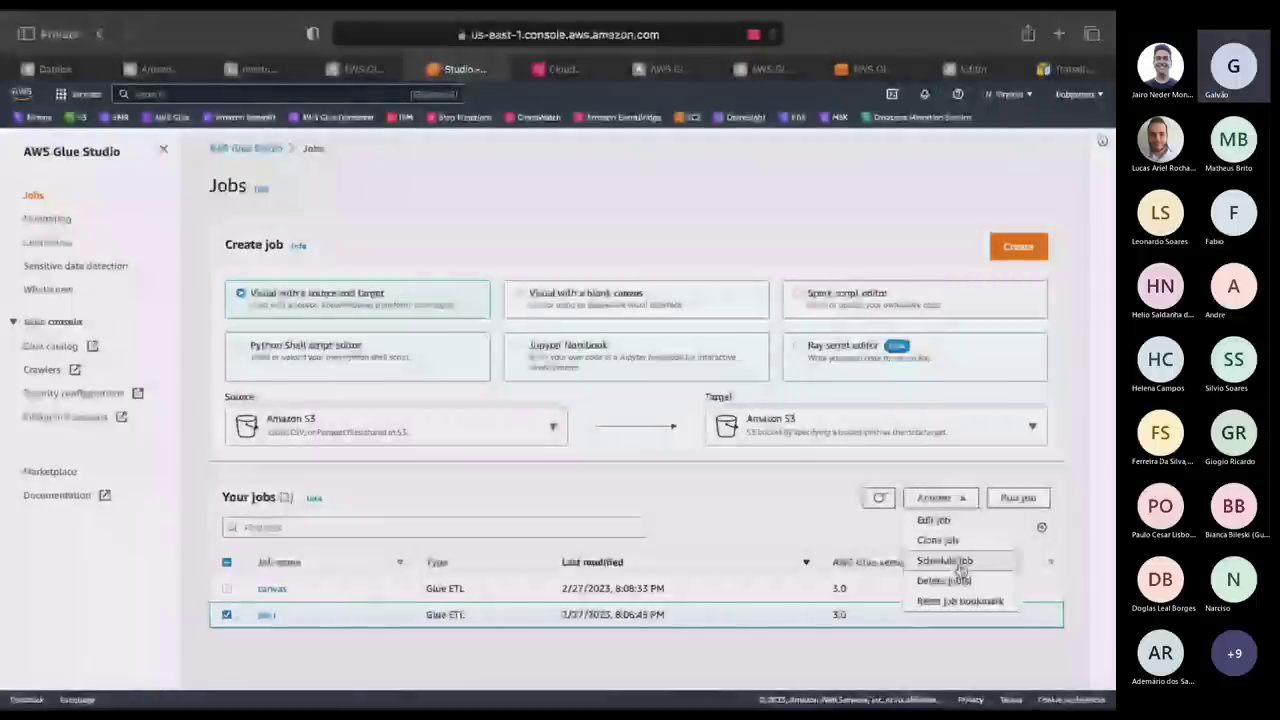
left_click(958, 566)
left_click(380, 289)
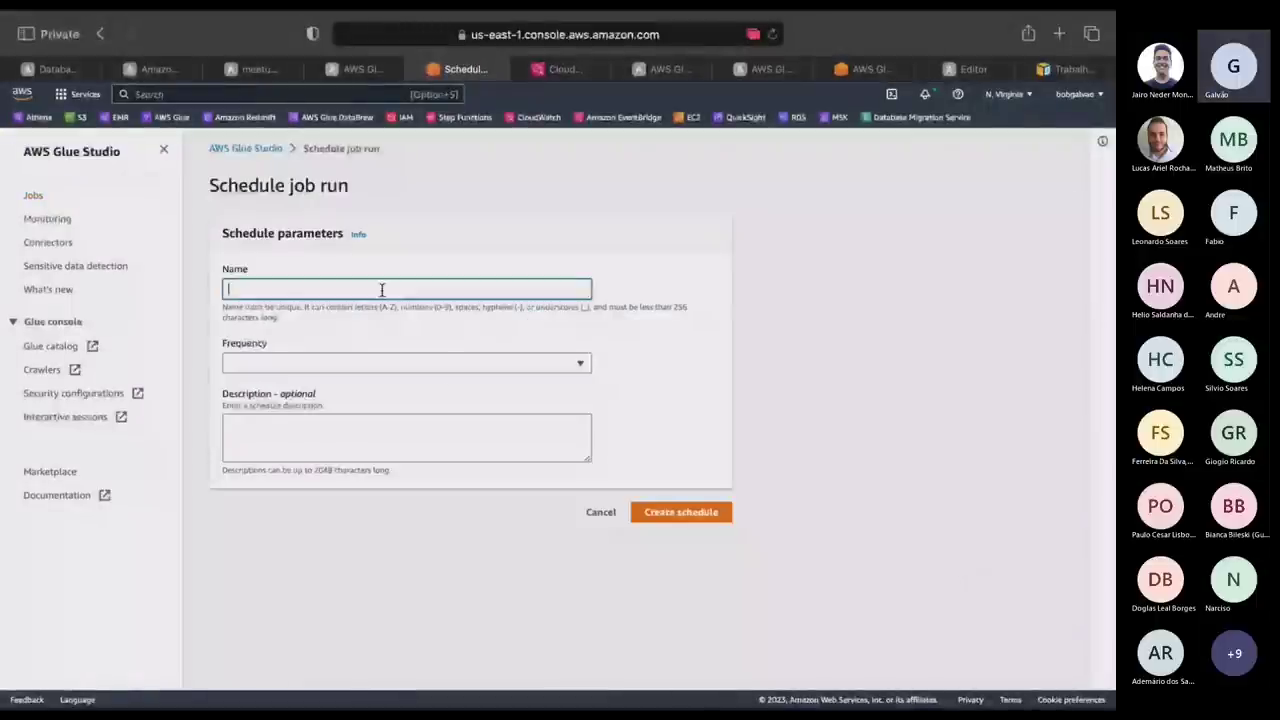
left_click(362, 363)
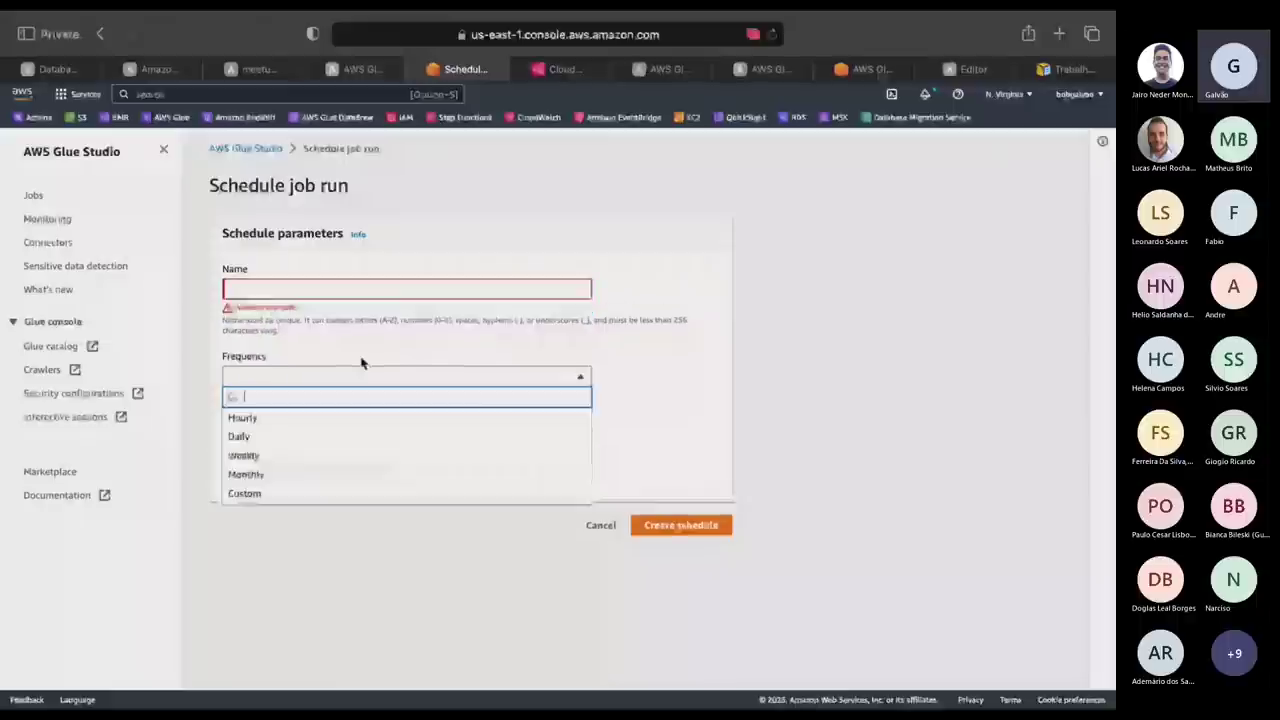
left_click(270, 437)
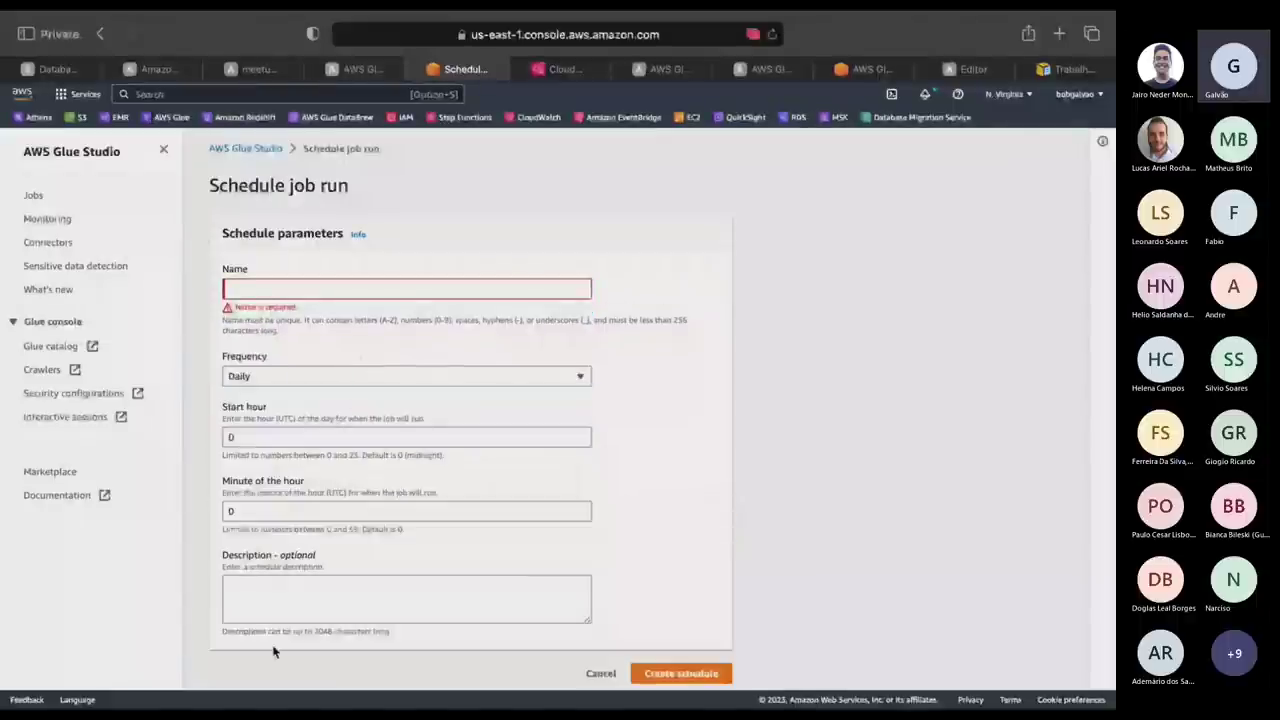
left_click(264, 286)
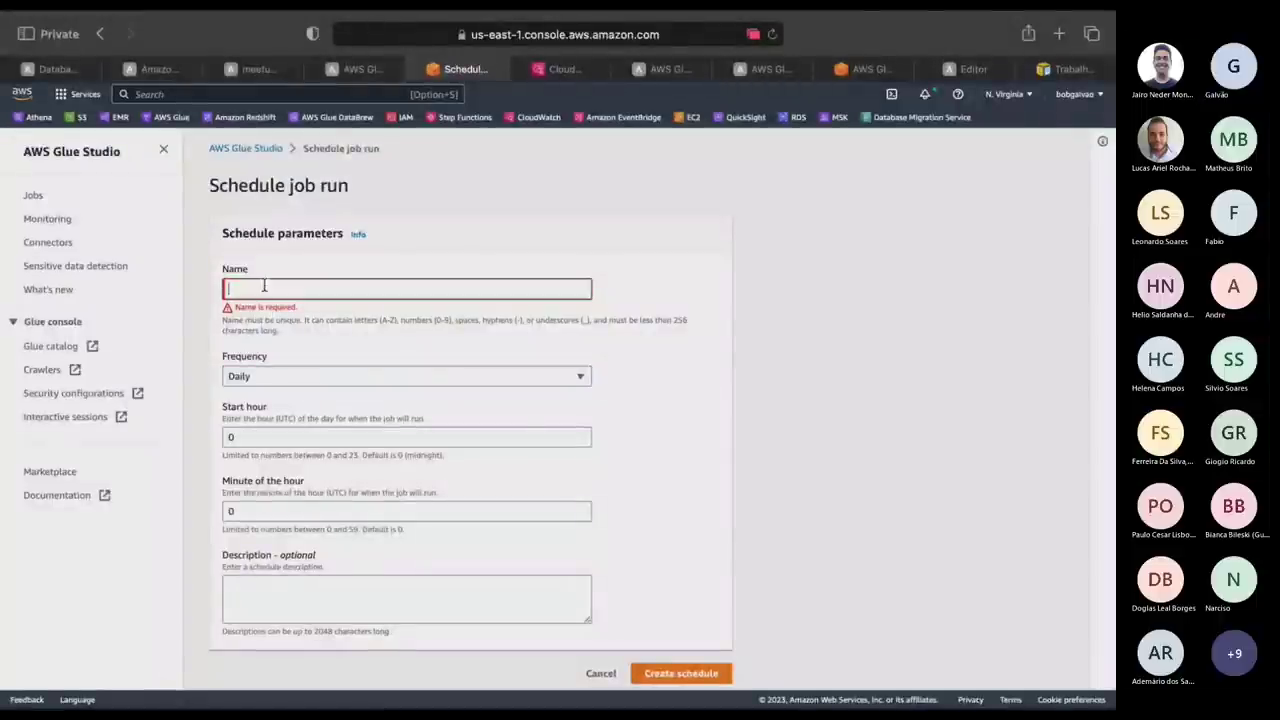
type("te")
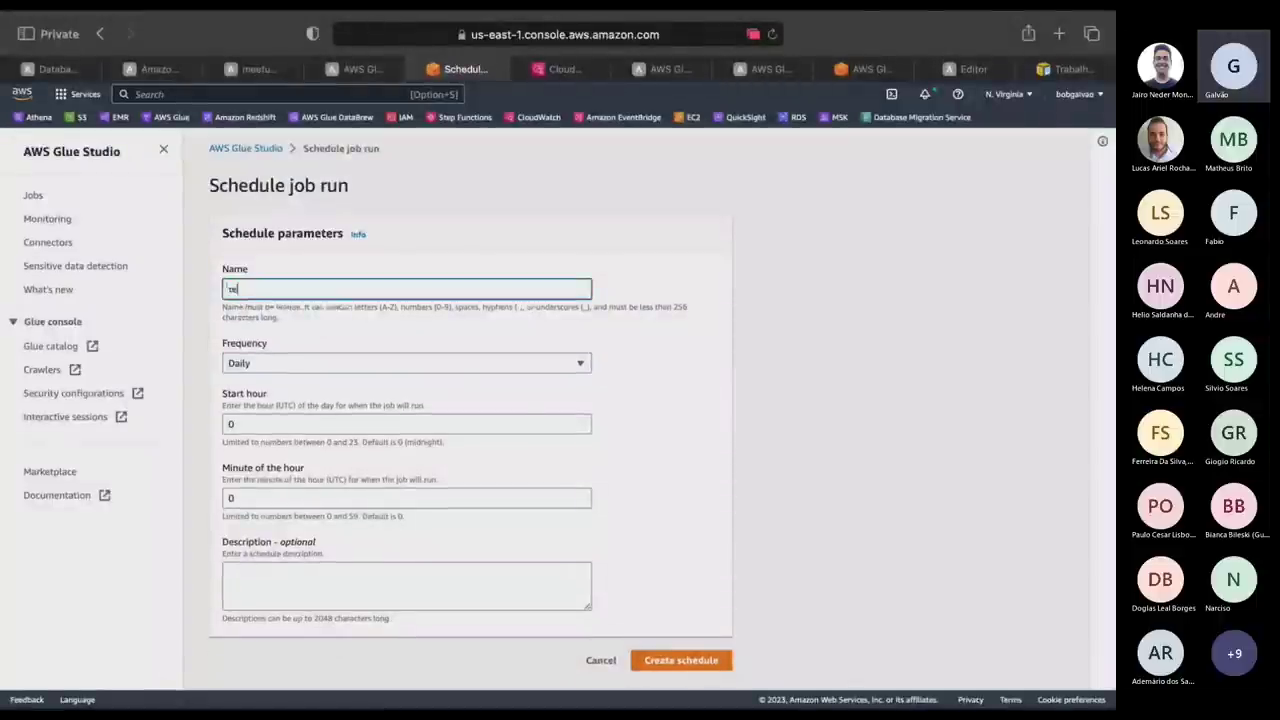
type("ste")
left_click(690, 660)
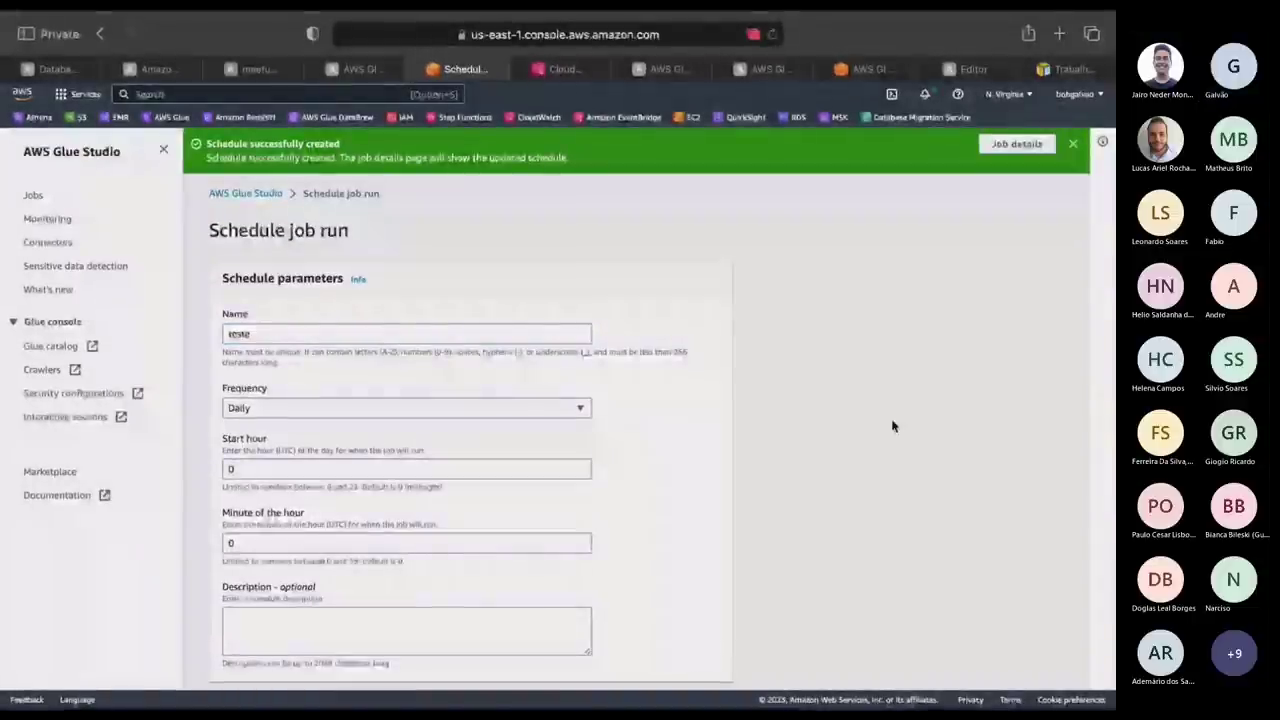
key("ctrl+Left")
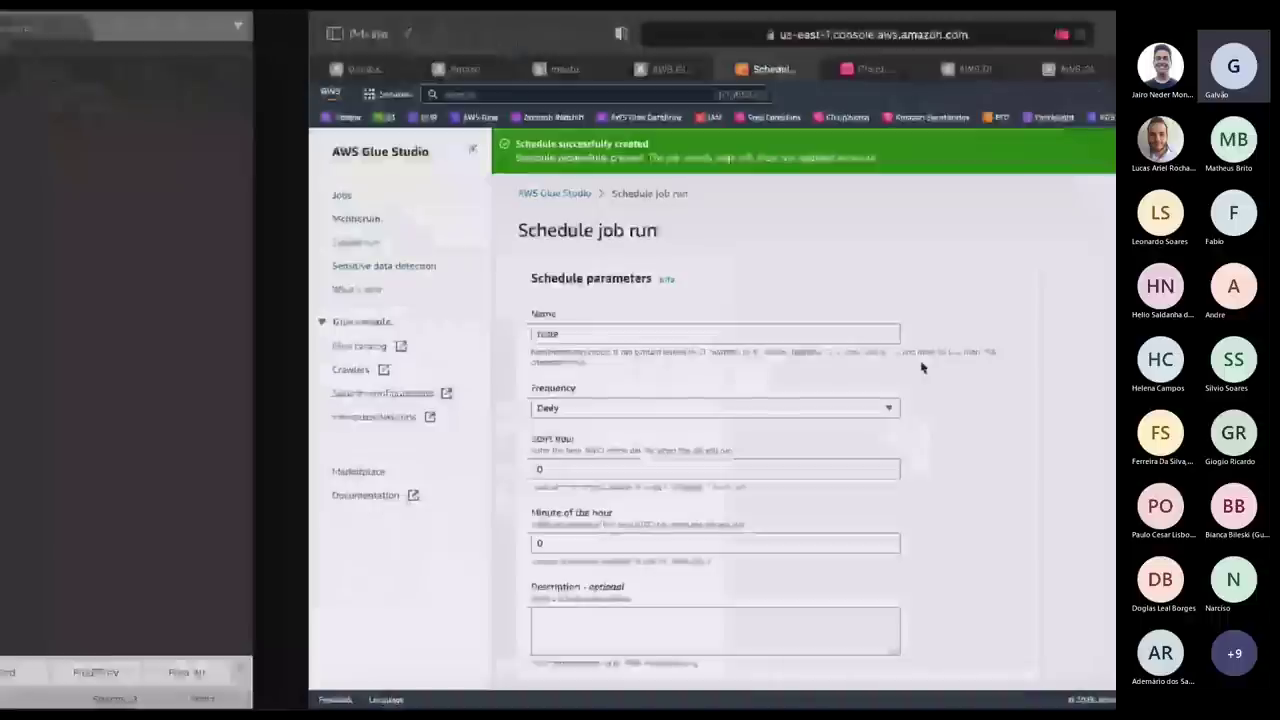